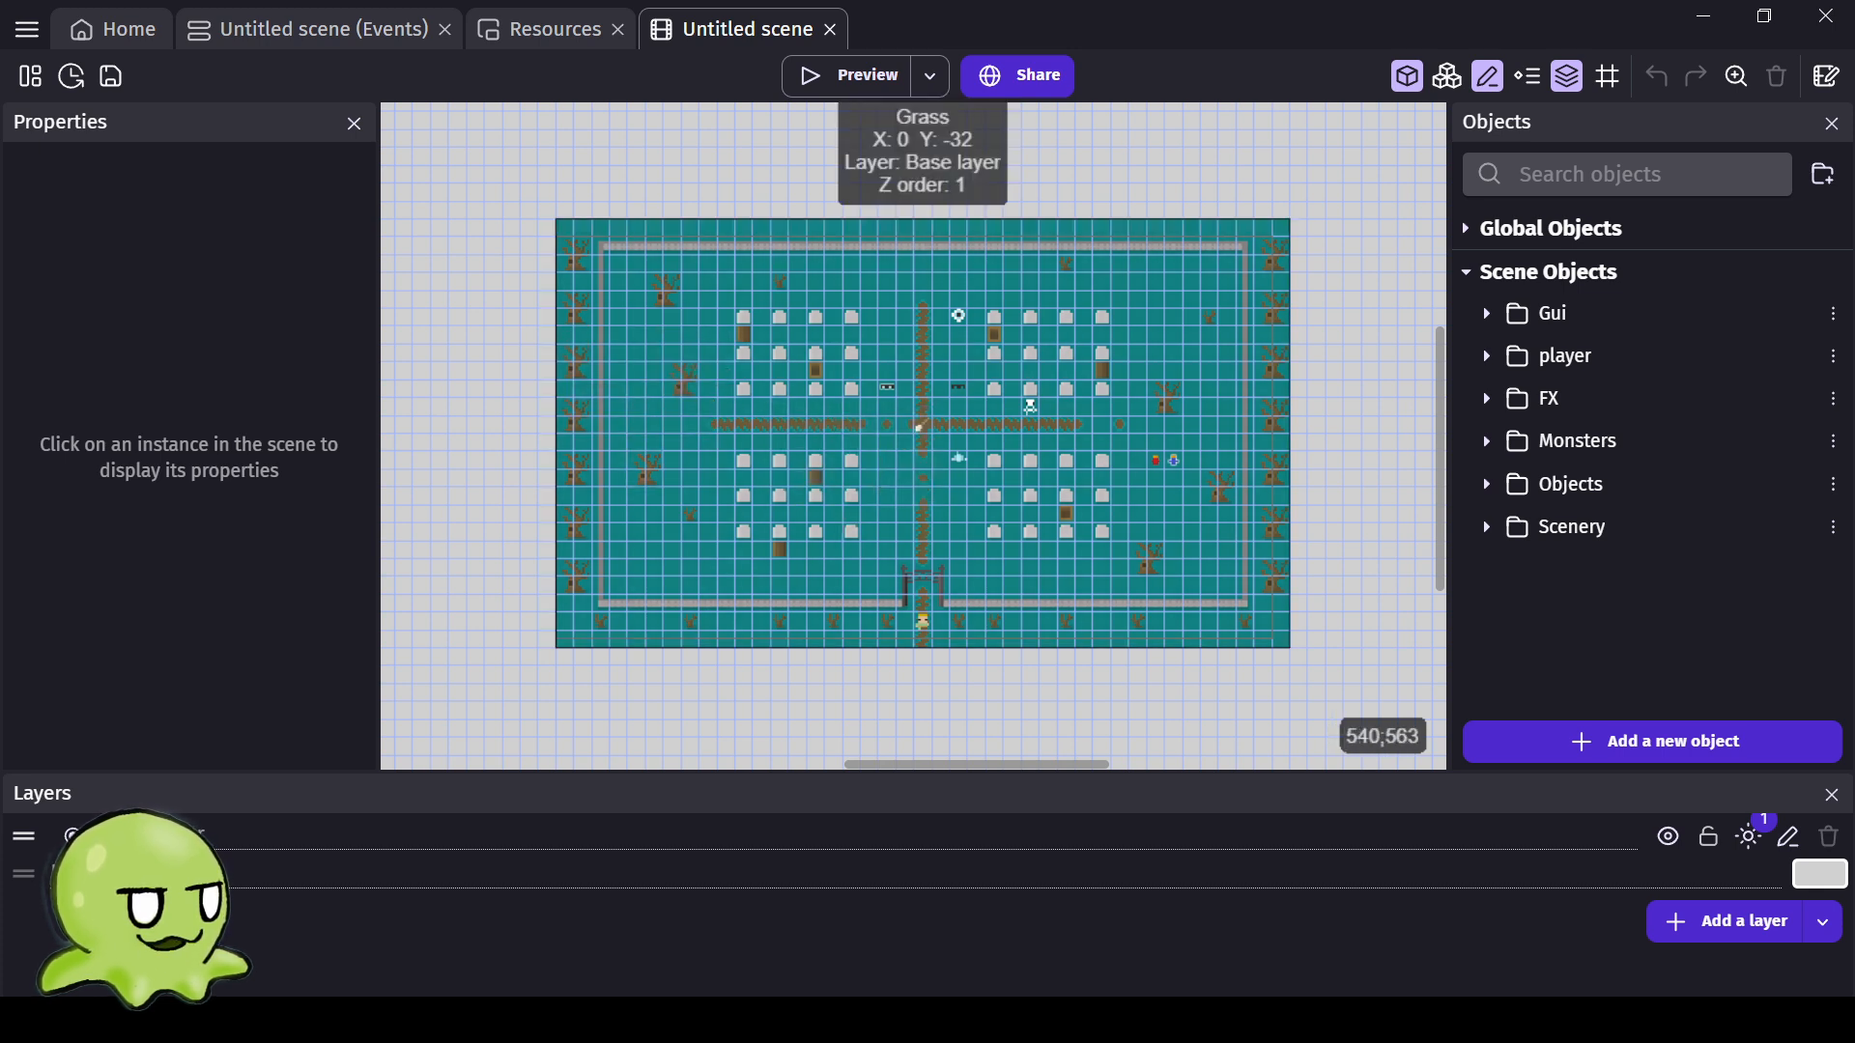
Preview the game and walk the player around the headstones to check how they overlap, then close the preview.
ctrl+scroll(861, 557, up, 2)
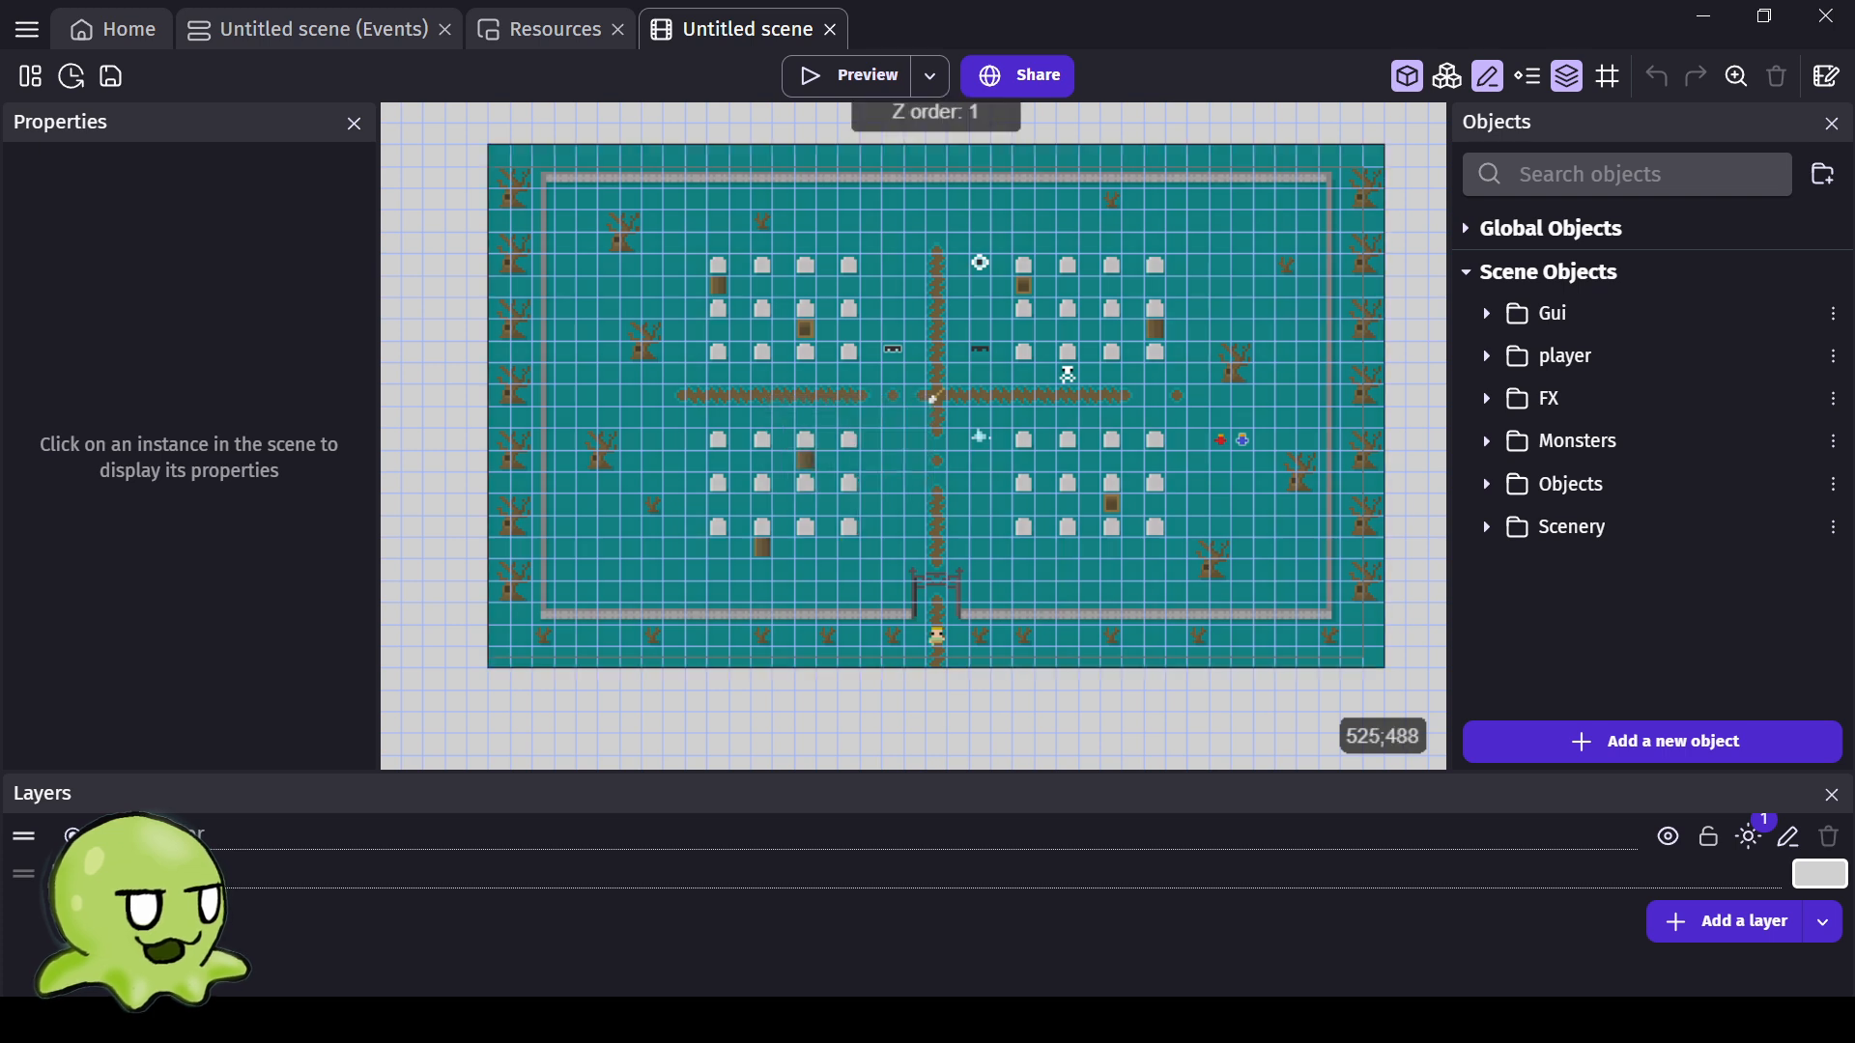
click(799, 77)
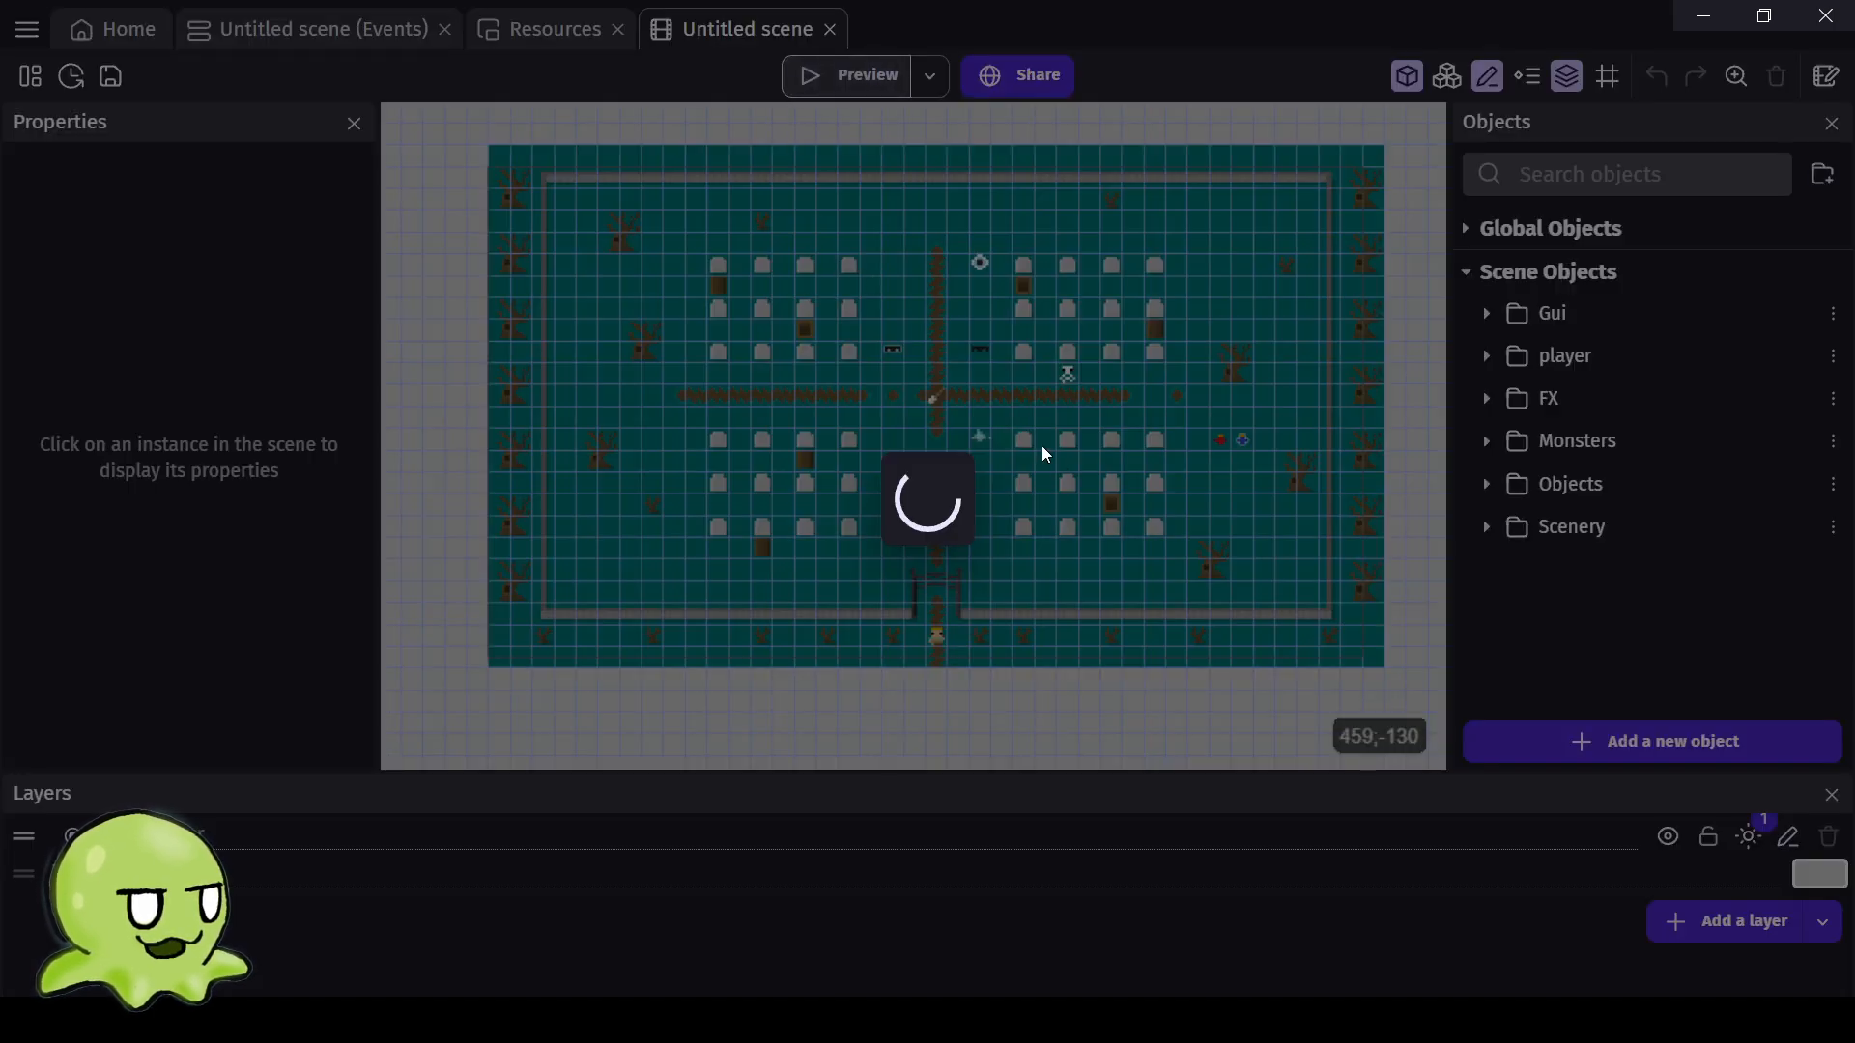
key(Up)
key(Left)
key(Left)
key(Right)
key(Down)
key(Left)
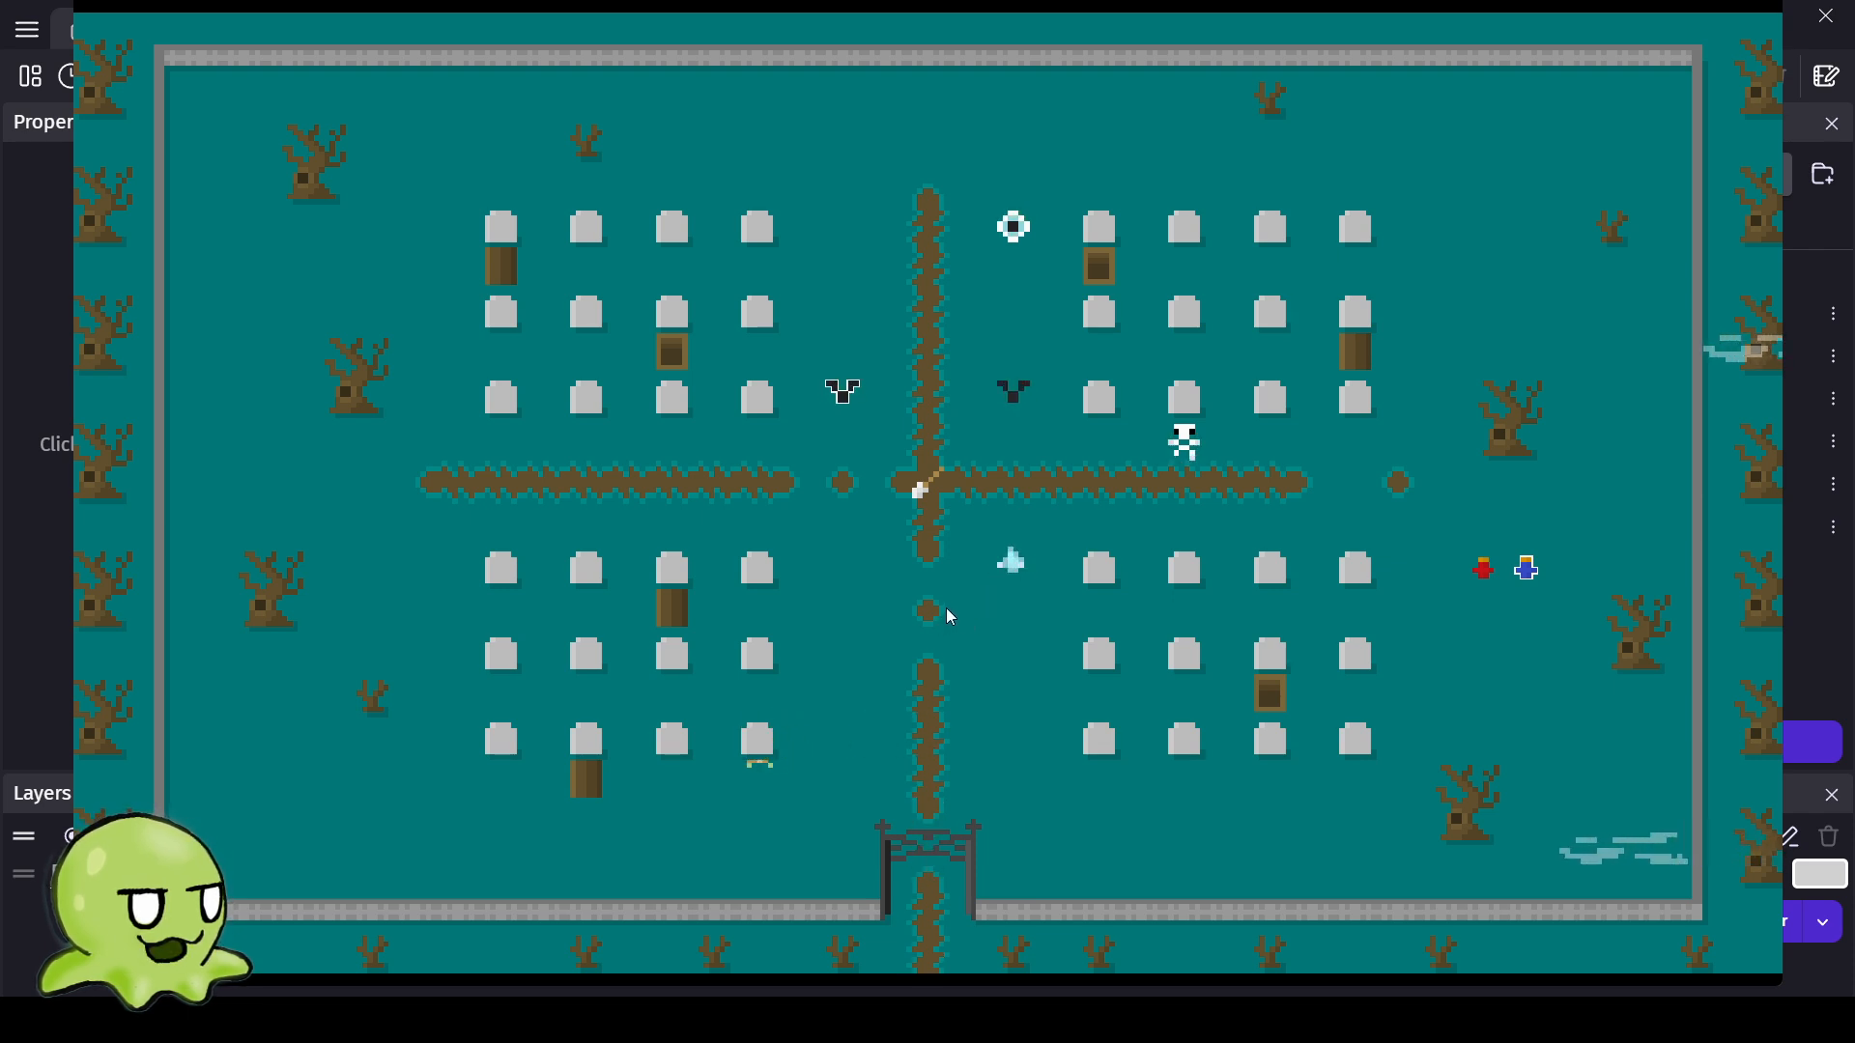
key(Right)
key(Left)
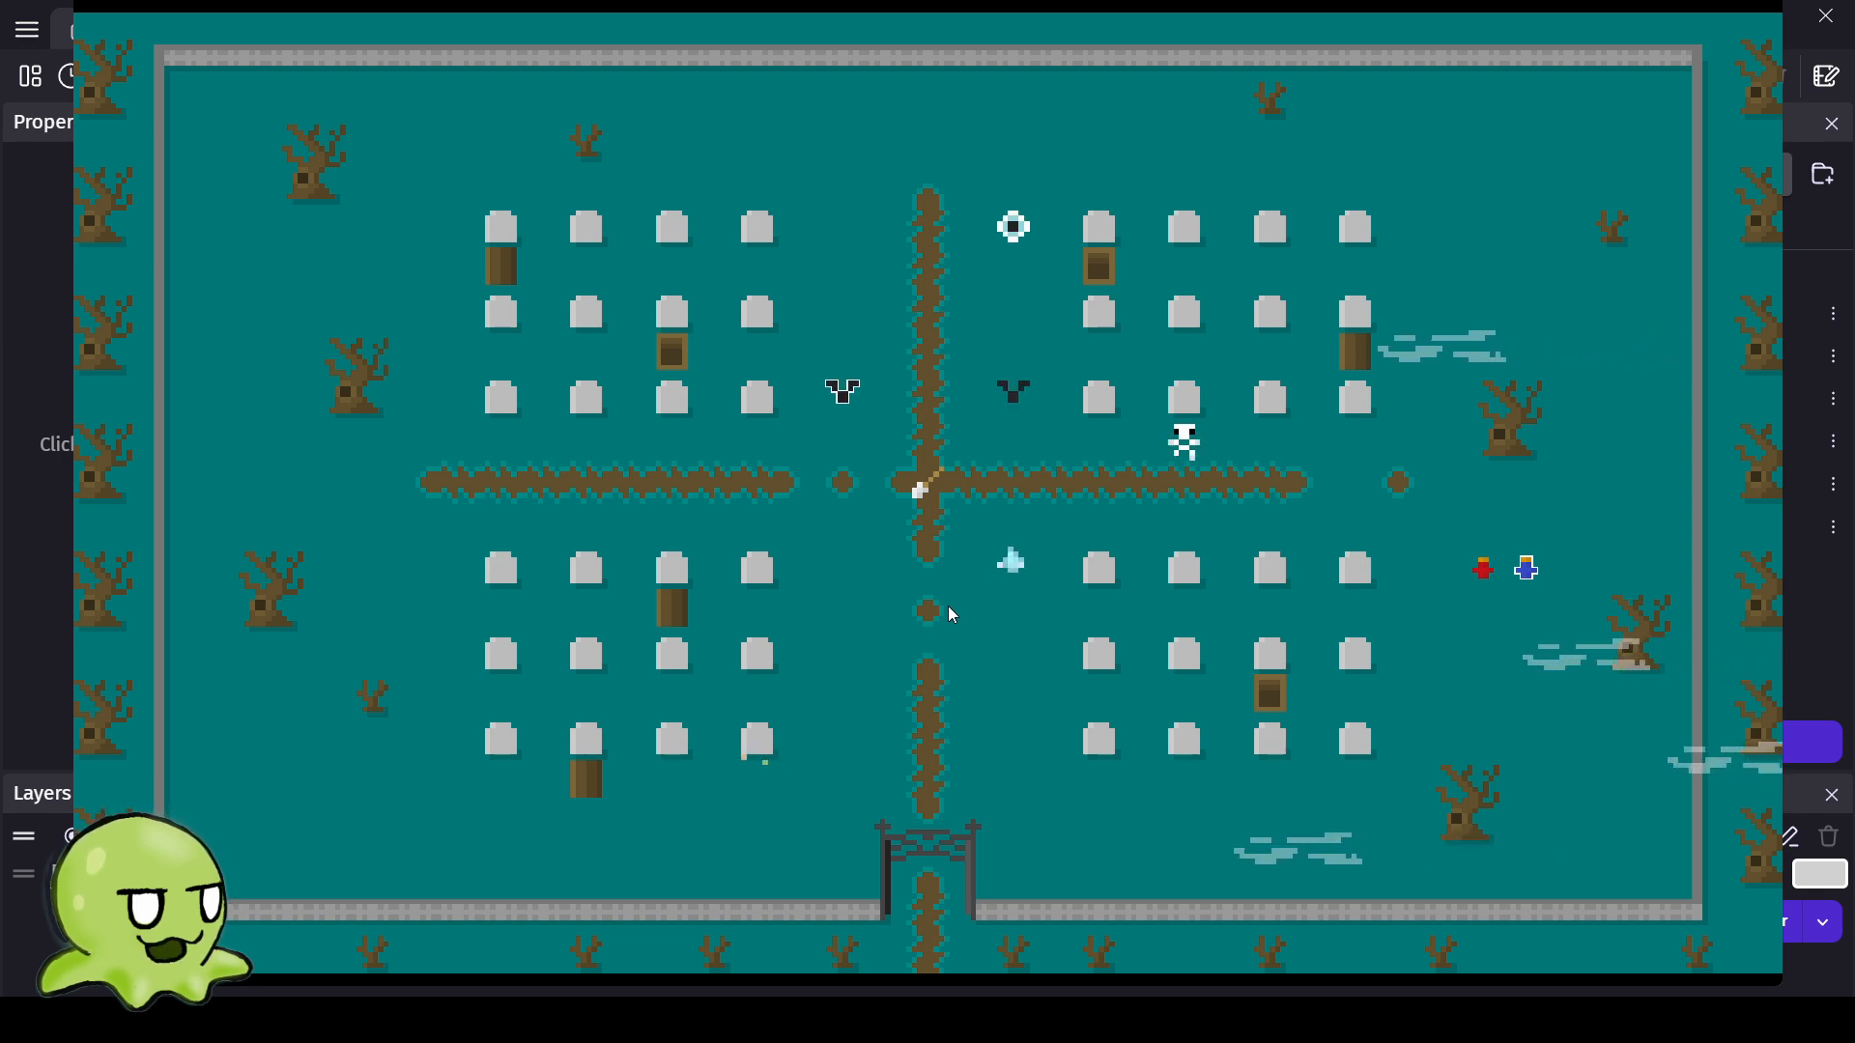
key(Down)
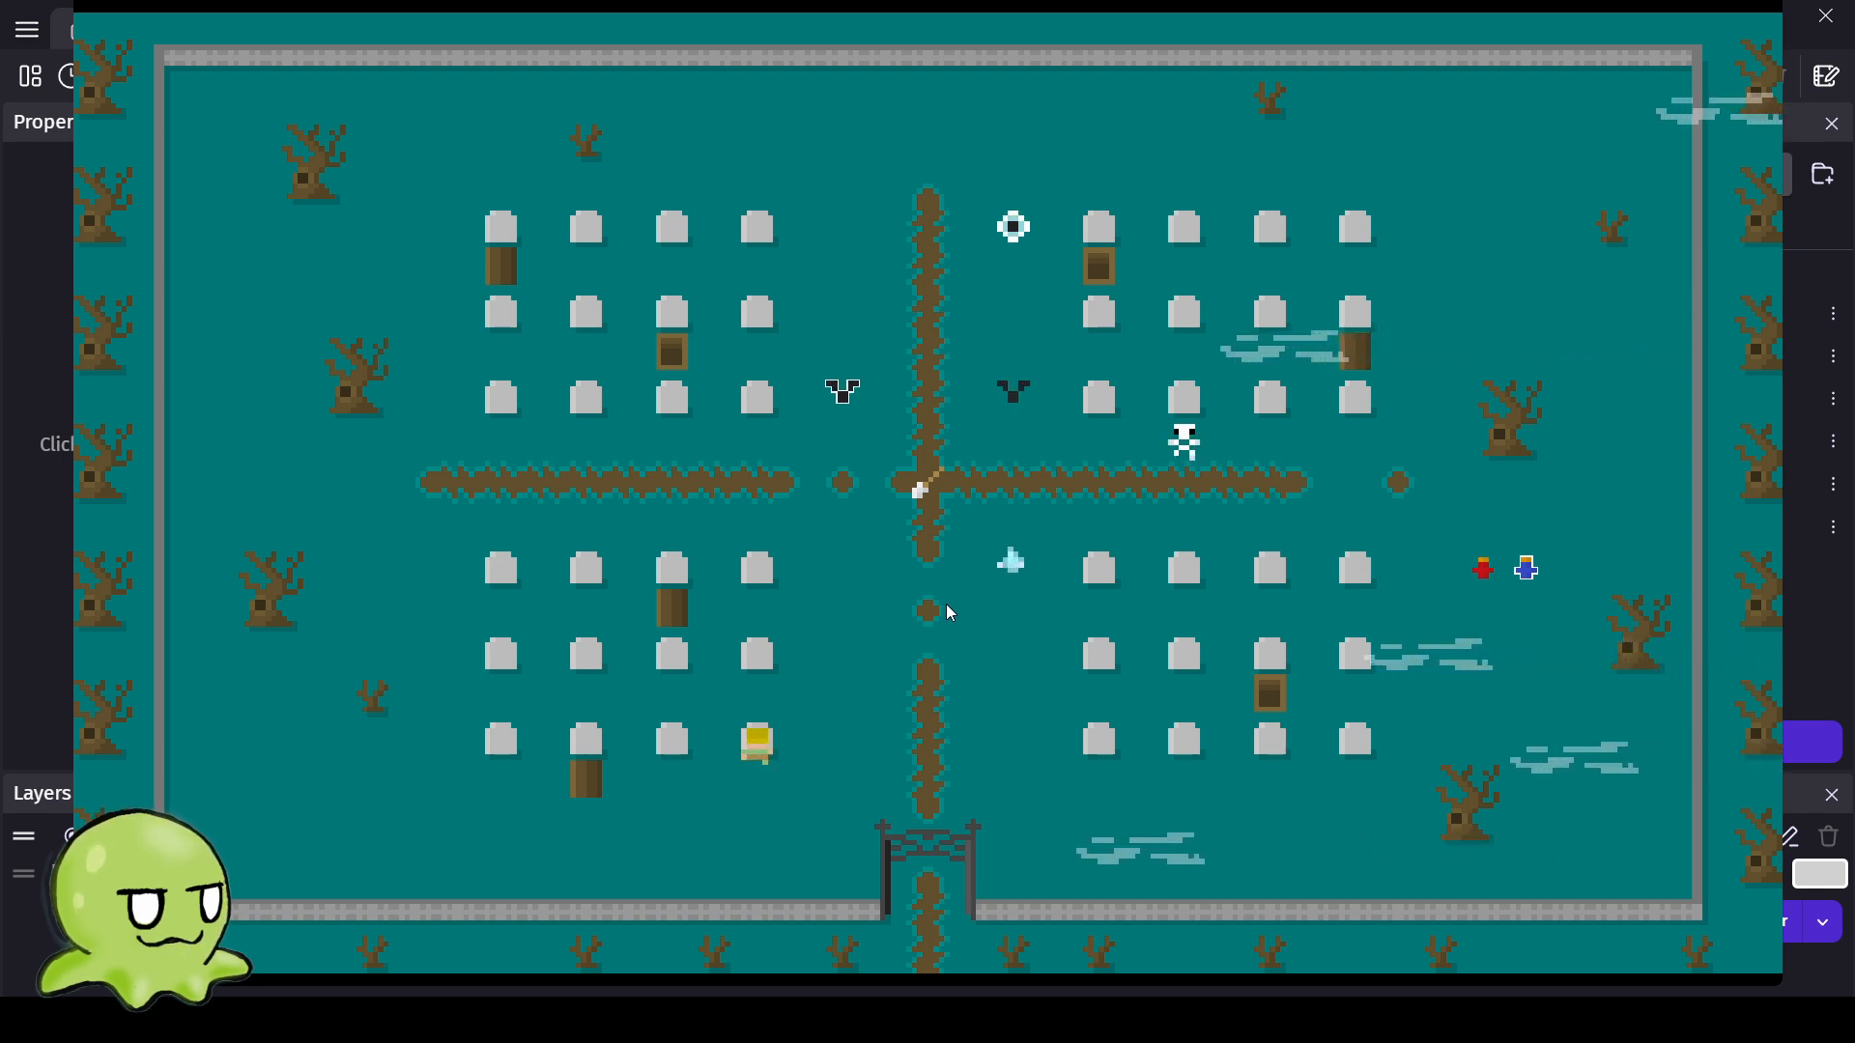
key(Right)
key(Left)
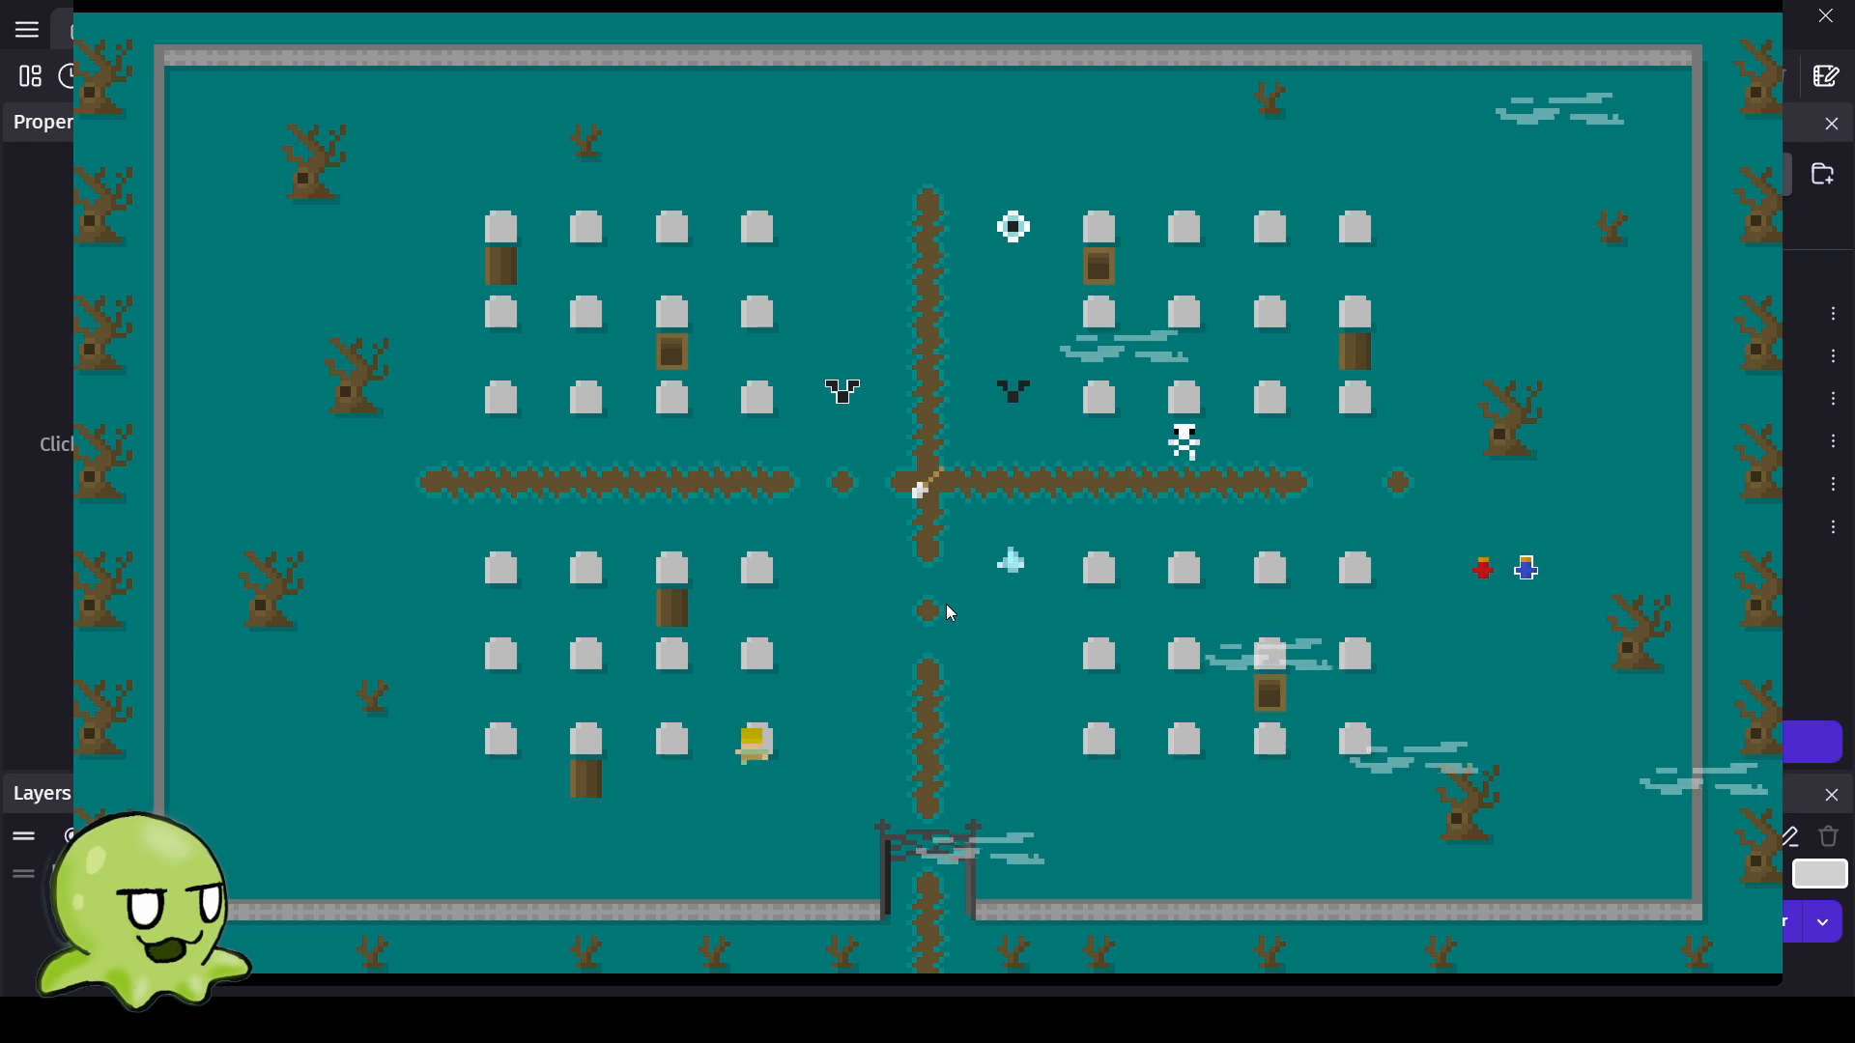
key(Right)
key(Left)
key(Down)
key(Right)
key(Left)
key(Right)
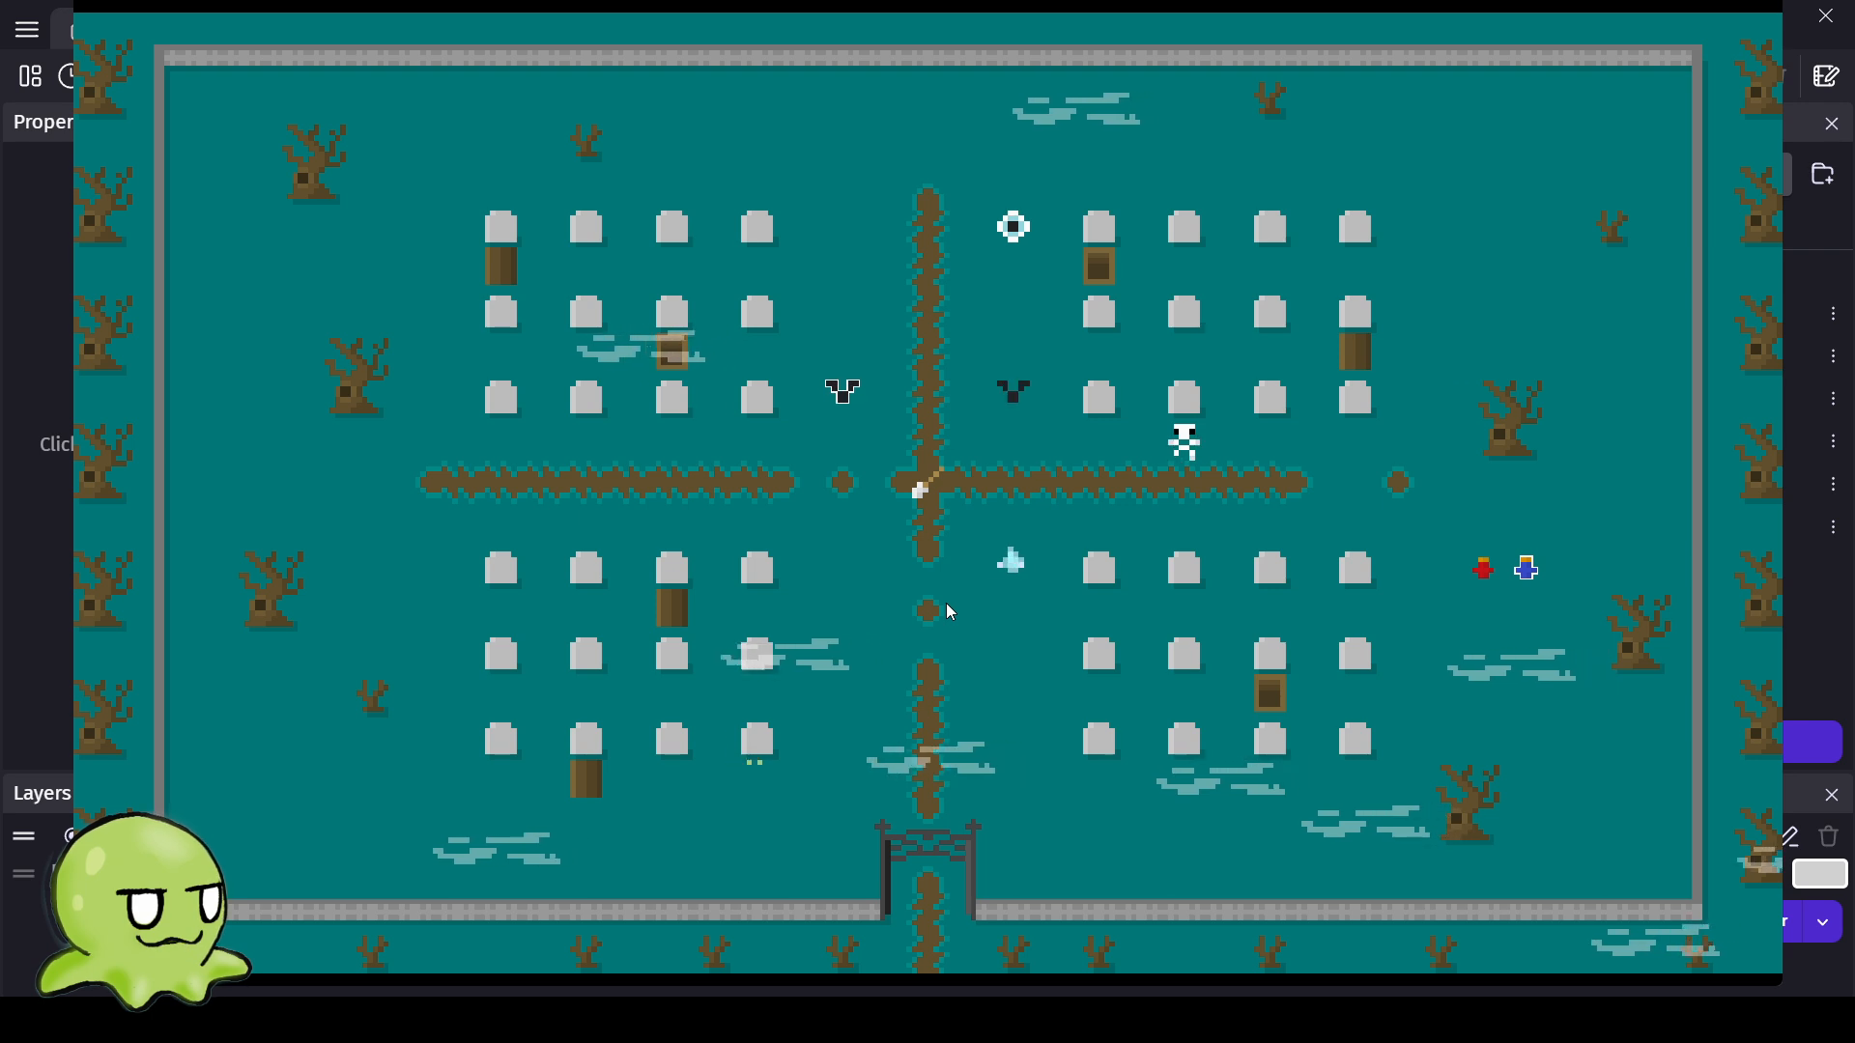
key(Right)
key(Left)
key(Left)
key(Right)
key(Right)
key(Right)
key(Right)
key(Left)
key(Left)
key(Left)
key(Down)
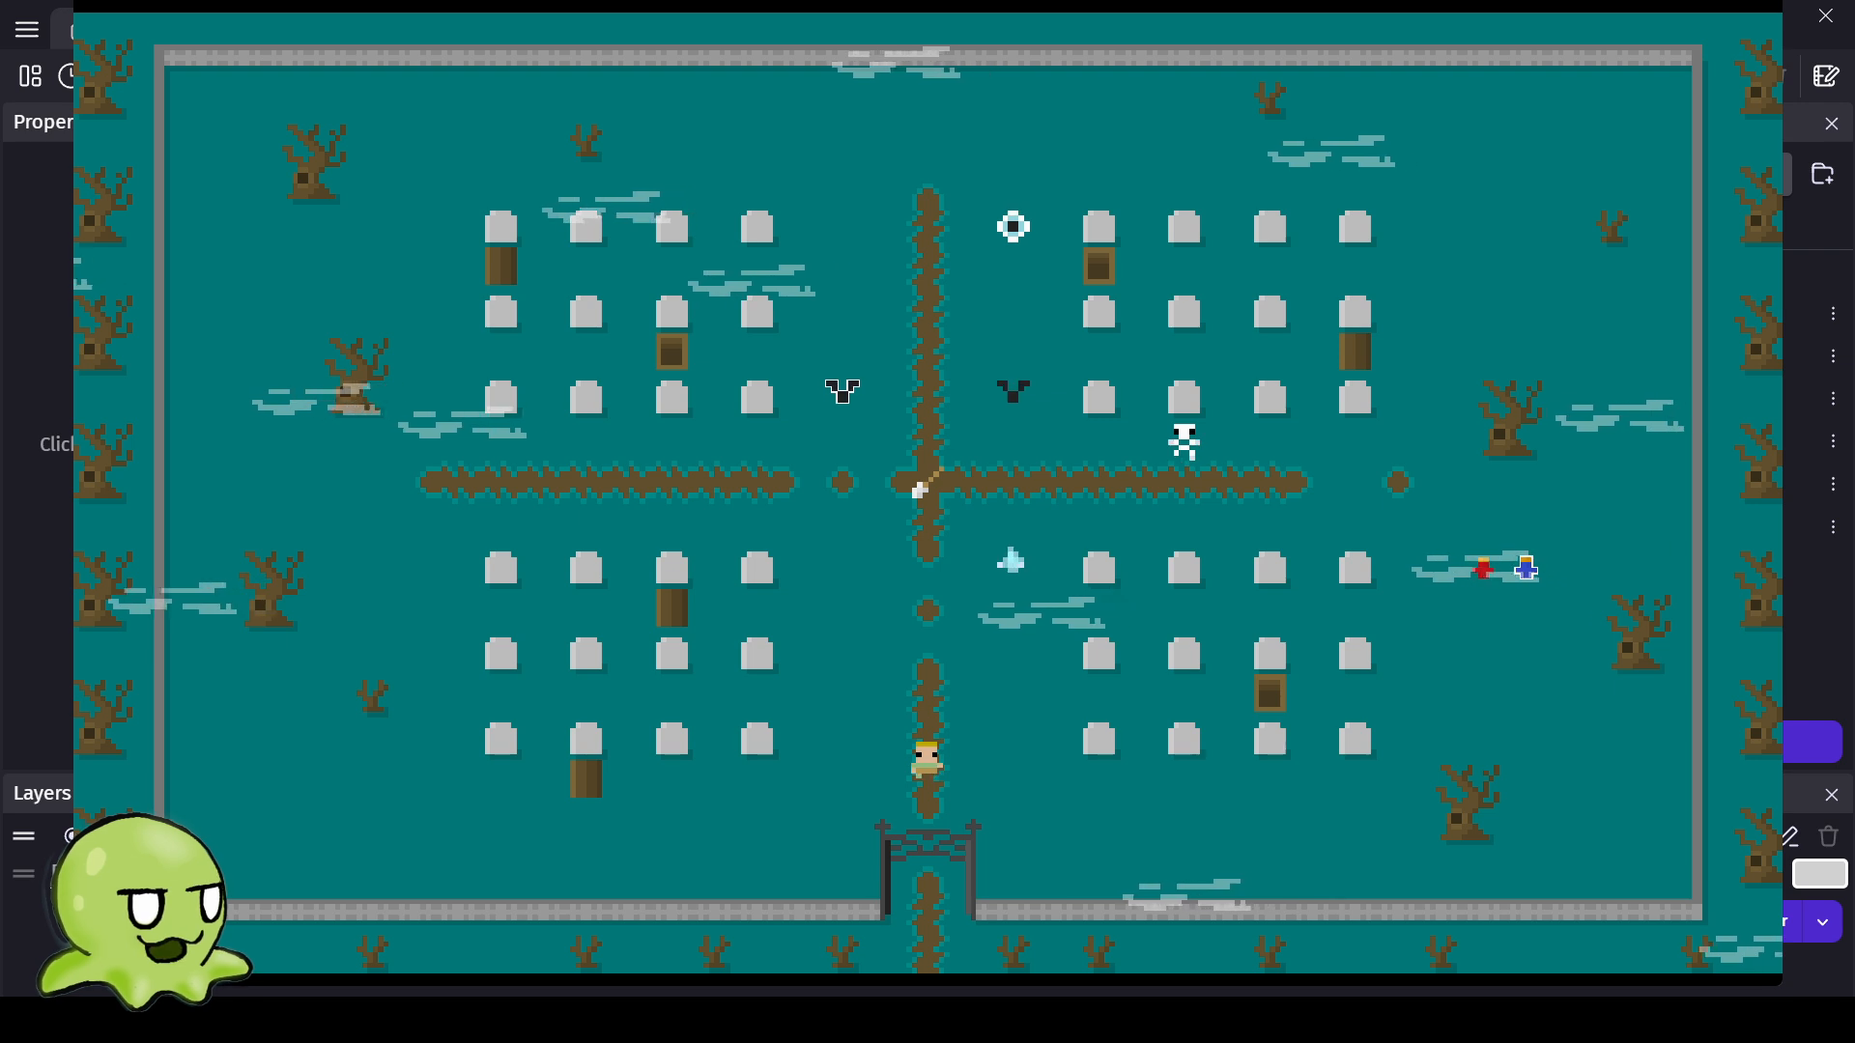
click(1767, 12)
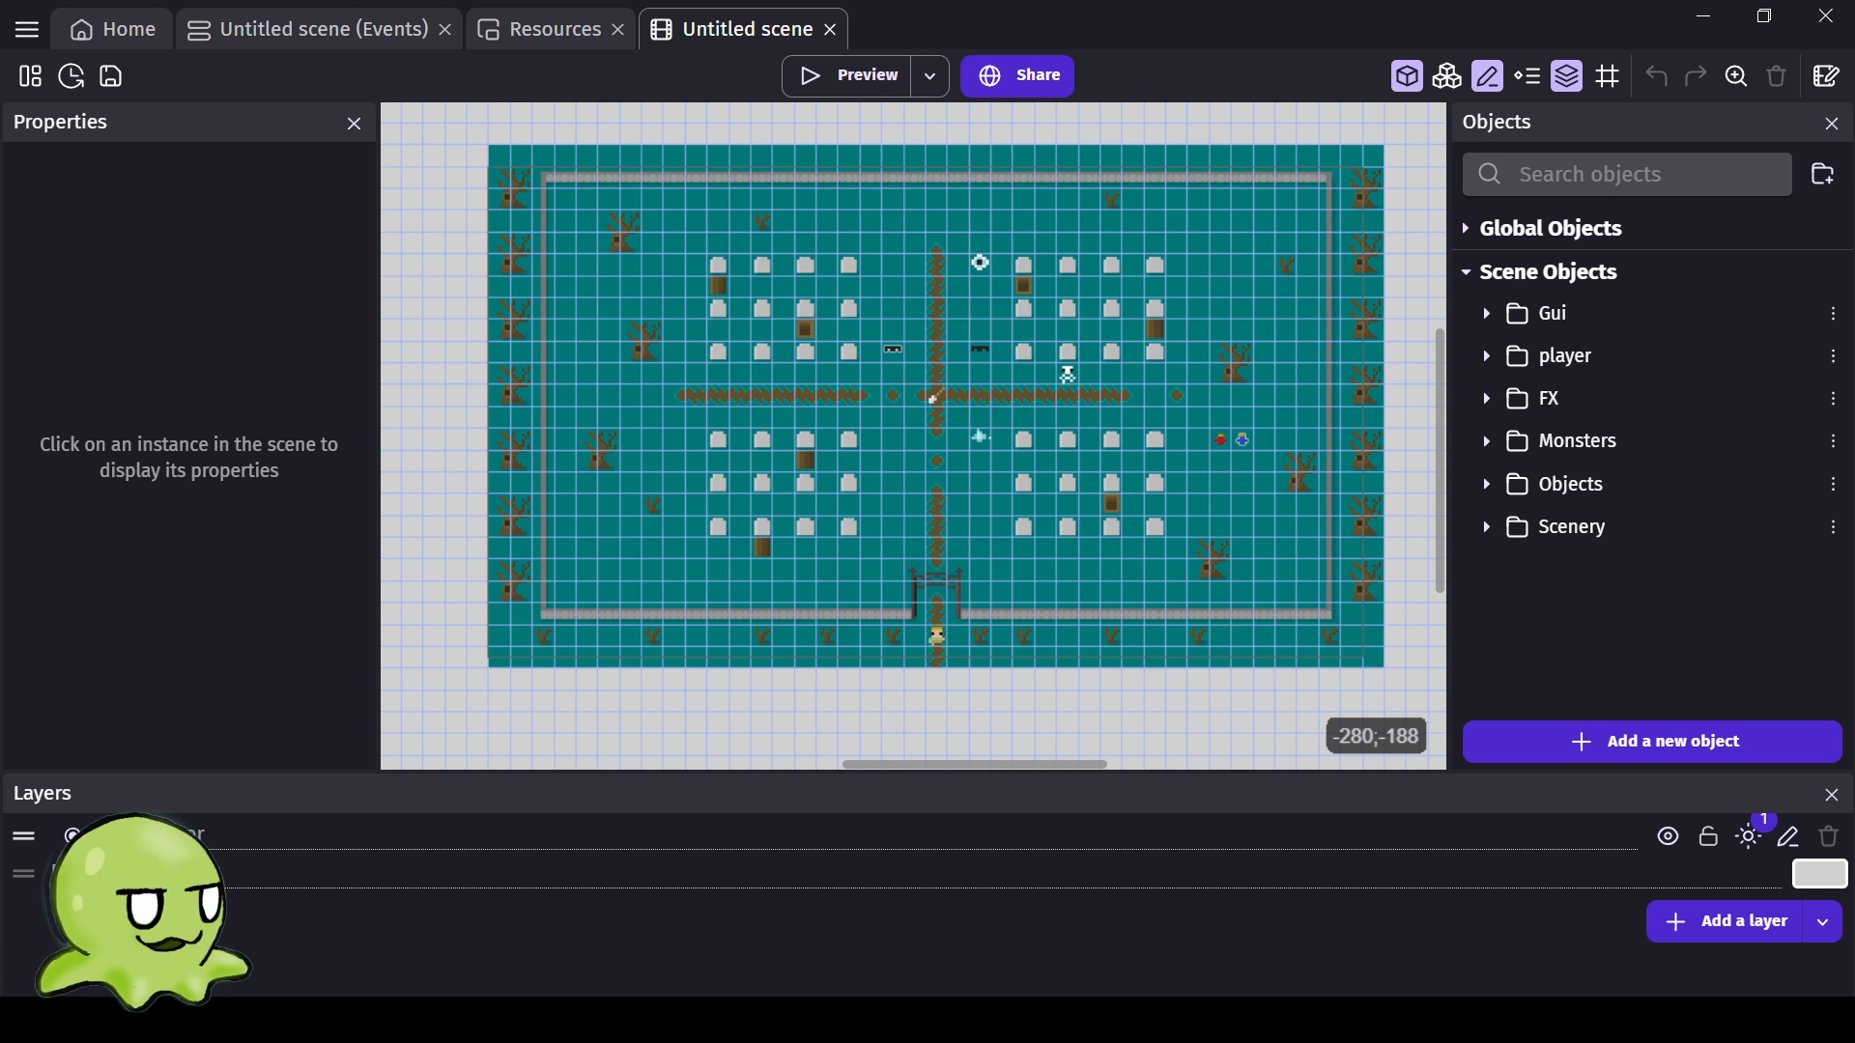
In the scene-start event's sub-events, set the Headstone z-order expression to floor(Headstone.BoundingBoxBottom()/4) + 3.
click(307, 30)
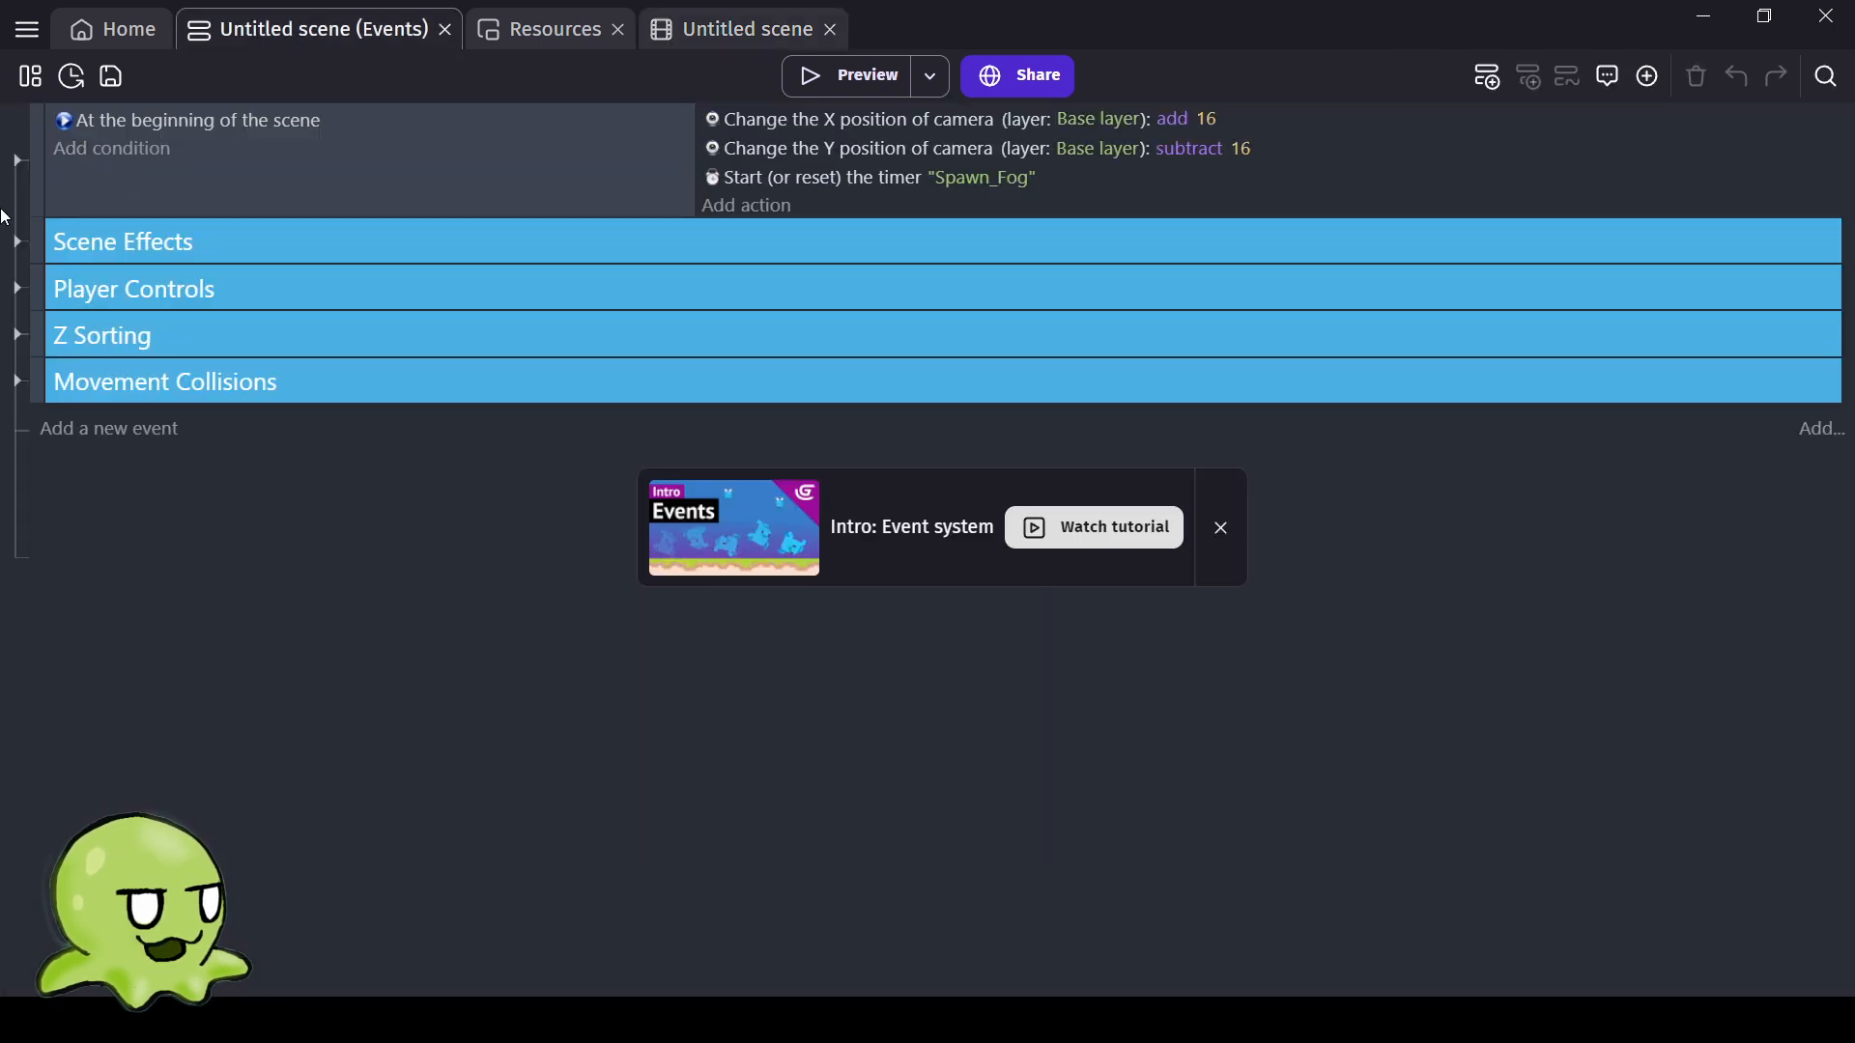
click(18, 161)
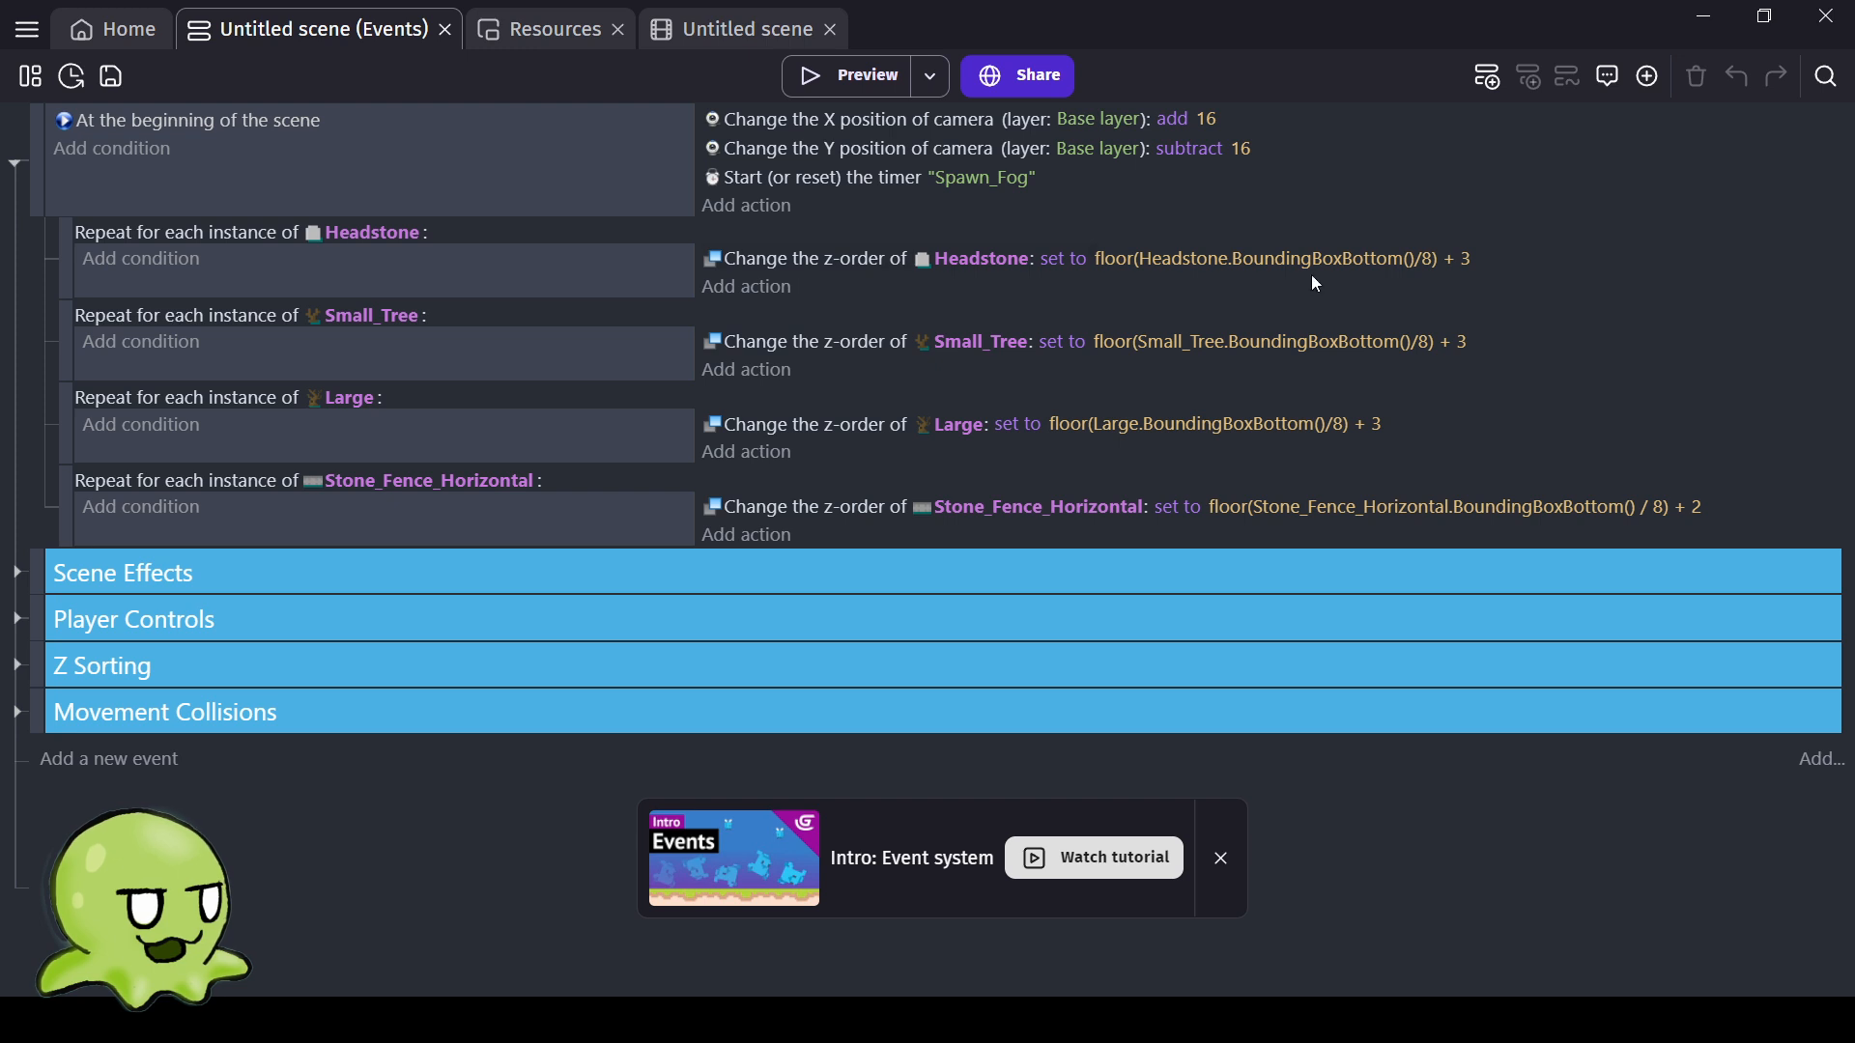
click(1420, 263)
click(1195, 348)
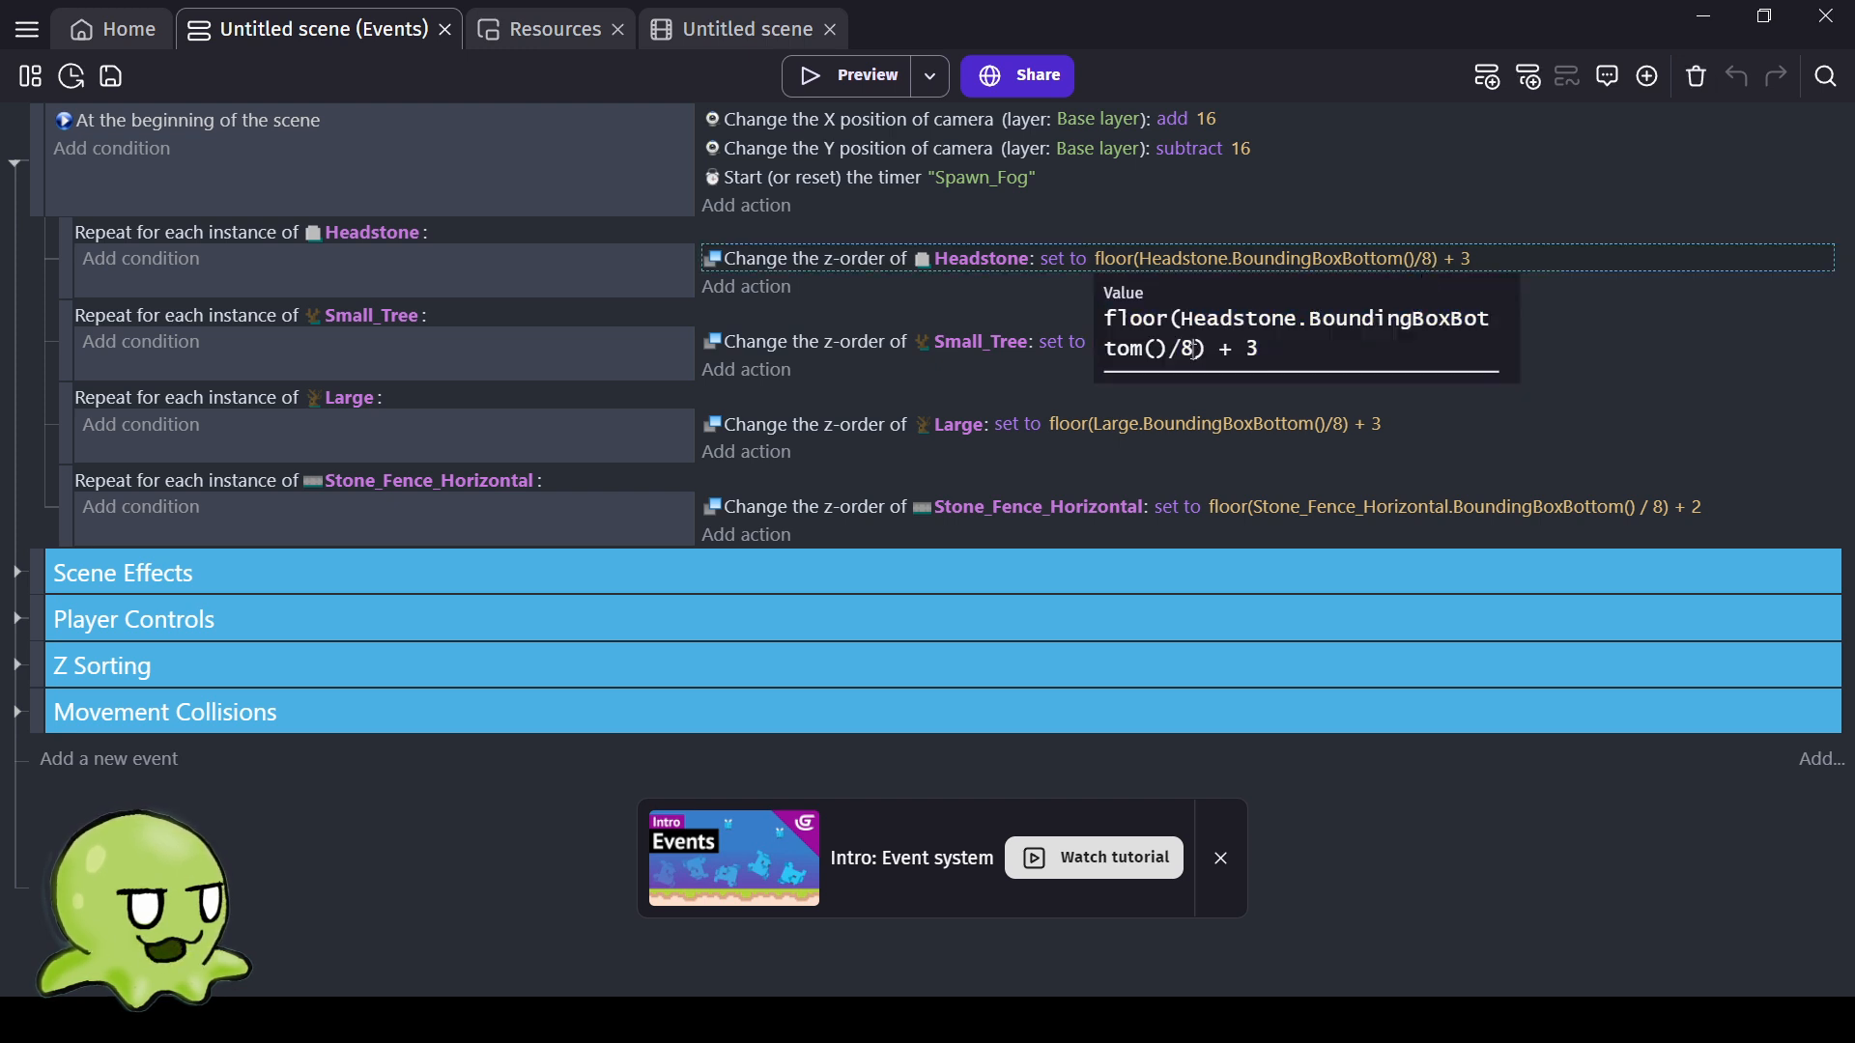
key(BackSpace)
text(4)
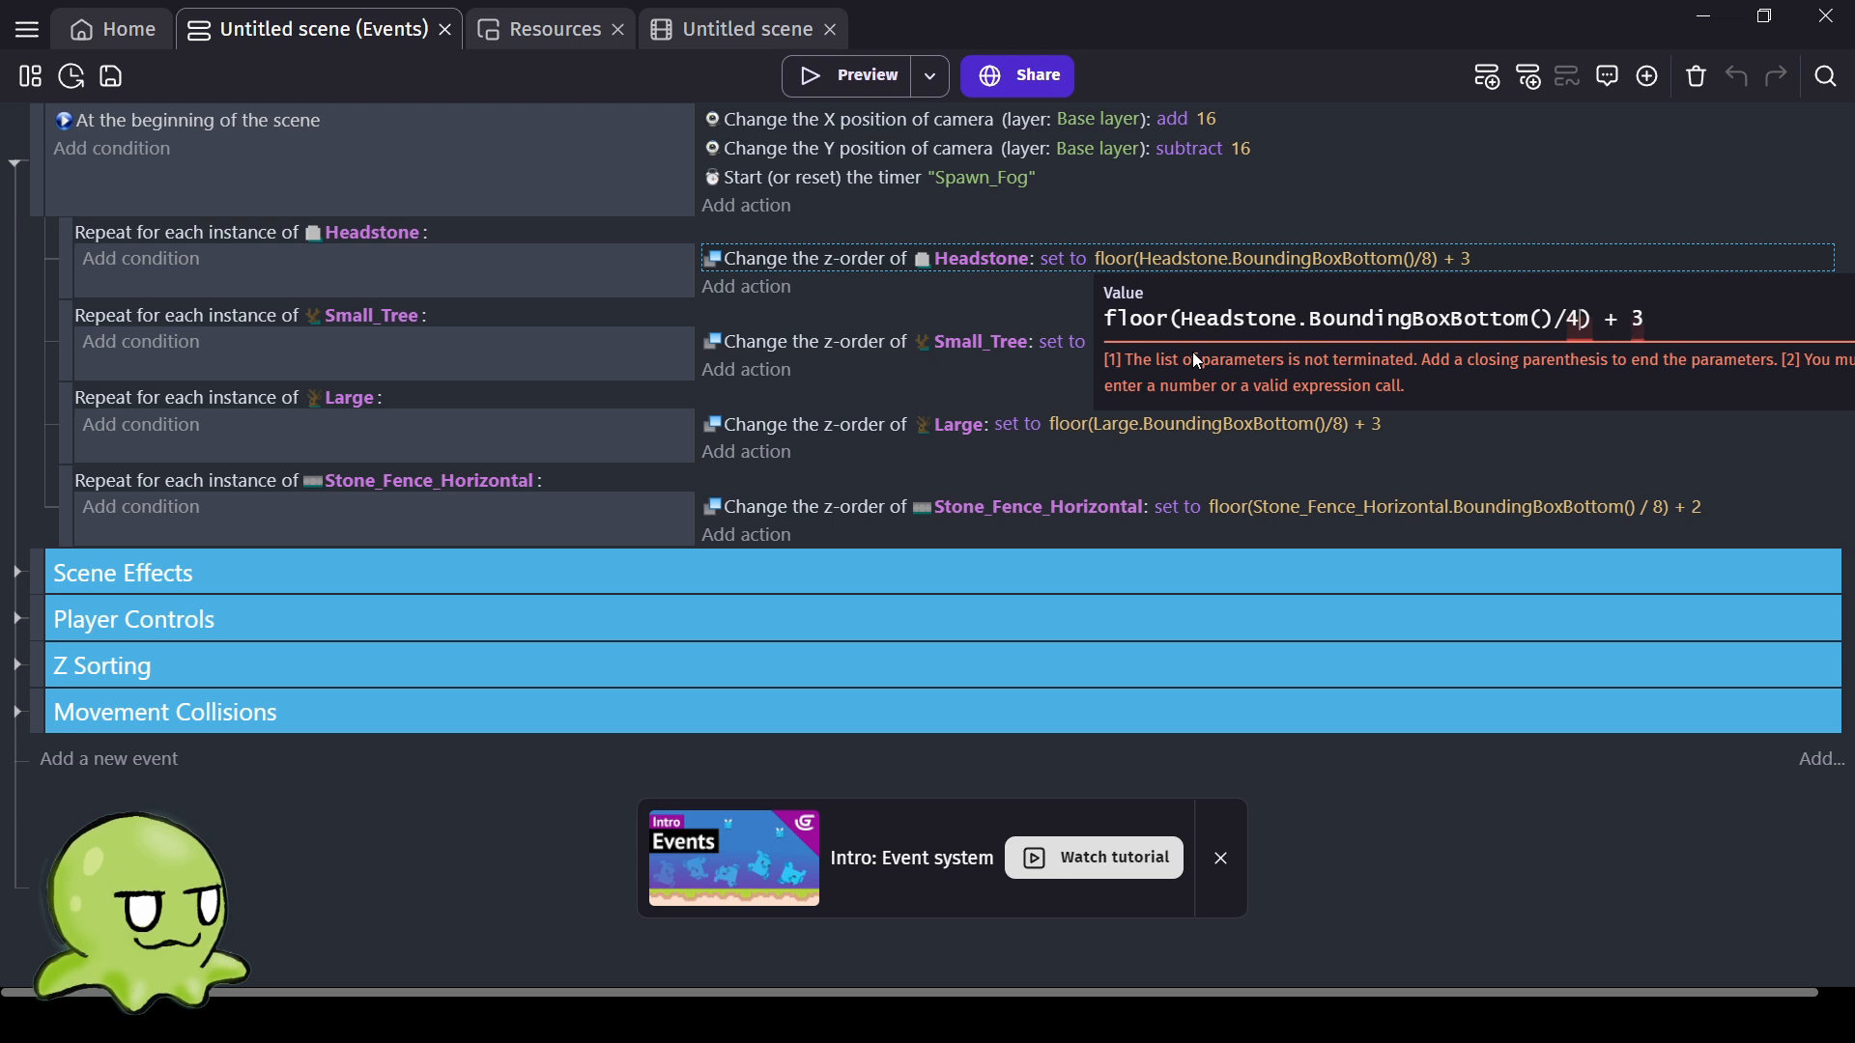
click(1015, 381)
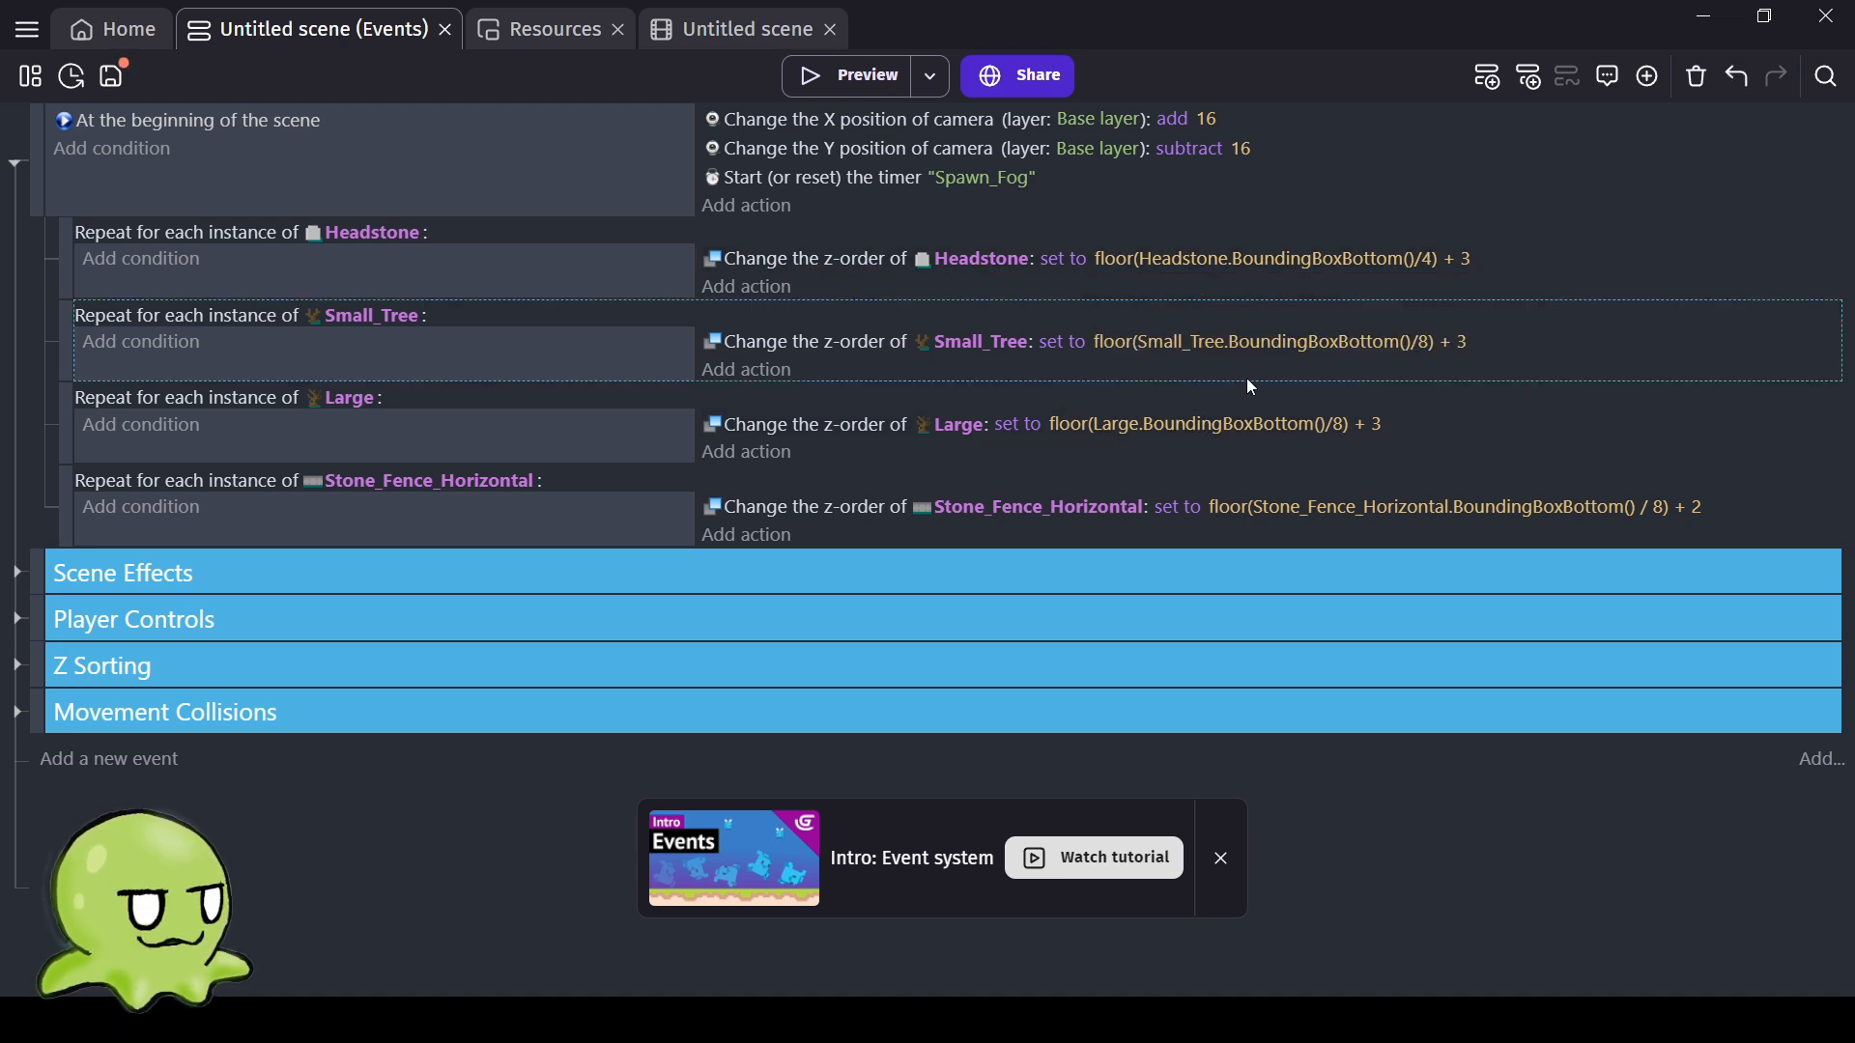
Set the Small_Tree z-order expression to floor(Small_Tree.BoundingBoxBottom()/4) + 3.
click(1430, 349)
click(1210, 431)
key(BackSpace)
text(4)
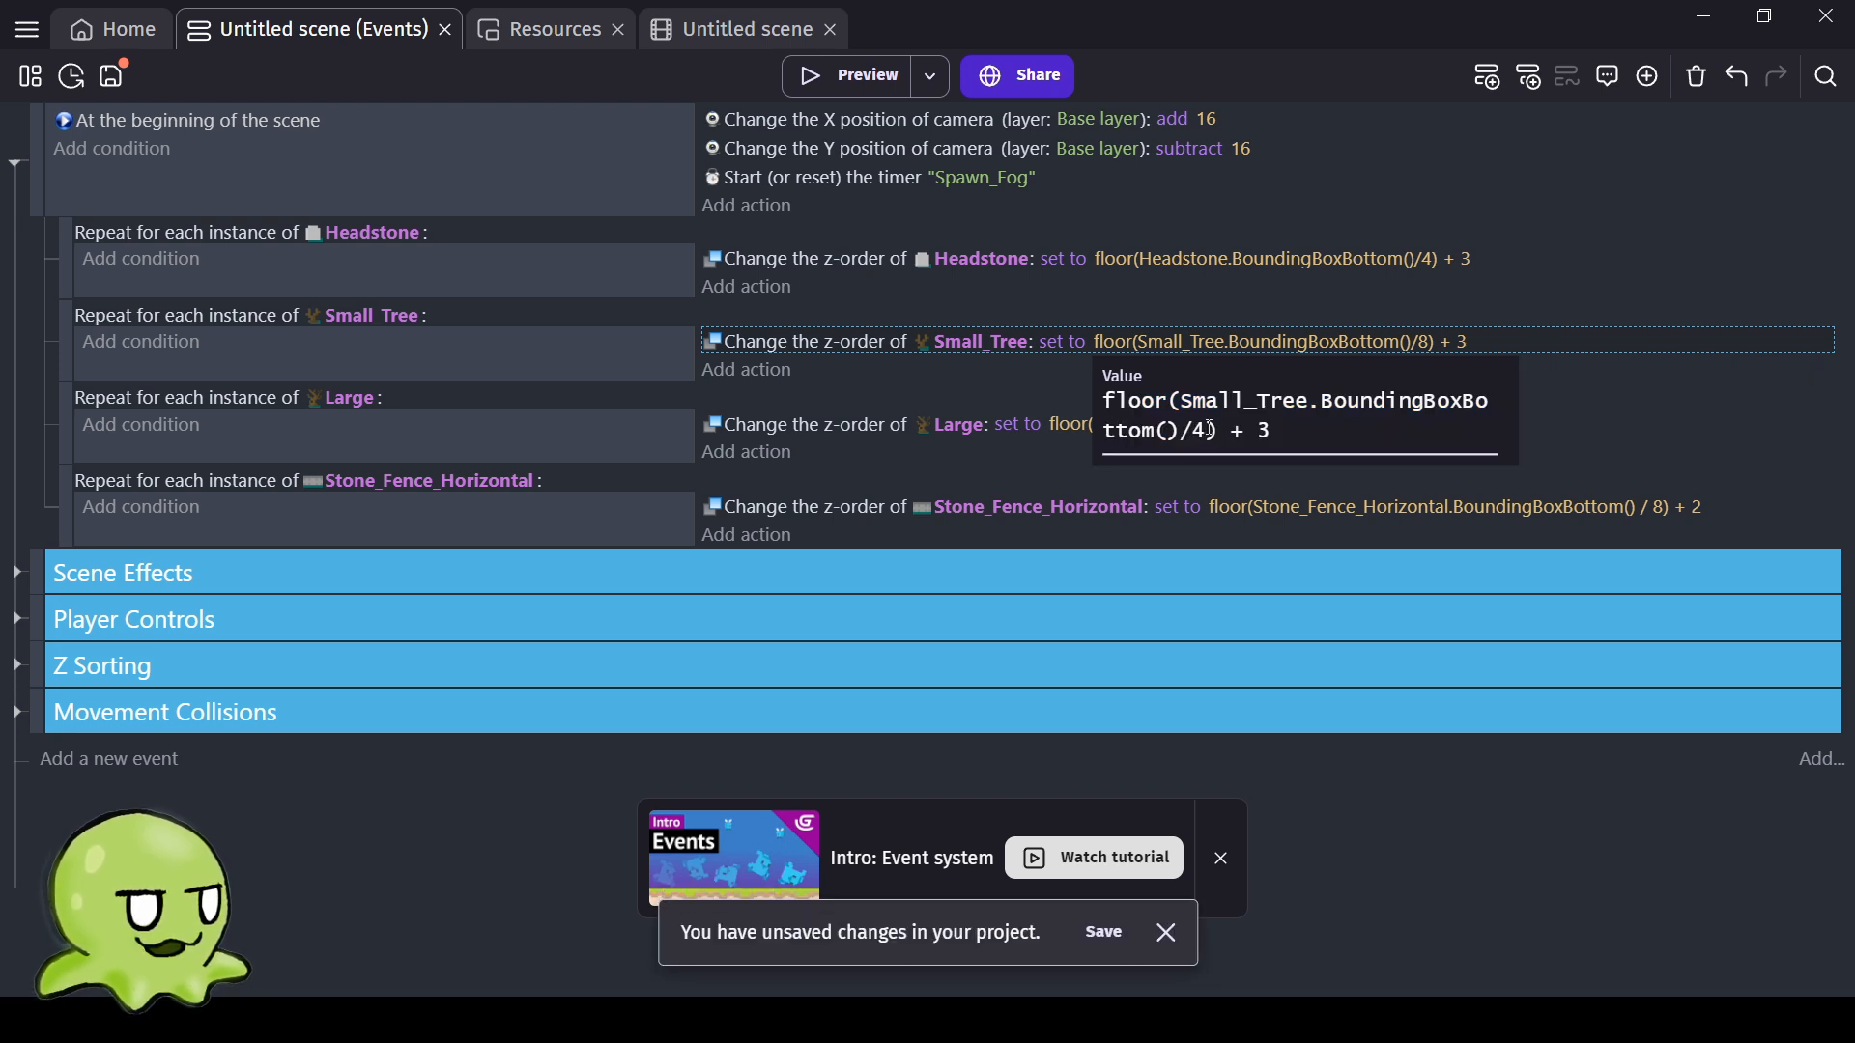
click(964, 398)
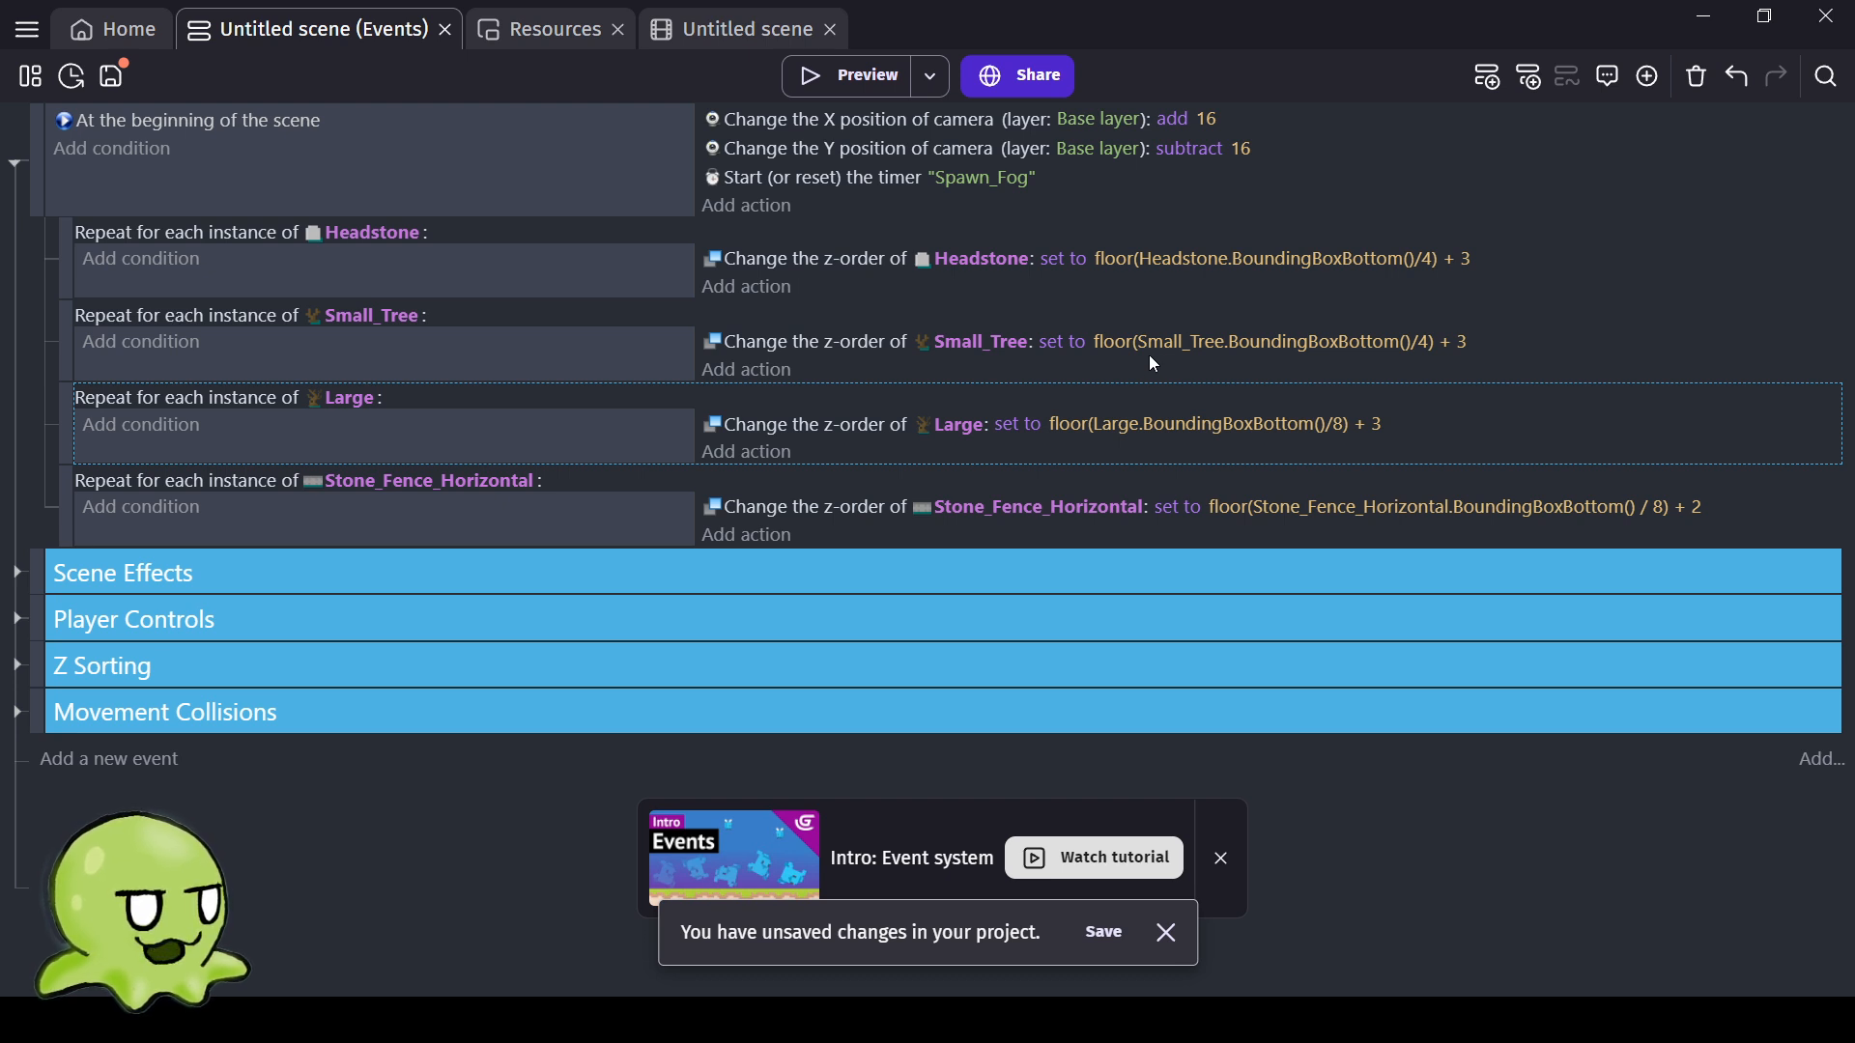
Set the Large tree's z-order expression to floor(Large.BoundingBoxBottom()/4) + 3.
click(1298, 422)
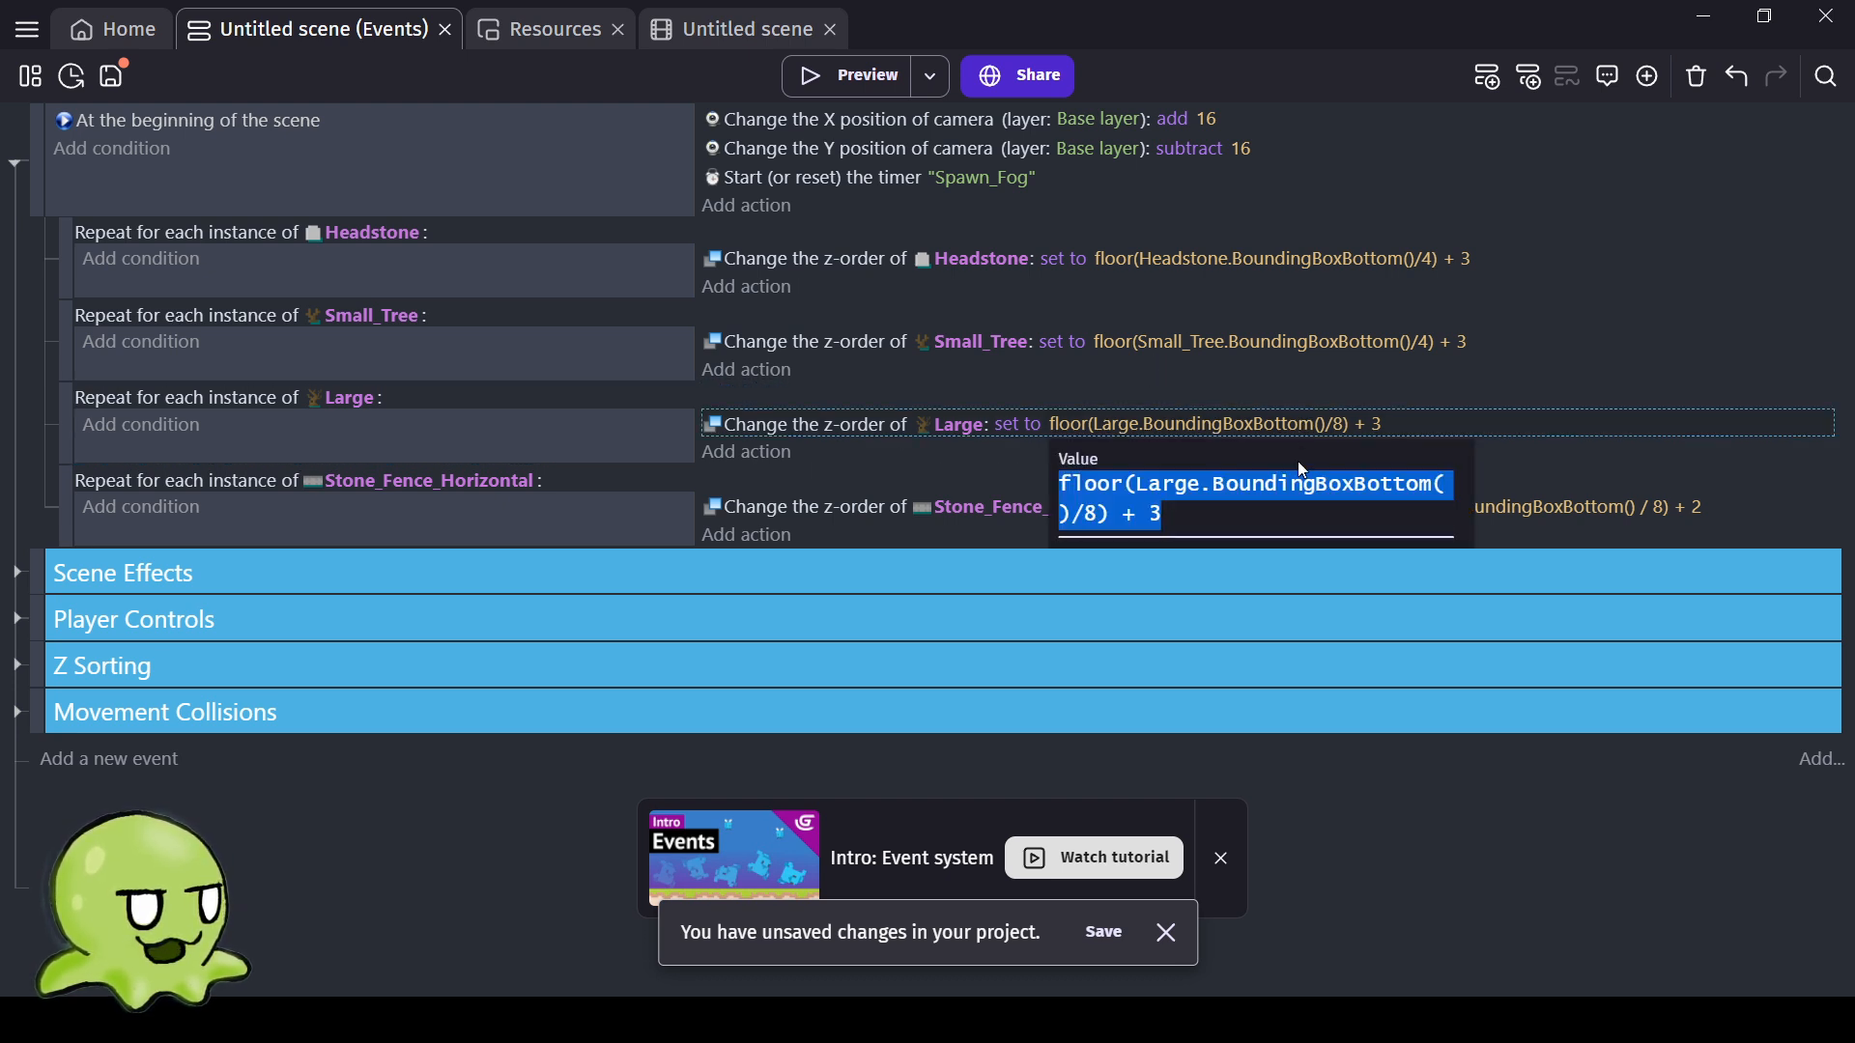
click(1098, 513)
key(BackSpace)
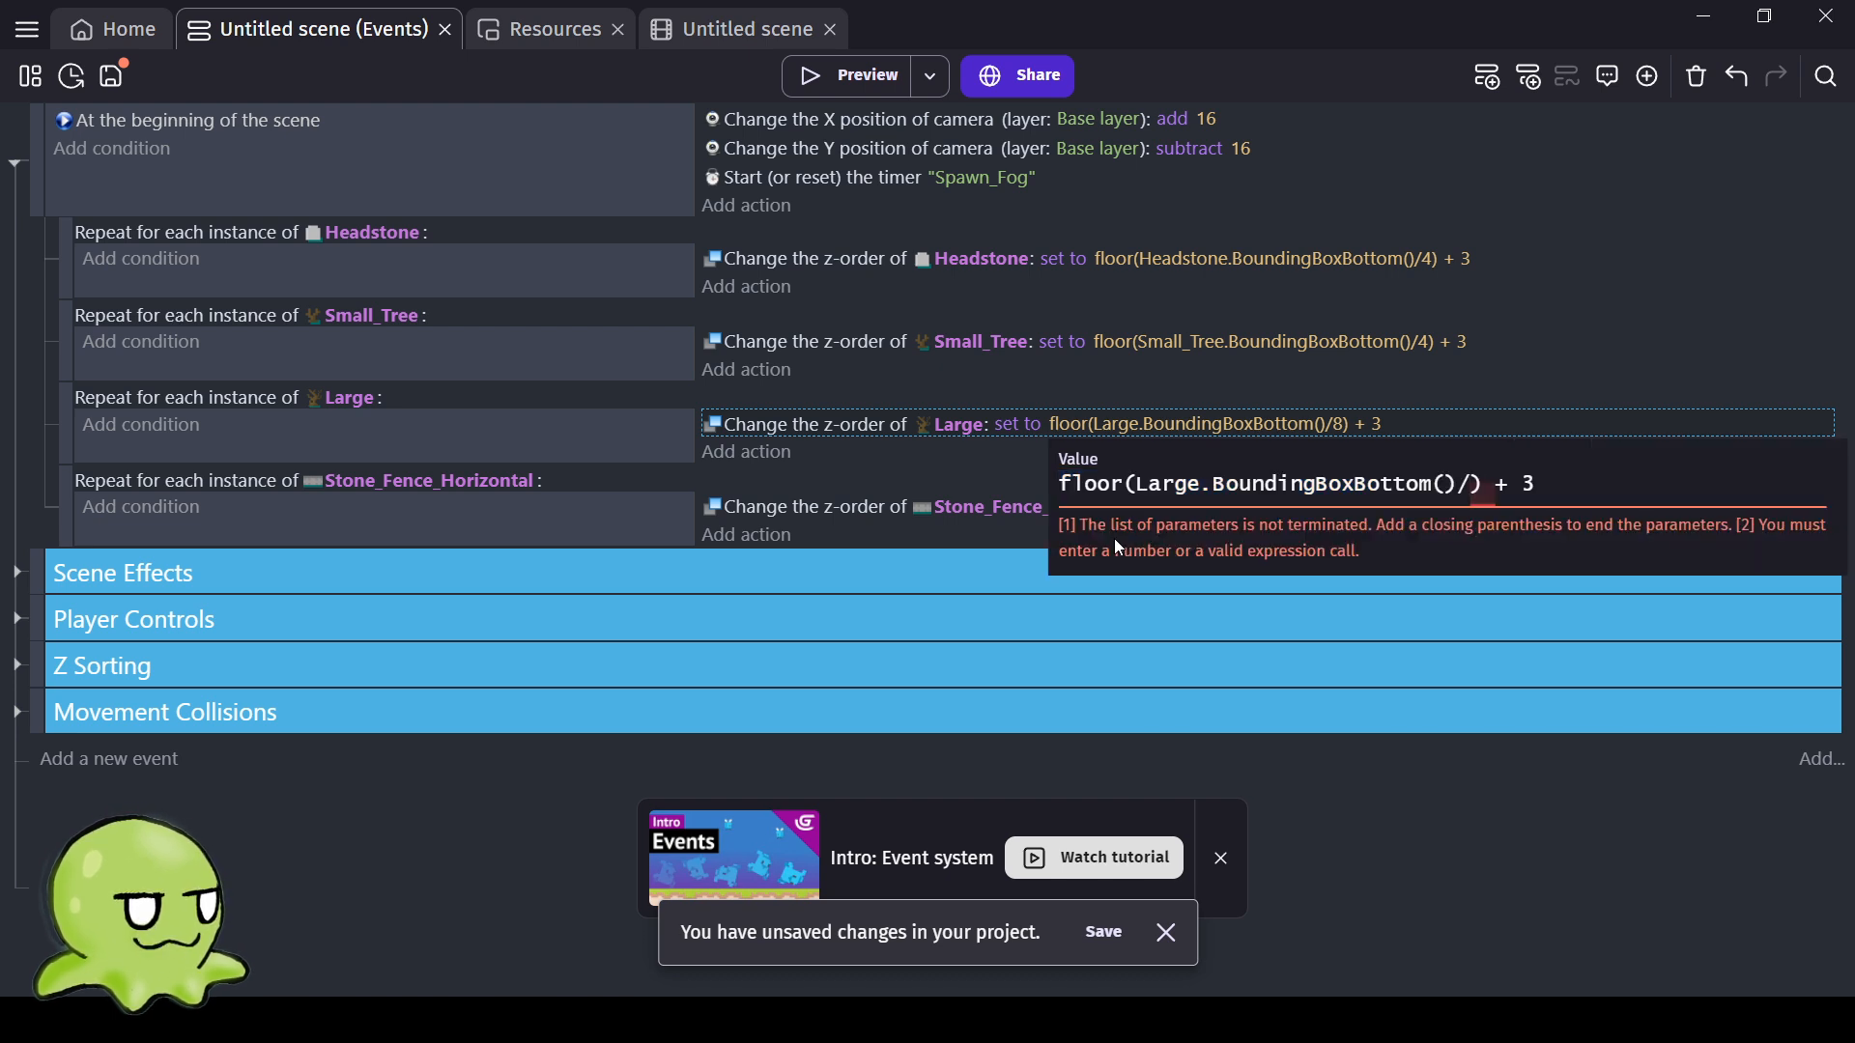
text(4)
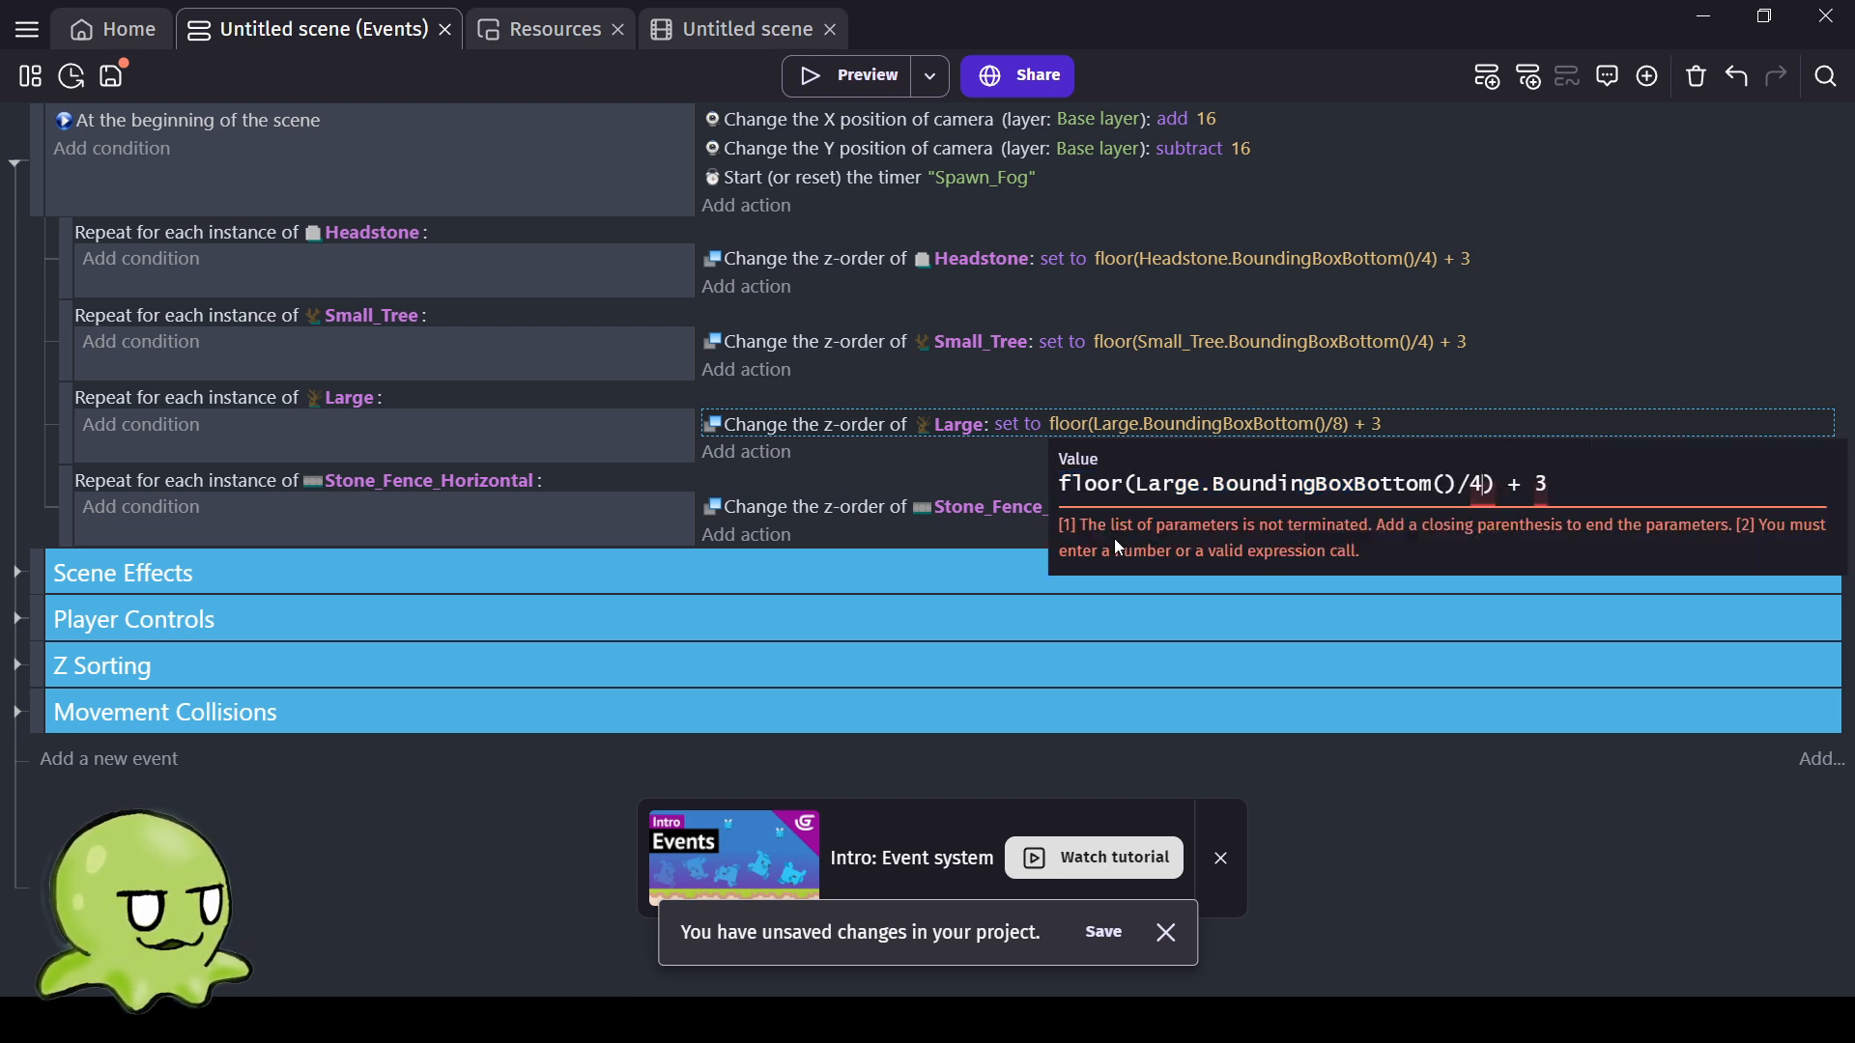
click(973, 453)
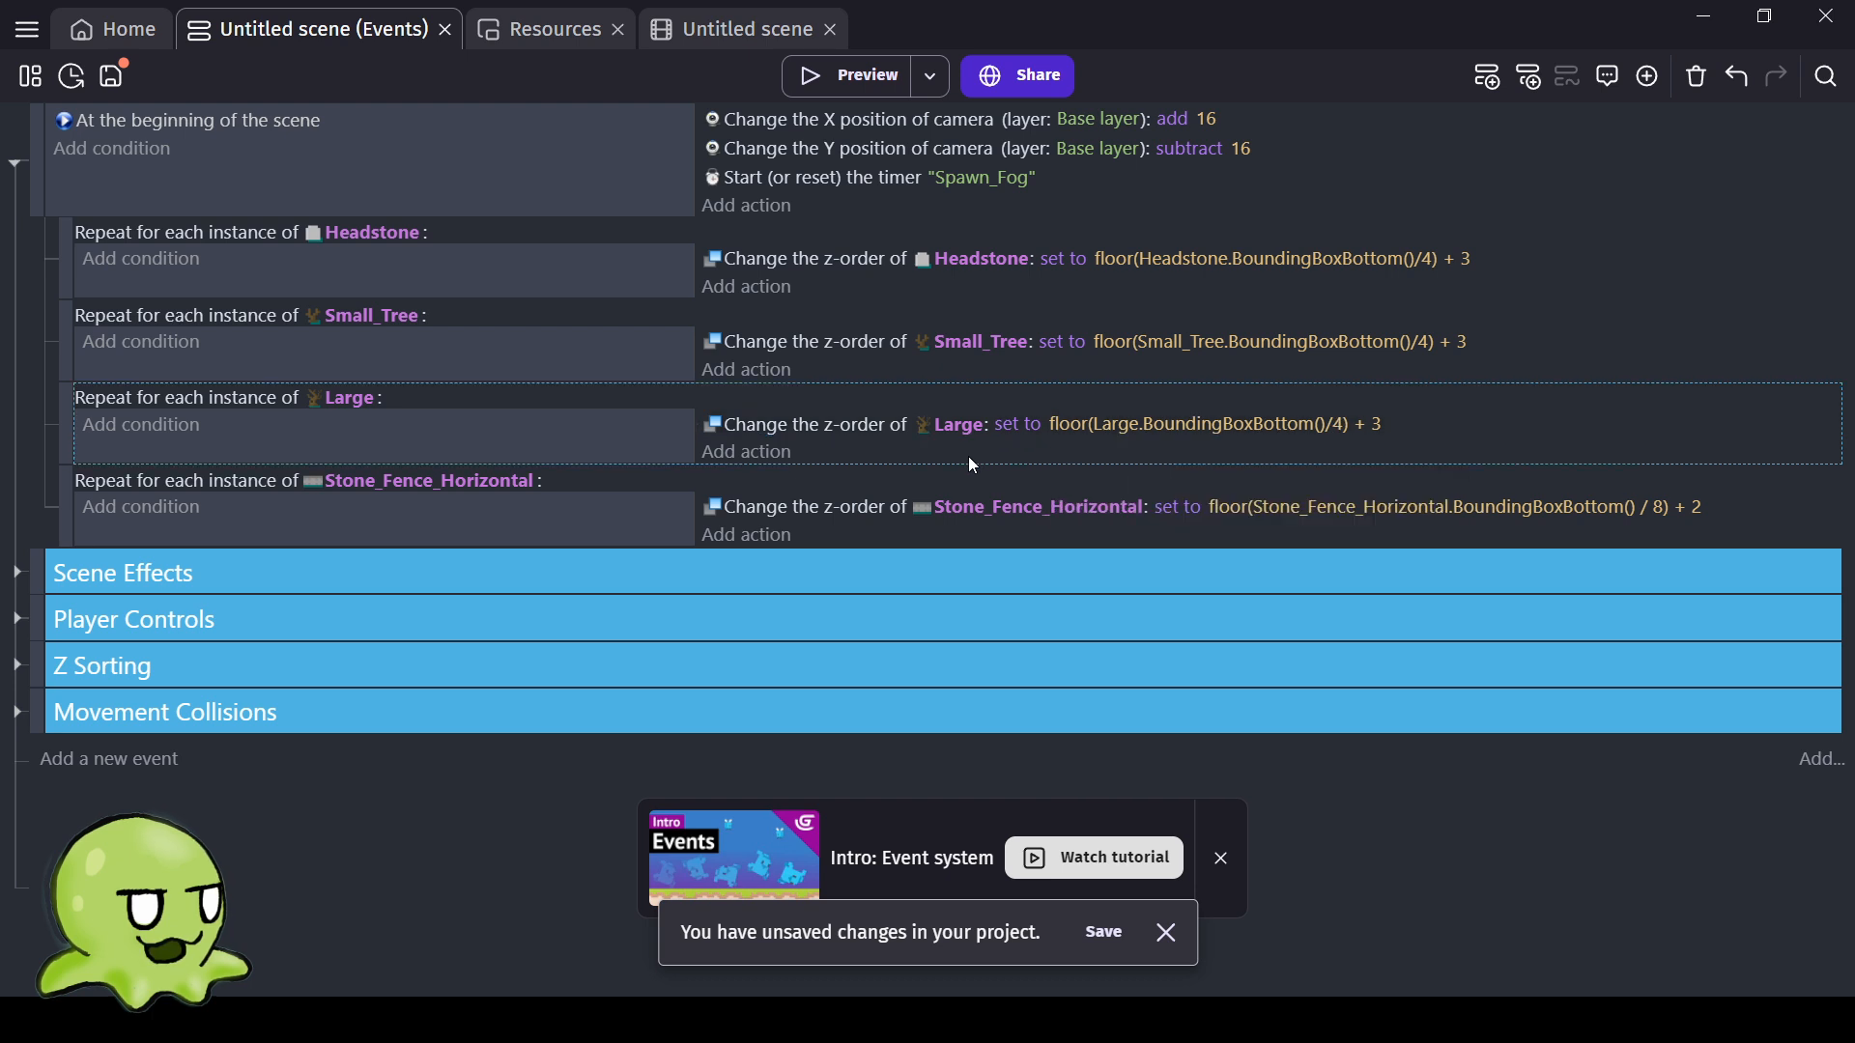
Set the Stone_Fence_Horizontal z-order expression to floor(Stone_Fence_Horizontal.BoundingBoxBottom() / 4) + 2 and collapse the scene-start sub-events.
click(1654, 517)
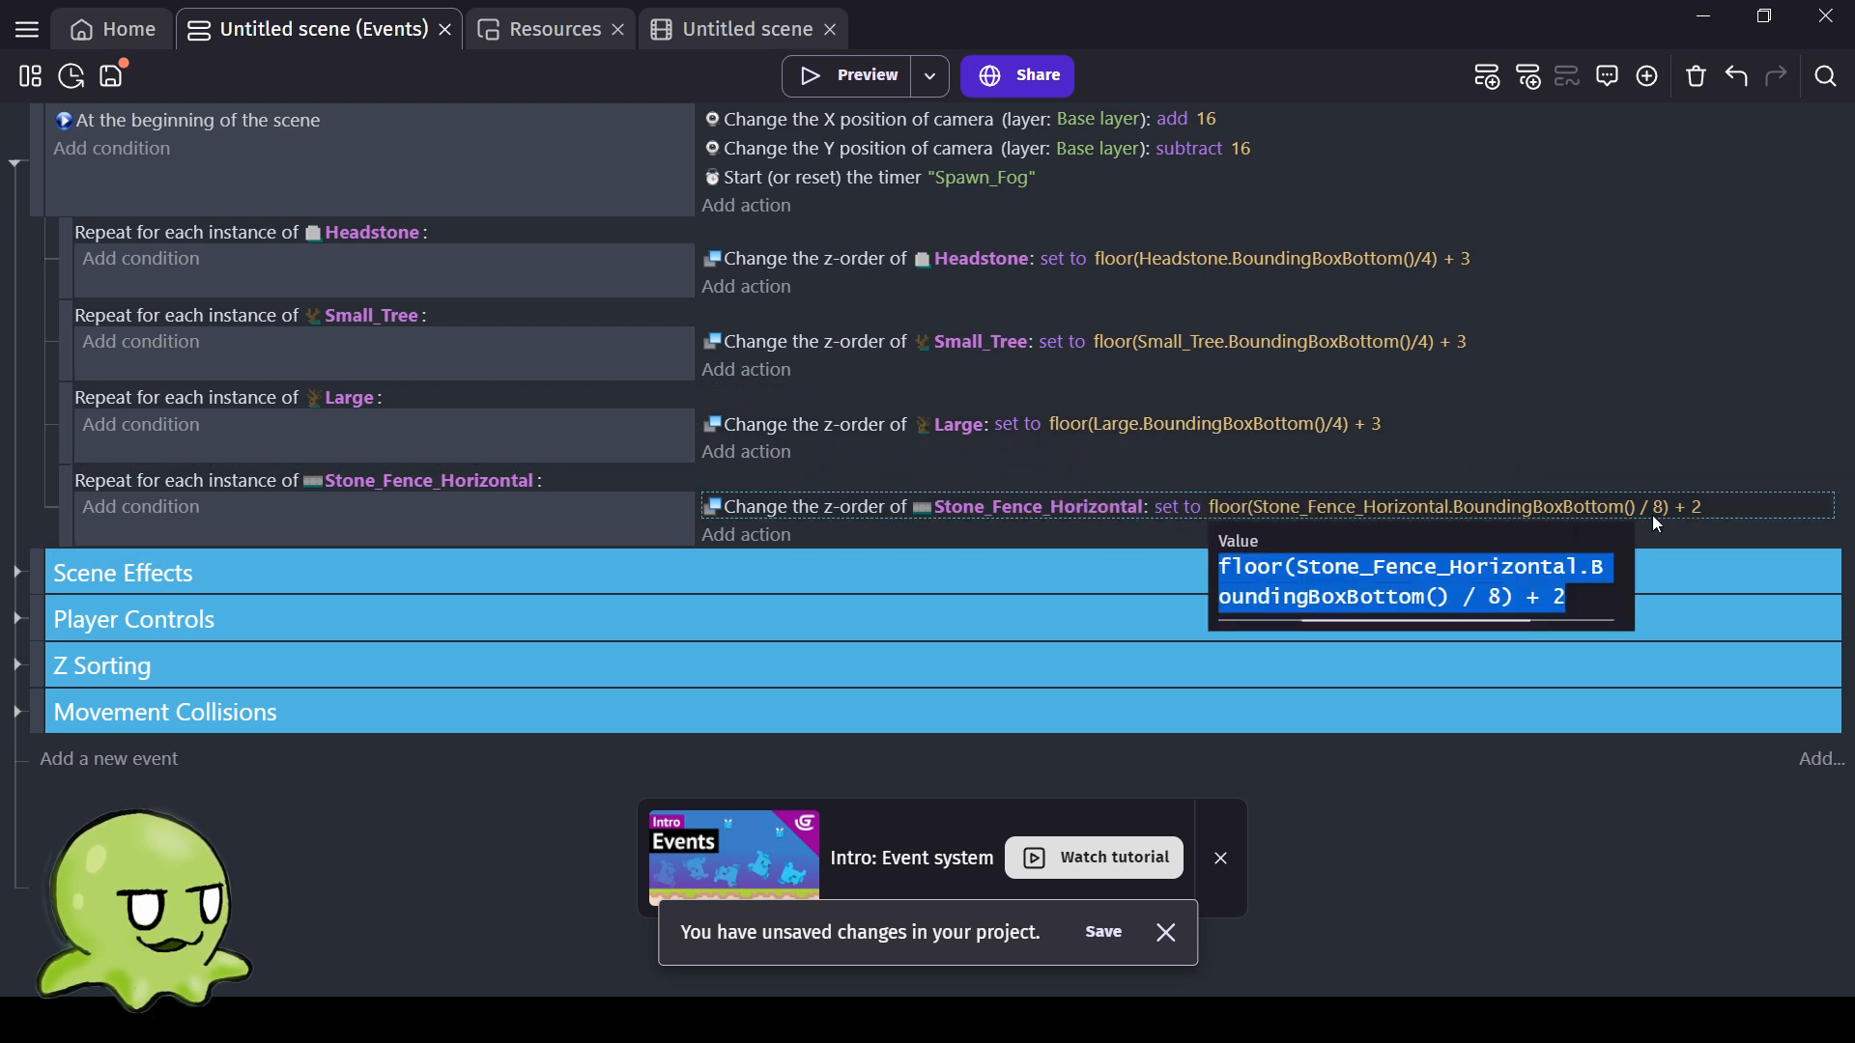
click(1501, 597)
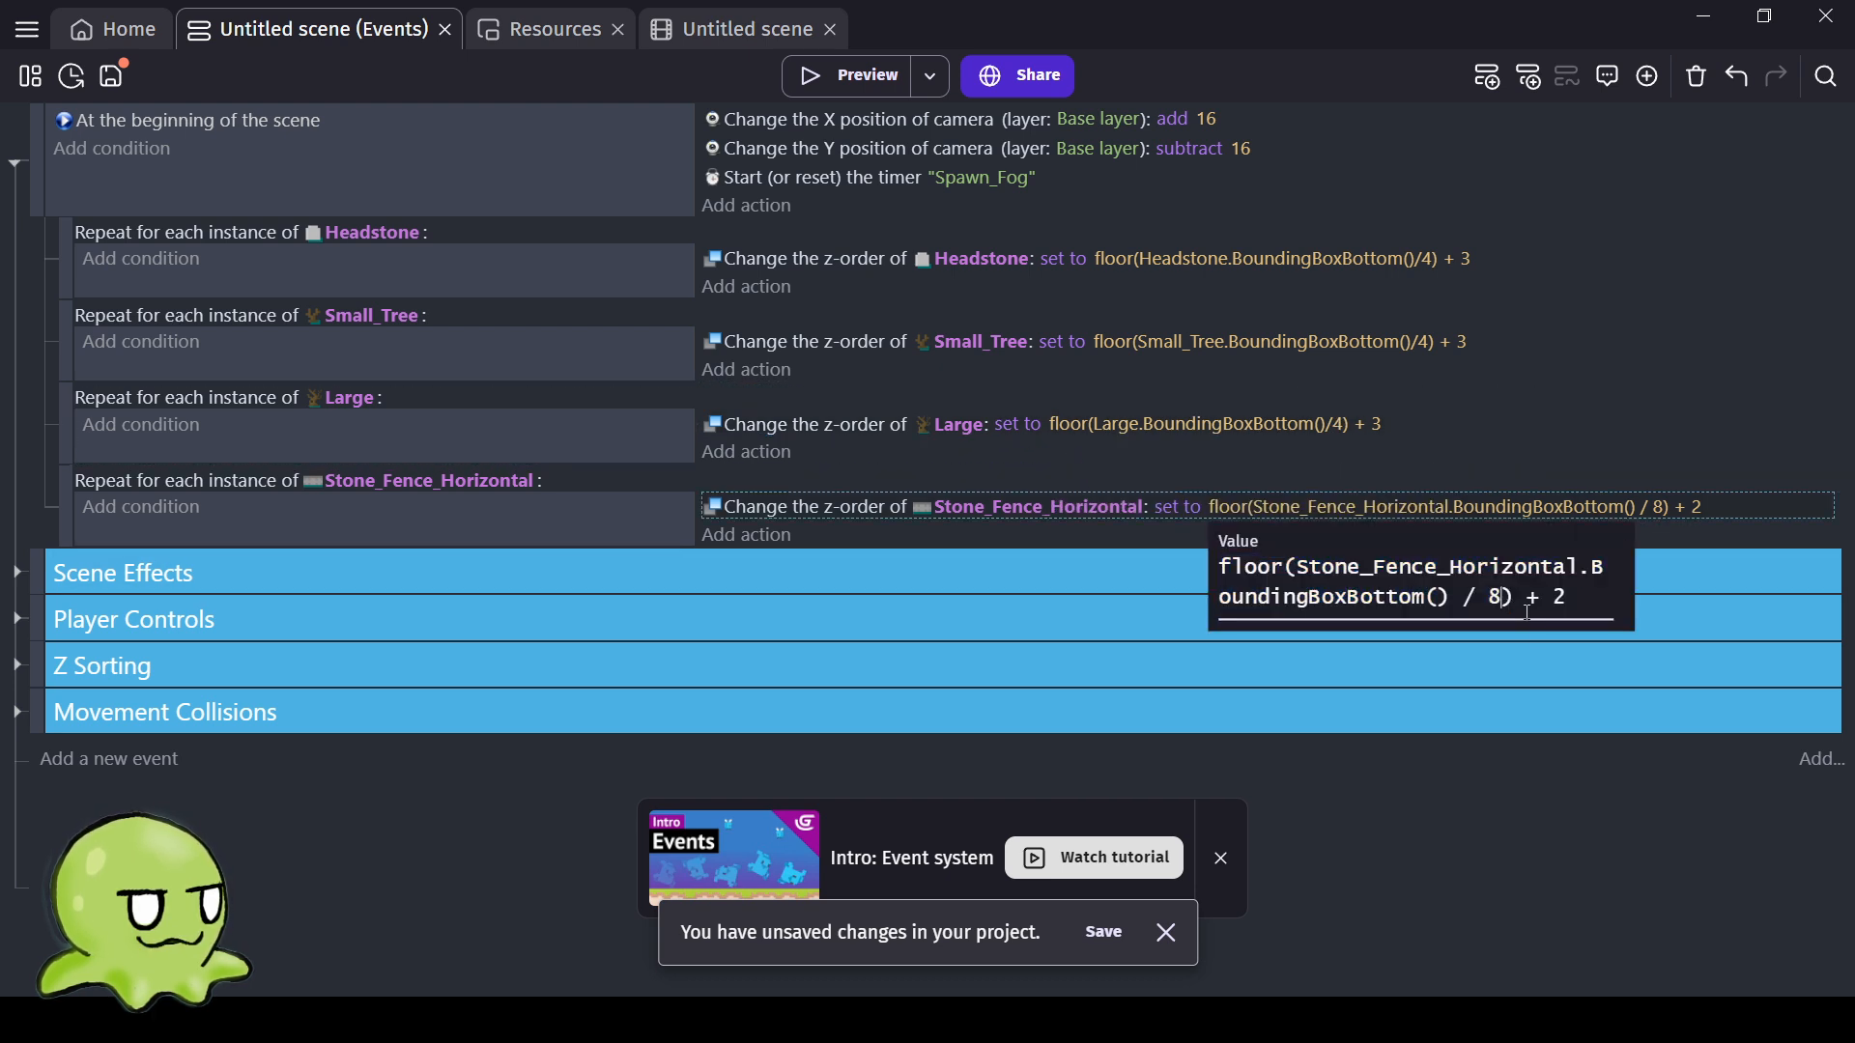
key(BackSpace)
text(4)
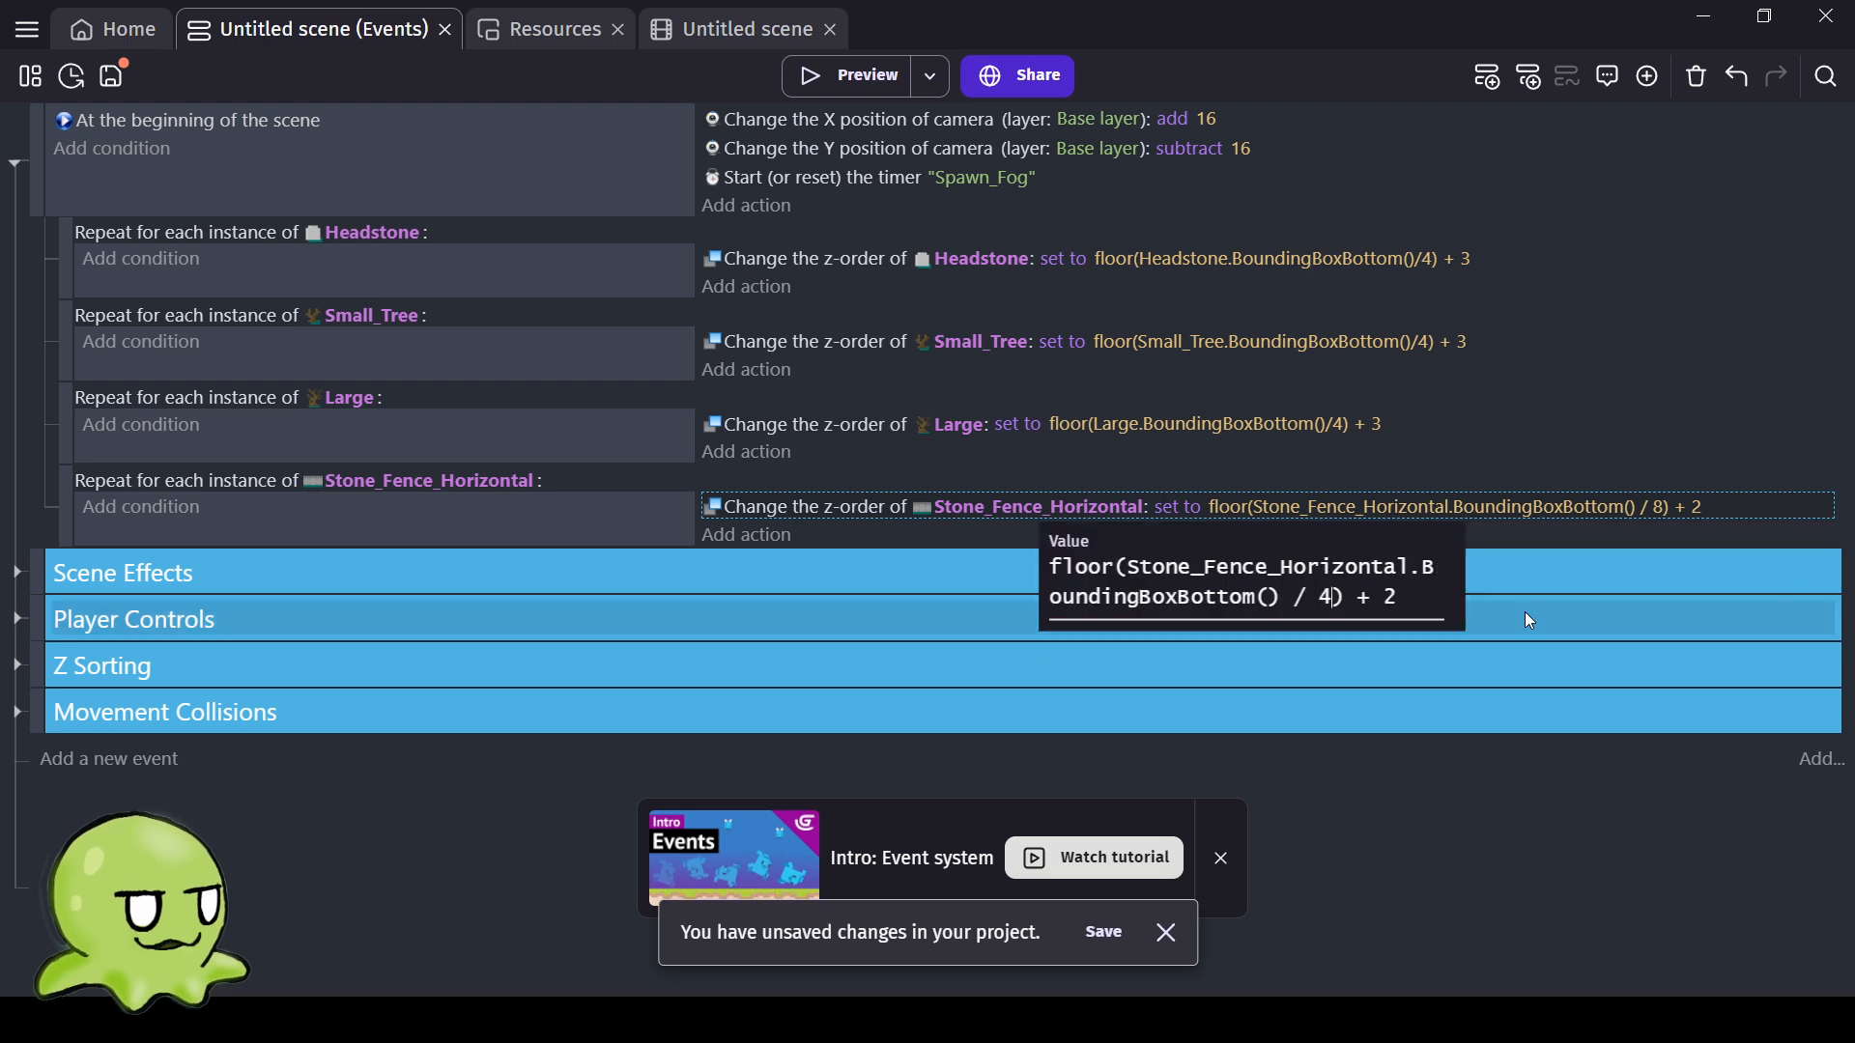
click(1223, 482)
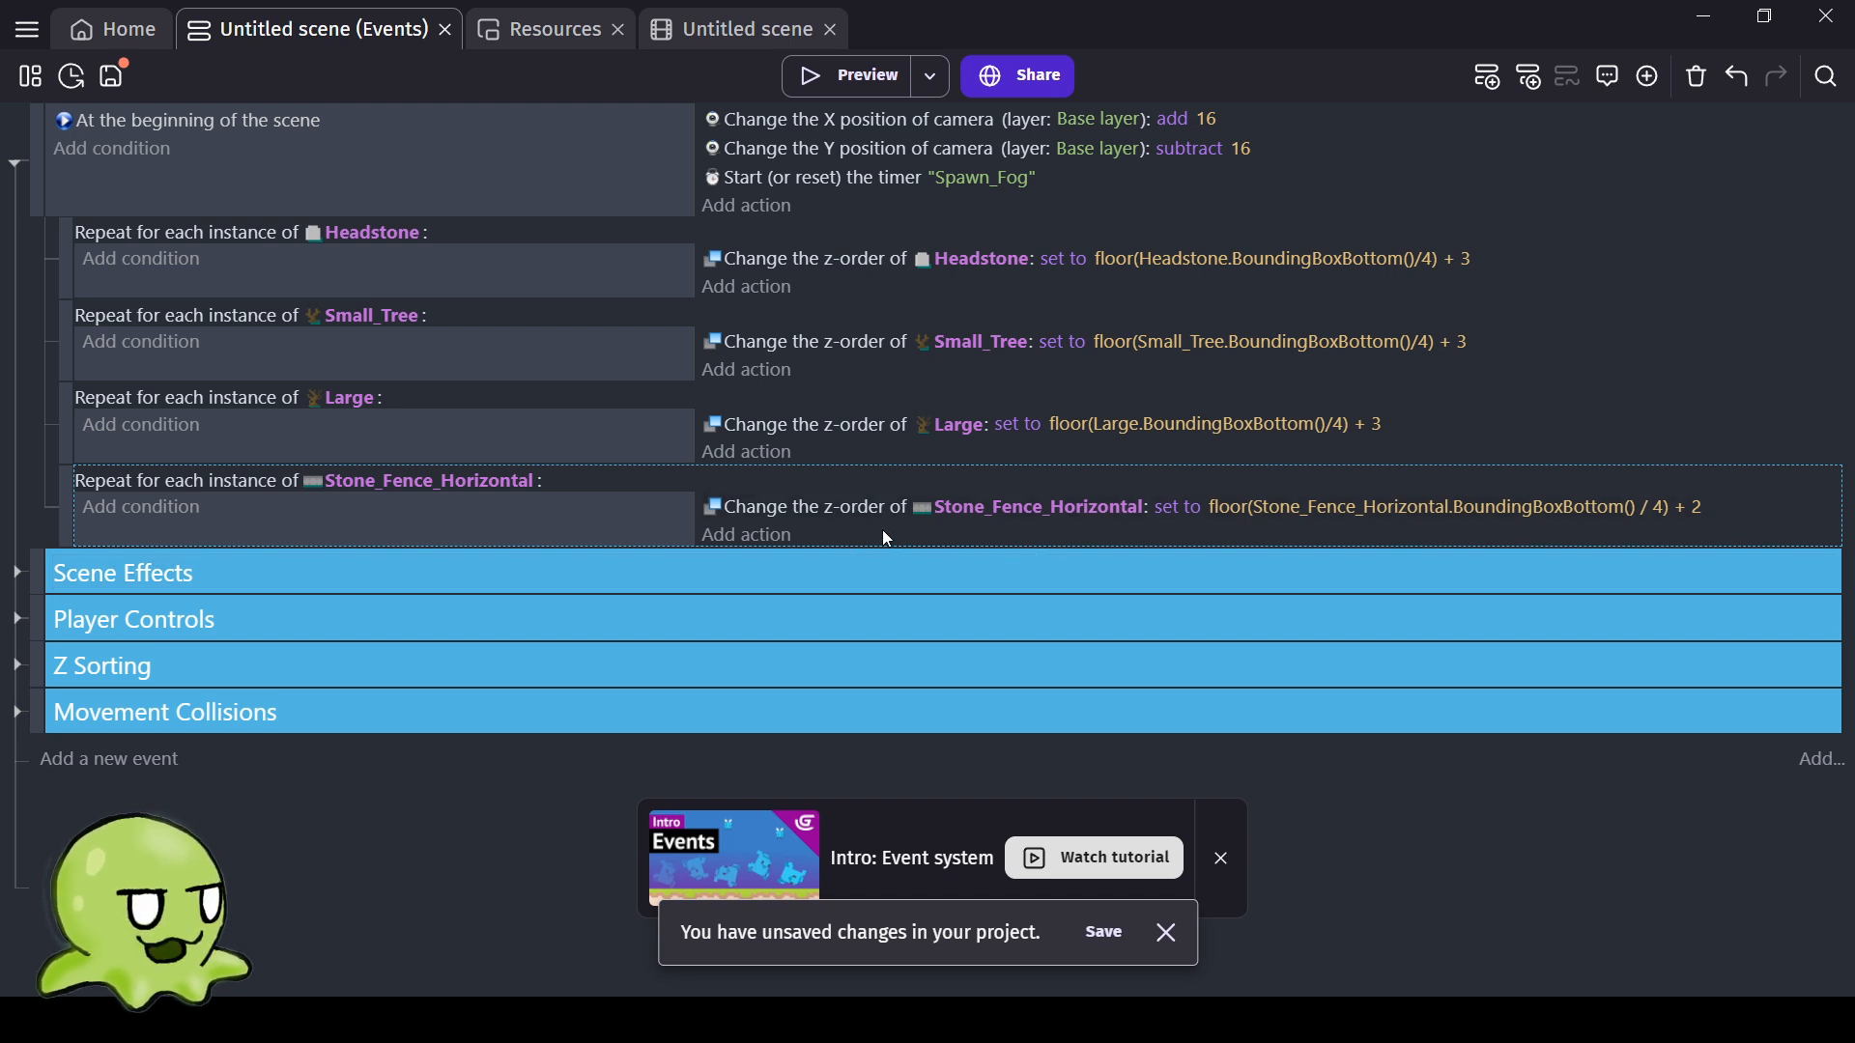
click(16, 169)
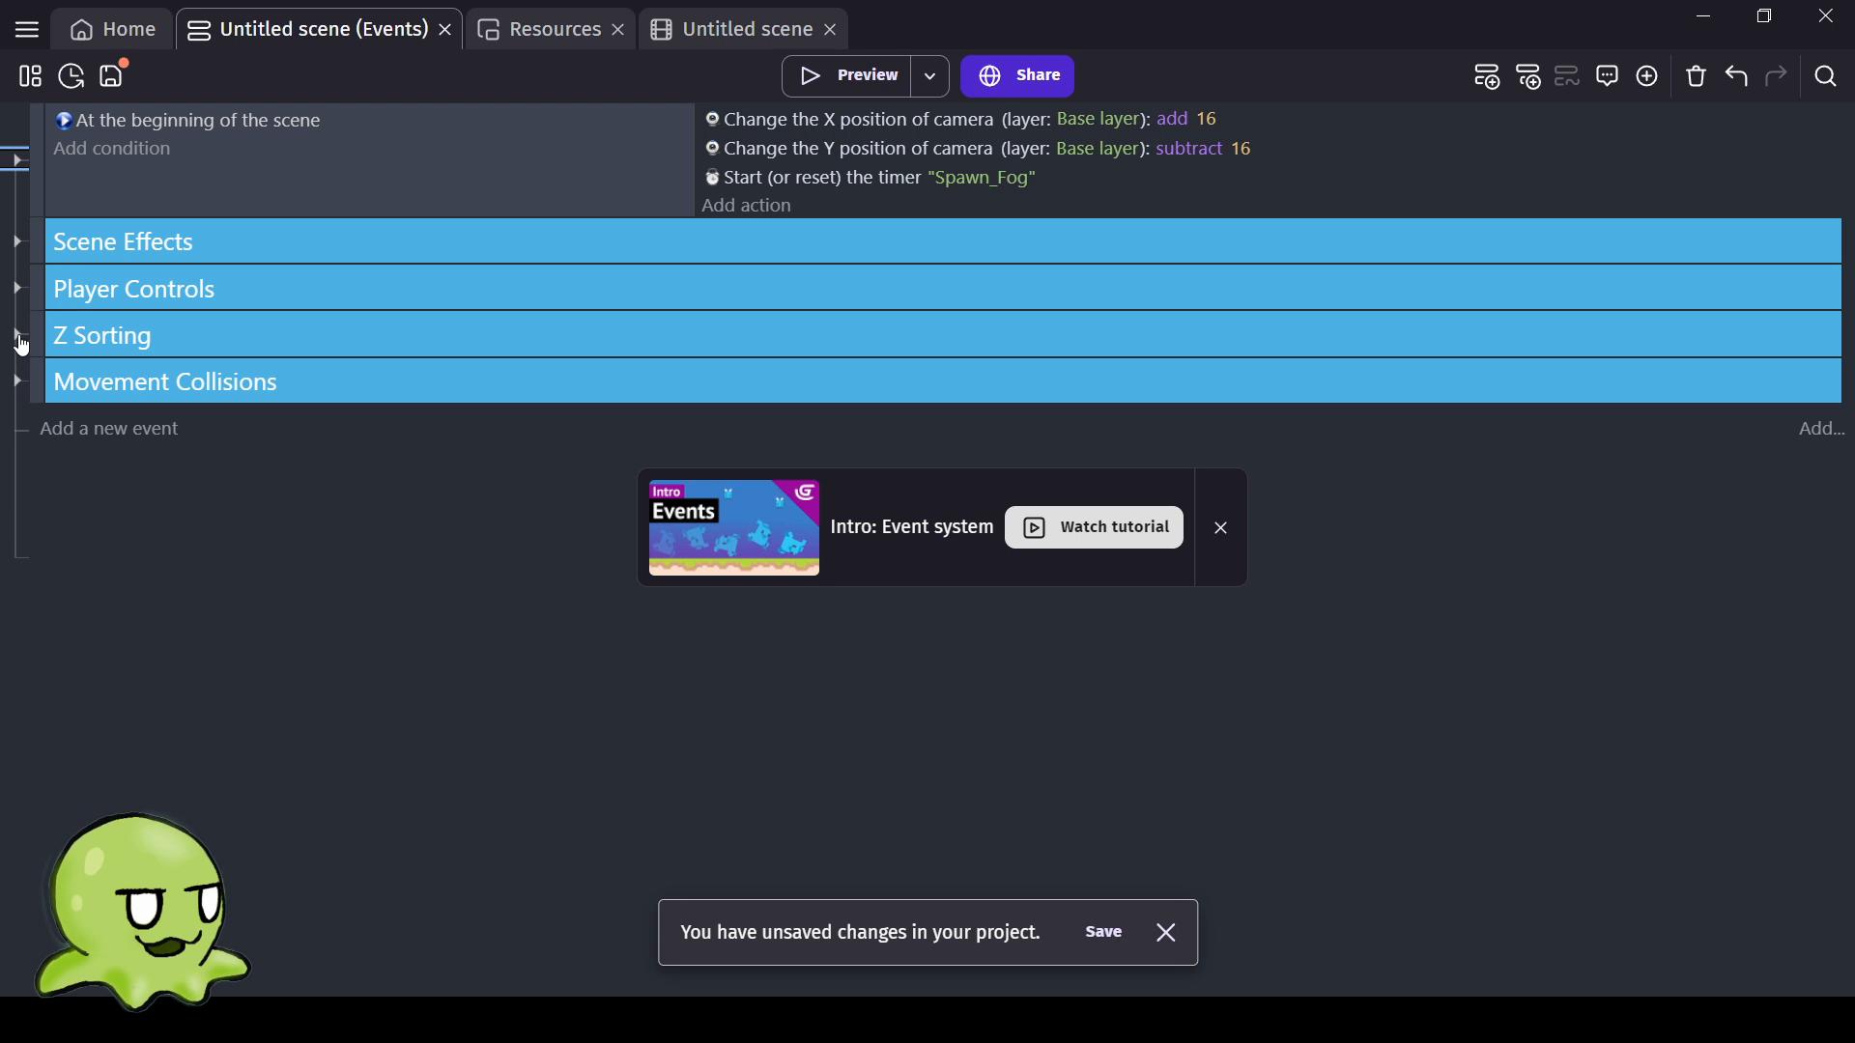
In the Z Sorting group, set the Z_Layer variable of Z_Sortable to floor(Z_Sortable.BoundingBoxBottom()/4), then collapse the group.
click(20, 342)
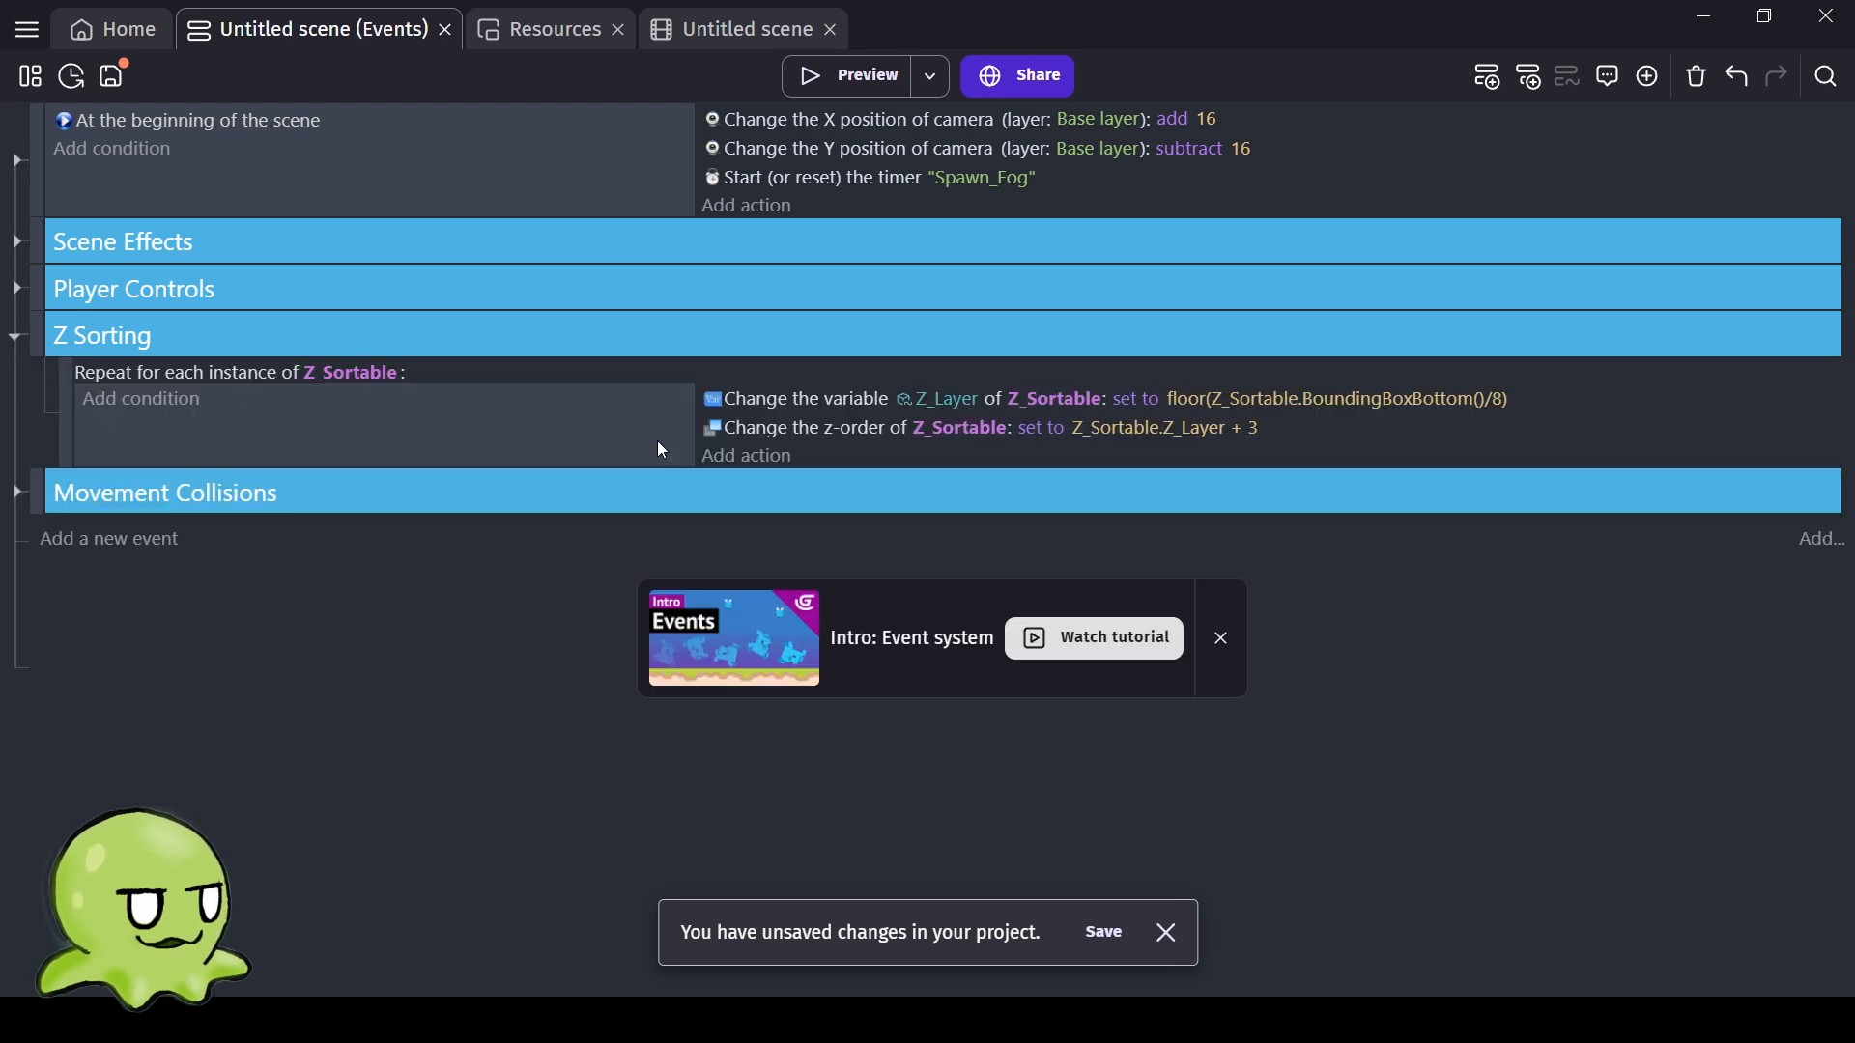
click(1331, 406)
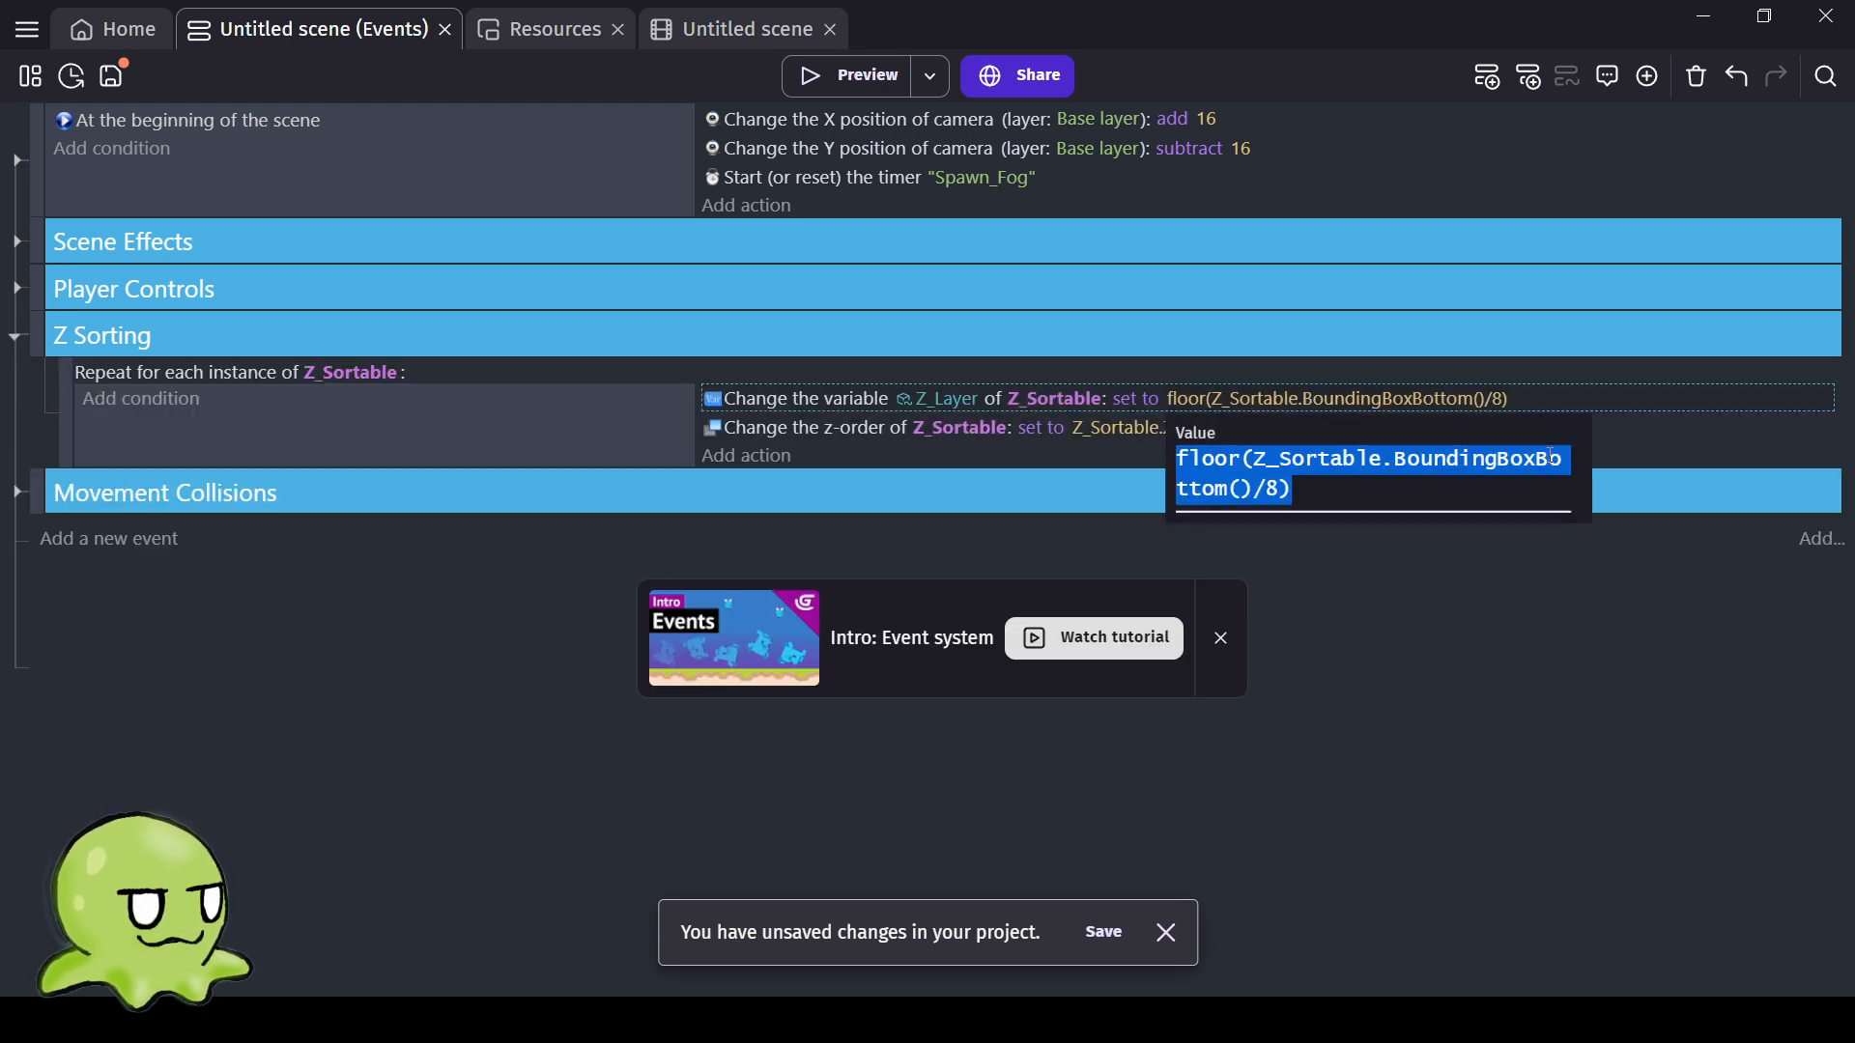
click(1279, 494)
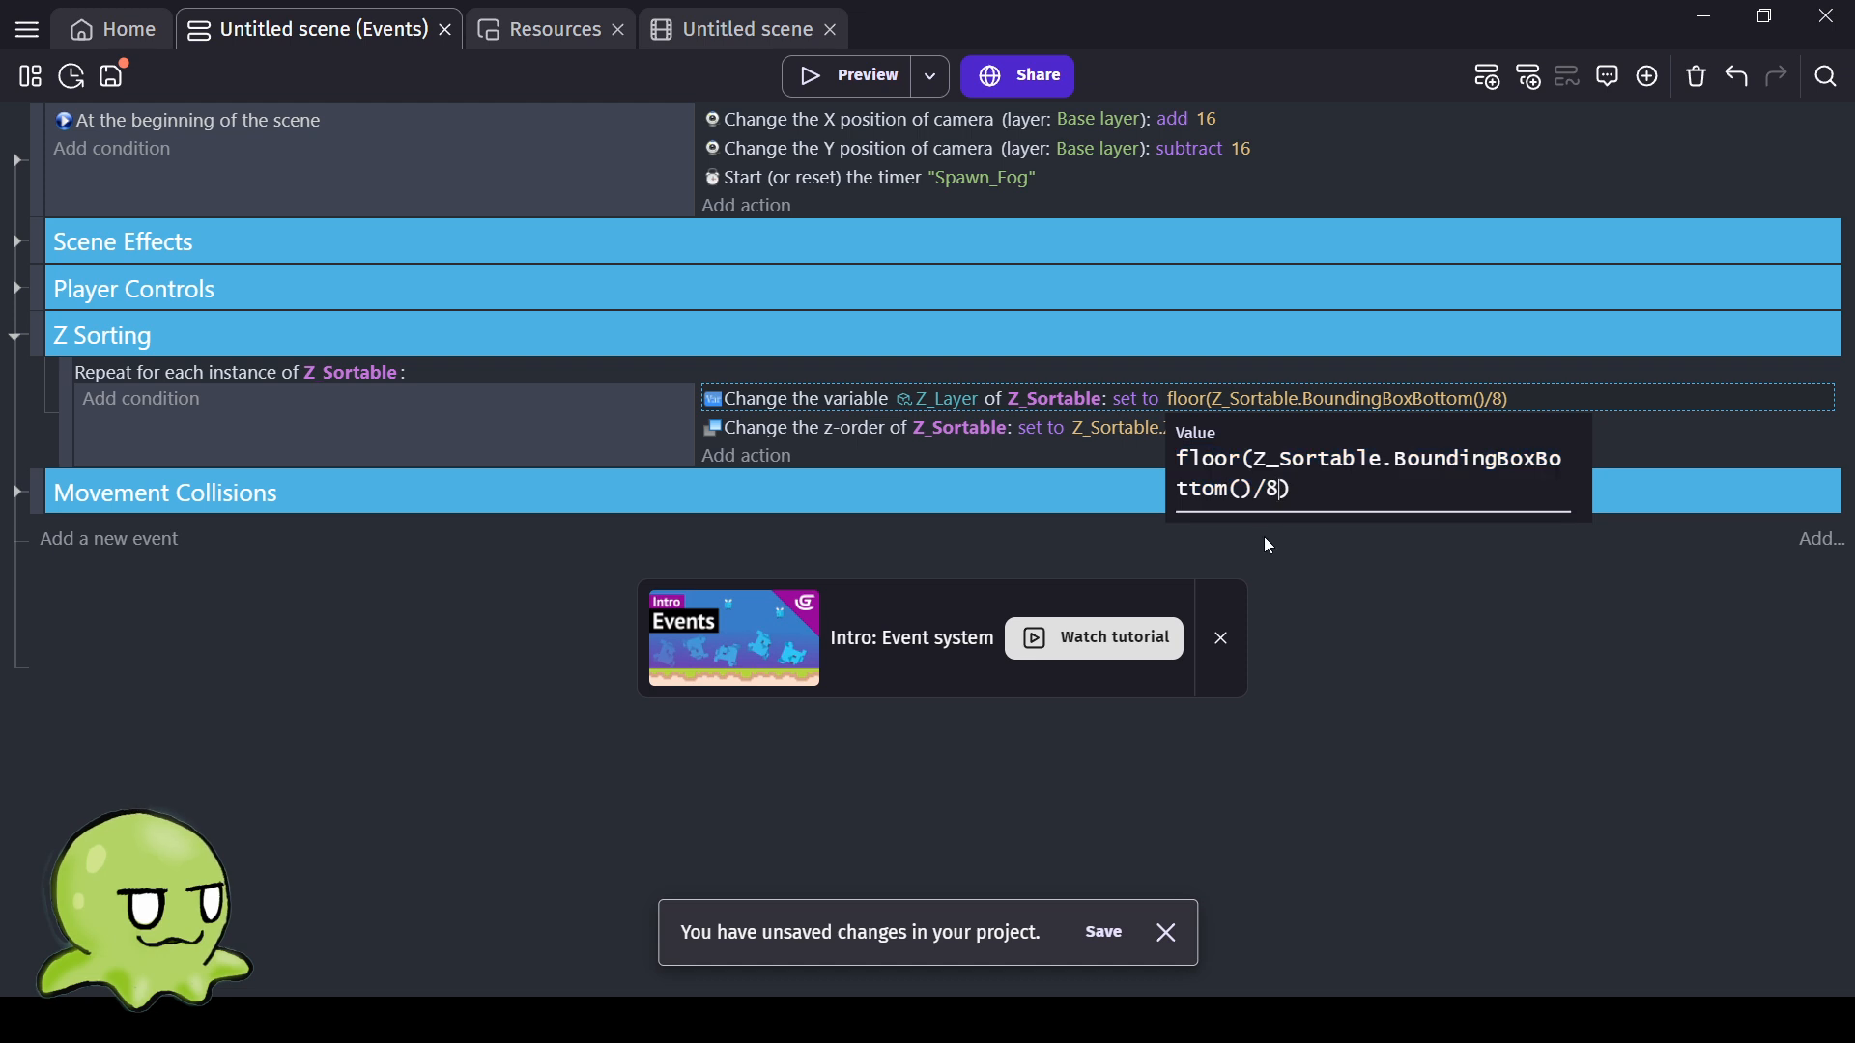
key(BackSpace)
text(4)
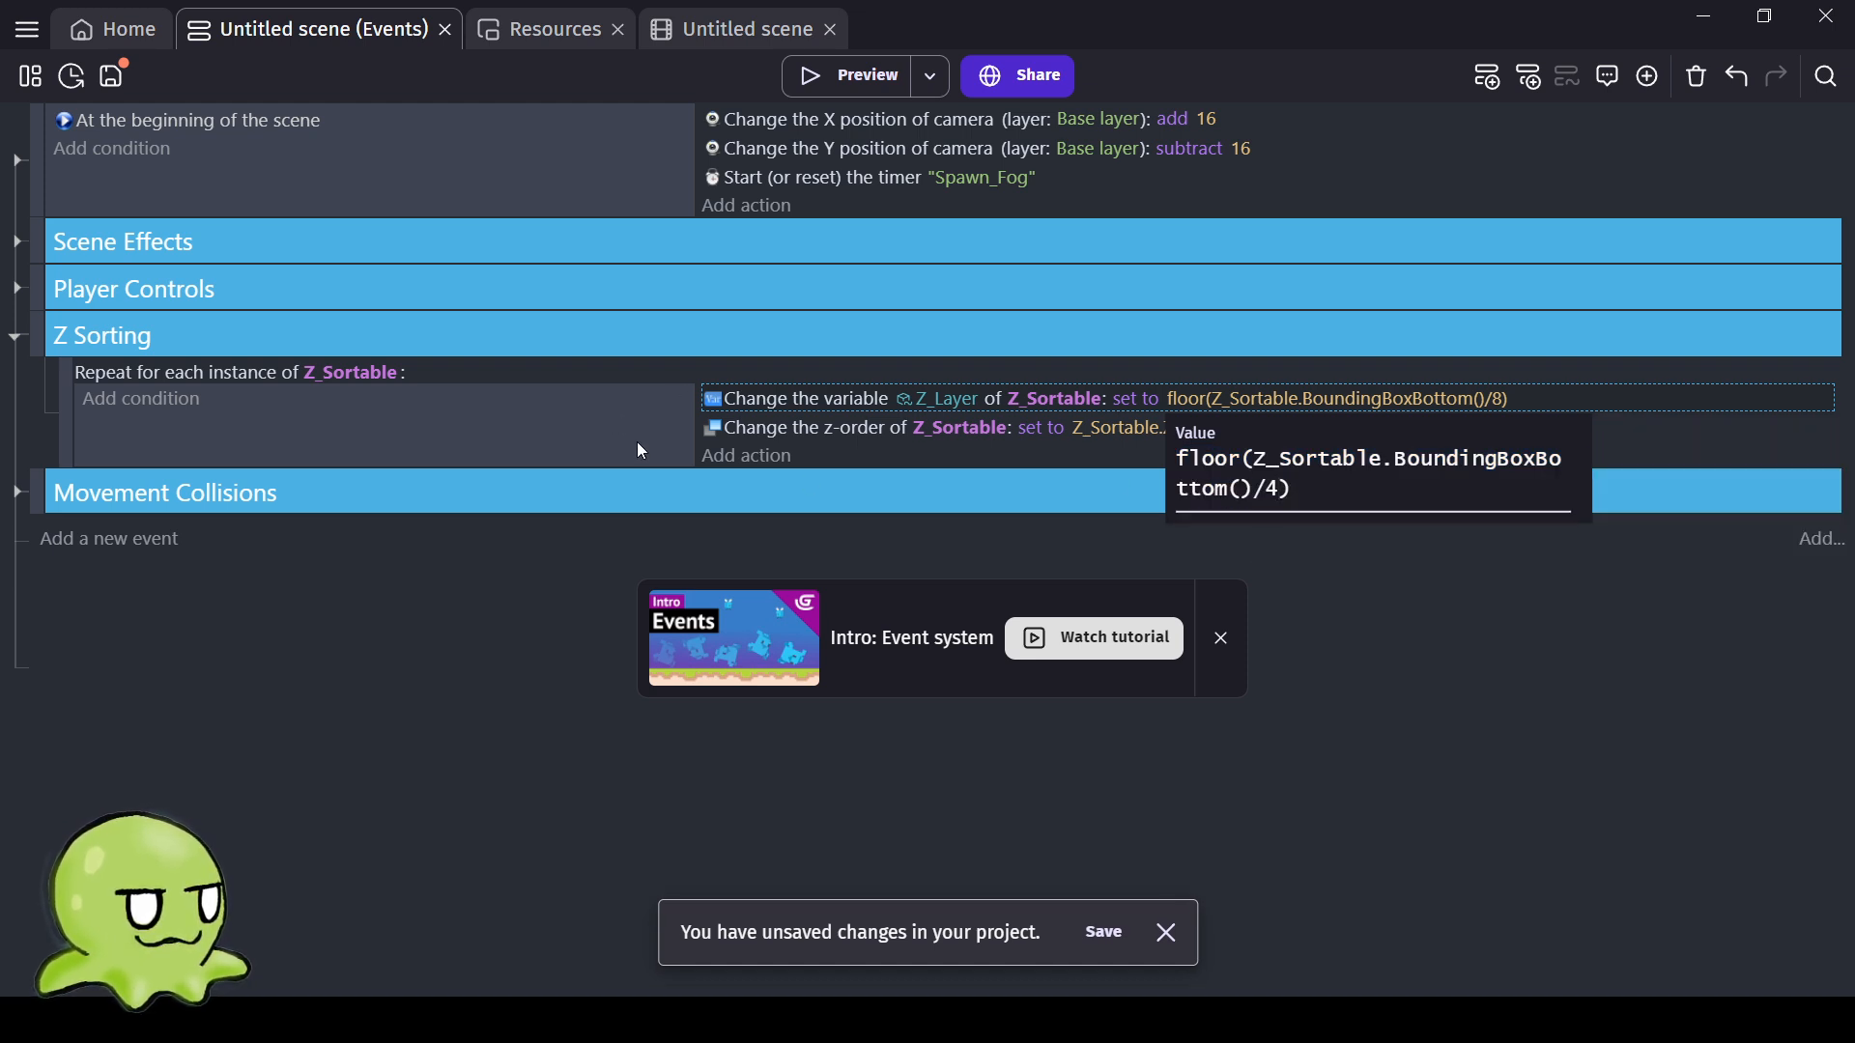
click(637, 442)
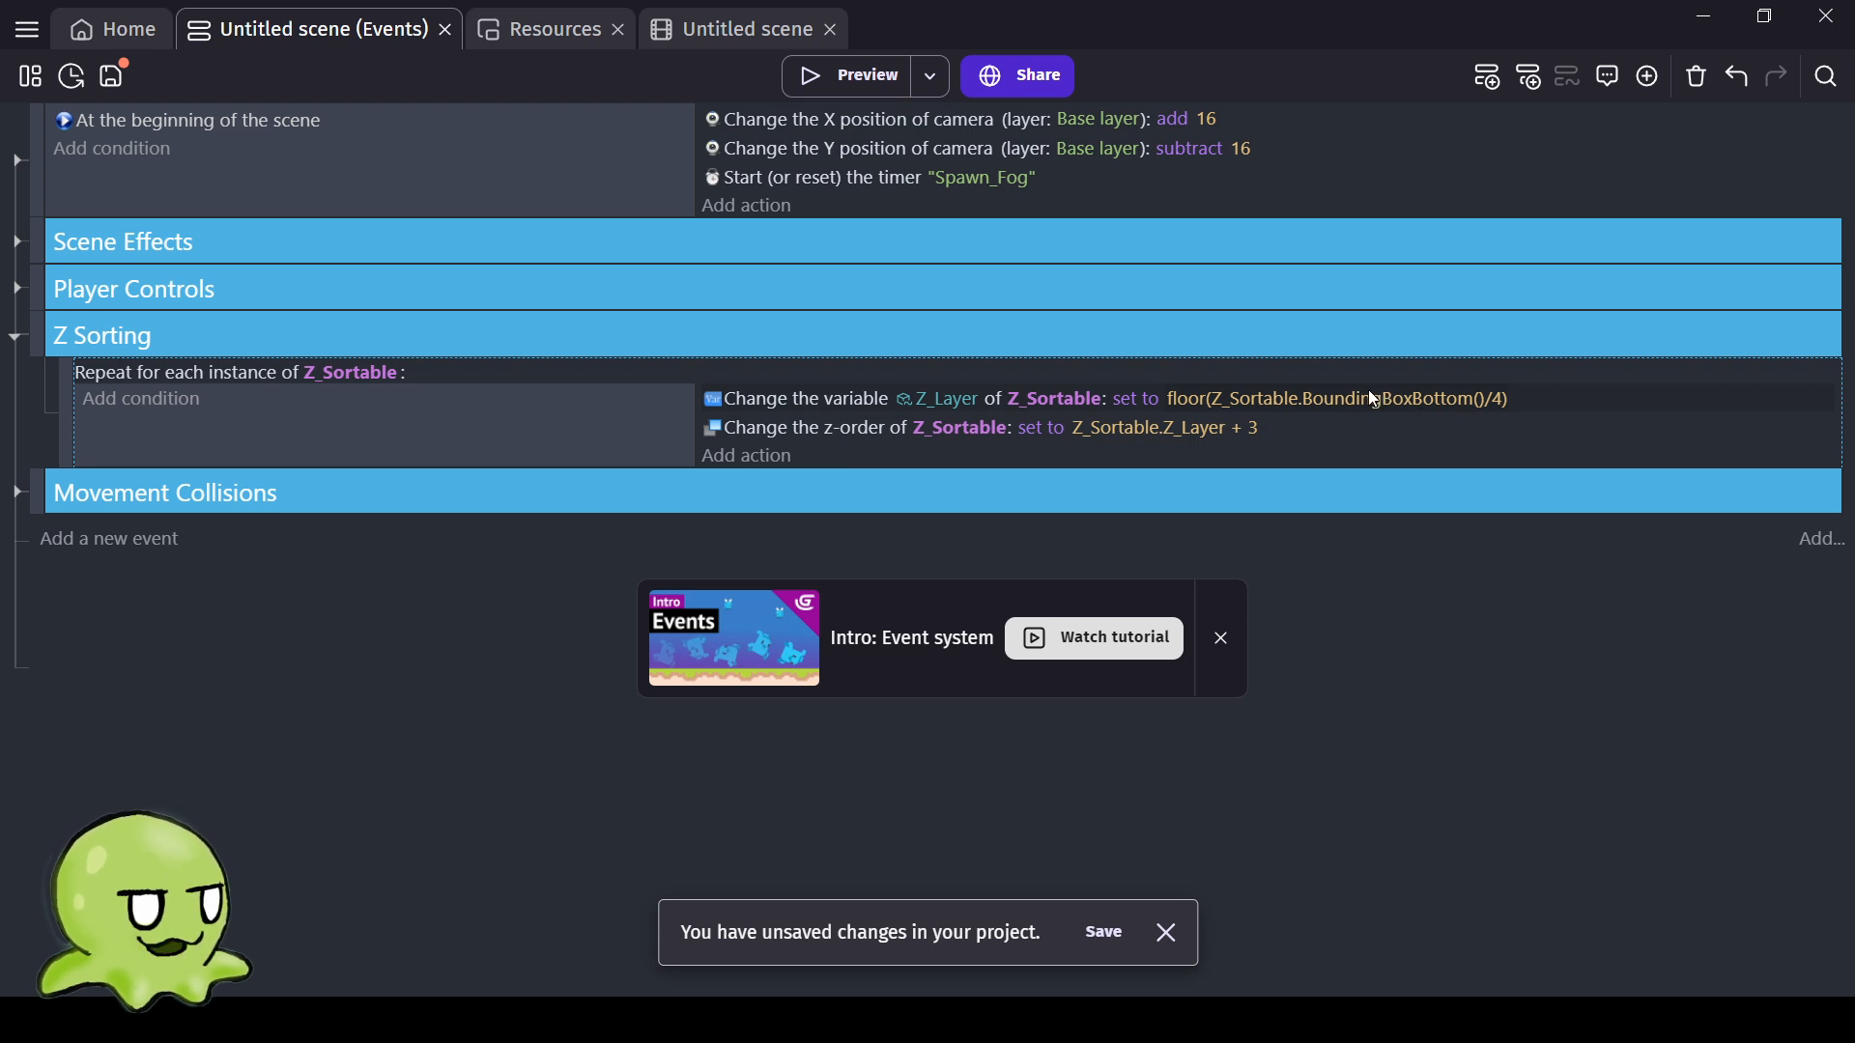
click(18, 340)
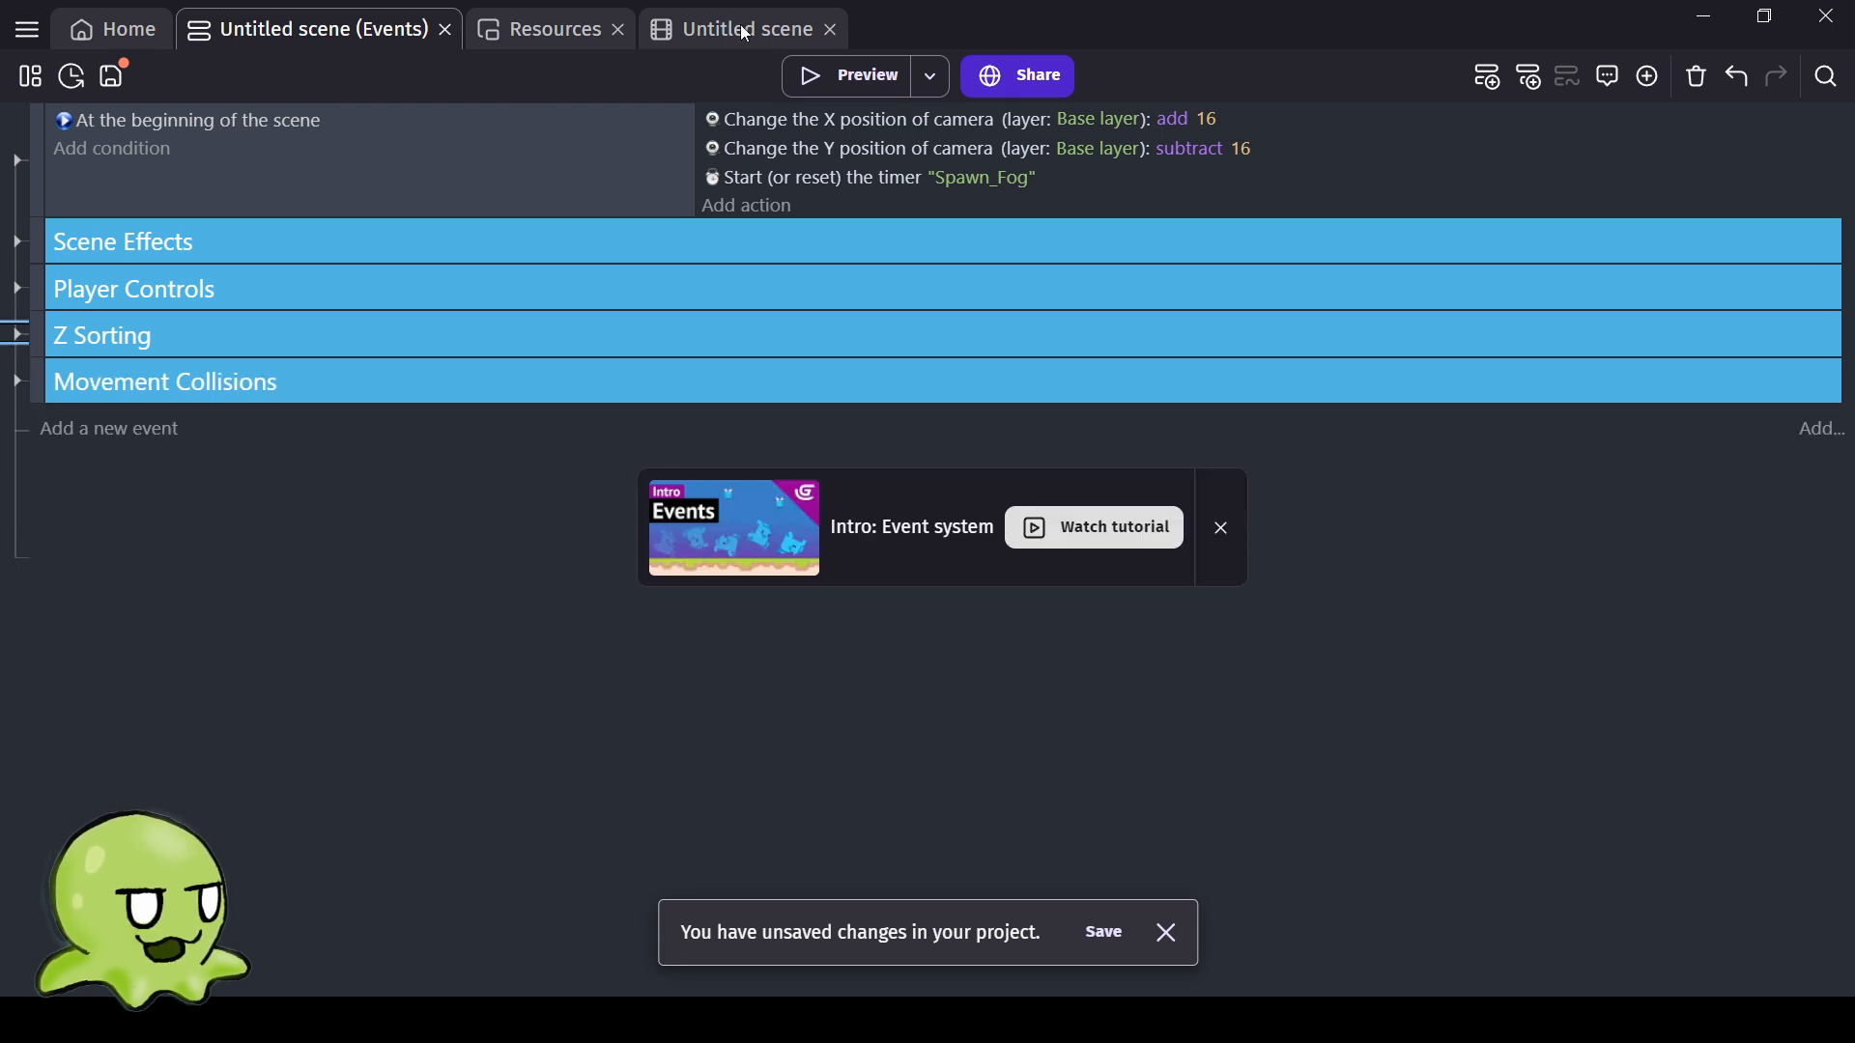
In the Scene Effects group, set the Fog's z-order to 178, then collapse the group.
click(17, 242)
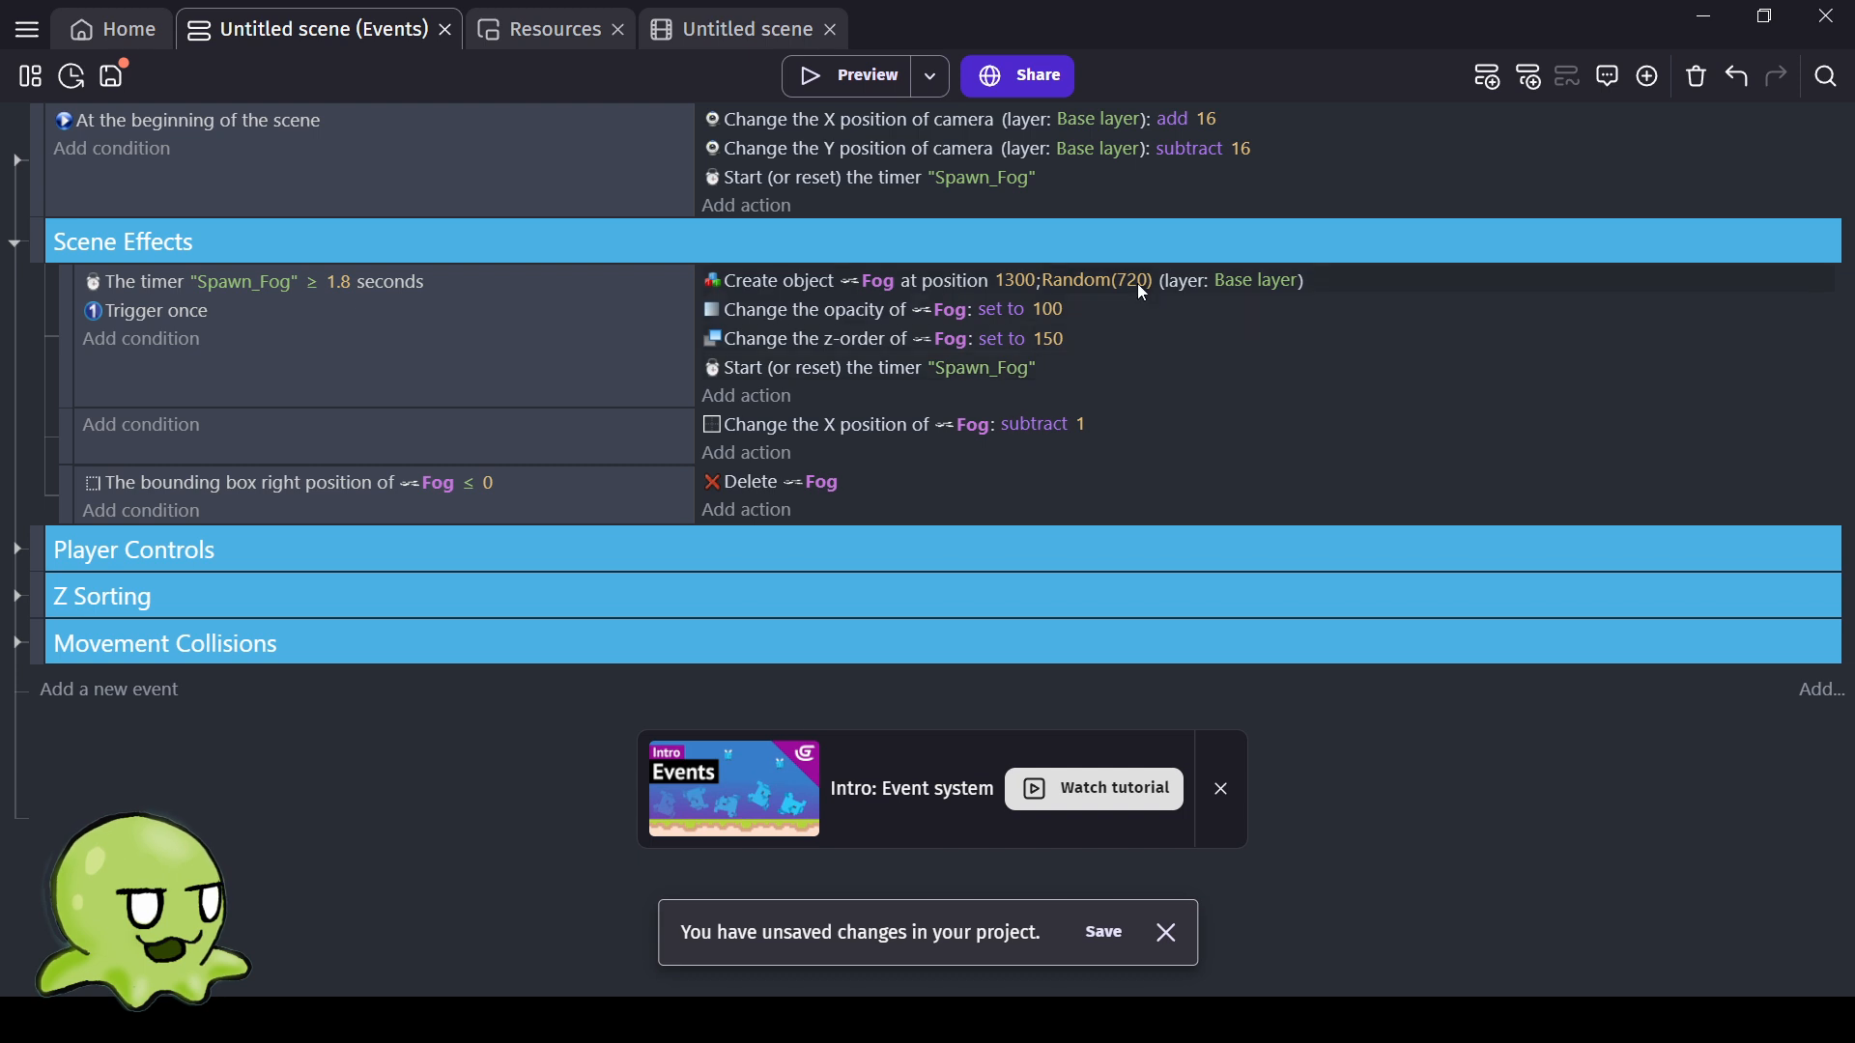
click(1050, 340)
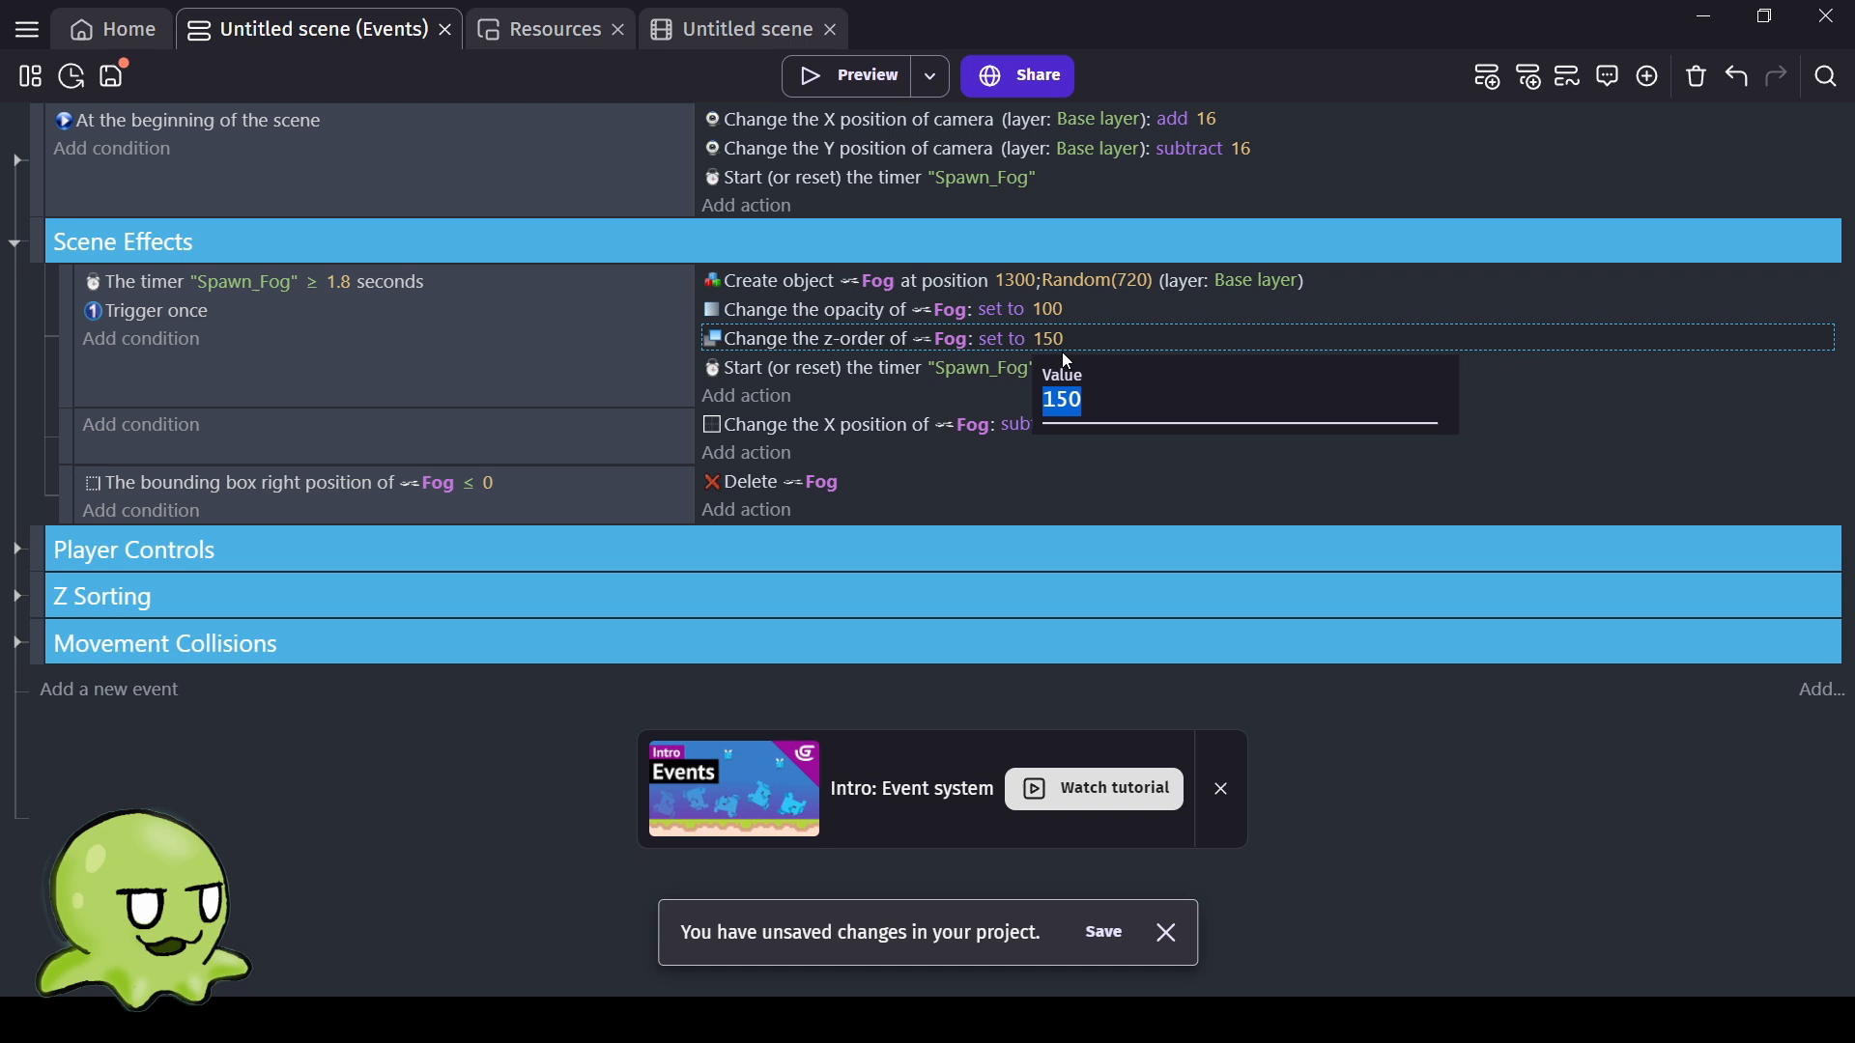
click(1106, 408)
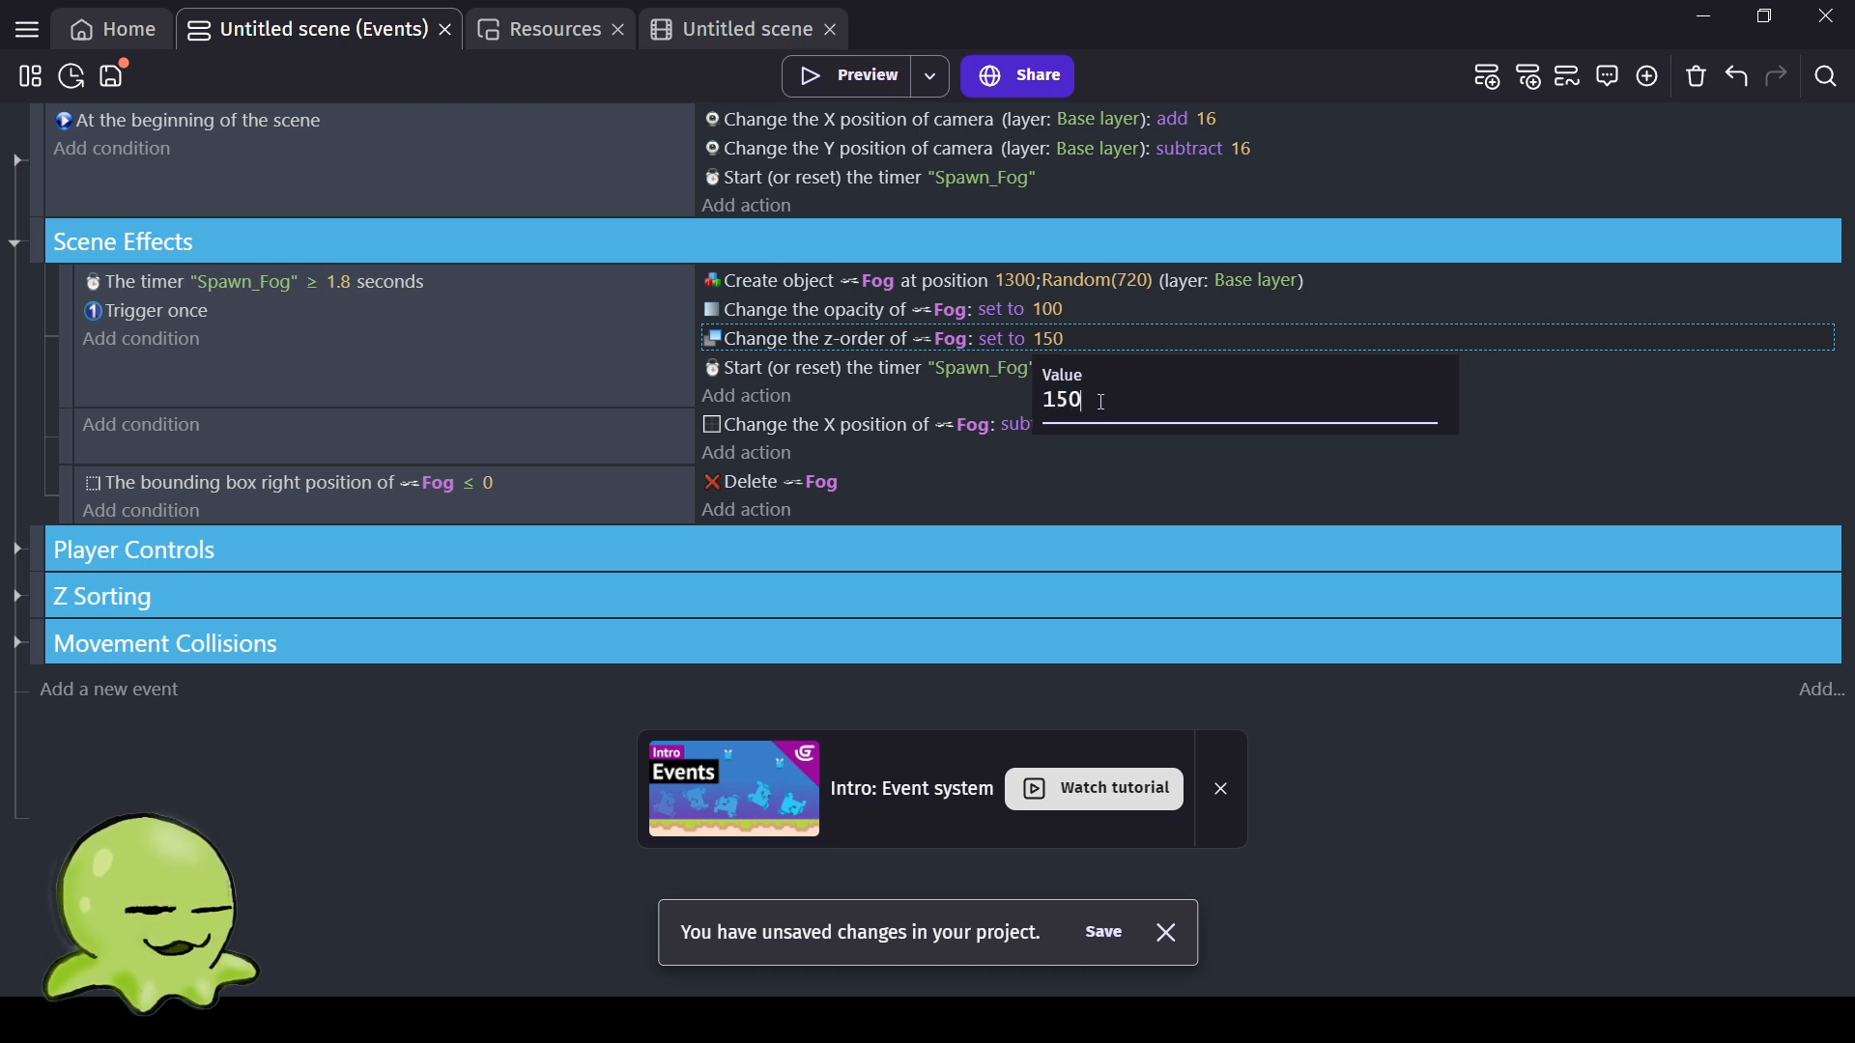
key(BackSpace)
key(BackSpace)
key(BackSpace)
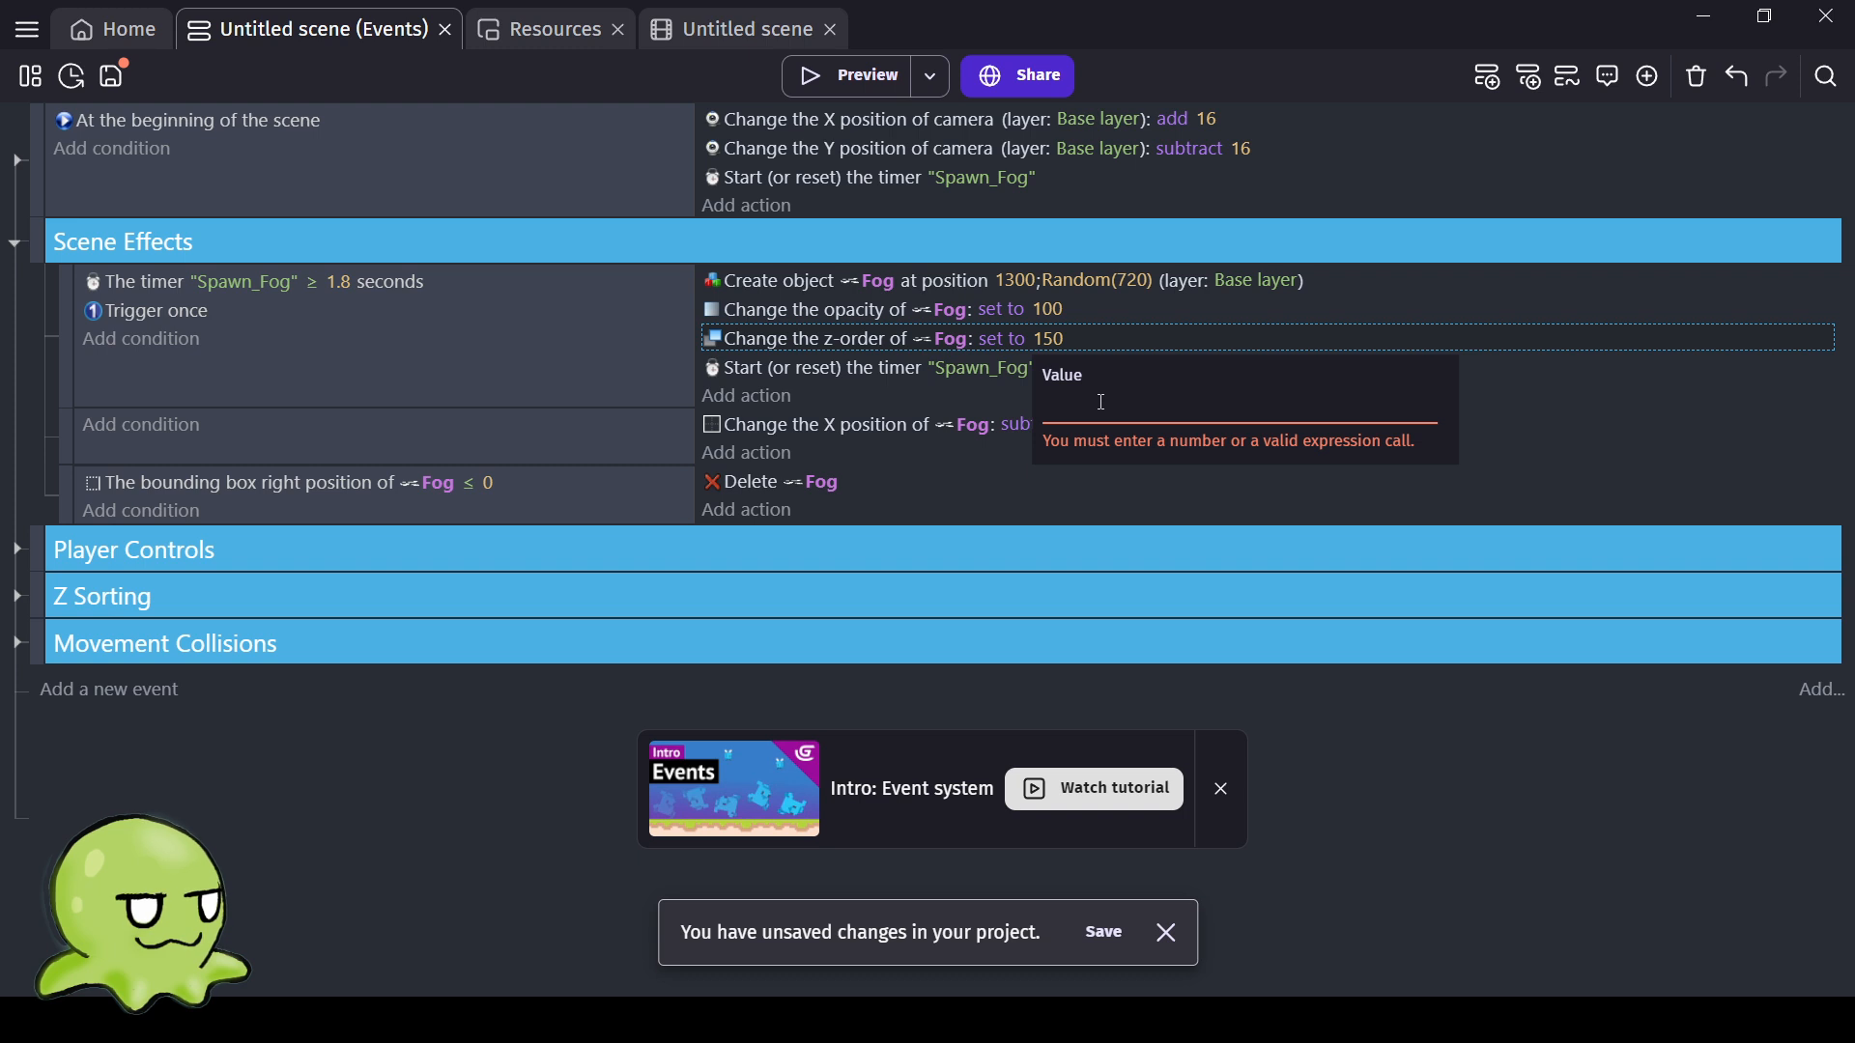
text(177)
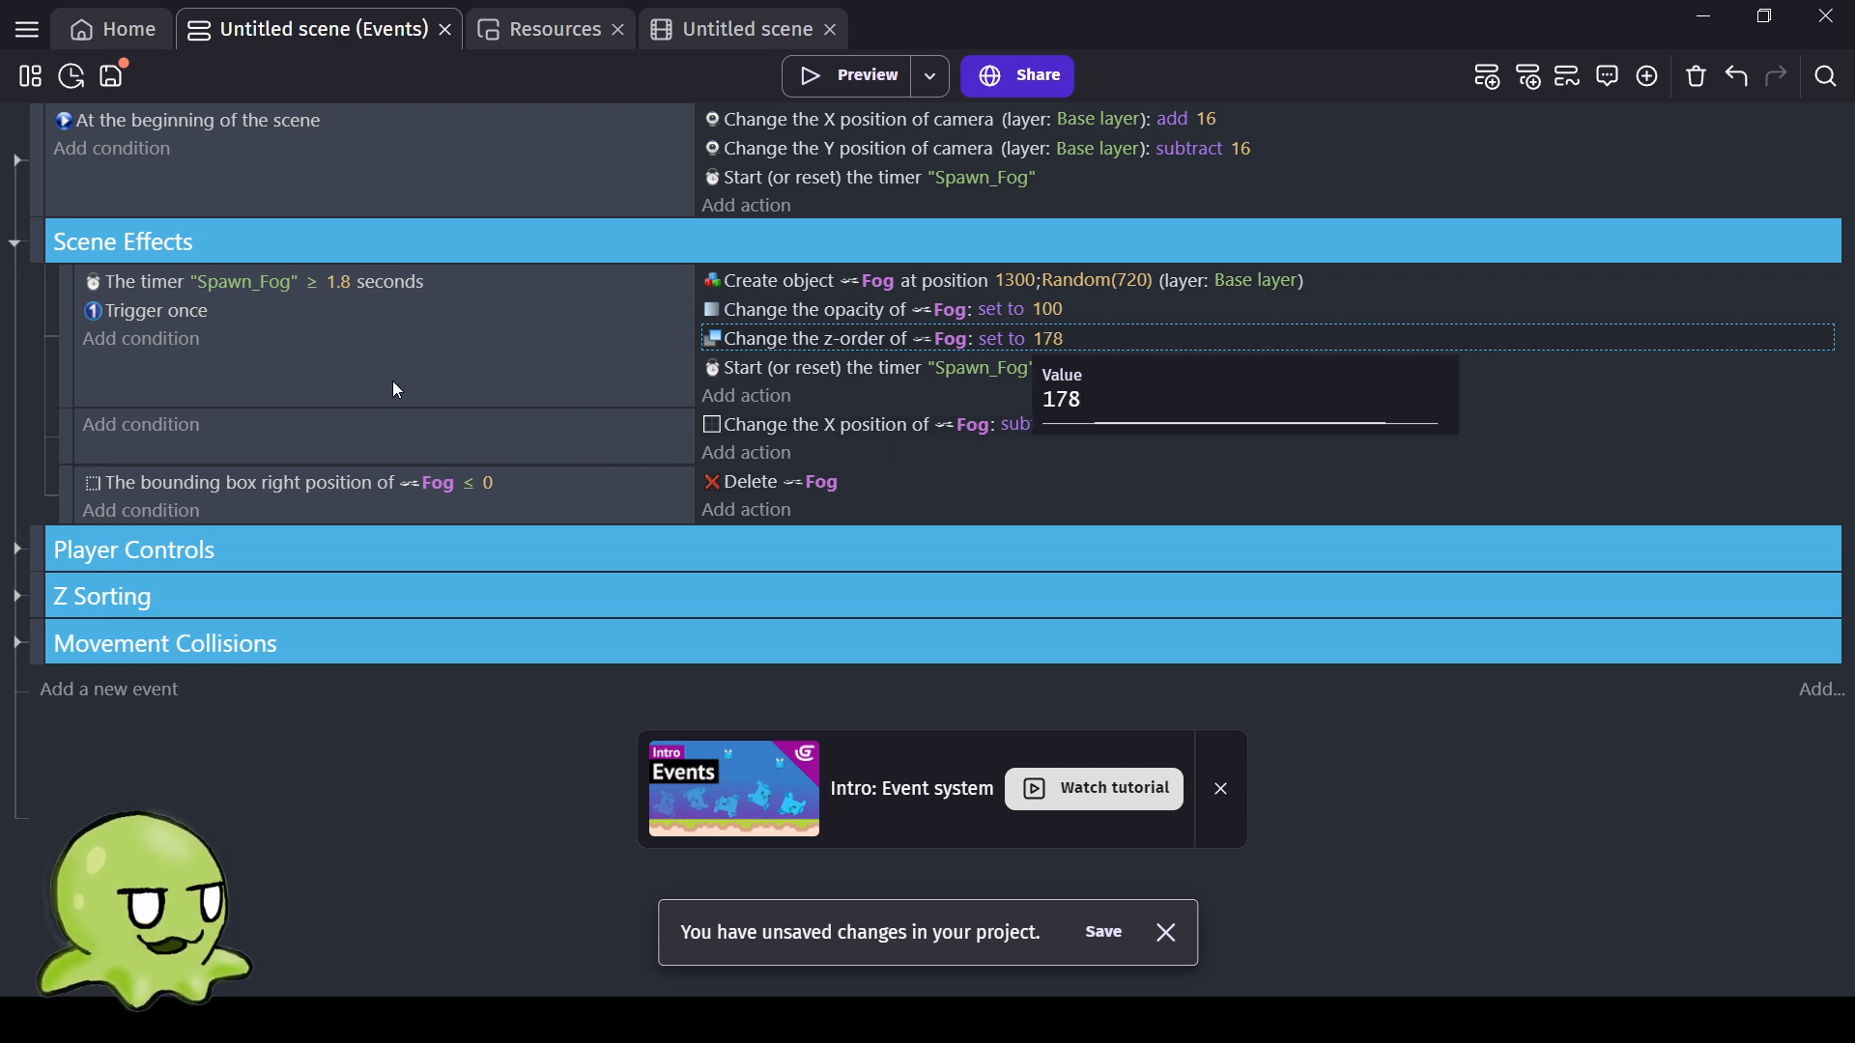
key(Return)
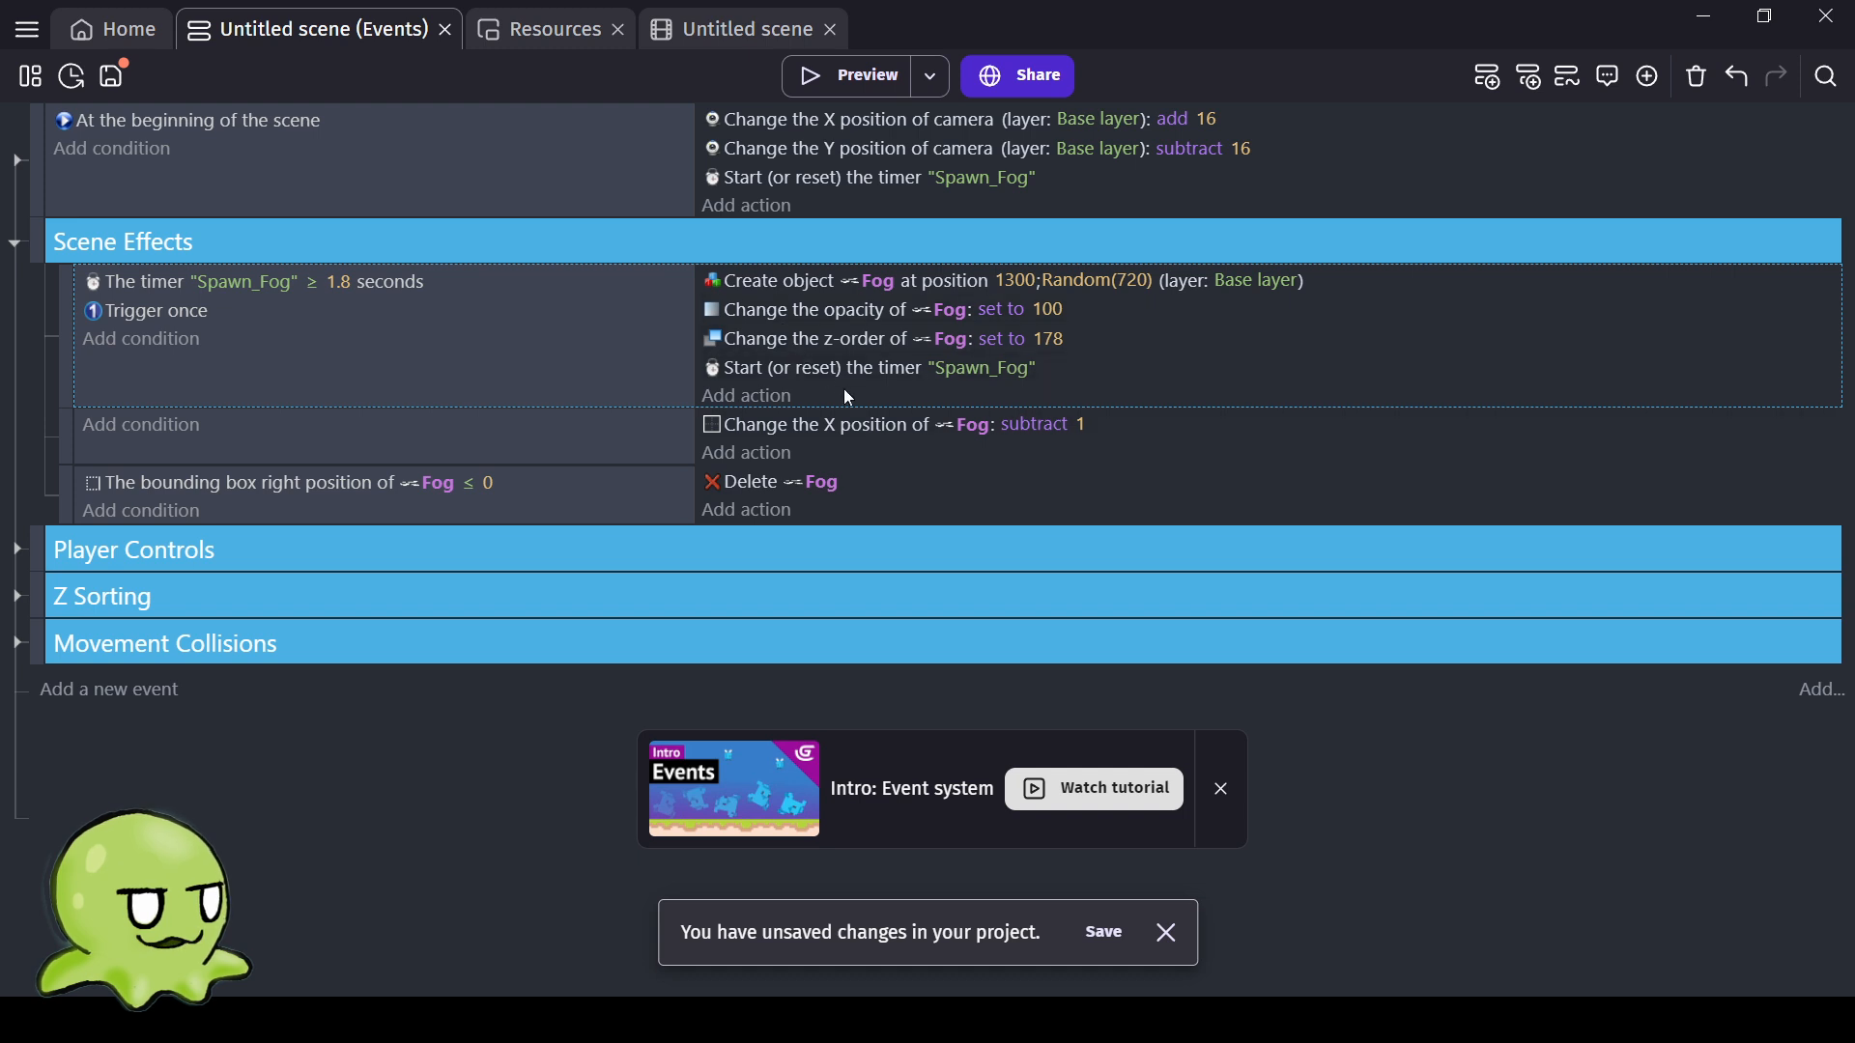
click(17, 243)
Preview the game and walk the player from the gate to the lower-left graves to check the Z sorting.
click(857, 81)
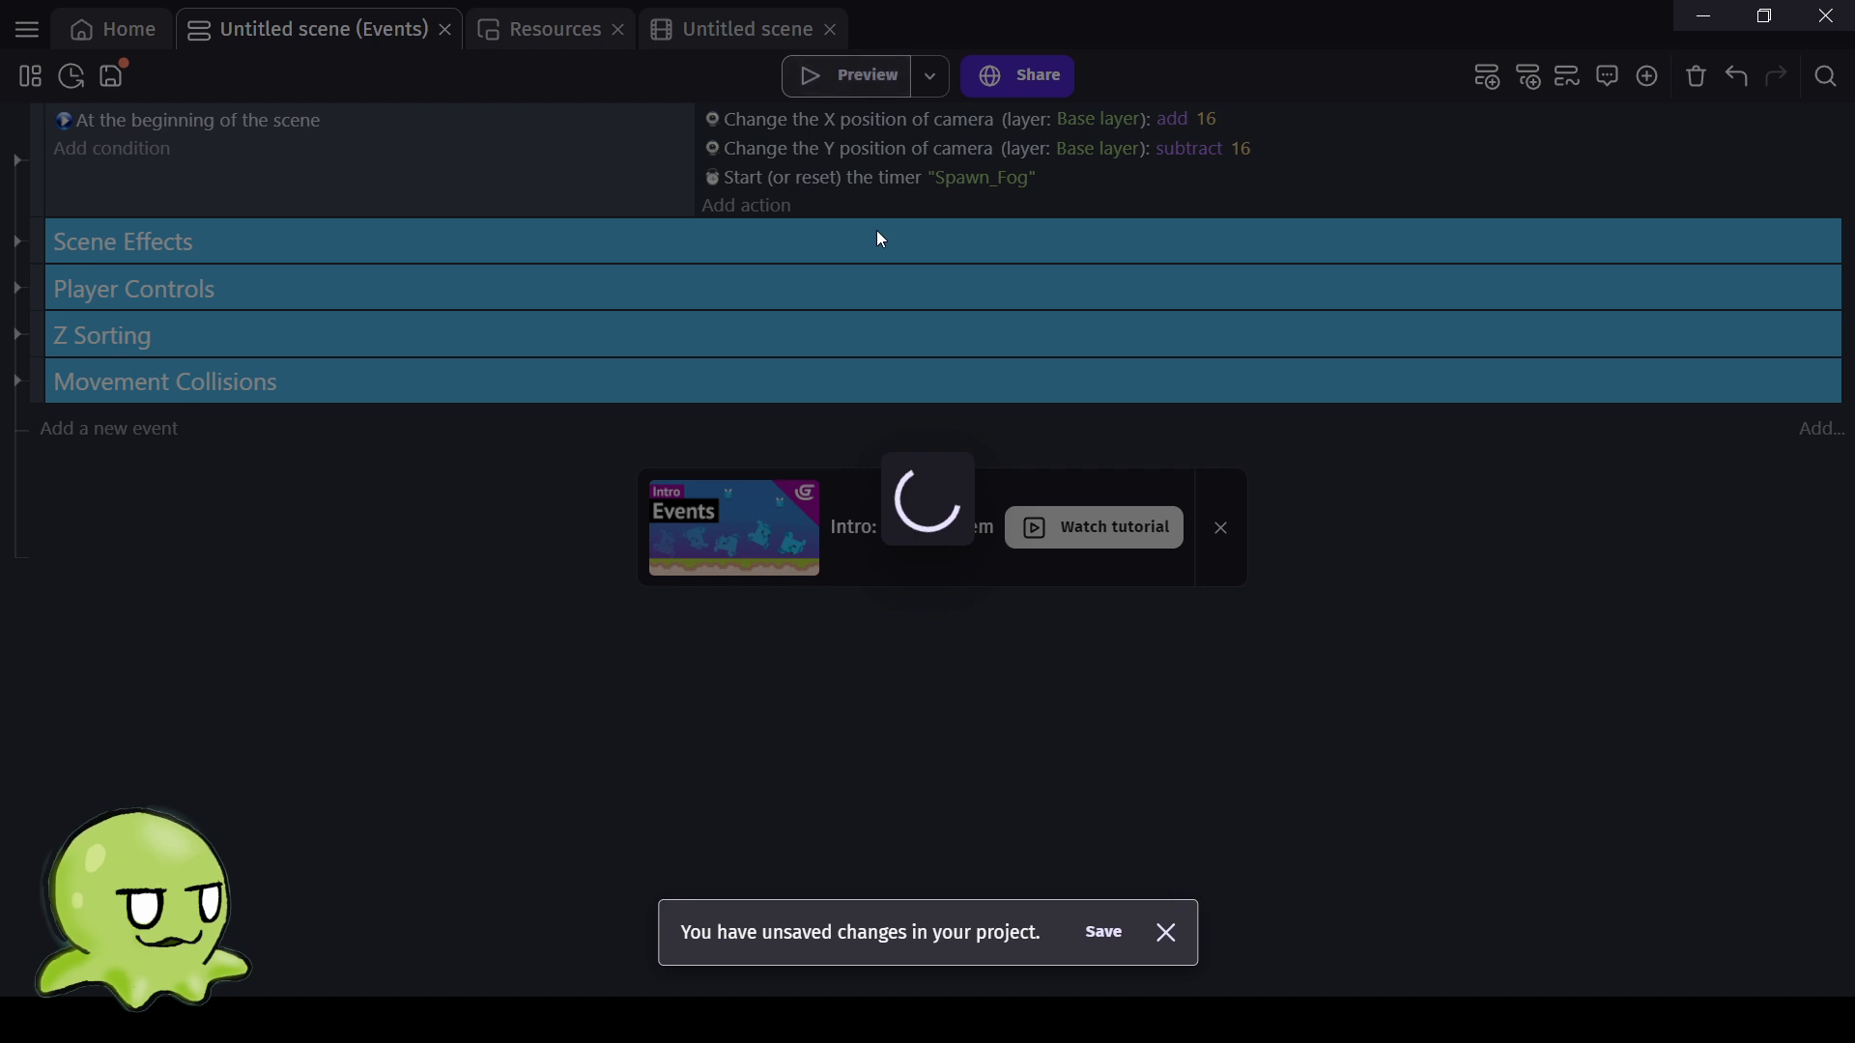
key(Down)
key(Left)
key(Right)
key(Up)
key(Up)
key(Left)
key(Right)
key(Left)
key(Left)
key(Up)
key(Right)
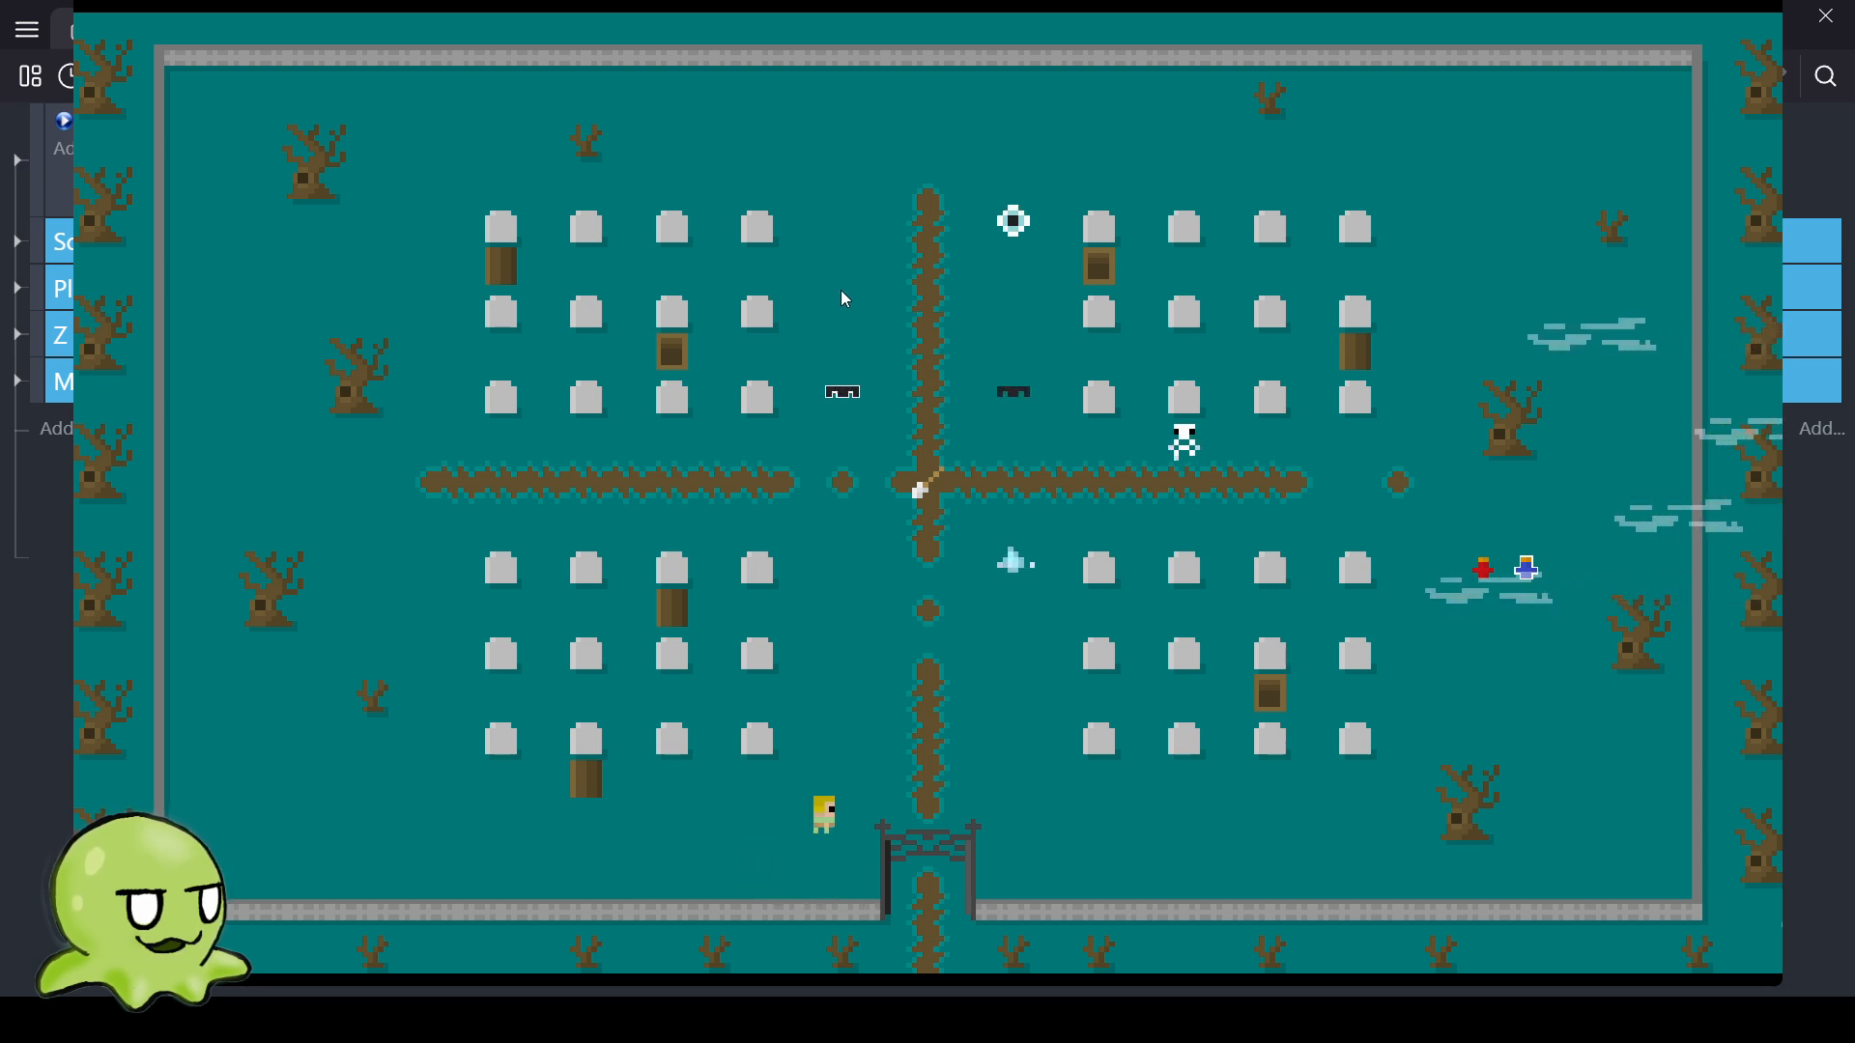
key(Up)
key(Left)
key(Right)
key(Left)
key(Up)
key(Left)
key(Right)
key(Right)
key(Up)
key(Down)
key(Left)
key(Down)
key(Left)
key(Up)
key(Right)
key(Up)
key(Down)
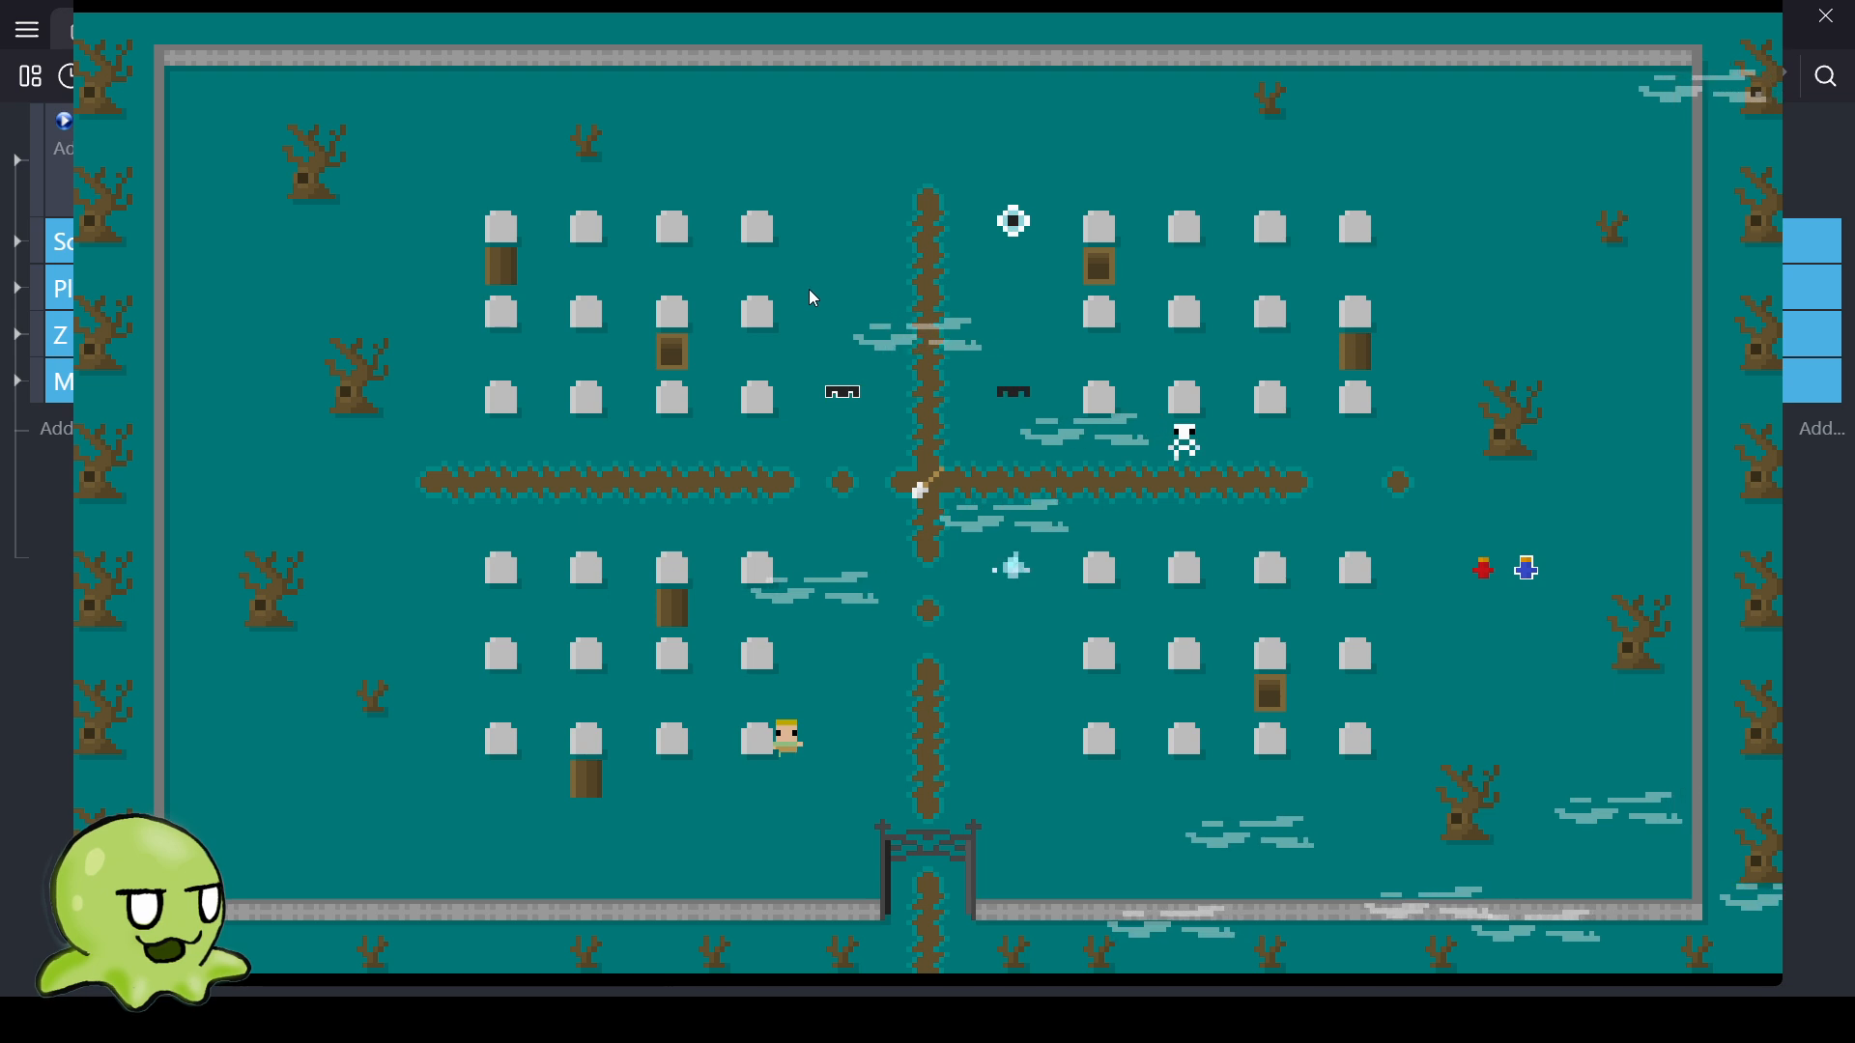
Walk the player around the lowest row of gravestones in the lower-left plot to check the overlap from each side.
key(Up)
key(Down)
key(Up)
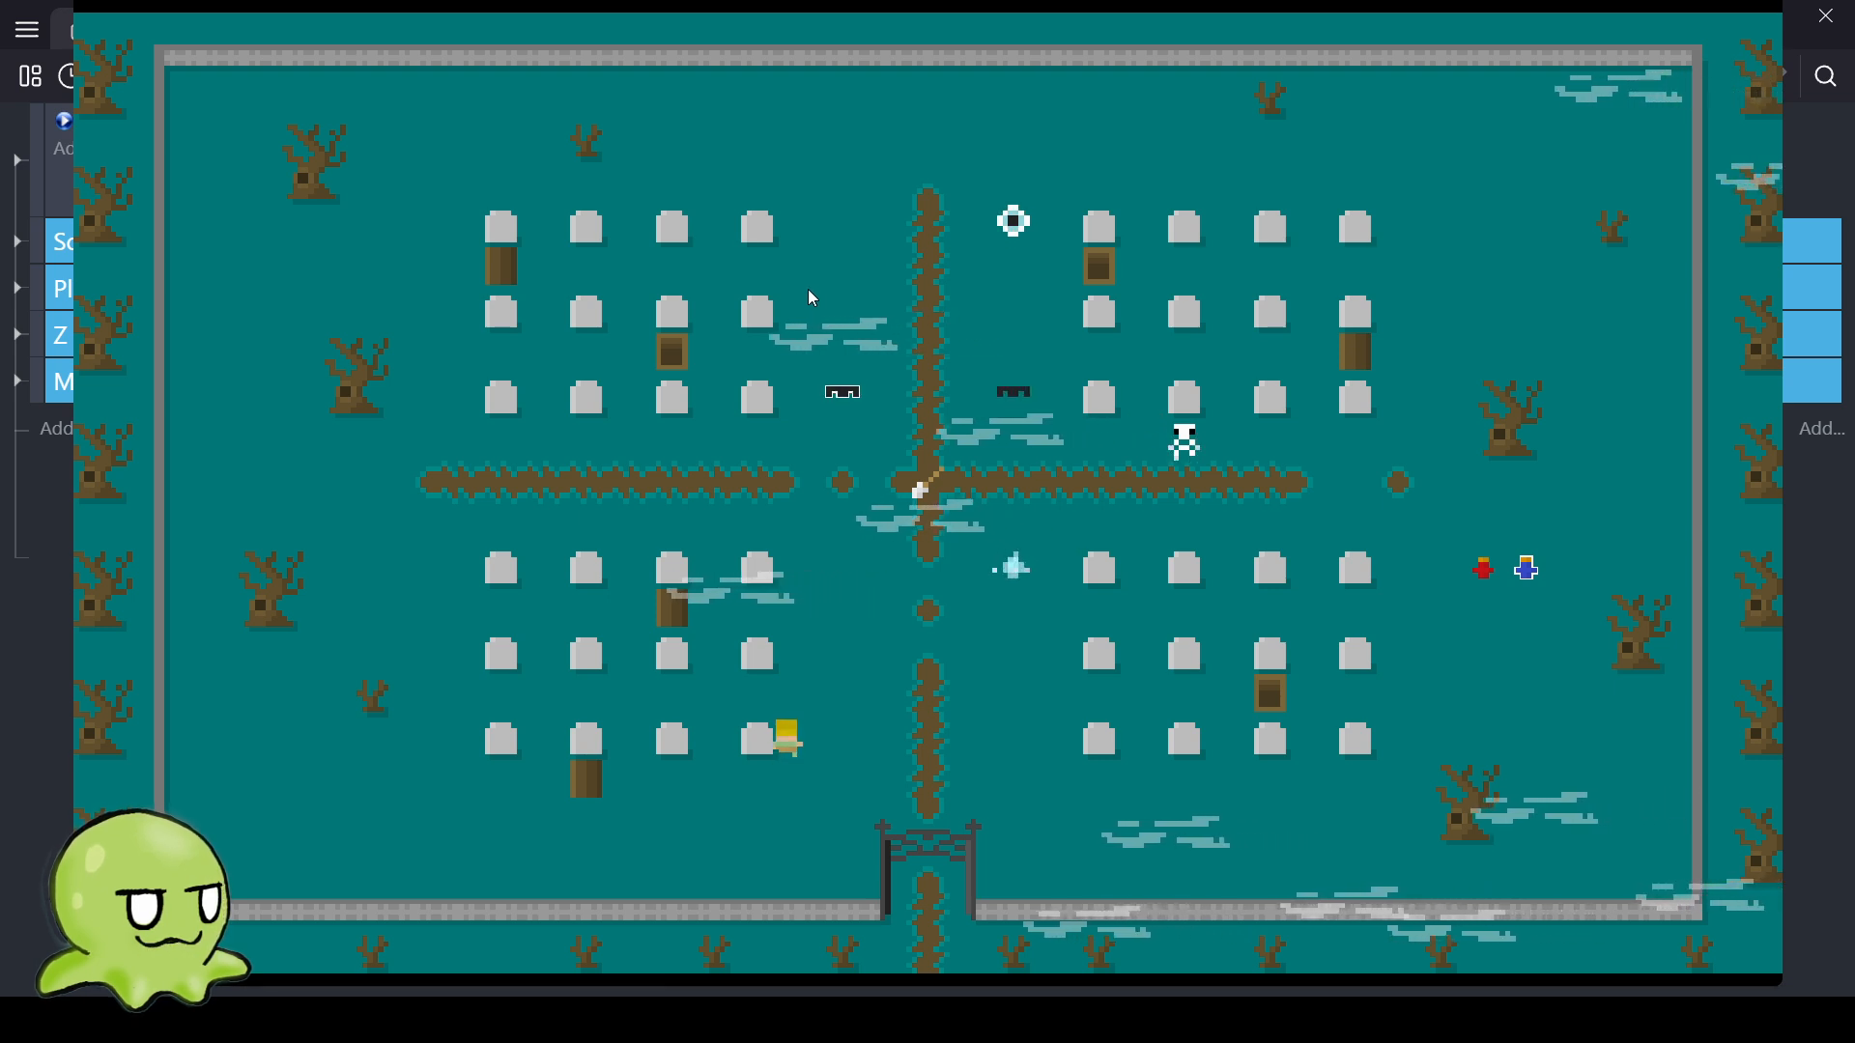
key(Up)
key(Down)
key(Left)
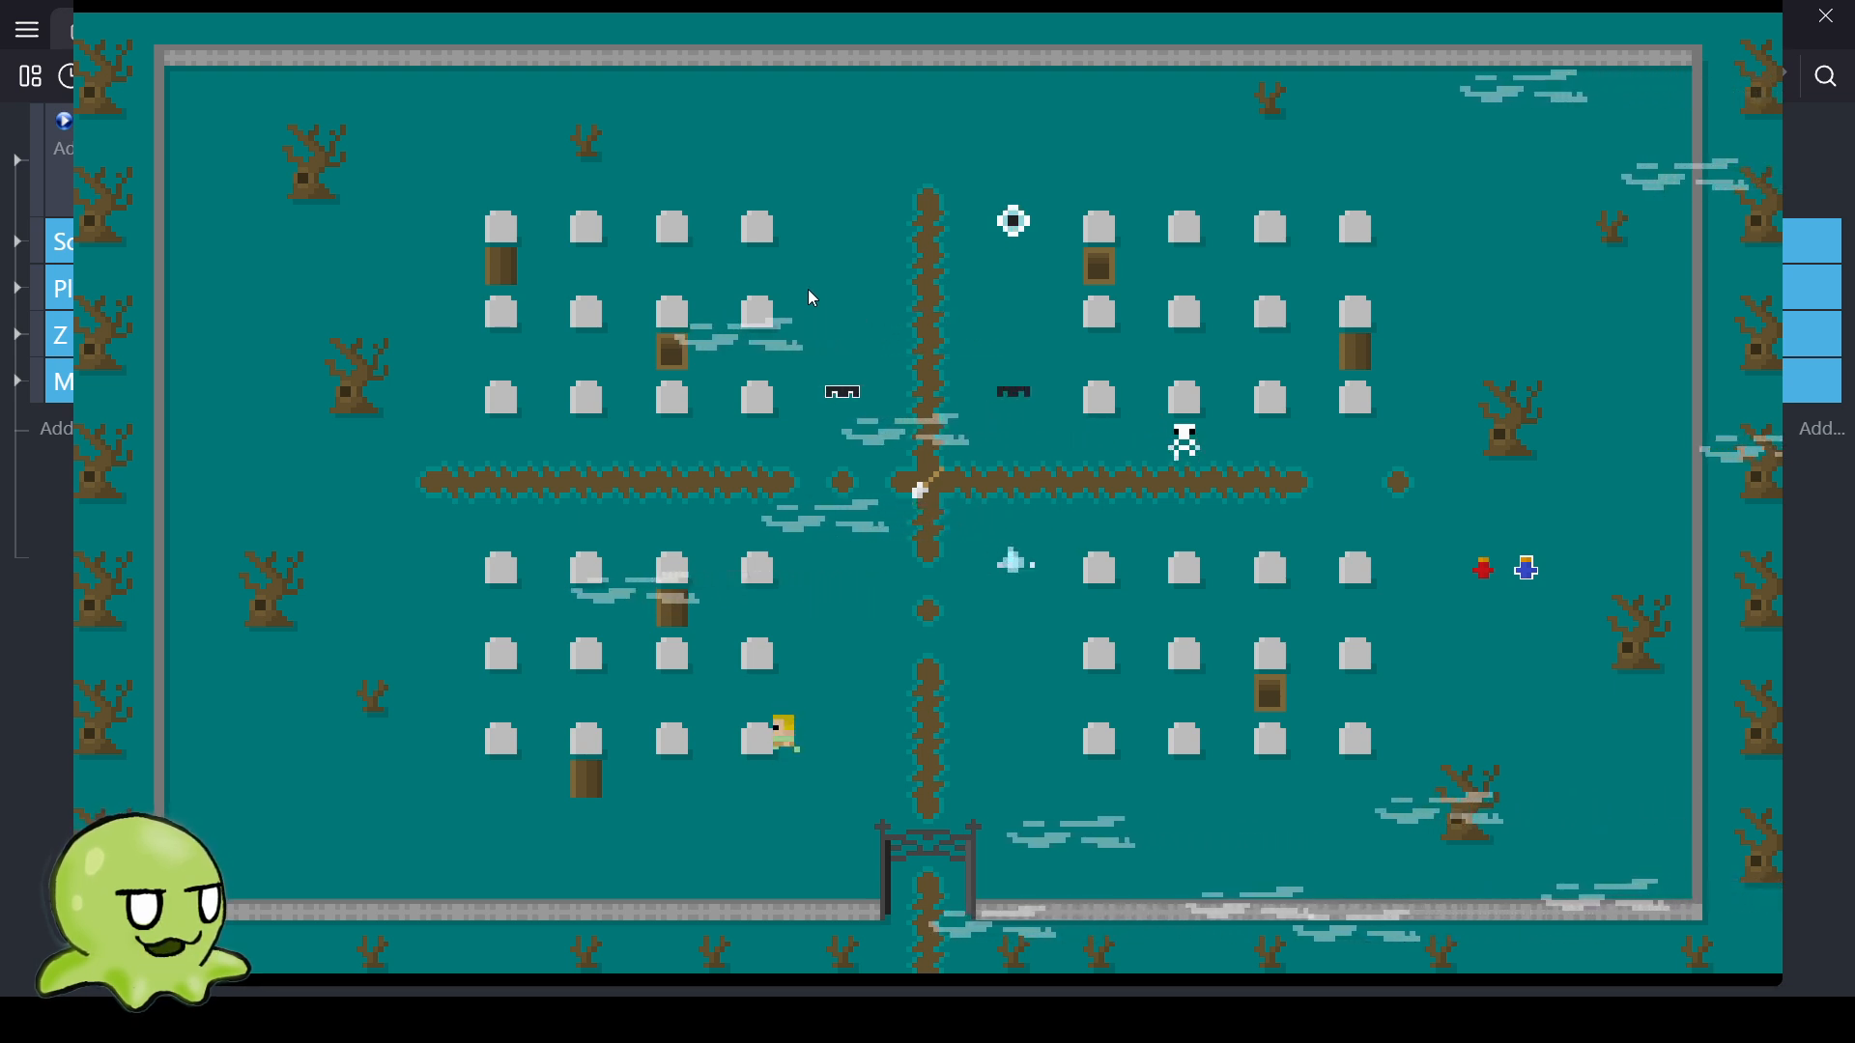
key(Left)
key(Right)
key(Left)
key(Right)
key(Down)
key(Left)
key(Left)
key(Left)
key(Right)
key(Left)
key(Up)
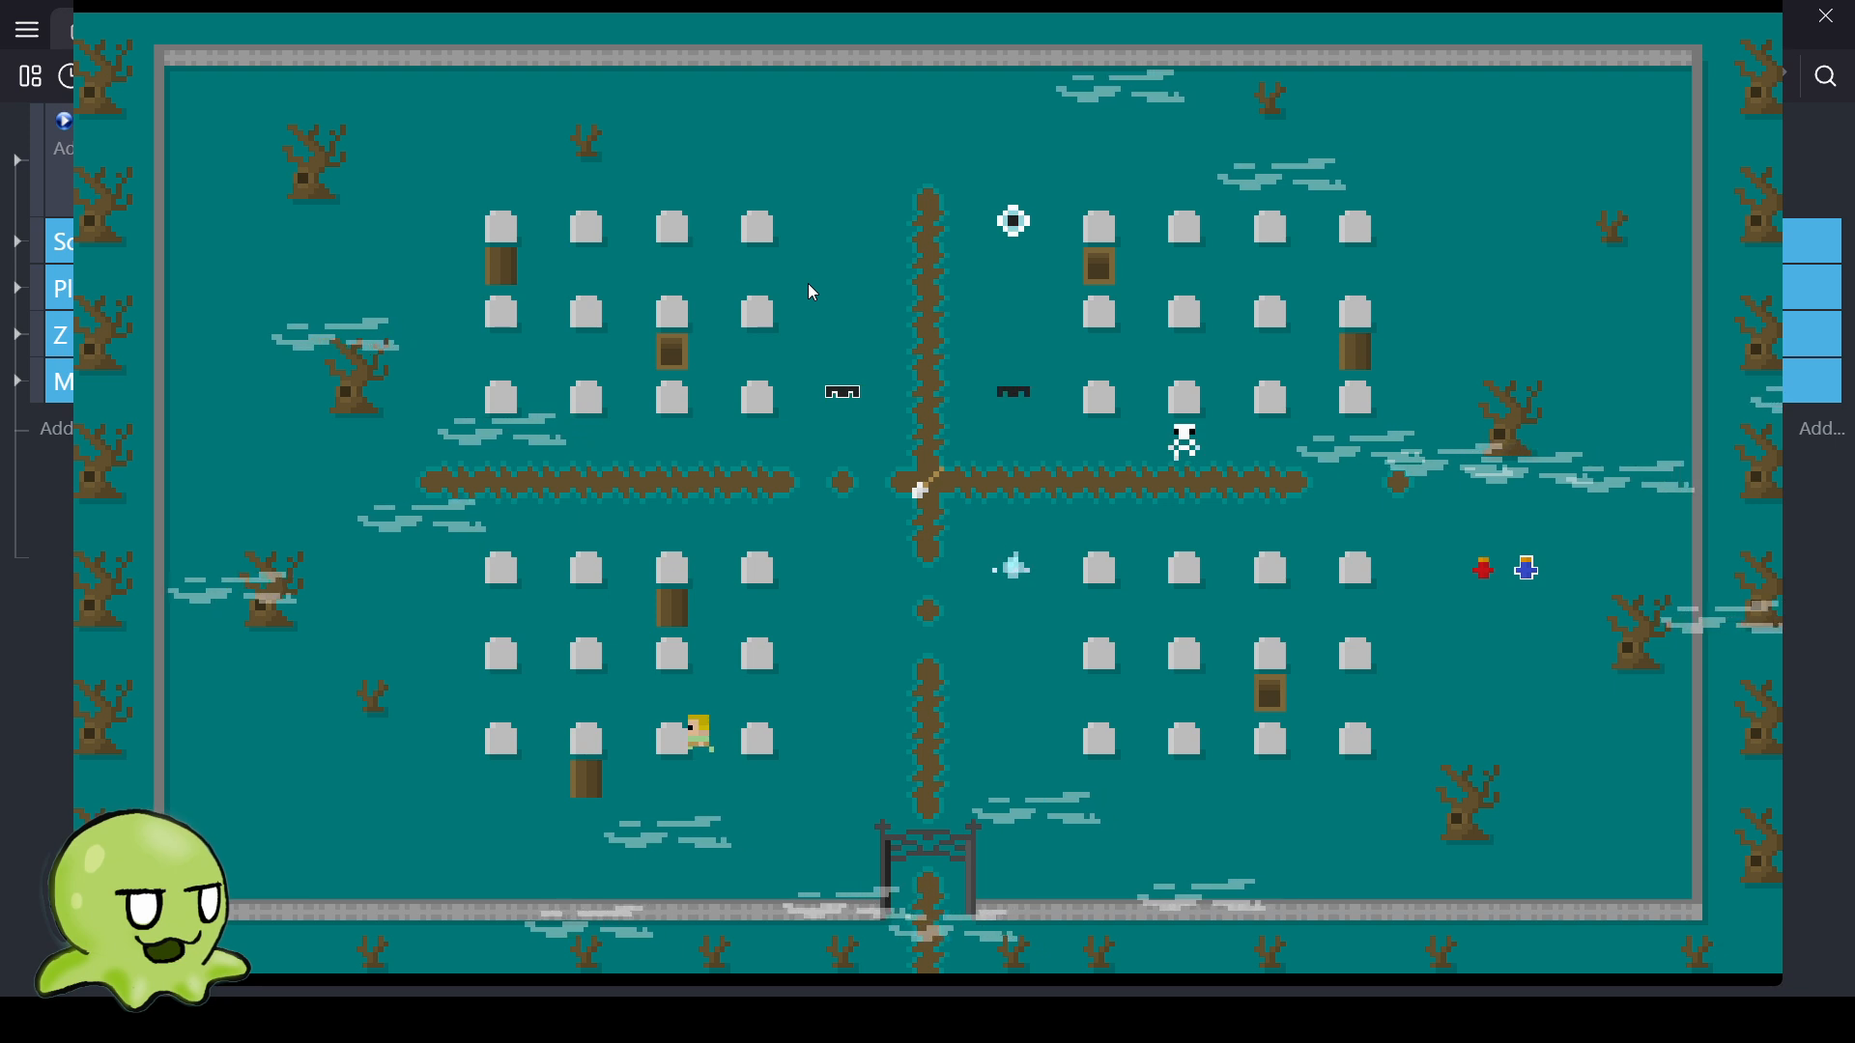
key(Left)
key(Down)
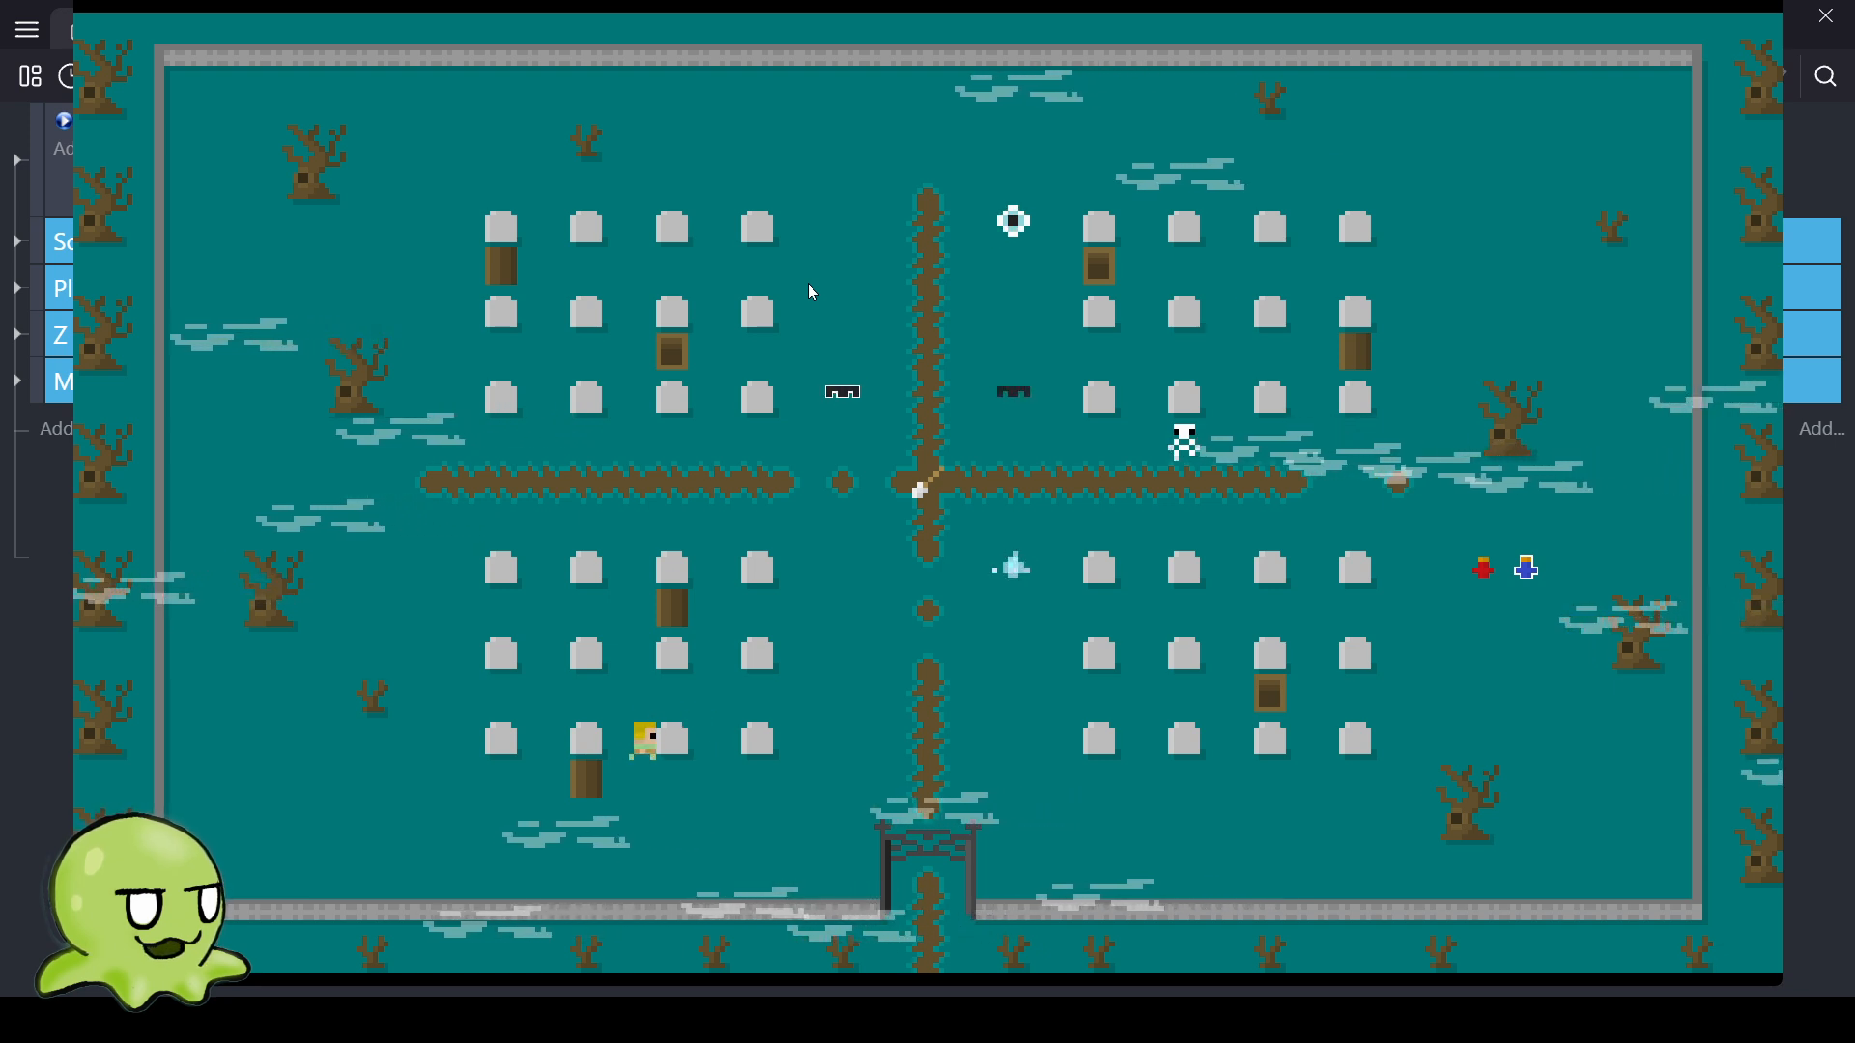
Move the player past the open grave in the lower-right plot and in front of and behind the large tree.
key(Right)
key(Right)
key(Up)
key(Right)
key(Right)
key(Right)
key(Up)
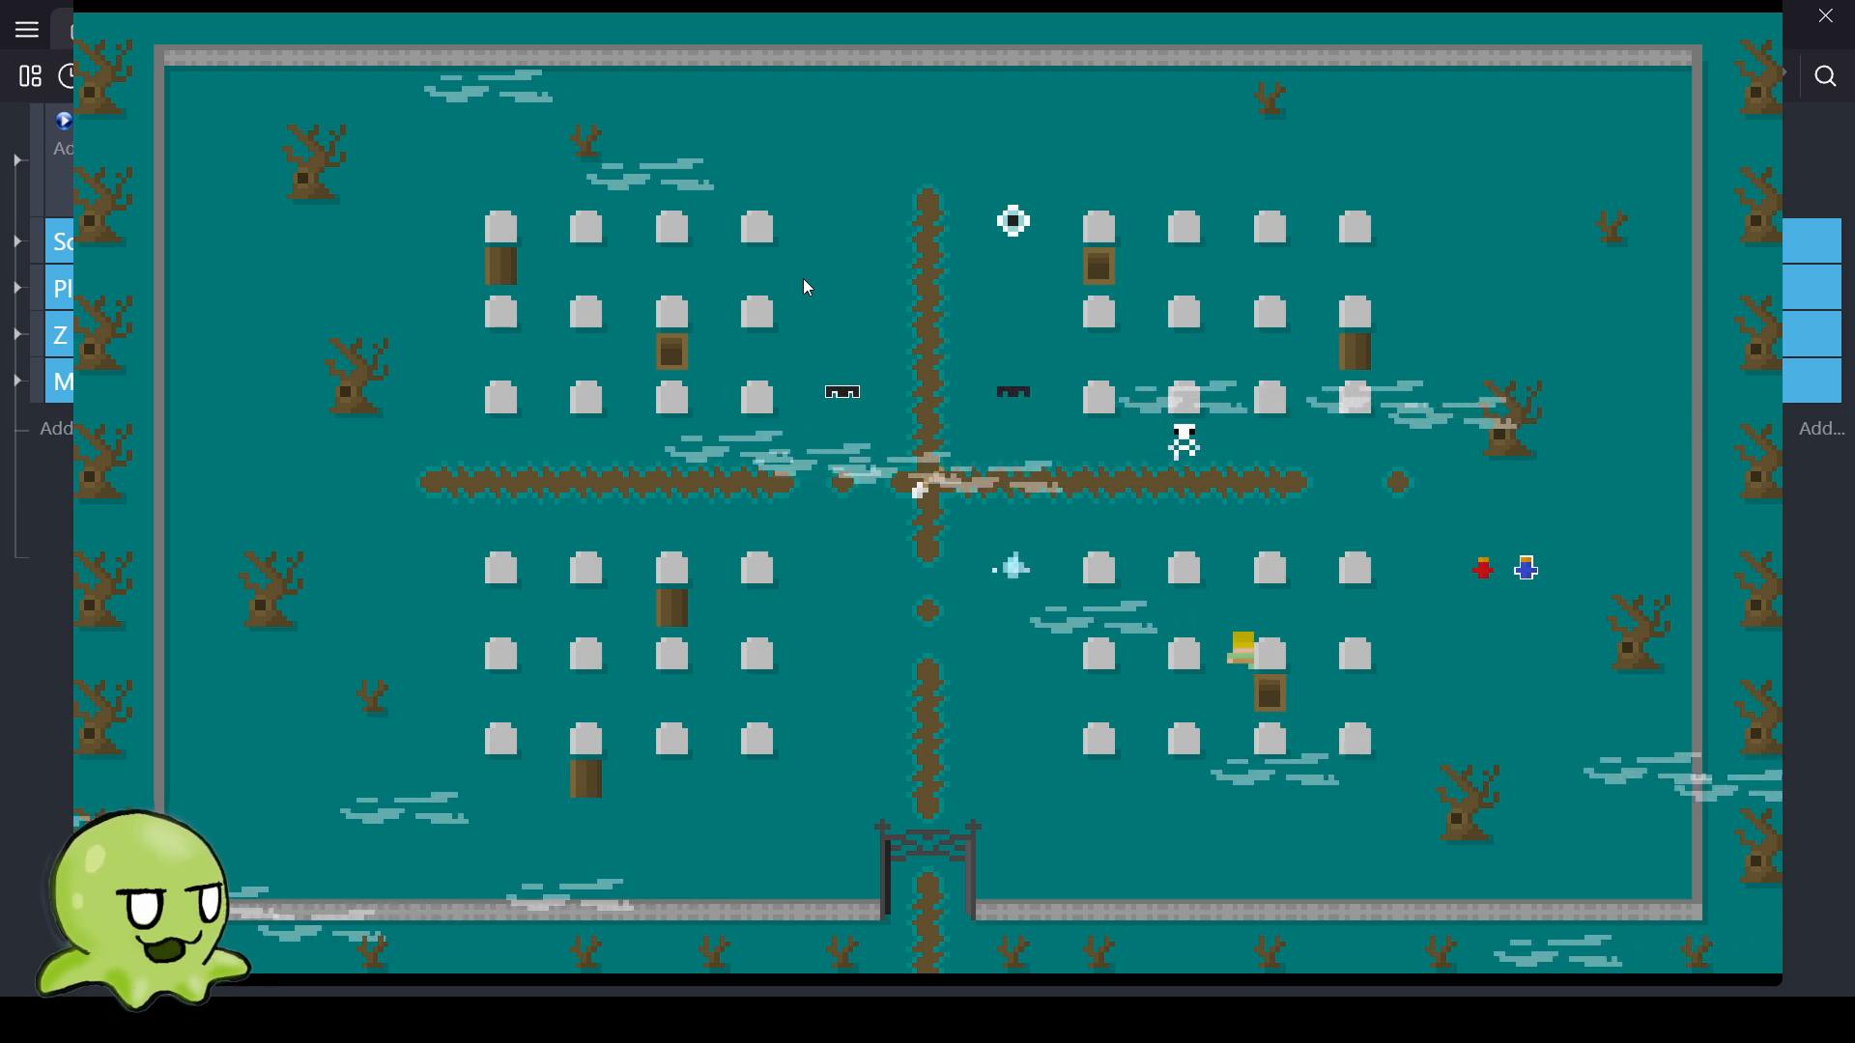
key(Down)
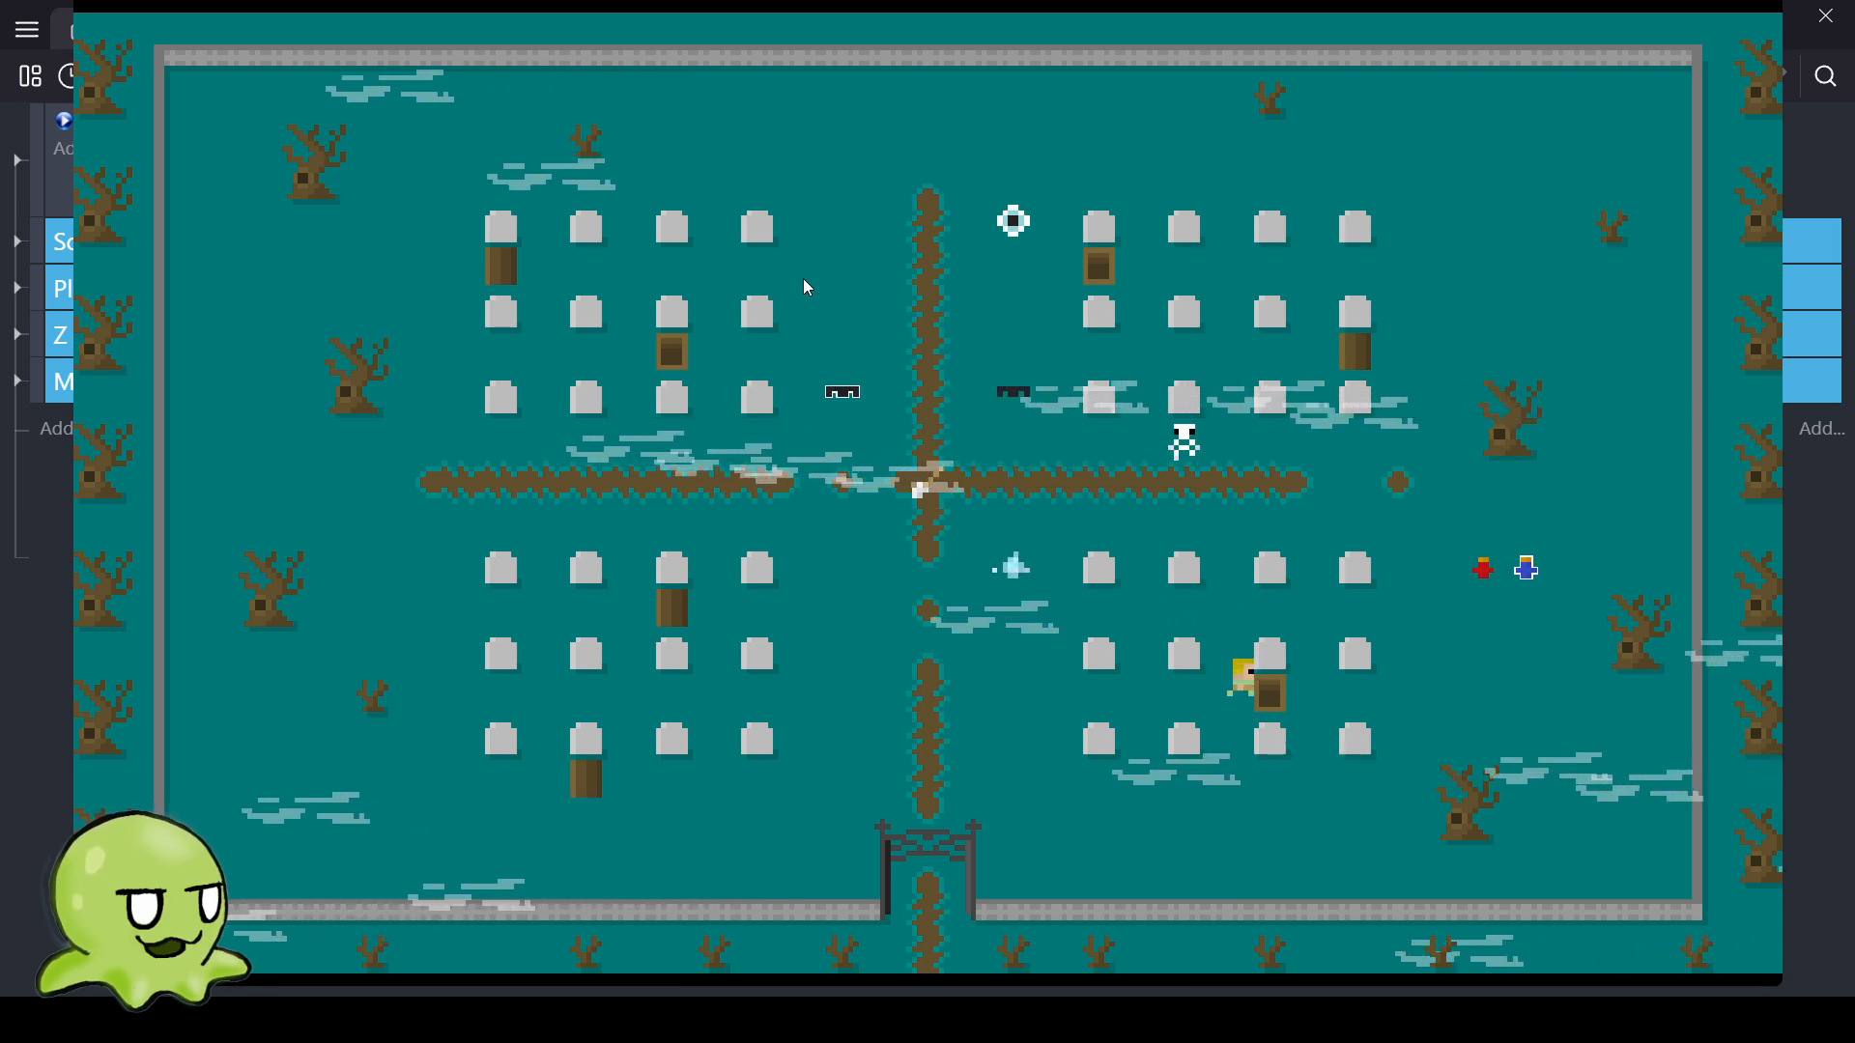
key(Right)
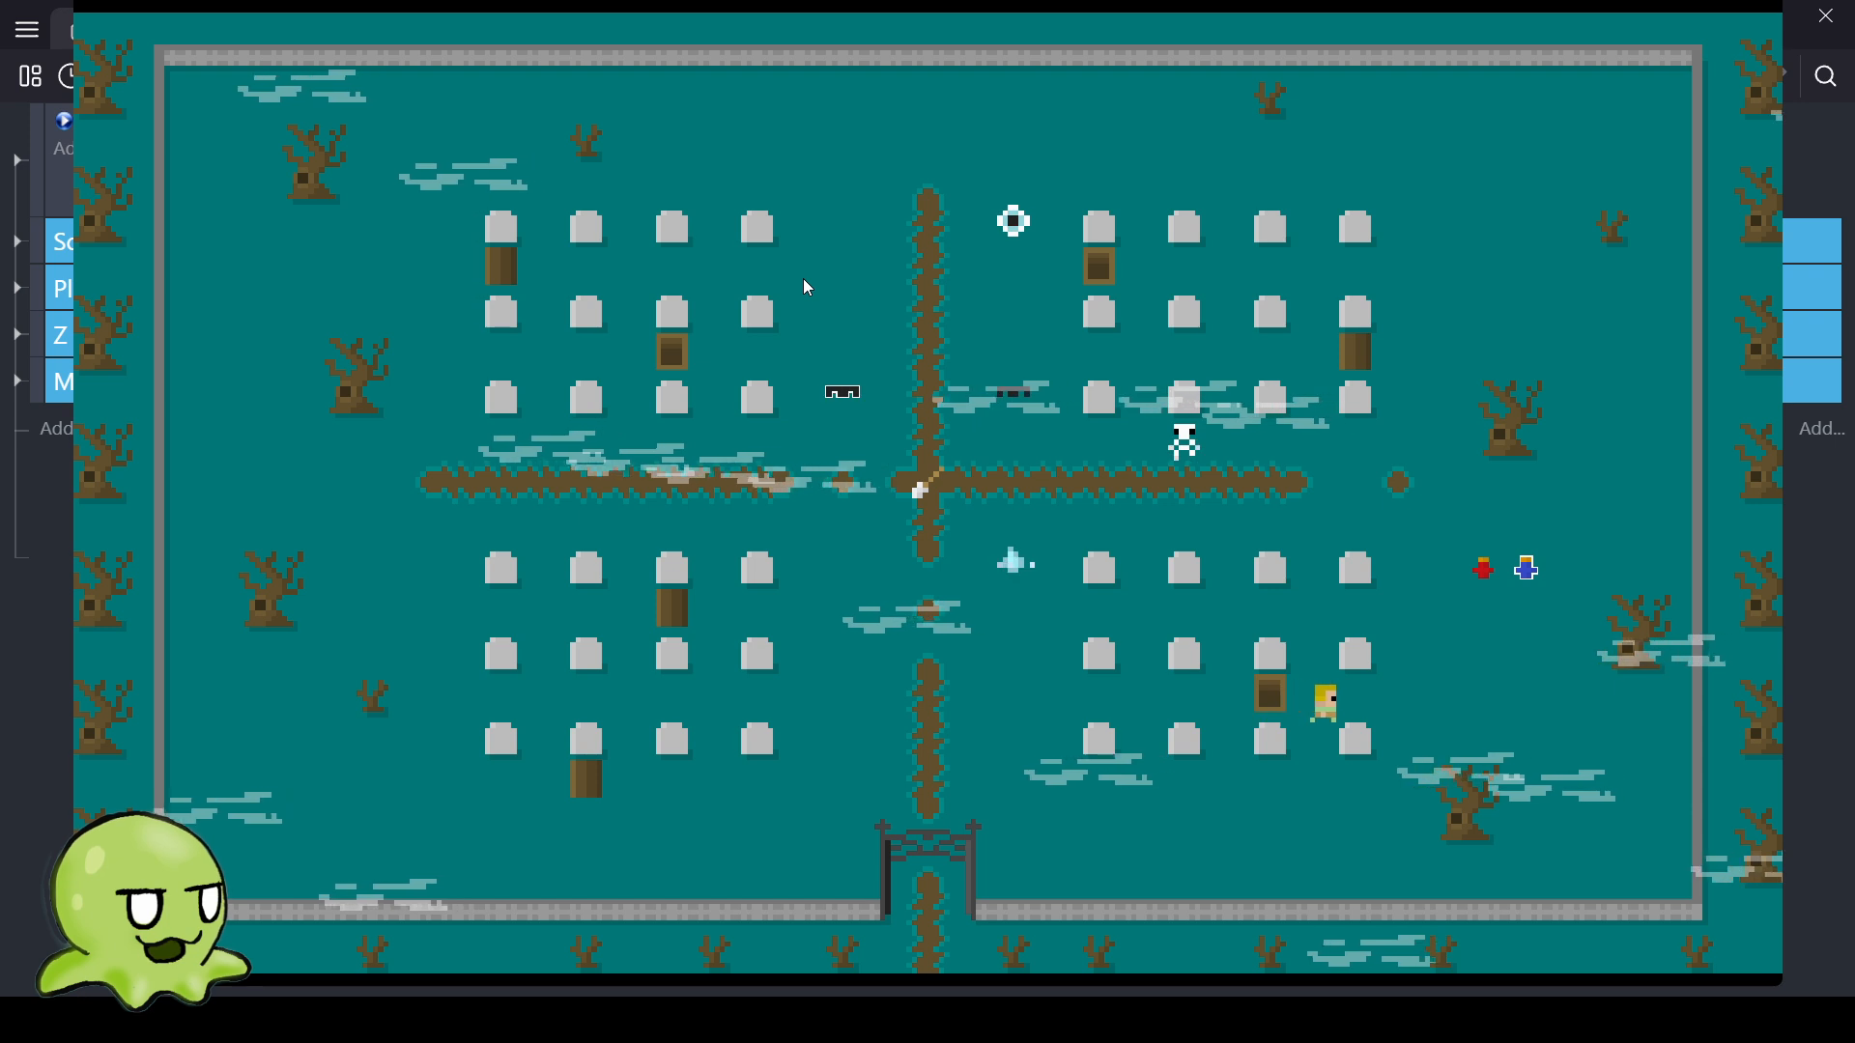
key(Right)
key(Down)
key(Right)
key(Down)
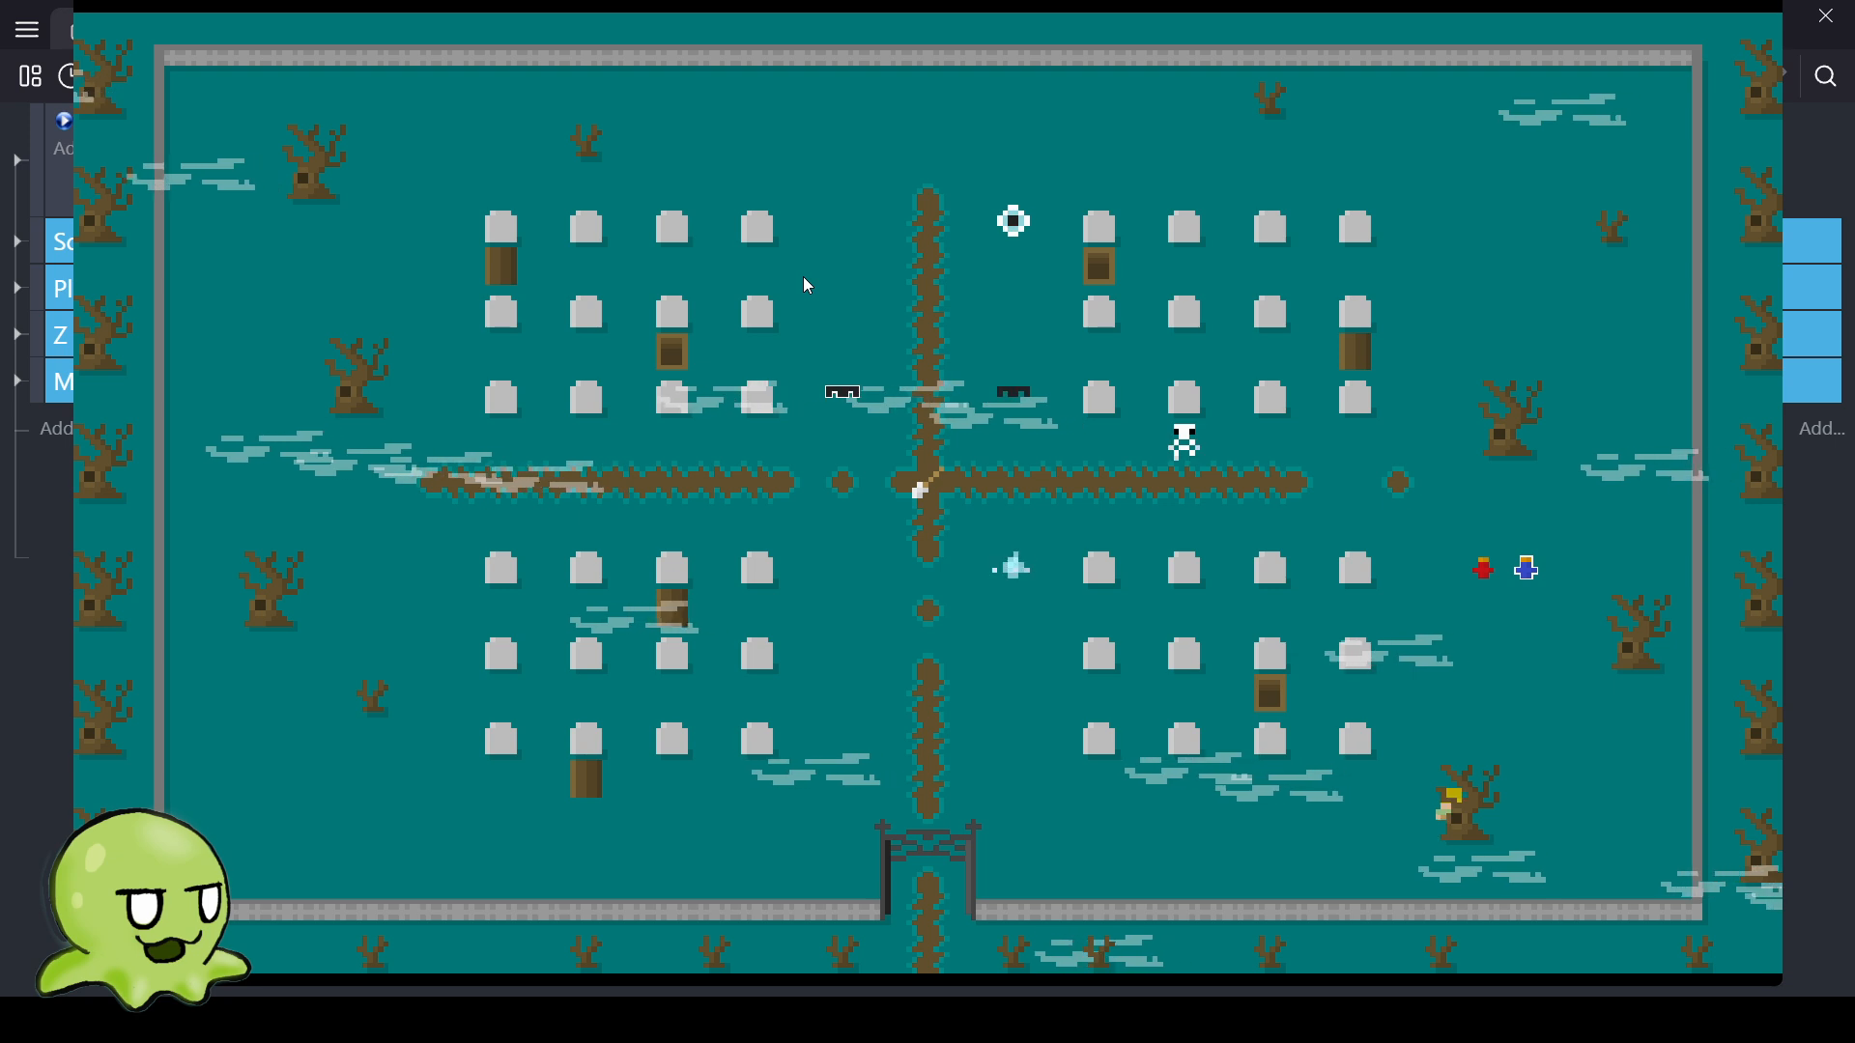
key(Up)
key(Down)
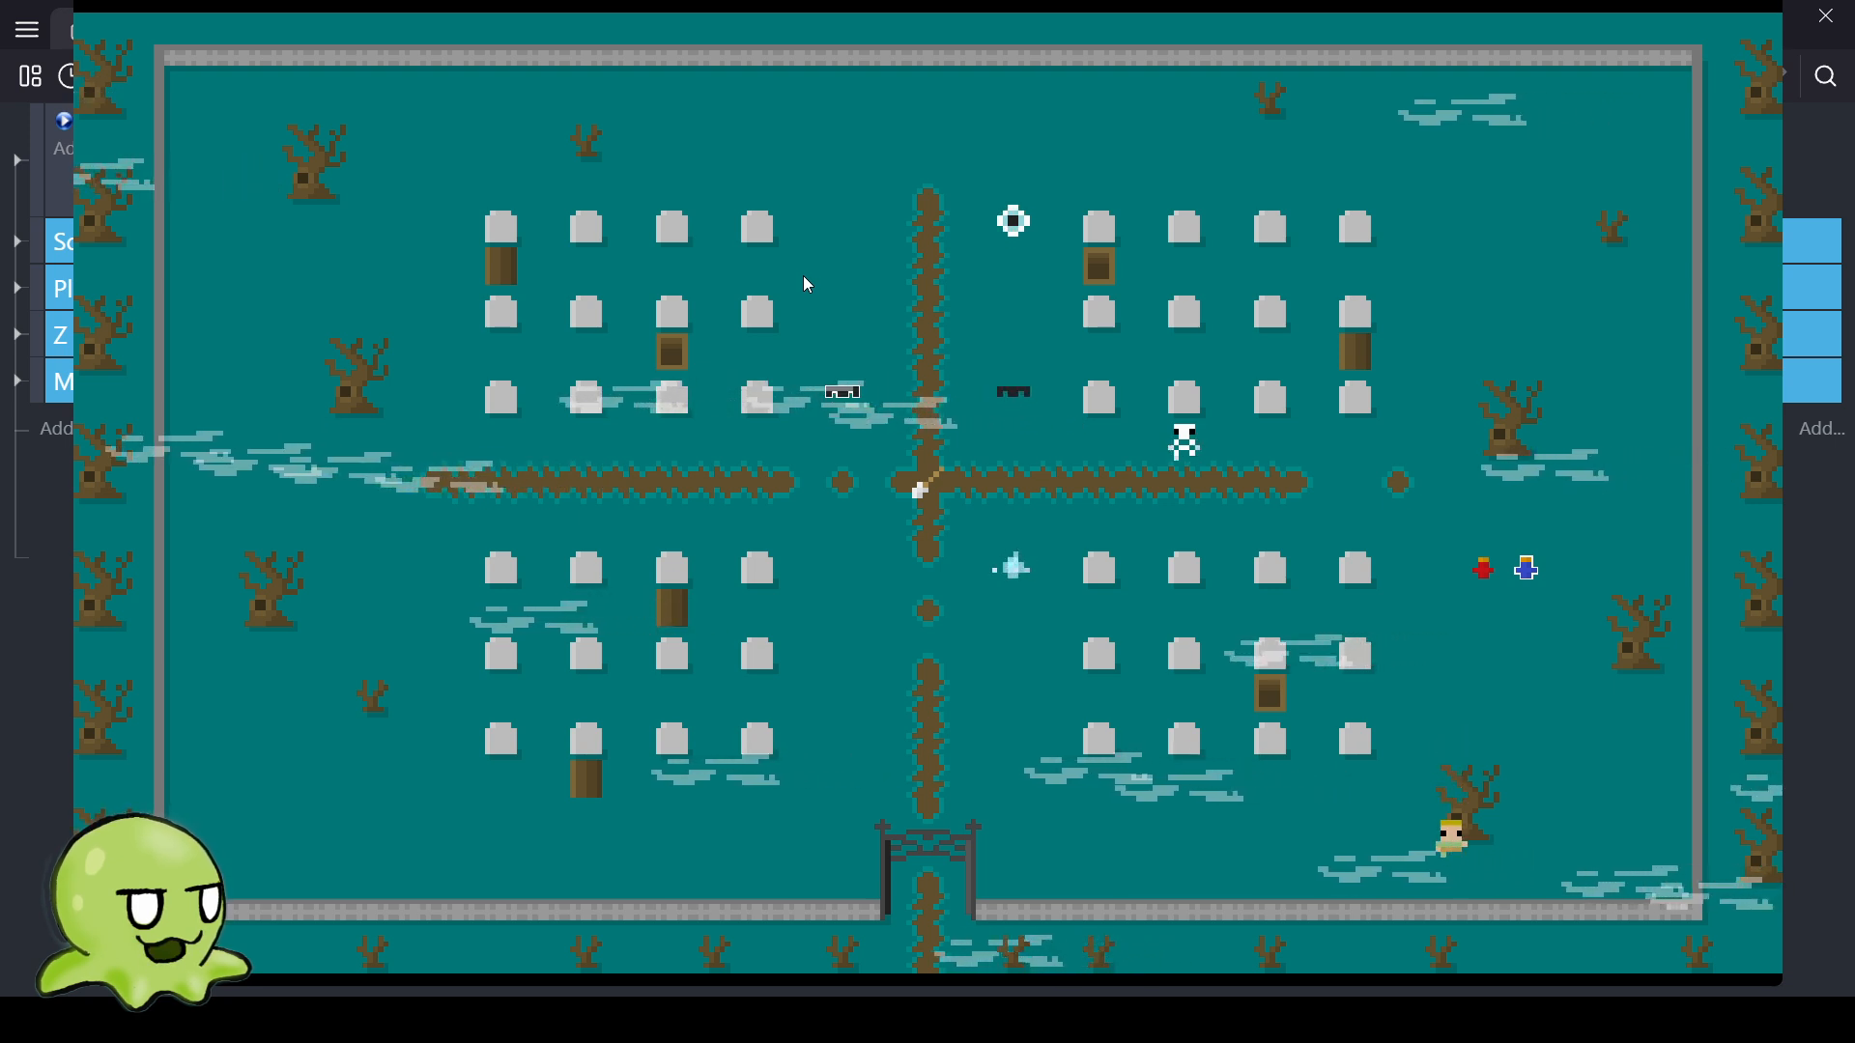
Walk the player through the map's centre and along the upper stone fence to check its sorting, then close the preview.
key(Up)
key(Right)
key(Up)
key(Up)
key(Left)
key(Left)
key(Left)
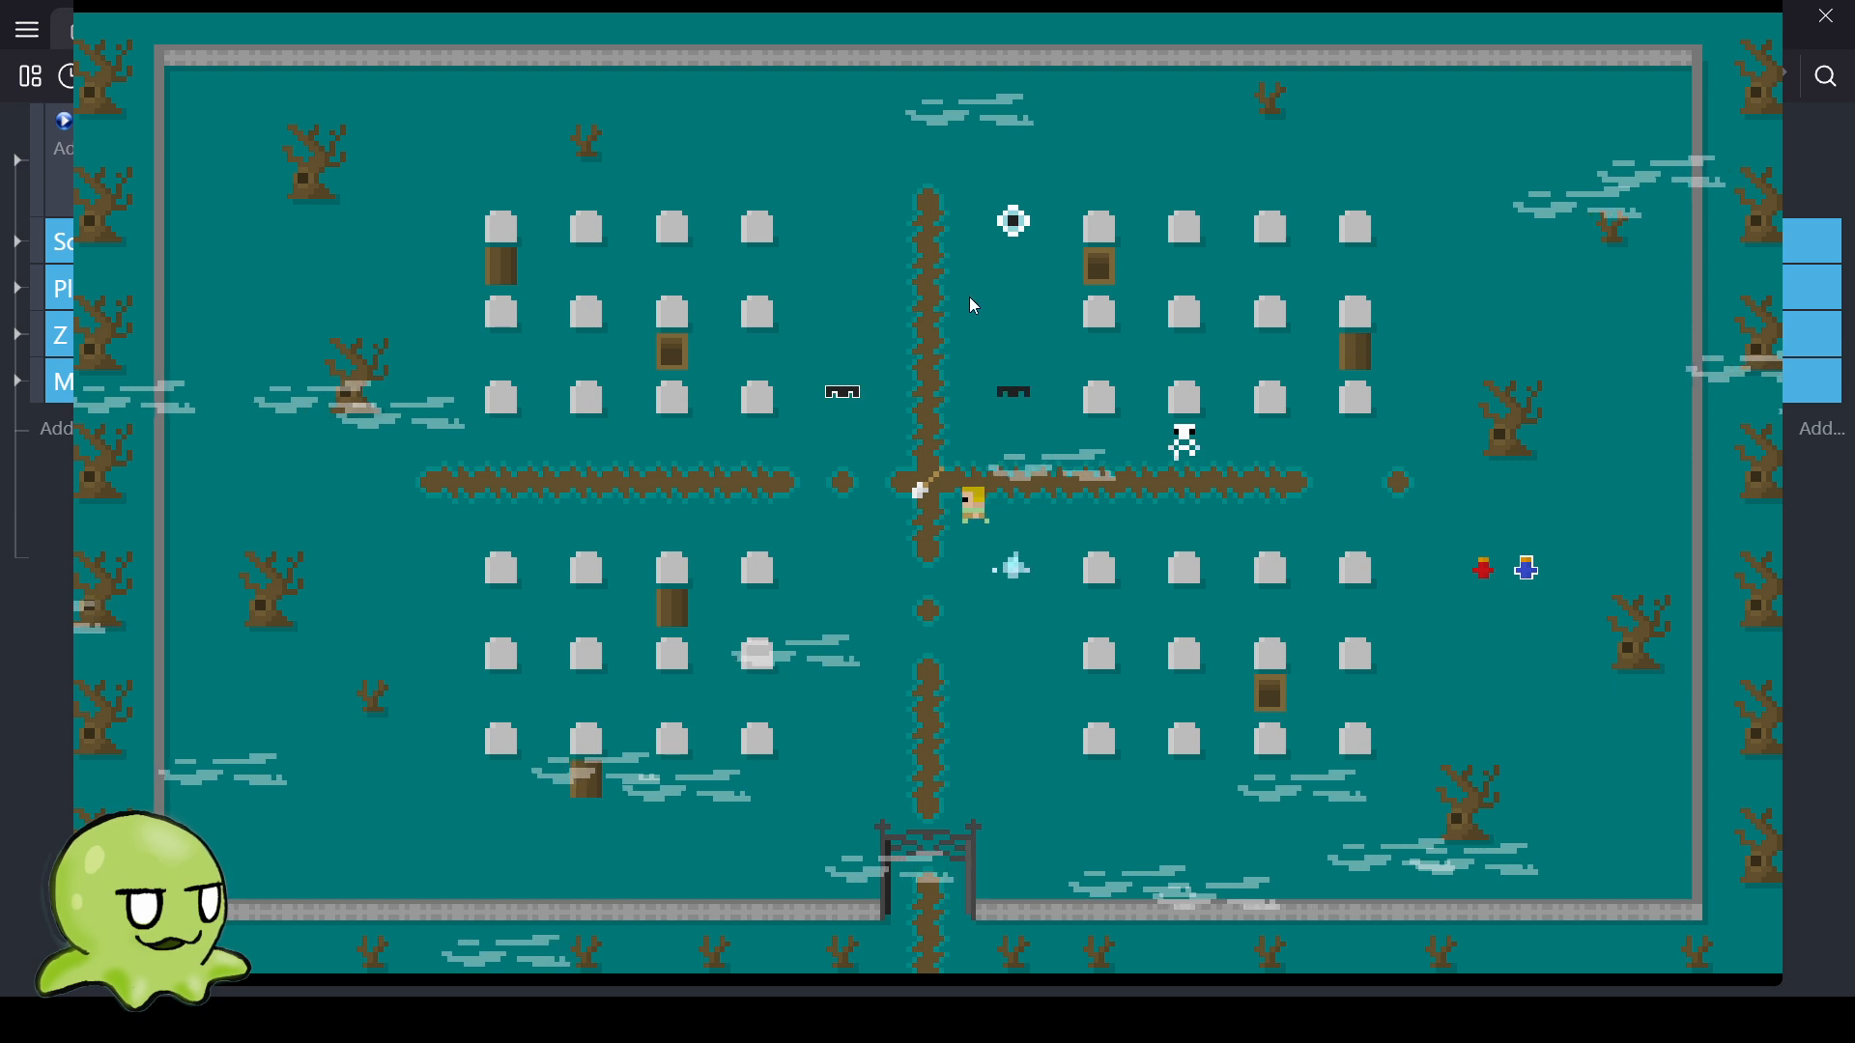
key(Up)
key(Up)
key(Up)
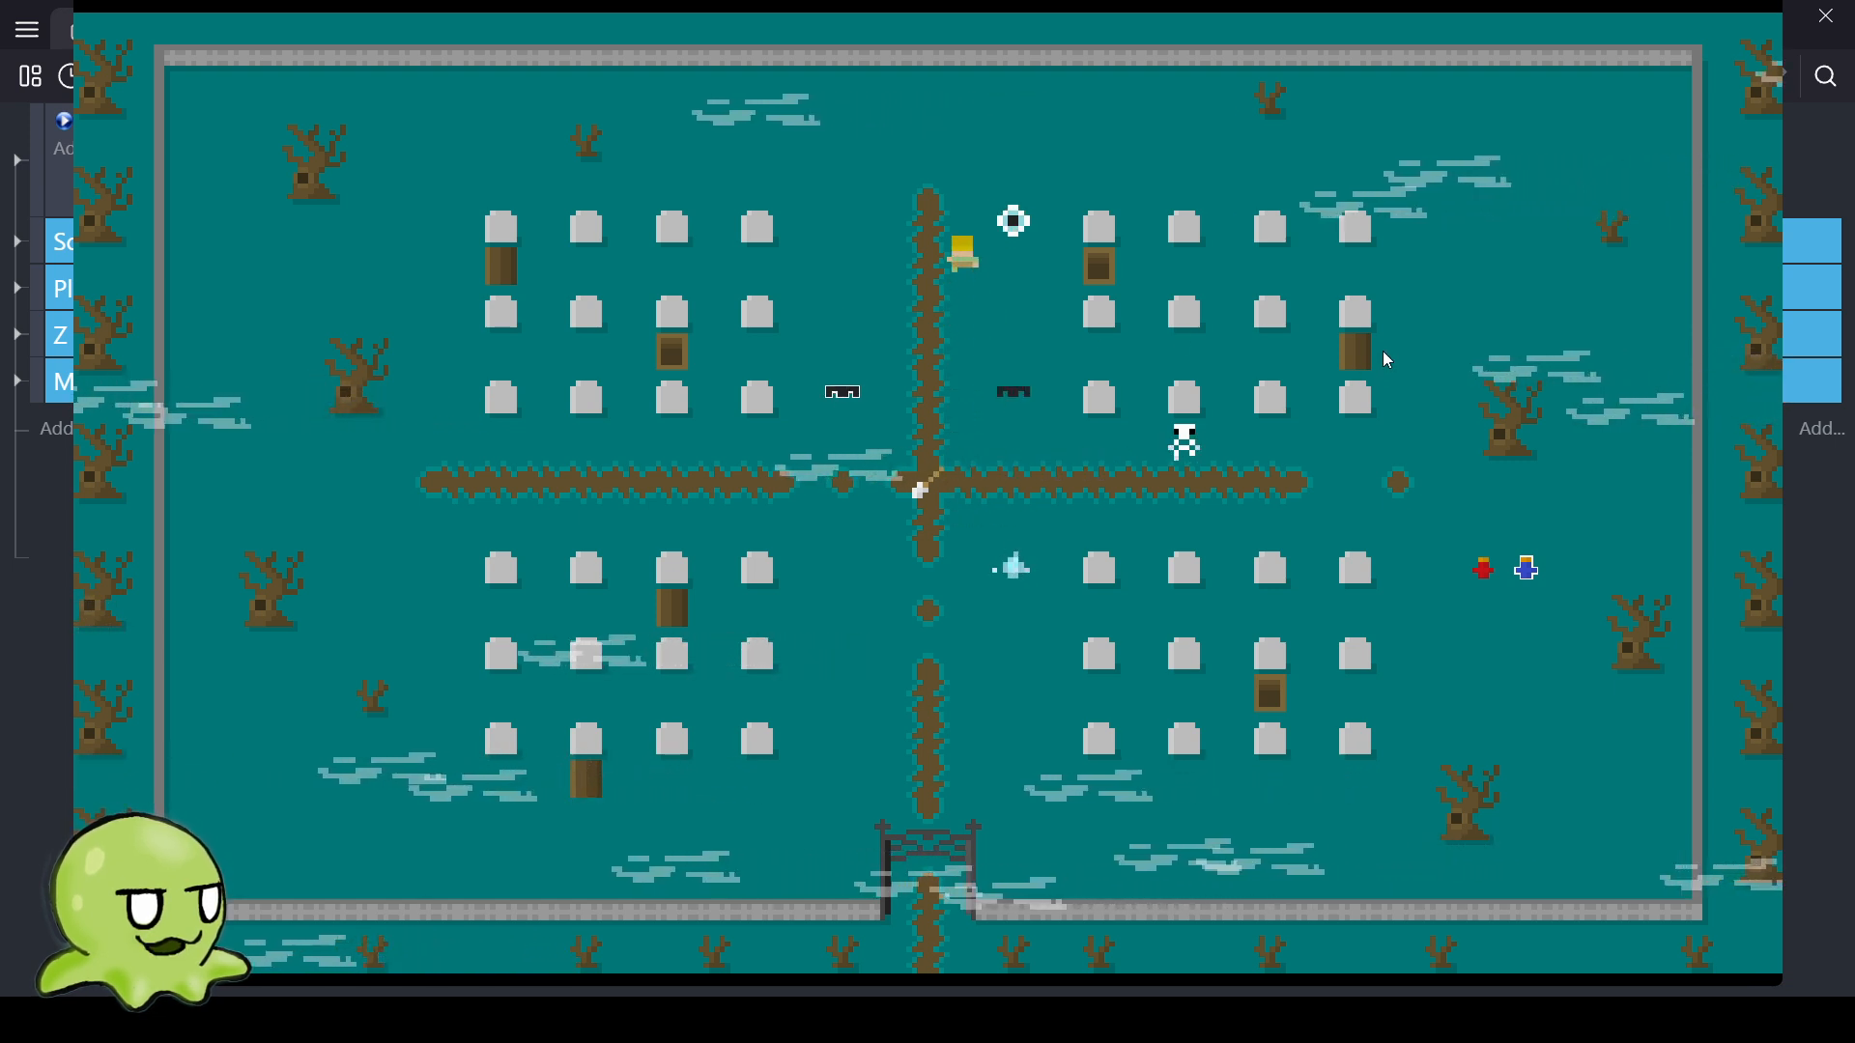
key(Right)
key(Right)
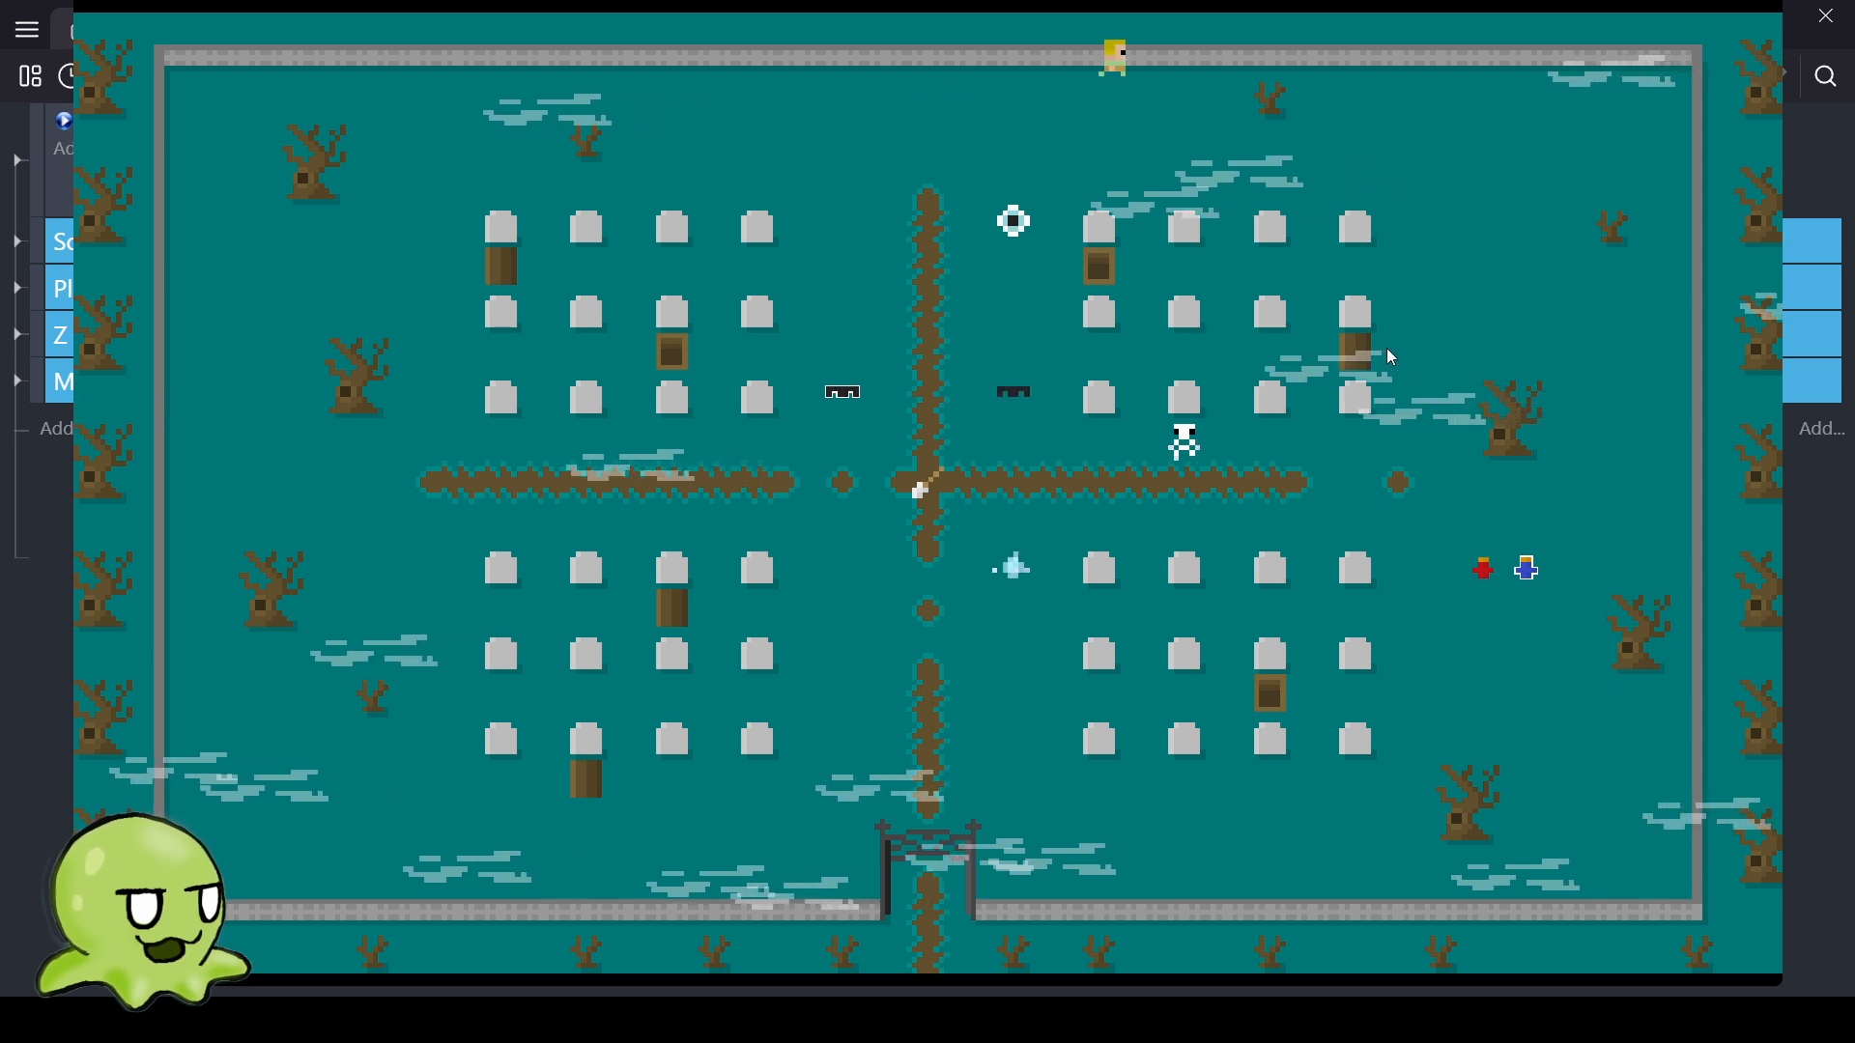
key(Right)
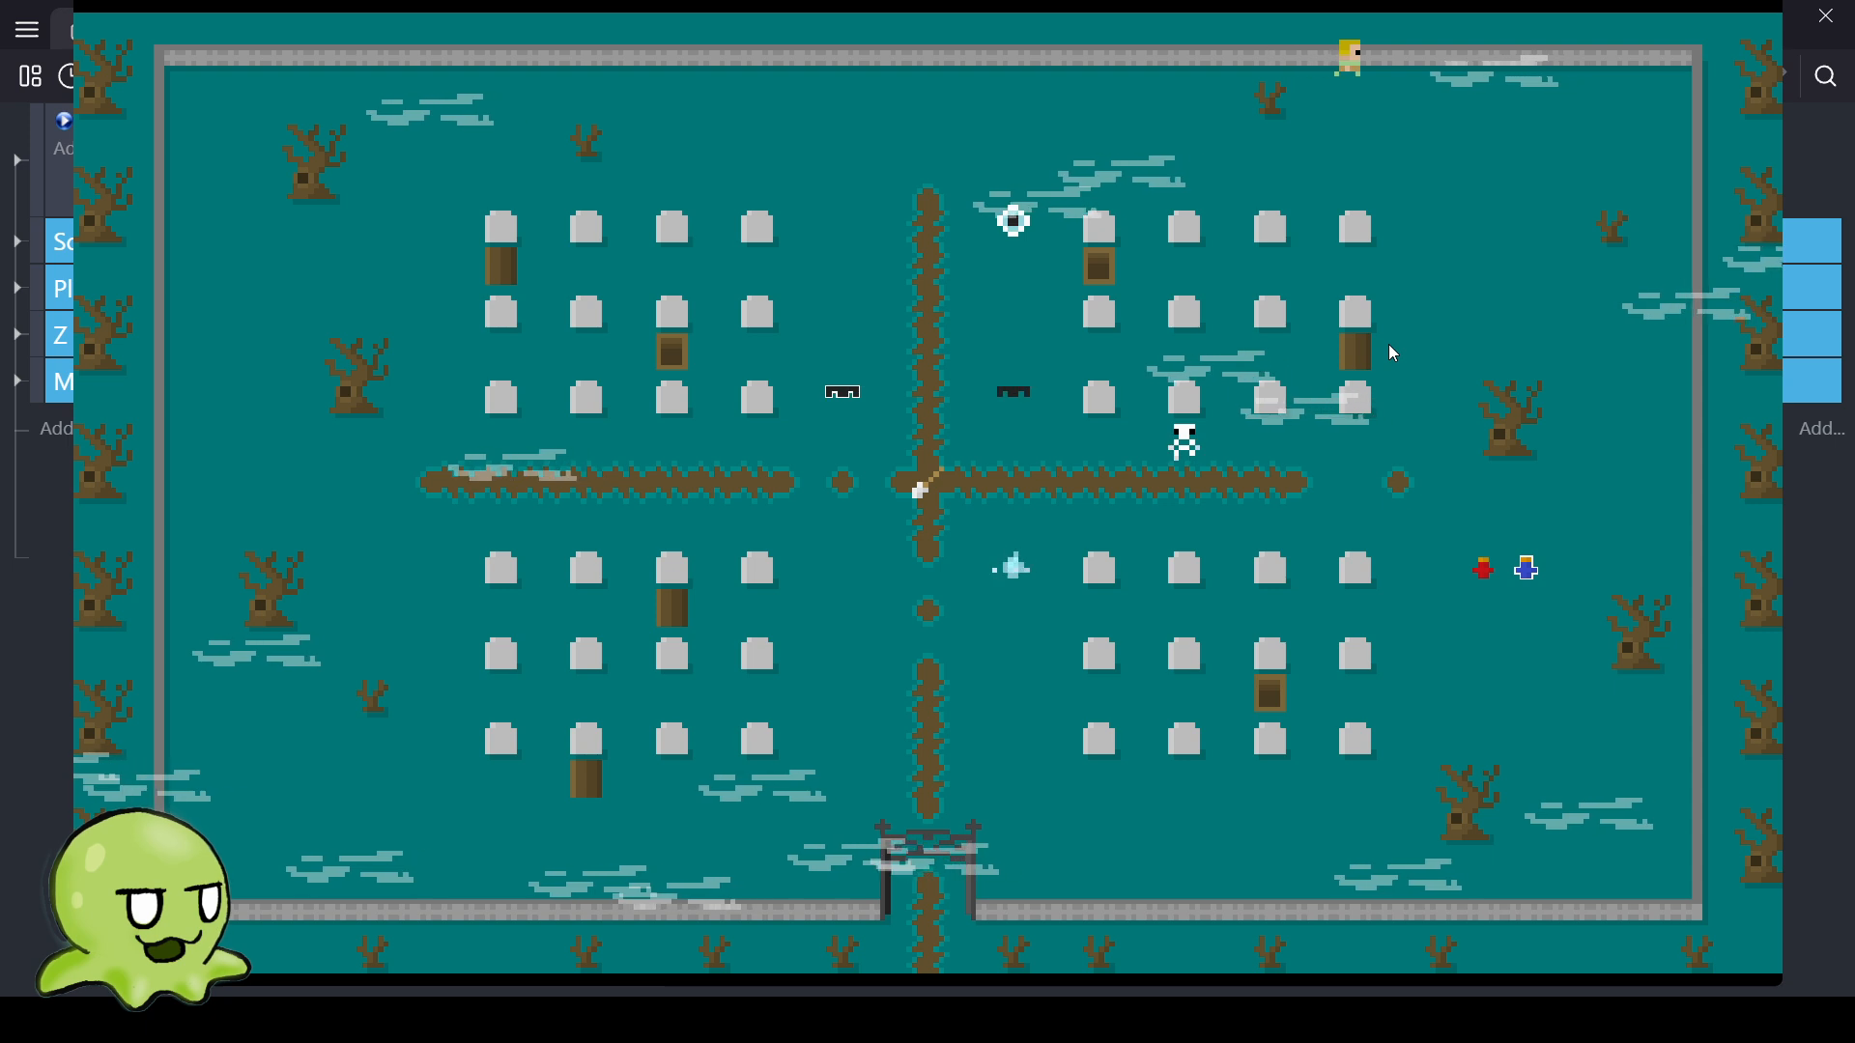
key(Left)
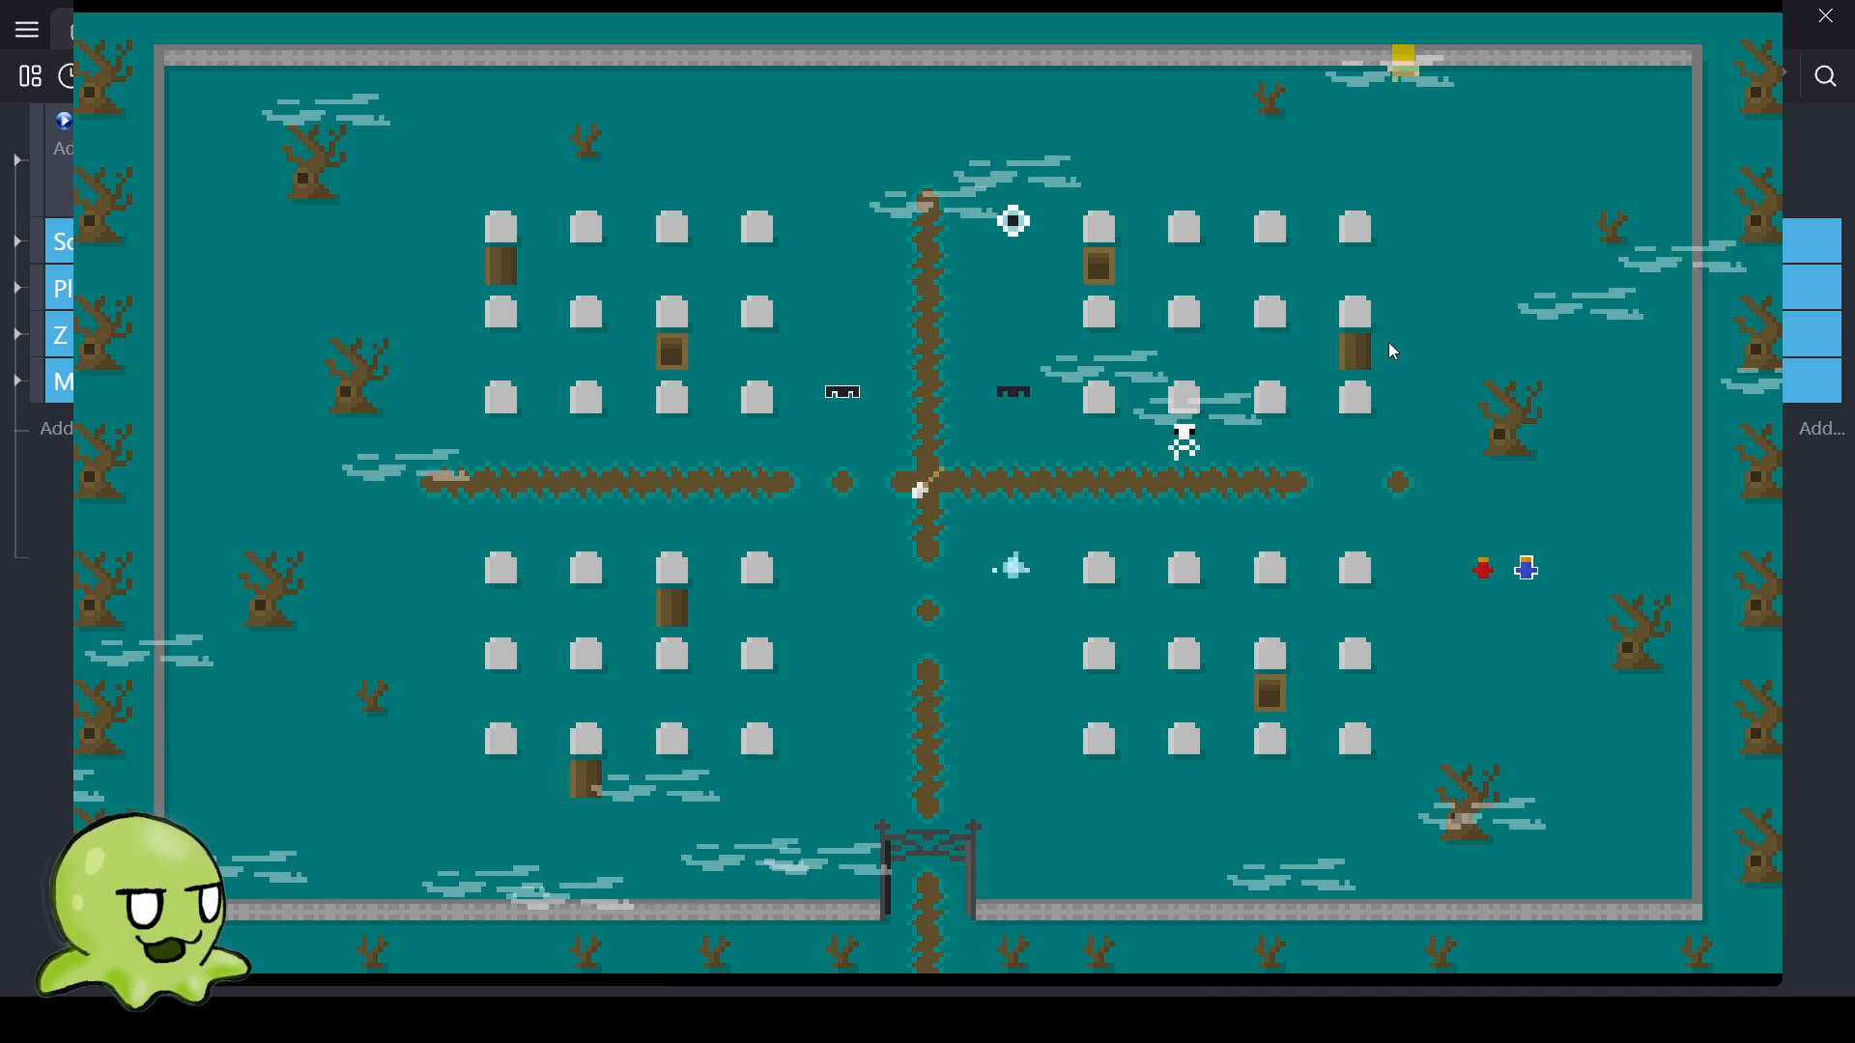
key(Down)
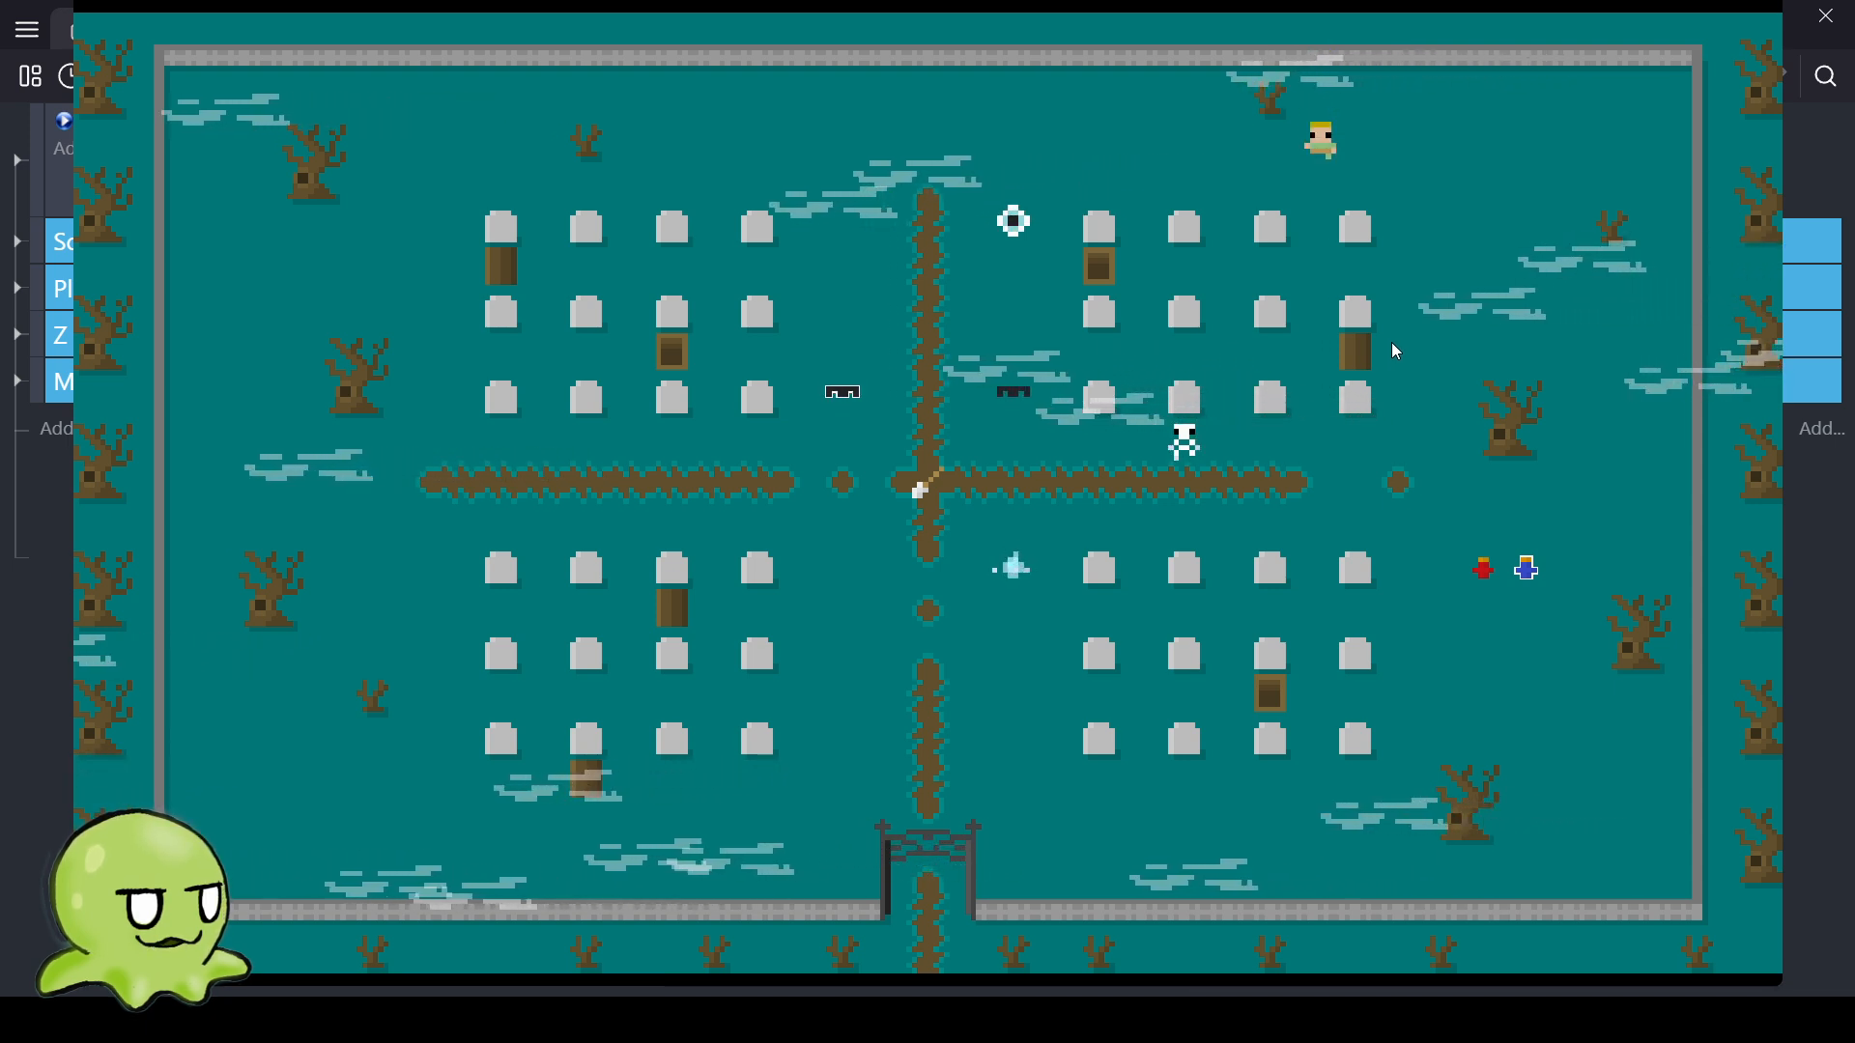
key(Right)
key(Right)
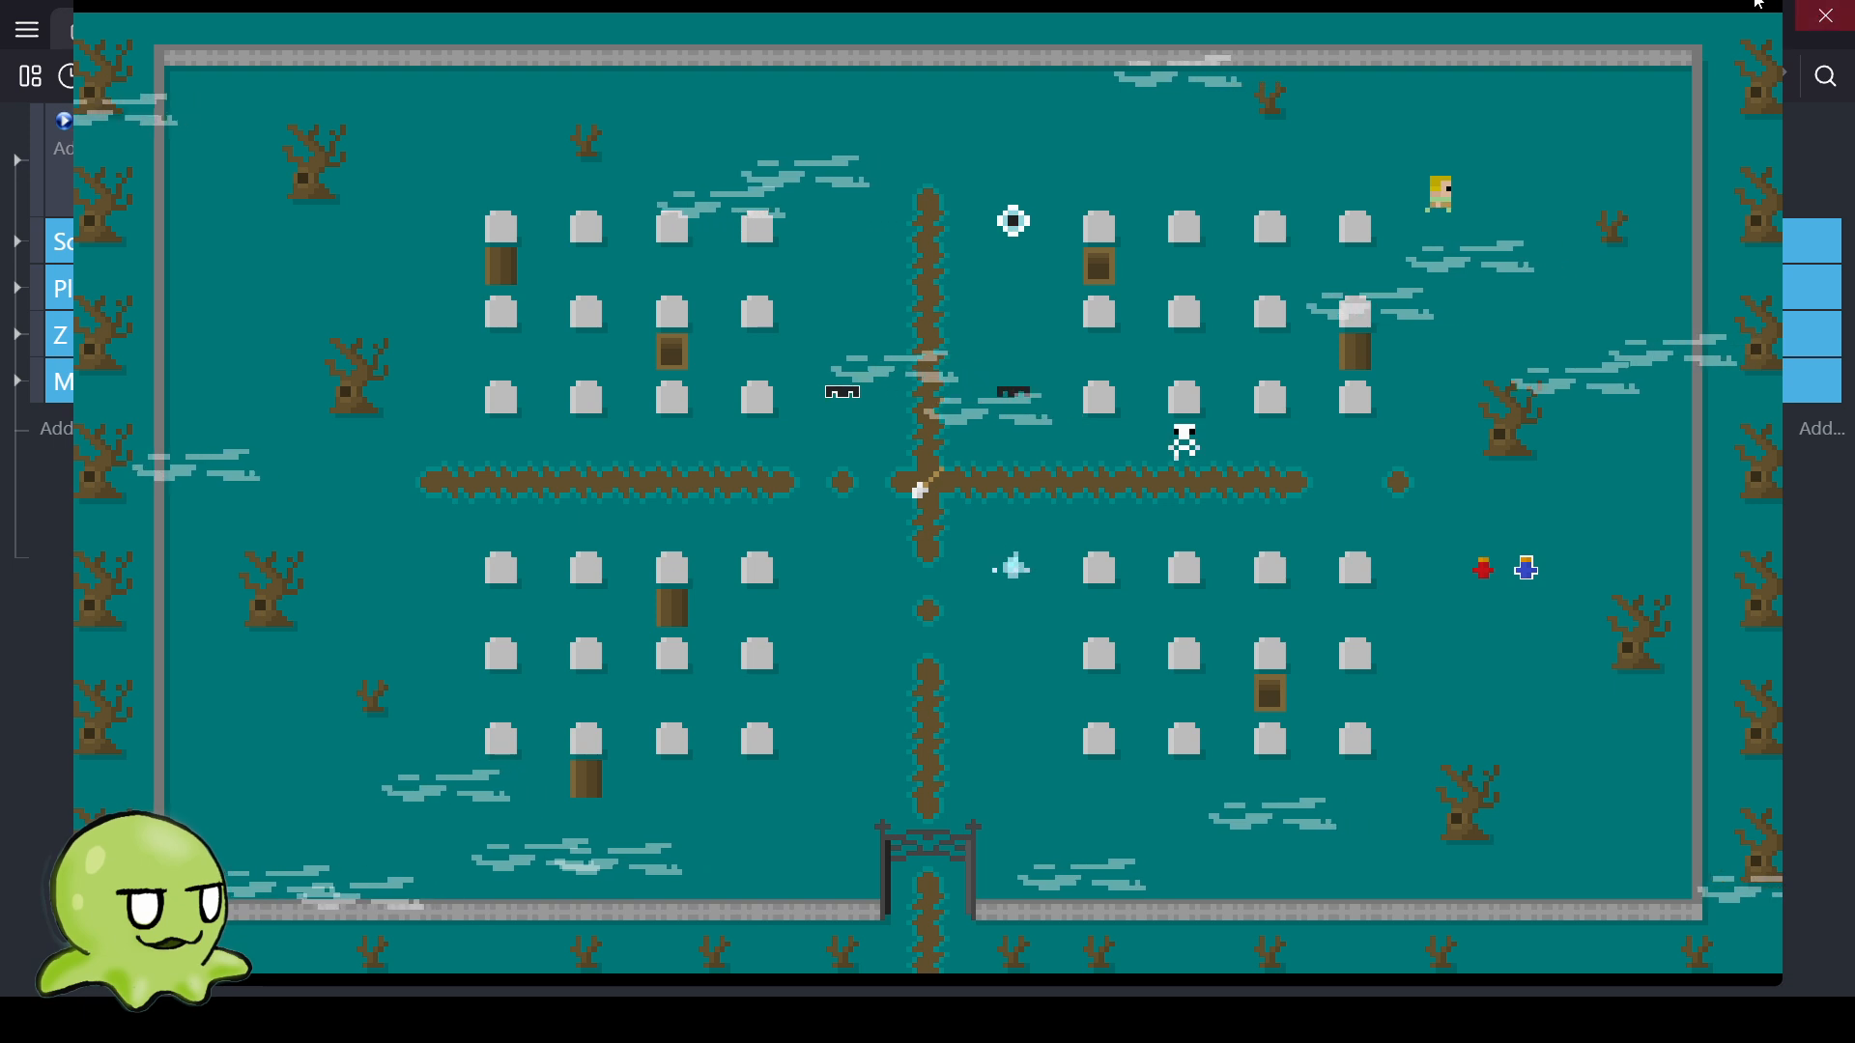
click(1756, 4)
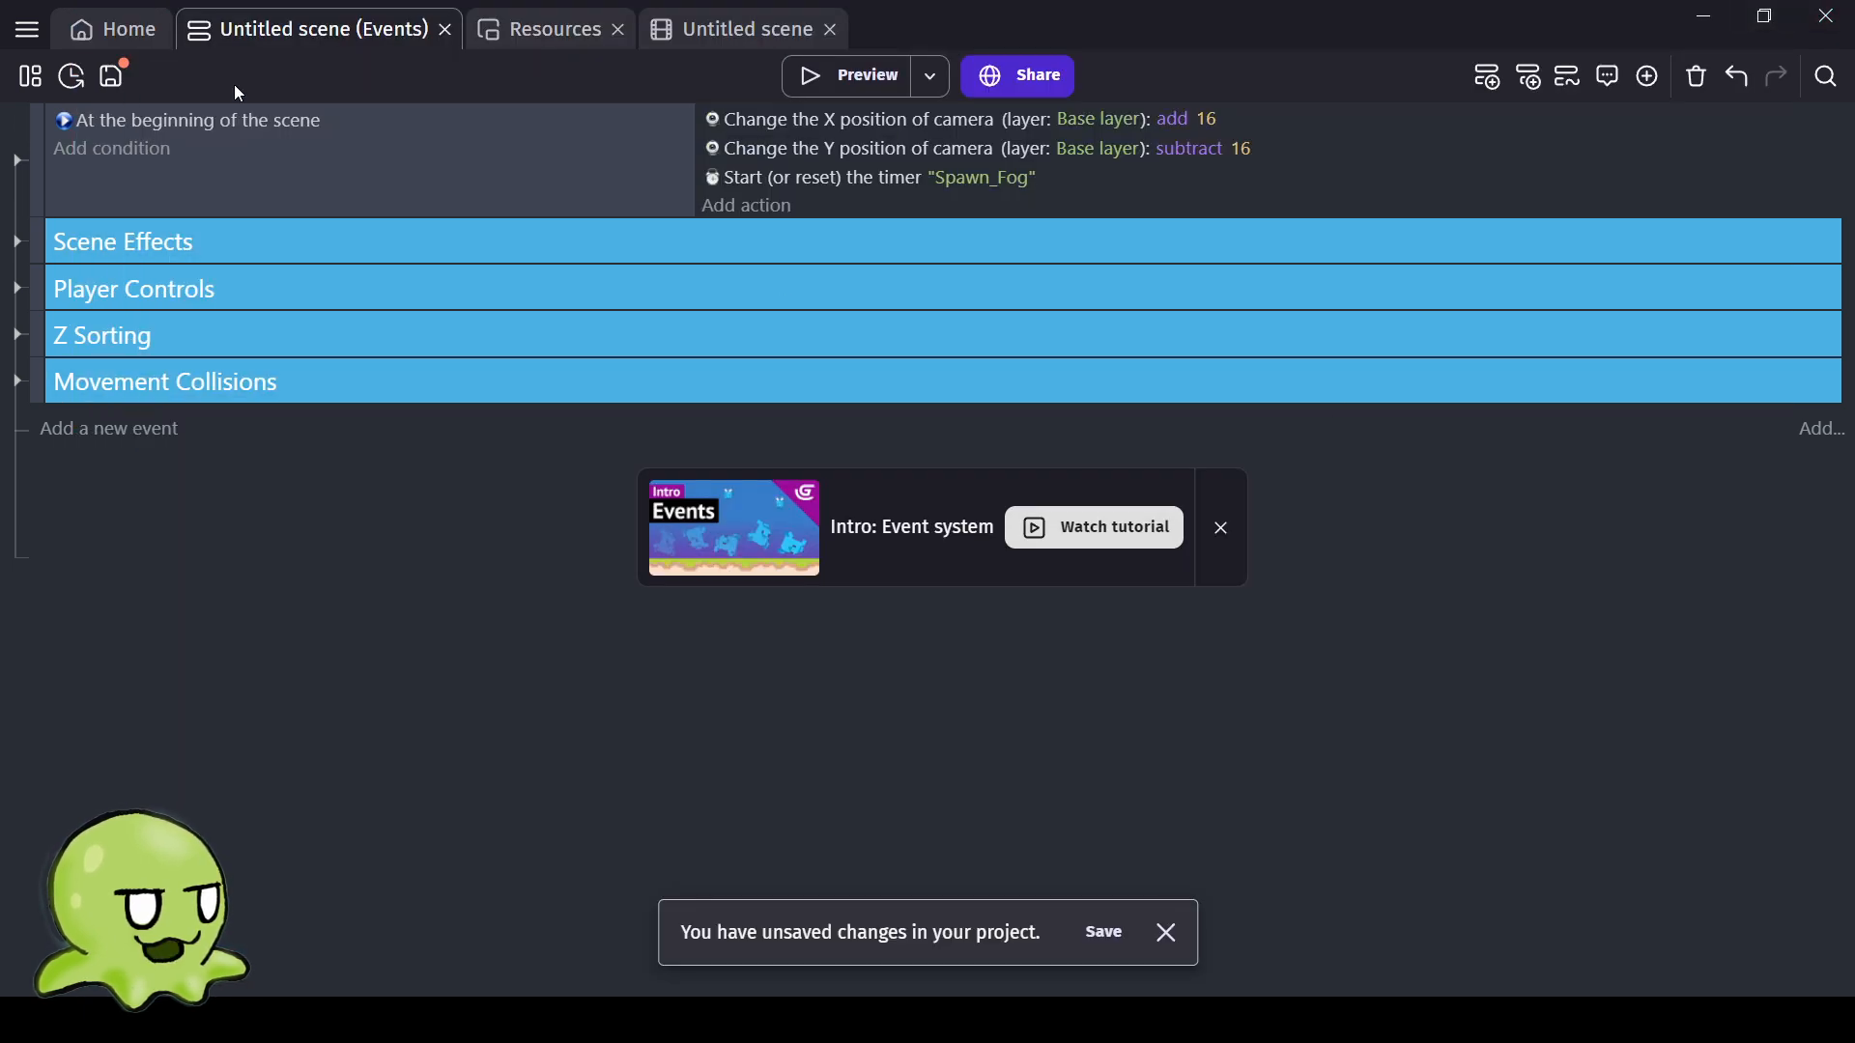
Save the project and show the object groups in the scene editor.
click(112, 75)
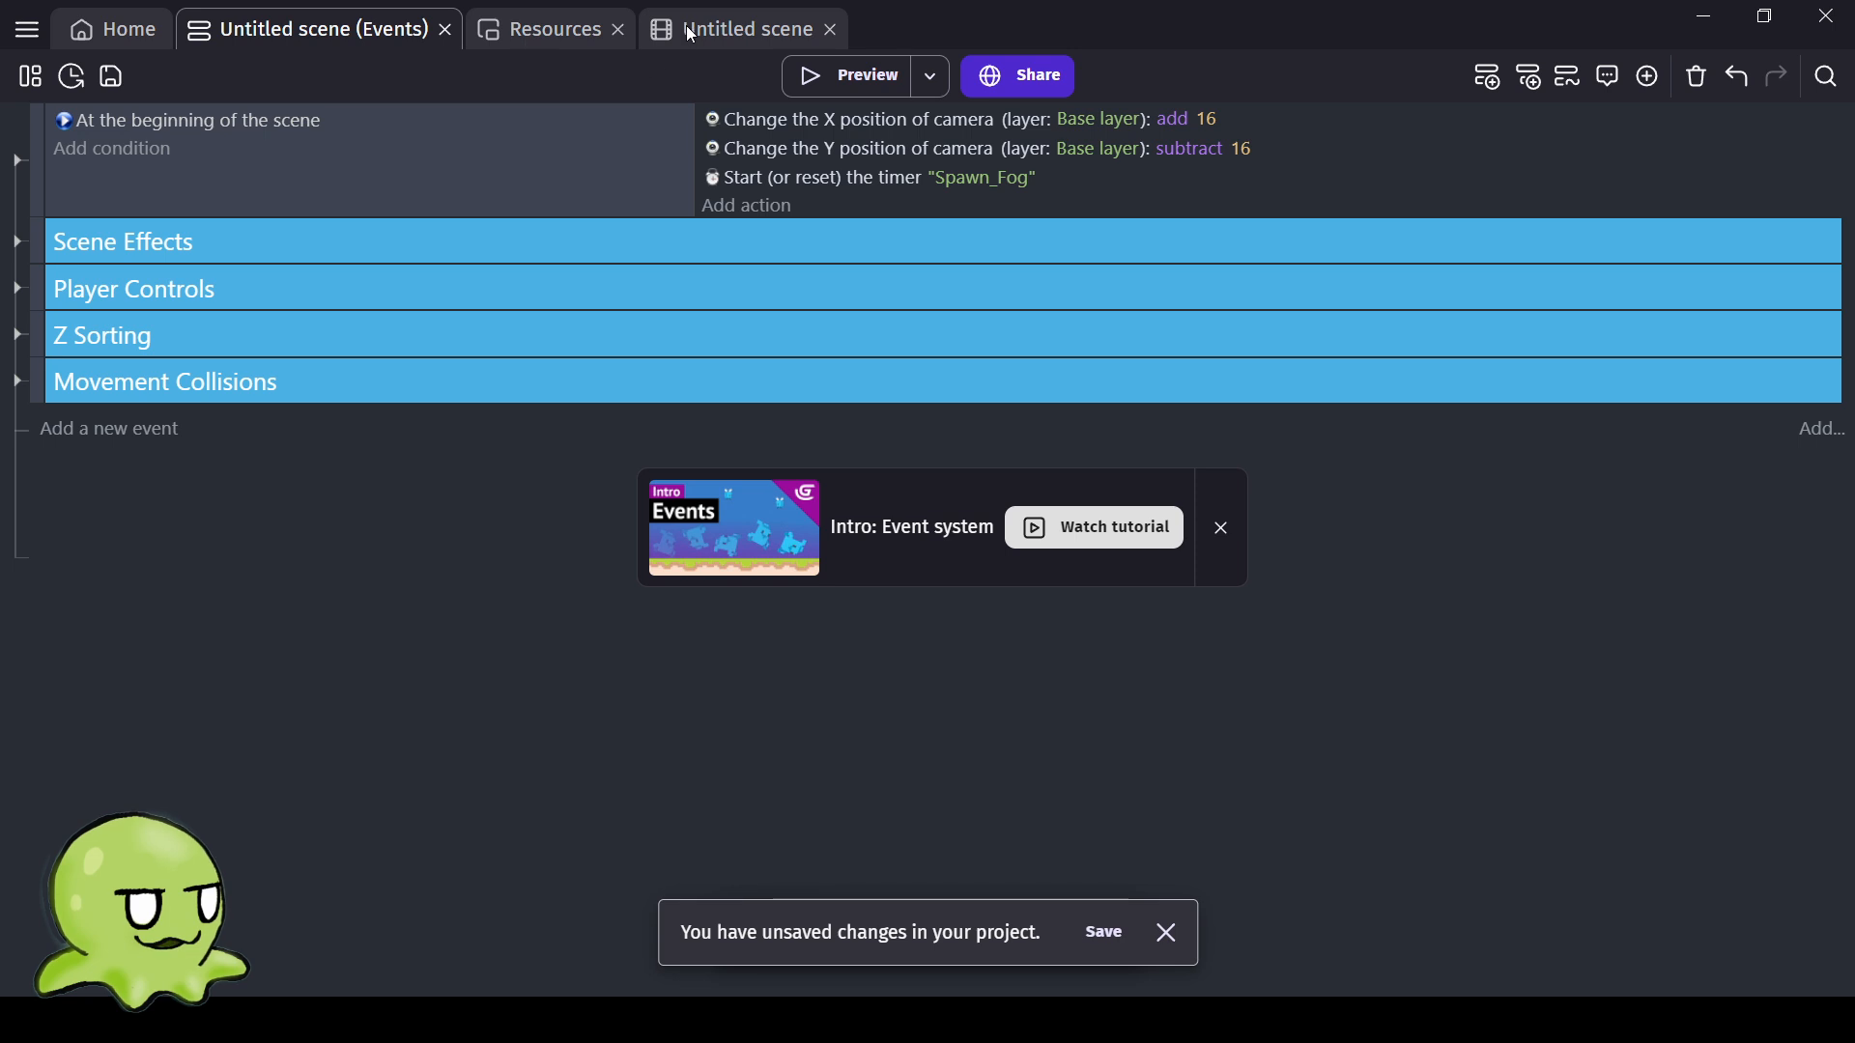
click(719, 29)
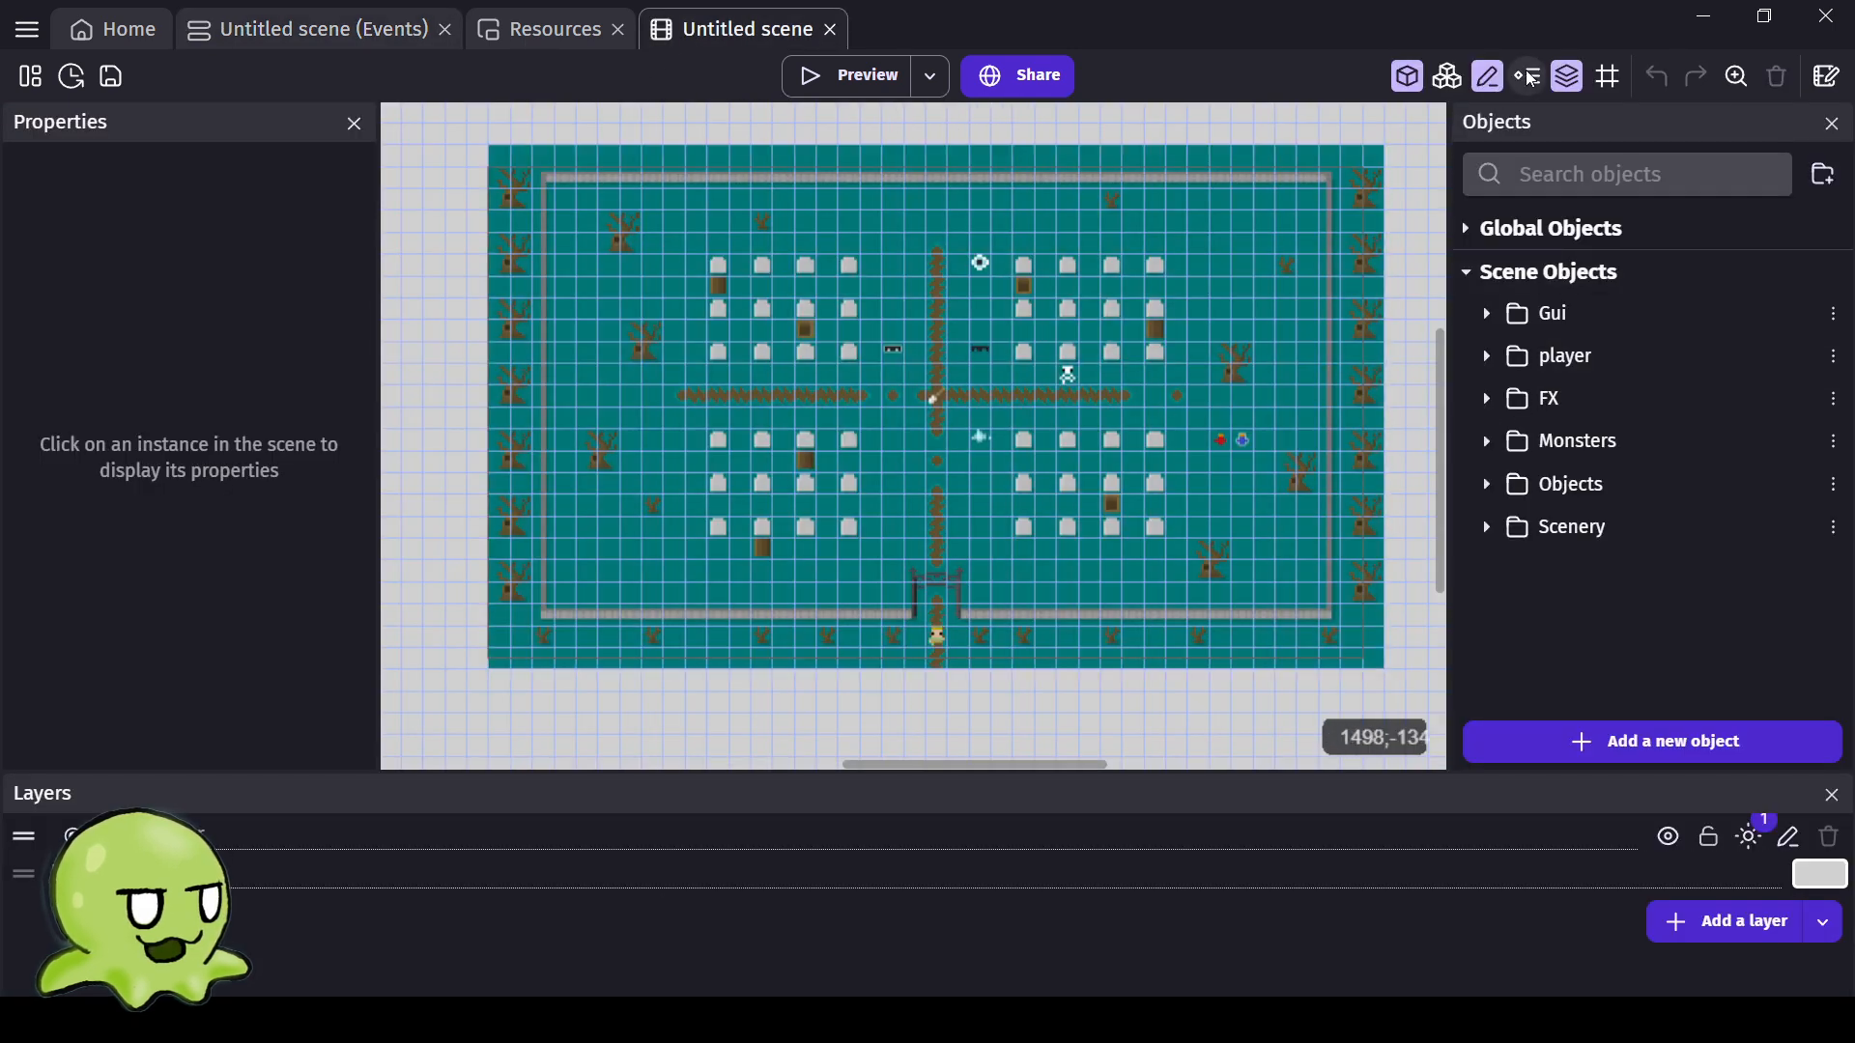
click(1446, 76)
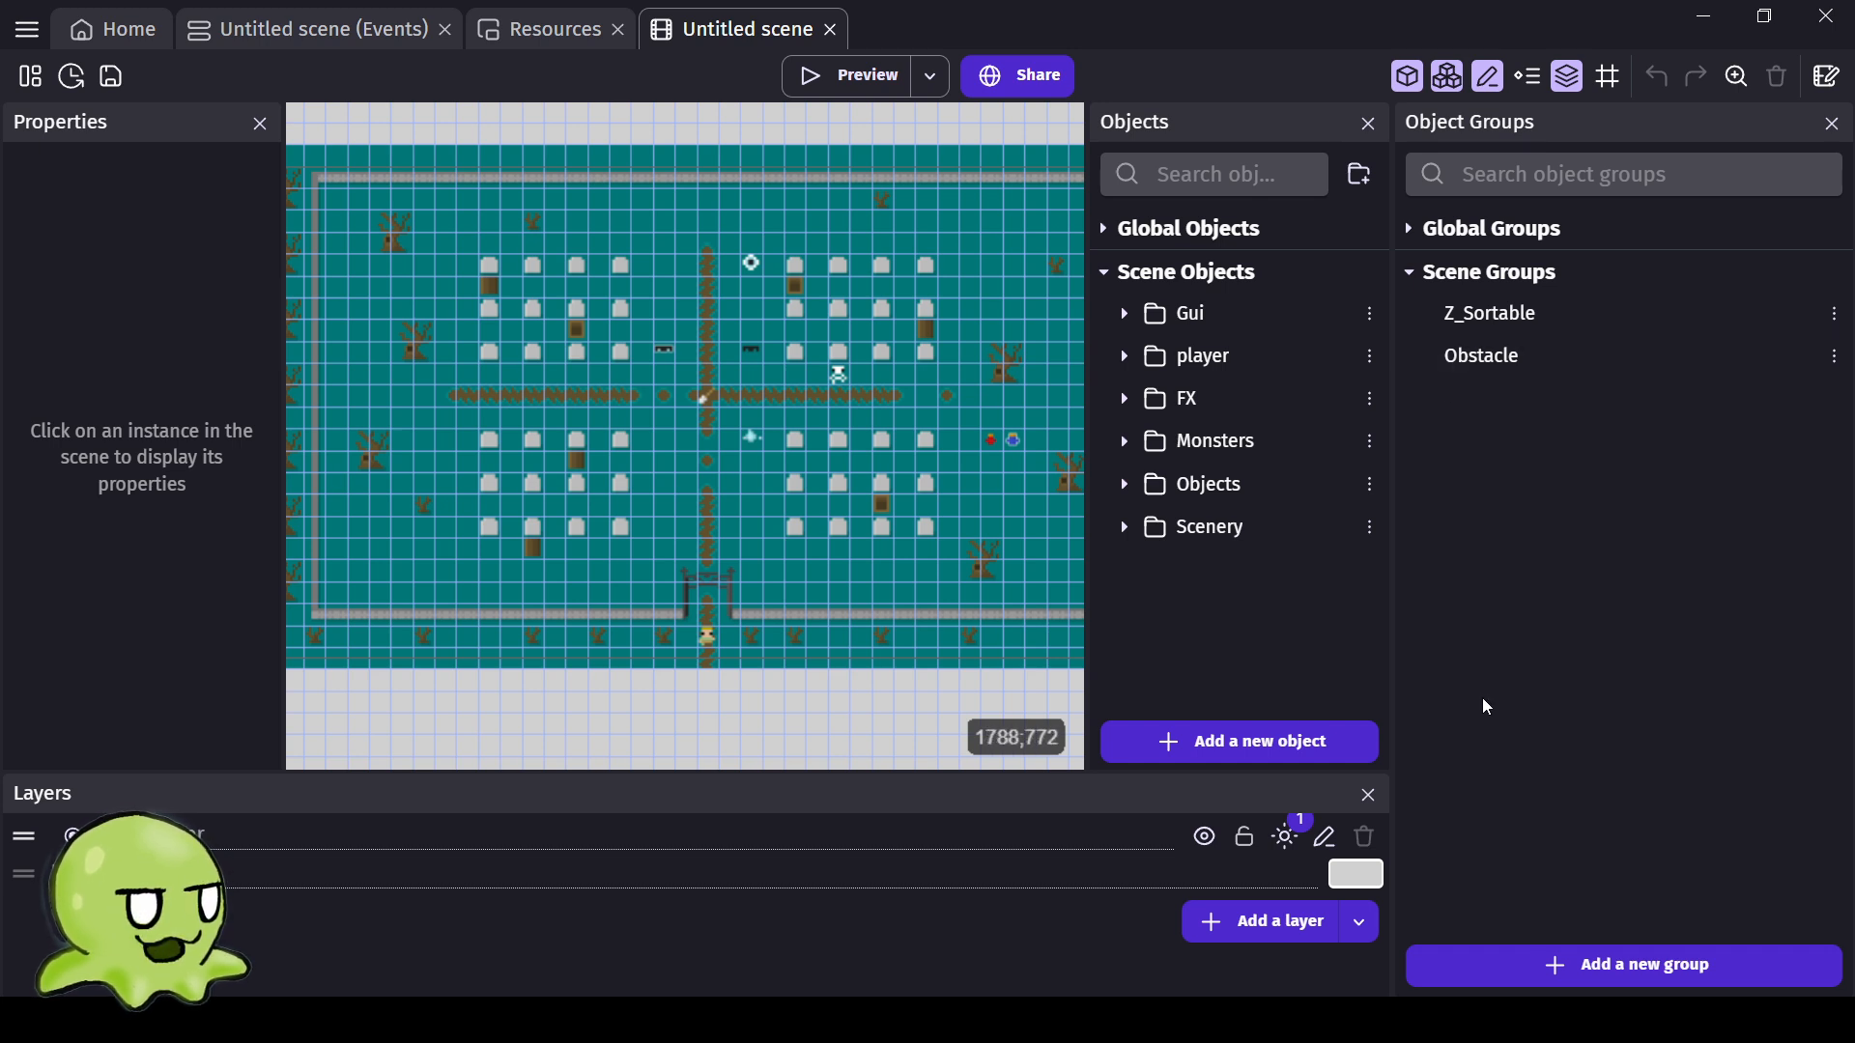
Start a new scene object group named Movable_Object.
click(1603, 960)
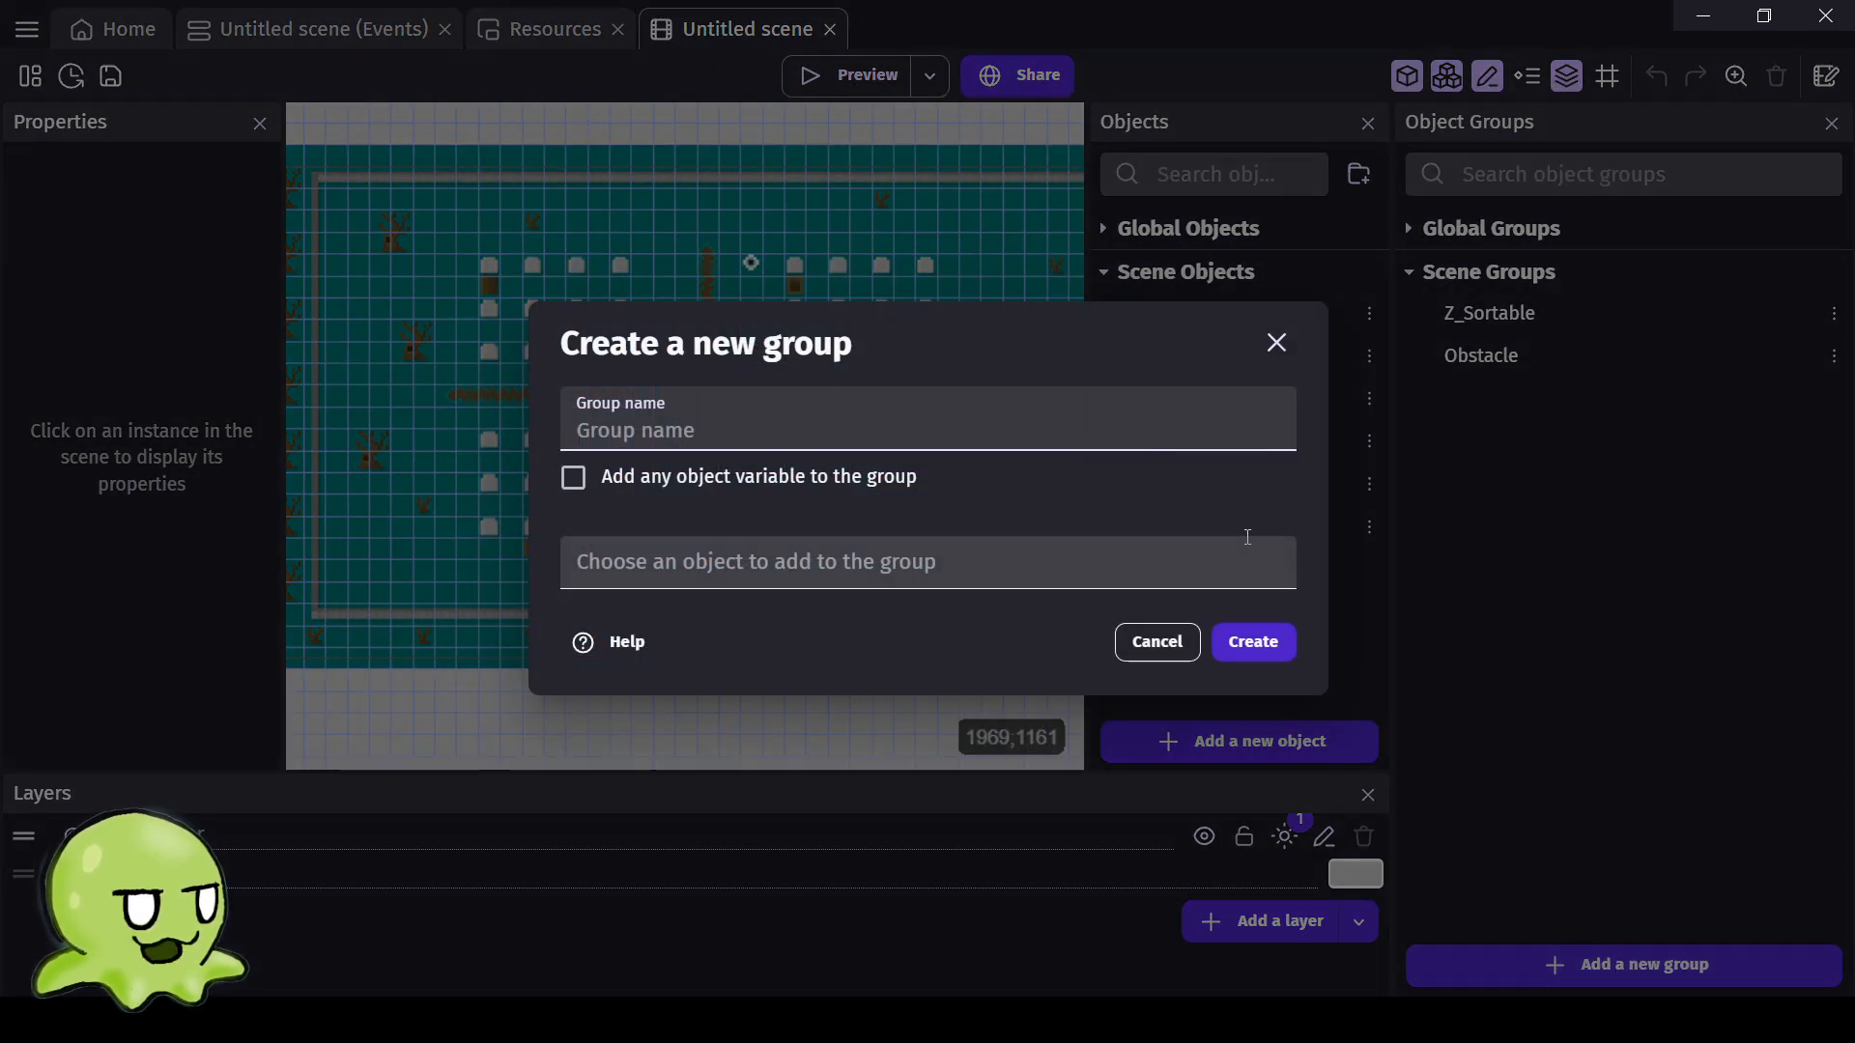
text(Mov)
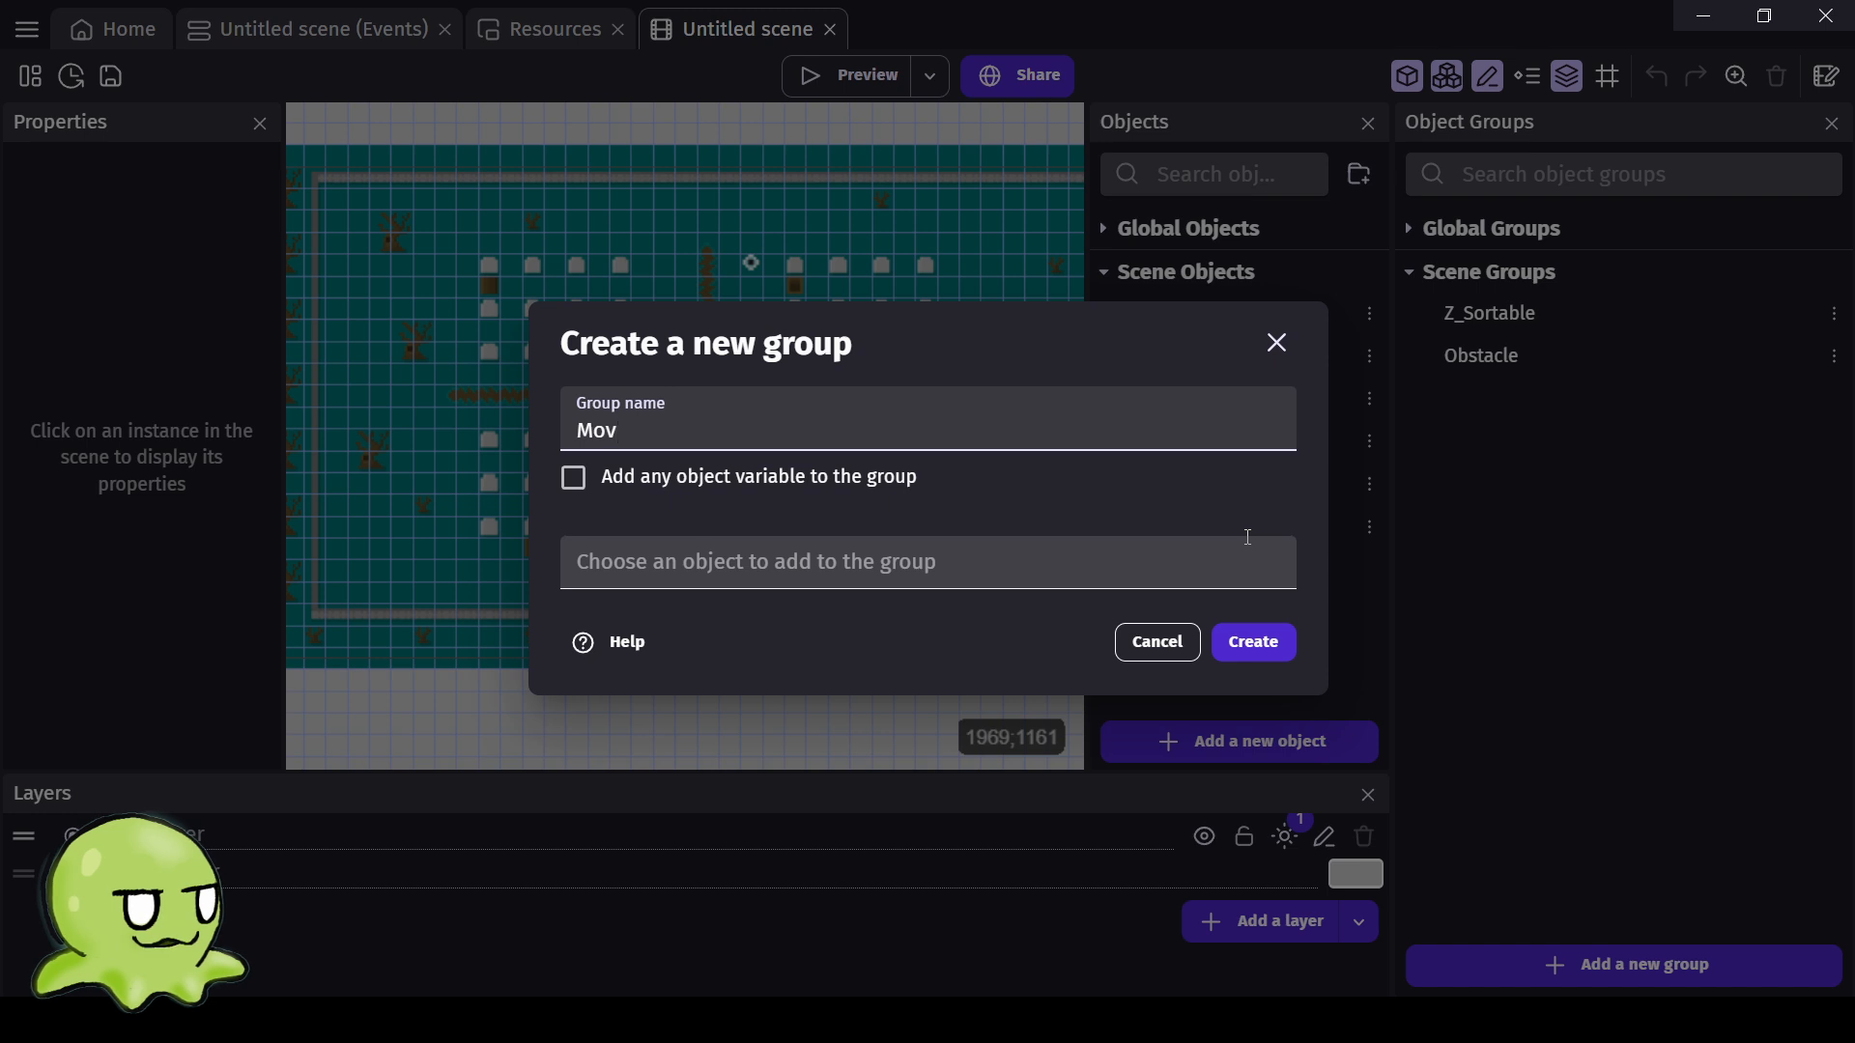
text(able)
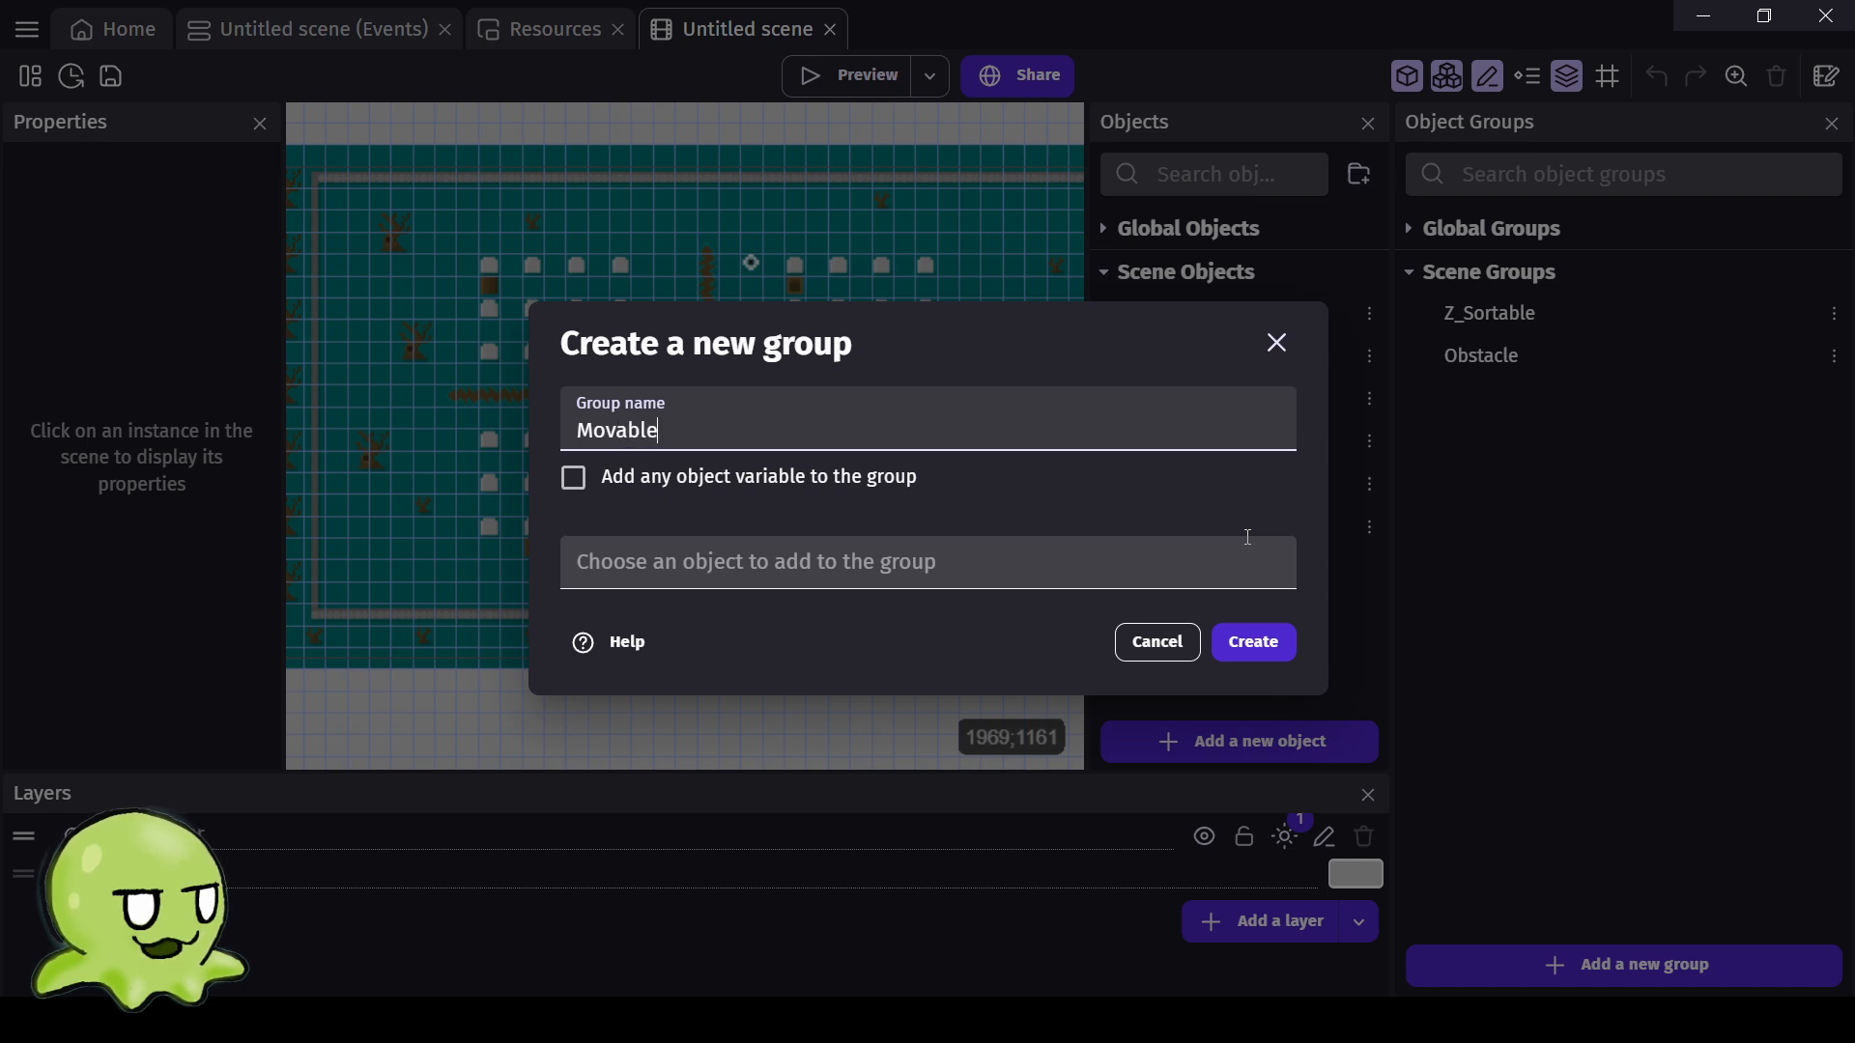
text(_)
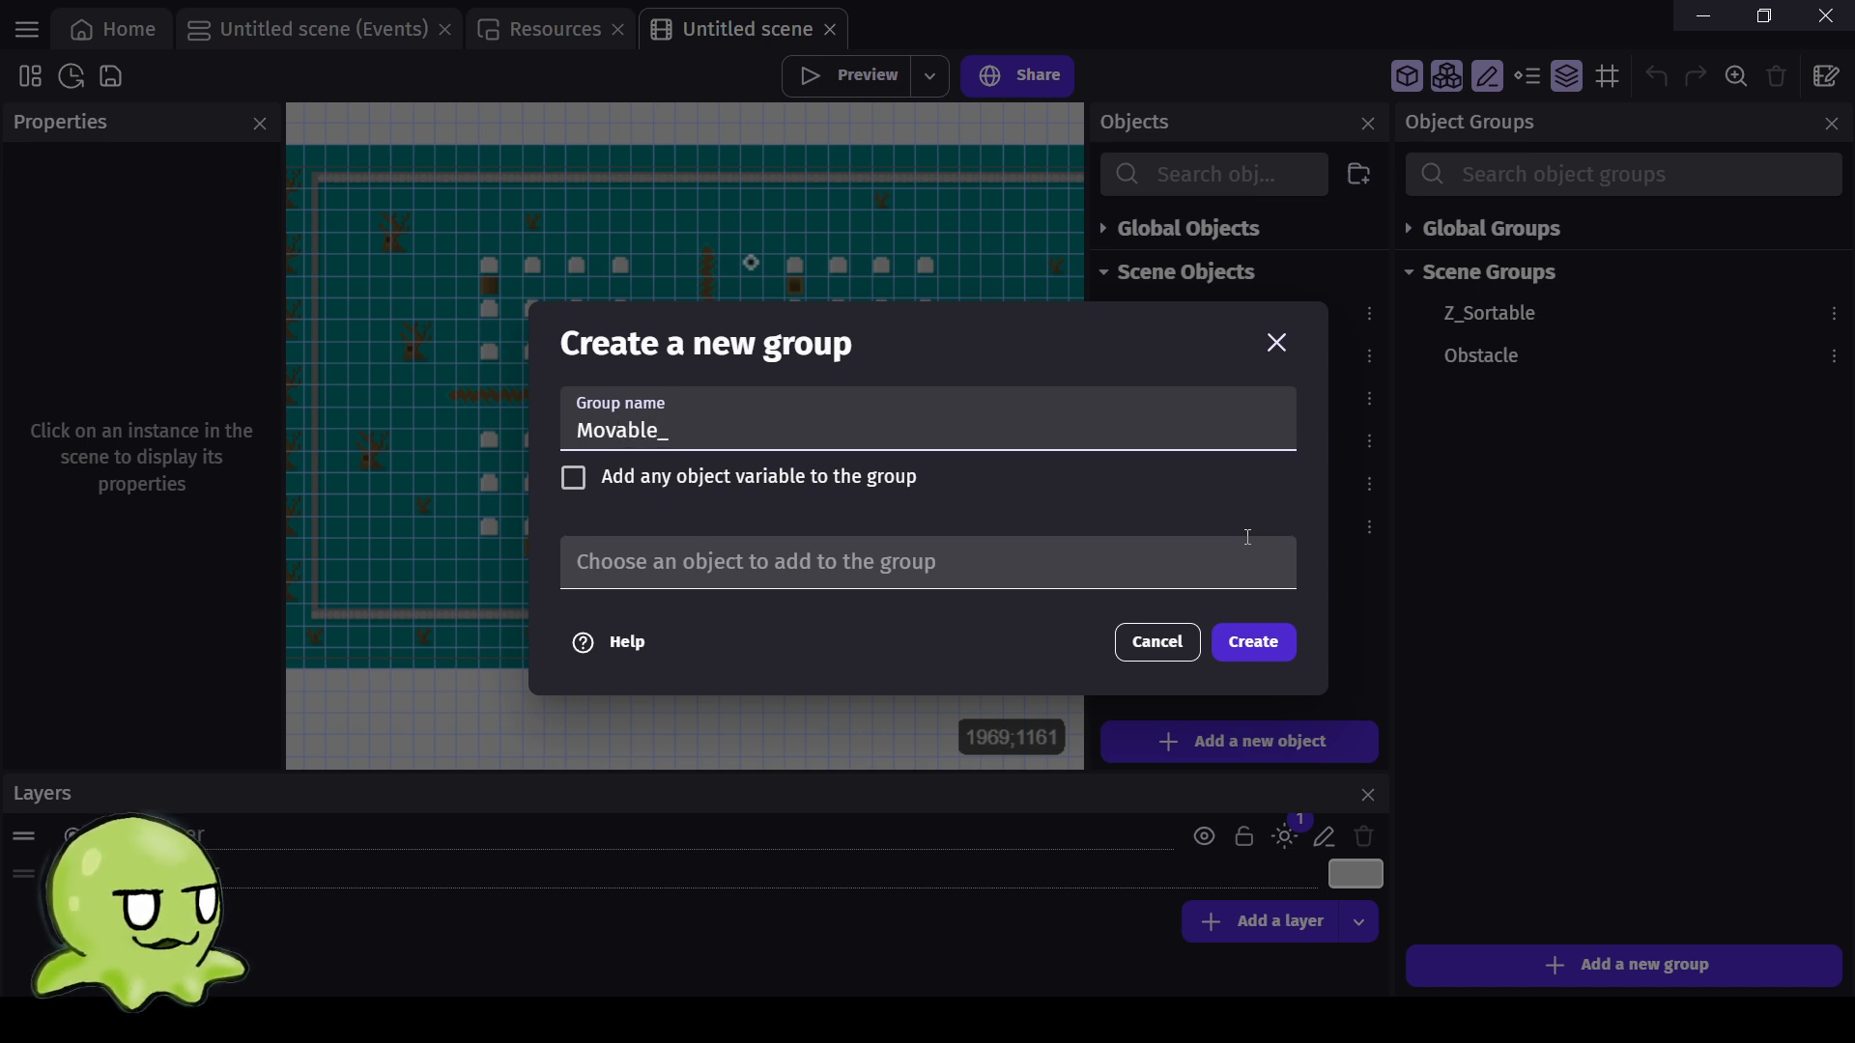
text(Object)
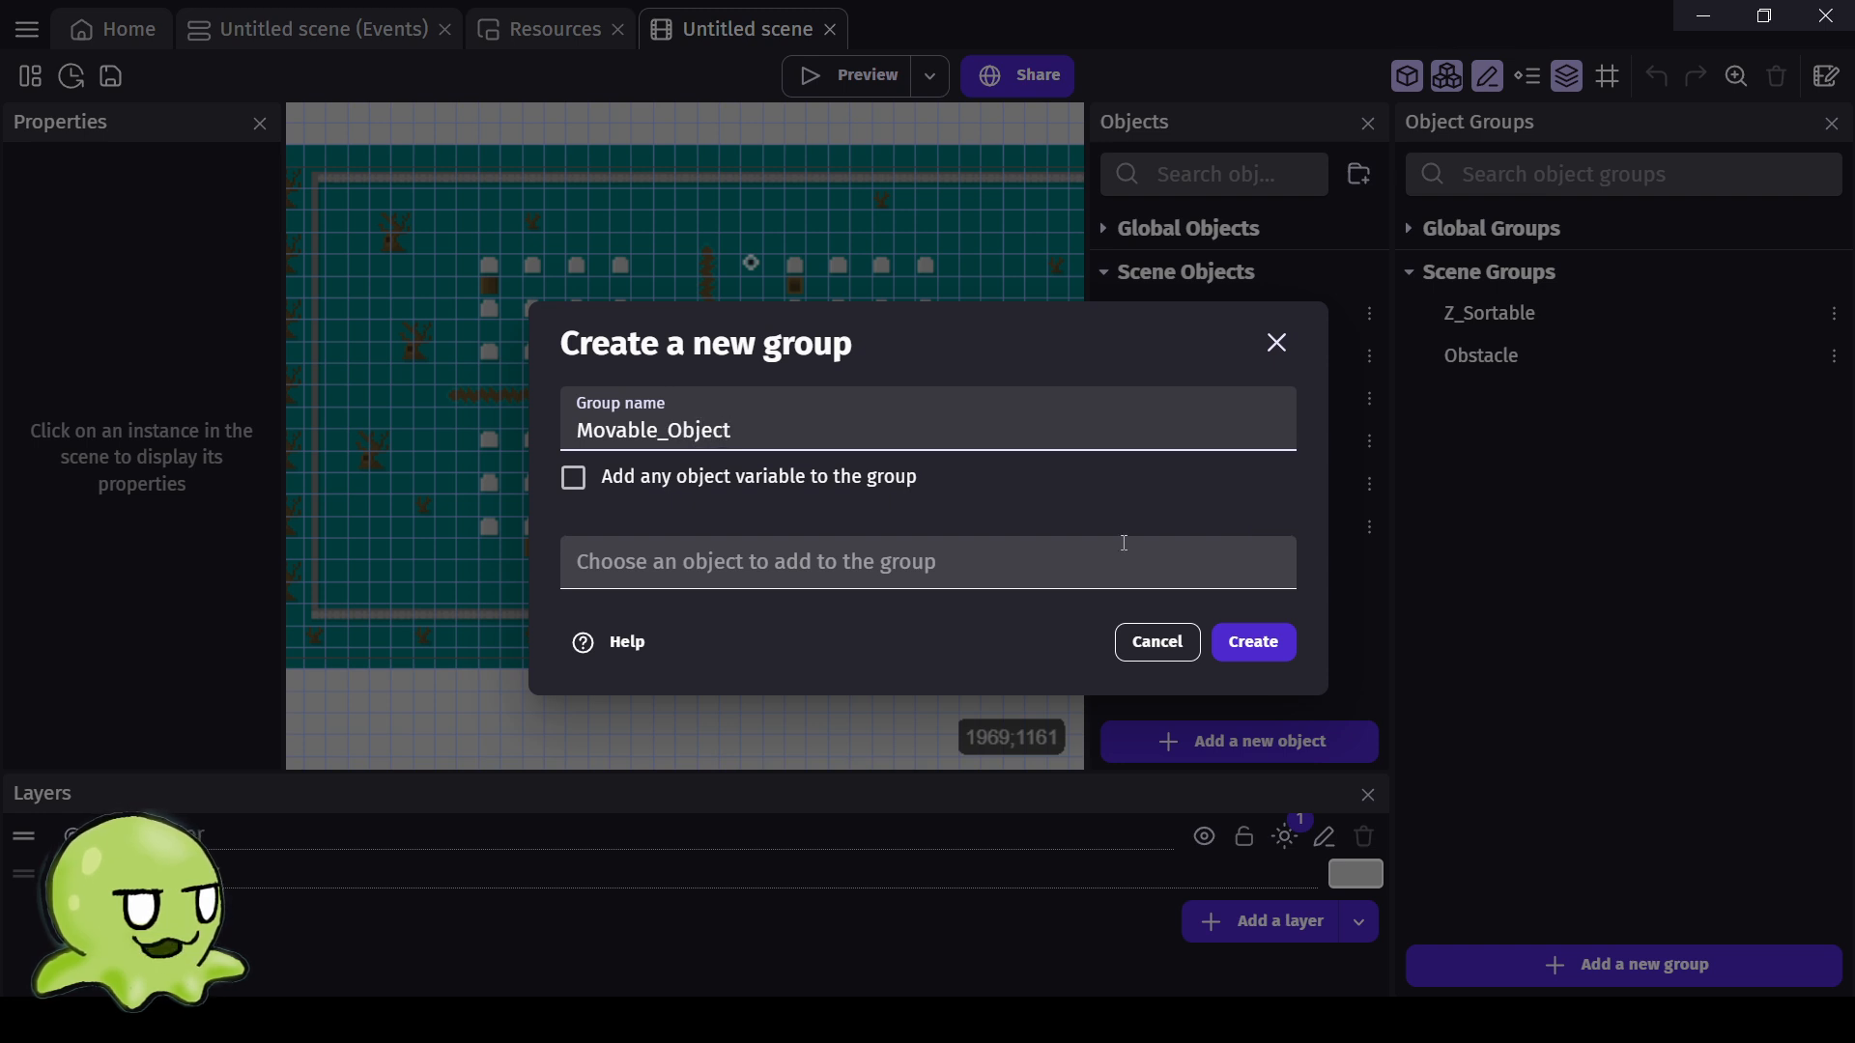
Add the Fog and Bat objects to the Movable_Object group.
click(637, 561)
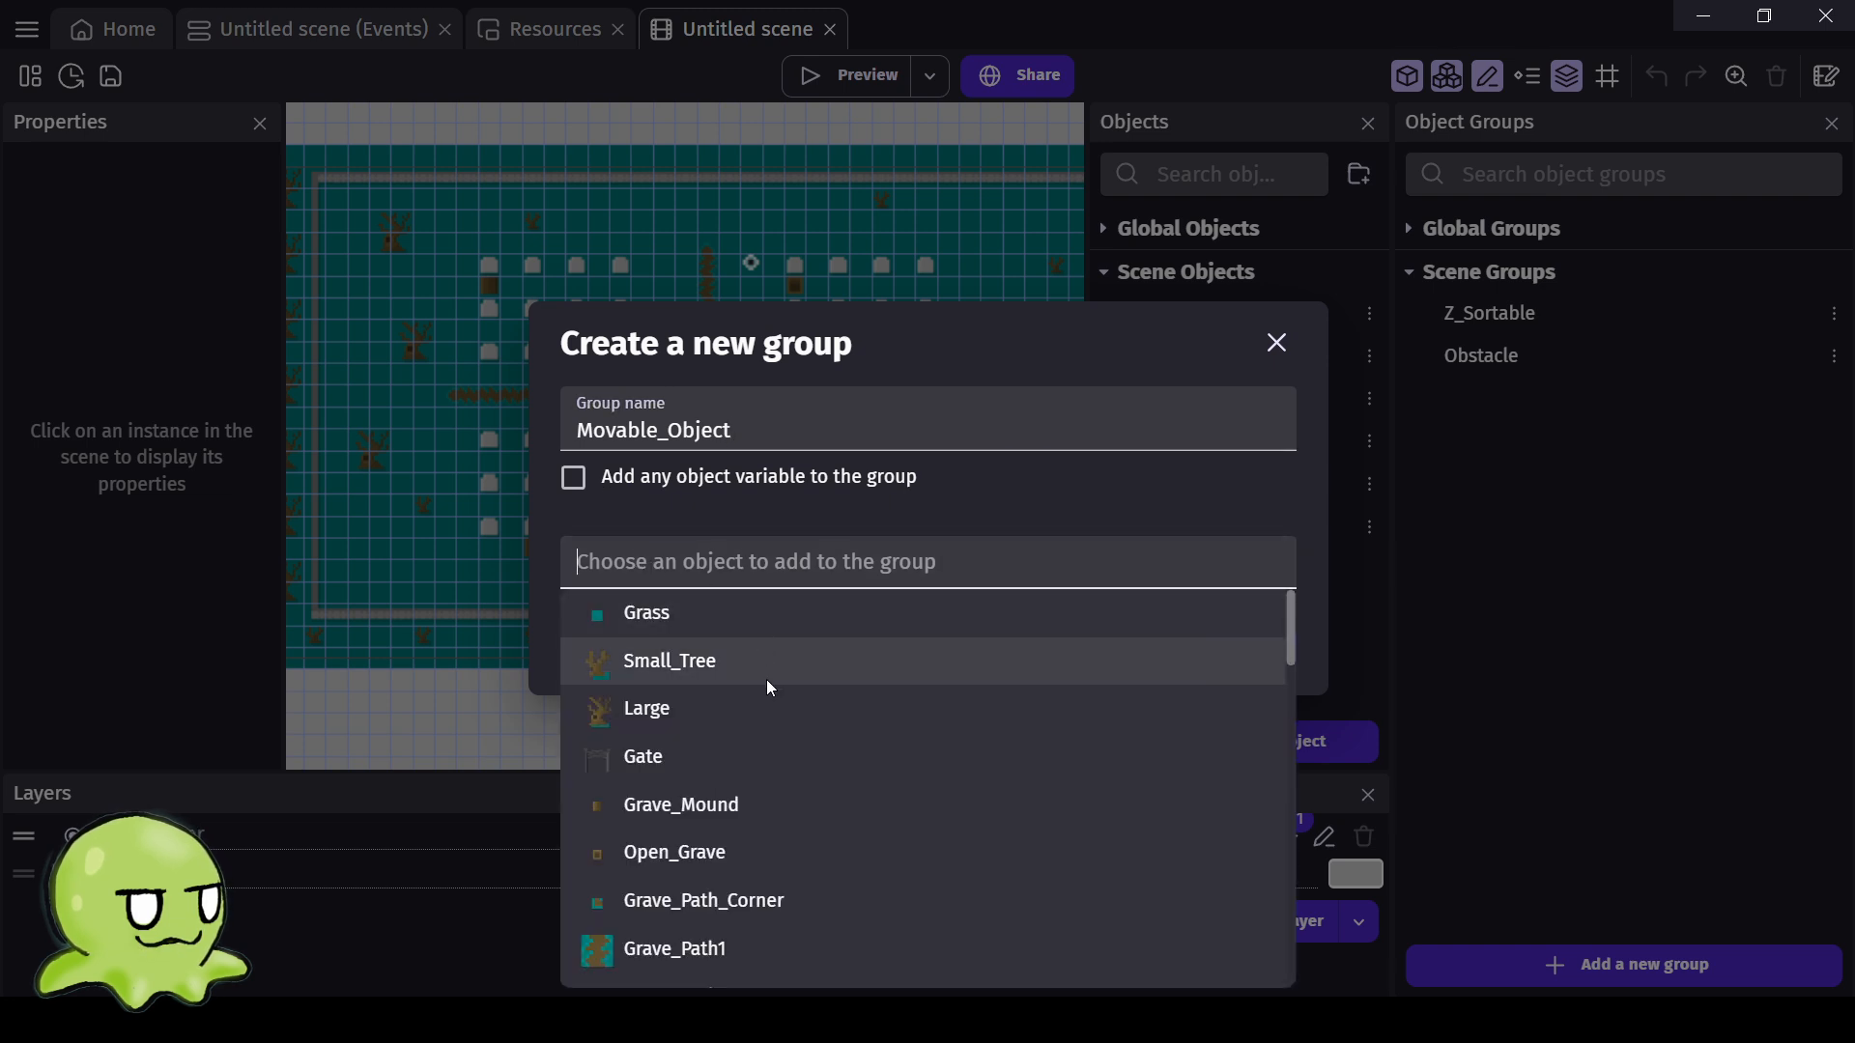
scroll(779, 705, down, 3)
scroll(779, 711, down, 7)
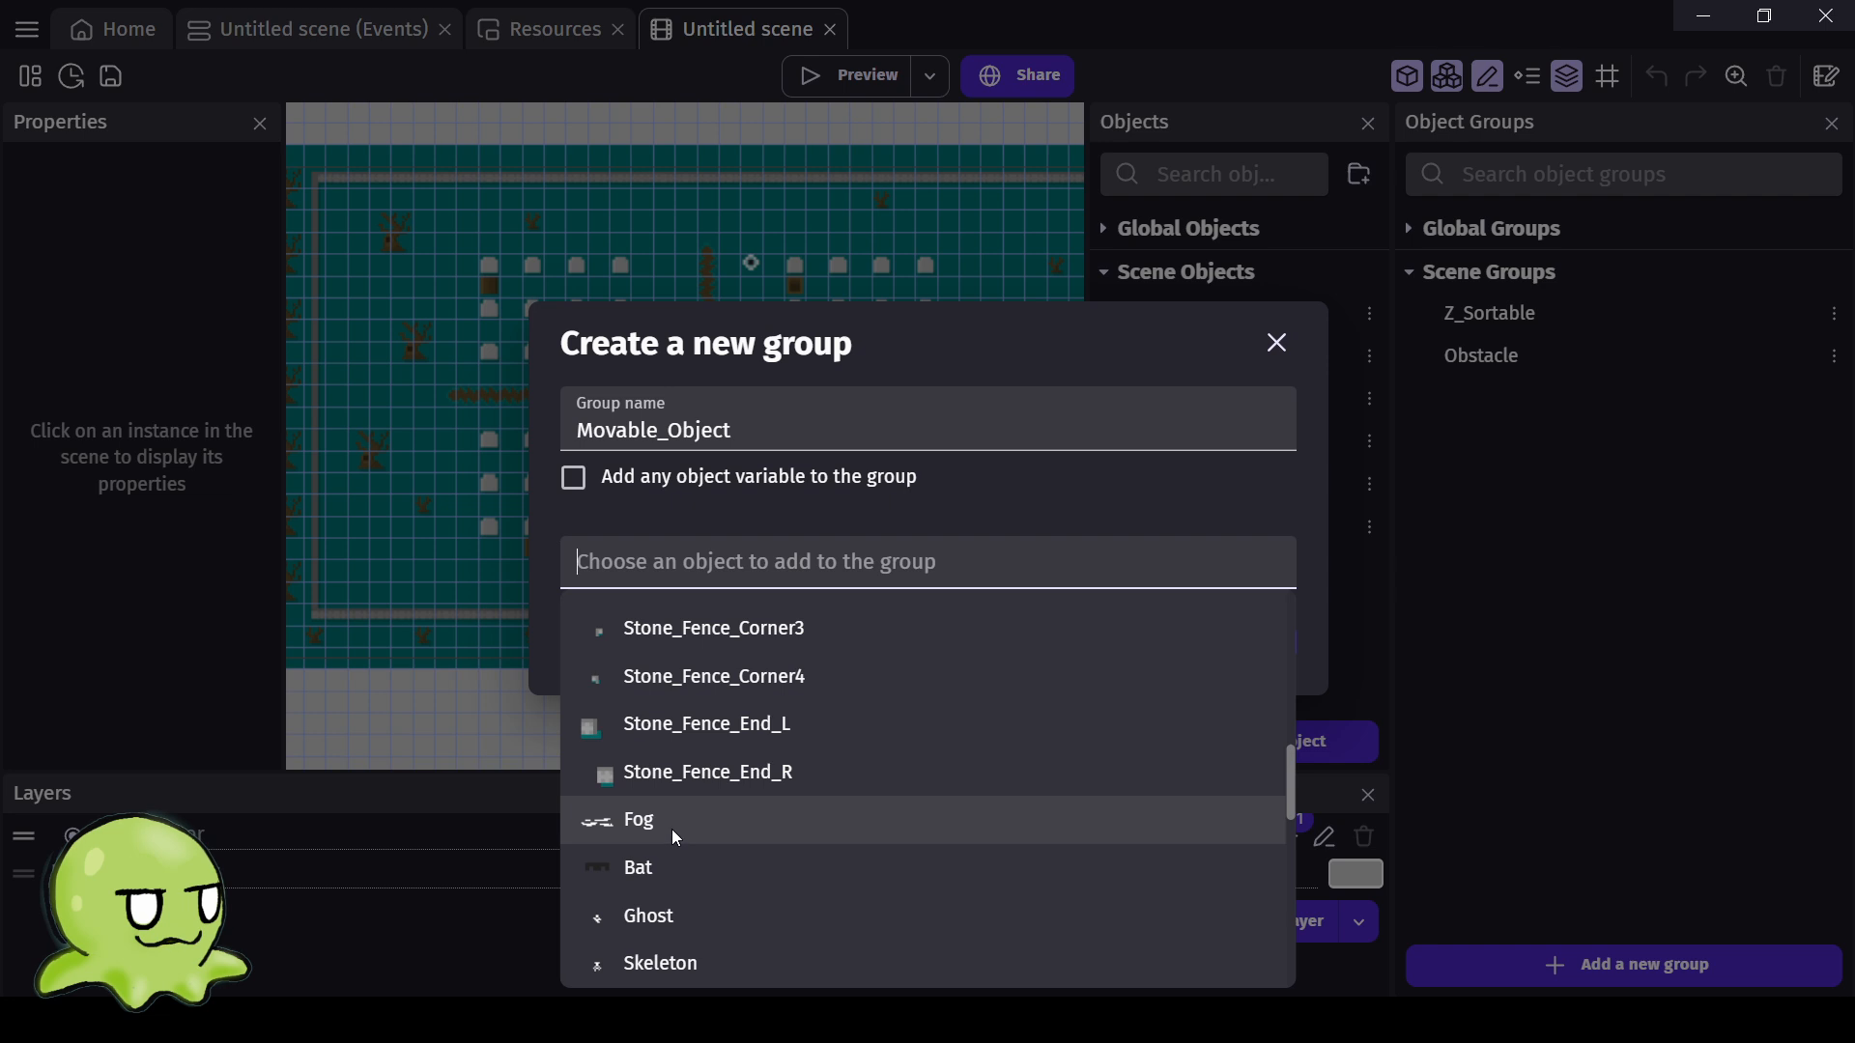
click(670, 828)
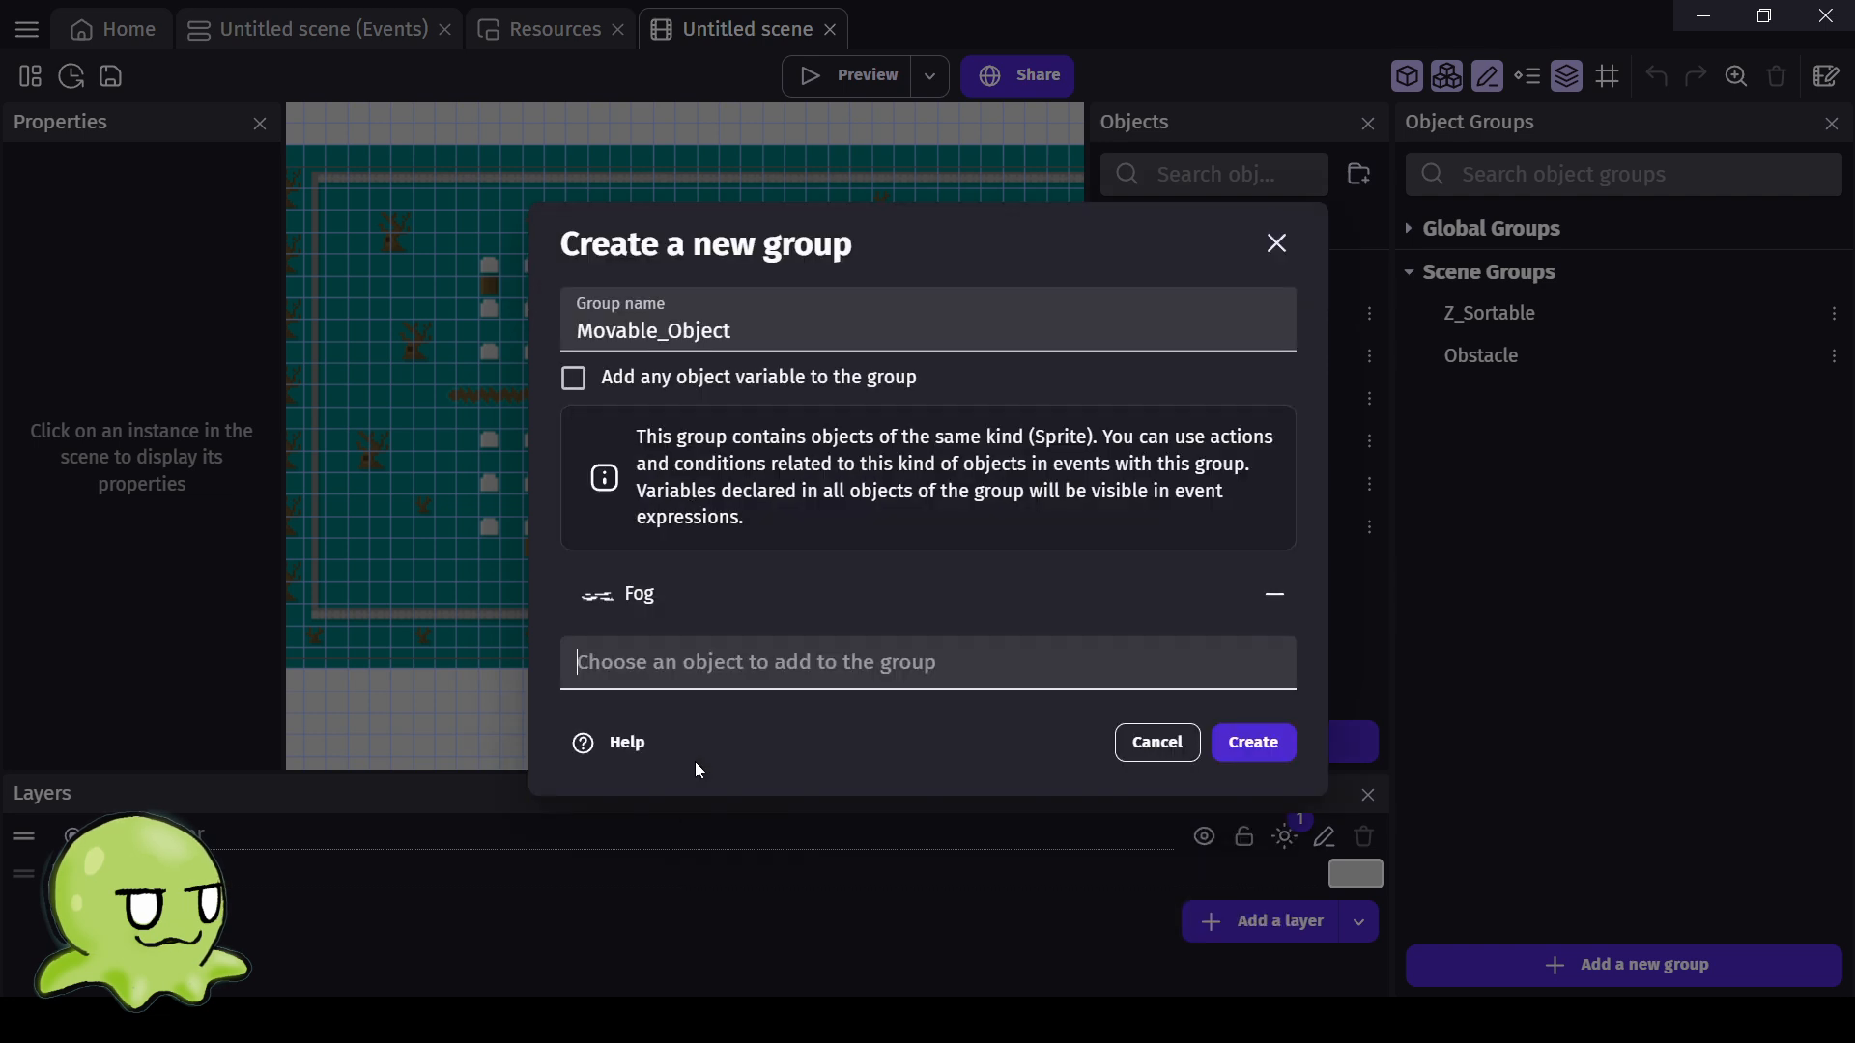
click(836, 667)
scroll(663, 566, down, 10)
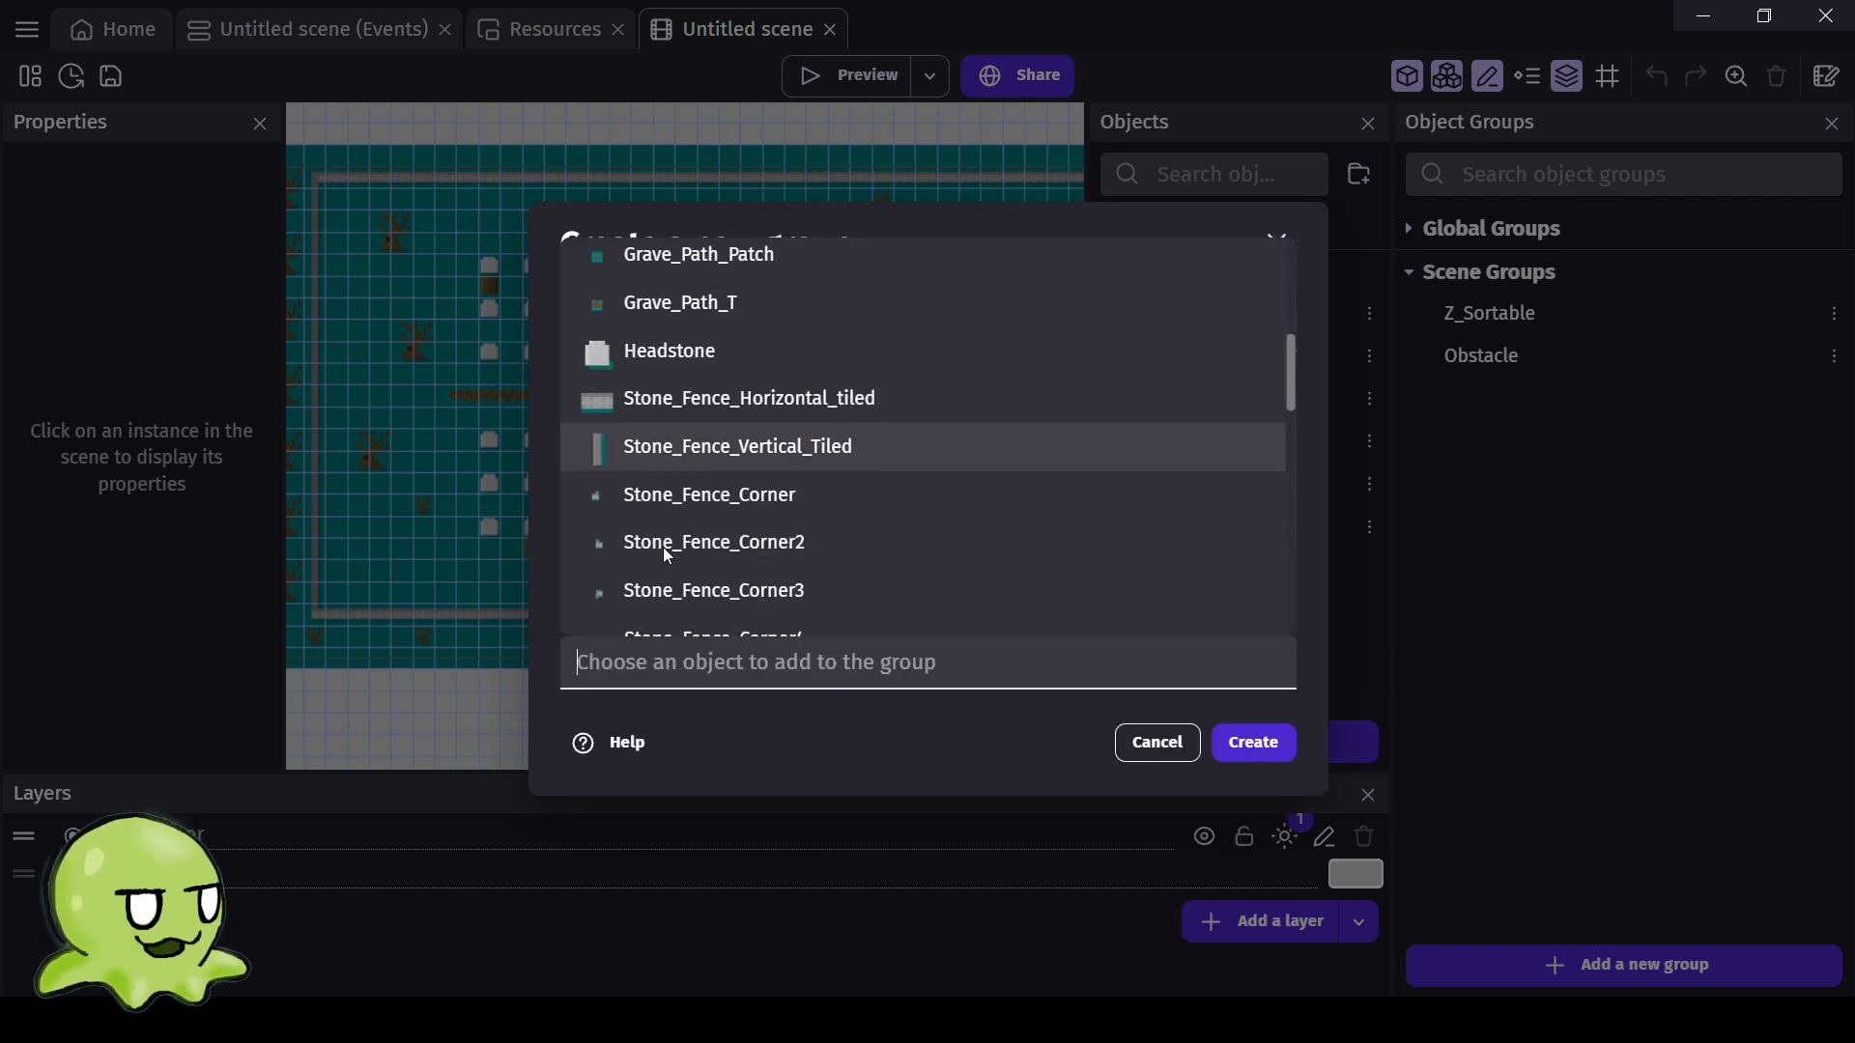
scroll(669, 549, down, 3)
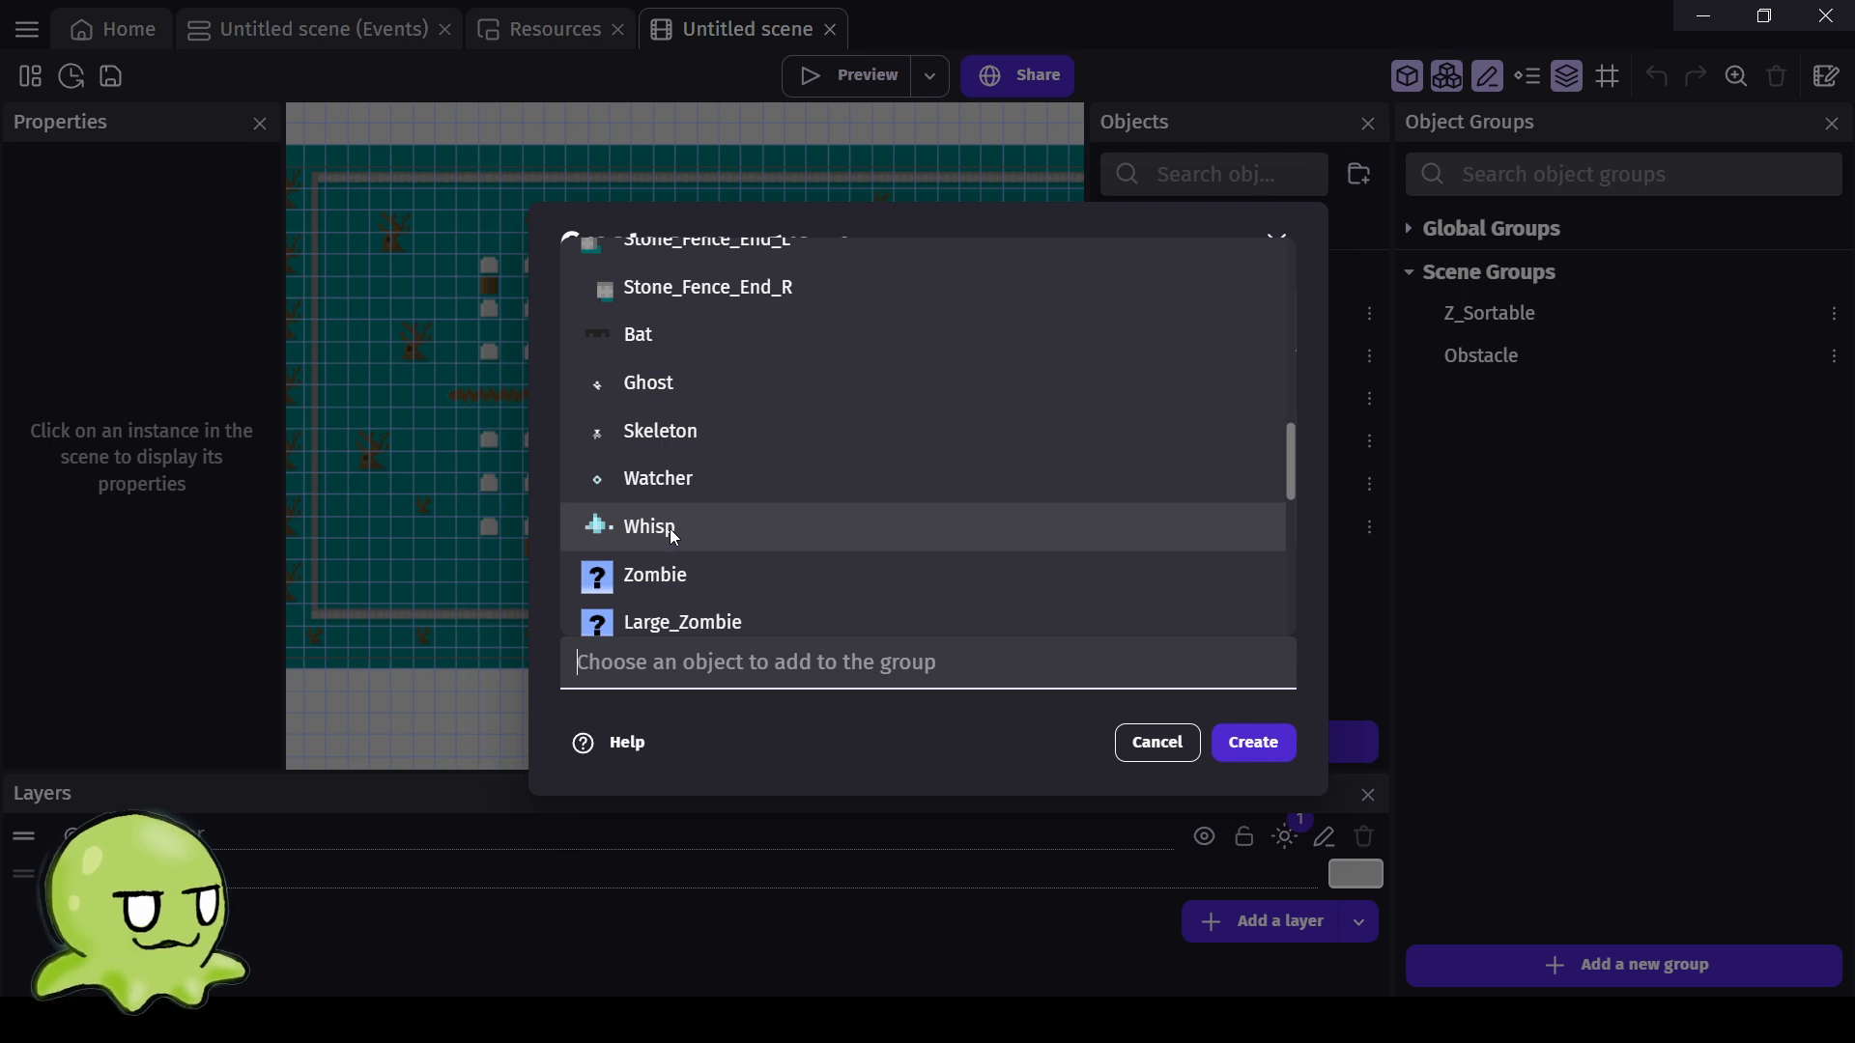
click(674, 333)
Add the Ghost and Skeleton objects to the Movable_Object group.
click(744, 686)
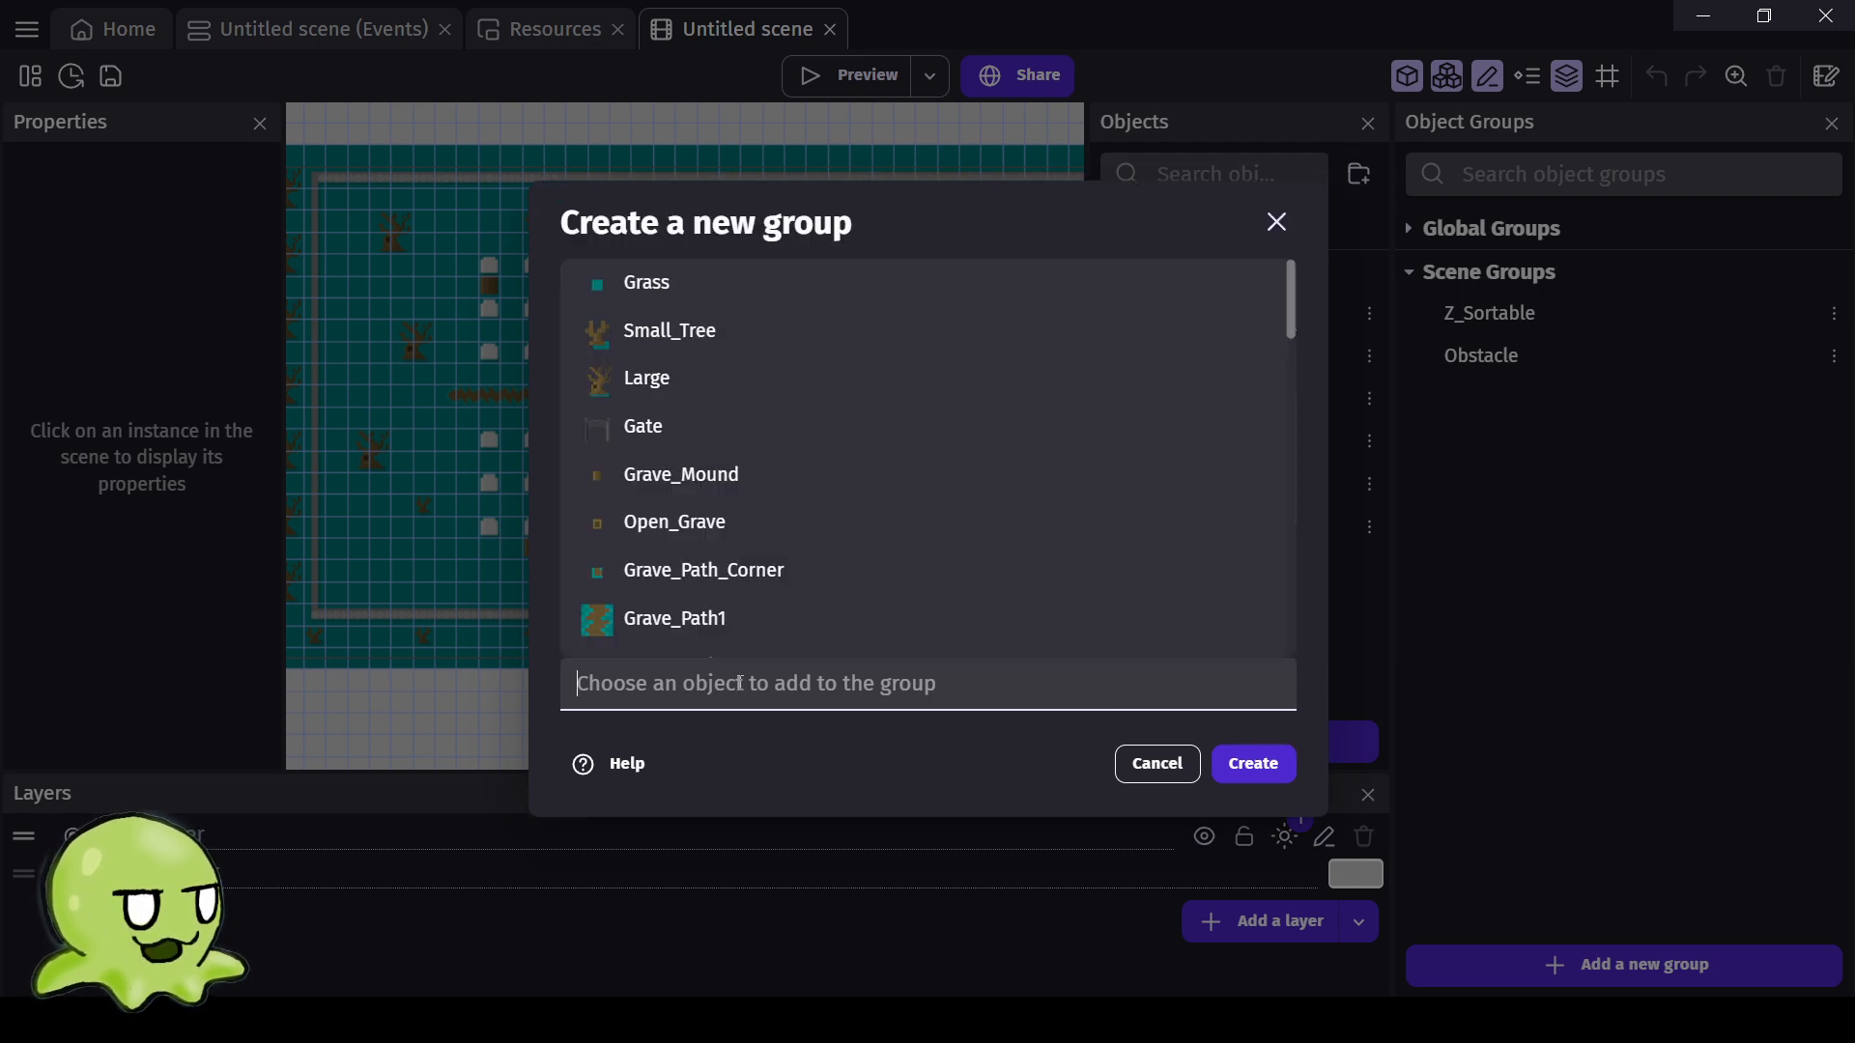
scroll(692, 500, down, 10)
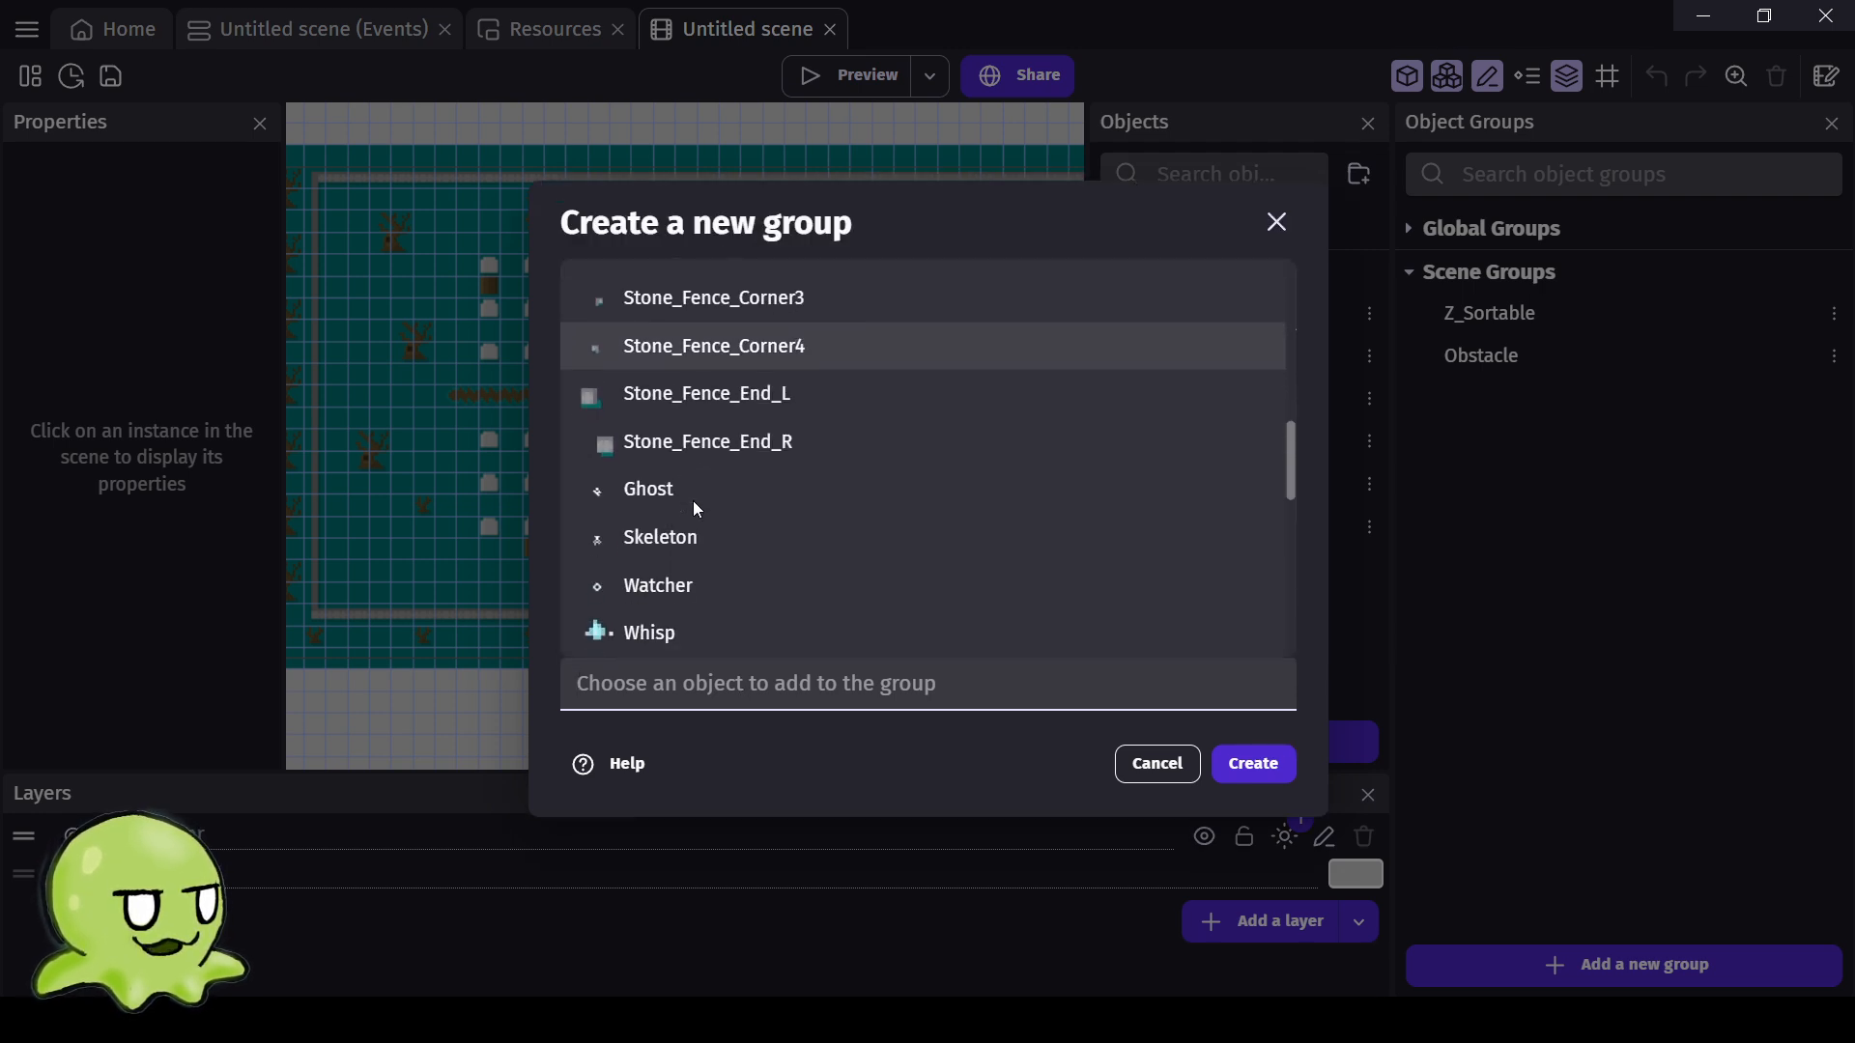
click(675, 495)
click(690, 705)
scroll(664, 550, down, 5)
scroll(665, 555, down, 5)
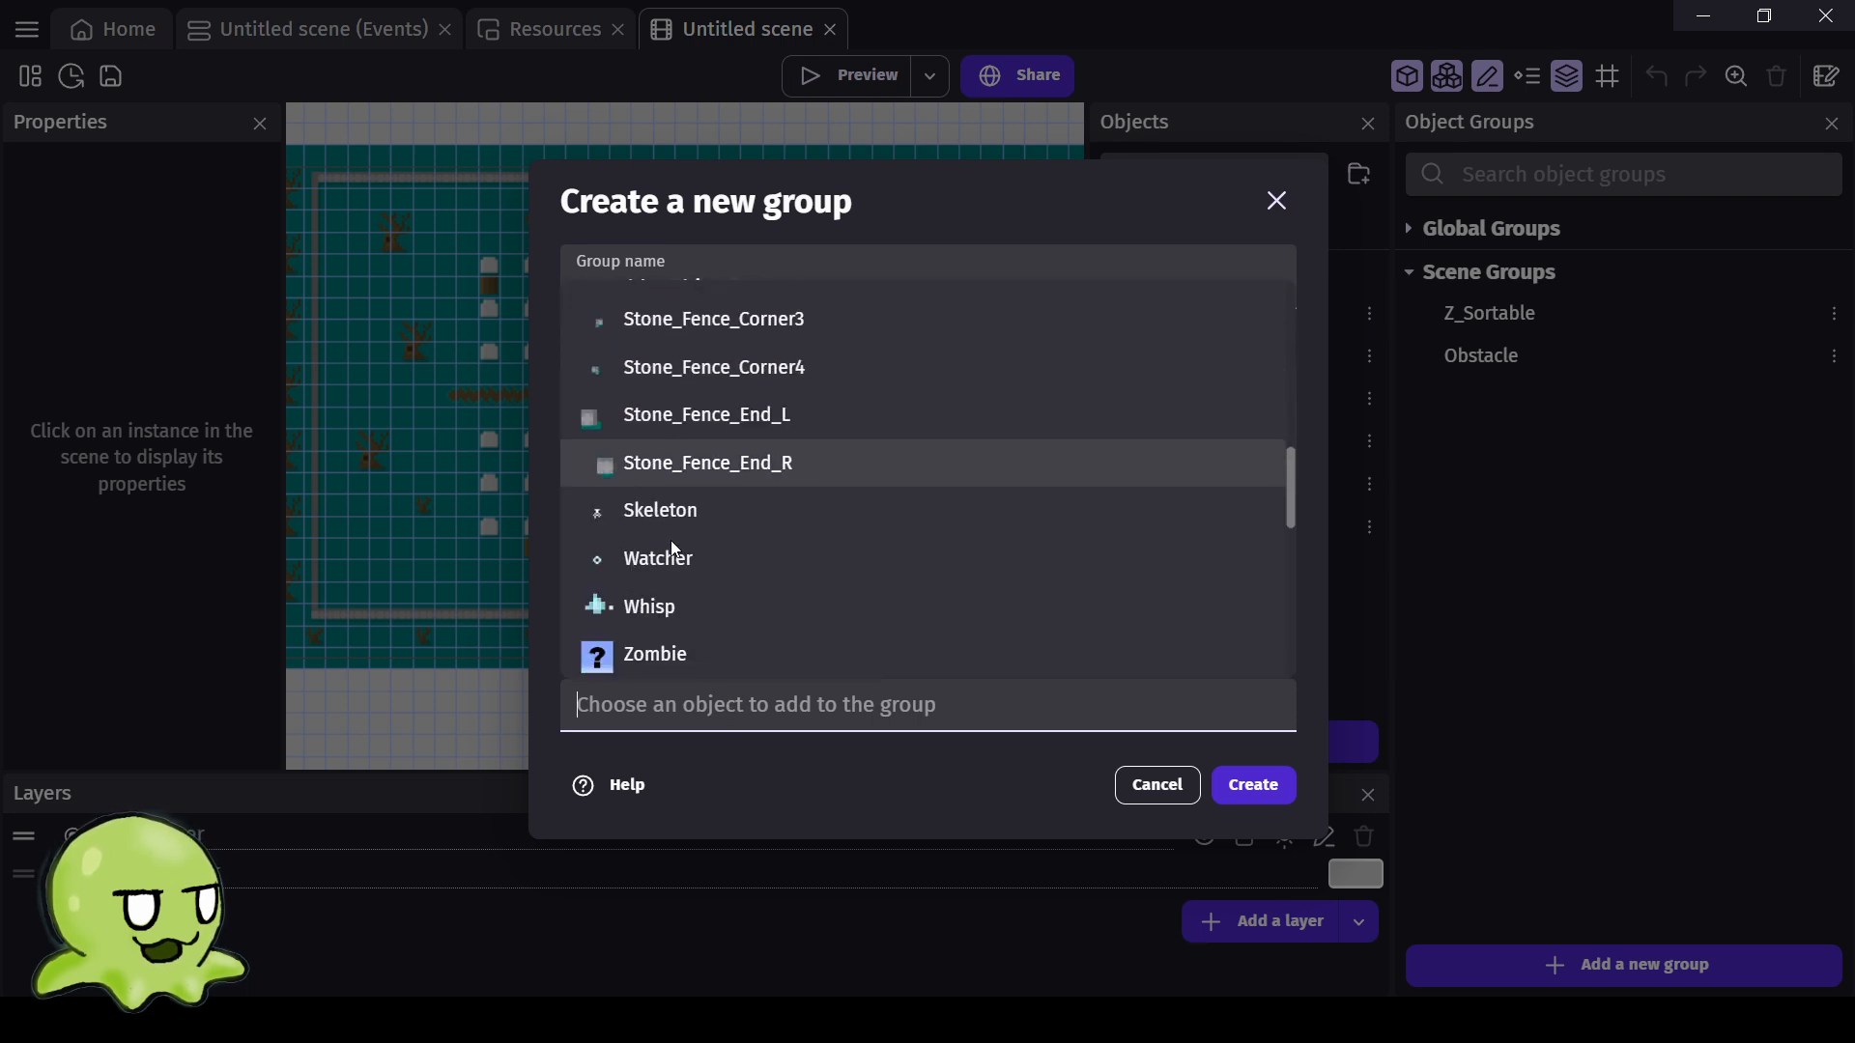
click(657, 522)
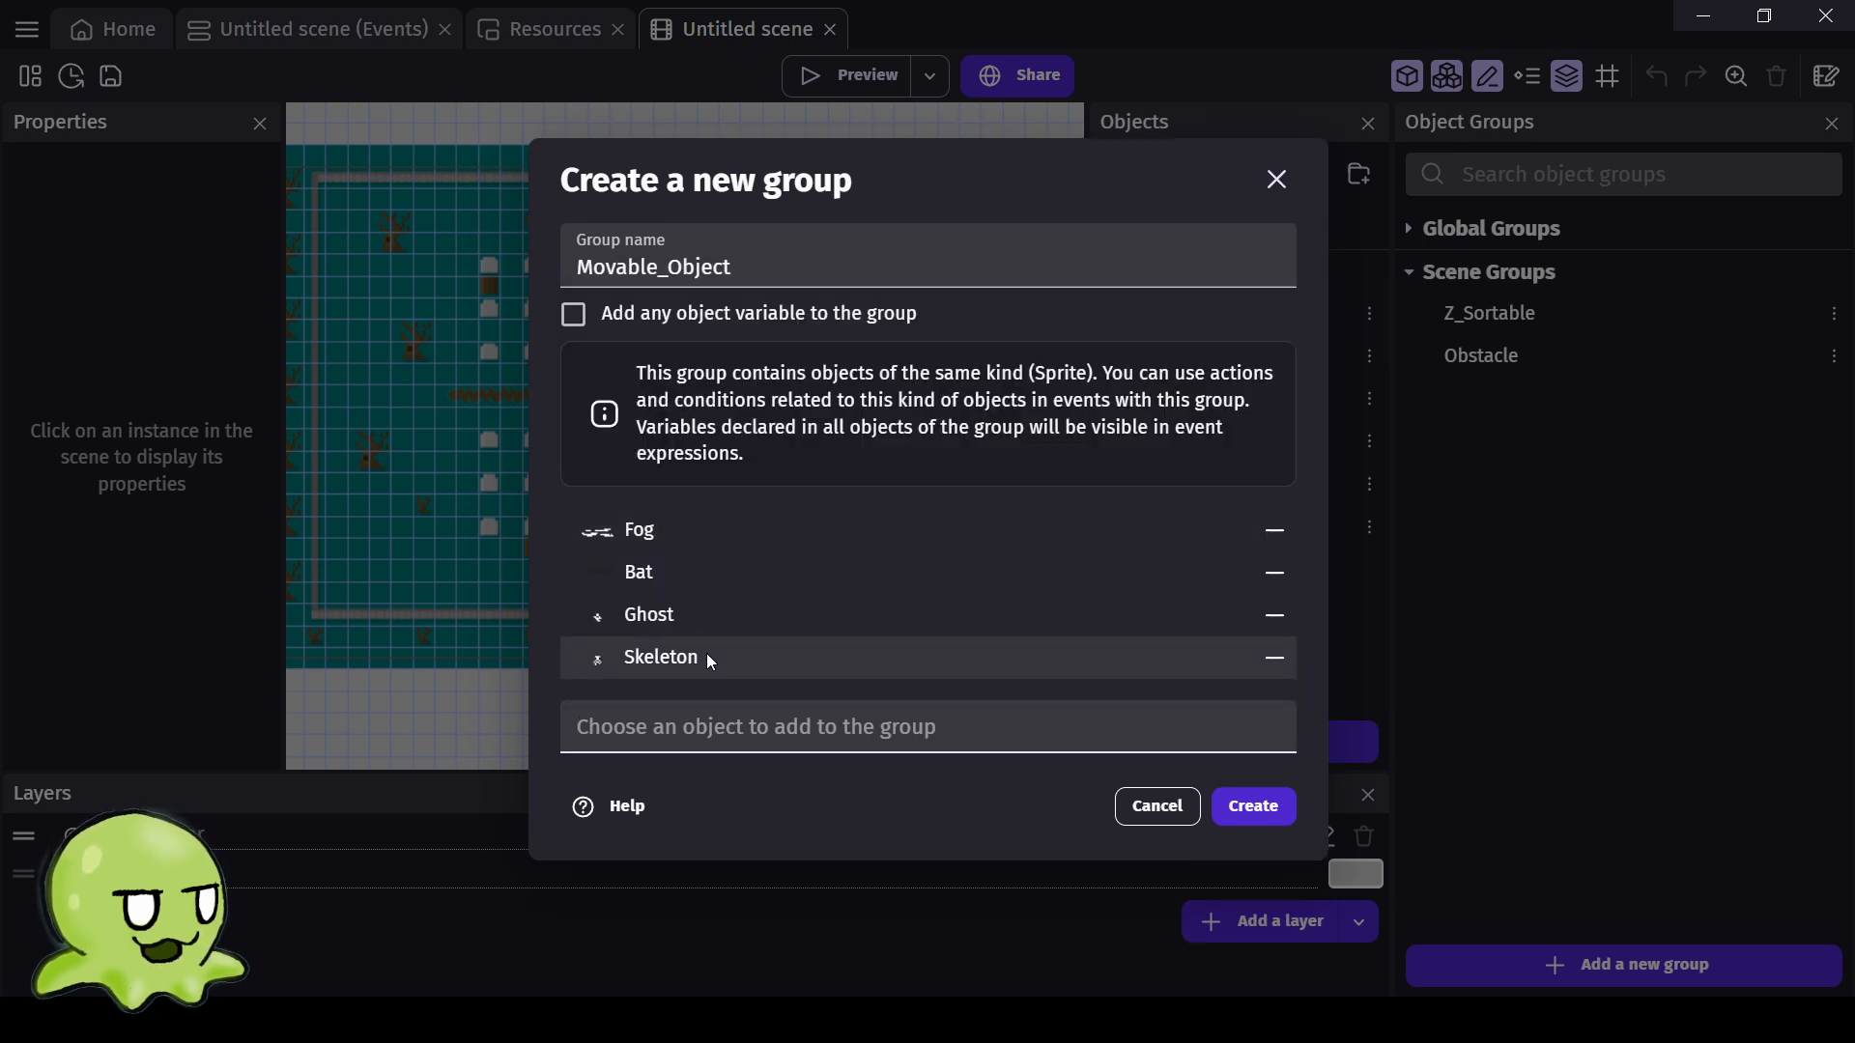
Add the Watcher and Whisp objects to the Movable_Object group.
click(714, 720)
scroll(657, 570, down, 7)
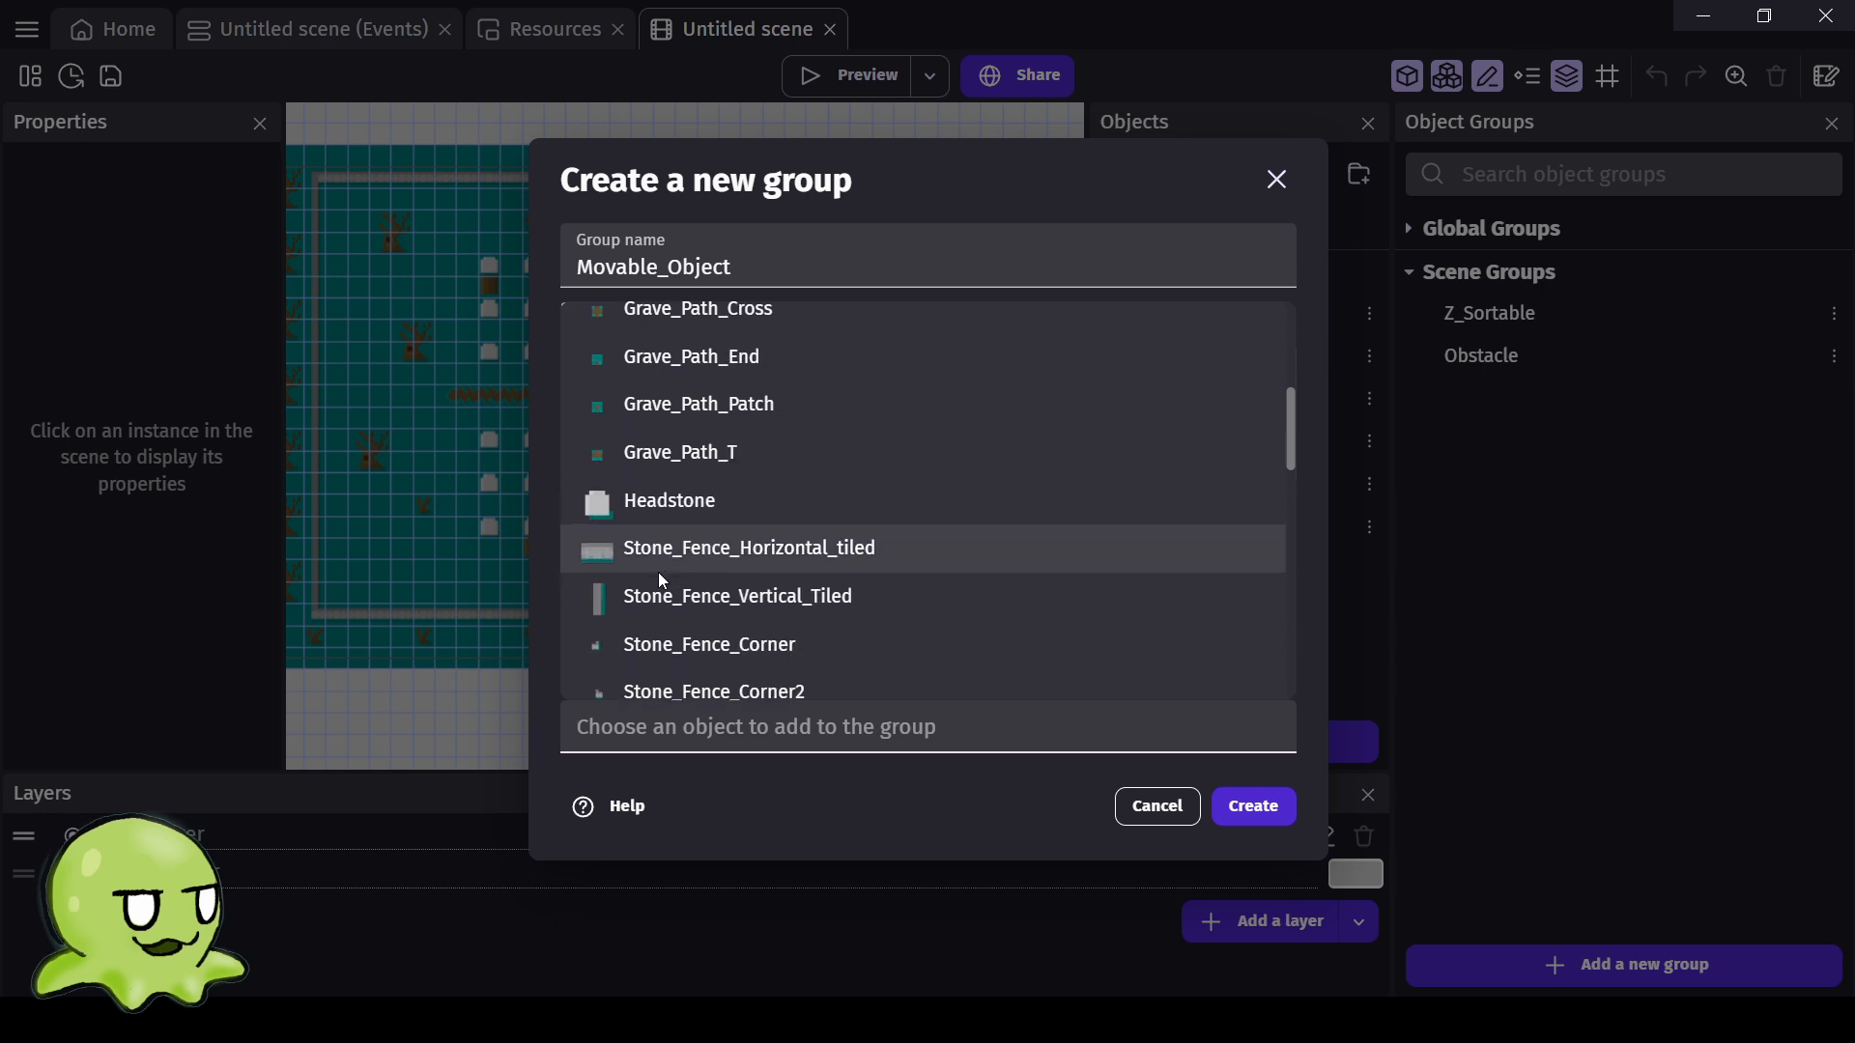
scroll(665, 579, down, 3)
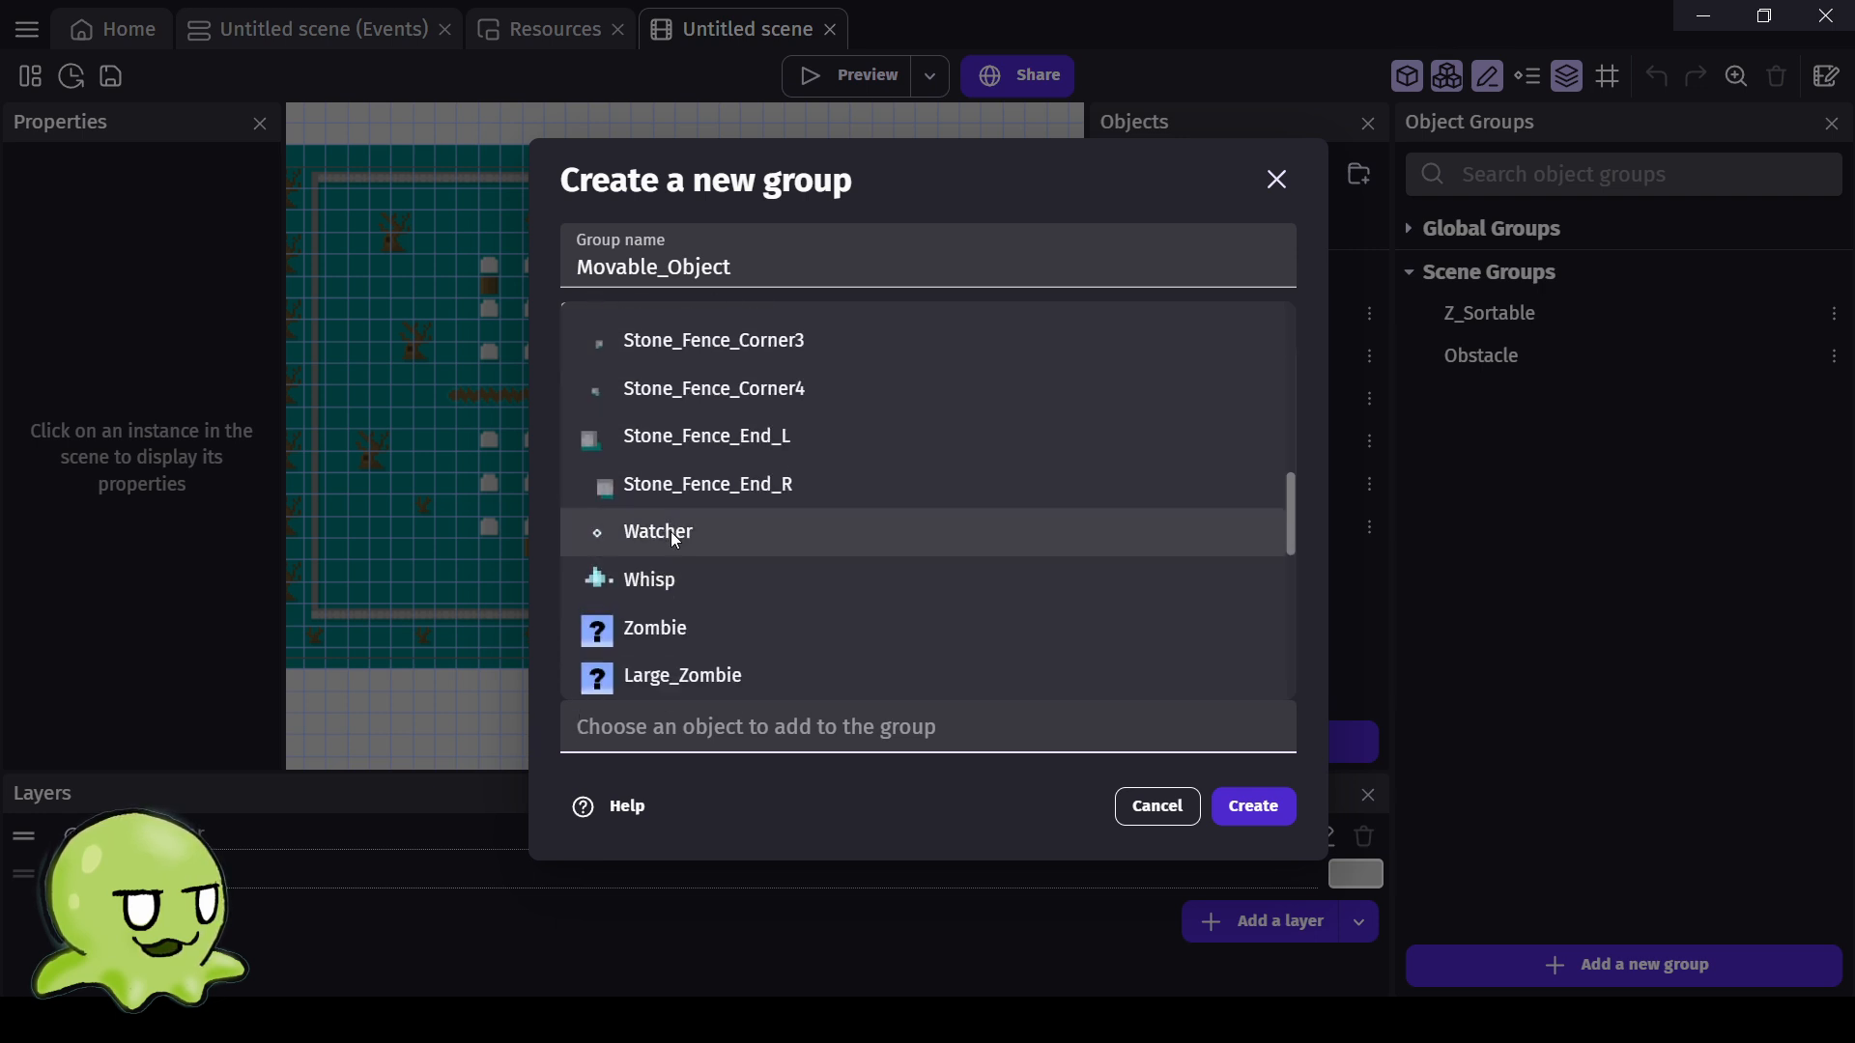
click(670, 531)
click(688, 745)
scroll(682, 618, down, 8)
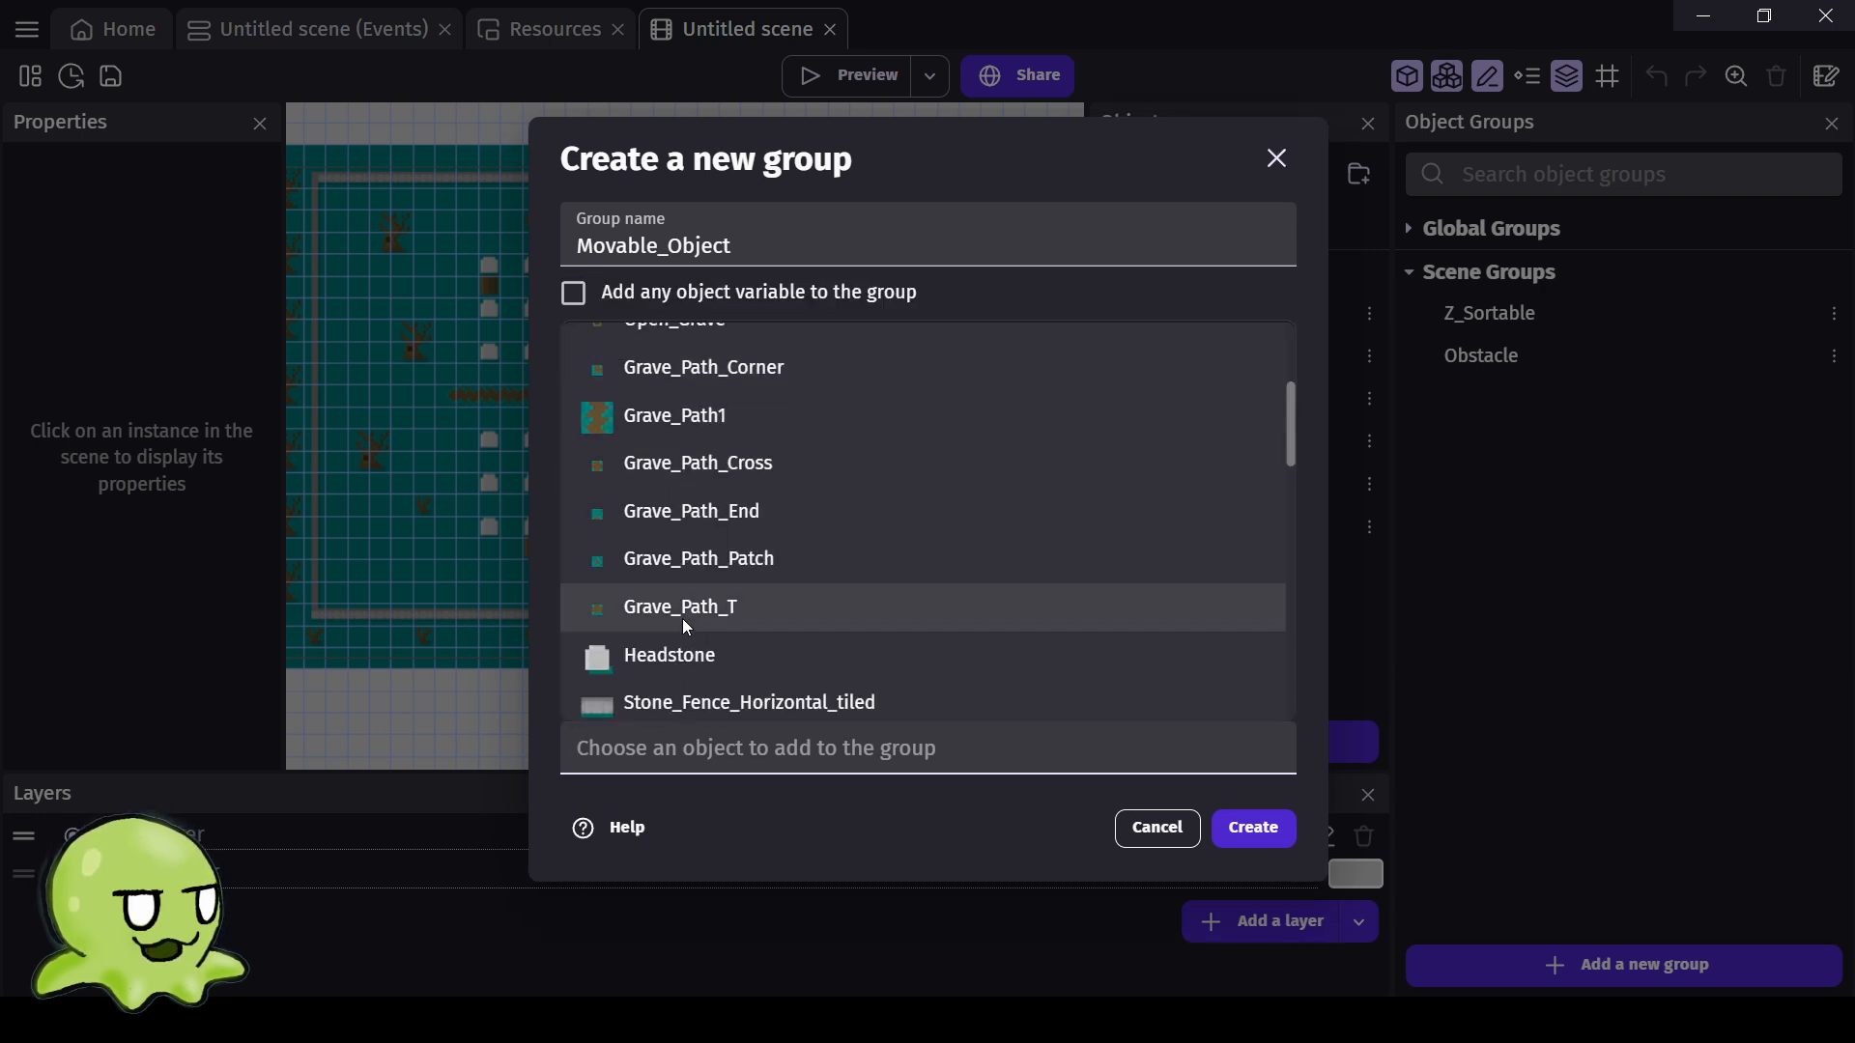
scroll(682, 574, down, 3)
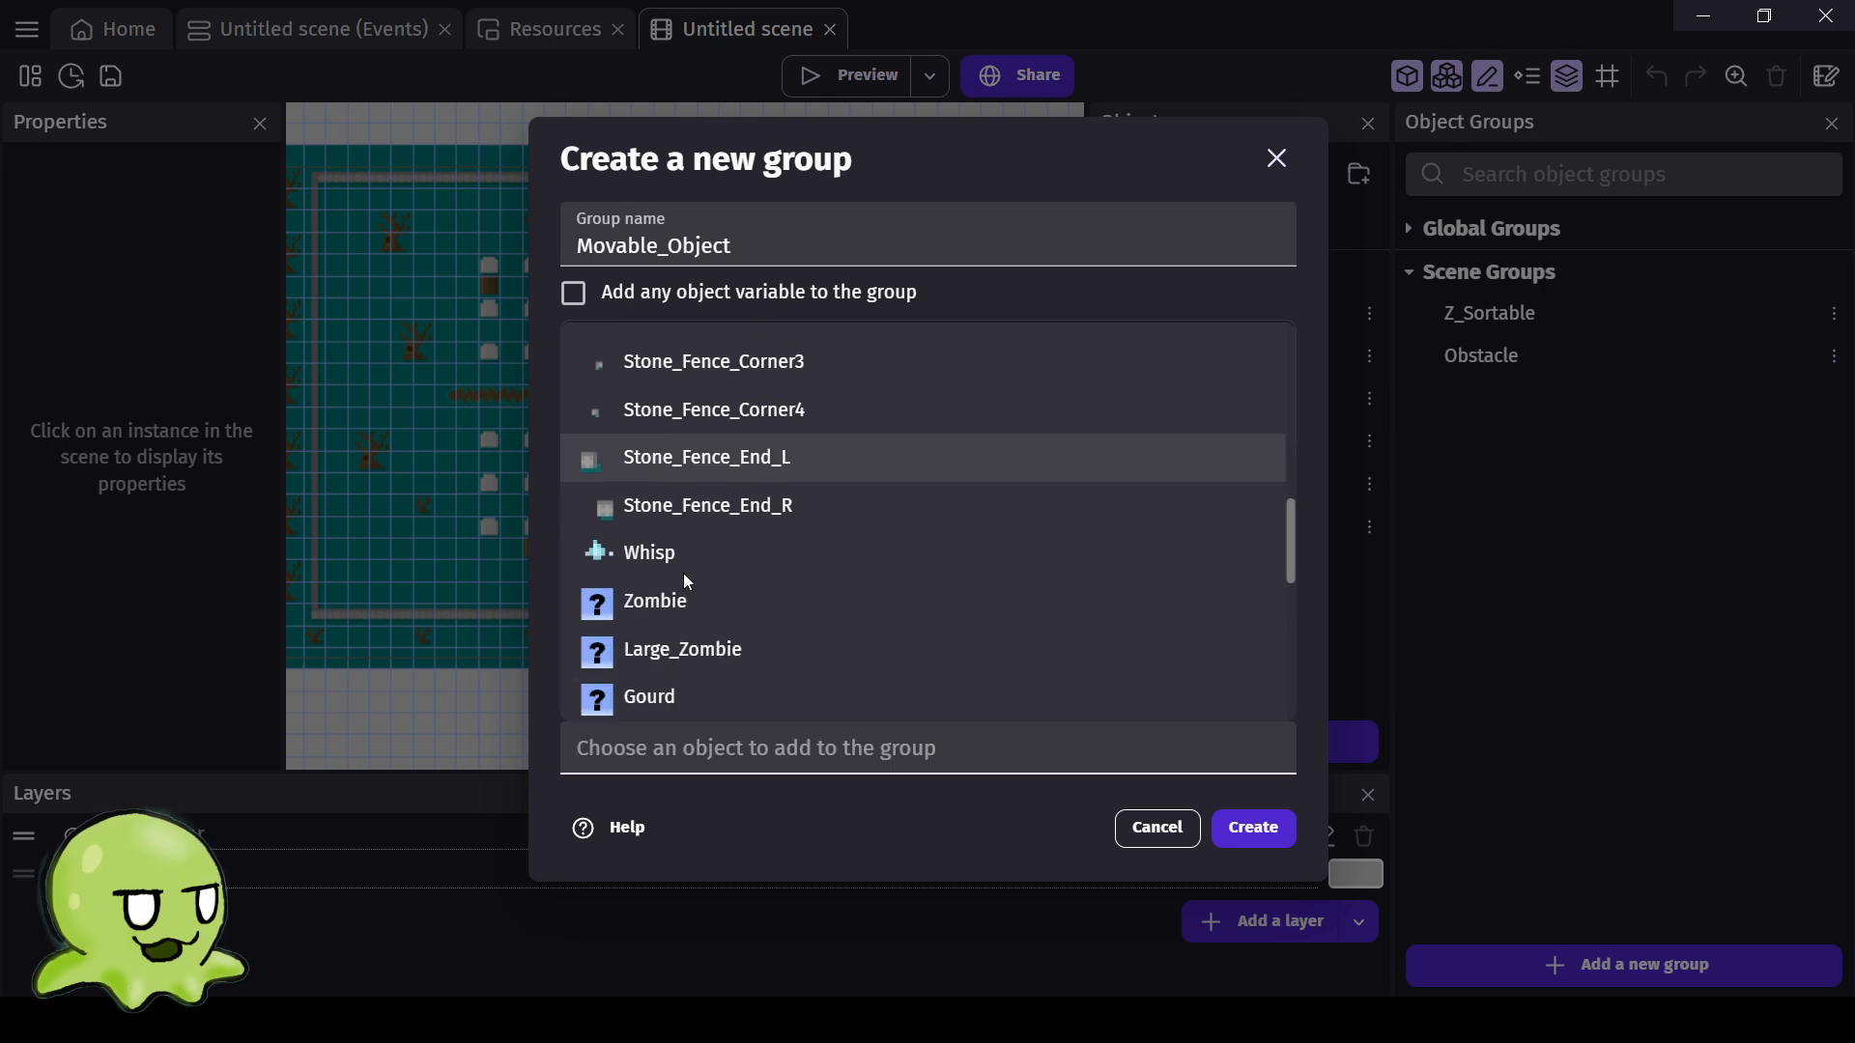
click(674, 565)
Add the Zombie and Large_Zombie objects to the Movable_Object group.
click(716, 794)
scroll(693, 666, down, 10)
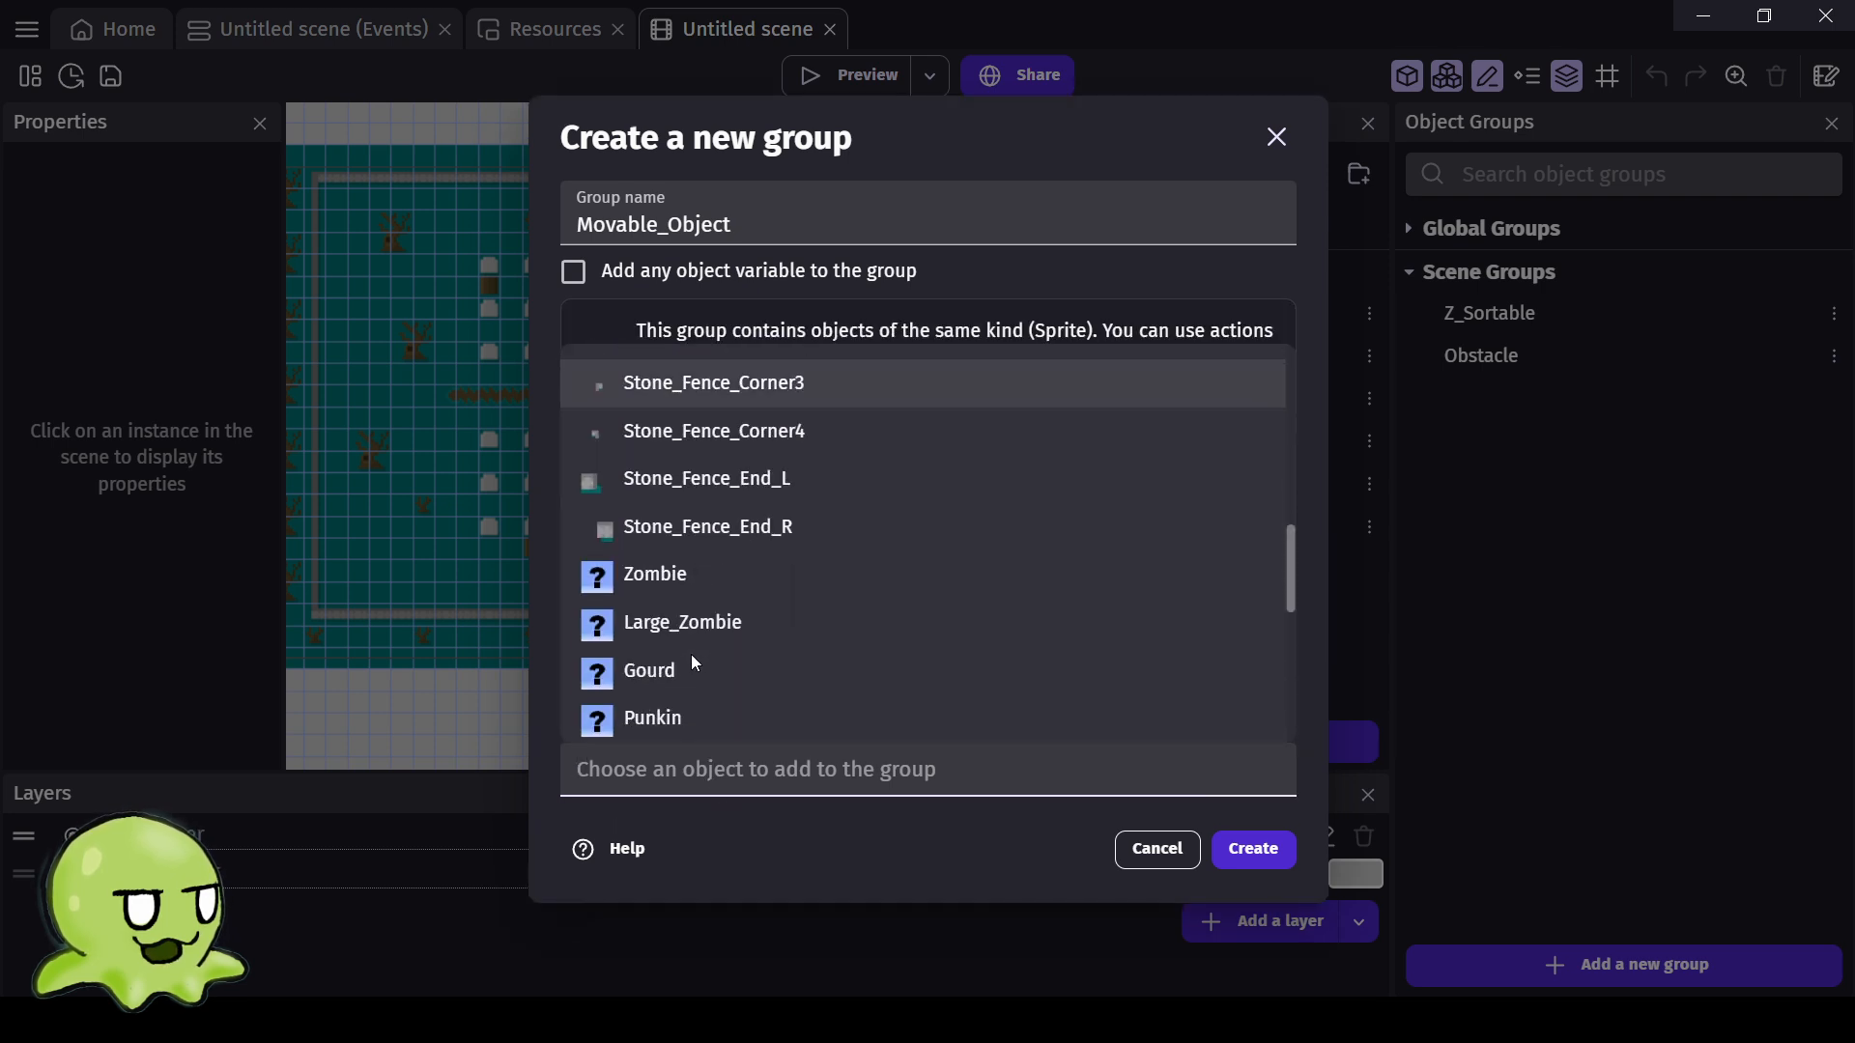
click(676, 584)
click(689, 784)
scroll(680, 670, down, 12)
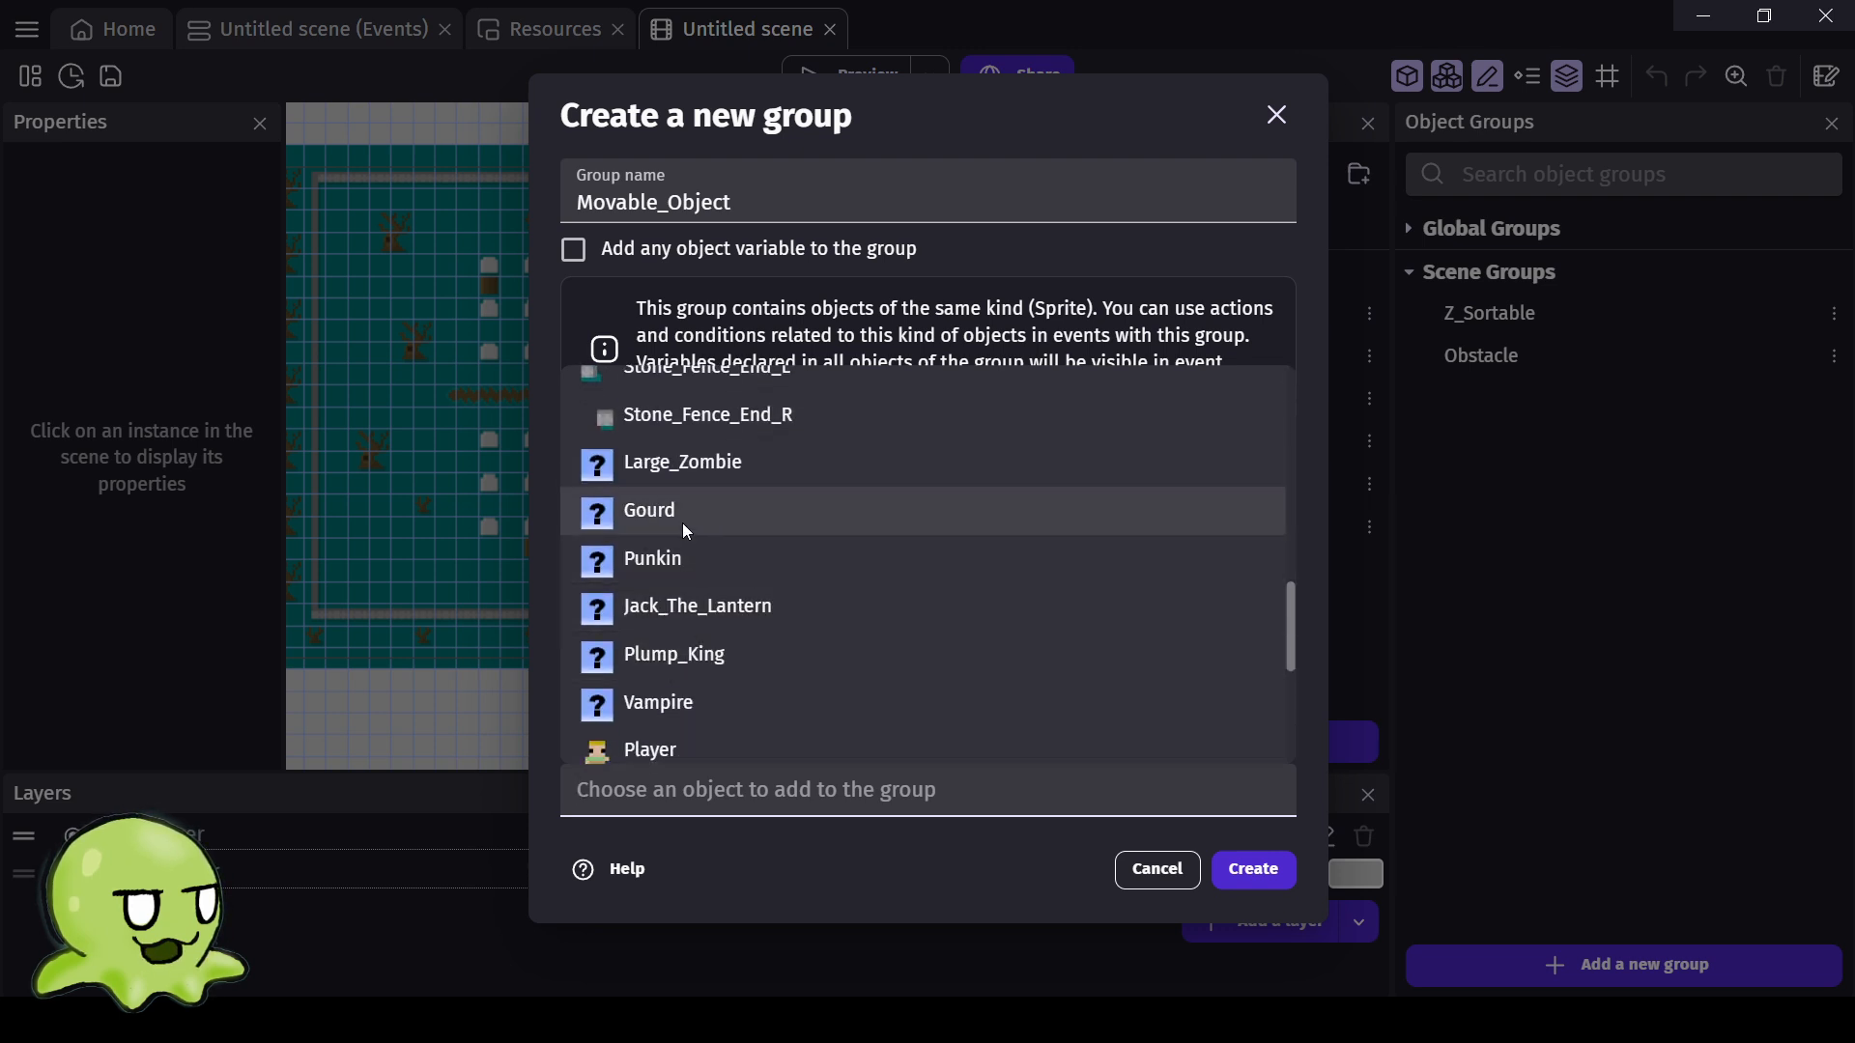
click(699, 468)
Add the Gourd and Punkin objects to the Movable_Object group.
click(739, 817)
scroll(674, 647, down, 10)
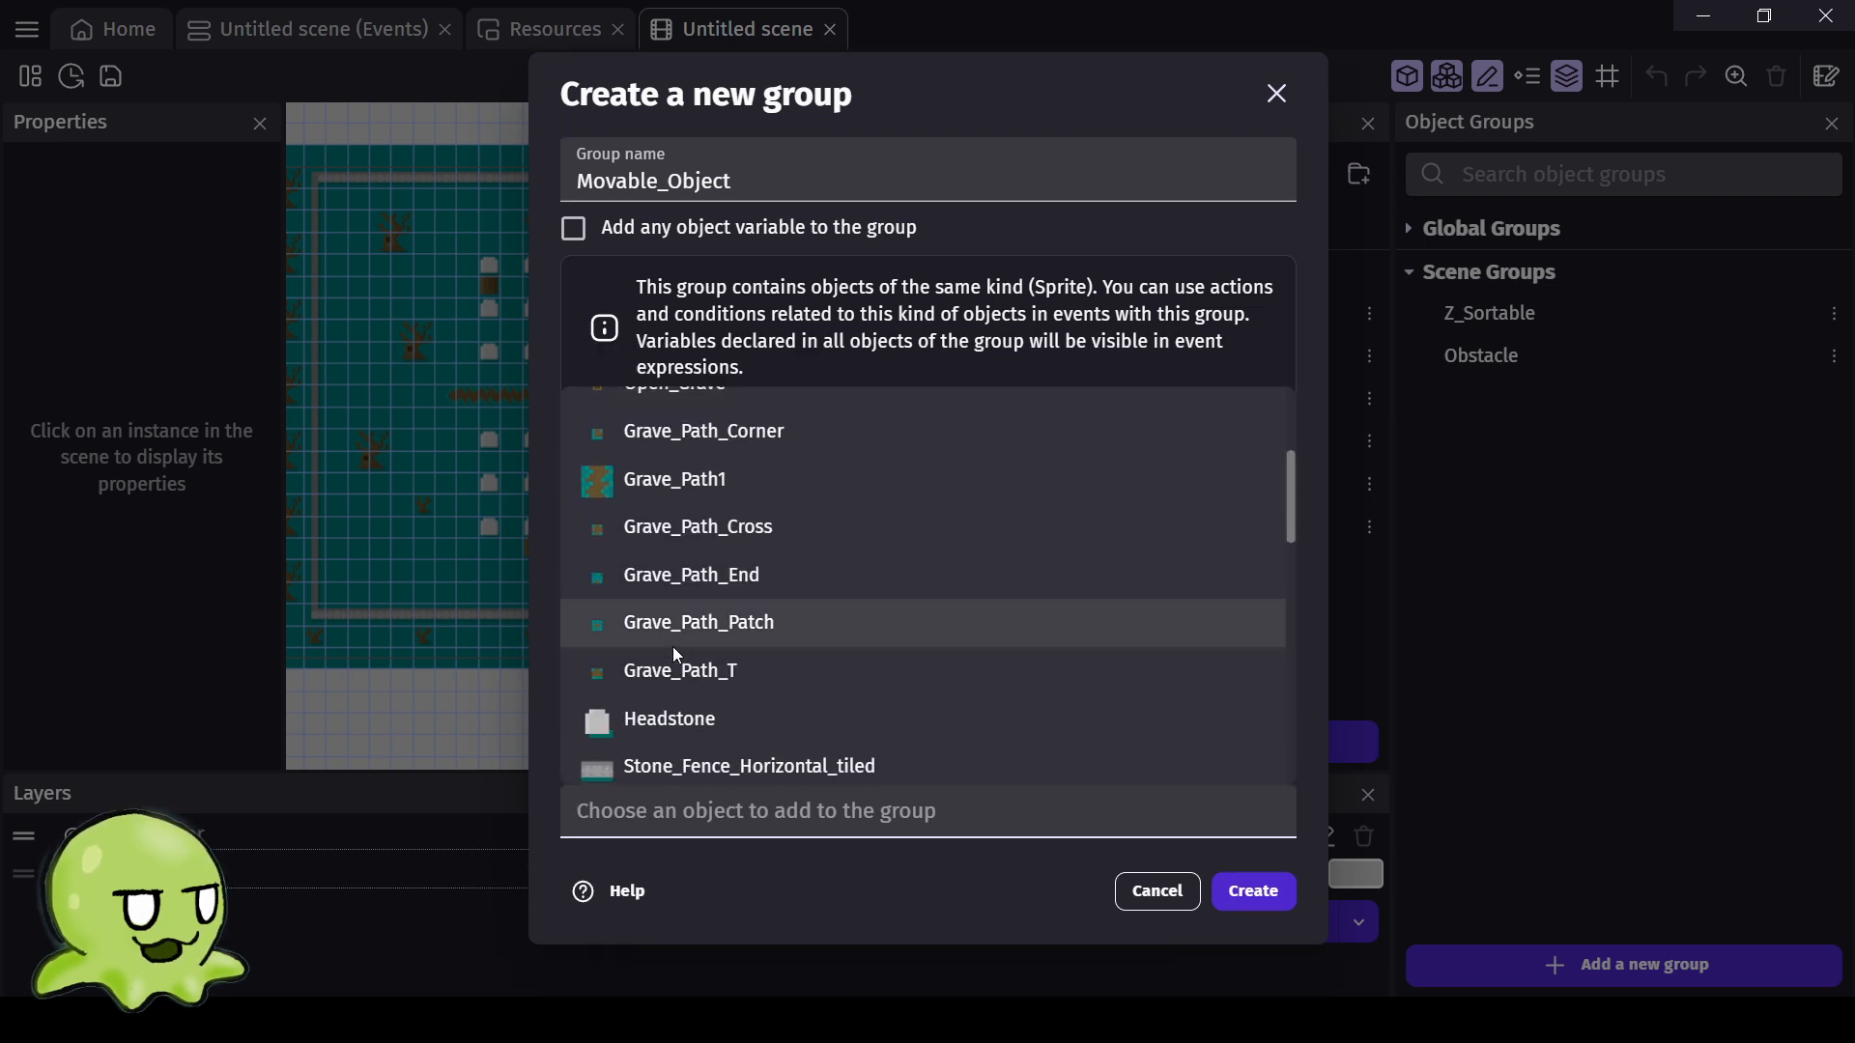
click(673, 623)
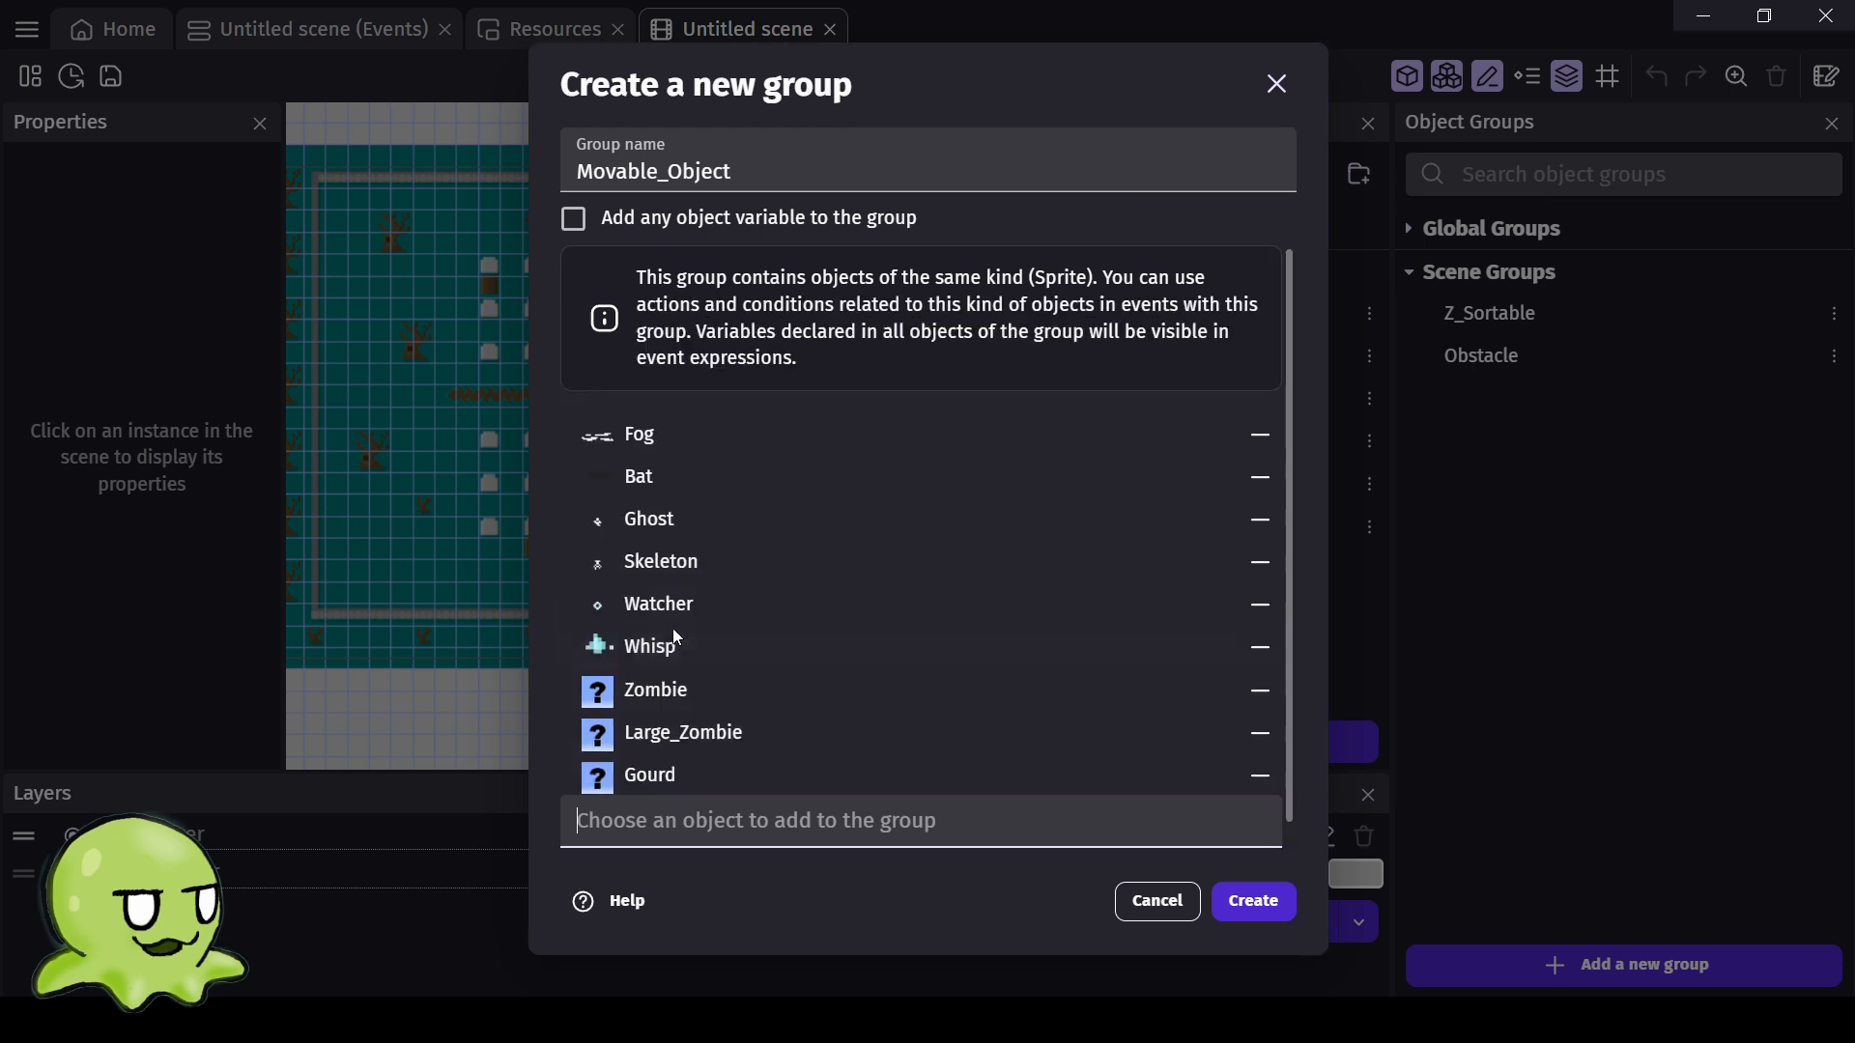
click(710, 813)
scroll(667, 631, down, 10)
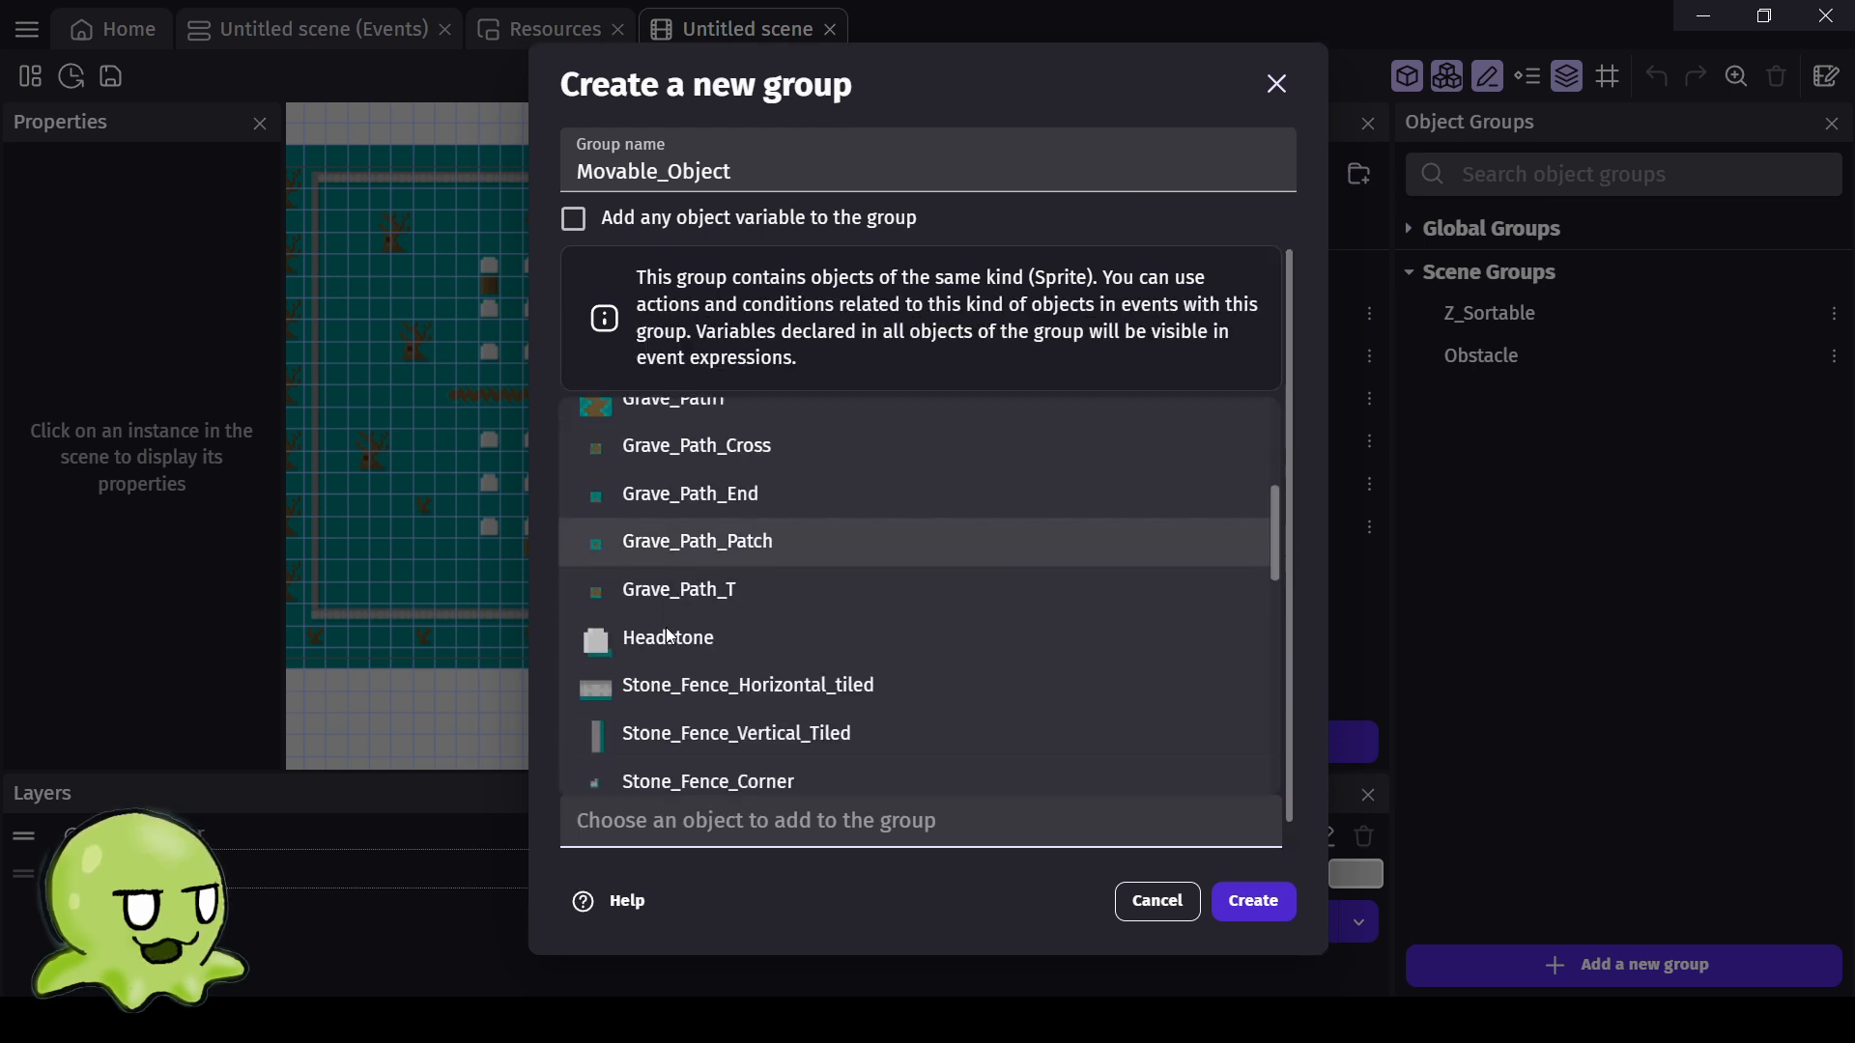
click(674, 626)
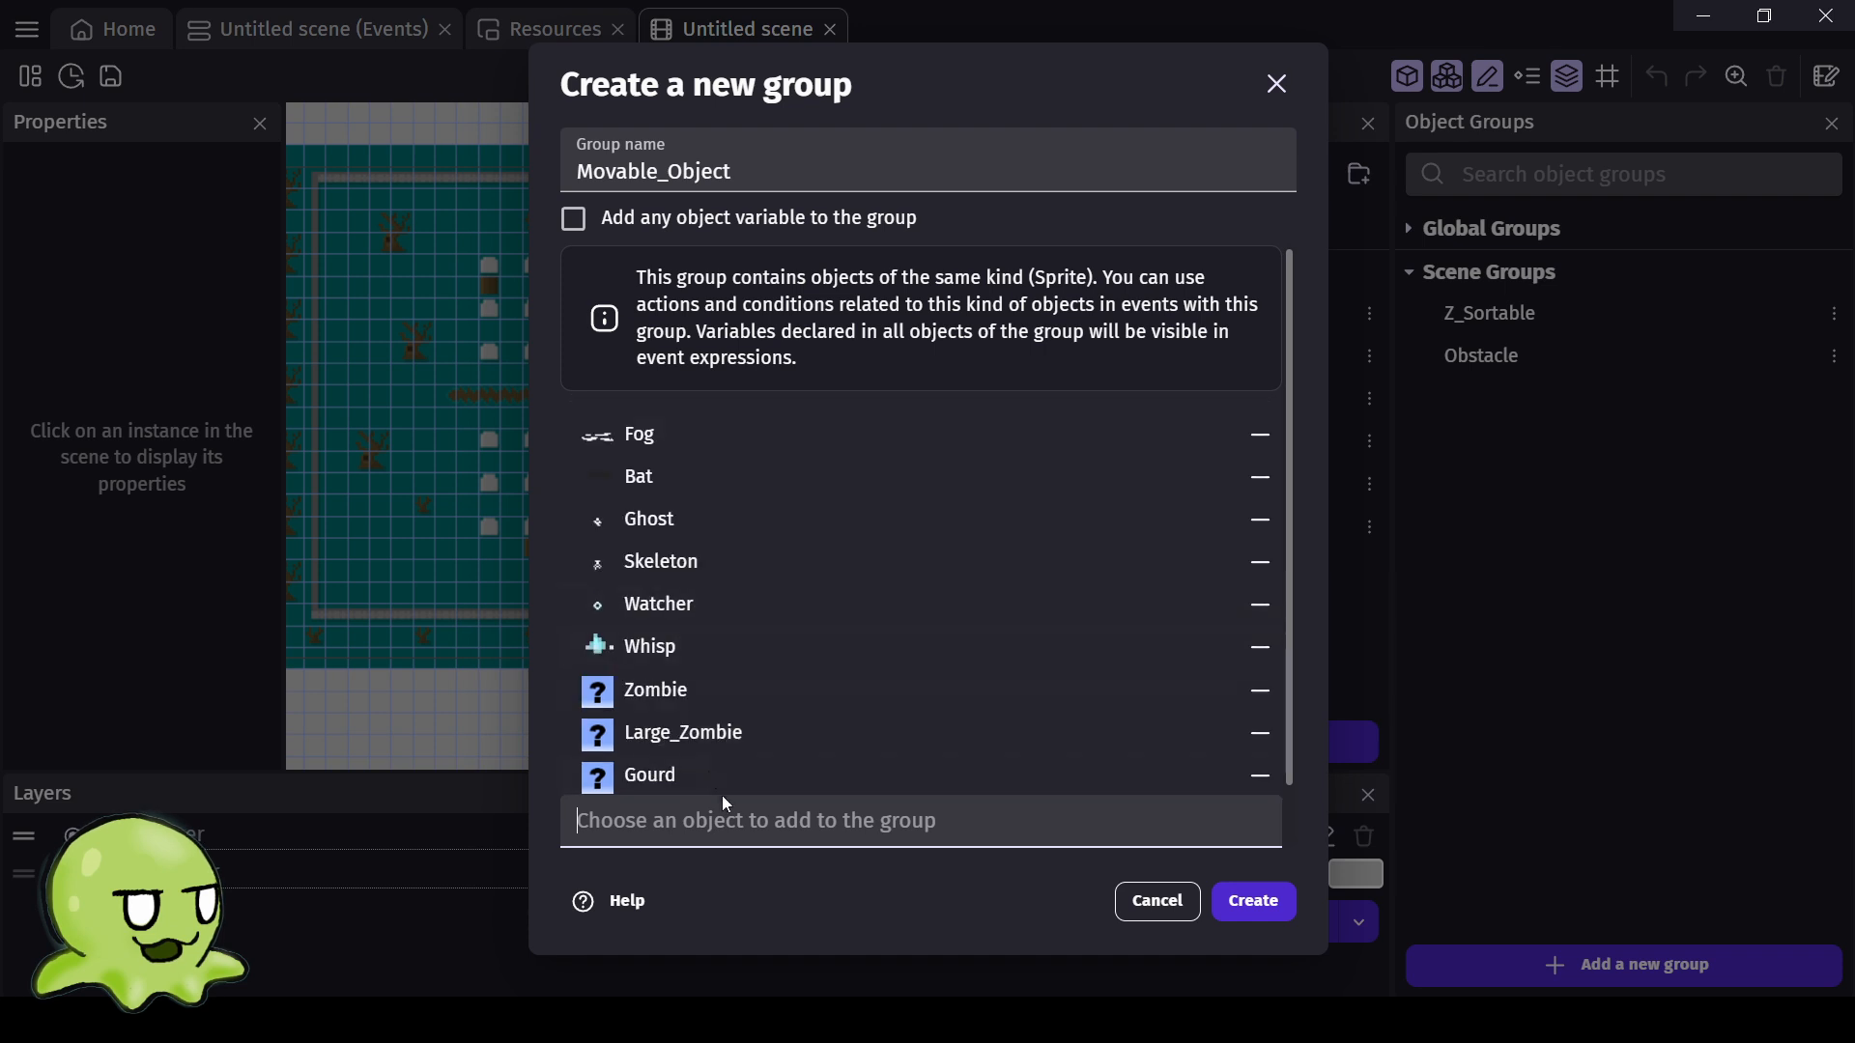
Add the Jack_The_Lantern and Plump_King objects to the Movable_Object group.
click(706, 820)
scroll(672, 668, down, 10)
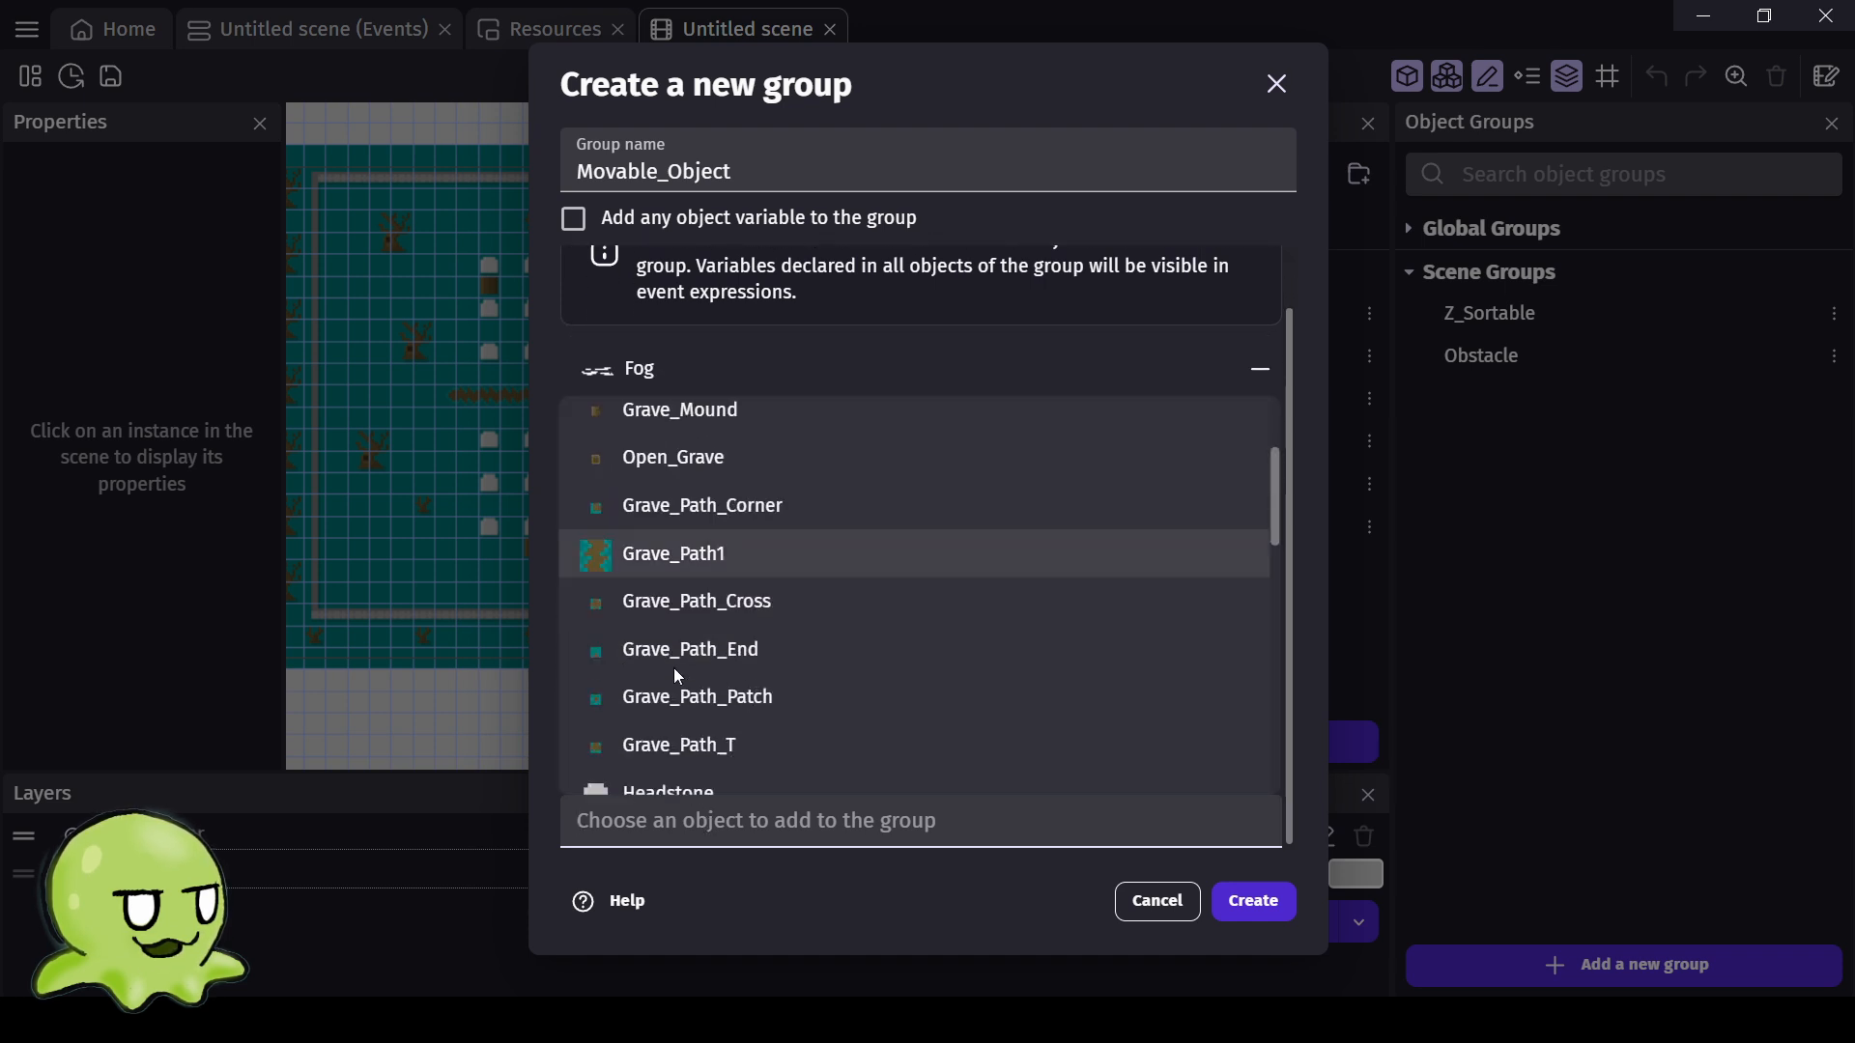
click(678, 635)
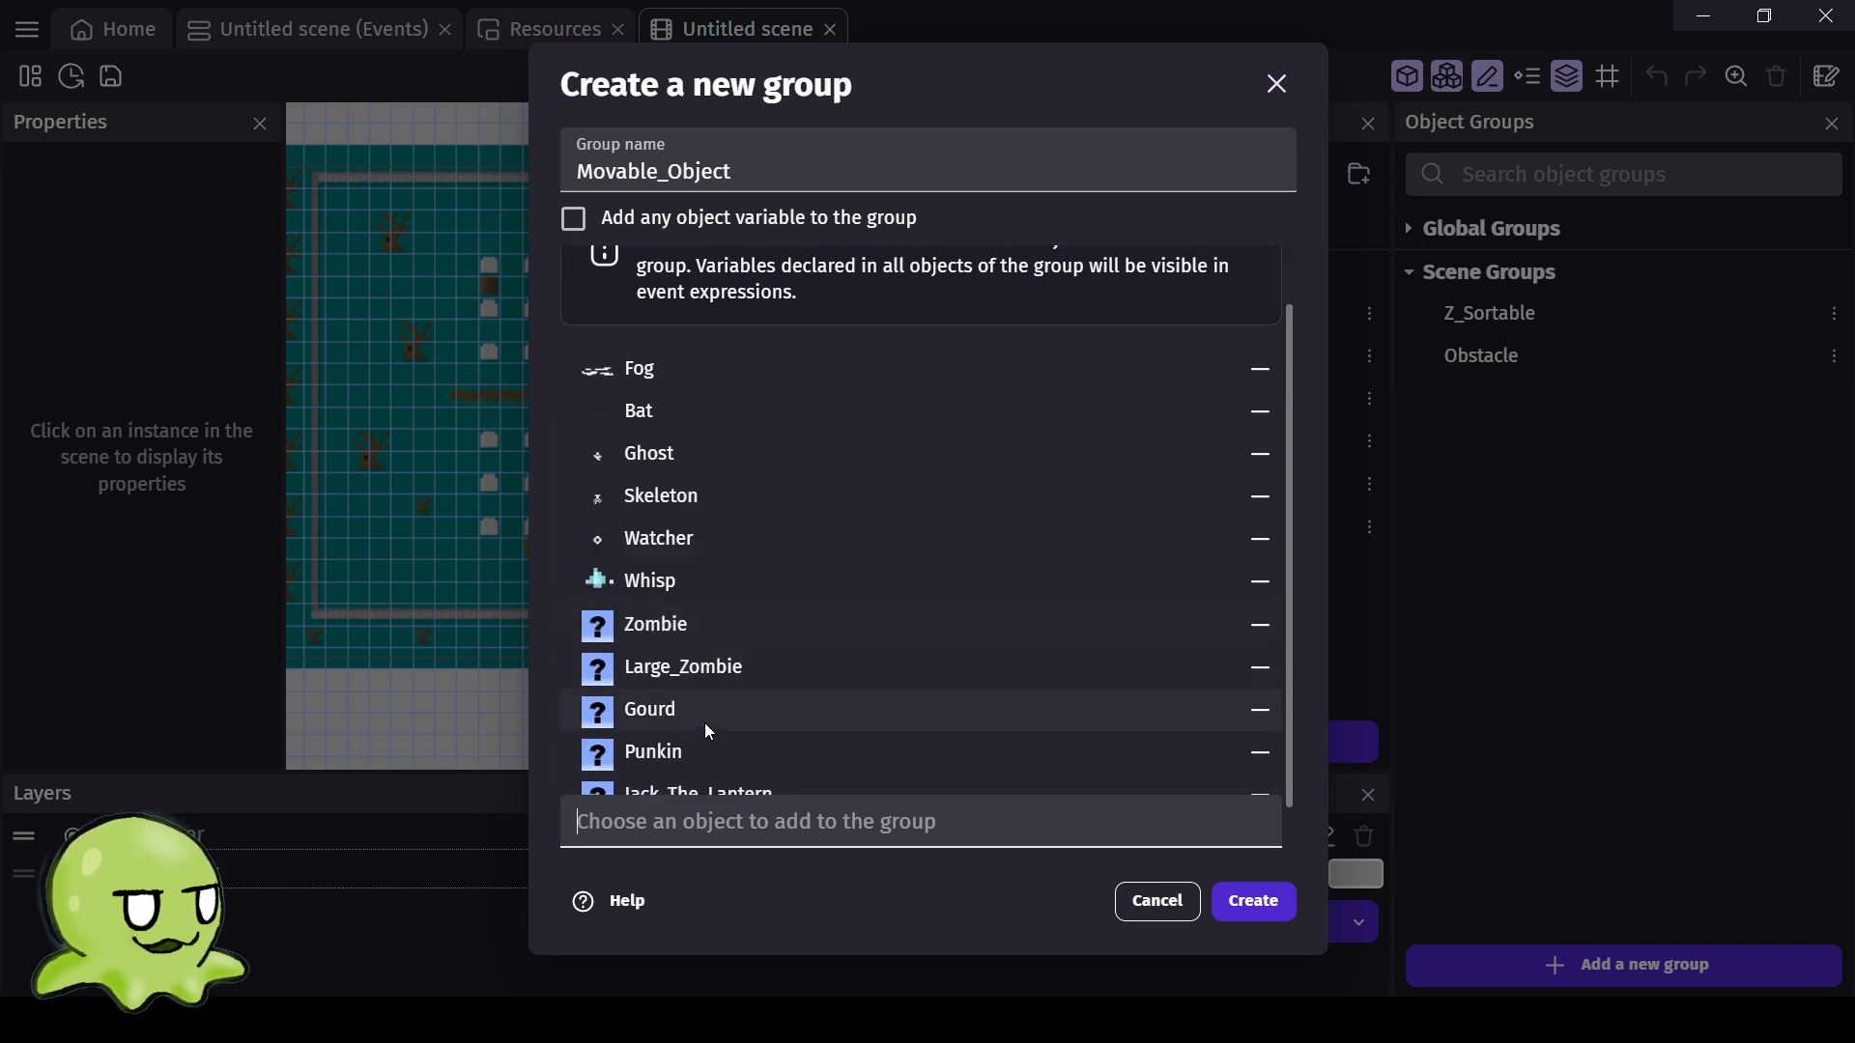
click(731, 823)
scroll(658, 670, down, 14)
click(653, 541)
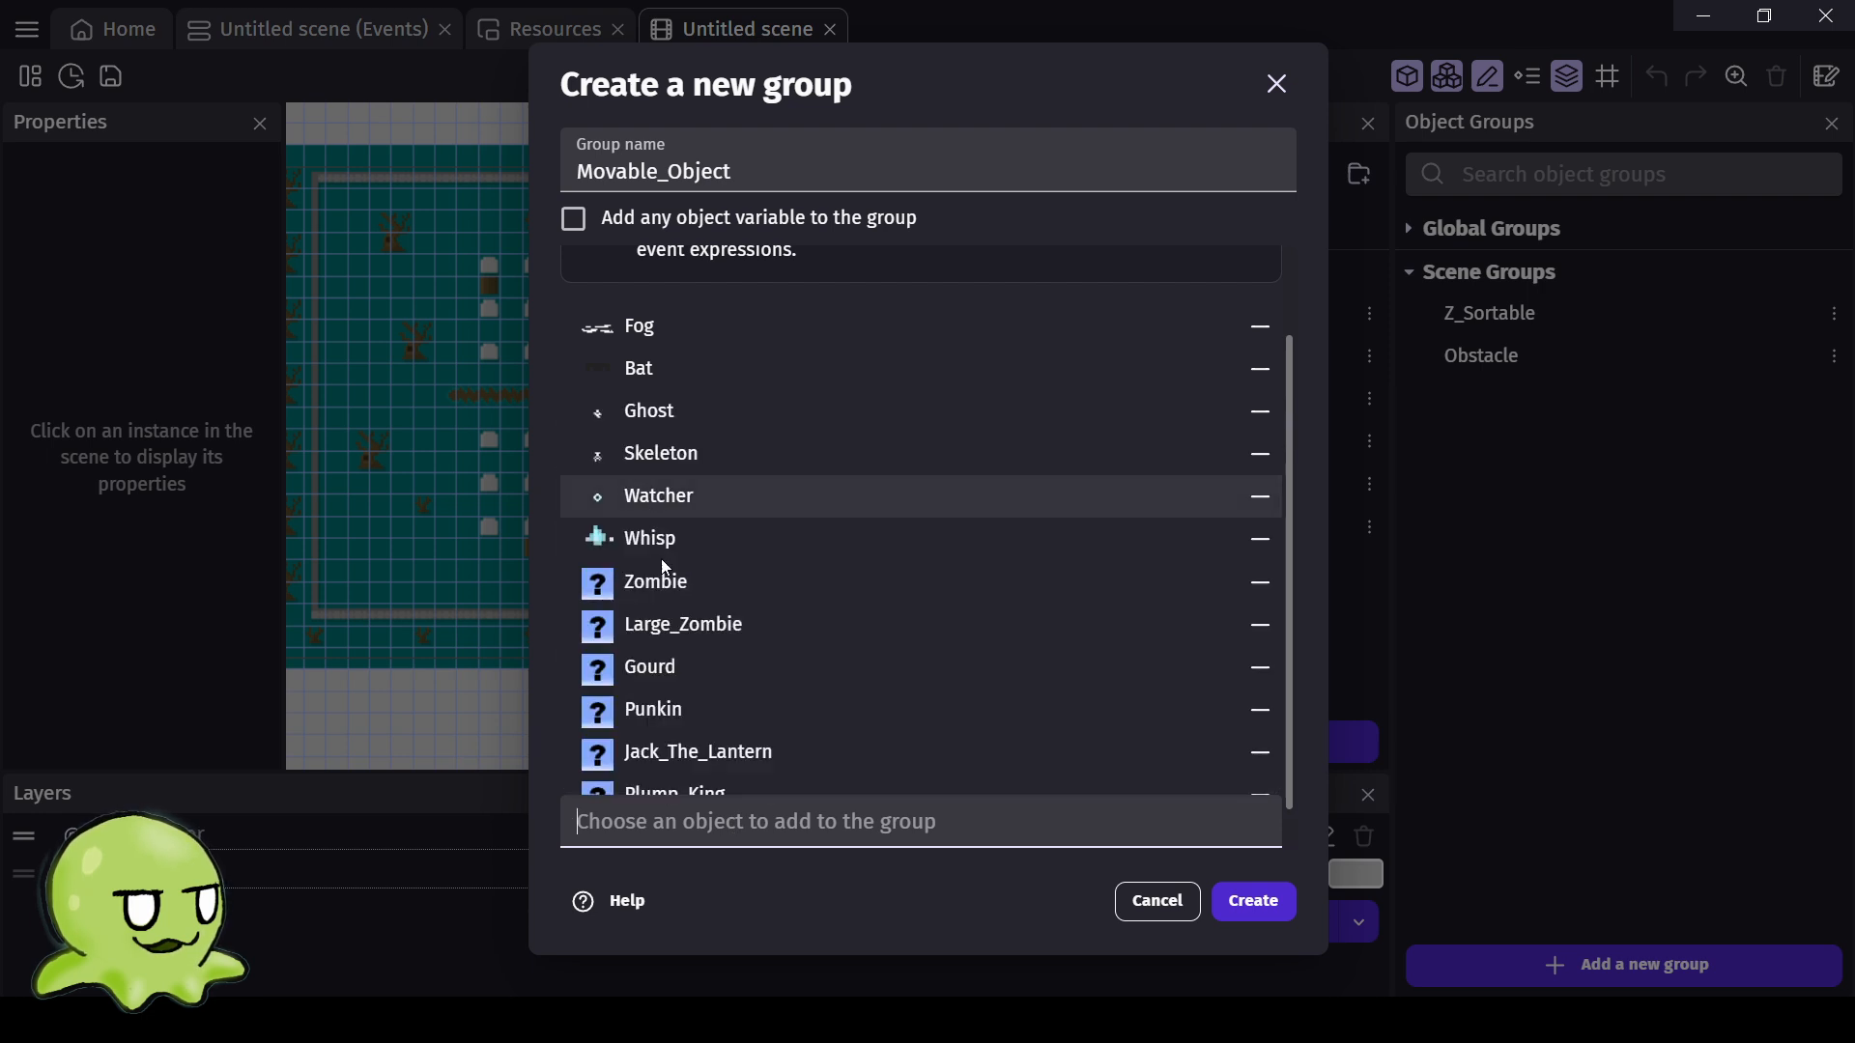
Add the Vampire and Player objects to the Movable_Object group.
click(696, 817)
scroll(687, 661, down, 15)
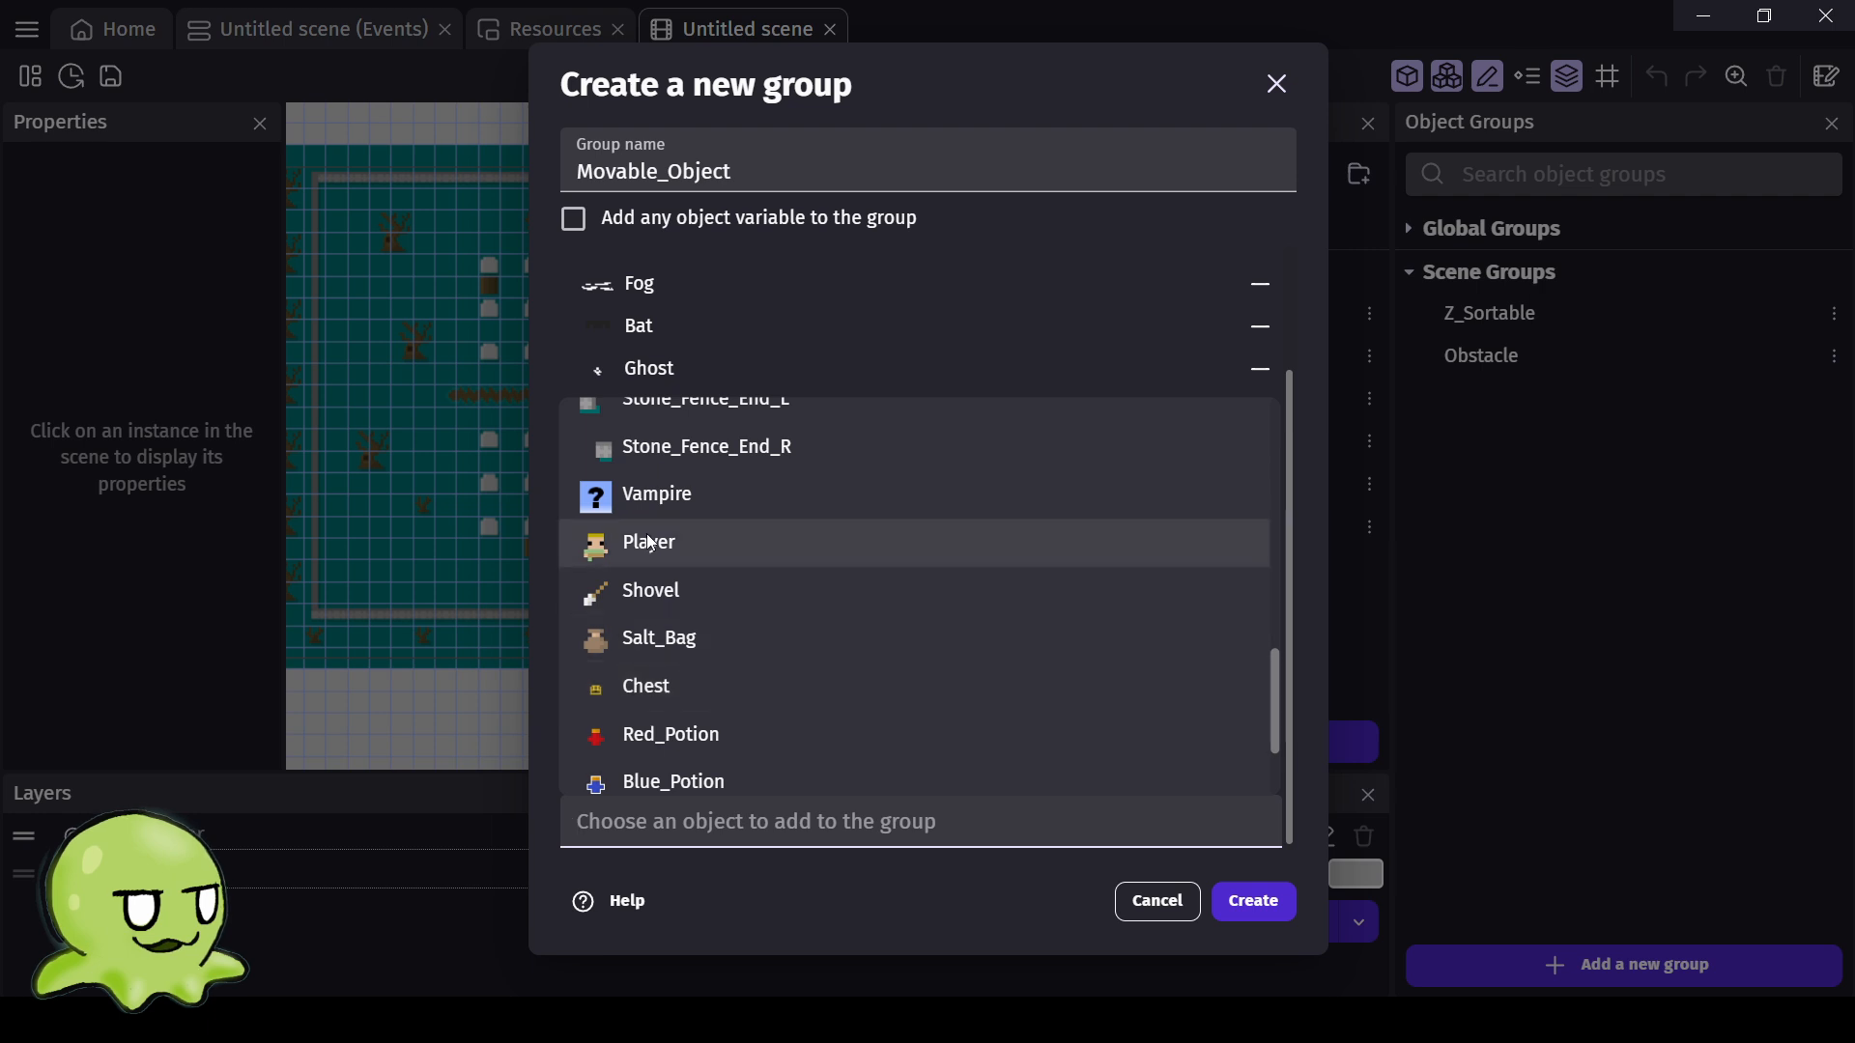
click(638, 498)
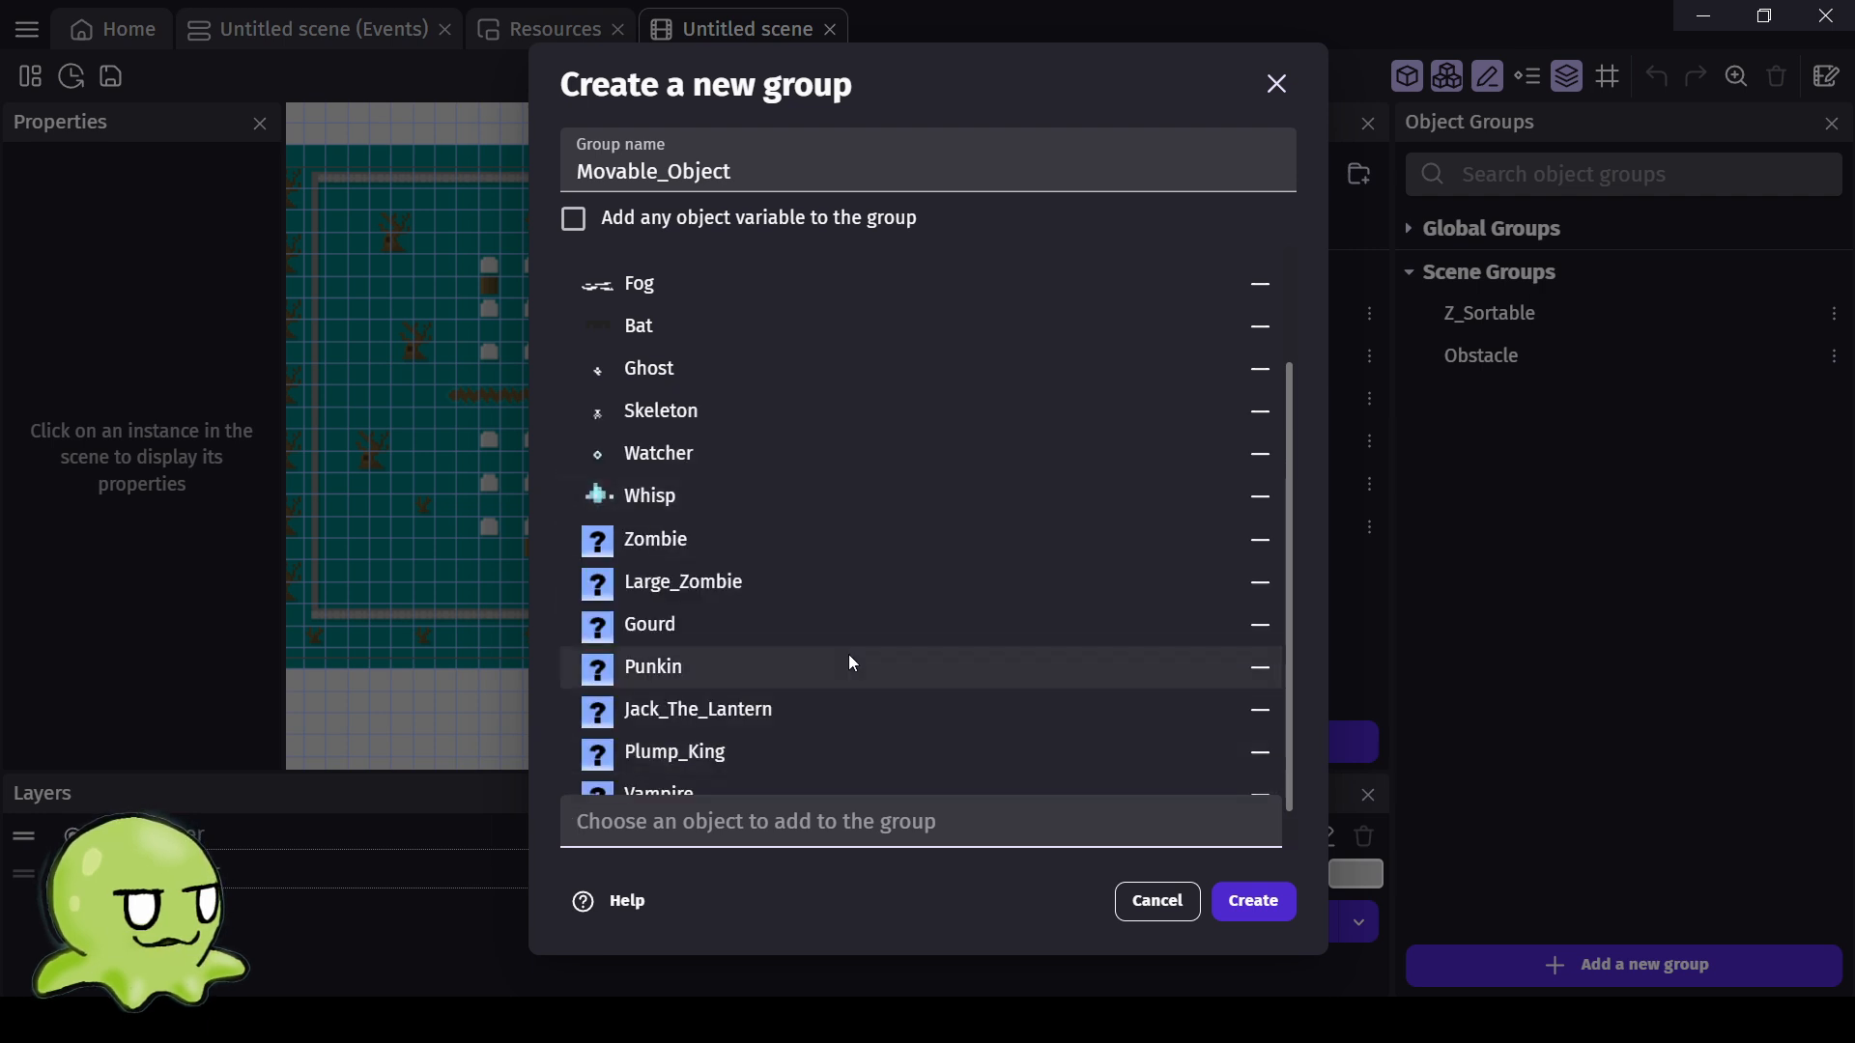
scroll(840, 647, down, 1)
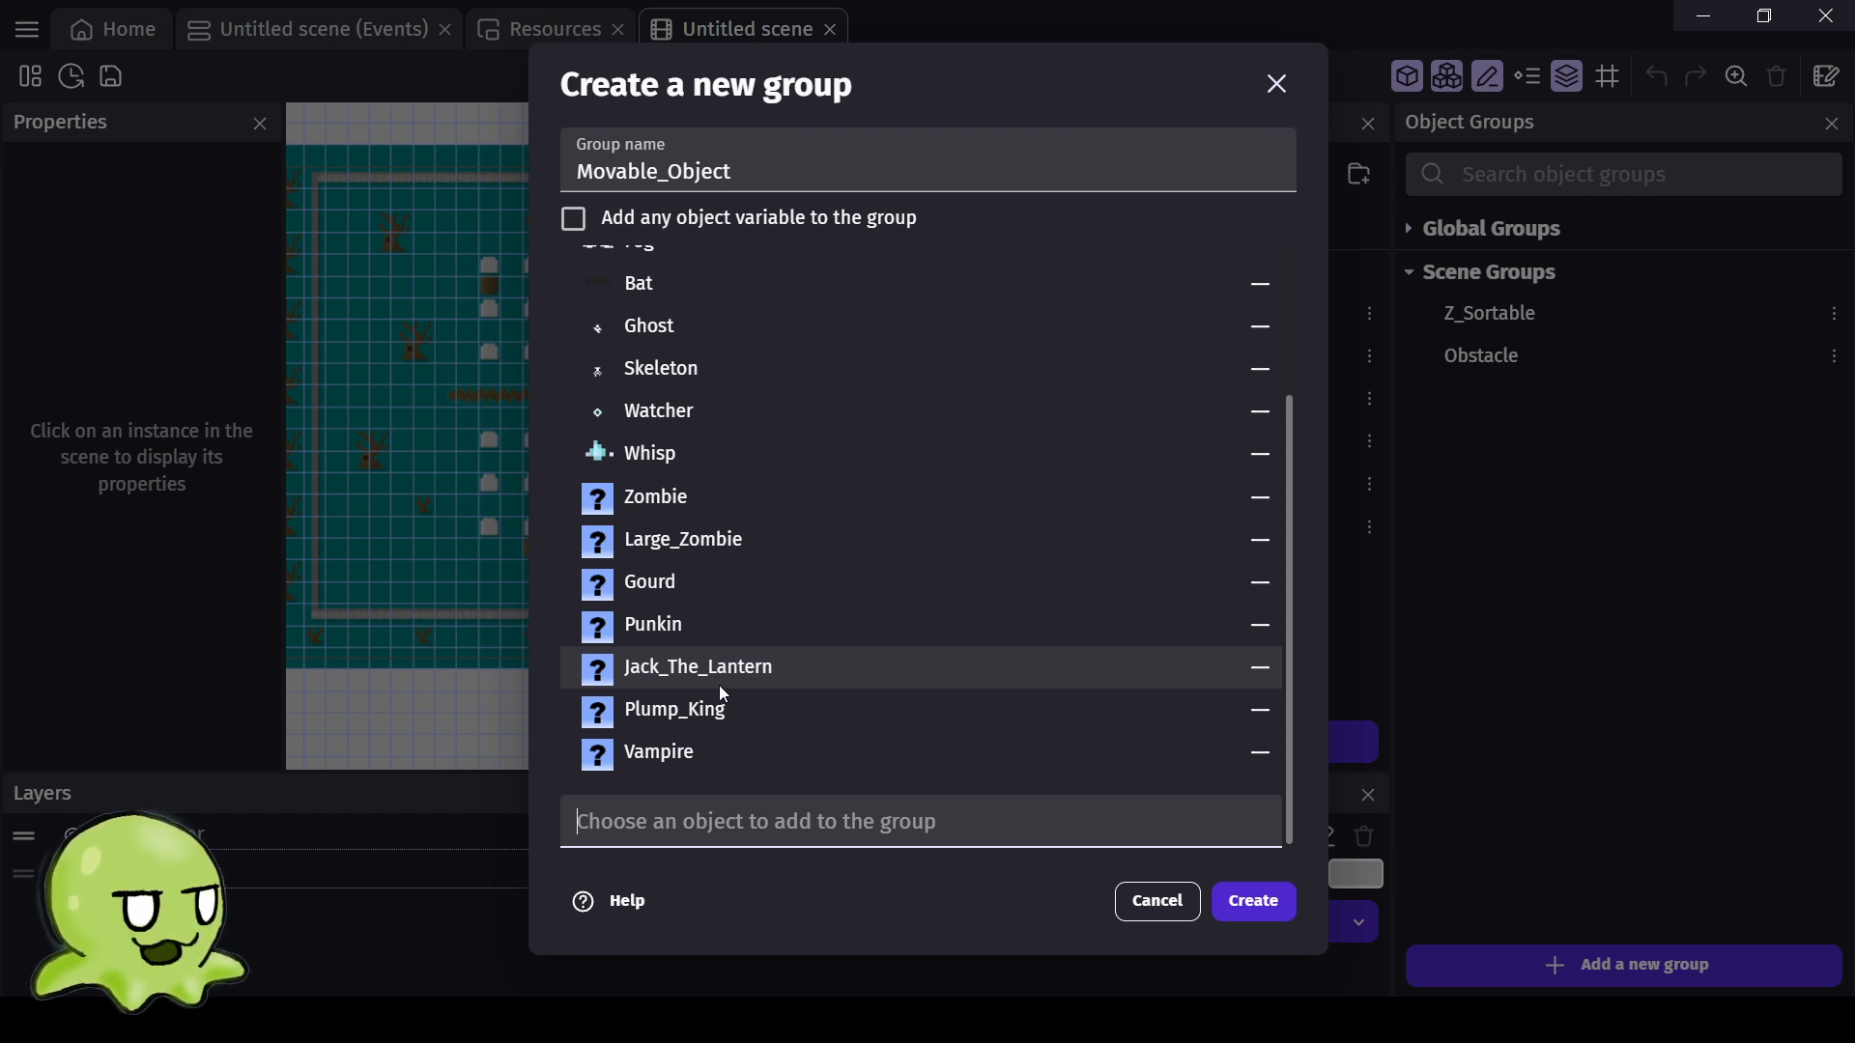
click(768, 832)
scroll(699, 710, down, 10)
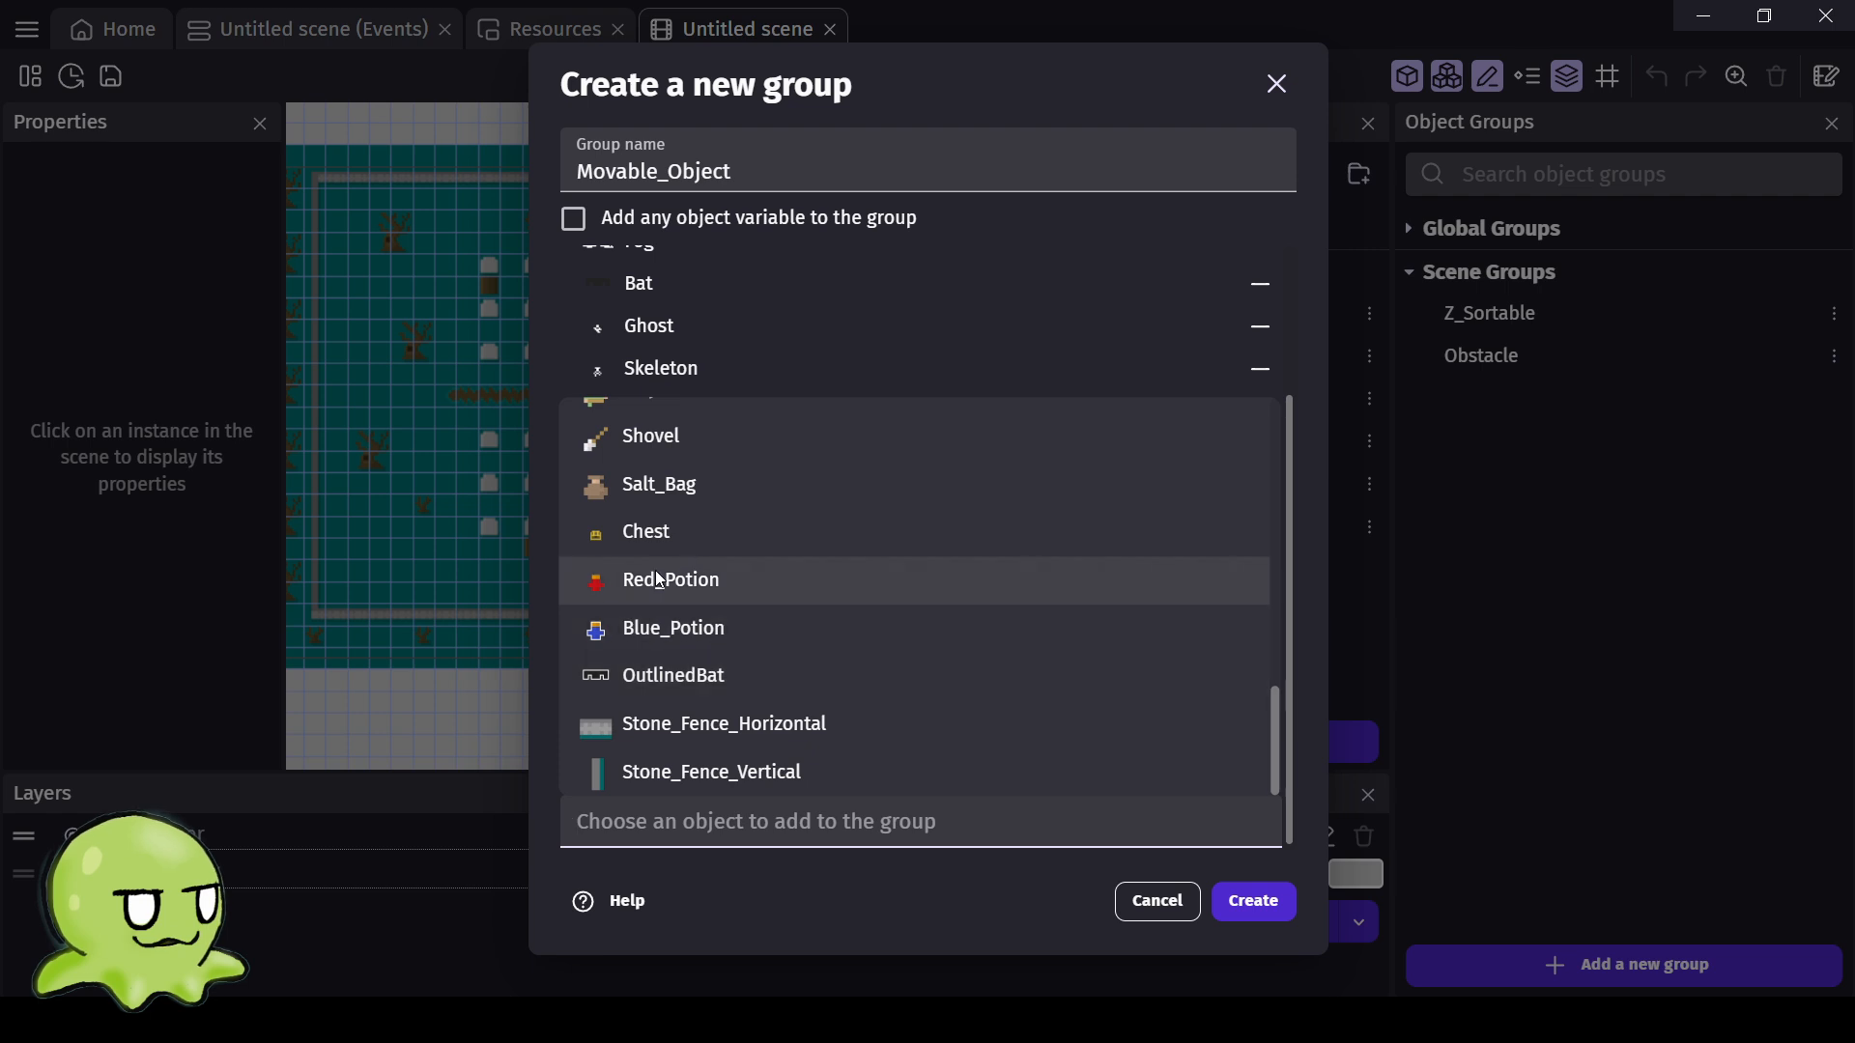
scroll(672, 531, up, 1)
click(667, 530)
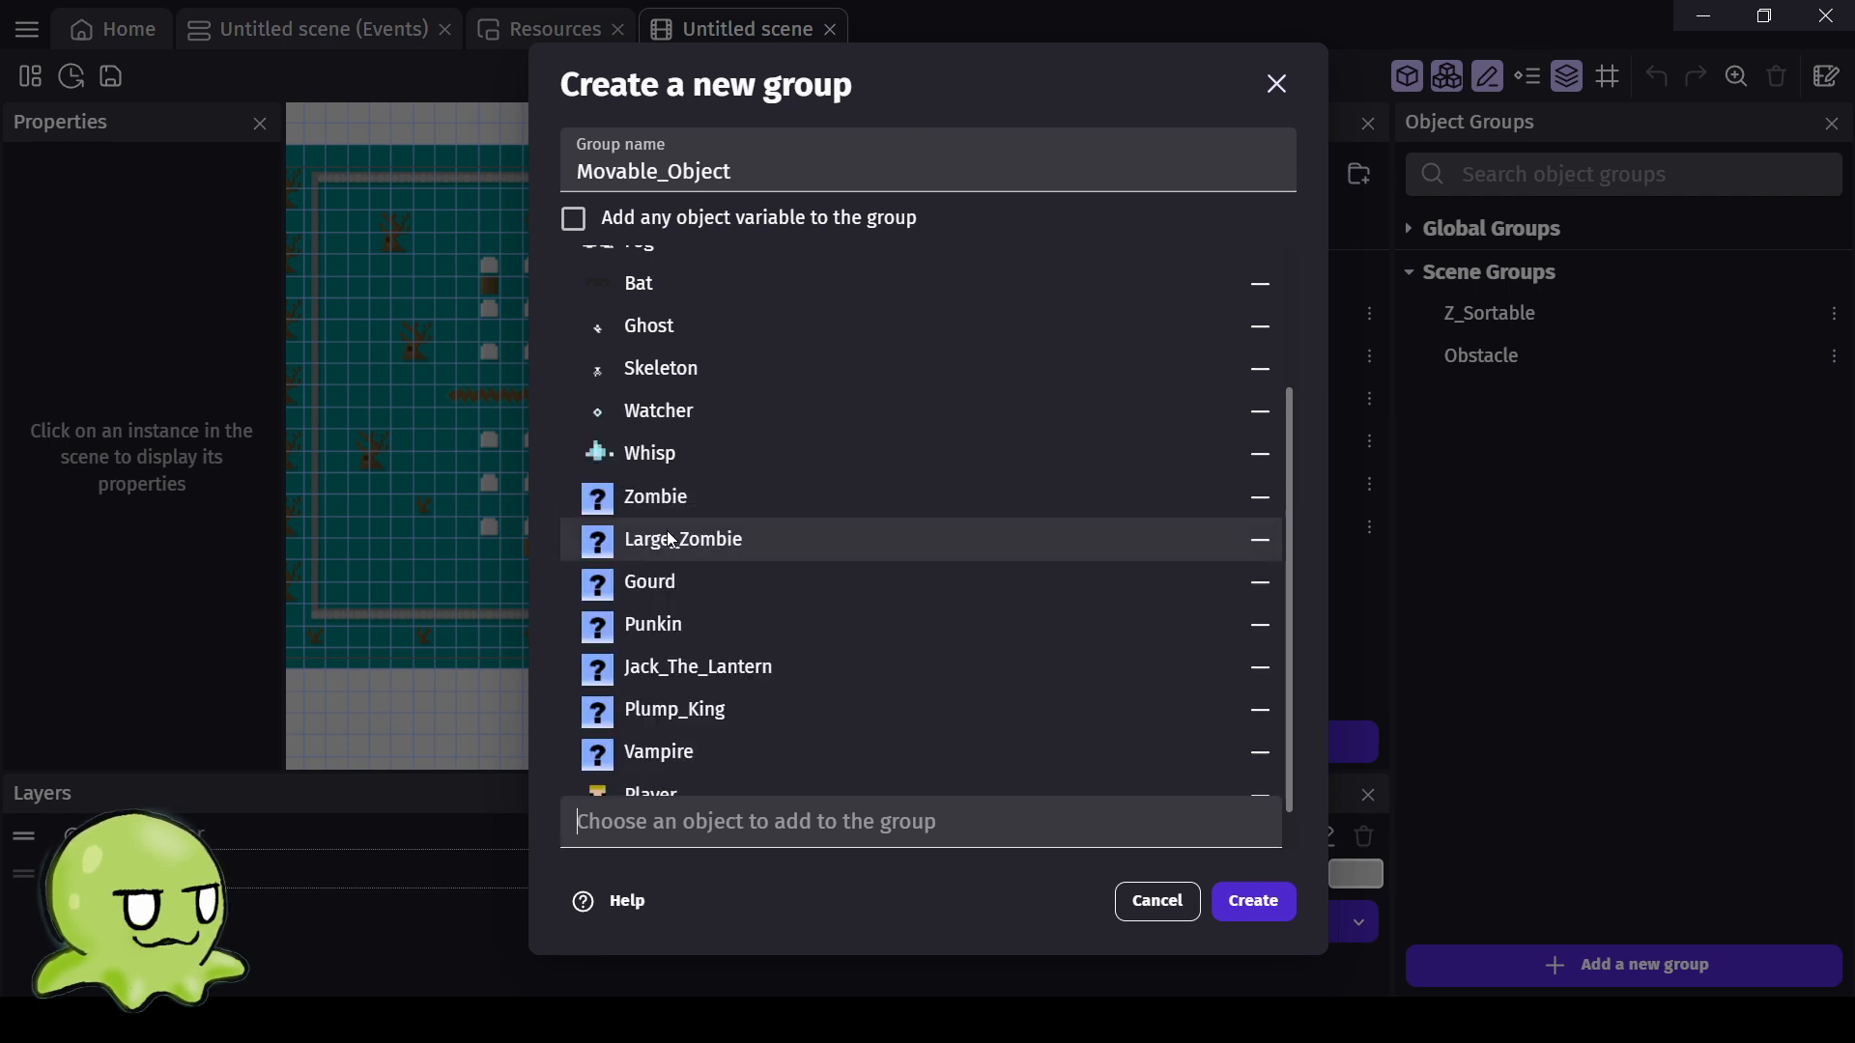
Look through the remaining available objects for any other movable ones that belong in the Movable_Object group.
click(747, 833)
scroll(715, 674, down, 10)
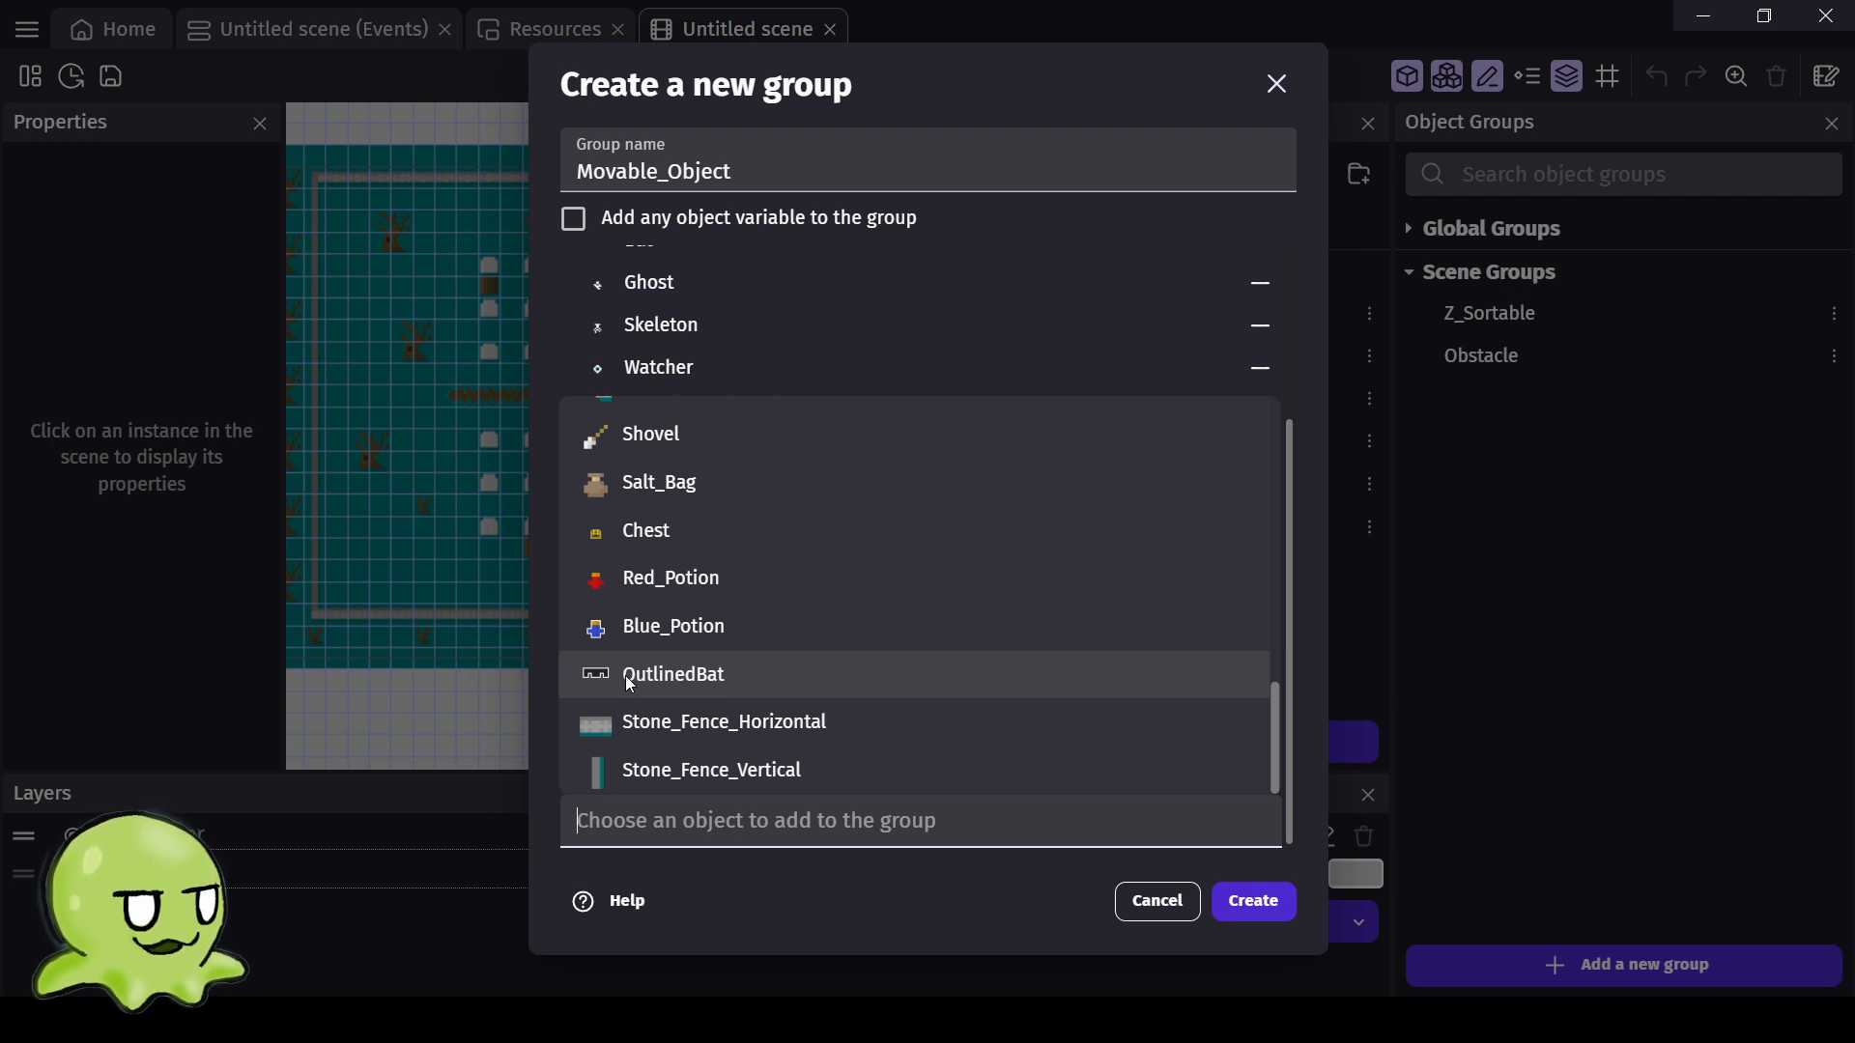
scroll(658, 671, up, 5)
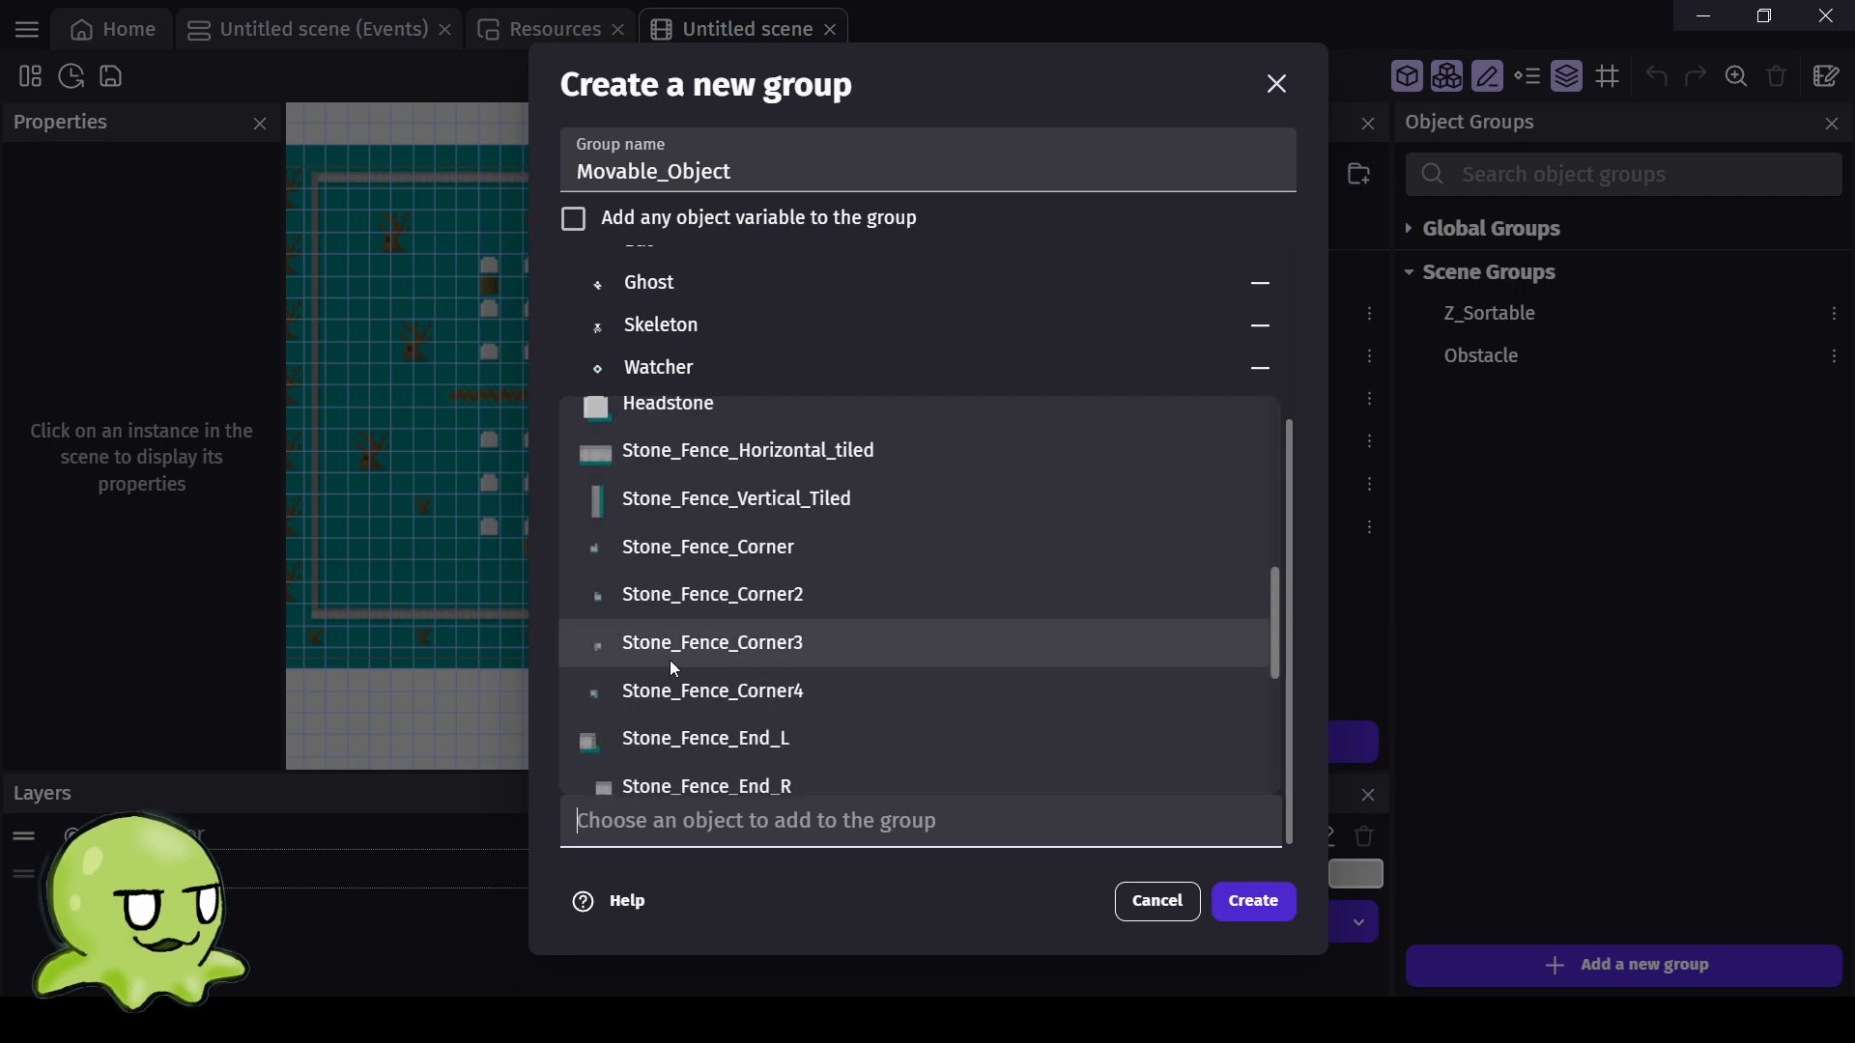
scroll(676, 664, up, 3)
scroll(688, 658, down, 8)
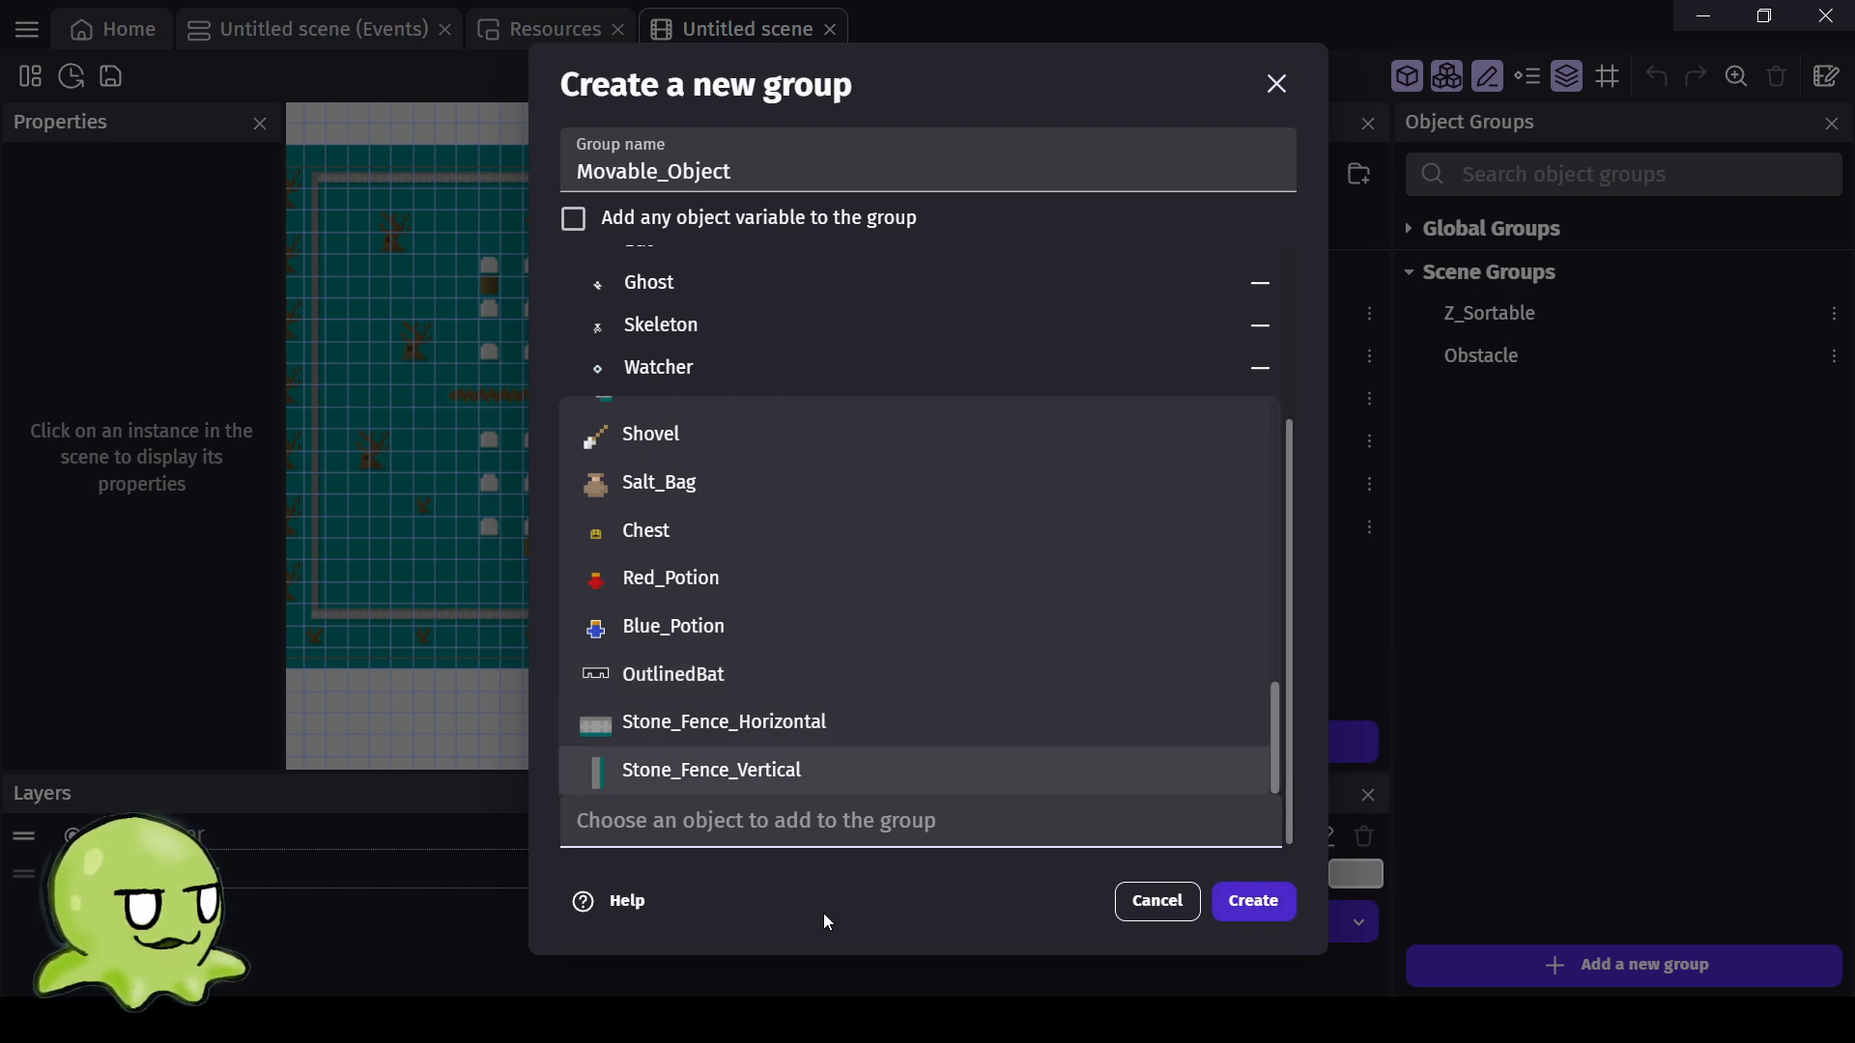
Create the Movable_Object group and add a number variable named Speed to it.
scroll(848, 734, up, 10)
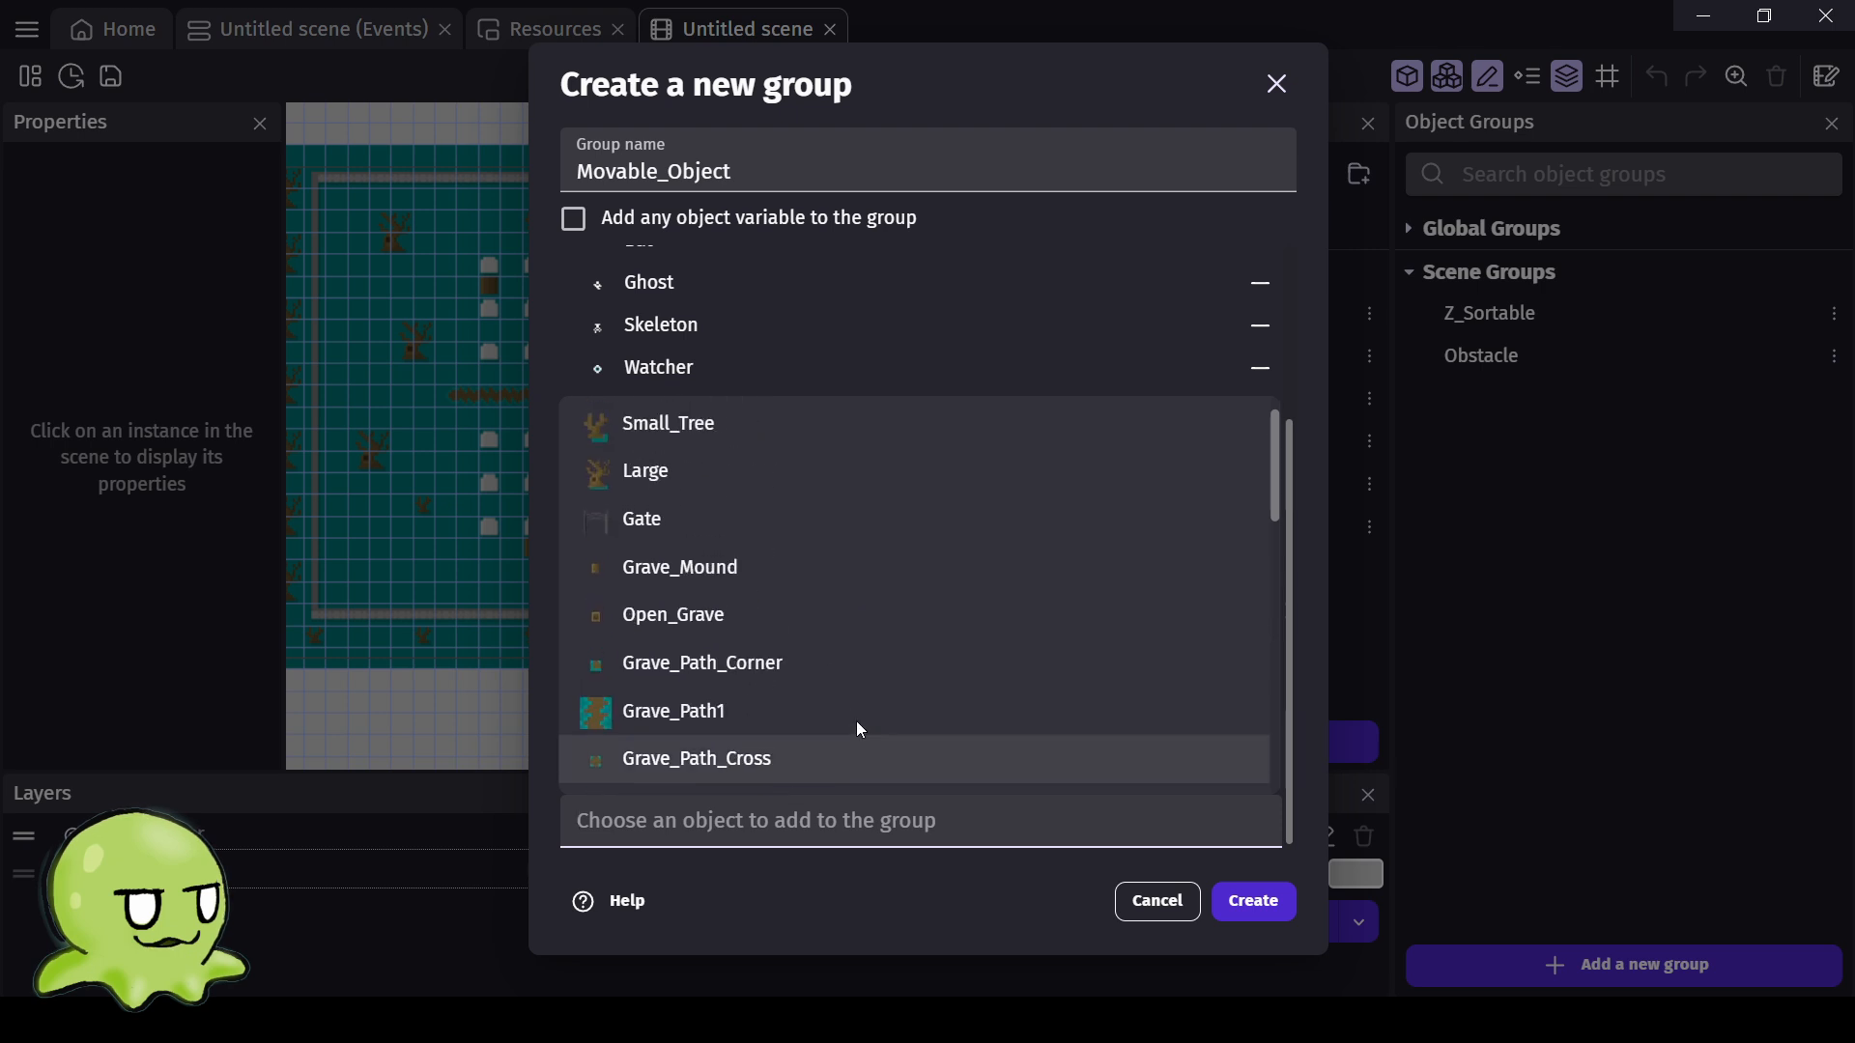
click(1248, 904)
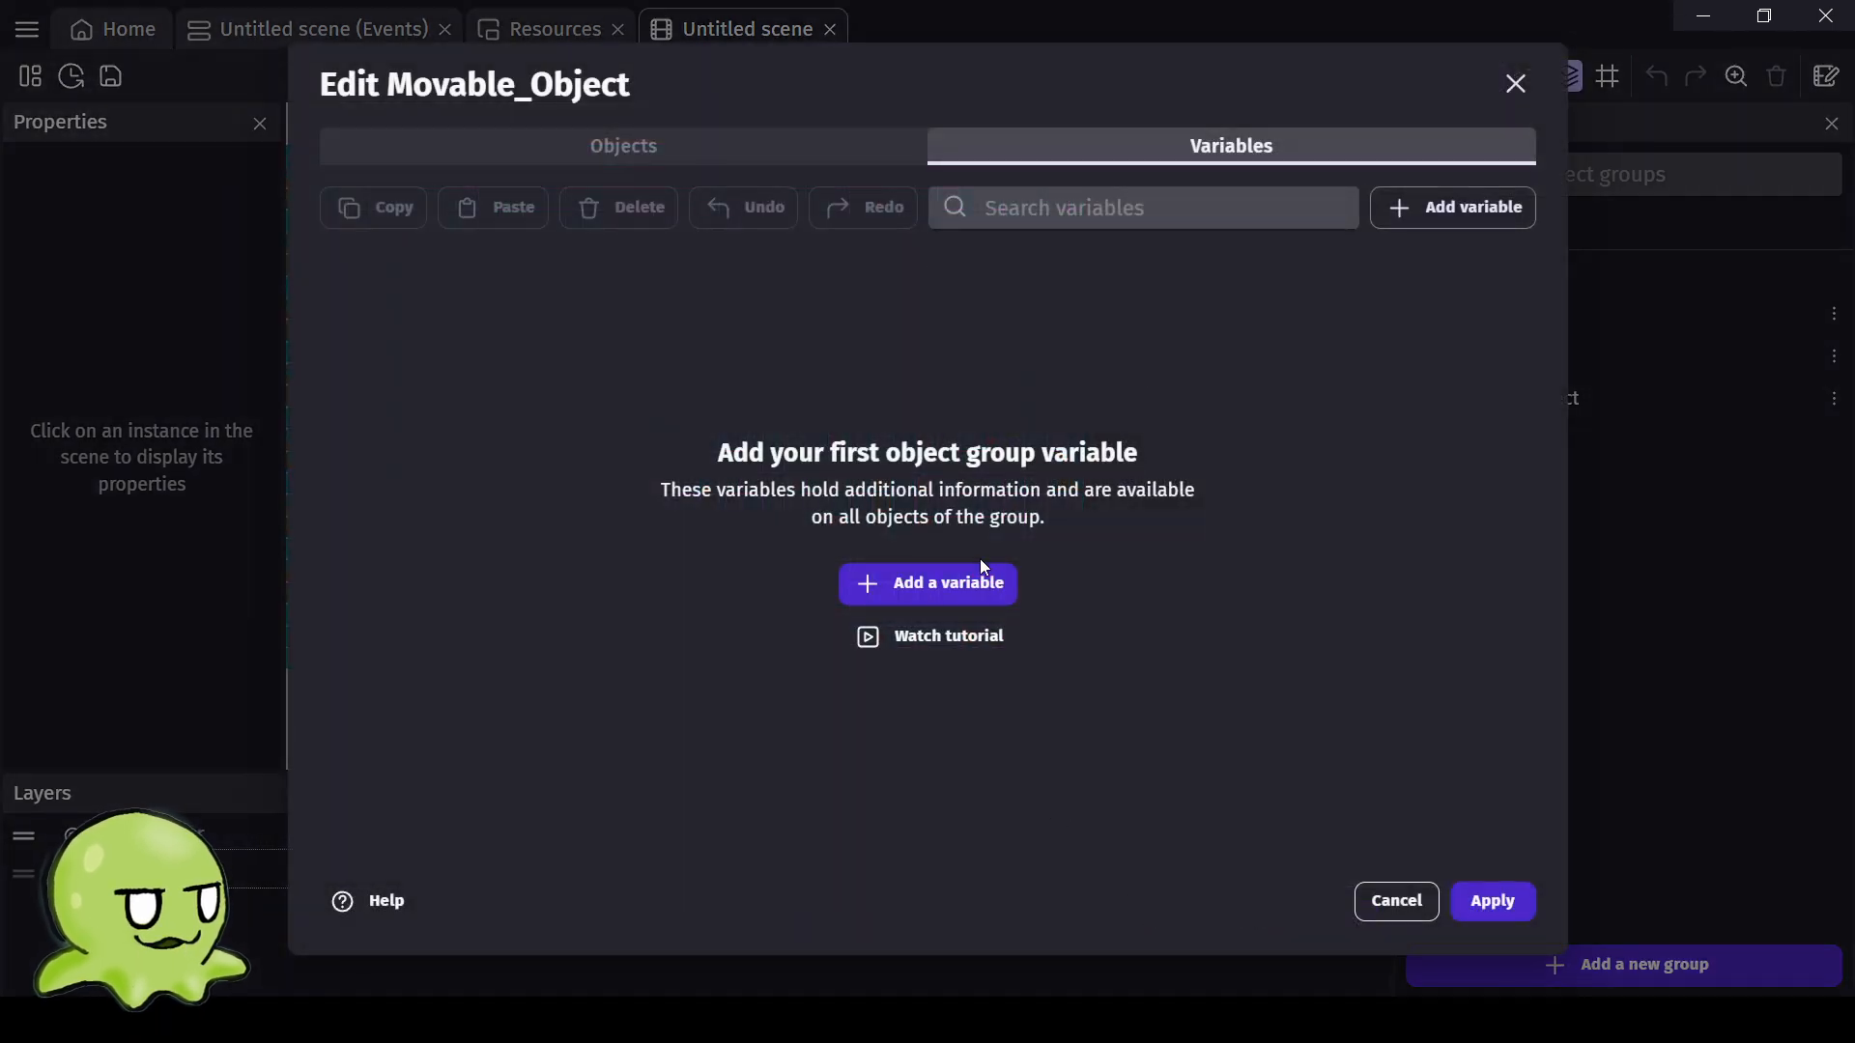
click(981, 583)
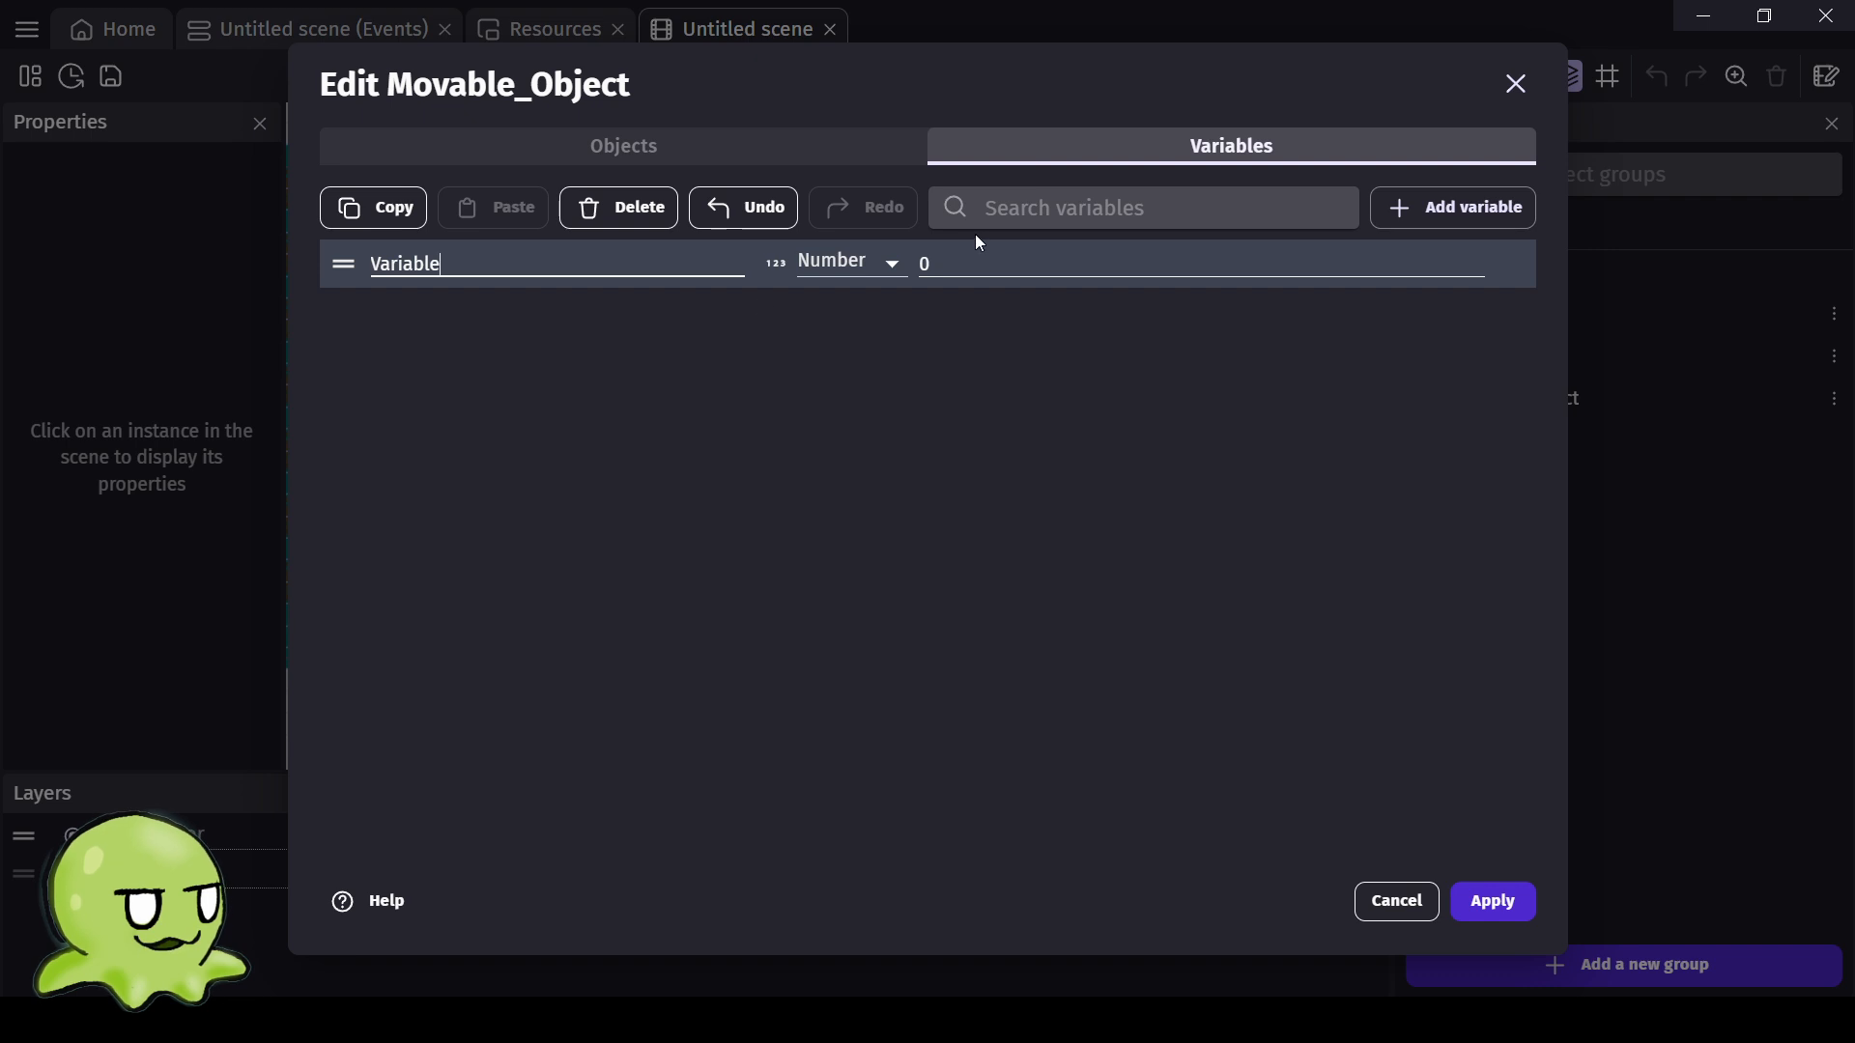
key(BackSpace)
key(BackSpace)
key(BackSpace)
key(BackSpace)
key(BackSpace)
key(BackSpace)
key(BackSpace)
key(BackSpace)
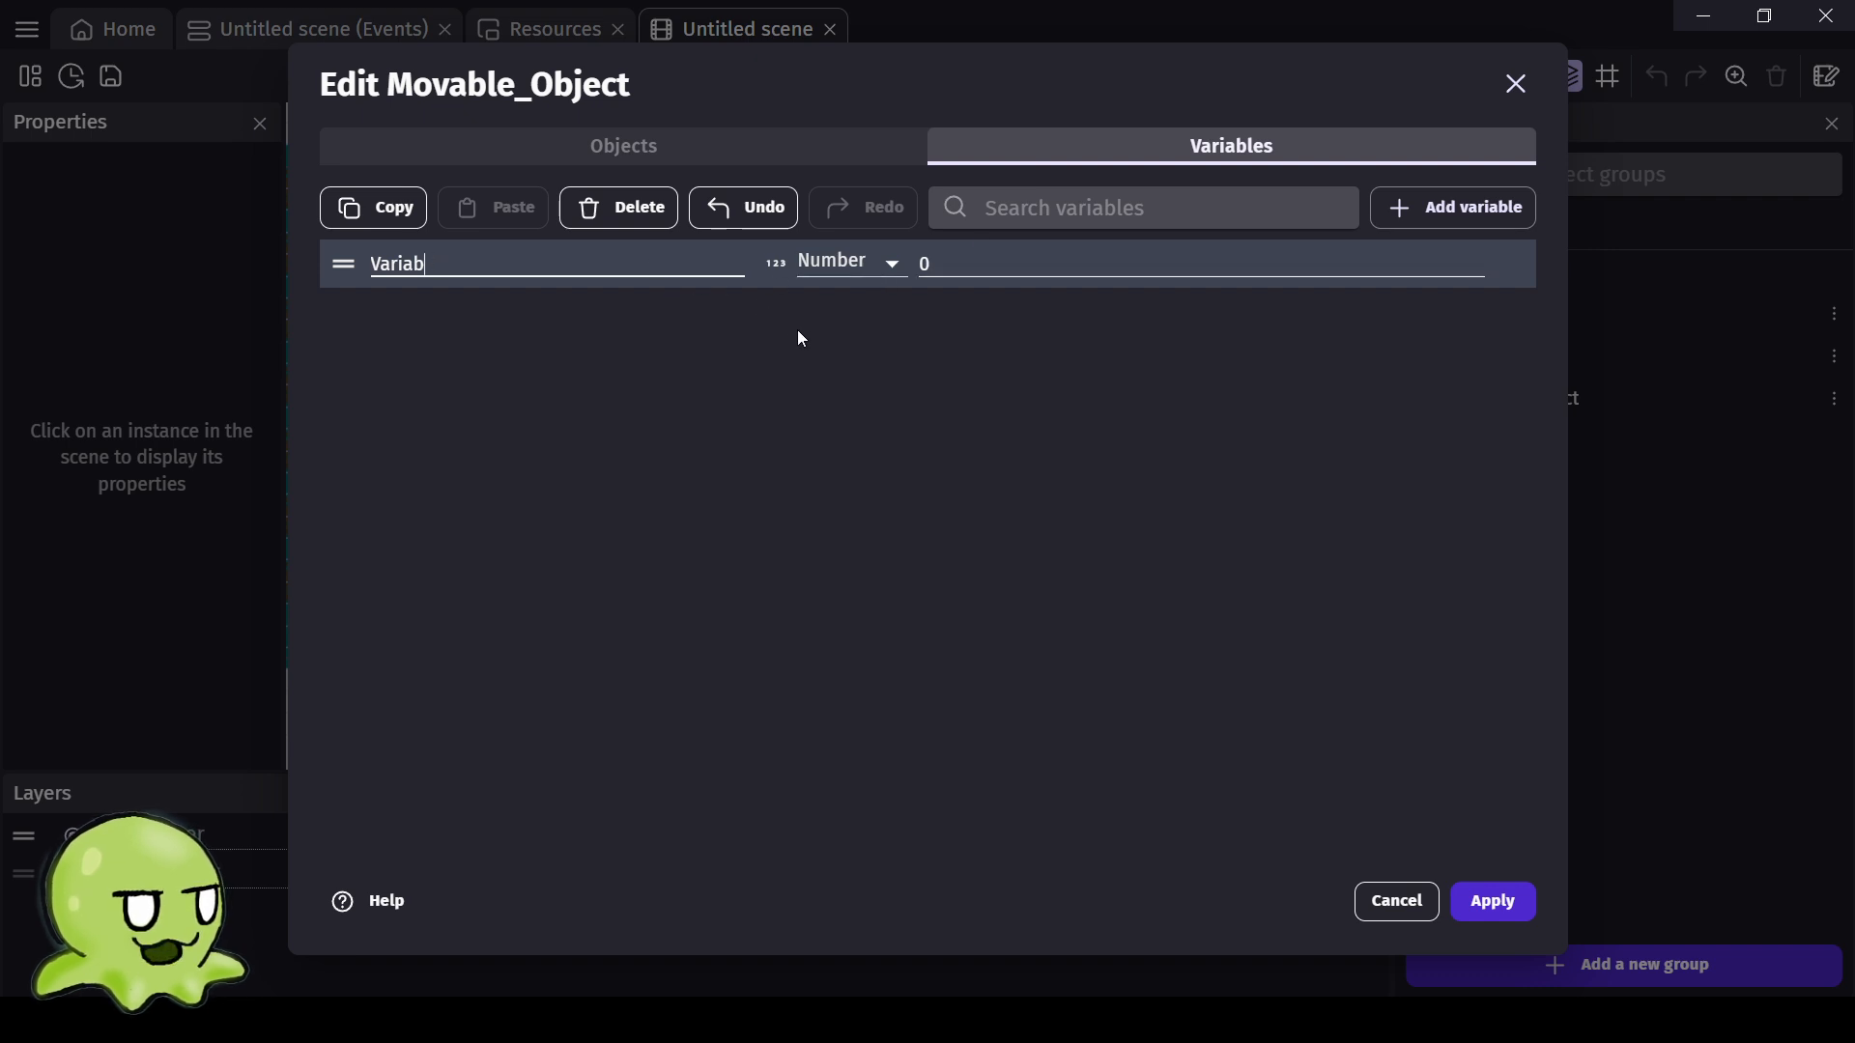
text(S)
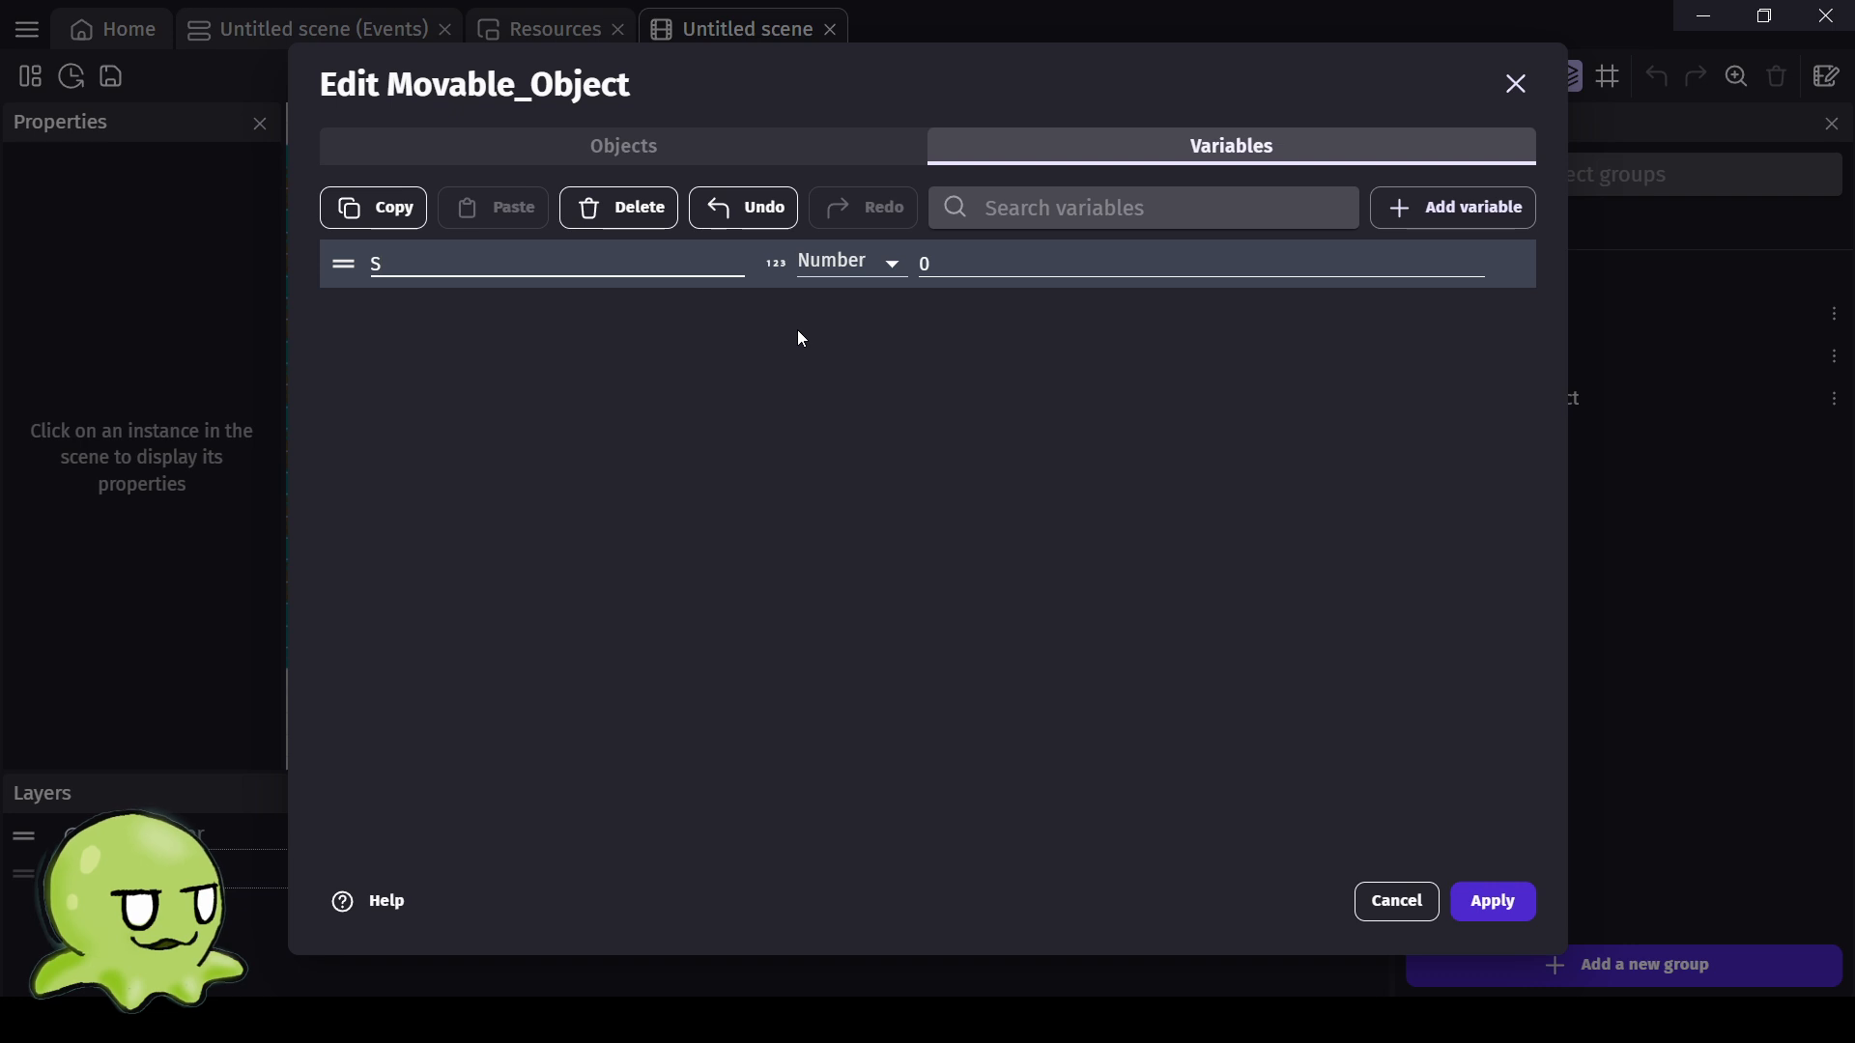
text(peed)
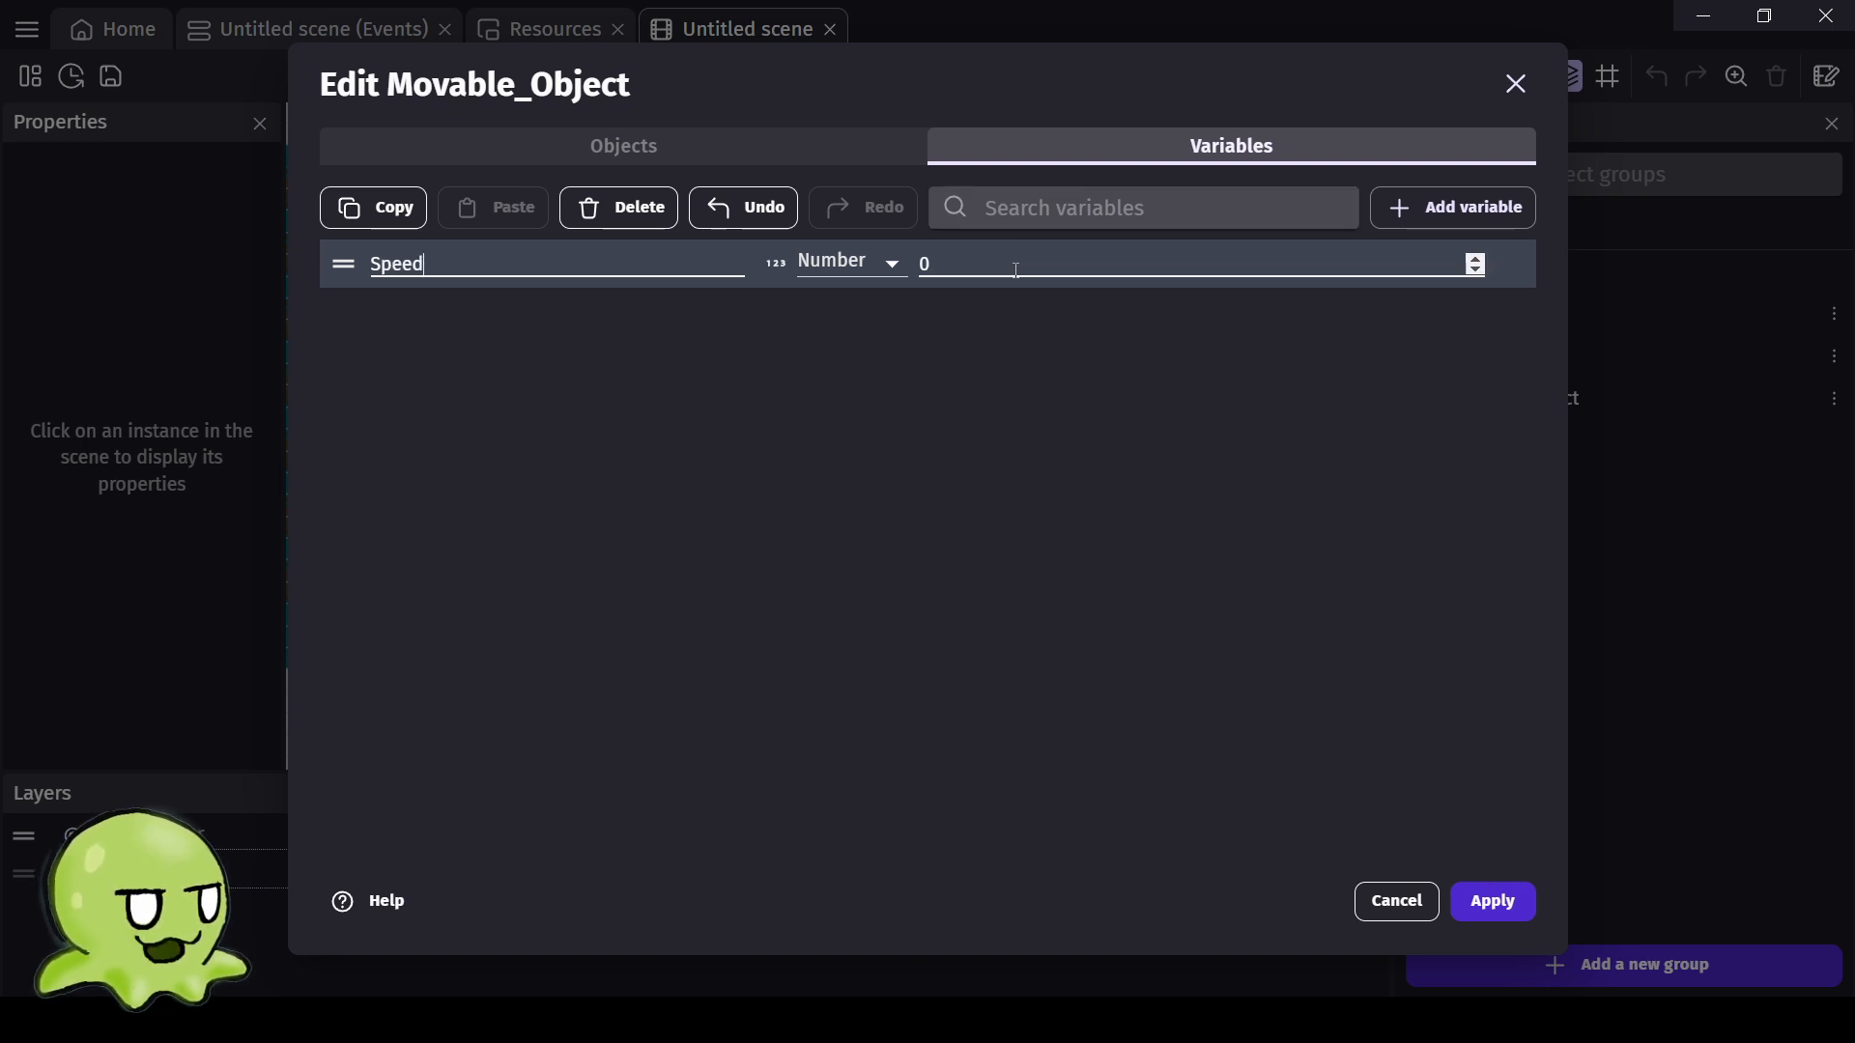
Set the group's Speed variable to 120 and apply the changes to Movable_Object.
click(959, 266)
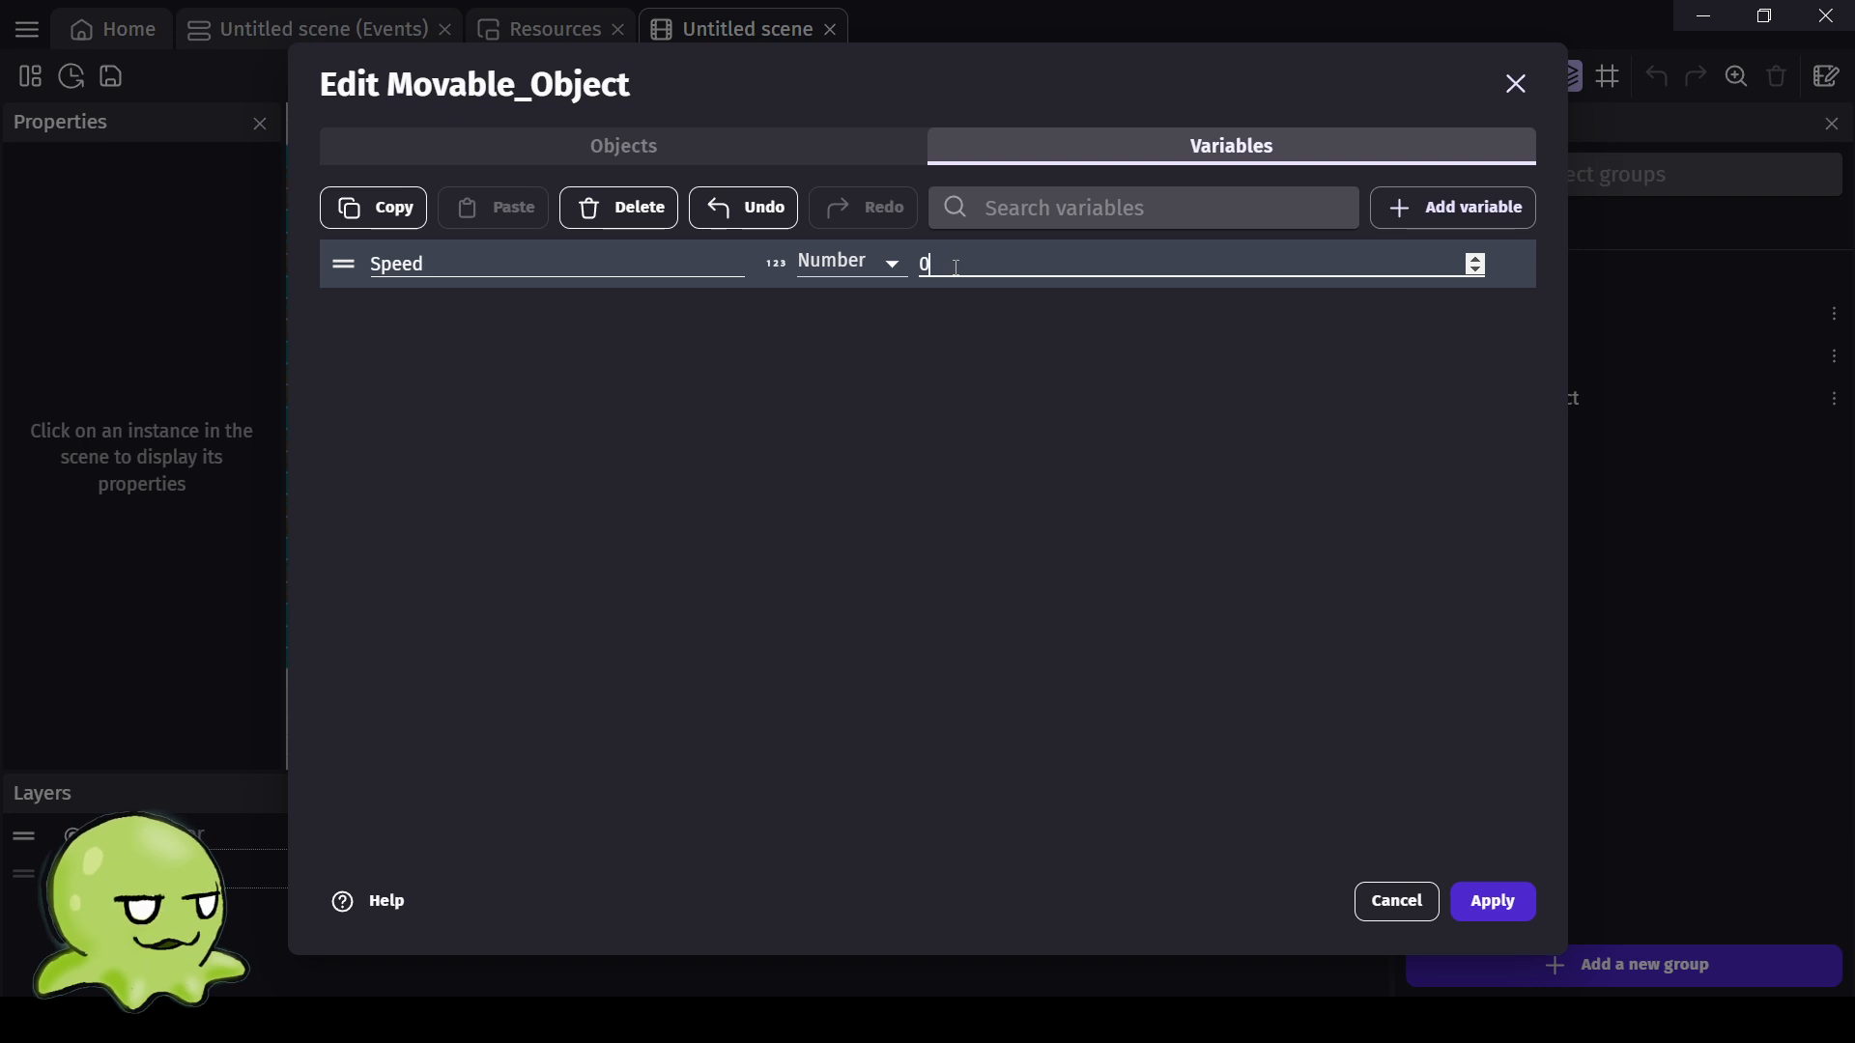
key(BackSpace)
text(120)
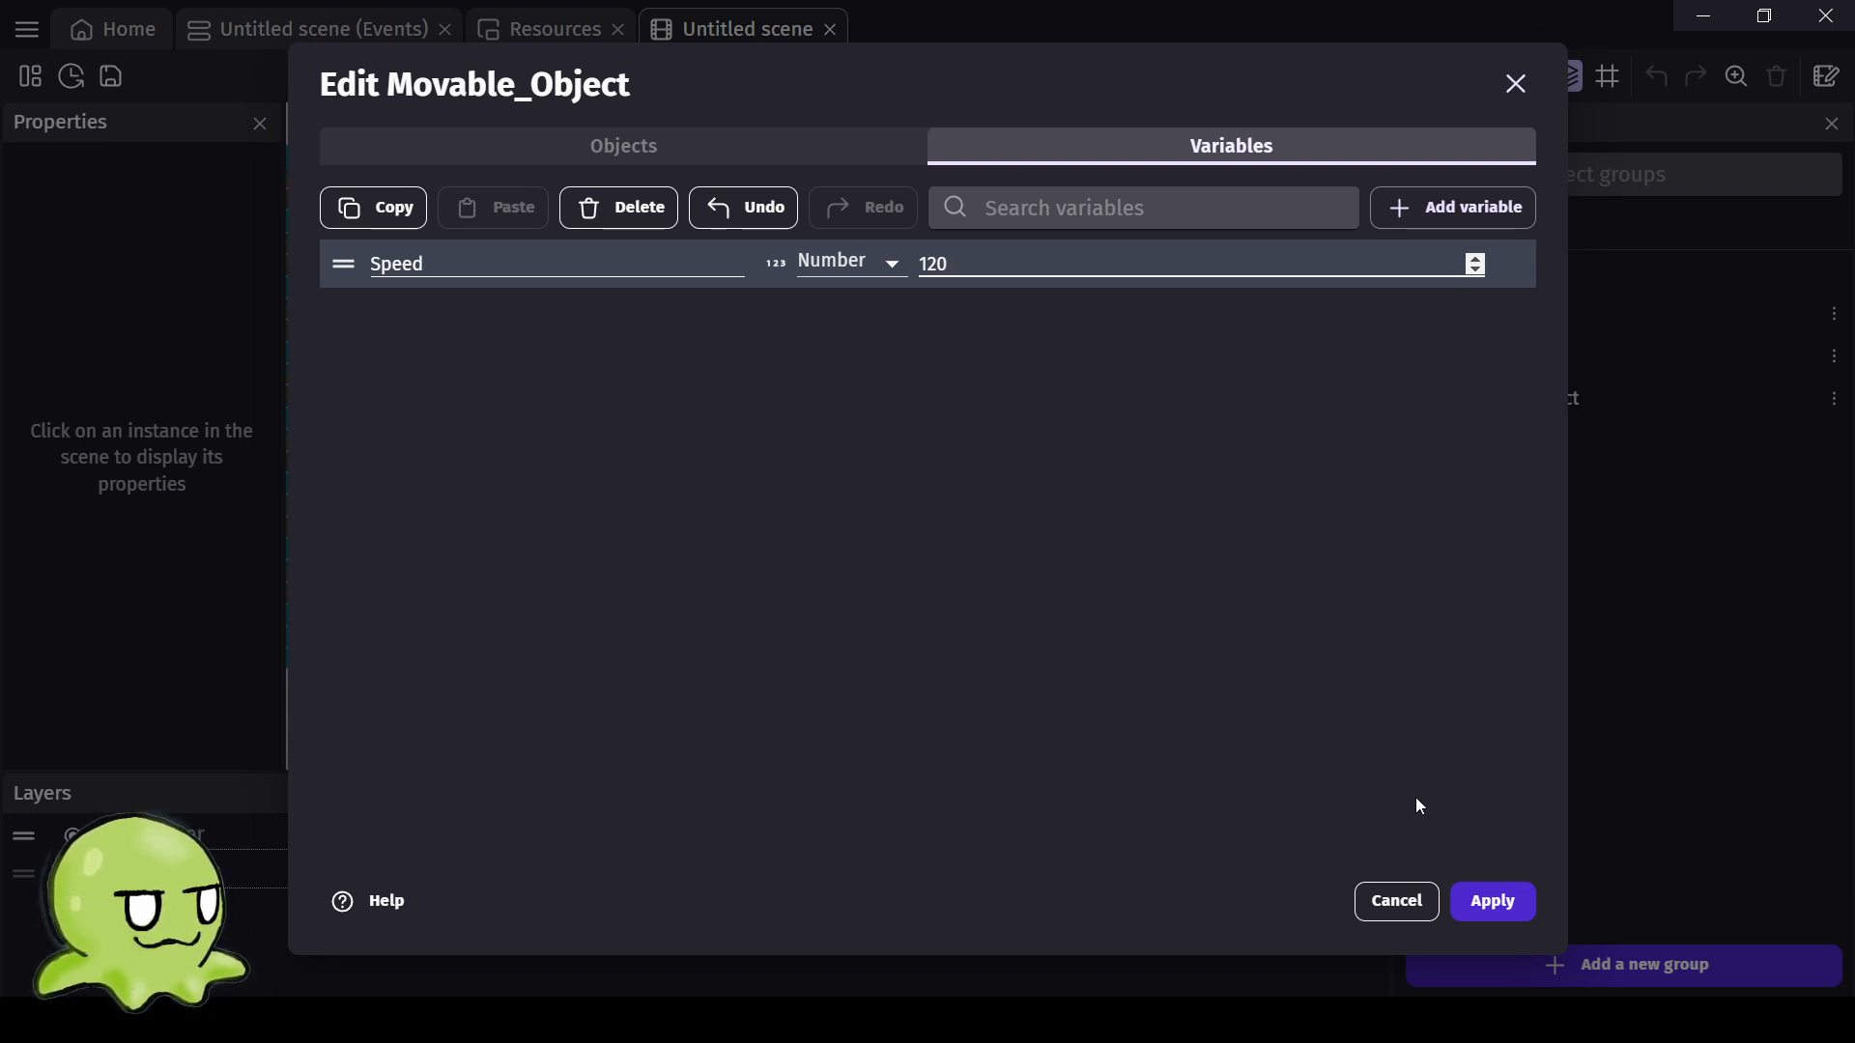
click(1495, 890)
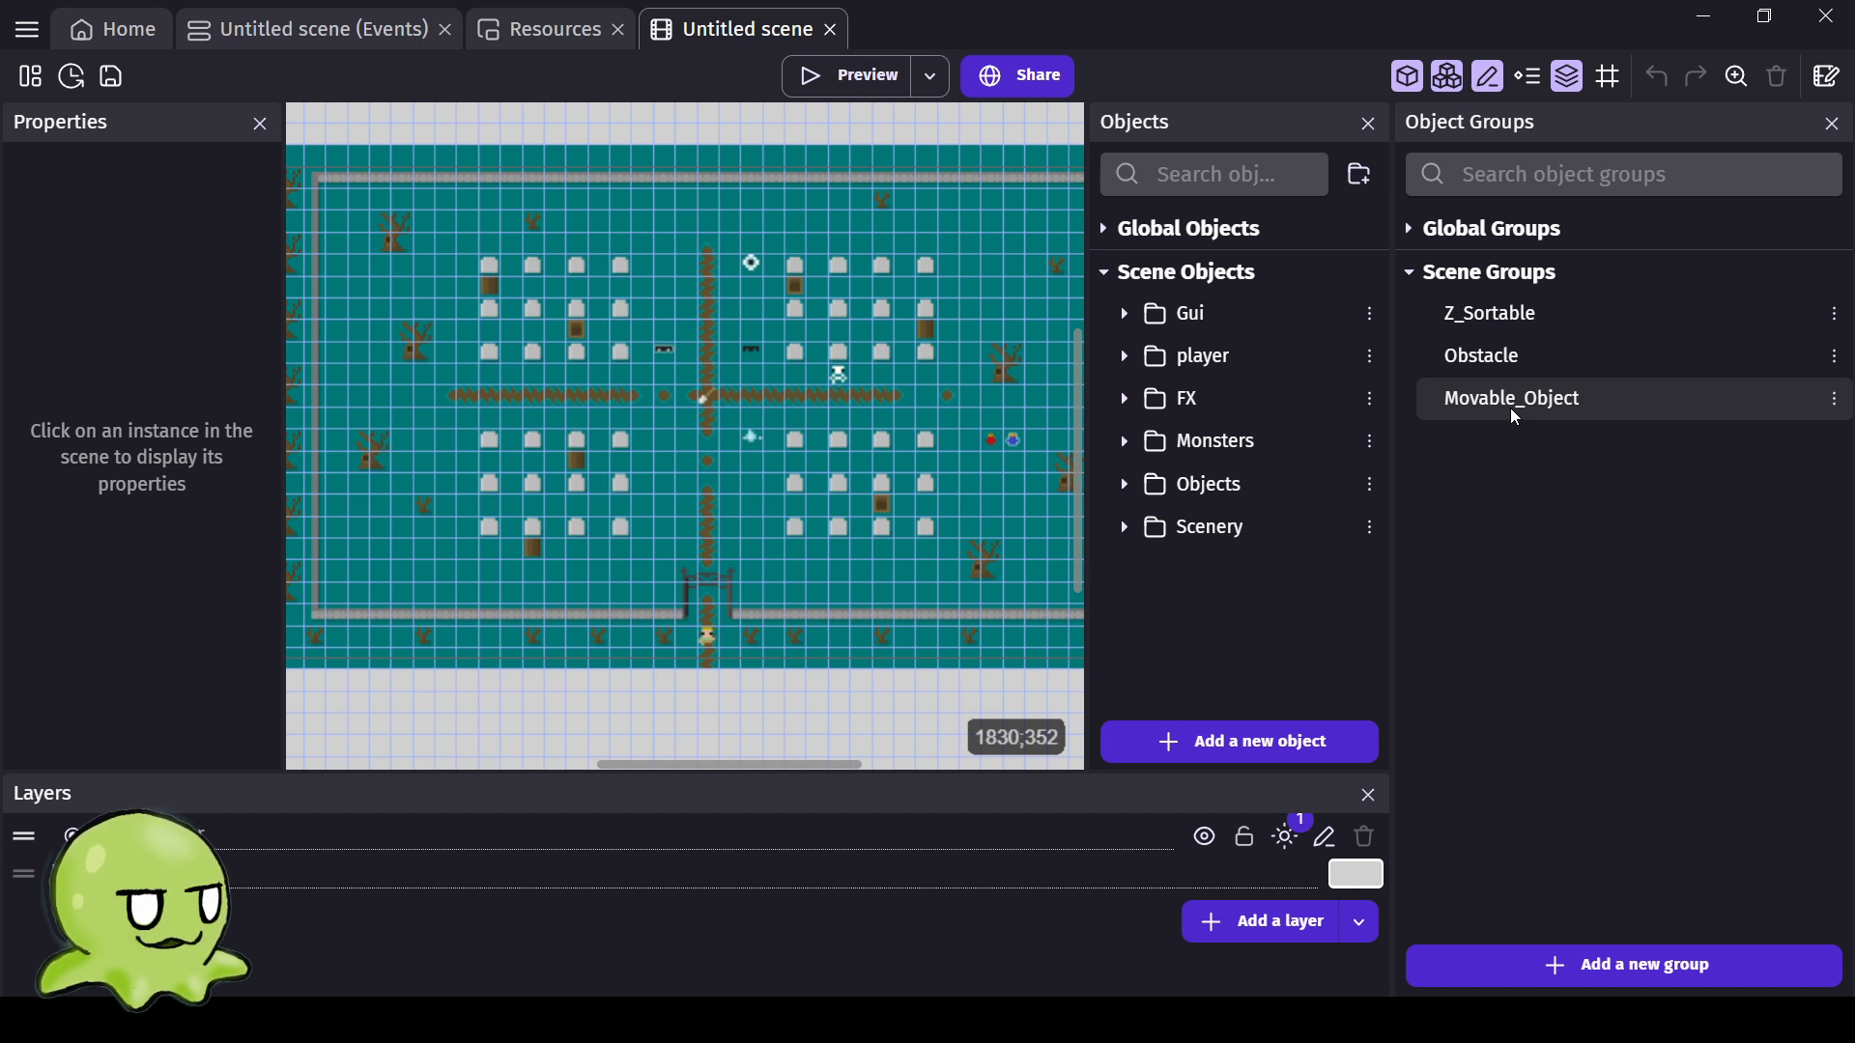
Examine the contents of the Objects and FX folders and the Fog movement events in the Scene Effects group.
click(1124, 485)
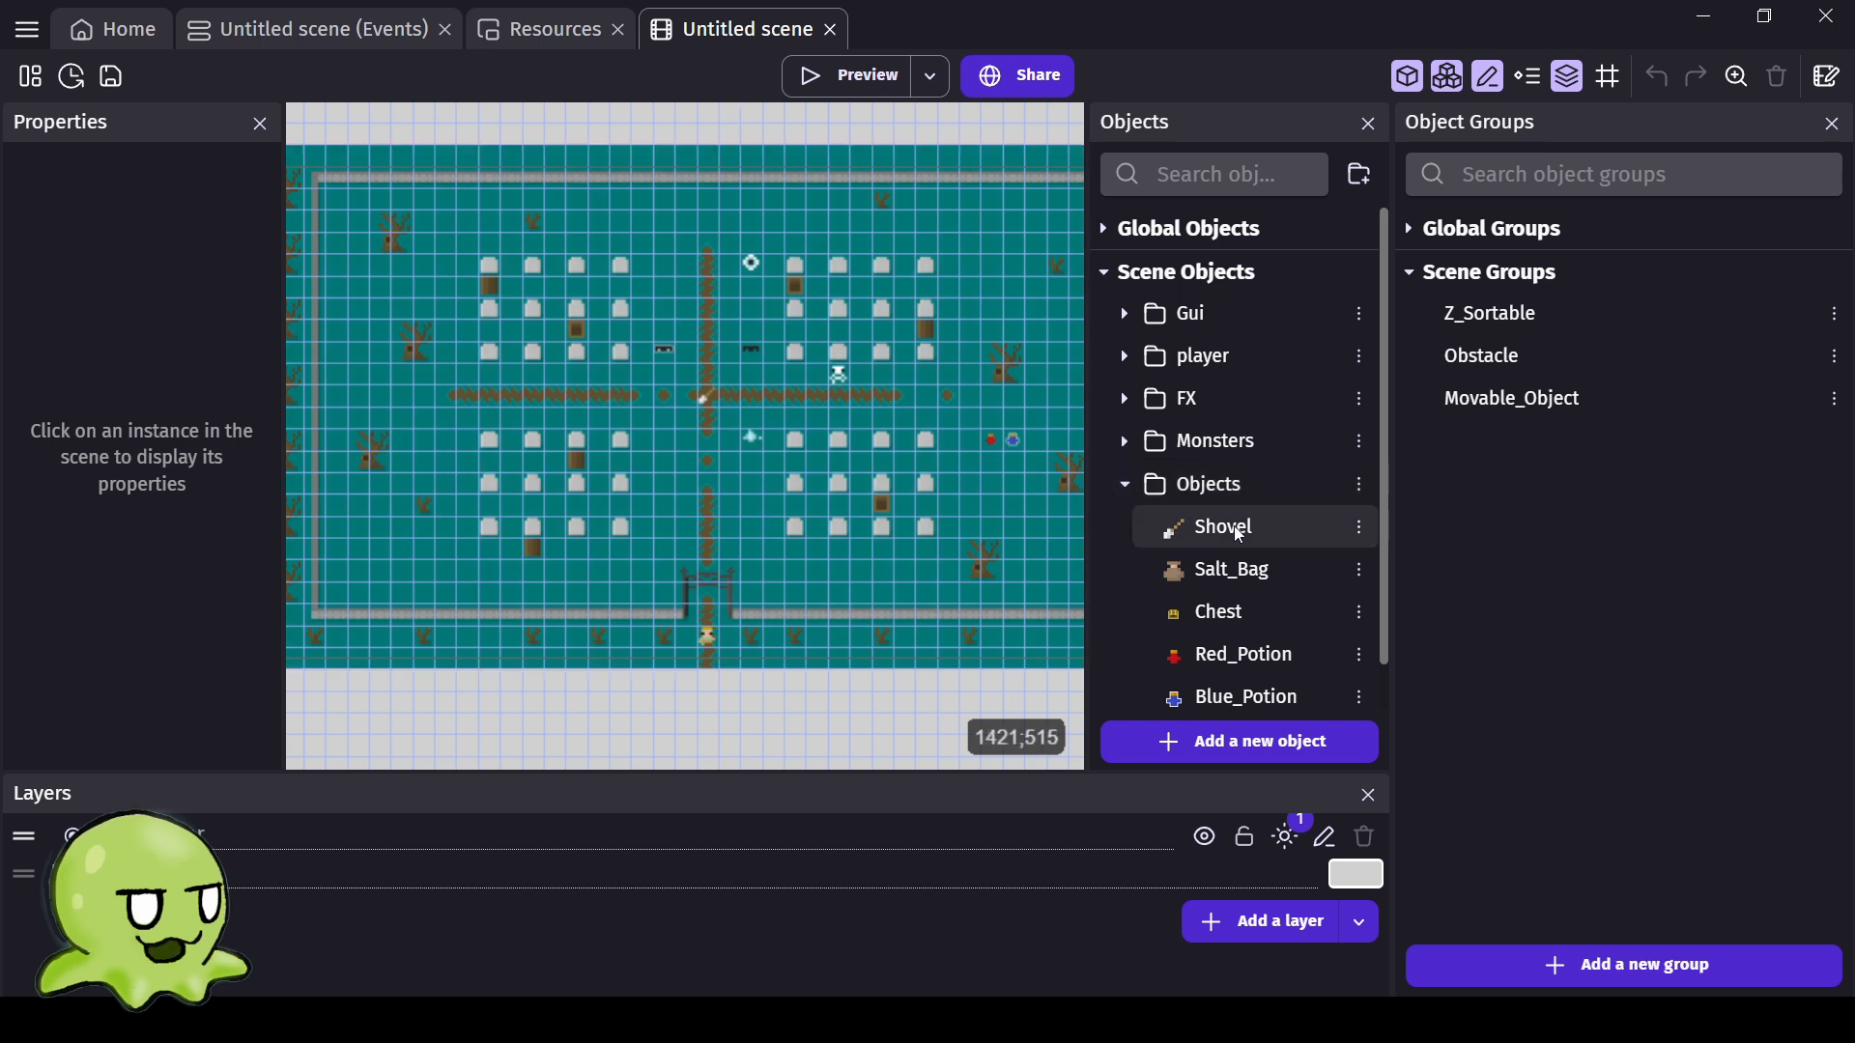
scroll(1250, 582, down, 1)
scroll(1244, 579, up, 1)
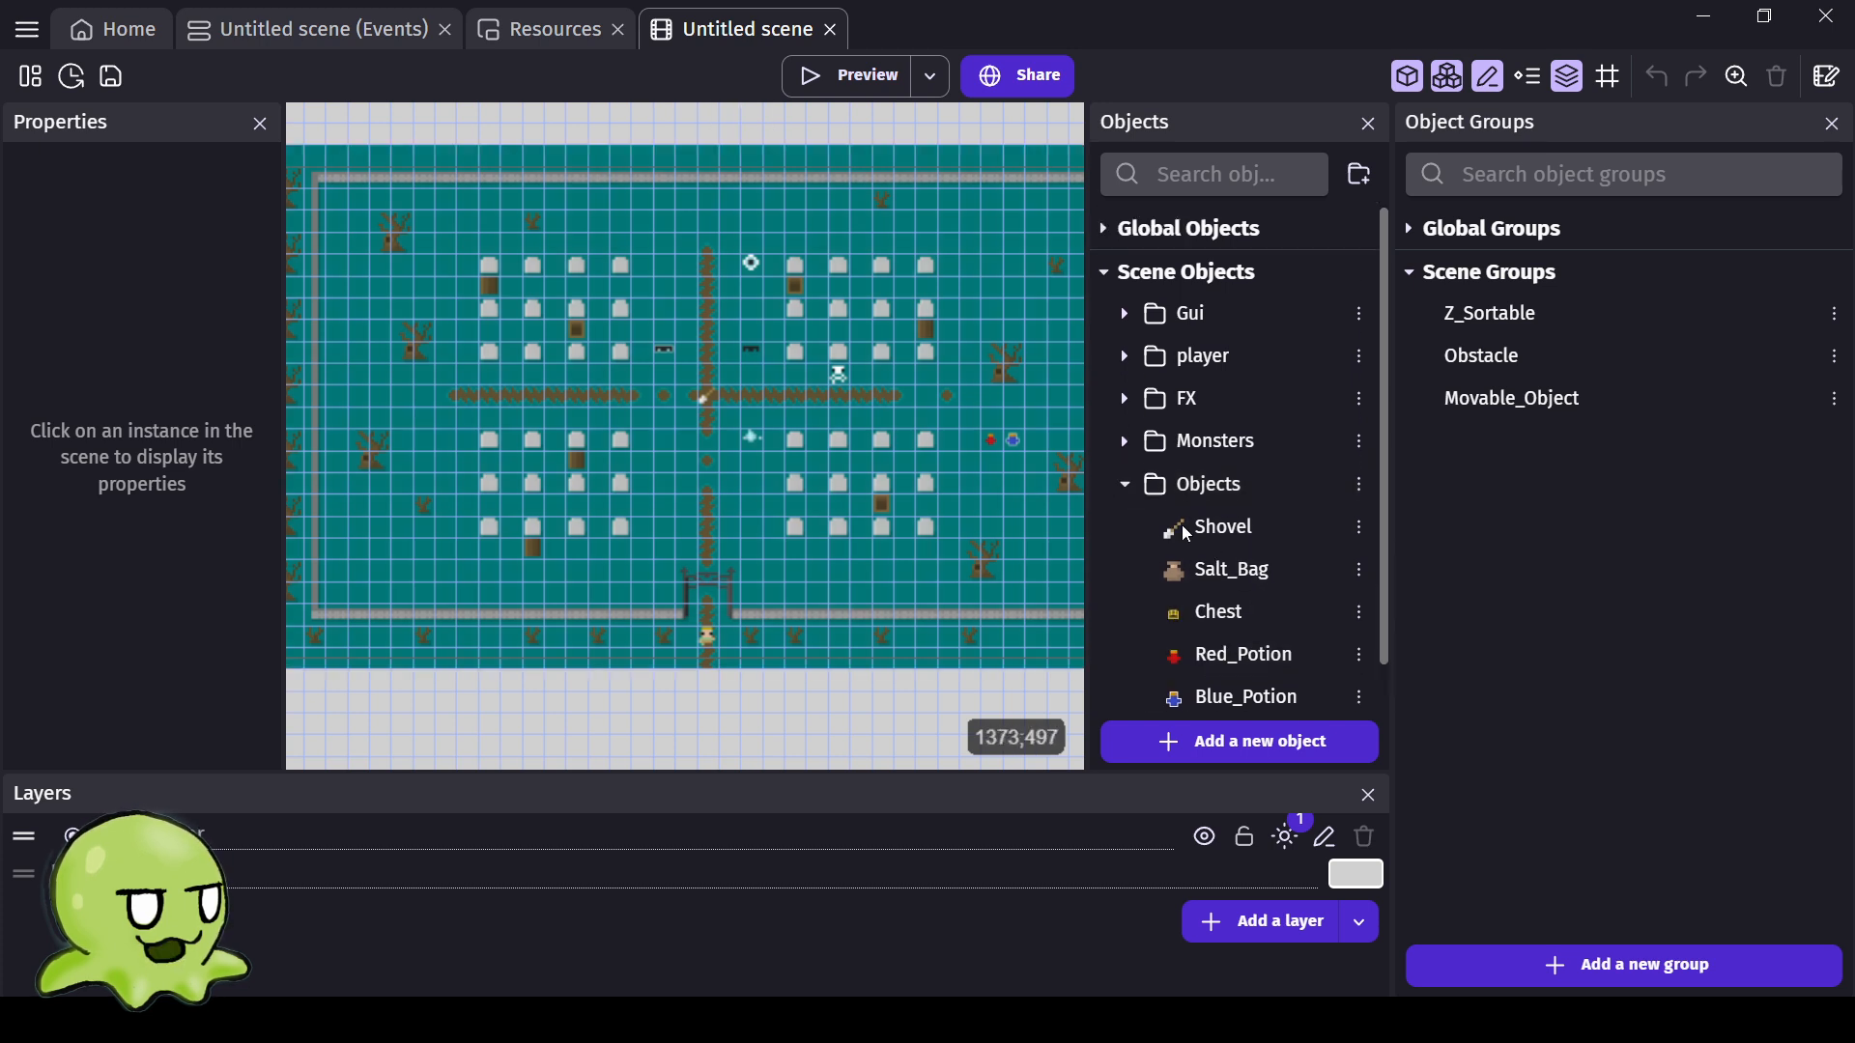
click(1124, 484)
click(1126, 398)
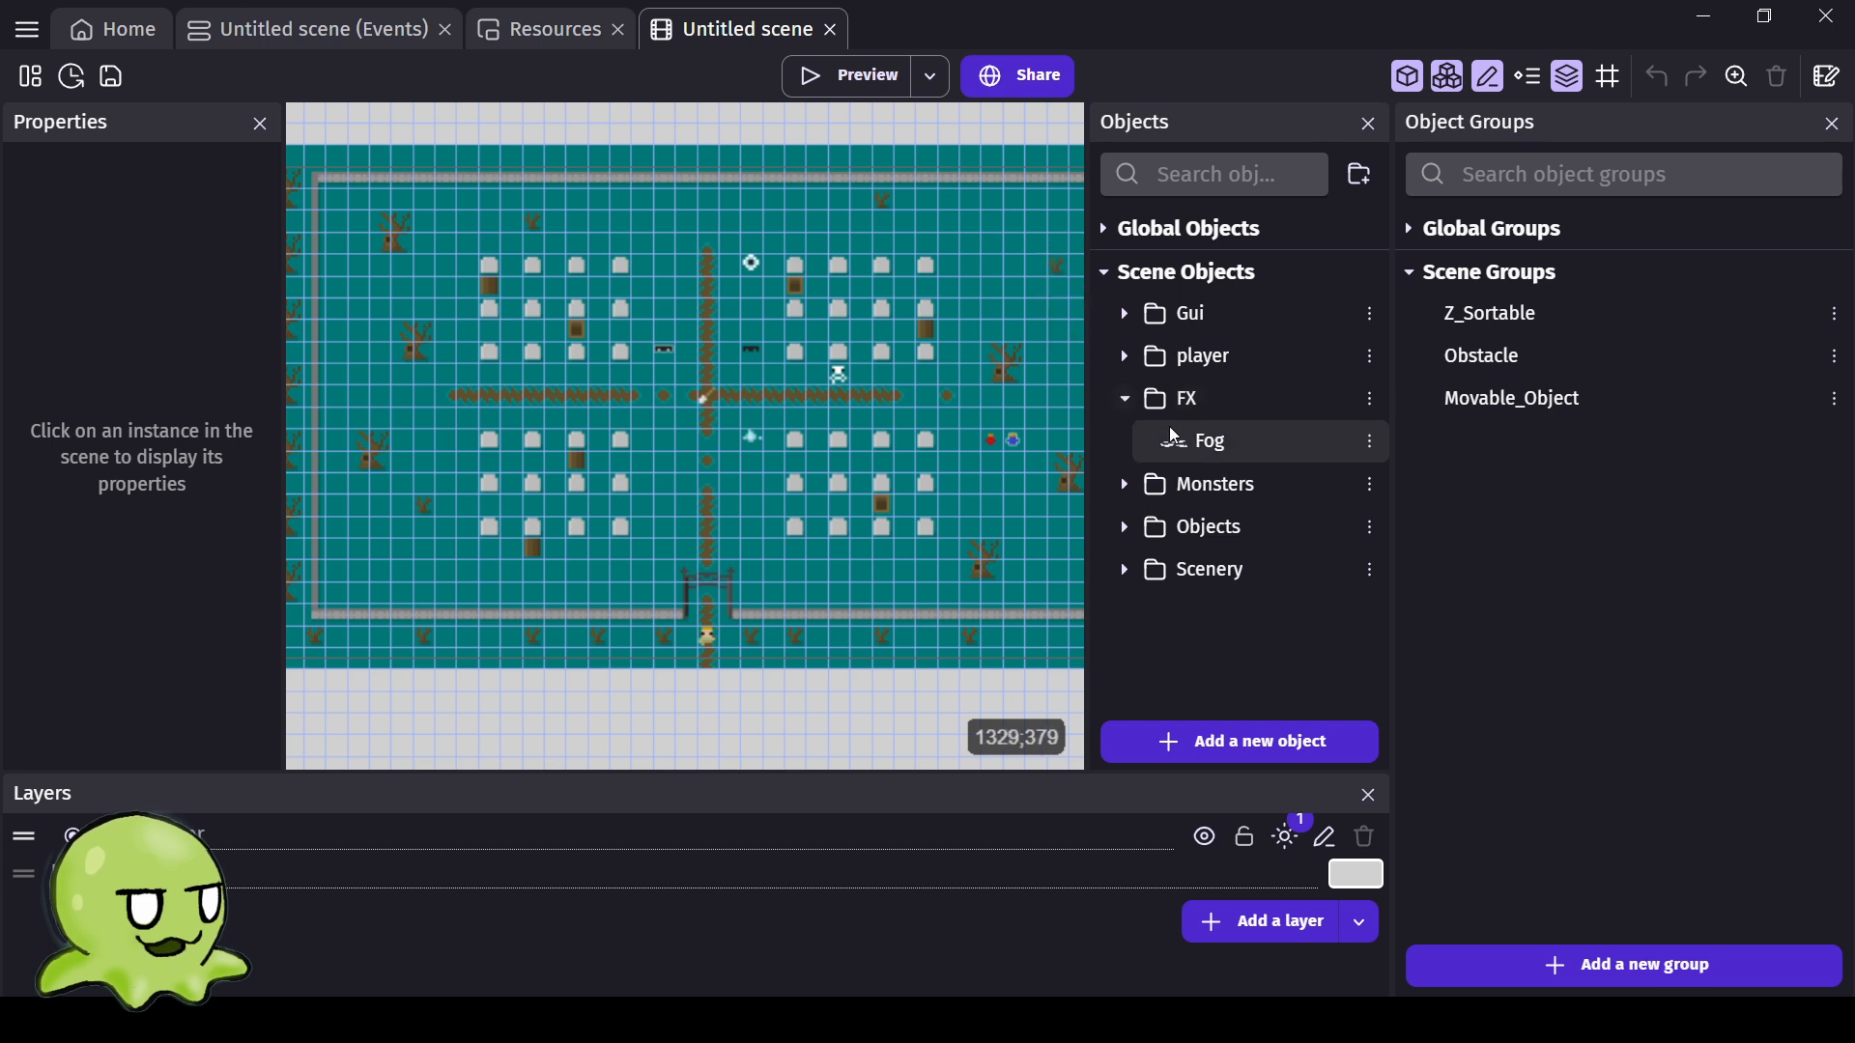
click(344, 31)
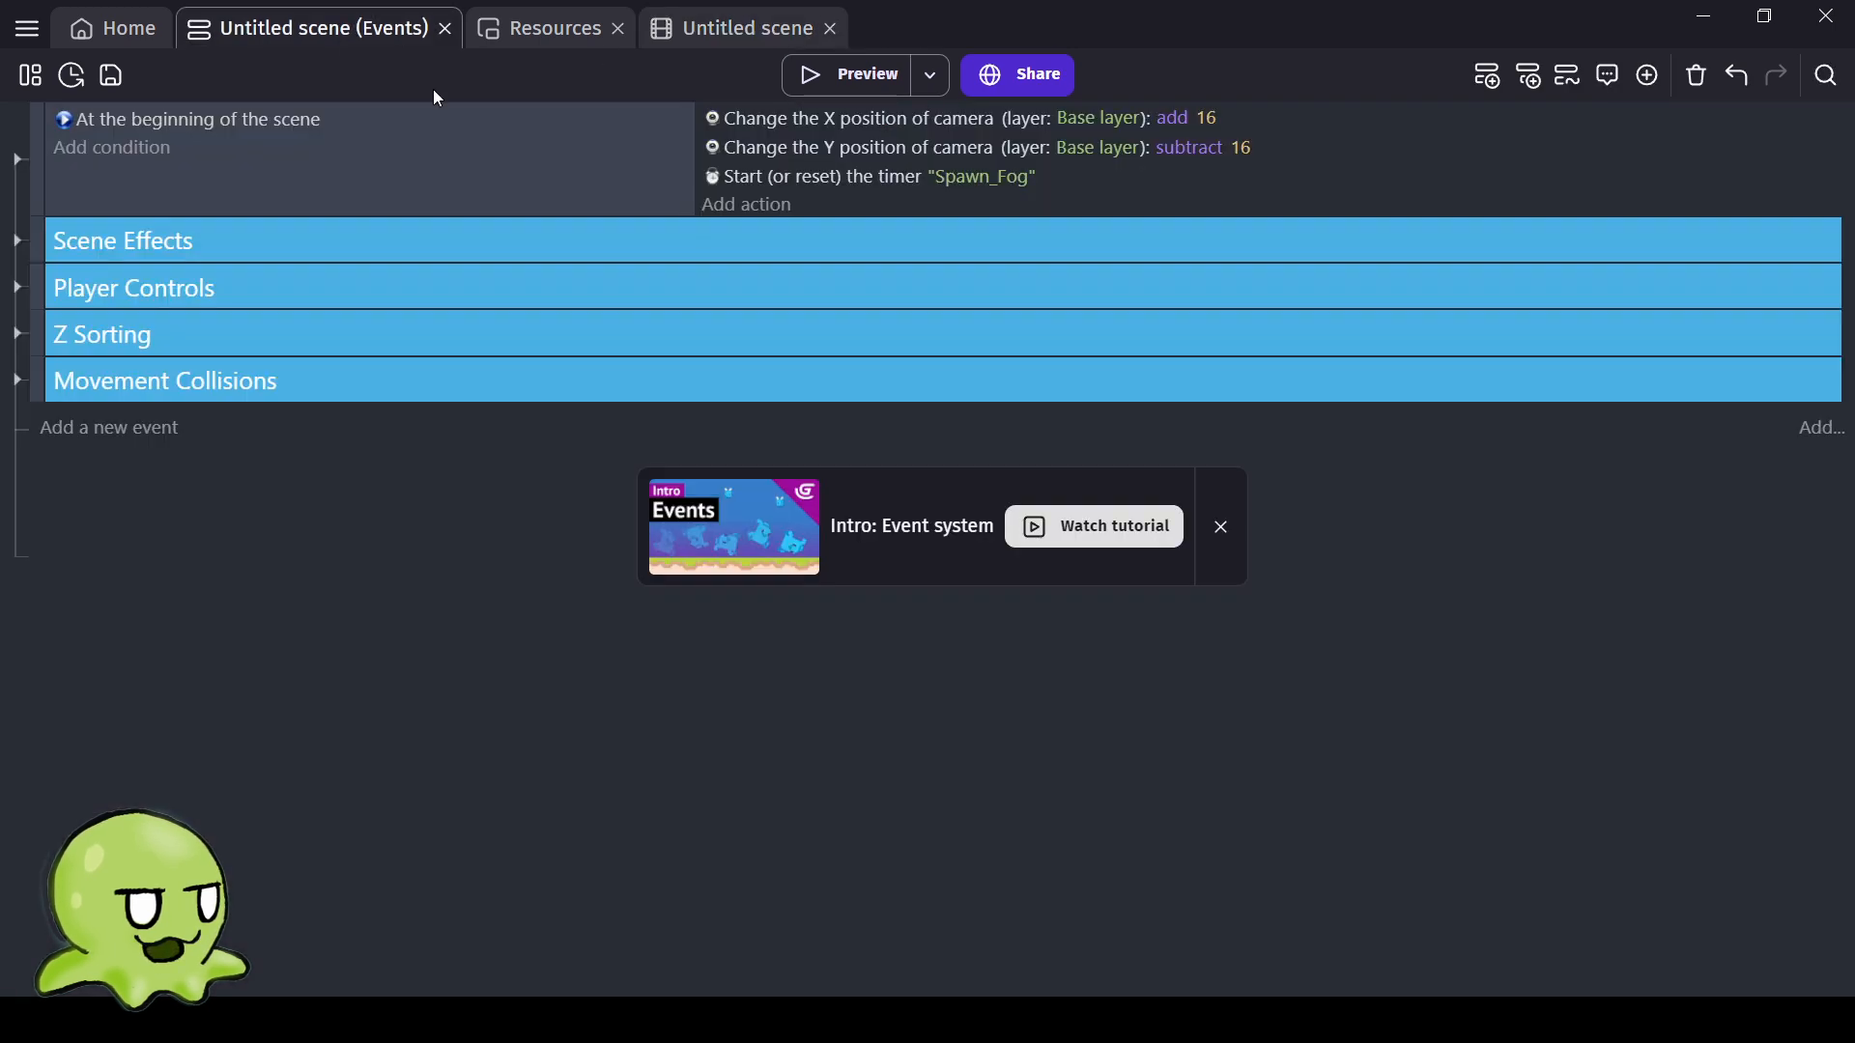
click(19, 239)
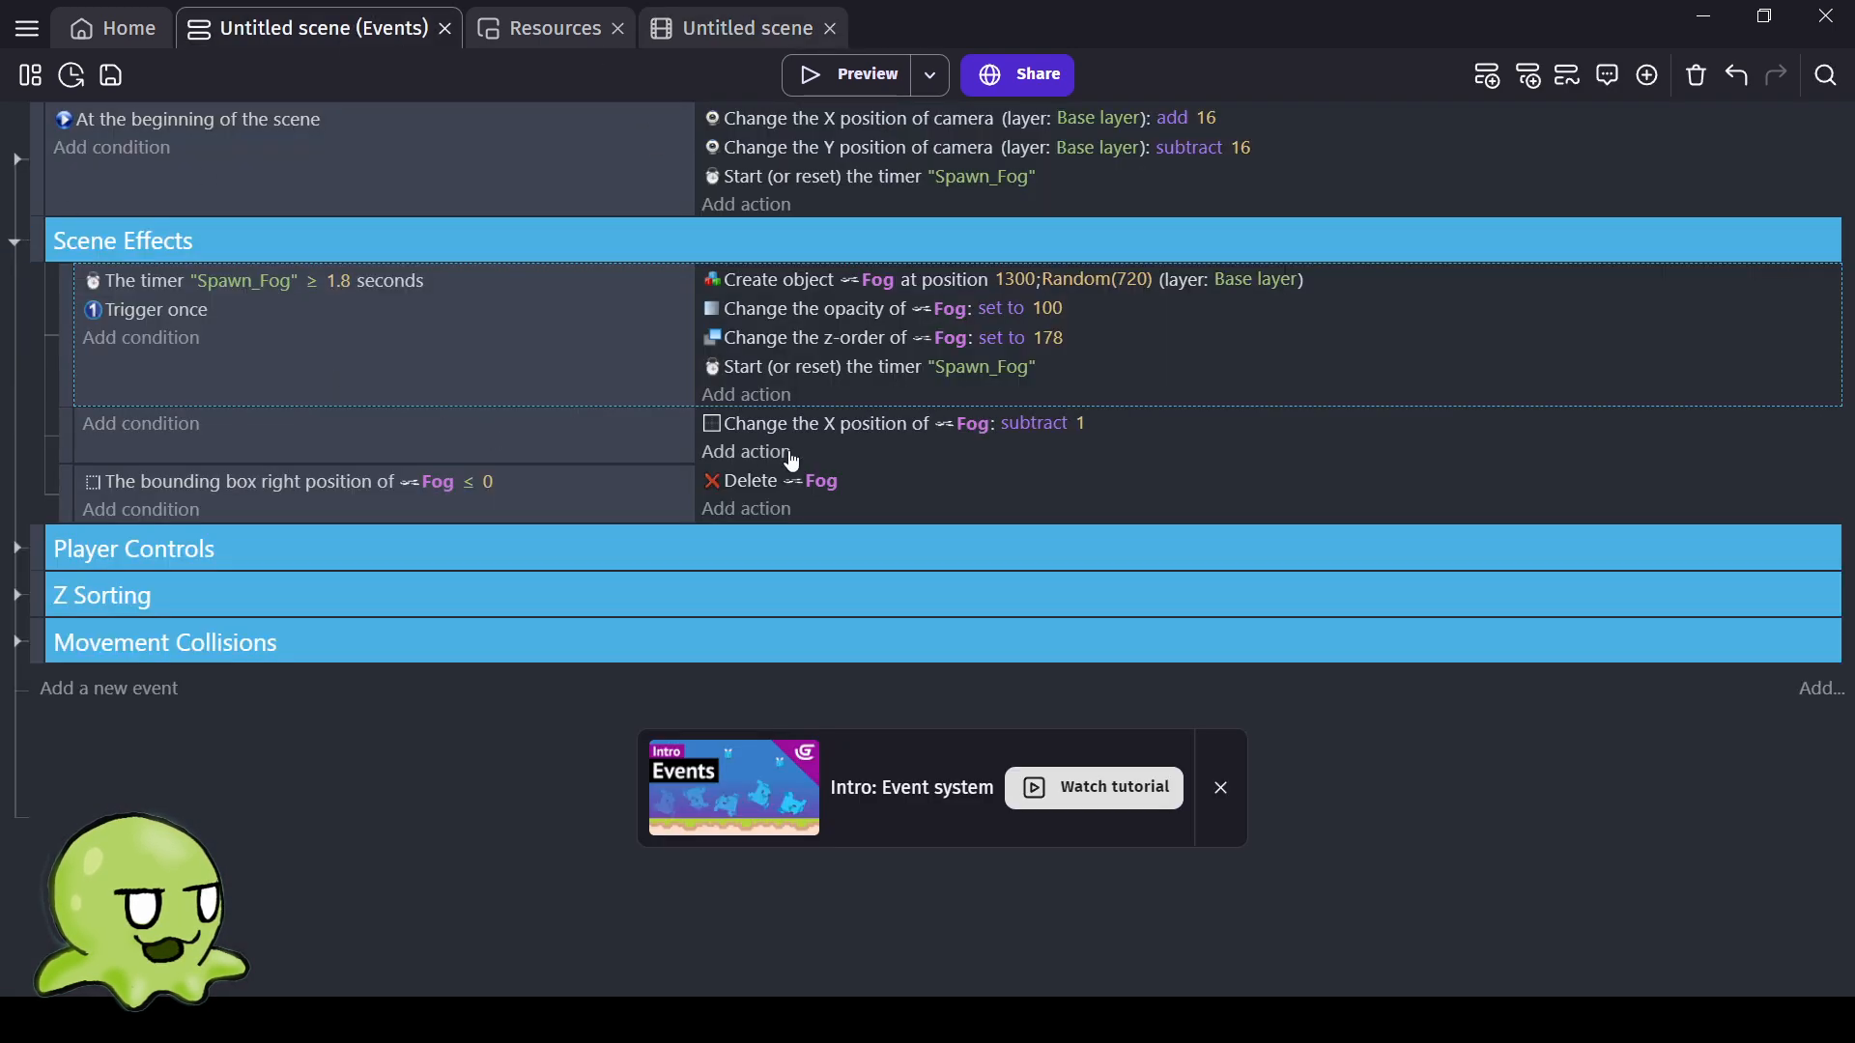
click(16, 240)
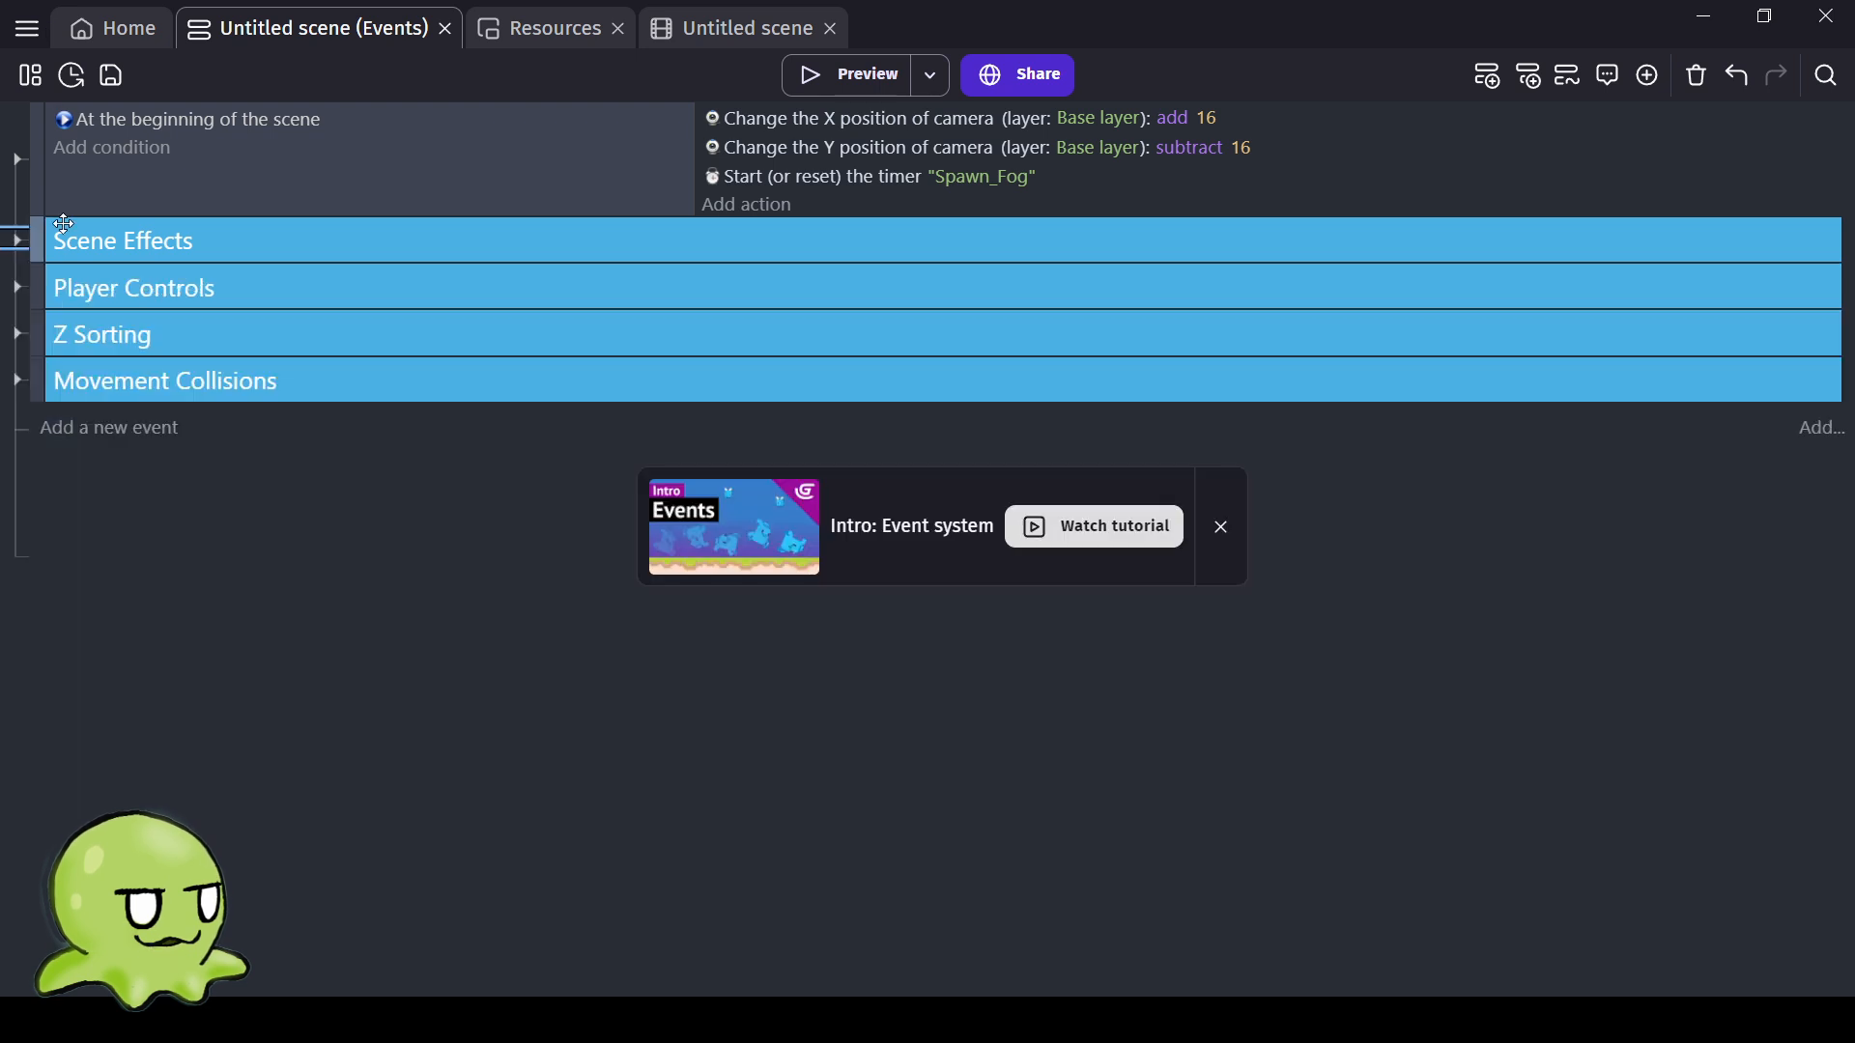
Set the Fog object's Speed variable to 60 and apply the change.
click(722, 28)
double_click(1197, 439)
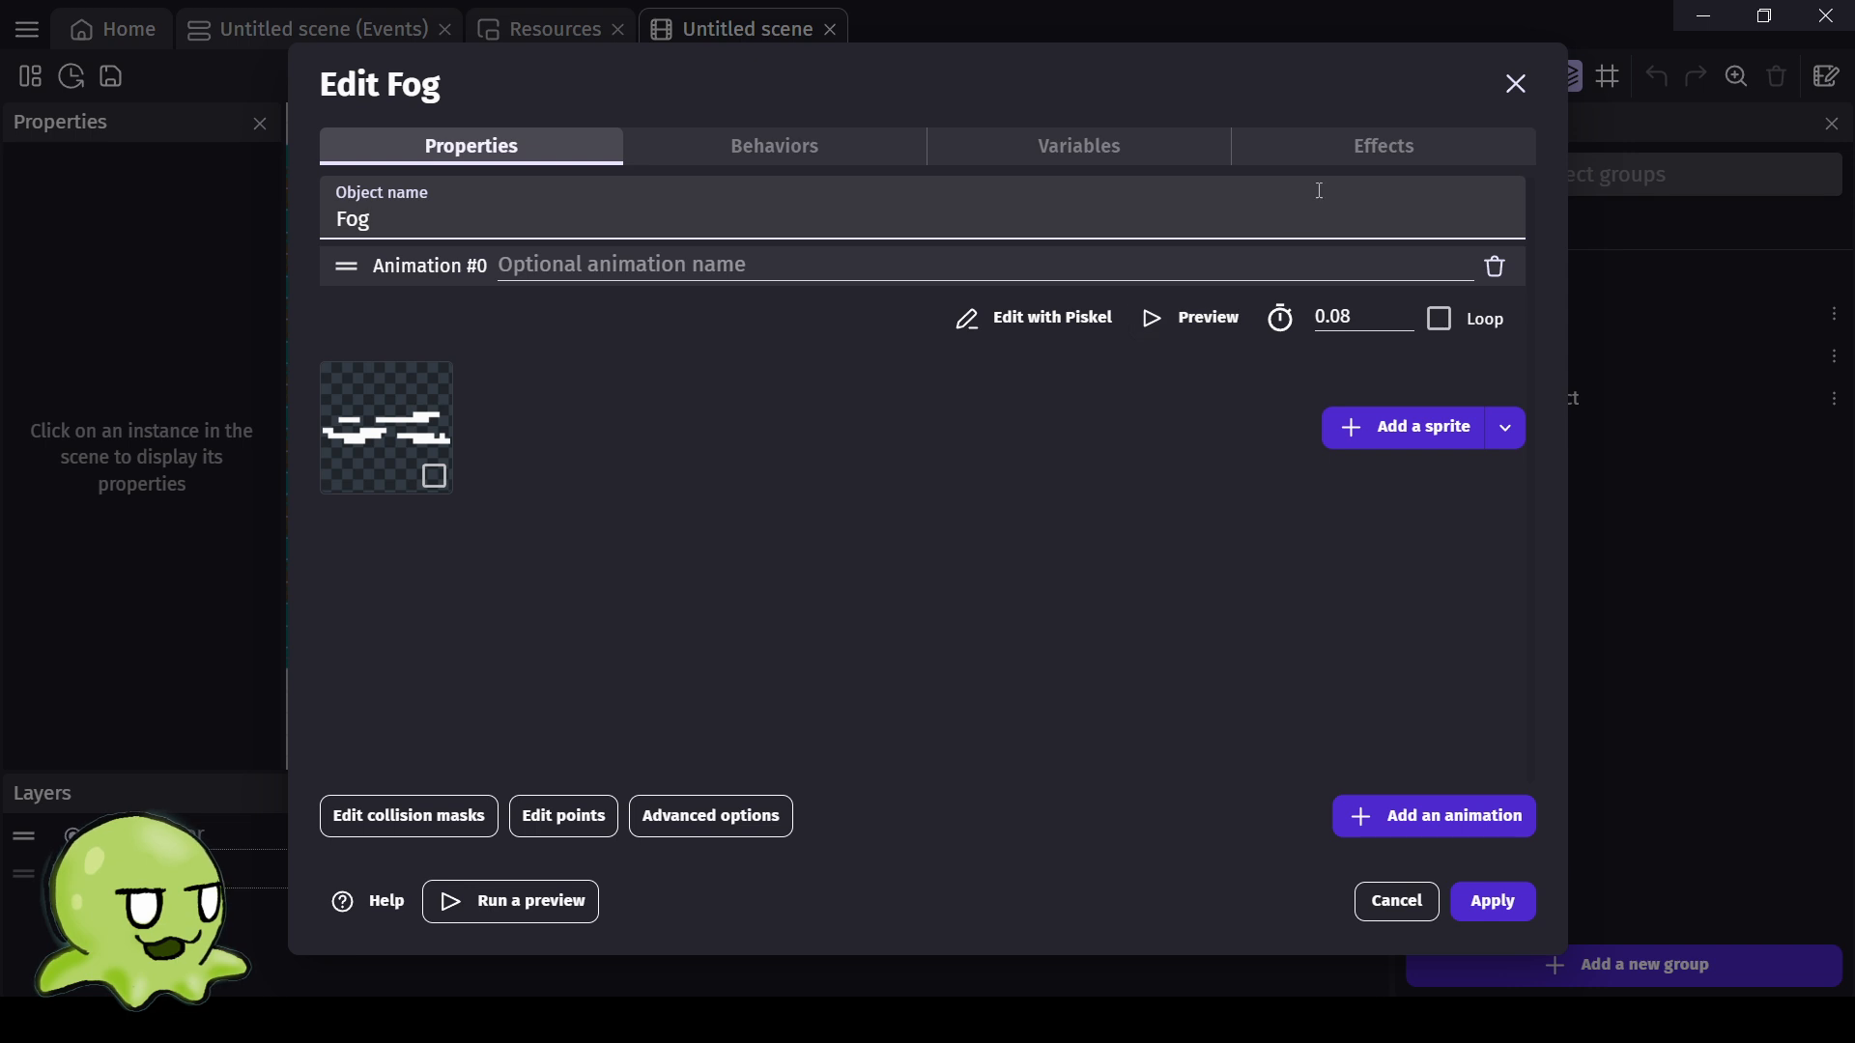
click(1008, 150)
drag(948, 402, 885, 396)
text(6)
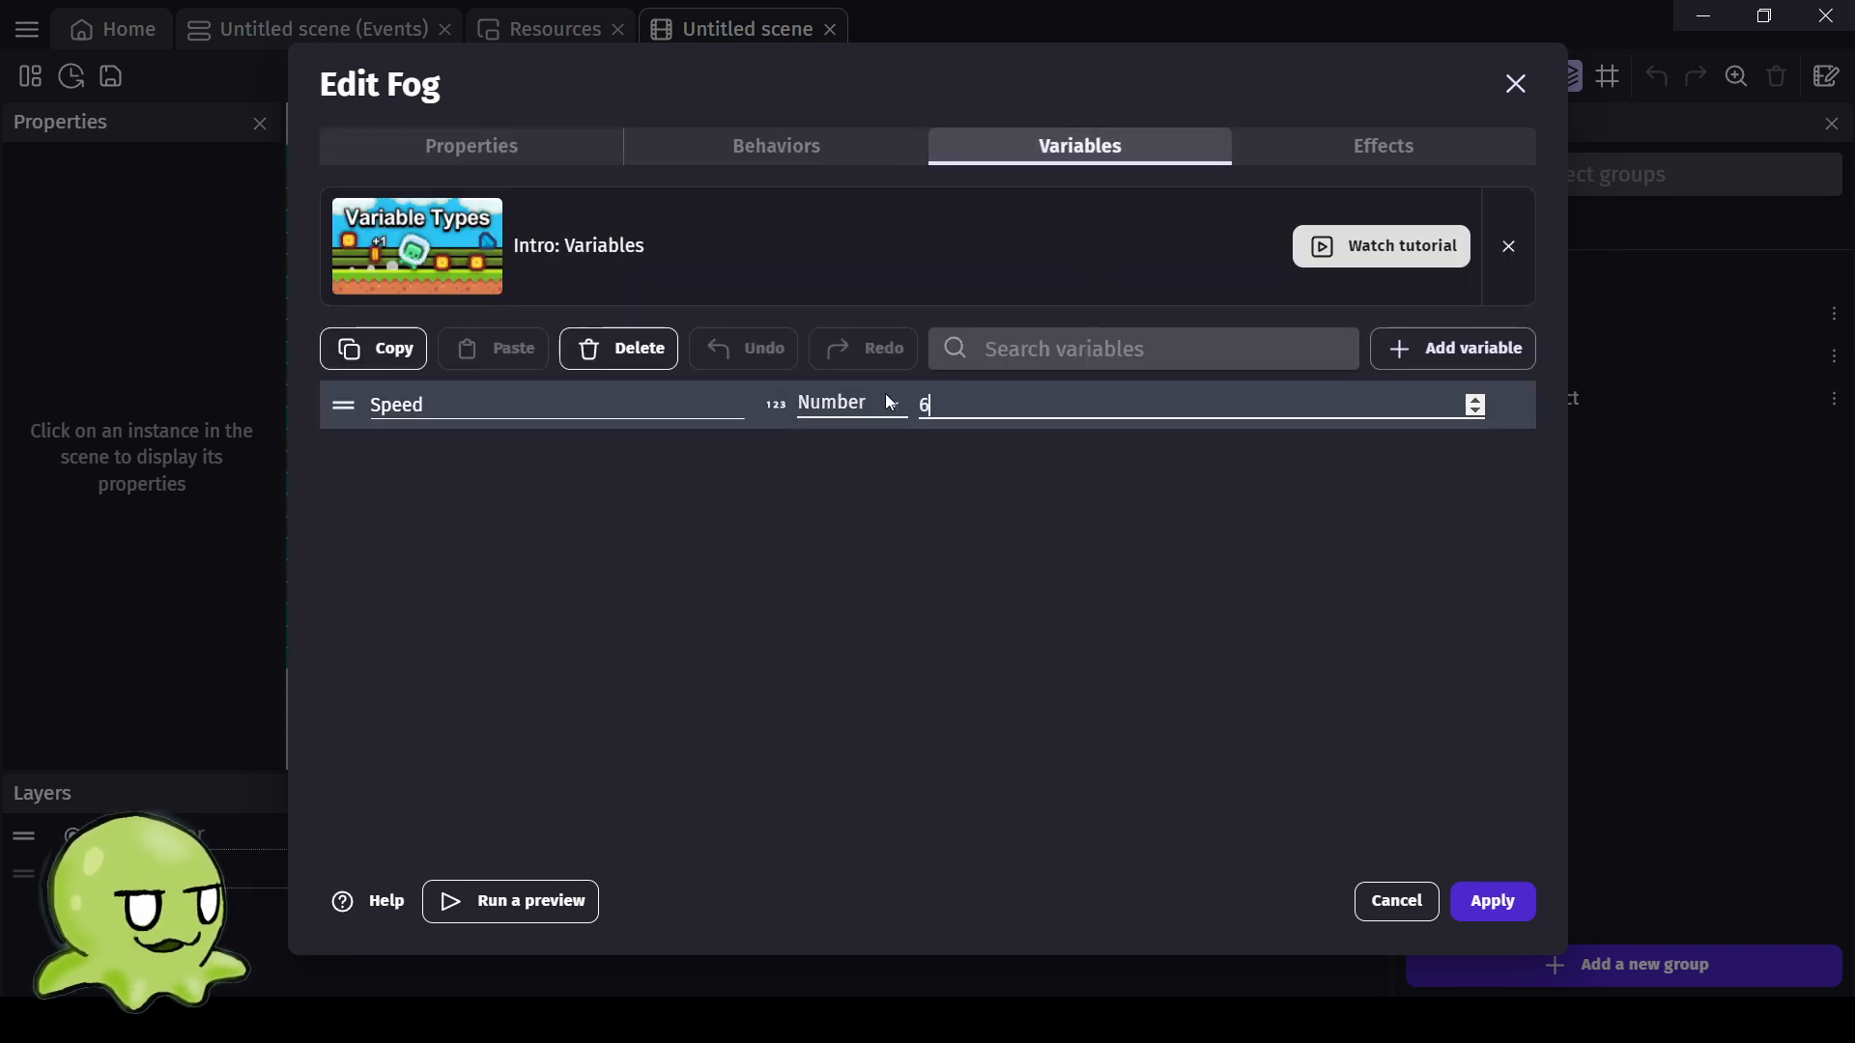
text(0)
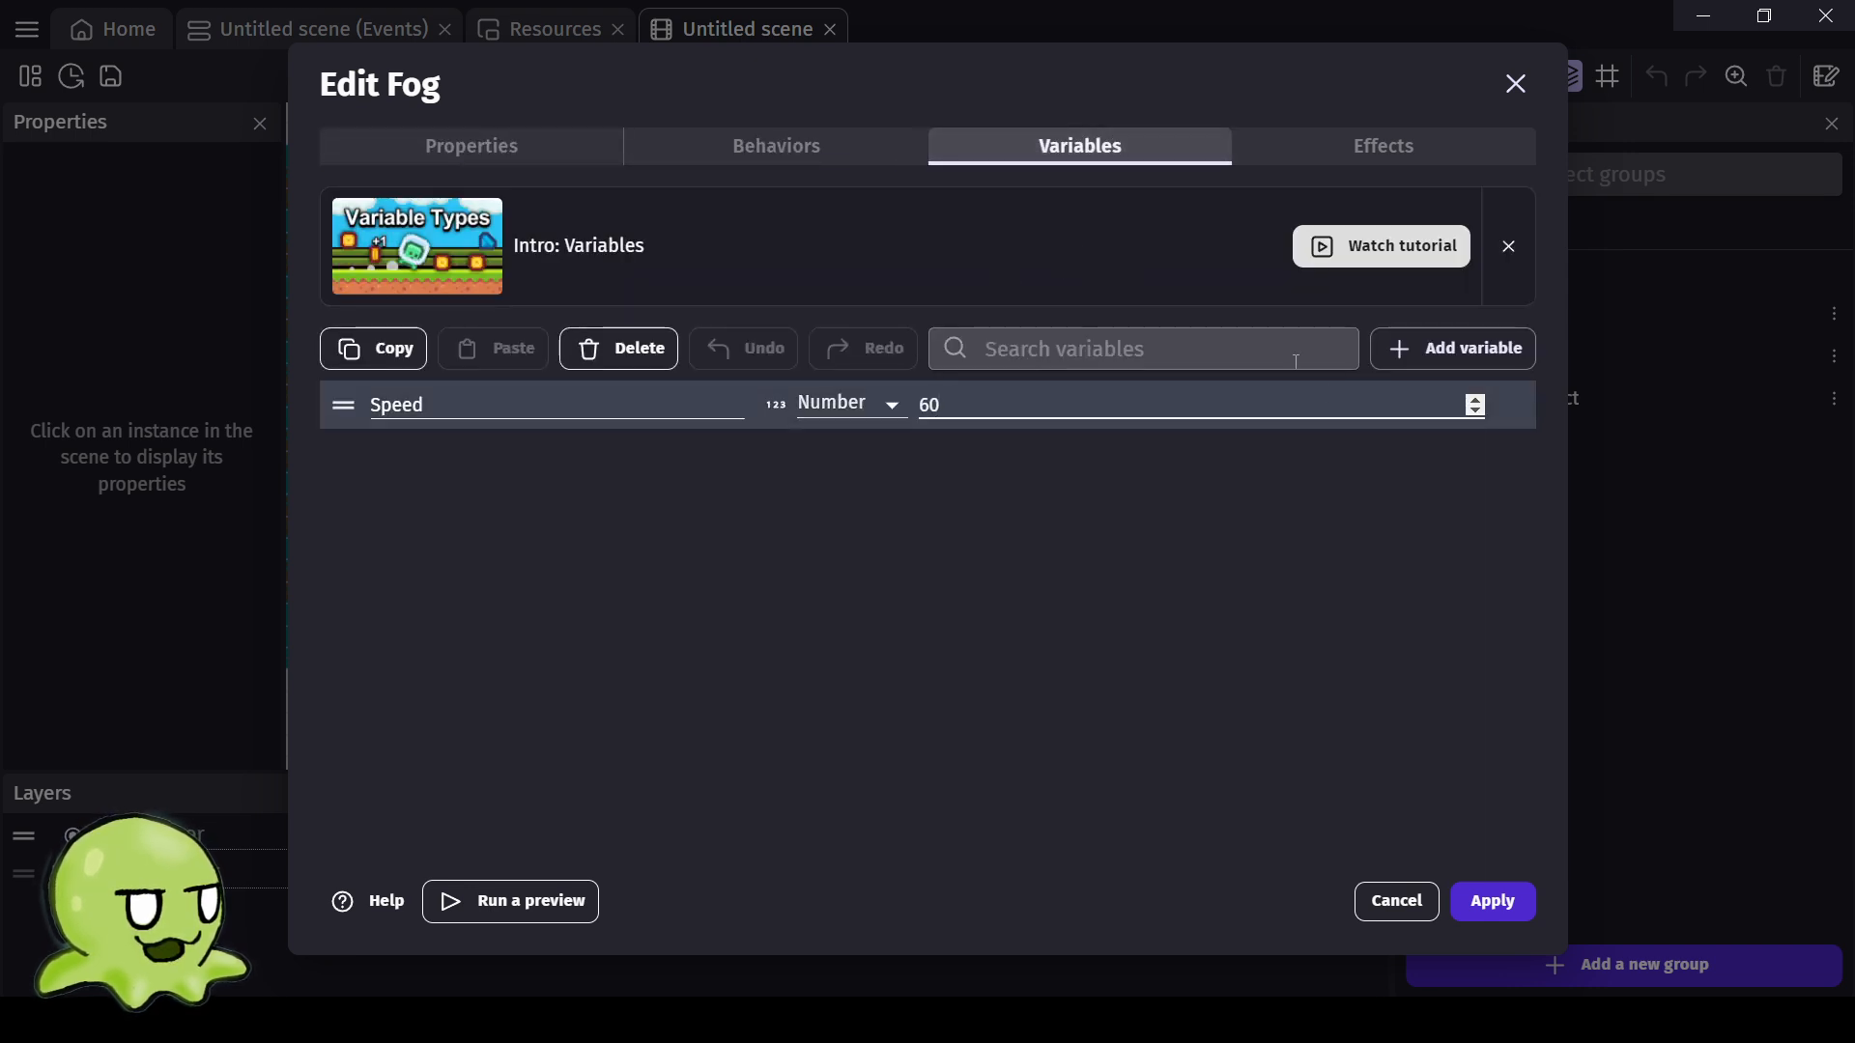
click(1491, 900)
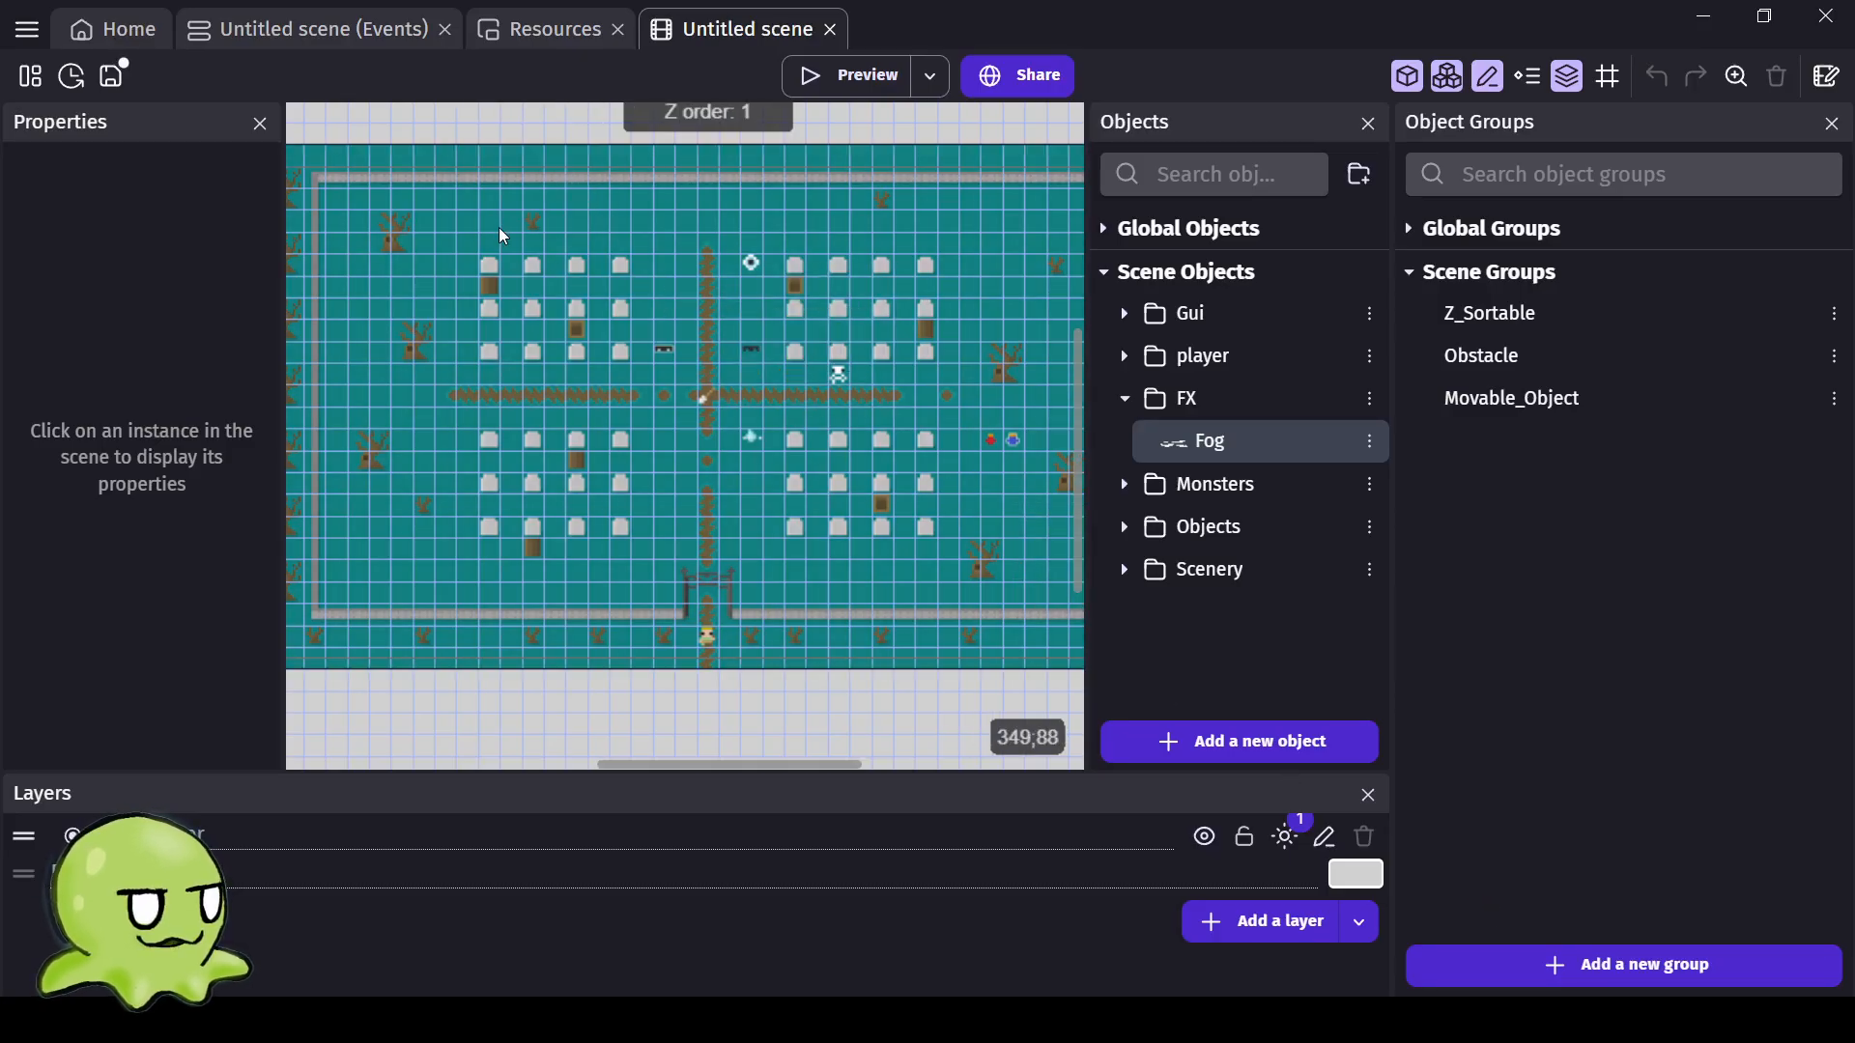
In the Player Controls events, set the w key's Y position subtraction for Player to Player.Speed*TimeDelta().
click(386, 29)
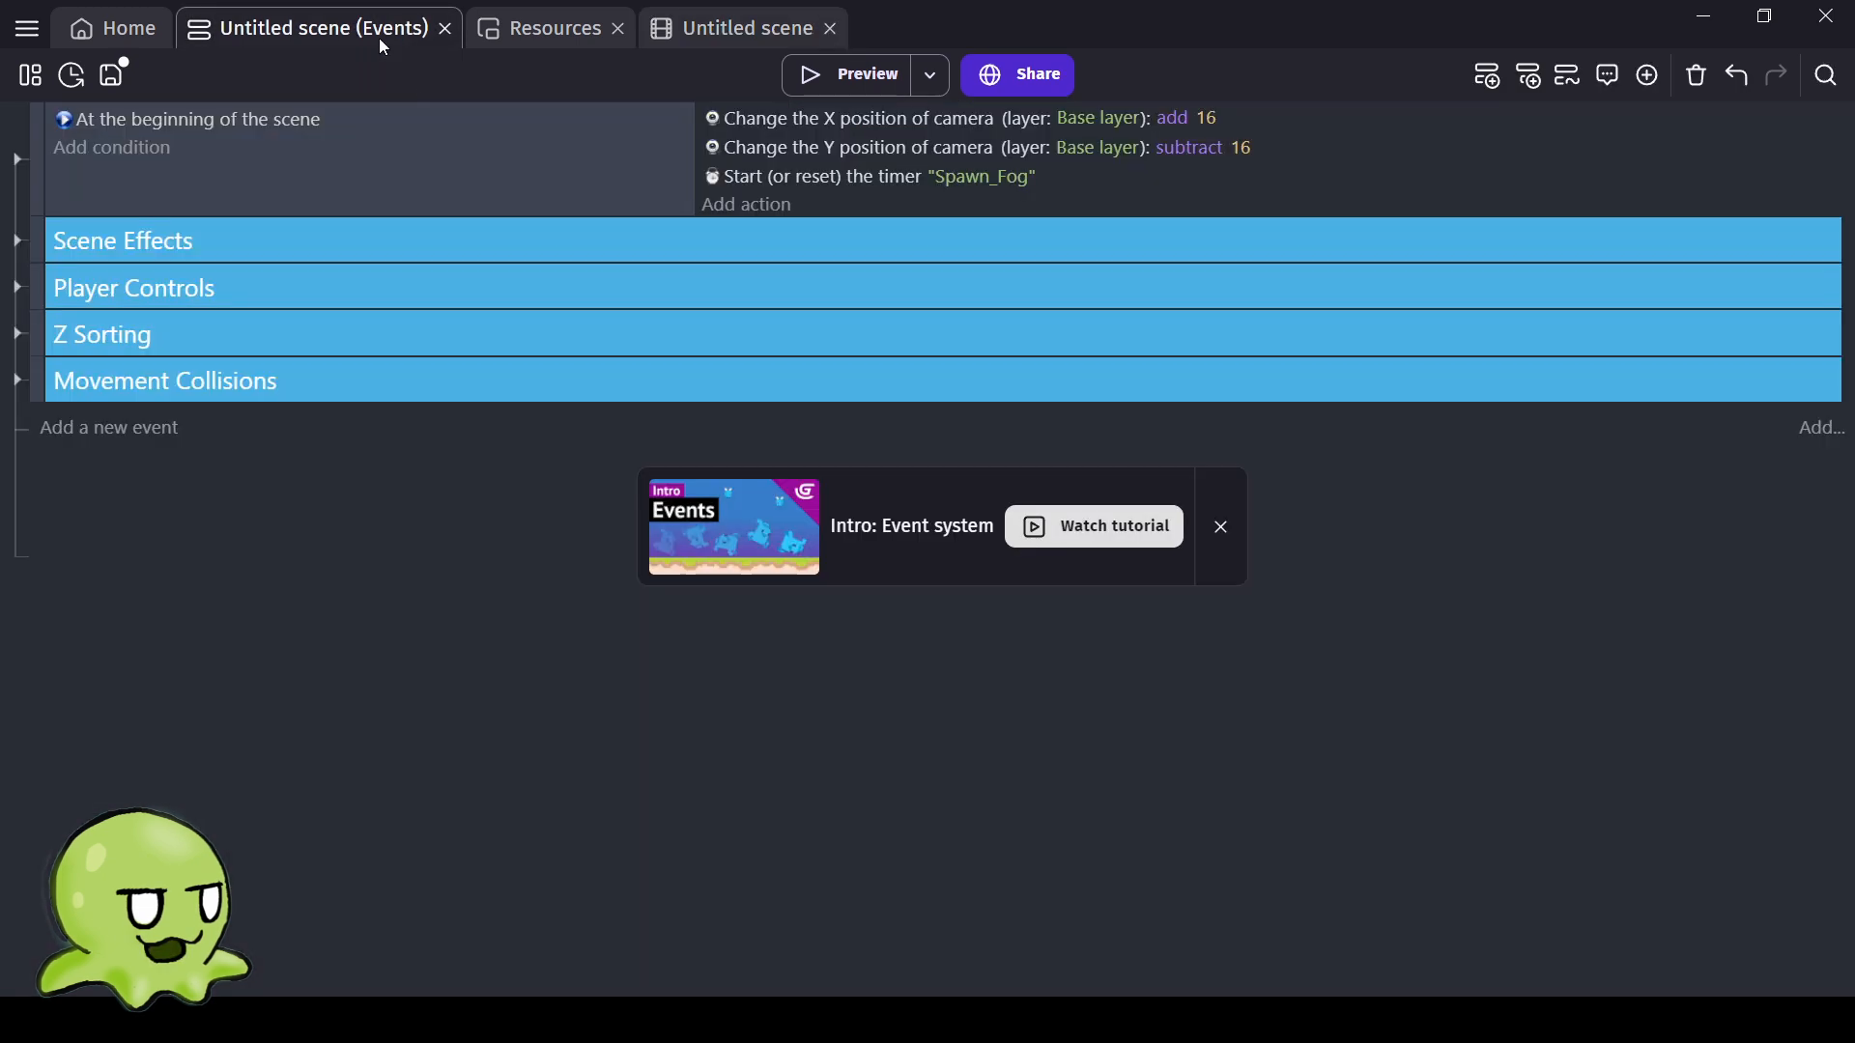
click(17, 290)
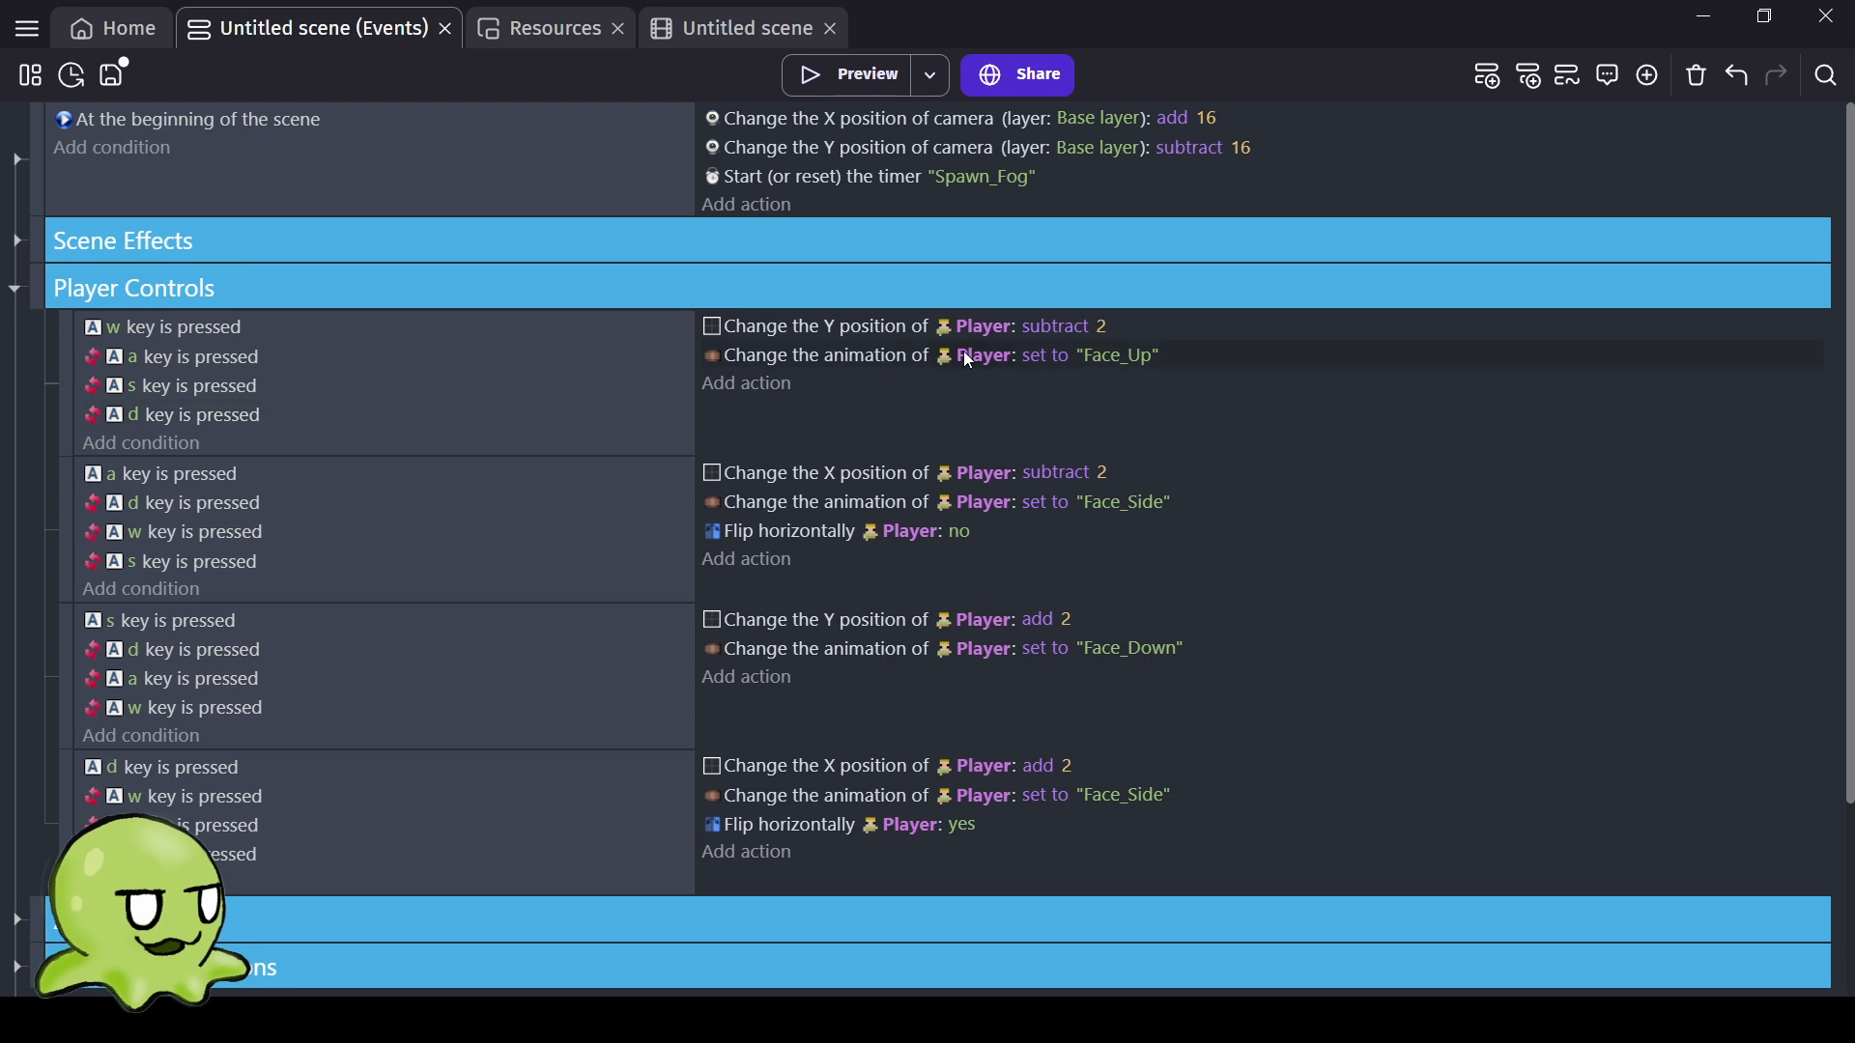
click(1108, 329)
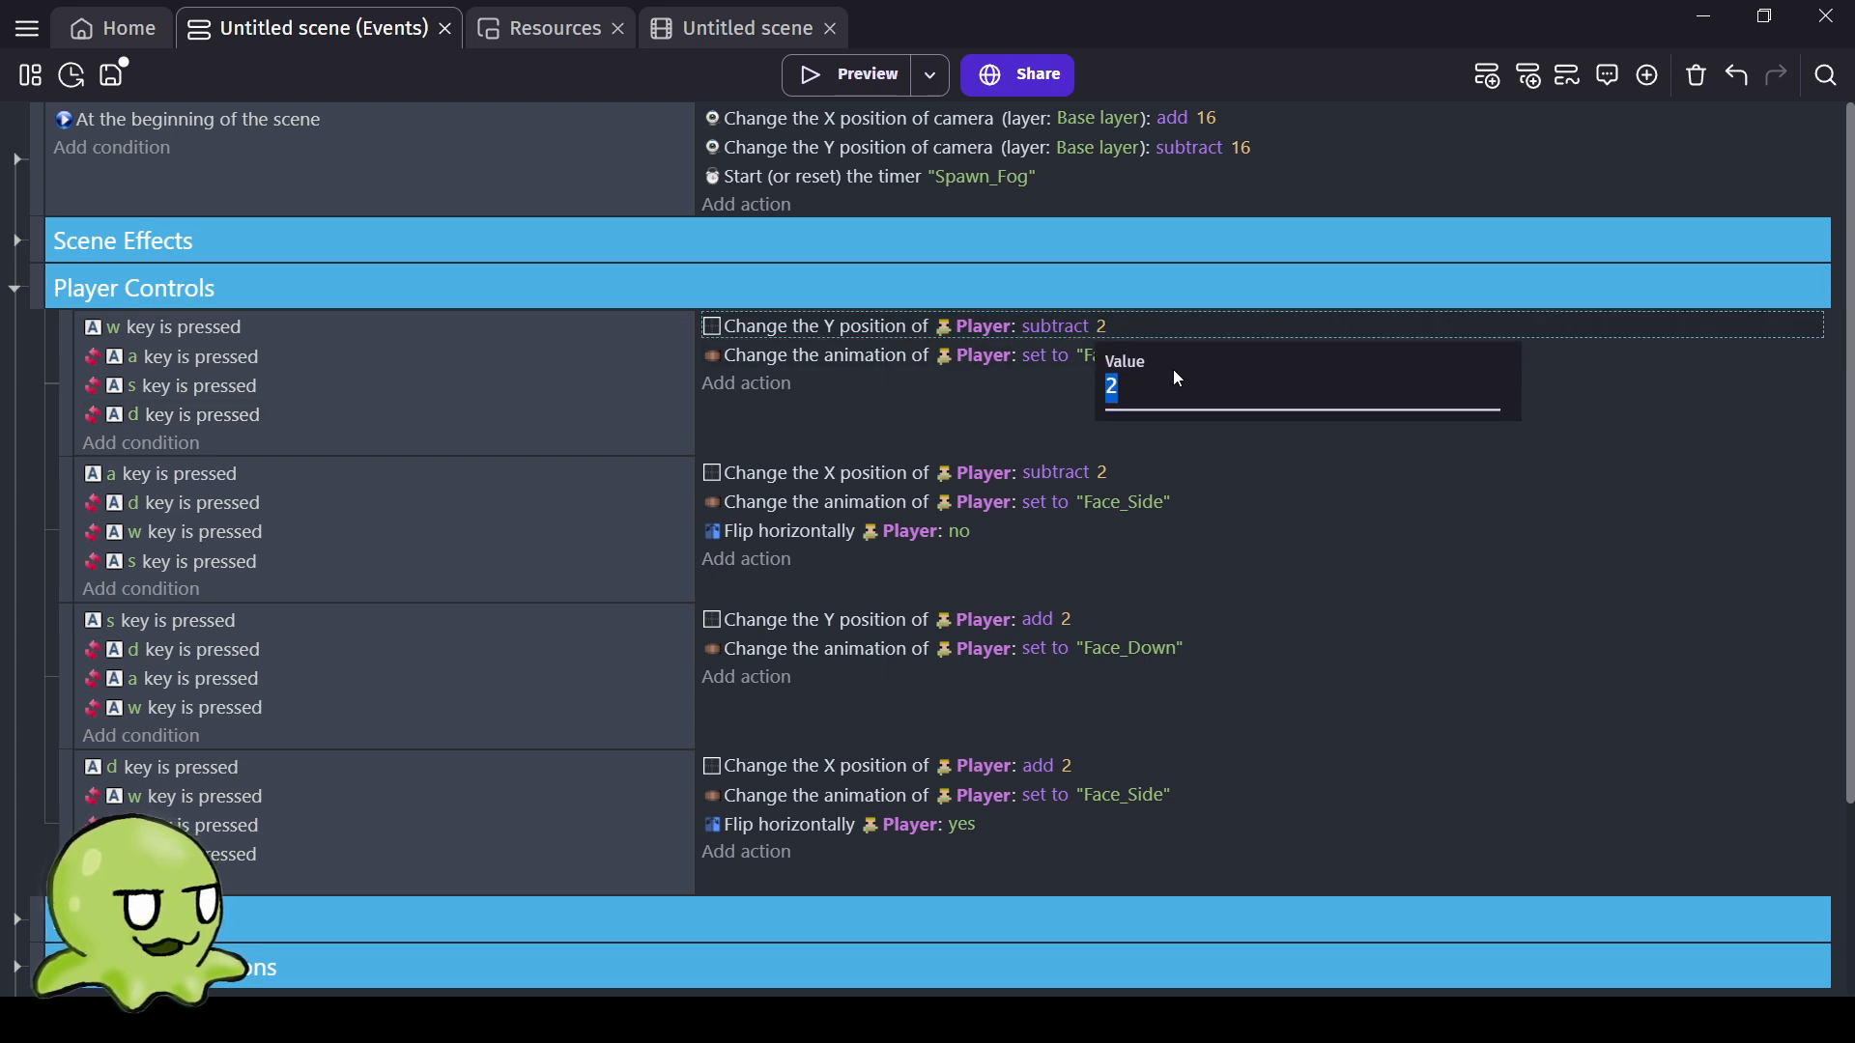
text(P)
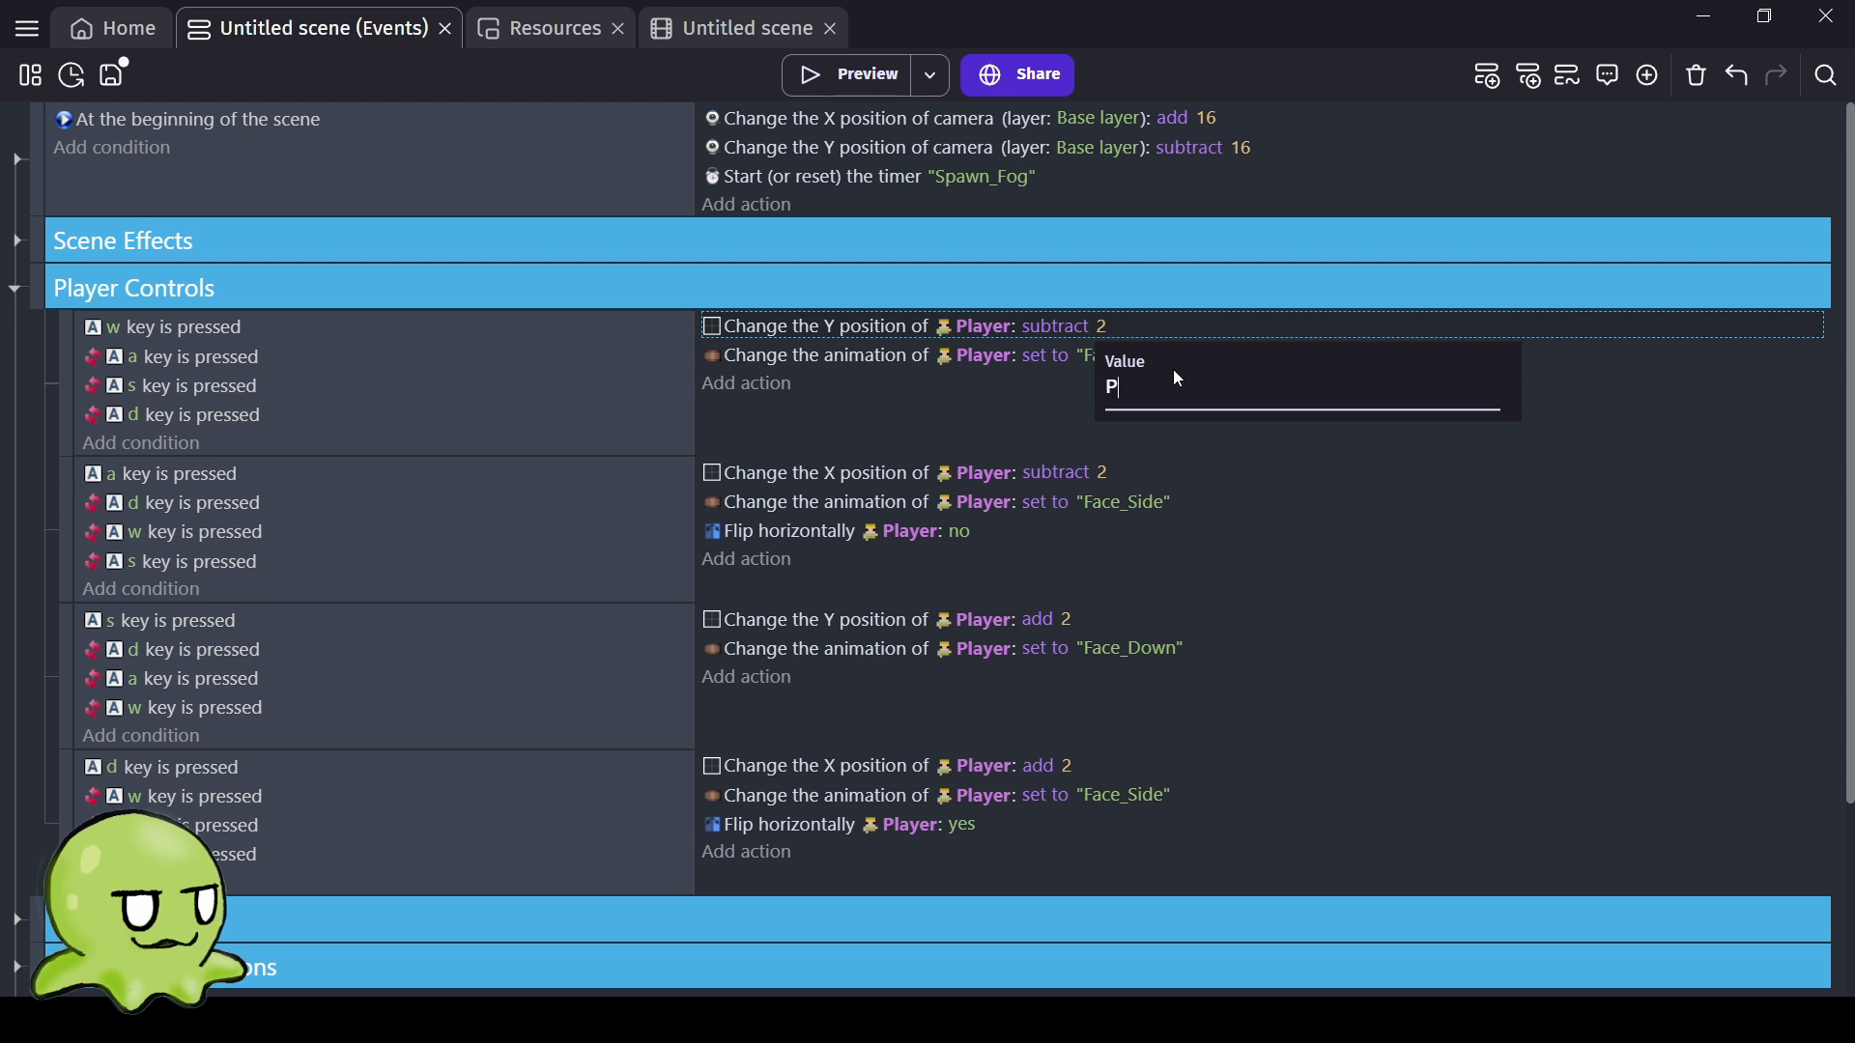
text(layer.)
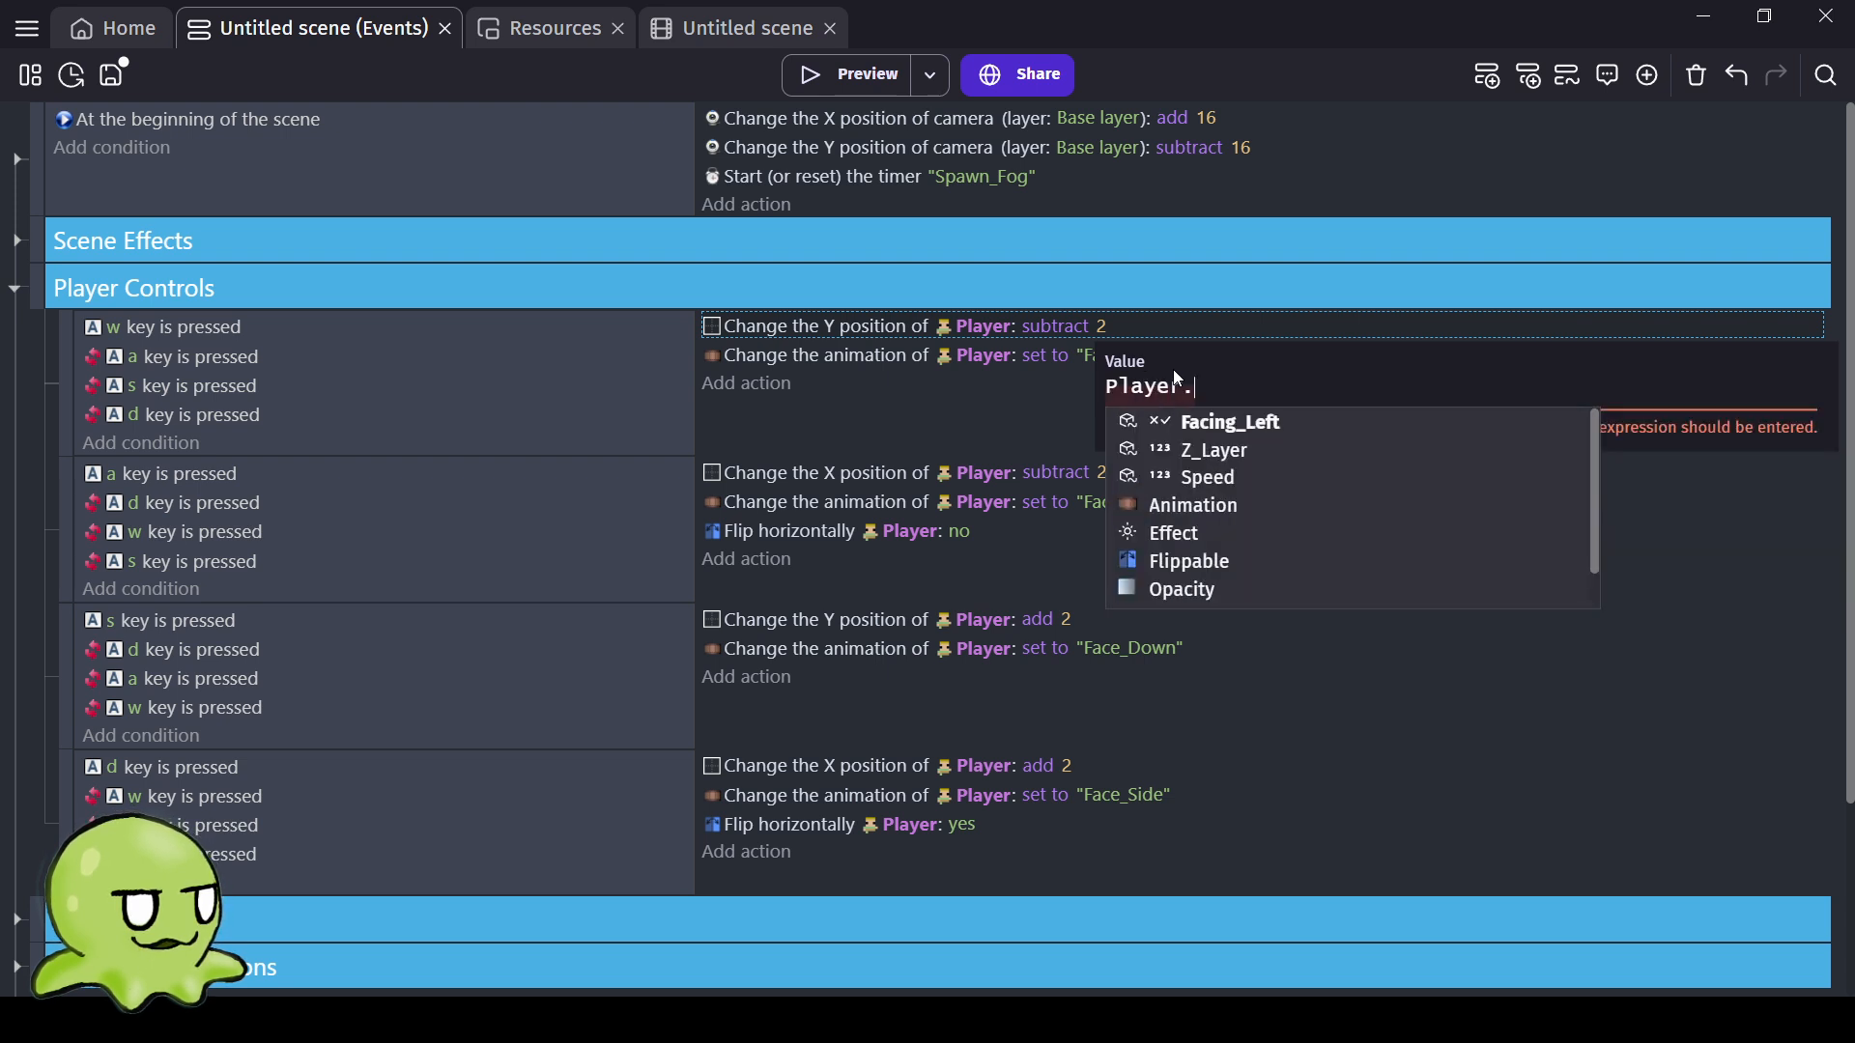
text(Speed)
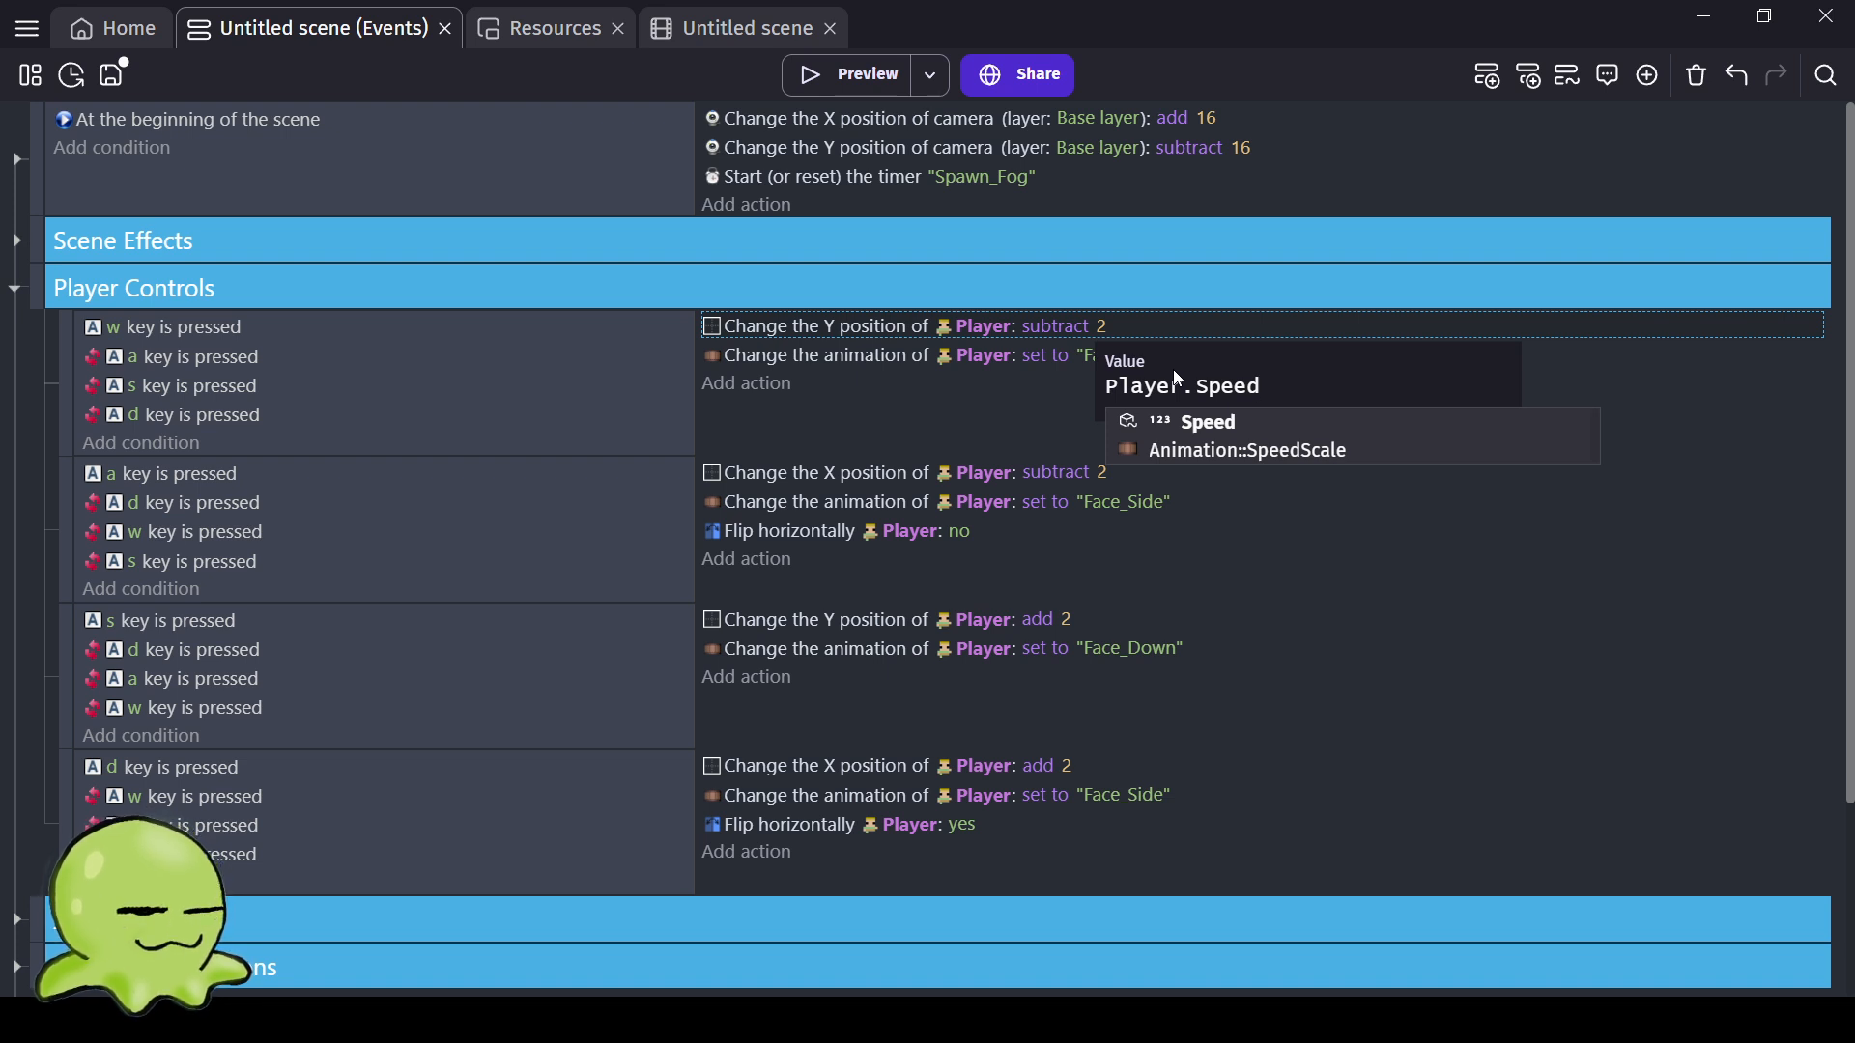
text(*)
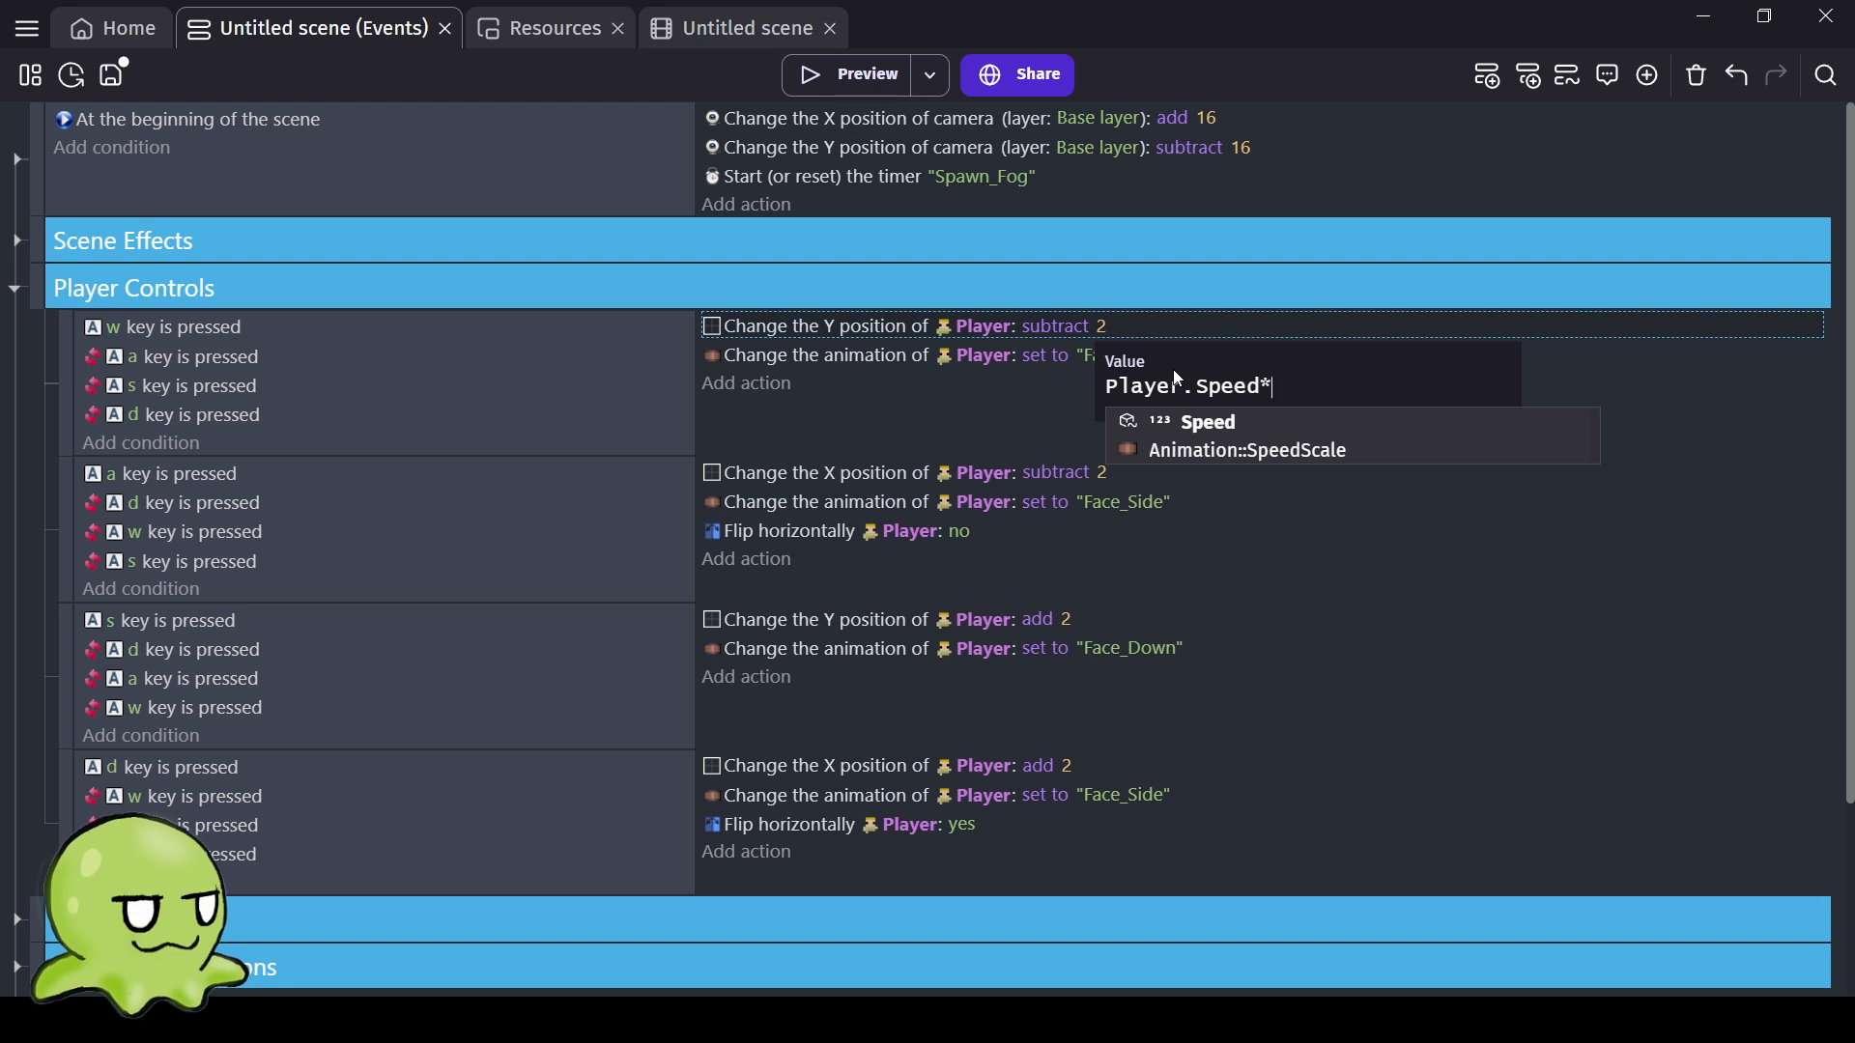
text(T)
text(ime)
text(elta)
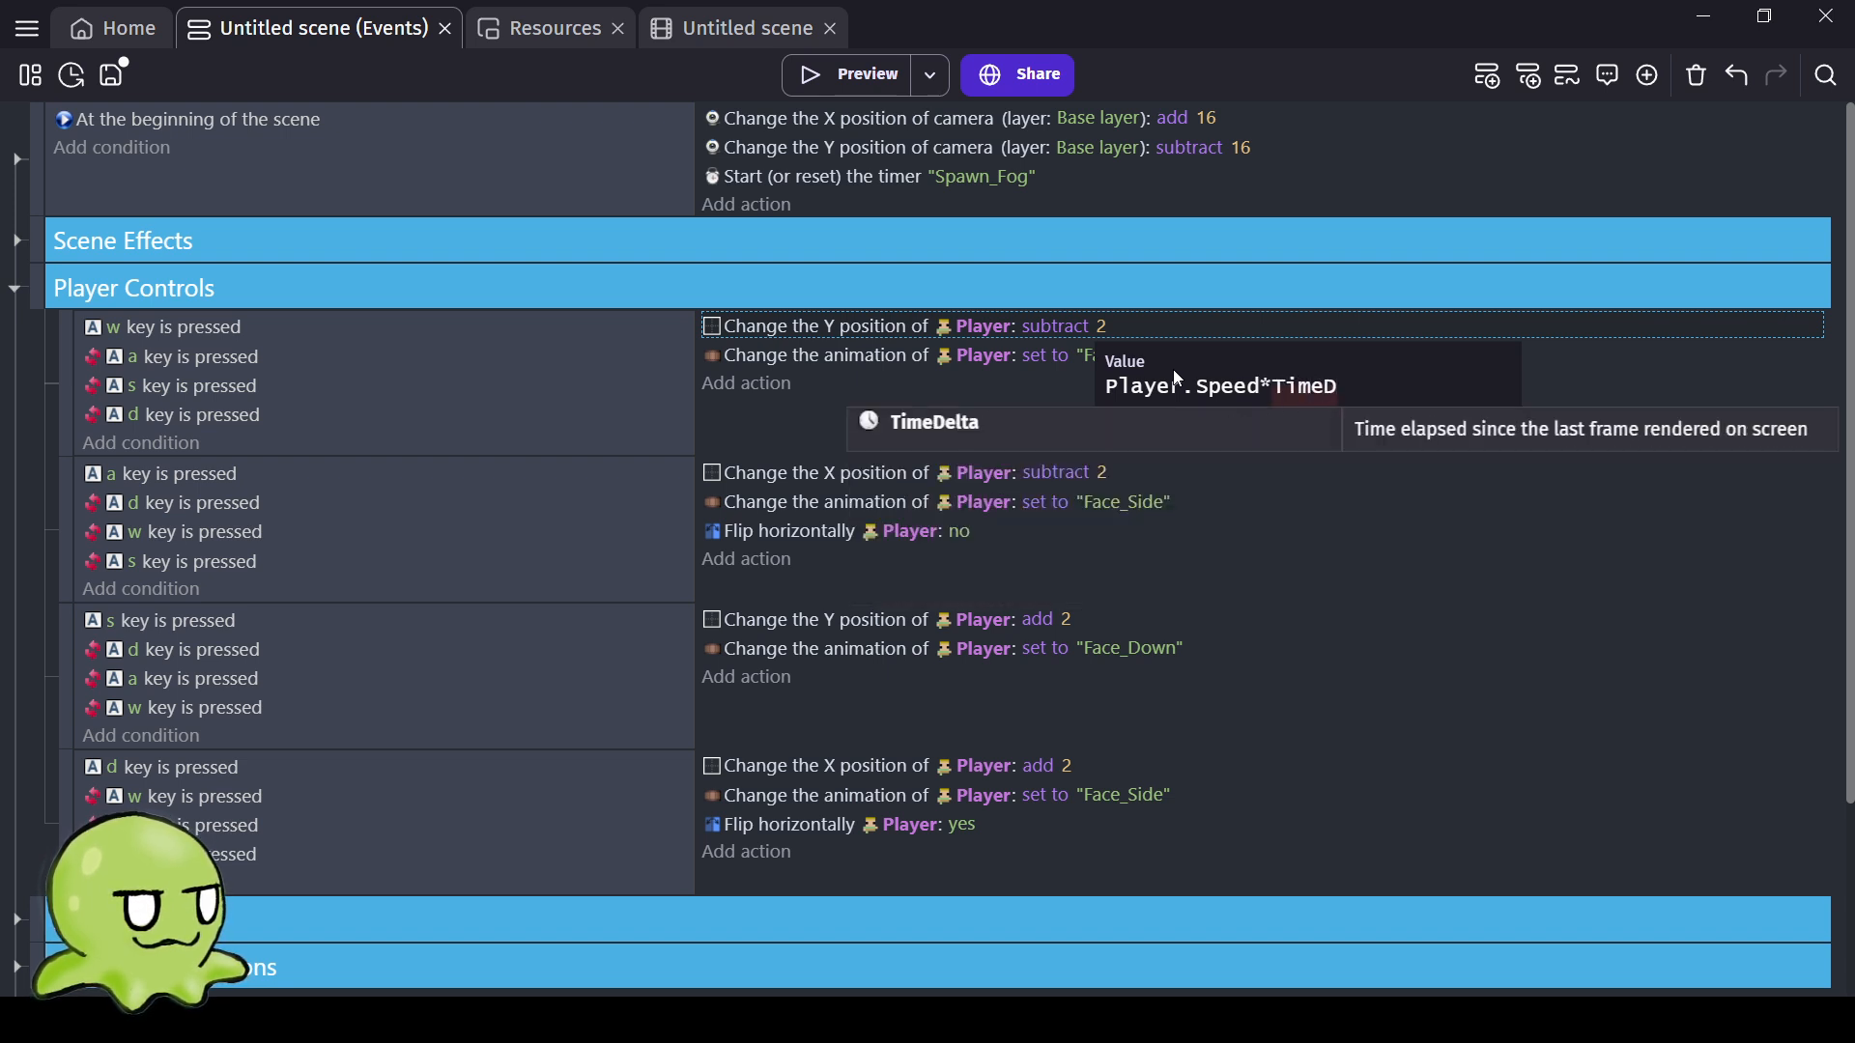
text(())
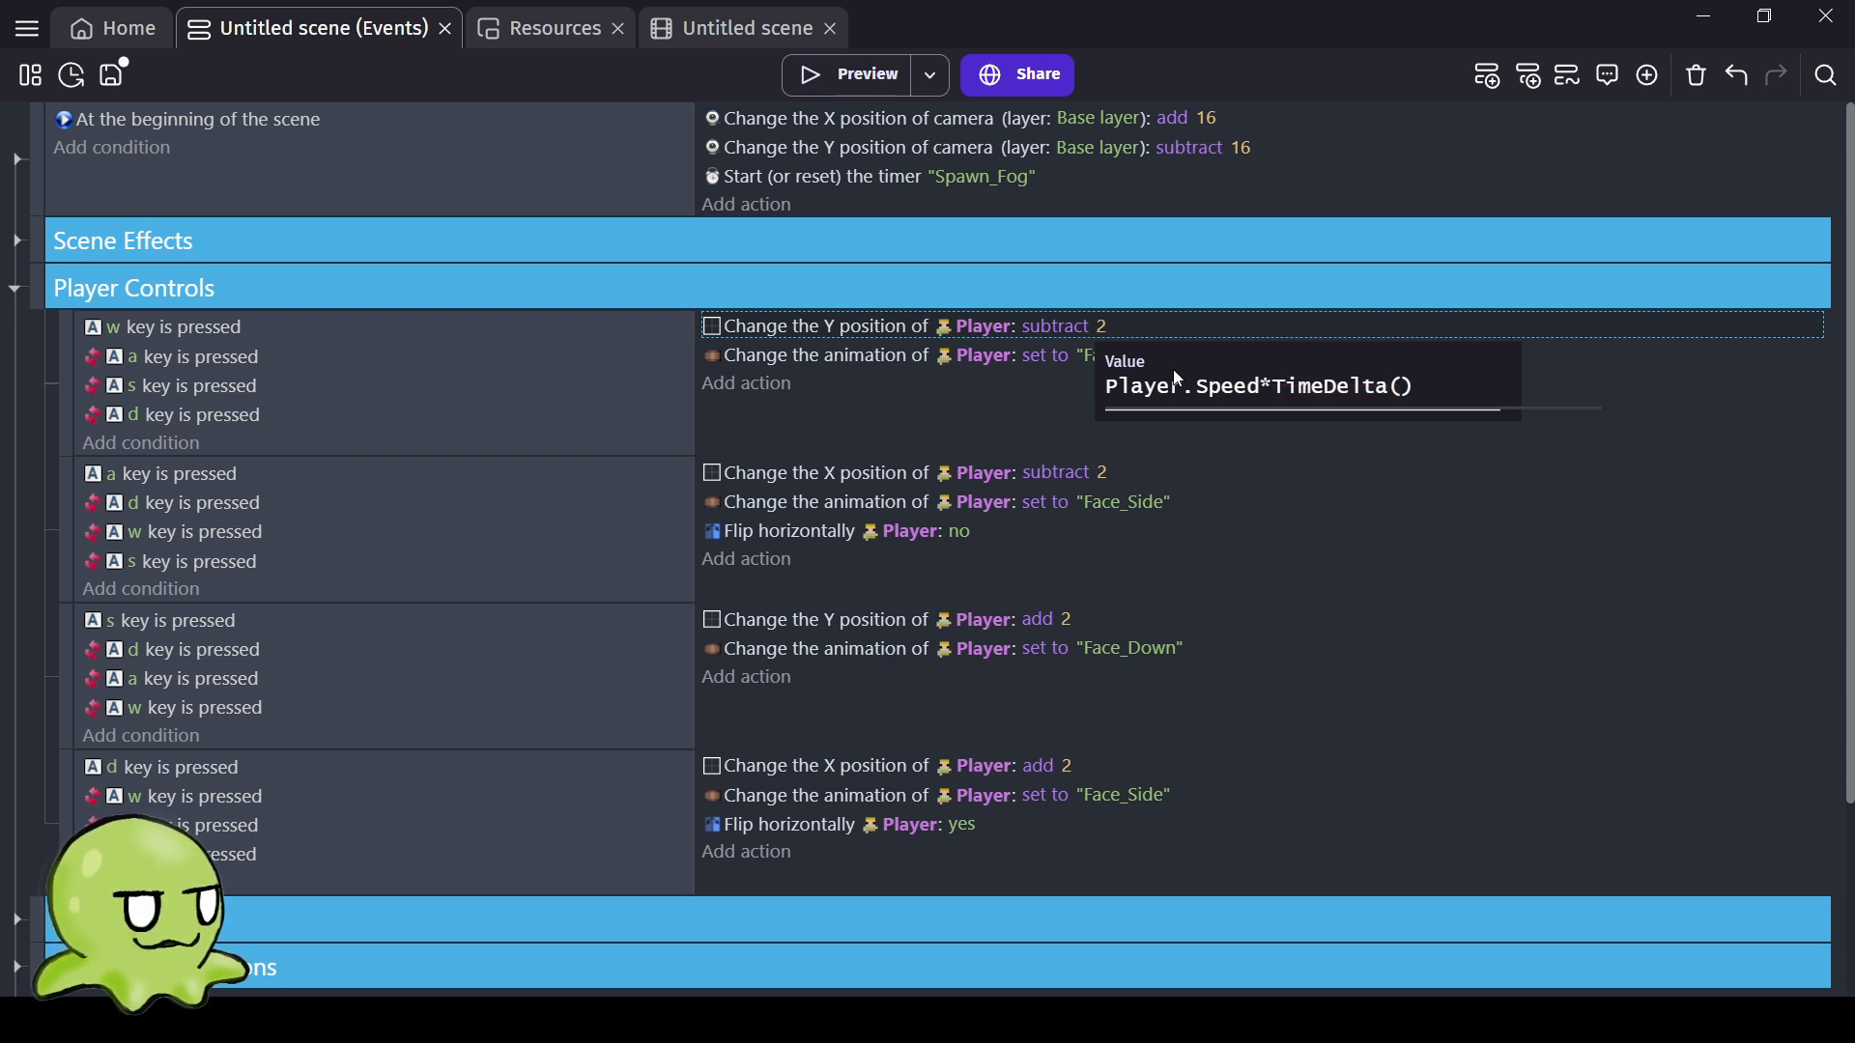
key(Return)
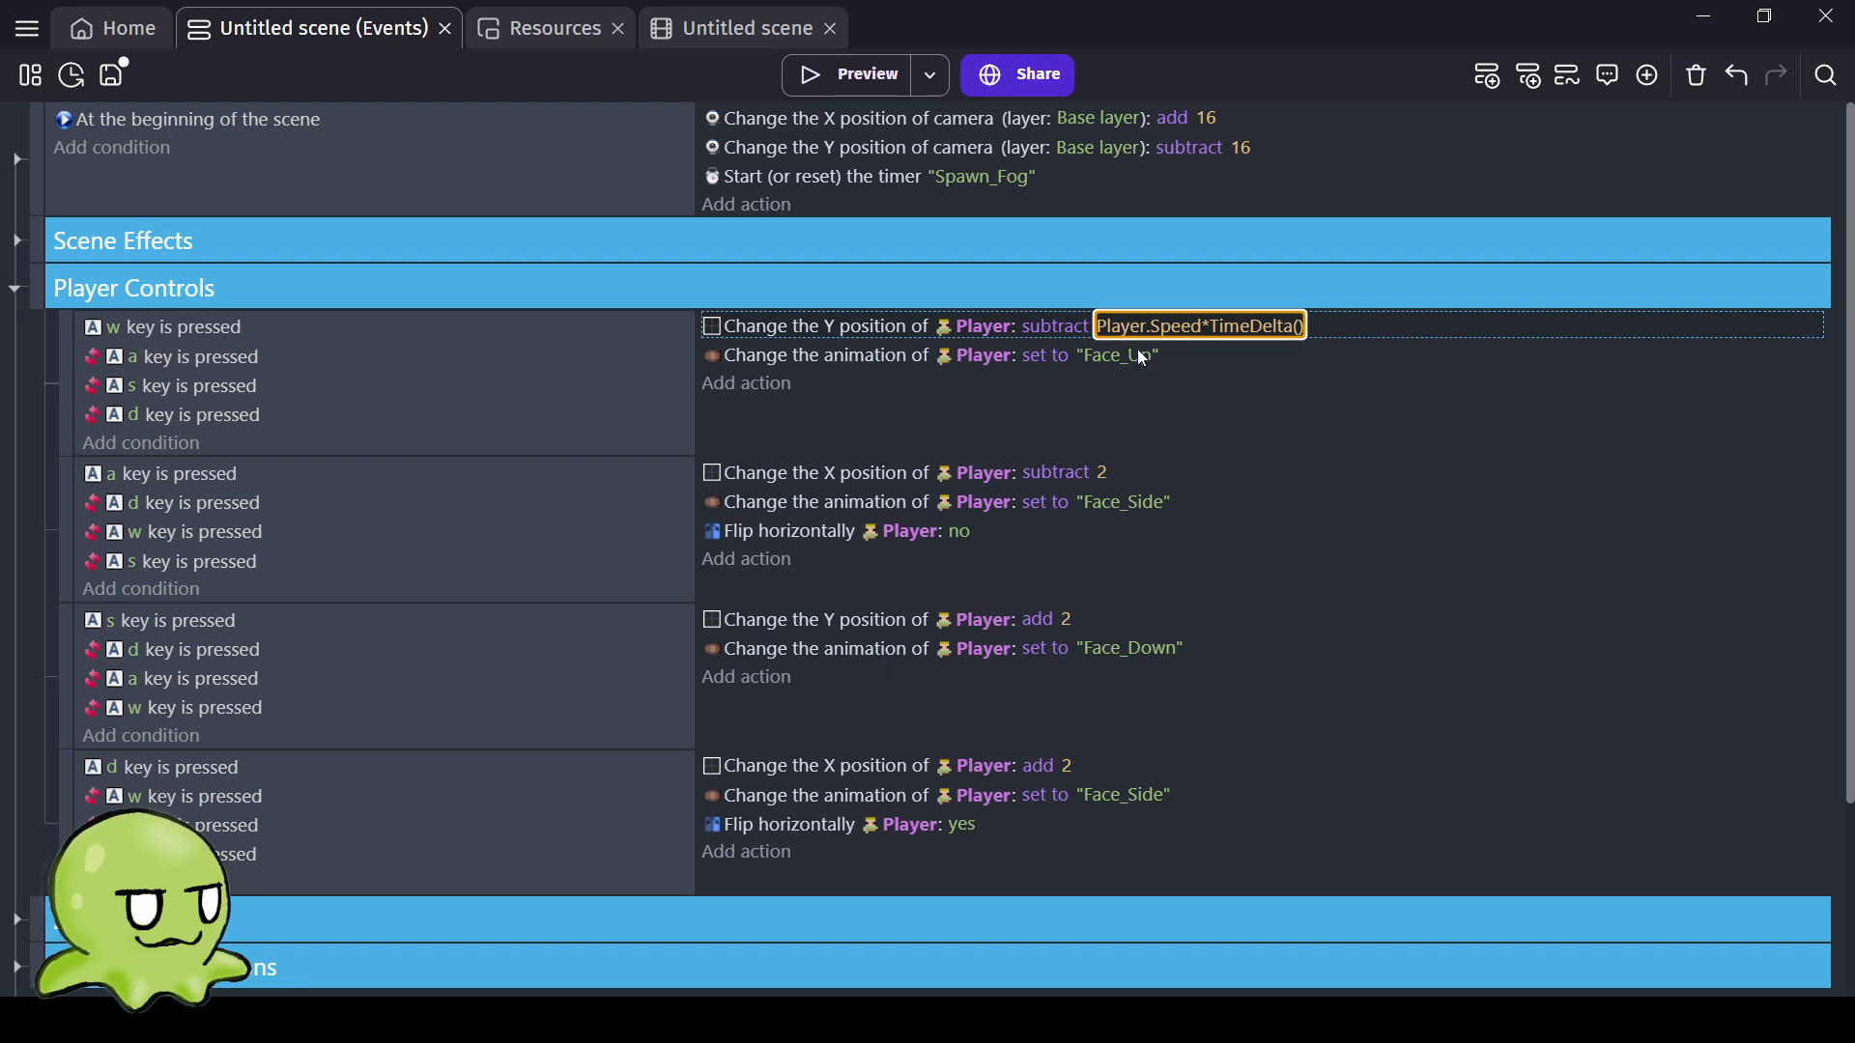
Copy the Player.Speed*TimeDelta() expression into the a key's X position subtraction for Player.
click(1101, 472)
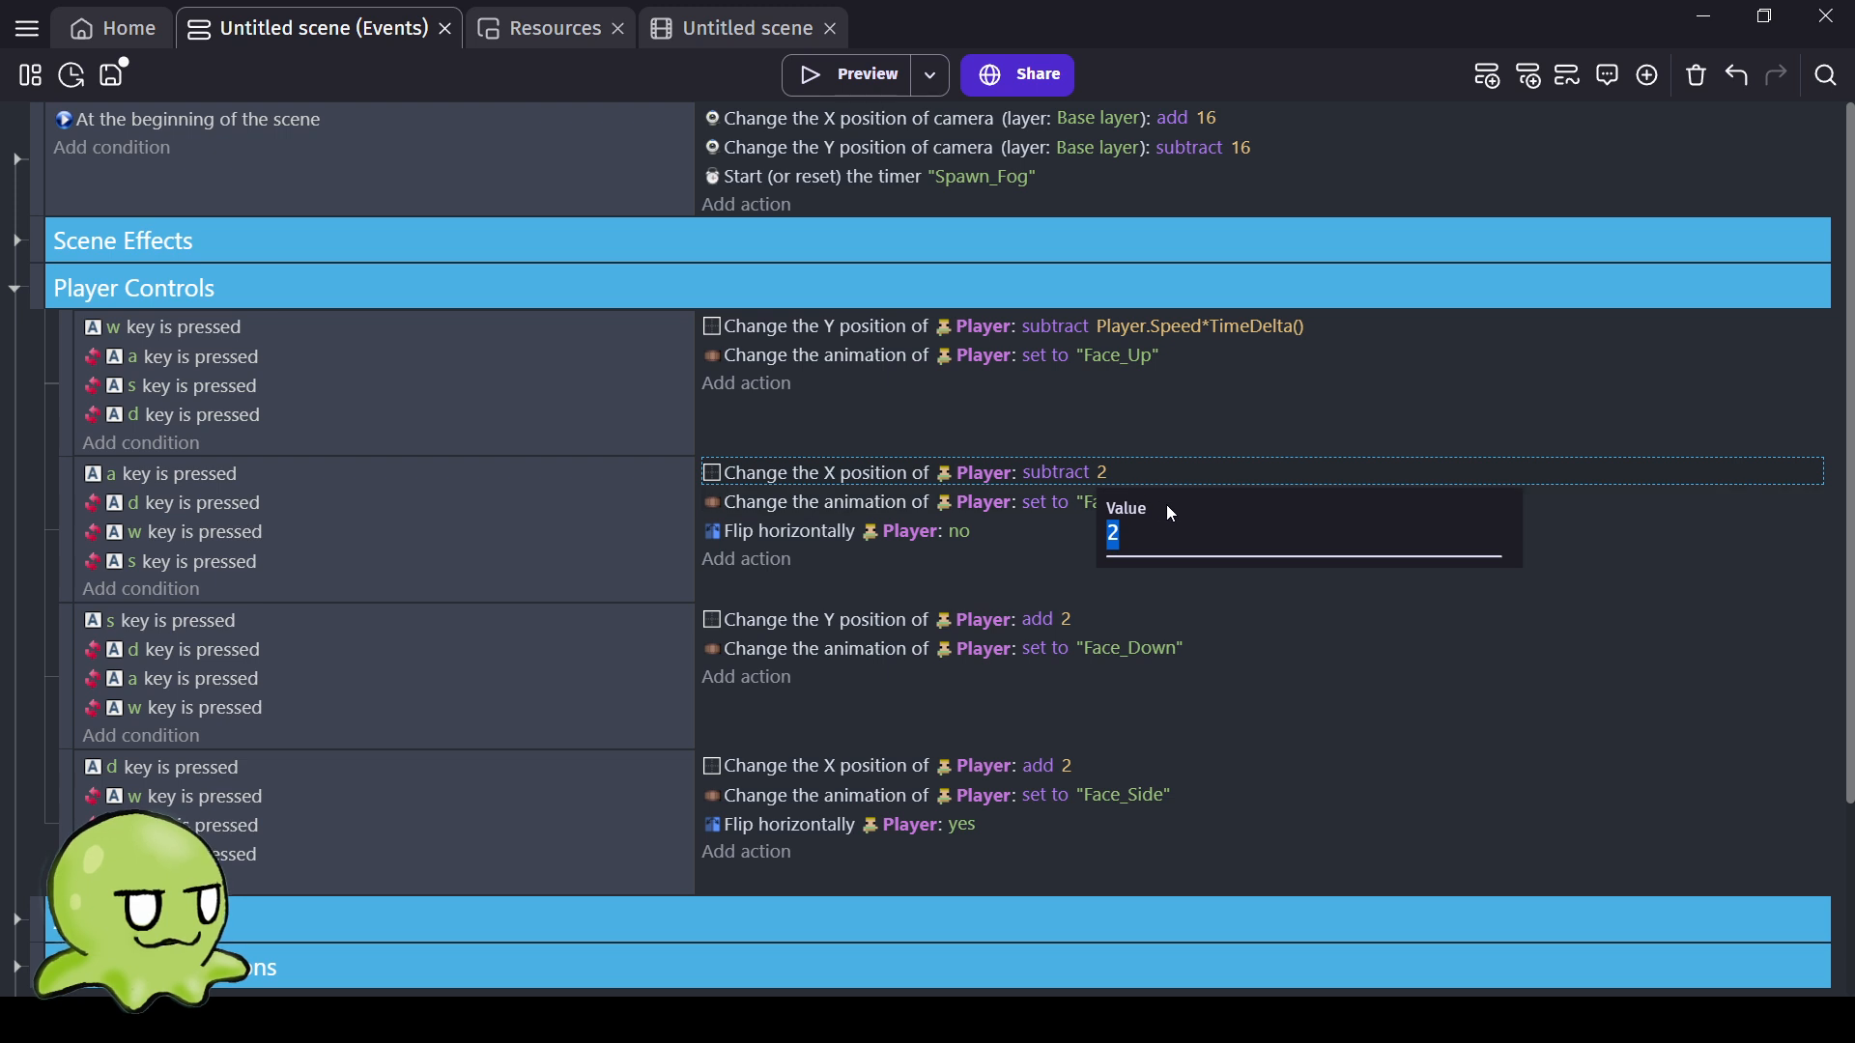
click(1193, 326)
key(ctrl+c)
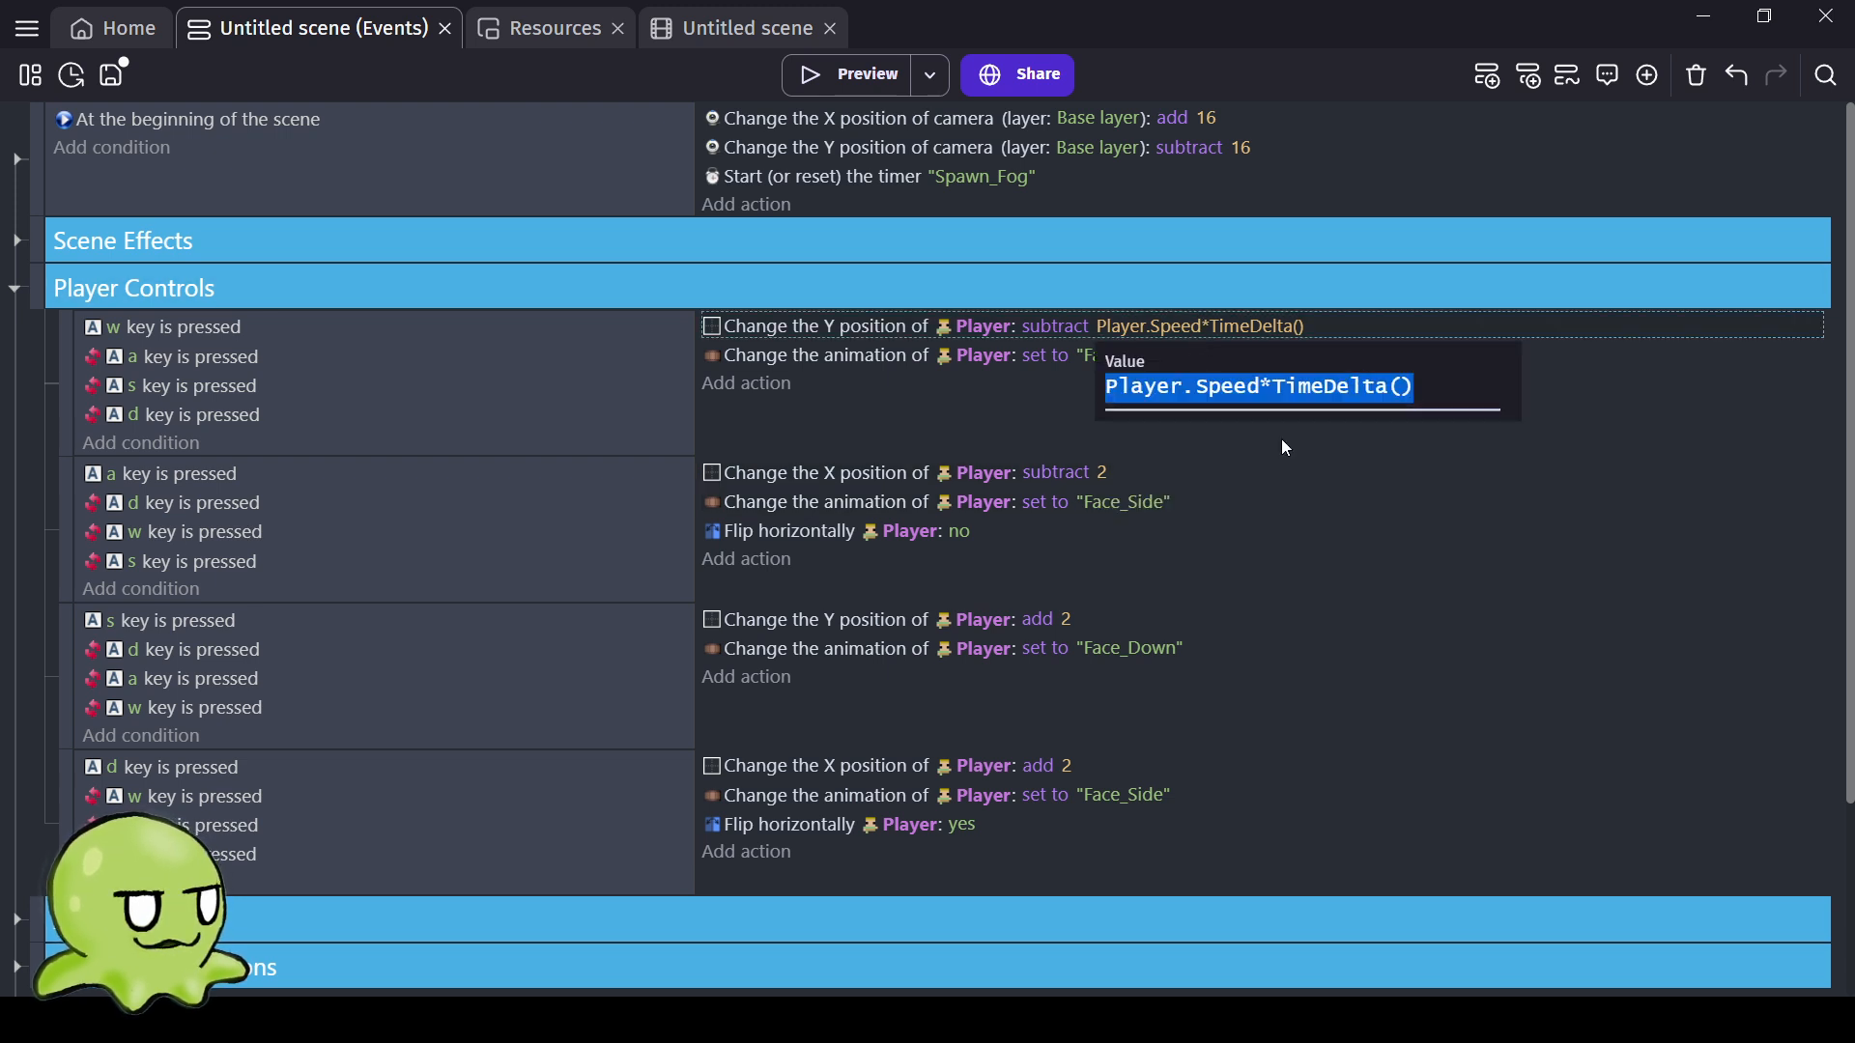
click(1092, 448)
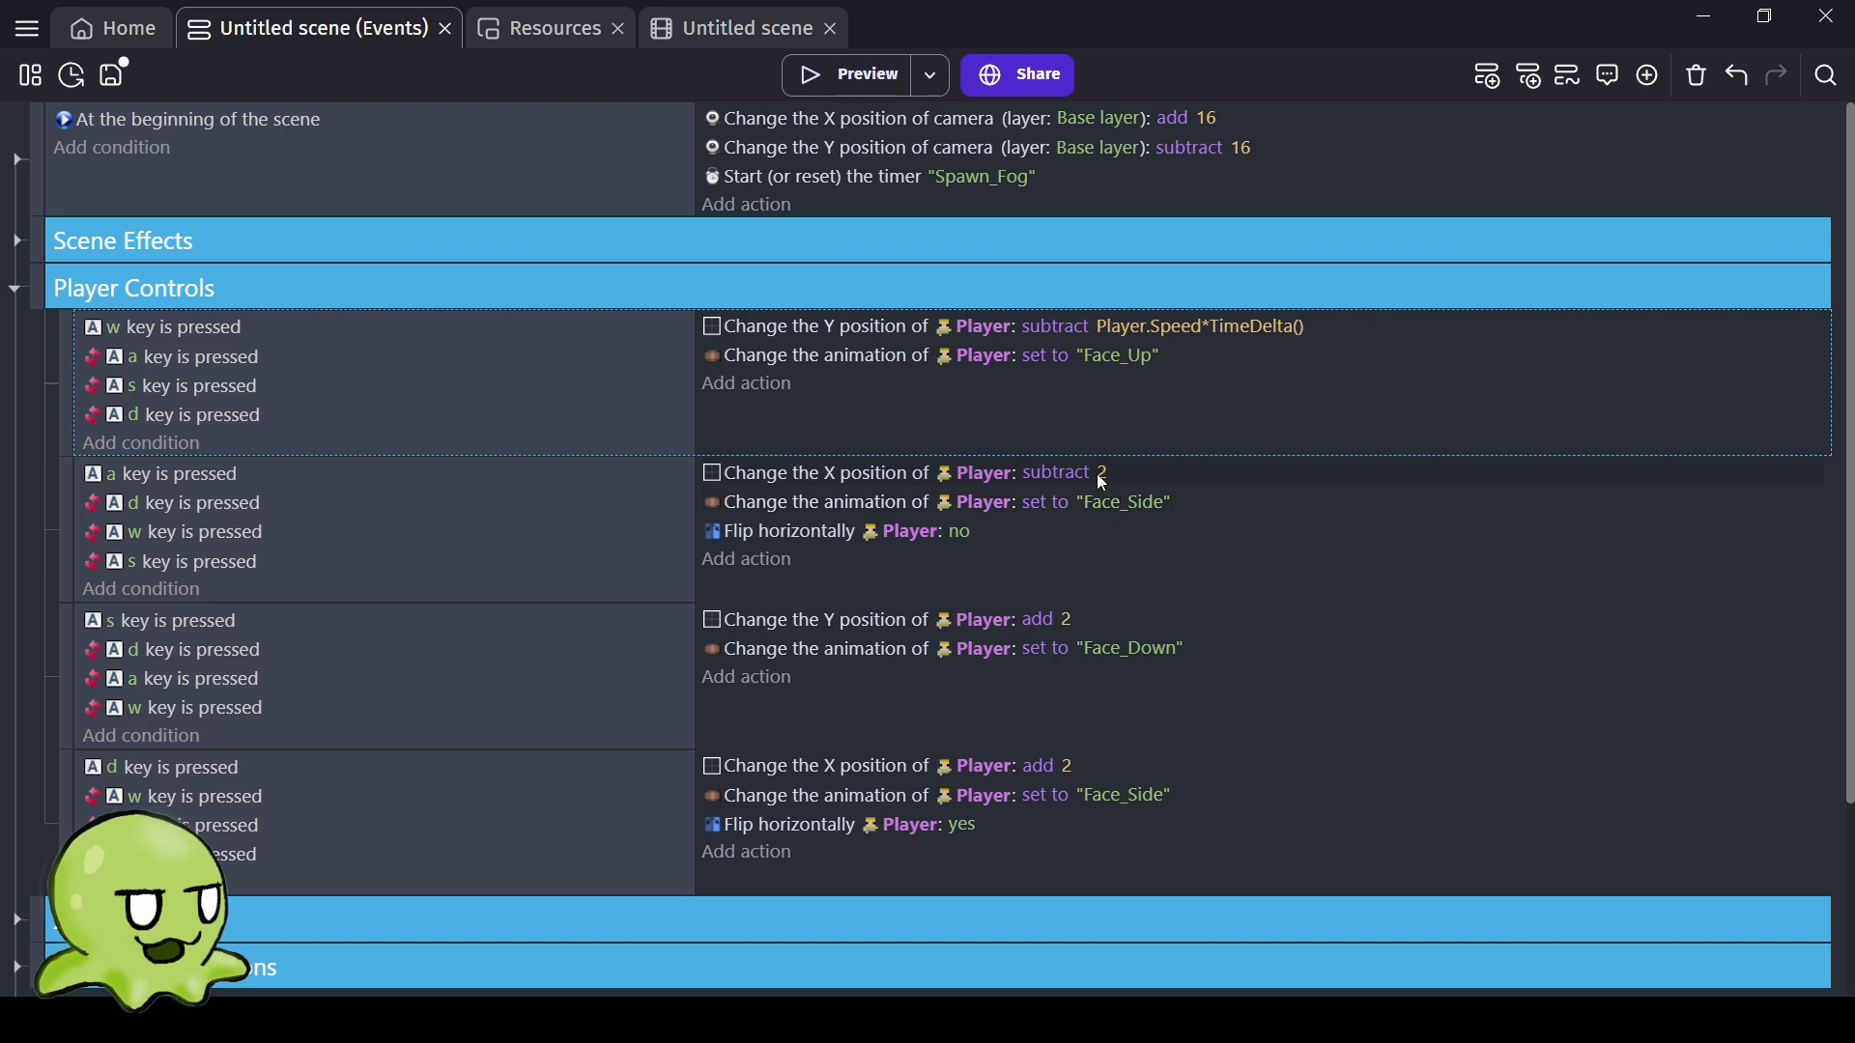
click(1097, 473)
key(ctrl+v)
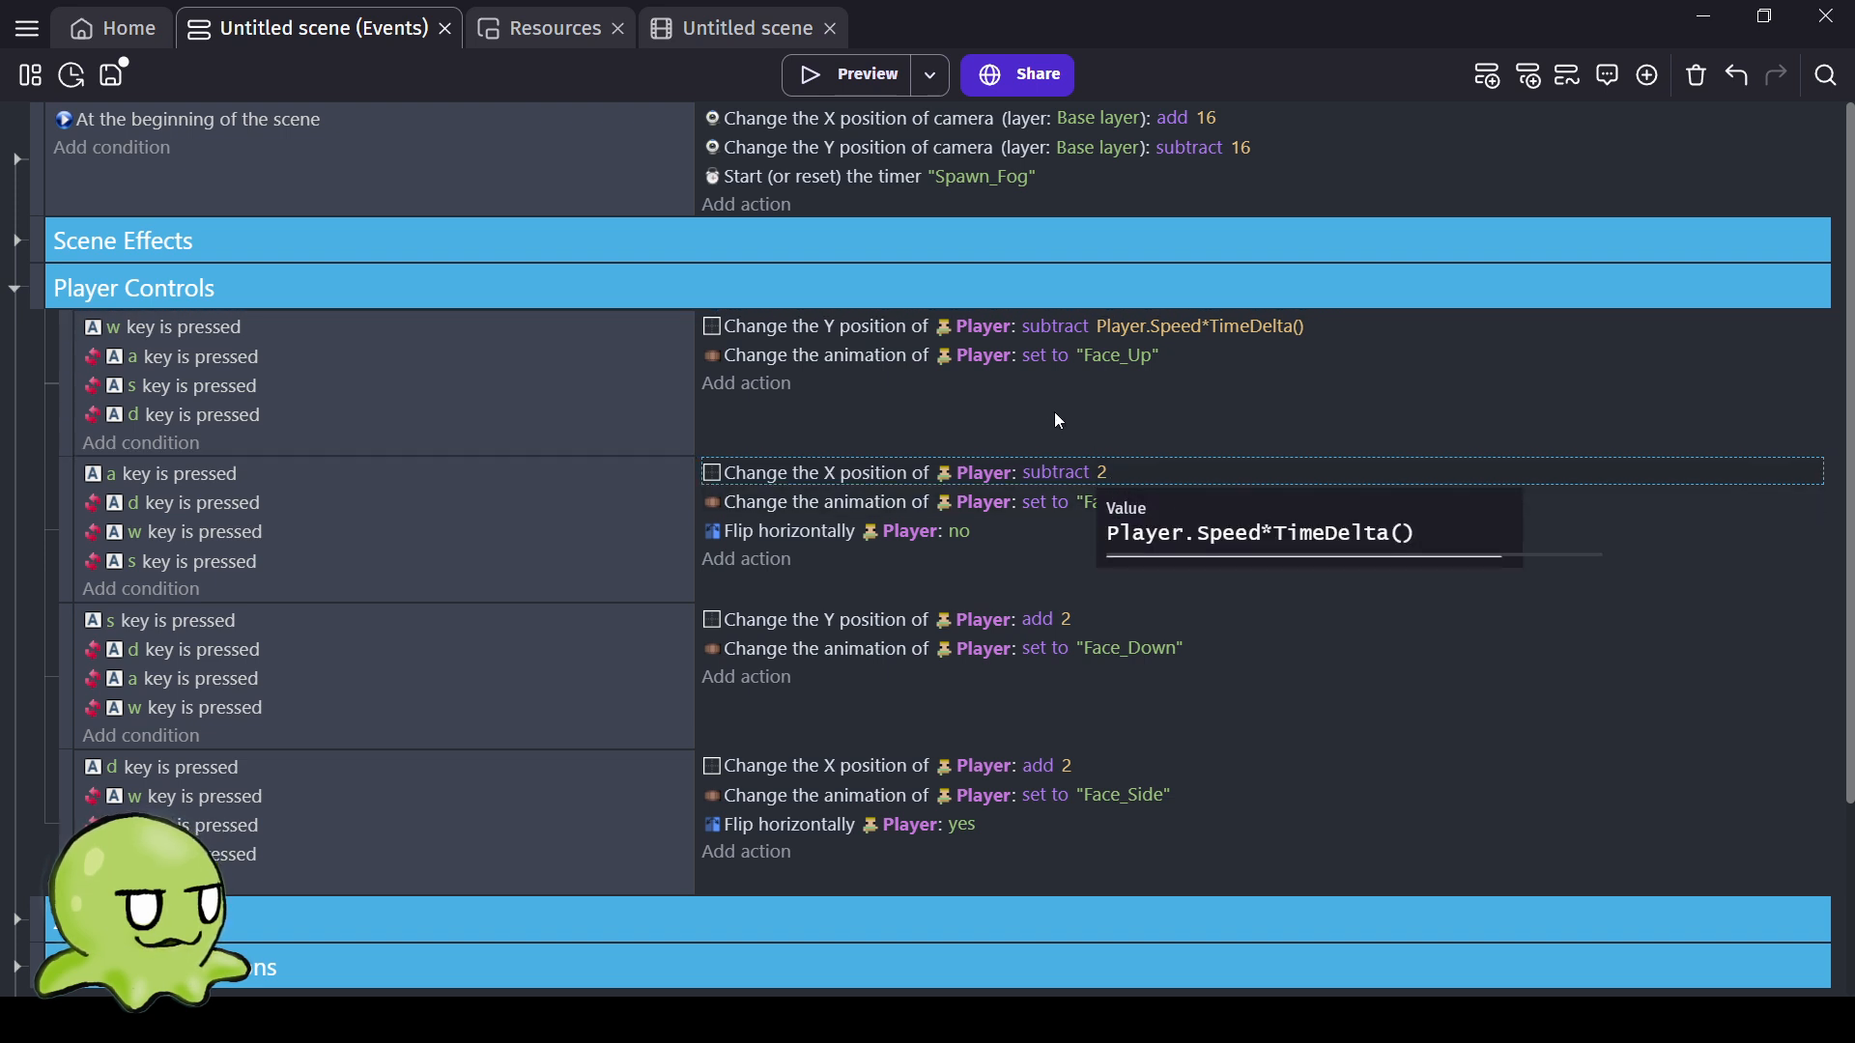
click(1067, 441)
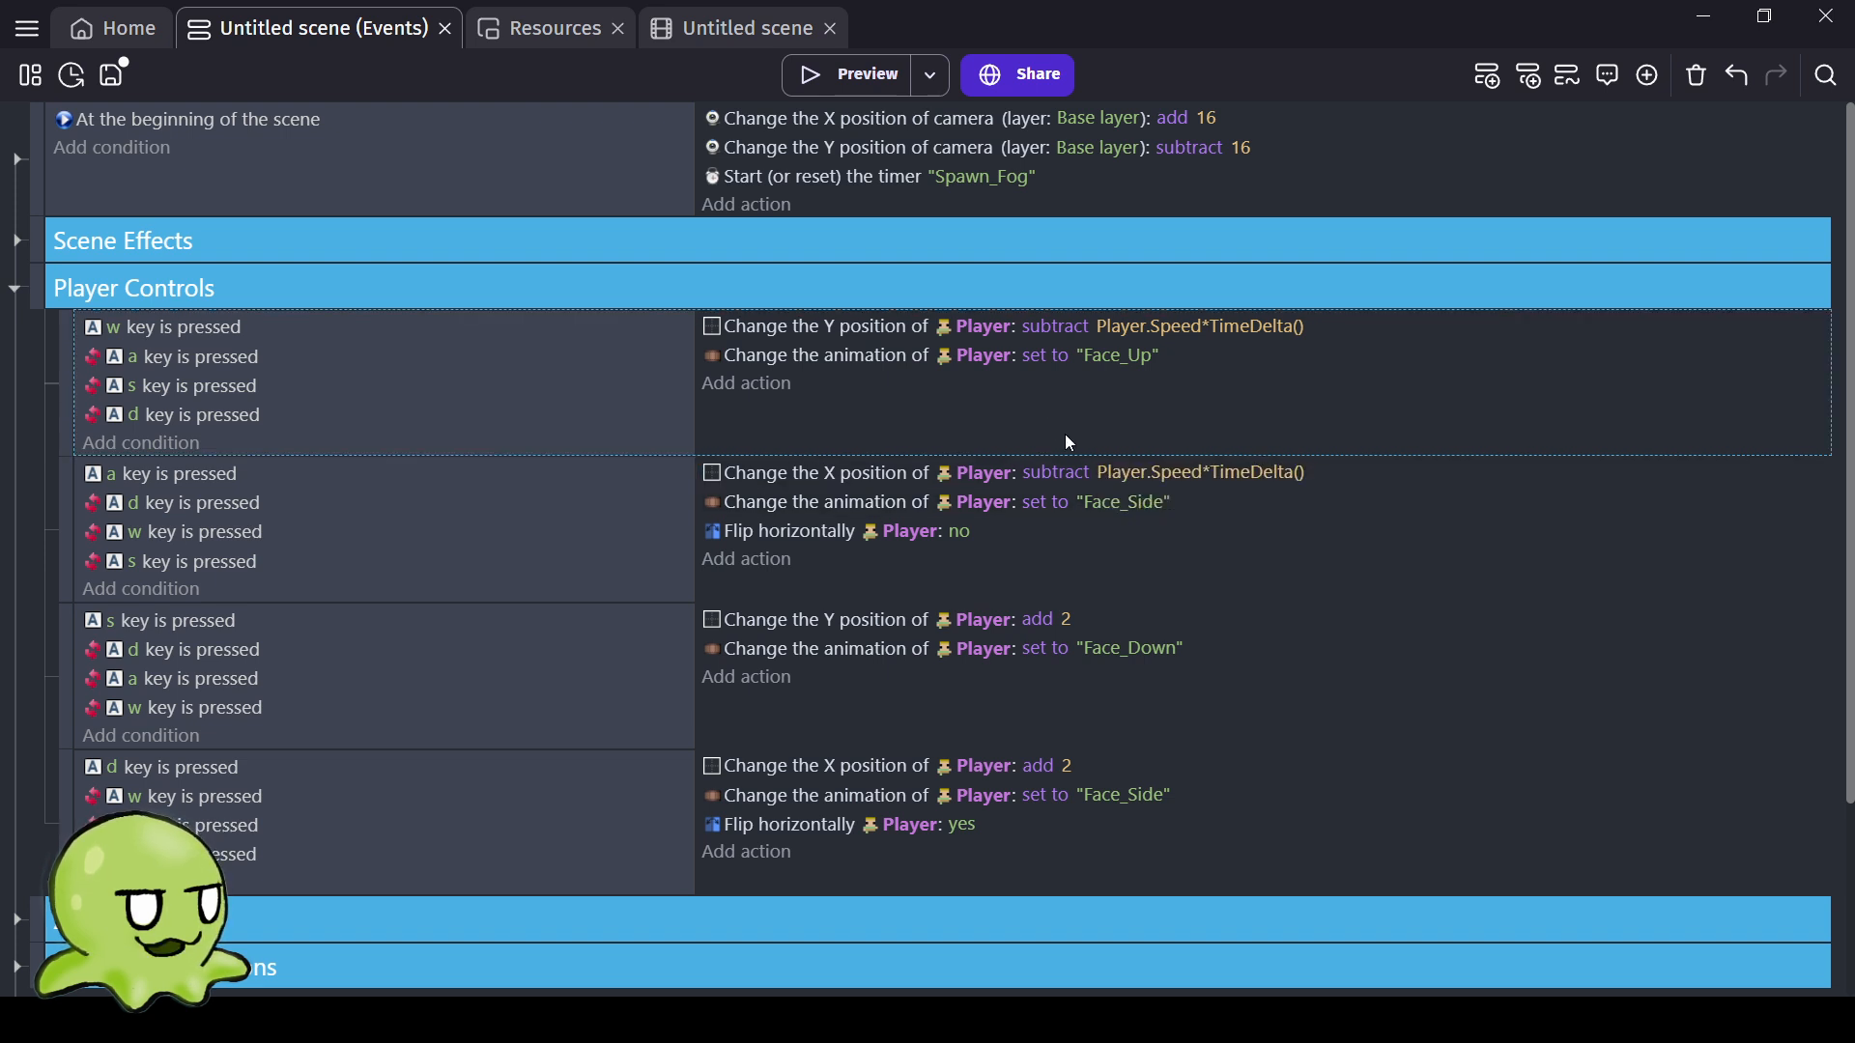
Set the s key's Y position addition and the d key's X position addition for Player to Player.Speed*TimeDelta().
click(1065, 618)
key(ctrl+v)
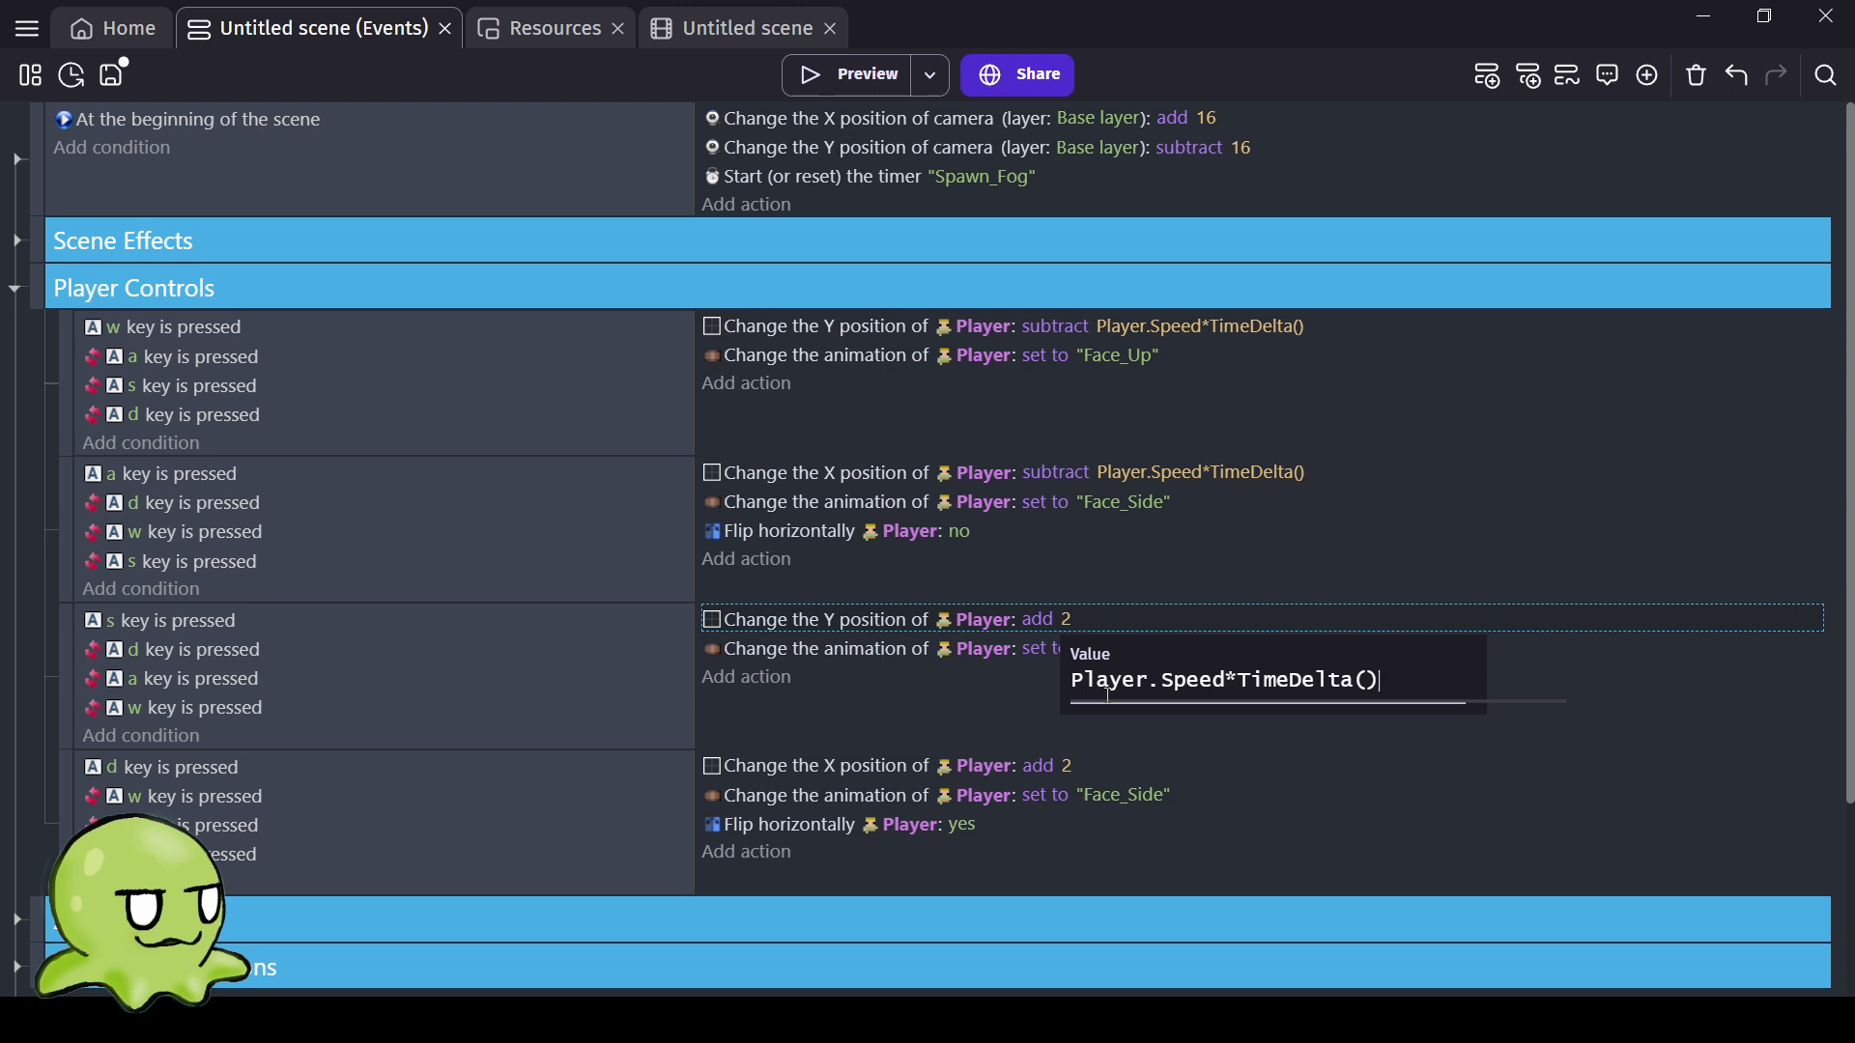
click(1000, 726)
click(1070, 767)
key(ctrl+v)
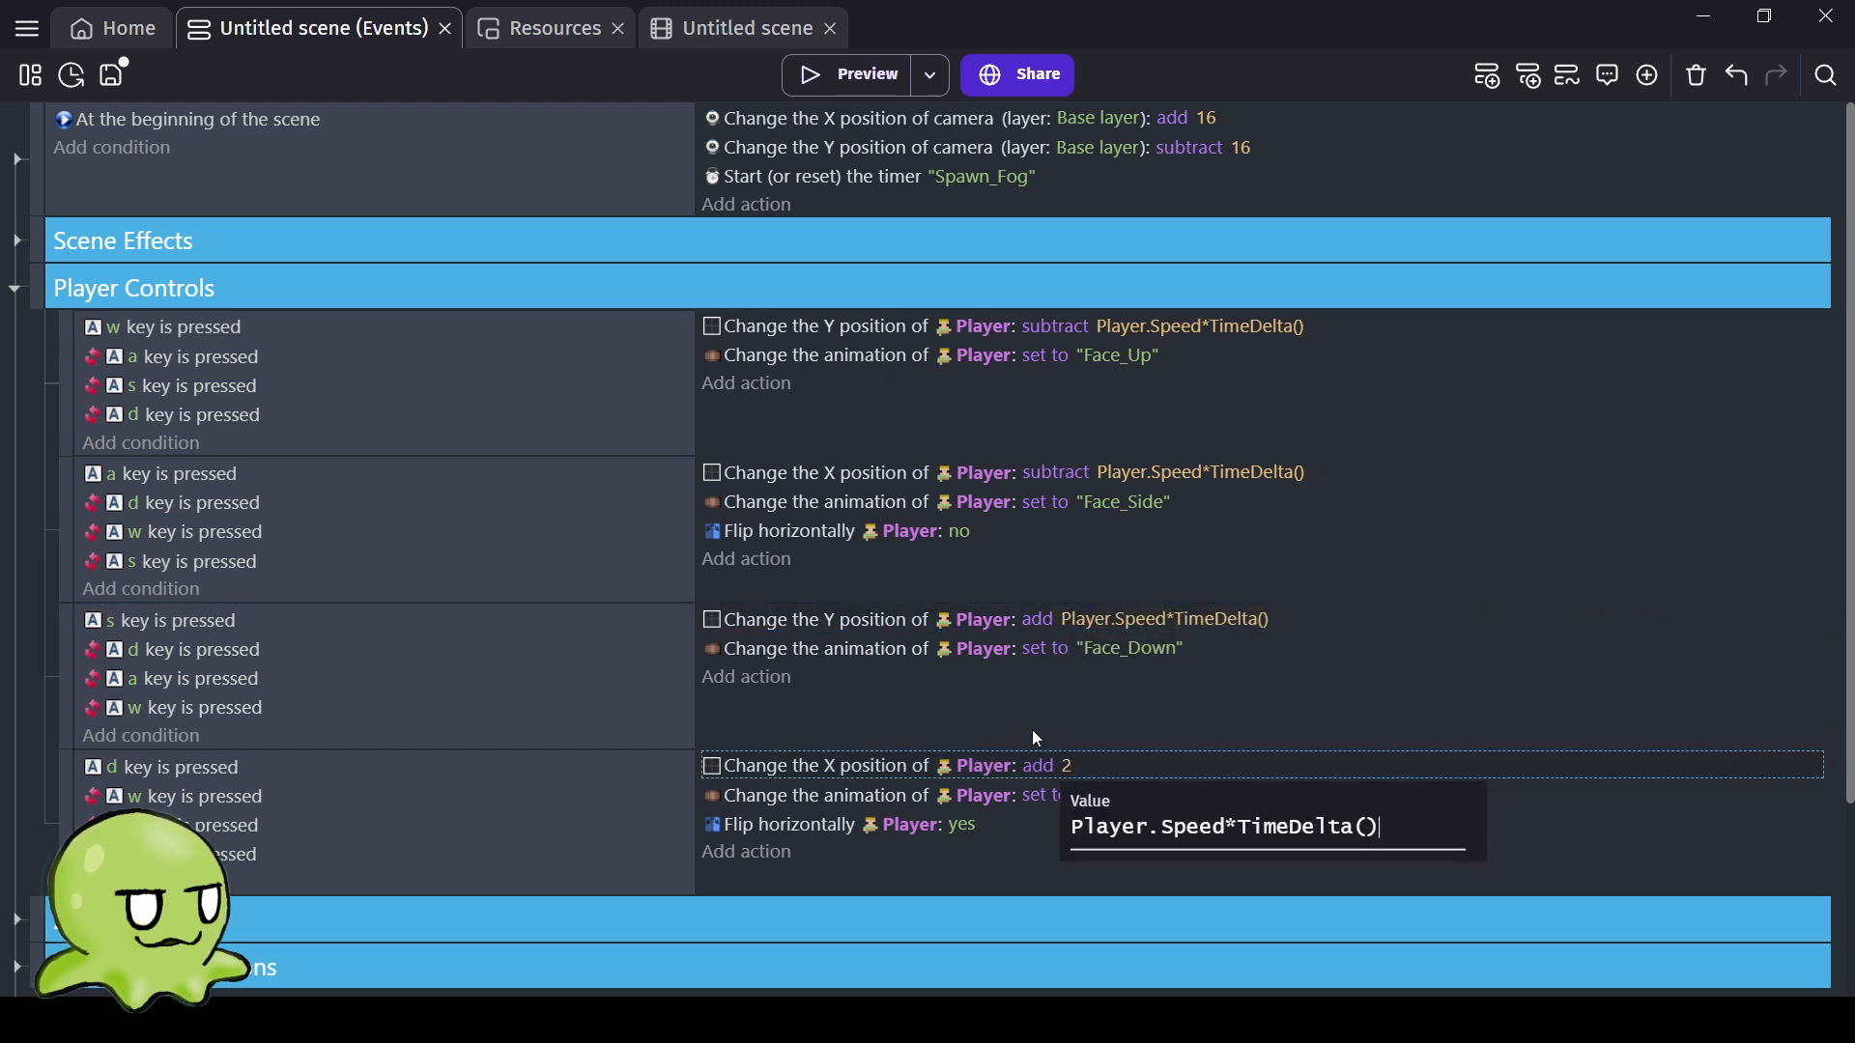
click(1022, 730)
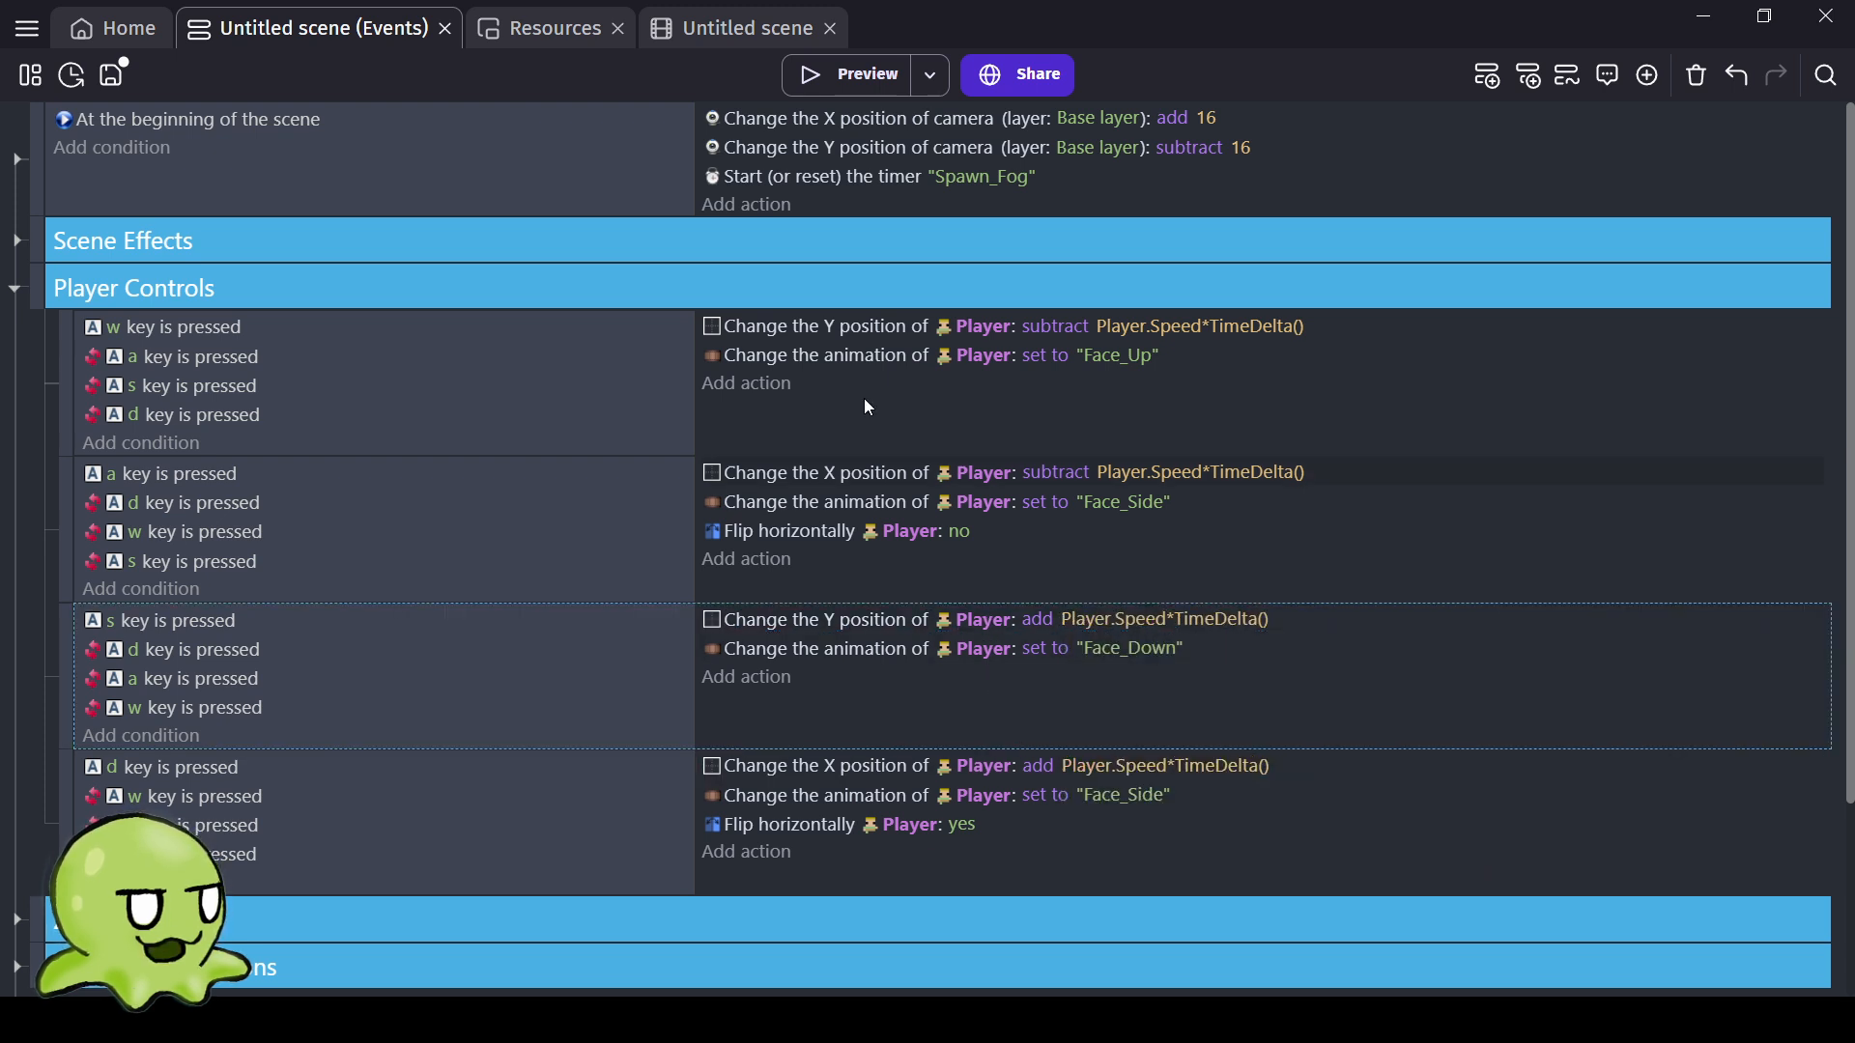
Preview the game, walk the player up, down and sideways across the graveyard to test its speed, and close the preview.
click(851, 84)
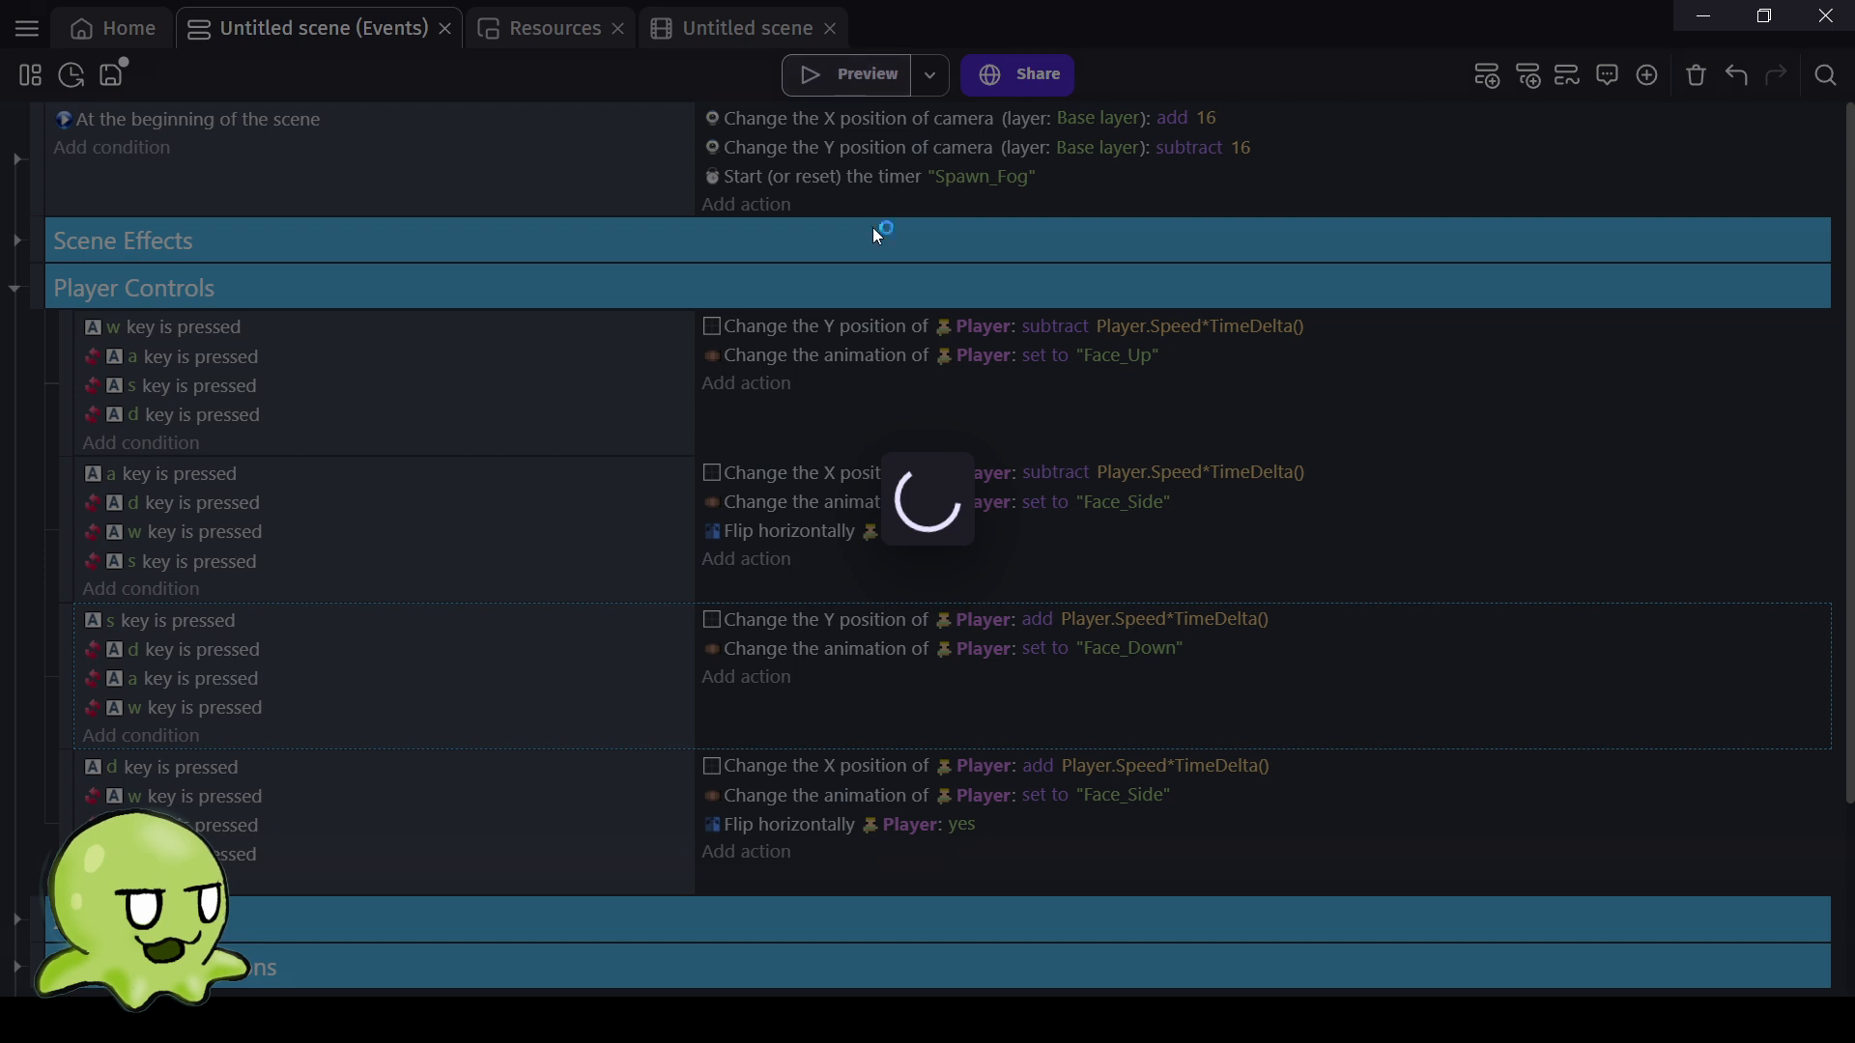
key(w)
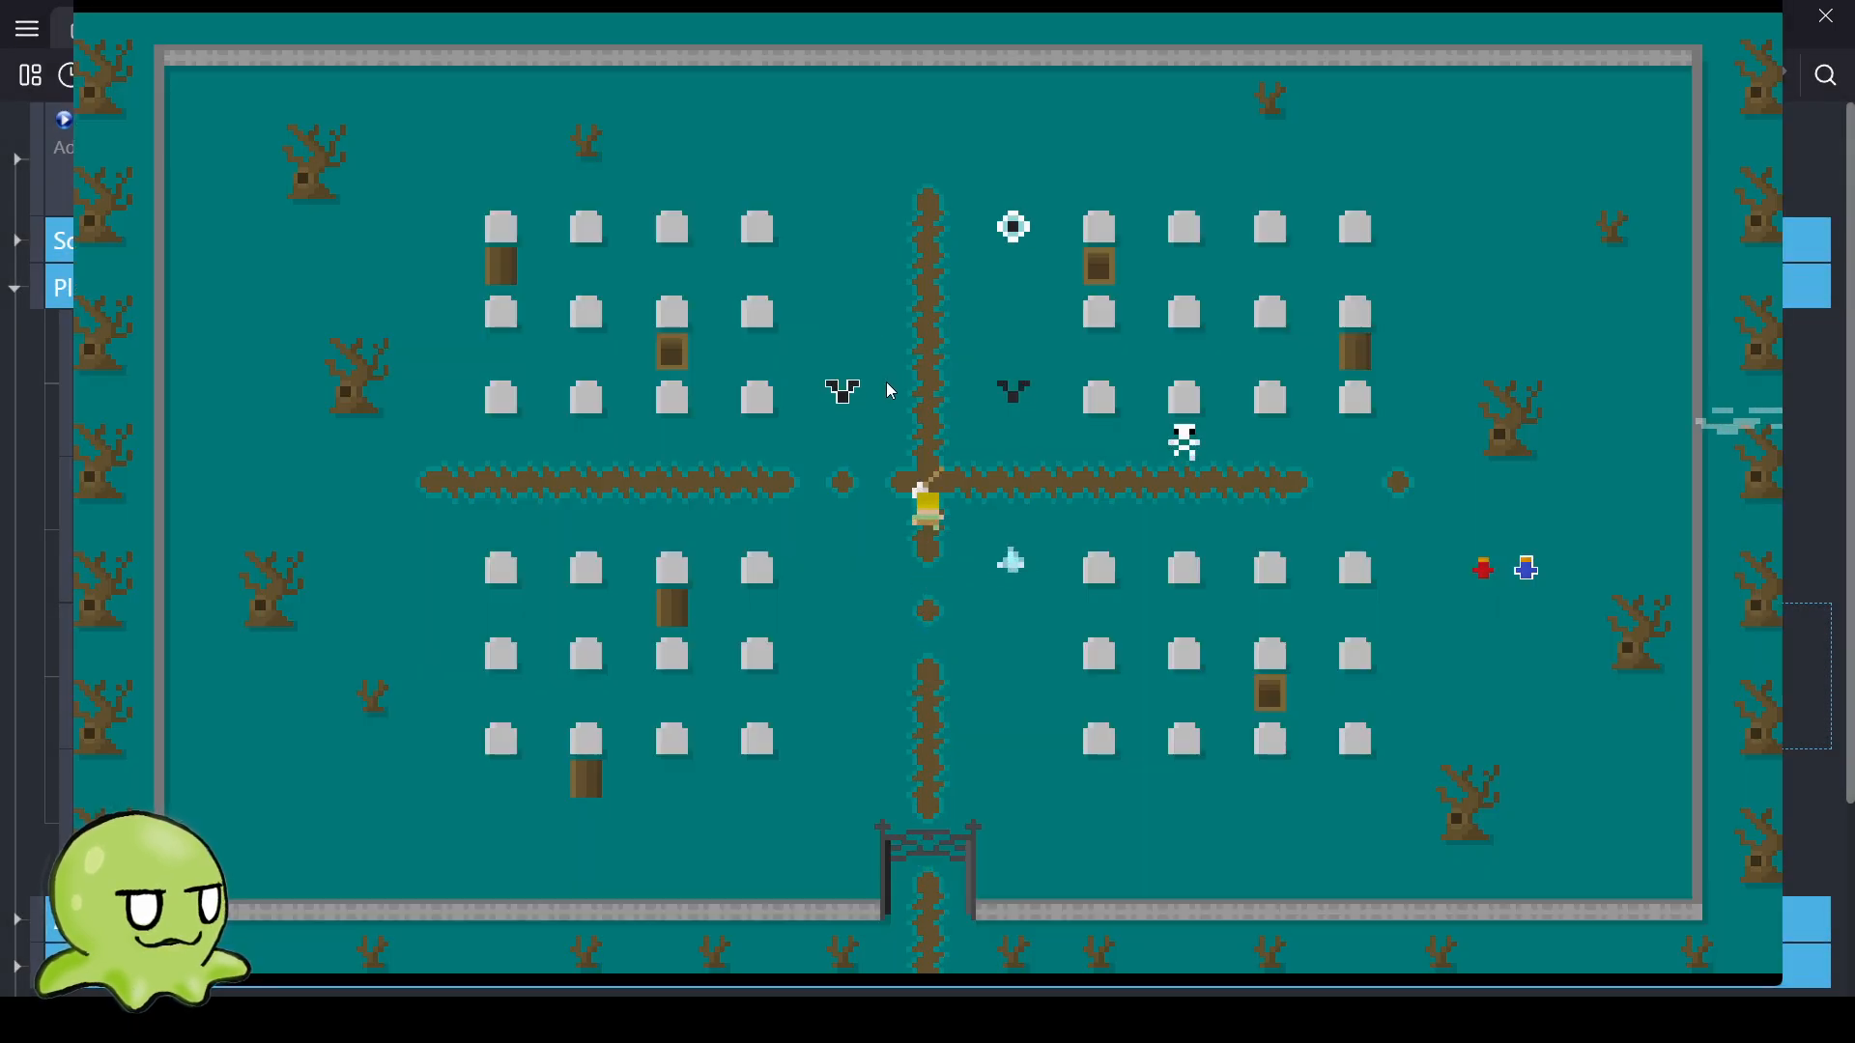
key(s)
key(s)
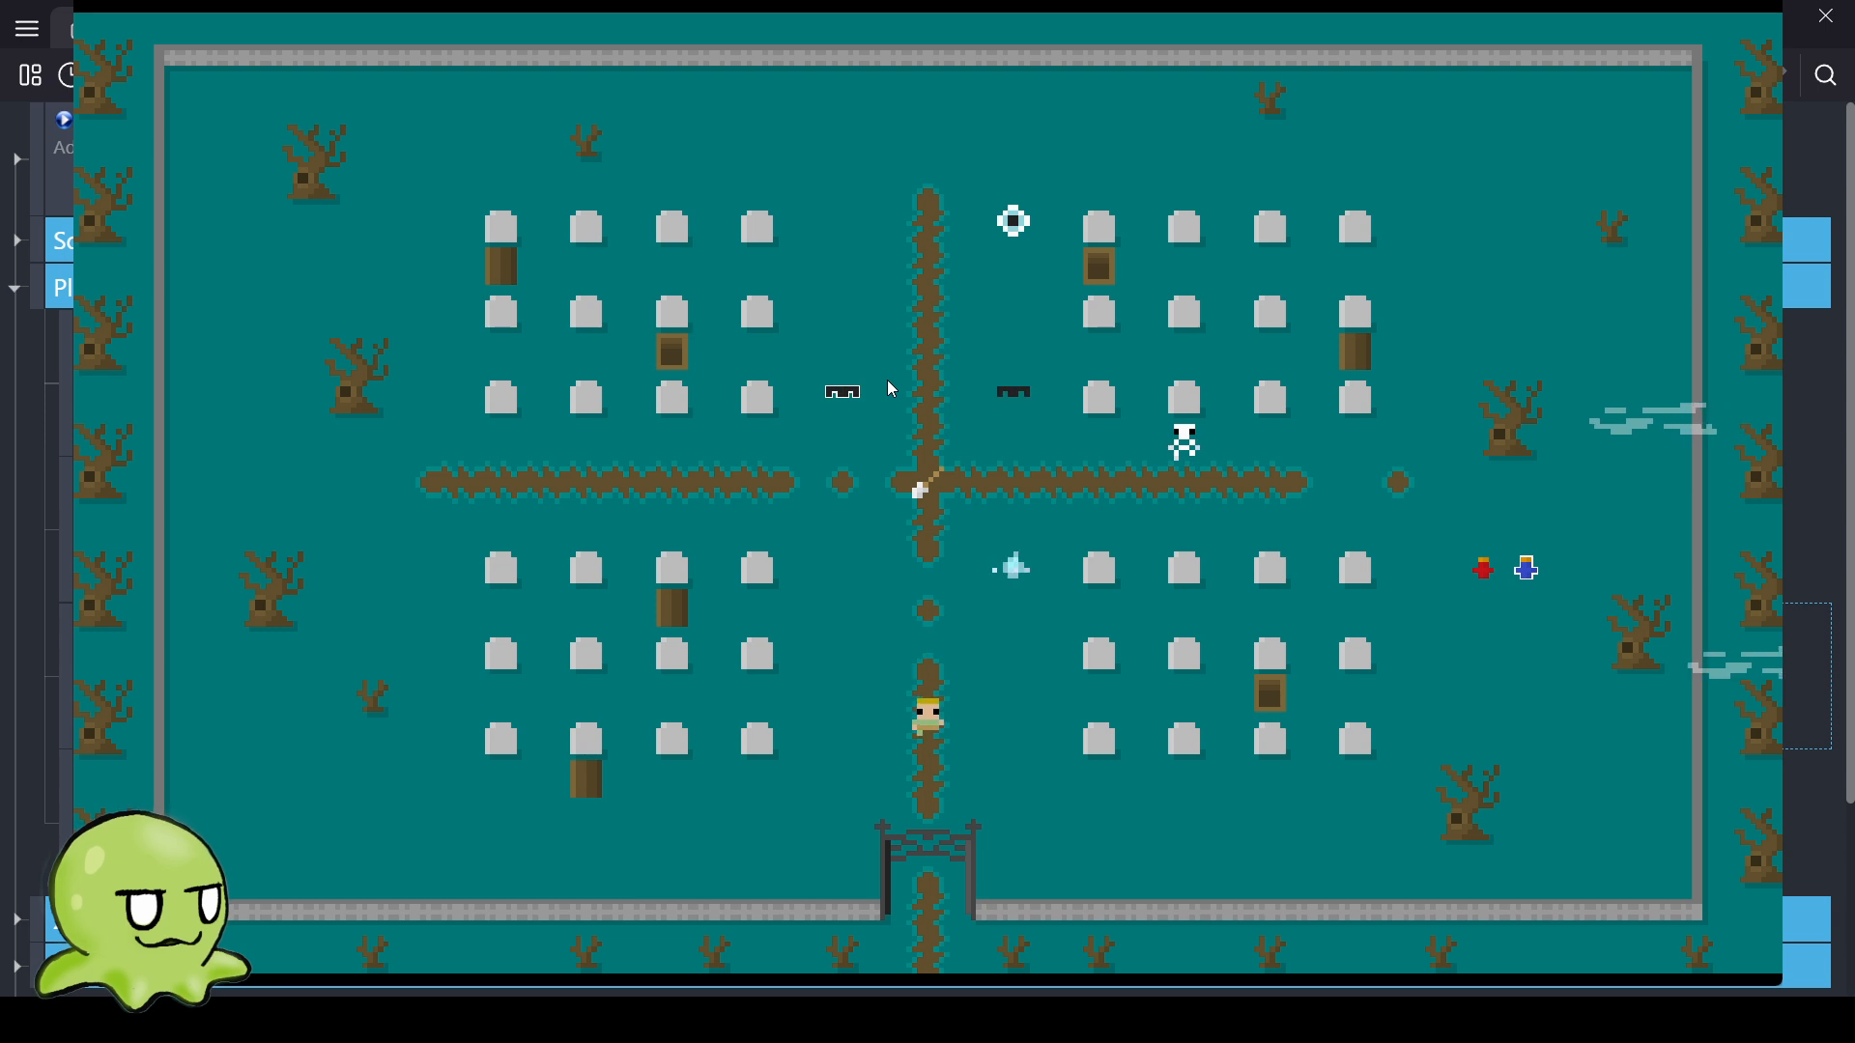
key(w)
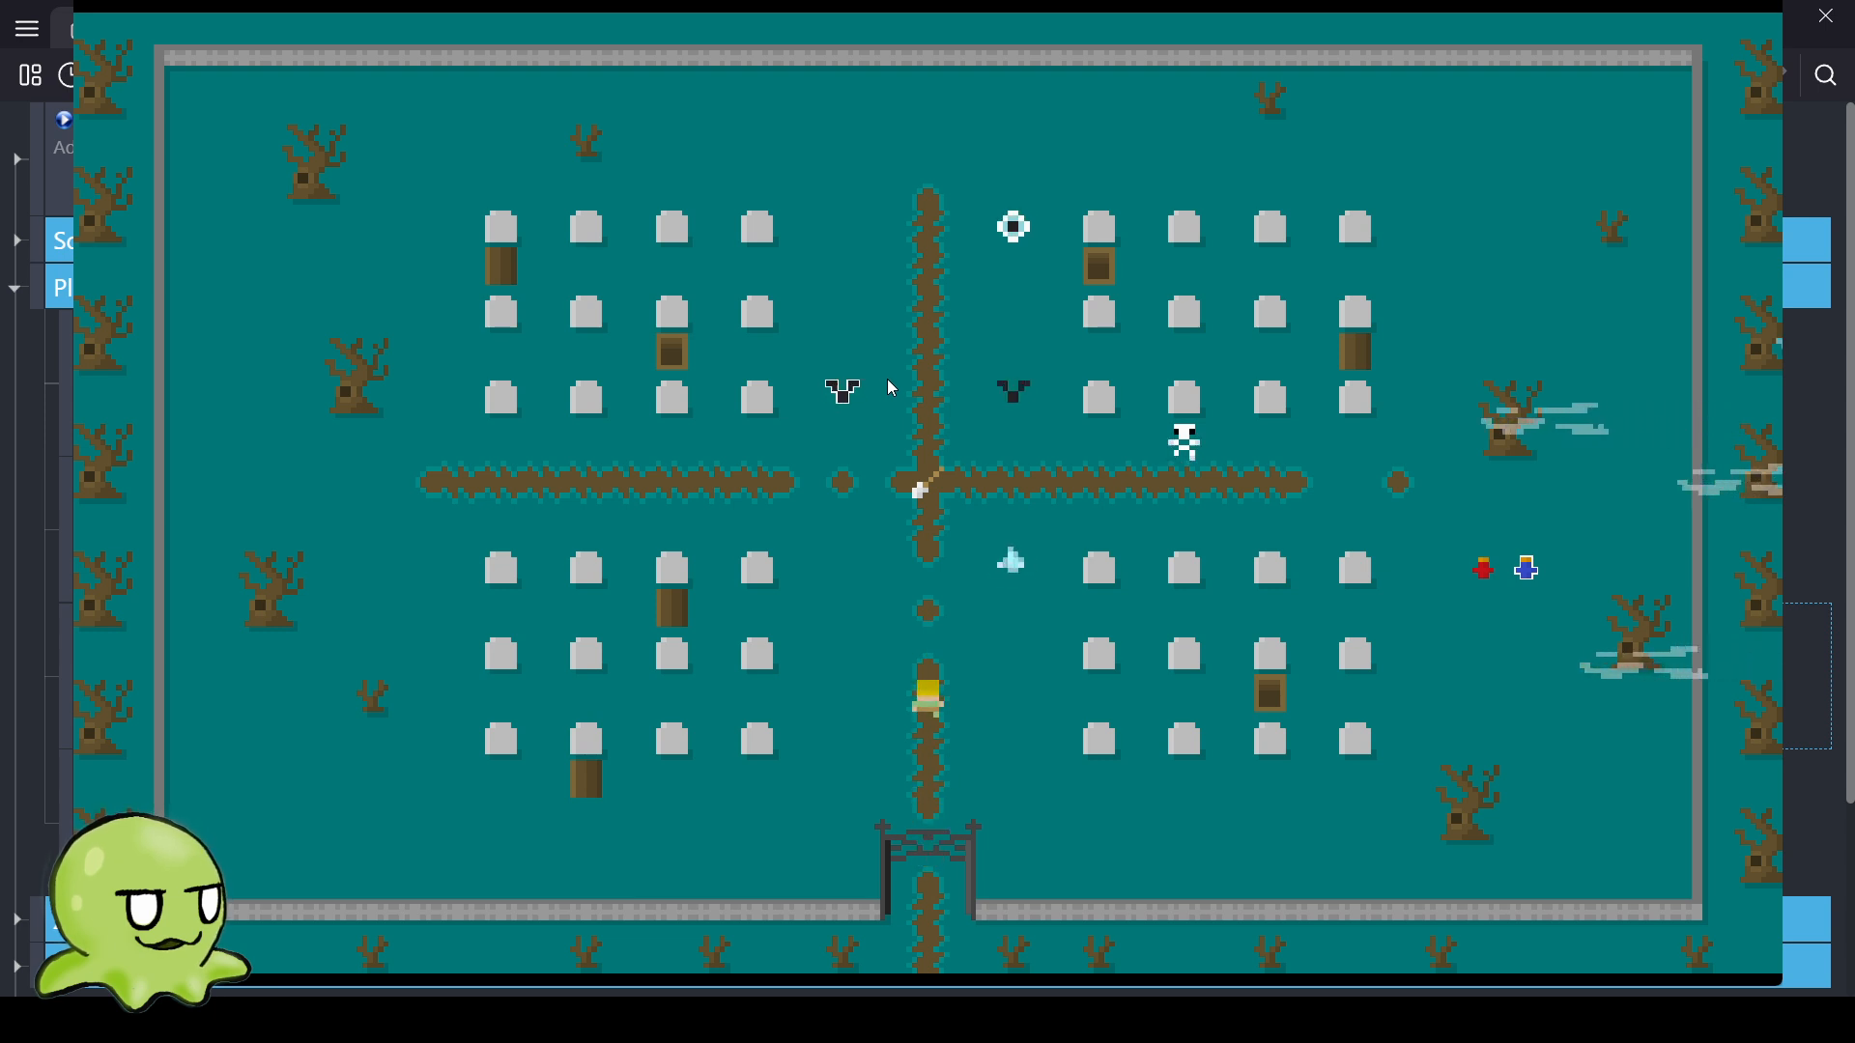
key(w)
key(a)
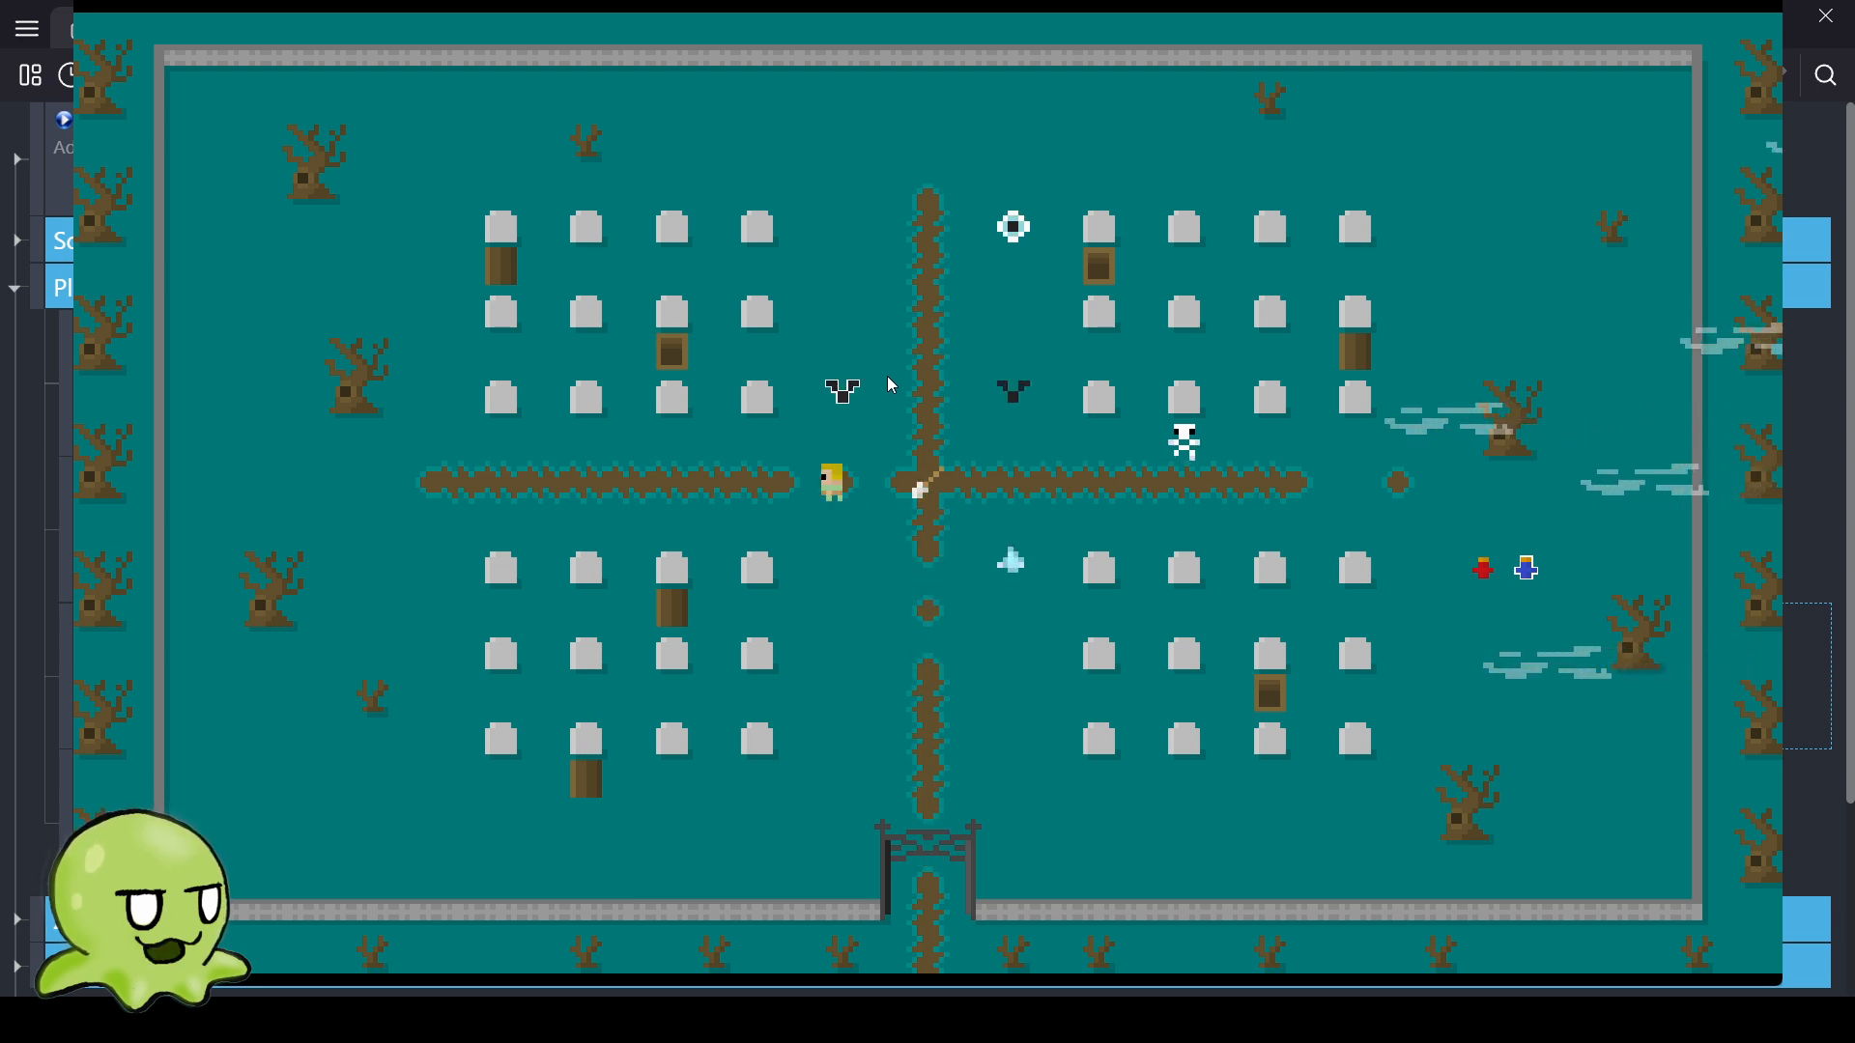
key(a)
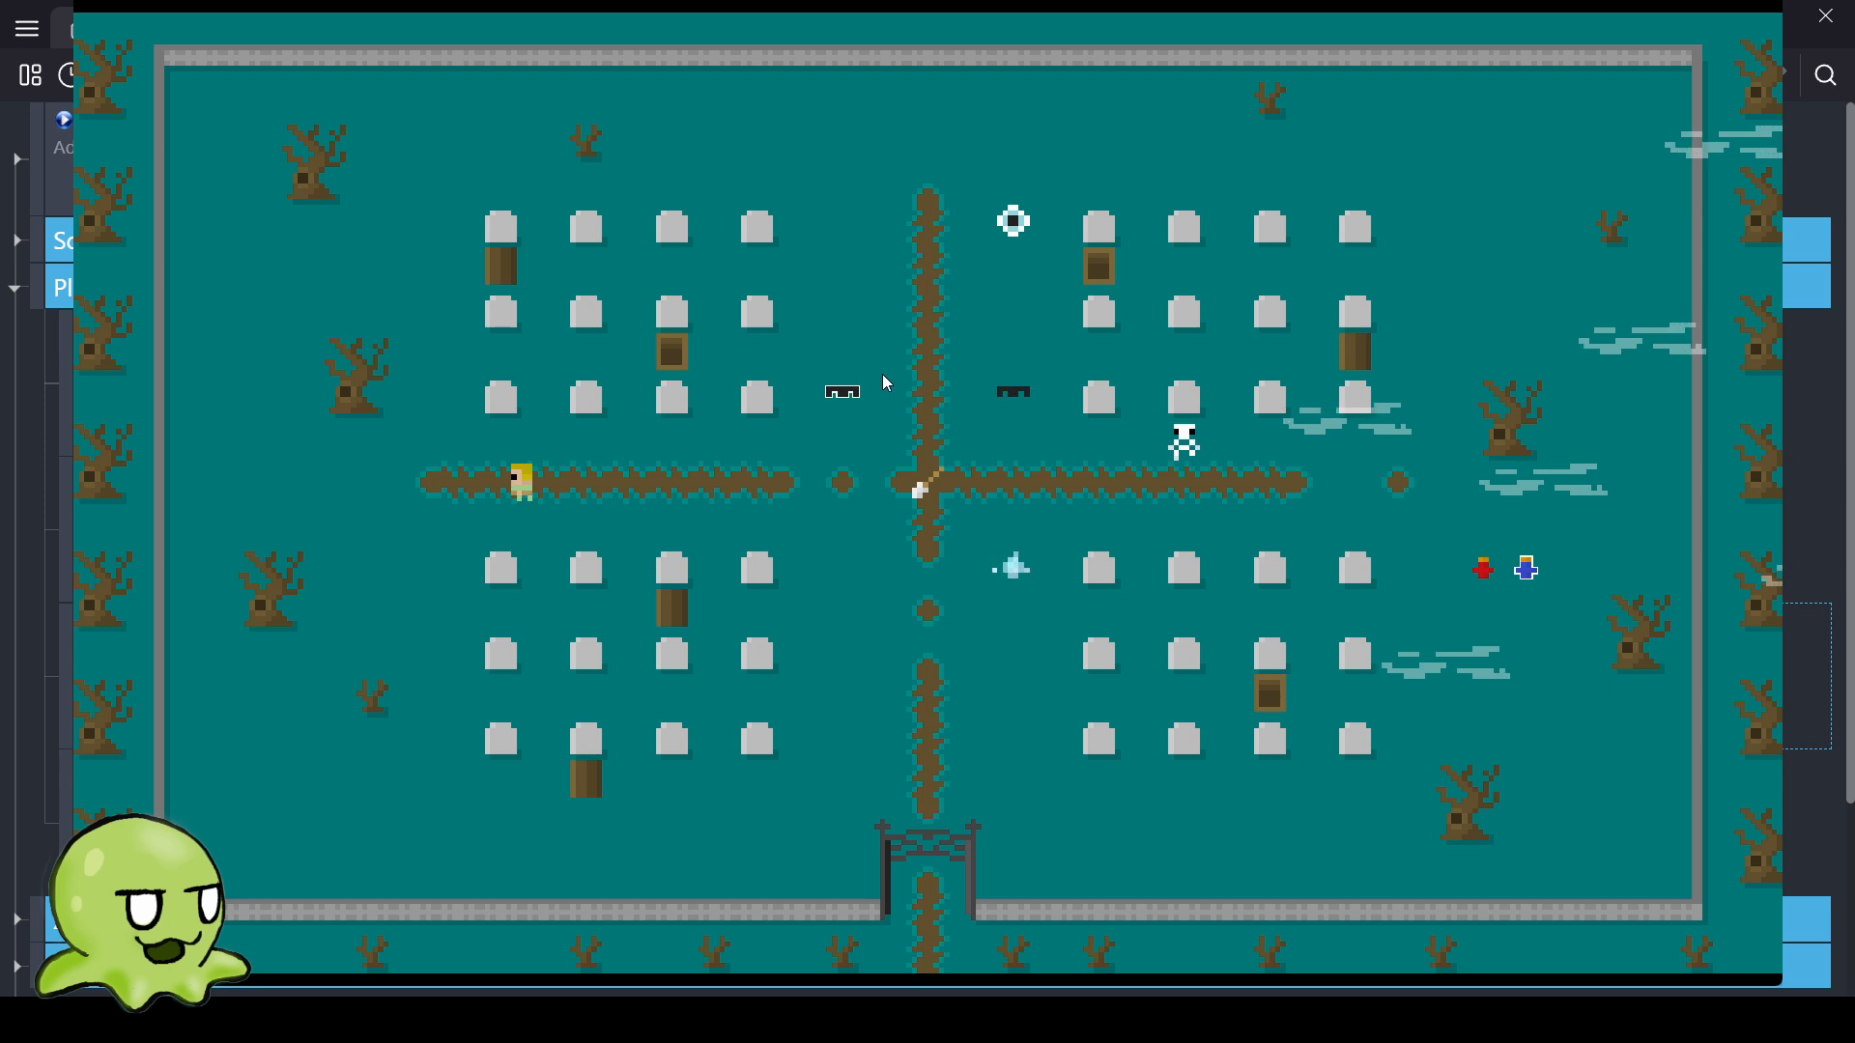
key(d)
key(d)
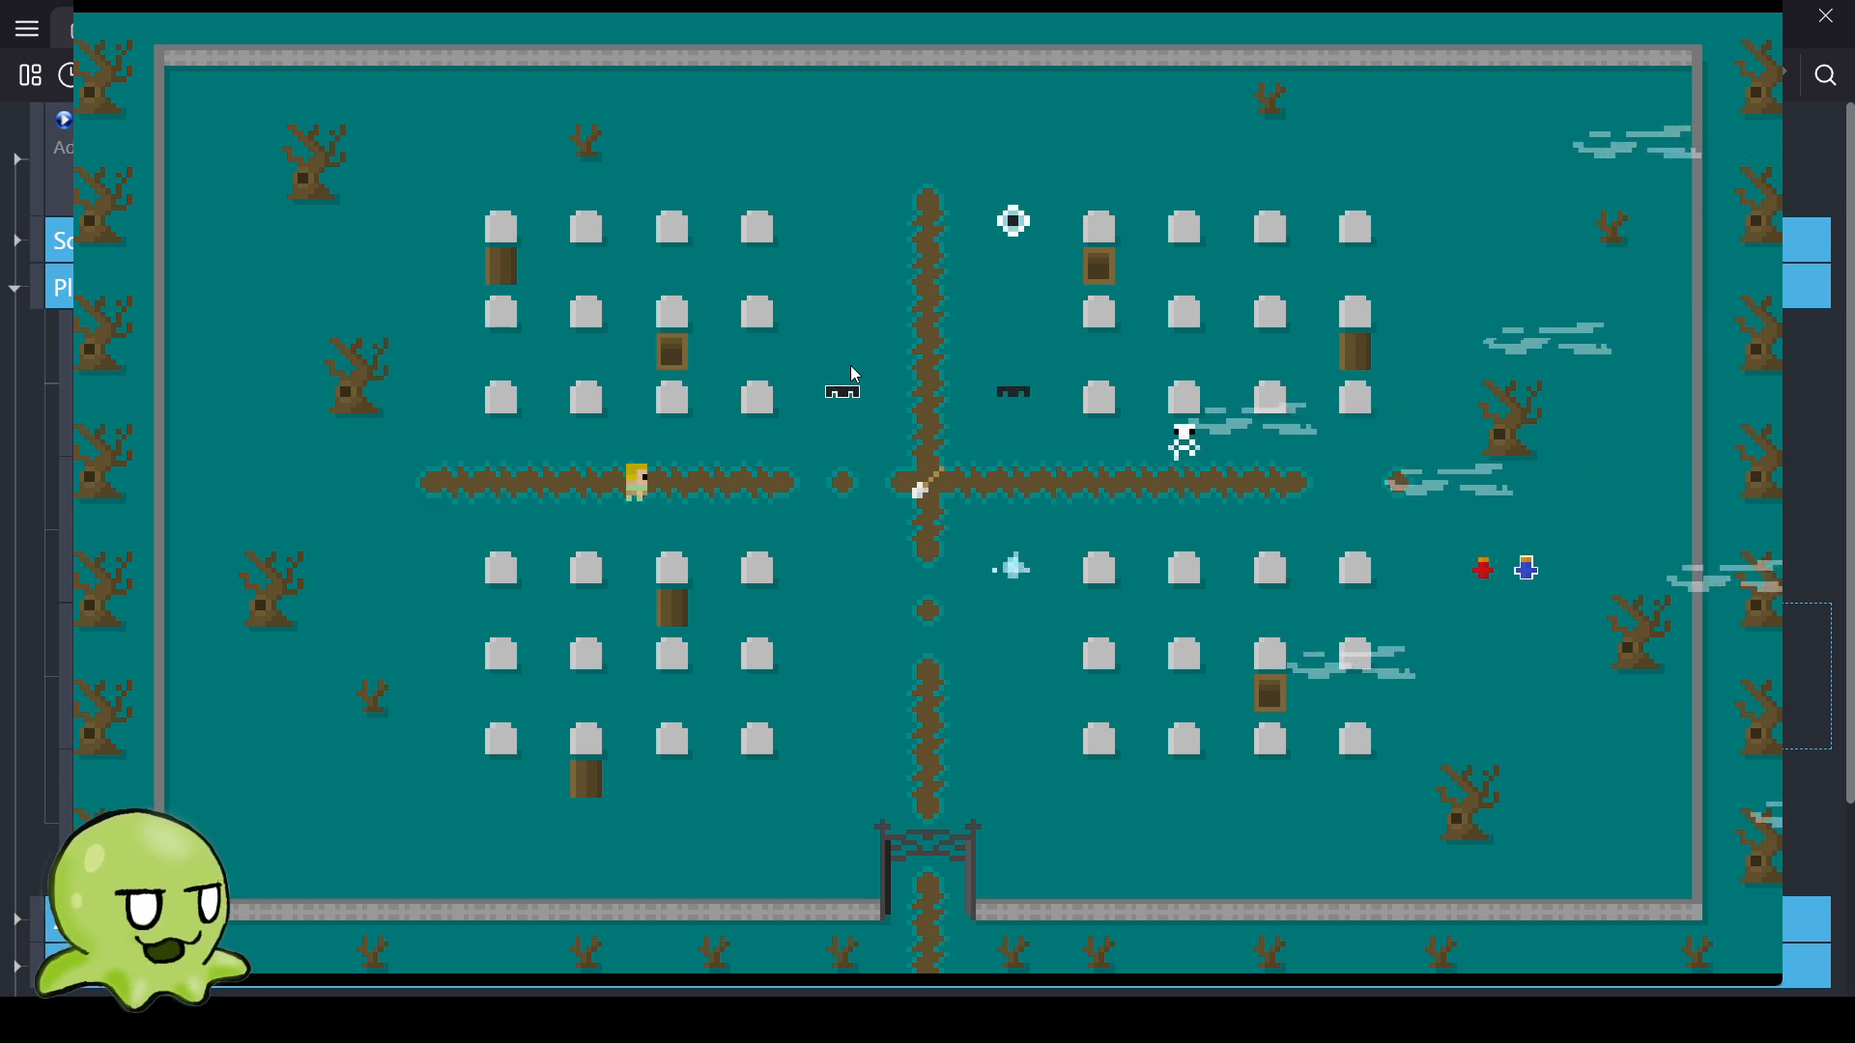
key(d)
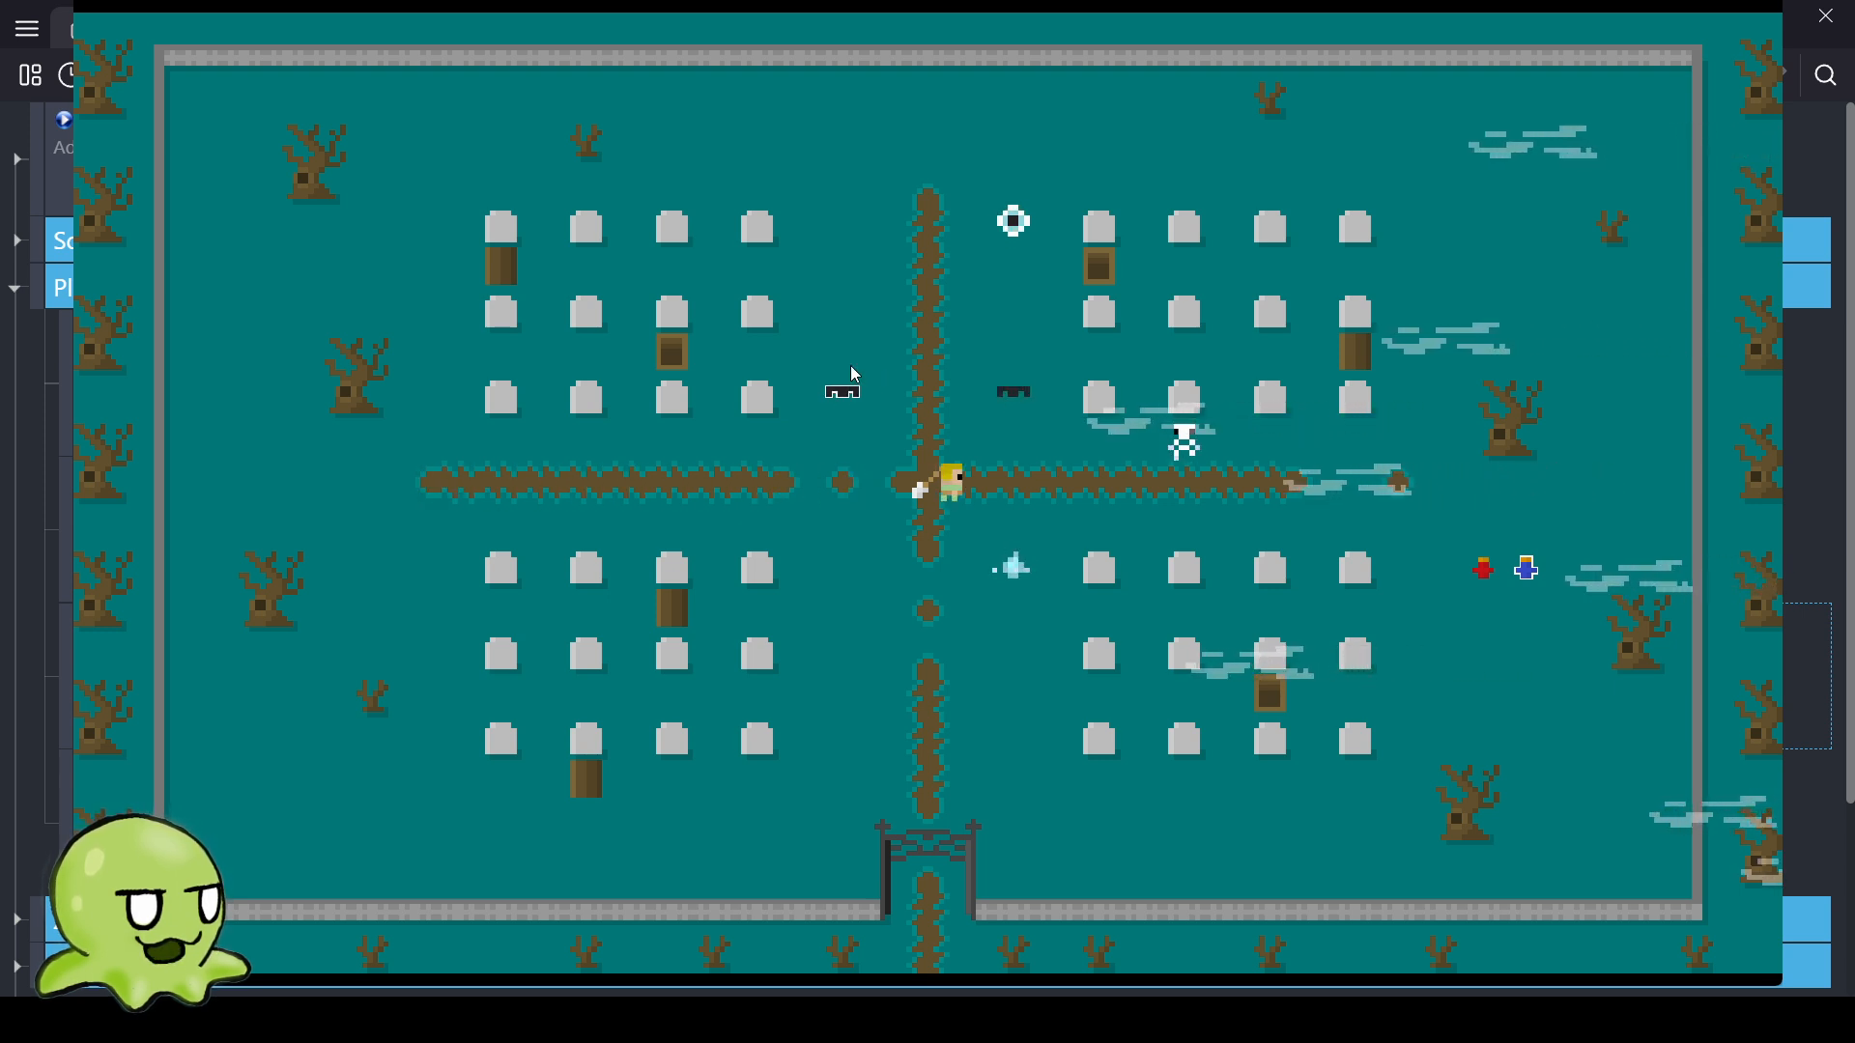
key(d)
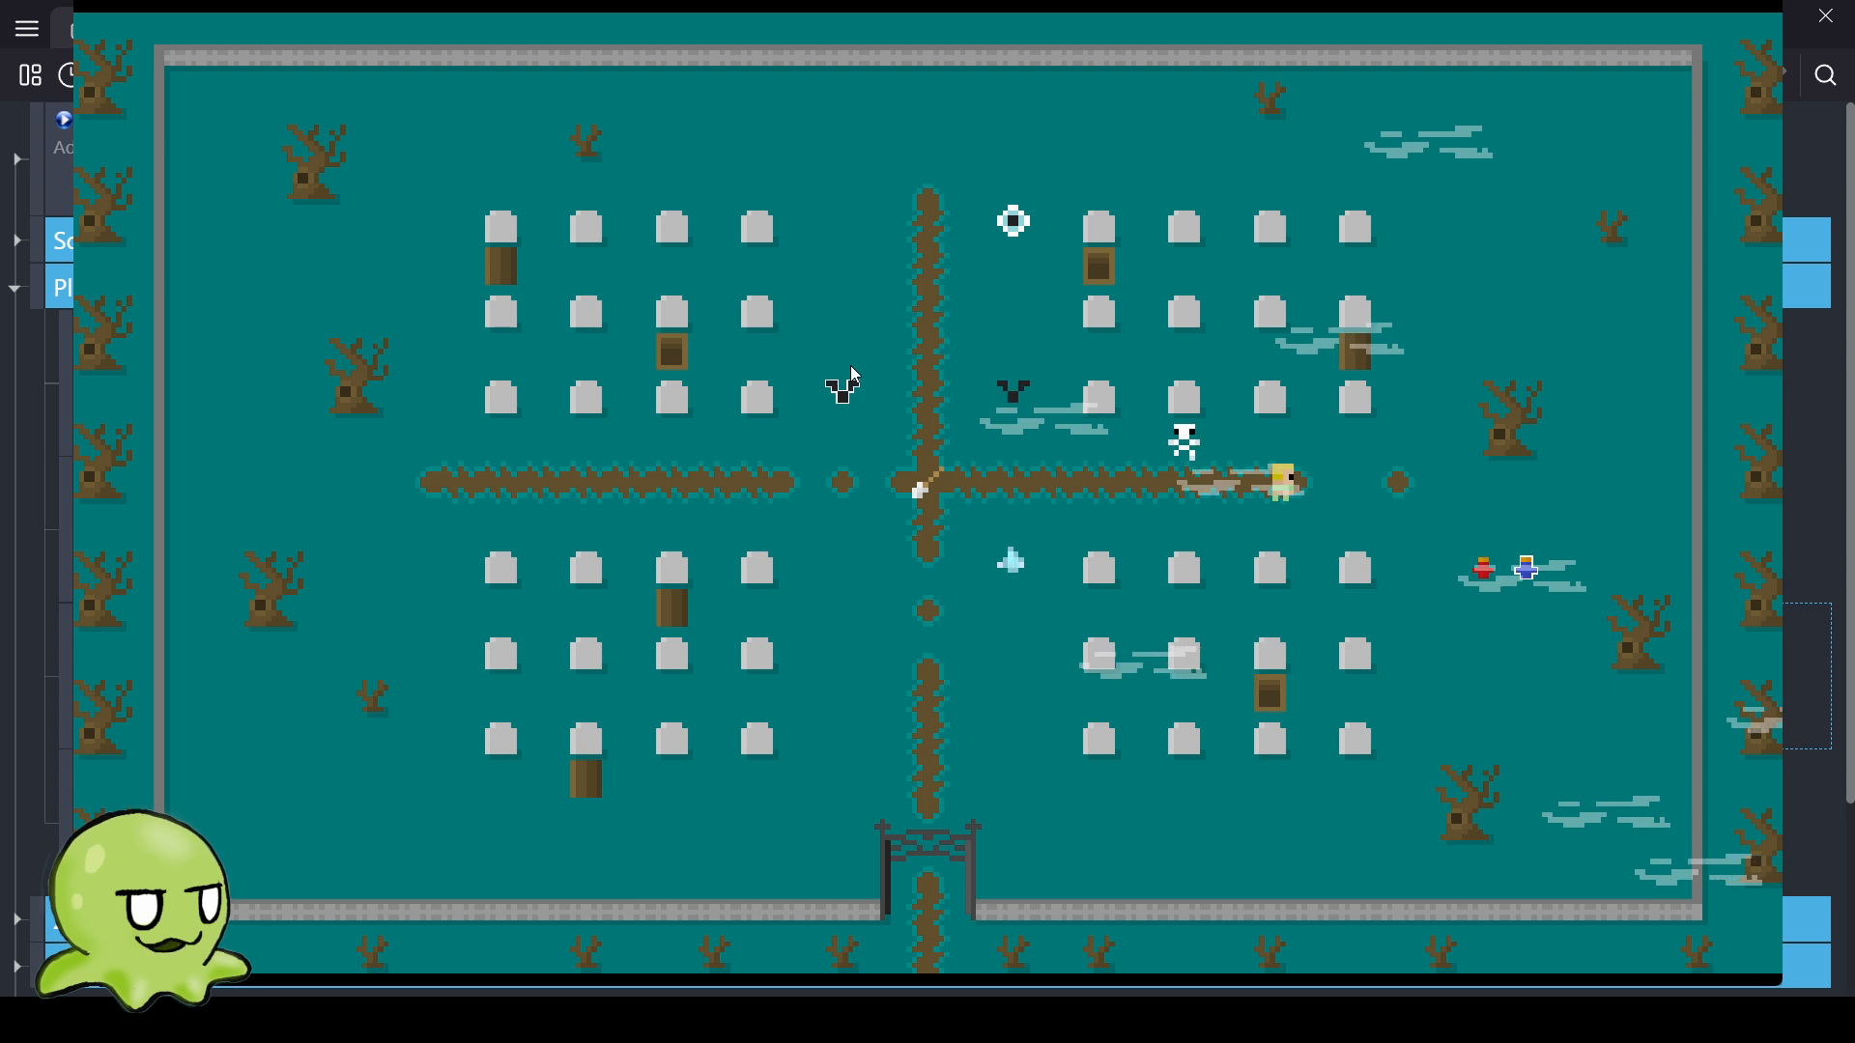
key(w)
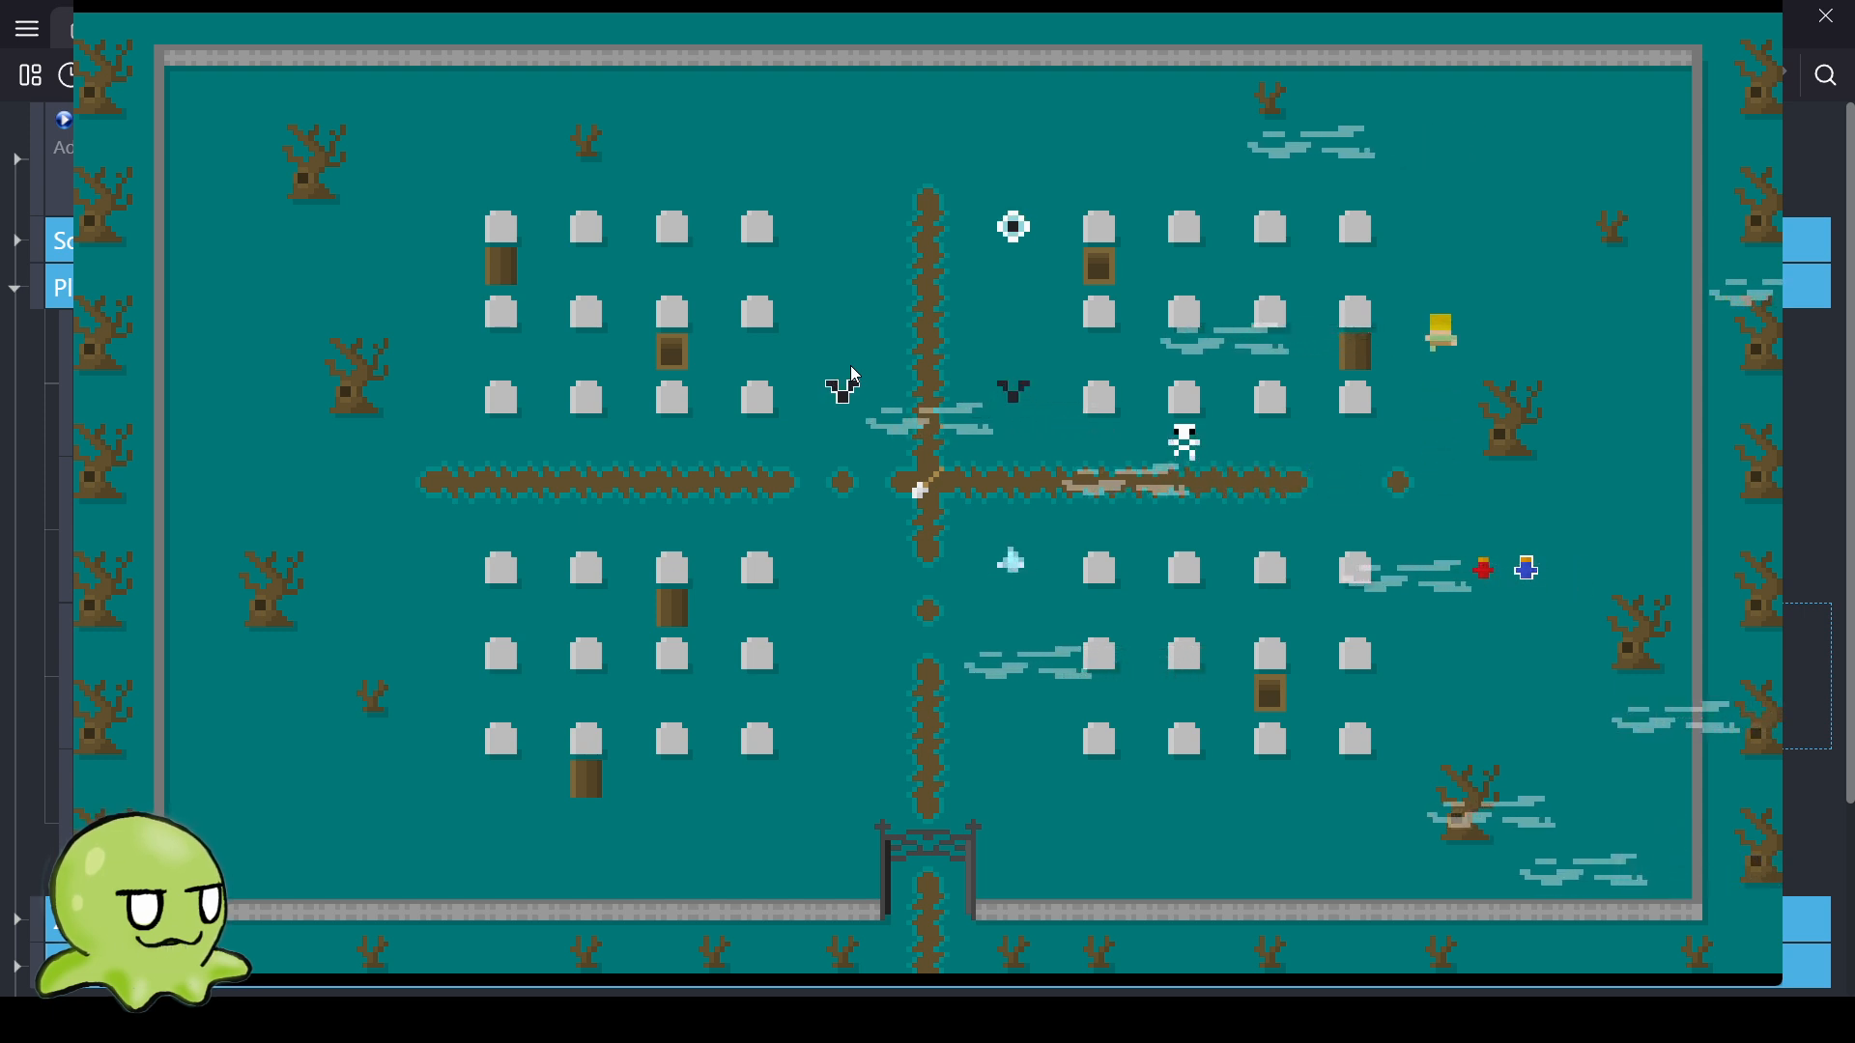
key(a)
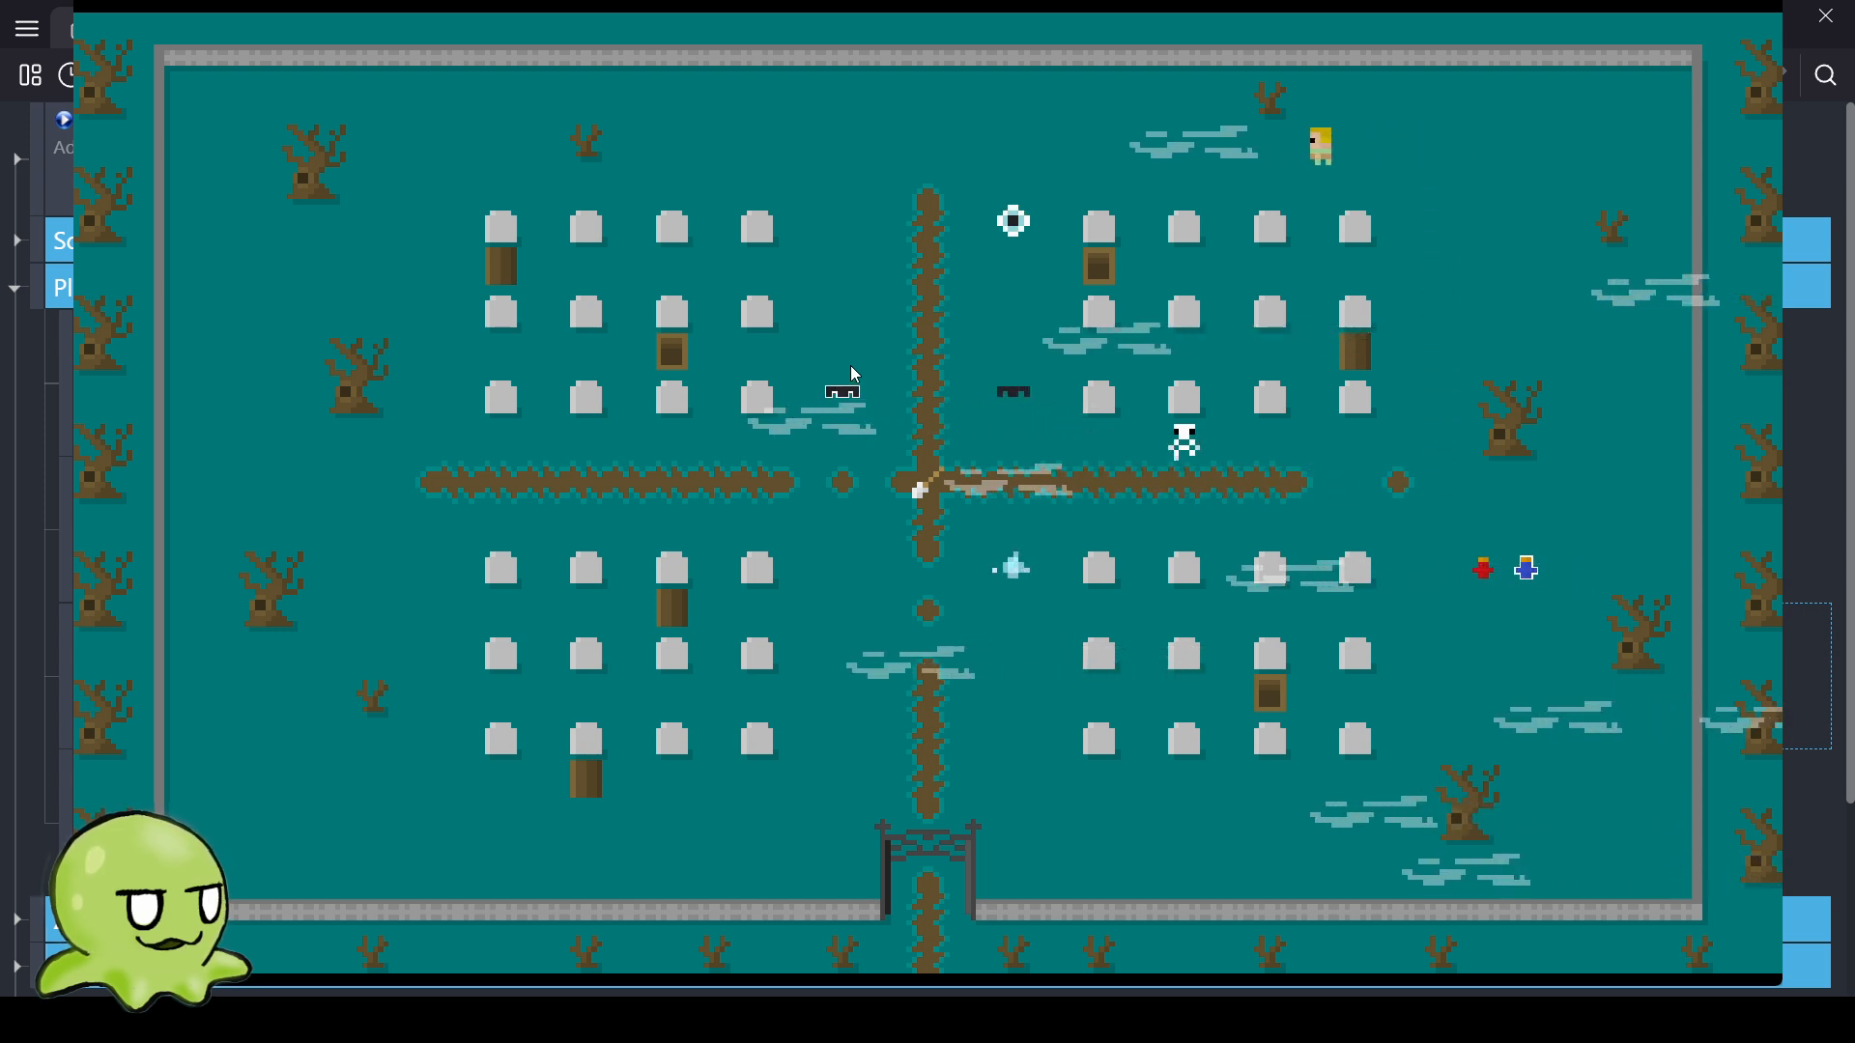
key(a)
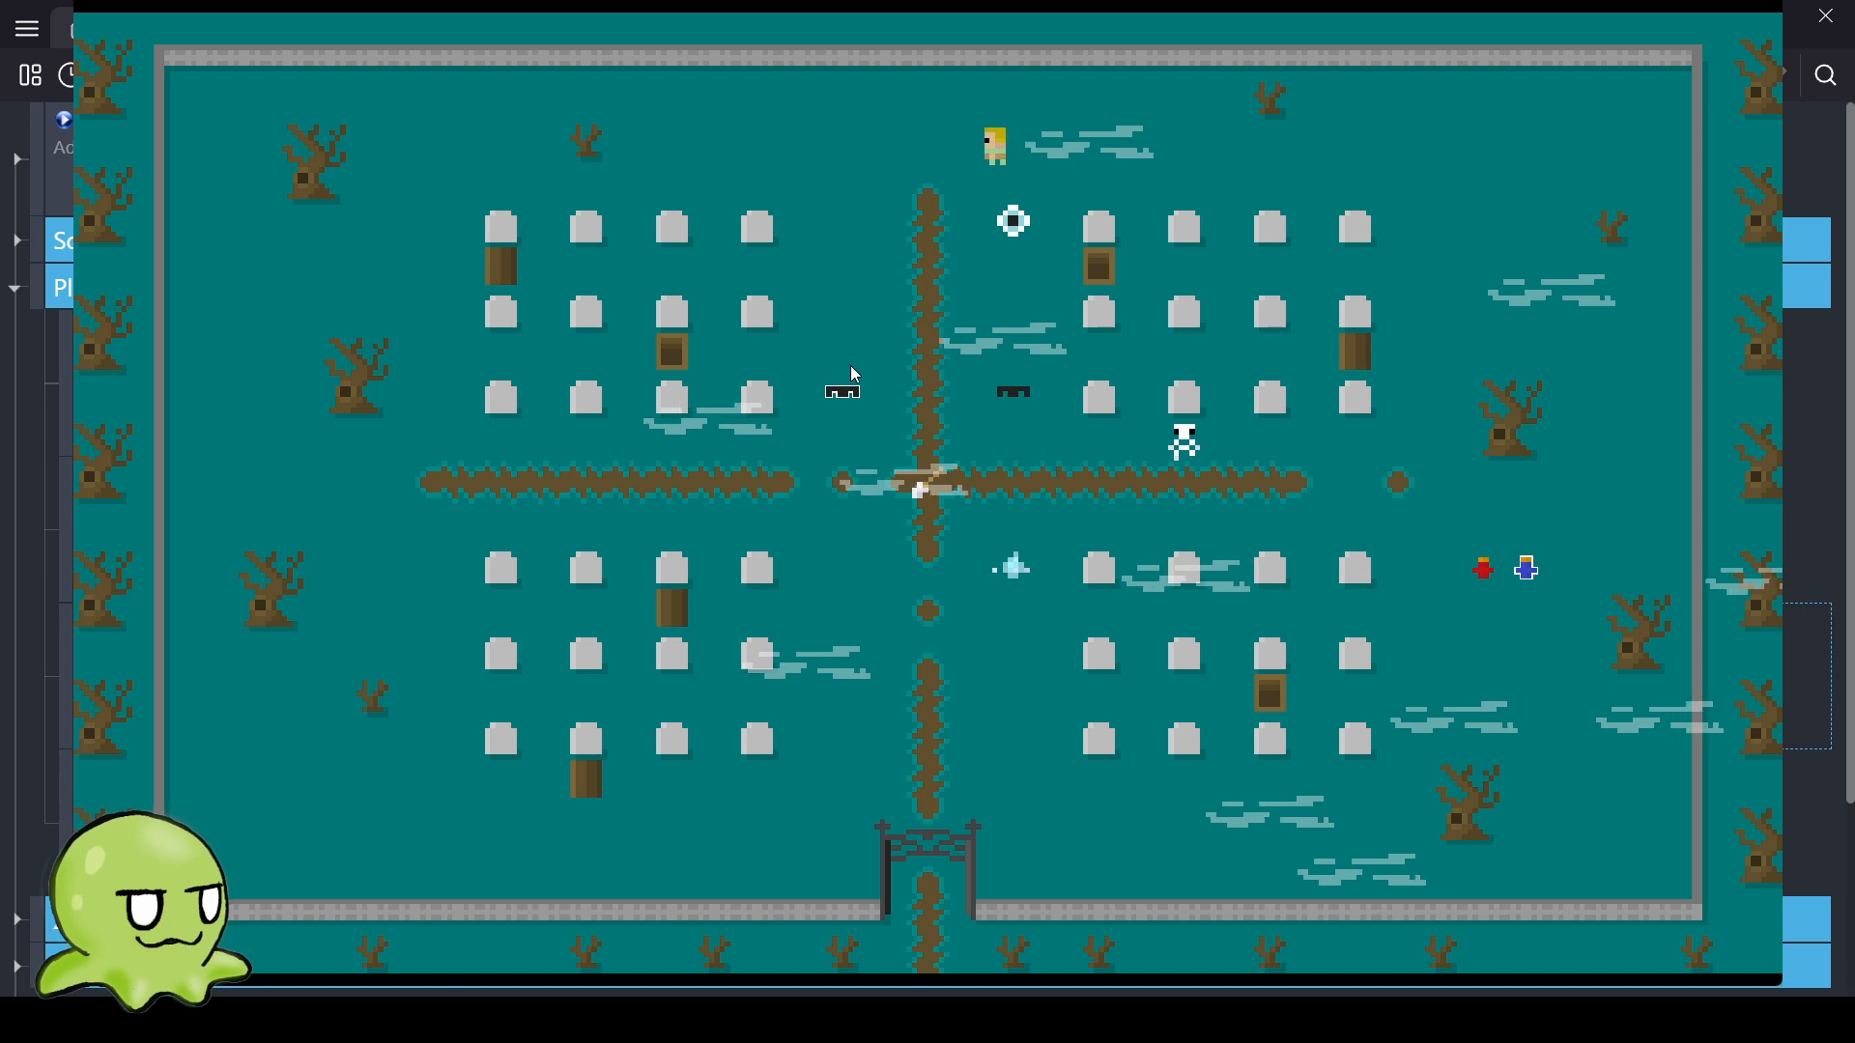
key(s)
key(s)
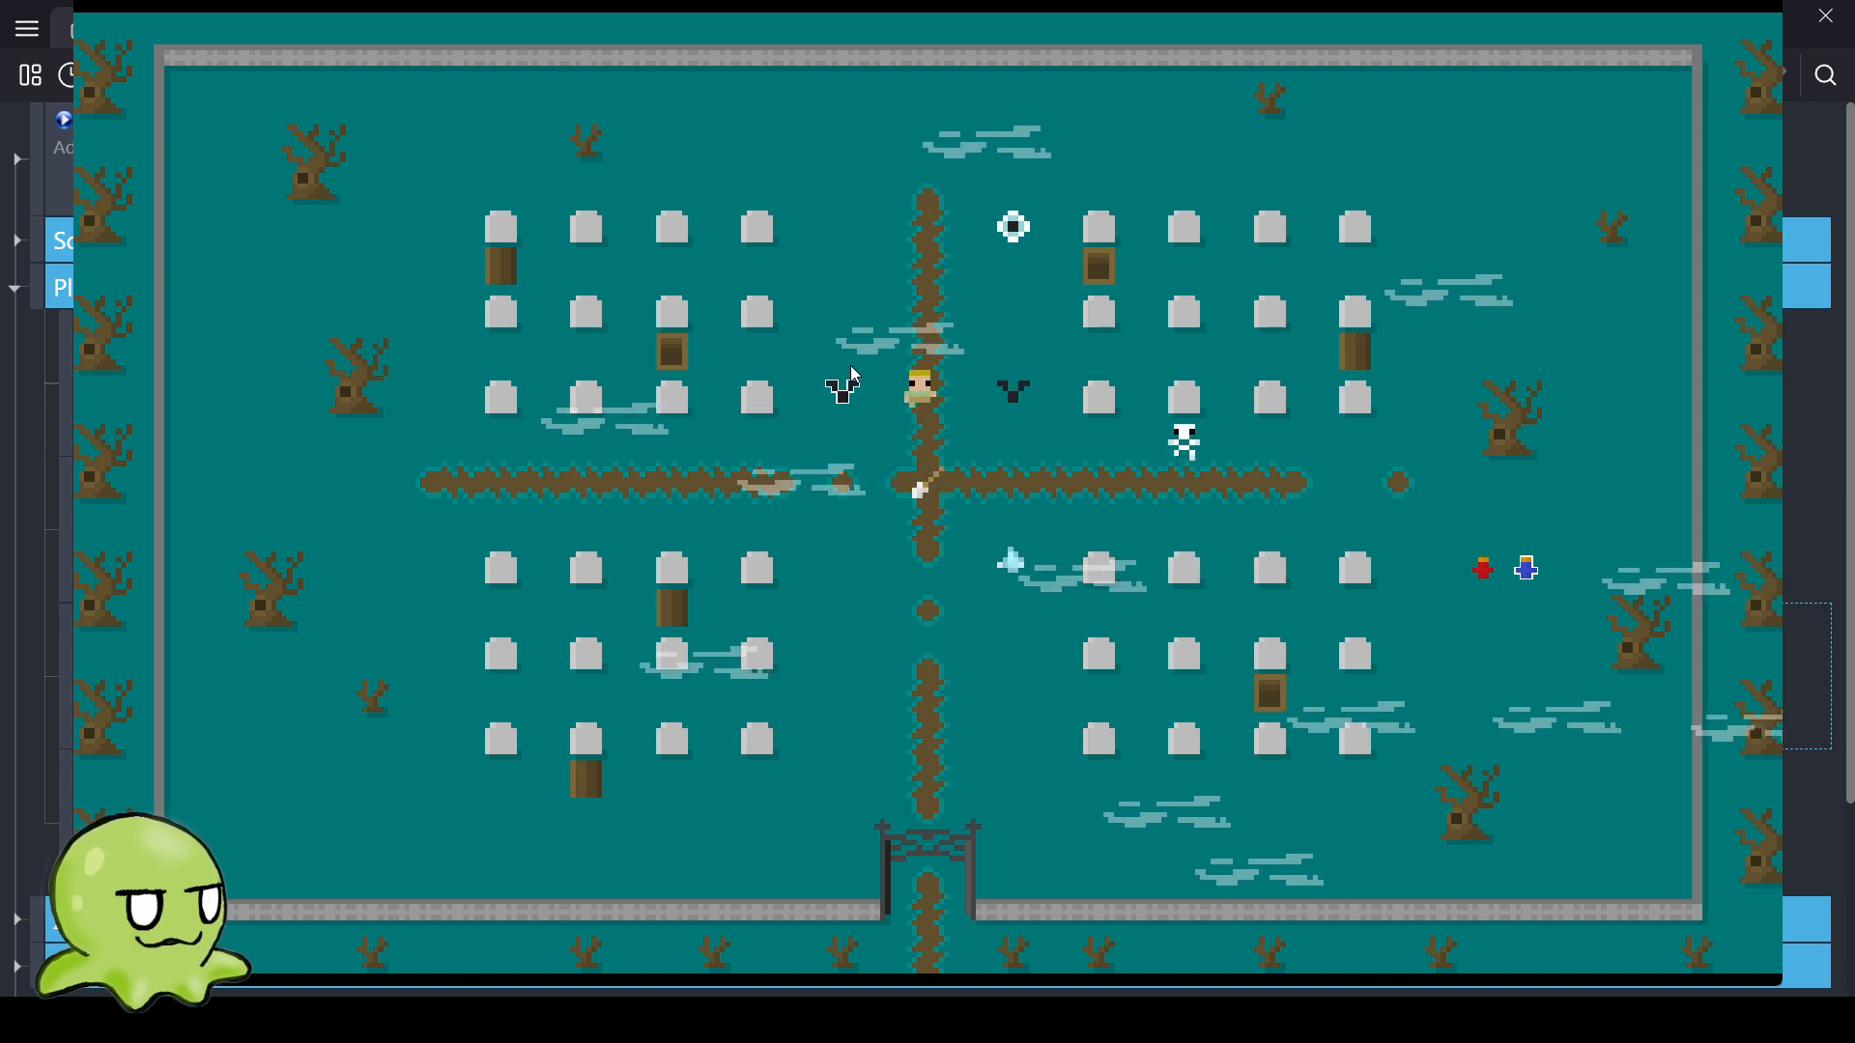
key(s)
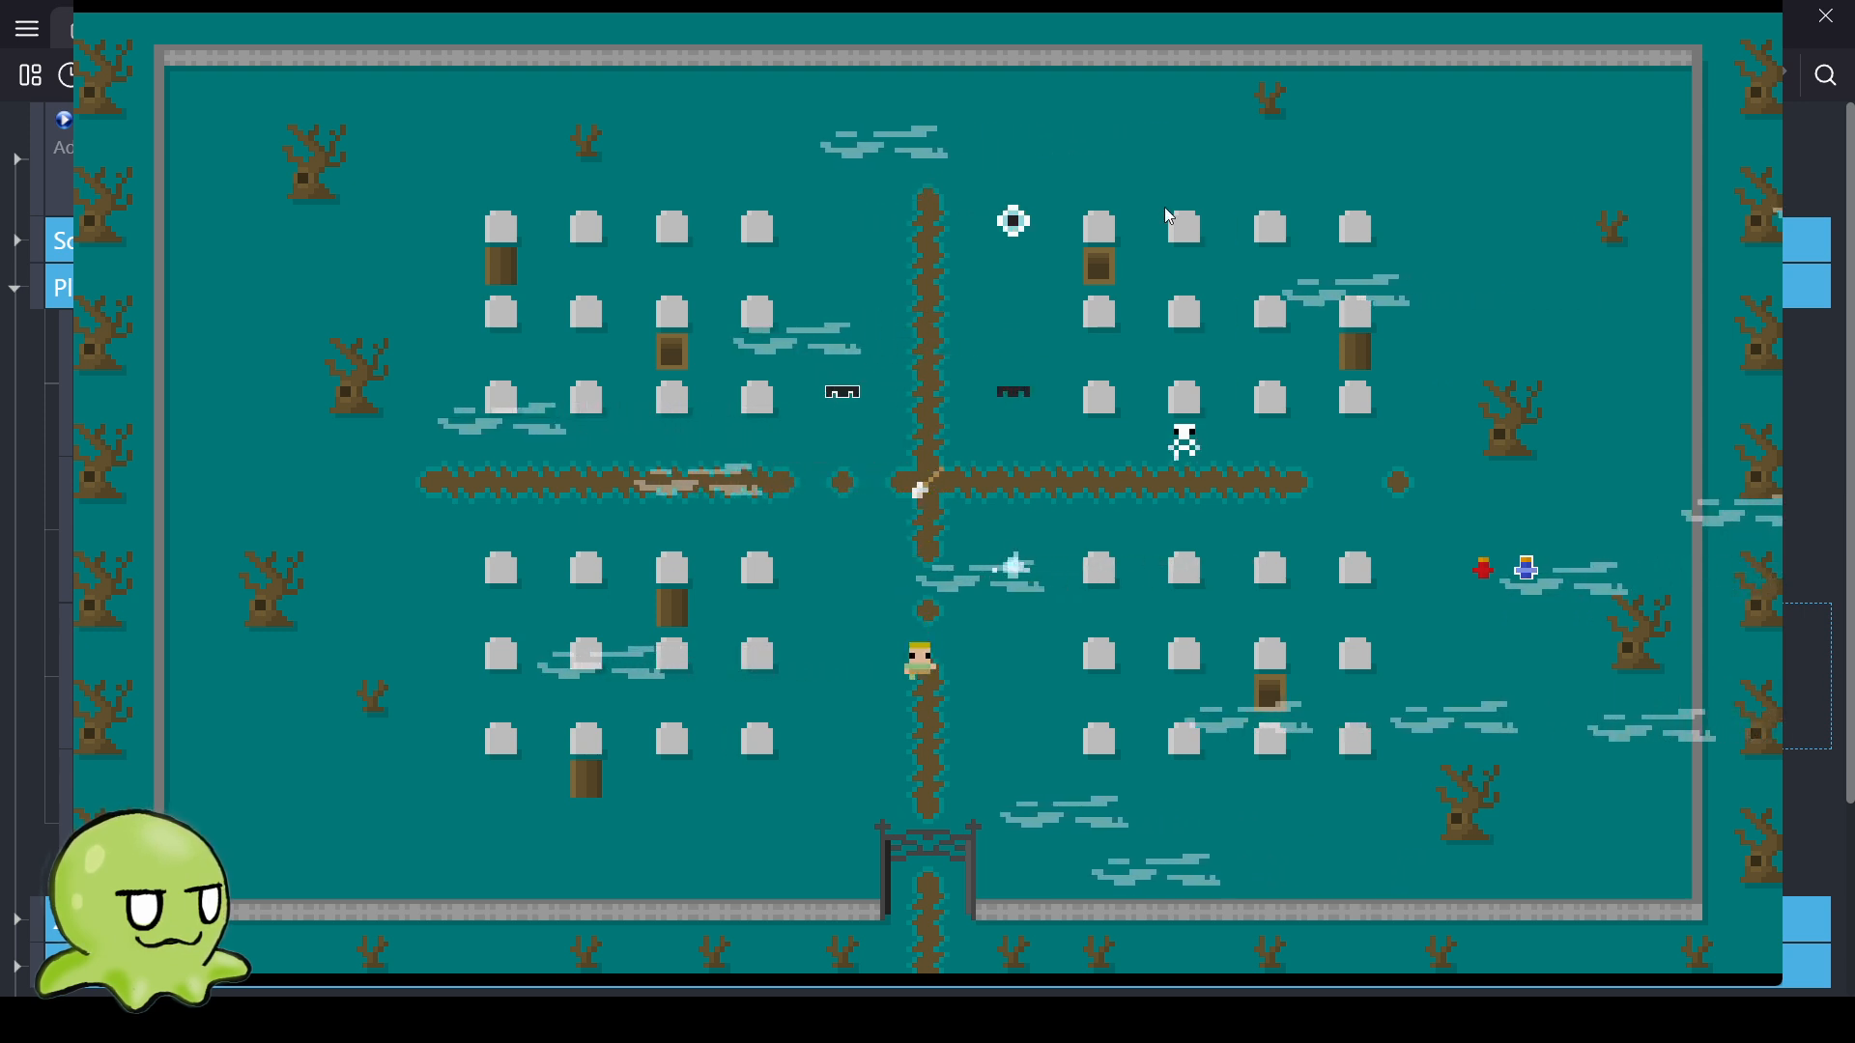
click(1758, 4)
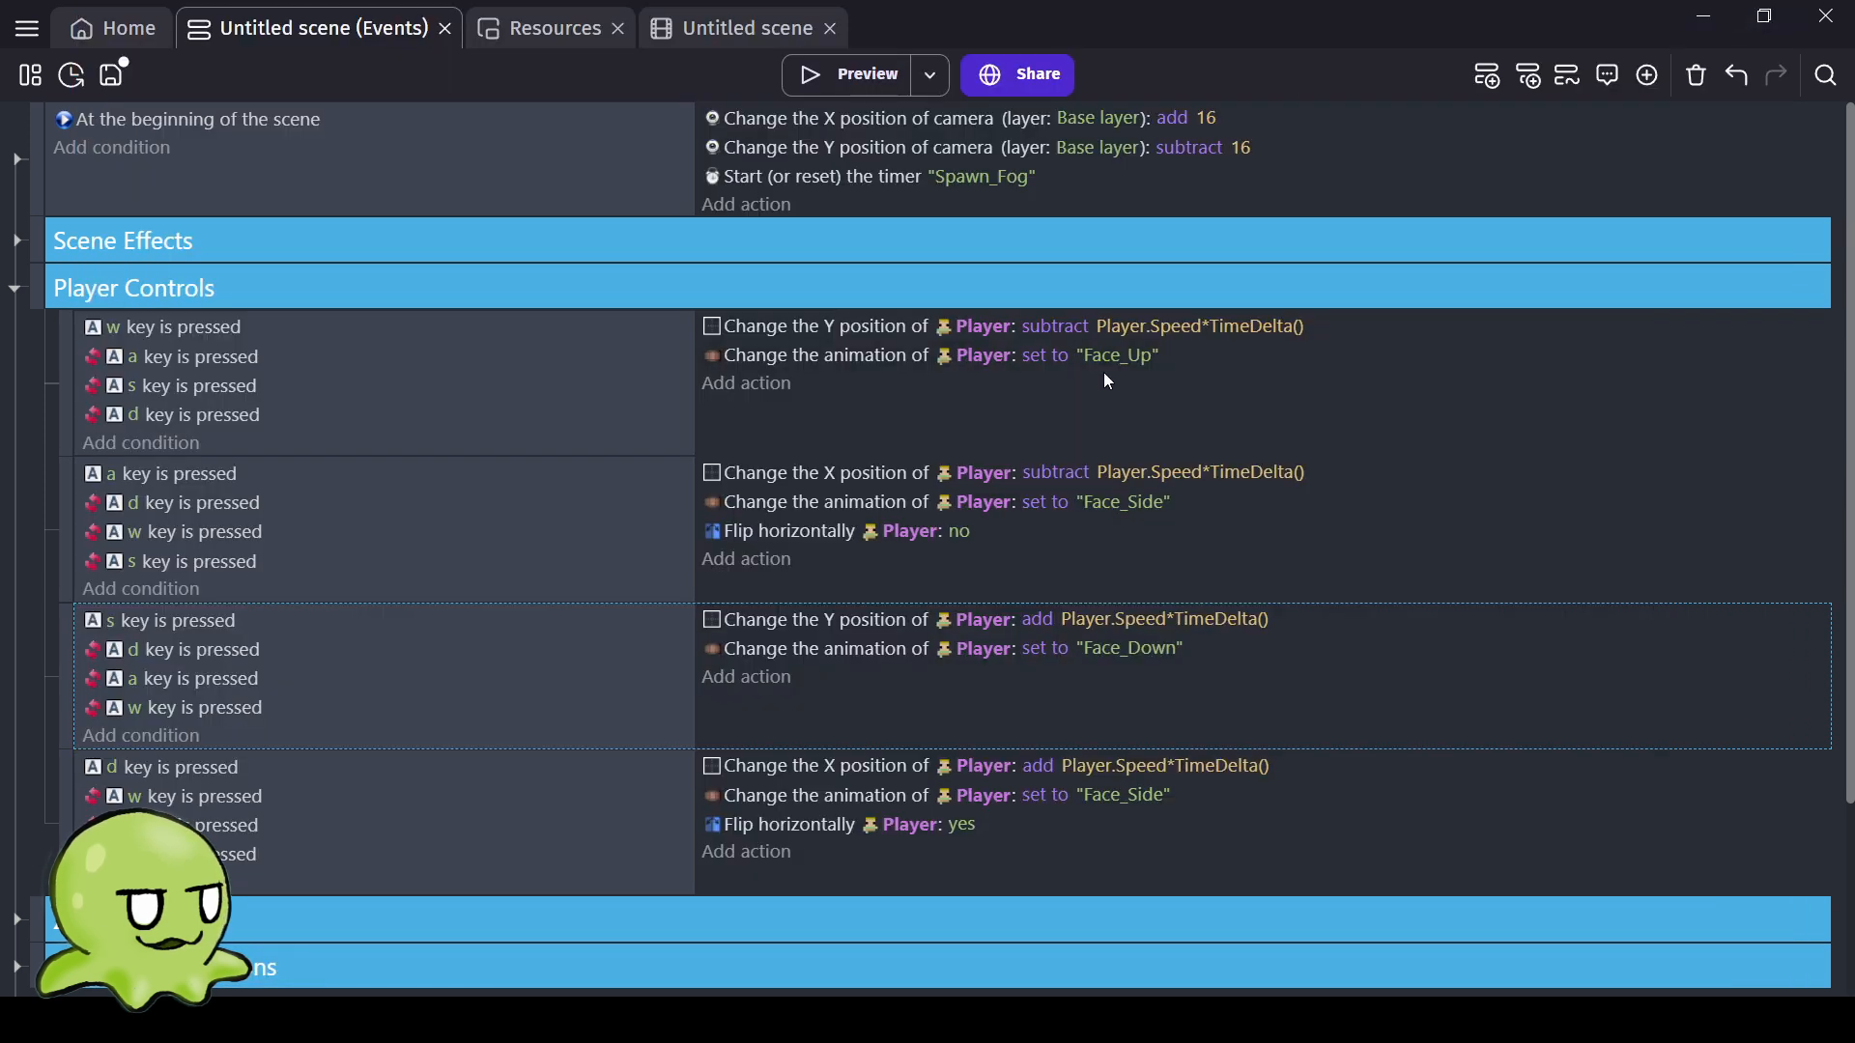
Collapse the Player Controls group and set Fog's X position subtraction in Scene Effects to Fog.Speed*TimeDelta().
click(19, 288)
click(17, 241)
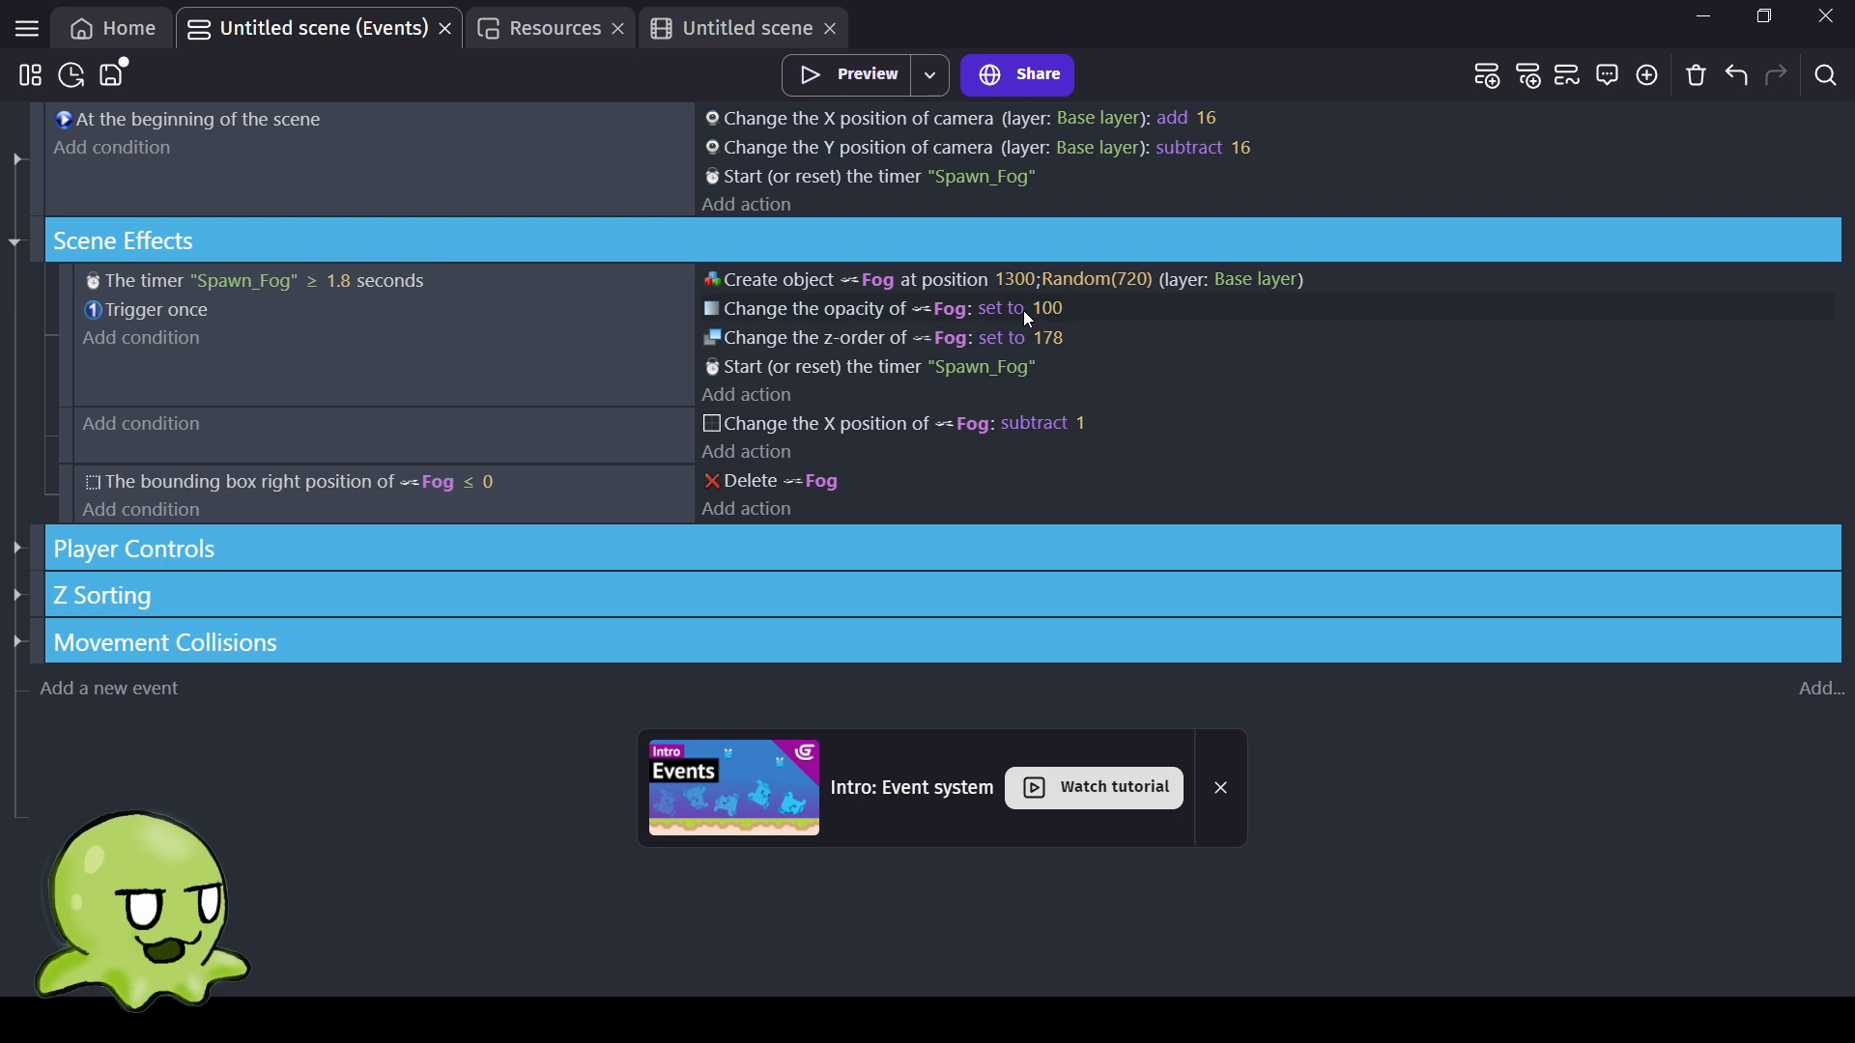
click(1081, 426)
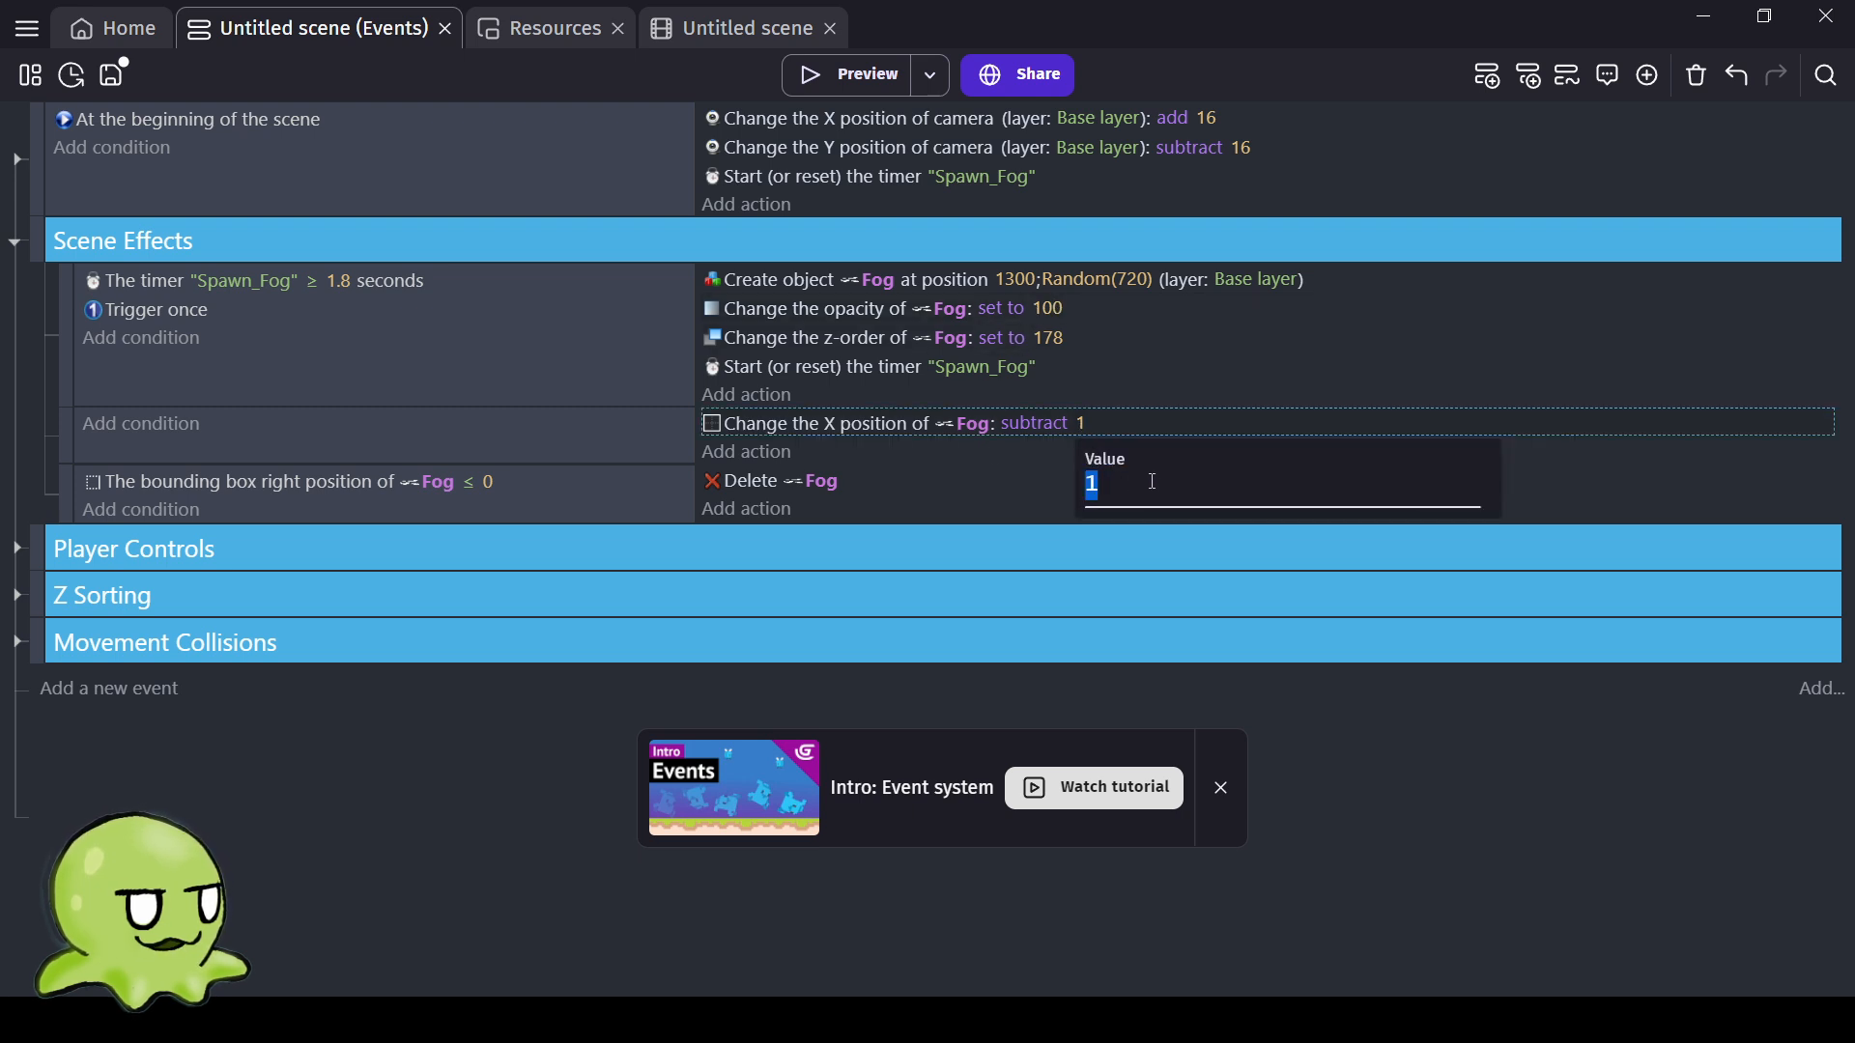
text(Fog.)
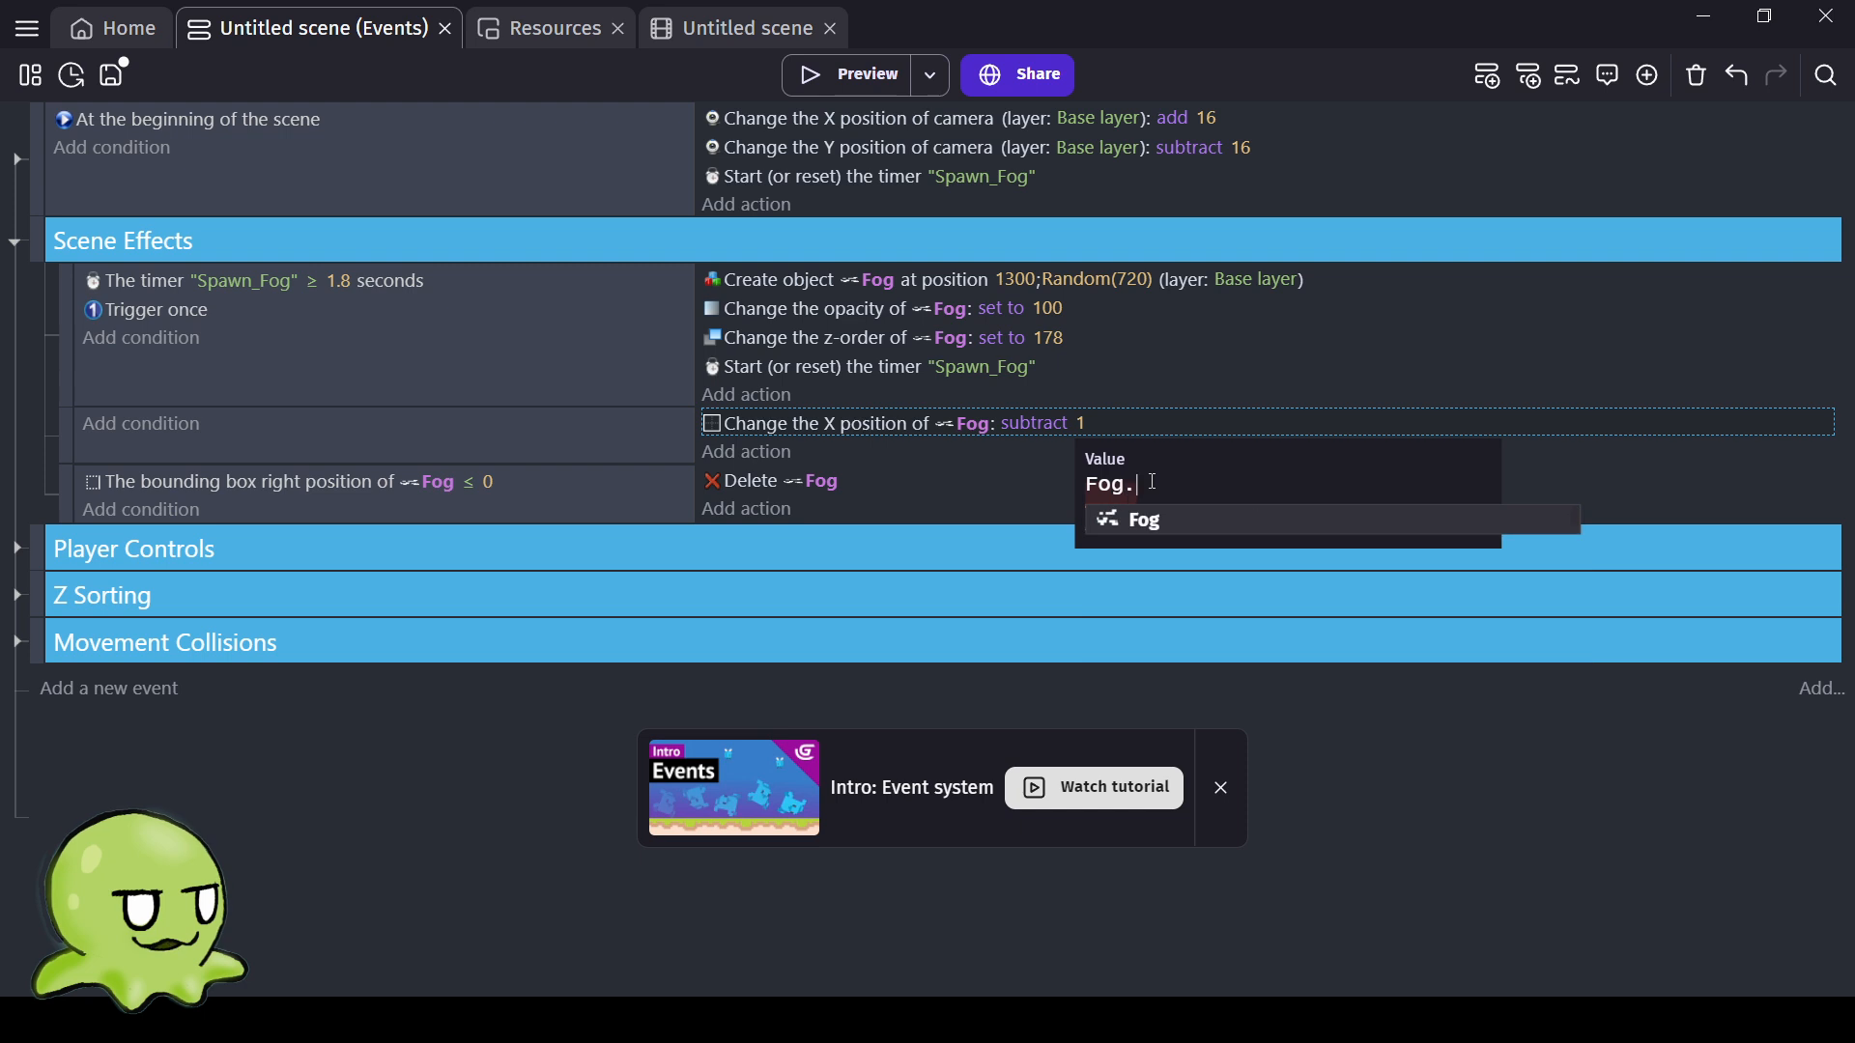
text(S)
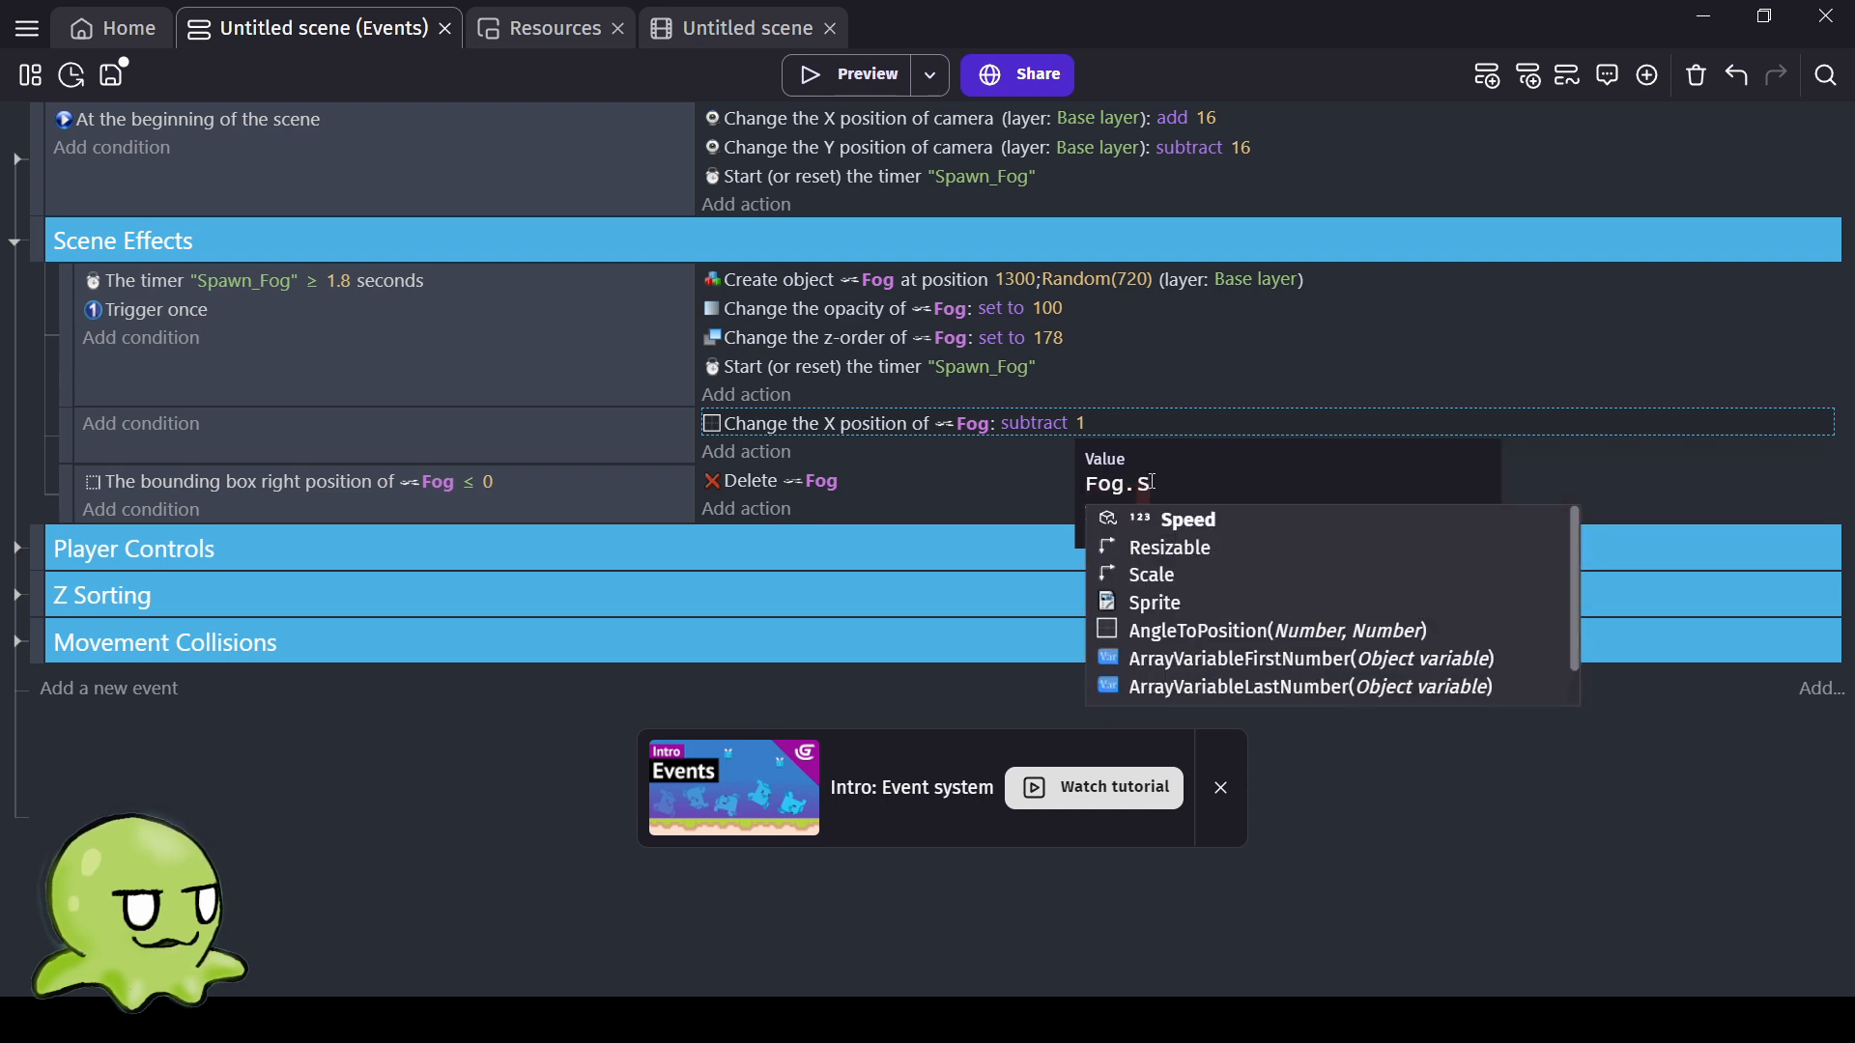
text(peed()
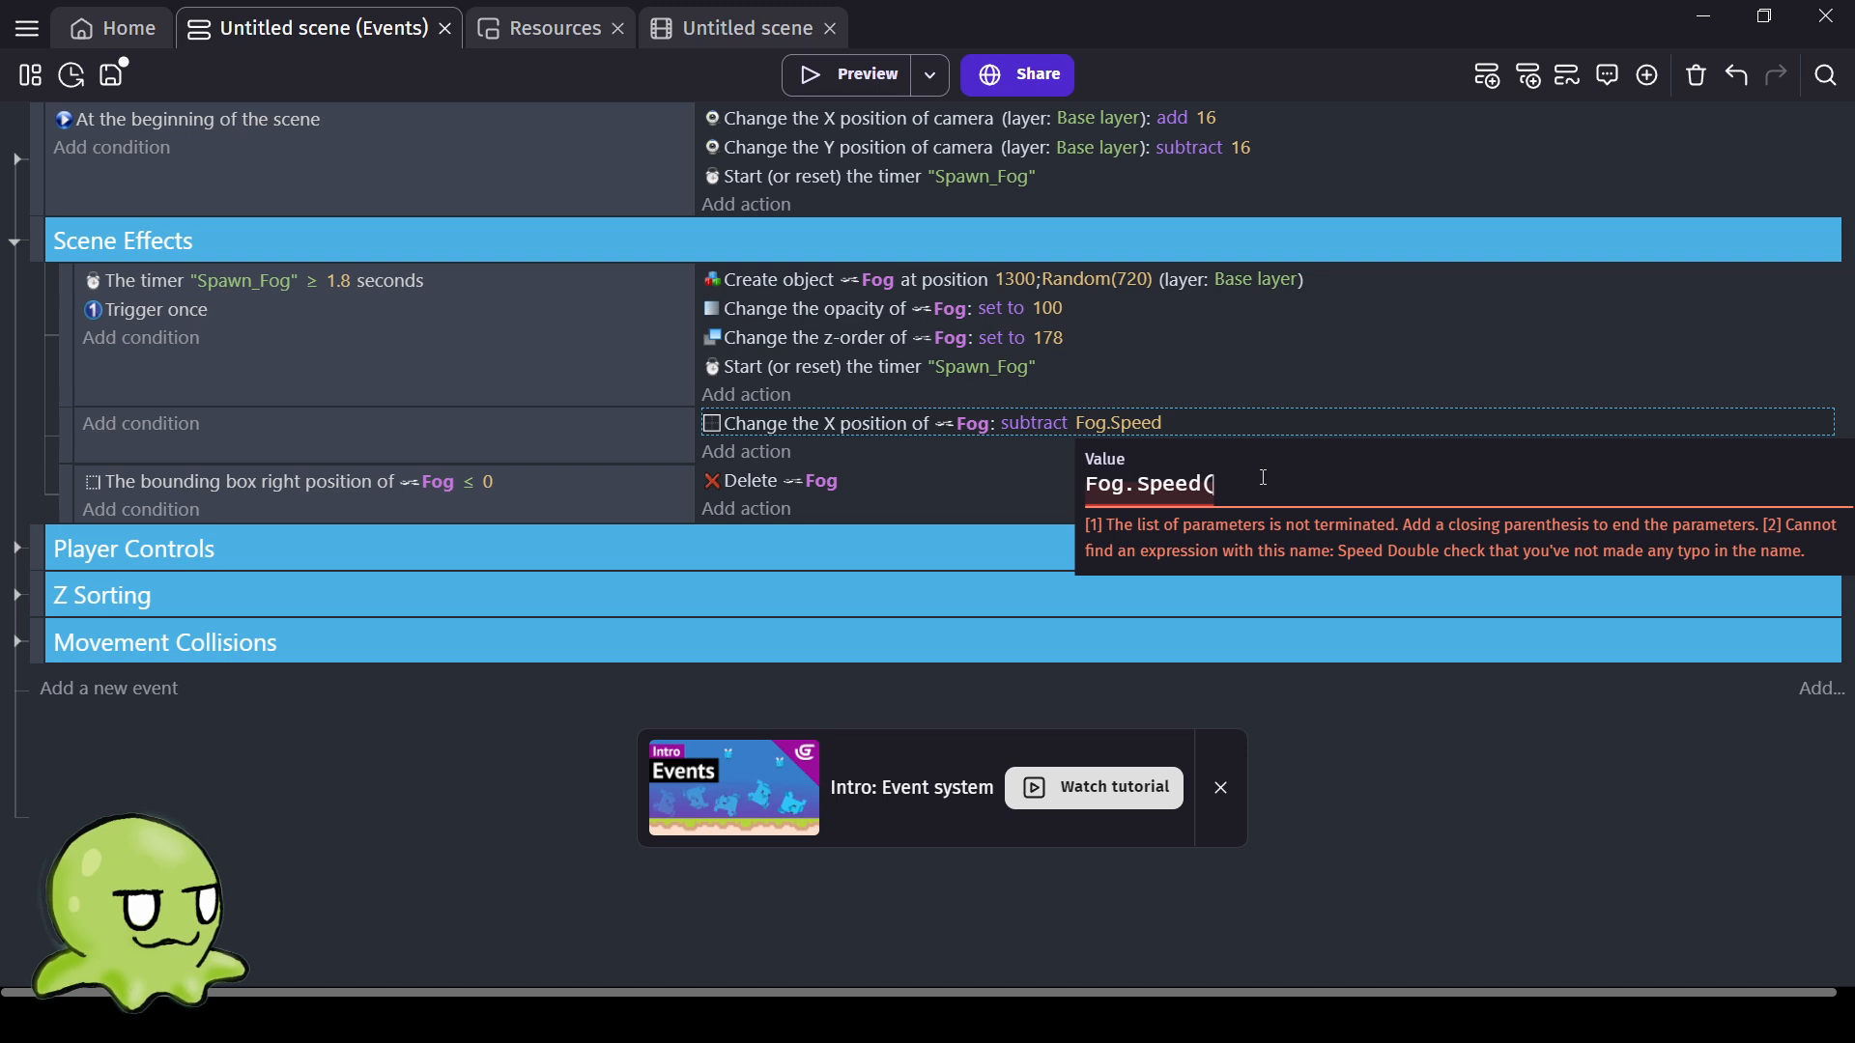
key(BackSpace)
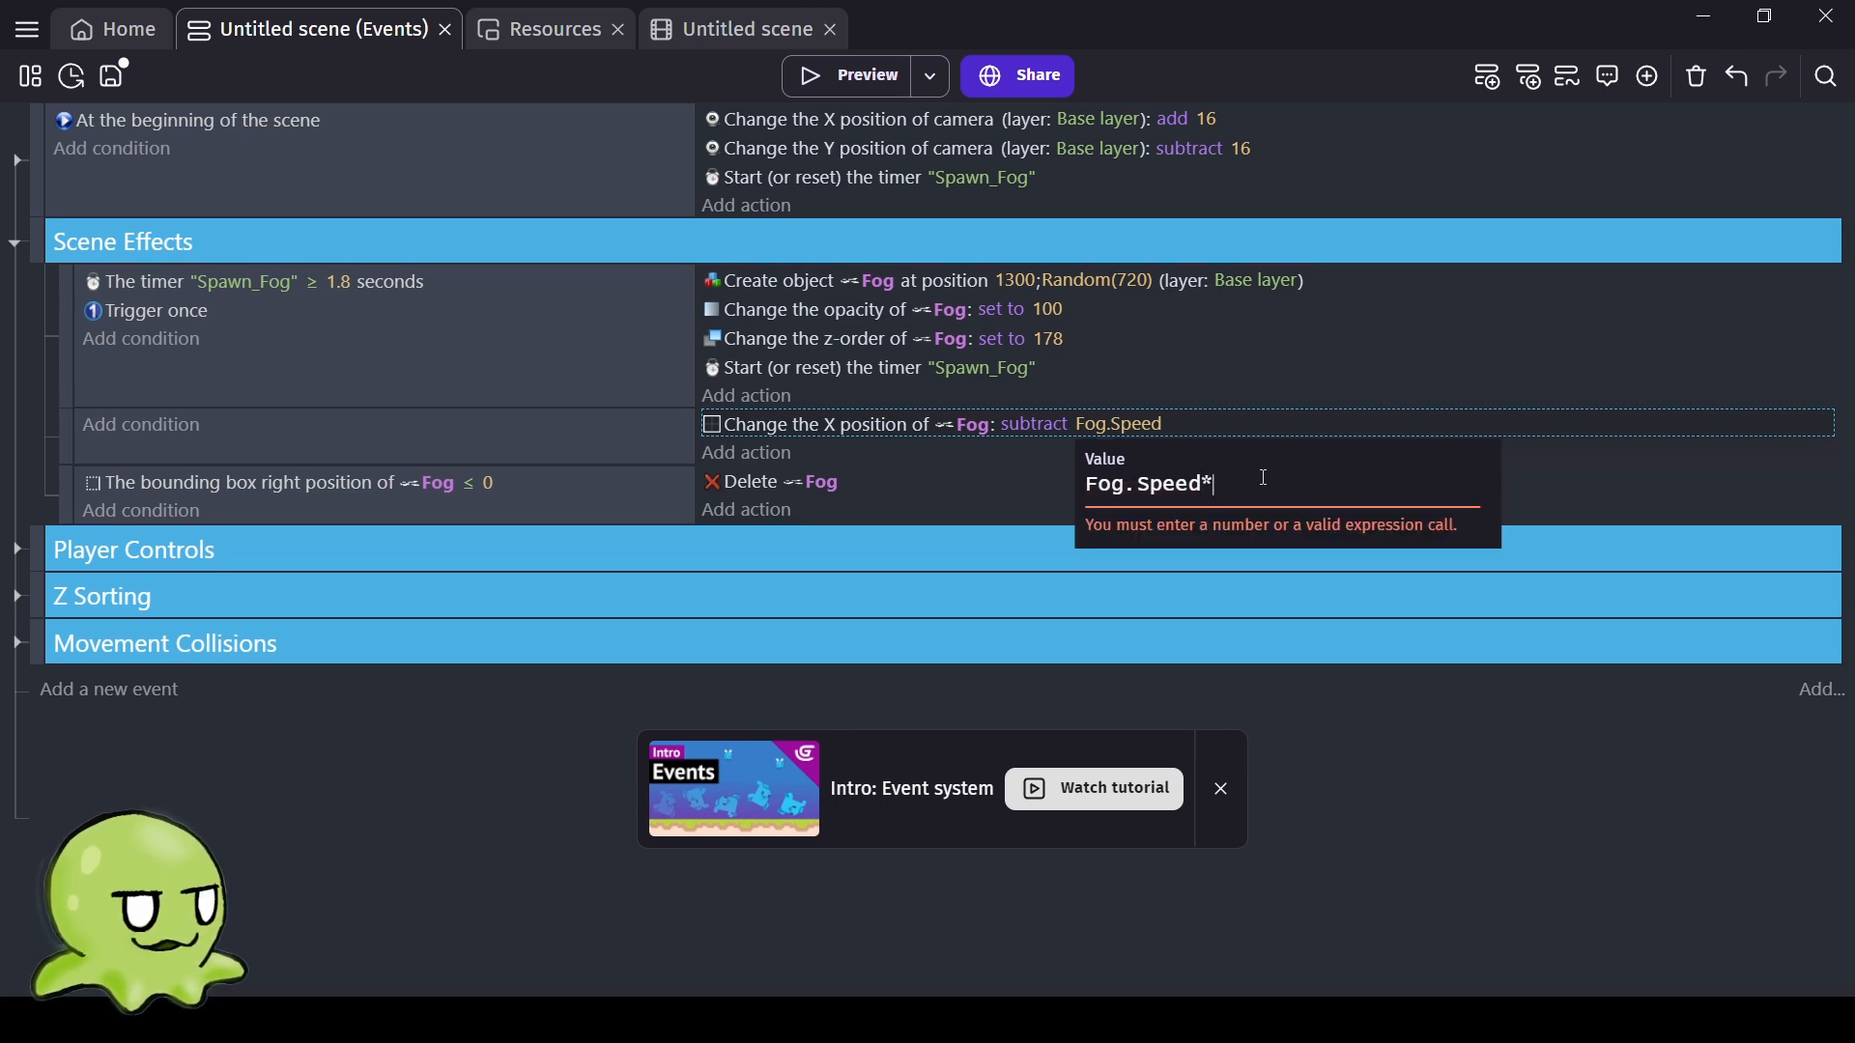
text(TimeDelt)
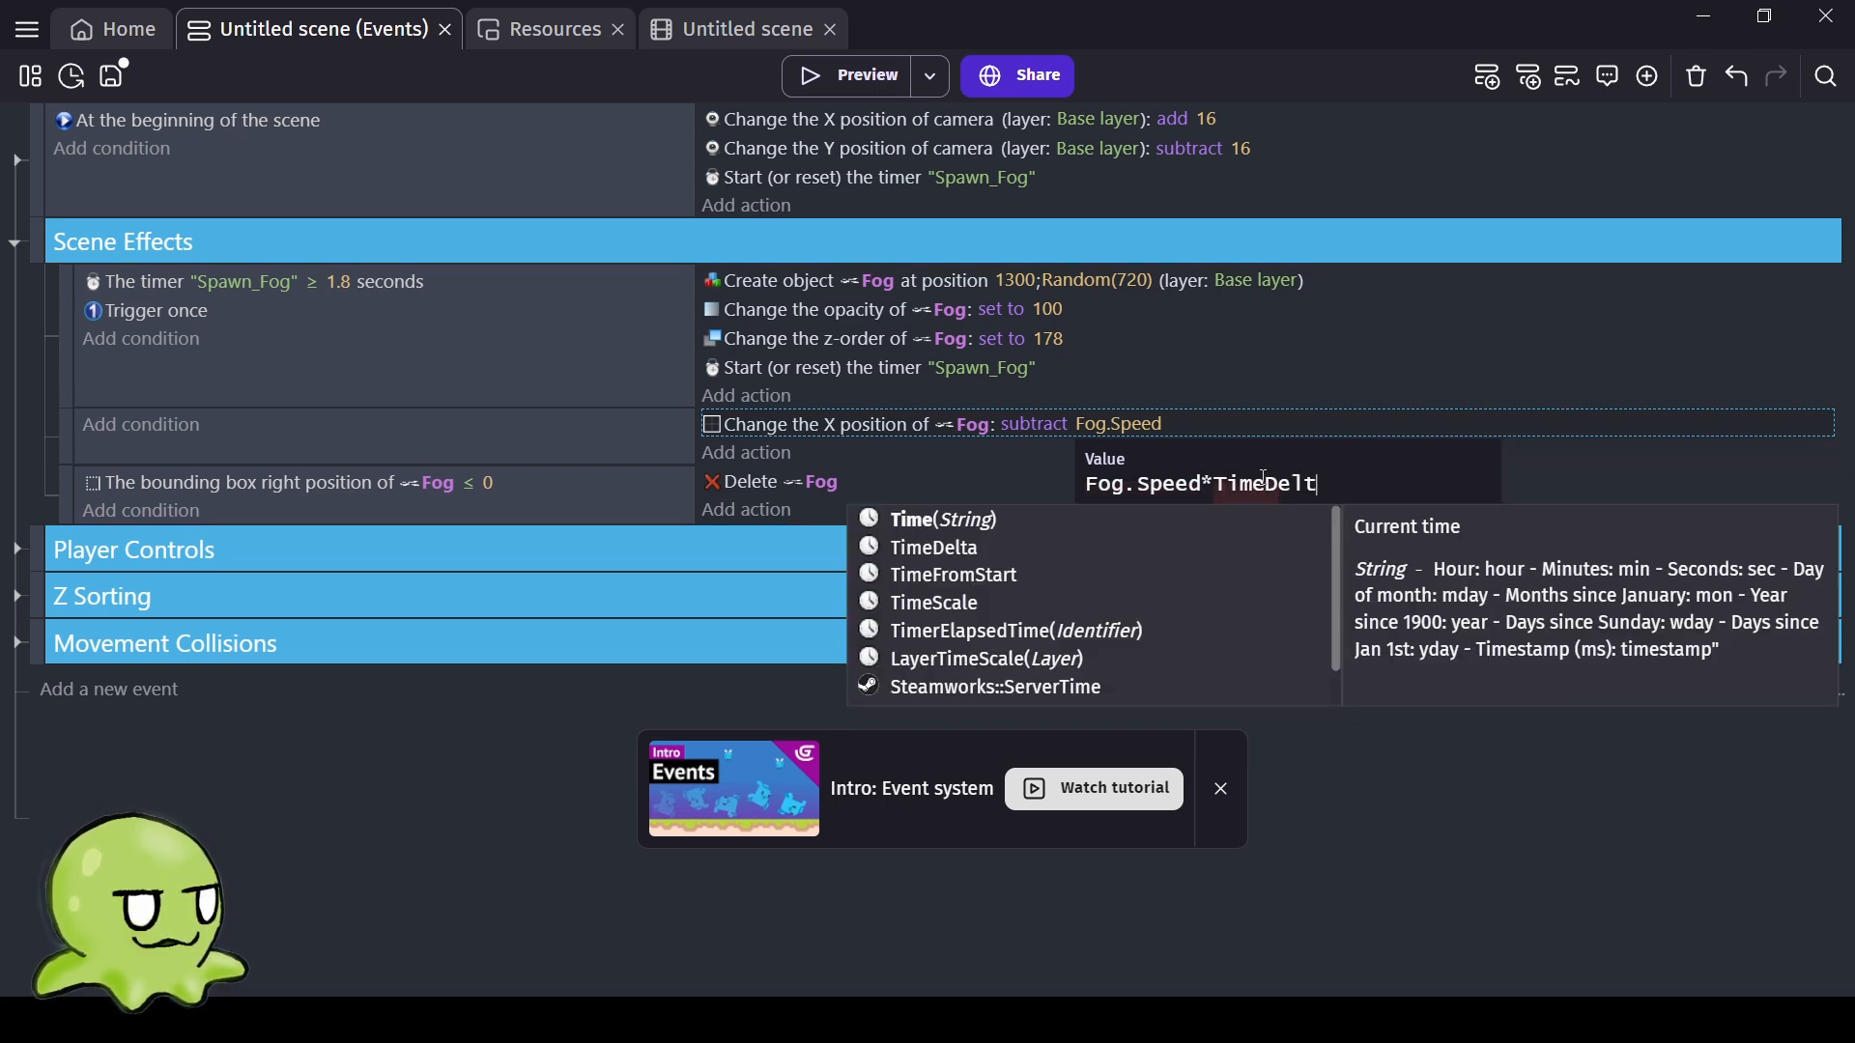
text(a()
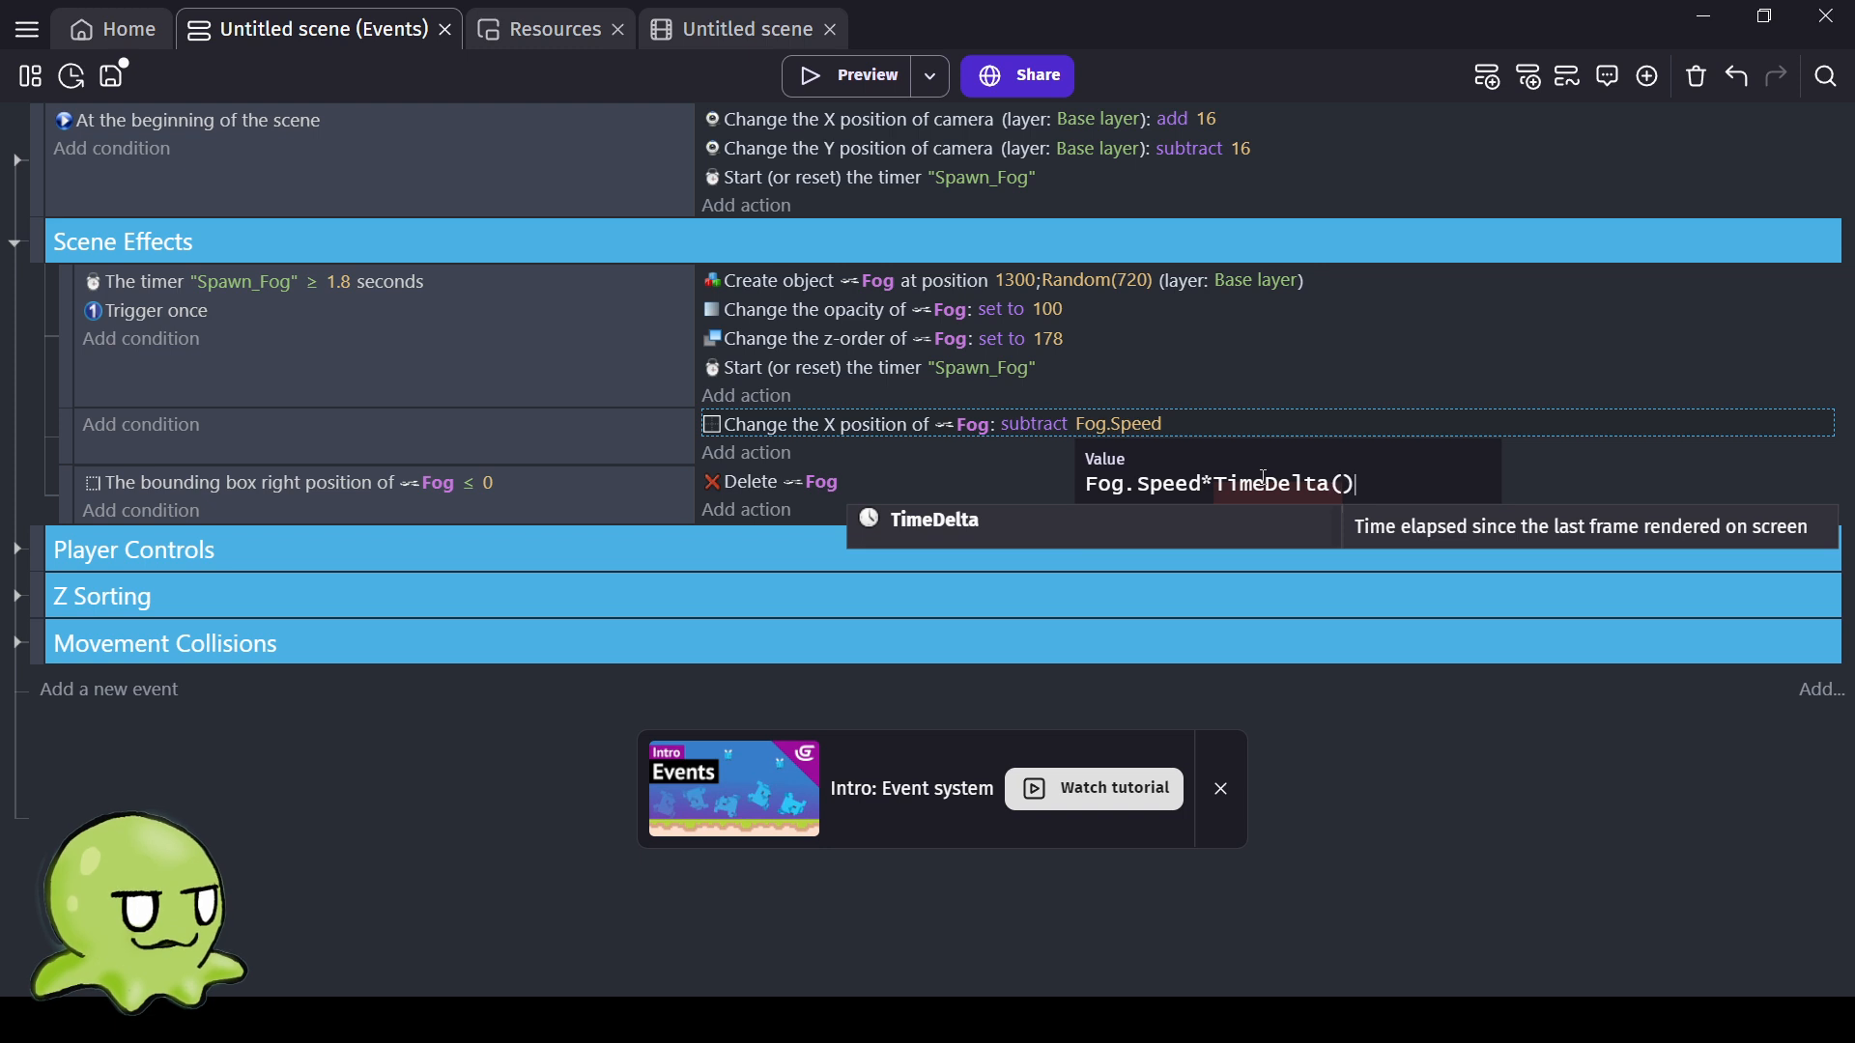
click(610, 439)
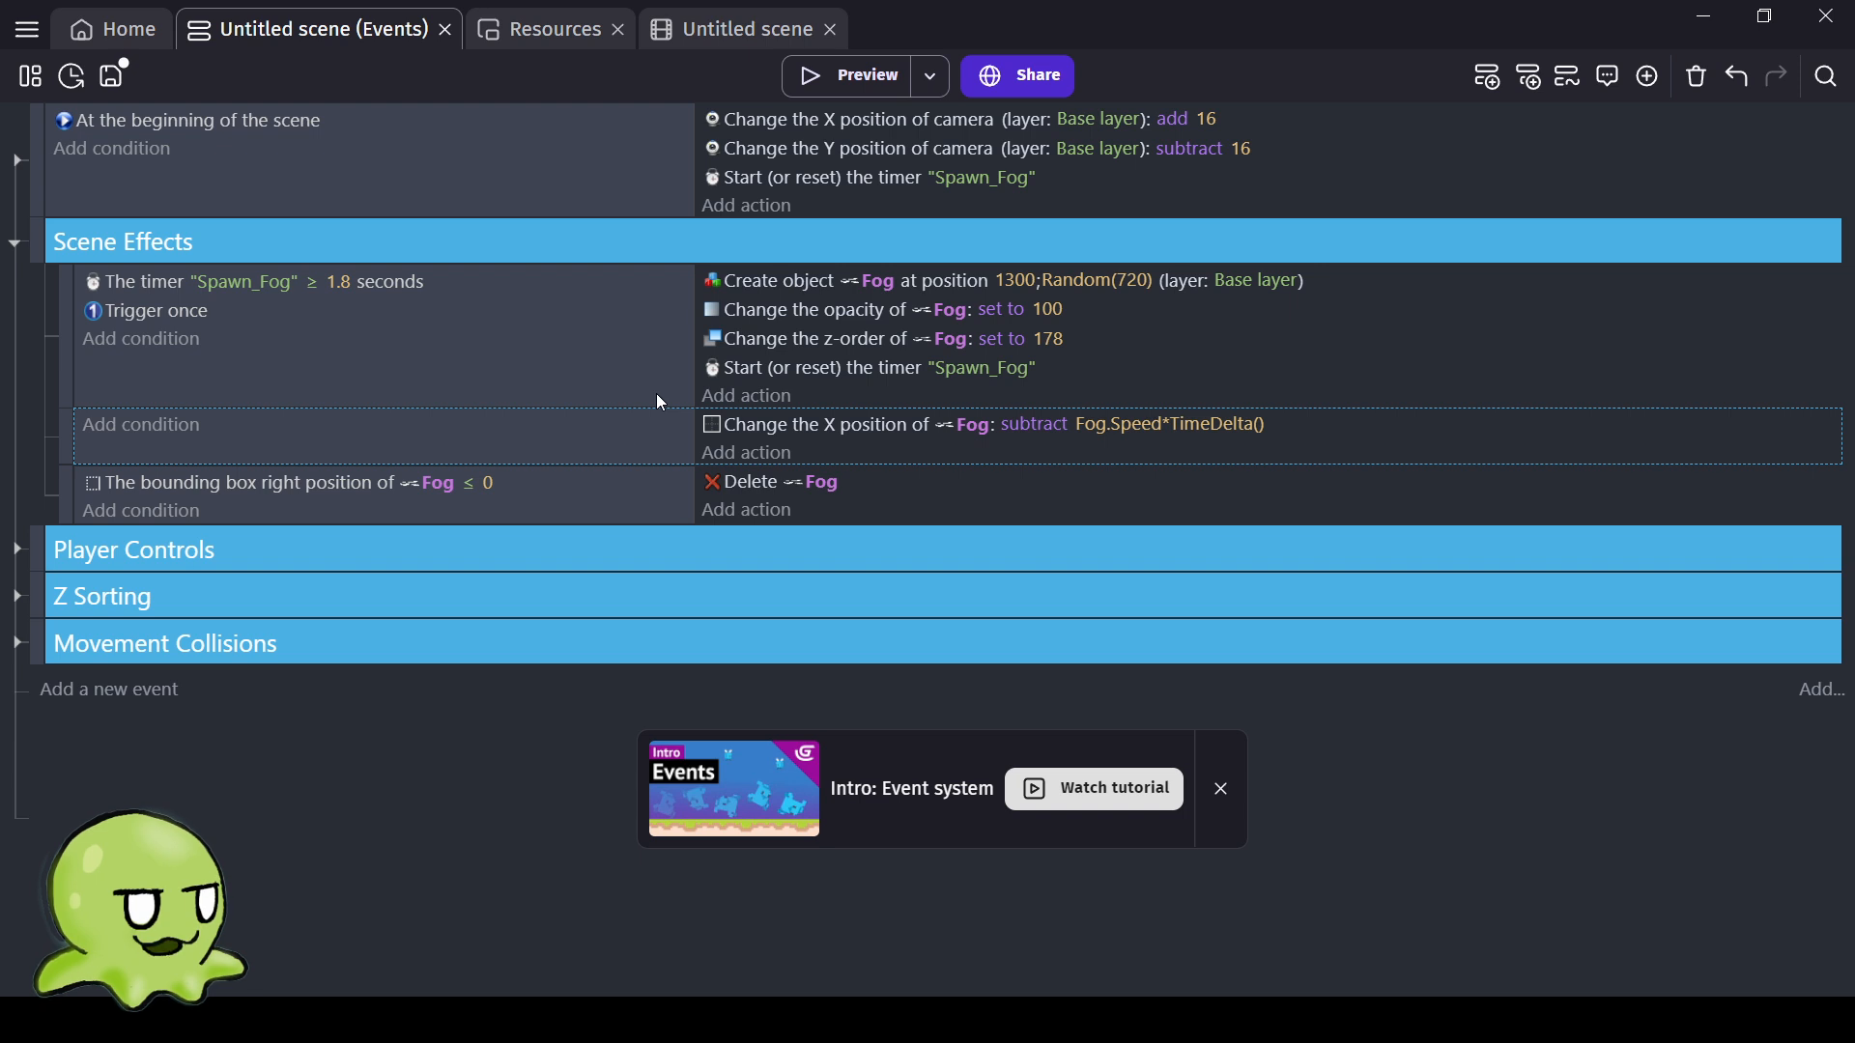
Preview the game and walk the player across the graveyard to check the fog drift and player movement.
click(842, 82)
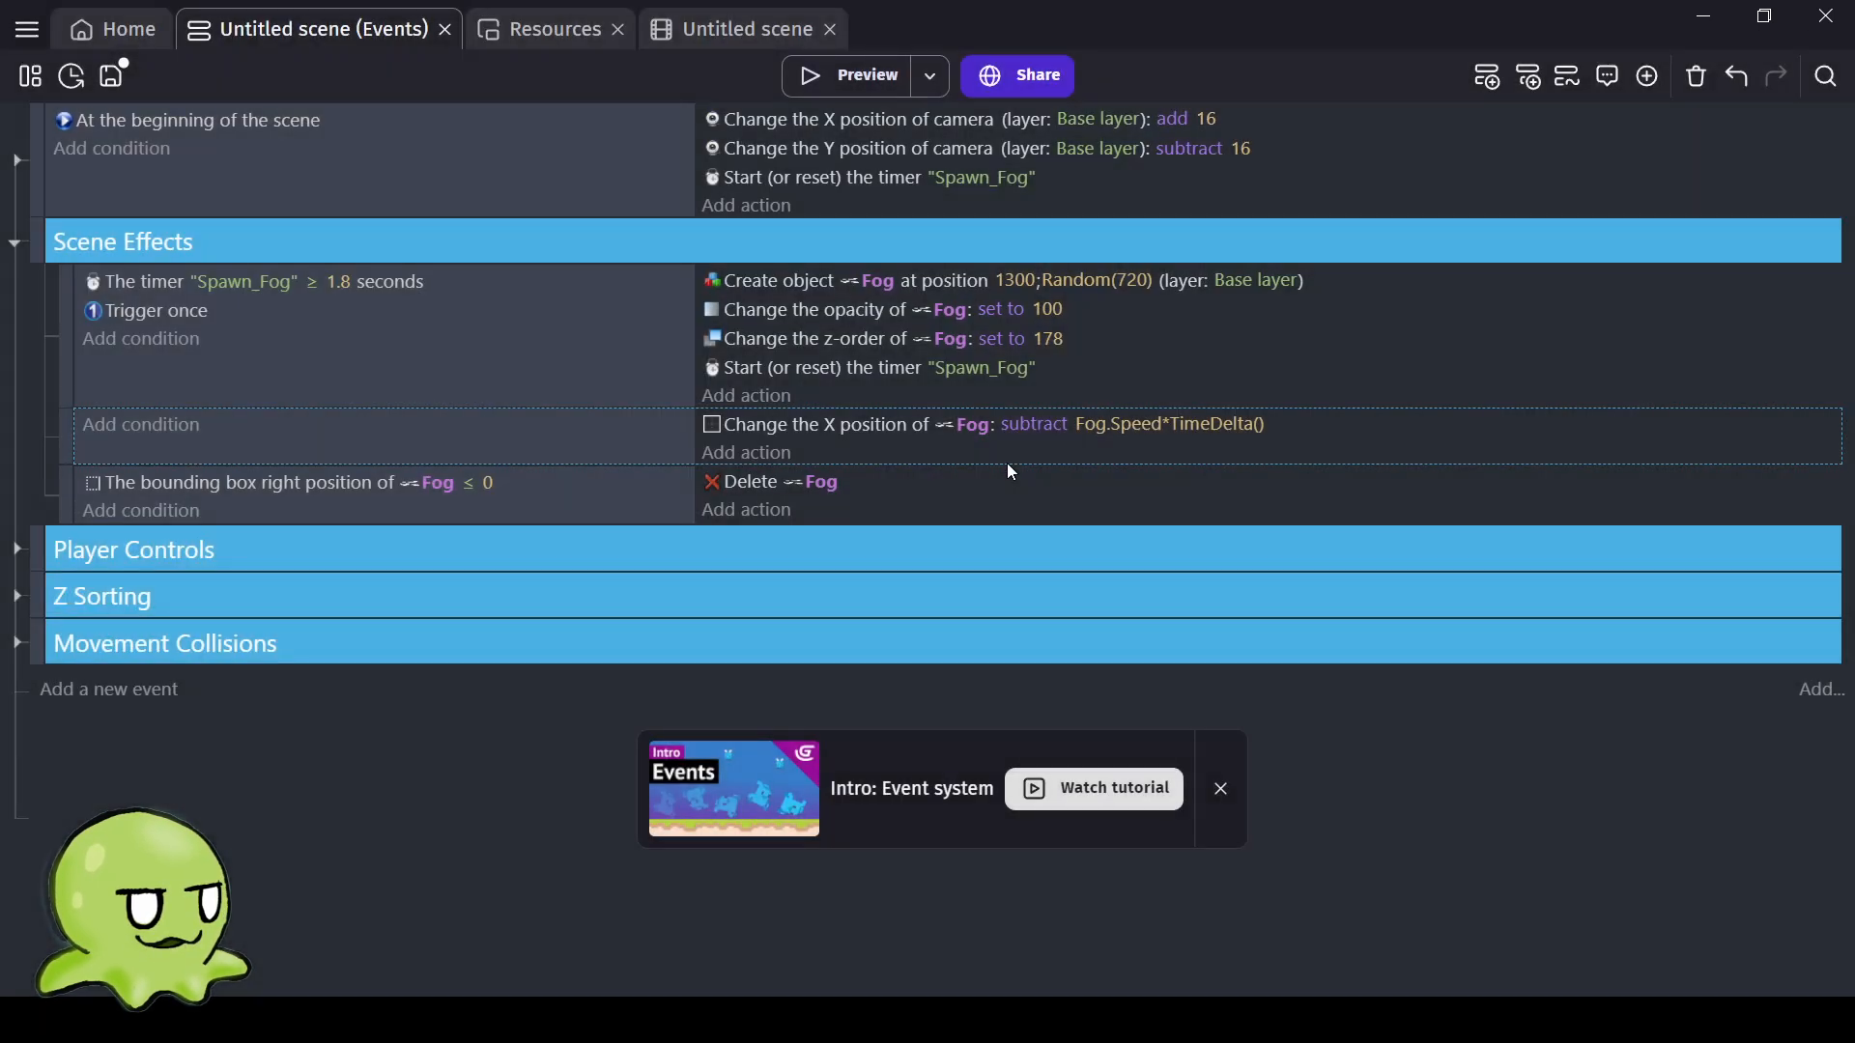
key(Up)
key(Left)
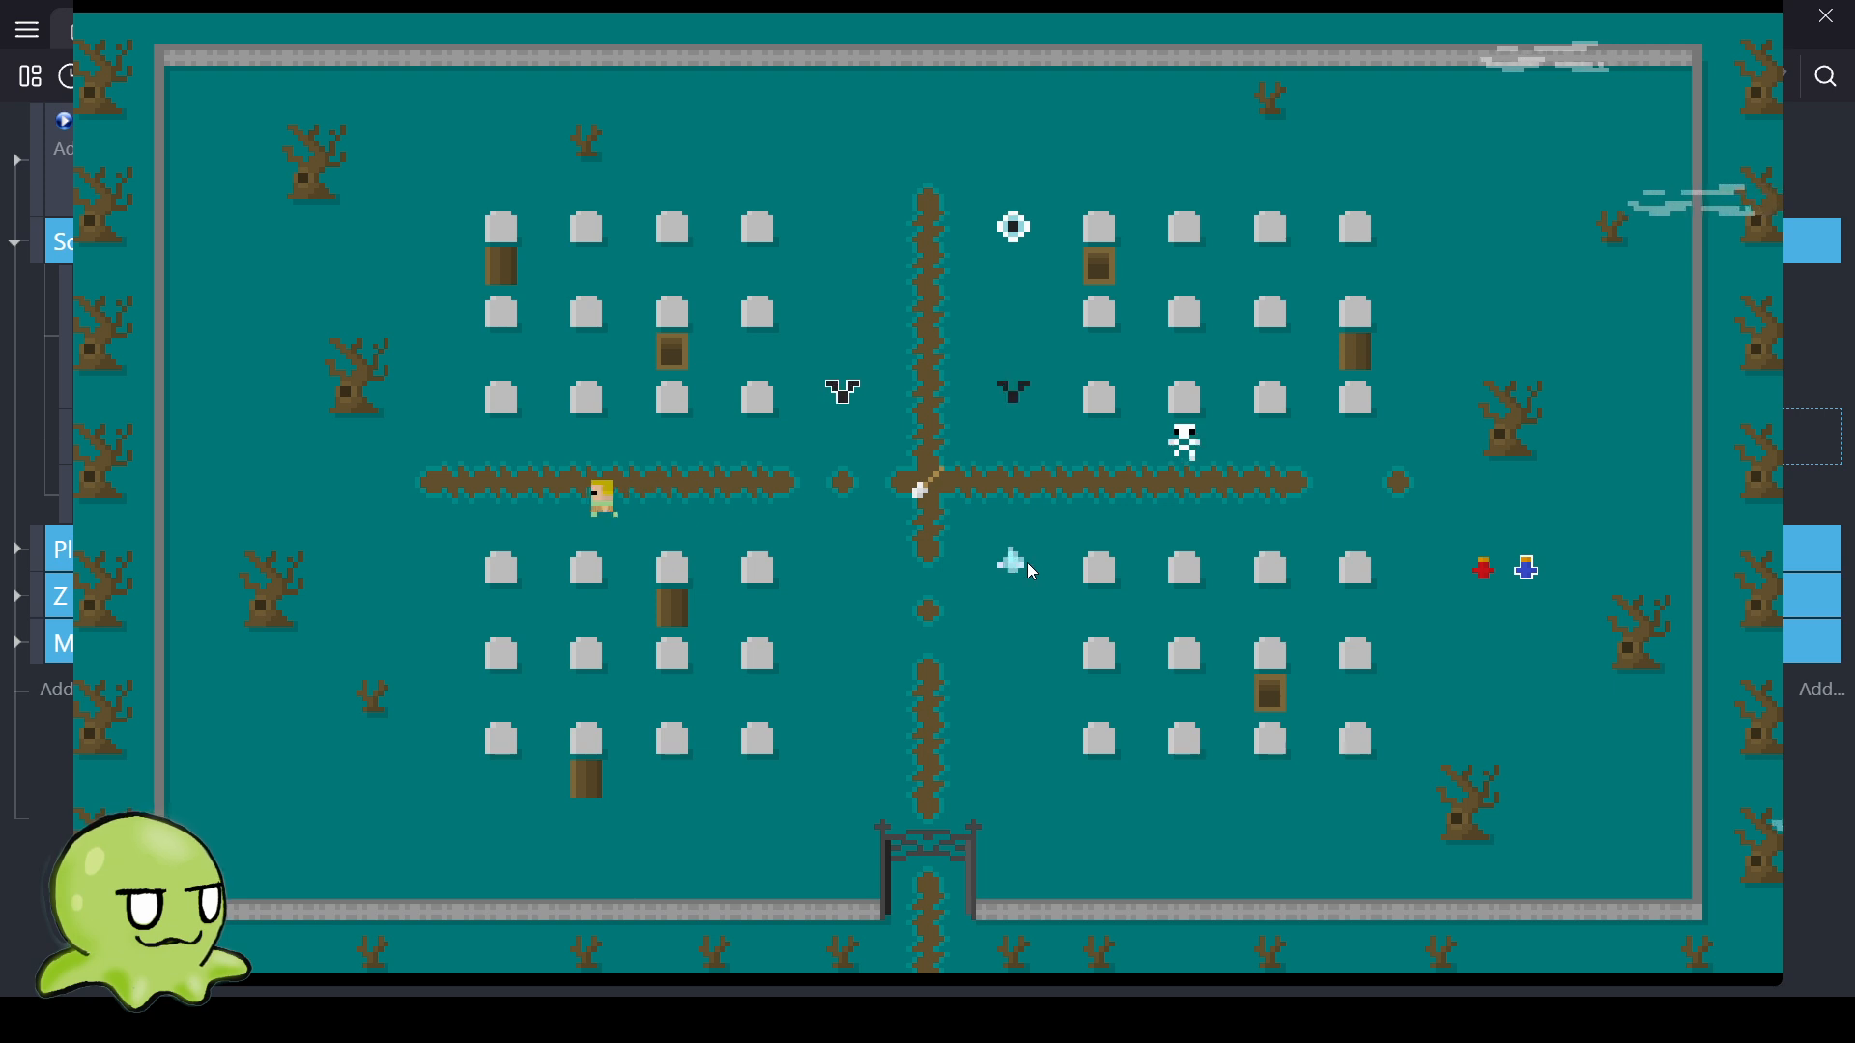
key(Right)
key(Right)
key(Right)
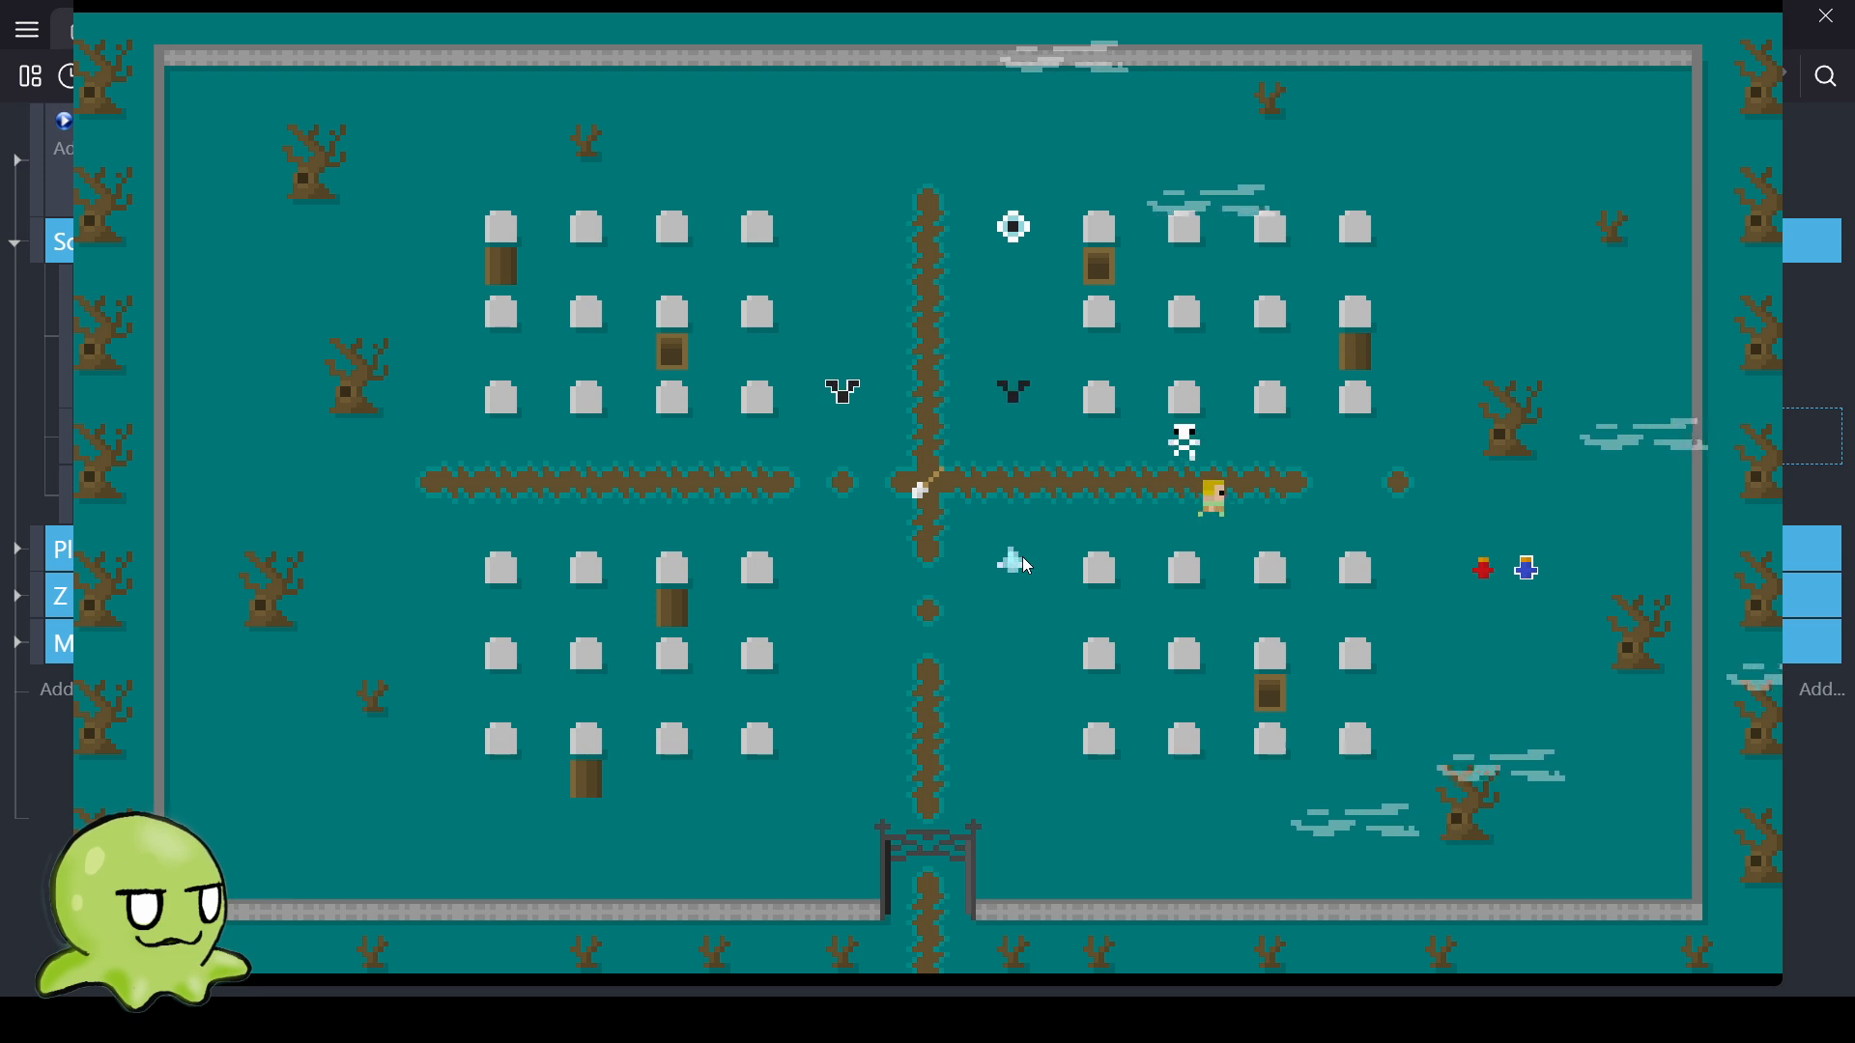
key(Right)
key(Up)
key(Up)
key(Left)
key(Left)
key(Left)
key(Down)
key(Down)
key(Up)
key(Left)
key(Left)
key(Up)
key(Right)
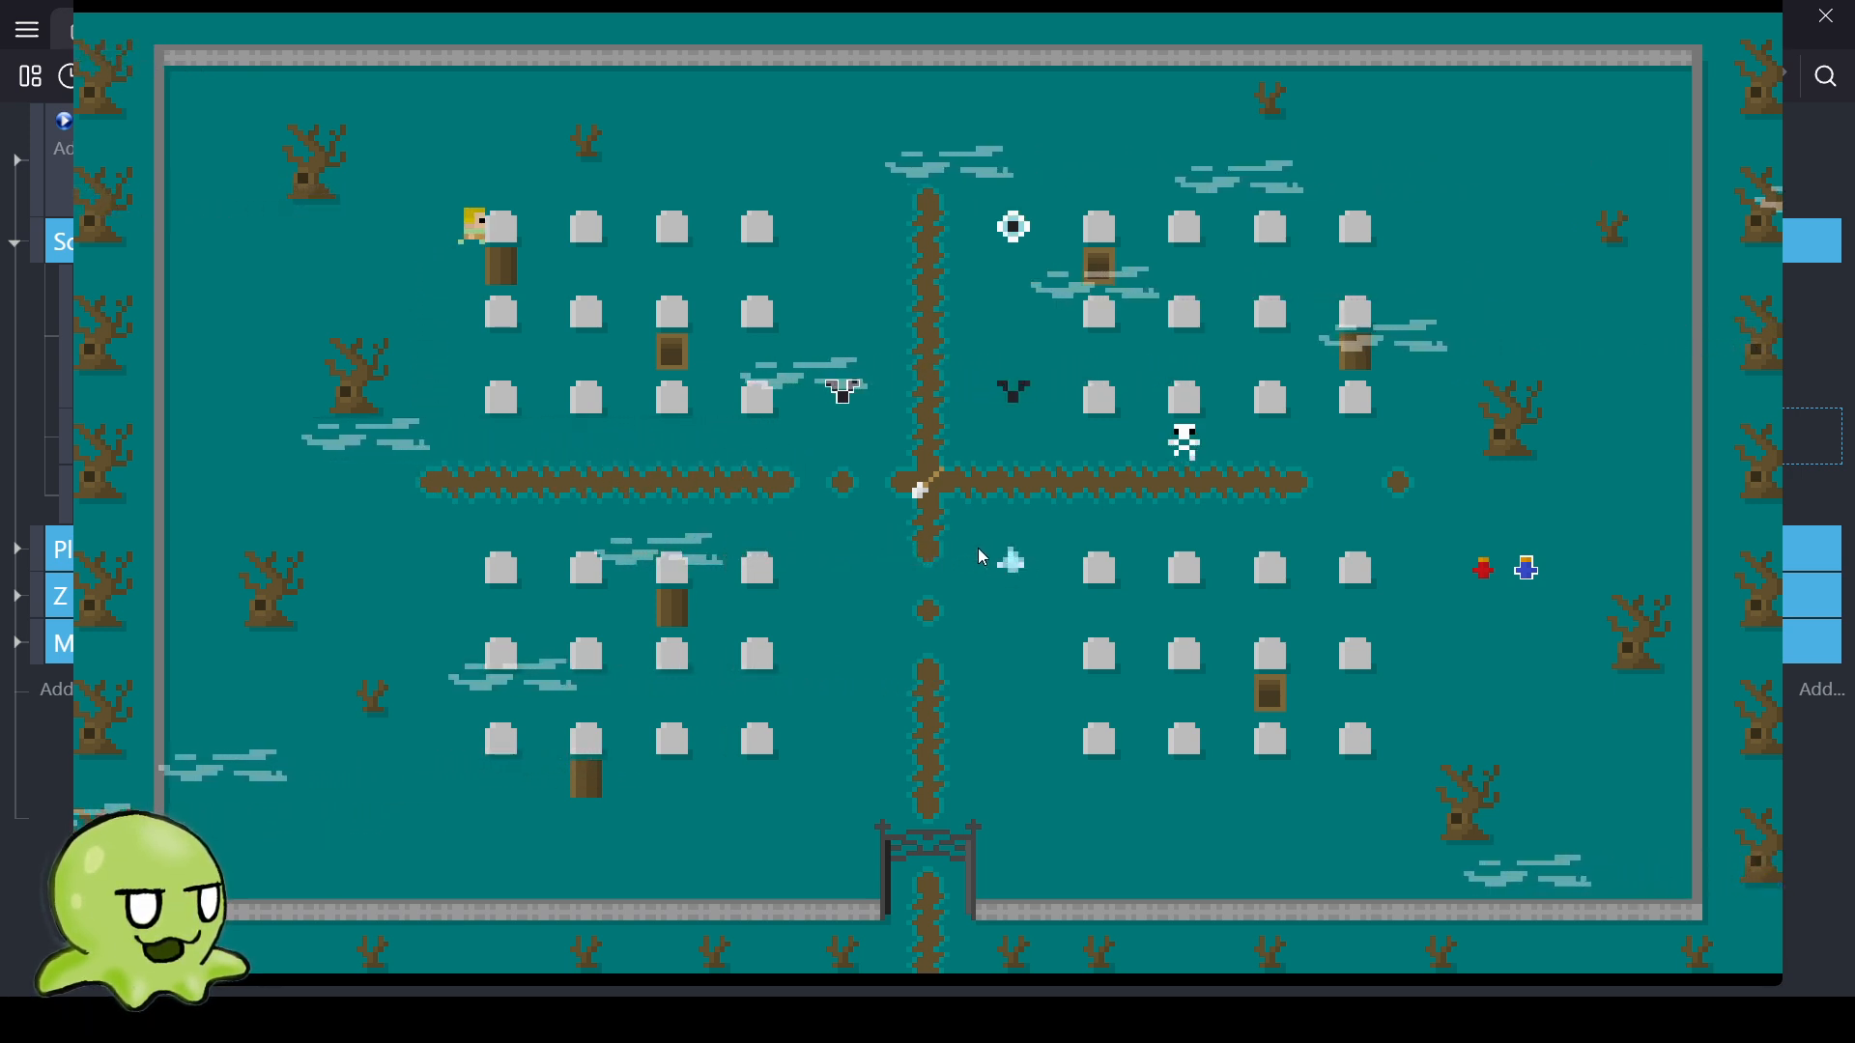
Walk the player around the upper-left headstones to check how it passes behind and in front of them, and close the preview.
key(Right)
key(Down)
key(Left)
key(Up)
key(Right)
key(Up)
key(Down)
key(Left)
key(Right)
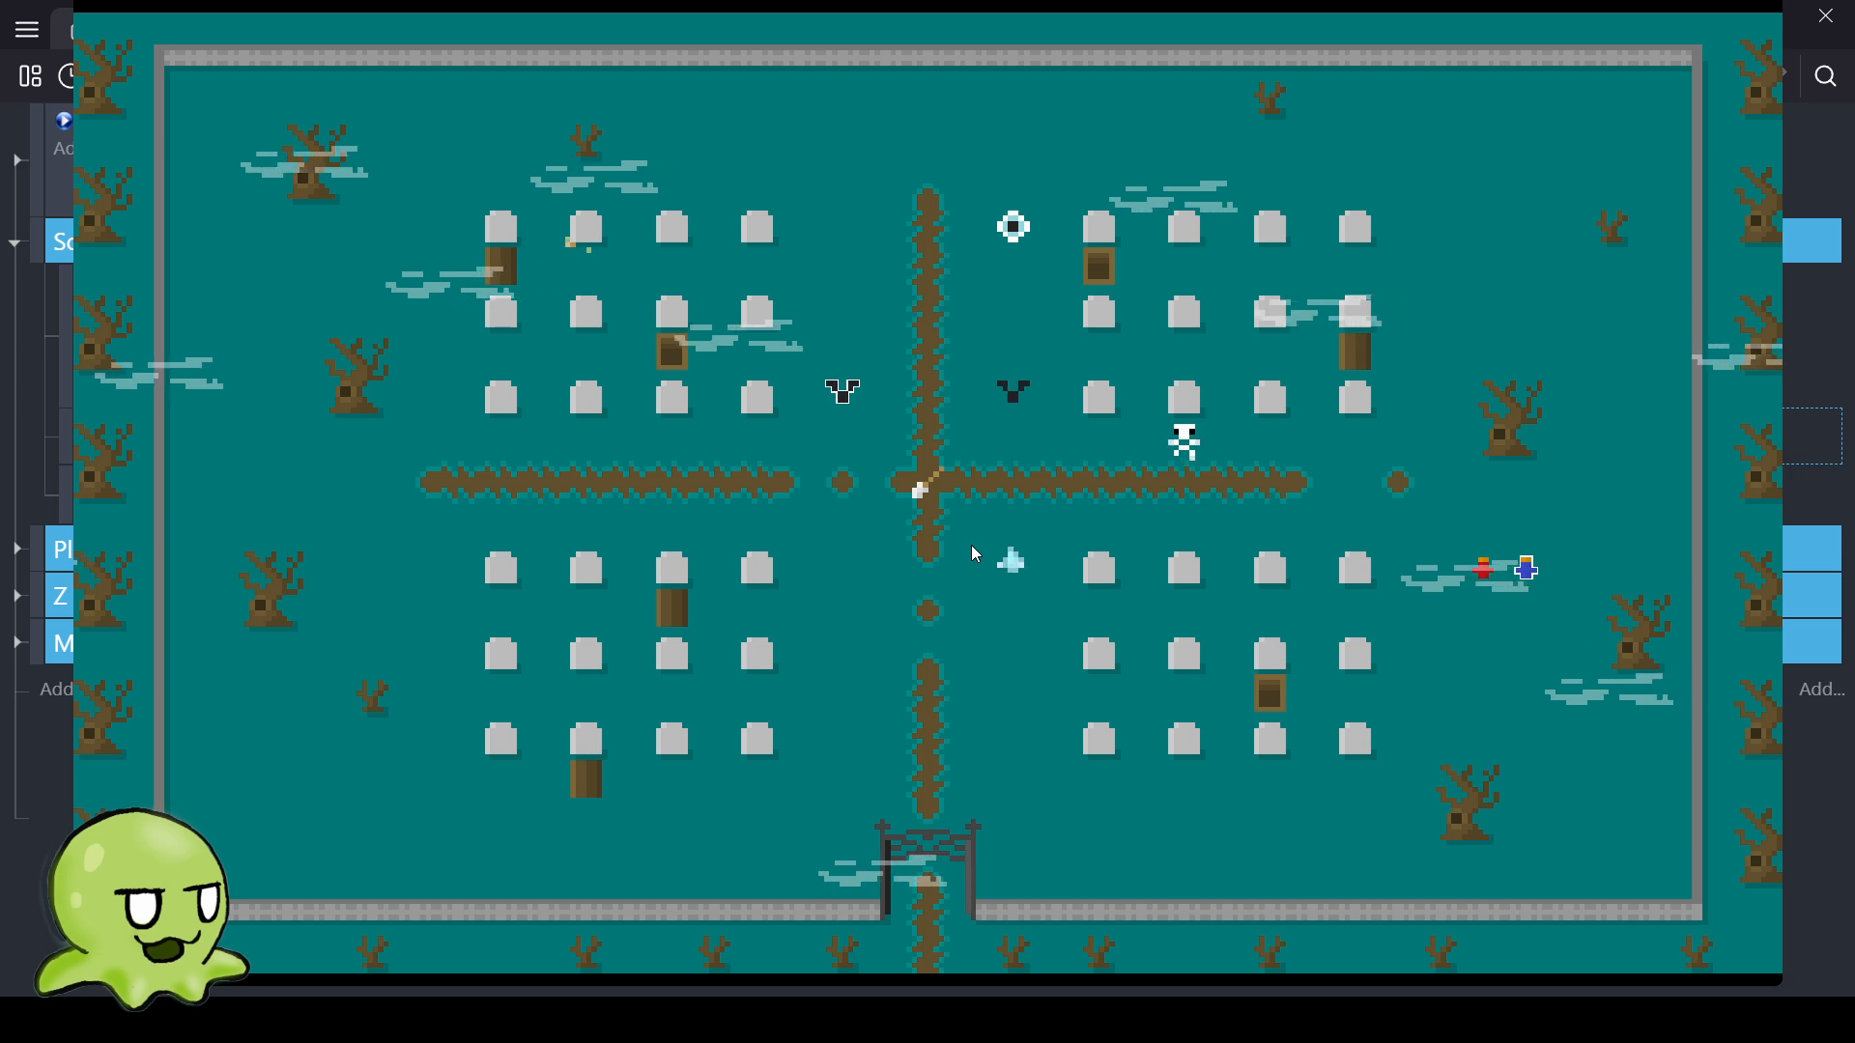
key(Right)
key(Left)
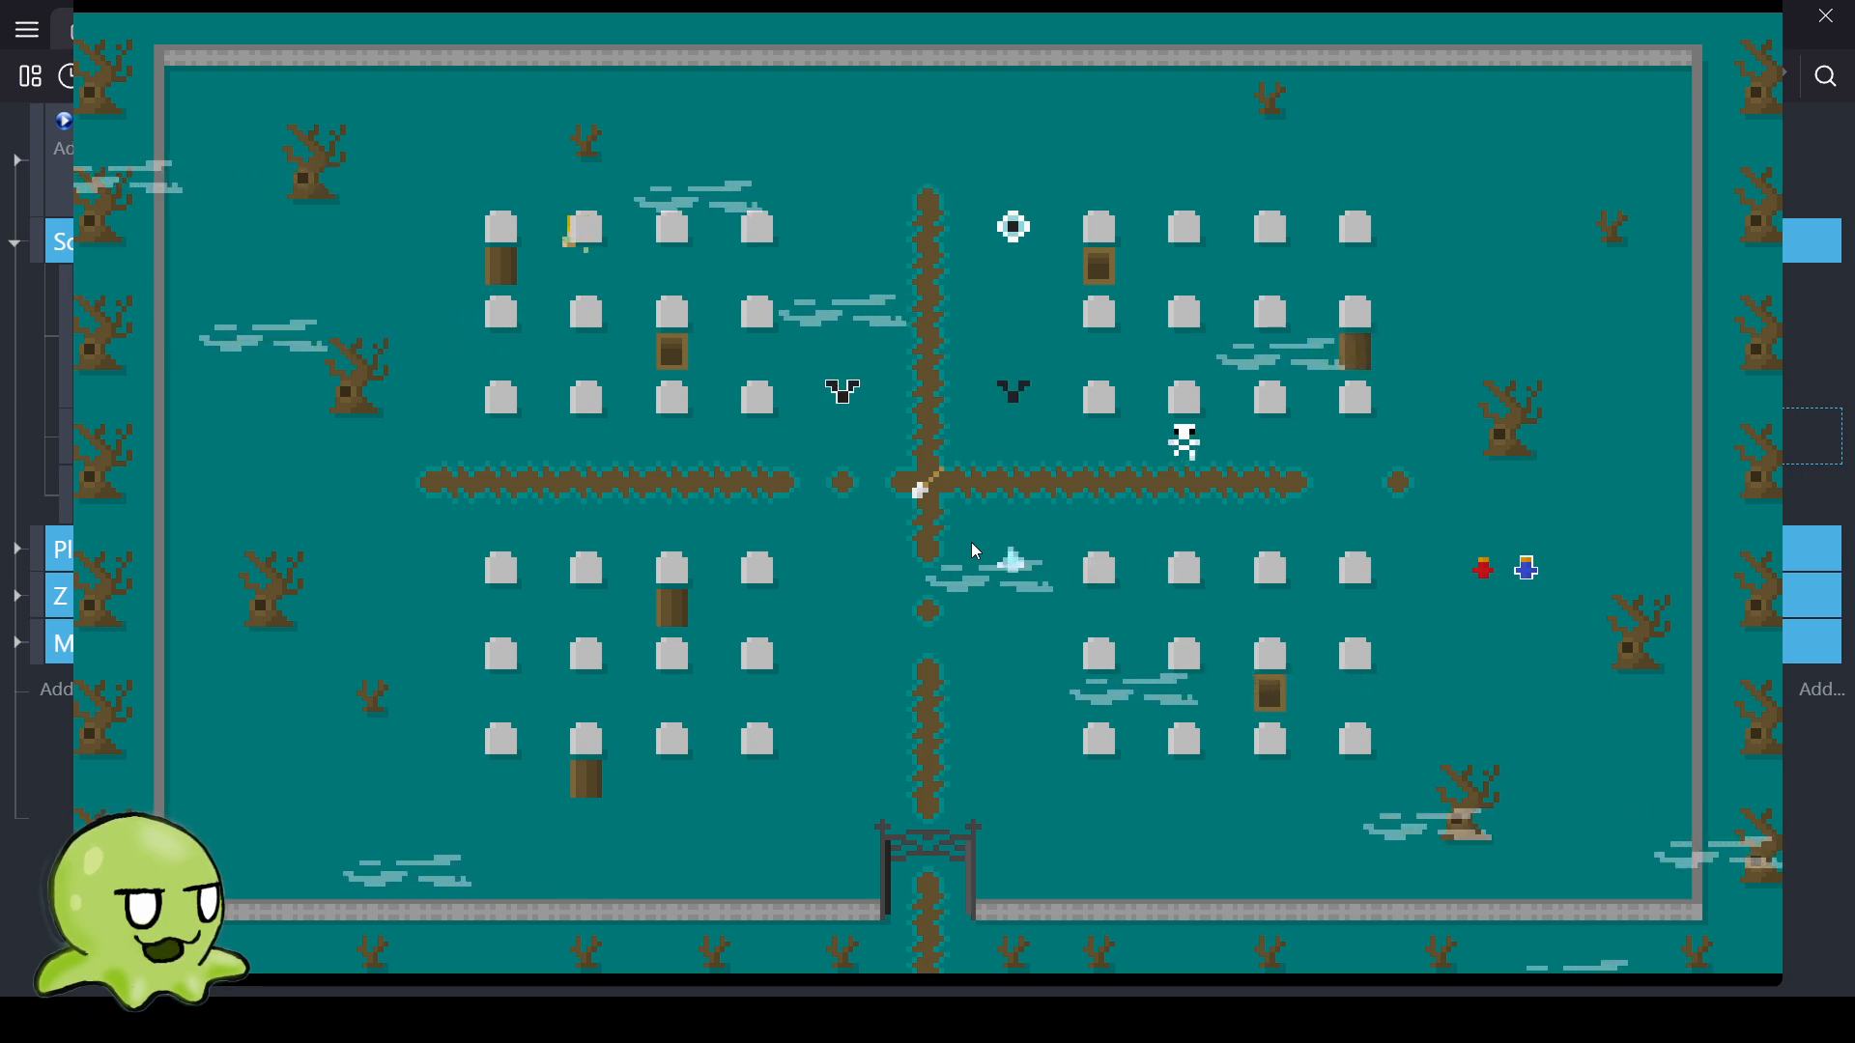
key(Down)
key(Right)
key(Up)
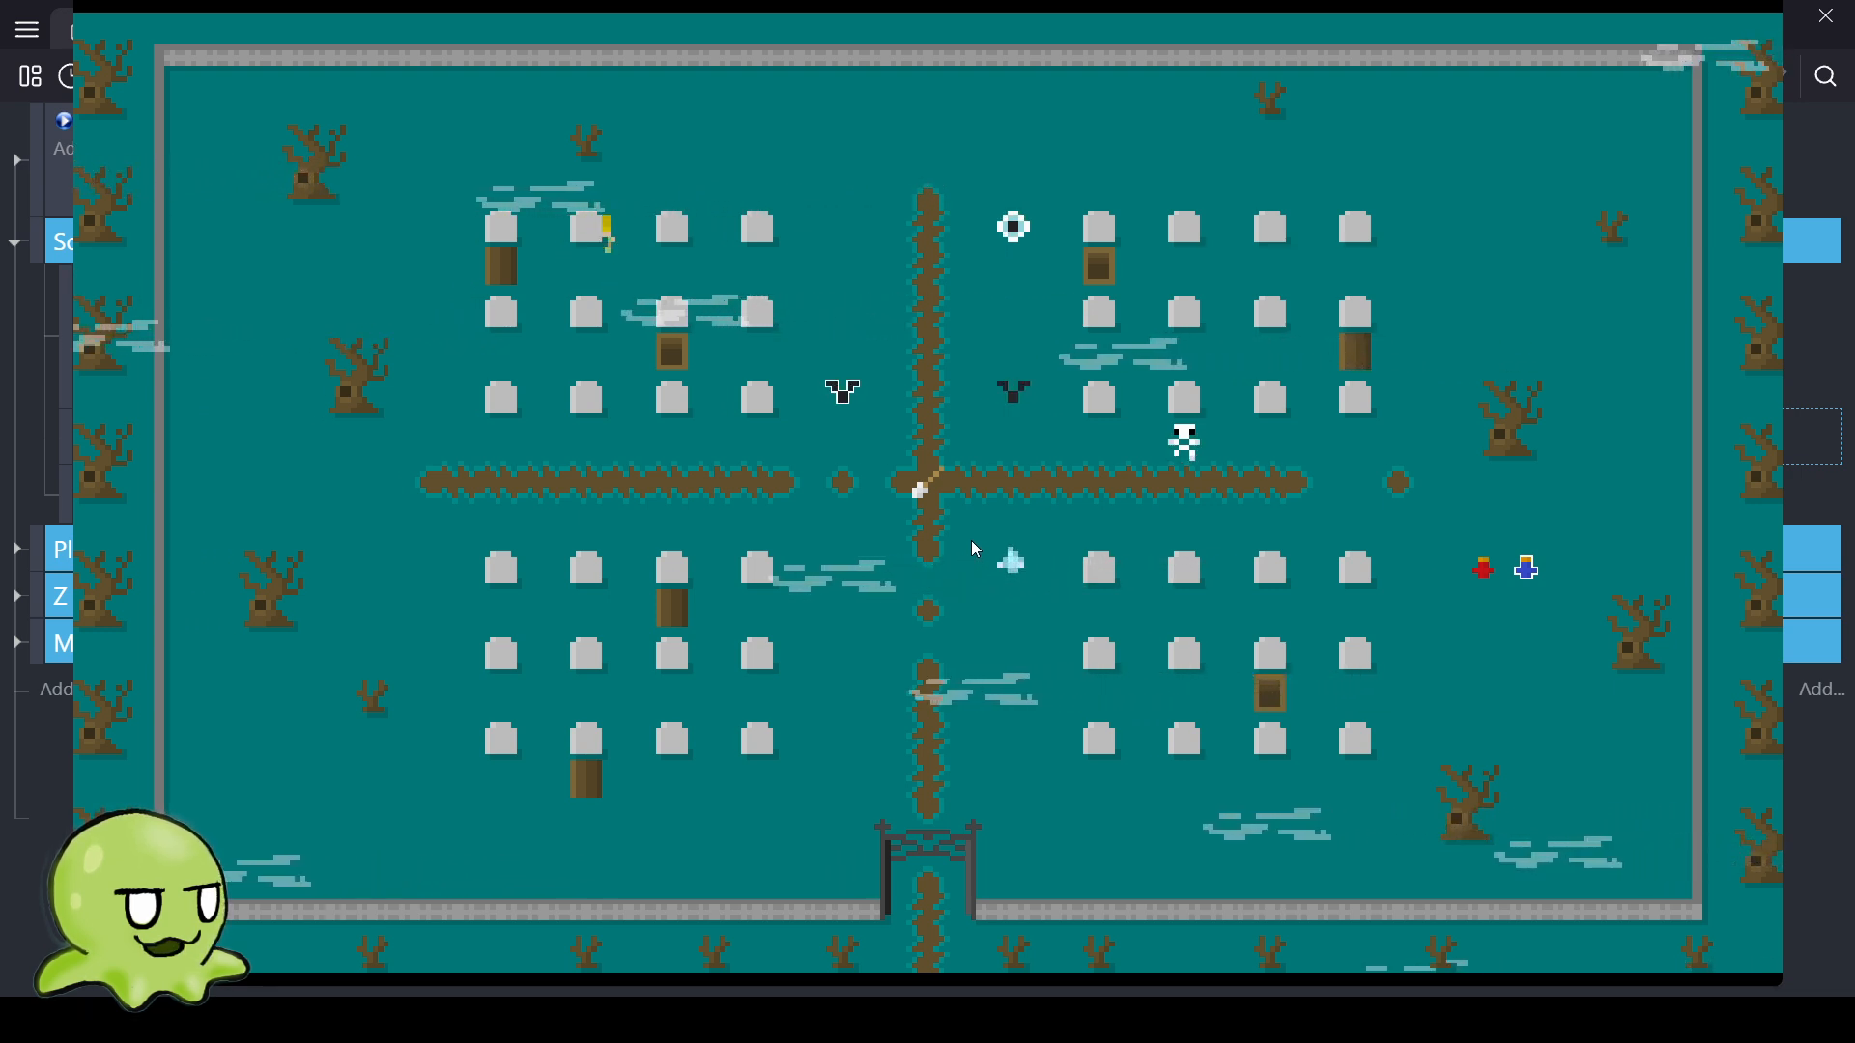
key(Down)
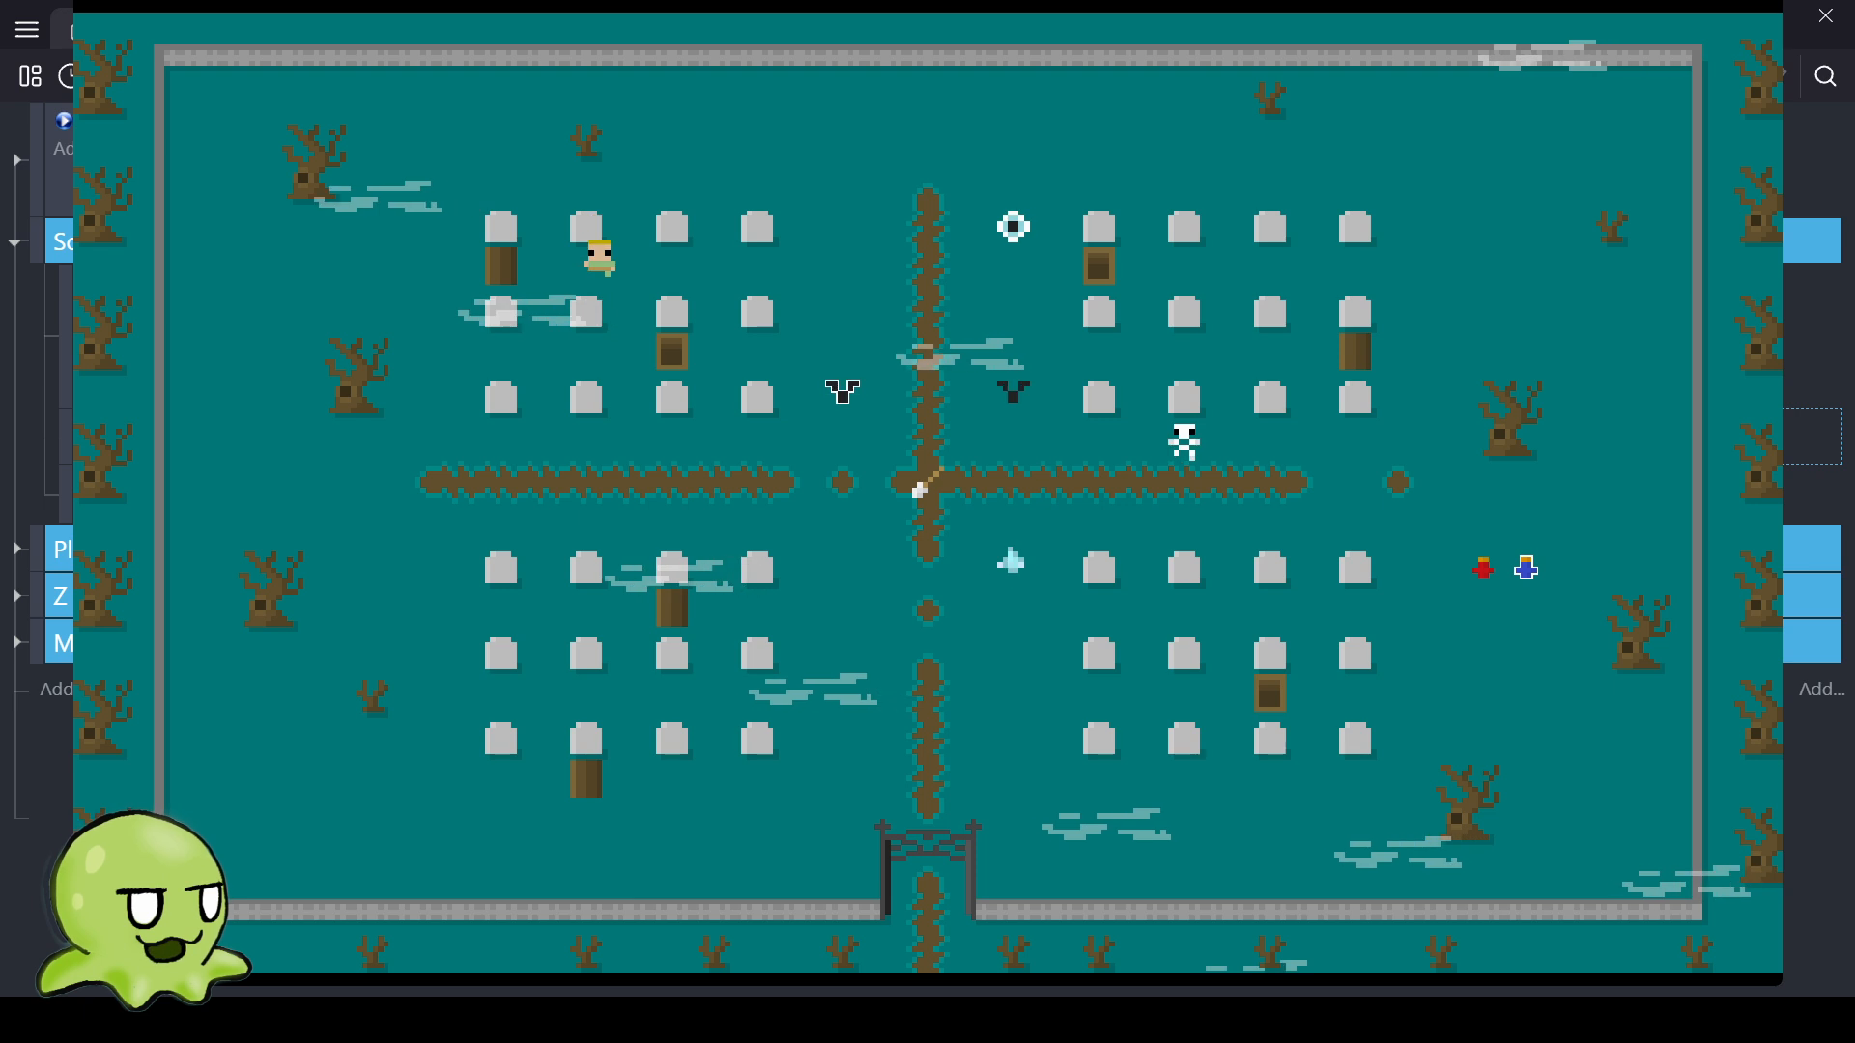
click(1760, 7)
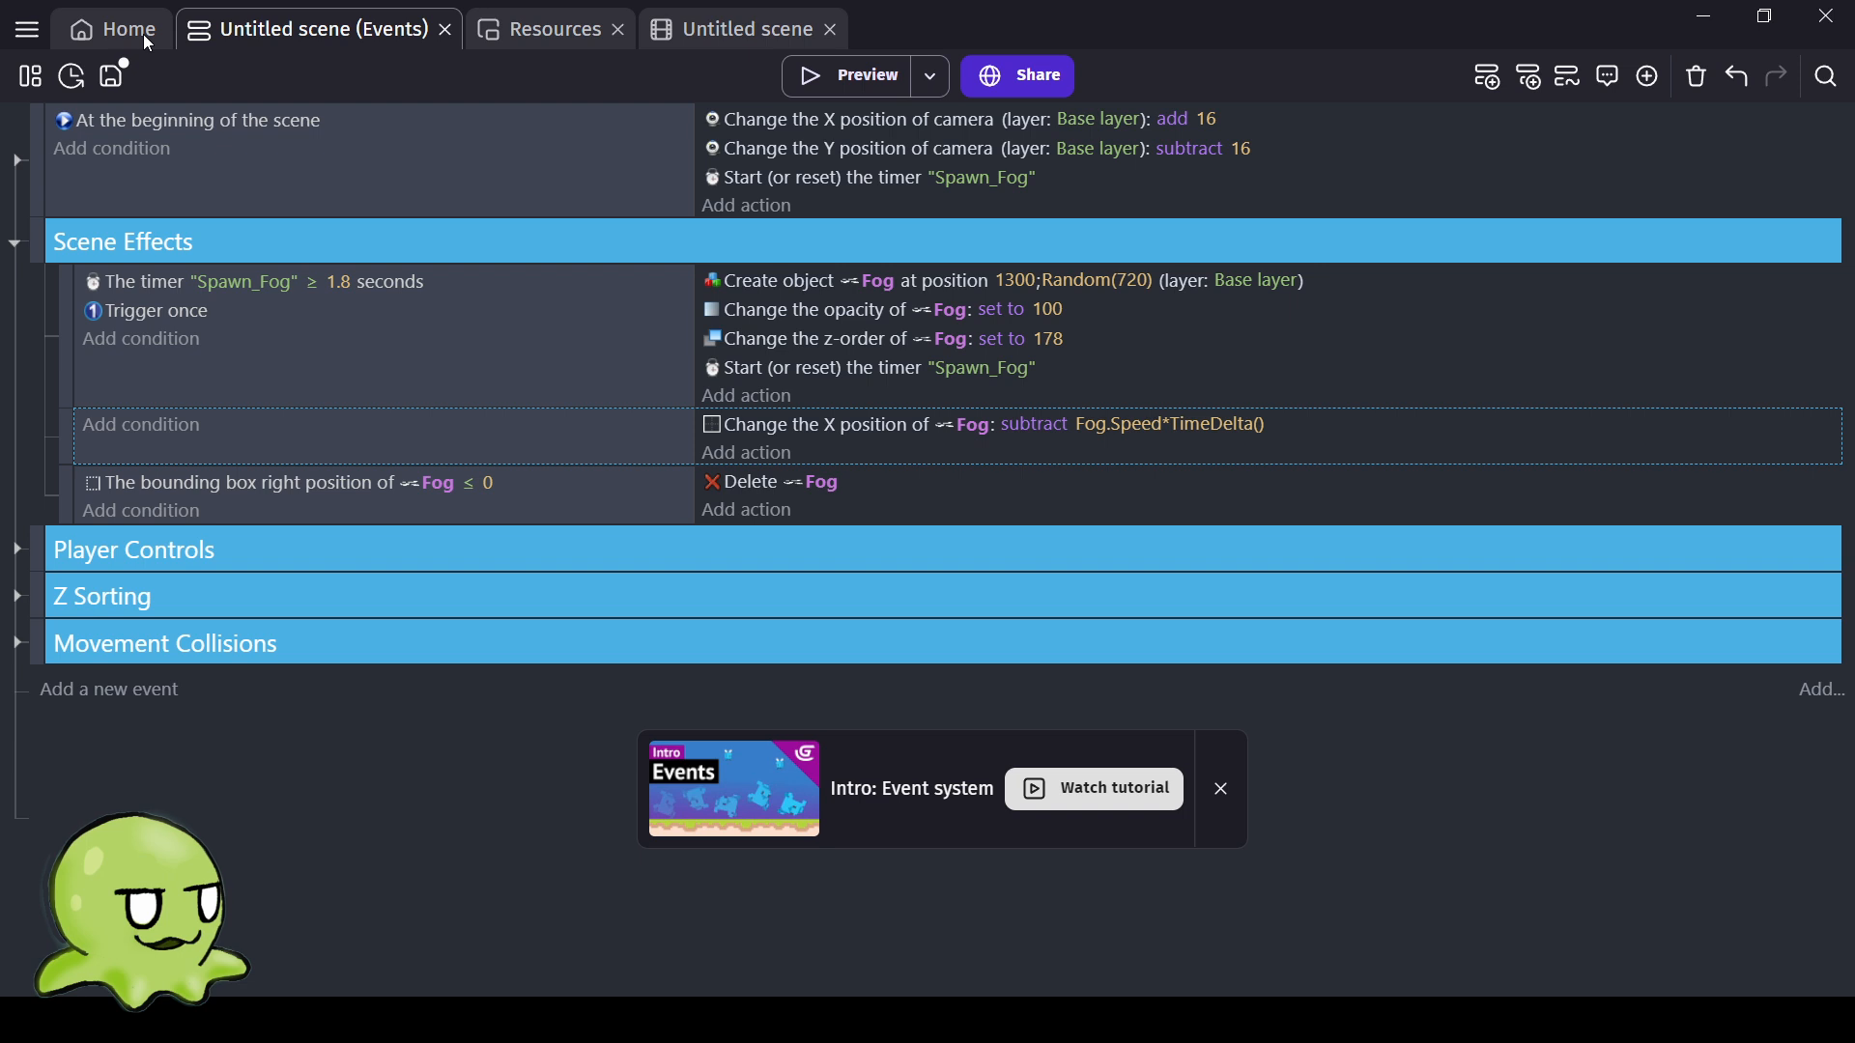
Open the collision mask of the Headstone object from the Scenery folder in the scene editor.
click(699, 35)
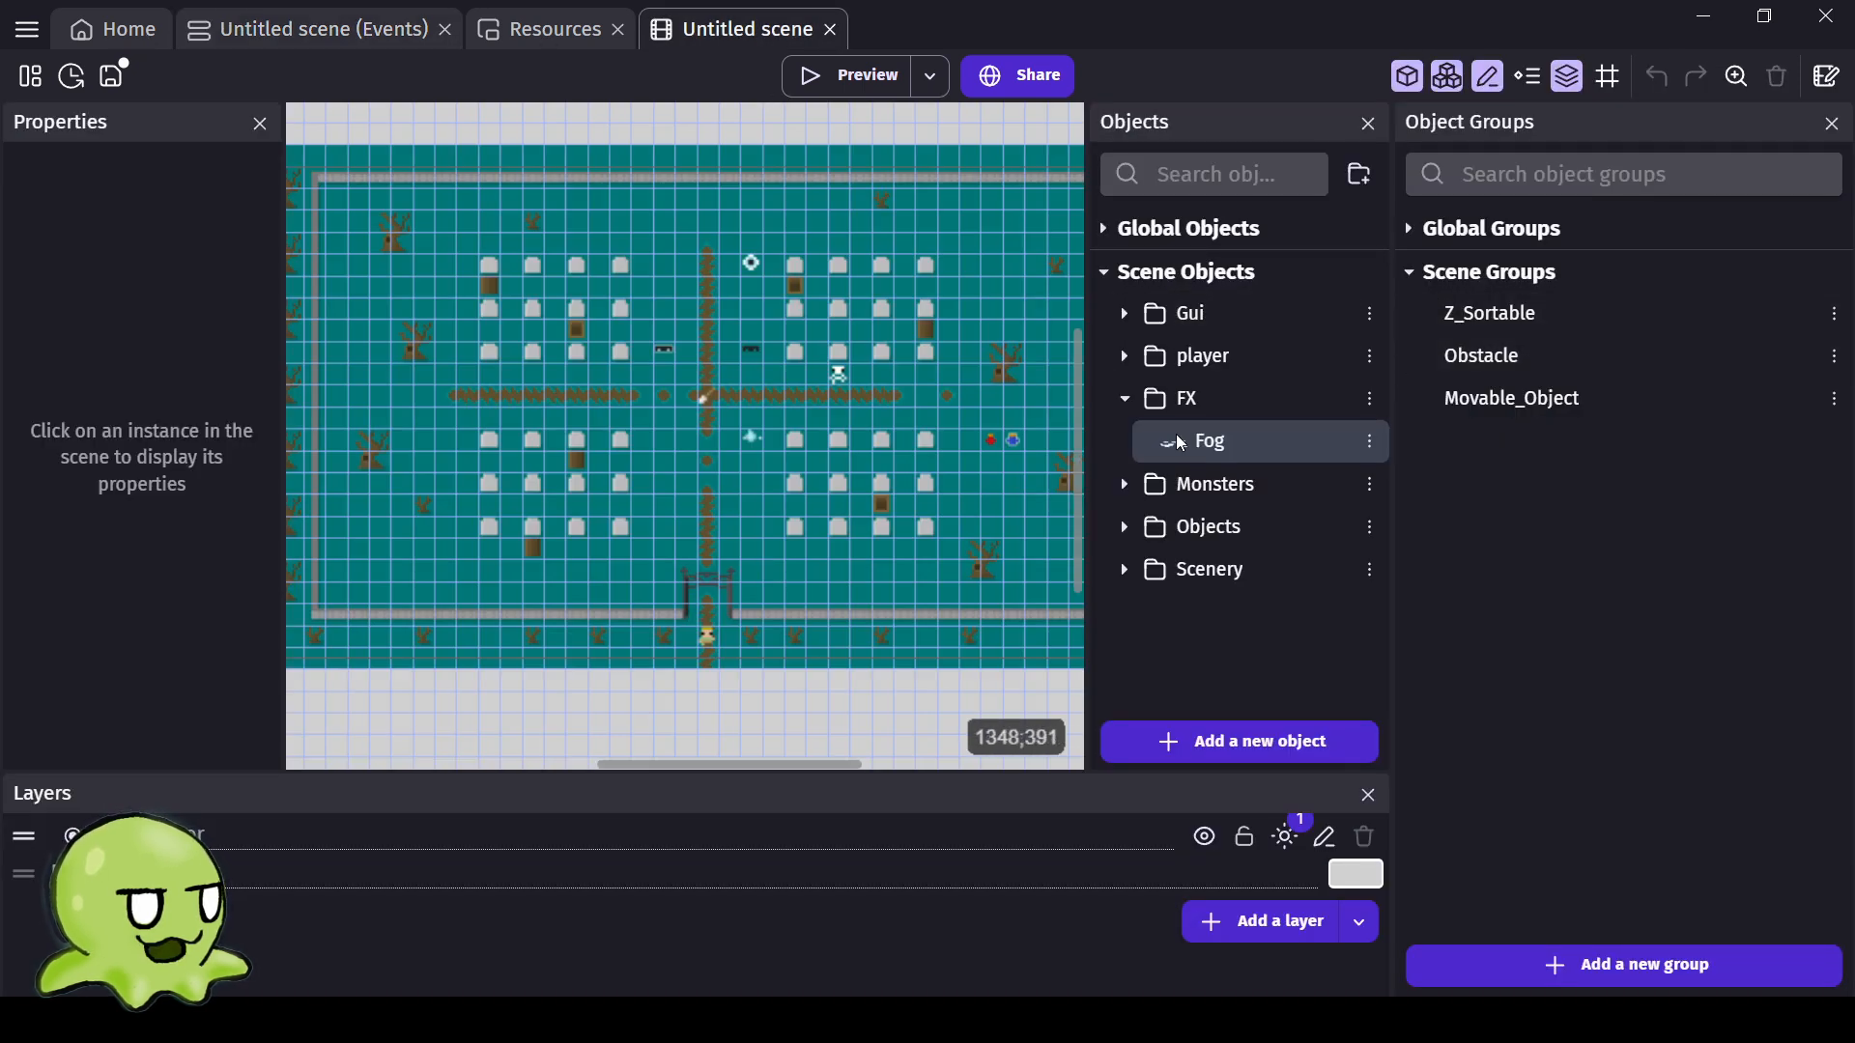
click(1124, 400)
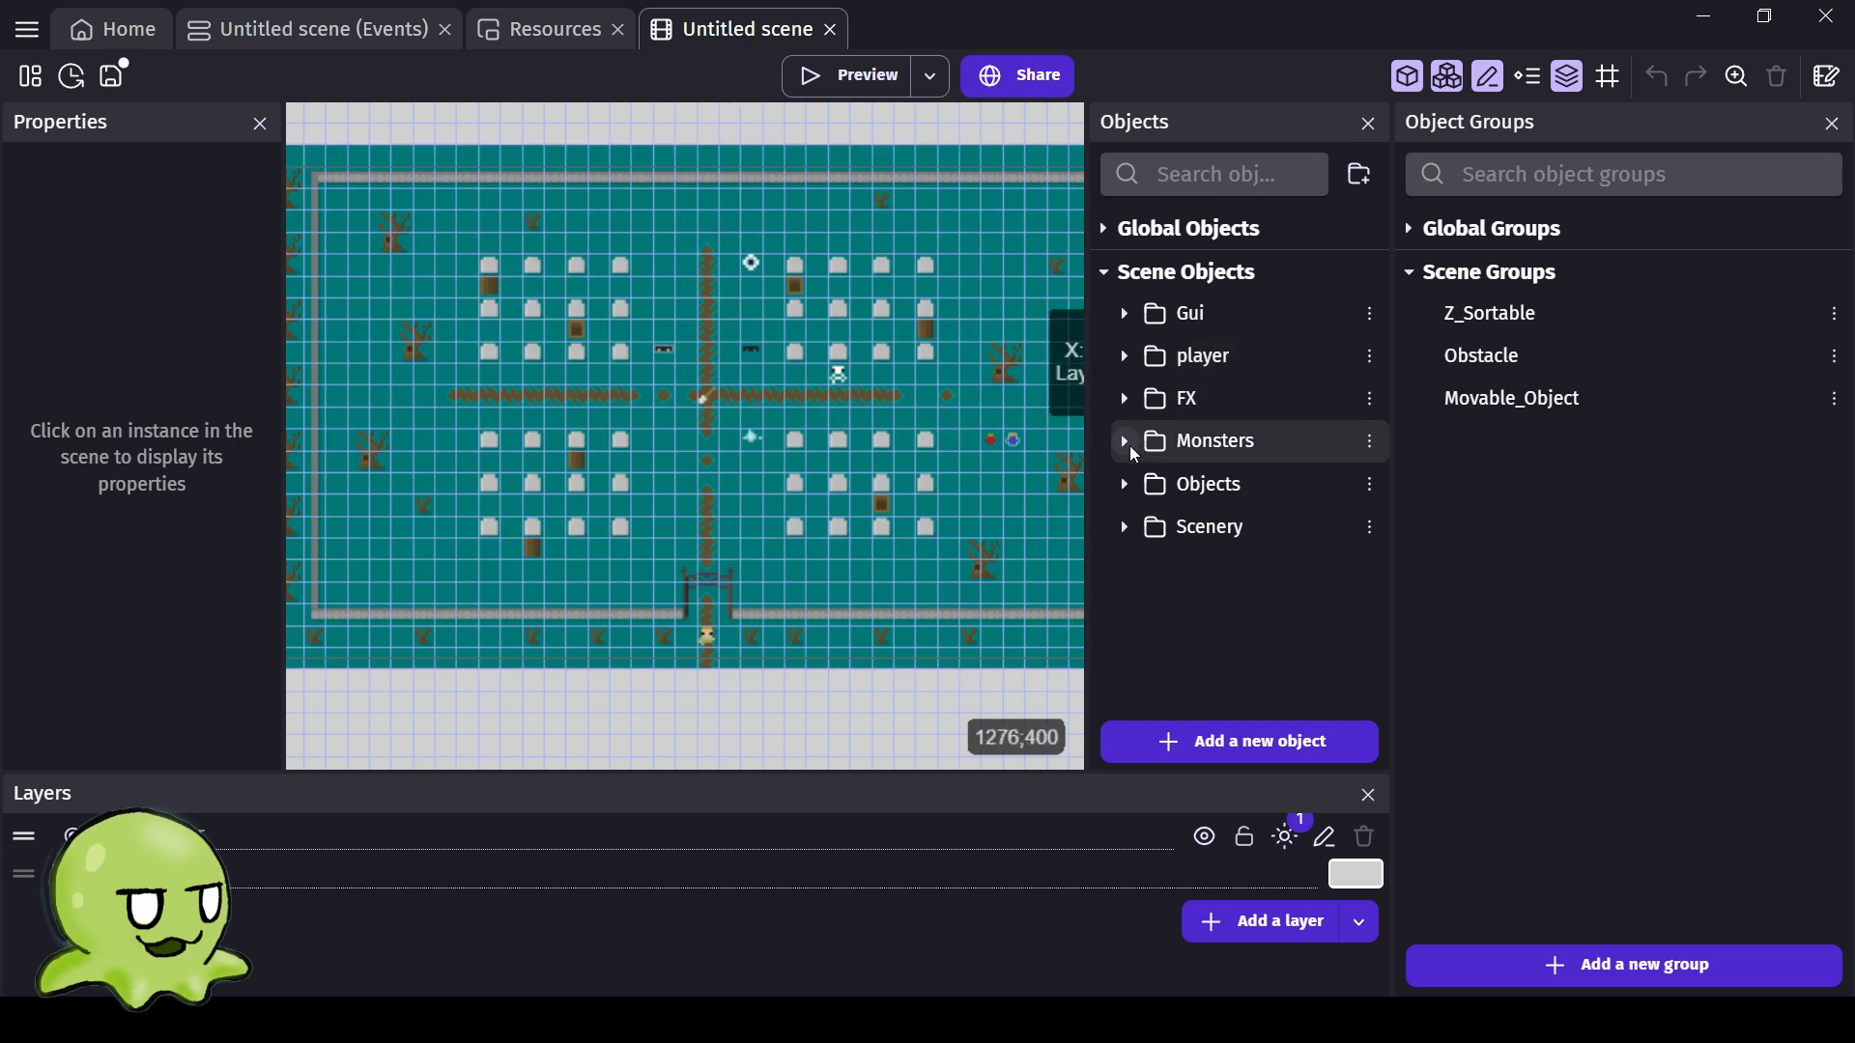
click(1126, 527)
scroll(1173, 582, down, 4)
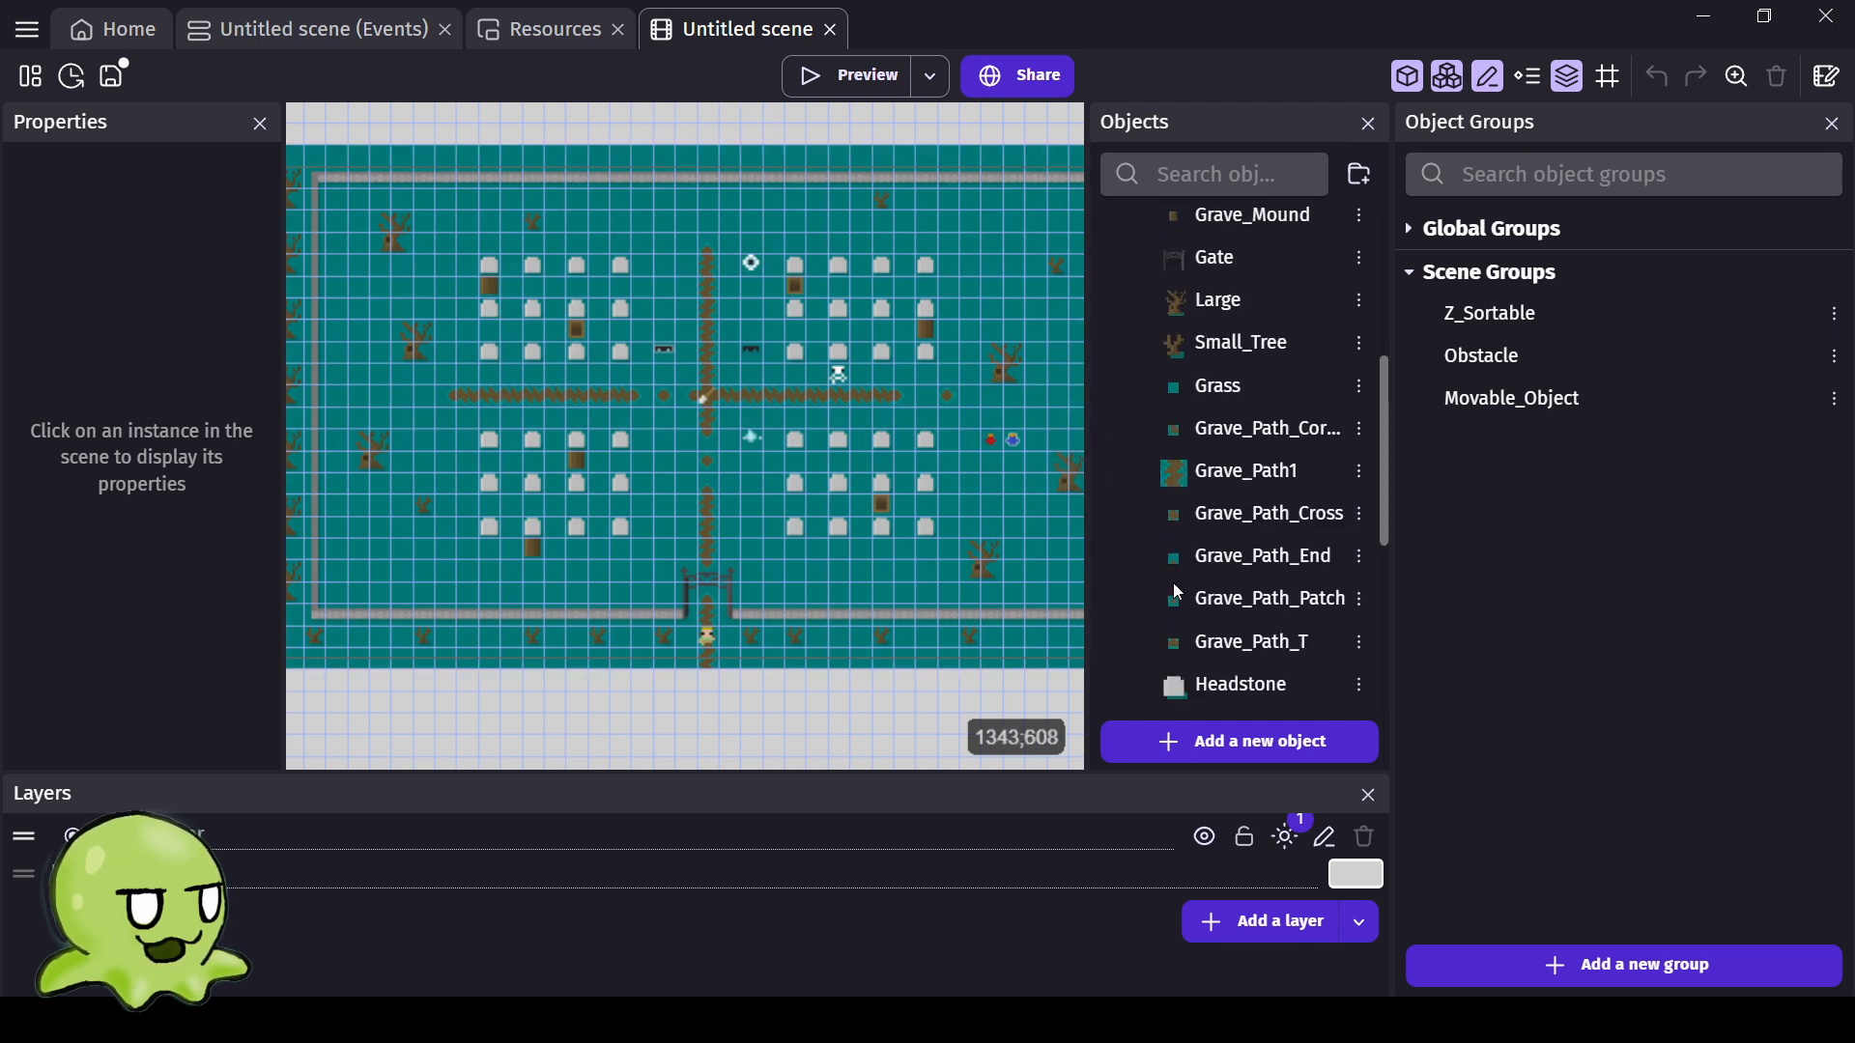
double_click(1209, 688)
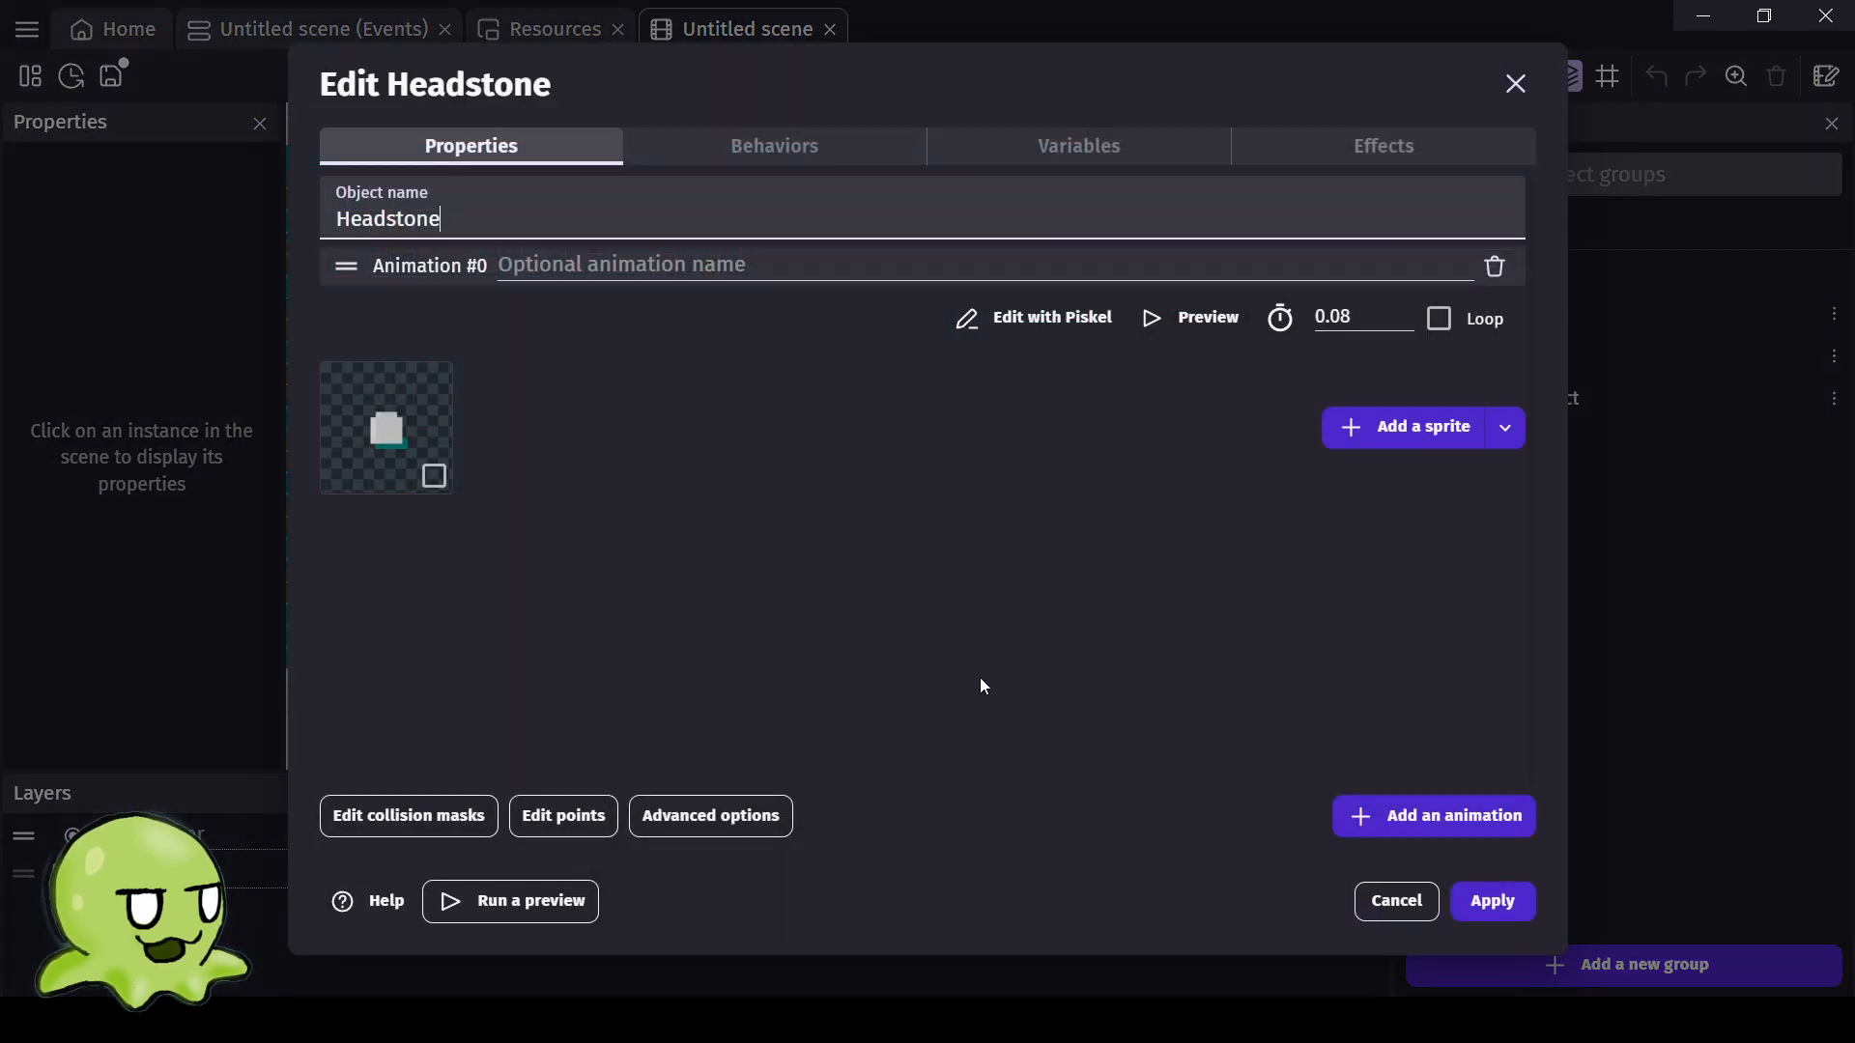
click(401, 828)
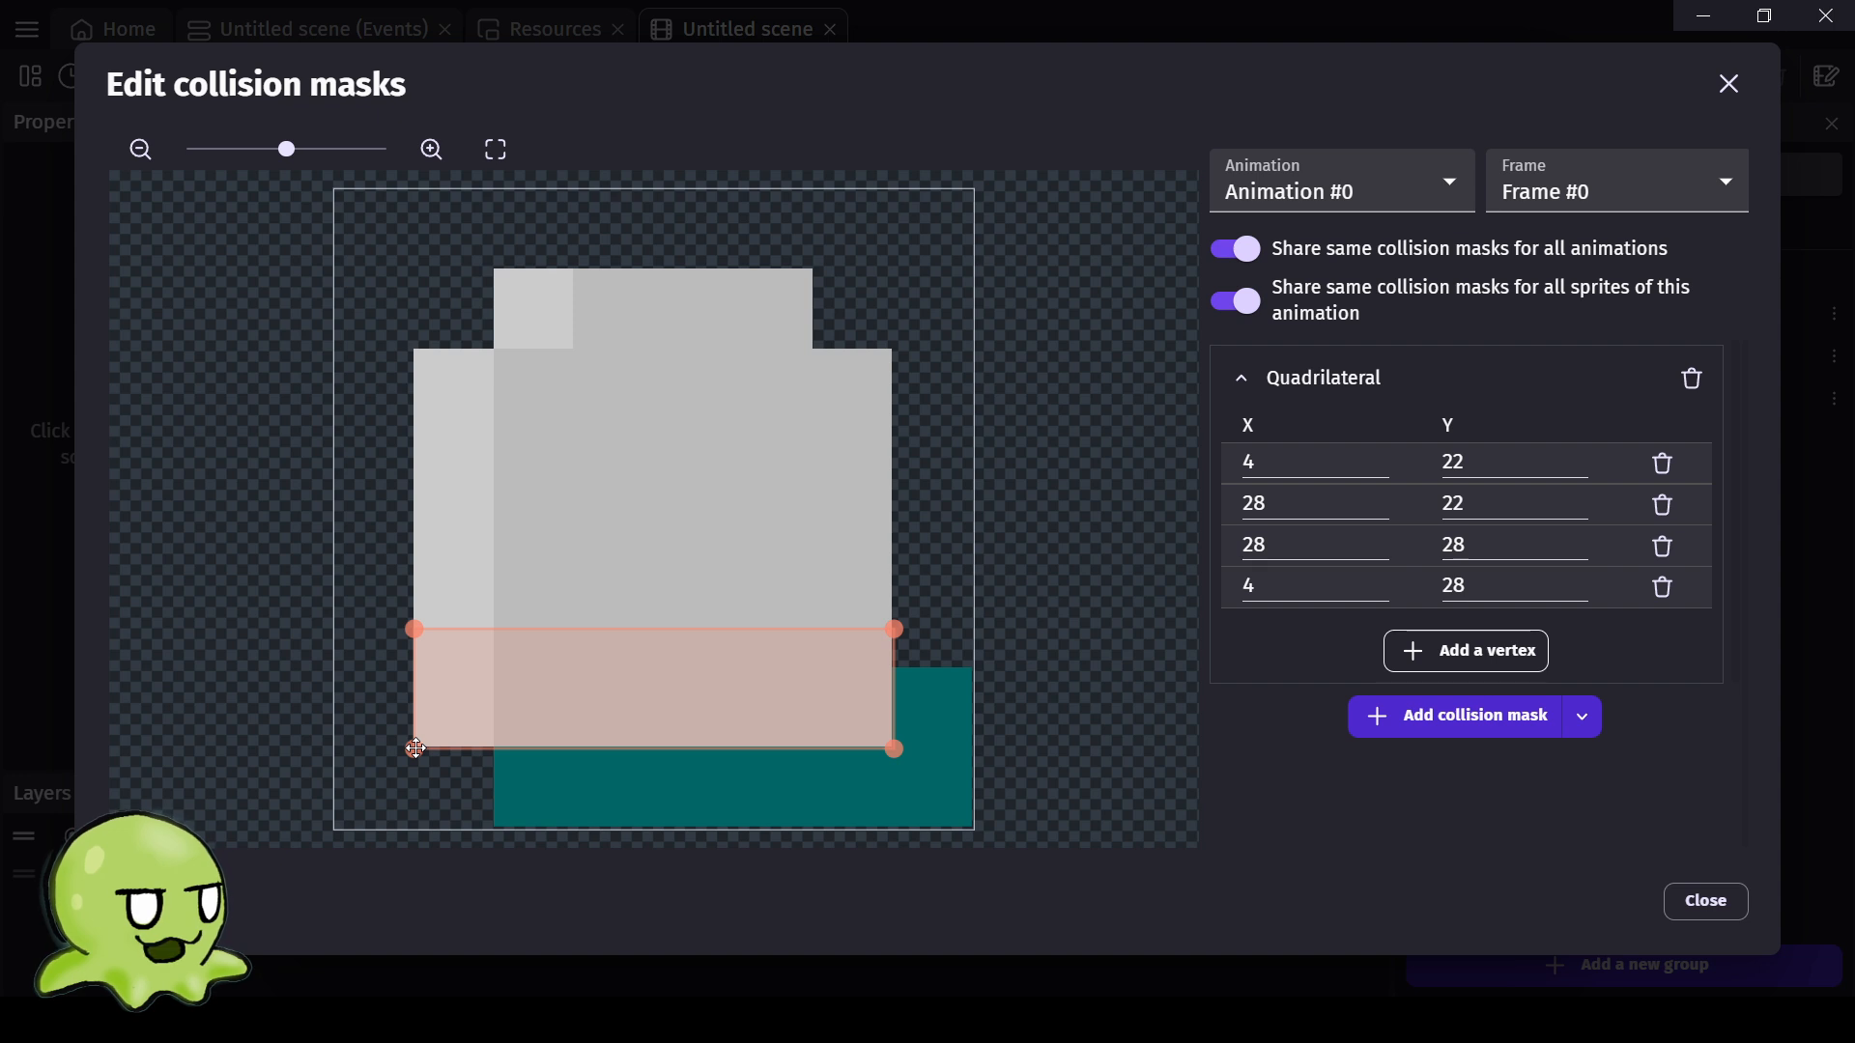
Lower the two bottom vertices of the Headstone's collision mask to Y 28.5 and apply the object changes.
drag(417, 758, 419, 766)
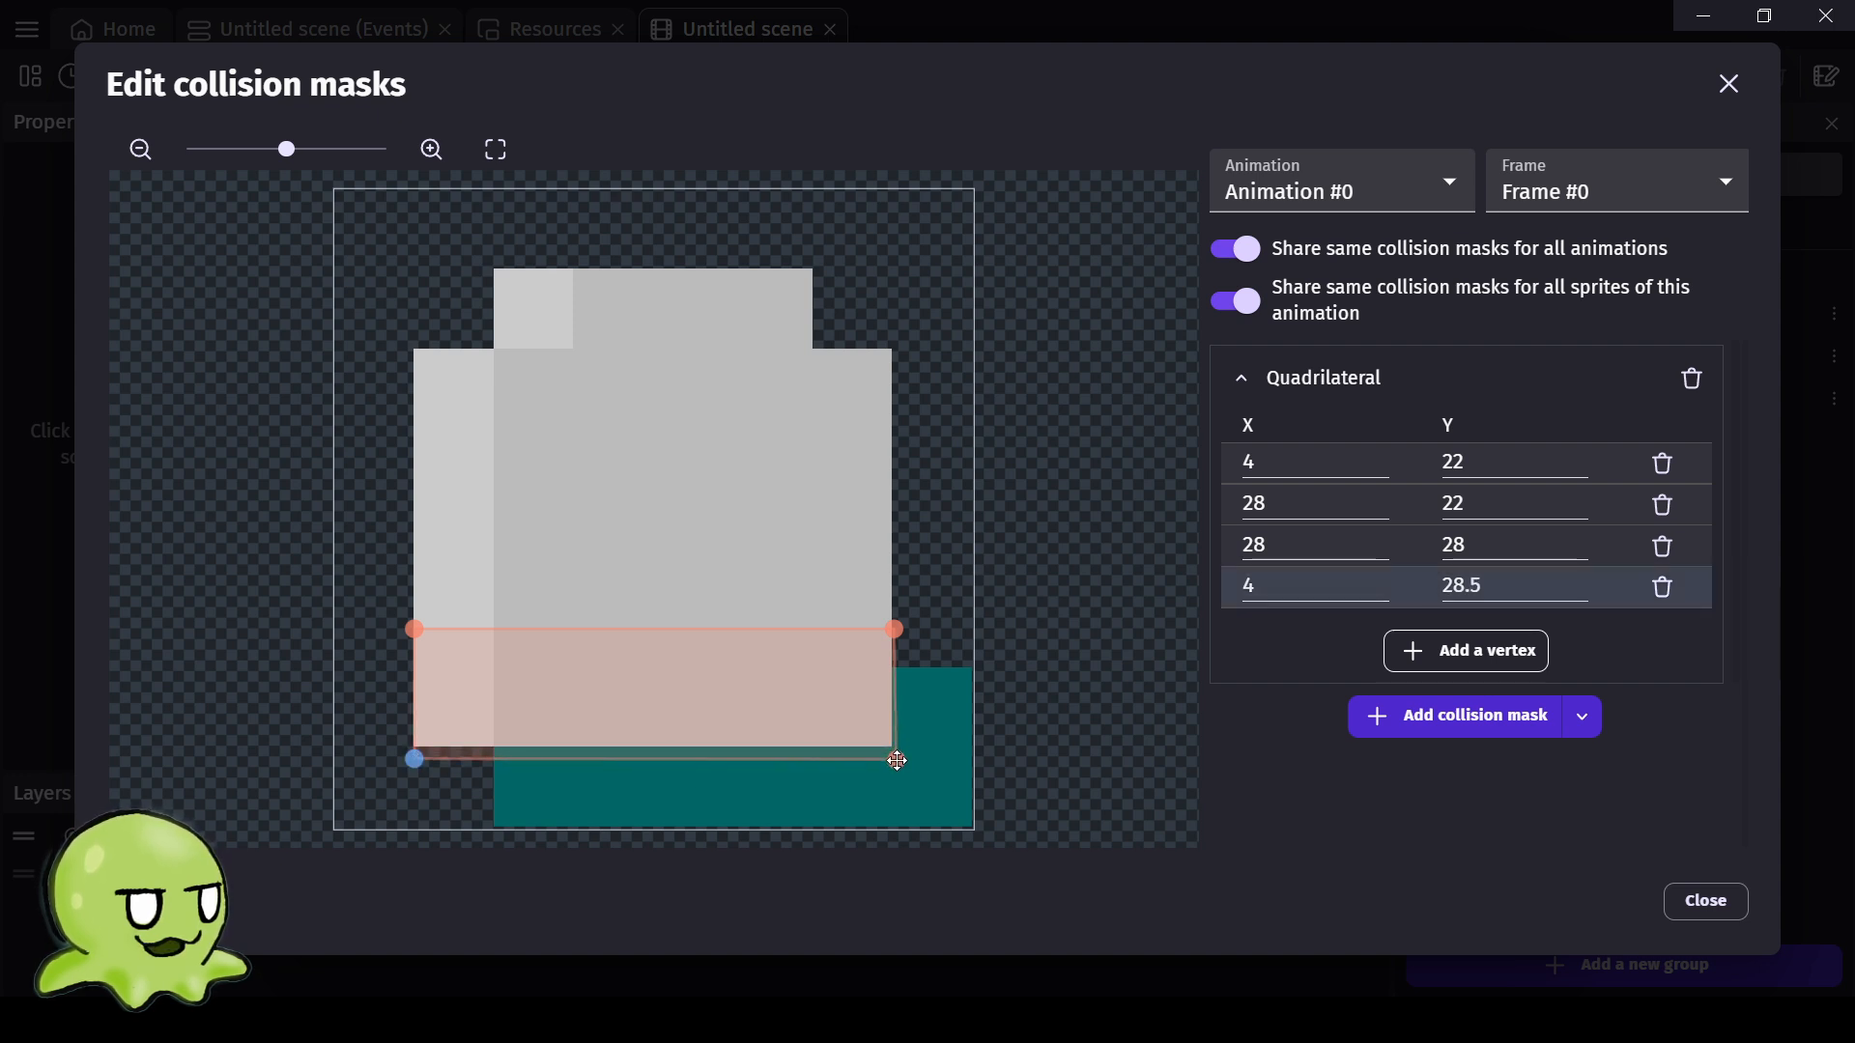
drag(897, 760, 897, 760)
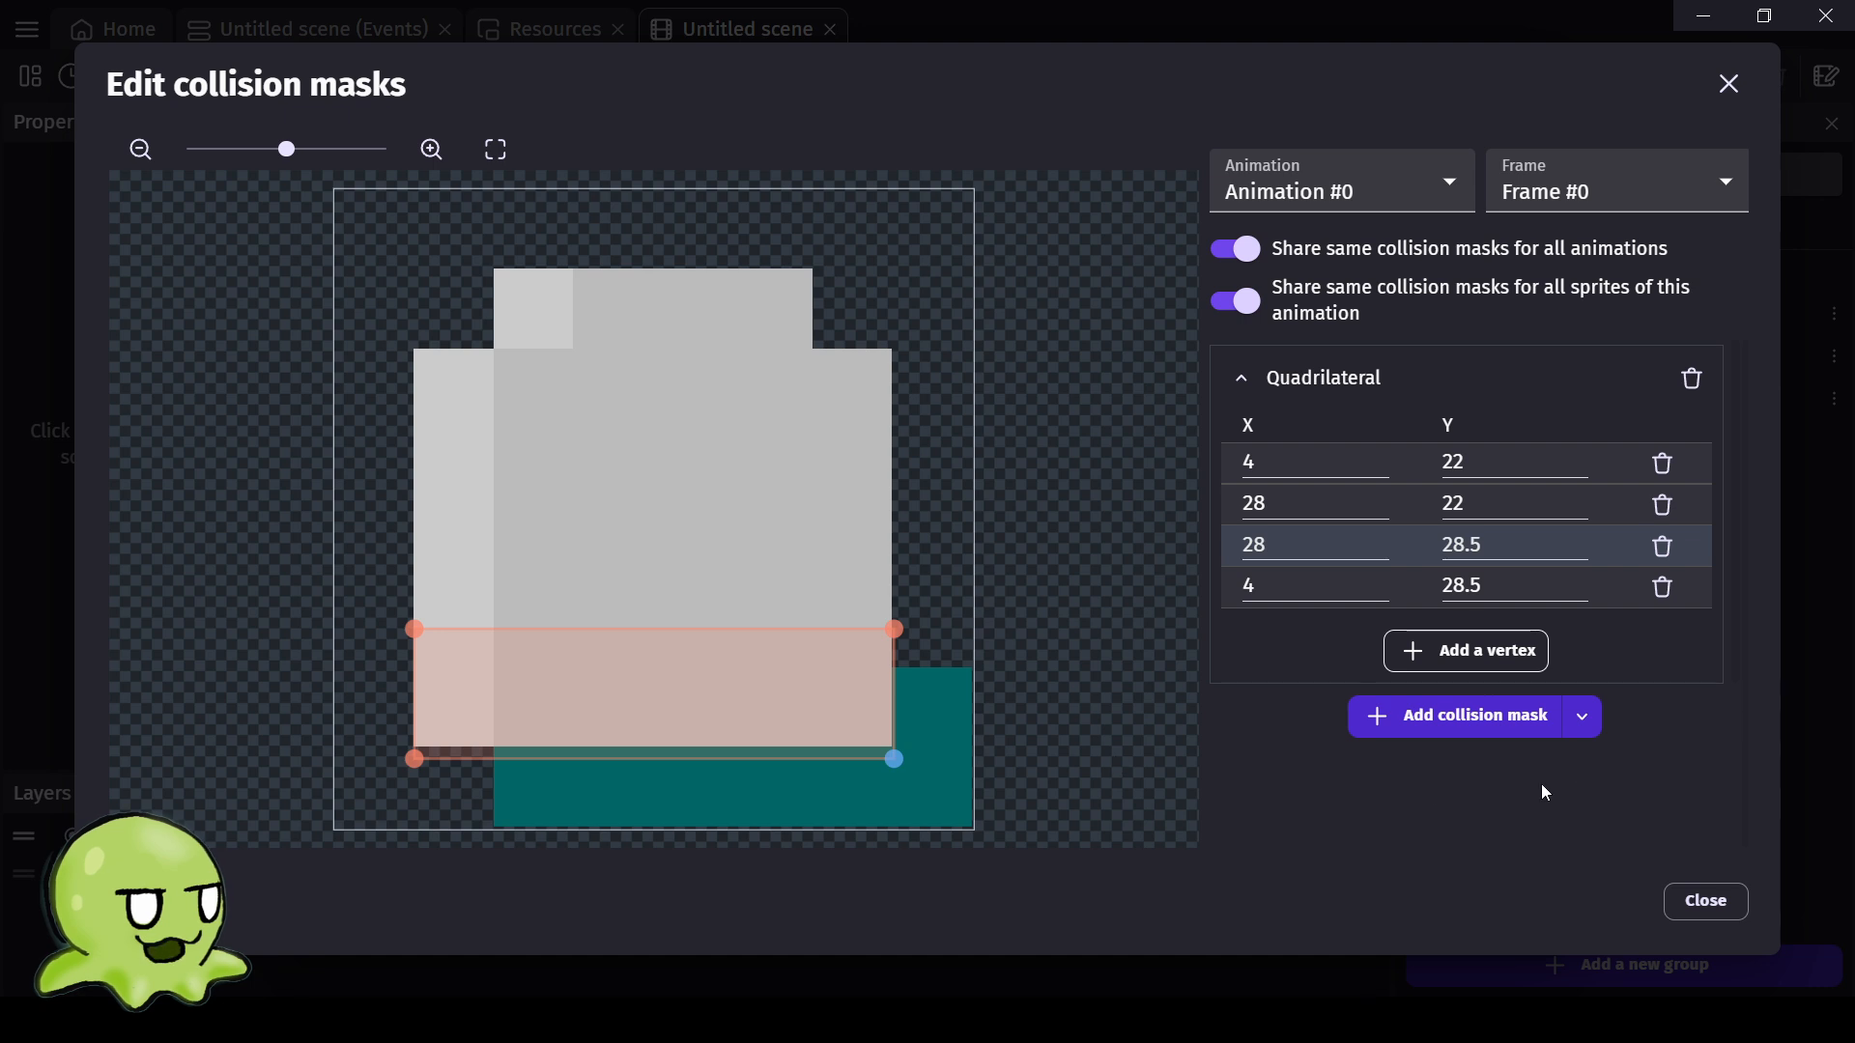
click(1703, 904)
click(1492, 901)
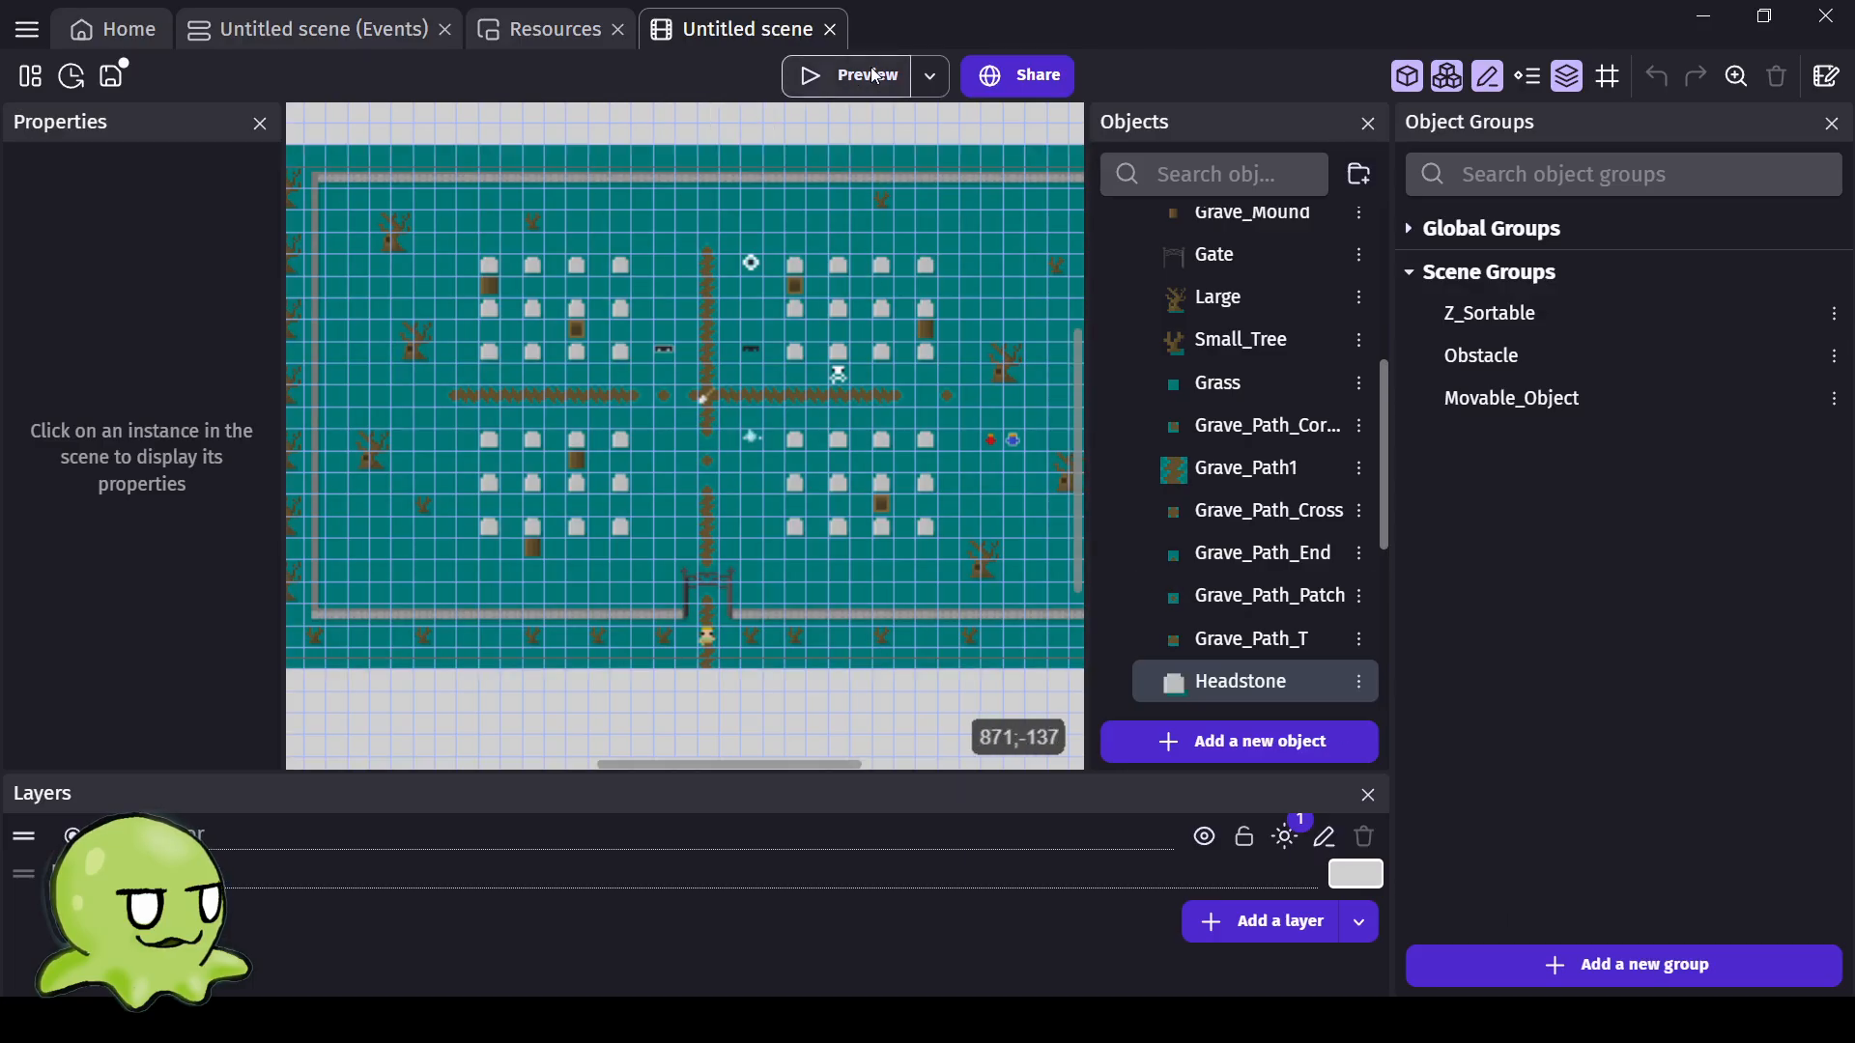
Preview the game and walk the player against the lower-left headstones from below, the sides and above to test their collision mask.
click(868, 79)
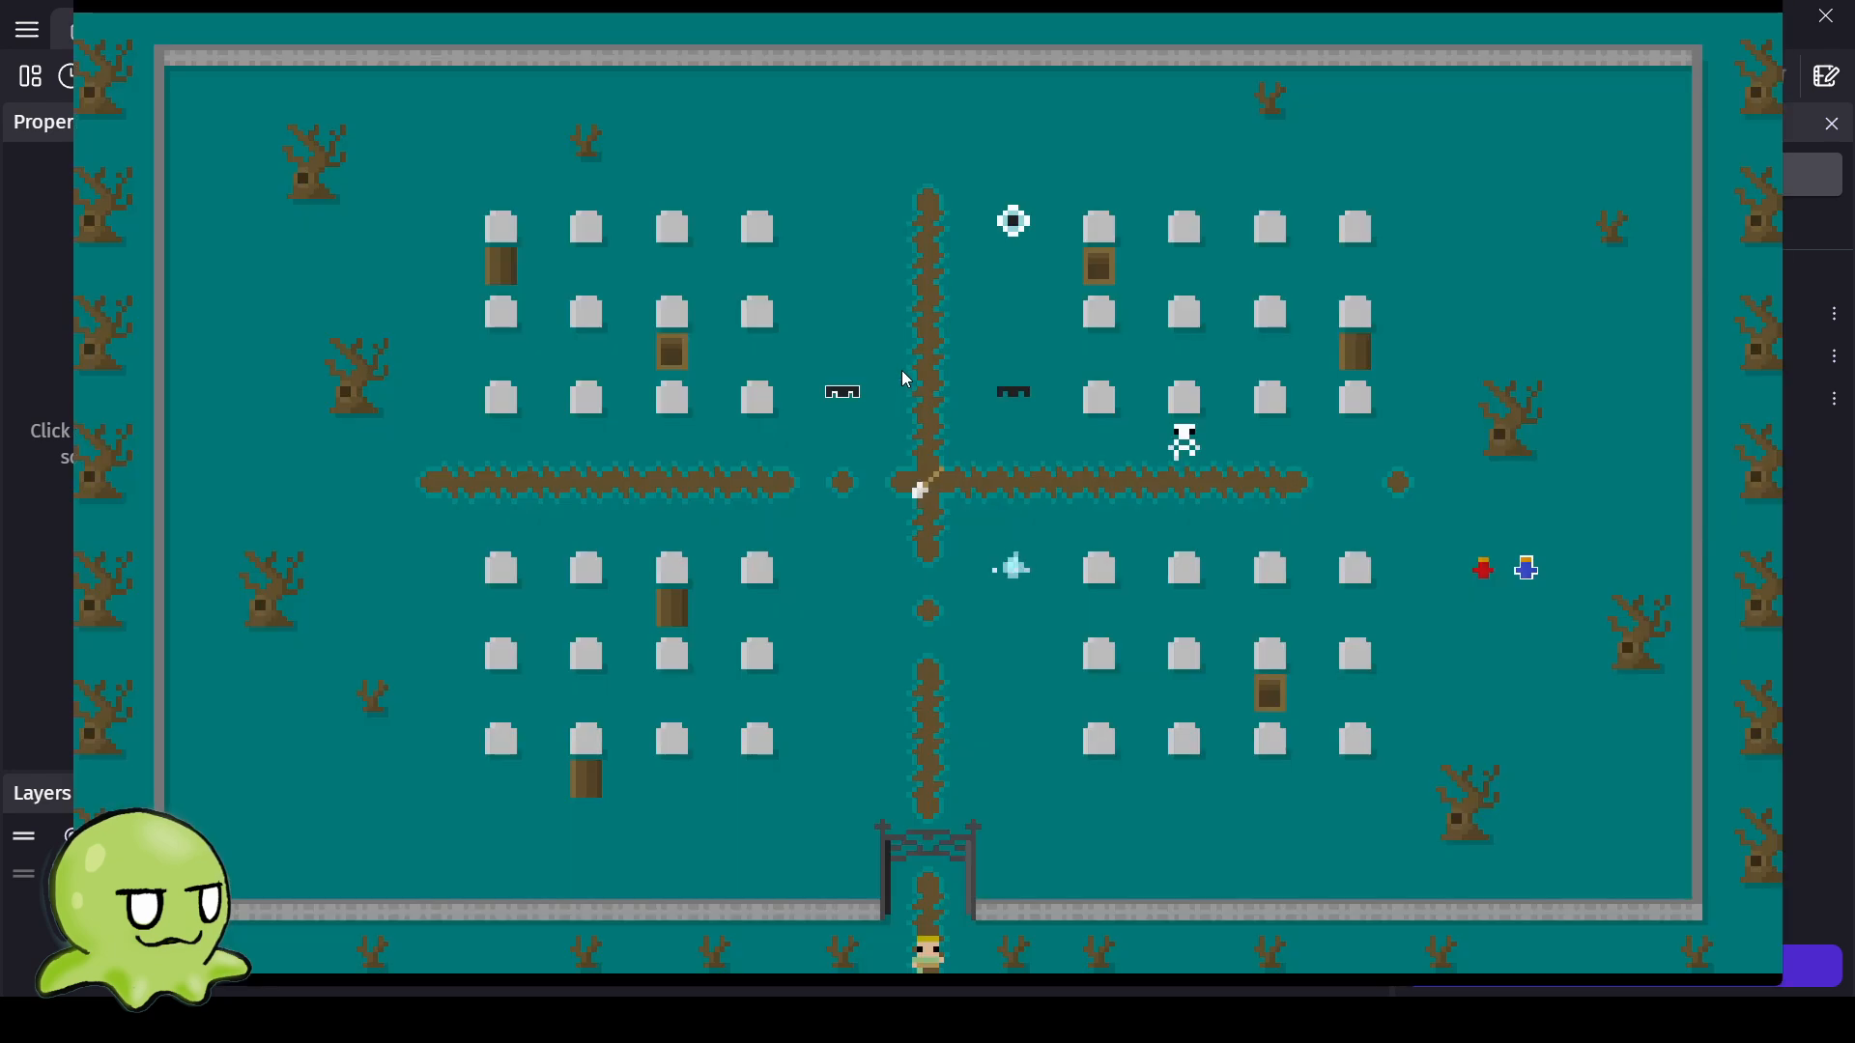
key(Up)
key(Left)
key(Up)
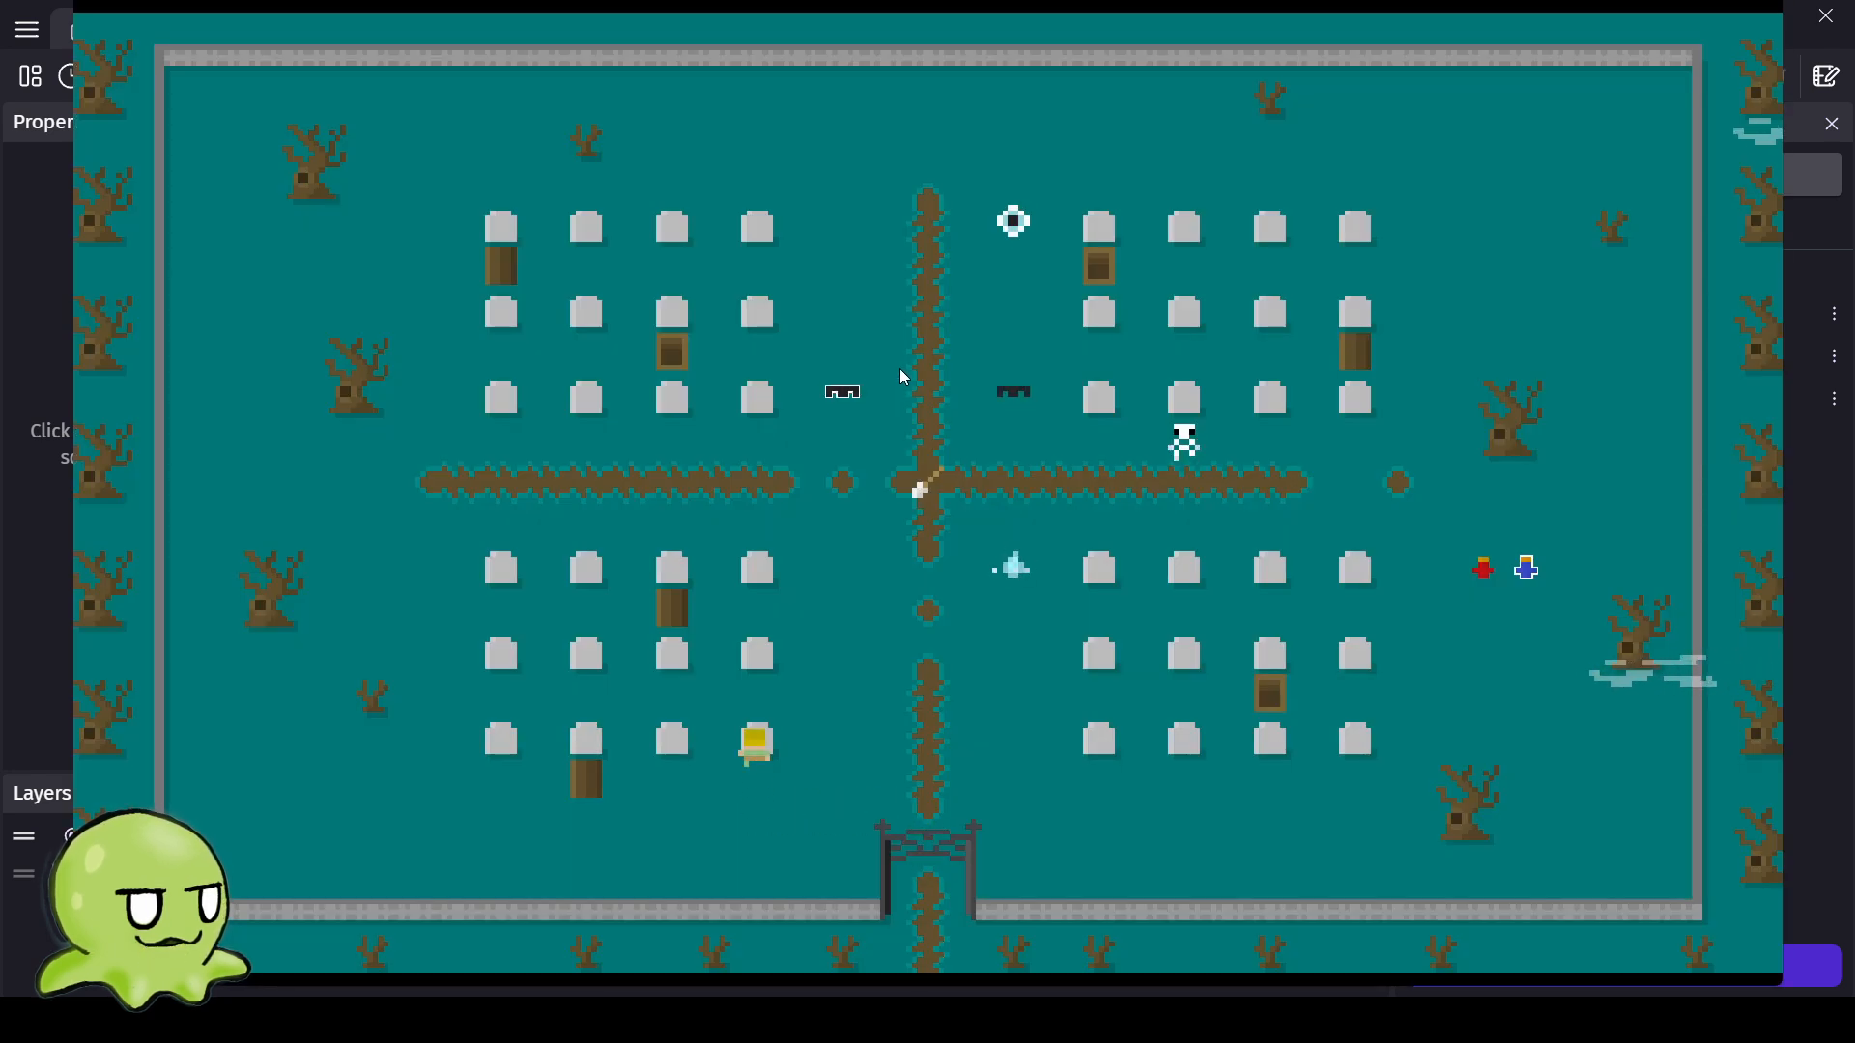
key(Right)
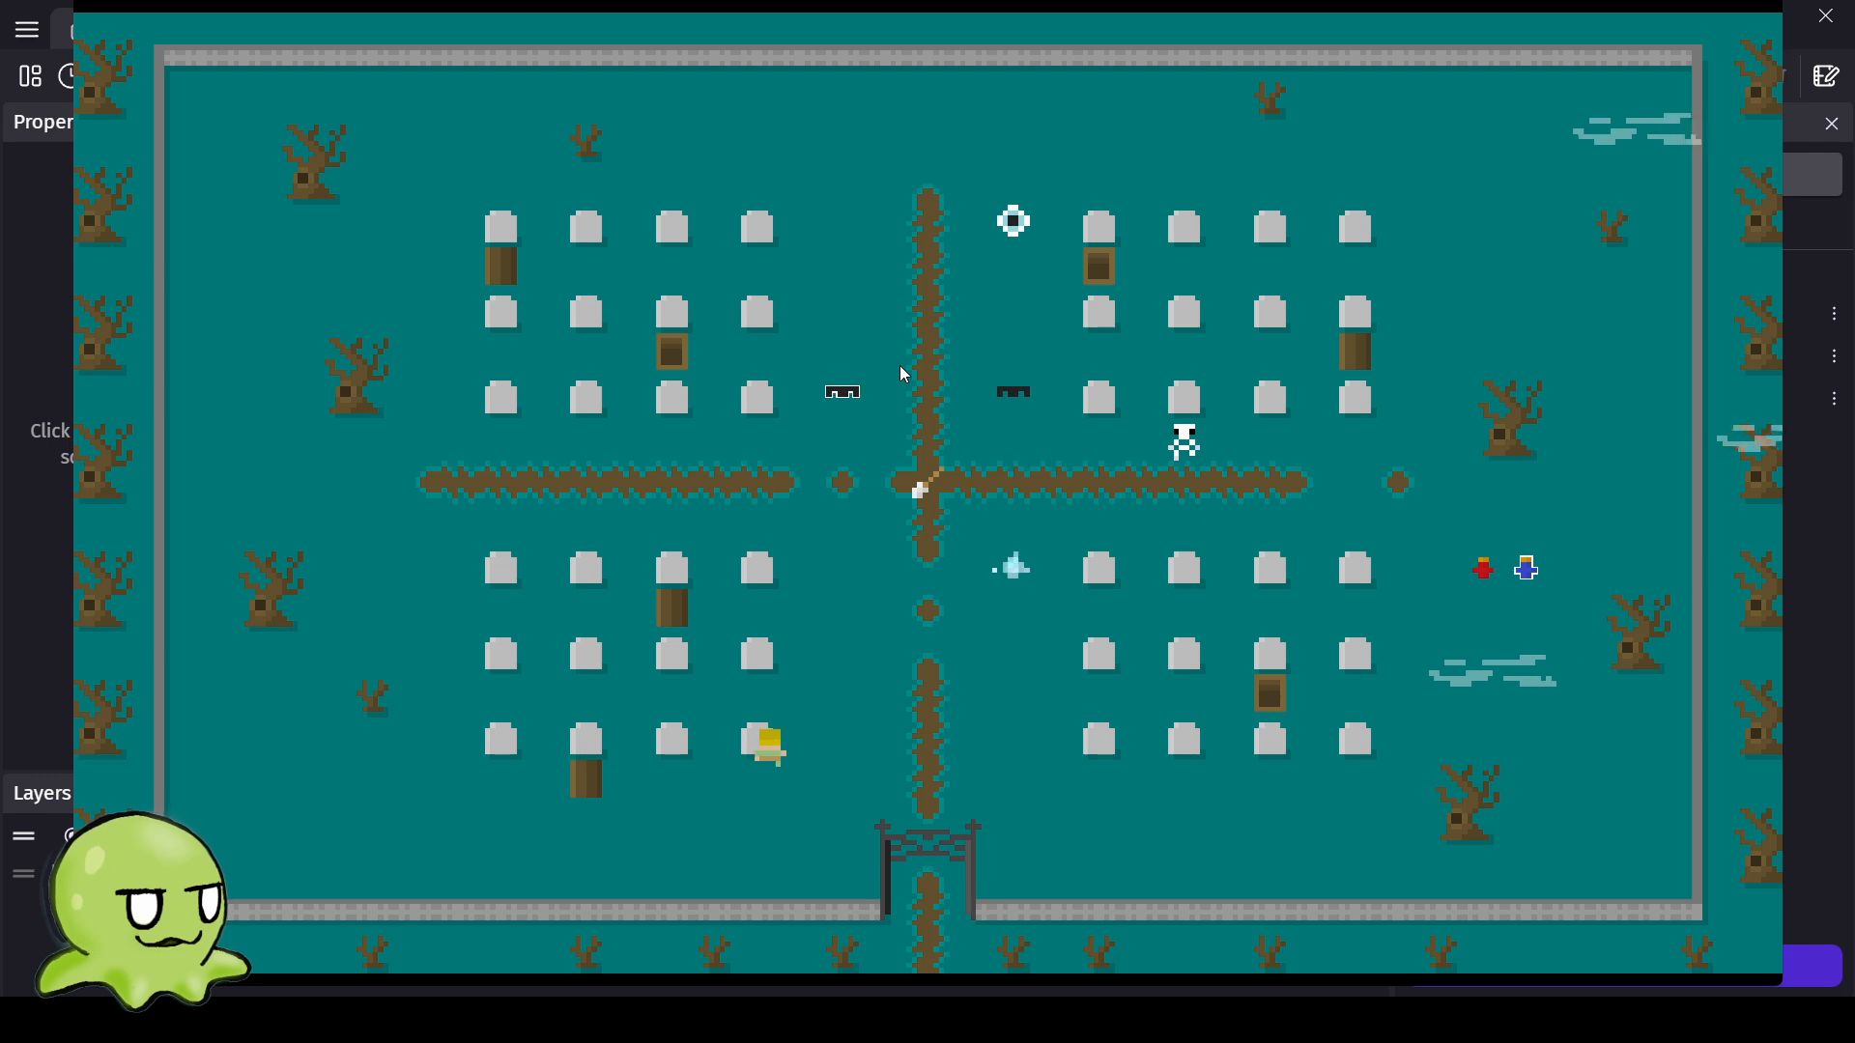
key(Left)
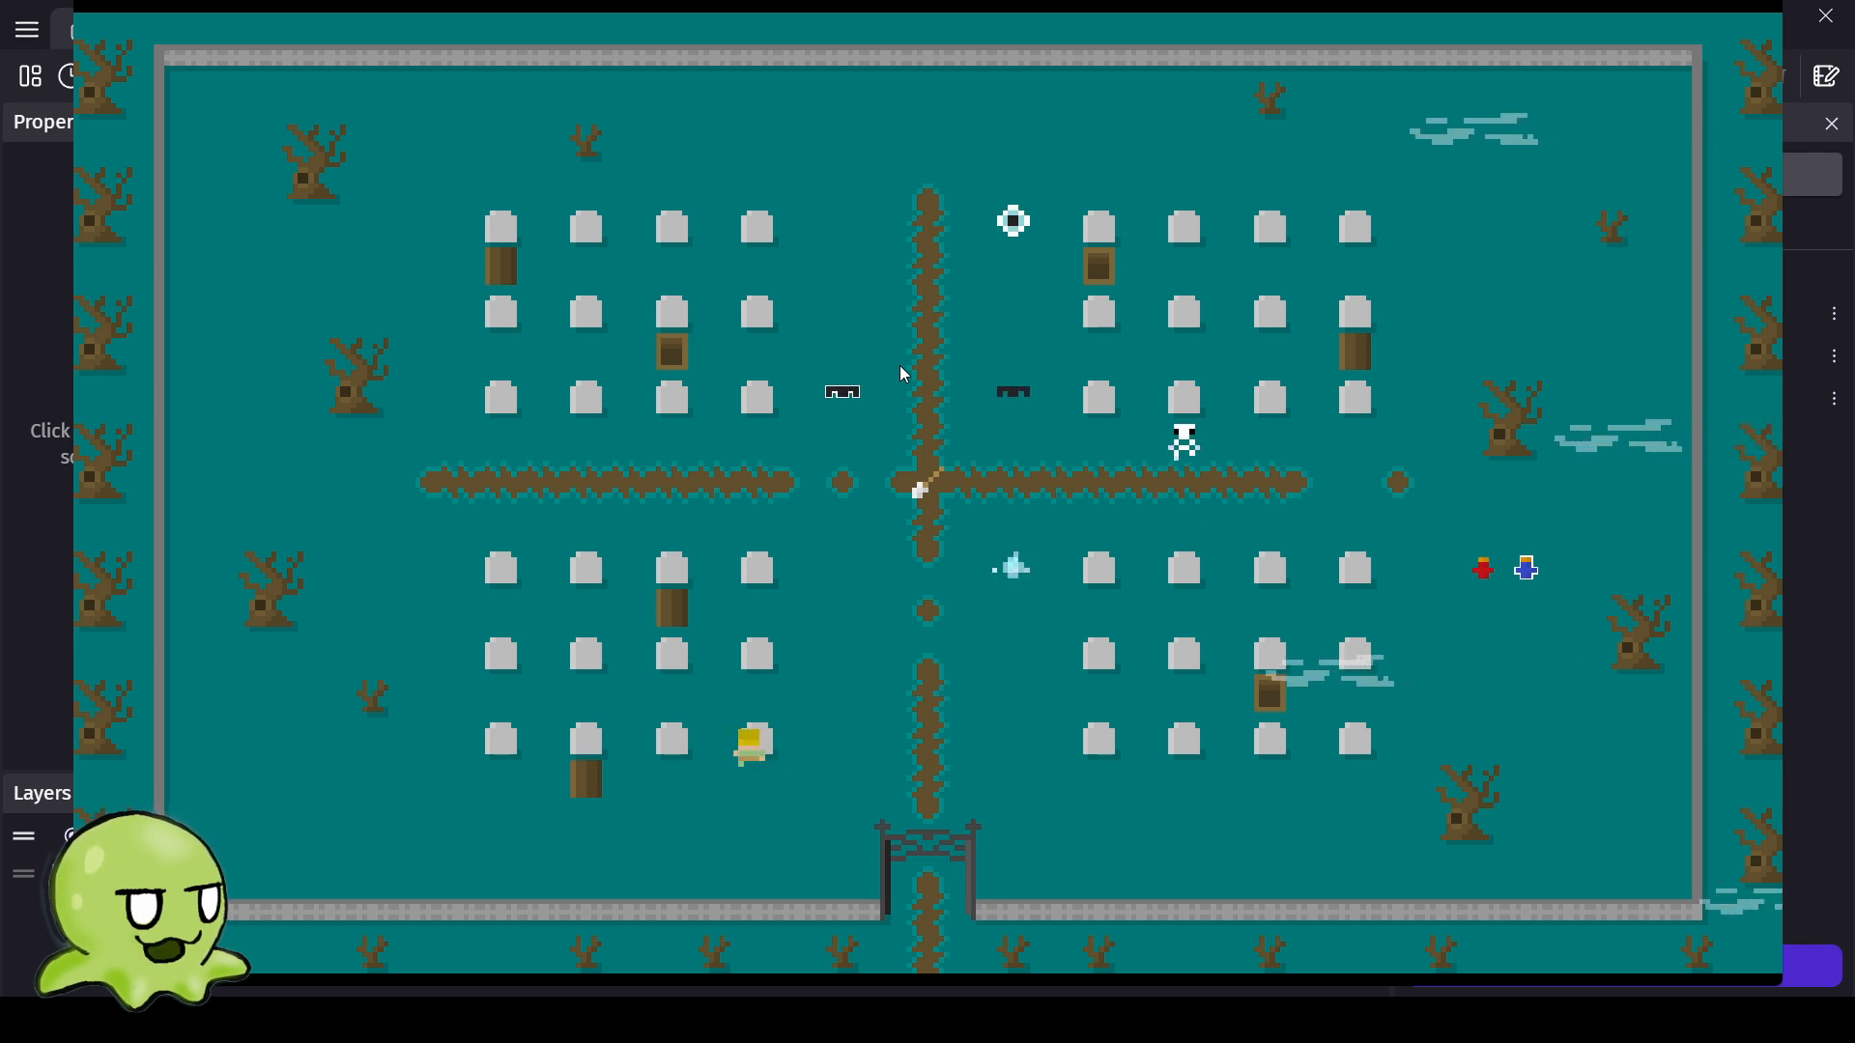
key(Right)
key(Up)
key(Left)
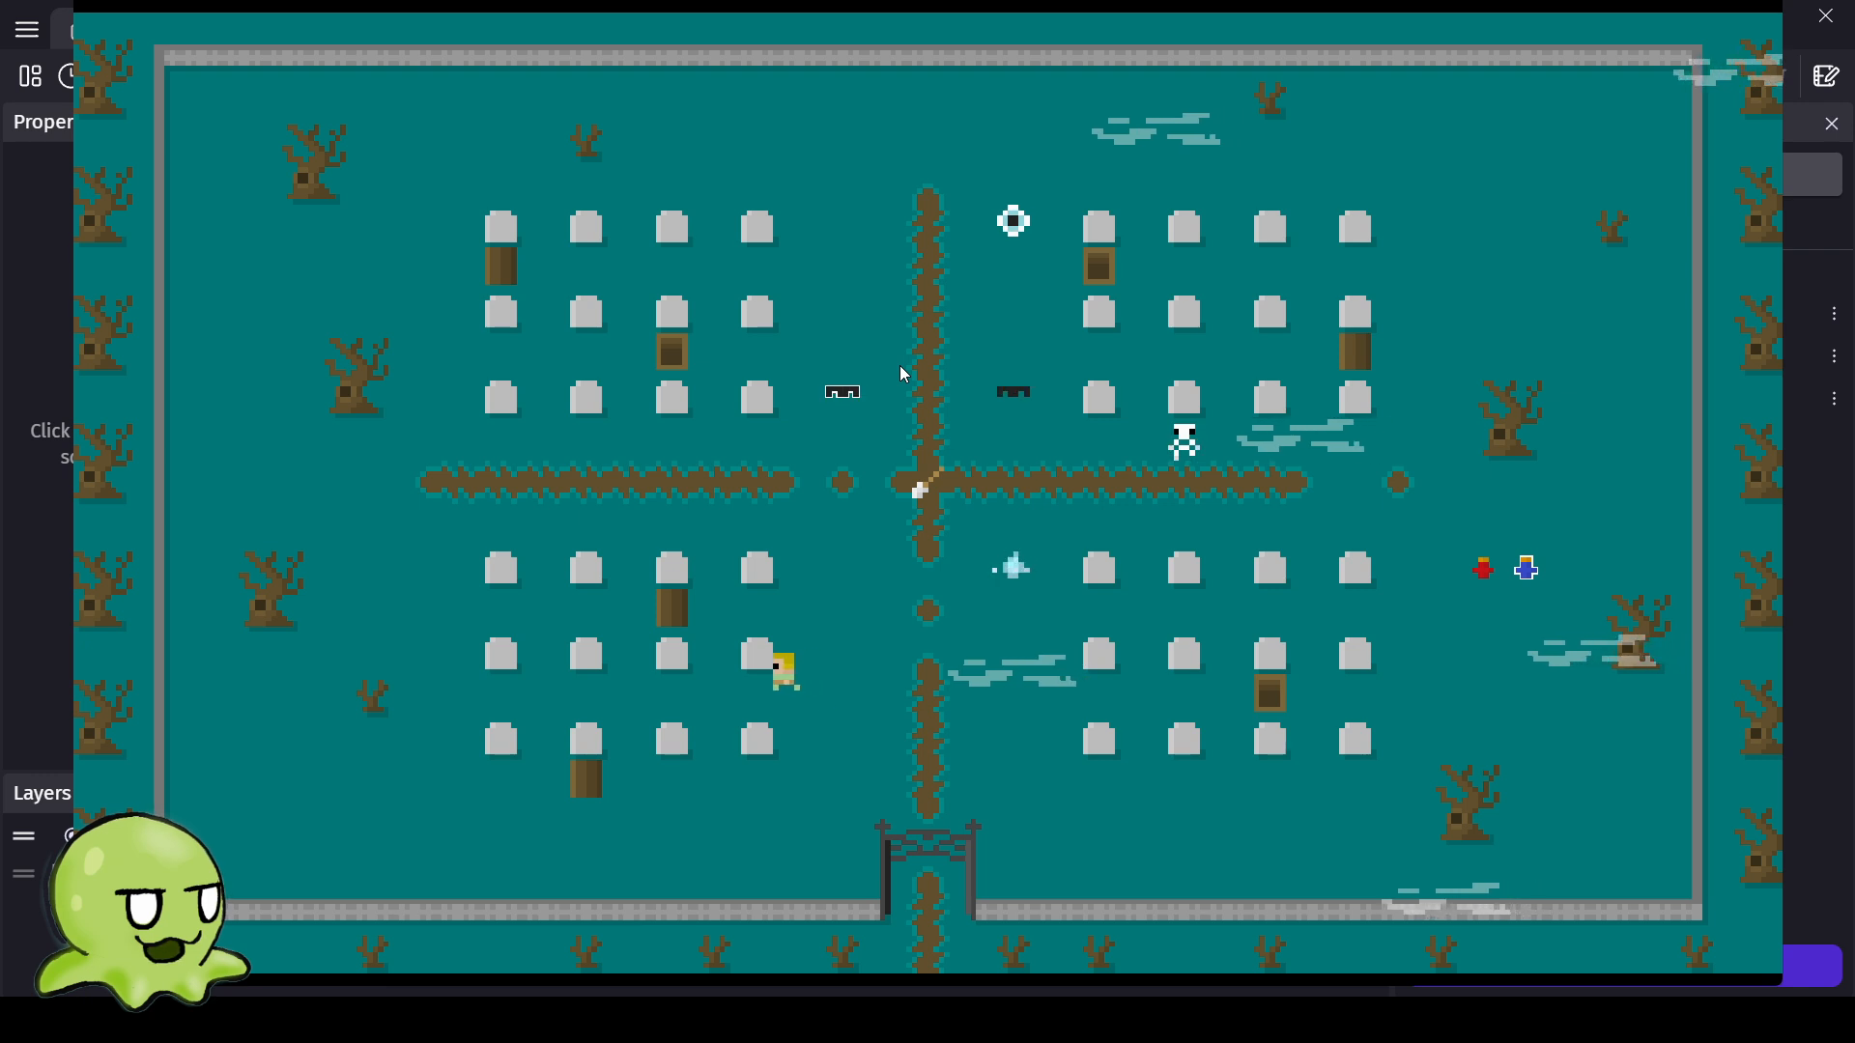
key(Left)
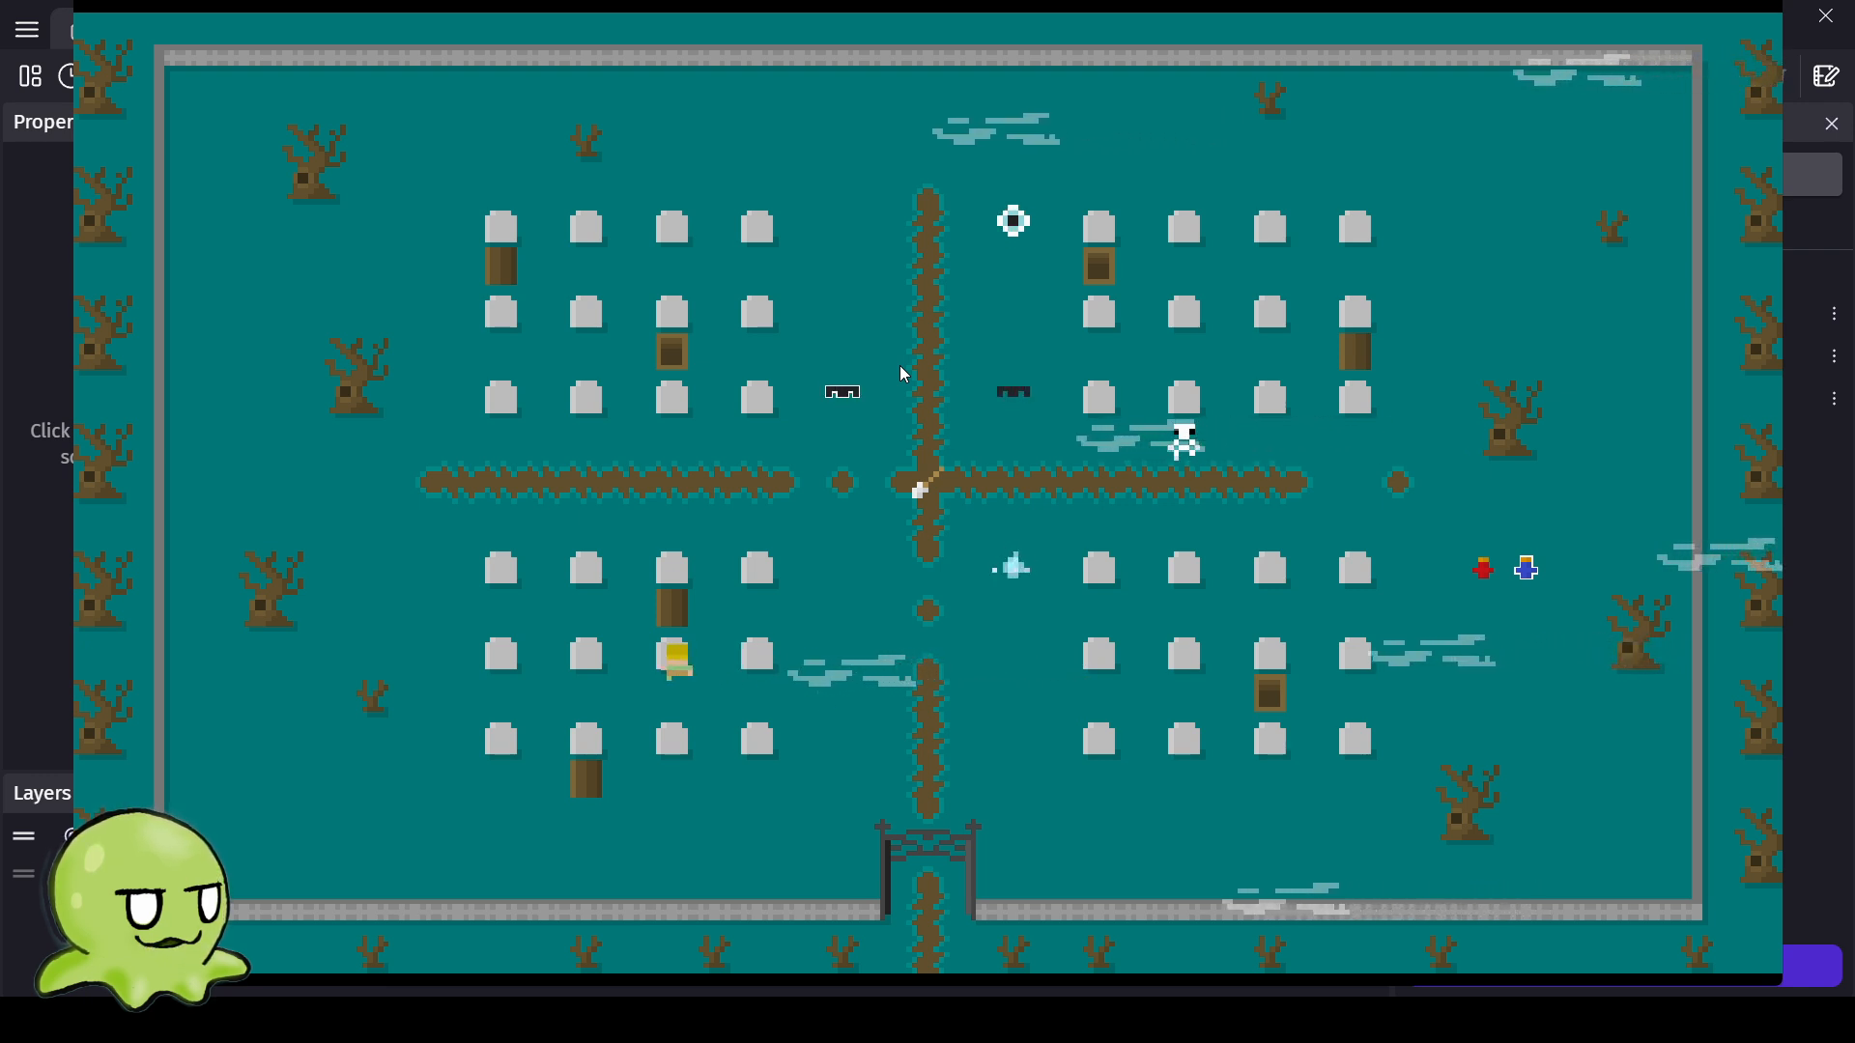
key(Left)
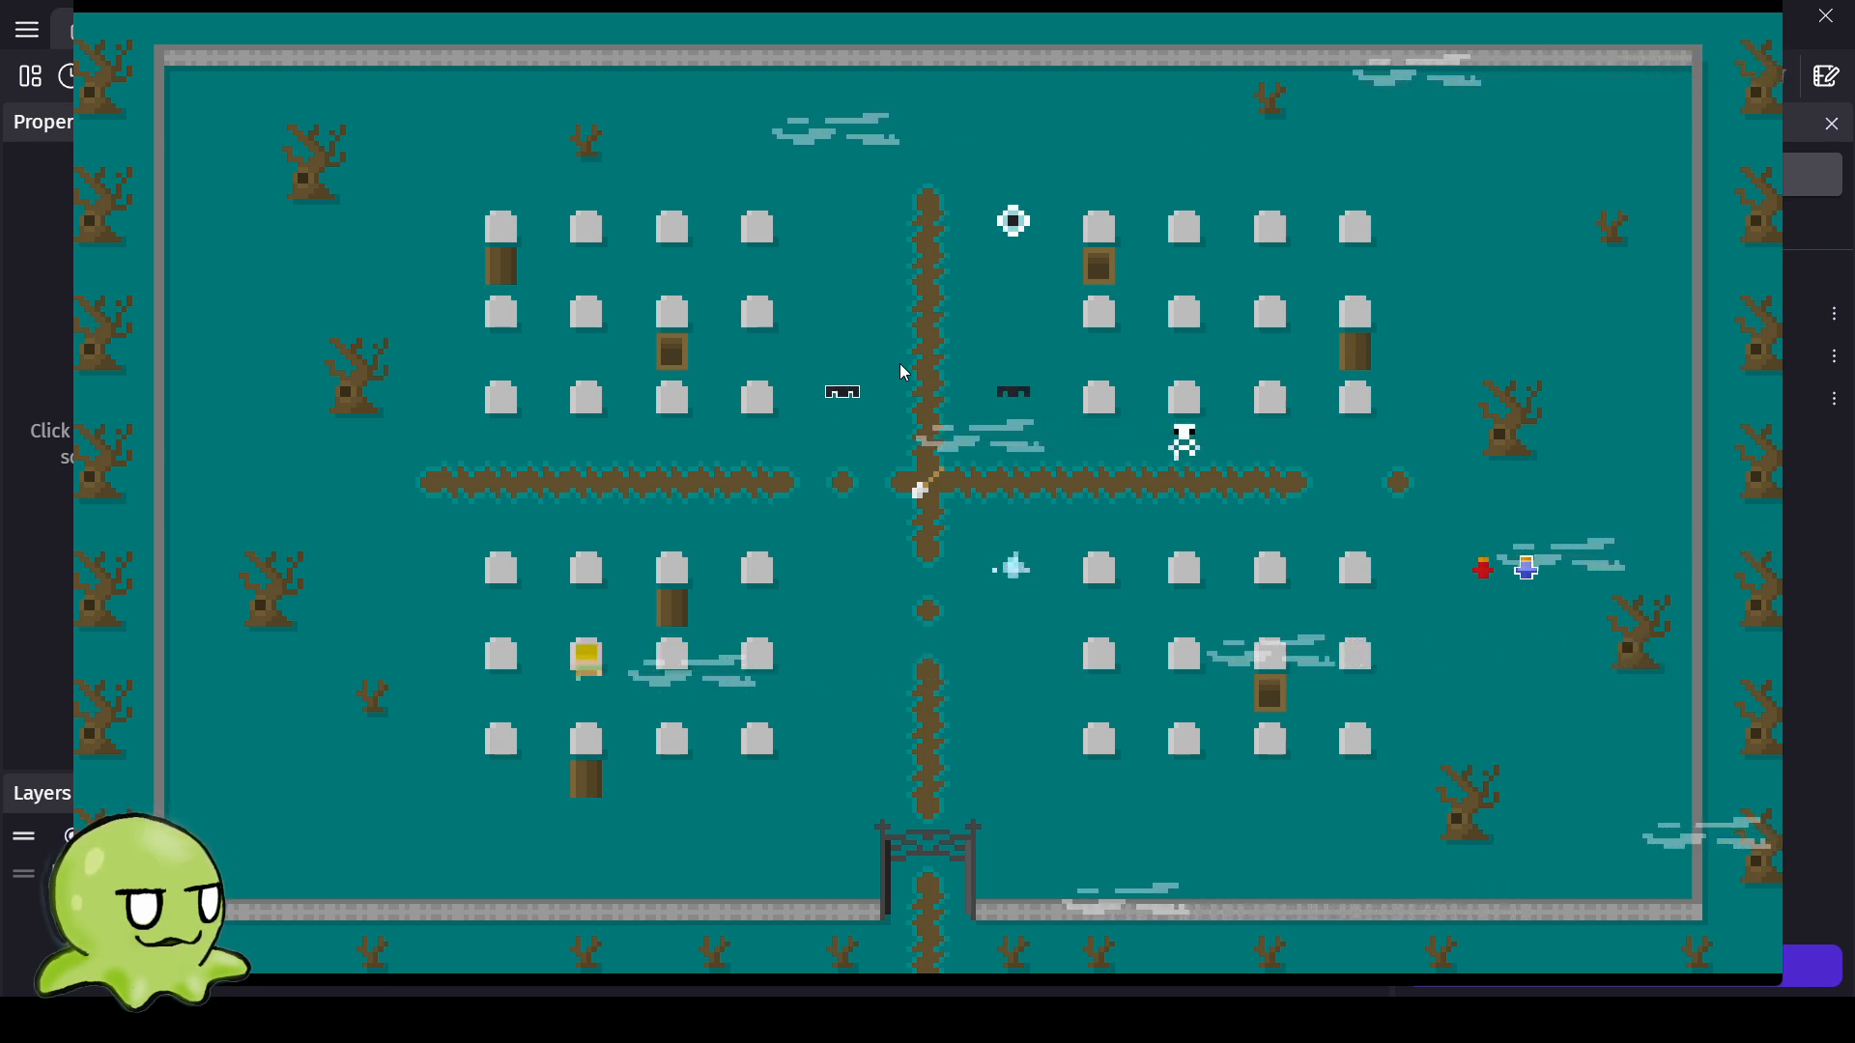
key(Up)
key(Right)
key(Down)
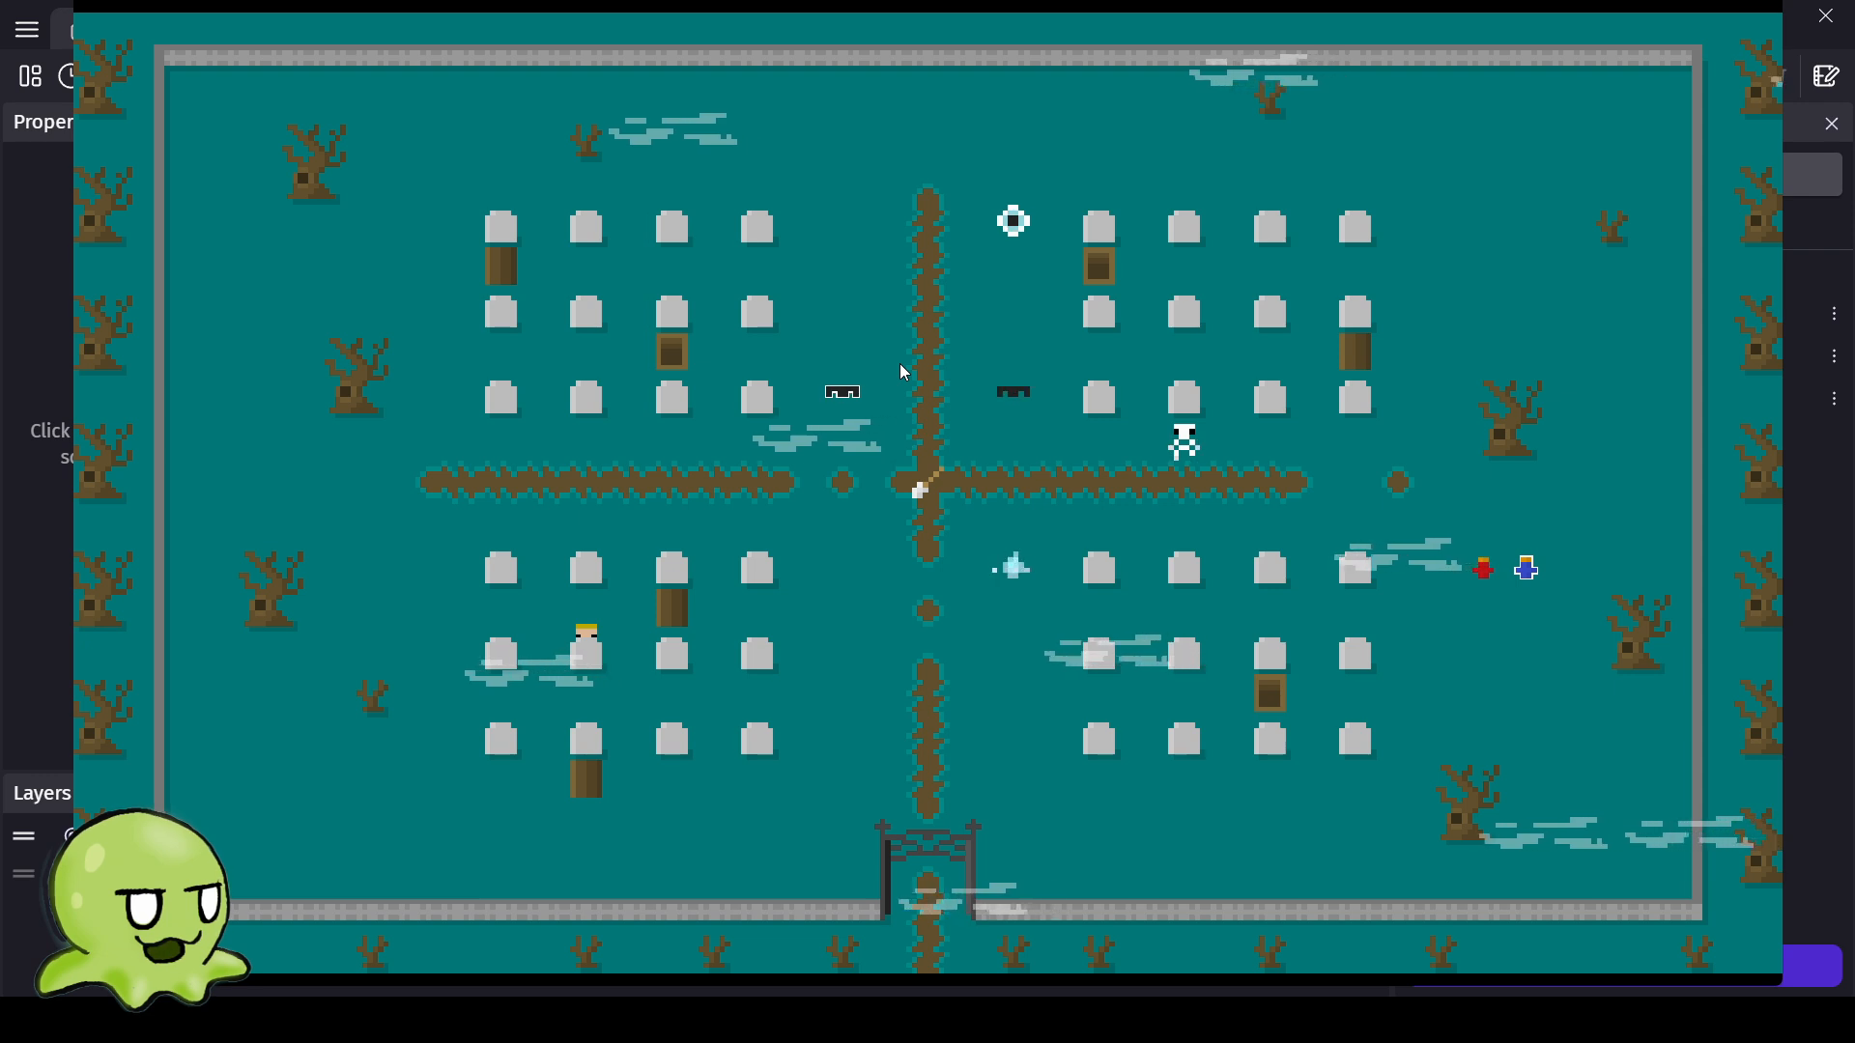
key(Right)
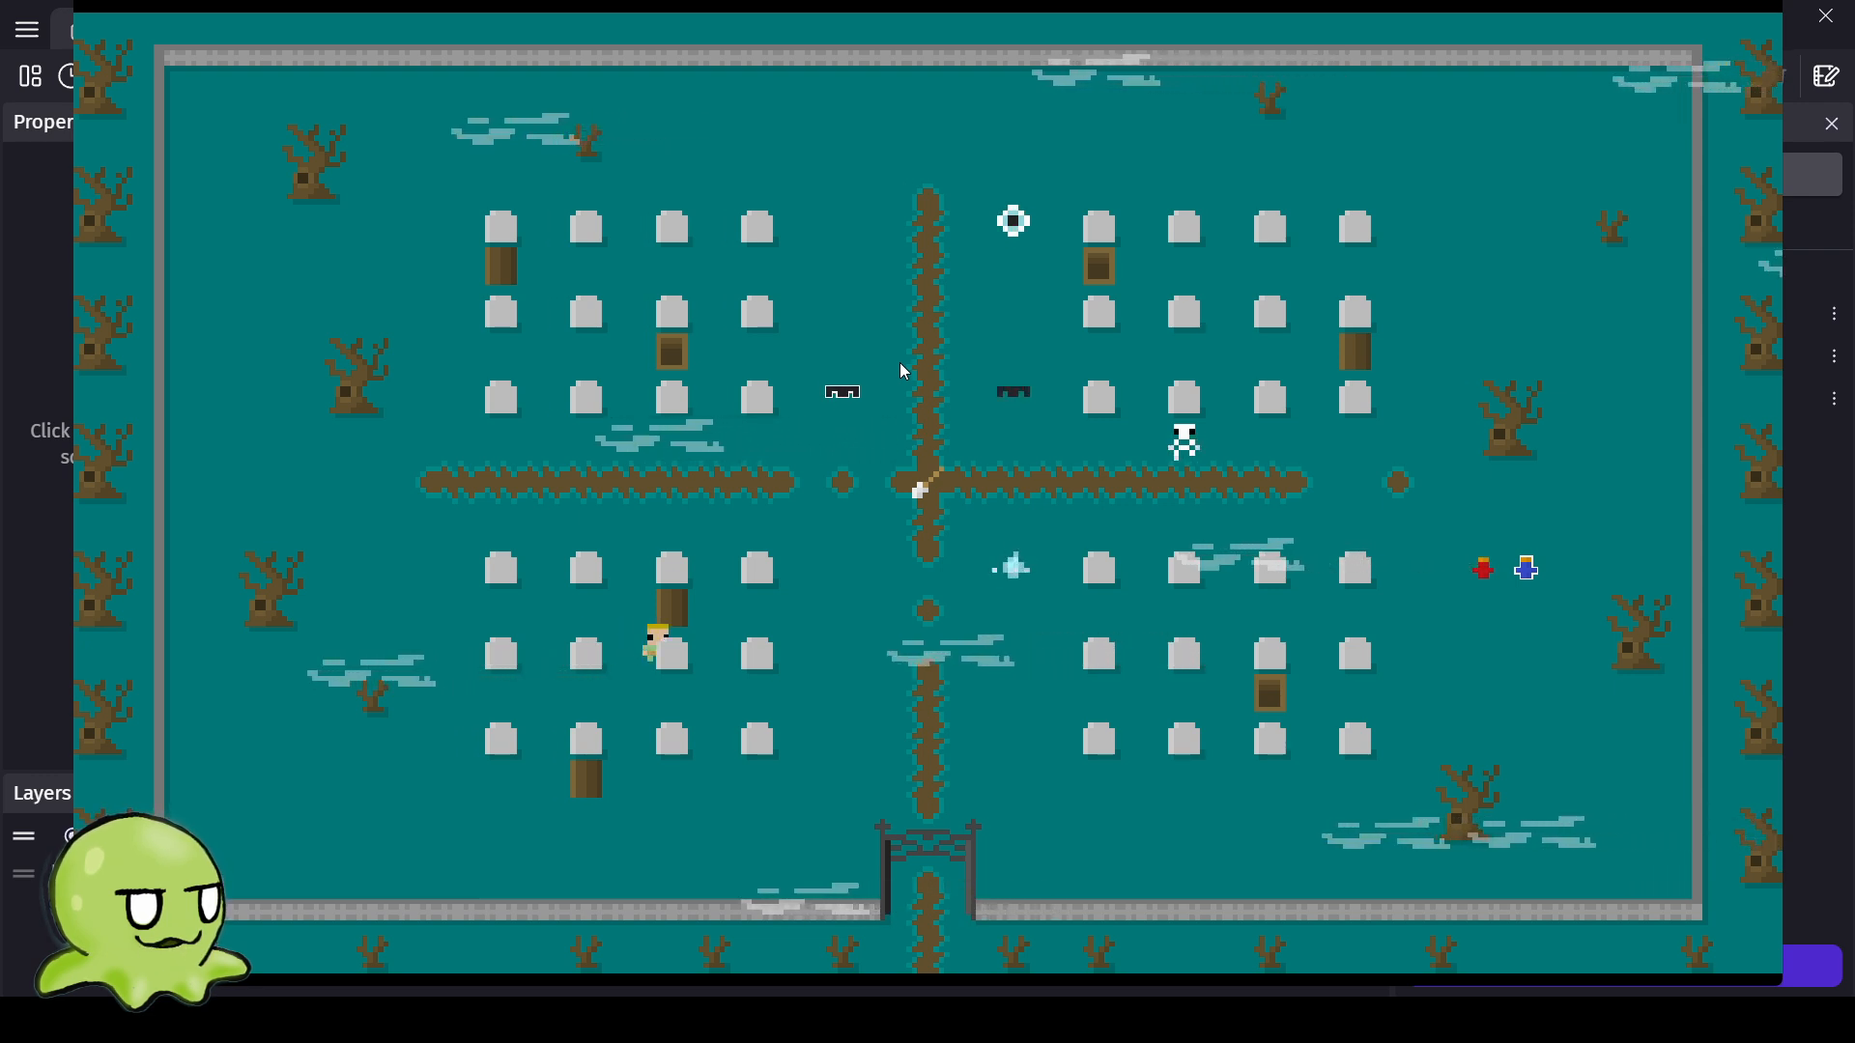
Walk the player across to the lower-right graves, past the open grave, and on to the graveyard's lower-right corner.
key(Right)
key(Down)
key(Right)
key(Right)
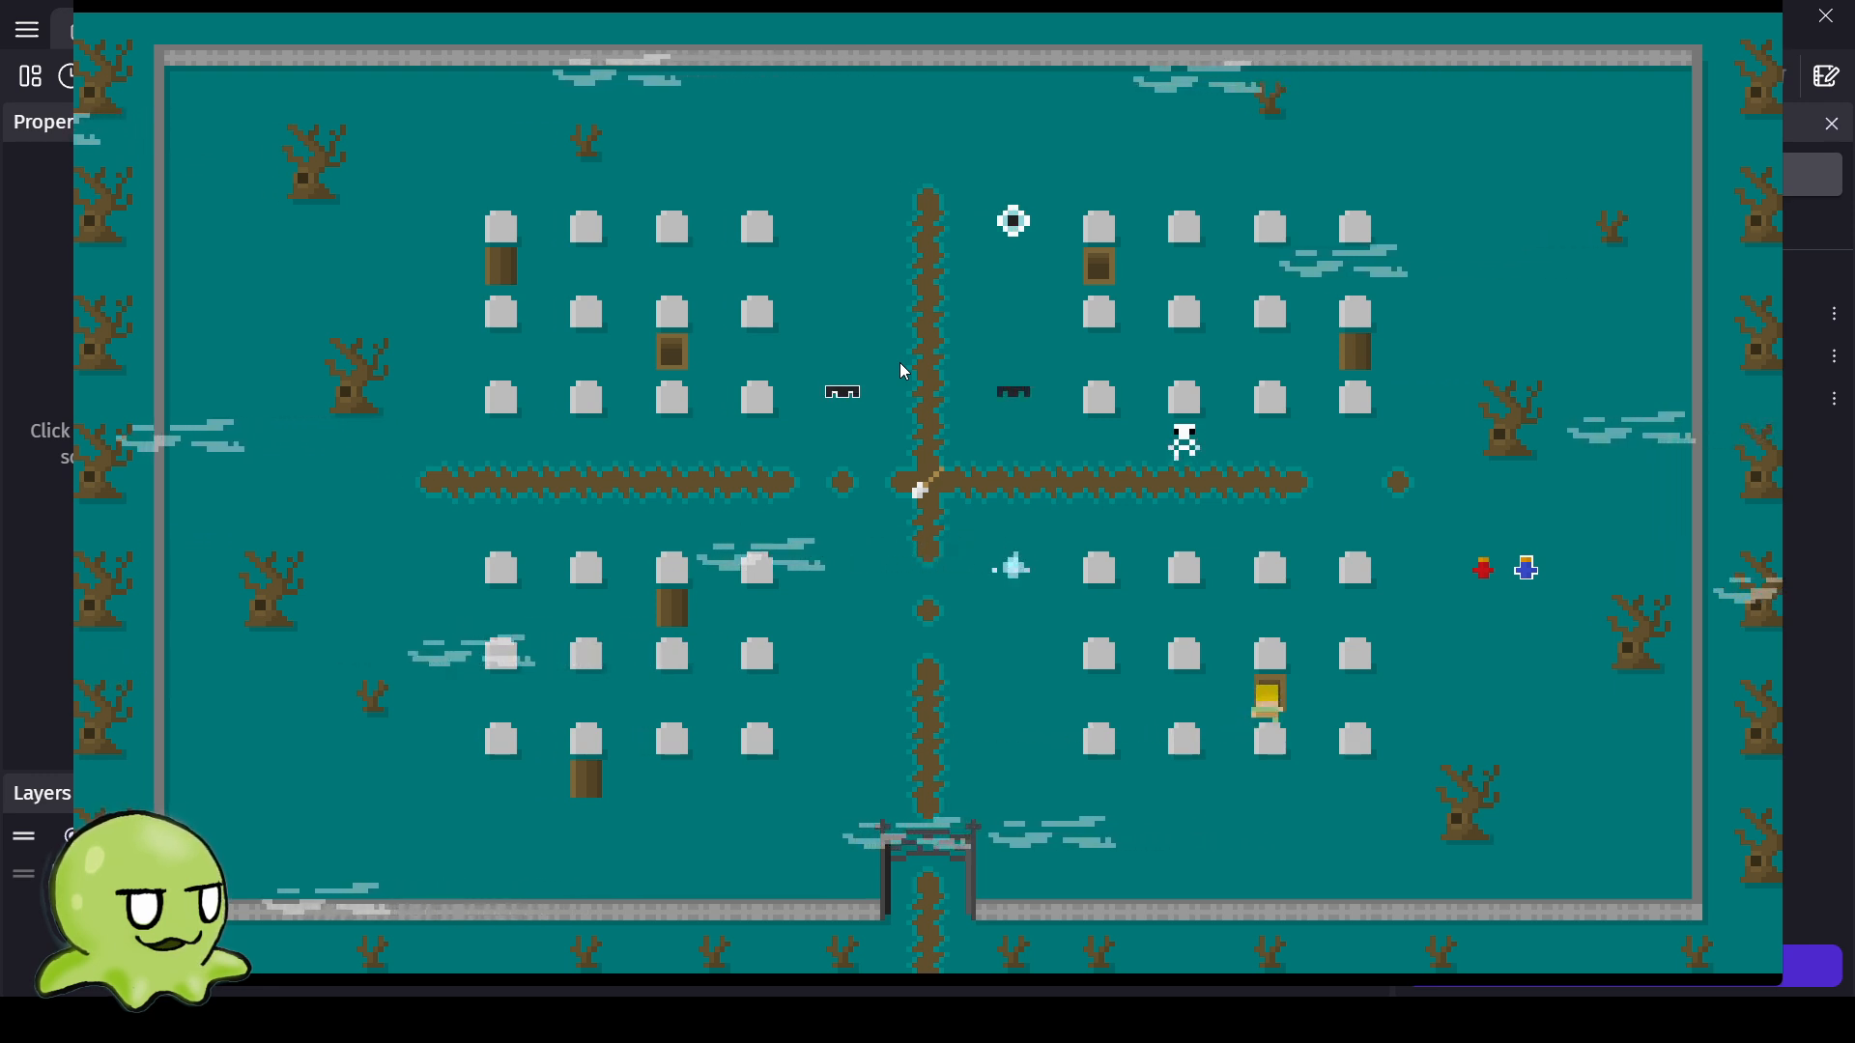
key(Up)
key(Up)
key(Down)
key(Up)
key(Down)
key(Up)
key(Right)
key(Right)
key(Right)
key(Left)
key(Down)
key(Down)
key(Down)
key(Down)
key(Down)
key(Right)
key(Right)
key(Right)
key(Right)
key(Right)
key(Right)
key(Right)
key(Right)
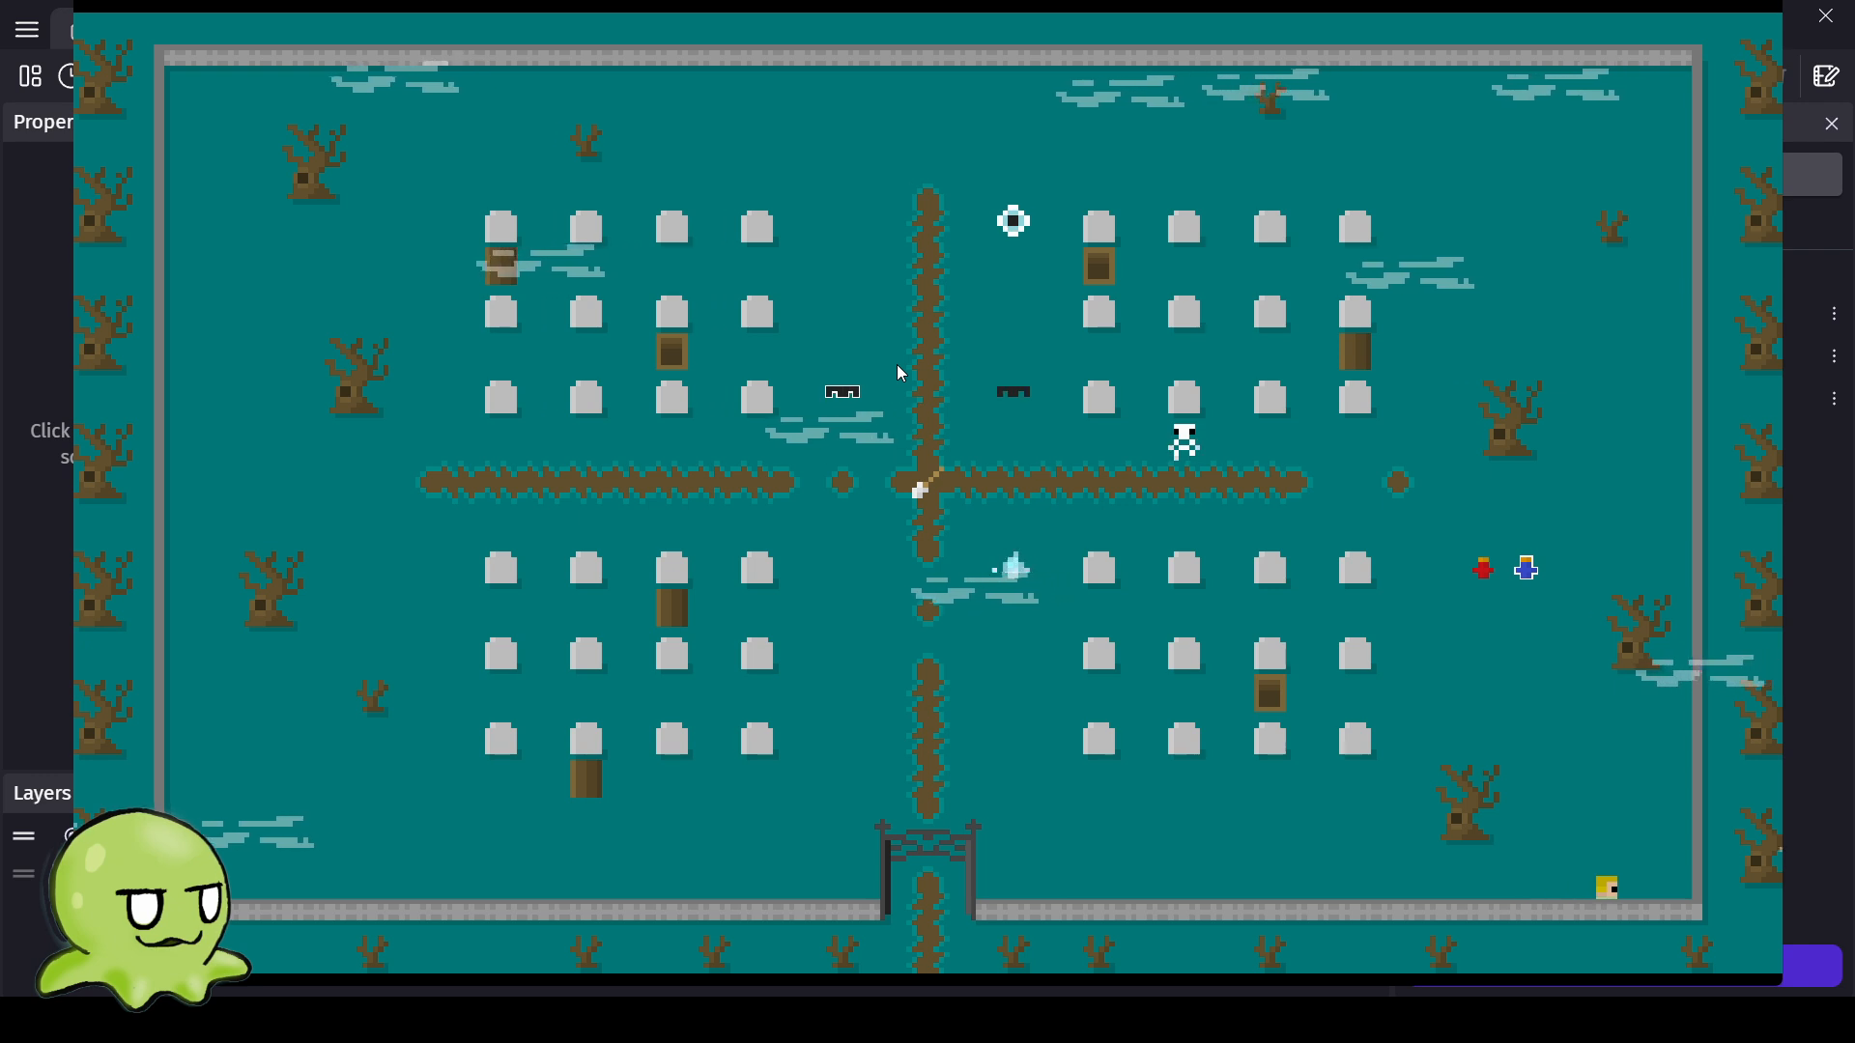
Walk the player from the lower-right corner of the graveyard up against the right wall to its middle to test the wall's collision.
key(Up)
key(Right)
key(Down)
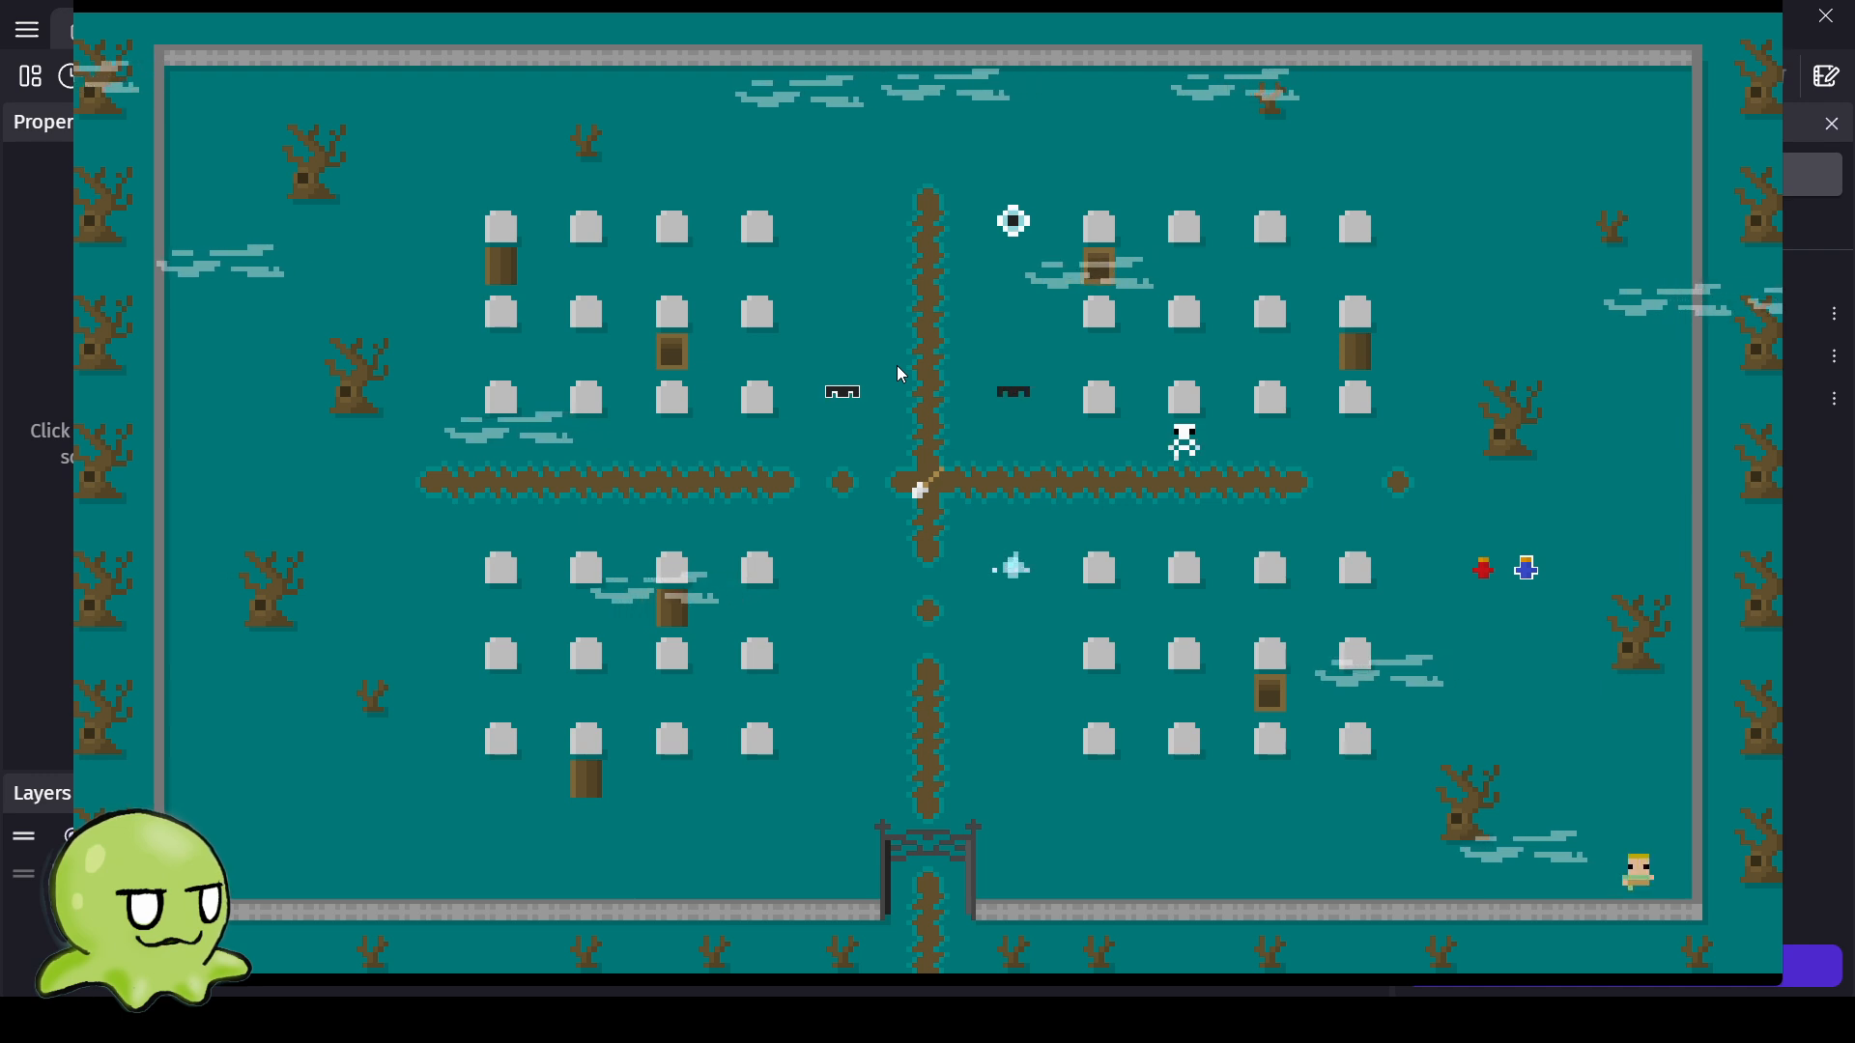
key(Up)
key(Up)
key(Up)
key(Up)
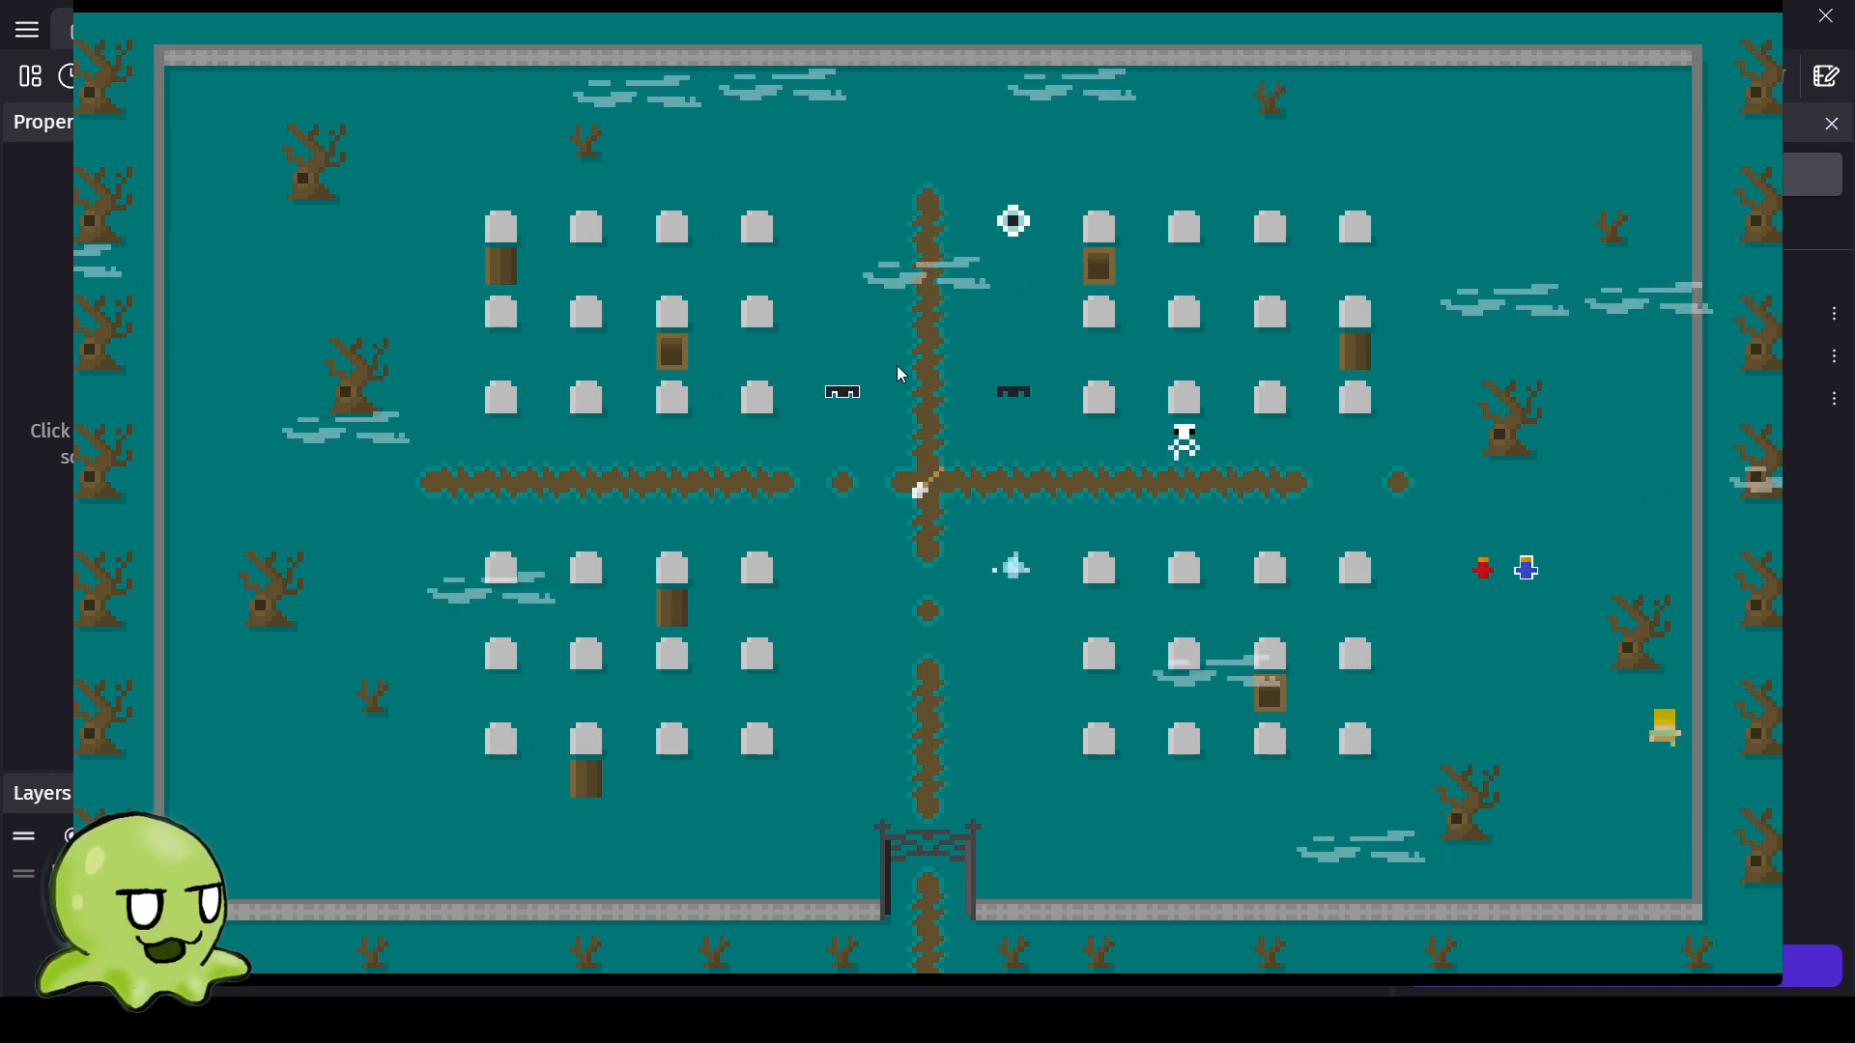
key(Up)
key(Up)
key(Up)
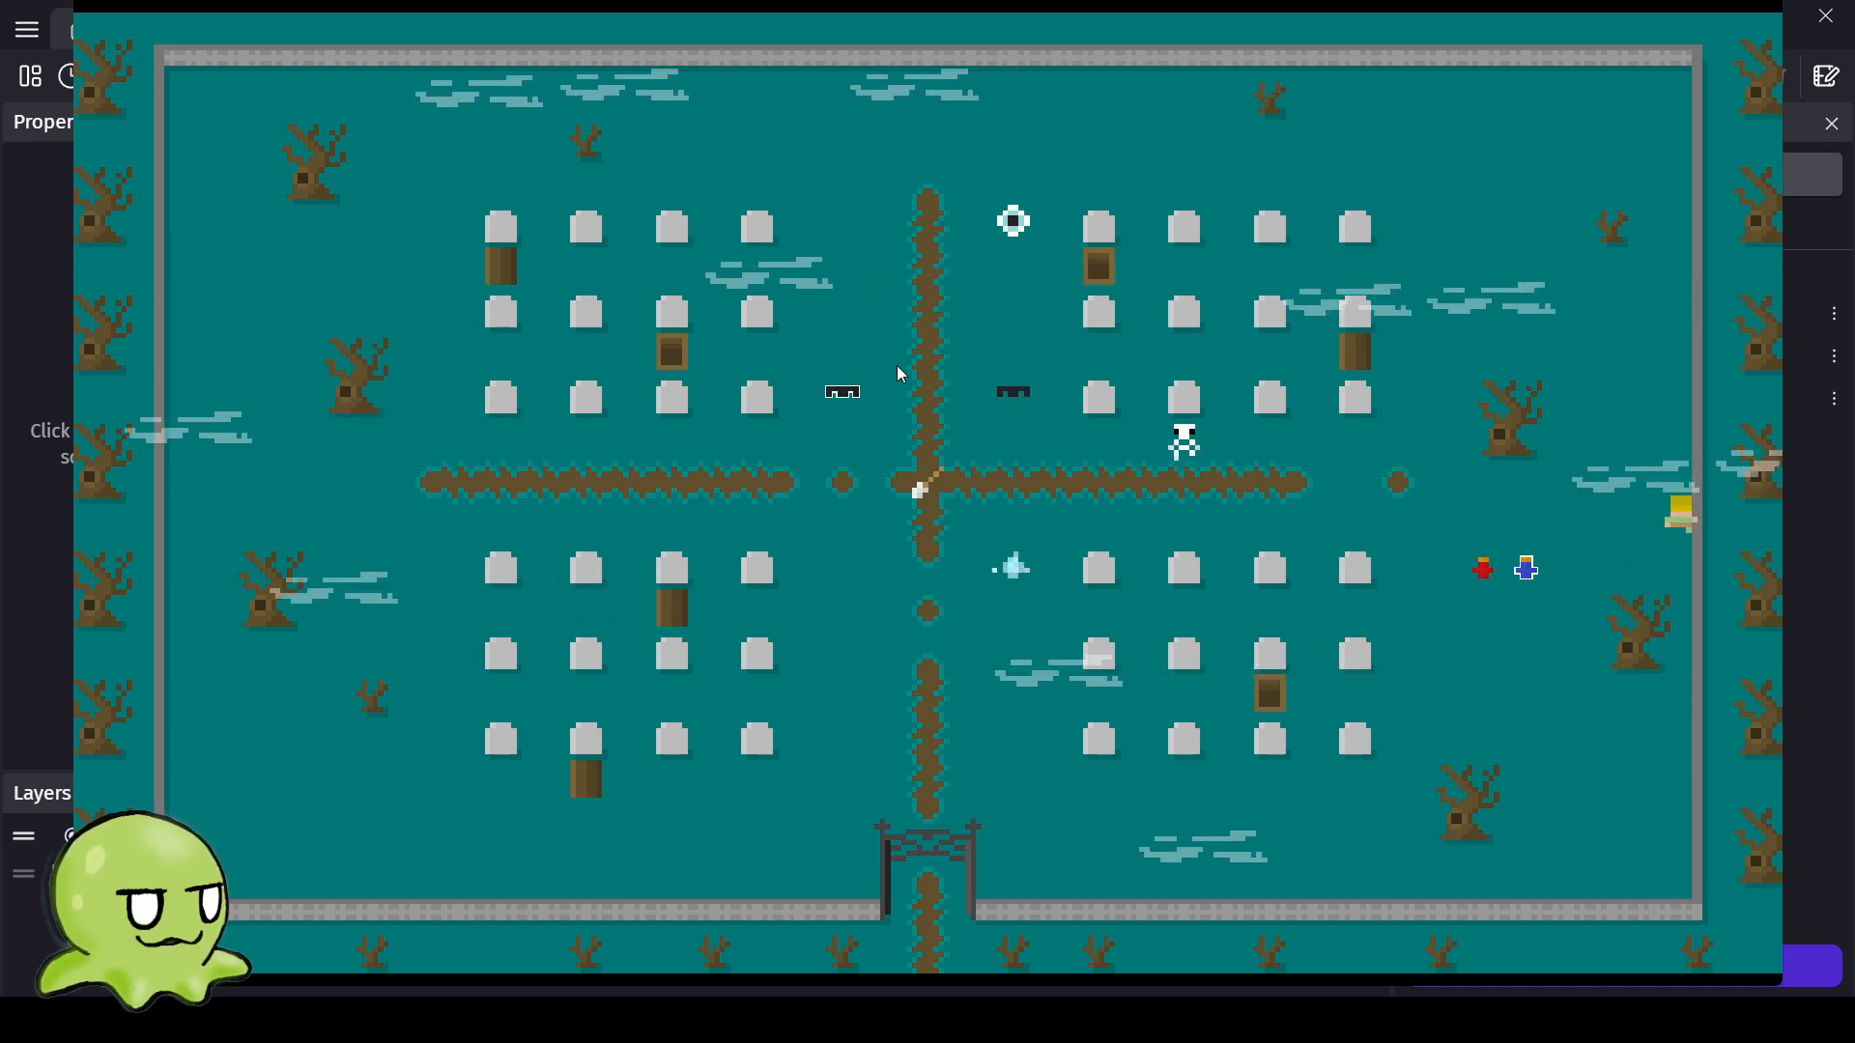
Walk the player down the right wall past the lower graves and back up level with the upper large tree.
key(Down)
key(Down)
key(Down)
key(Down)
key(Down)
key(Down)
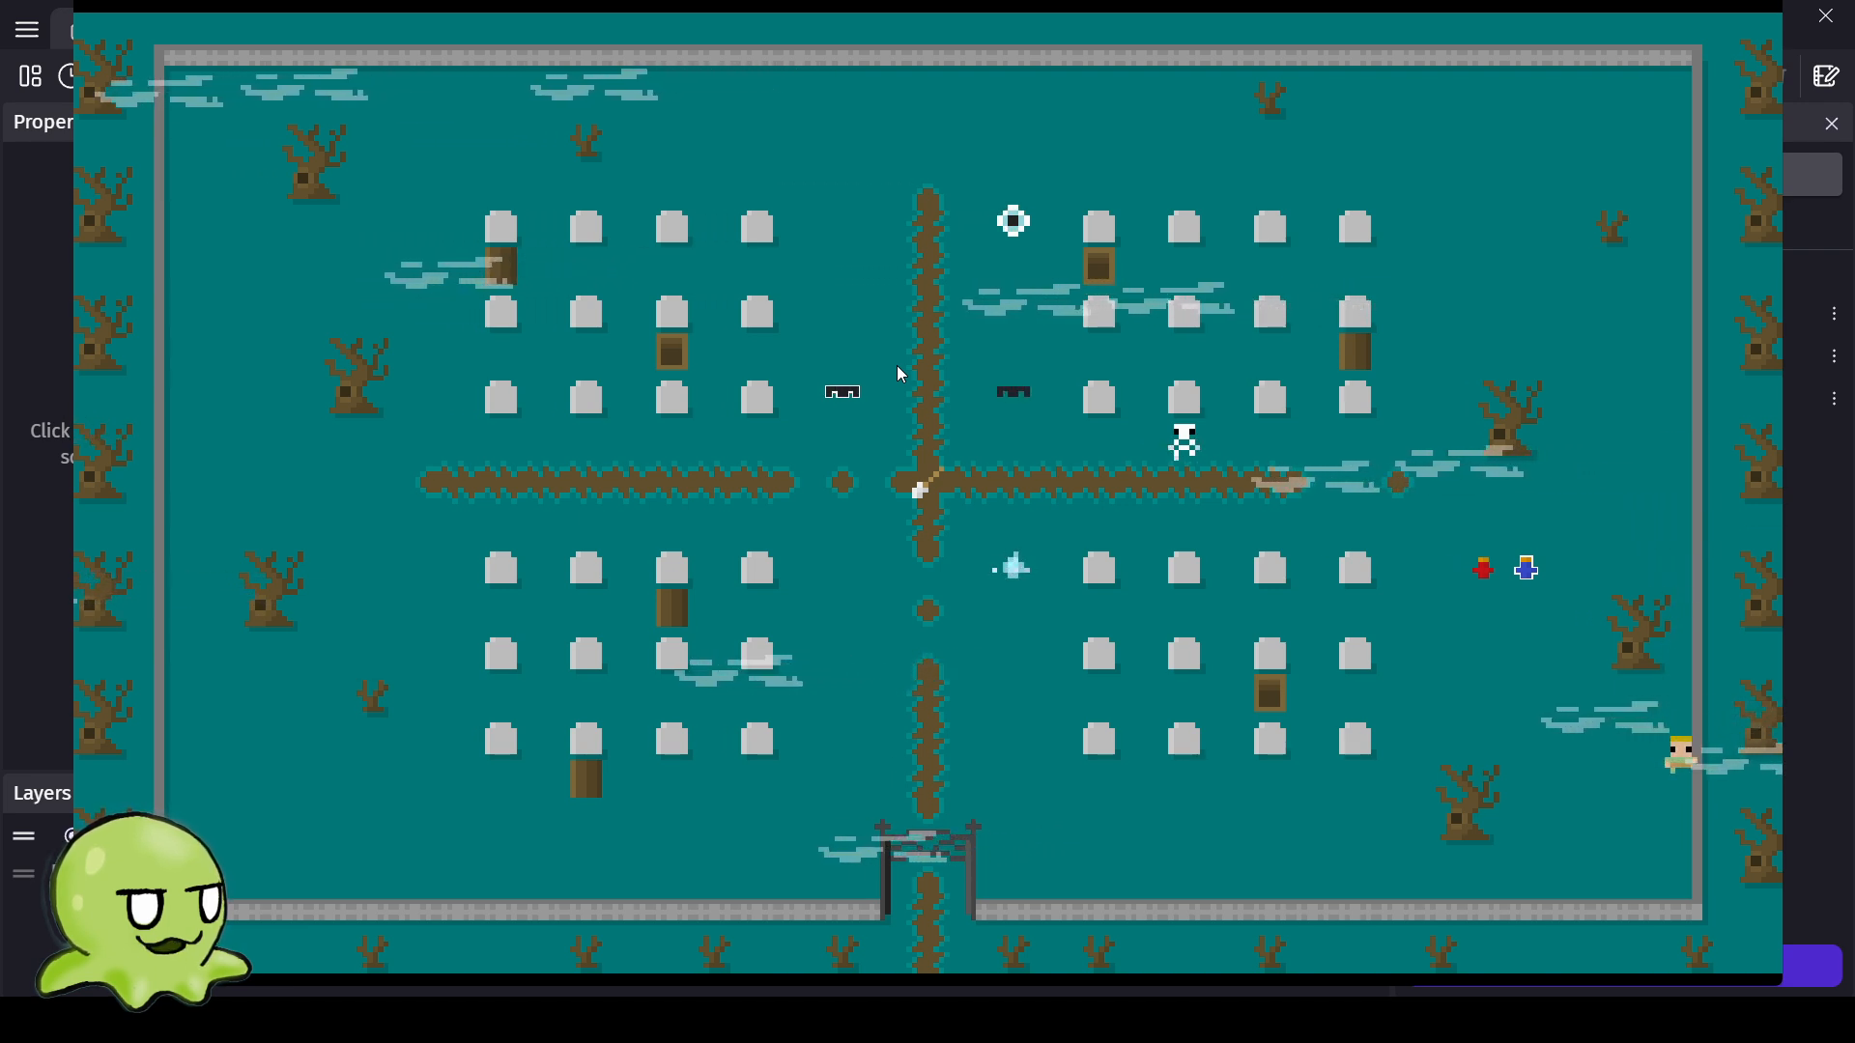
key(Up)
key(Up)
key(Up)
key(Up)
key(Up)
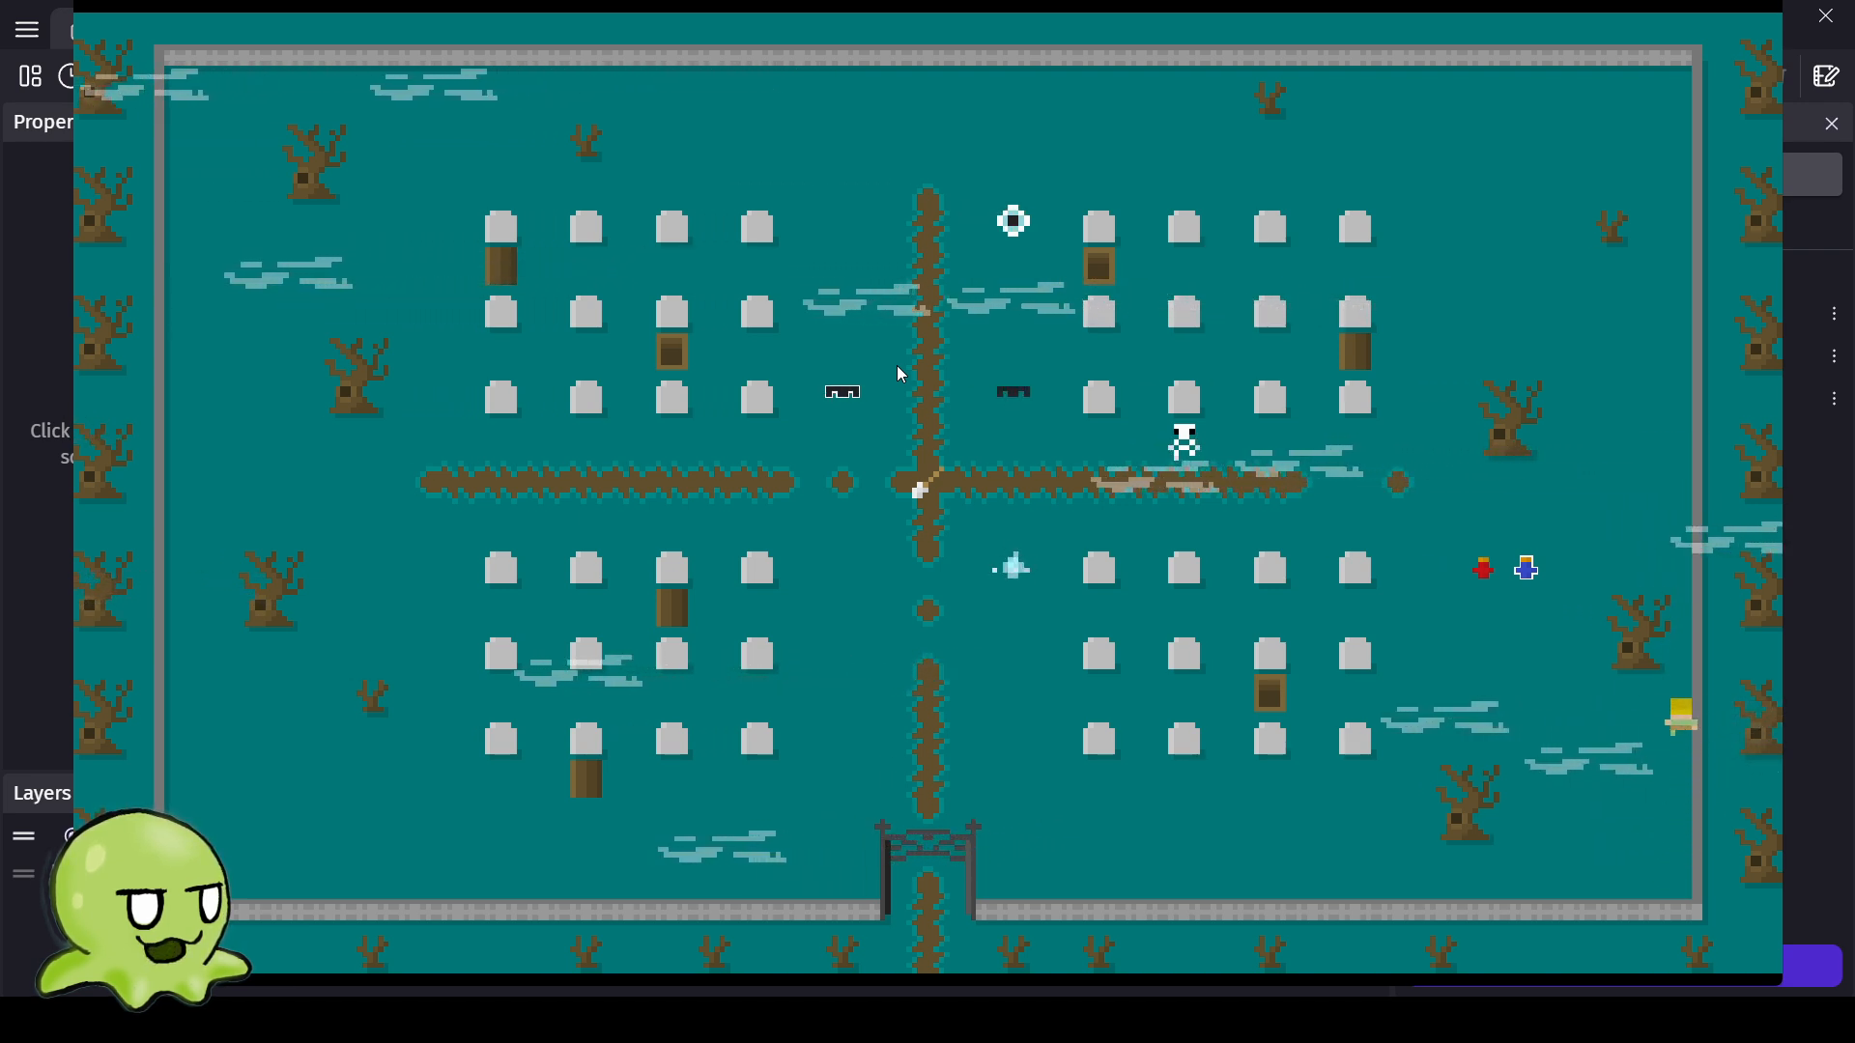
key(Up)
key(Up)
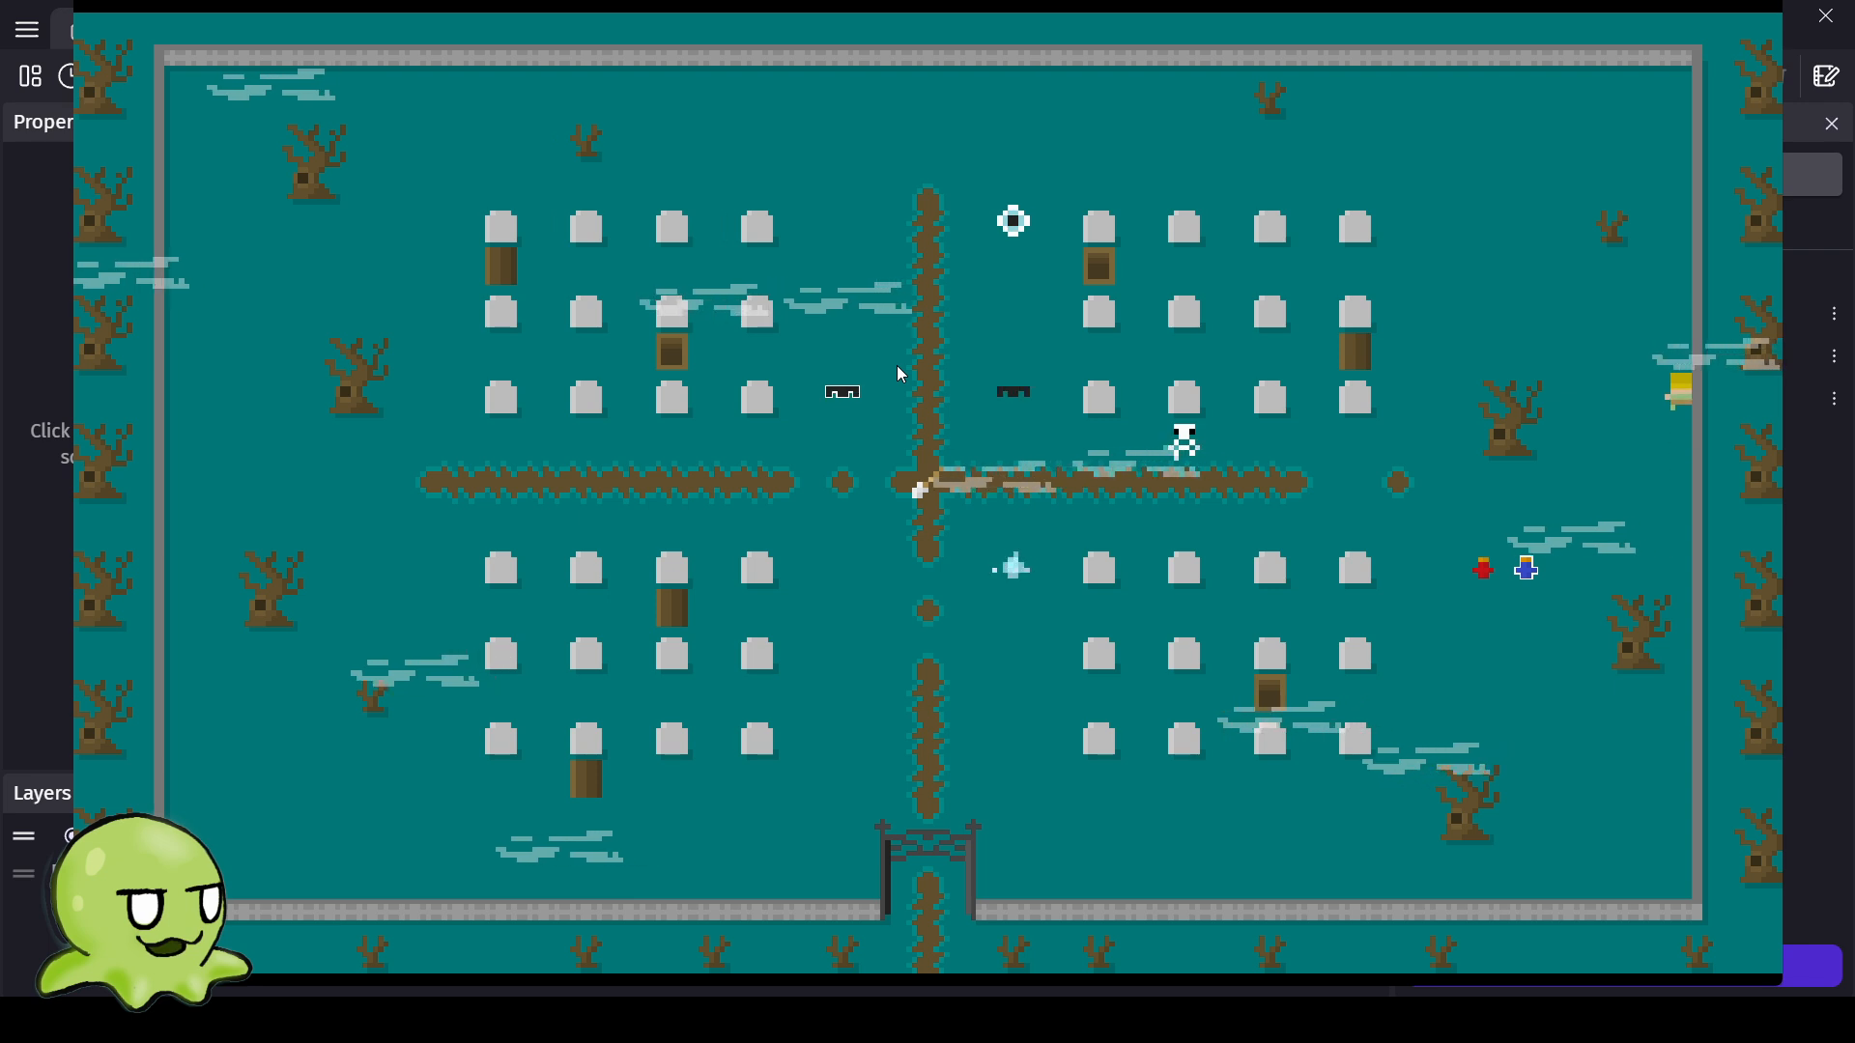
Walk the player down the right wall to the lower corner and back up to the middle of the graveyard.
key(Down)
key(Down)
key(Down)
key(Down)
key(Down)
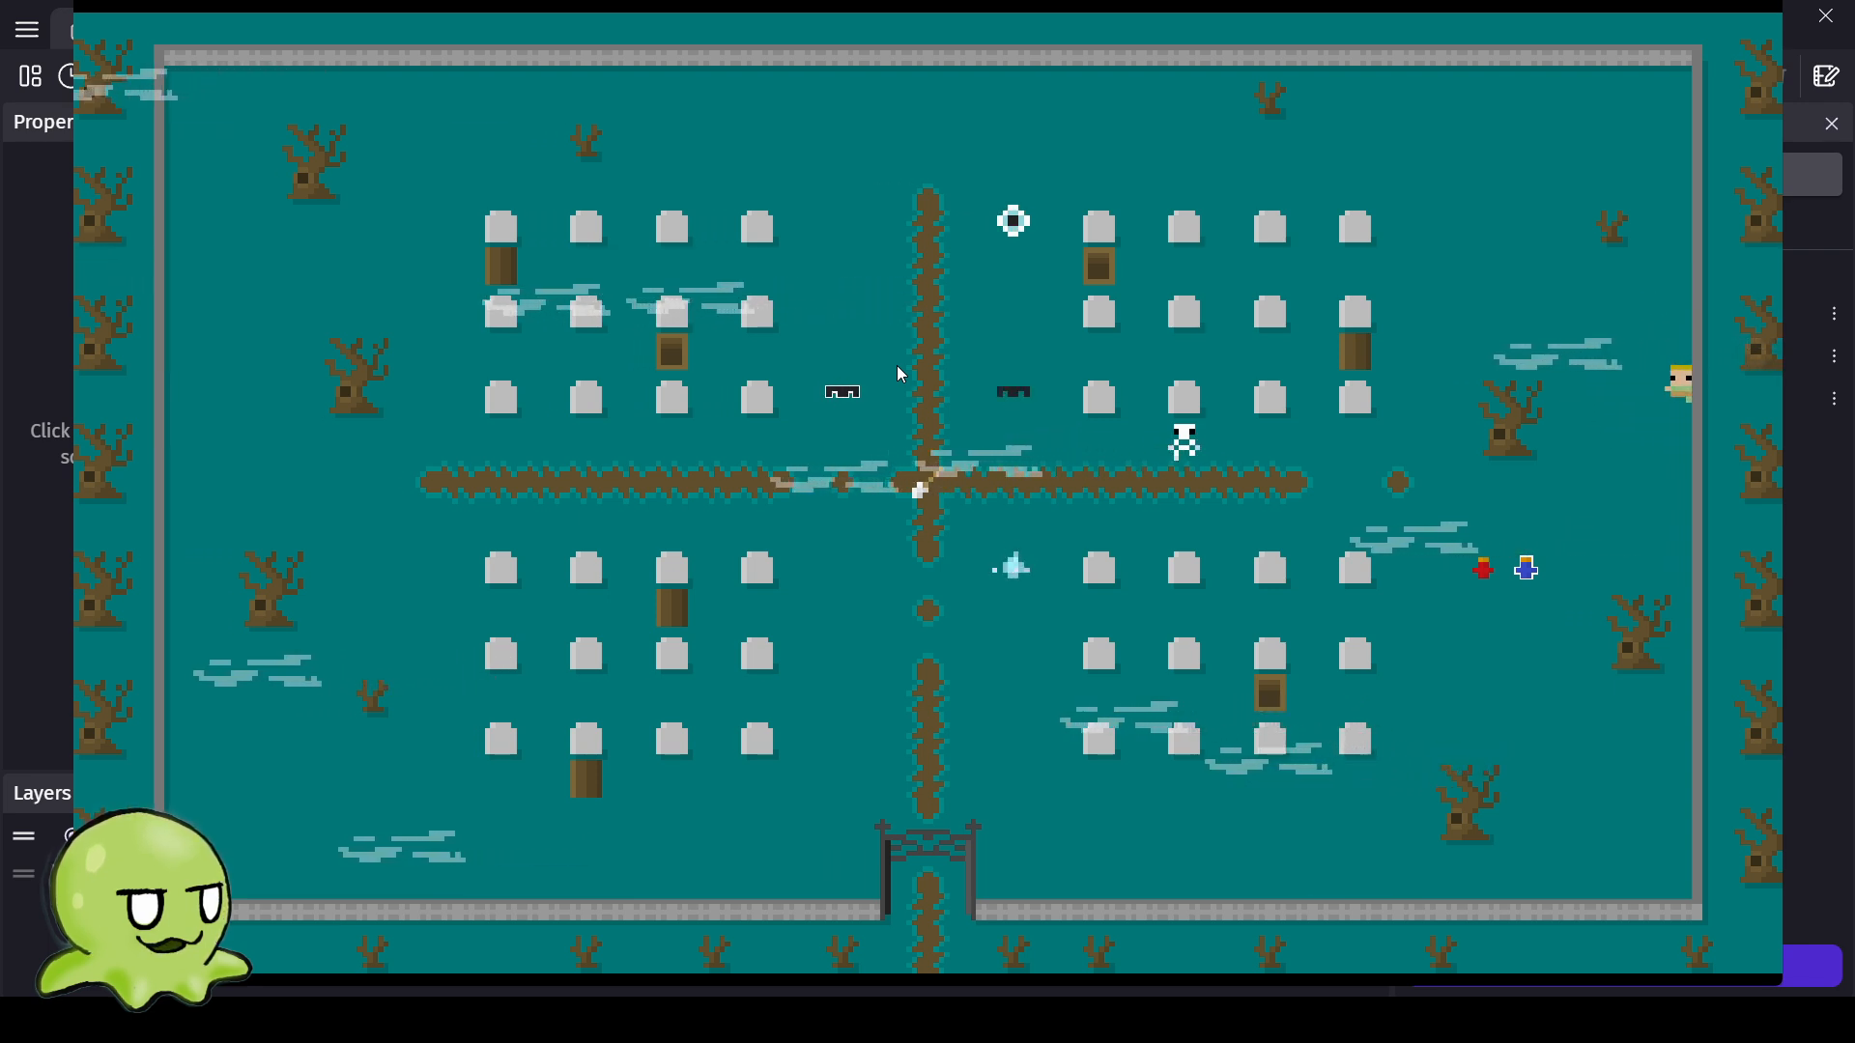
key(Down)
key(Down)
key(Down)
key(Down)
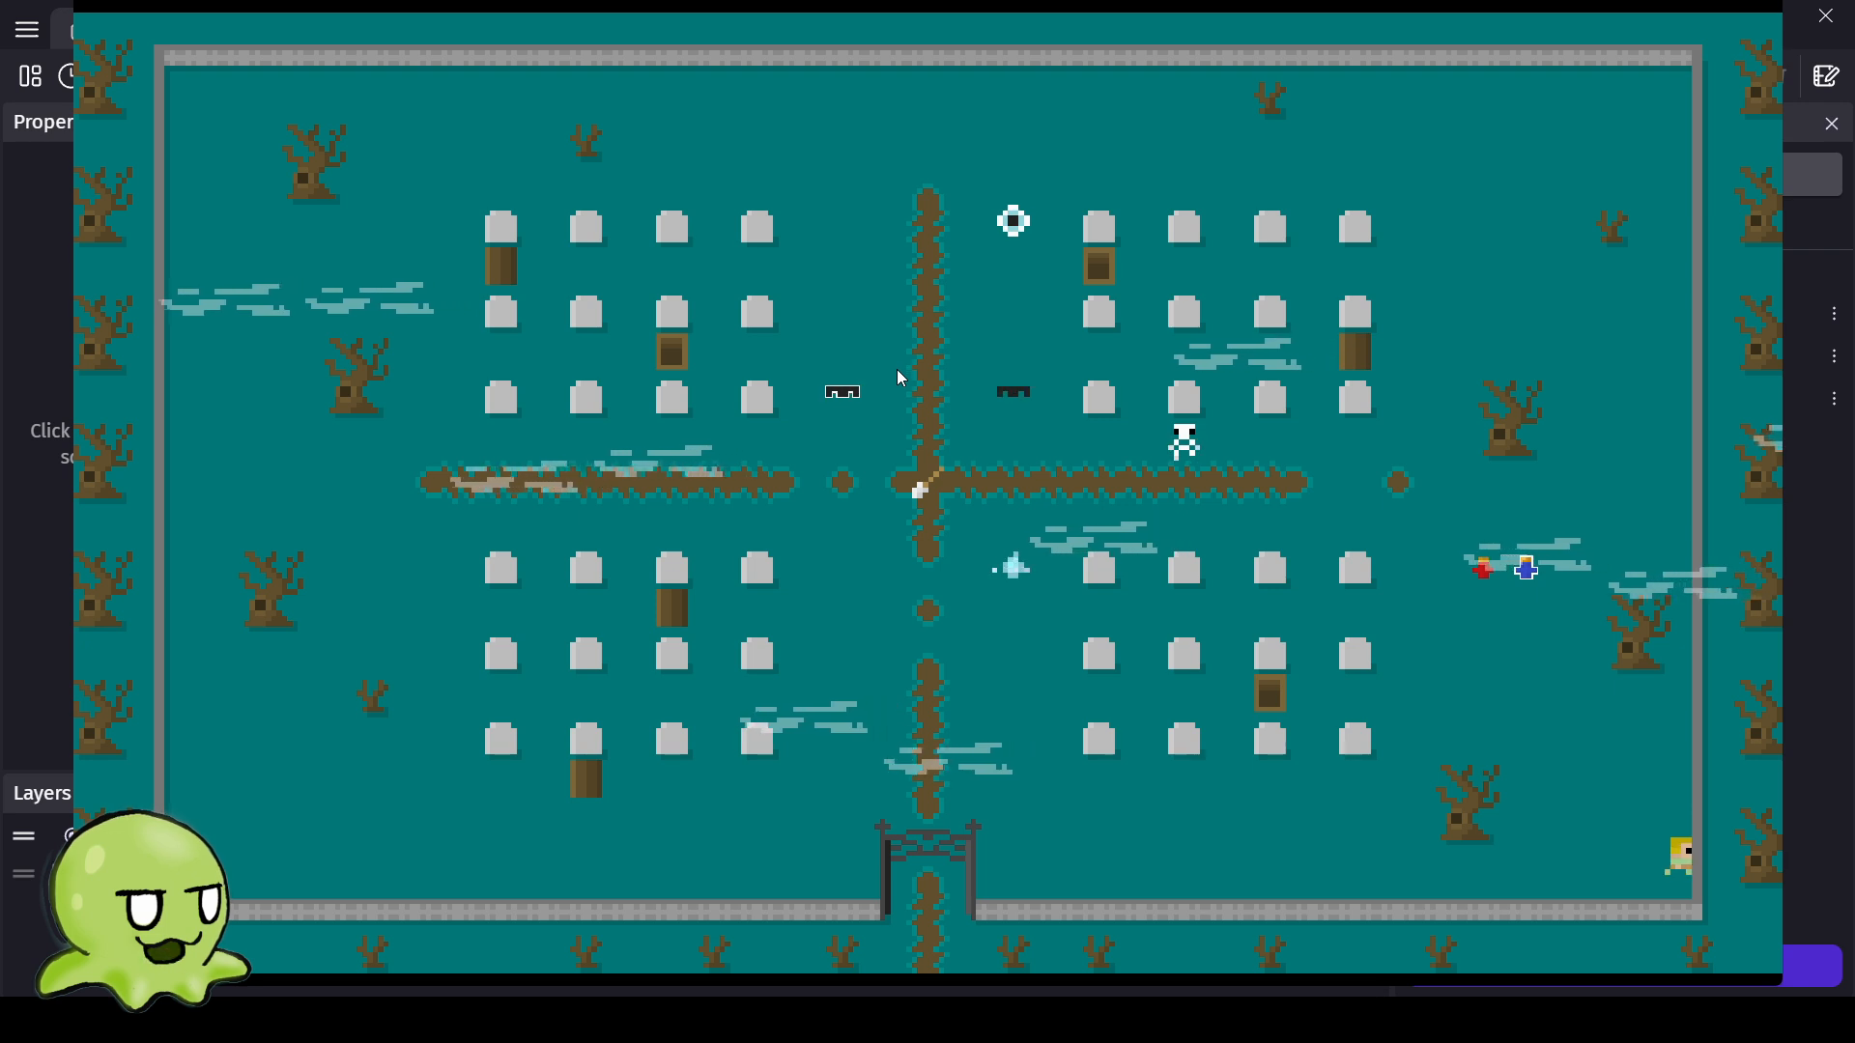
key(Up)
key(Down)
key(Up)
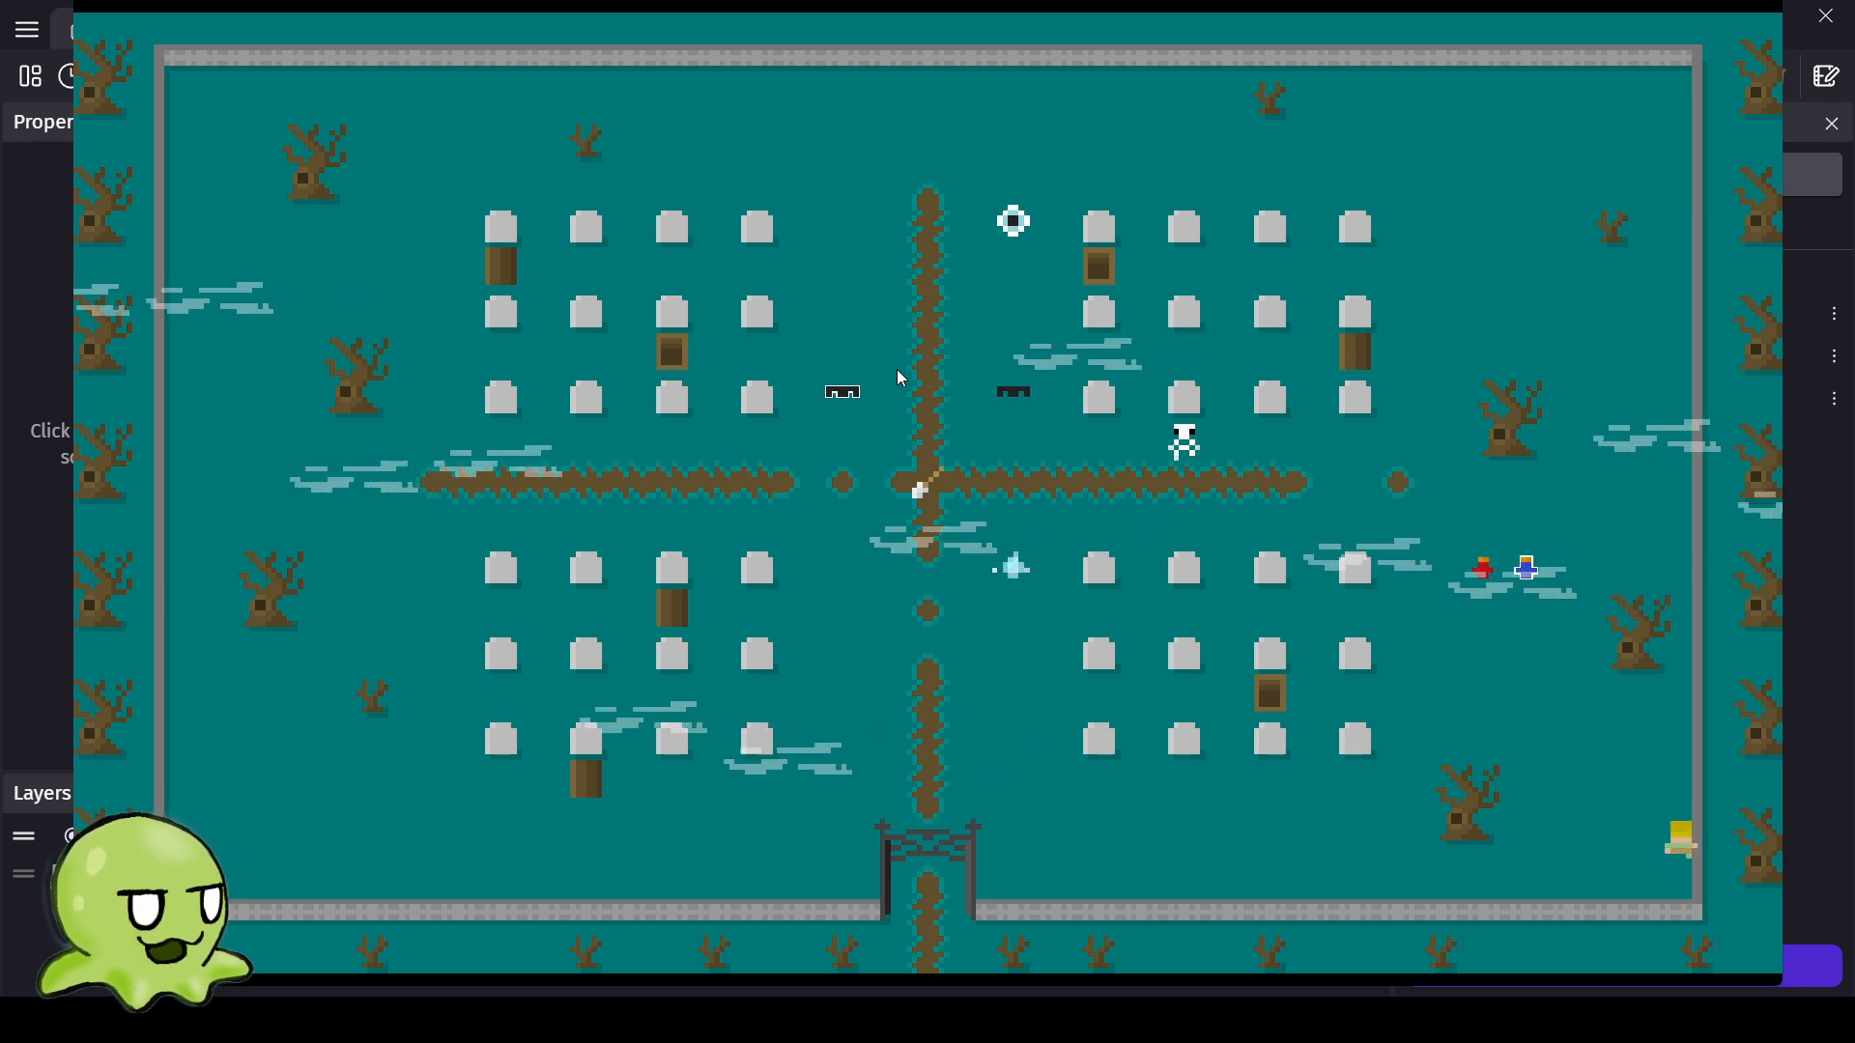
key(Up)
key(Up)
key(Up)
key(Up)
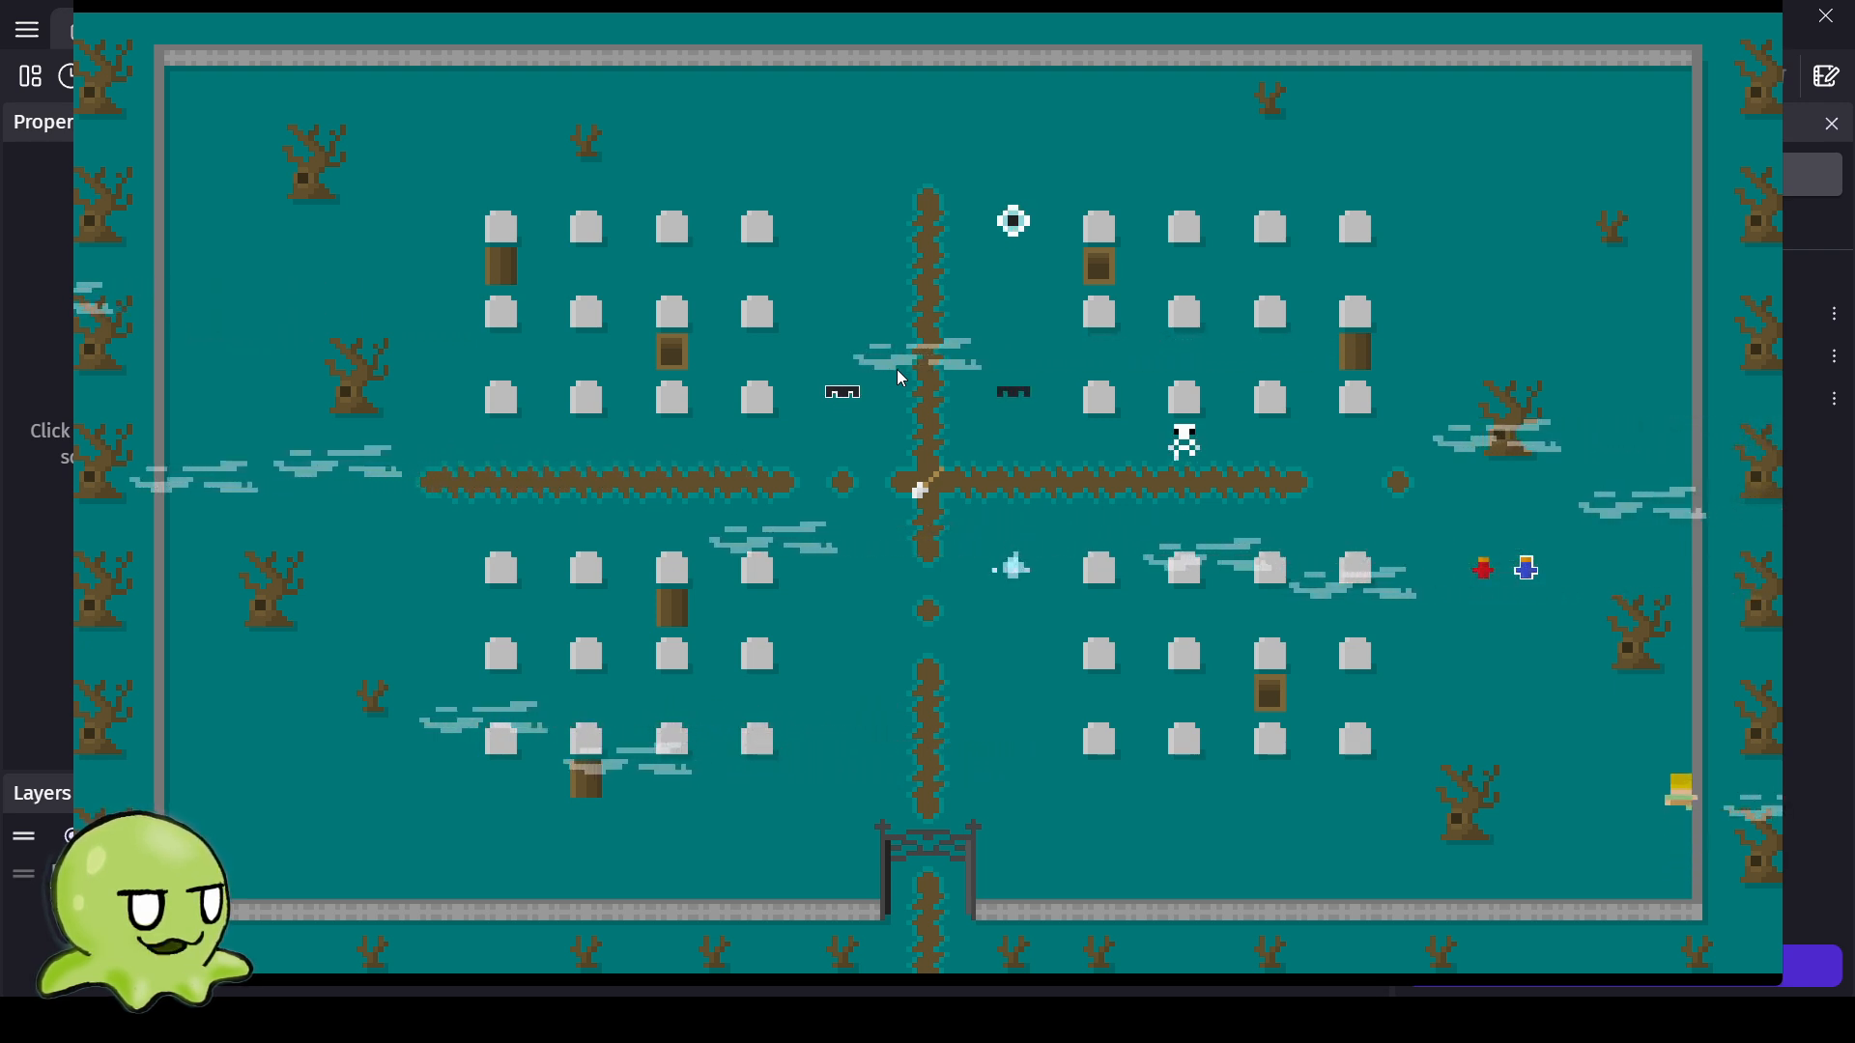
key(Up)
key(Up)
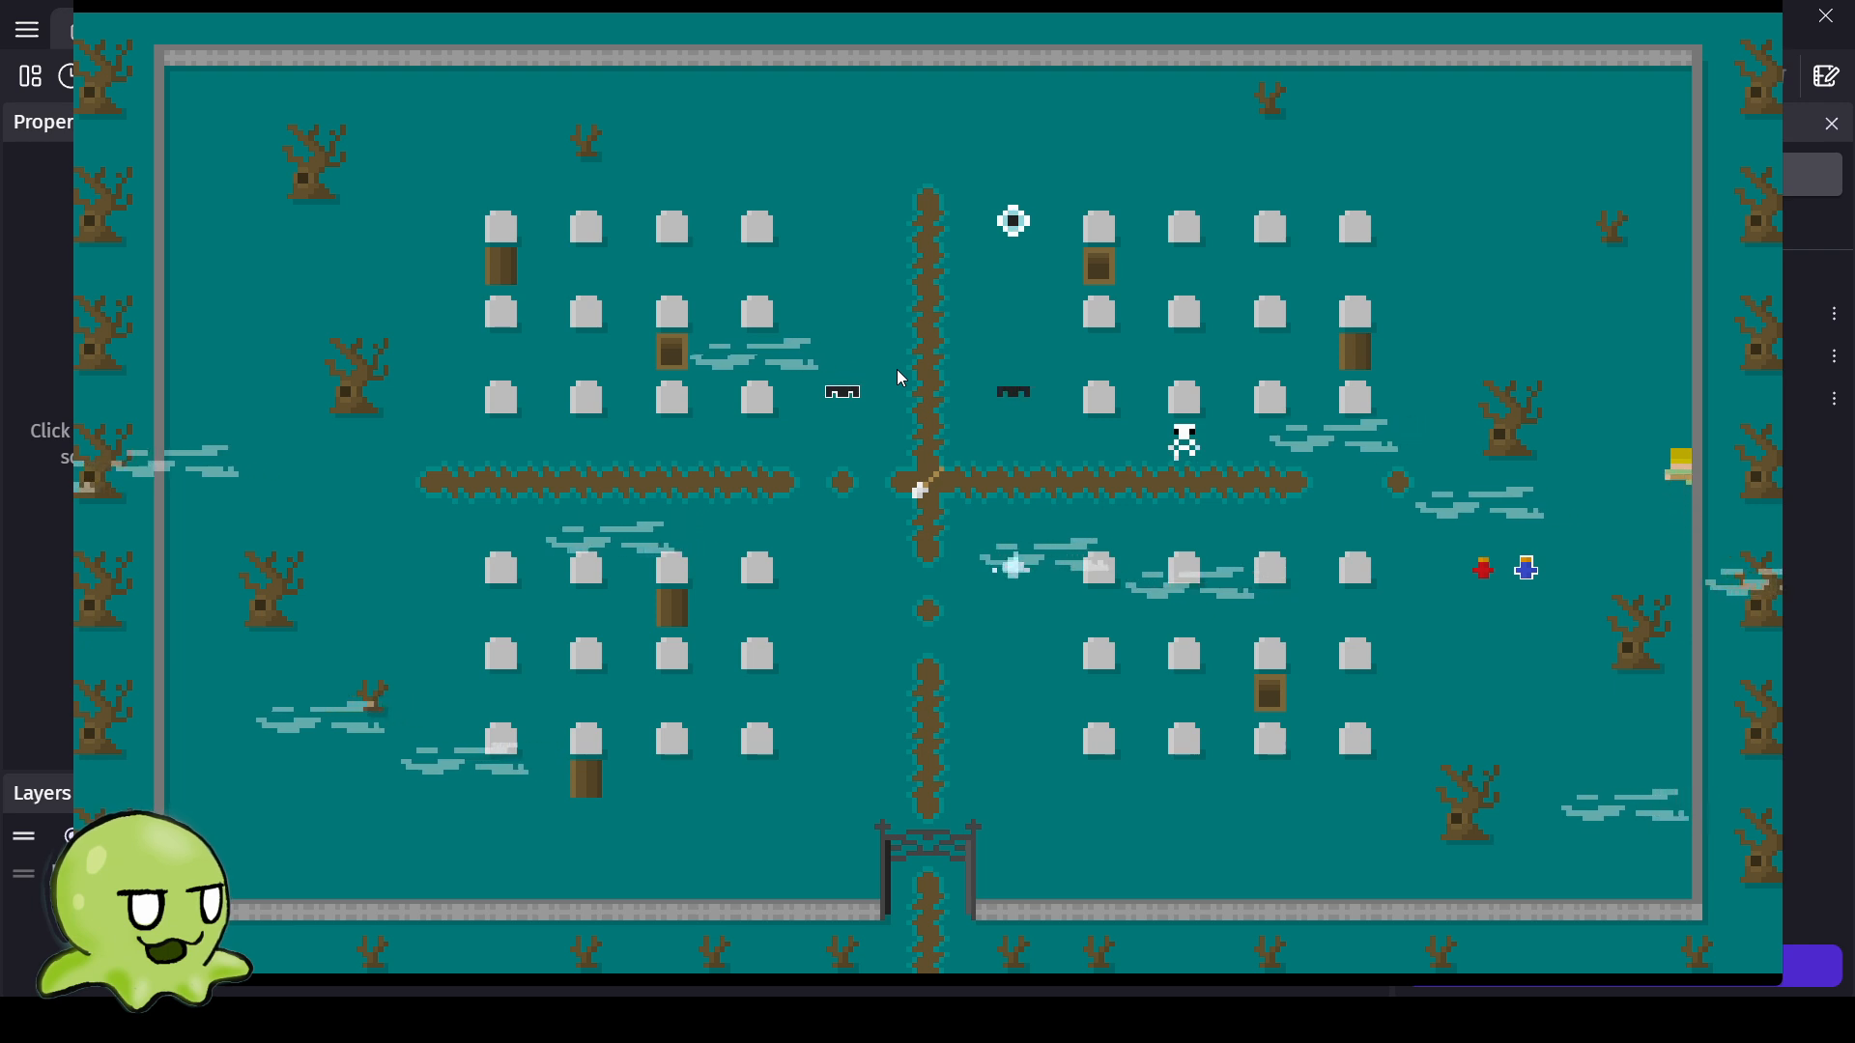
Move the player away from the right wall and back into it beside the upper large tree to test the side collision.
key(Down)
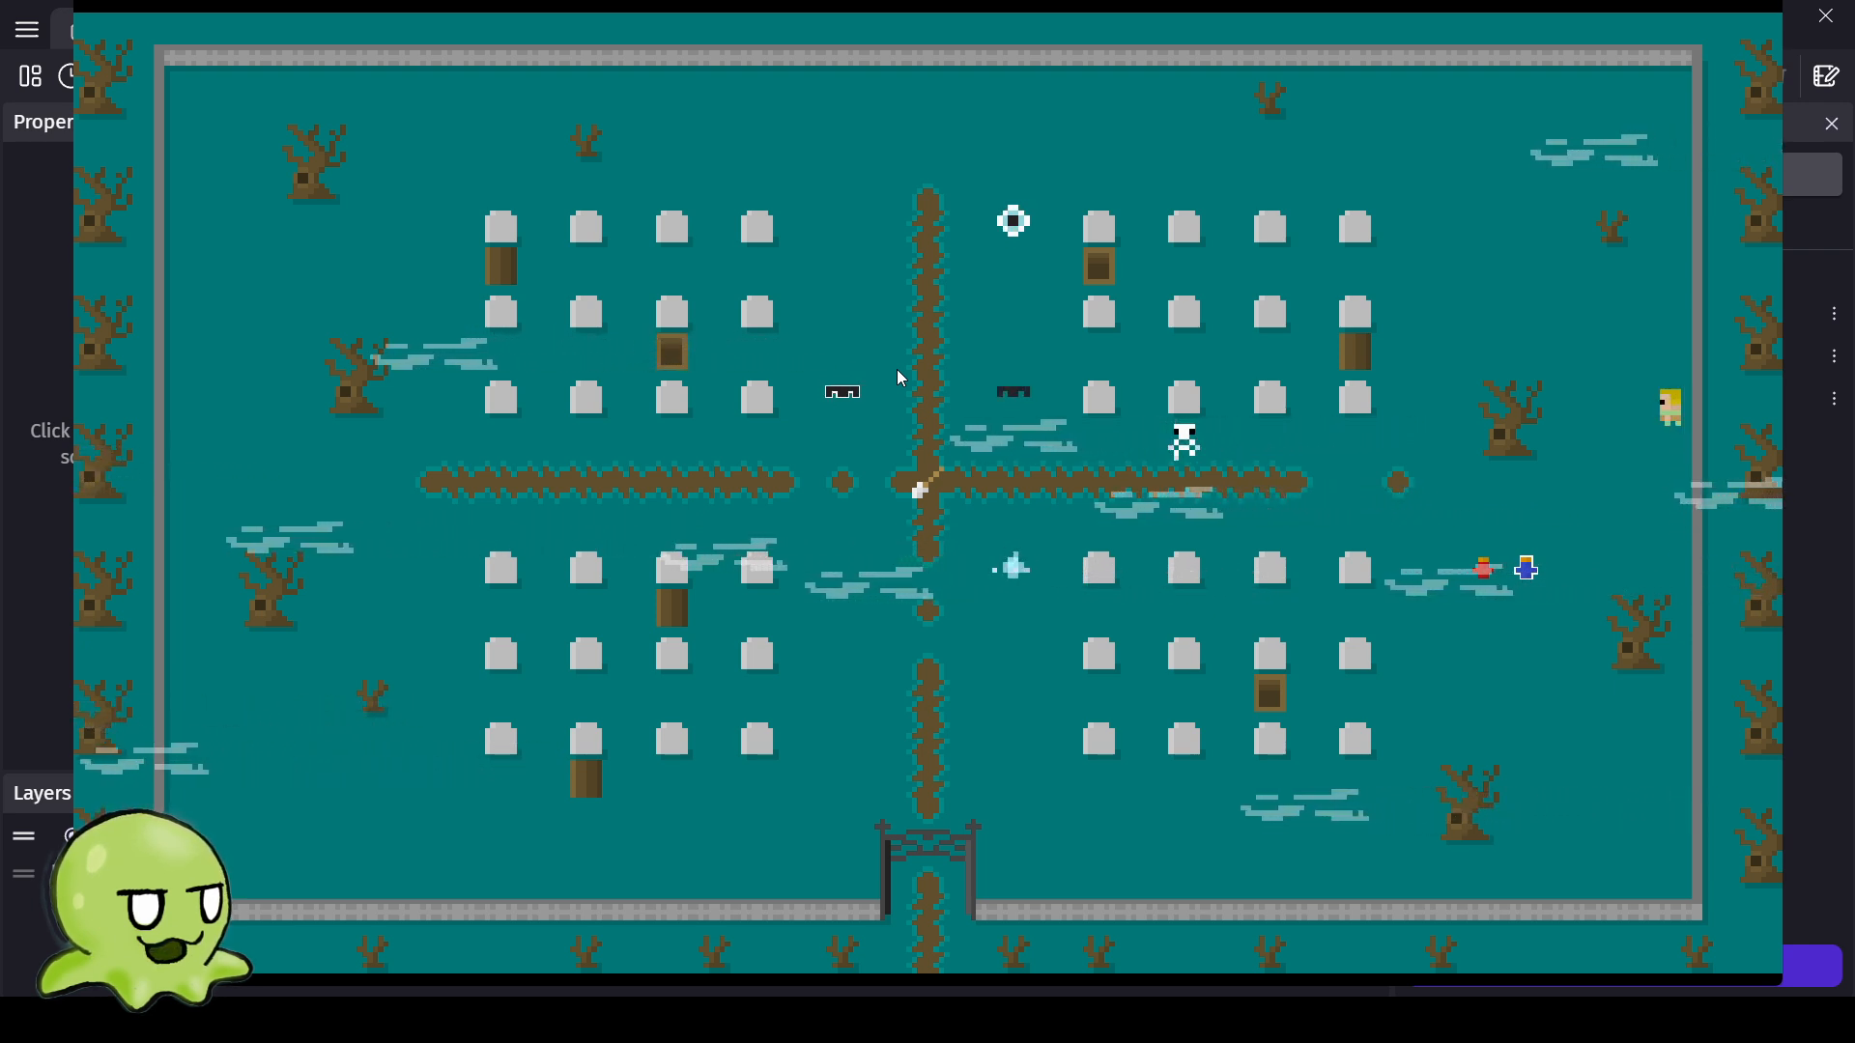
key(Down)
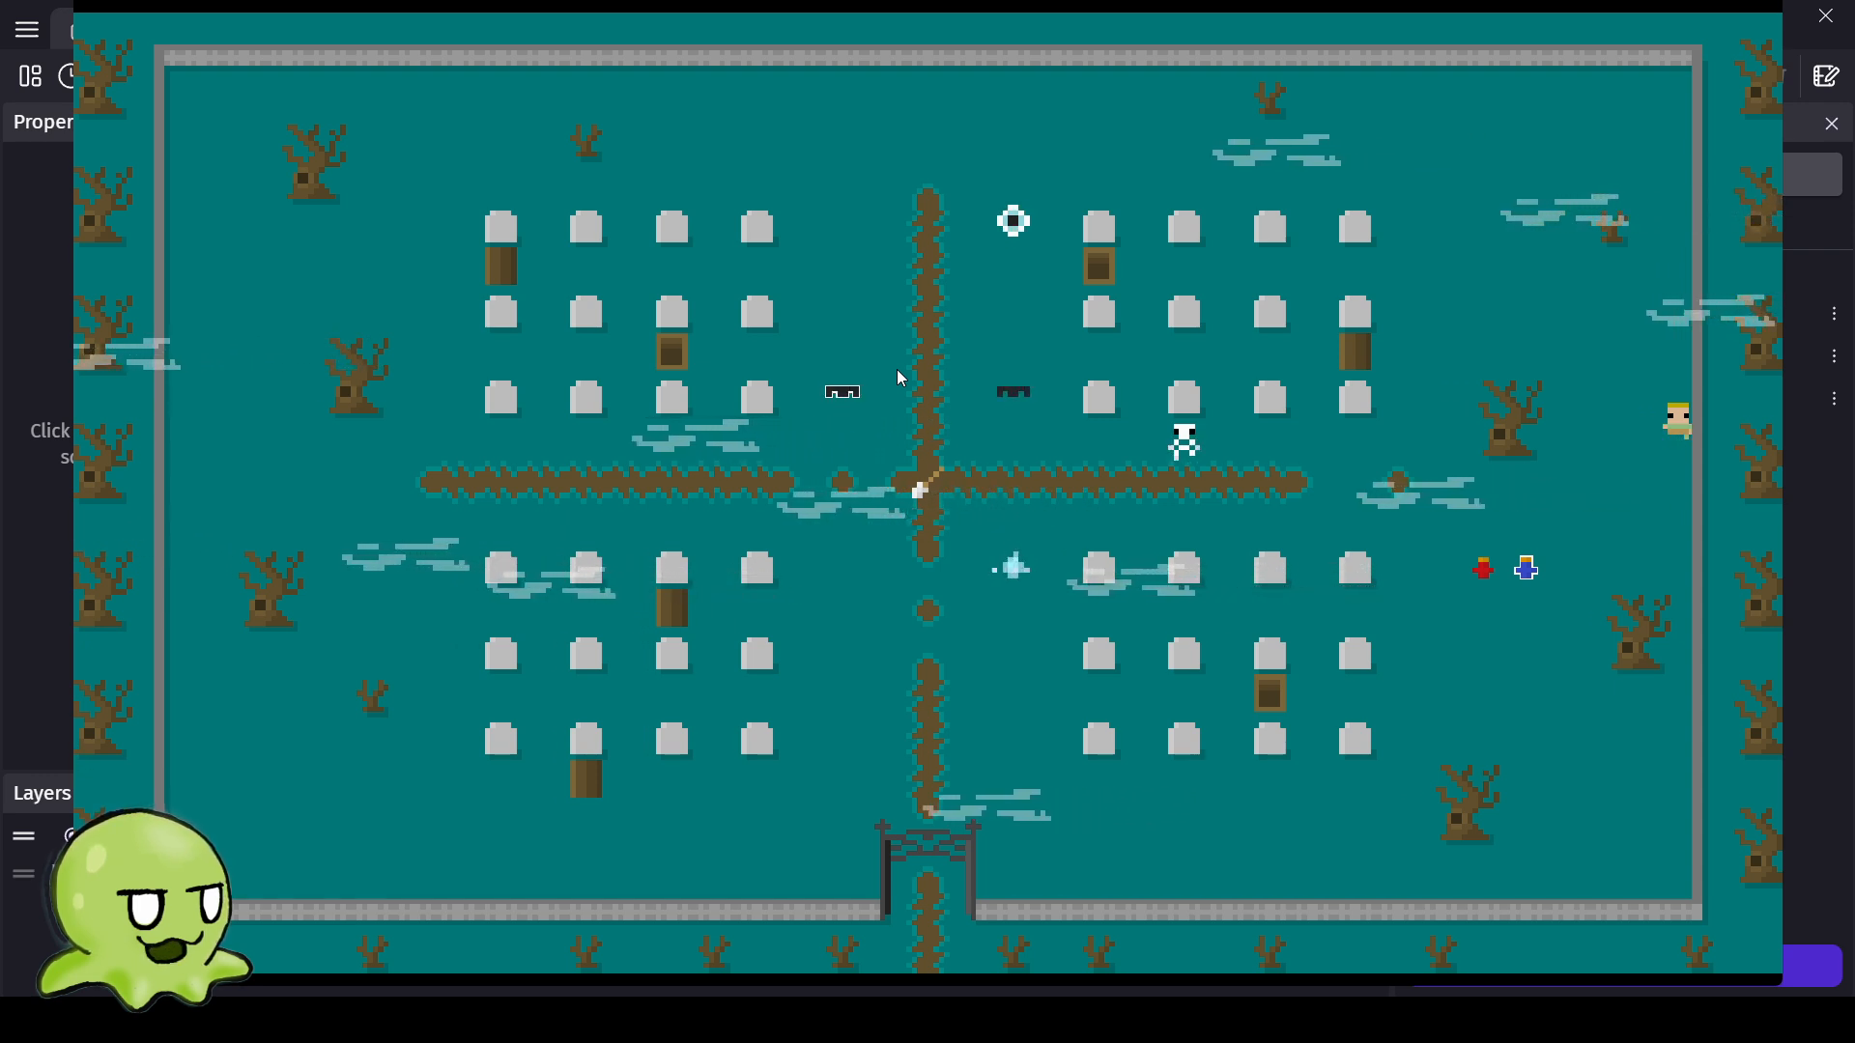
key(Right)
key(Left)
key(Right)
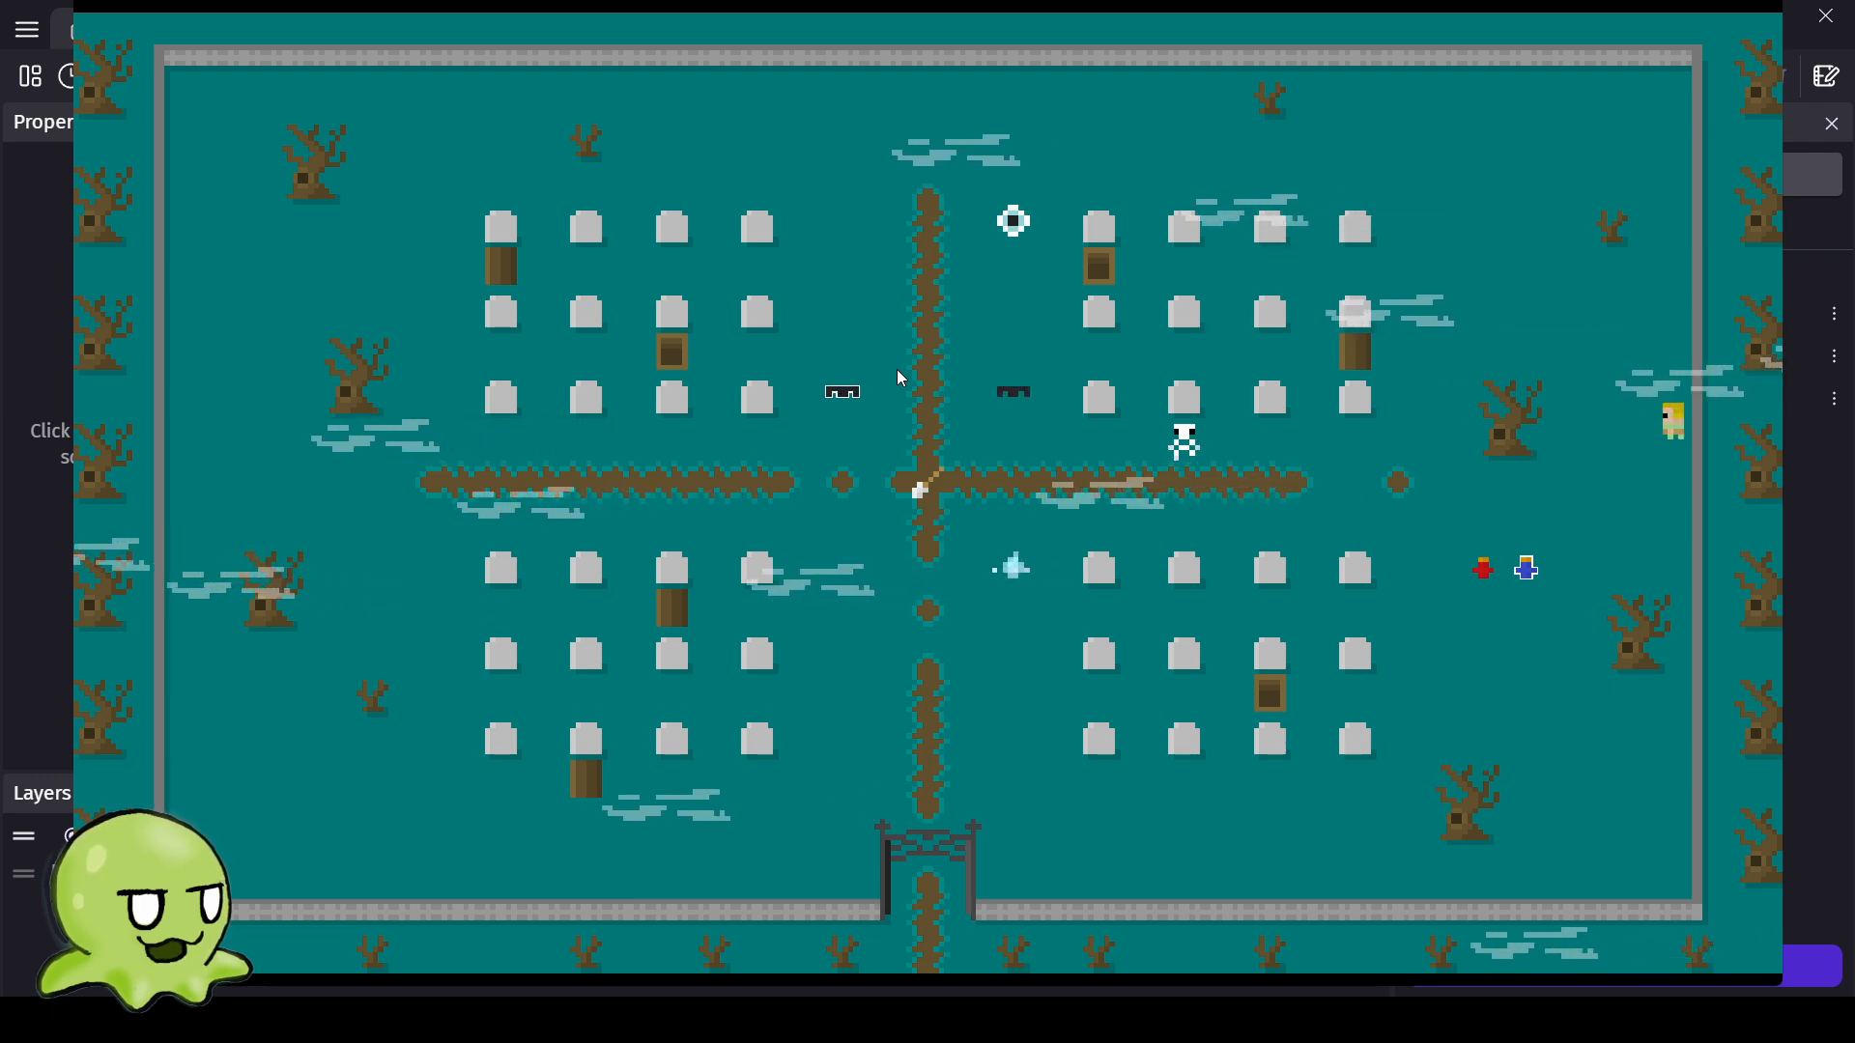
key(Down)
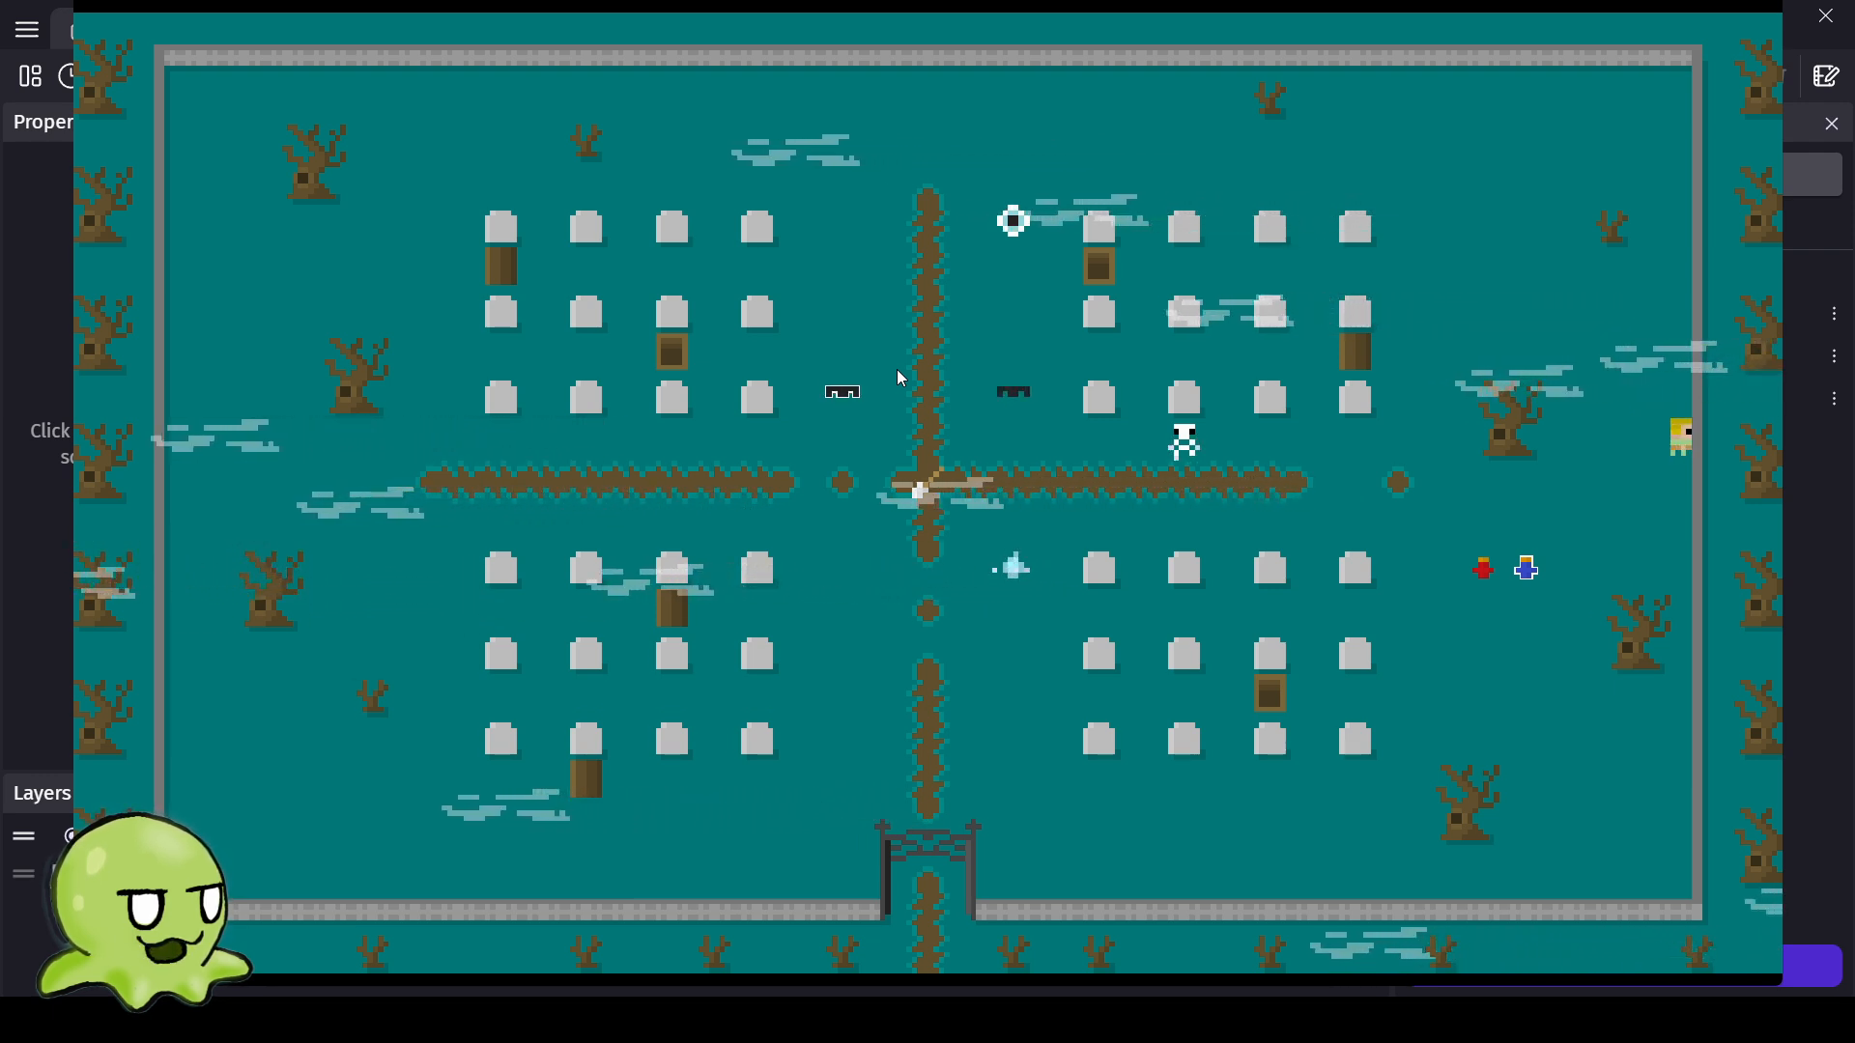
Circle the player below the upper-right large tree, and walk to the bat and the path junction at the graveyard's centre.
key(Left)
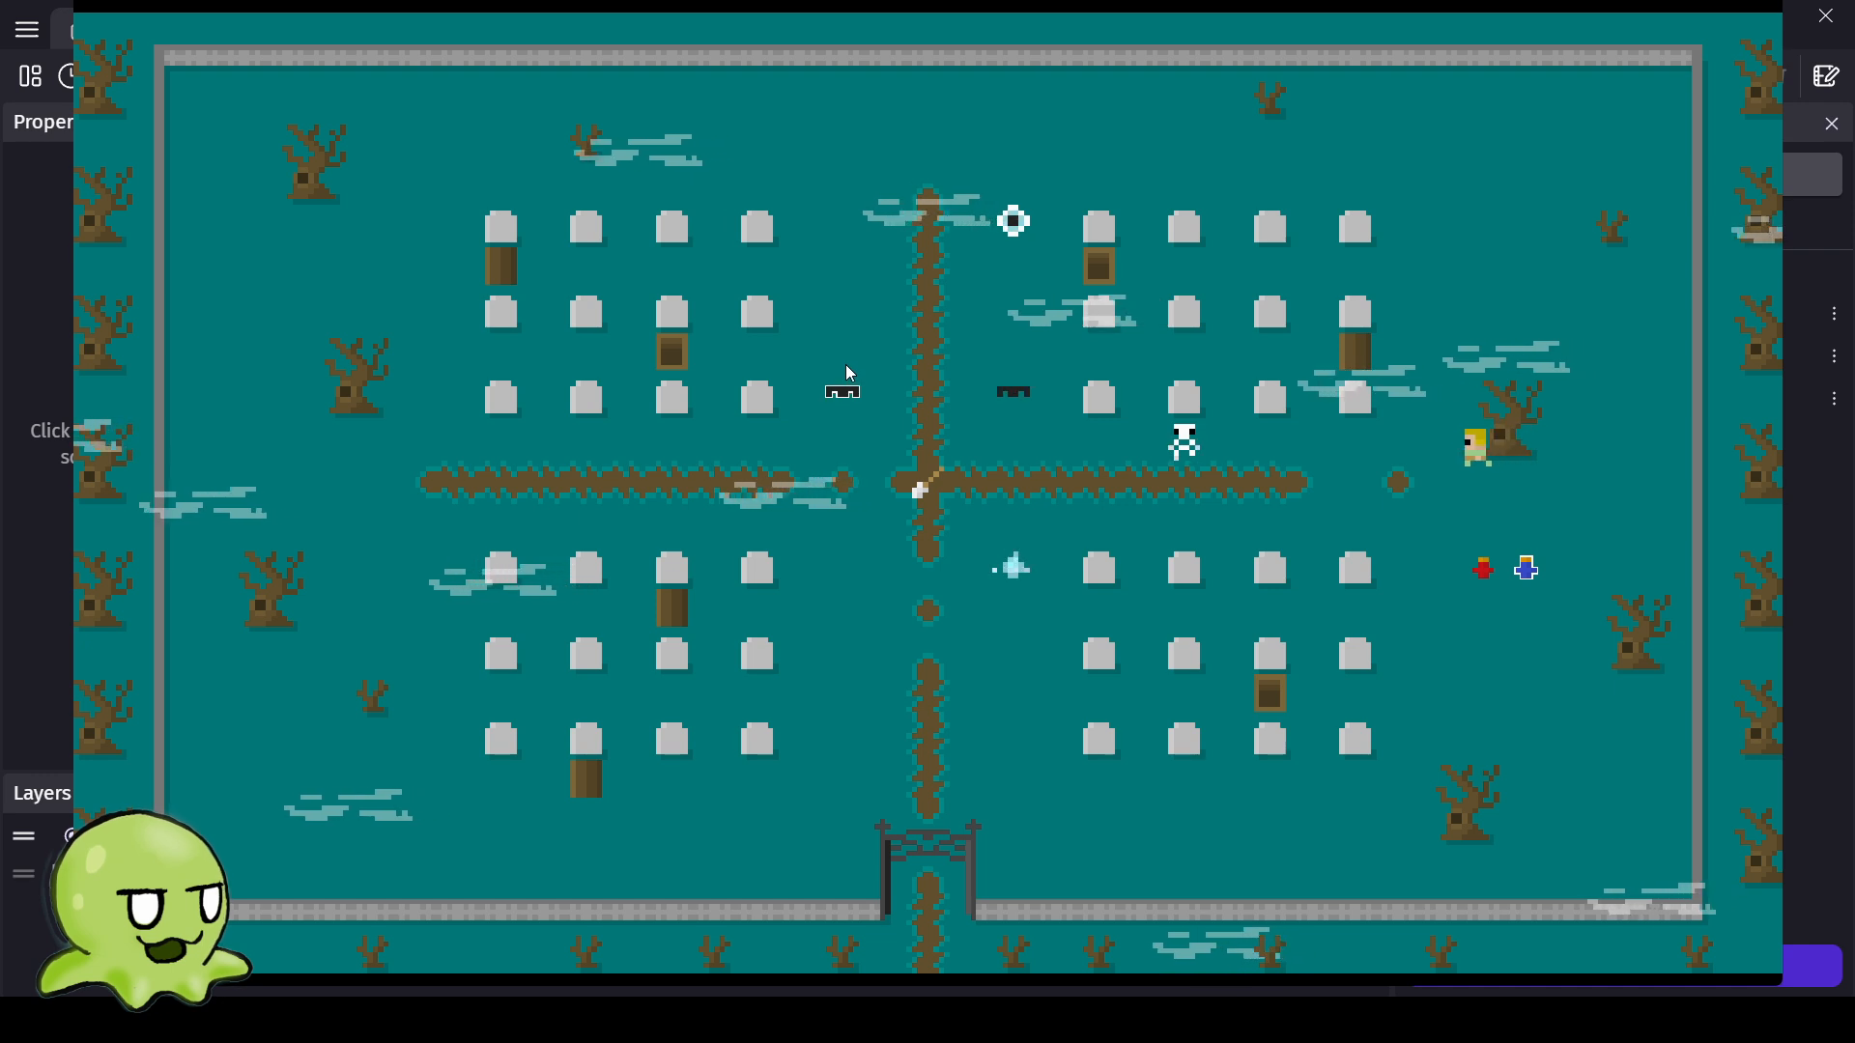
key(Up)
key(Right)
key(Down)
key(Left)
key(Up)
key(Right)
key(Down)
key(Left)
key(Left)
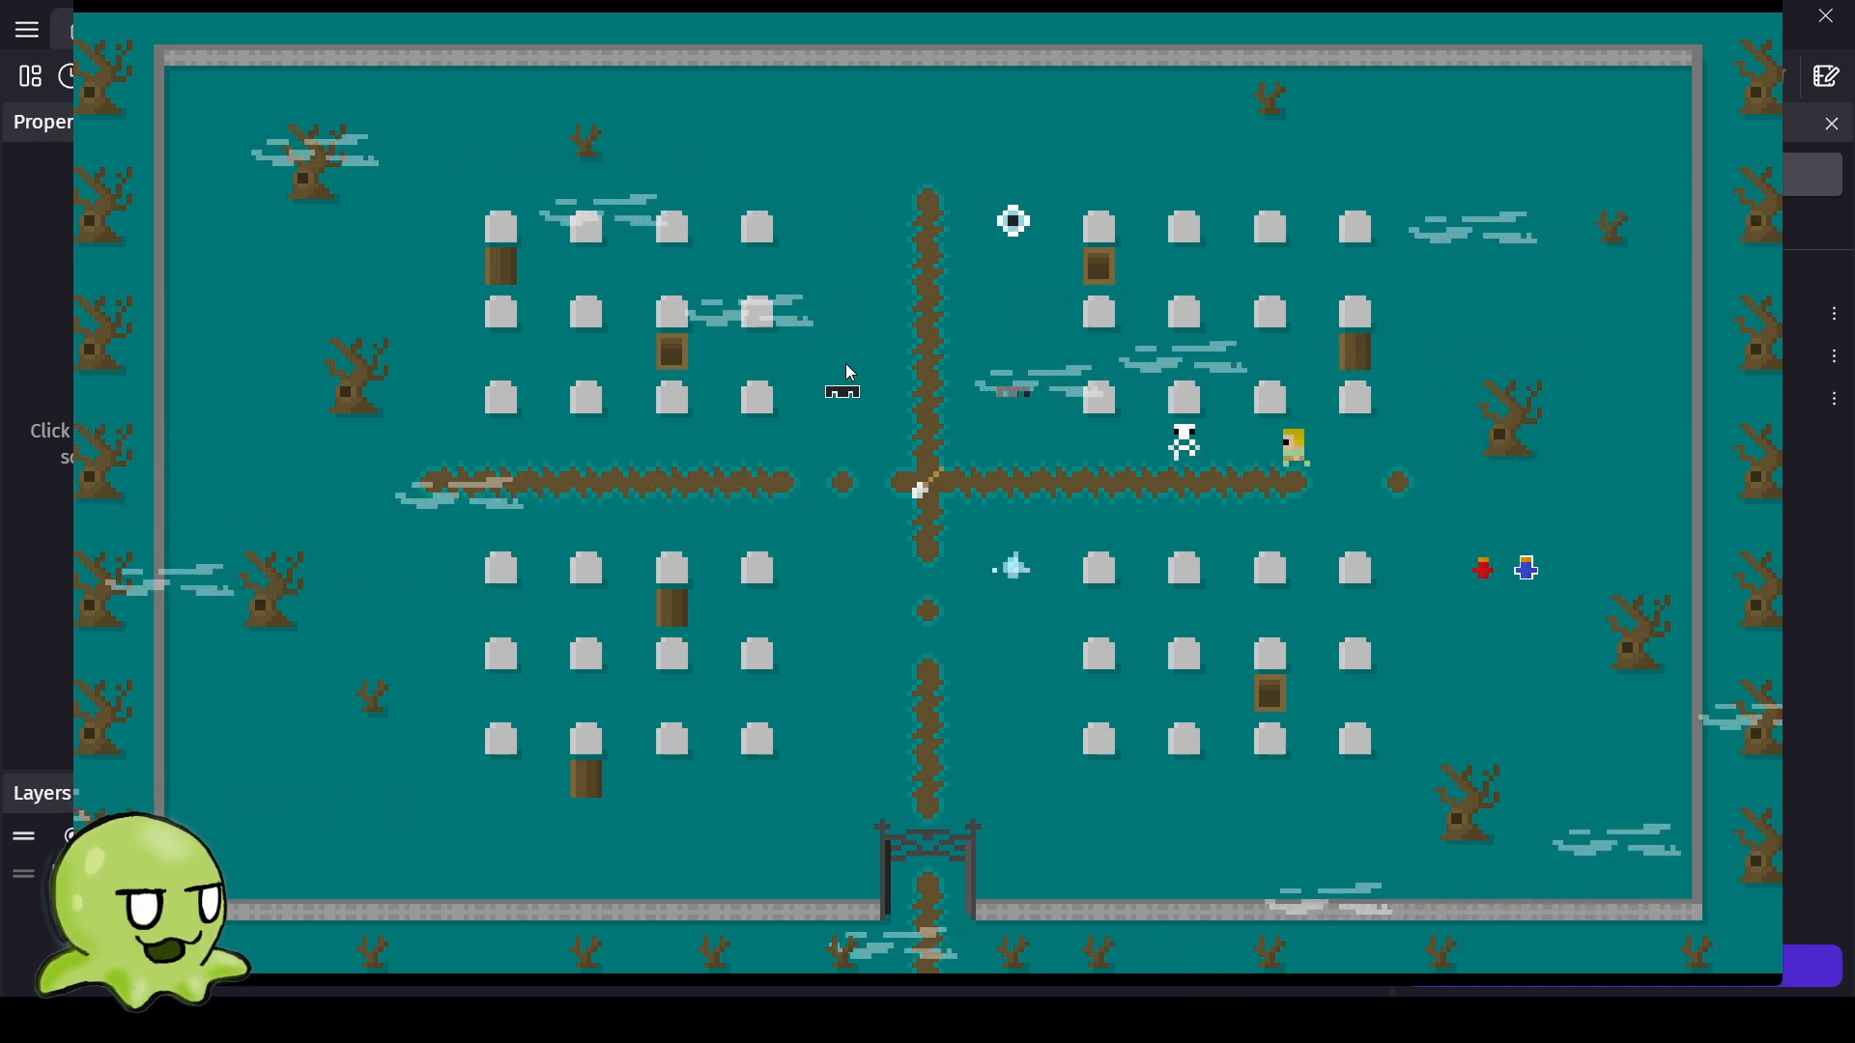
key(Up)
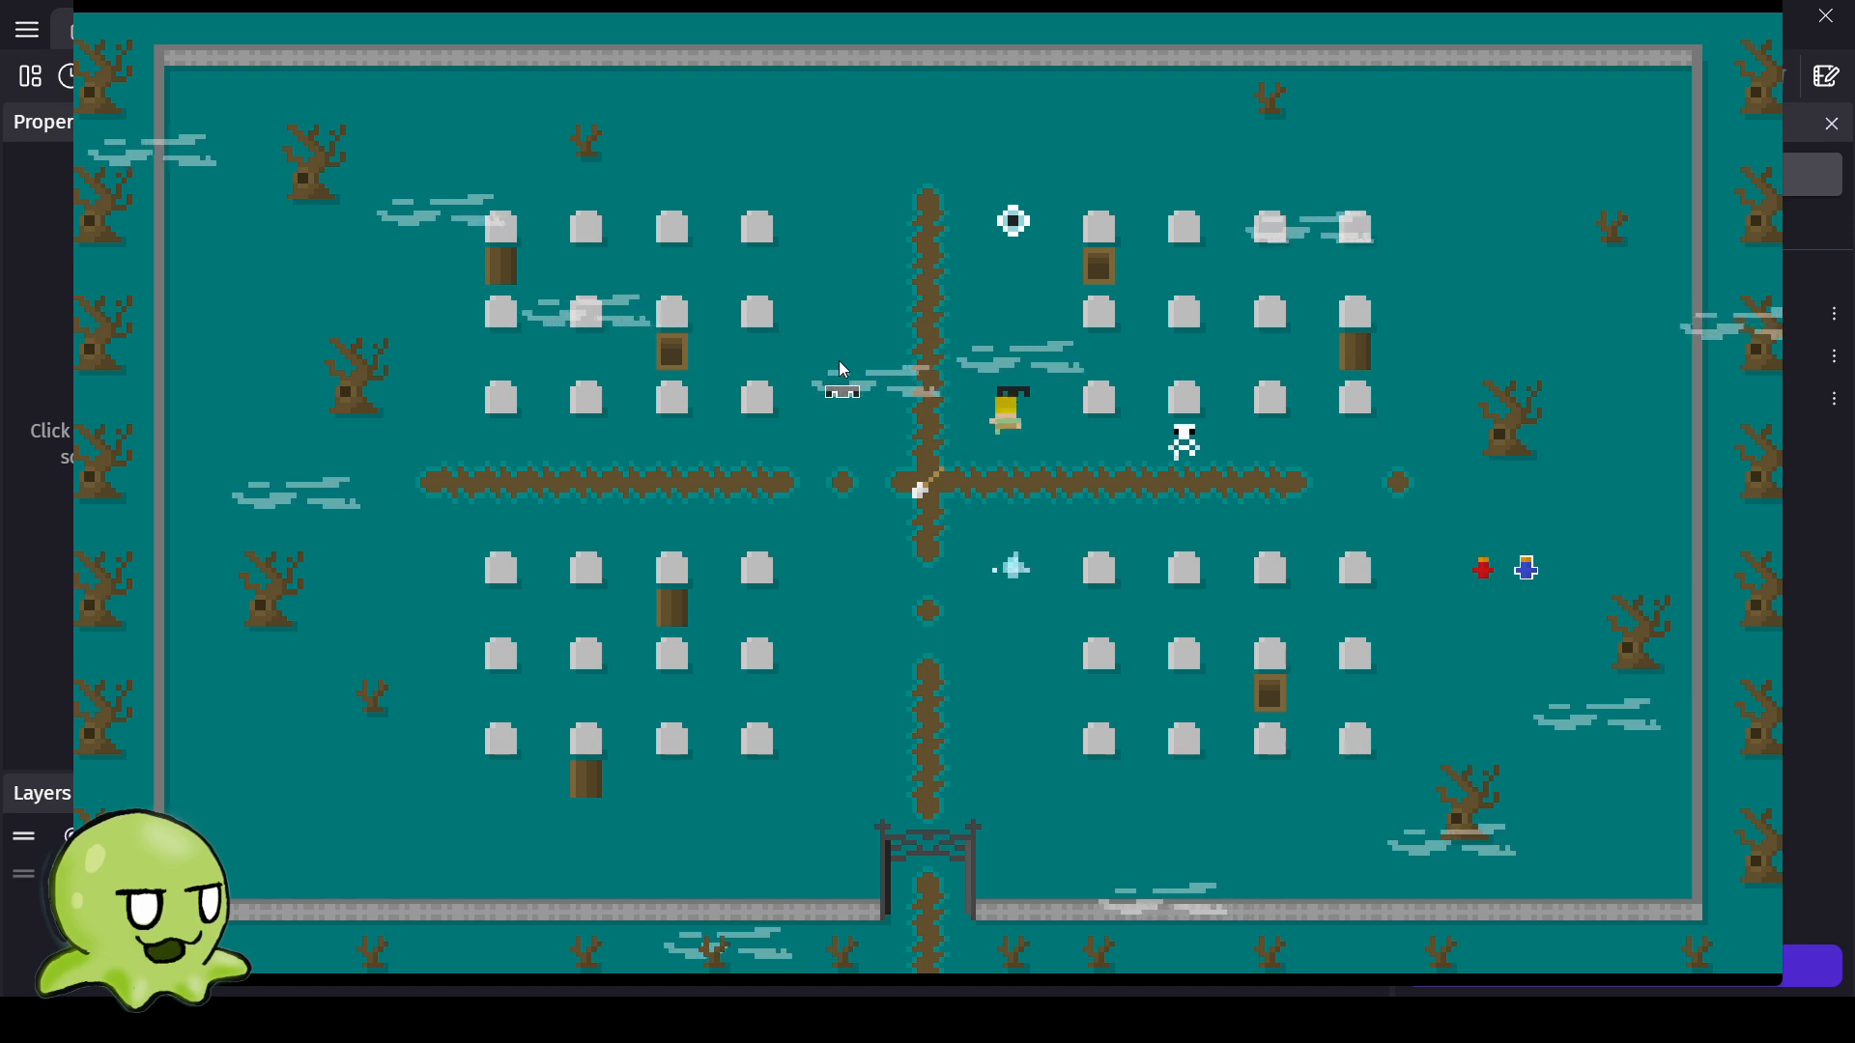
key(Down)
key(Down)
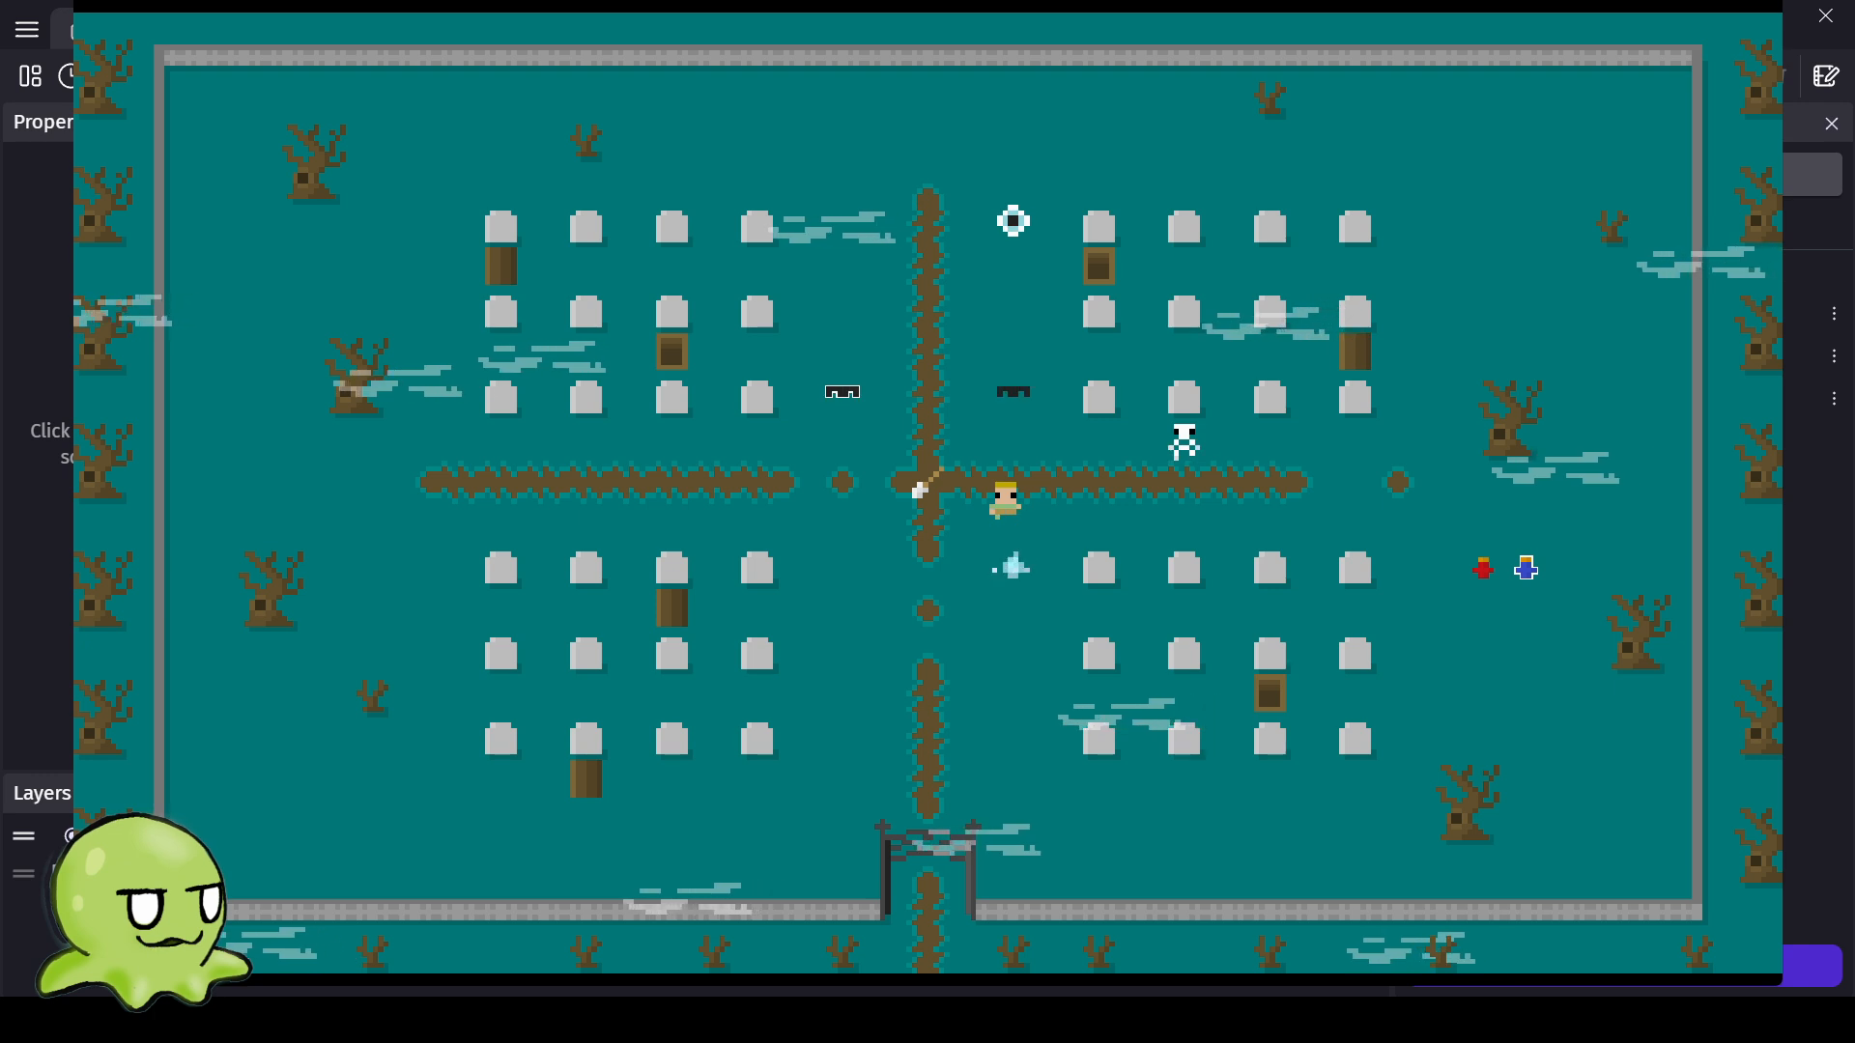
Close the preview and replace the Large tree object's automatic collision mask with a custom one.
click(1756, 4)
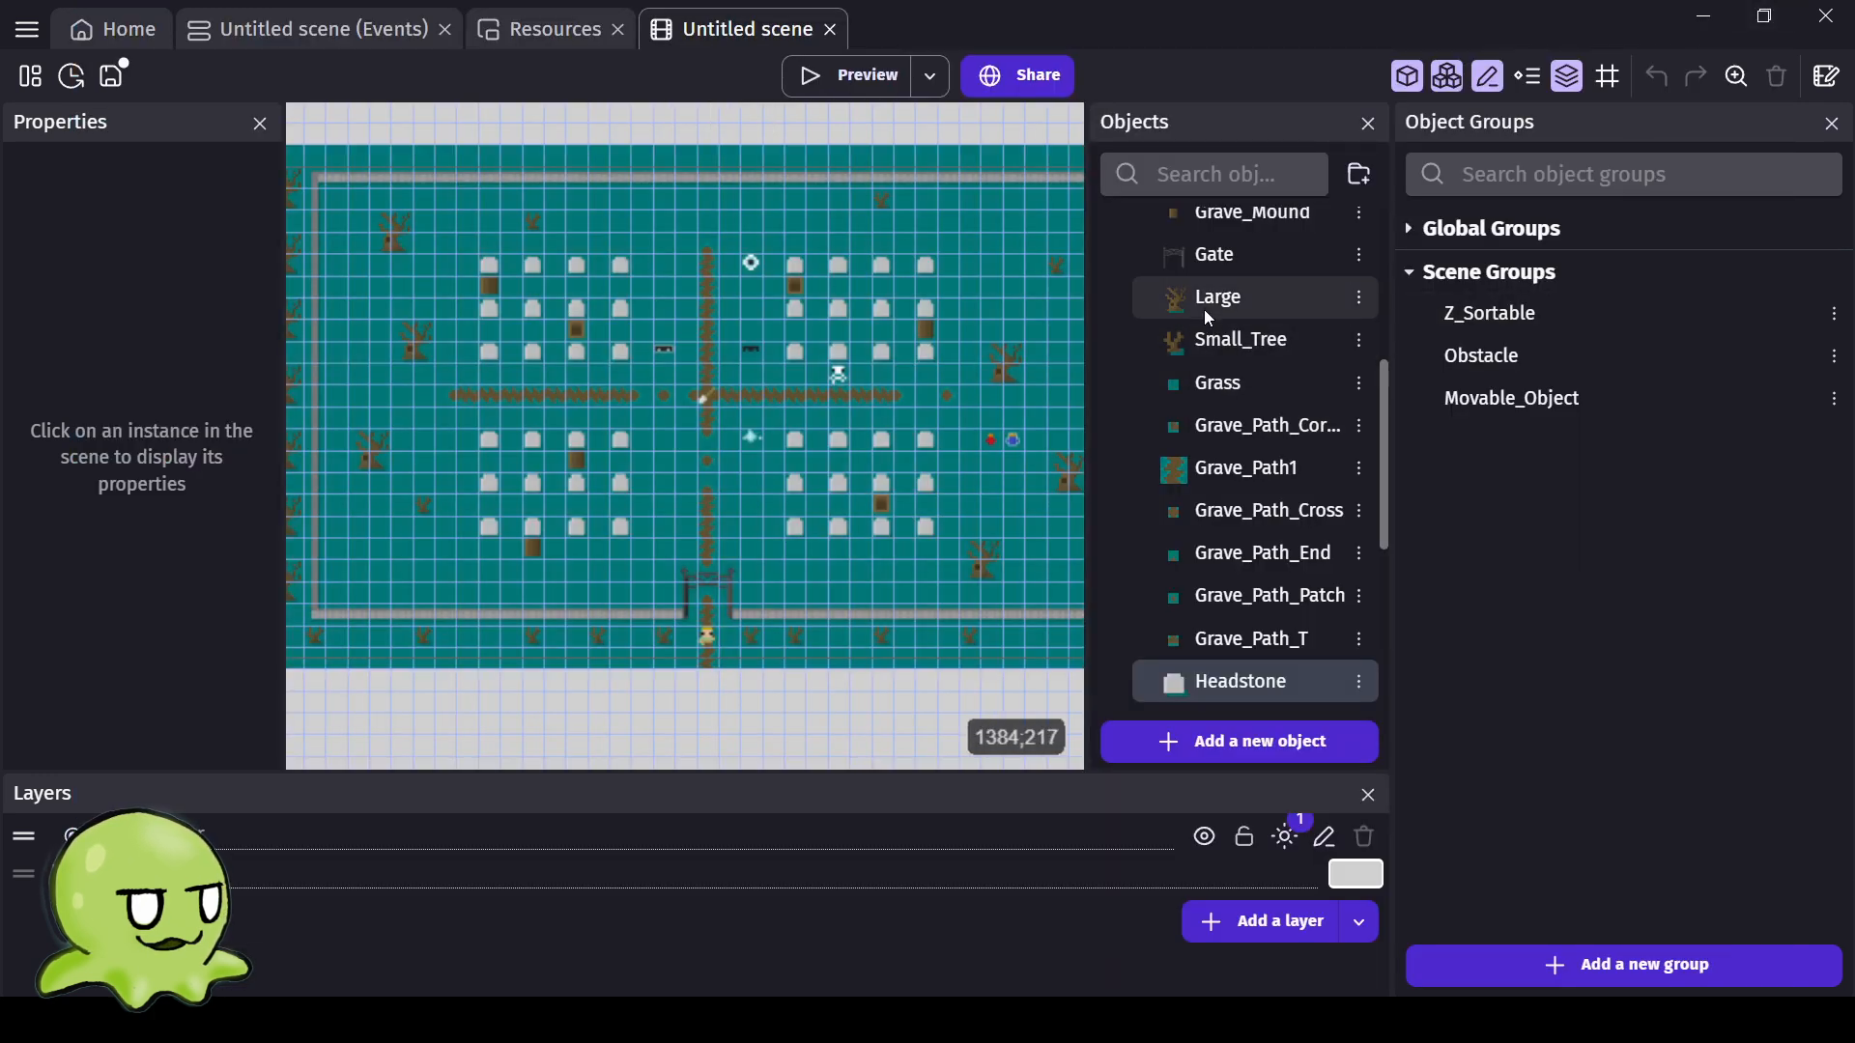
double_click(1204, 309)
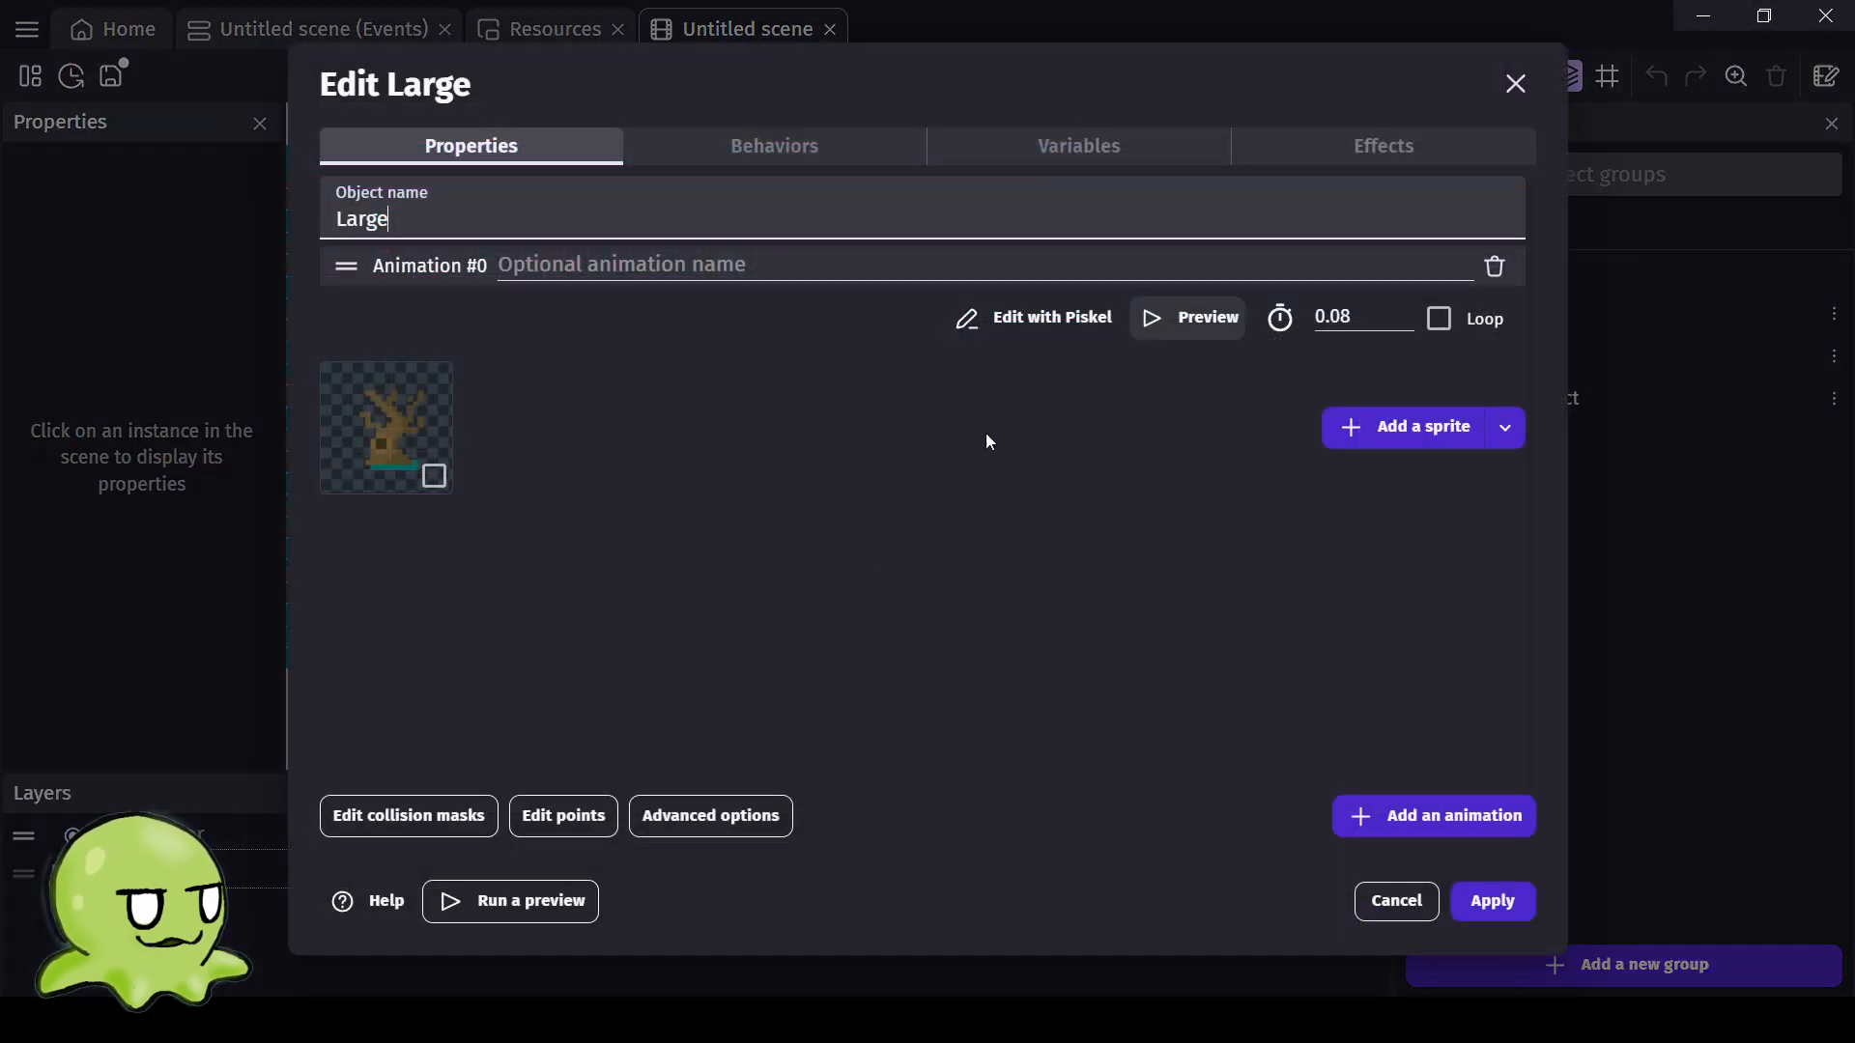
click(460, 817)
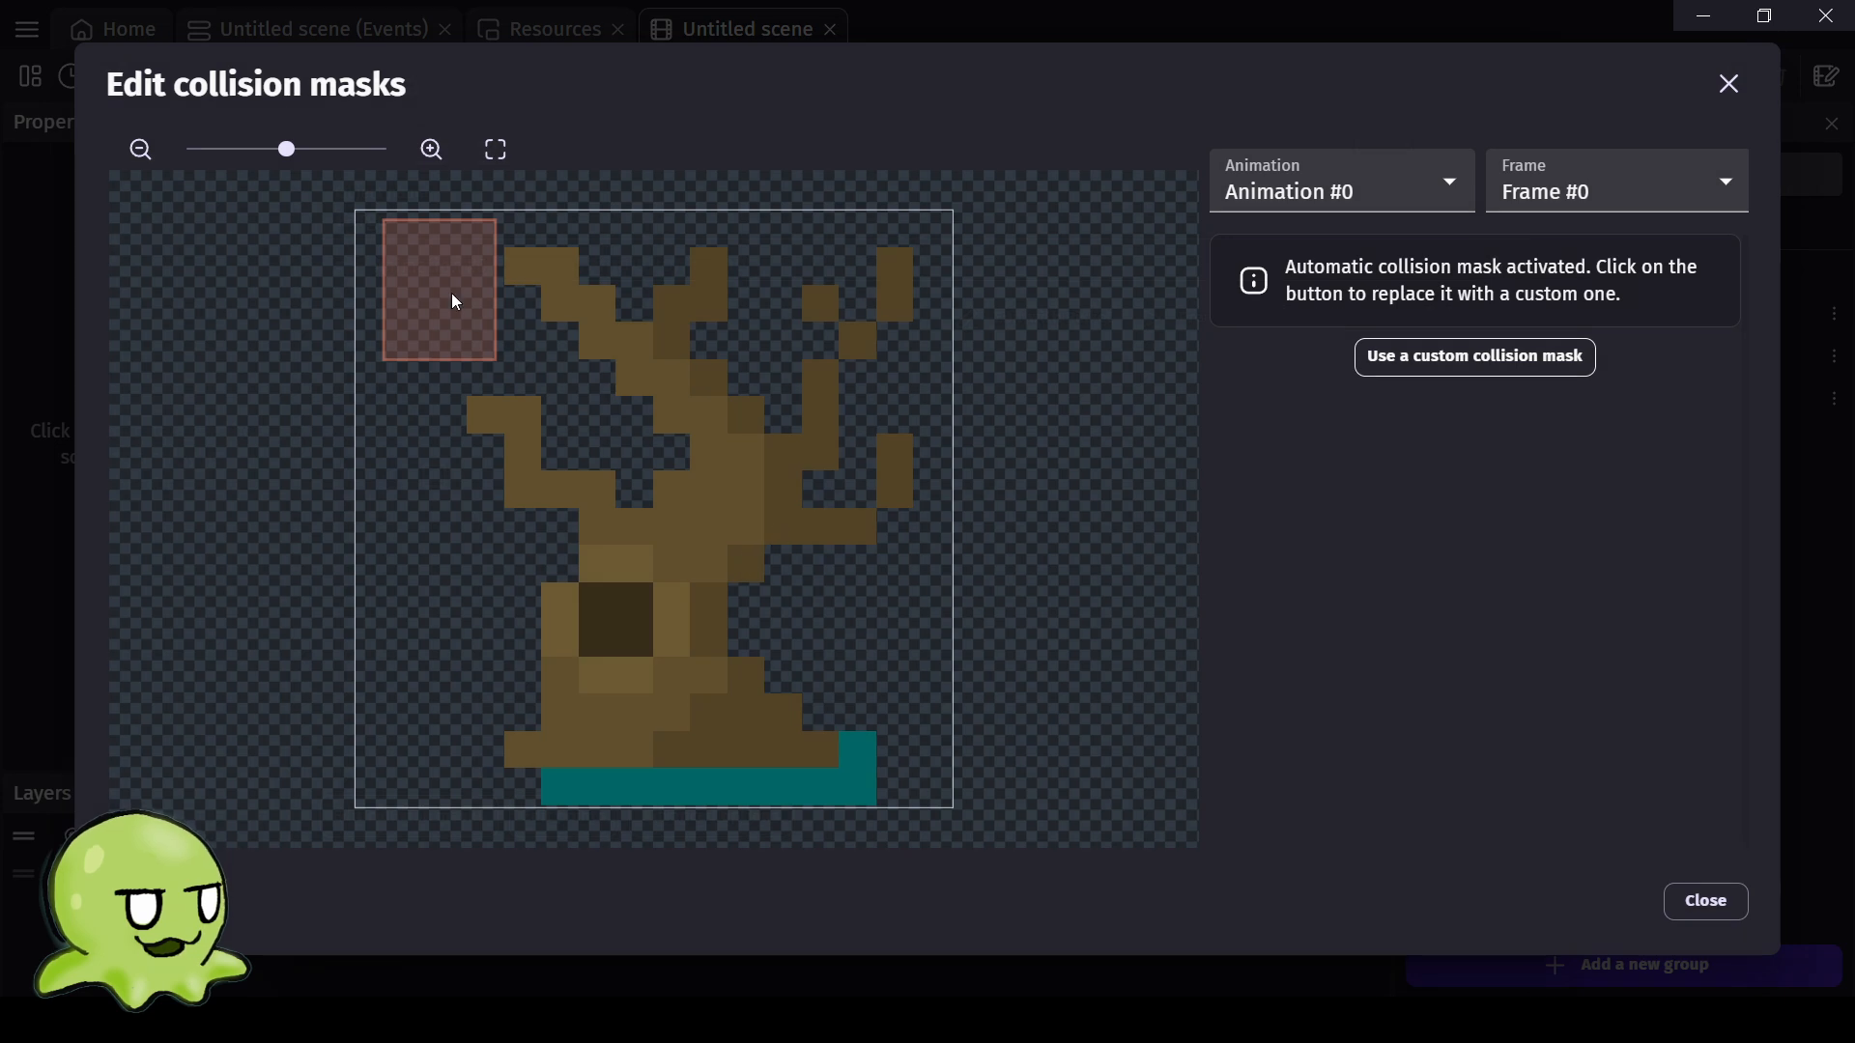
click(1537, 365)
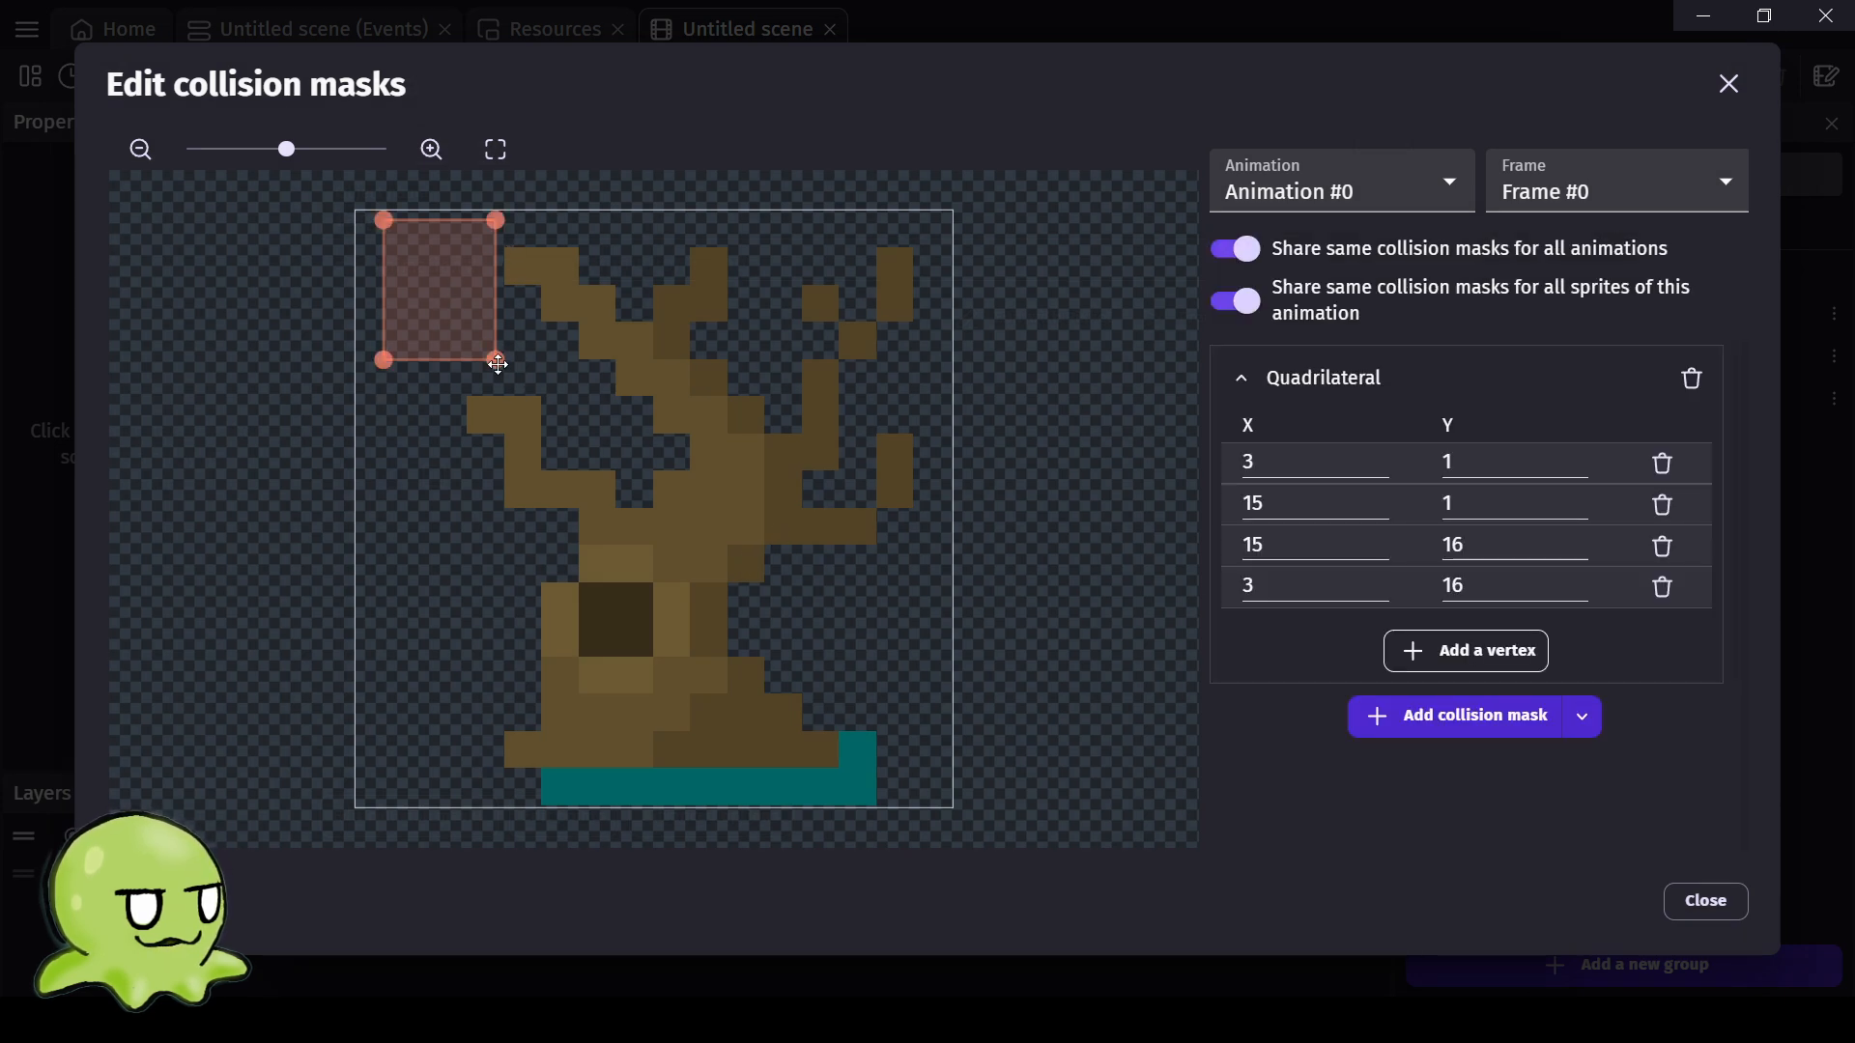
Reshape the Large tree's collision mask around the trunk base with vertices at 20.5;53, 48;52, 52;59.5 and 16.5;59.
drag(498, 363, 775, 685)
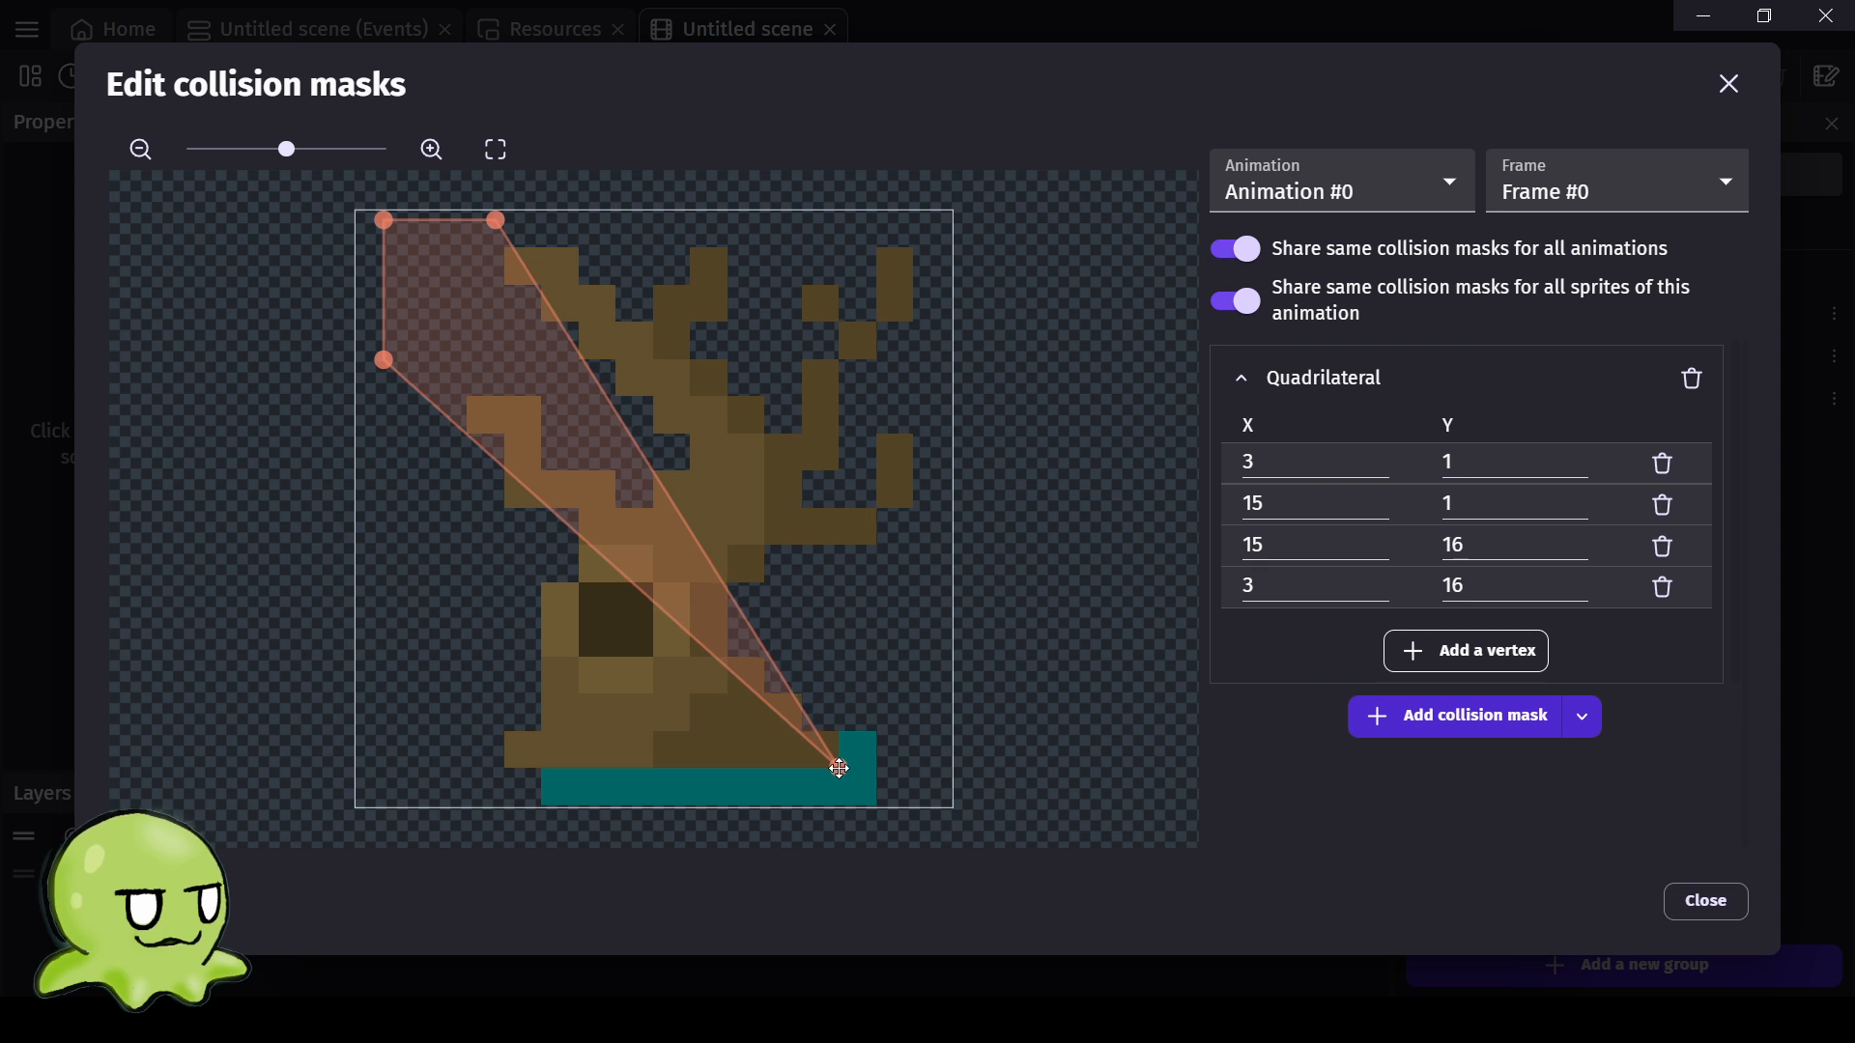
drag(839, 769, 840, 766)
drag(379, 358, 509, 761)
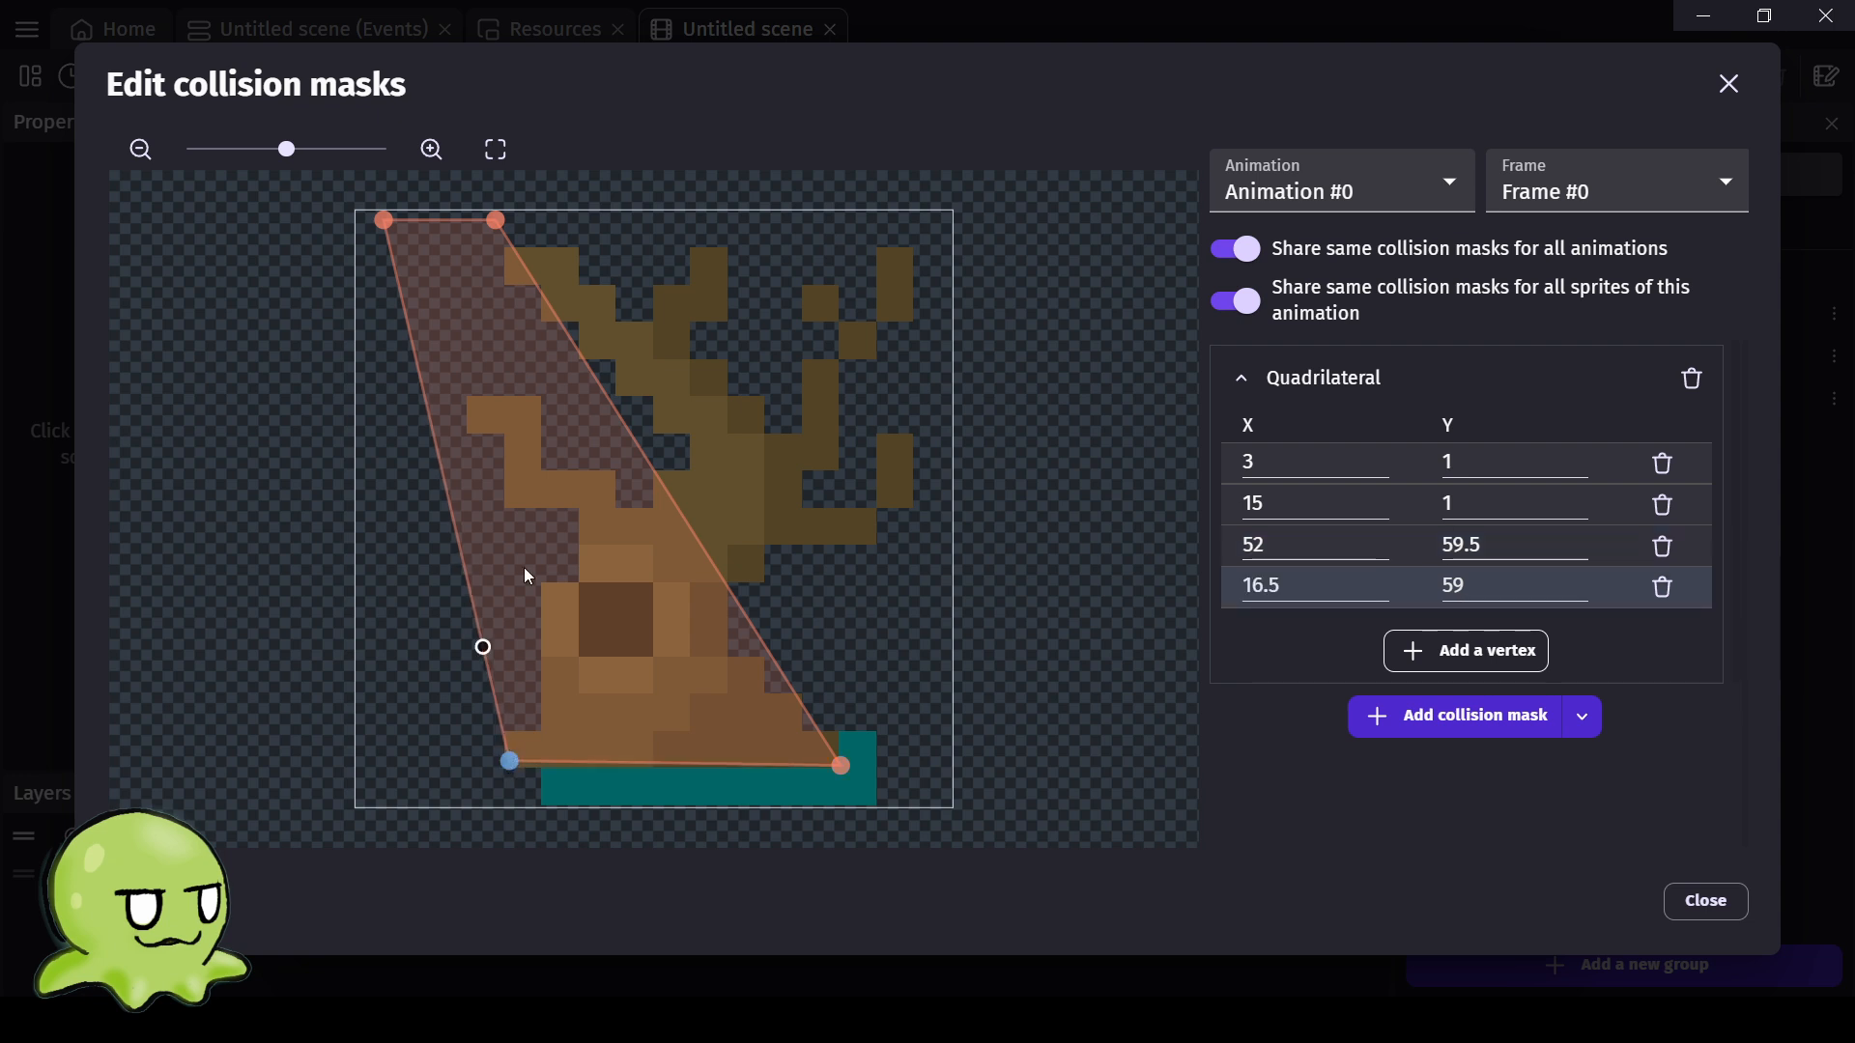
drag(382, 221, 530, 610)
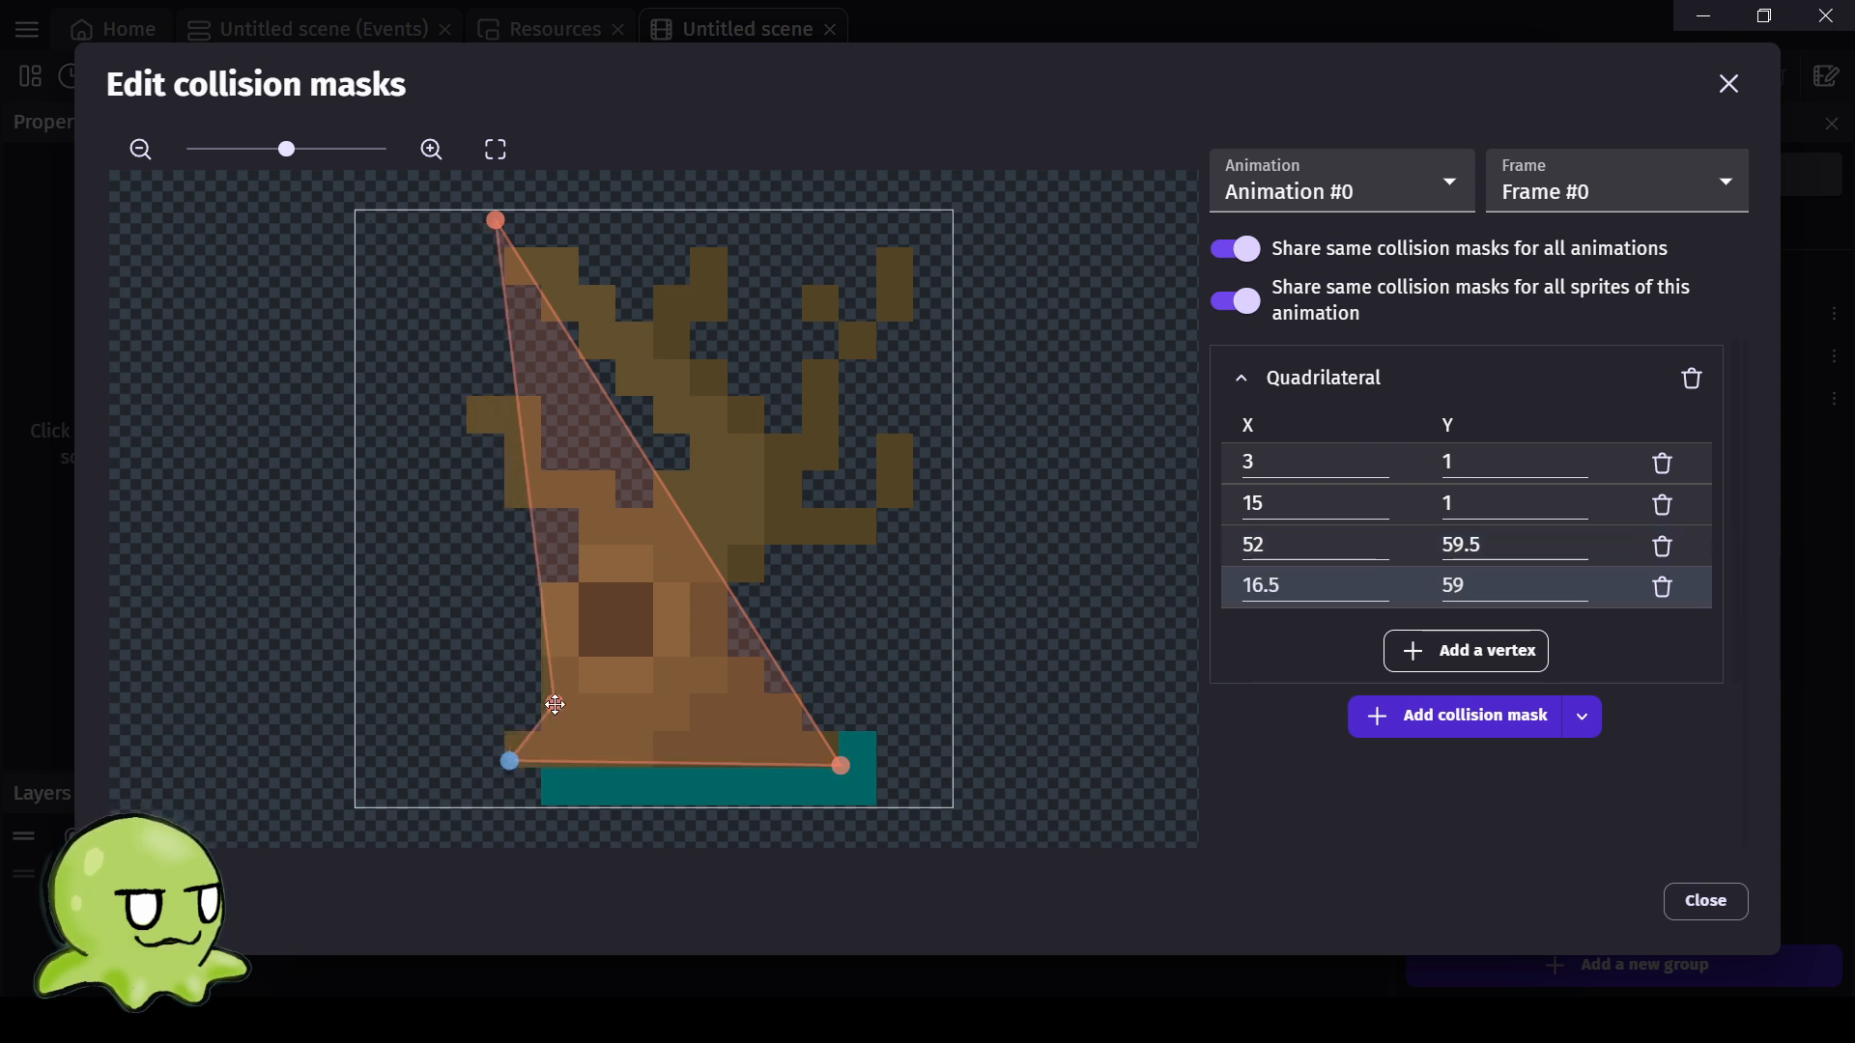
drag(546, 704, 546, 705)
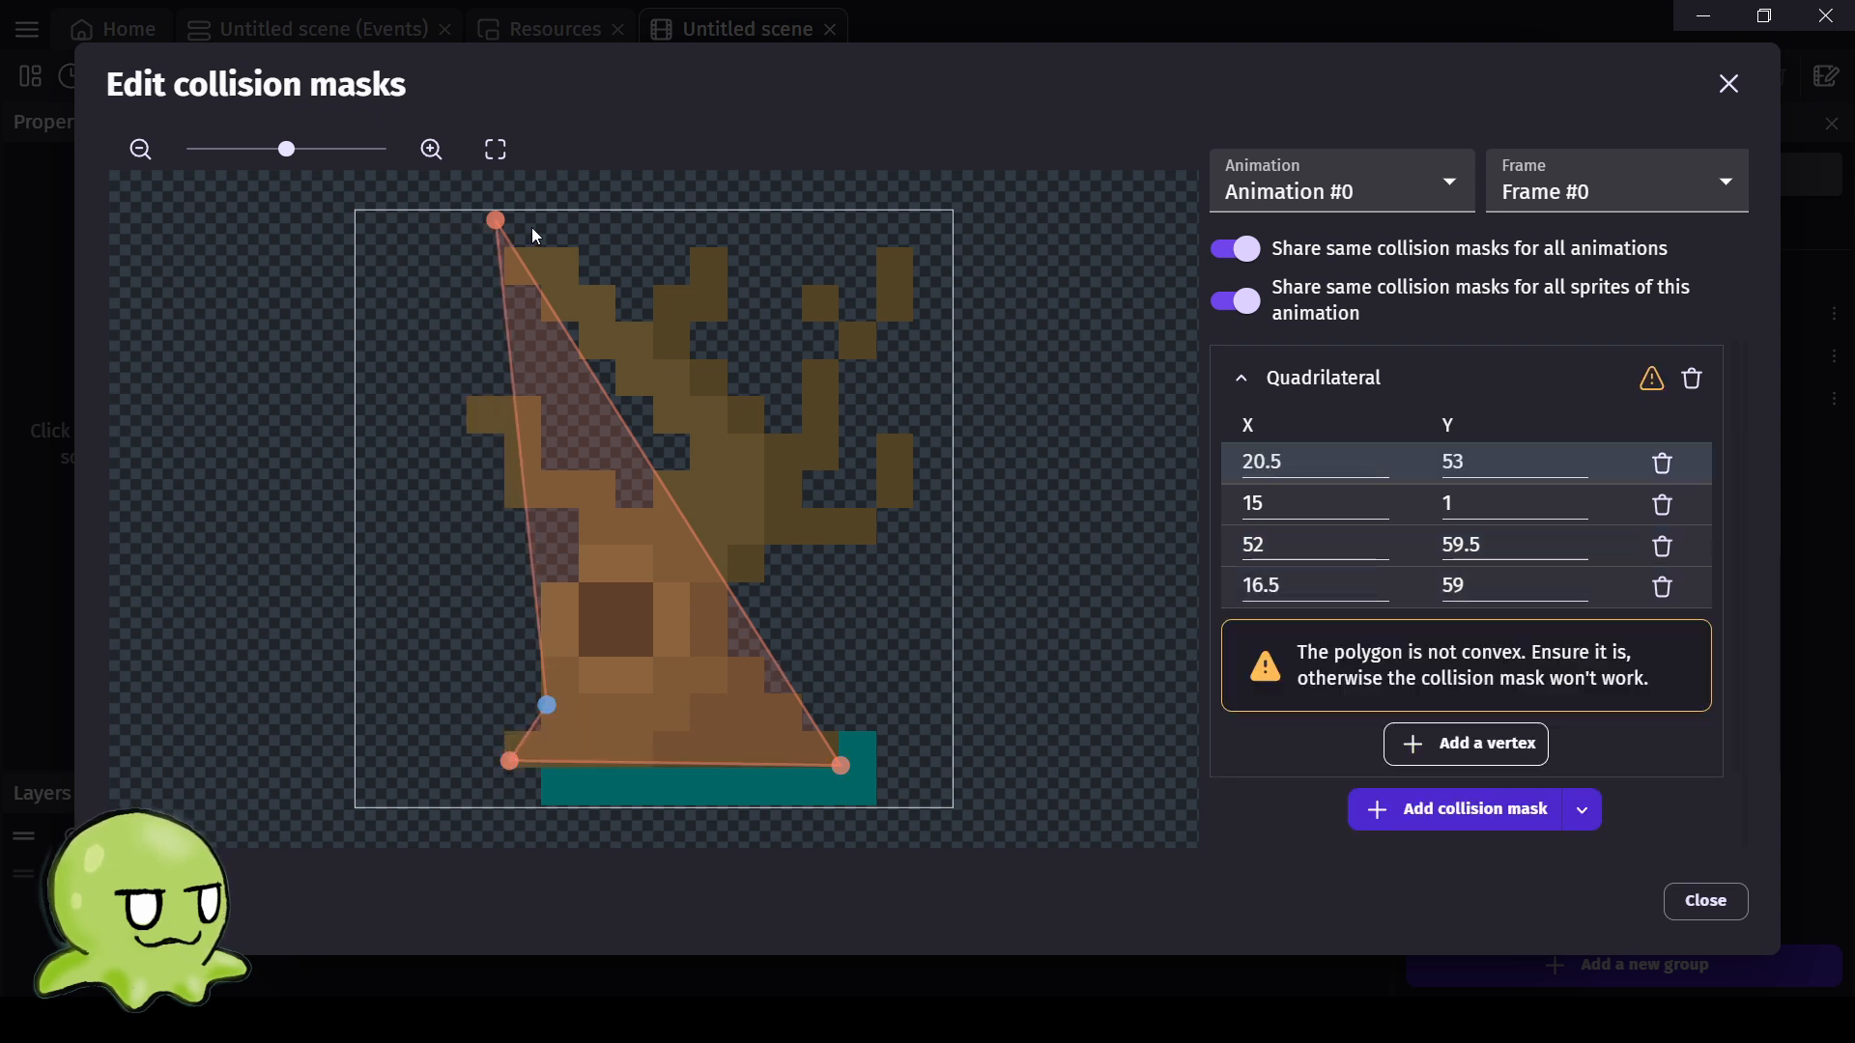
drag(496, 221, 808, 641)
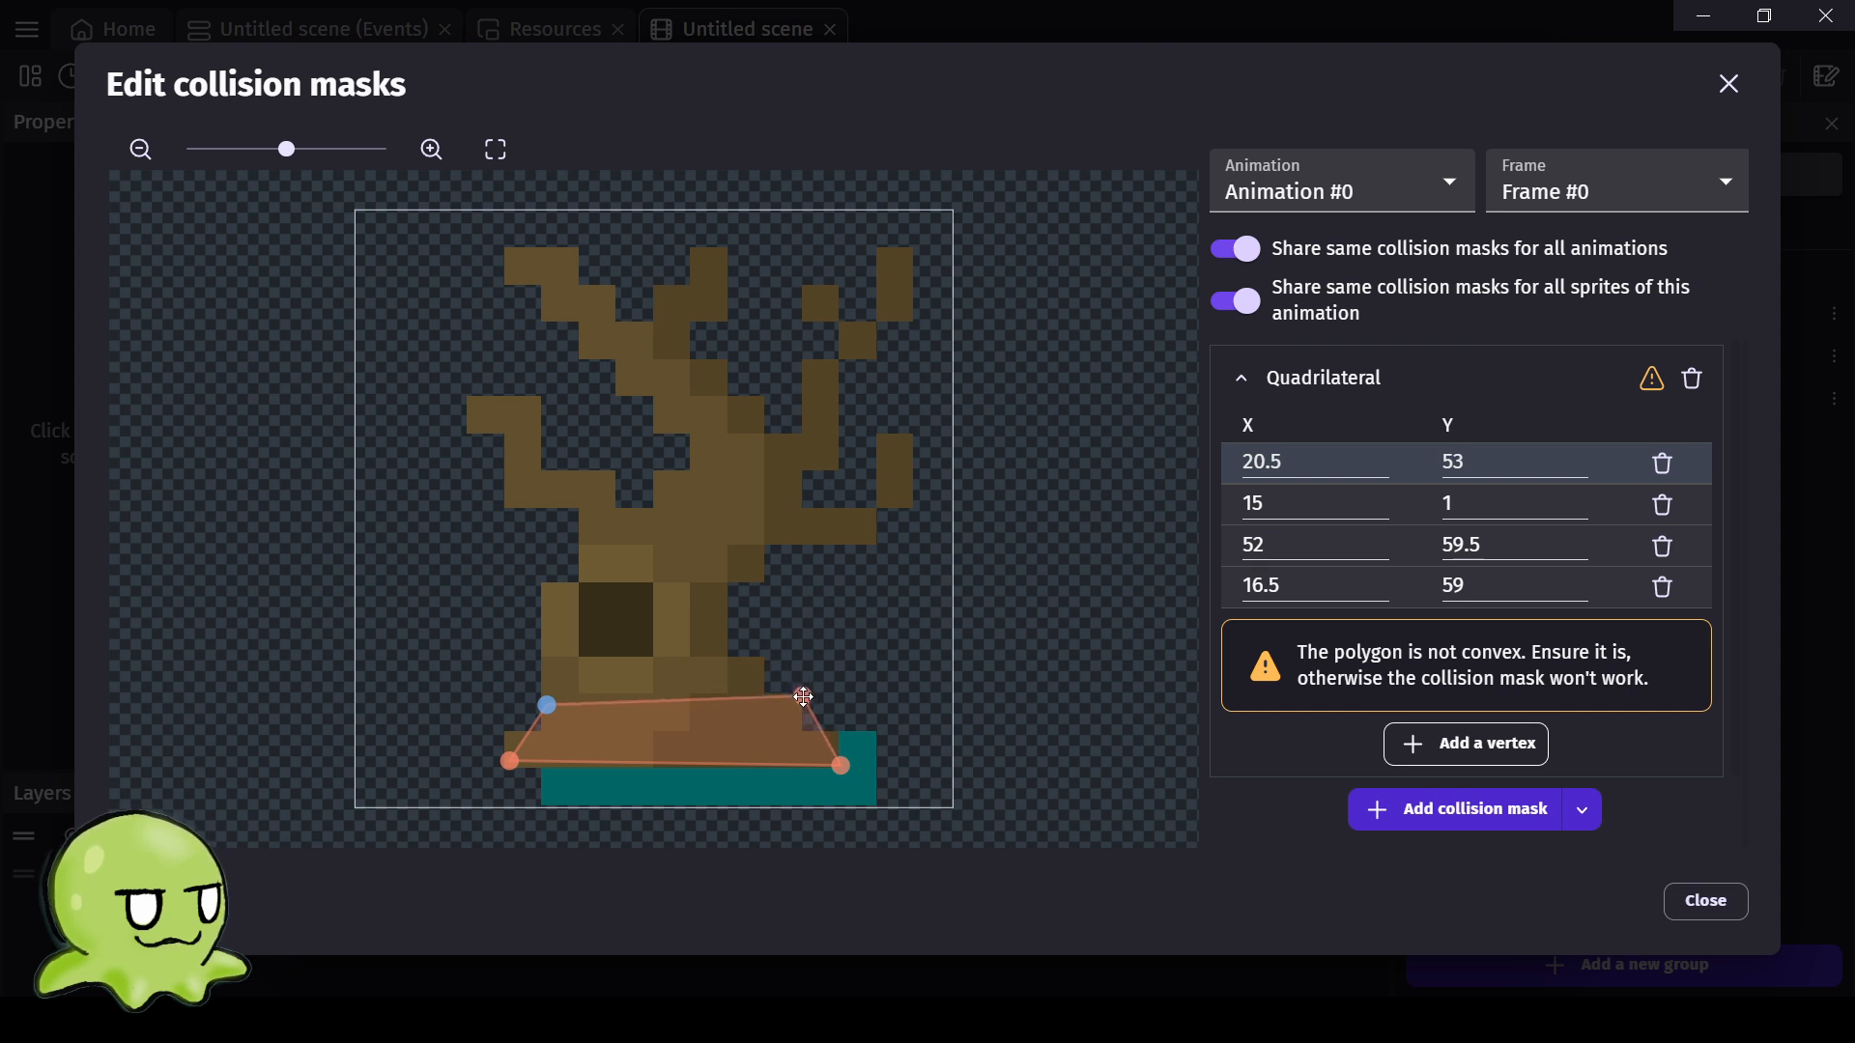
drag(802, 696, 802, 697)
Align the left vertices of the Large tree's collision mask to 16;59.5 and 20.5;52, and apply the object changes.
scroll(606, 769, up, 2)
scroll(610, 766, down, 3)
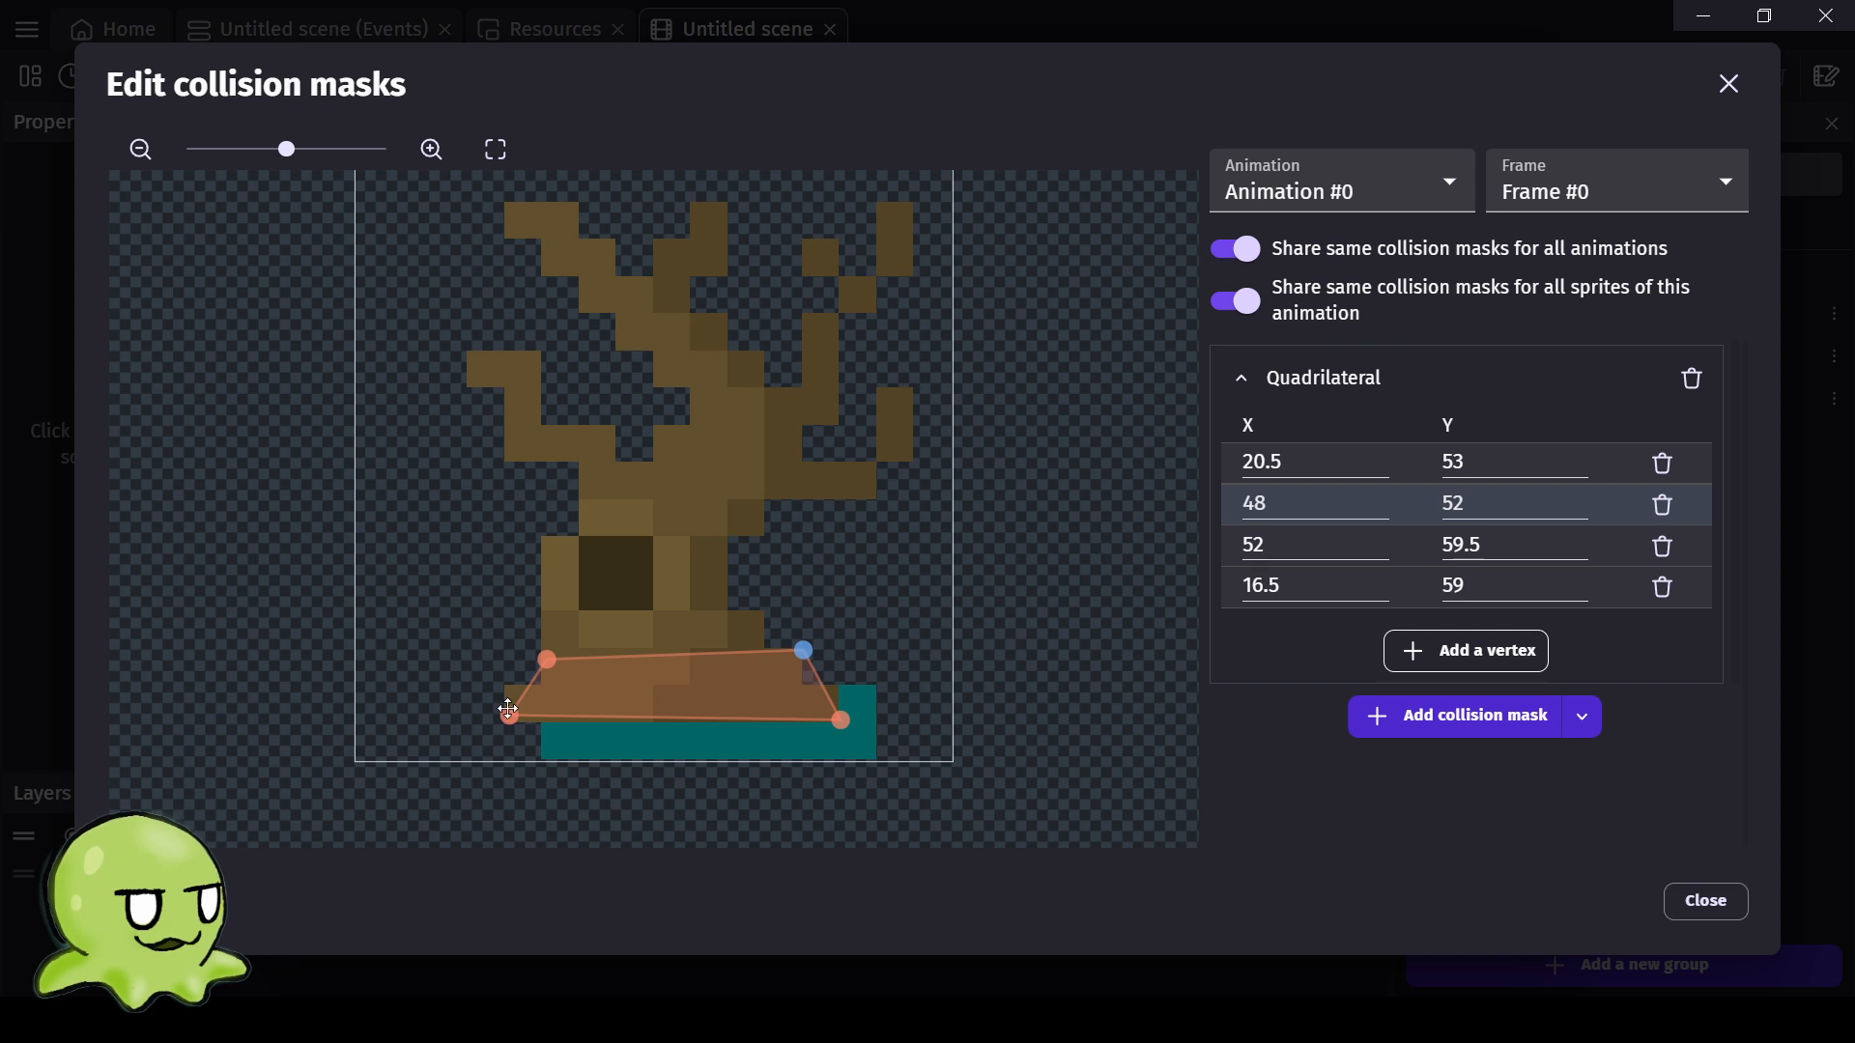
drag(504, 722, 505, 721)
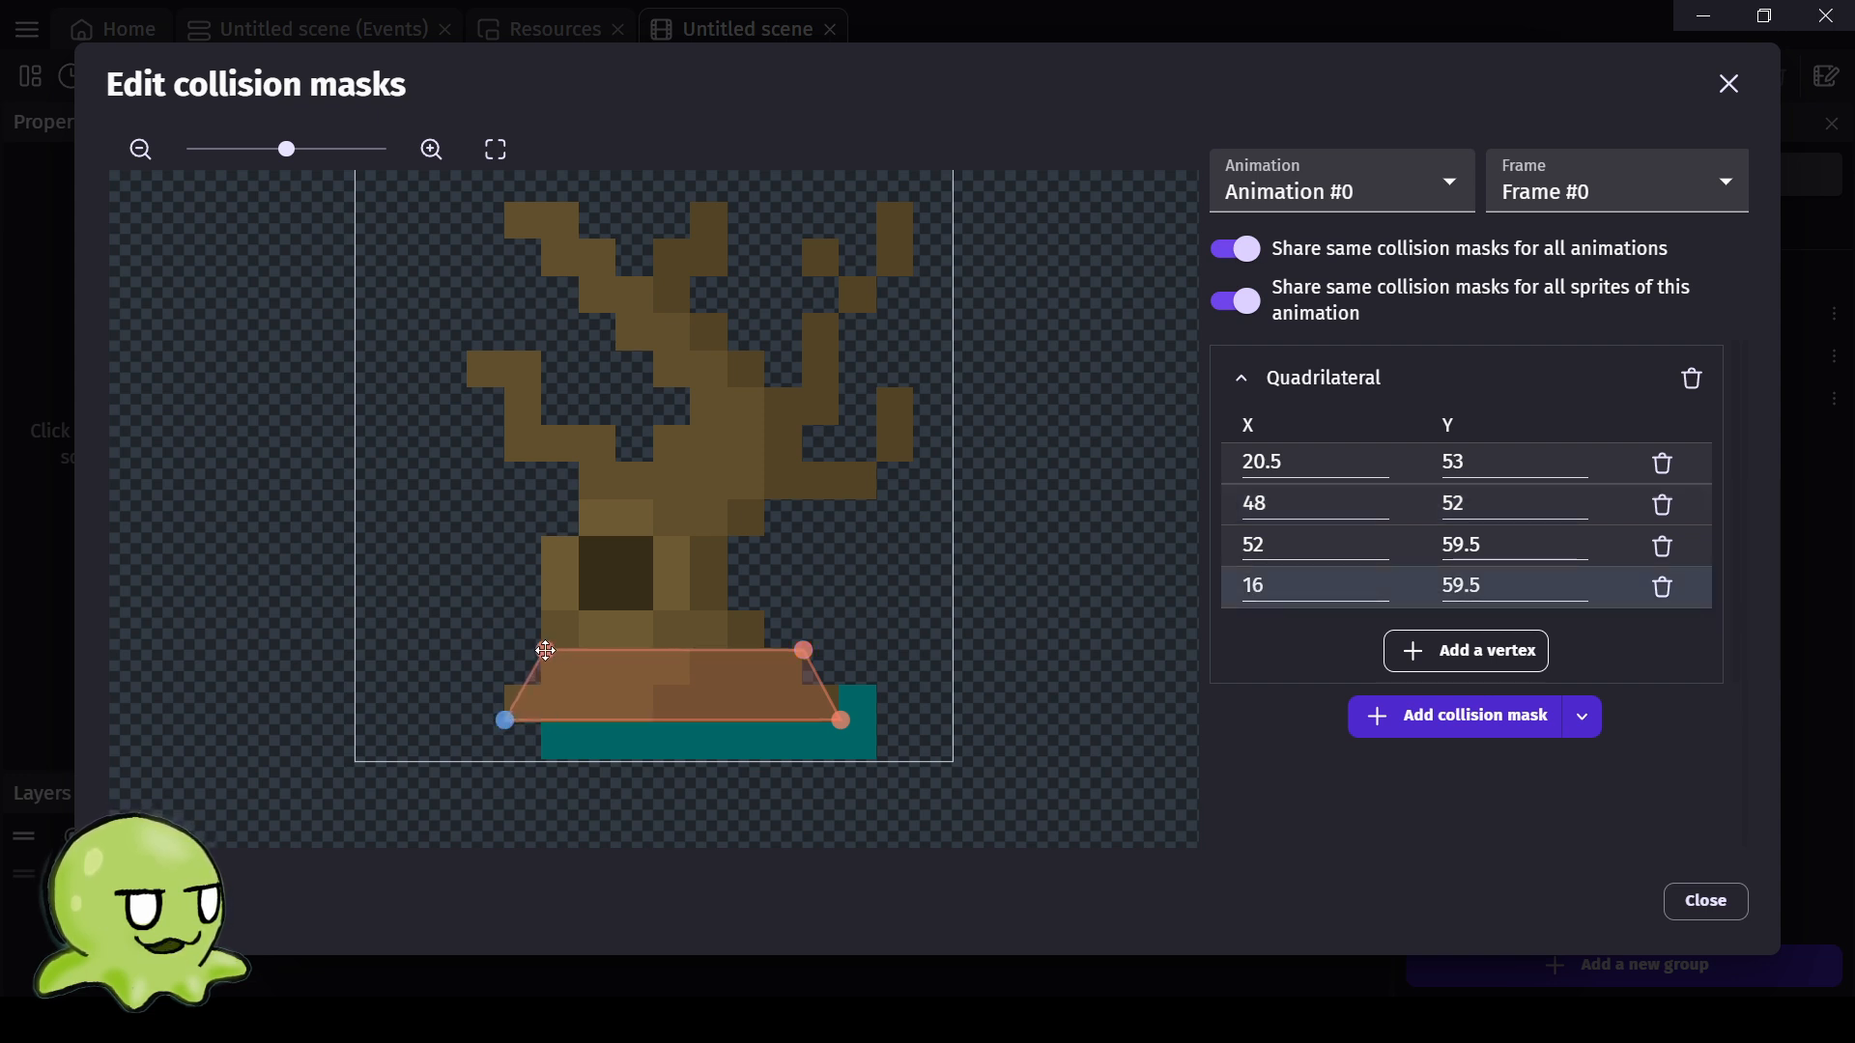
drag(546, 651, 545, 650)
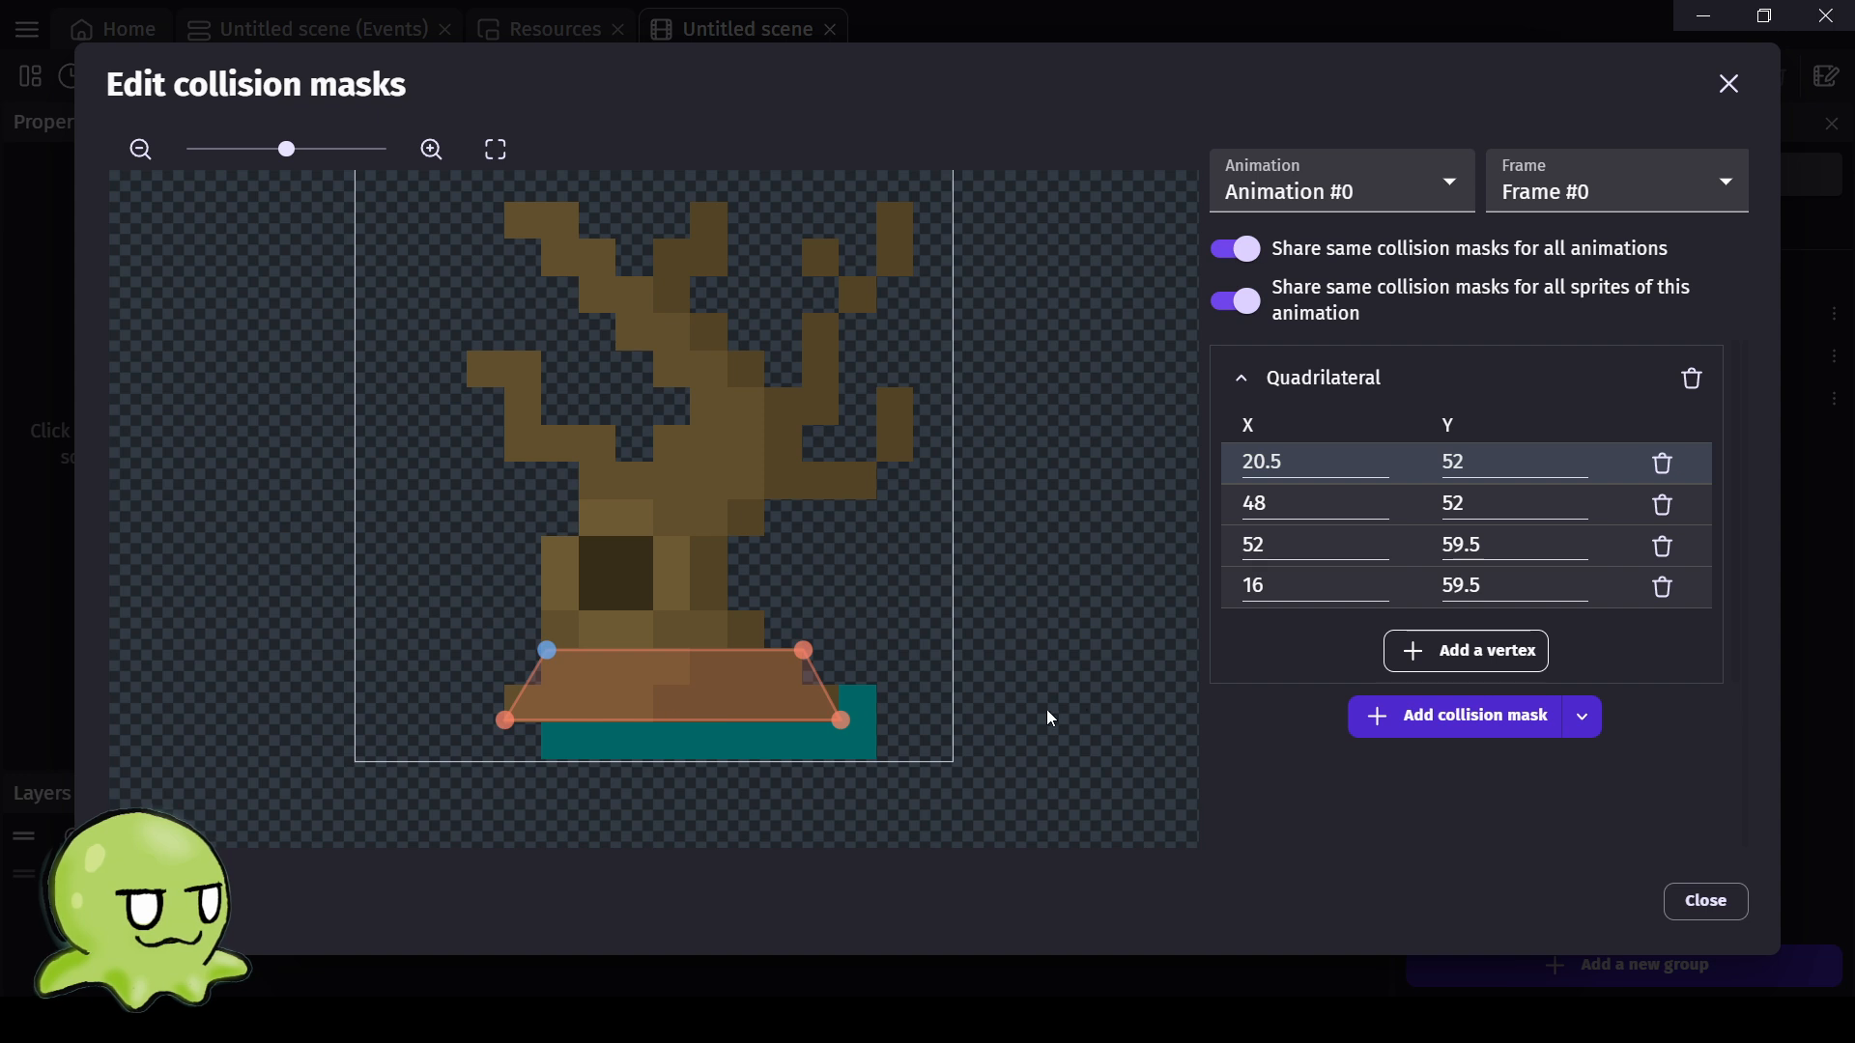
click(1691, 907)
click(1492, 903)
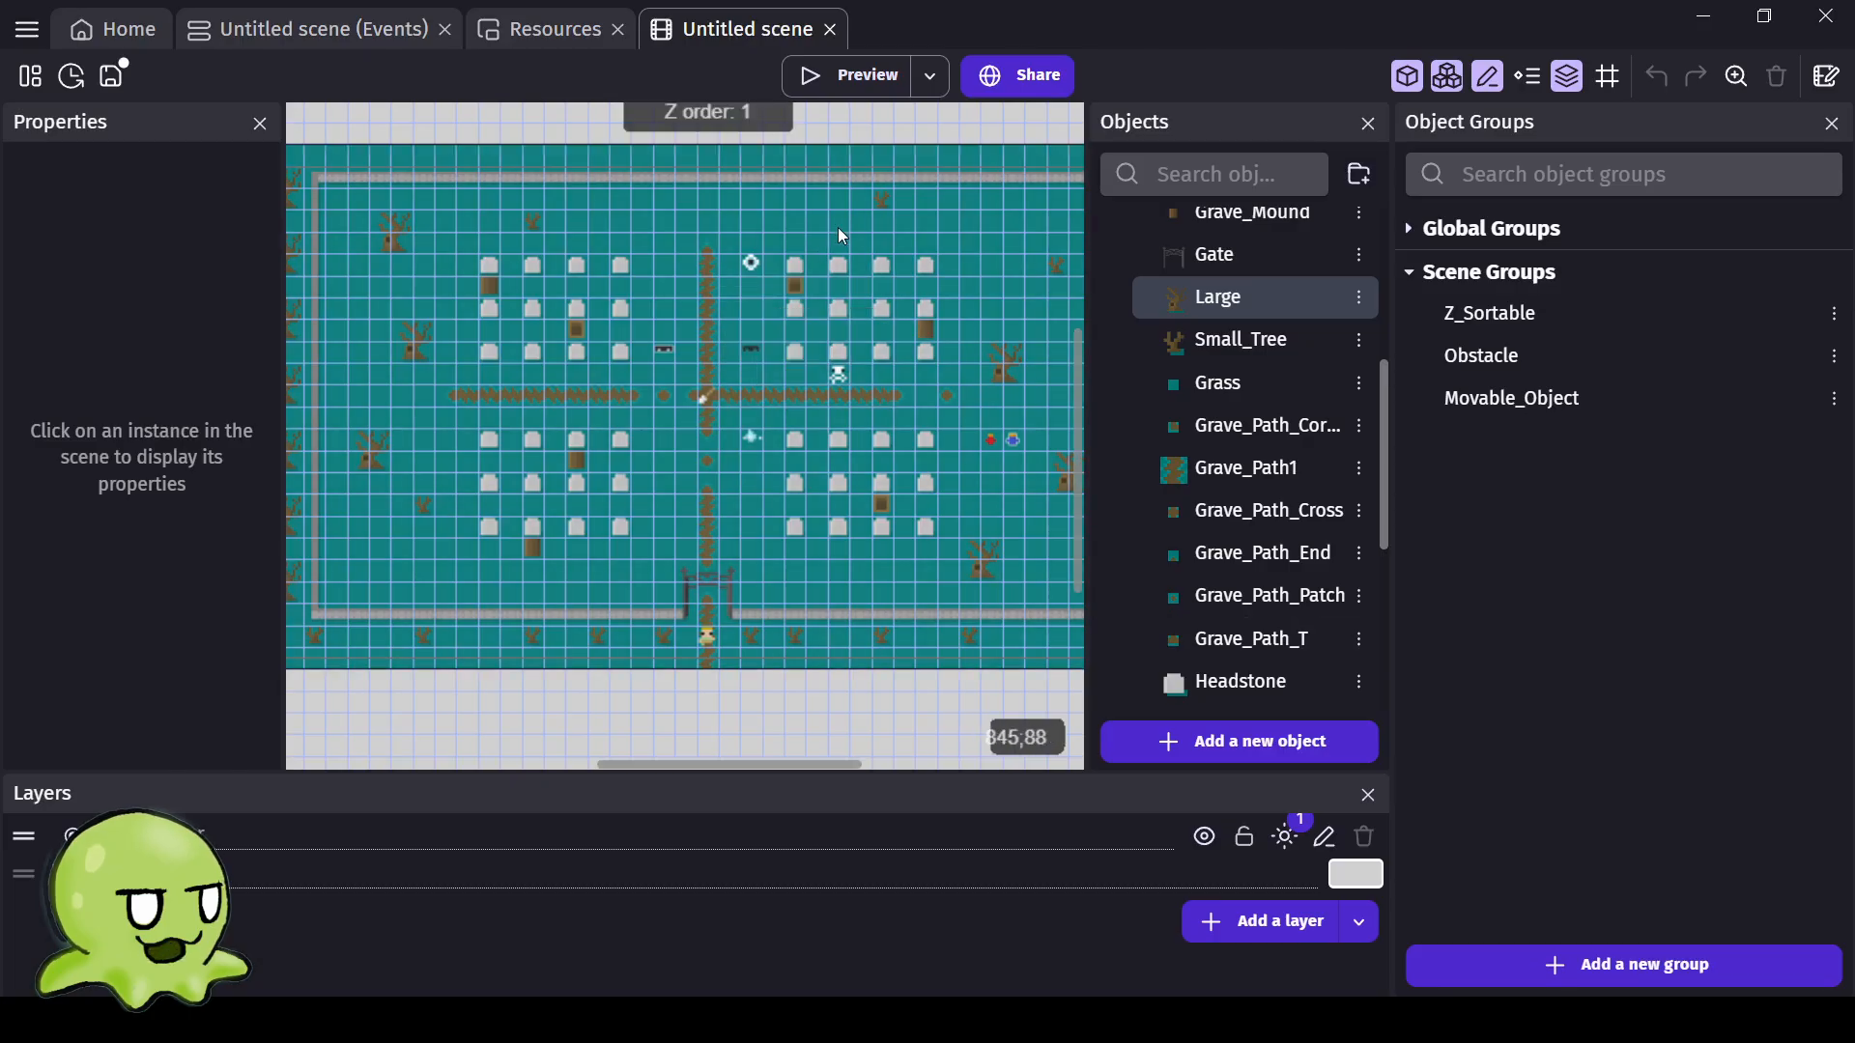
Preview the scene and walk the player through the gate to the lower-right large tree, passing behind and in front of its trunk.
click(841, 77)
key(Up)
key(Right)
key(Right)
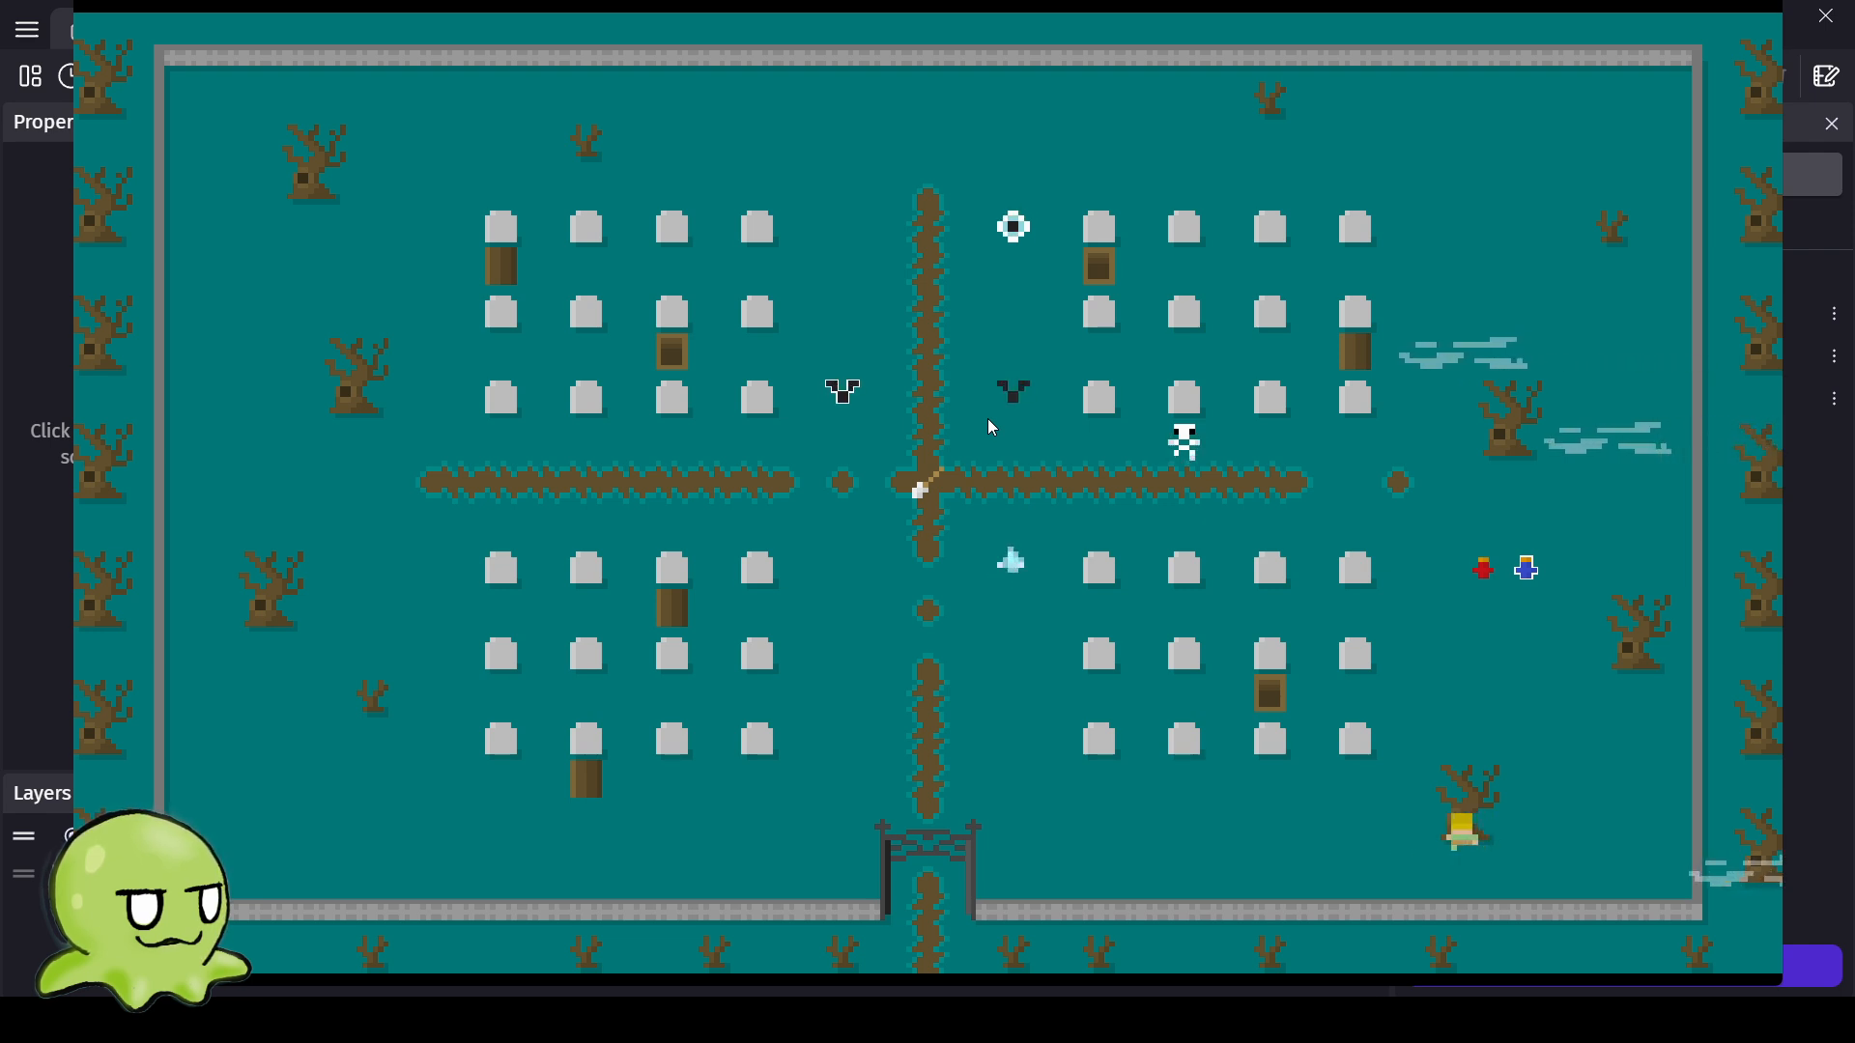
key(Up)
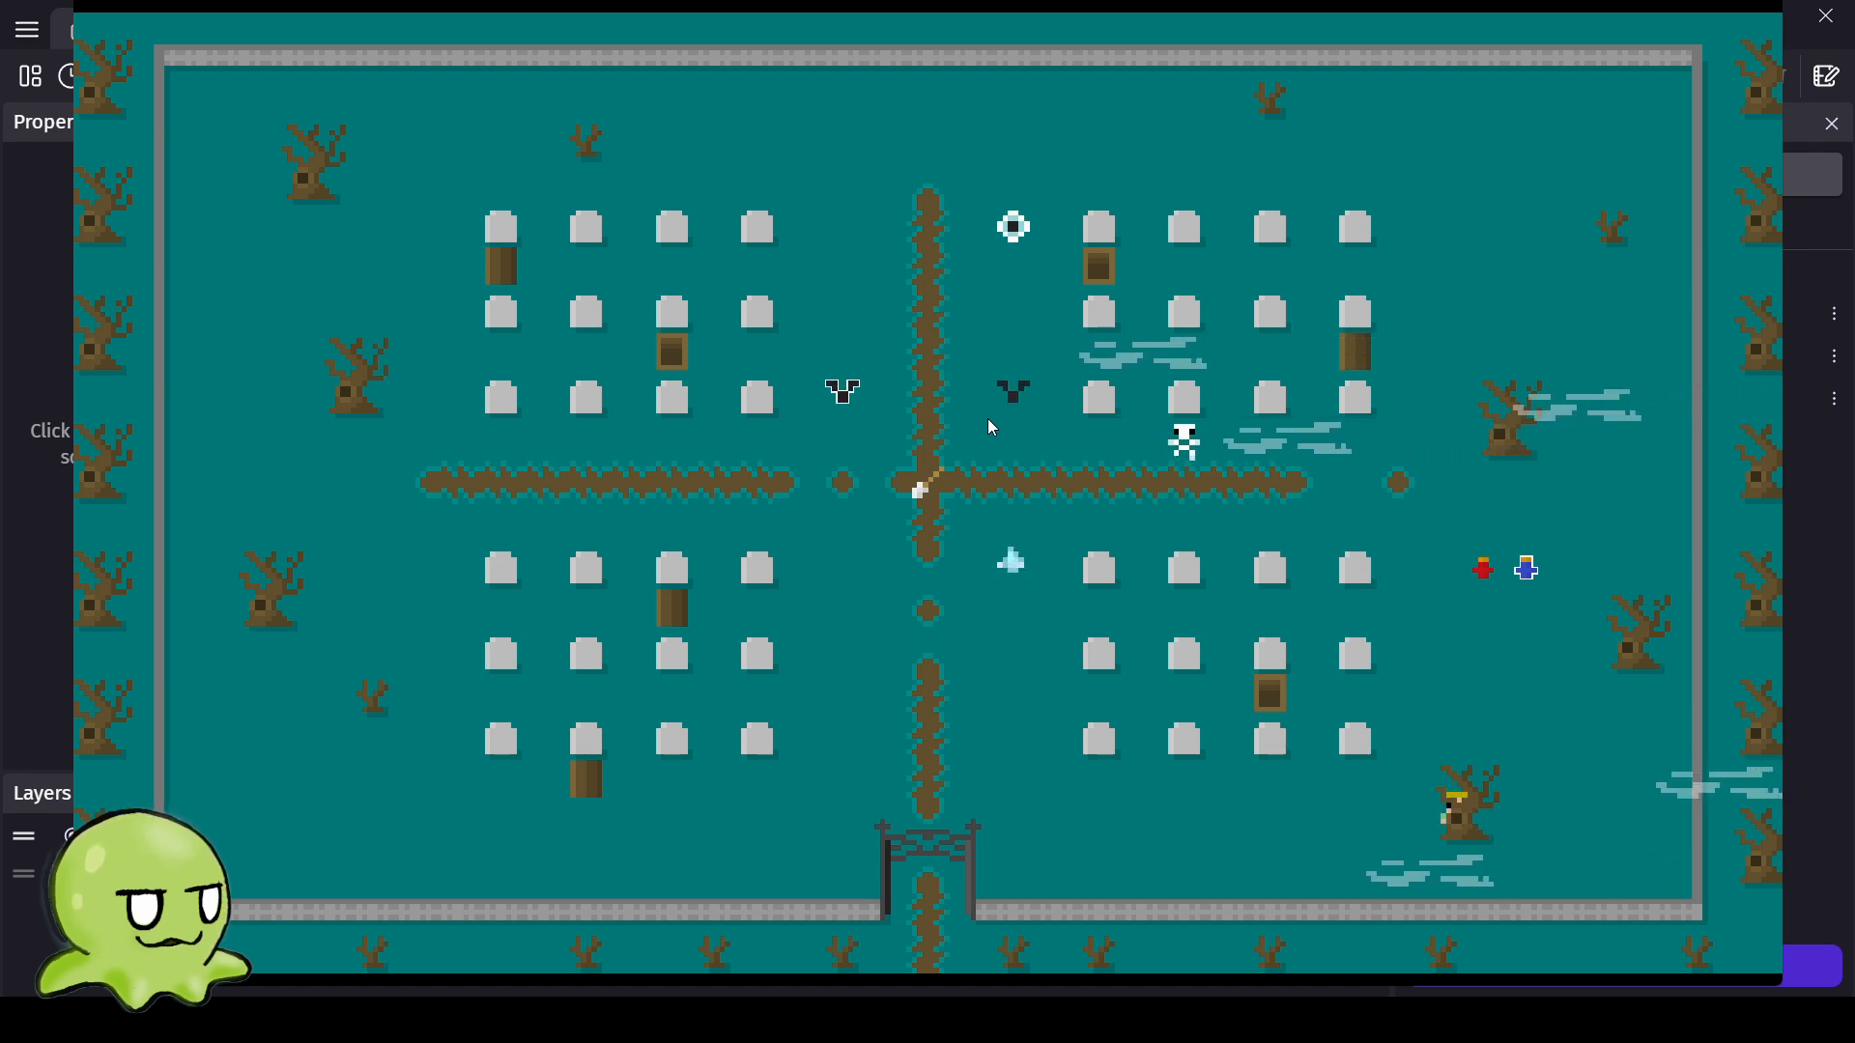
key(Down)
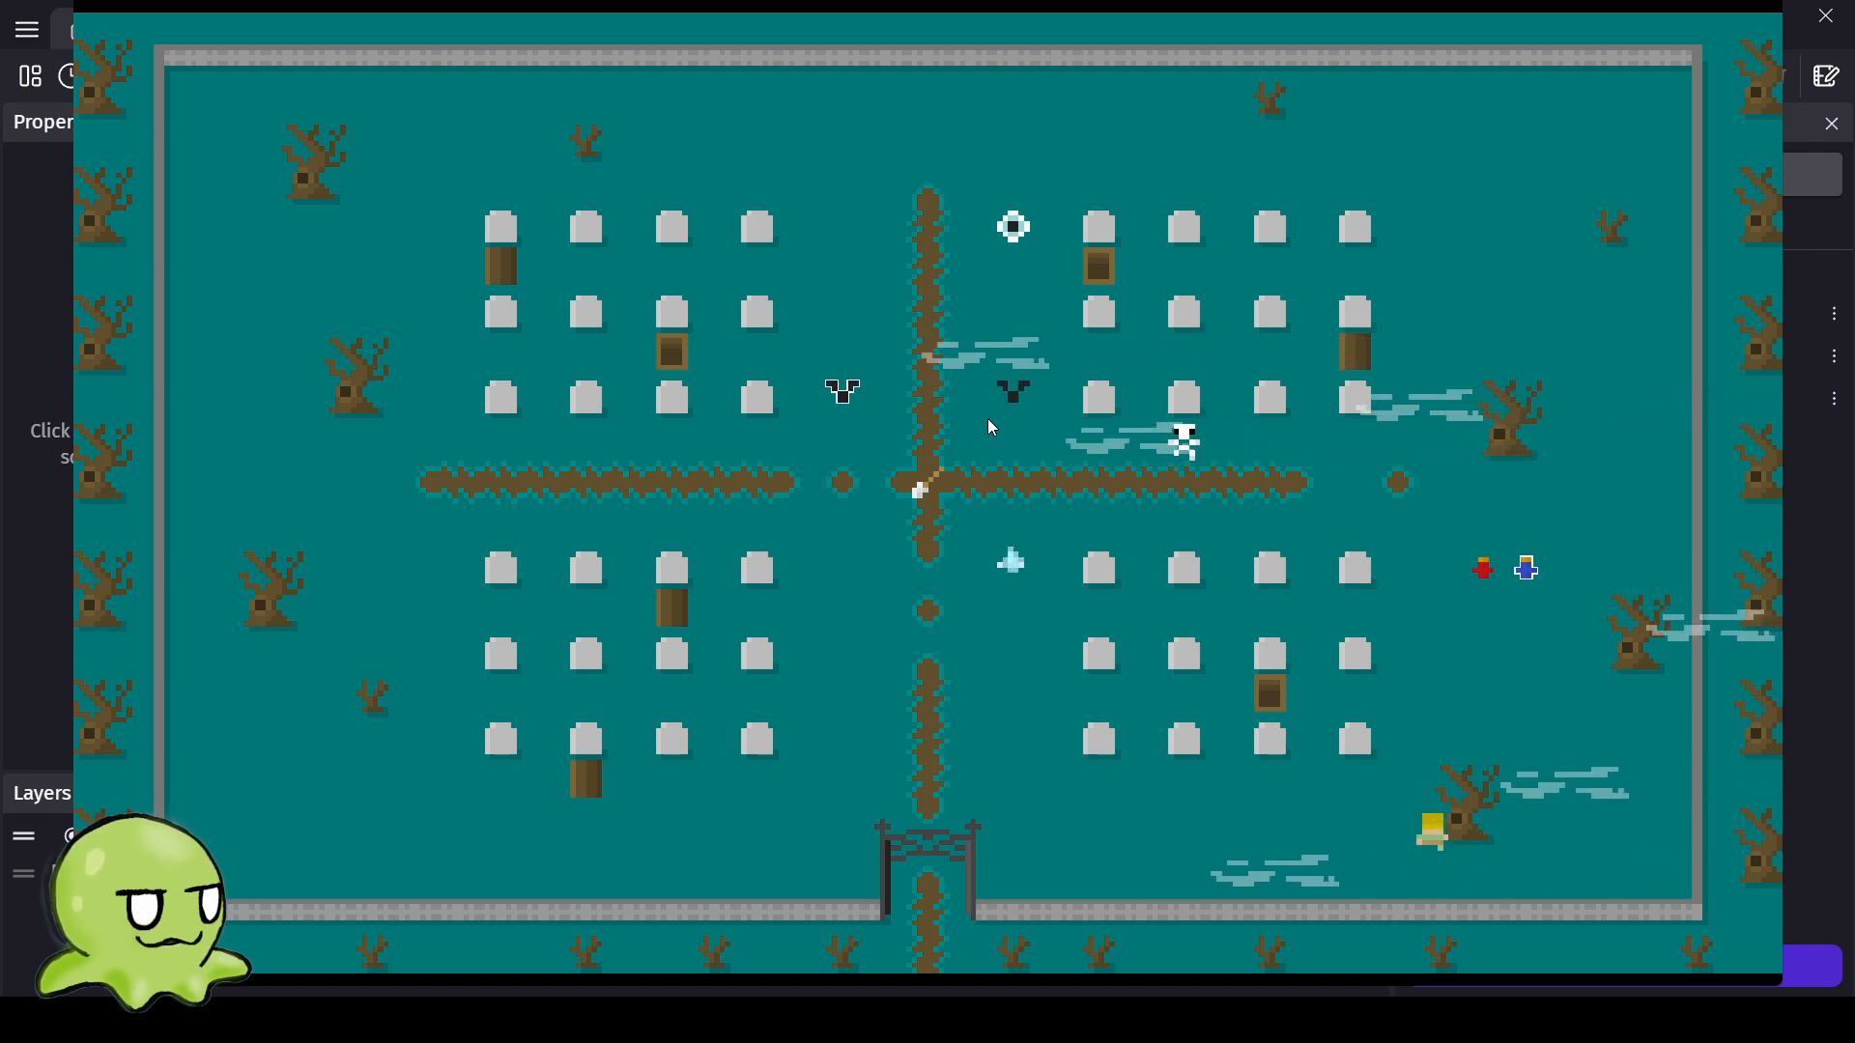
Walk the player past the lower-right large tree on both sides and approach its trunk from the east.
key(Right)
key(Left)
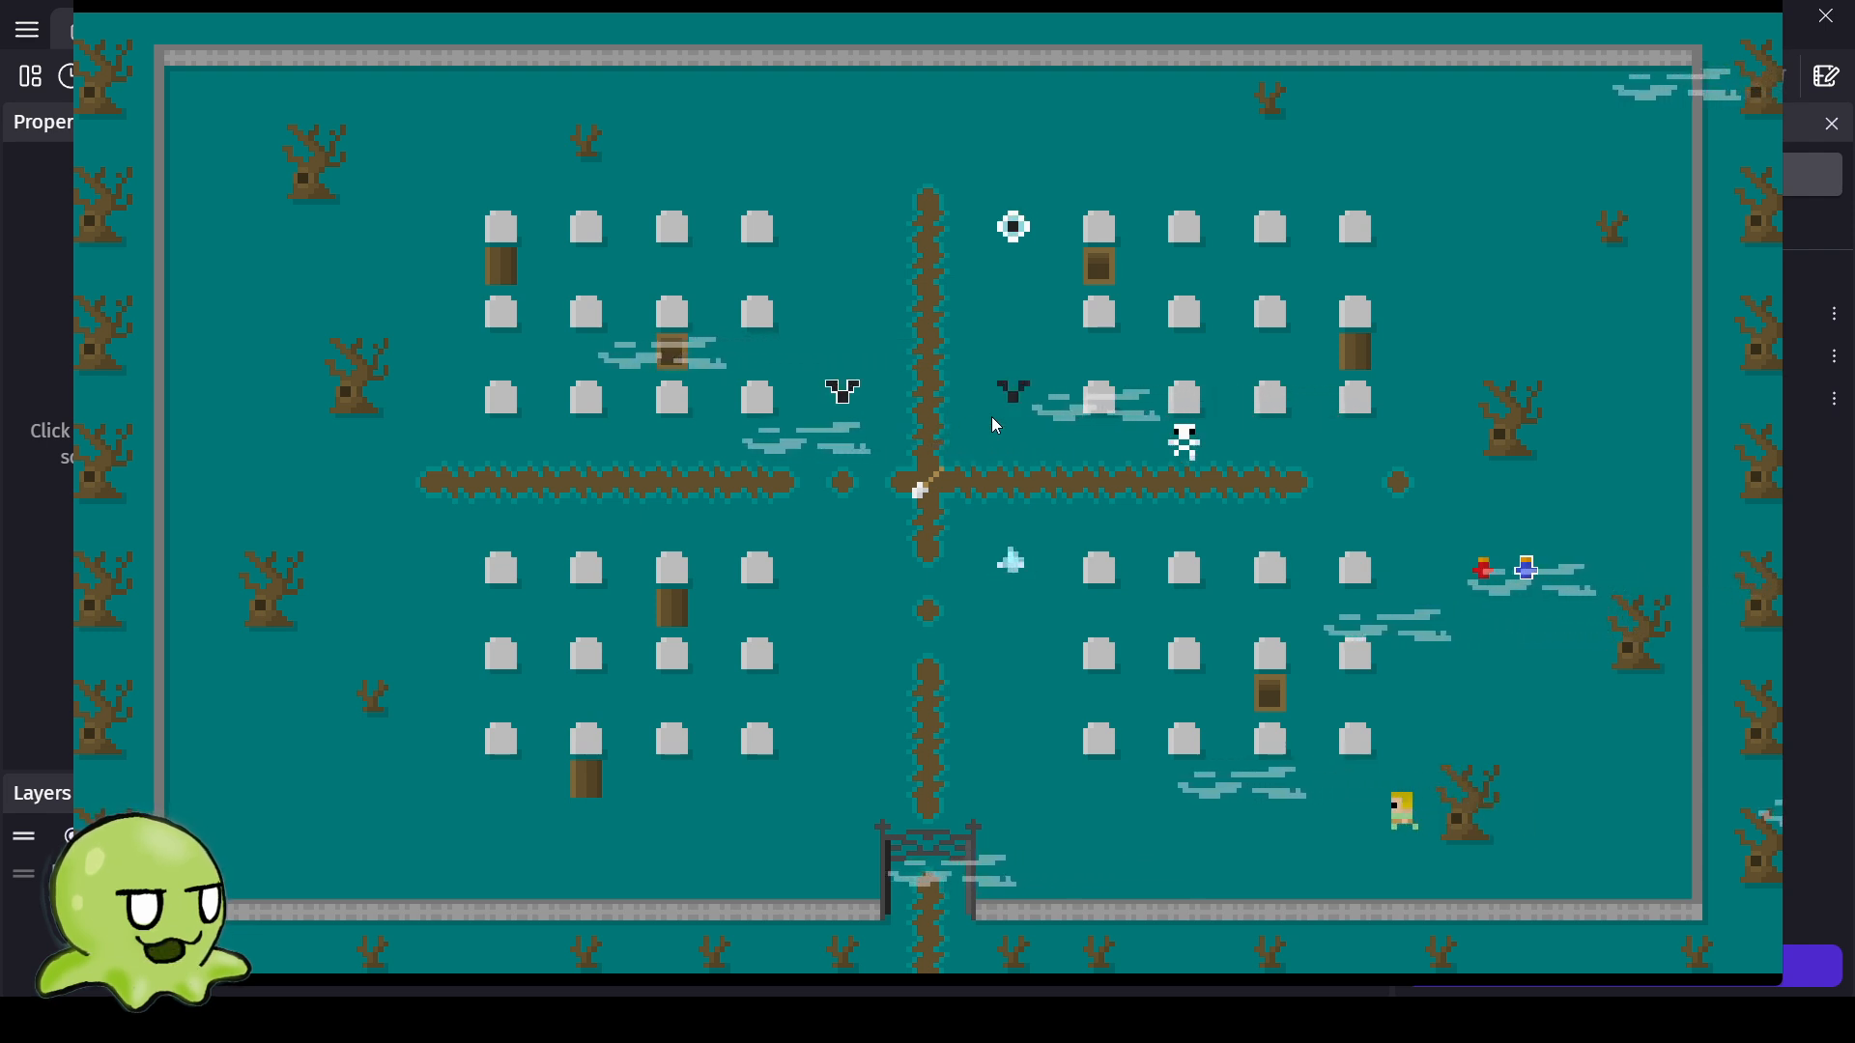
key(Down)
key(Left)
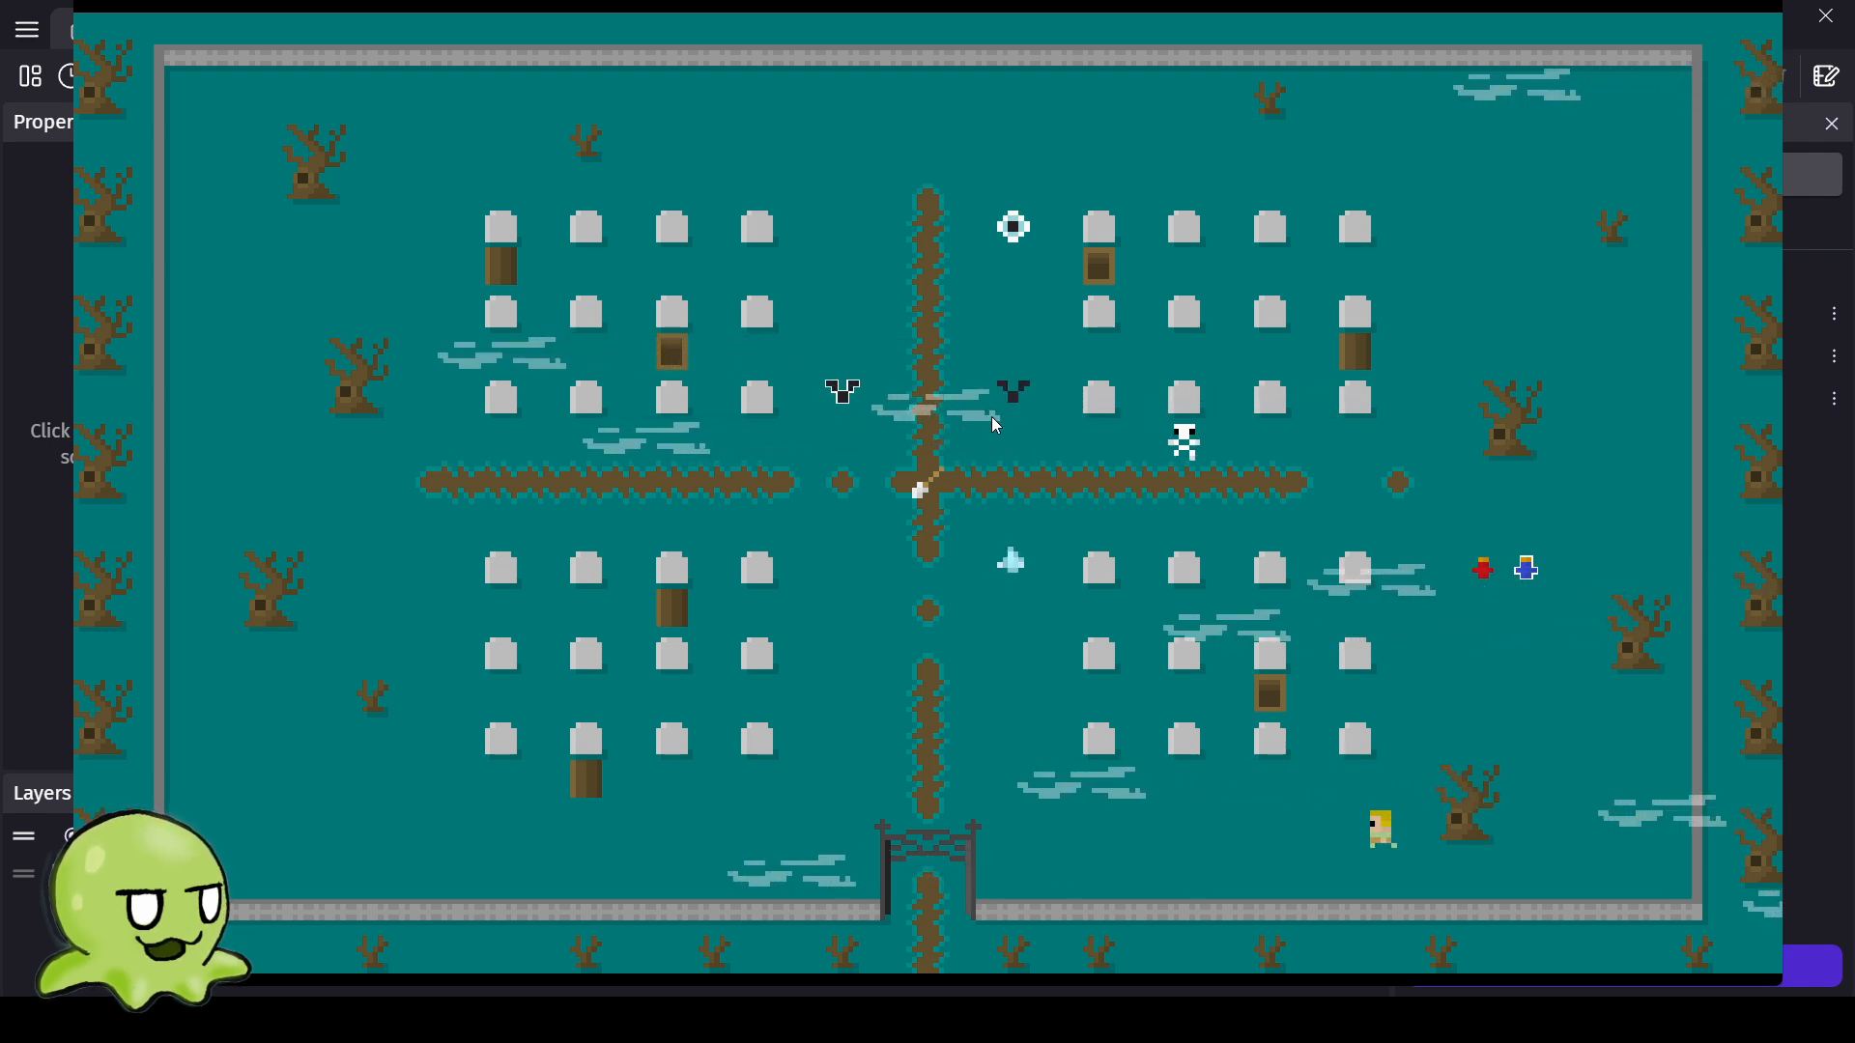
key(Up)
key(Right)
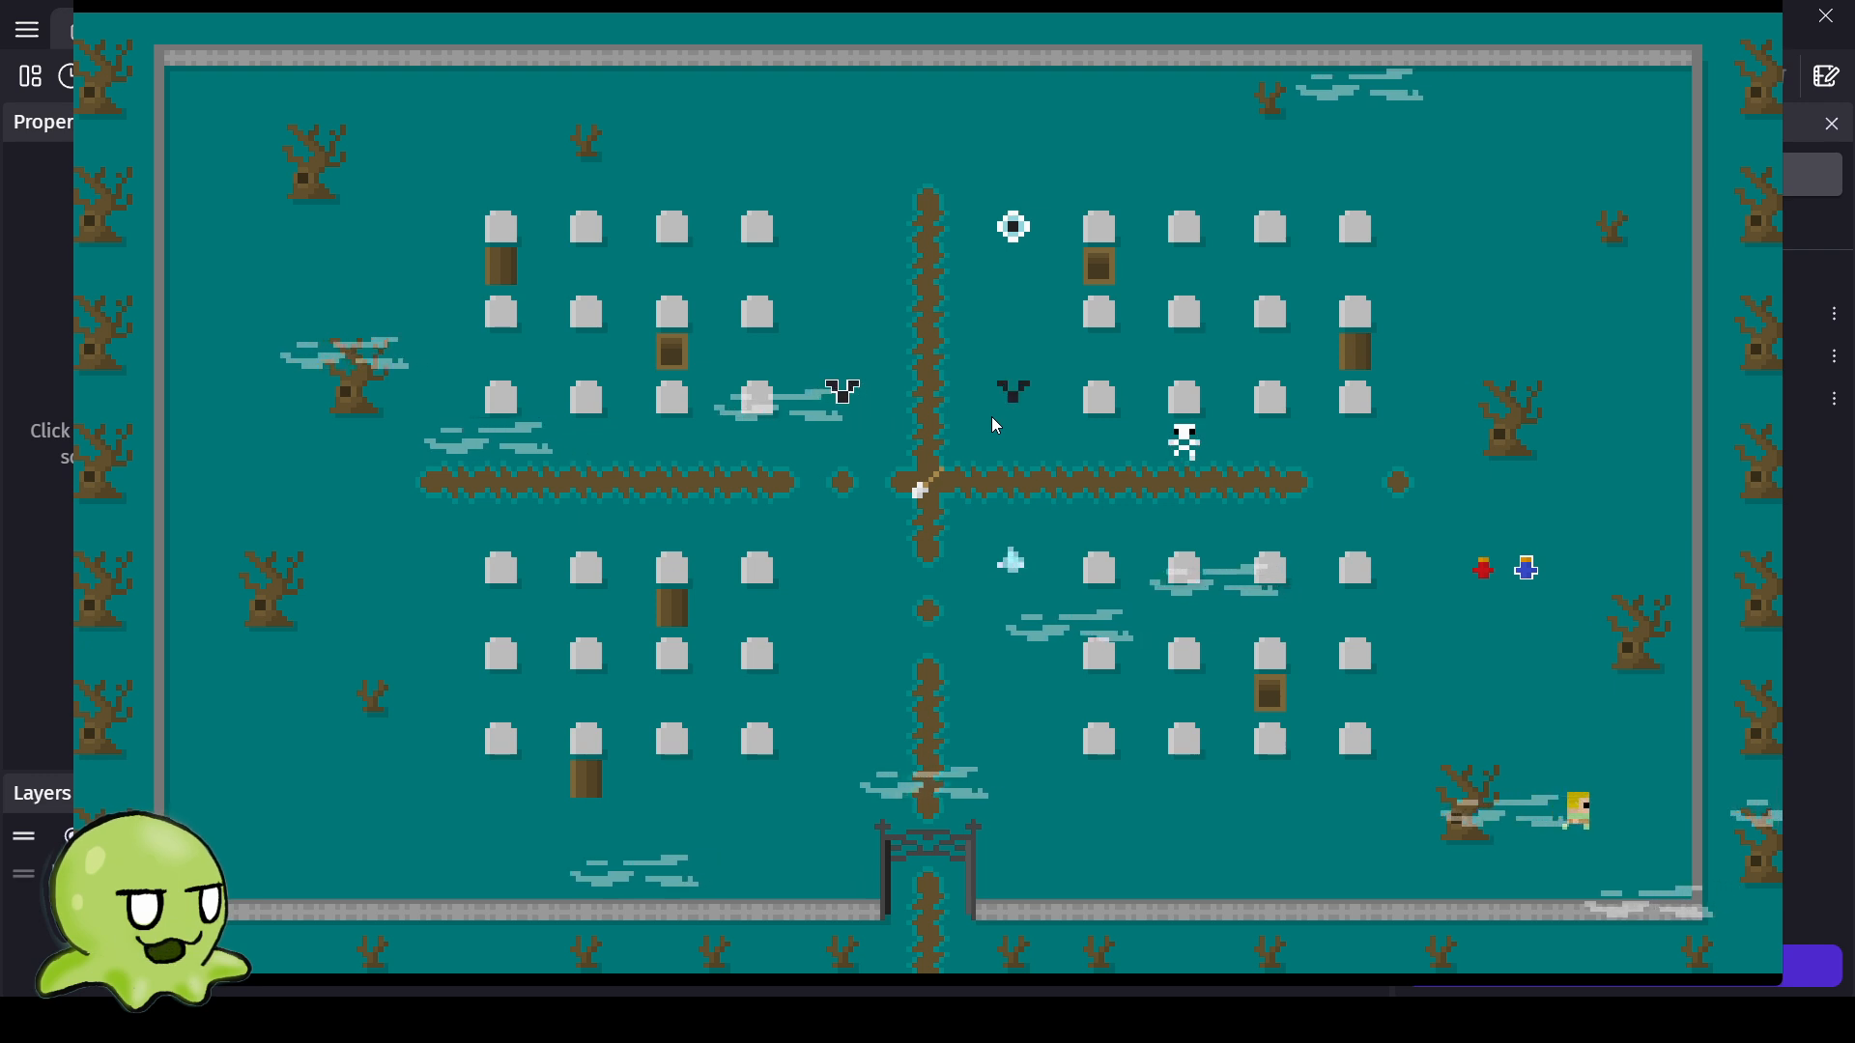
key(Left)
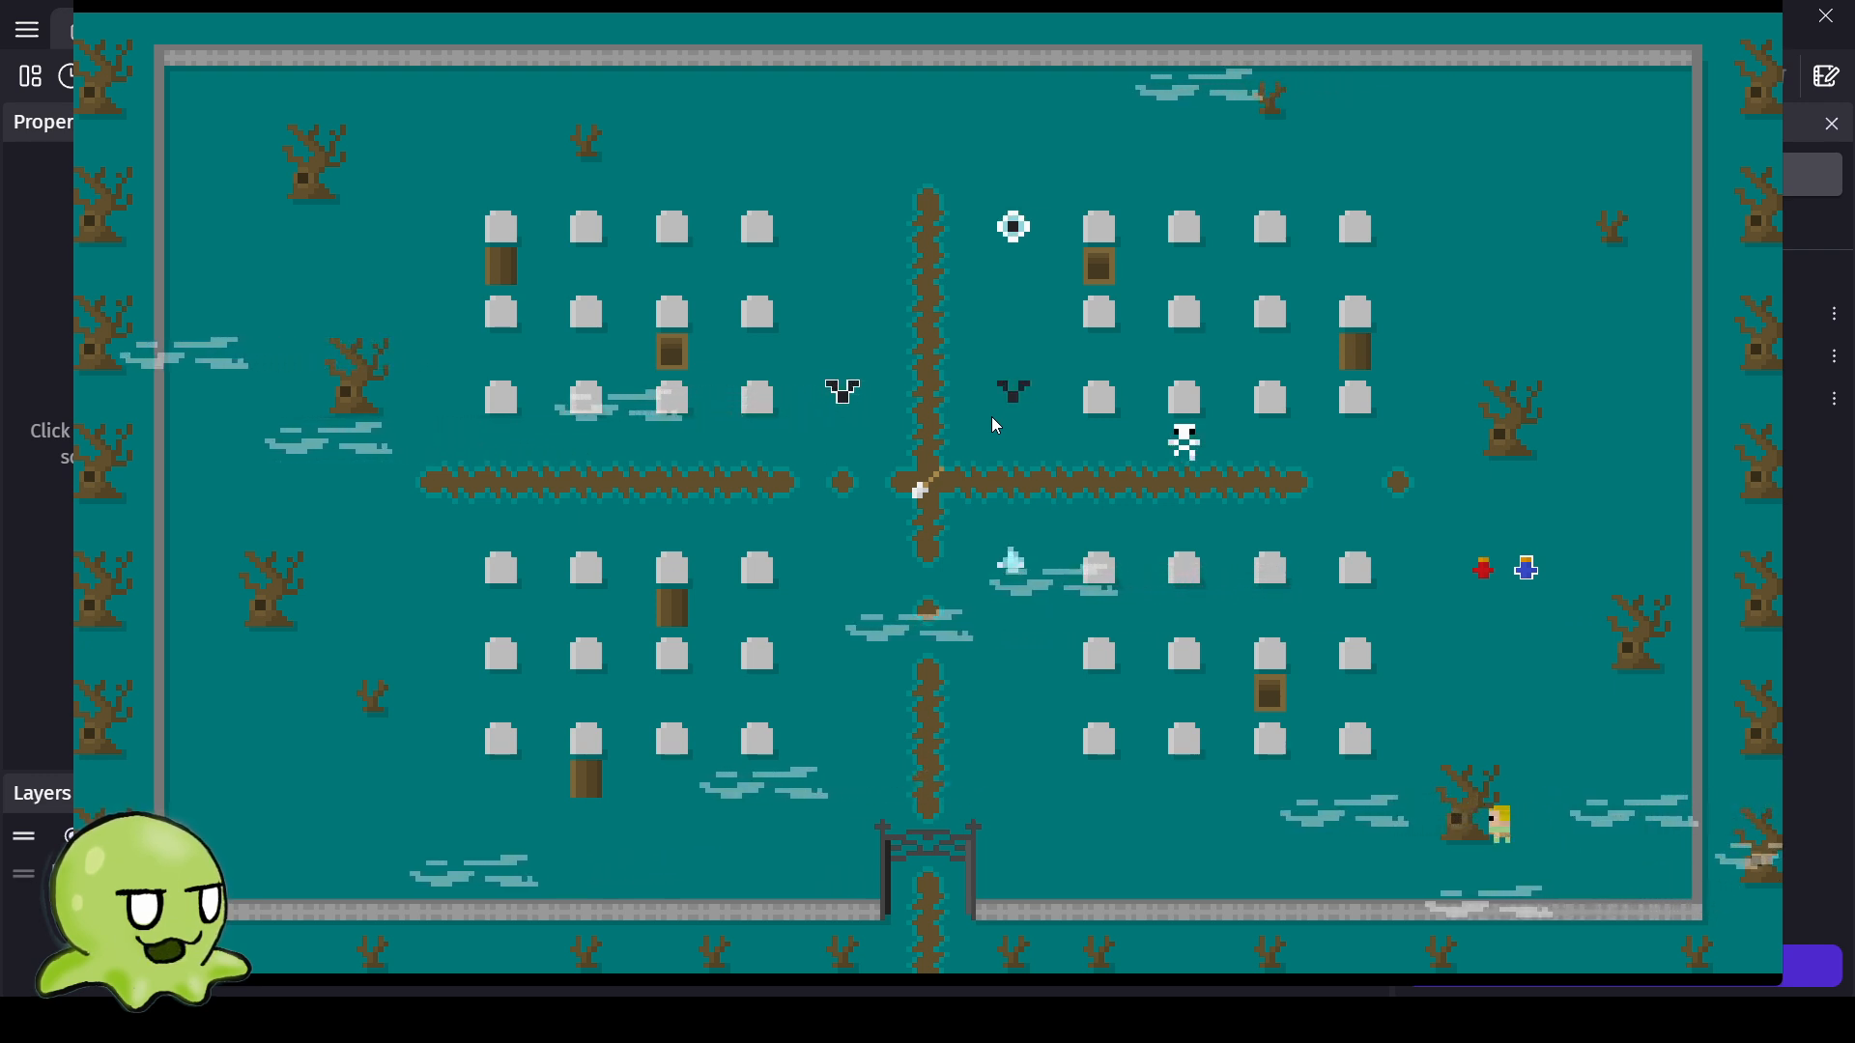
Move the player back and forth along the trunk base of the lower-right large tree to check its collision and draw order.
key(Right)
key(Left)
key(Right)
key(Left)
key(Left)
key(Right)
key(Right)
key(Left)
key(Right)
key(Right)
key(Left)
key(Right)
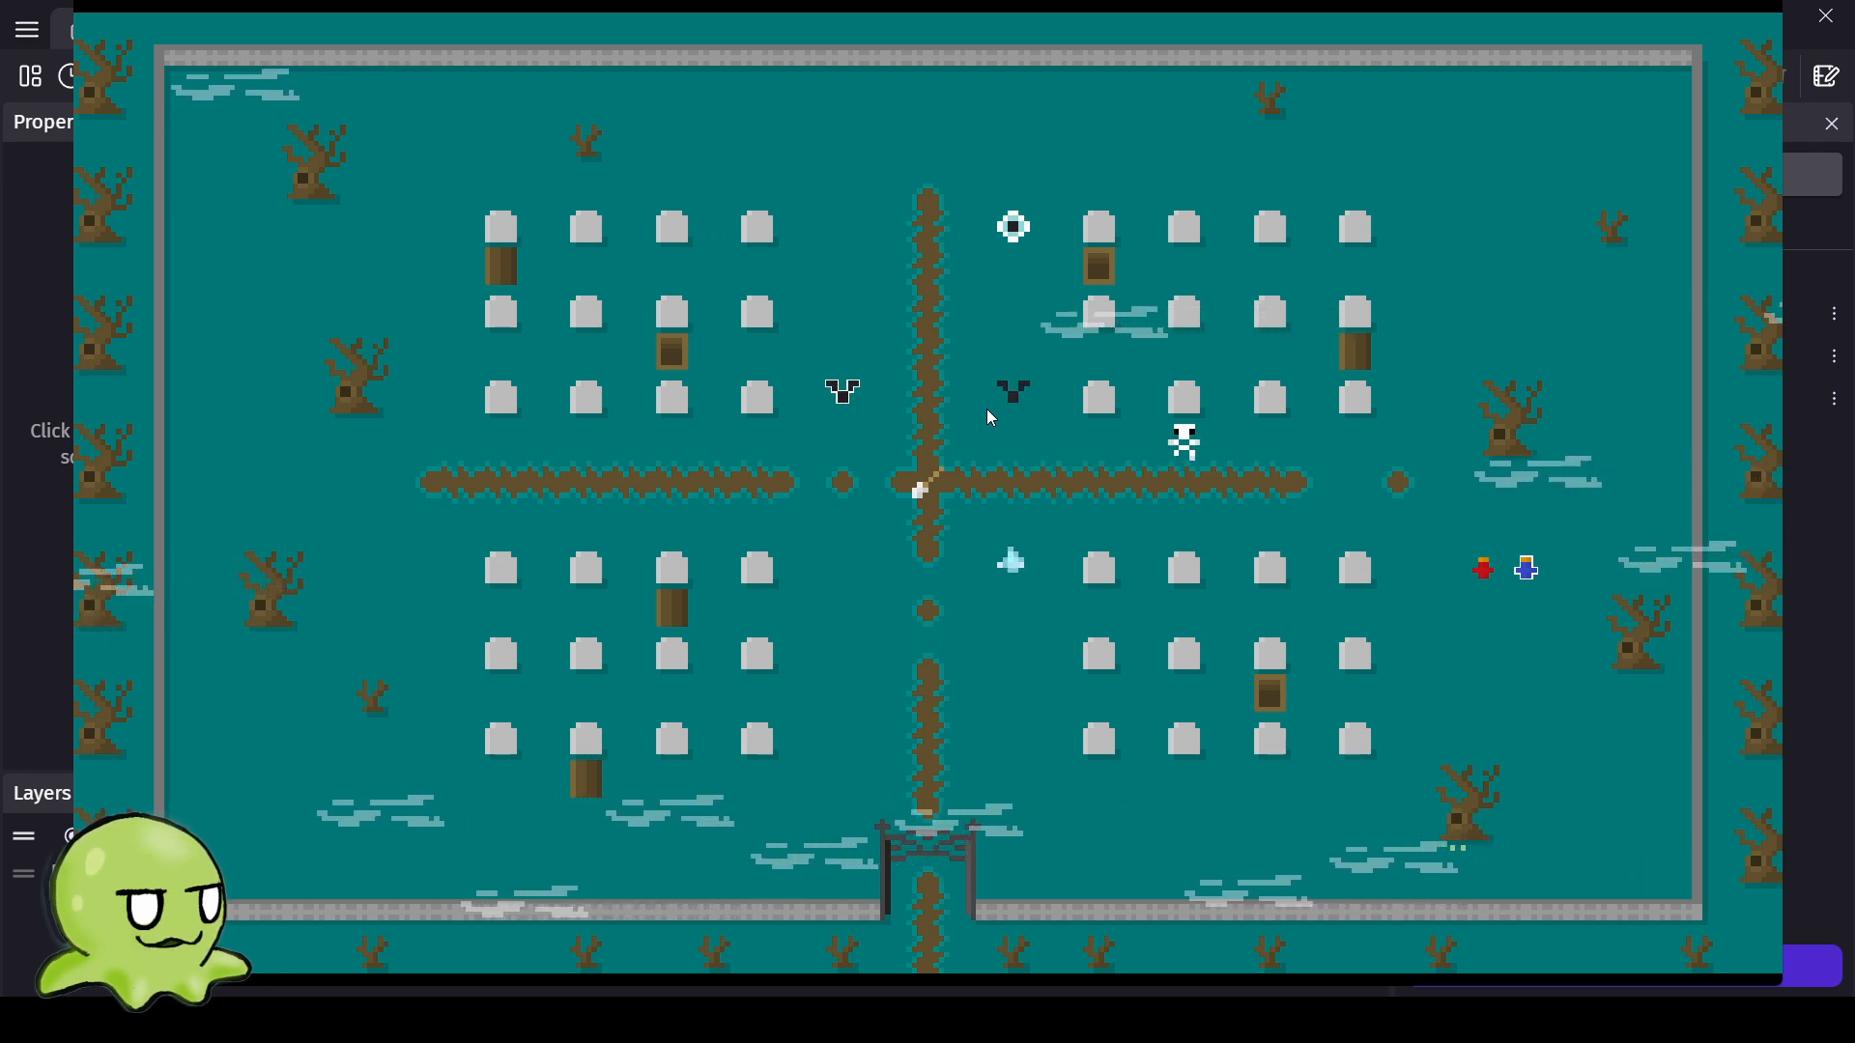
key(Left)
key(Right)
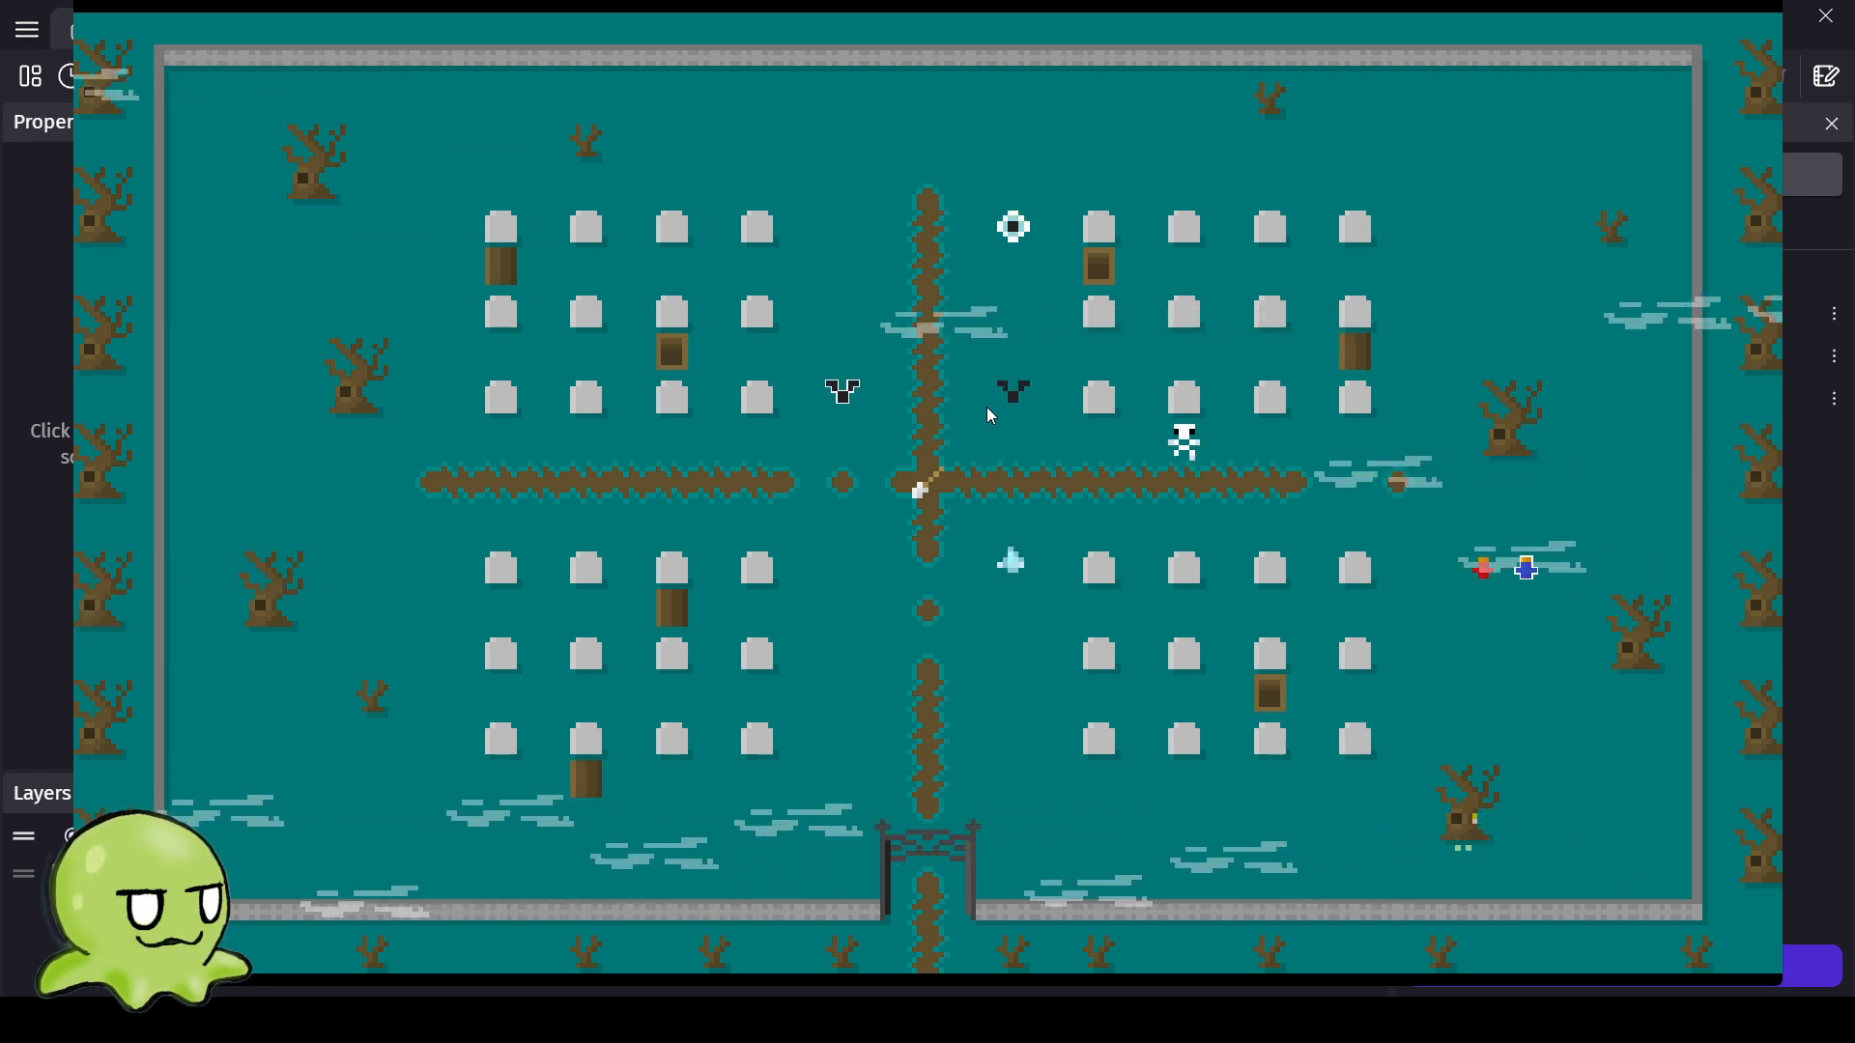
Circle the player around the lower-right large tree and finish just below its trunk.
key(Down)
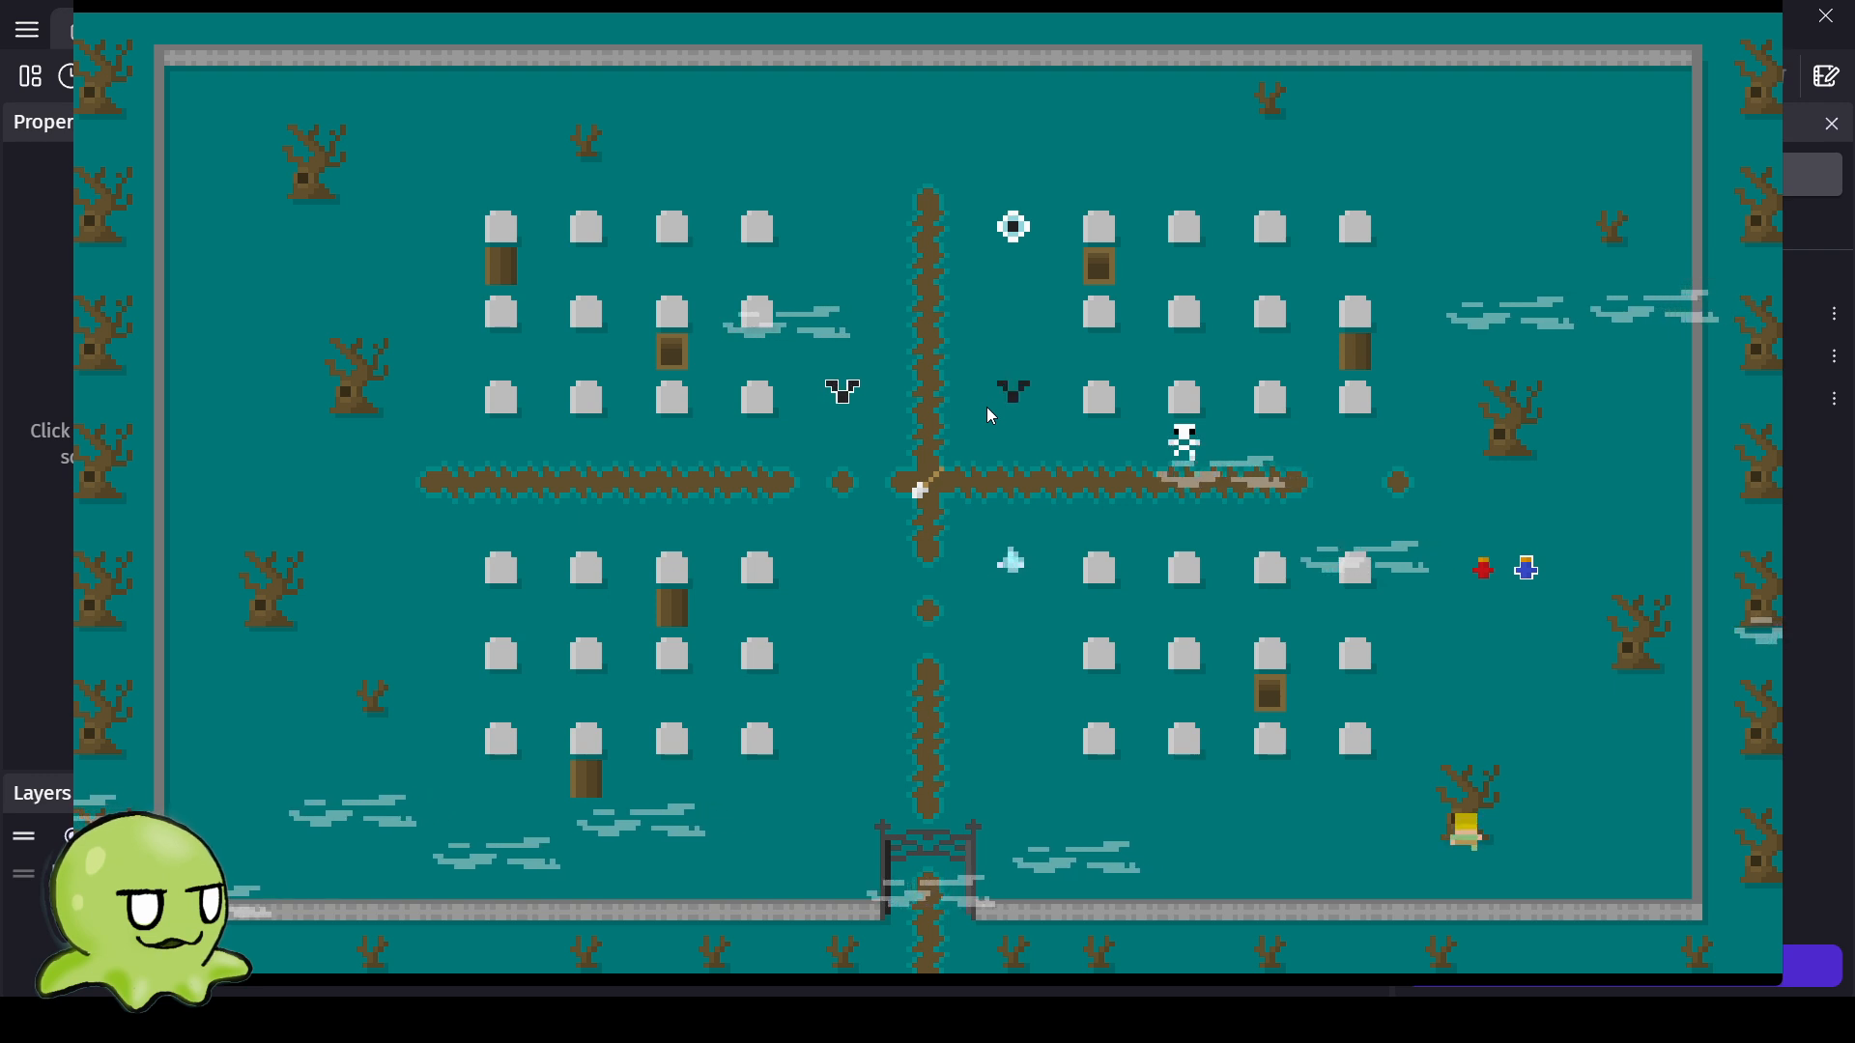
key(Right)
key(Up)
key(Down)
key(Left)
key(Up)
key(Right)
key(Down)
key(Left)
key(Right)
key(Down)
key(Left)
key(Right)
key(Up)
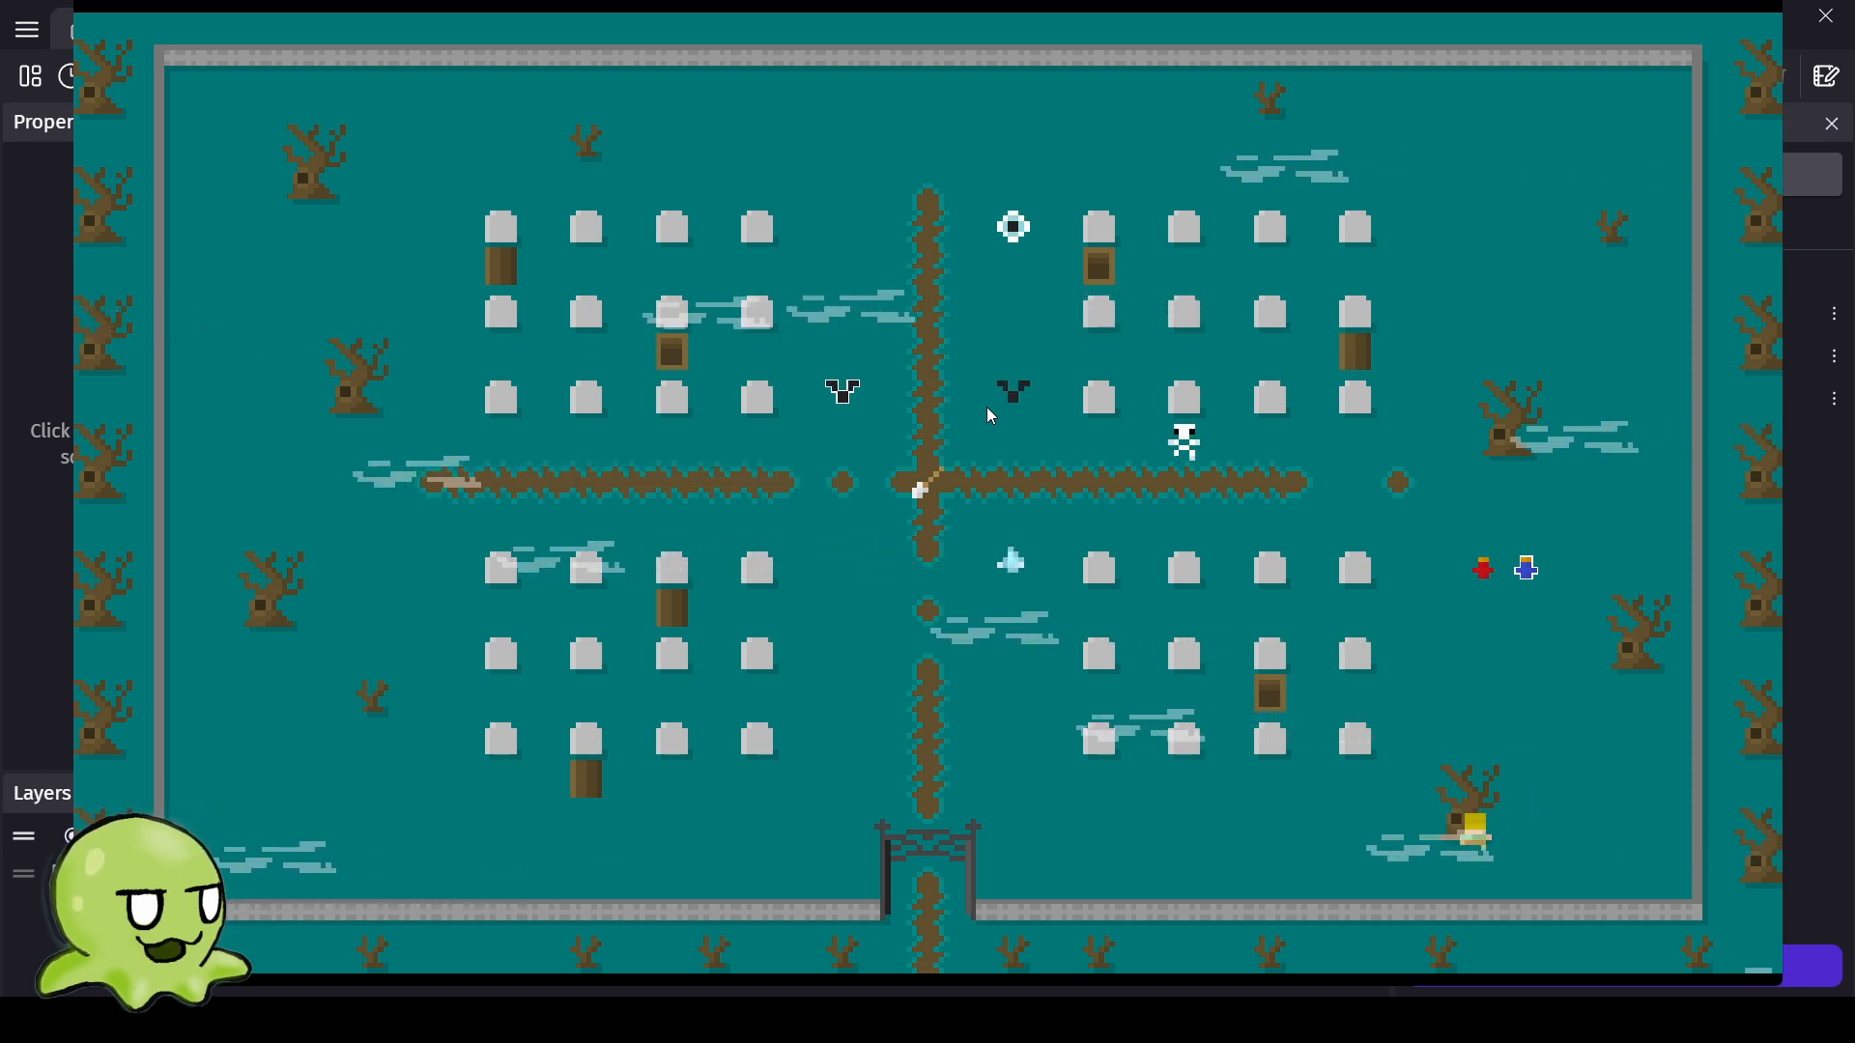
Walk the player behind the lower-right large tree and around it again, ending in the open area east of it.
key(Right)
key(Up)
key(Down)
key(Left)
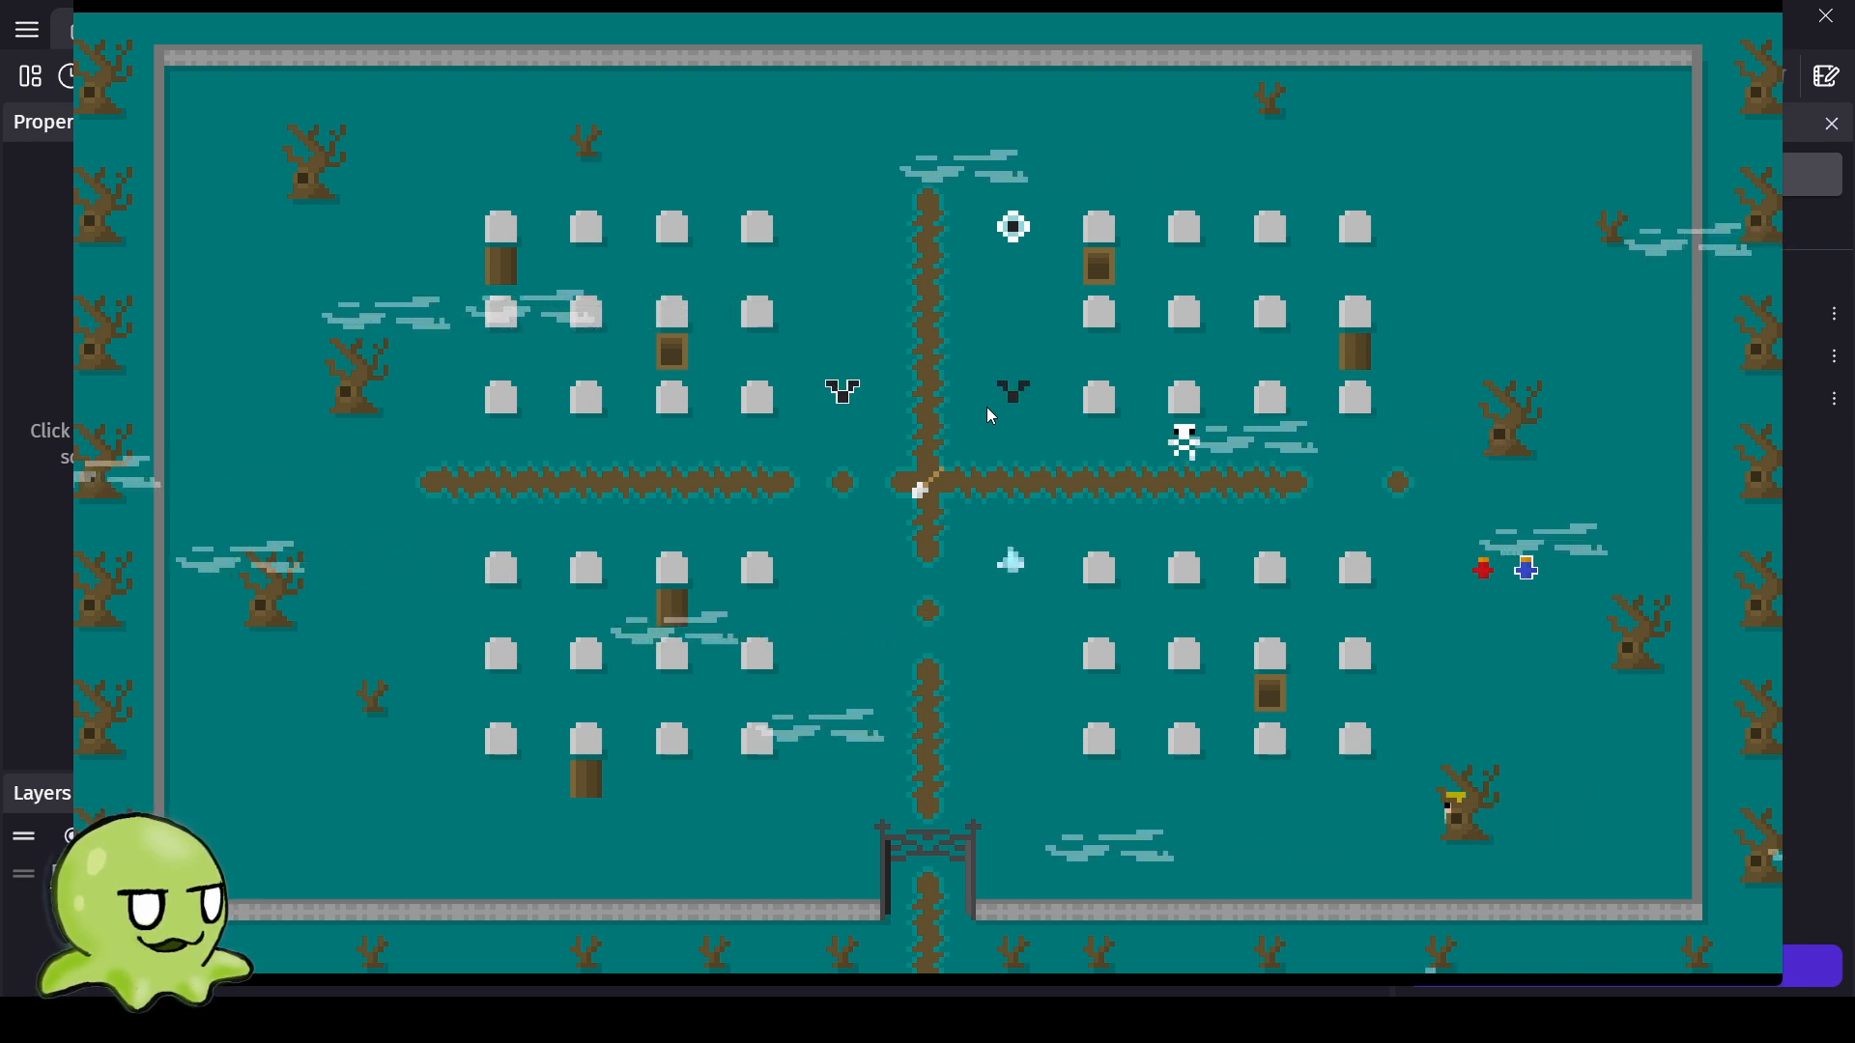
key(Right)
key(Down)
key(Left)
key(Right)
key(Up)
key(Left)
key(Right)
key(Down)
key(Right)
key(Up)
key(Left)
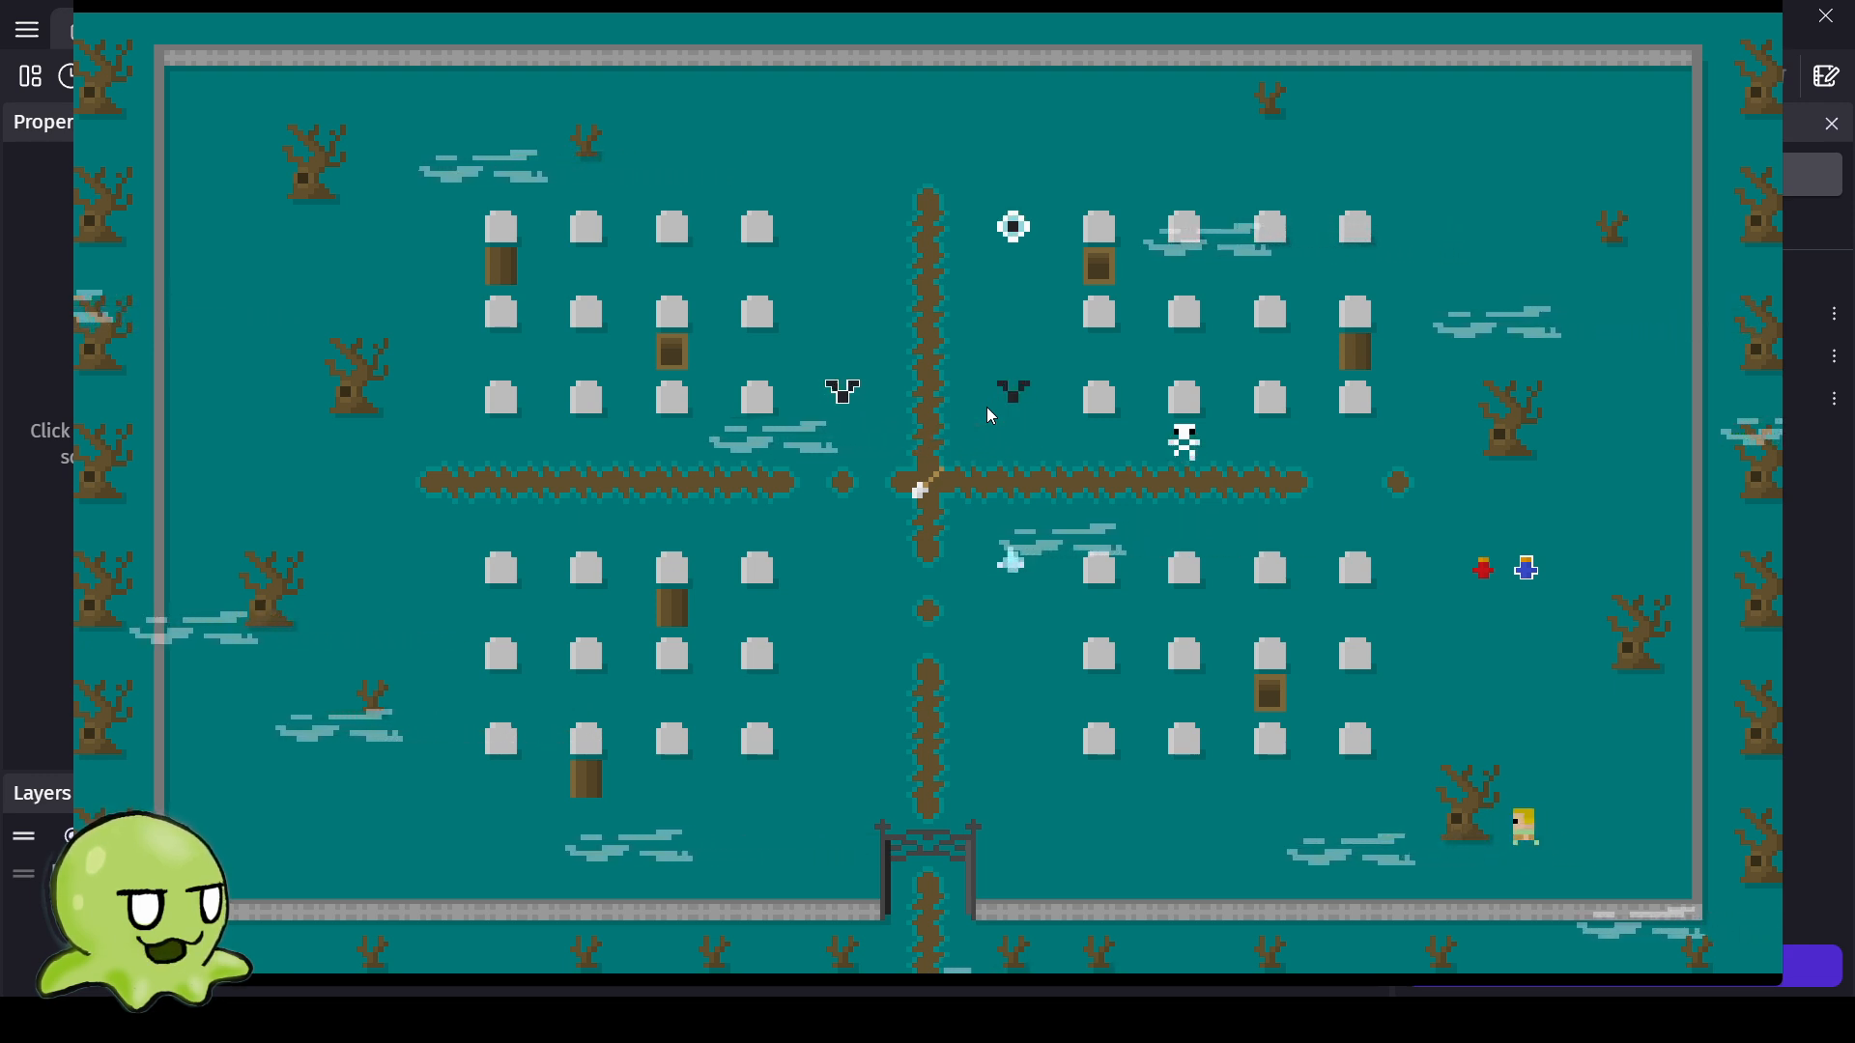
key(Left)
key(Right)
key(Down)
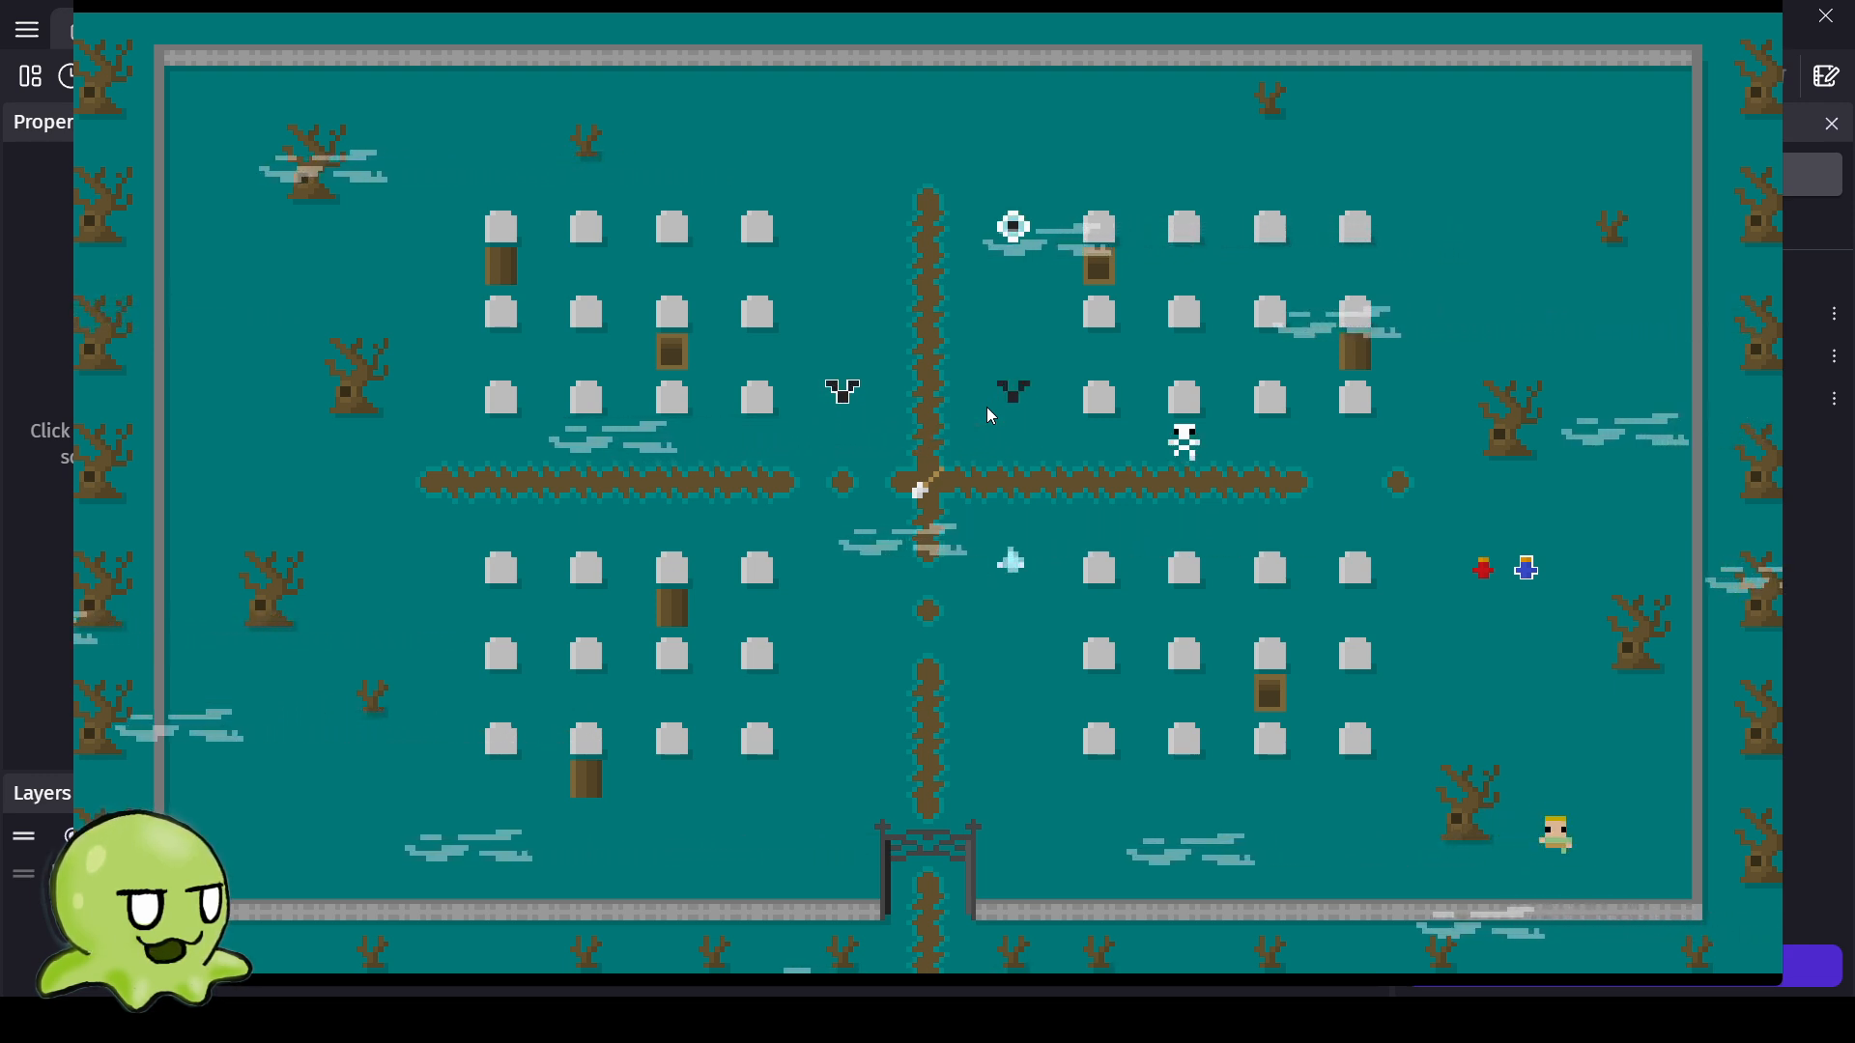
Bring the player against the east side and lower edge of the lower-right large tree's trunk to test its collision mask.
key(Left)
key(Left)
key(Right)
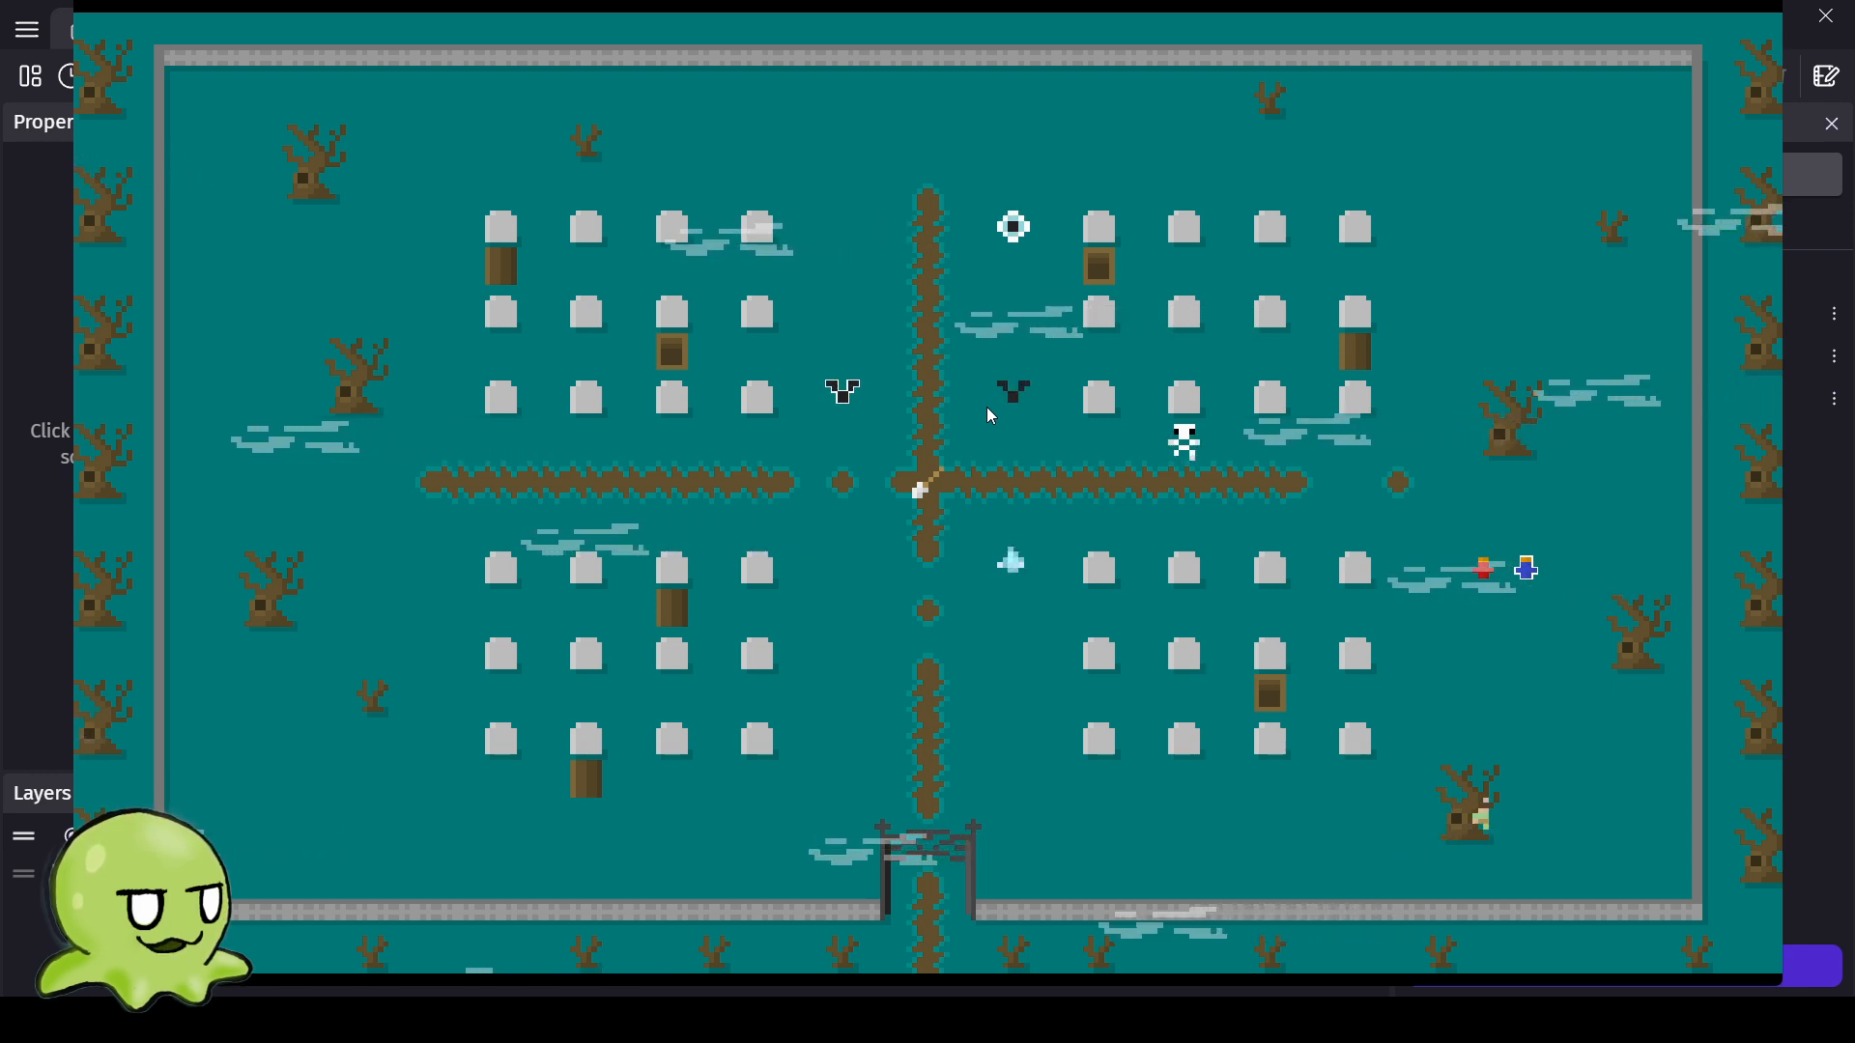
key(Right)
key(Left)
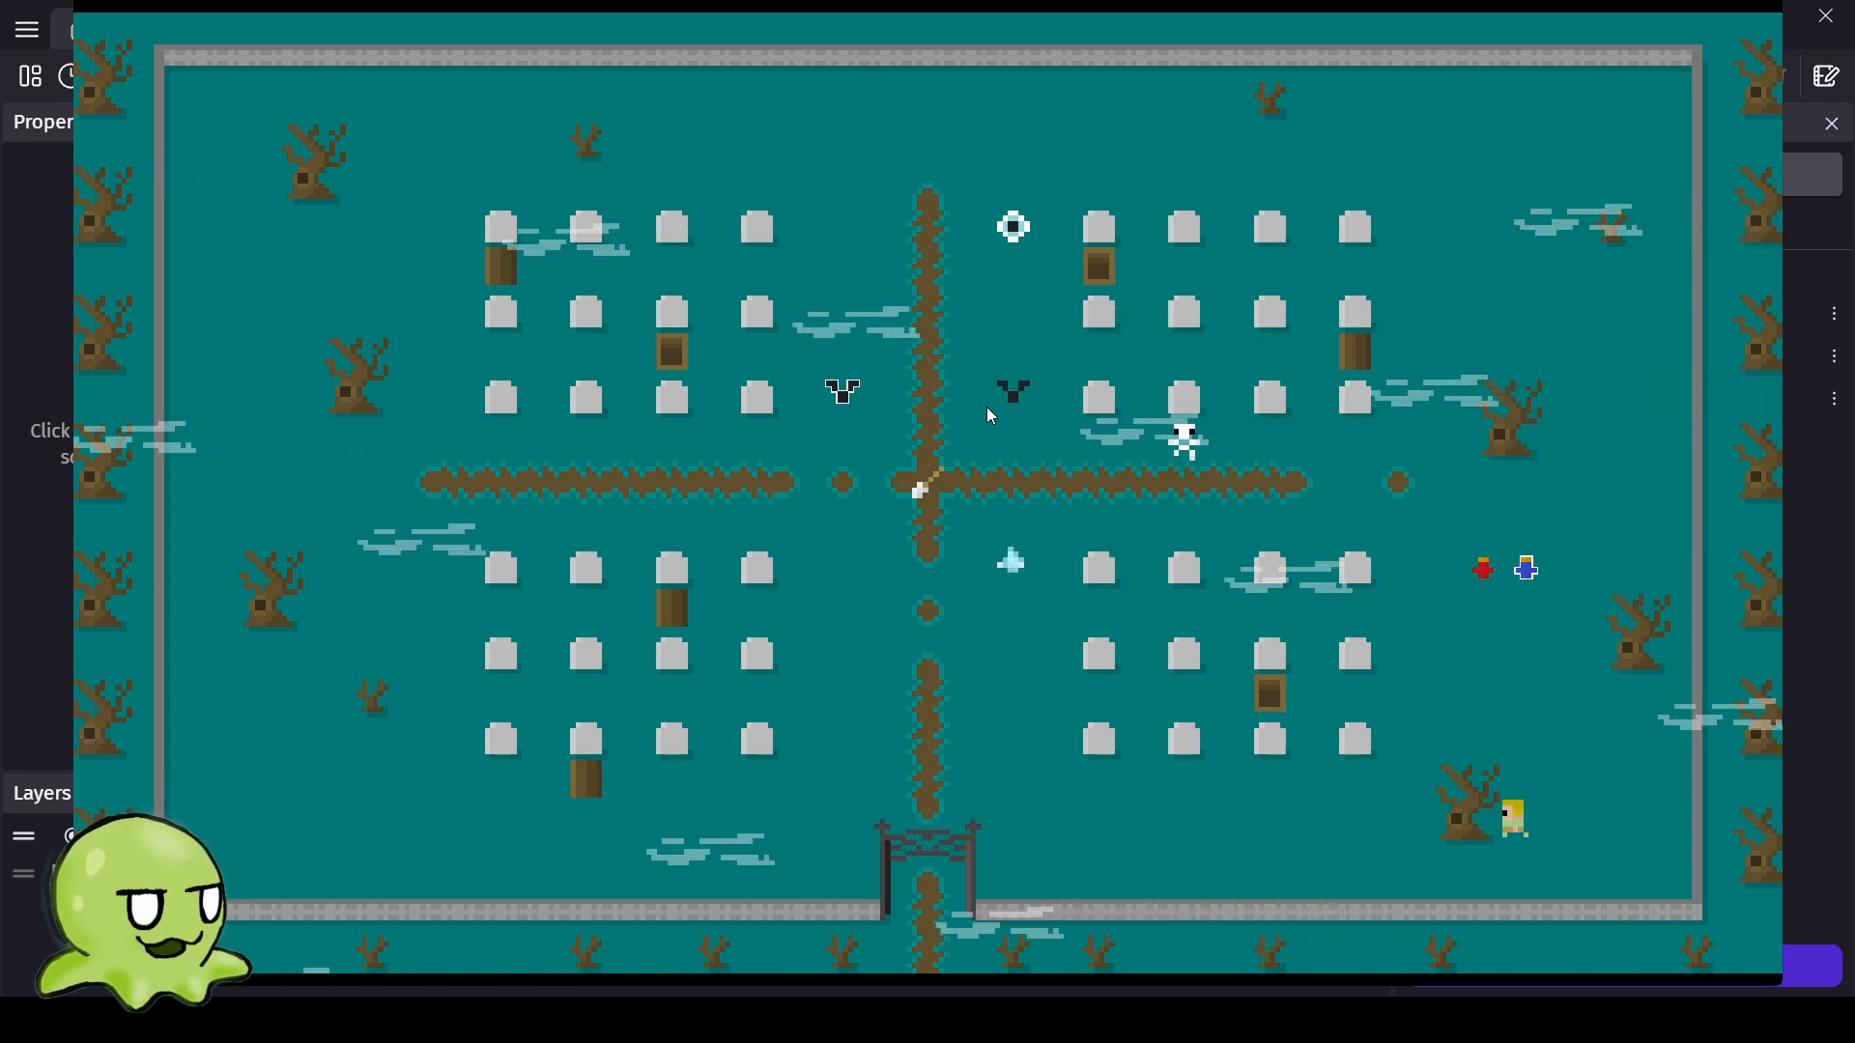
key(Right)
key(Left)
key(Left)
key(Right)
key(Right)
key(Left)
key(Left)
key(Right)
key(Left)
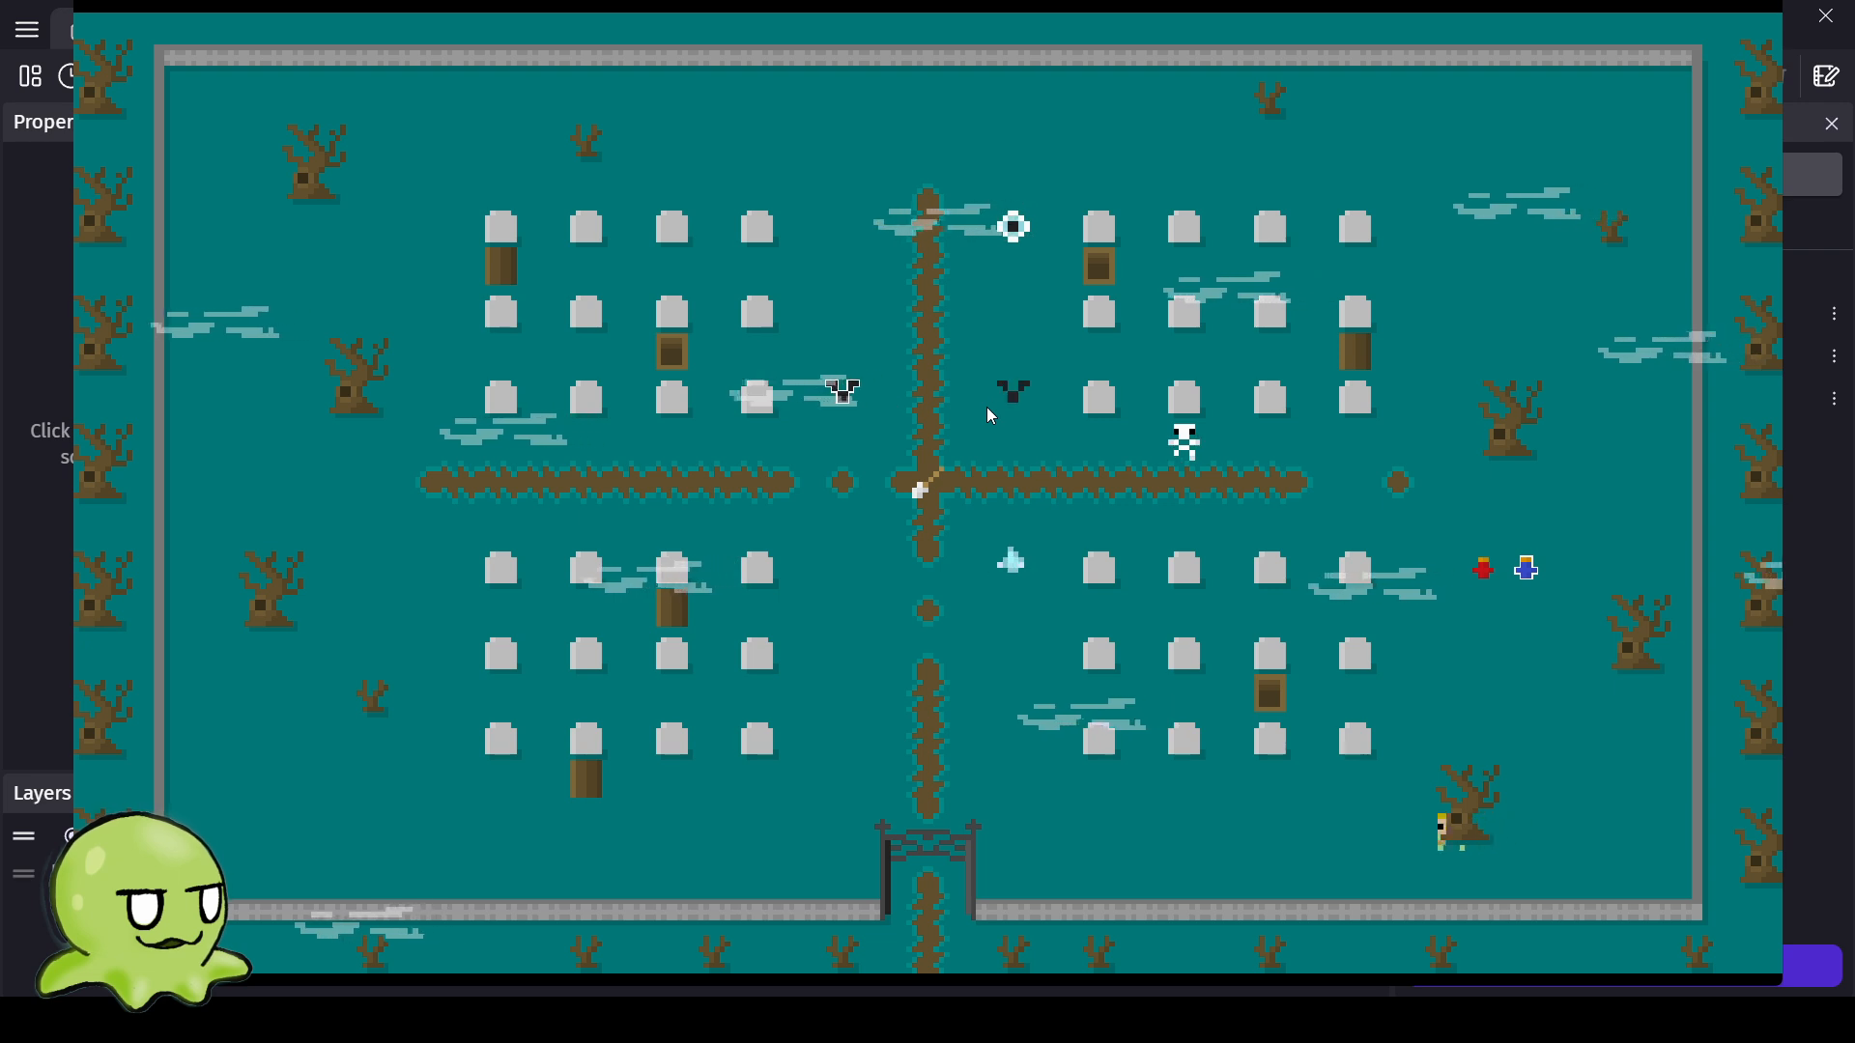
Walk the player up to the large tree beside the east wall and test the gap between trunk and wall.
key(Right)
key(Up)
key(Right)
key(Up)
key(Left)
key(Down)
key(Right)
key(Left)
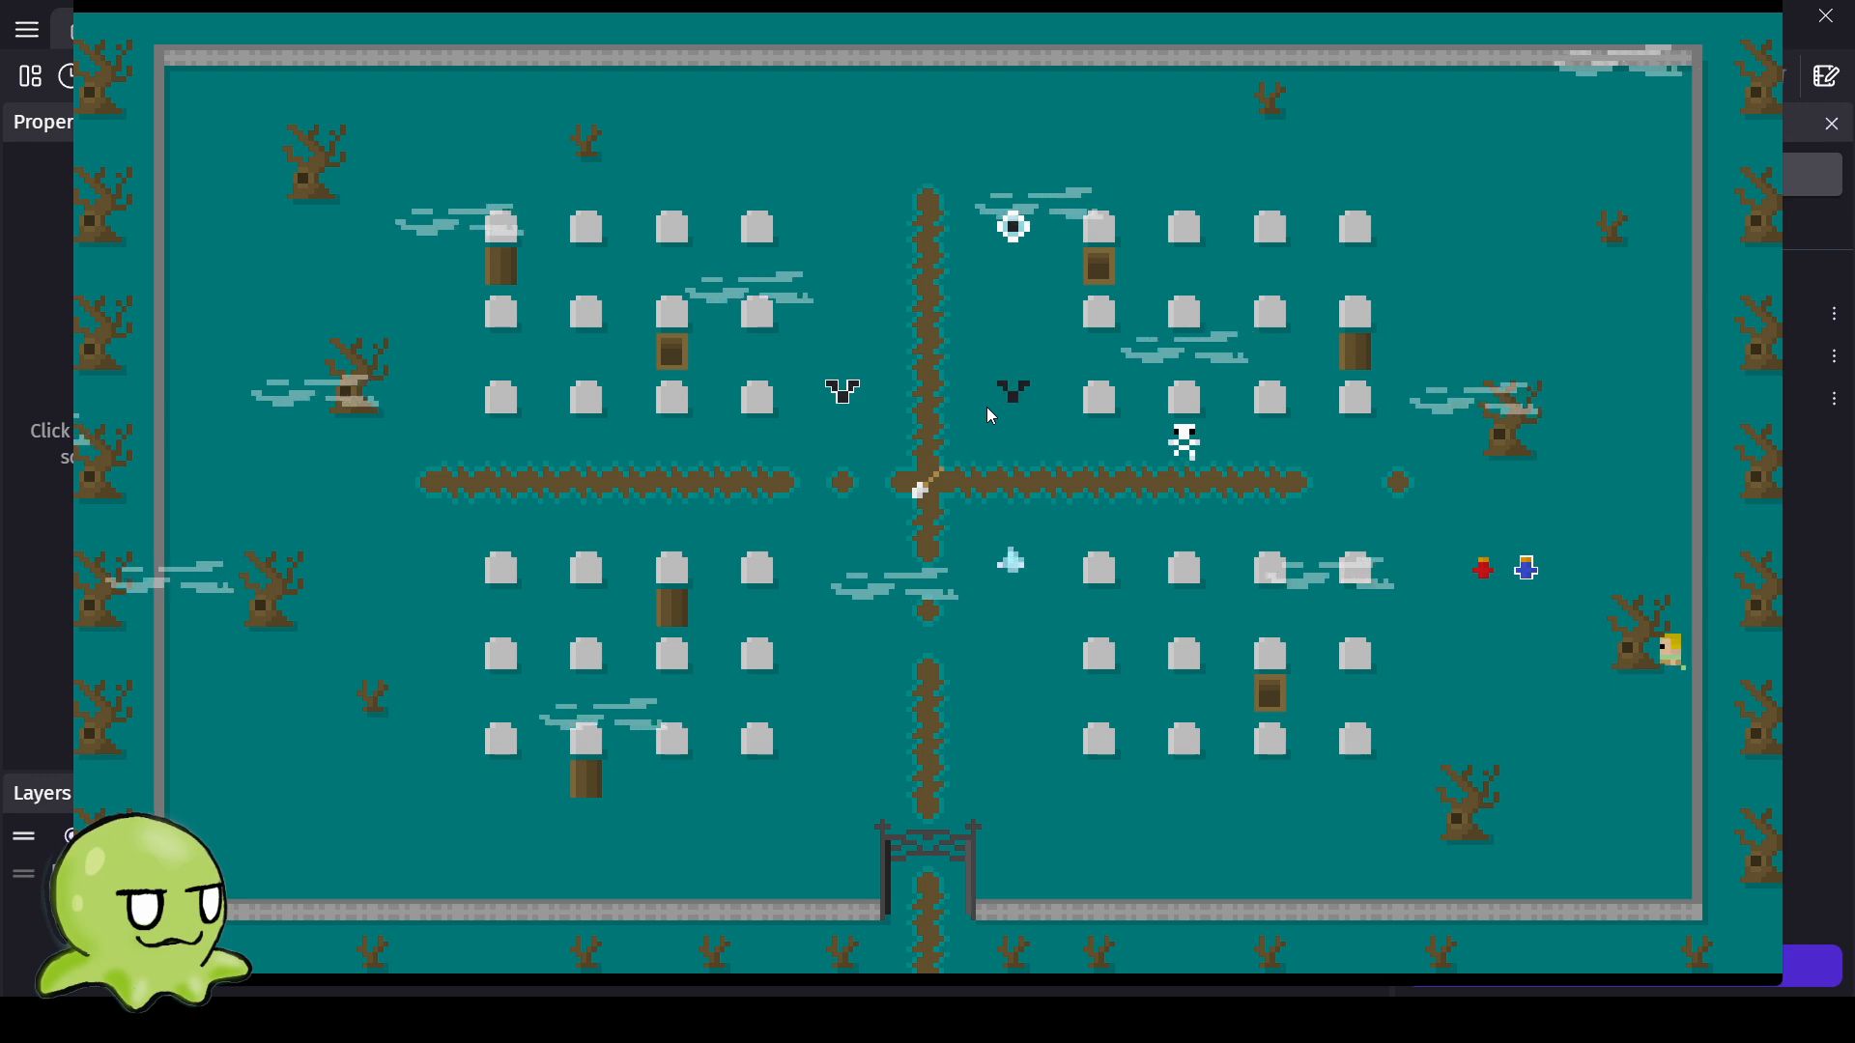
key(Left)
key(Right)
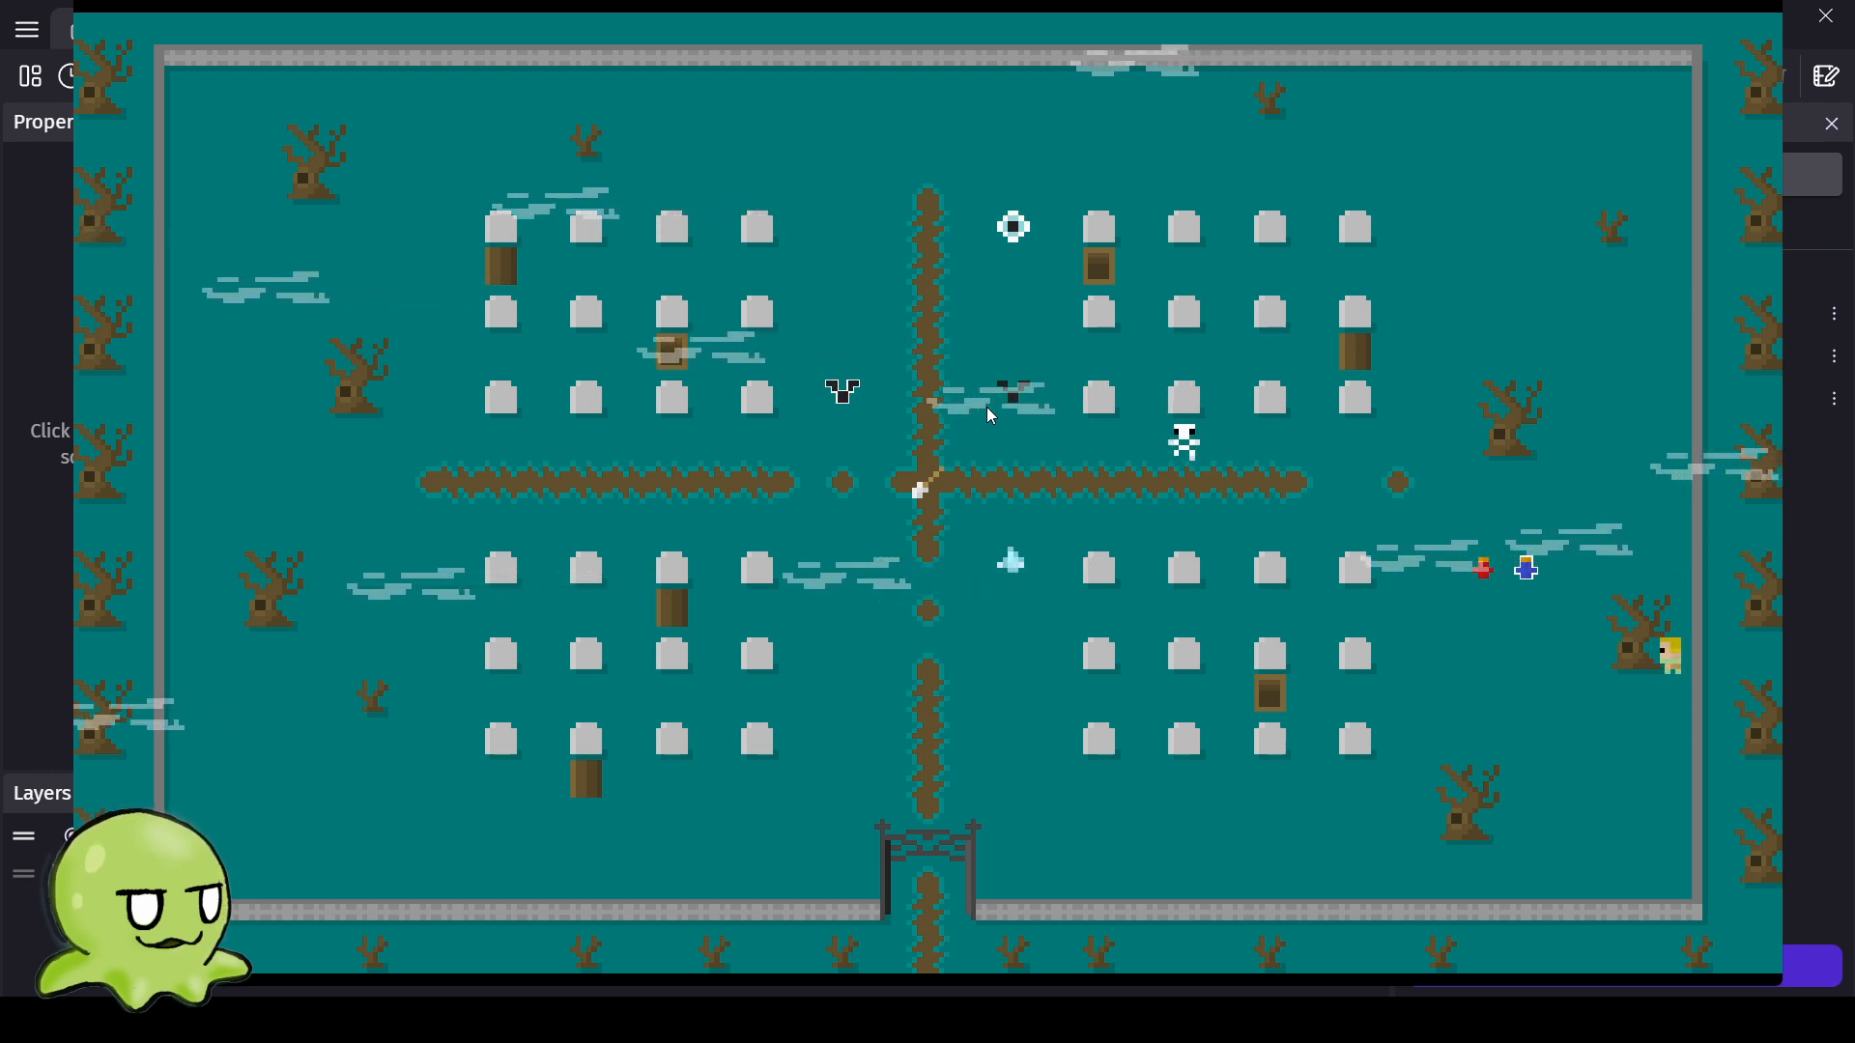
Move the player west of the large tree by the east wall and return to the gap from below.
key(Left)
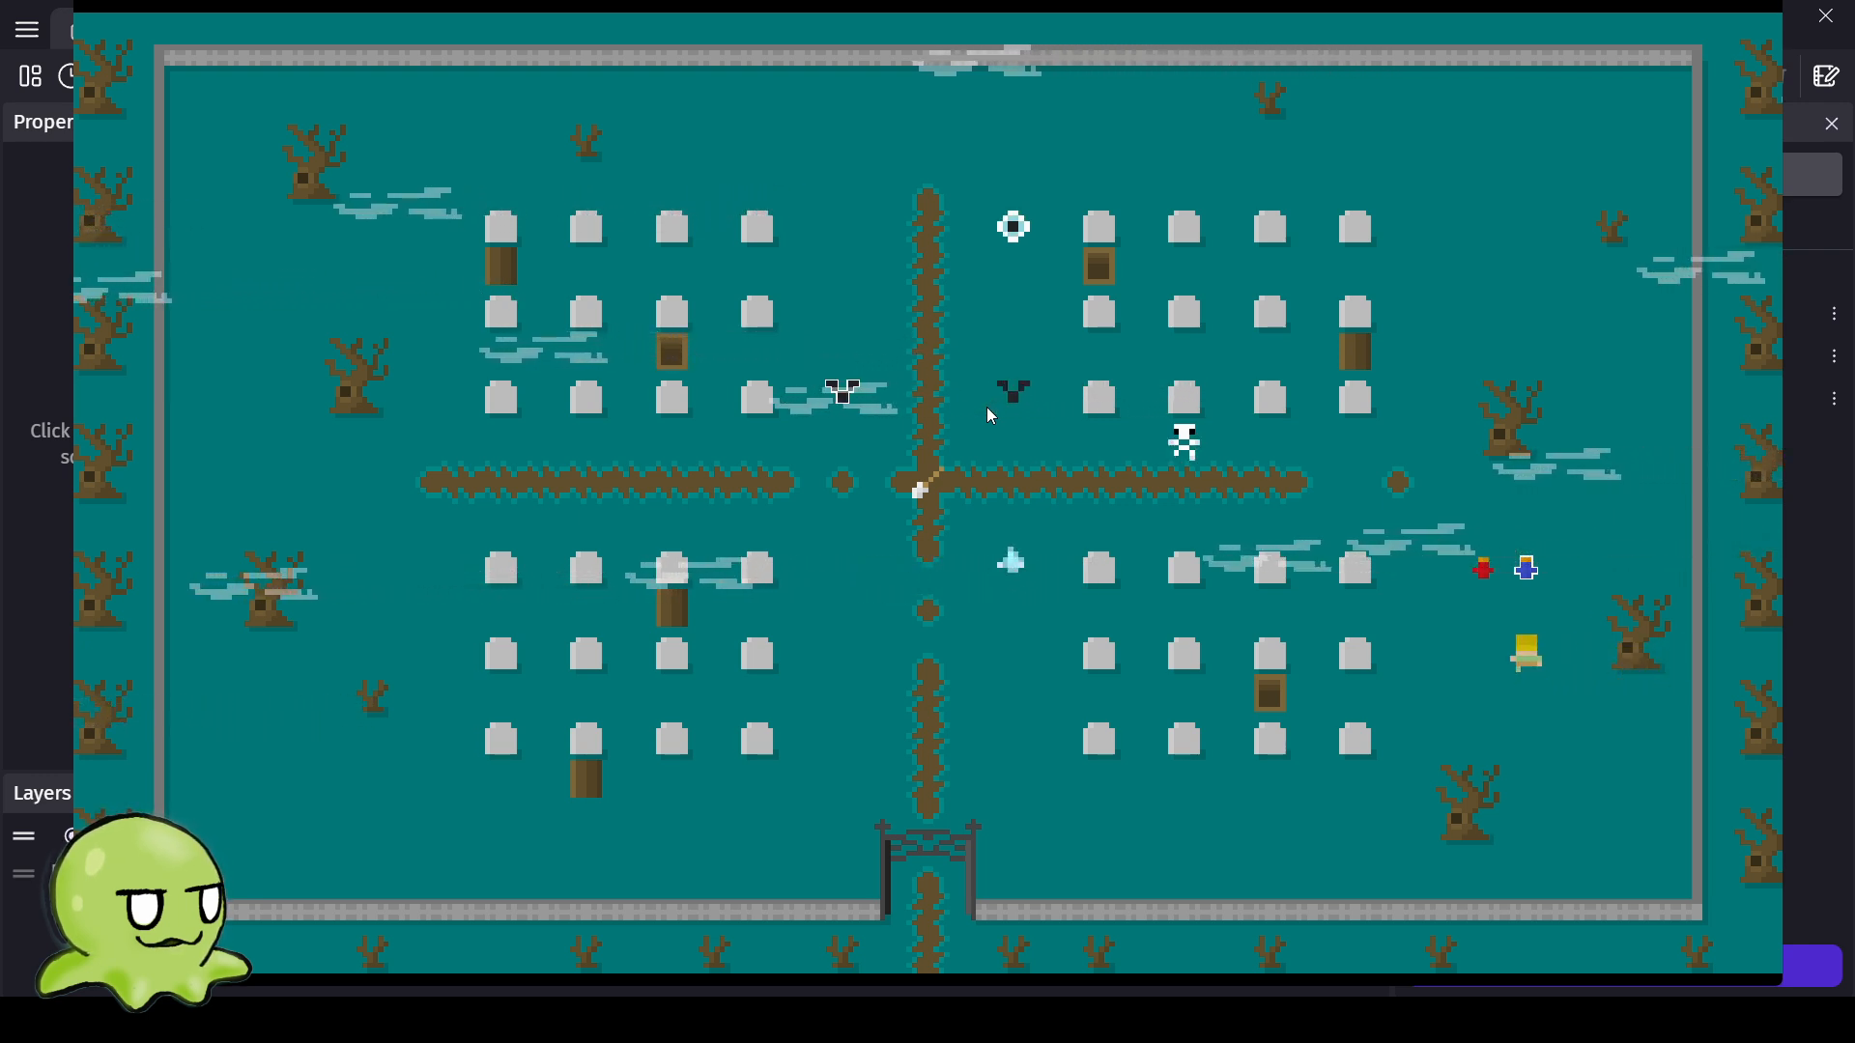
key(Right)
key(Left)
key(Down)
key(Right)
key(Right)
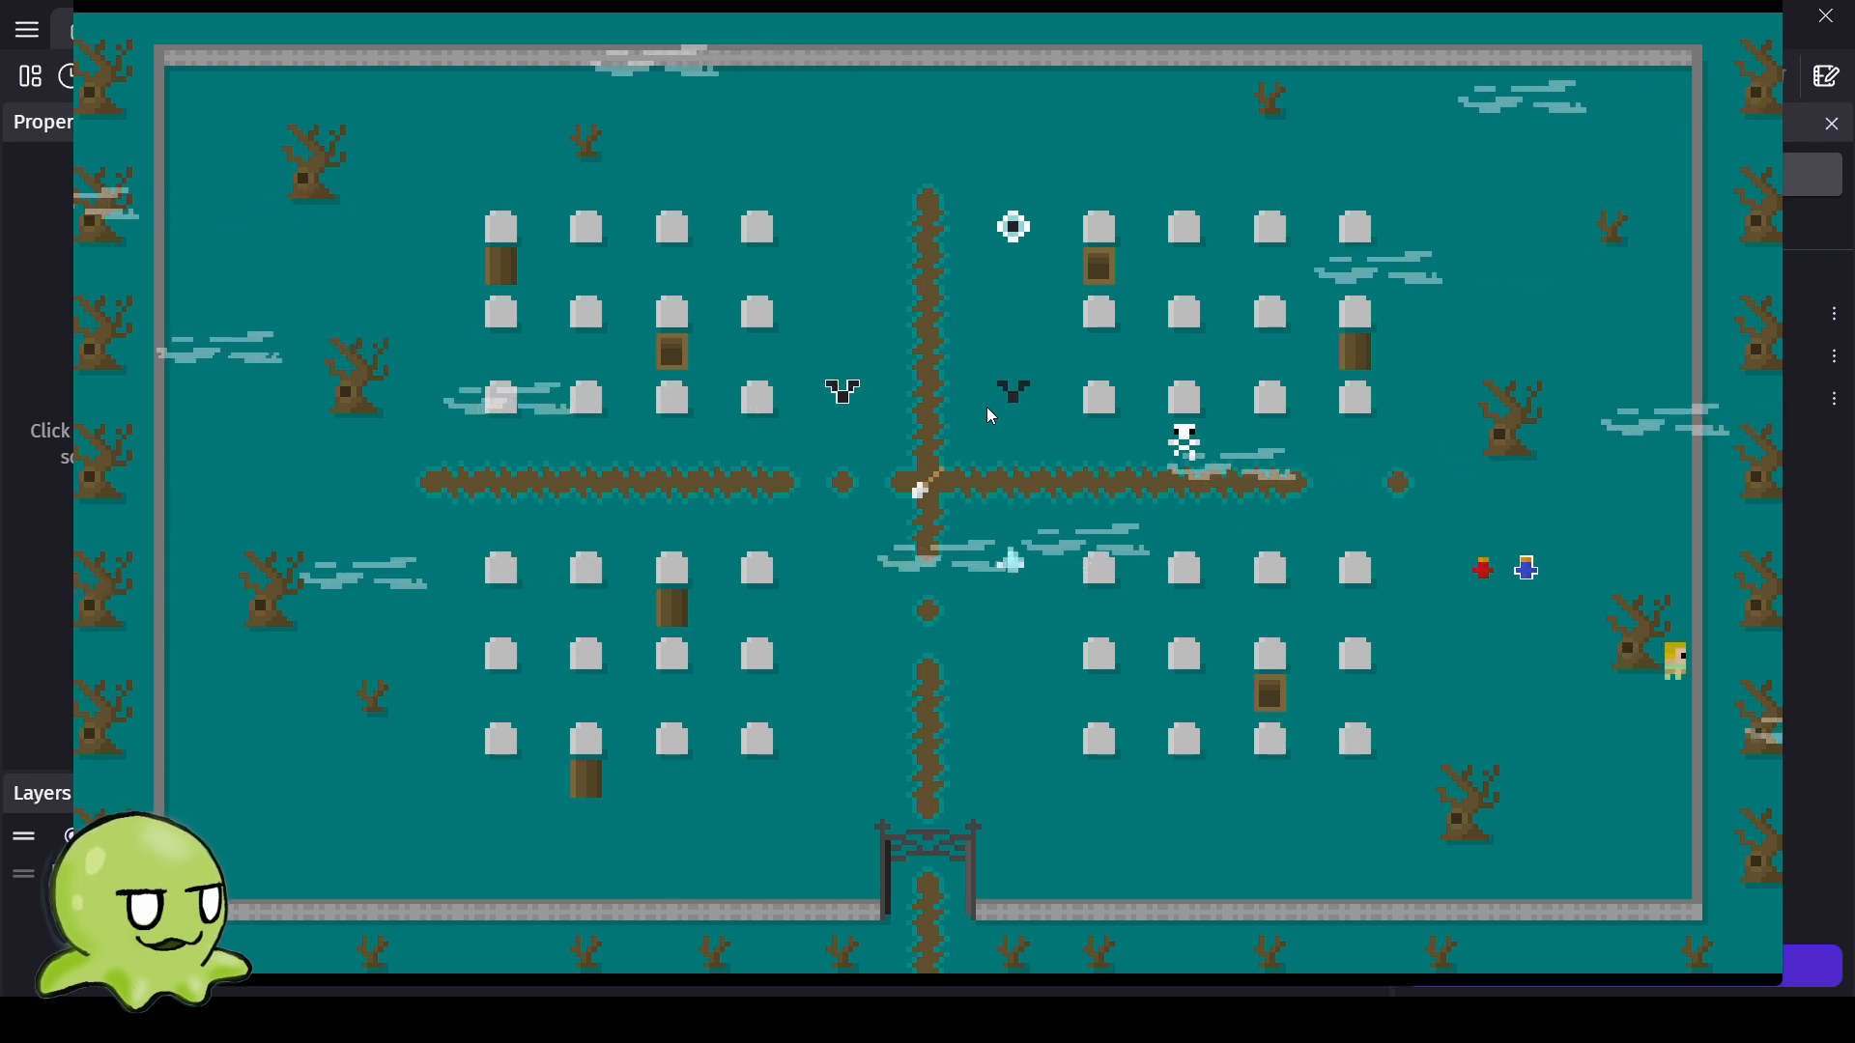
key(Left)
key(Right)
key(Left)
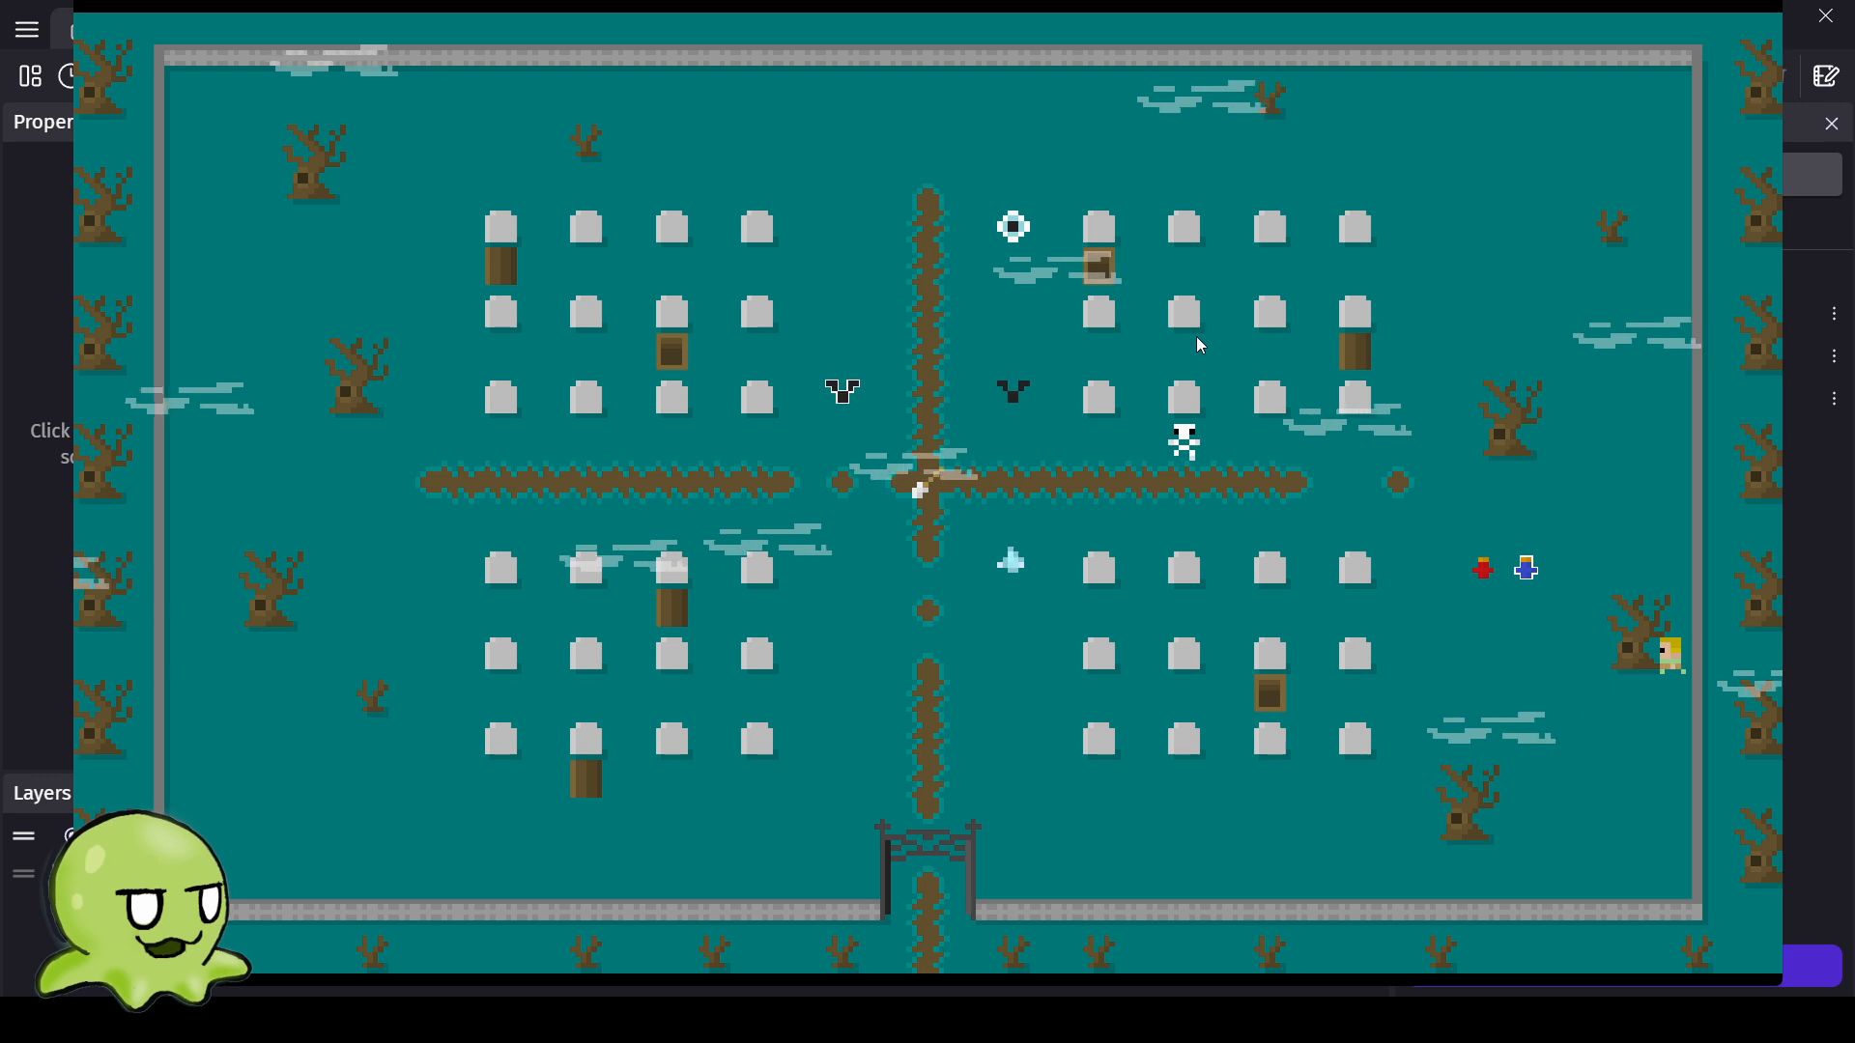
Close the preview, set the lower vertices of the Large tree's collision mask to 52;60 and 16;60, and apply the changes.
click(1754, 3)
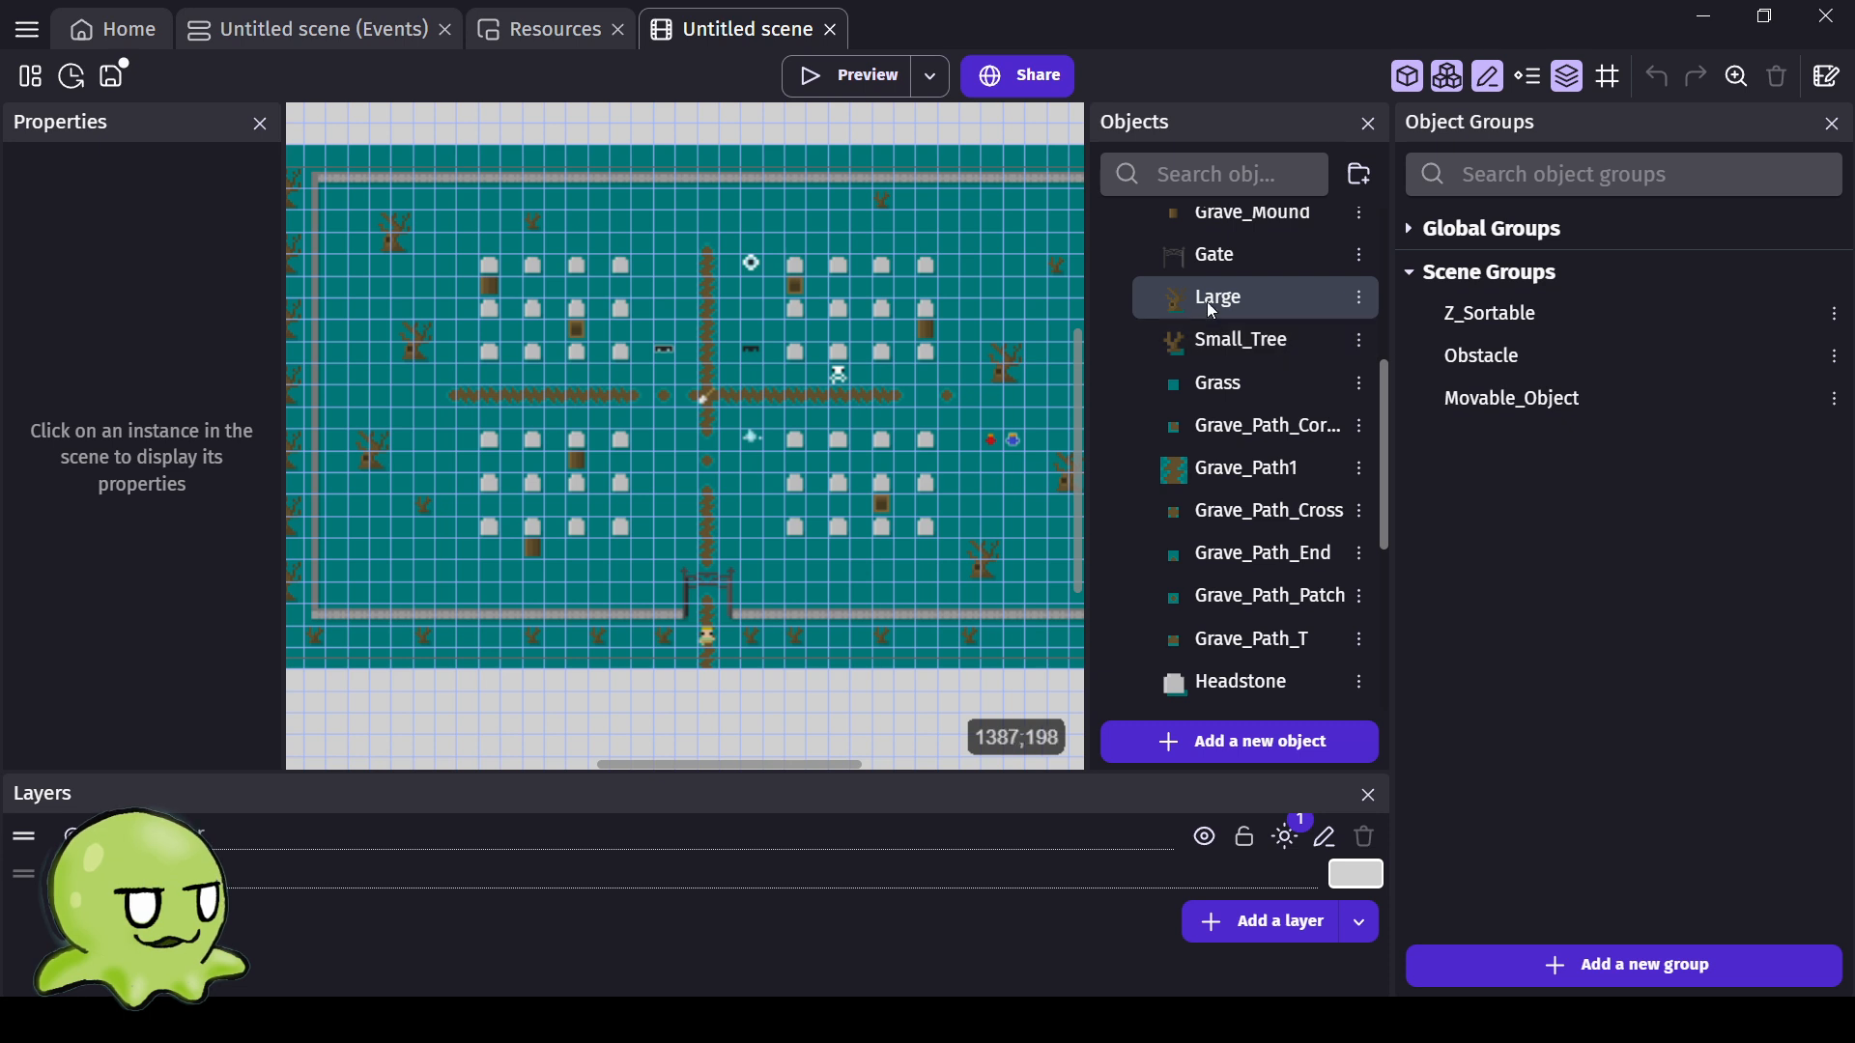
double_click(1207, 300)
click(446, 829)
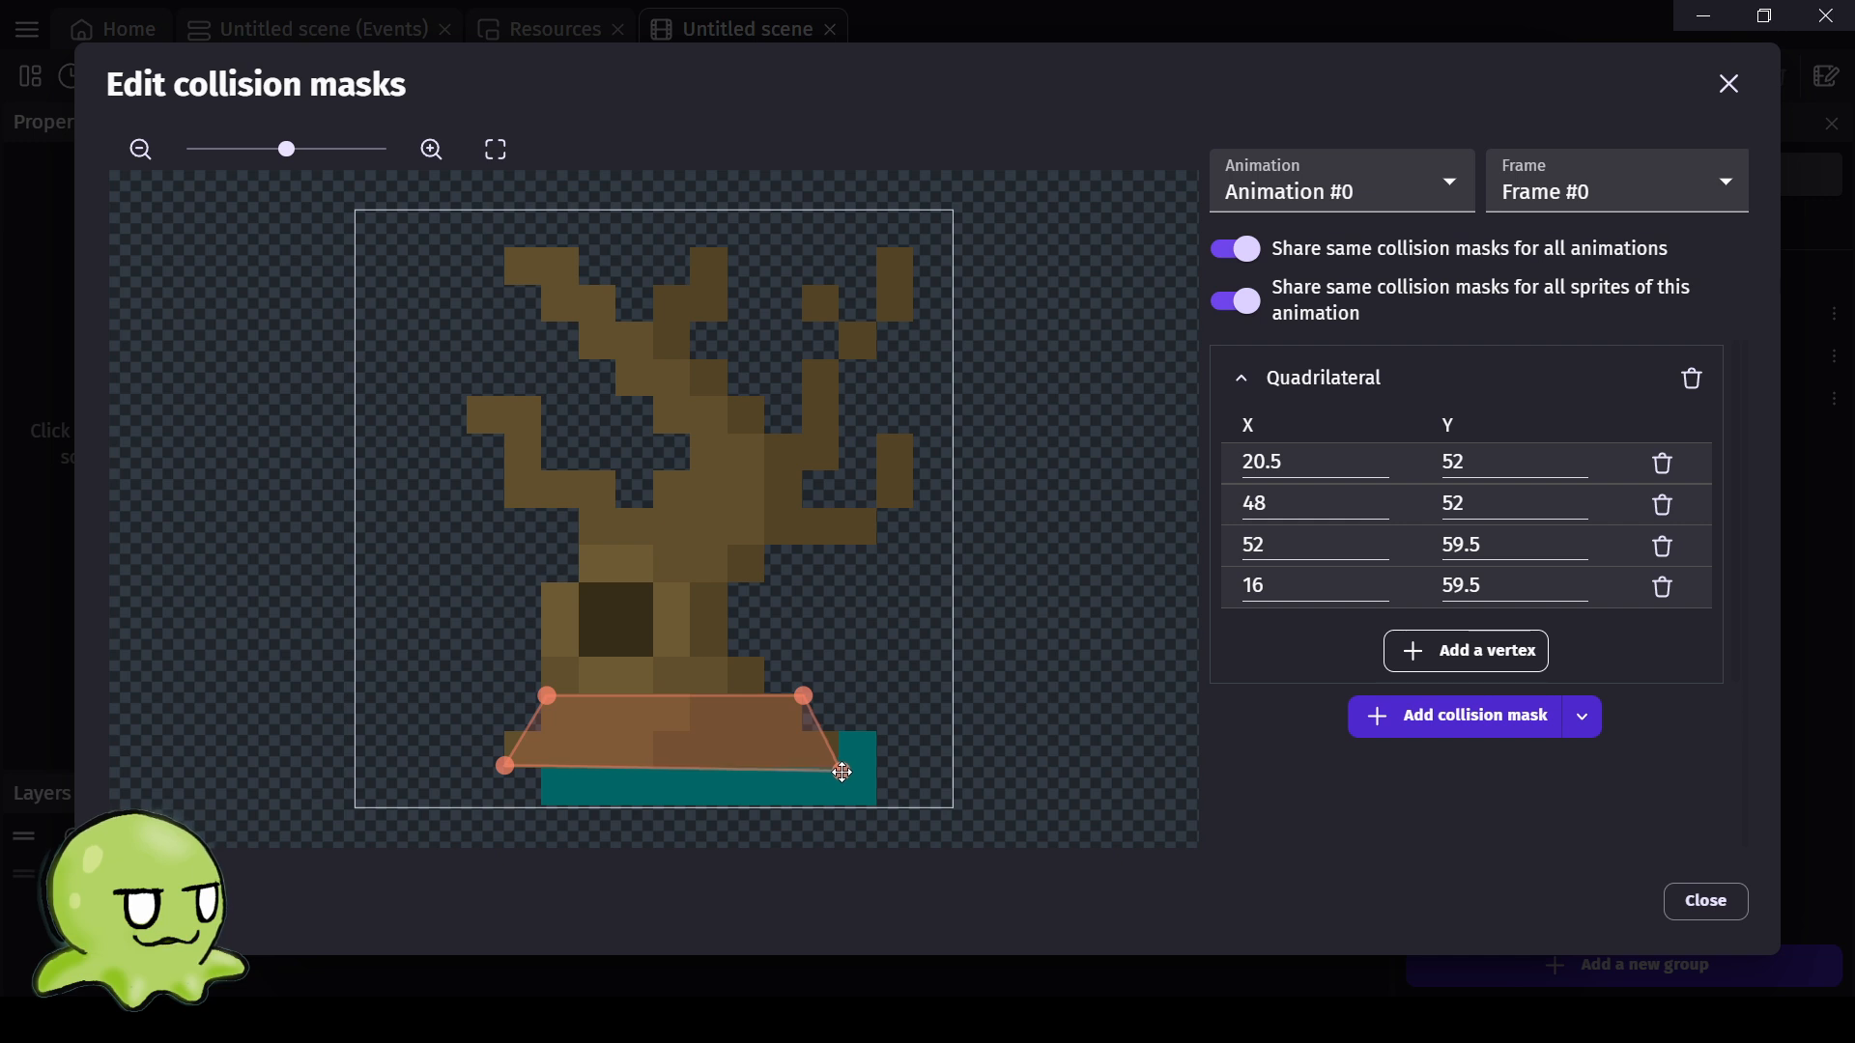
drag(842, 771, 842, 773)
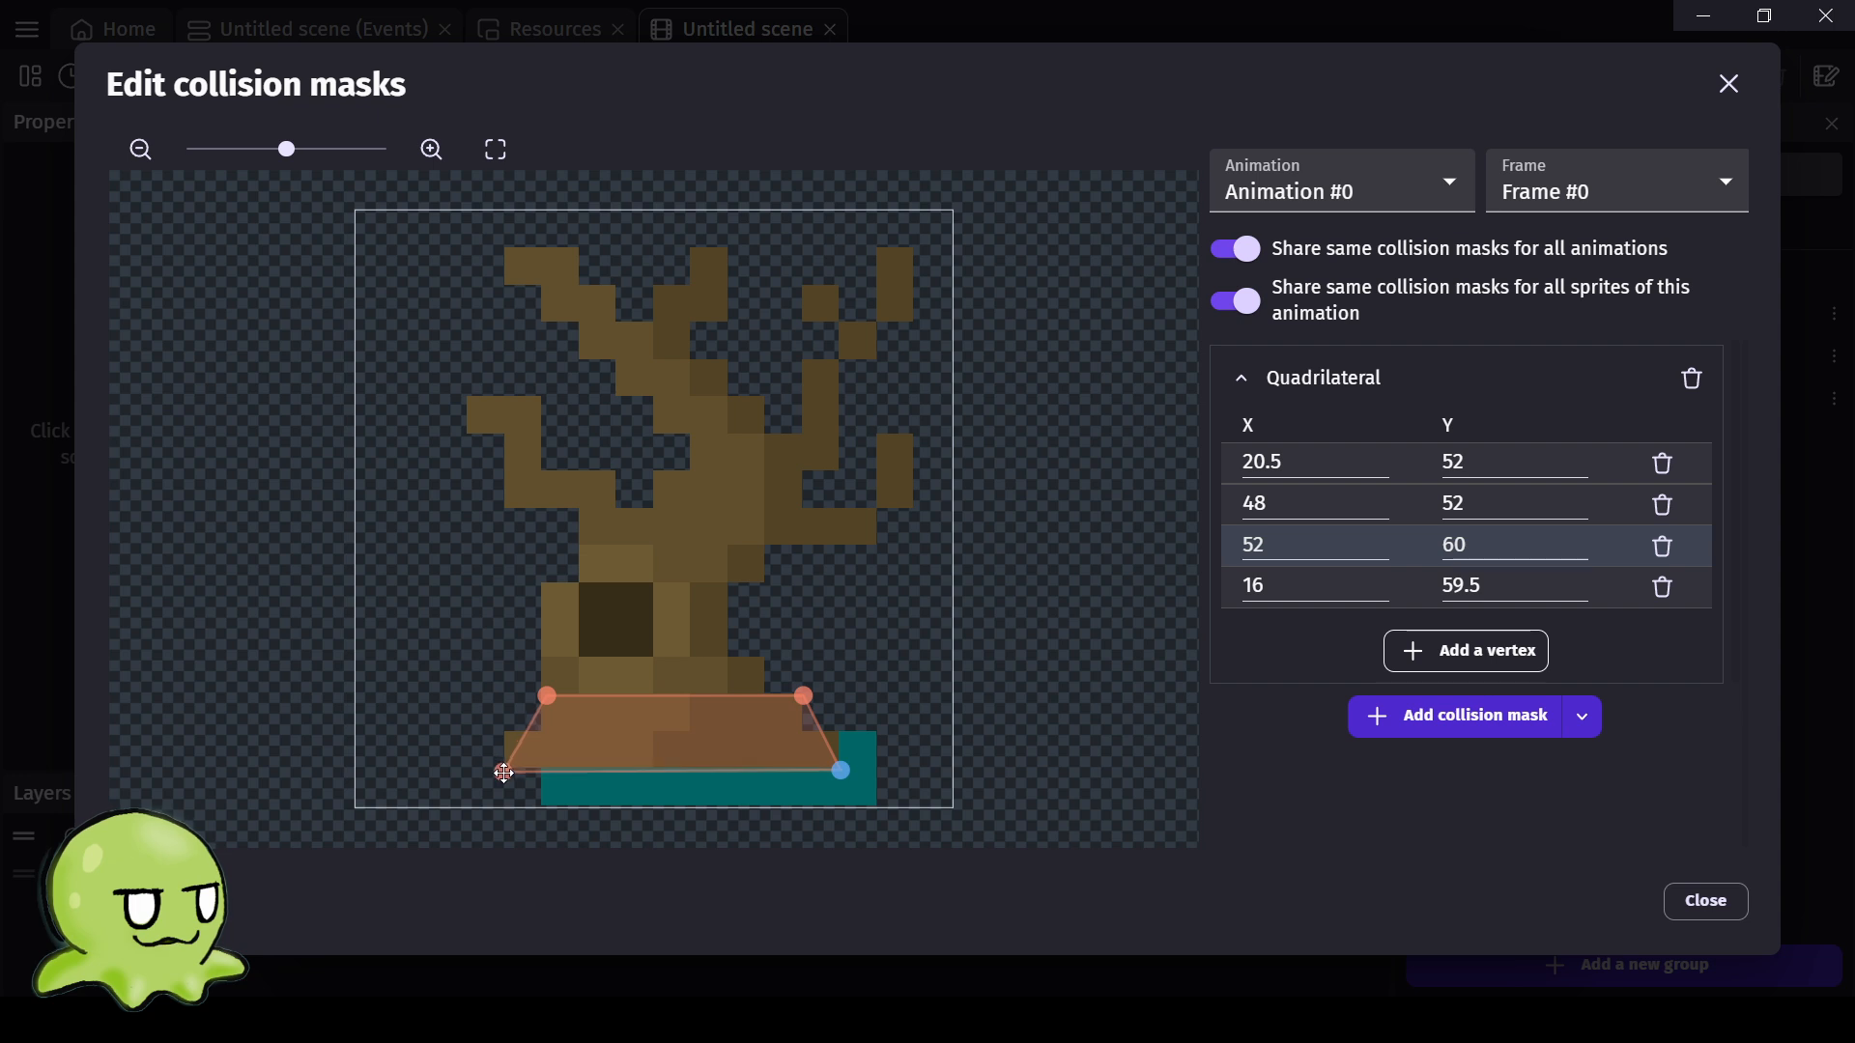
drag(504, 770, 505, 770)
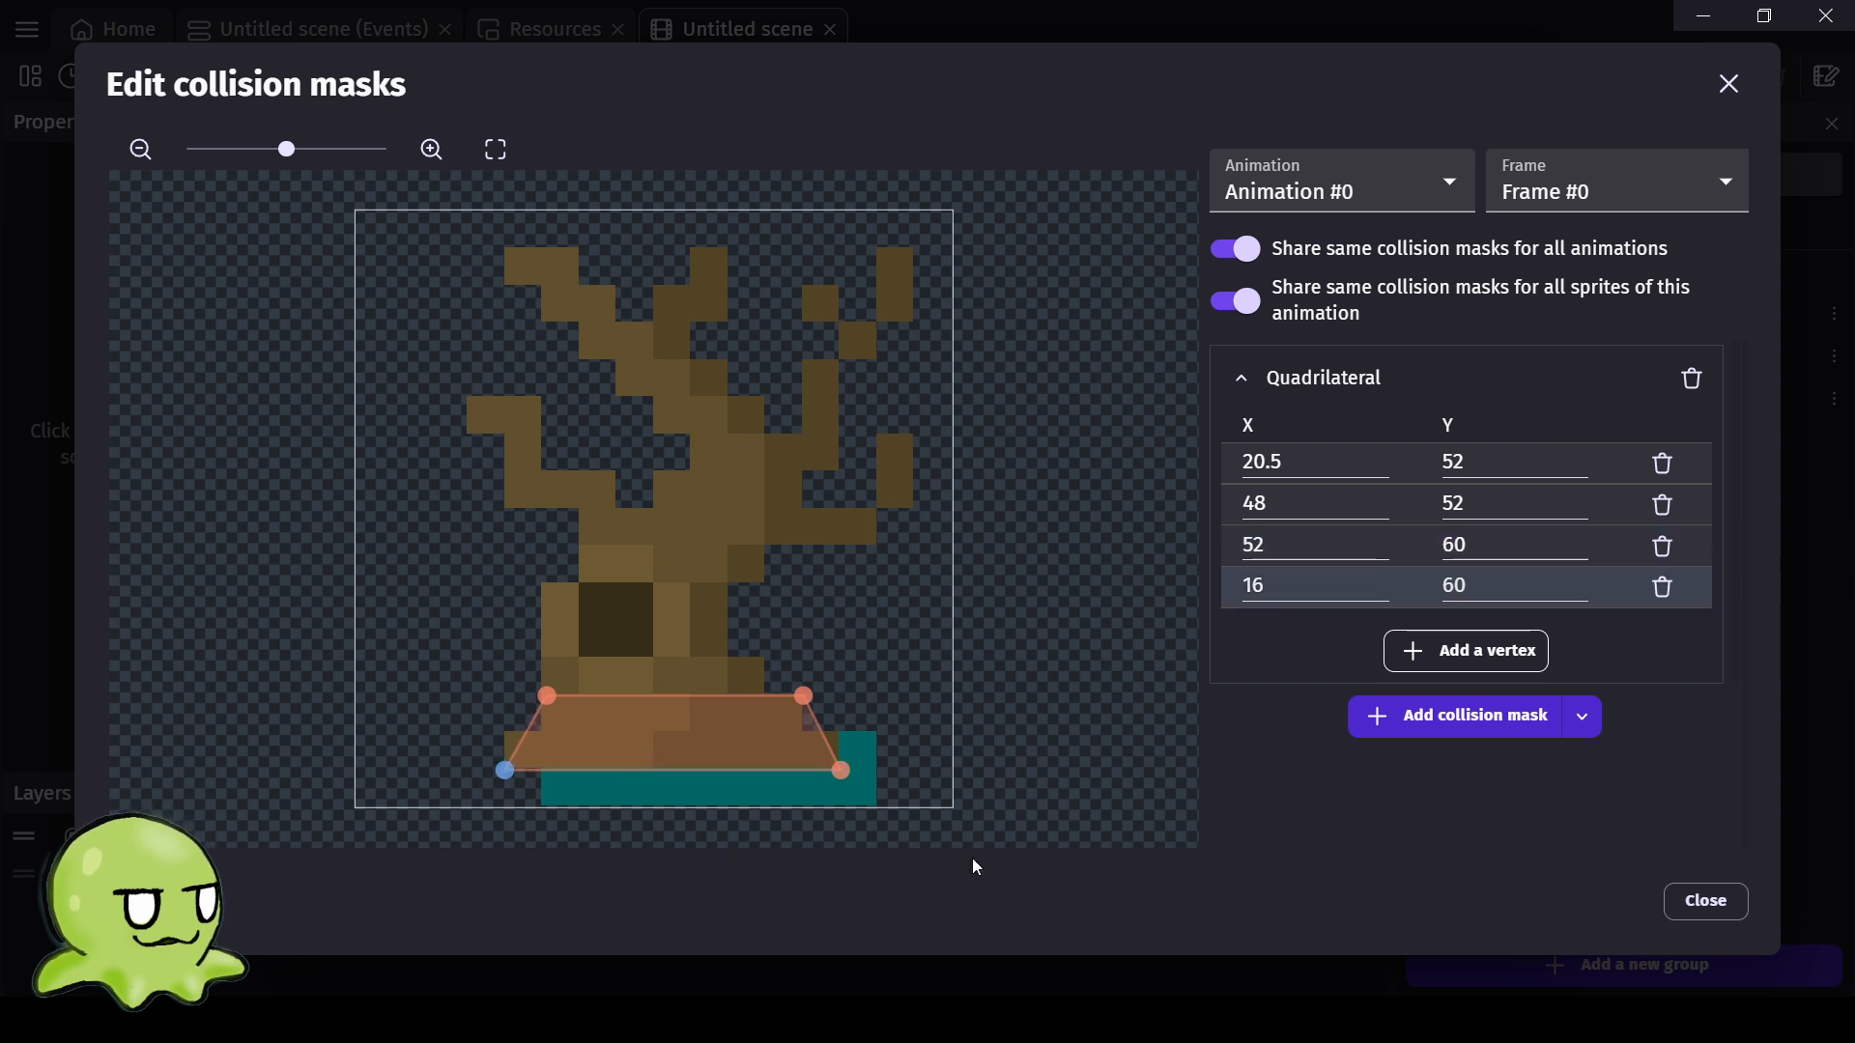
click(1701, 909)
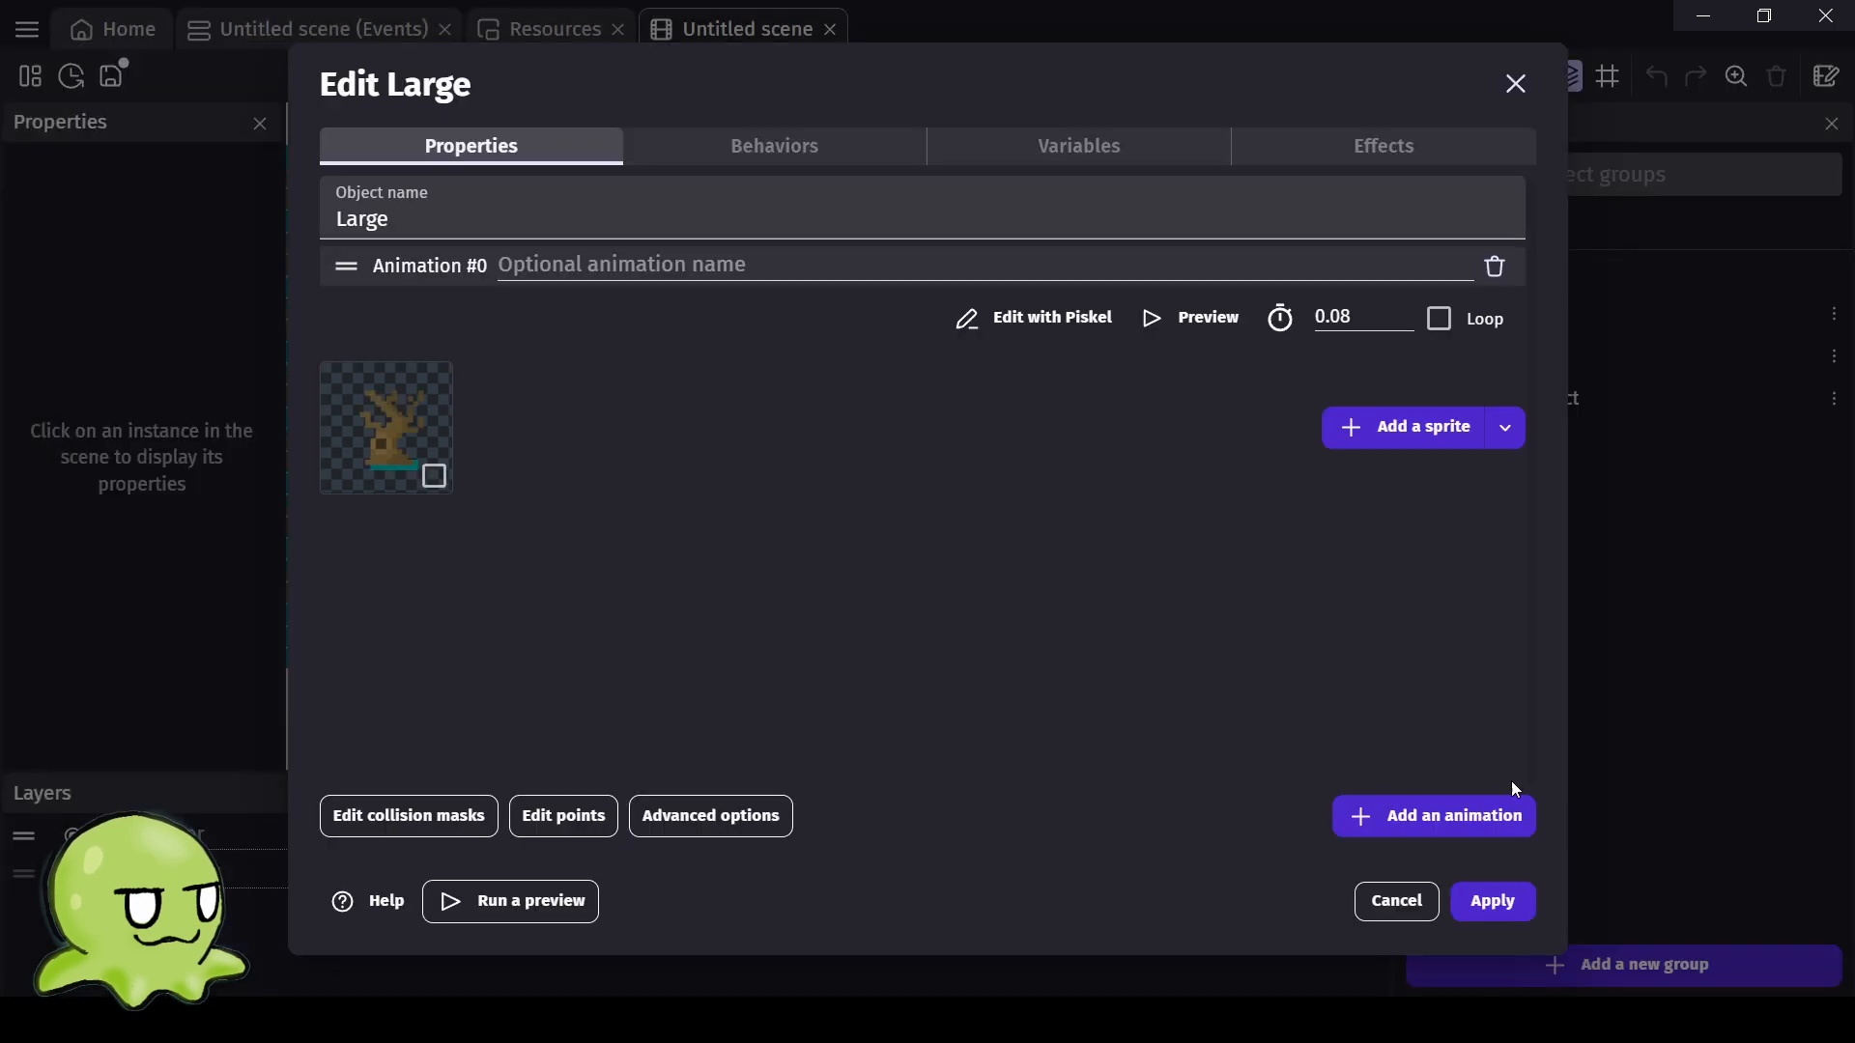
click(1485, 901)
Preview the scene again and walk the player through the gate to the east side of the lower-right large tree.
click(865, 79)
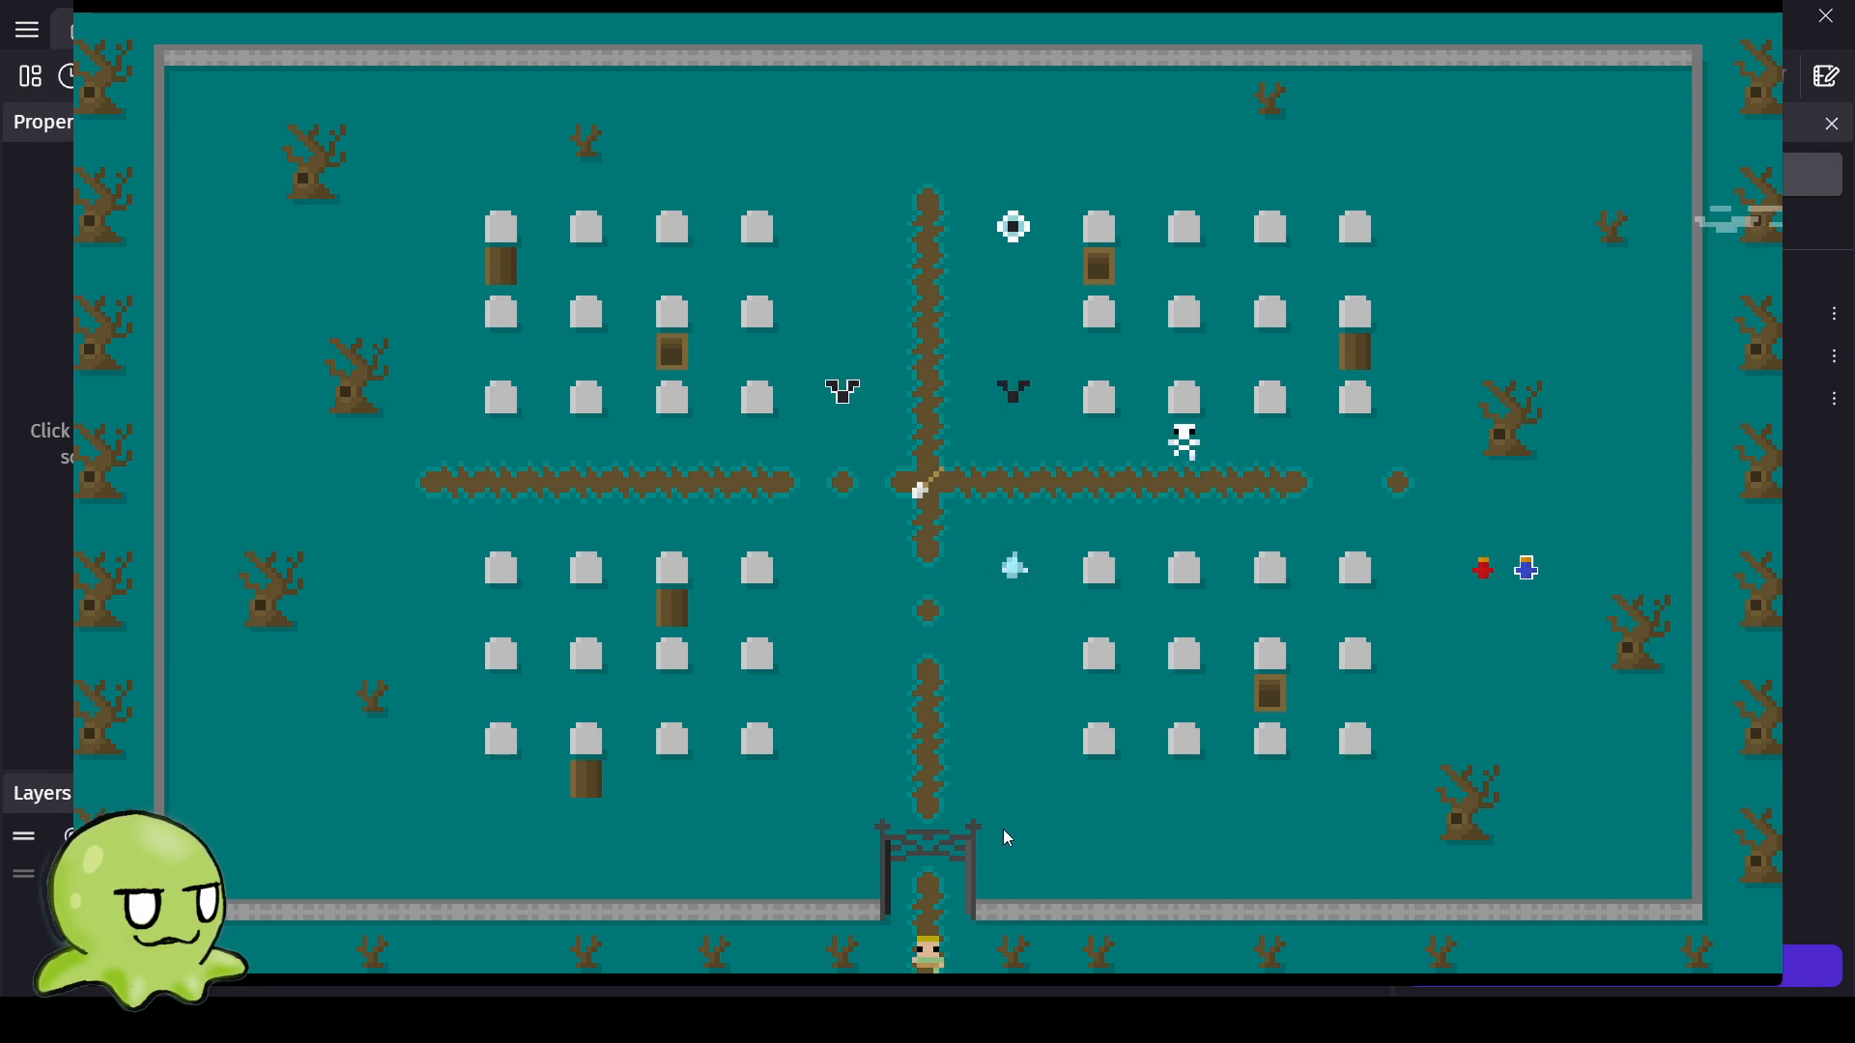
key(Up)
key(Up)
key(Right)
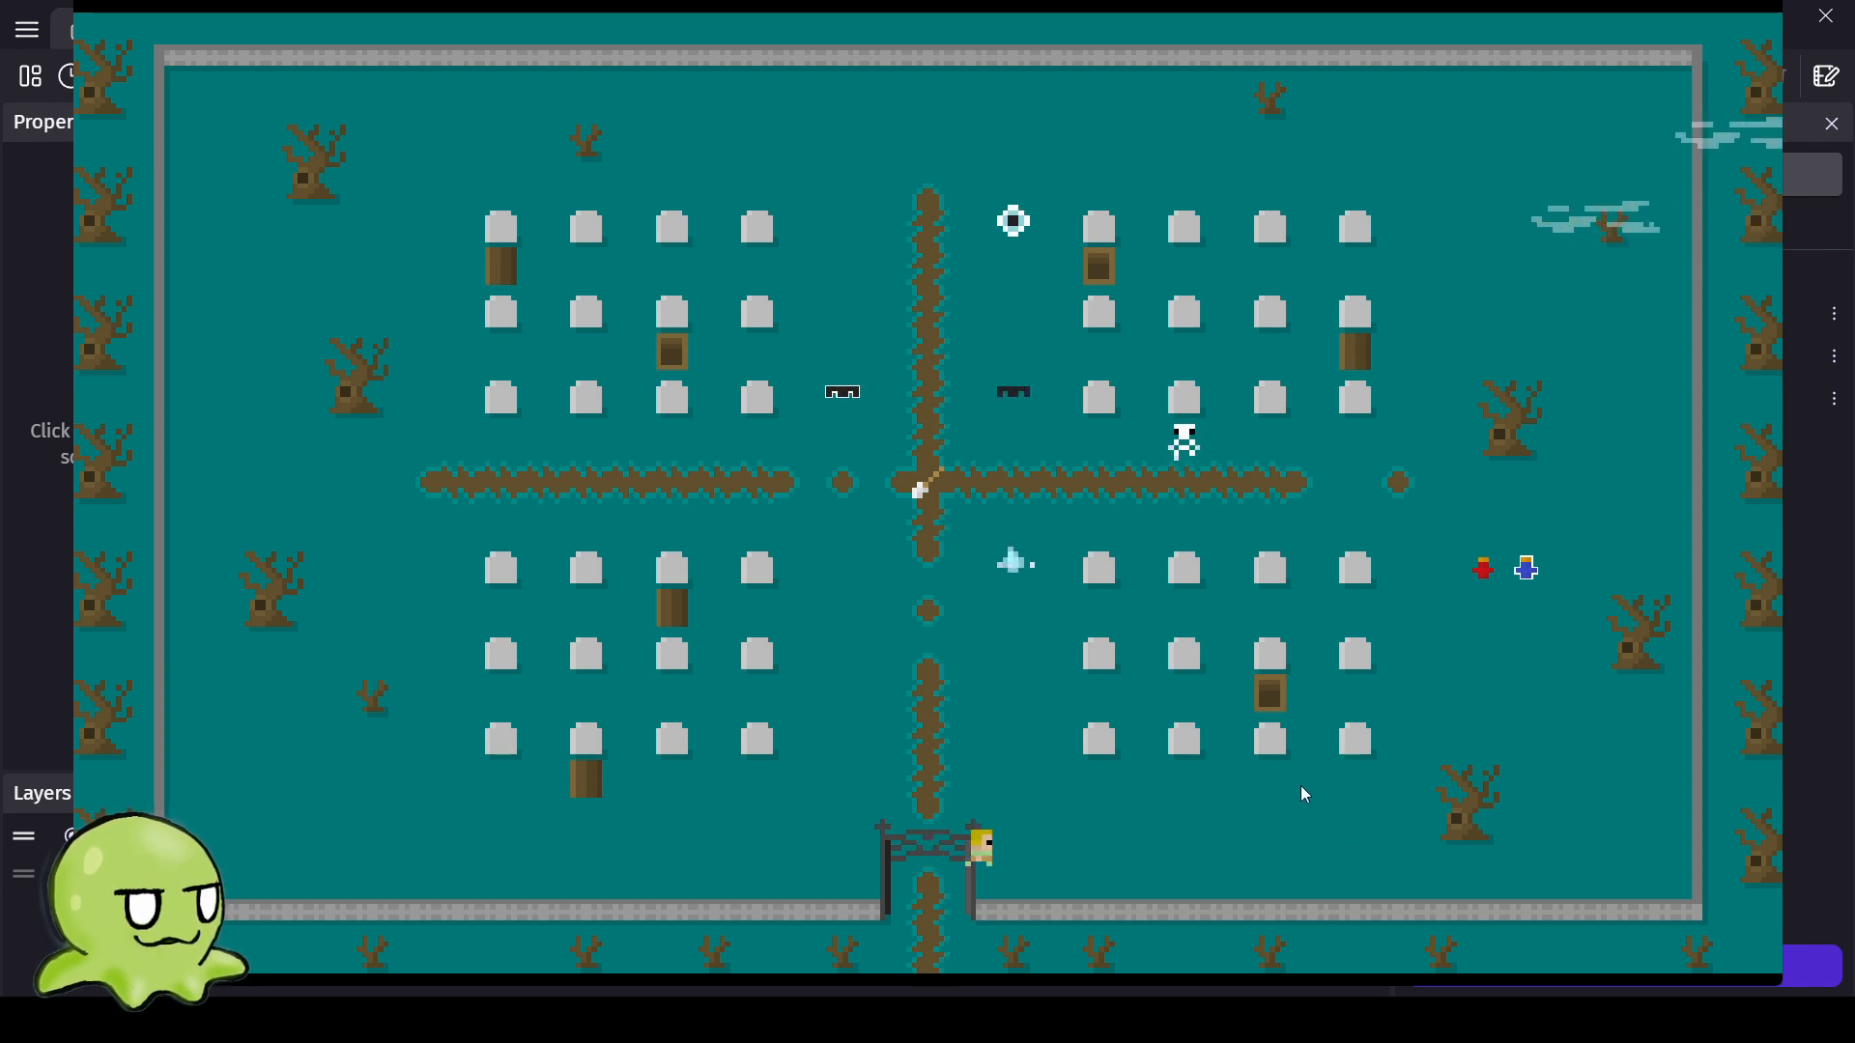
key(Right)
key(Up)
key(Right)
key(Left)
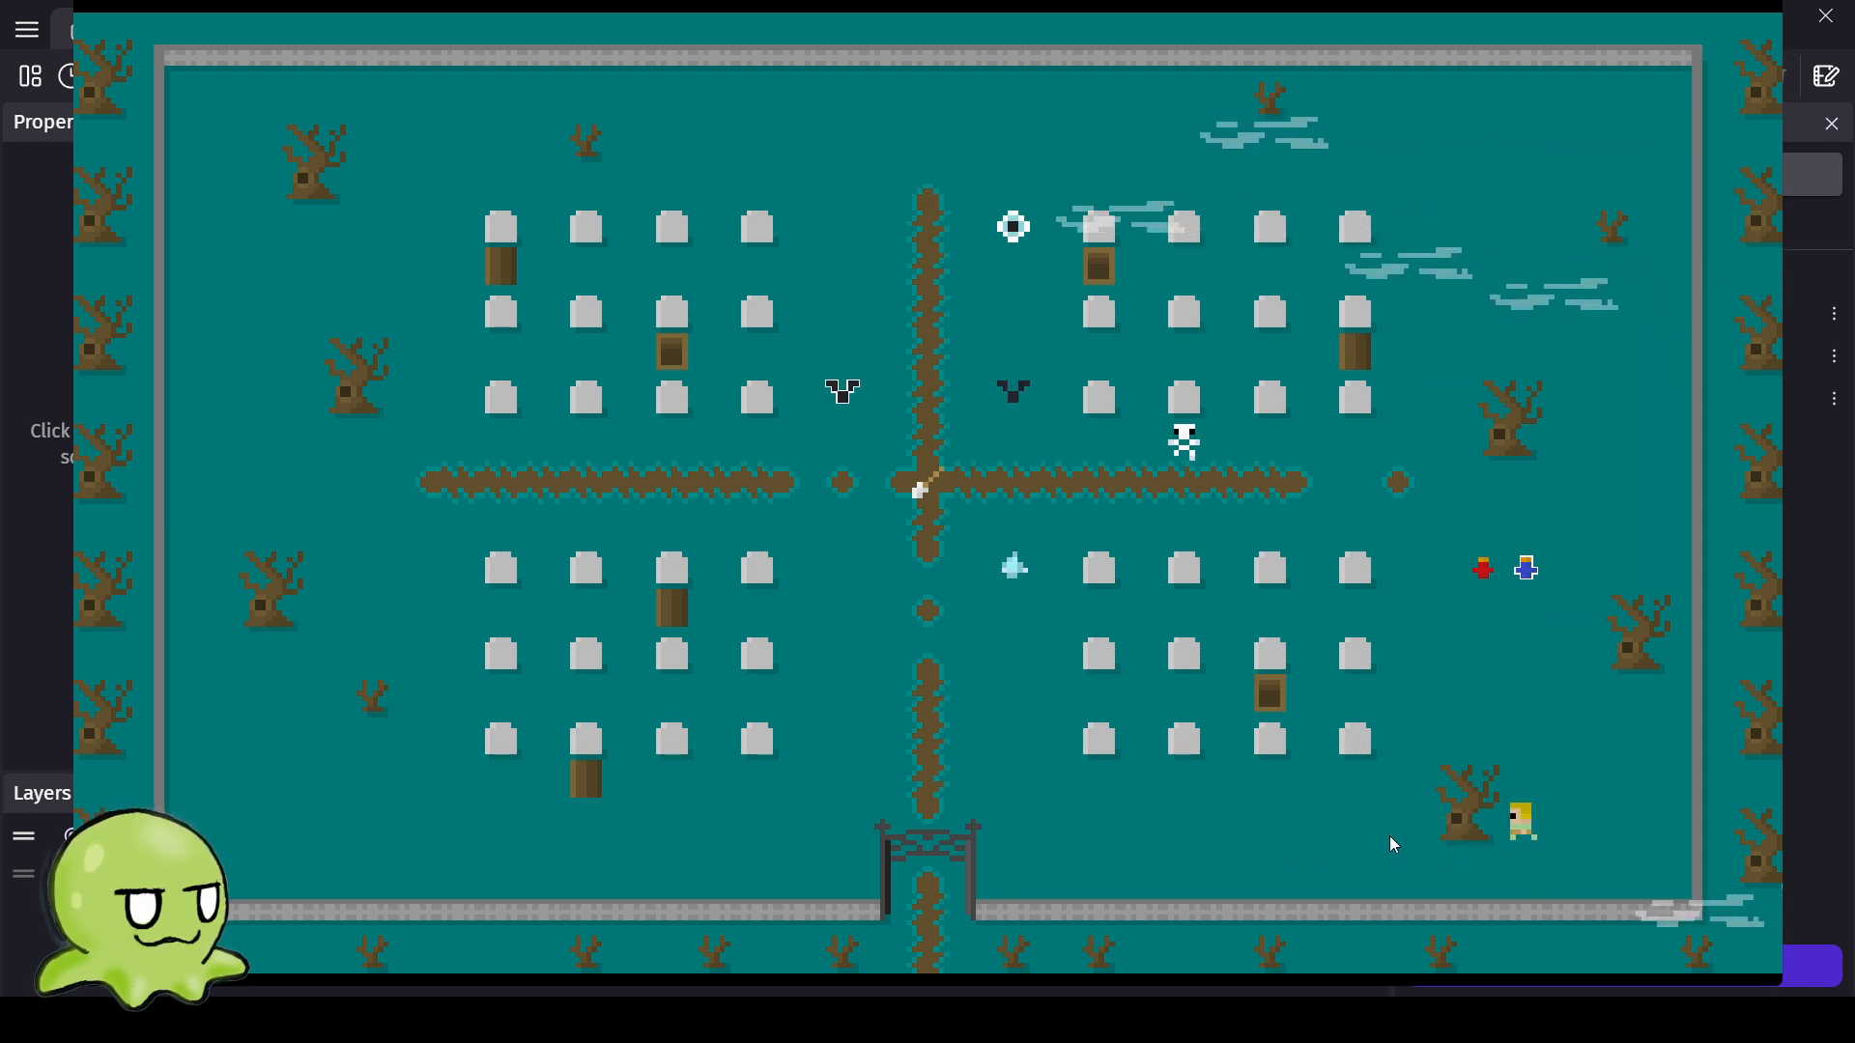
Circle the player around the lower-right large tree to test the revised collision mask.
key(Left)
key(Up)
key(Right)
key(Down)
key(Left)
key(Right)
key(Right)
key(Left)
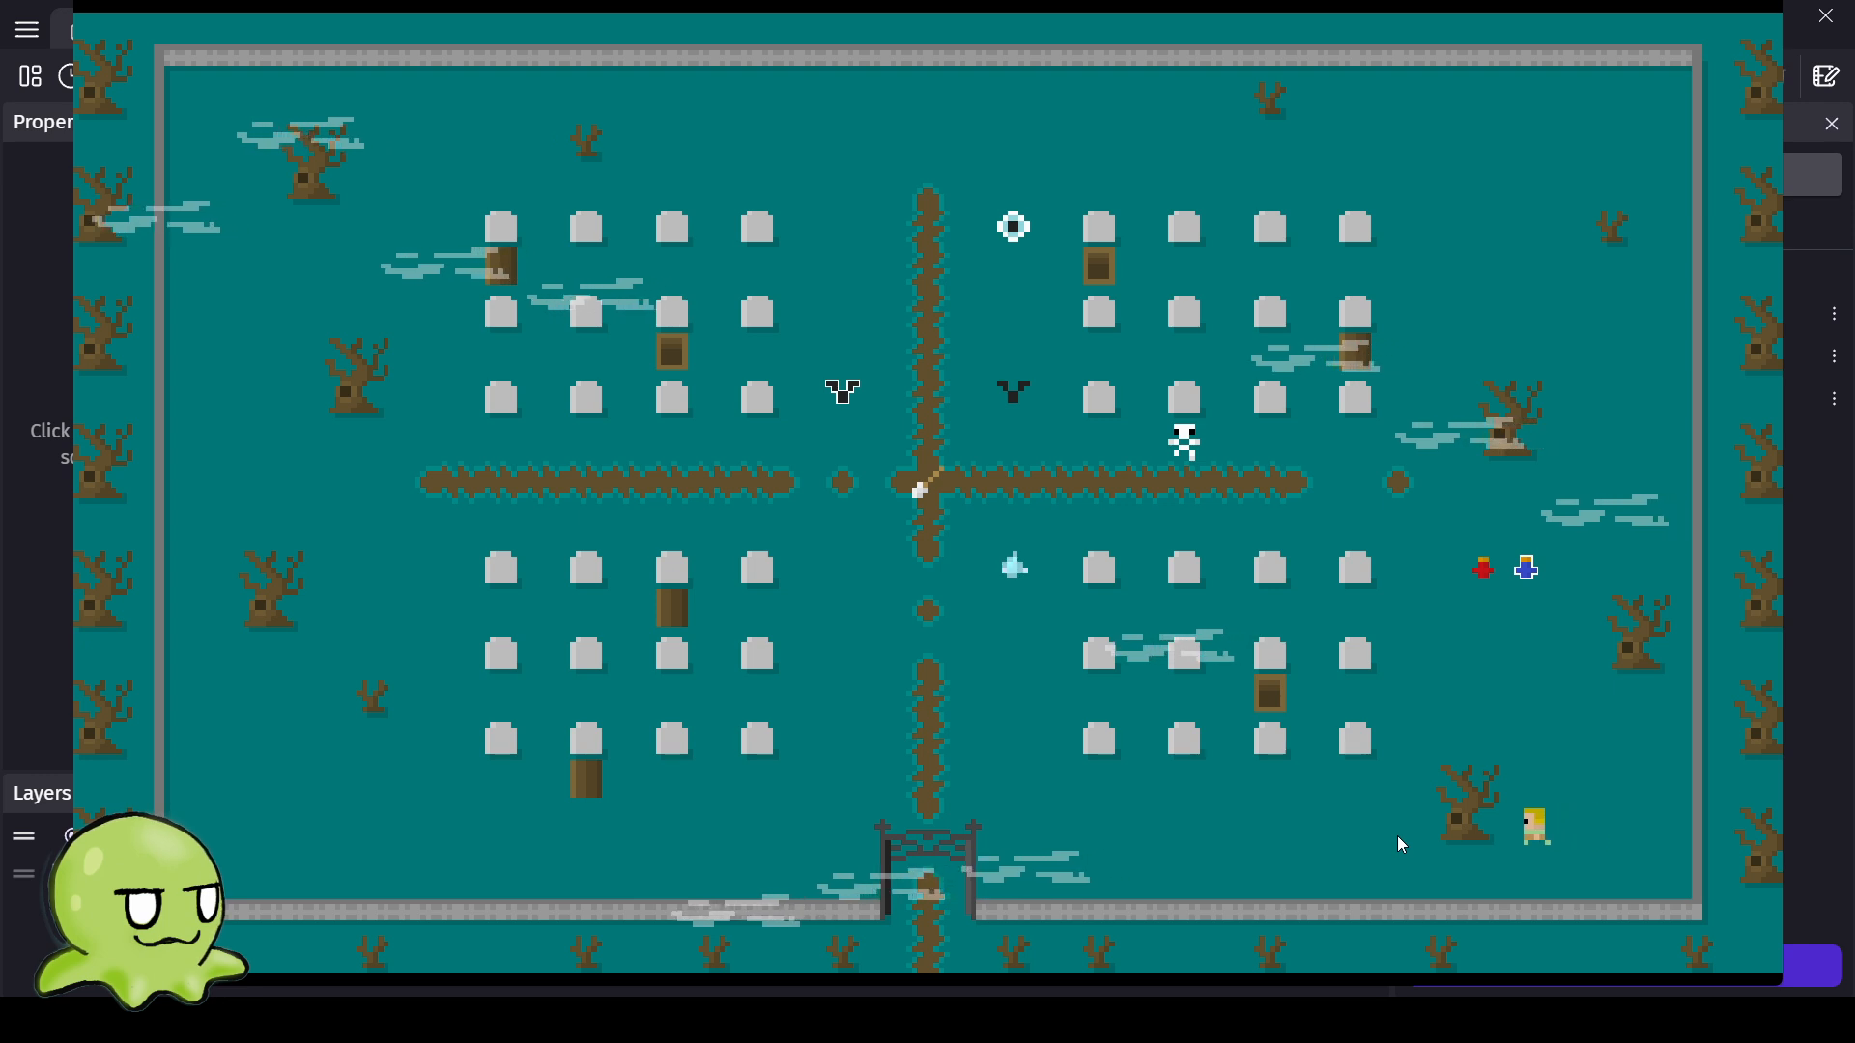
Approach the lower-right large tree's trunk from the east, pass behind it, and return below it to the east side.
key(Left)
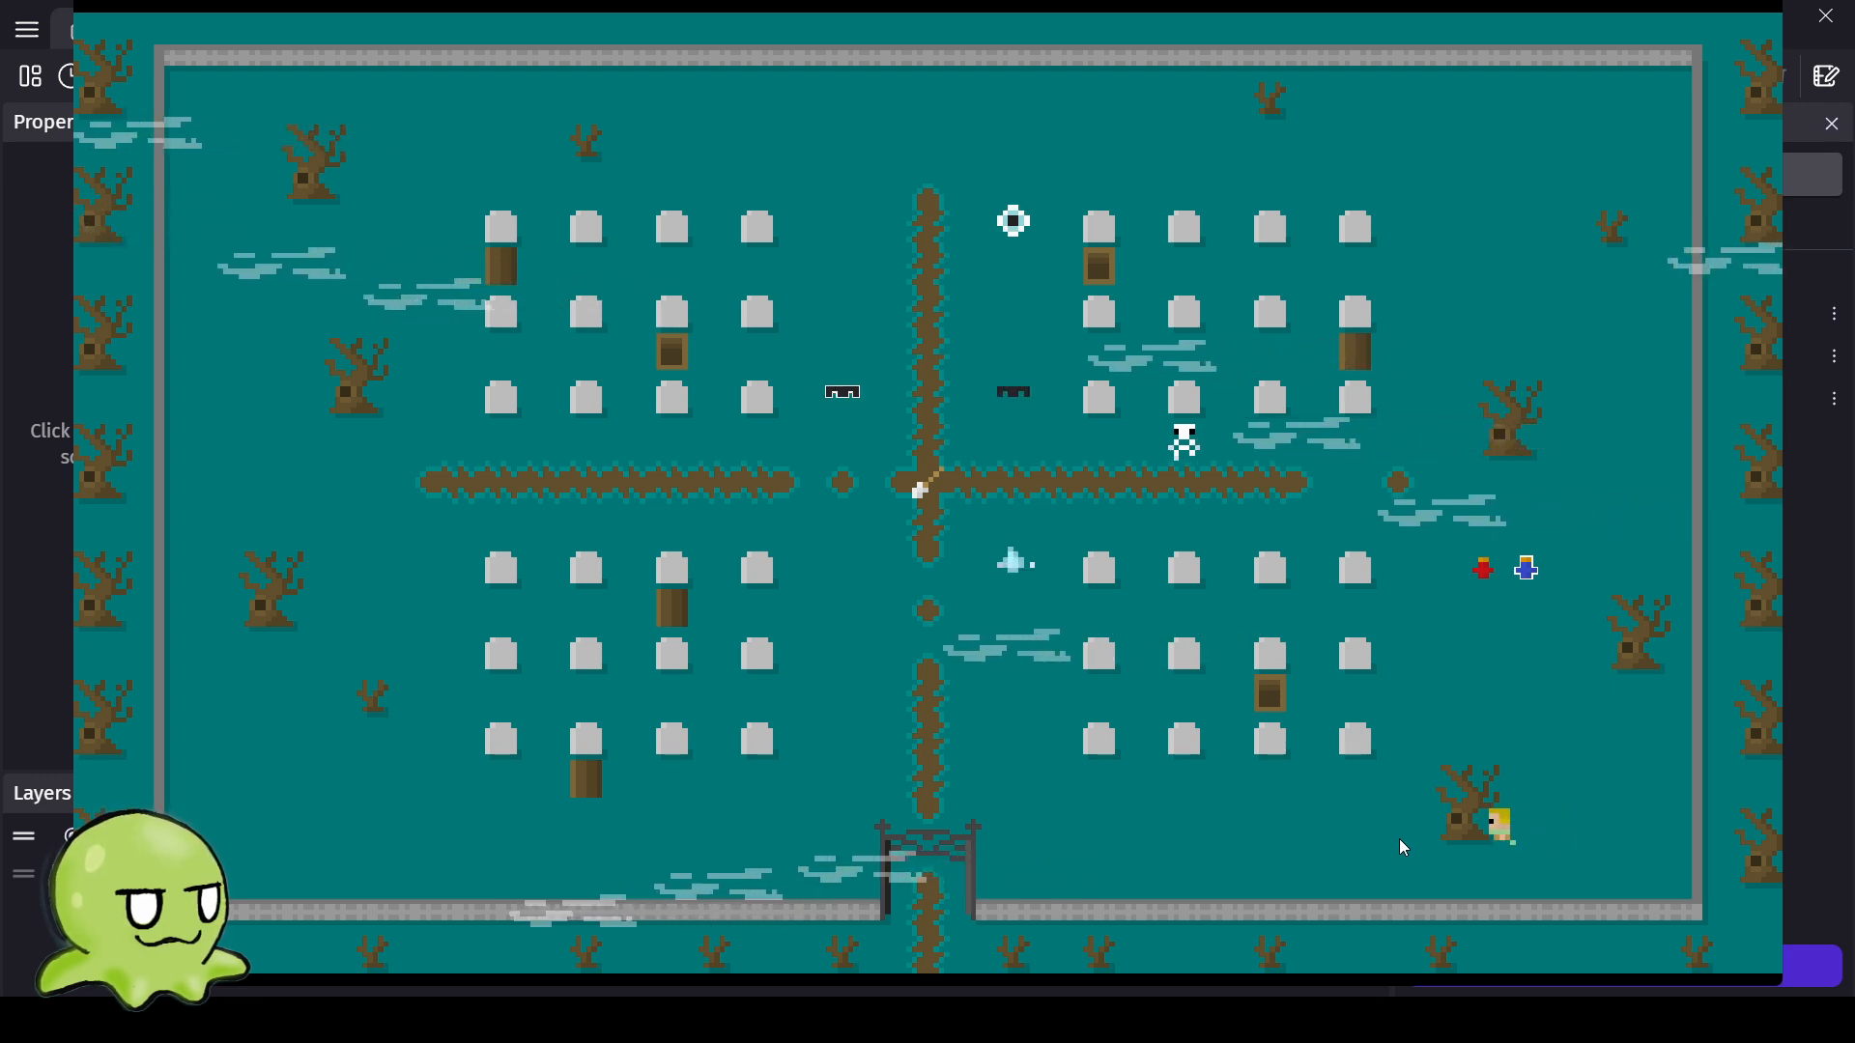
key(Right)
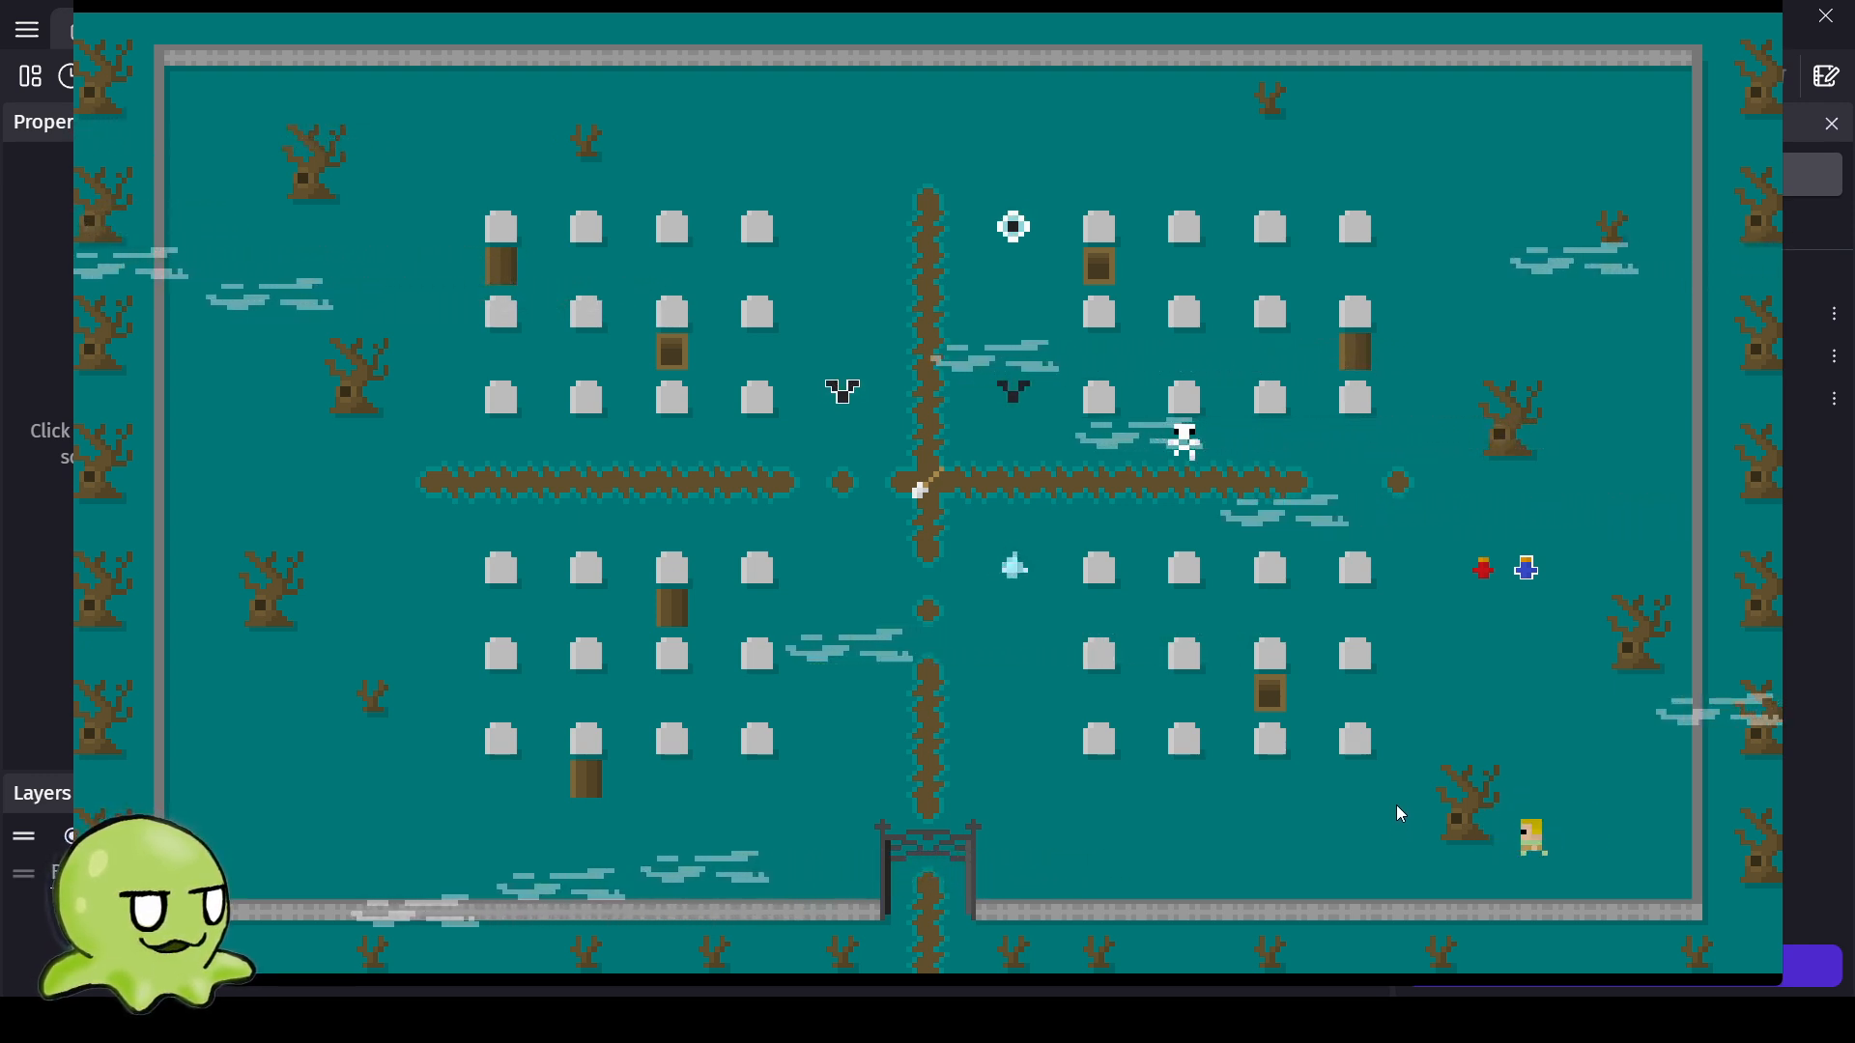
key(Up)
key(Right)
key(Left)
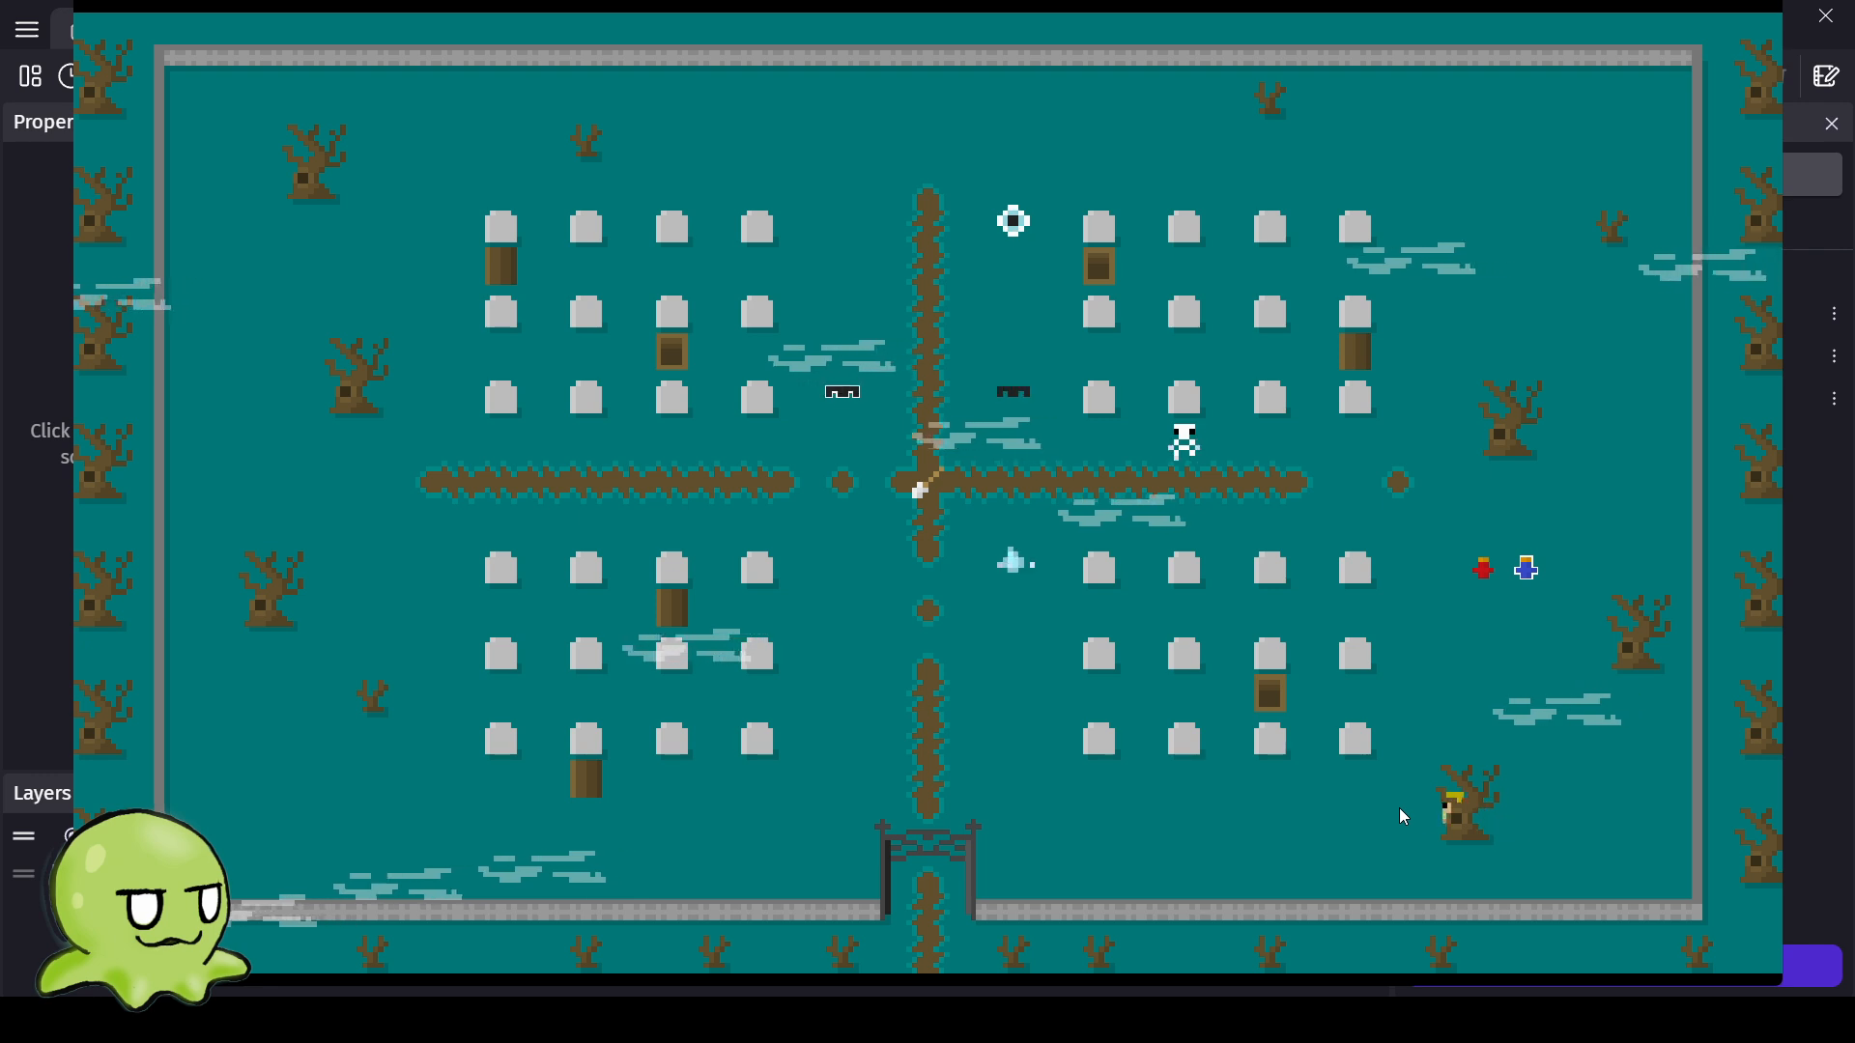
key(Down)
key(Right)
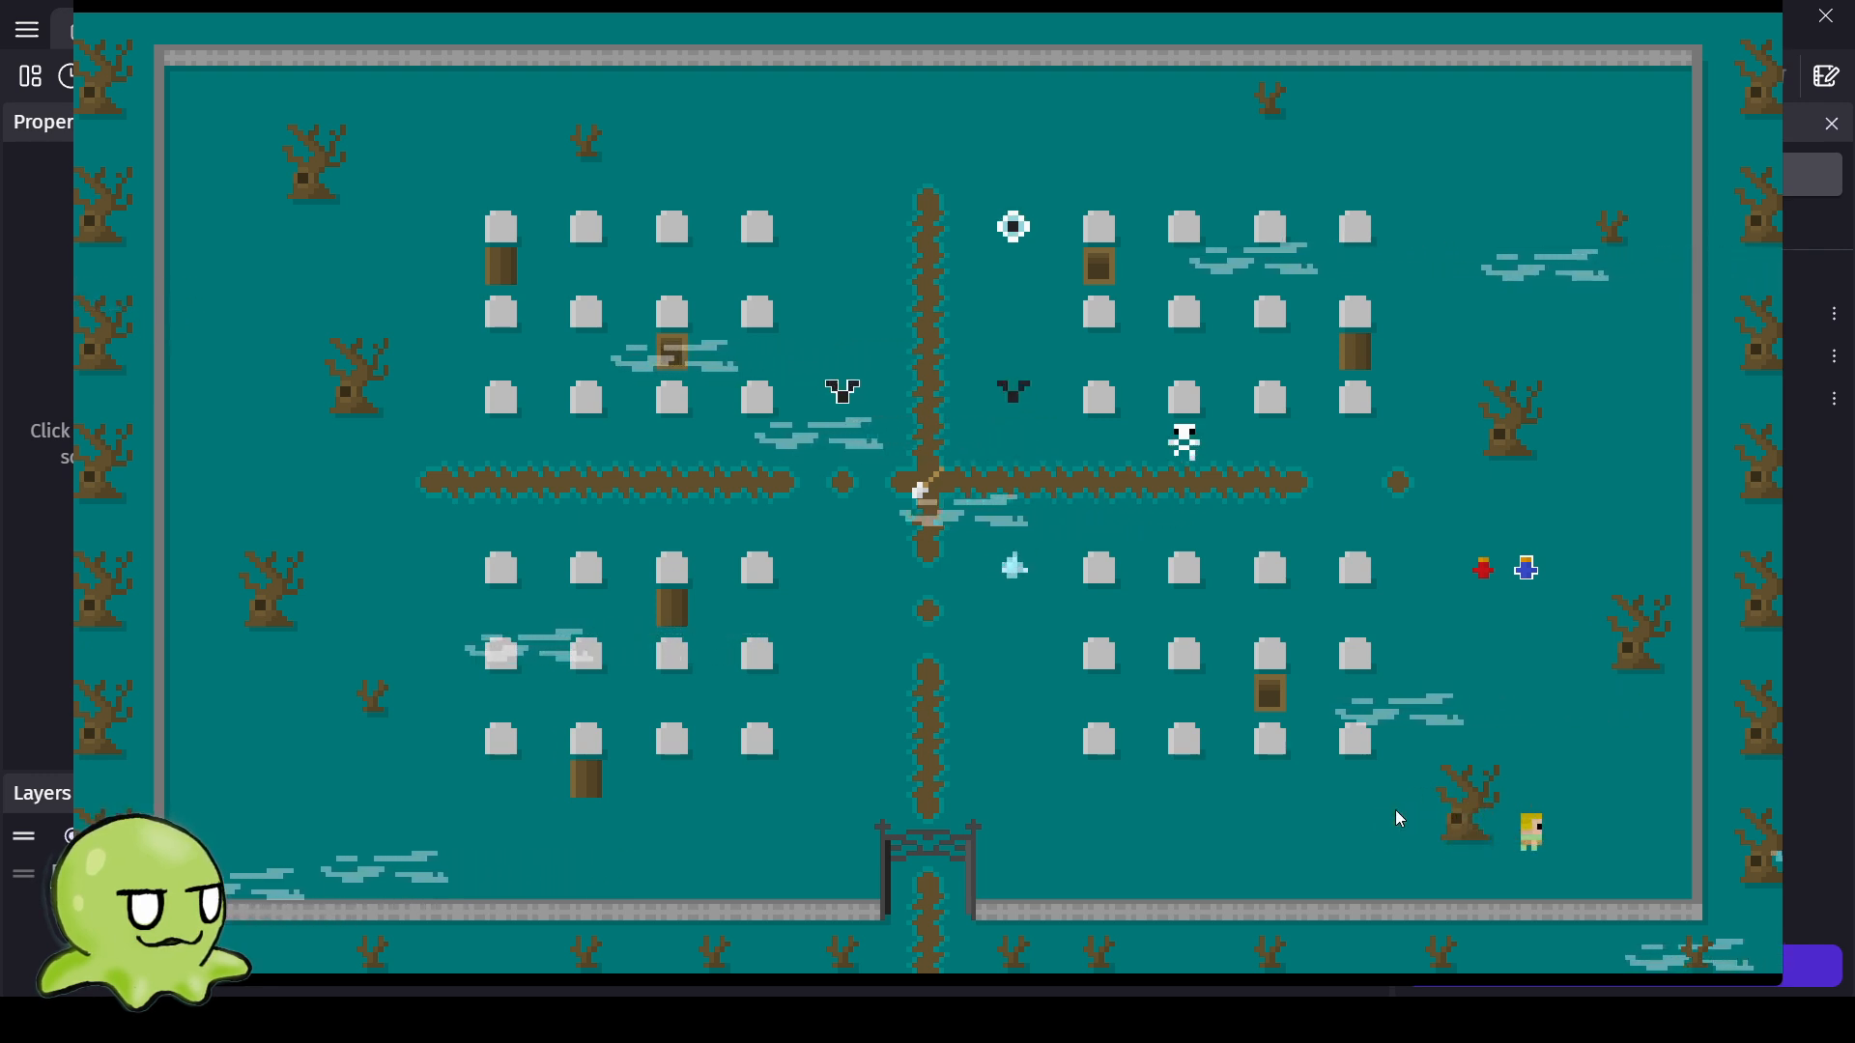
Walk the player against the east side of the lower-right large tree's trunk, pass below it, and continue west.
key(Left)
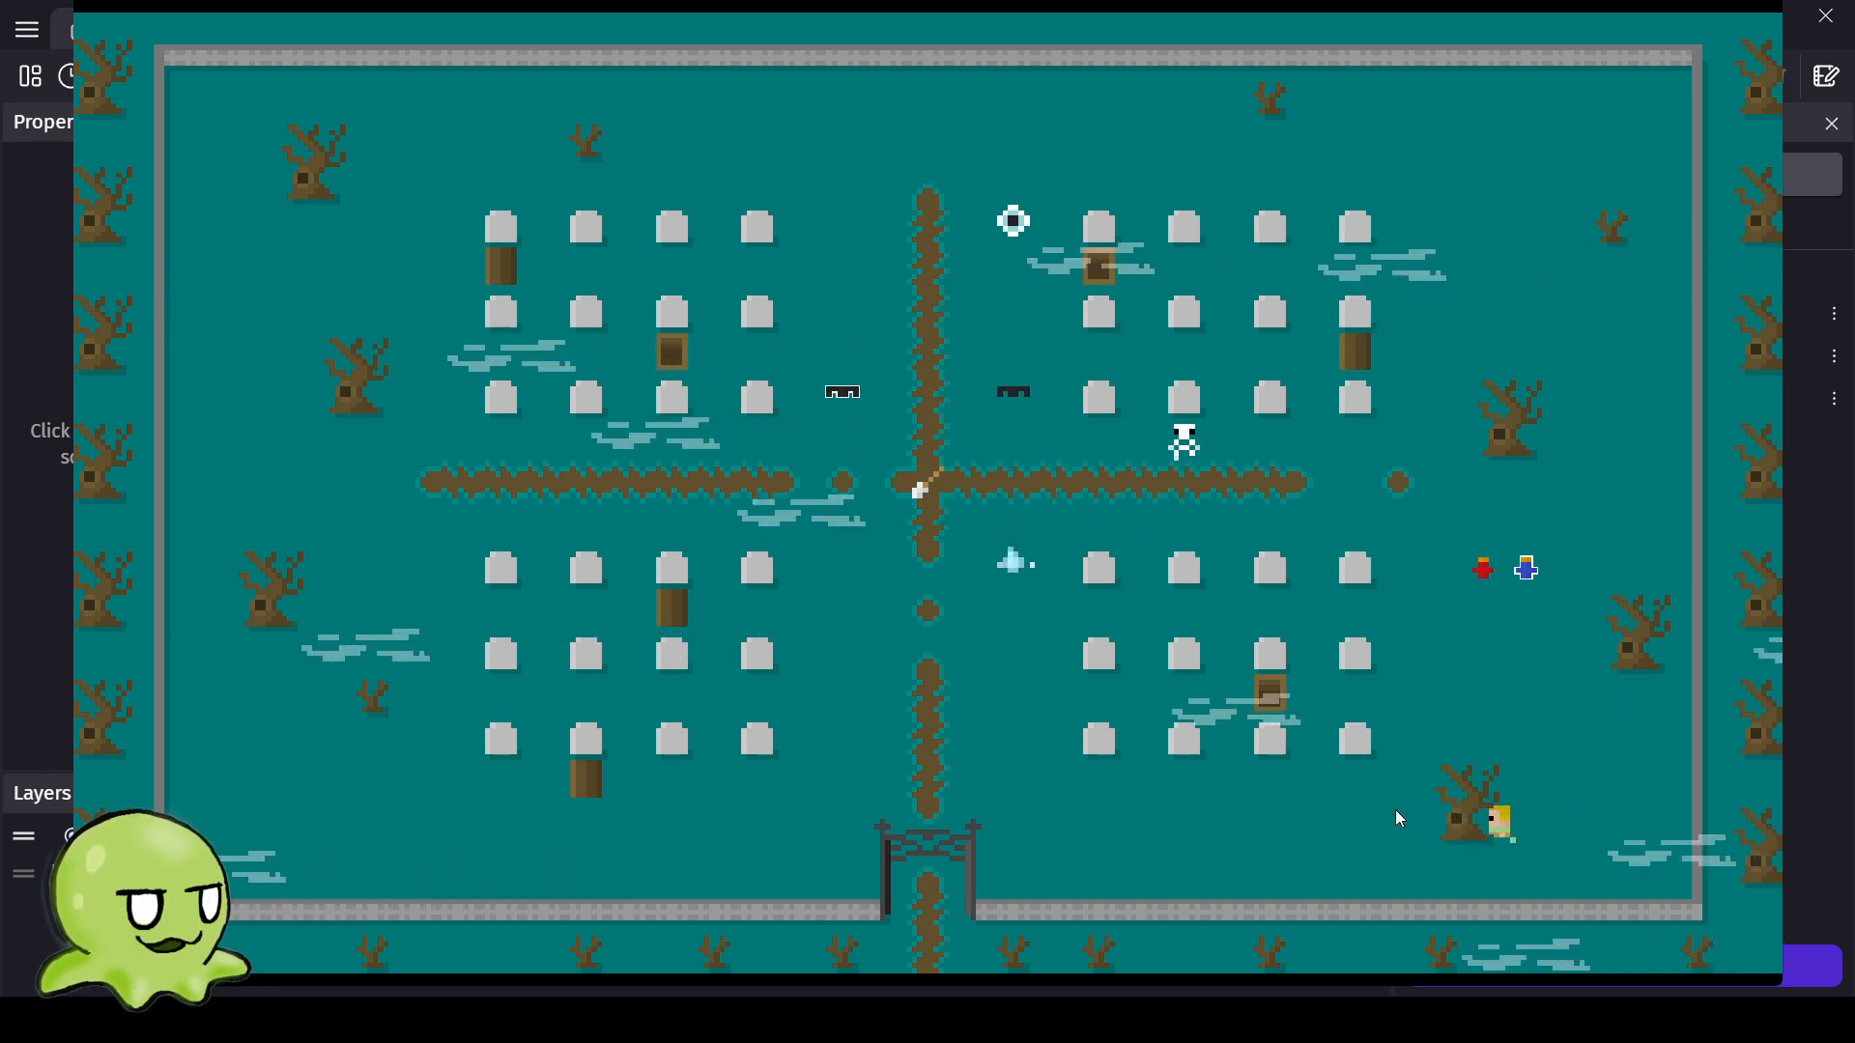
key(Down)
key(Left)
key(Right)
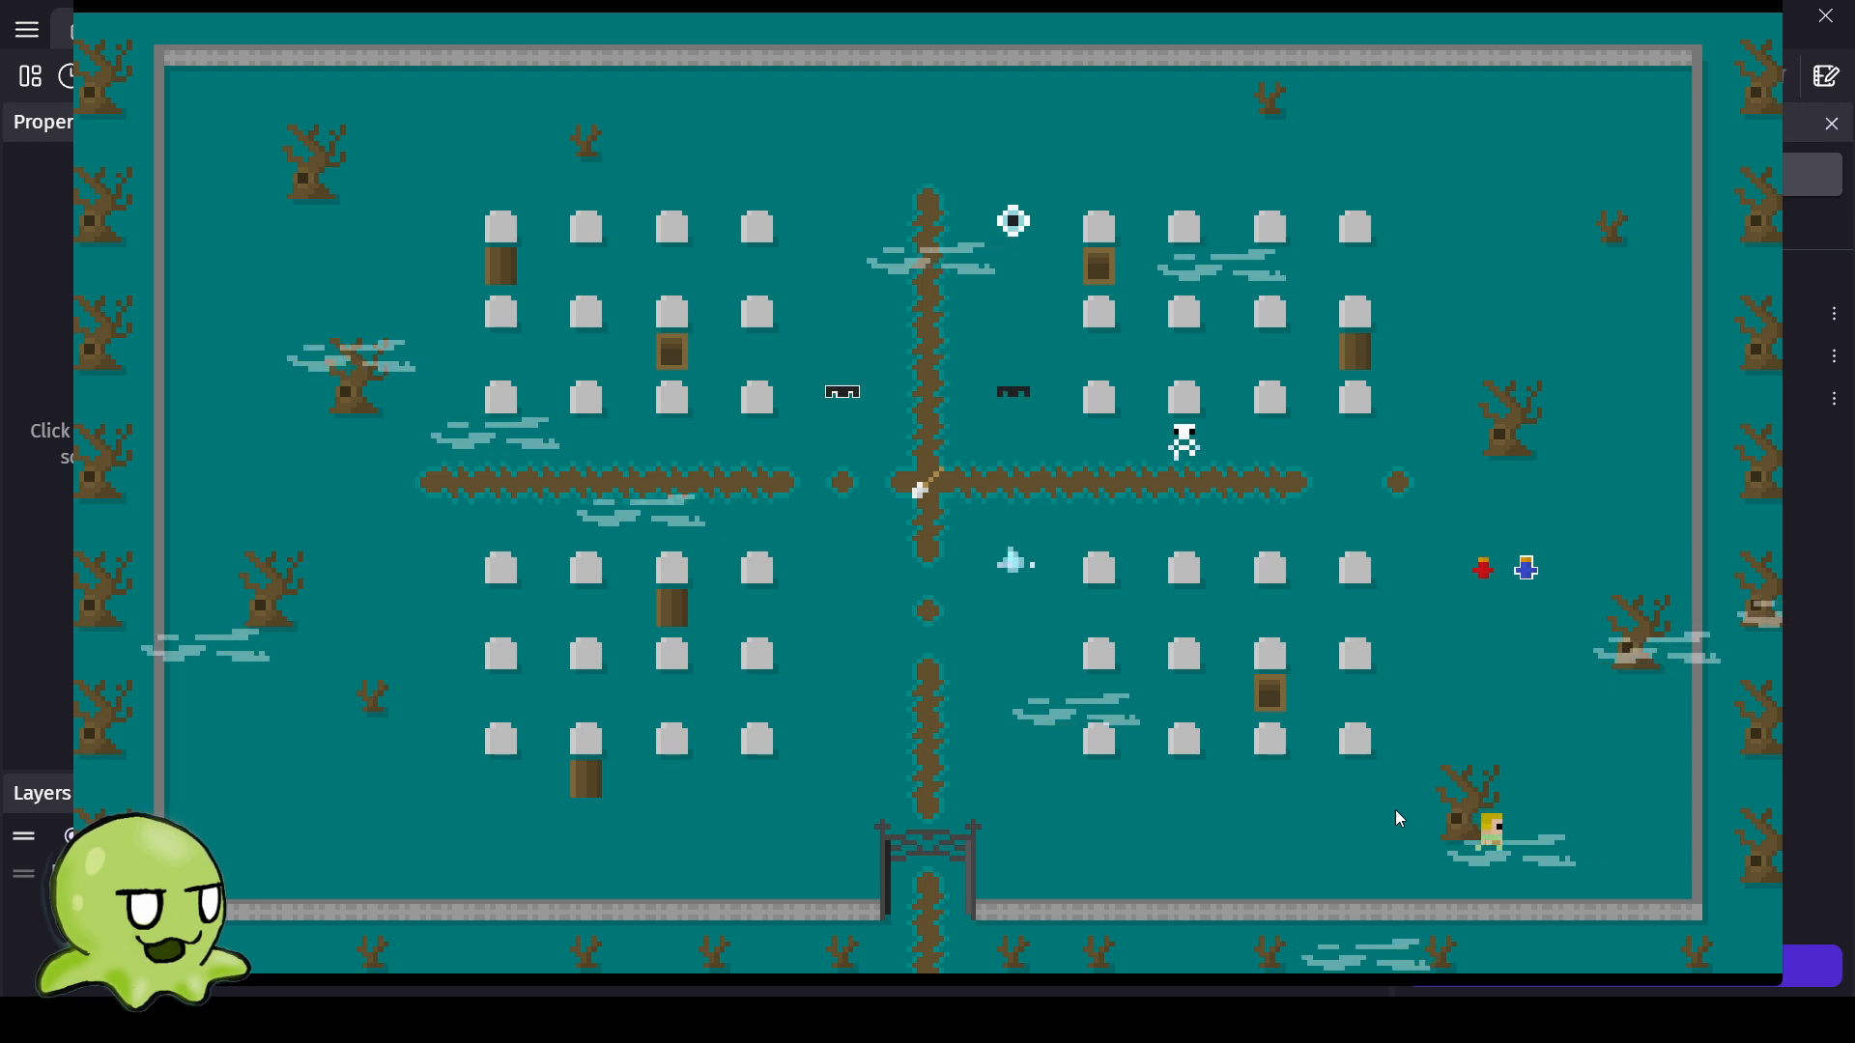
key(Left)
key(Left)
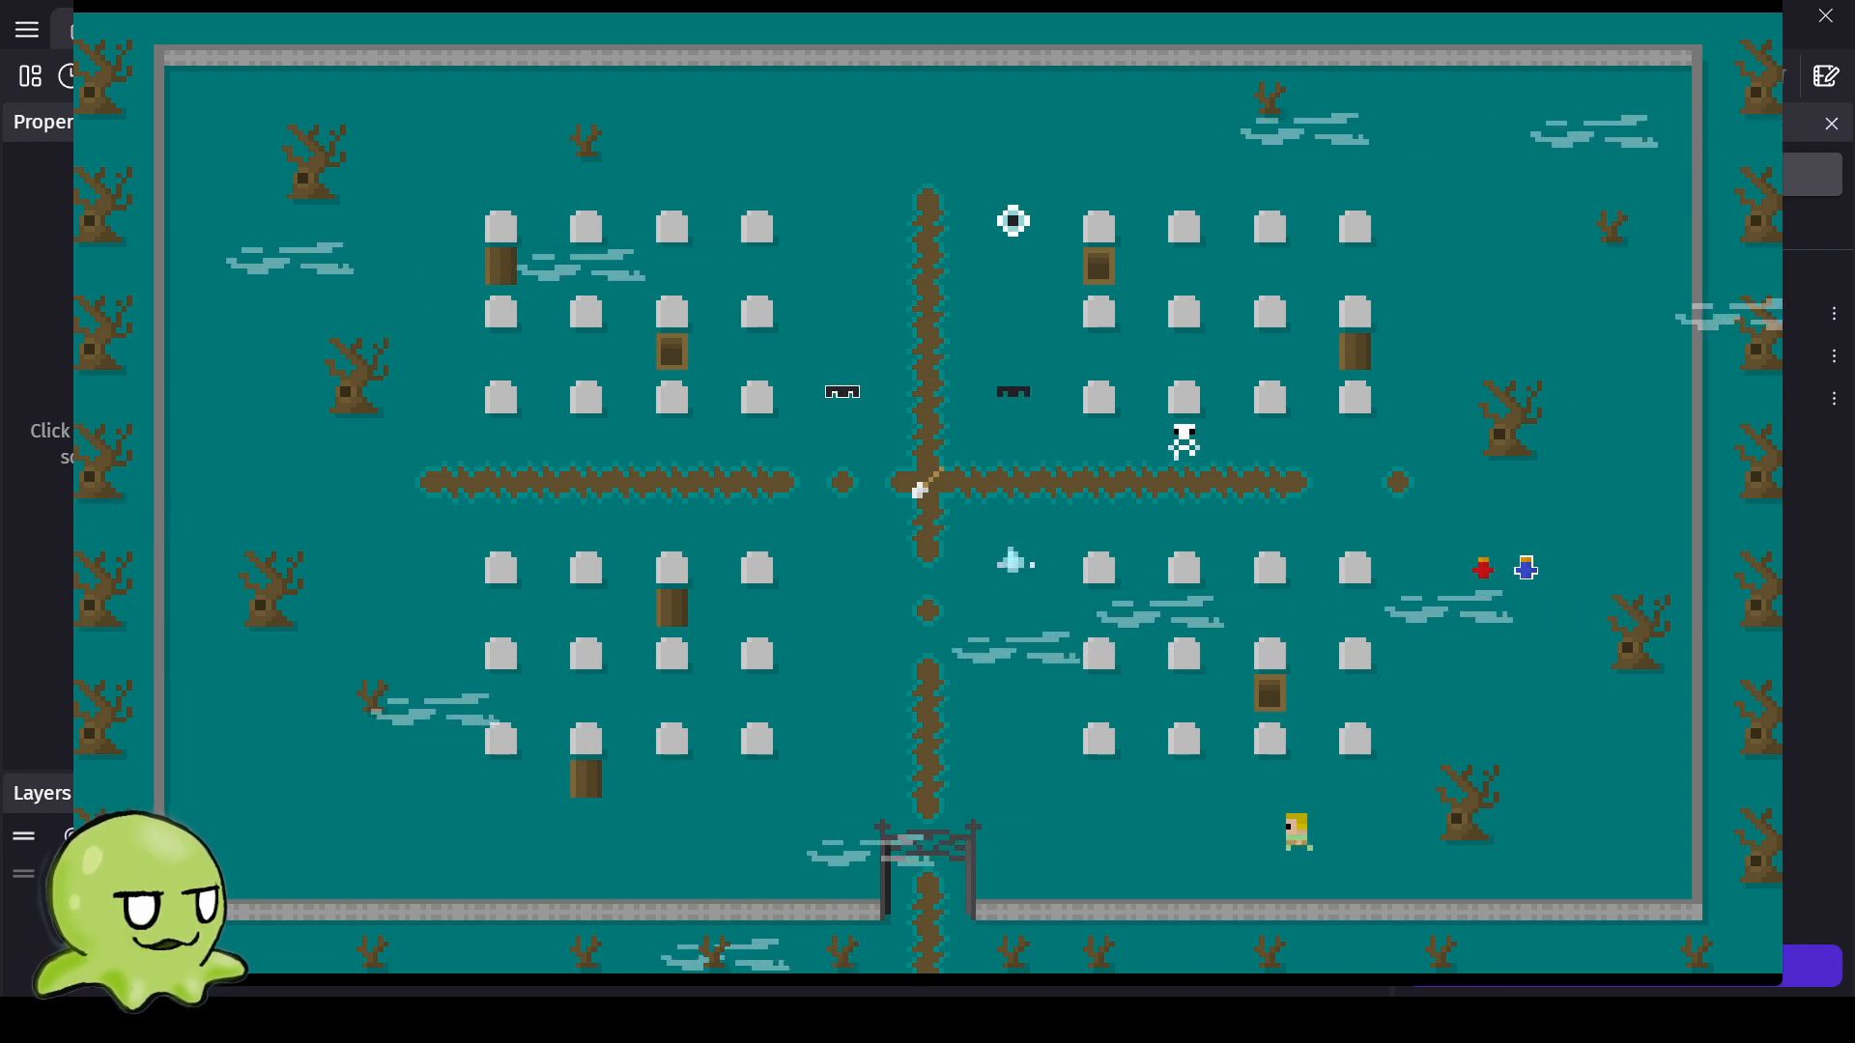
Close the preview, collapse the Scenery folder, and open the Player object's collision mask for editing.
click(1762, 6)
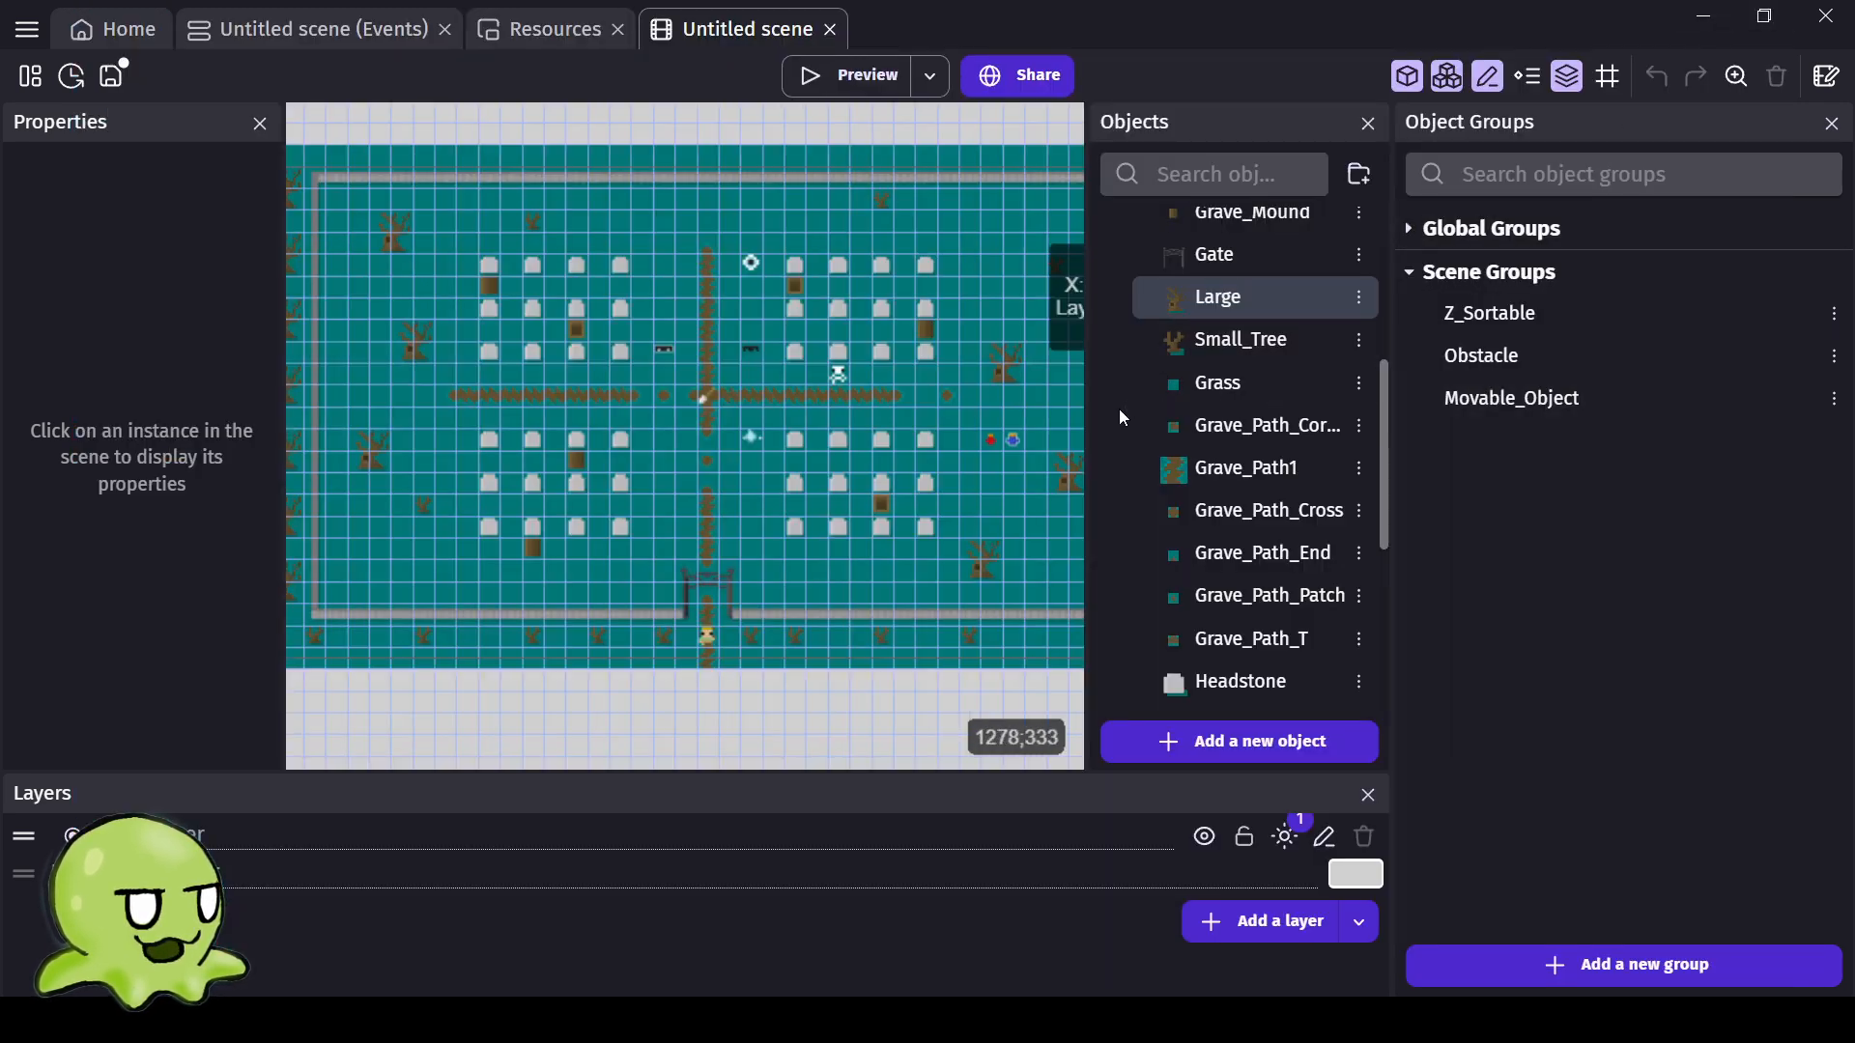
scroll(1159, 463, up, 5)
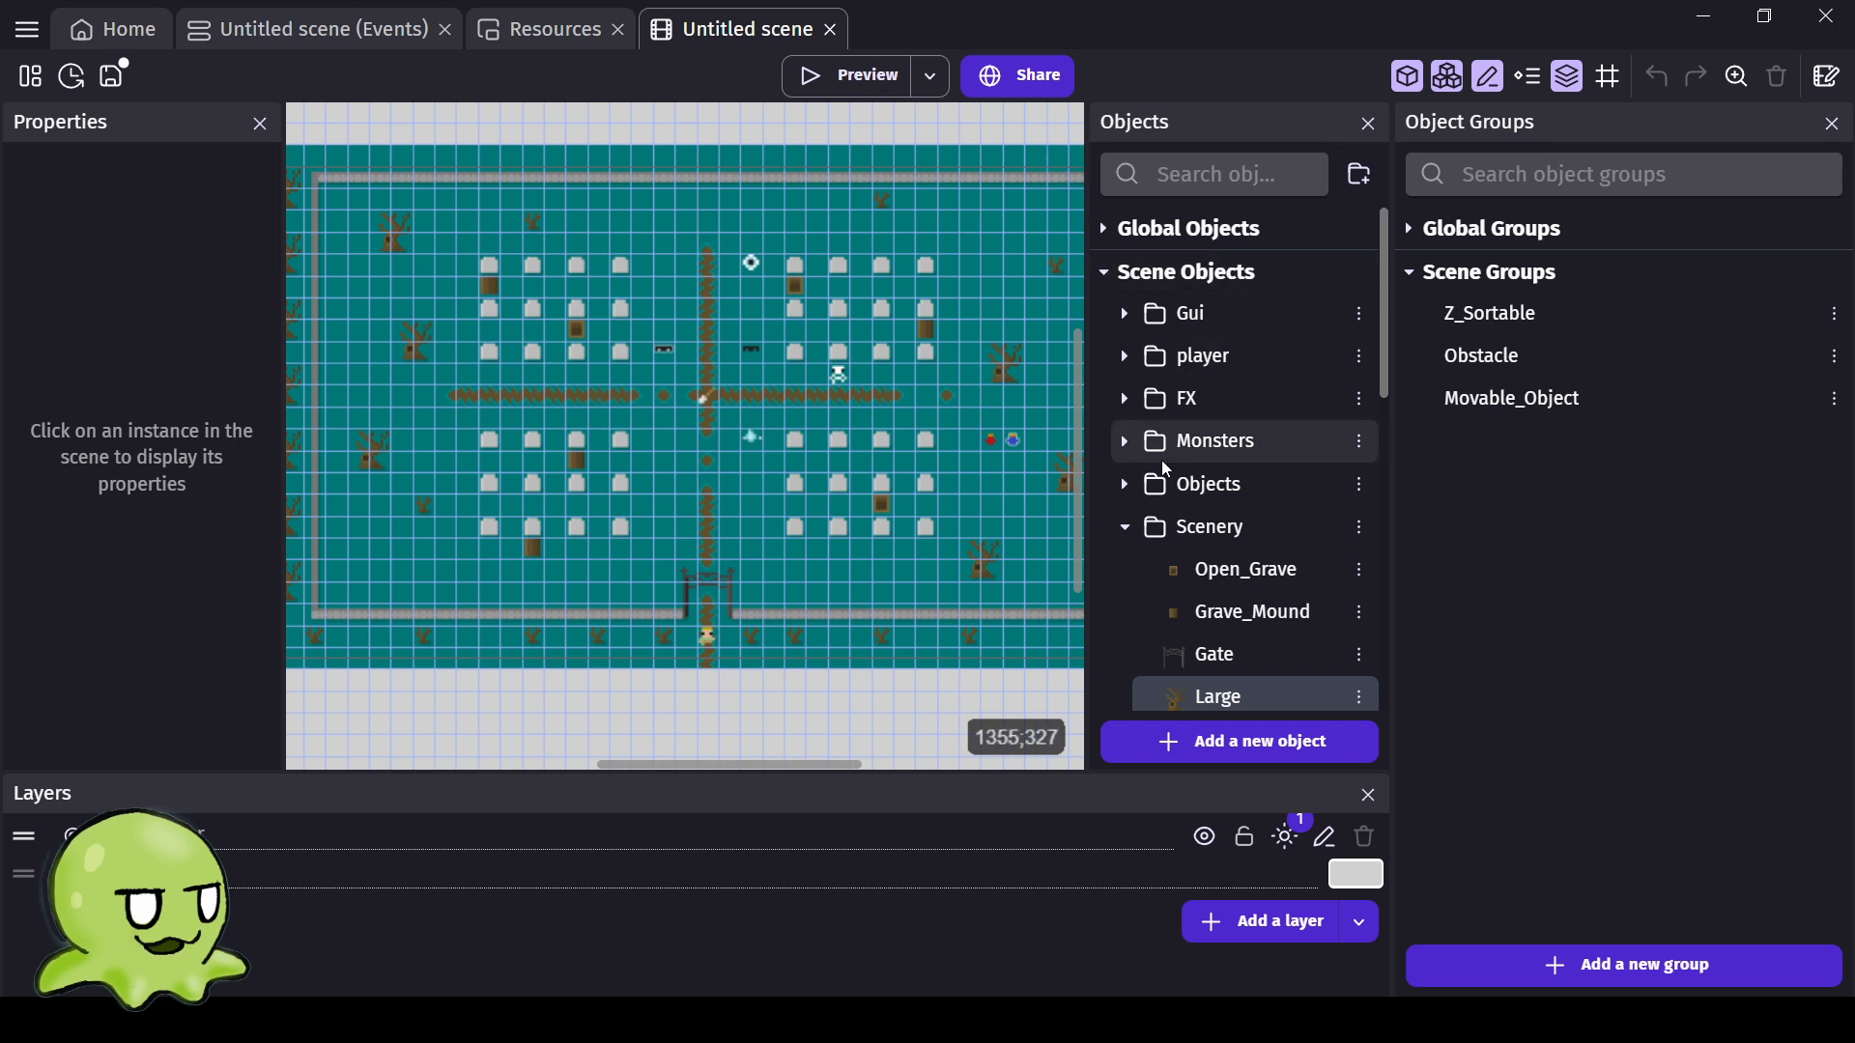
click(1124, 526)
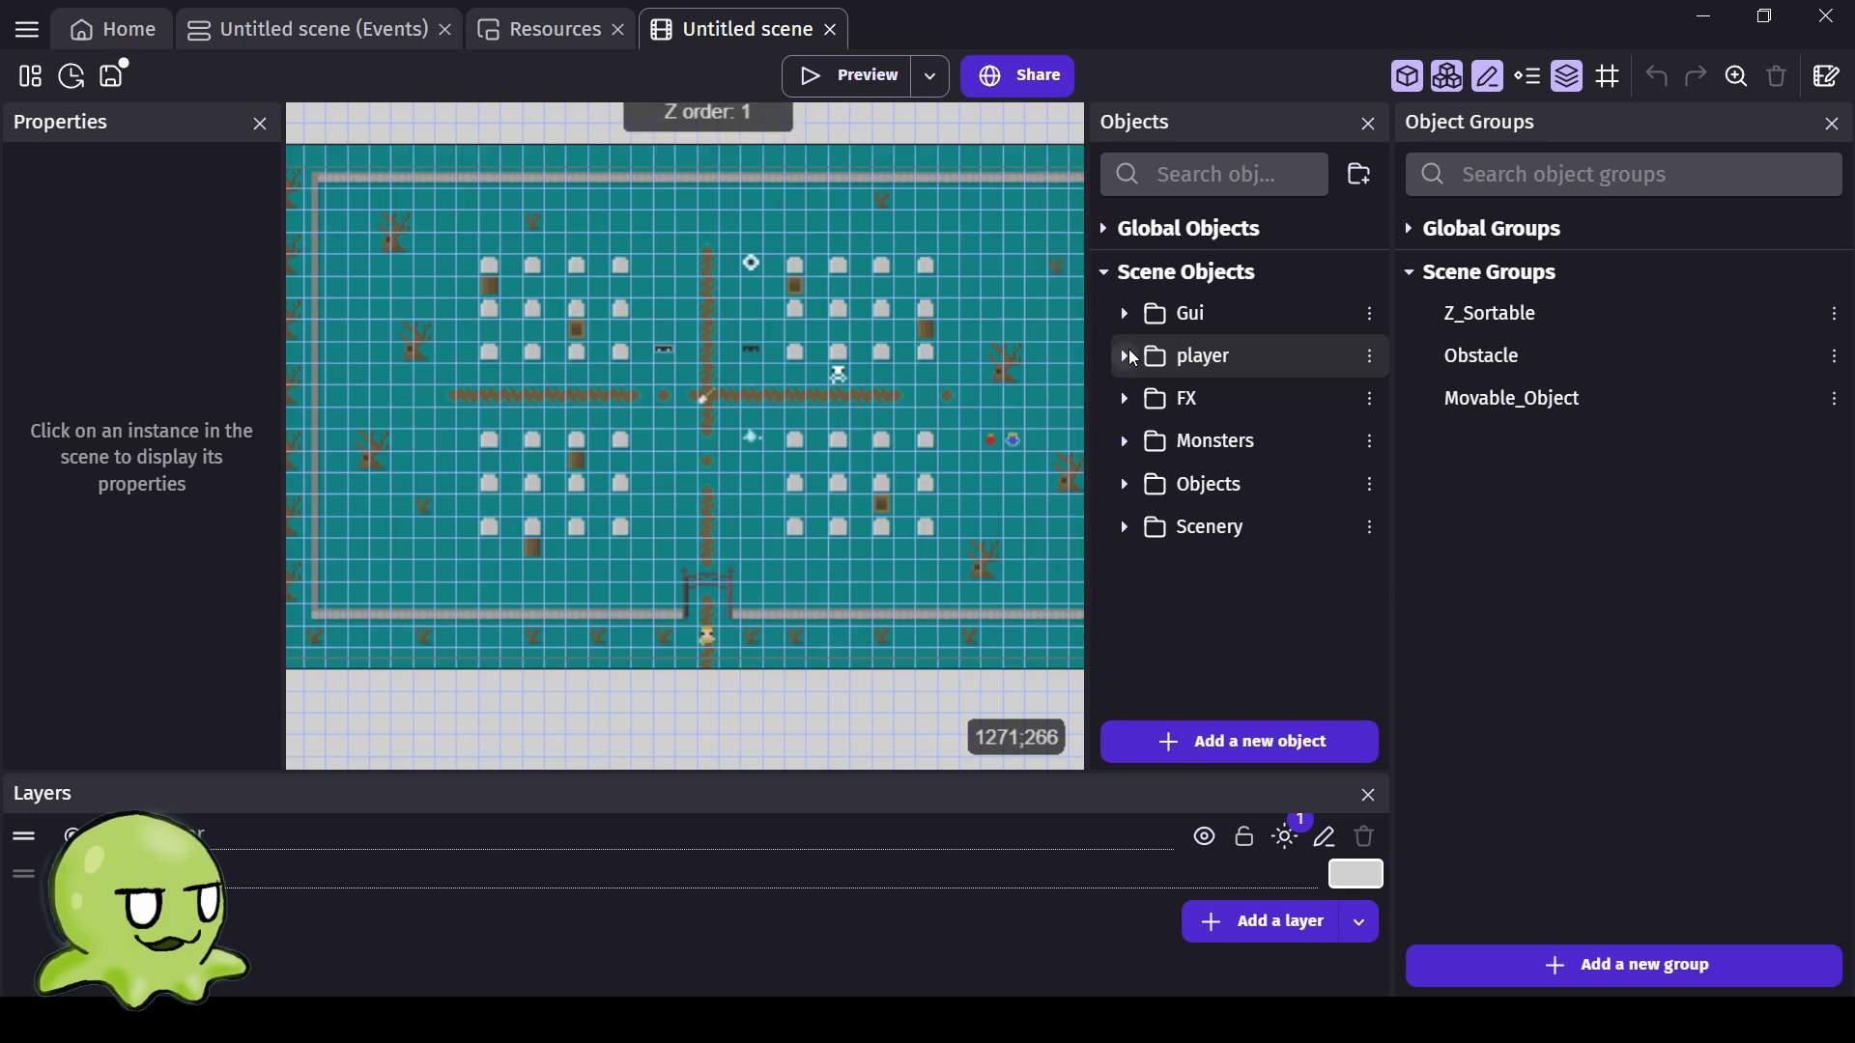
click(1124, 356)
double_click(1209, 406)
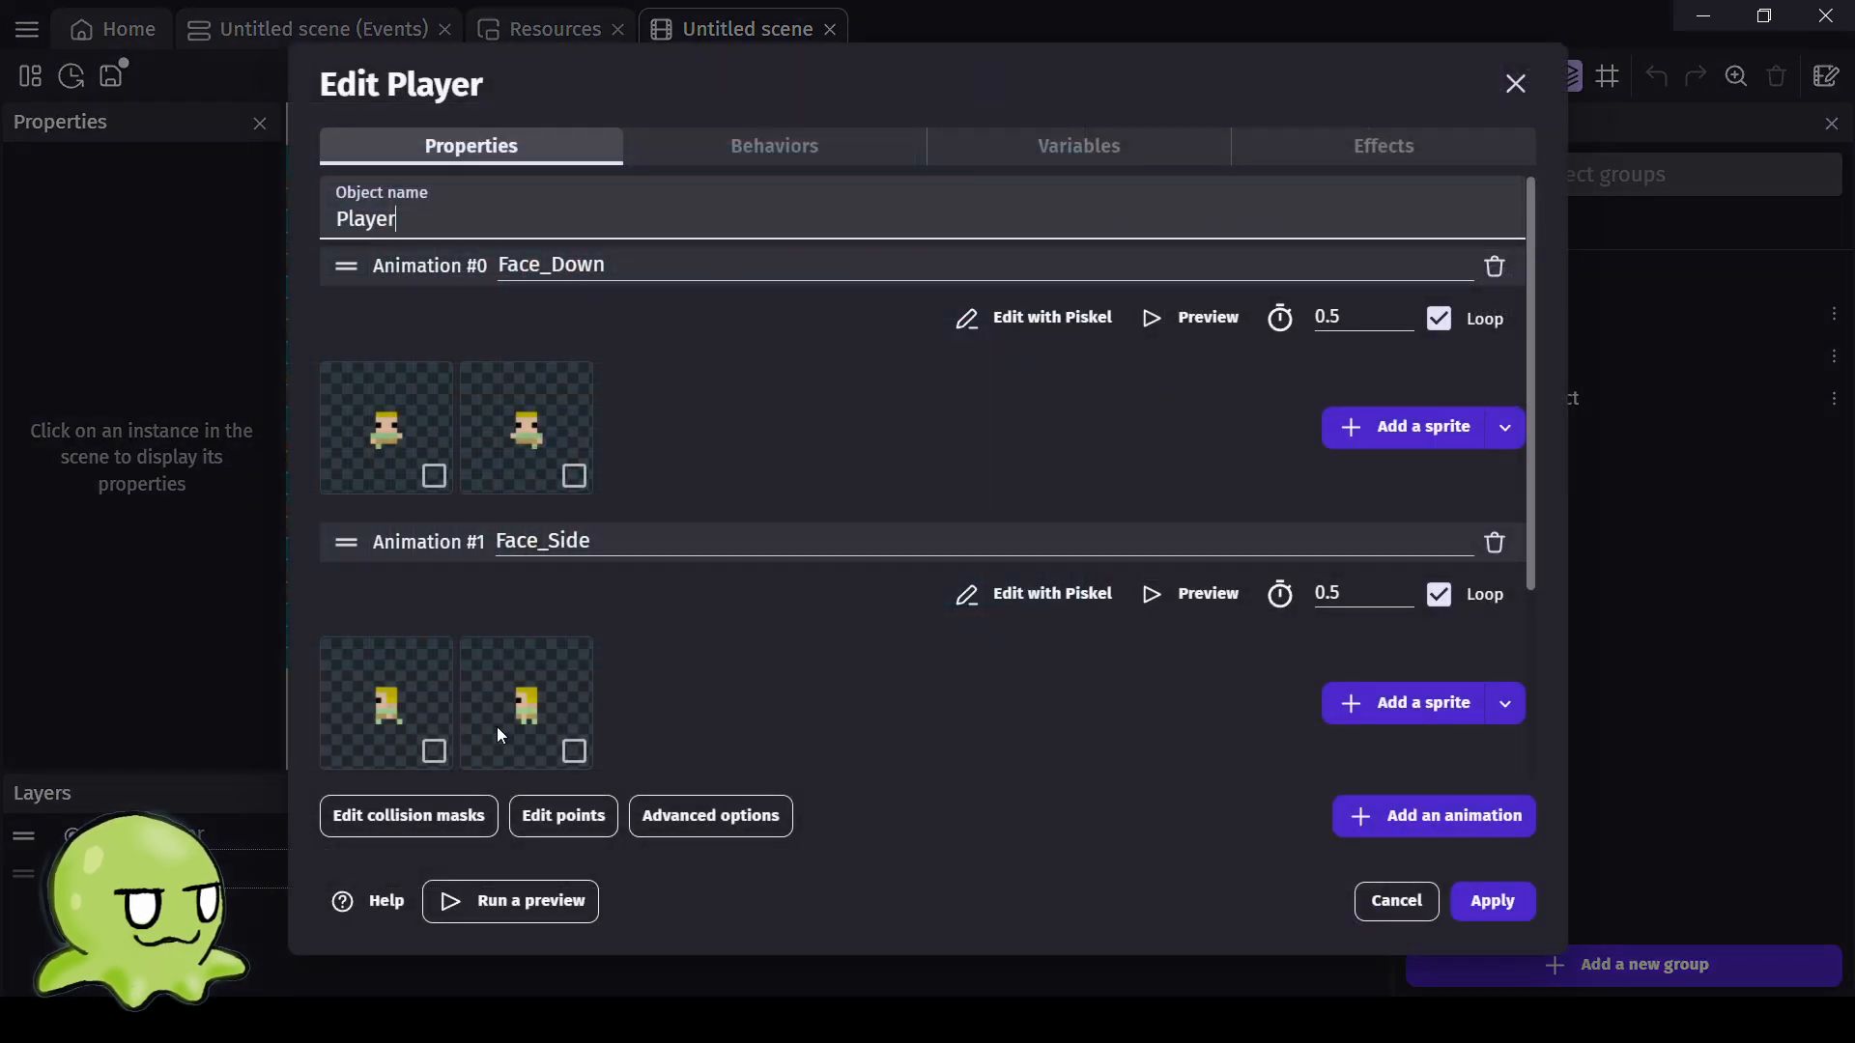
click(455, 820)
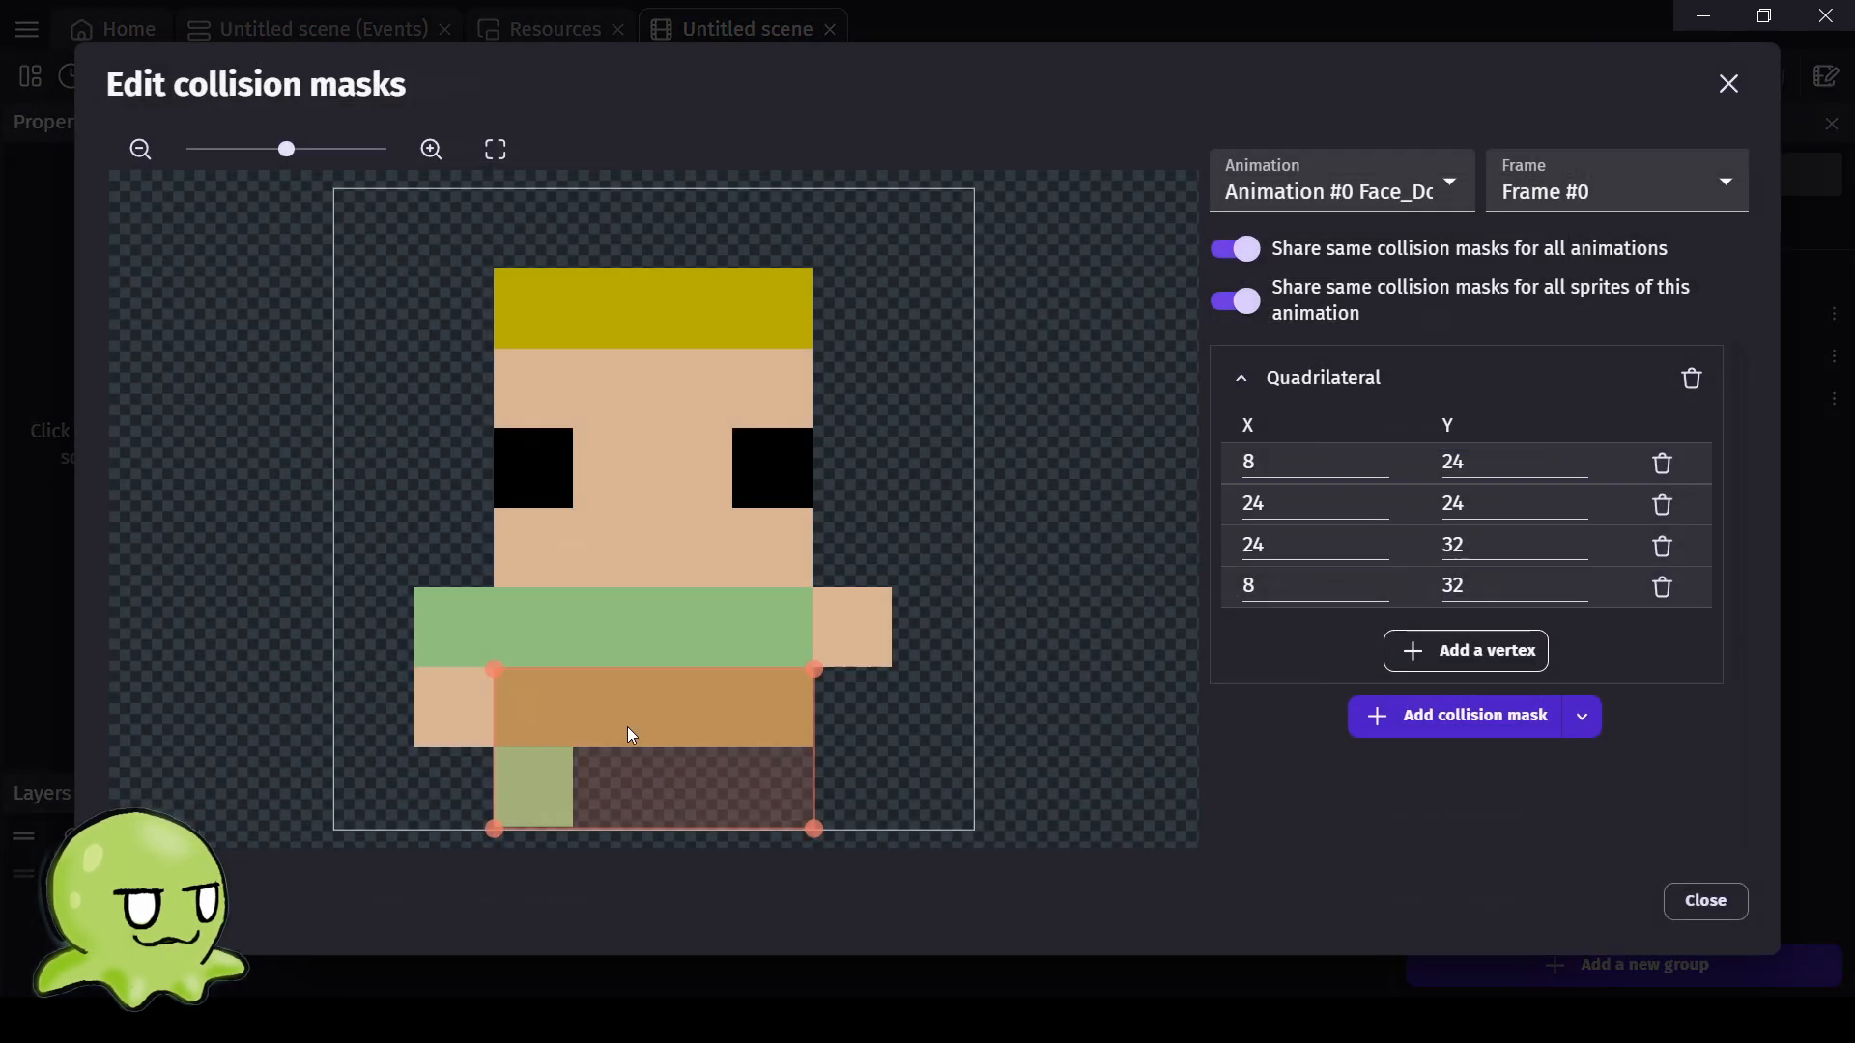
Narrow the Player's collision mask by moving its upper vertices to 23.5;24 and 8.5;24, and apply the changes.
click(804, 669)
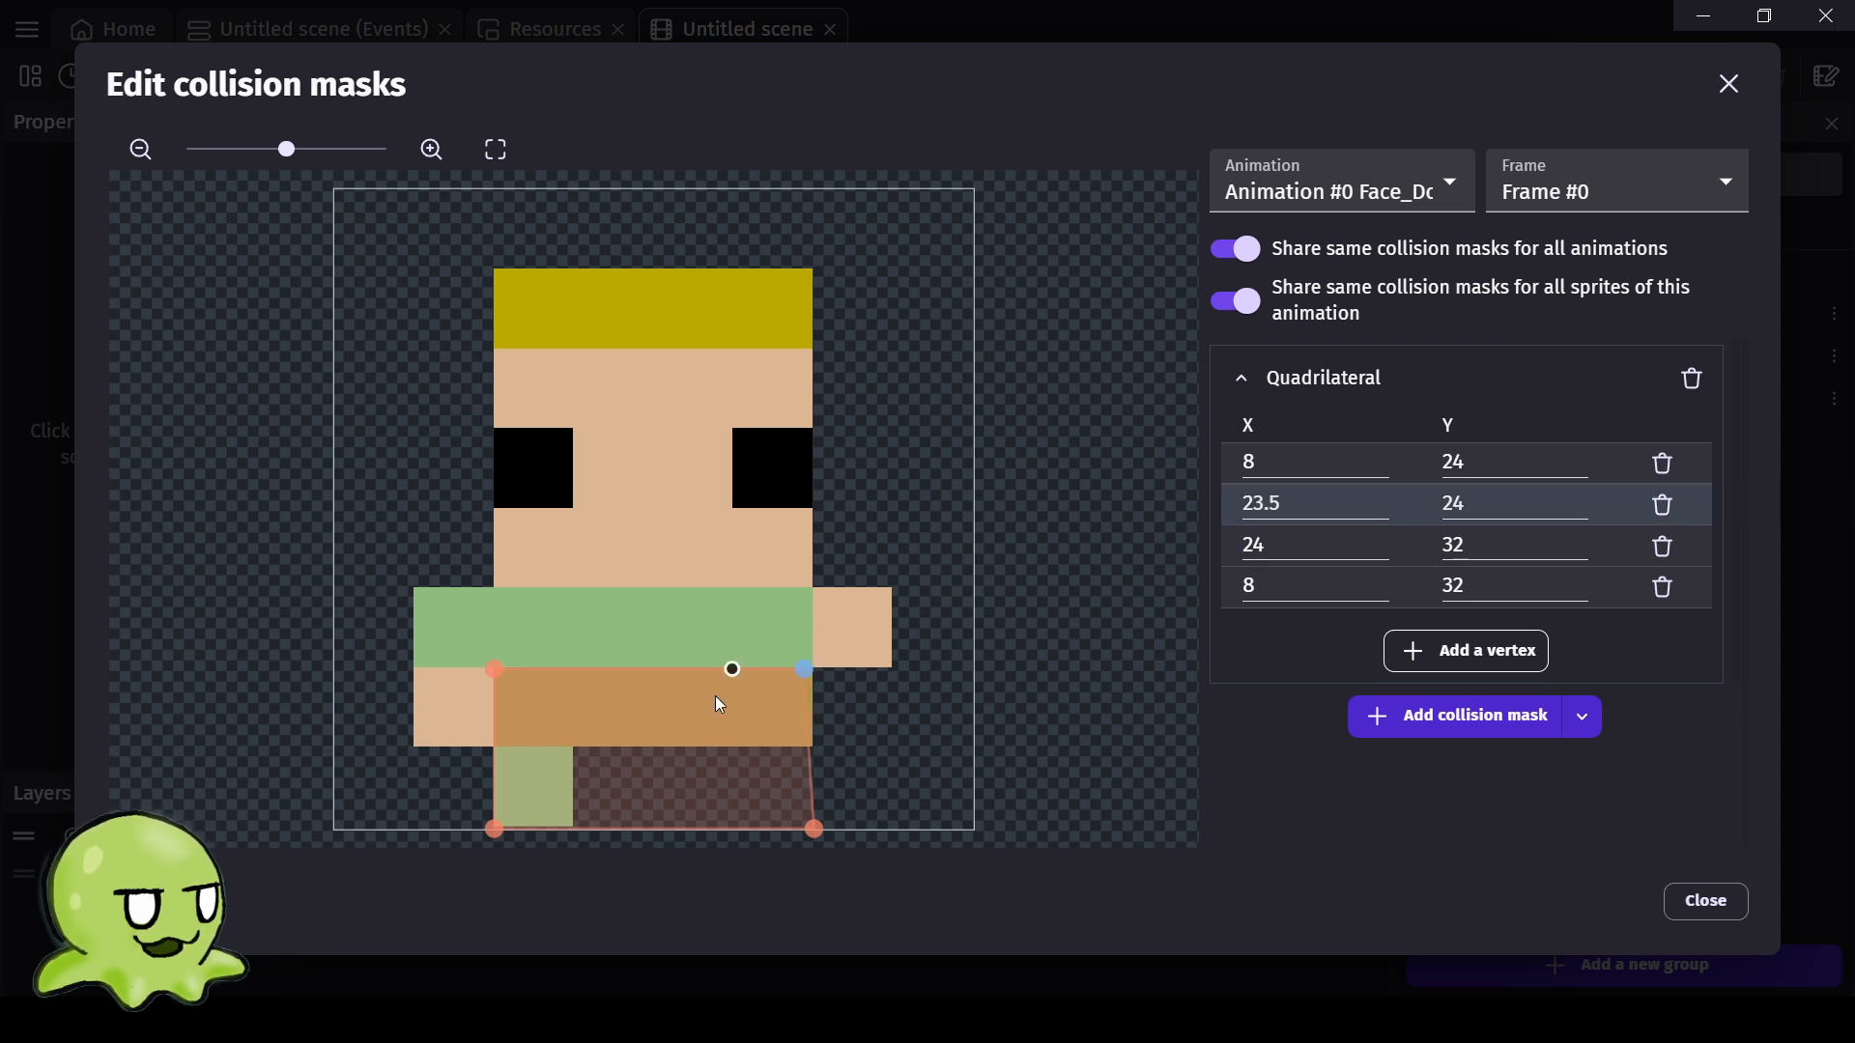
click(501, 671)
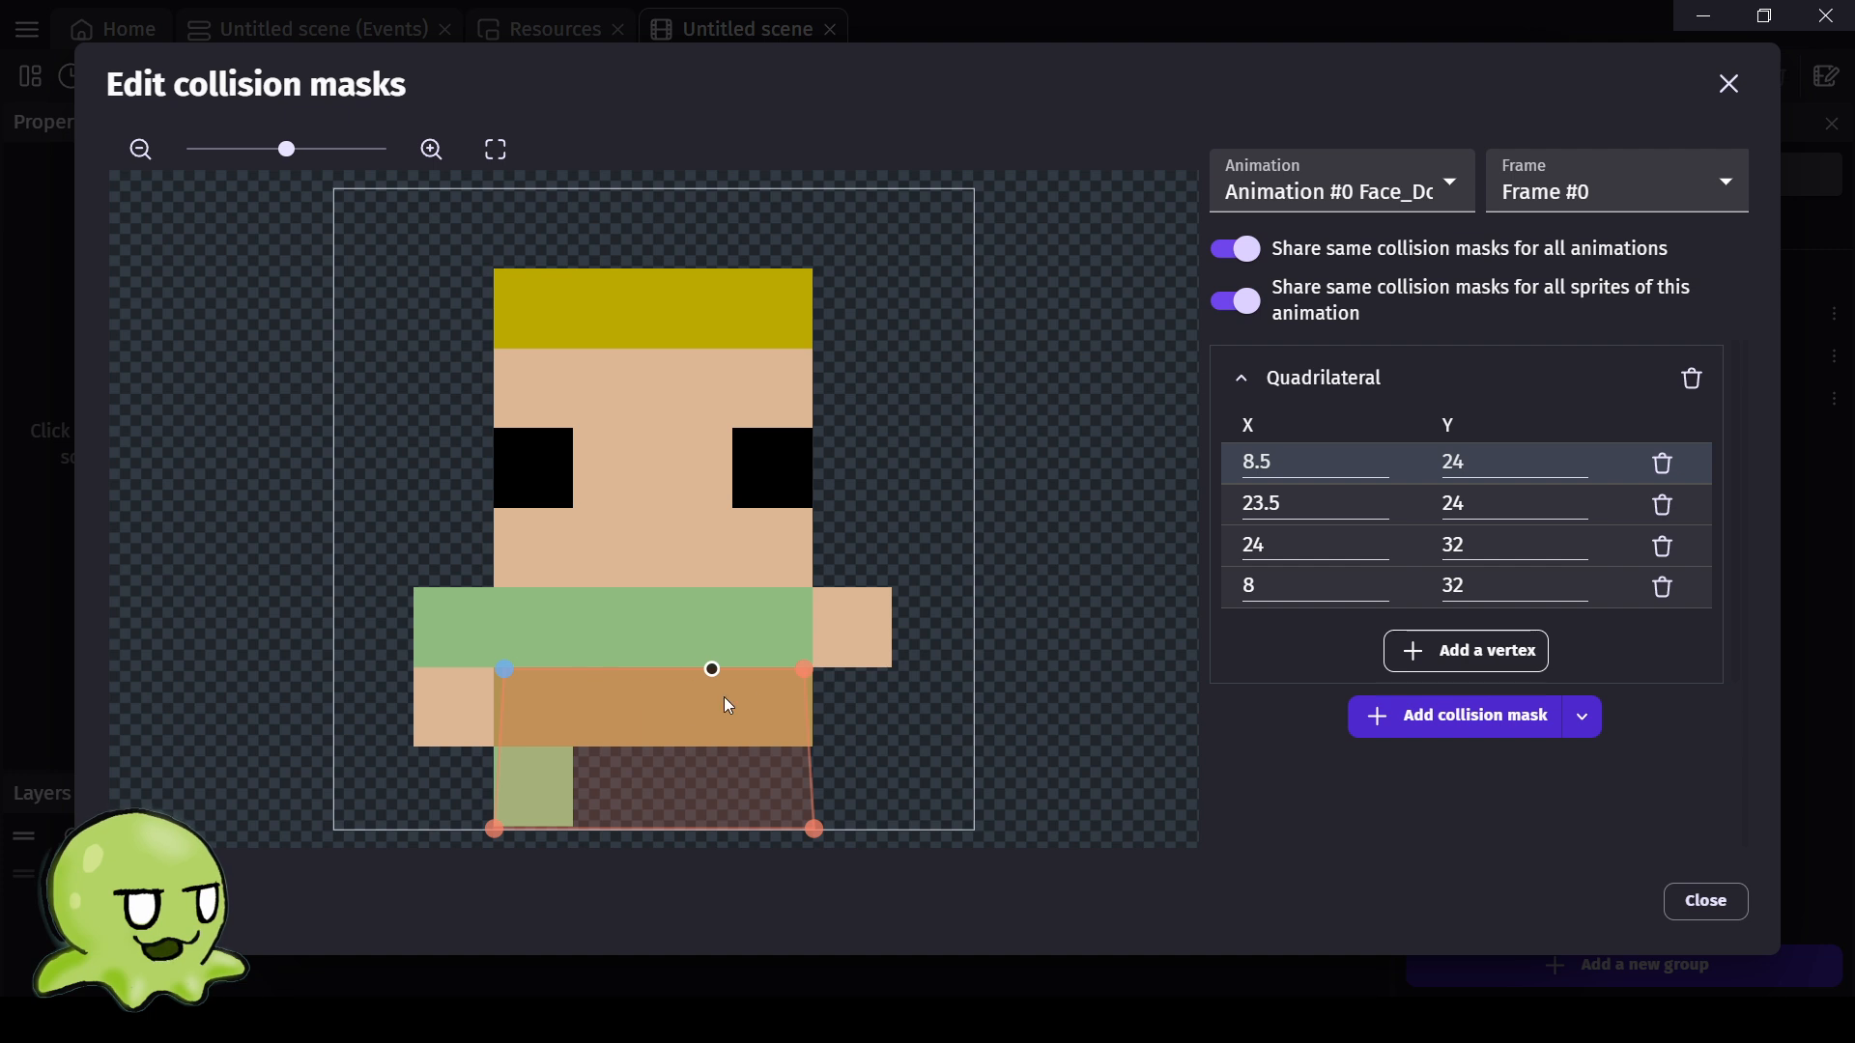
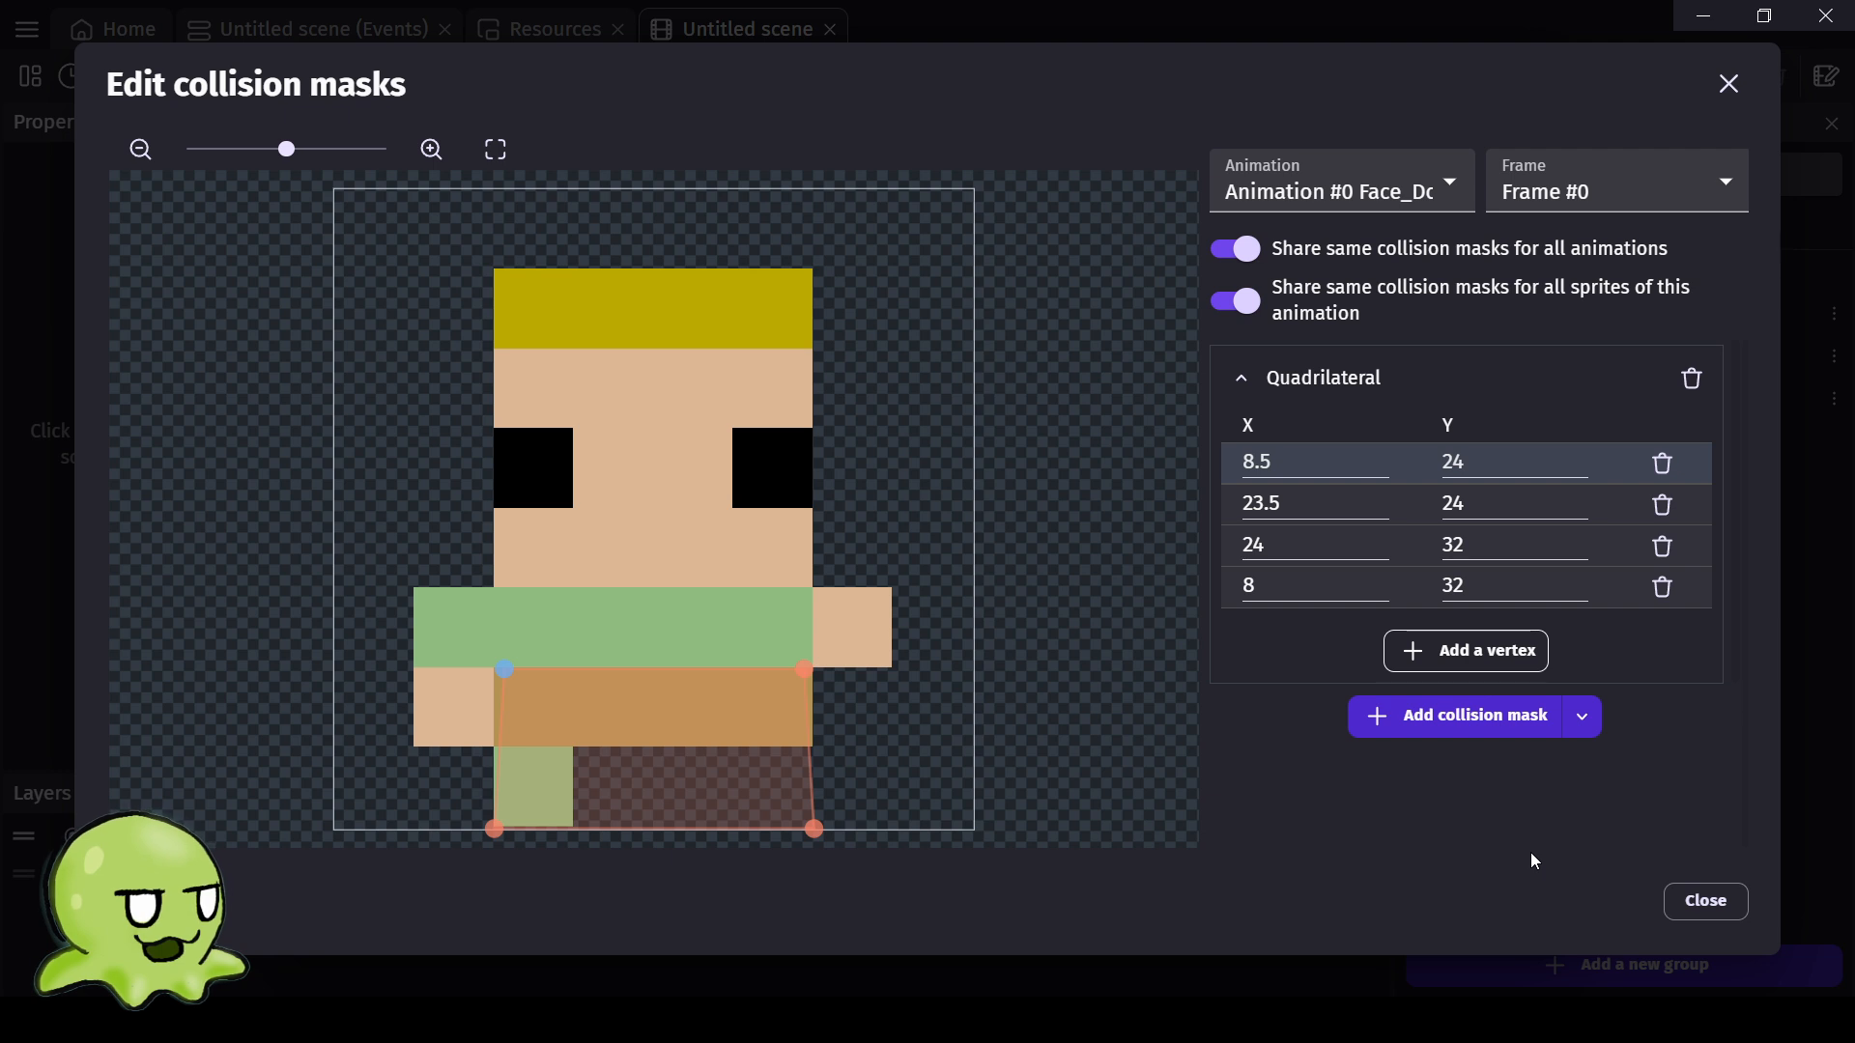
click(1690, 899)
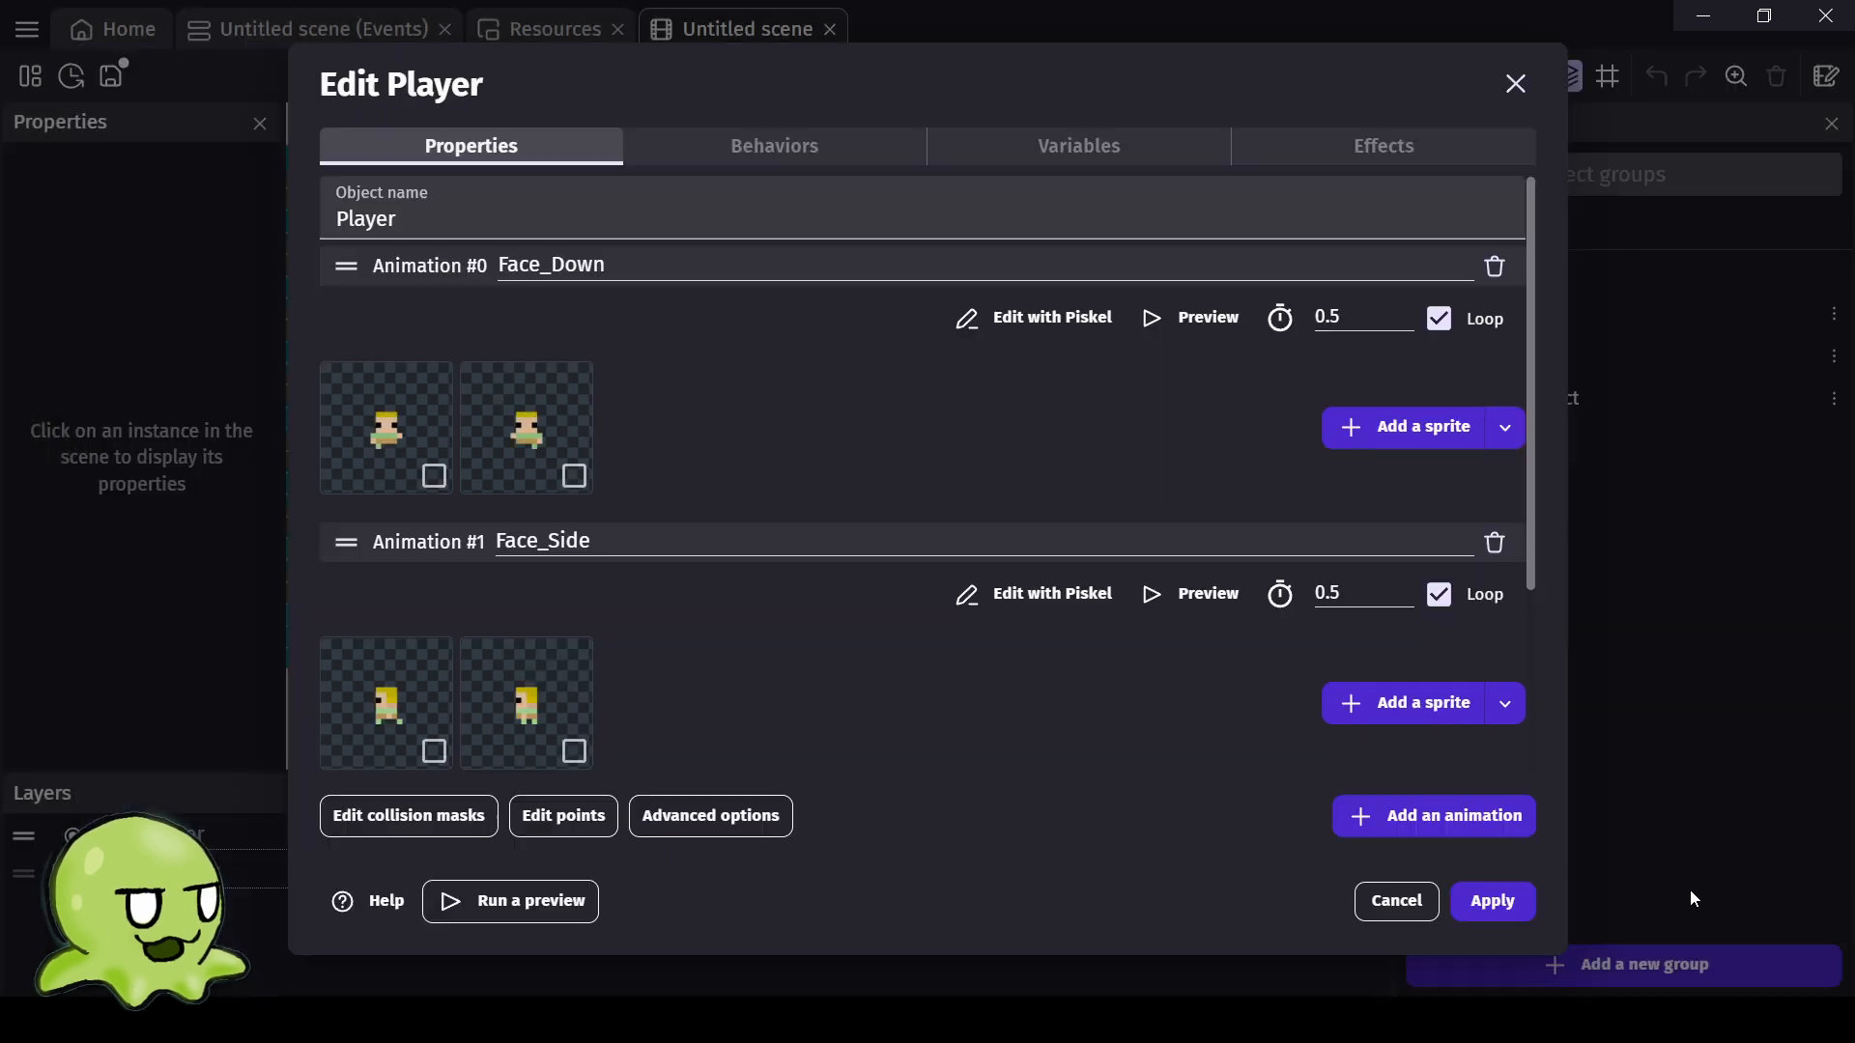
click(1493, 900)
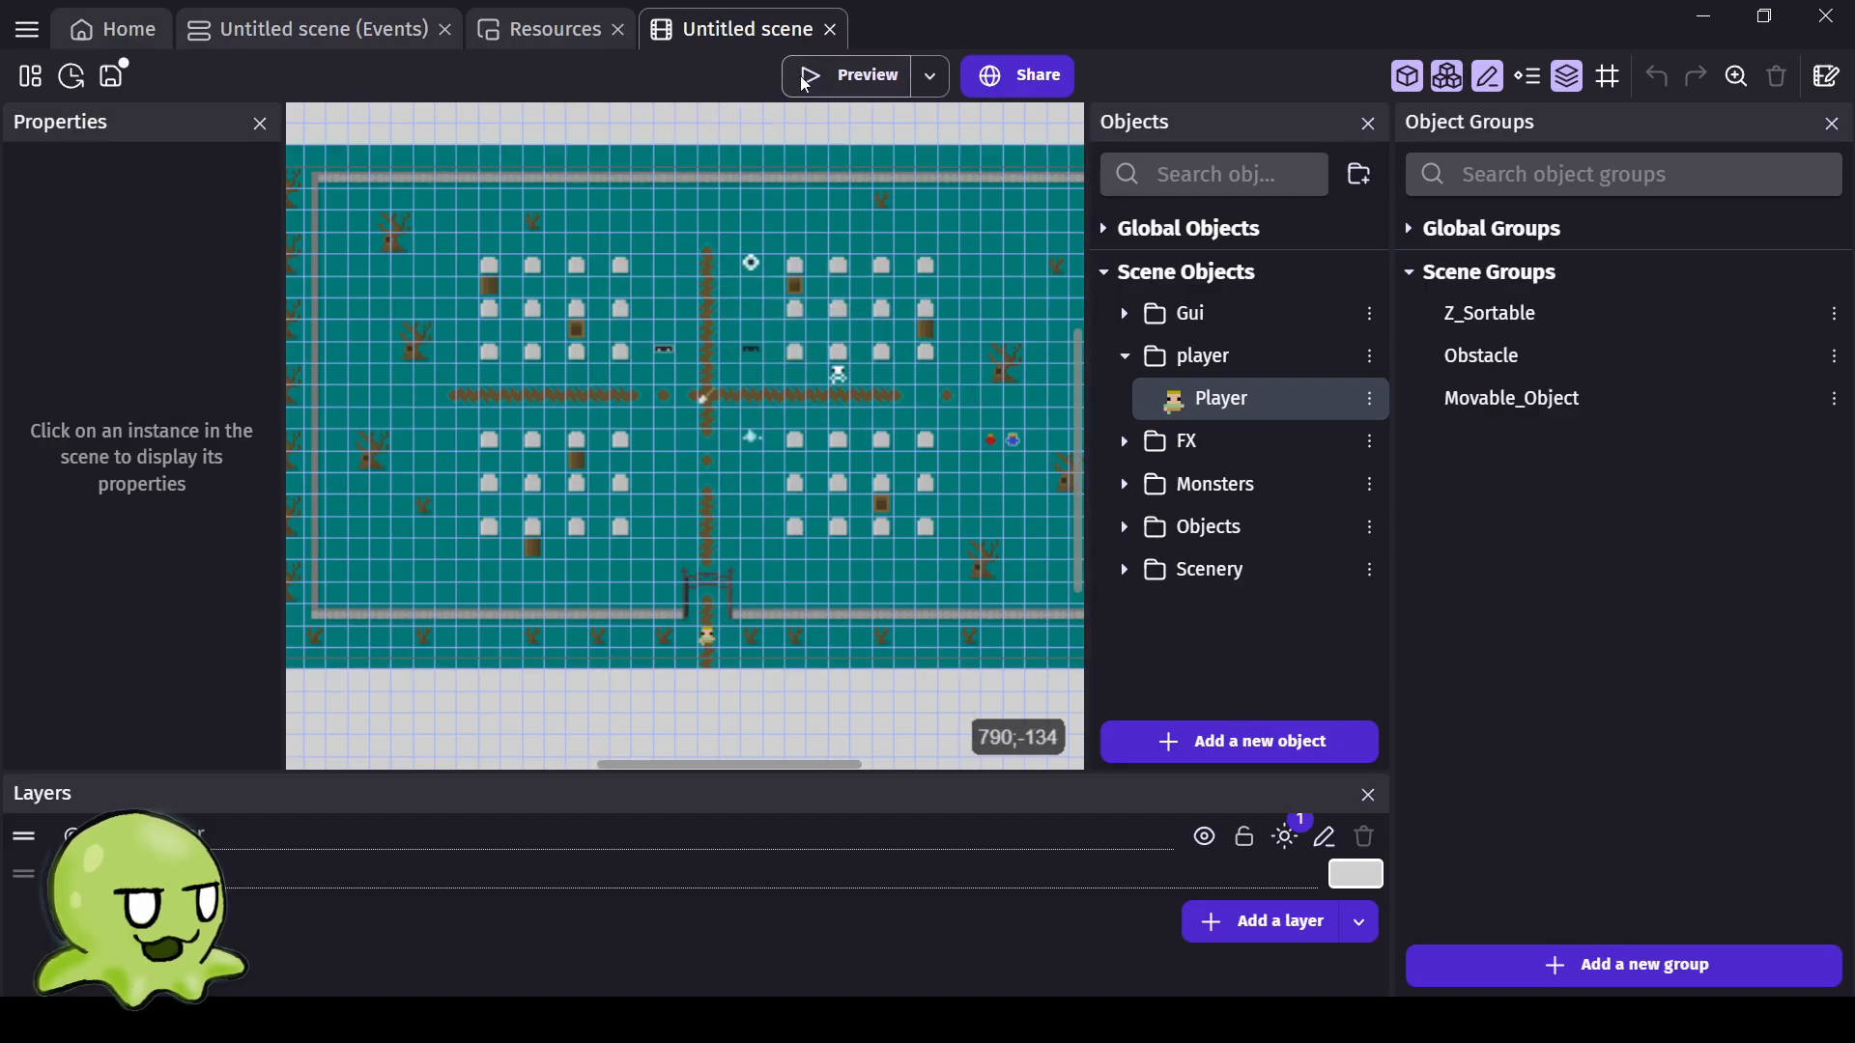
Preview the scene and walk the player back and forth past the lower-right large tree to test the narrowed player mask.
click(805, 84)
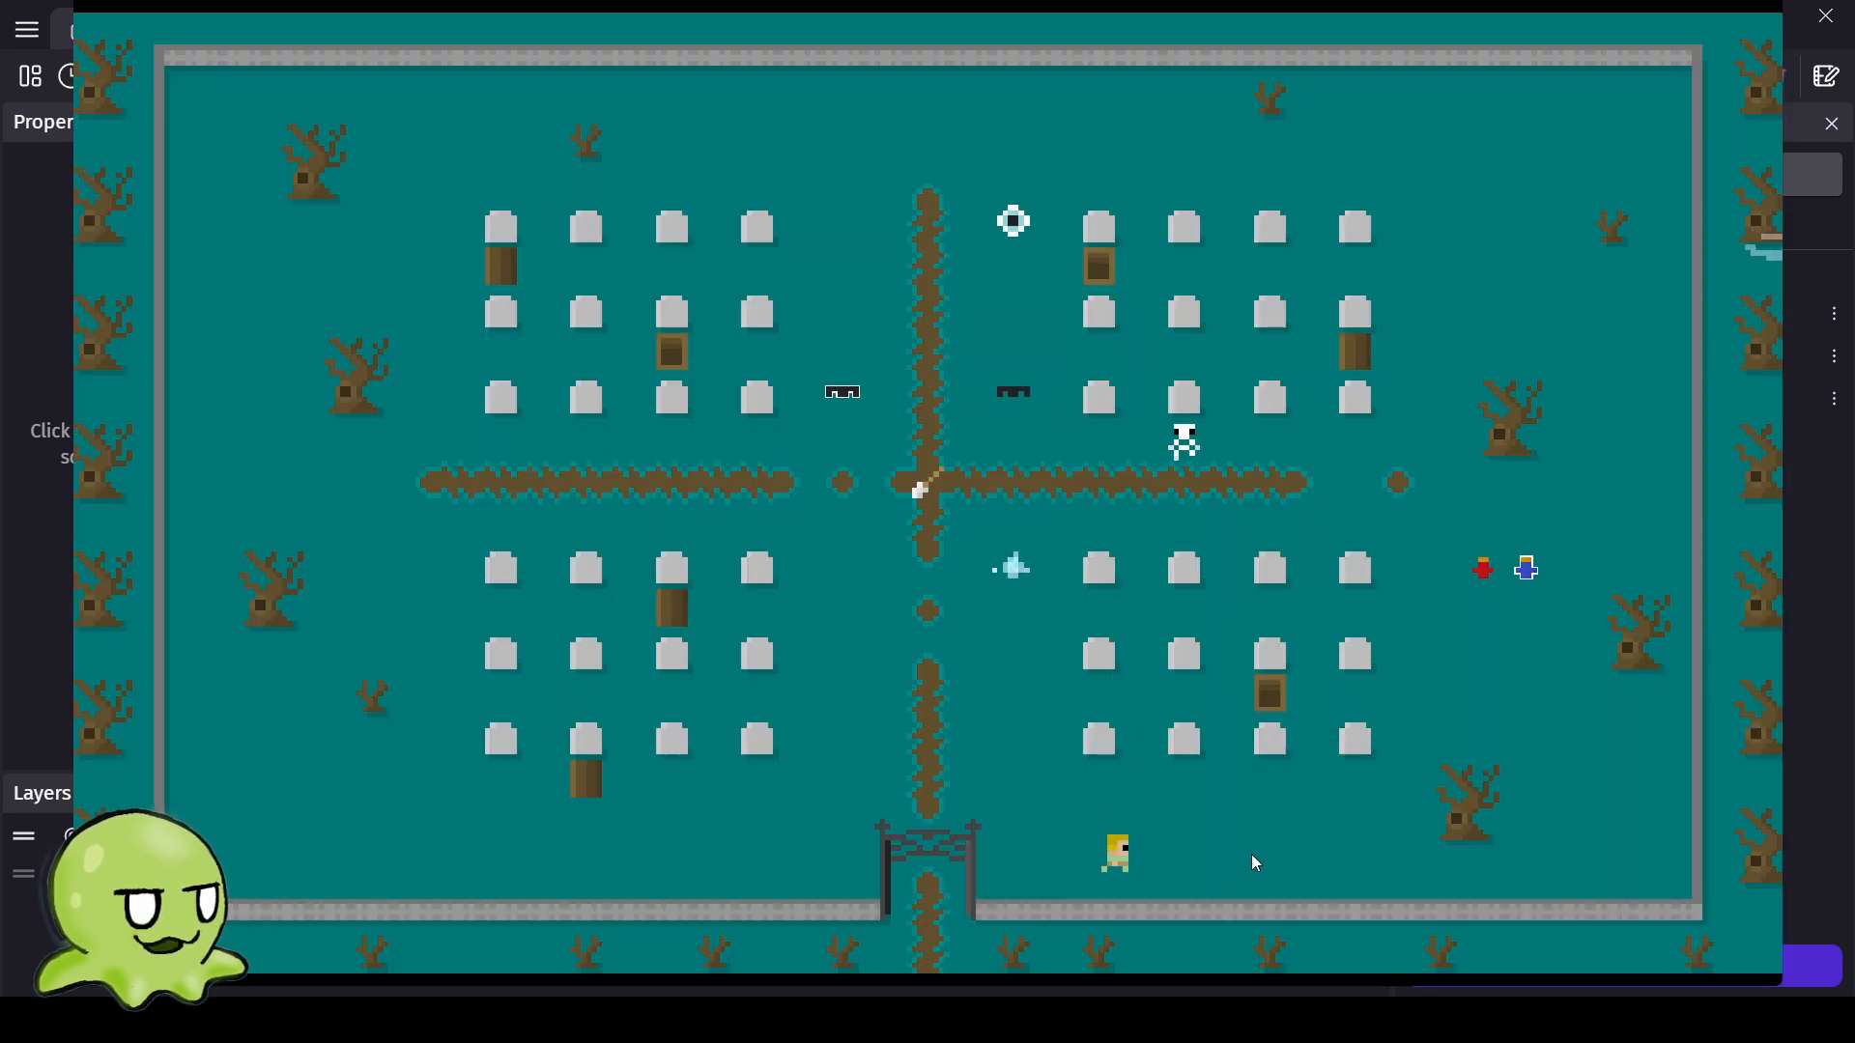
key(Right)
key(Right)
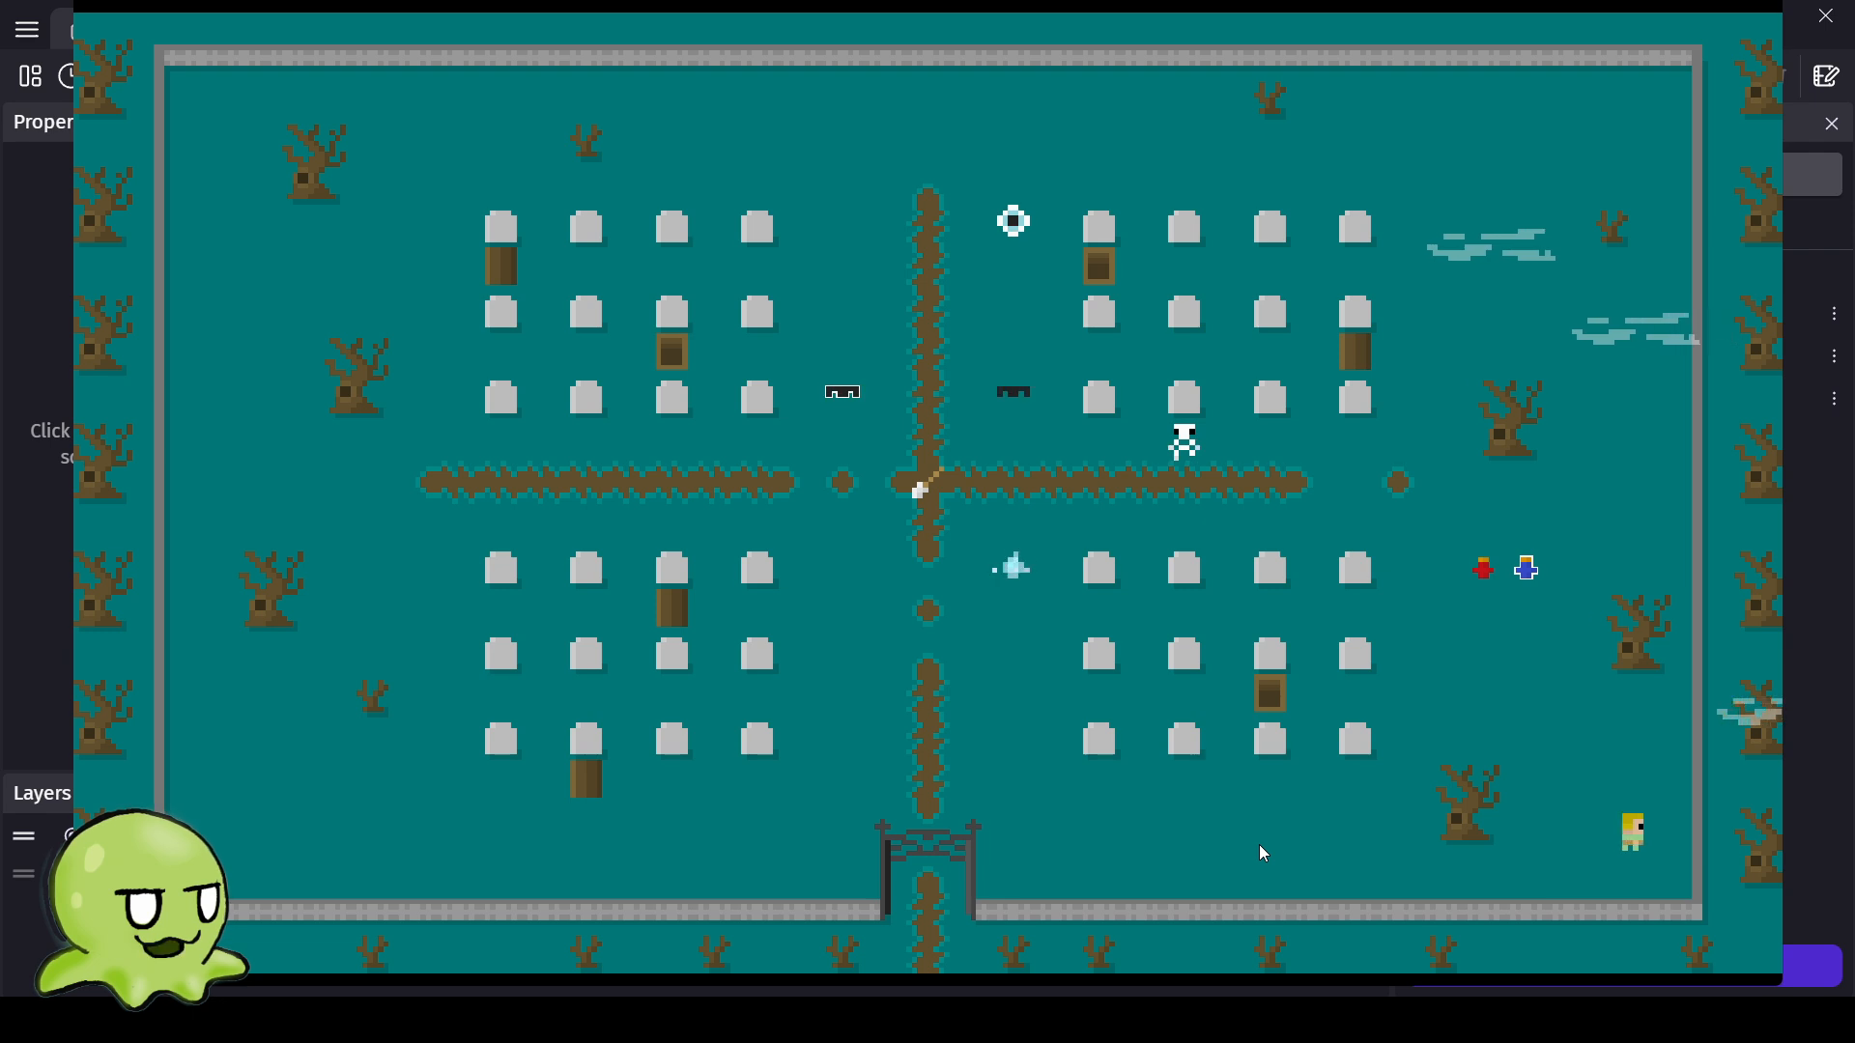
key(Left)
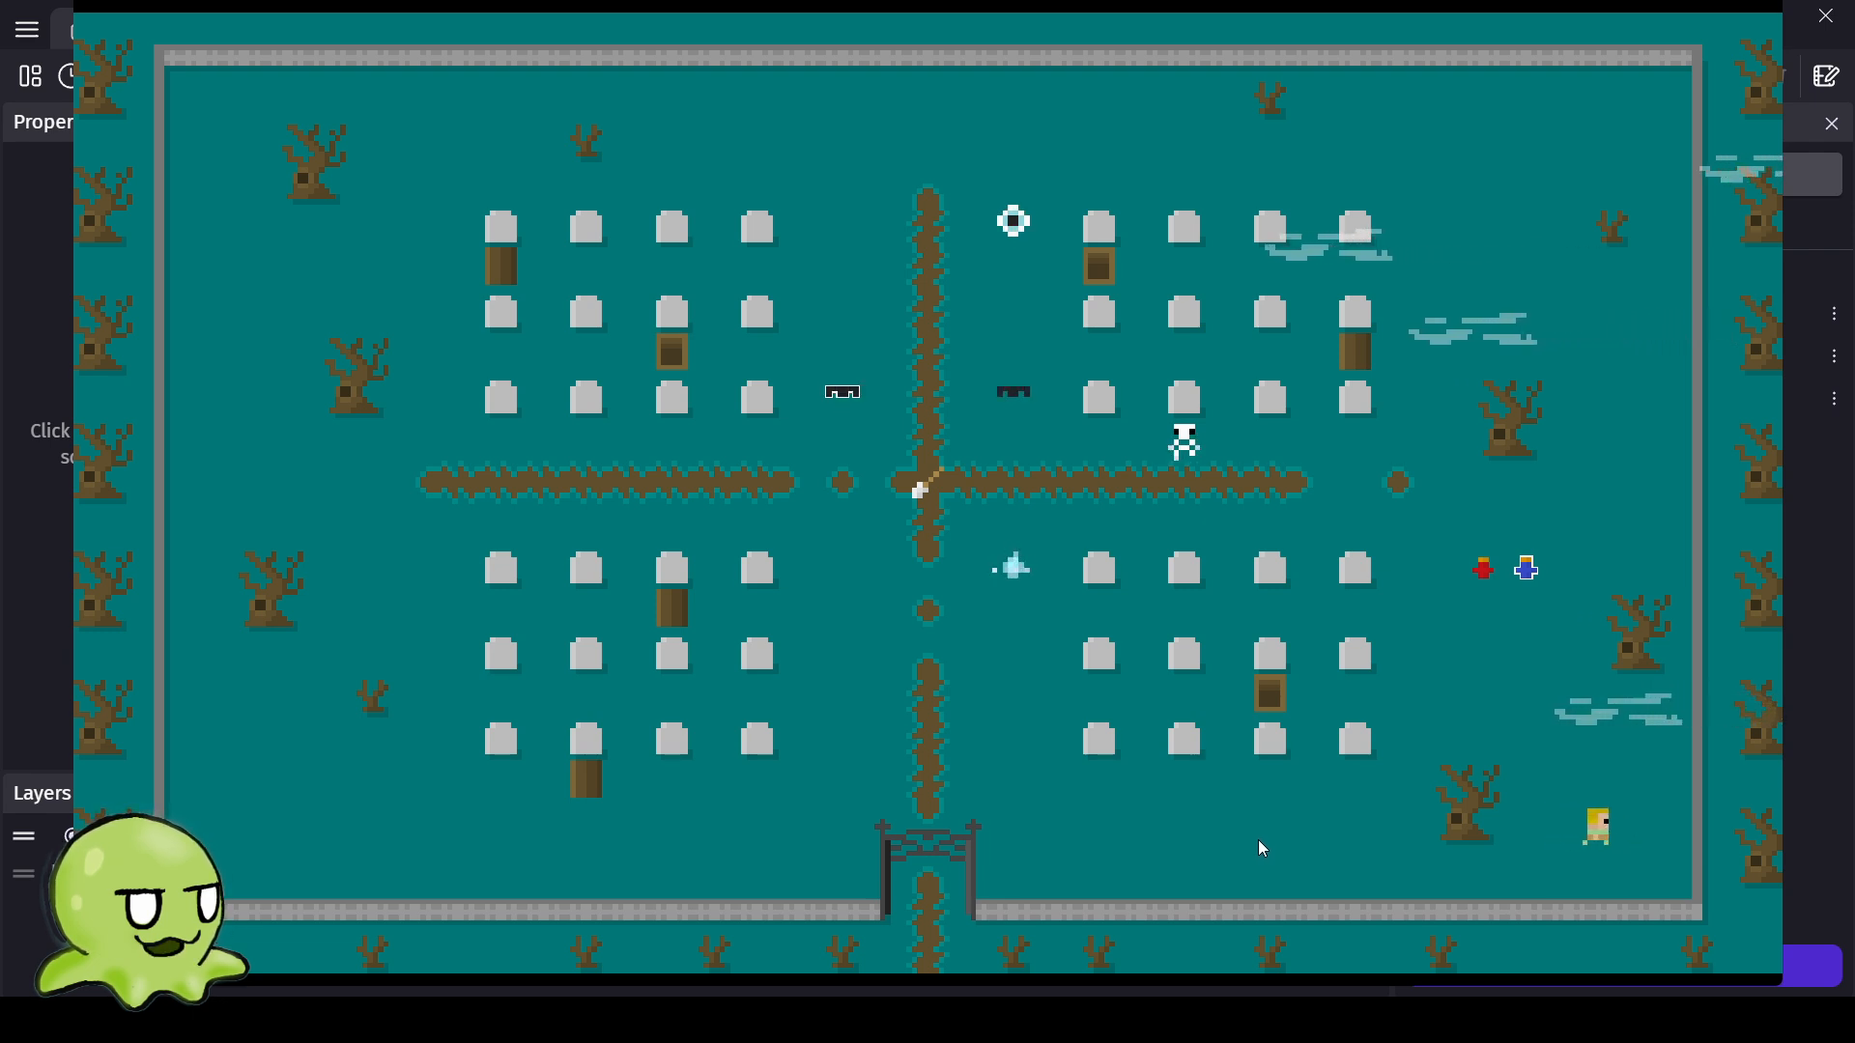
key(Left)
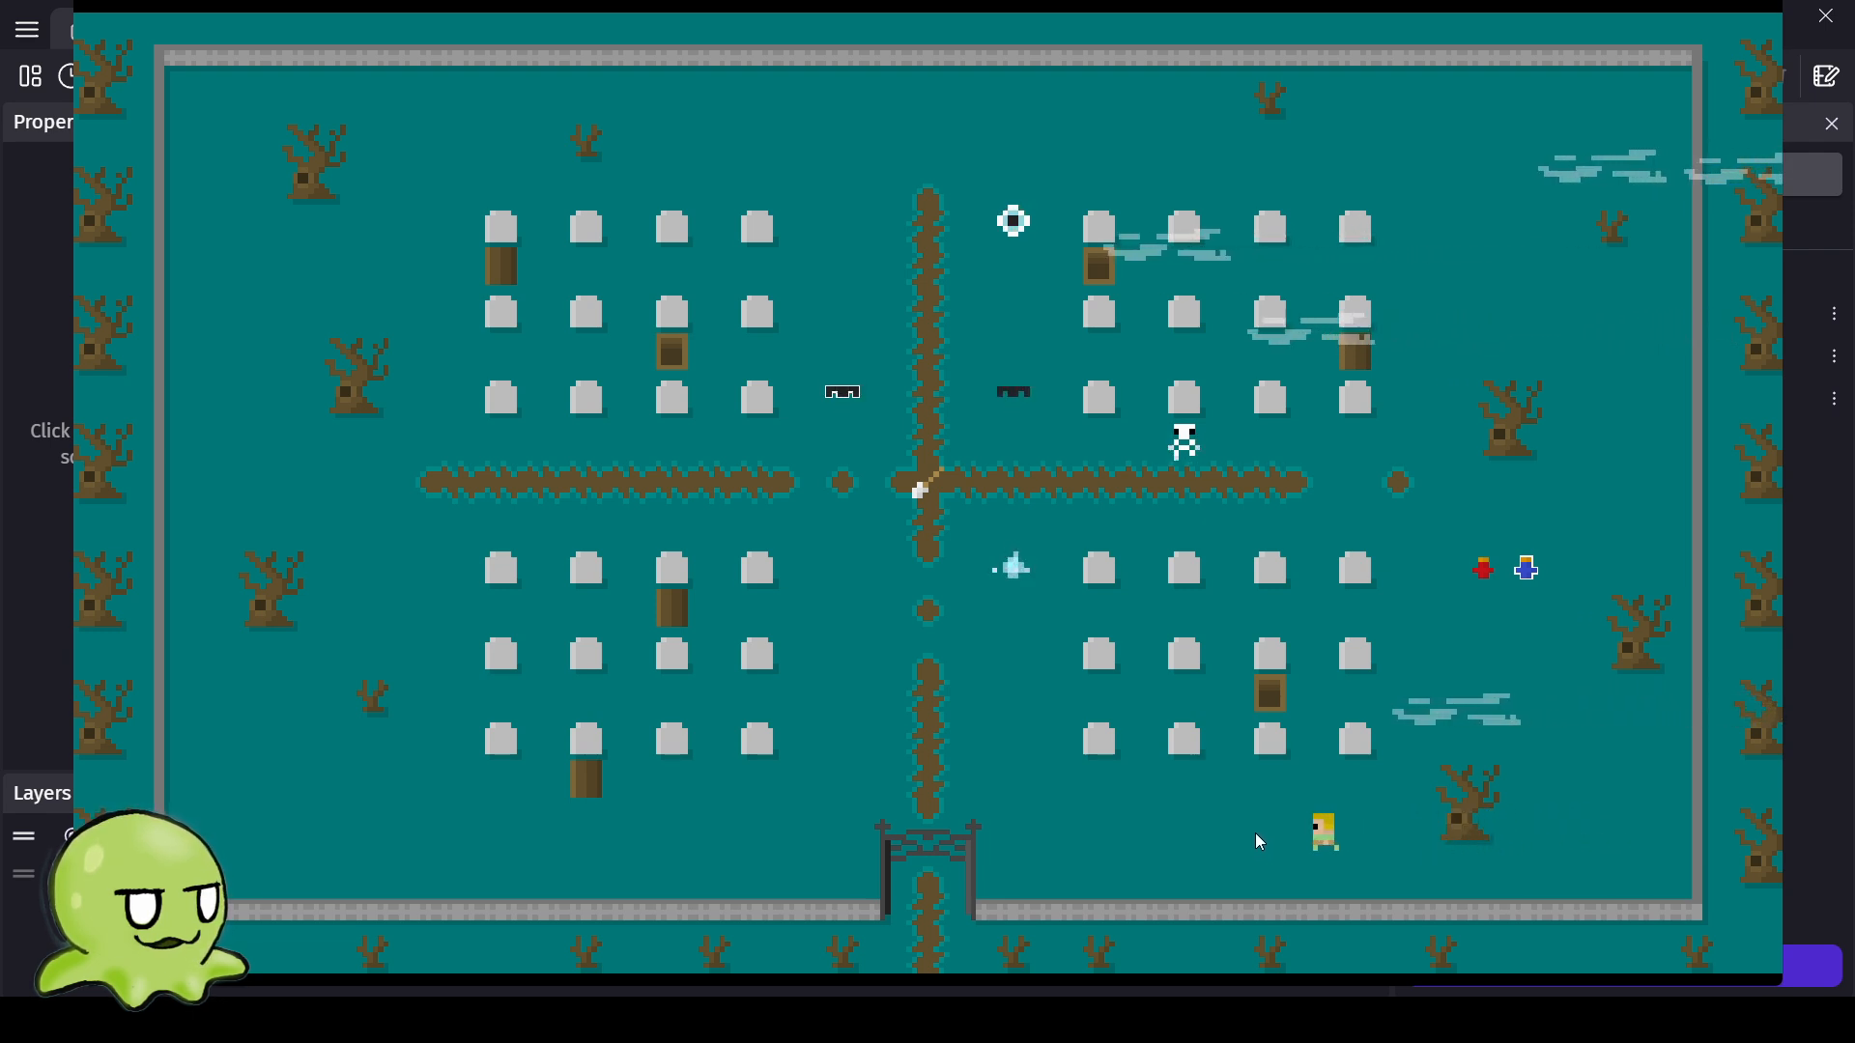
key(Right)
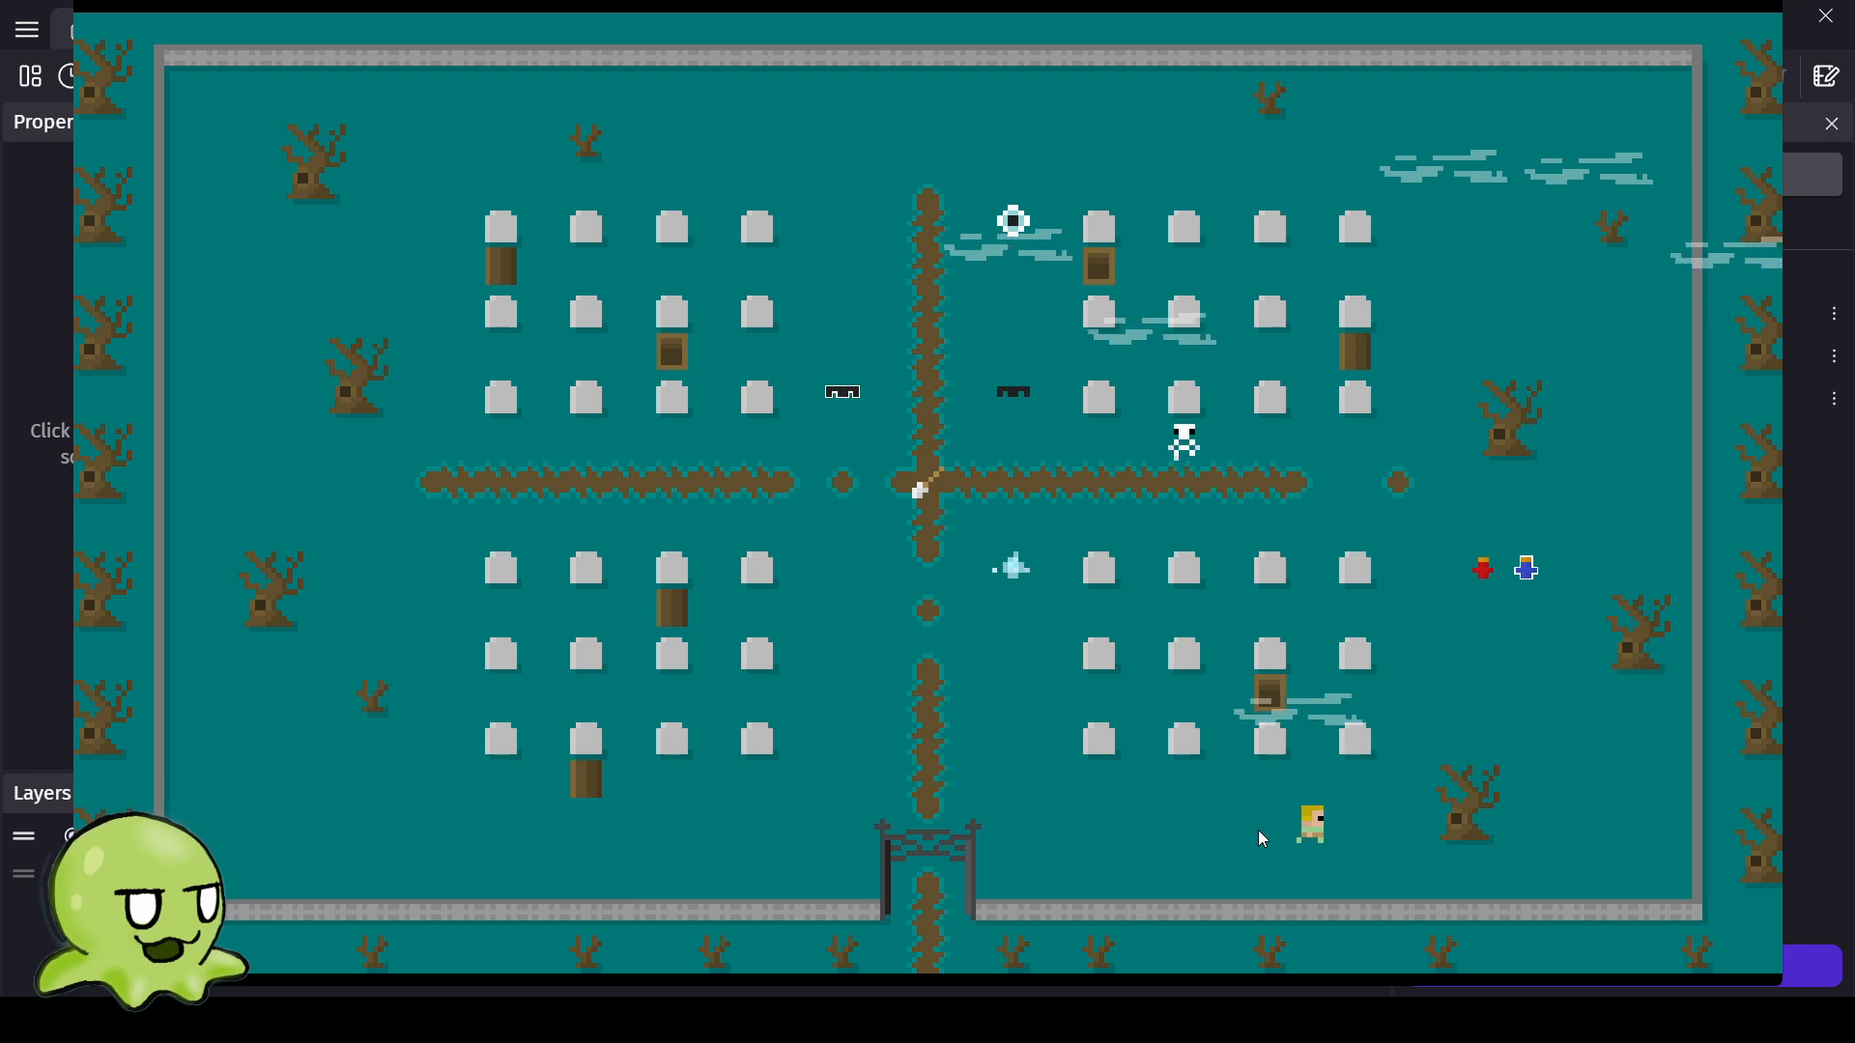
key(Right)
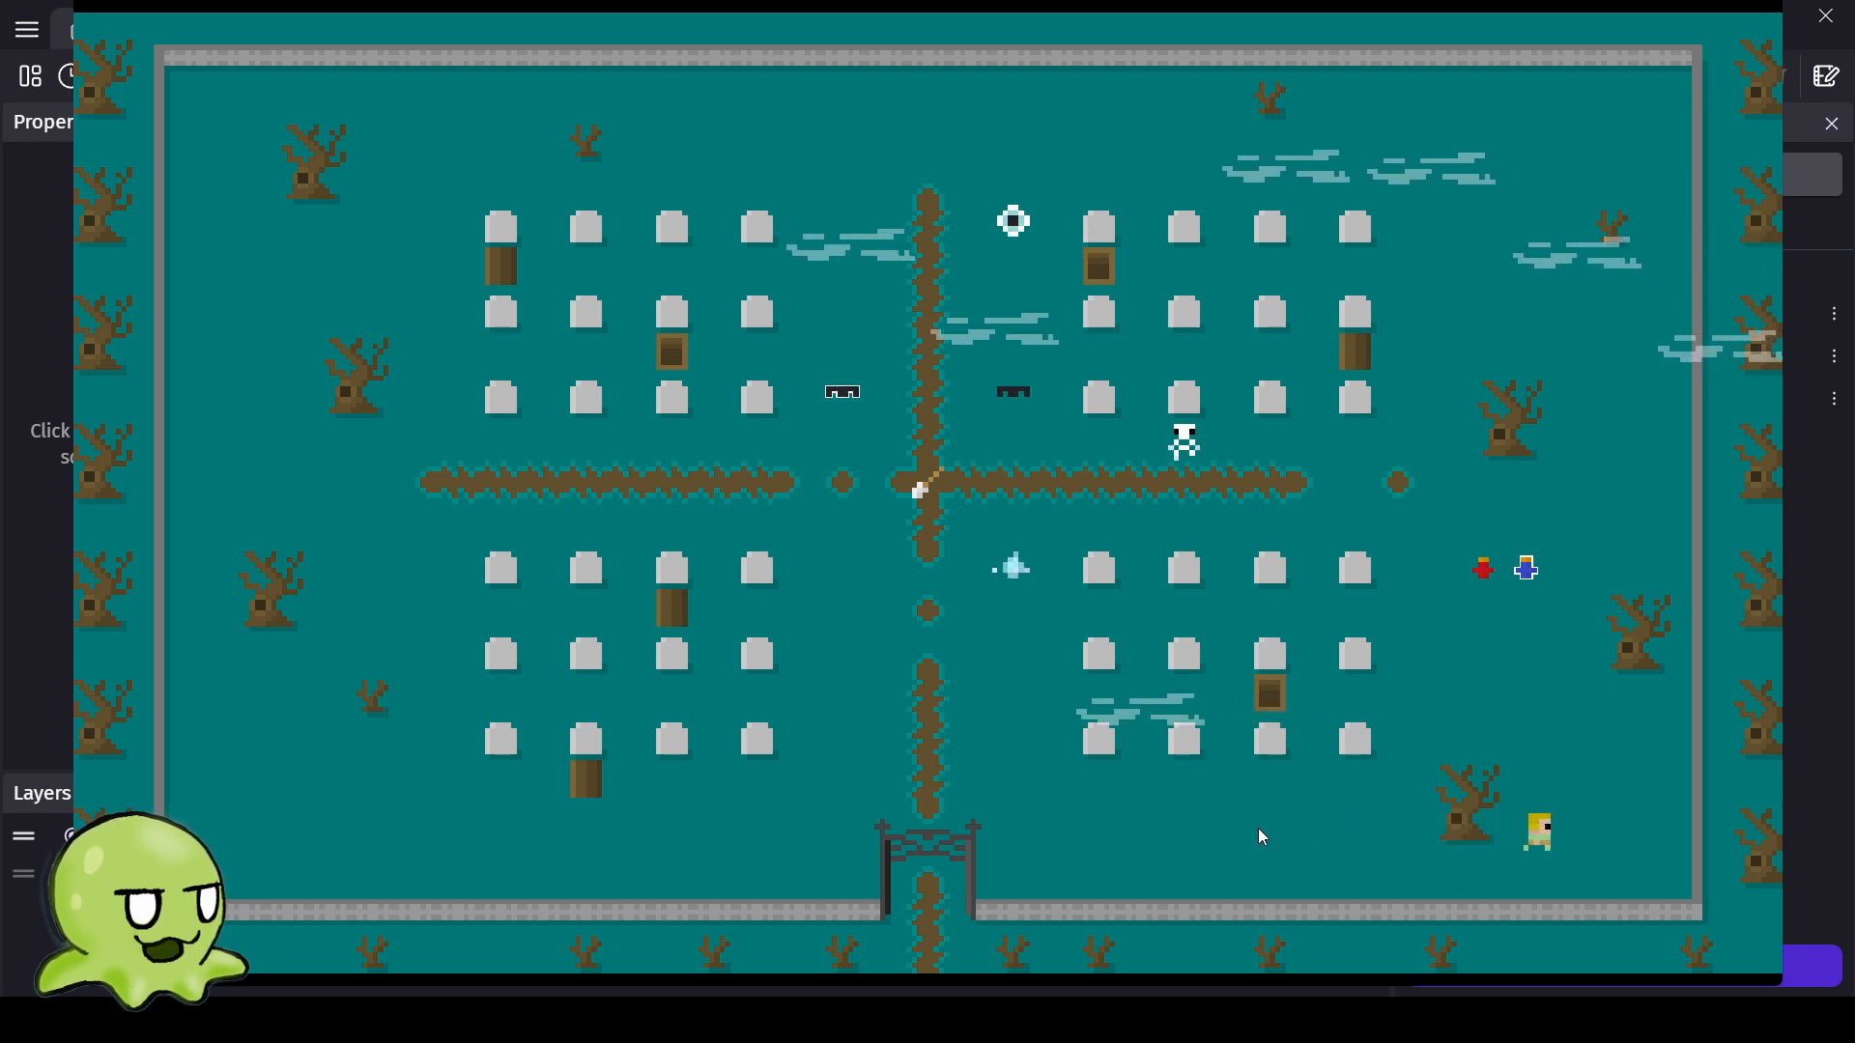
key(Left)
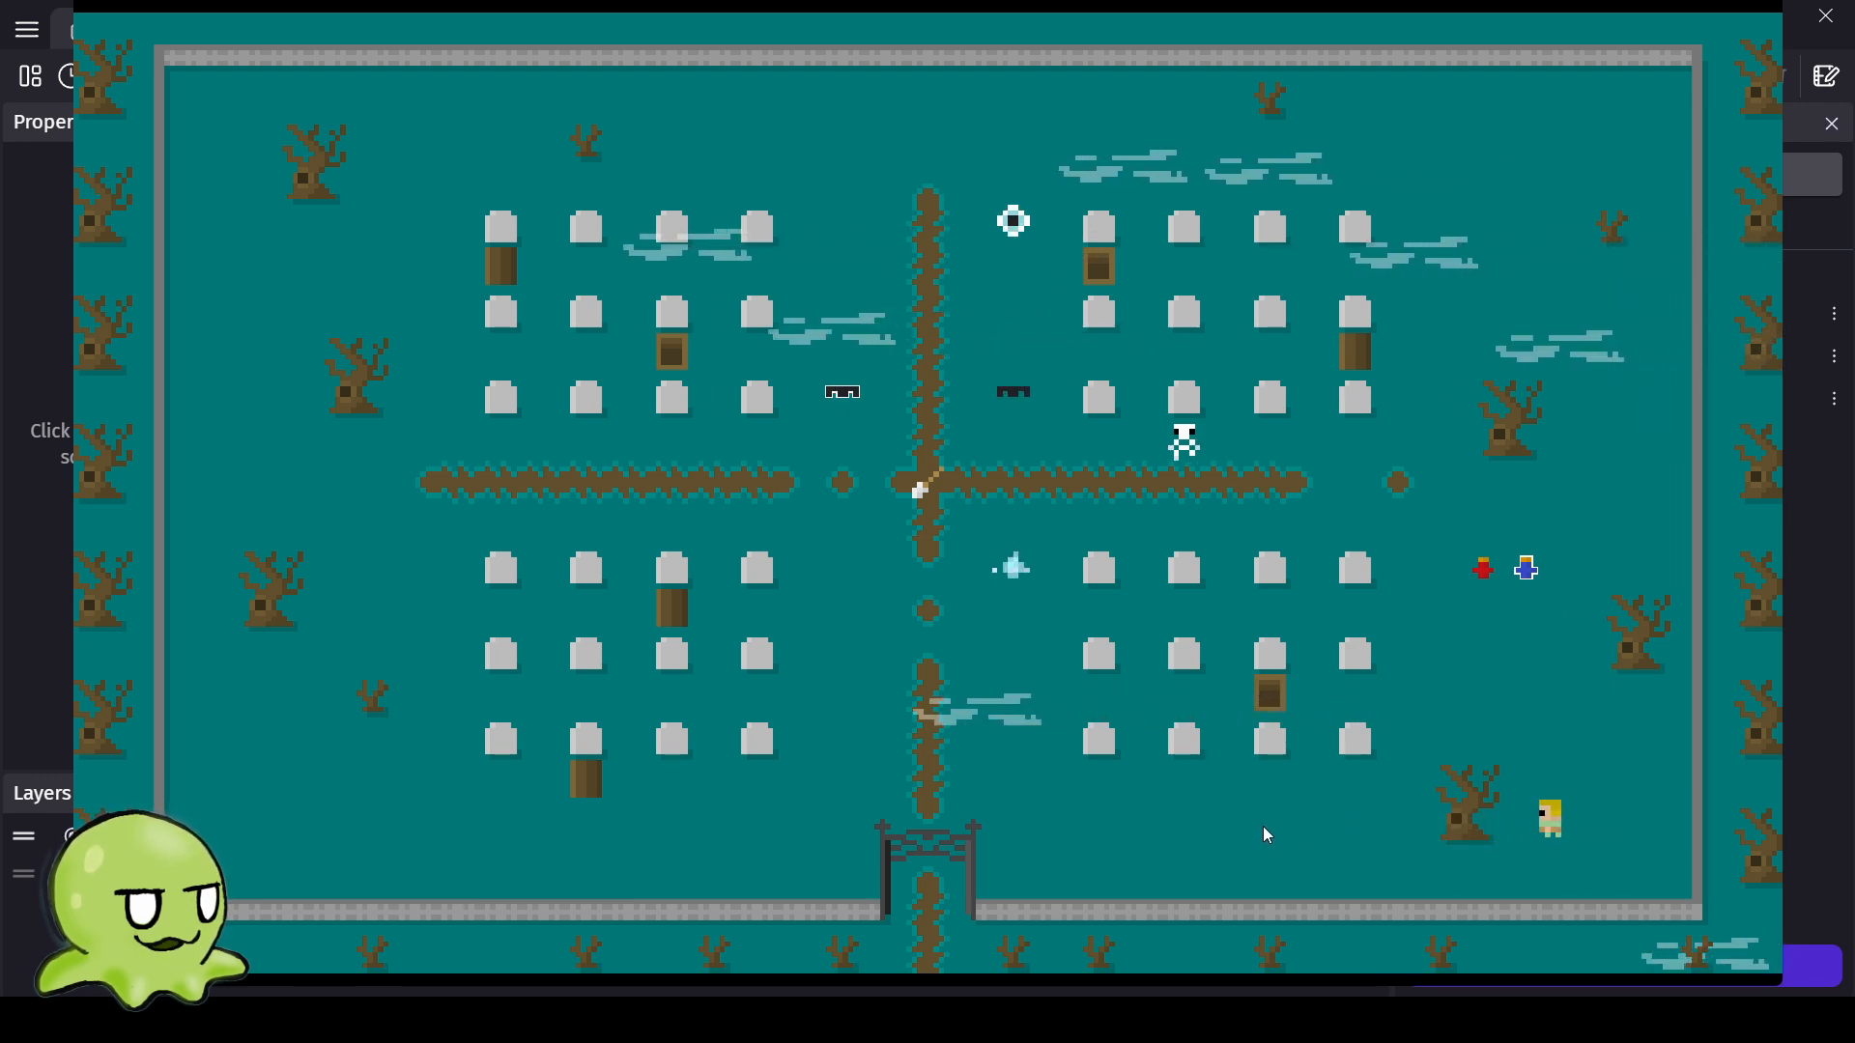
Walk the player to the lowest headstone row of the southeast plot and around its easternmost headstone to the east side.
key(Up)
key(Right)
key(Up)
key(Left)
key(Up)
key(Right)
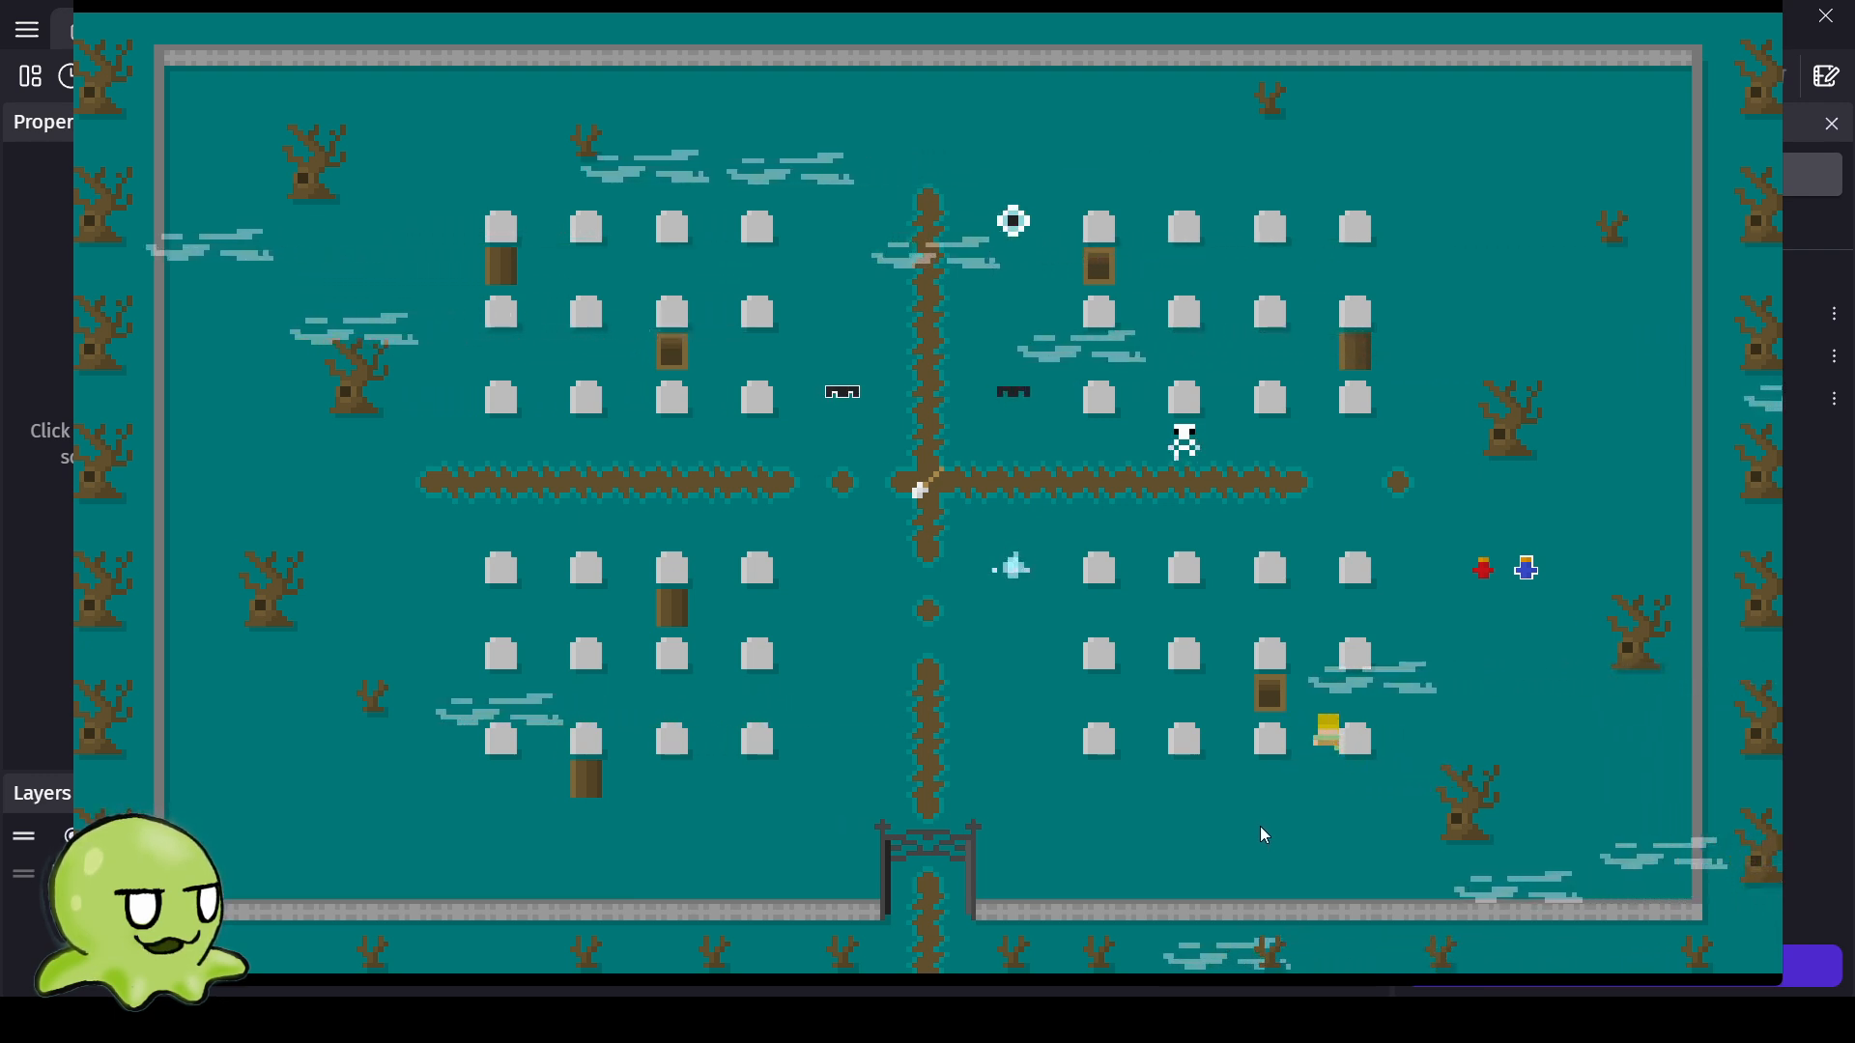
key(Down)
key(Right)
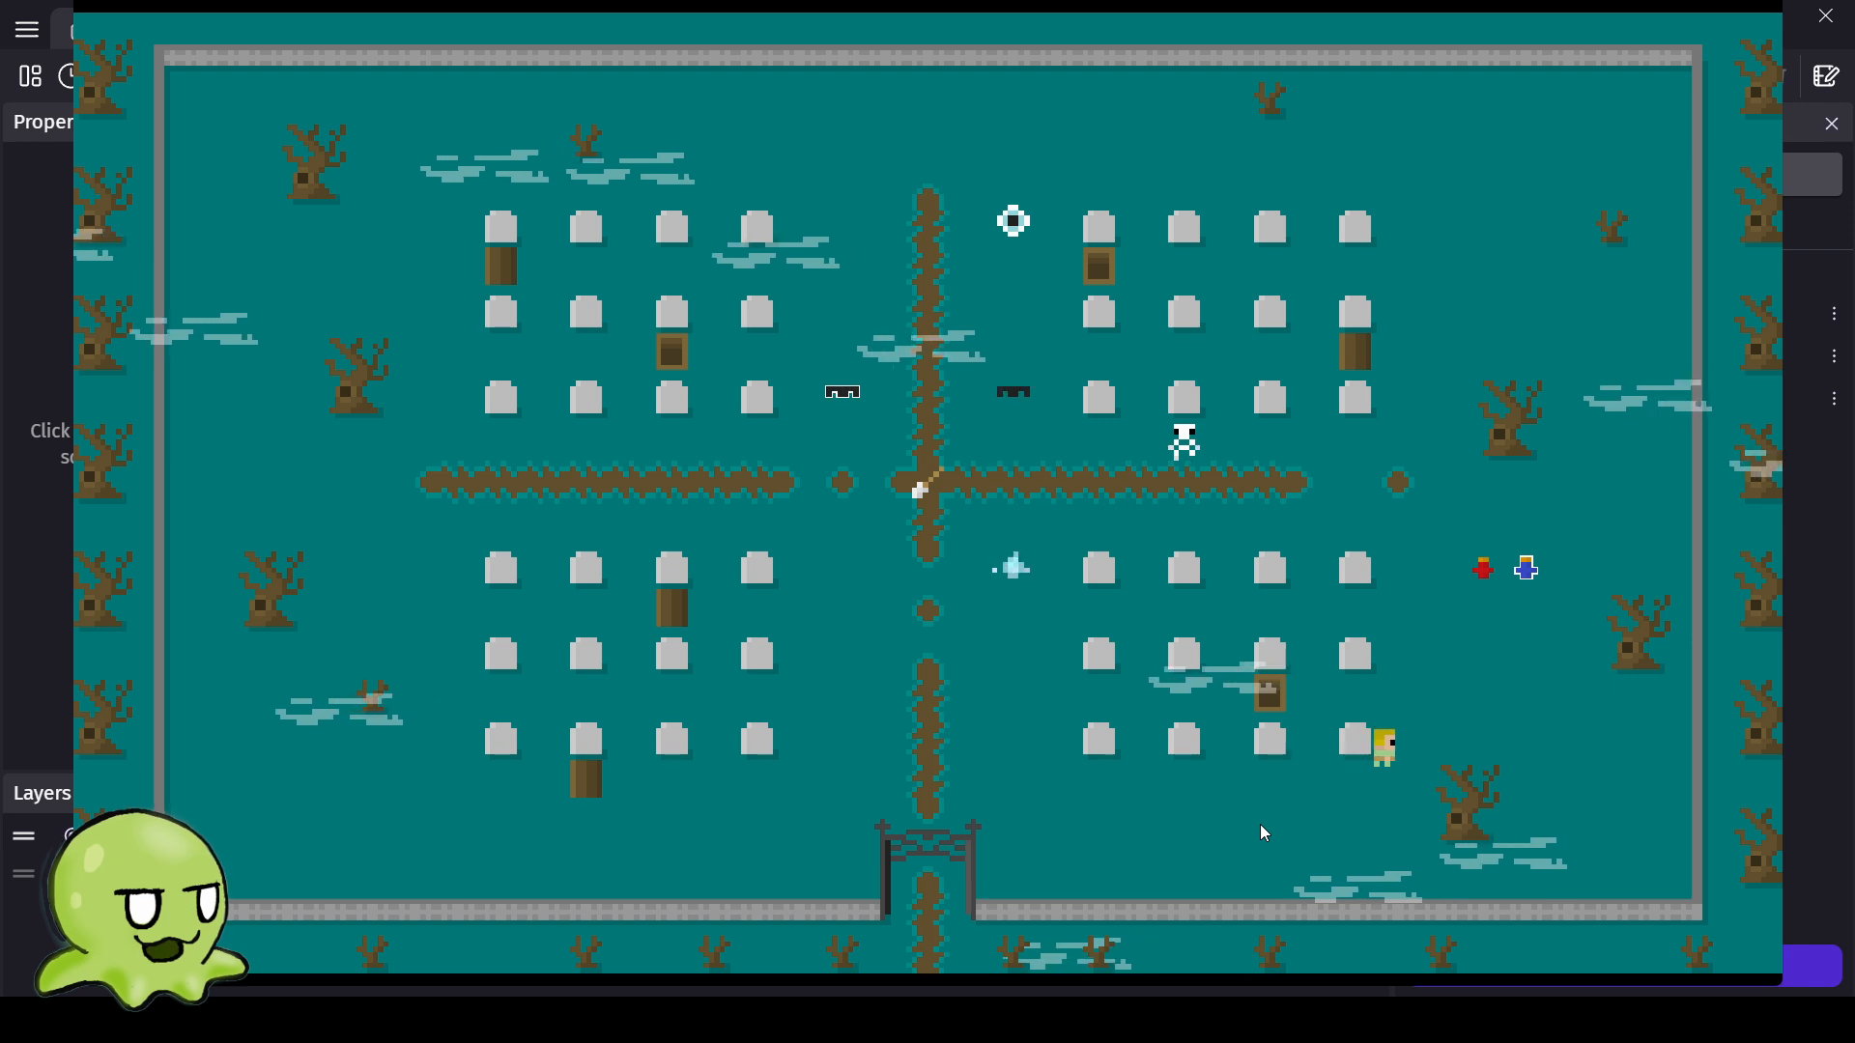
Circle the easternmost headstone, pass in front of the lowest row, and approach its westernmost headstone from the west.
key(Up)
key(Left)
key(Down)
key(Right)
key(Left)
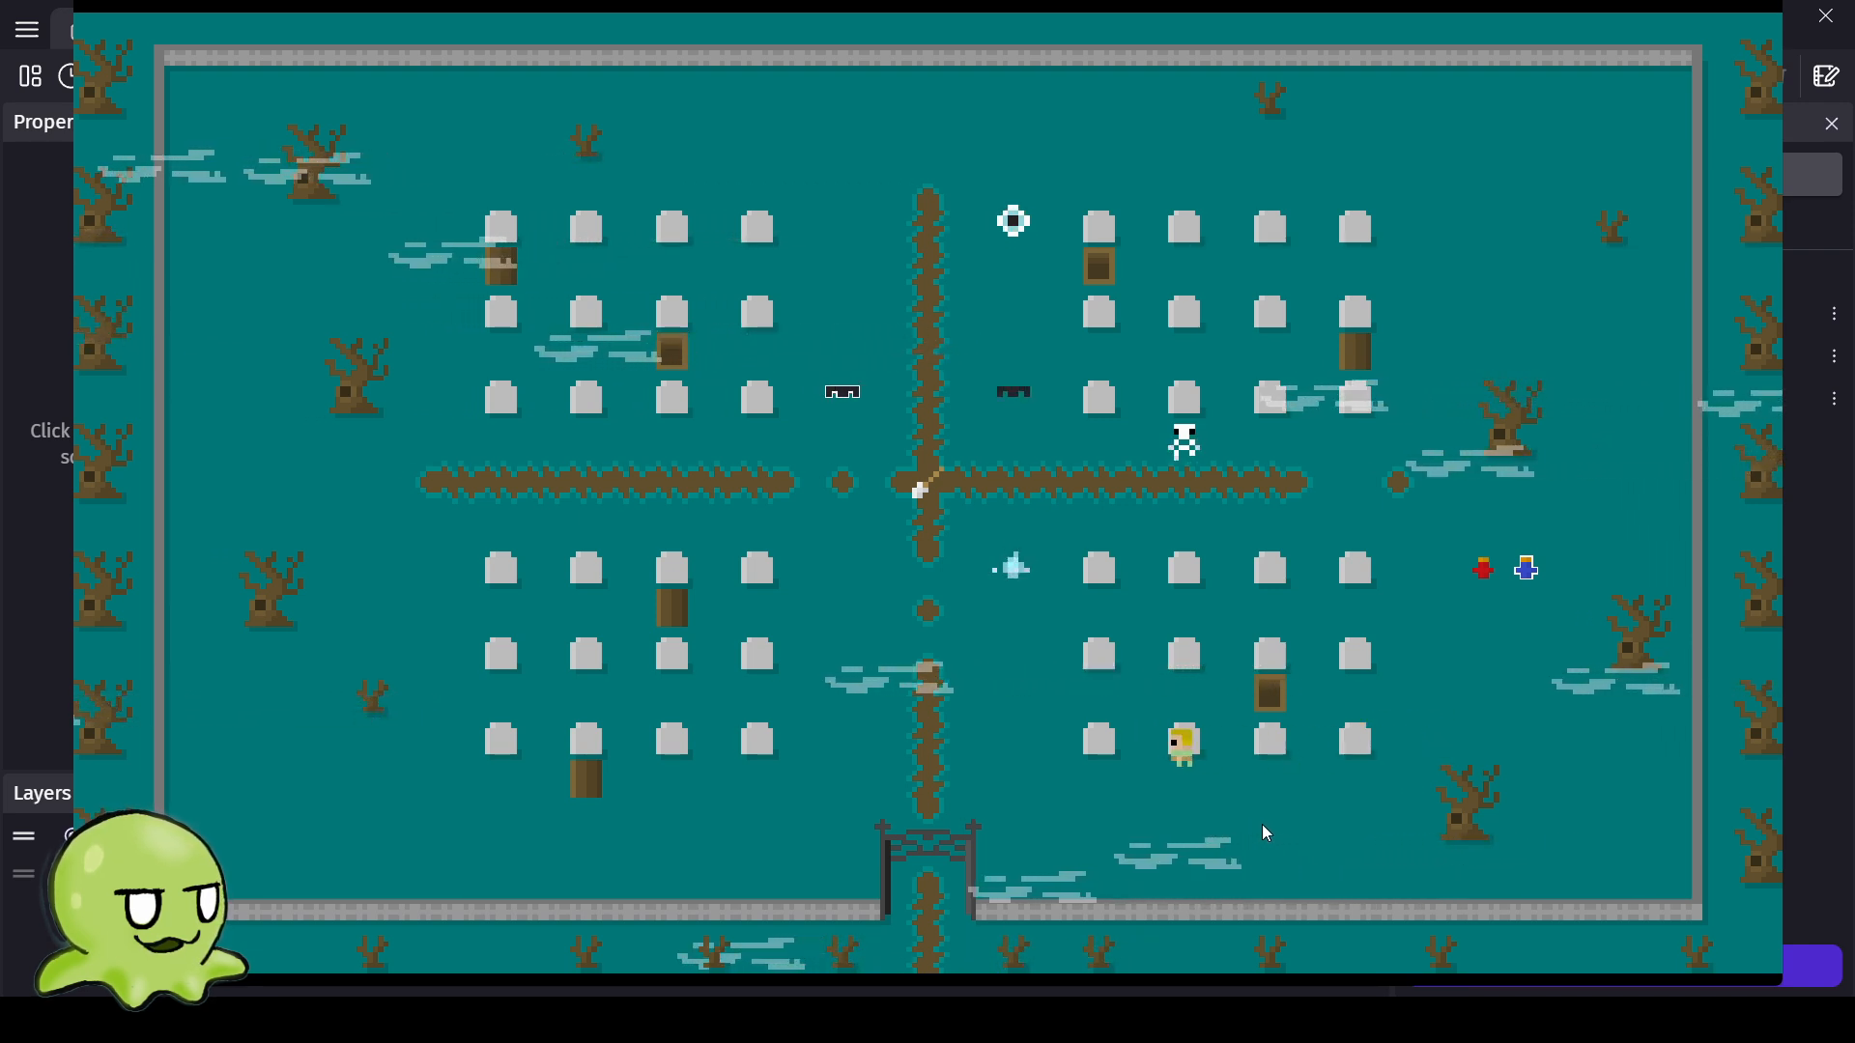
key(Up)
key(Right)
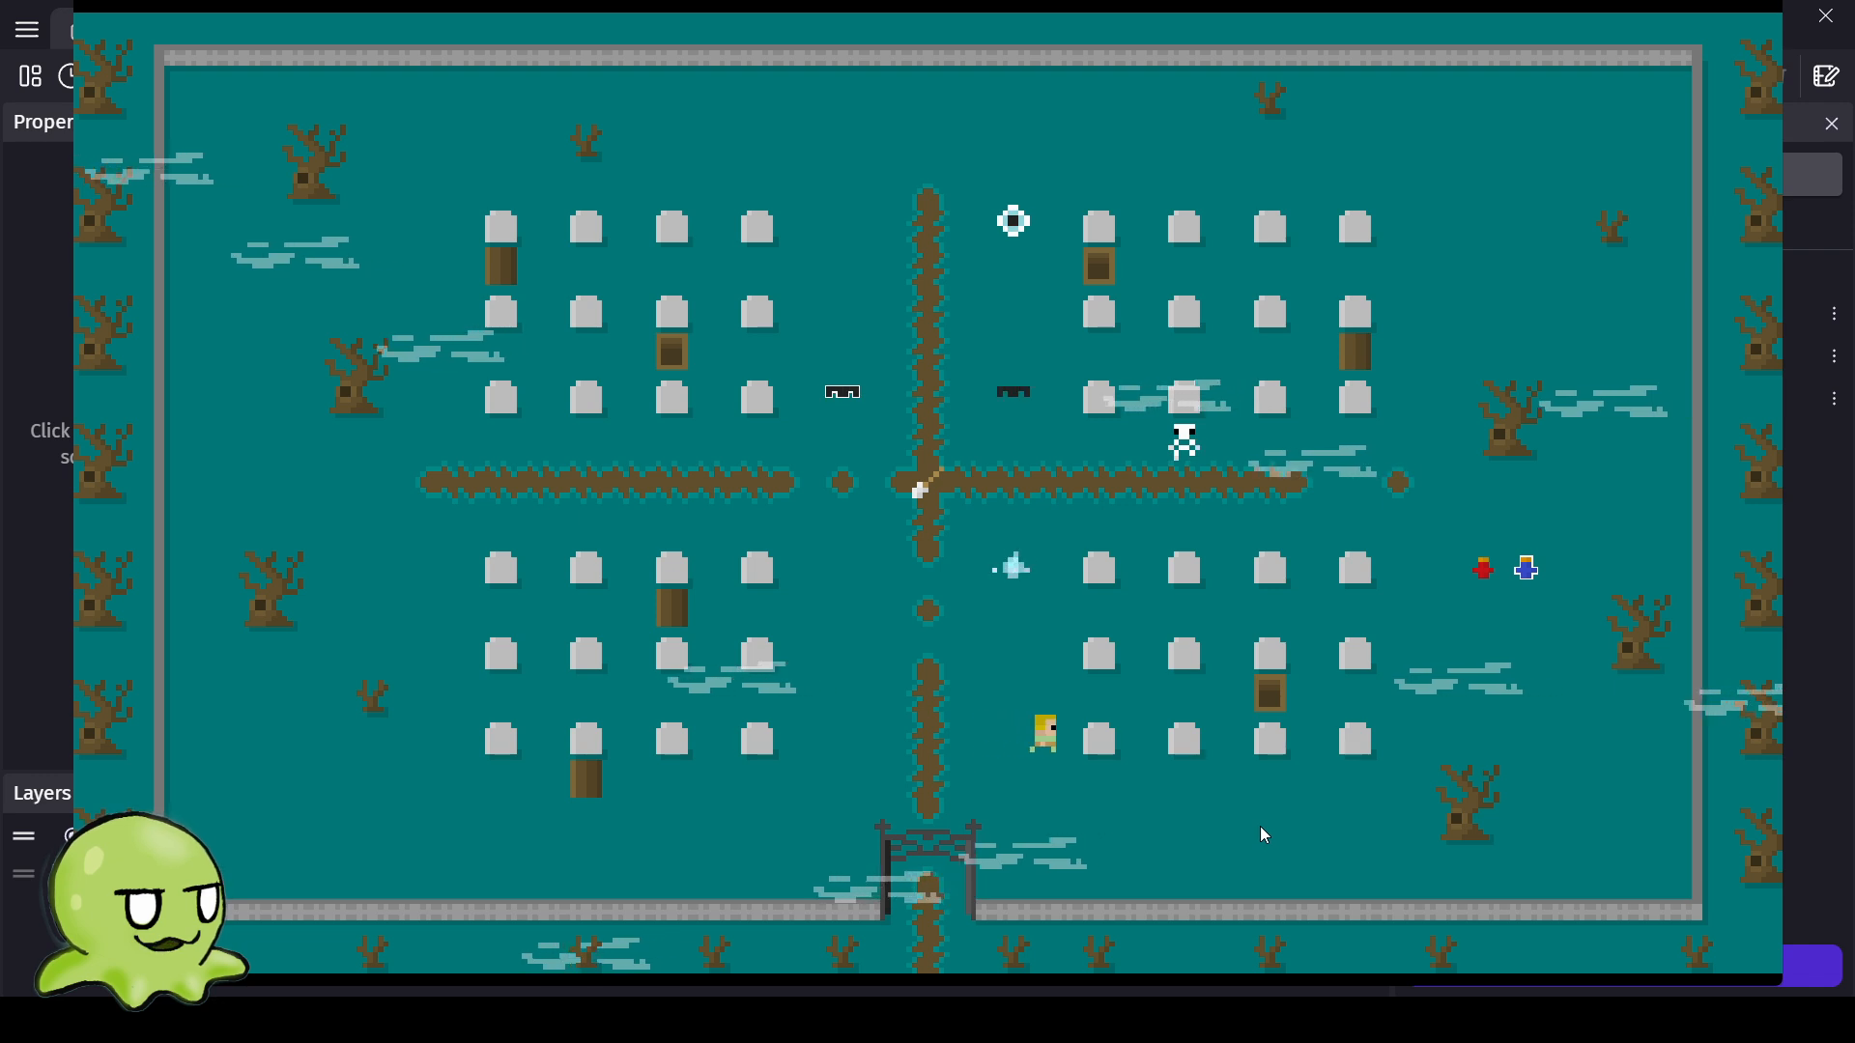
Weave the player around the western headstones of the lowest row and head east behind them.
key(Down)
key(Left)
key(Up)
key(Right)
key(Left)
key(Up)
key(Left)
key(Up)
key(Left)
key(Down)
key(Right)
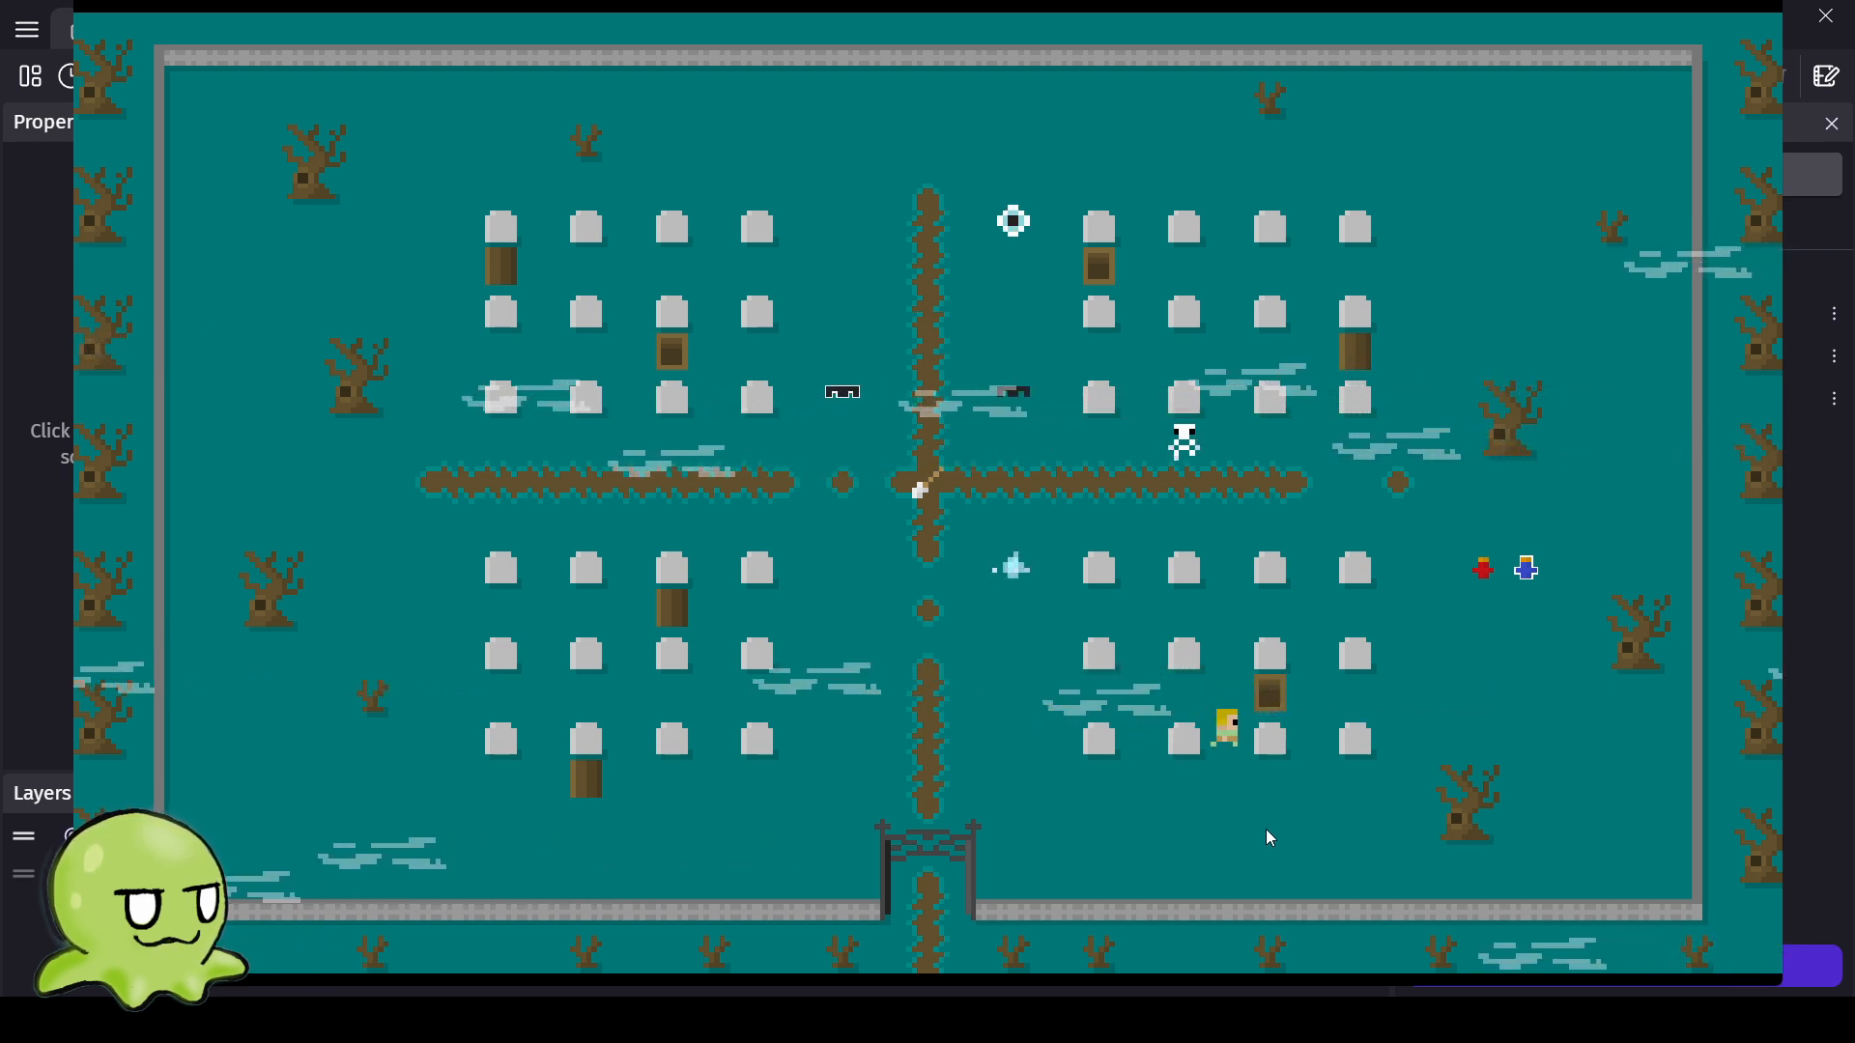
Walk the player behind the lowest headstone row to its east end and return to the west side of the open grave.
key(Right)
key(Left)
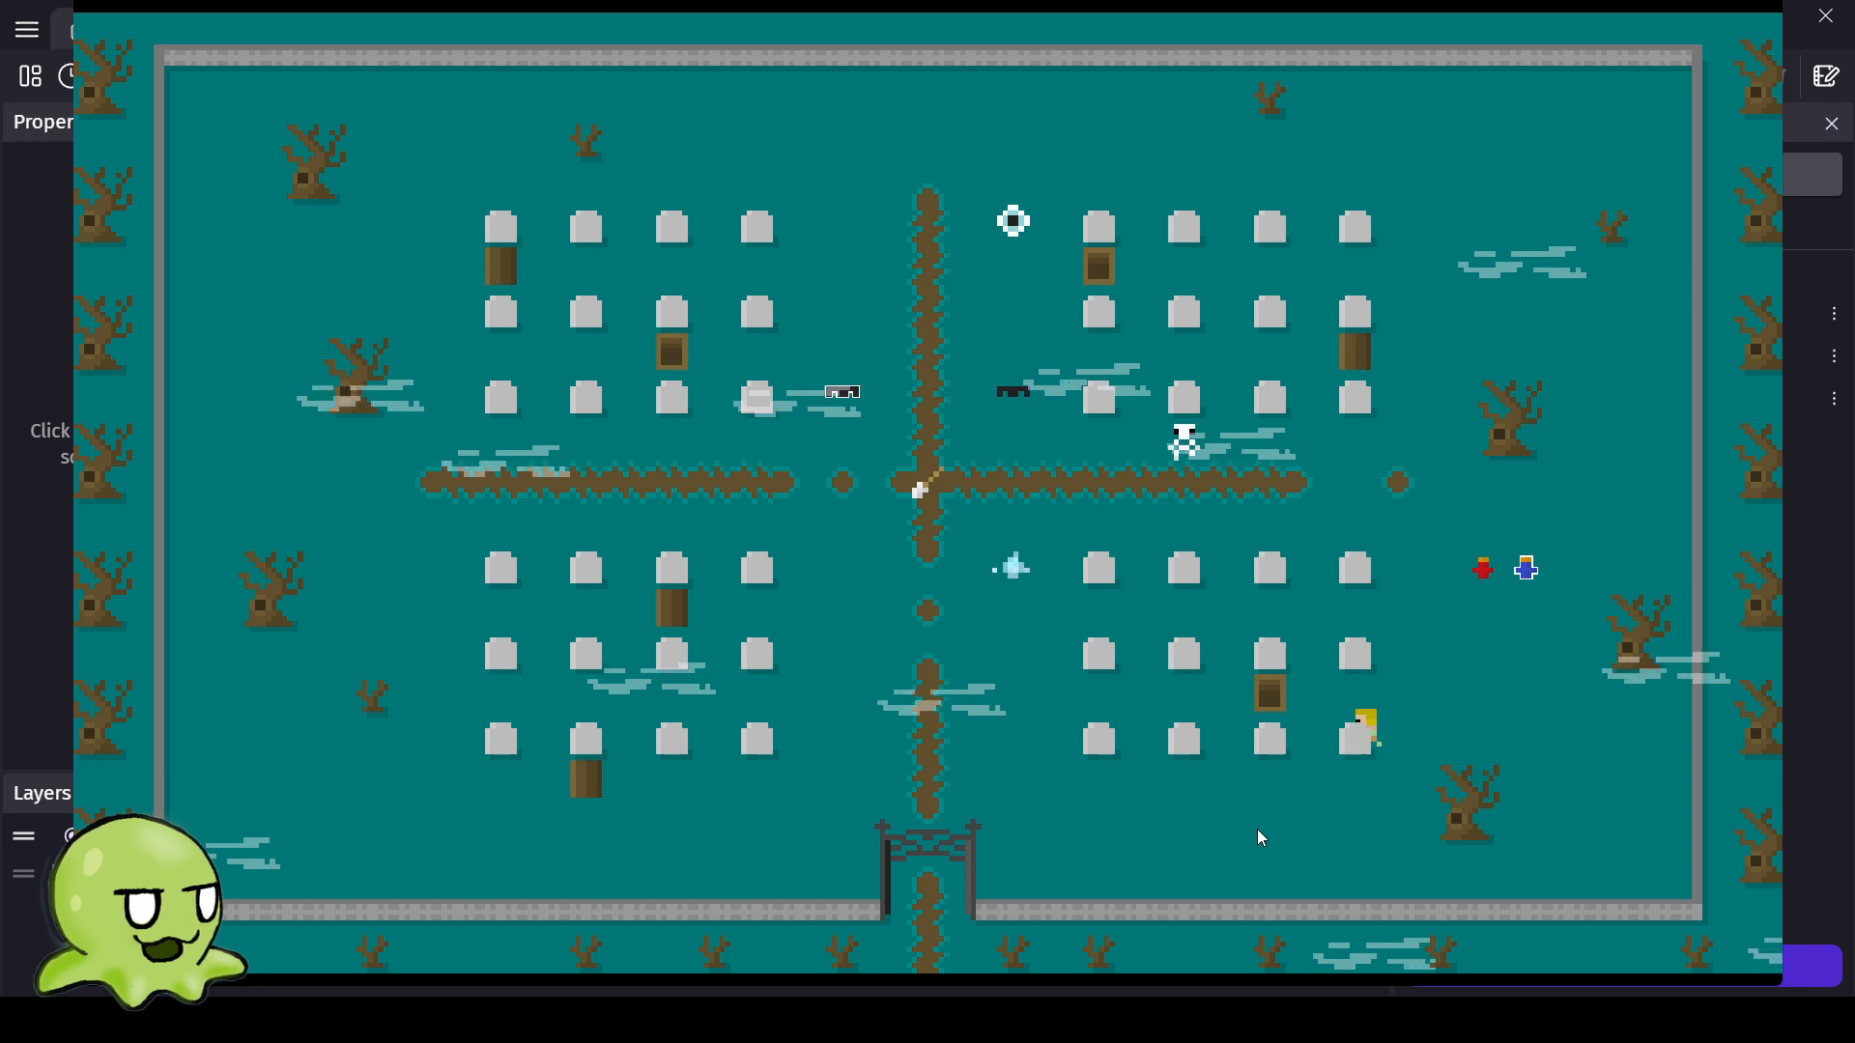
key(Left)
key(Up)
key(Right)
key(Right)
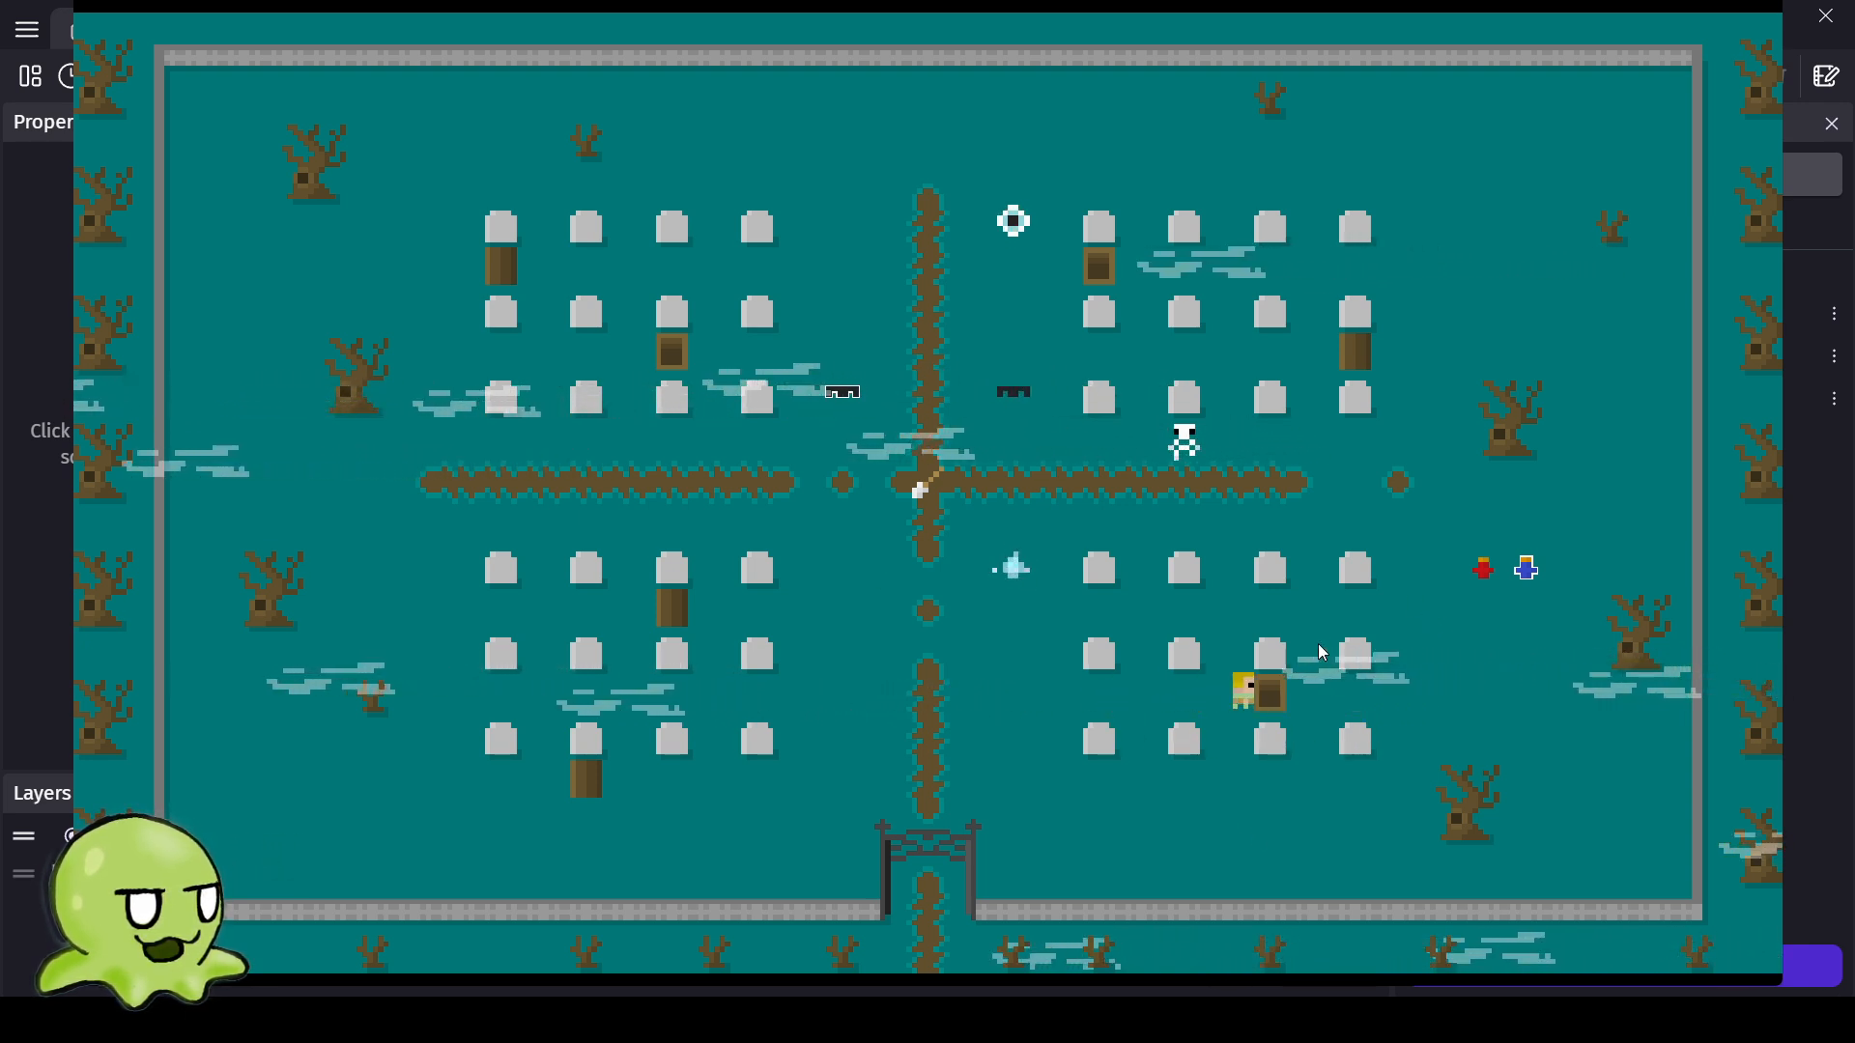
Move the player up beside the headstone above the open grave and around to the gap between the lowest row's two easternmost headstones.
key(Up)
key(Down)
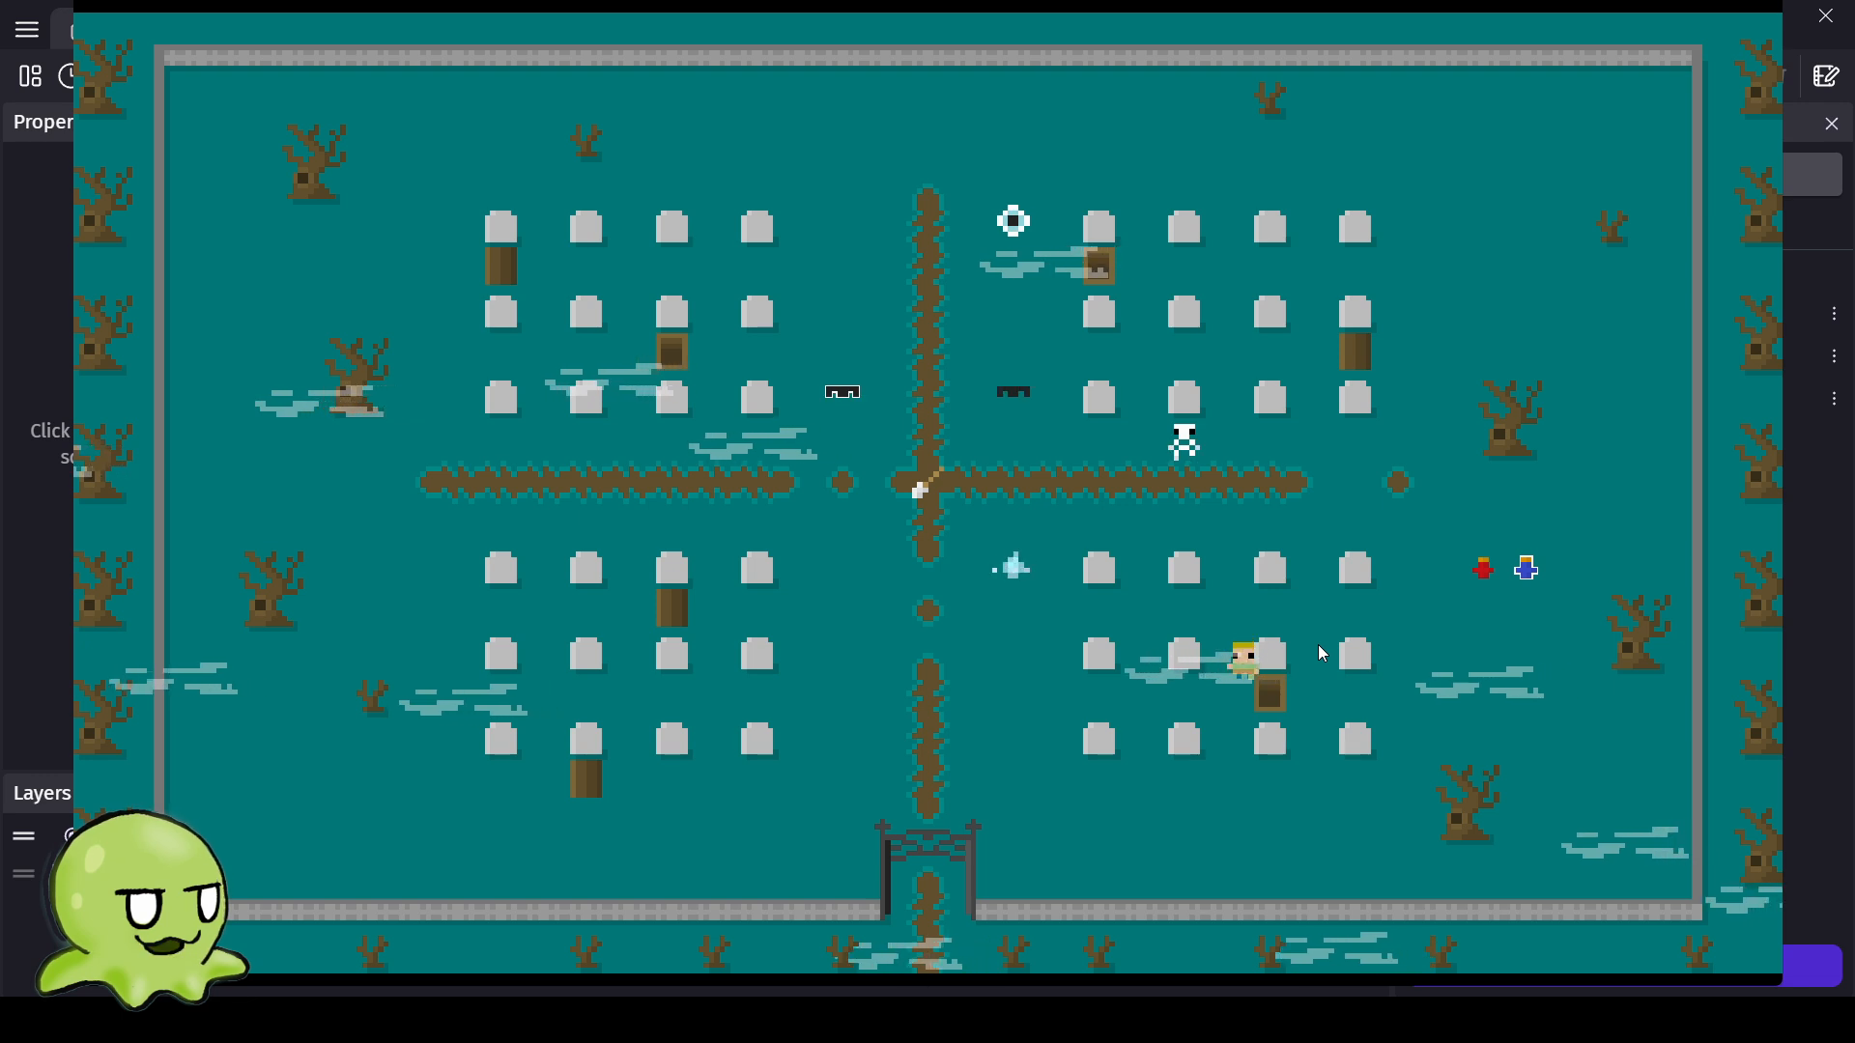
key(Right)
key(Down)
key(Right)
key(Down)
key(Left)
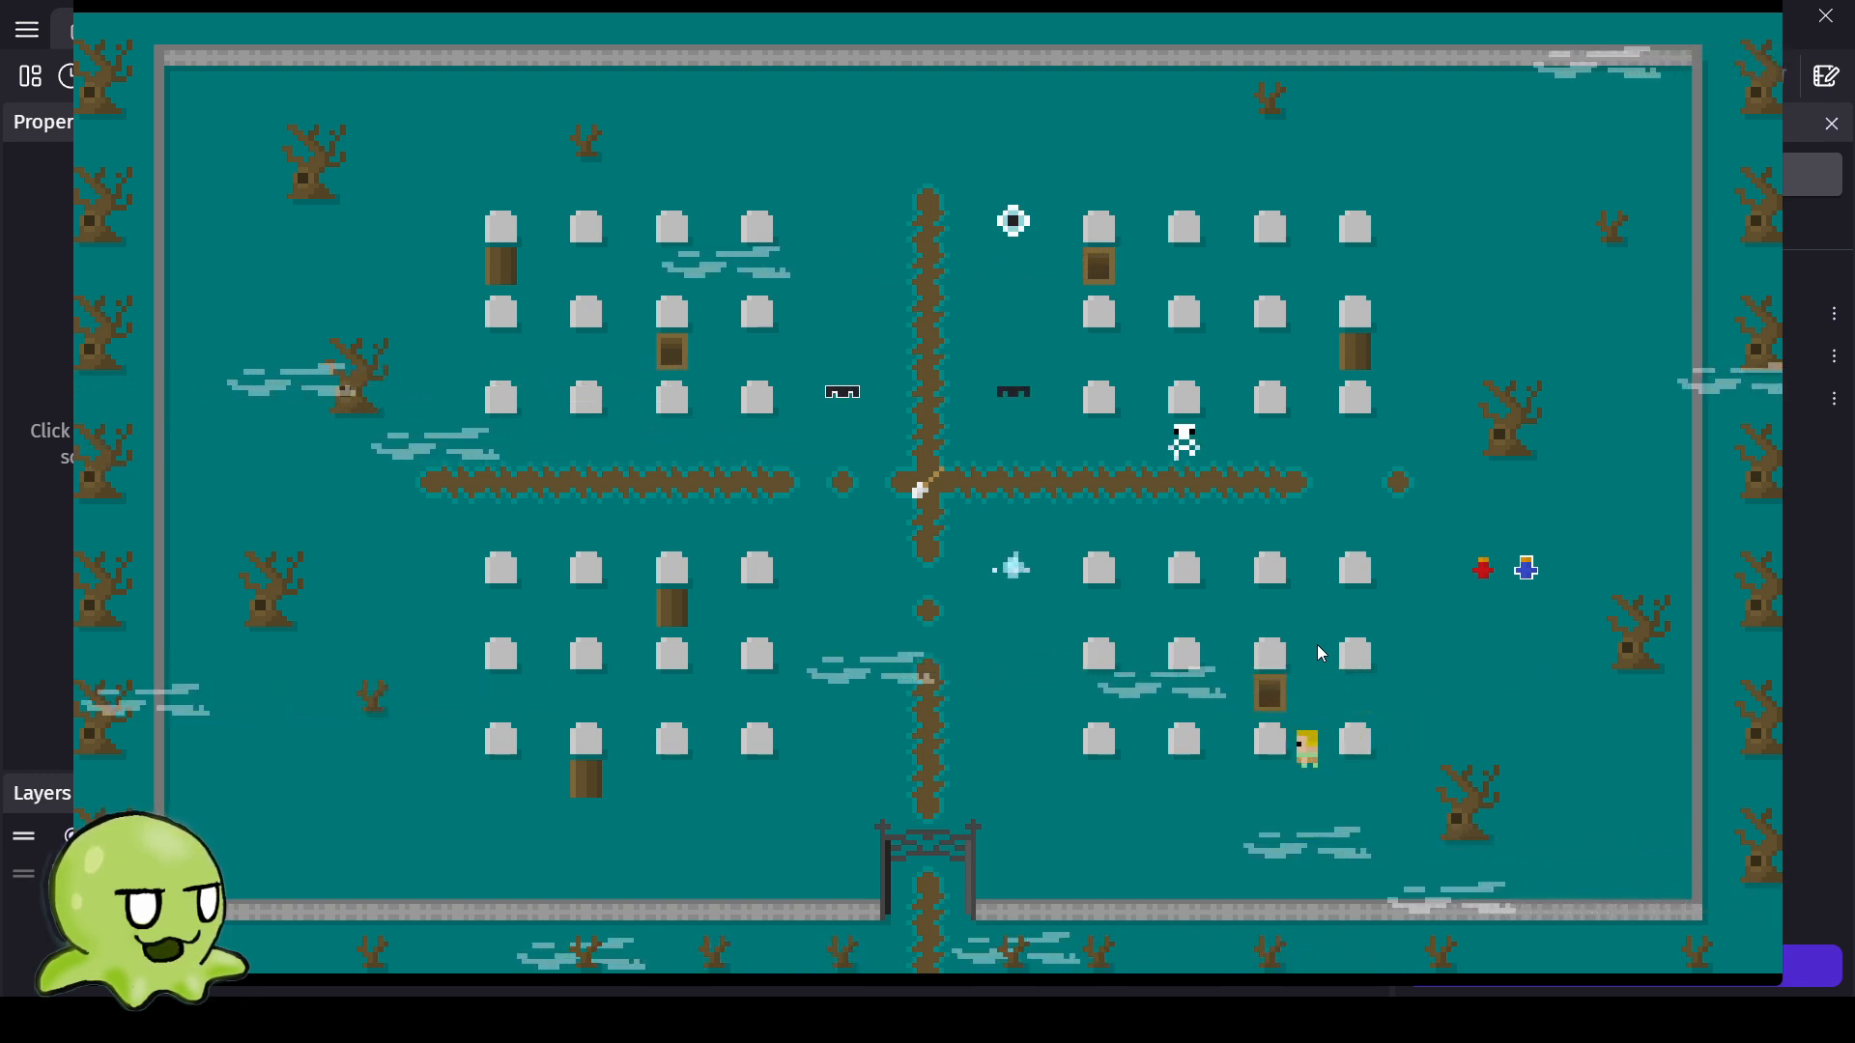
Pass the player west in front of the lowest headstone row and back east behind it.
key(Left)
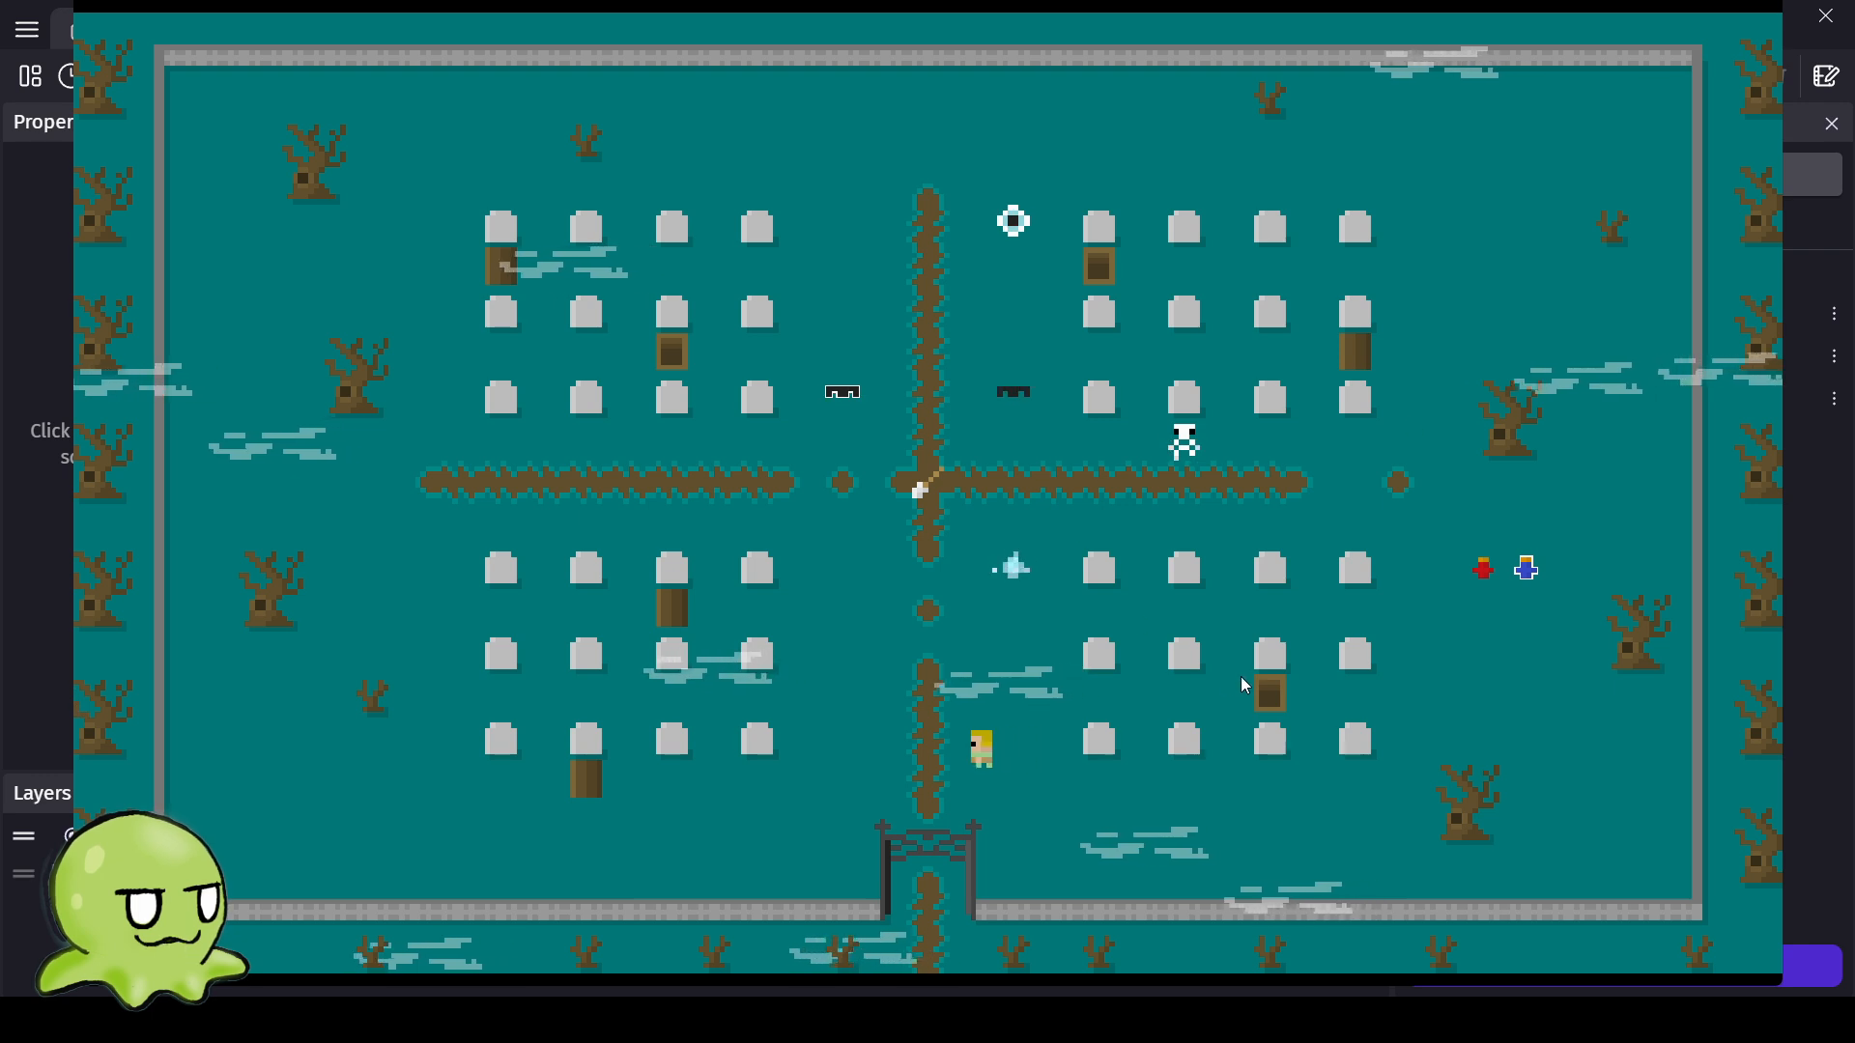
key(Right)
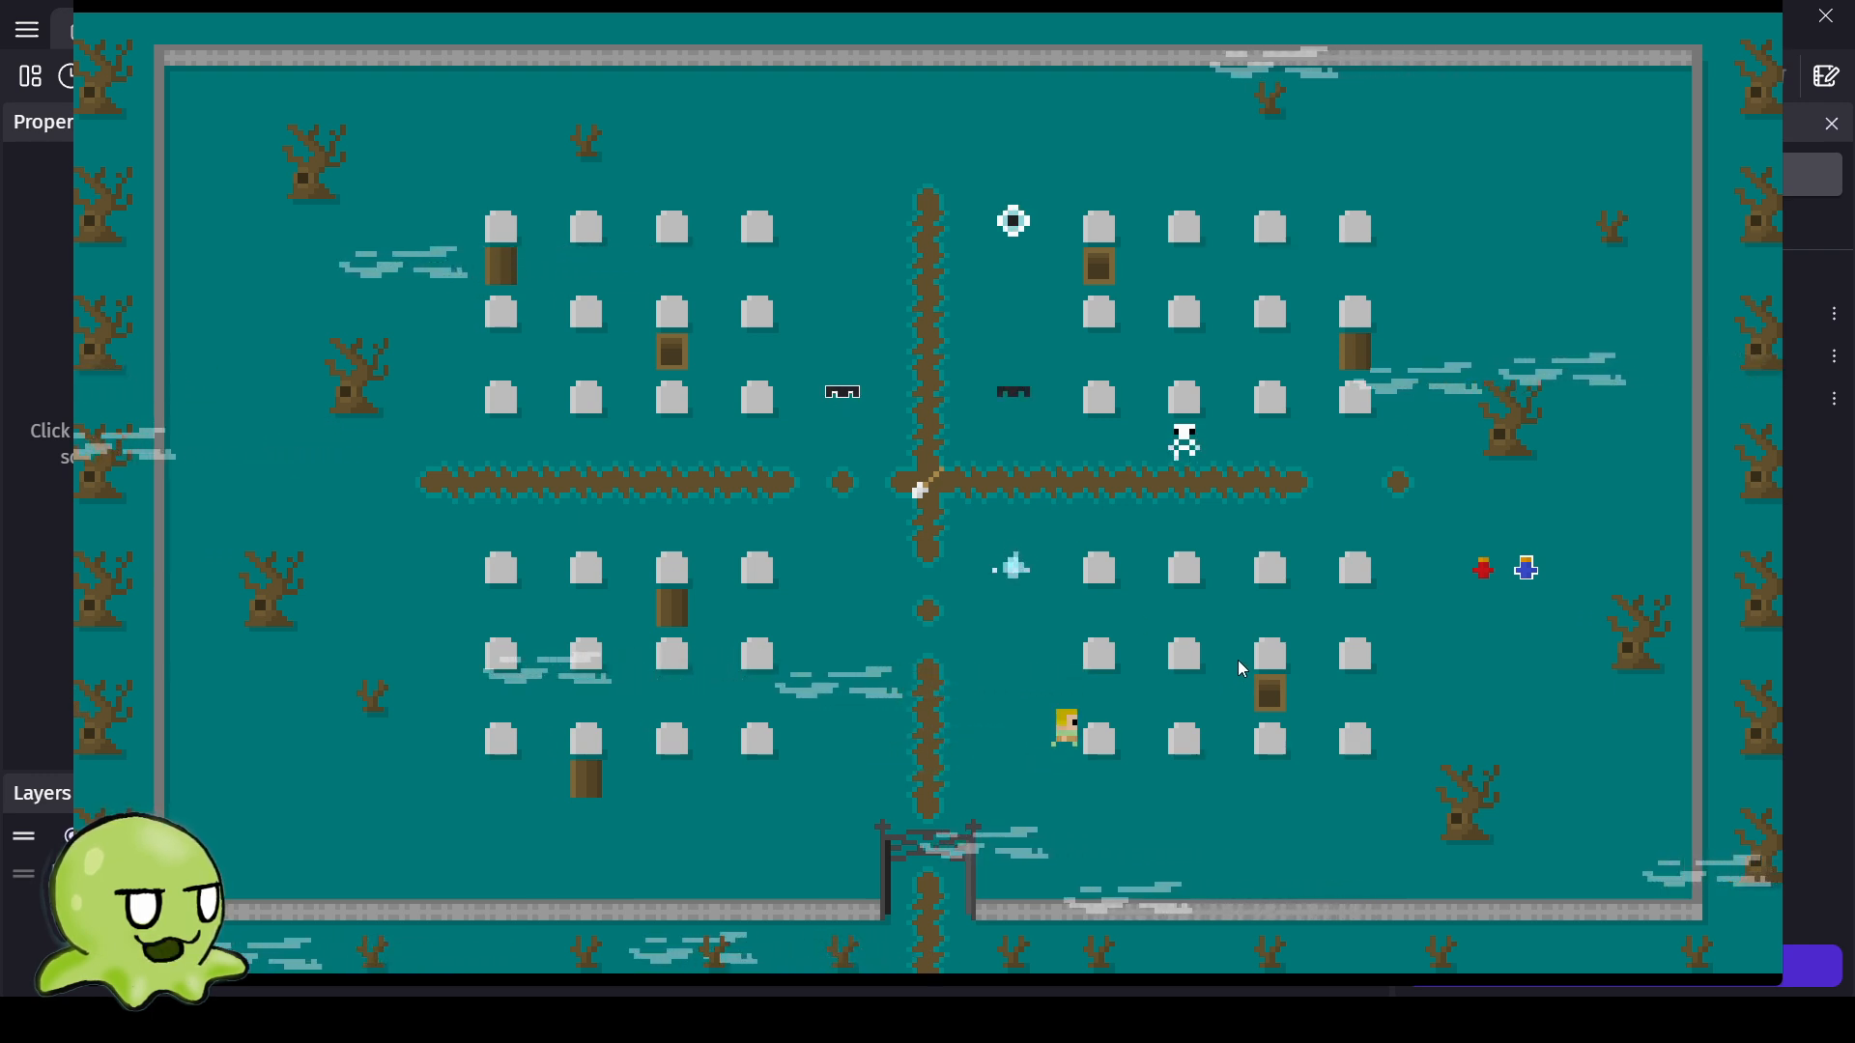
key(Right)
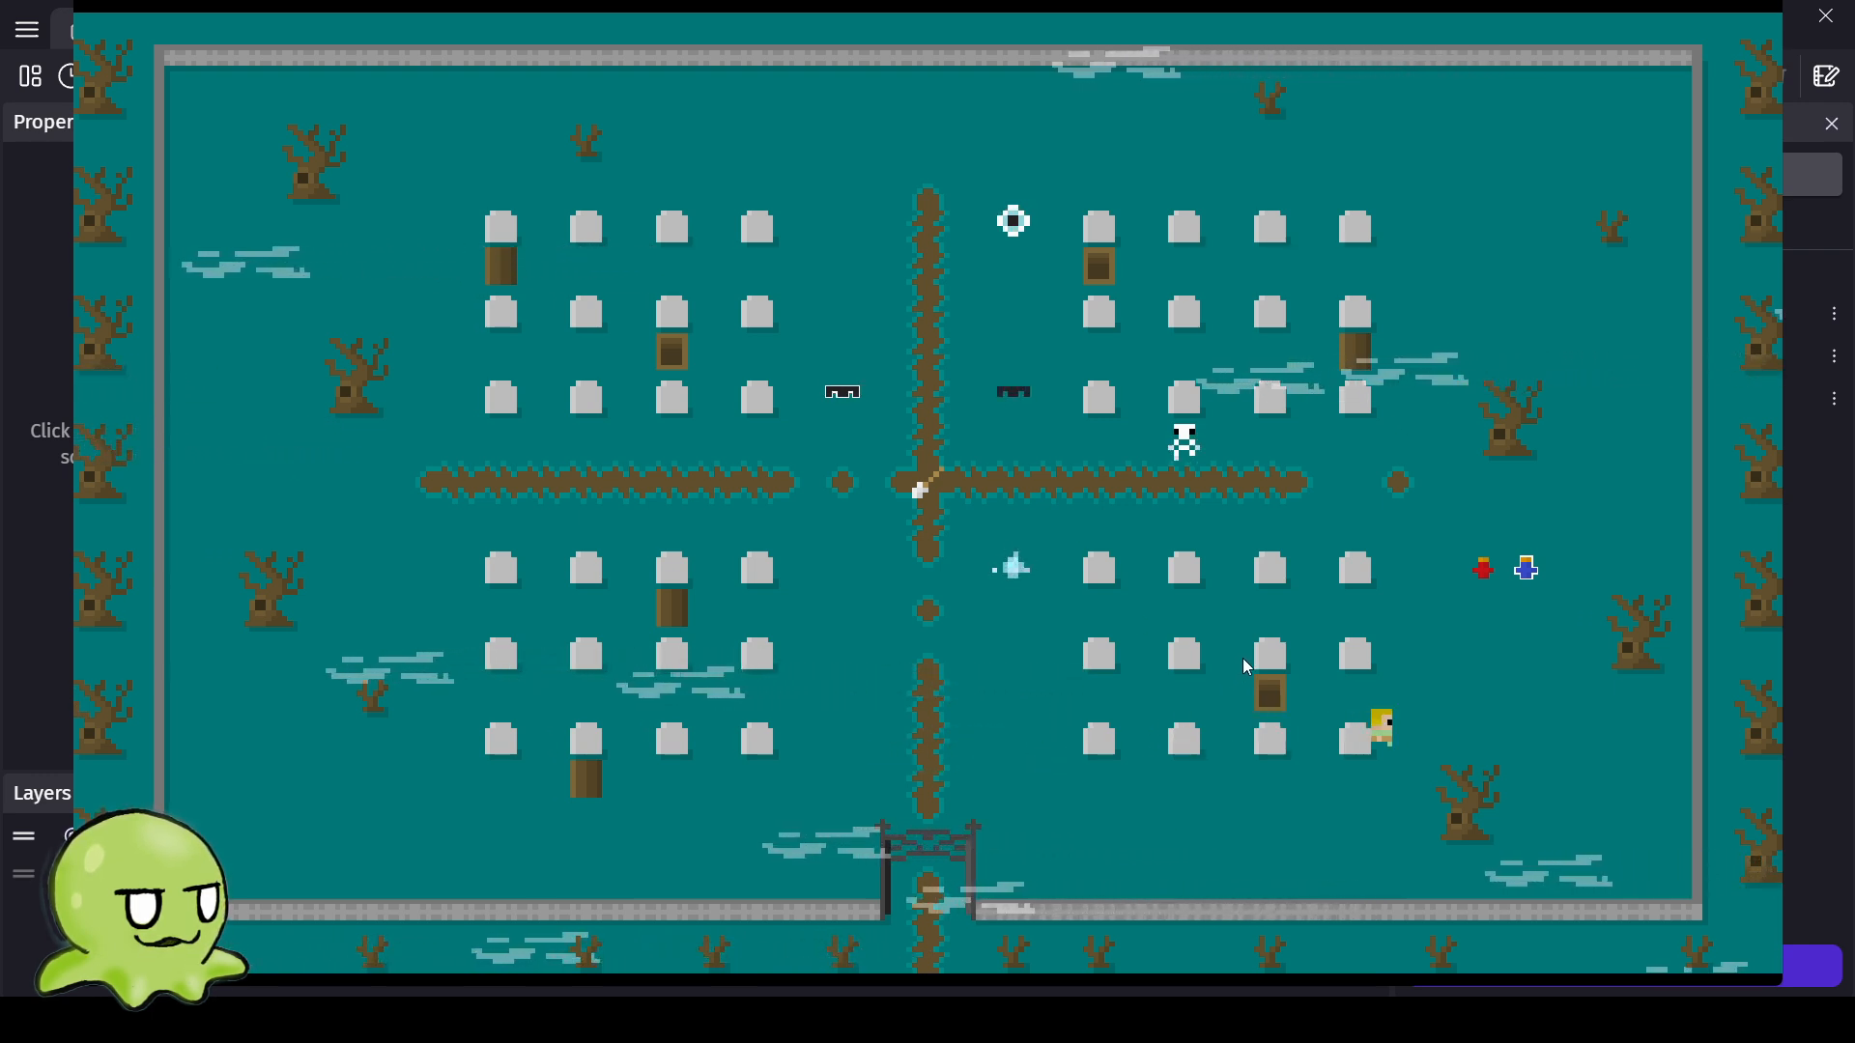
Test the sides of the lowest row's eastern headstones, and walk the player west to the one at the row's west end.
key(Left)
key(Right)
key(Down)
key(Left)
key(Left)
key(Up)
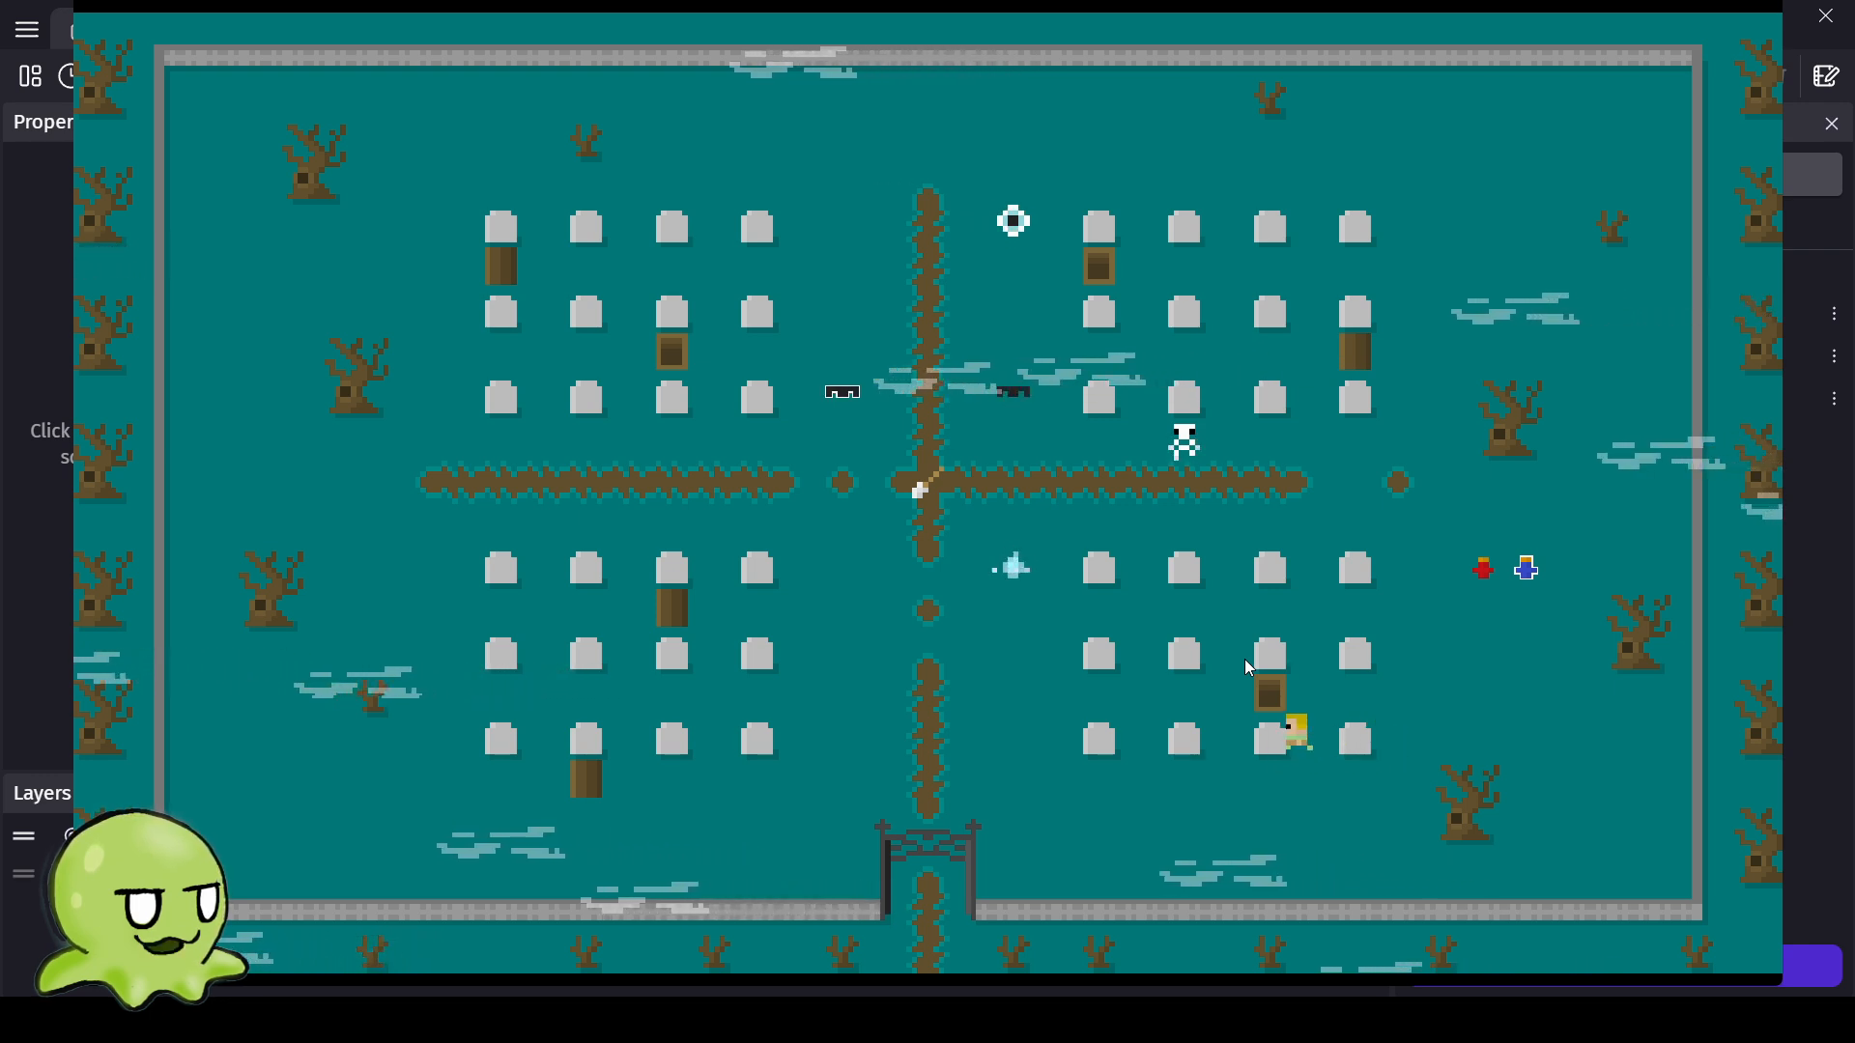
key(Down)
key(Left)
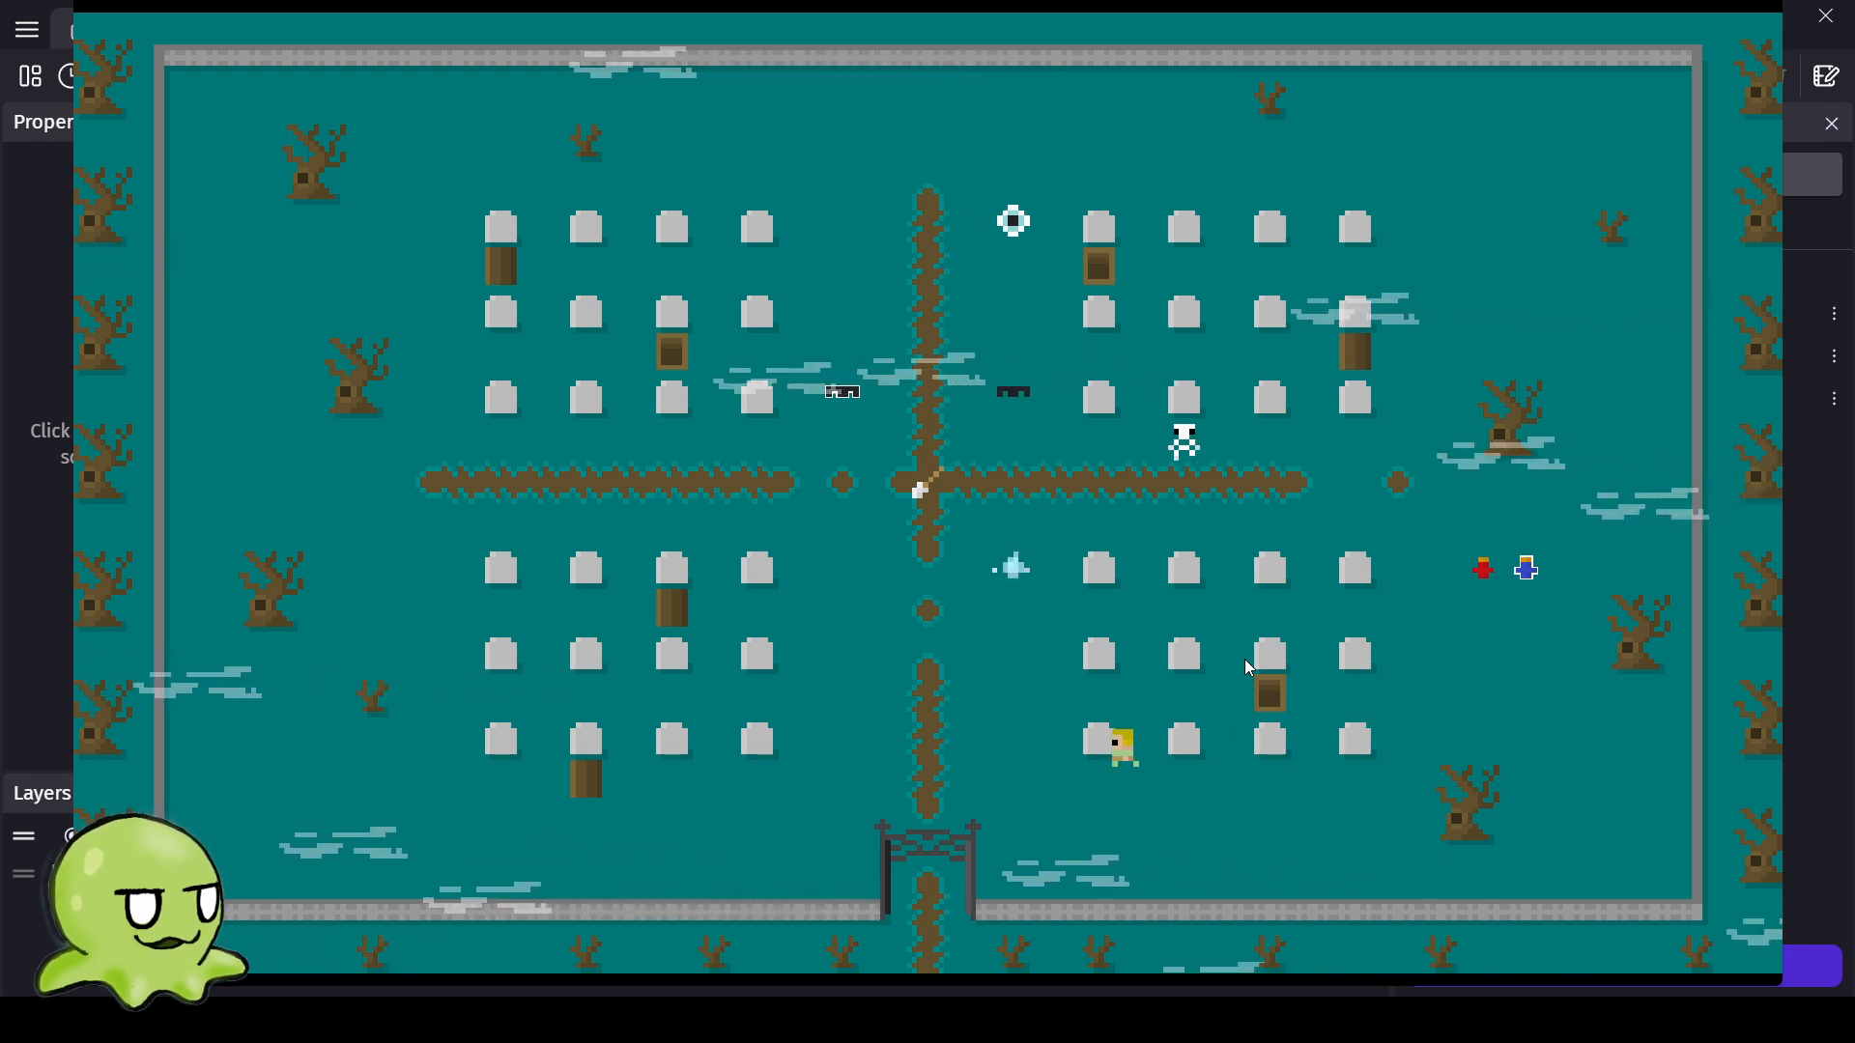
Circle the player near the east side of the lowest row's westernmost headstone to test passing behind and in front.
key(Right)
key(Up)
key(Left)
key(Down)
key(Right)
key(Up)
key(Left)
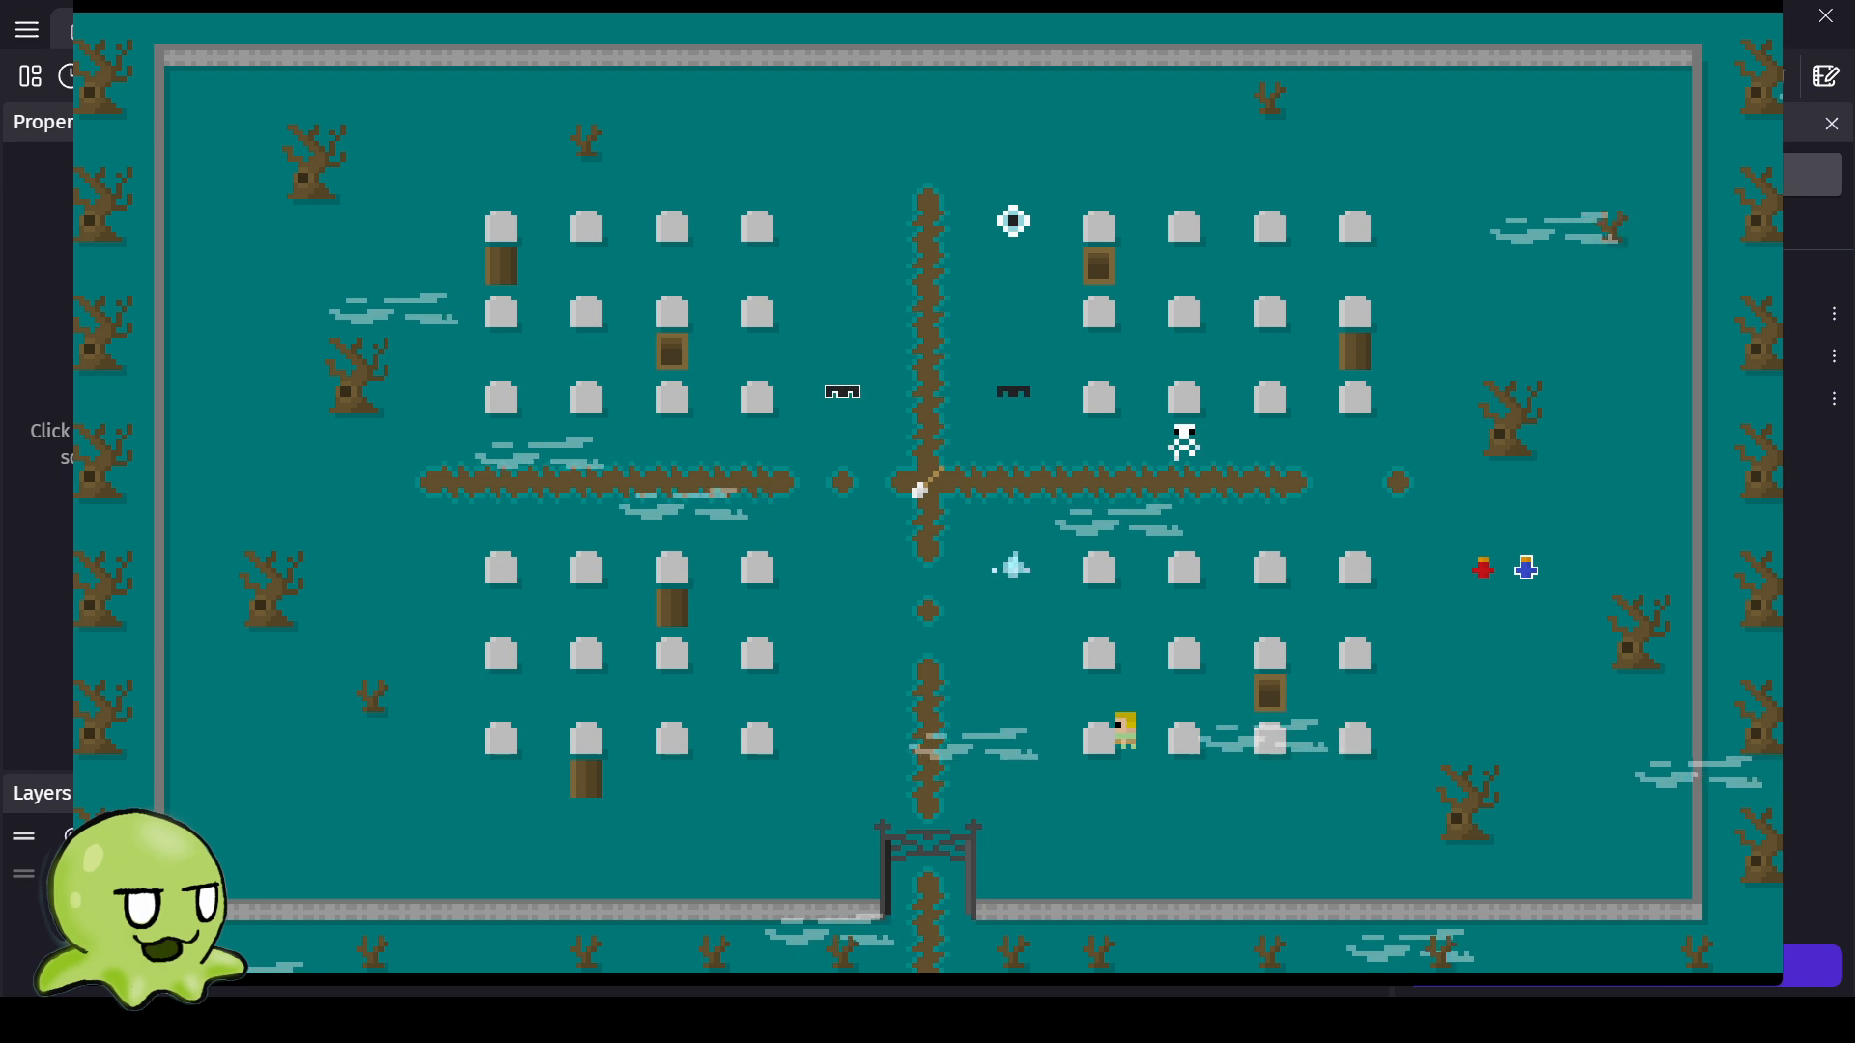
Walk the player west past the lowest row's westernmost headstone and close the preview.
key(Left)
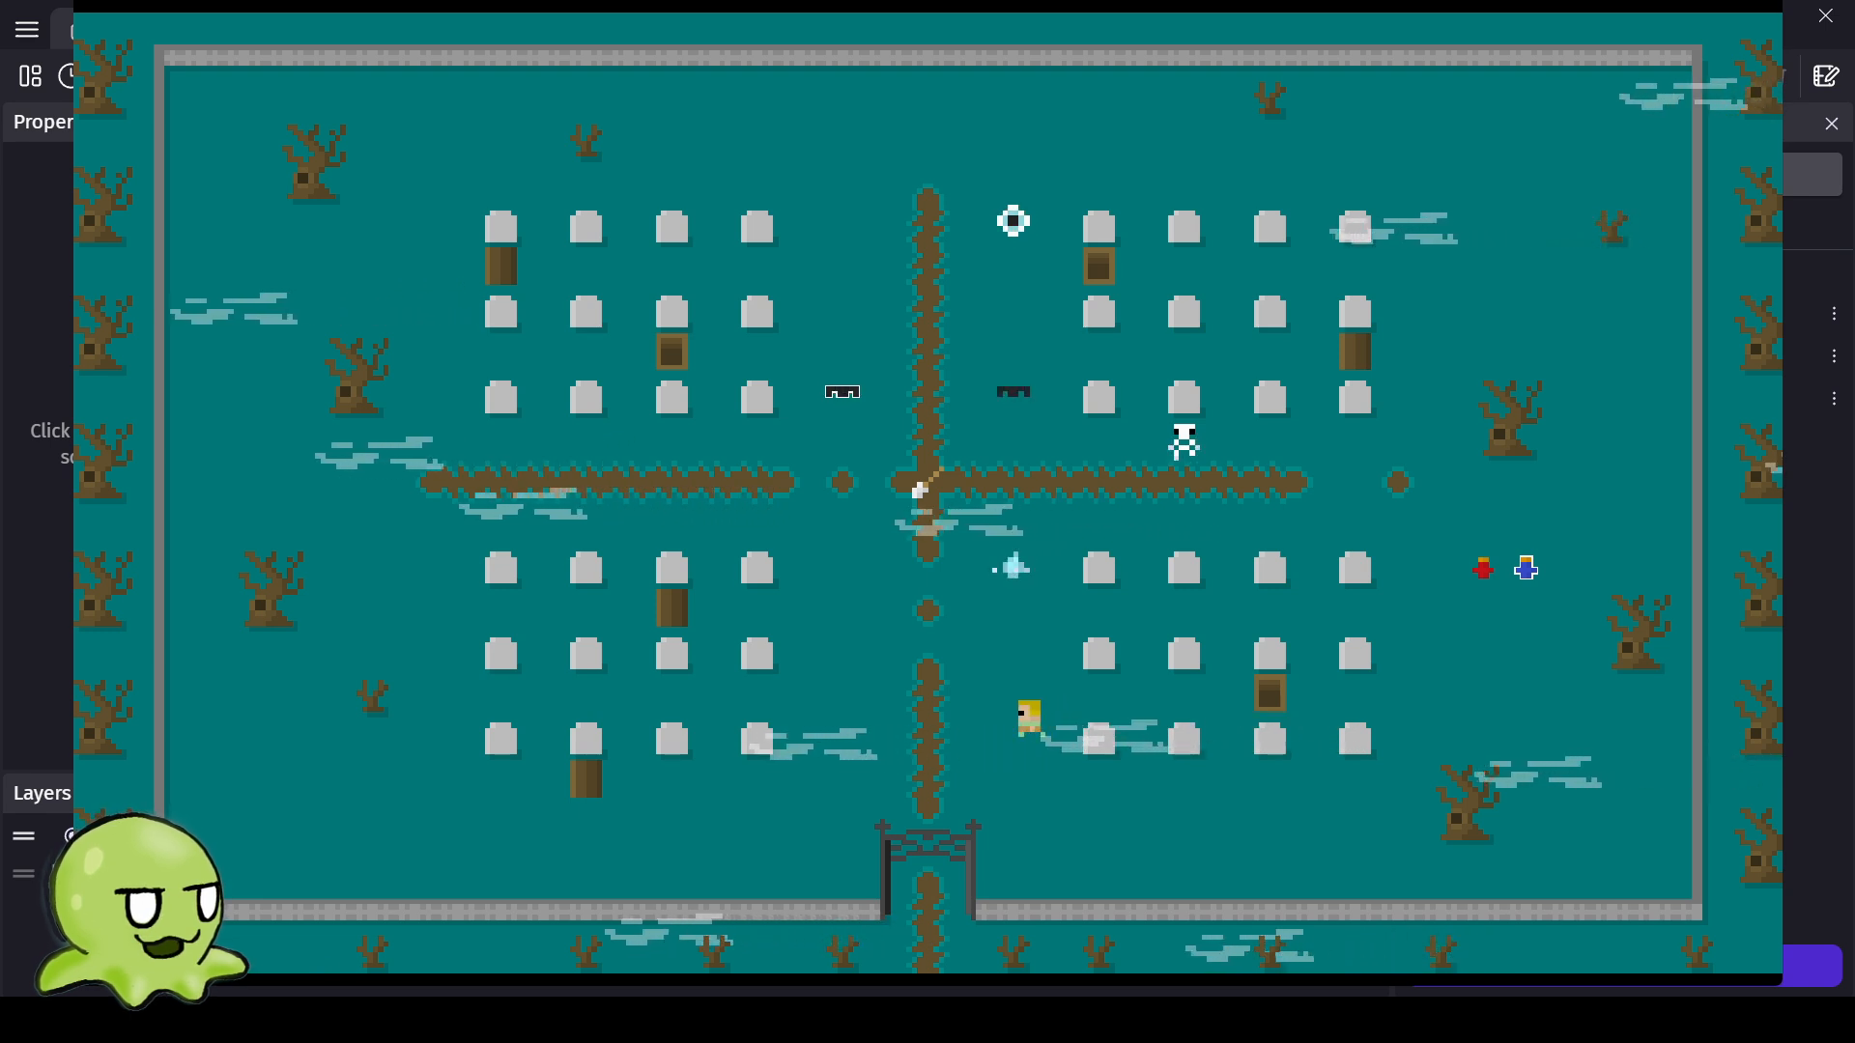
key(alt+F4)
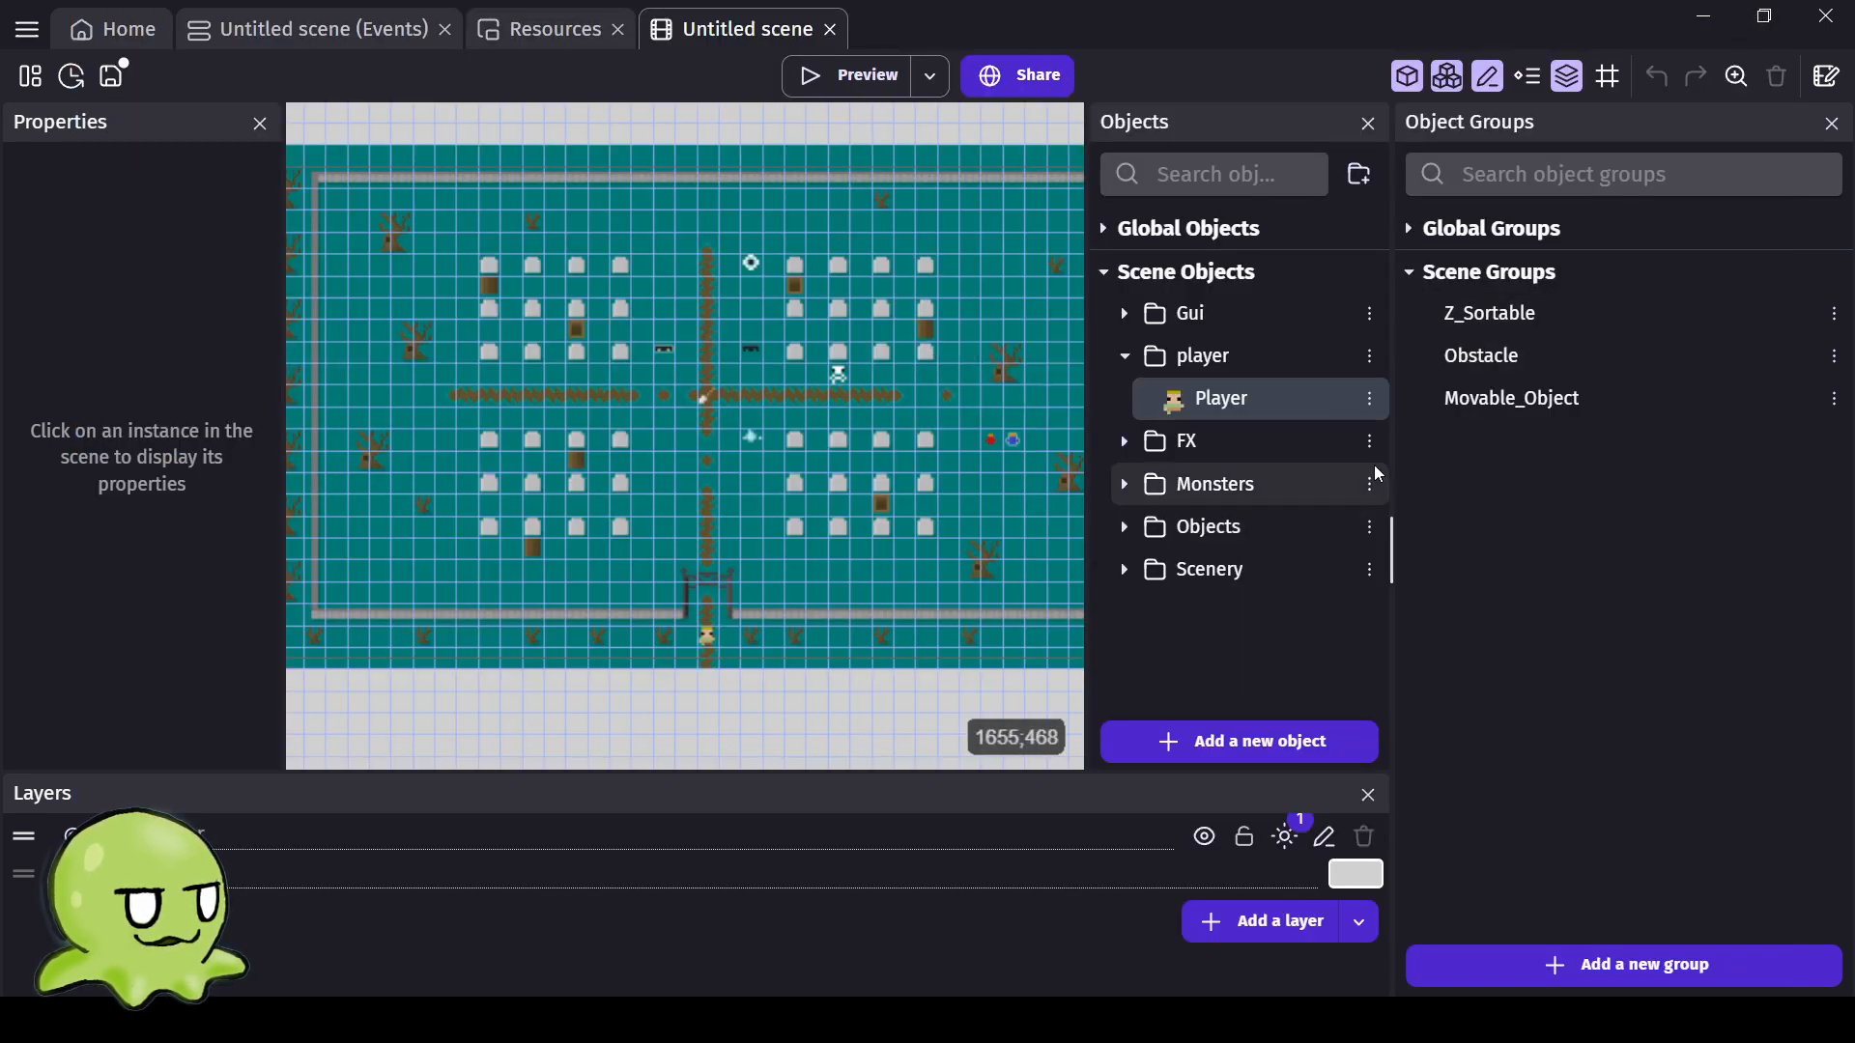
Narrow the upper edge of the Headstone object's collision mask to X 4.5 and X 27.5, and apply the change.
click(1128, 354)
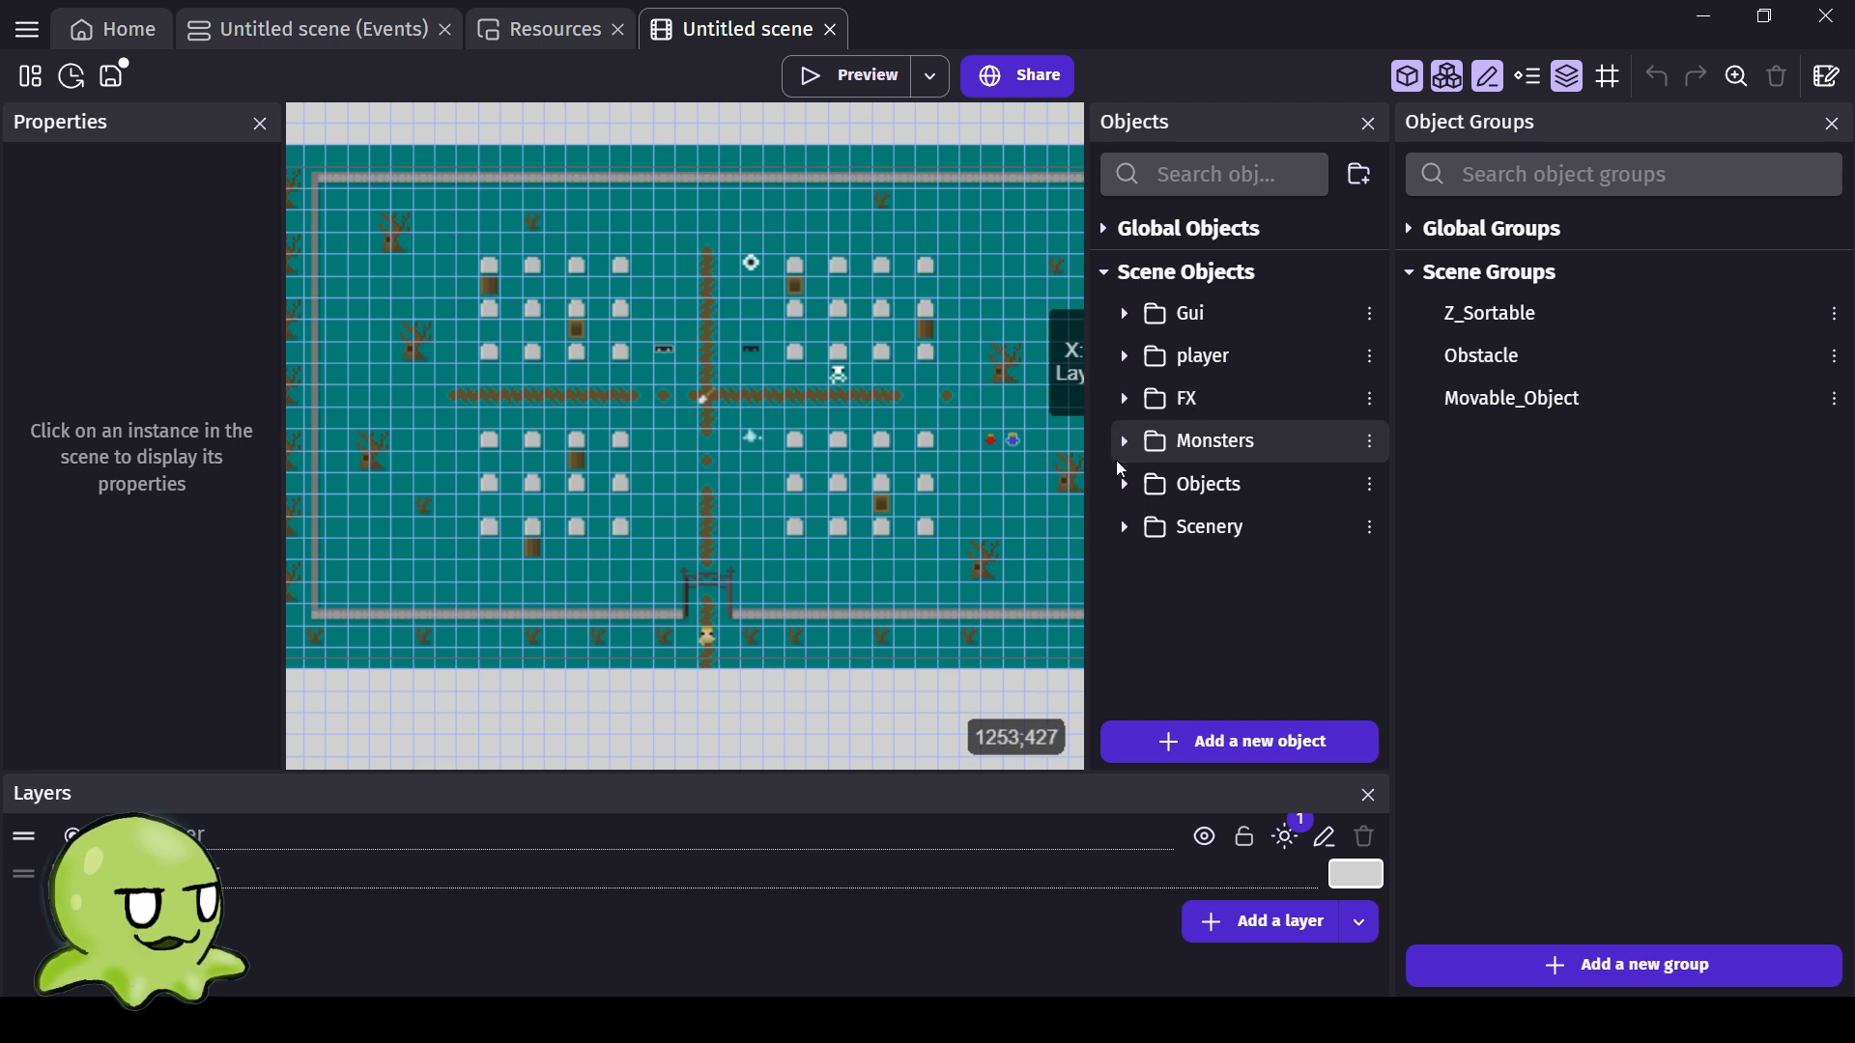
click(1126, 483)
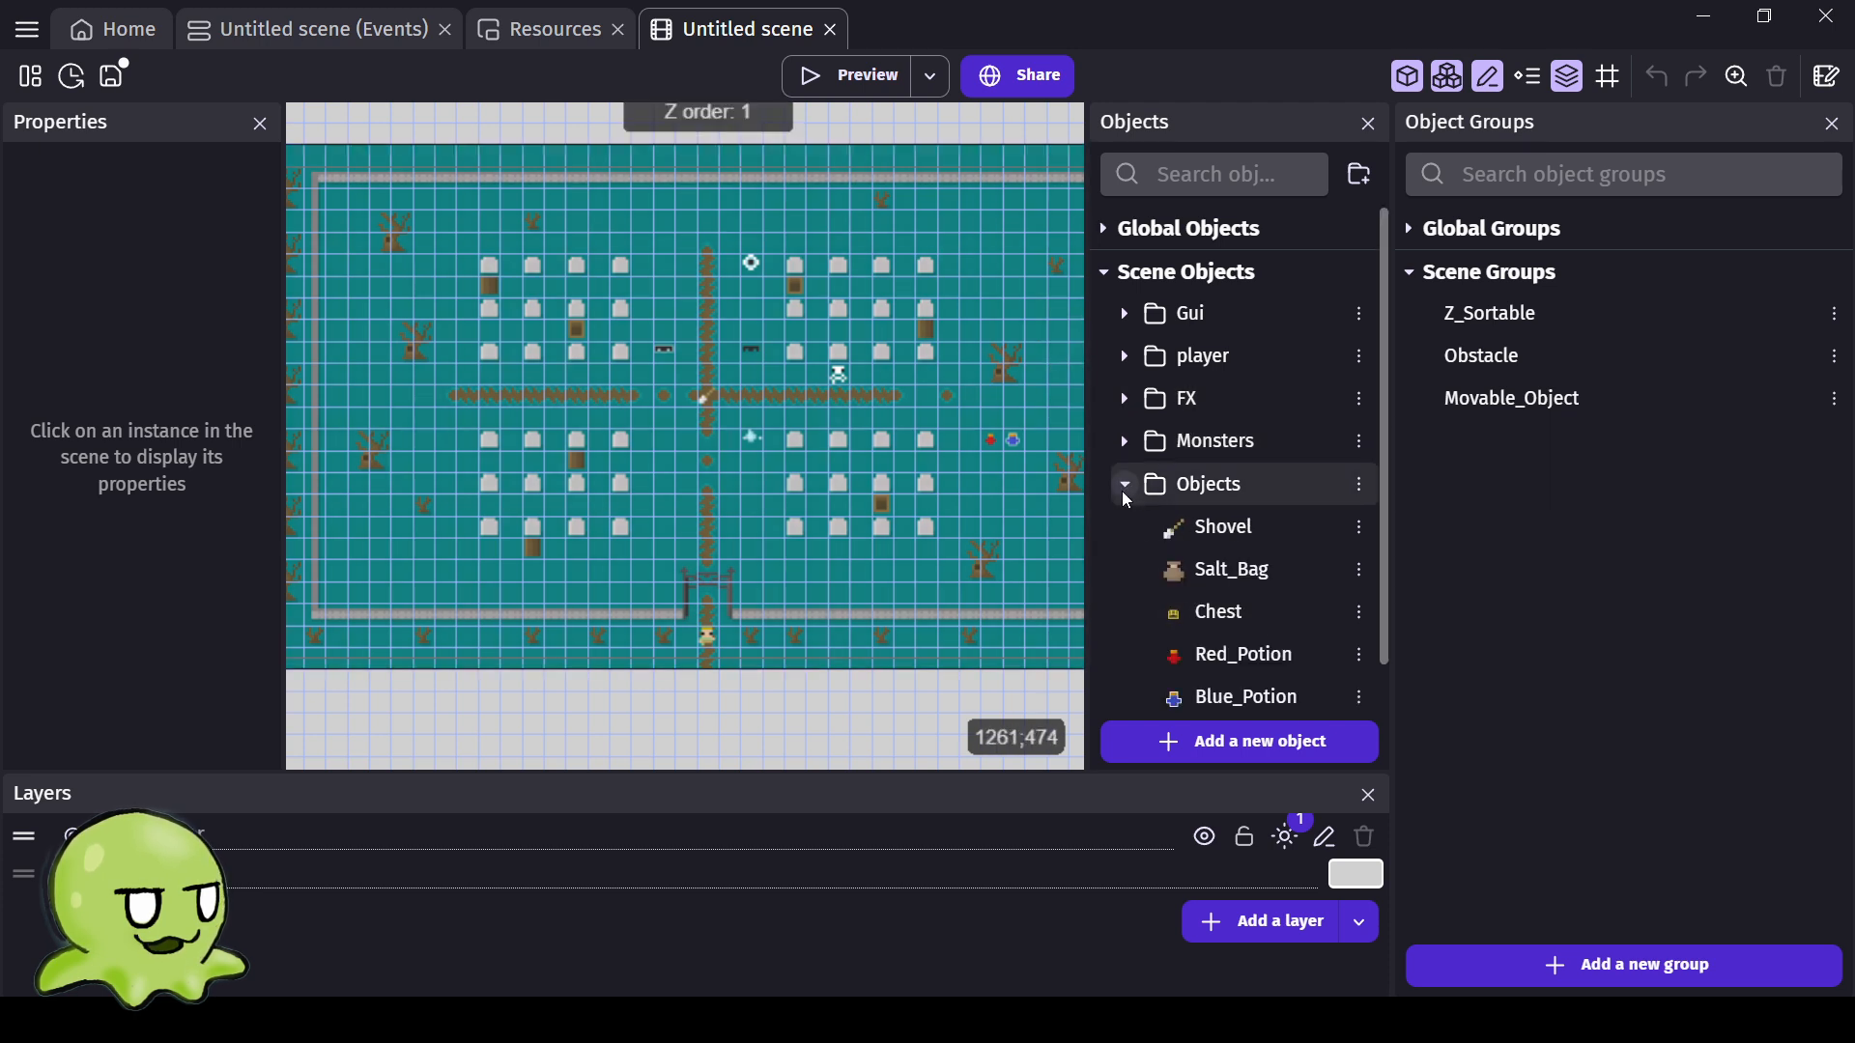
click(1124, 488)
click(1125, 528)
scroll(1198, 579, down, 4)
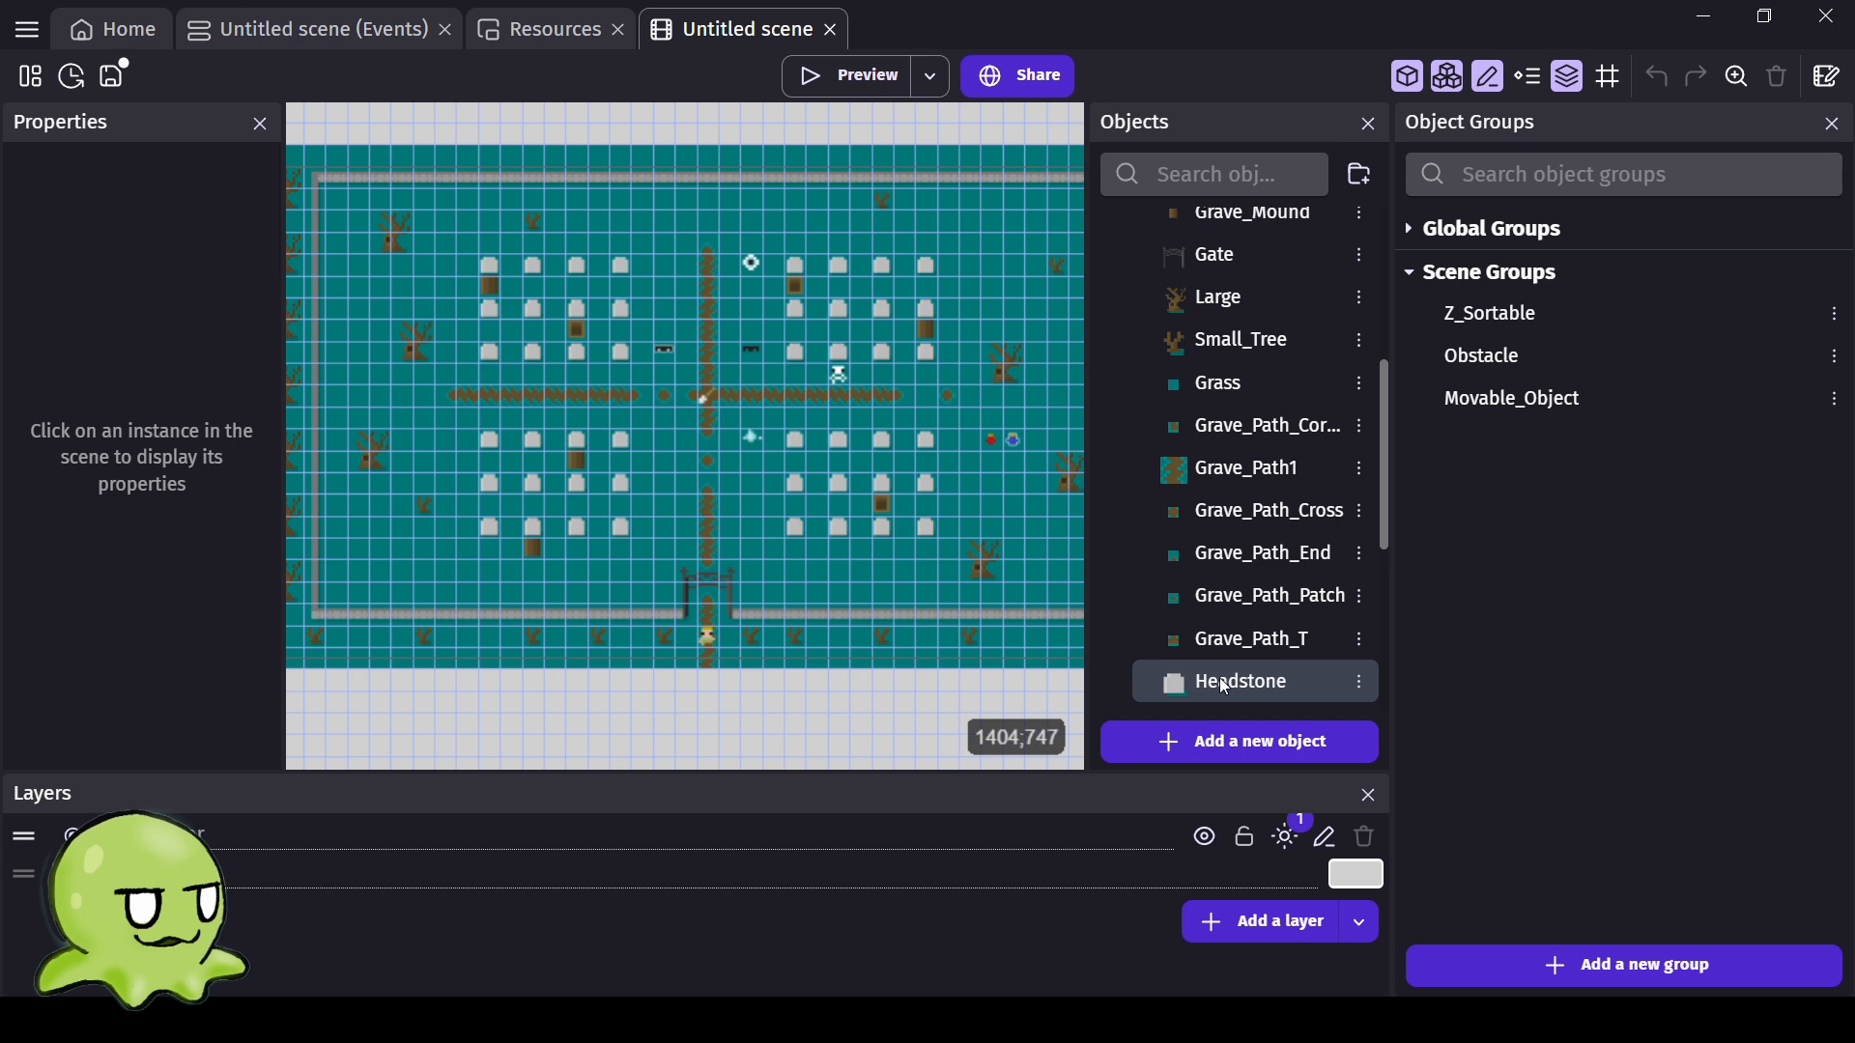
double_click(1220, 680)
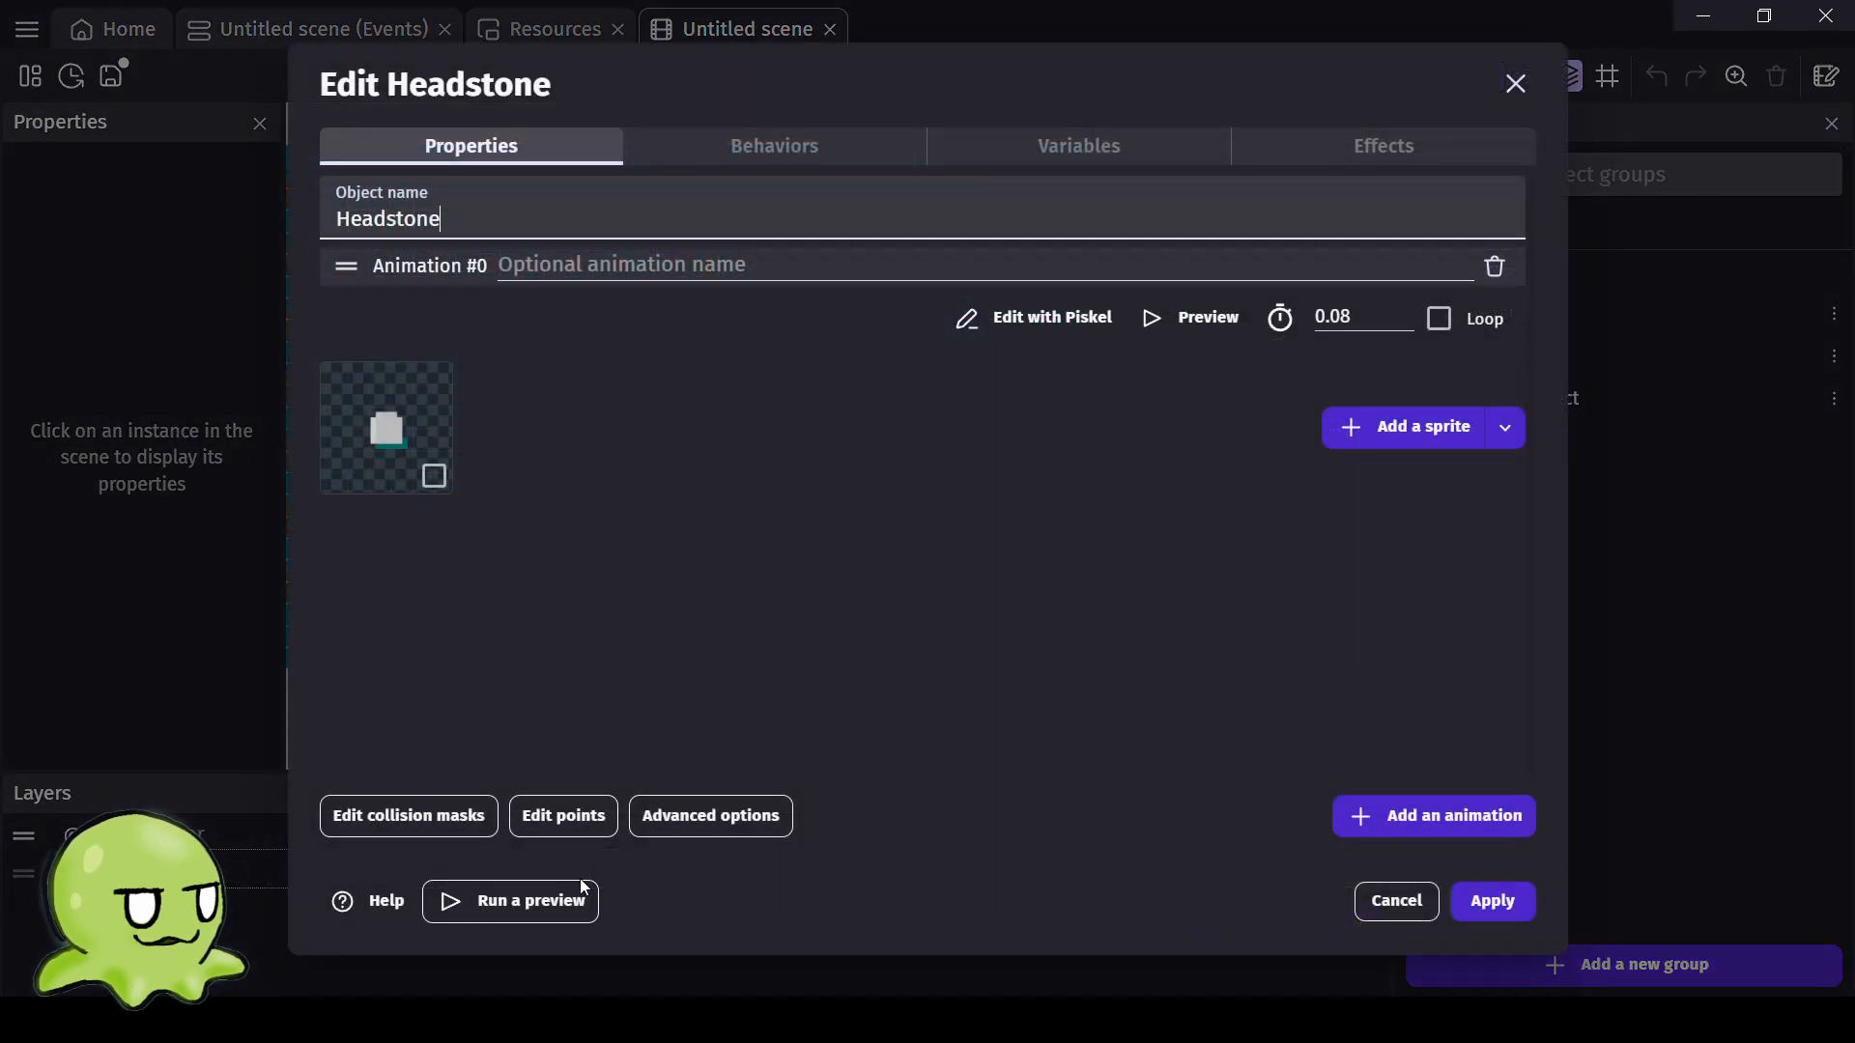
click(408, 814)
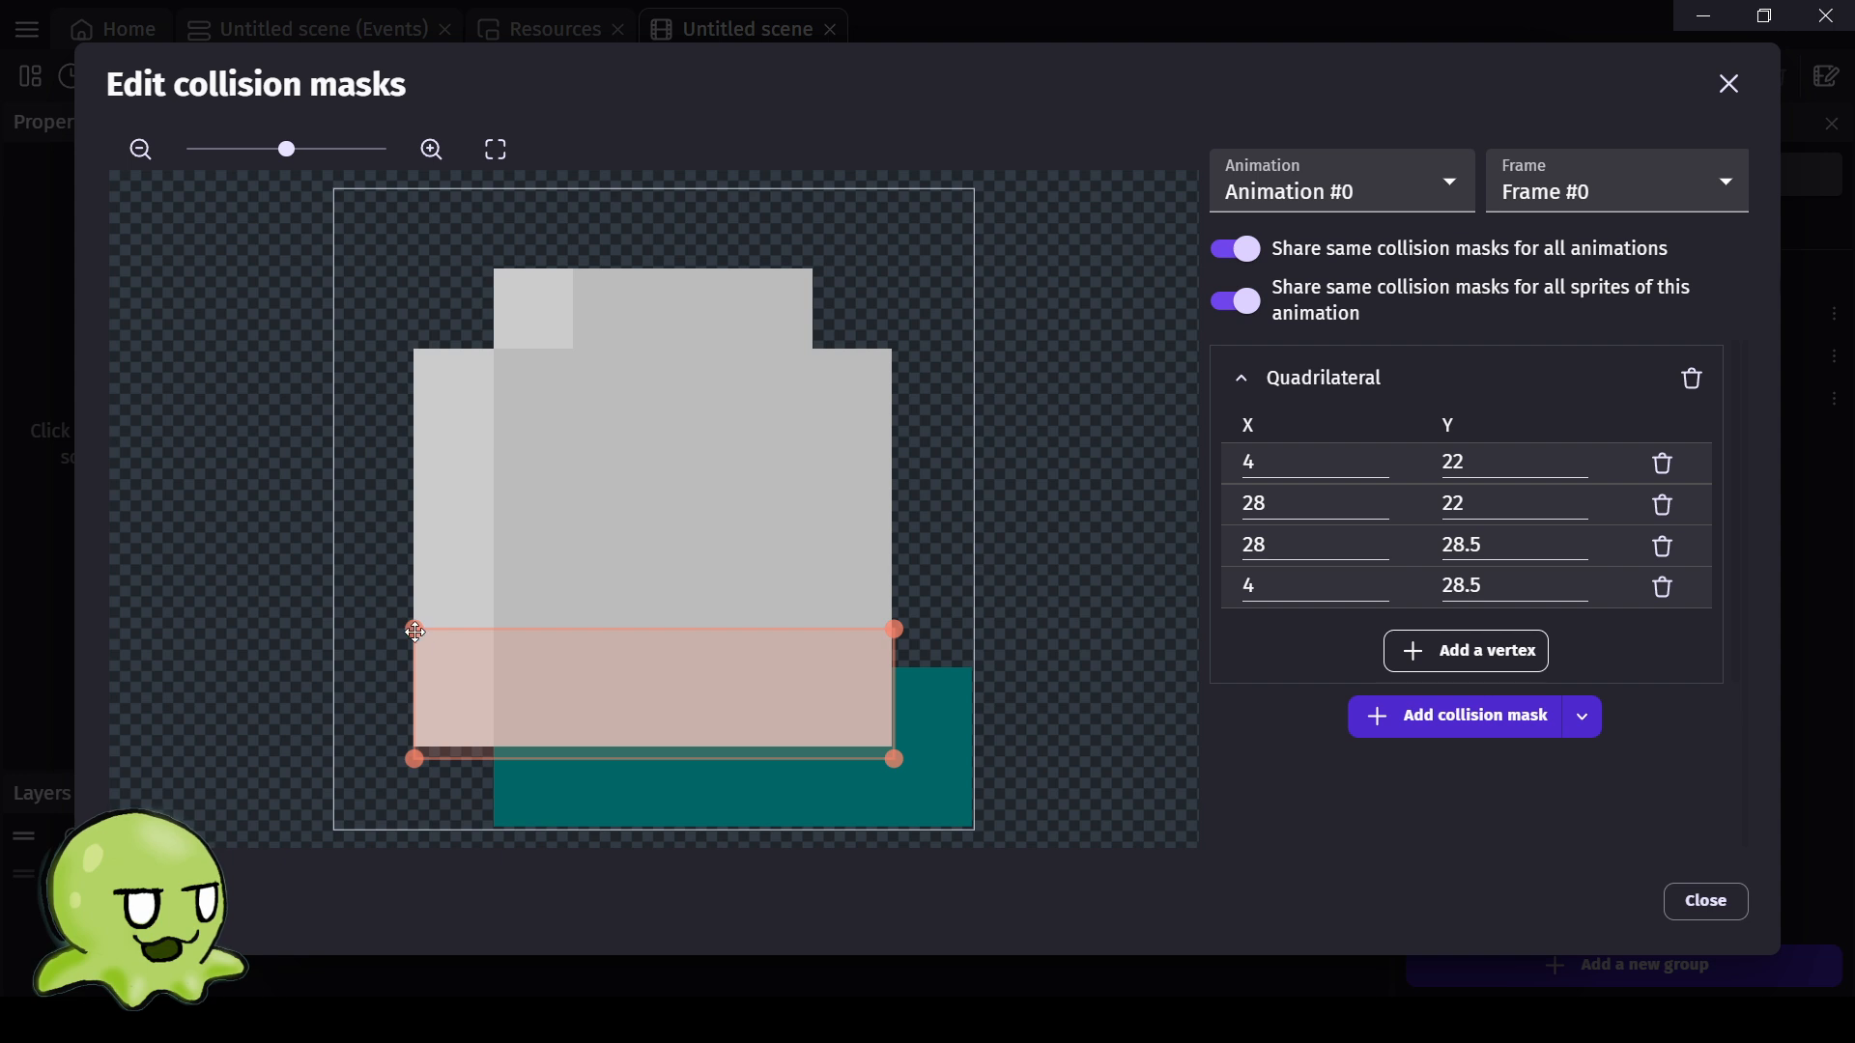
drag(420, 631, 425, 629)
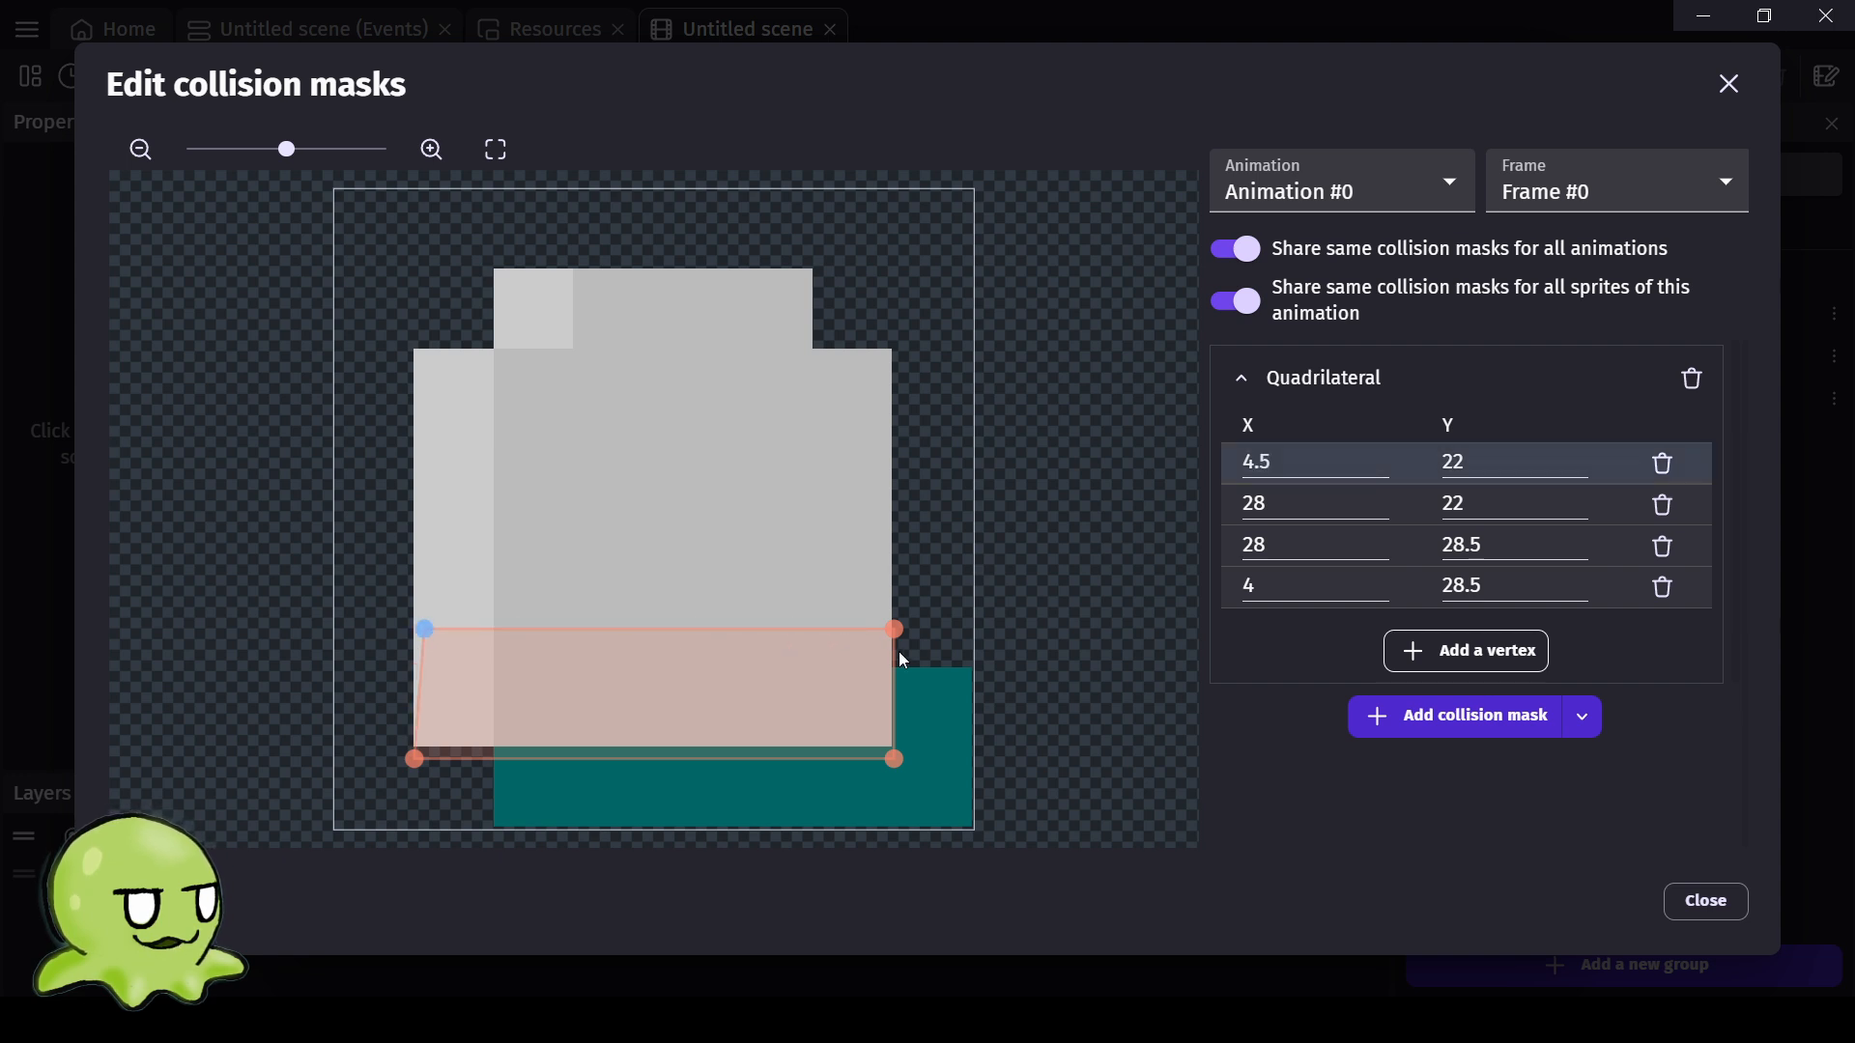
drag(884, 628, 882, 629)
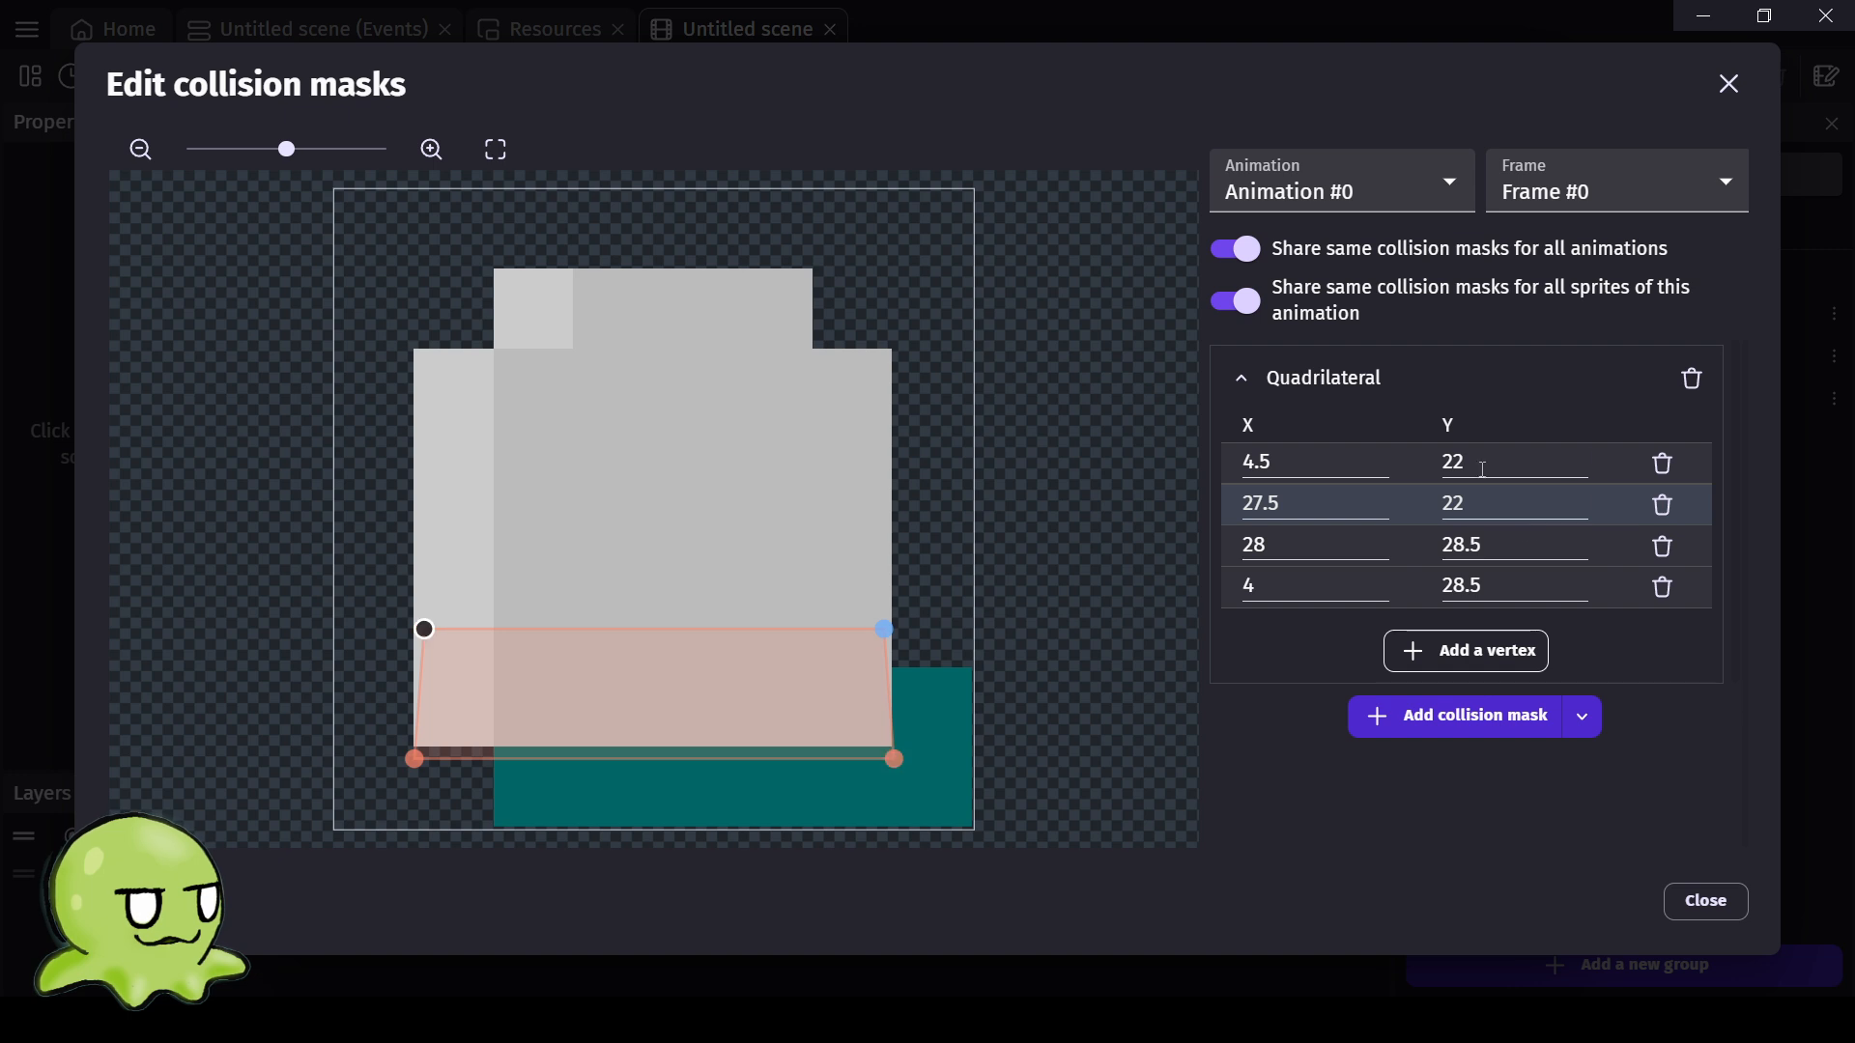
click(1712, 901)
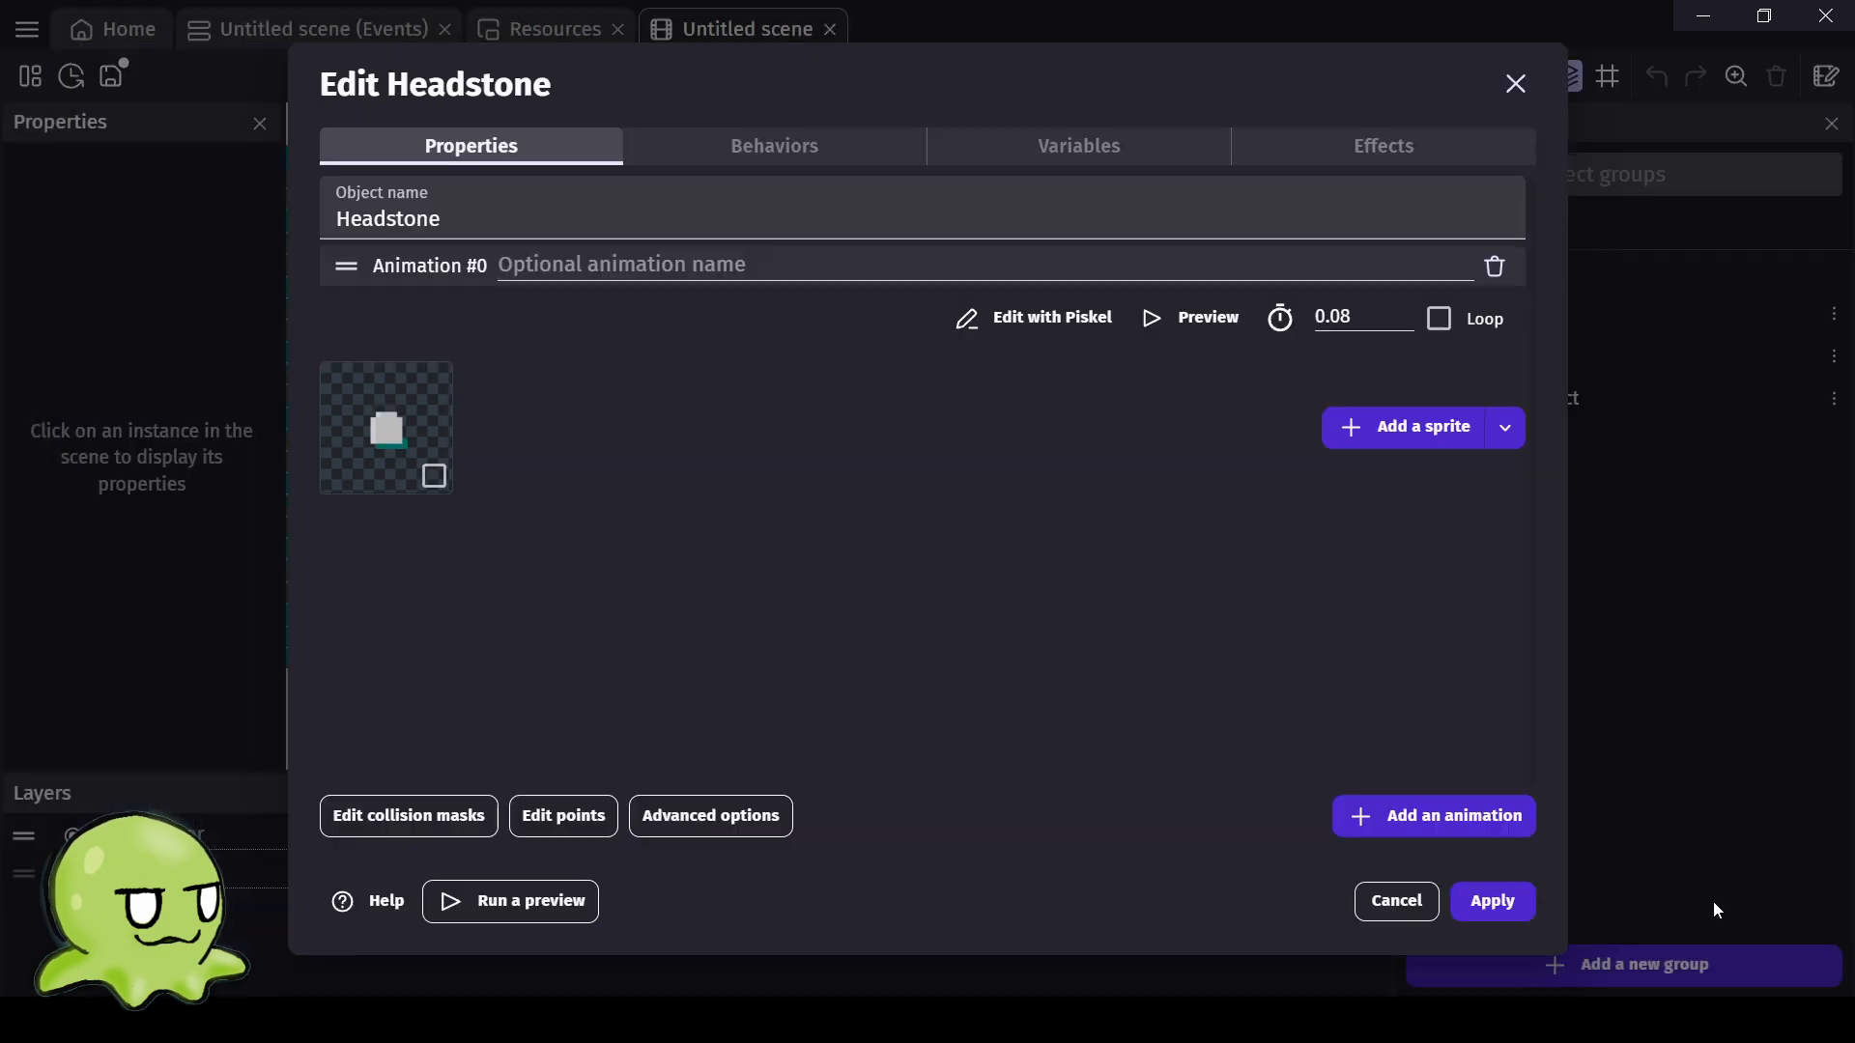
click(1511, 900)
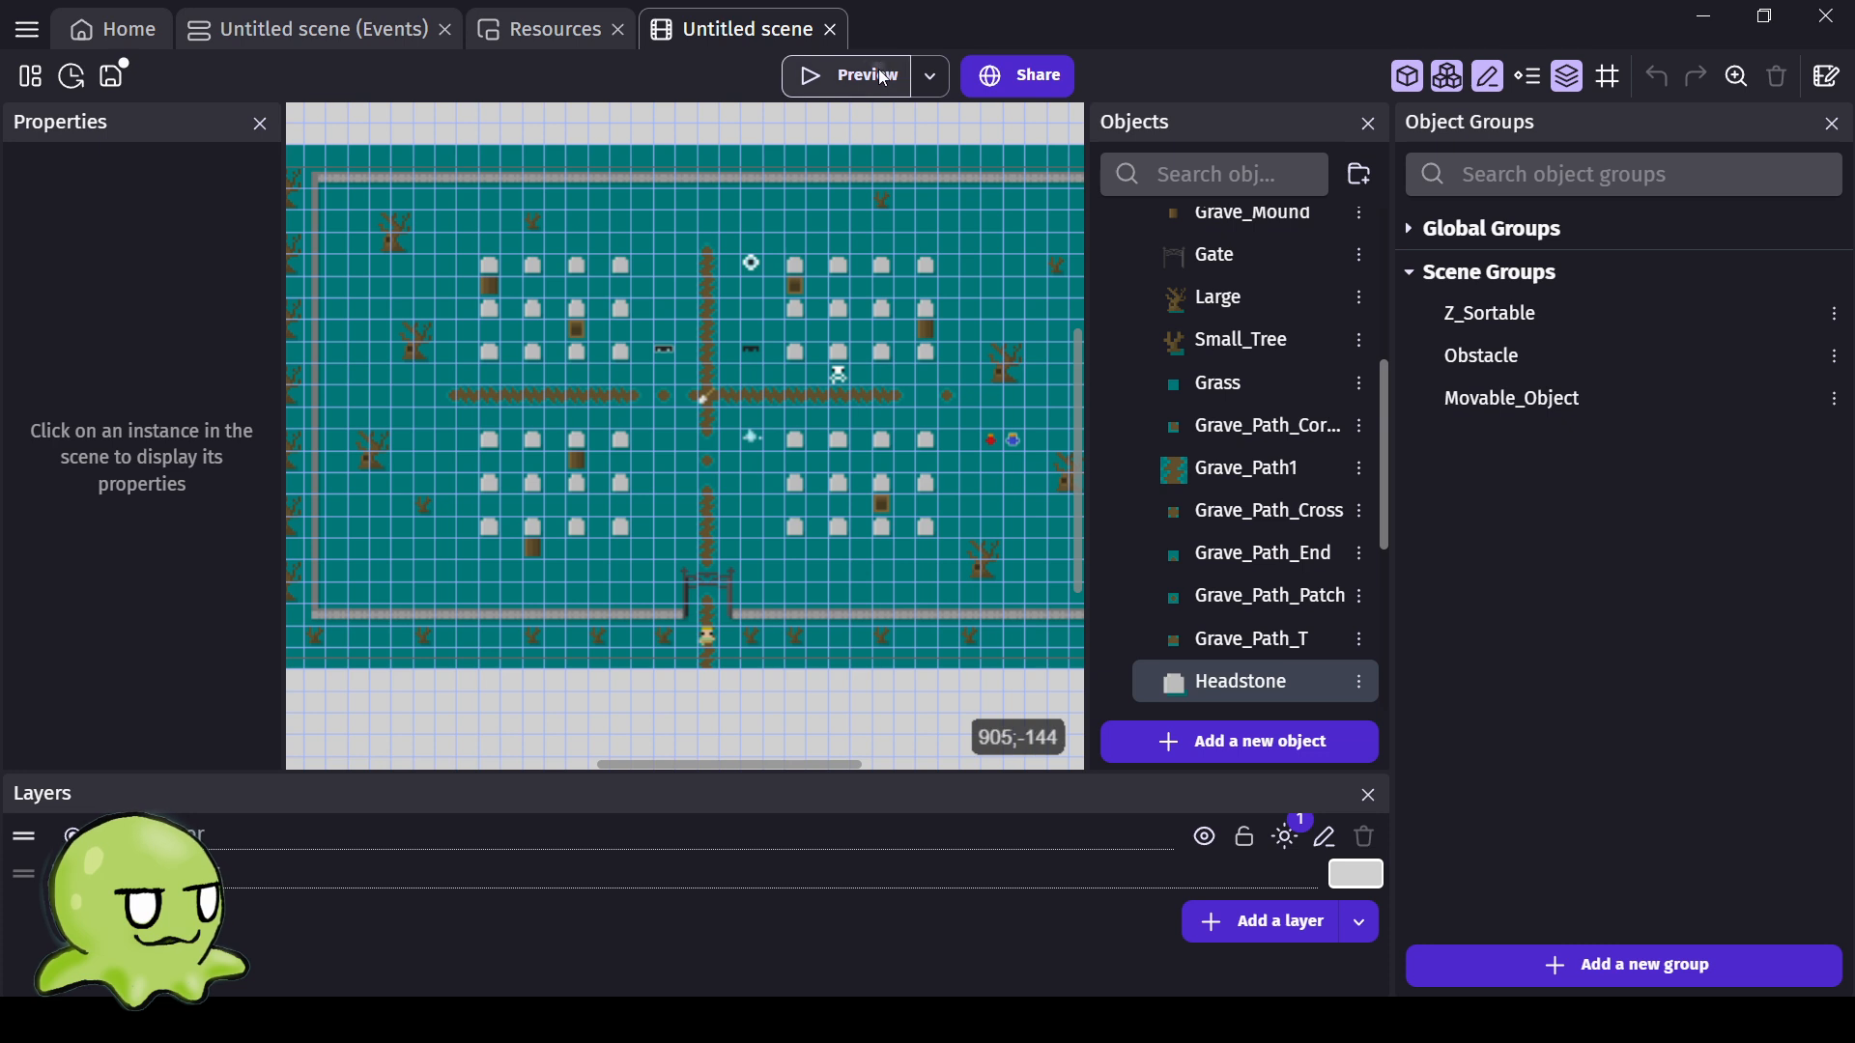
Preview the game and walk the player in through the gate, east and back west, ending on the central path below the crossing.
click(882, 78)
key(Up)
key(Right)
key(Right)
key(Right)
key(Down)
key(Left)
key(Right)
key(Up)
key(Left)
key(Left)
key(Left)
key(Left)
key(Right)
key(Right)
key(Up)
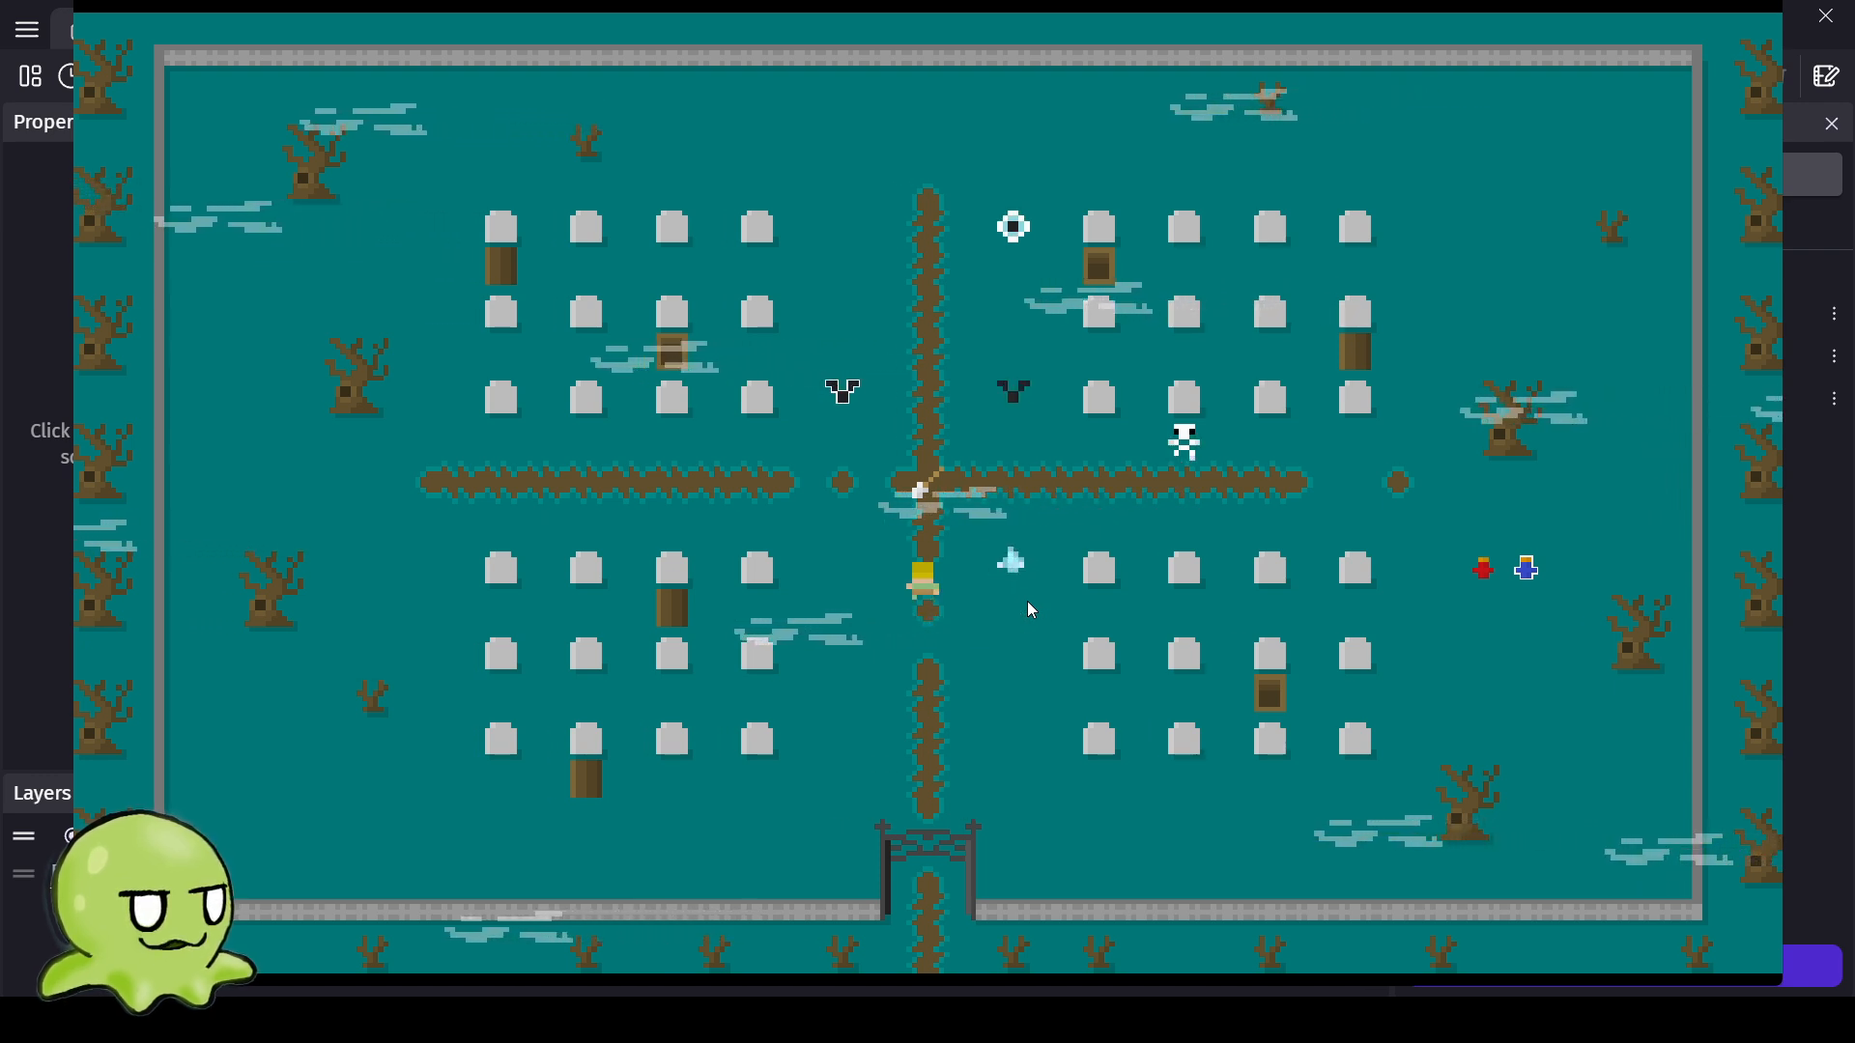
Walk the player north along the central path and east toward the small tree near the northern wall.
key(Up)
key(Up)
key(Up)
key(Up)
key(Up)
key(Up)
key(Right)
key(Right)
key(Right)
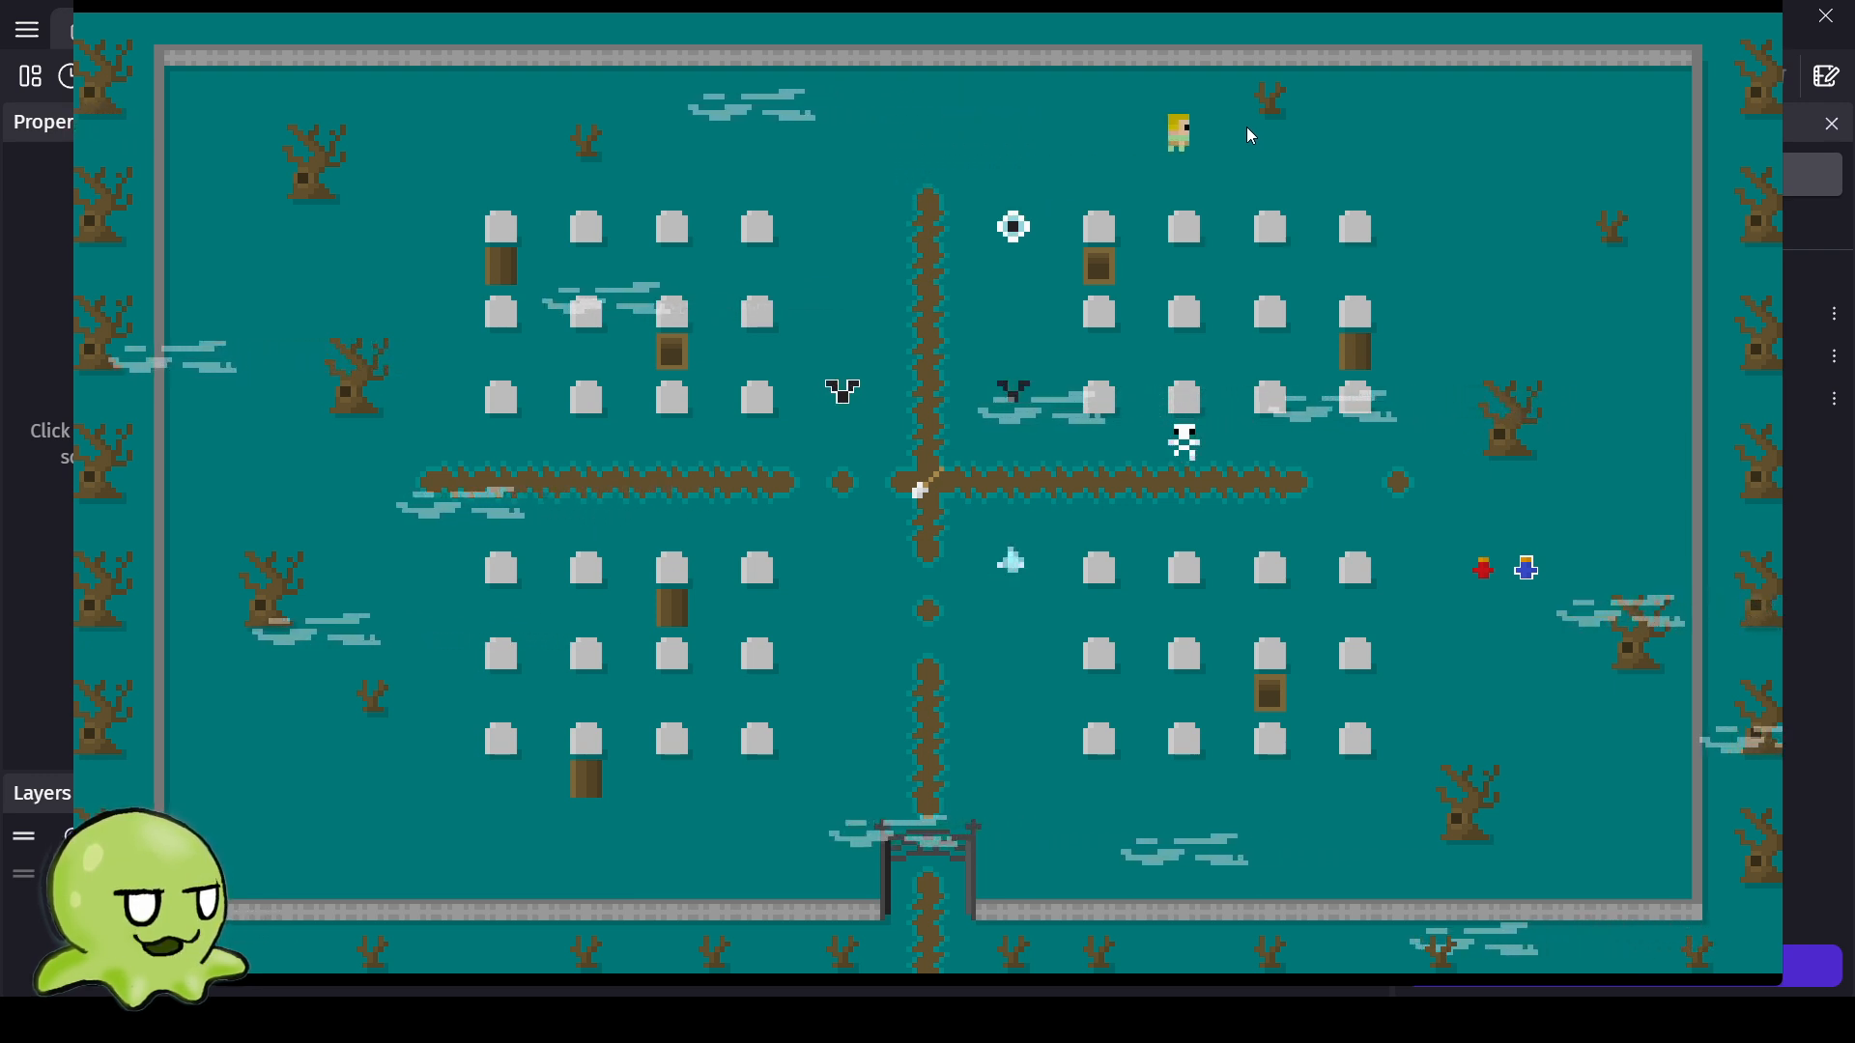
Test the small tree's collision by walking the player east across it, and close the preview.
key(Up)
key(Right)
key(Right)
key(Right)
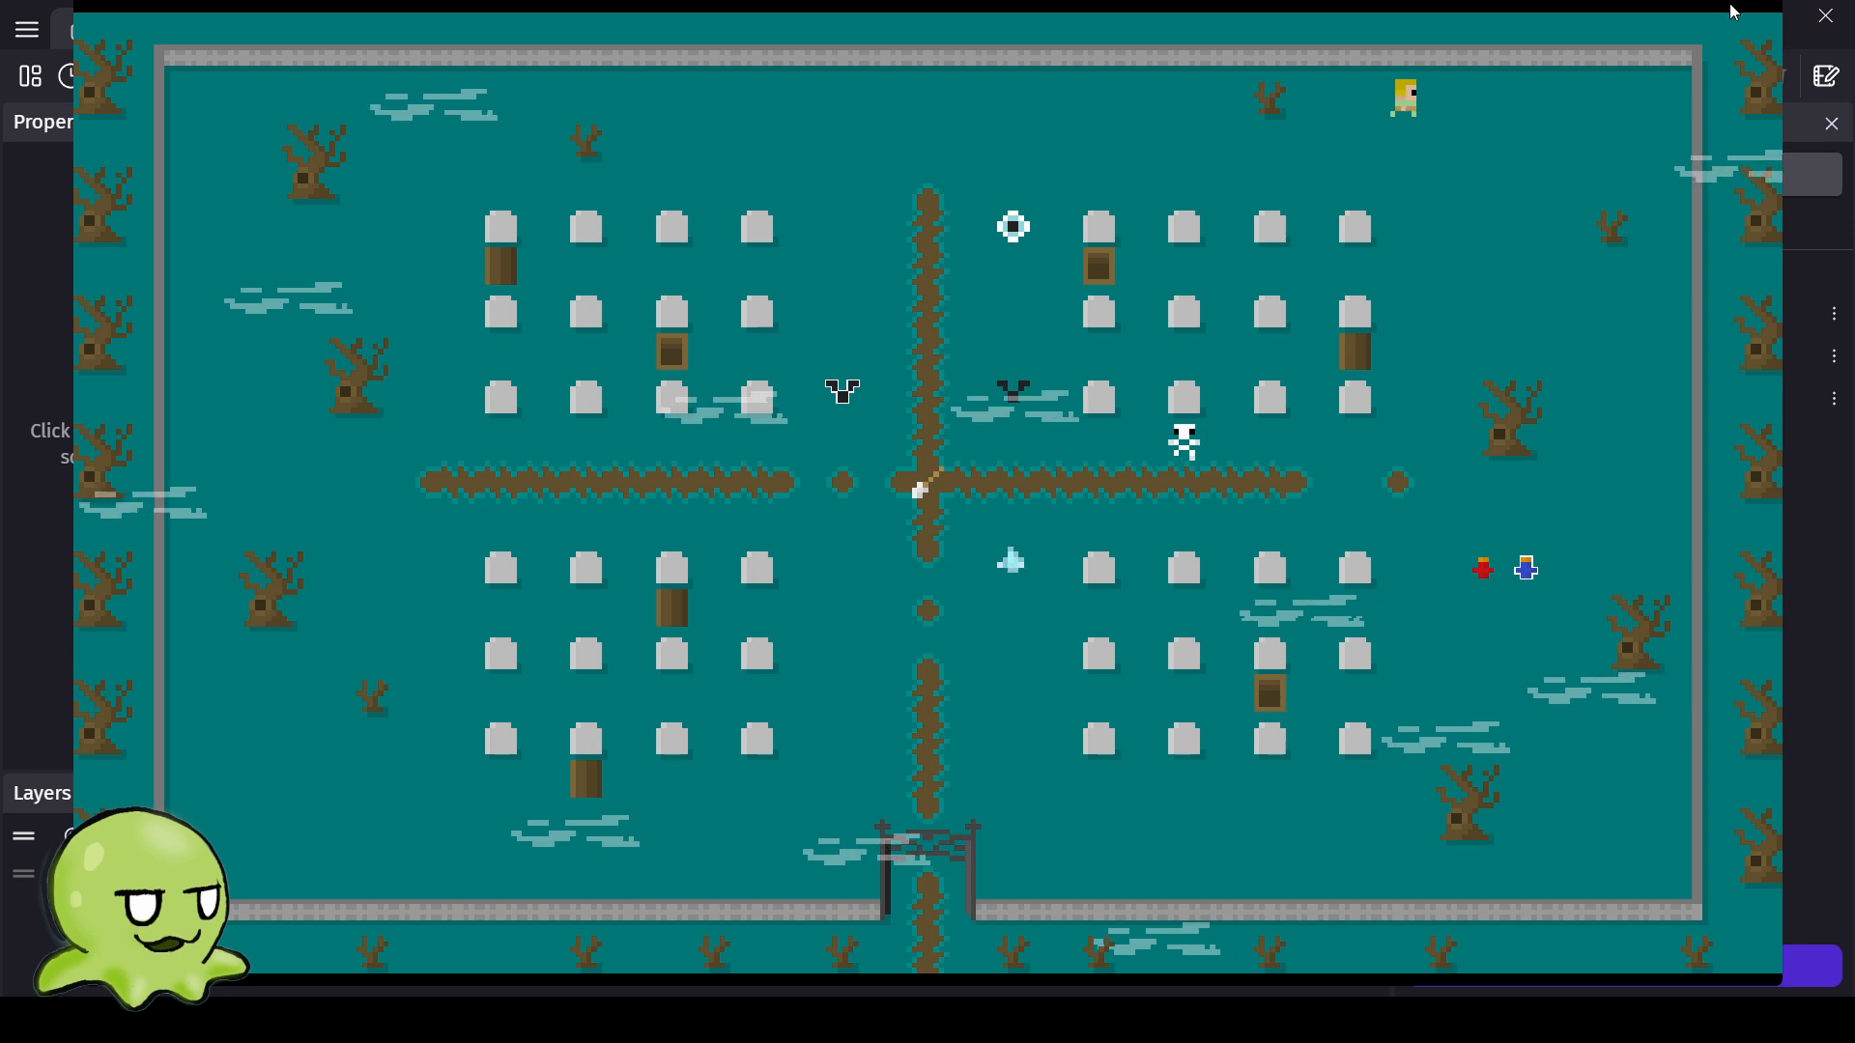
click(1756, 4)
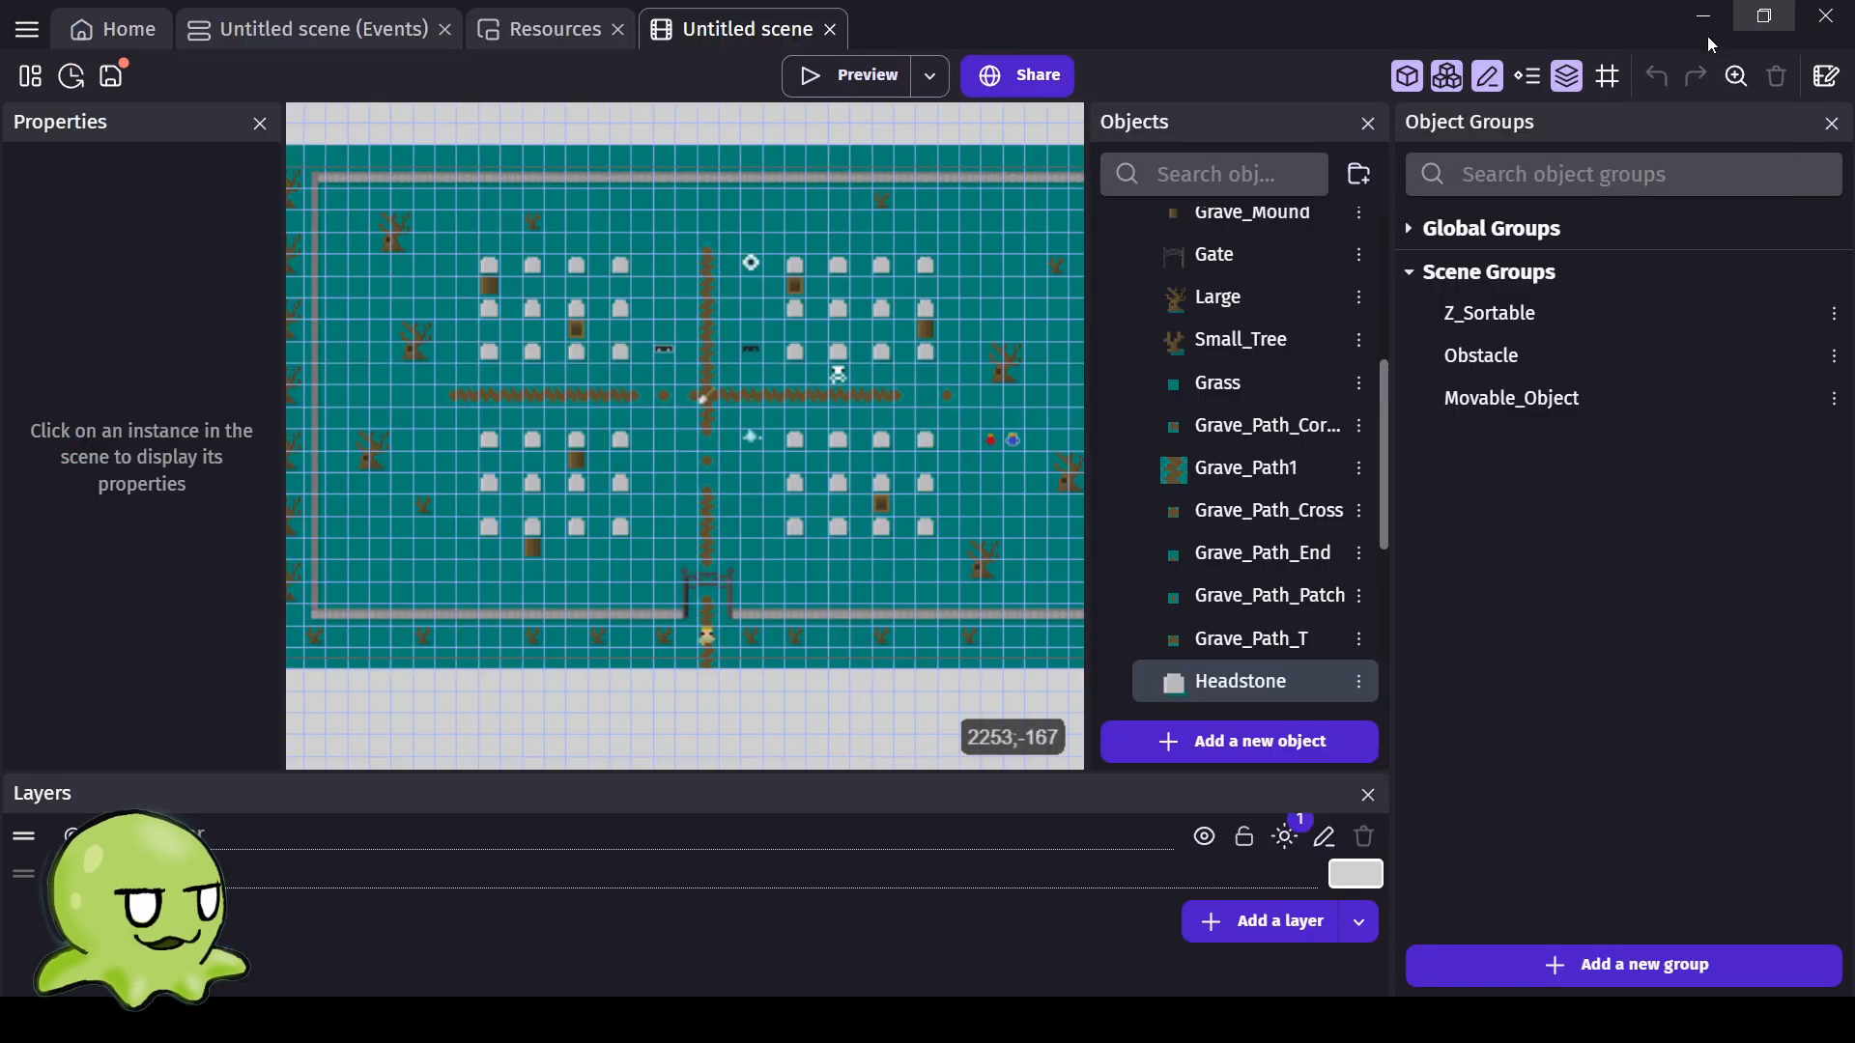
Give the Small_Tree object a custom collision mask with its lower vertices at (24, 27.5) and (8, 27.5).
double_click(1192, 354)
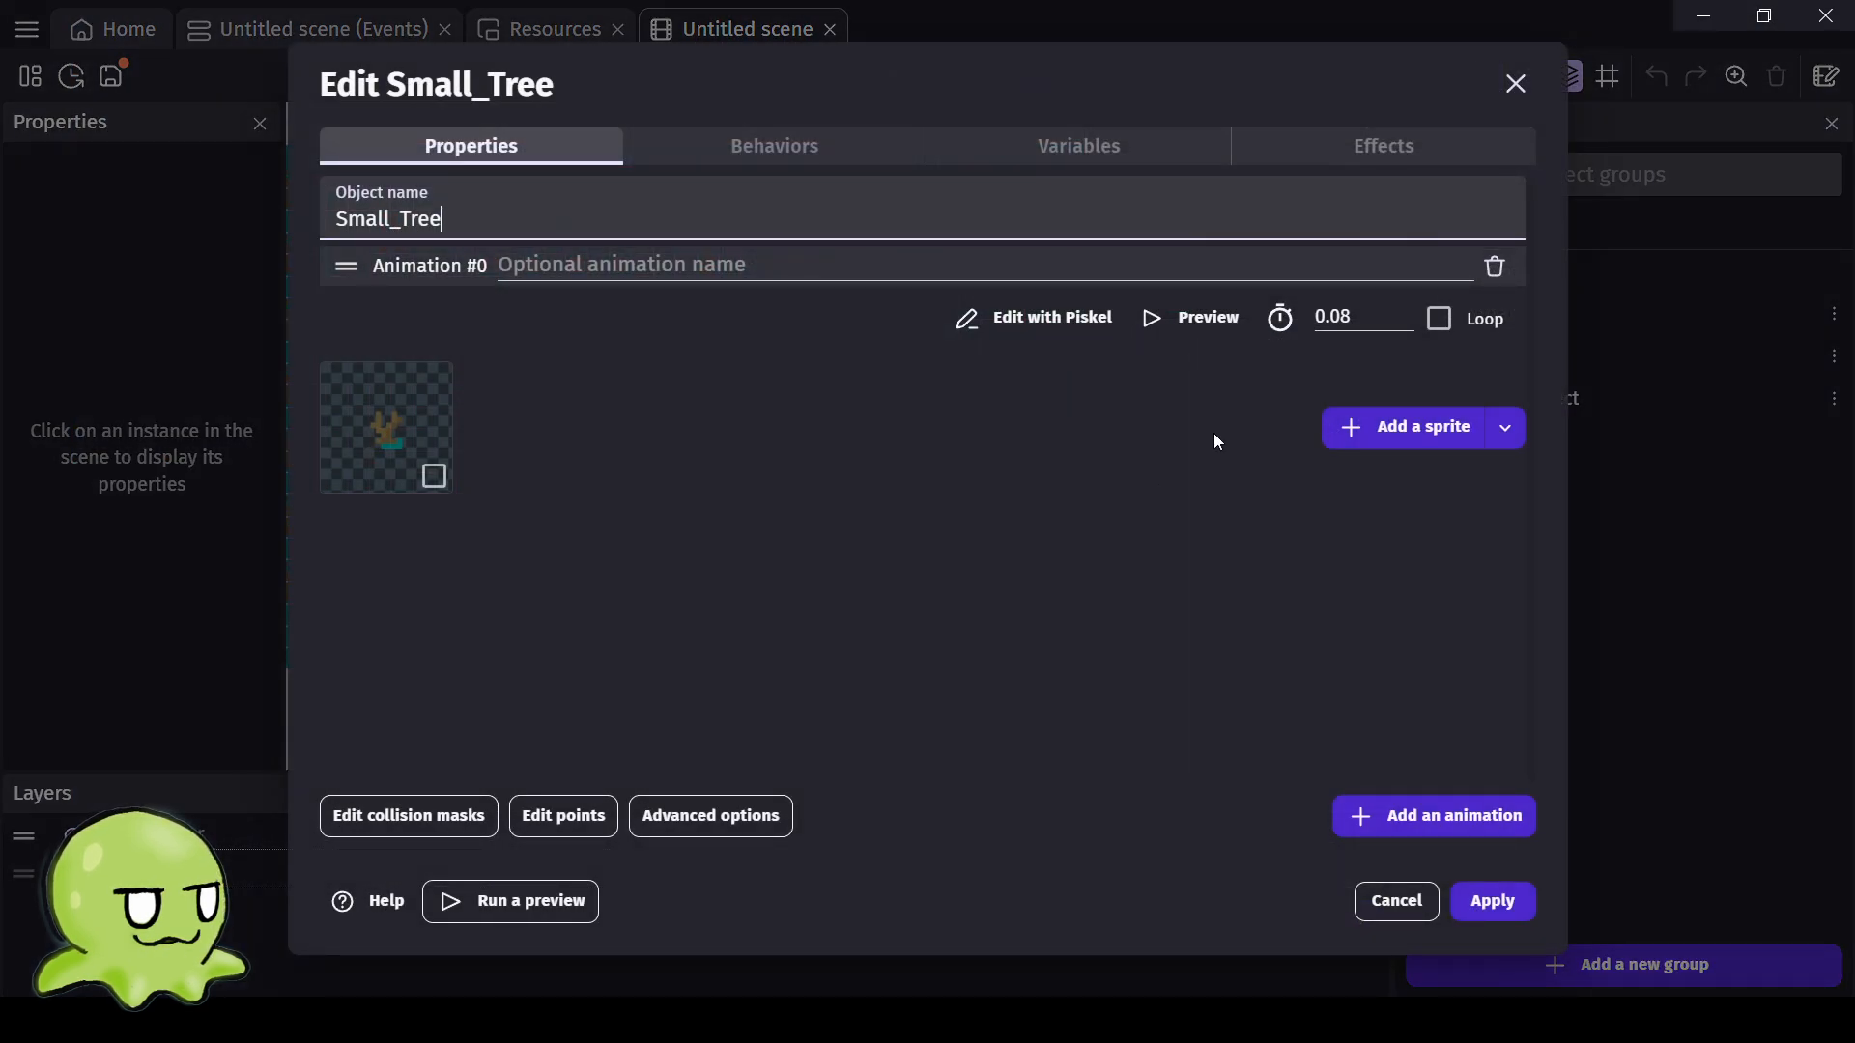
click(371, 811)
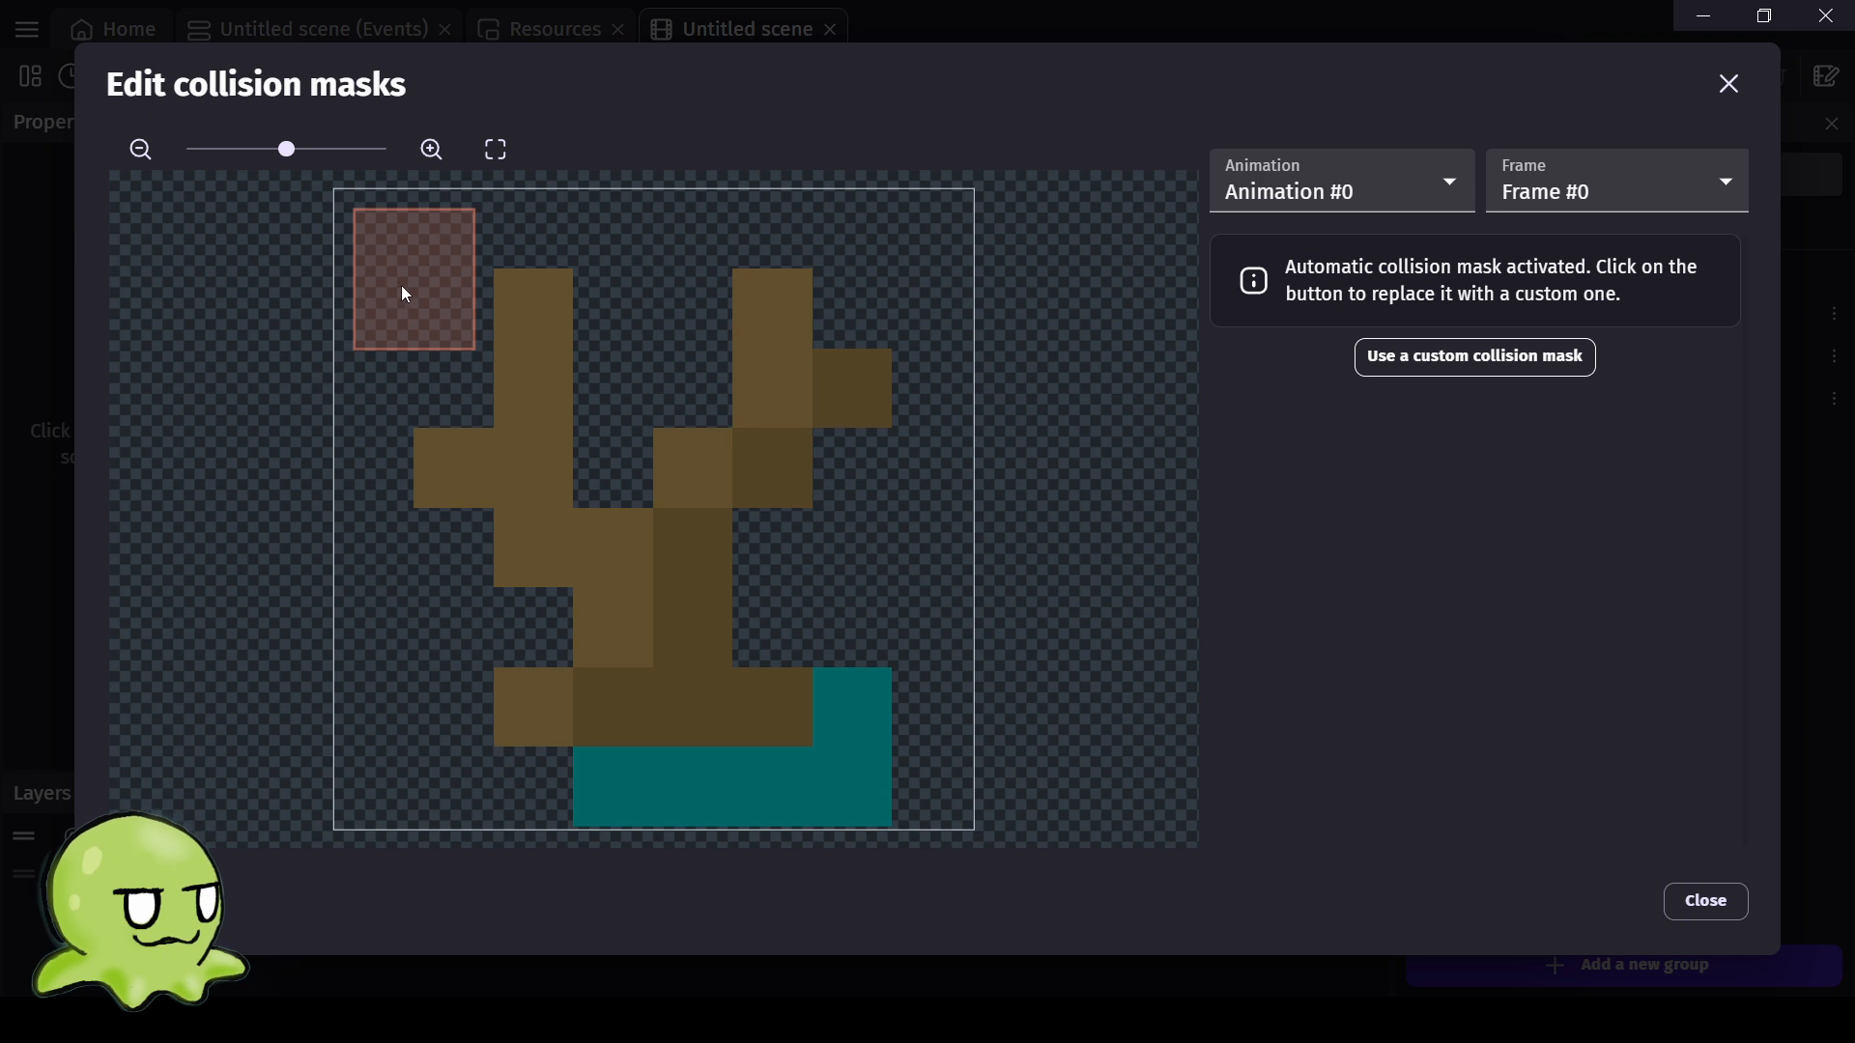
click(1436, 358)
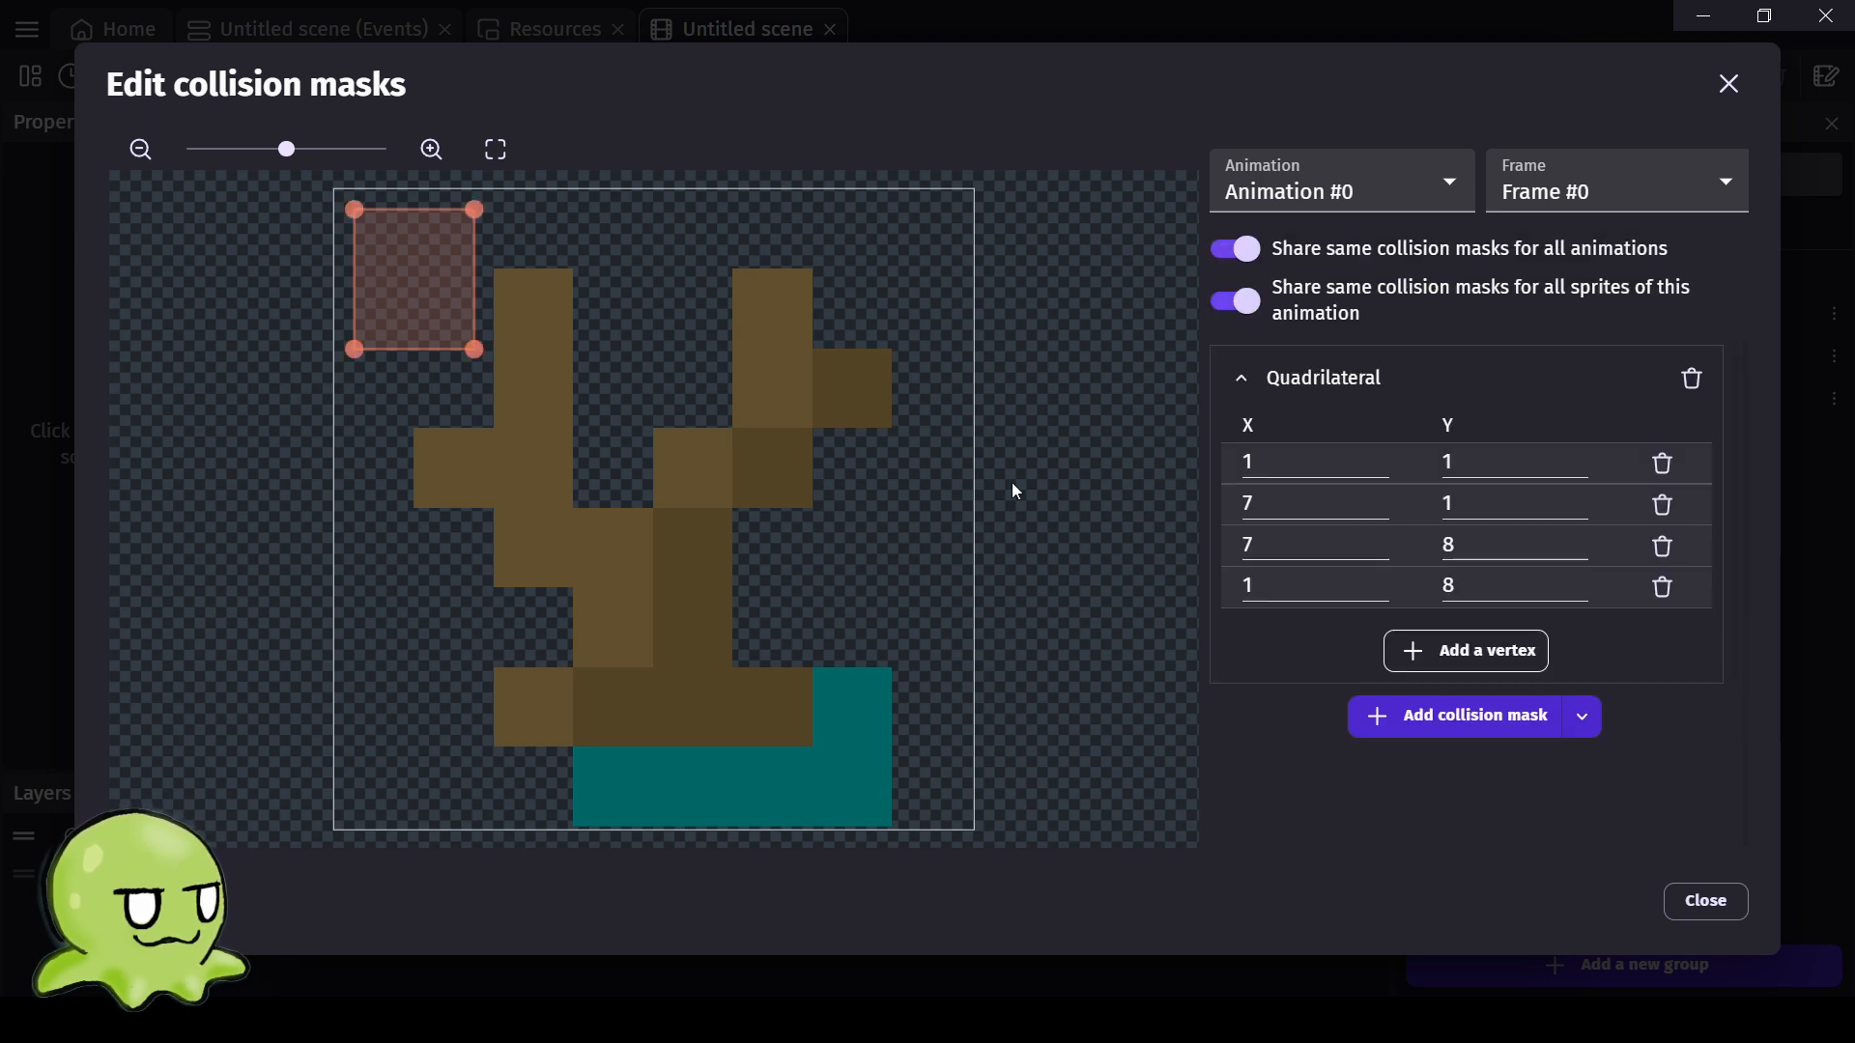
drag(475, 347, 814, 739)
drag(366, 358, 494, 739)
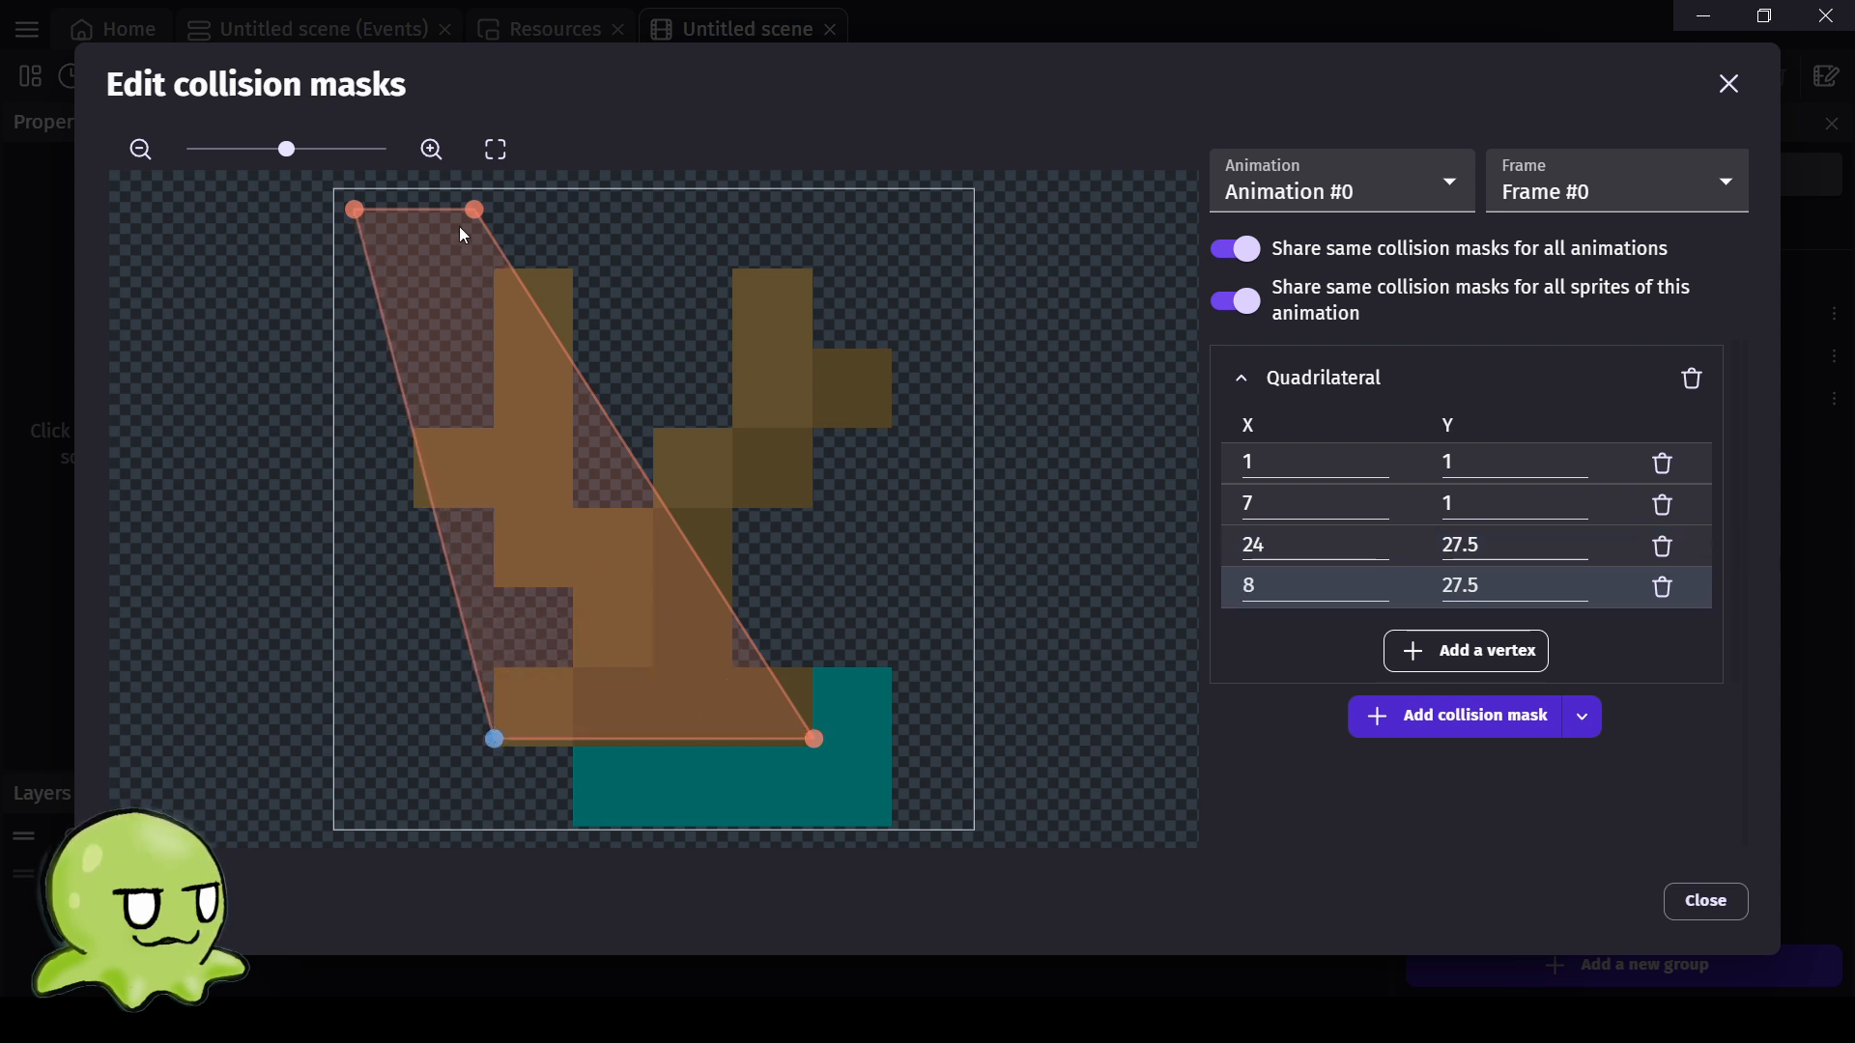
Place the Small_Tree mask's upper vertices at (12, 23) and (20, 23) on either side of the trunk.
drag(476, 208, 726, 648)
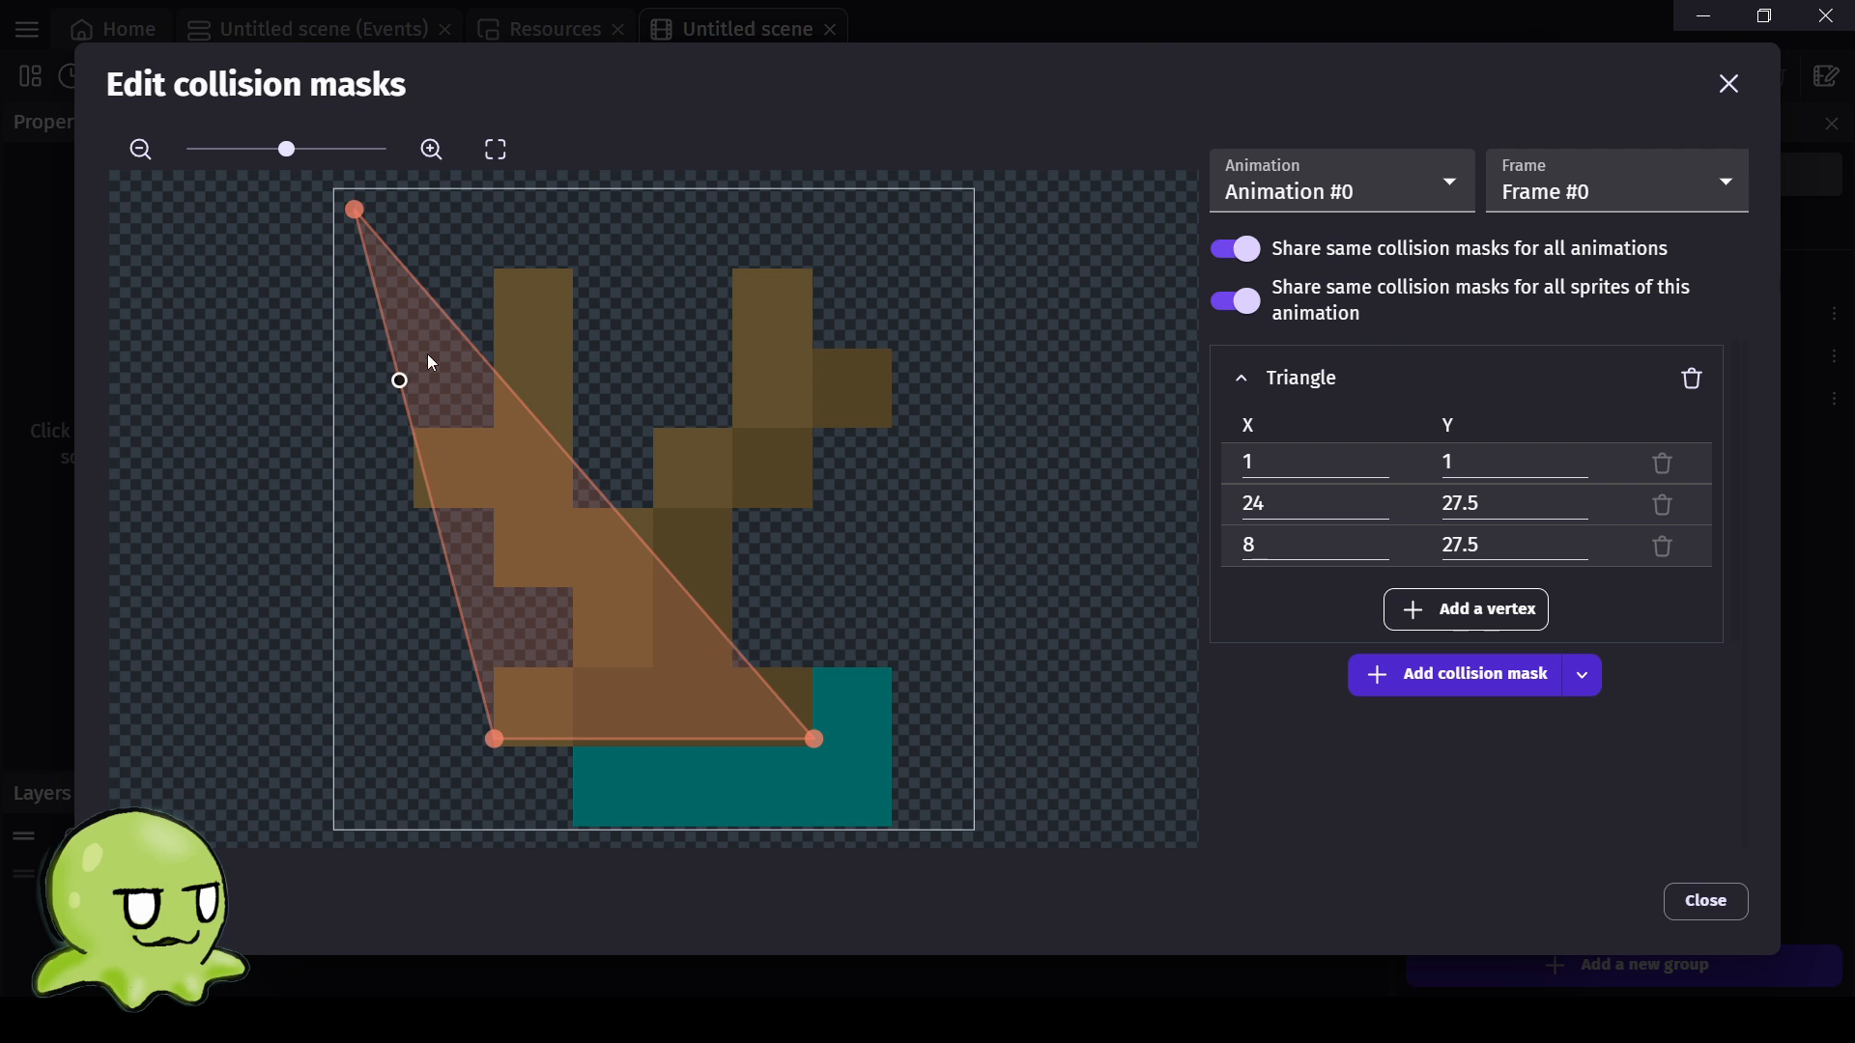
click(736, 645)
click(736, 645)
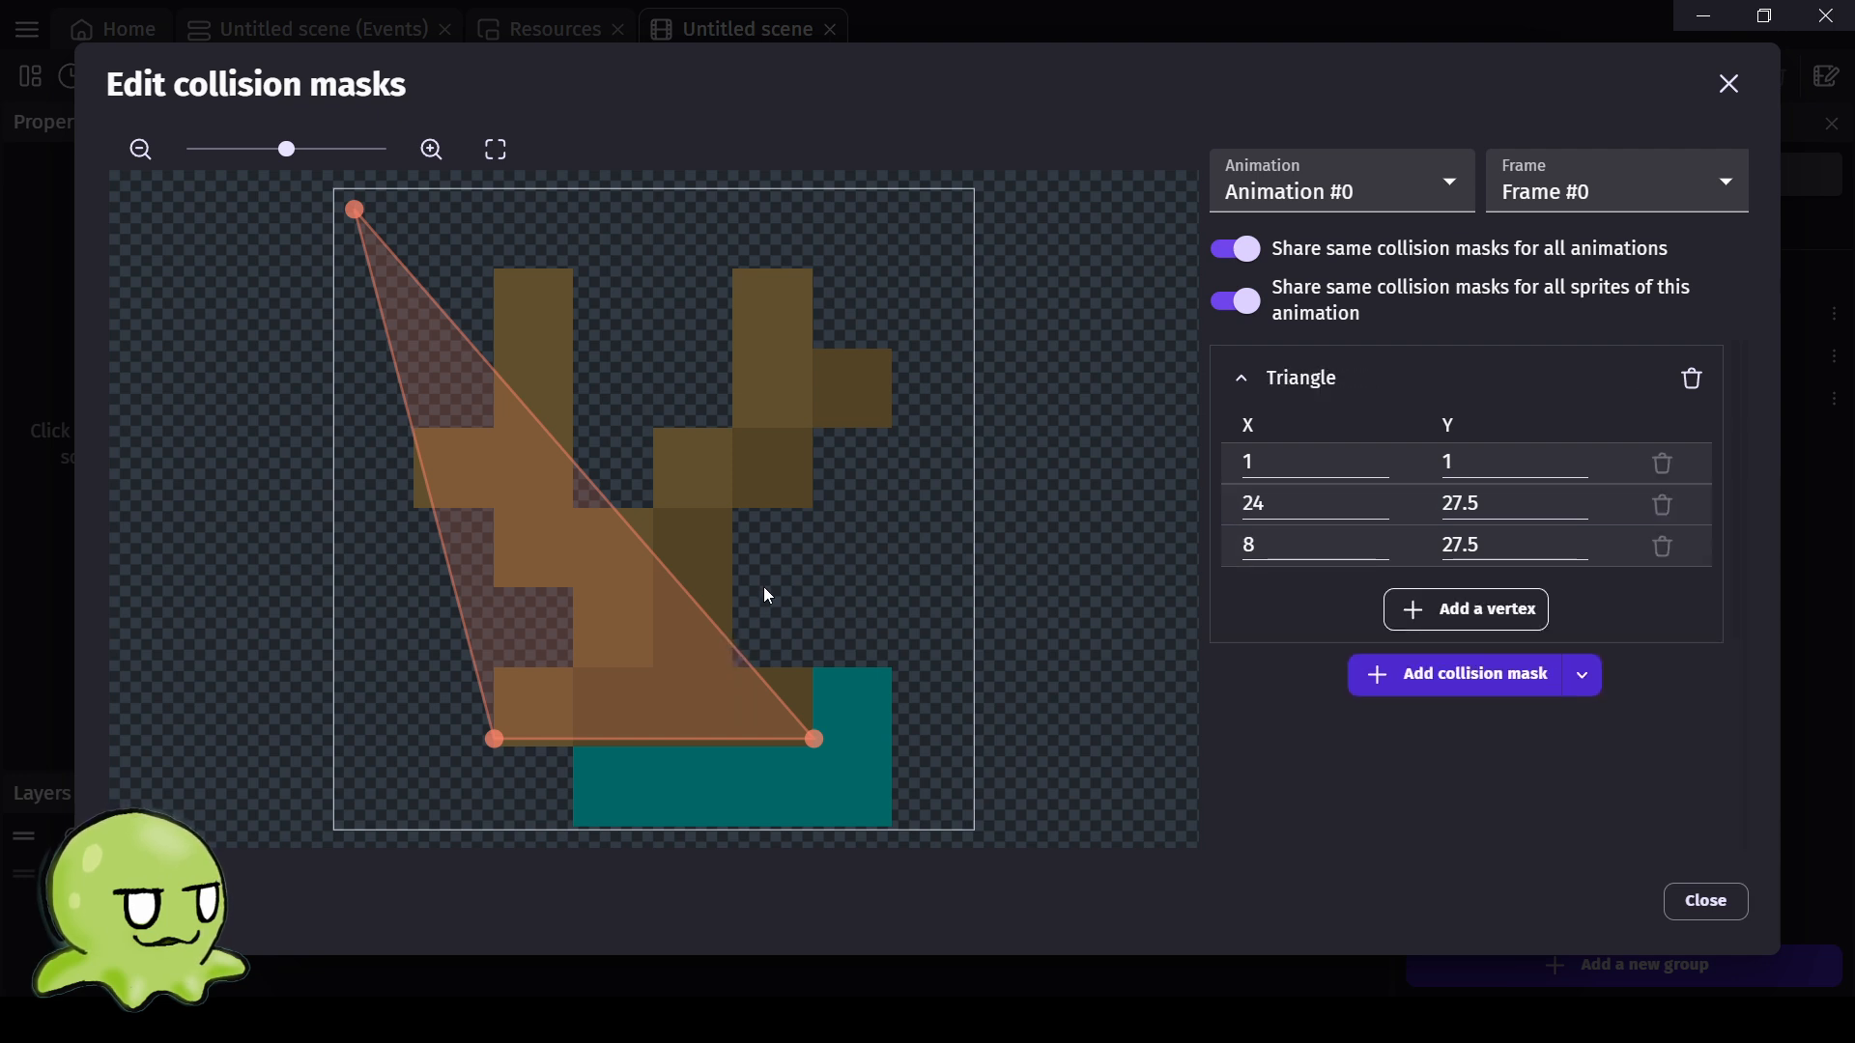
drag(754, 667, 786, 648)
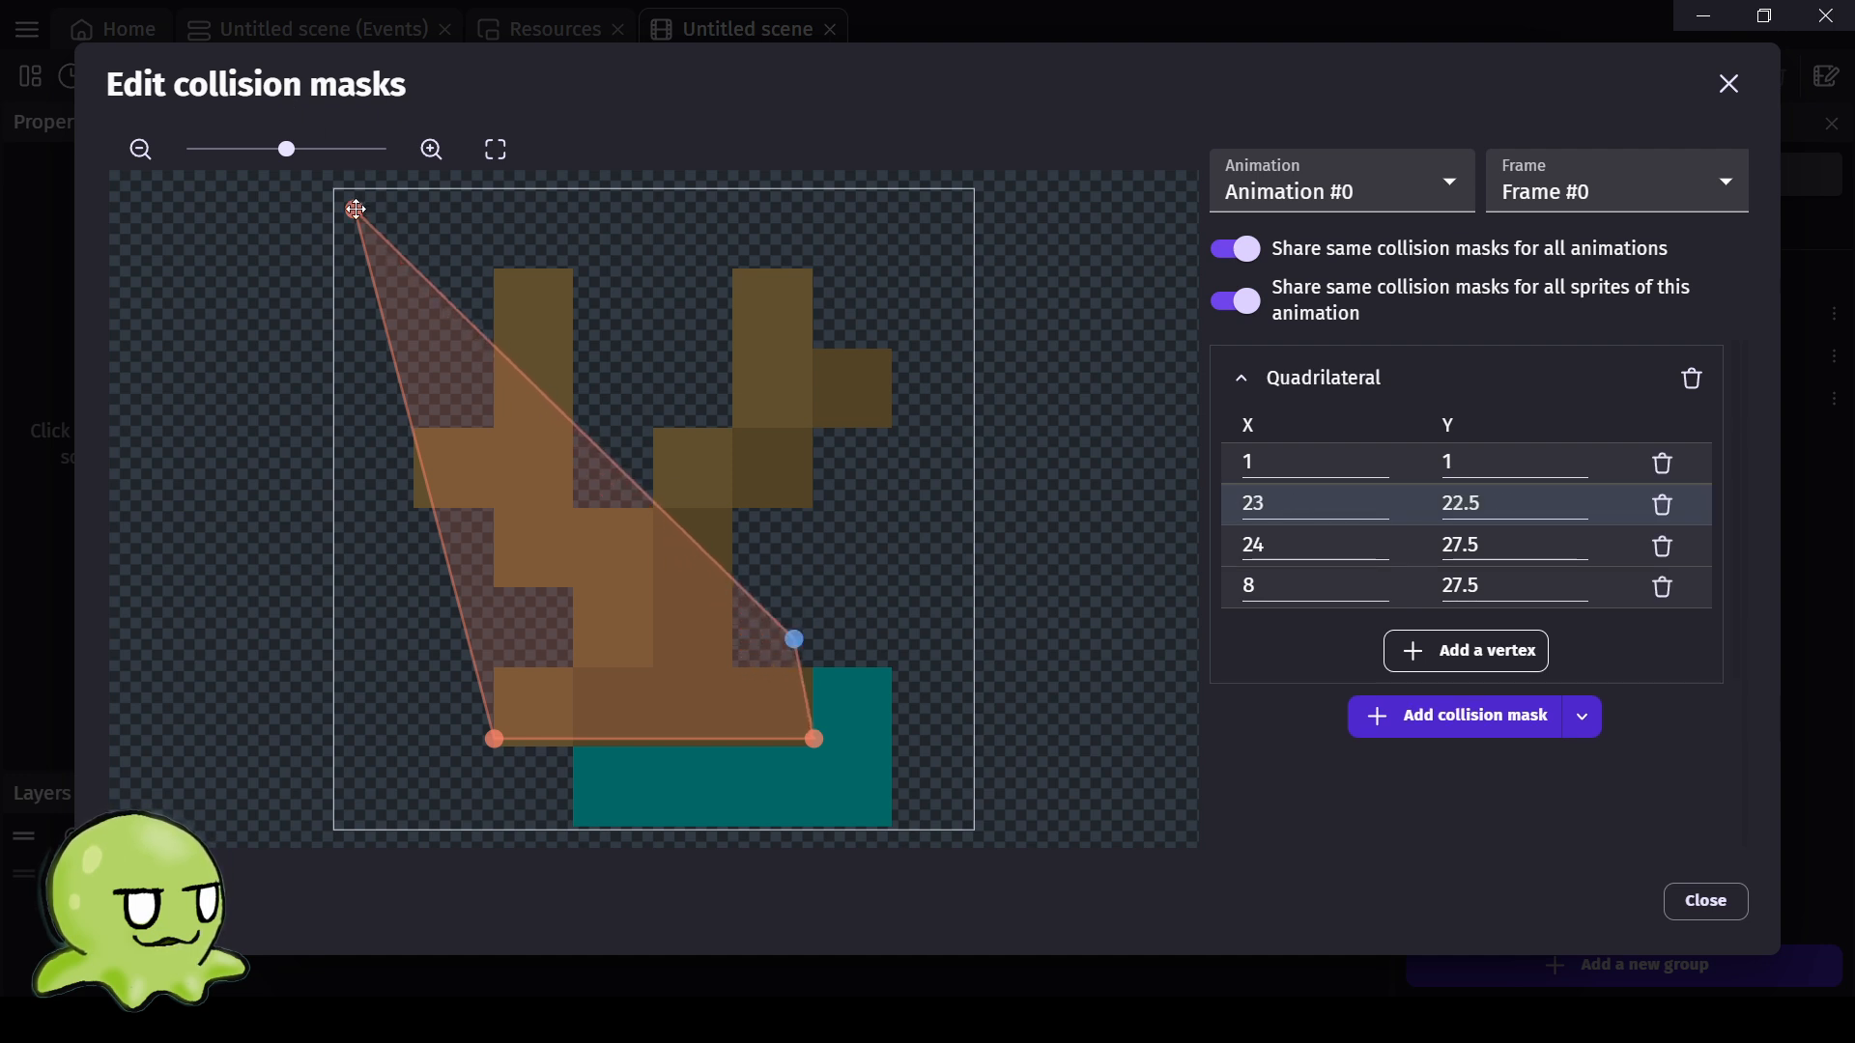
drag(355, 209, 542, 632)
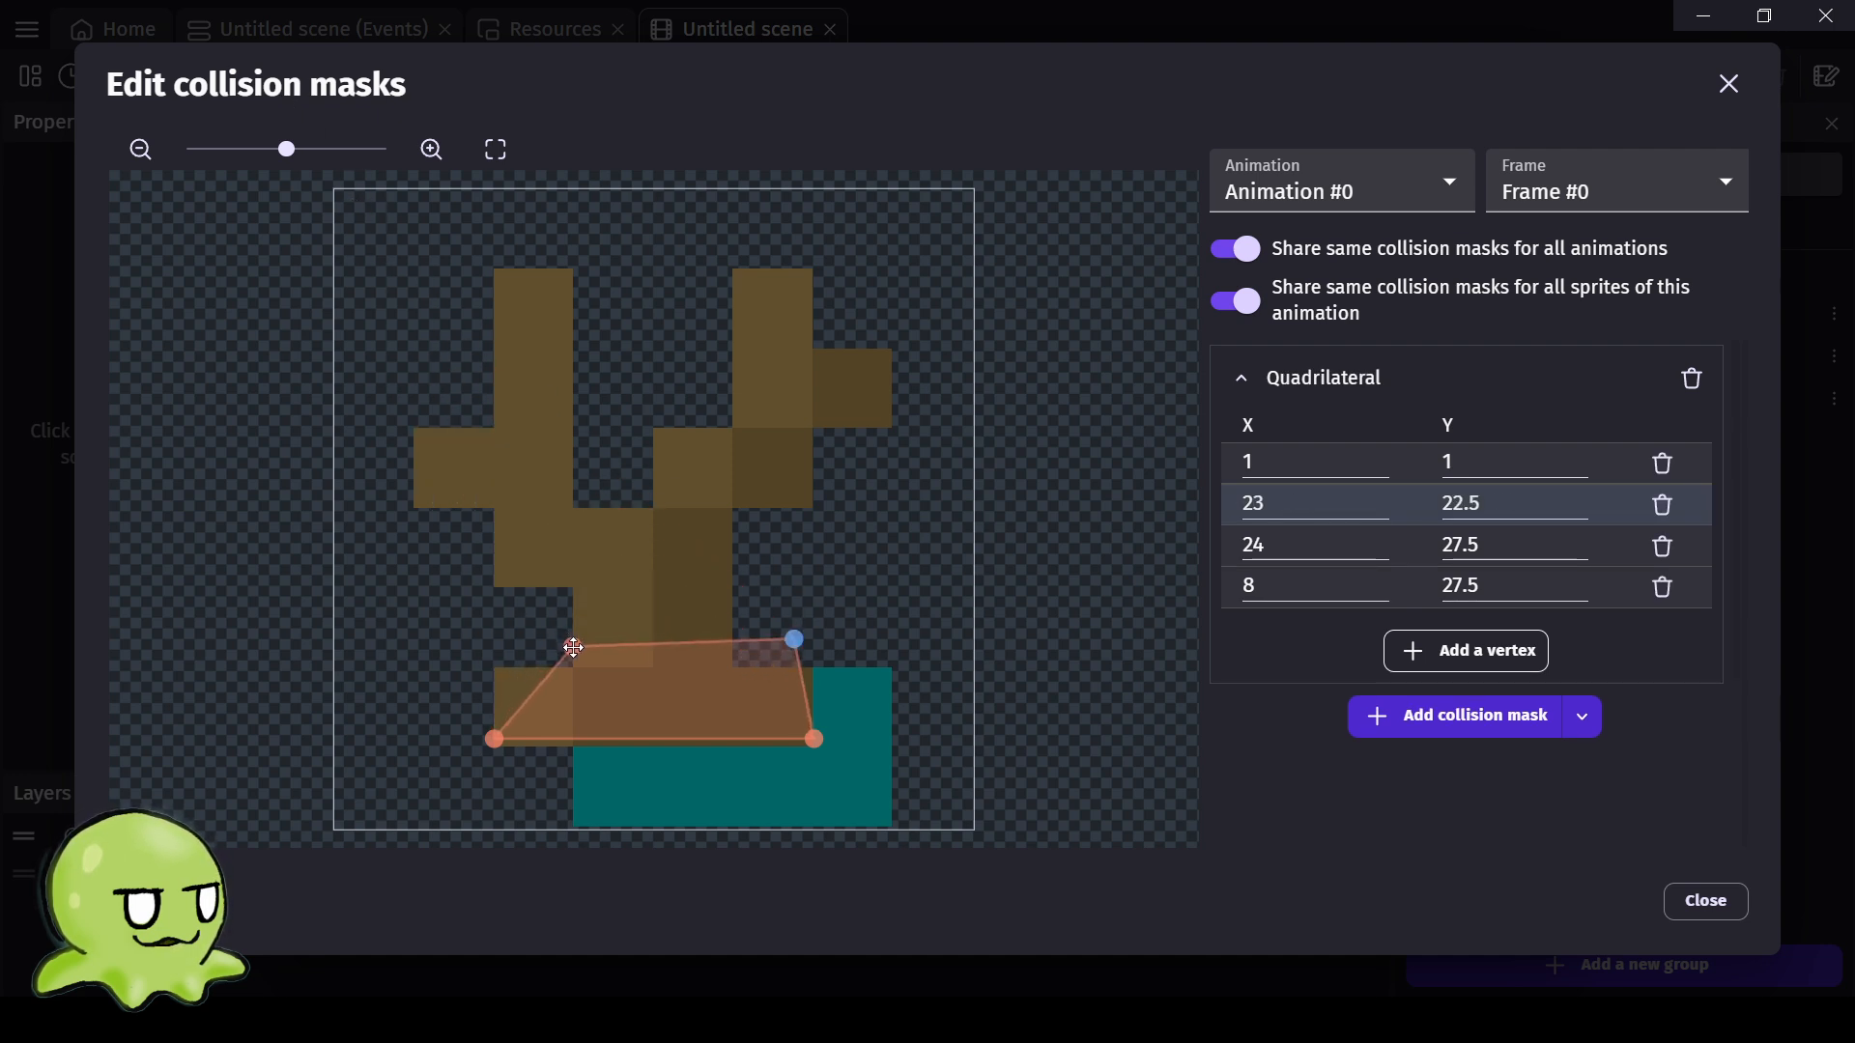
drag(572, 646, 573, 649)
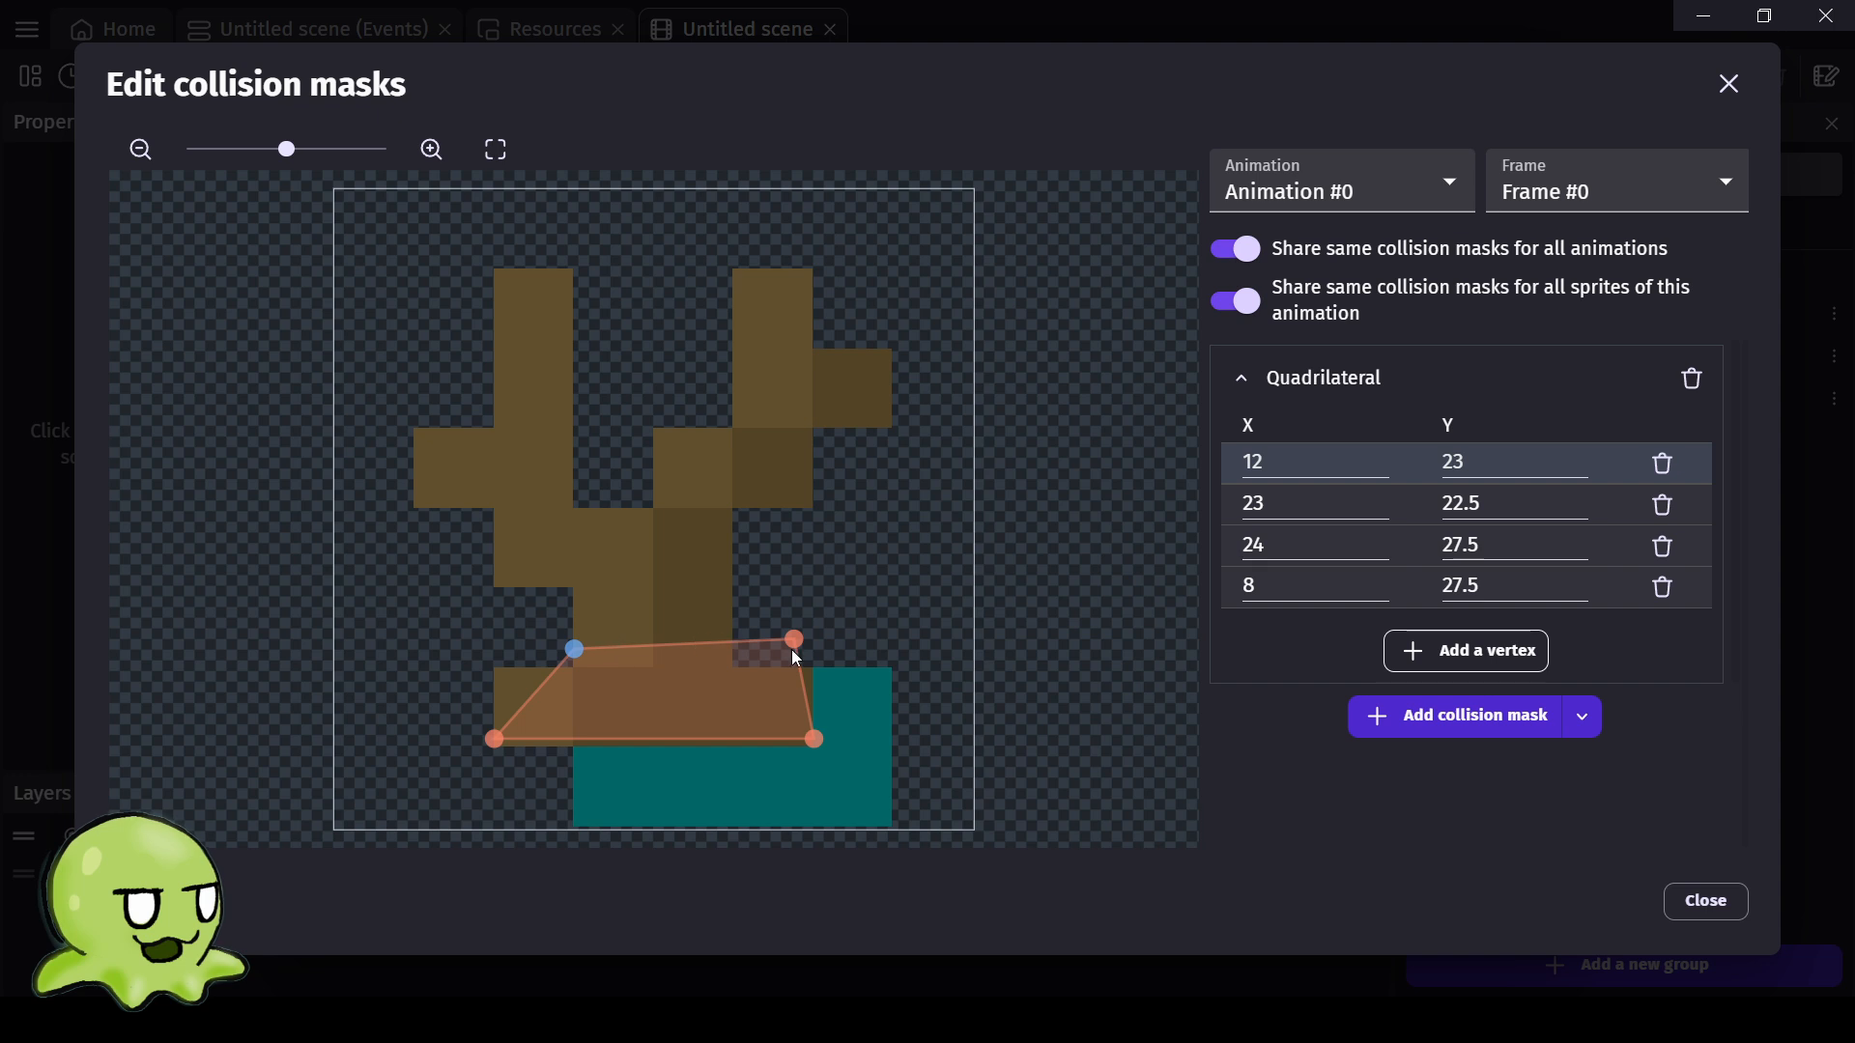
drag(733, 648, 733, 648)
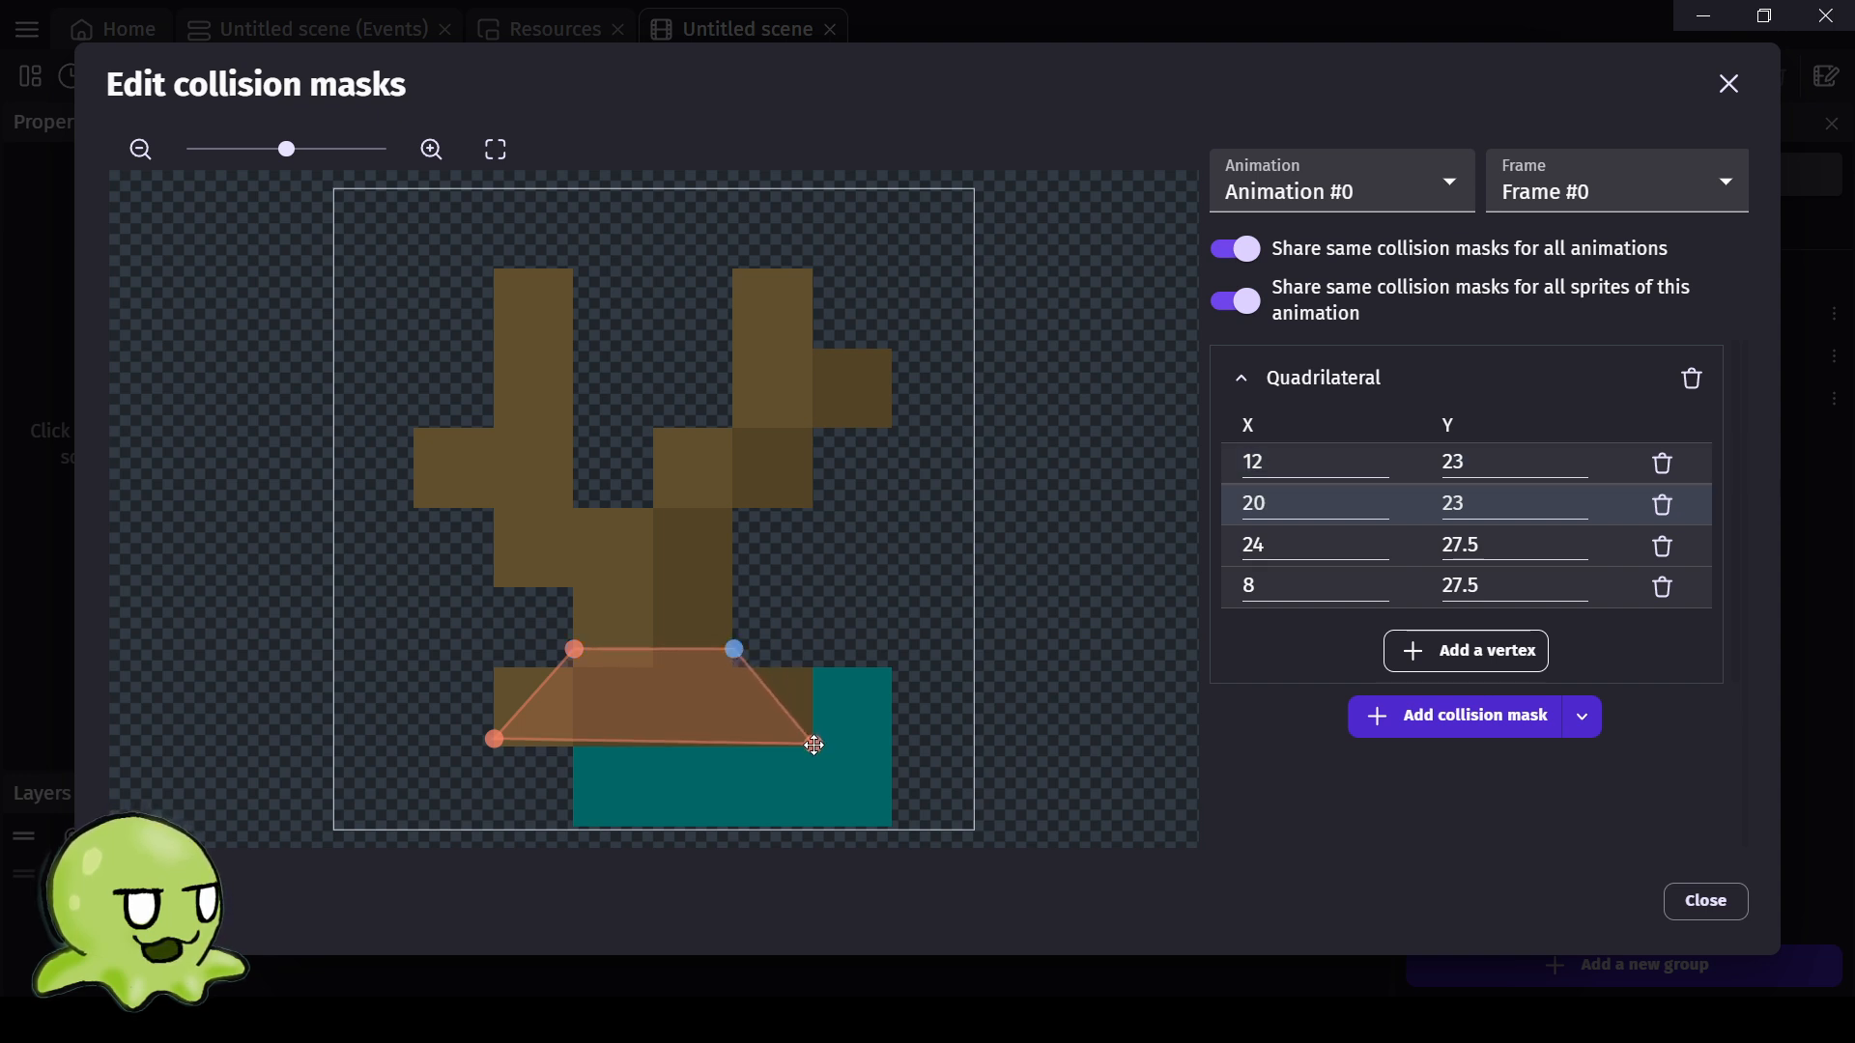
Lower both bottom vertices of the Small_Tree collision mask to Y 28.5.
drag(815, 752, 815, 755)
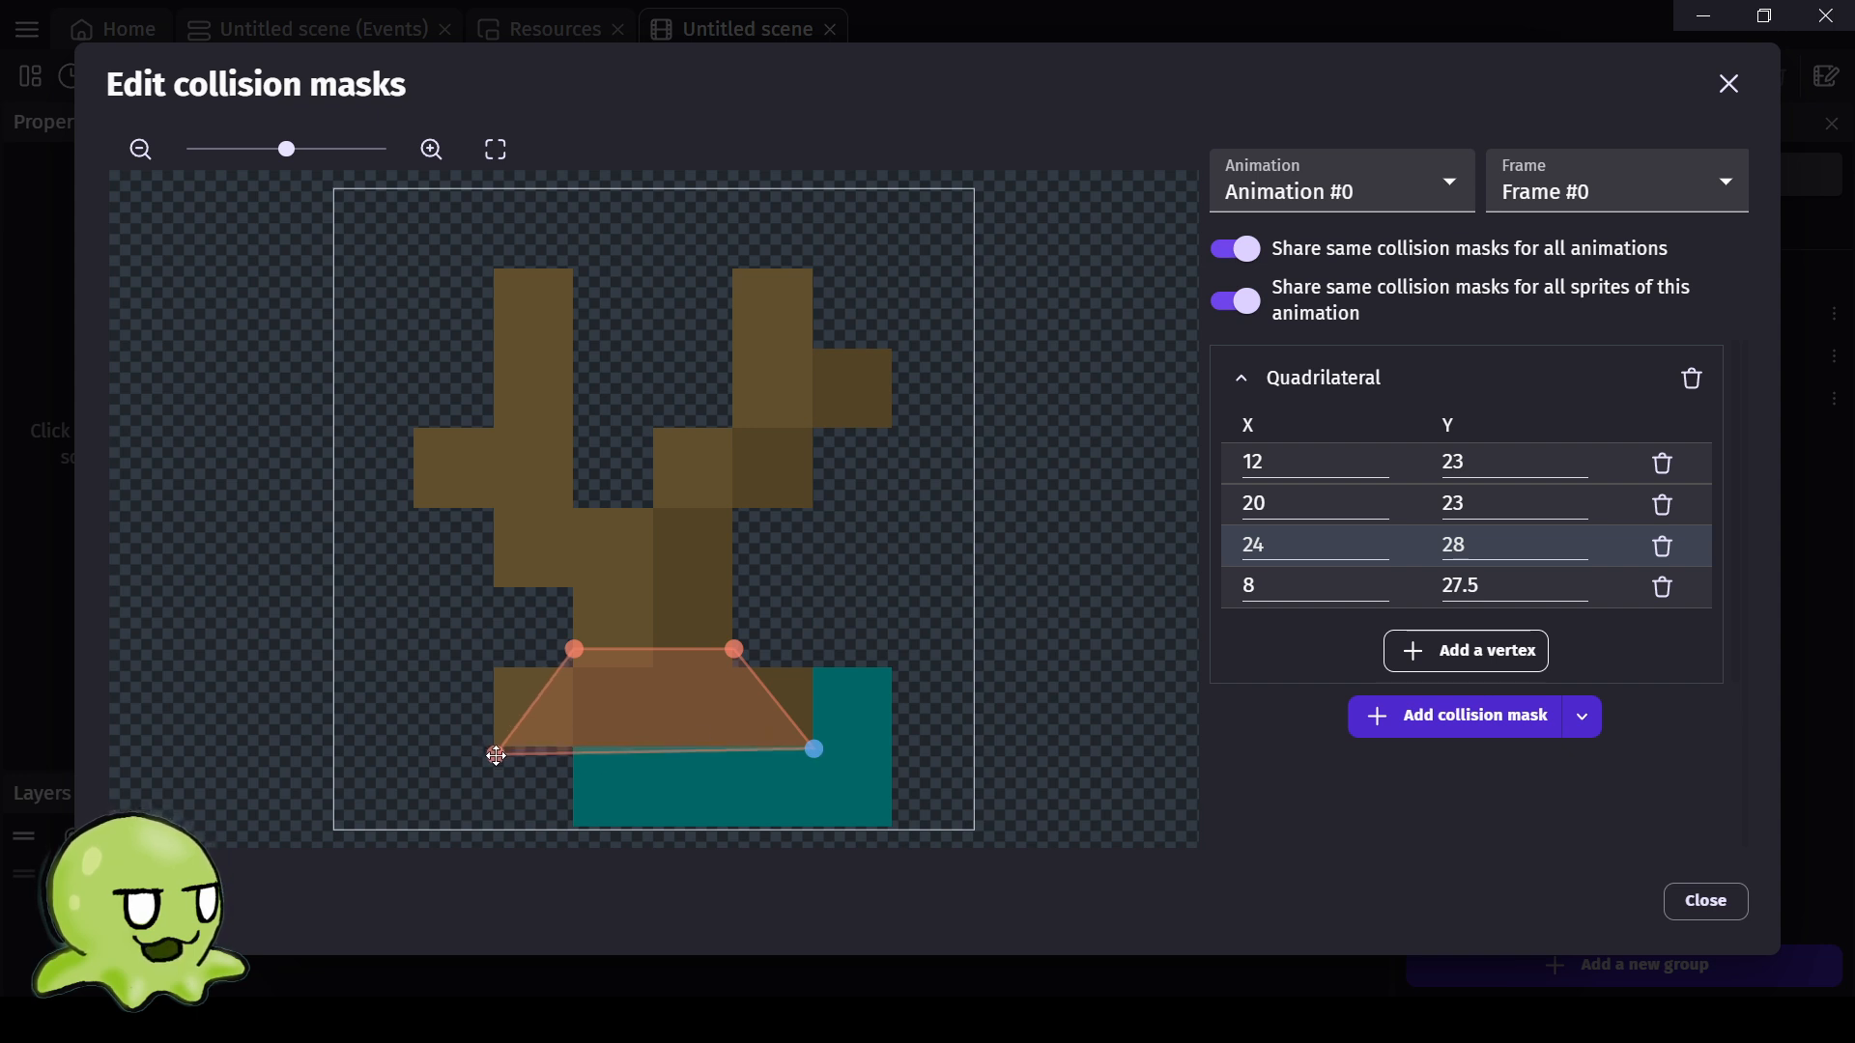
drag(495, 755, 495, 758)
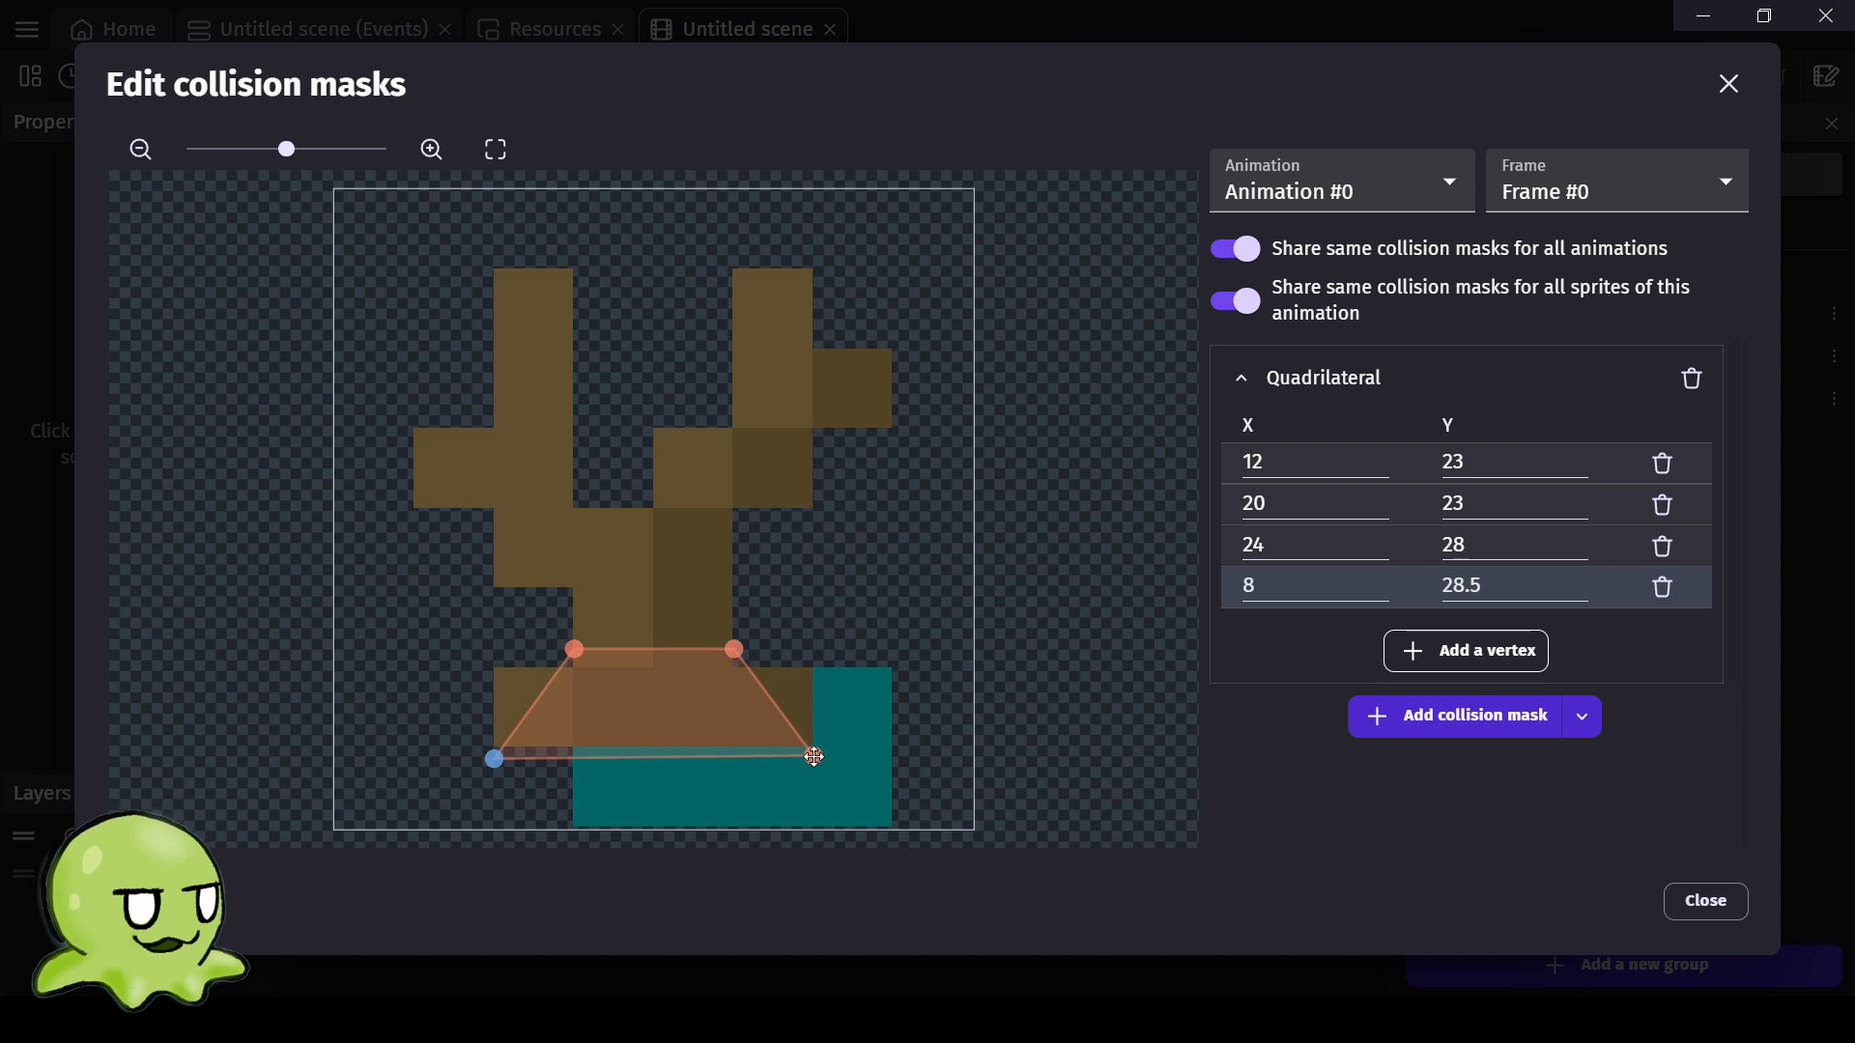
drag(814, 756, 814, 759)
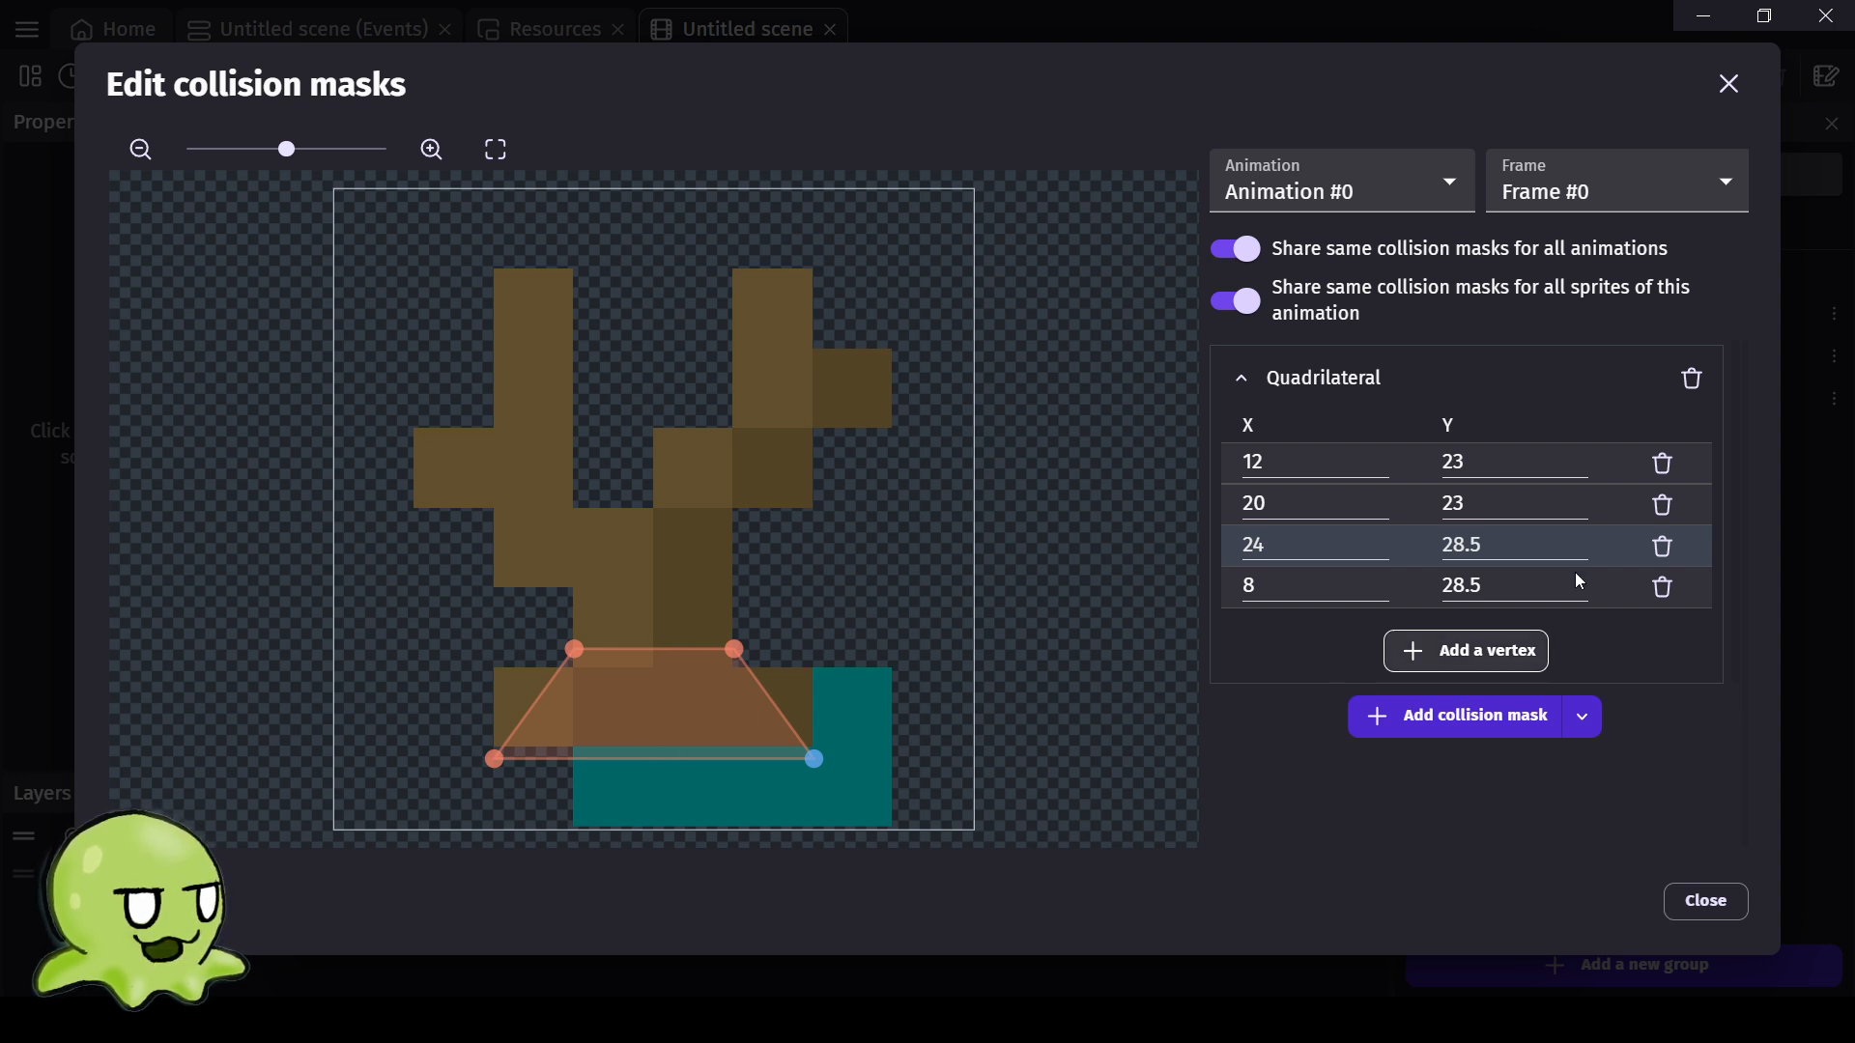
Close the collision mask editor and apply the changes to the Small_Tree object.
click(1680, 902)
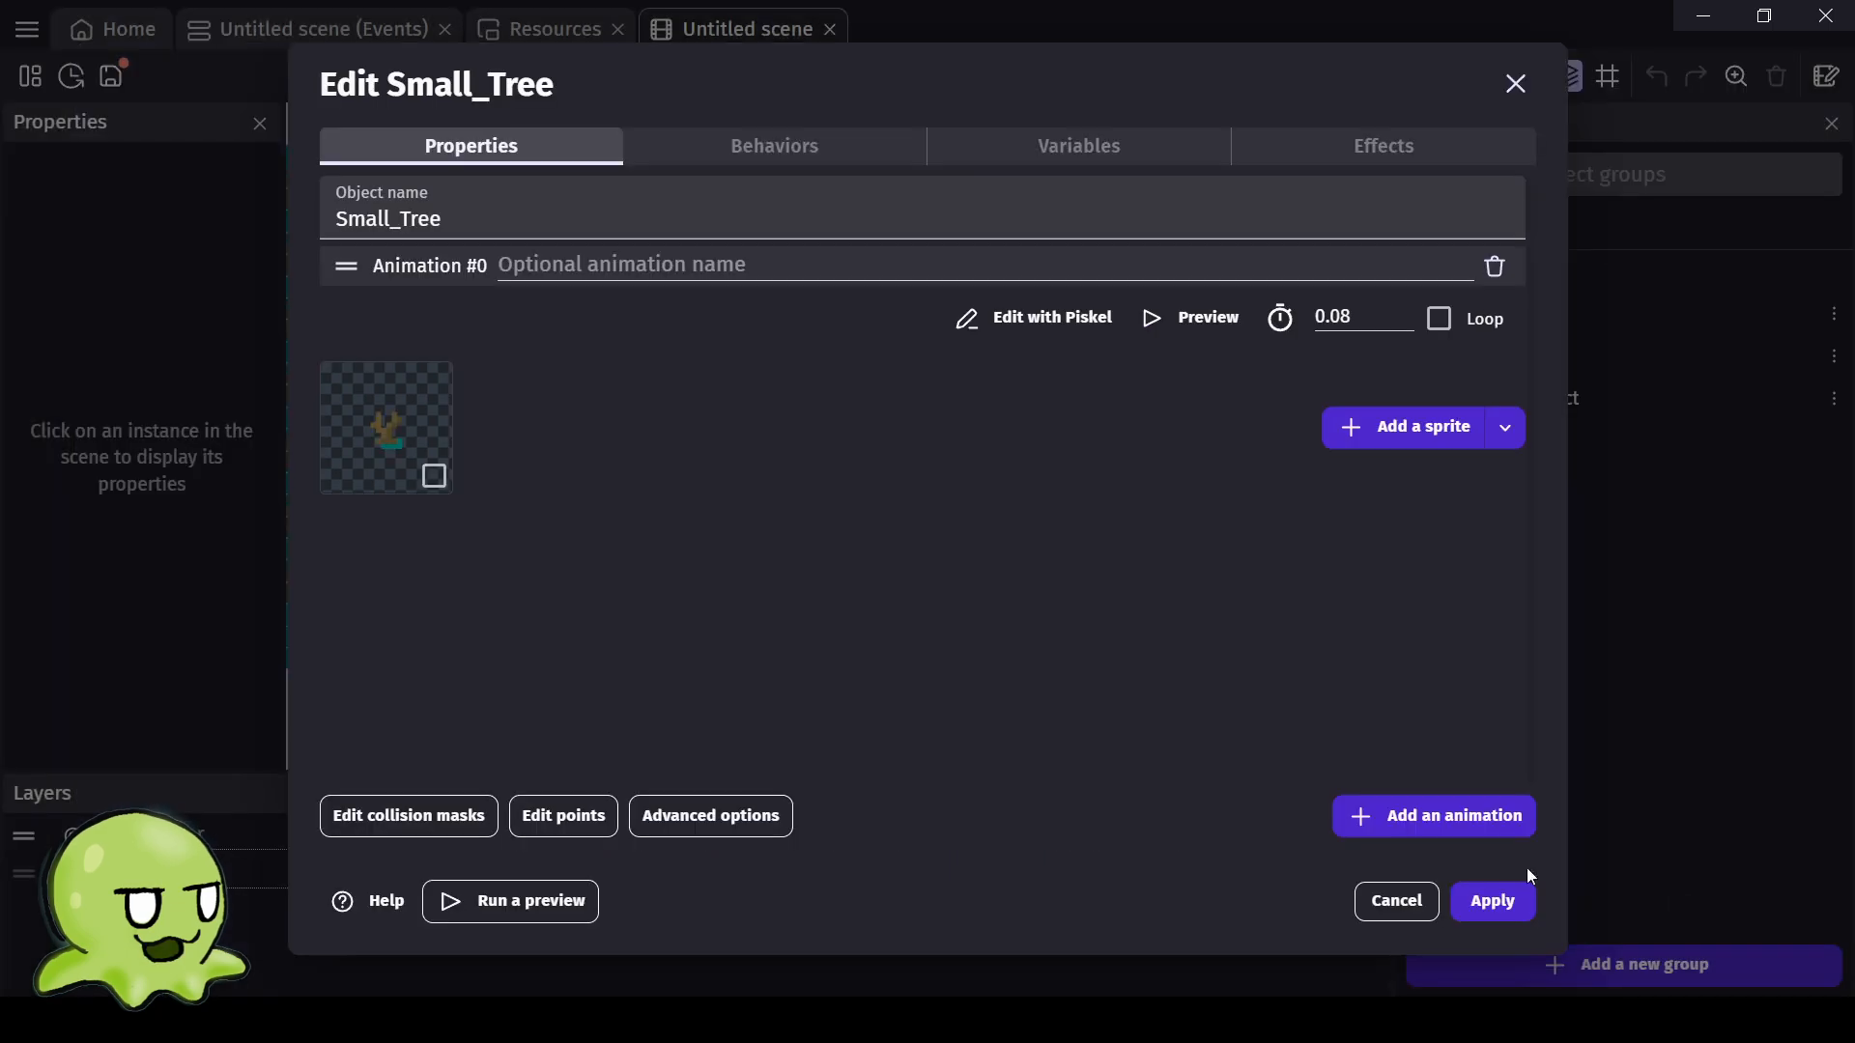
click(1481, 901)
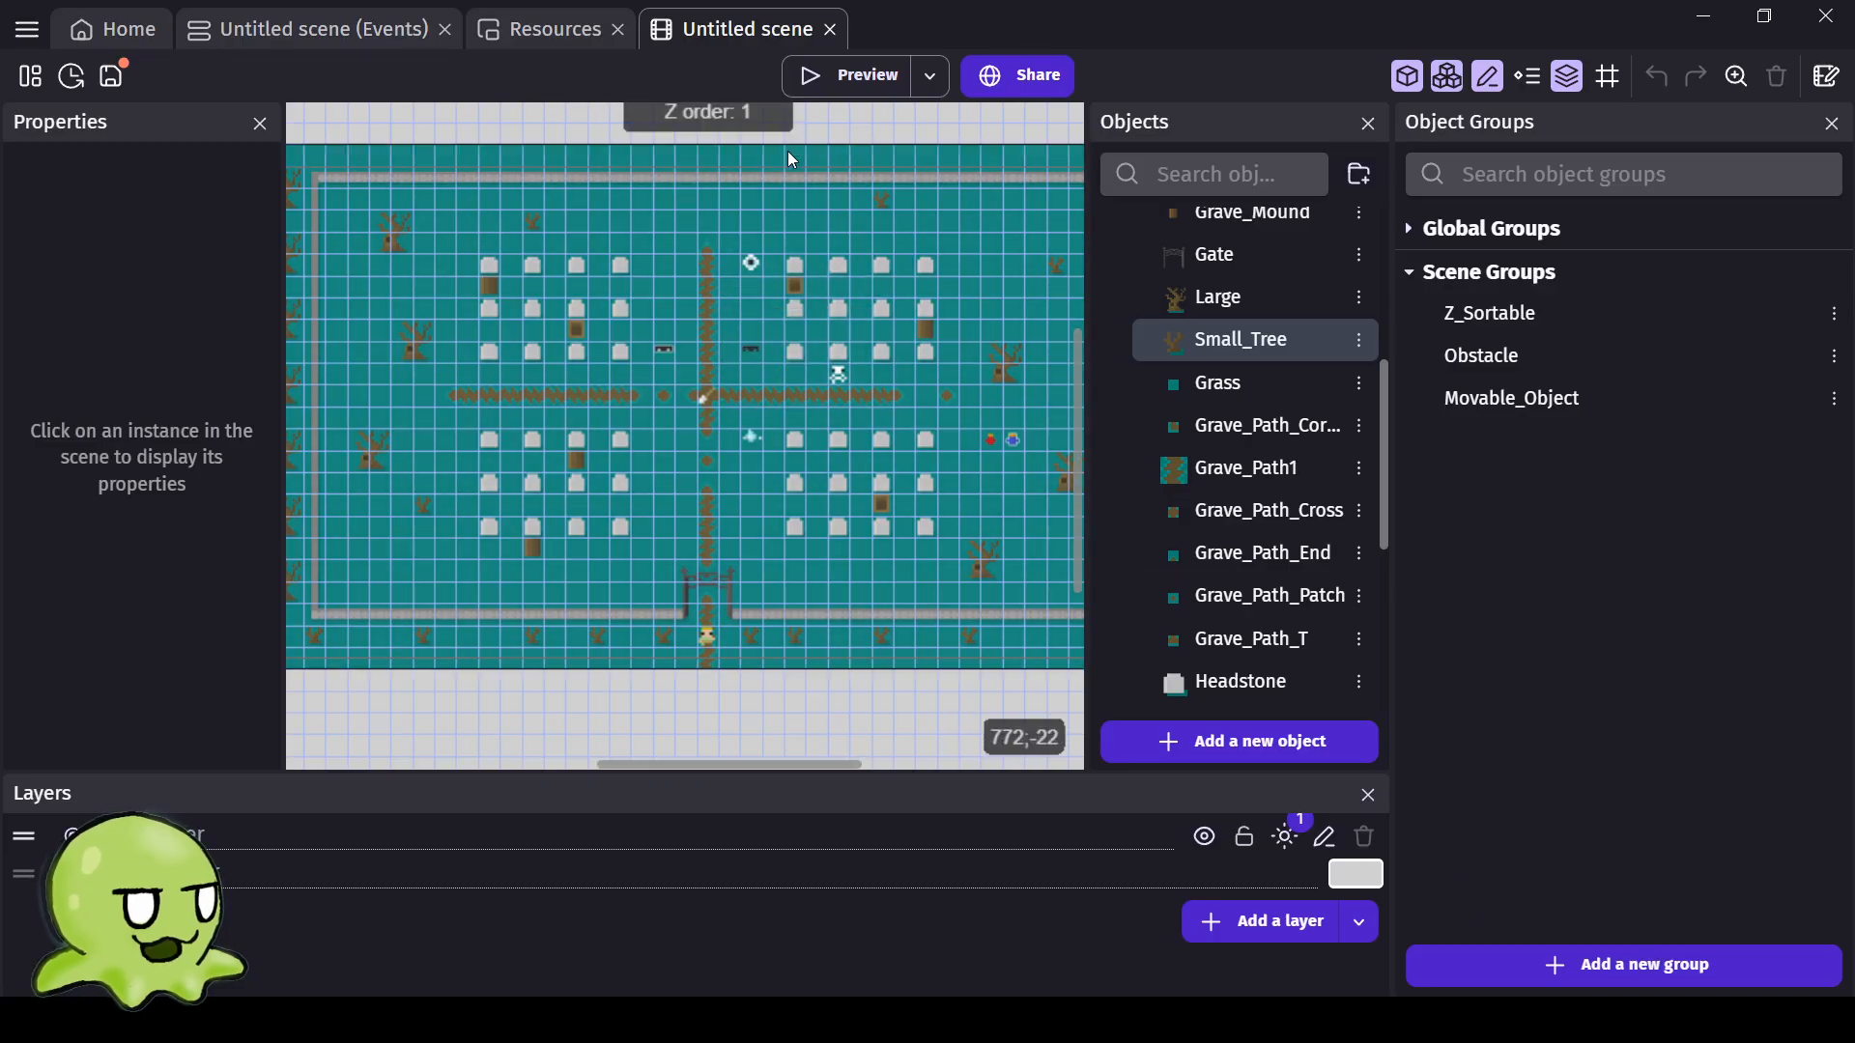
Preview the scene and walk the player from the gate to the lower-left graves, testing movement against the headstones.
click(827, 89)
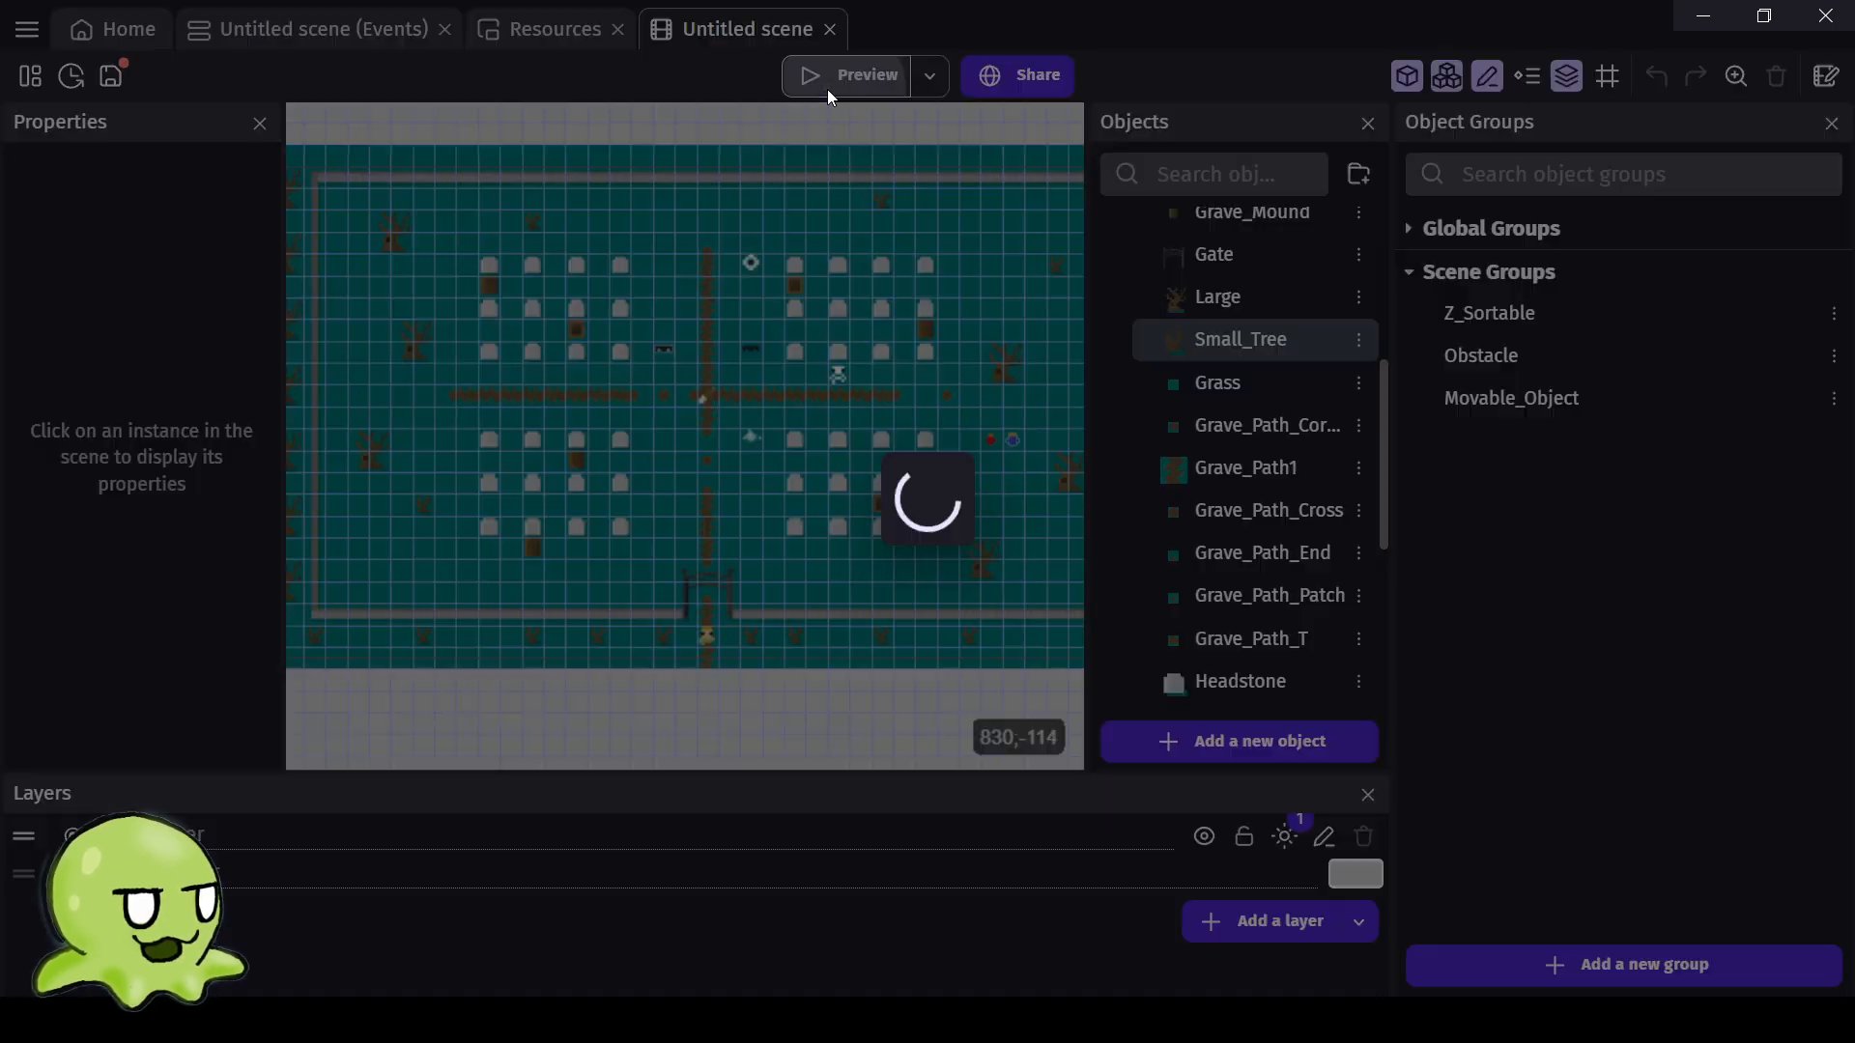
key(Up)
key(Left)
key(Left)
key(Up)
key(Up)
key(Right)
key(Down)
key(Left)
key(Right)
key(Up)
key(Left)
key(Down)
key(Right)
key(Up)
key(Left)
key(Down)
key(Right)
key(Right)
key(Left)
key(Right)
key(Up)
key(Right)
key(Right)
key(Up)
key(Down)
key(Left)
key(Up)
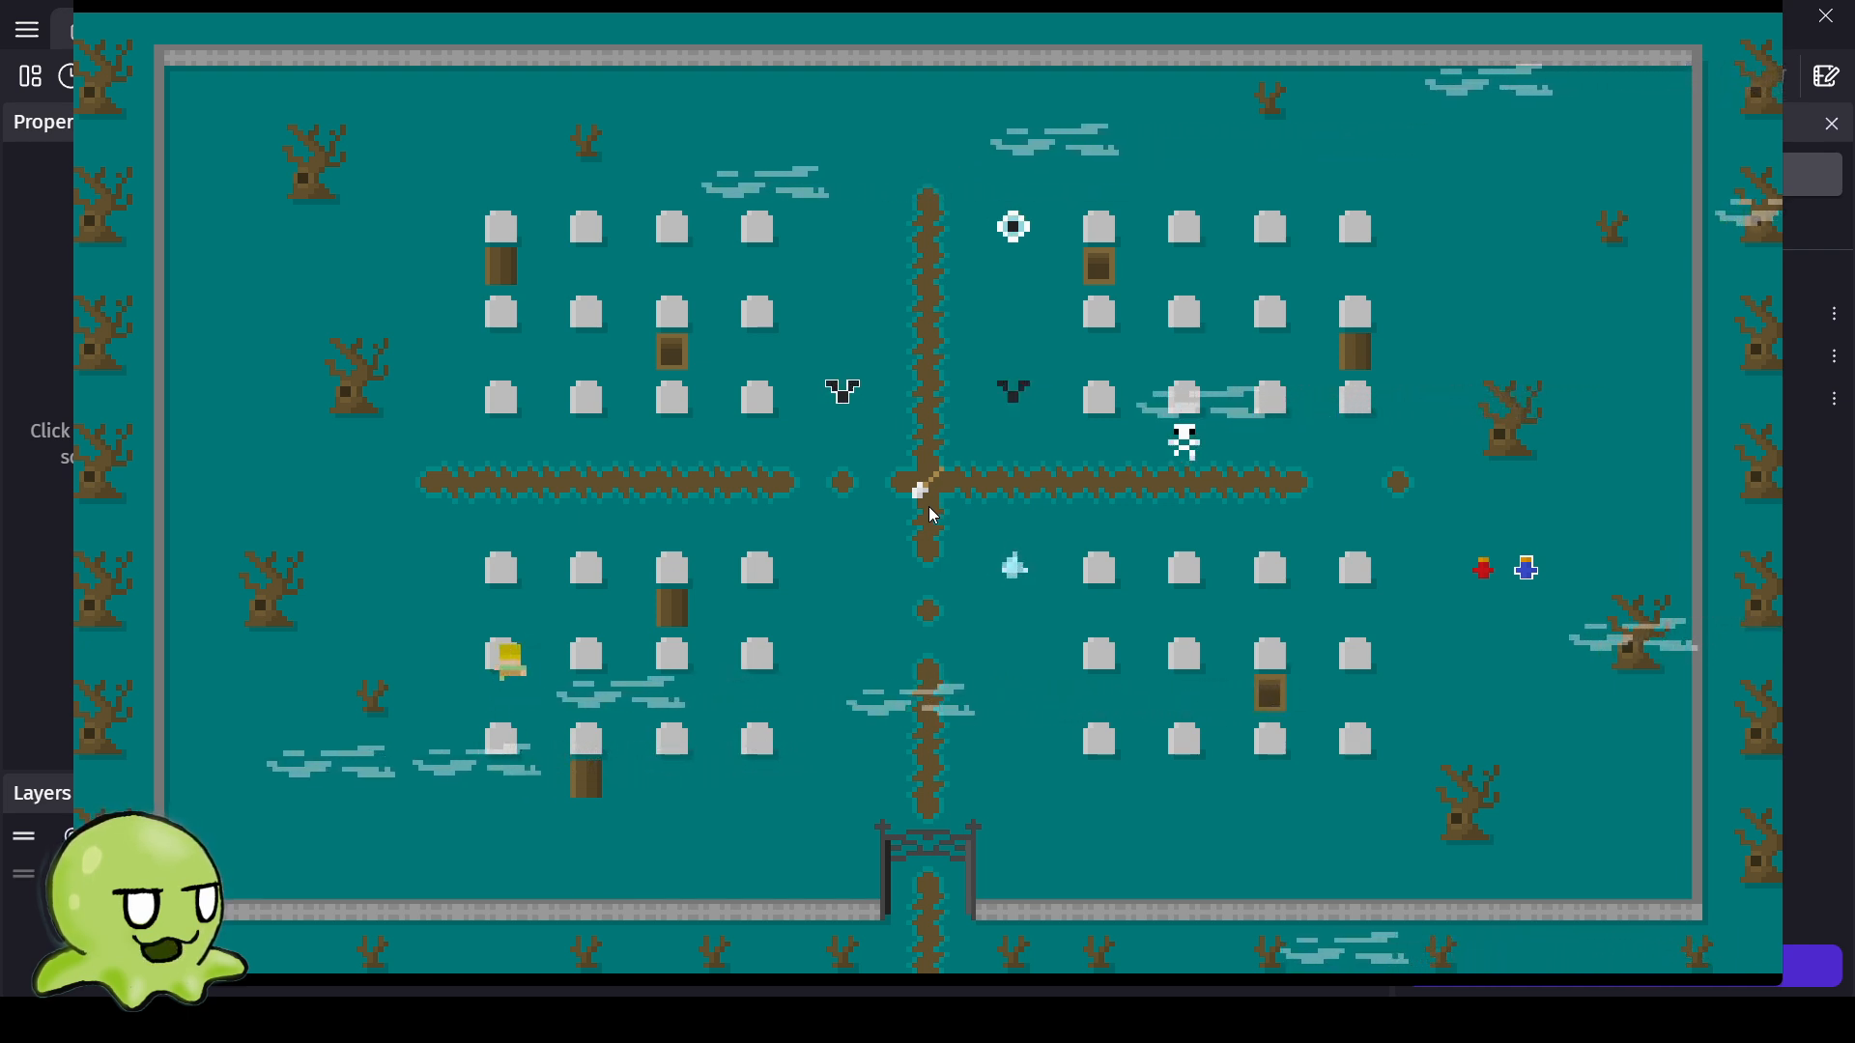
Move the player around the leftmost headstone in the middle row of the lower-left graves to check its collisions.
key(Right)
key(Up)
key(Down)
key(Left)
key(Right)
key(Up)
key(Down)
key(Left)
key(Up)
key(Right)
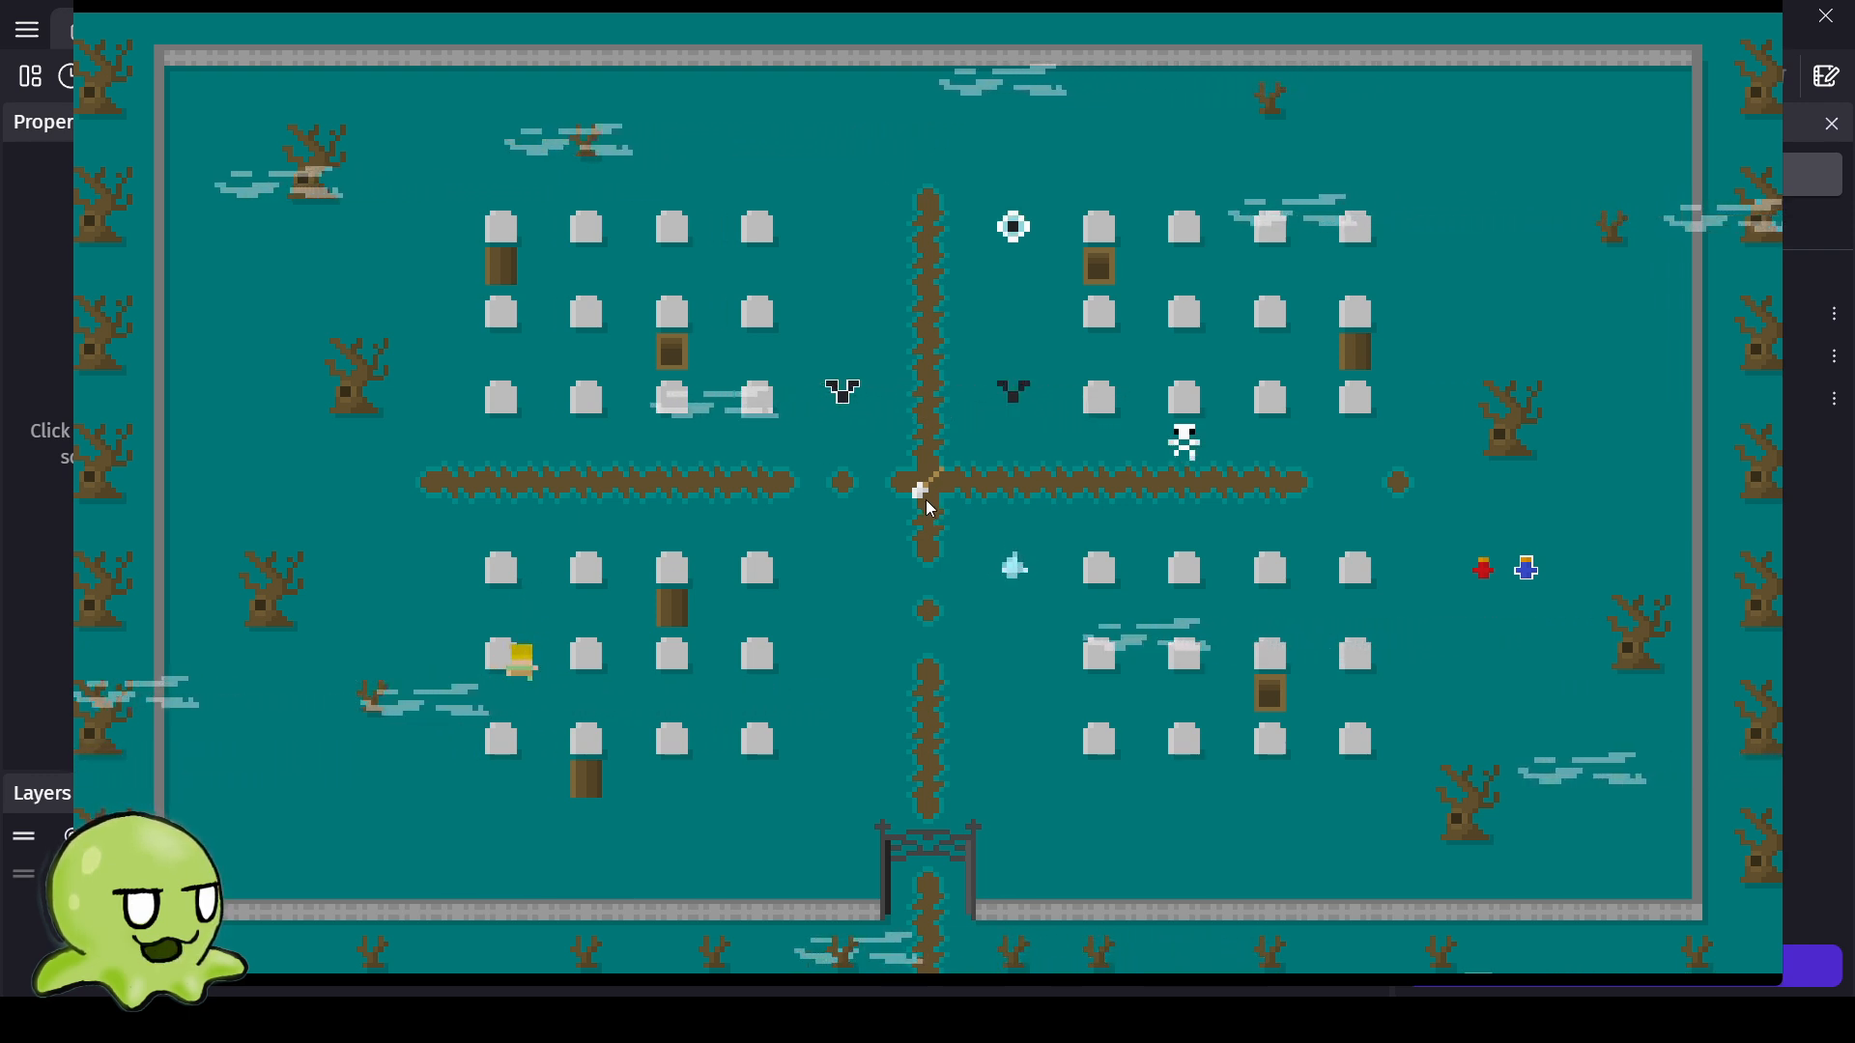
key(Up)
key(Down)
key(Left)
key(Right)
key(Up)
key(Down)
key(Left)
key(Up)
key(Right)
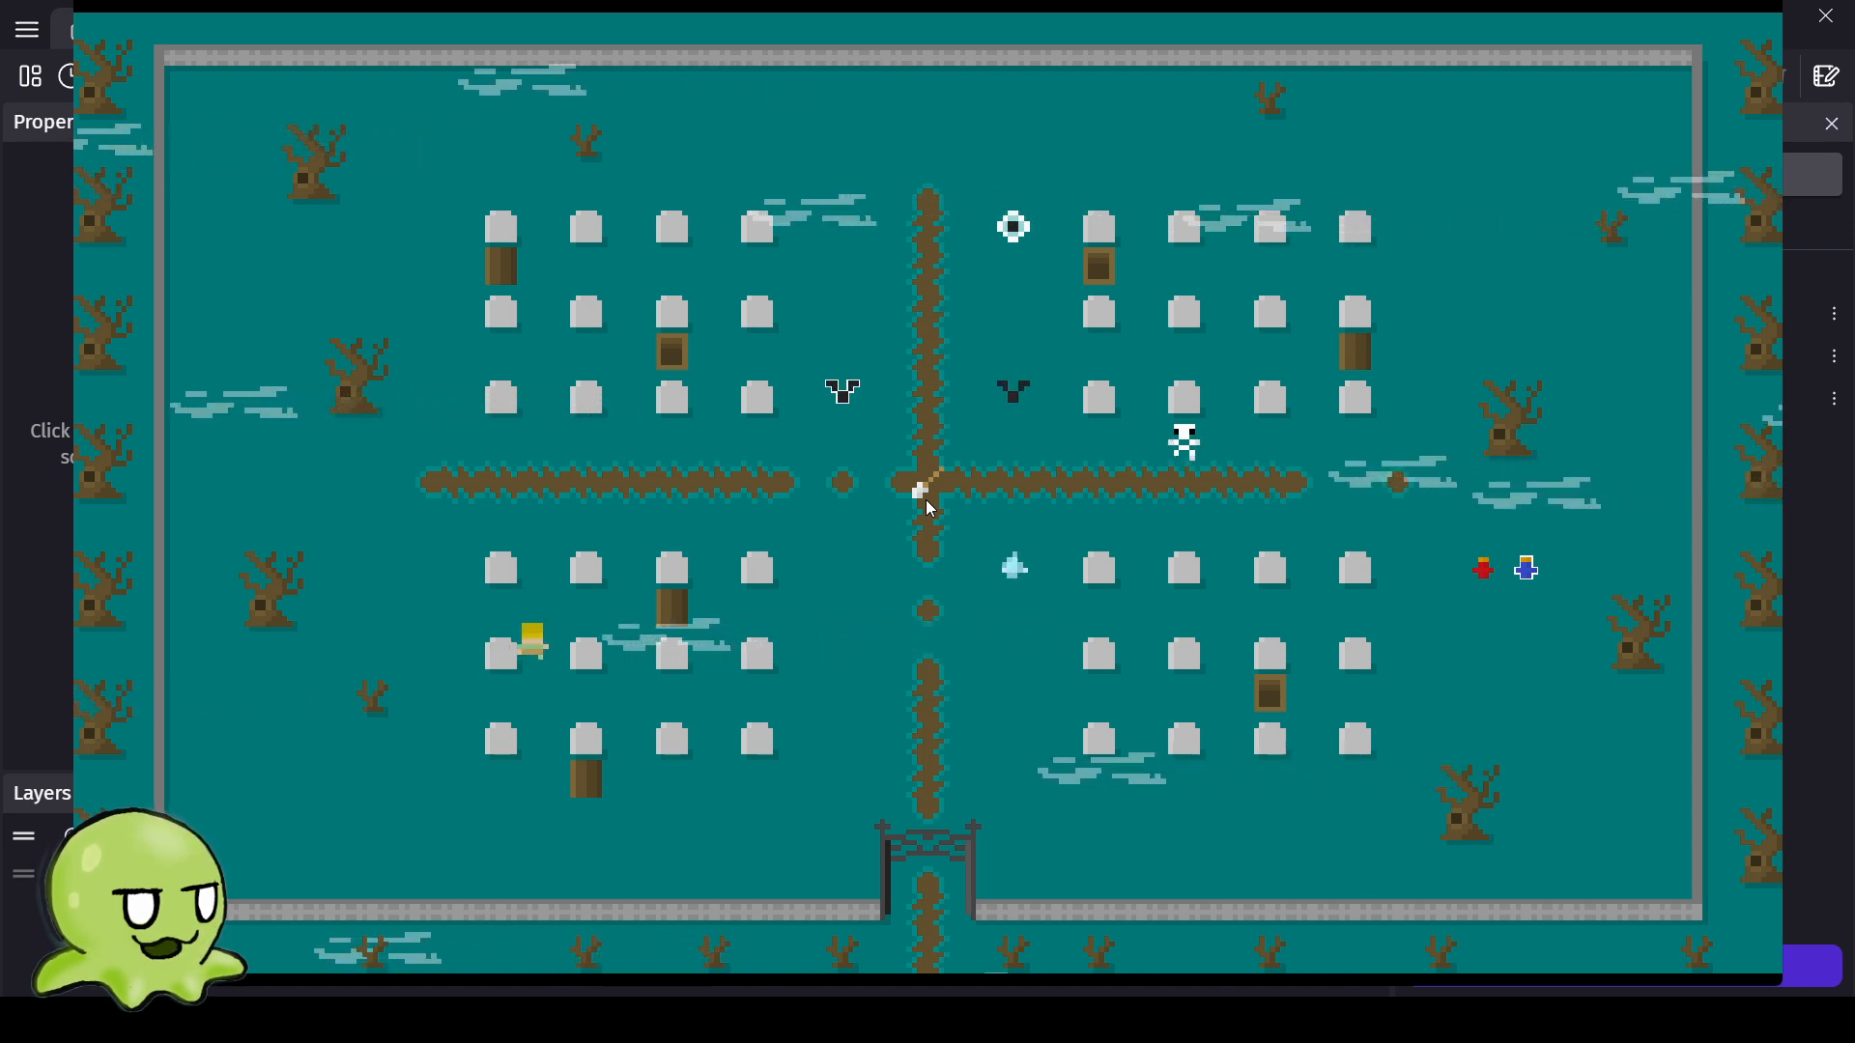
key(Right)
key(Up)
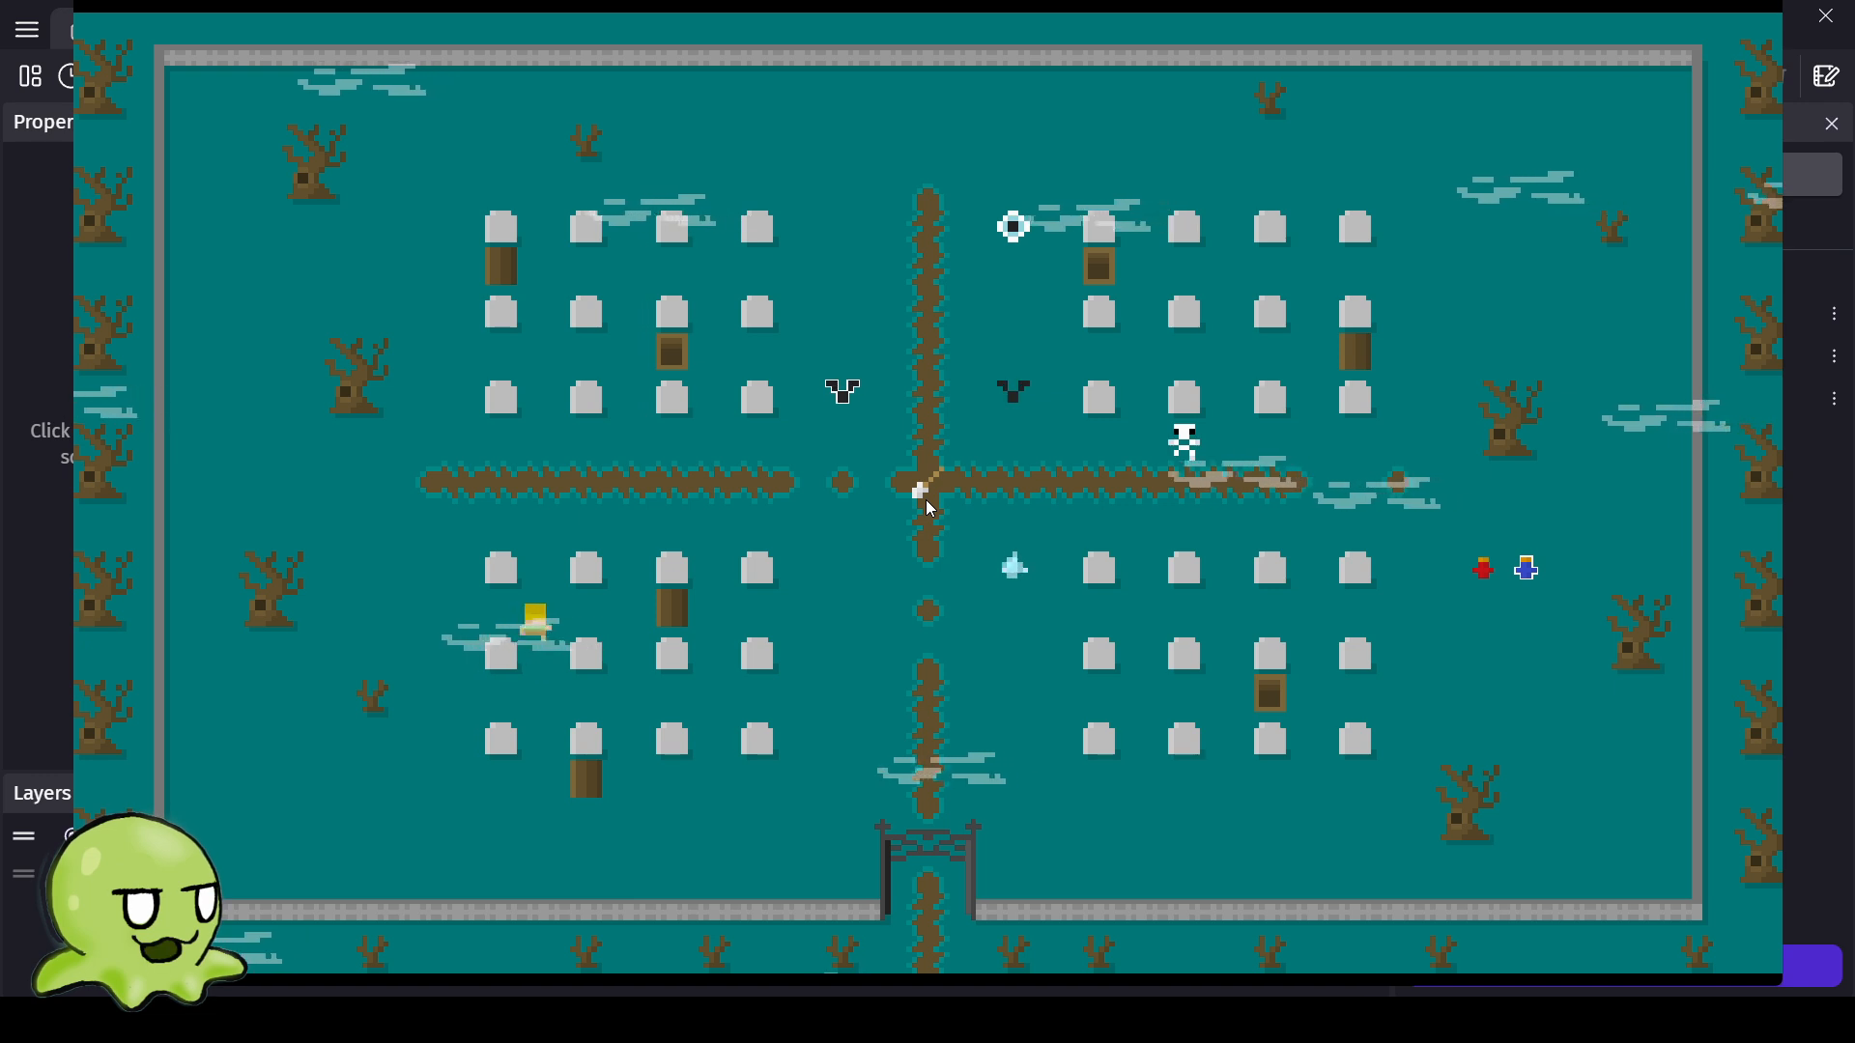
Walk the player up past the upper-left graves and across above the top headstone row to check collisions and layering.
key(Up)
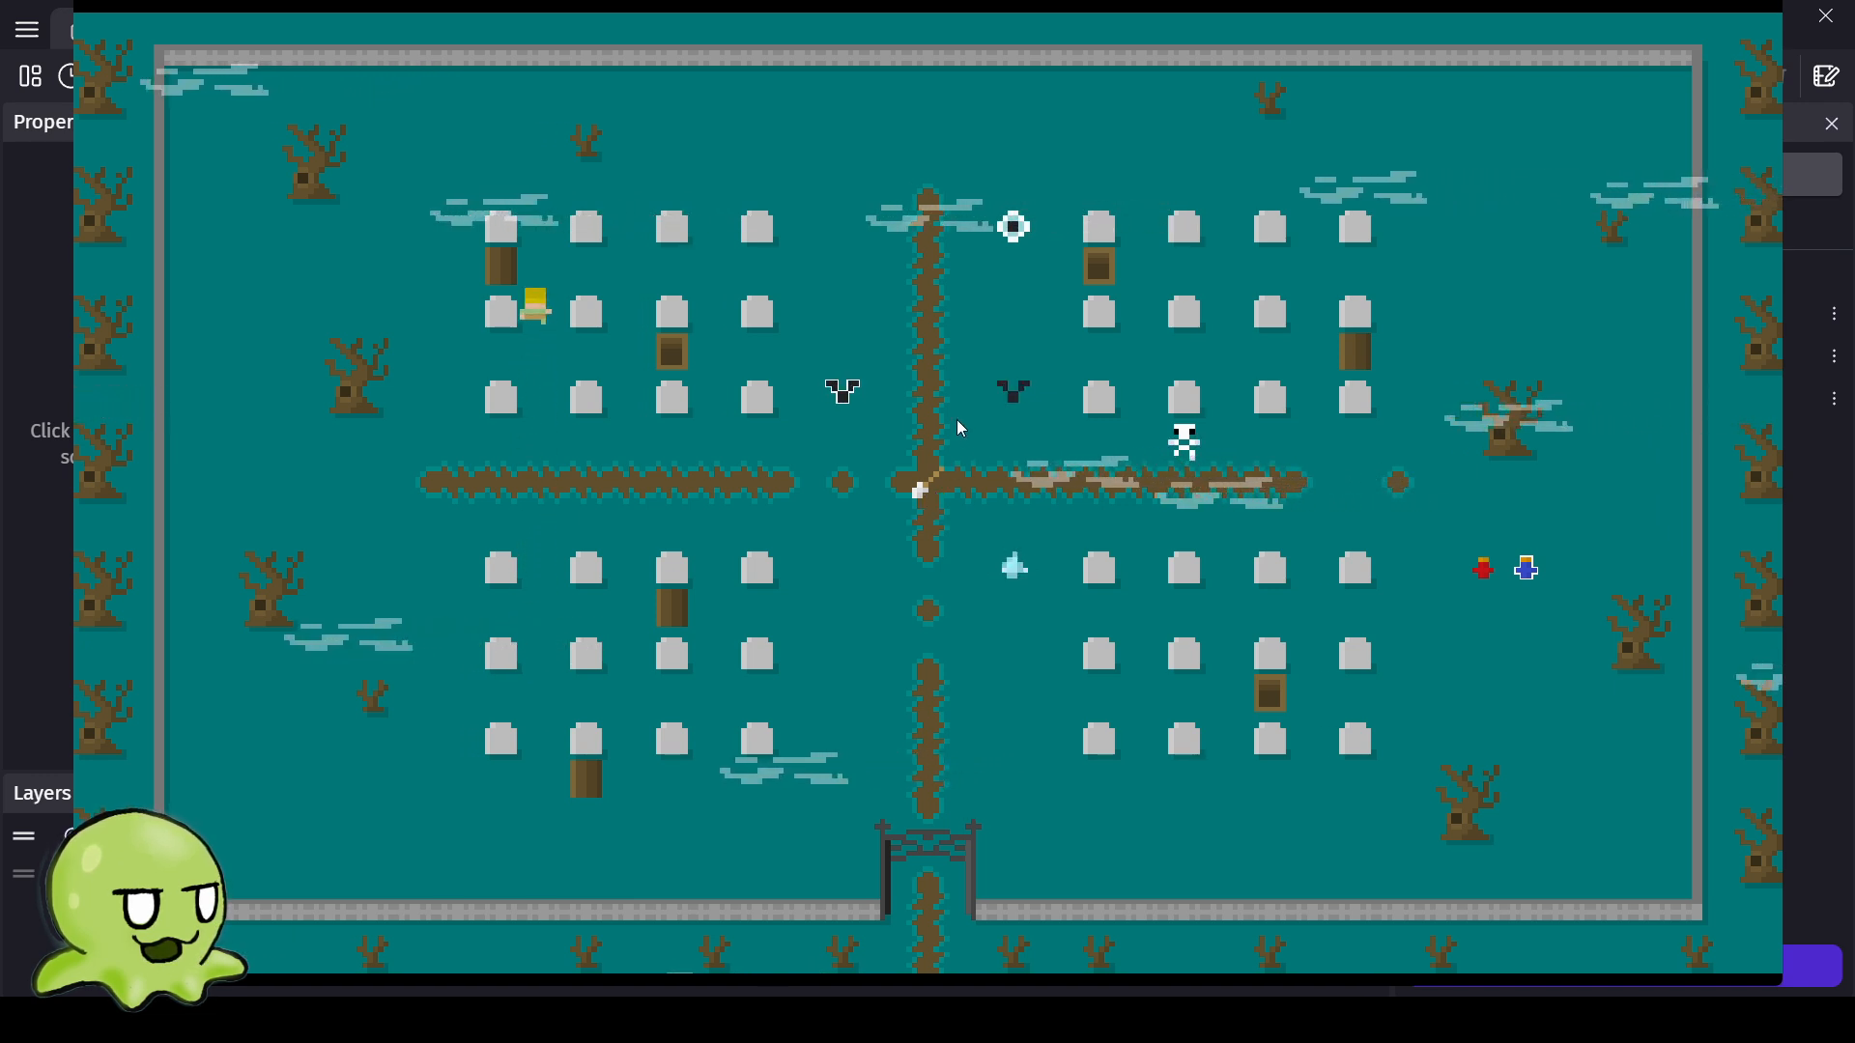
key(Right)
key(Down)
key(Right)
key(Up)
key(Left)
key(Left)
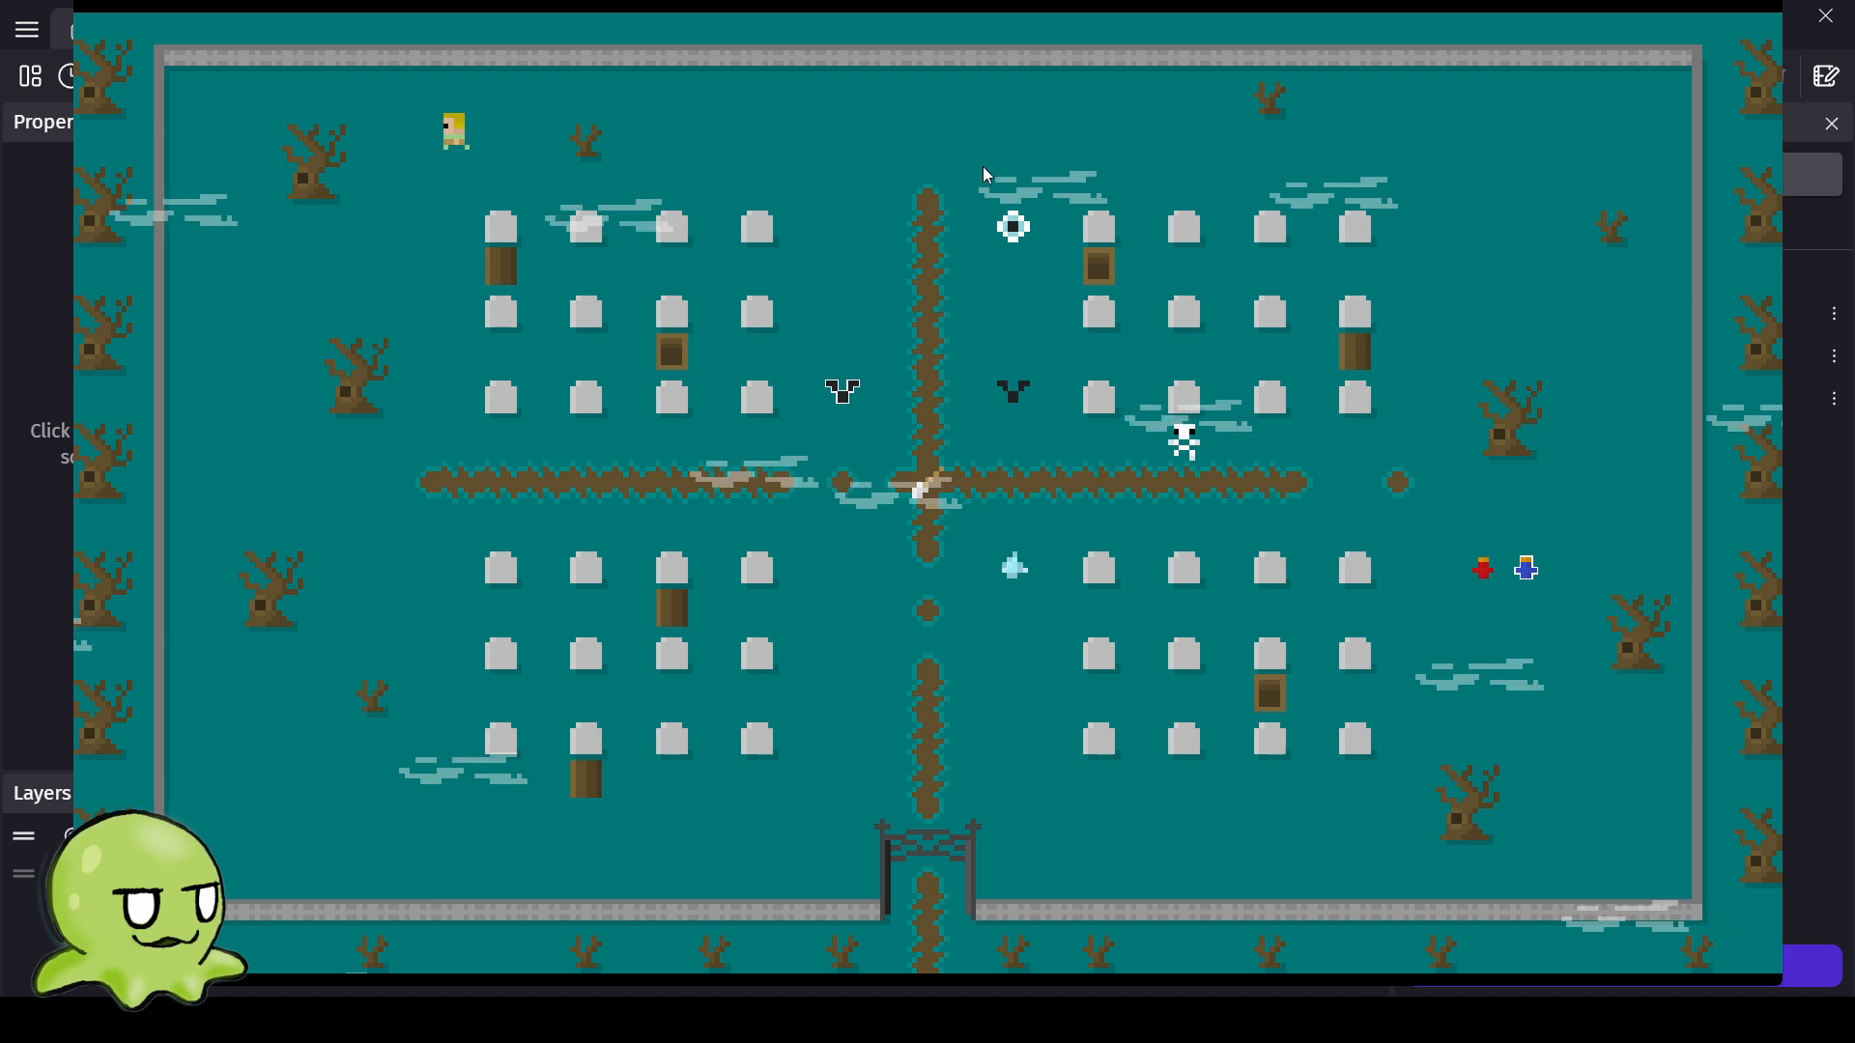
key(Down)
key(Left)
key(Down)
key(Right)
key(Right)
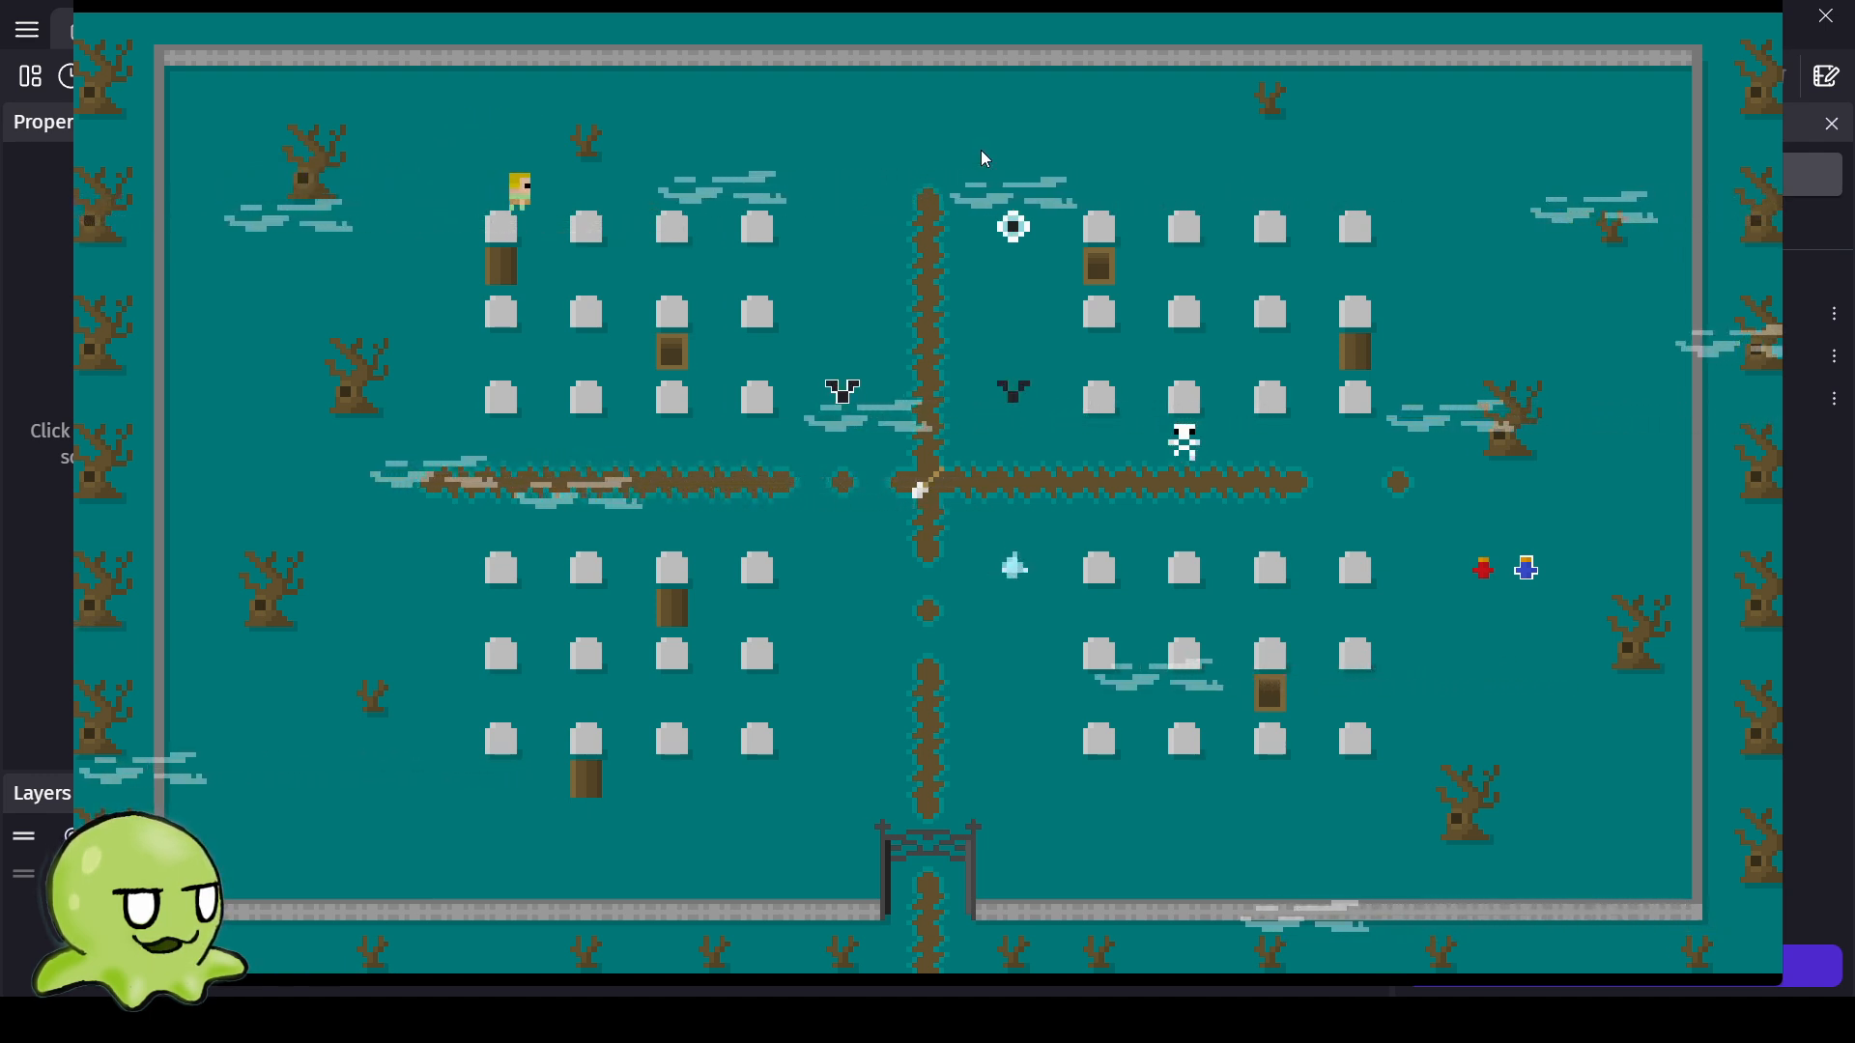
key(Right)
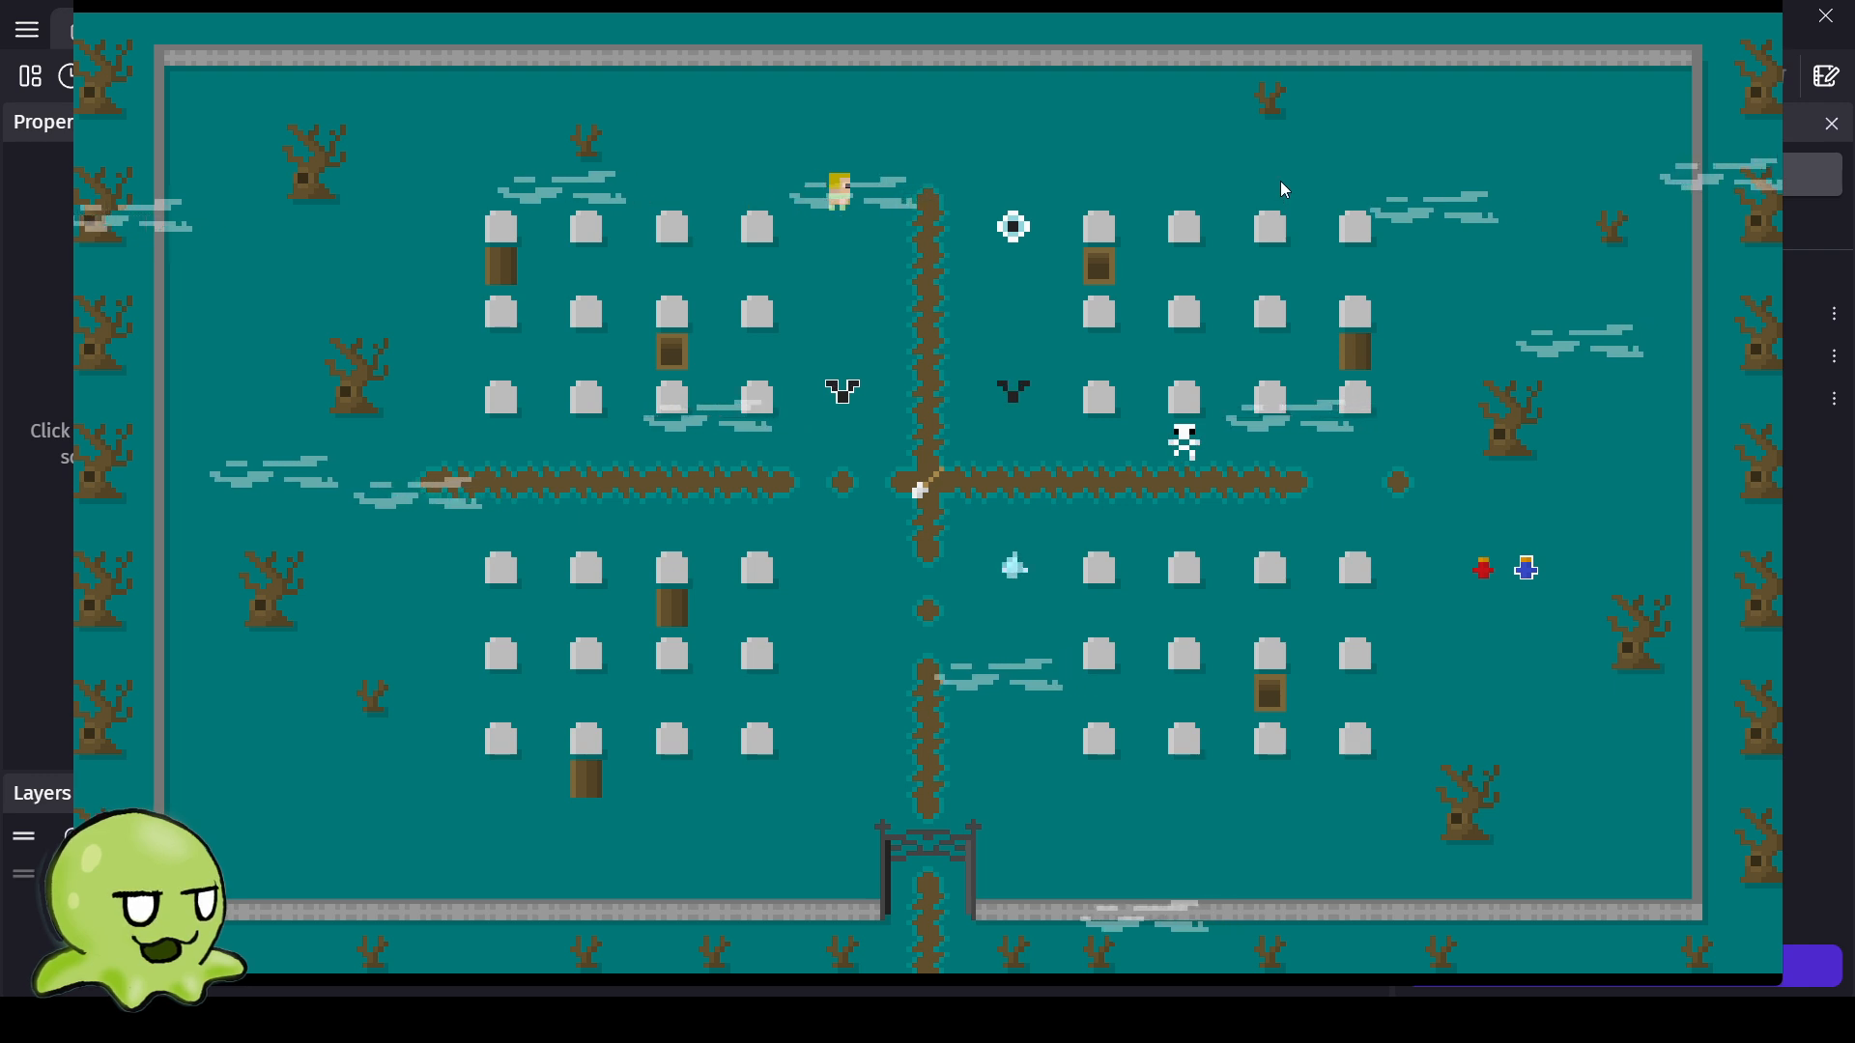
key(Right)
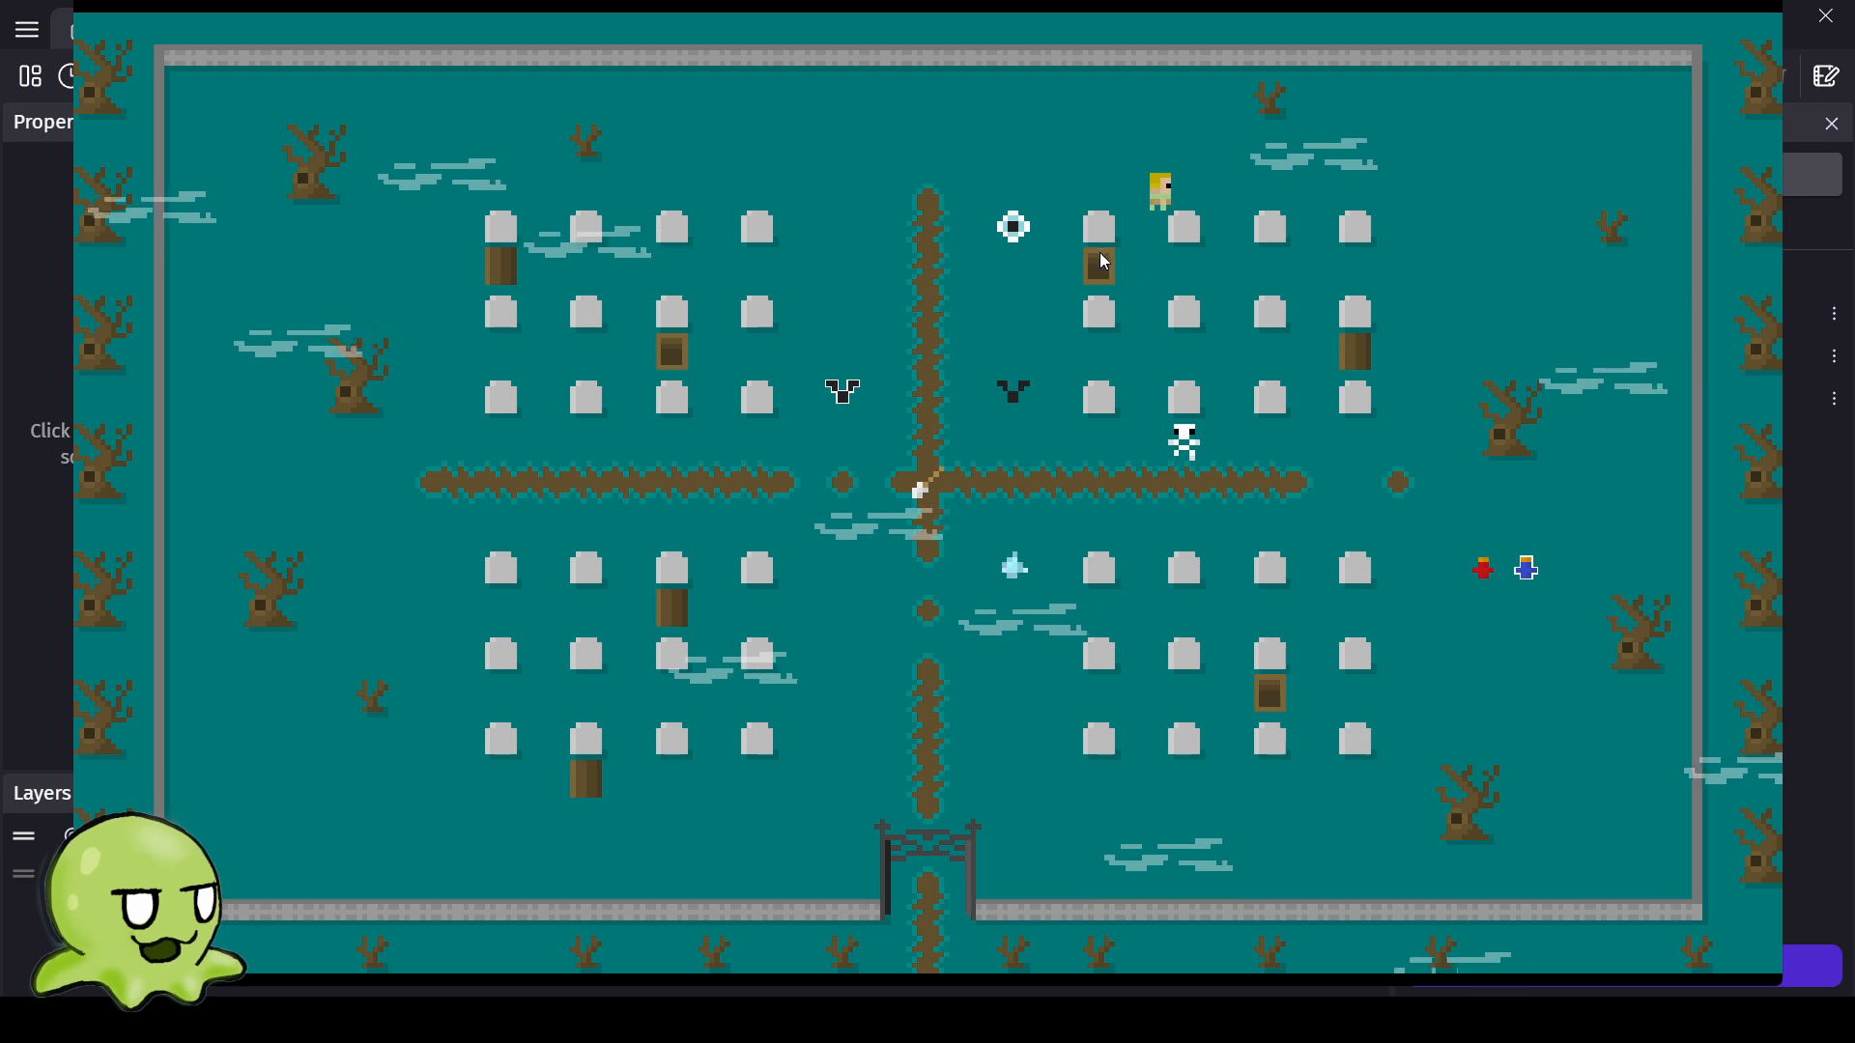
Close the preview and save the project.
click(1759, 1)
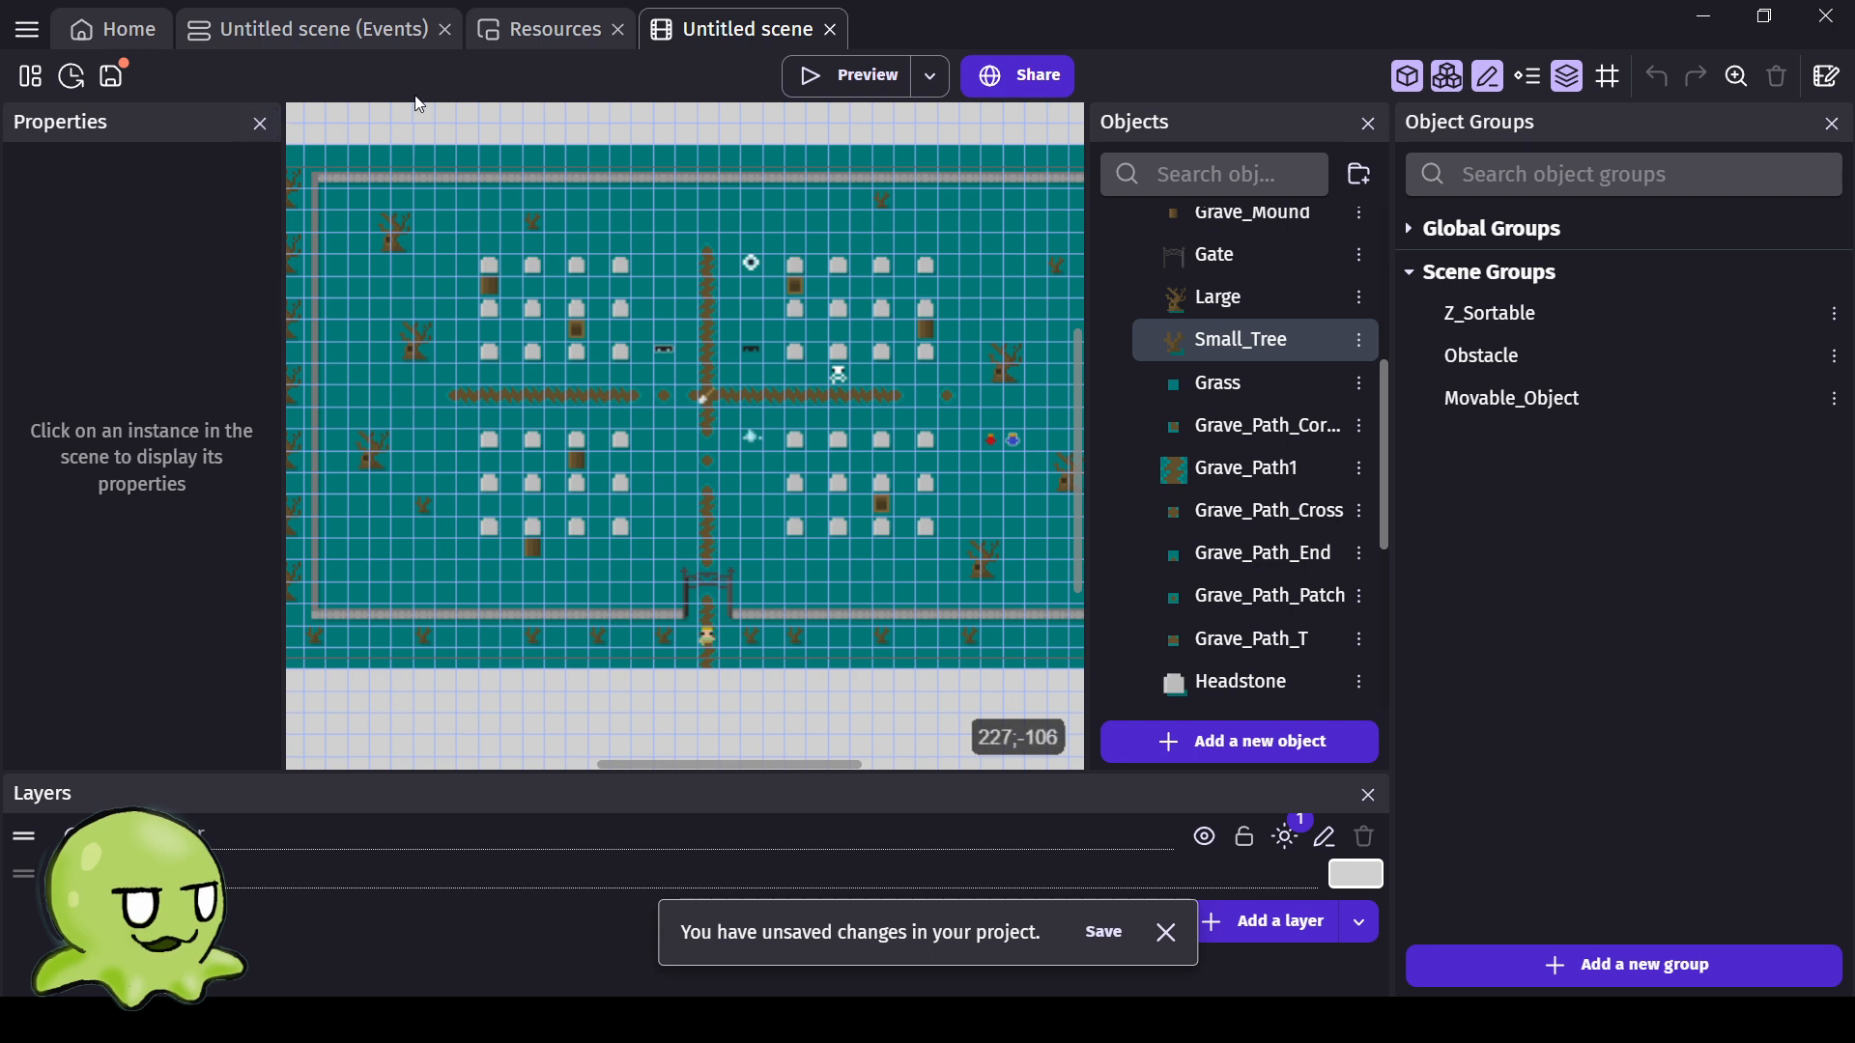
click(114, 76)
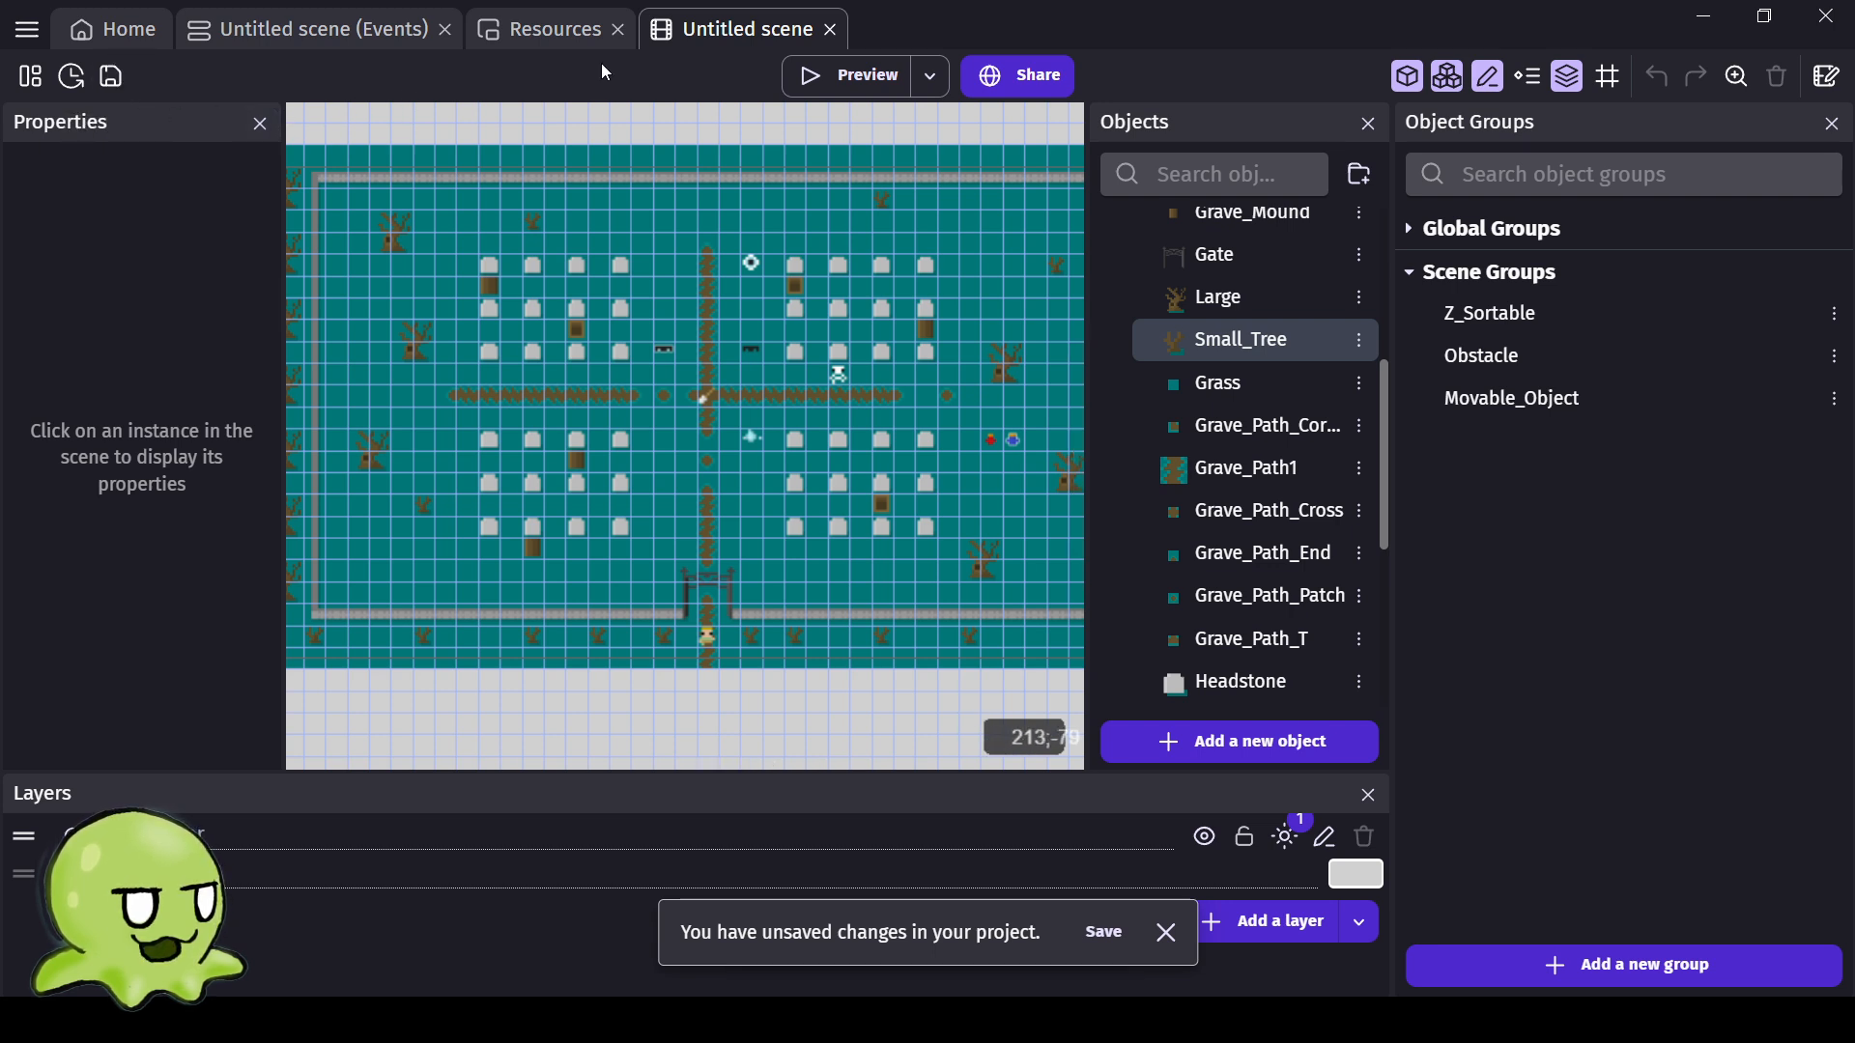
In the Spawn_Fog timer event of the scene's events, add a Fog action that changes the Speed variable using "set to".
click(338, 34)
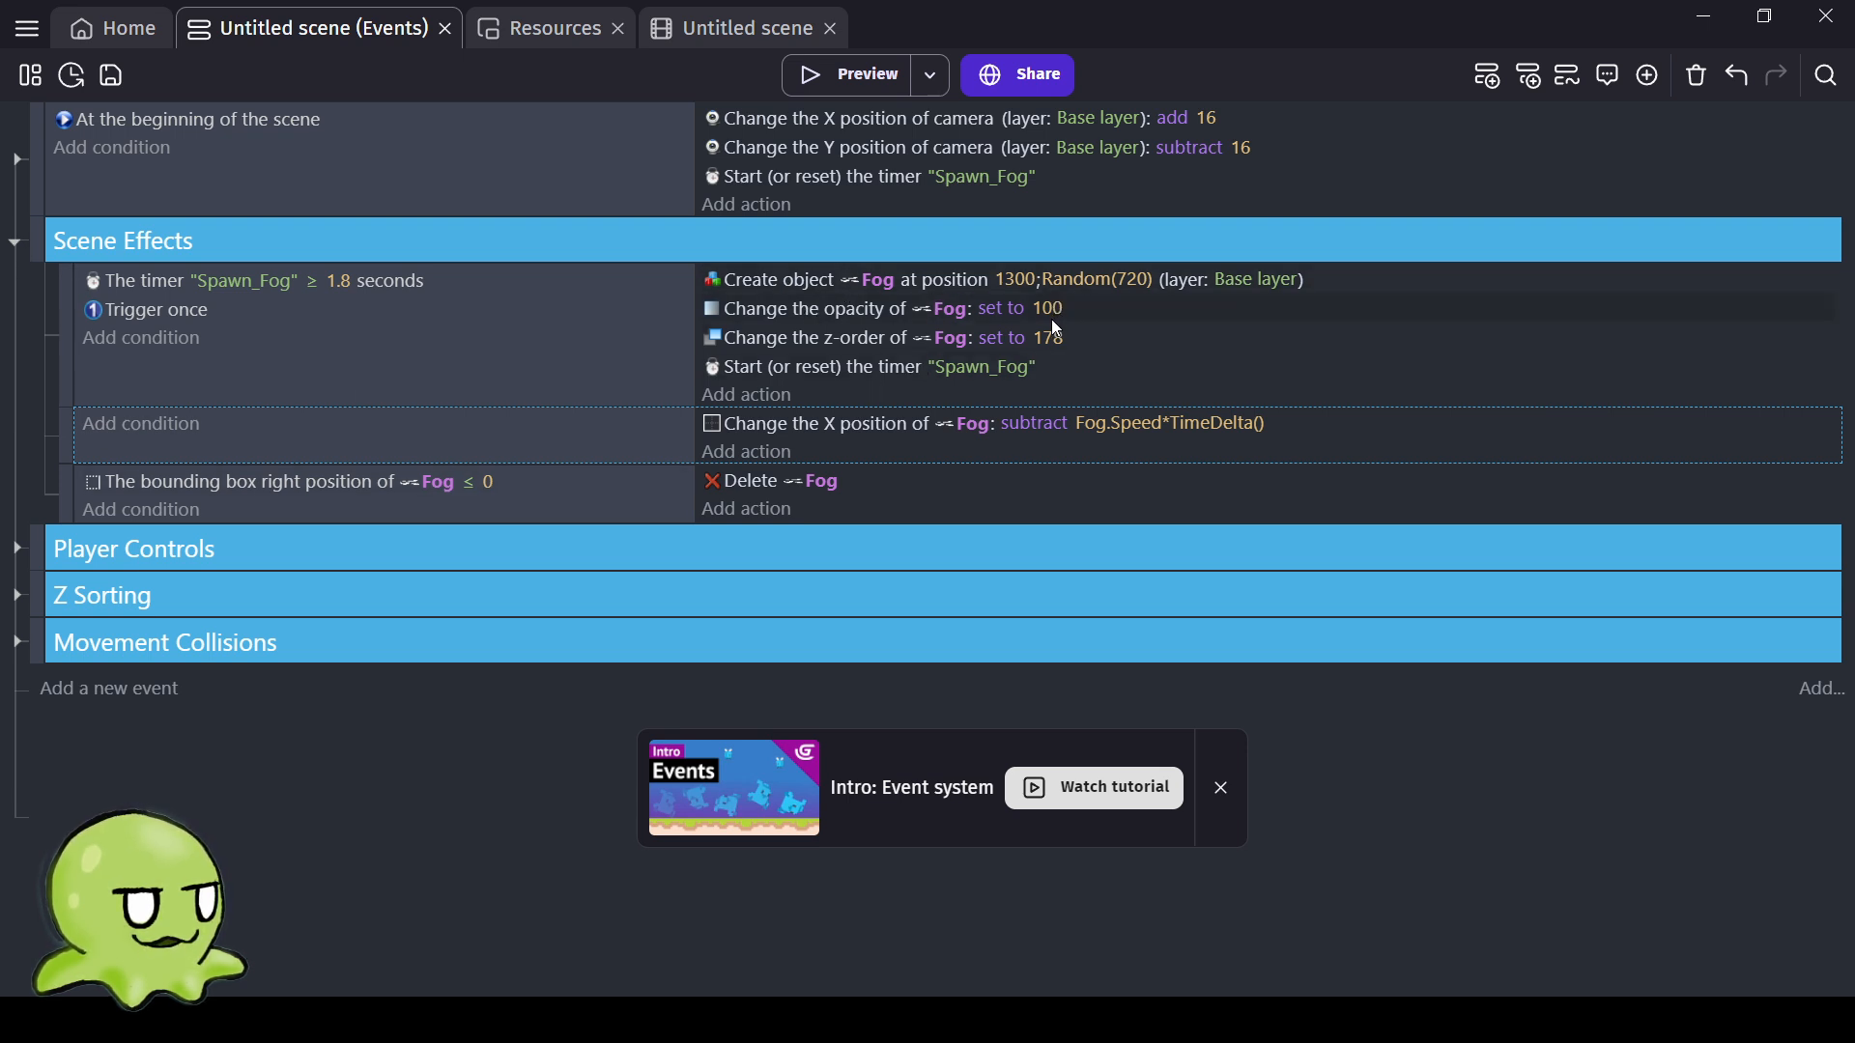
click(775, 397)
scroll(328, 547, down, 5)
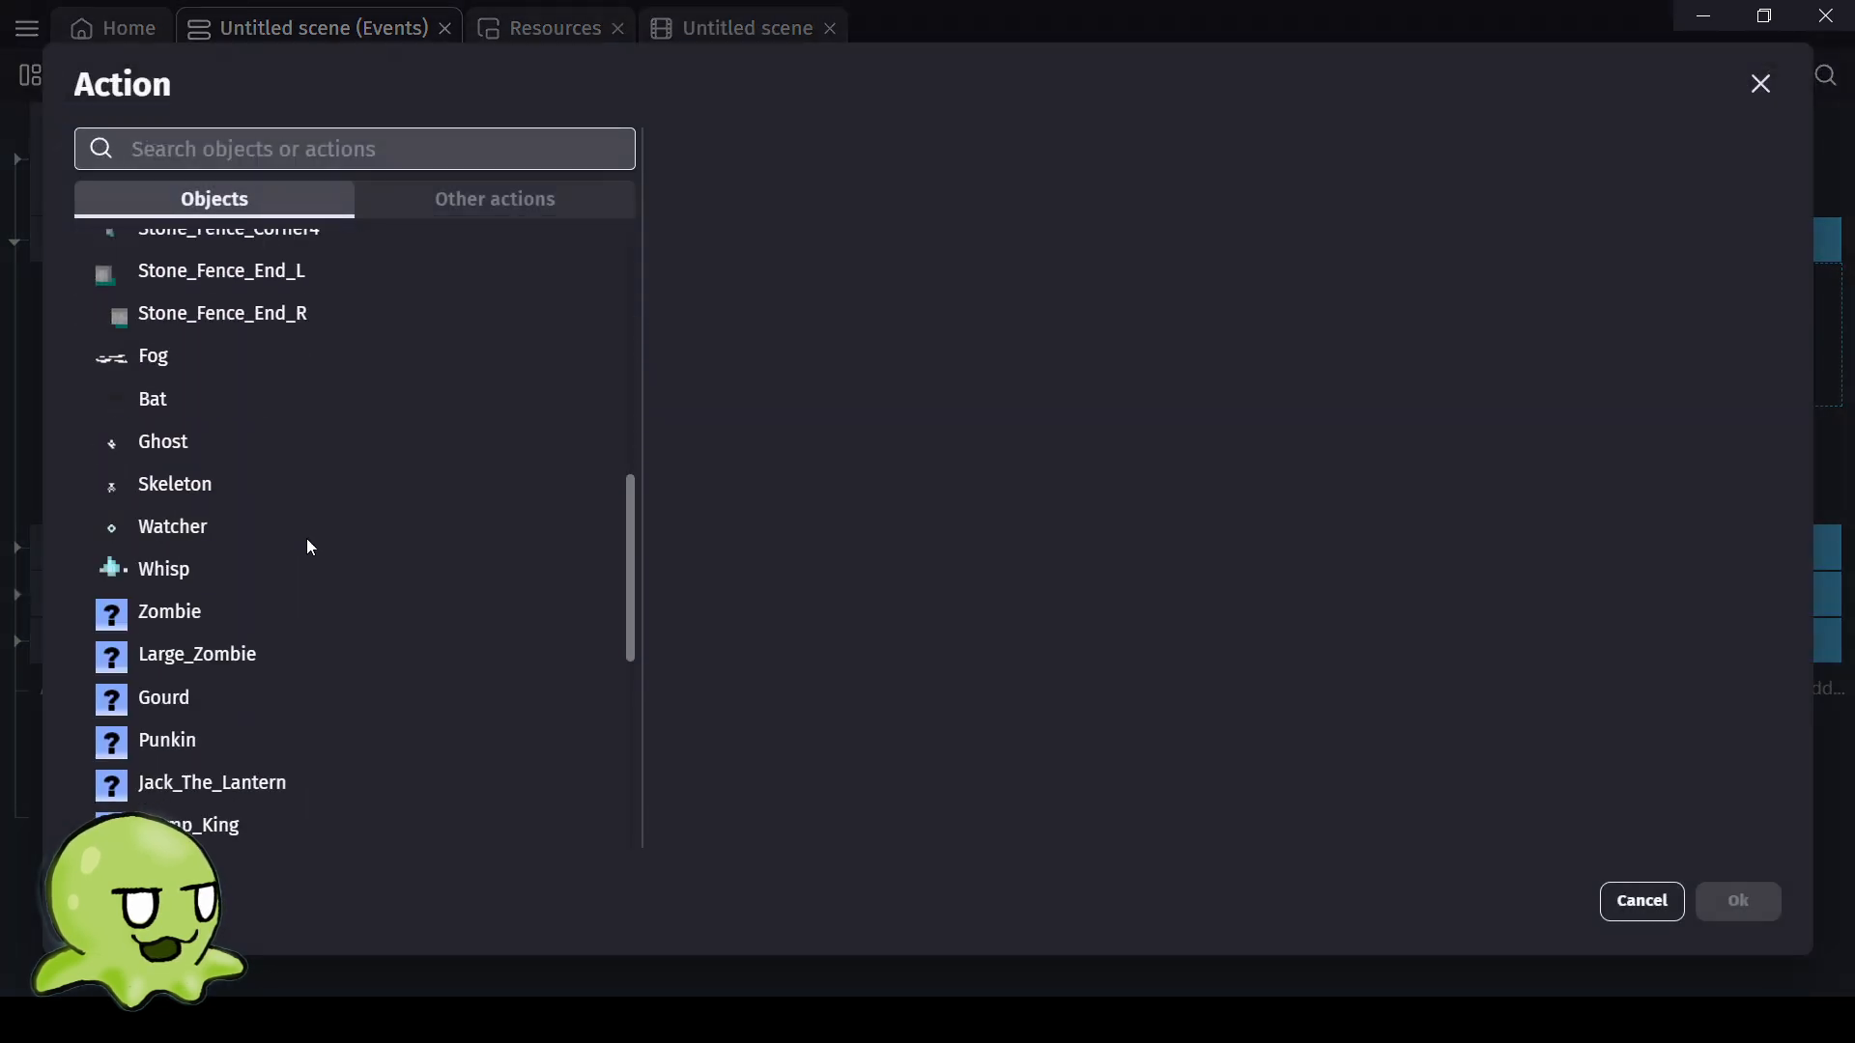
click(161, 364)
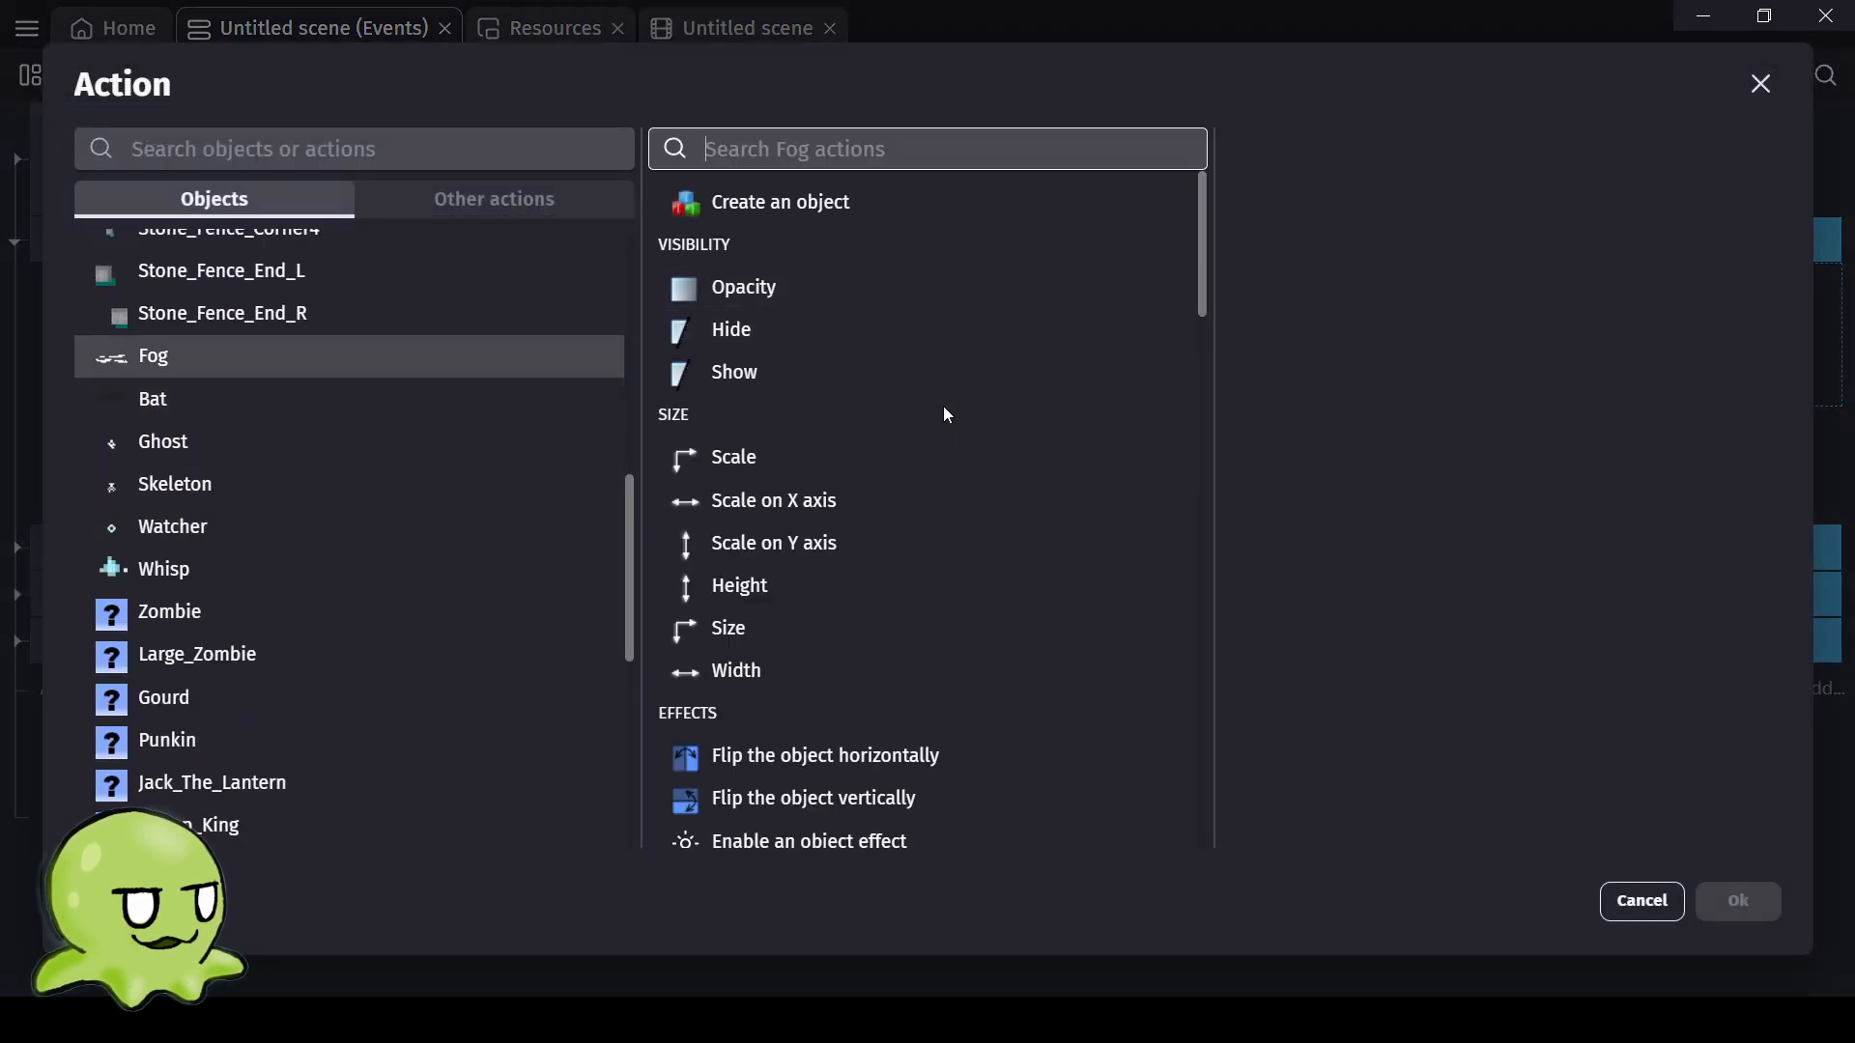
scroll(922, 386, down, 4)
scroll(923, 397, down, 7)
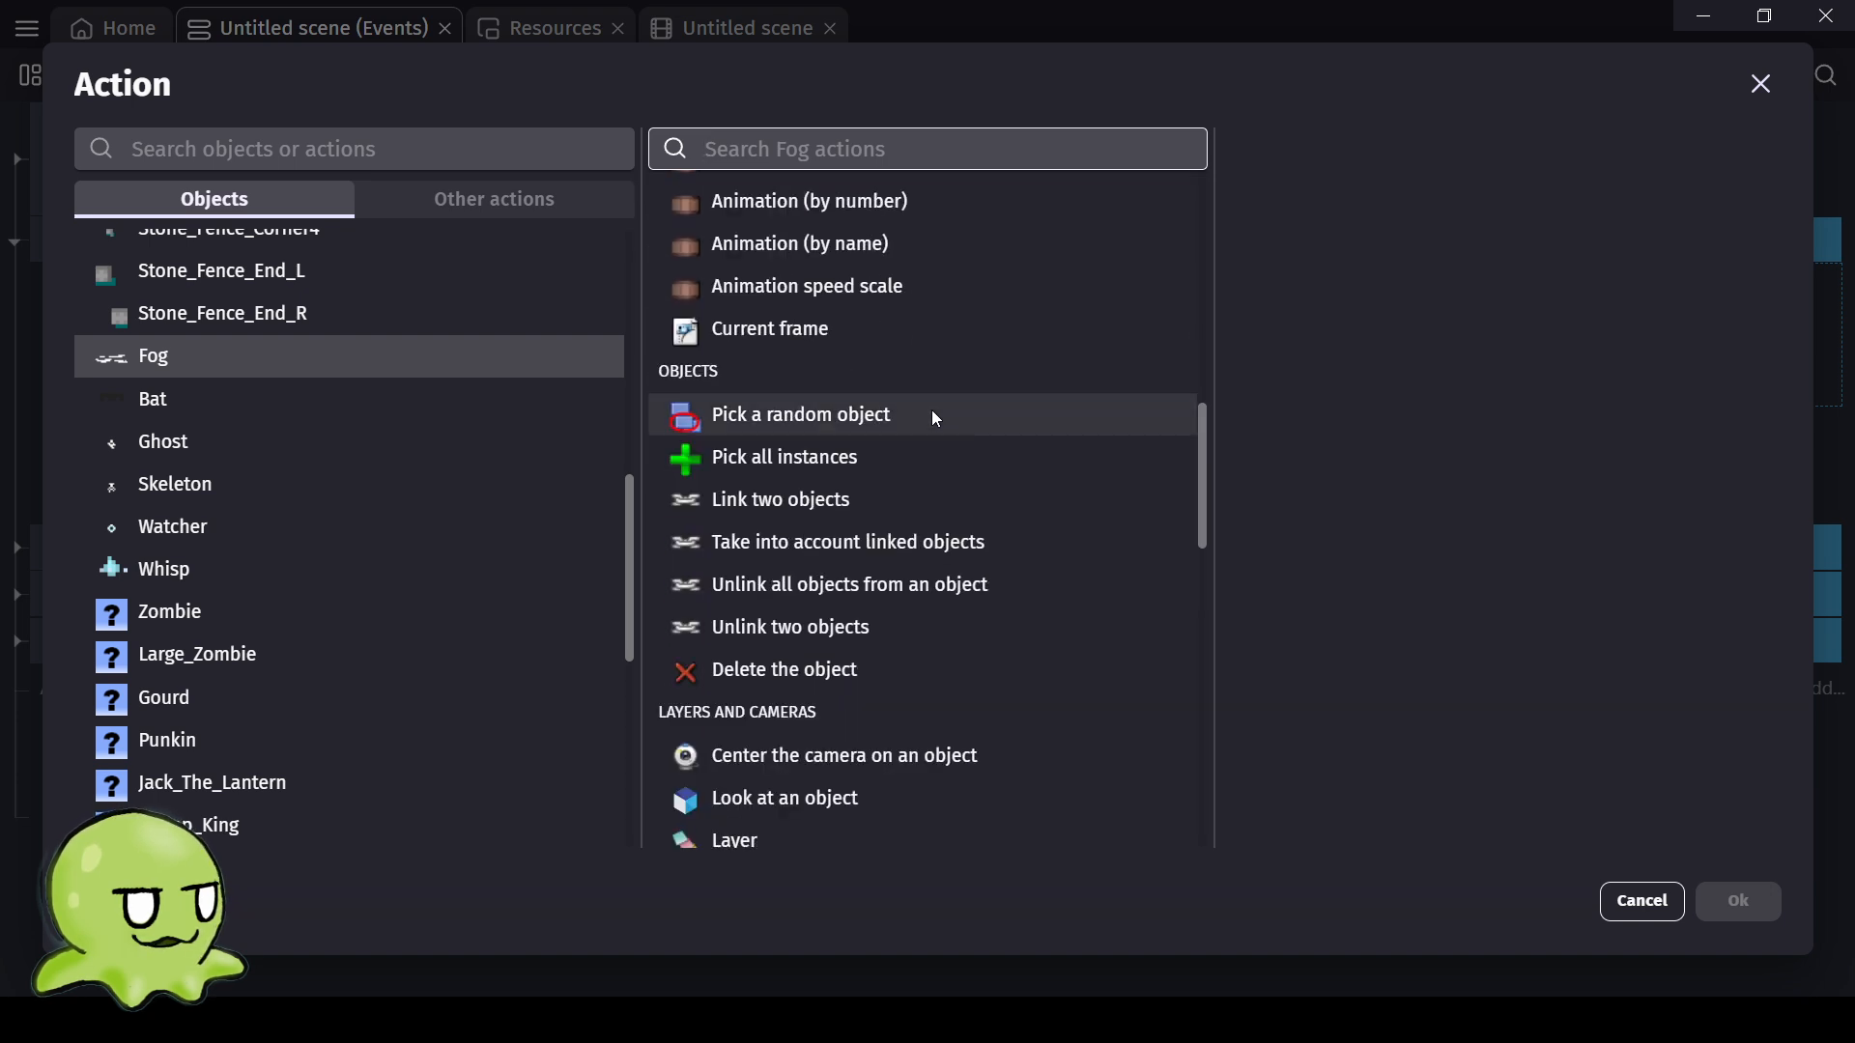
scroll(935, 417, down, 7)
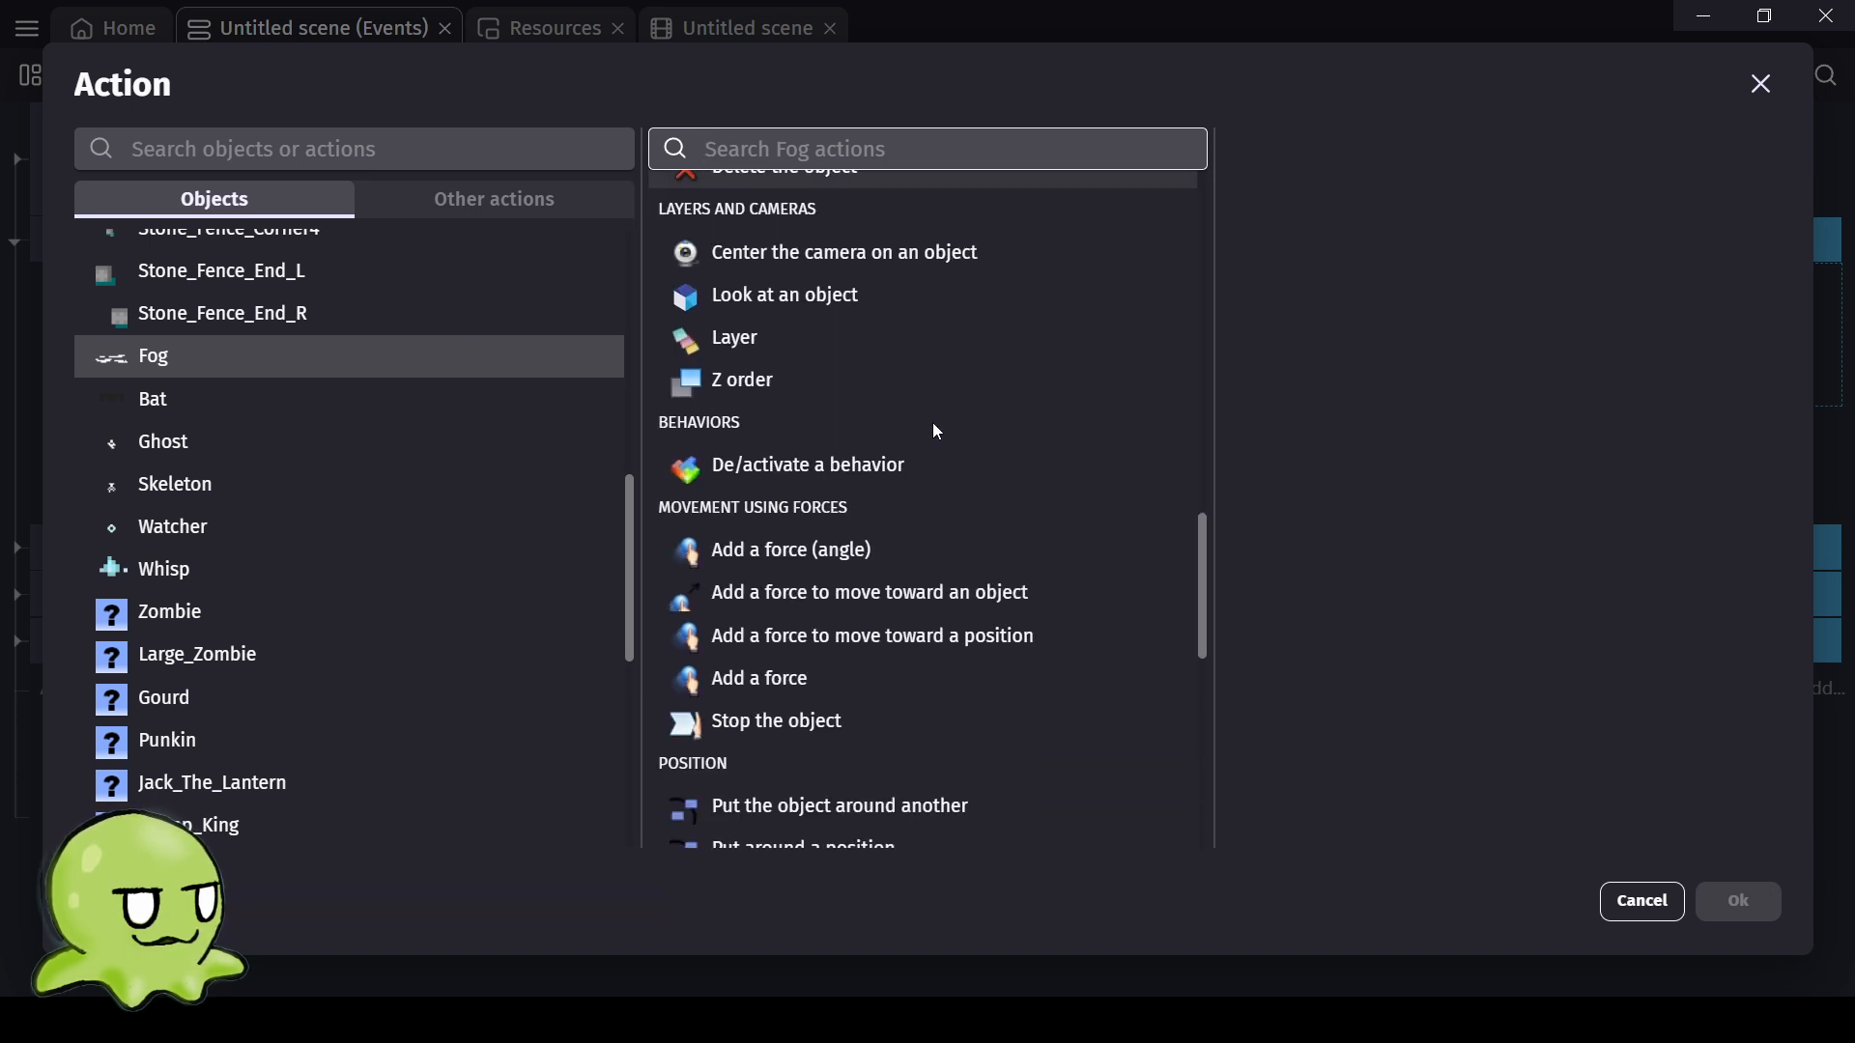
scroll(933, 424, down, 5)
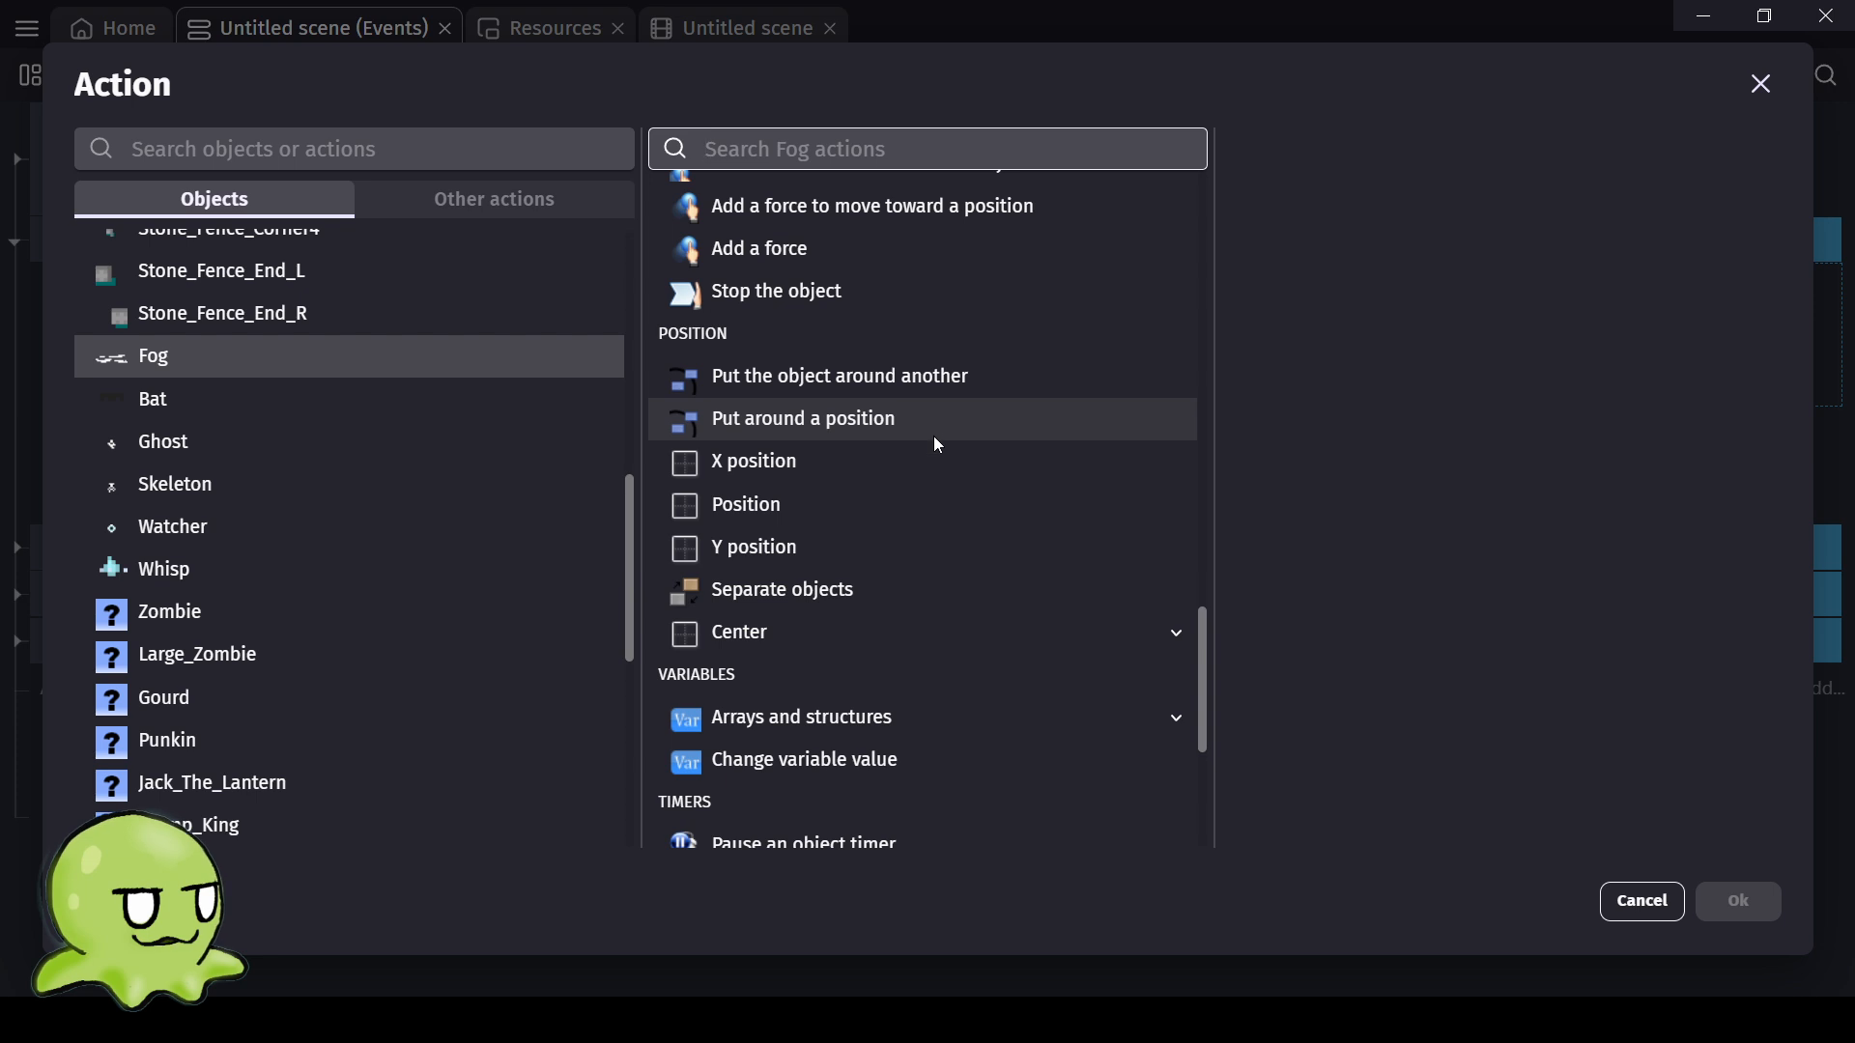
click(937, 759)
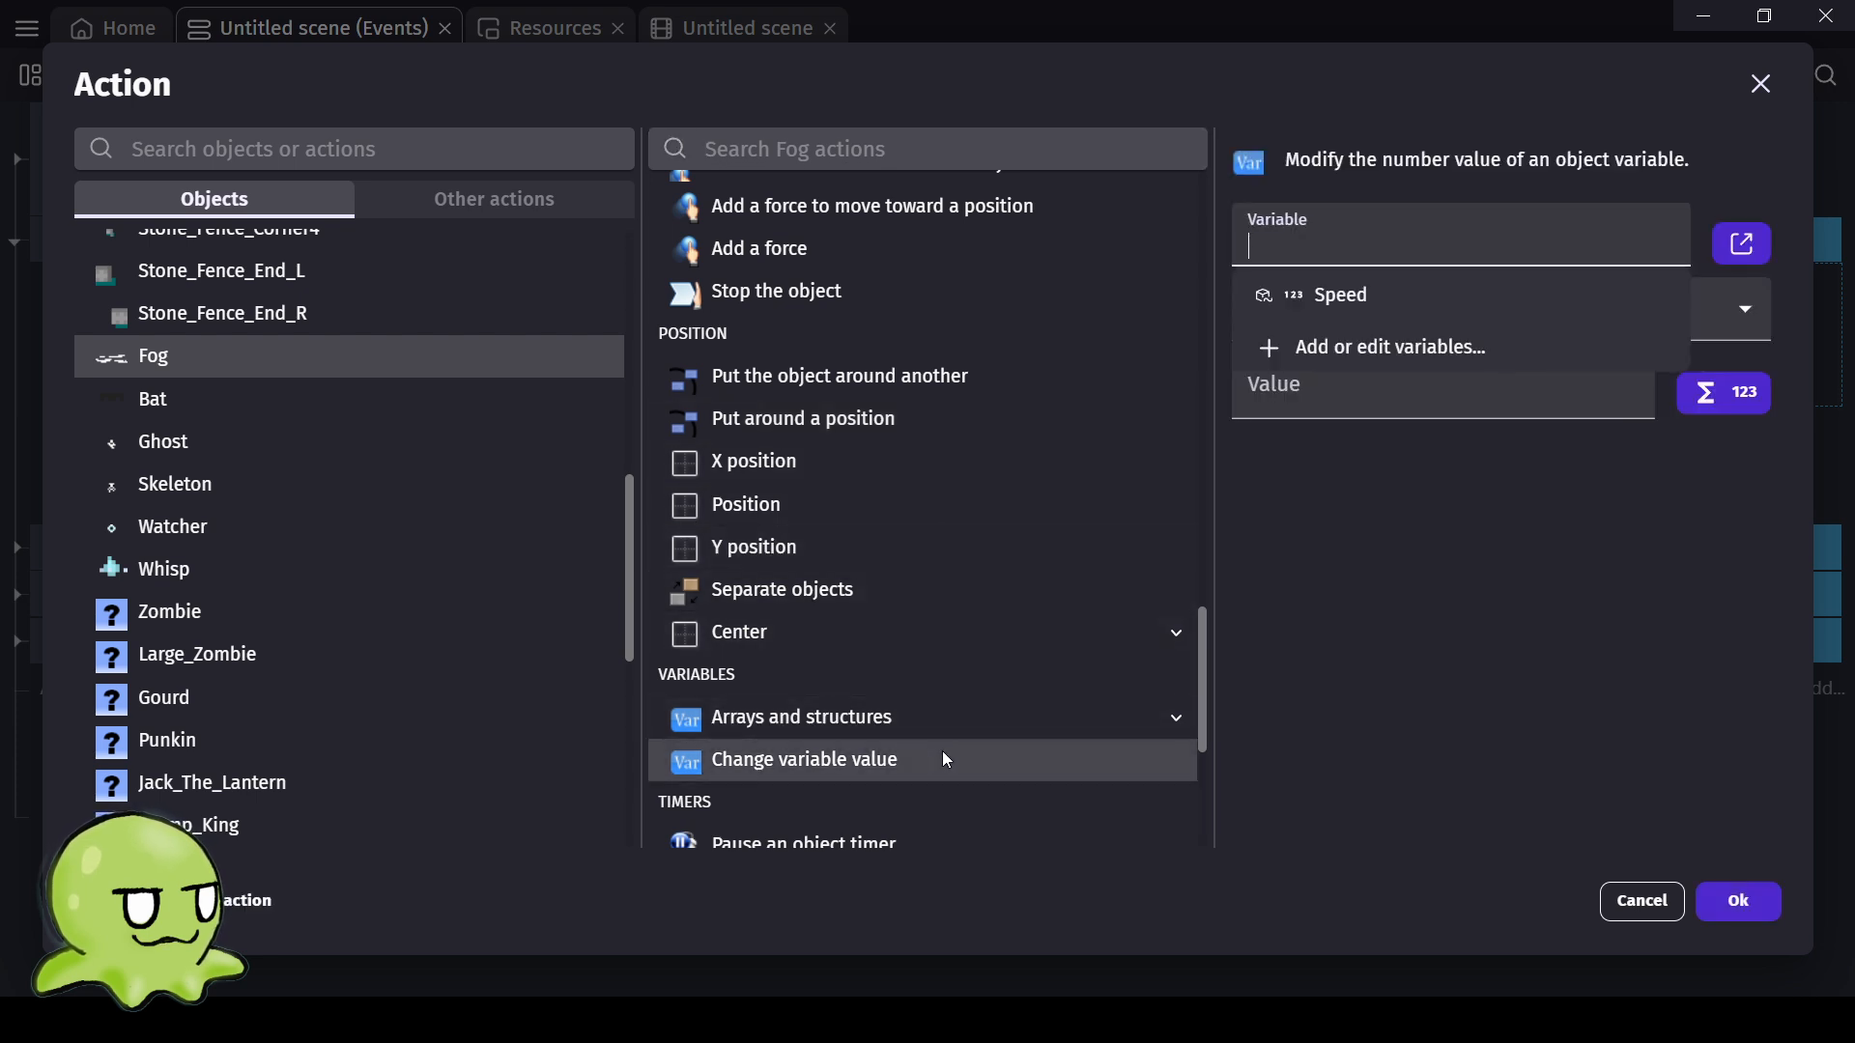
click(1335, 311)
click(1411, 391)
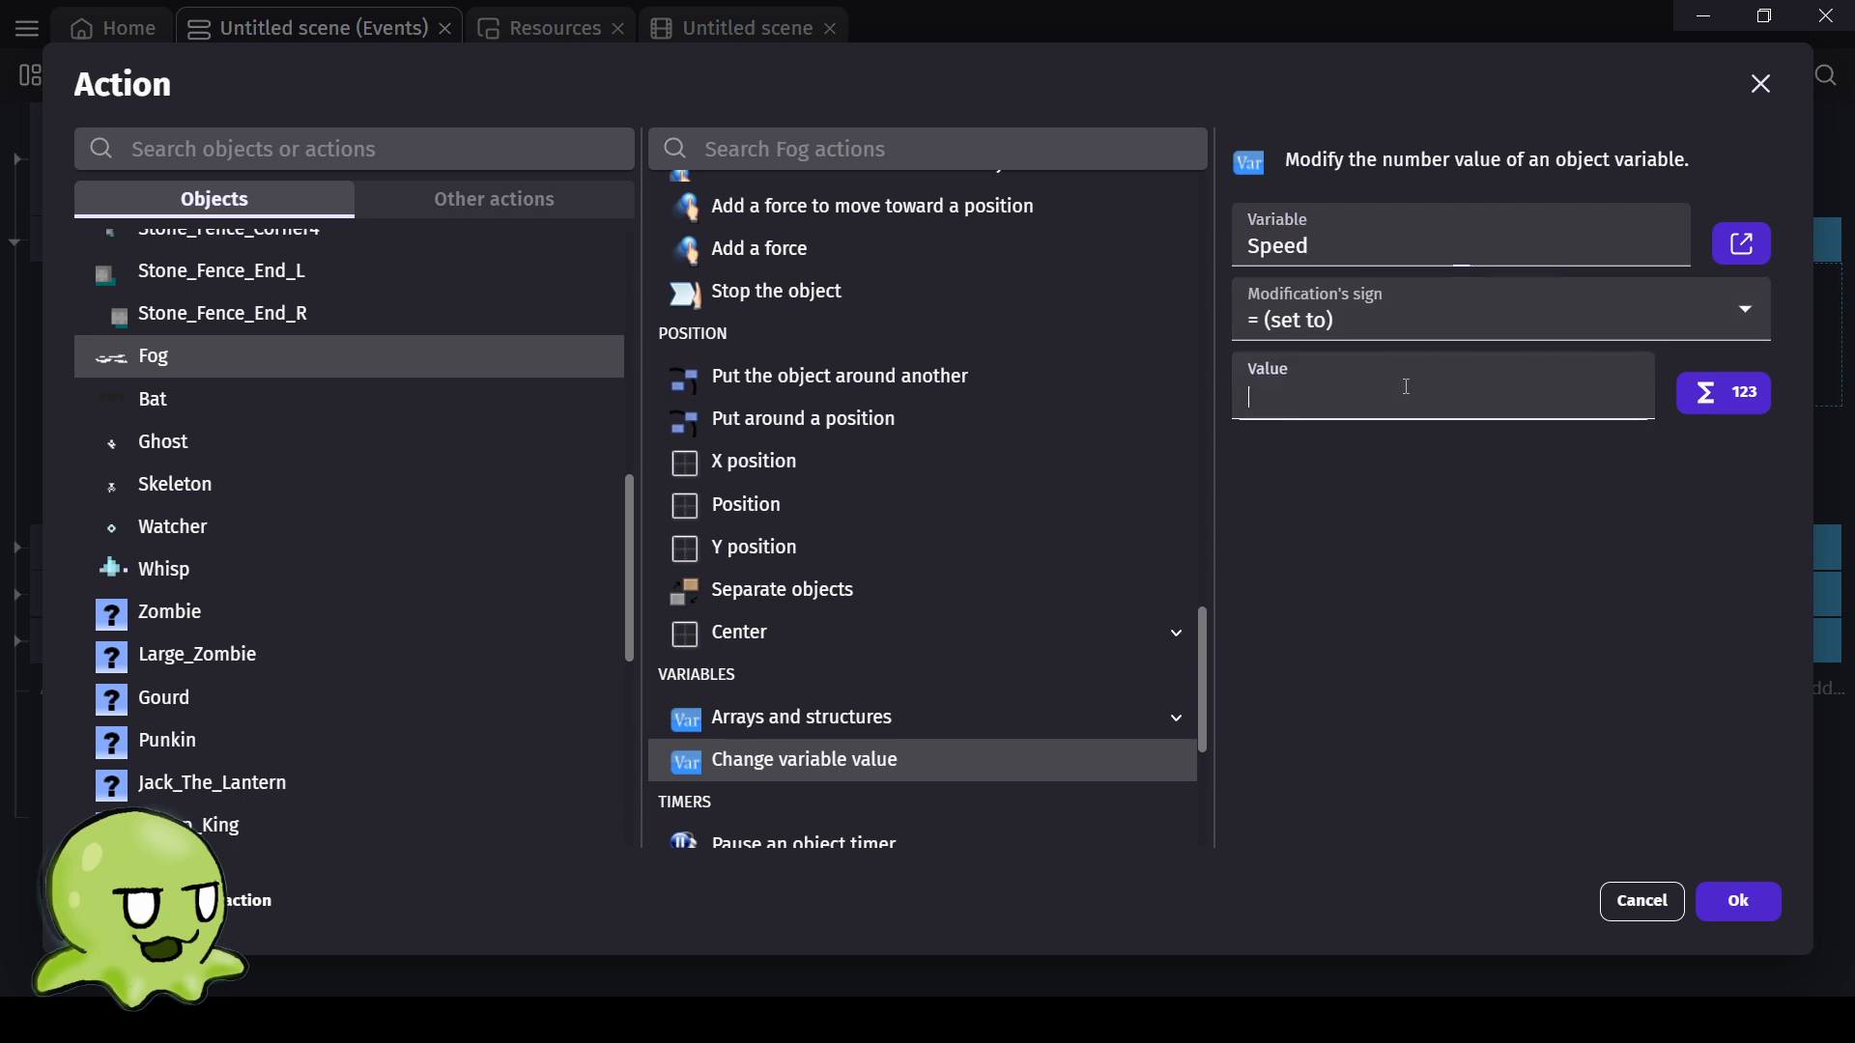
Insert a random float in range expression as the Speed value, with minimum 1 and maximum 2.
click(1742, 412)
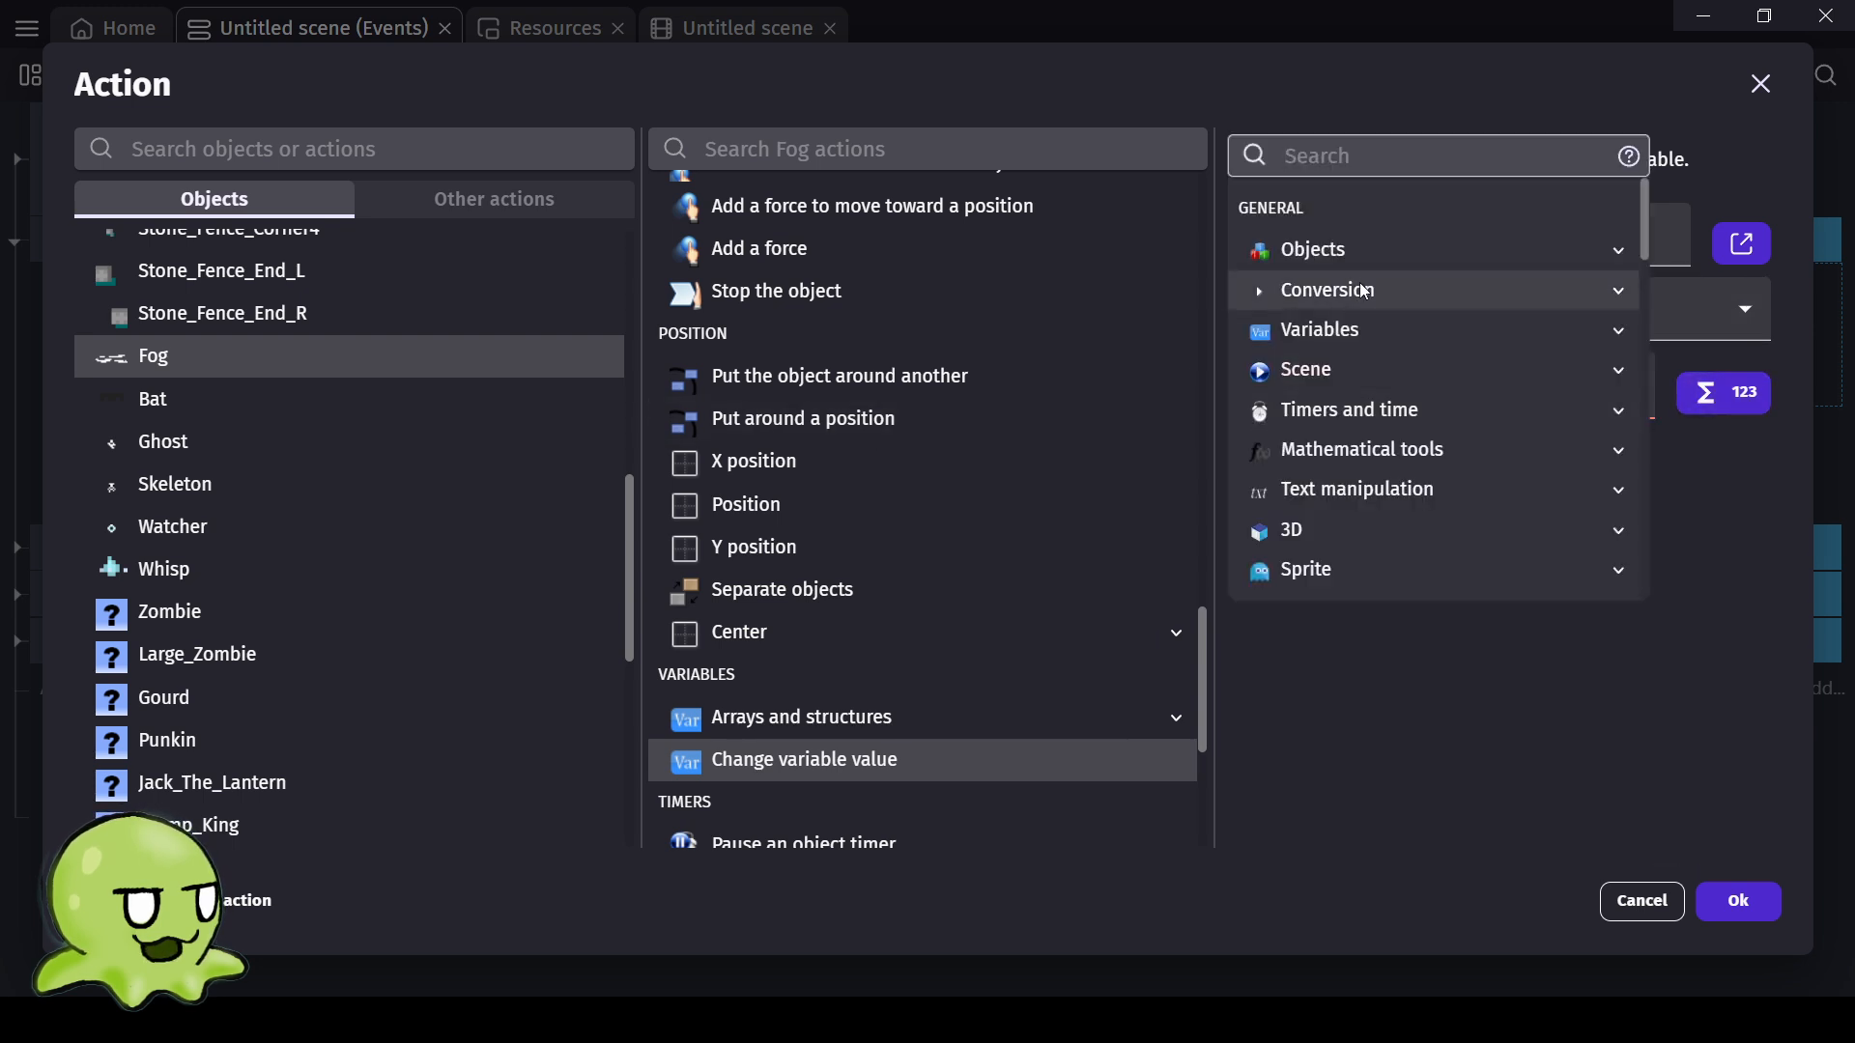
click(1353, 452)
scroll(1350, 435, down, 2)
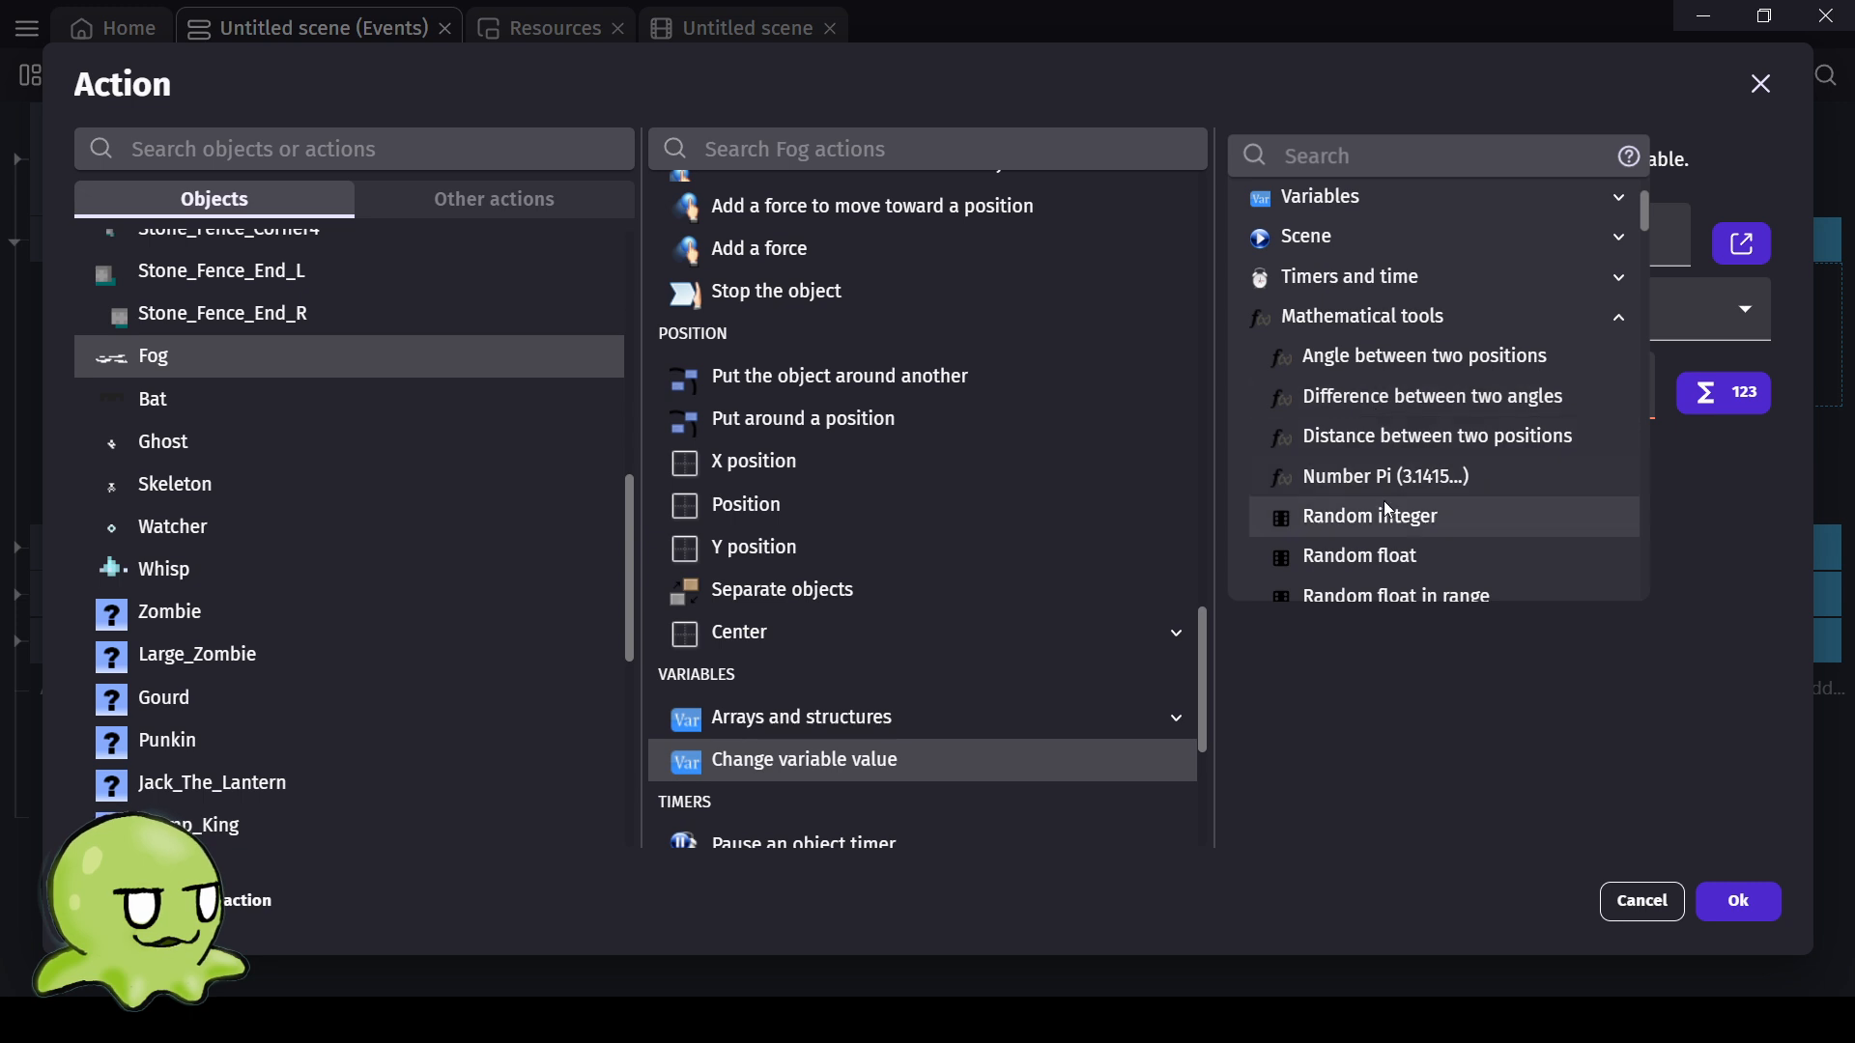
scroll(1377, 559, down, 2)
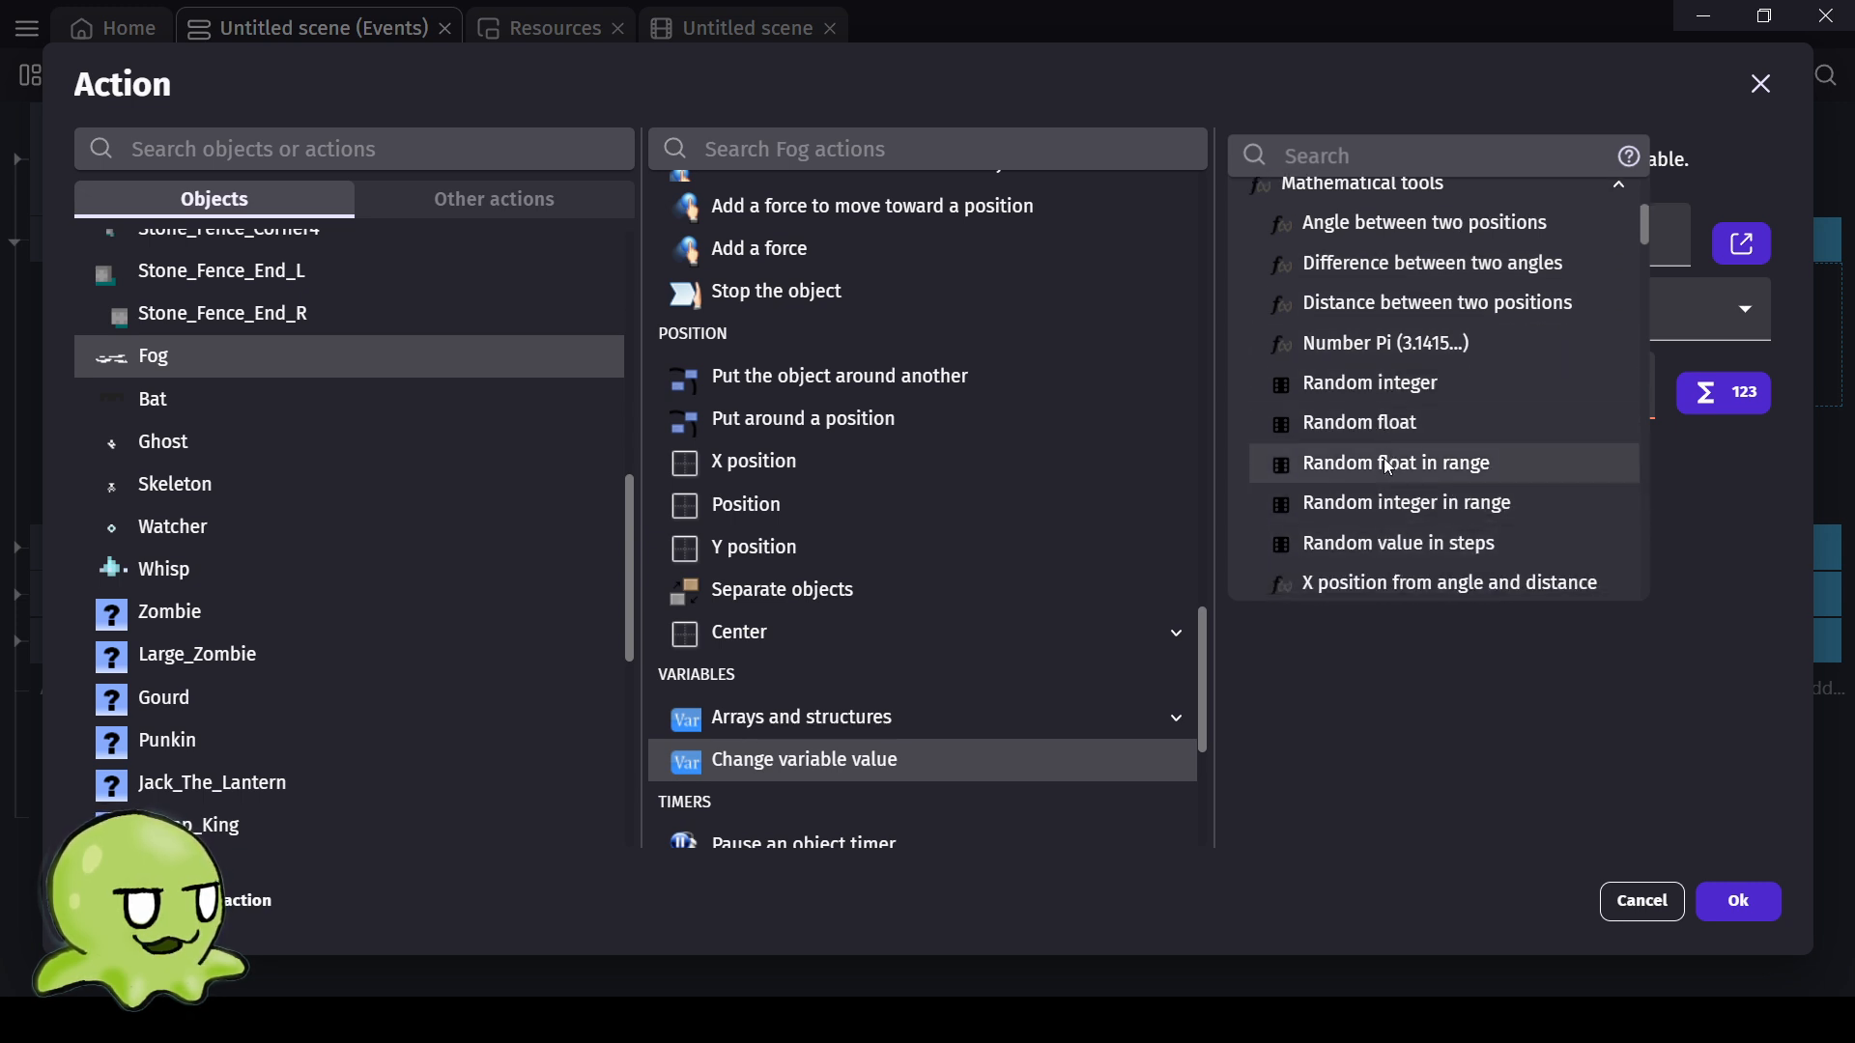
click(1388, 467)
click(856, 390)
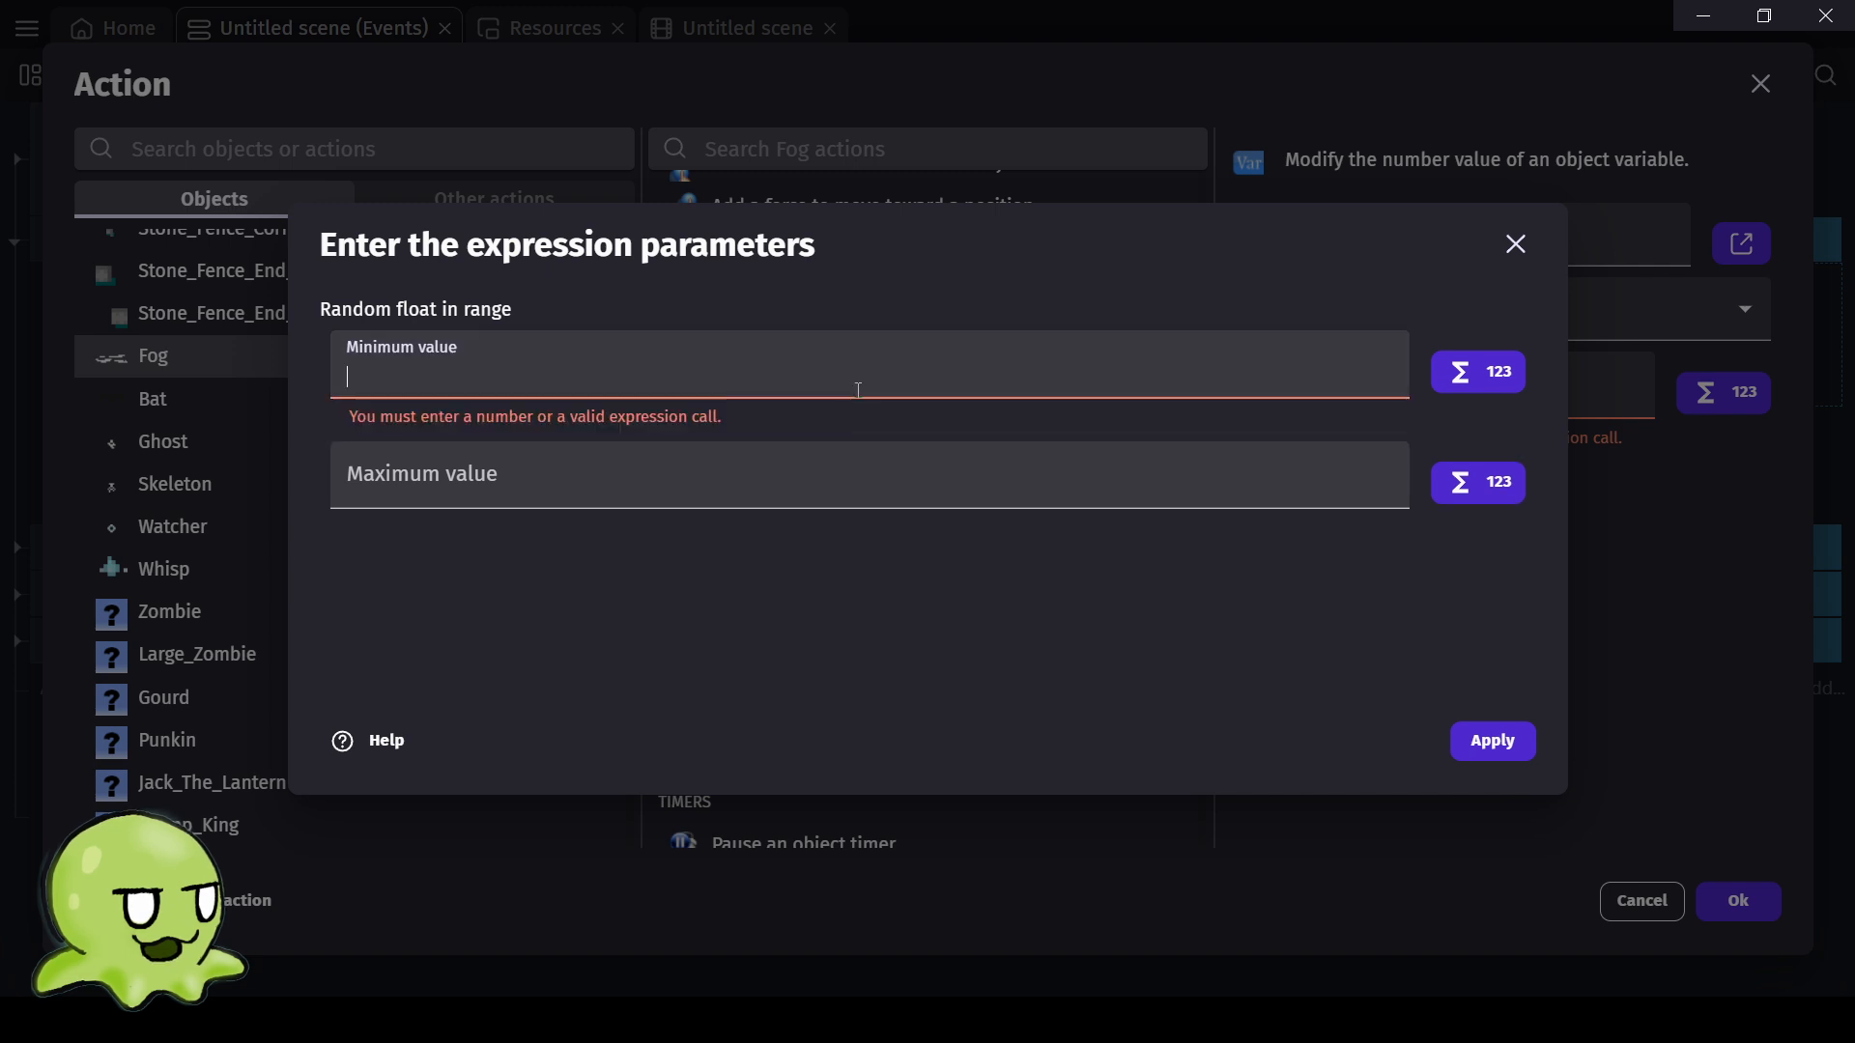
text(1)
click(823, 474)
text(2)
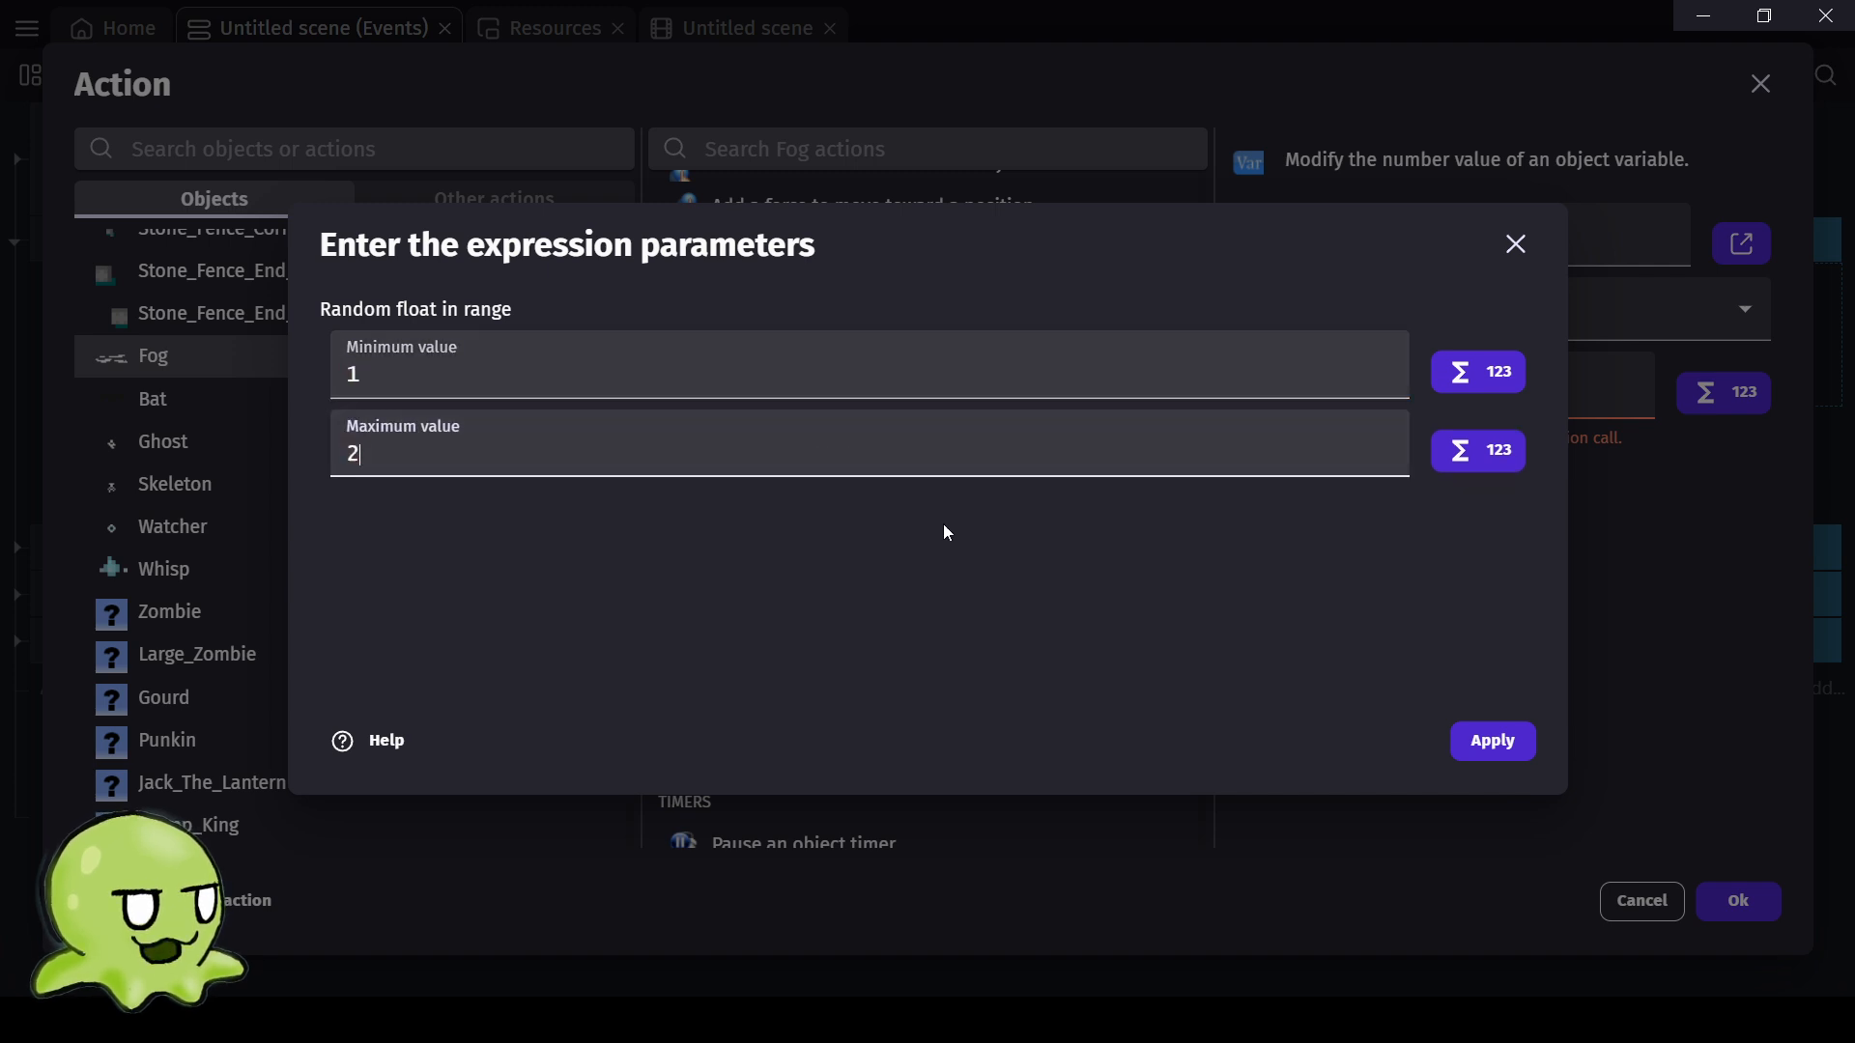
click(1492, 741)
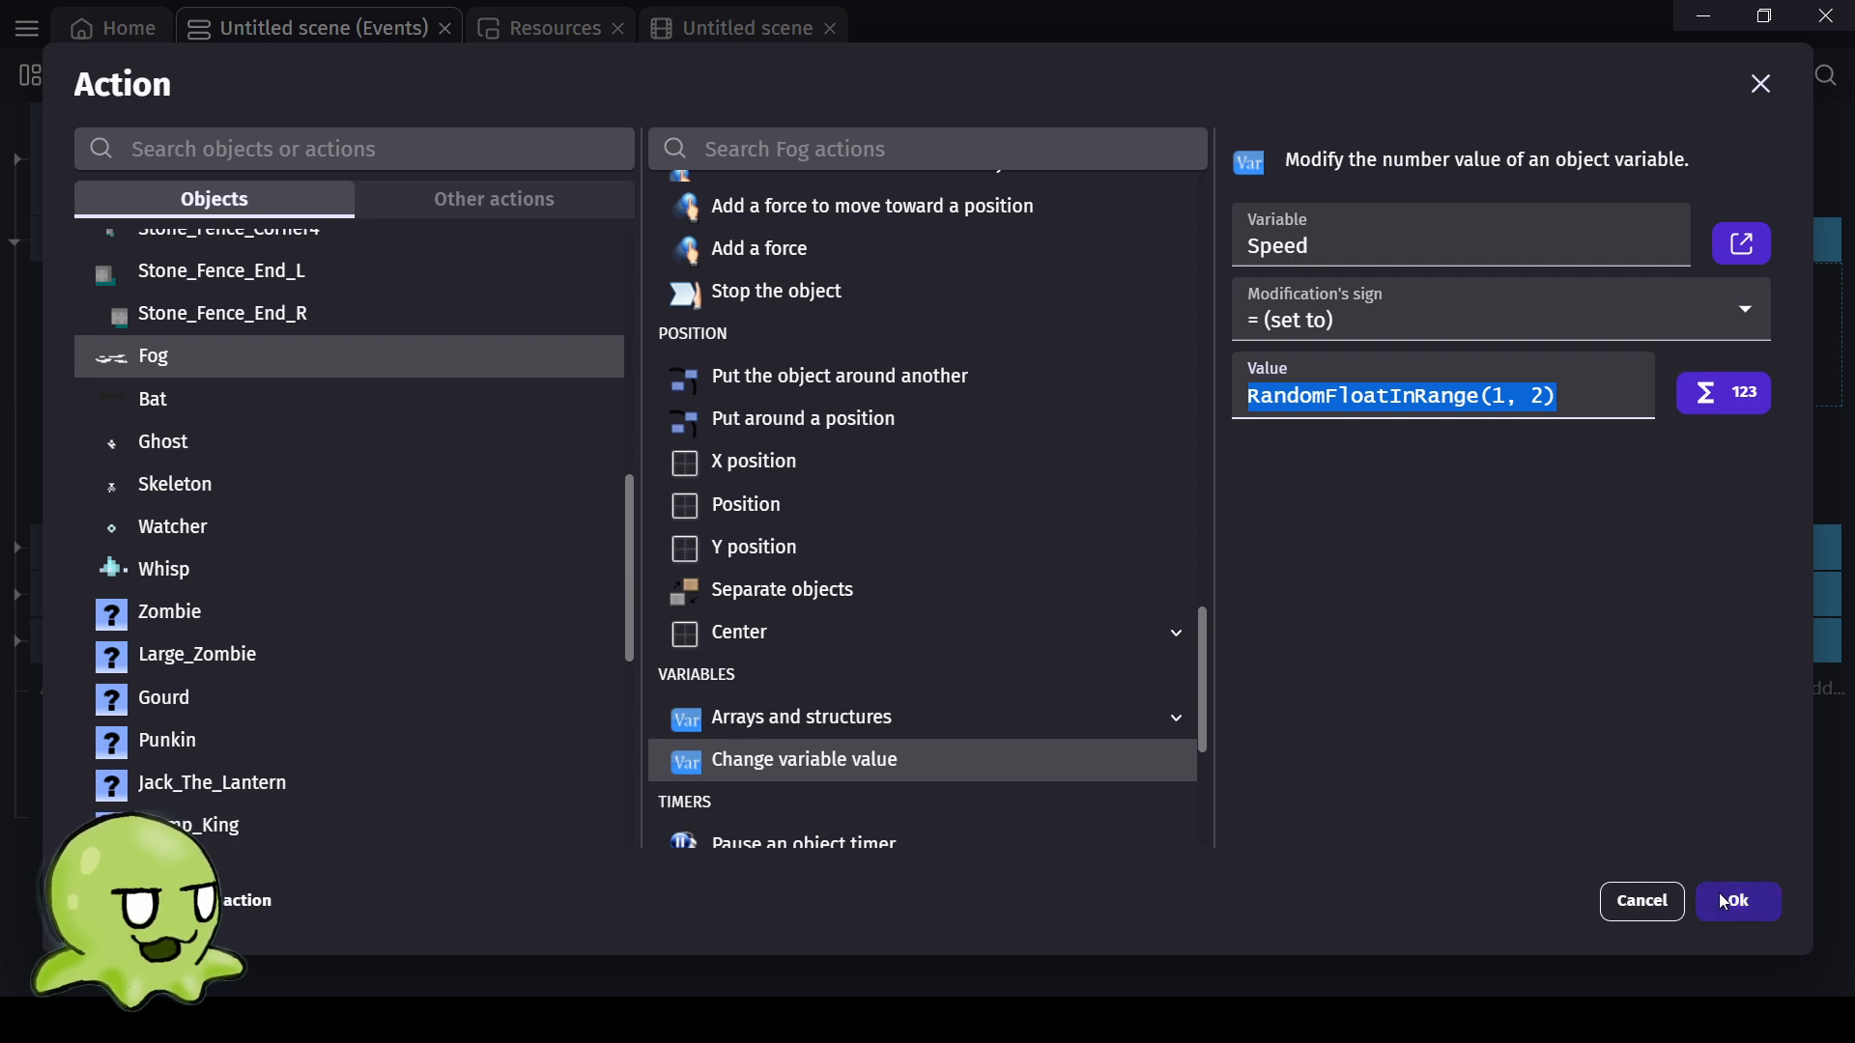
Change the Speed expression to RandomFloatInRange(1, 3) and confirm the action.
click(1542, 397)
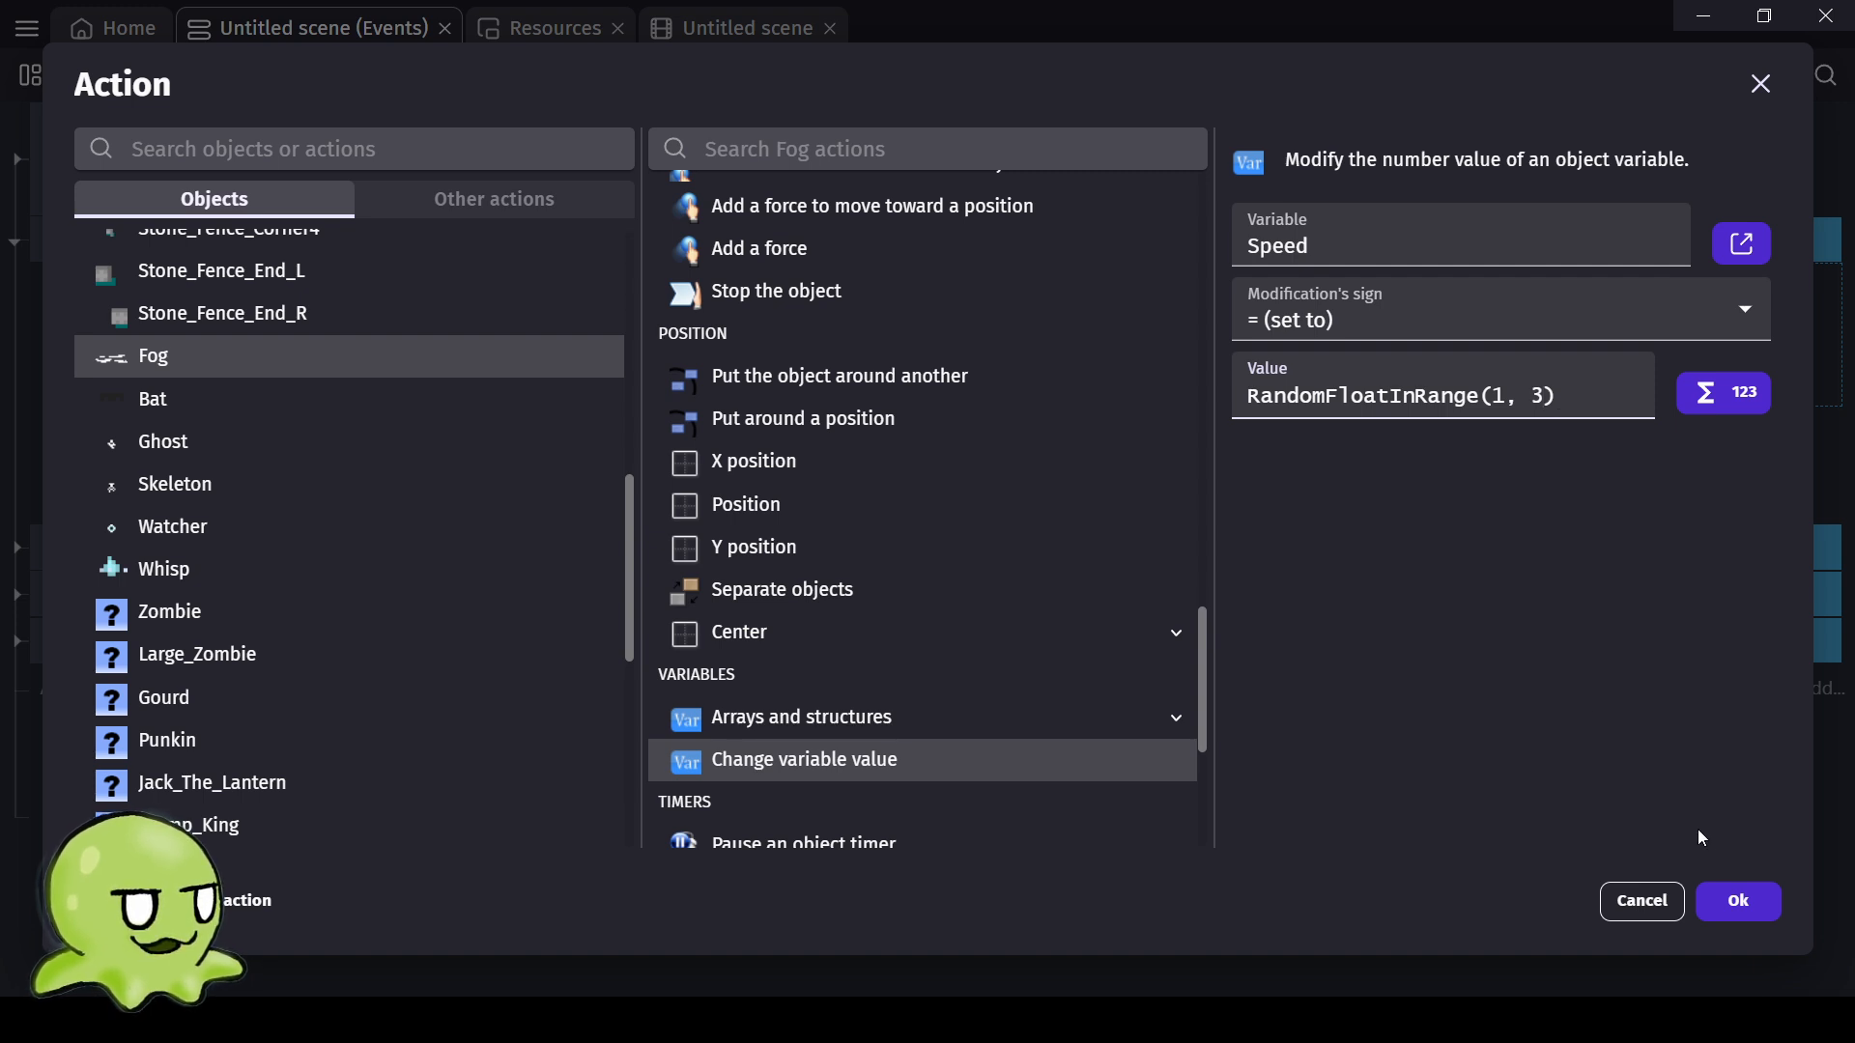
click(1712, 900)
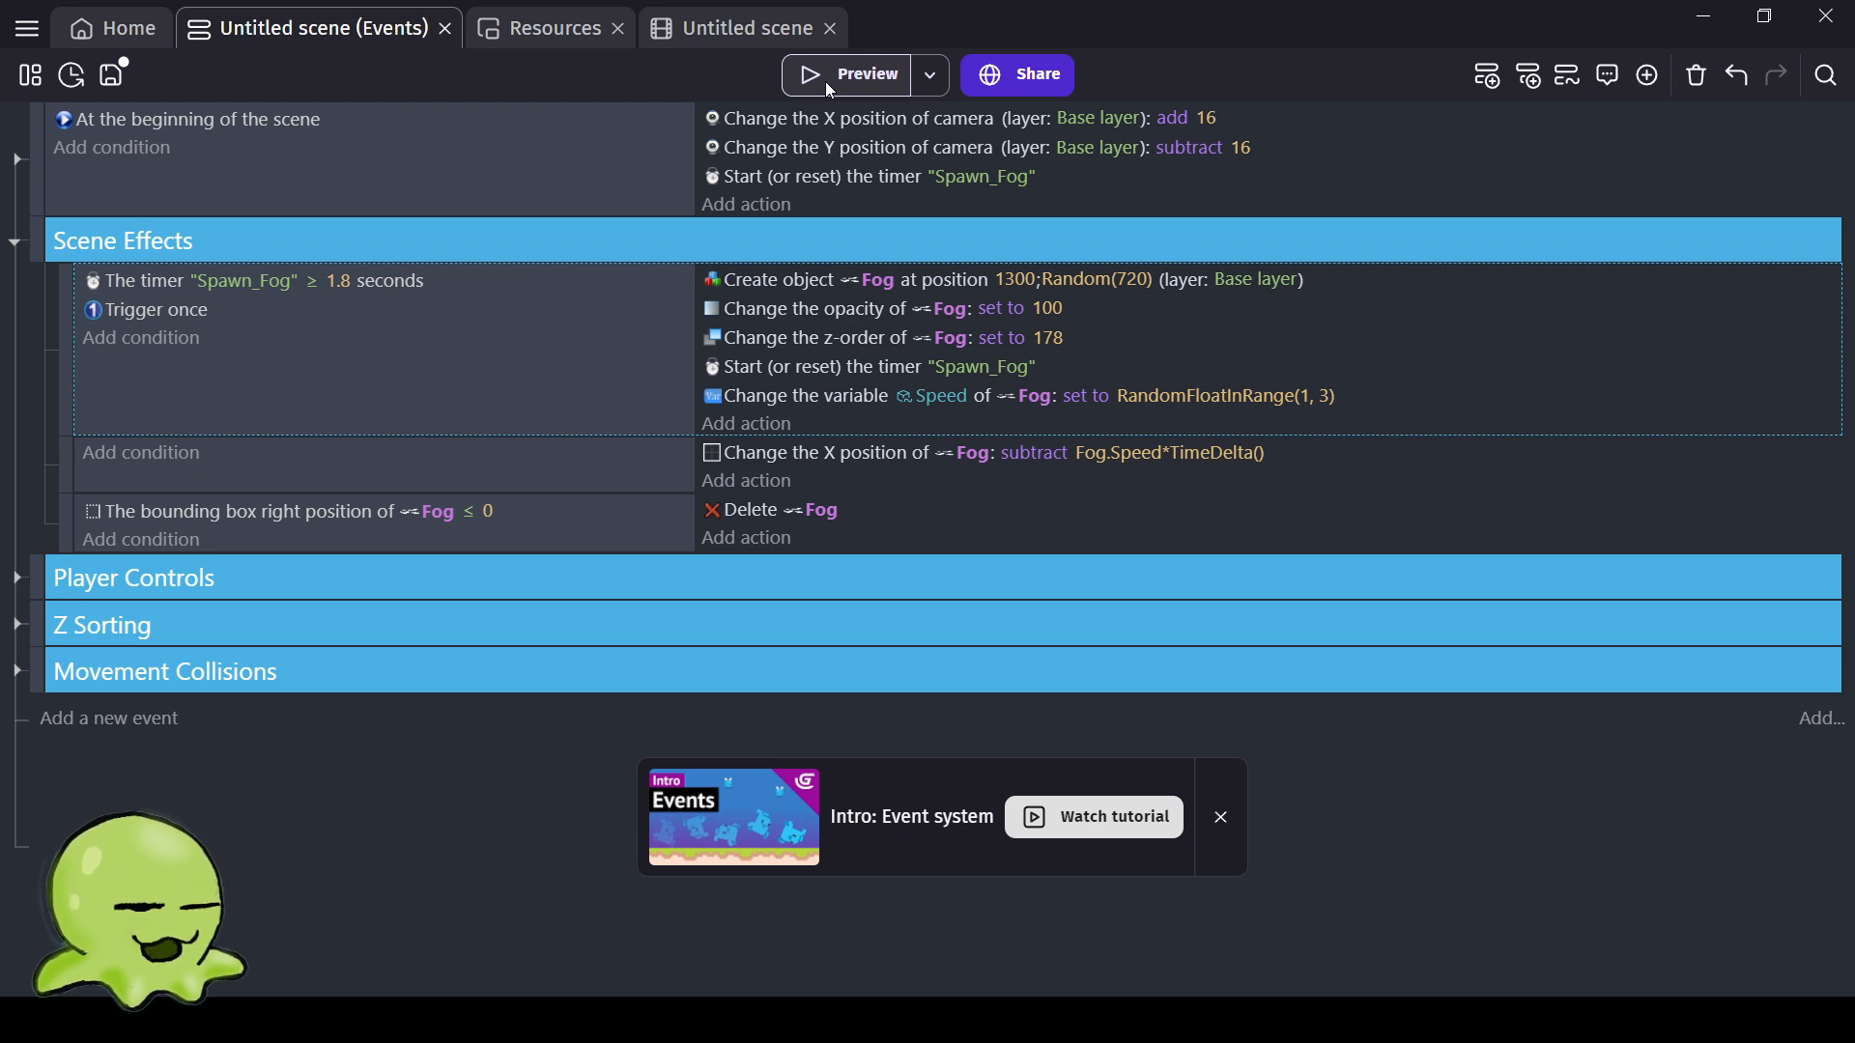
Preview the scene and walk the player from the gate to the upper-right area while watching how the fog moves.
click(829, 87)
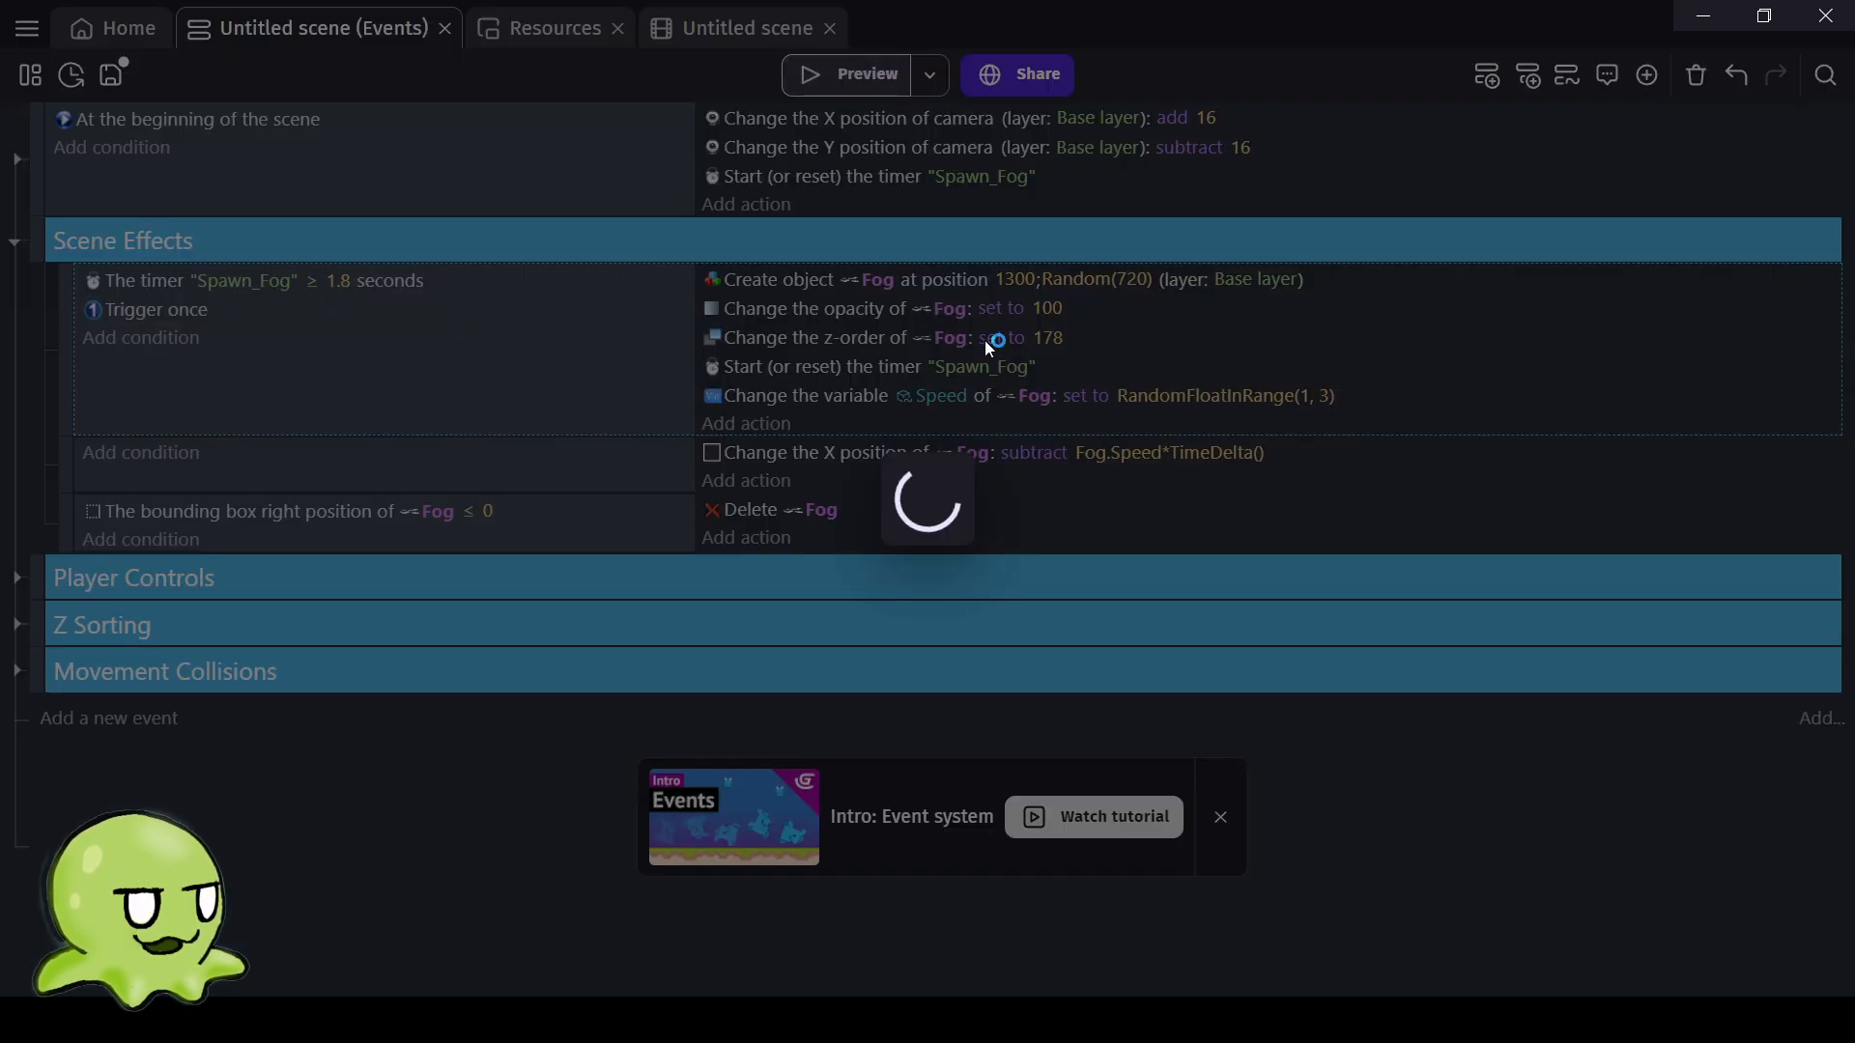
key(Up)
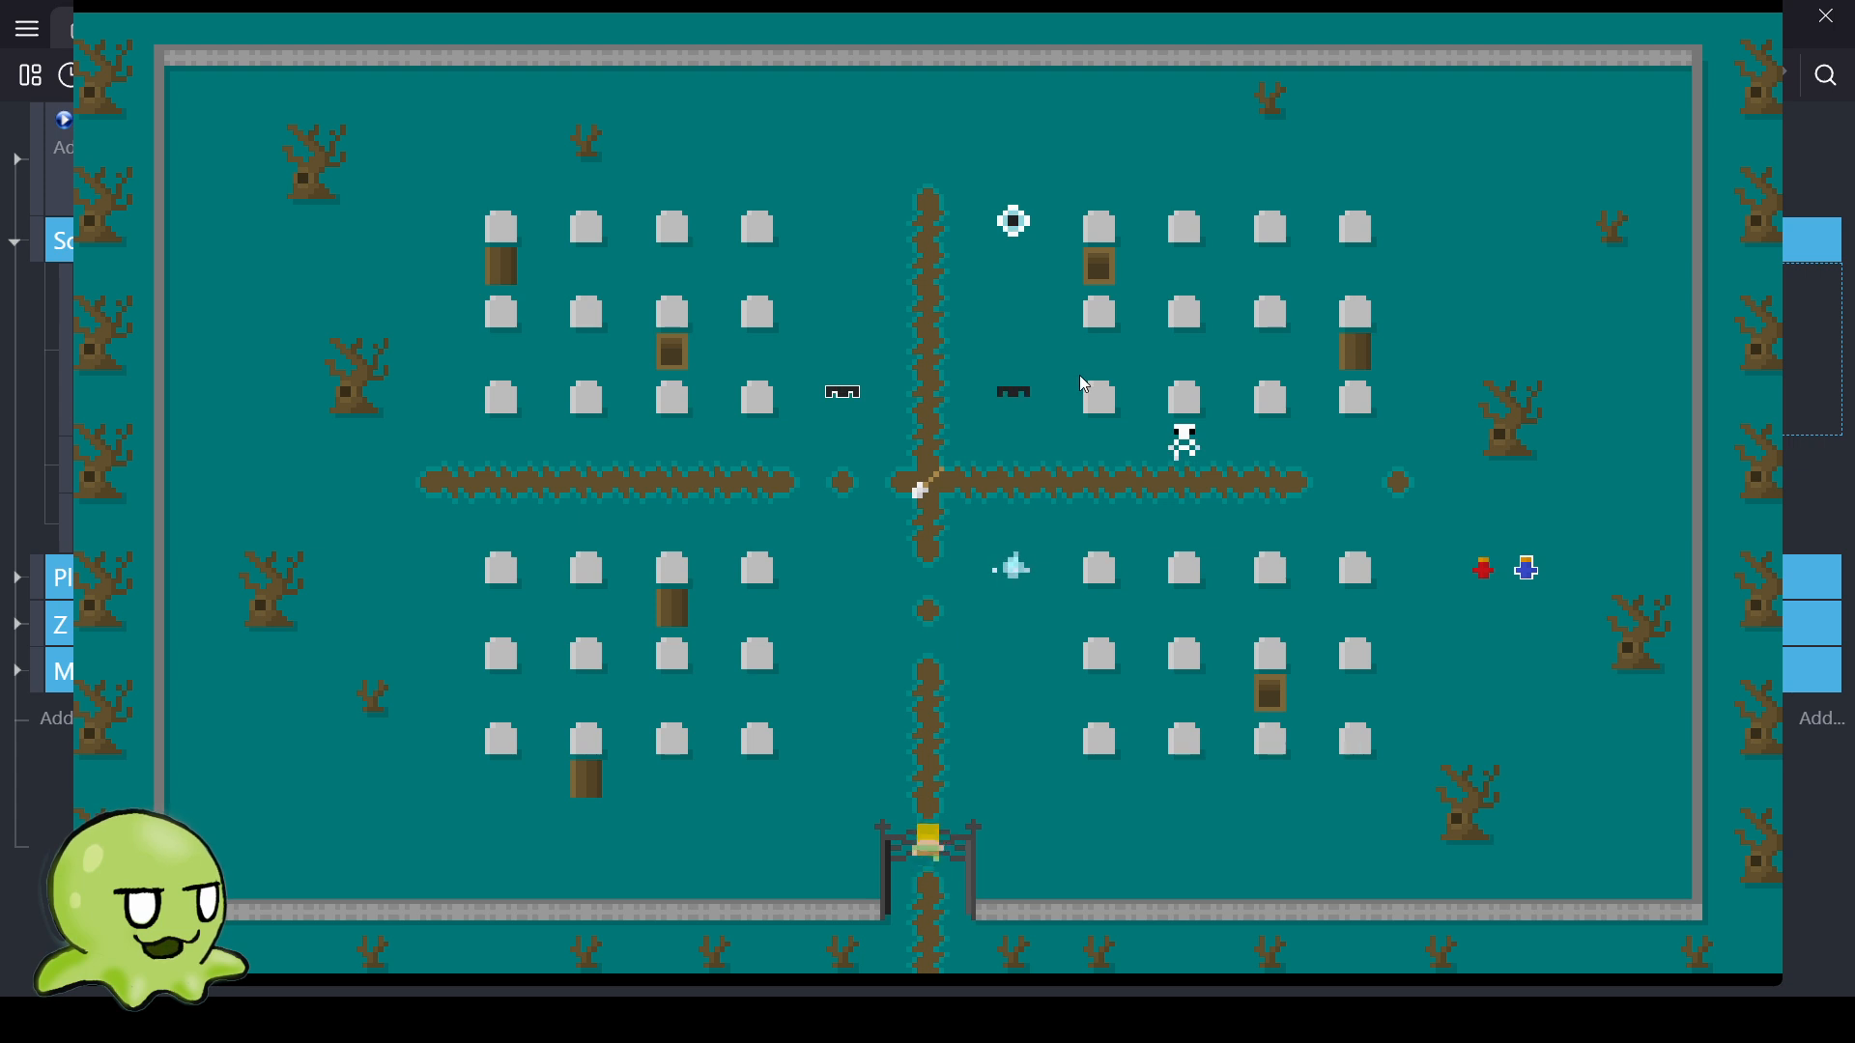
key(Up)
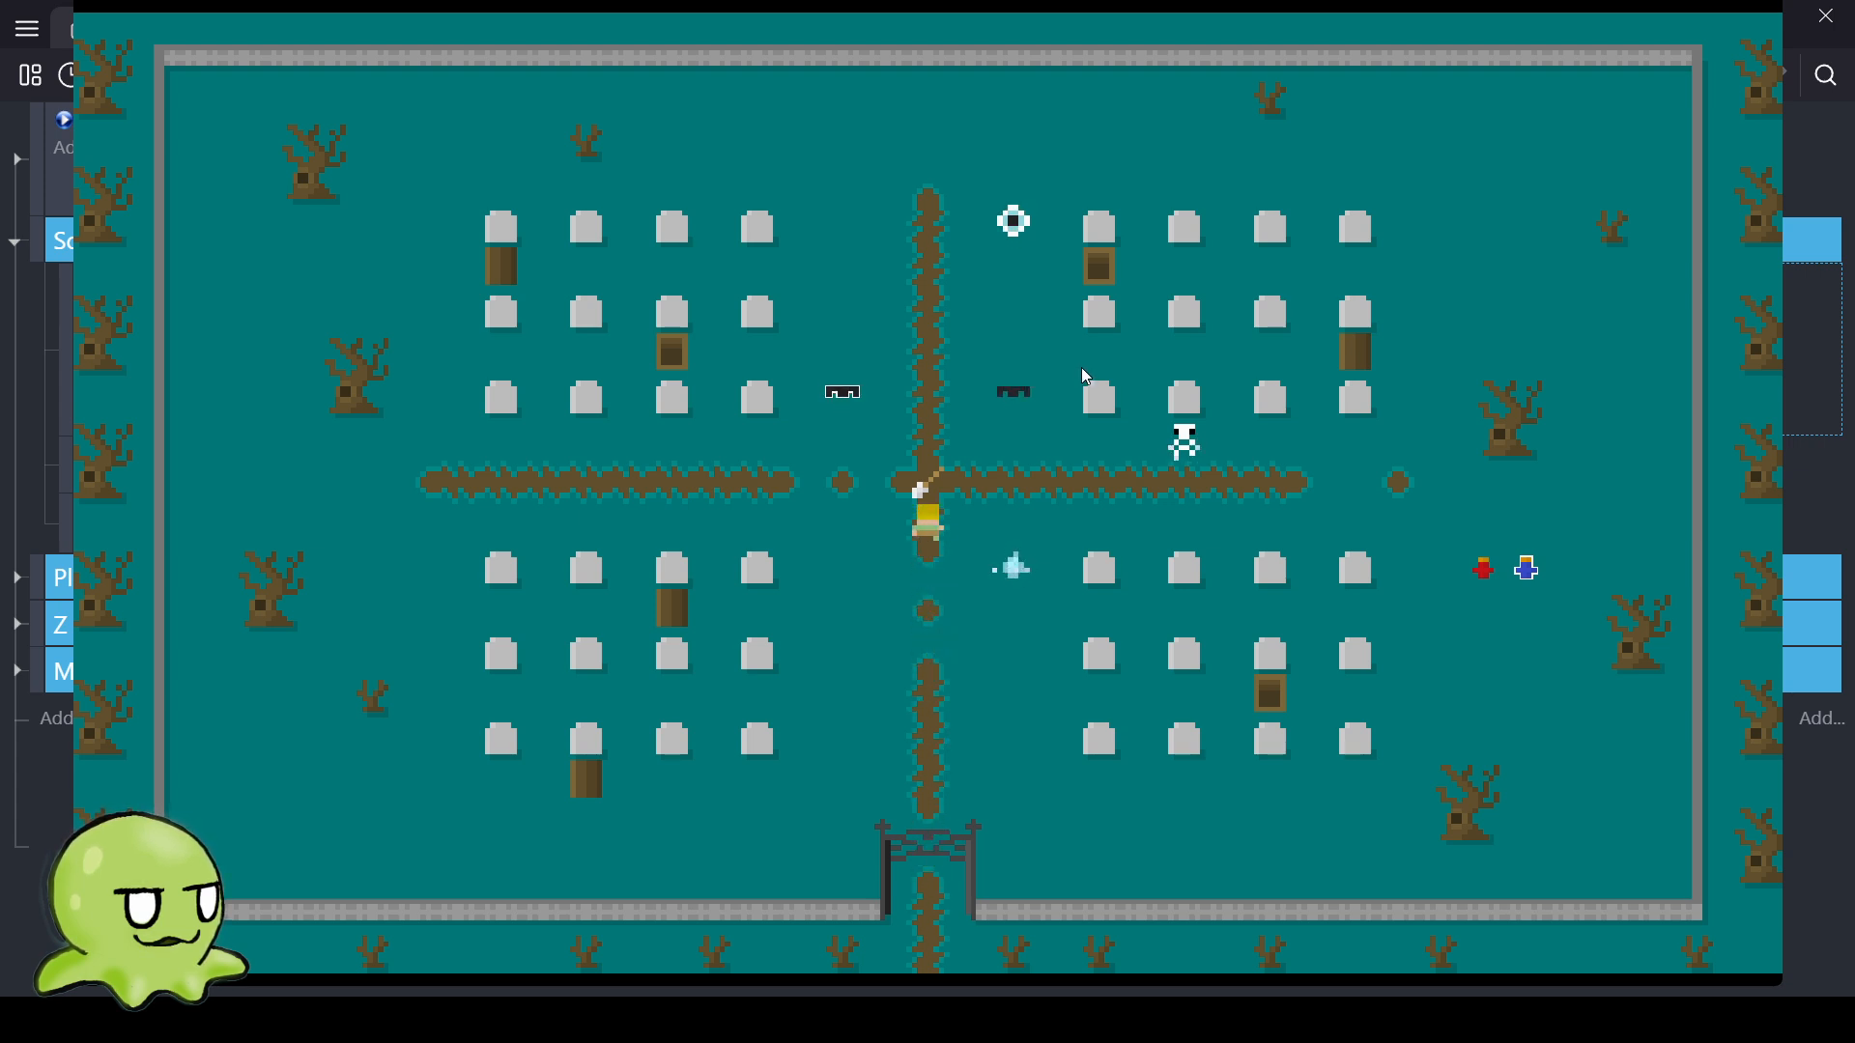
key(Up)
key(Right)
key(Right)
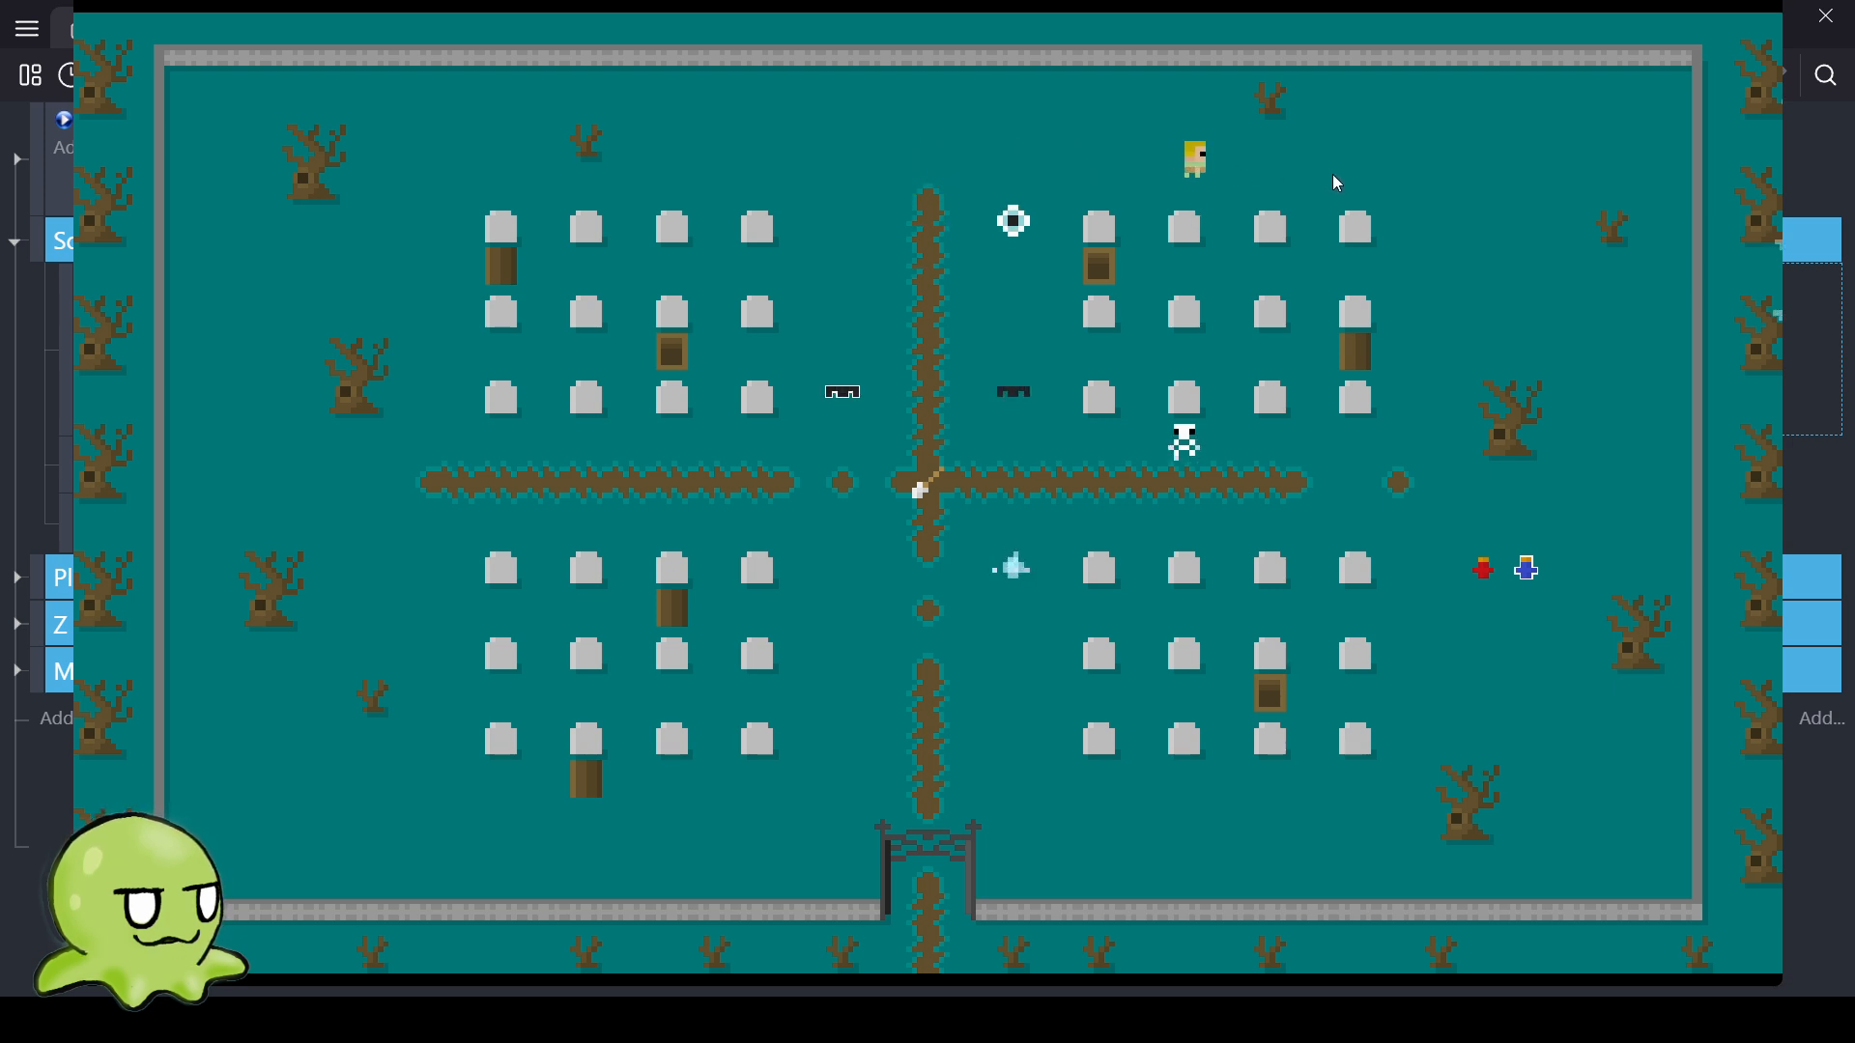
key(Right)
key(Down)
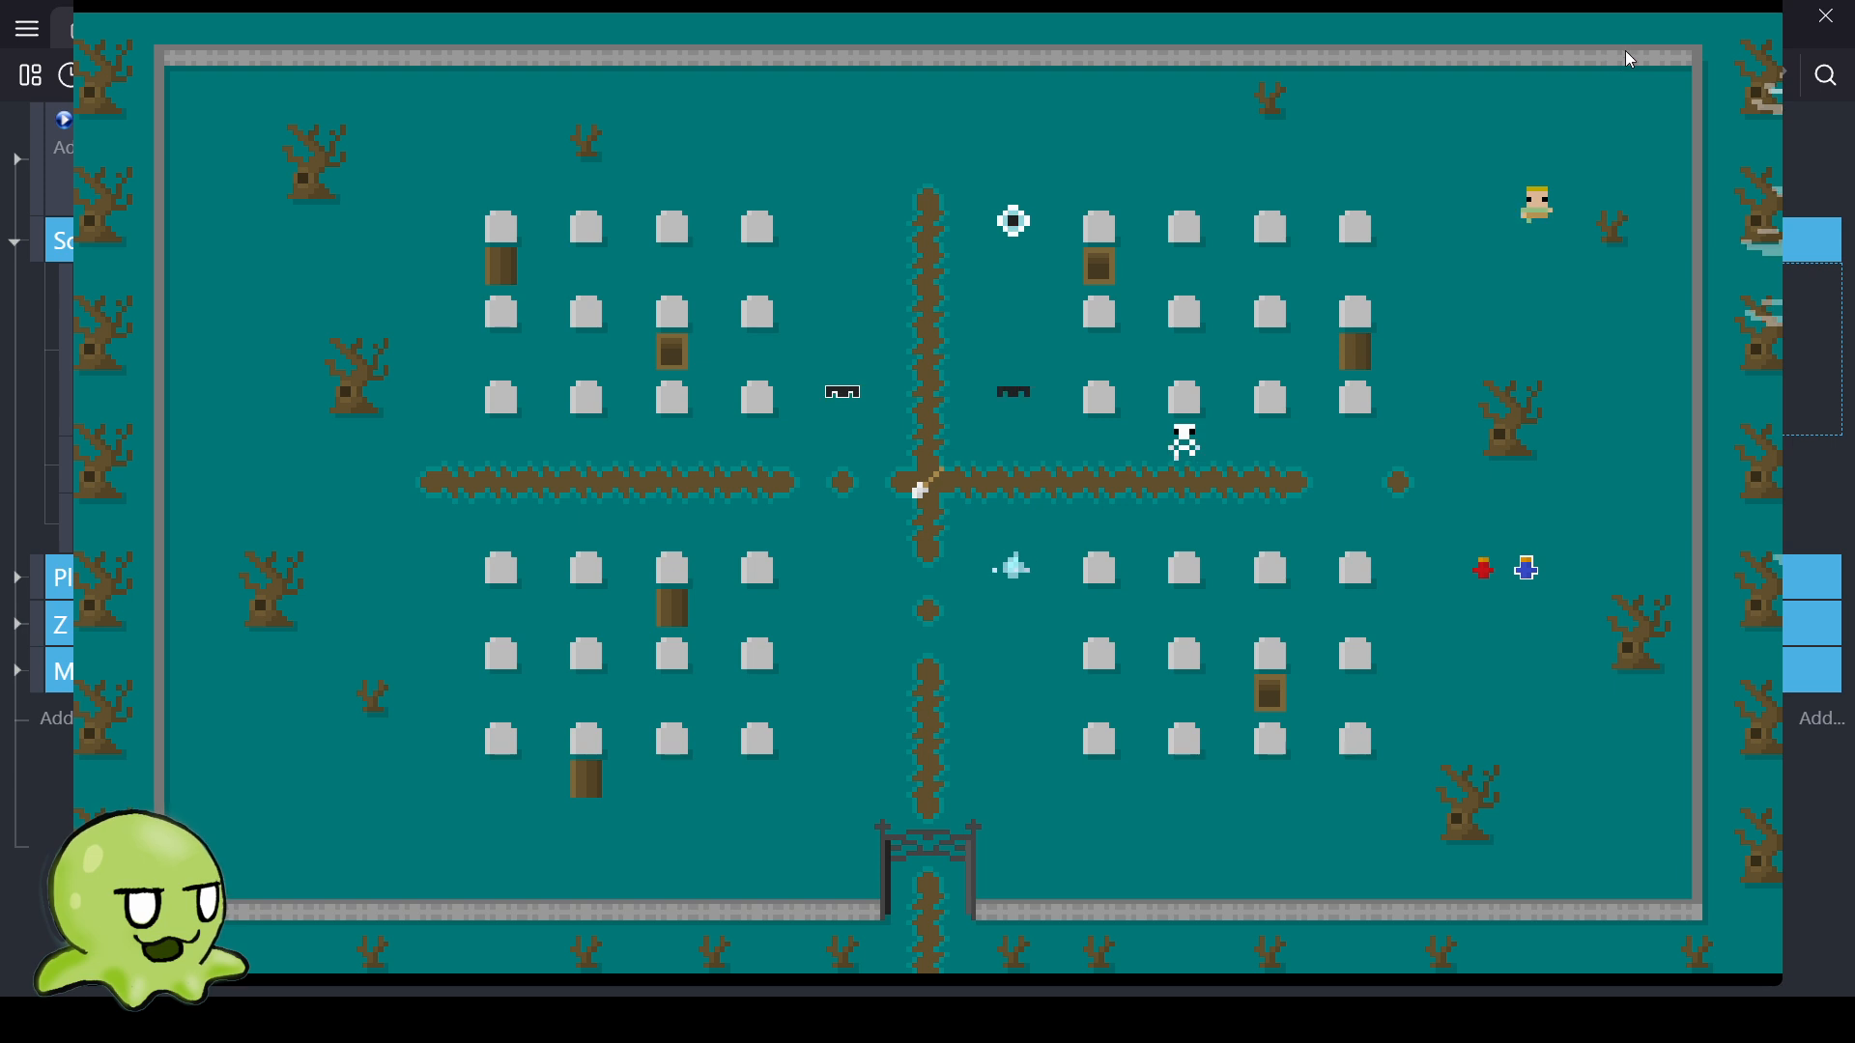
Close the preview, go back to the scene layout and collapse the Scenery folder in the scene objects list.
click(1775, 2)
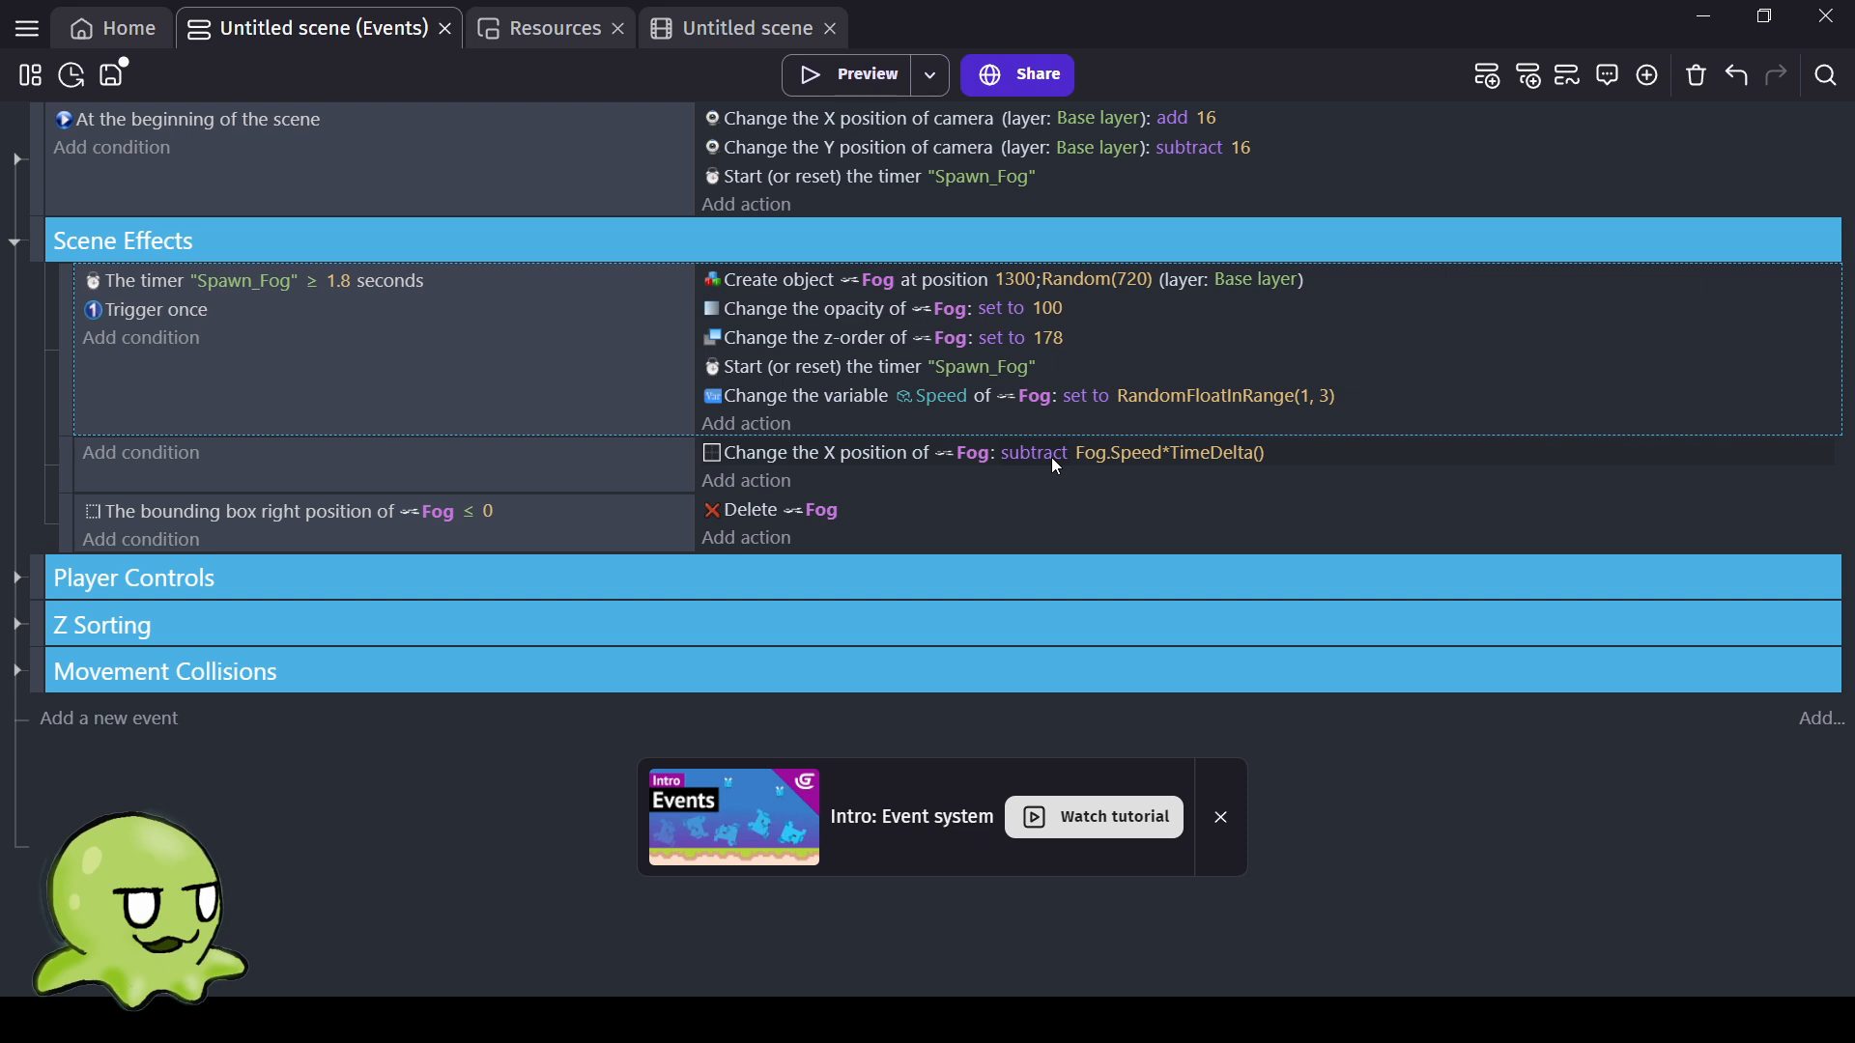
click(740, 32)
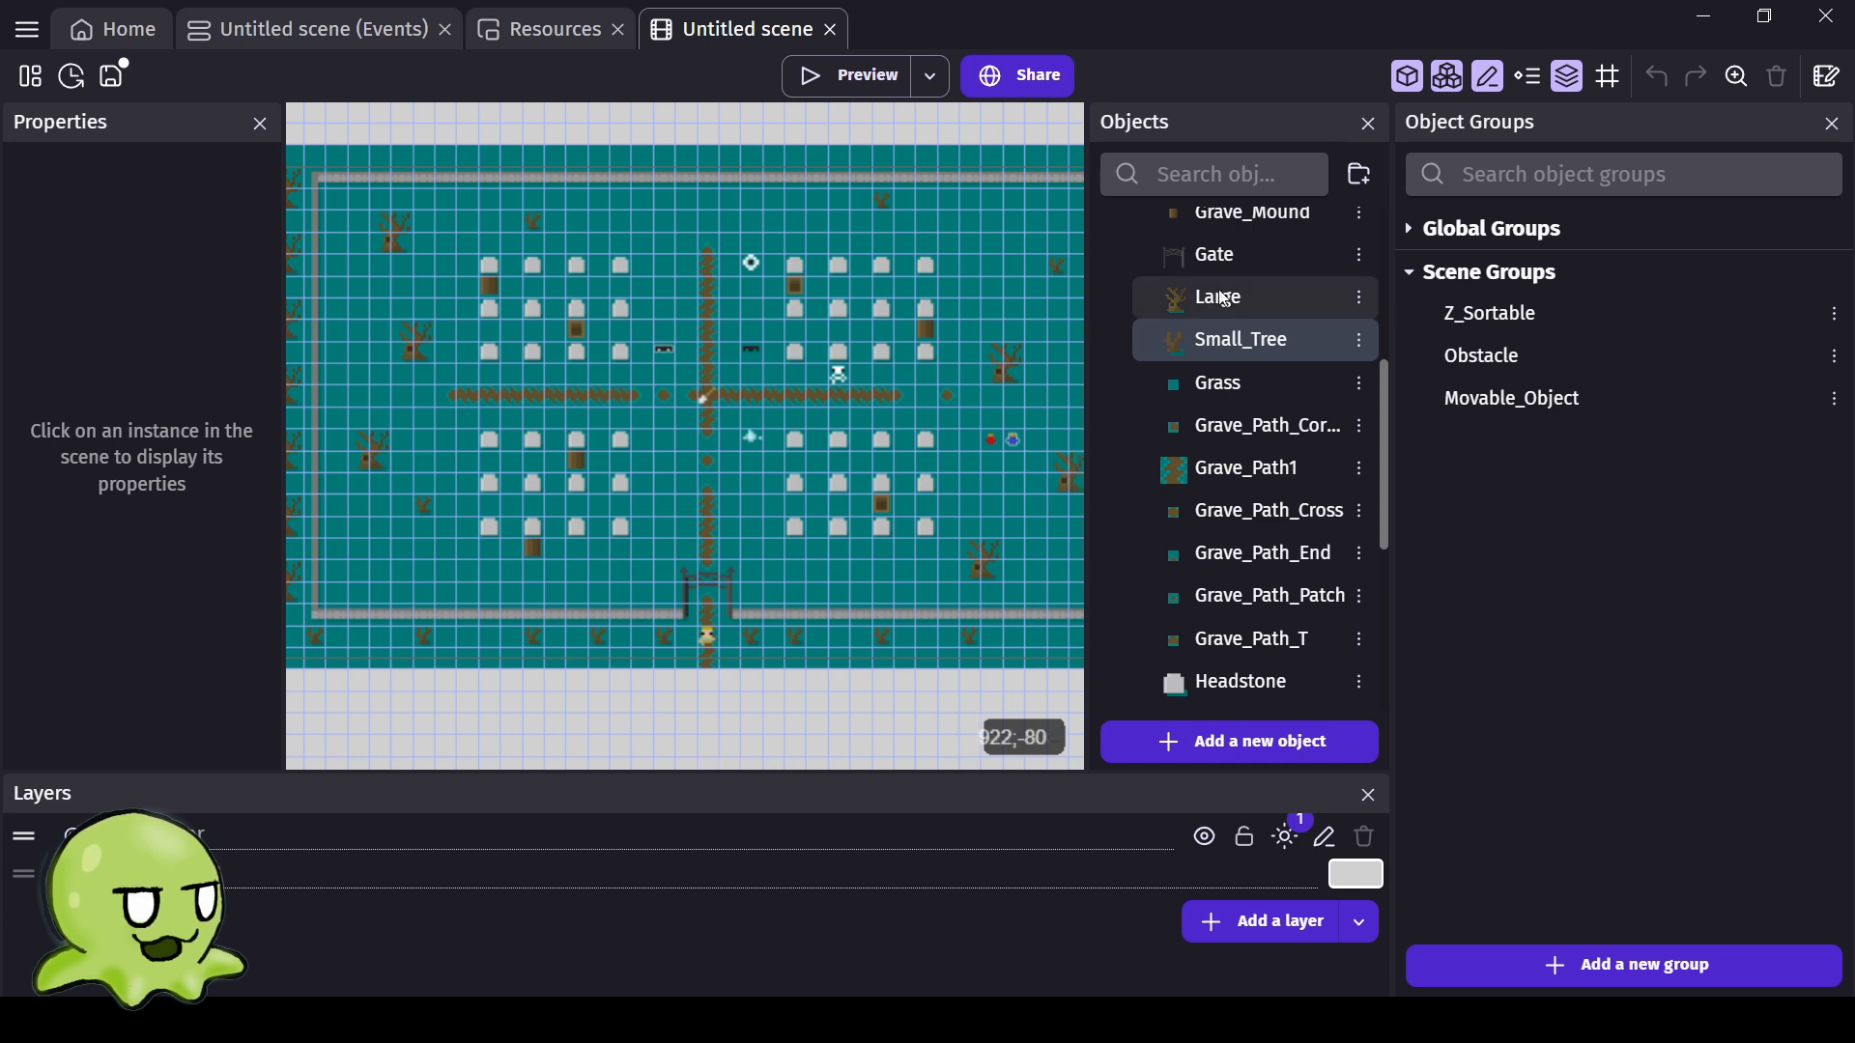
click(1375, 468)
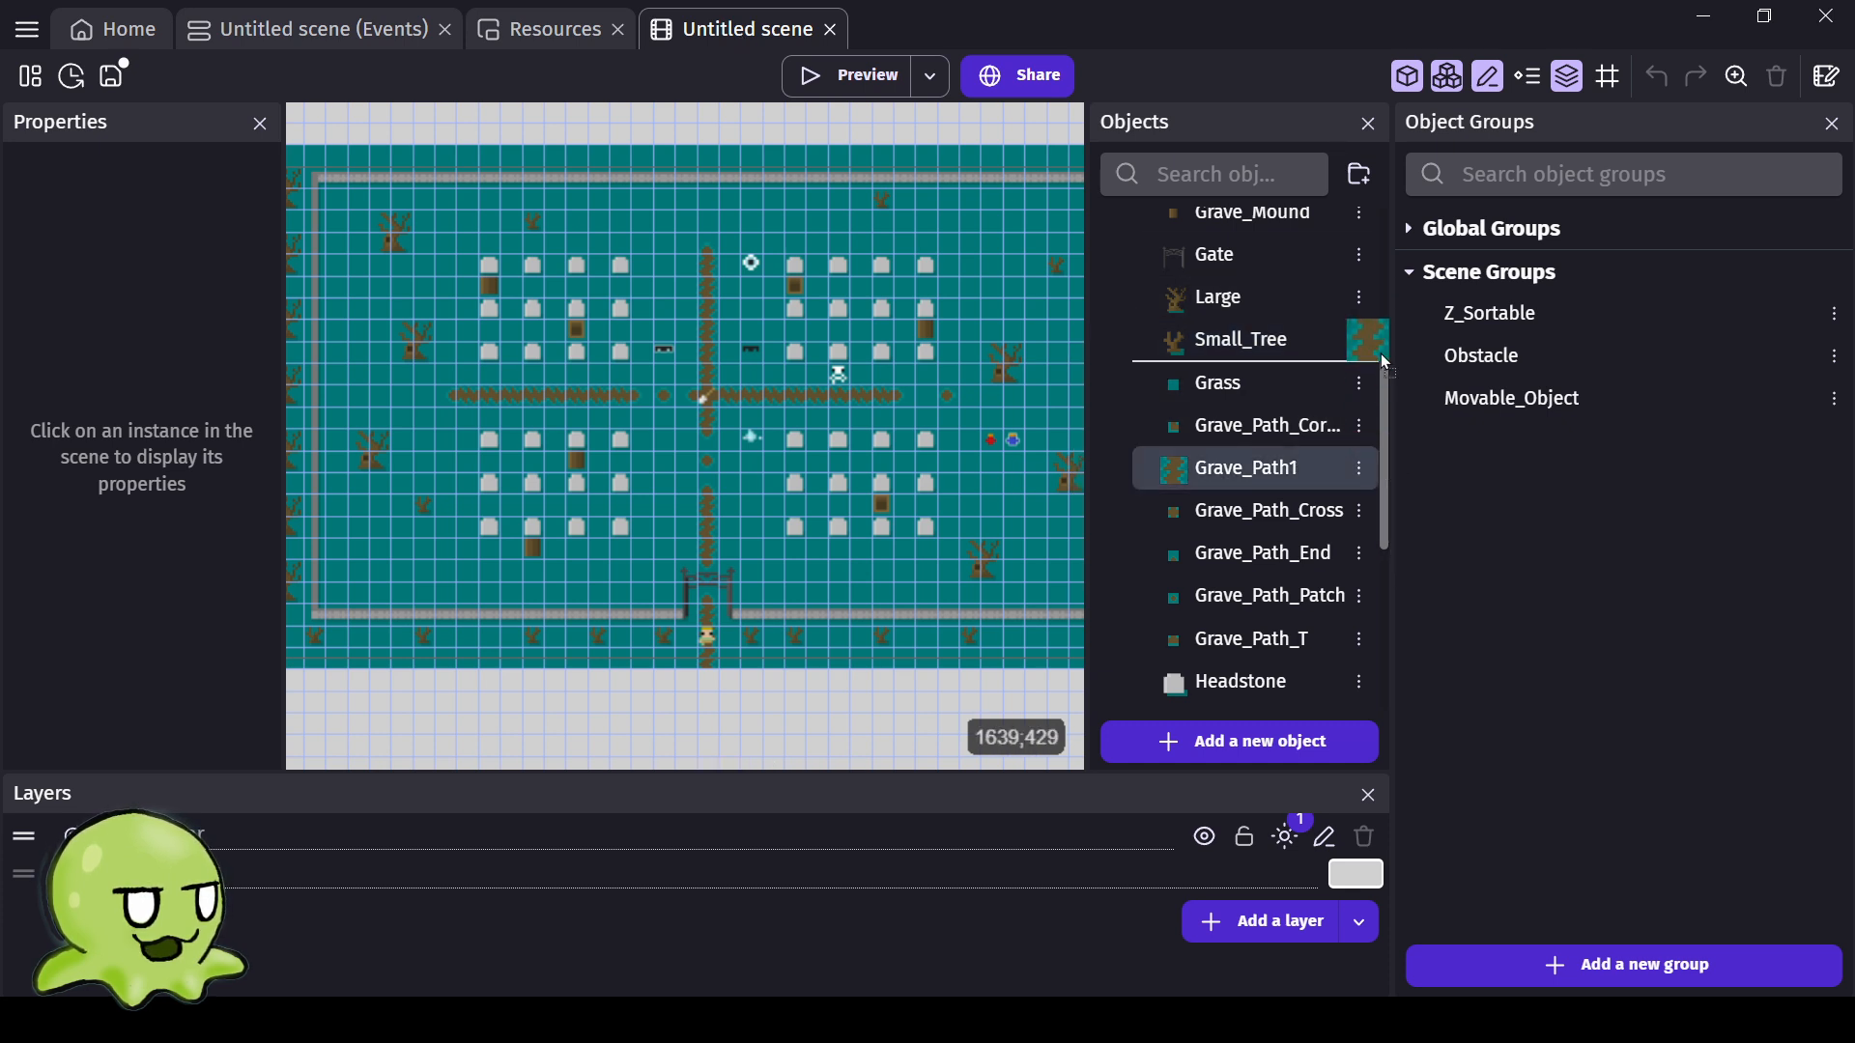
drag(1385, 471, 1387, 352)
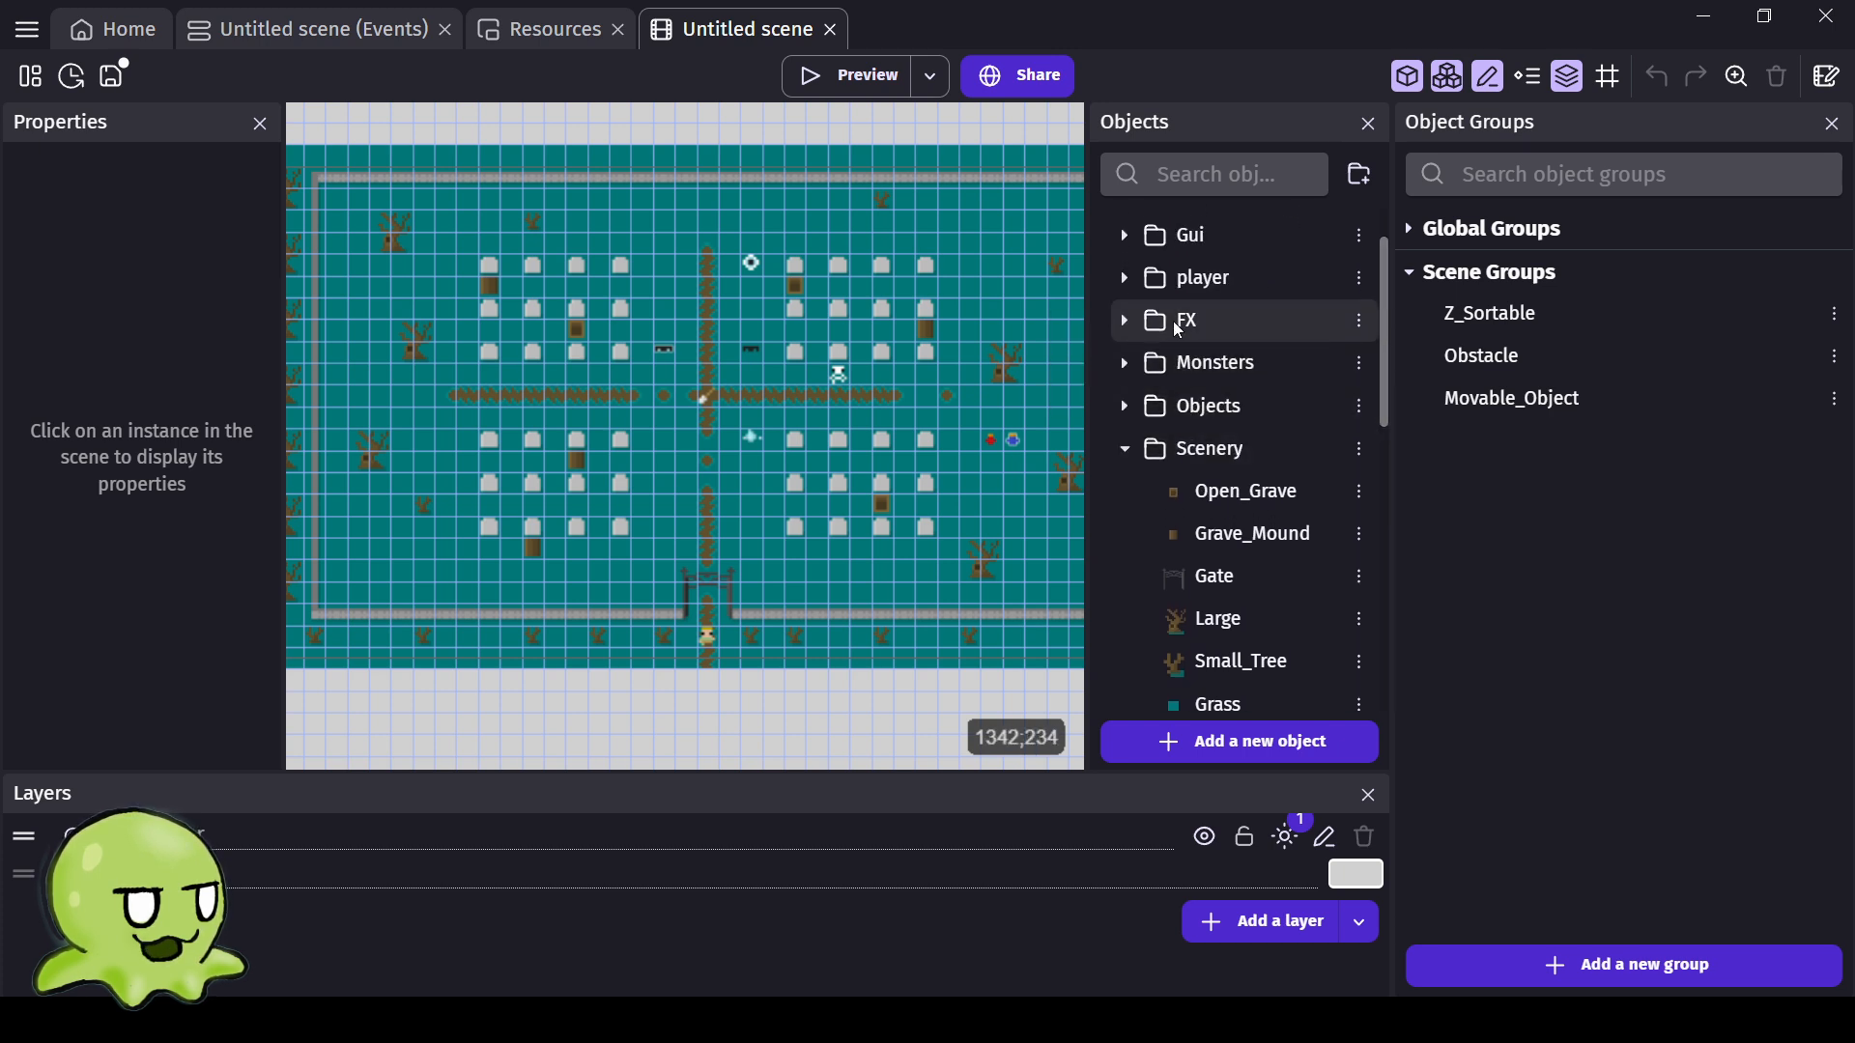
click(1126, 449)
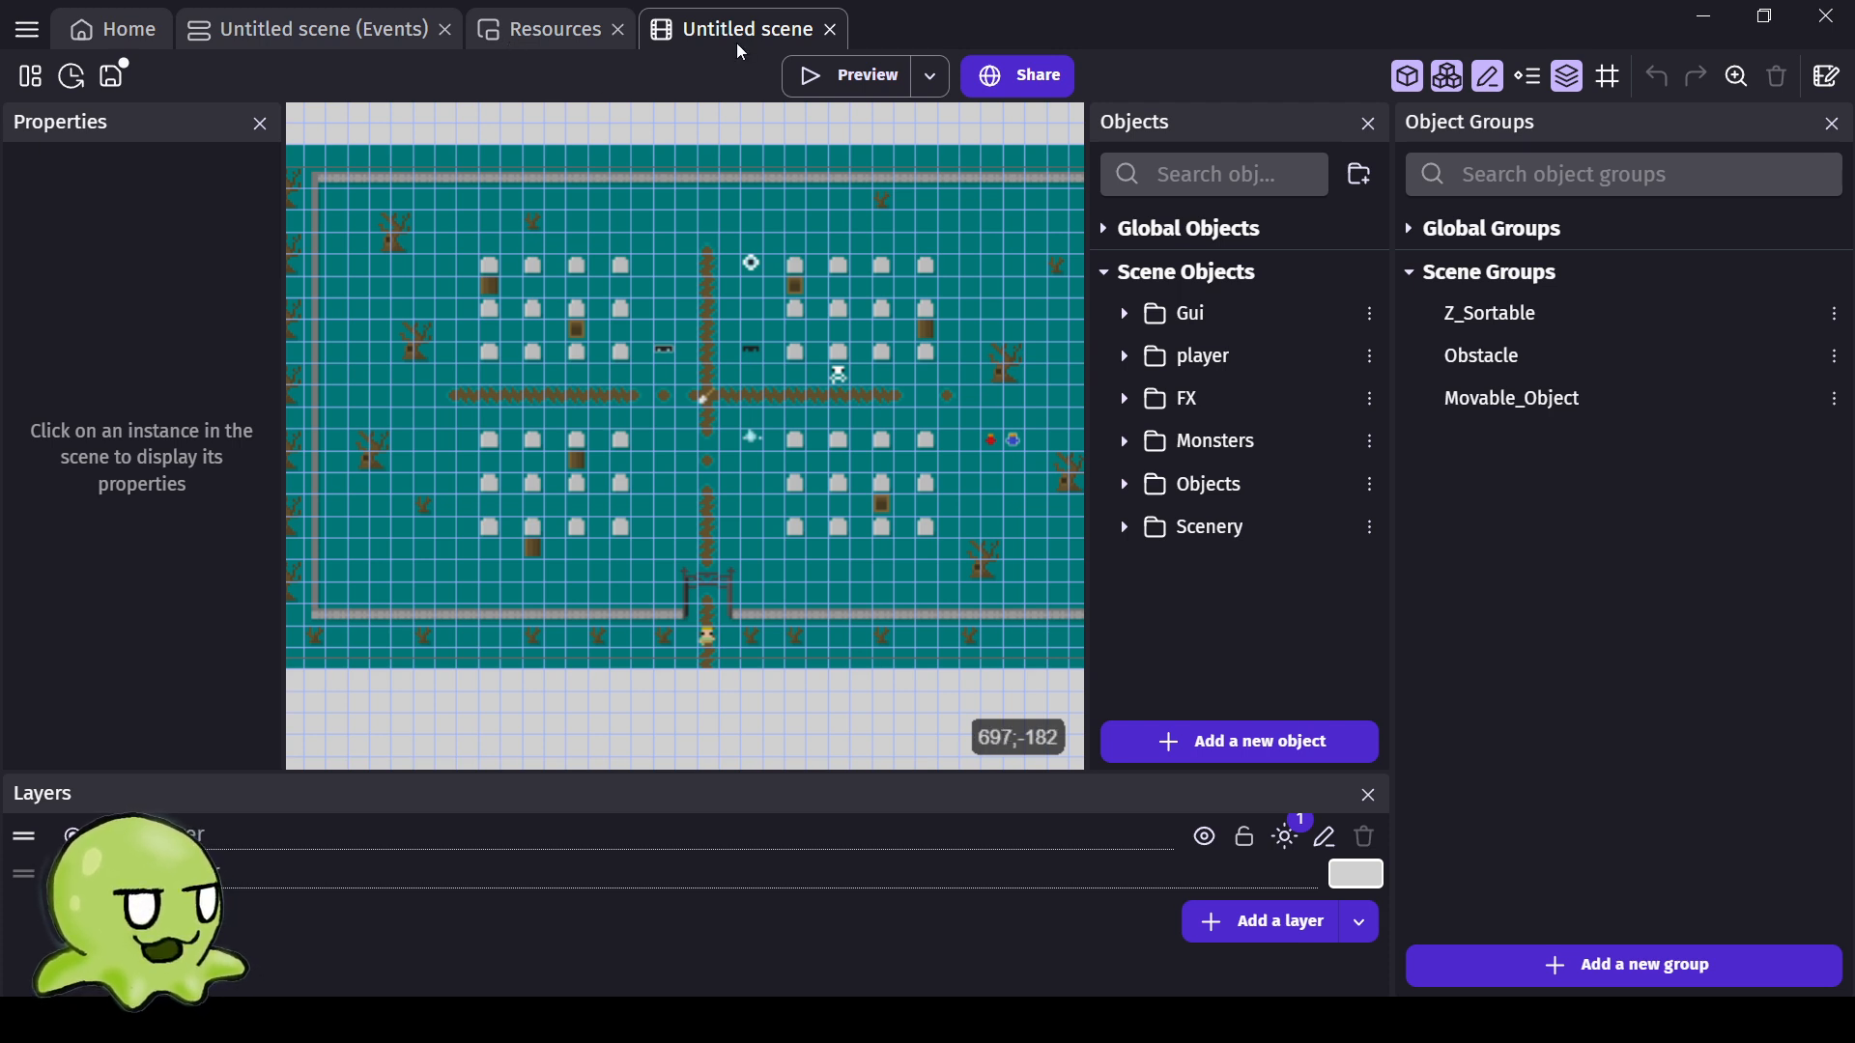
In the scene's events, reopen the Fog action that changes the Speed variable and clear its value expression.
click(353, 30)
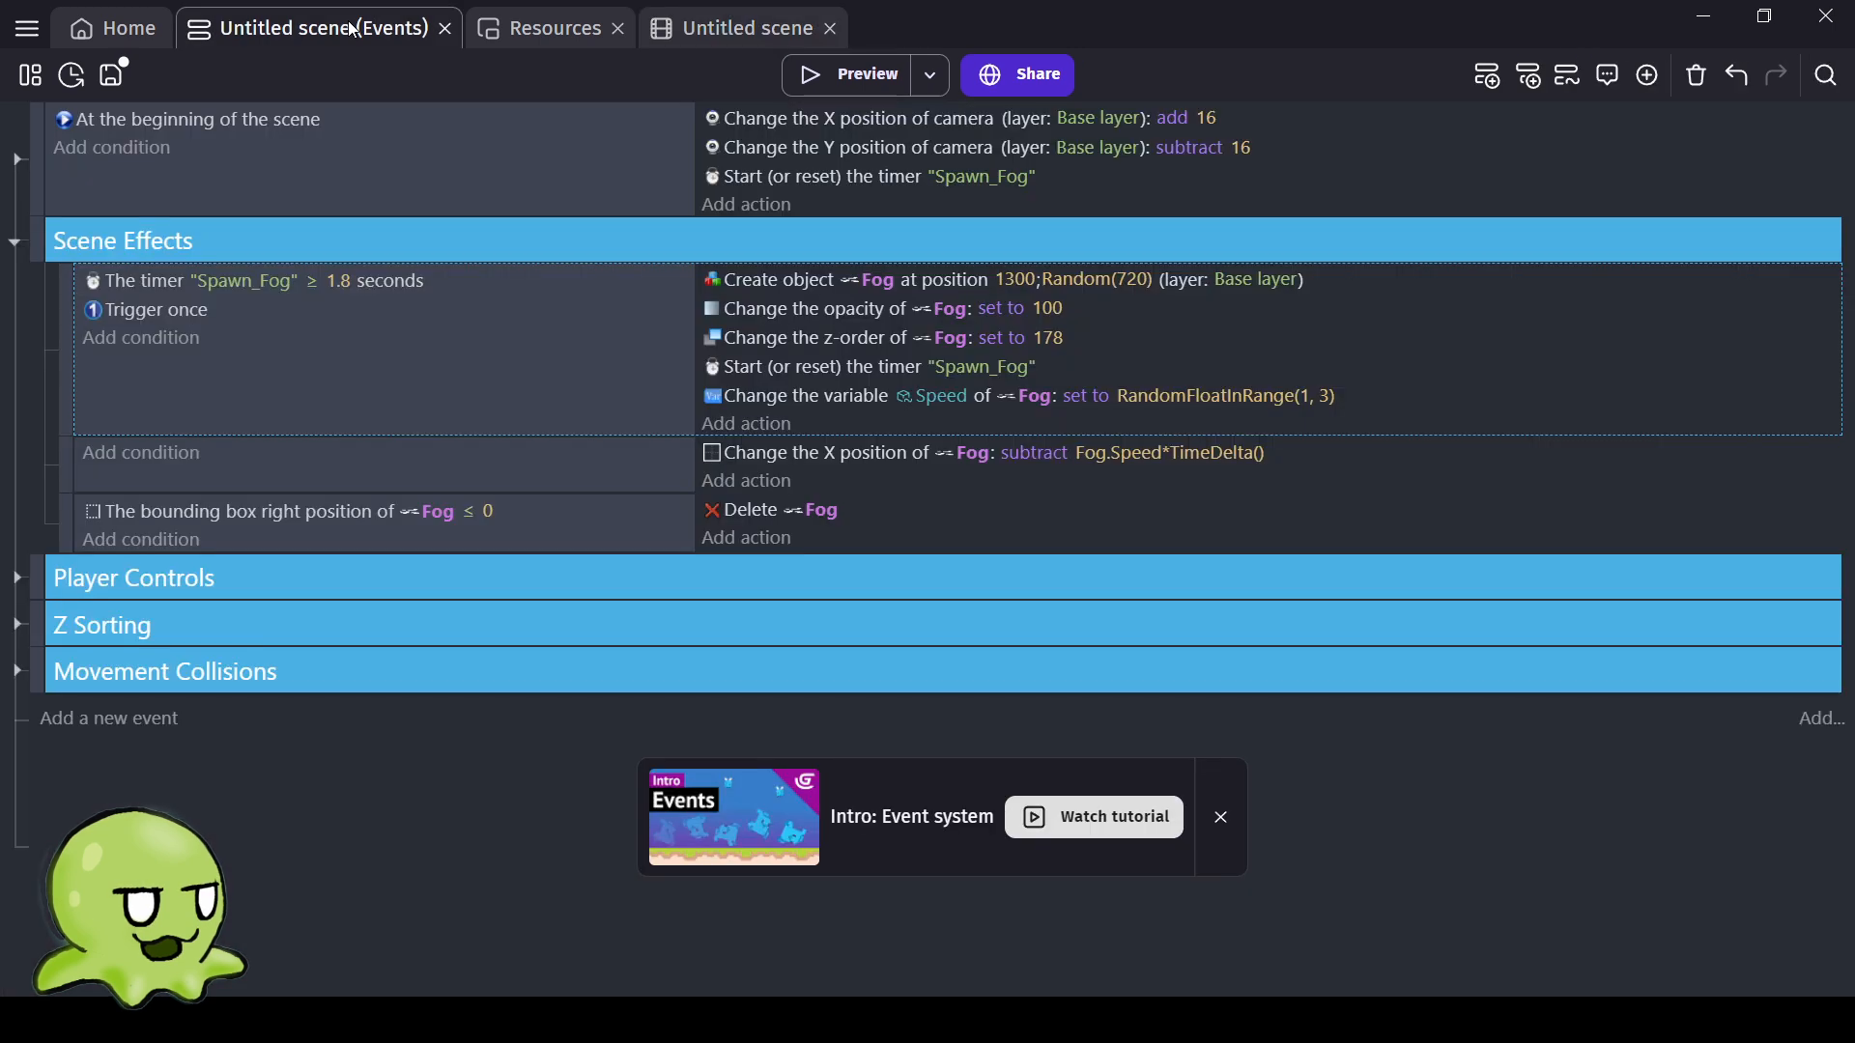
click(1217, 398)
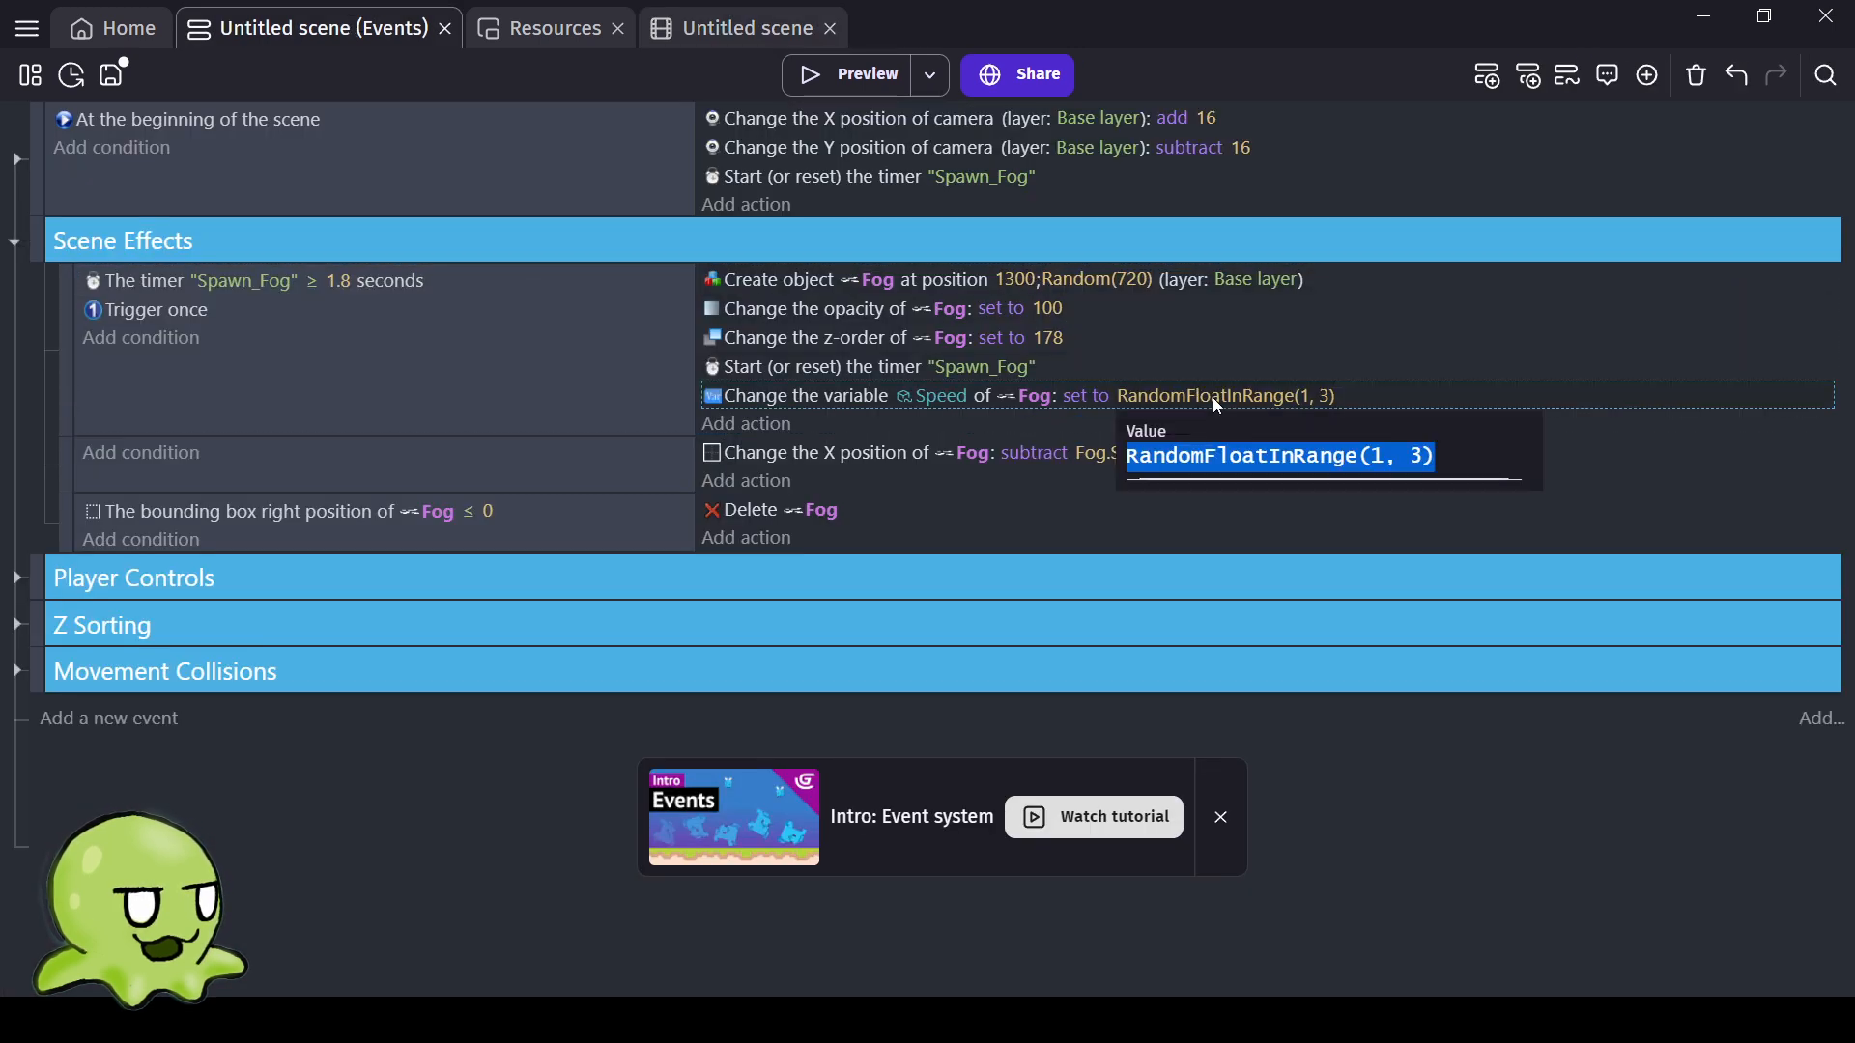
double_click(814, 396)
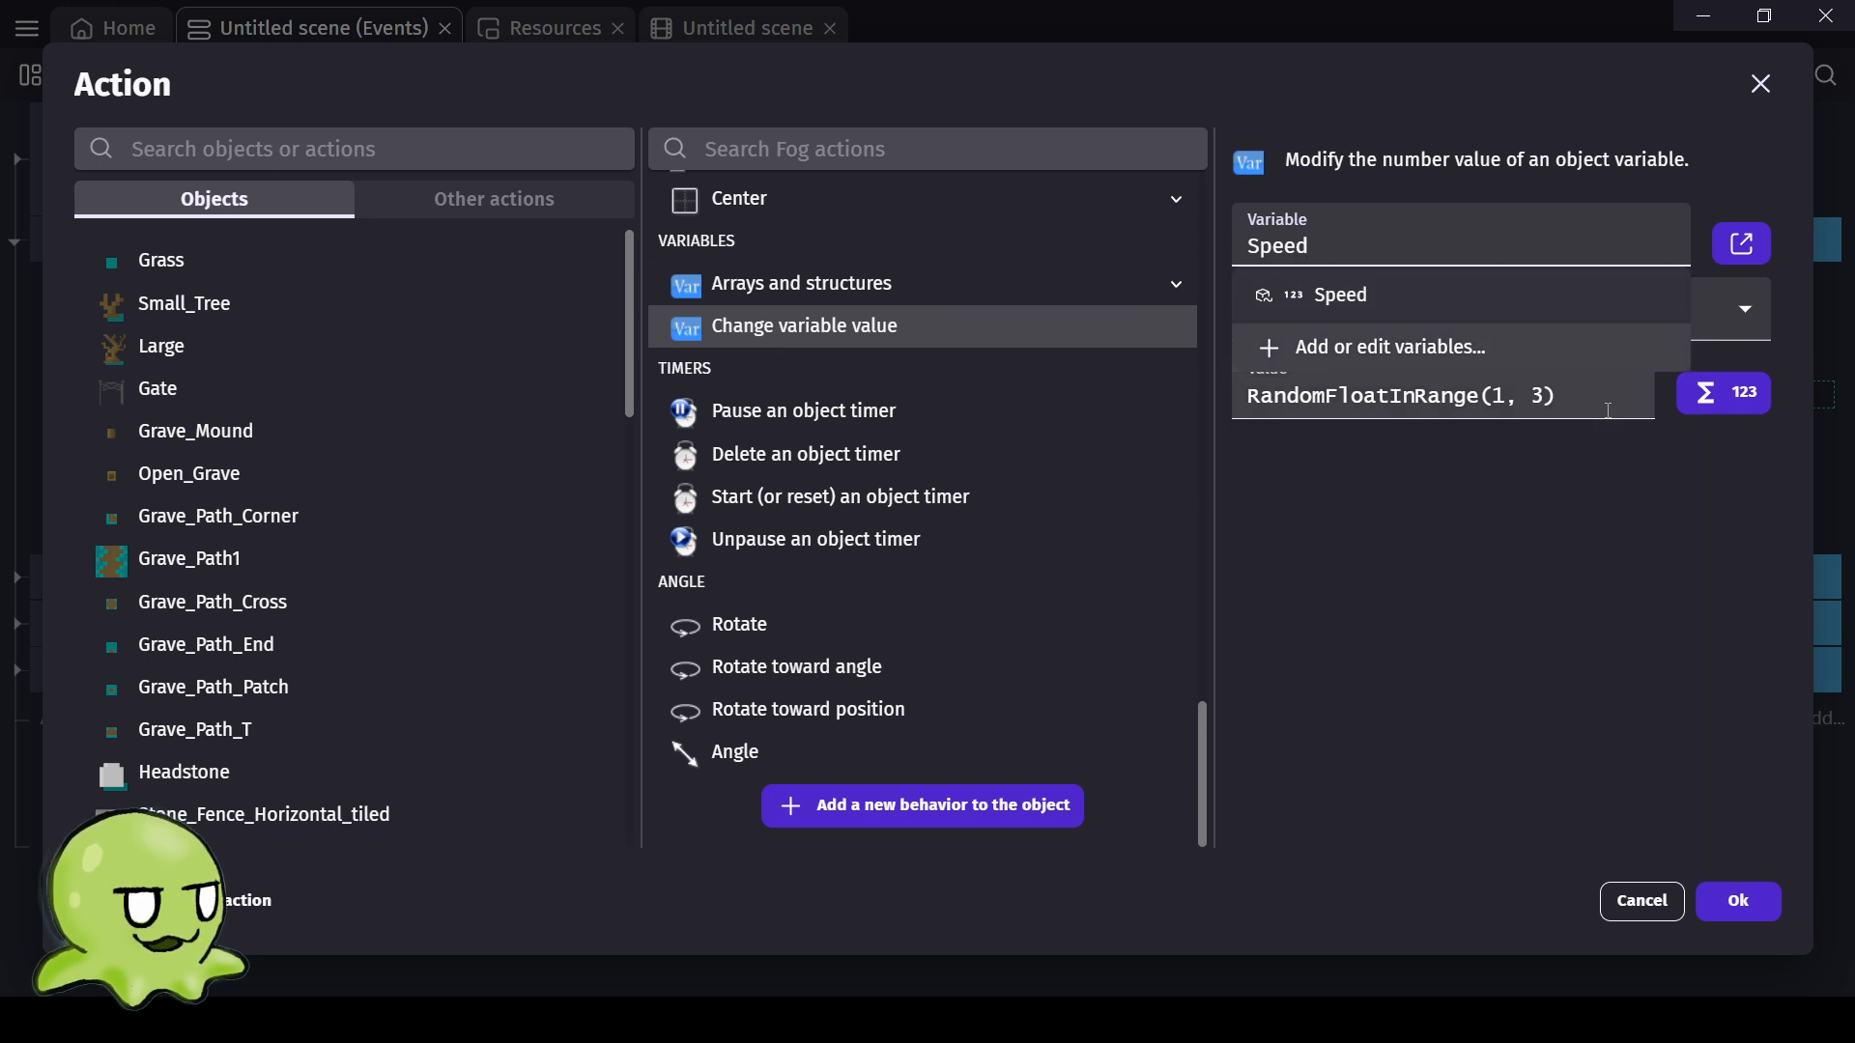
drag(1607, 411, 1189, 398)
key(BackSpace)
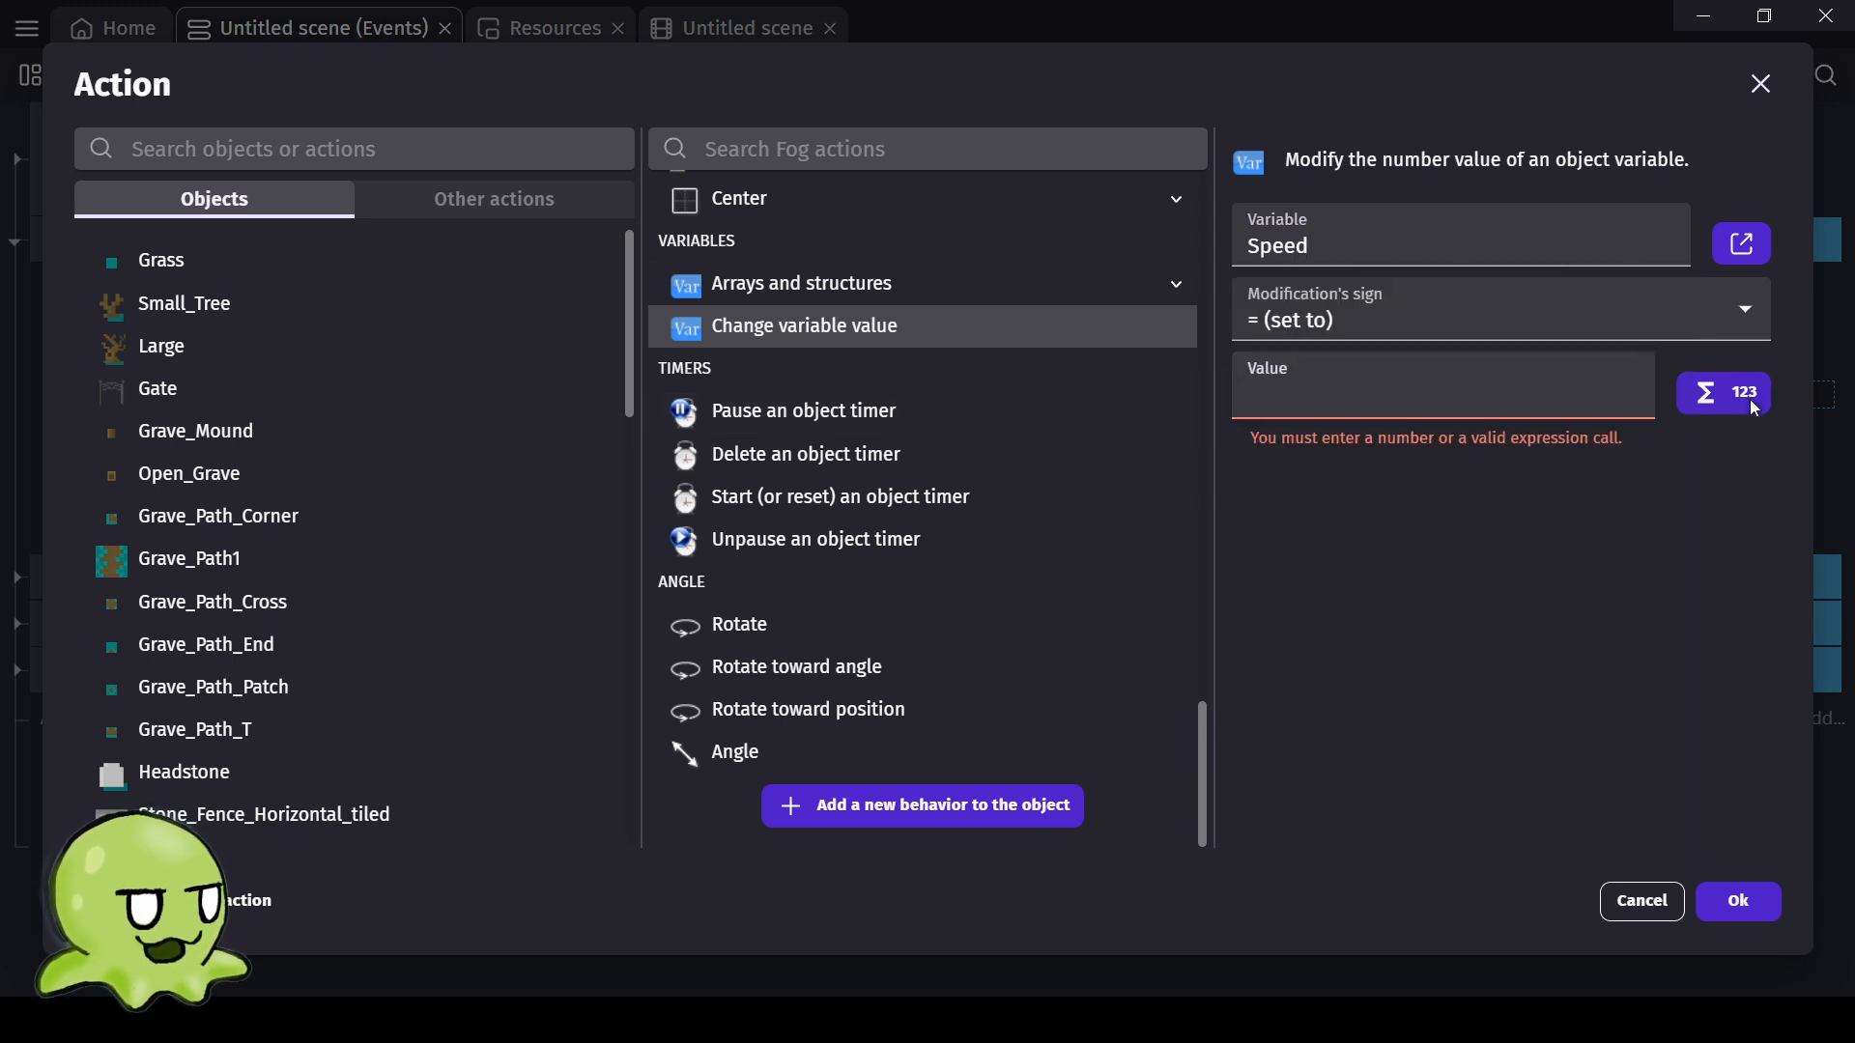
click(1751, 397)
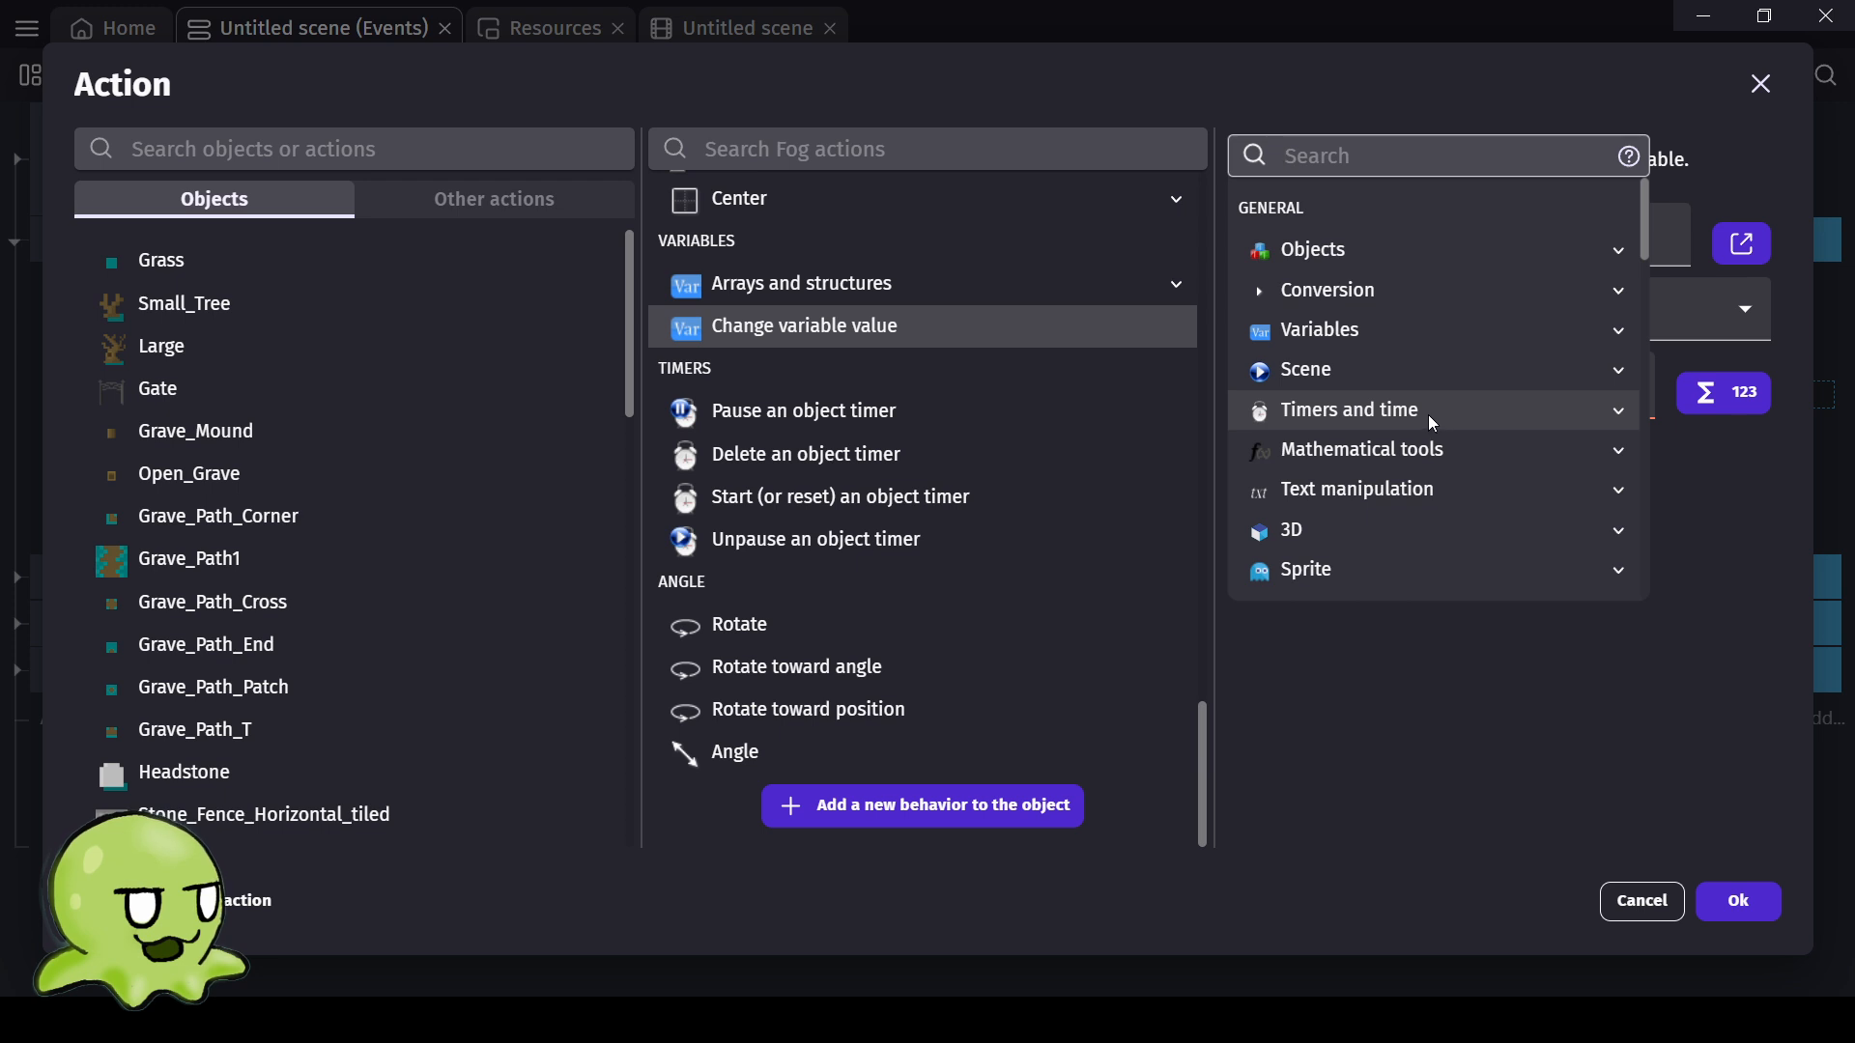
scroll(1426, 415, down, 3)
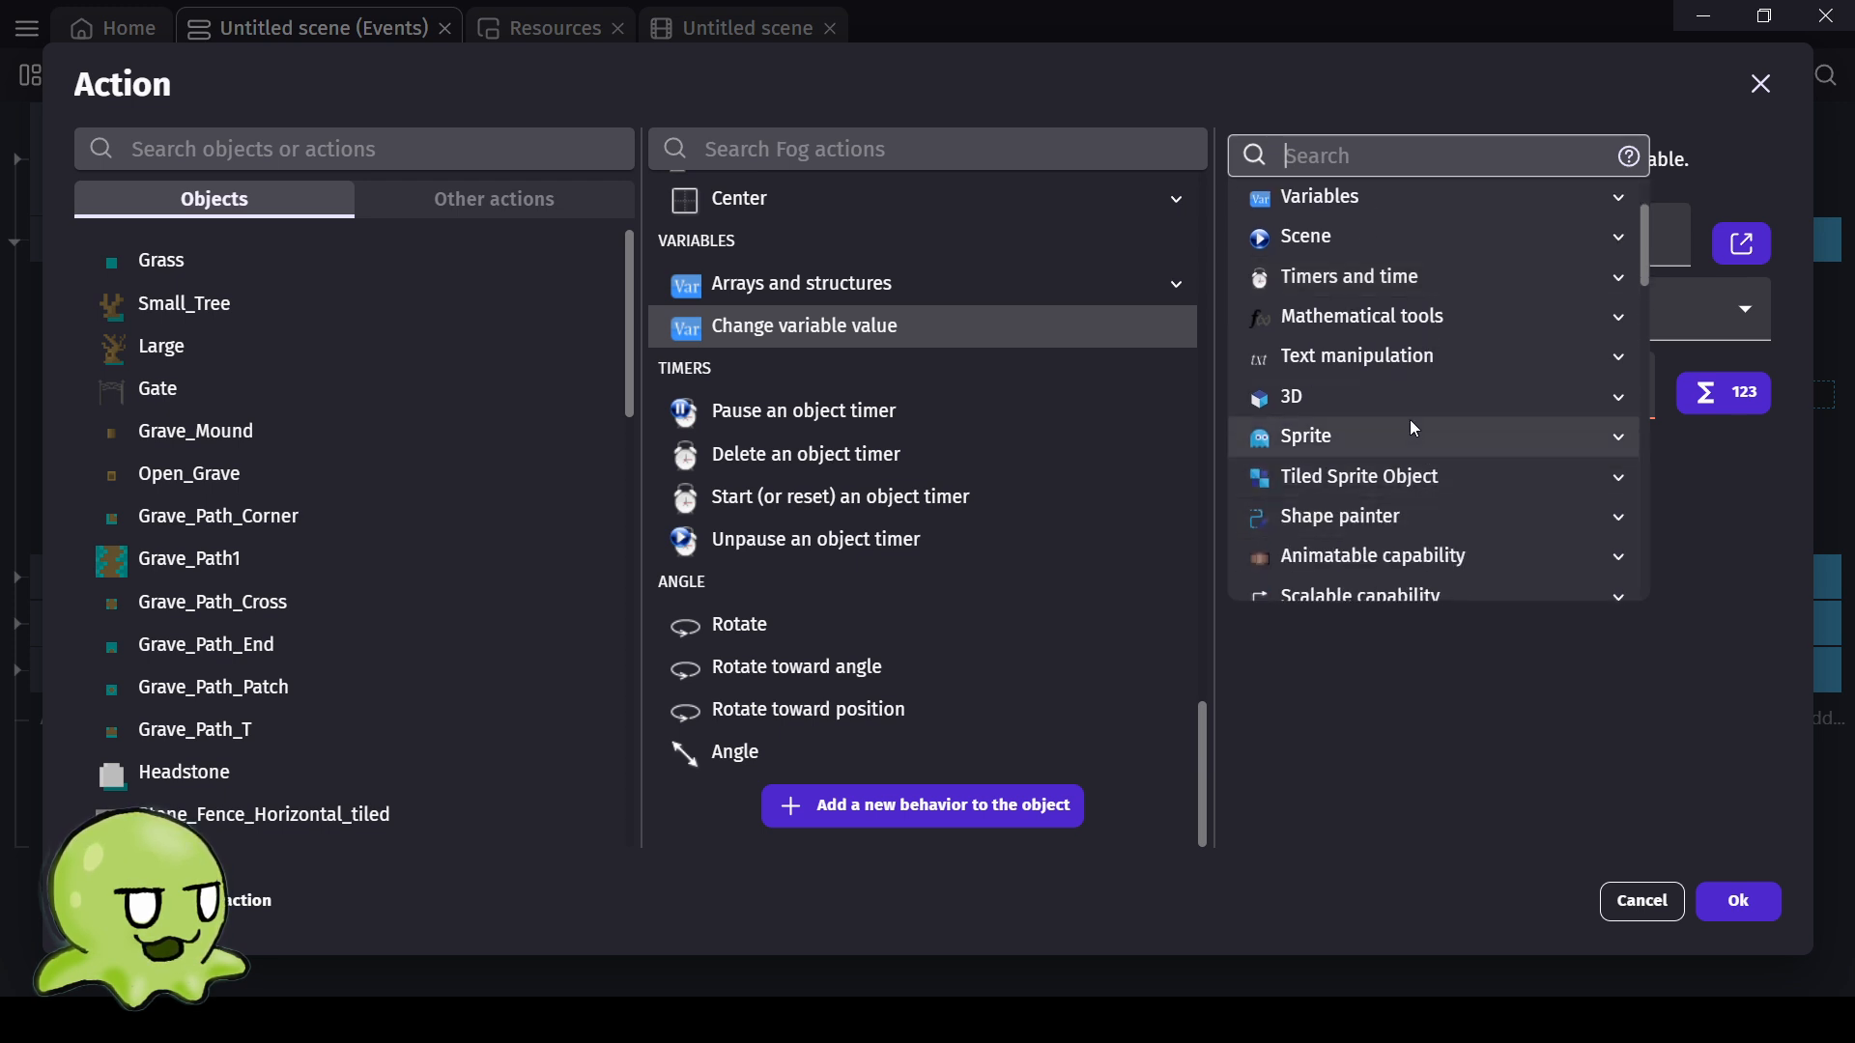
scroll(1411, 428, up, 3)
click(1430, 458)
scroll(1426, 483, down, 2)
click(1411, 523)
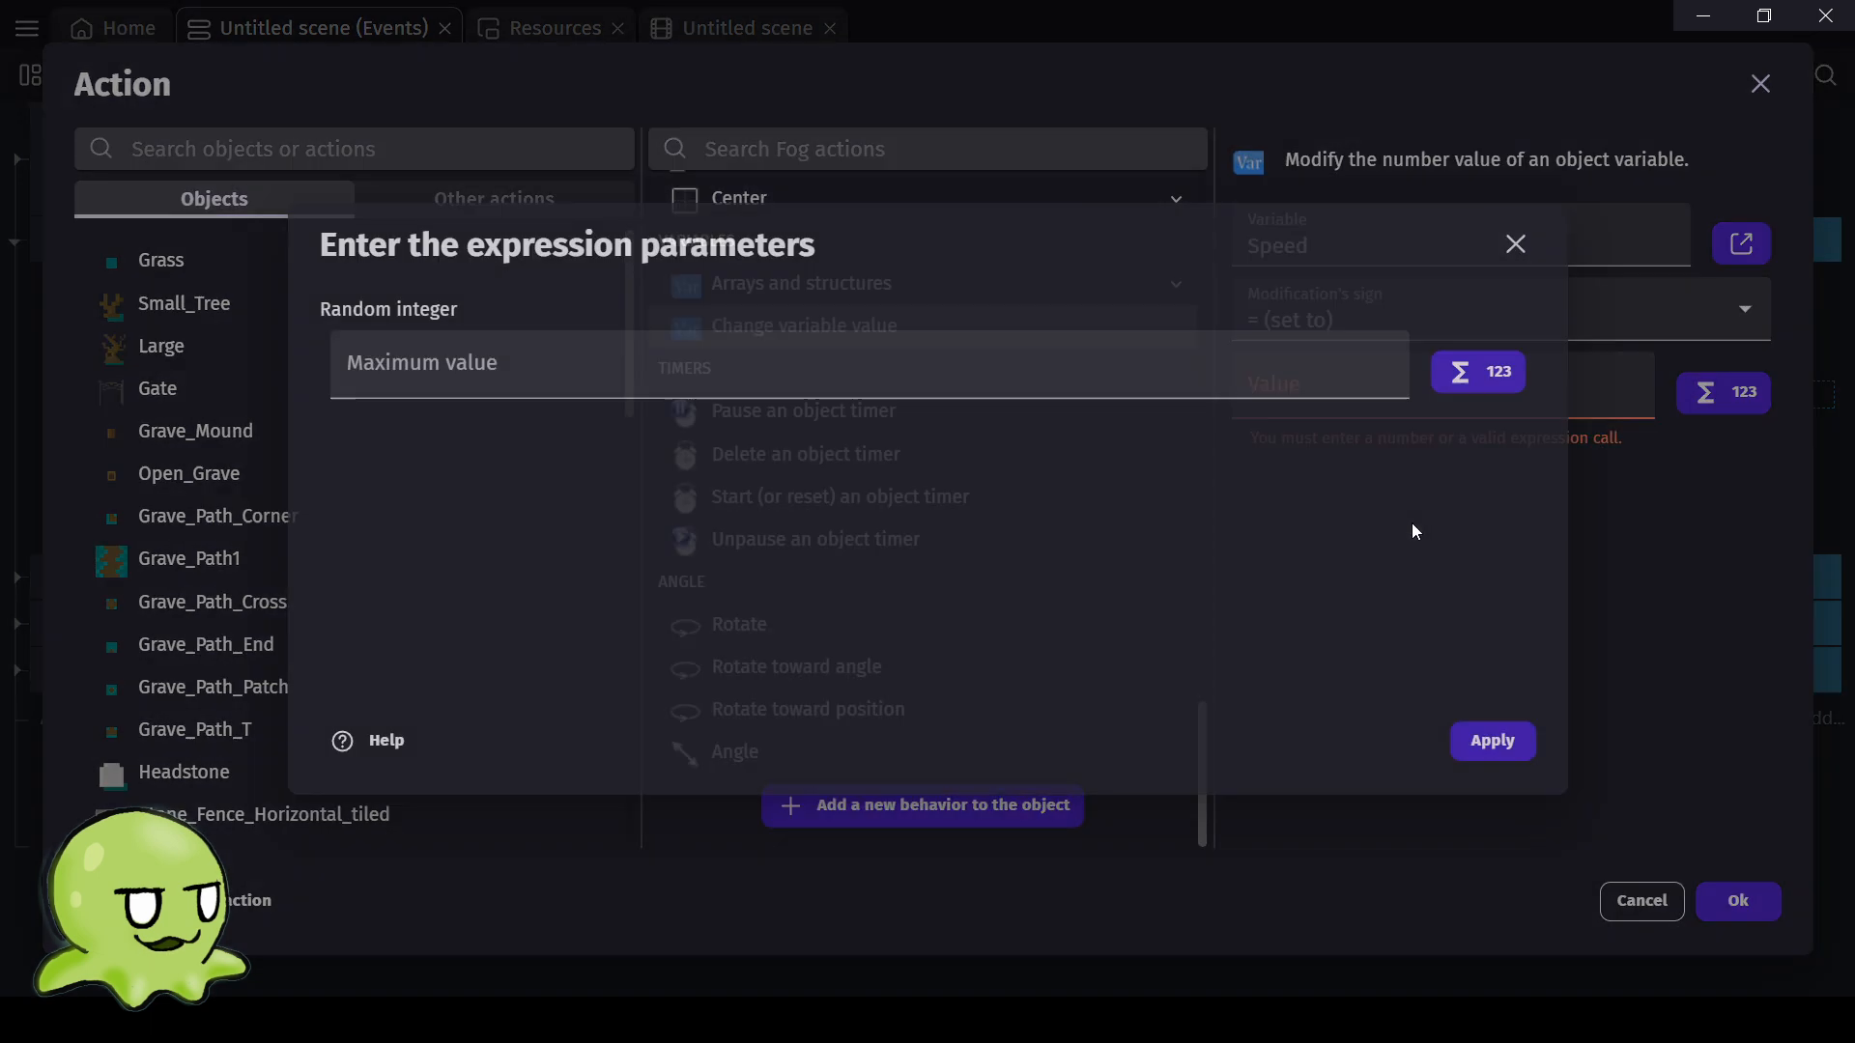
click(906, 383)
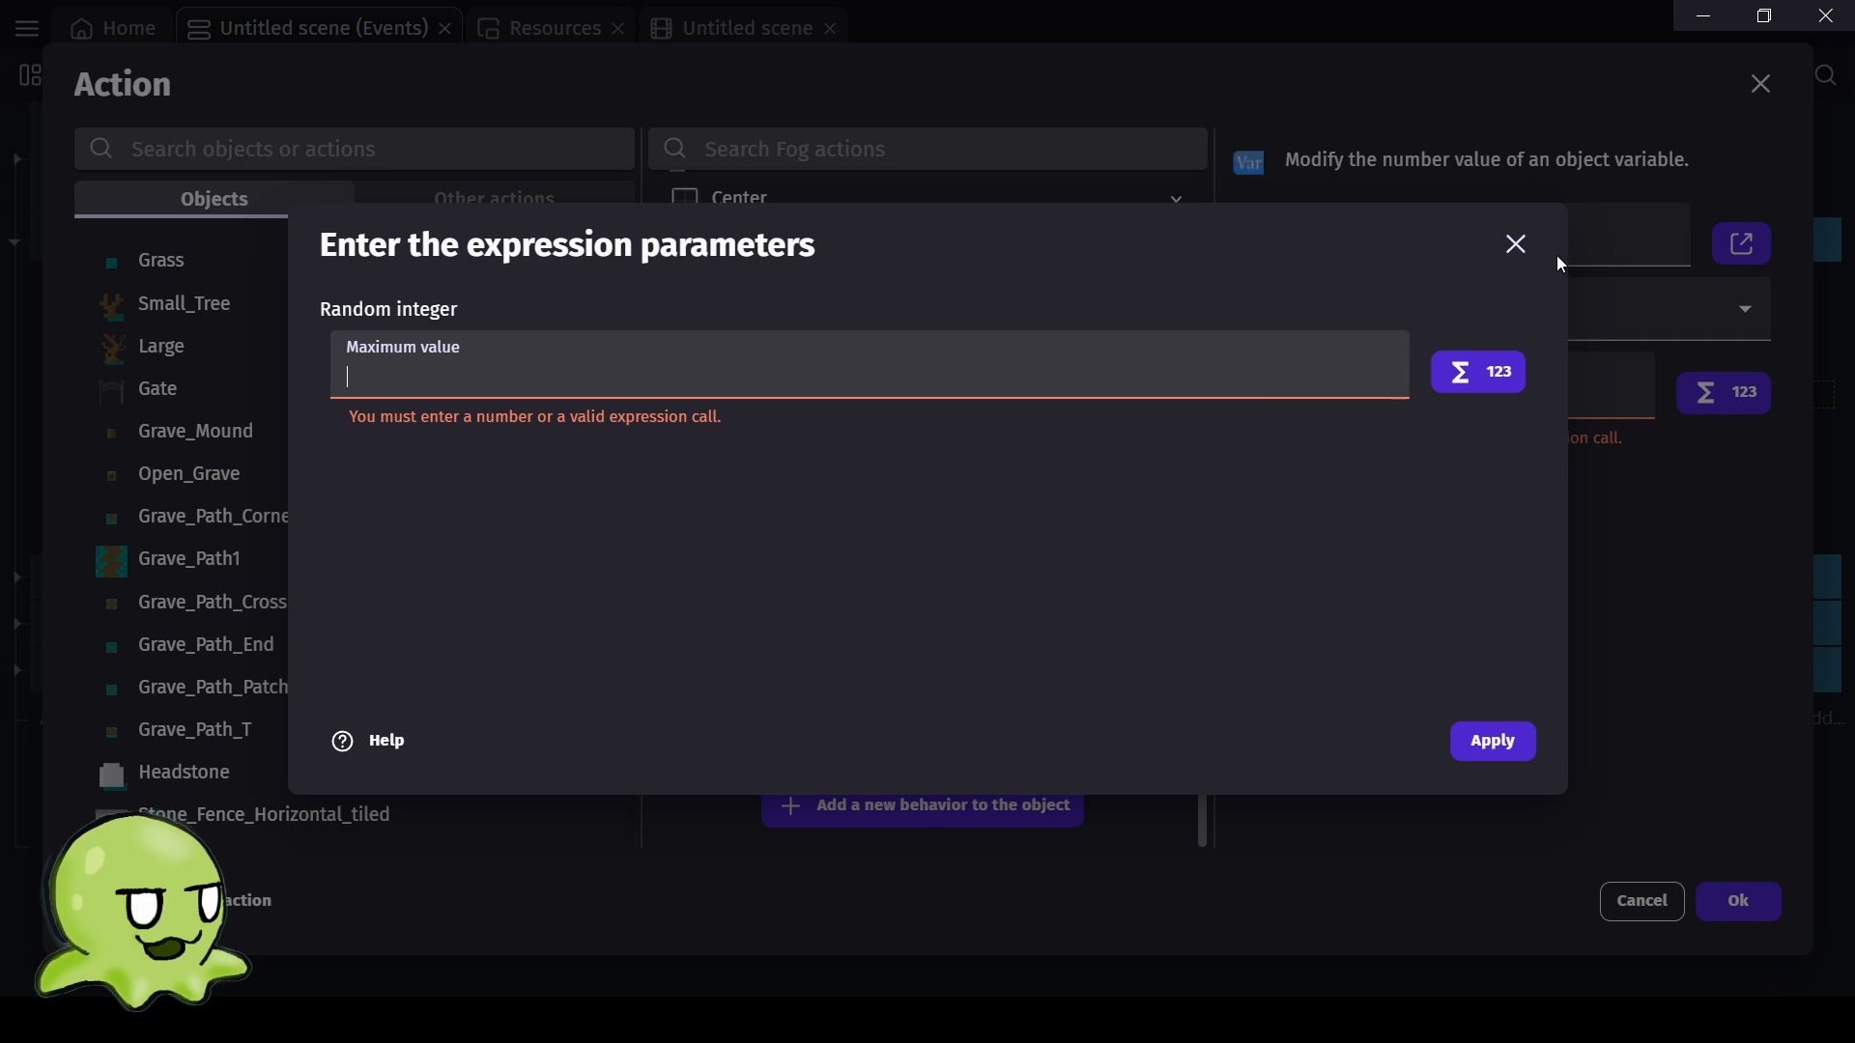
click(1522, 243)
Insert a random integer in range expression as the Speed value, with minimum 60 and maximum 180, and confirm the action.
click(1699, 400)
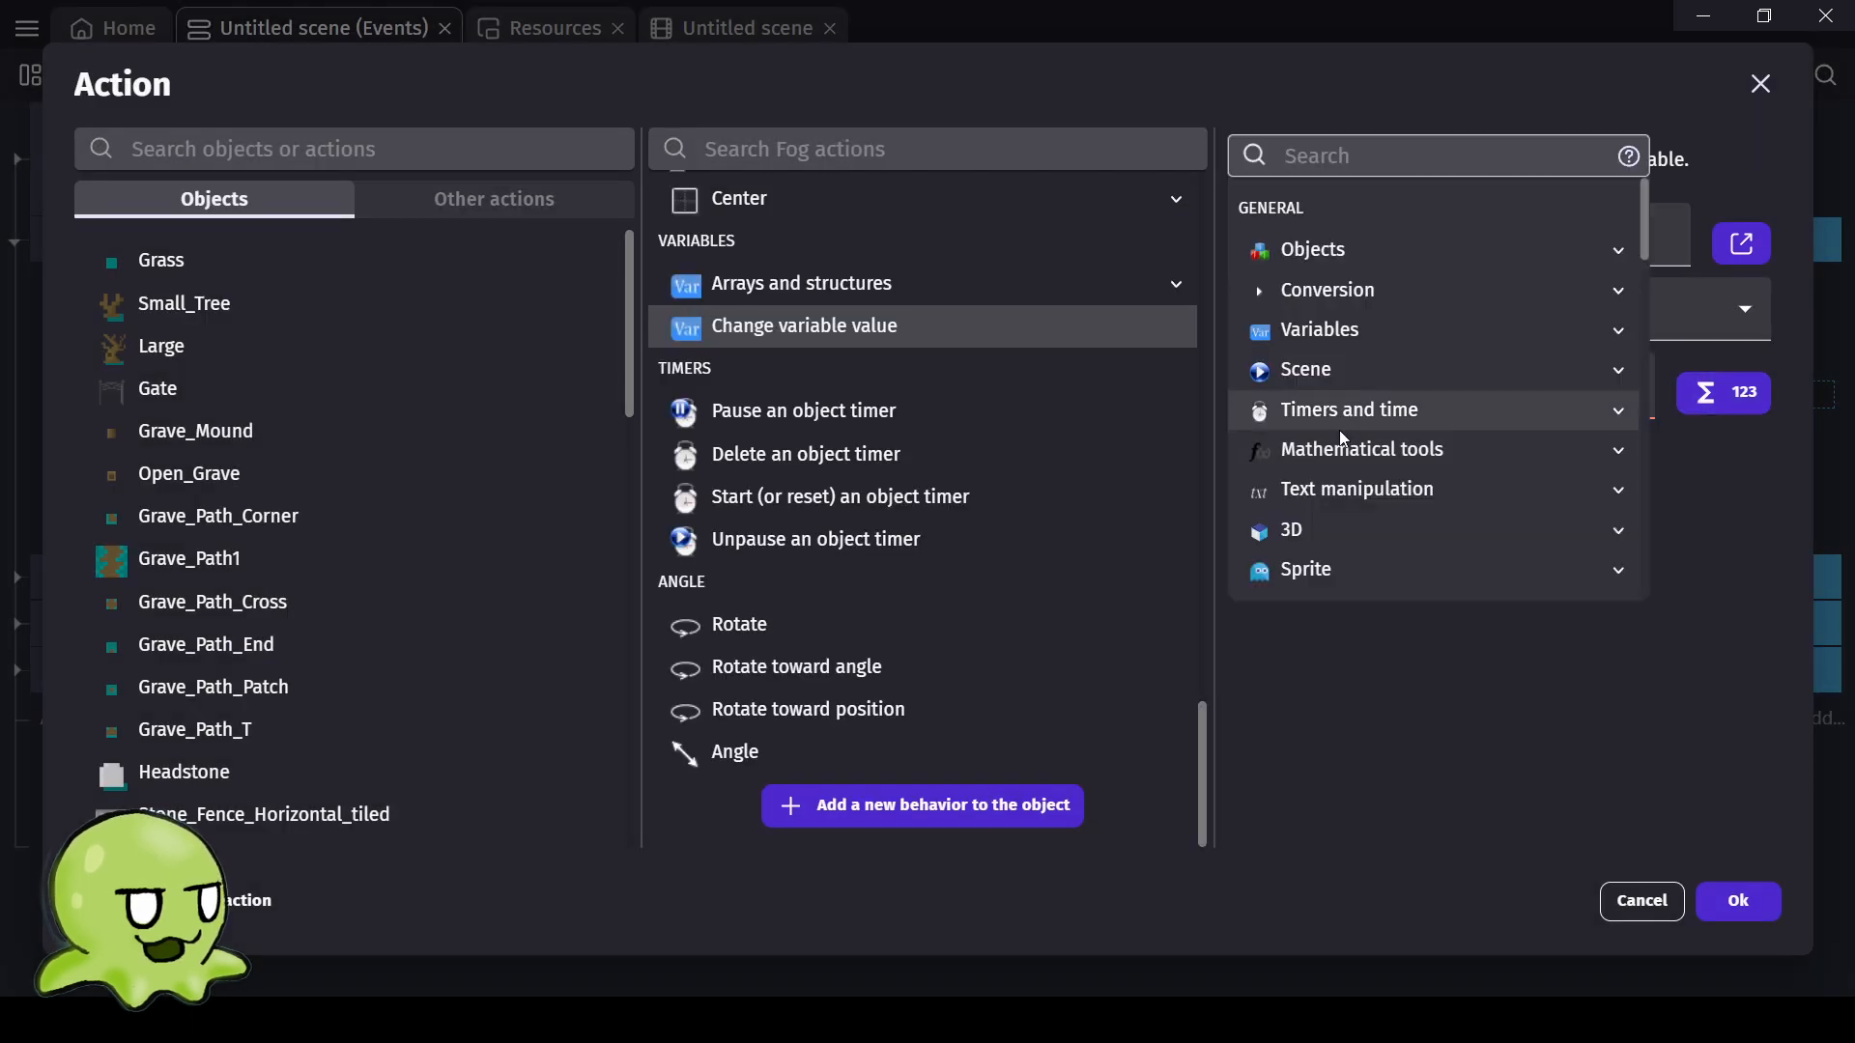
click(1377, 454)
scroll(1406, 502, down, 1)
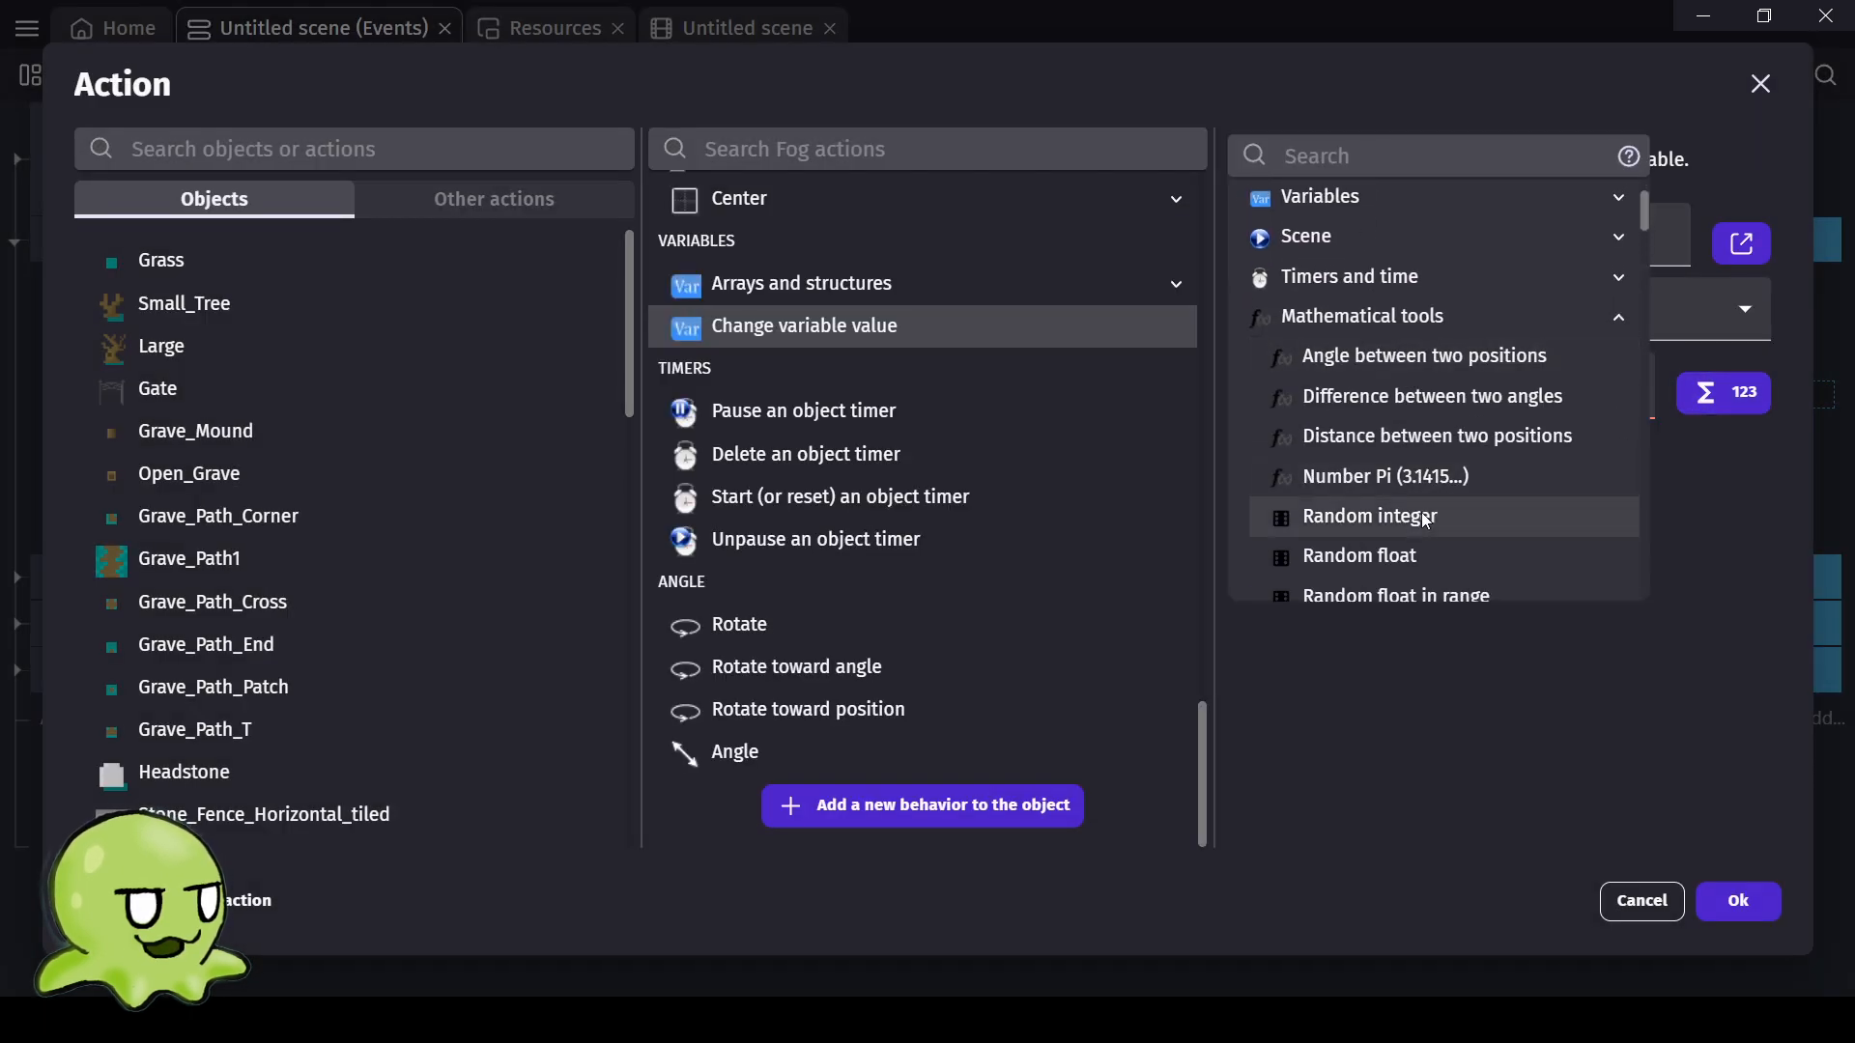
scroll(1418, 502, down, 2)
click(1424, 507)
click(710, 364)
text(60)
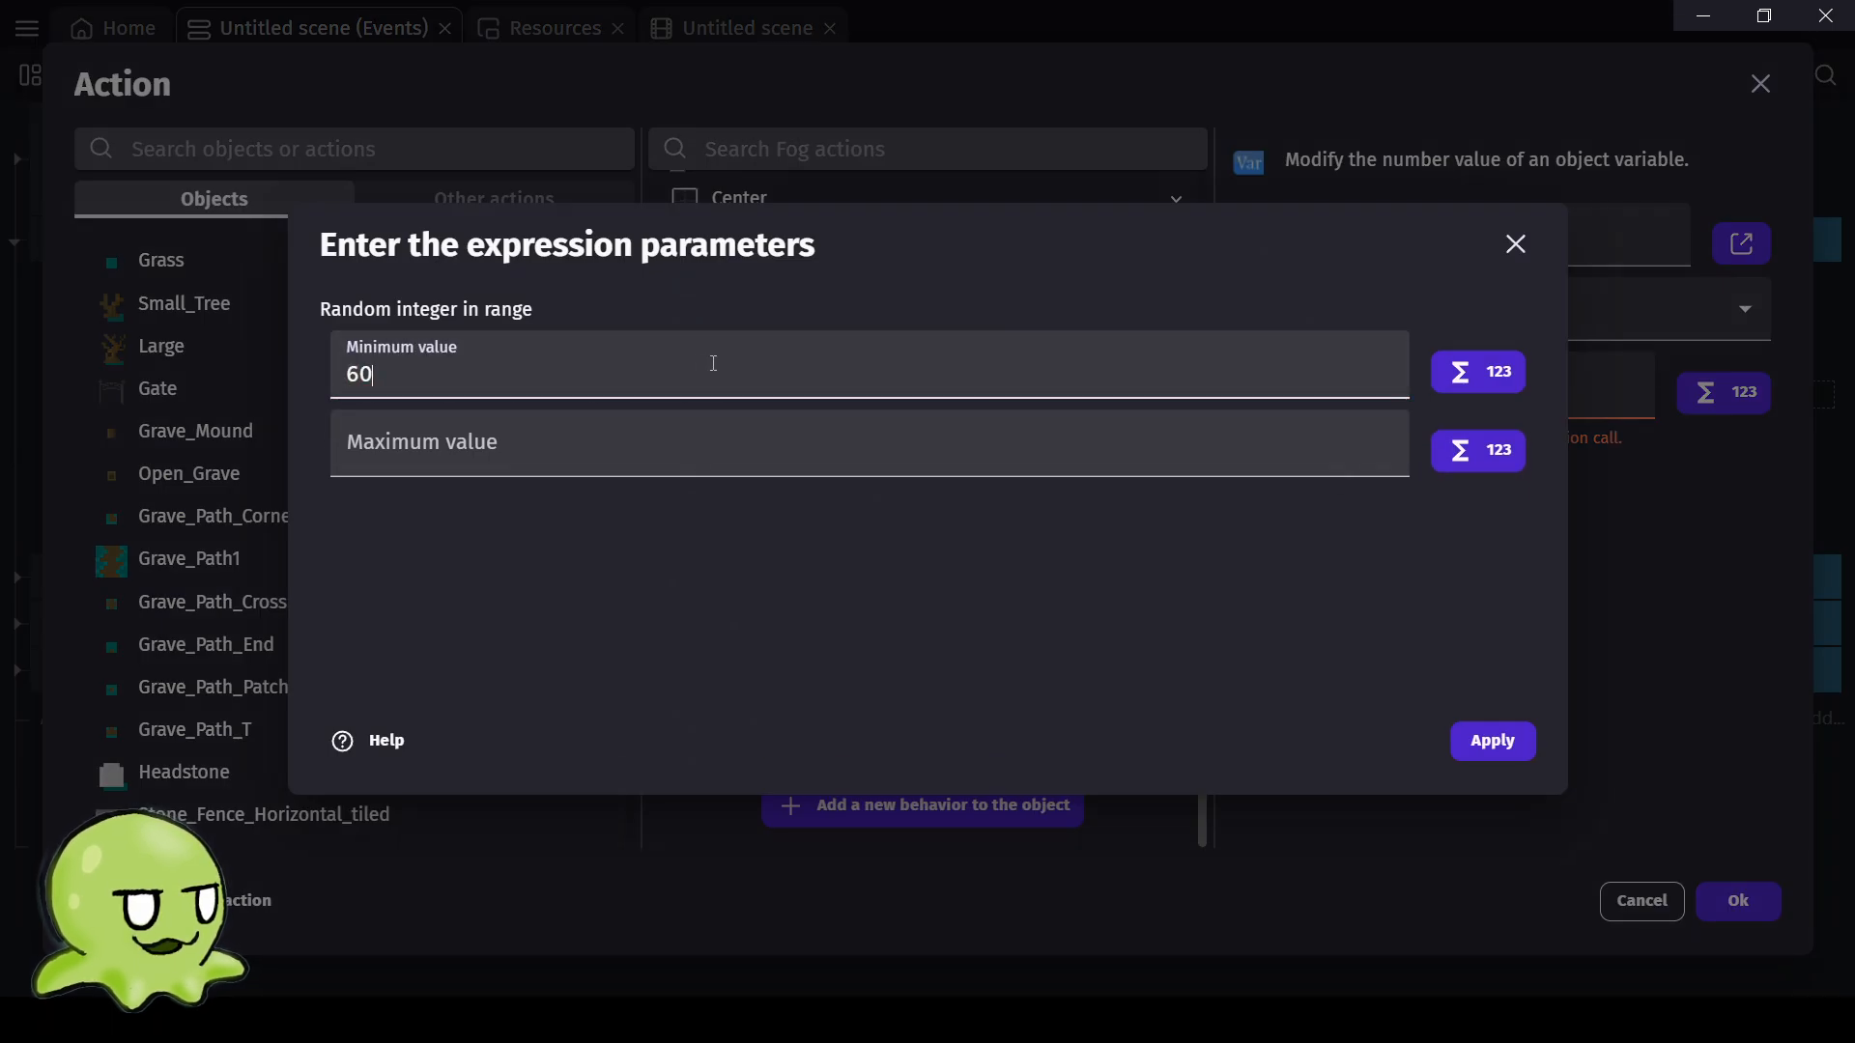
click(580, 463)
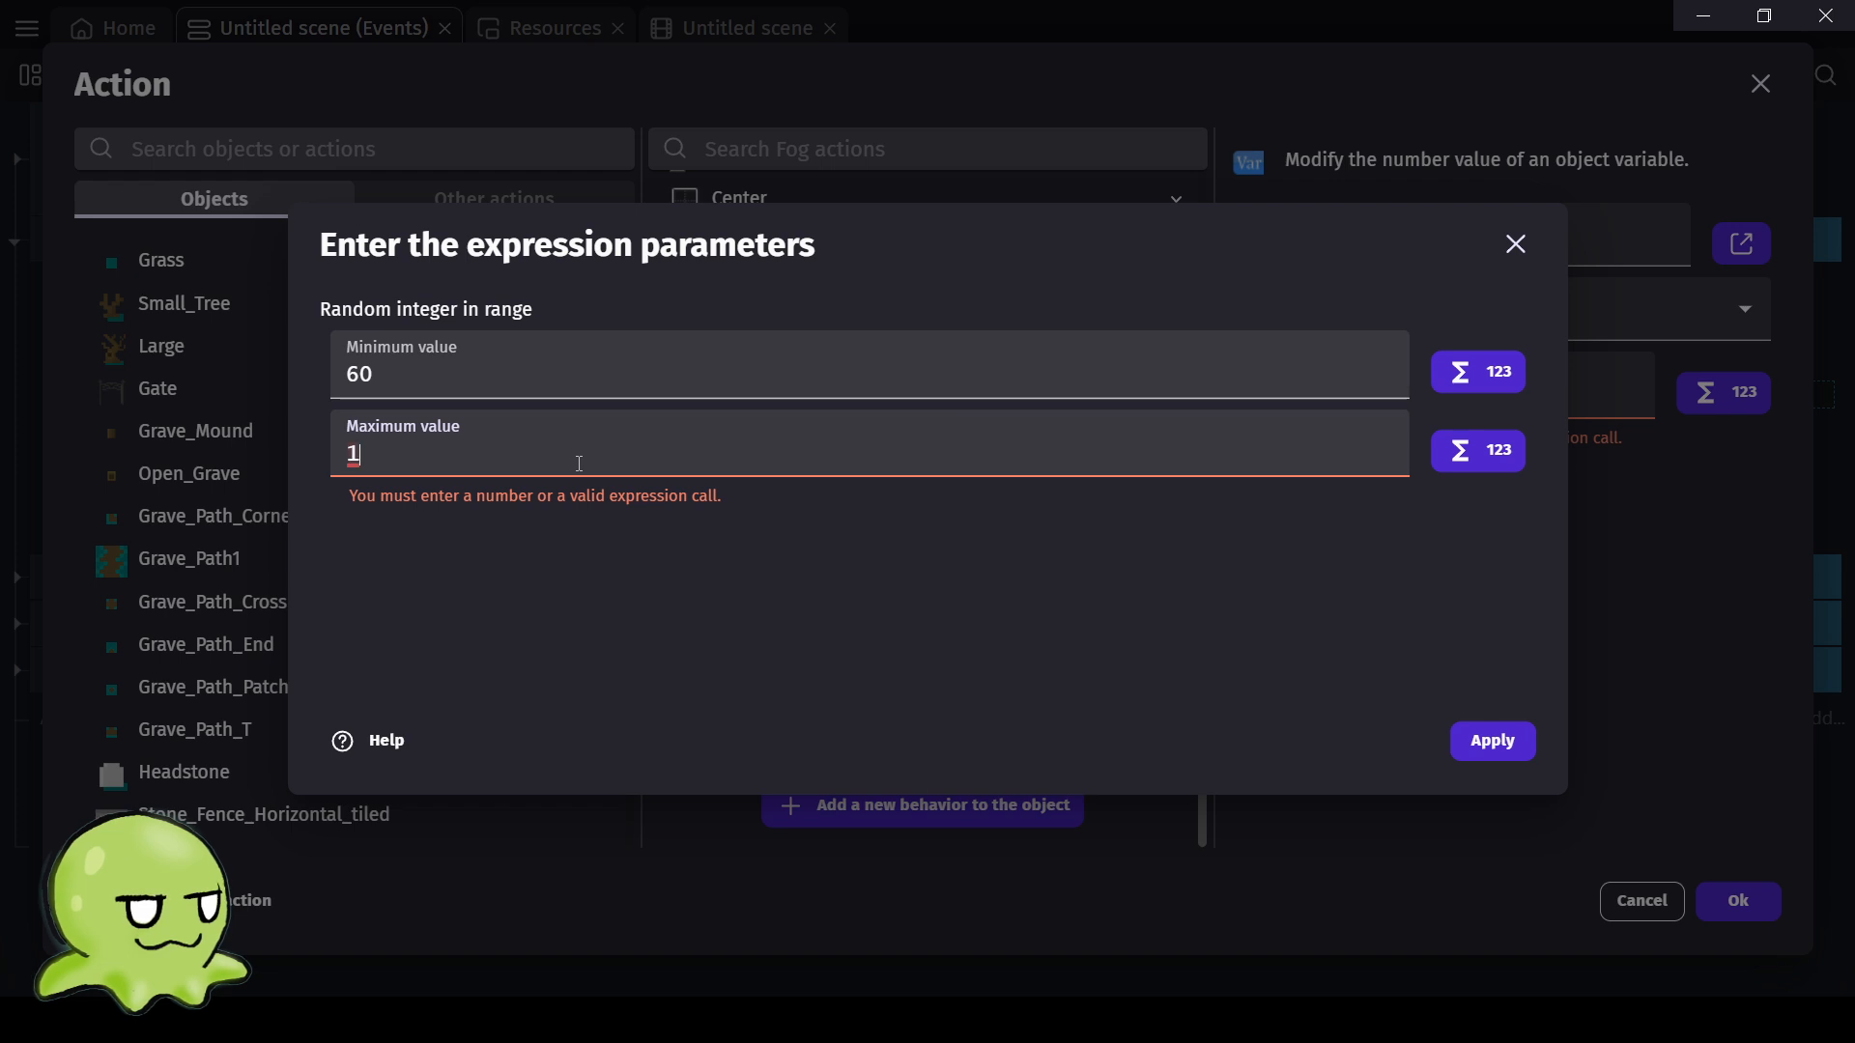
click(1528, 756)
click(1729, 902)
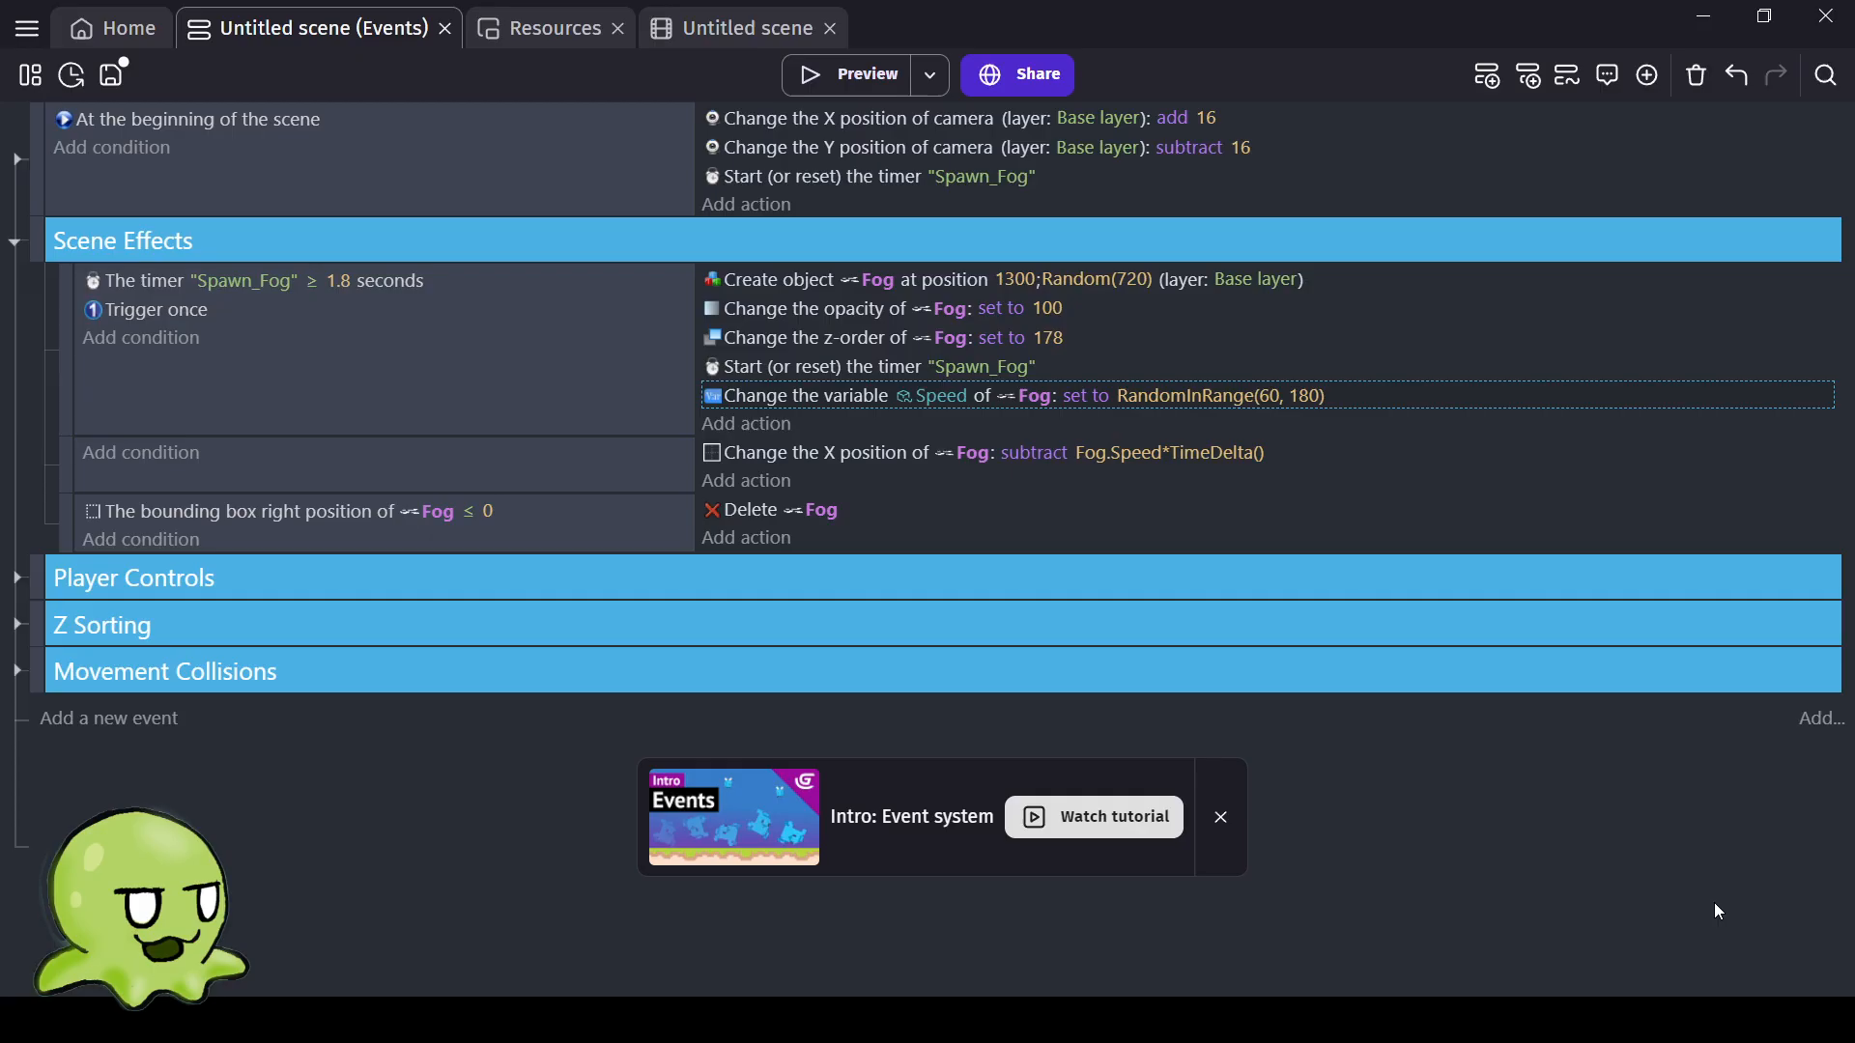
Preview the scene, walk the player up the path and right at the crossing while watching the fog's speed, and close the preview.
click(824, 82)
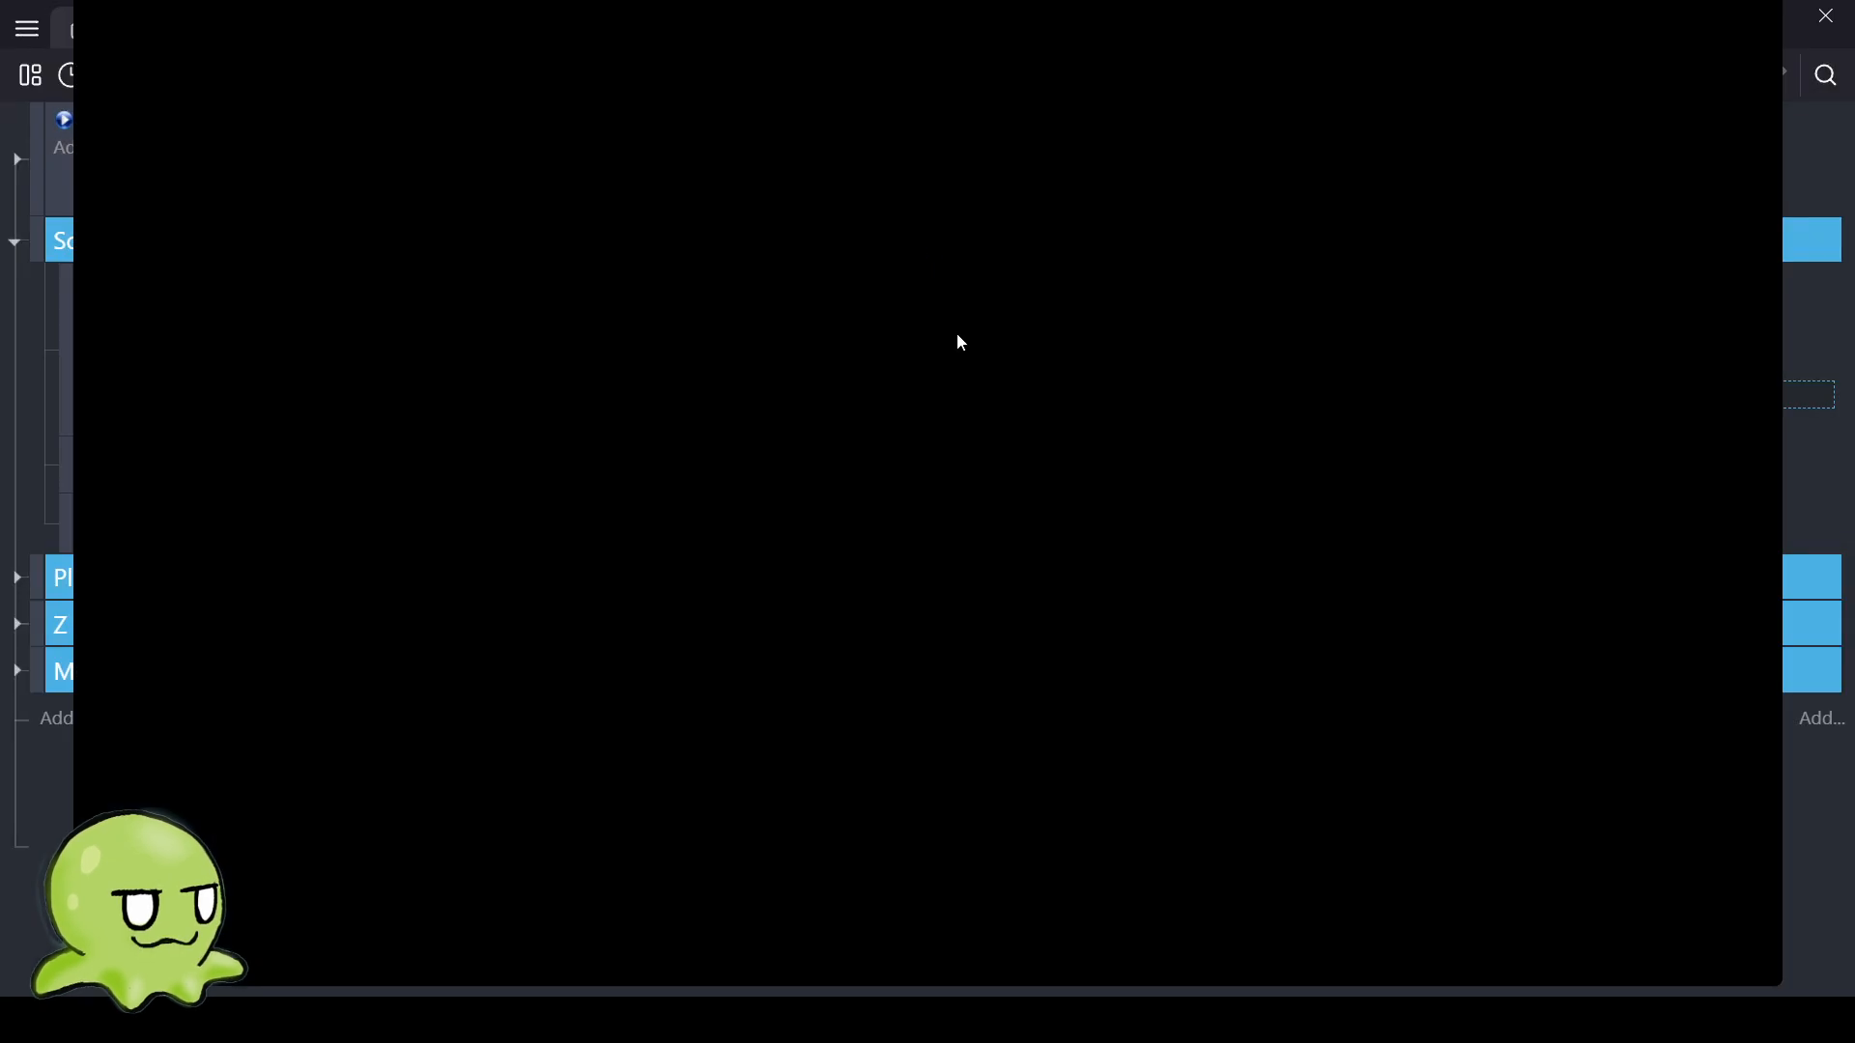
key(Up)
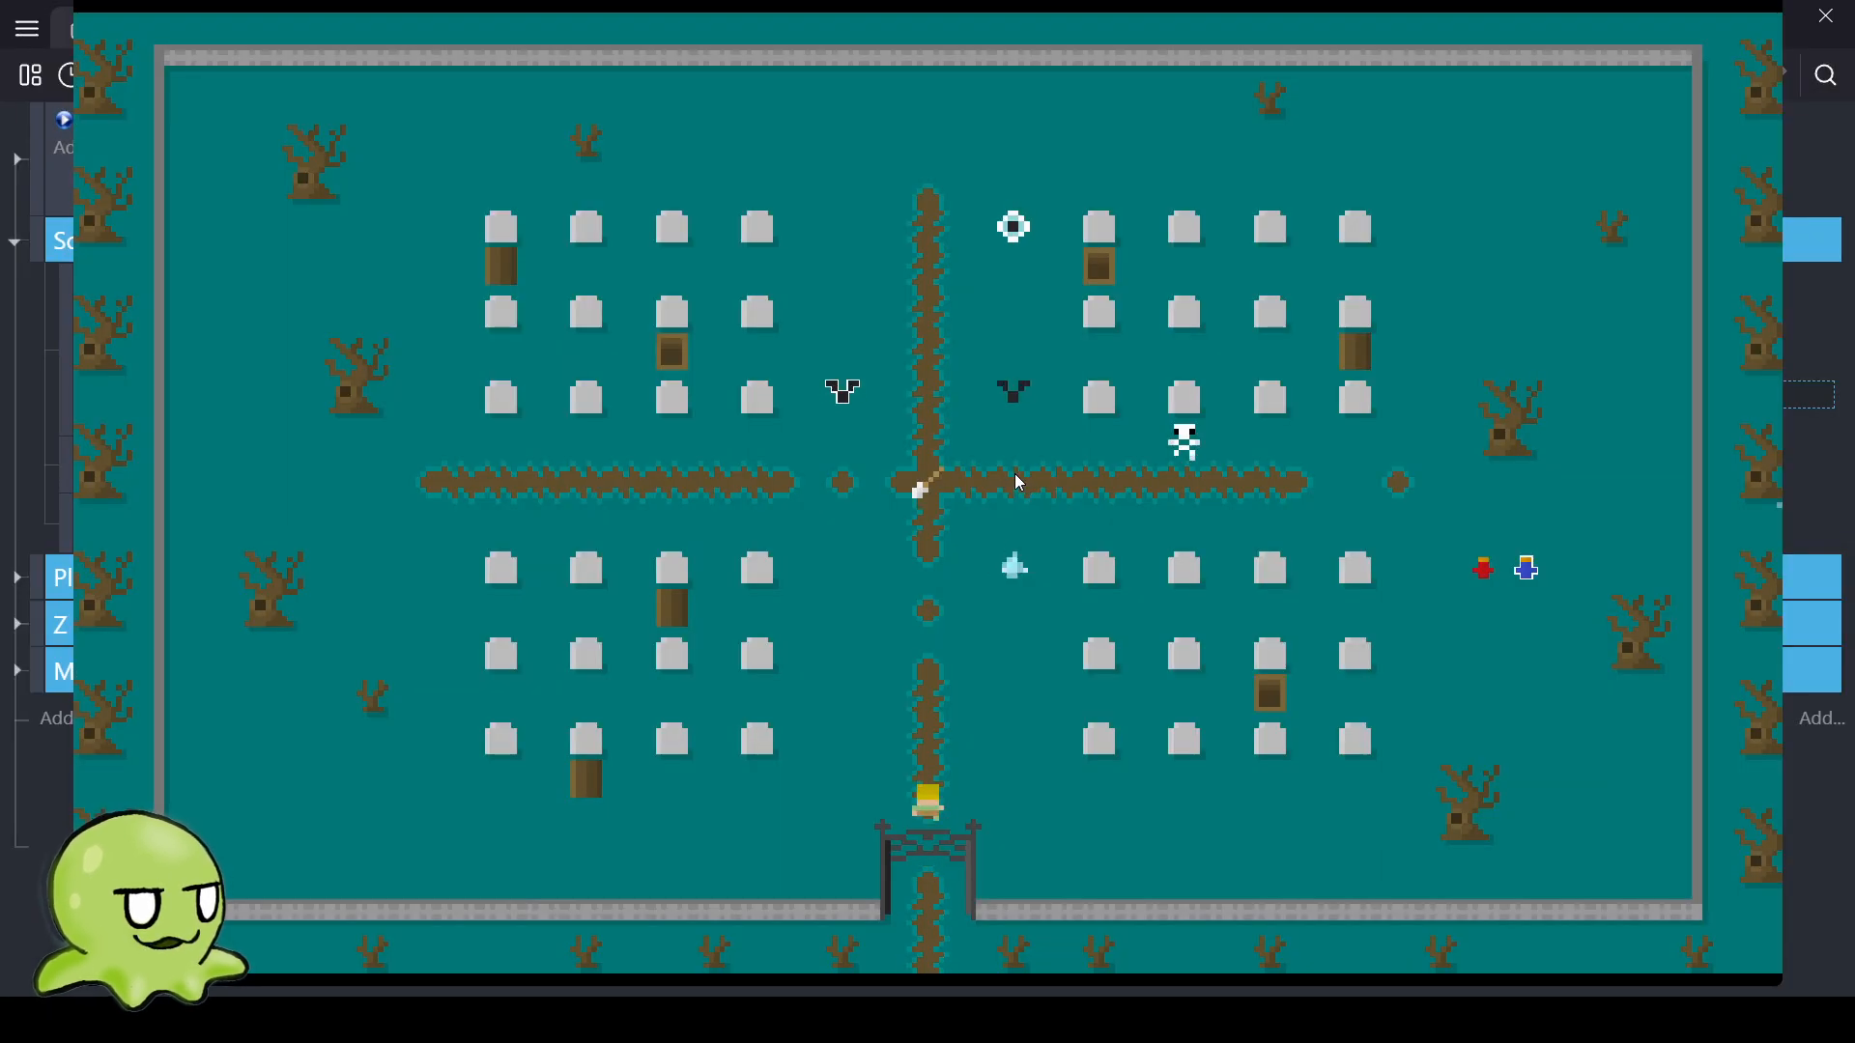
key(Up)
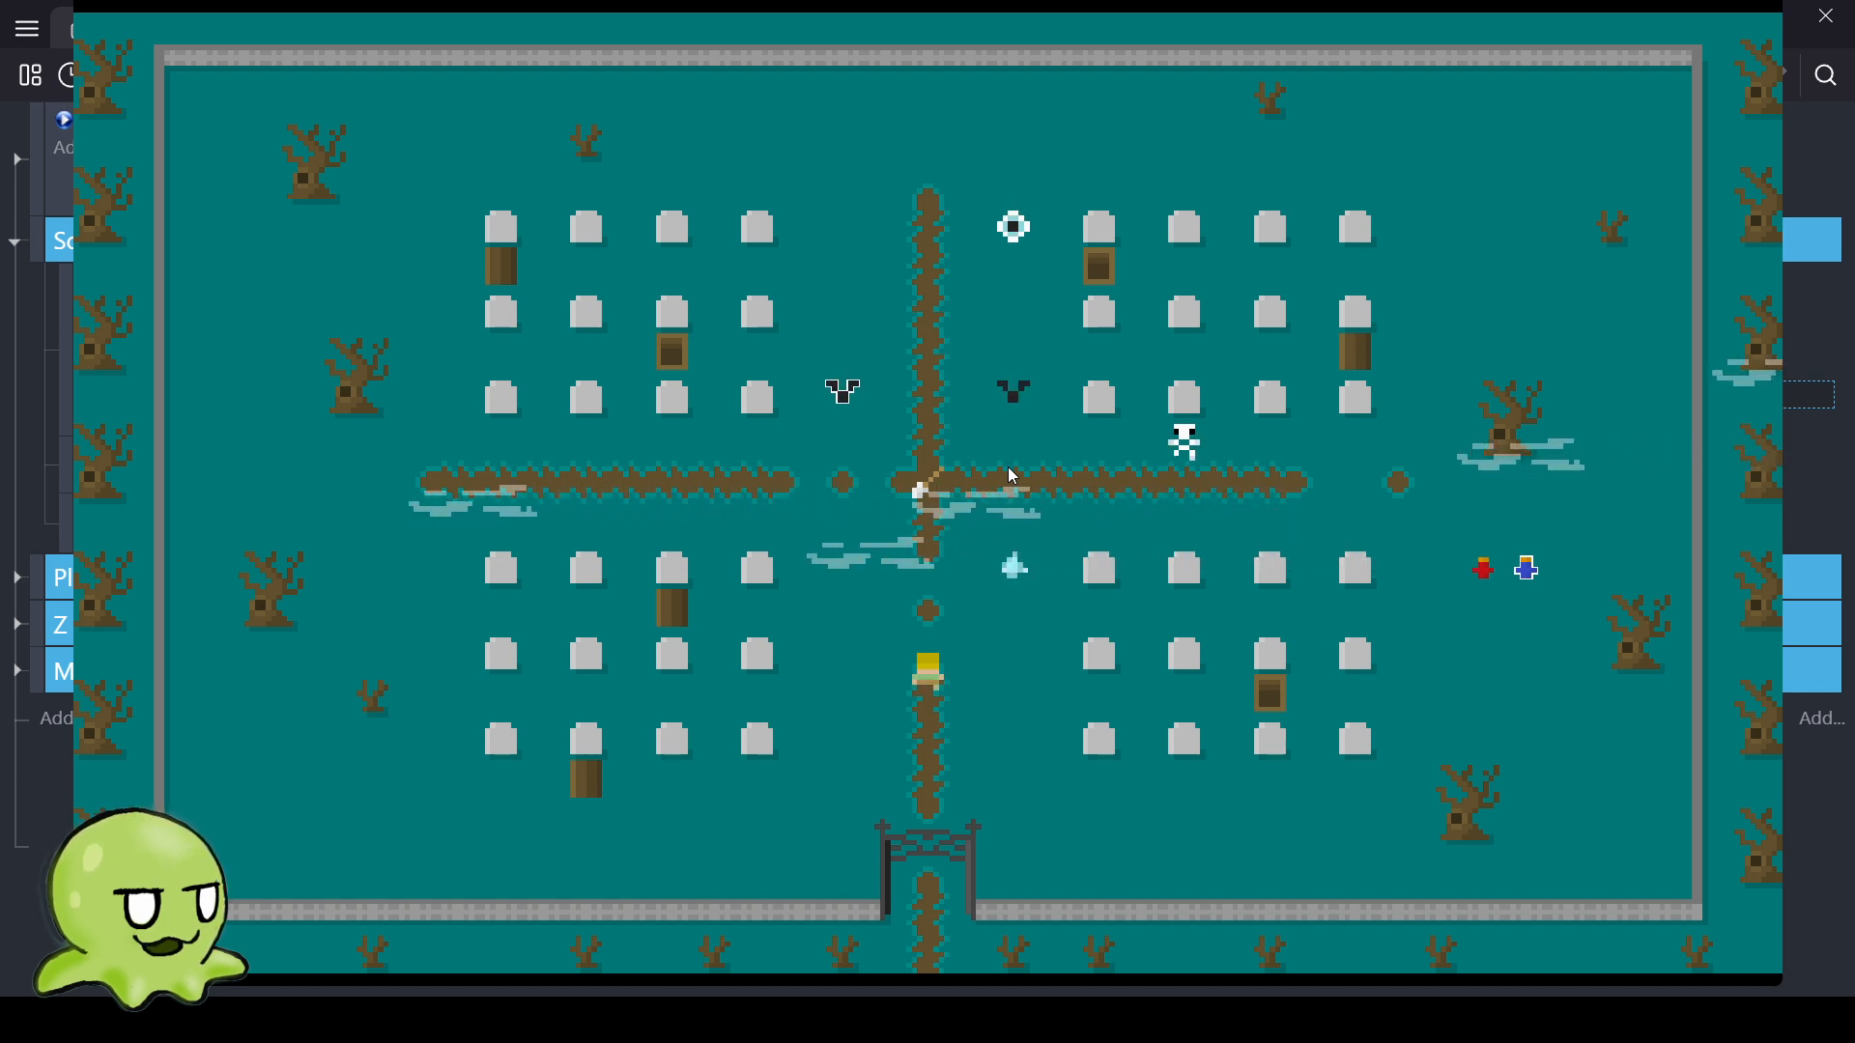
key(Up)
key(Up)
key(Right)
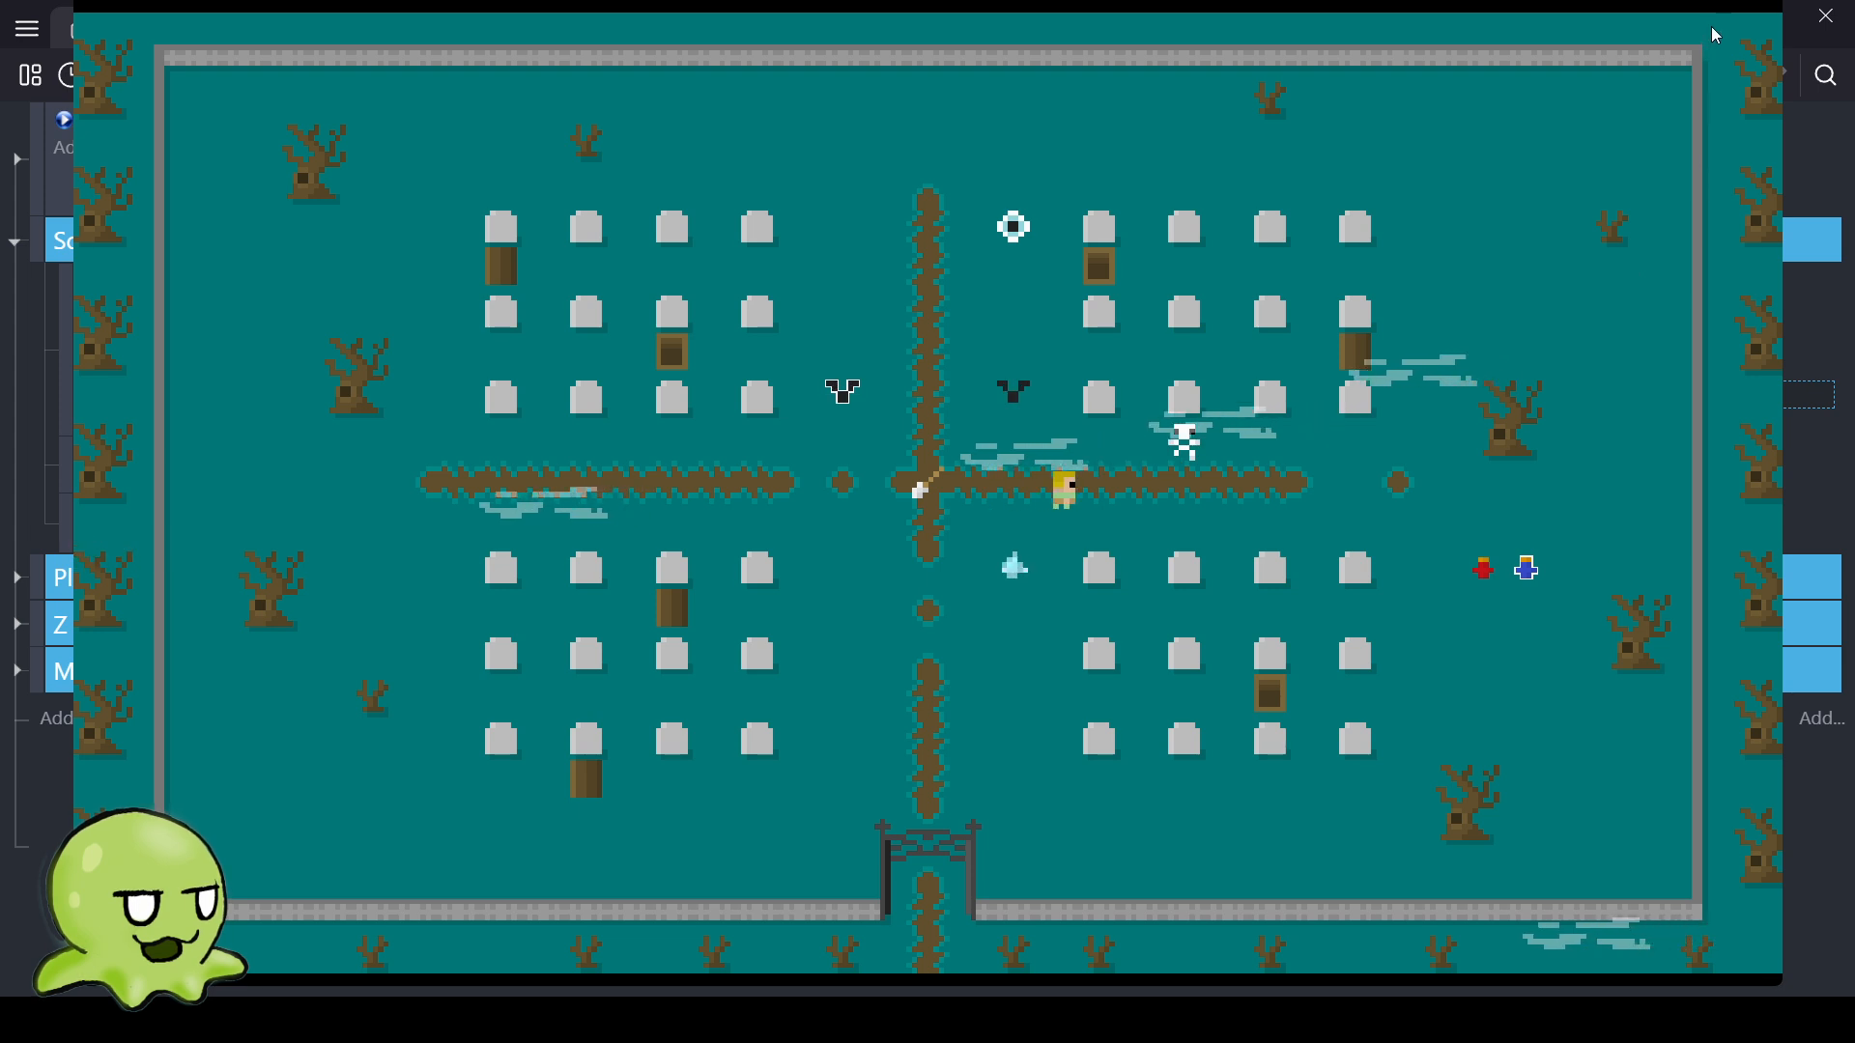
click(1760, 4)
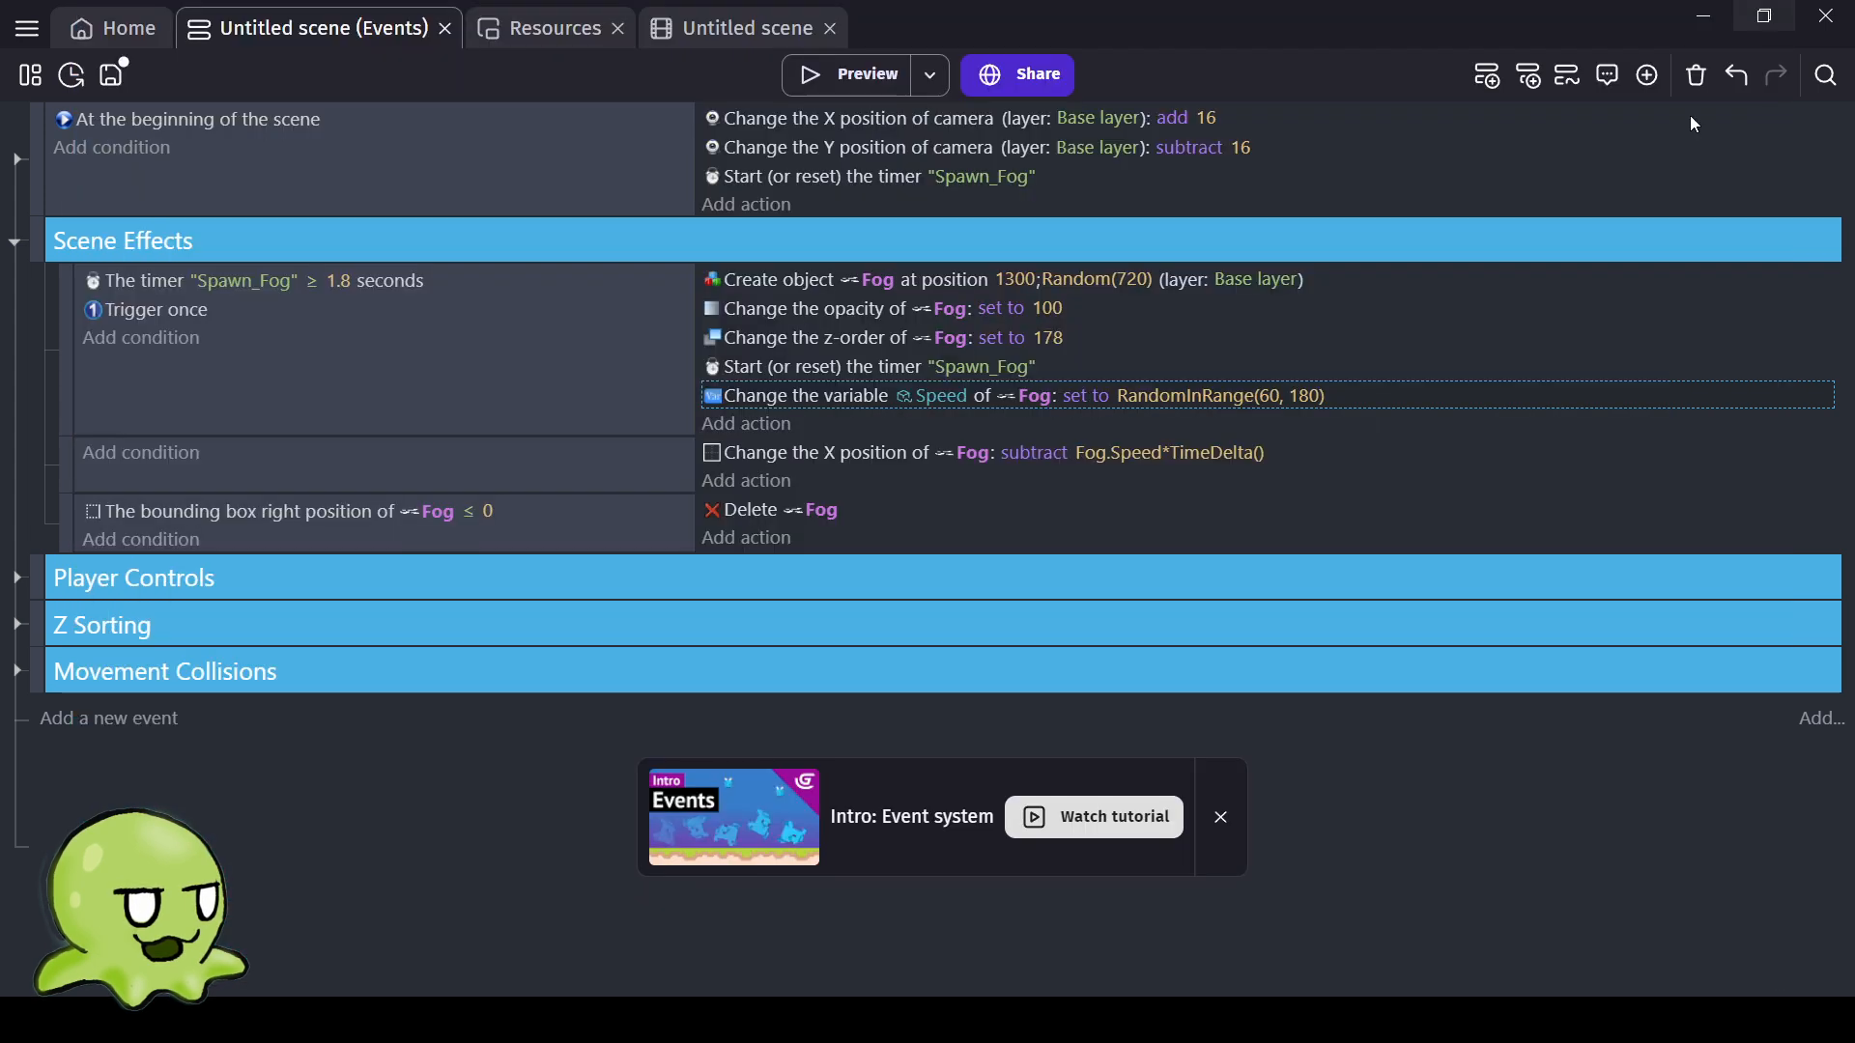
Change the Fog's Speed expression to RandomInRange(60, 120).
click(1311, 399)
click(1399, 456)
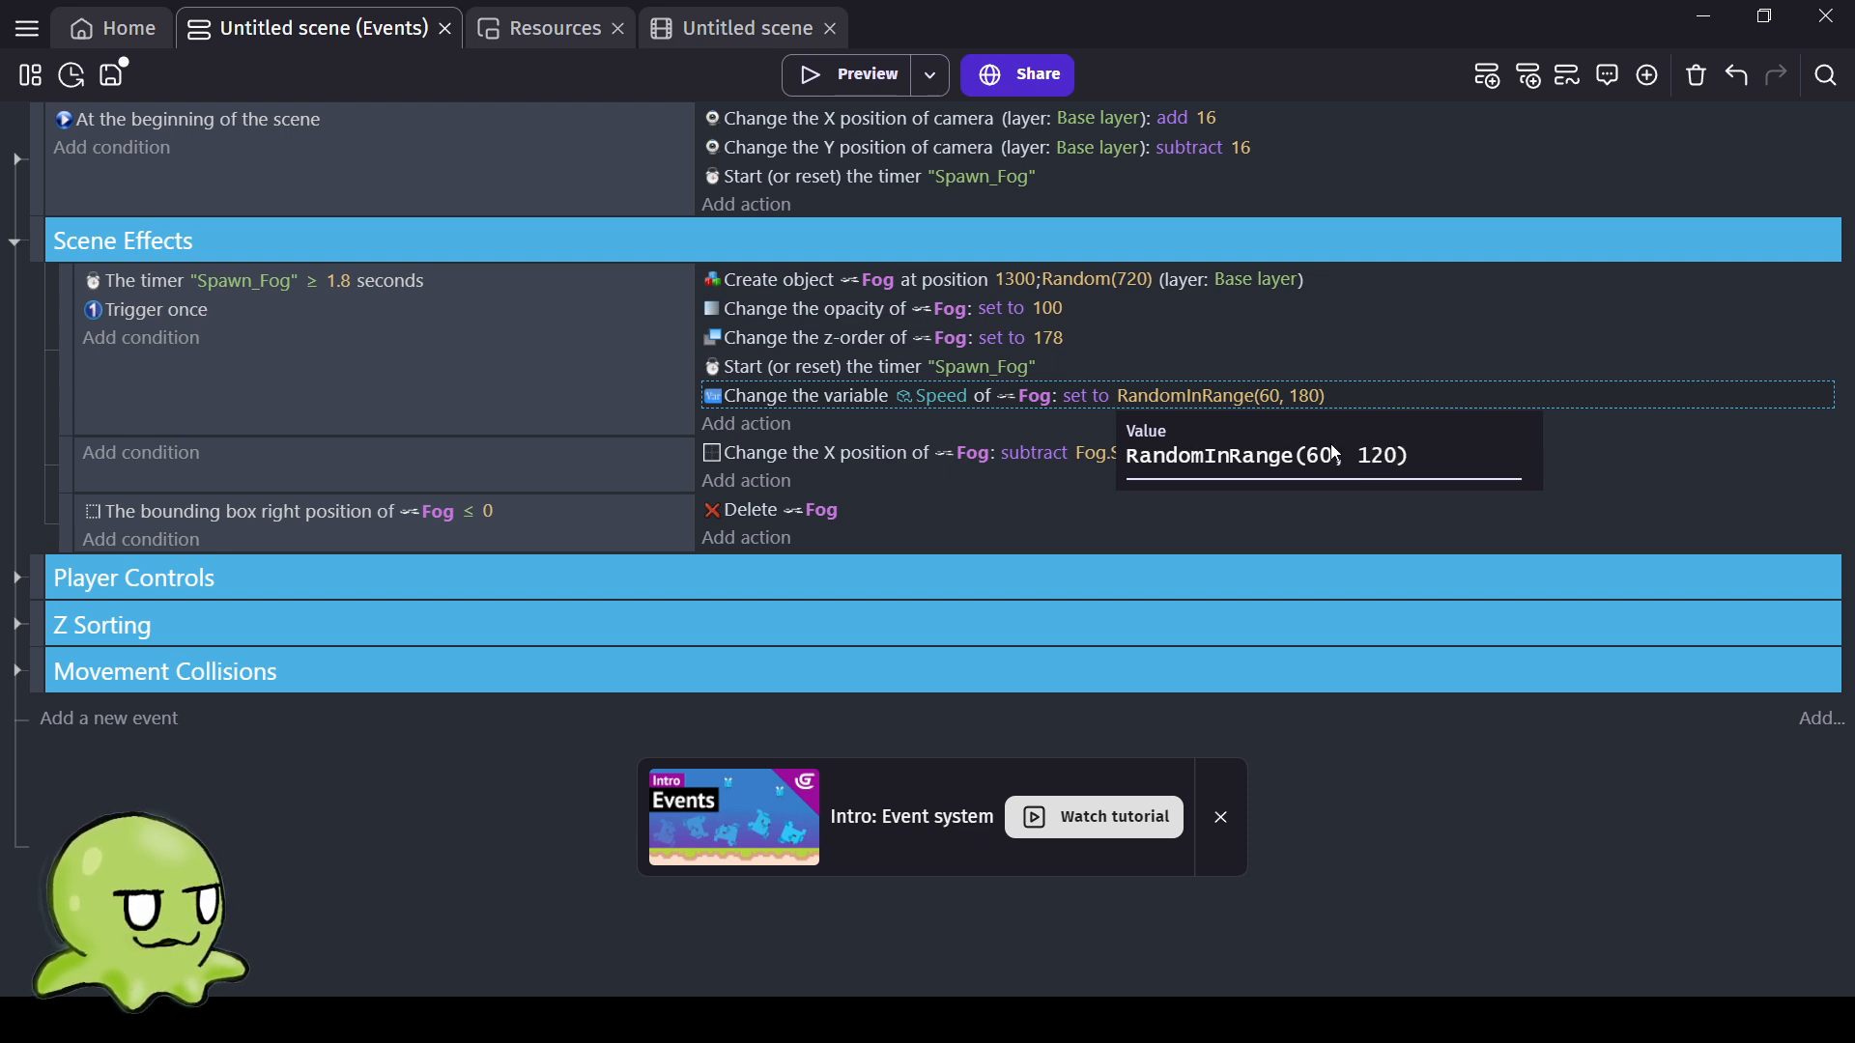
click(1012, 537)
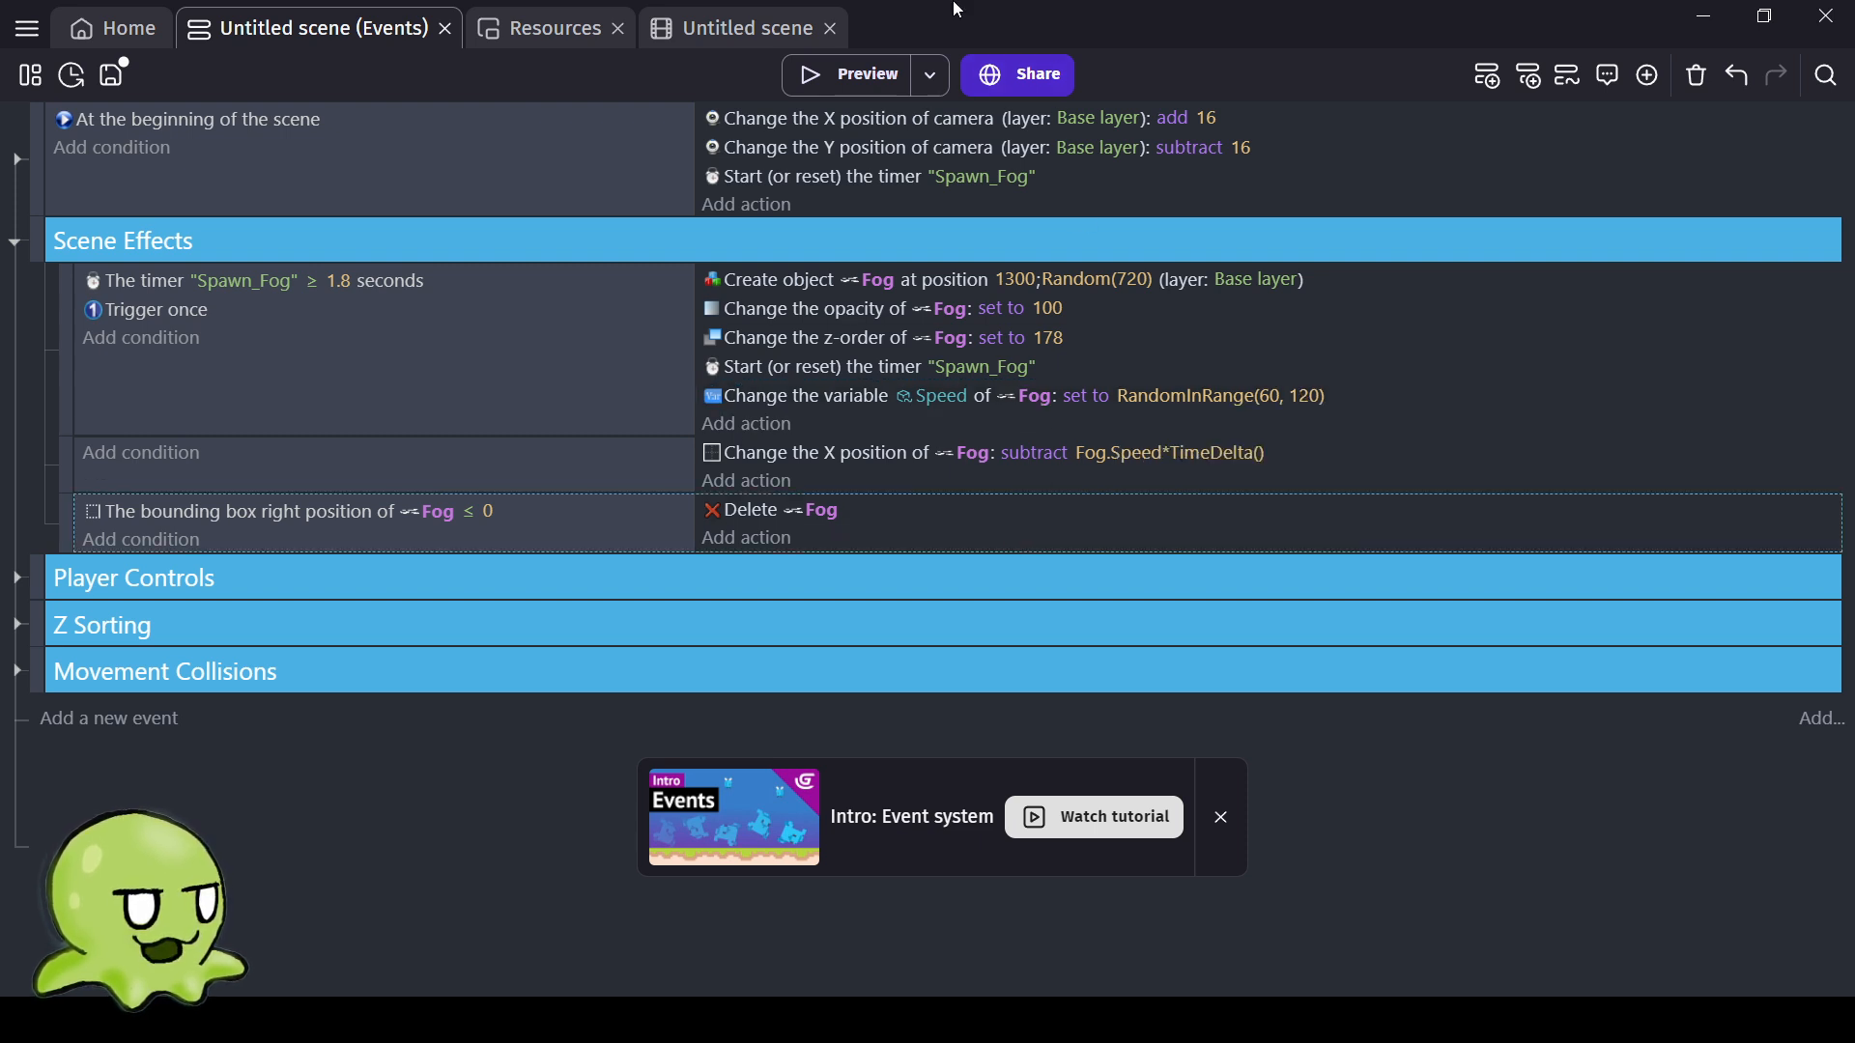
Preview the scene again, walk the player up through the gate while checking the fog's drift, and close the preview.
click(860, 78)
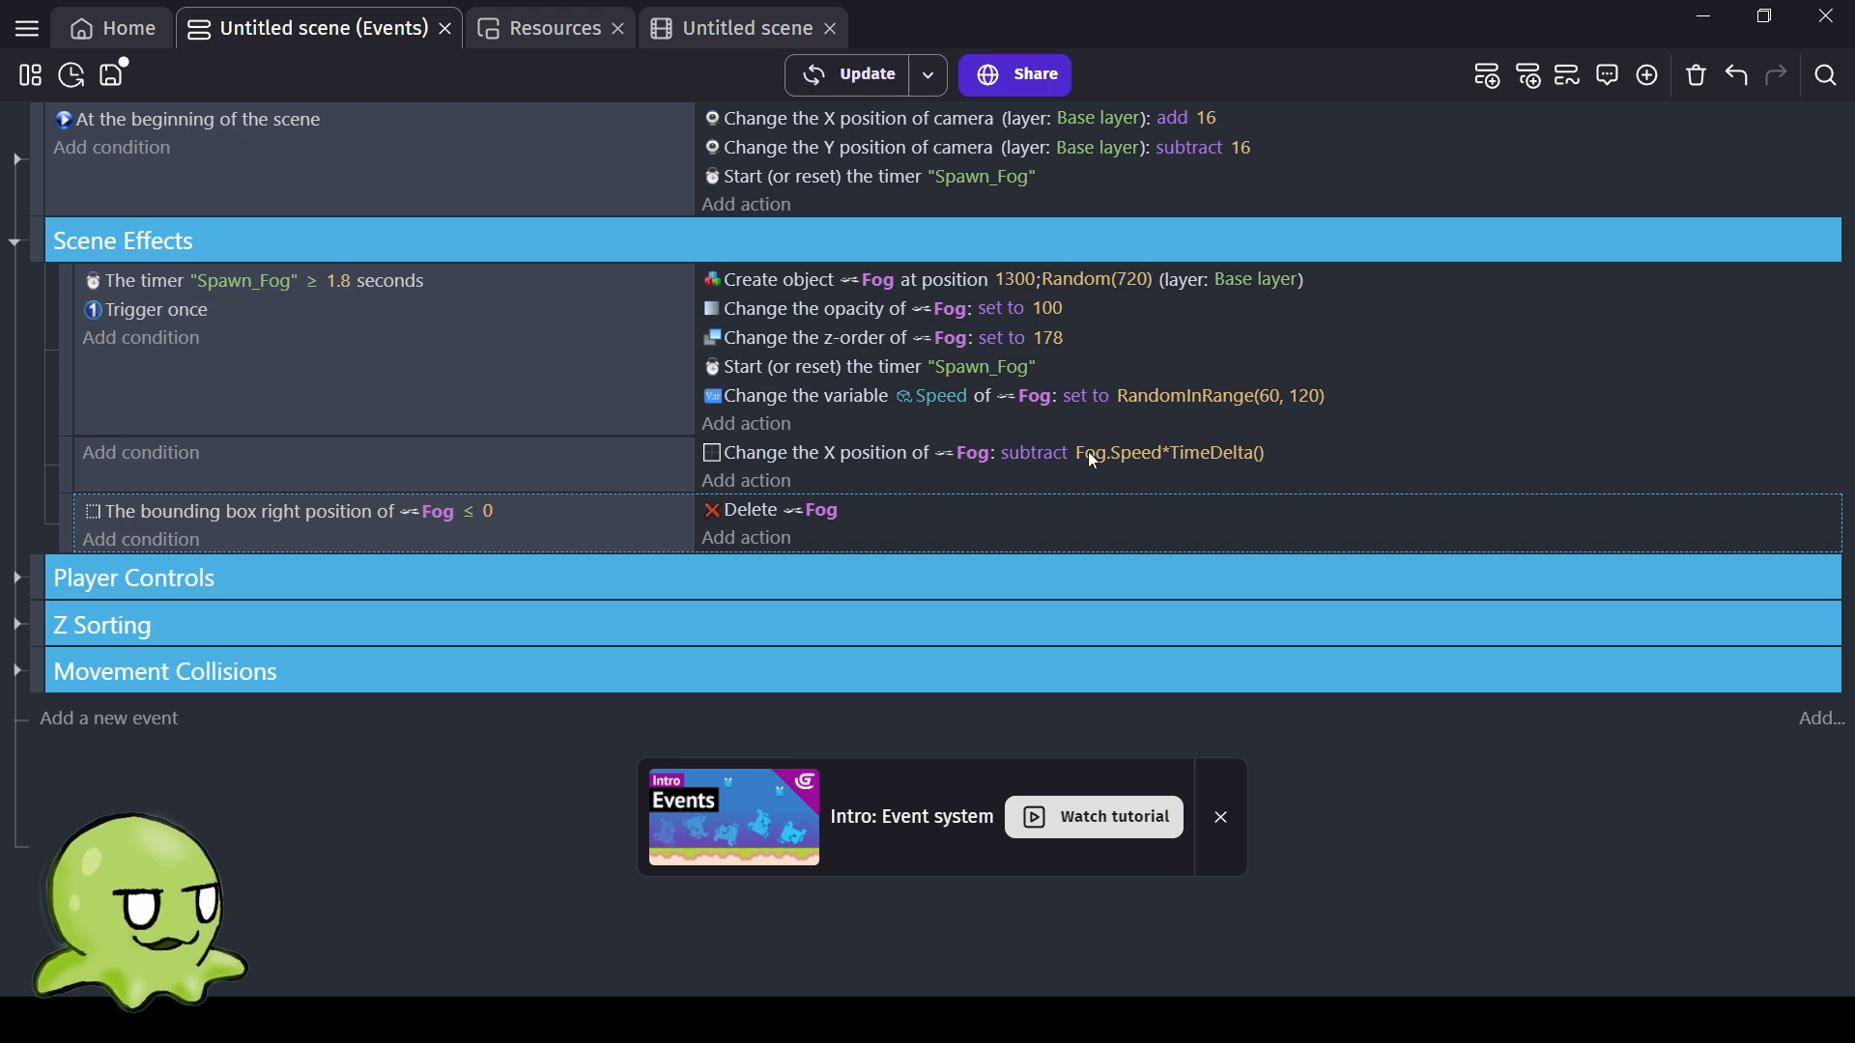
key(w)
key(w)
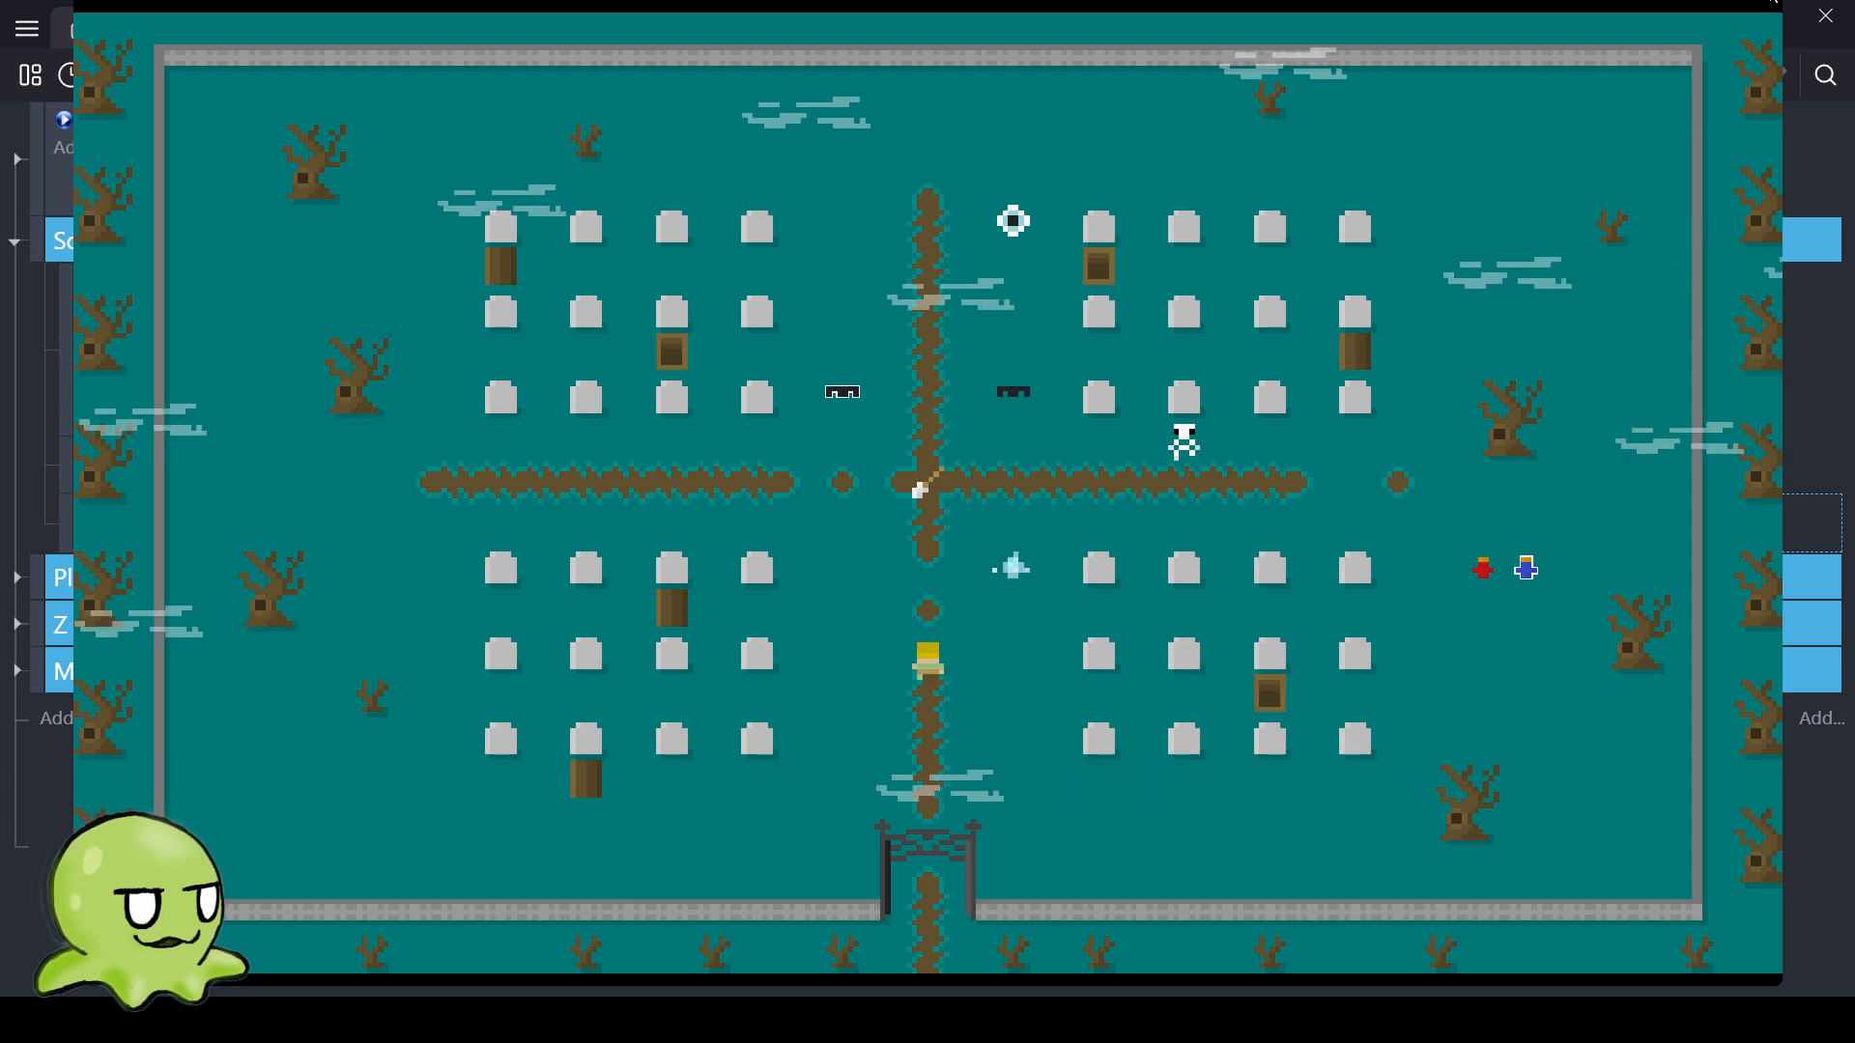
click(1771, 1)
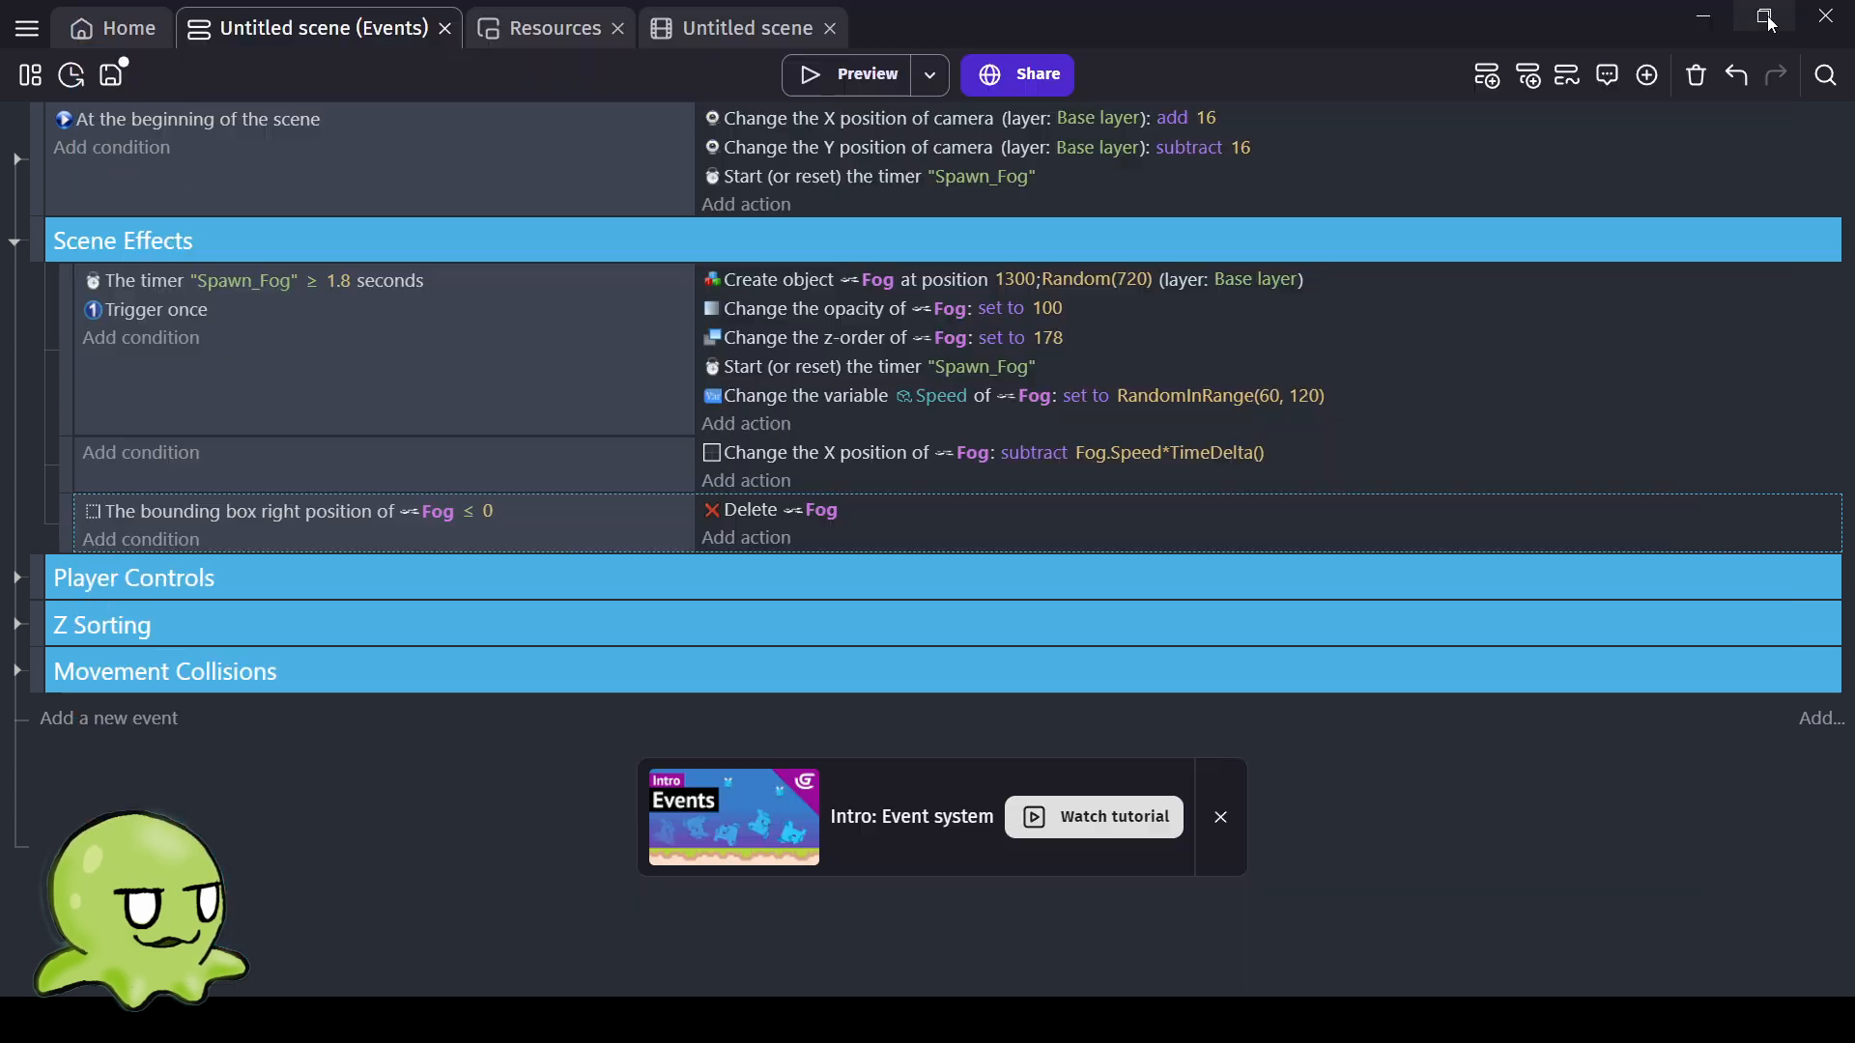
Change the Fog's Speed expression to RandomInRange(40, 80).
click(1262, 398)
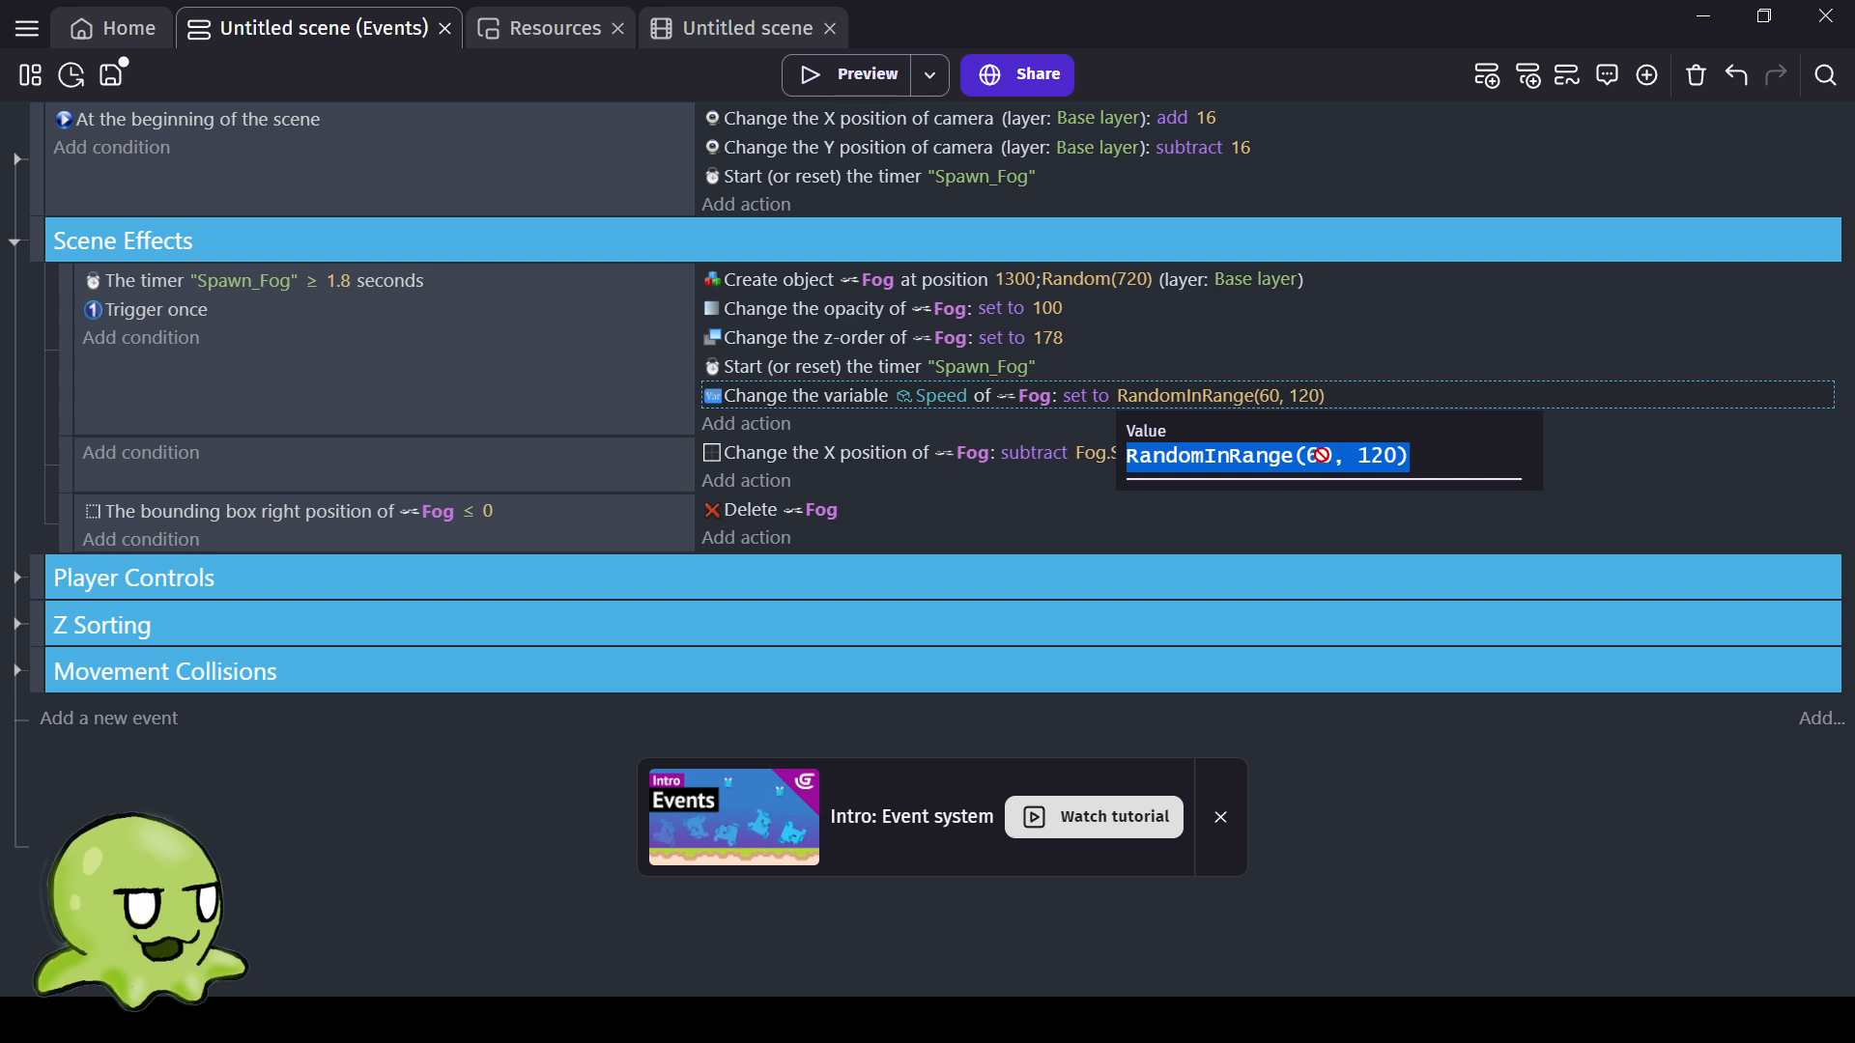
click(1330, 456)
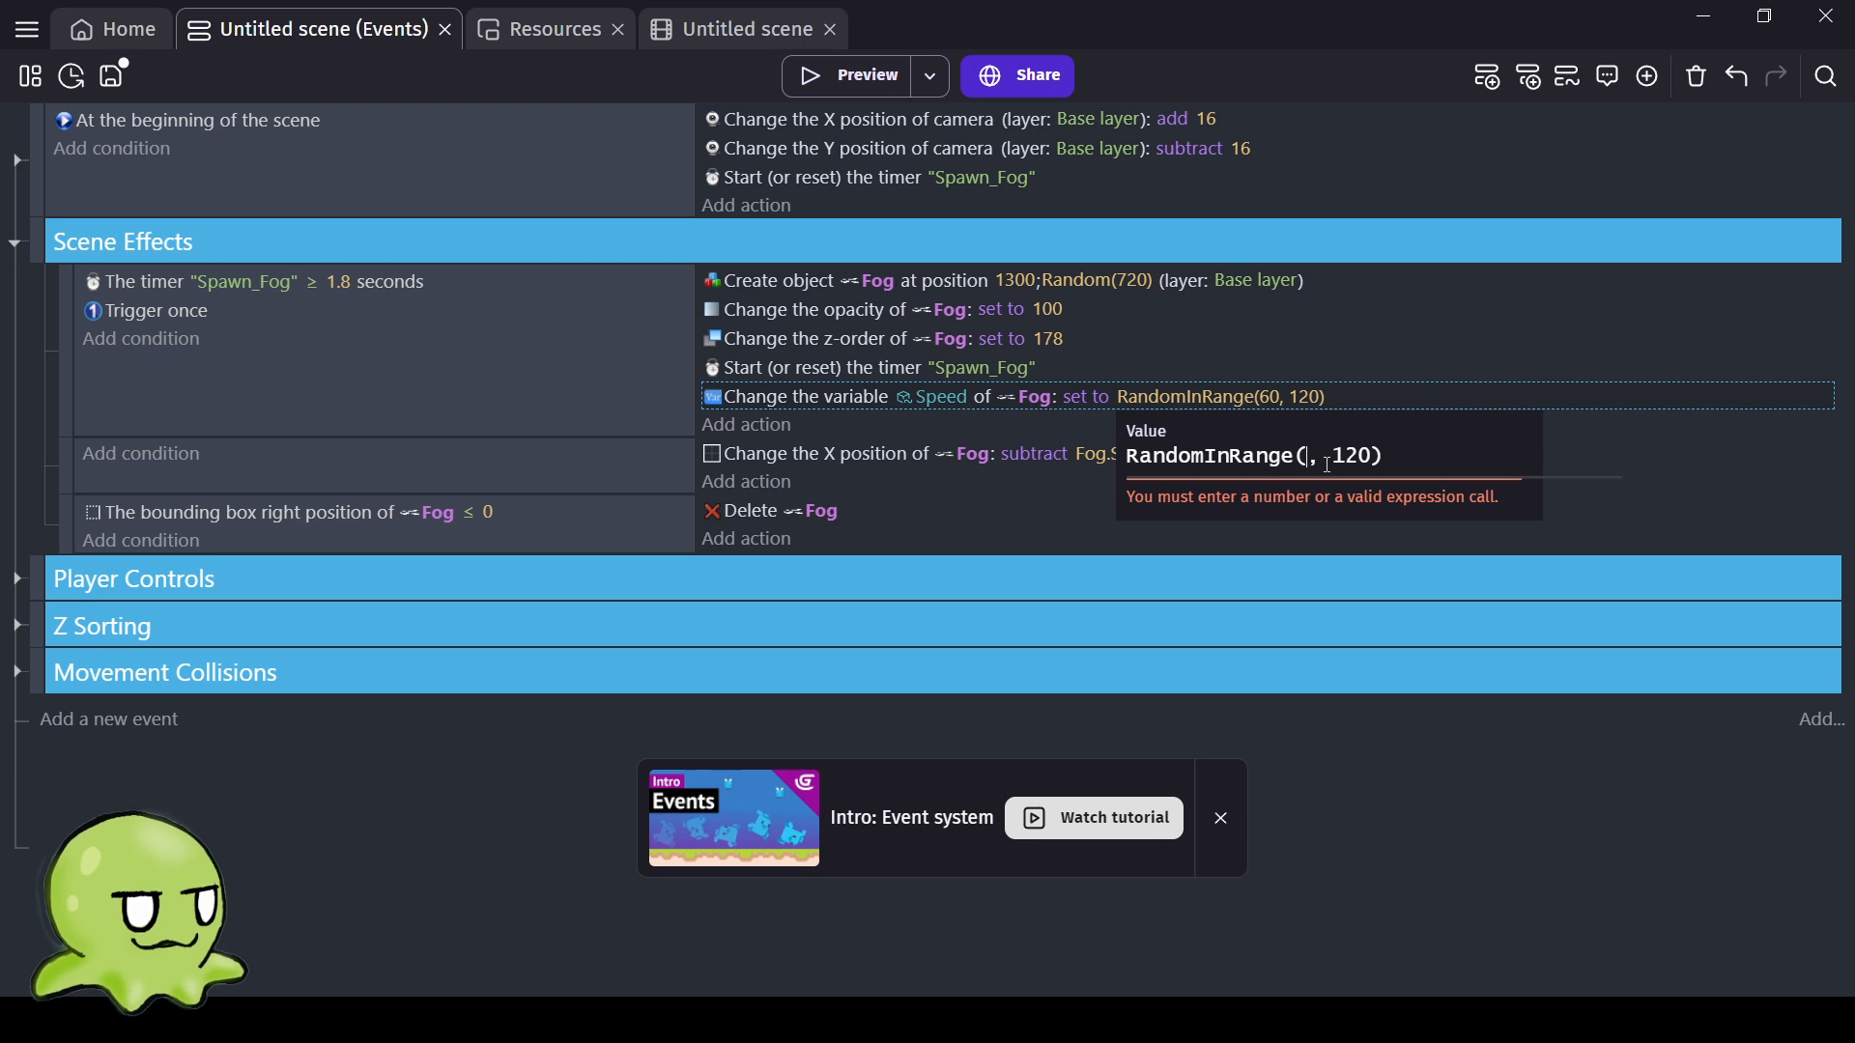
text(40)
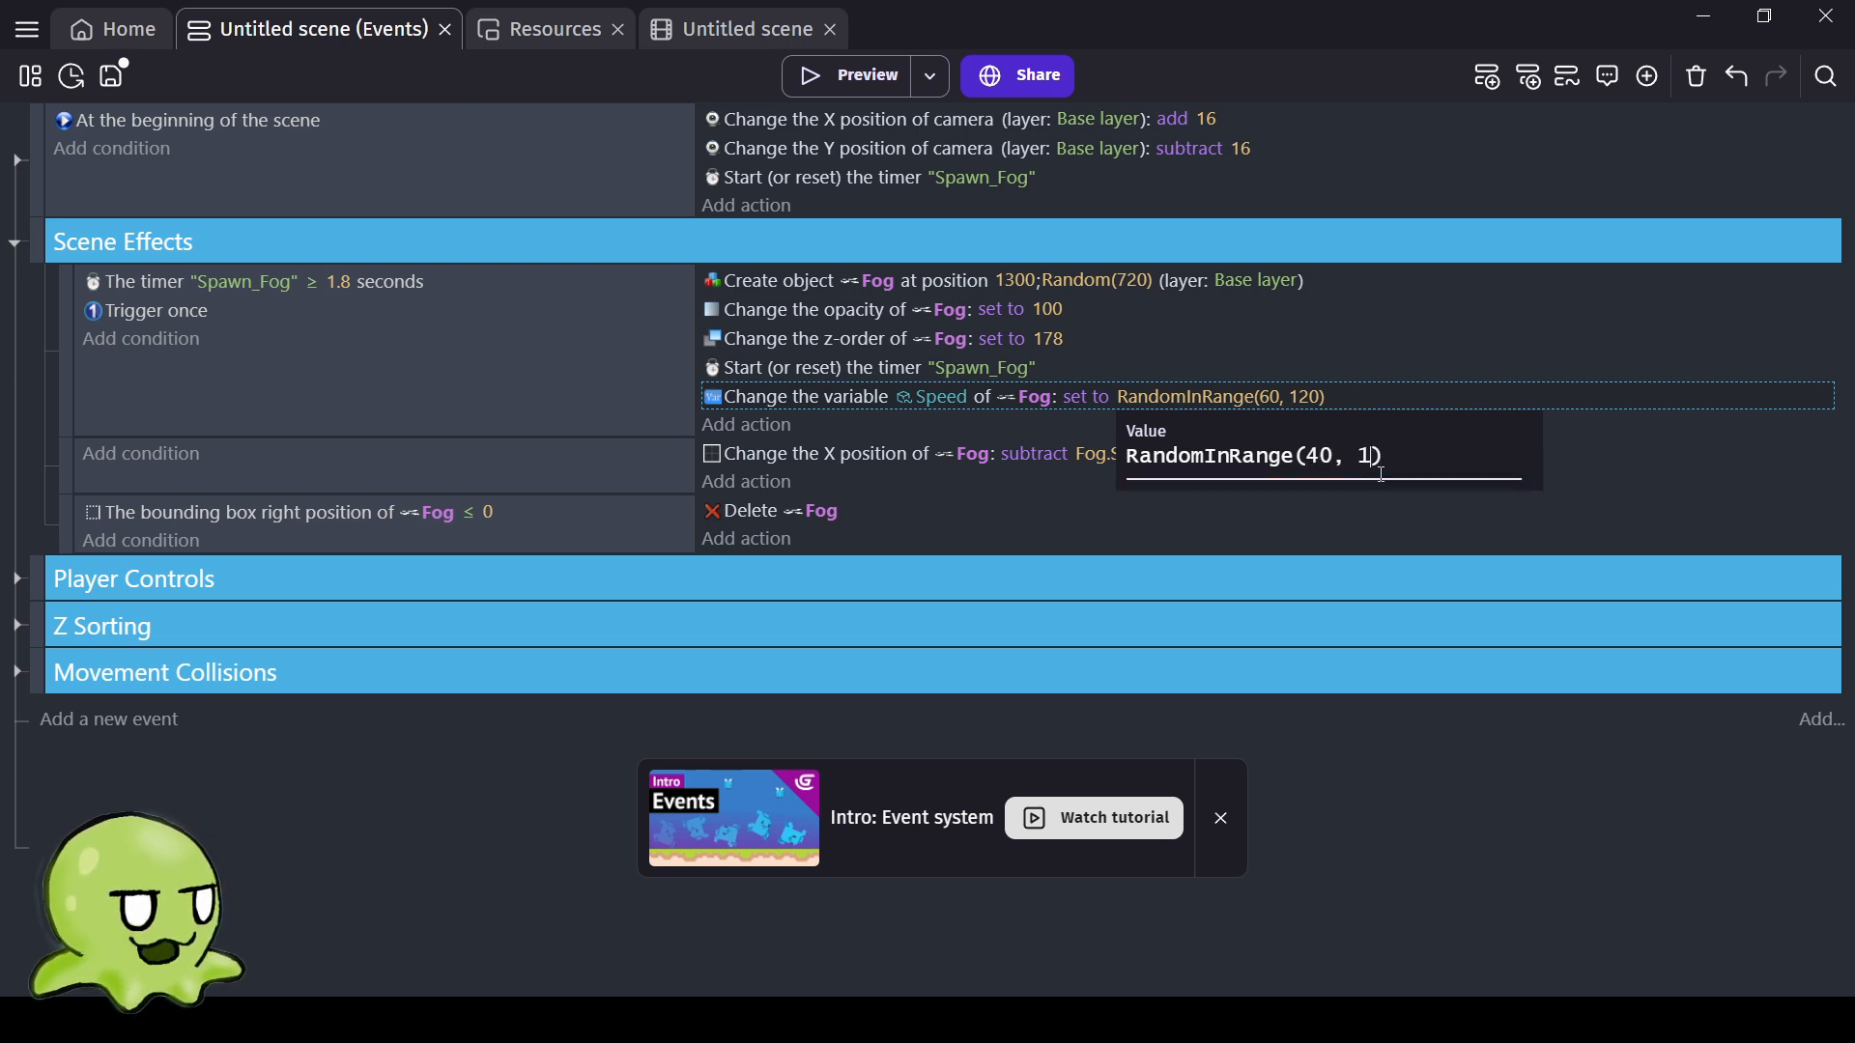
key(BackSpace)
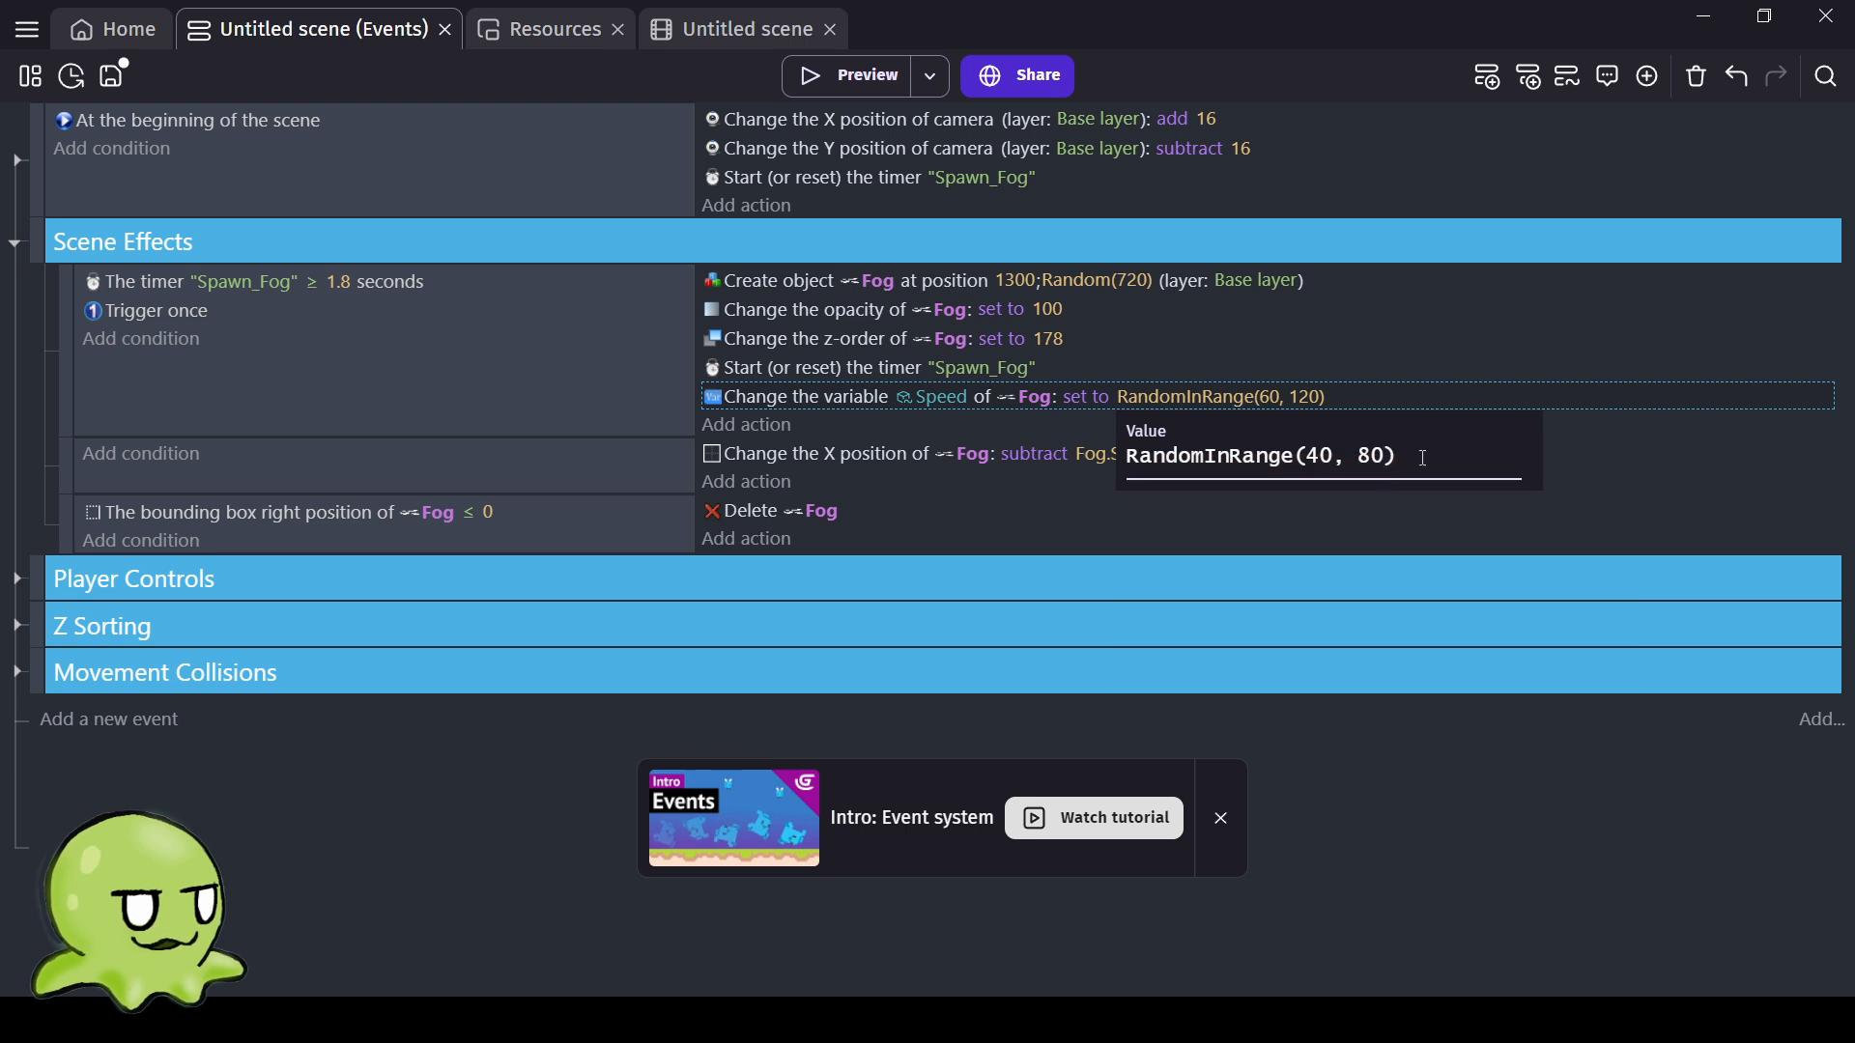
click(640, 455)
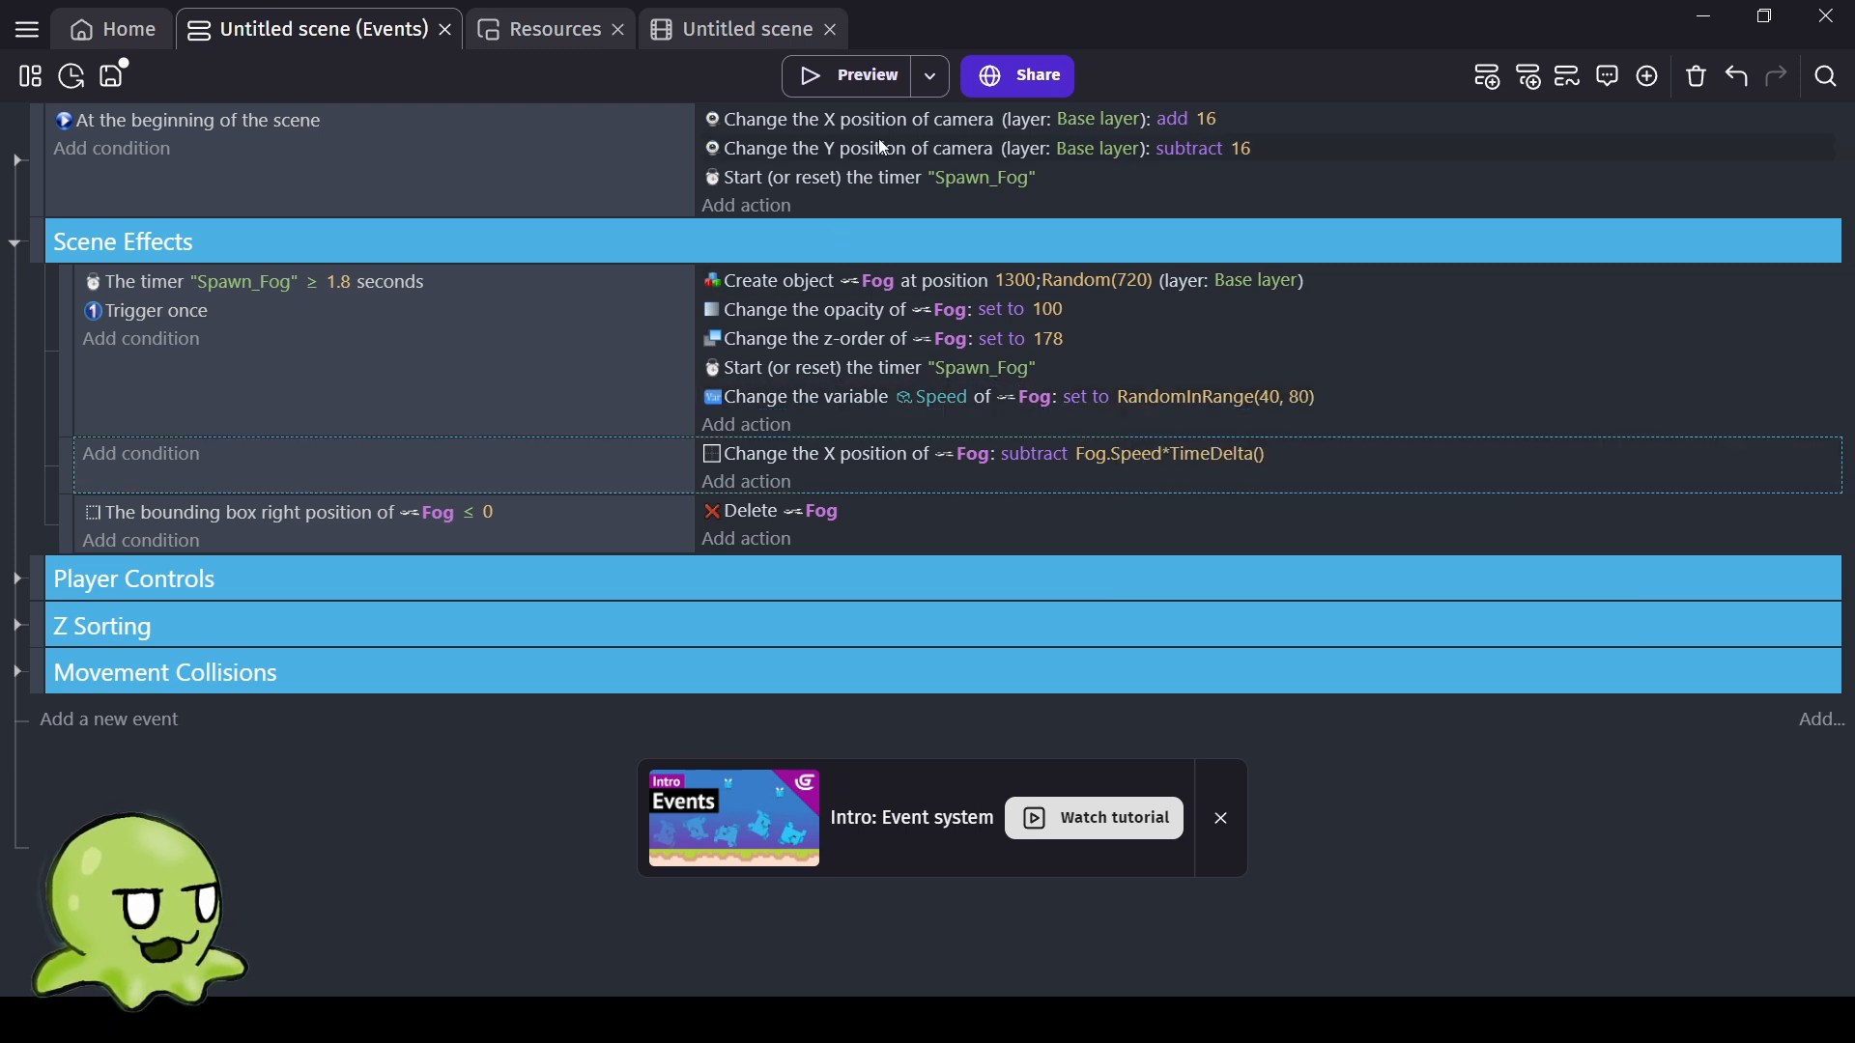
Preview the scene, walk the player up the path and across the graves in both directions while watching the fog drift, and close the preview.
click(891, 75)
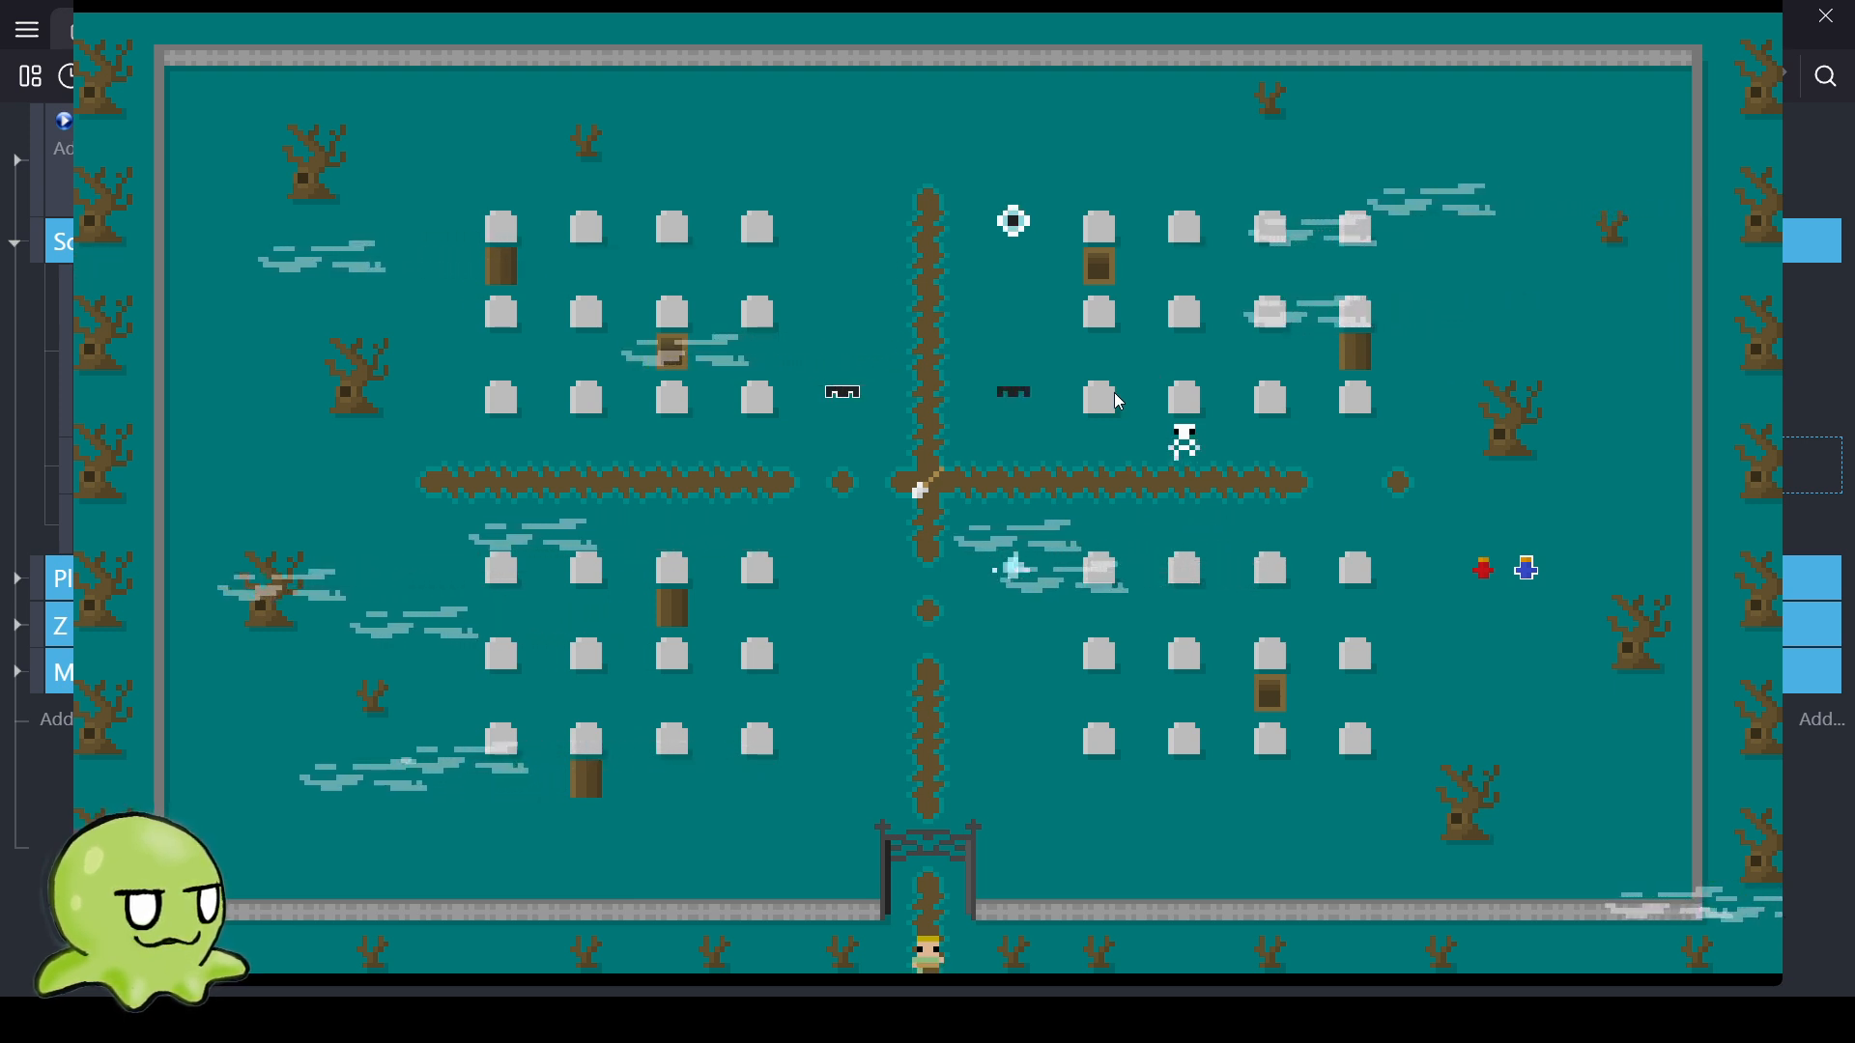
key(Up)
key(Up)
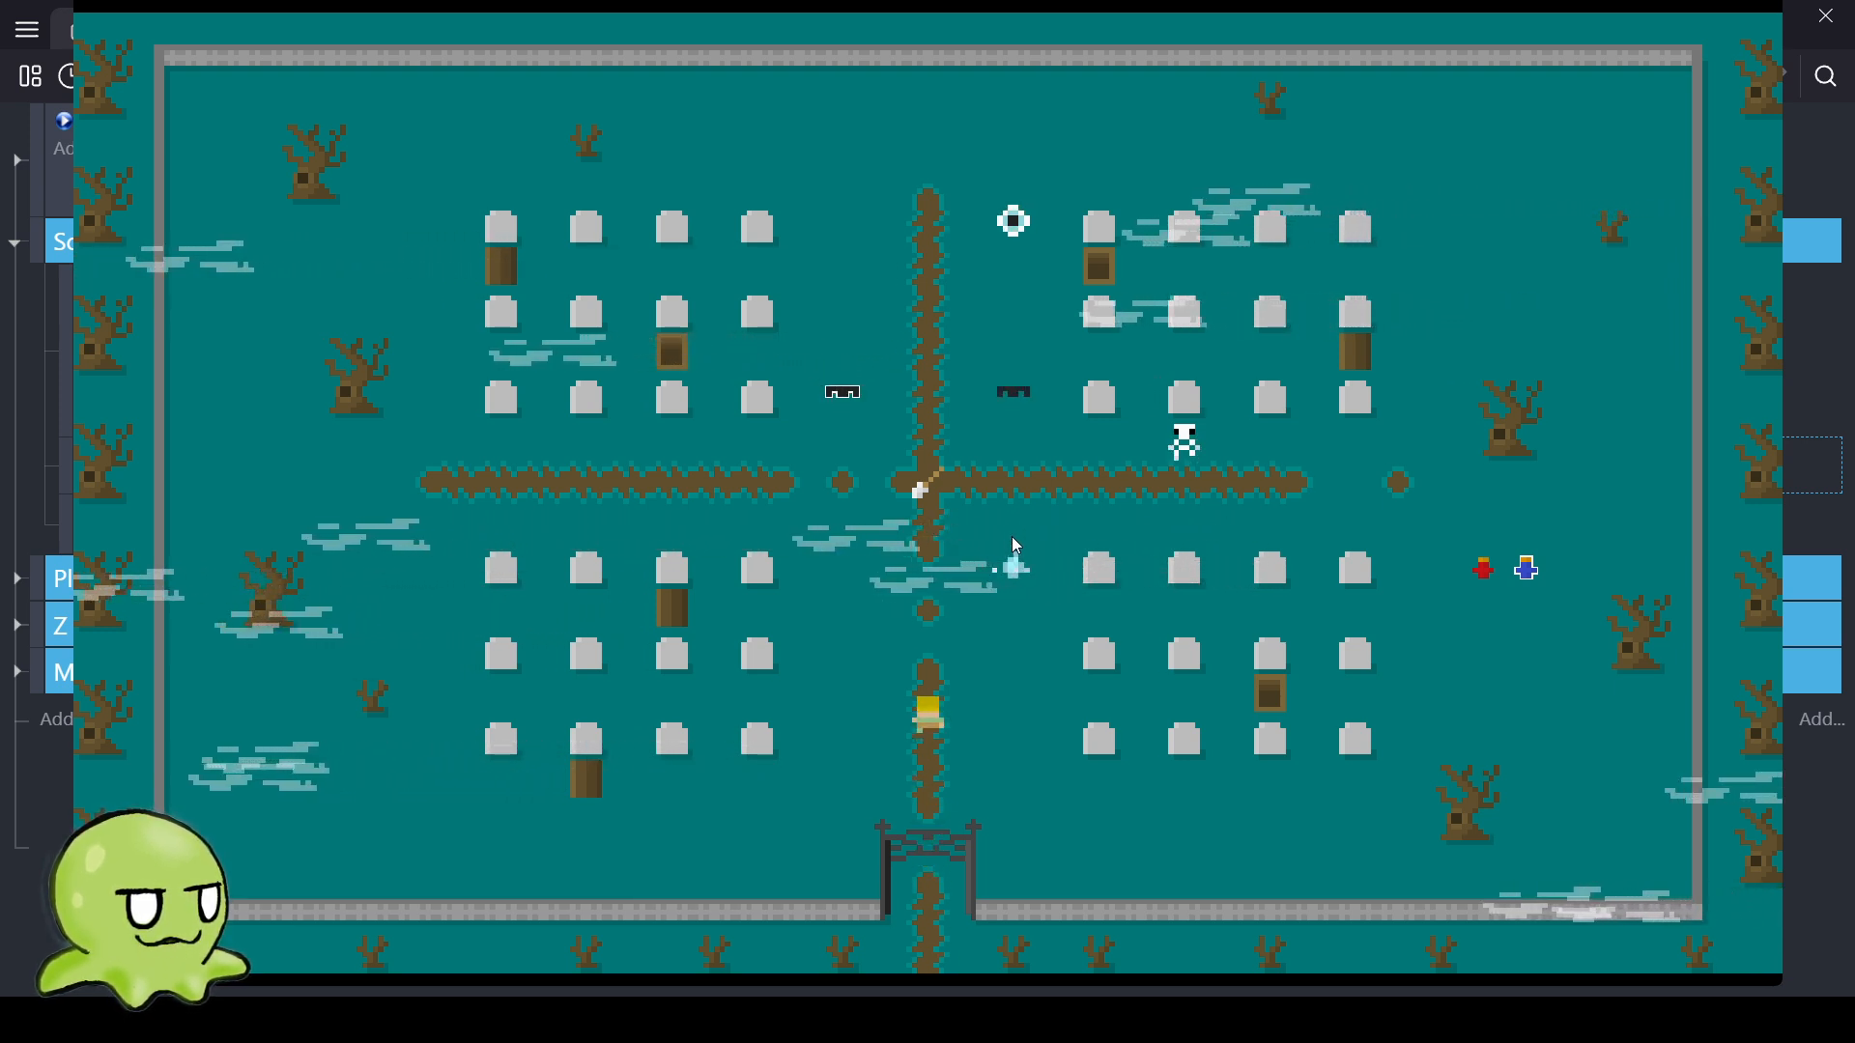
key(Up)
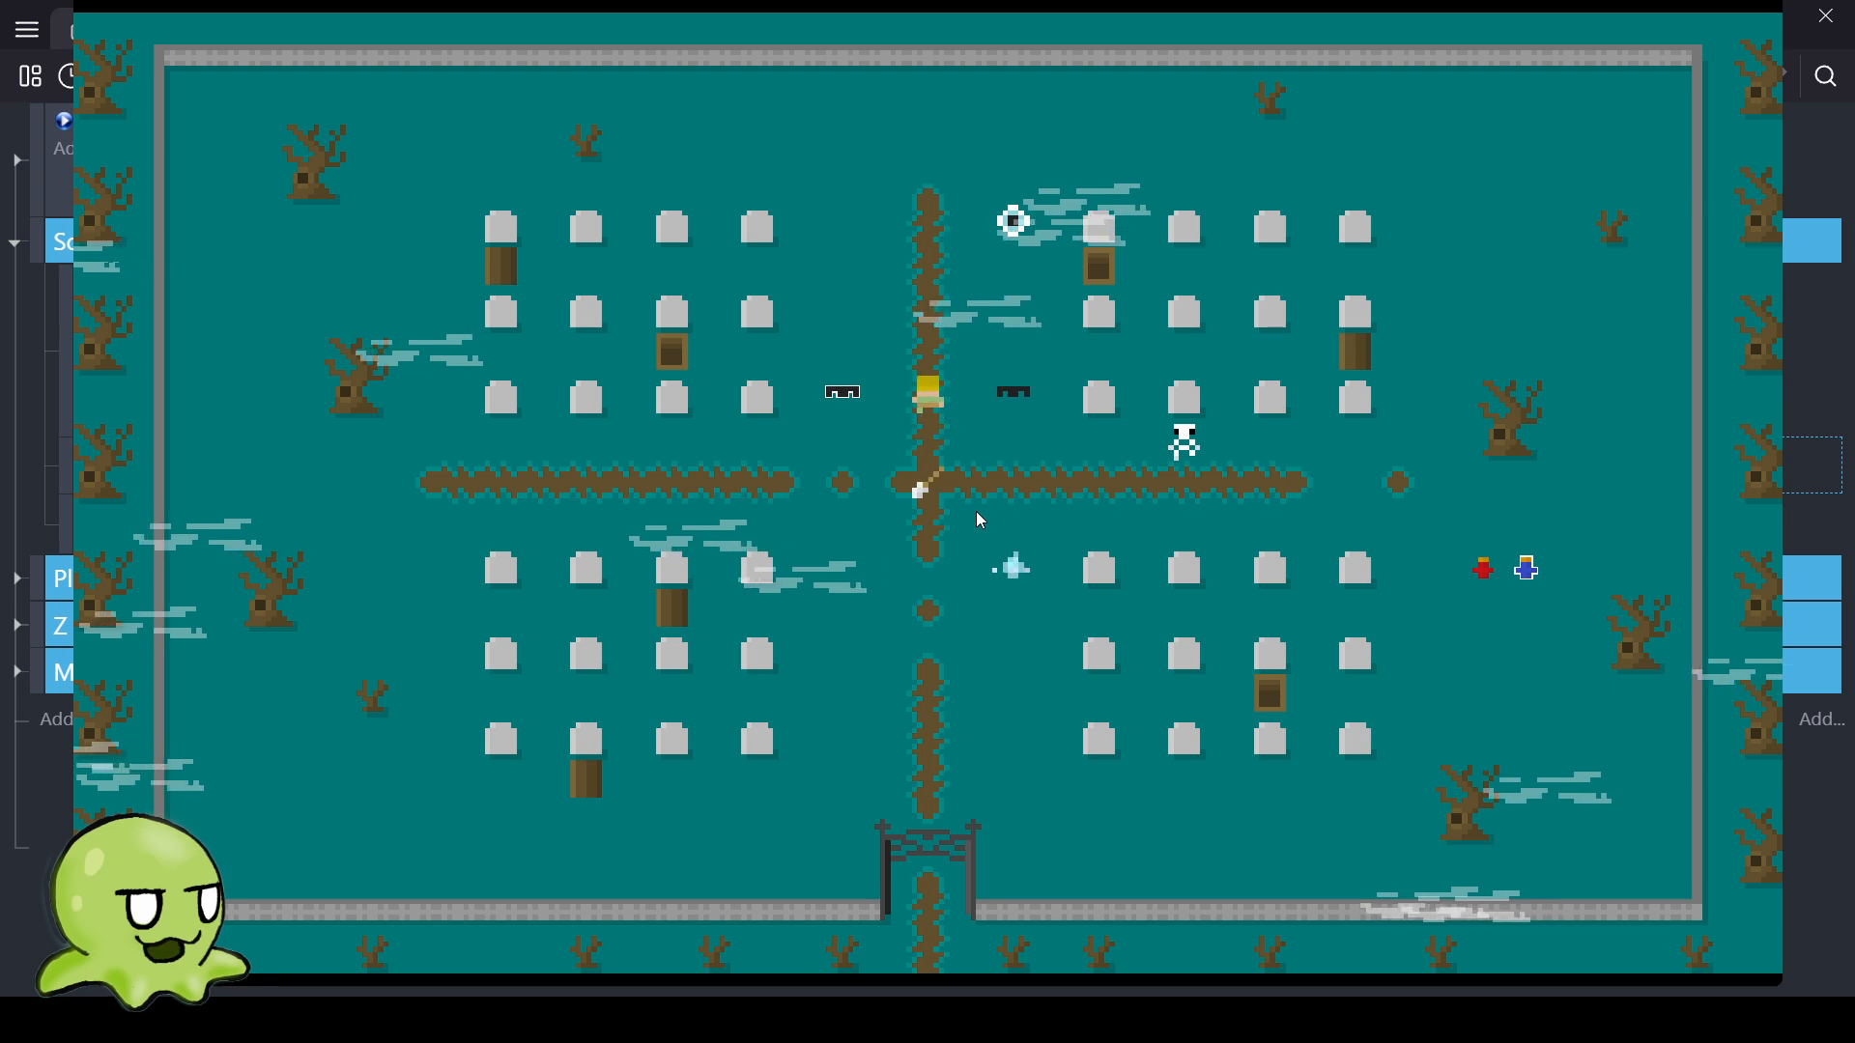
key(Down)
key(Left)
key(Left)
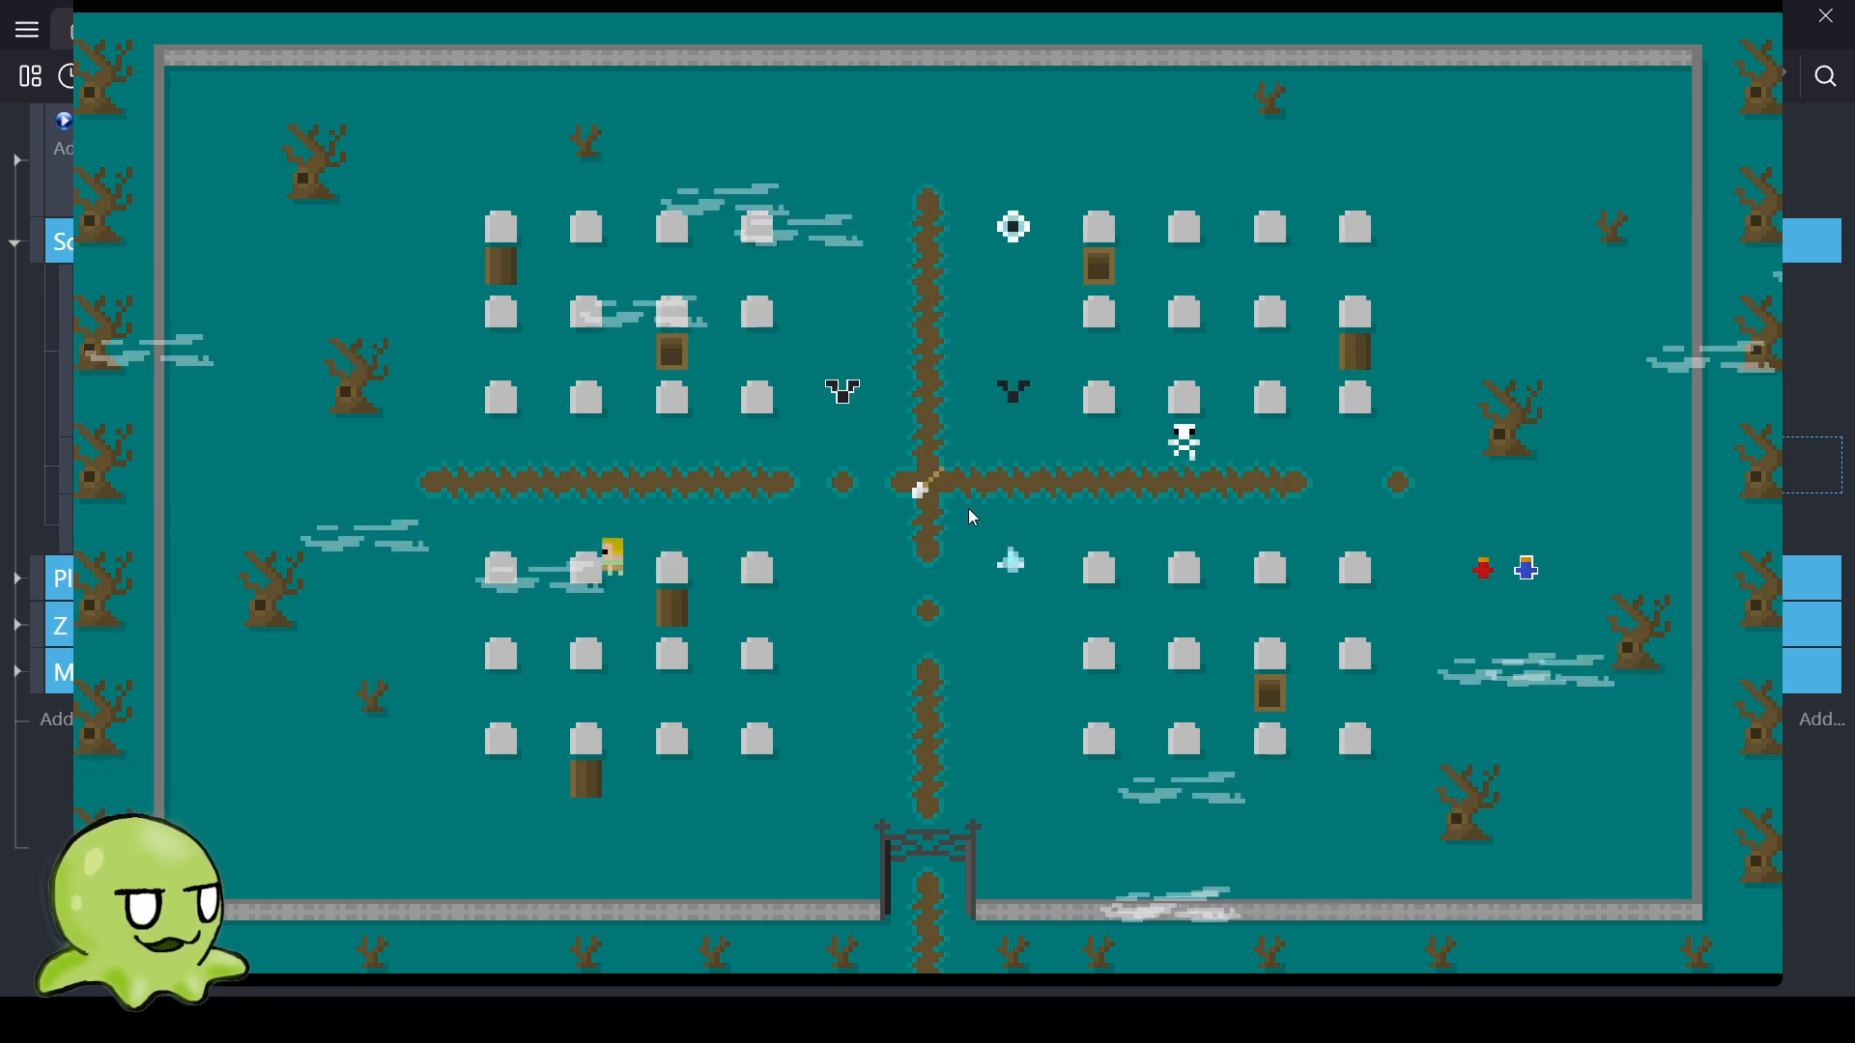
key(Right)
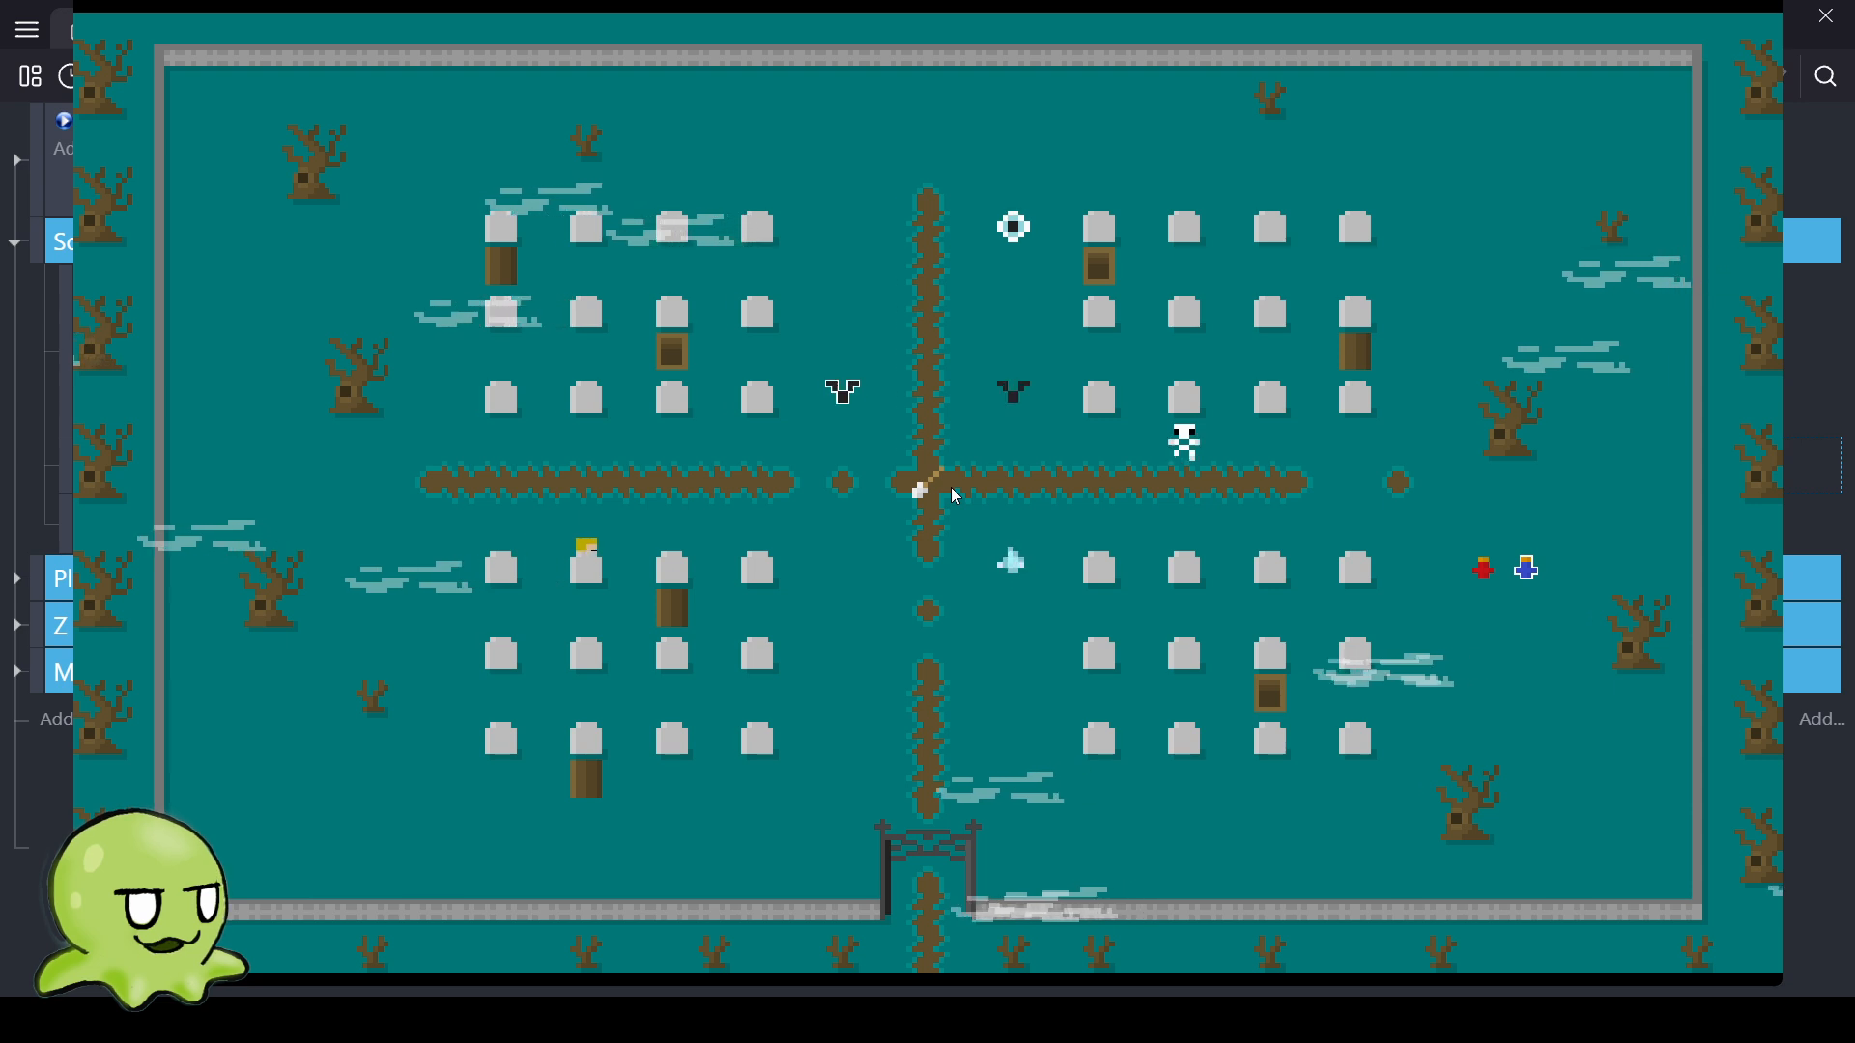
key(Right)
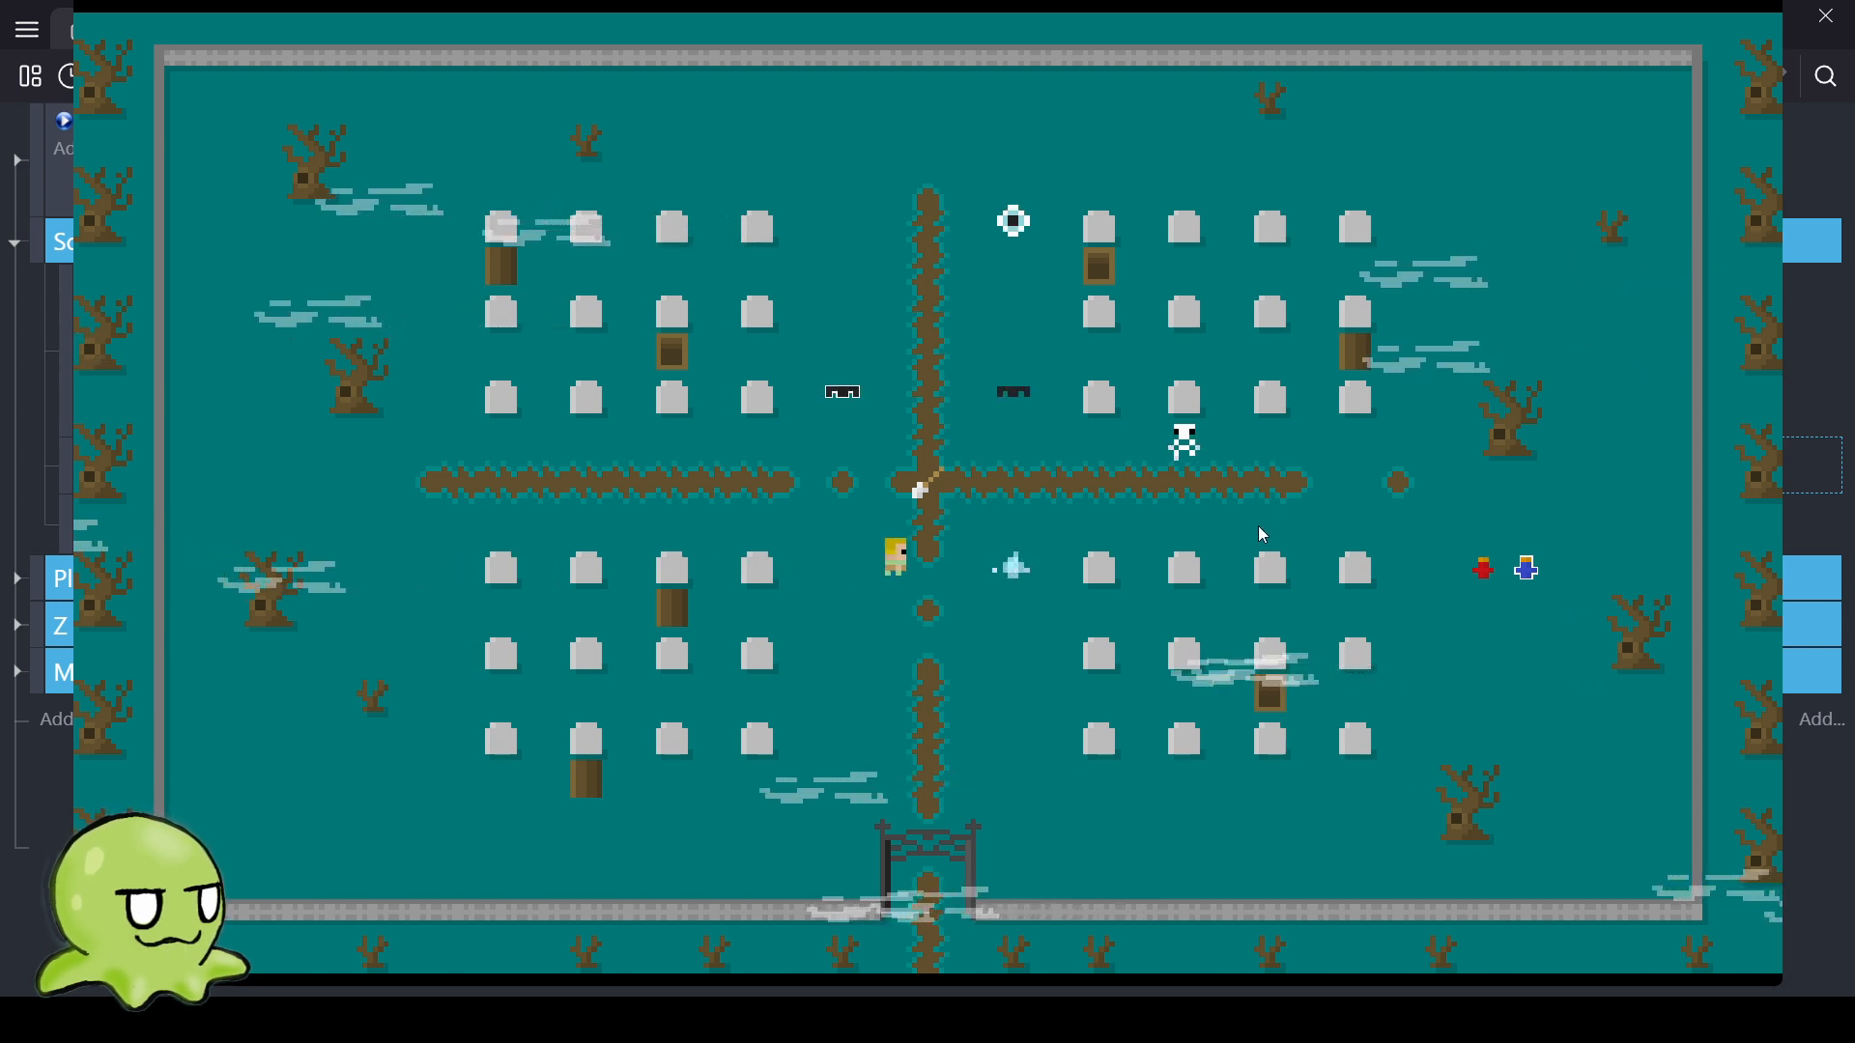
key(Right)
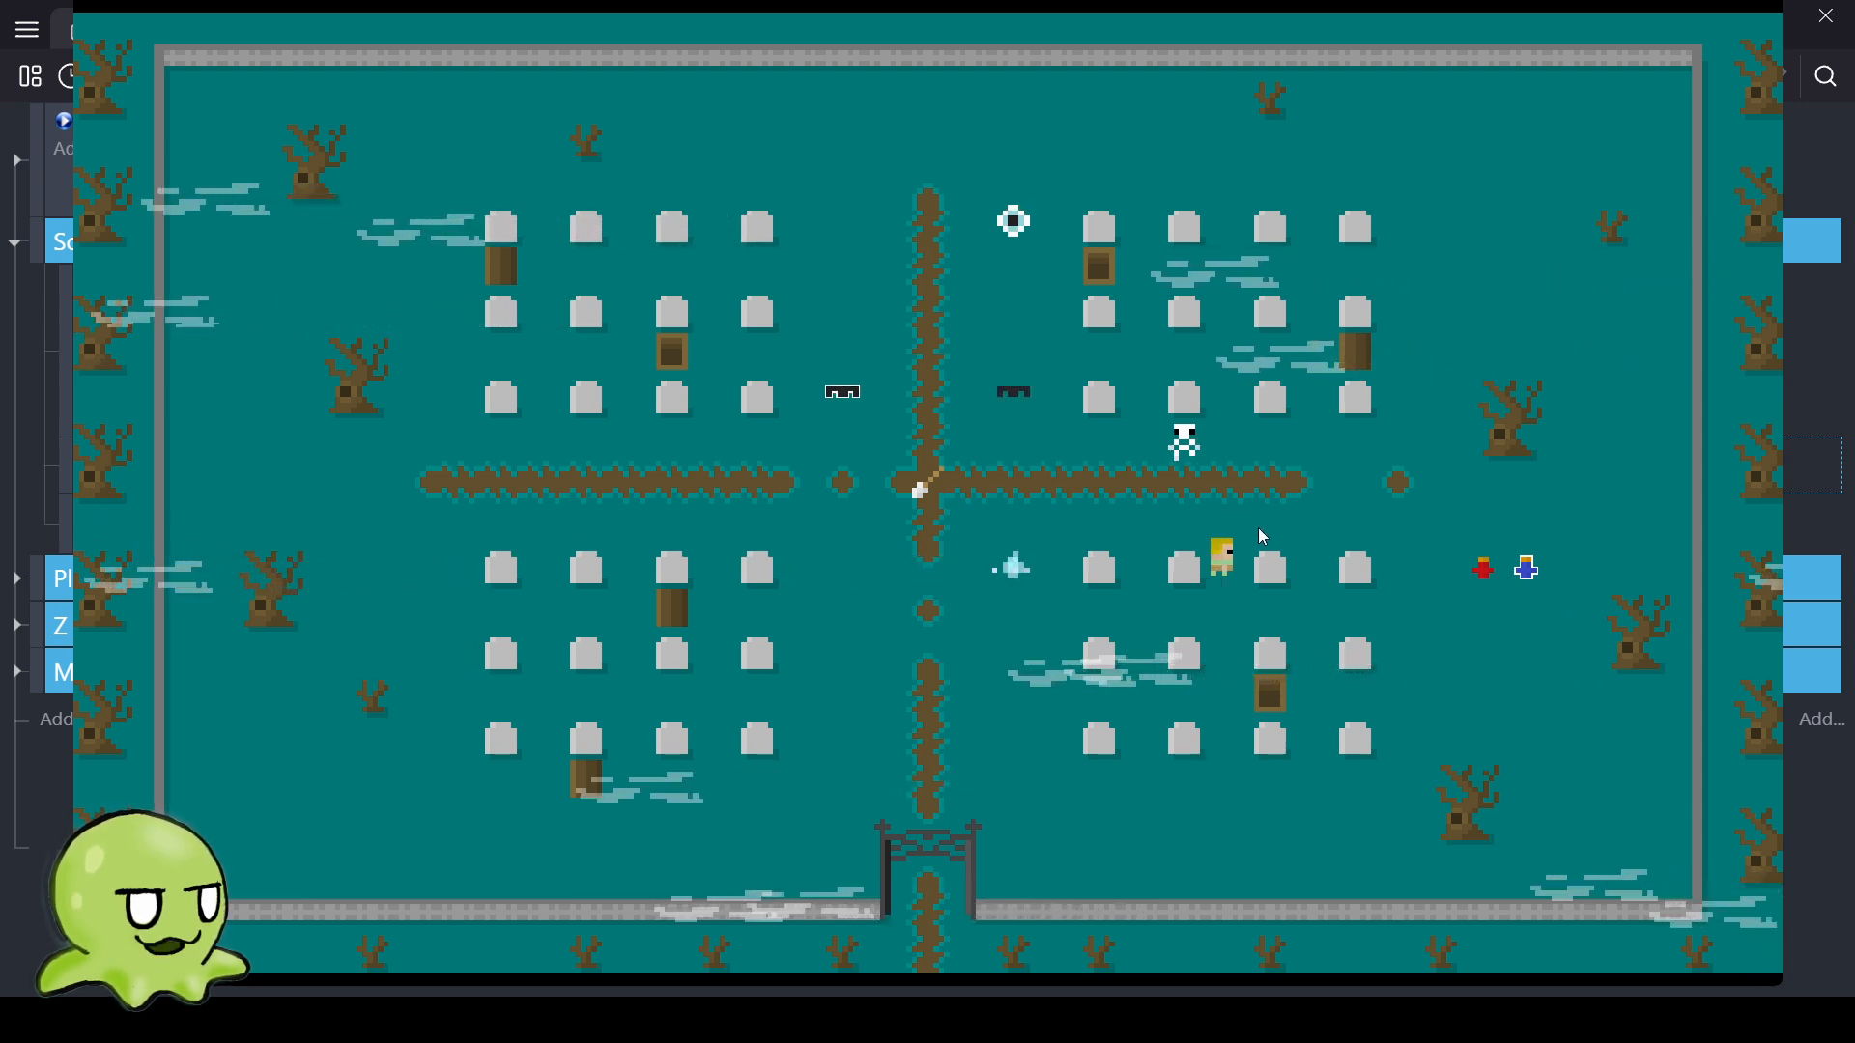
key(Left)
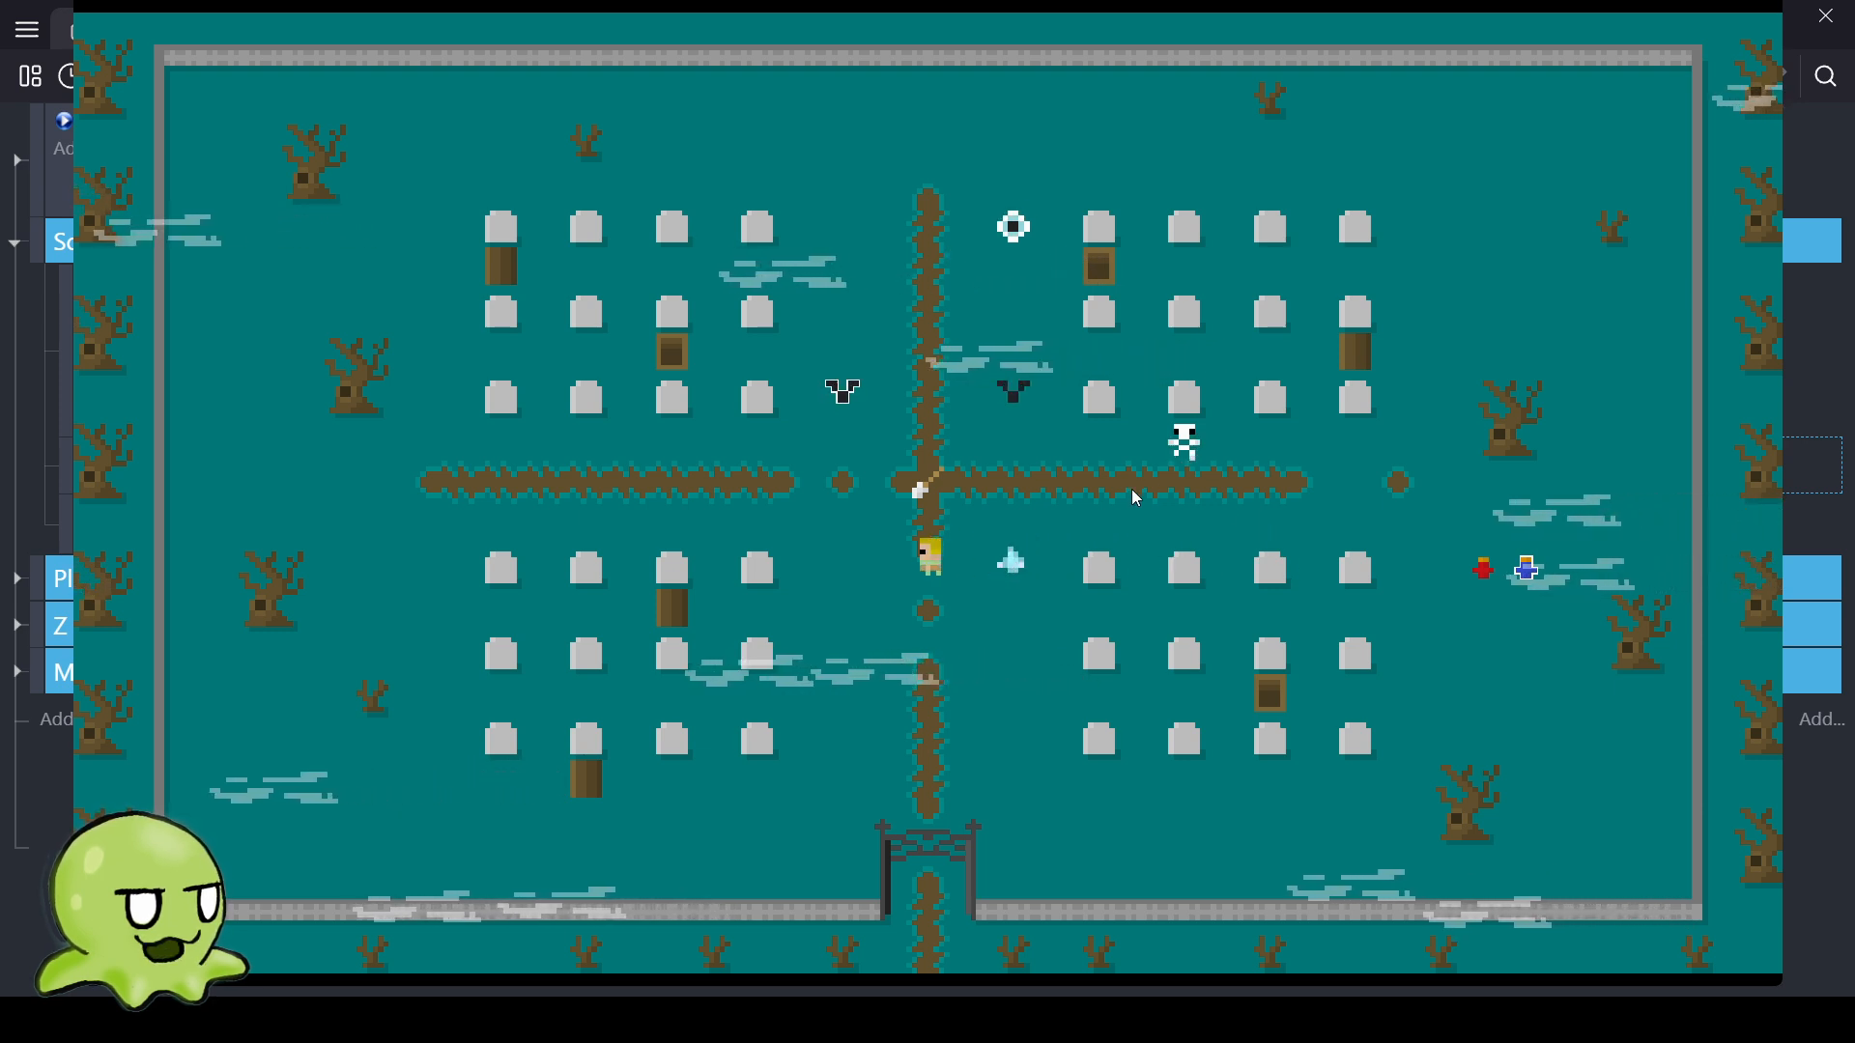
key(Right)
key(Down)
key(Left)
key(Left)
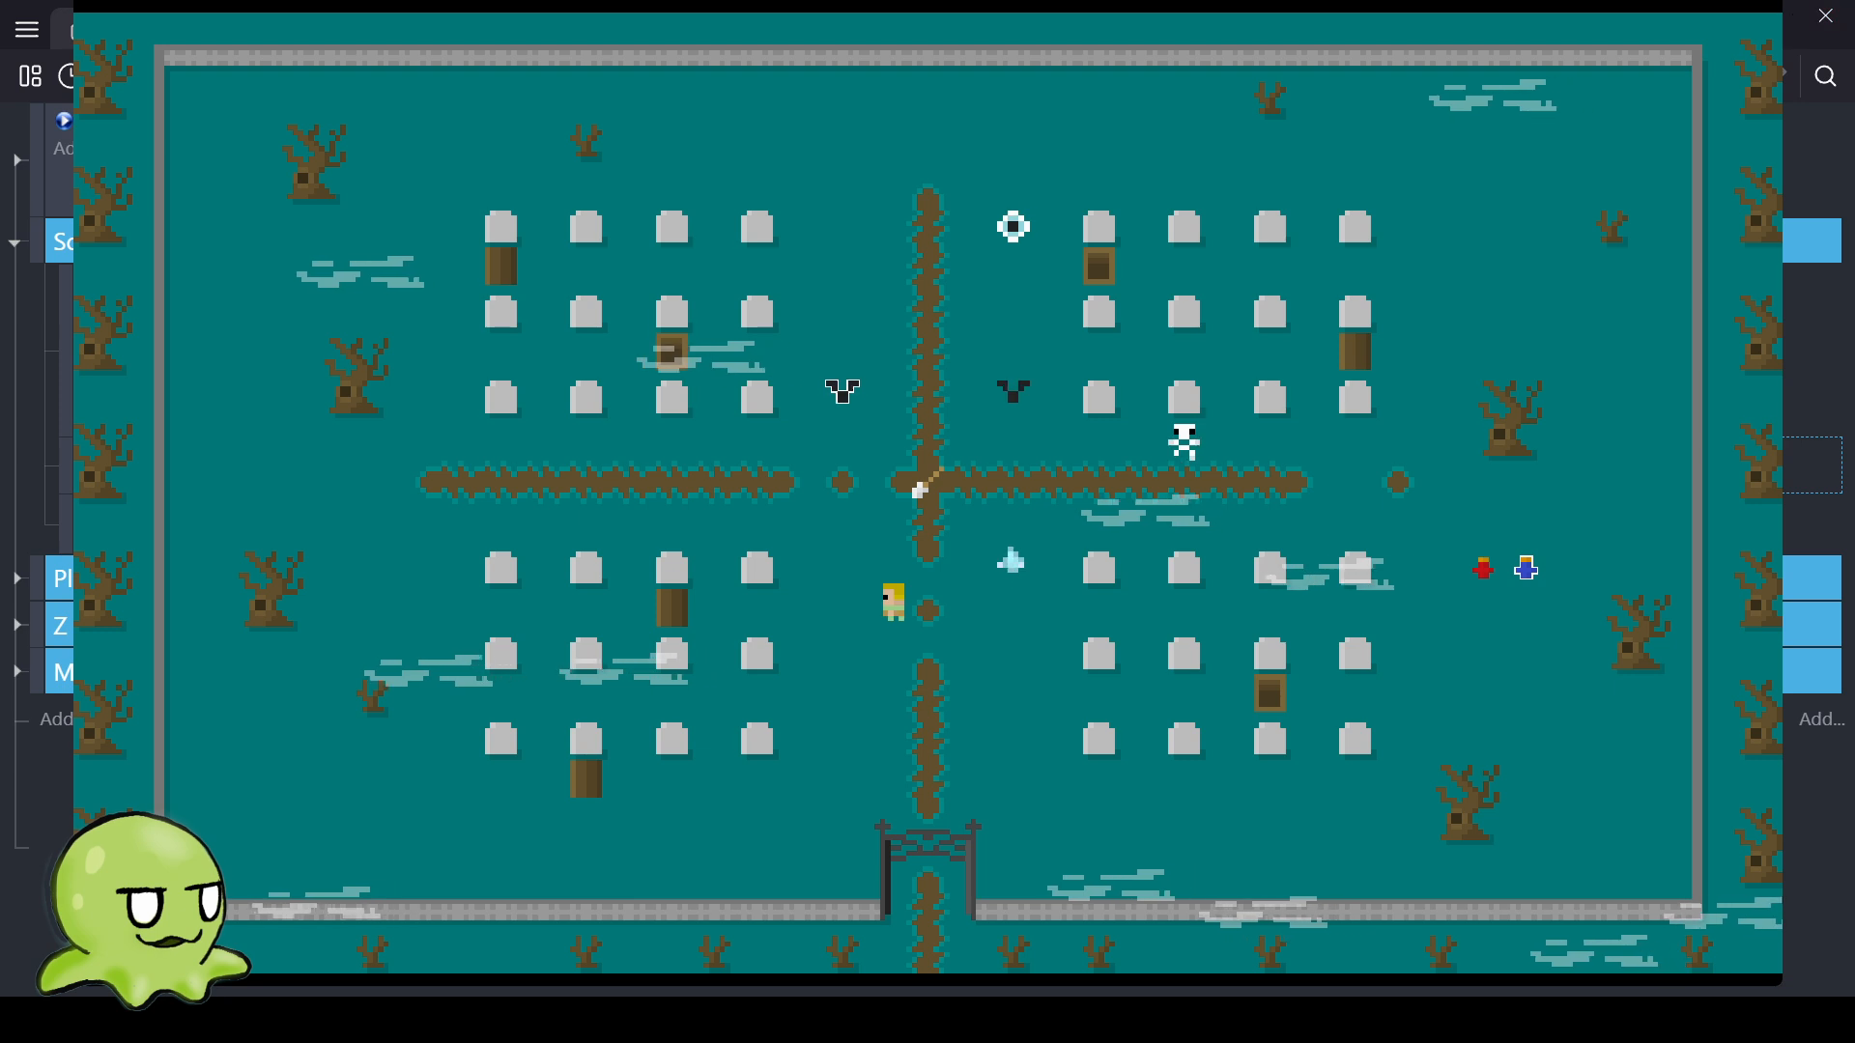
click(1825, 16)
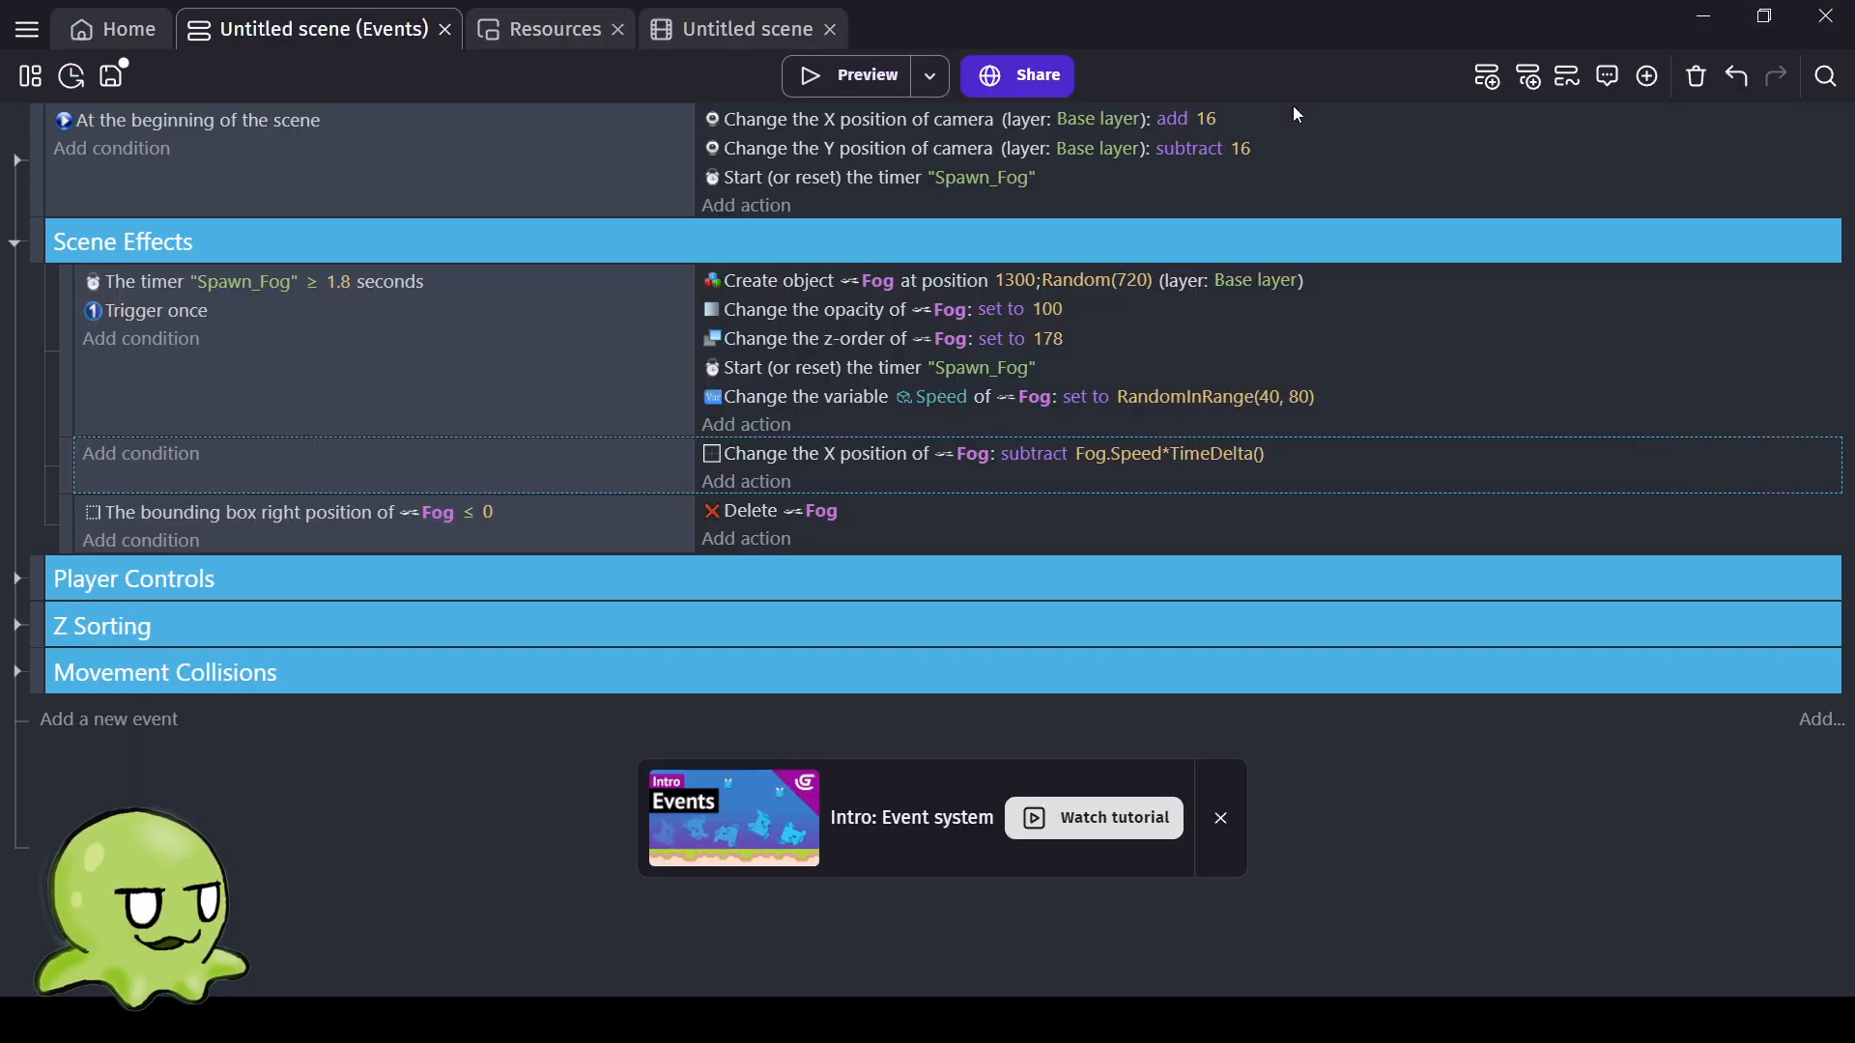
Collapse the Scene Effects group and examine the Player Controls, beginning-of-scene and Z Sorting events.
click(15, 244)
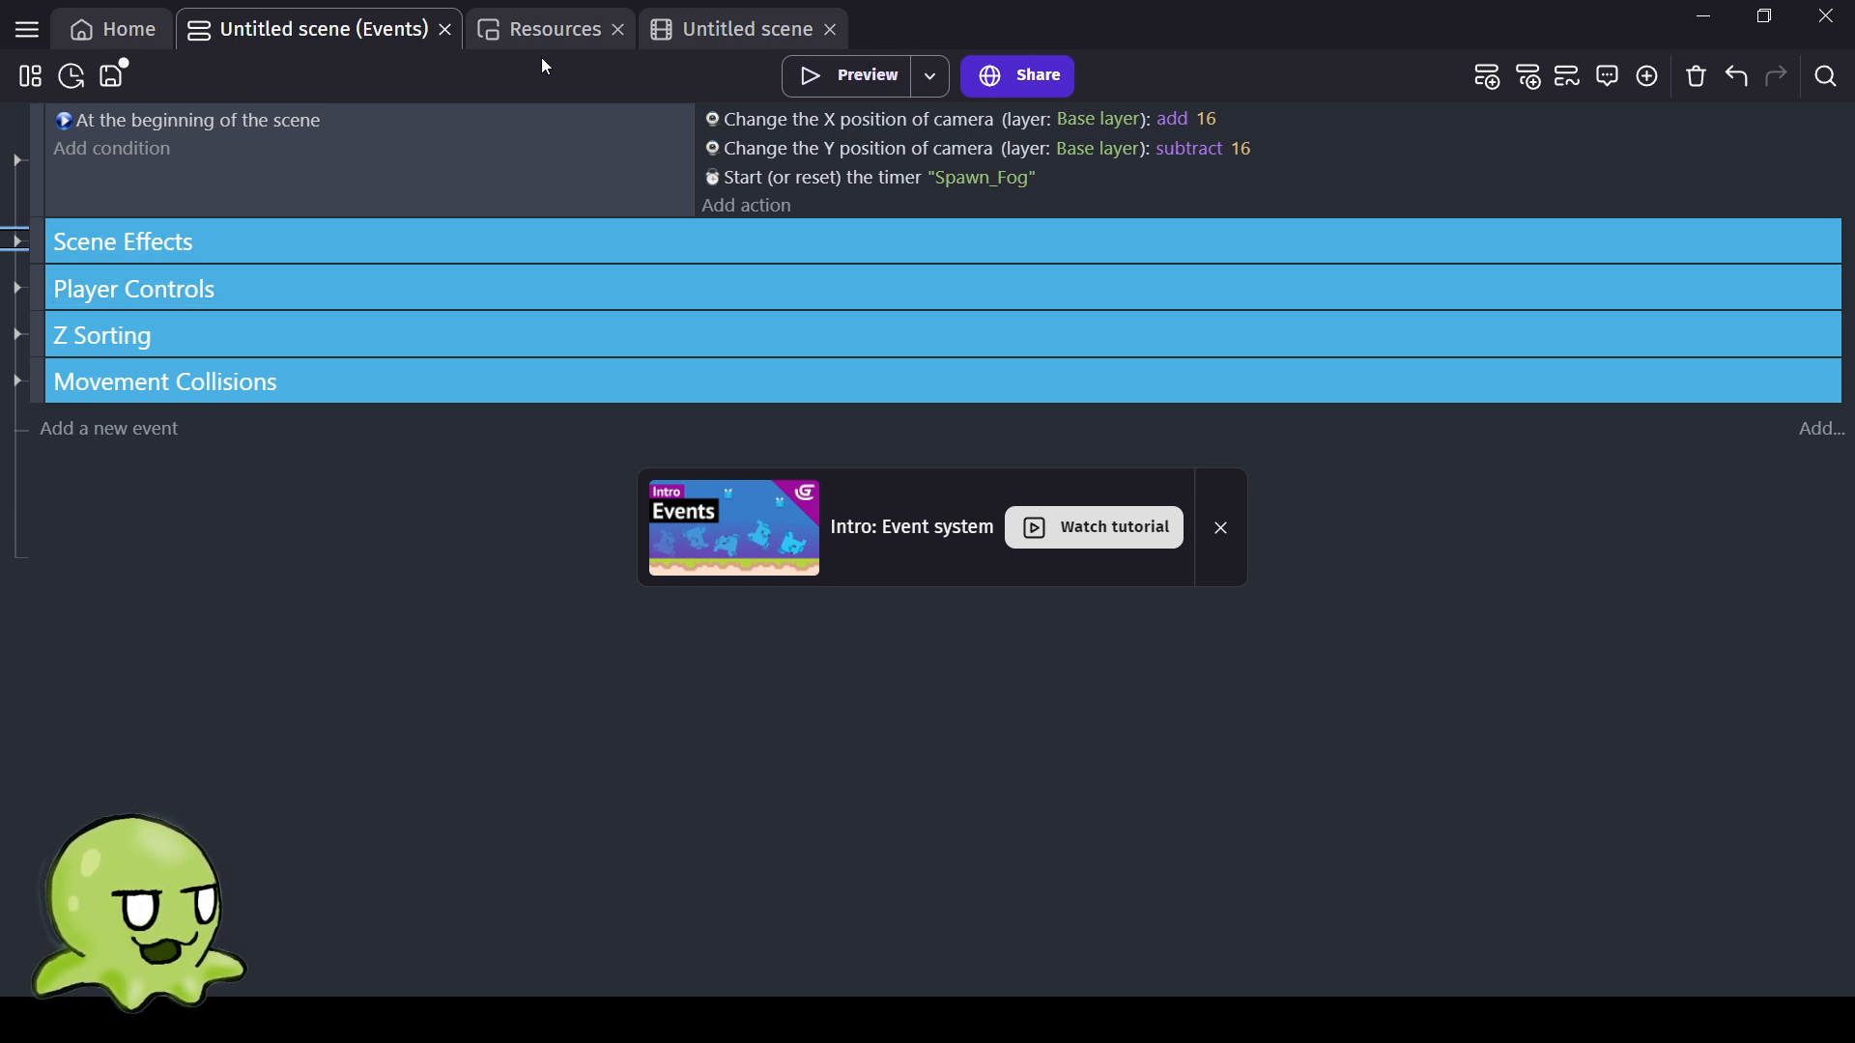
click(16, 290)
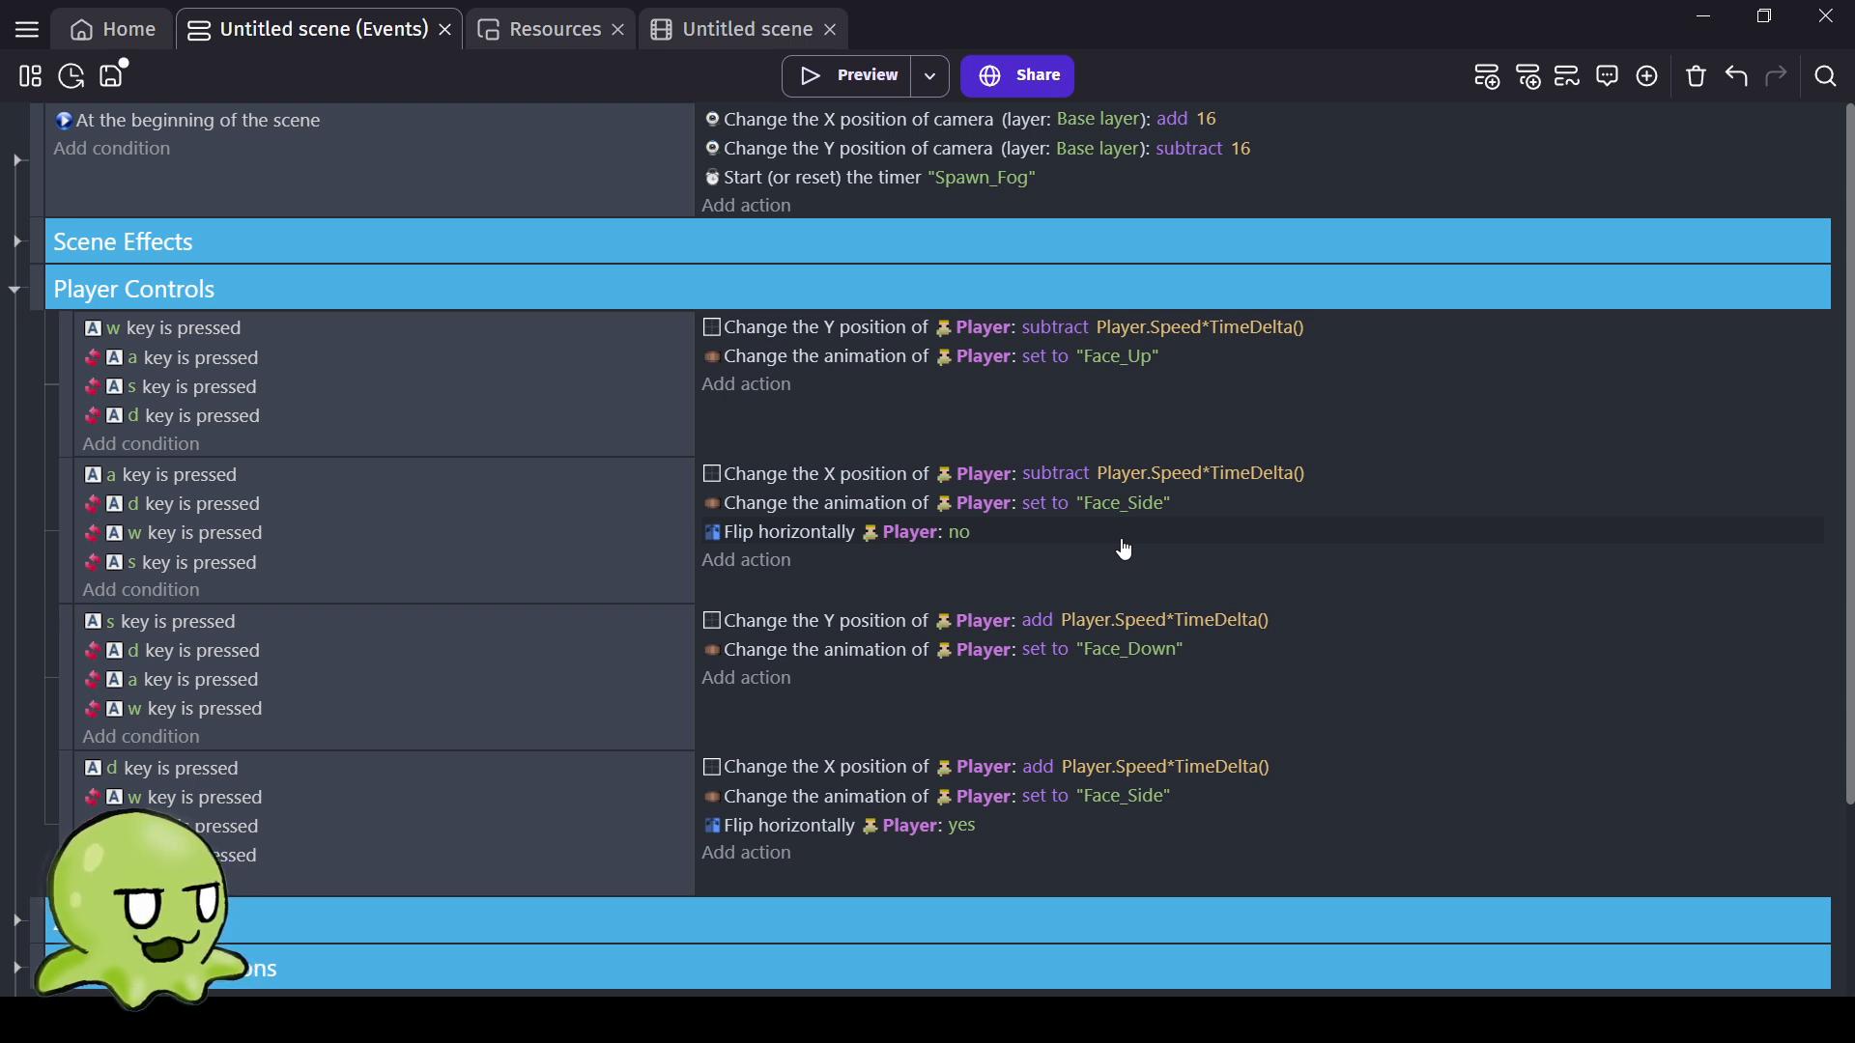
click(678, 302)
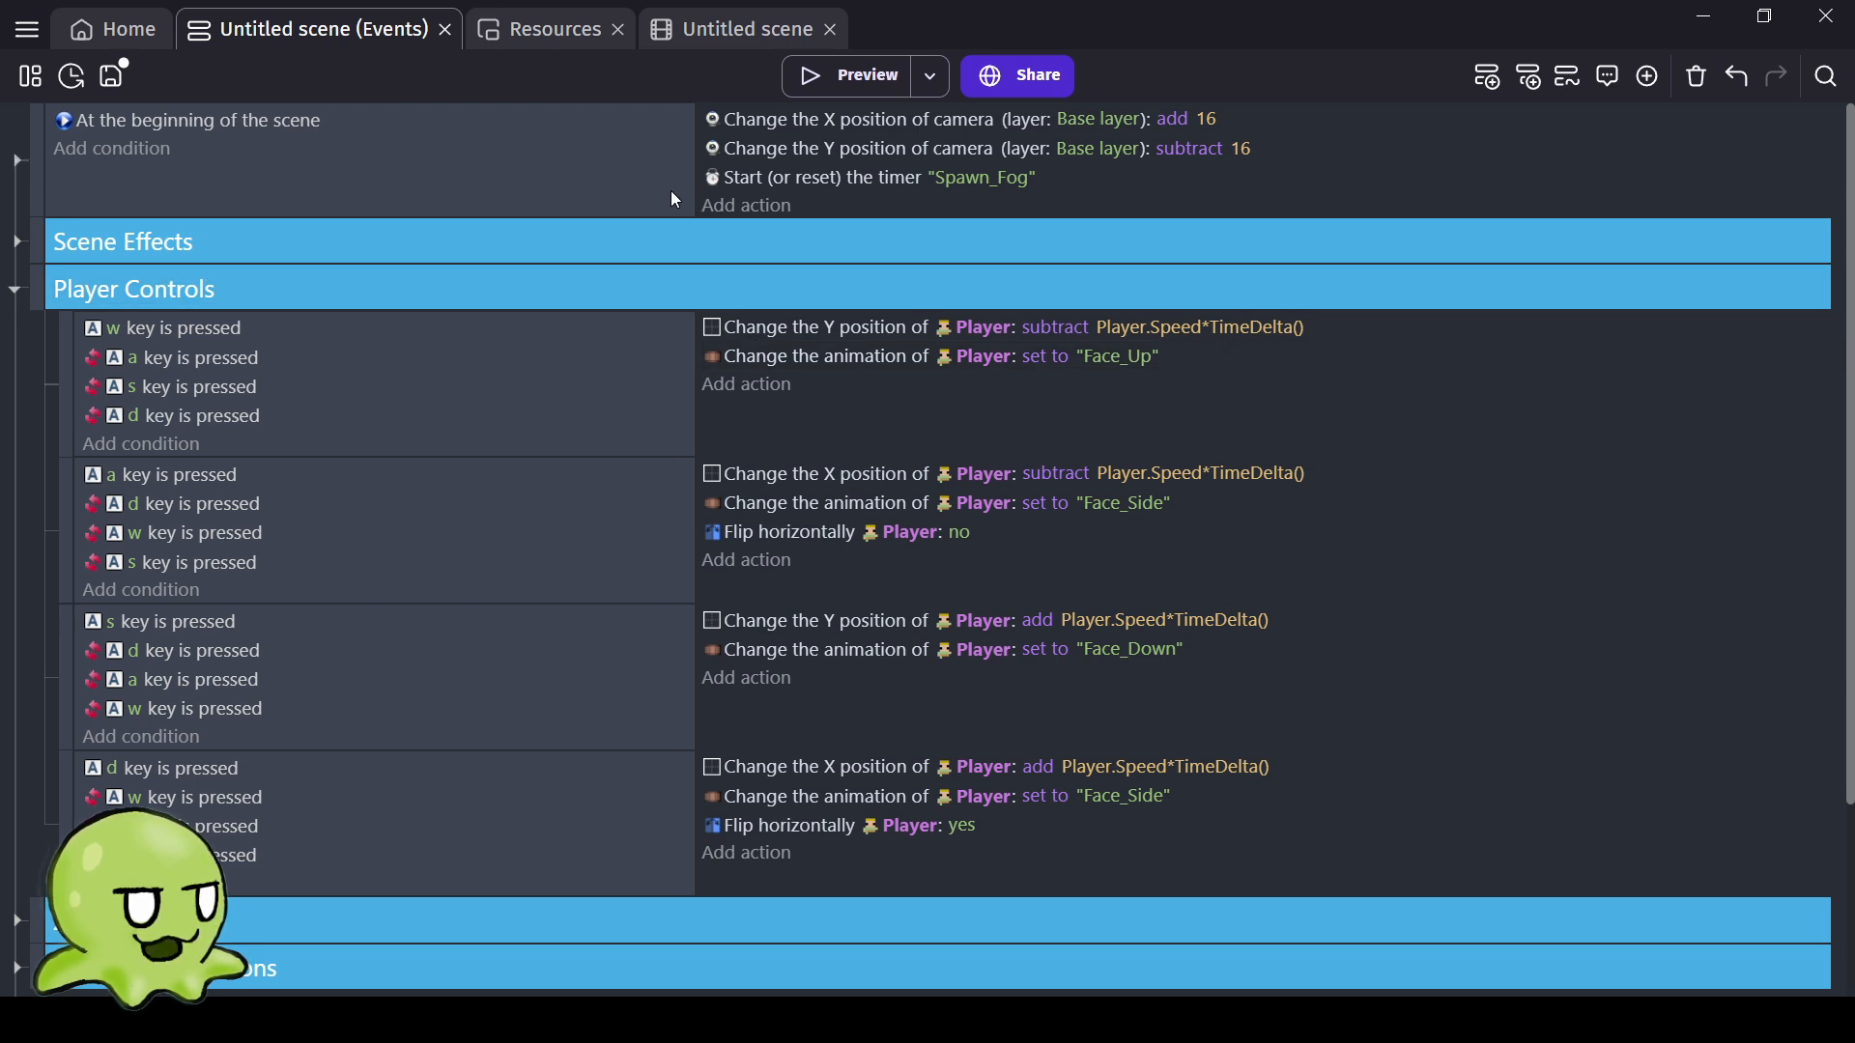
click(19, 164)
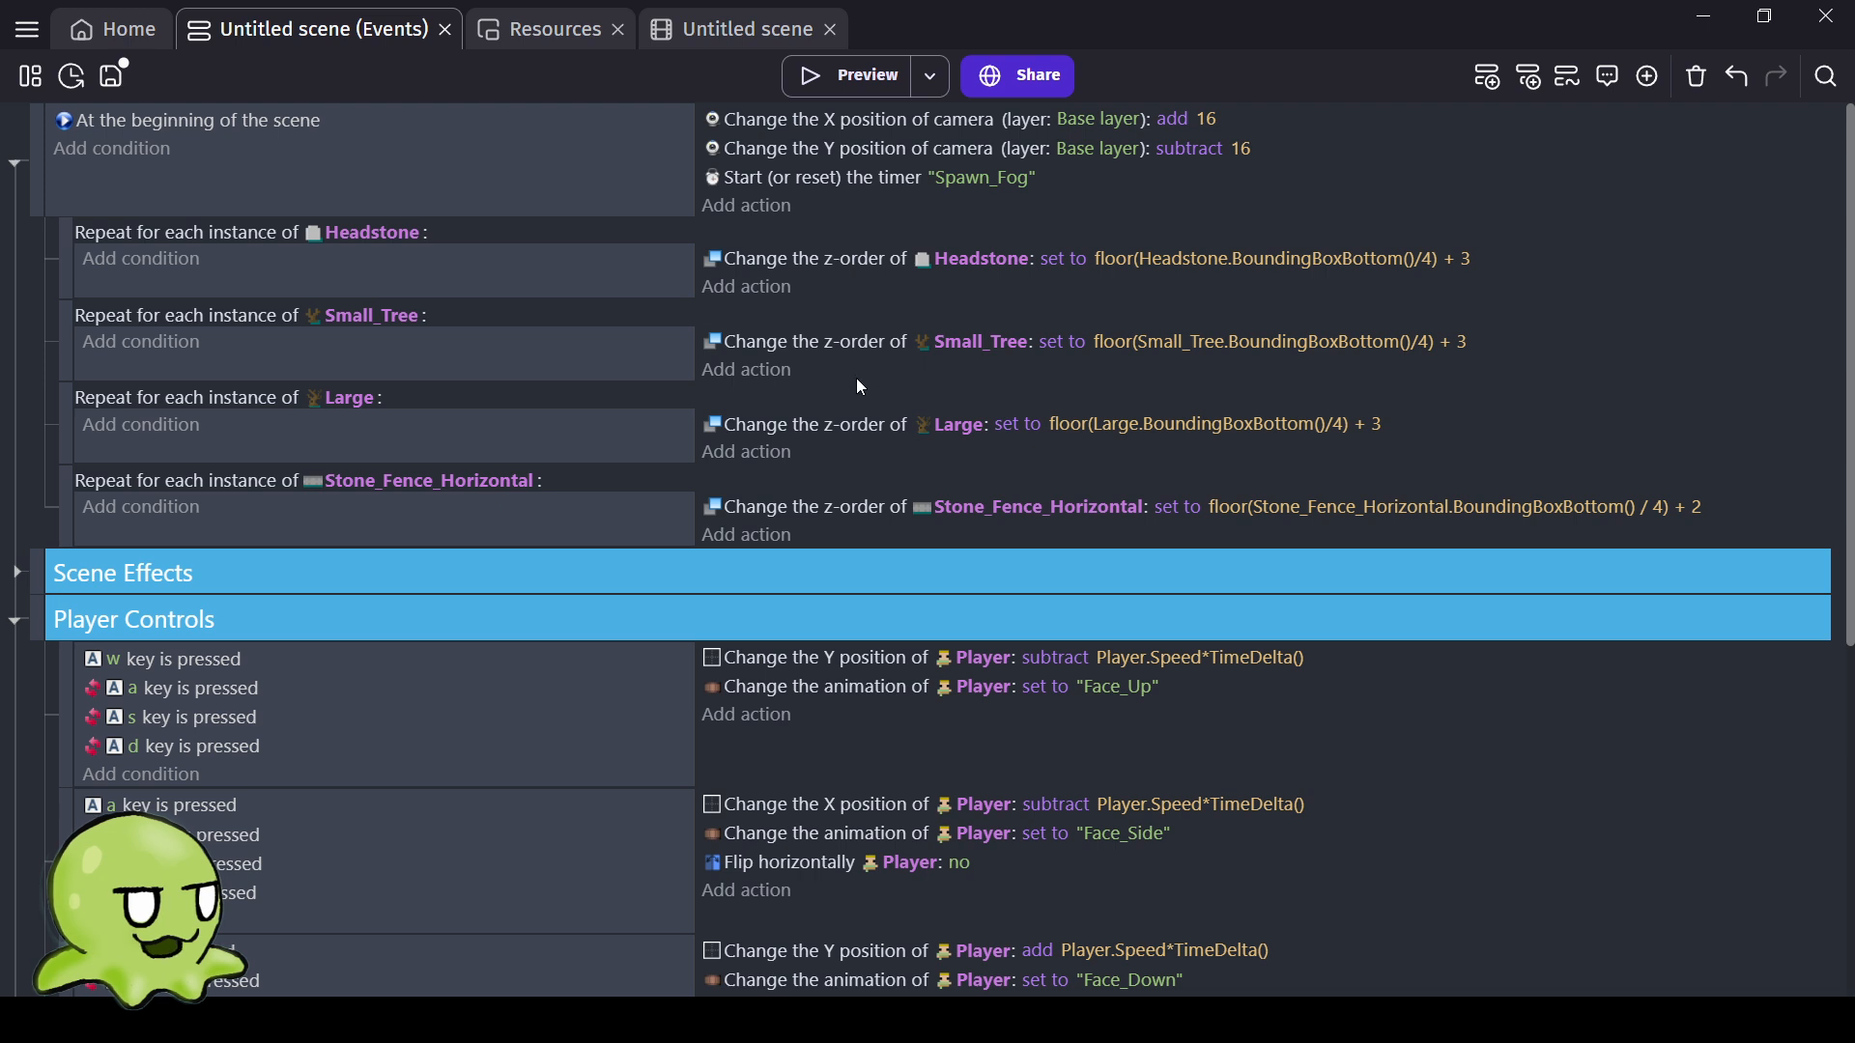
scroll(815, 502, down, 5)
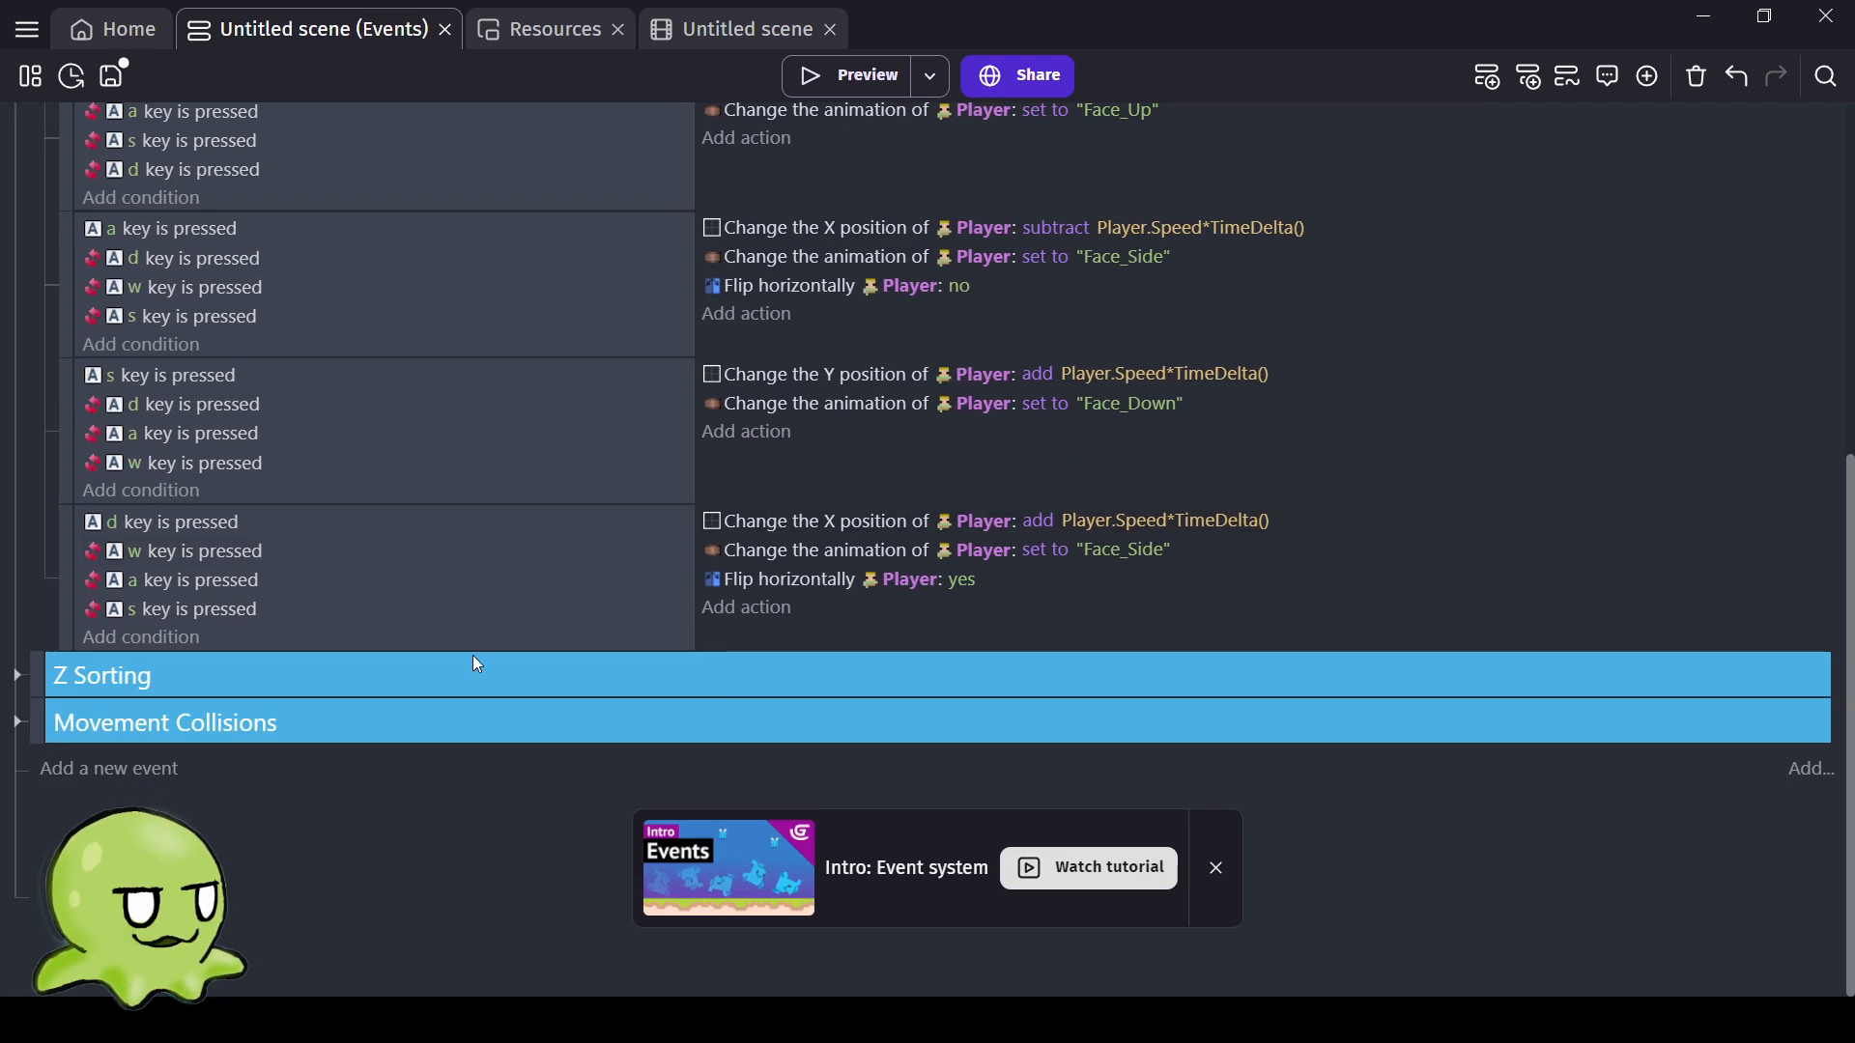
click(17, 676)
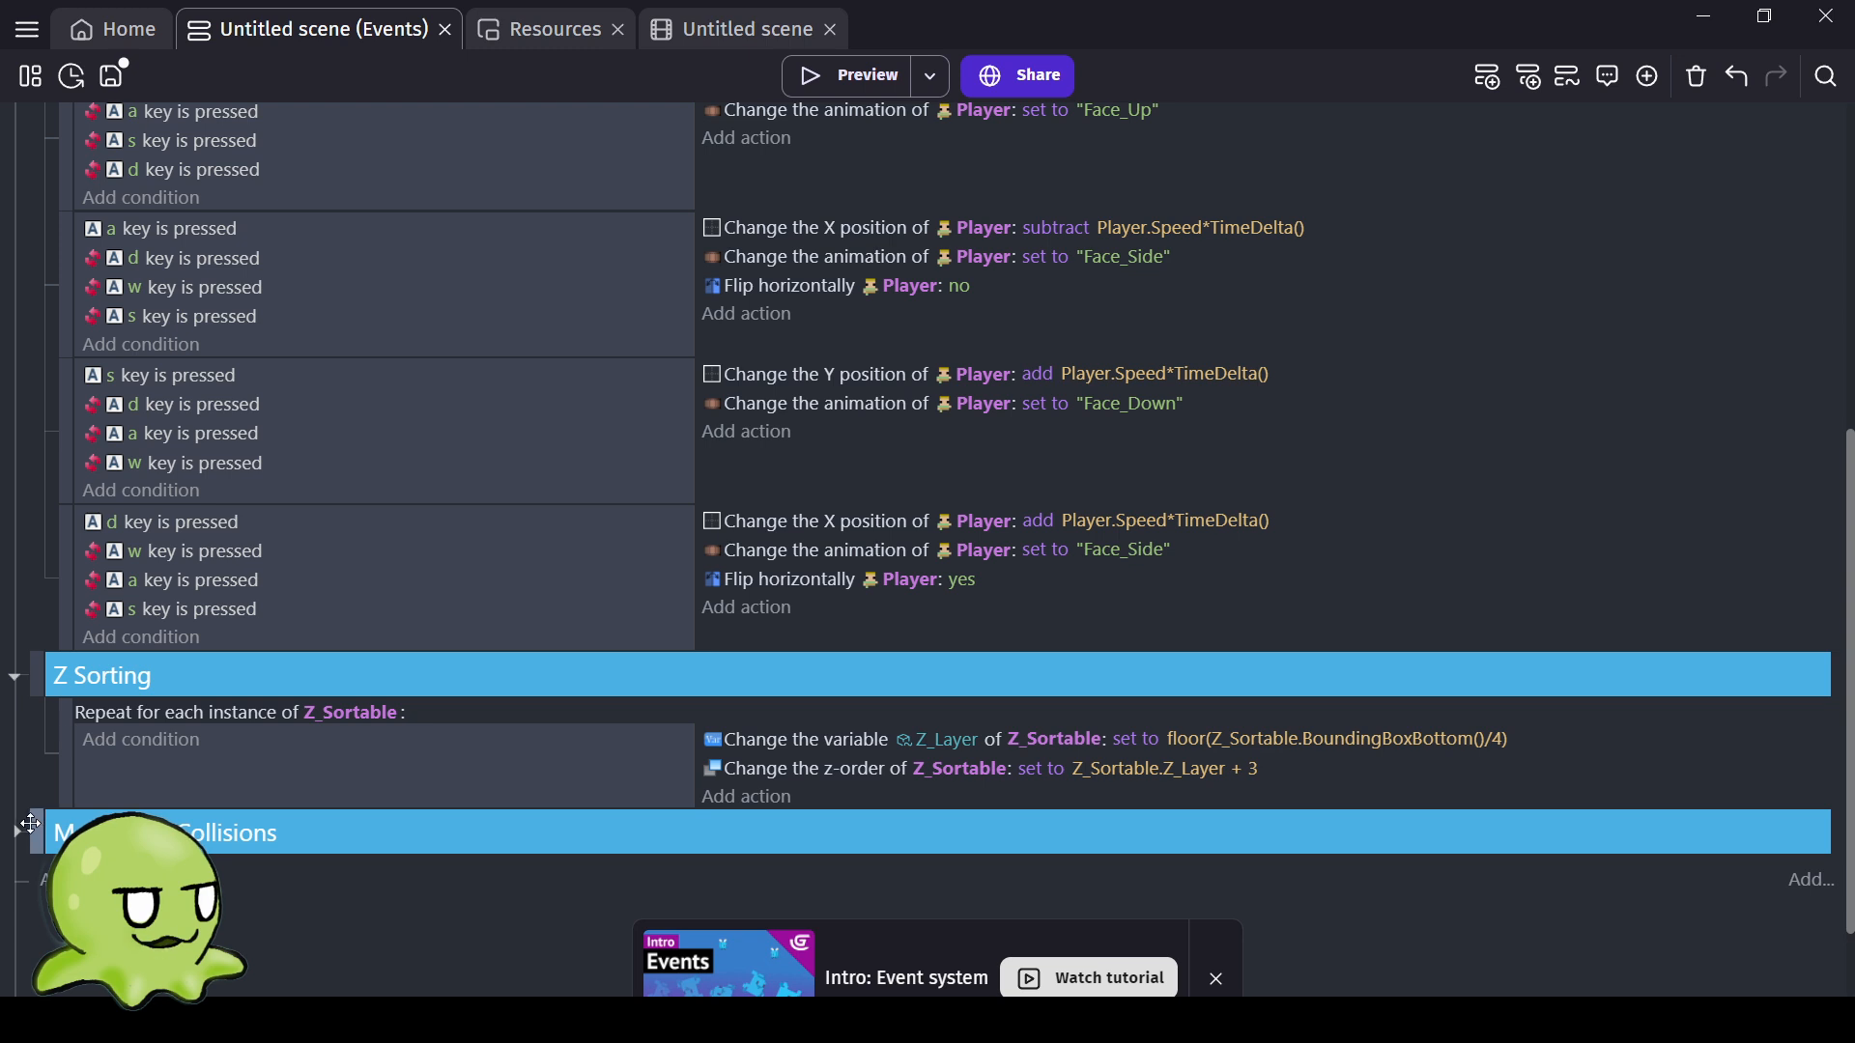
scroll(164, 684, up, 5)
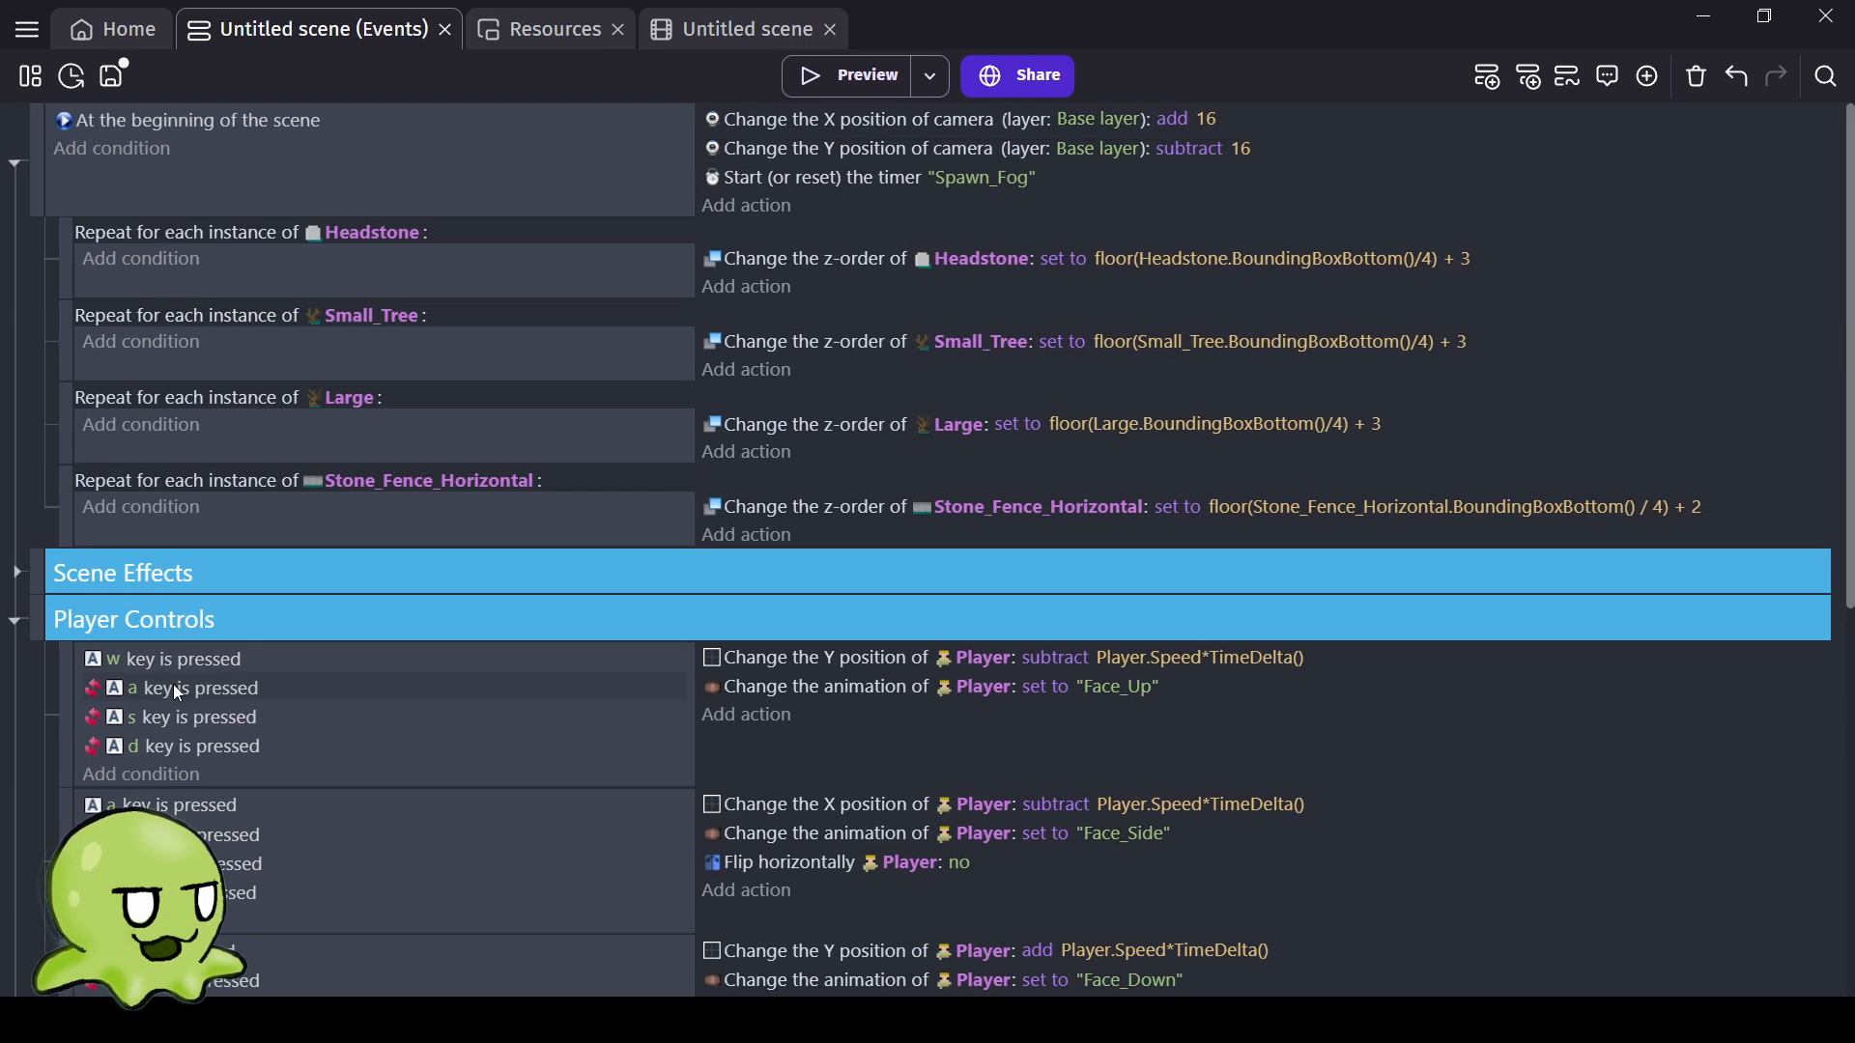
scroll(189, 691, down, 3)
scroll(187, 694, up, 3)
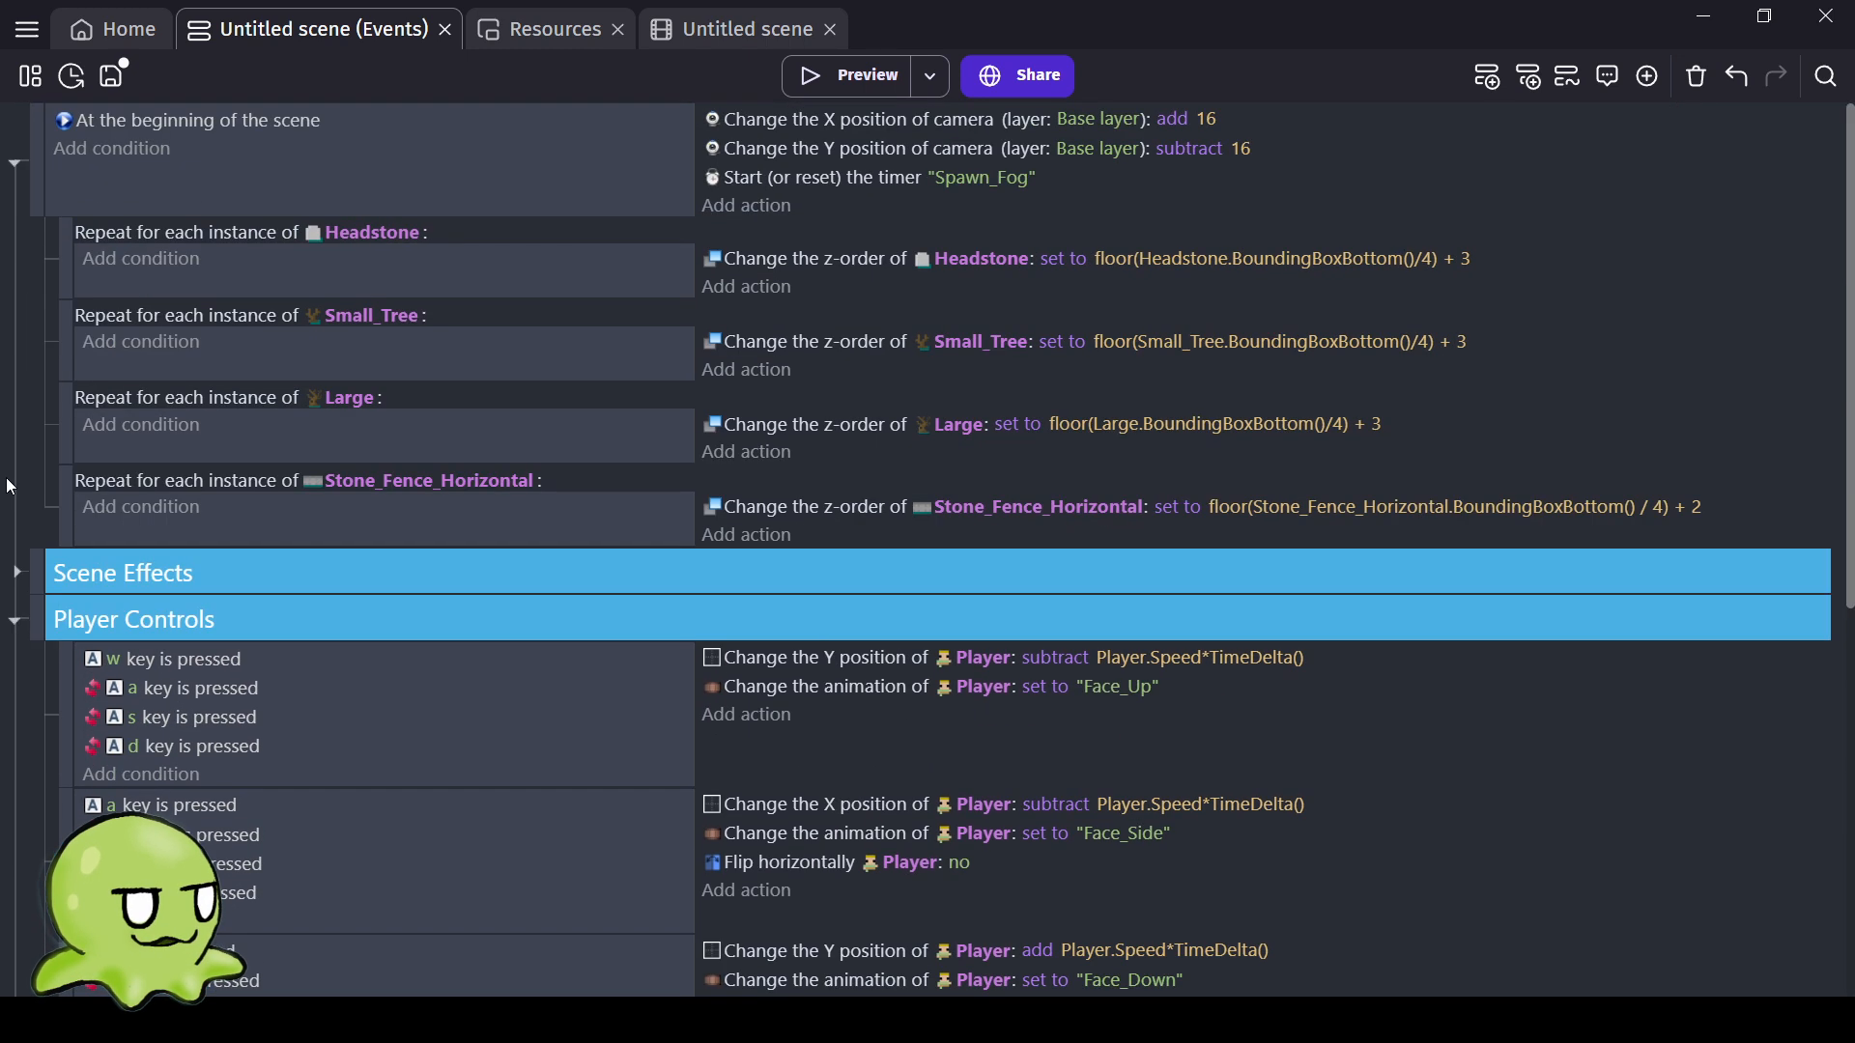
Expand Scene Effects, add a new empty event group, and place it directly above the Scene Effects group.
click(16, 573)
drag(143, 775, 31, 716)
drag(25, 517, 44, 806)
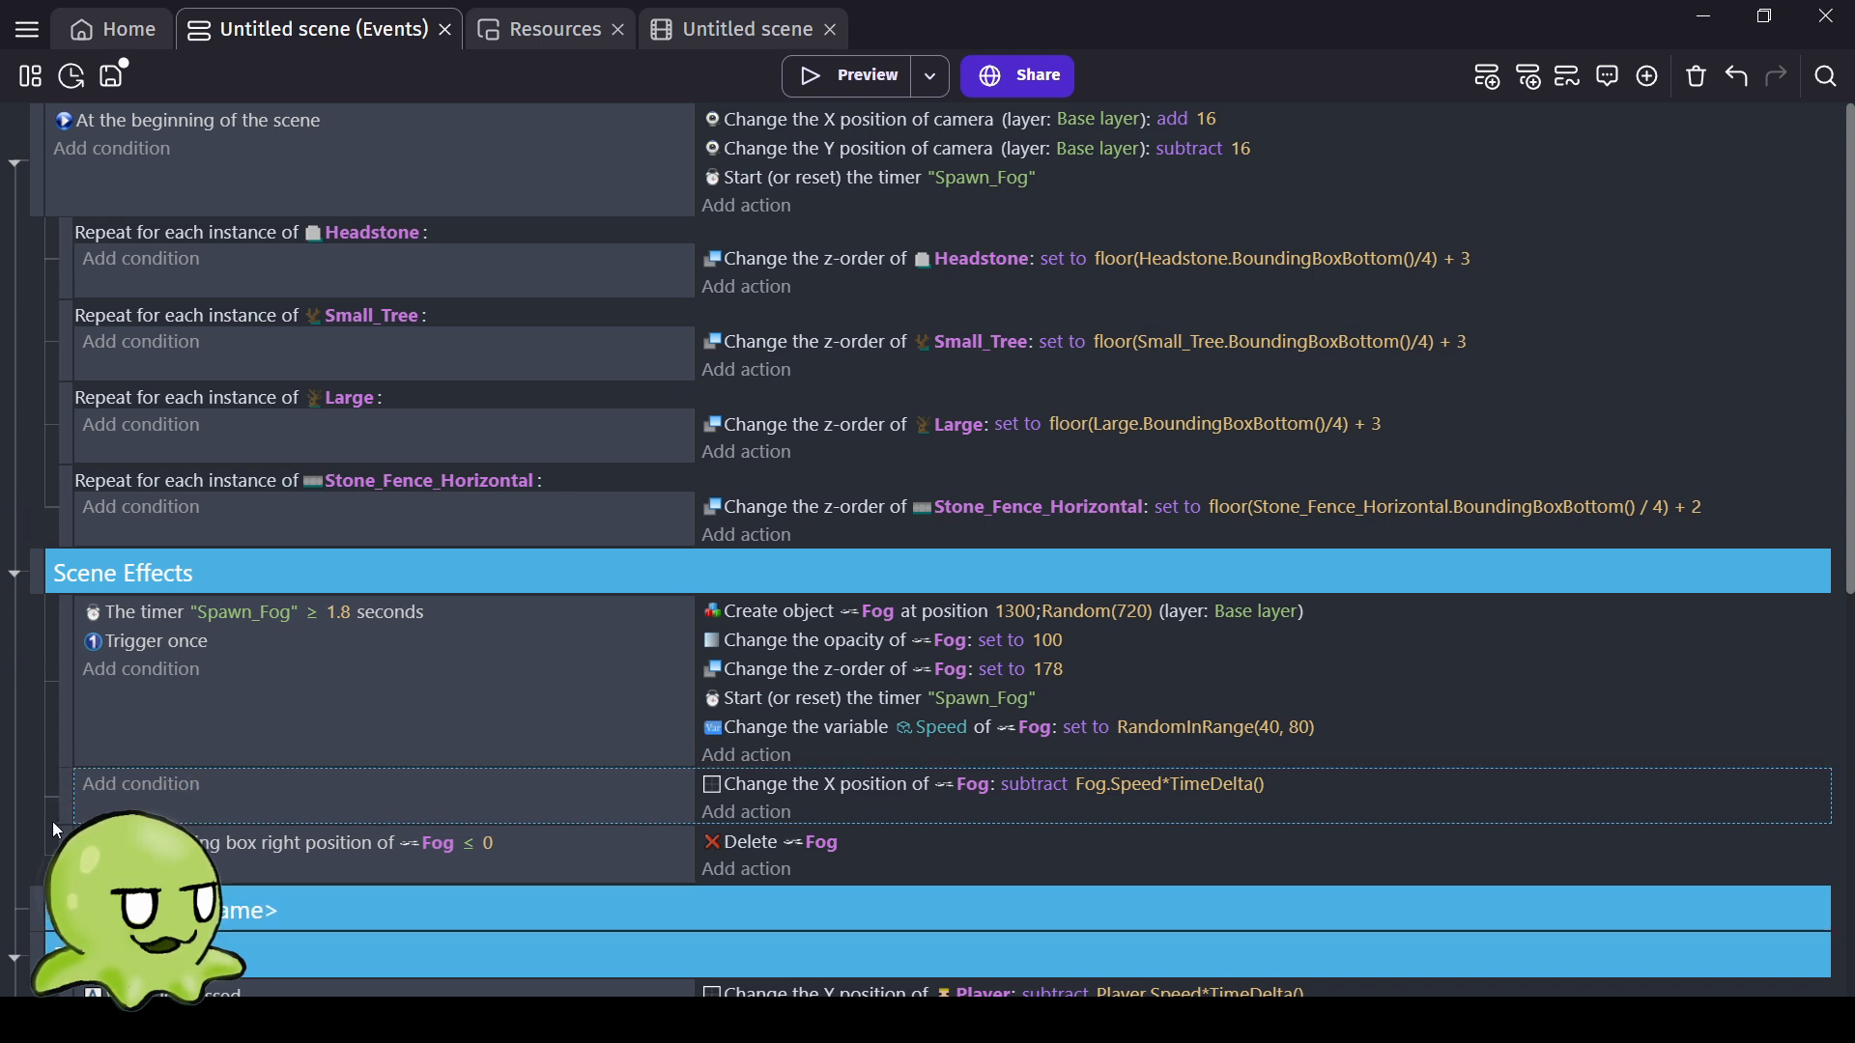
drag(37, 899, 44, 563)
click(259, 563)
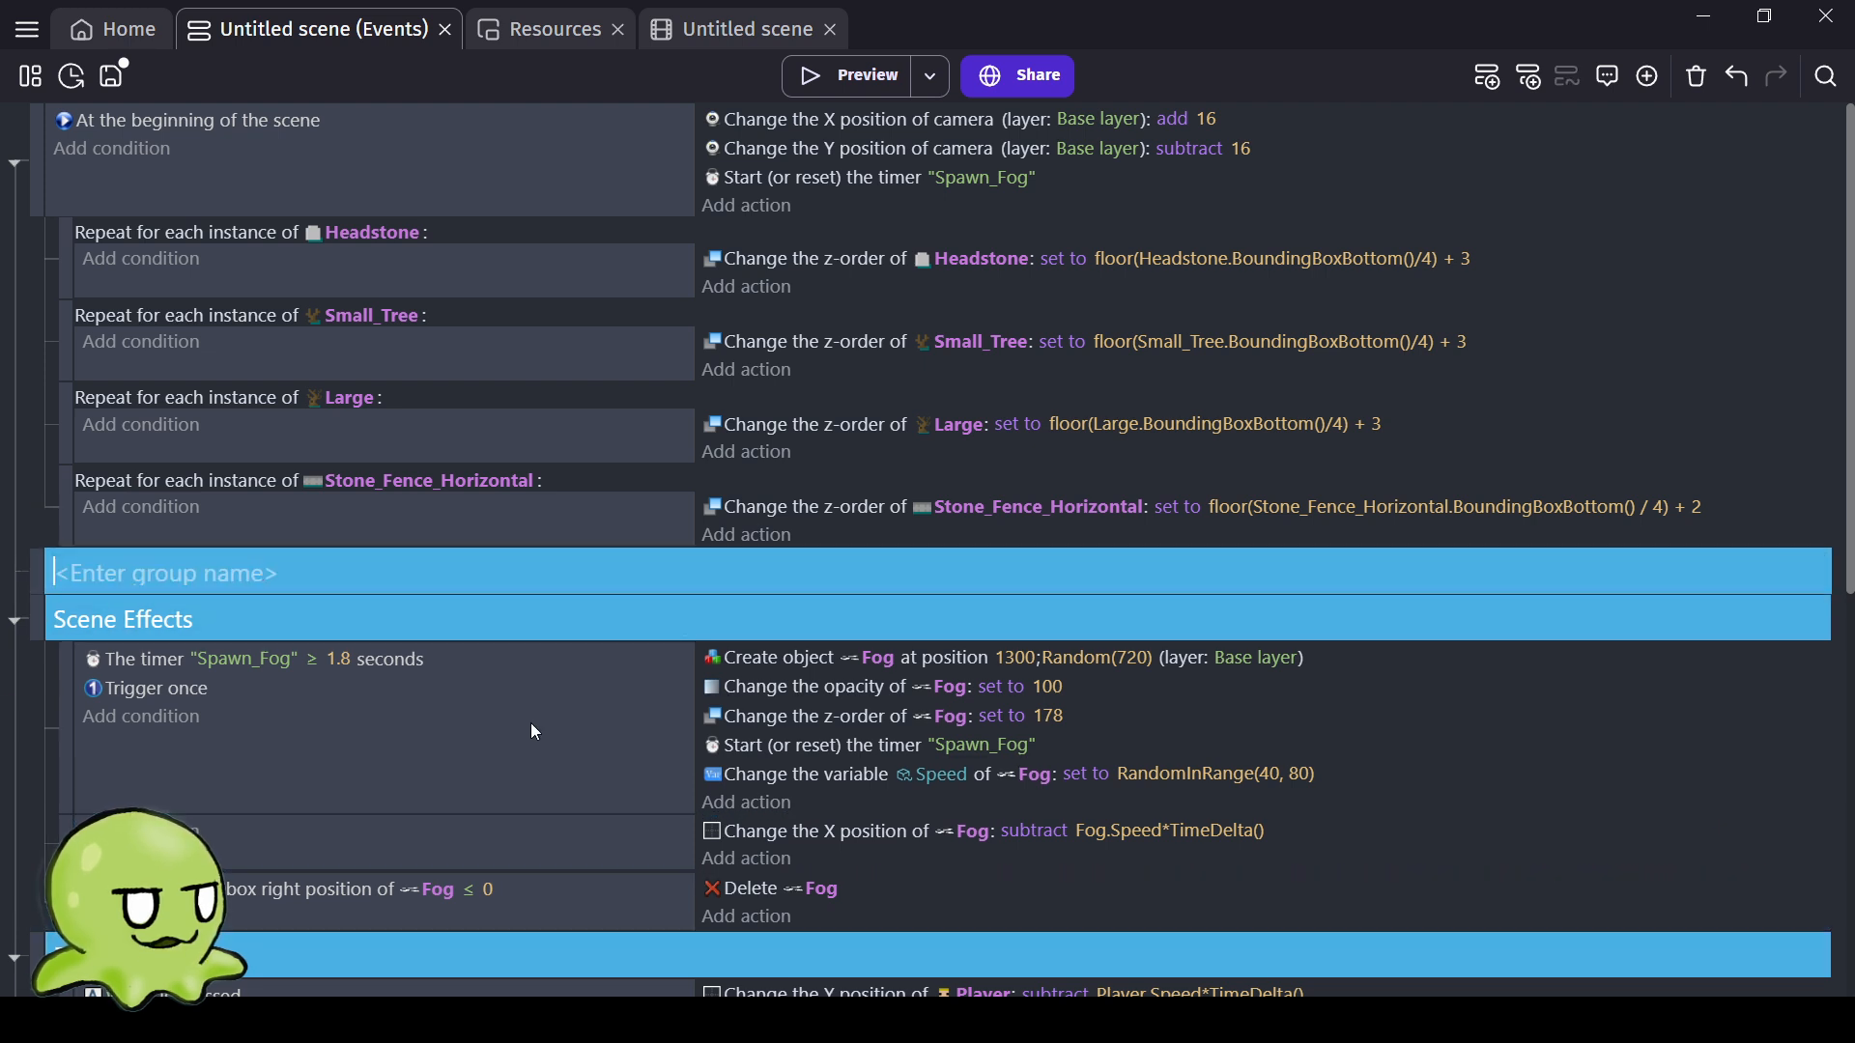
Name the new group Scene Initialization and nest the beginning-of-scene event with its z-order loops inside it.
text(Scene In)
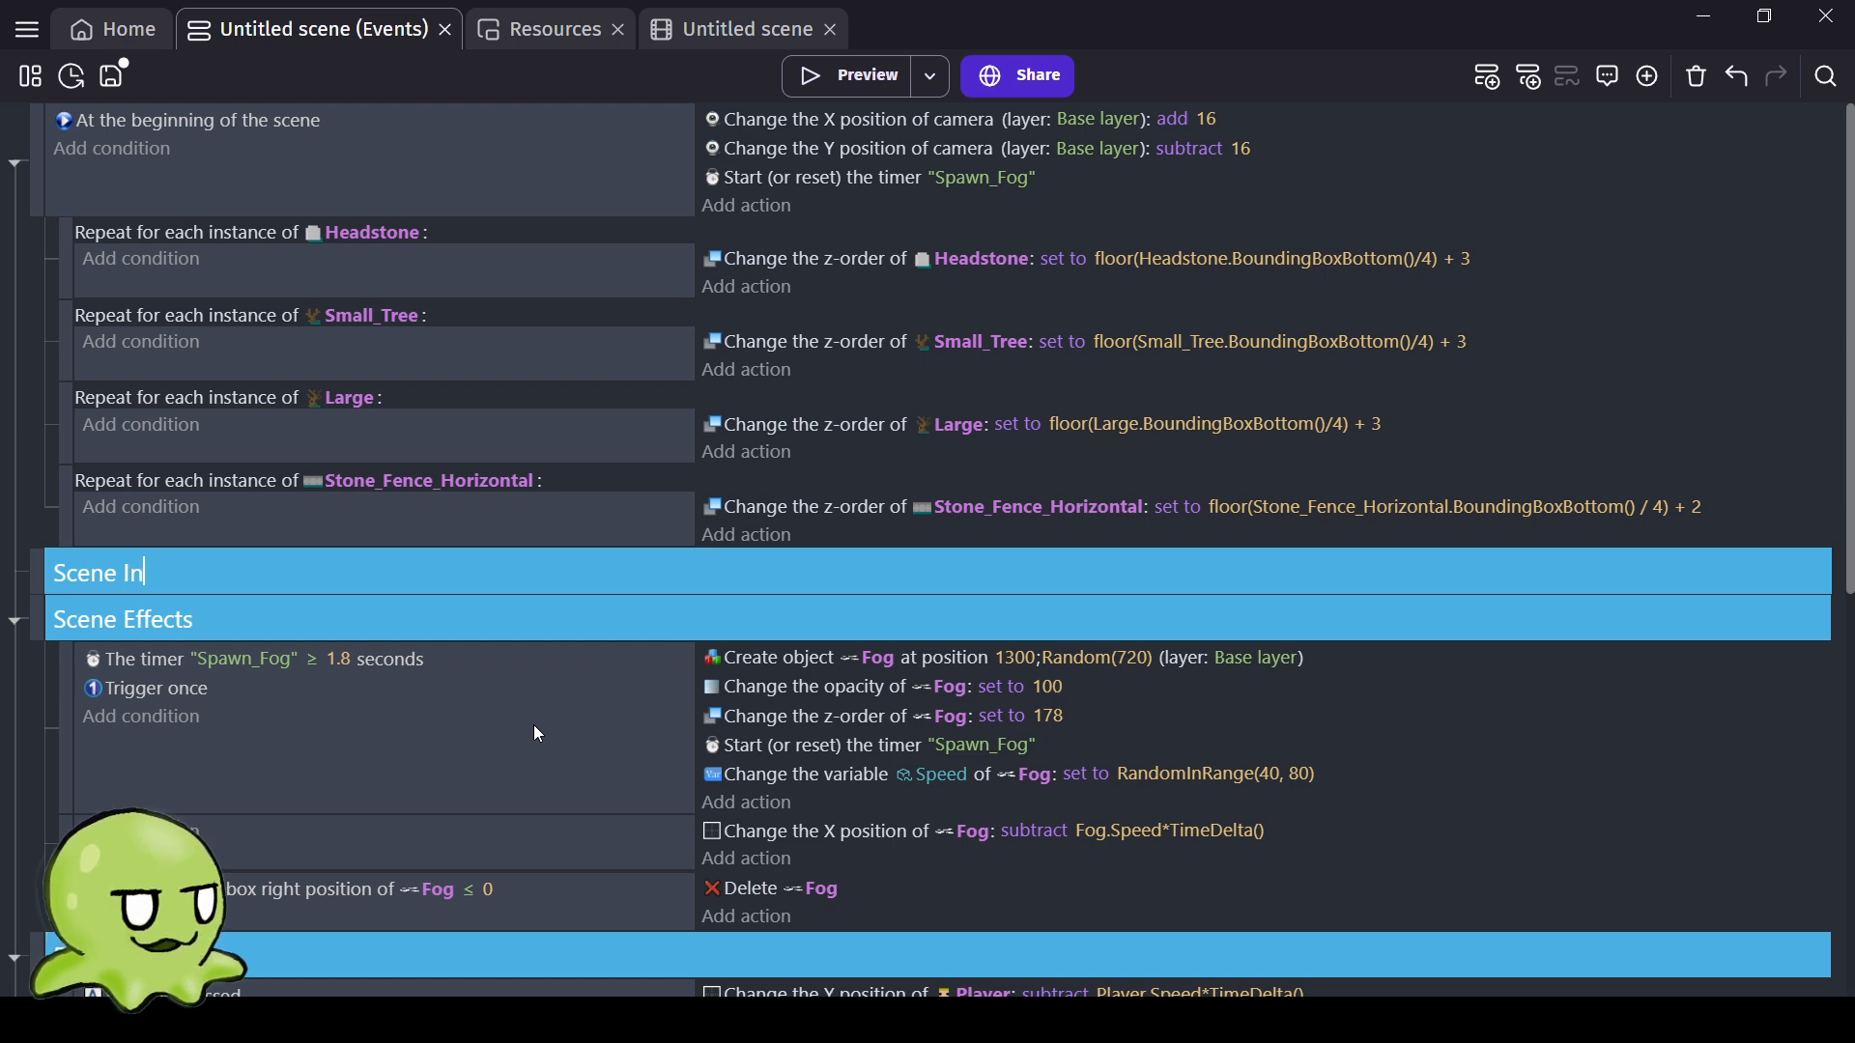
text(itialization)
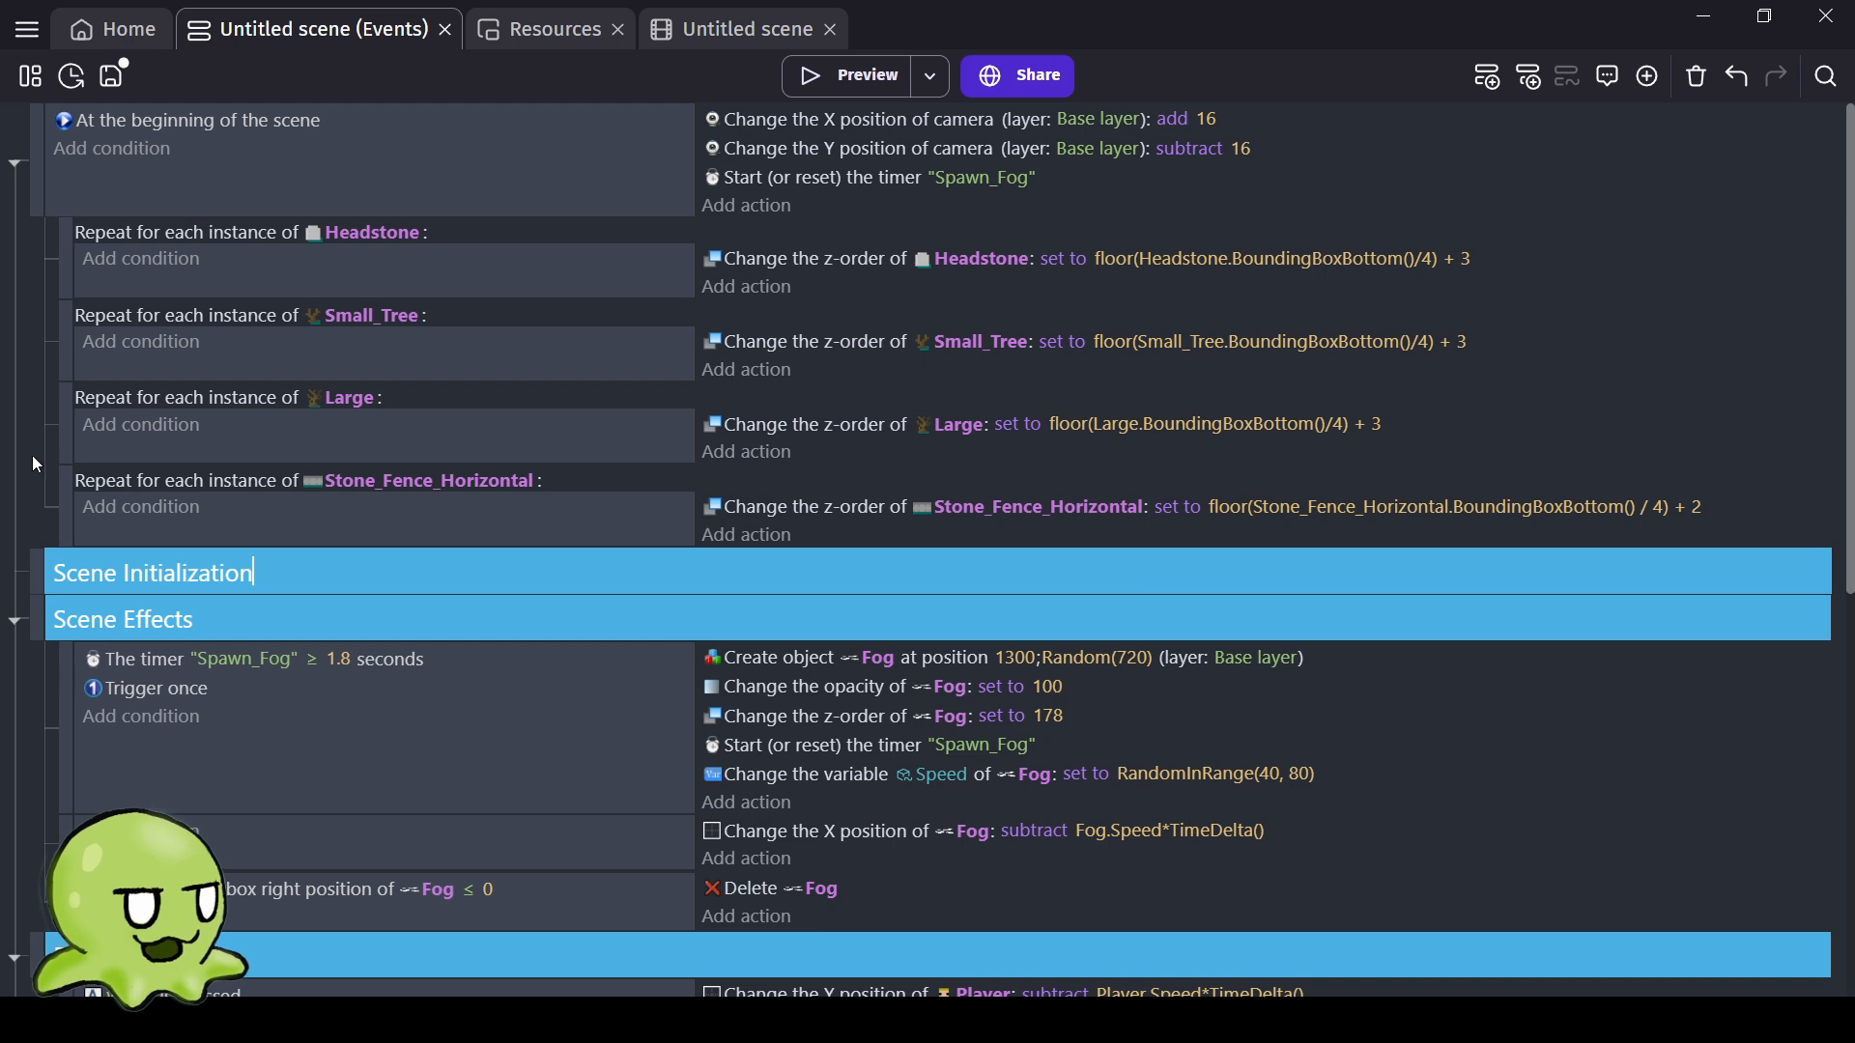
drag(37, 164, 39, 573)
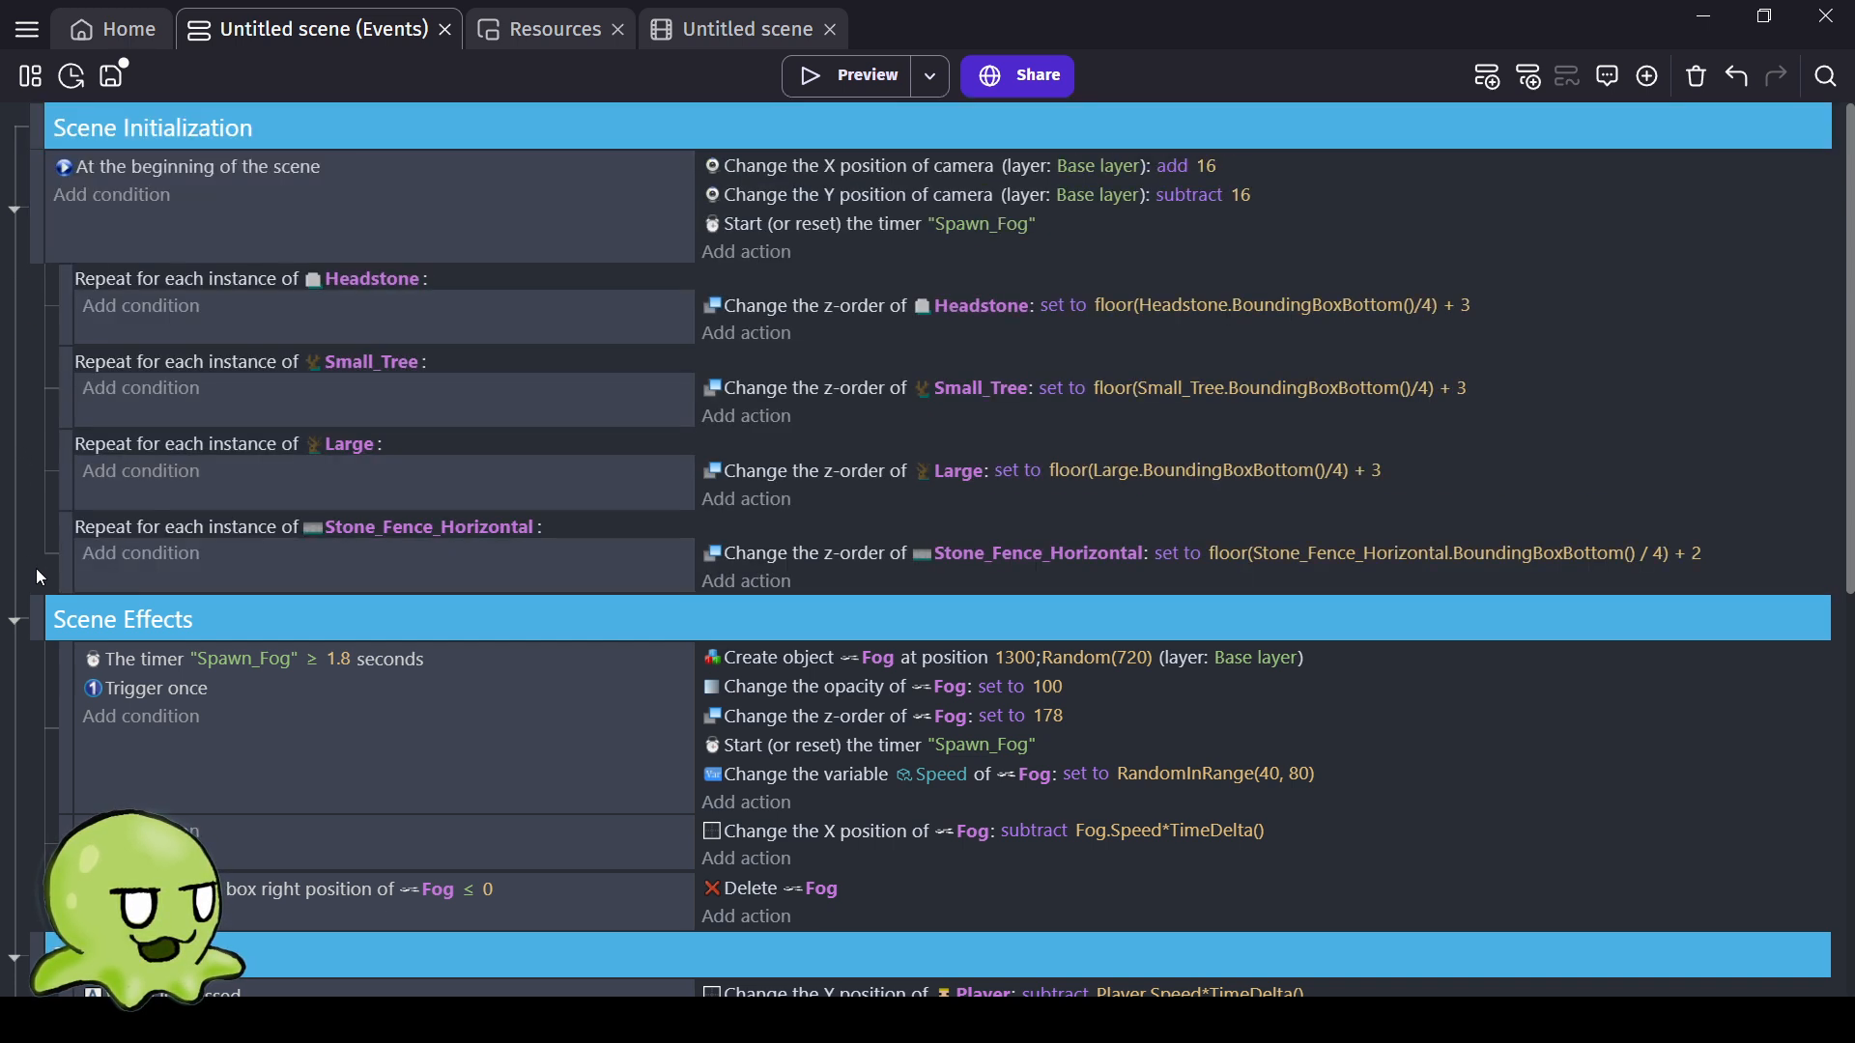
drag(40, 182, 66, 182)
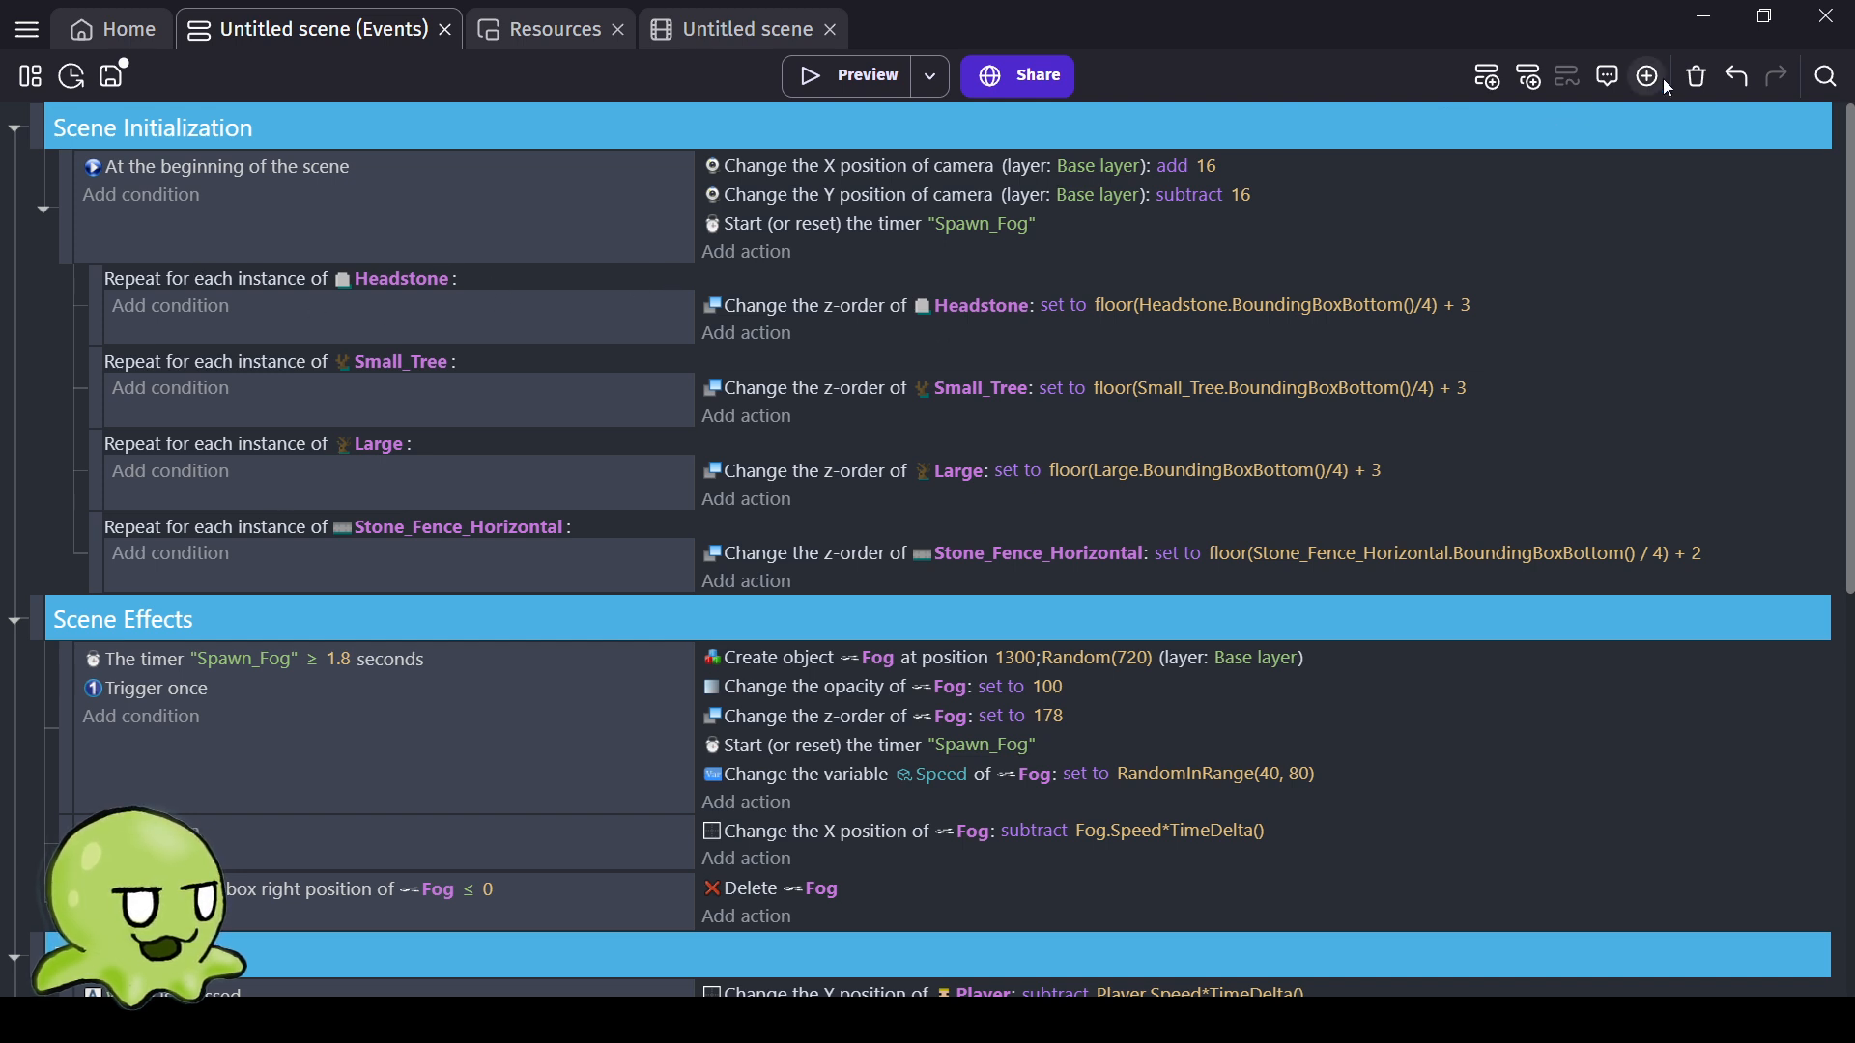
Add an event group named Scene Variable Initialization directly below the Stone_Fence_Horizontal loop.
click(437, 564)
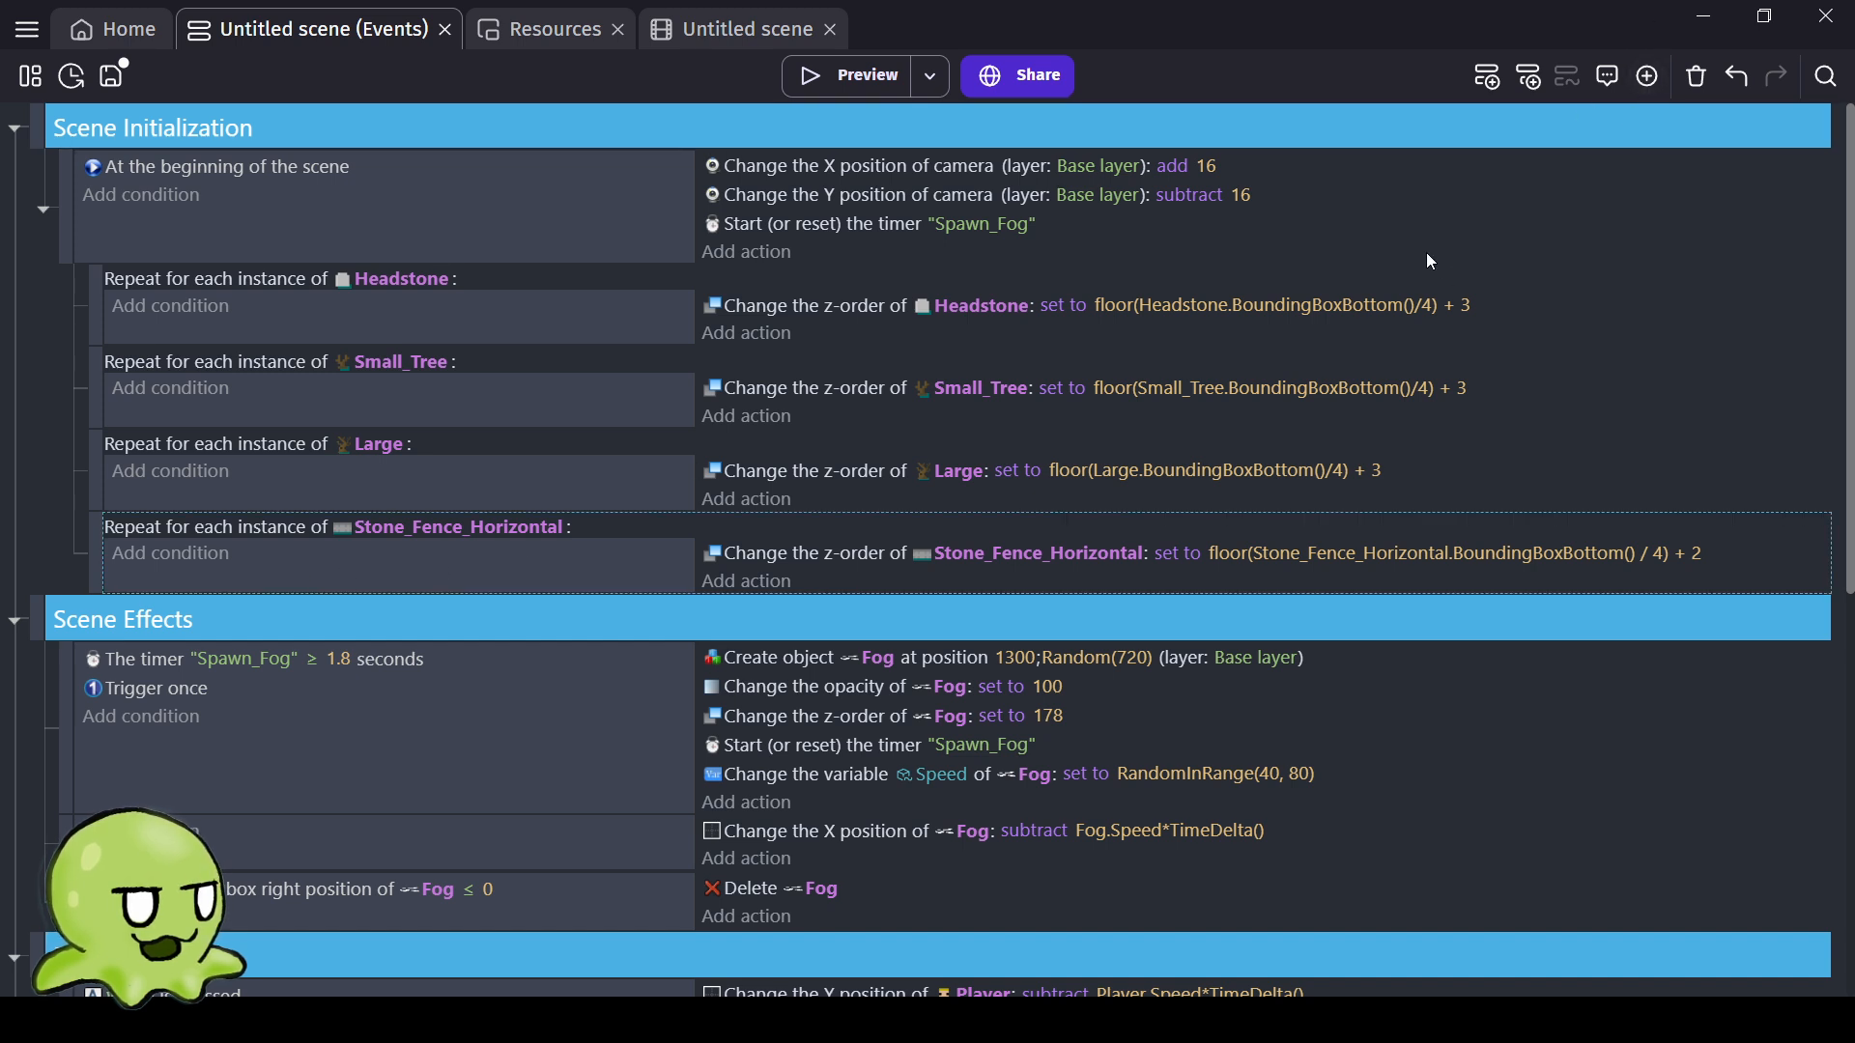
key(ctrl+g)
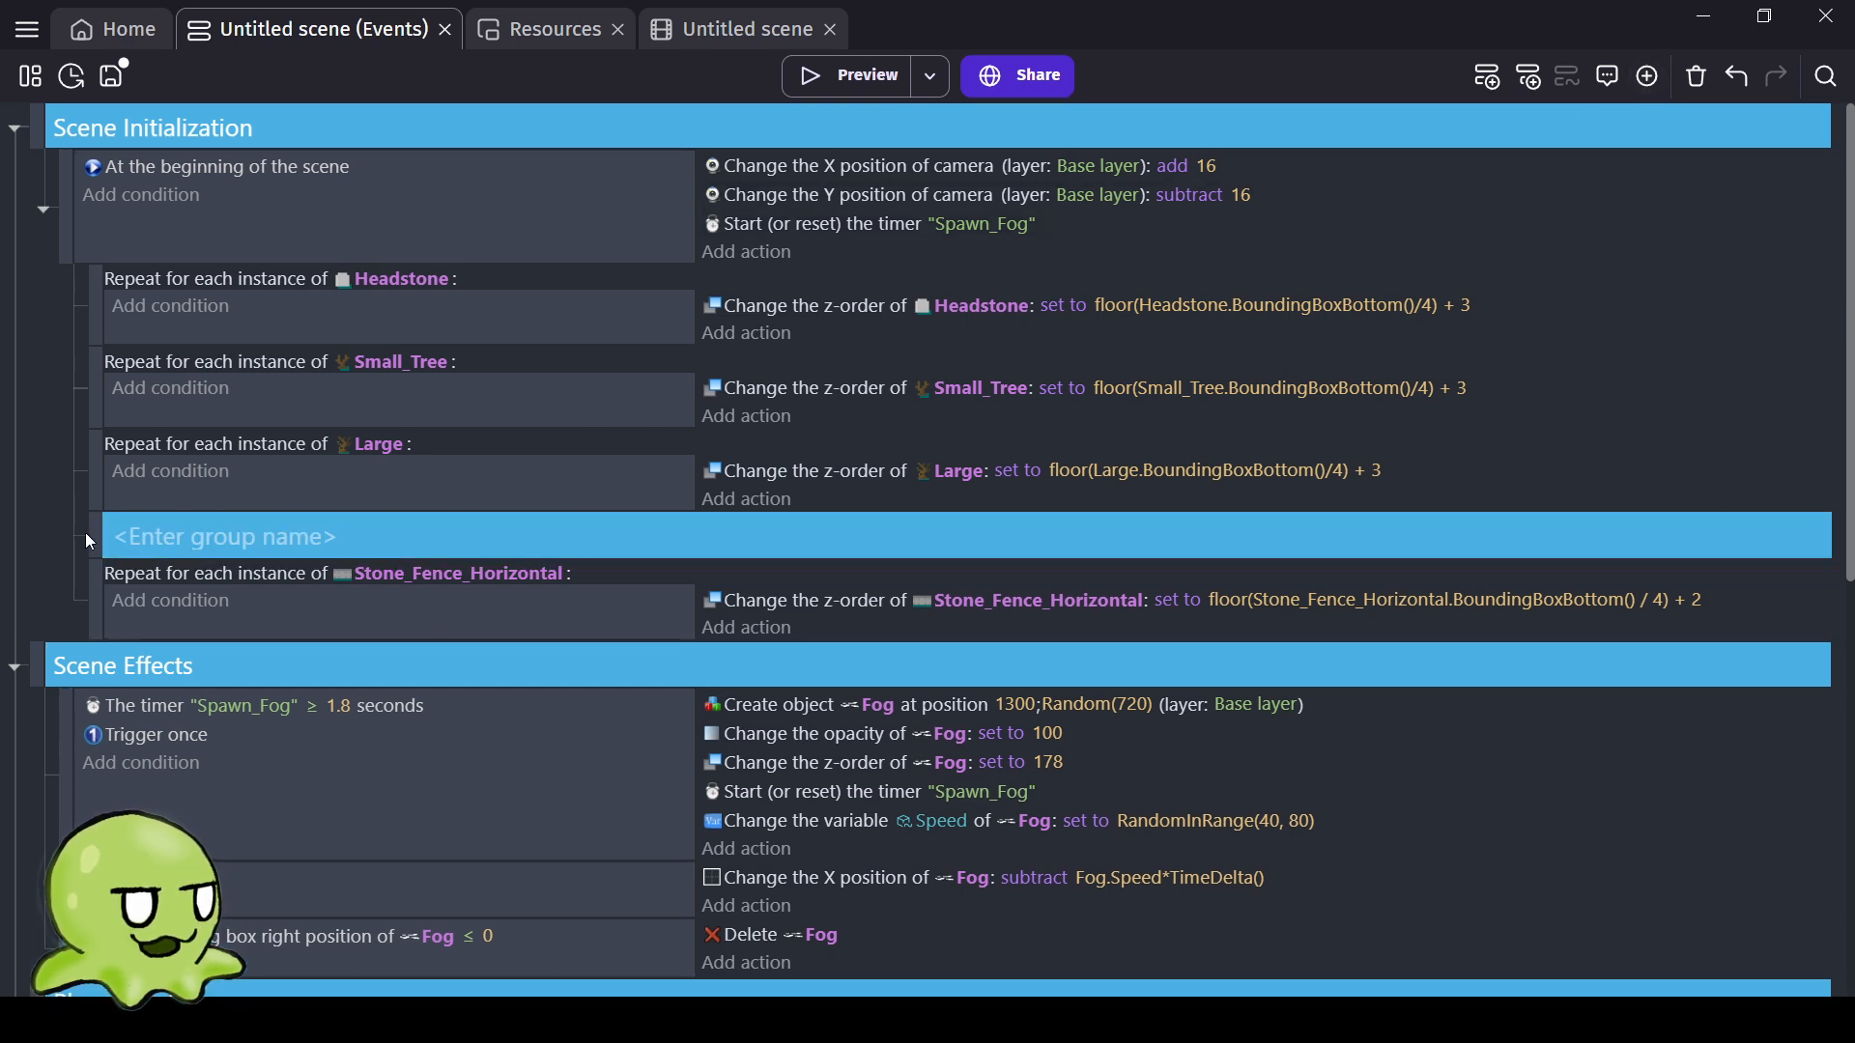
drag(98, 530, 106, 620)
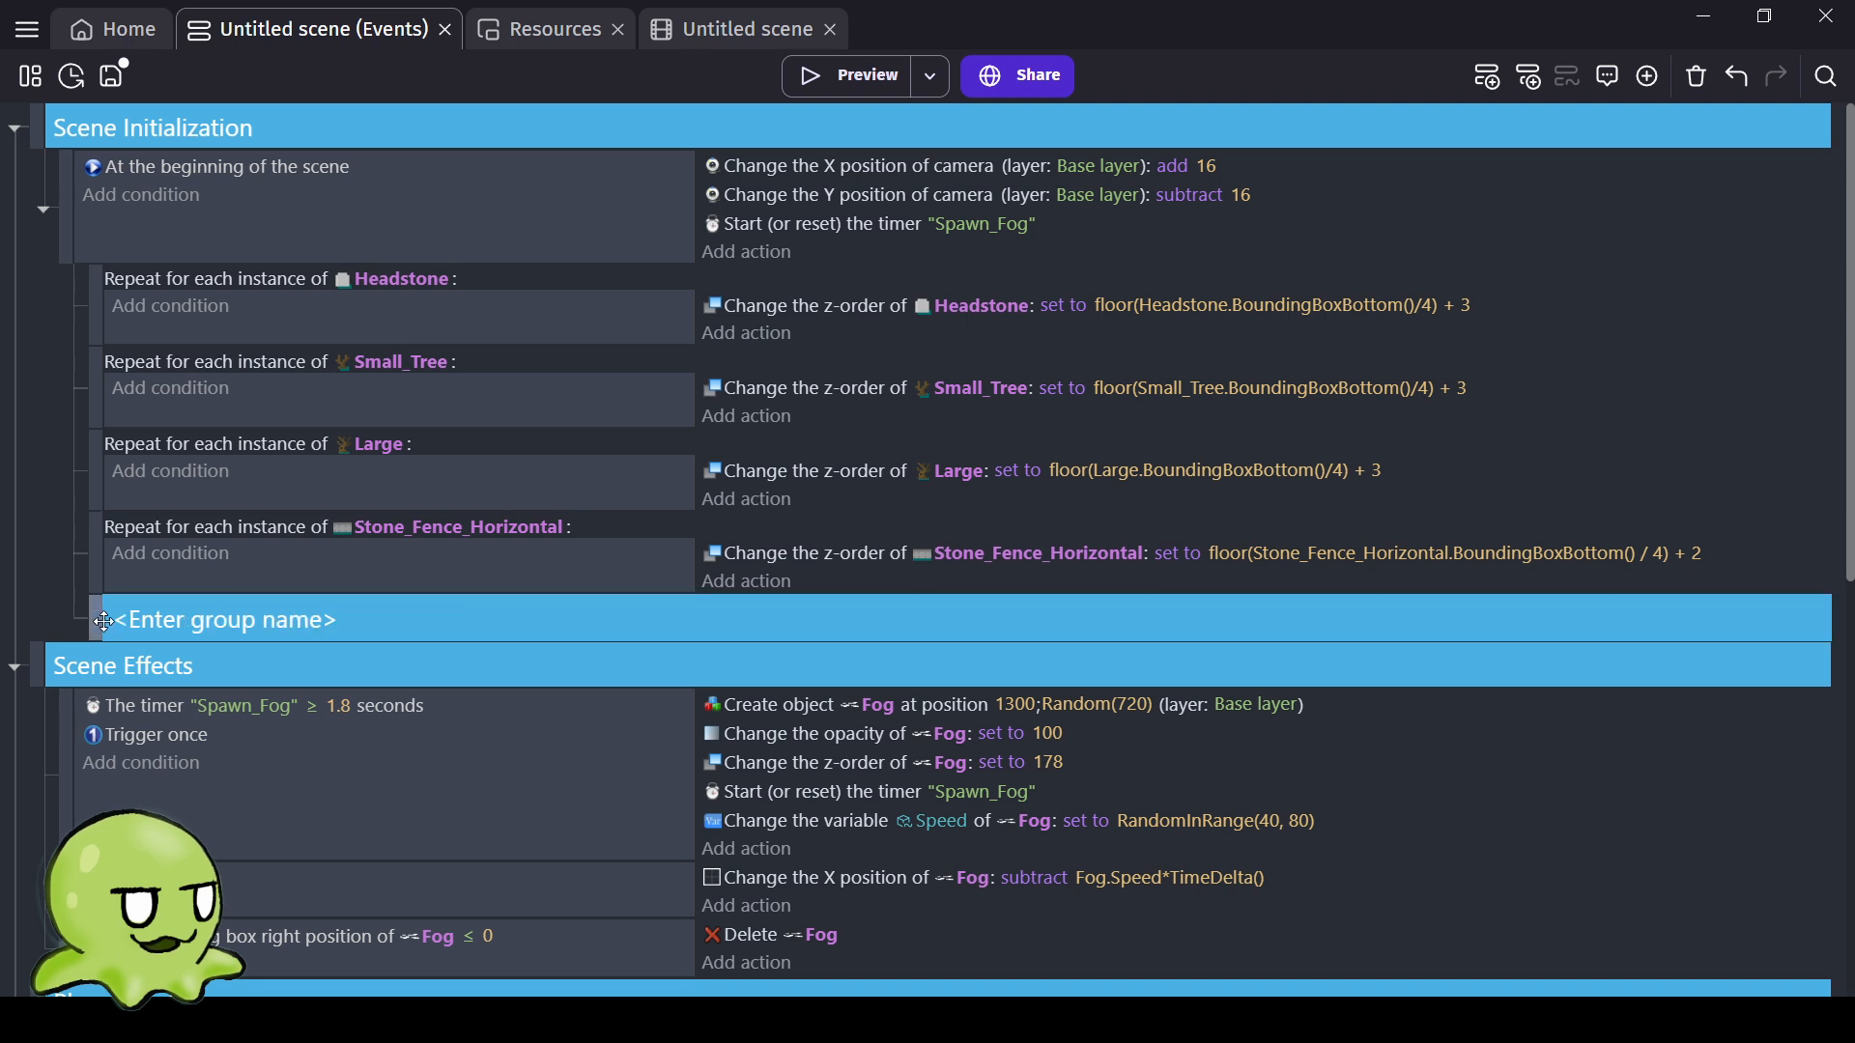
click(222, 623)
text(Scene Variable)
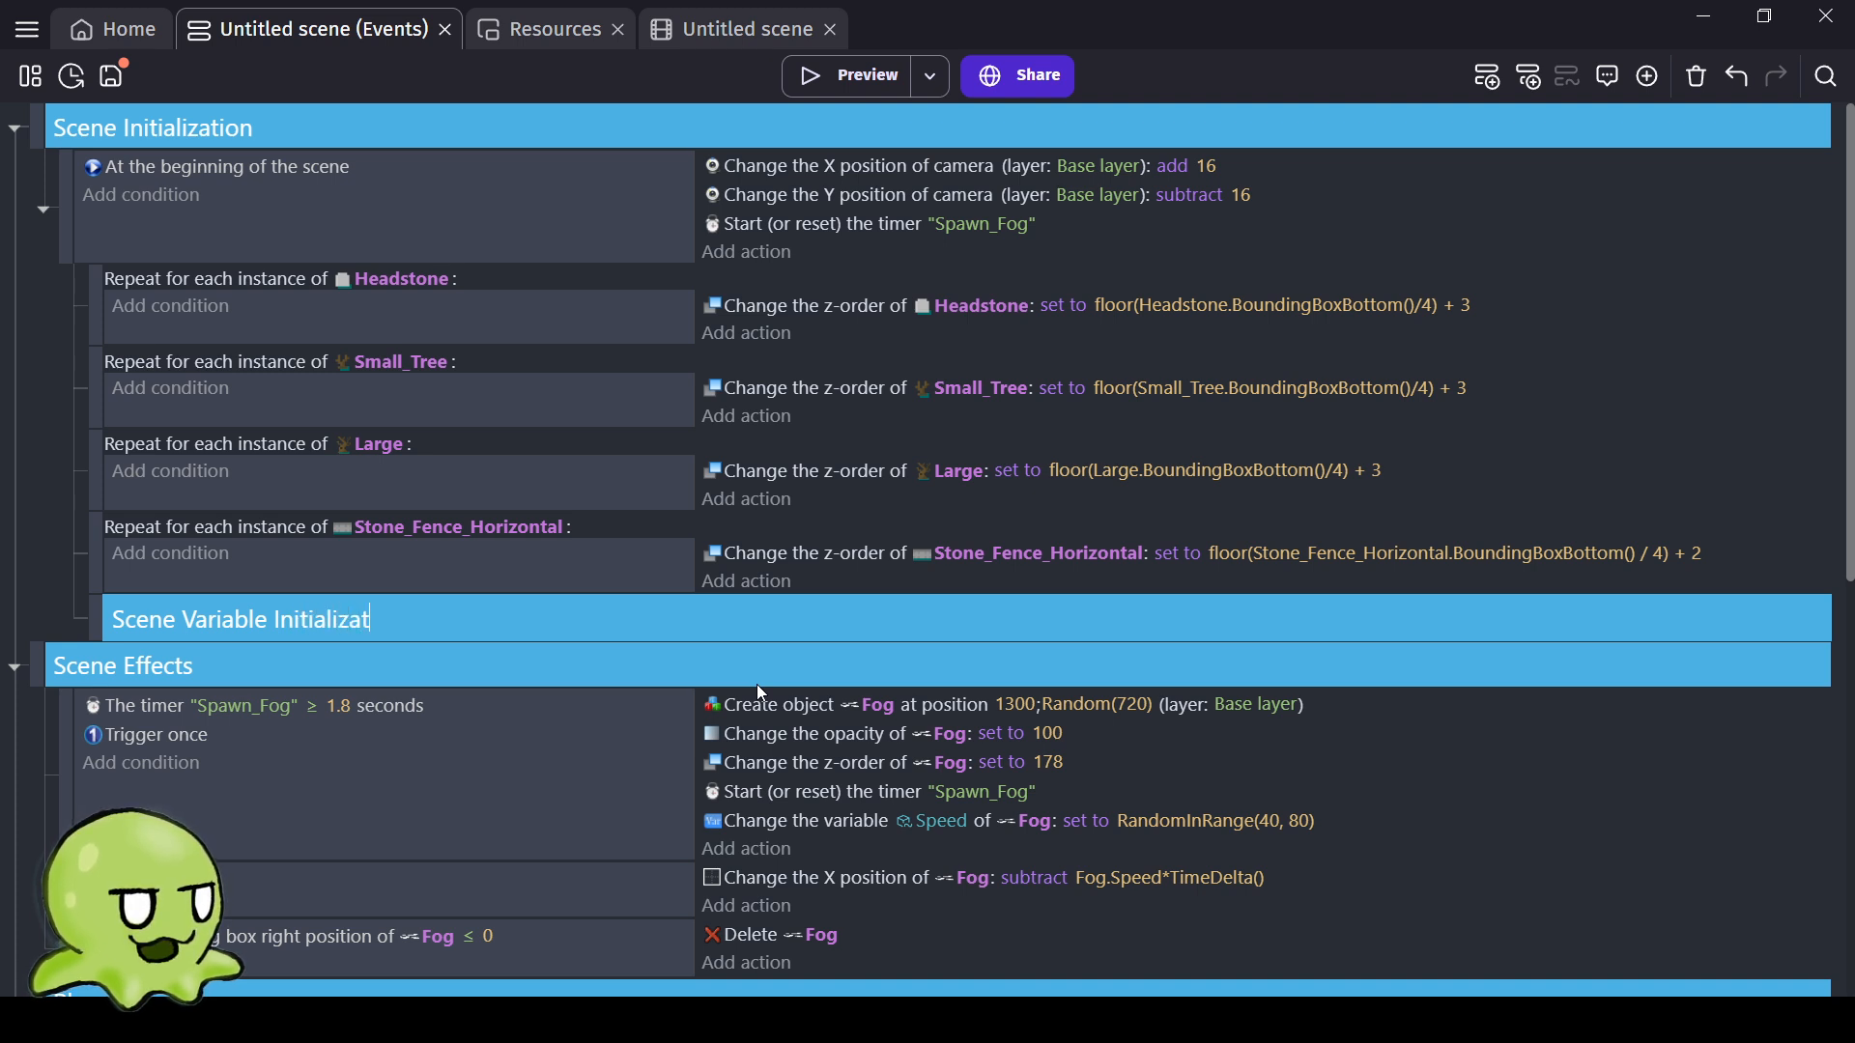
text(Initialization)
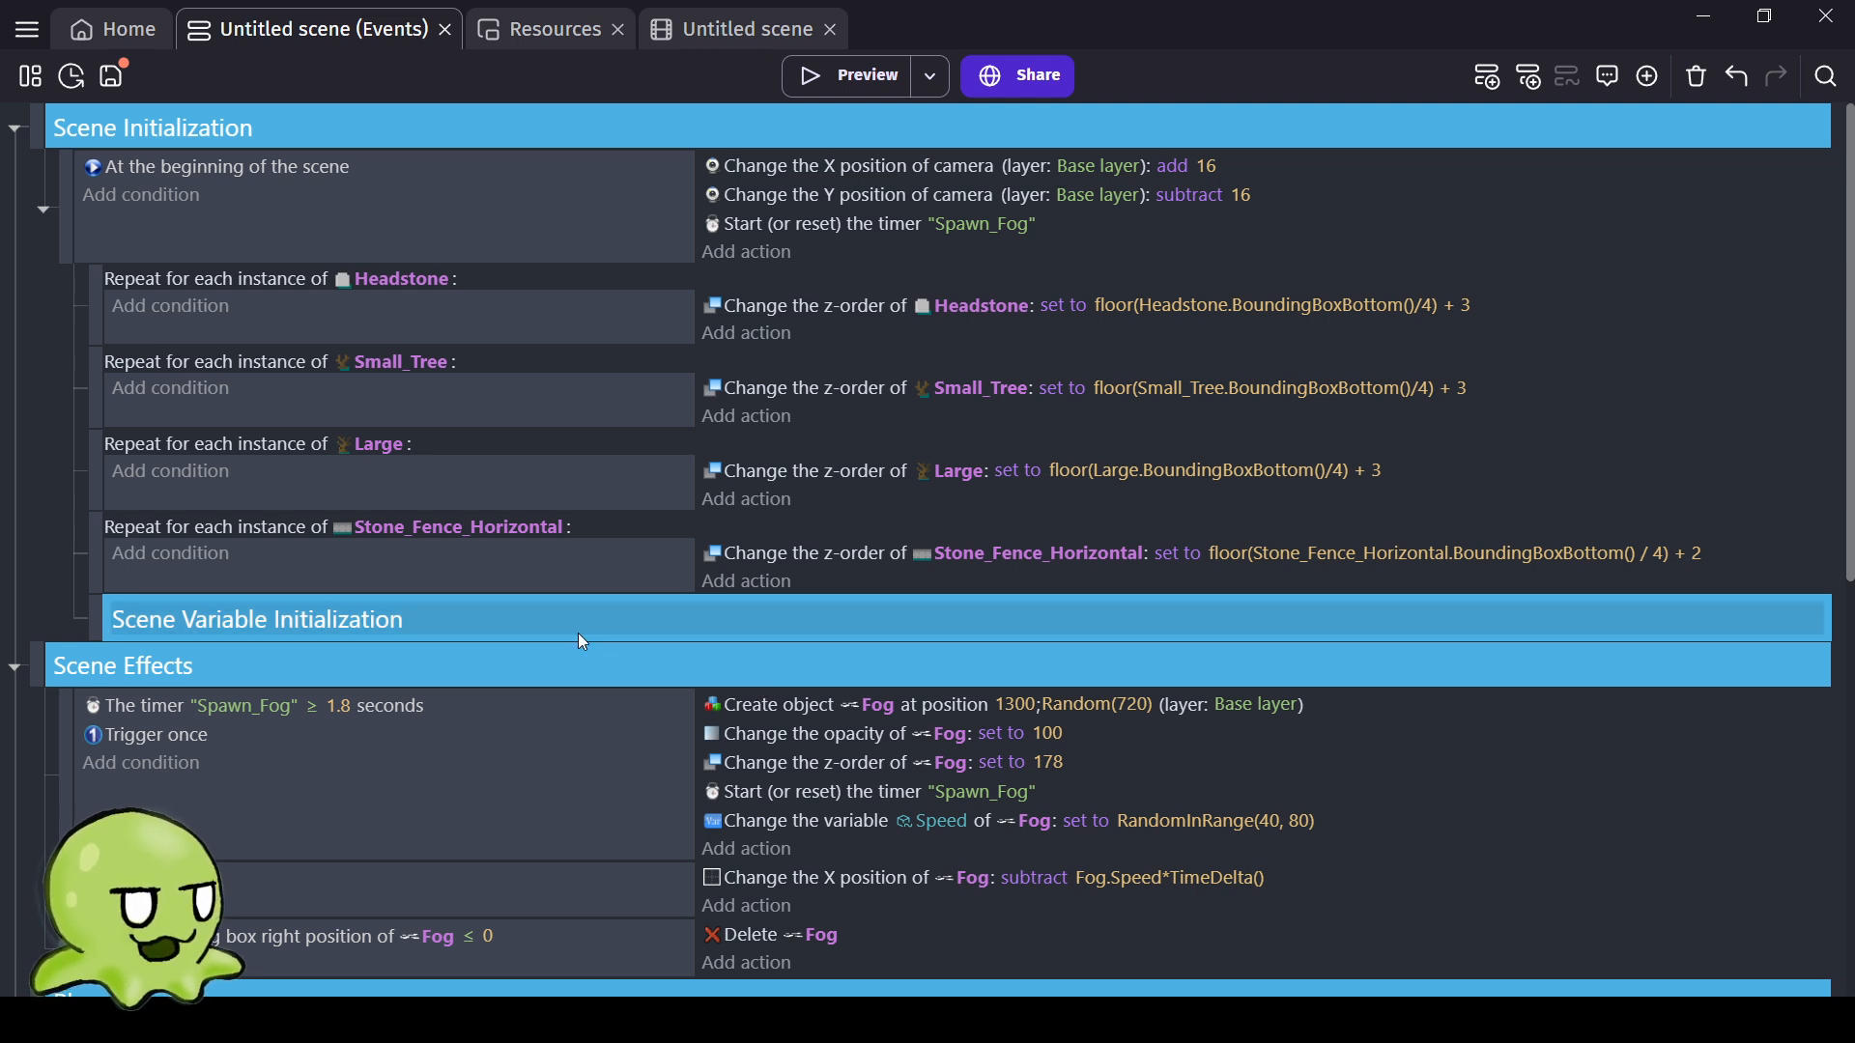
Add an empty event and arrange it inside Scene Variable Initialization, with that group at the same level as the beginning-of-scene event.
click(155, 619)
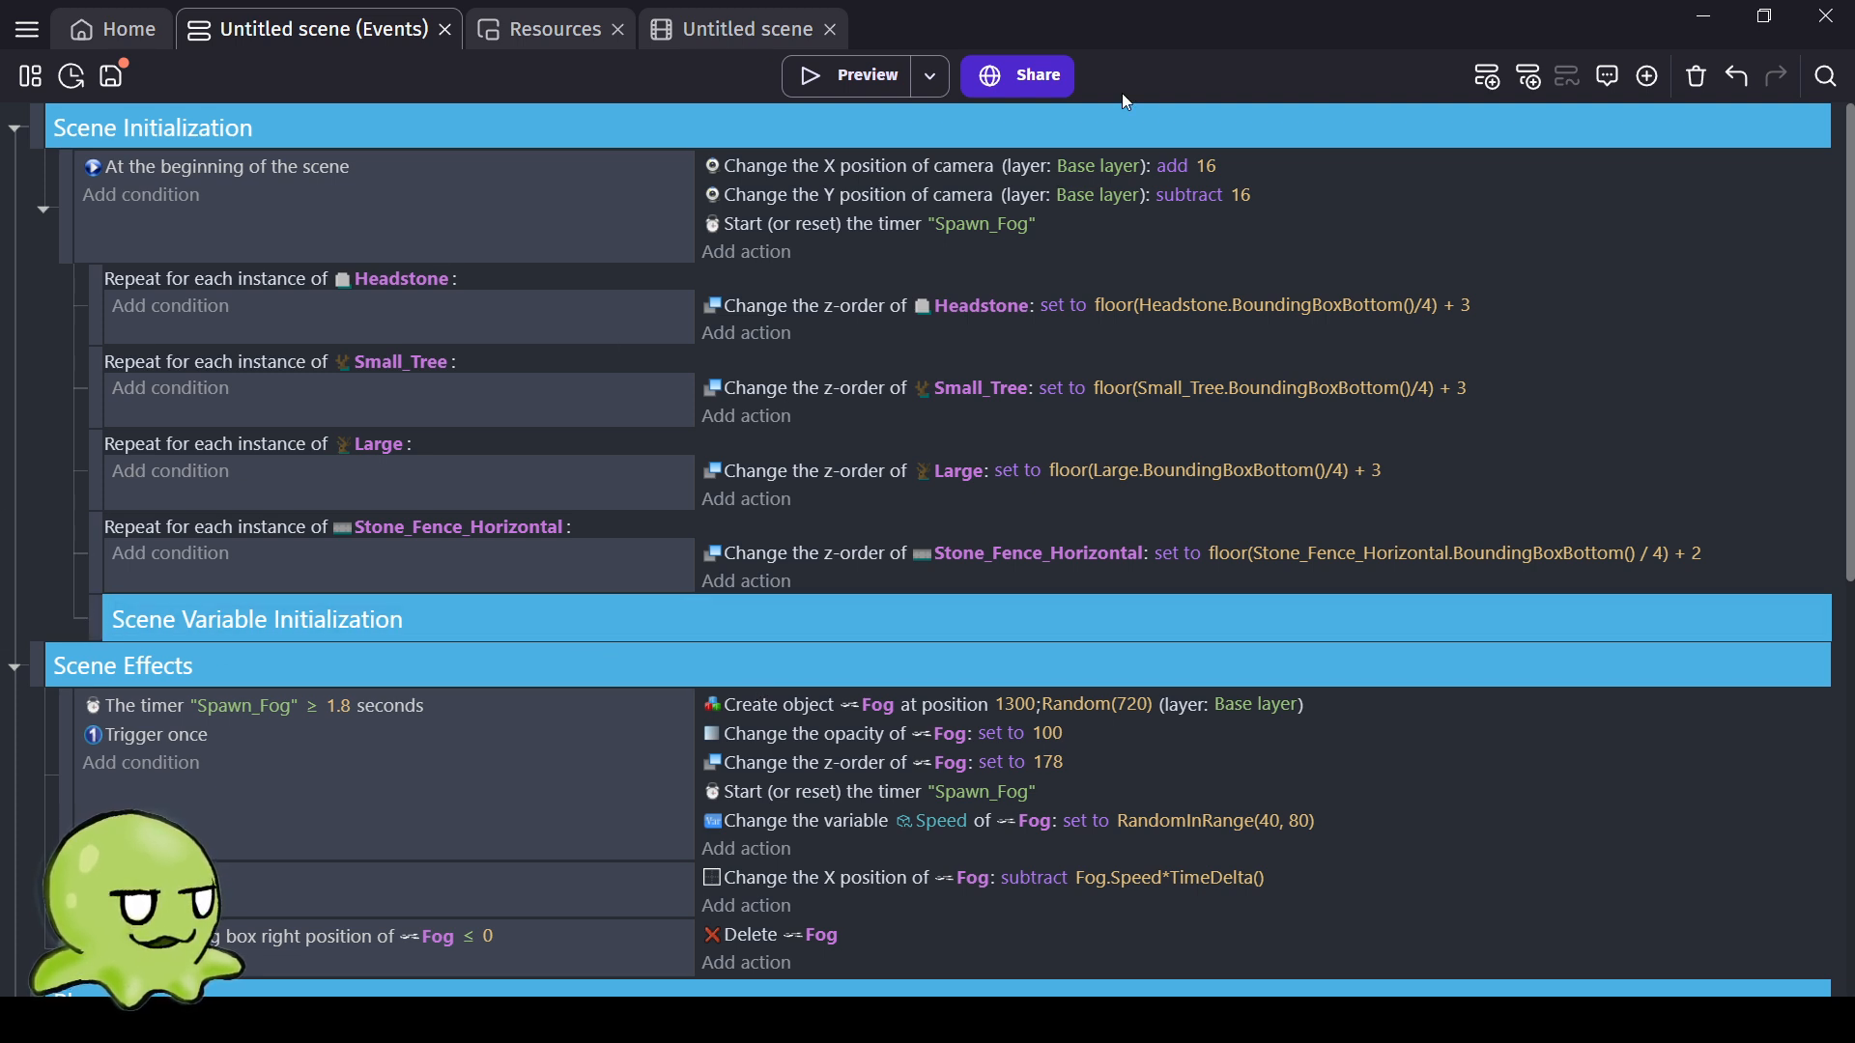
click(1485, 87)
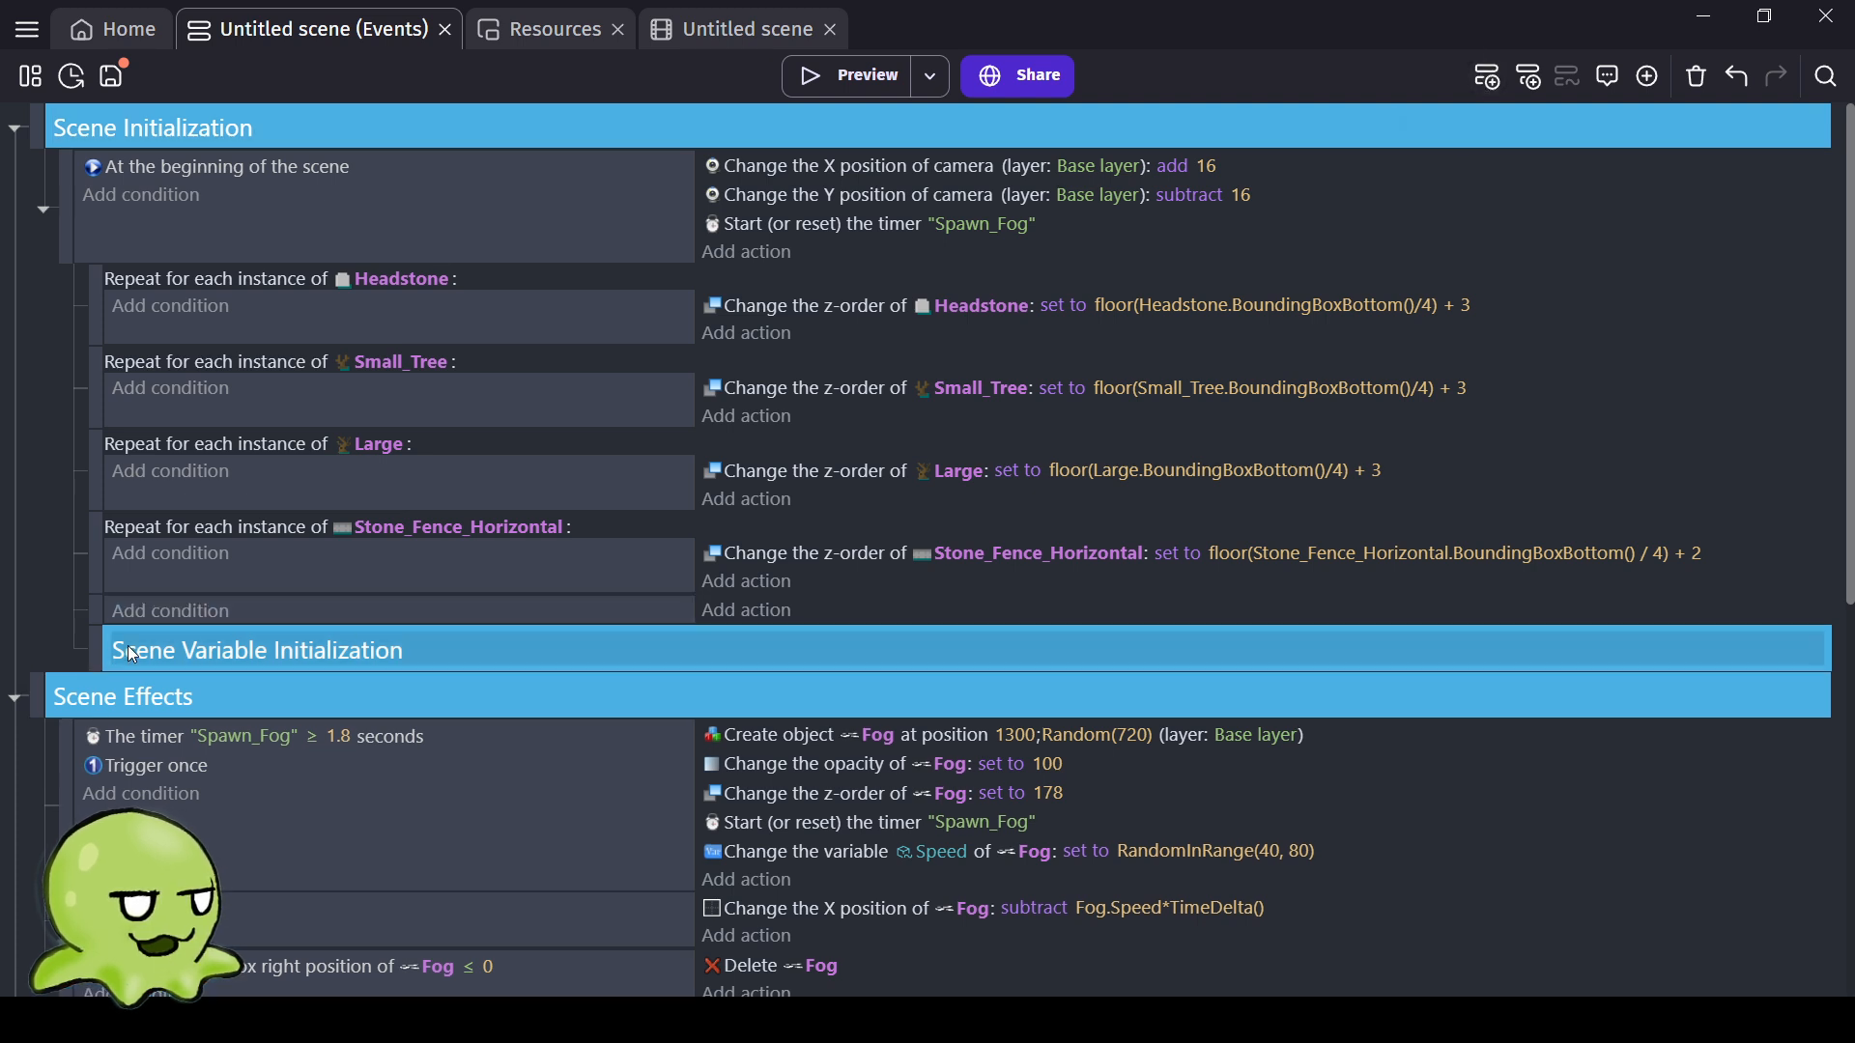
mouse_move(98, 605)
mouse_down()
mouse_move(95, 645)
mouse_move(131, 663)
mouse_move(73, 620)
mouse_up()
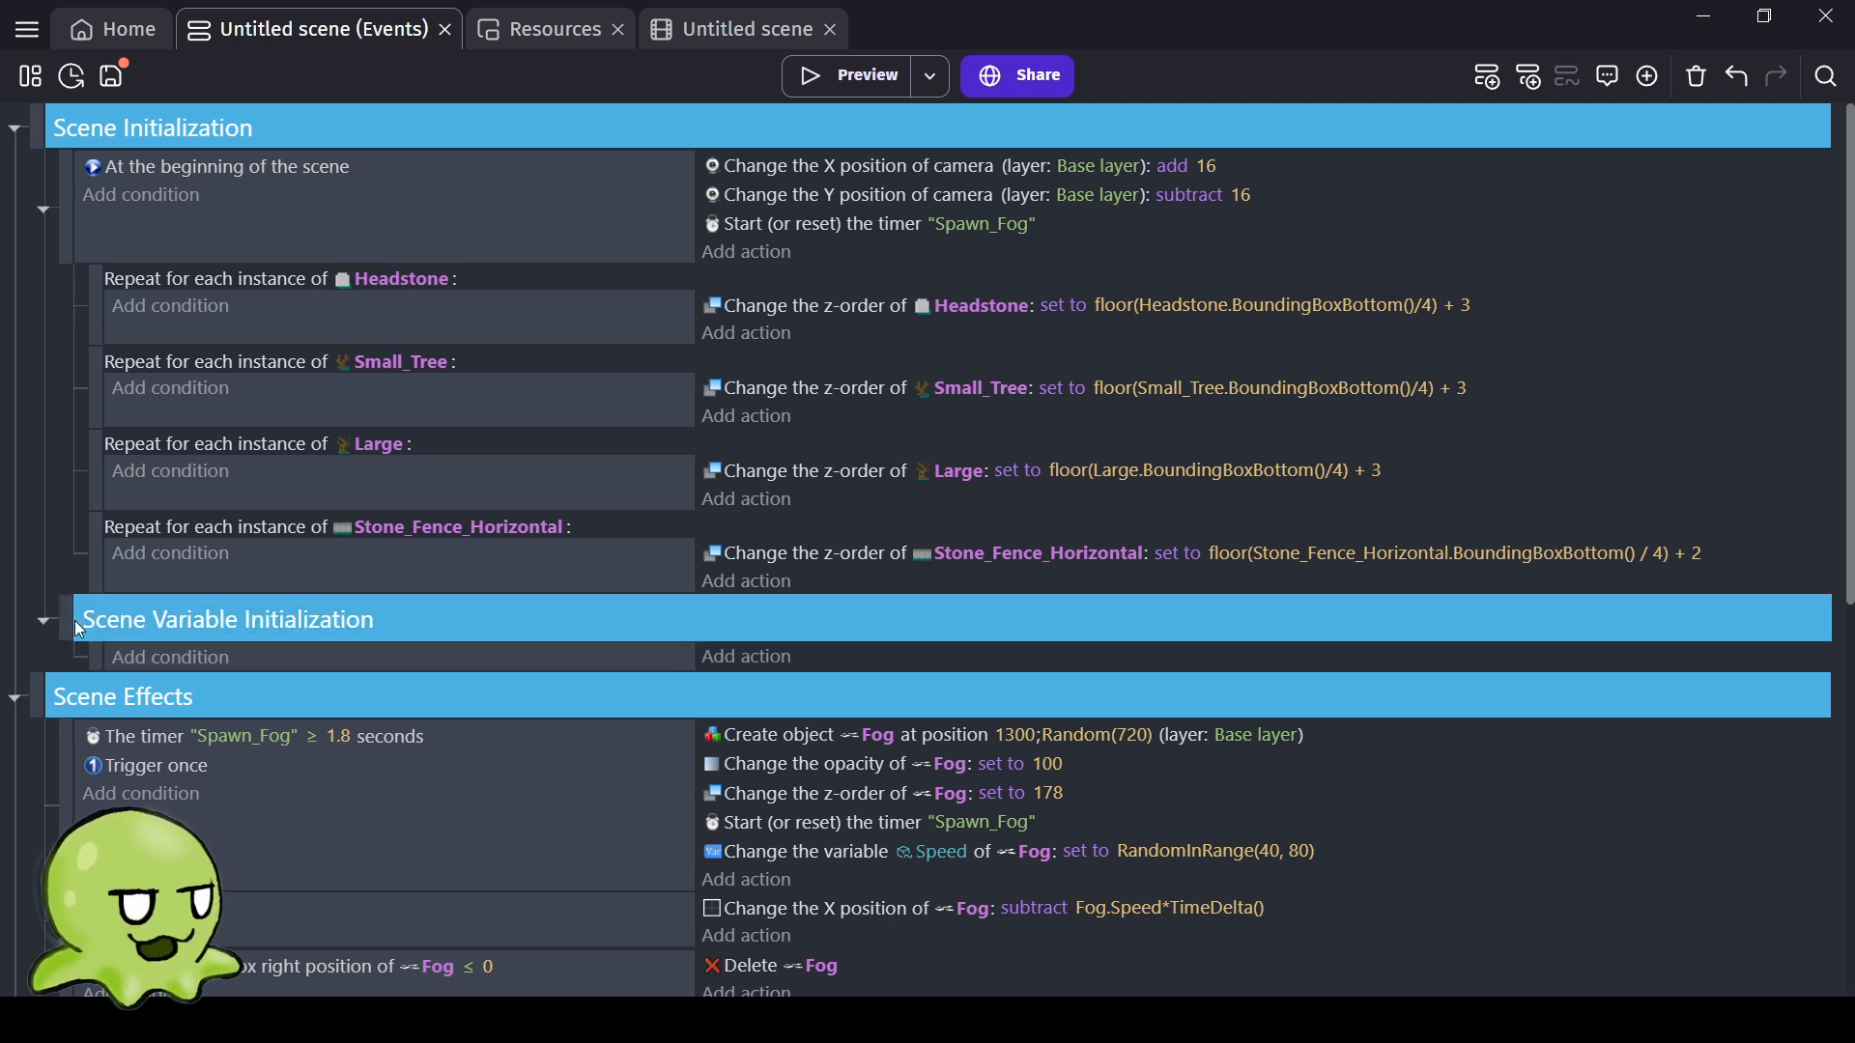
Add the condition At the beginning of the scene to the empty event in Scene Variable Initialization.
click(198, 665)
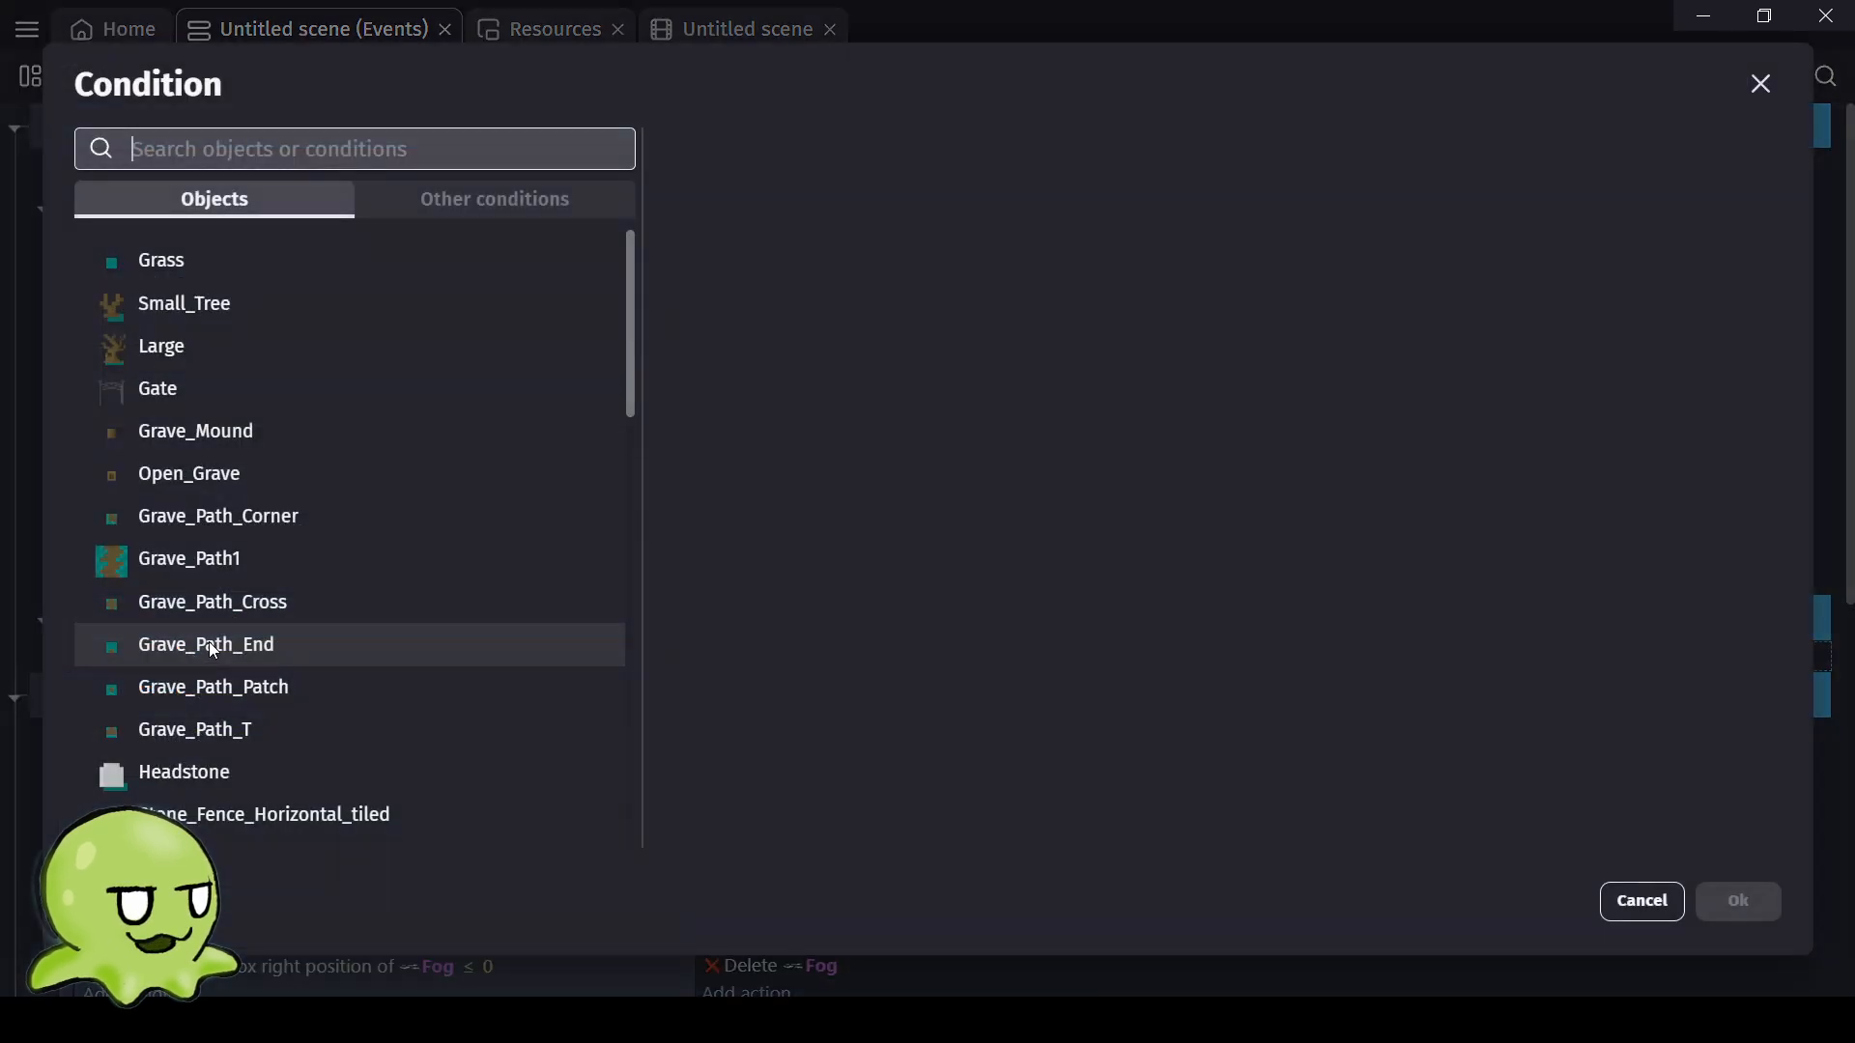
click(465, 195)
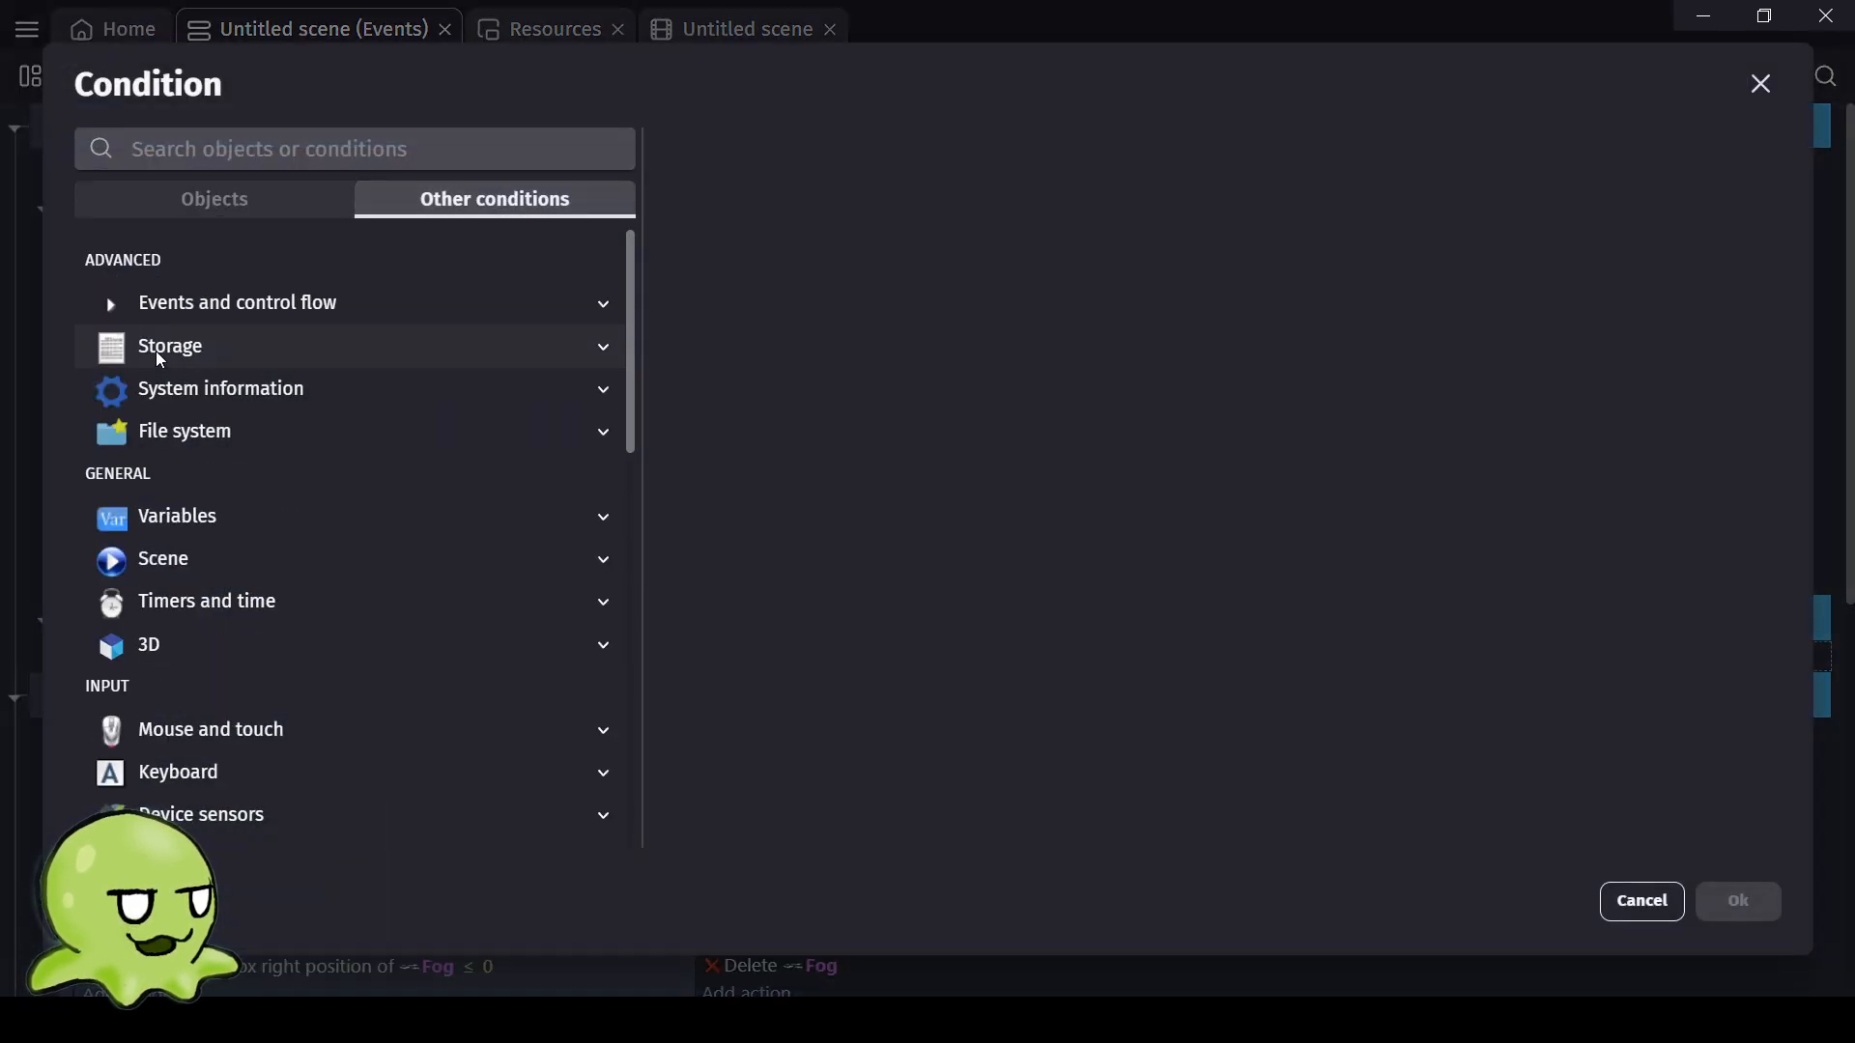
click(193, 319)
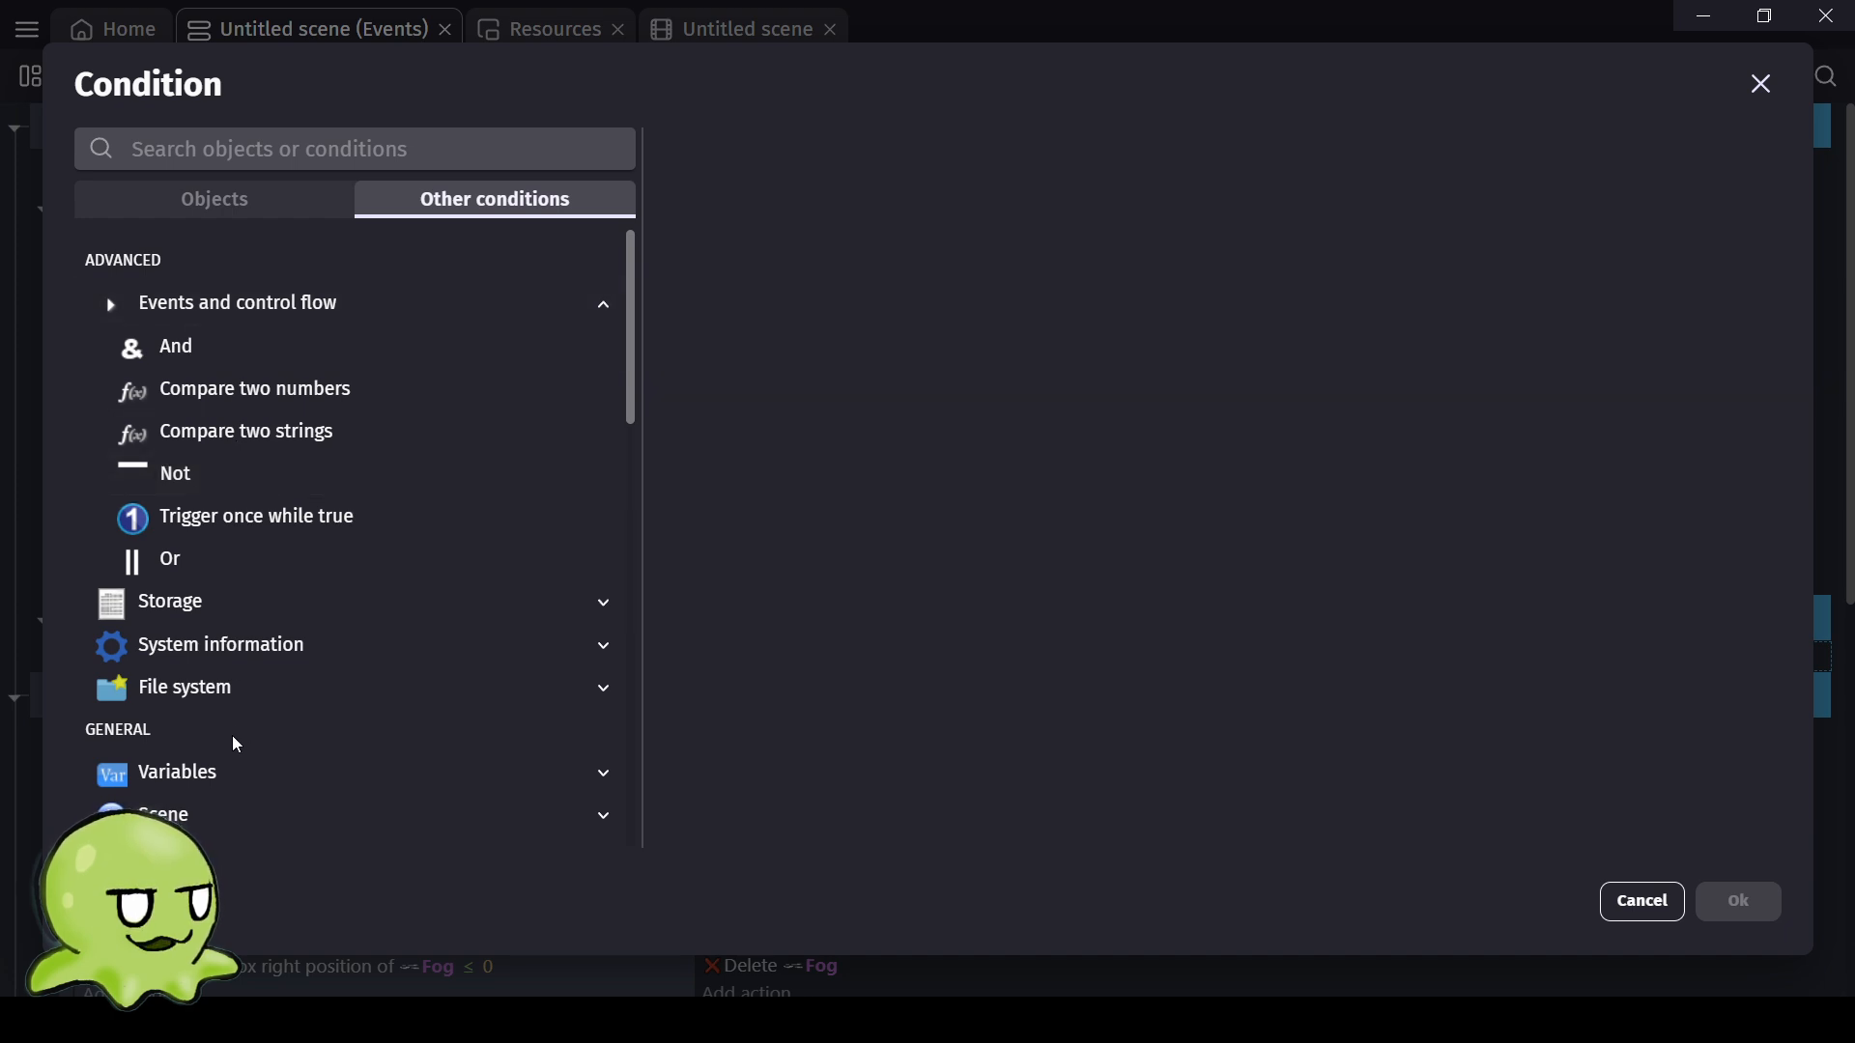
click(211, 817)
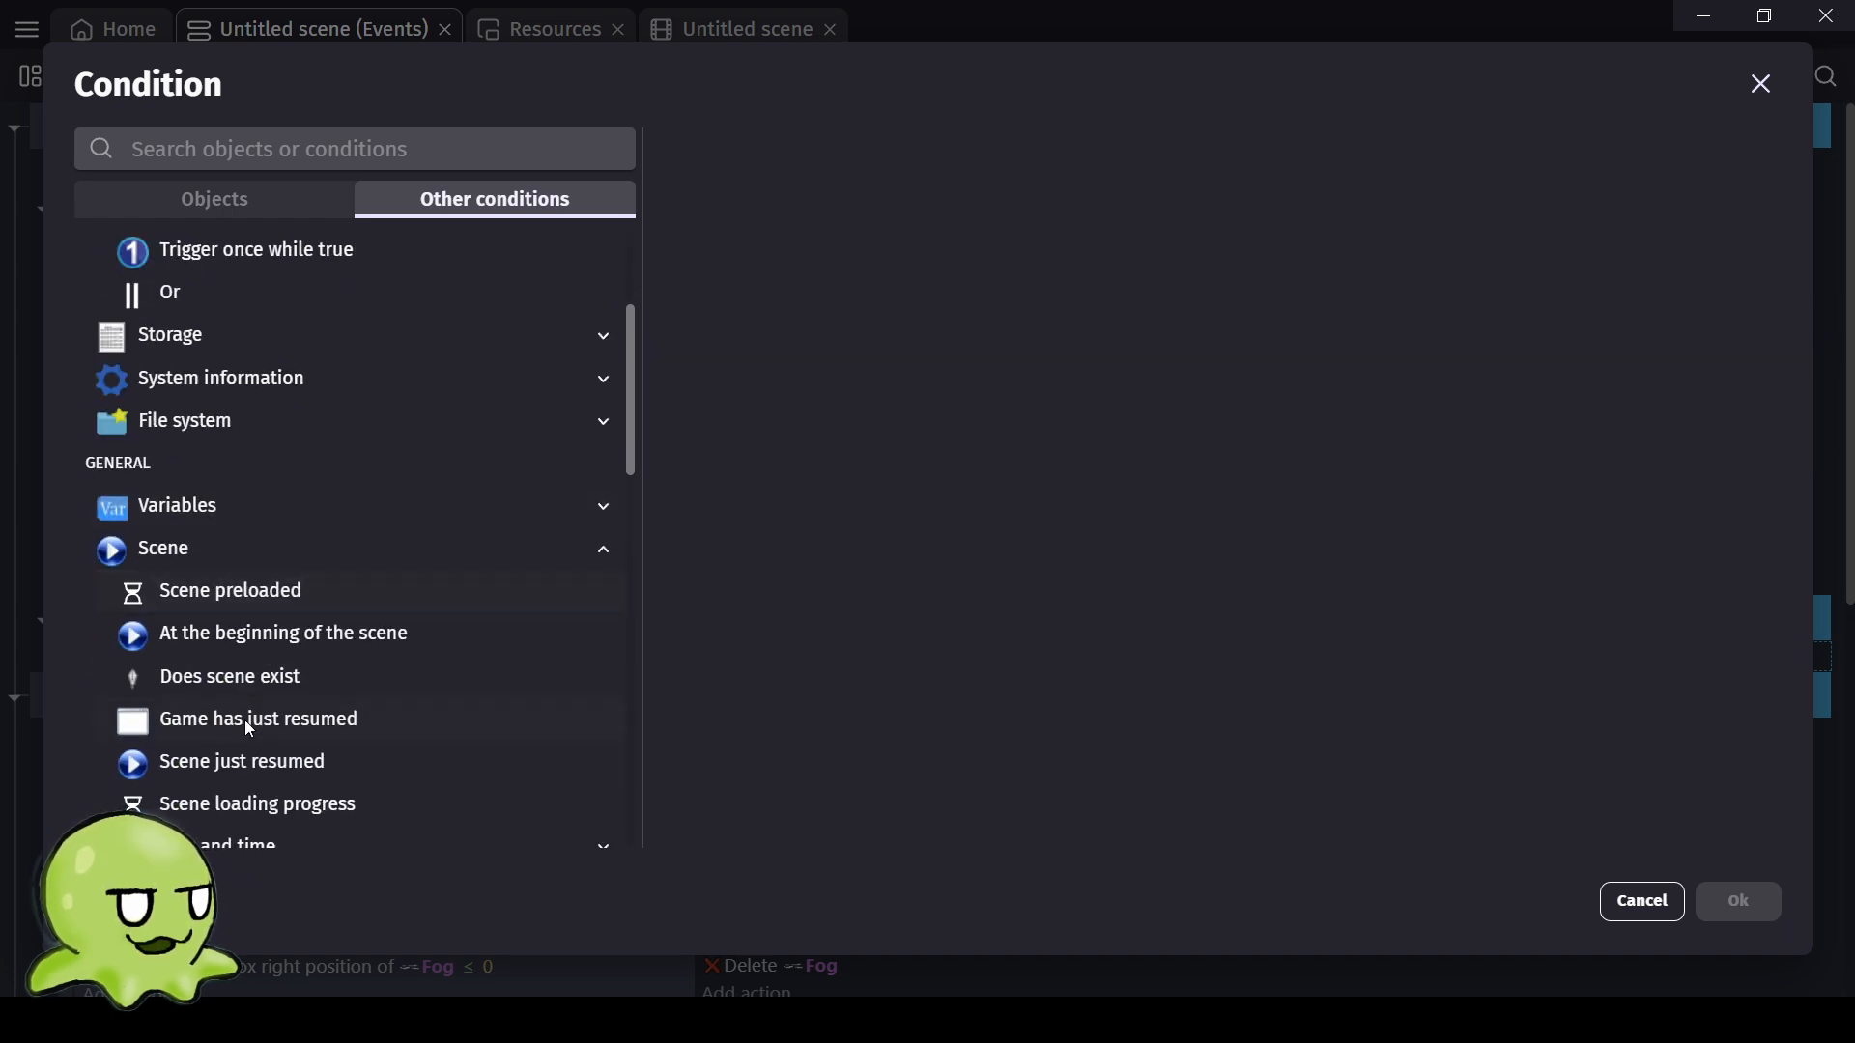
click(236, 642)
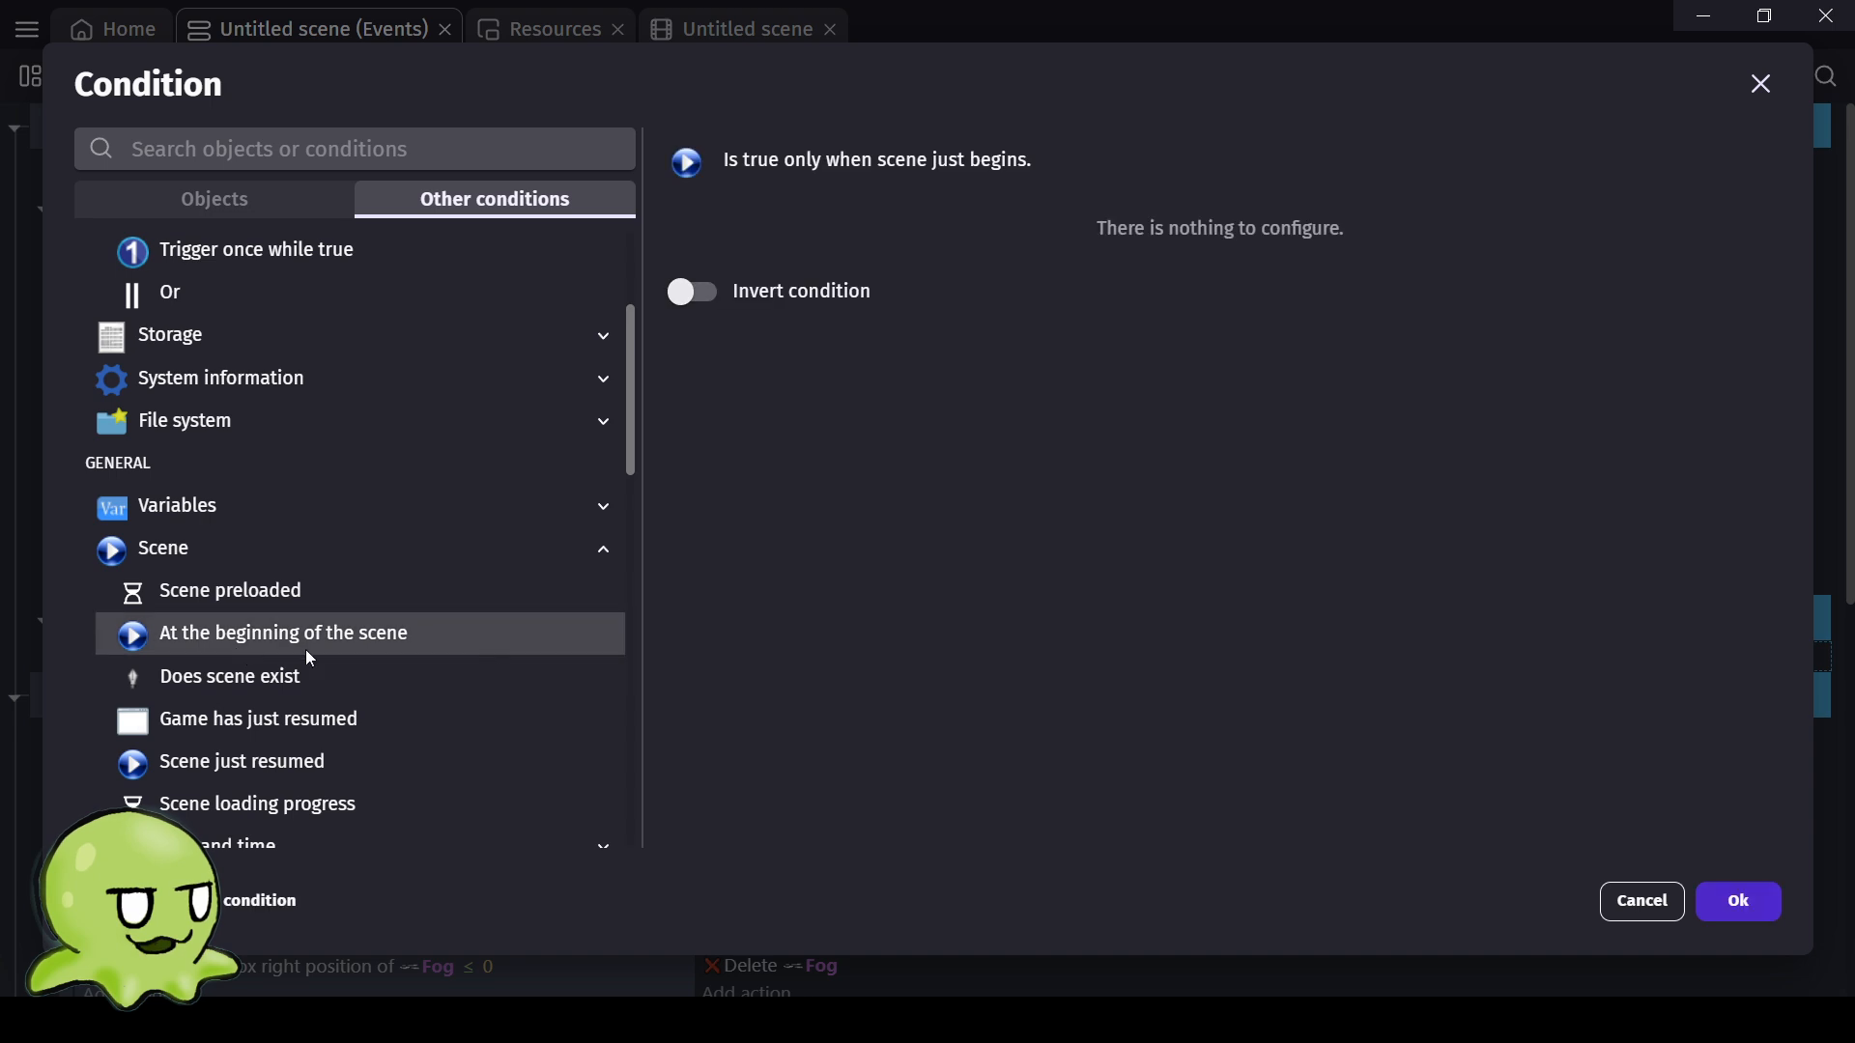
click(1746, 902)
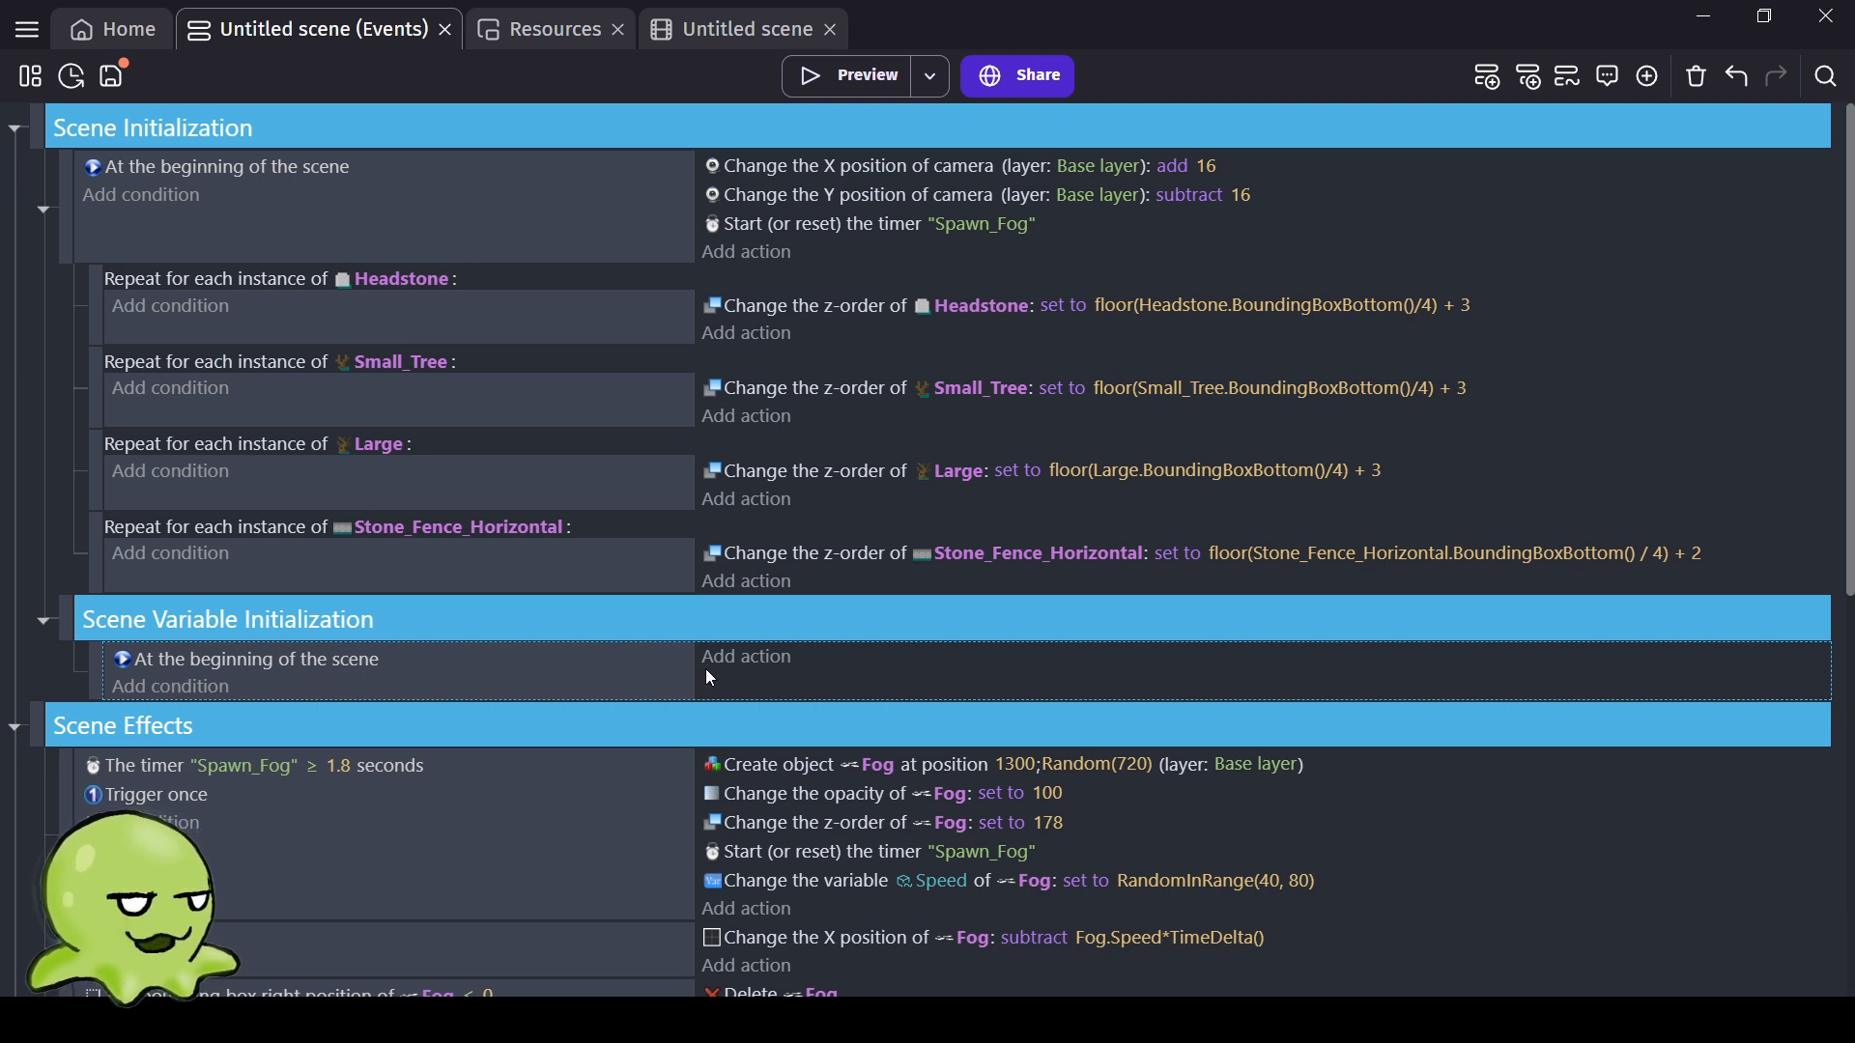
Start a Change variable value action for the beginning-of-scene event in Scene Variable Initialization.
click(736, 657)
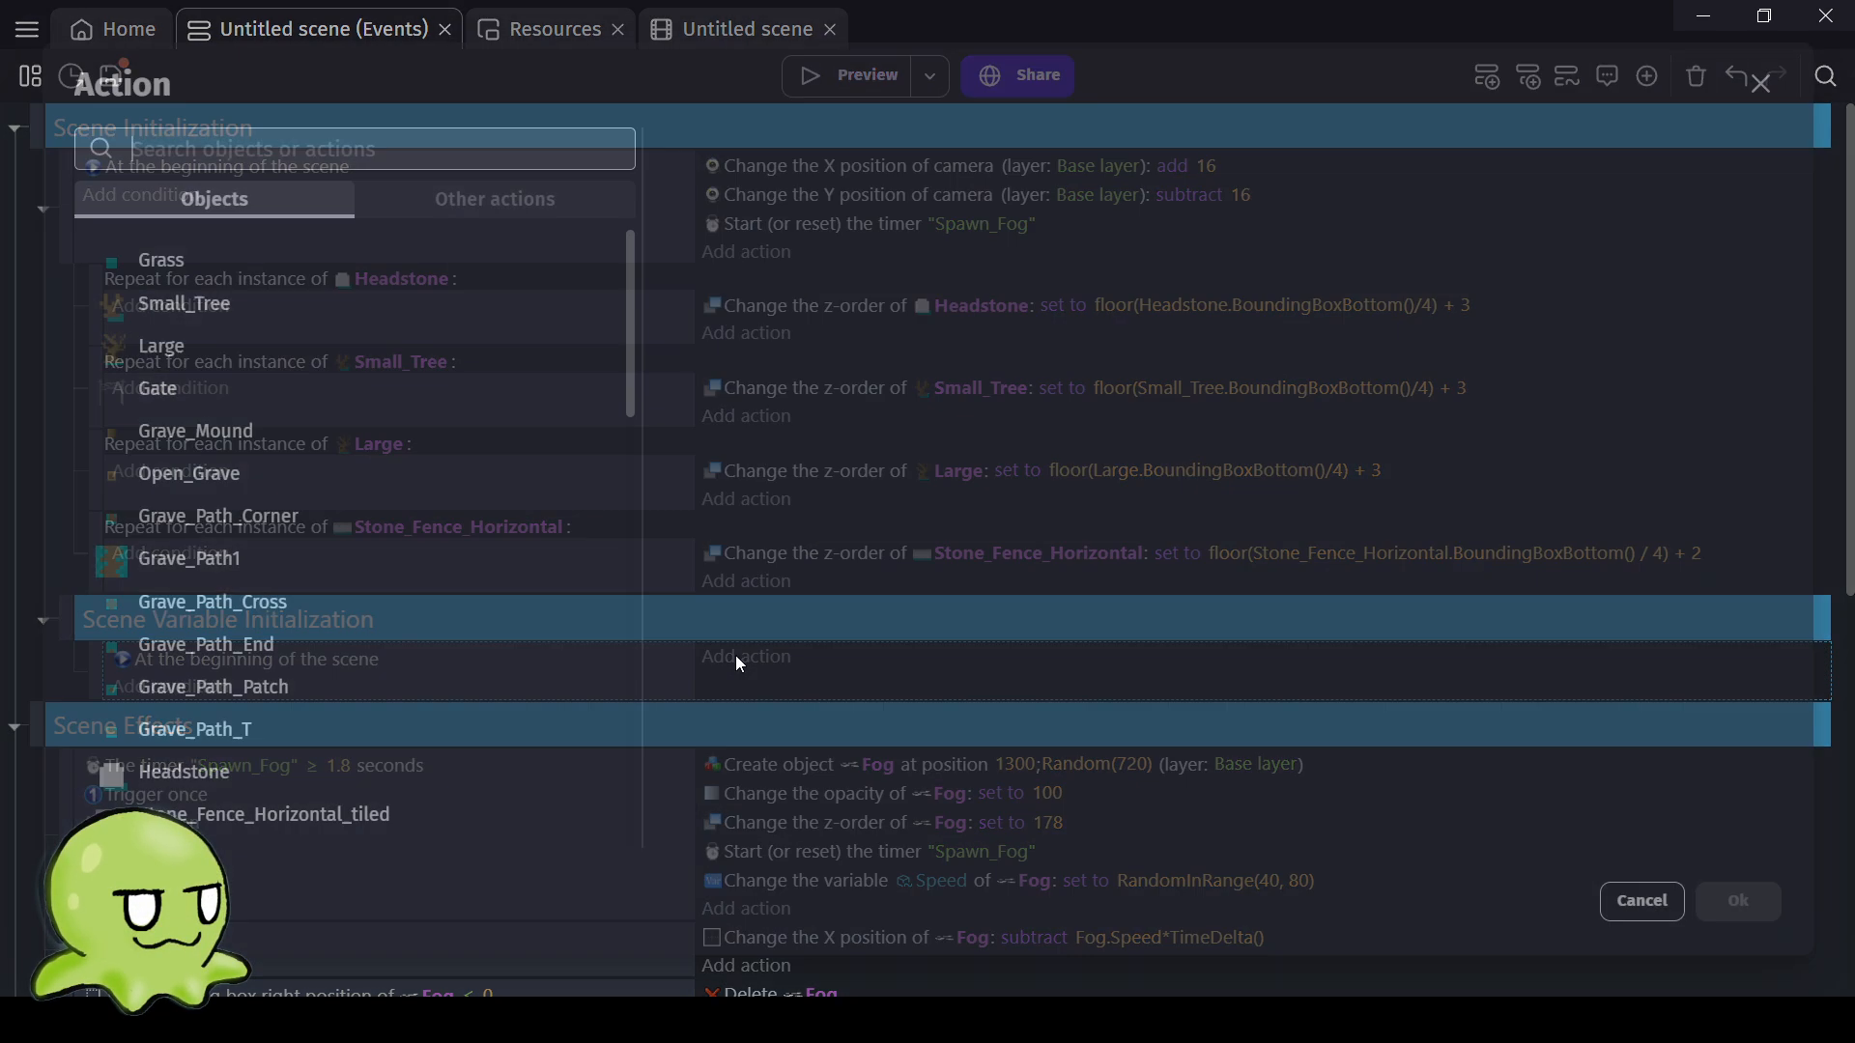
click(450, 214)
click(217, 392)
click(263, 477)
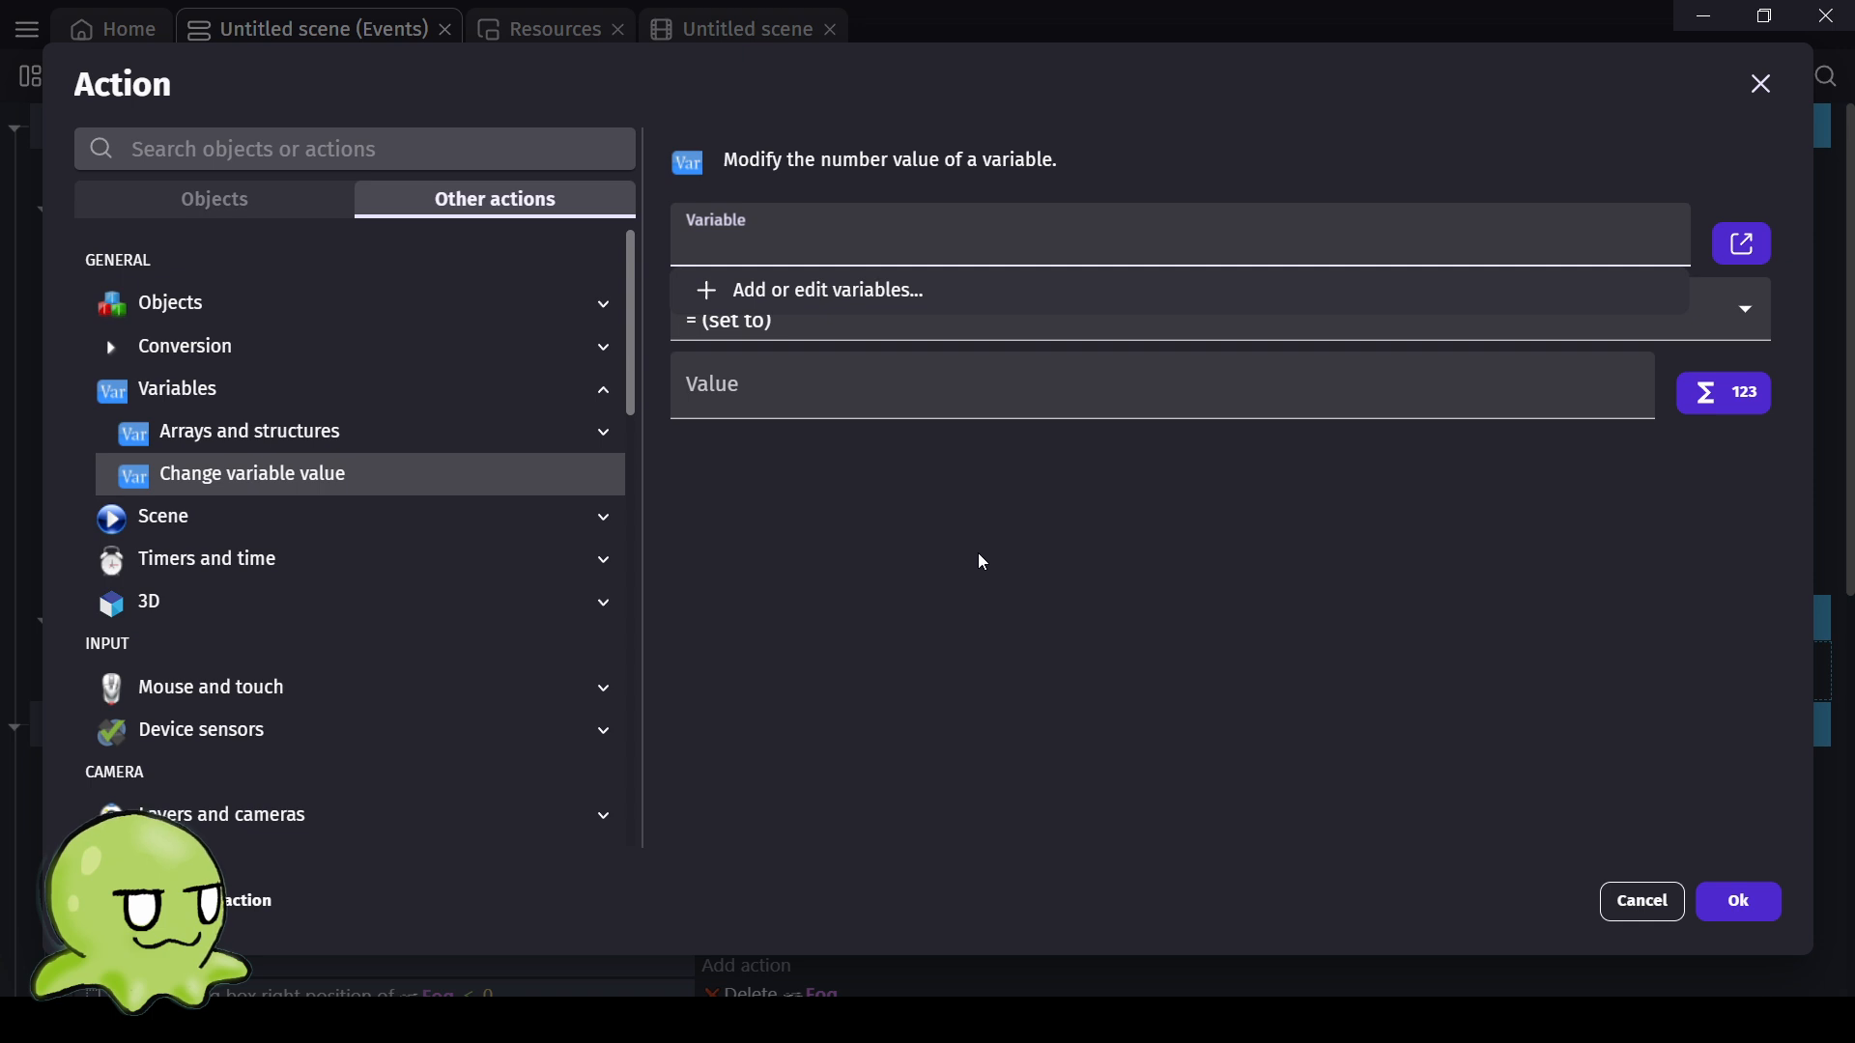
click(323, 521)
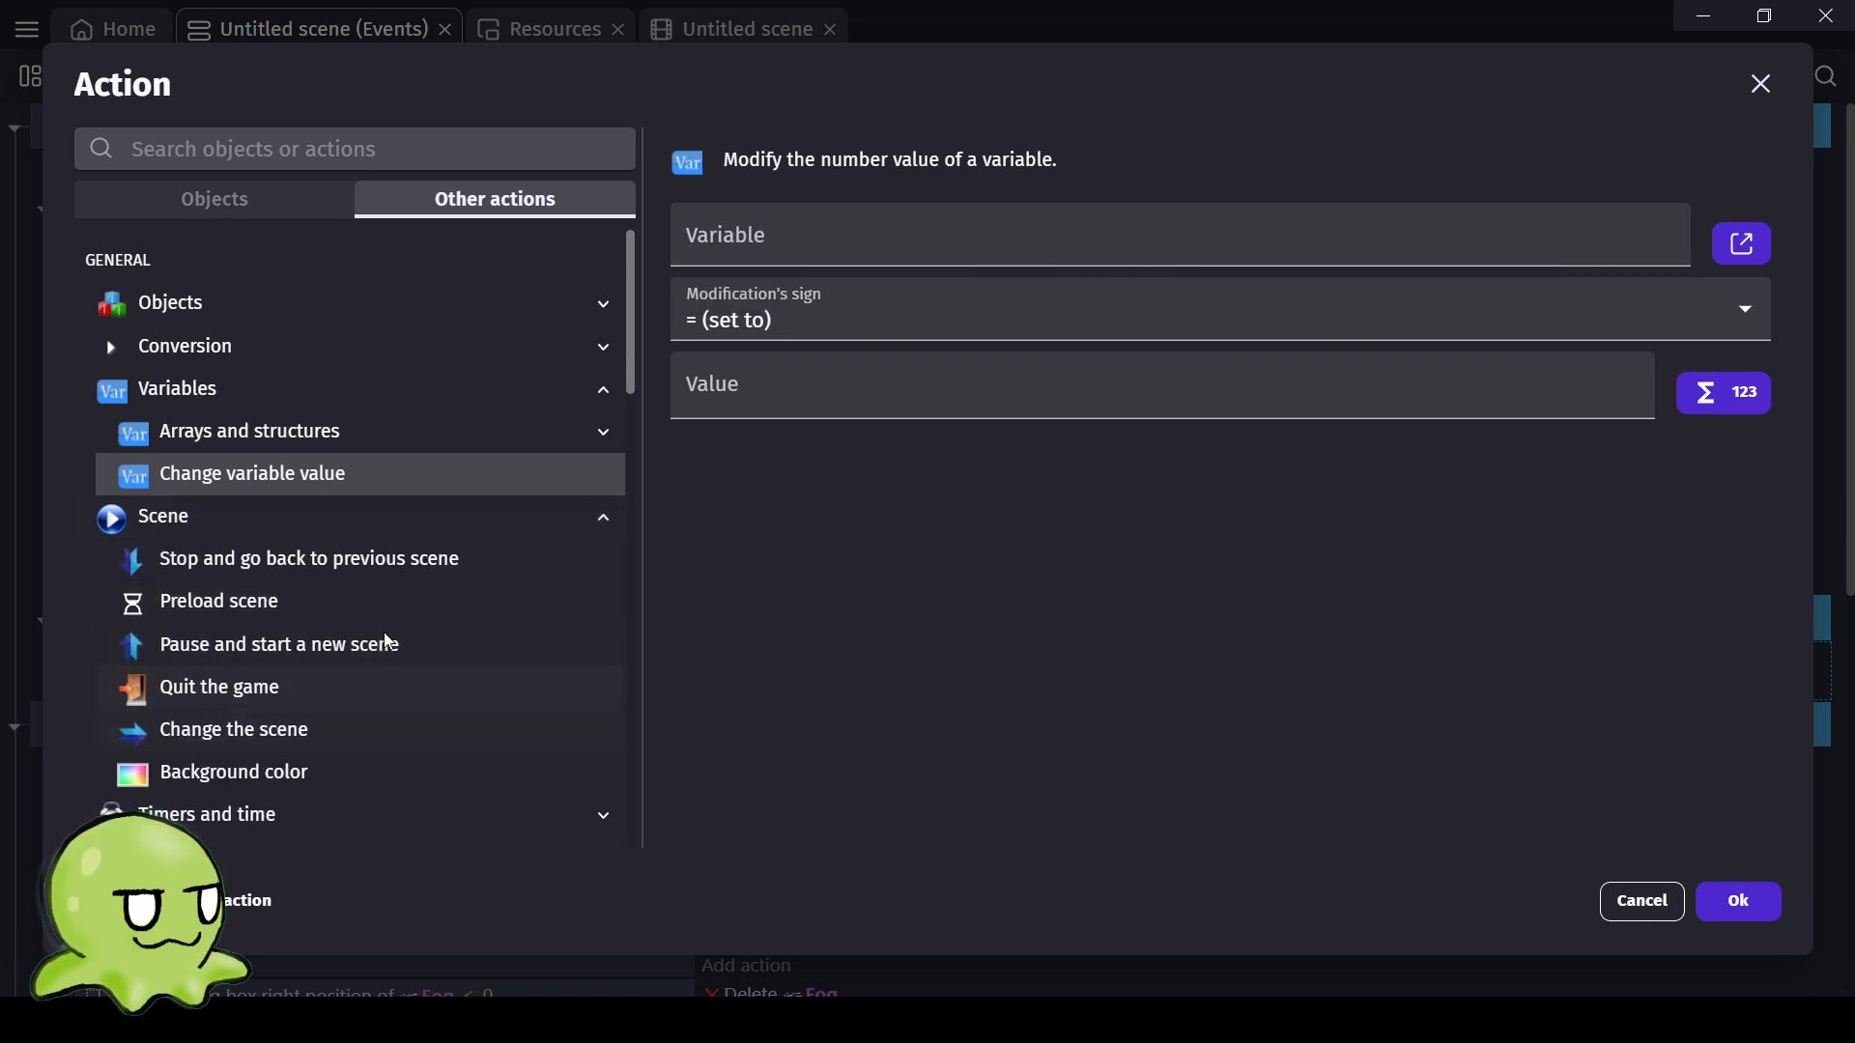
click(603, 516)
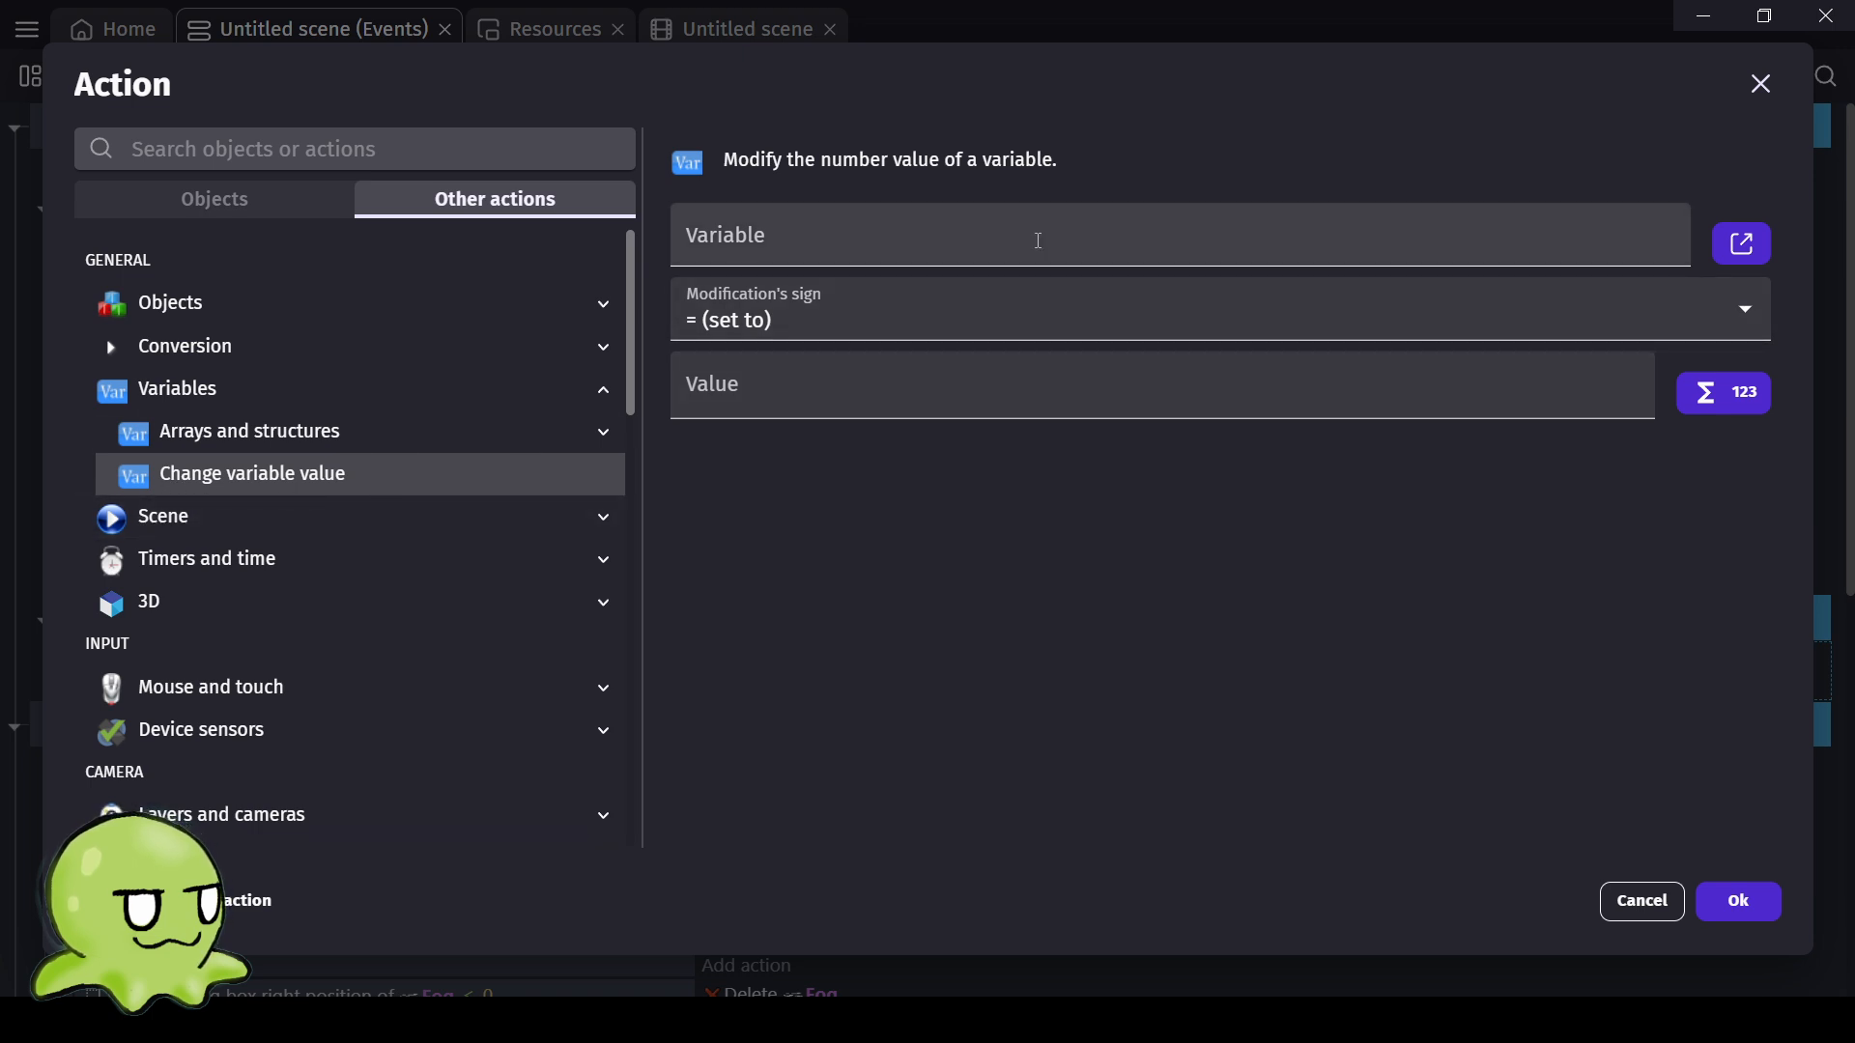
Create a number scene variable named Control_Pressed and have the action set it to 0.
click(1037, 241)
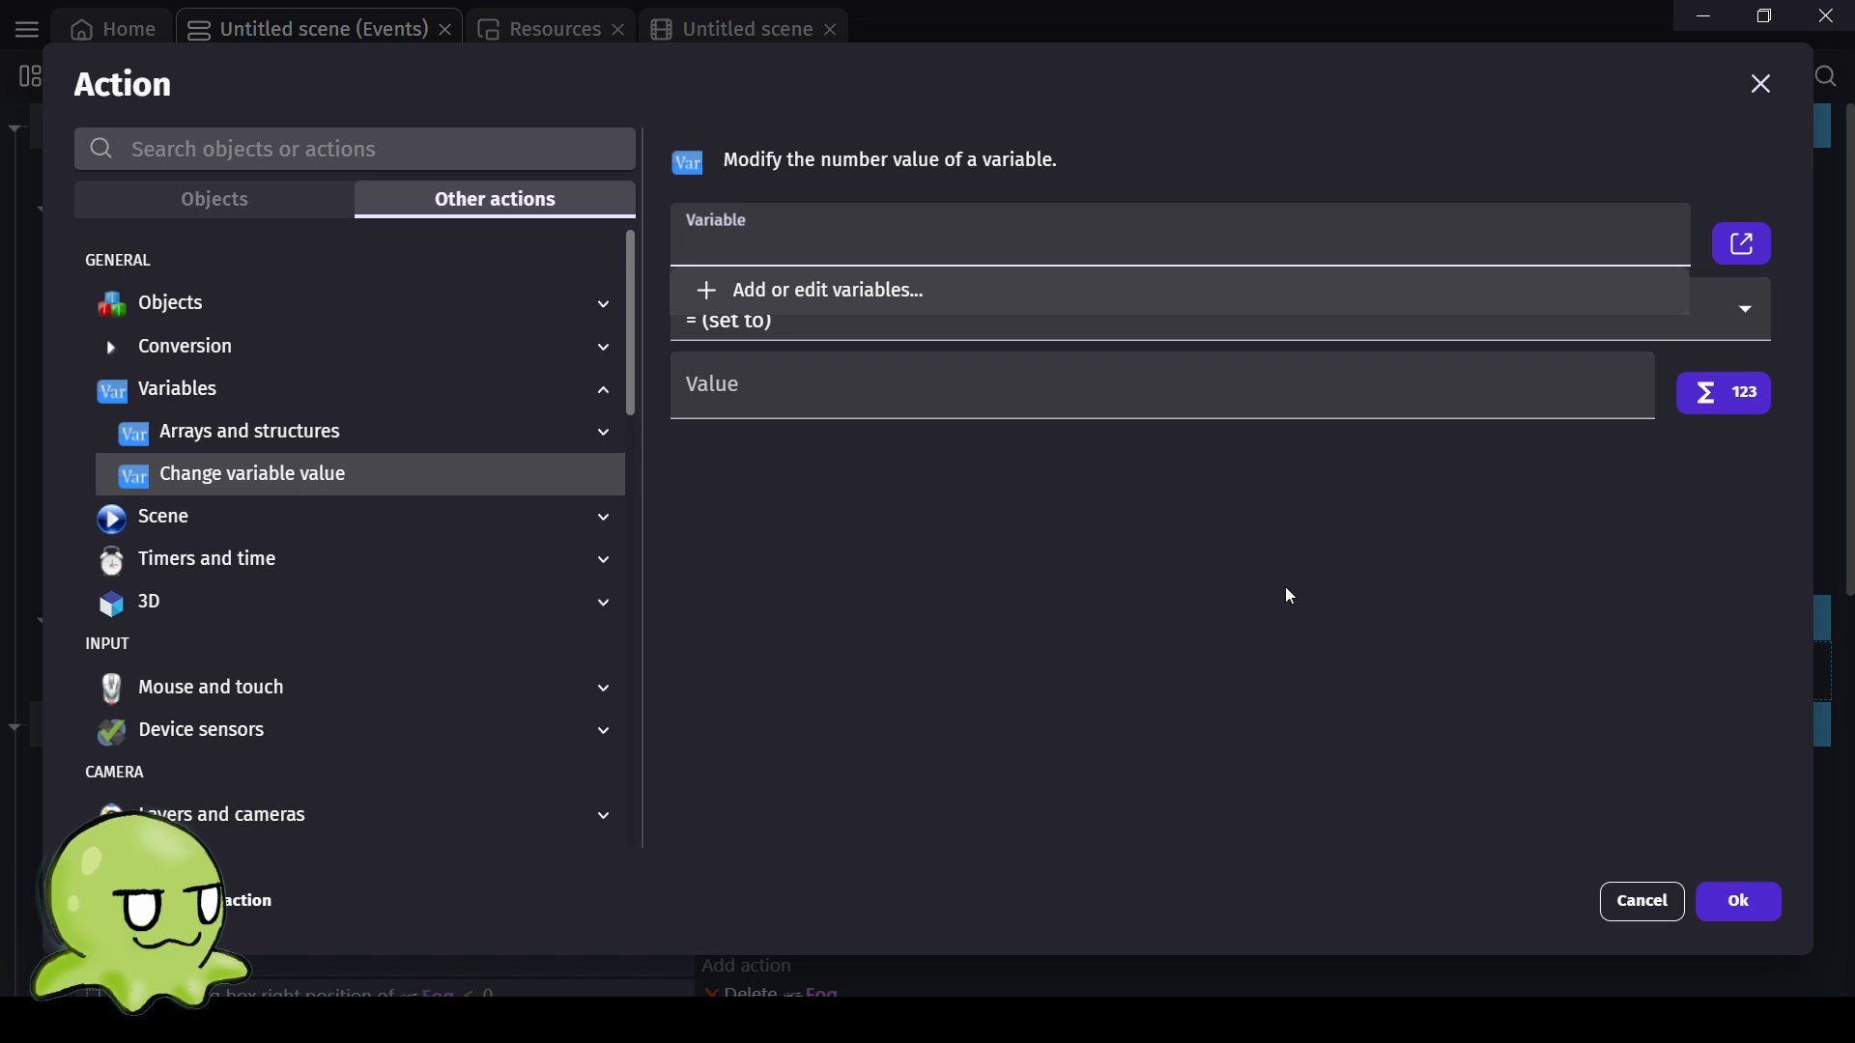
click(861, 288)
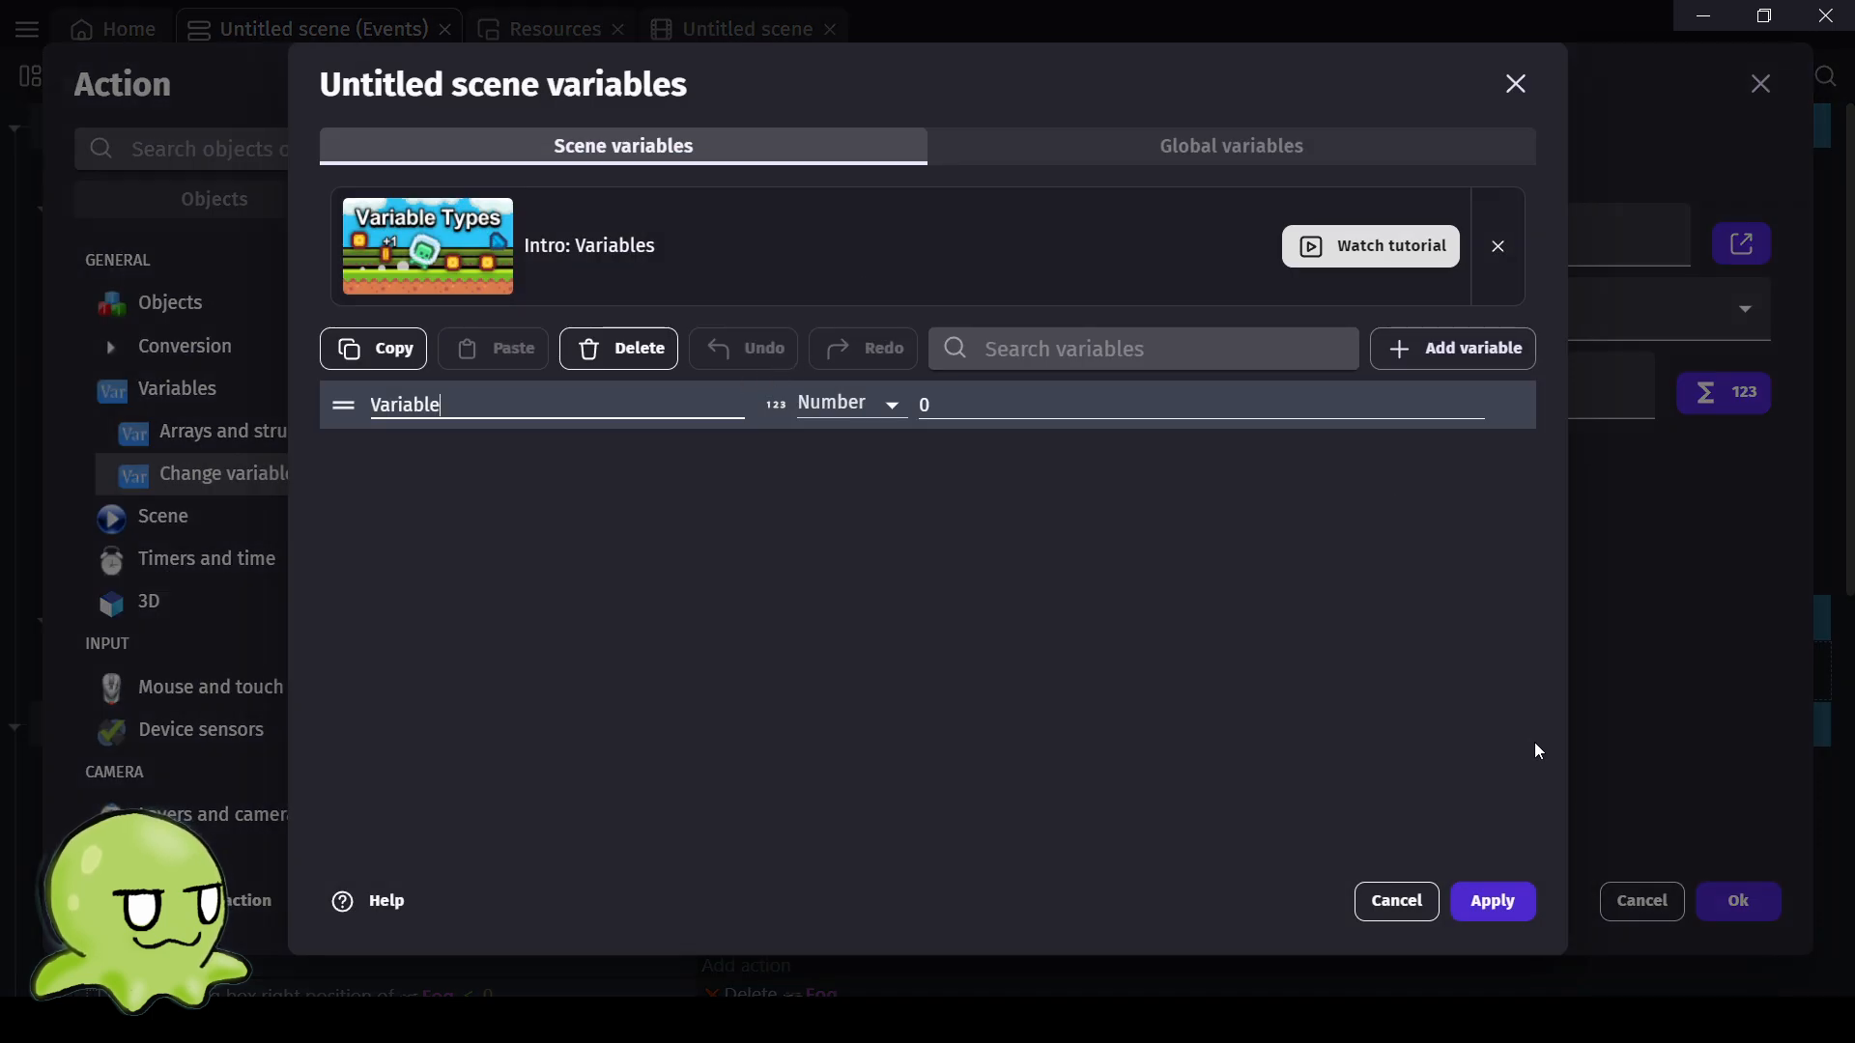
drag(496, 407, 342, 419)
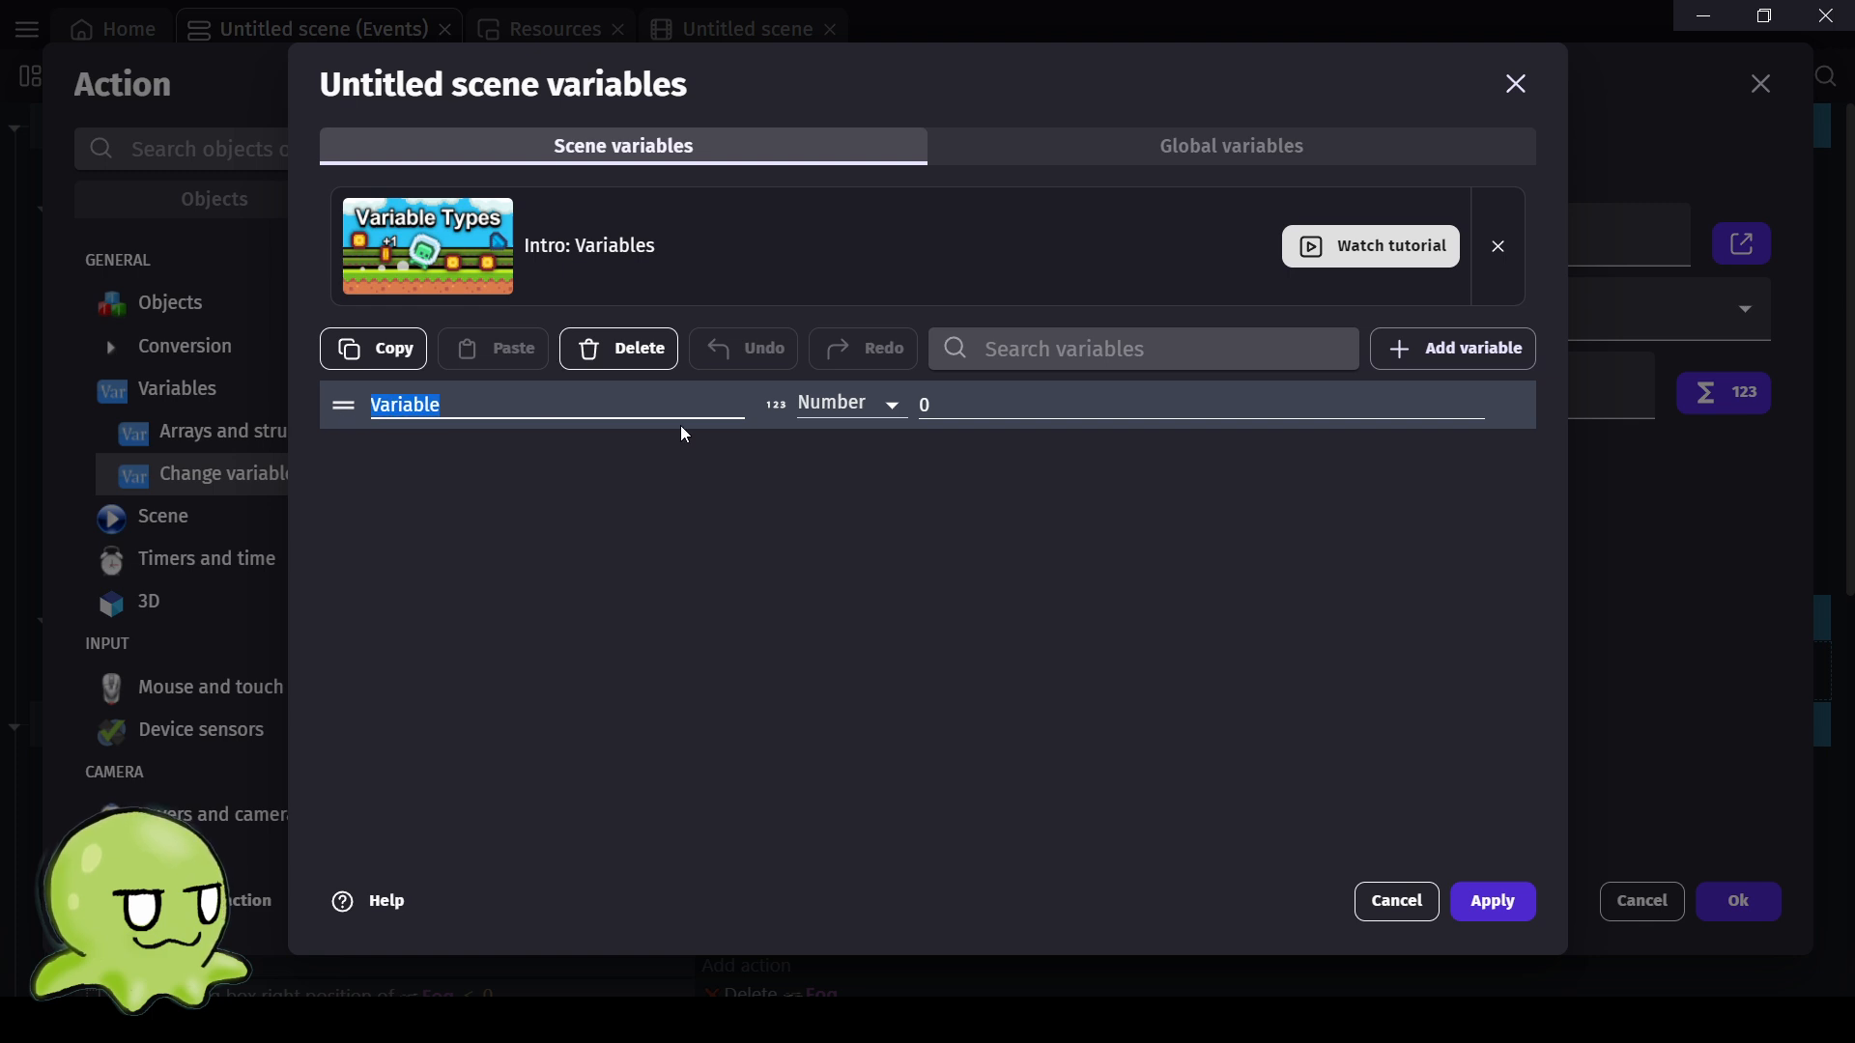
text(Contro)
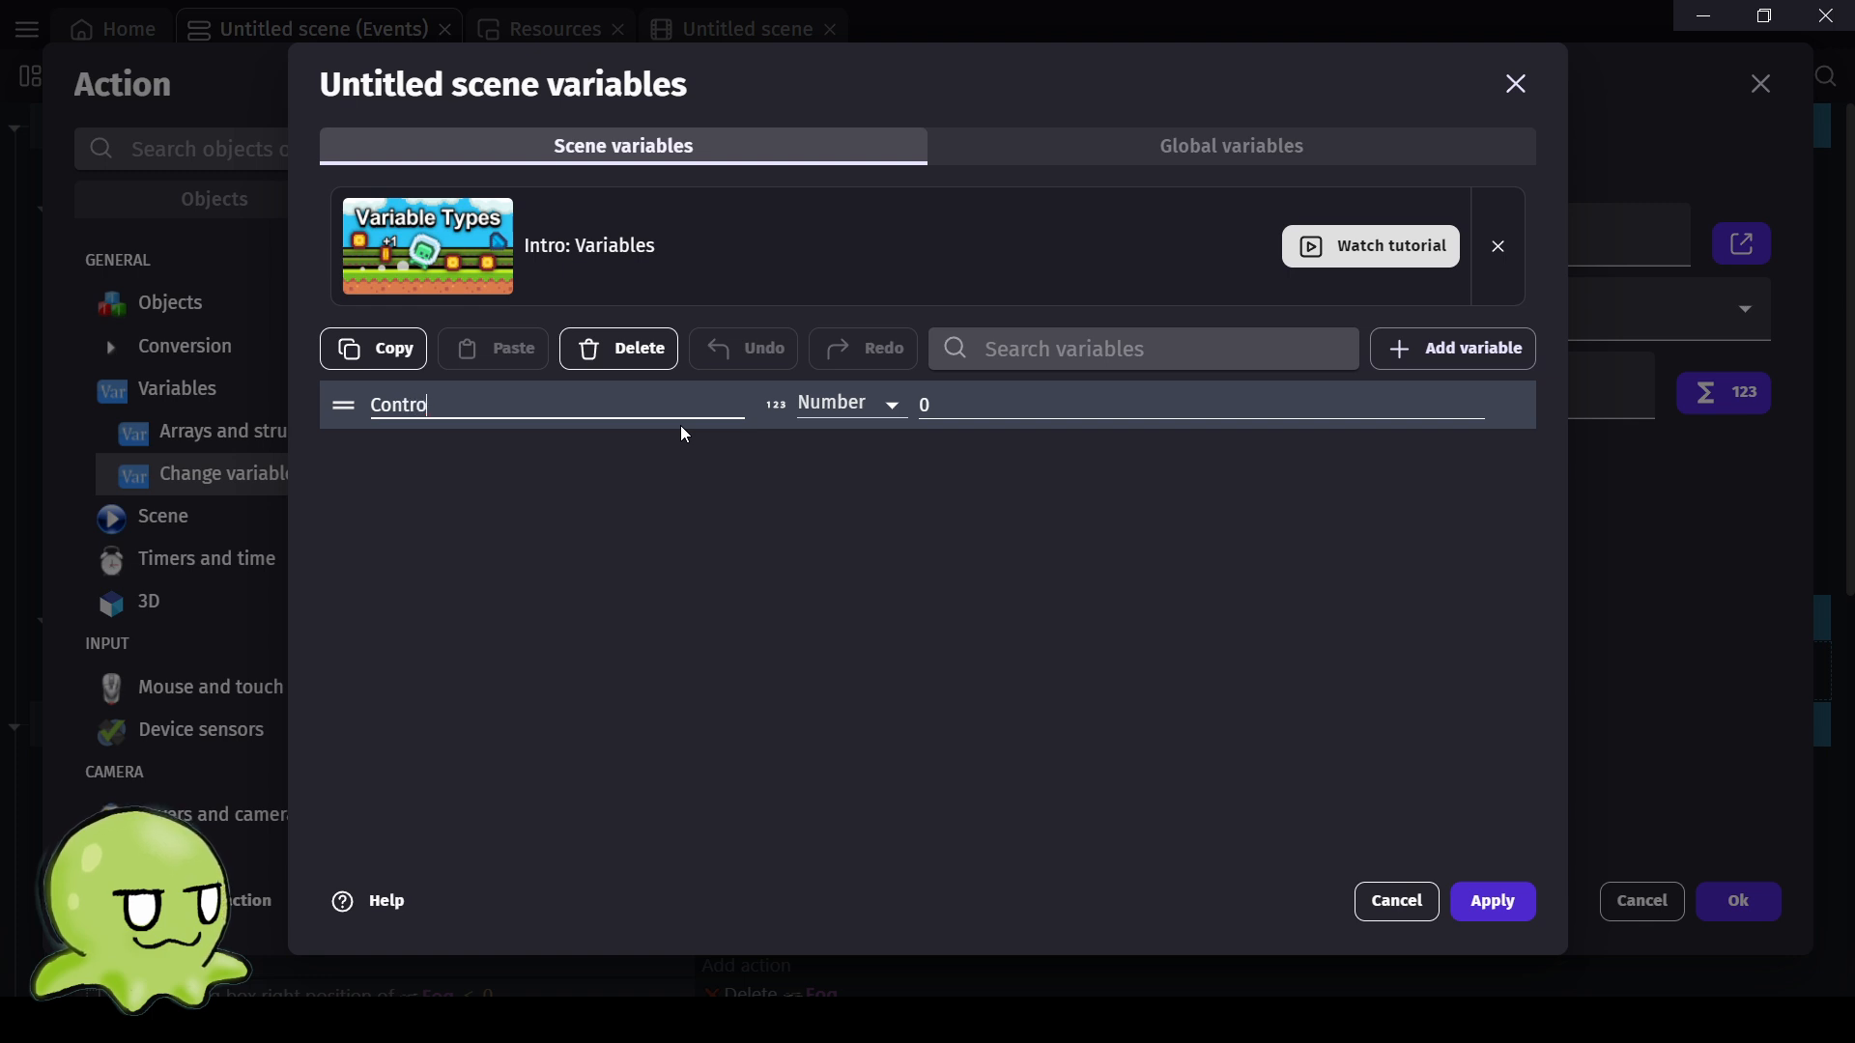
text(l_Pressed)
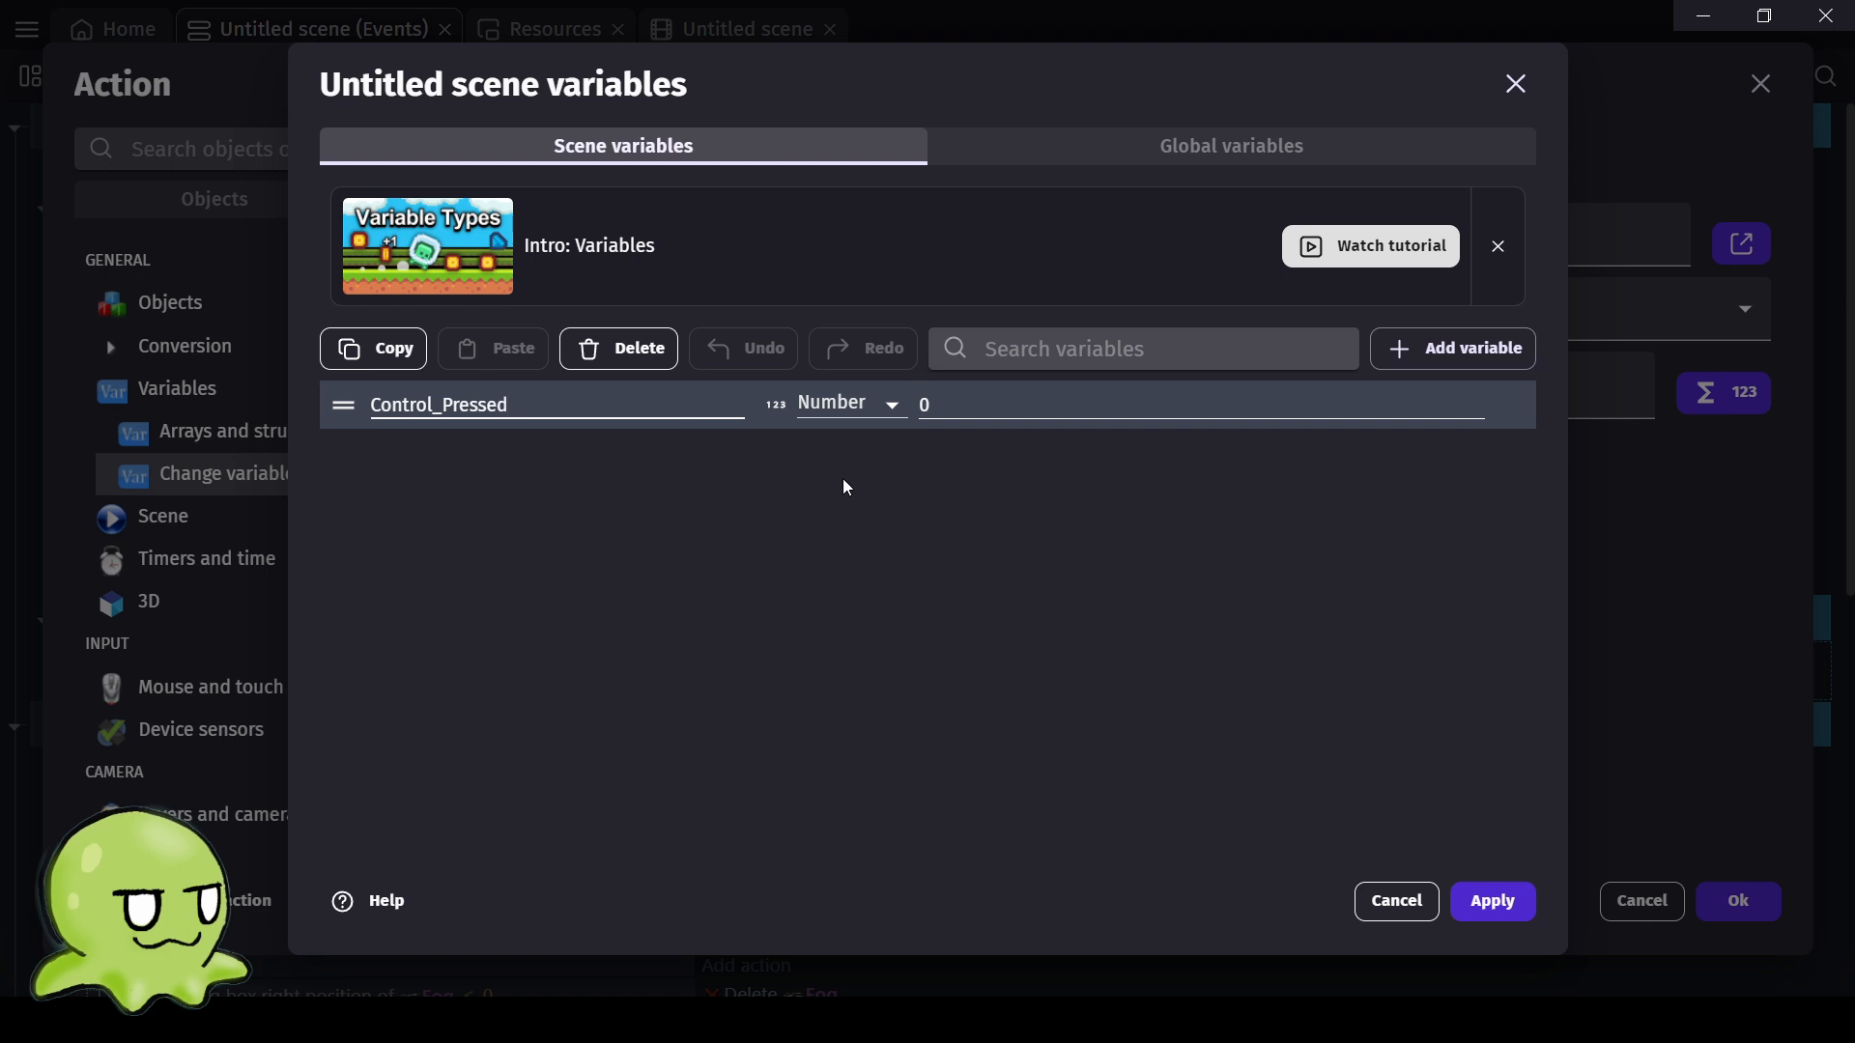
click(1493, 908)
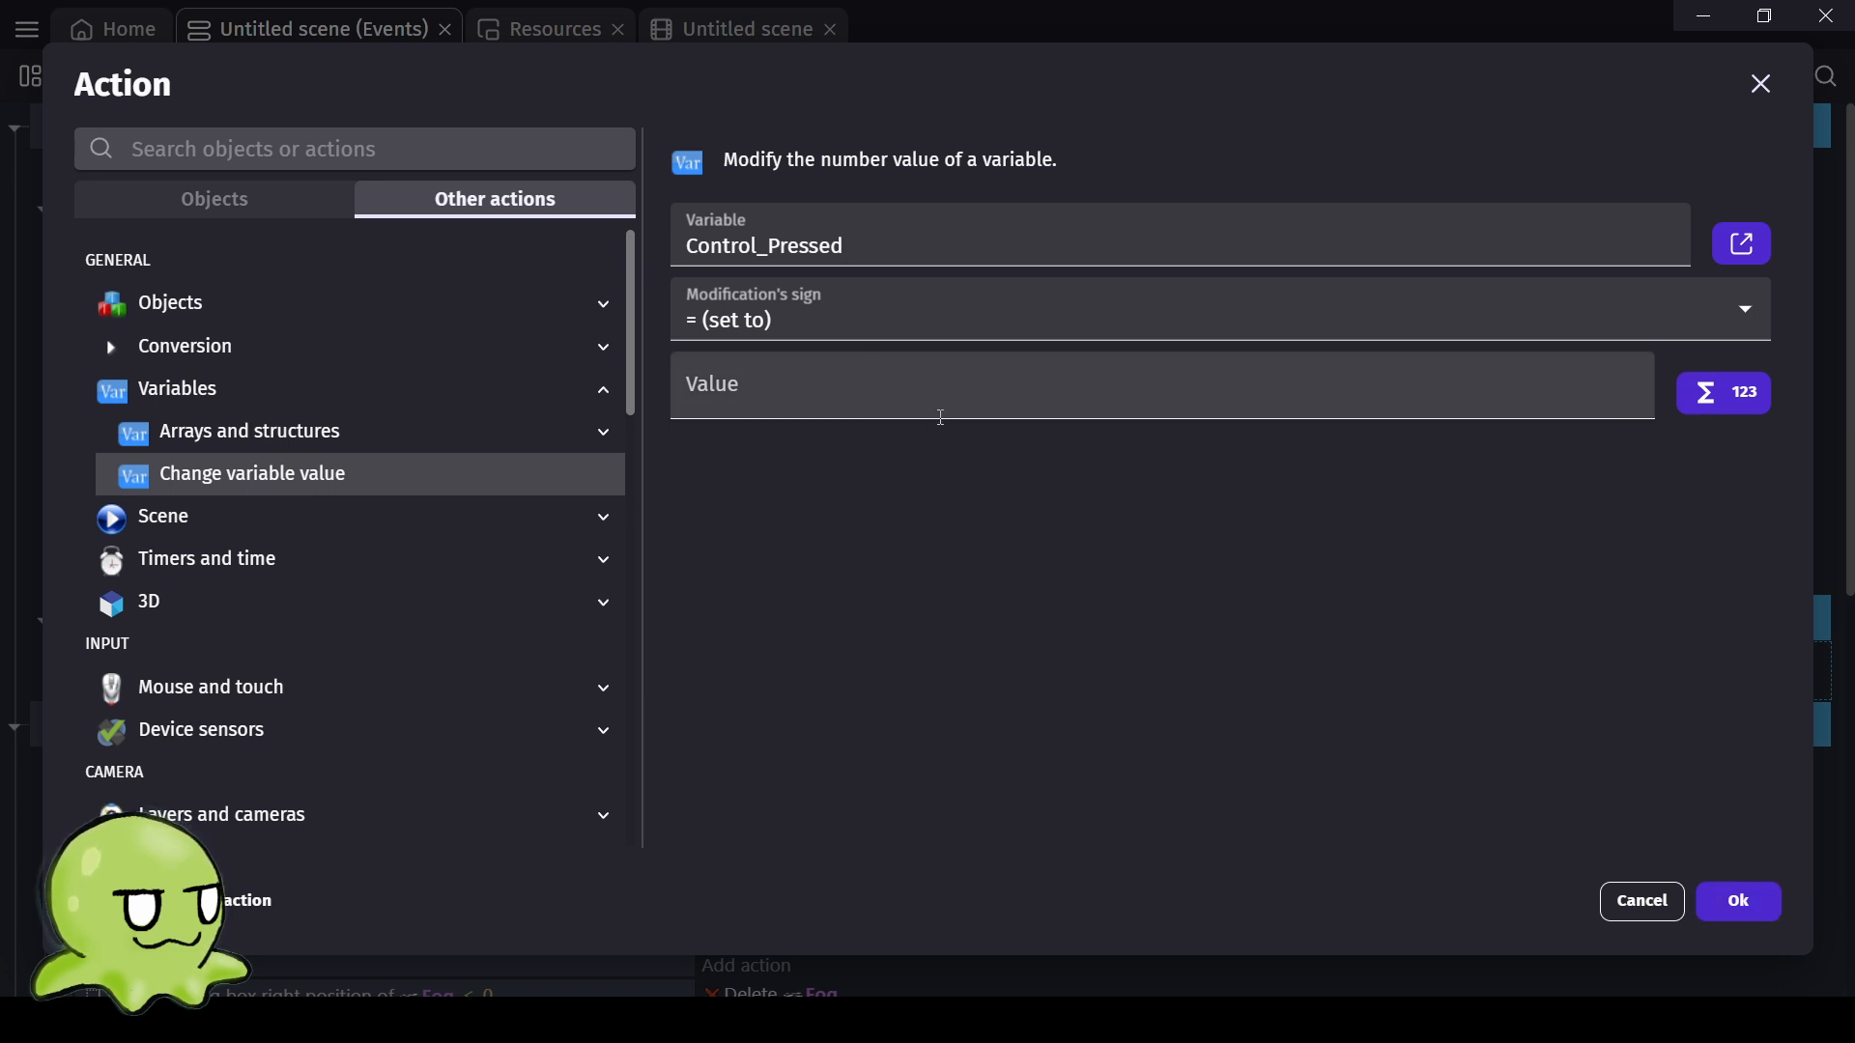
click(940, 417)
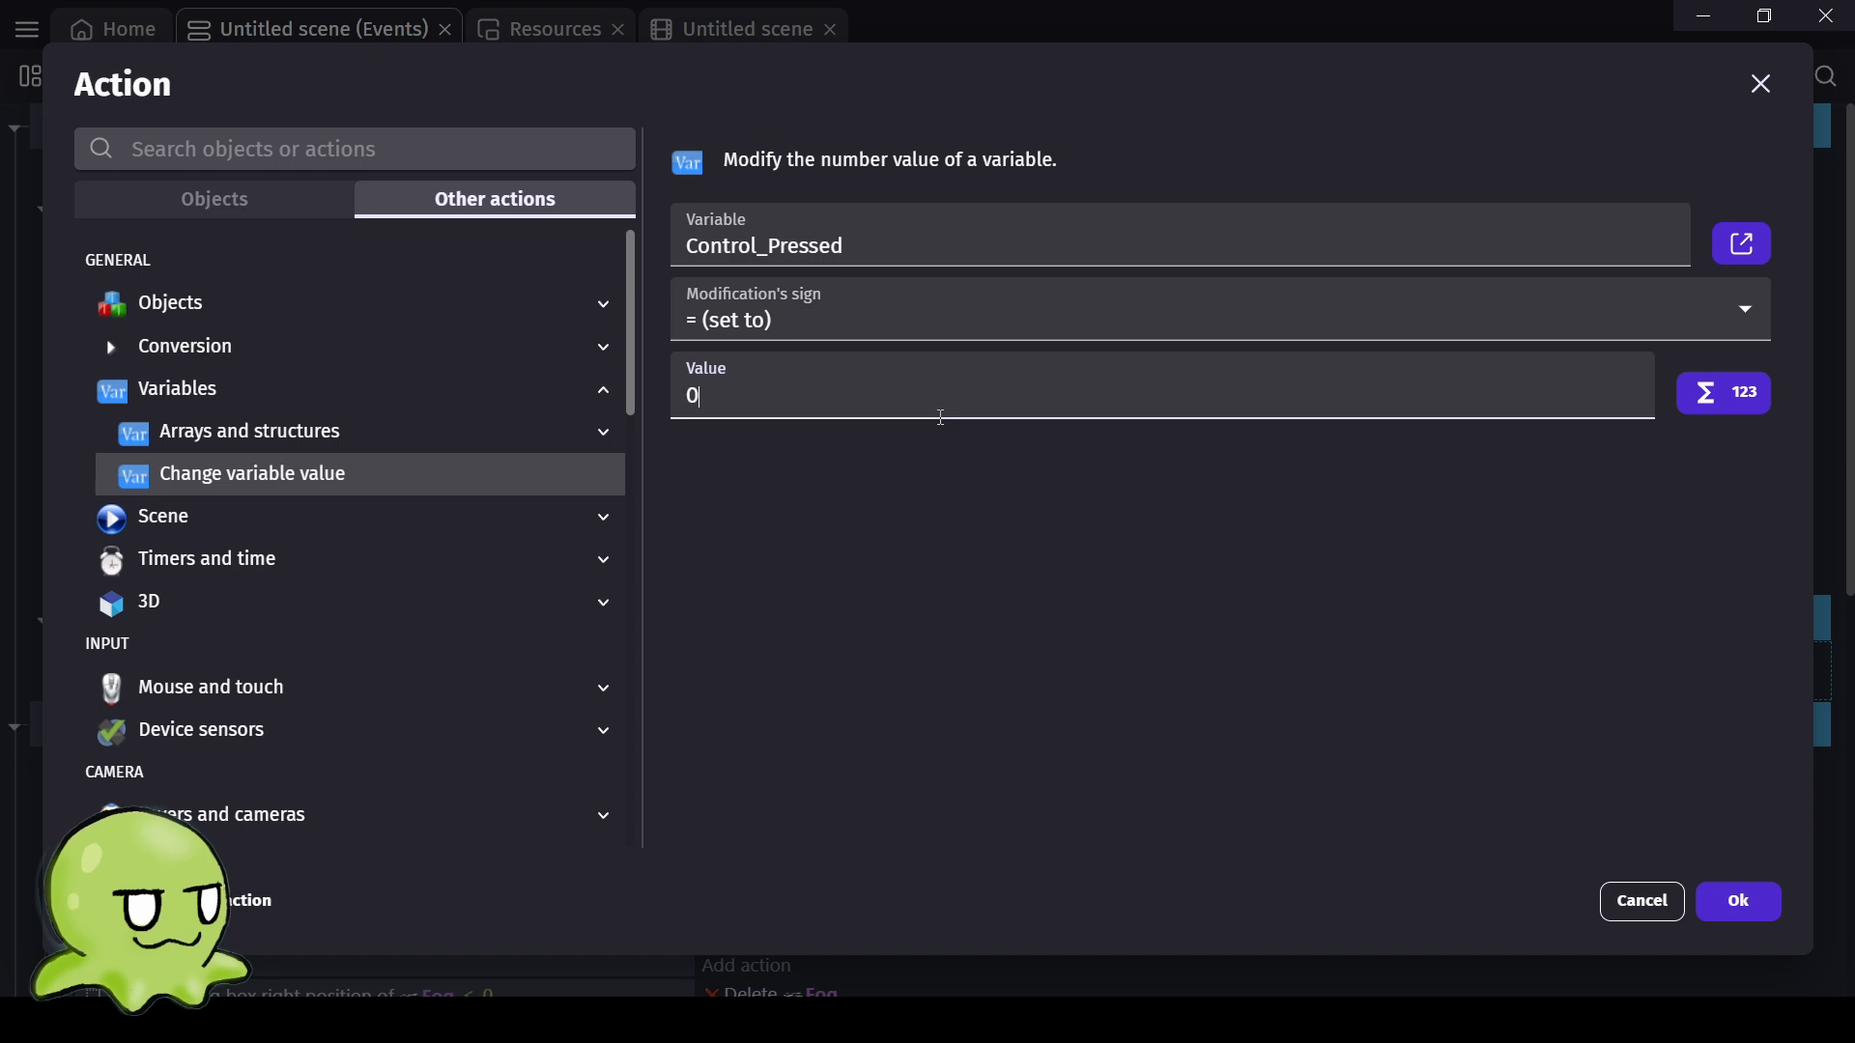
click(1764, 909)
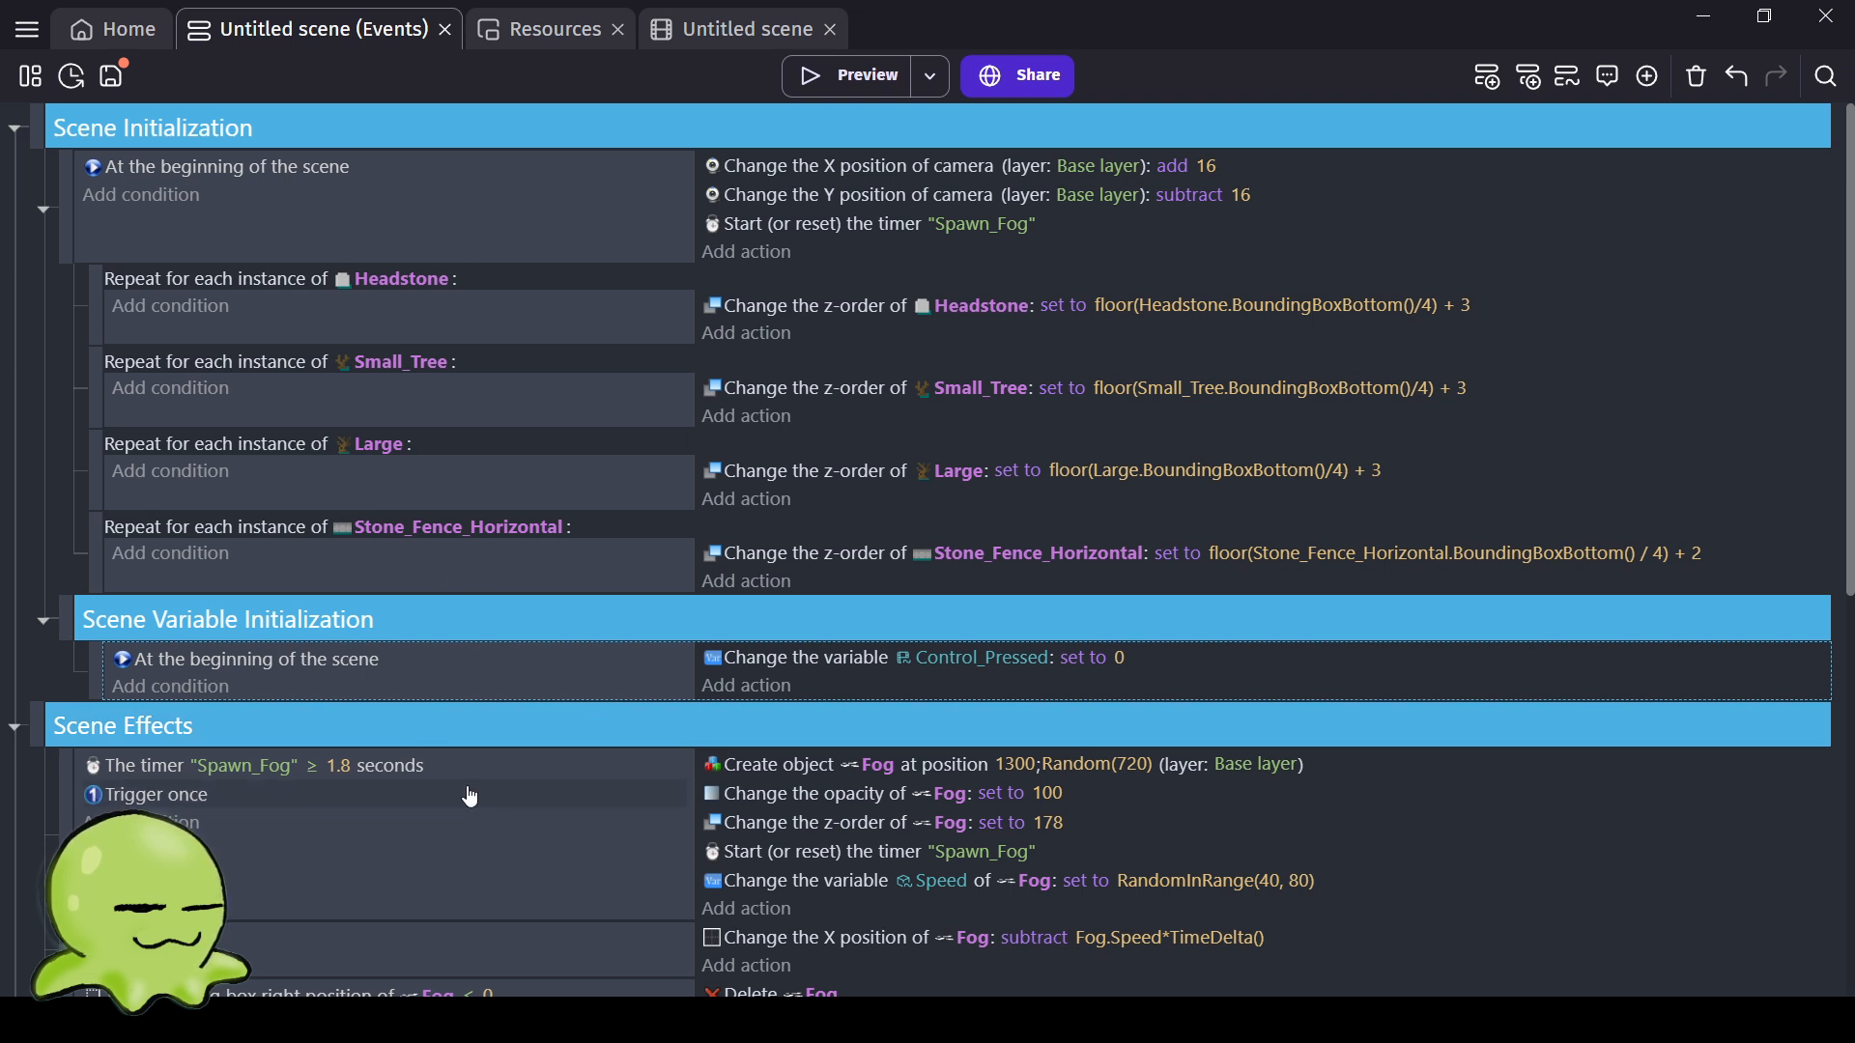
Add an event group above the w-key movement event in Player Controls and nest that event inside it.
scroll(570, 731, down, 1)
scroll(521, 758, down, 2)
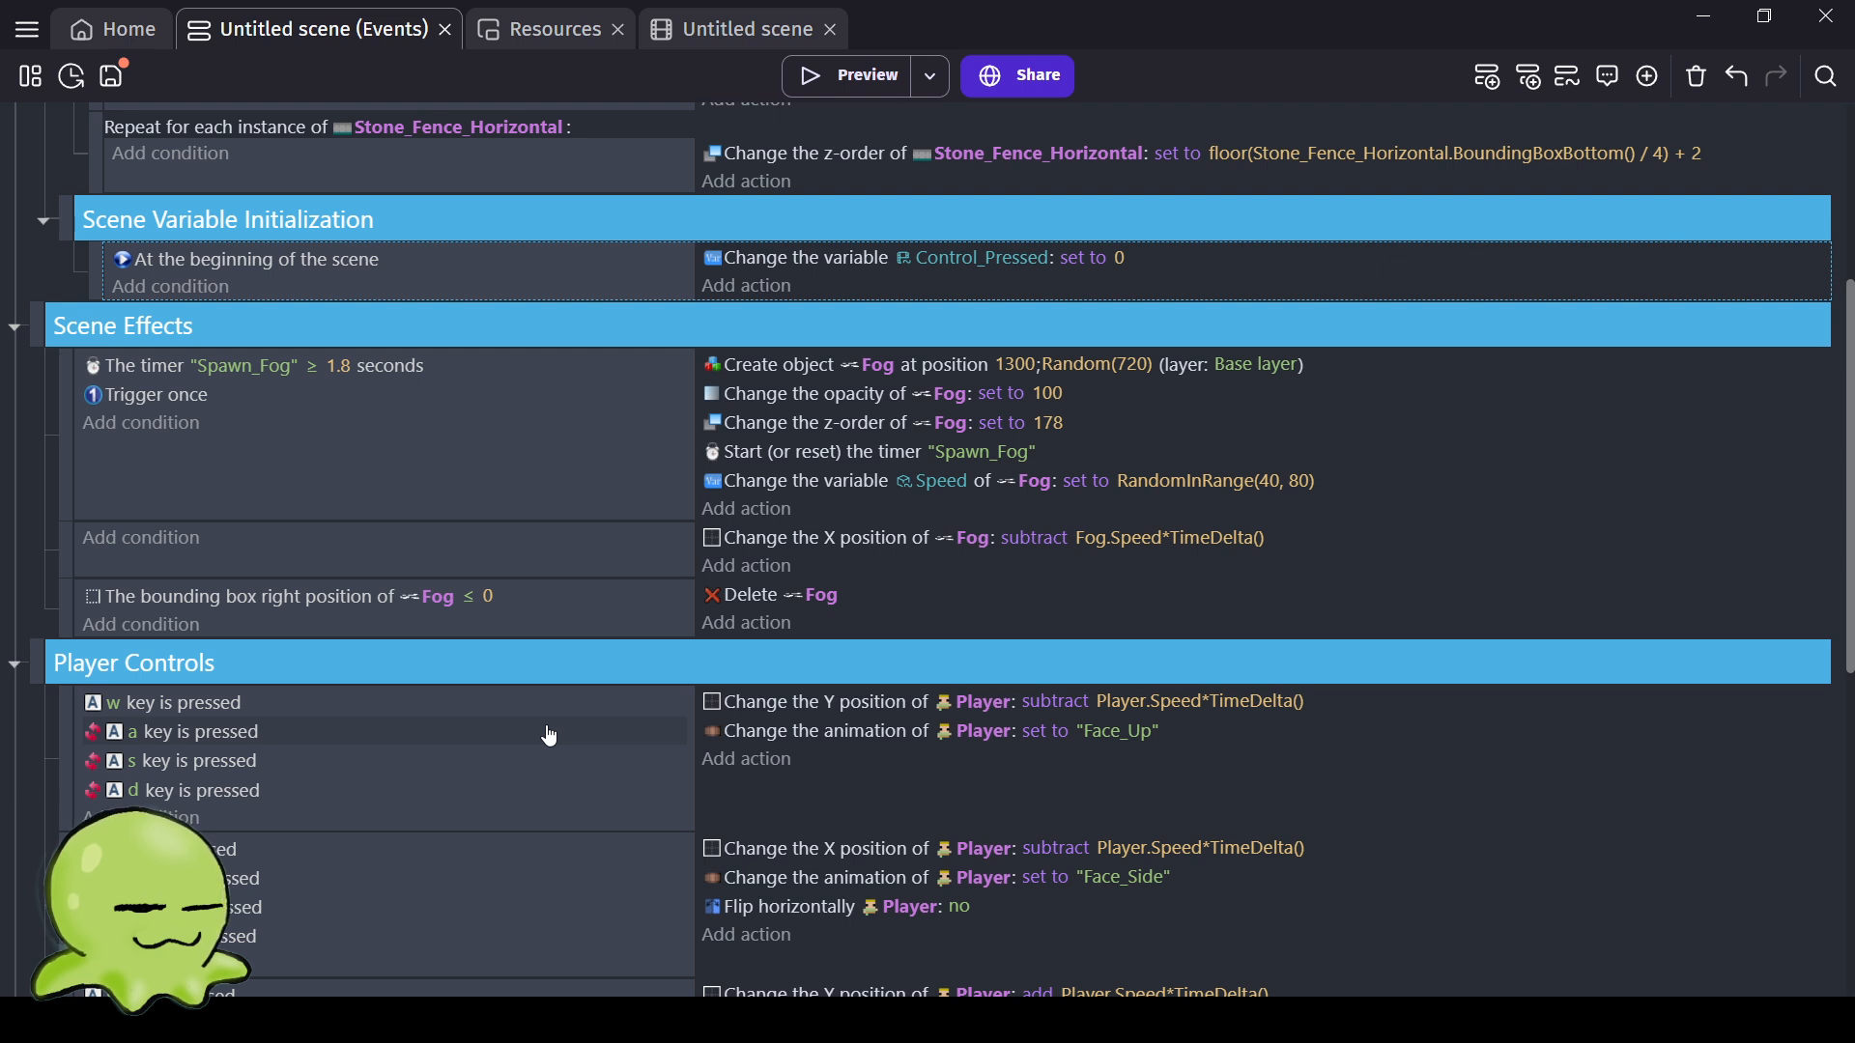
scroll(406, 744, down, 1)
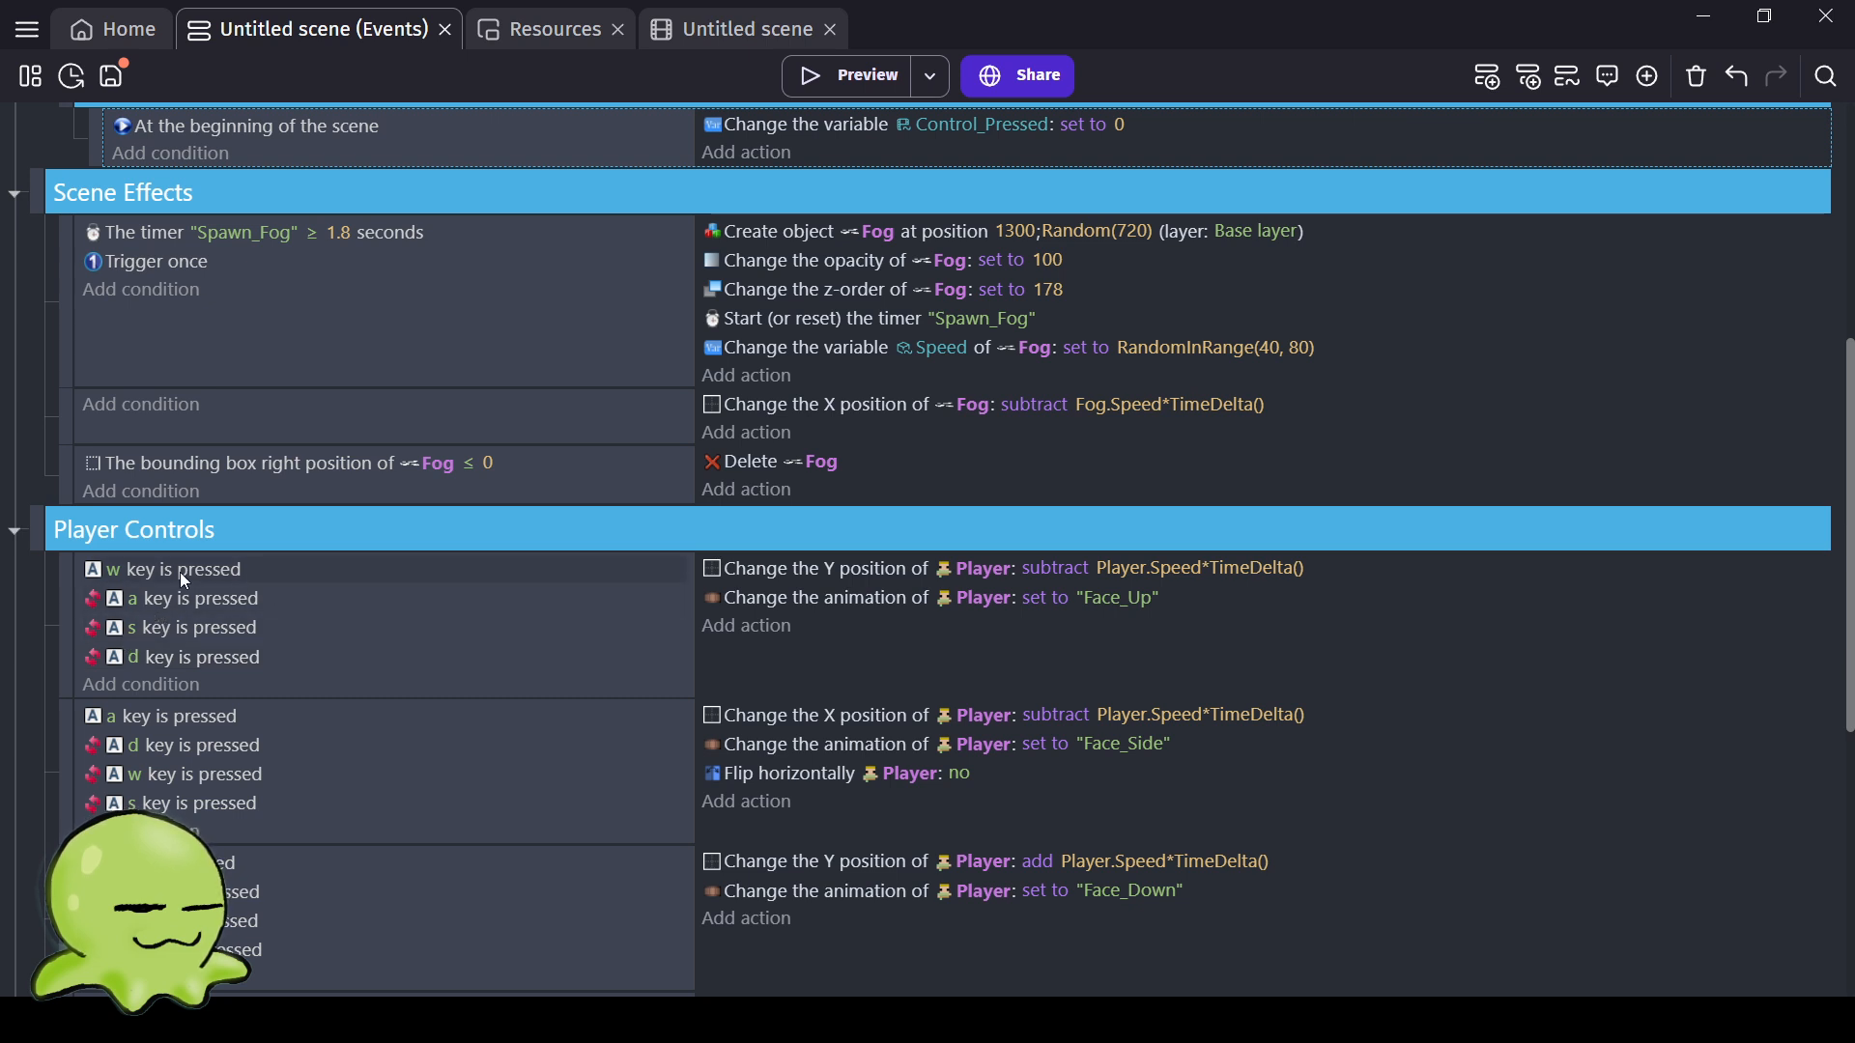
scroll(289, 604, up, 3)
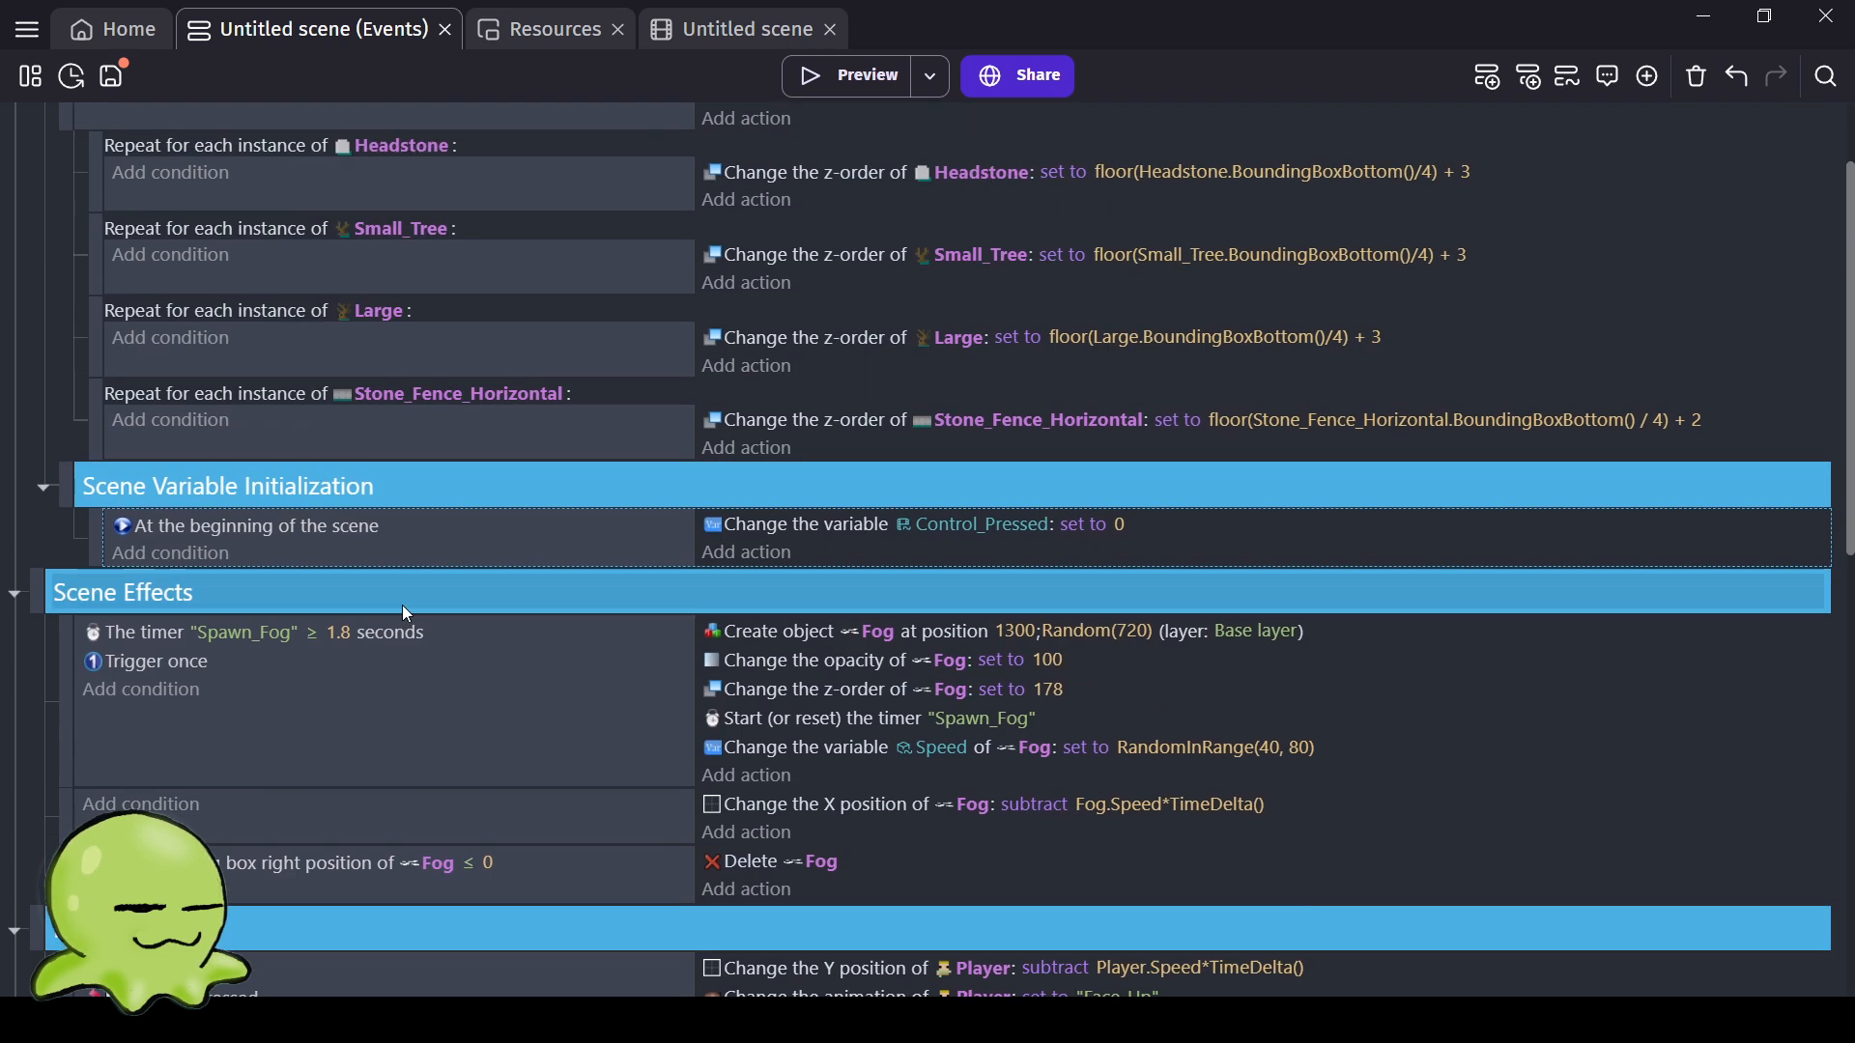
scroll(448, 820, down, 6)
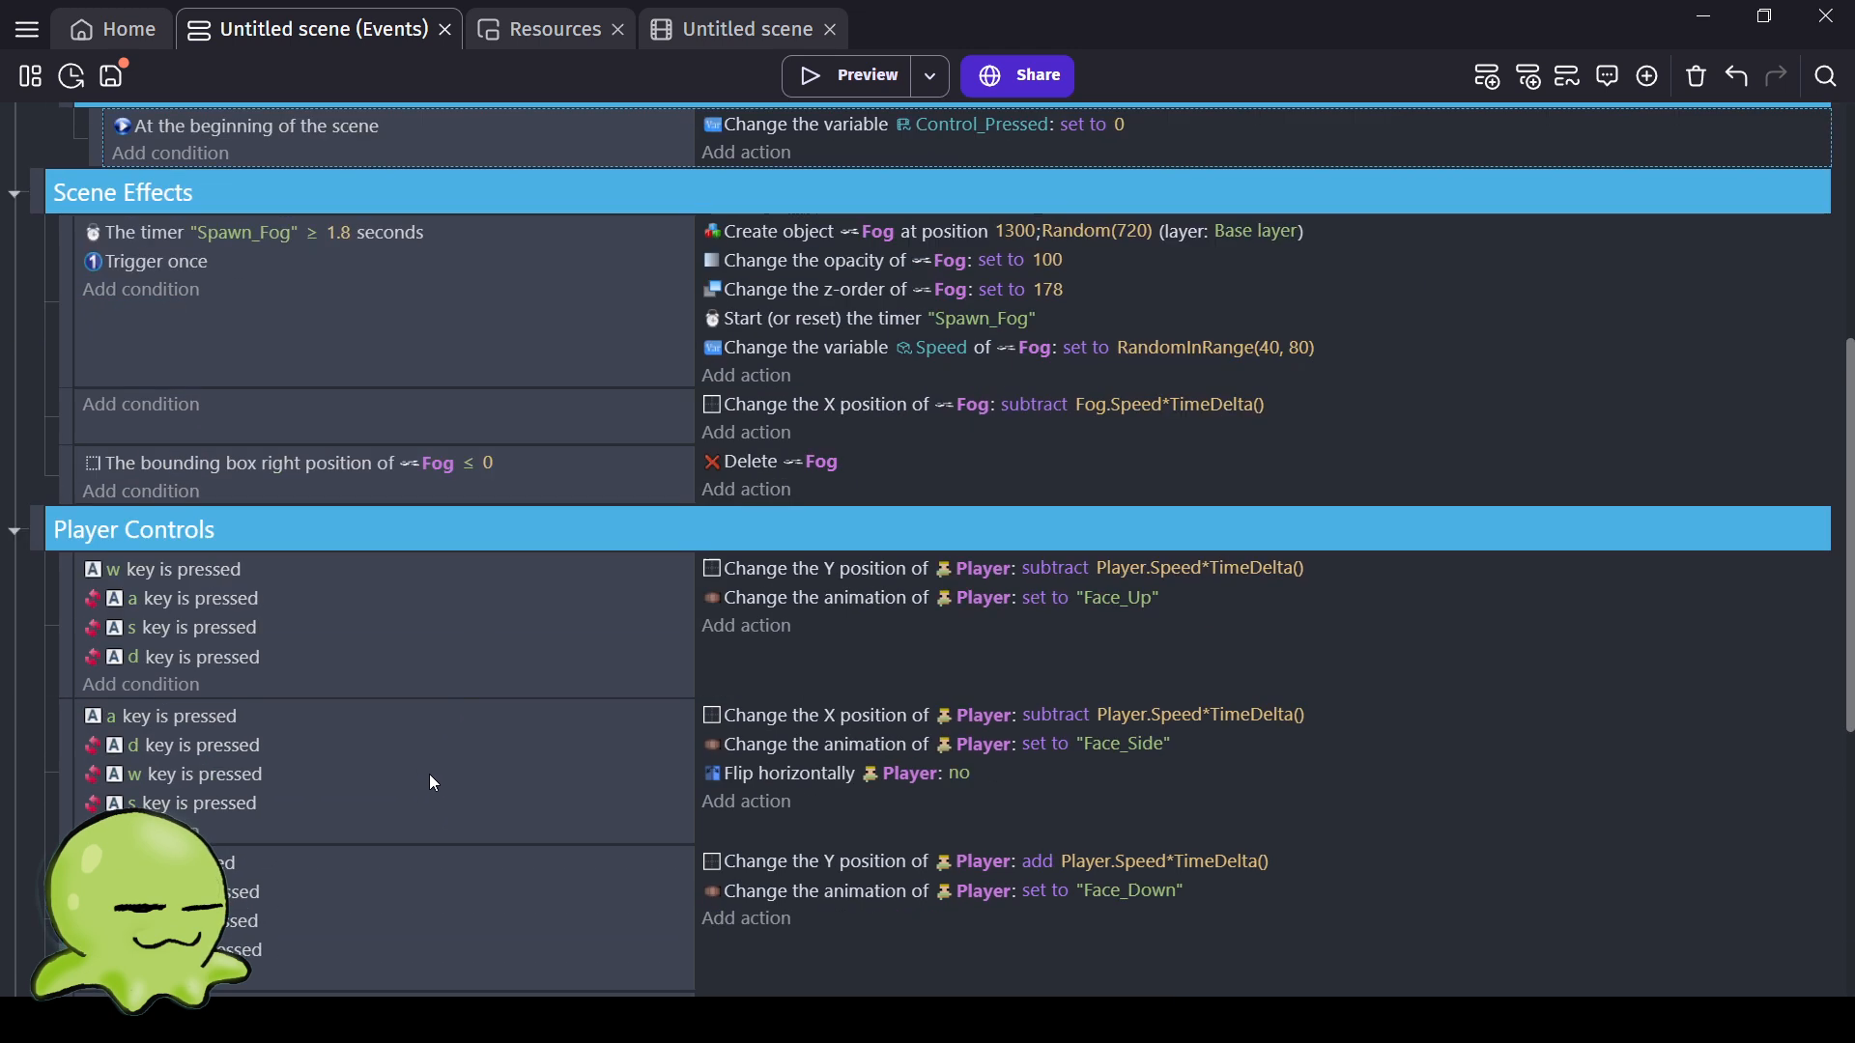
scroll(261, 661, up, 3)
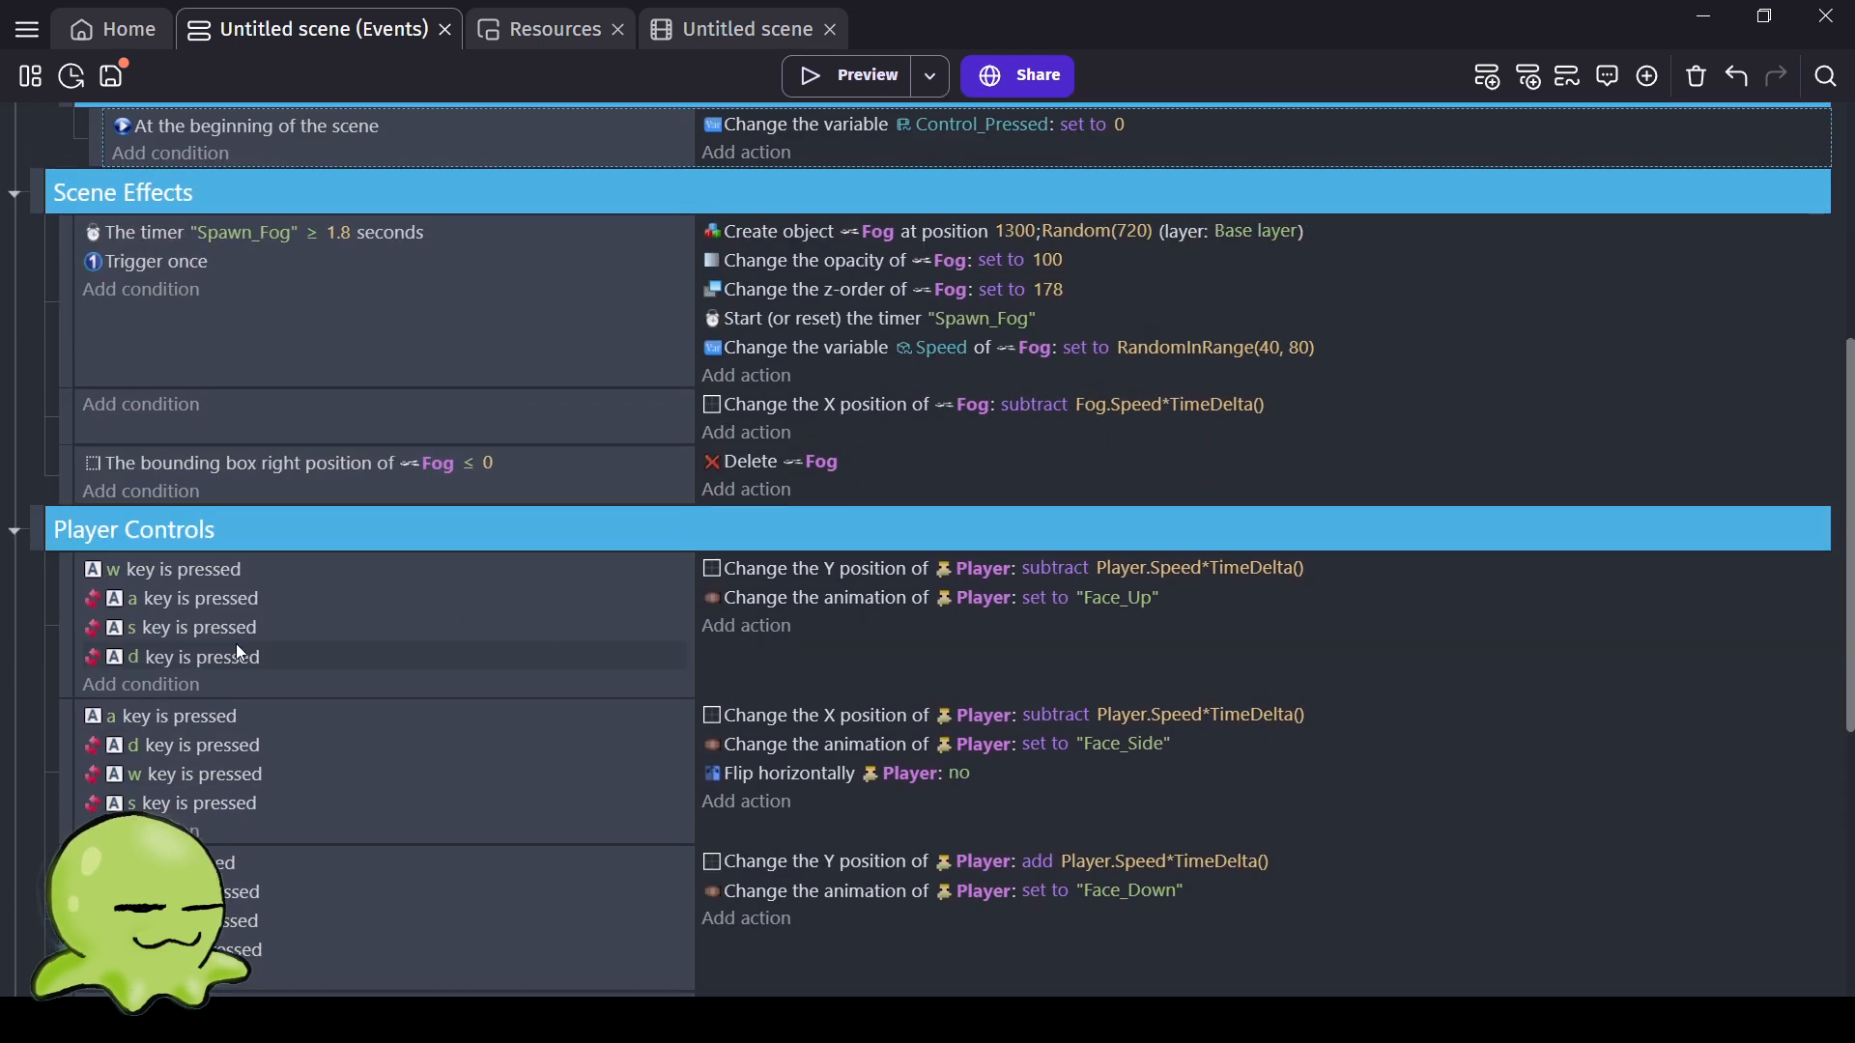
scroll(274, 650, down, 1)
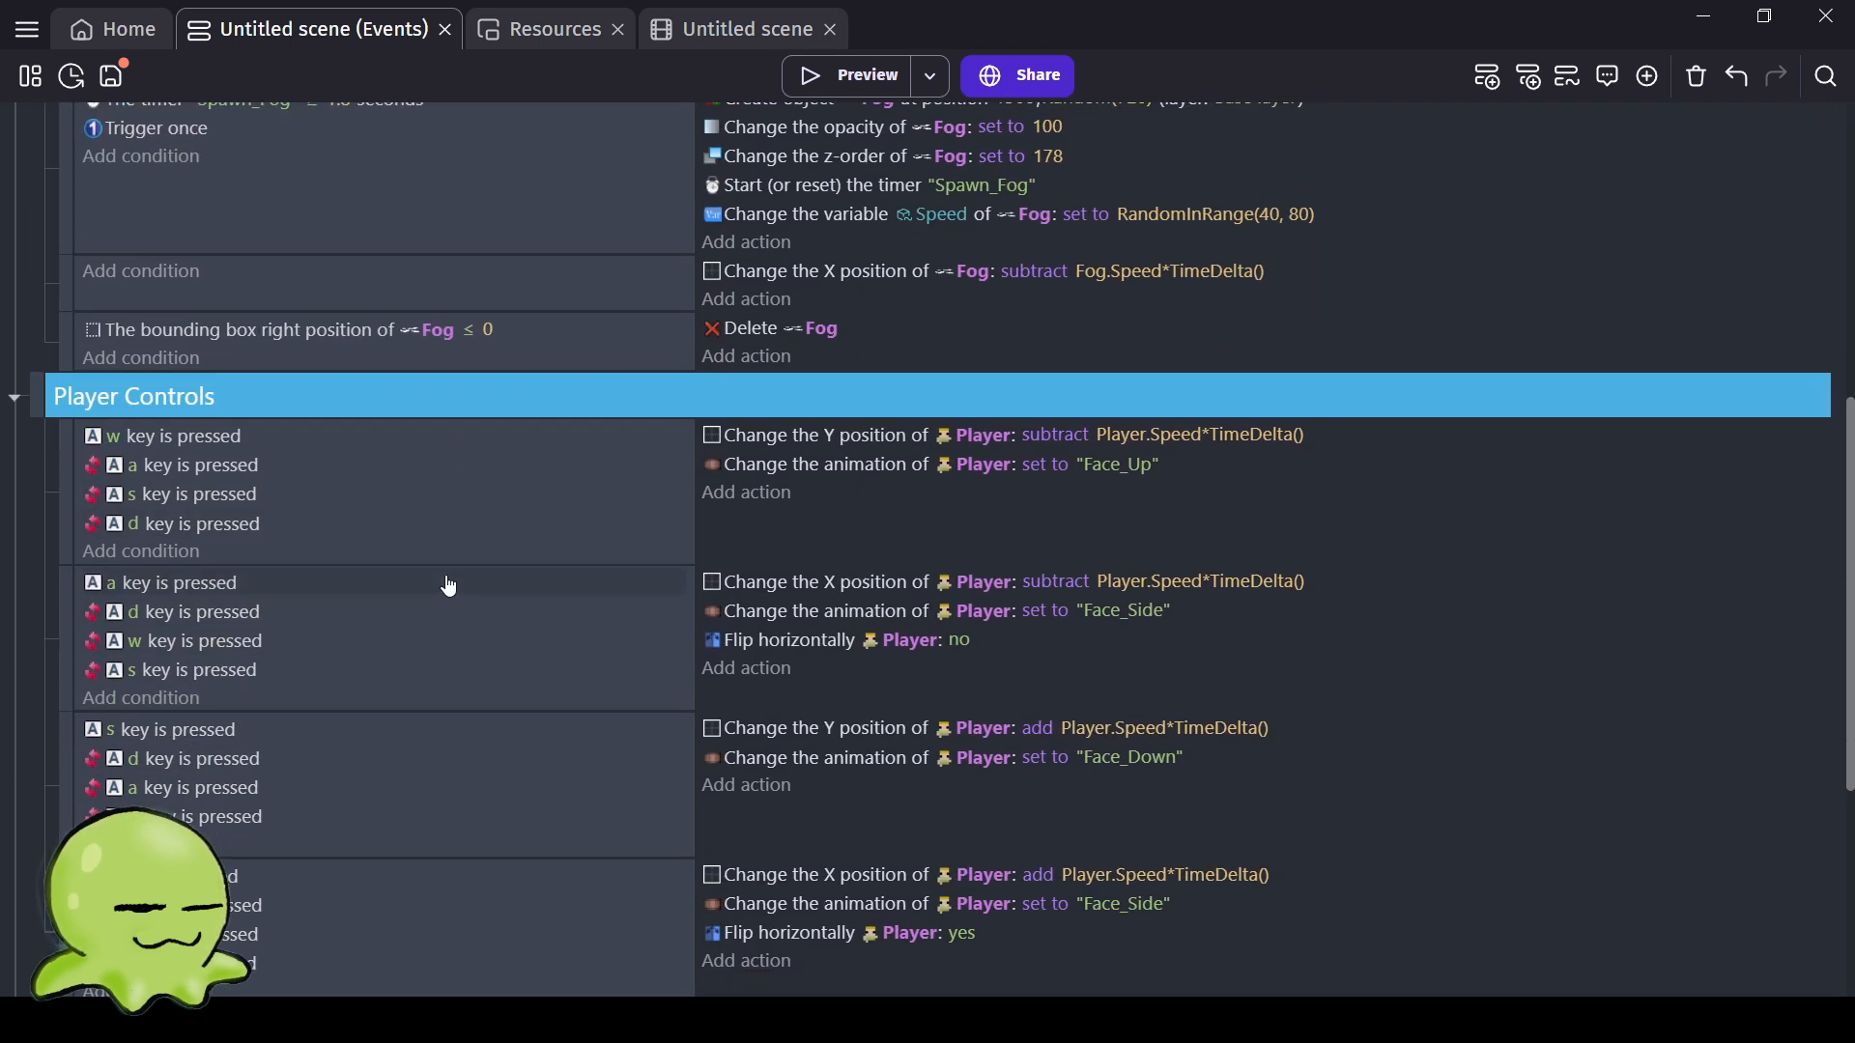
click(431, 557)
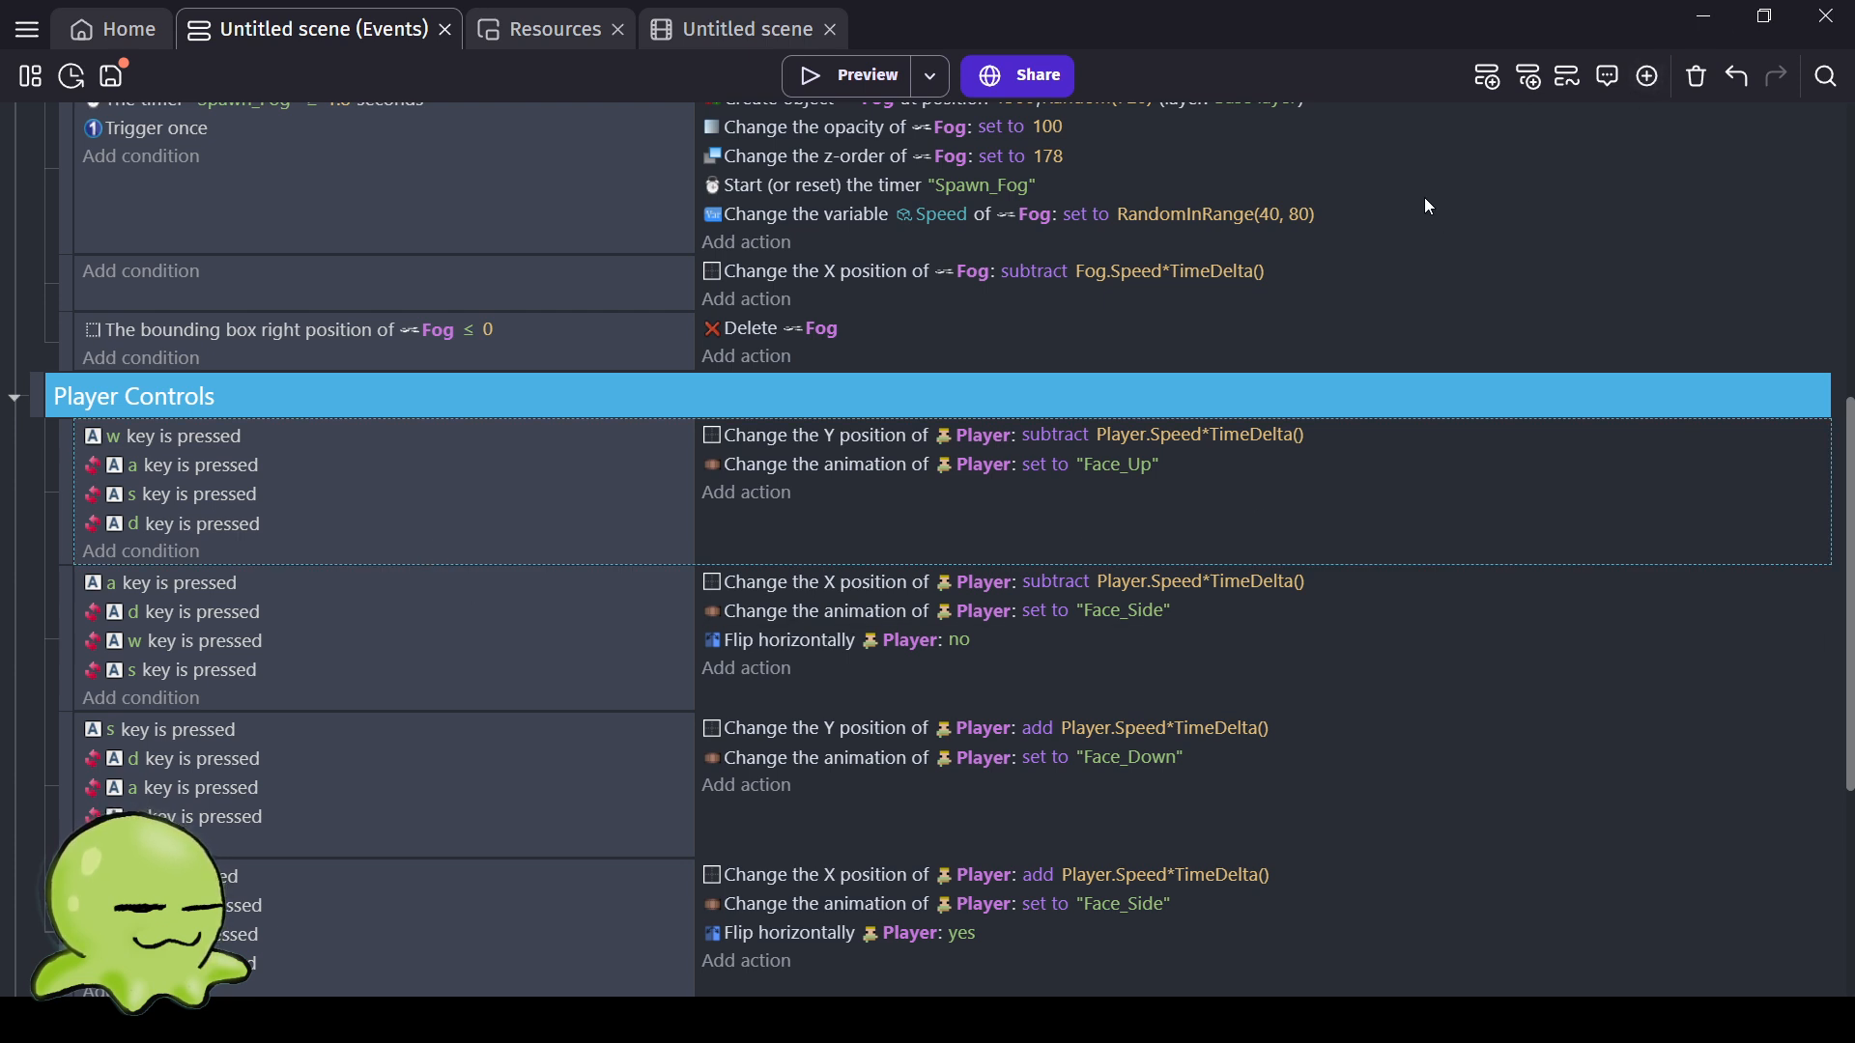
key(ctrl+g)
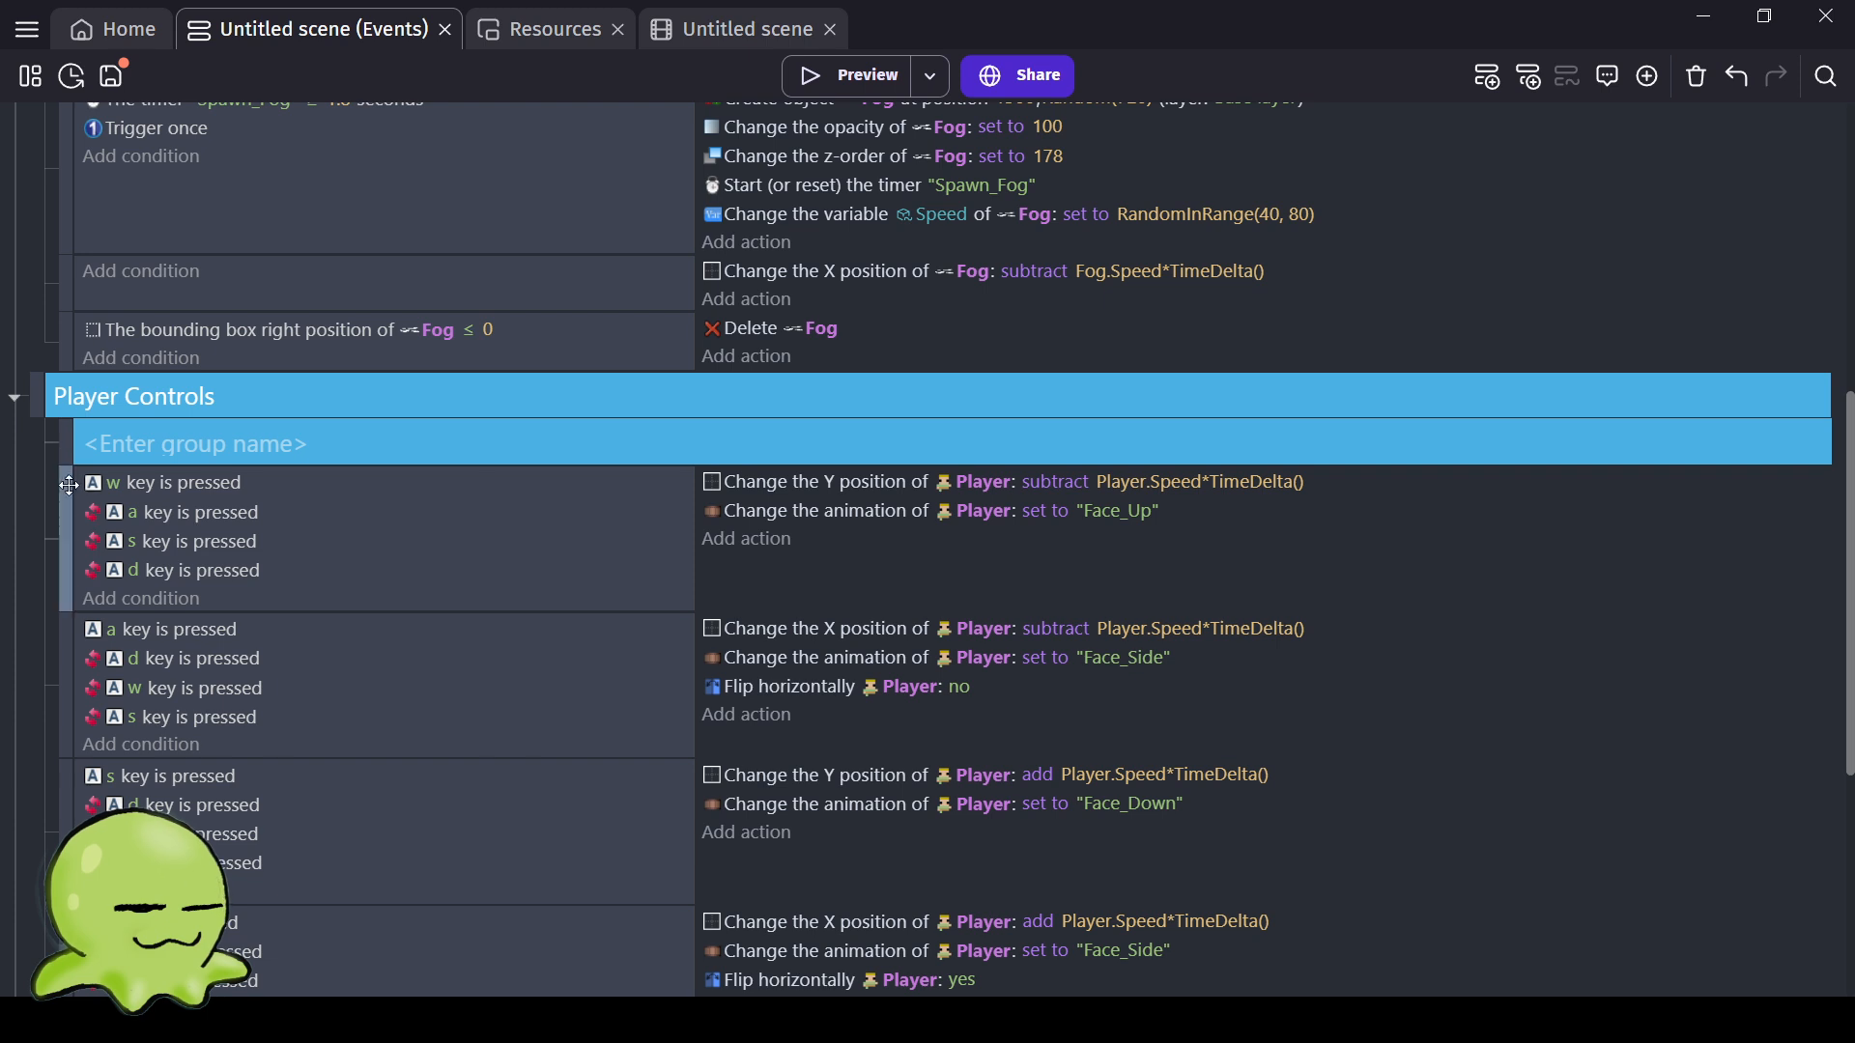
drag(69, 482, 121, 503)
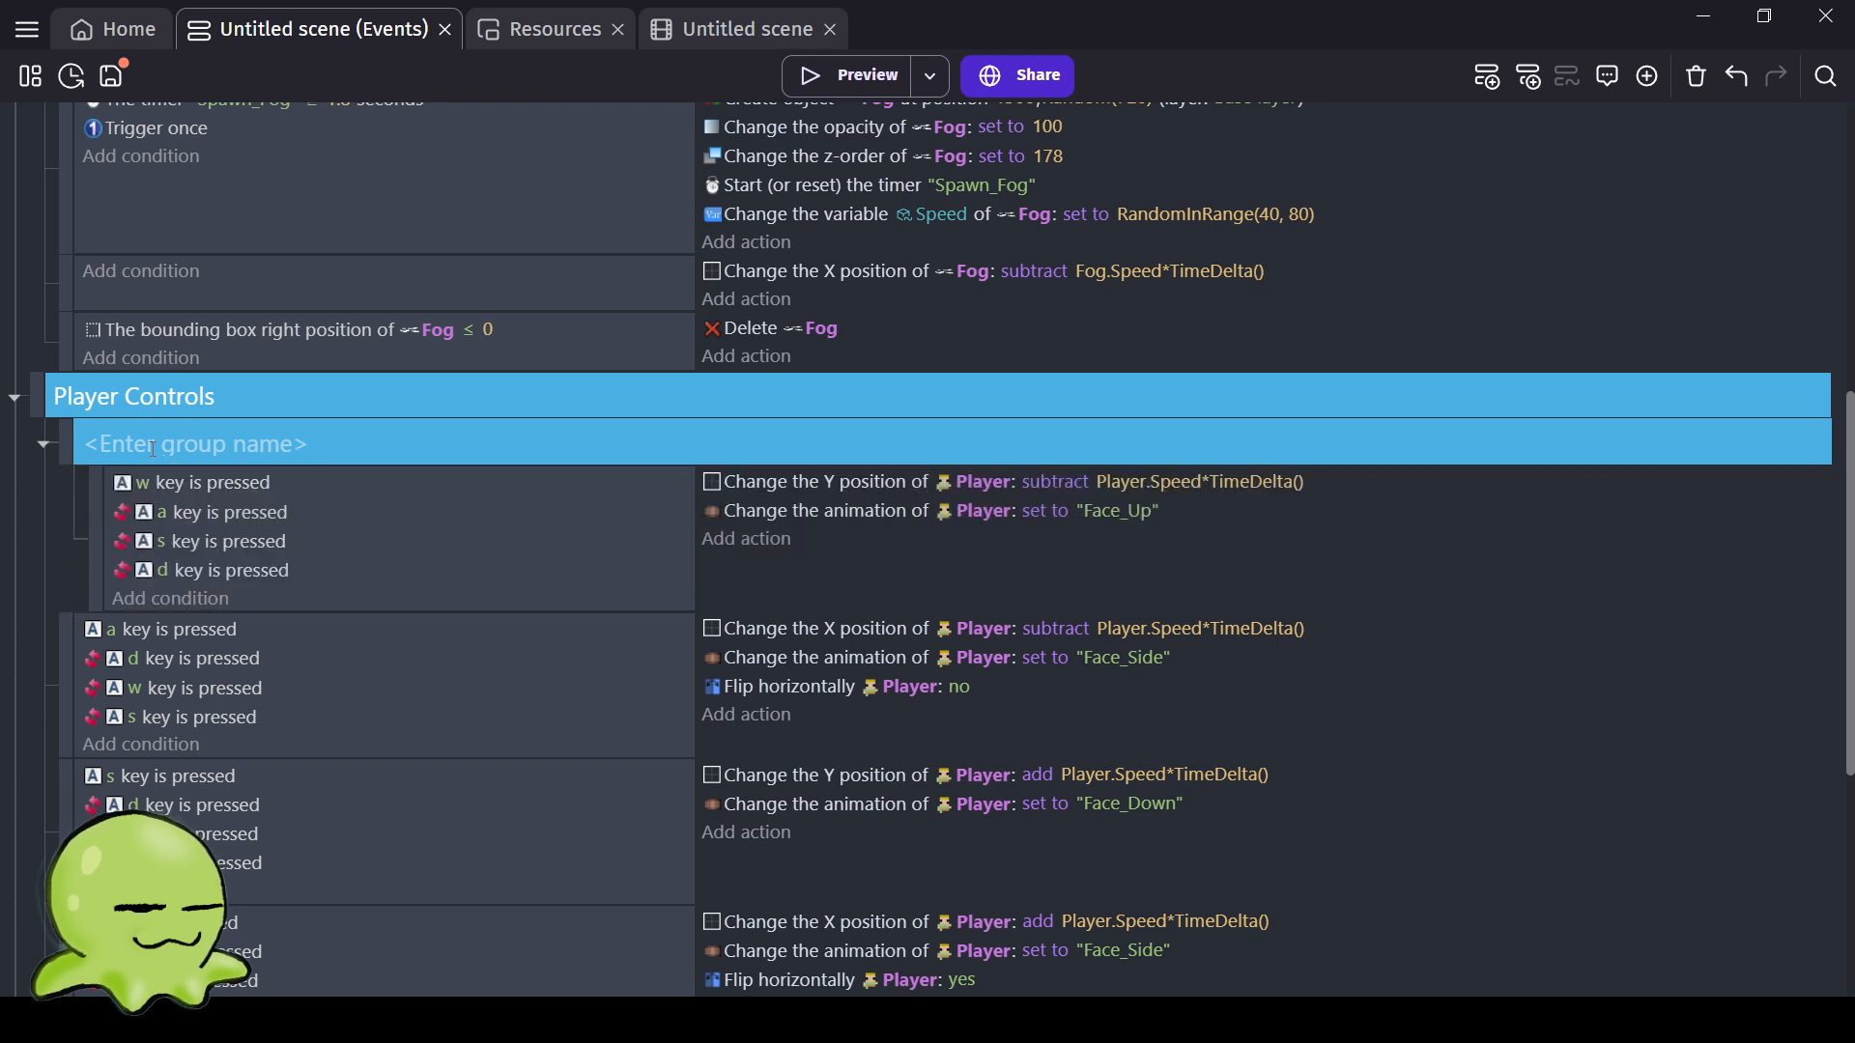
Name the new group around the w-key event W Handler.
text(A)
key(BackSpace)
text(ww)
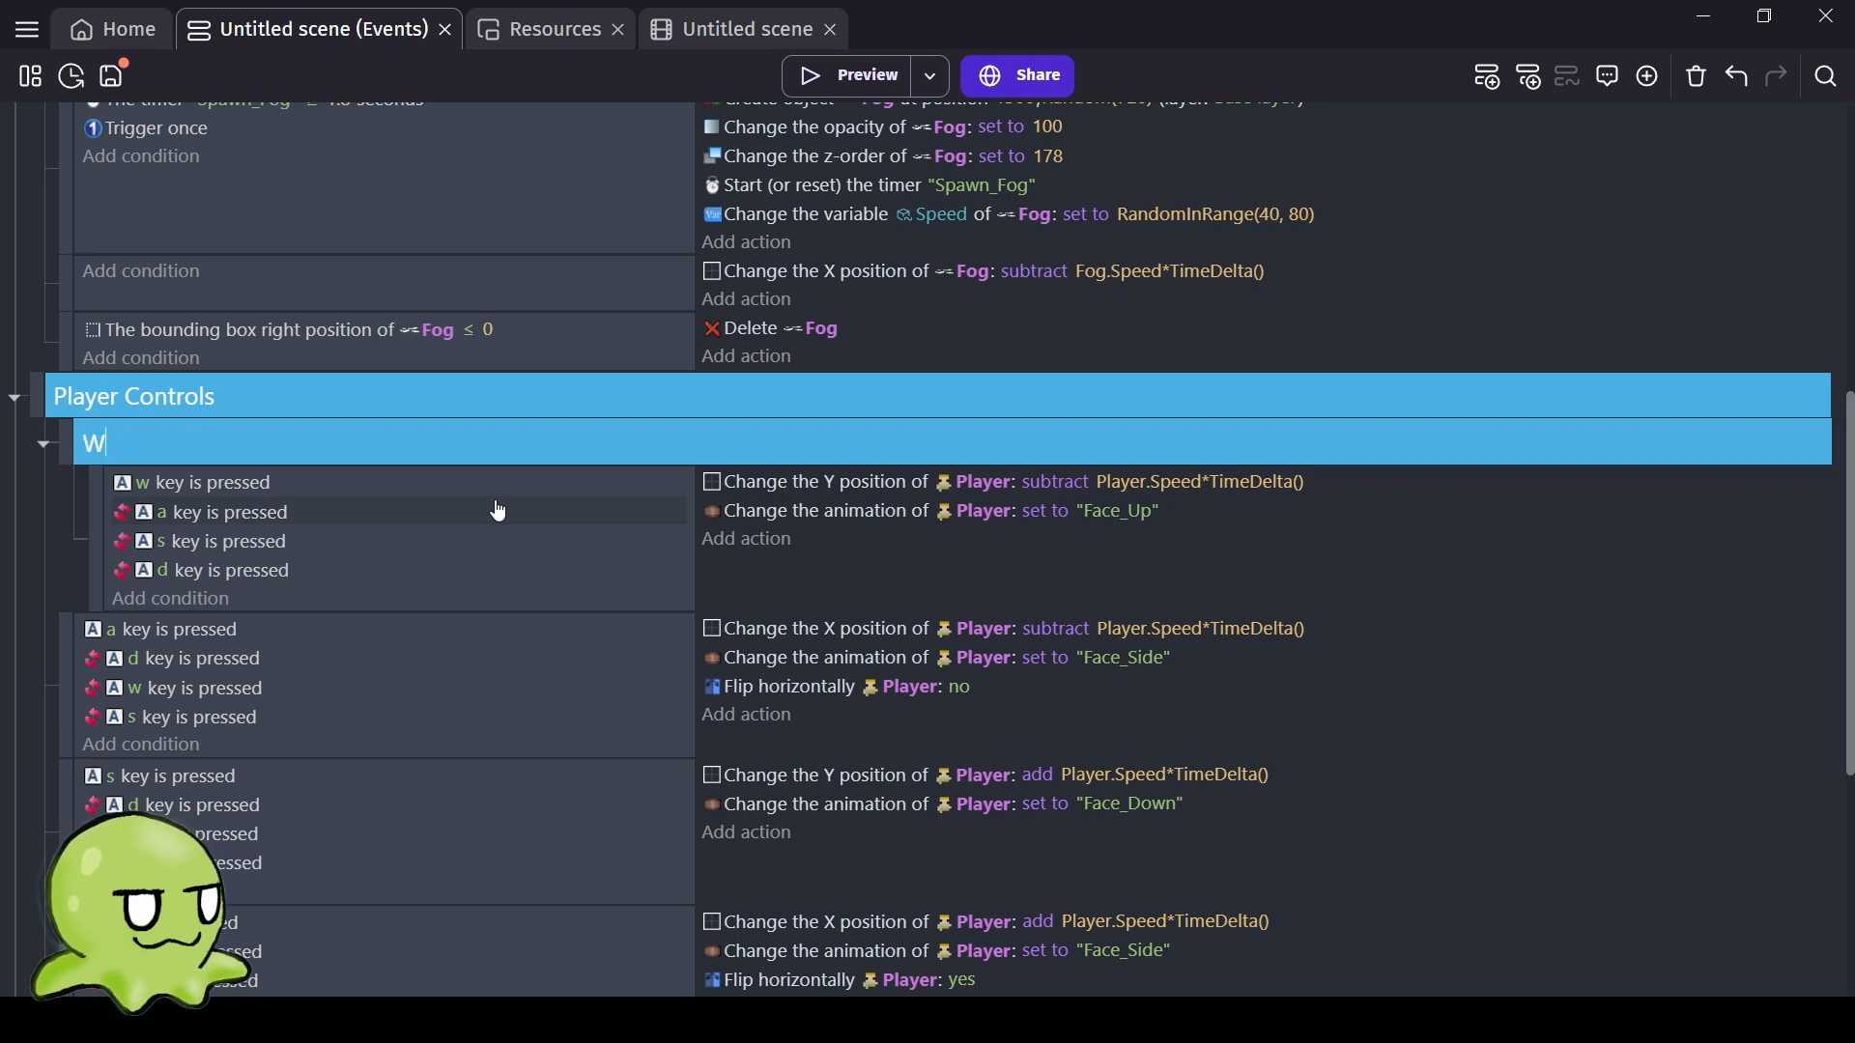
text(Handler)
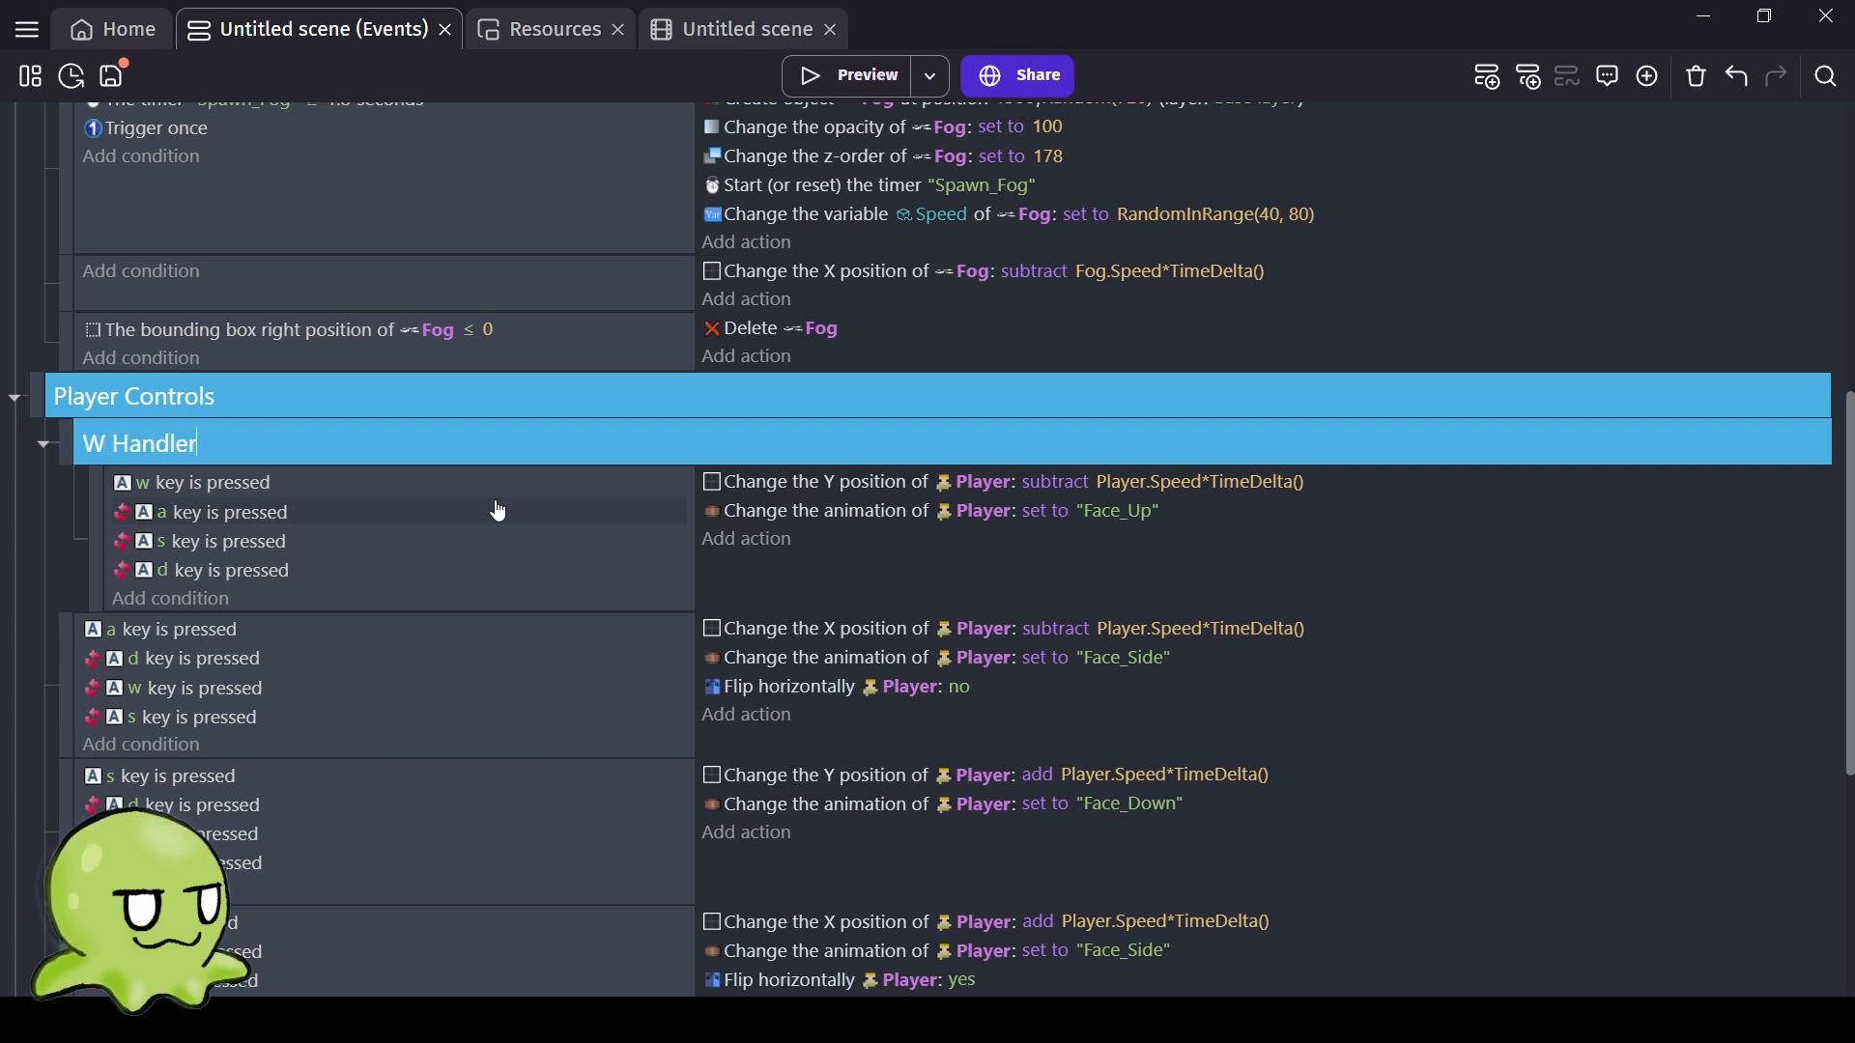
Add an event group named A Handler directly above the a-key event, at the same level as W Handler.
click(459, 604)
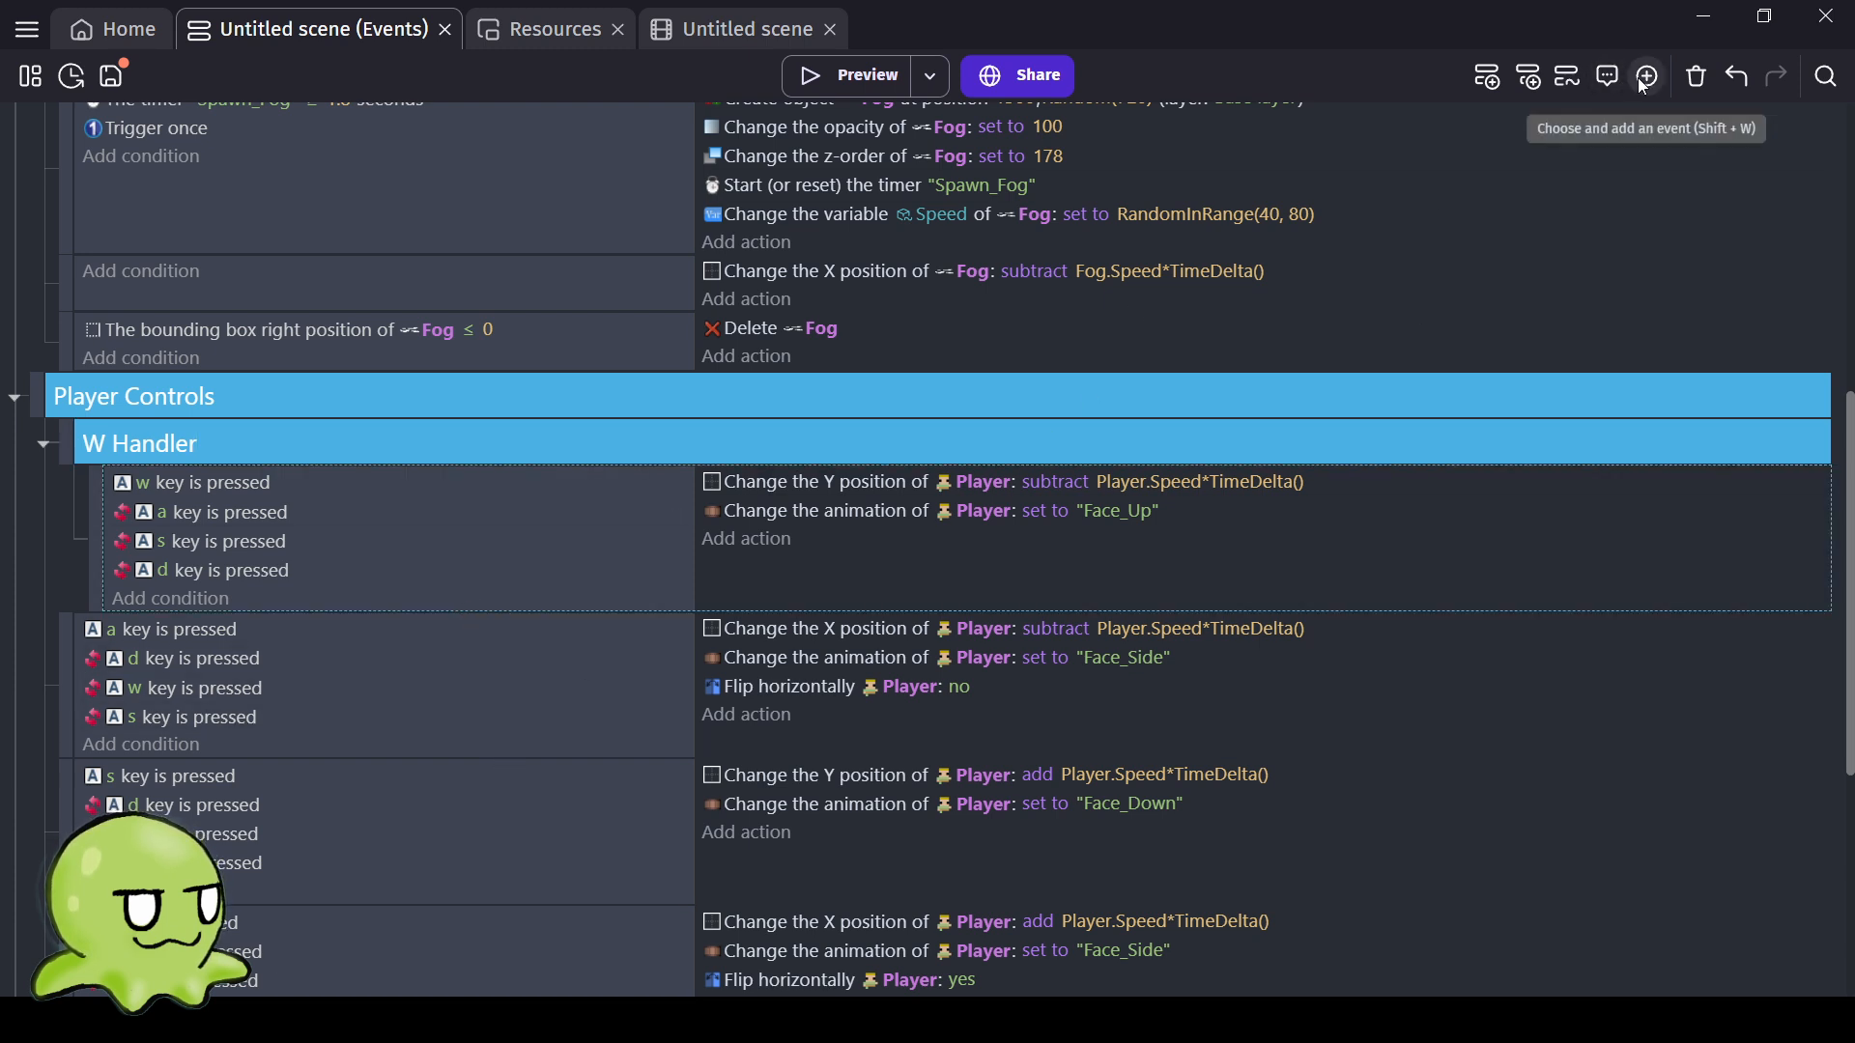
click(1497, 201)
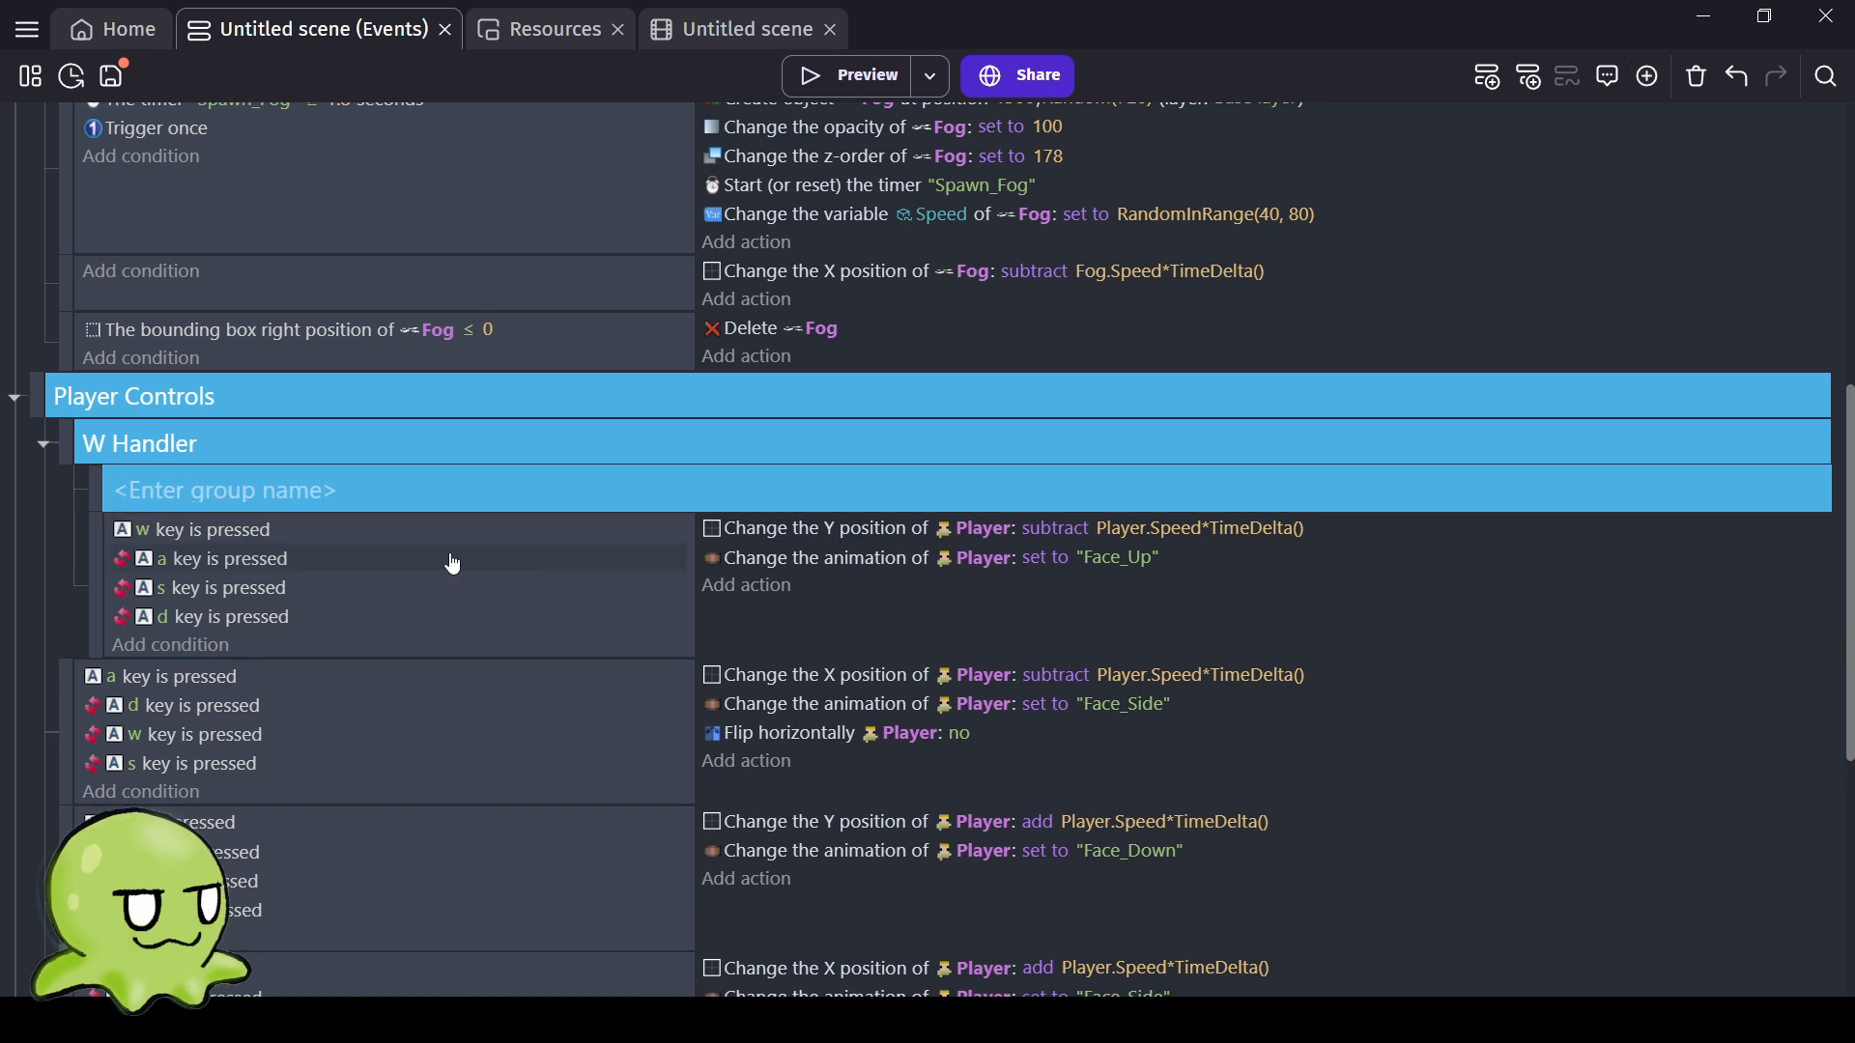
drag(99, 481, 62, 640)
click(108, 642)
text(A Handler)
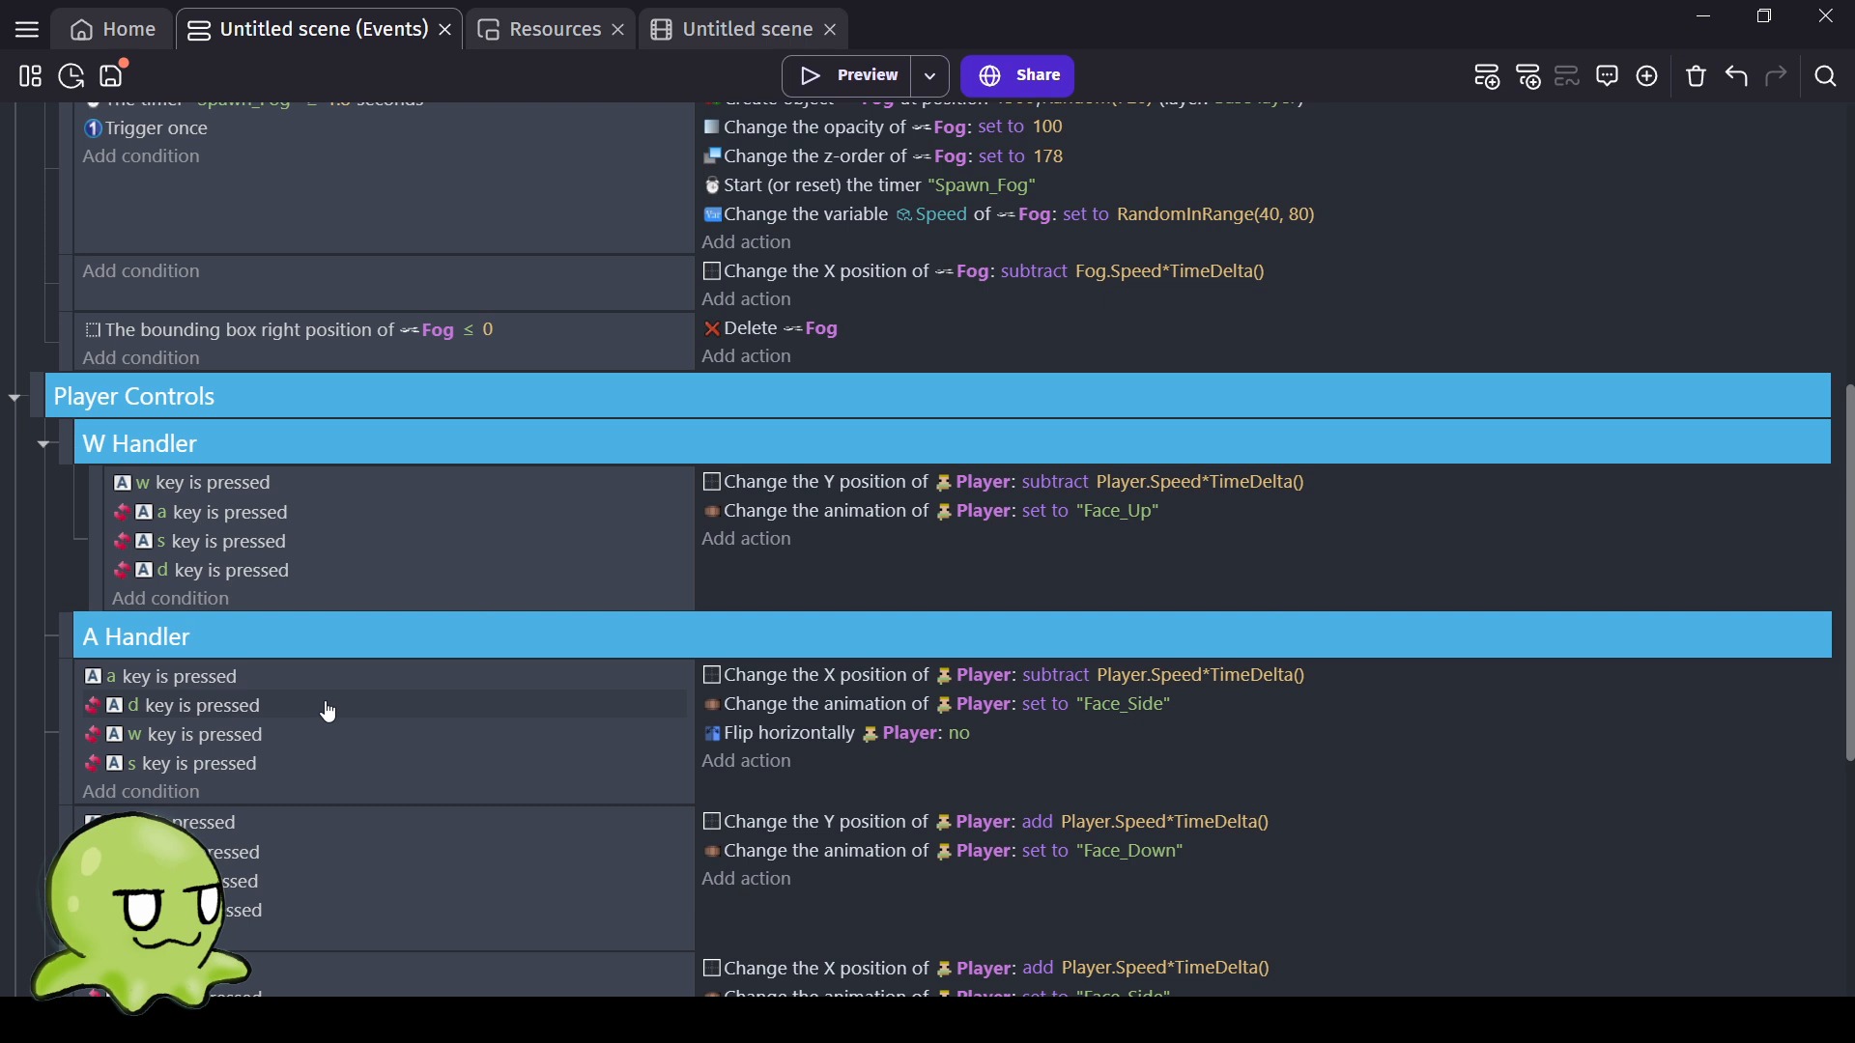
Add an event group named S Handler directly above the s-key event, at the same level as A Handler.
click(371, 796)
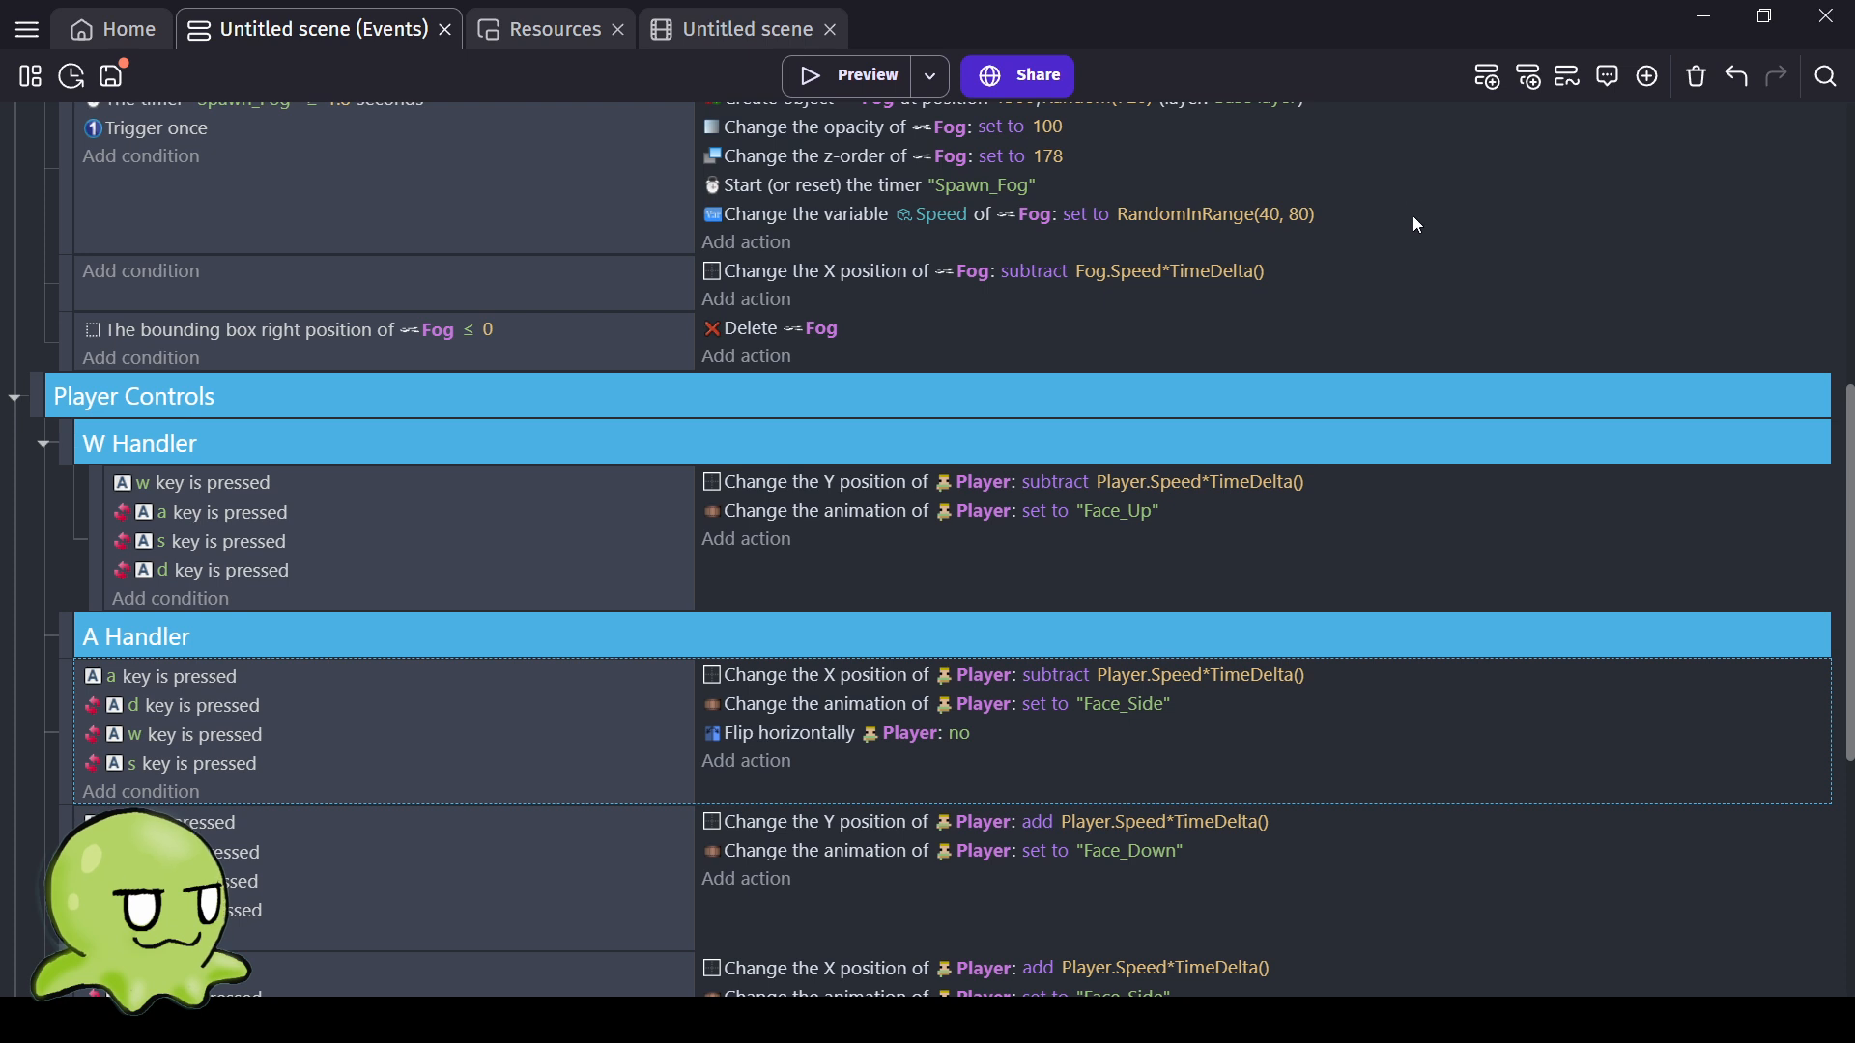
key(ctrl+g)
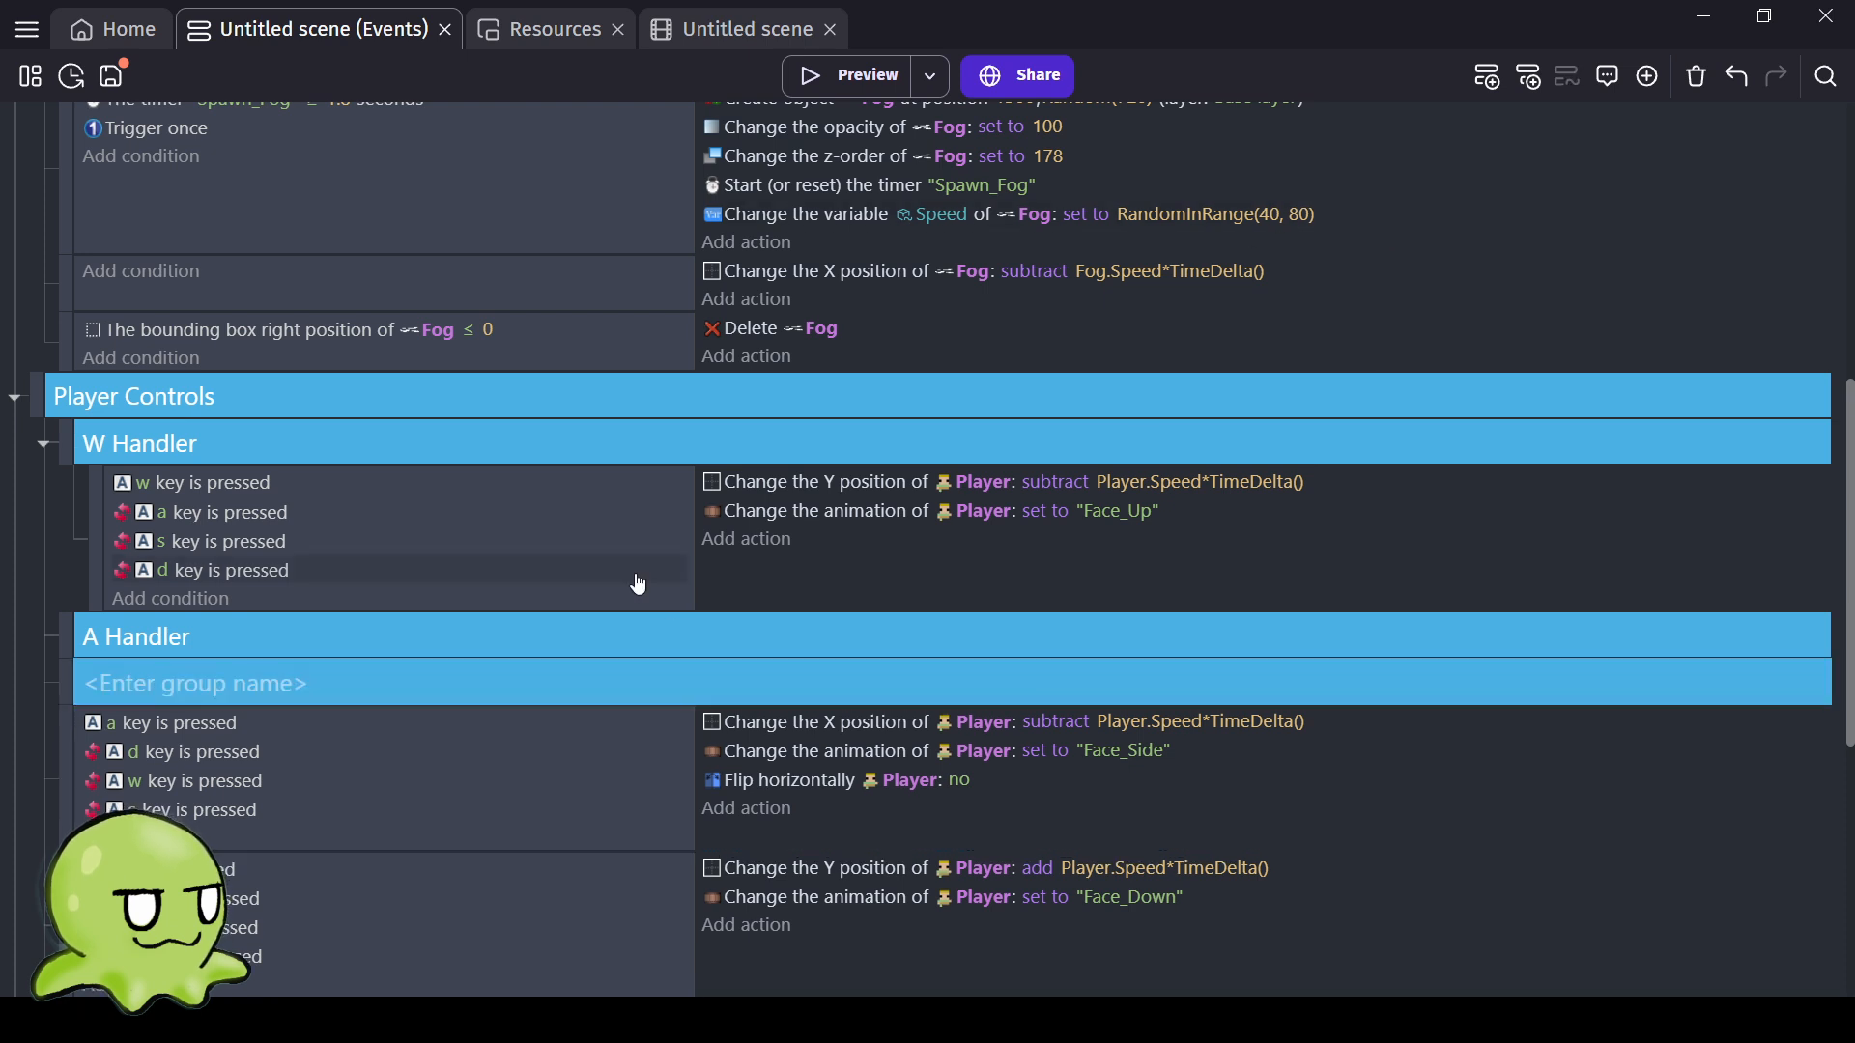
drag(65, 684, 69, 852)
scroll(420, 796, down, 1)
click(359, 701)
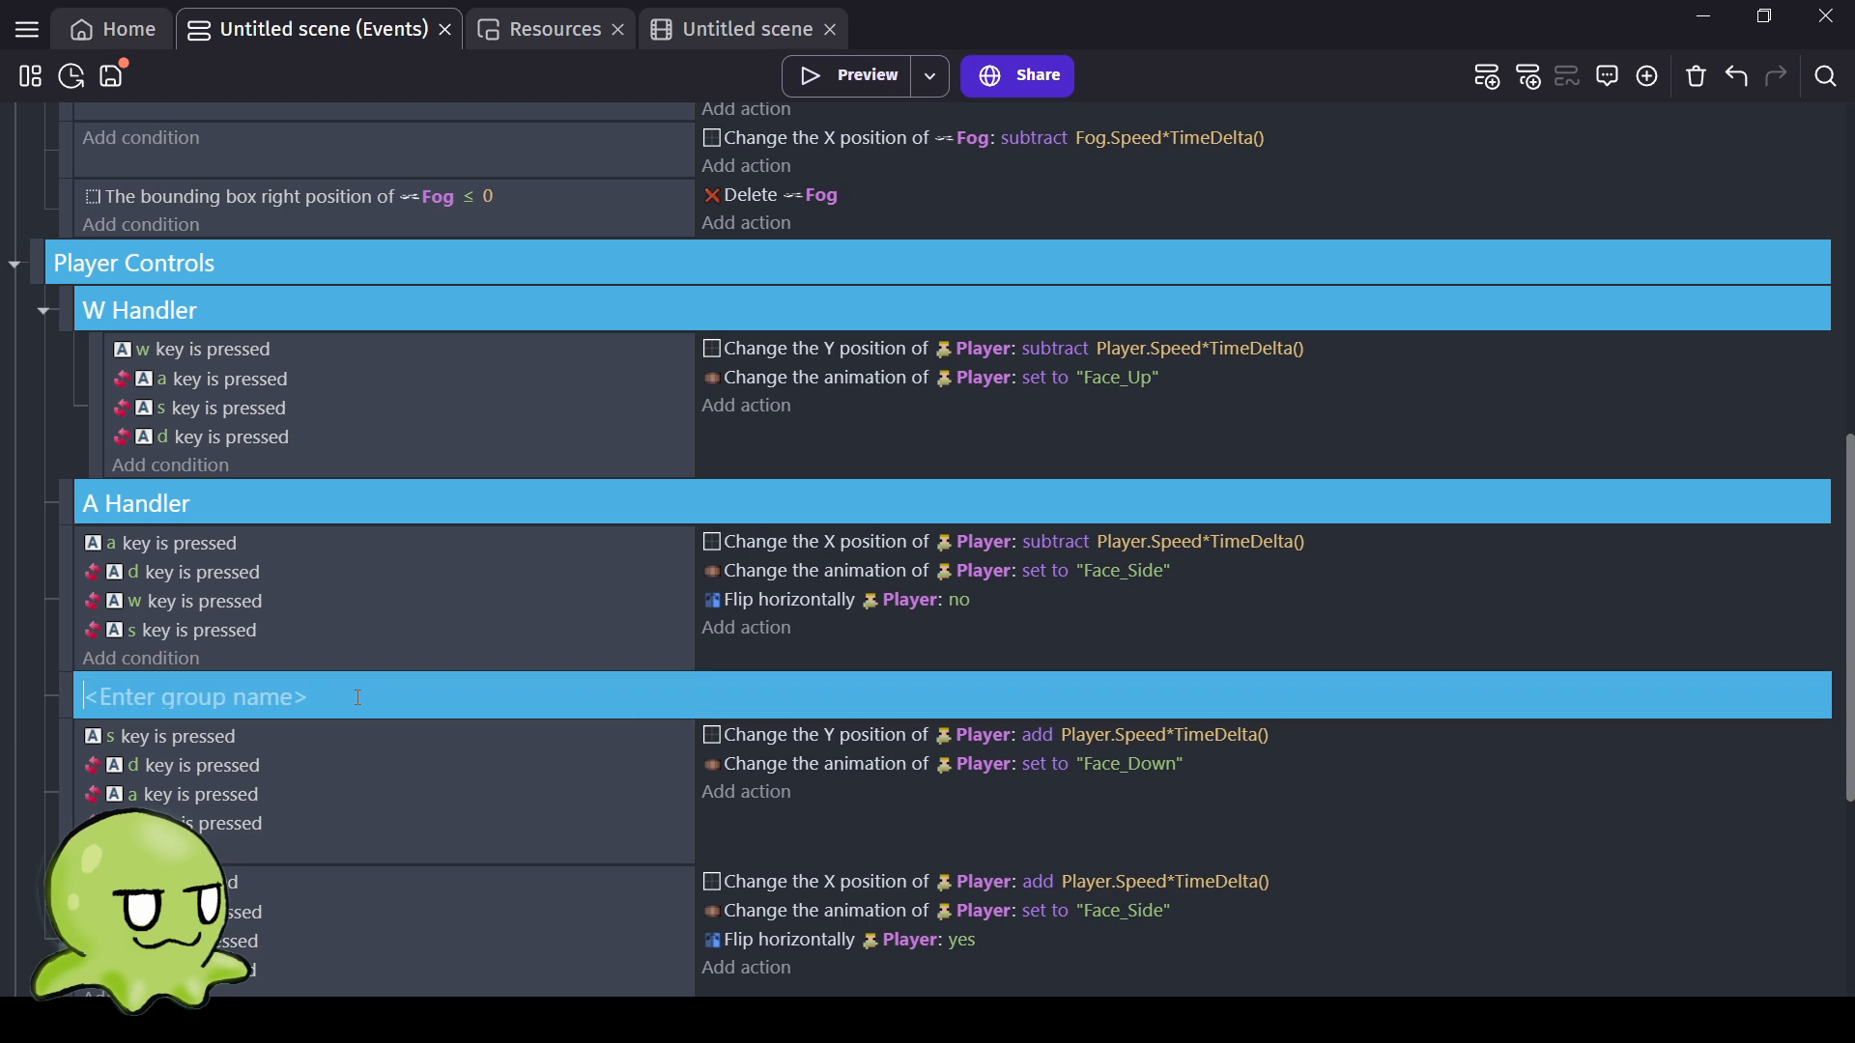
text(S)
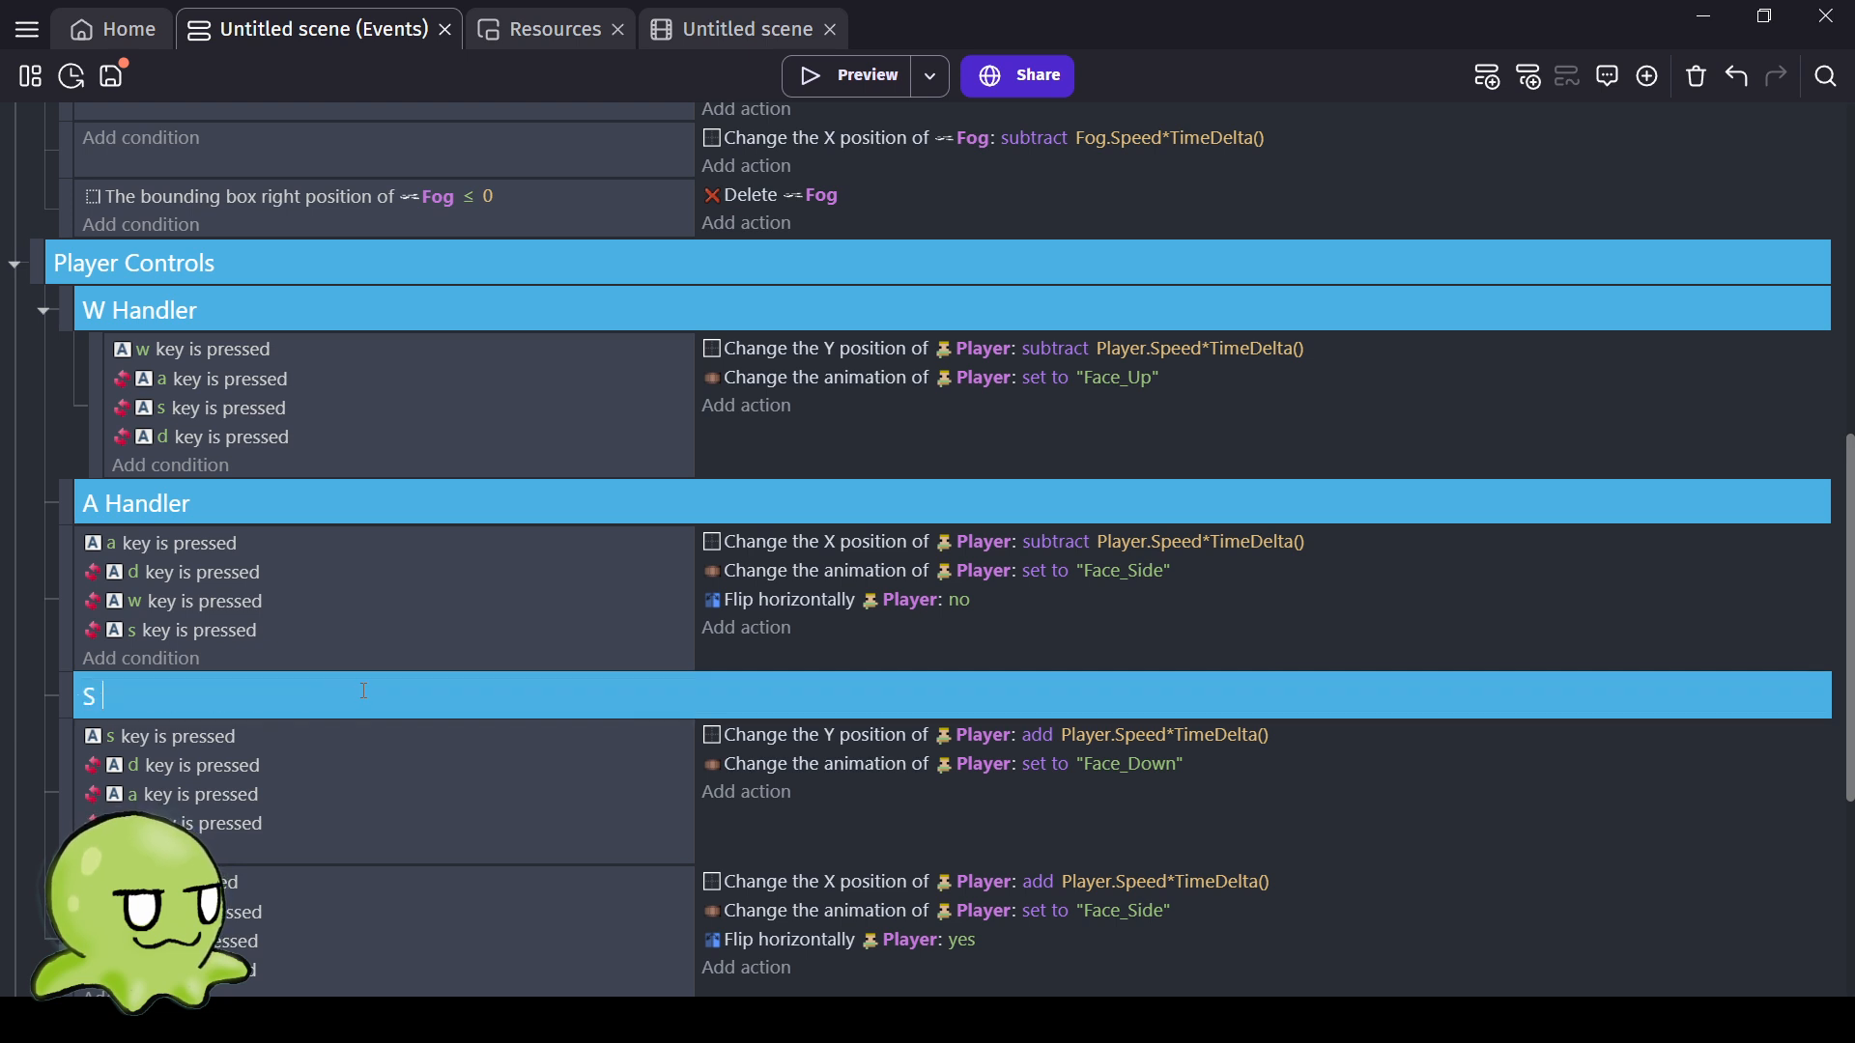
text( Handler)
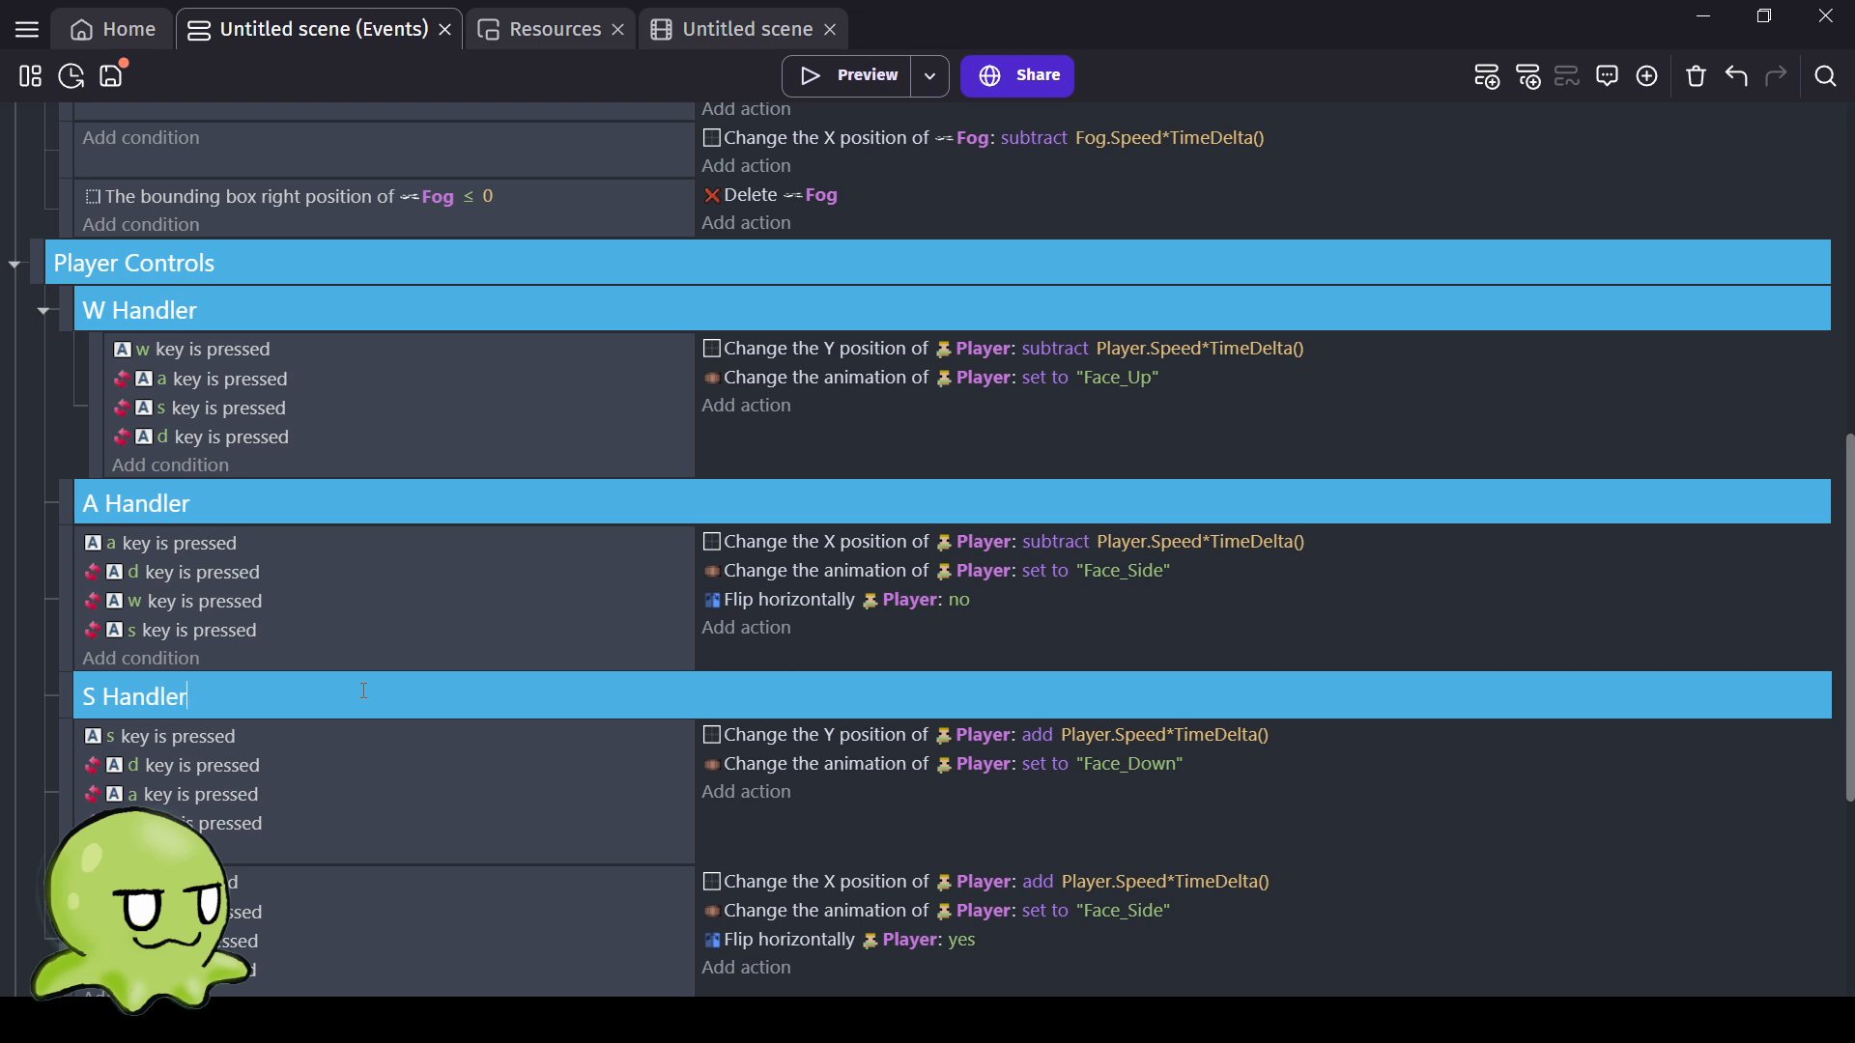
key(Return)
Add an event group named D Handler directly above the d-key event in Player Controls.
scroll(386, 695, down, 1)
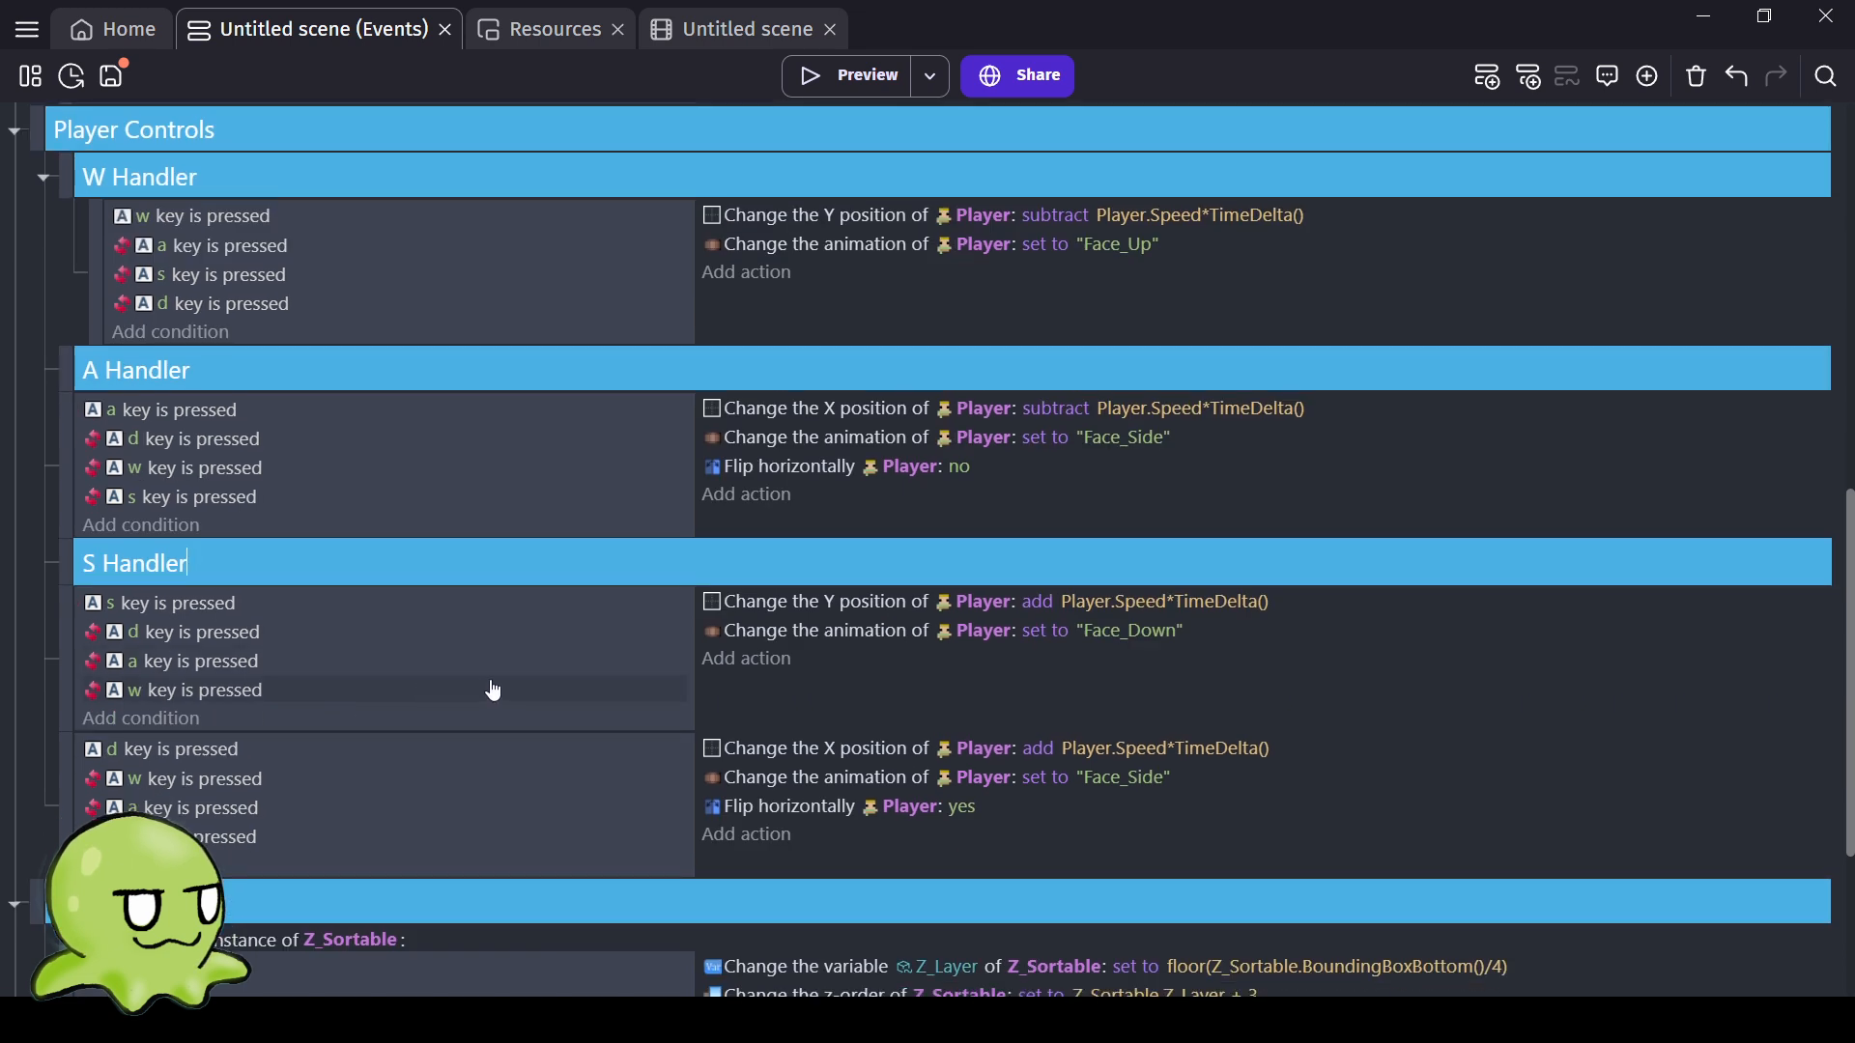
click(444, 860)
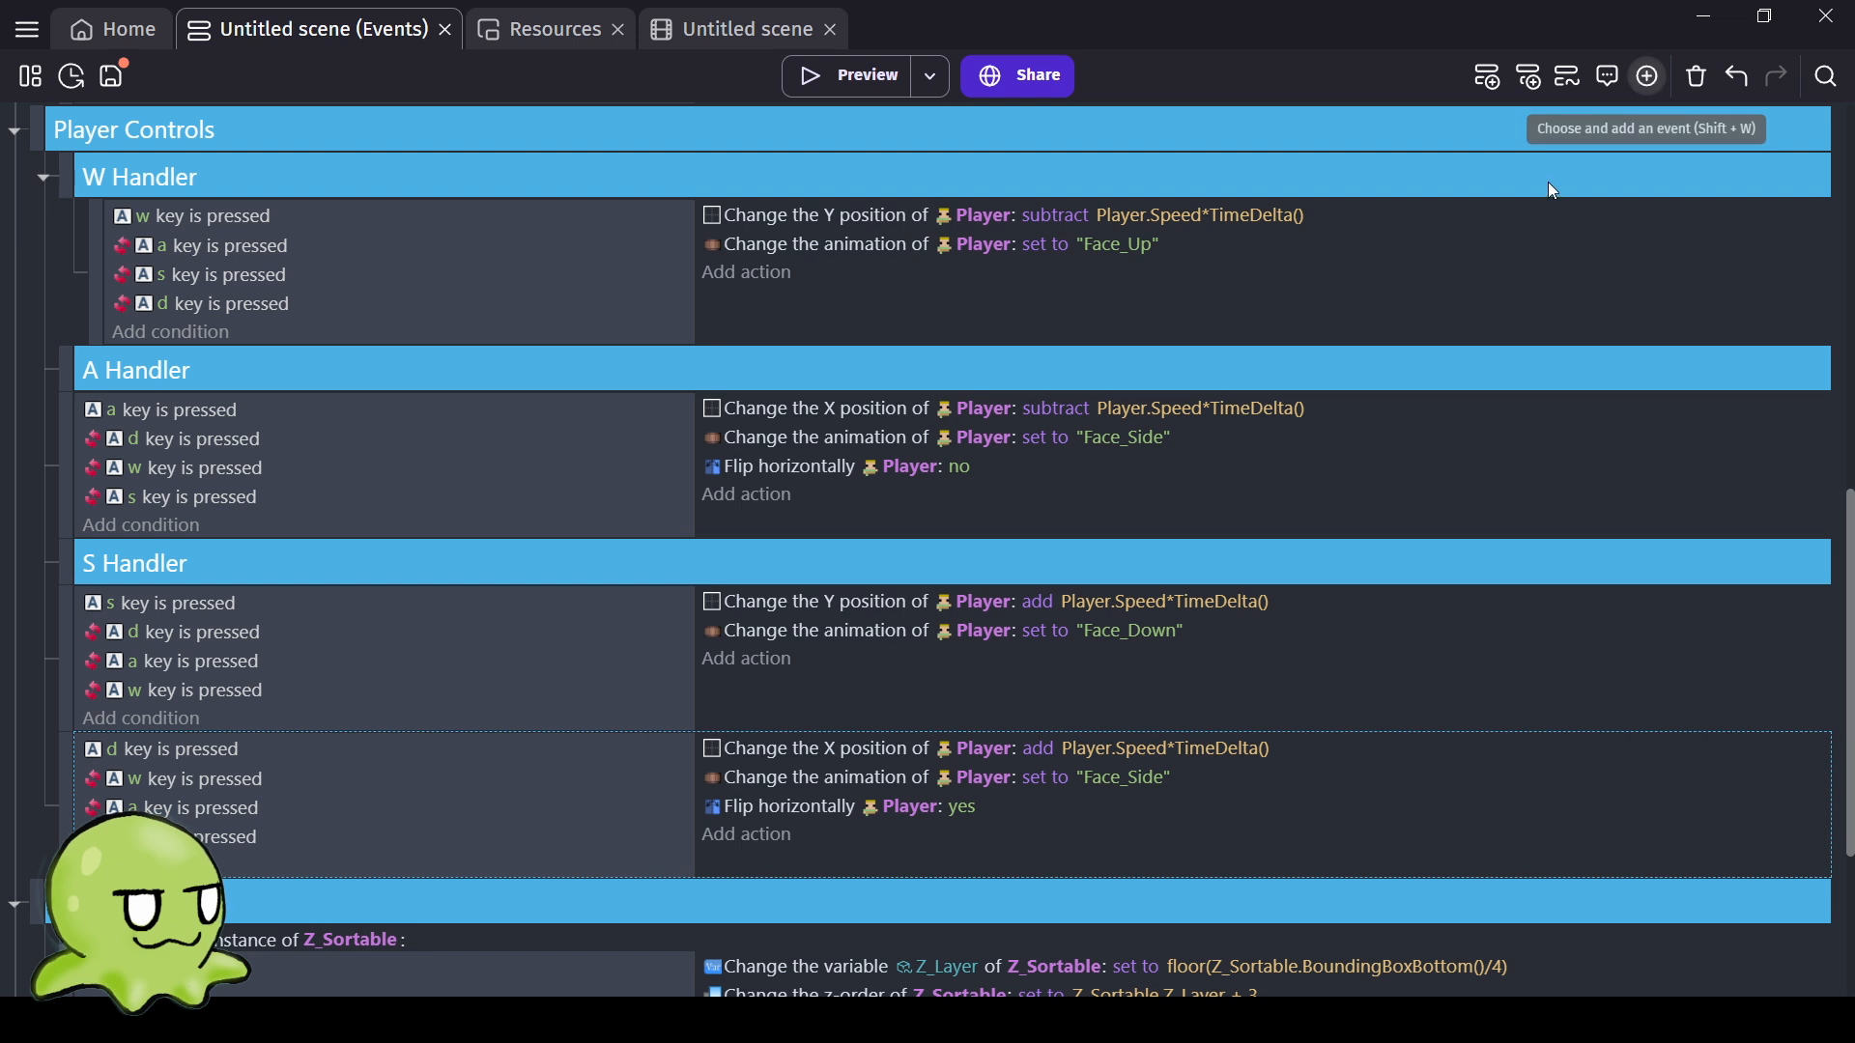
key(shift+g)
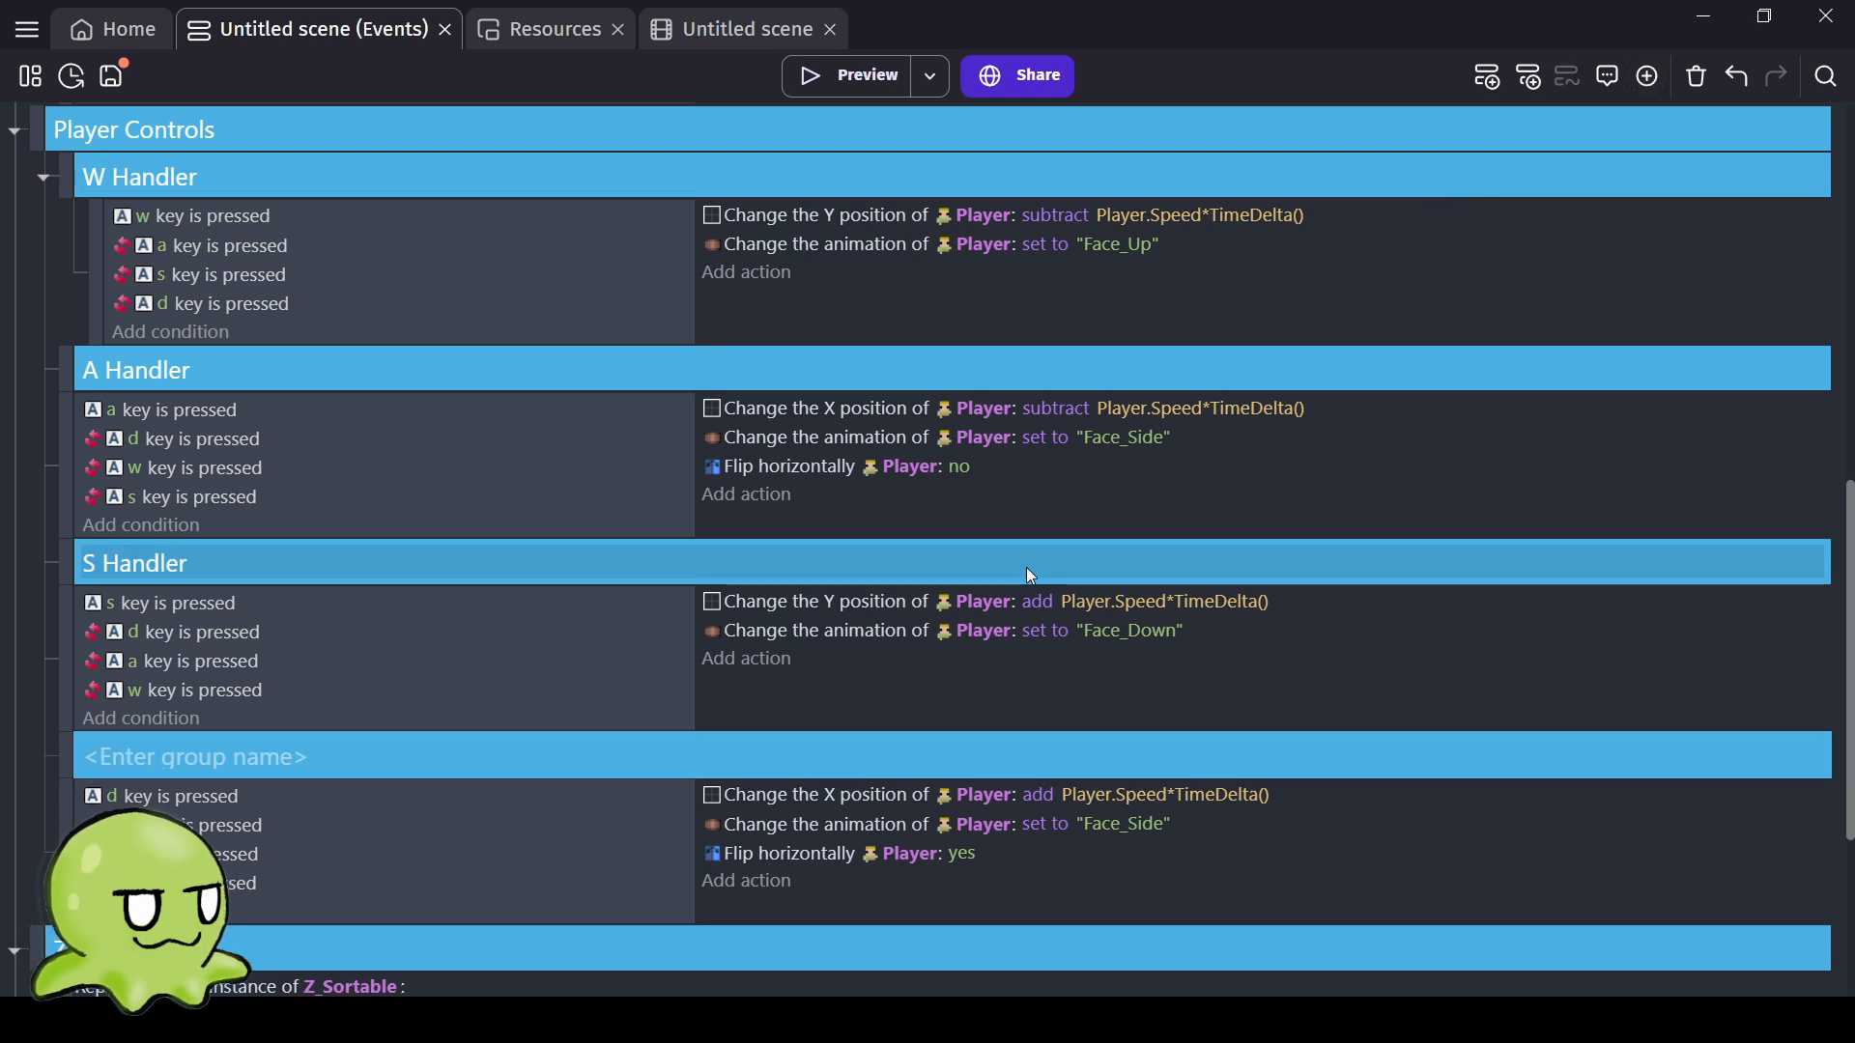
text(D)
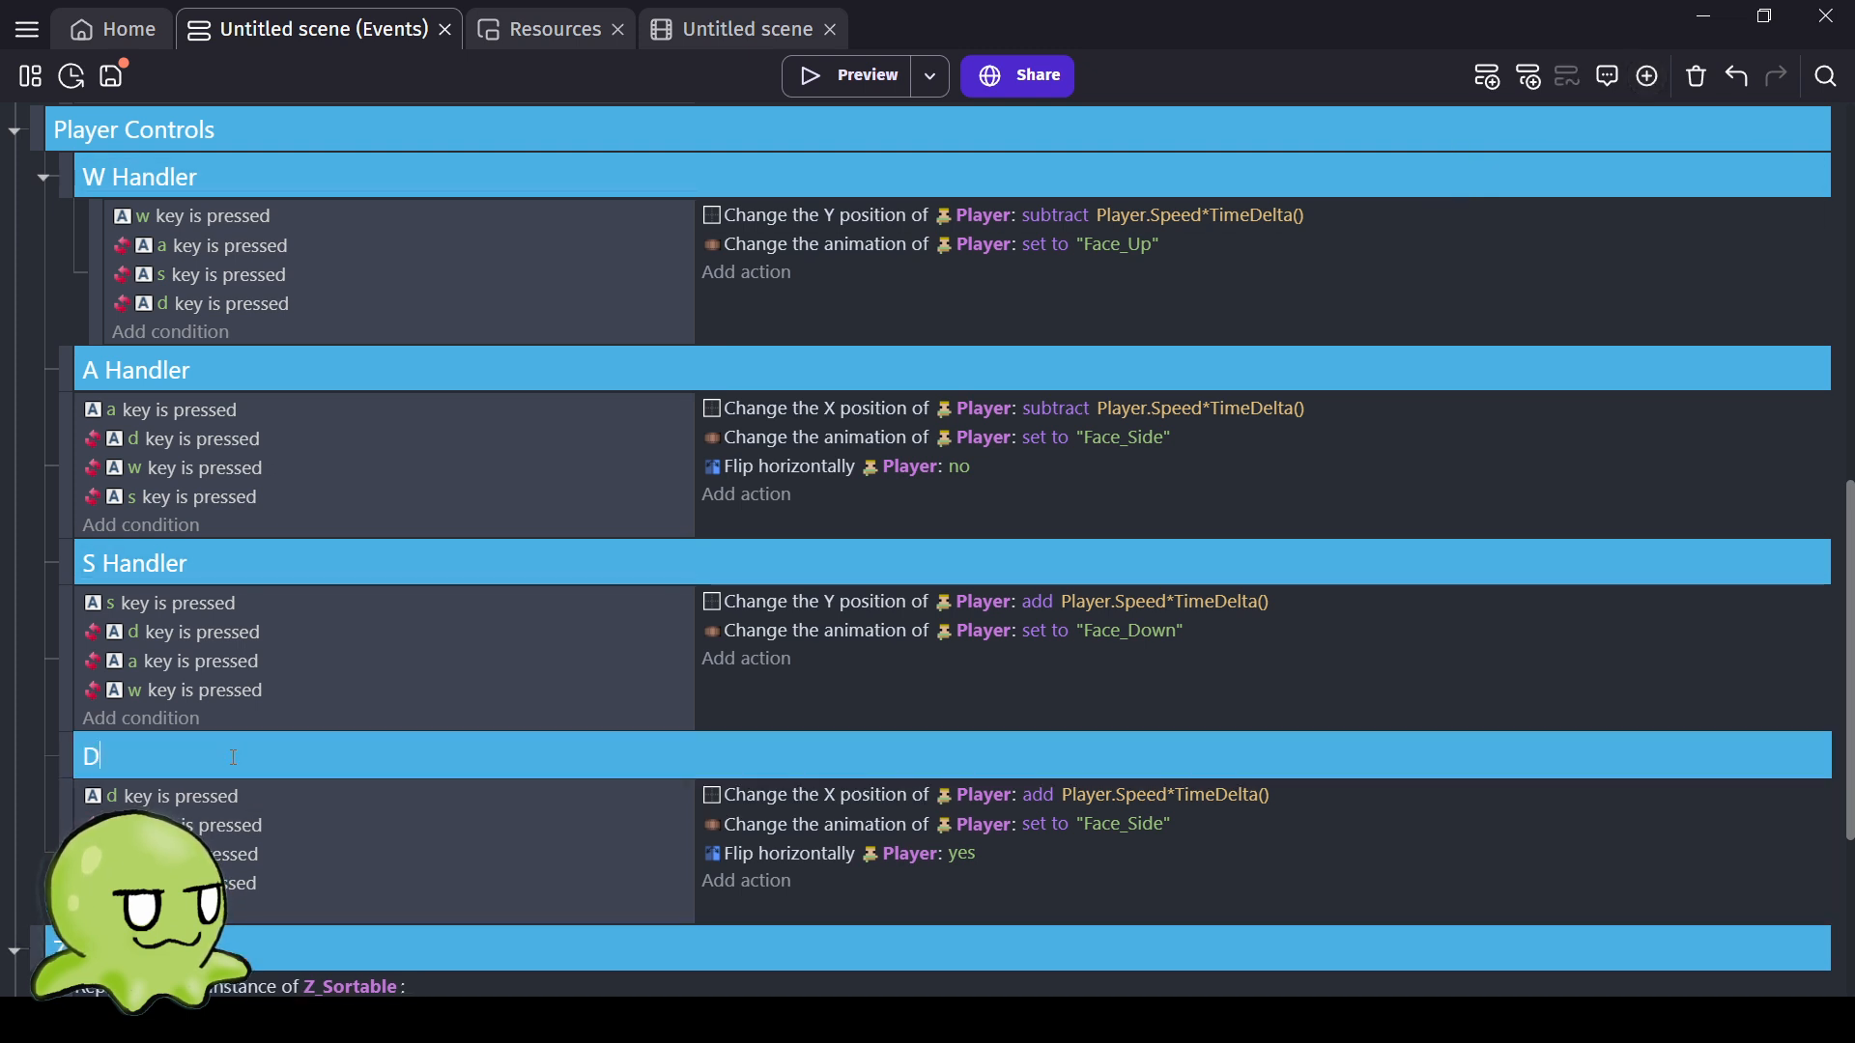
text( Handler)
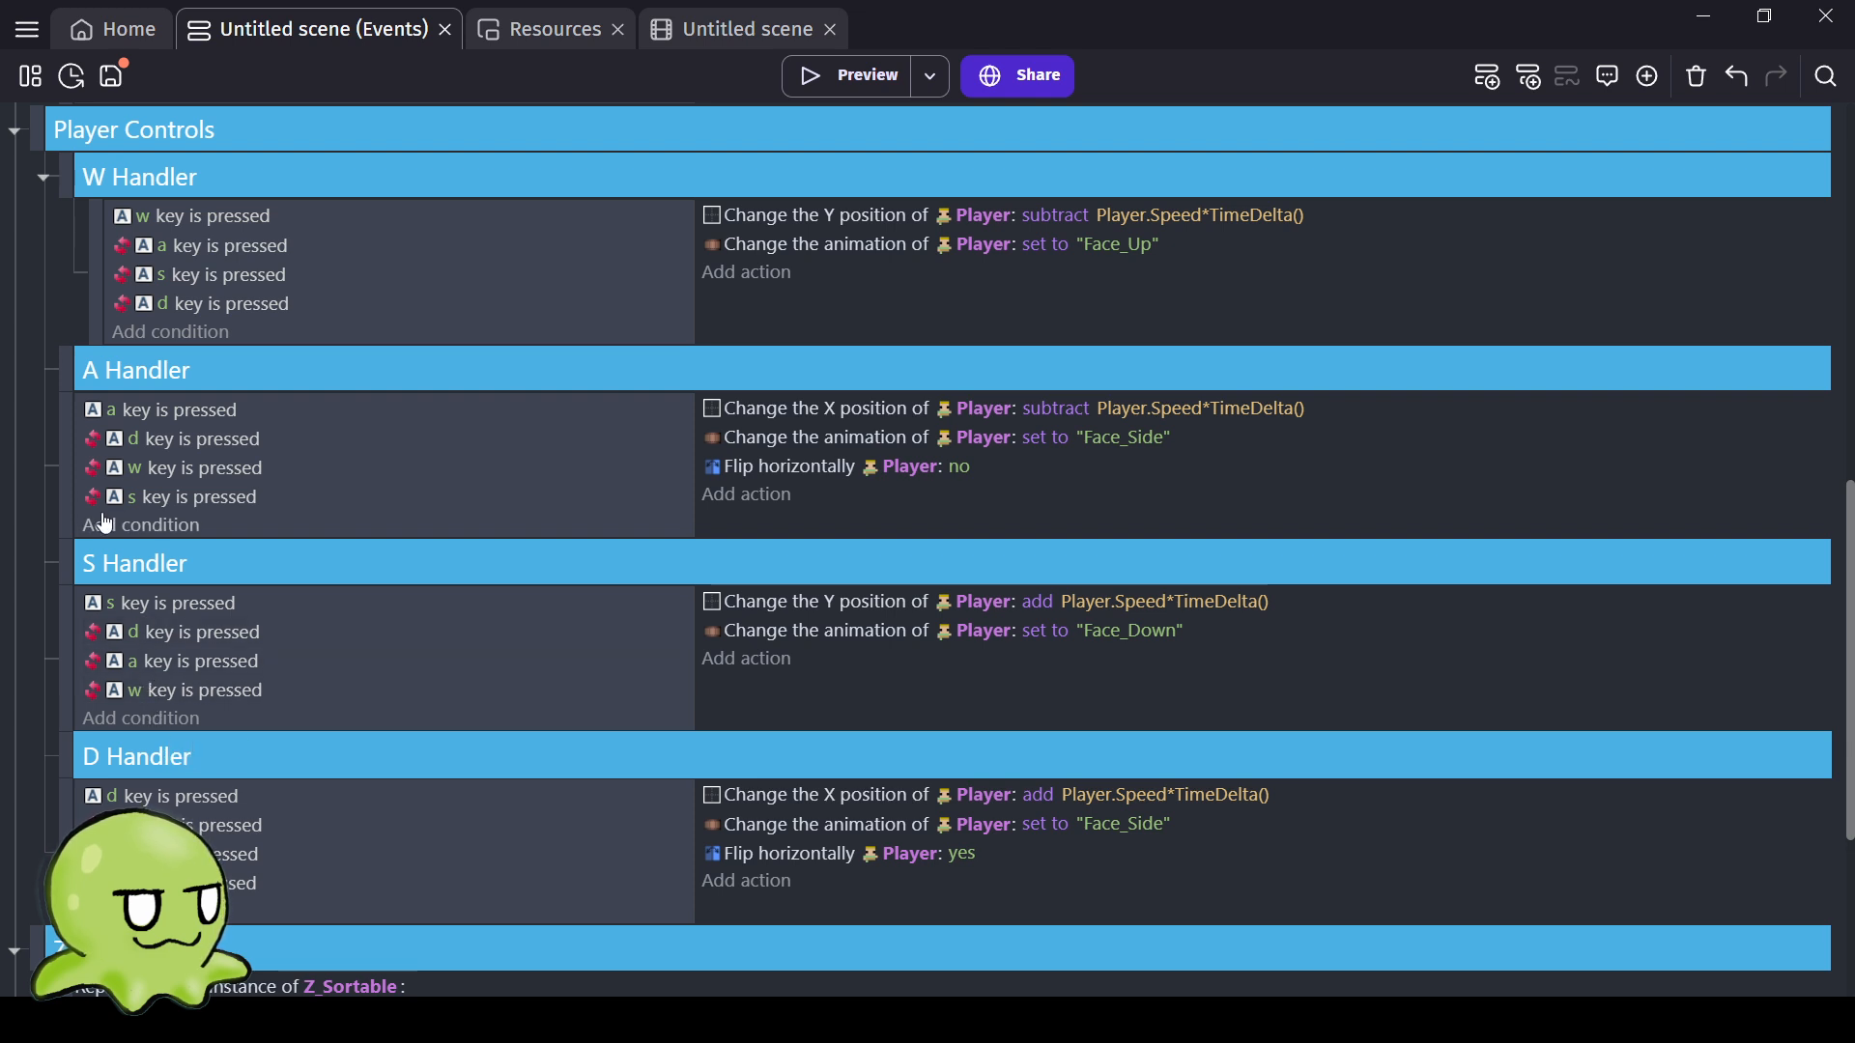
Nest the a-key, s-key and d-key events inside their A Handler, S Handler and D Handler groups.
drag(66, 450, 113, 446)
drag(61, 628, 108, 626)
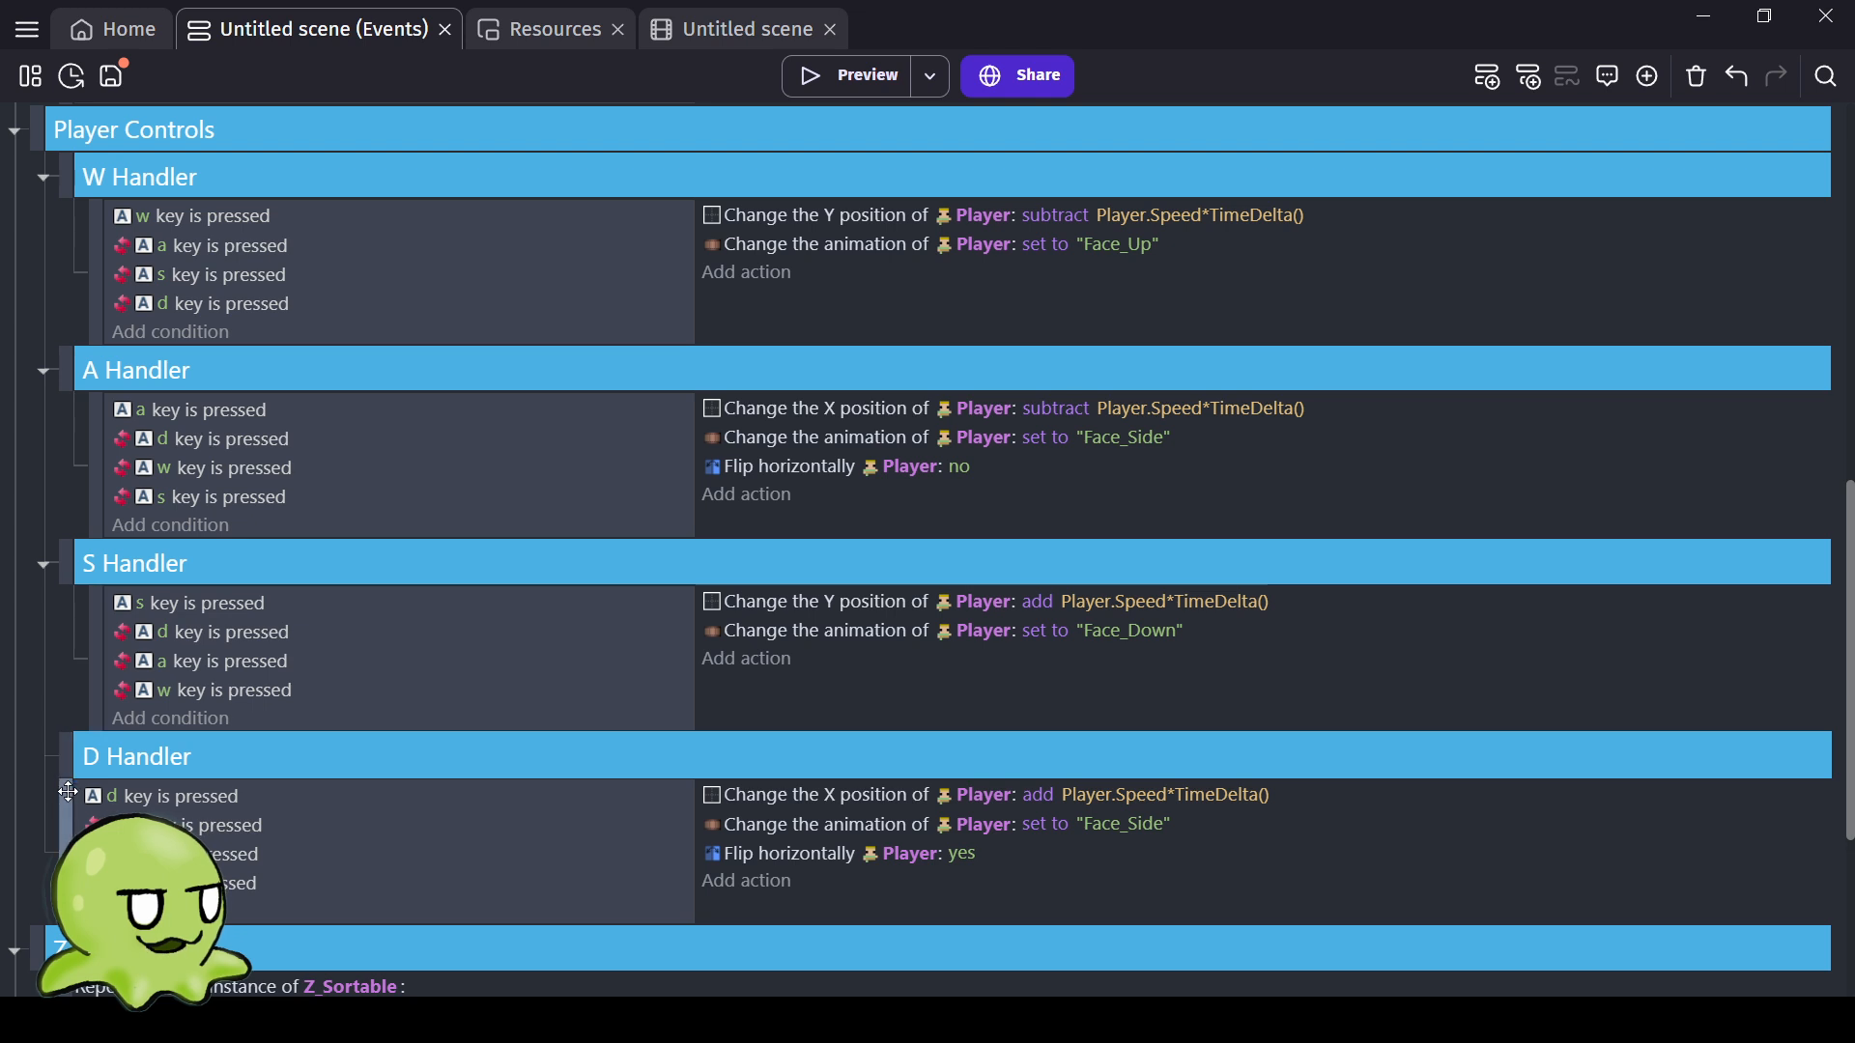
drag(75, 779, 102, 802)
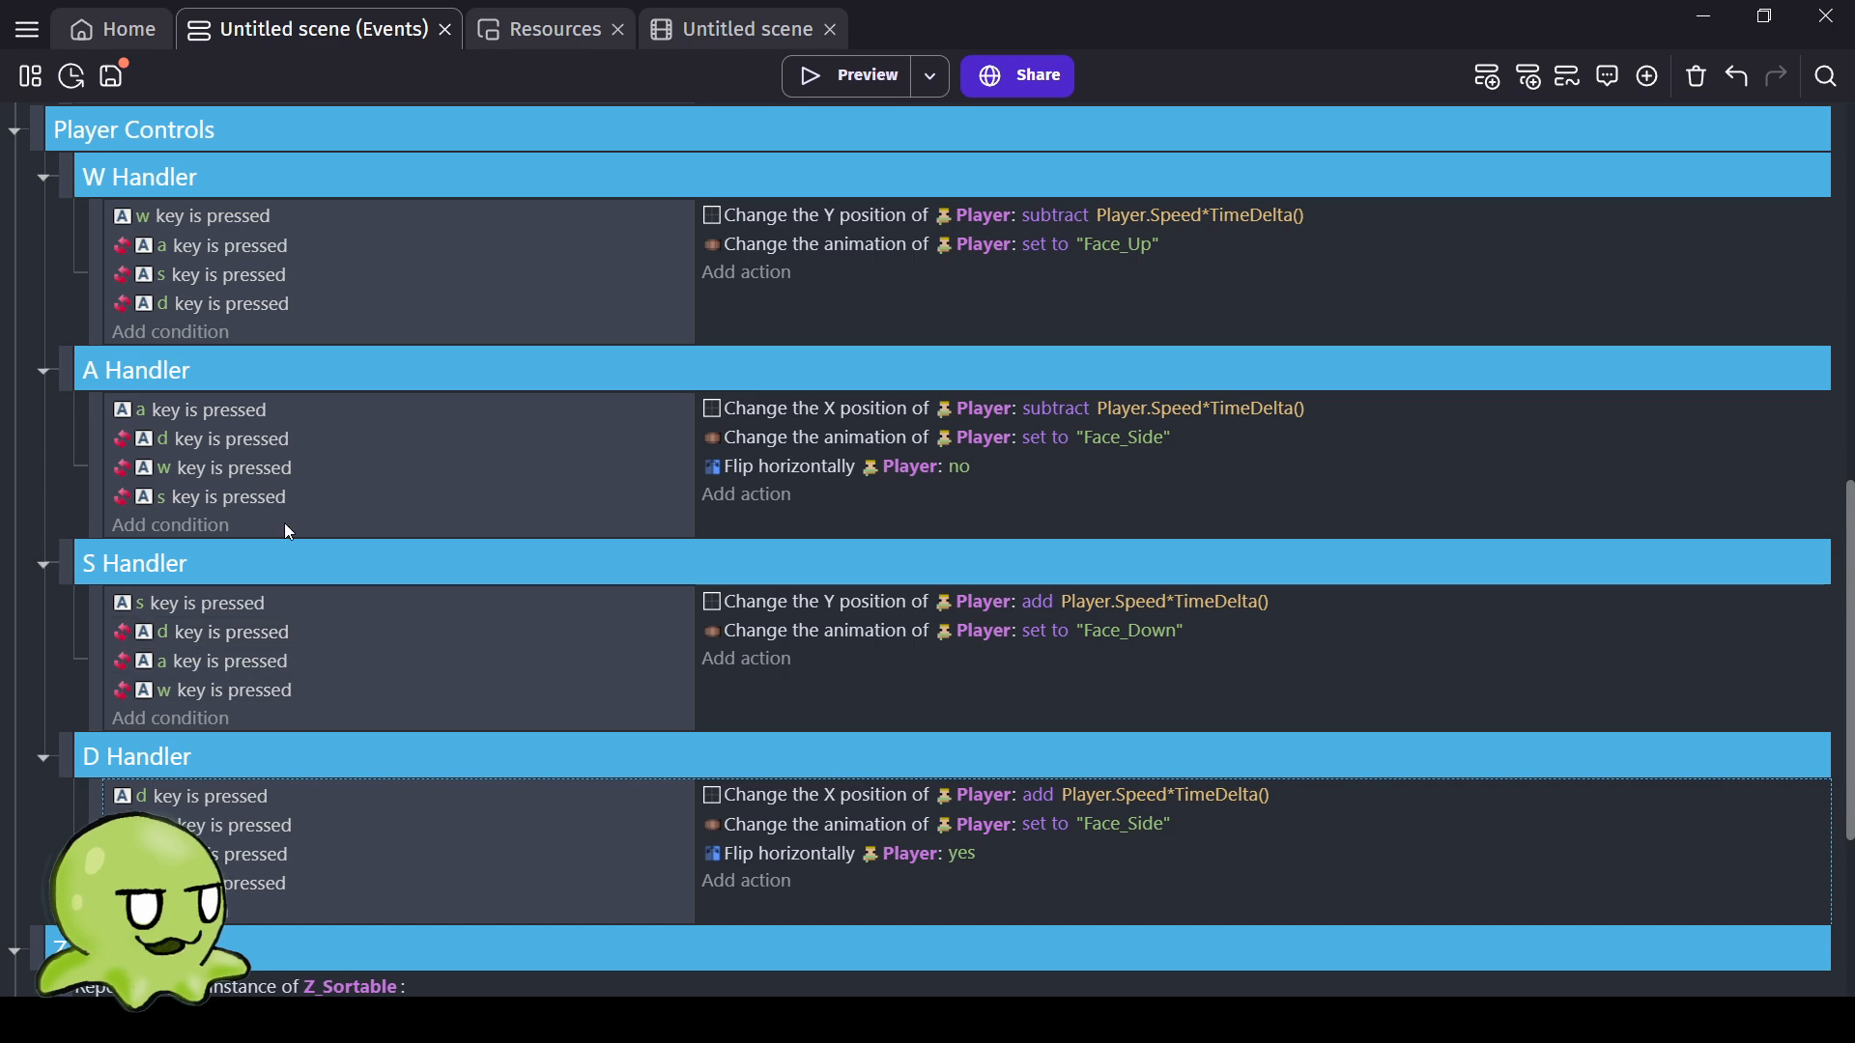
scroll(286, 520, up, 8)
scroll(295, 530, down, 6)
scroll(304, 531, down, 5)
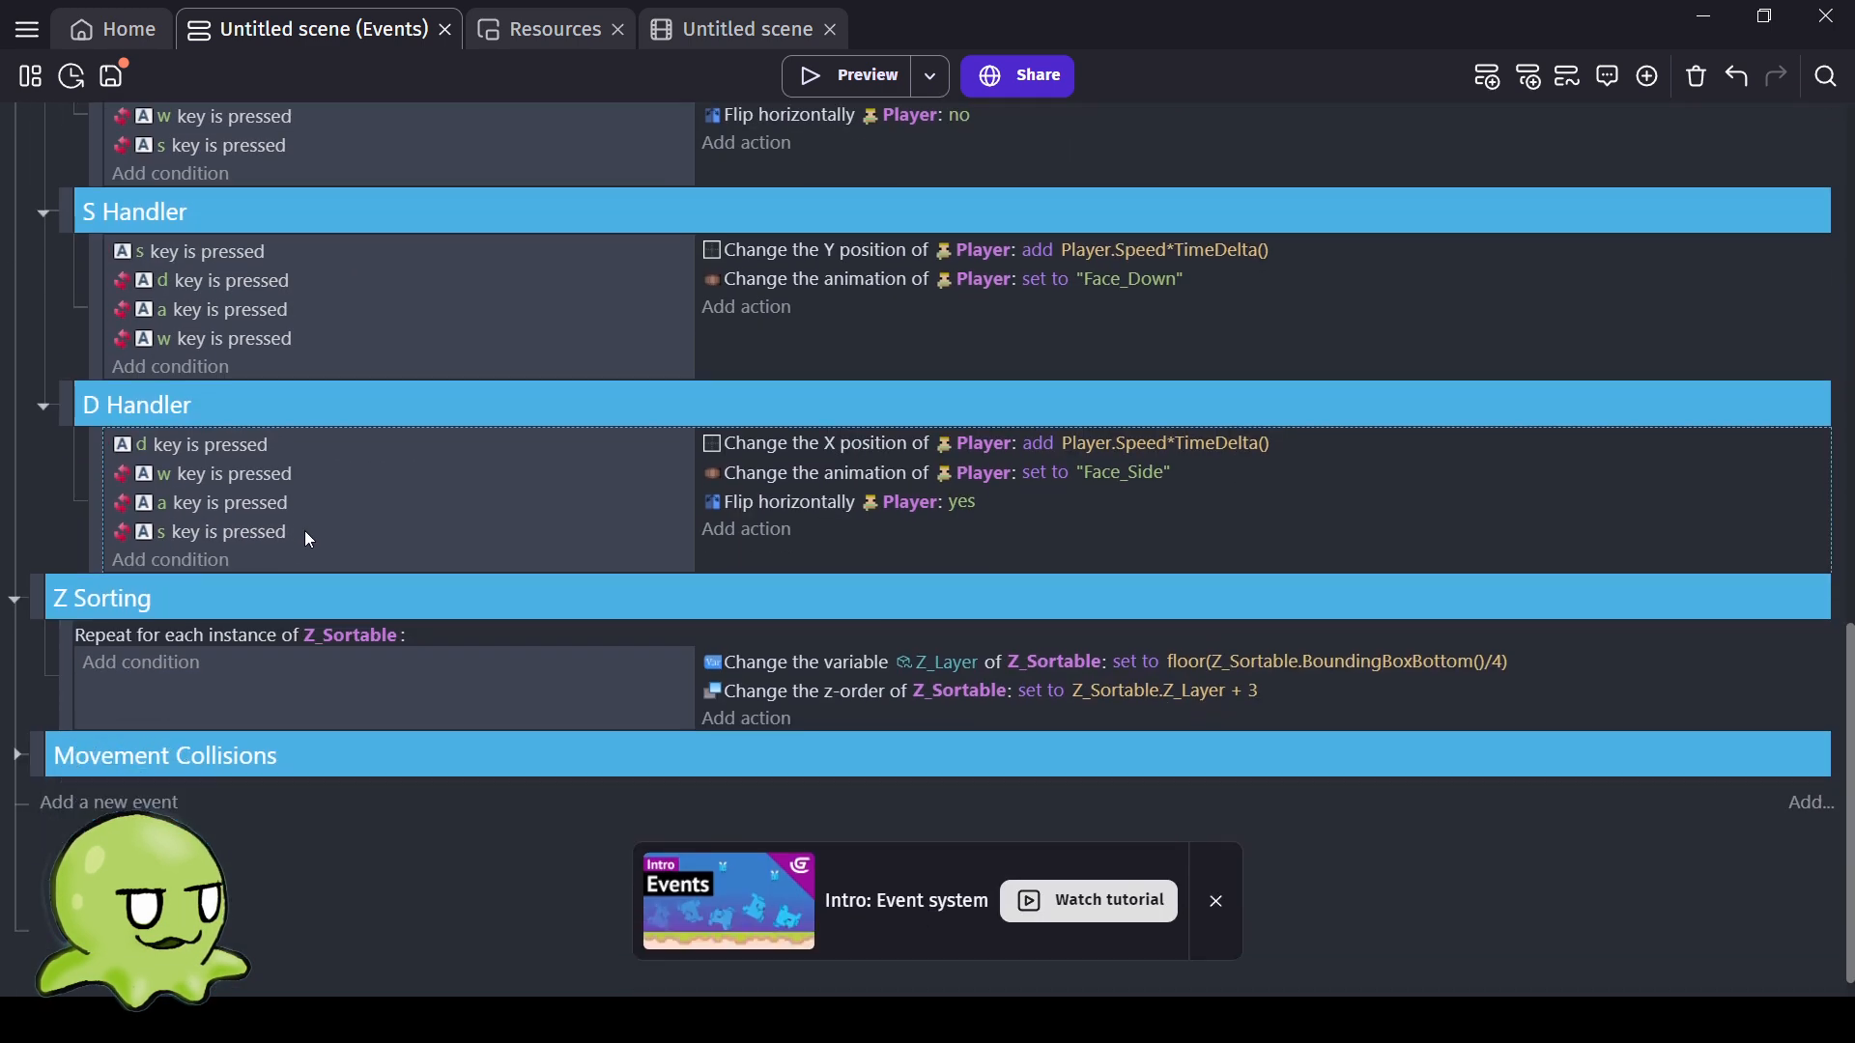
scroll(291, 535, up, 12)
scroll(292, 536, down, 8)
scroll(289, 539, down, 5)
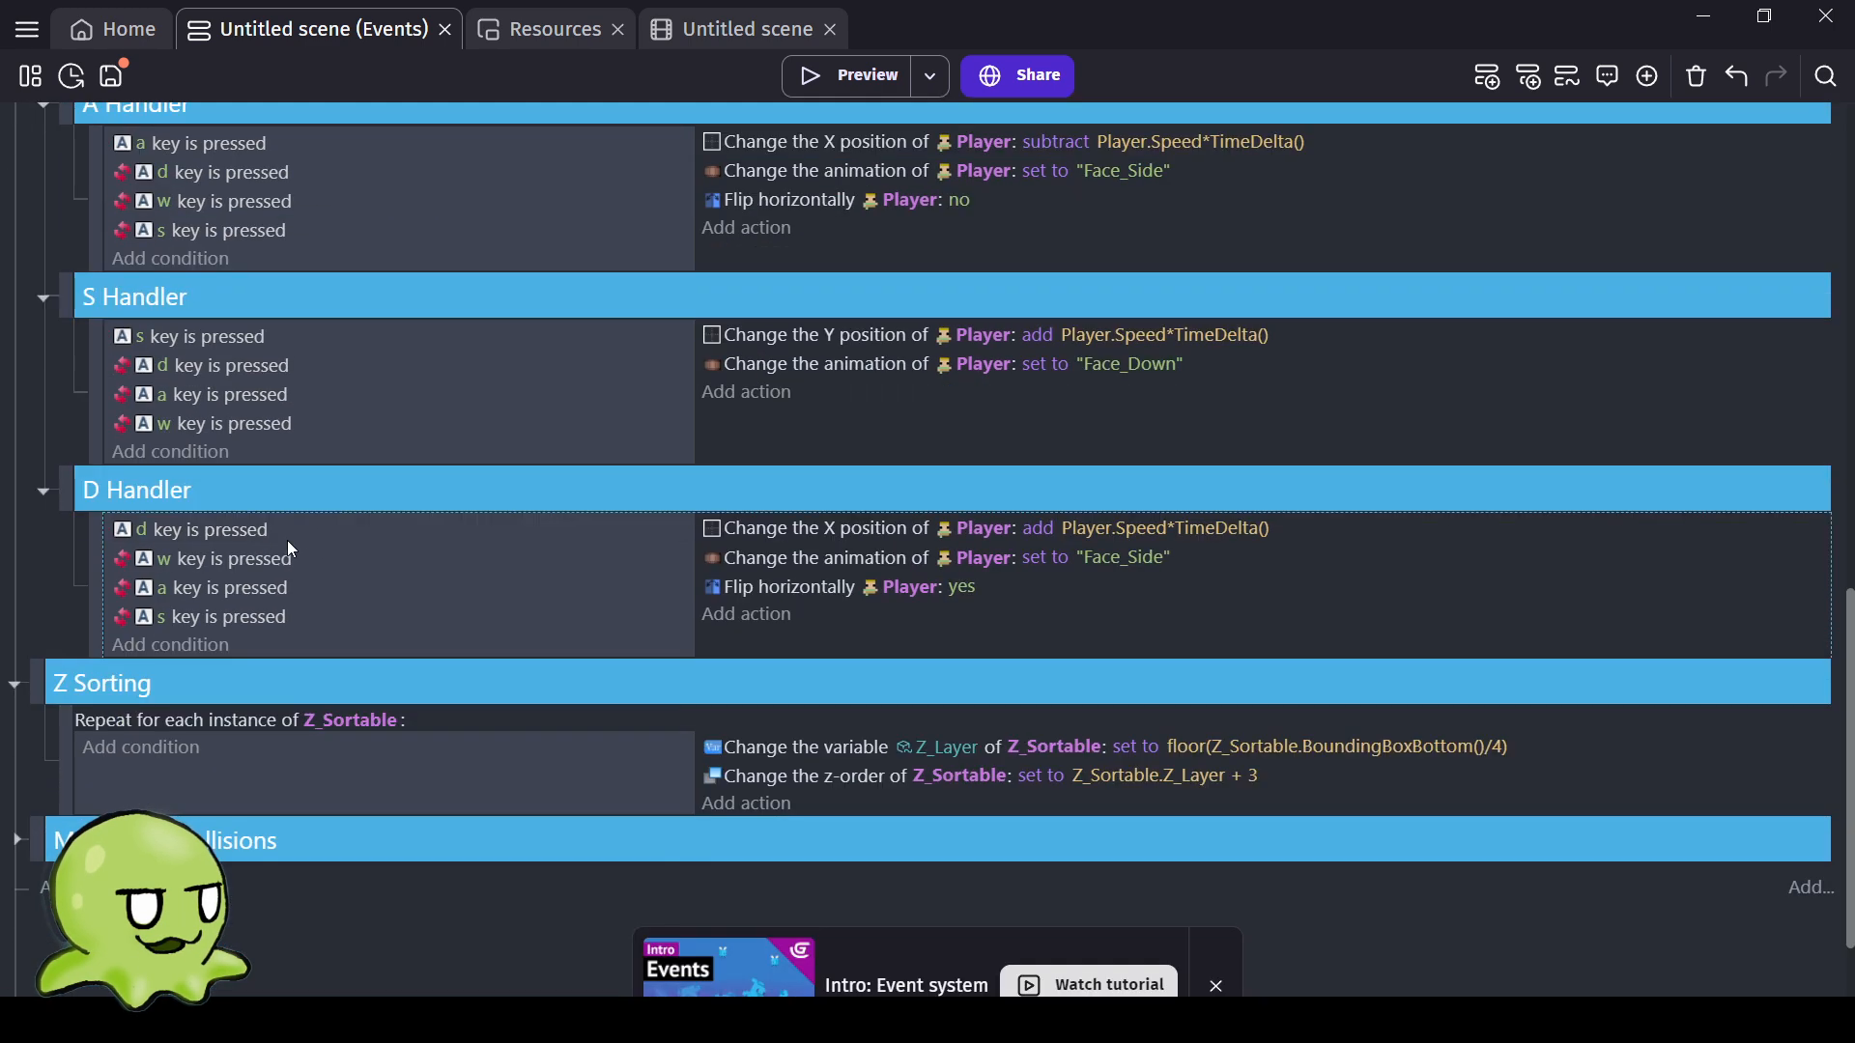
Add two blank events inside W Handler, below the w-key movement event.
scroll(258, 552, up, 4)
scroll(259, 553, up, 3)
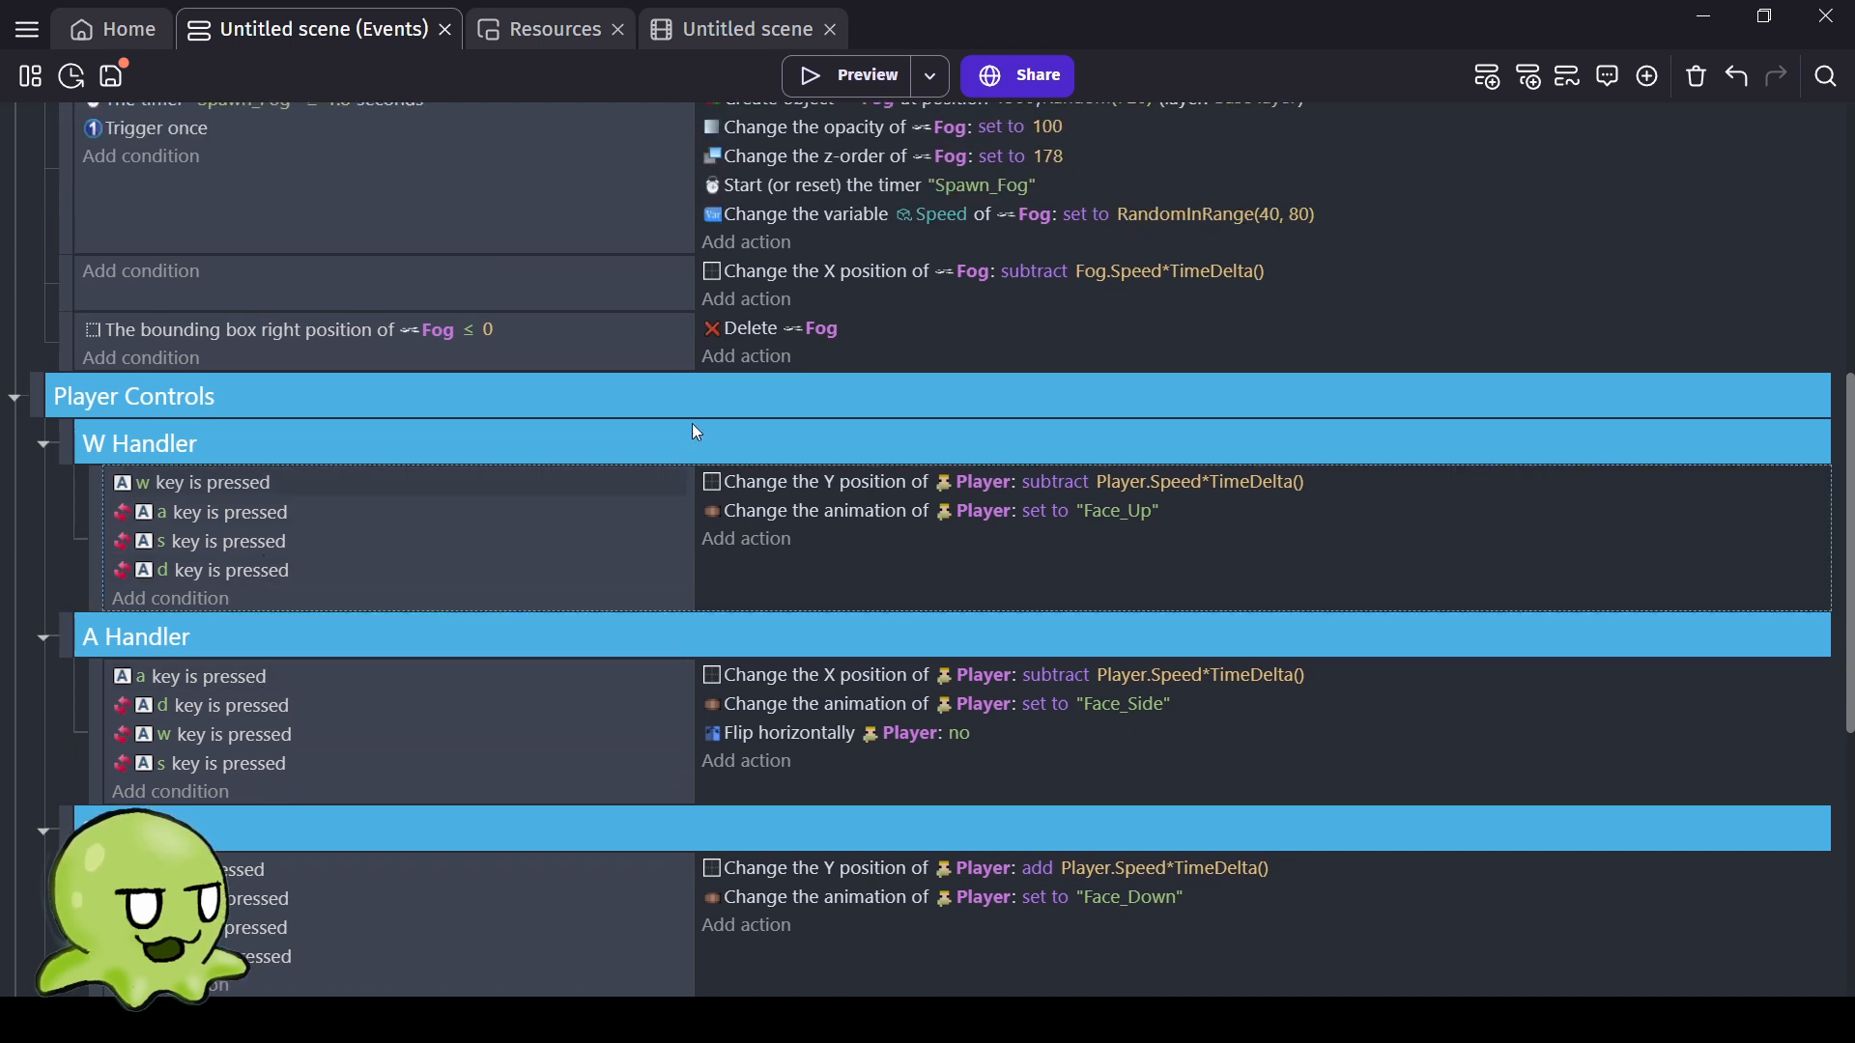
click(1487, 77)
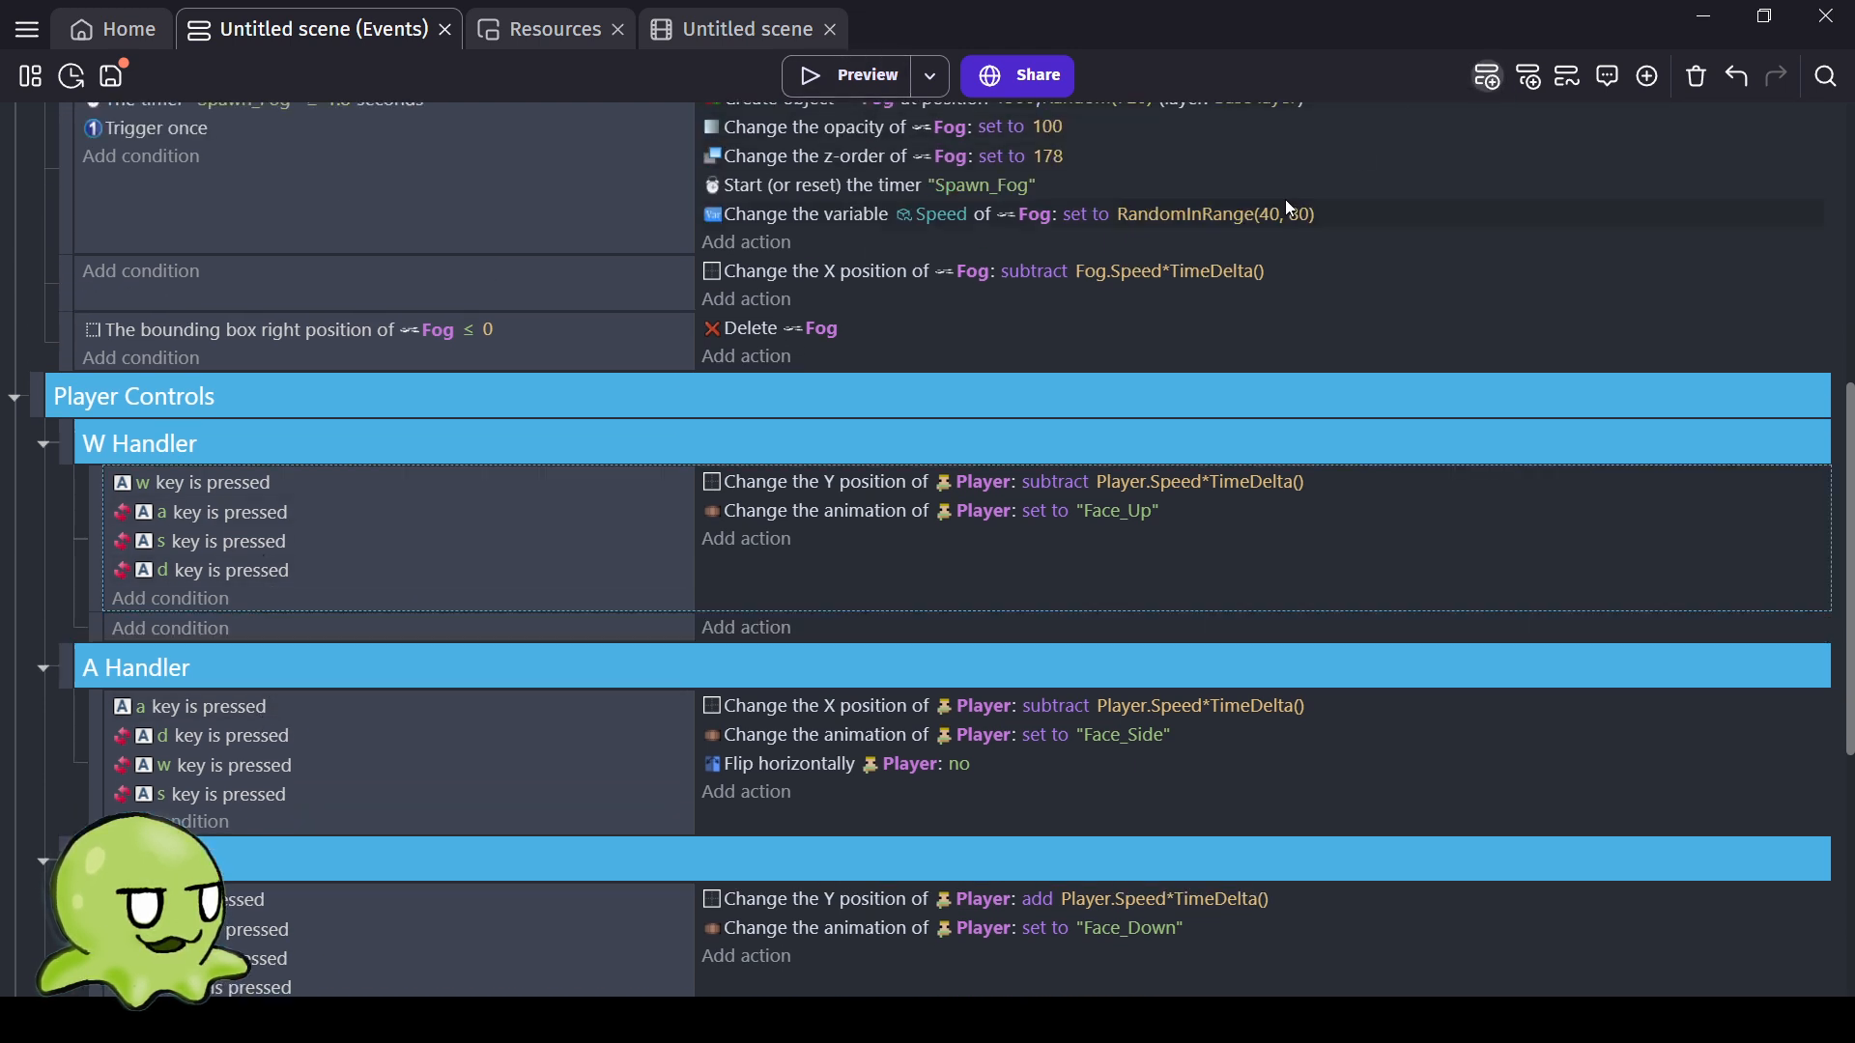
click(211, 628)
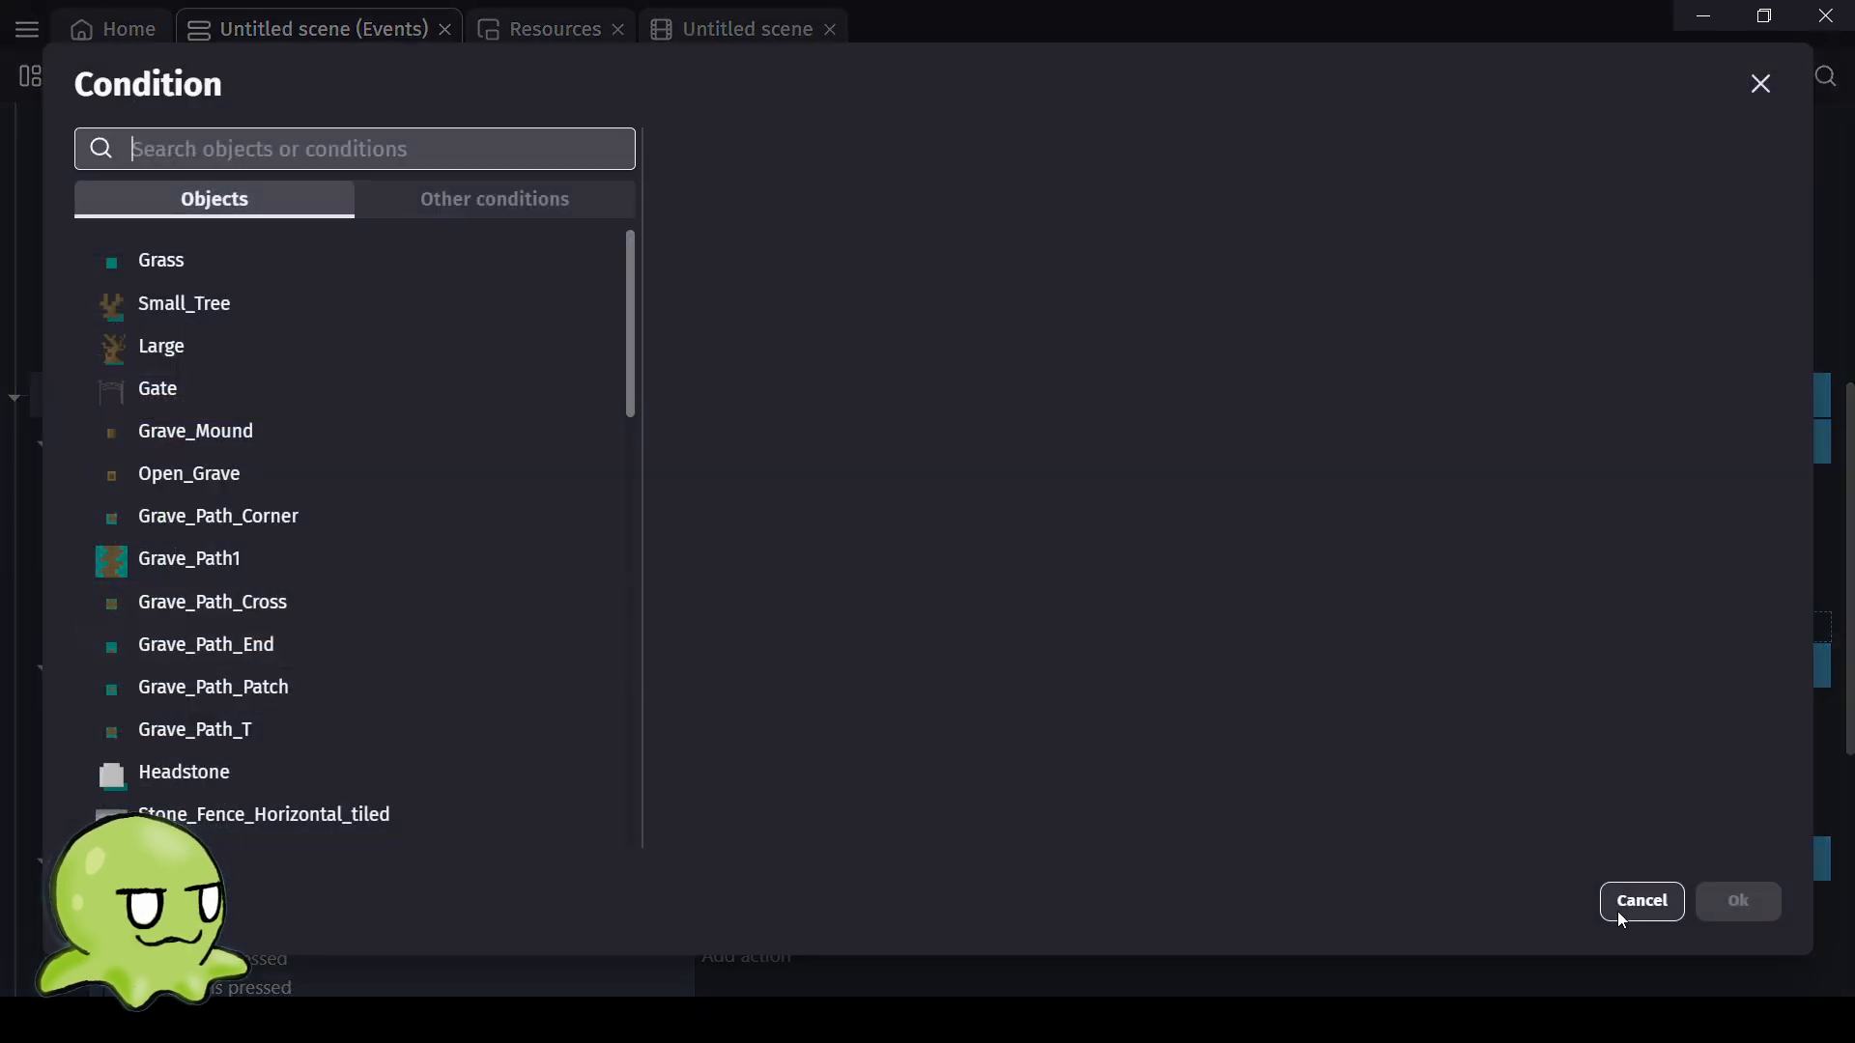
click(1641, 901)
click(218, 509)
click(280, 628)
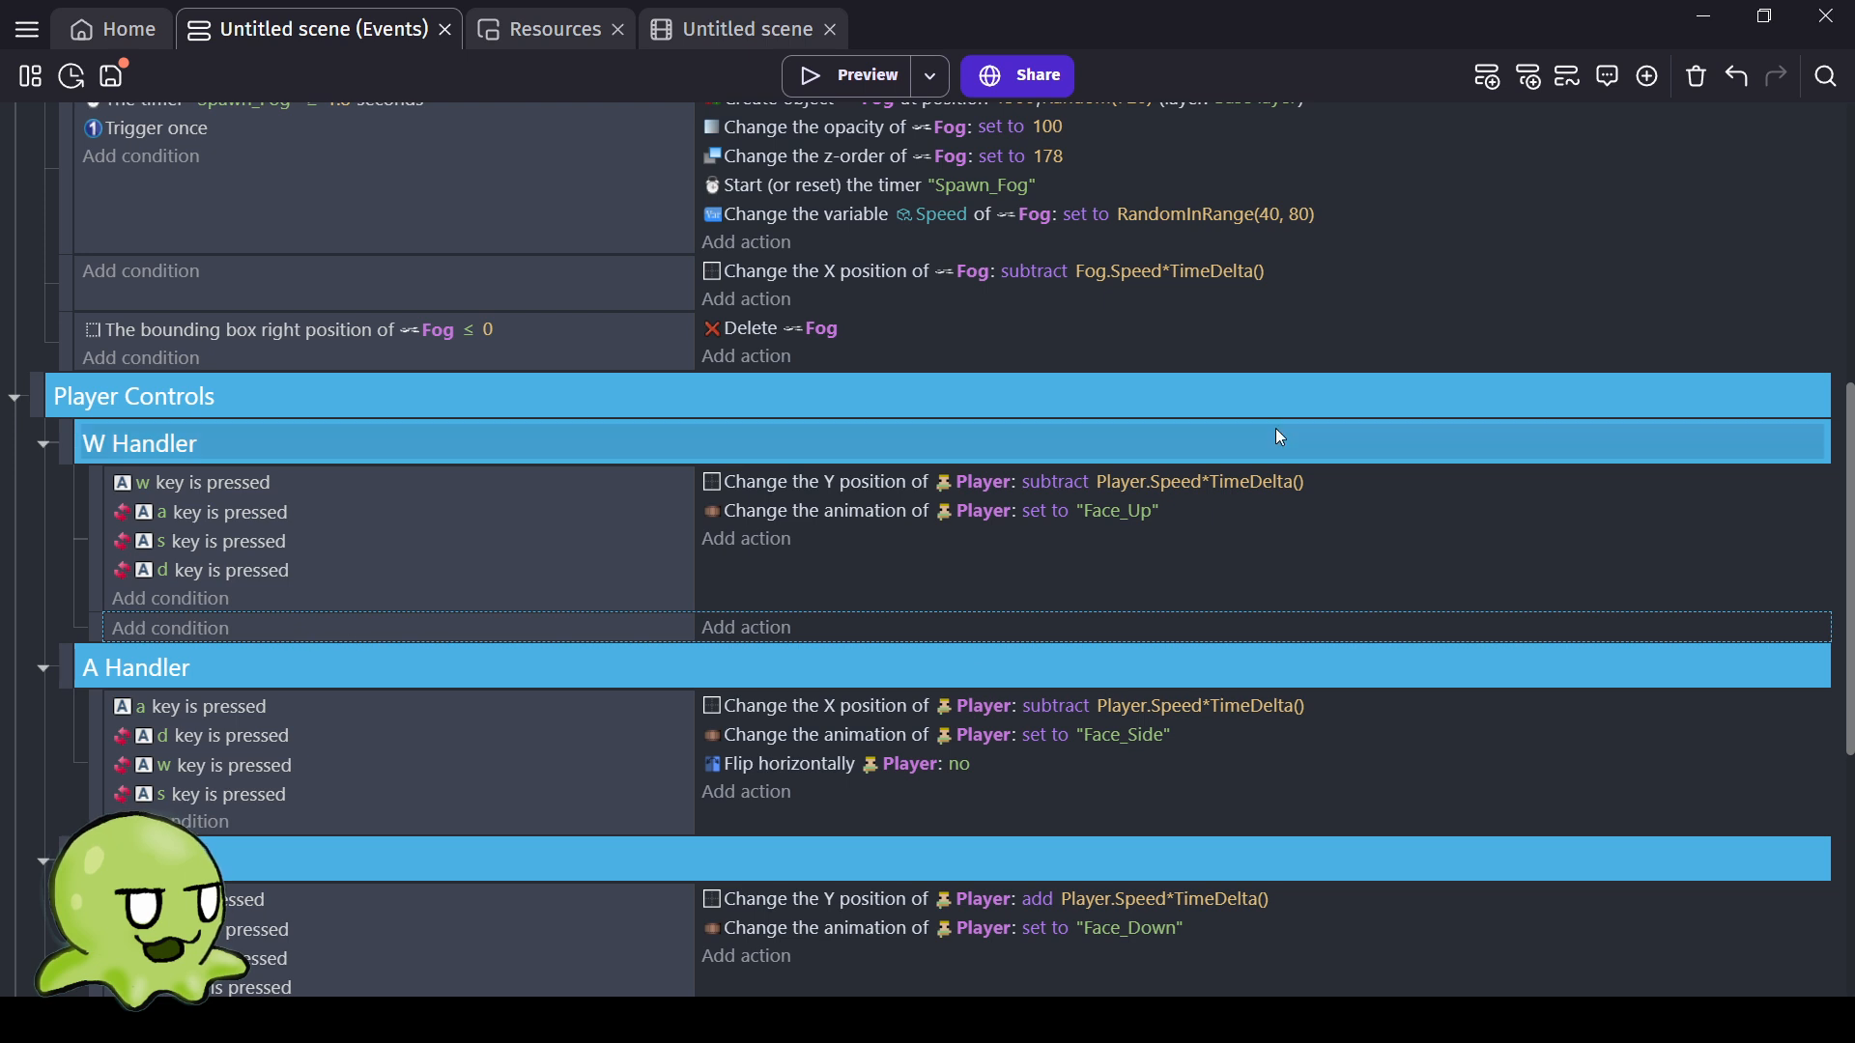
click(1487, 75)
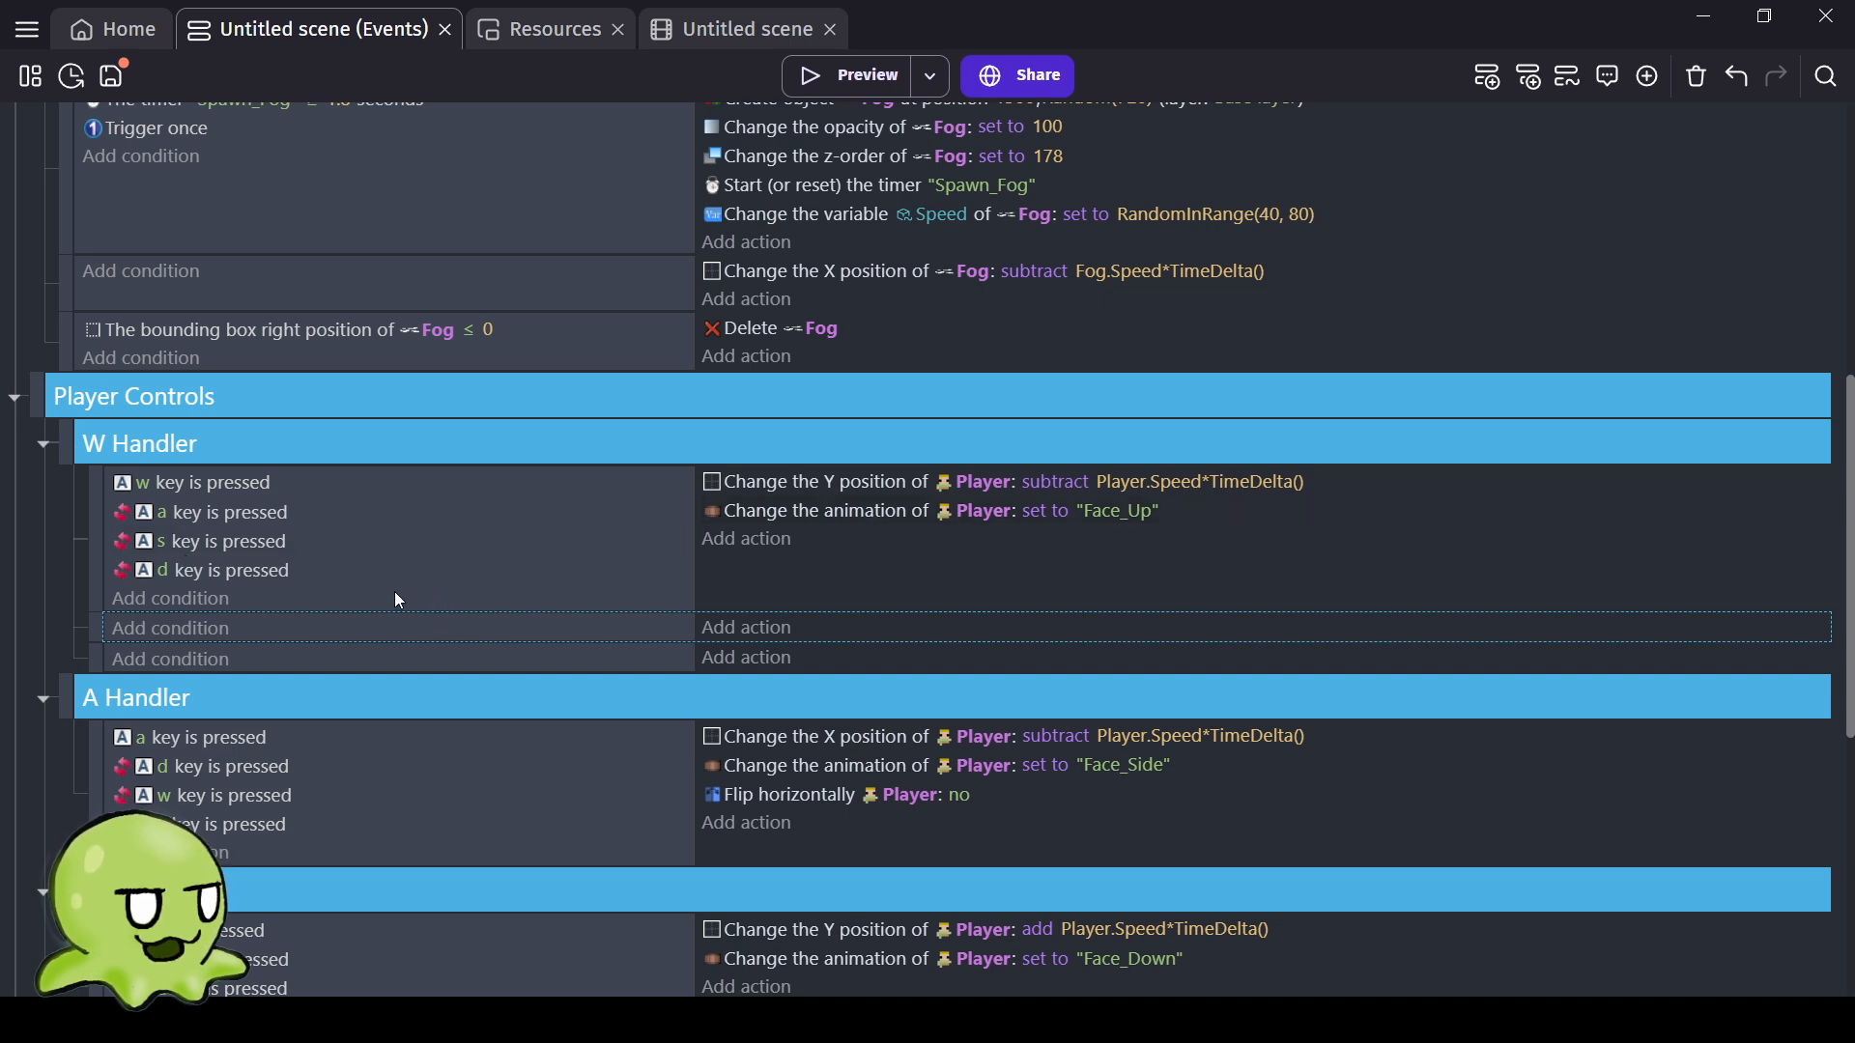
Copy the "w key is pressed" condition into the first blank event of W Handler.
click(176, 483)
key(ctrl+c)
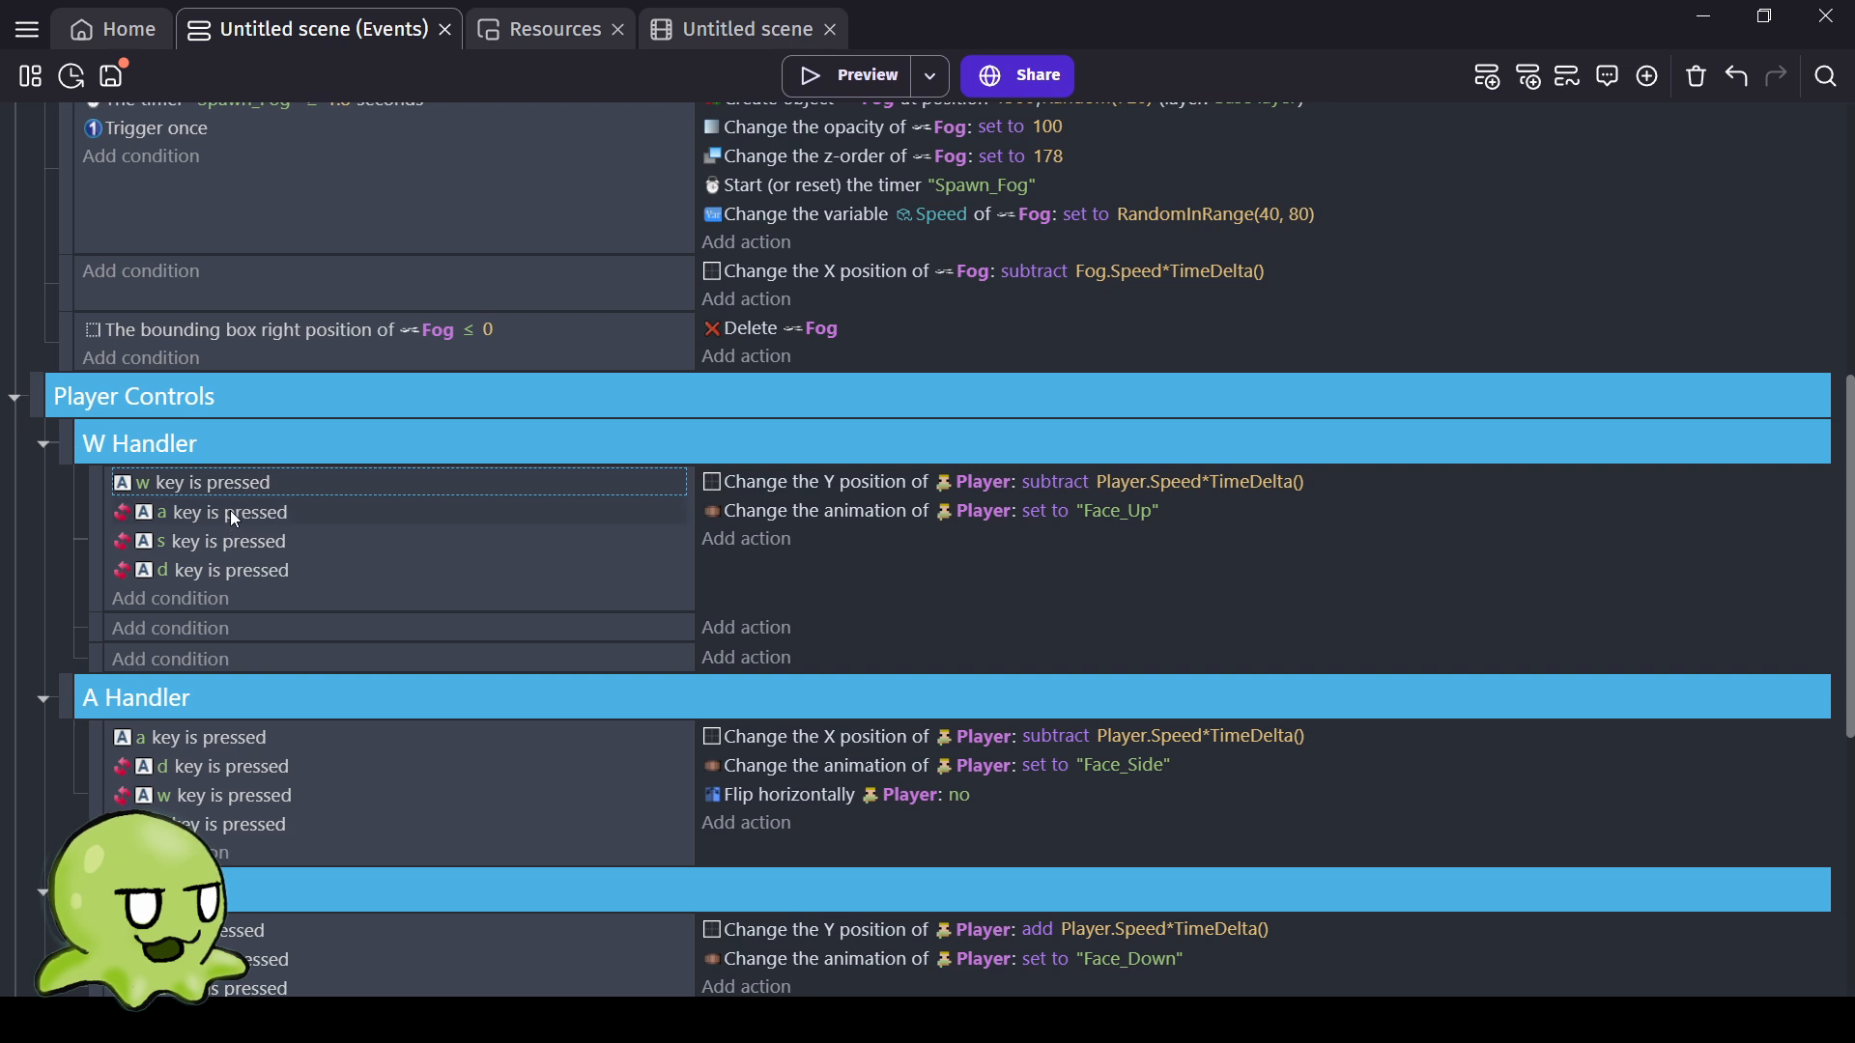
click(265, 626)
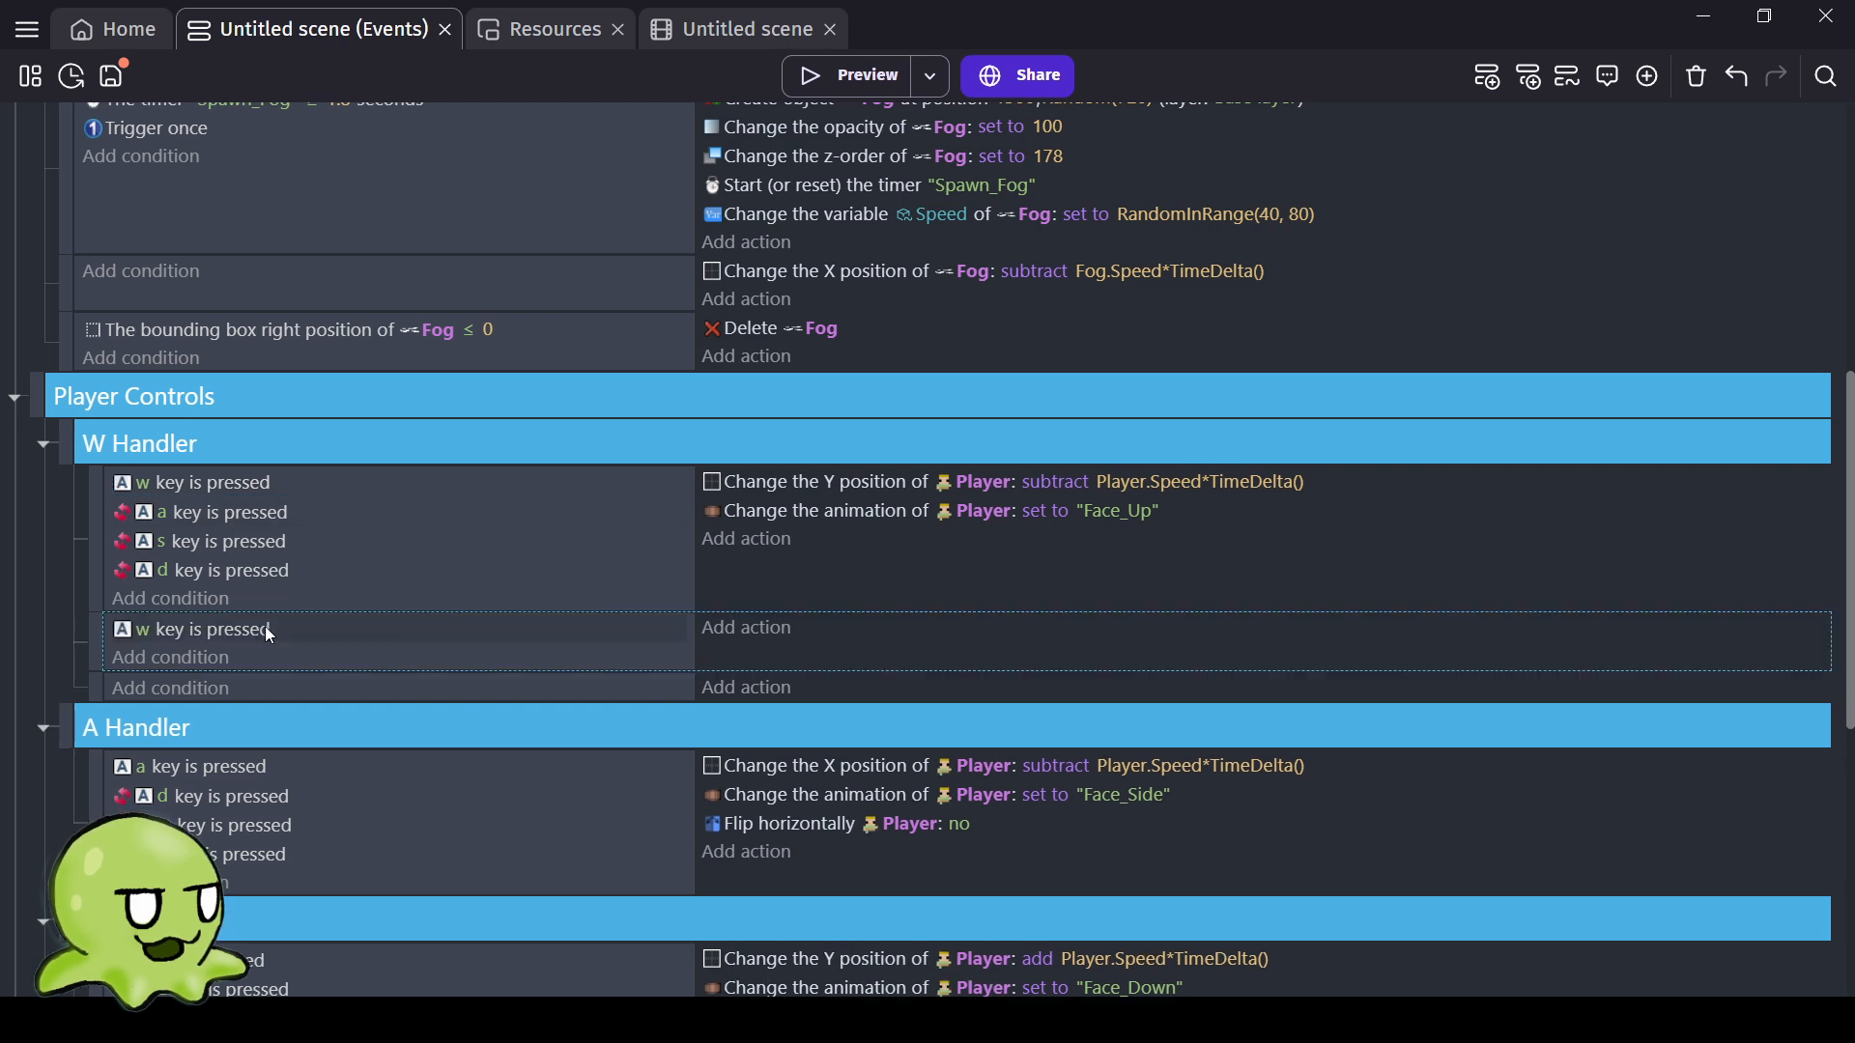
Add a variable value condition to the second W Handler event that checks Control_Pressed = 1.
click(172, 658)
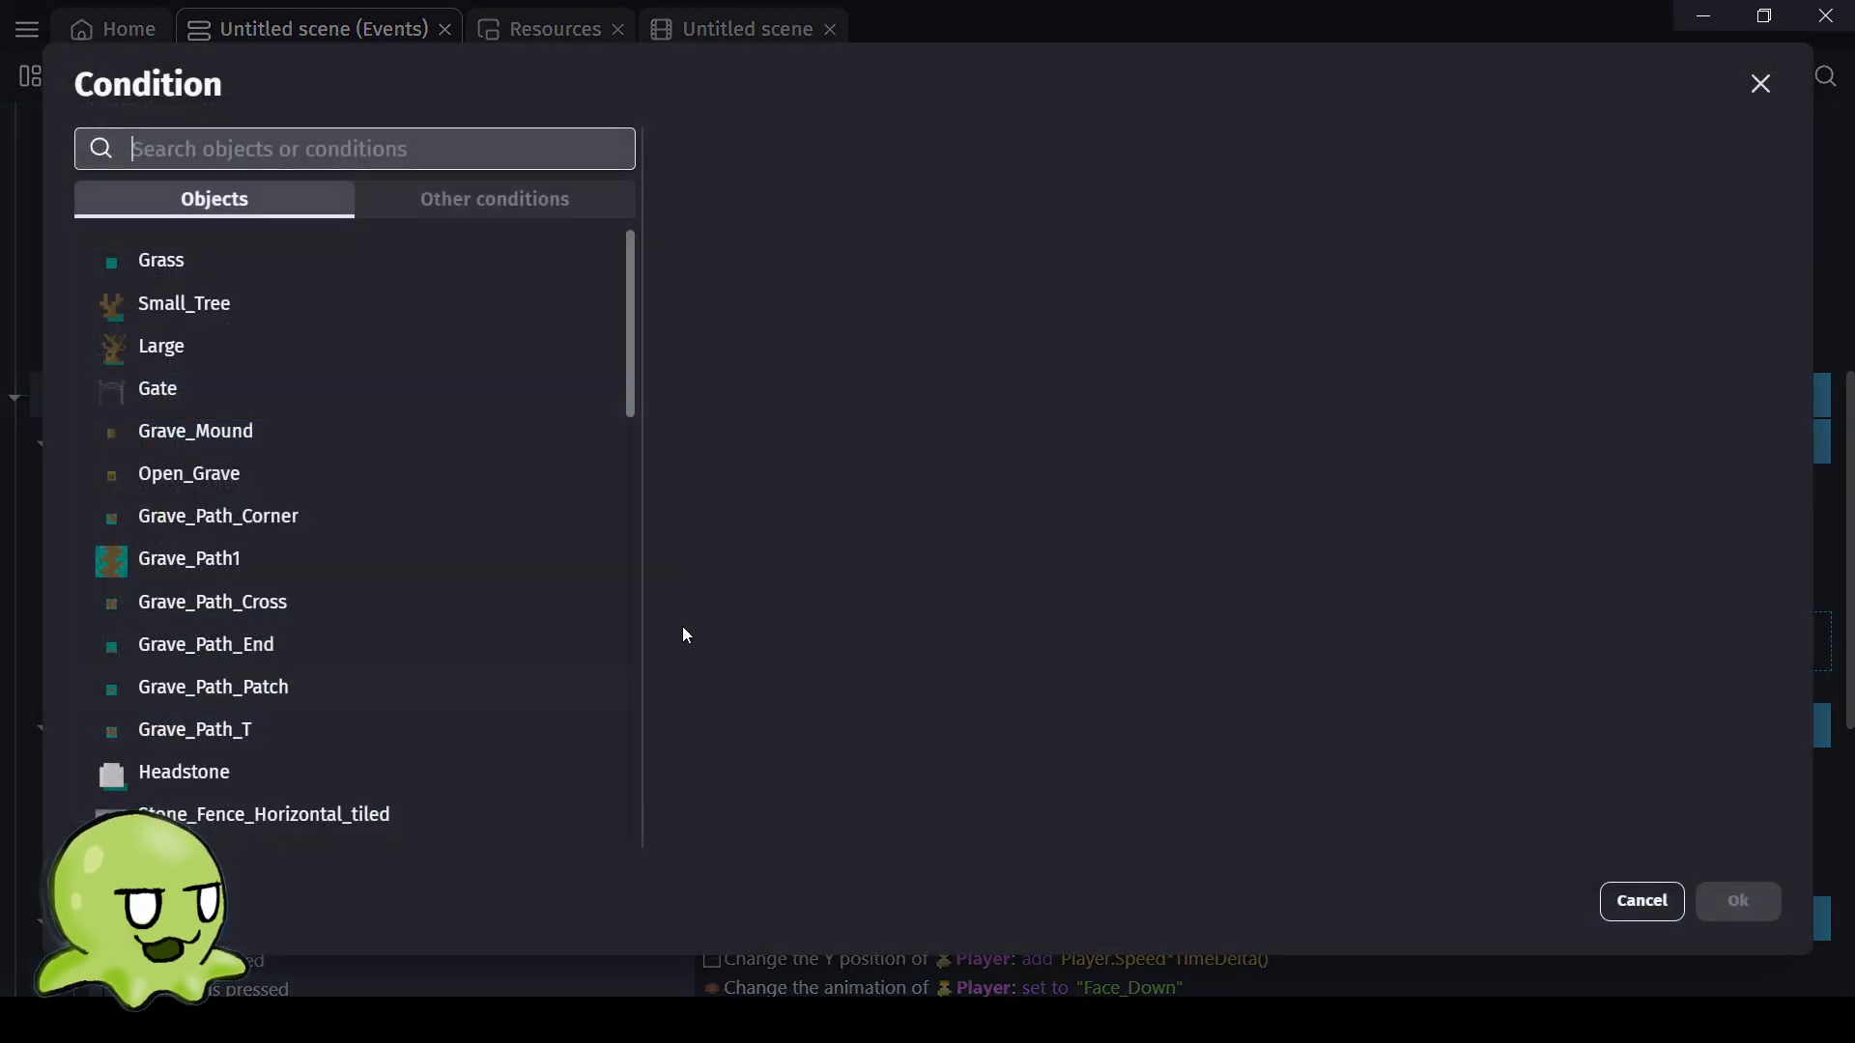
click(467, 196)
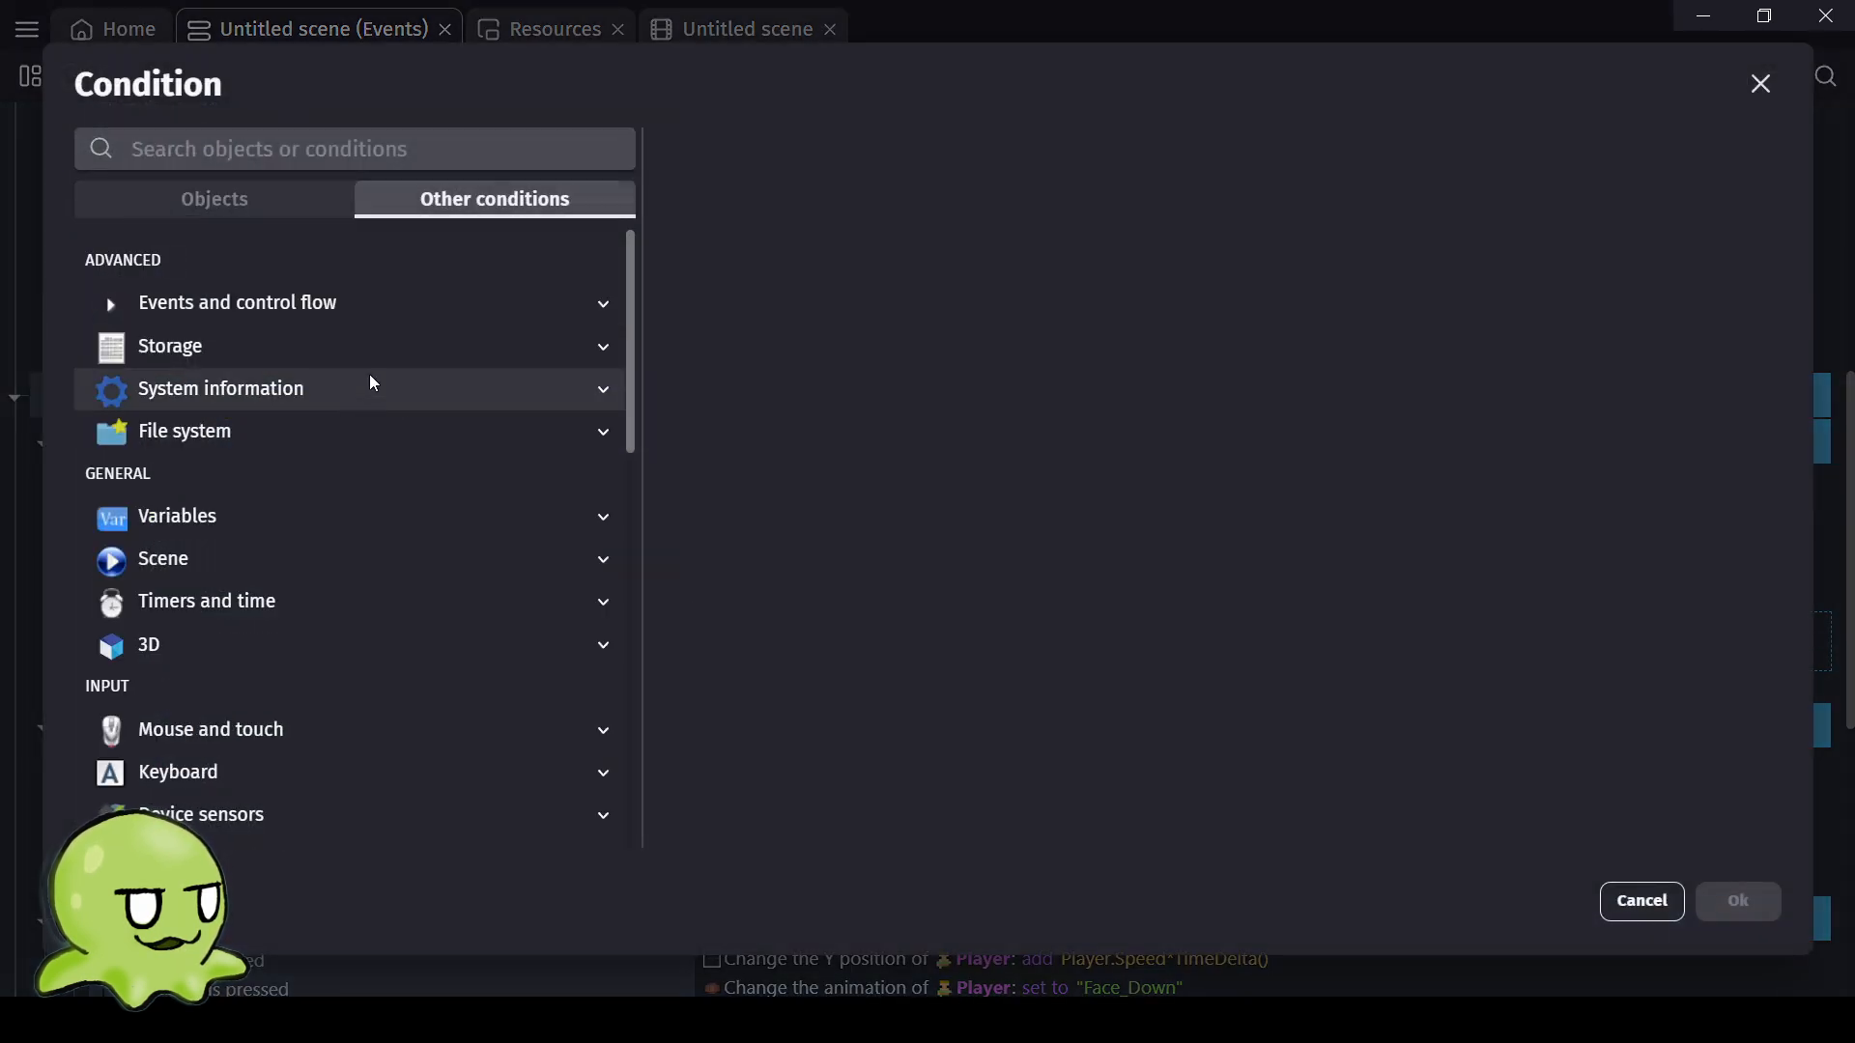
click(303, 528)
click(308, 573)
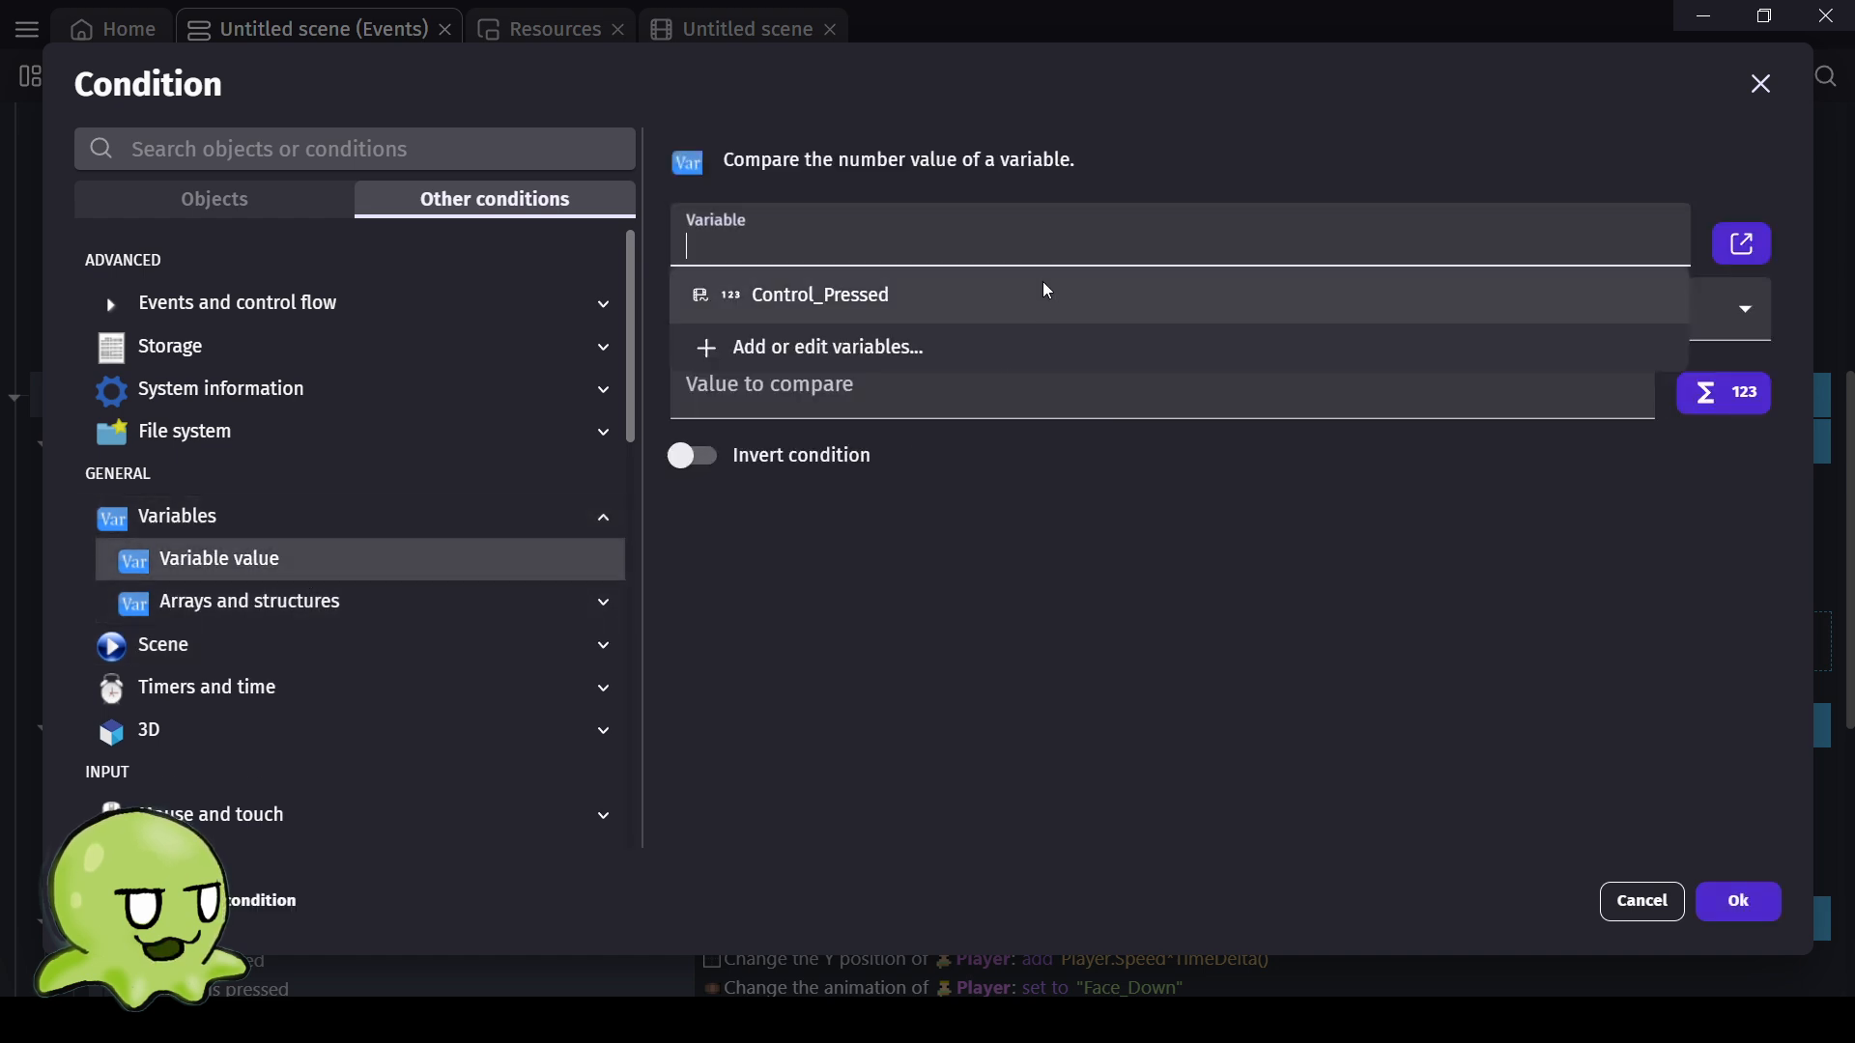
click(862, 307)
click(927, 398)
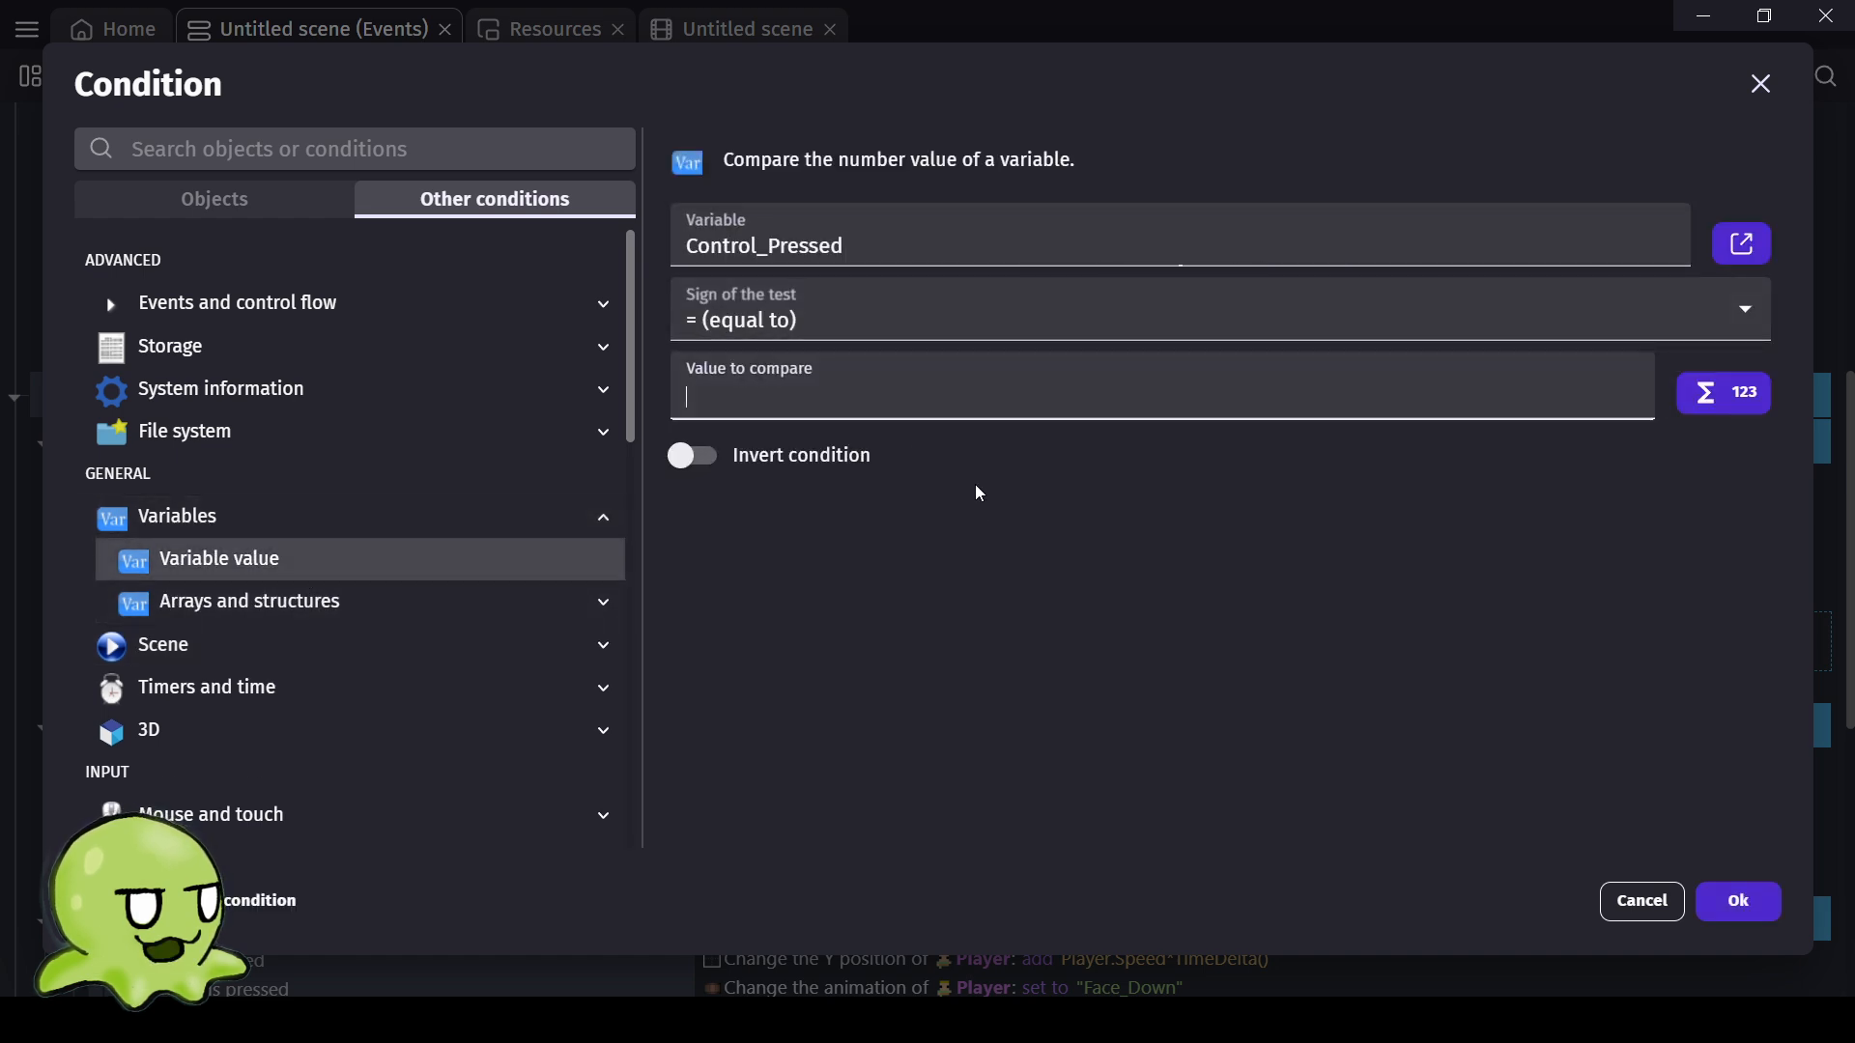
text(1)
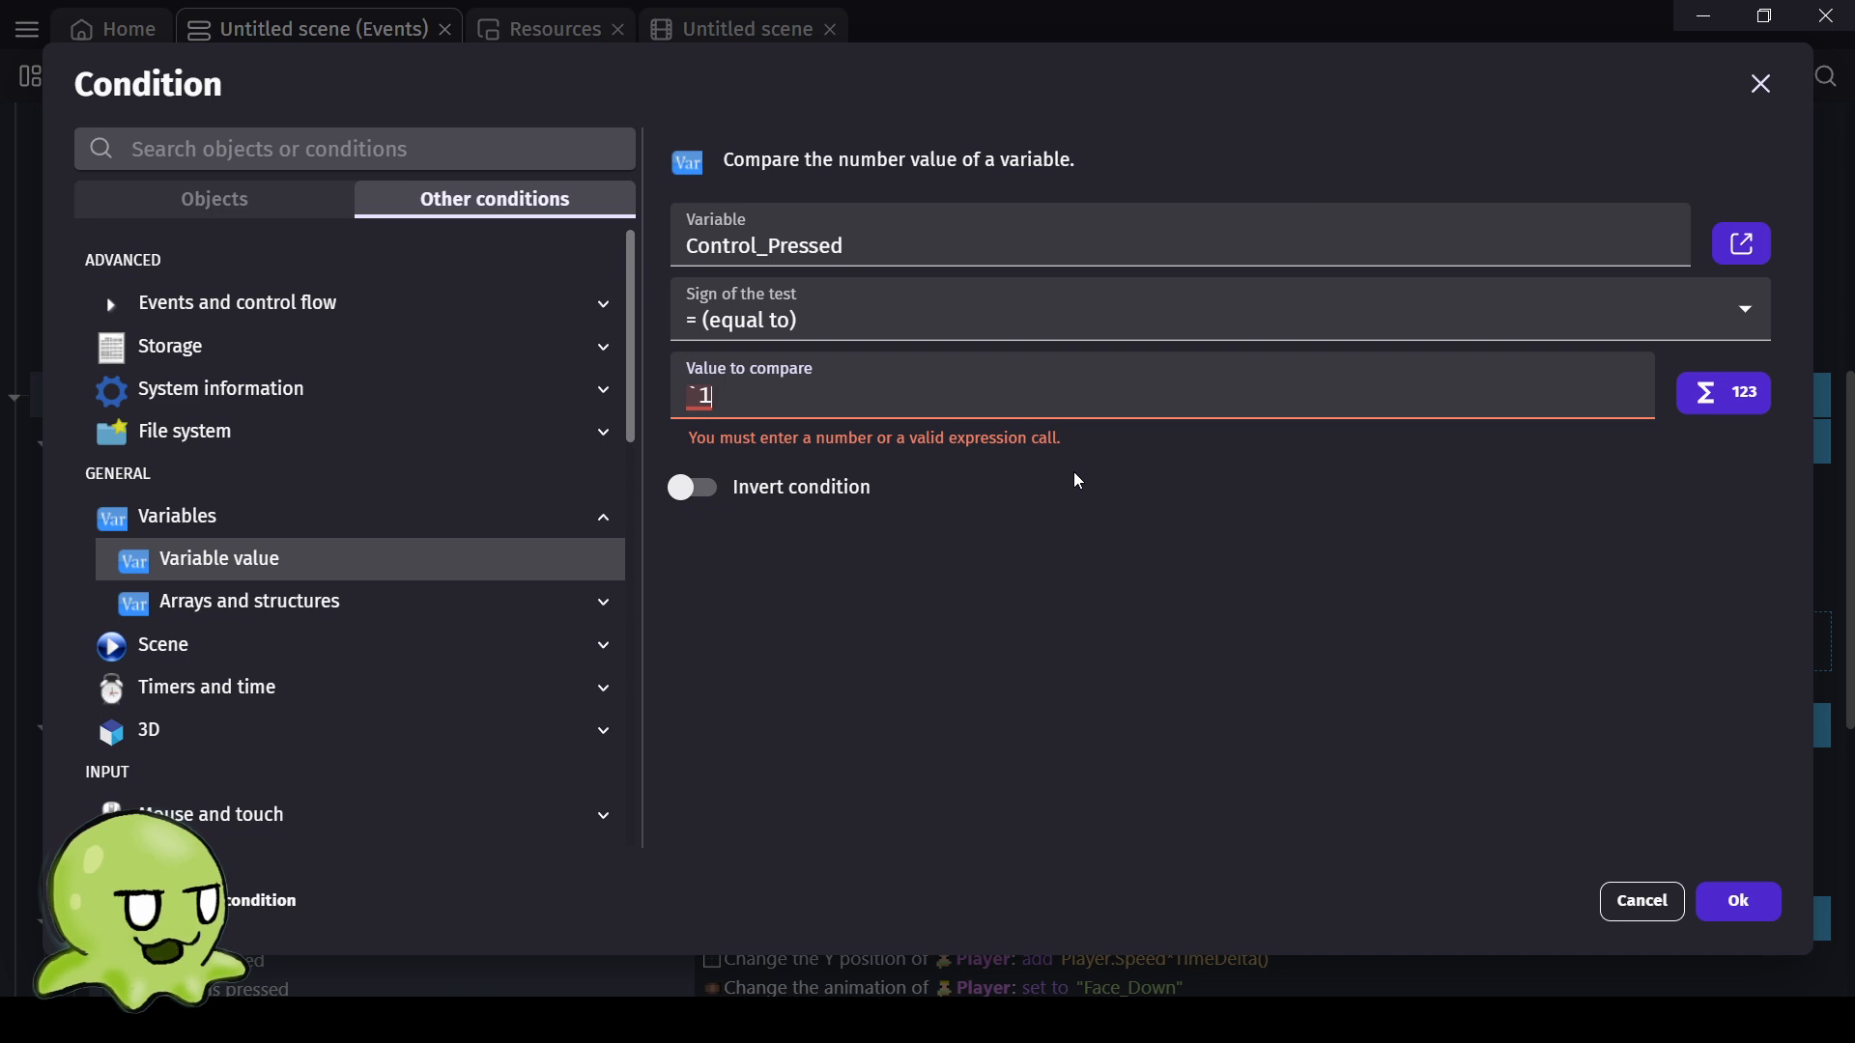
click(1732, 897)
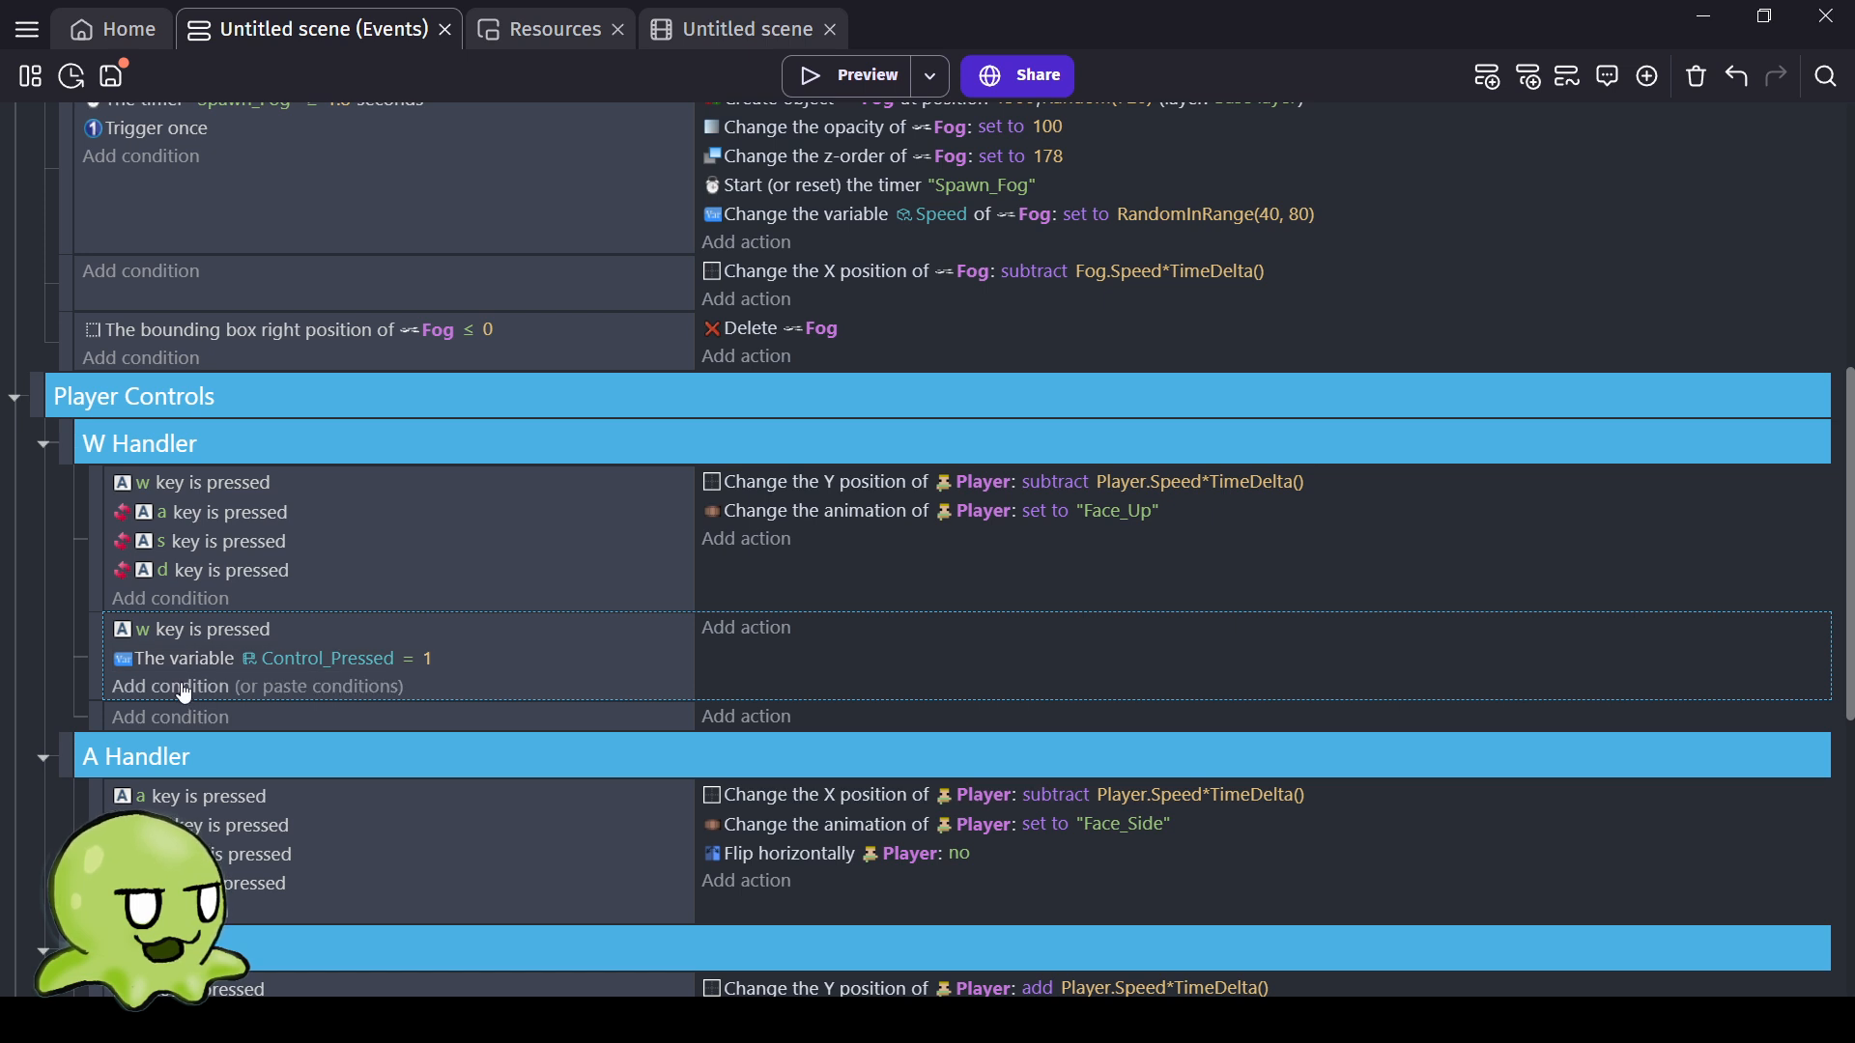
Add an And condition to the second W Handler event and move its w-key and Control_Pressed conditions inside it.
click(182, 688)
click(489, 201)
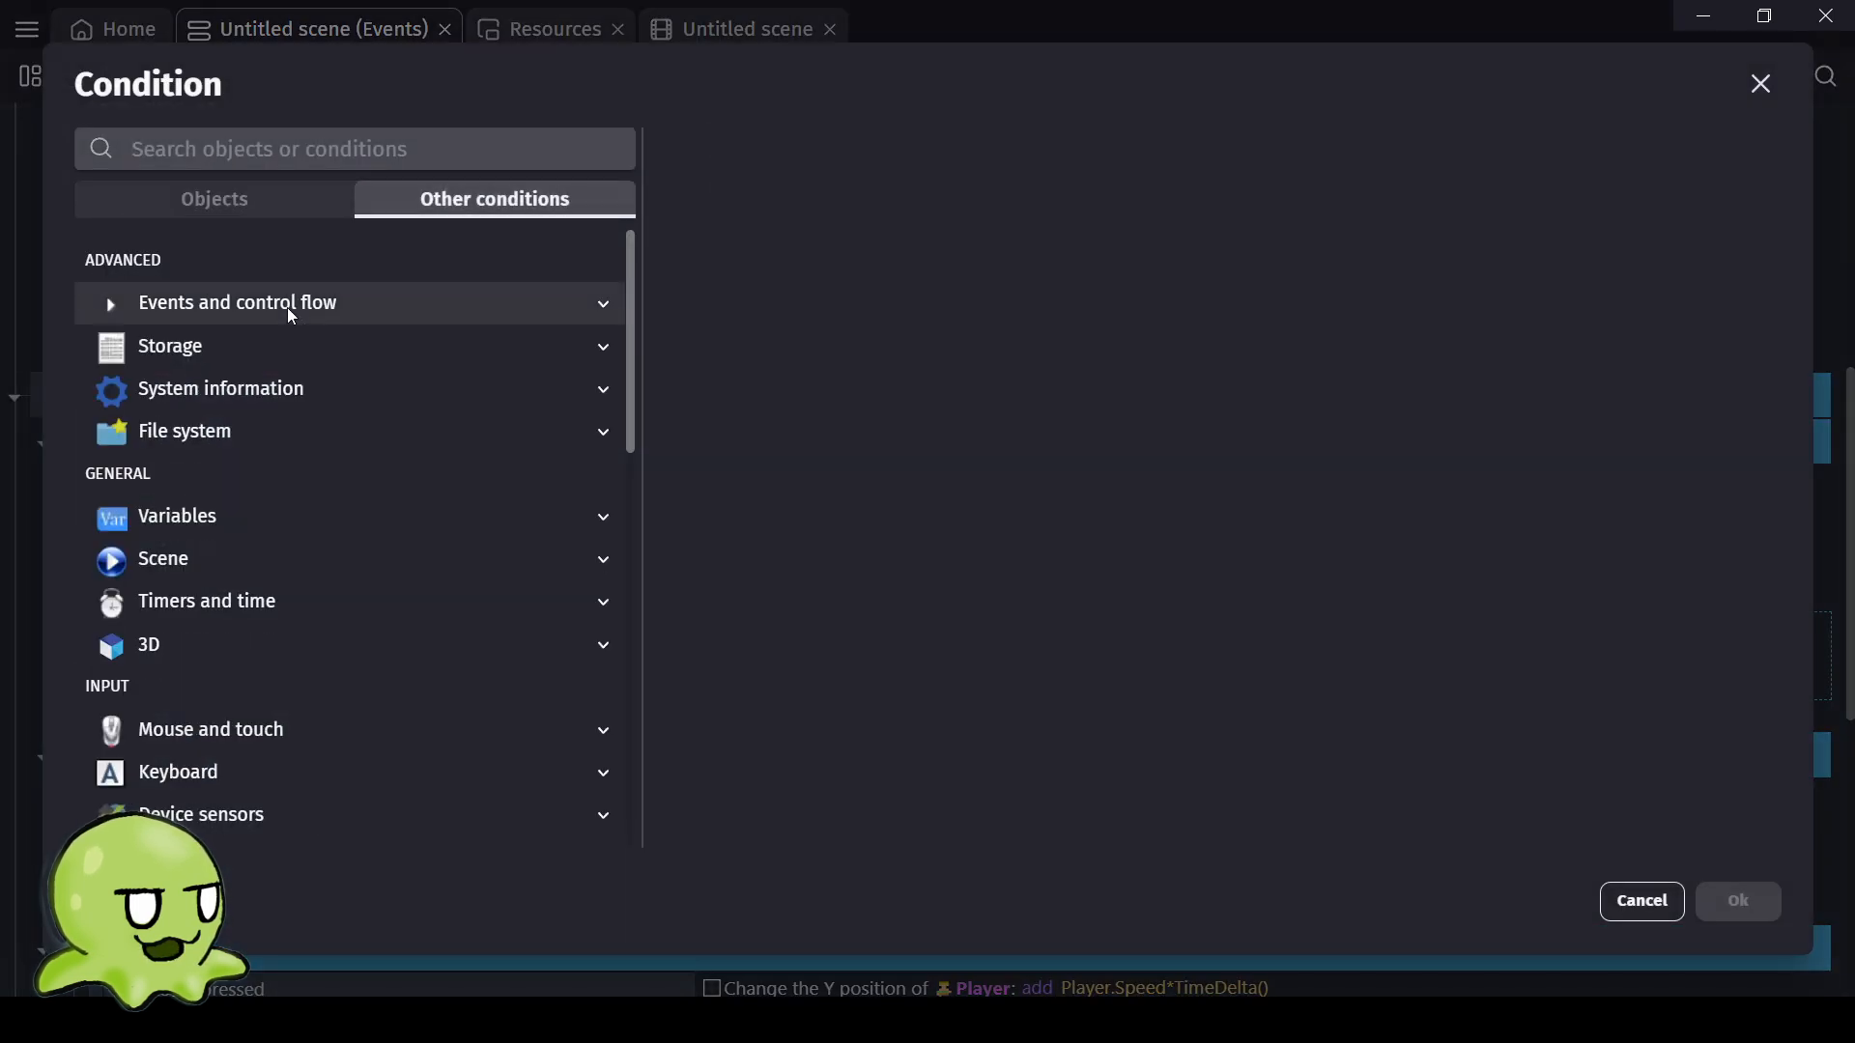
click(290, 311)
click(216, 355)
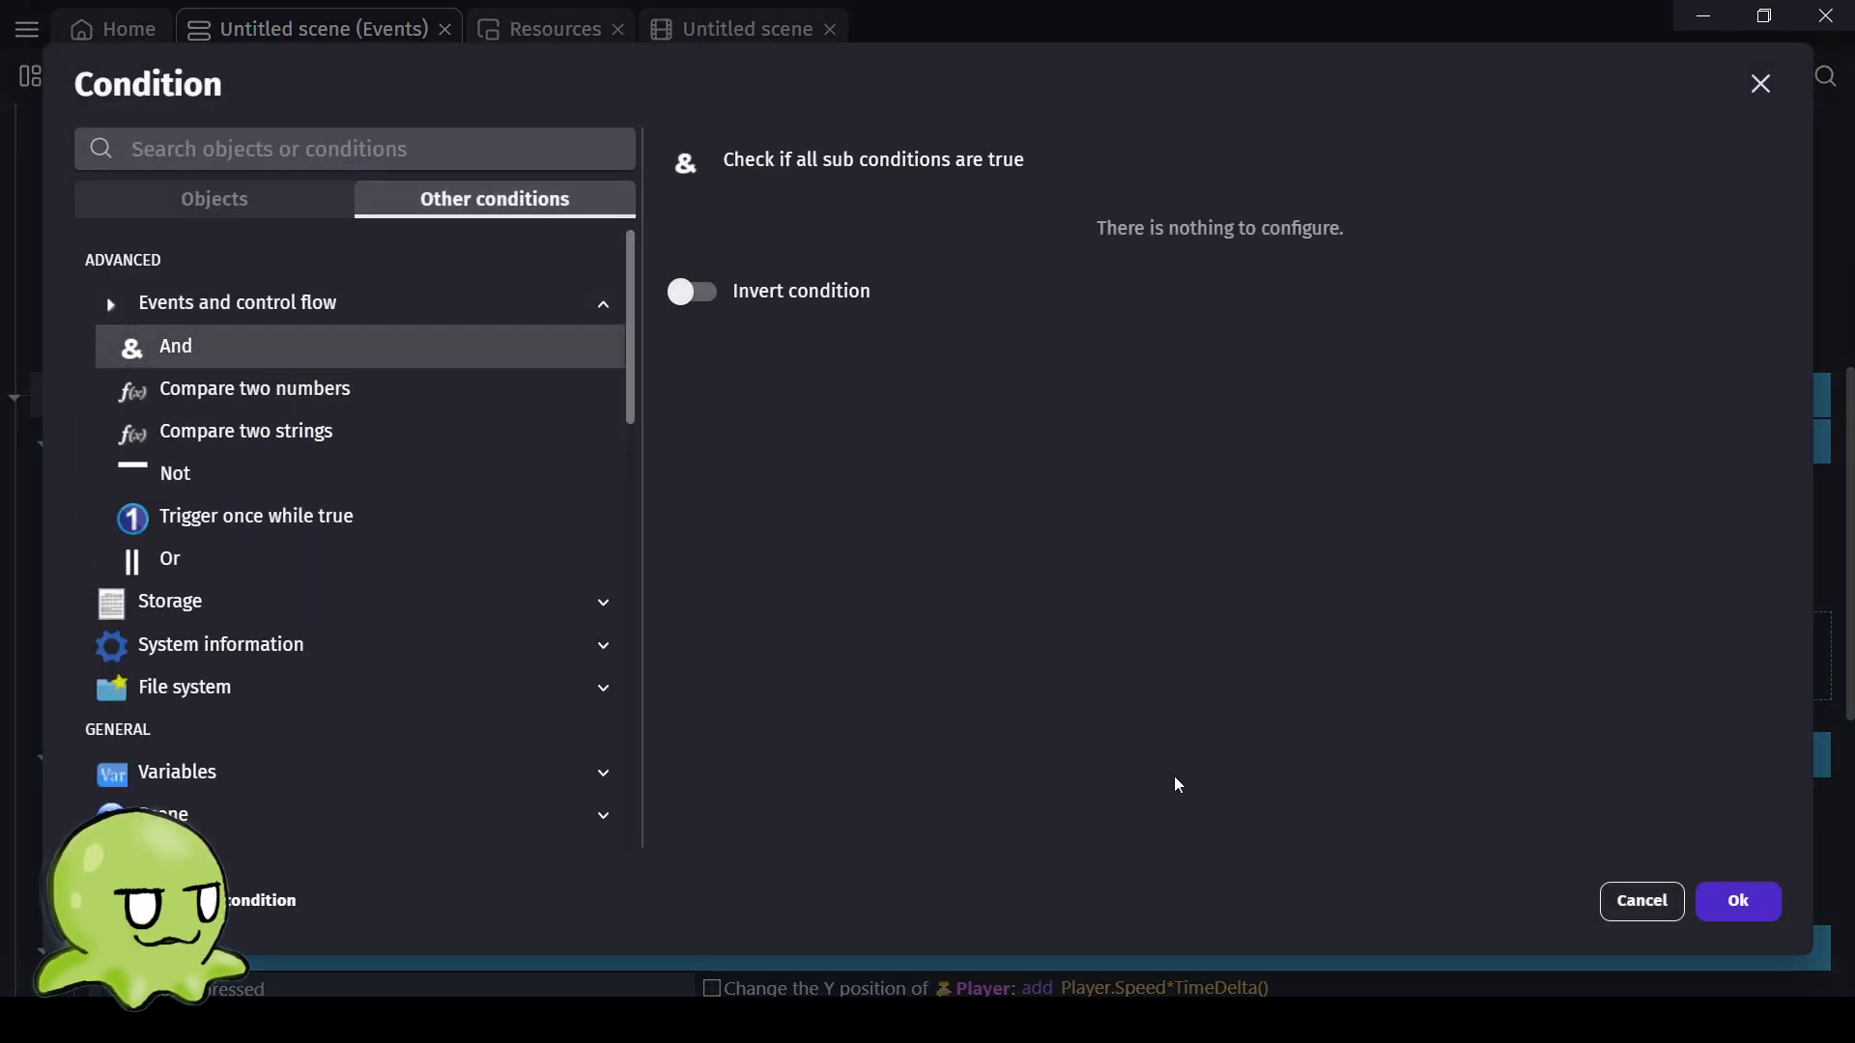
click(1739, 902)
drag(189, 629, 207, 713)
drag(182, 628, 234, 712)
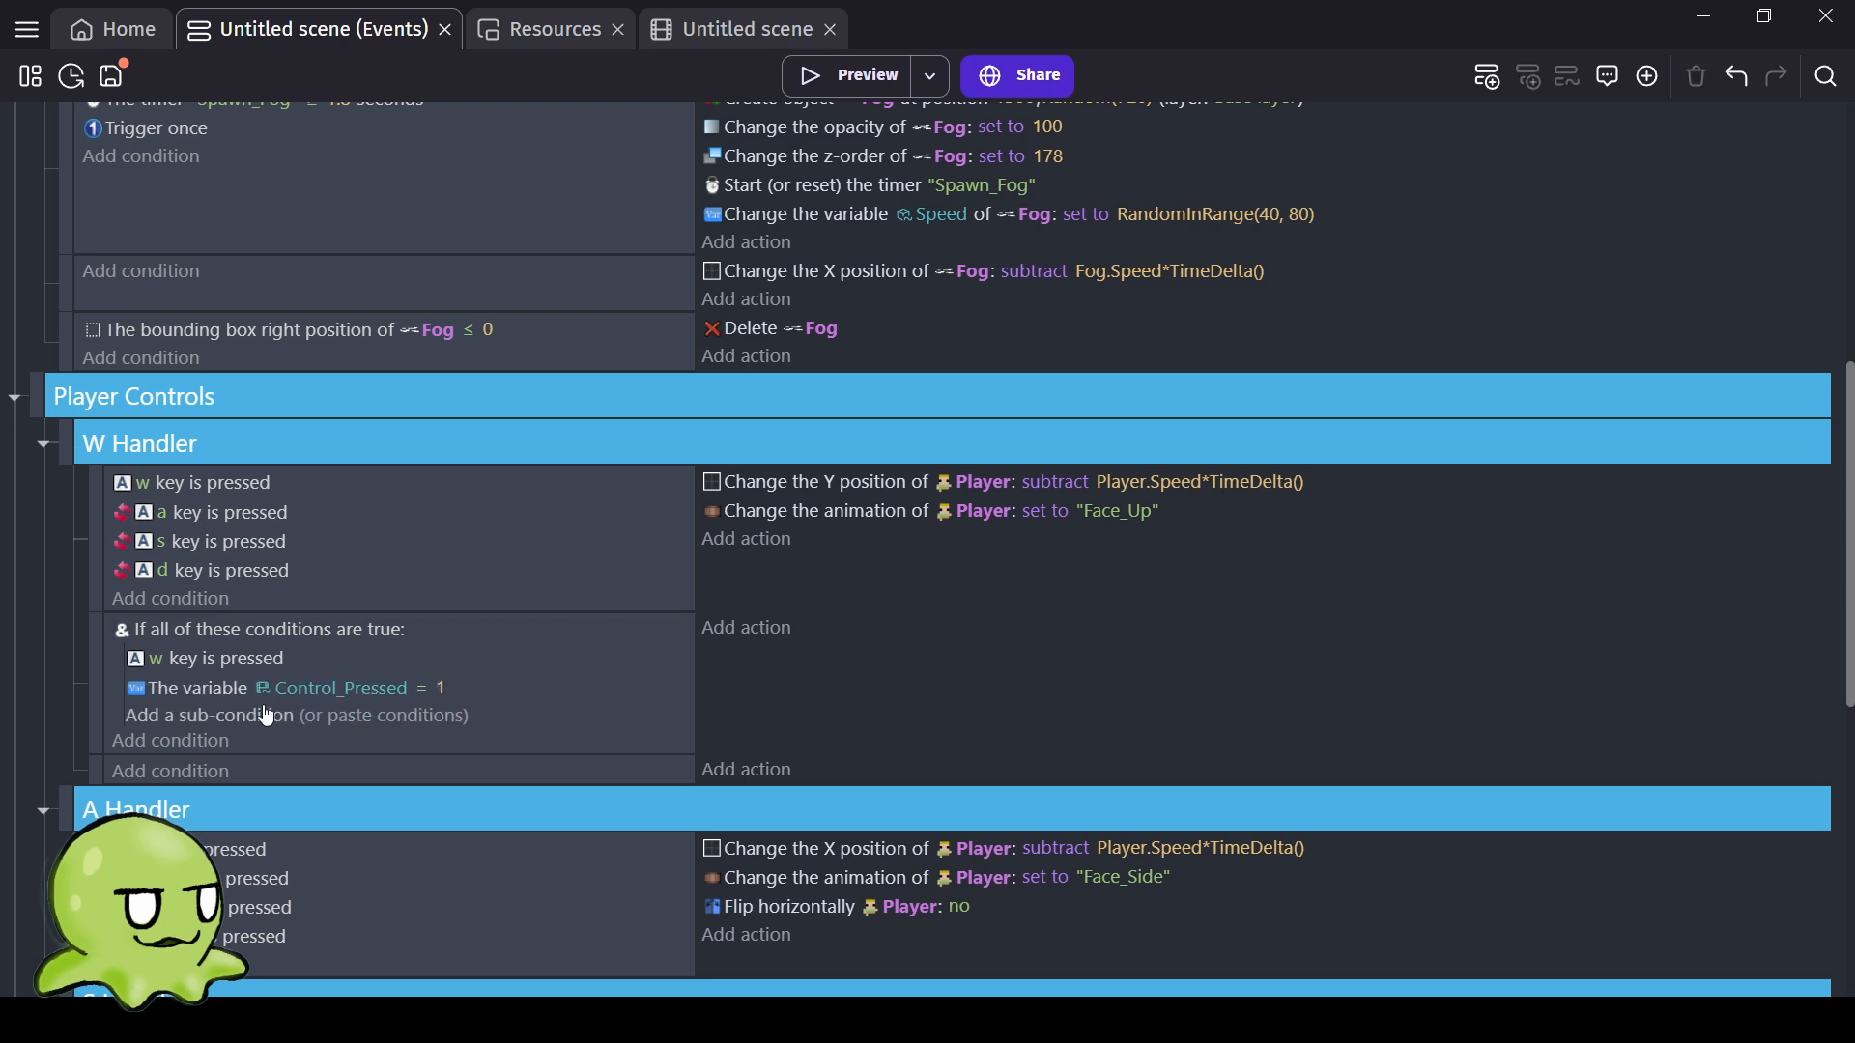
Move the Player Y-position action to the And event and delete the inverted a, s and d key conditions from W Handler's first event.
click(828, 481)
drag(879, 483, 345, 605)
click(238, 570)
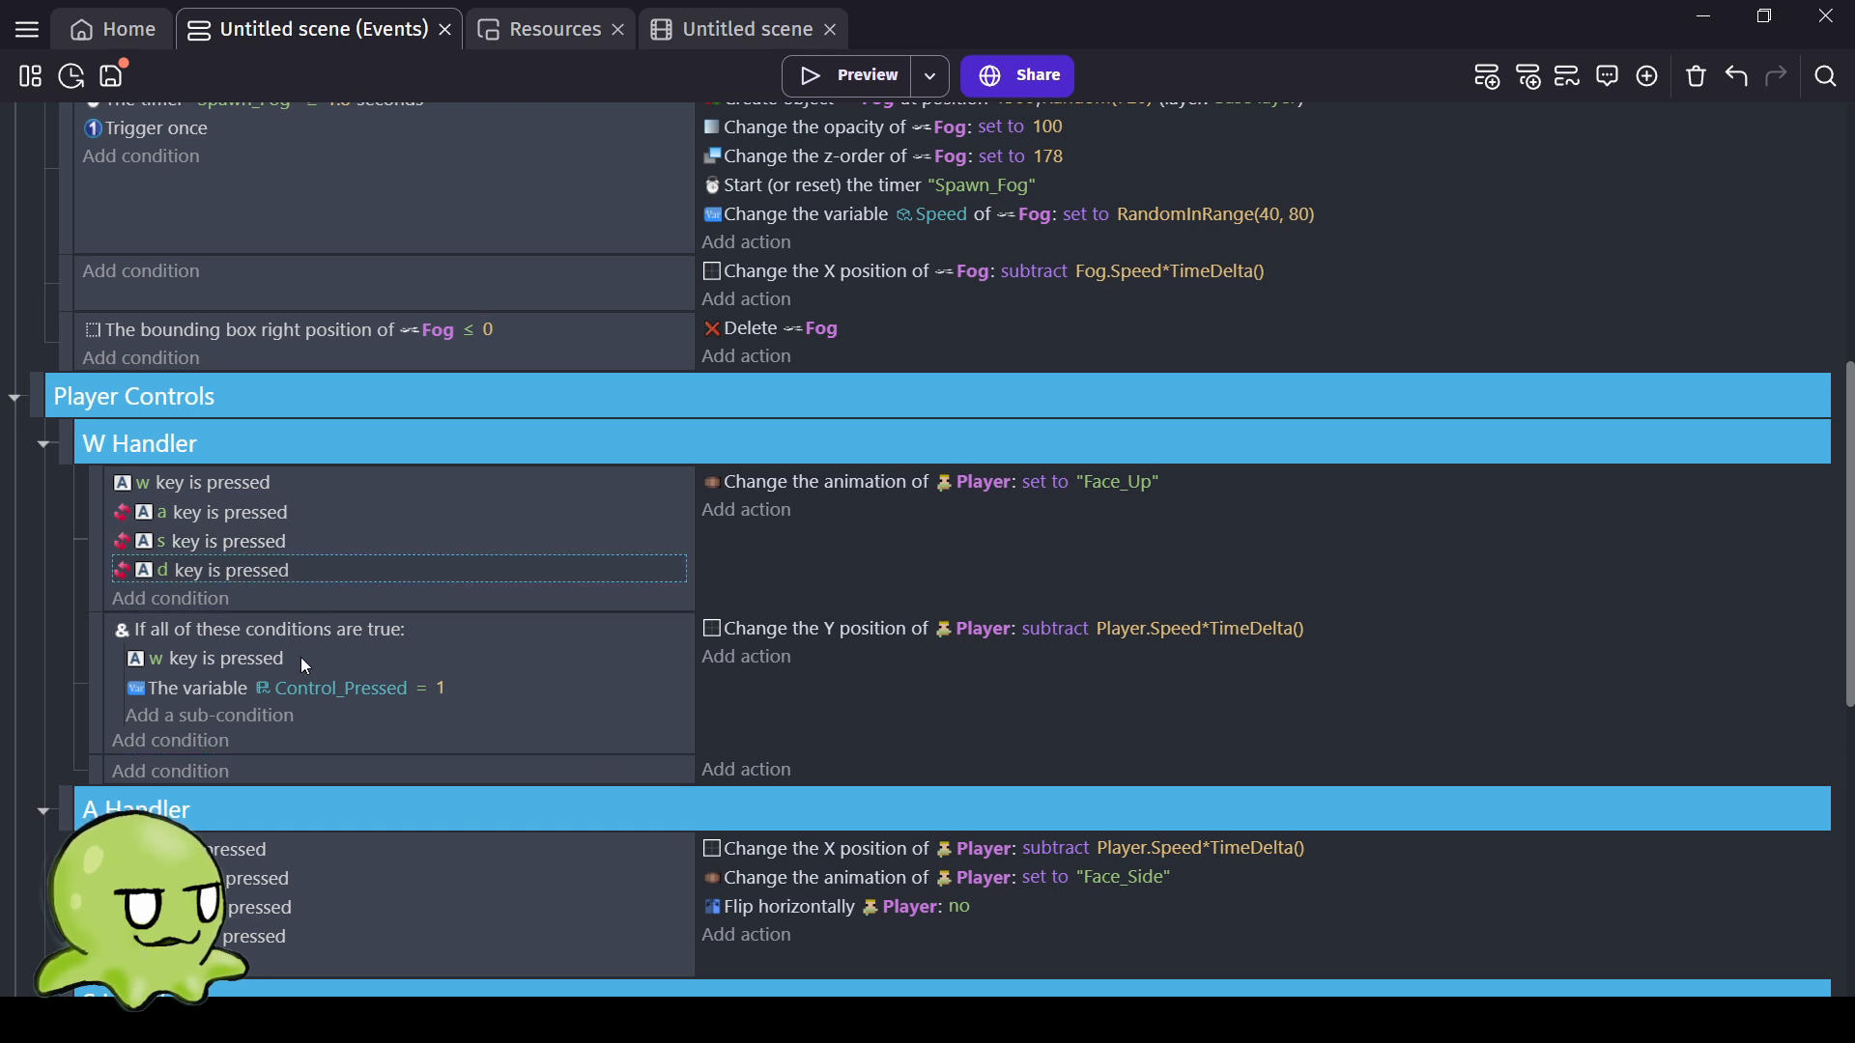
key(Delete)
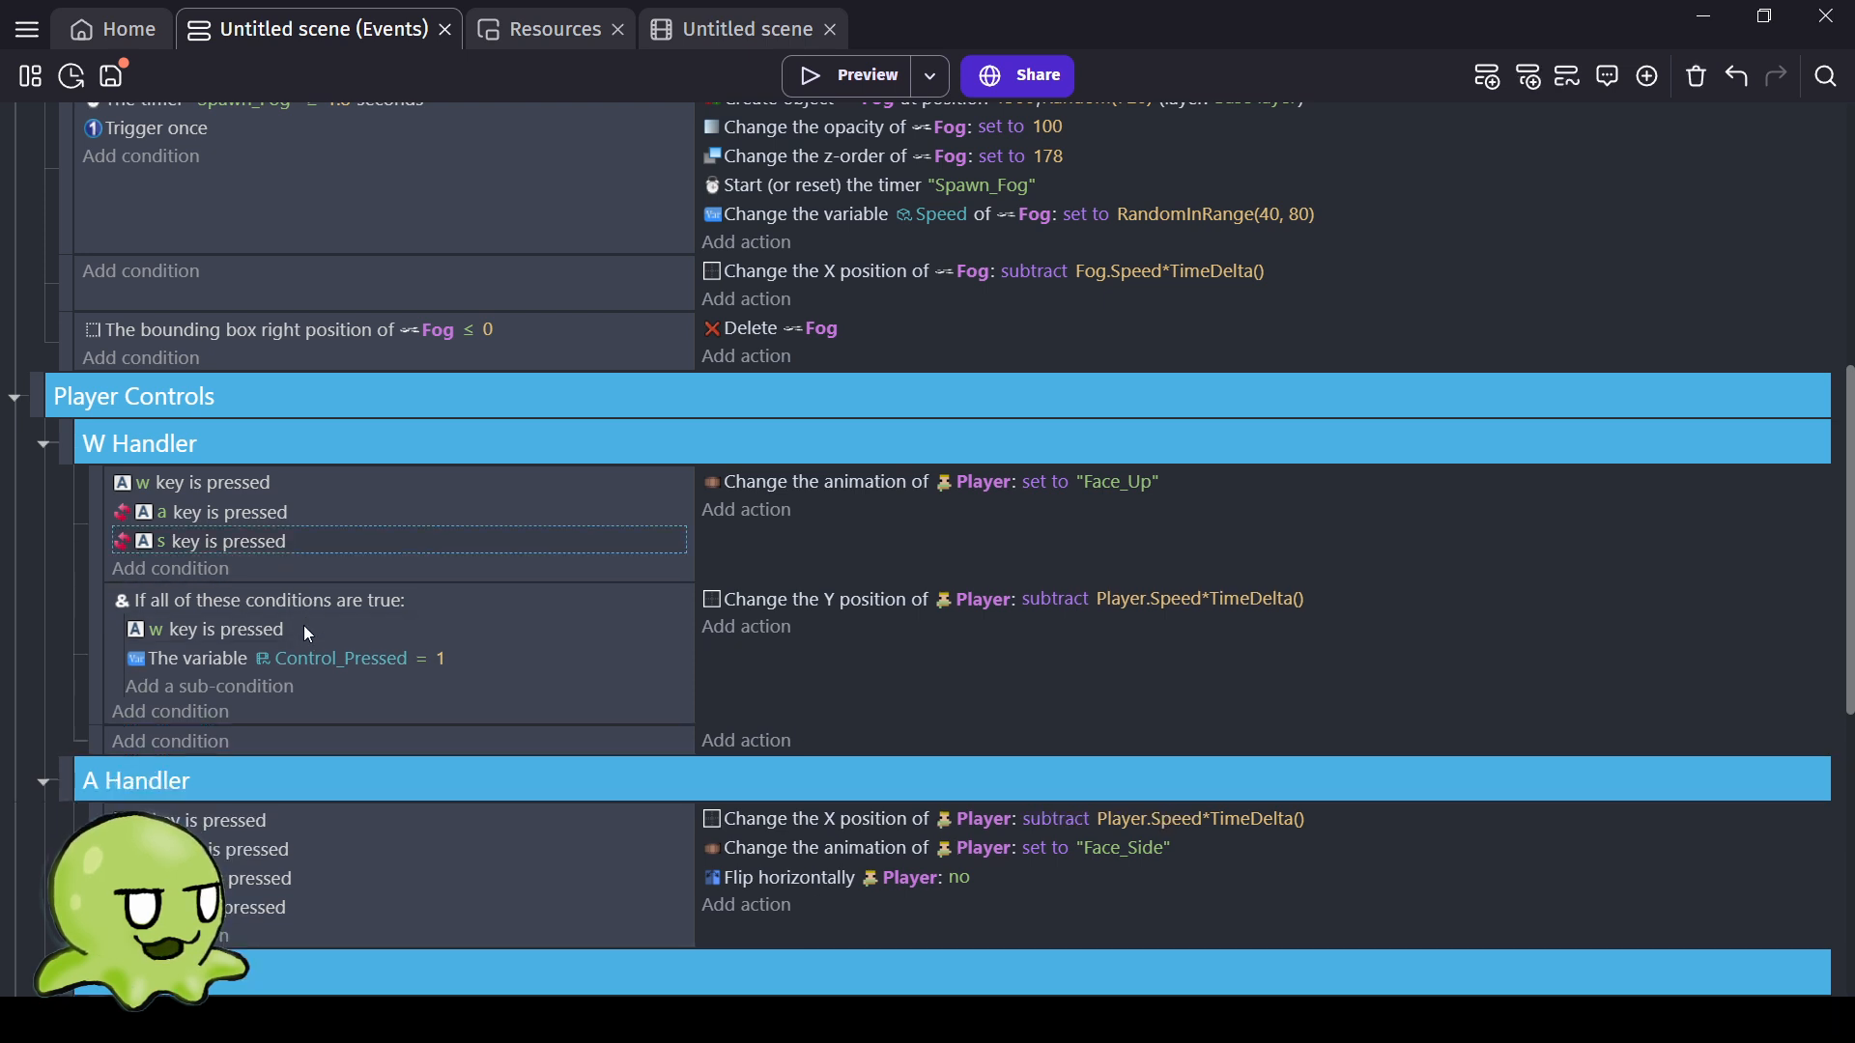
key(Delete)
click(226, 513)
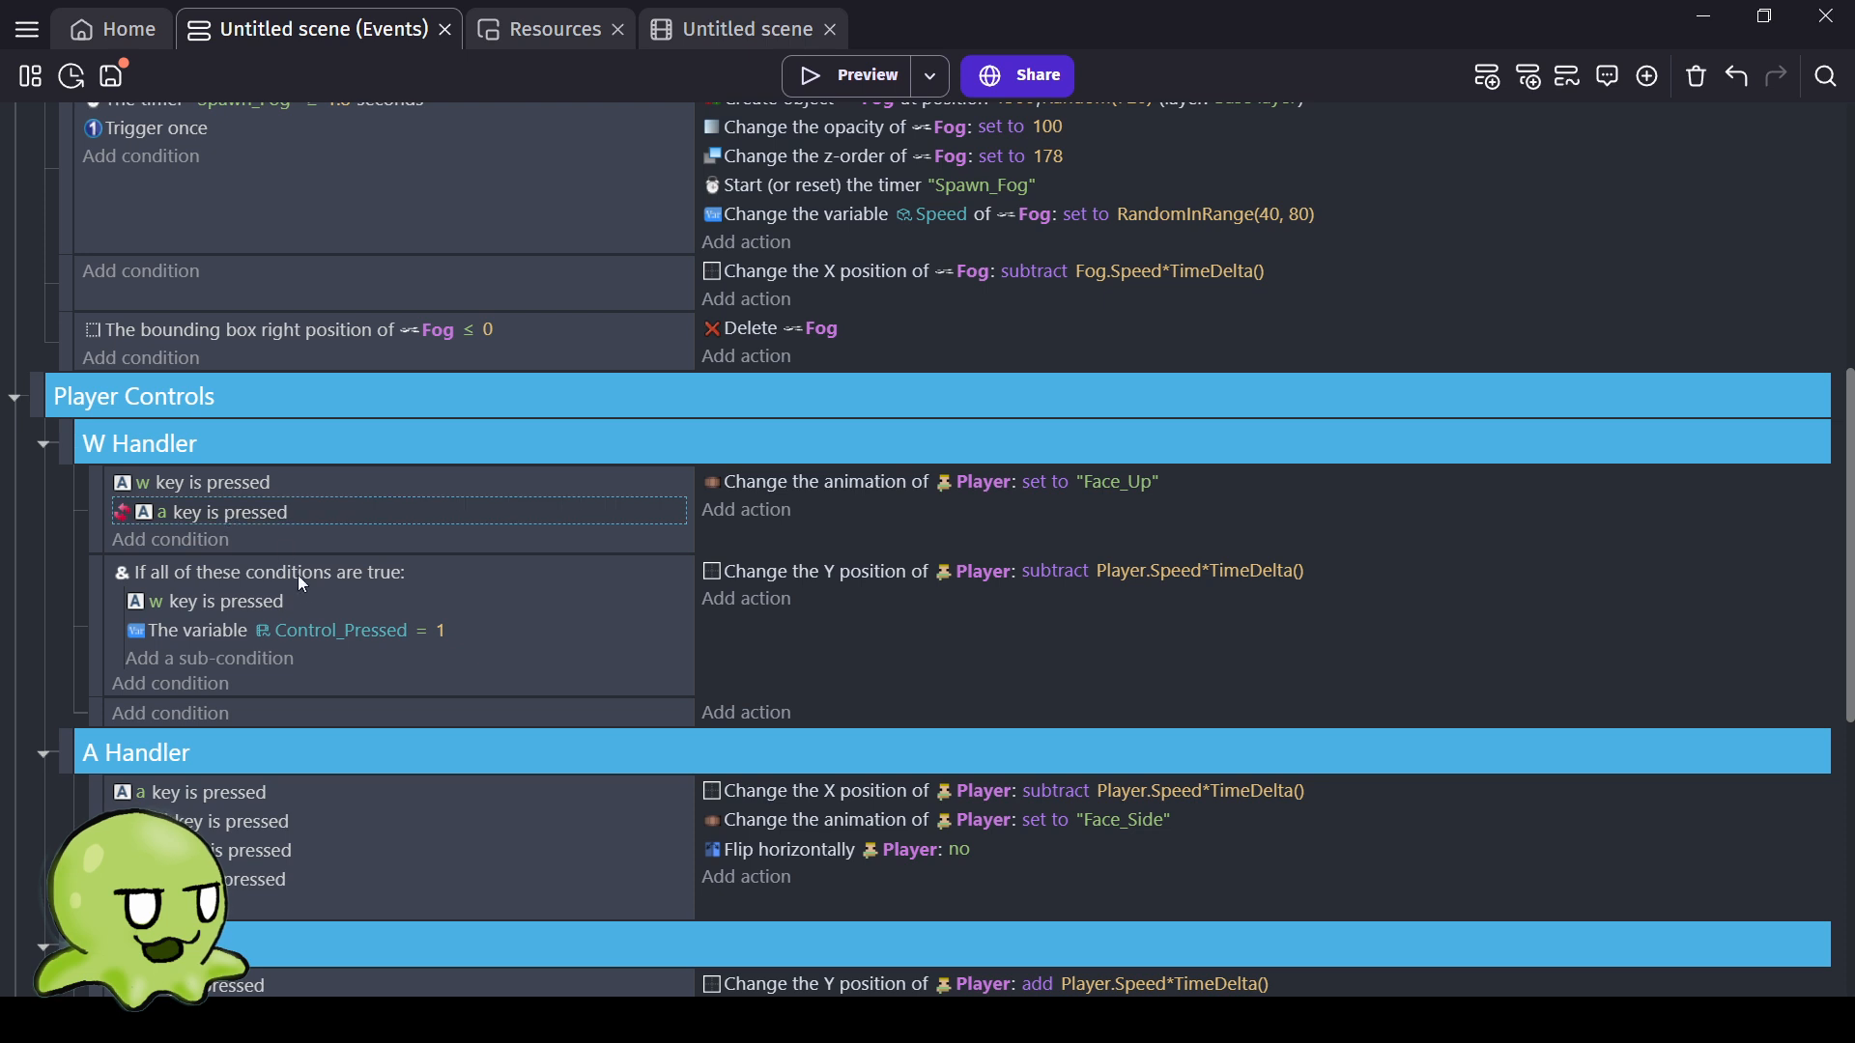
key(Delete)
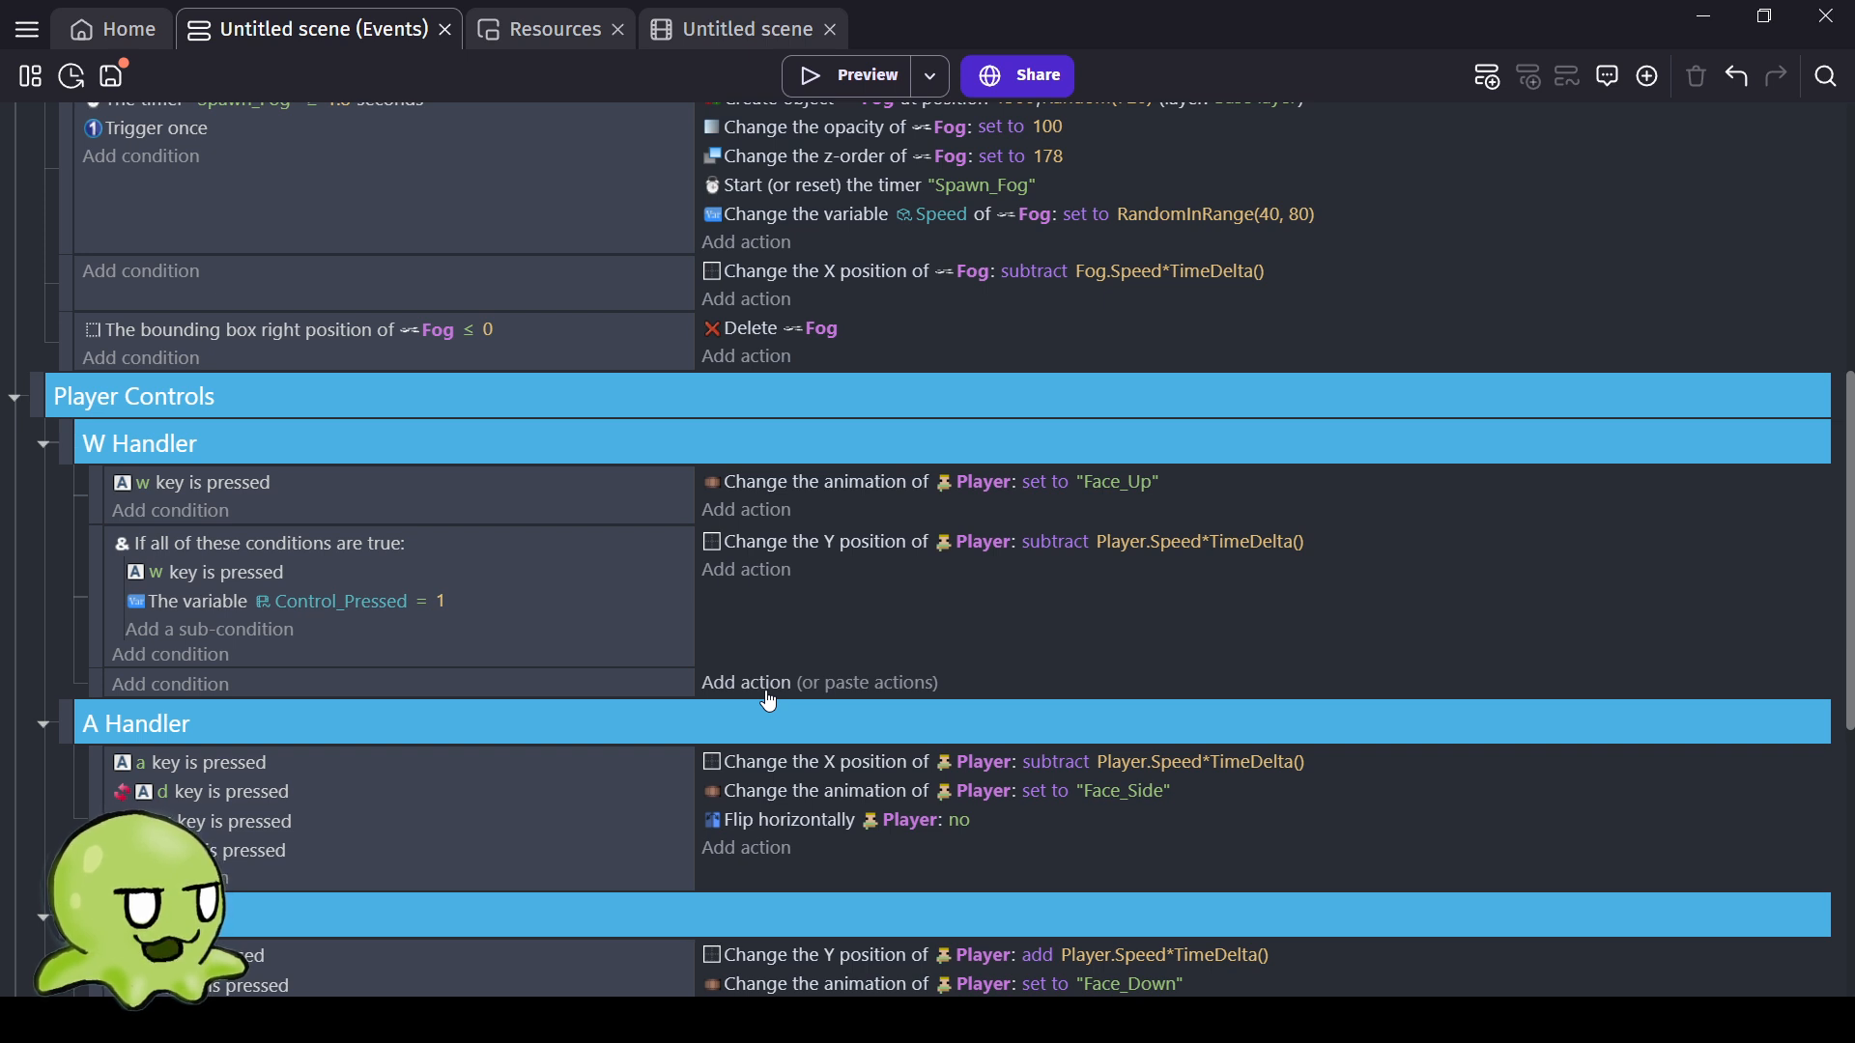
Add a Key released condition for the w key to the blank third event of W Handler.
click(192, 690)
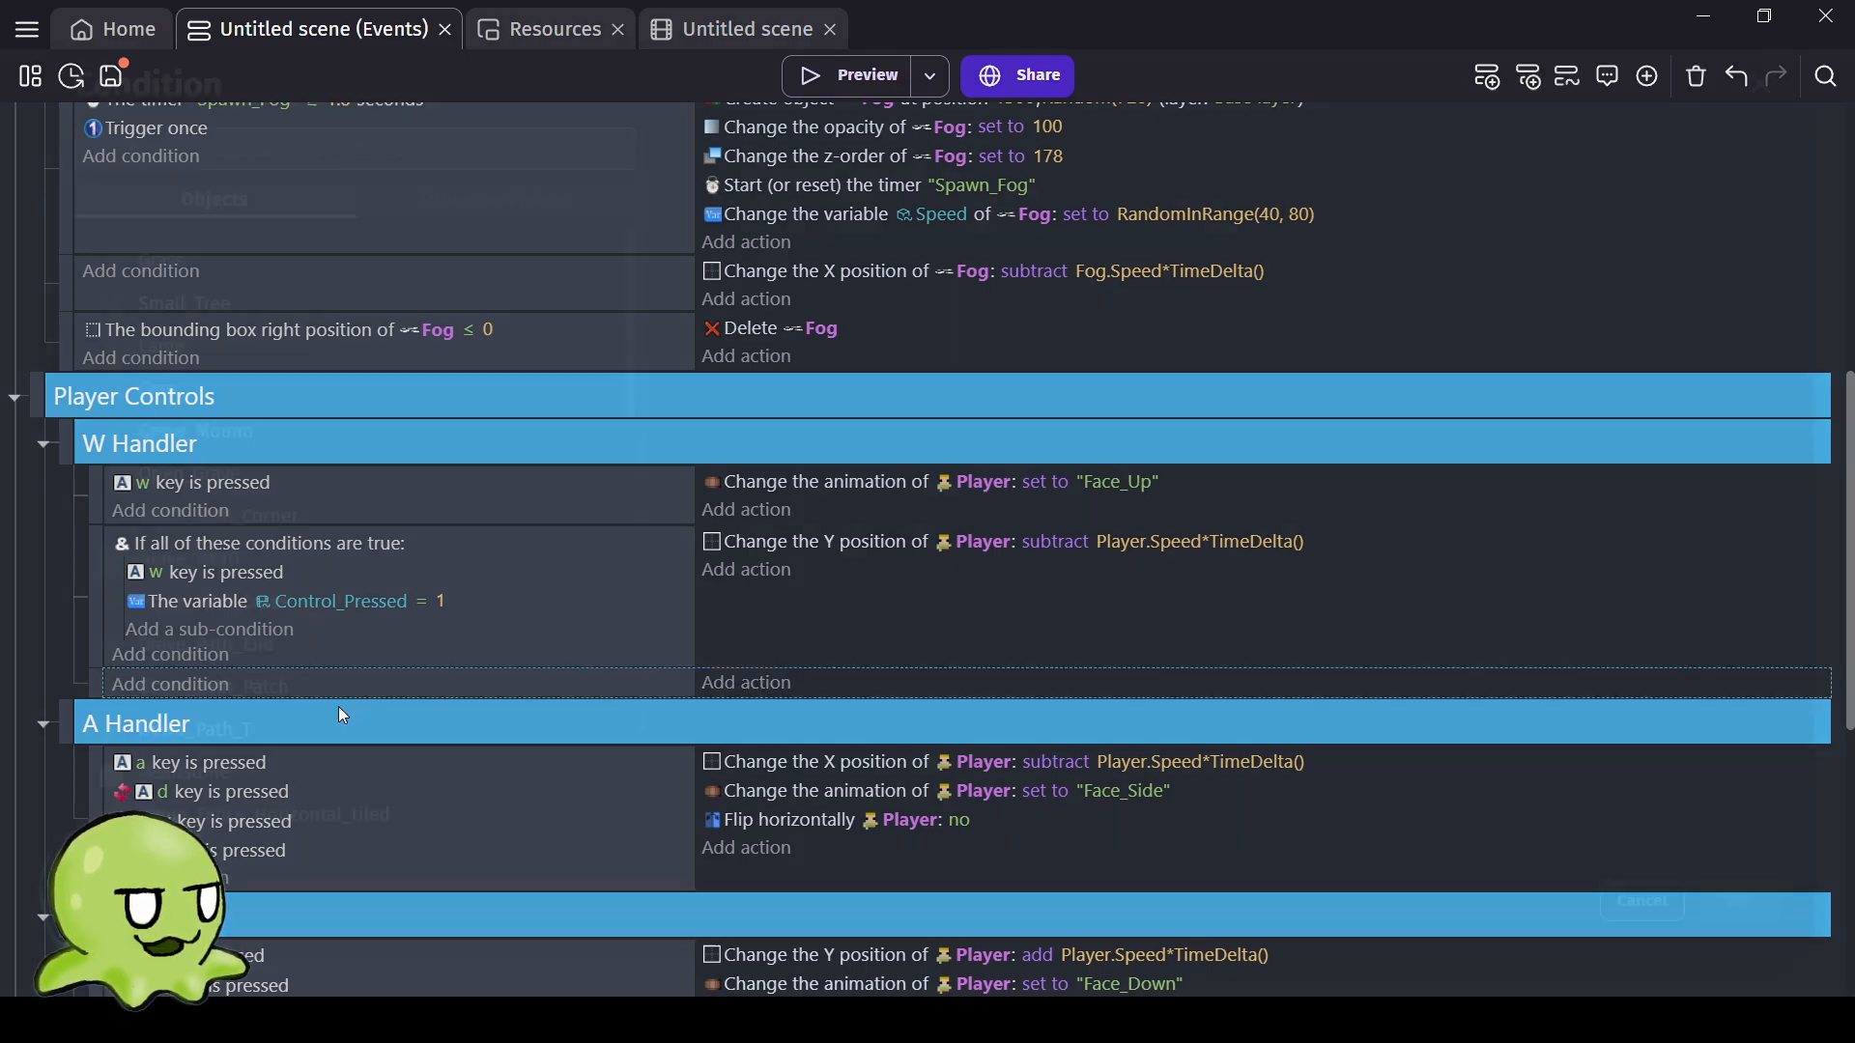
click(560, 196)
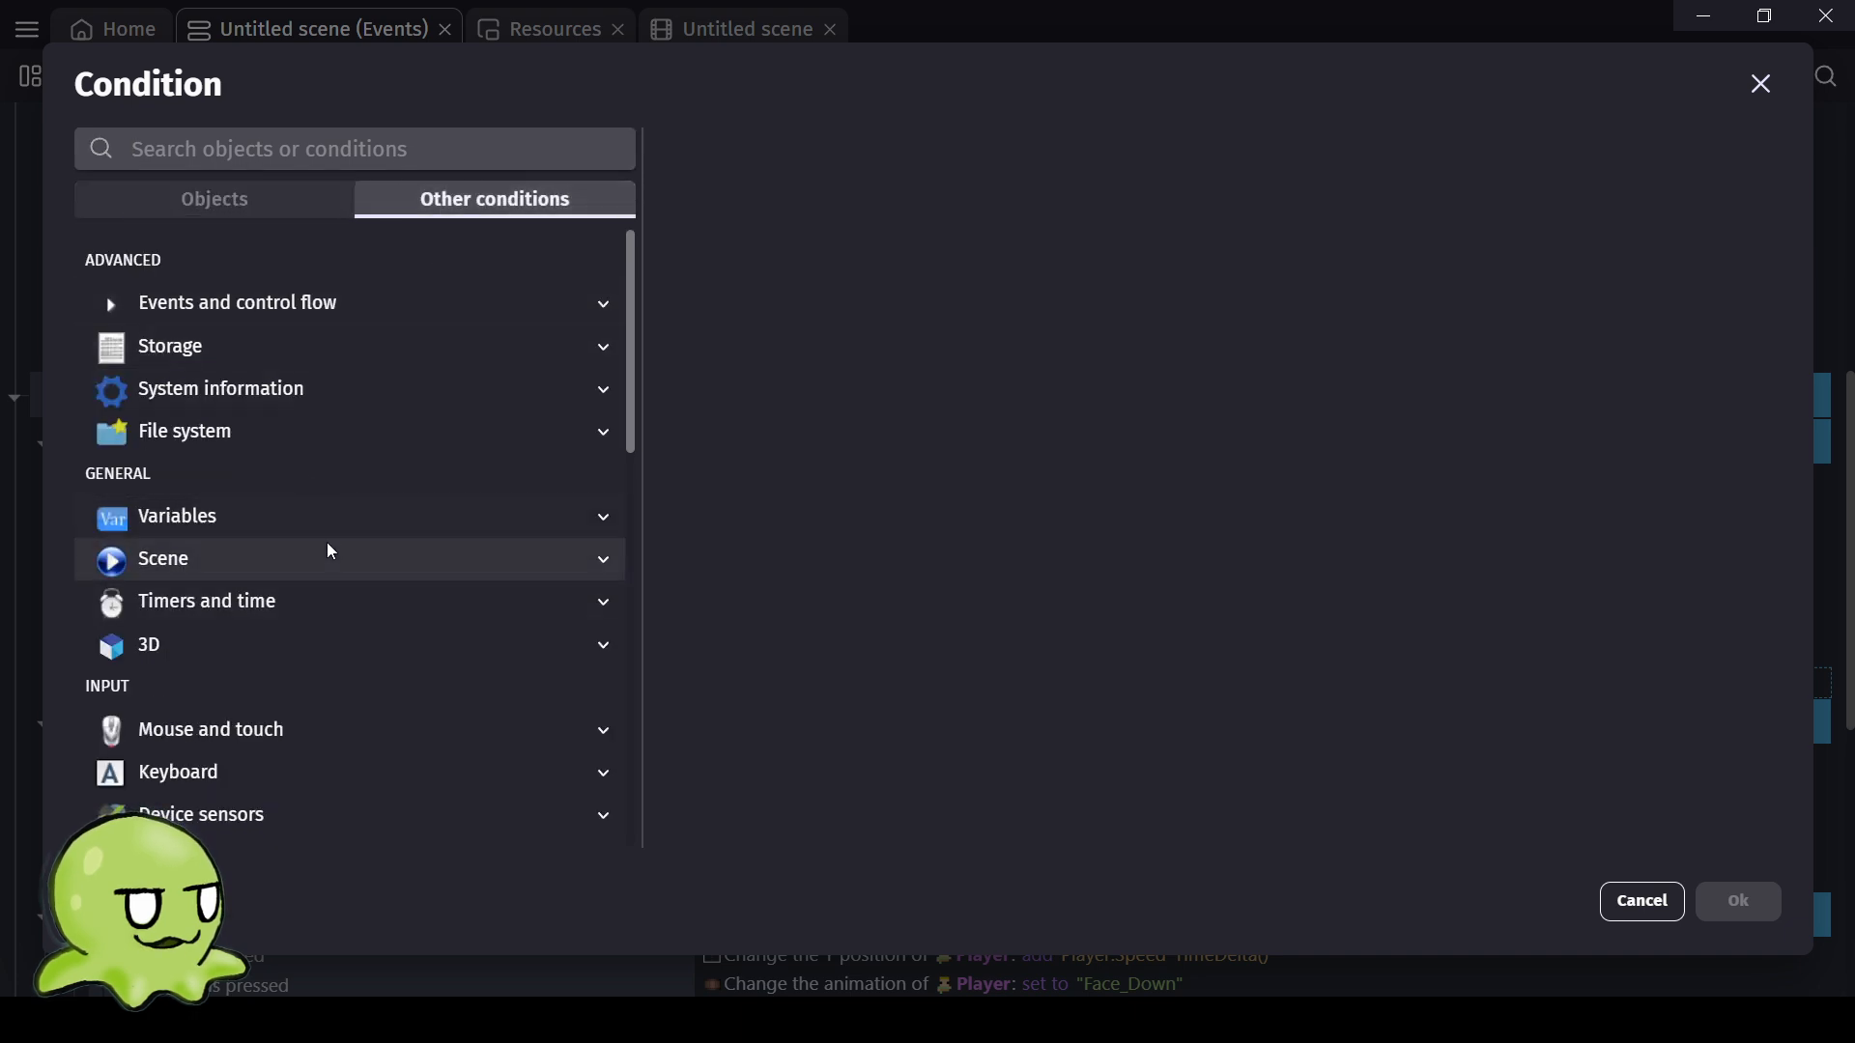
scroll(319, 560, down, 3)
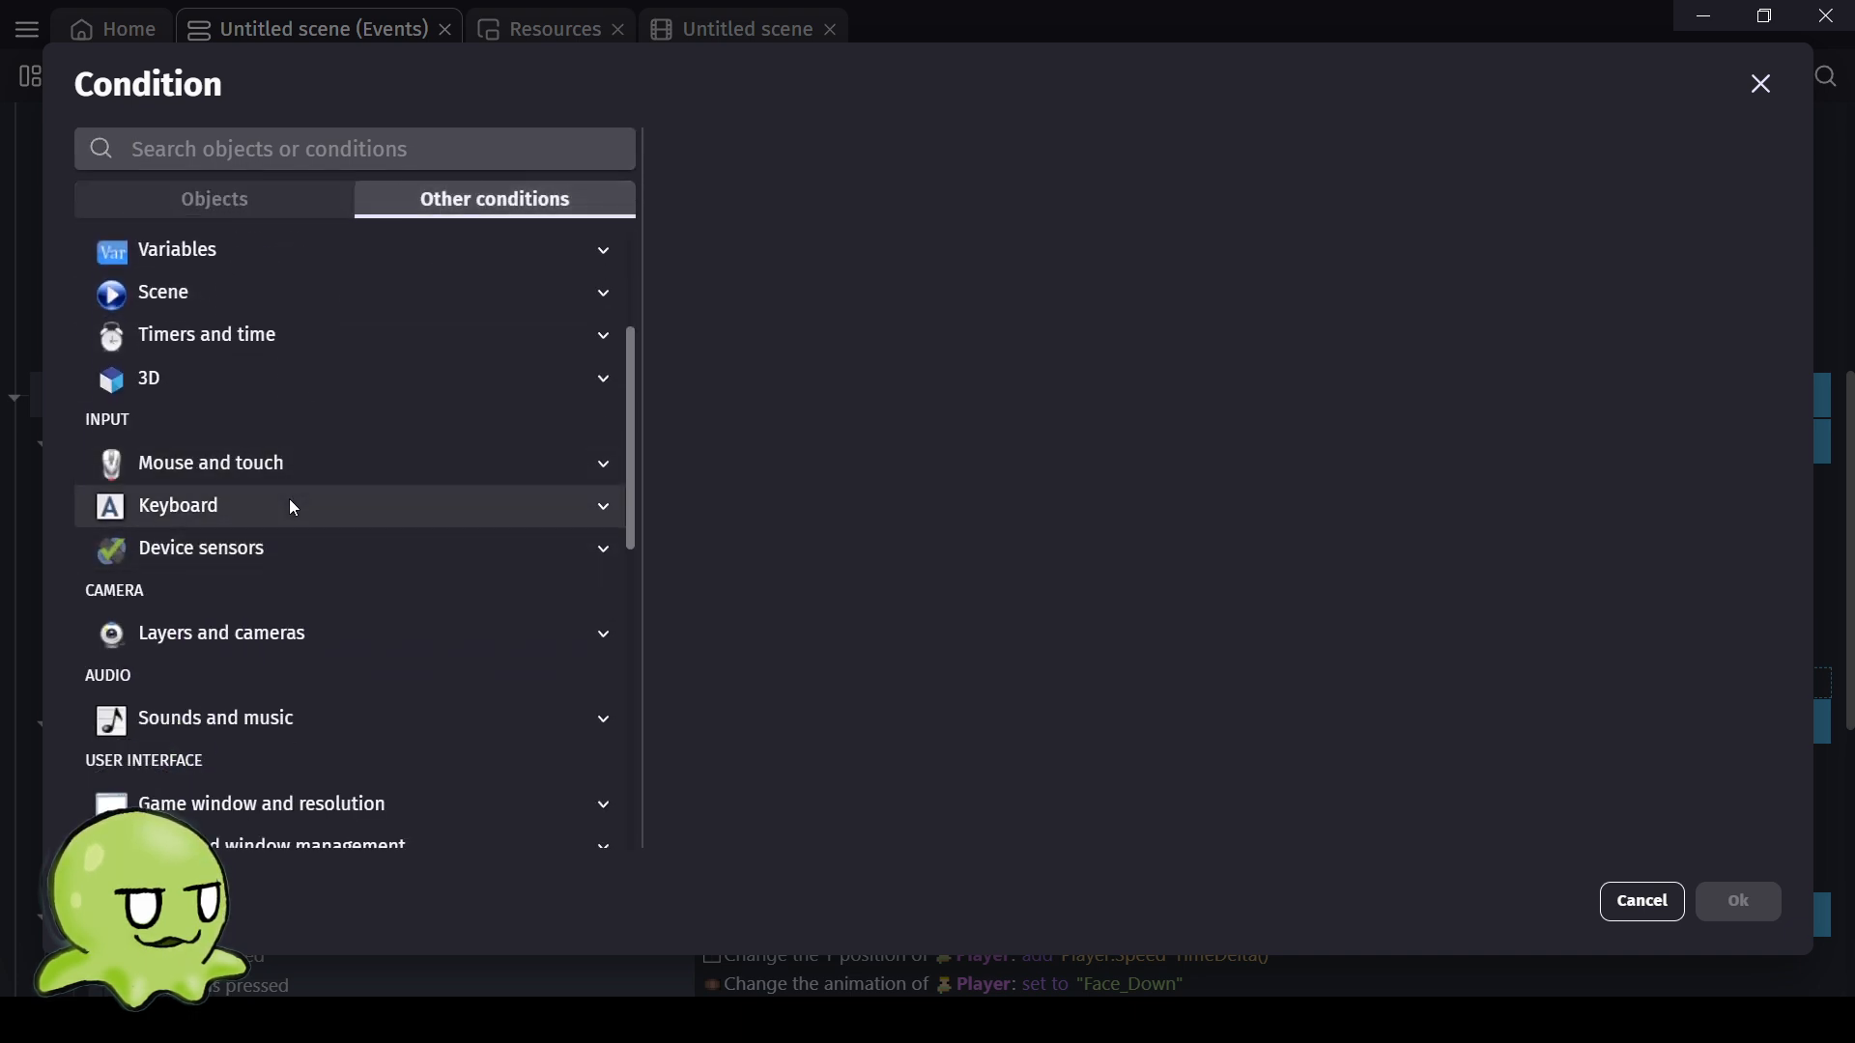
click(289, 504)
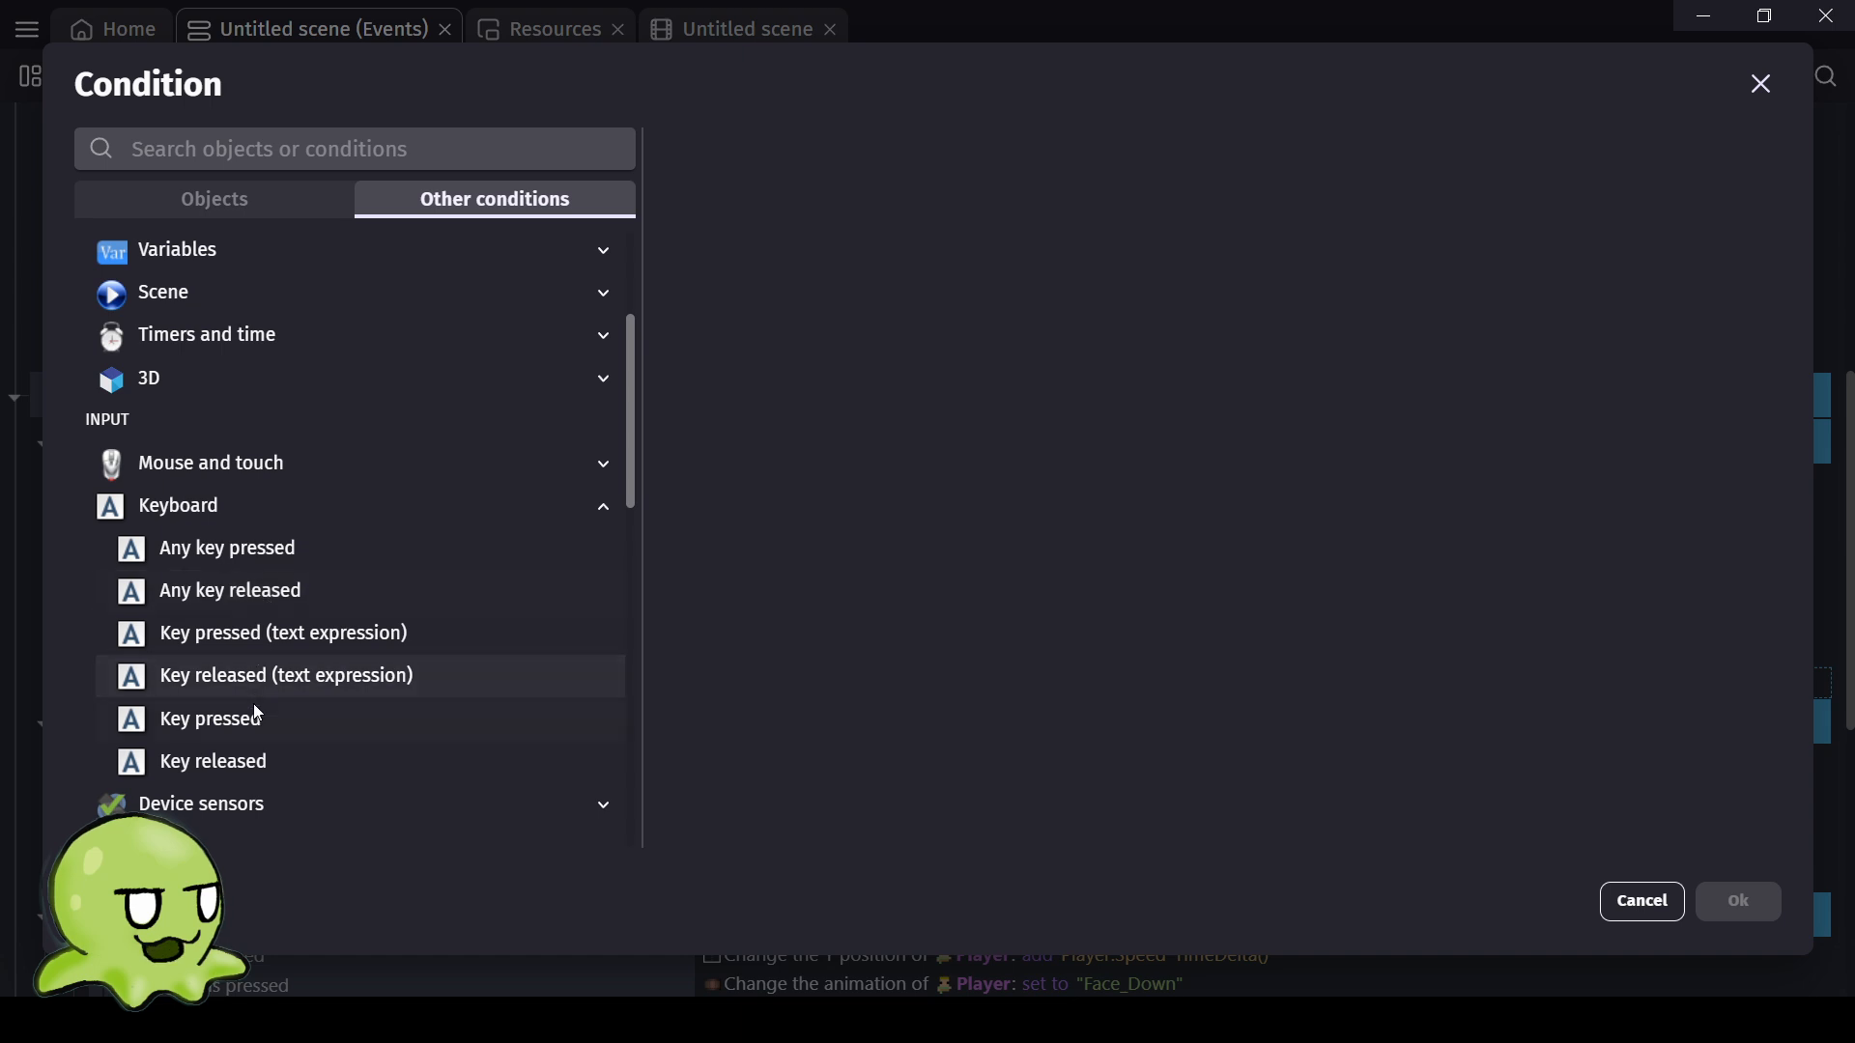
click(258, 759)
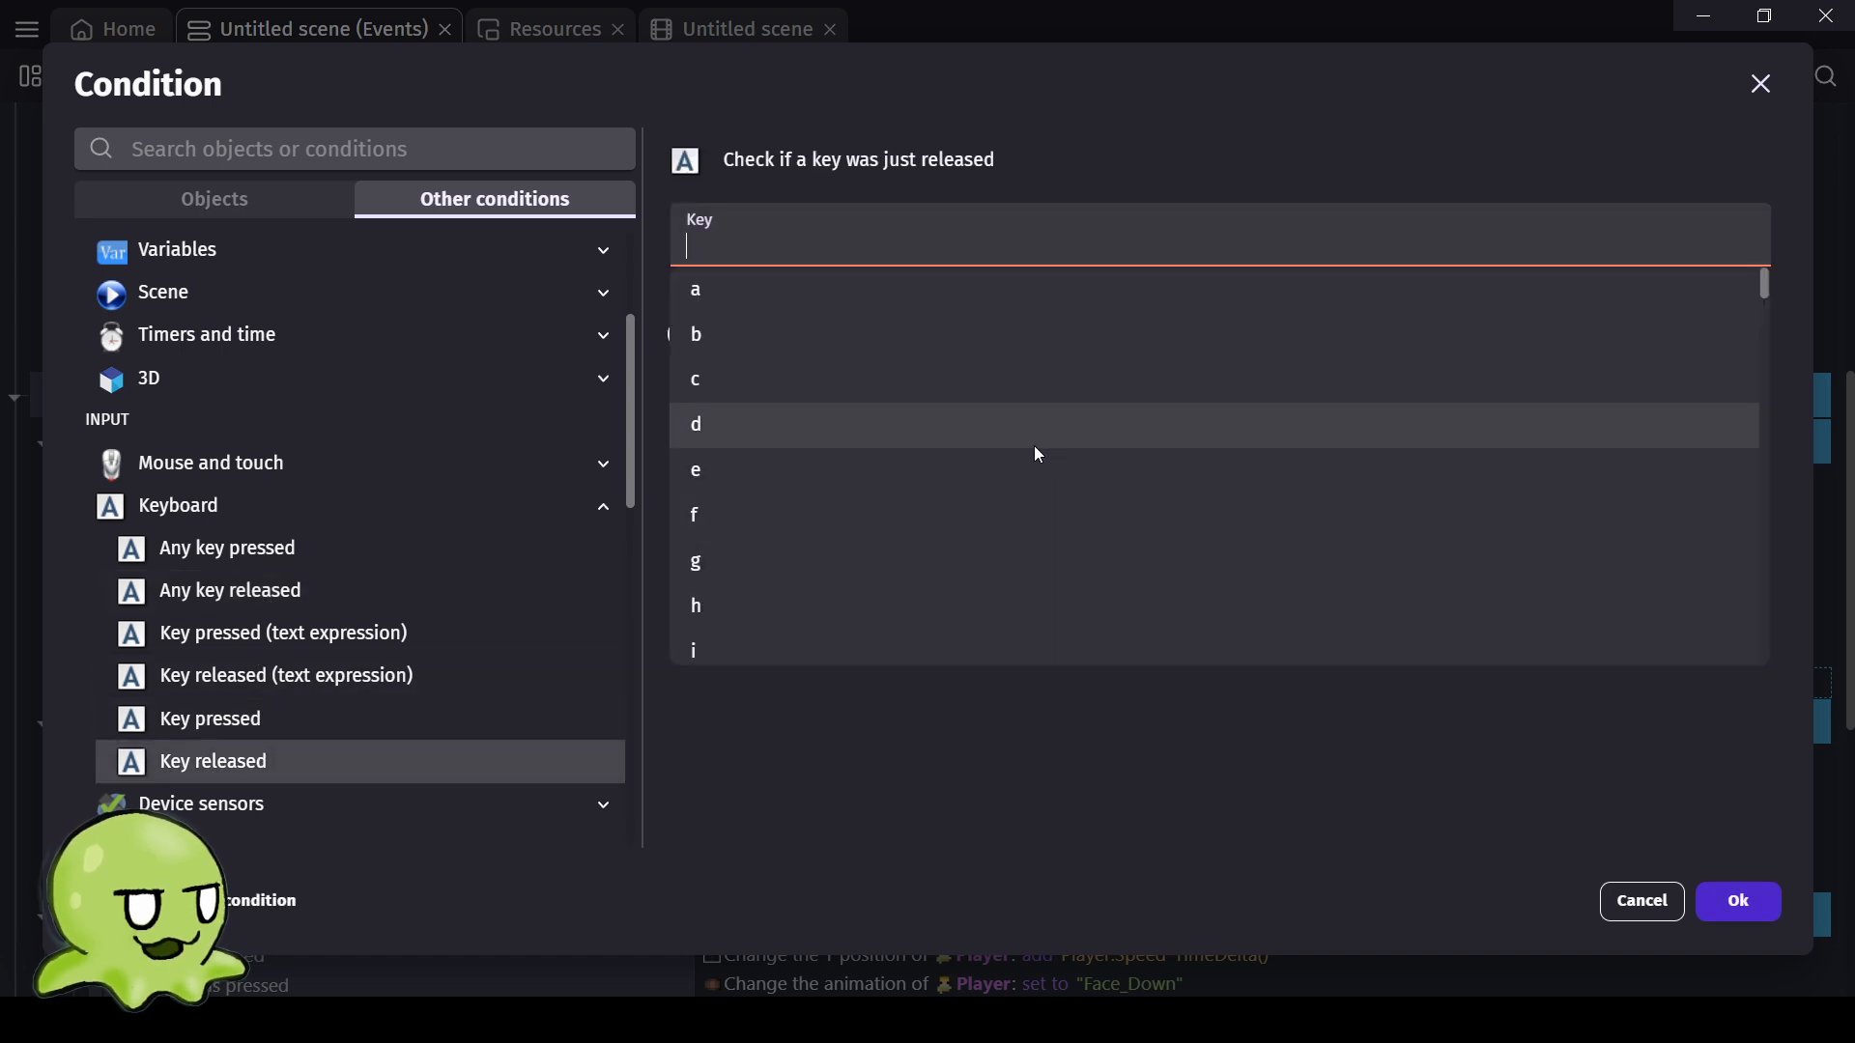
text(w)
click(1367, 557)
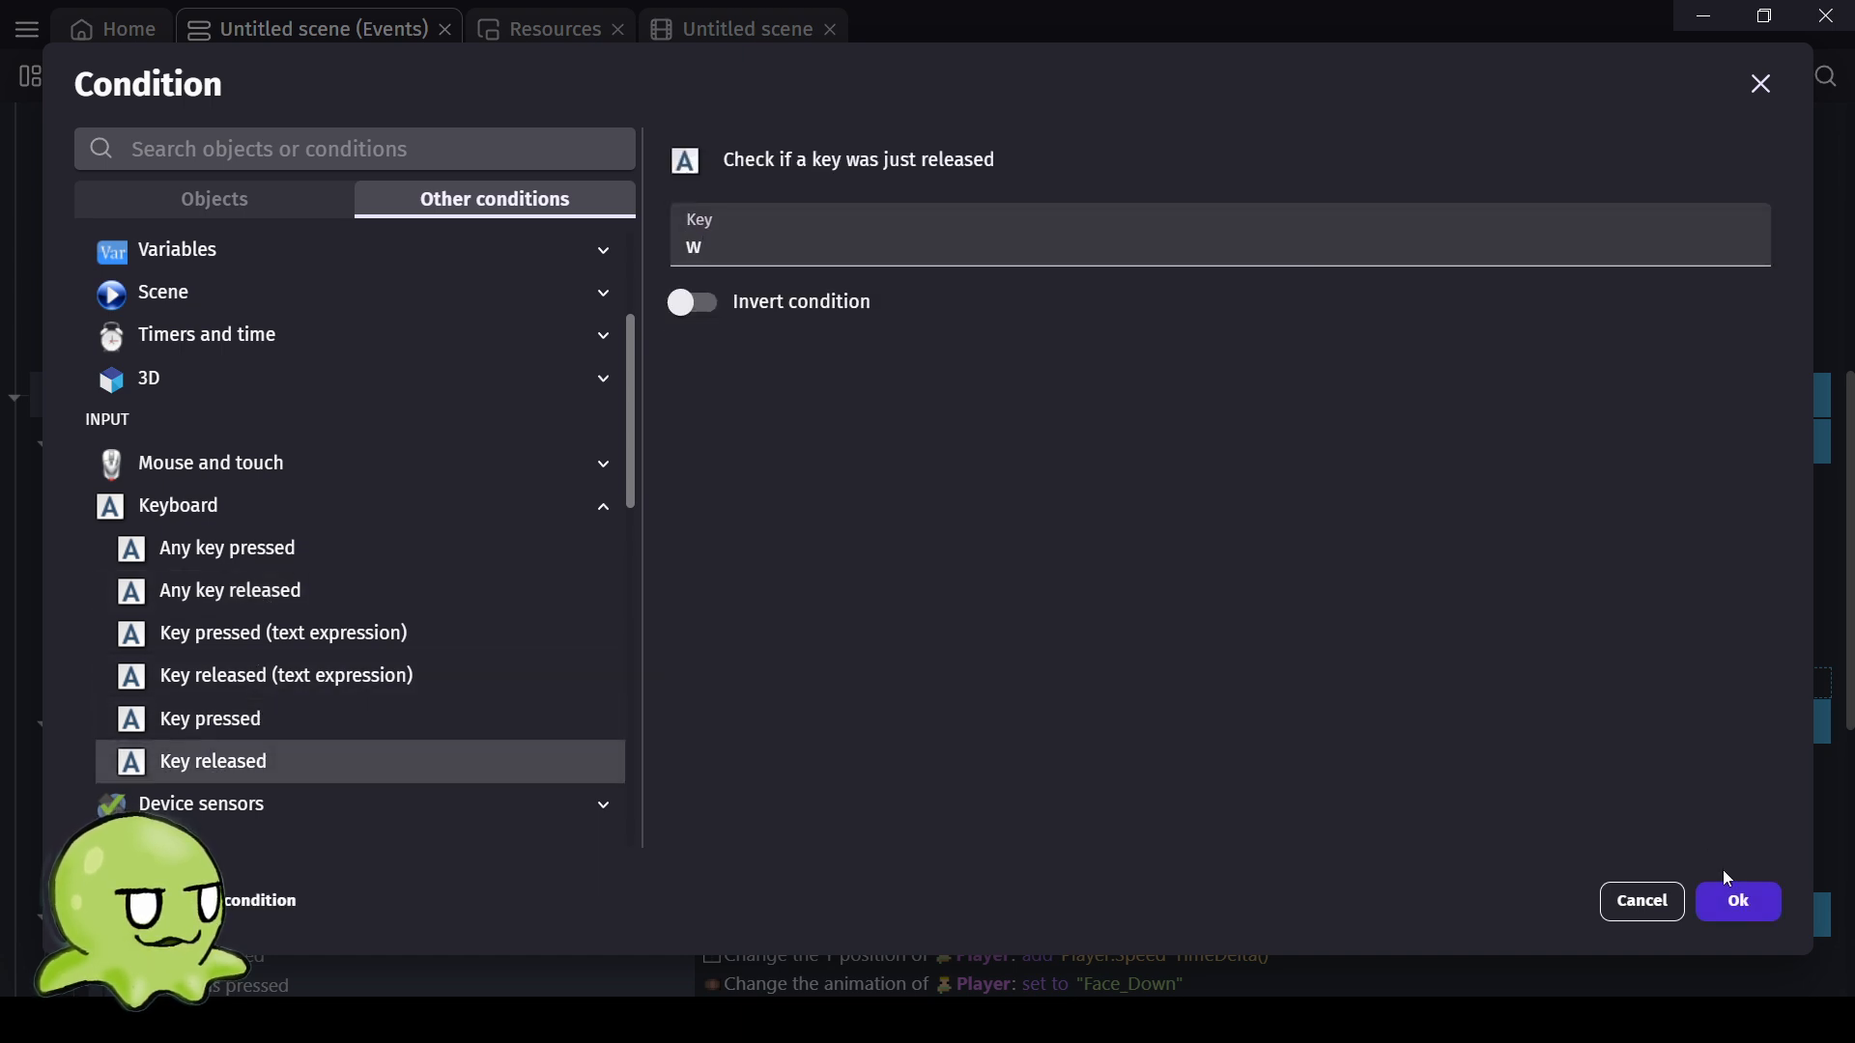
click(1718, 902)
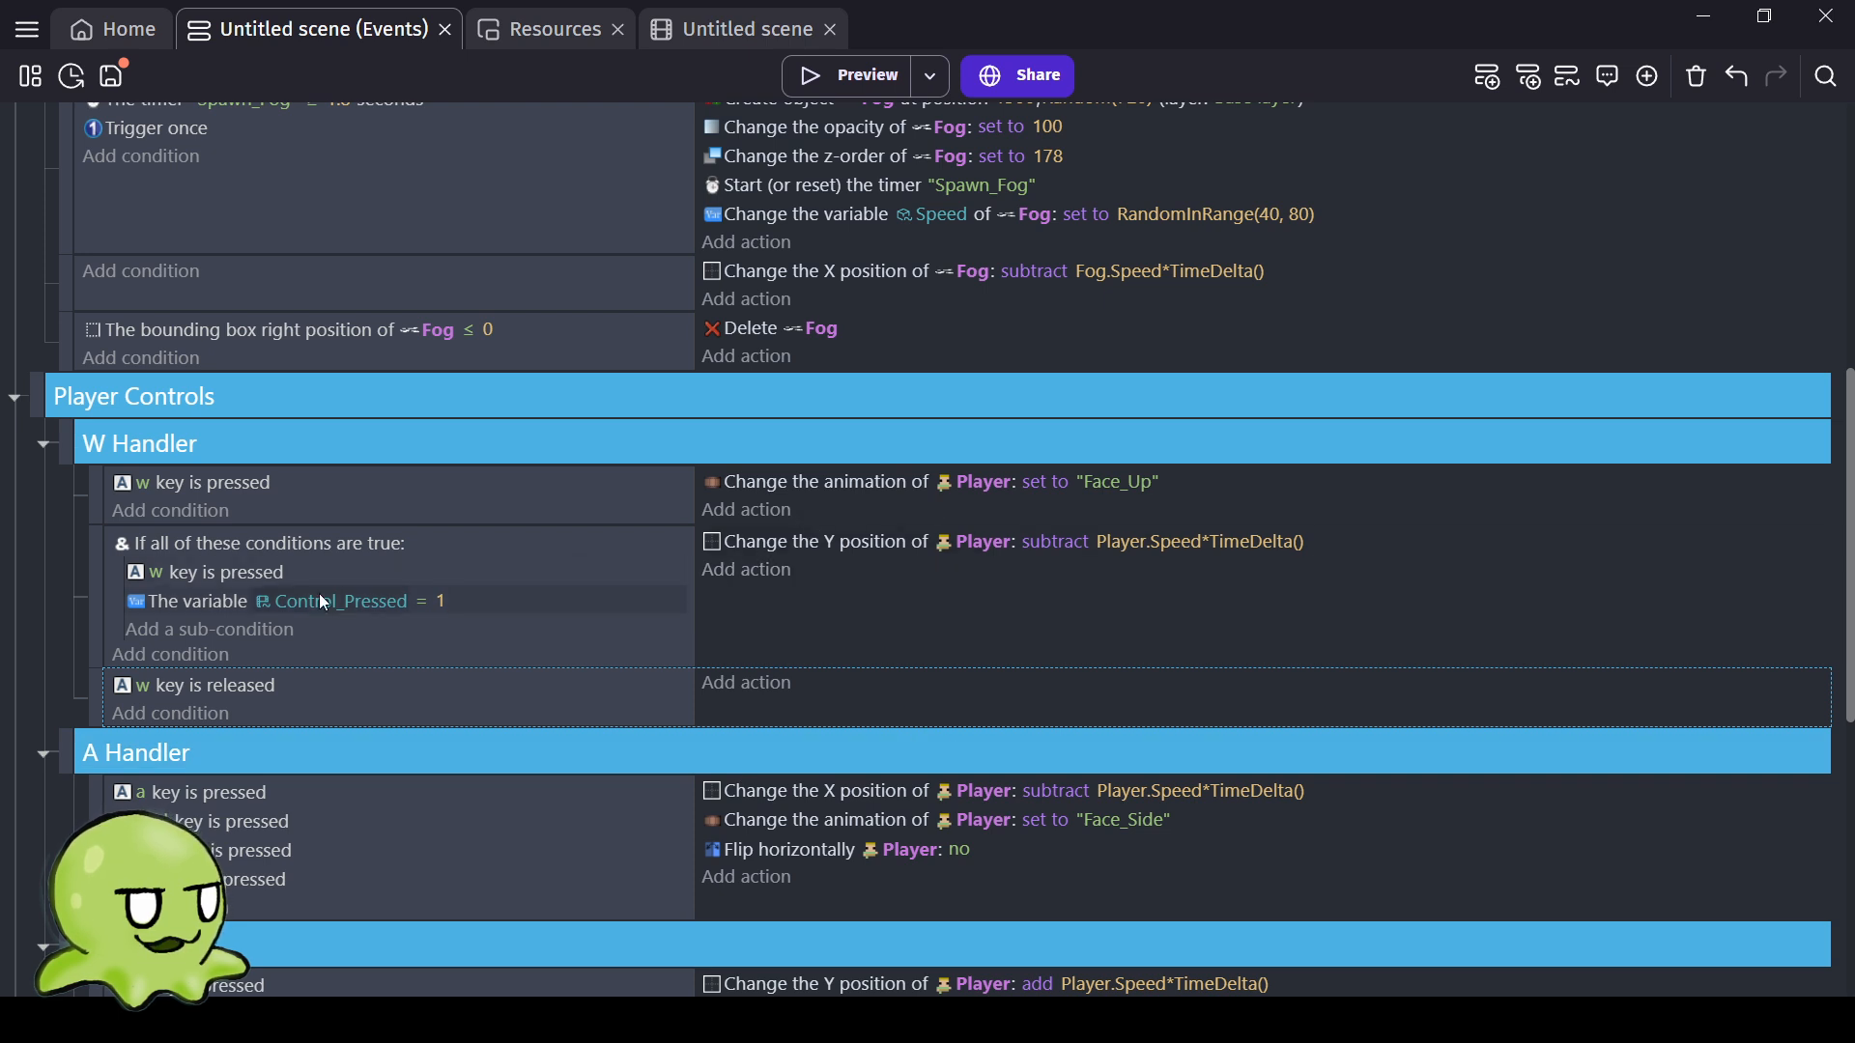
Add an action to W Handler's first event that sets the variable Control_Pressed to 1.
click(757, 516)
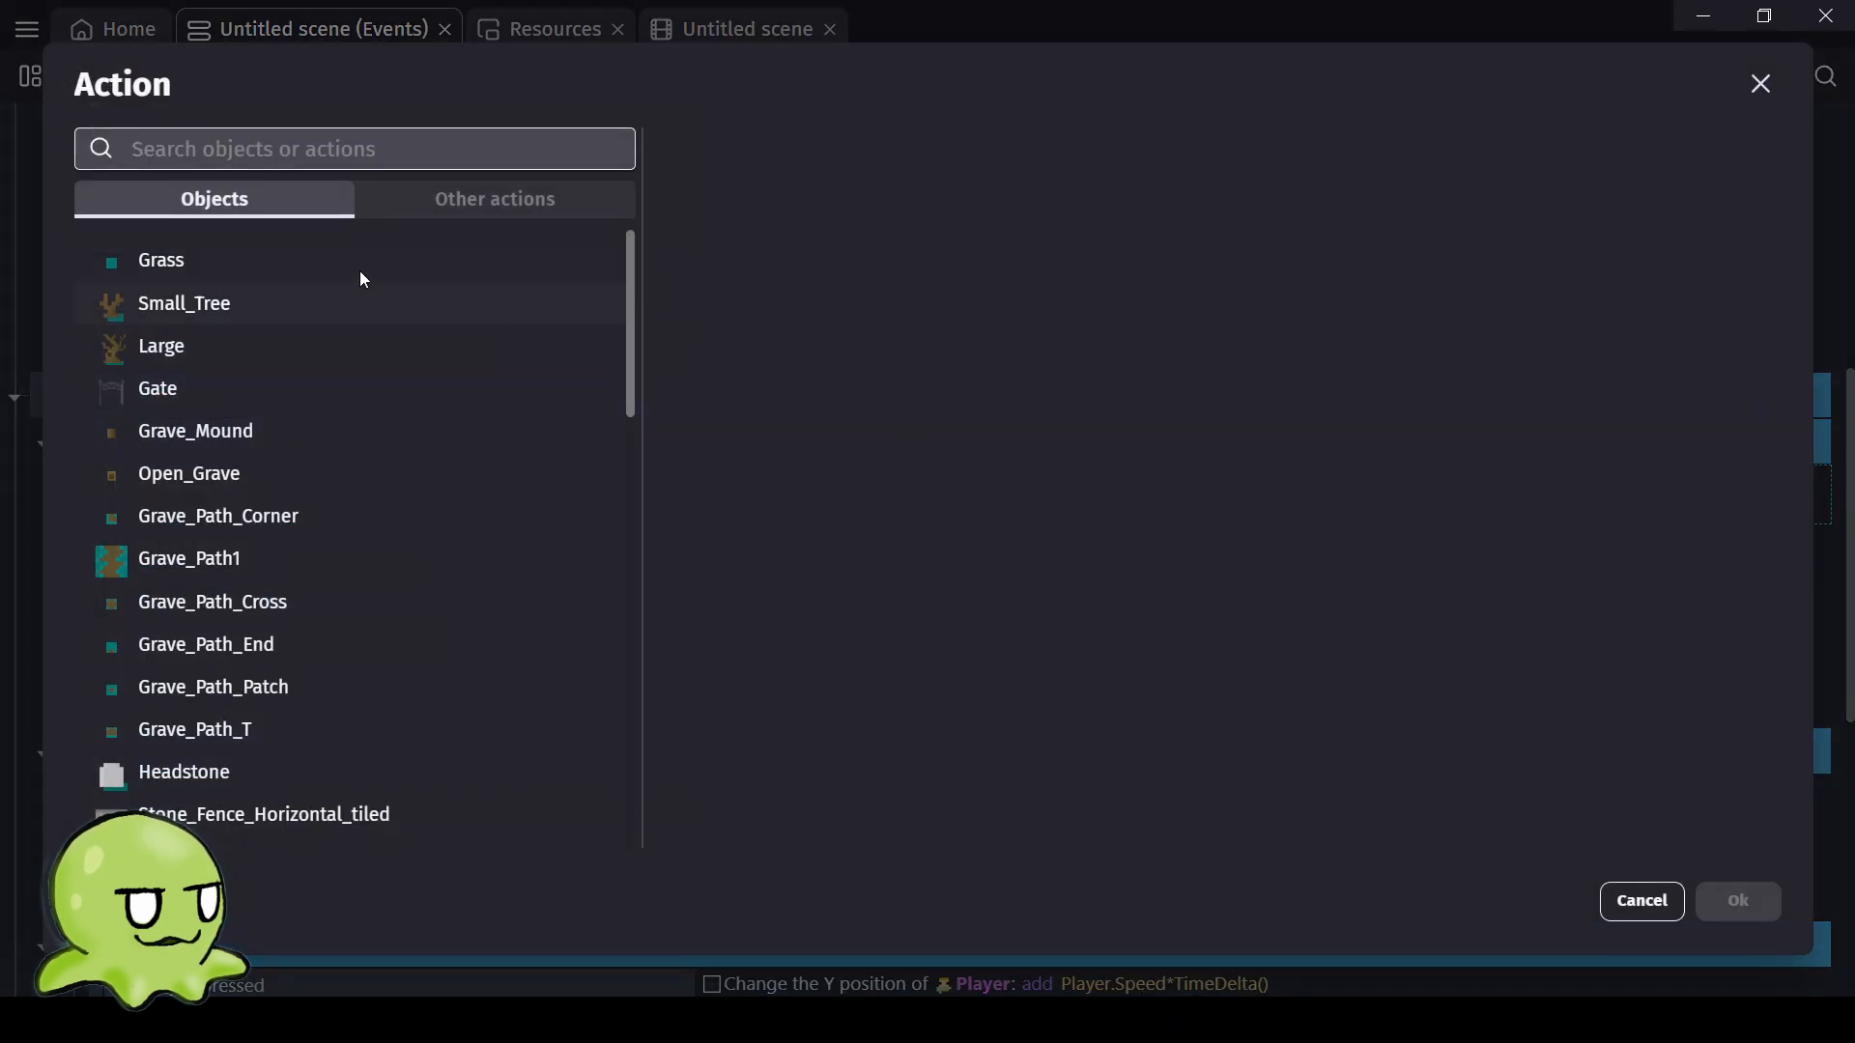
click(429, 199)
click(194, 390)
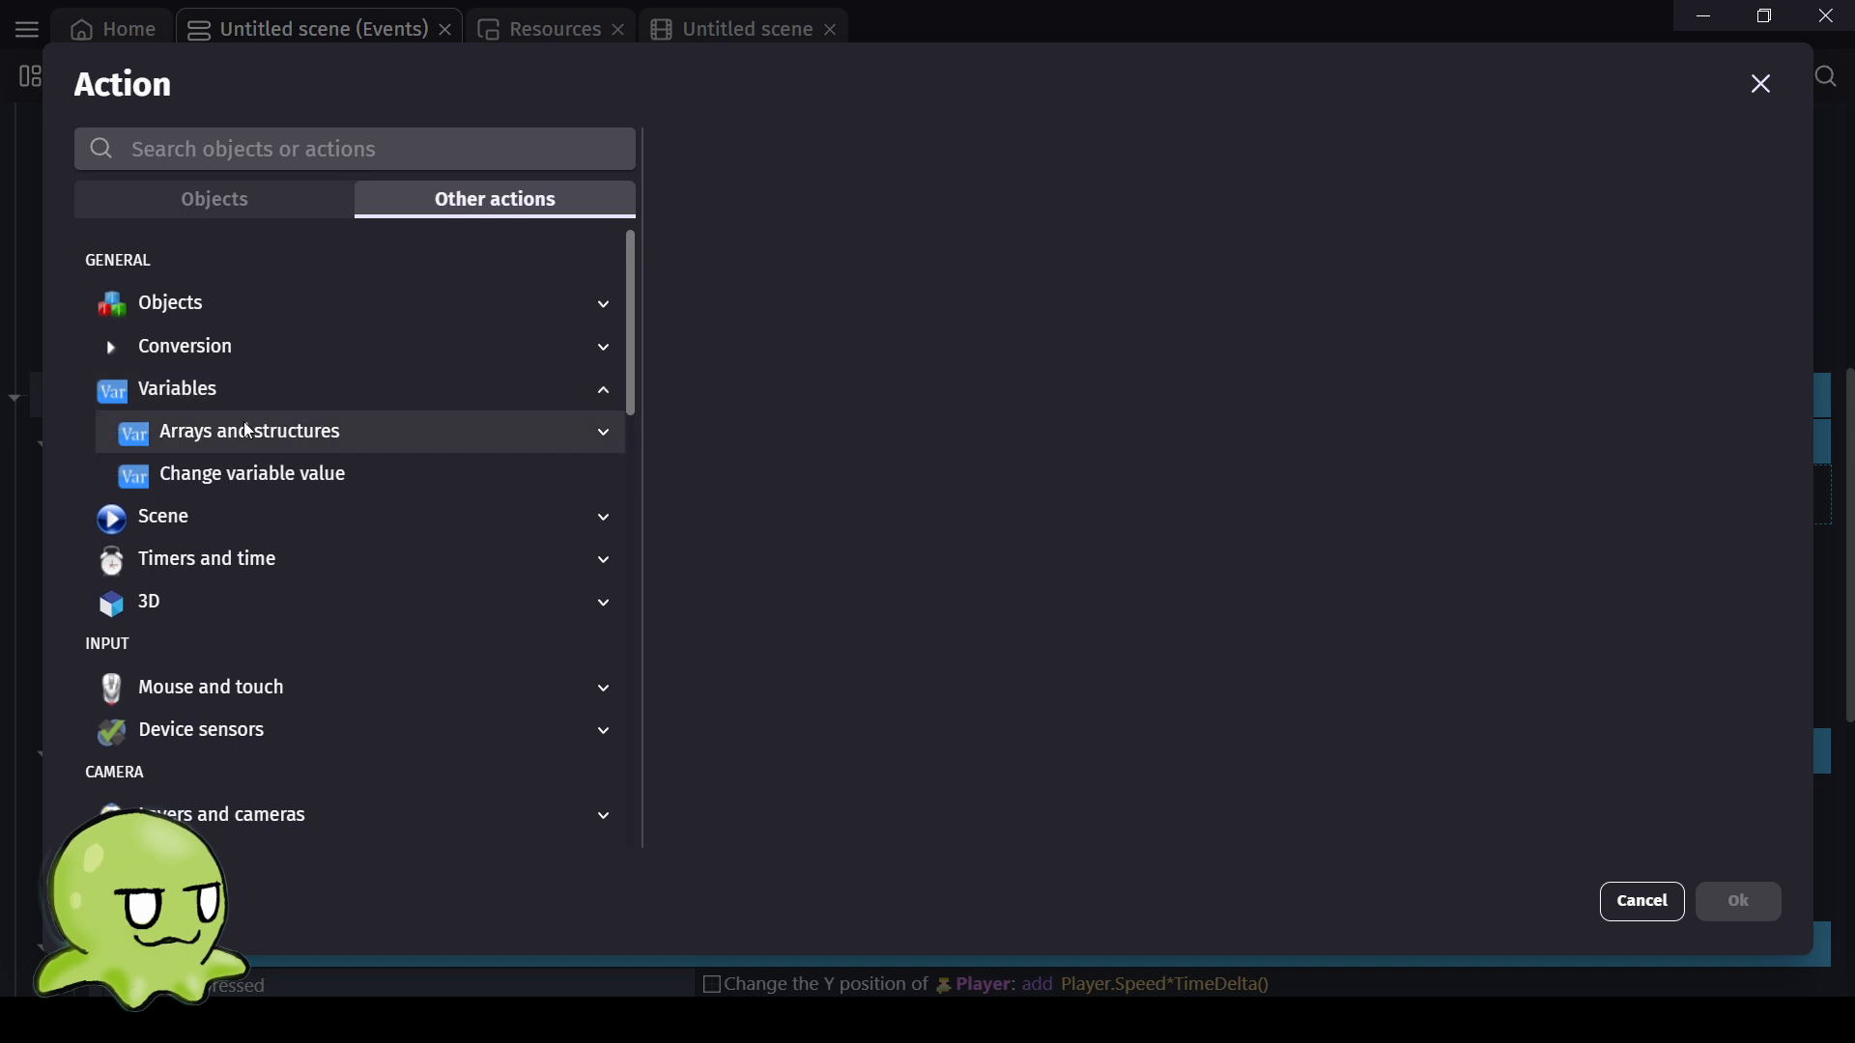
click(274, 476)
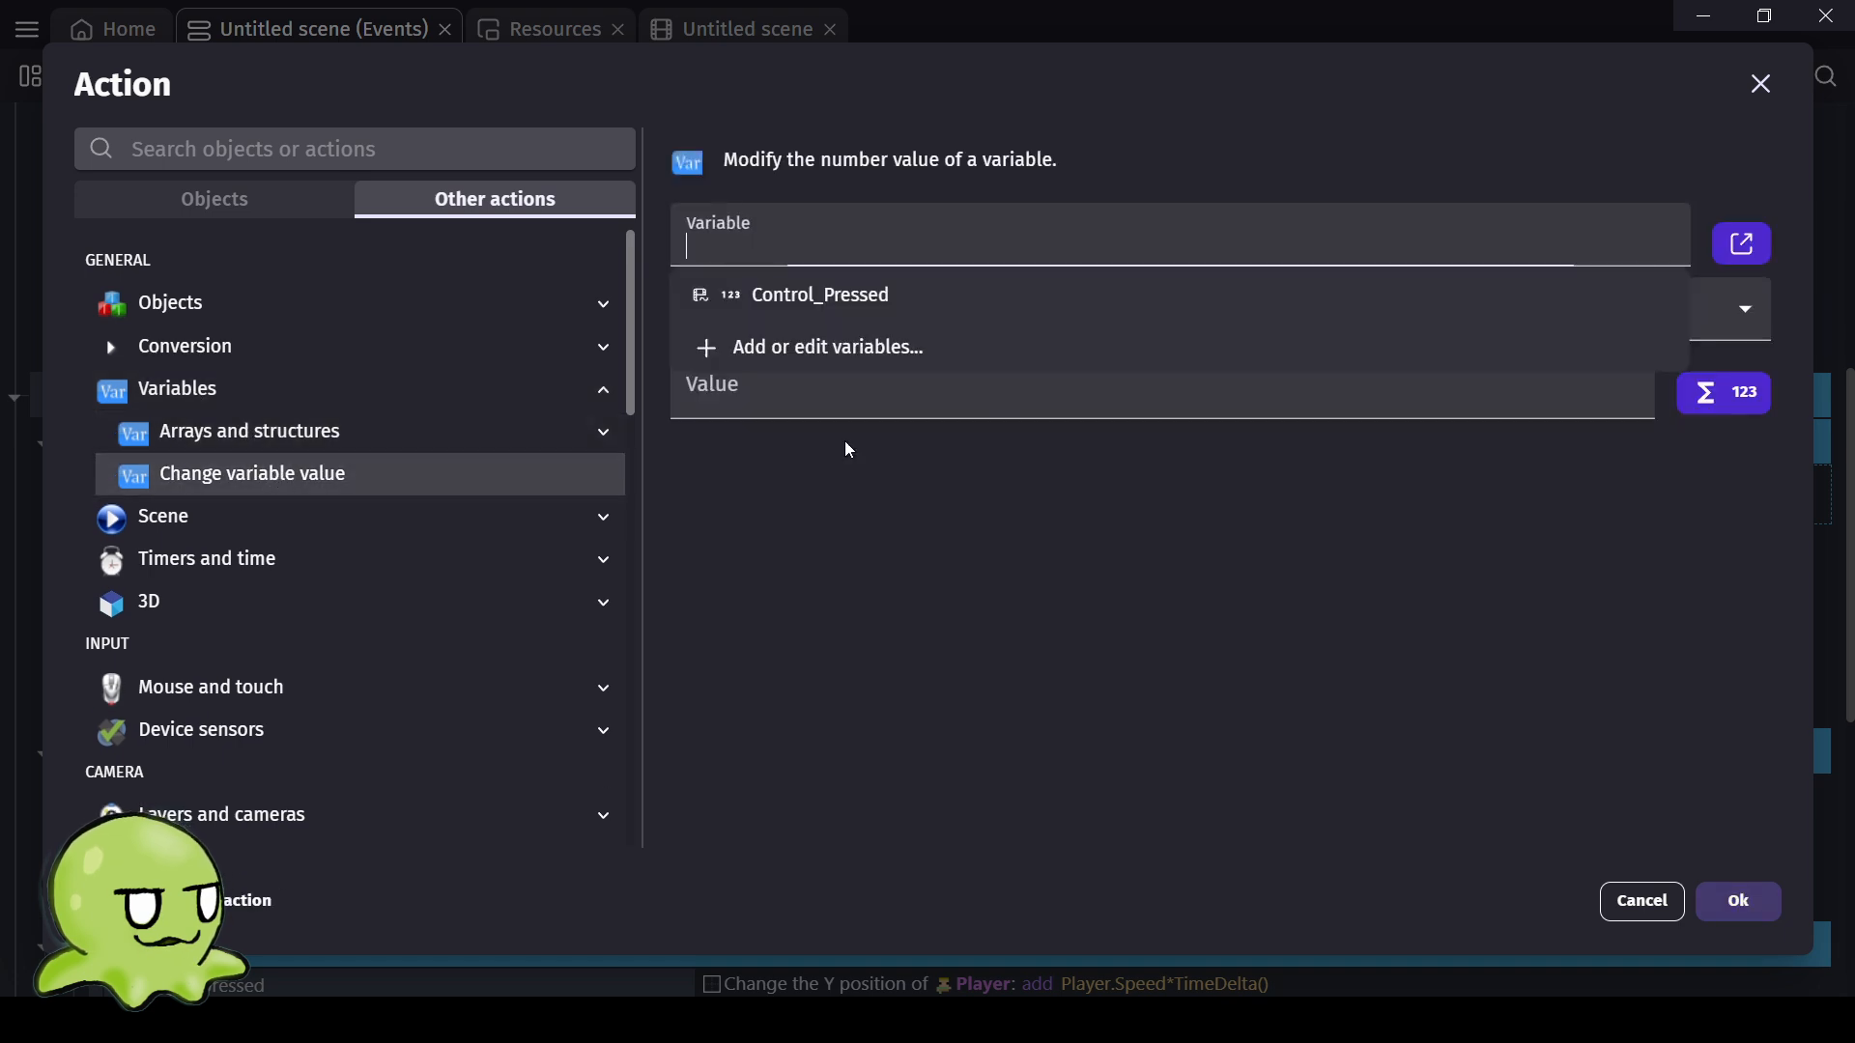
click(868, 297)
click(831, 380)
text(1)
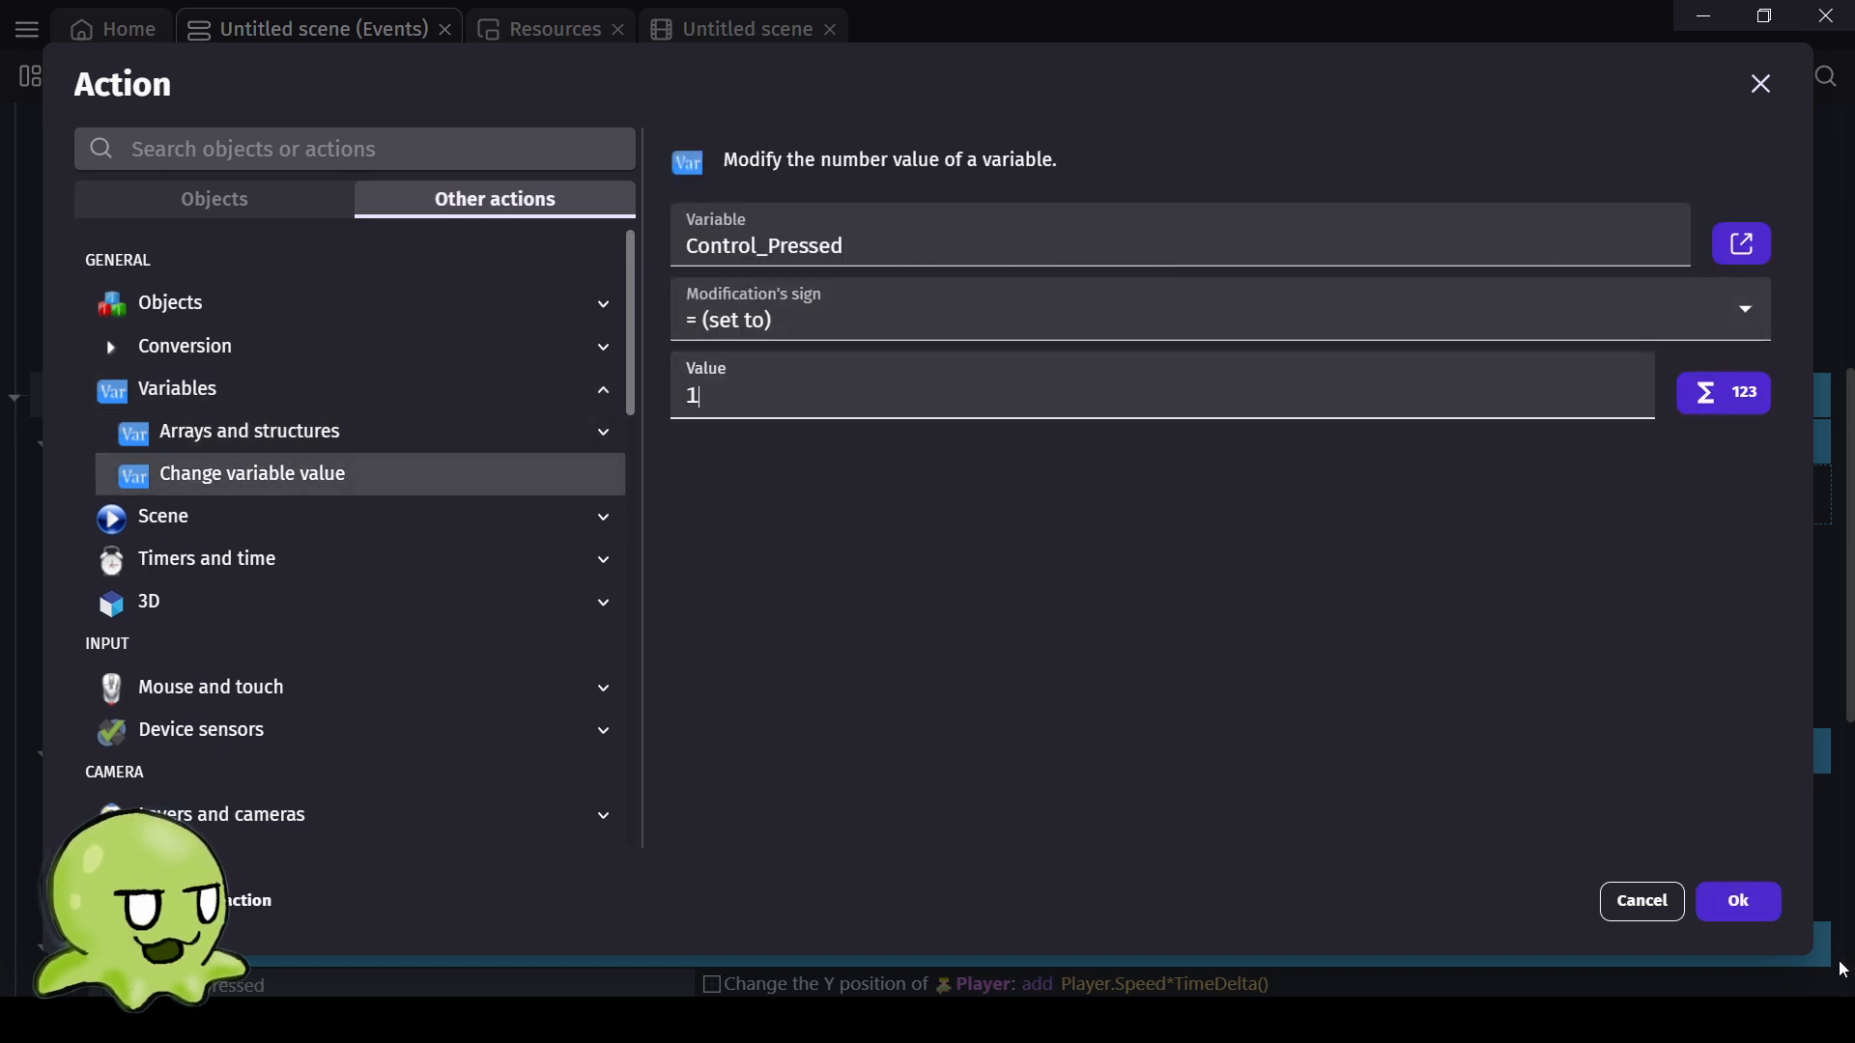
click(1738, 901)
Copy the Control_Pressed action into the "w key is released" event and set its value to 0.
click(859, 512)
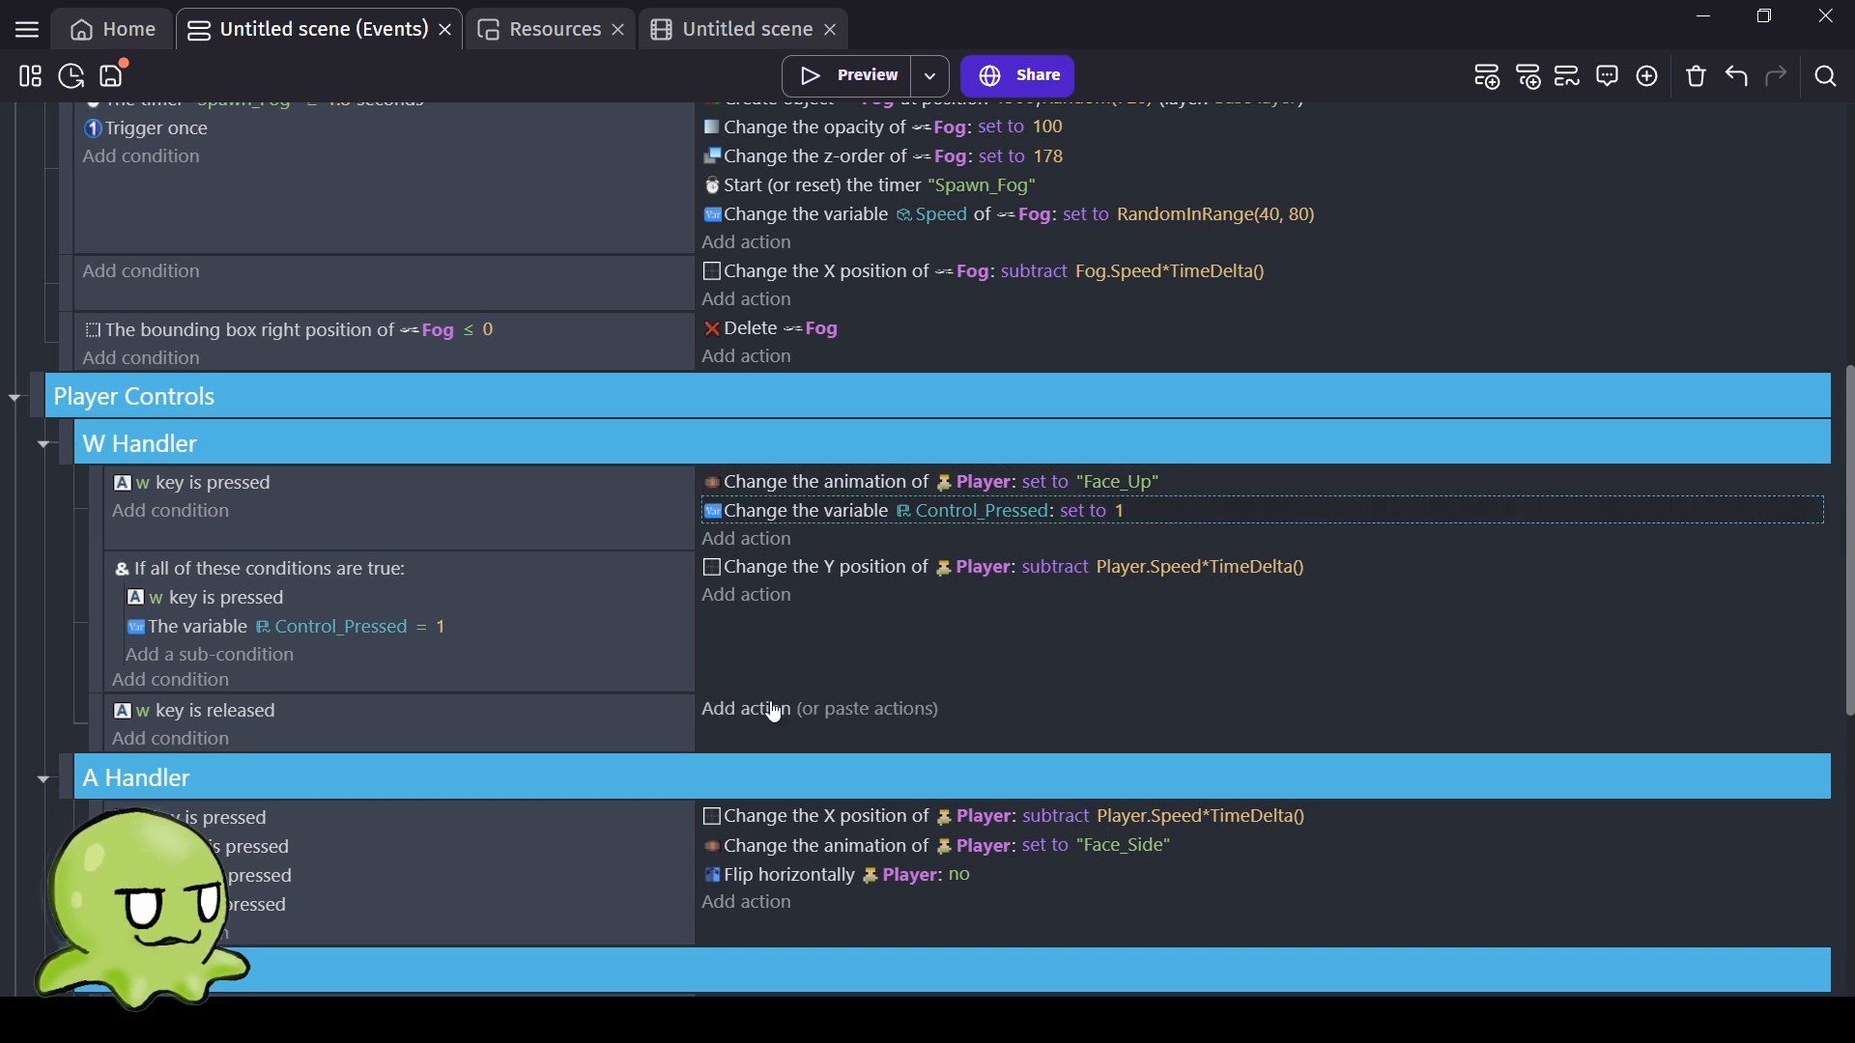
click(850, 710)
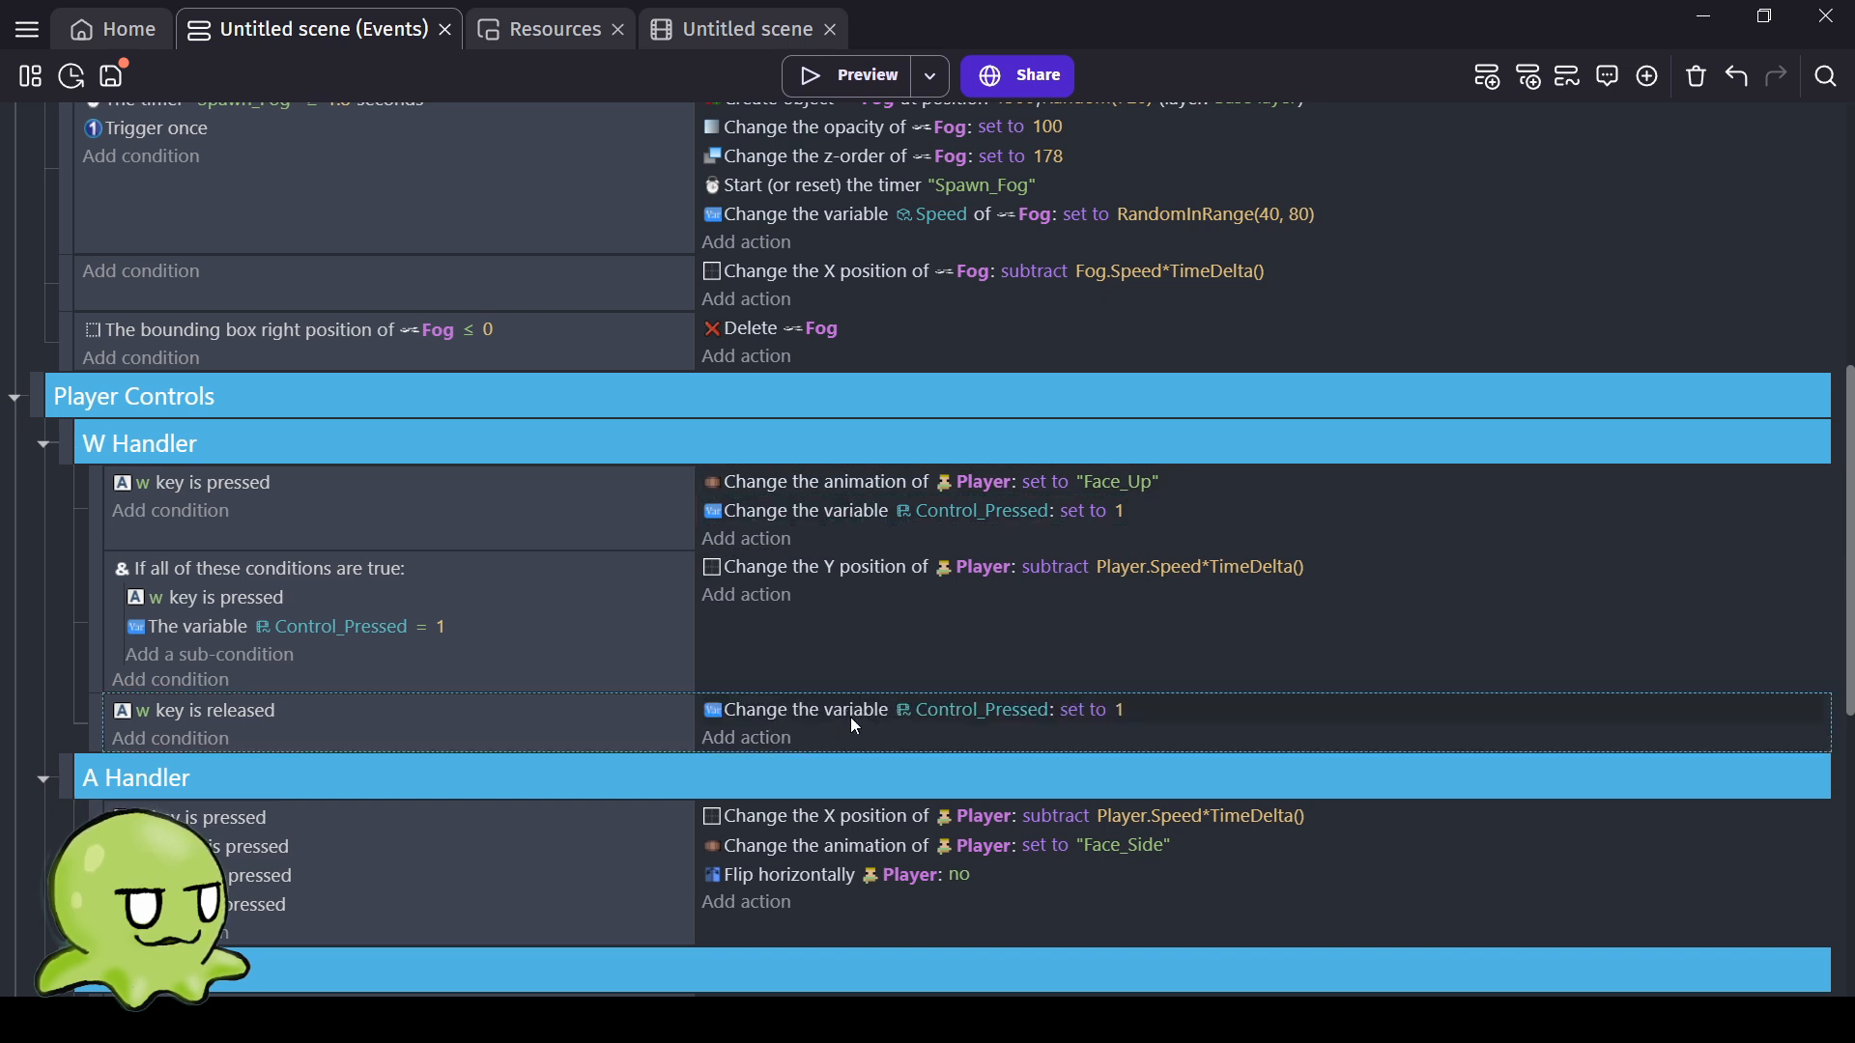
click(1121, 710)
text(0)
click(628, 741)
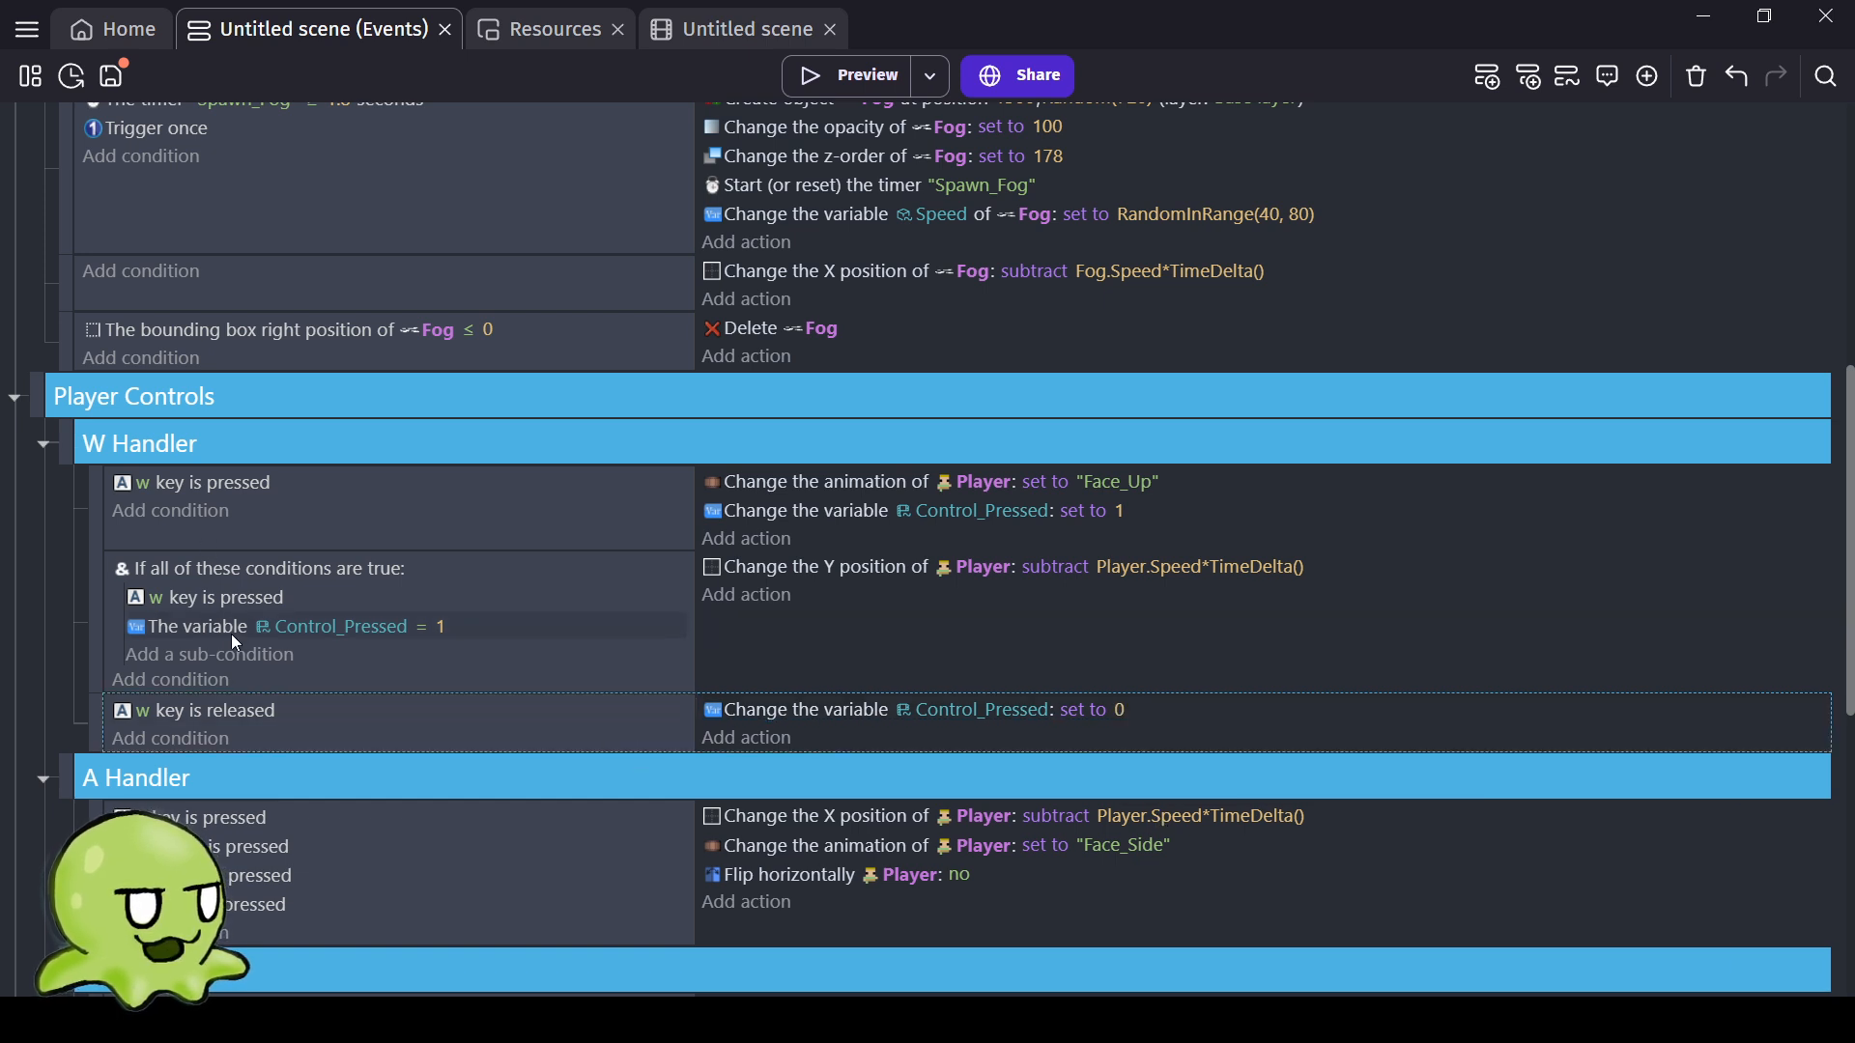
Add an And condition to W Handler's first event and move its "w key is pressed" condition inside it.
click(179, 514)
click(465, 199)
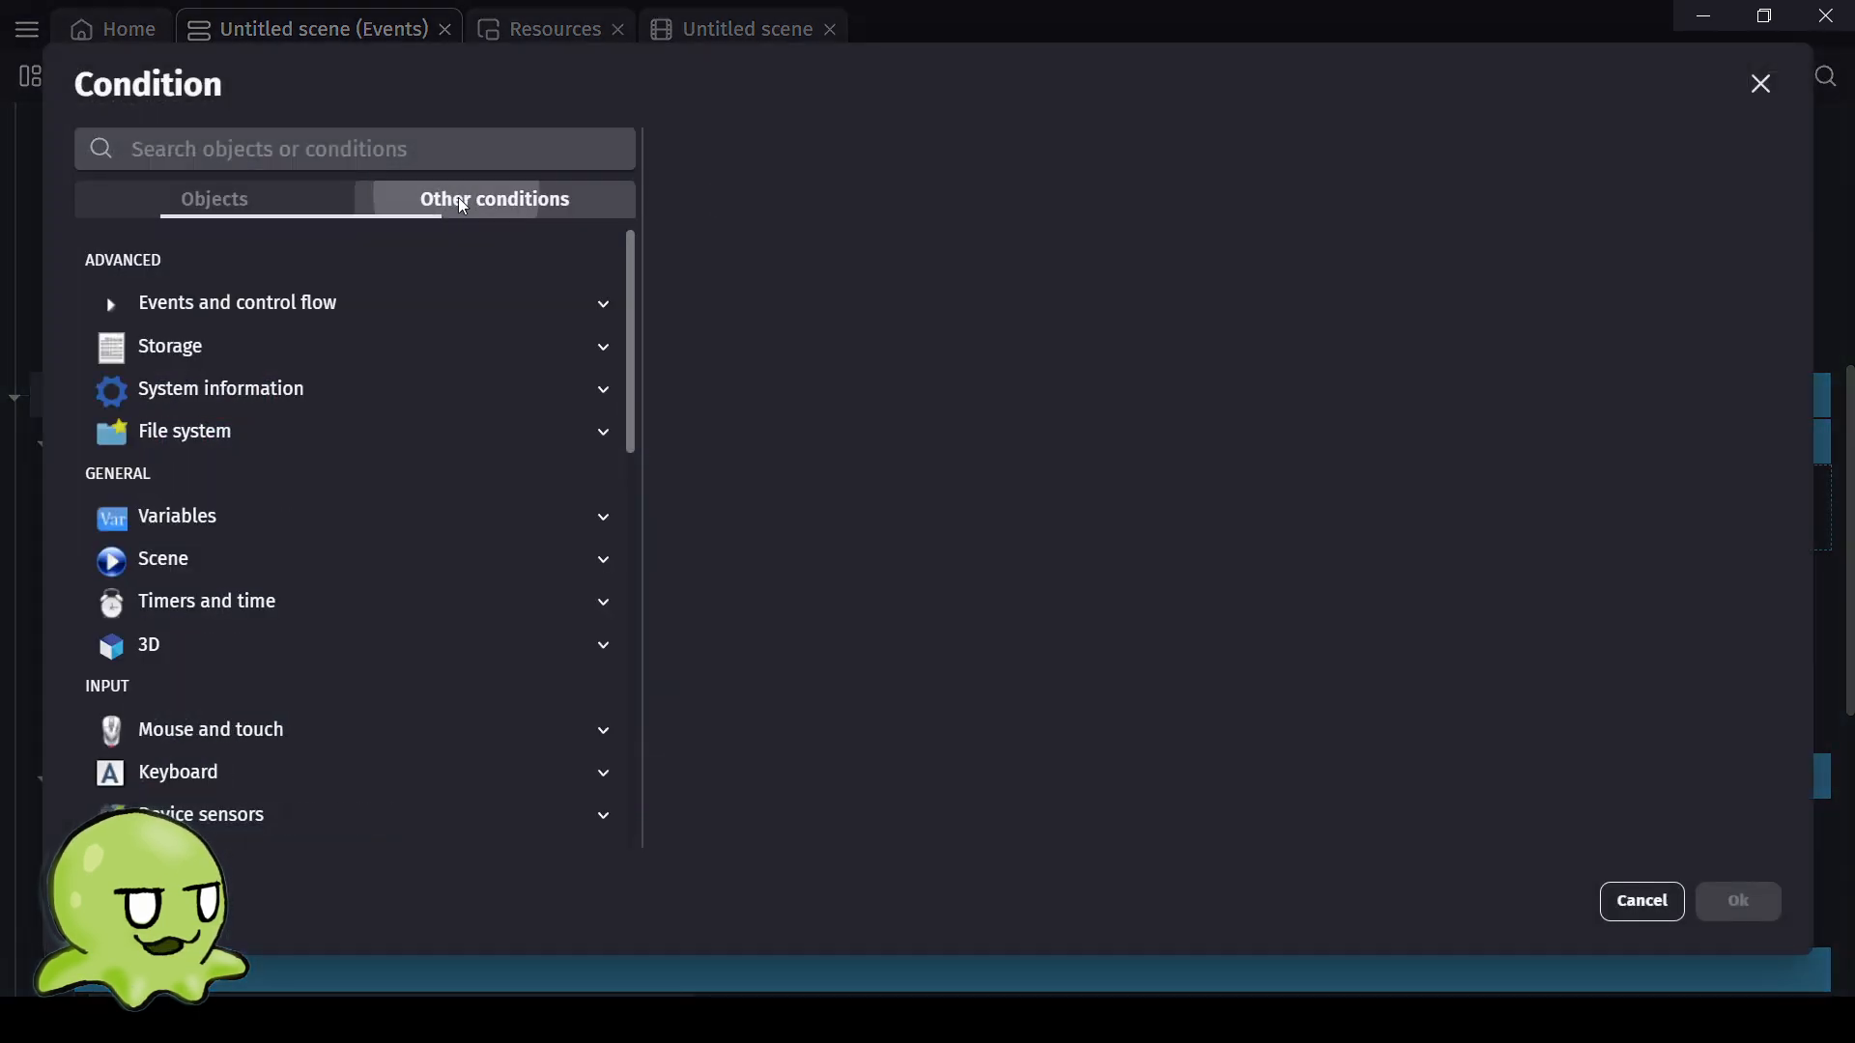
click(273, 309)
click(214, 367)
click(1738, 900)
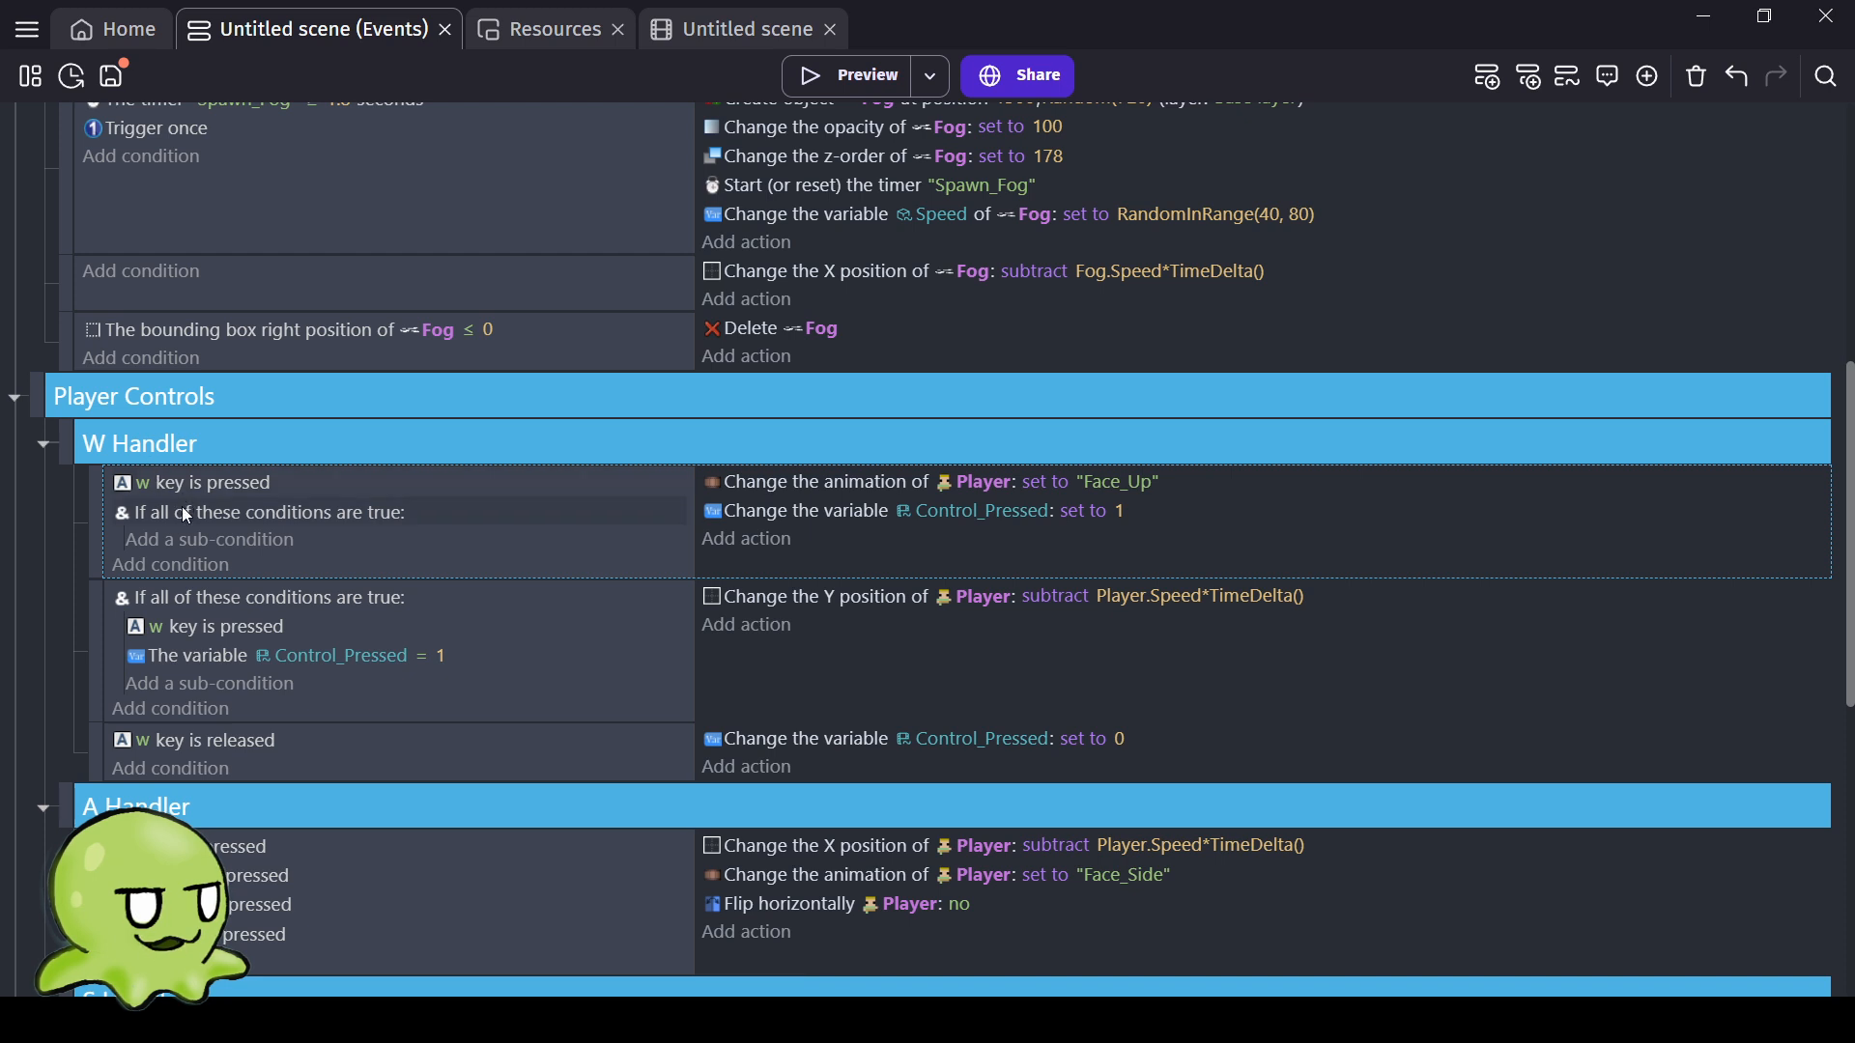
drag(157, 485, 191, 511)
Copy the Control_Pressed condition into the first W Handler event's And group and set its comparison value to 0.
click(212, 661)
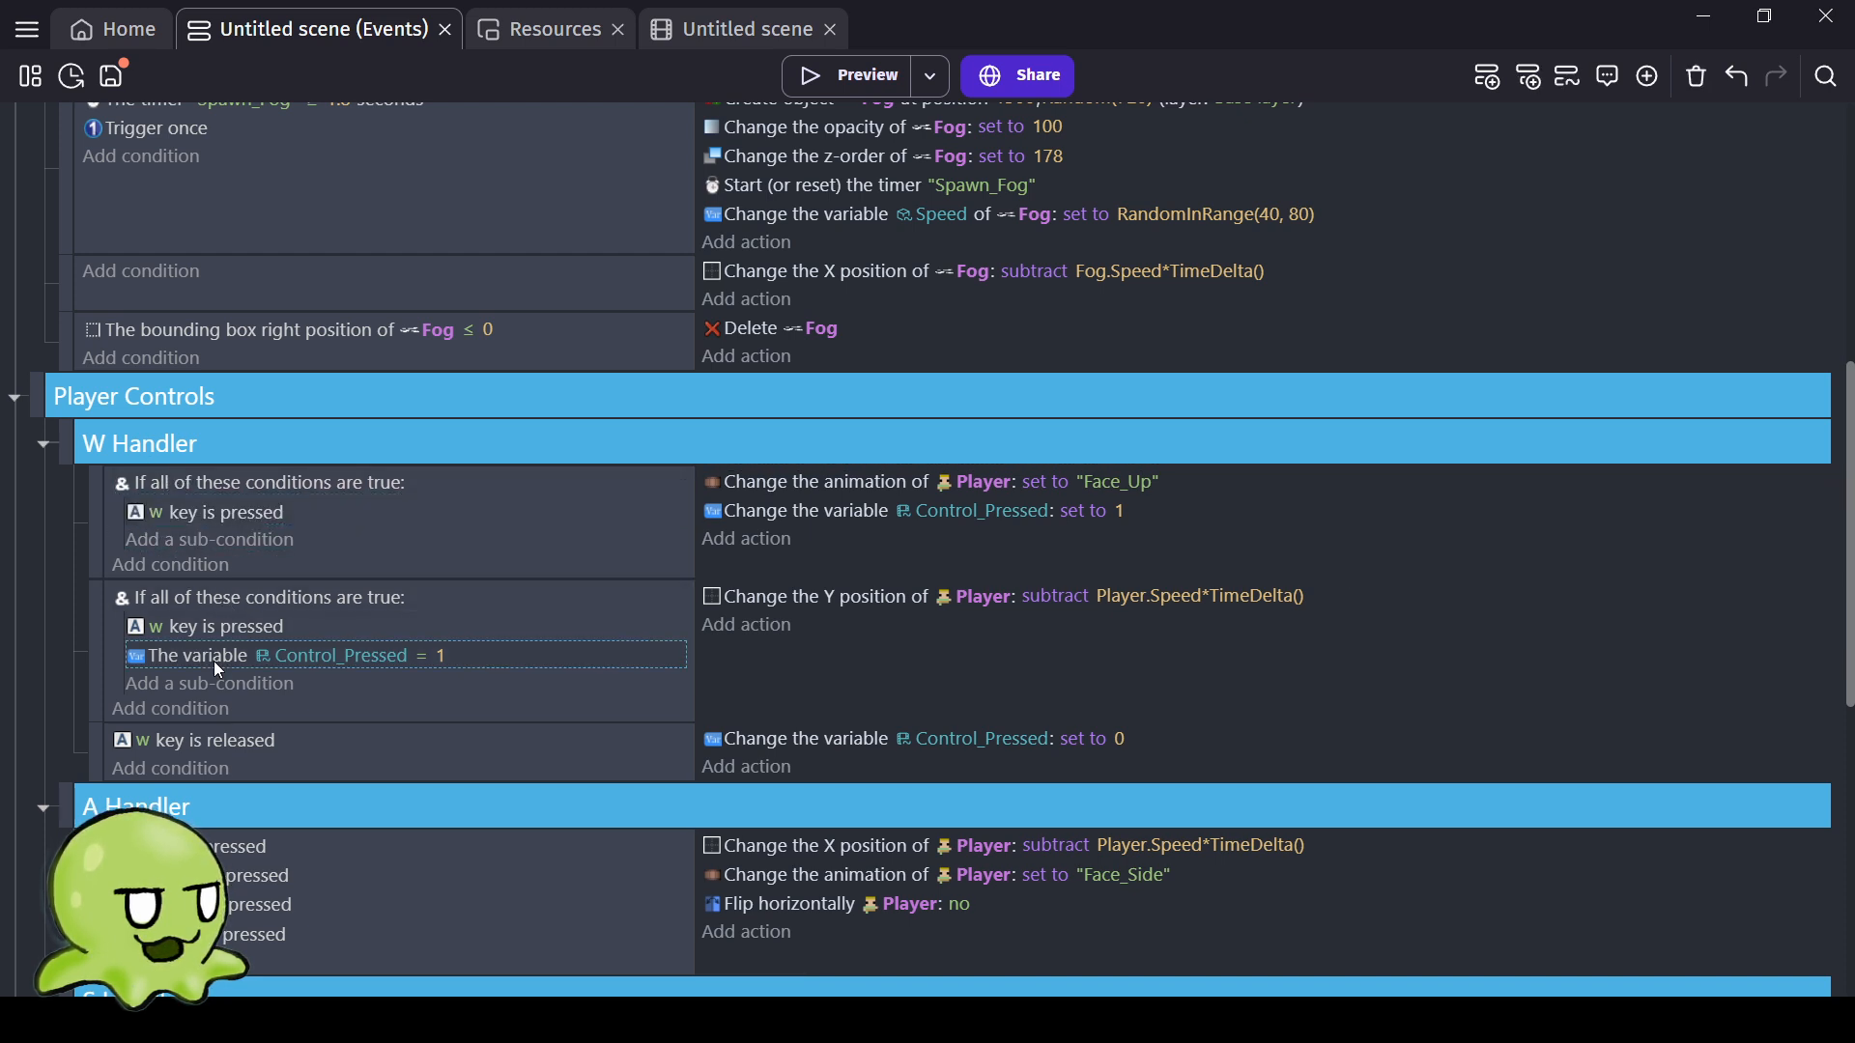
key(ctrl+c)
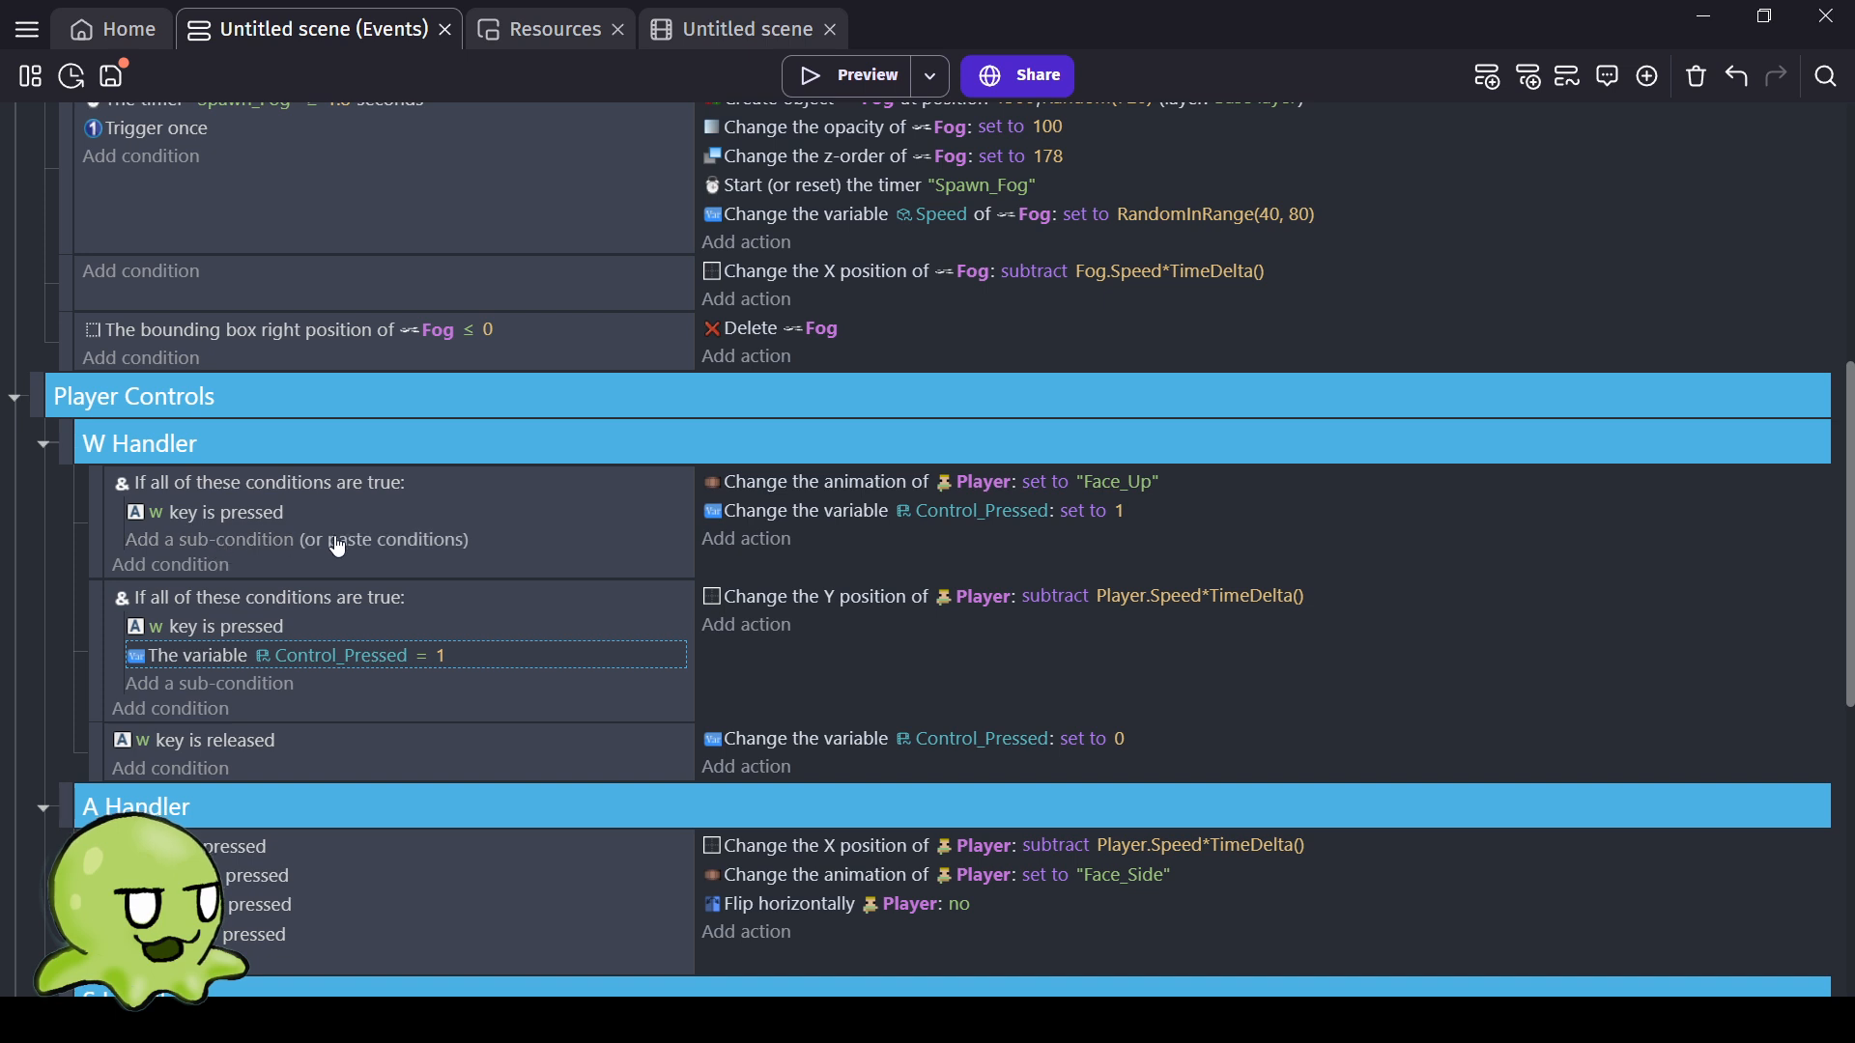
click(337, 541)
click(443, 540)
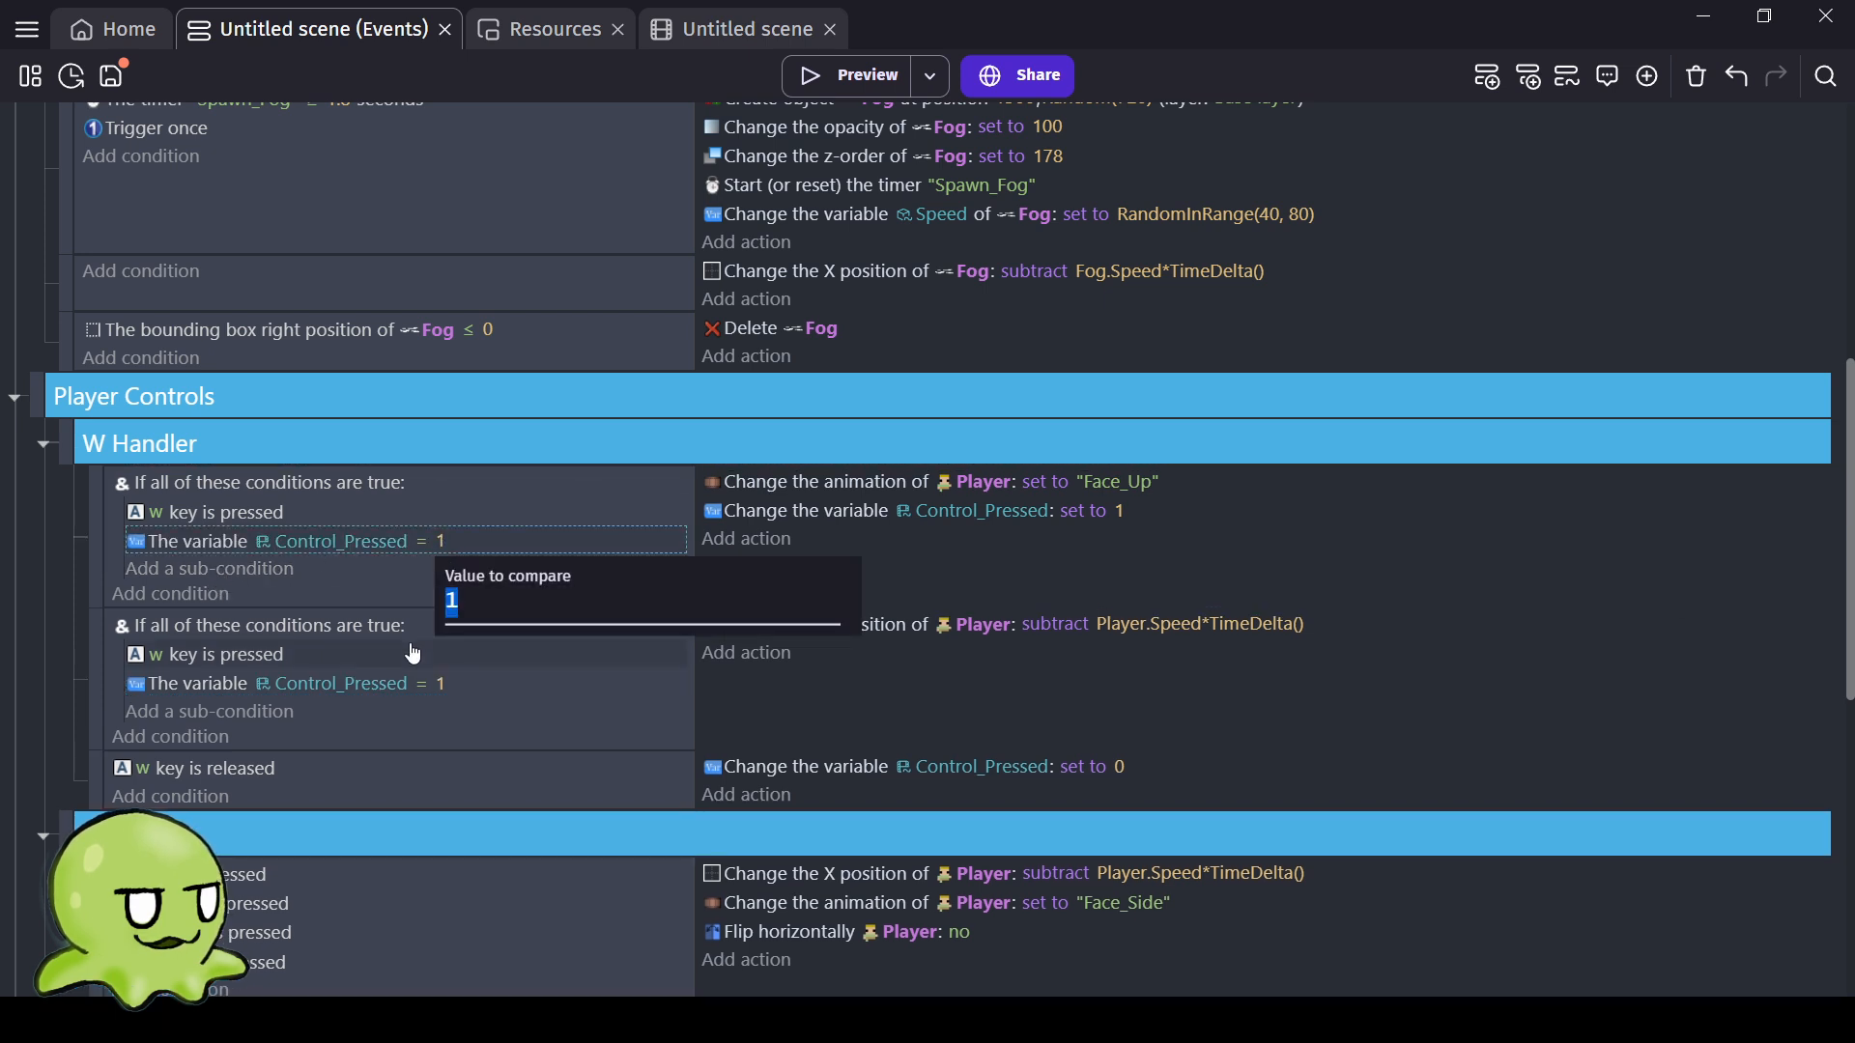
text(0)
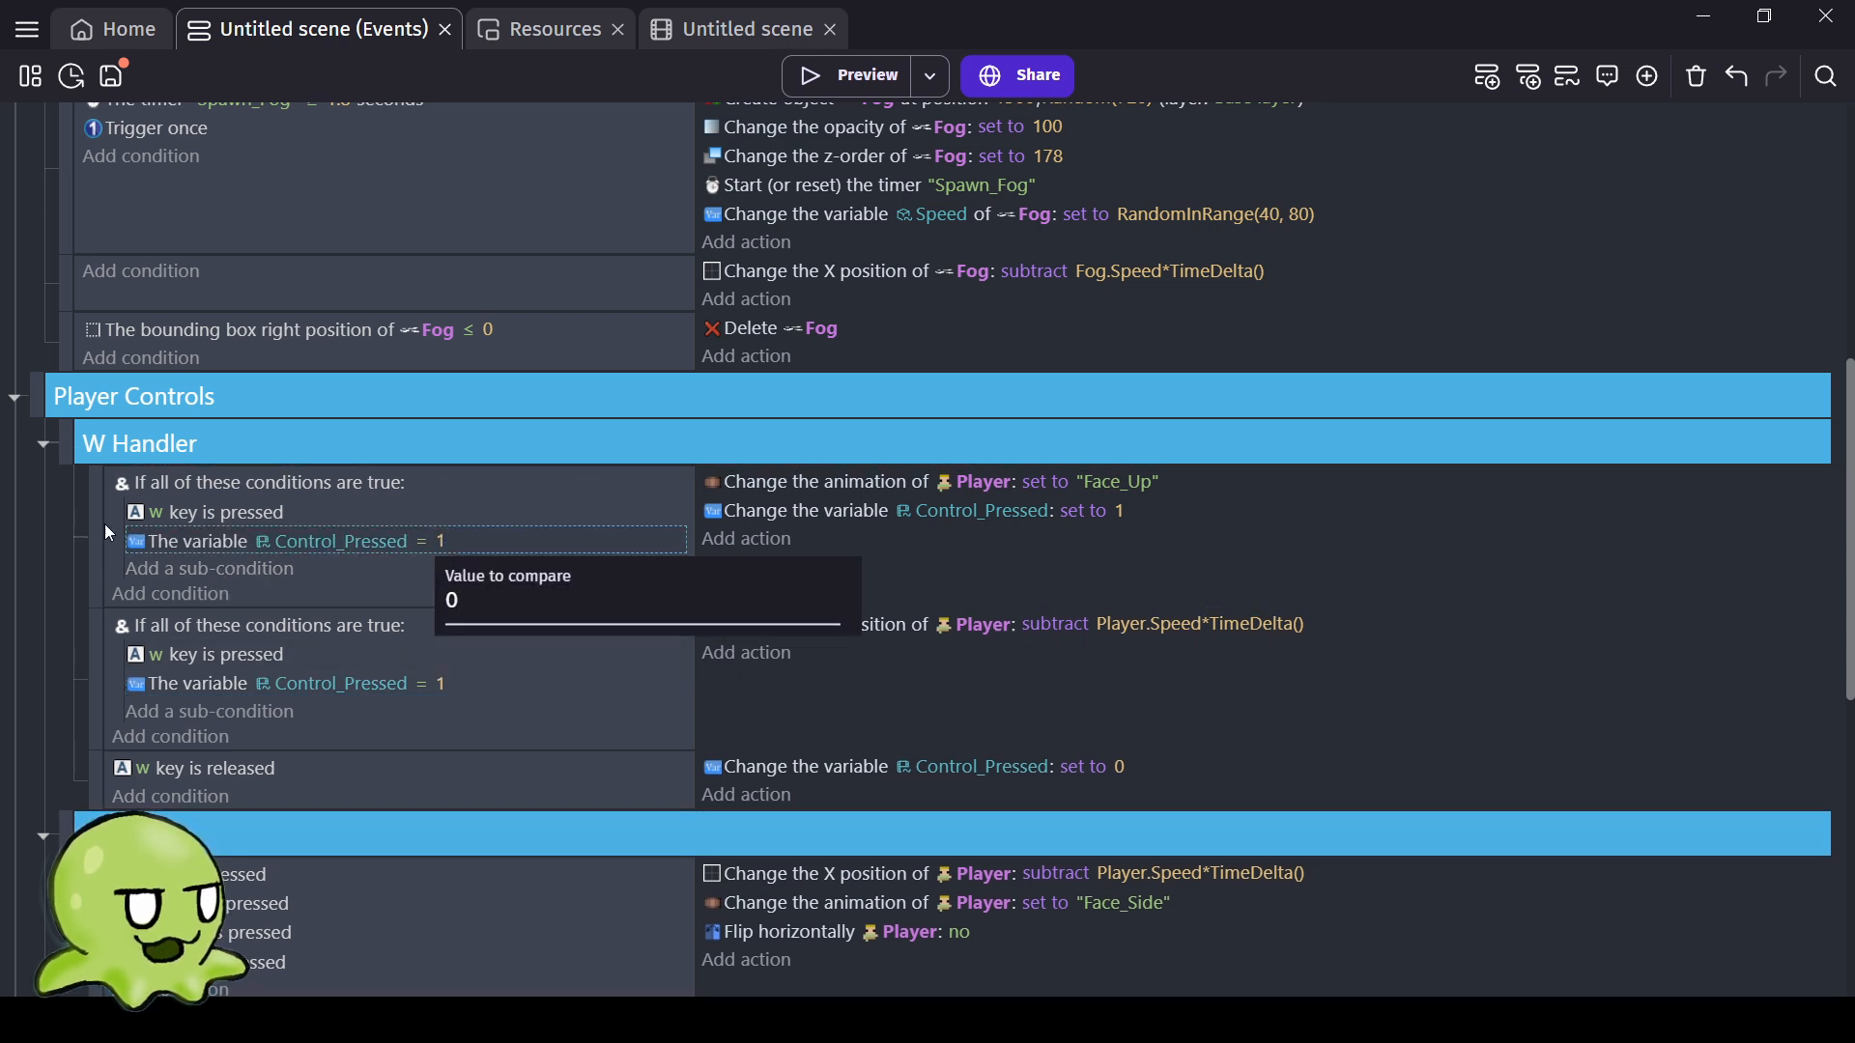
click(49, 615)
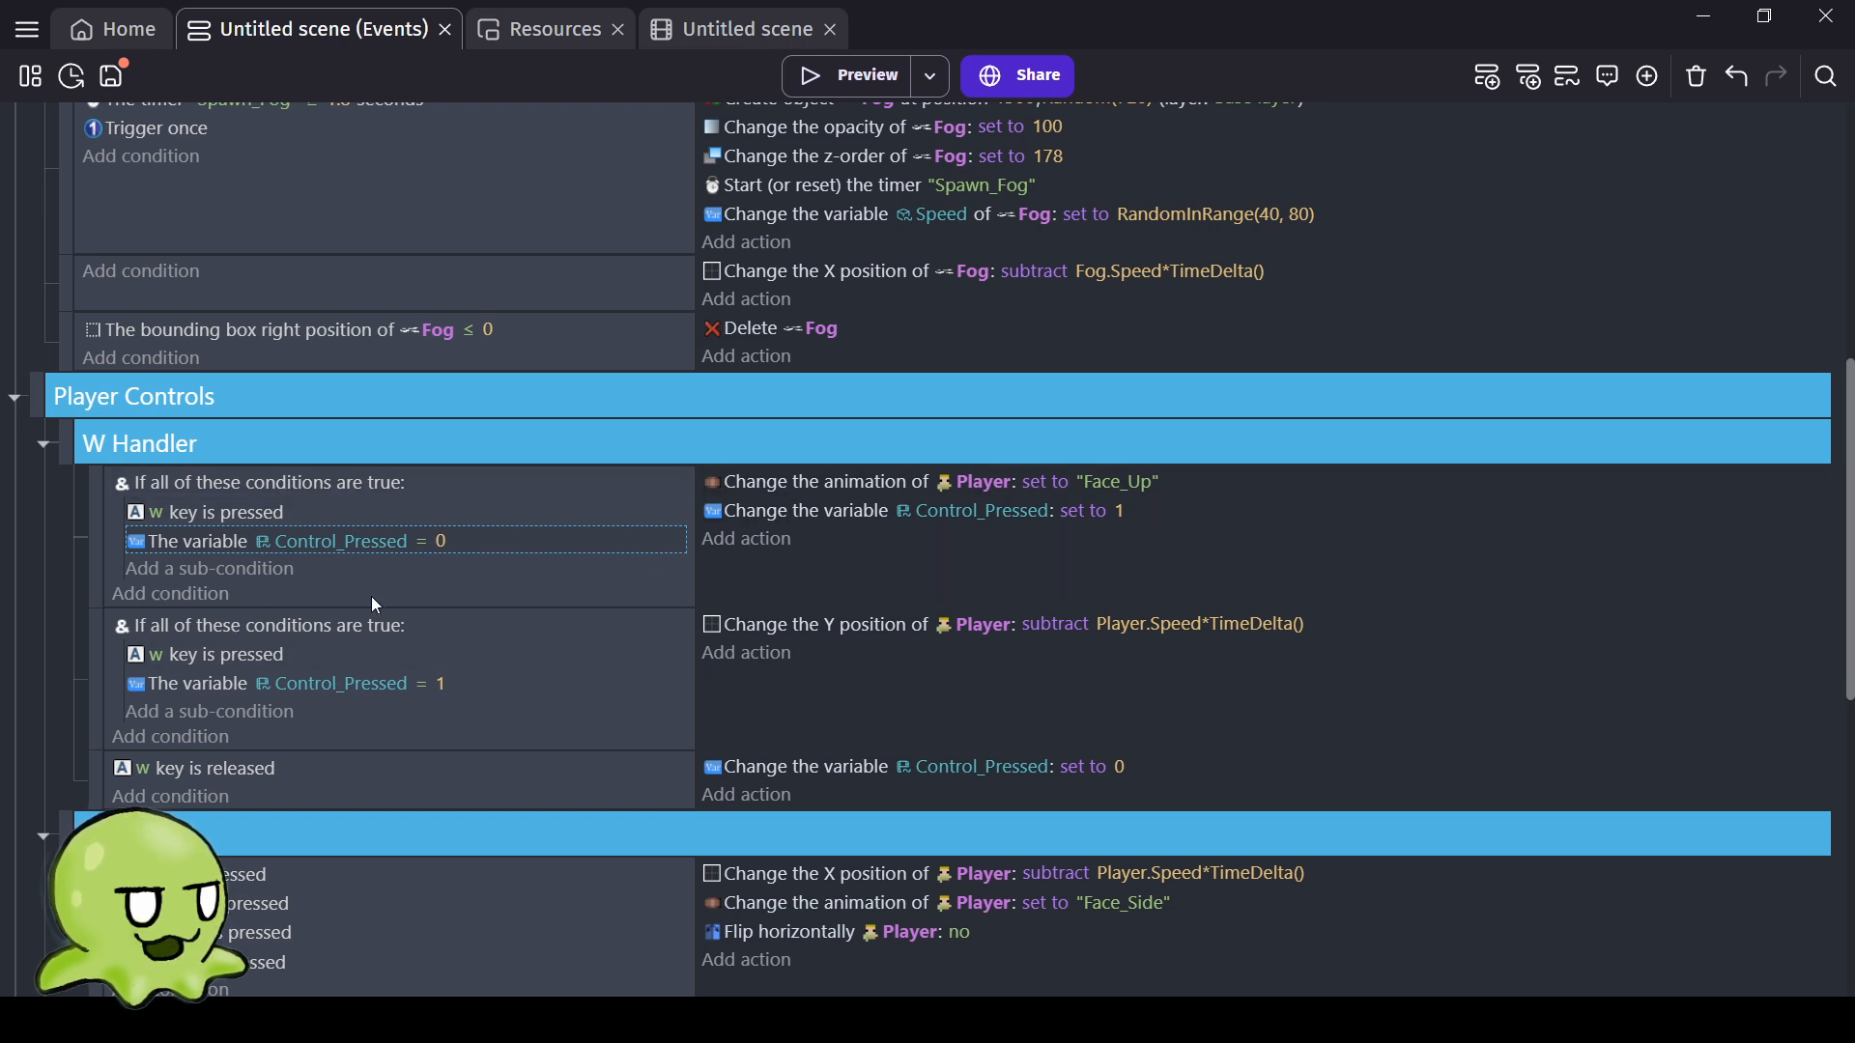
scroll(659, 527, up, 4)
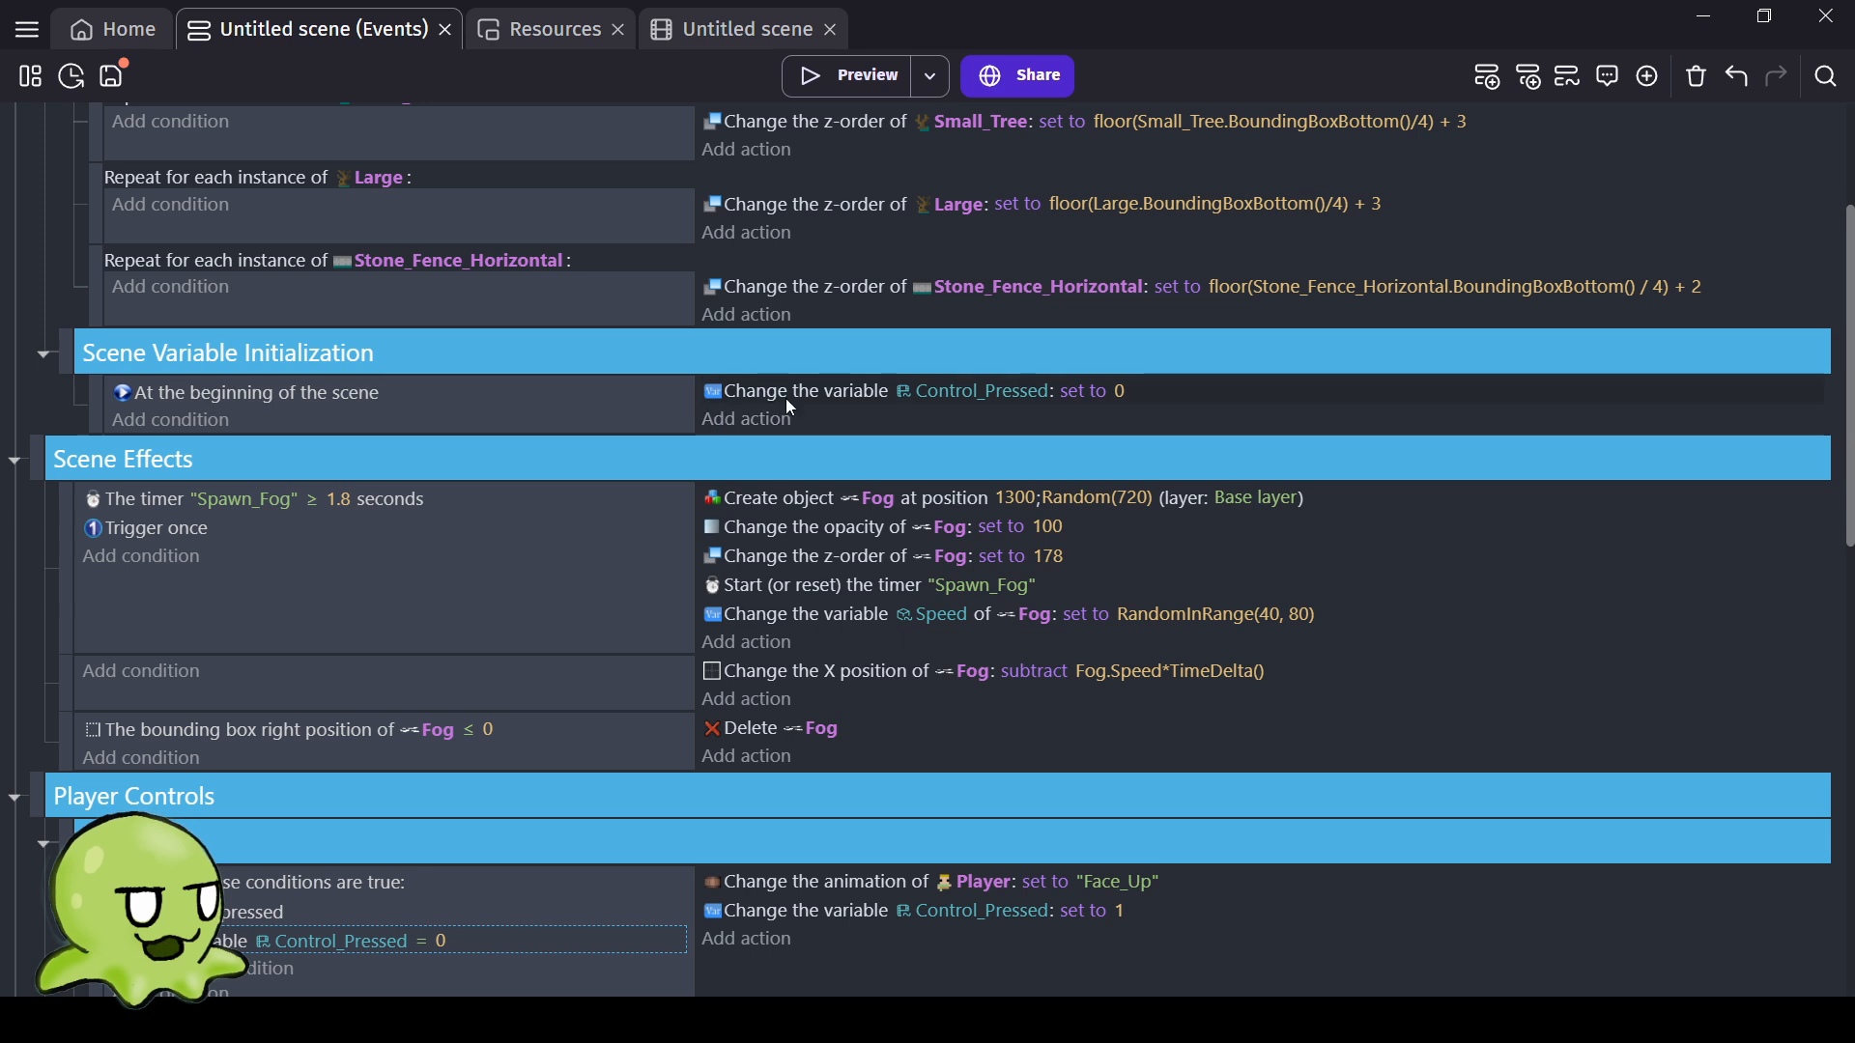
scroll(505, 779, down, 5)
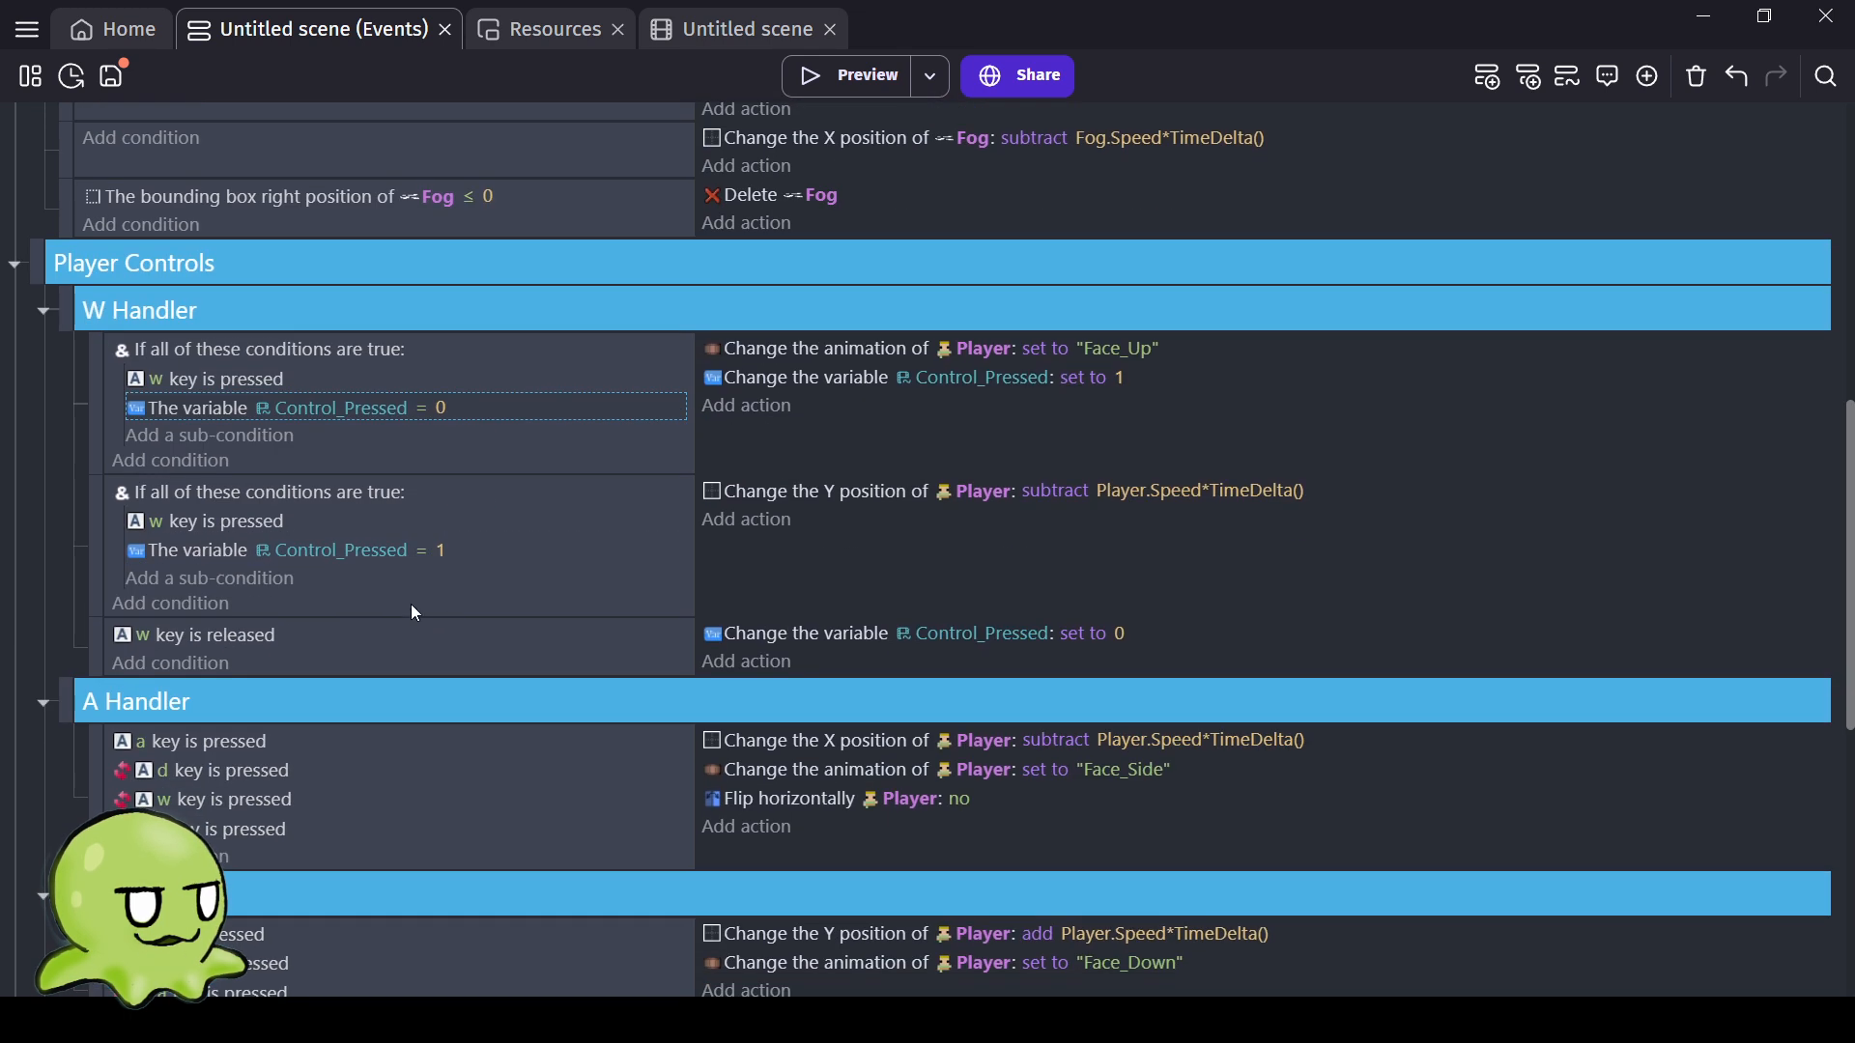
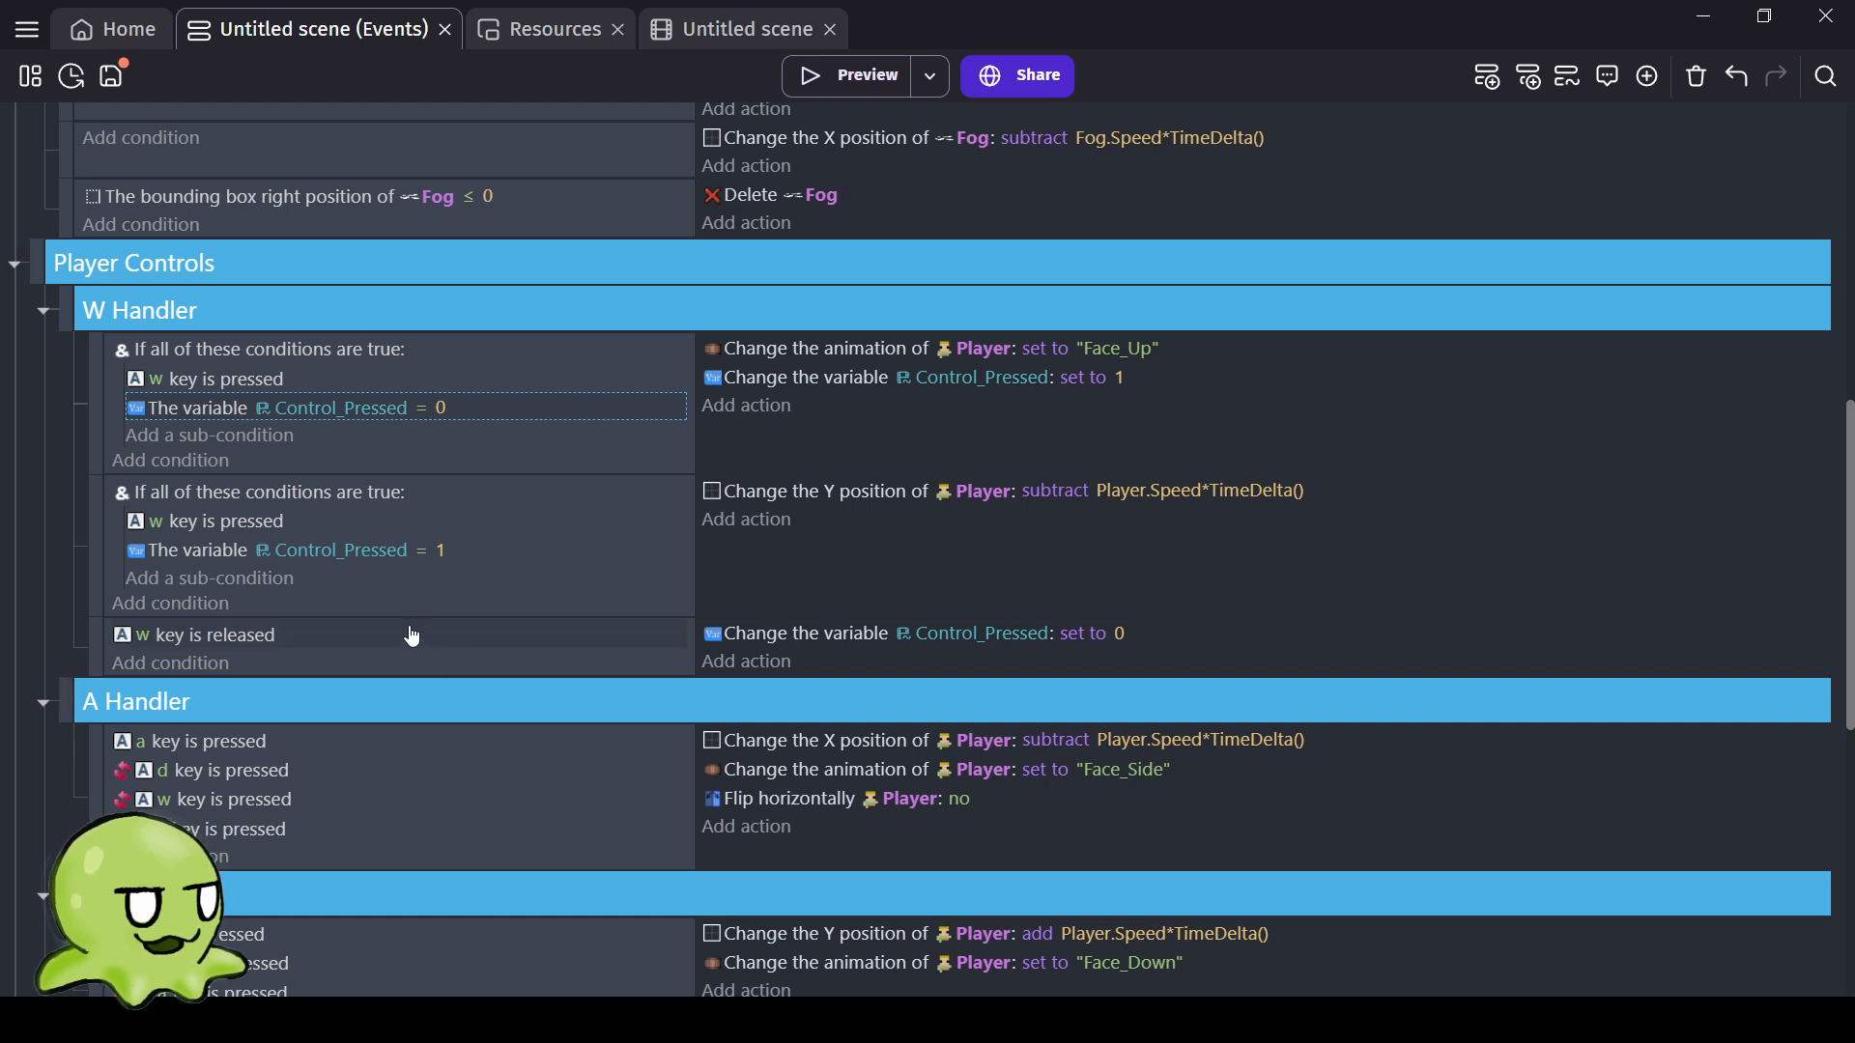
Delete the inverted key conditions from the A Handler event, keeping only "a key is pressed".
scroll(414, 624, down, 1)
click(176, 695)
key(Delete)
click(194, 663)
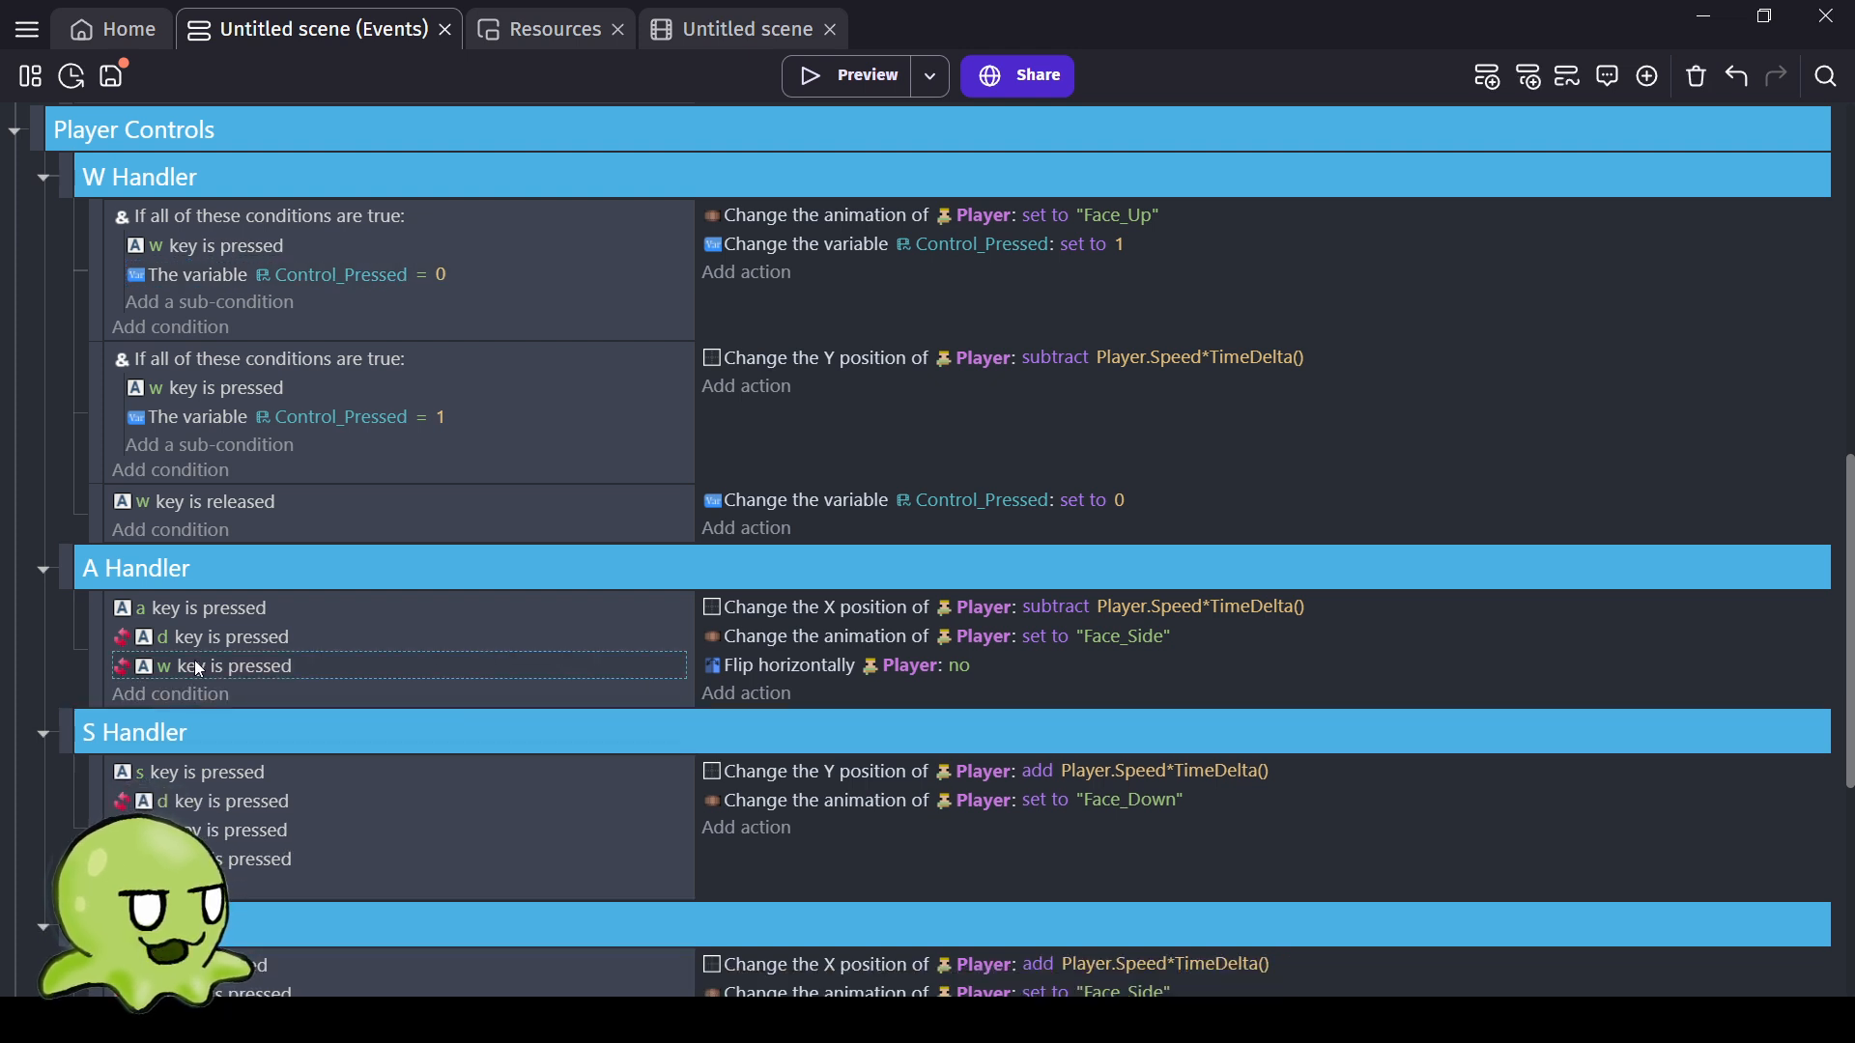
key(Delete)
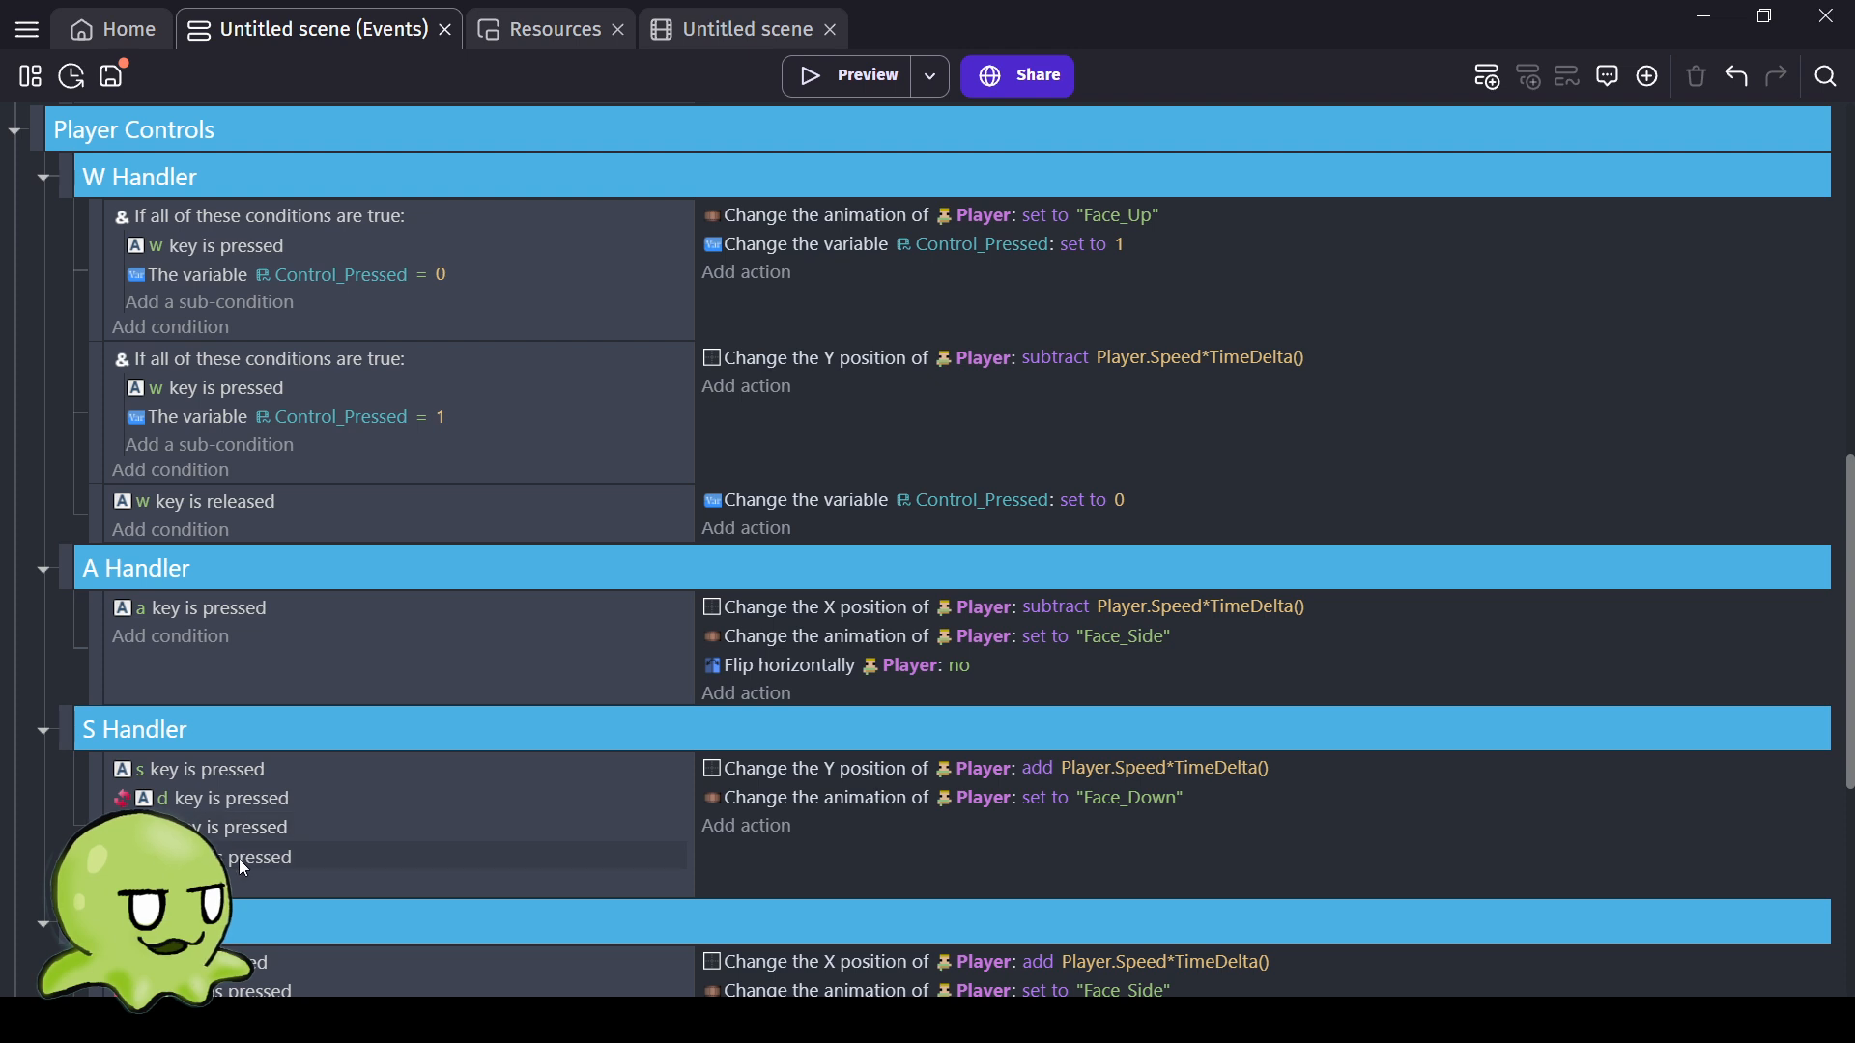
Delete the three inverted key conditions from the S Handler event, keeping only "s key is pressed".
click(240, 858)
key(Delete)
click(234, 831)
key(Delete)
click(229, 794)
key(Delete)
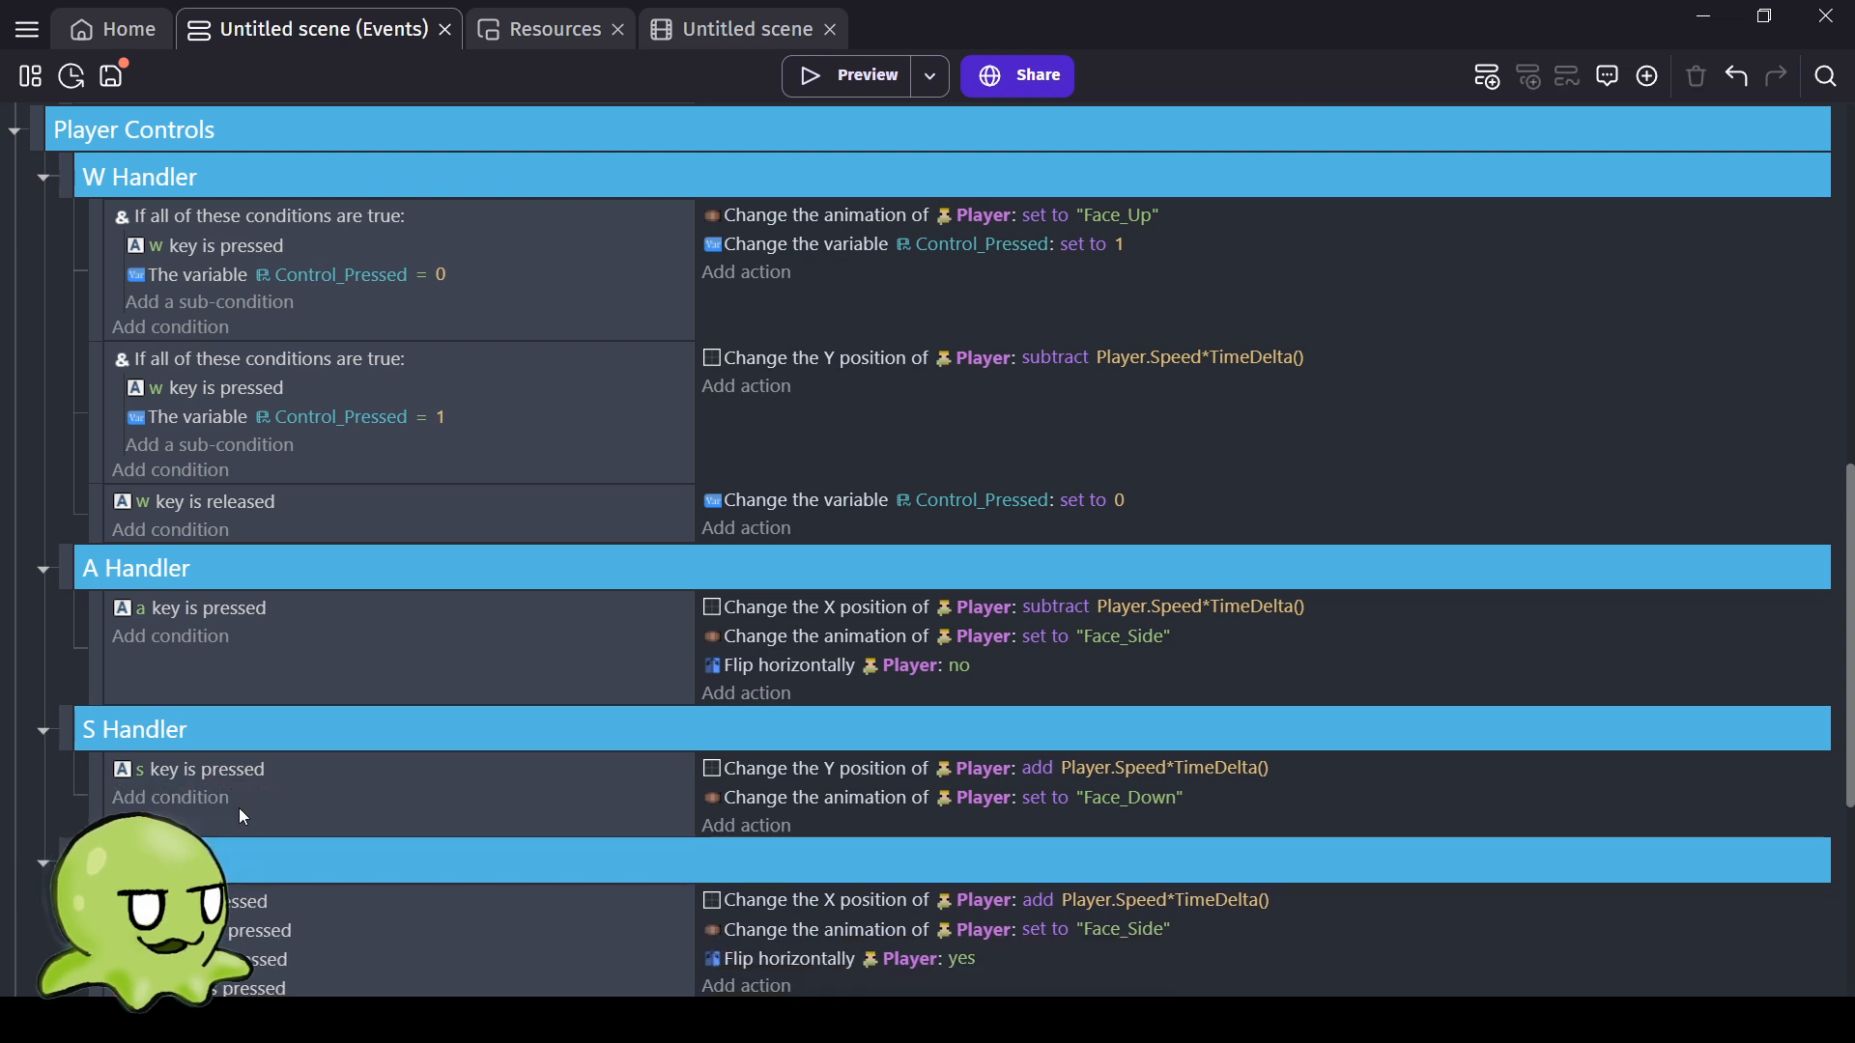
Delete the three inverted key conditions from the D Handler event, keeping only "d key is pressed".
scroll(239, 808, down, 2)
click(234, 846)
key(Delete)
click(229, 831)
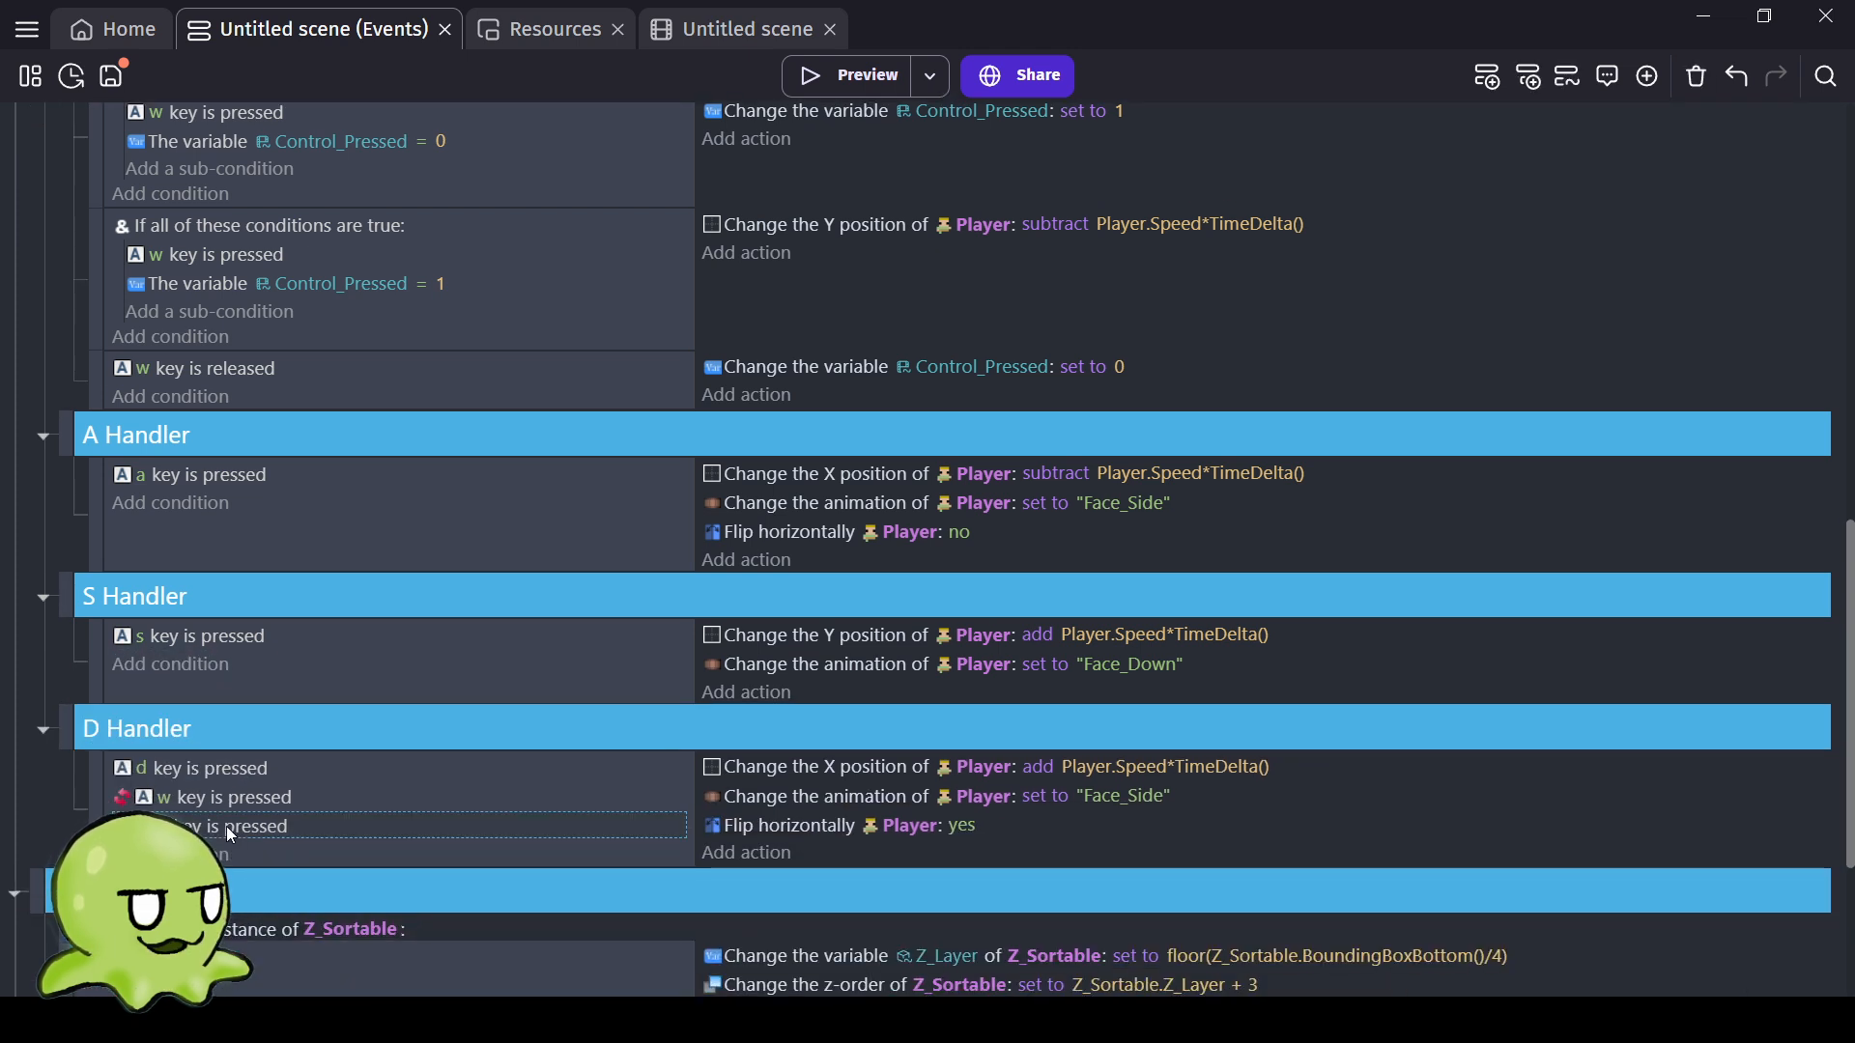
key(Delete)
click(224, 799)
key(Delete)
Add two blank events below the "a key is pressed" event in A Handler.
scroll(271, 751, up, 4)
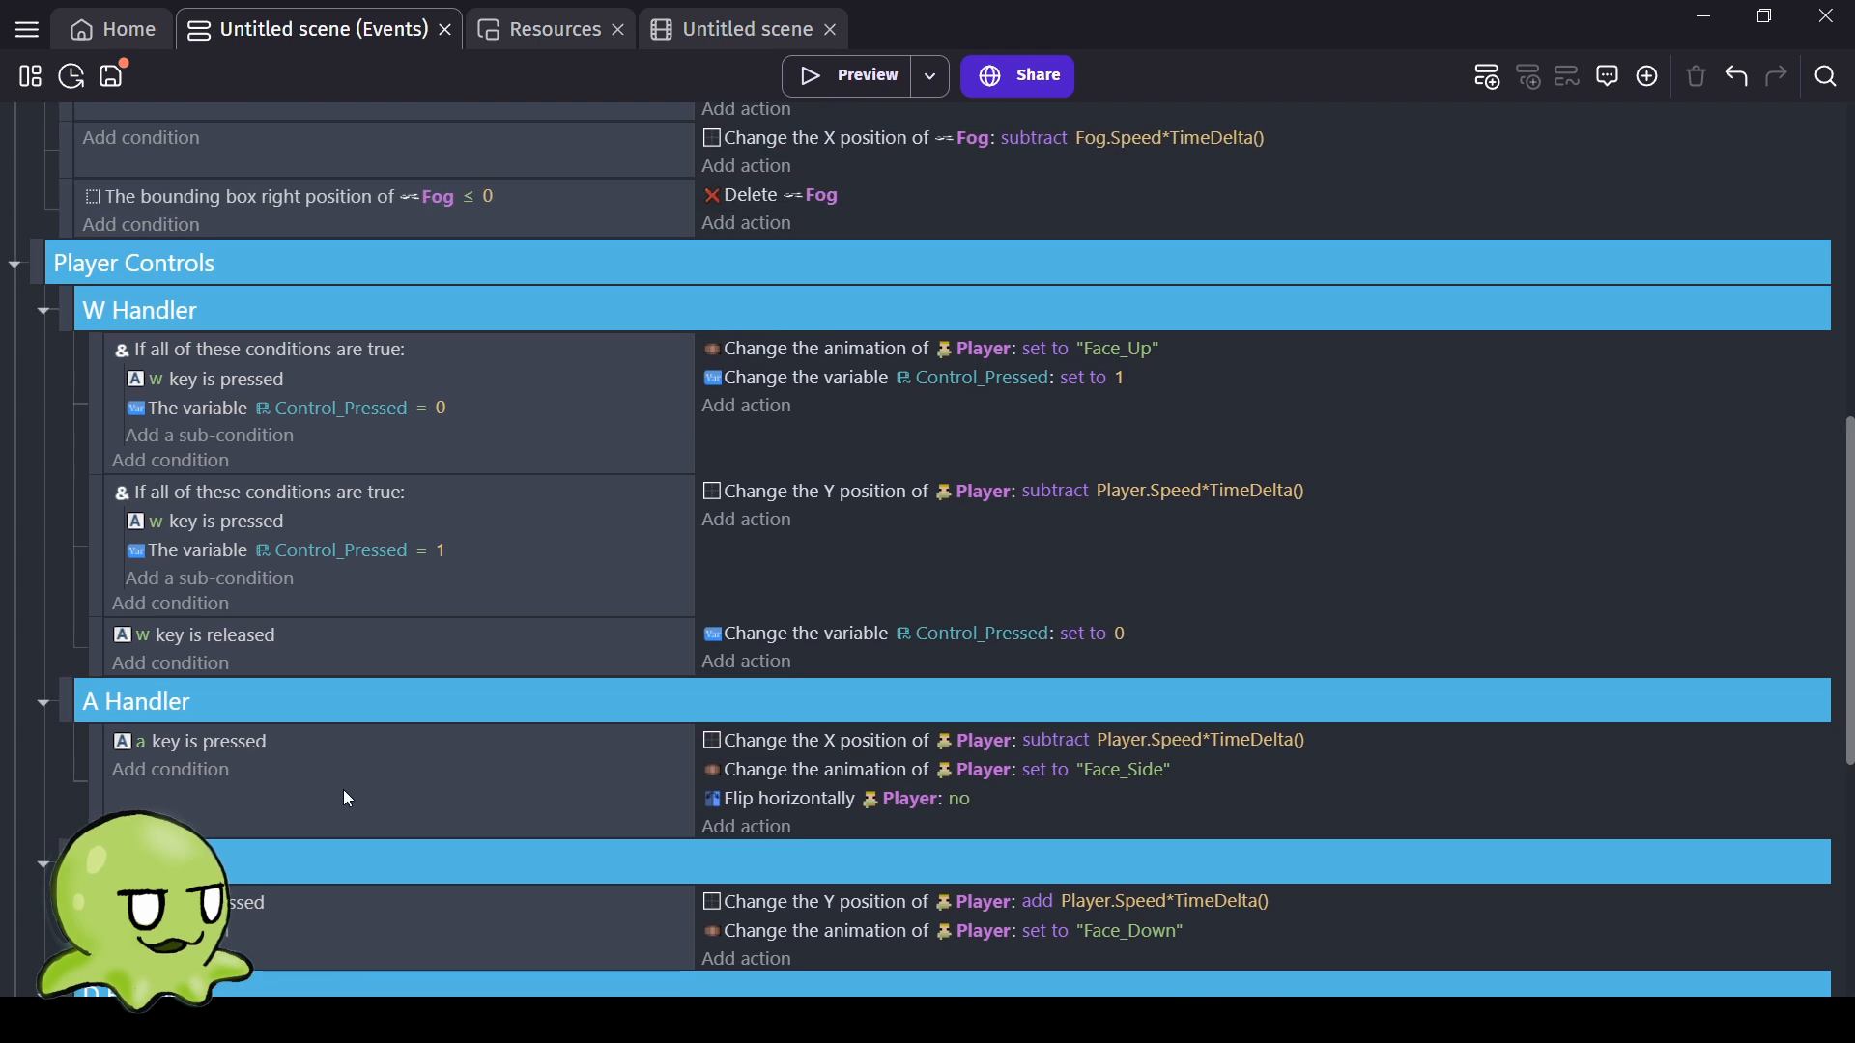
click(344, 790)
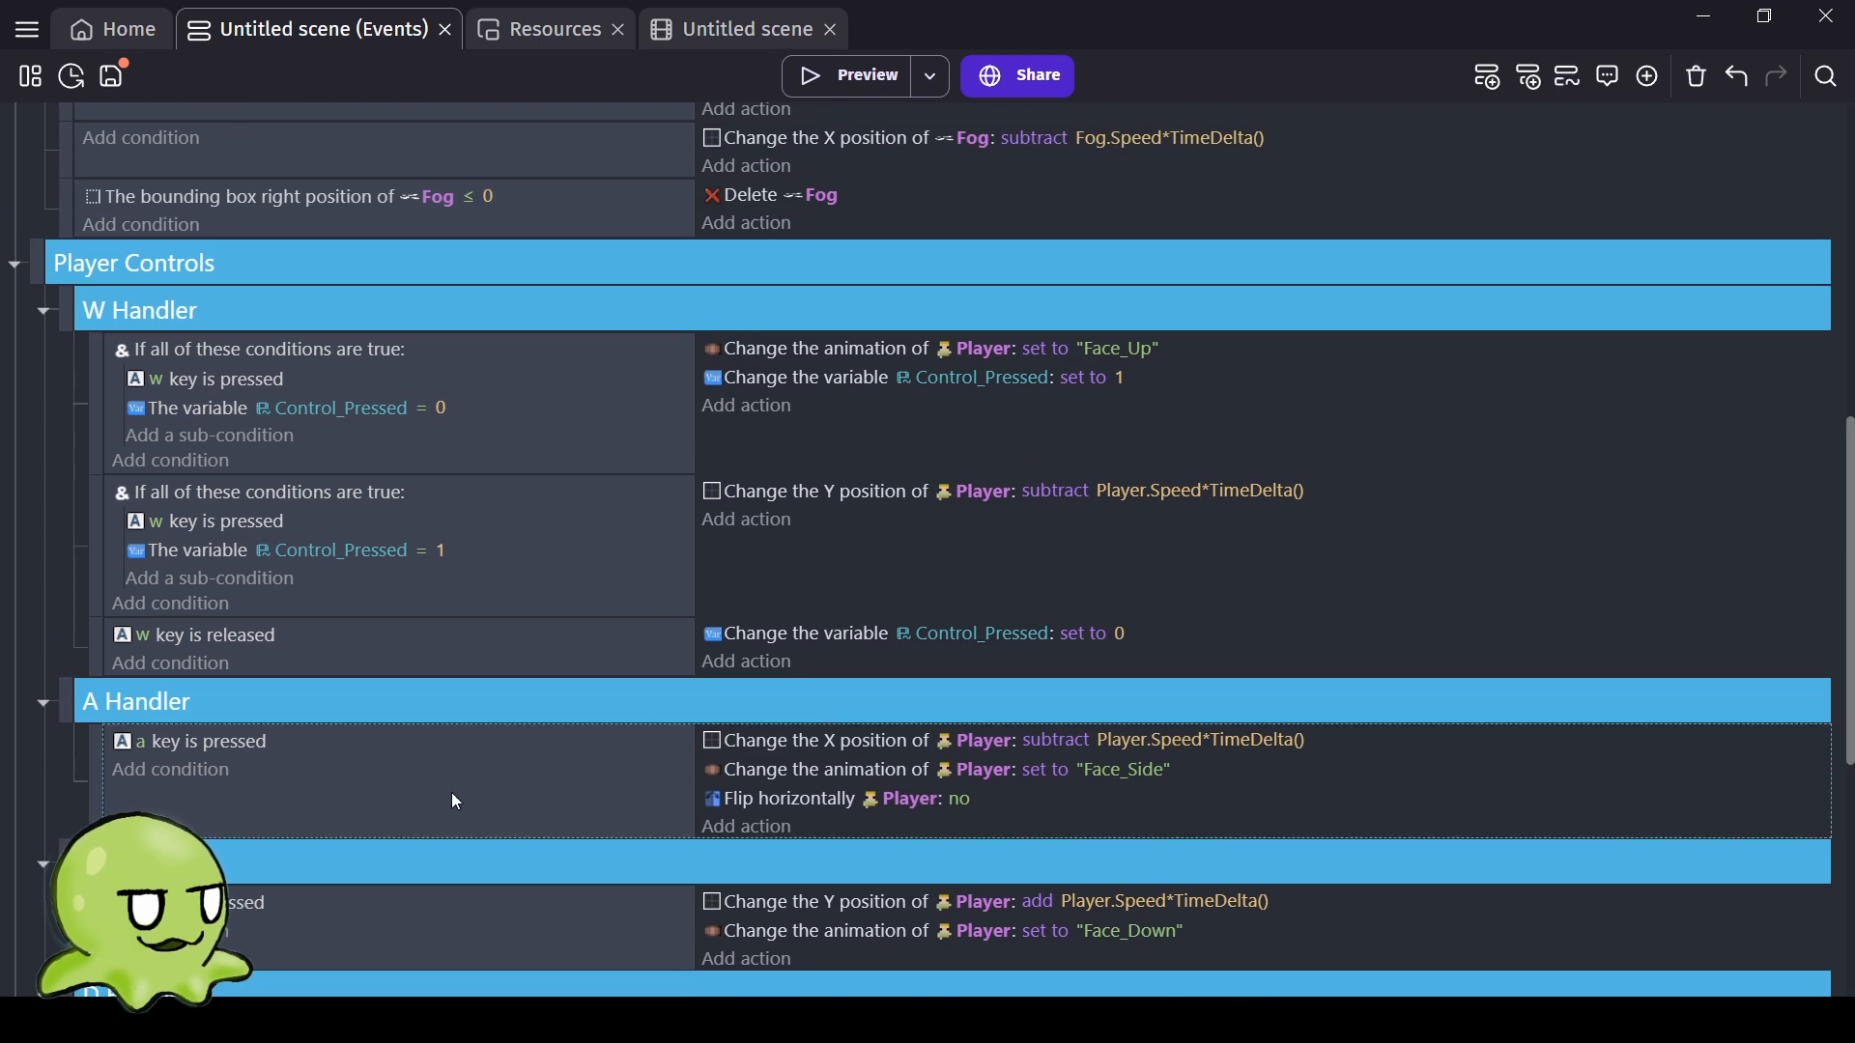
click(1490, 73)
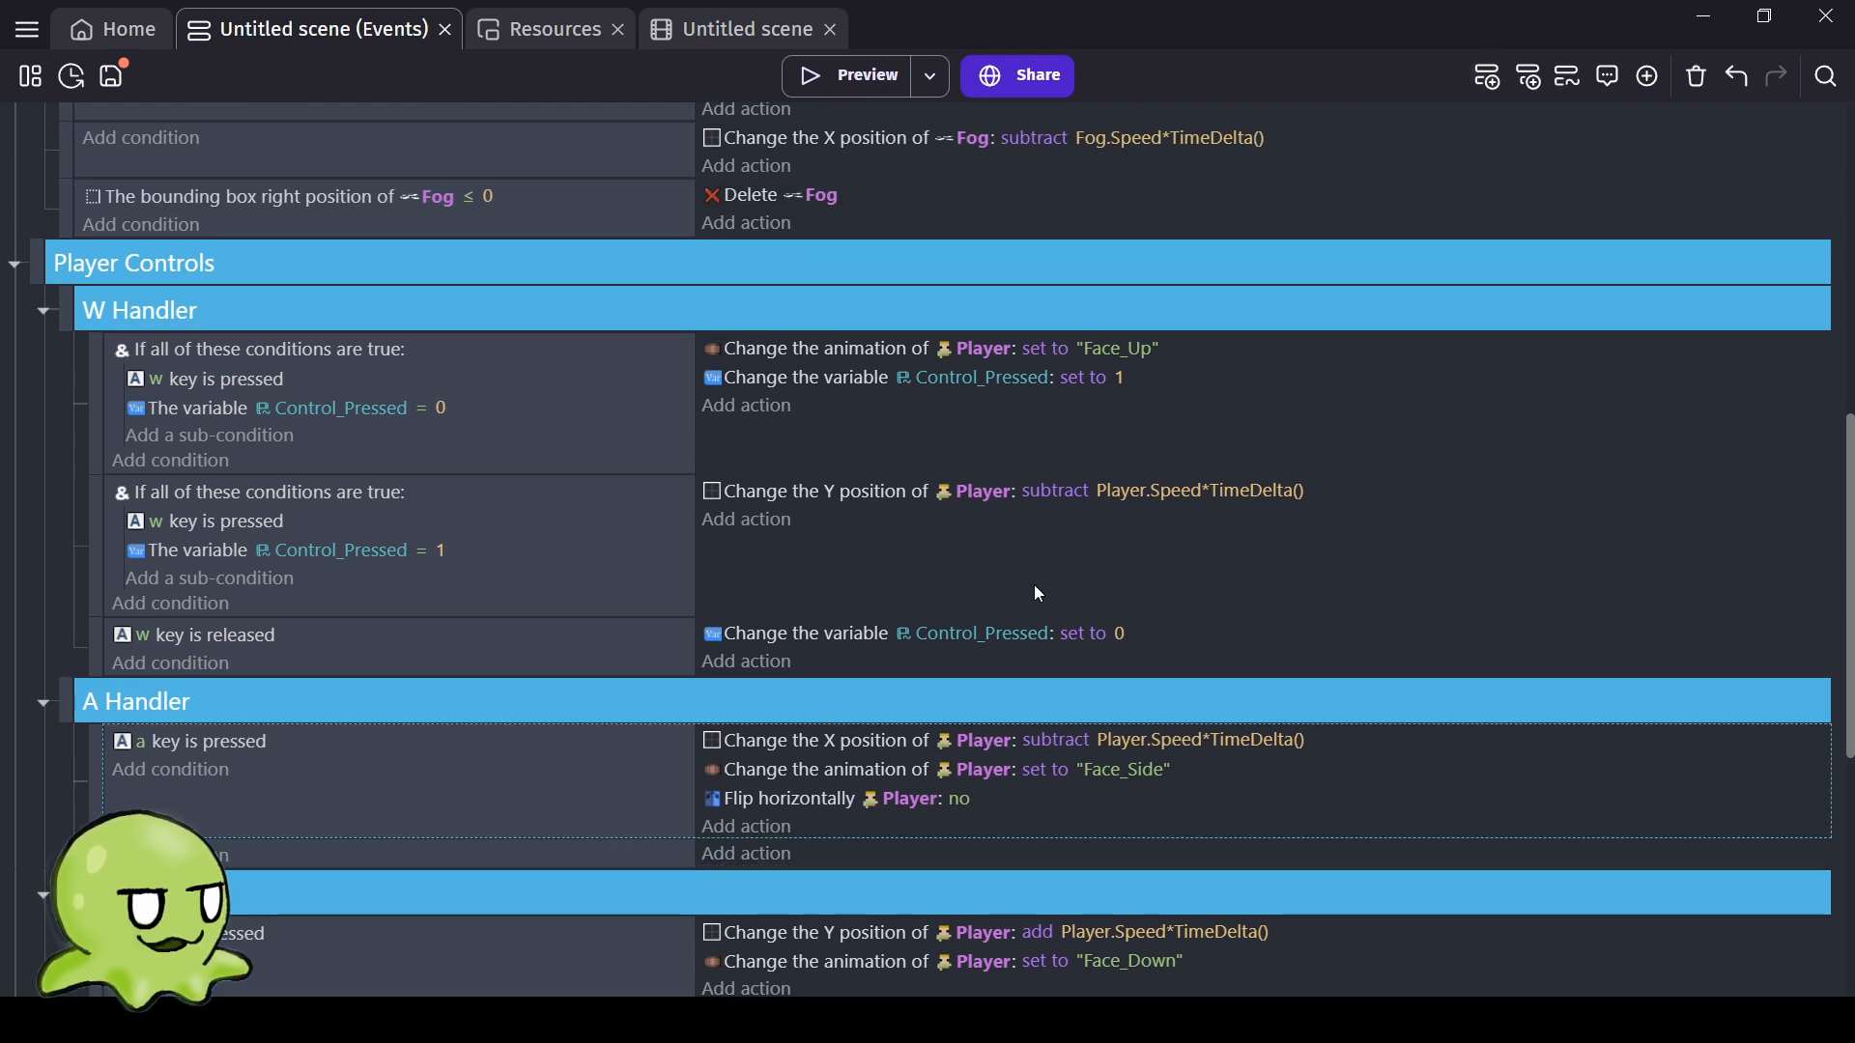
click(1491, 77)
Add two blank events below the "s key is pressed" event in S Handler.
scroll(564, 889, down, 2)
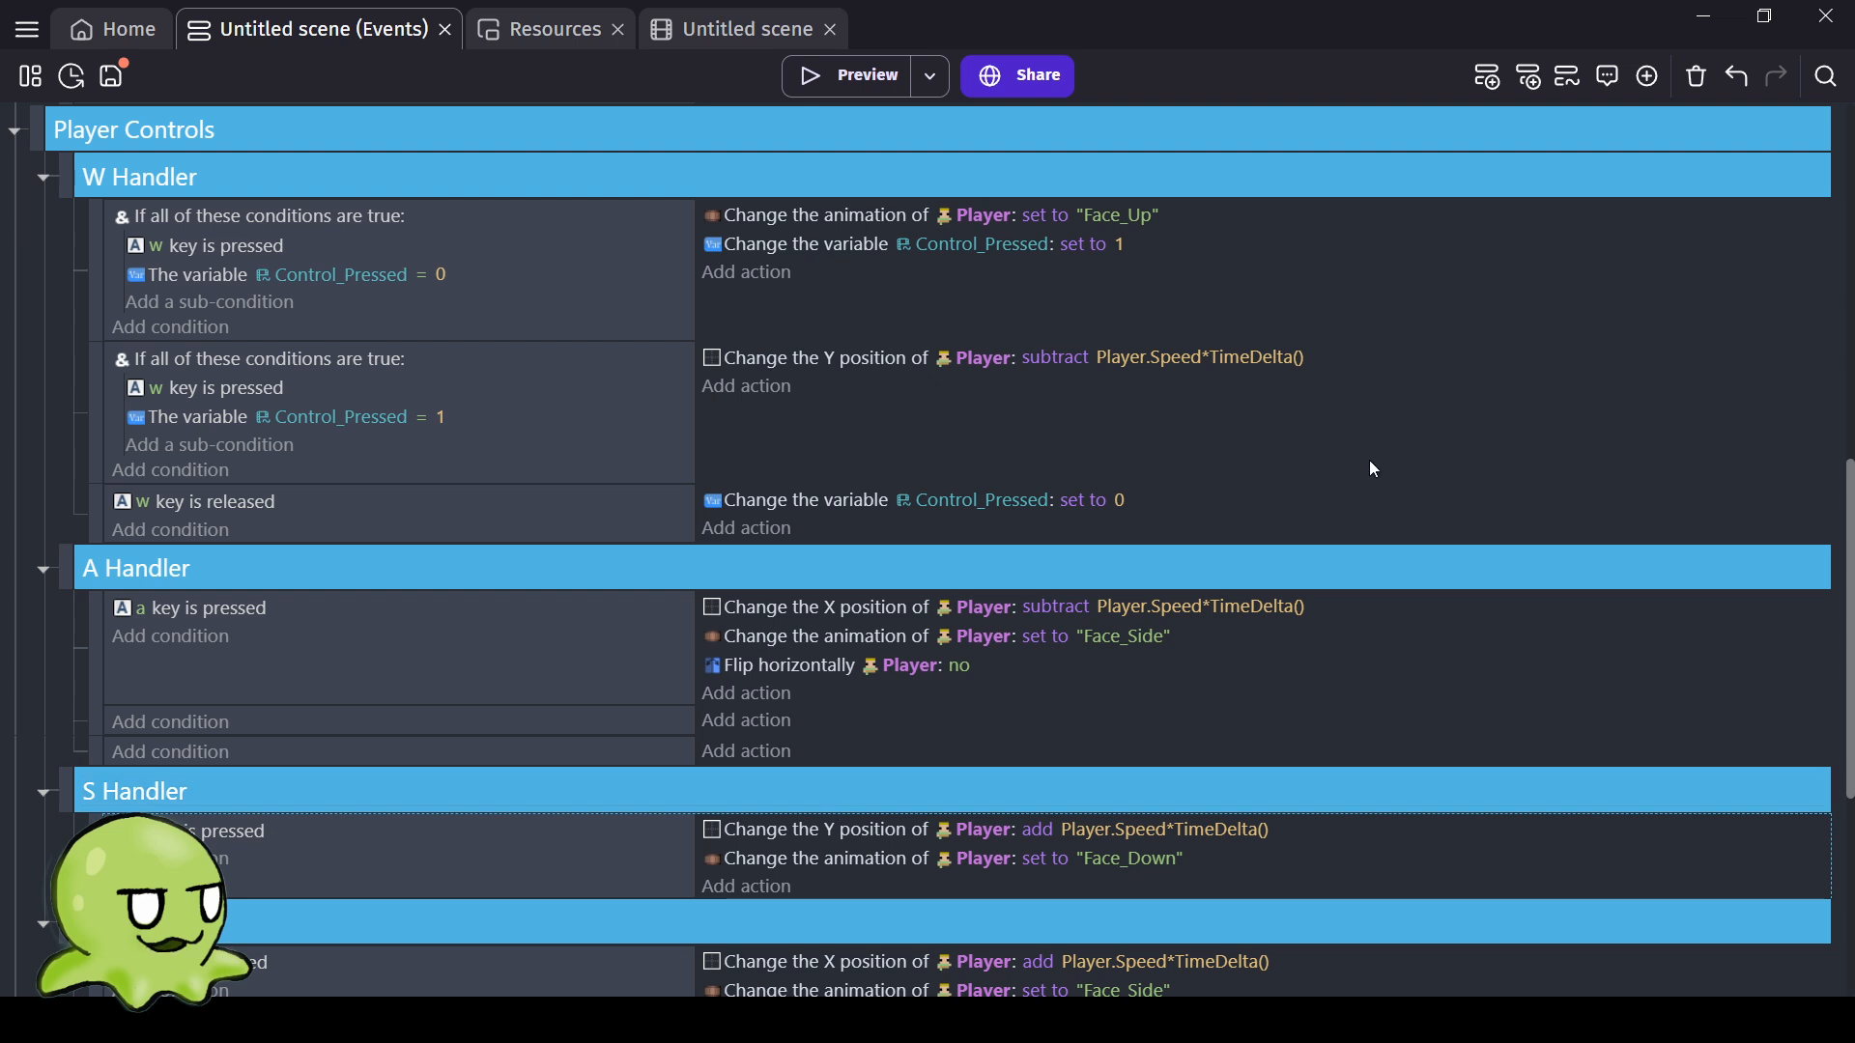
click(1492, 74)
click(1489, 76)
Add two blank events below the "d key is pressed" event in D Handler.
scroll(605, 663, down, 1)
scroll(610, 670, down, 4)
click(462, 821)
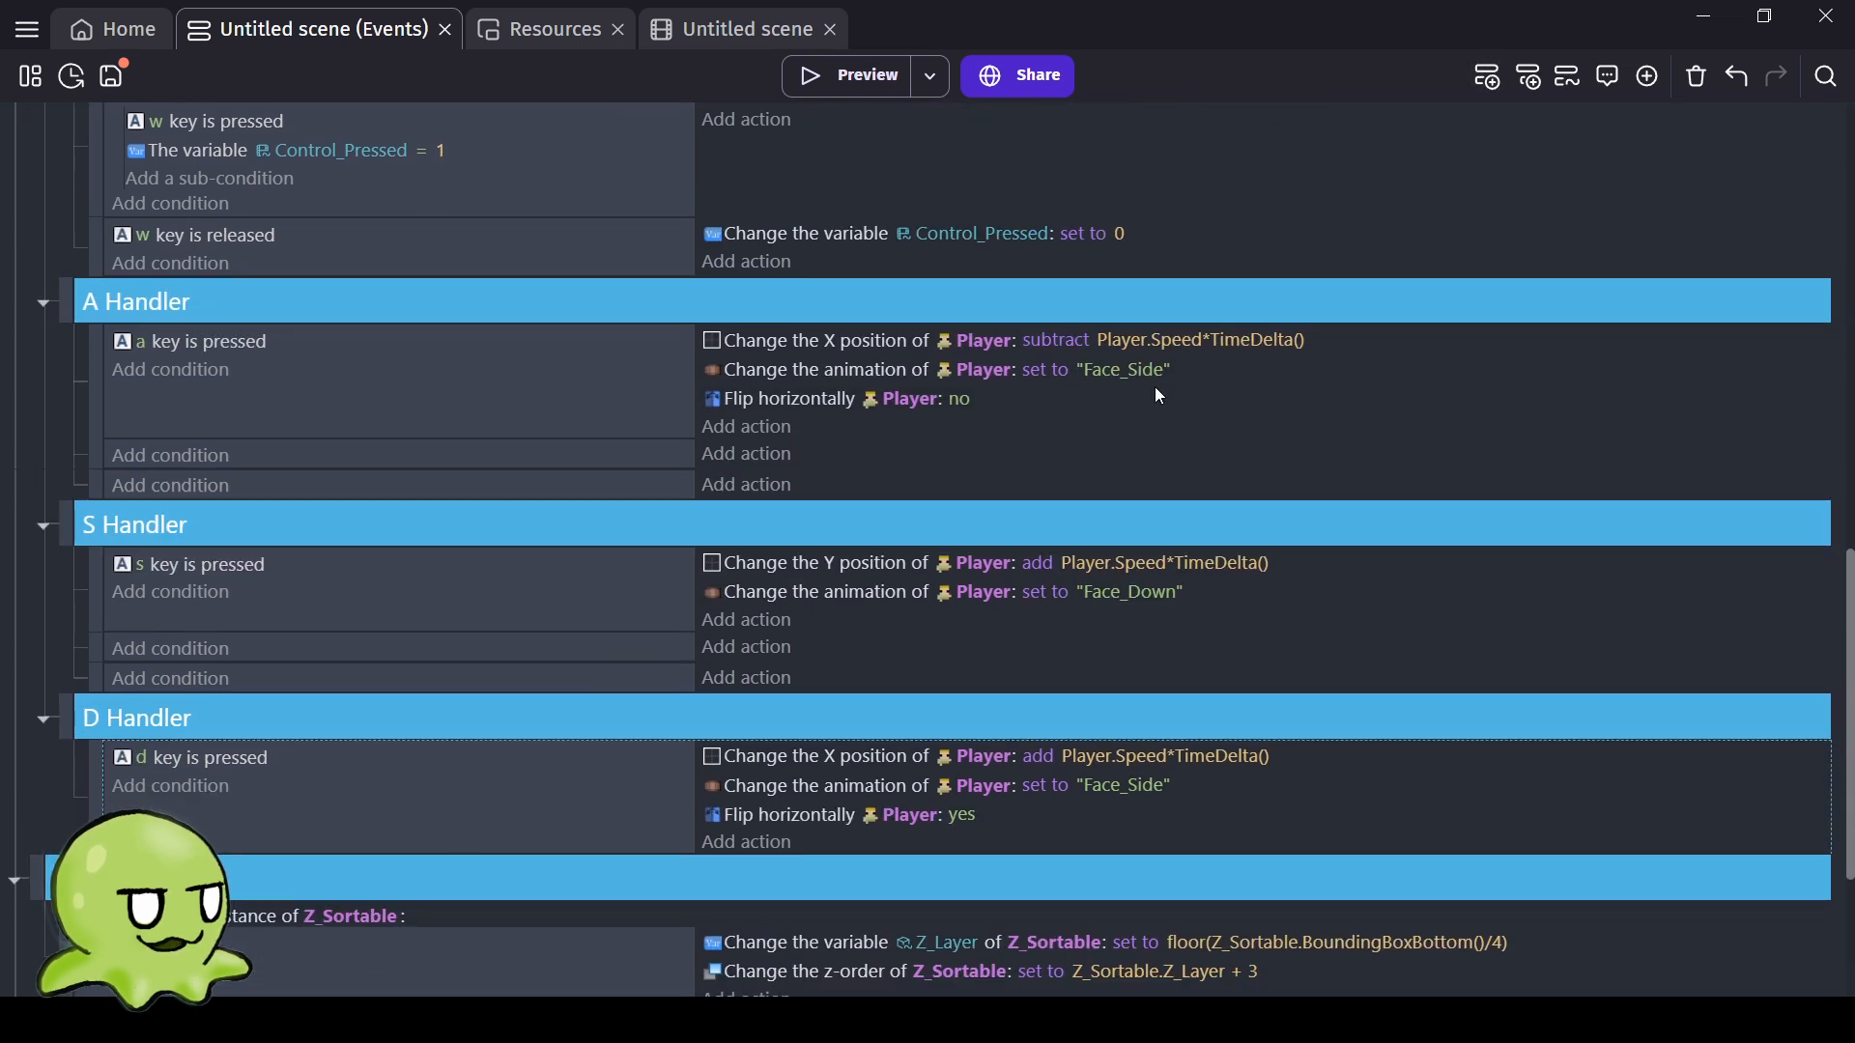
click(1493, 78)
click(1492, 78)
Replace the key condition of A Handler's first event with a copy of W Handler's Control_Pressed = 0 condition group, setting its key to a.
scroll(453, 869, up, 4)
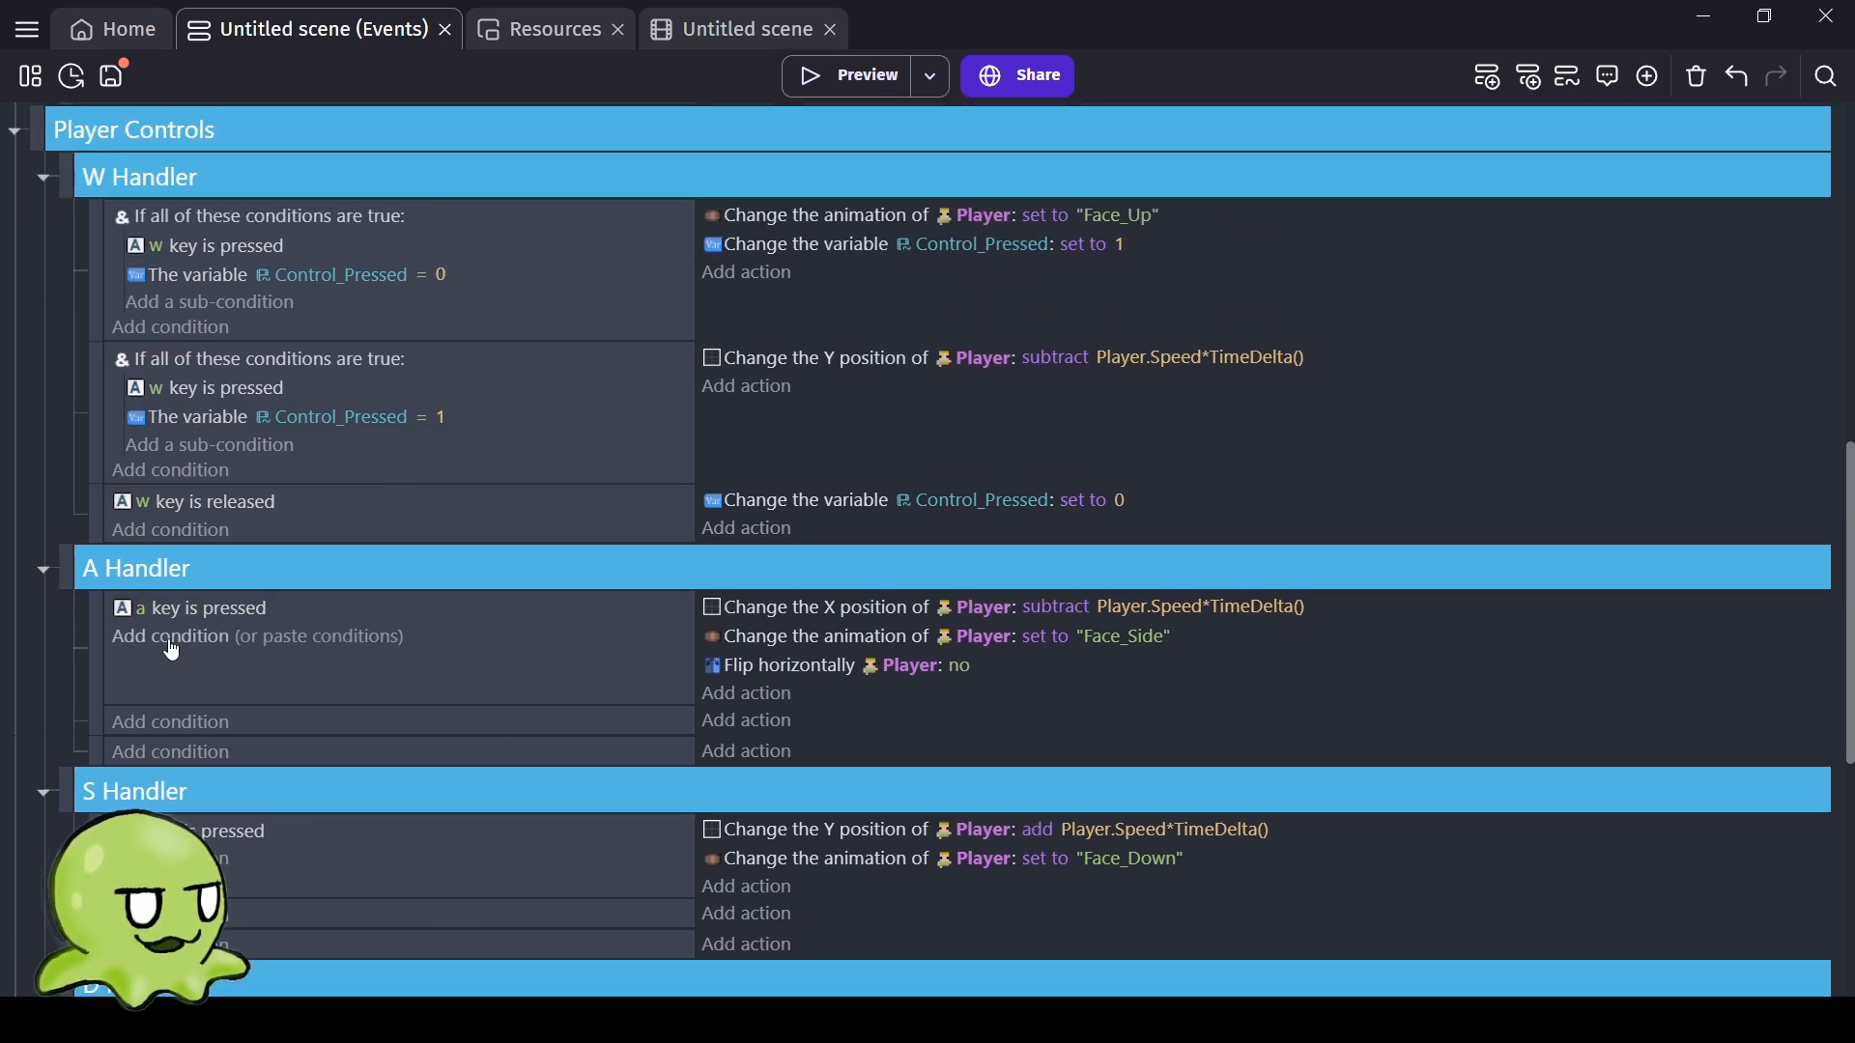
click(342, 216)
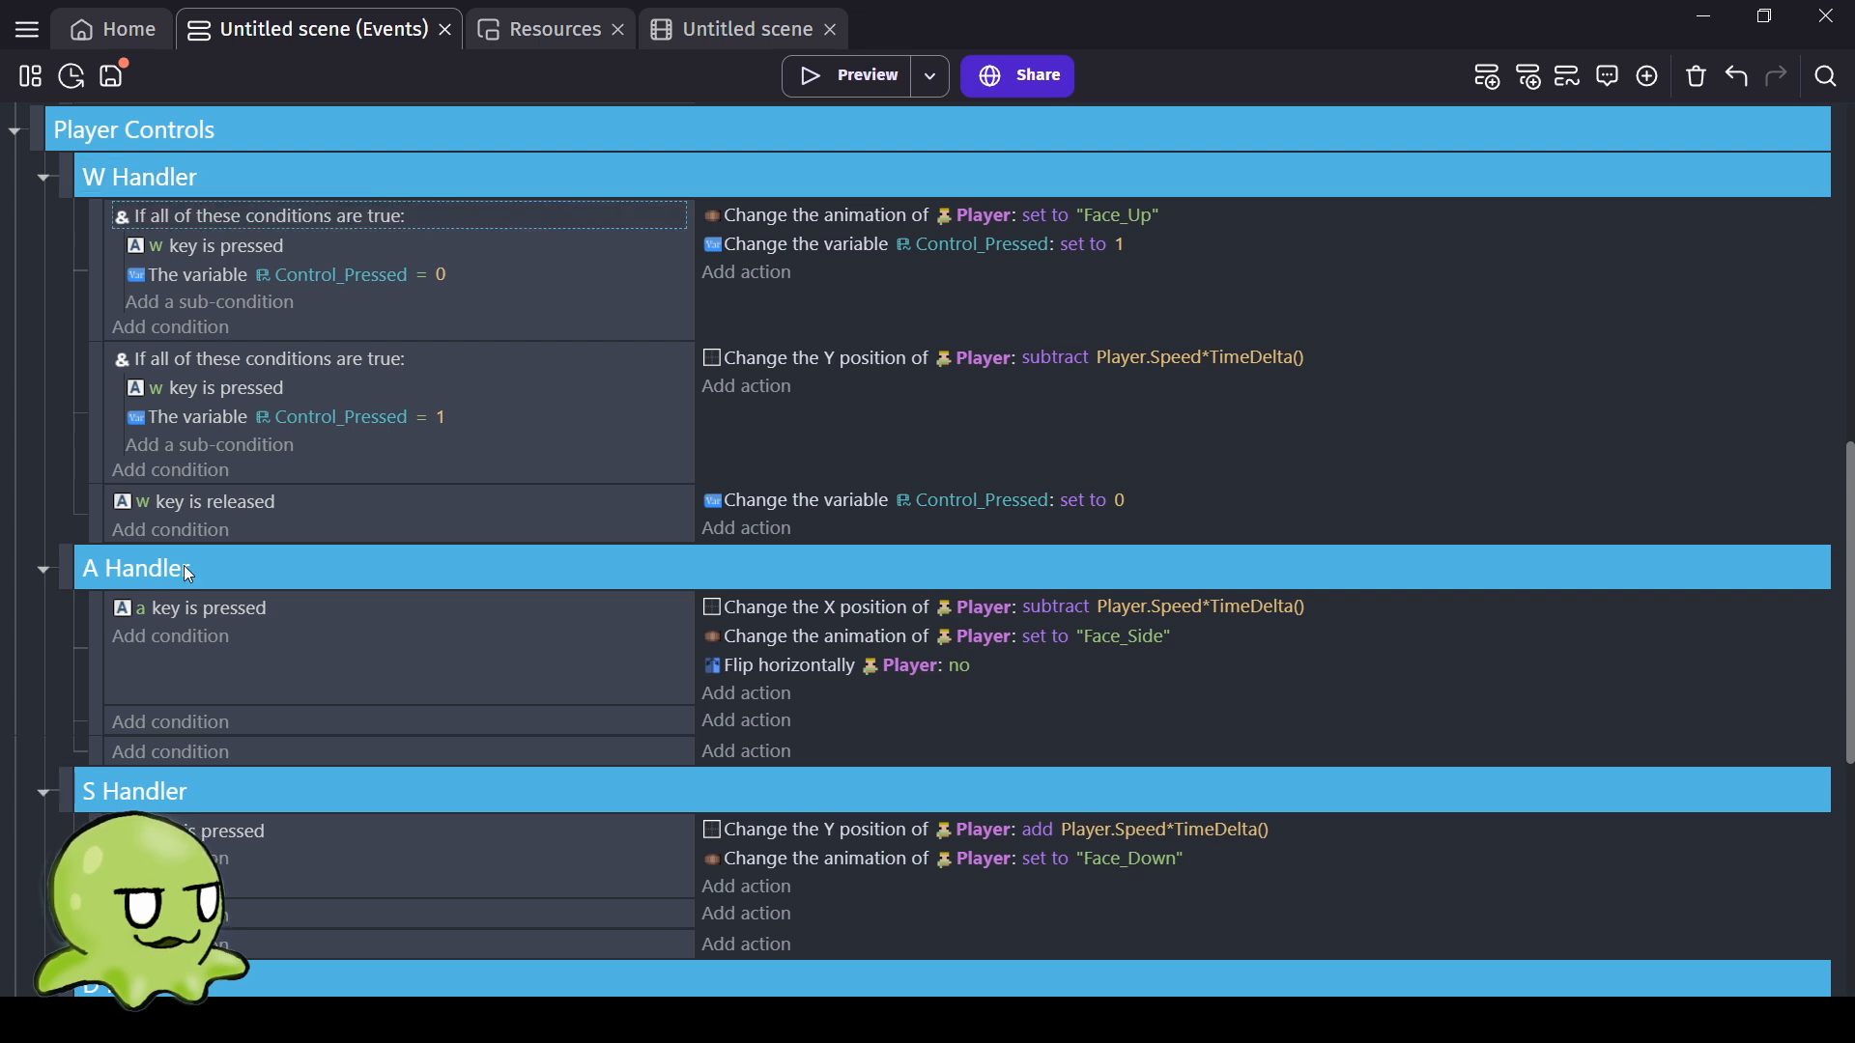
click(182, 608)
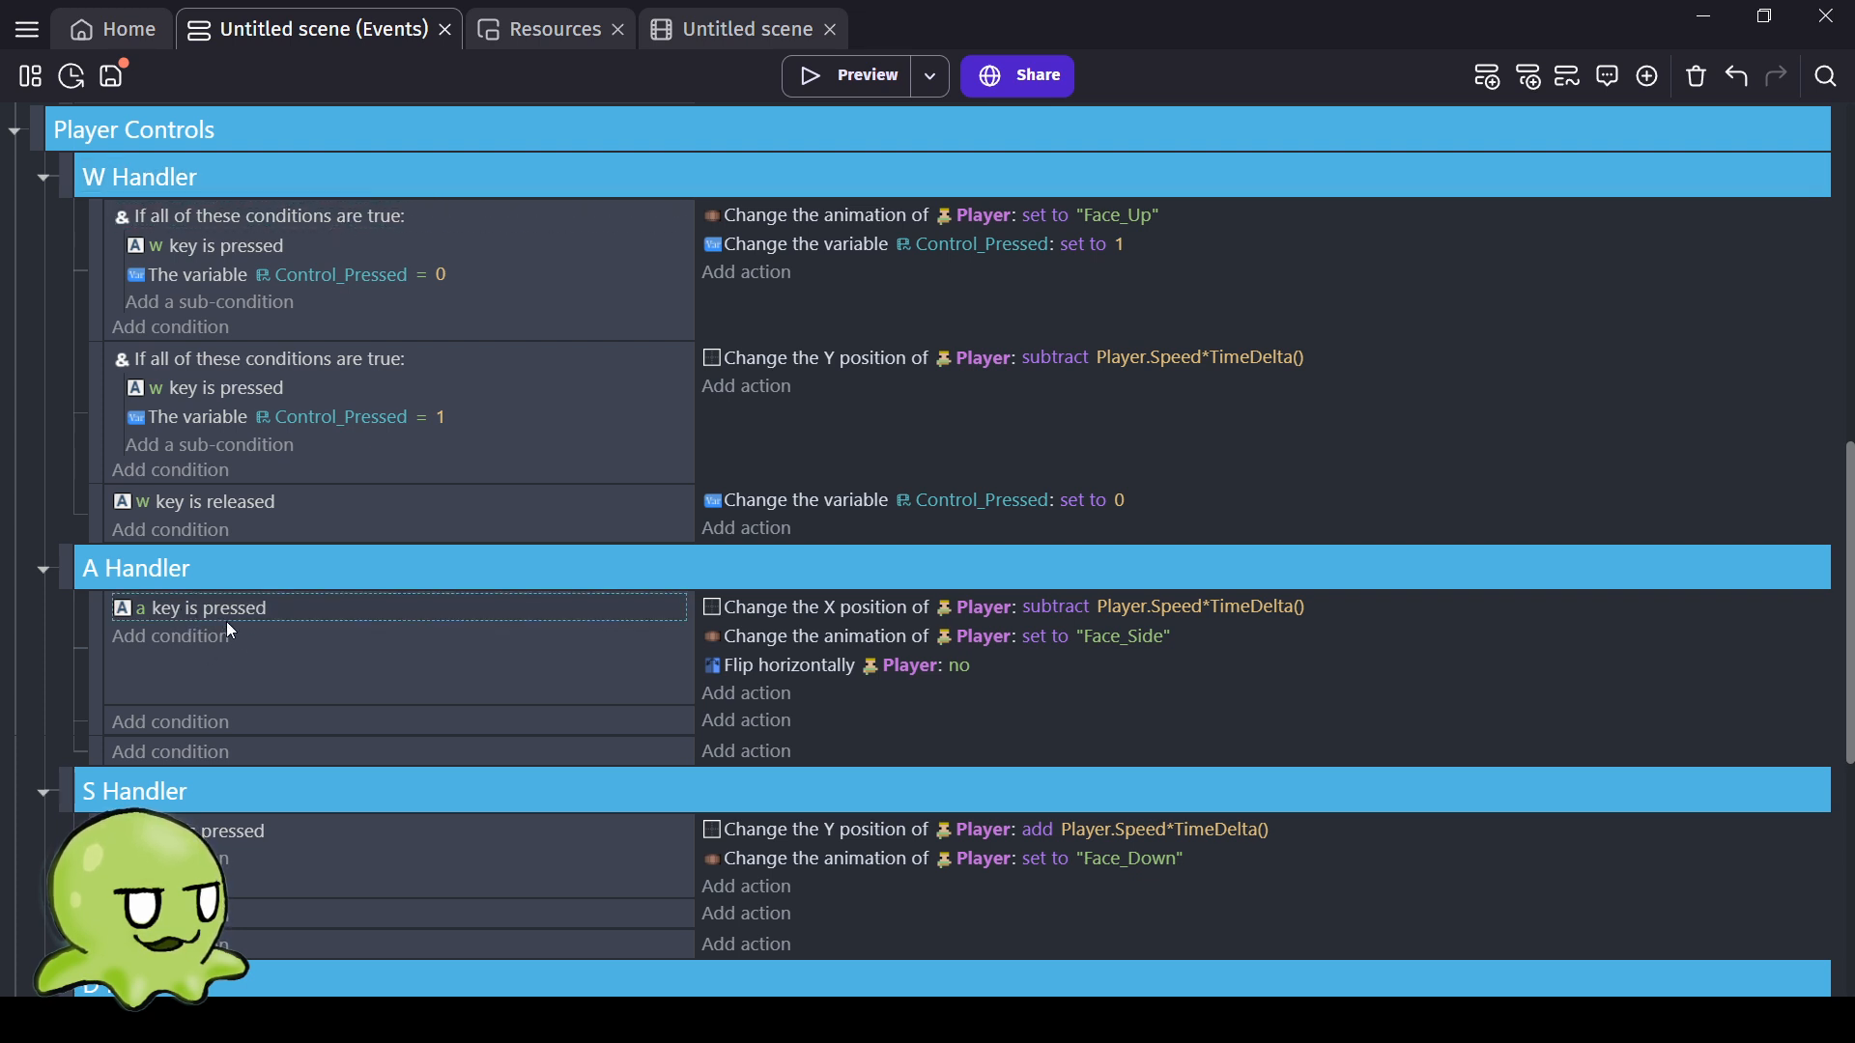
key(Delete)
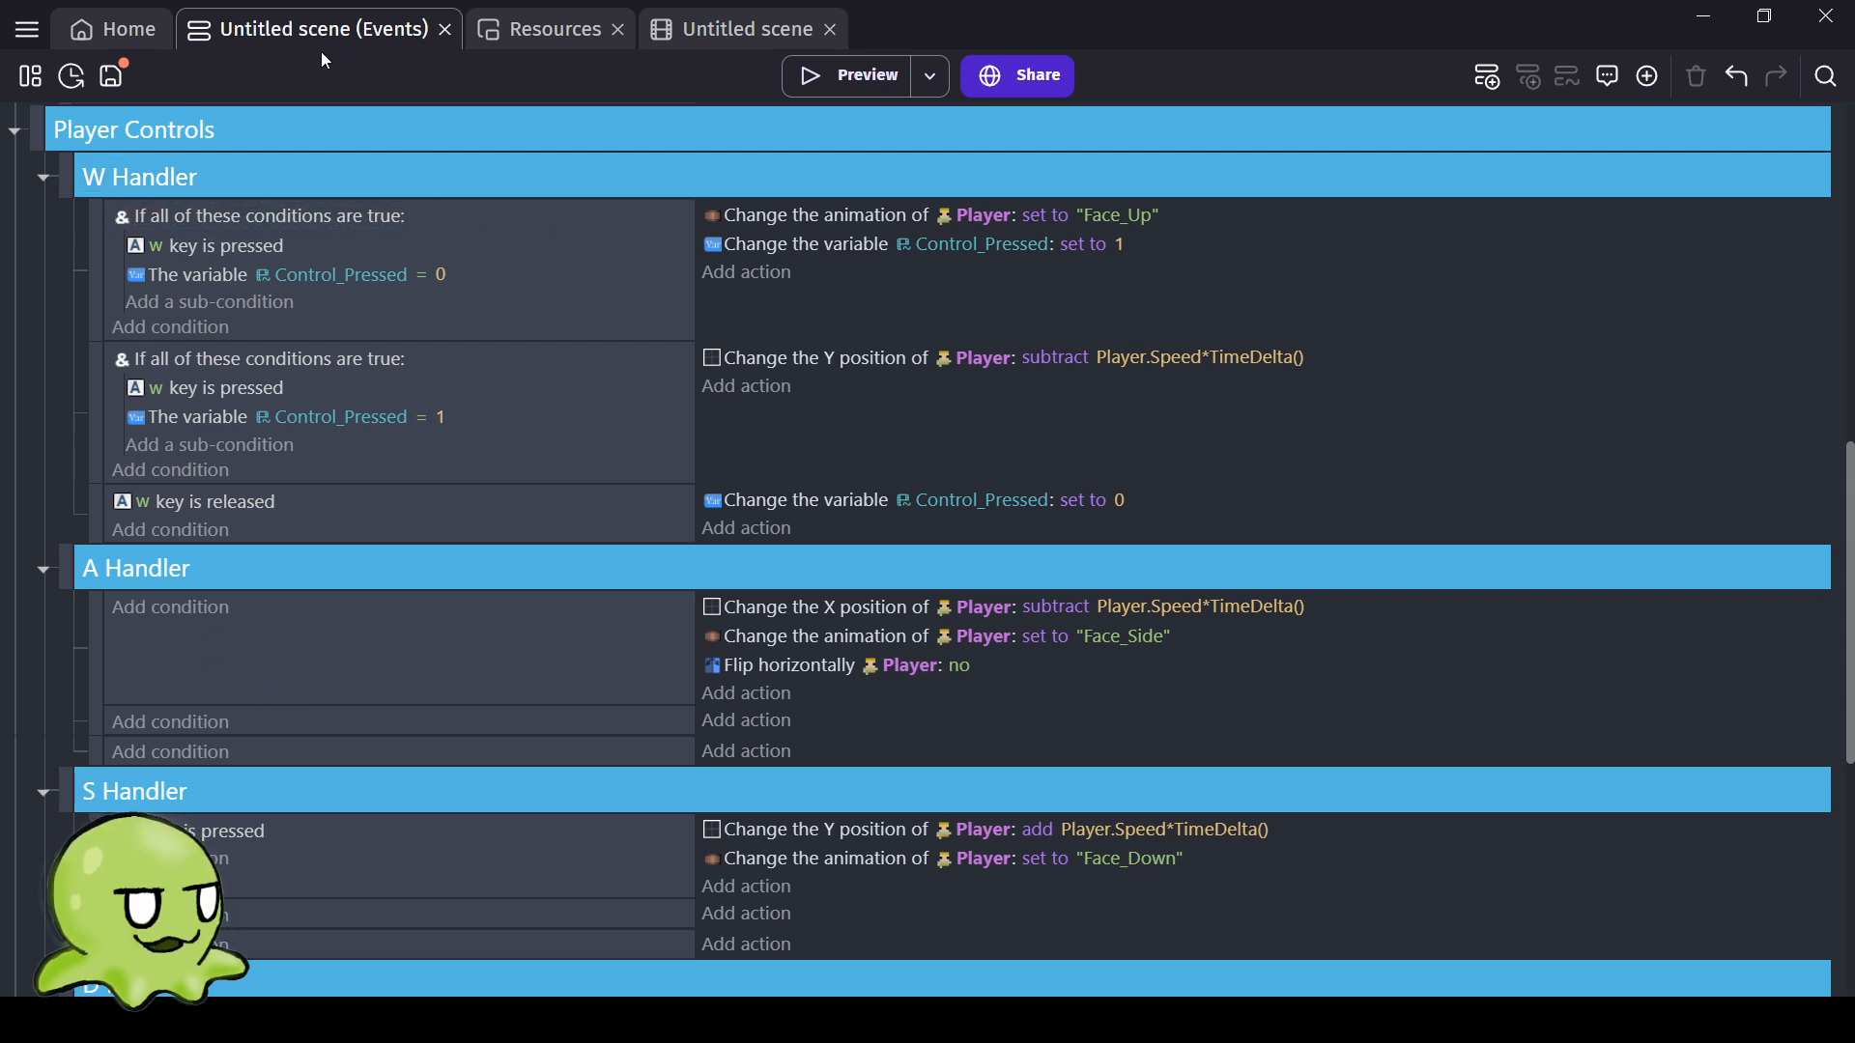
click(280, 224)
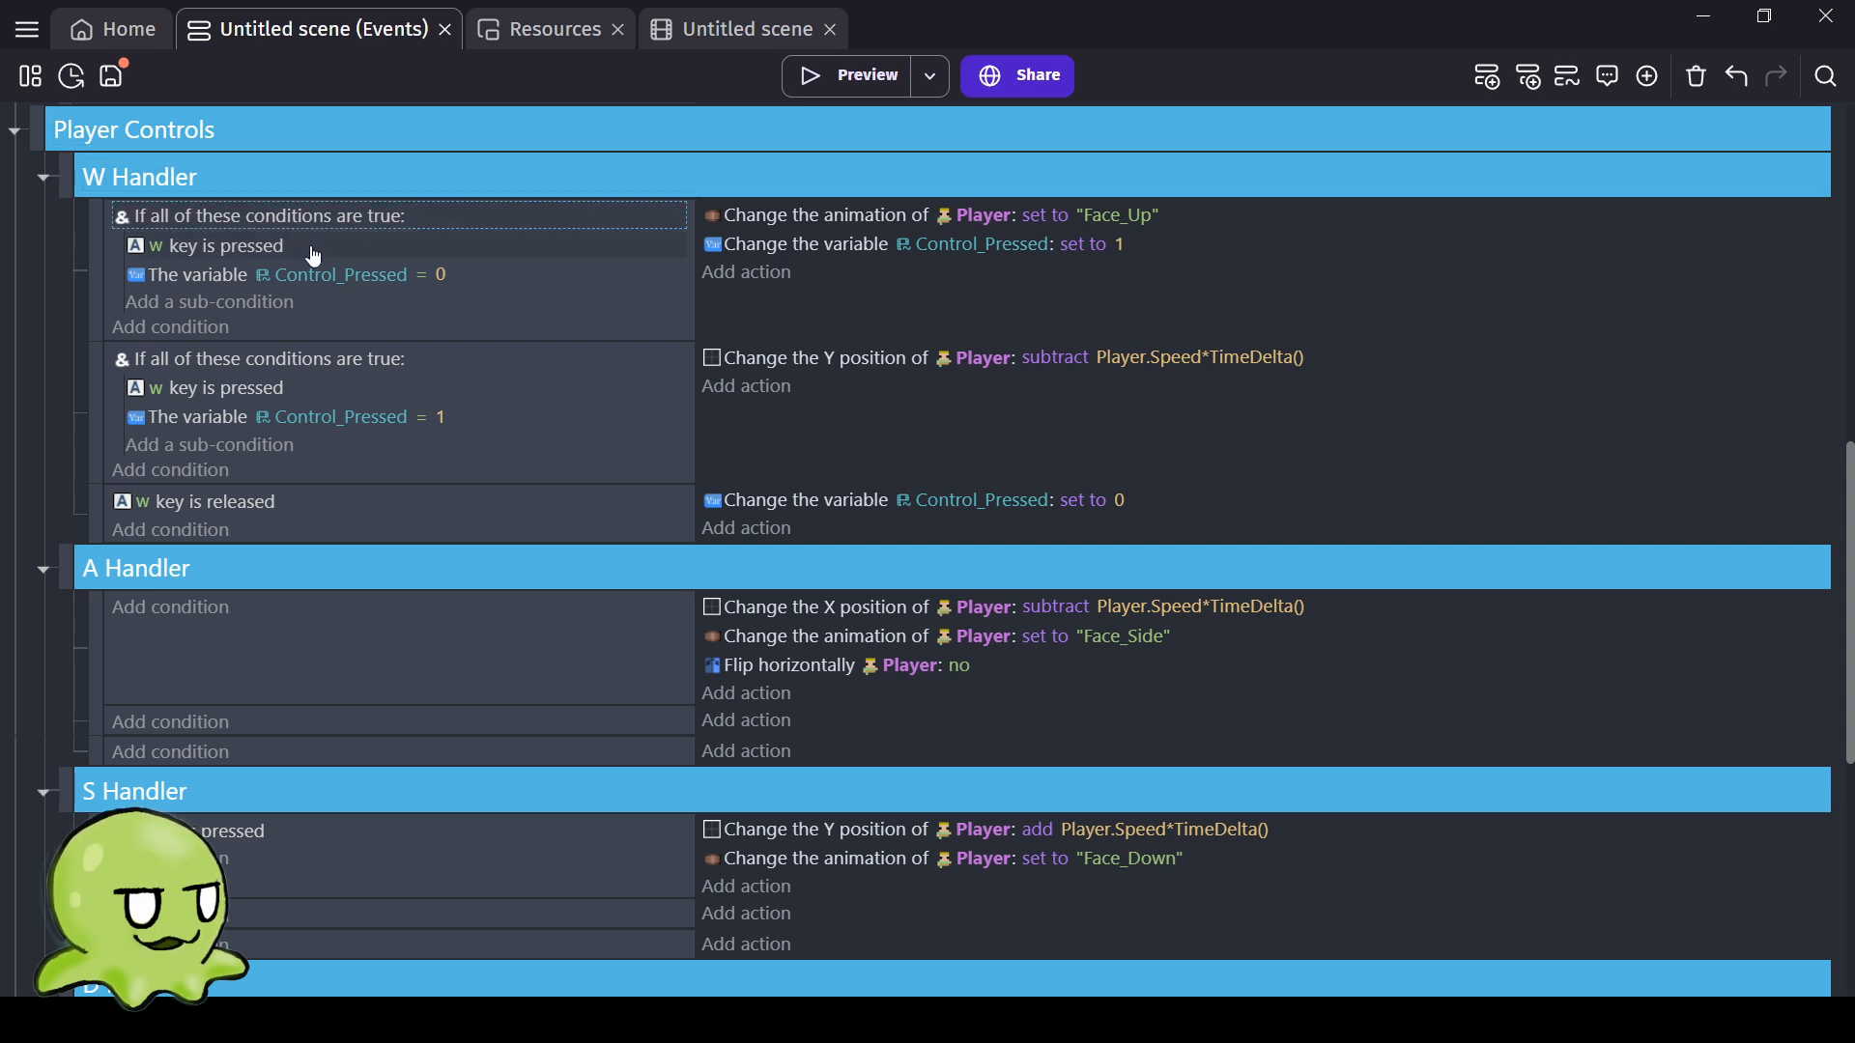
click(265, 610)
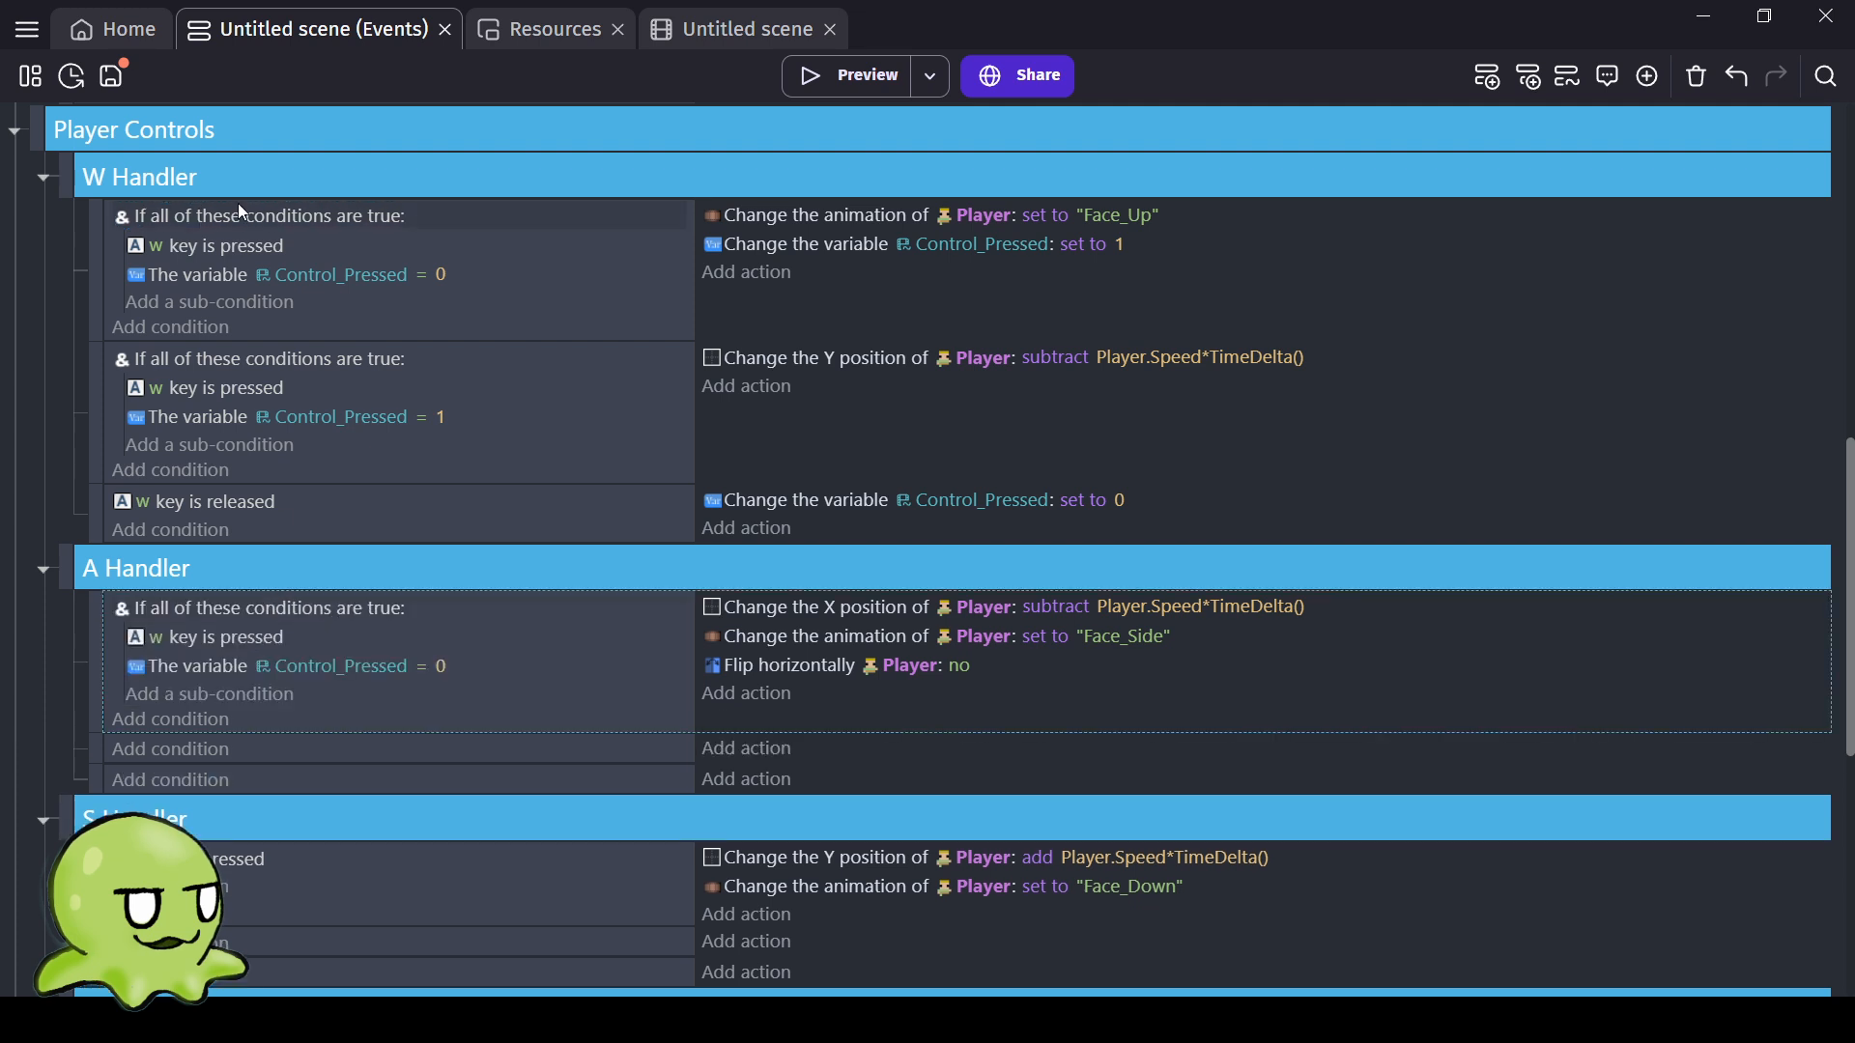
click(160, 637)
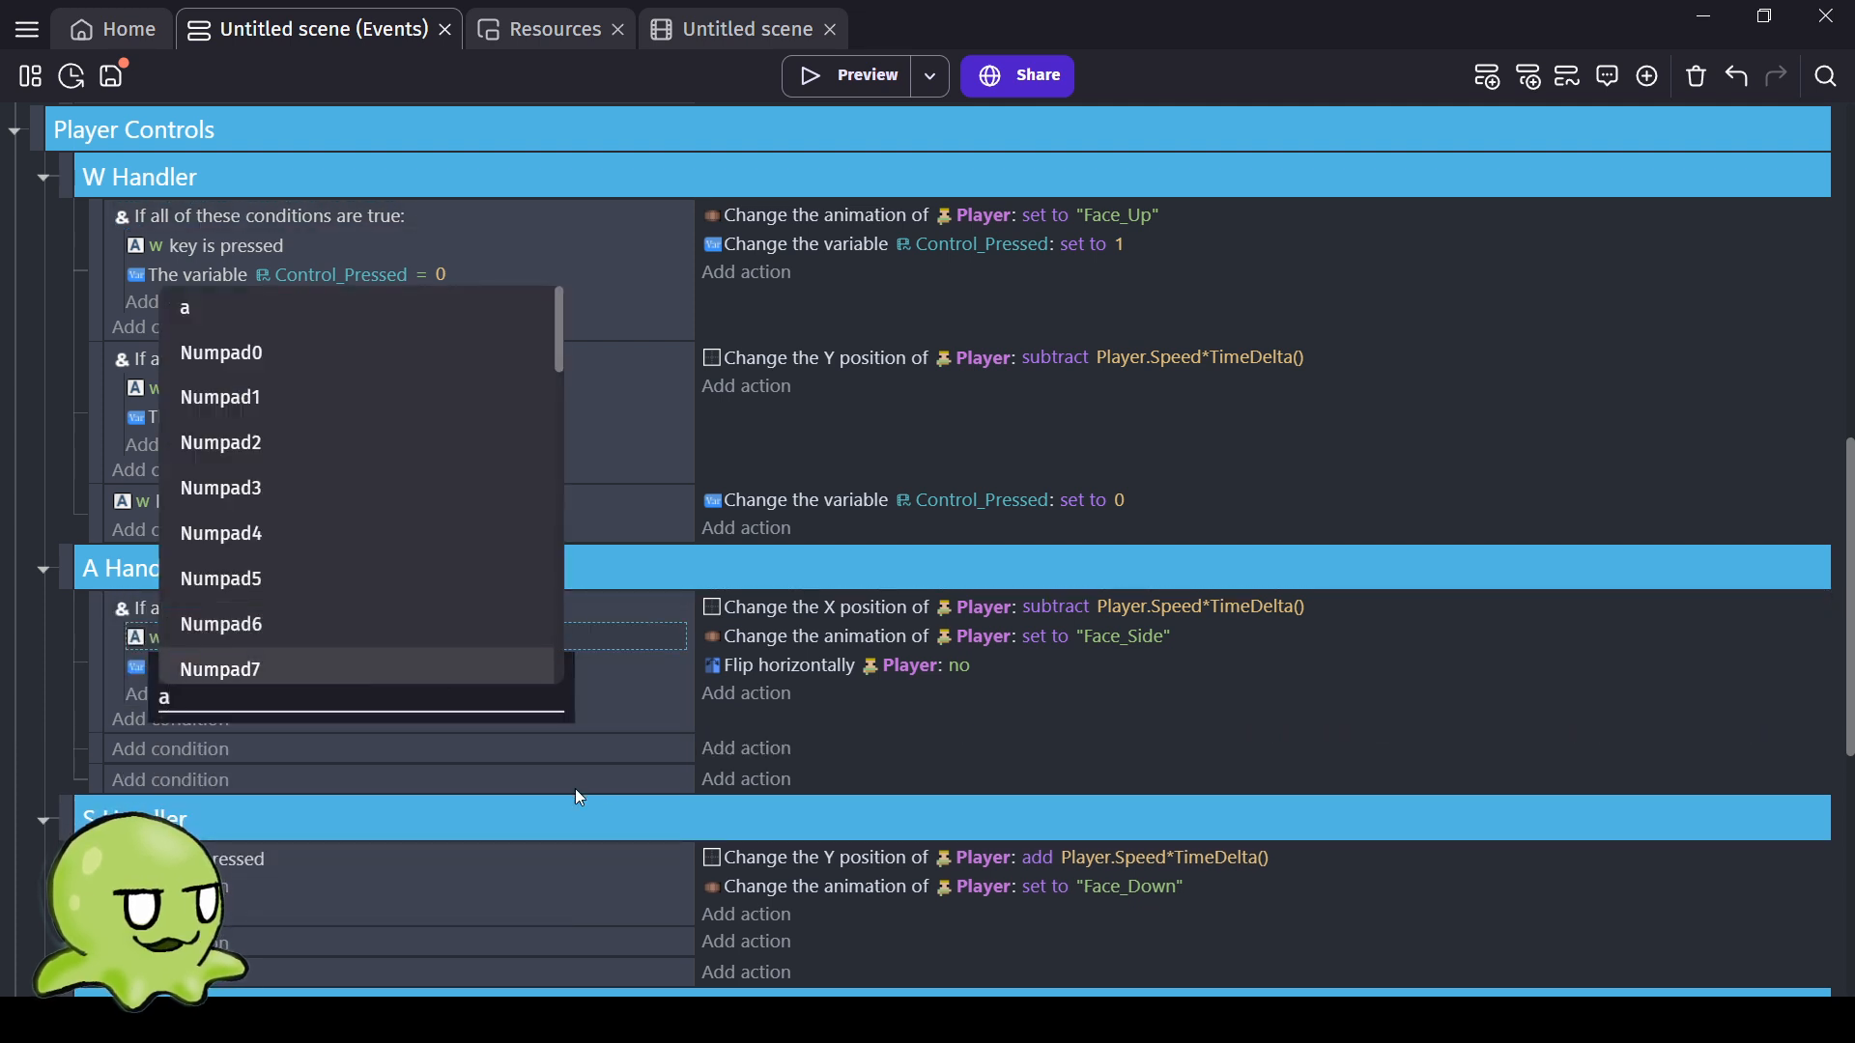
click(651, 726)
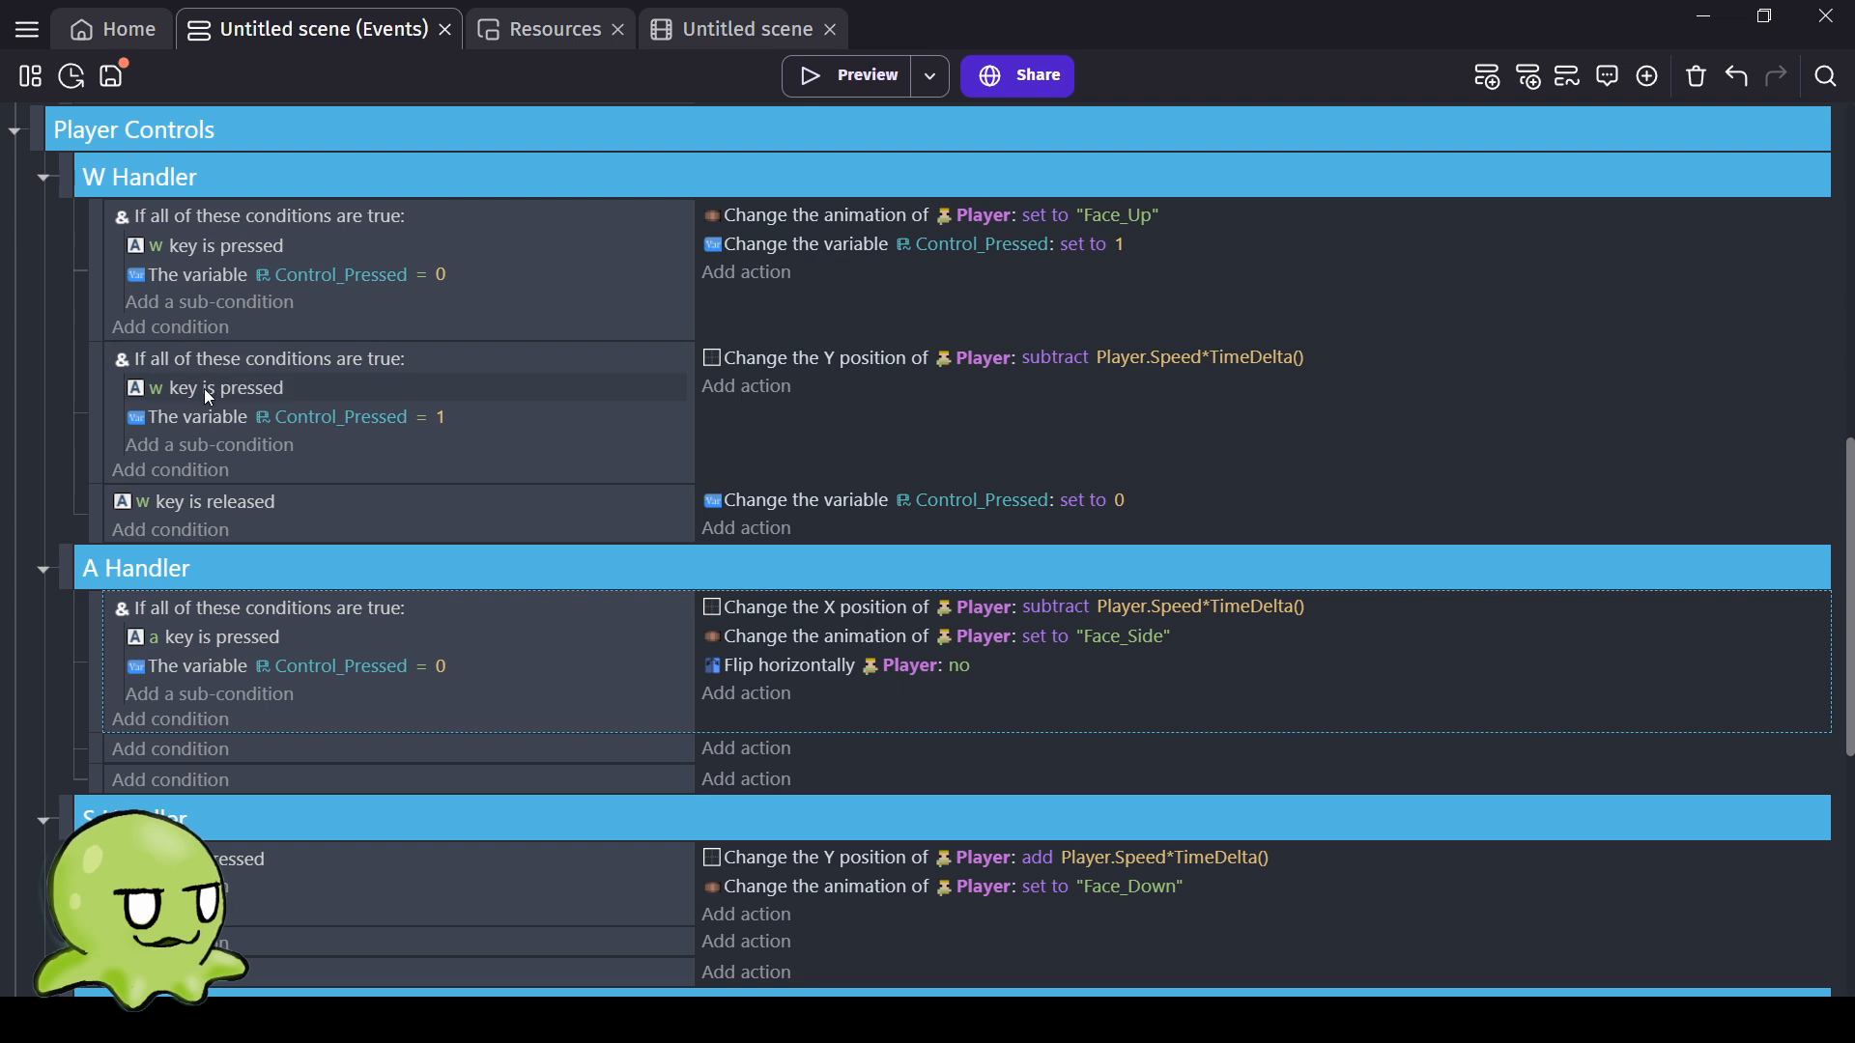
Copy W Handler's Control_Pressed = 1 condition group into A Handler's second event and set its key to a.
click(198, 358)
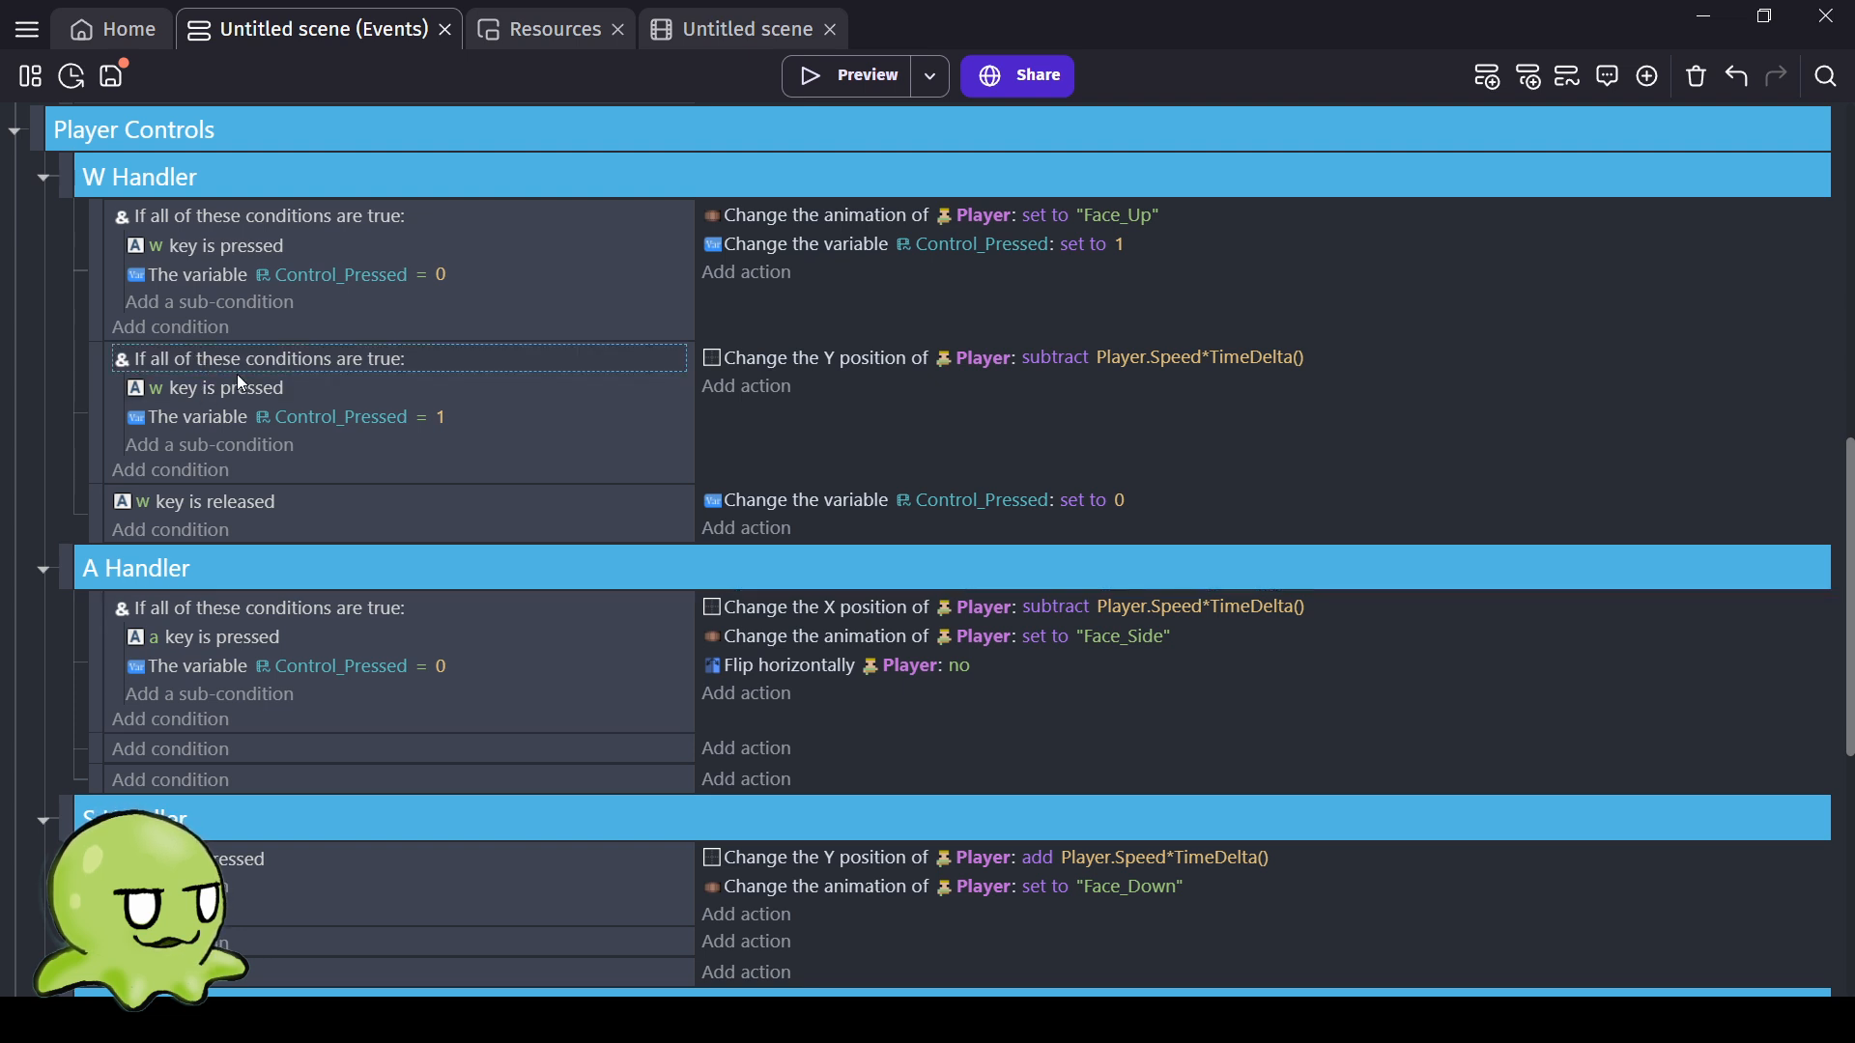
click(257, 751)
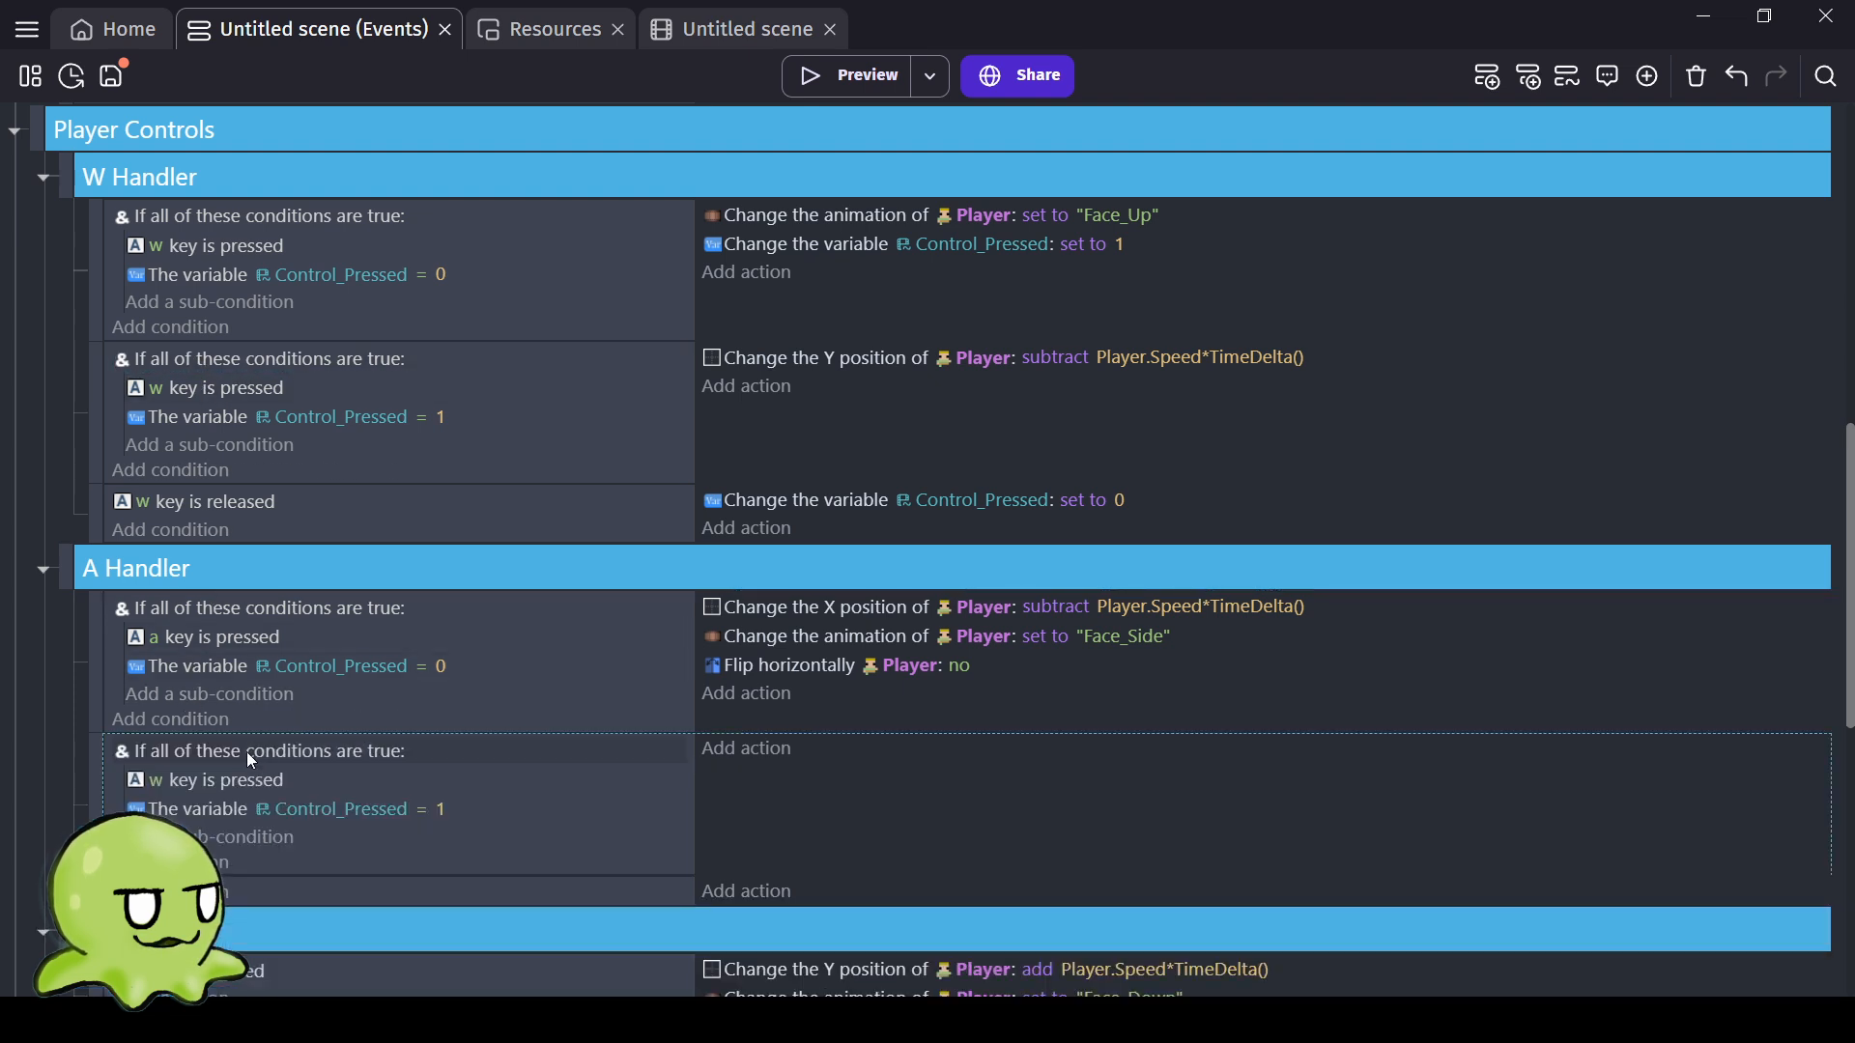
click(155, 786)
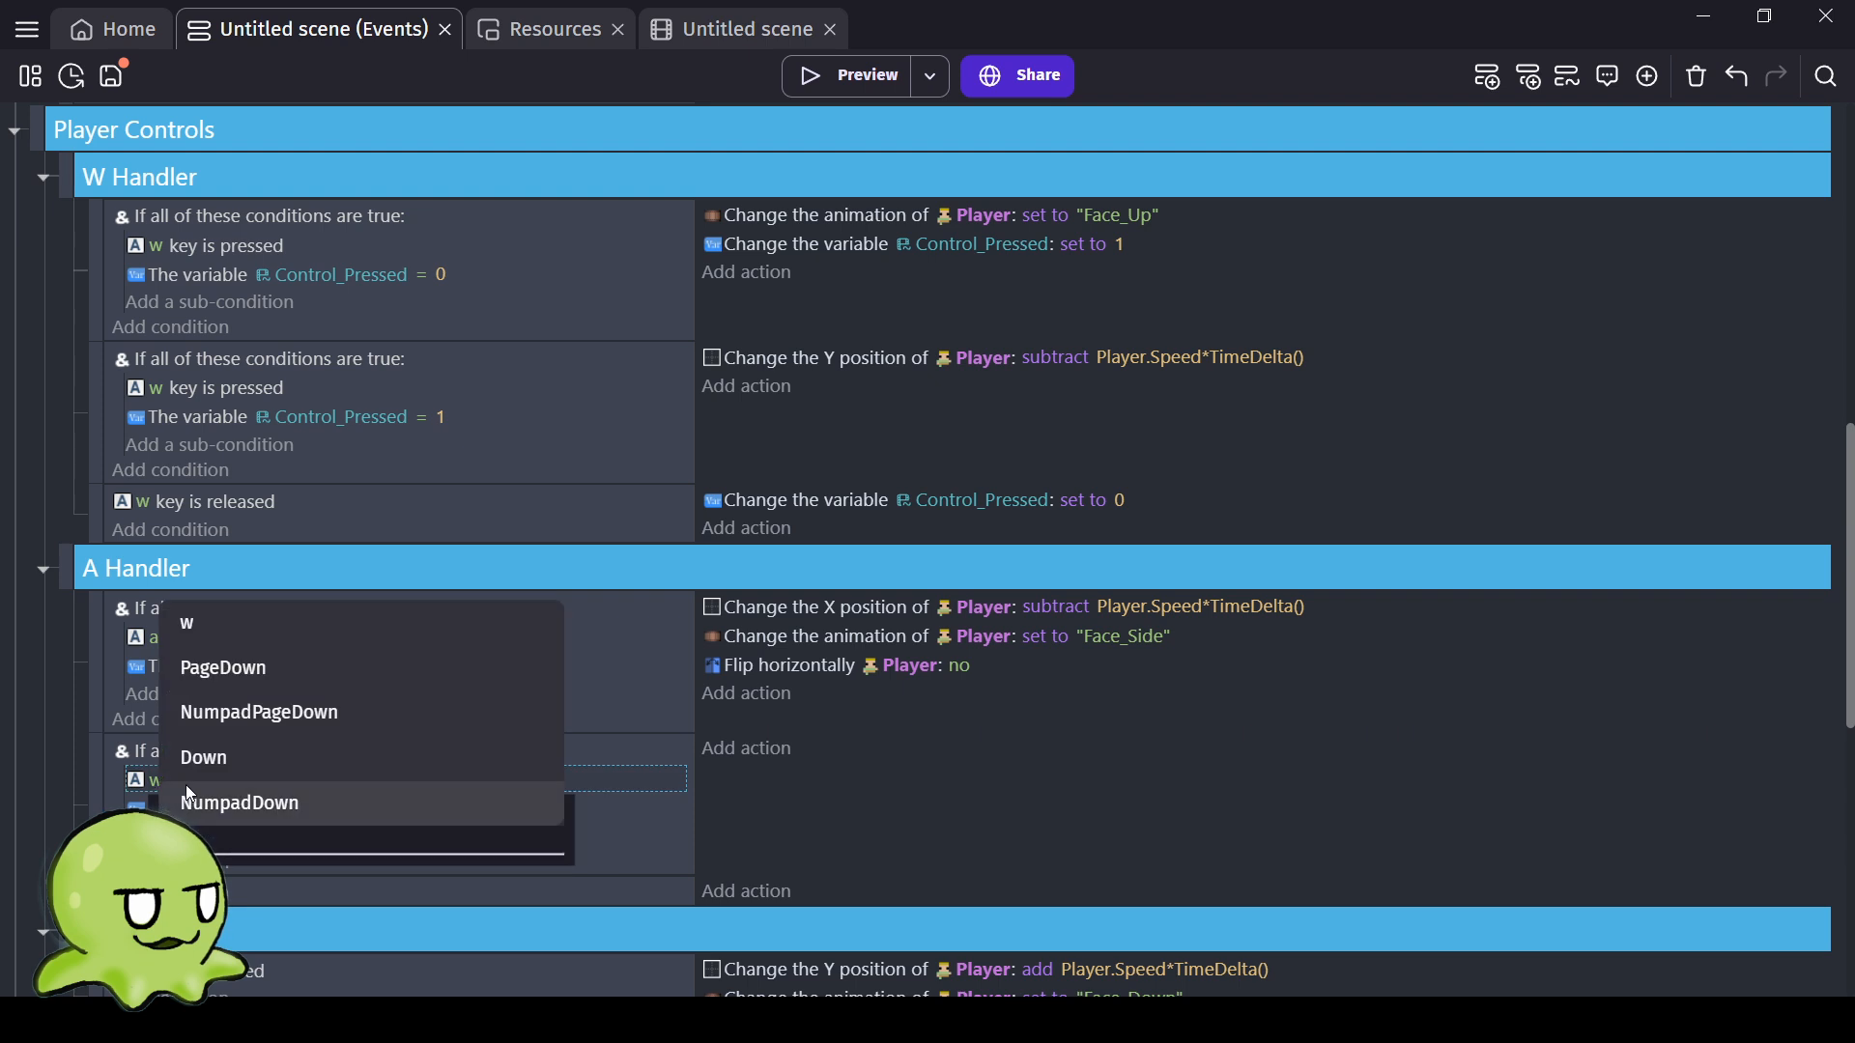
text(a)
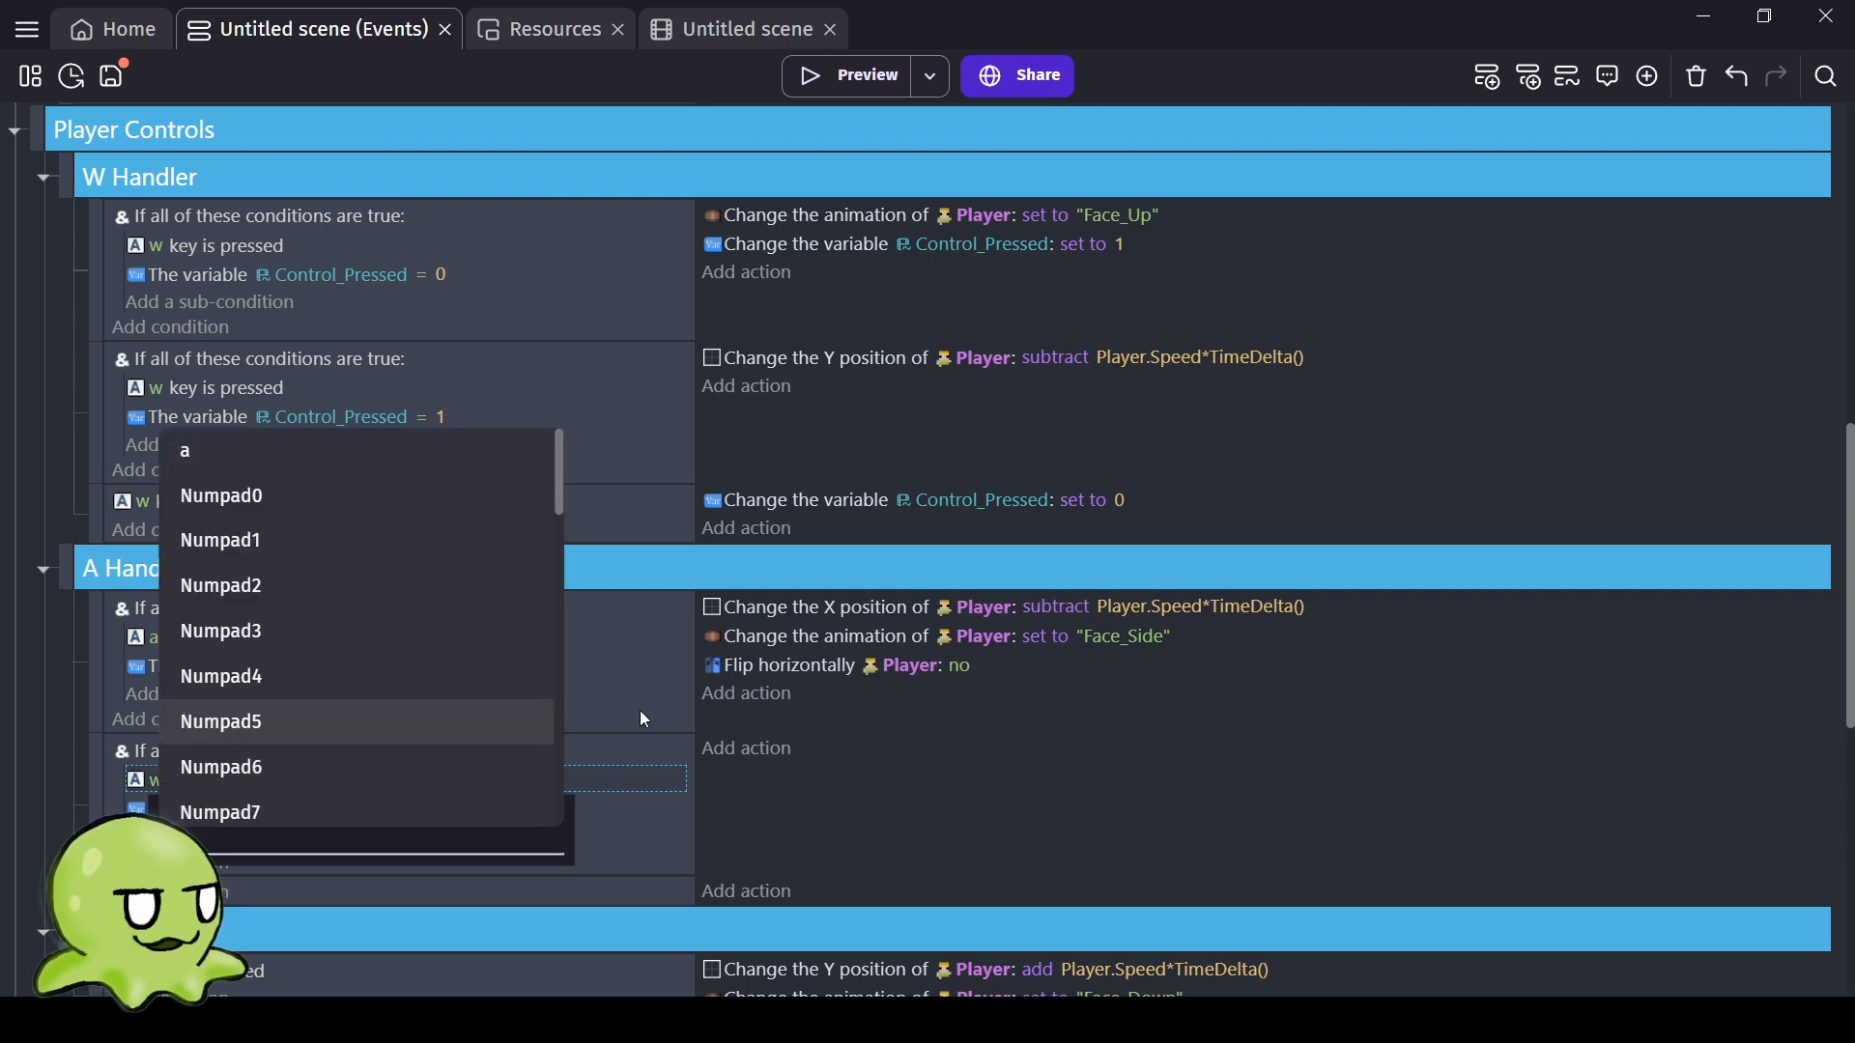
click(640, 710)
Copy the "w key is released" condition into A Handler's third event and set its key to a.
click(193, 502)
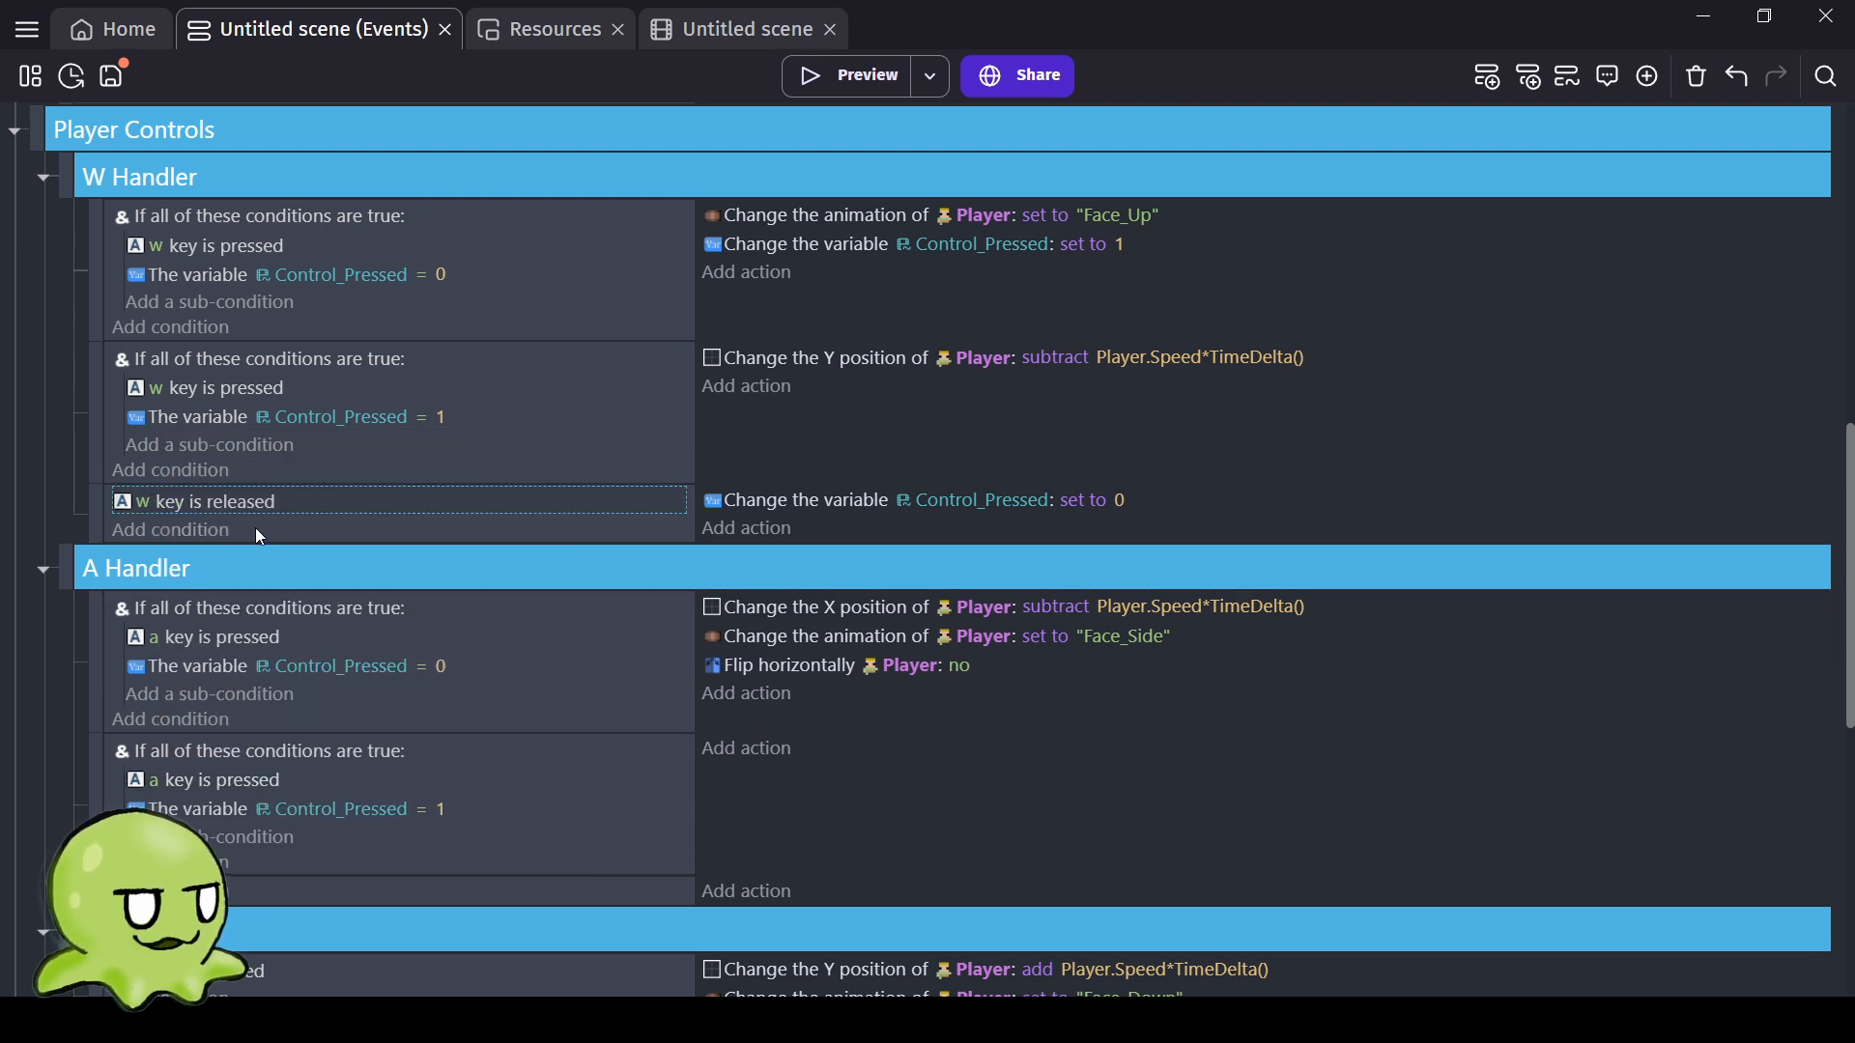
click(274, 893)
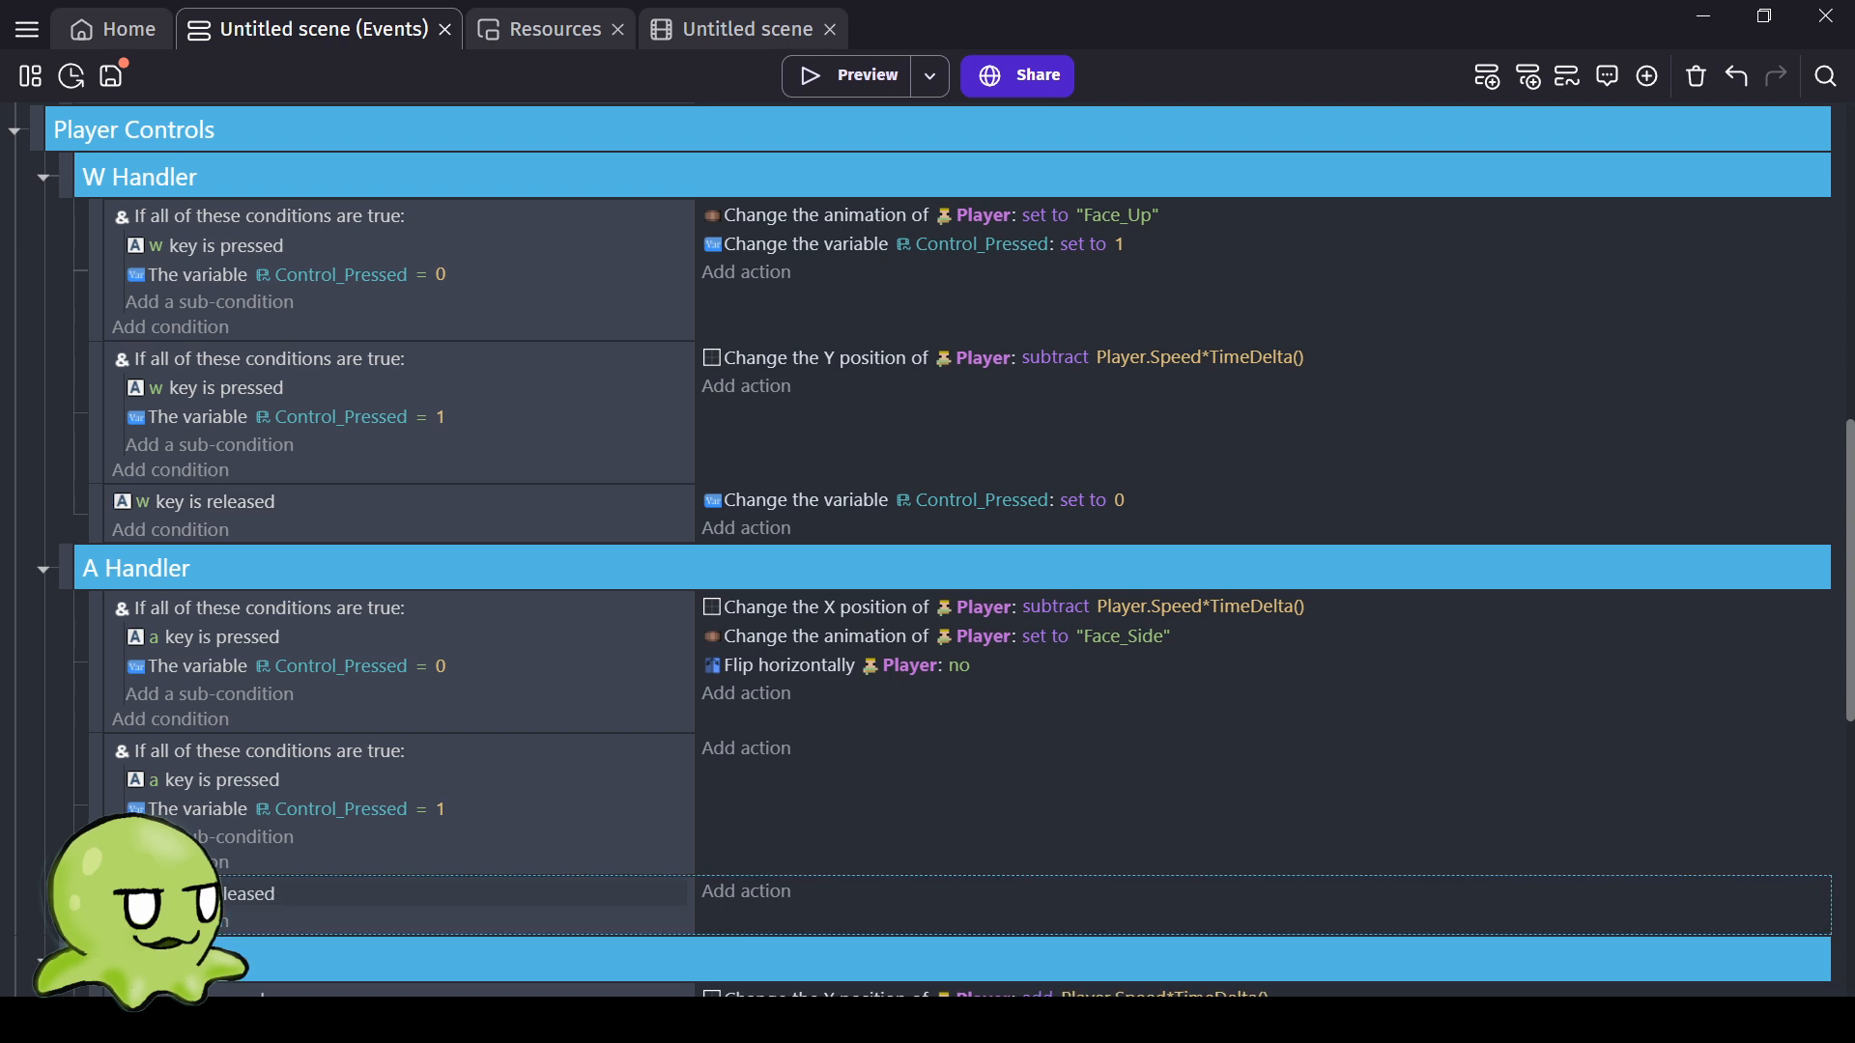
click(142, 893)
text(a)
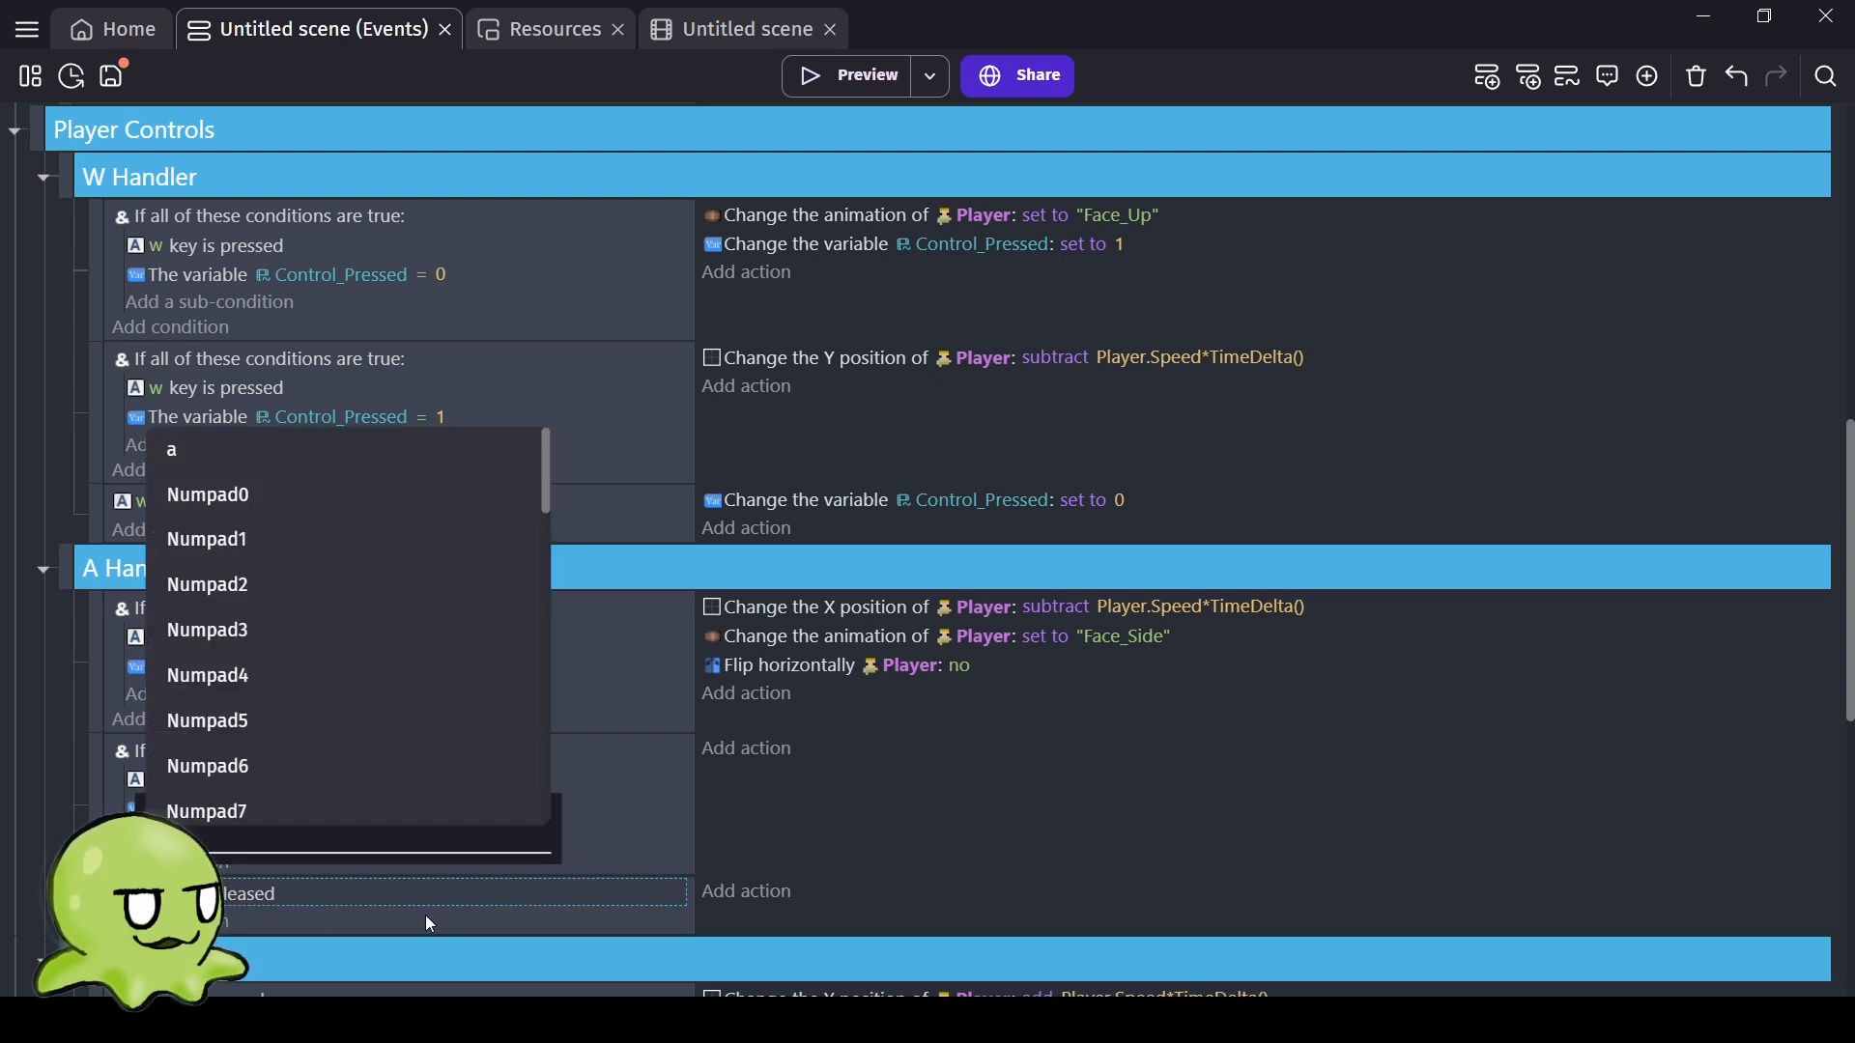
key(Return)
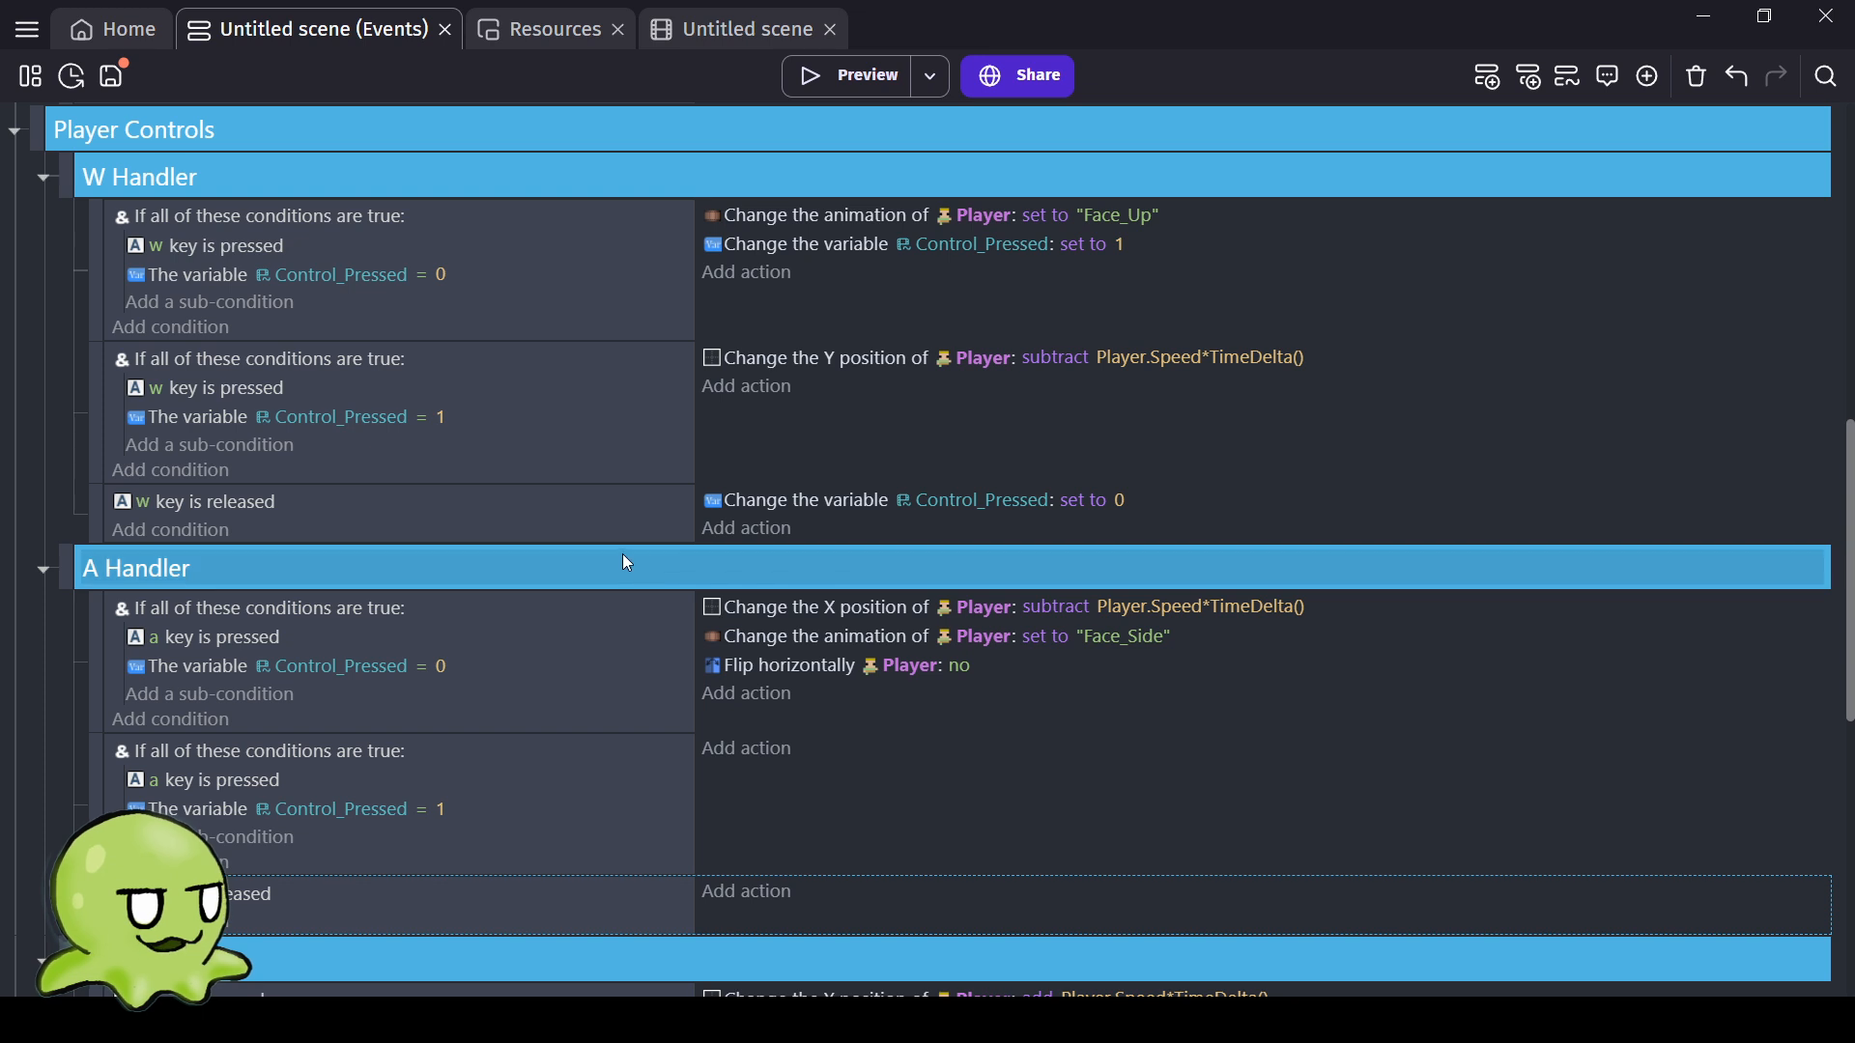
Move the Player X position action from A Handler's first event to its second event.
click(809, 606)
key(ctrl+x)
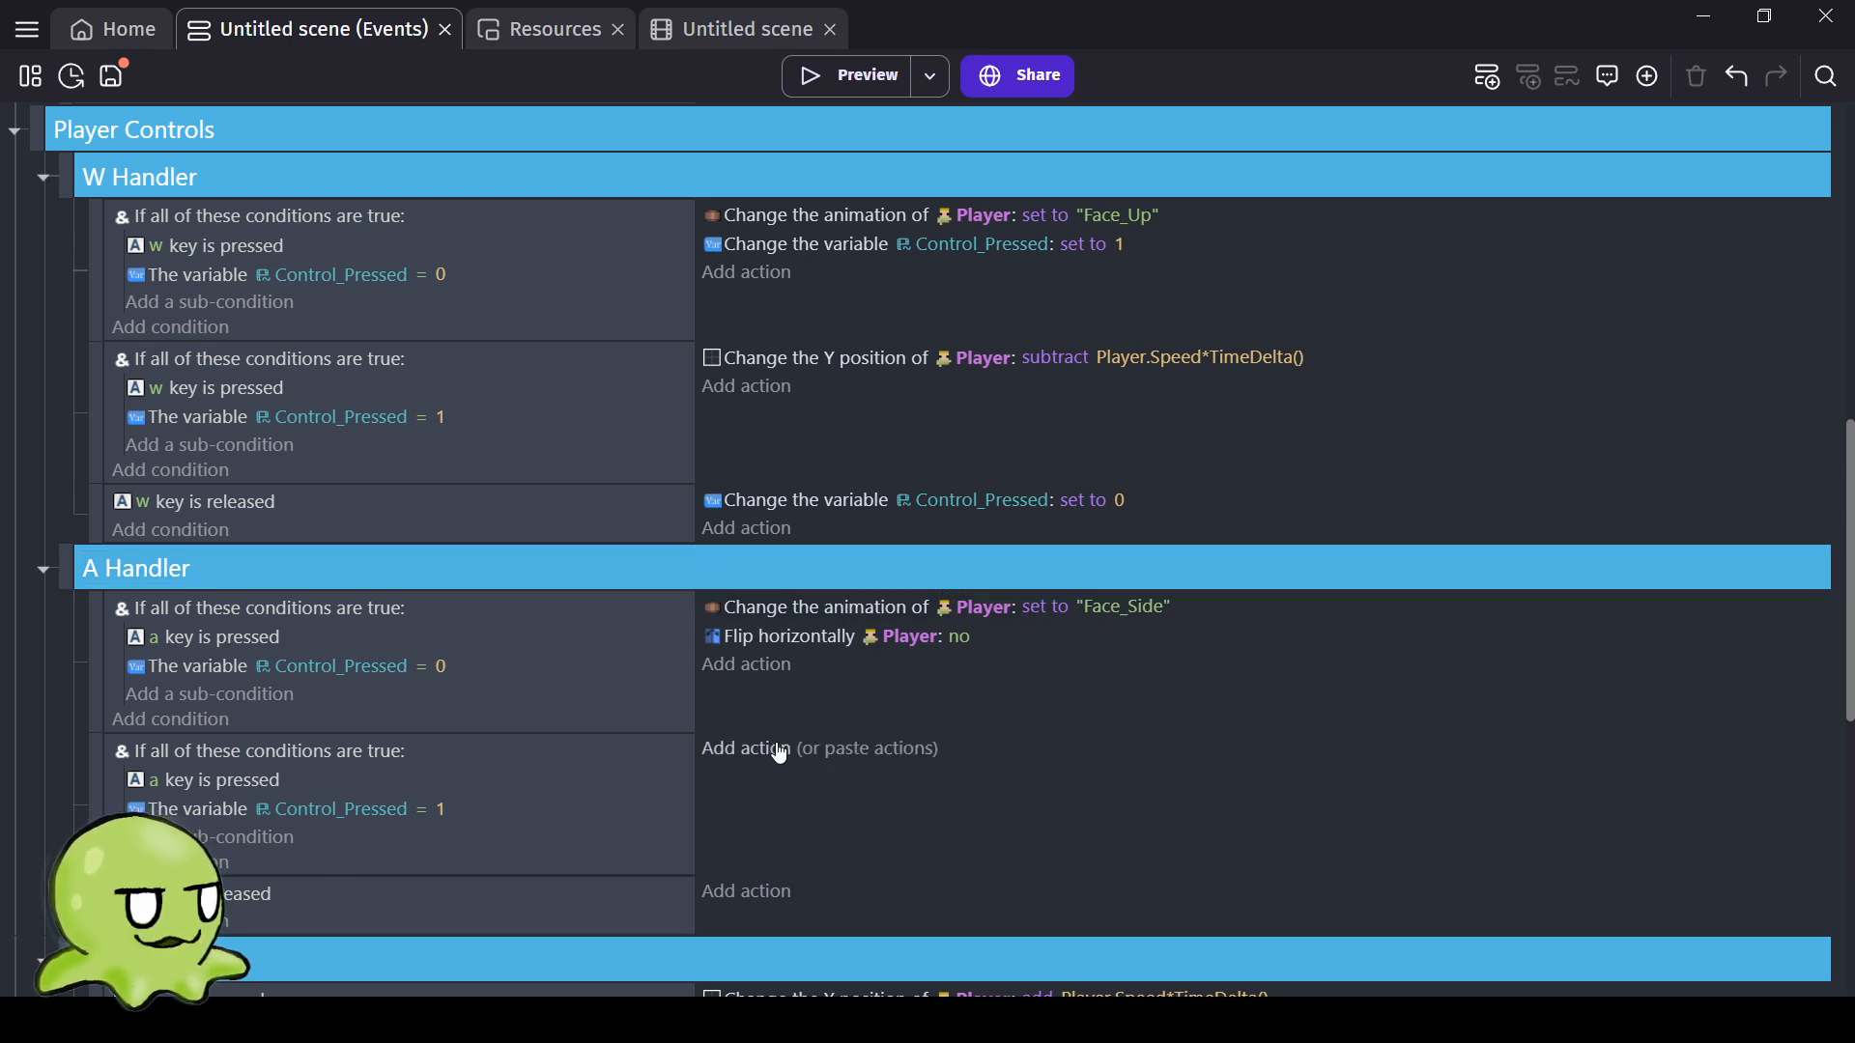
click(850, 749)
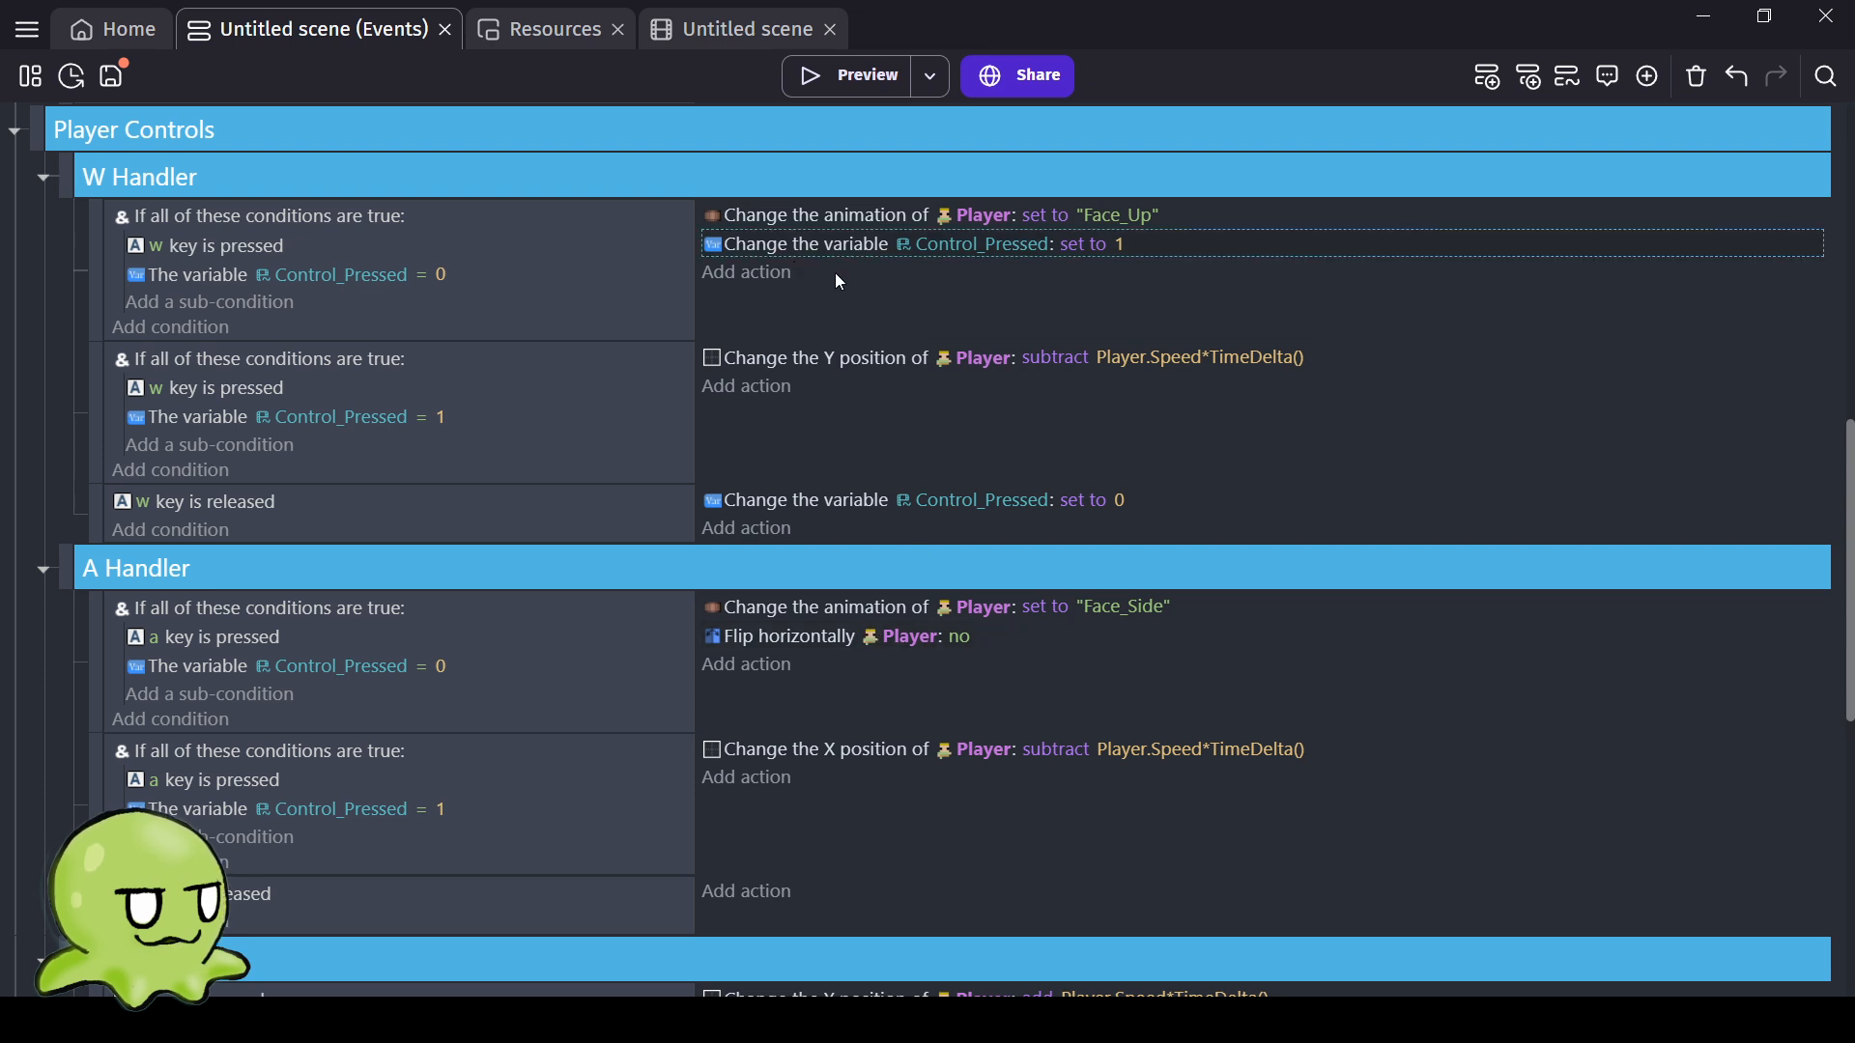
Copy W Handler's "Control_Pressed: set to 1" action into A Handler's first event and set its value to 2.
click(874, 669)
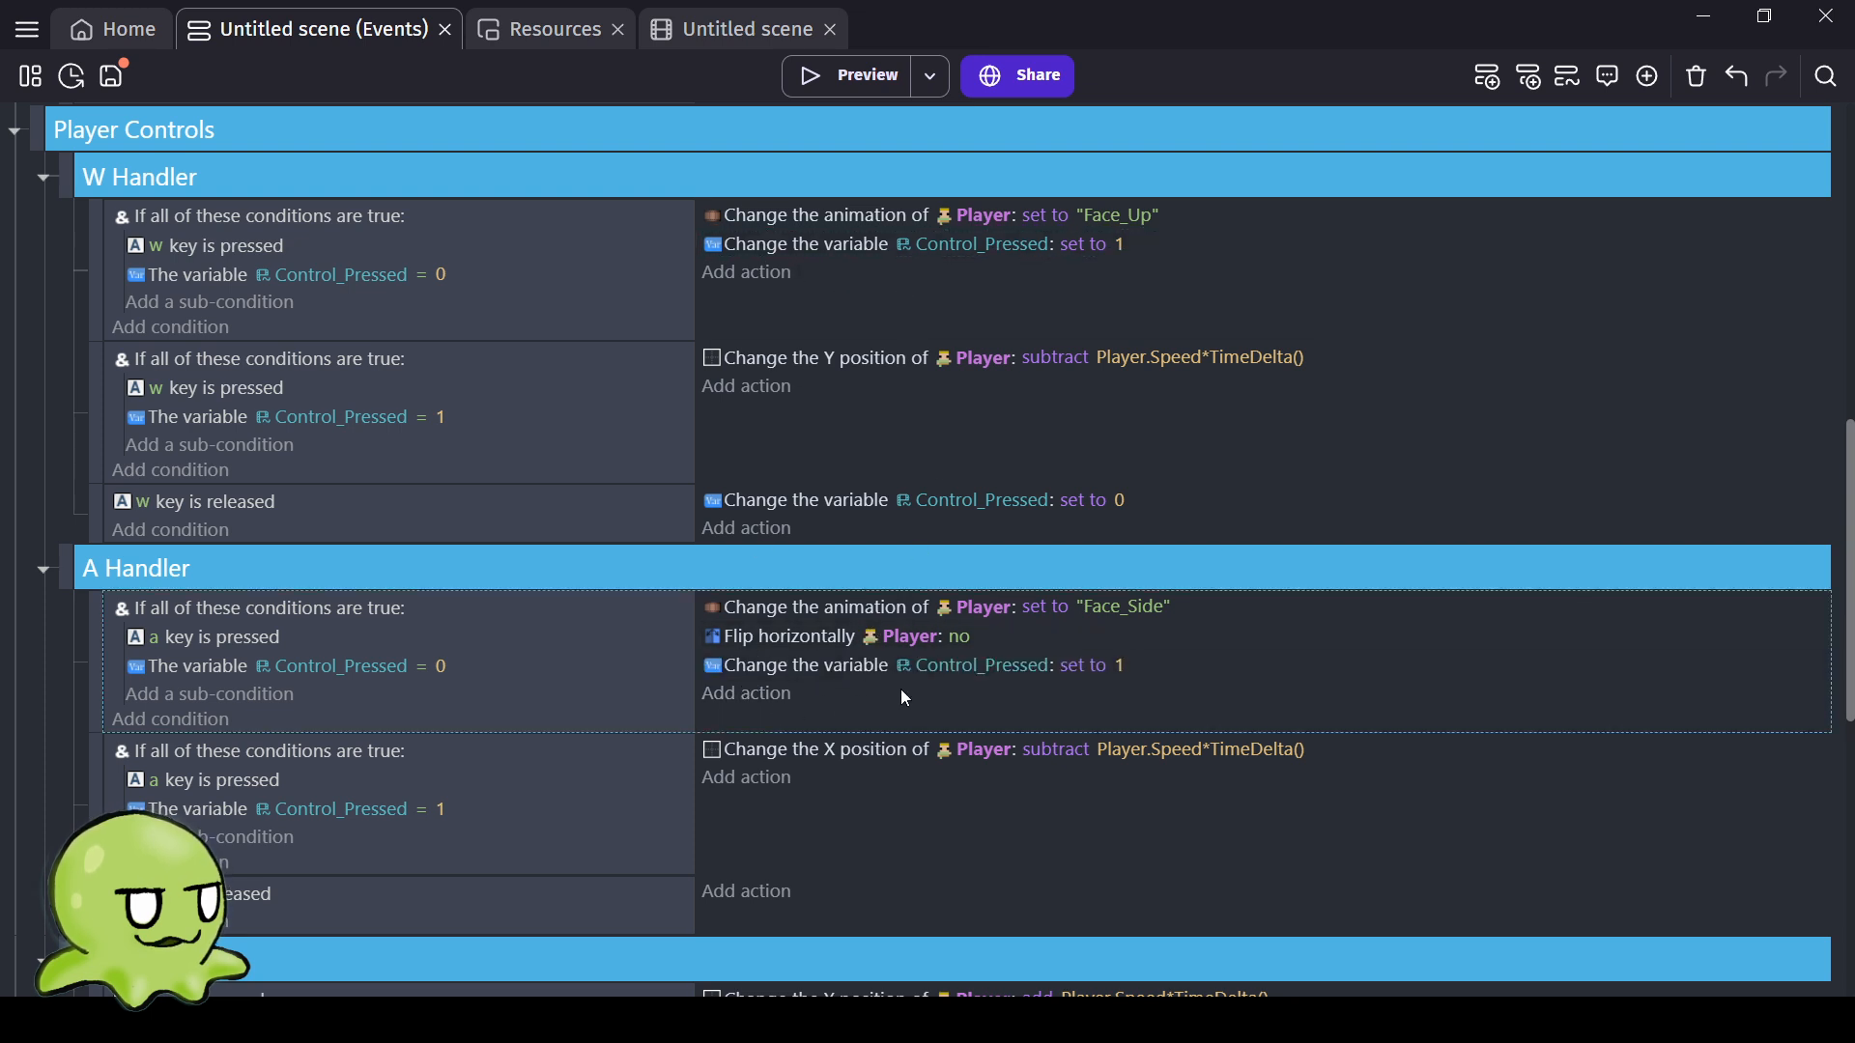
click(1116, 673)
text(2)
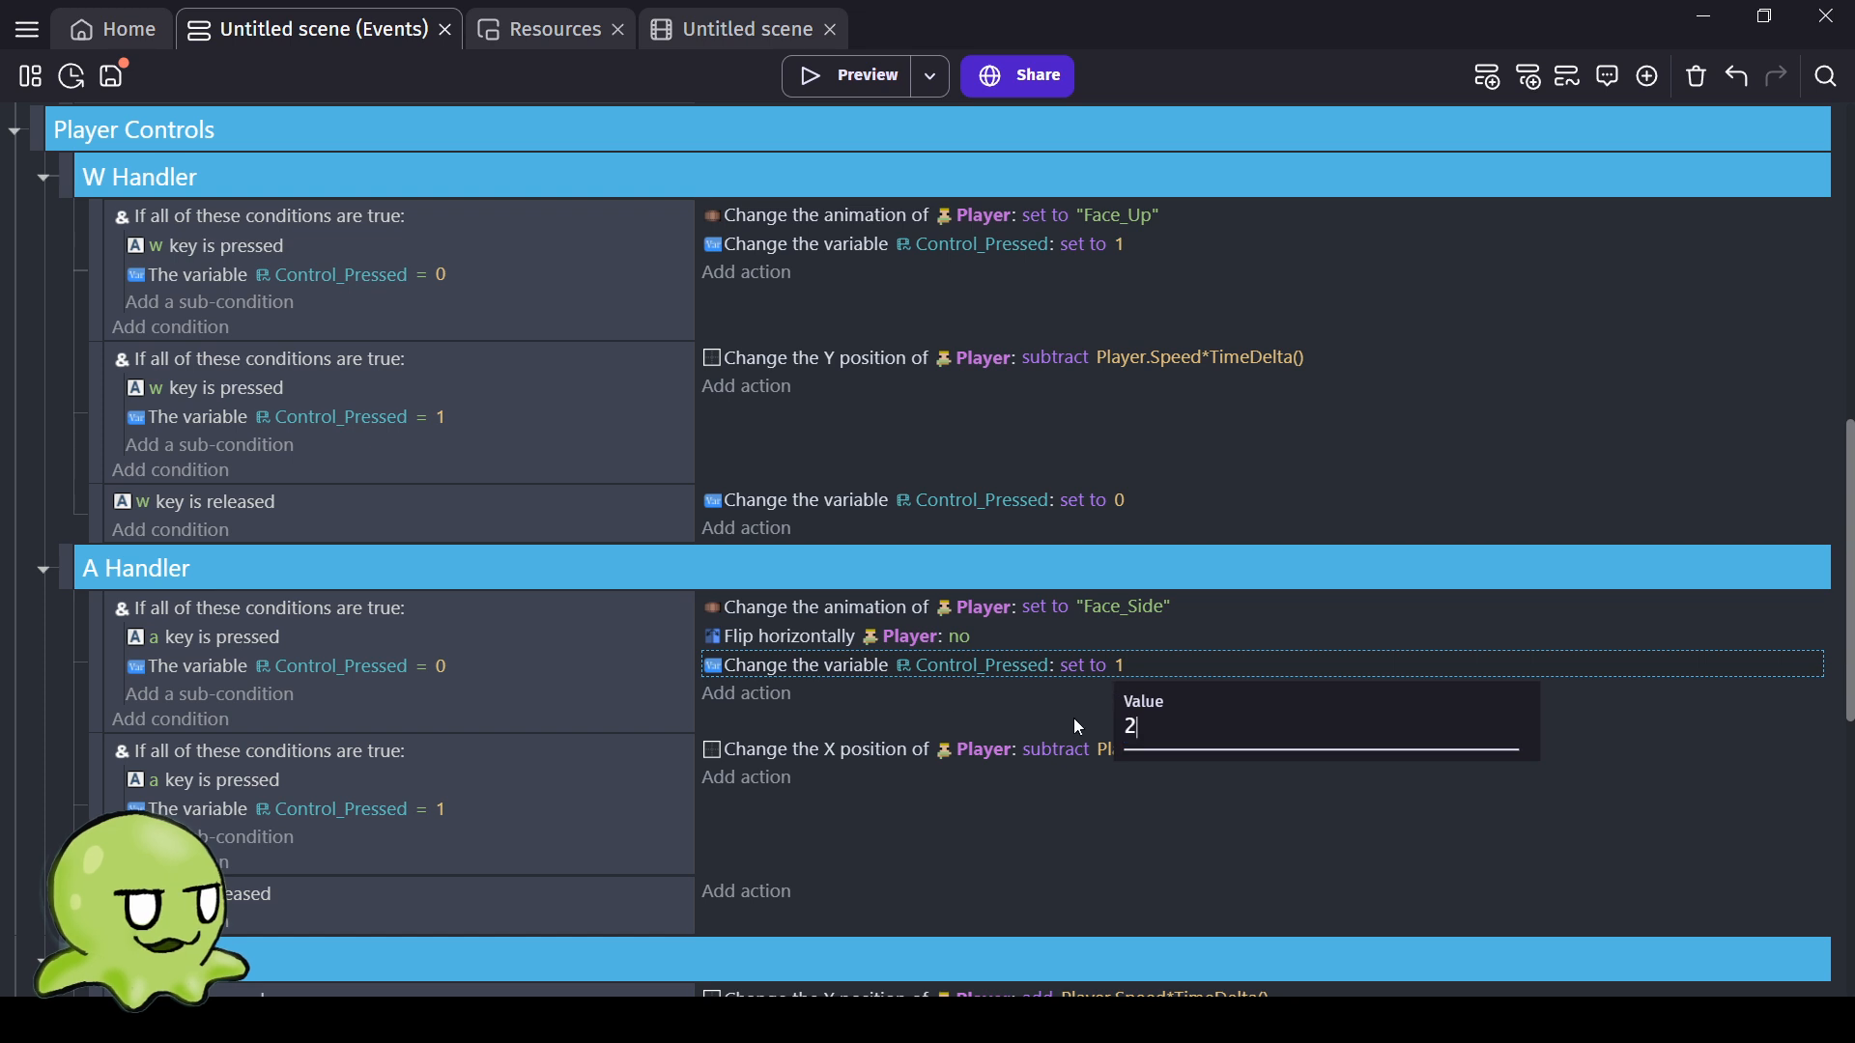
key(Return)
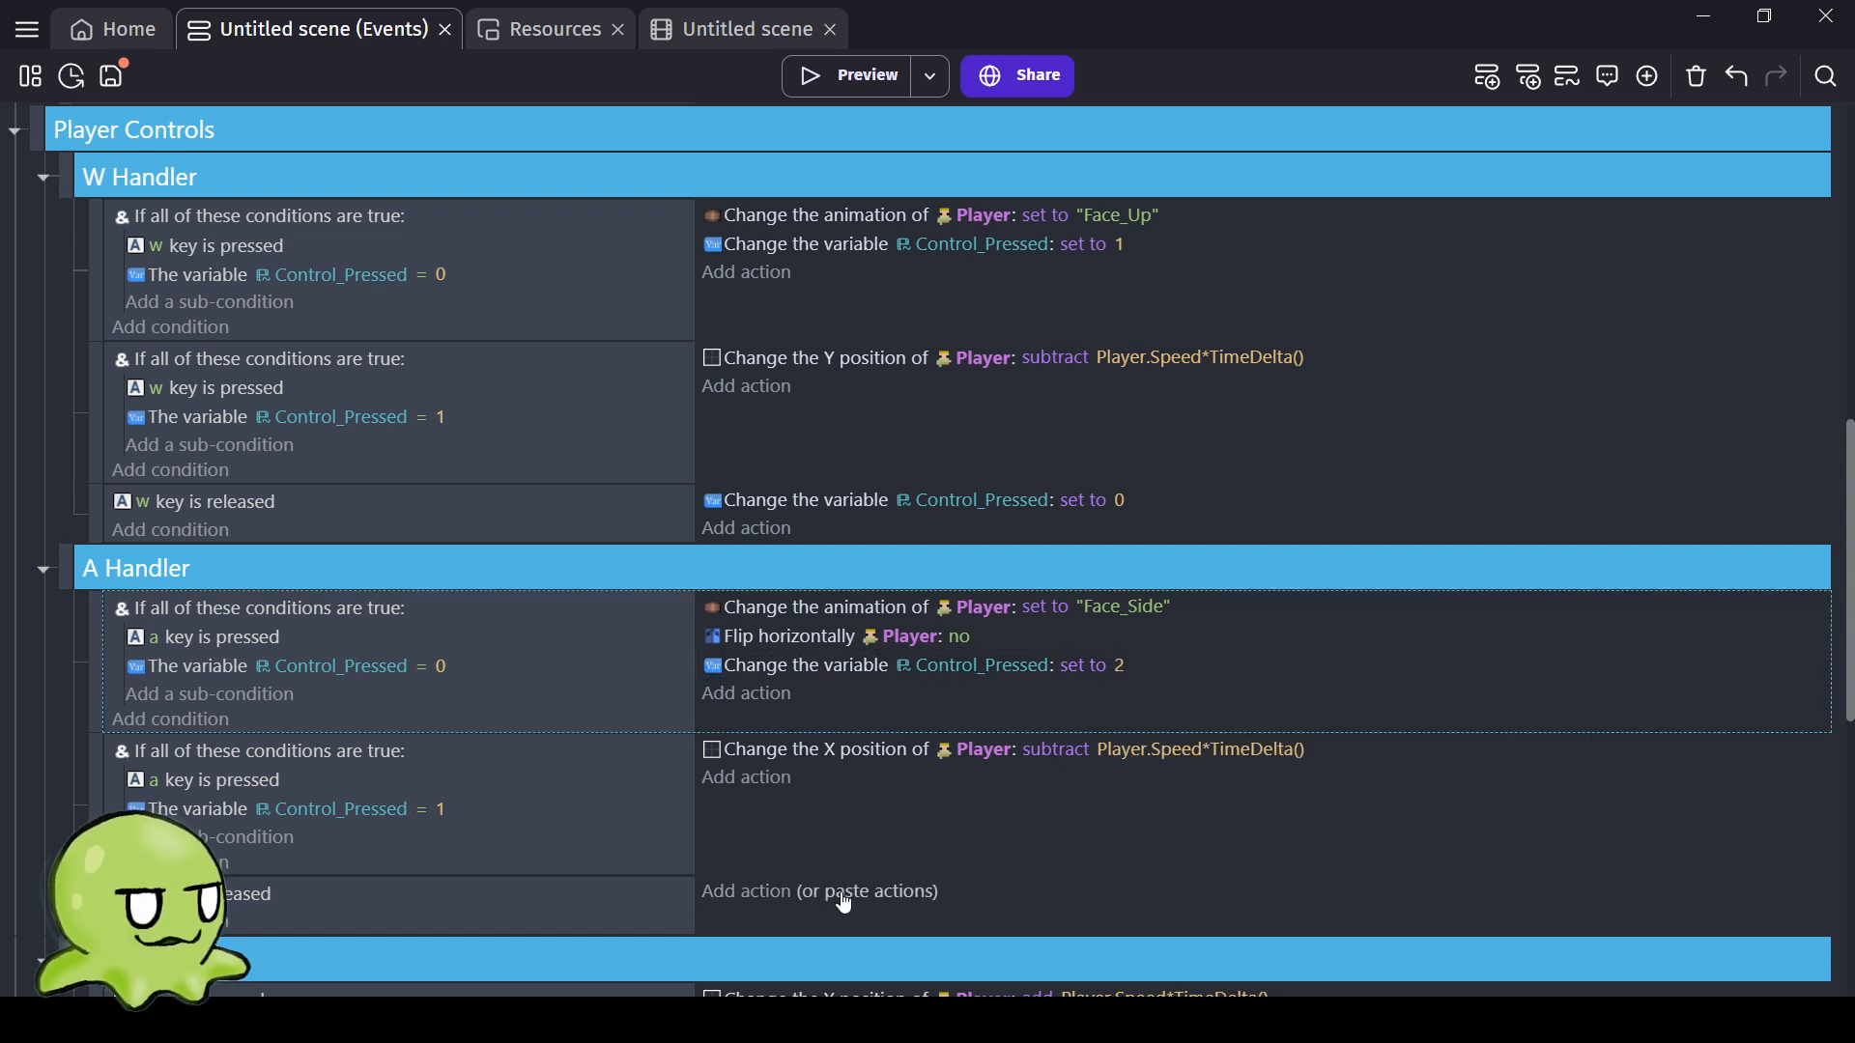
Paste the Control_Pressed action into A Handler's "a key is released" event and set its value to 0.
click(868, 893)
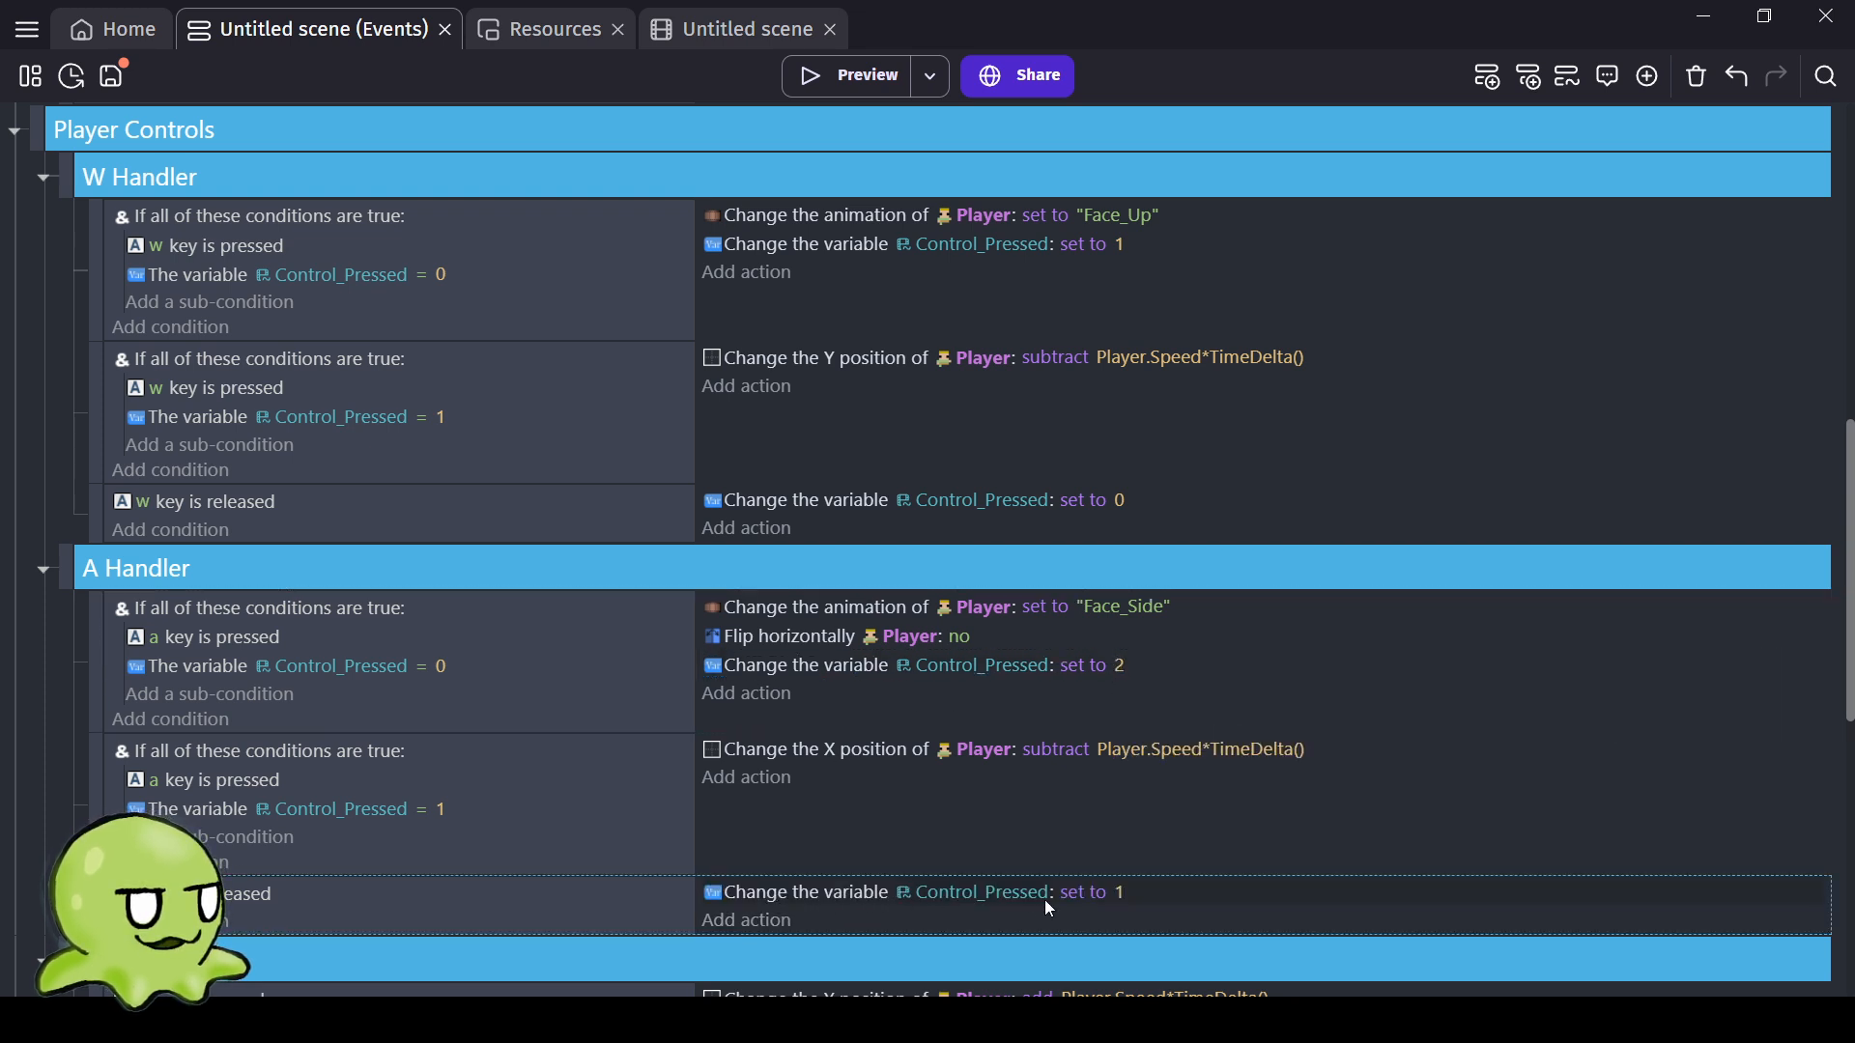
click(1118, 892)
text(0)
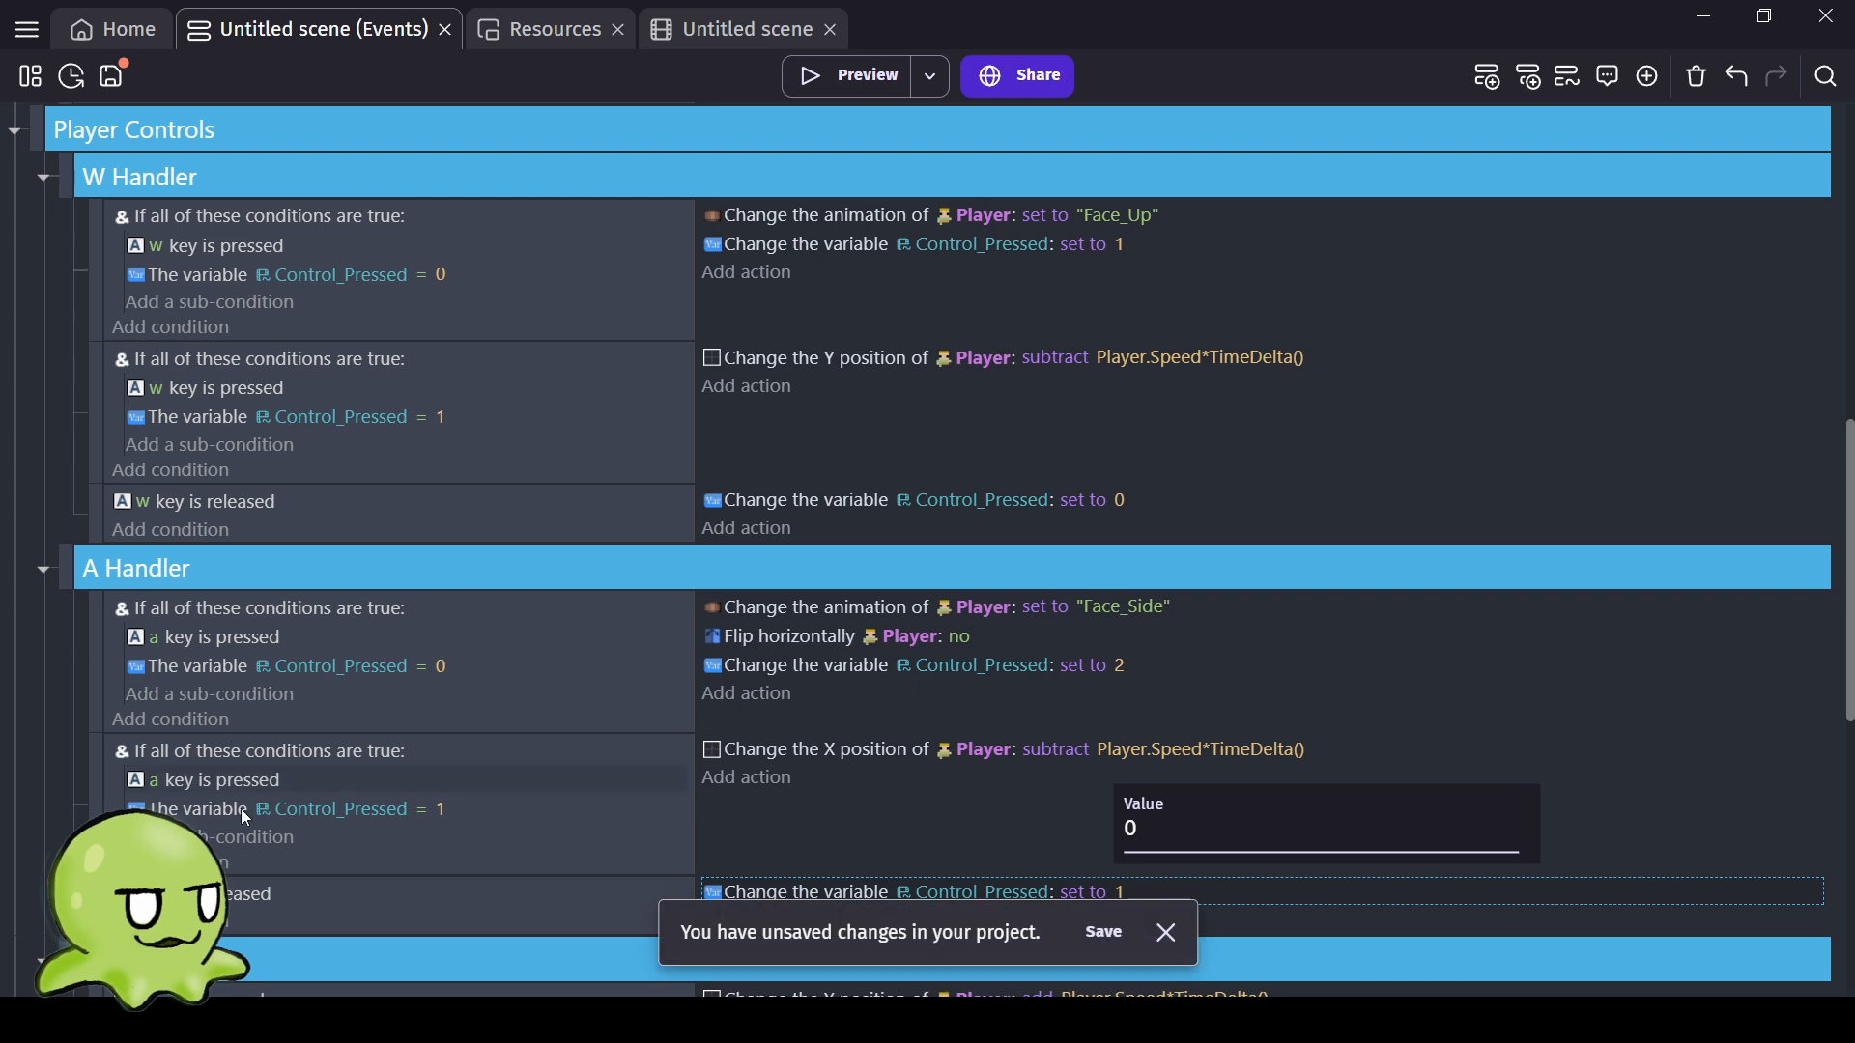
key(Return)
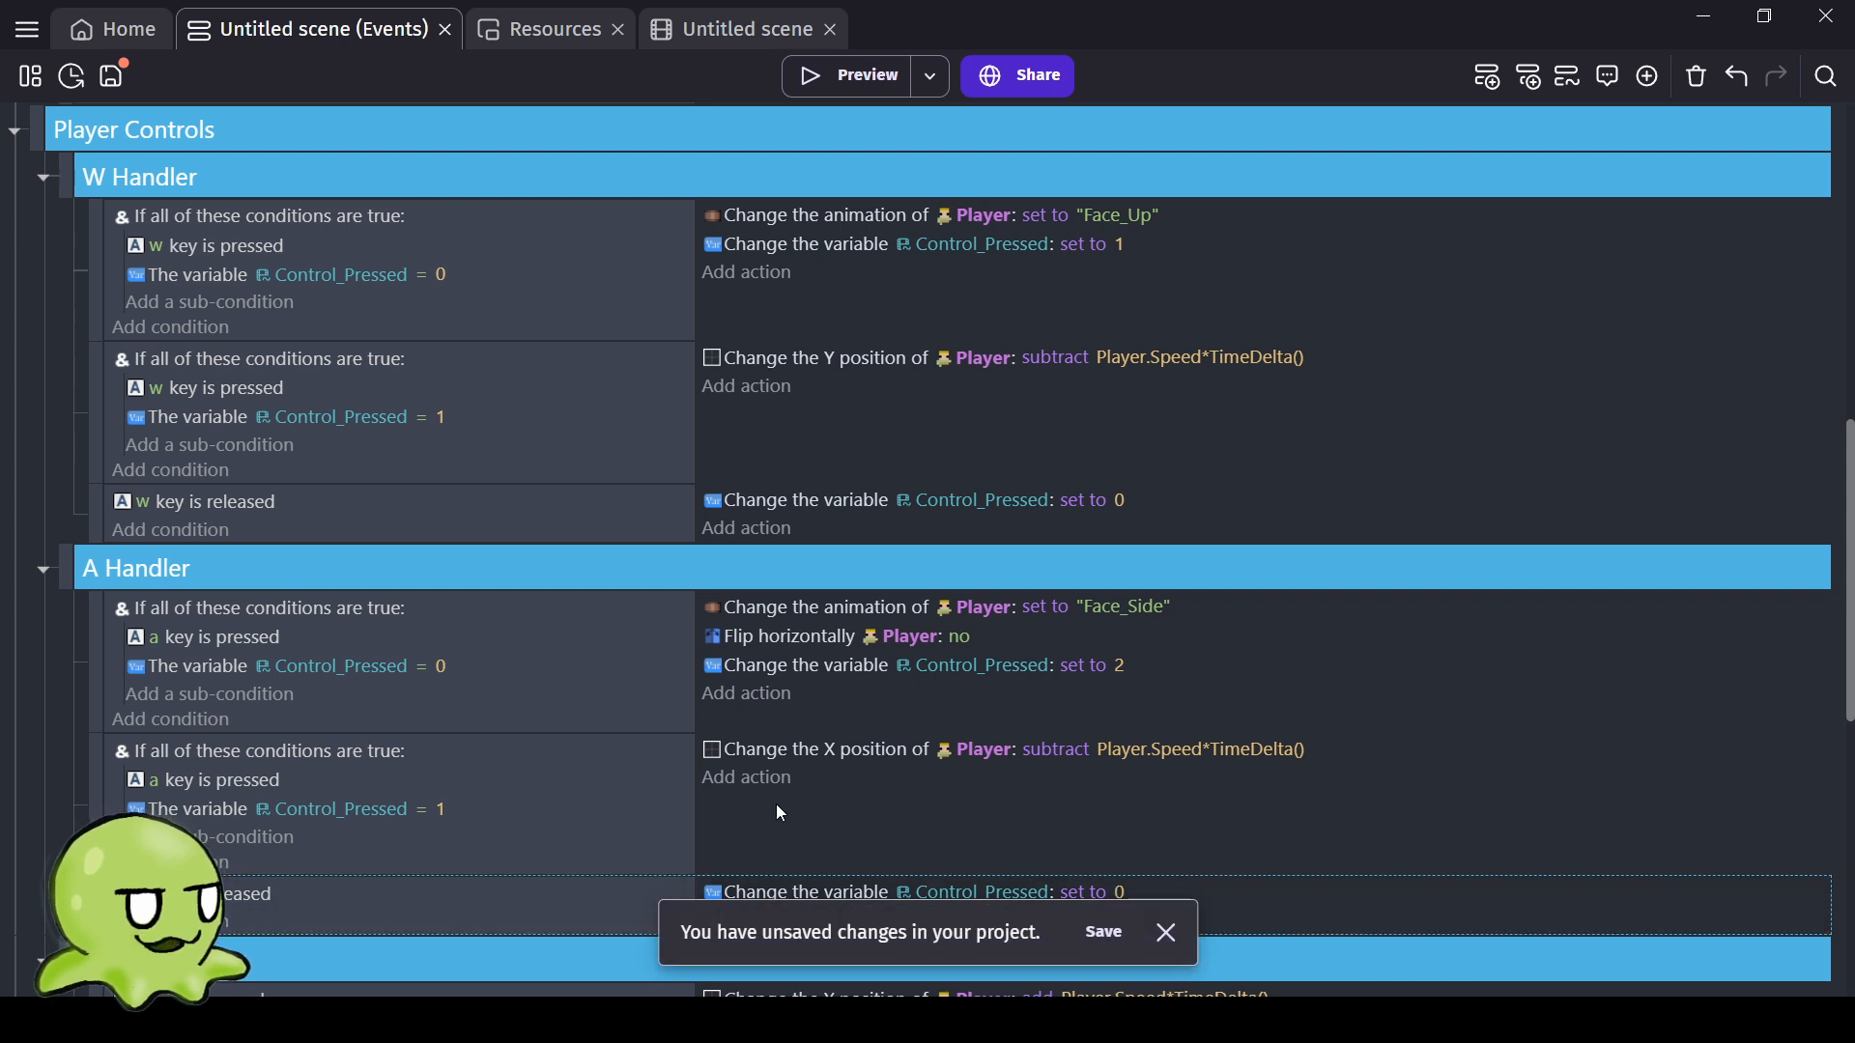
click(657, 850)
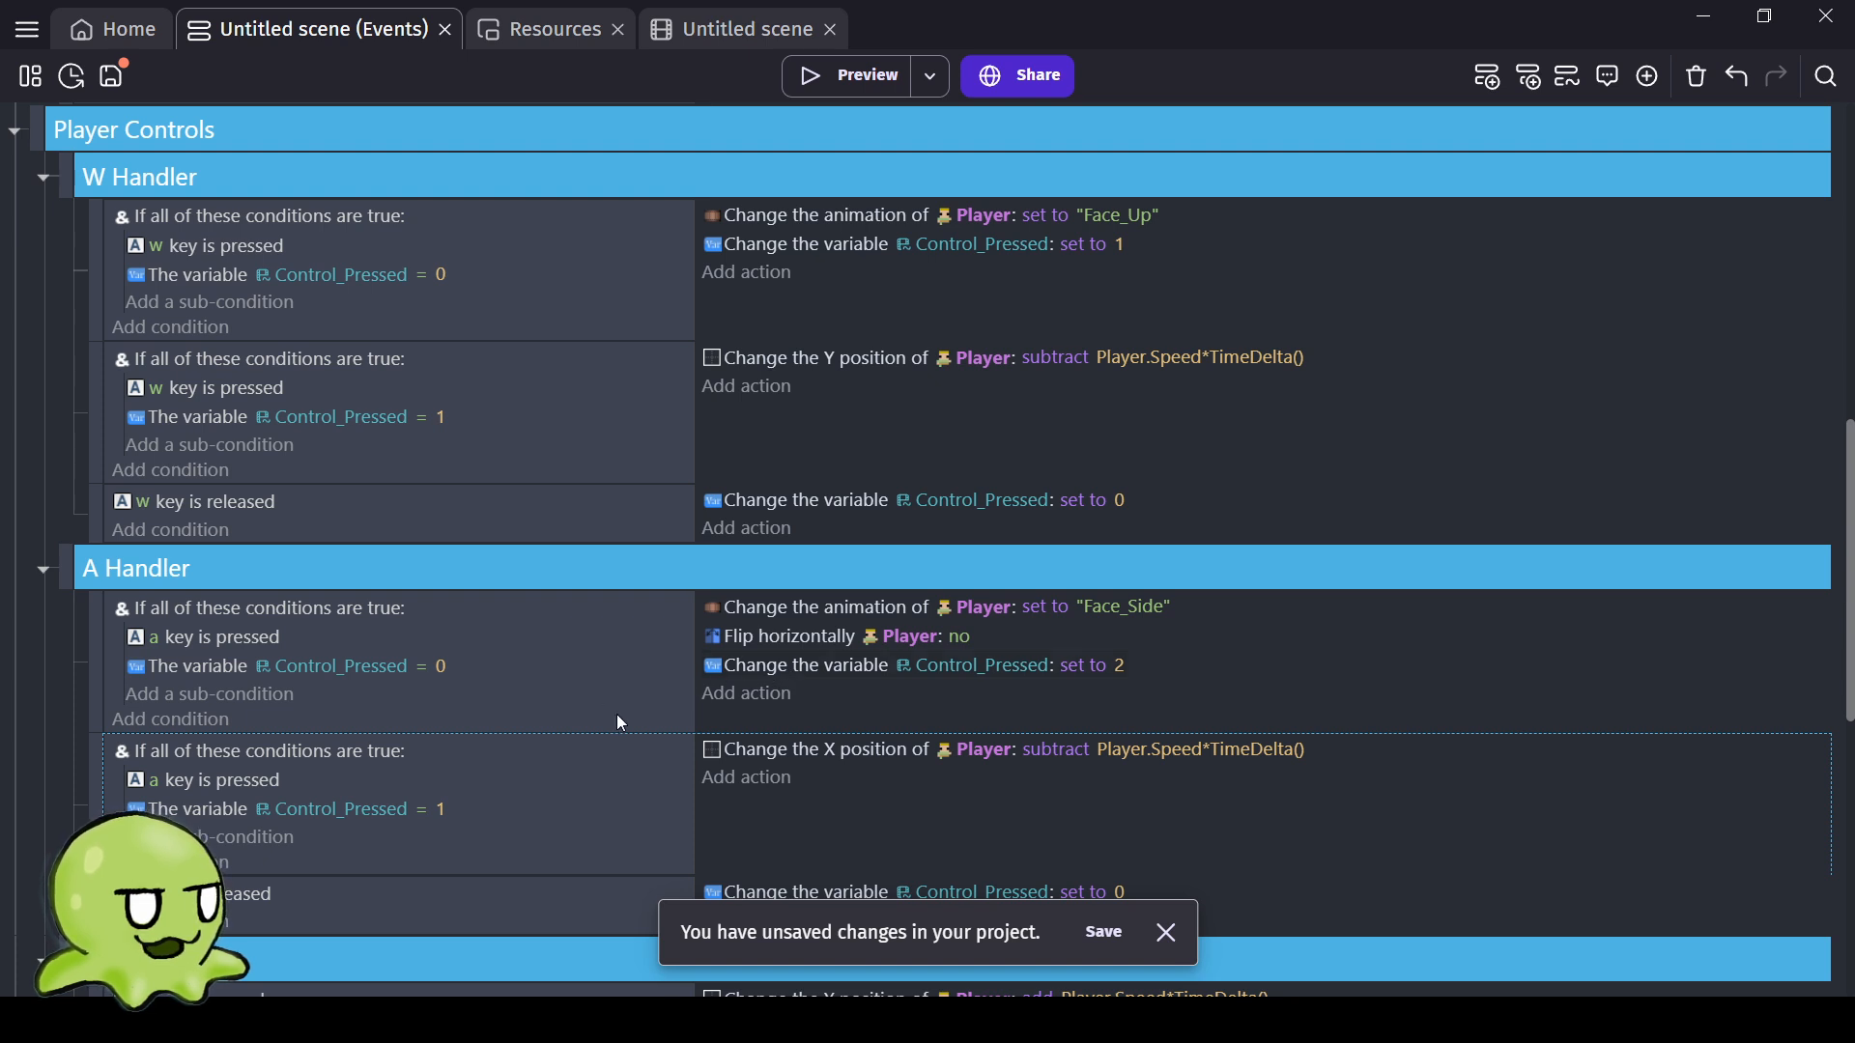
Replace the key condition of S Handler's first event with a copy of A Handler's Control_Pressed = 0 condition group, setting its key to s.
scroll(618, 715, down, 3)
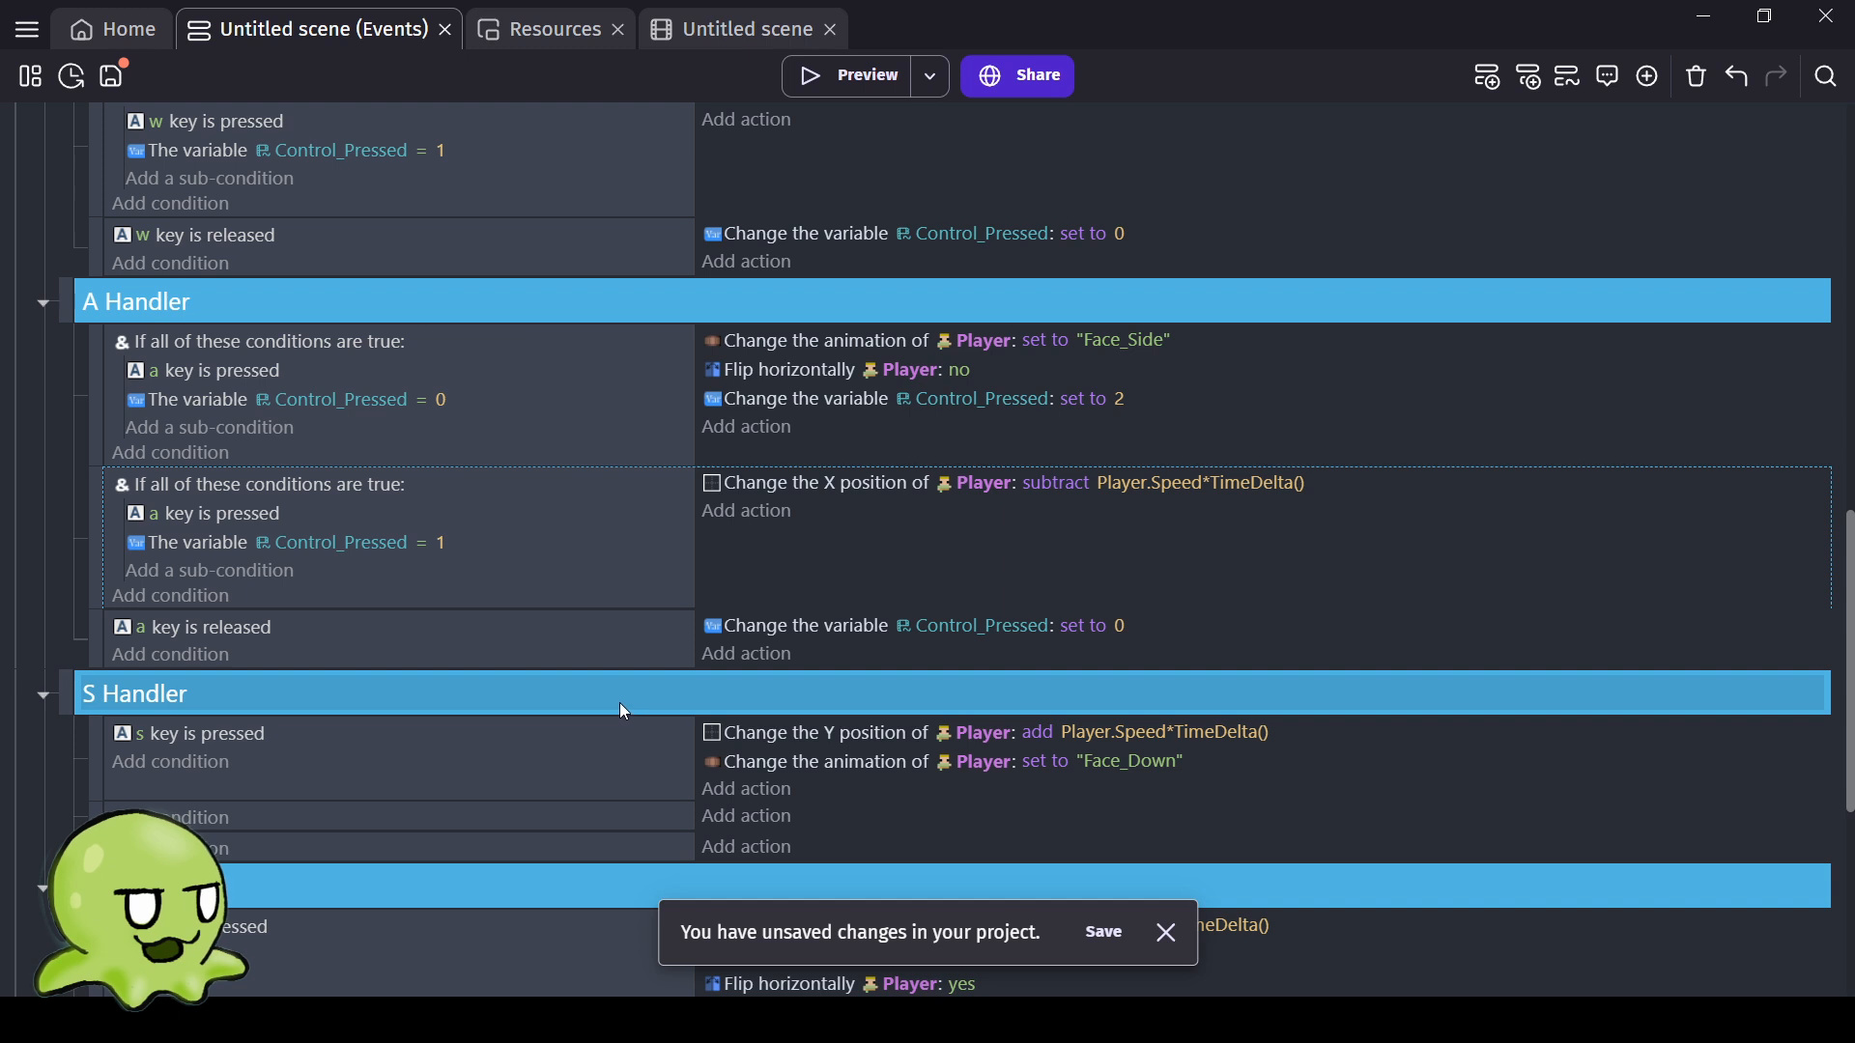
scroll(621, 708, down, 1)
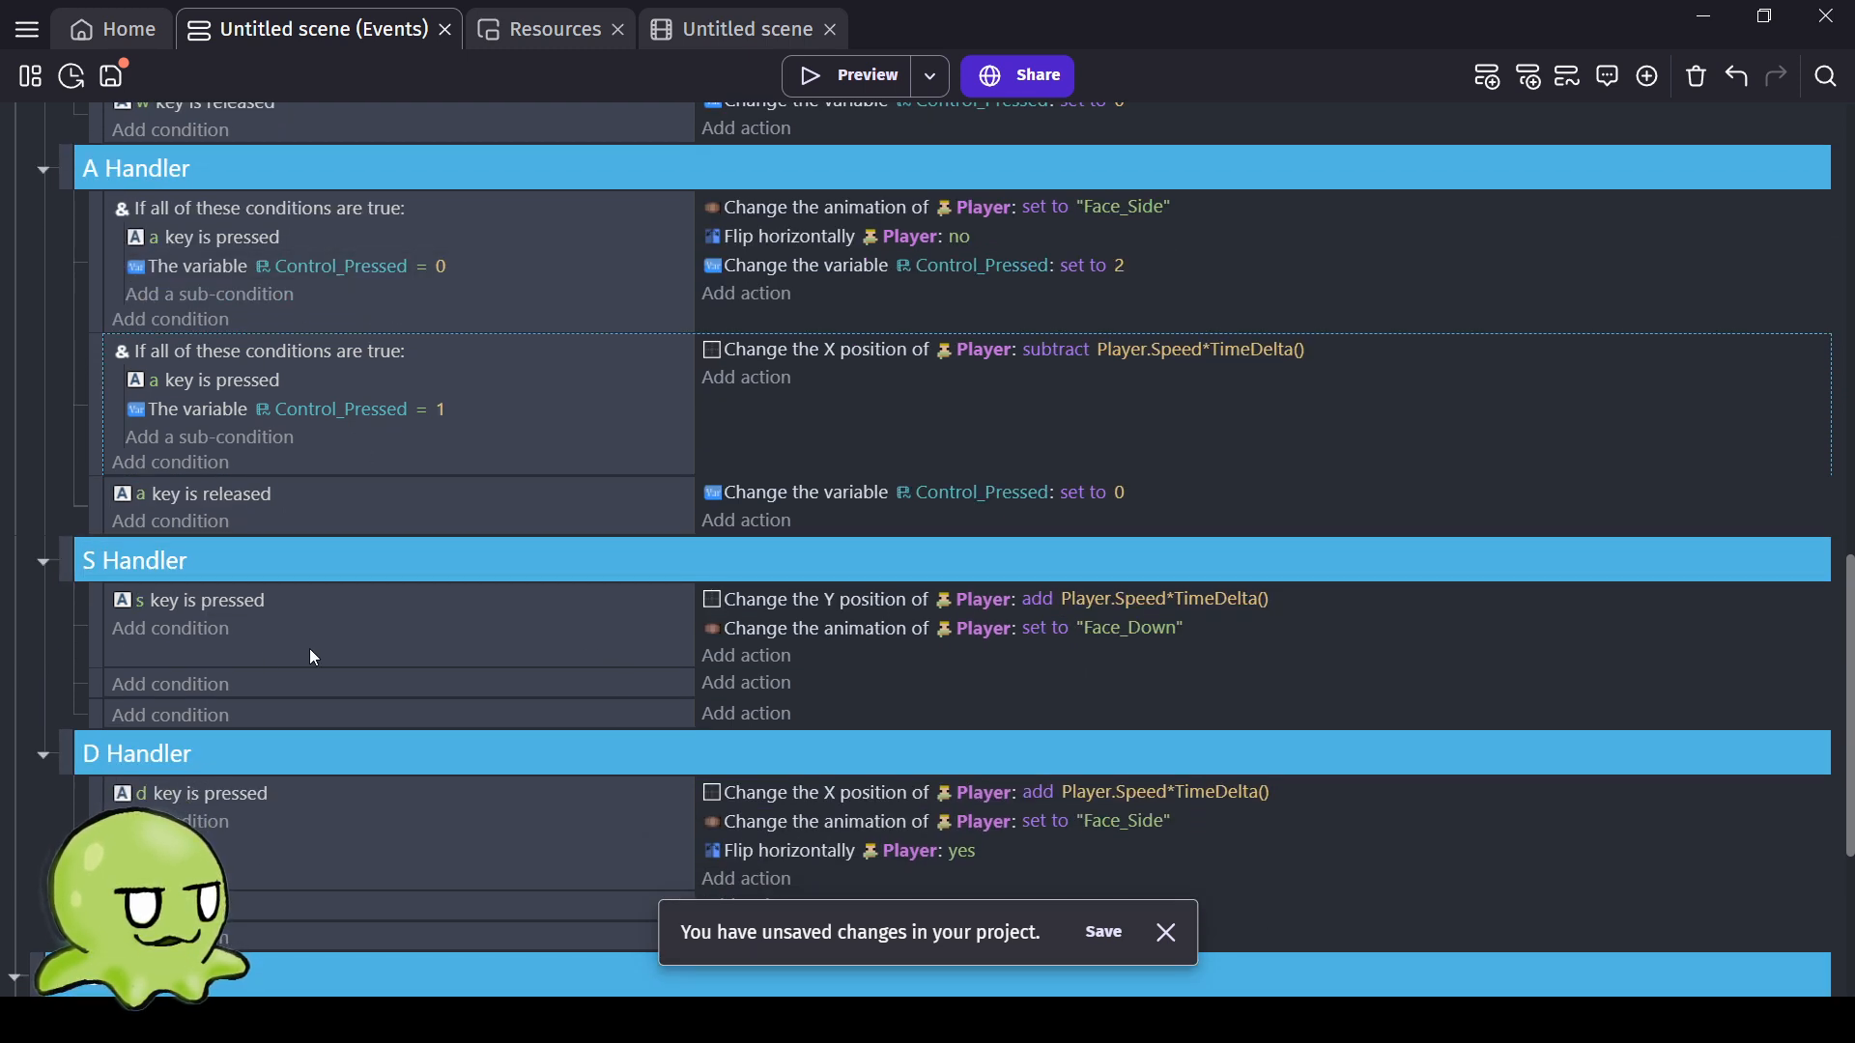
click(194, 599)
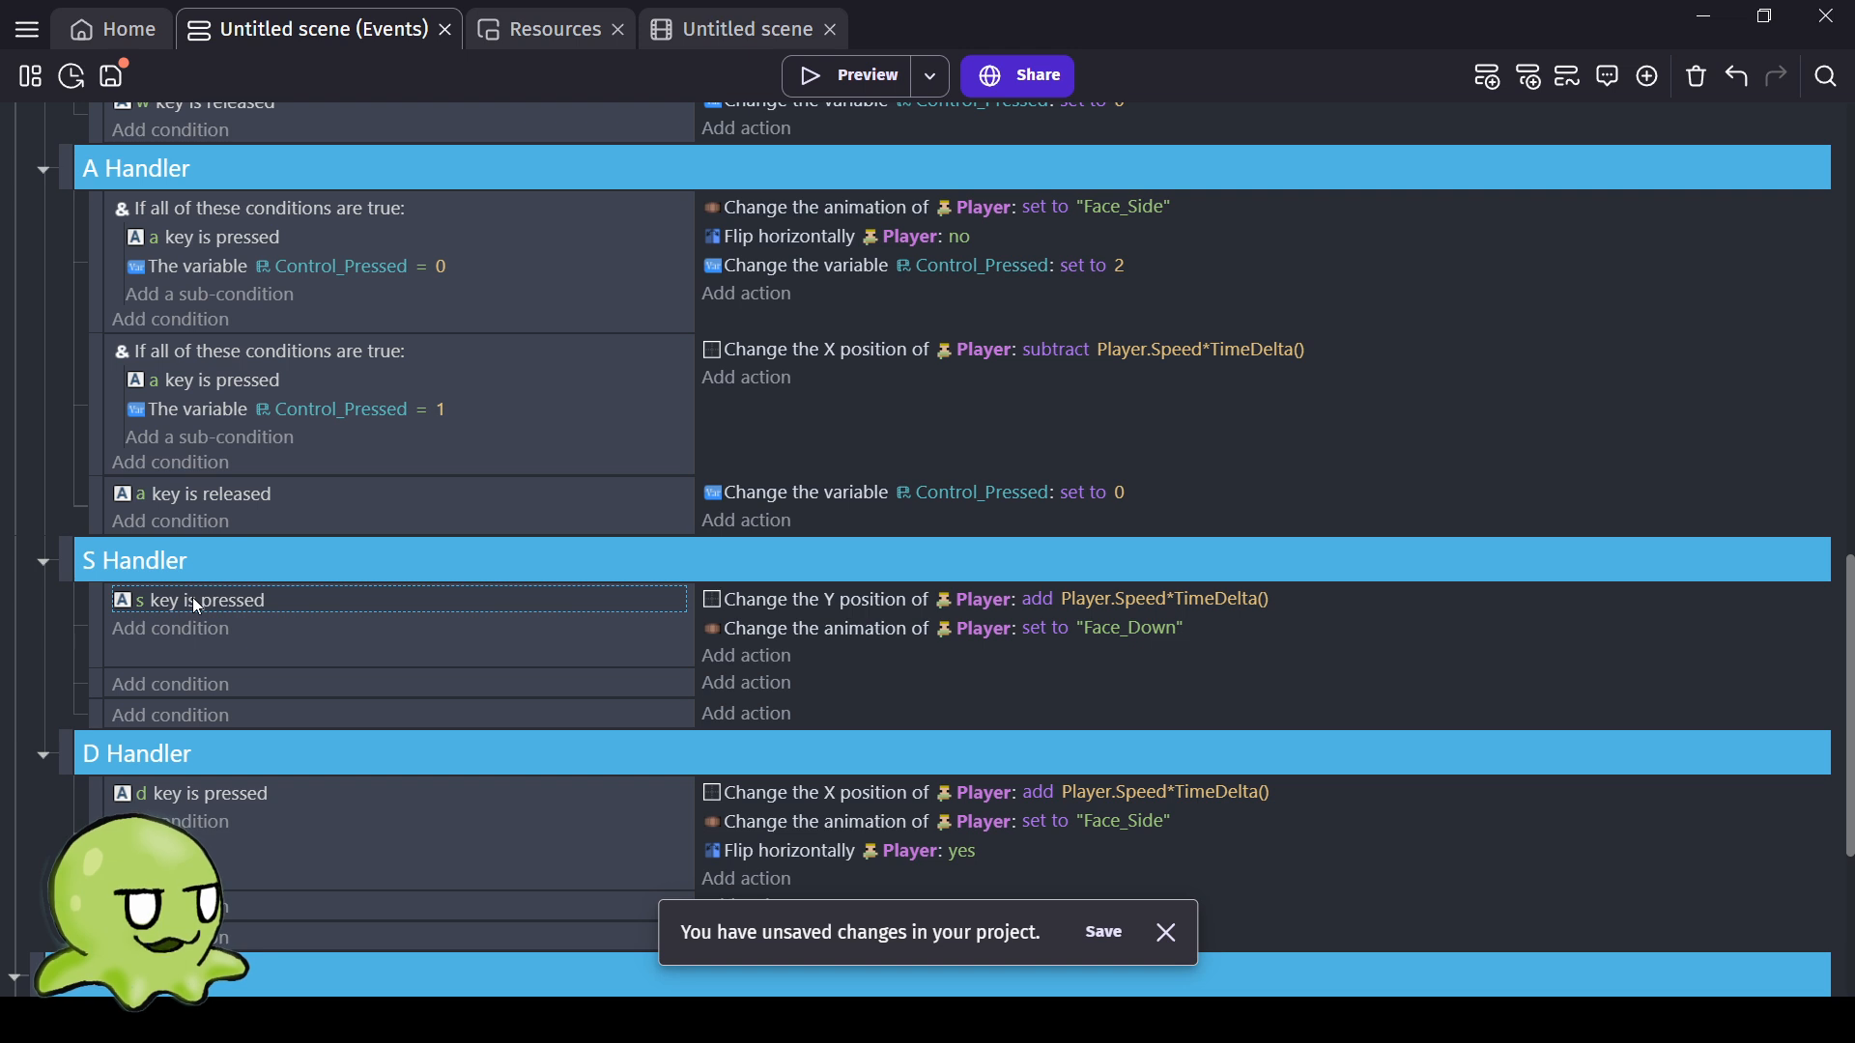
key(Delete)
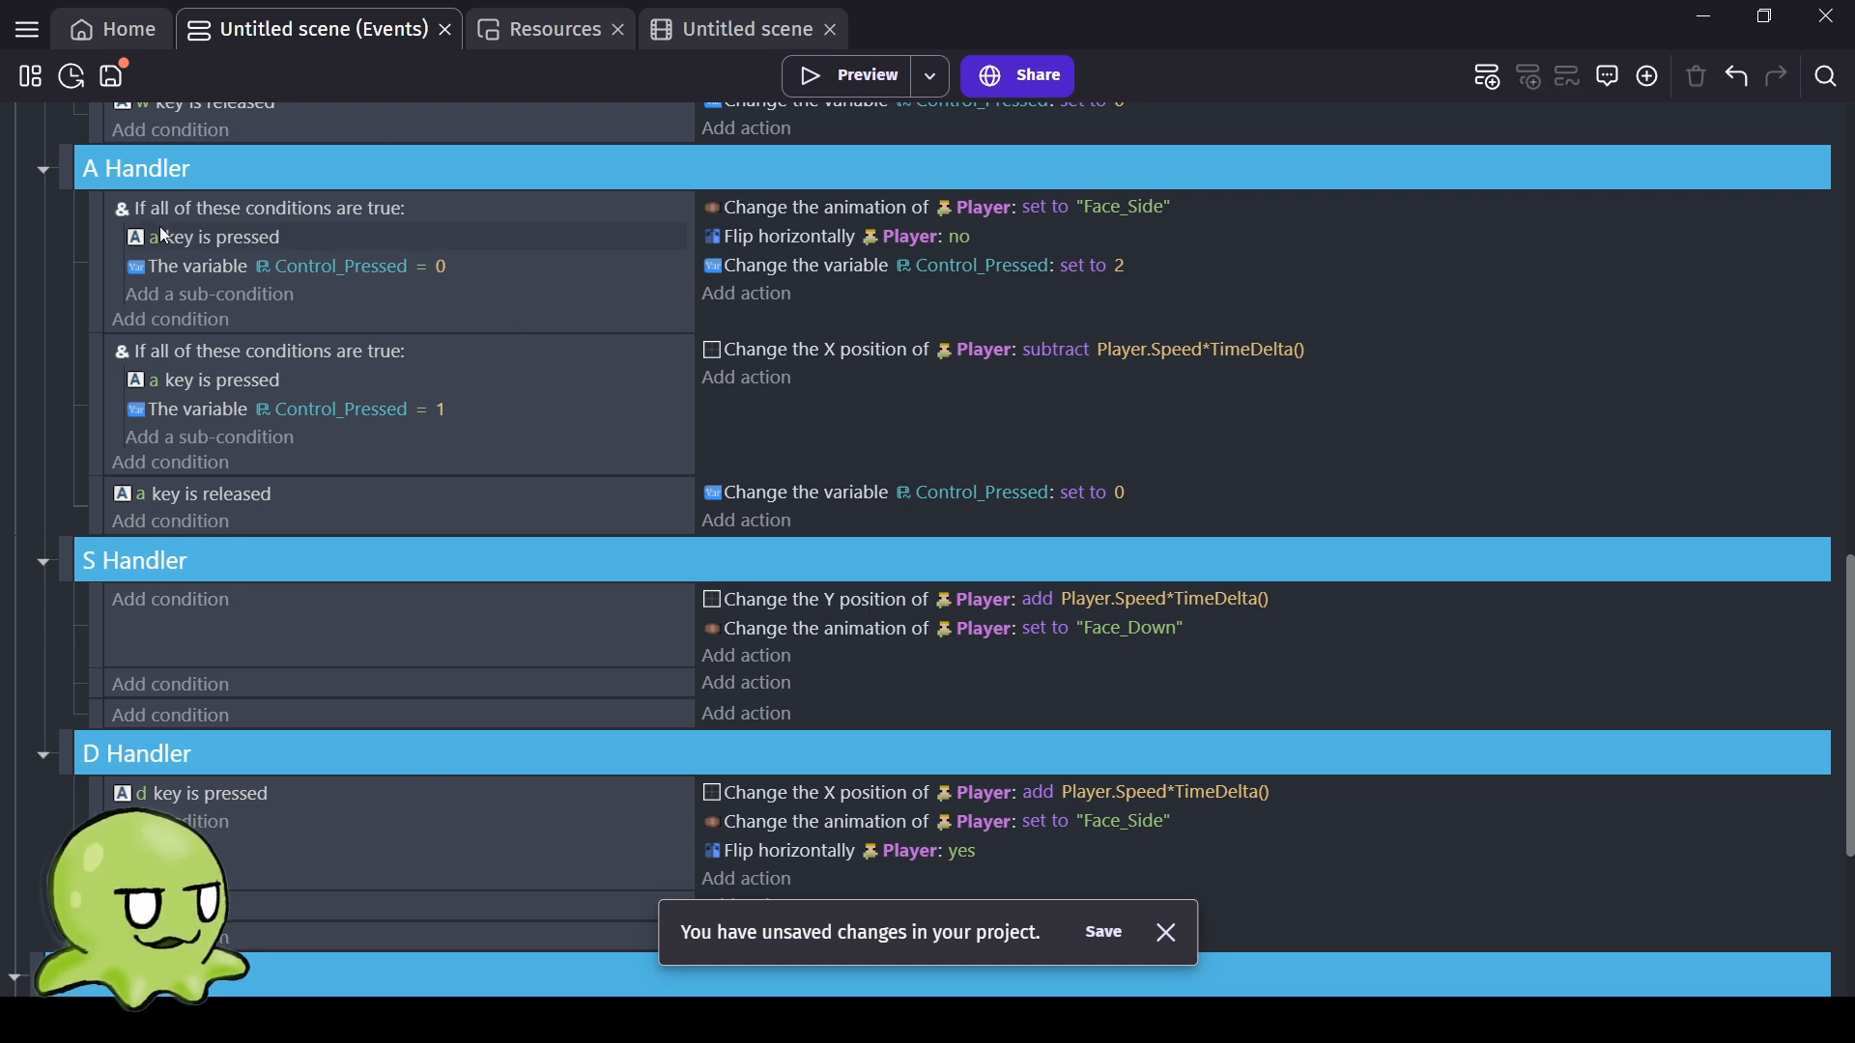
click(184, 208)
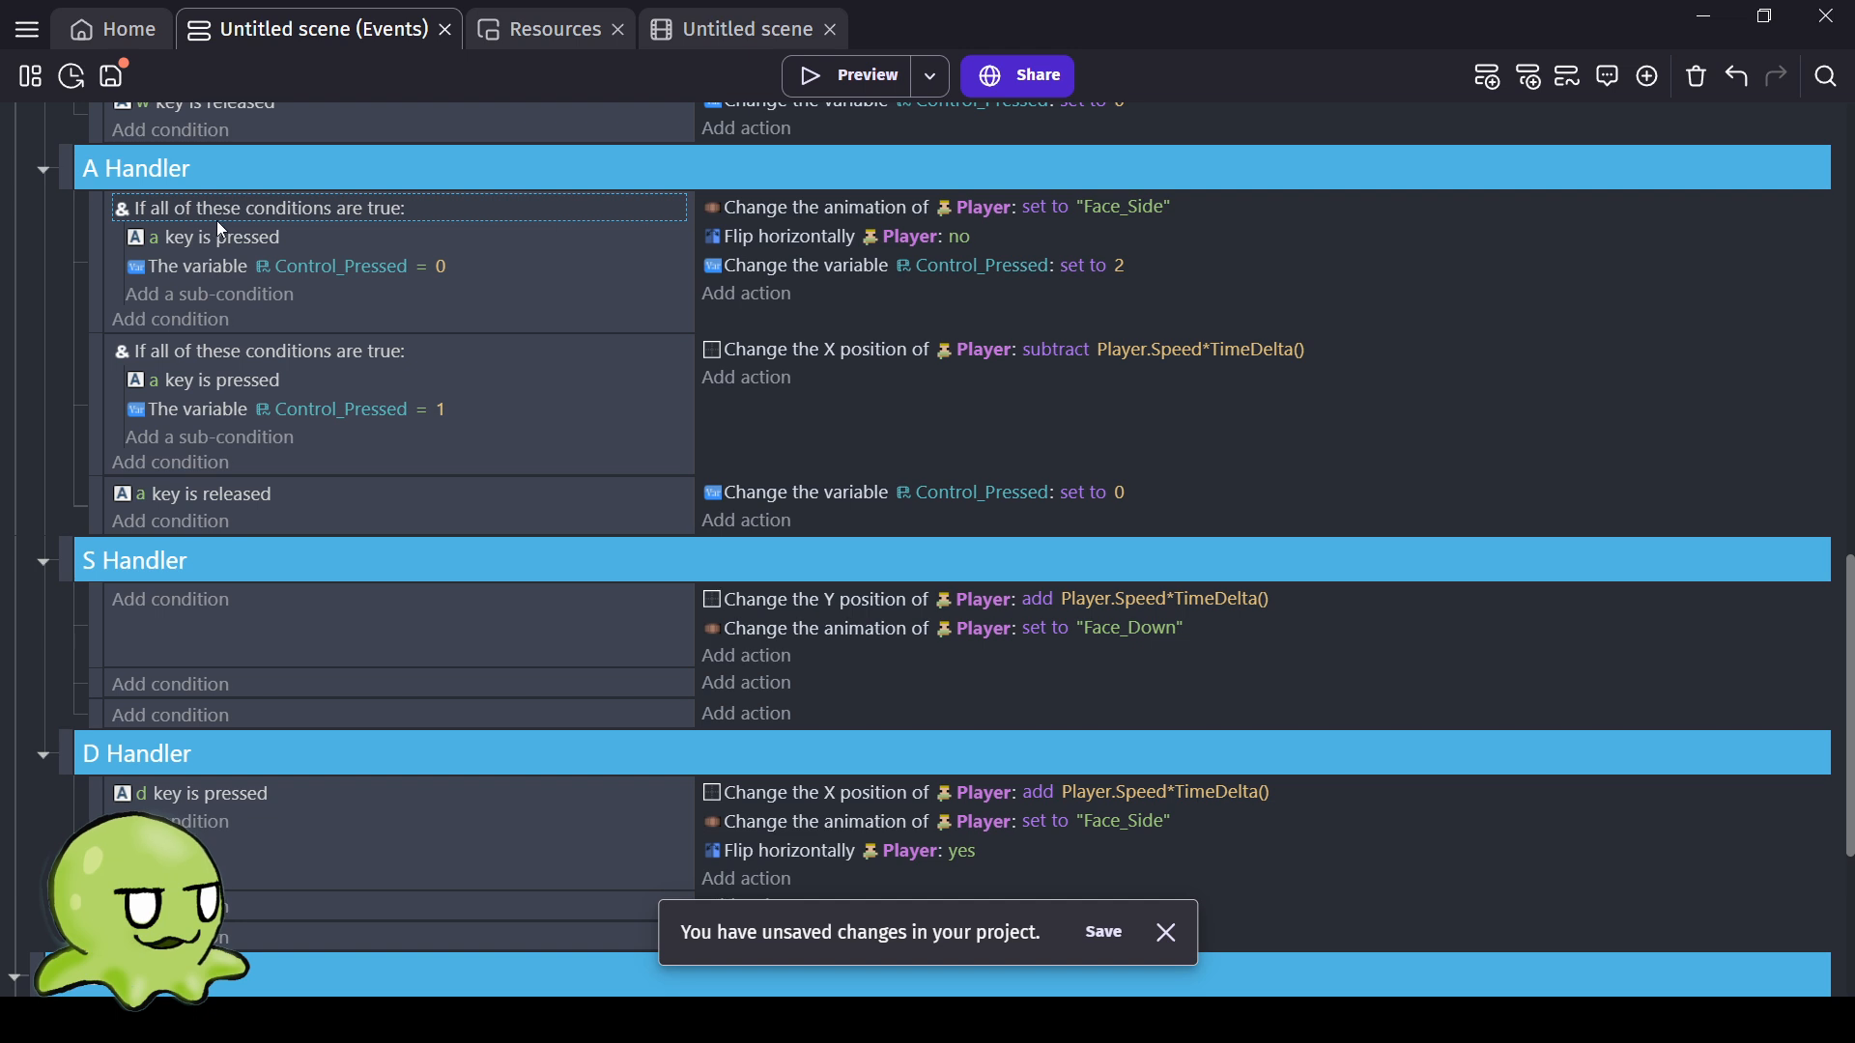
click(261, 600)
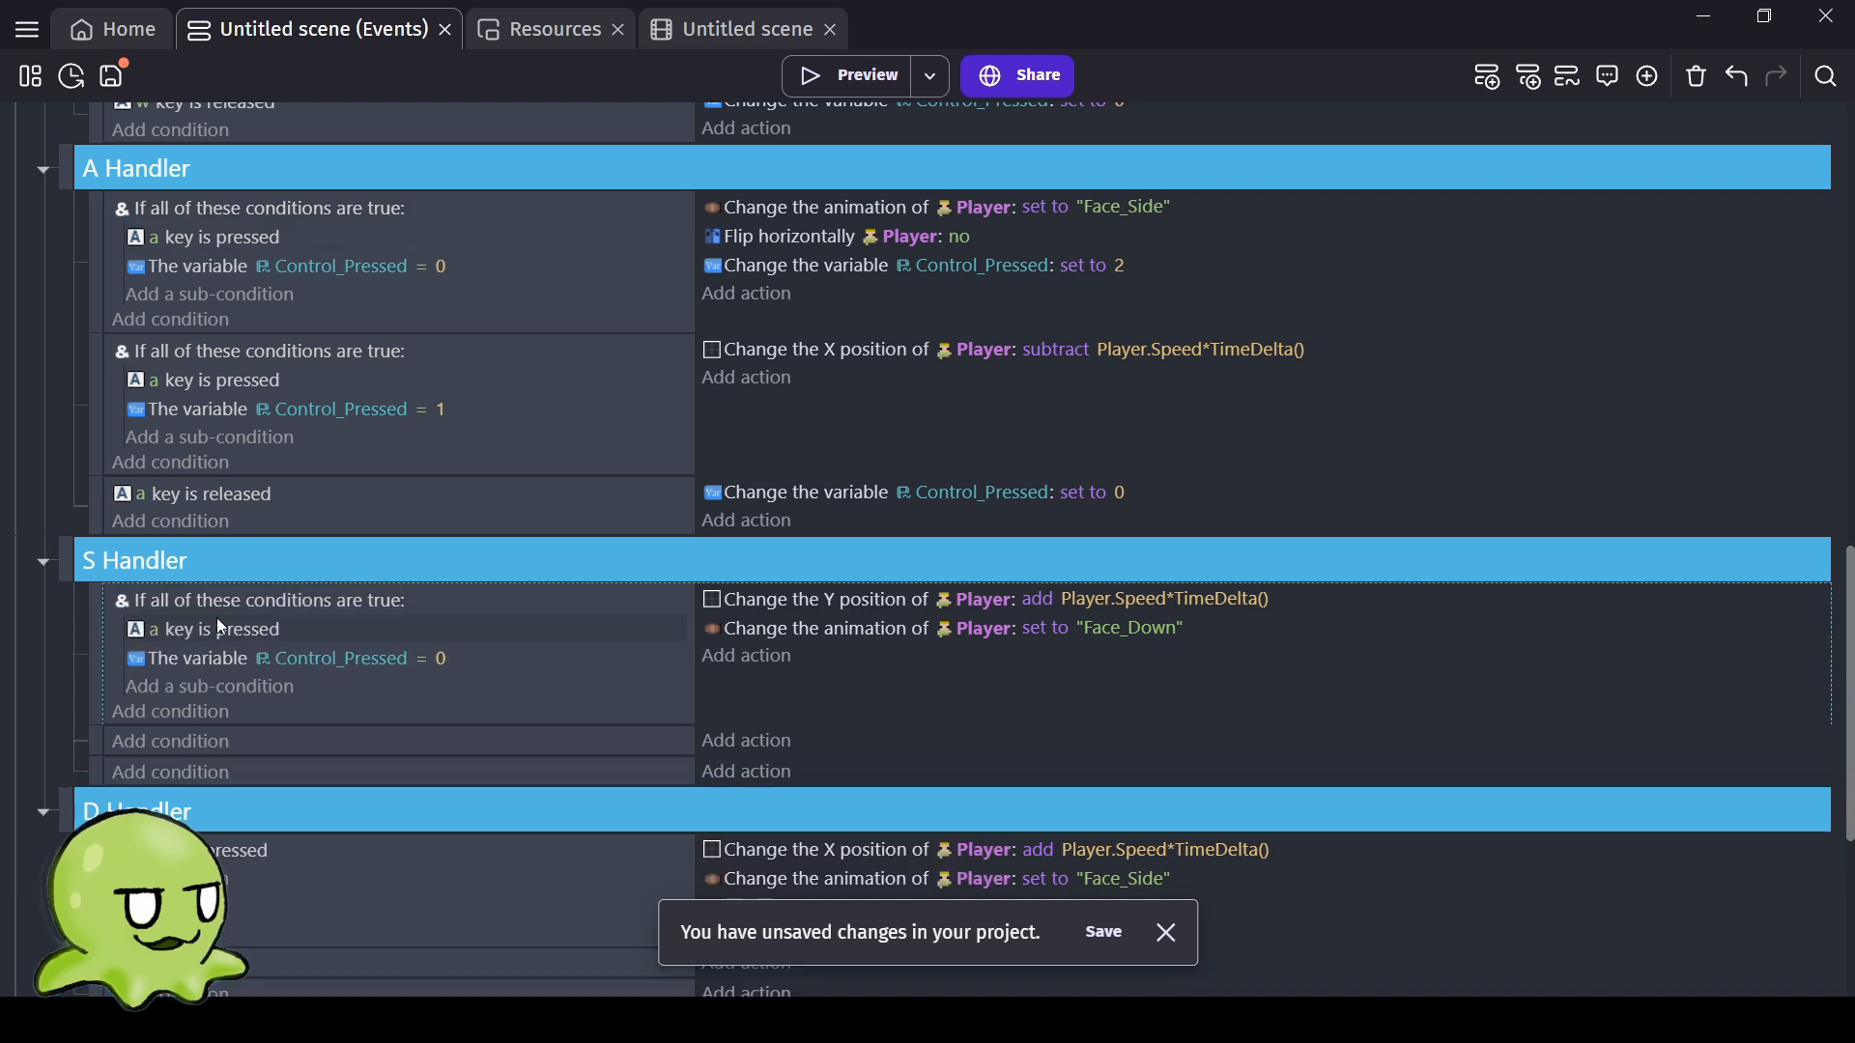
click(154, 628)
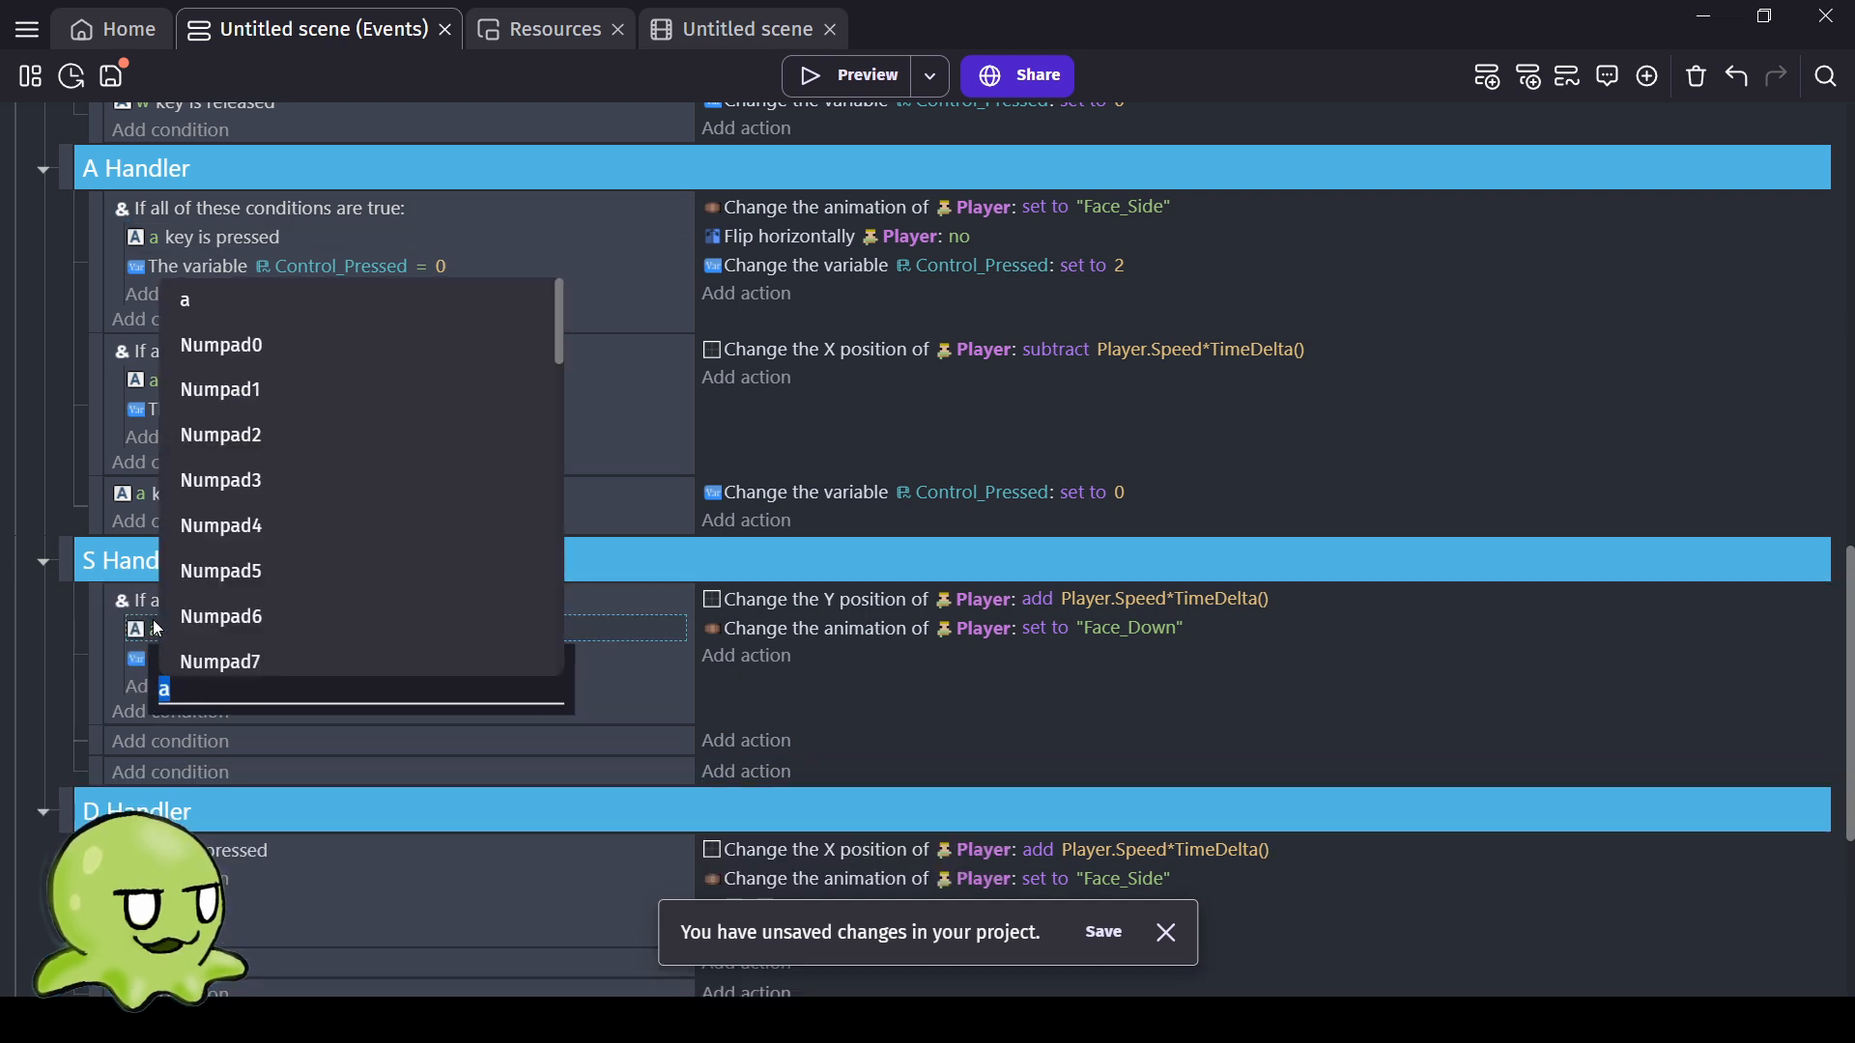
text(s)
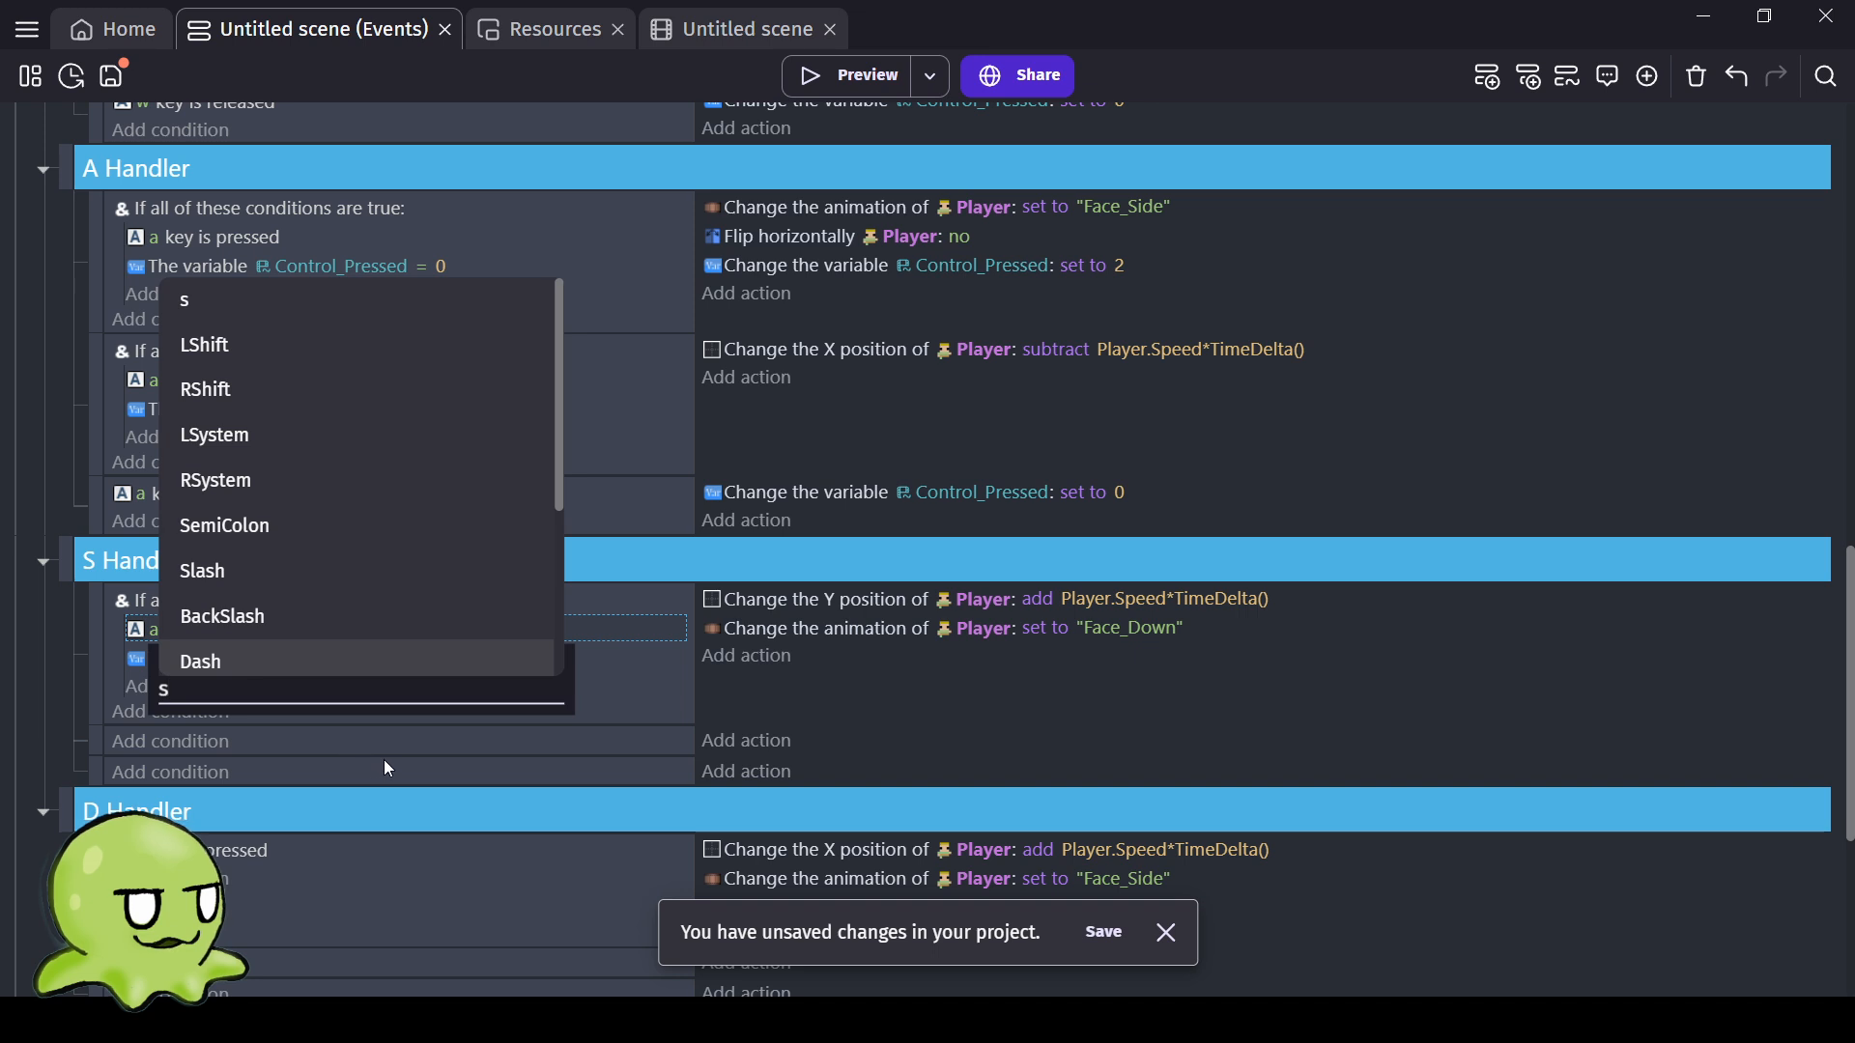
click(378, 758)
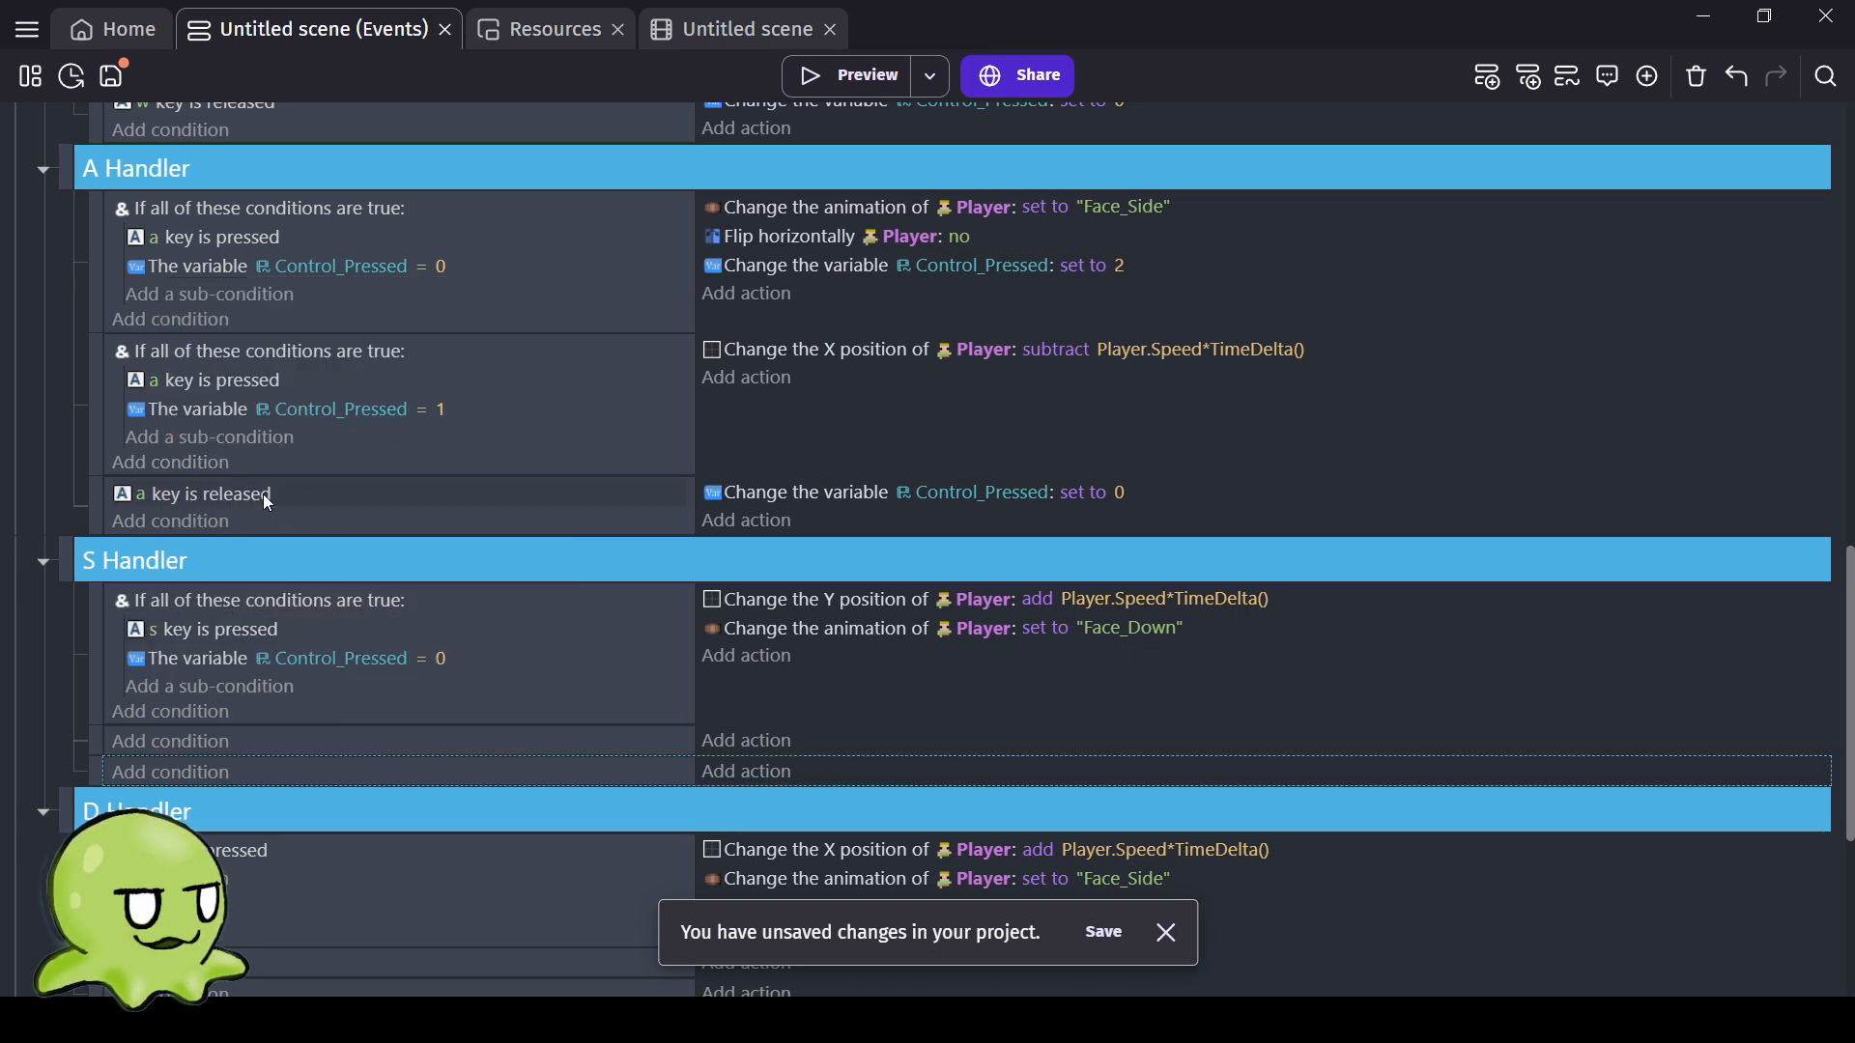
Copy A Handler's second condition group into S Handler's second event, and set A Handler's second Control_Pressed comparison to 2.
click(205, 356)
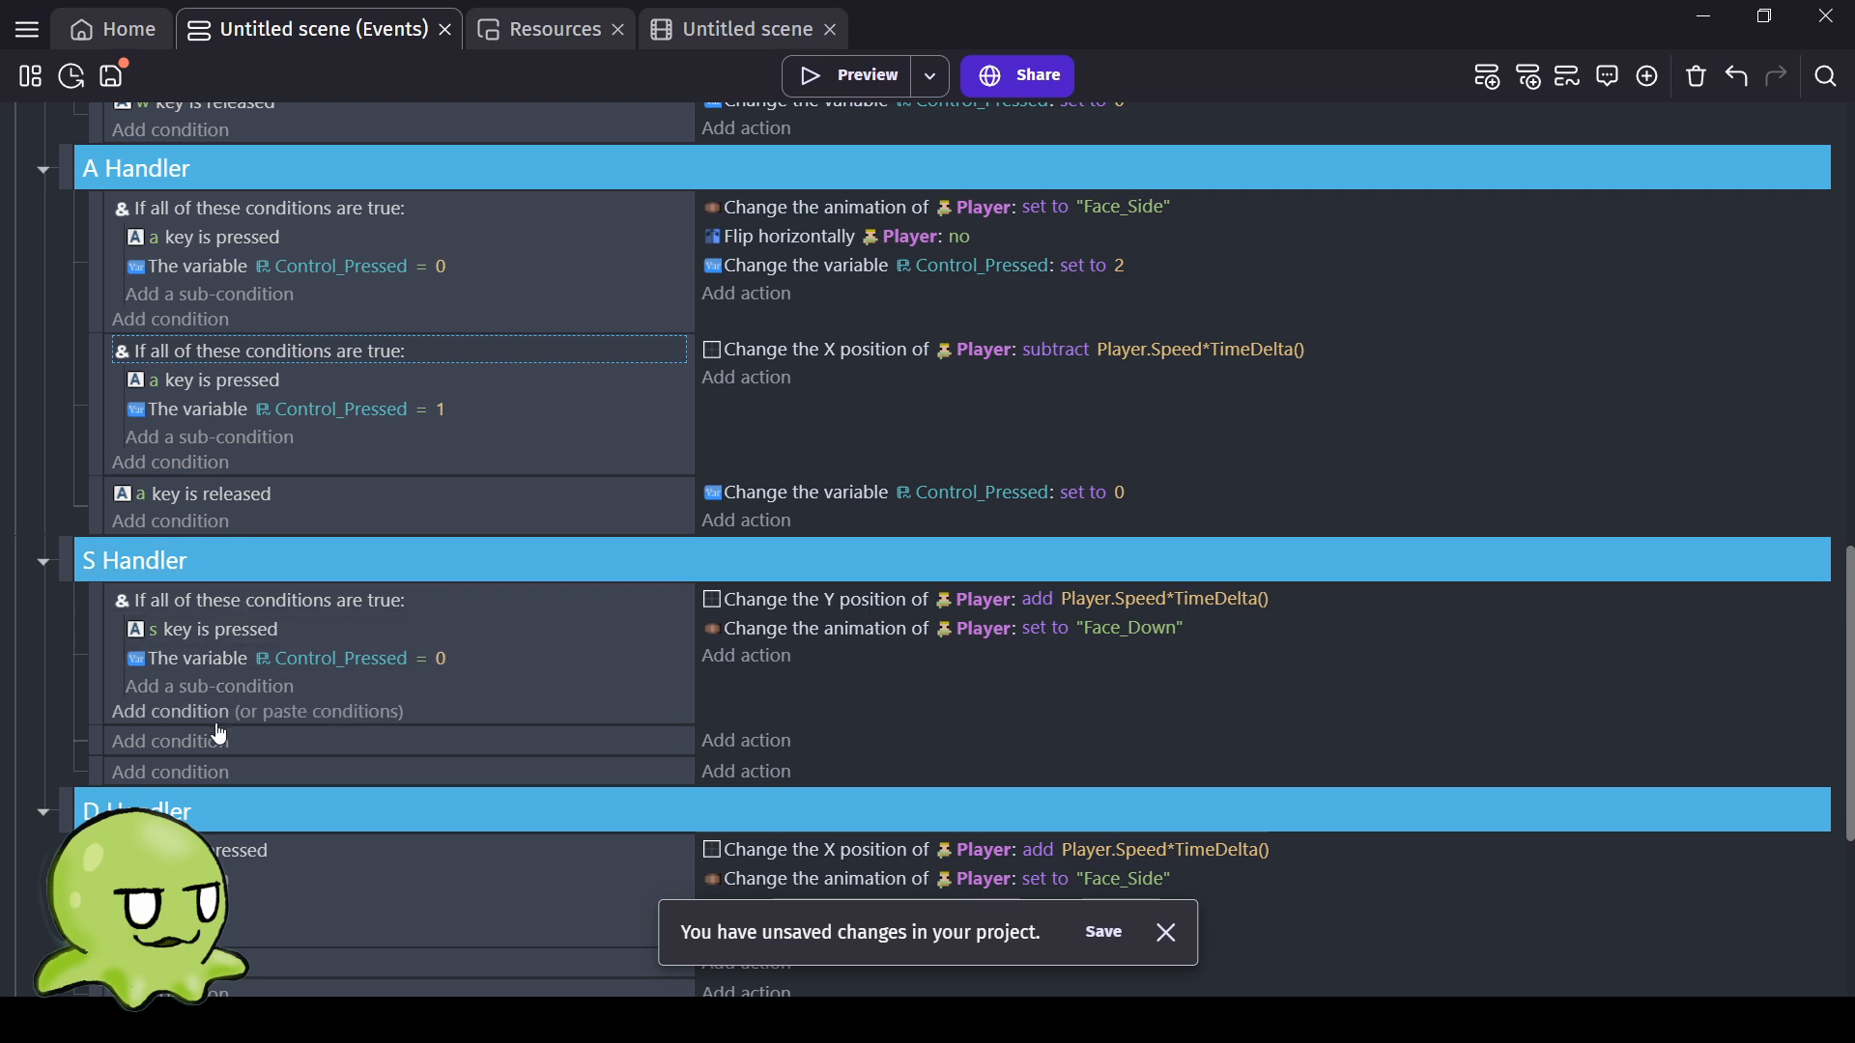
click(416, 741)
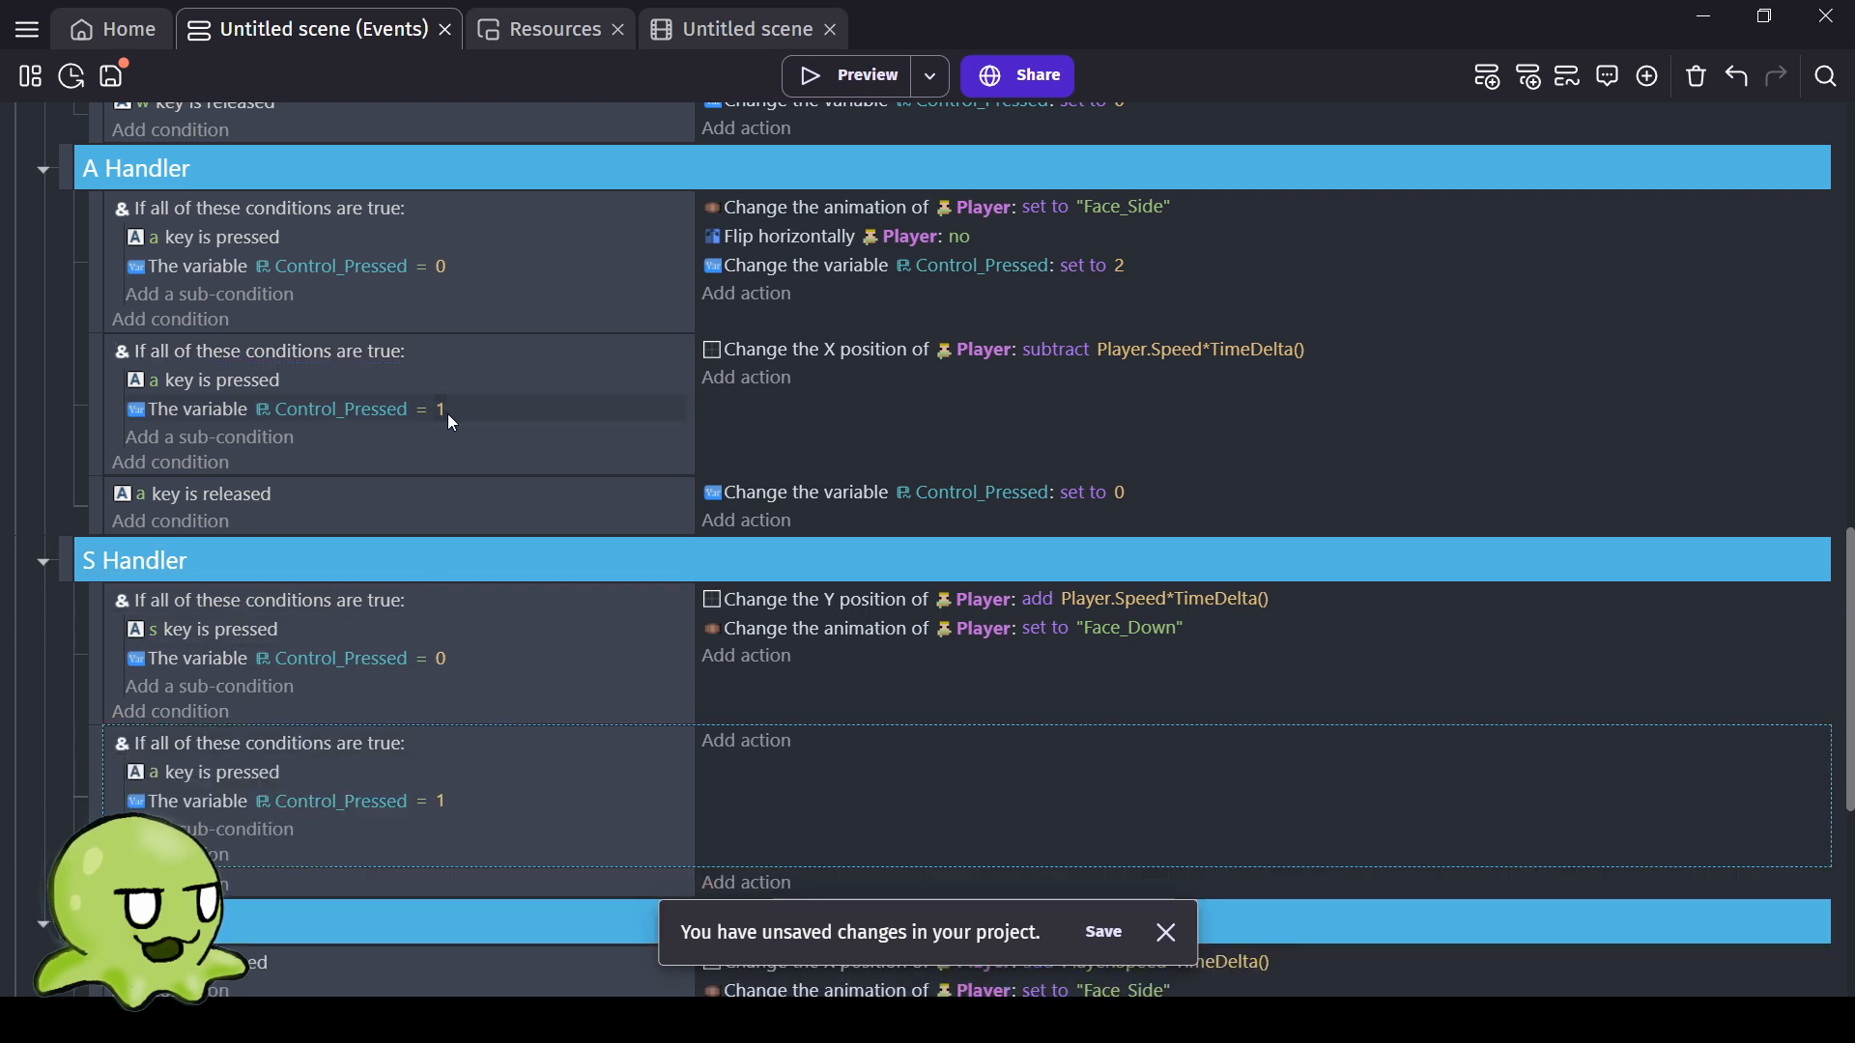
click(439, 411)
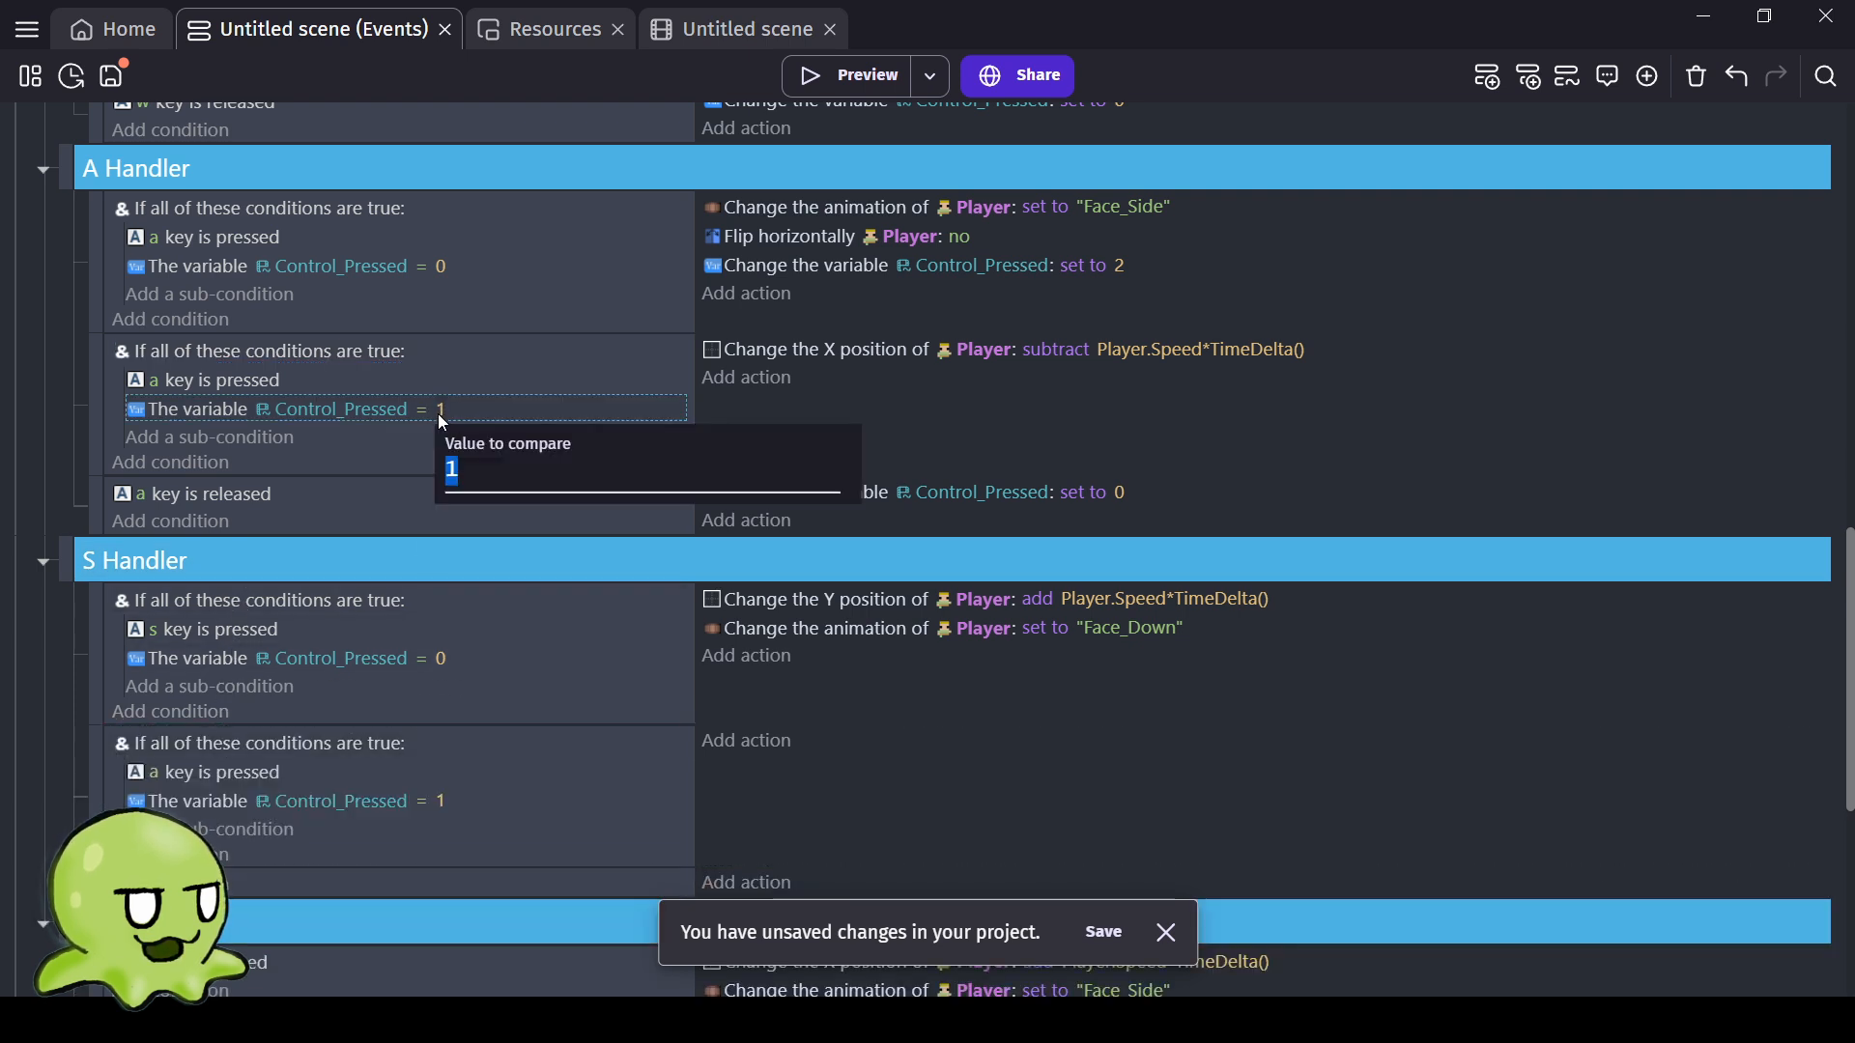
text(2)
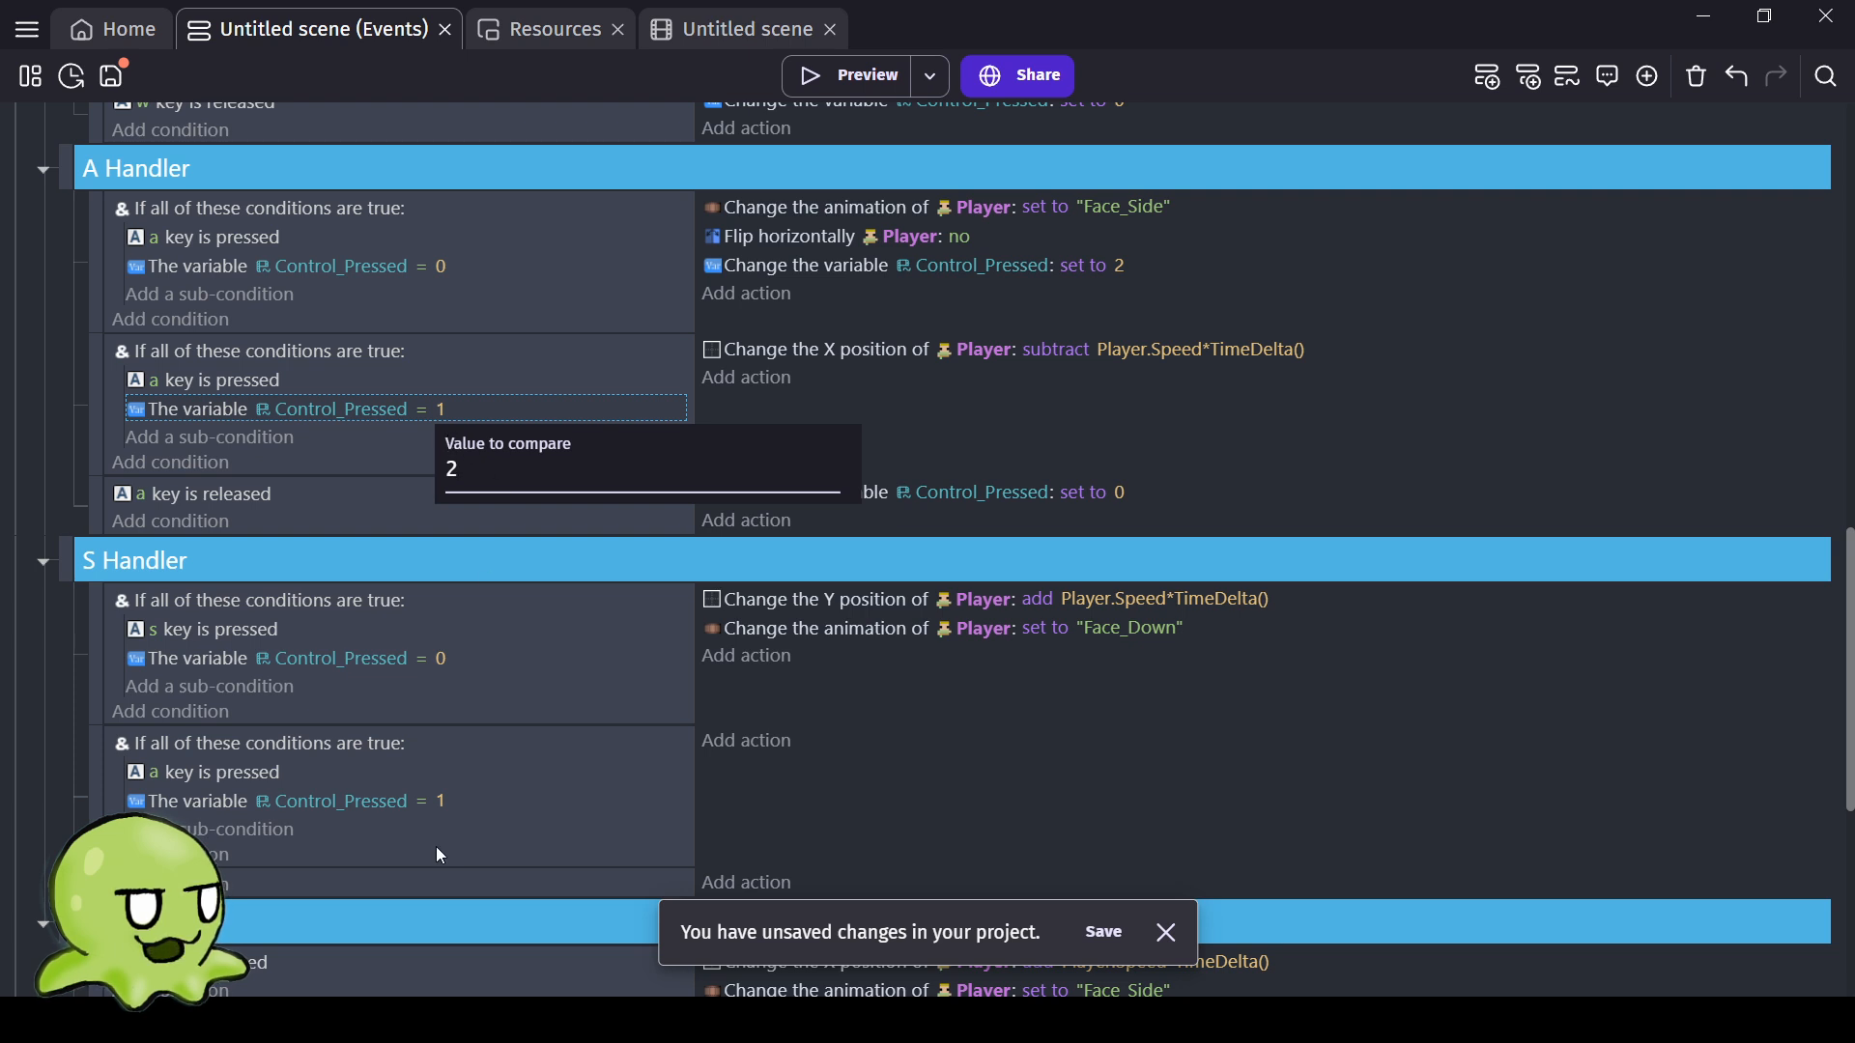
click(464, 818)
Set the Control_Pressed comparison in S Handler's second event to 3.
click(442, 803)
text(3)
click(365, 836)
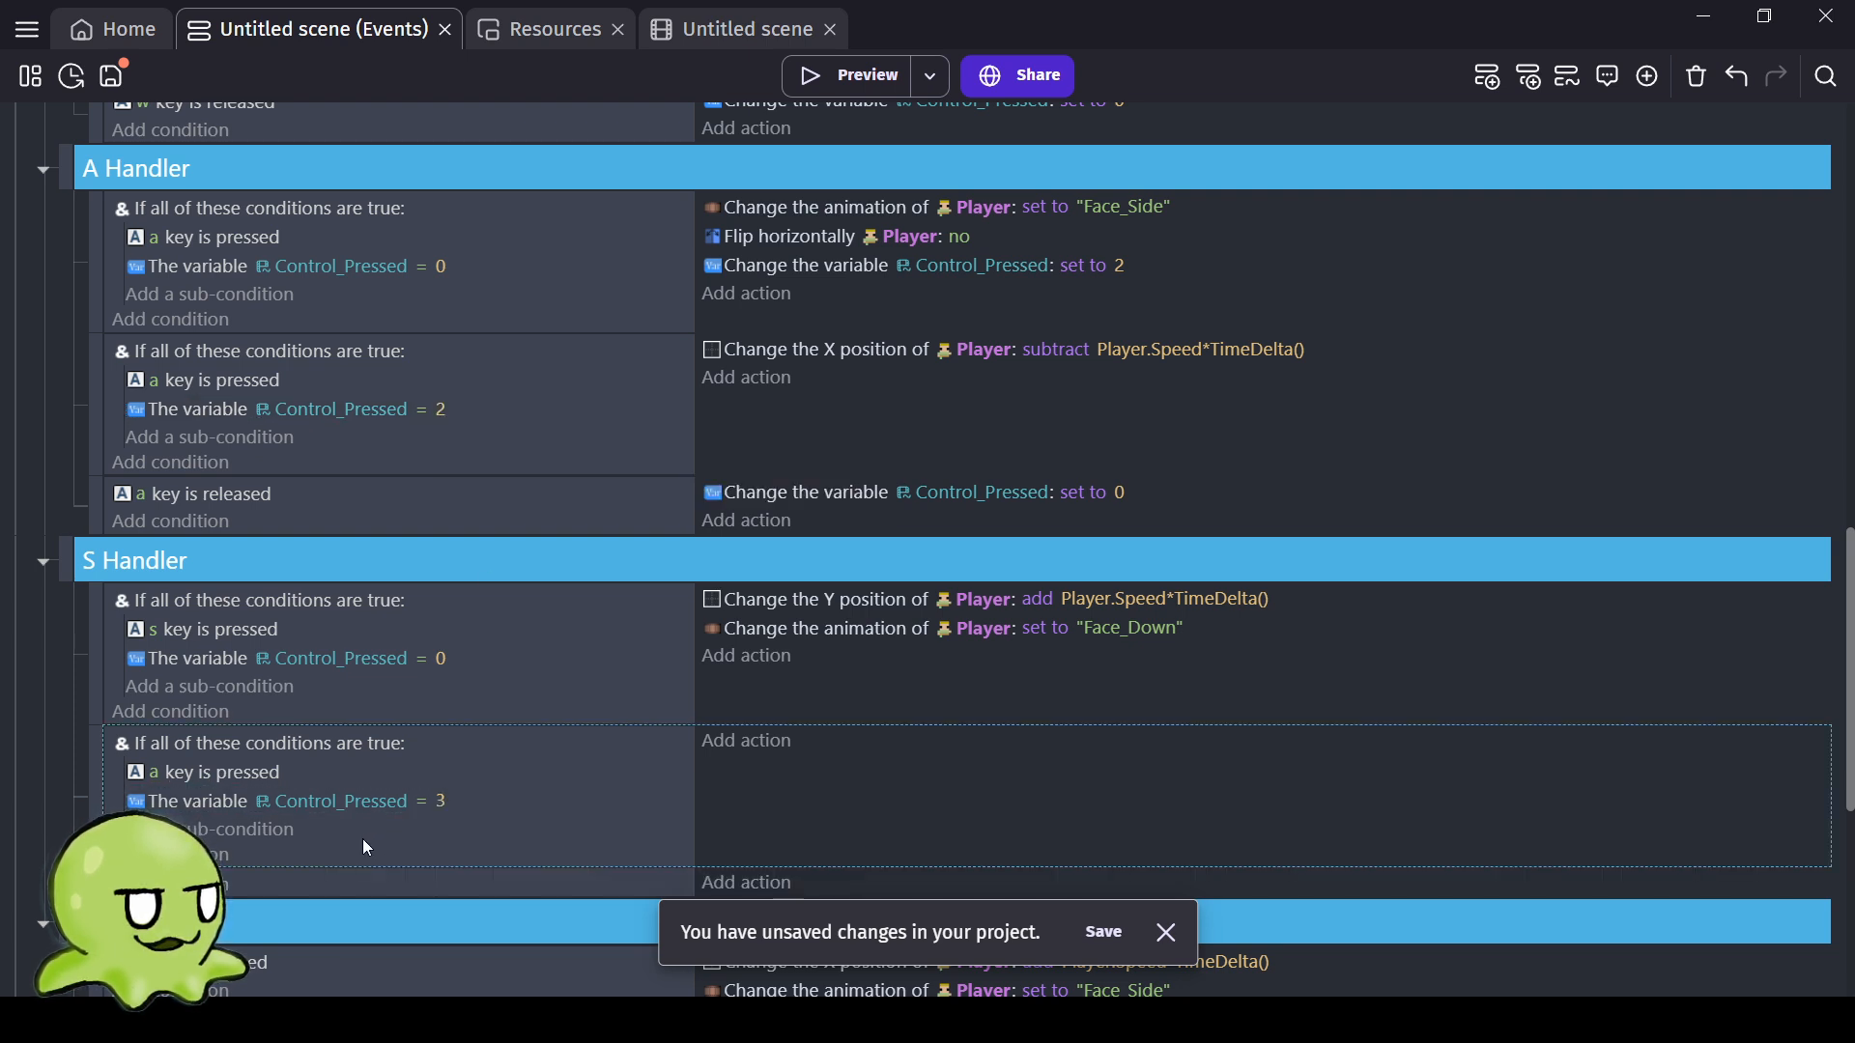
Copy A Handler's "a key is released" condition into S Handler's empty third event and set its key to s.
click(224, 493)
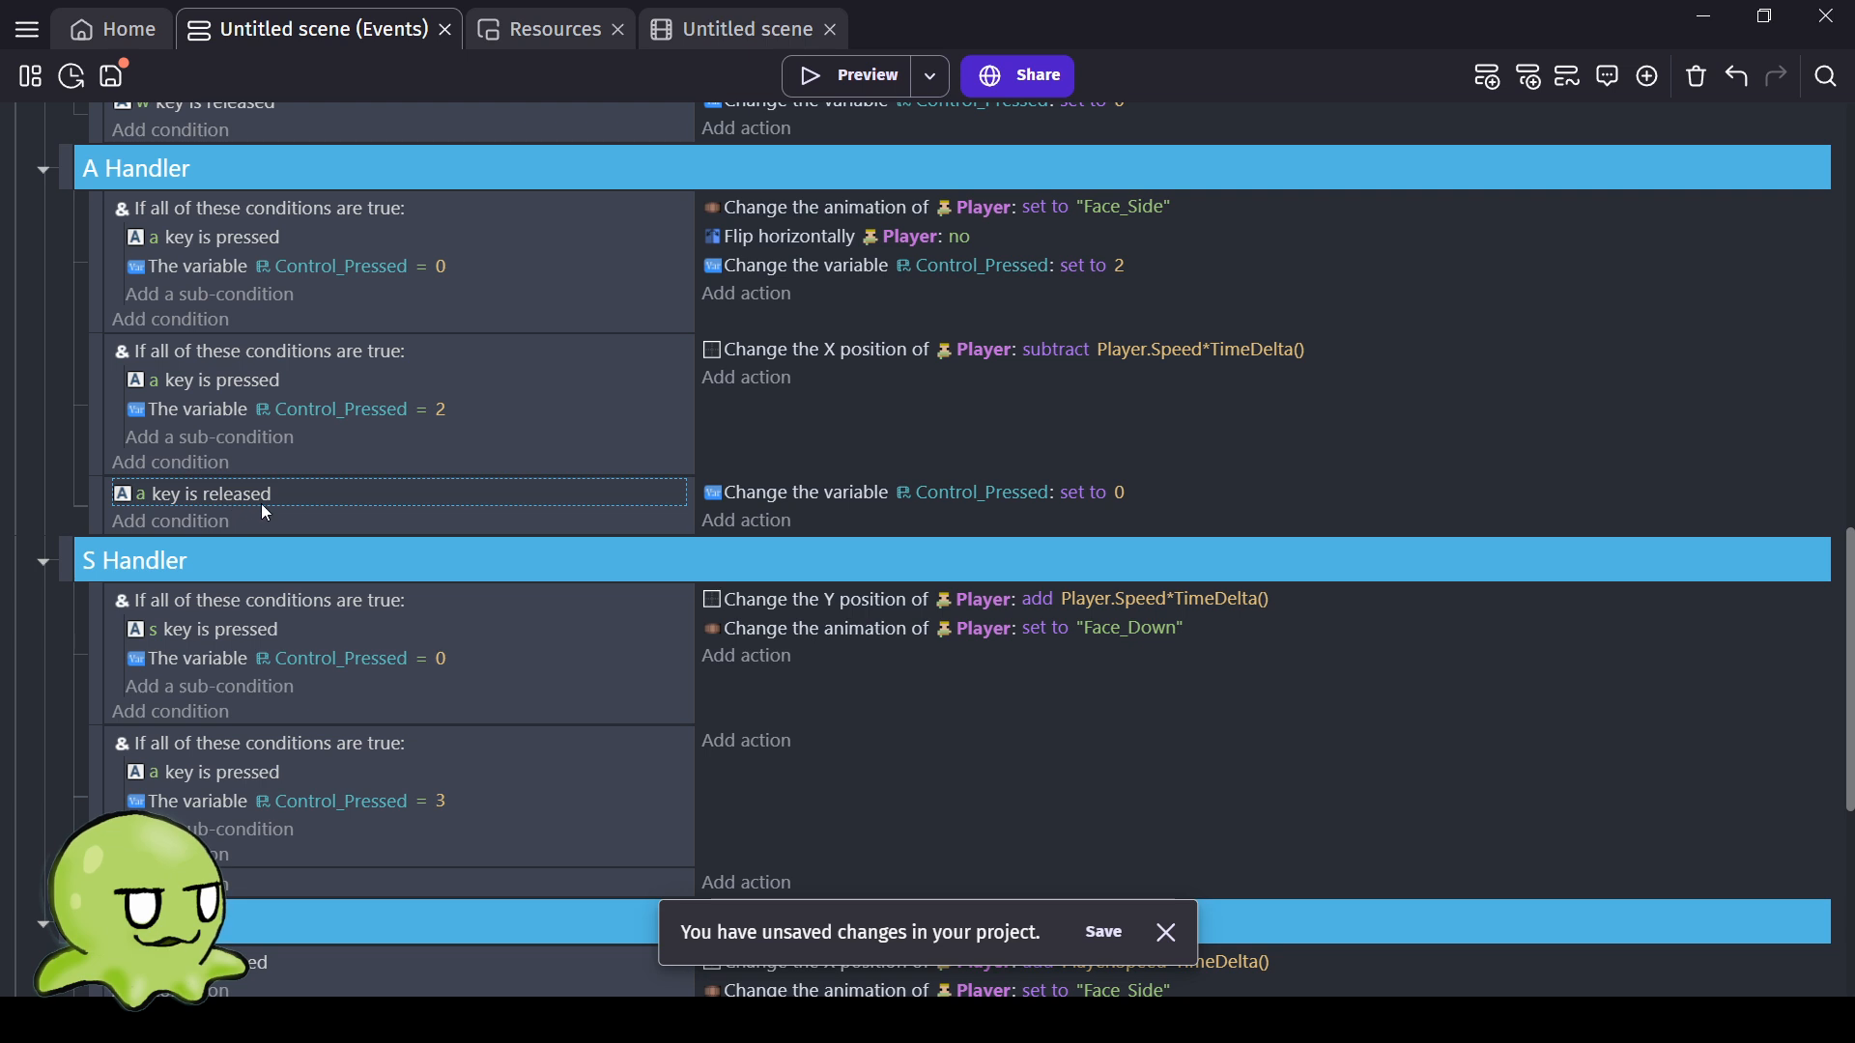
click(270, 894)
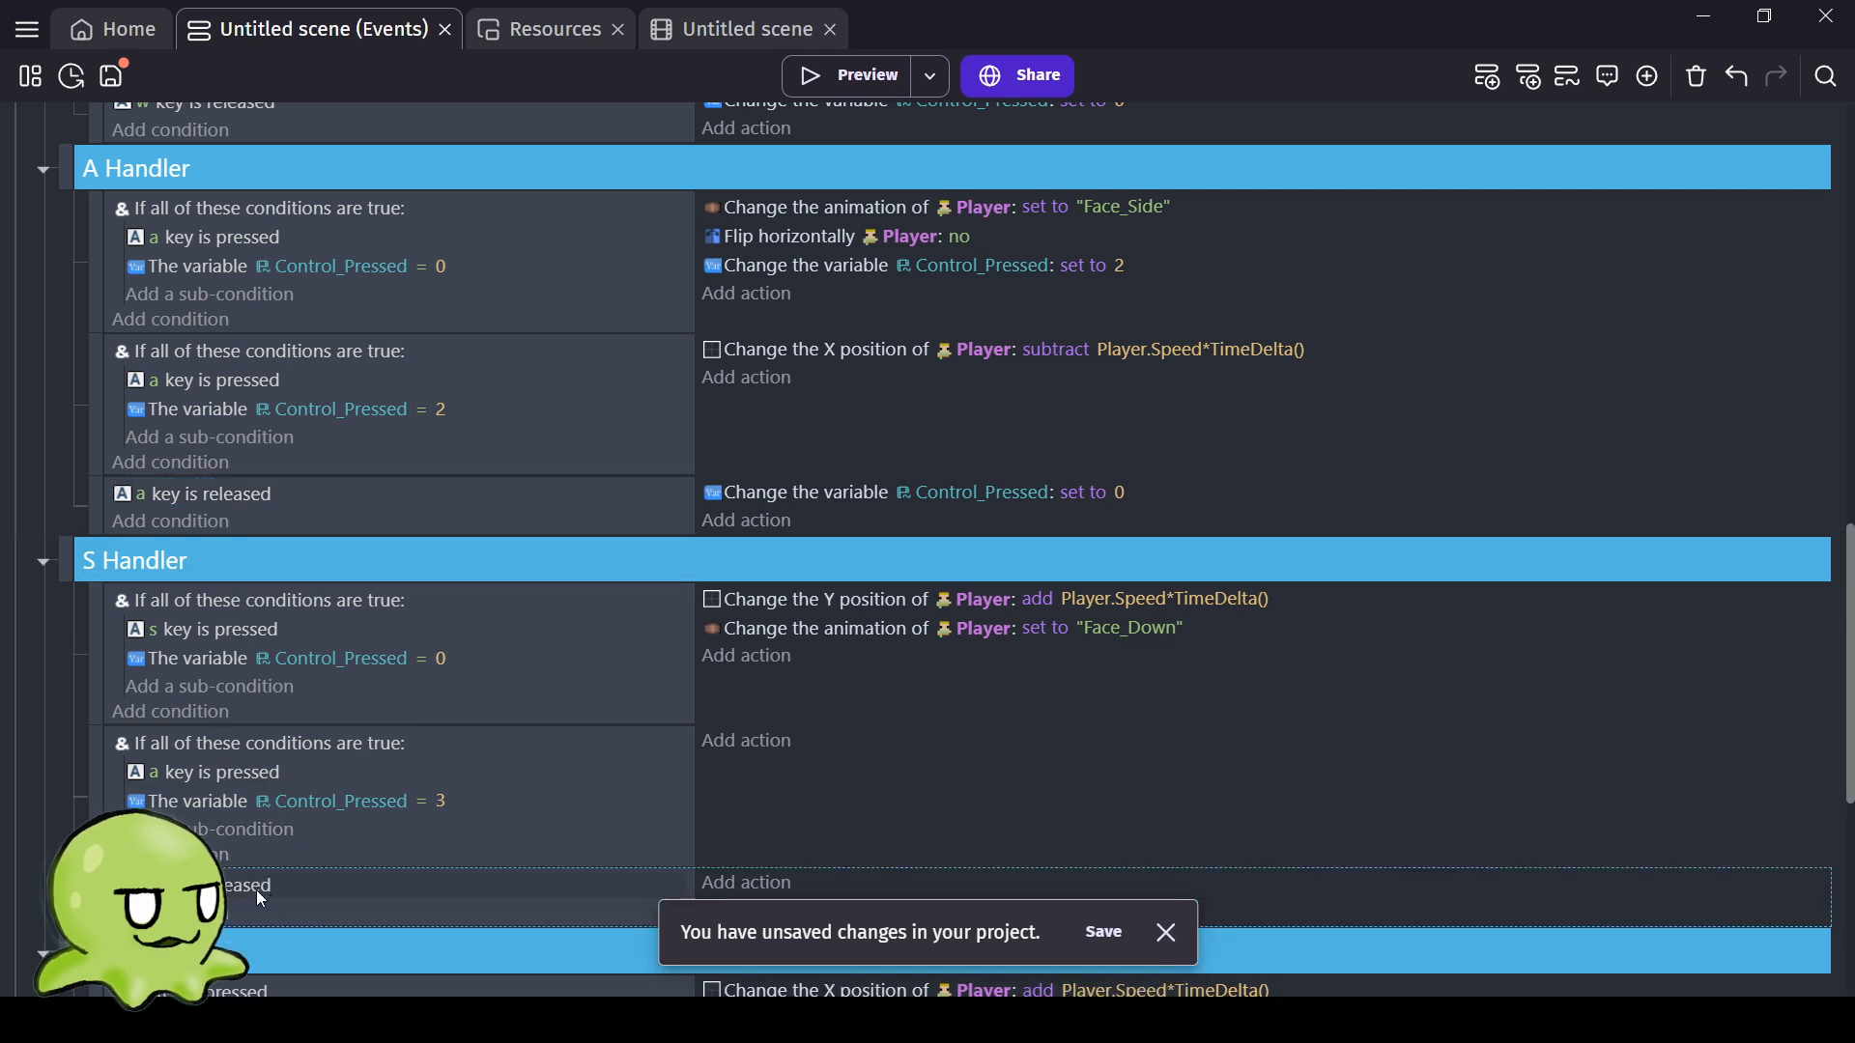
click(141, 884)
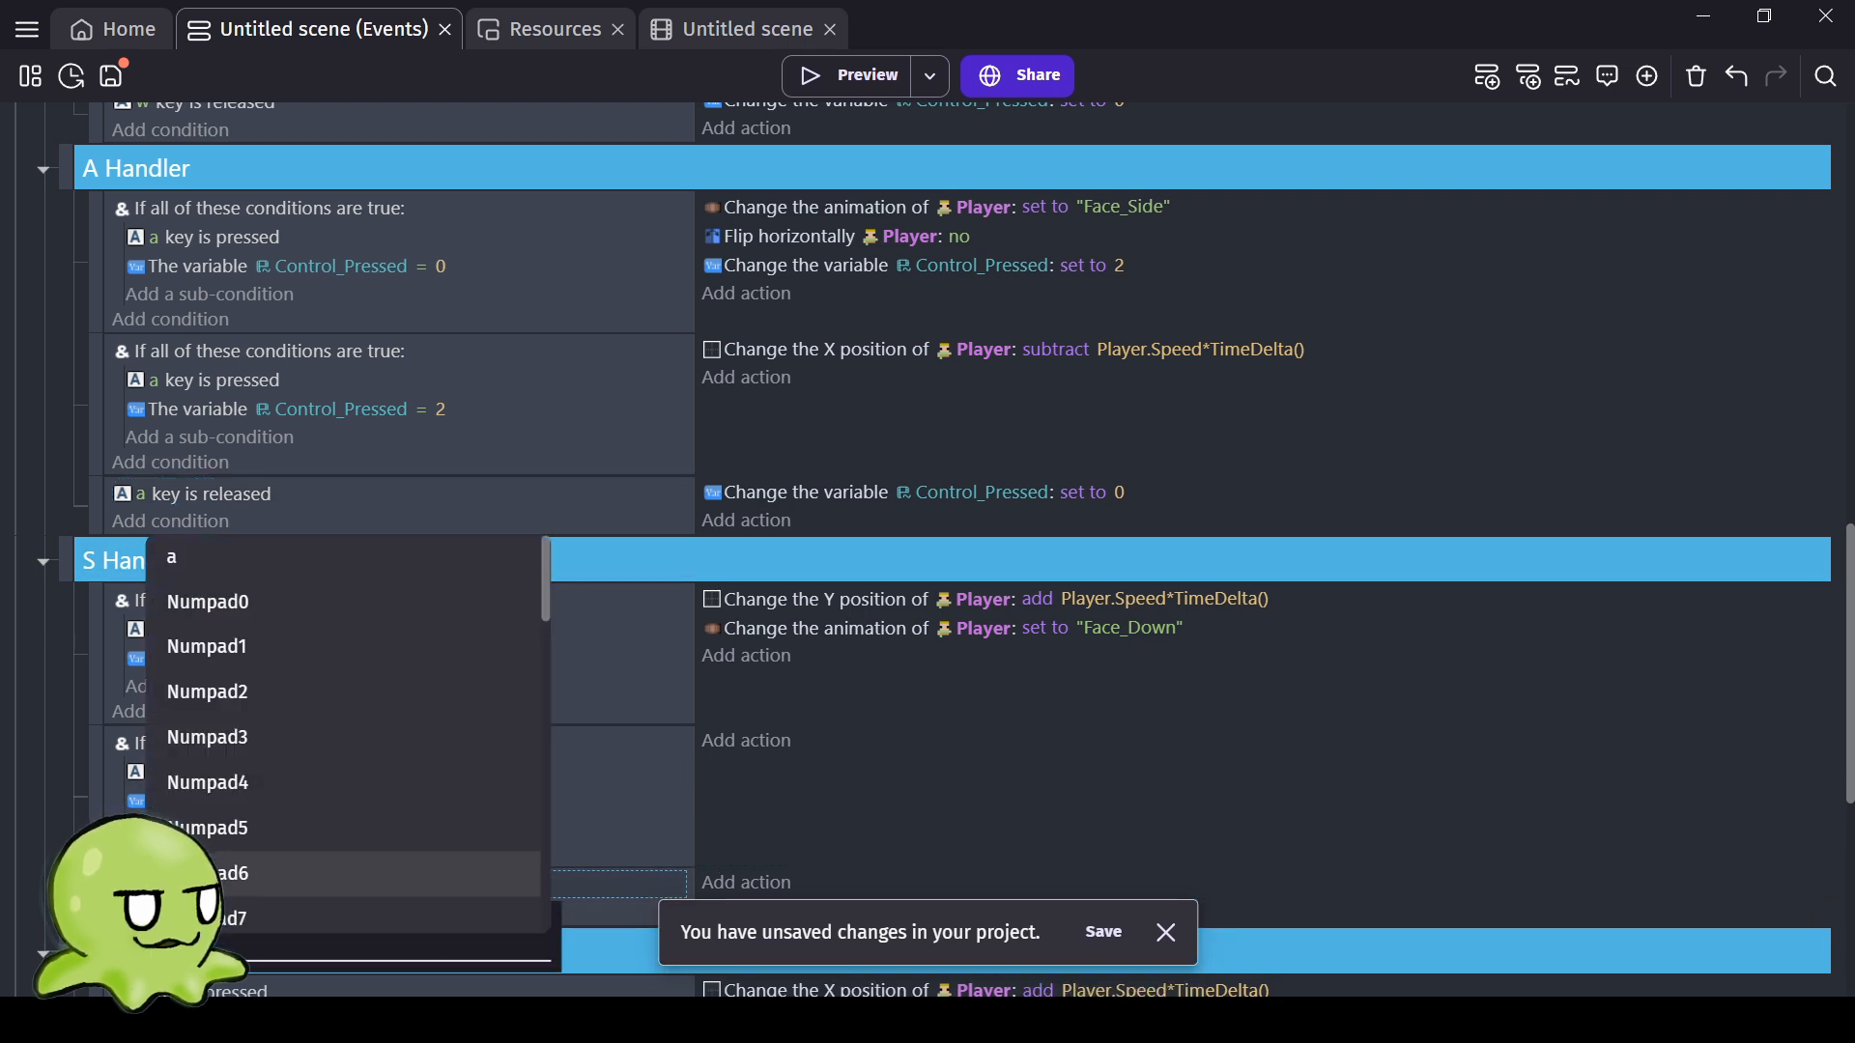
text(s)
click(60, 783)
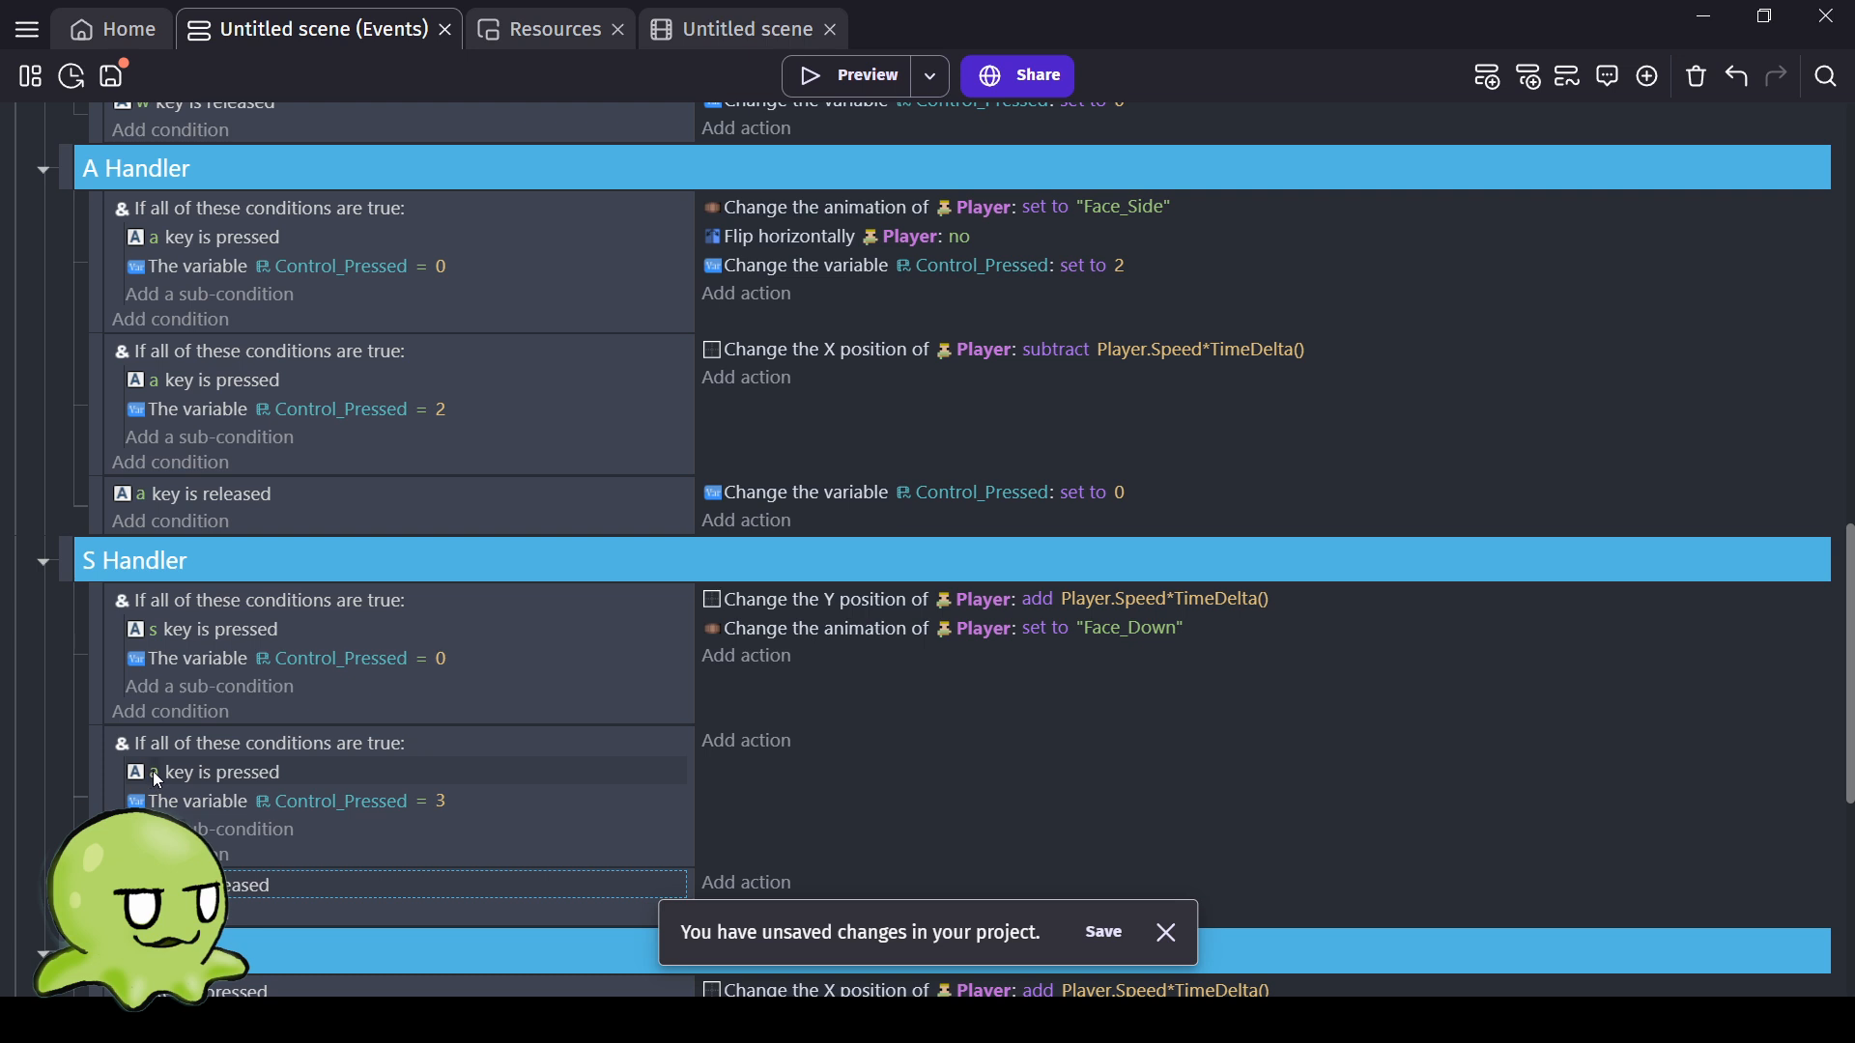
Set the key in the key-pressed condition of S Handler's second event to s.
click(152, 772)
text(s)
click(15, 763)
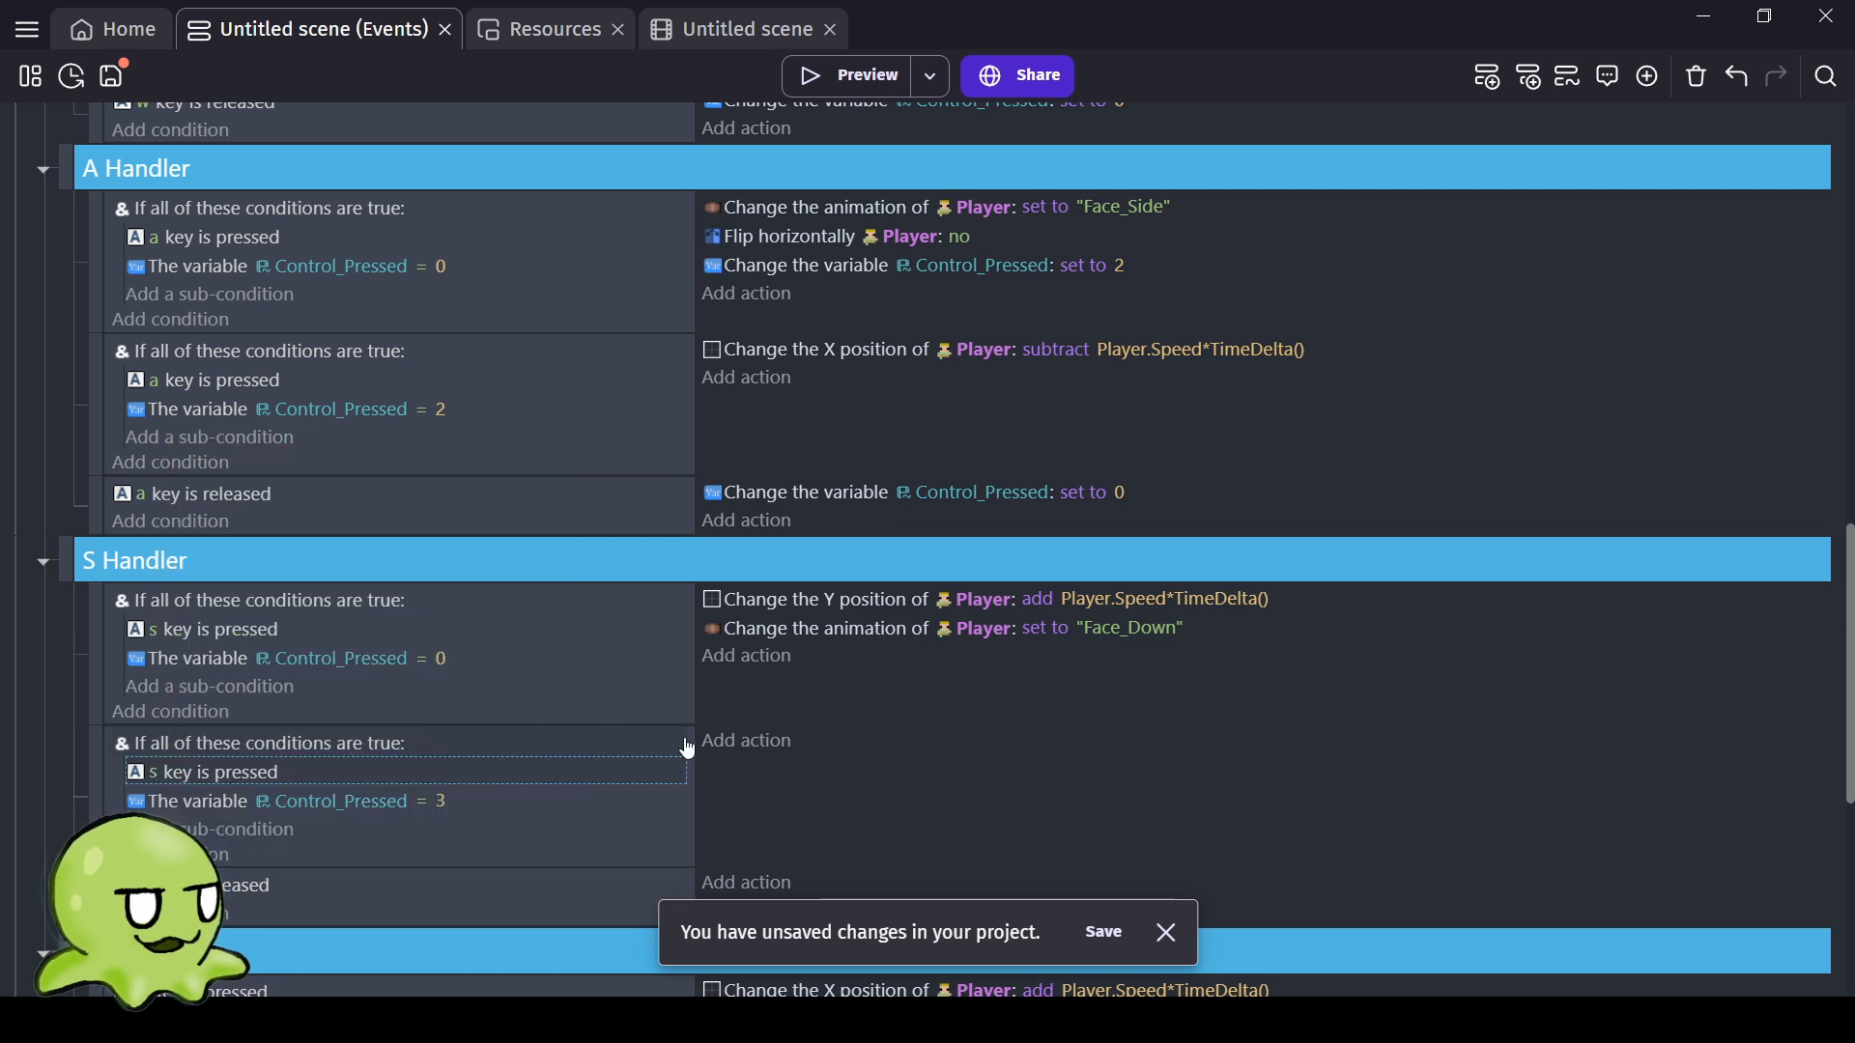
Move S Handler's Player Y position action to its second event and copy A Handler's "Control_Pressed: set to 0" action into its key-released event.
click(794, 609)
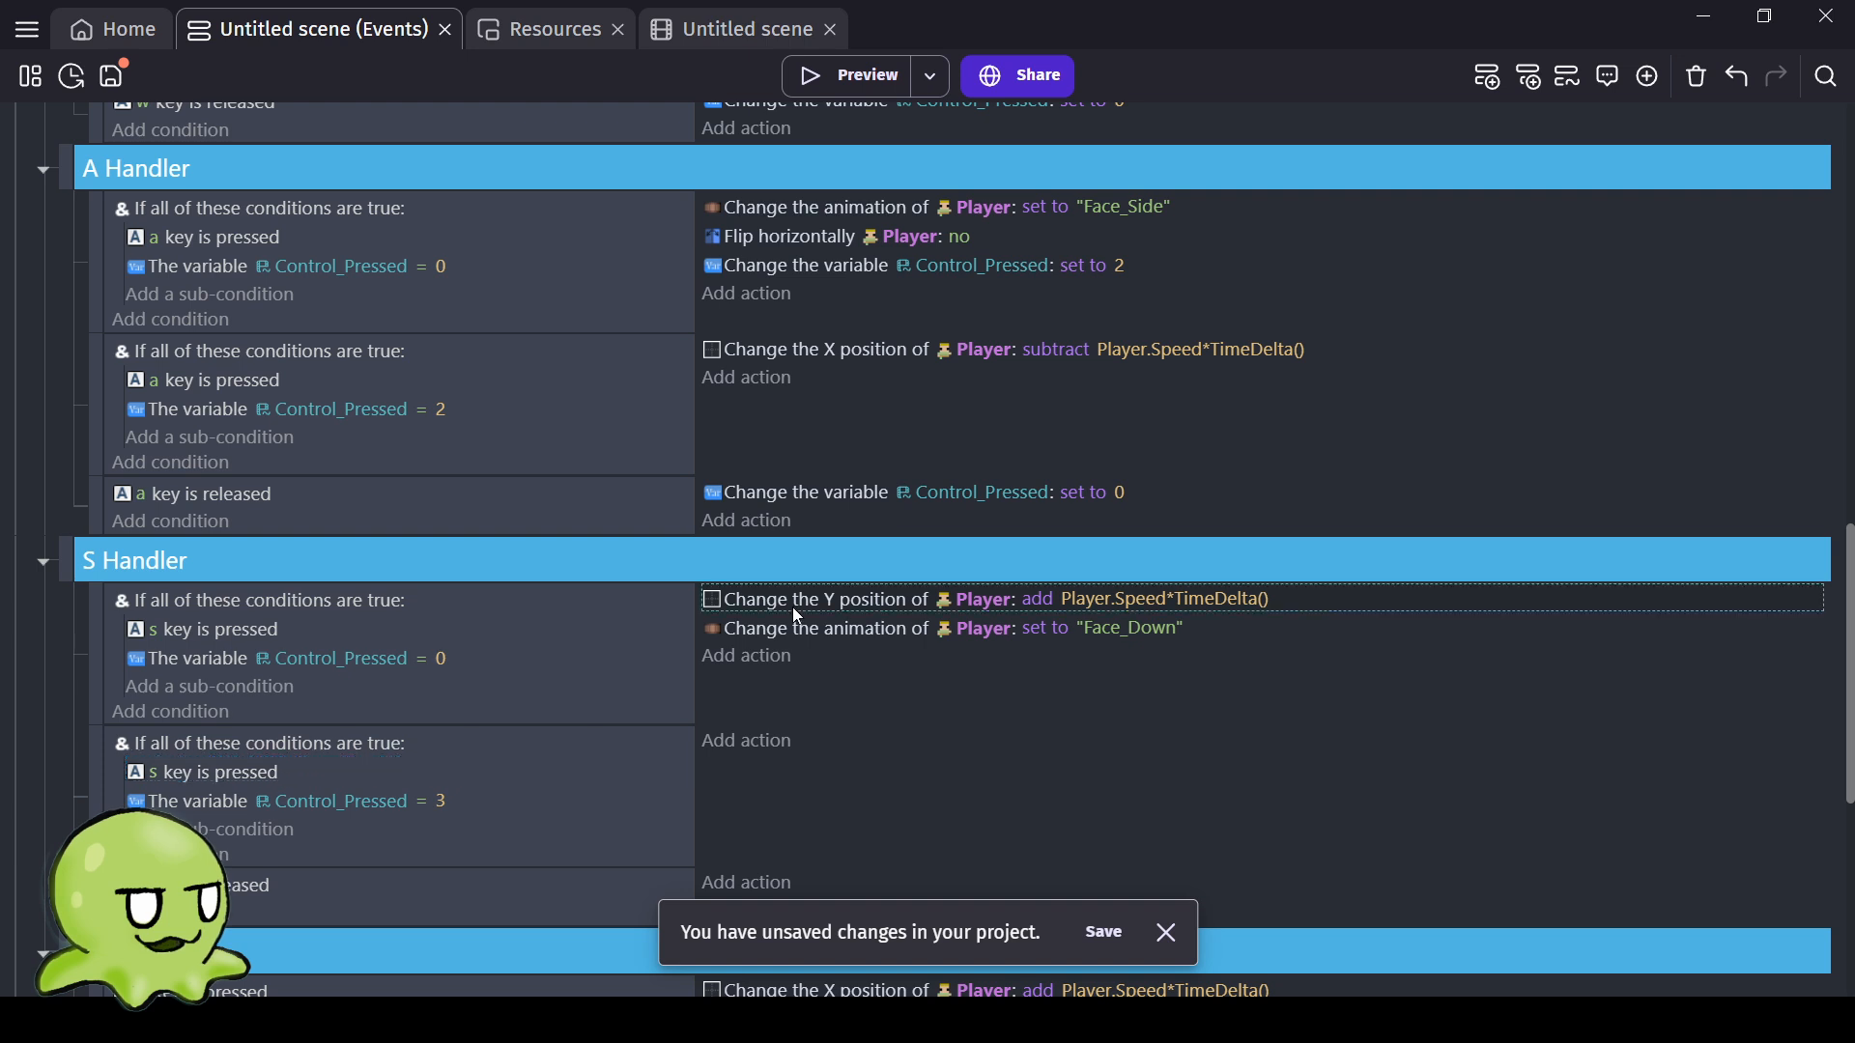
drag(816, 599, 829, 746)
scroll(695, 814, down, 3)
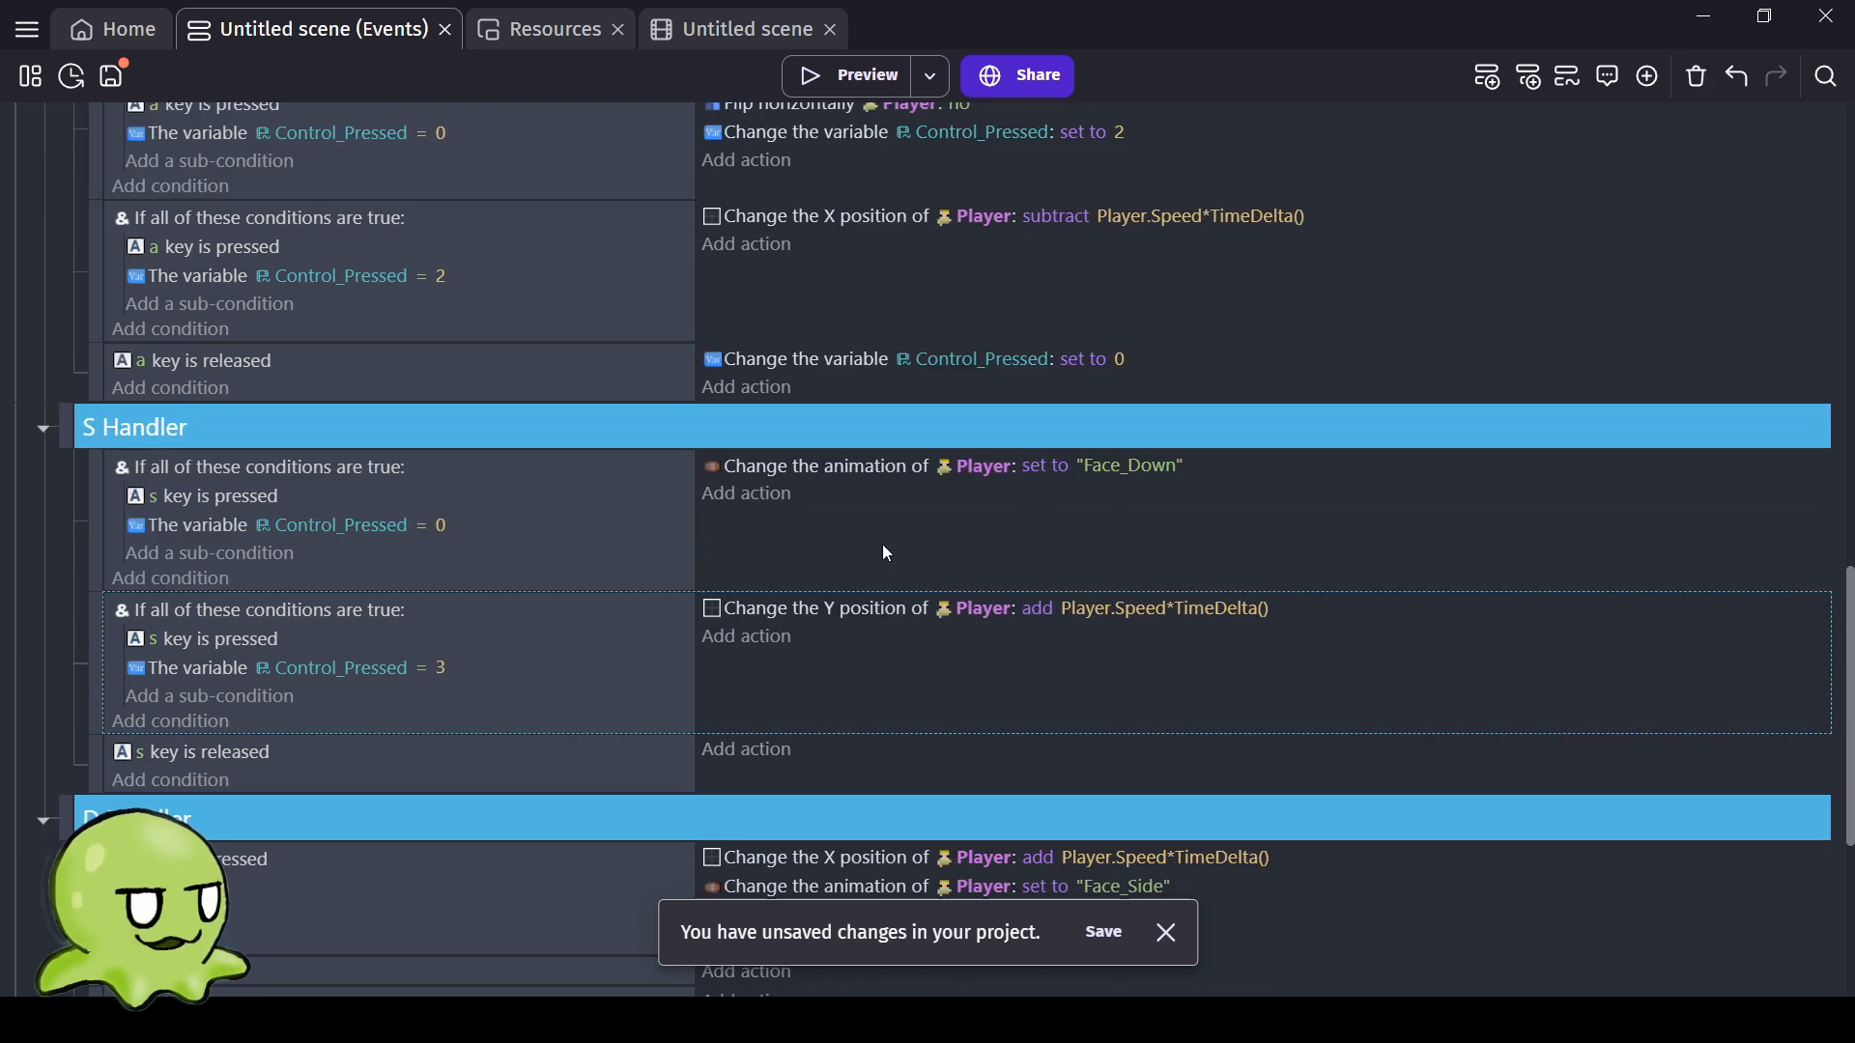
click(858, 357)
click(860, 750)
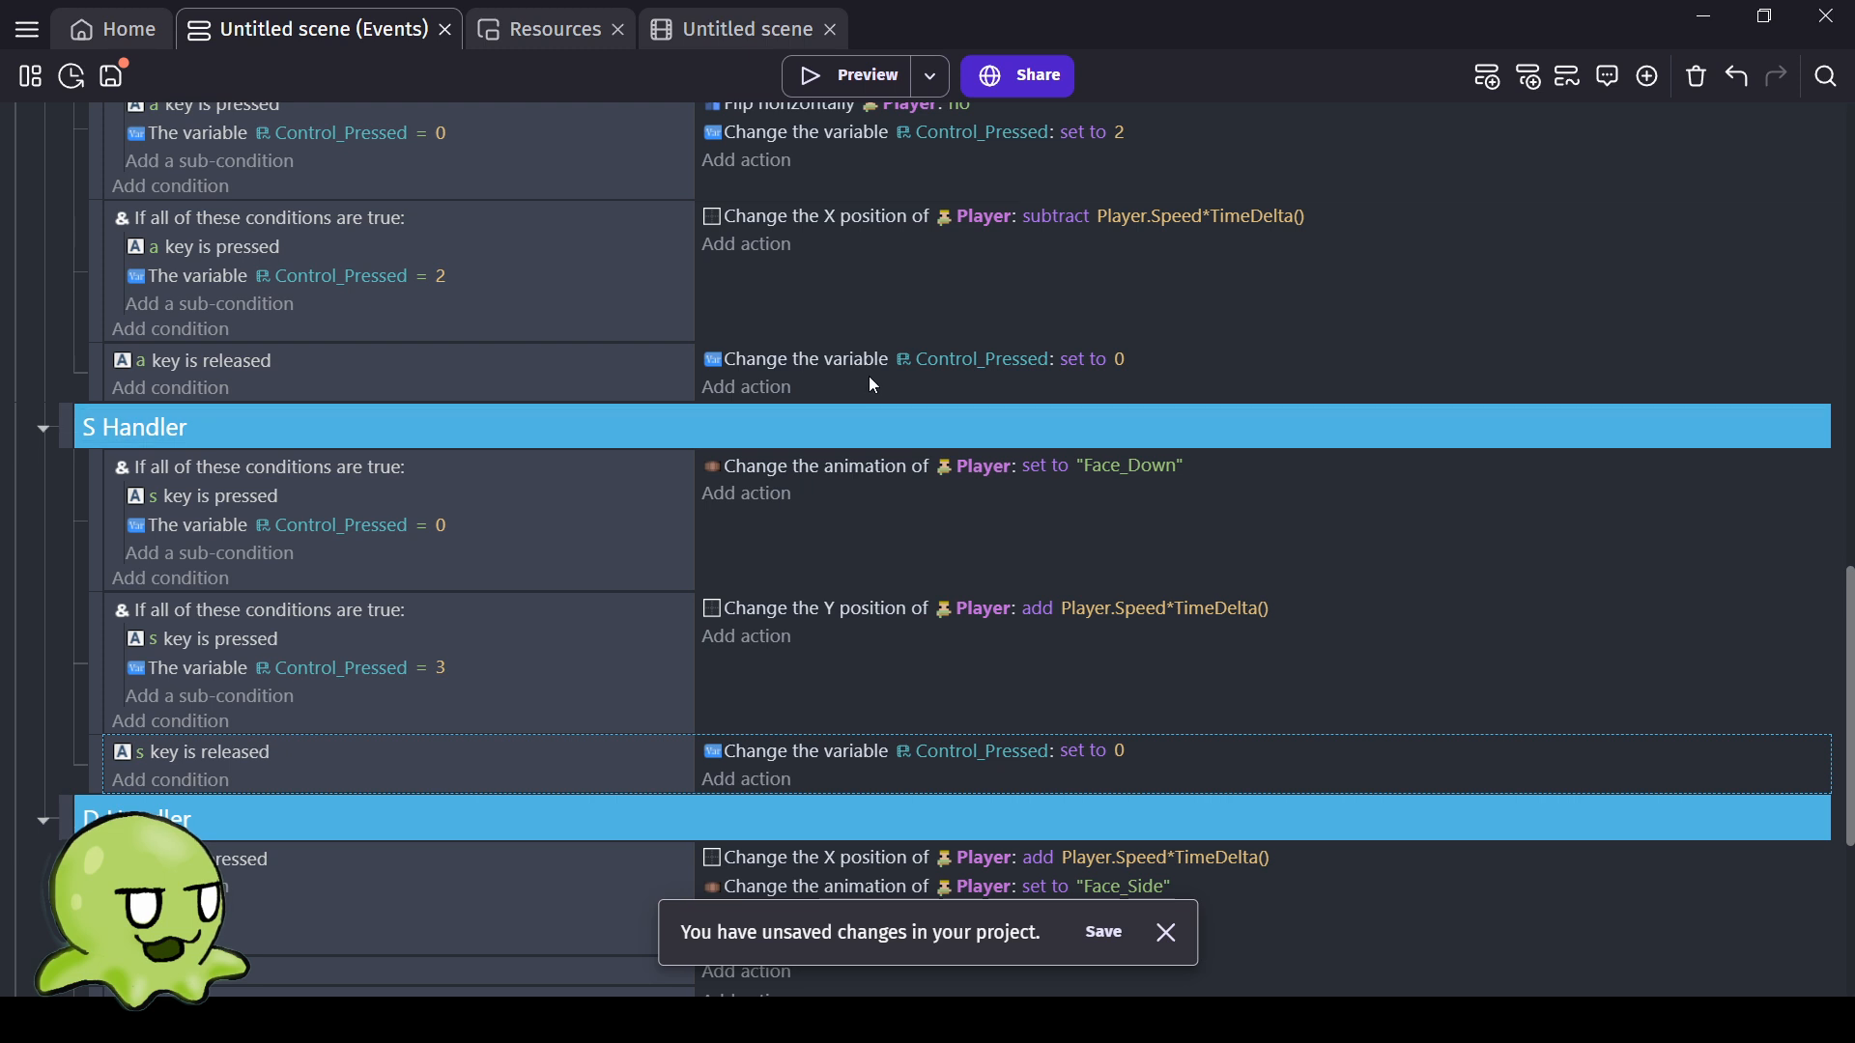
Copy A Handler's "Control_Pressed: set to 2" action into S Handler's first event and set its value to 3.
scroll(867, 374, up, 2)
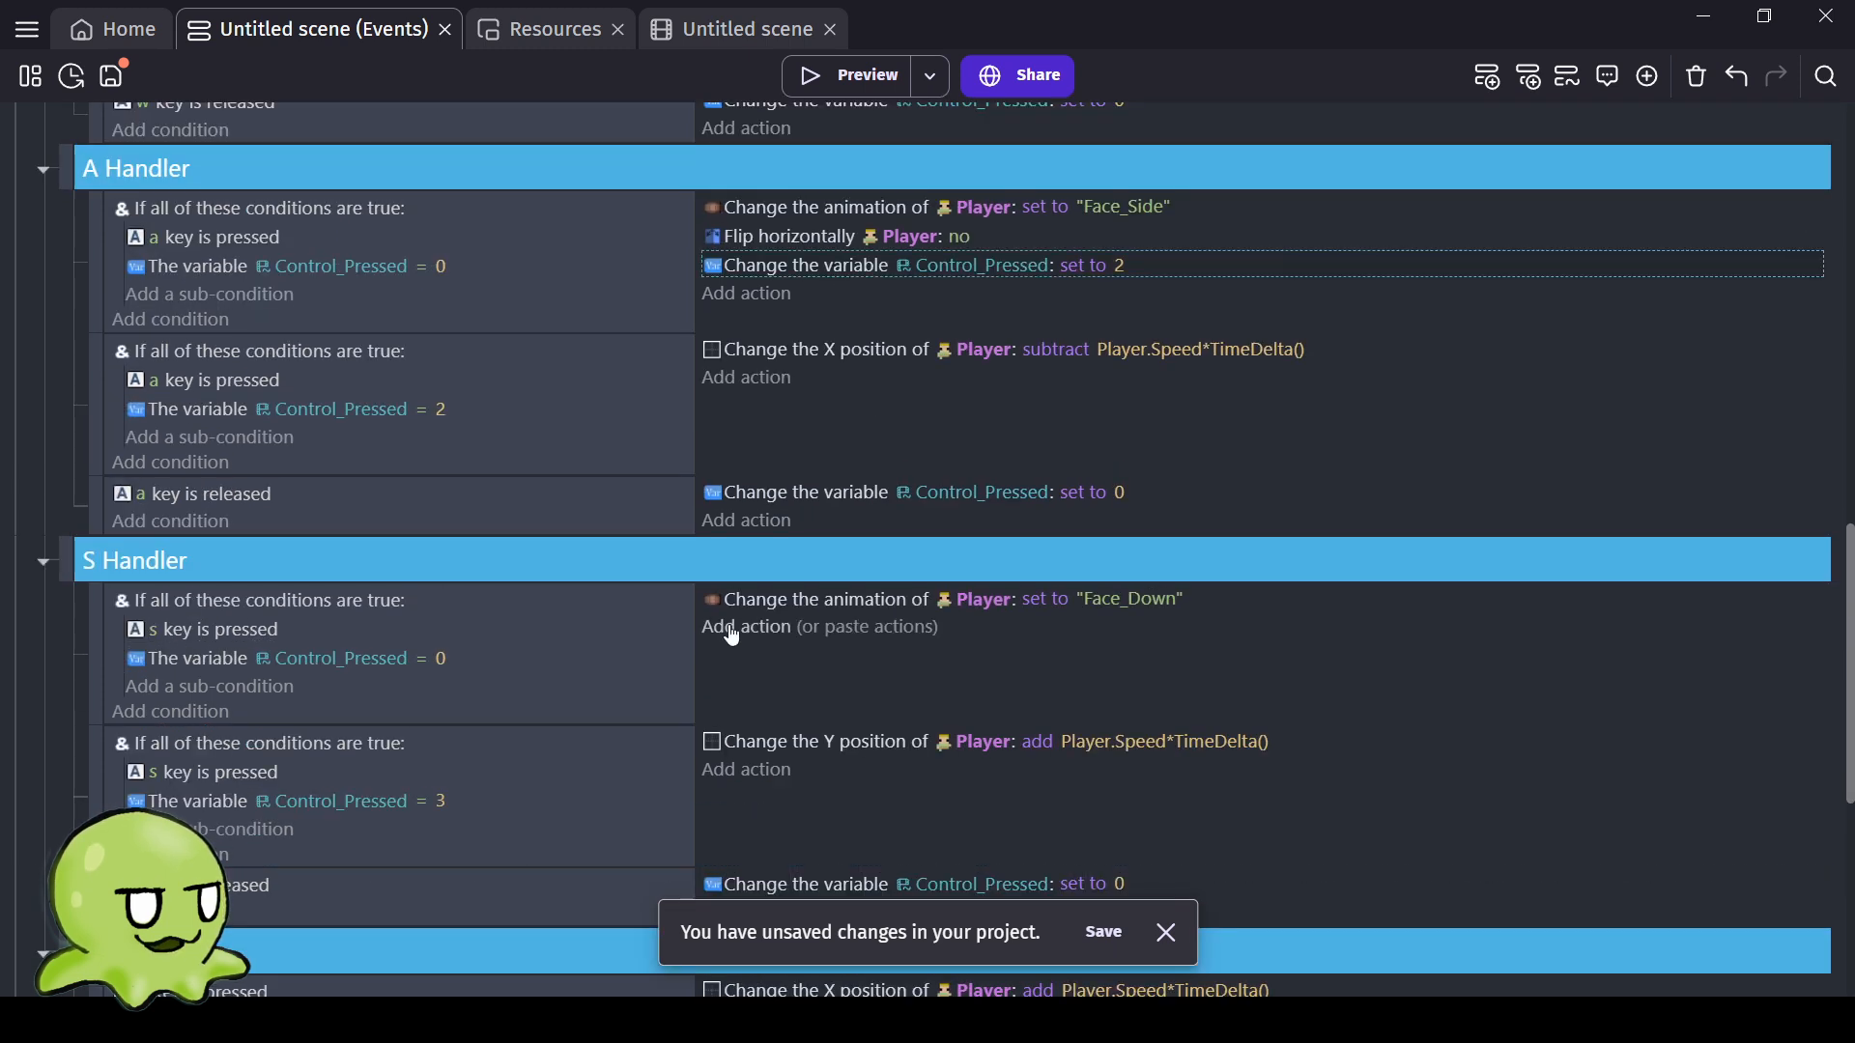
click(840, 629)
click(1117, 633)
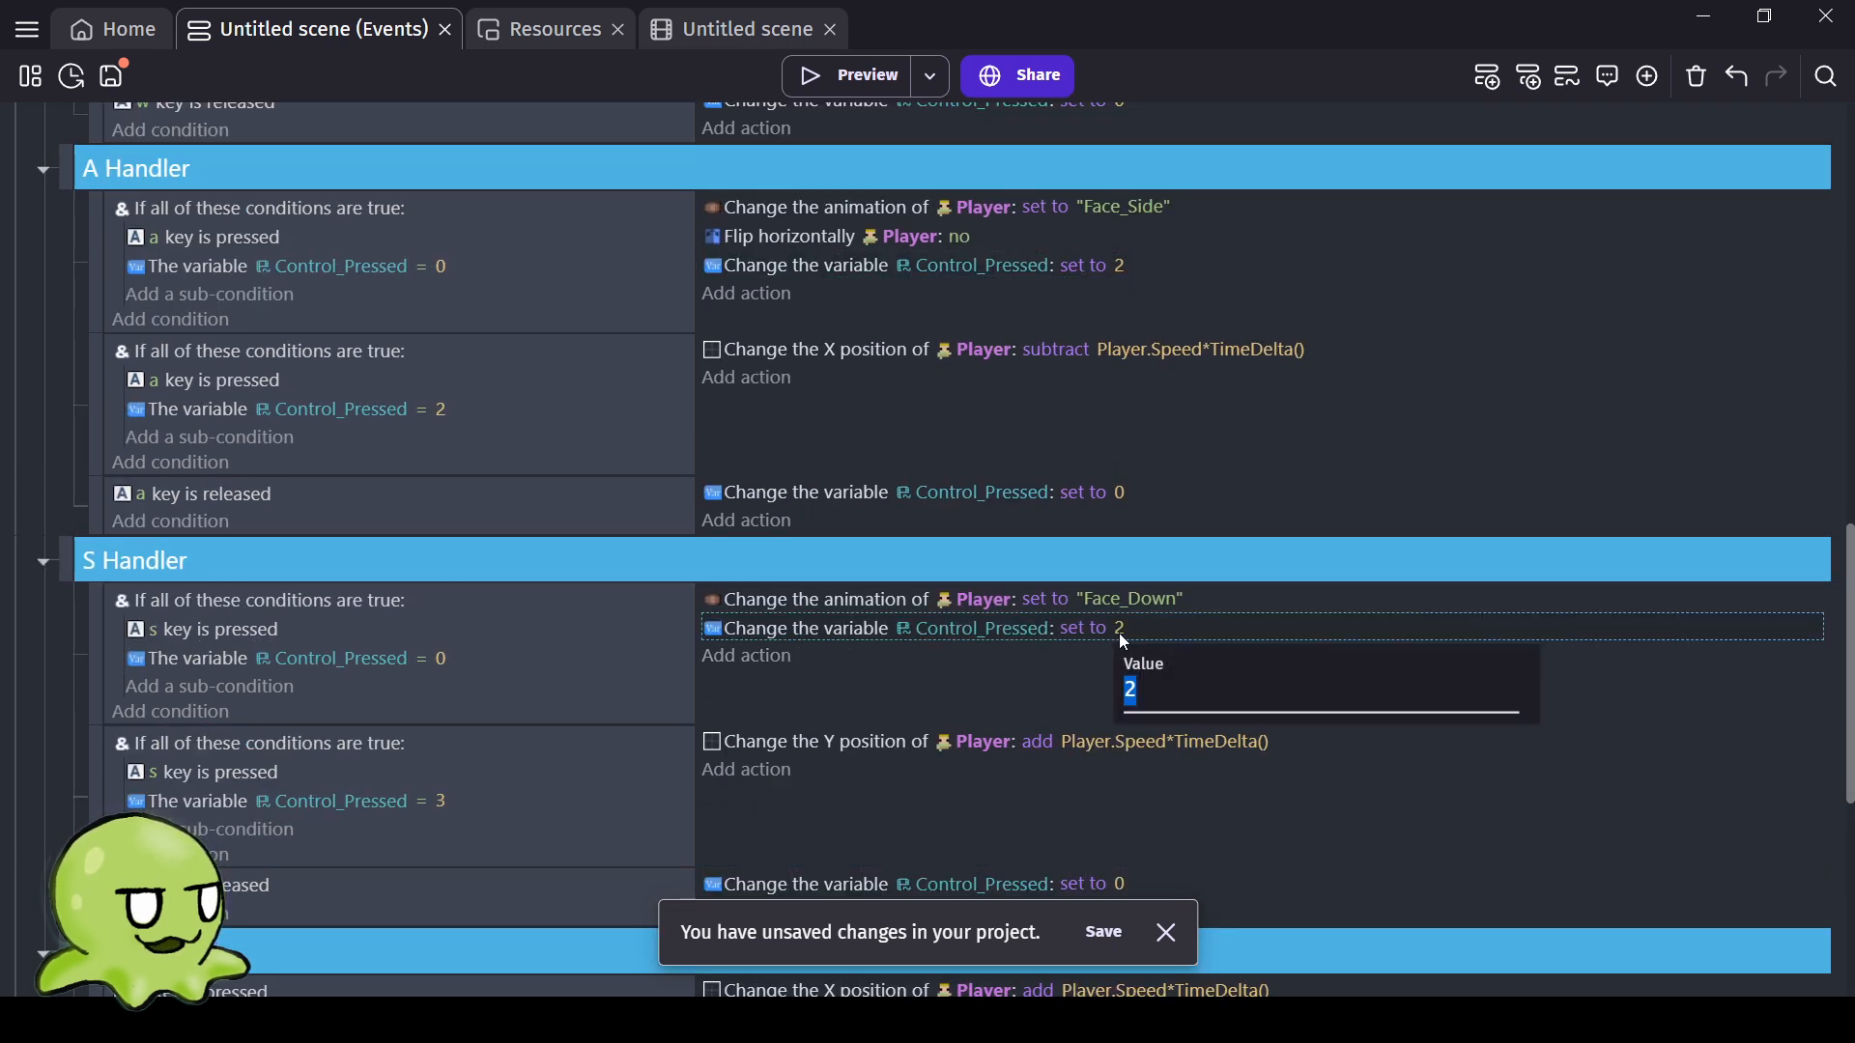
text(3)
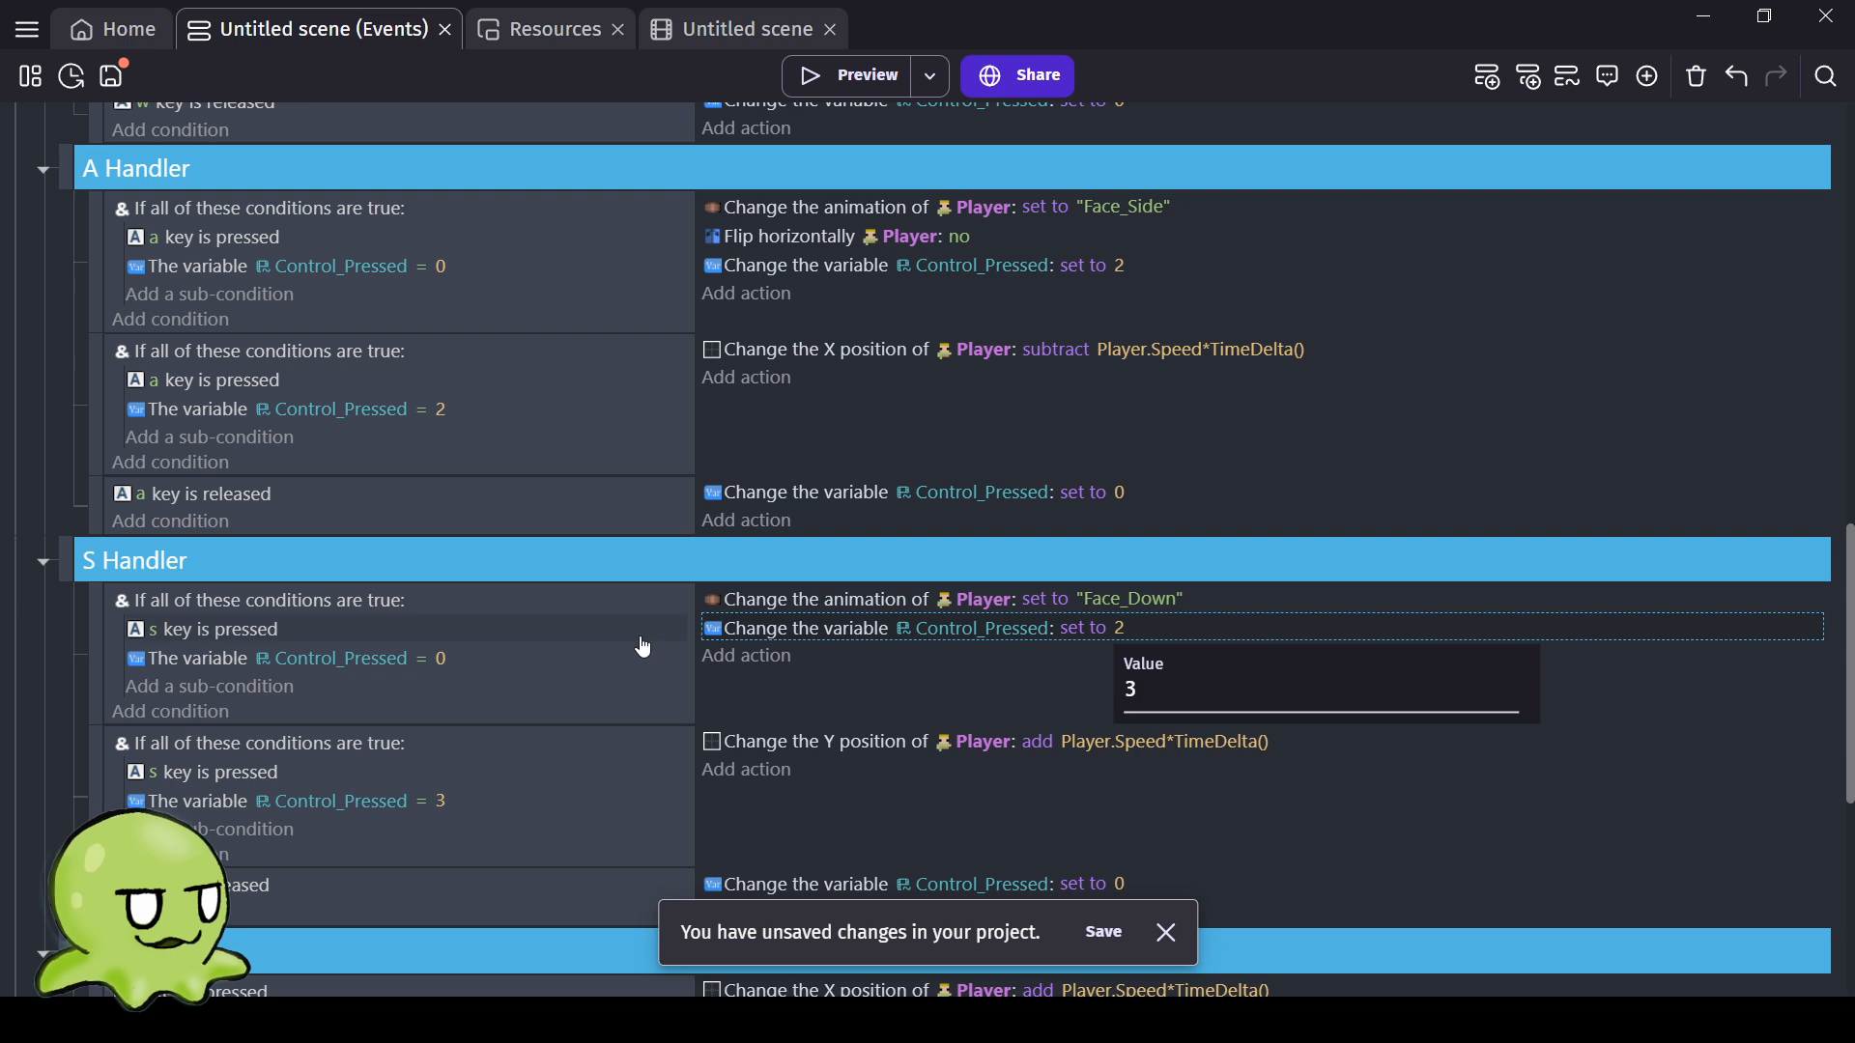
click(621, 694)
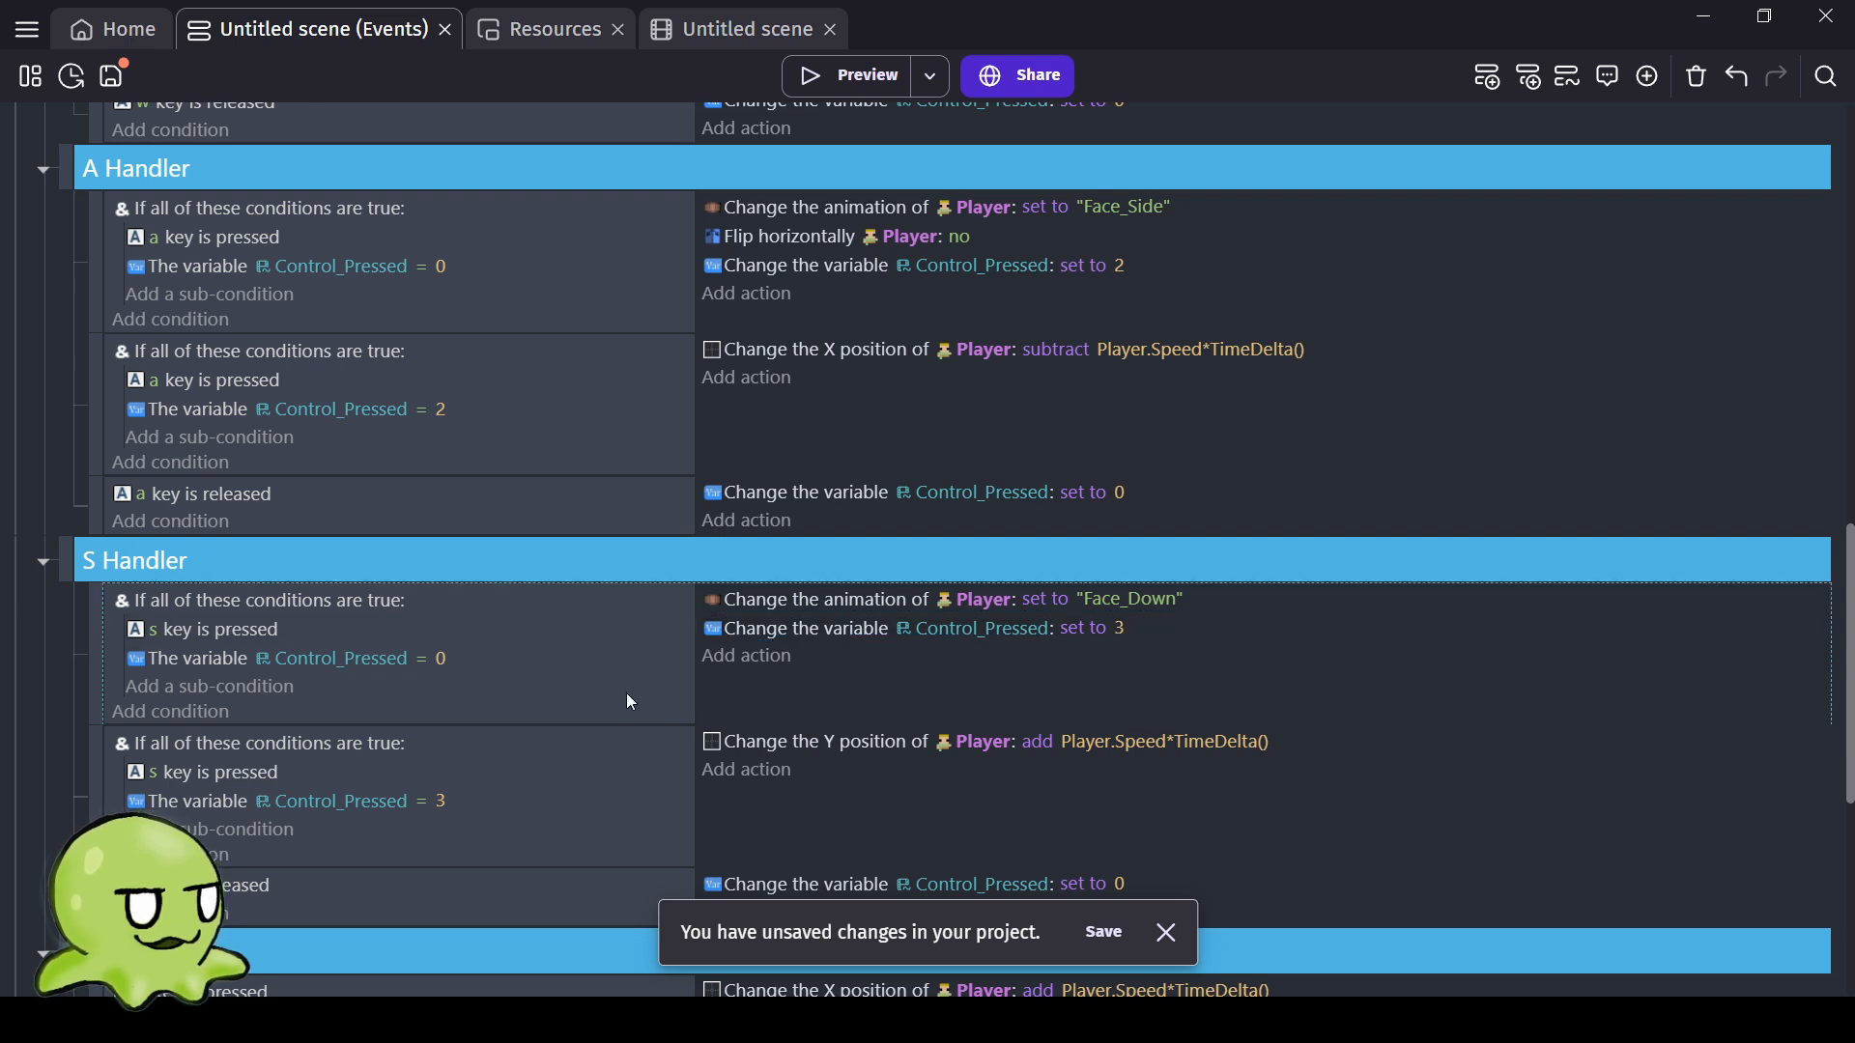
Replace the key condition of D Handler's first event with a copy of S Handler's Control_Pressed = 0 condition group, setting its key to d.
scroll(626, 692, down, 2)
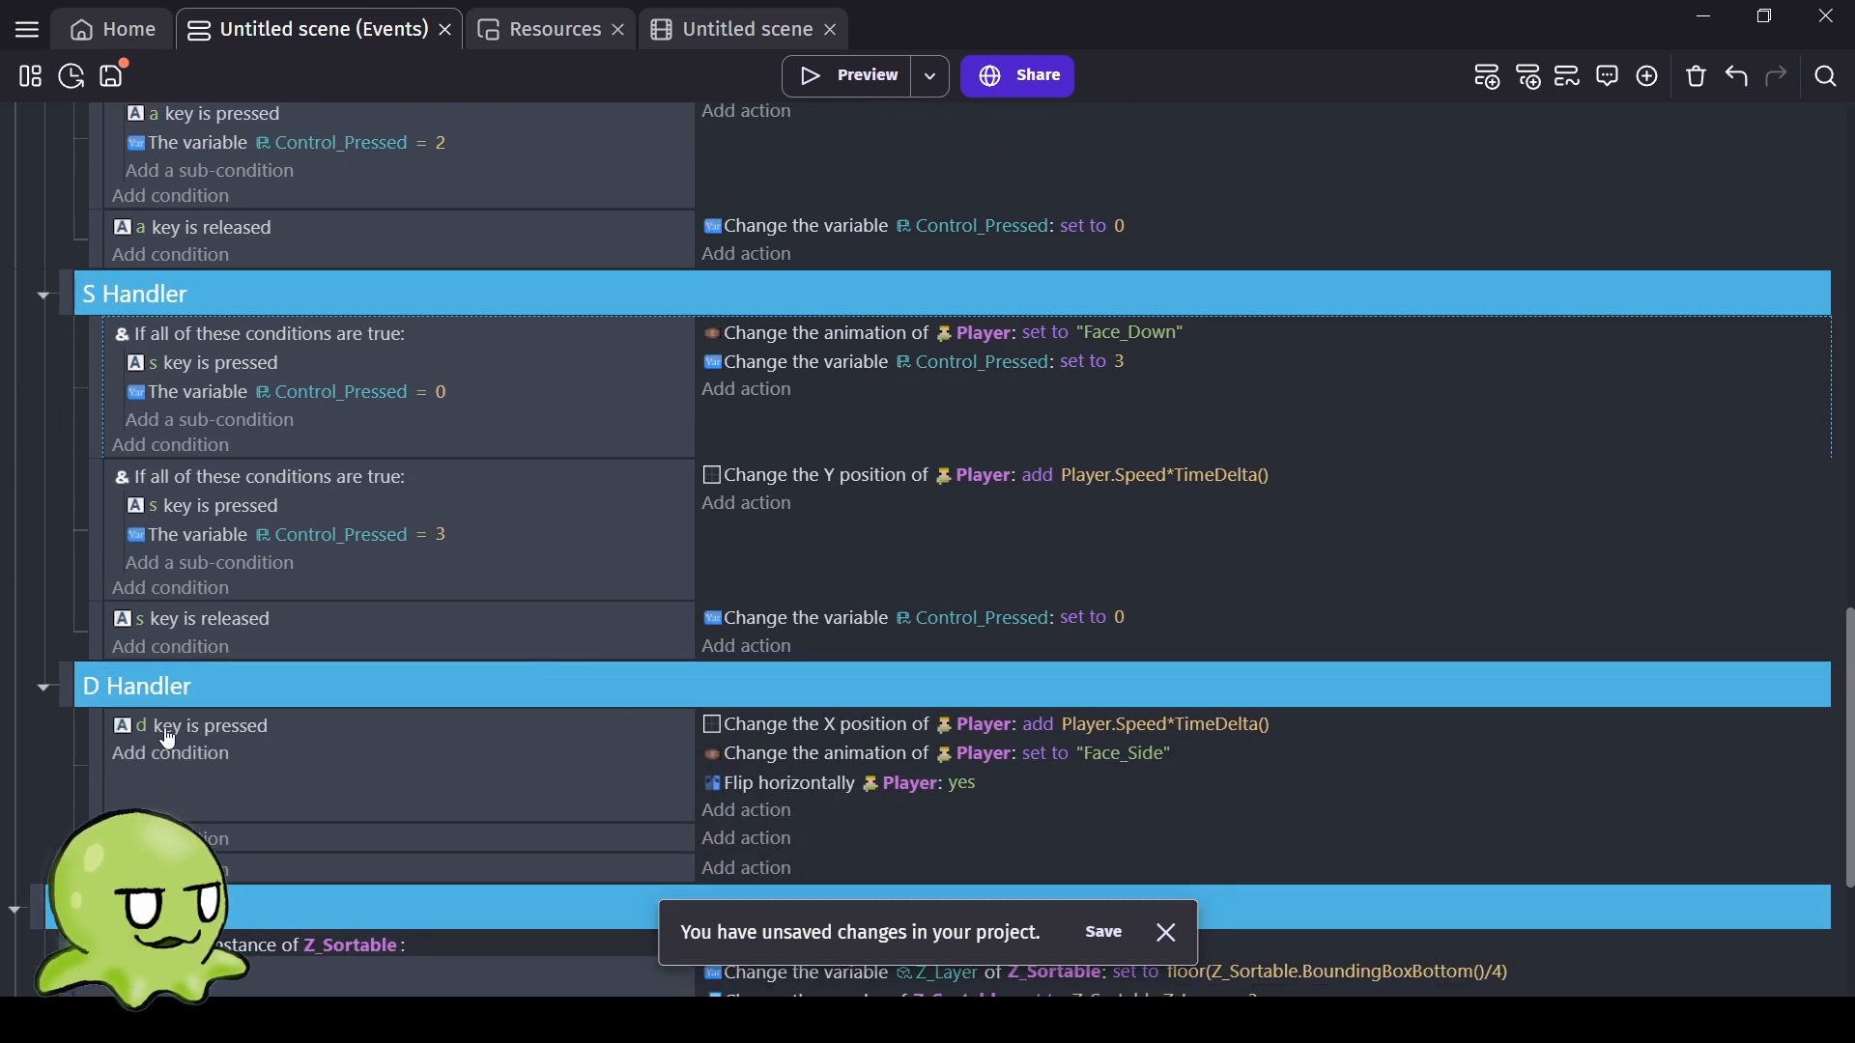
click(200, 731)
key(Delete)
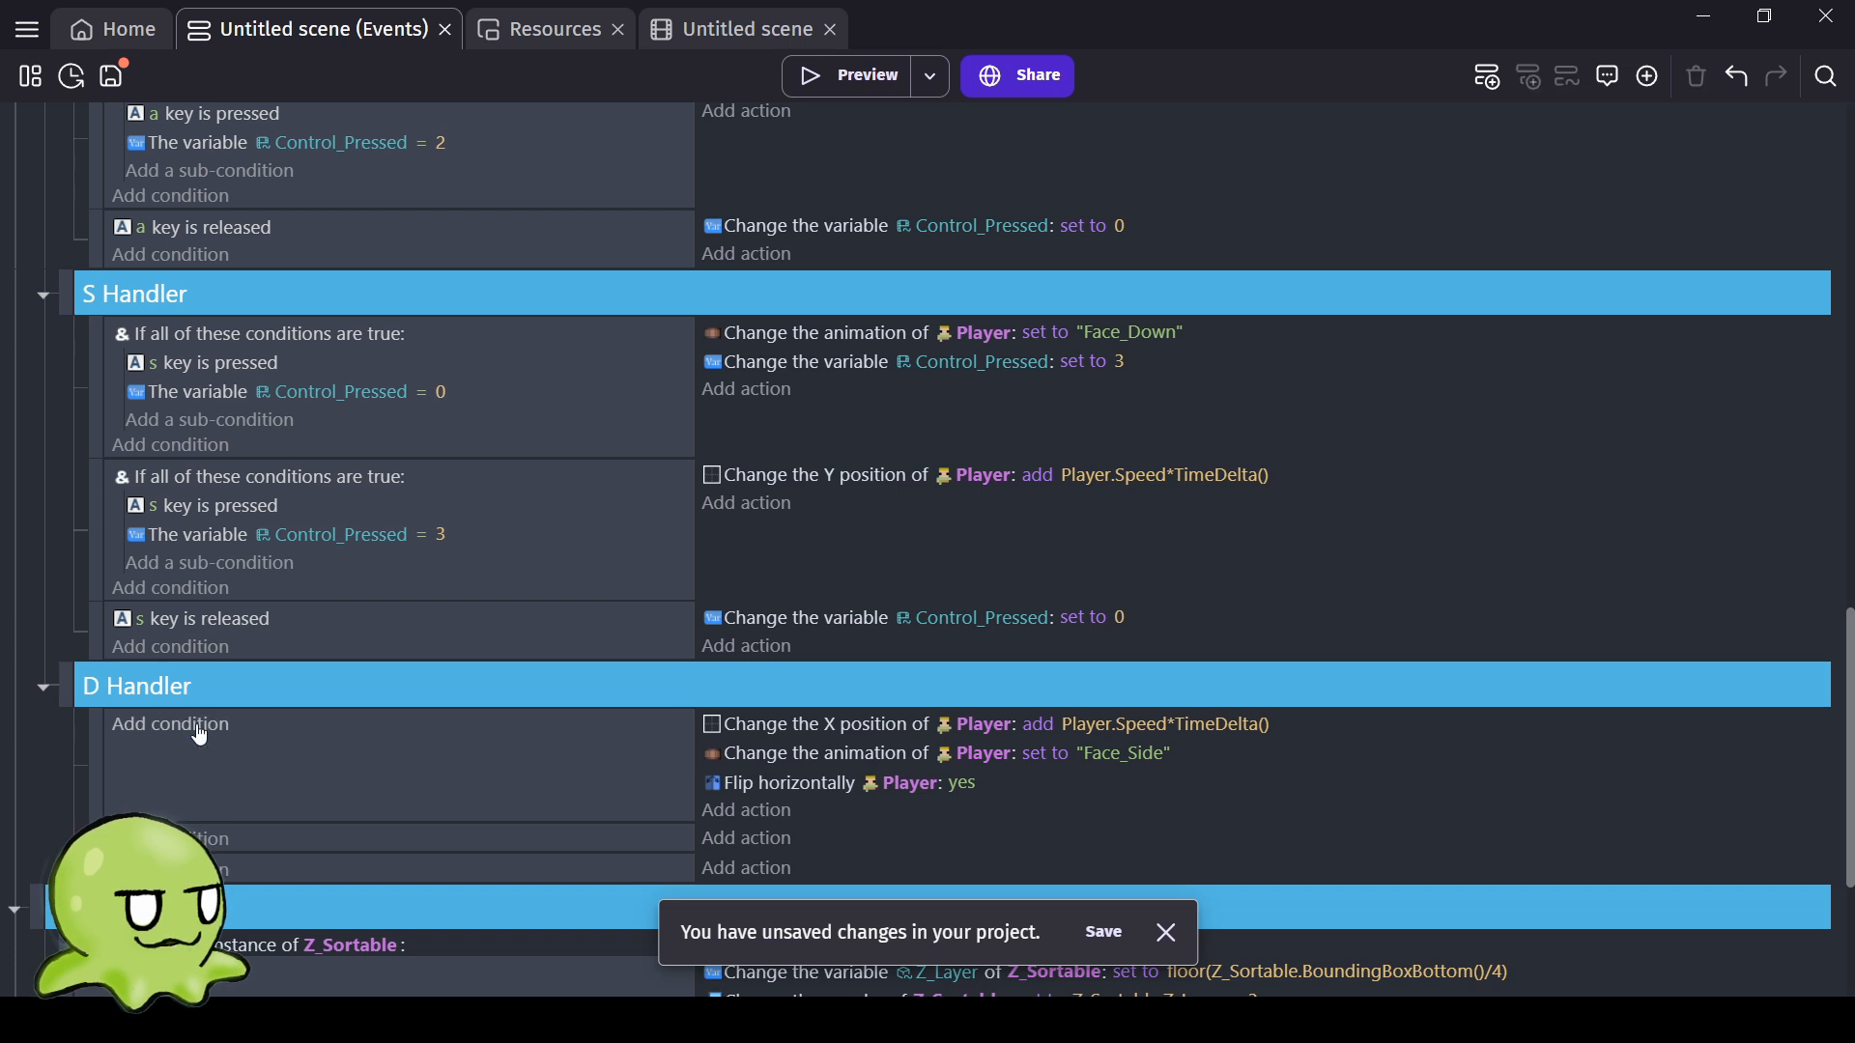
click(152, 341)
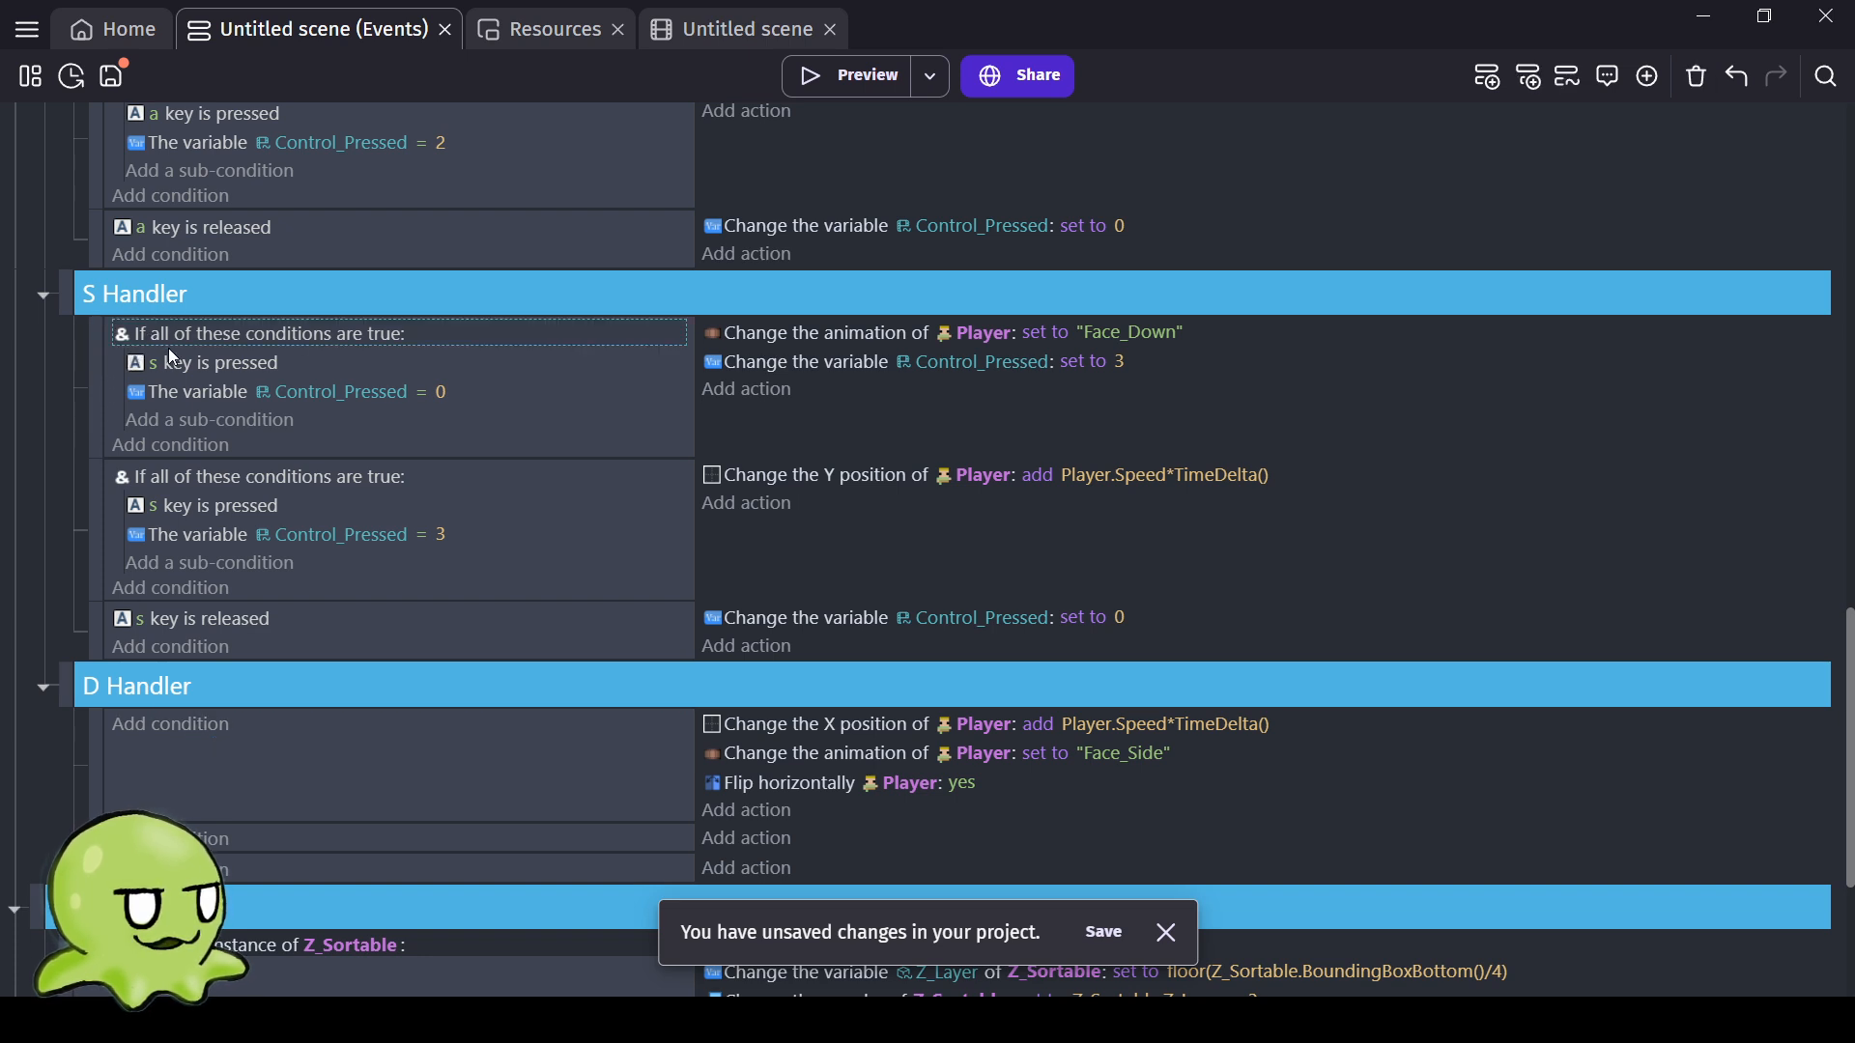
click(265, 742)
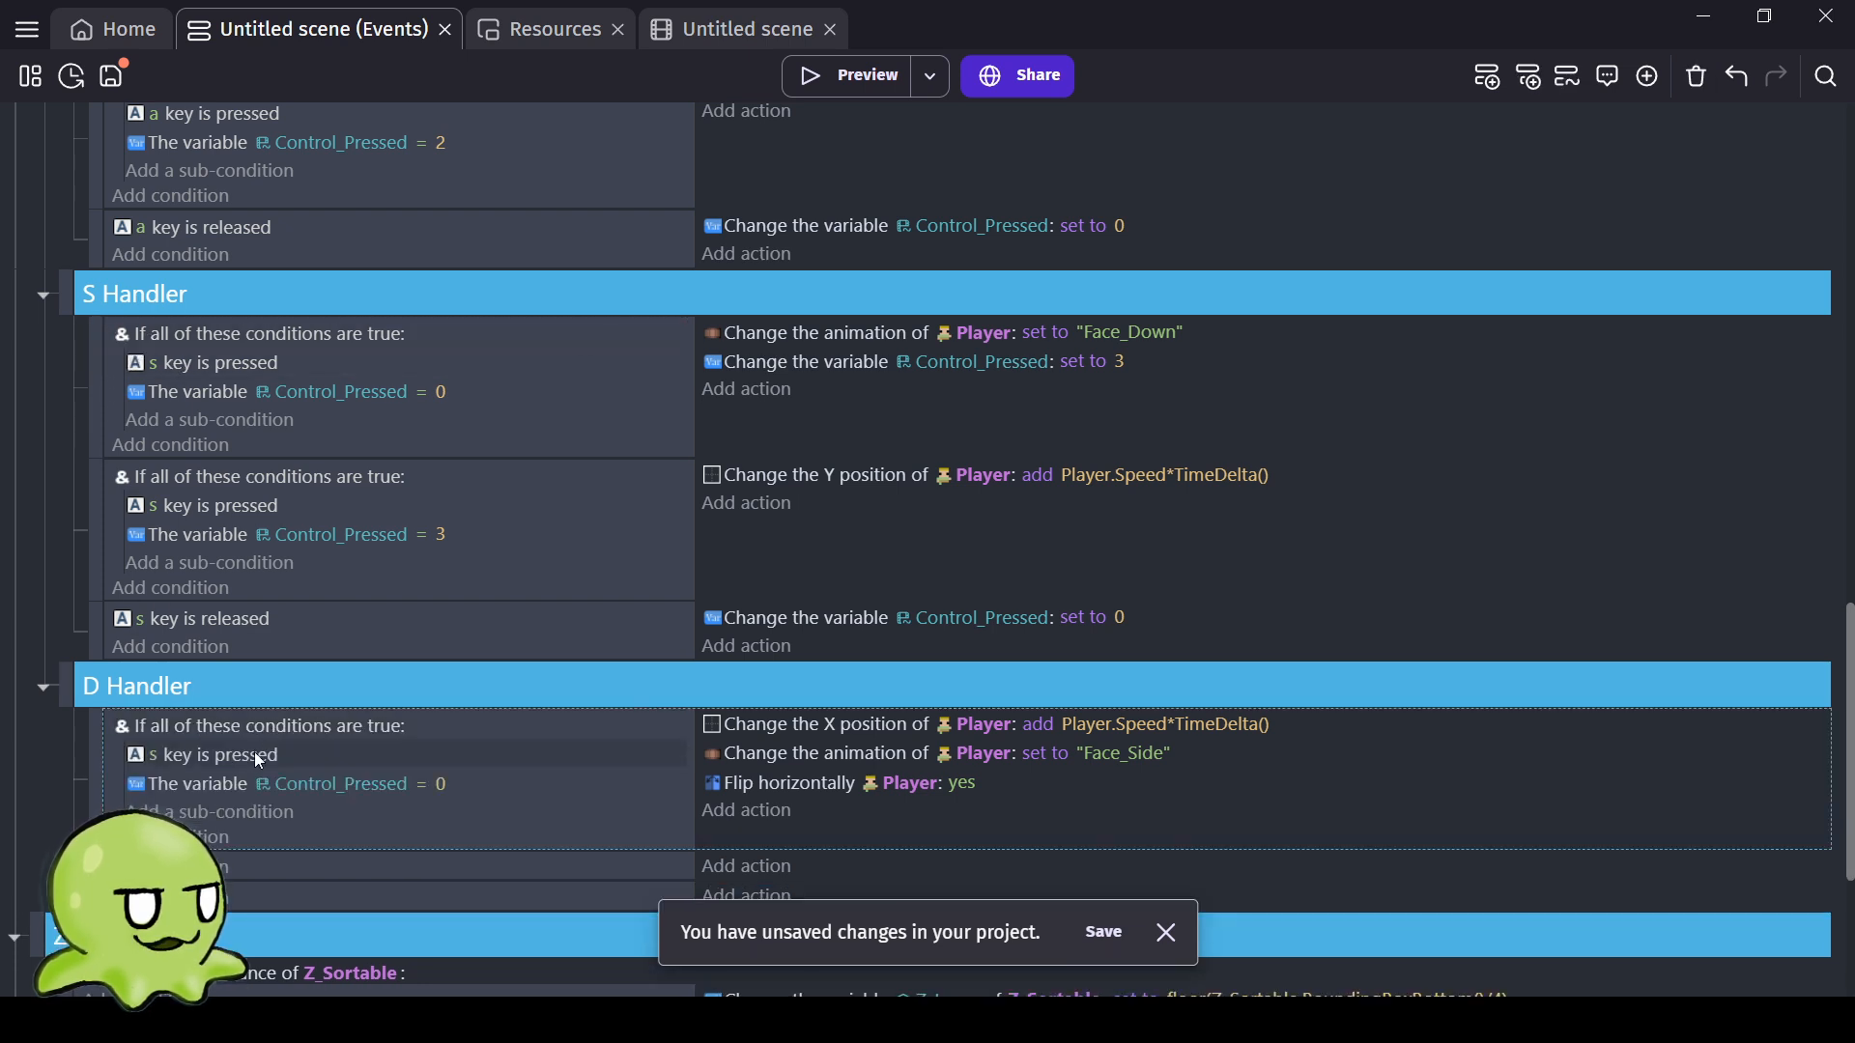
click(154, 759)
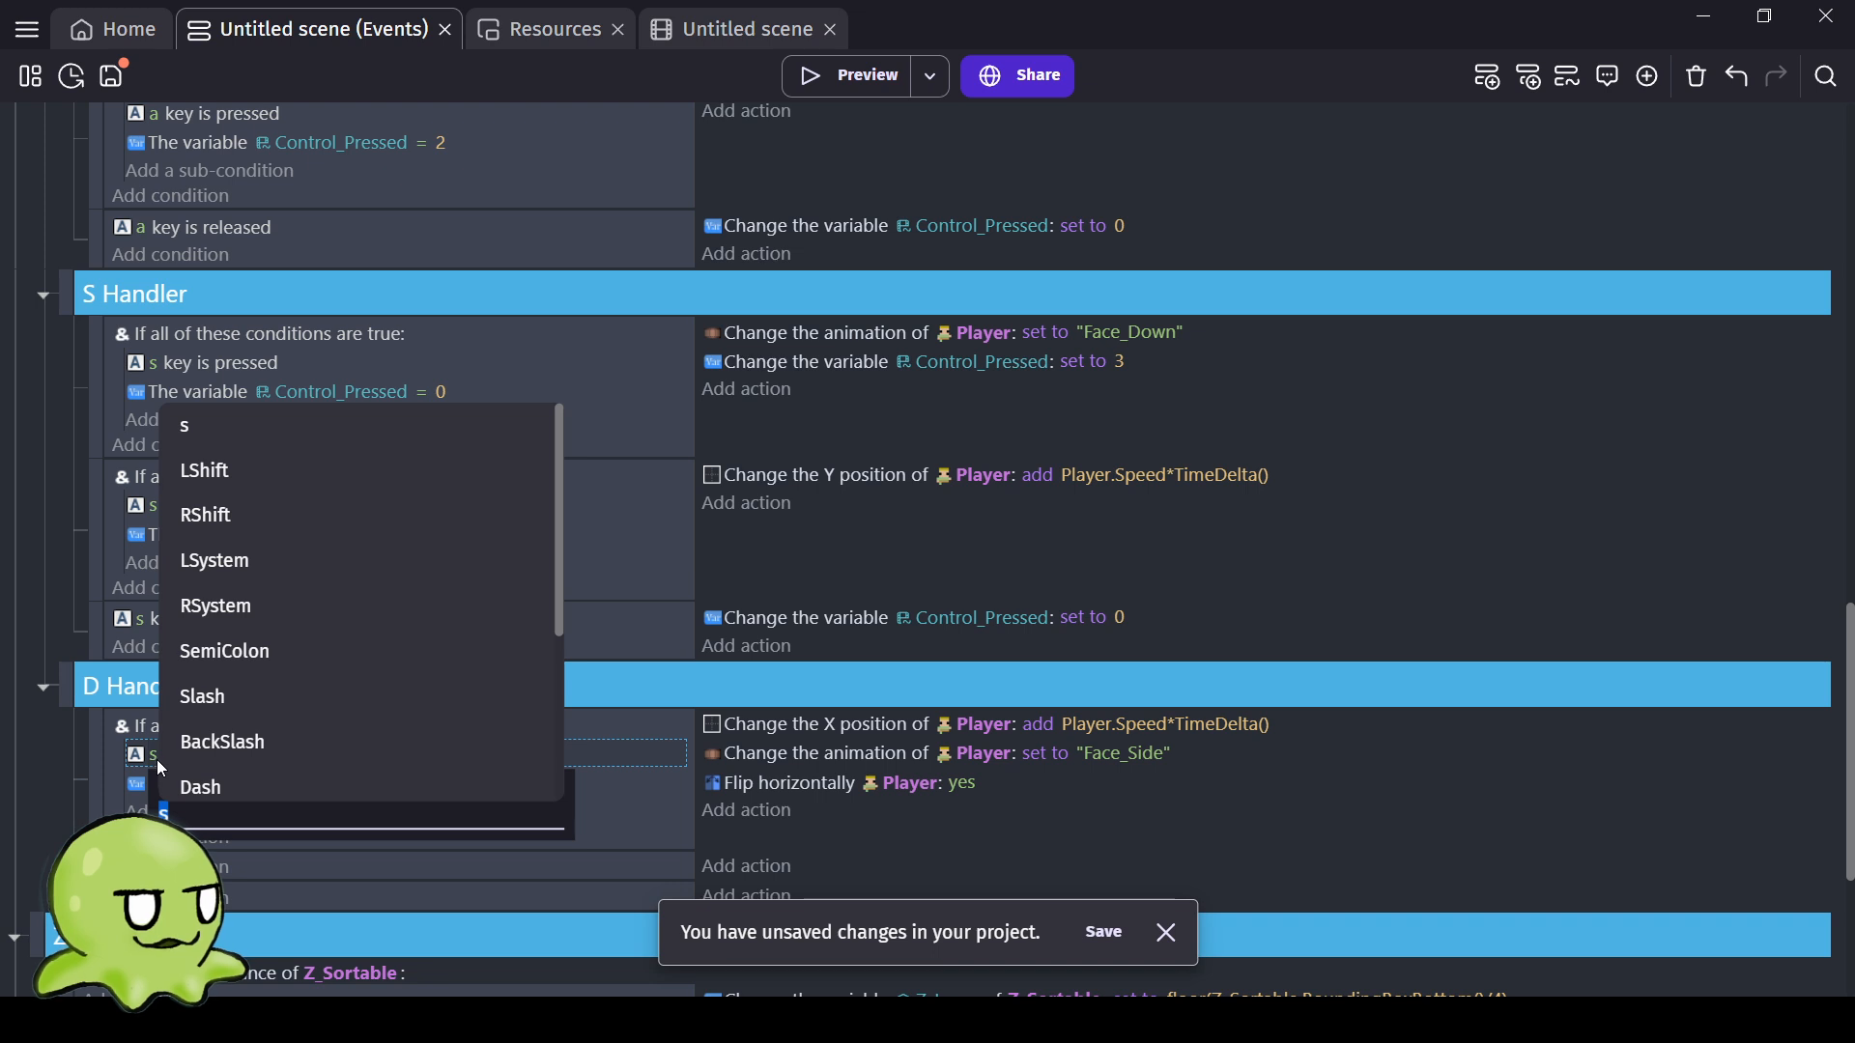
text(d)
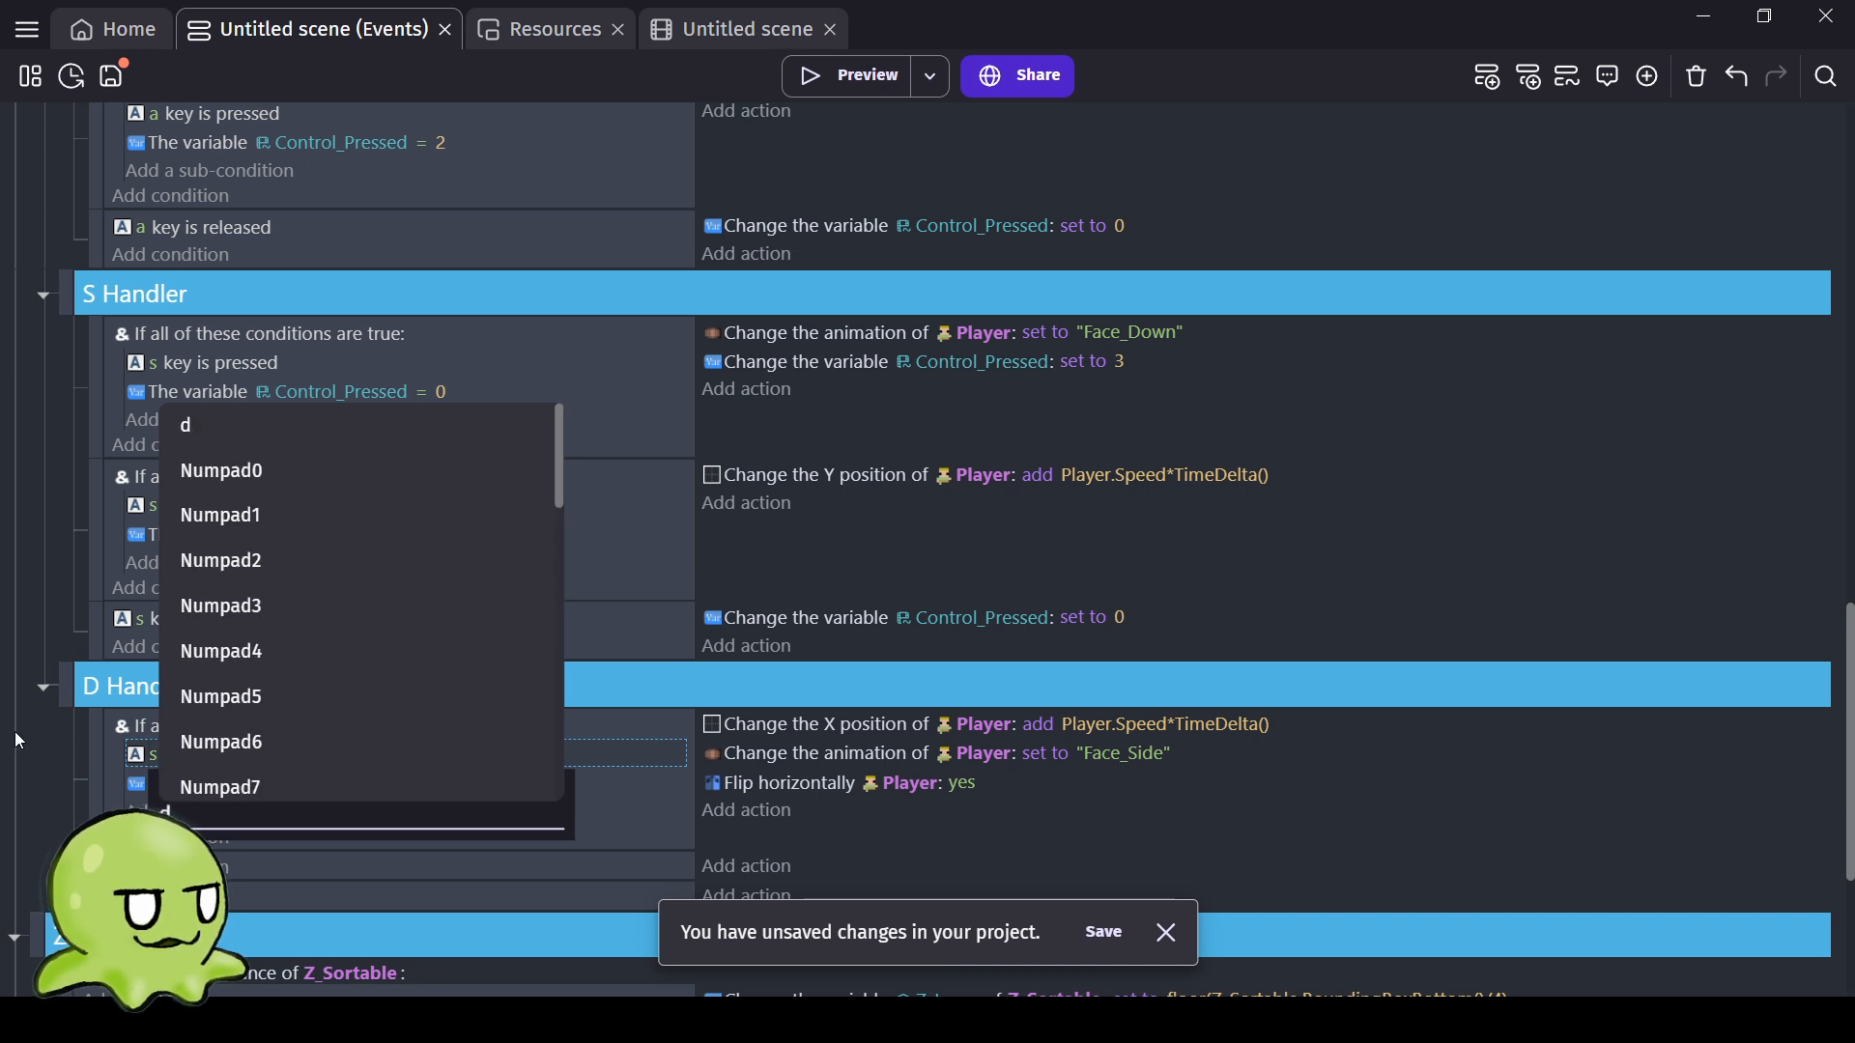
click(14, 738)
Copy S Handler's Control_Pressed = 3 condition group into D Handler's second event, setting its key to d and its comparison value to 4.
click(323, 483)
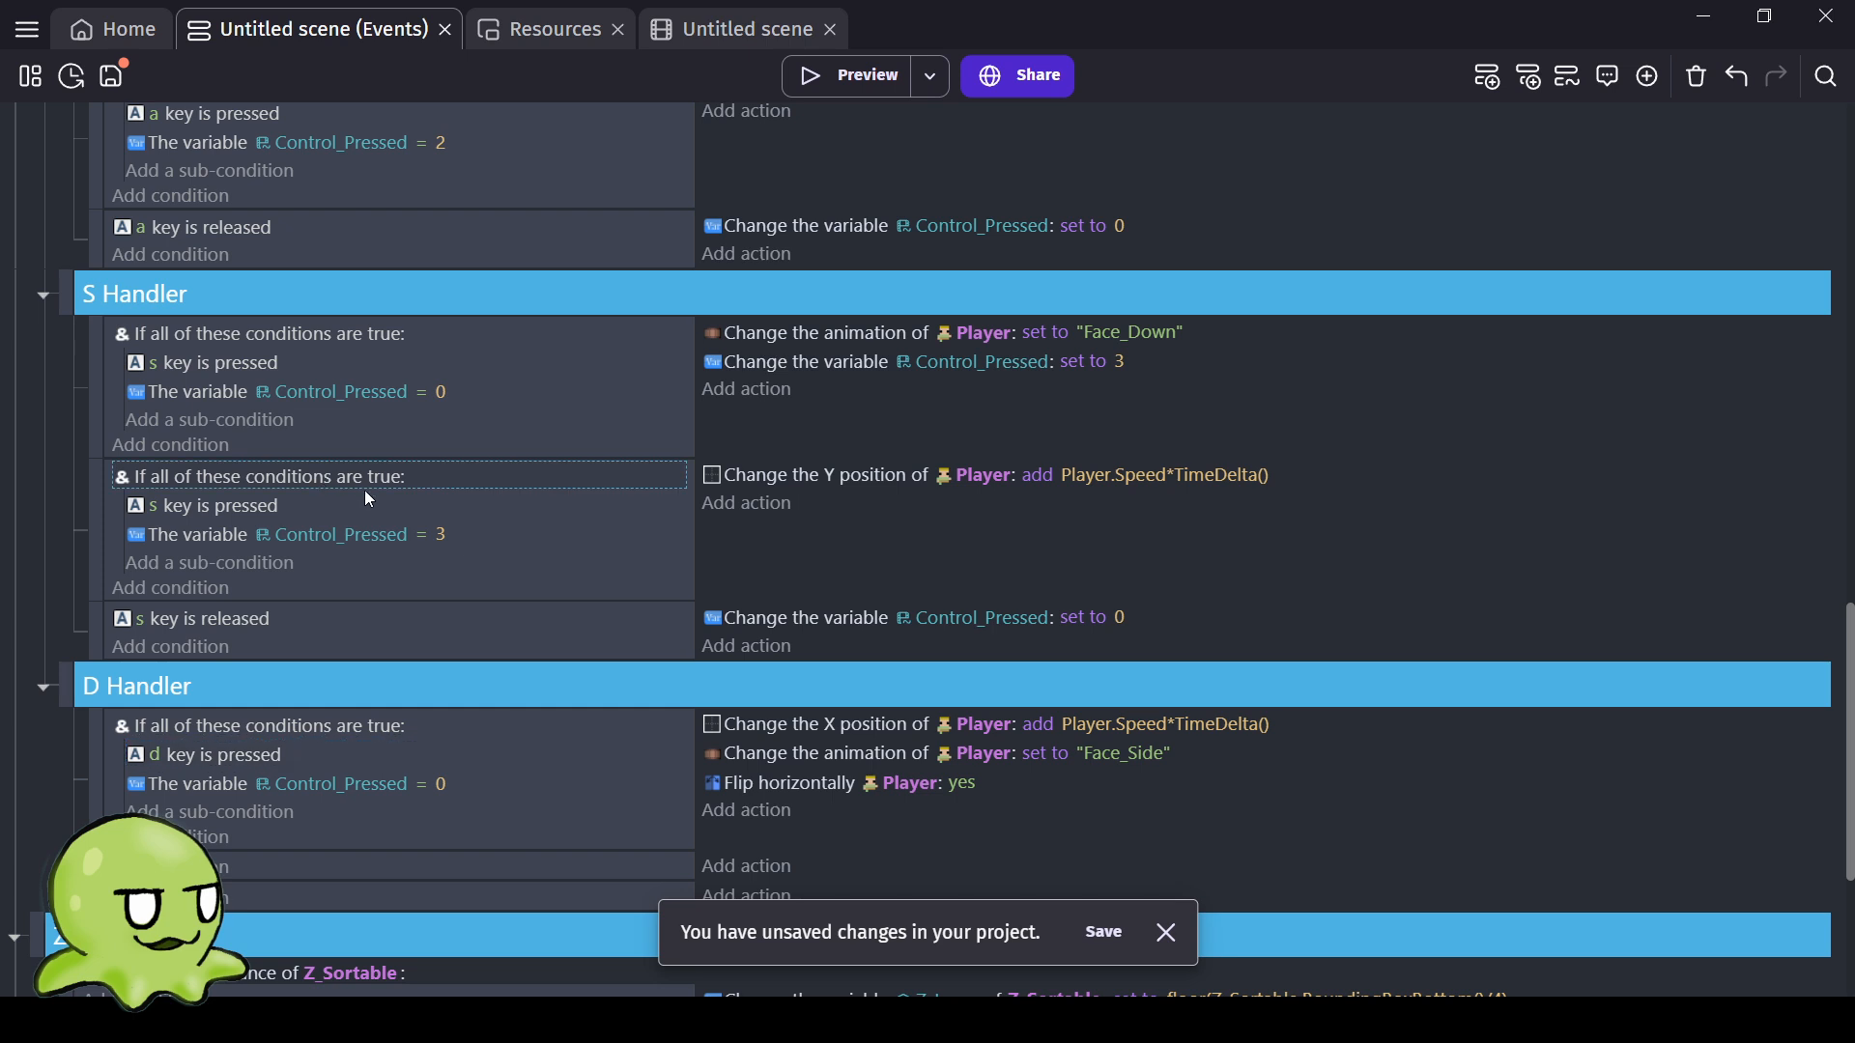
click(269, 876)
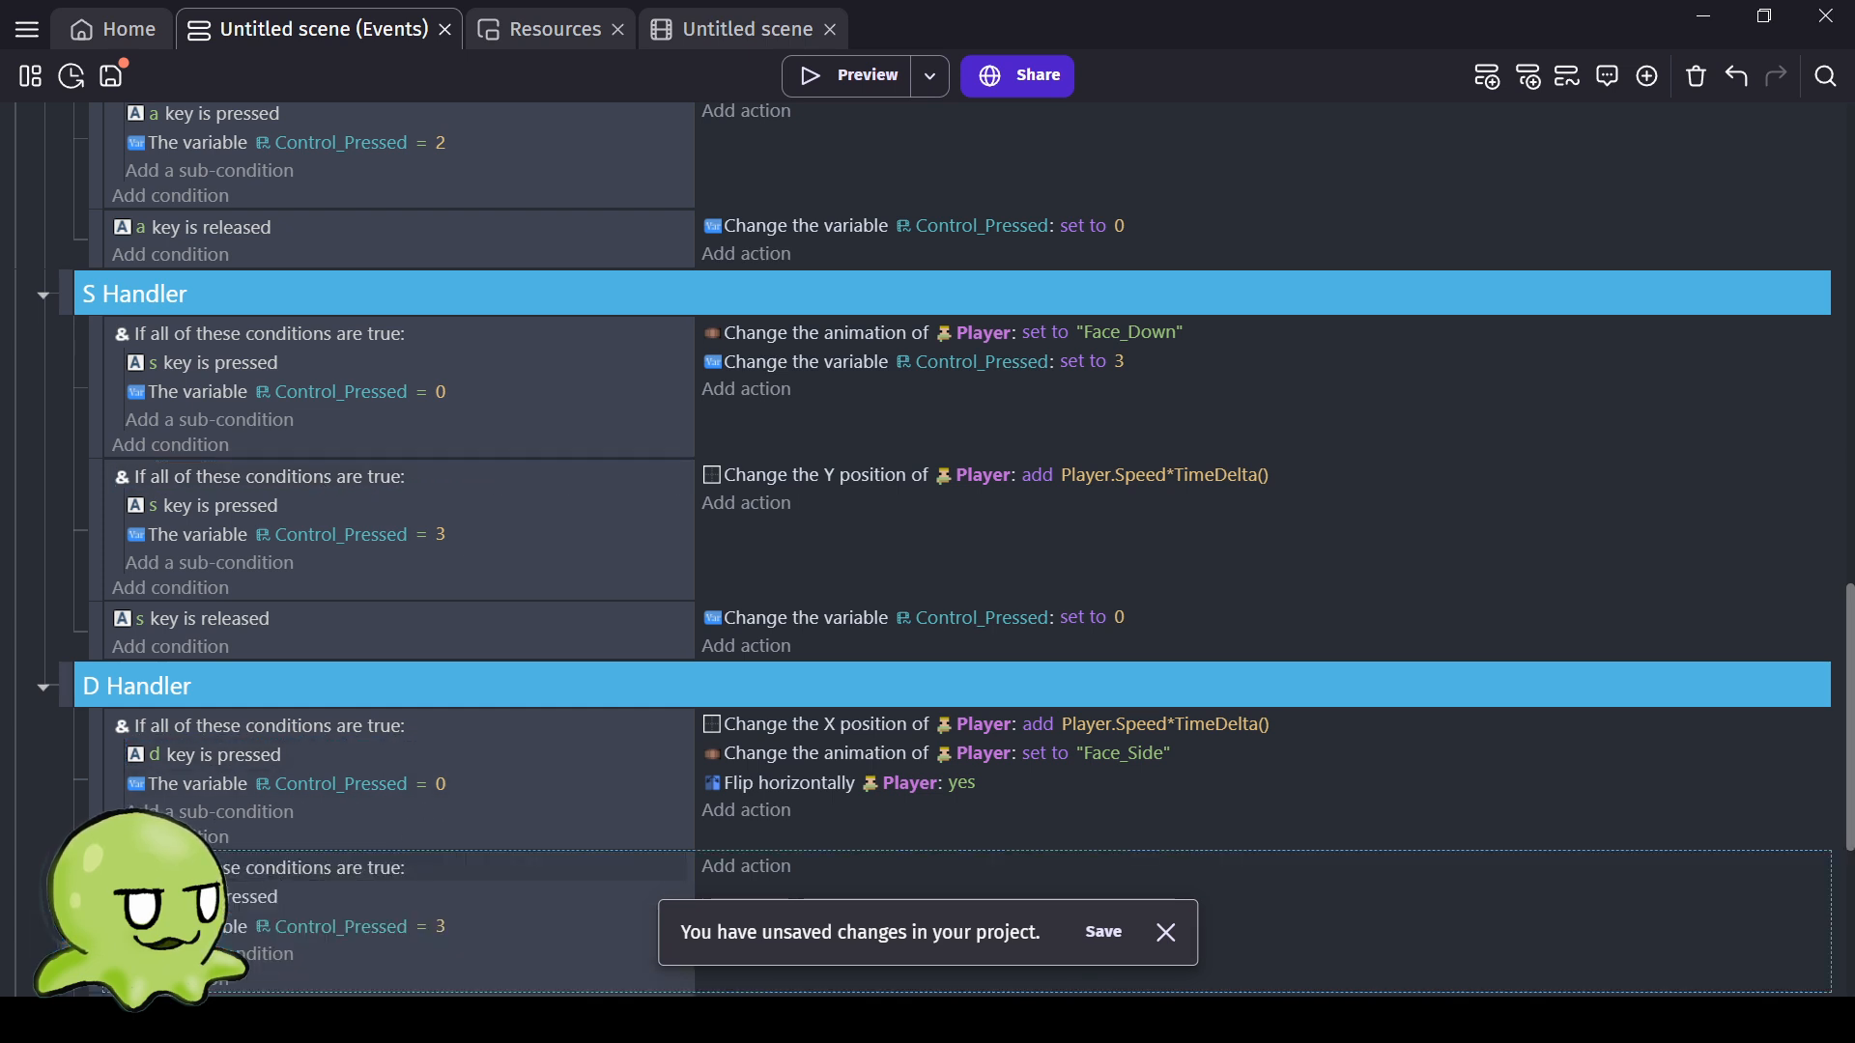
click(154, 897)
text(d)
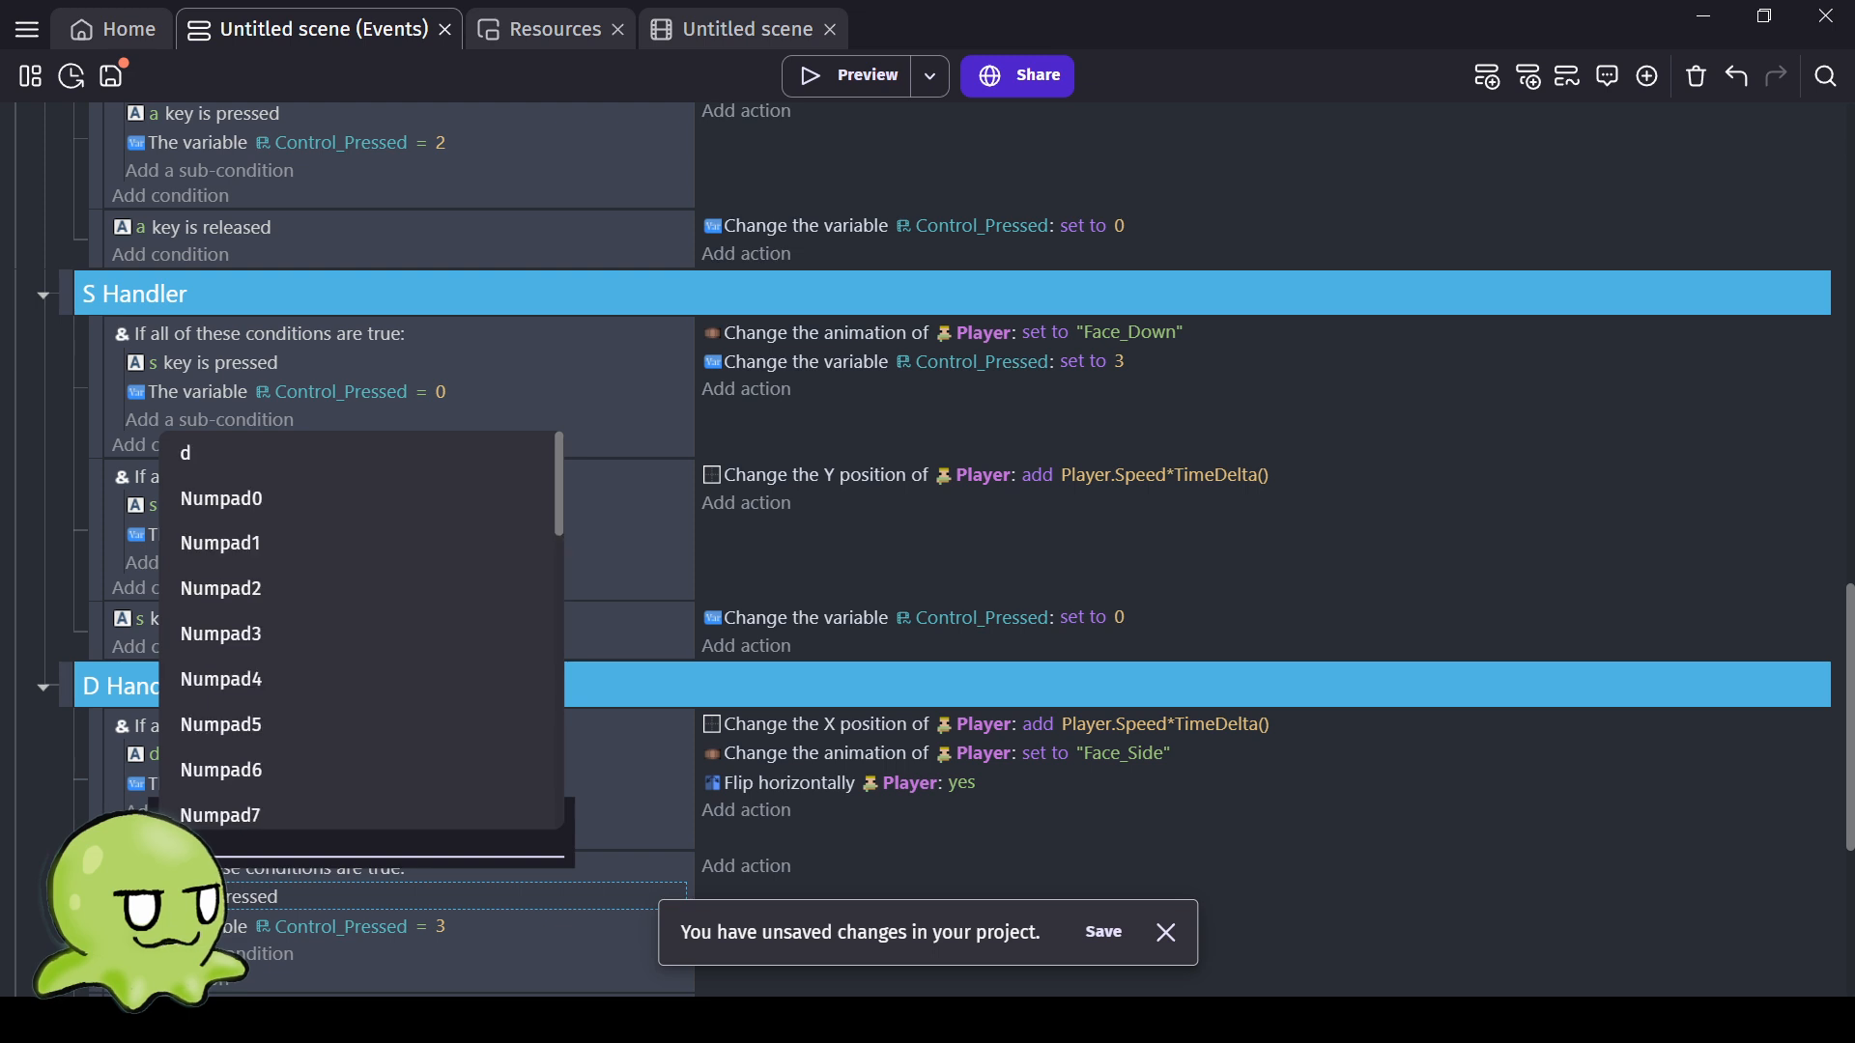
click(20, 848)
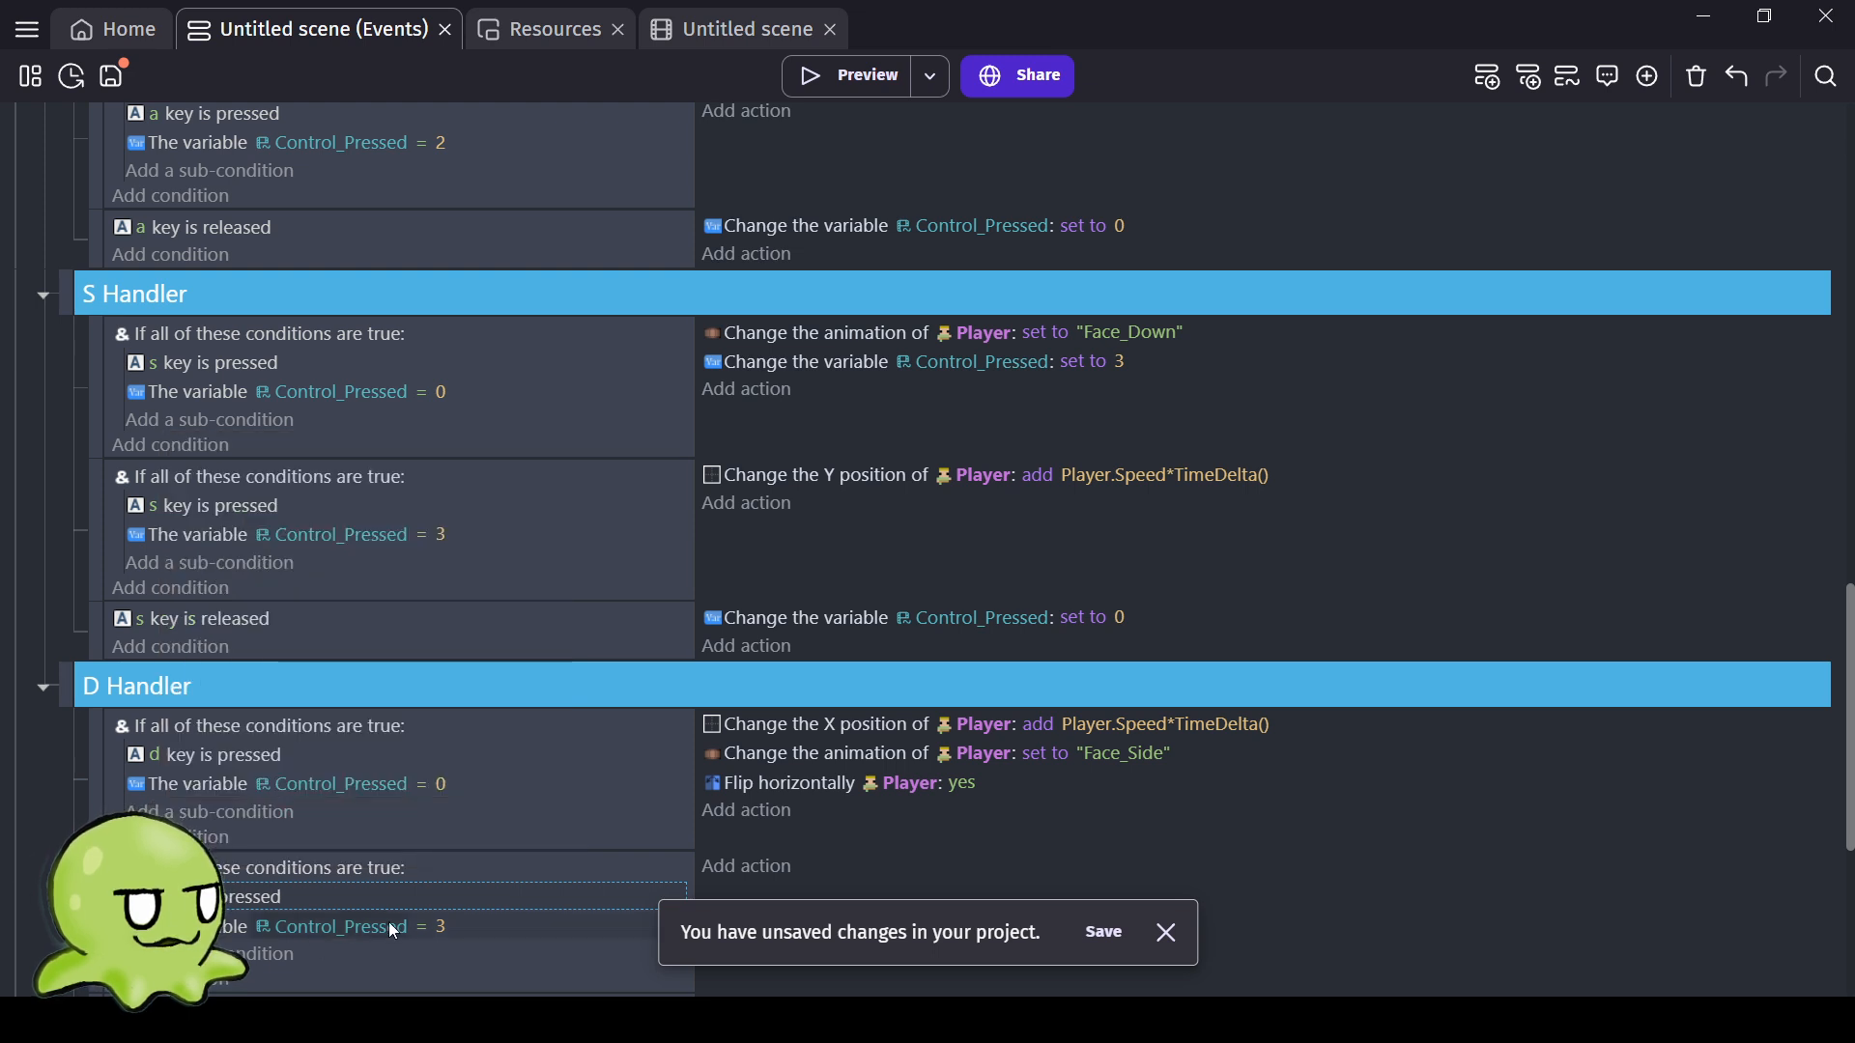
click(439, 926)
text(4)
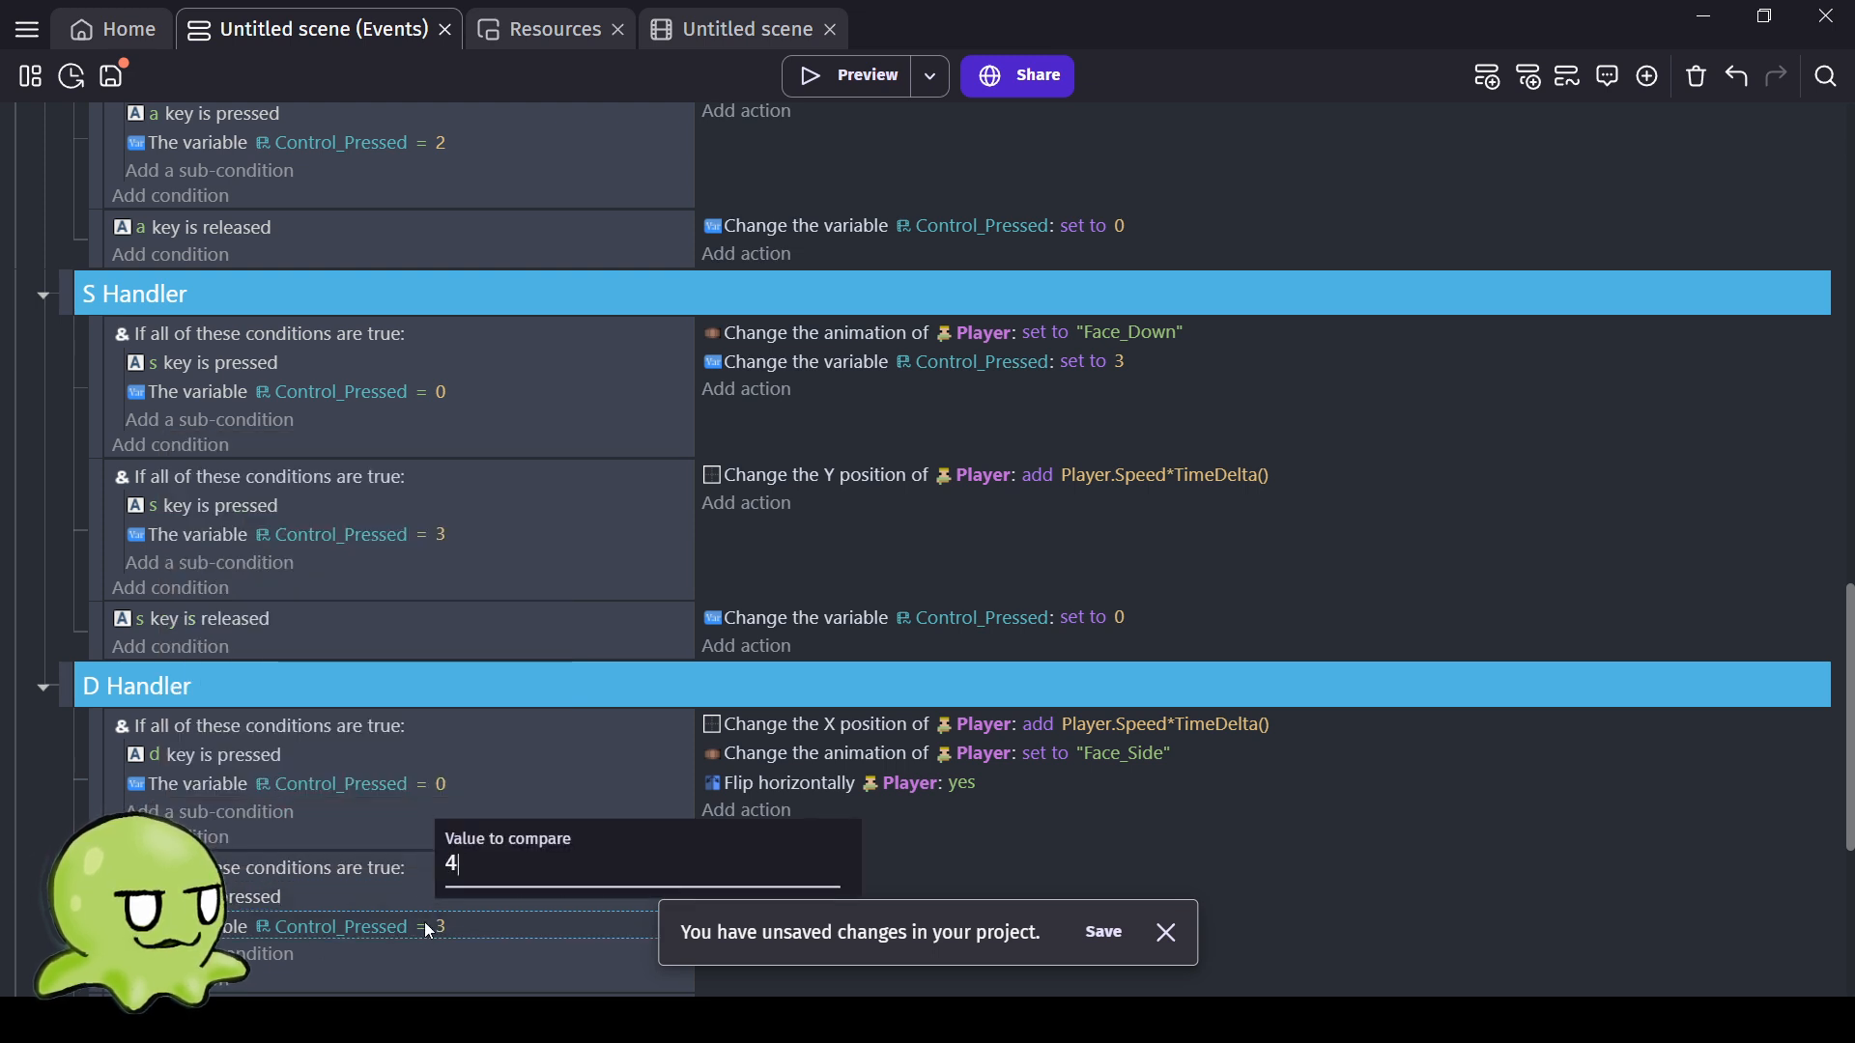
click(44, 846)
Move the Player X position action from D Handler's first event to its second event.
scroll(636, 831, down, 3)
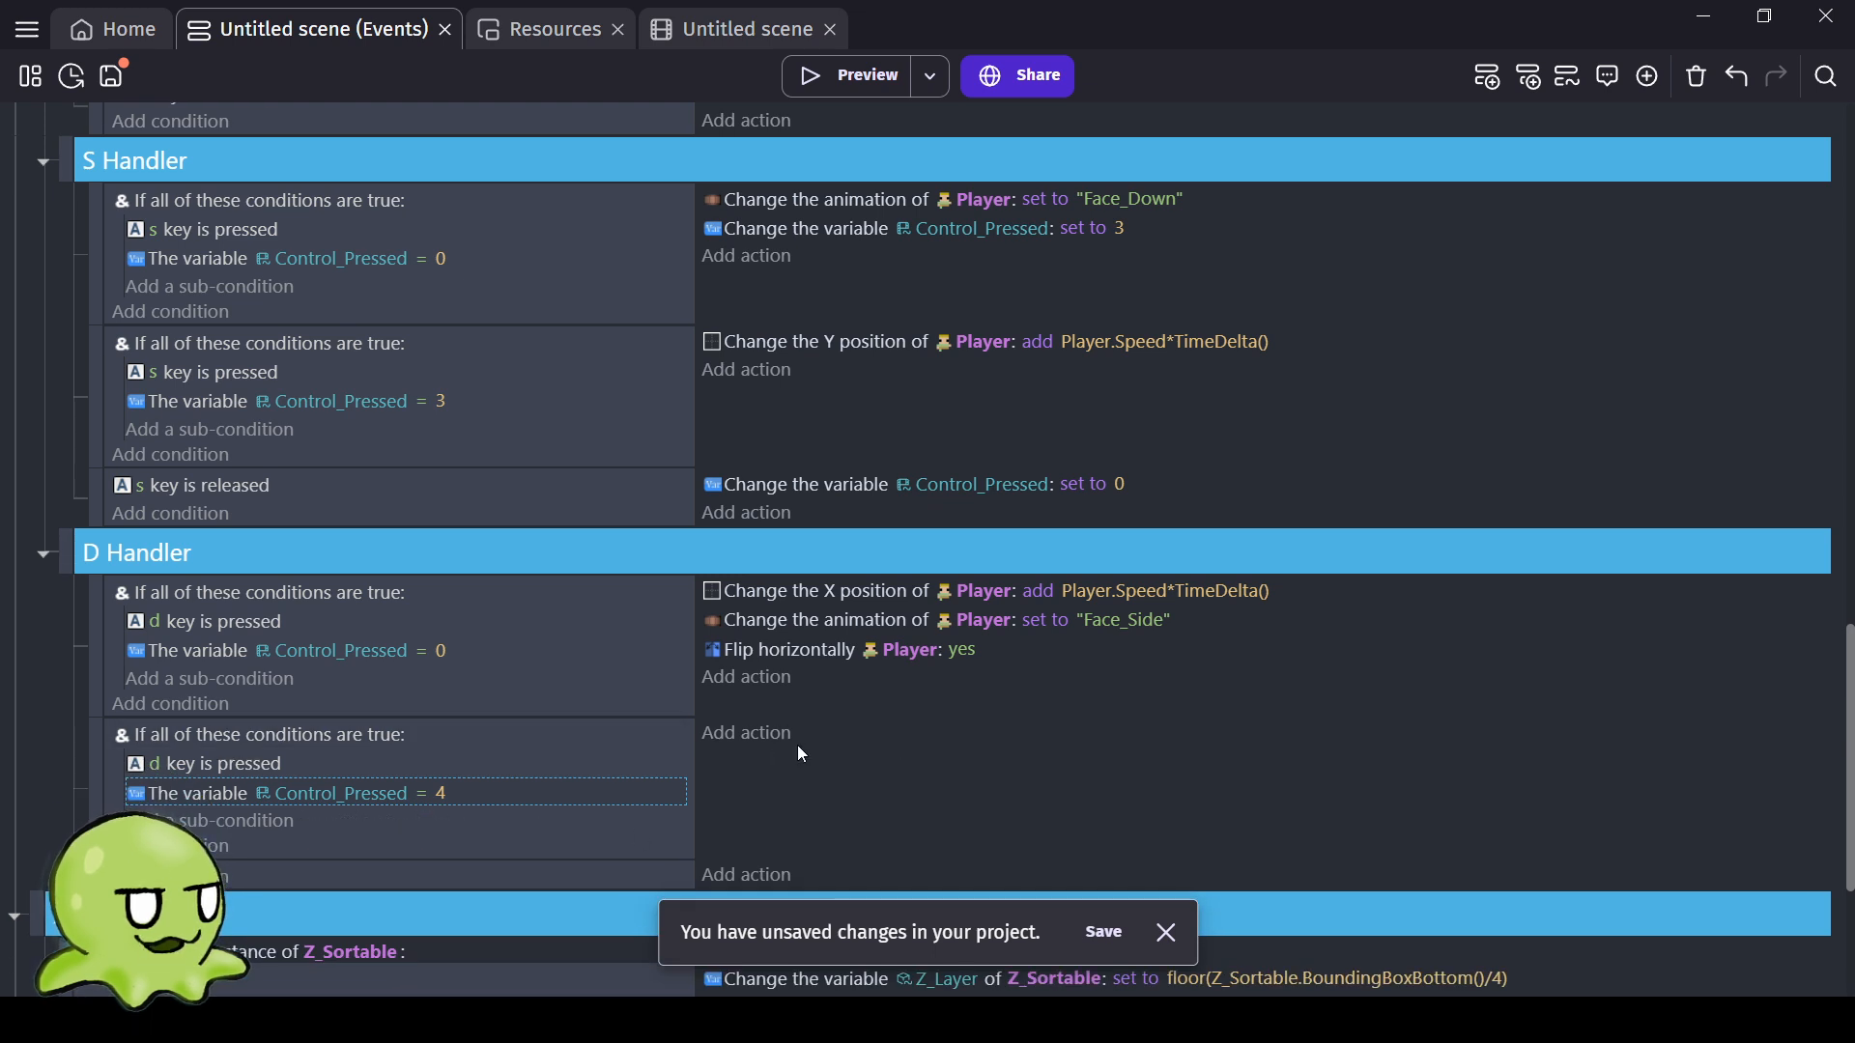
click(821, 593)
key(Delete)
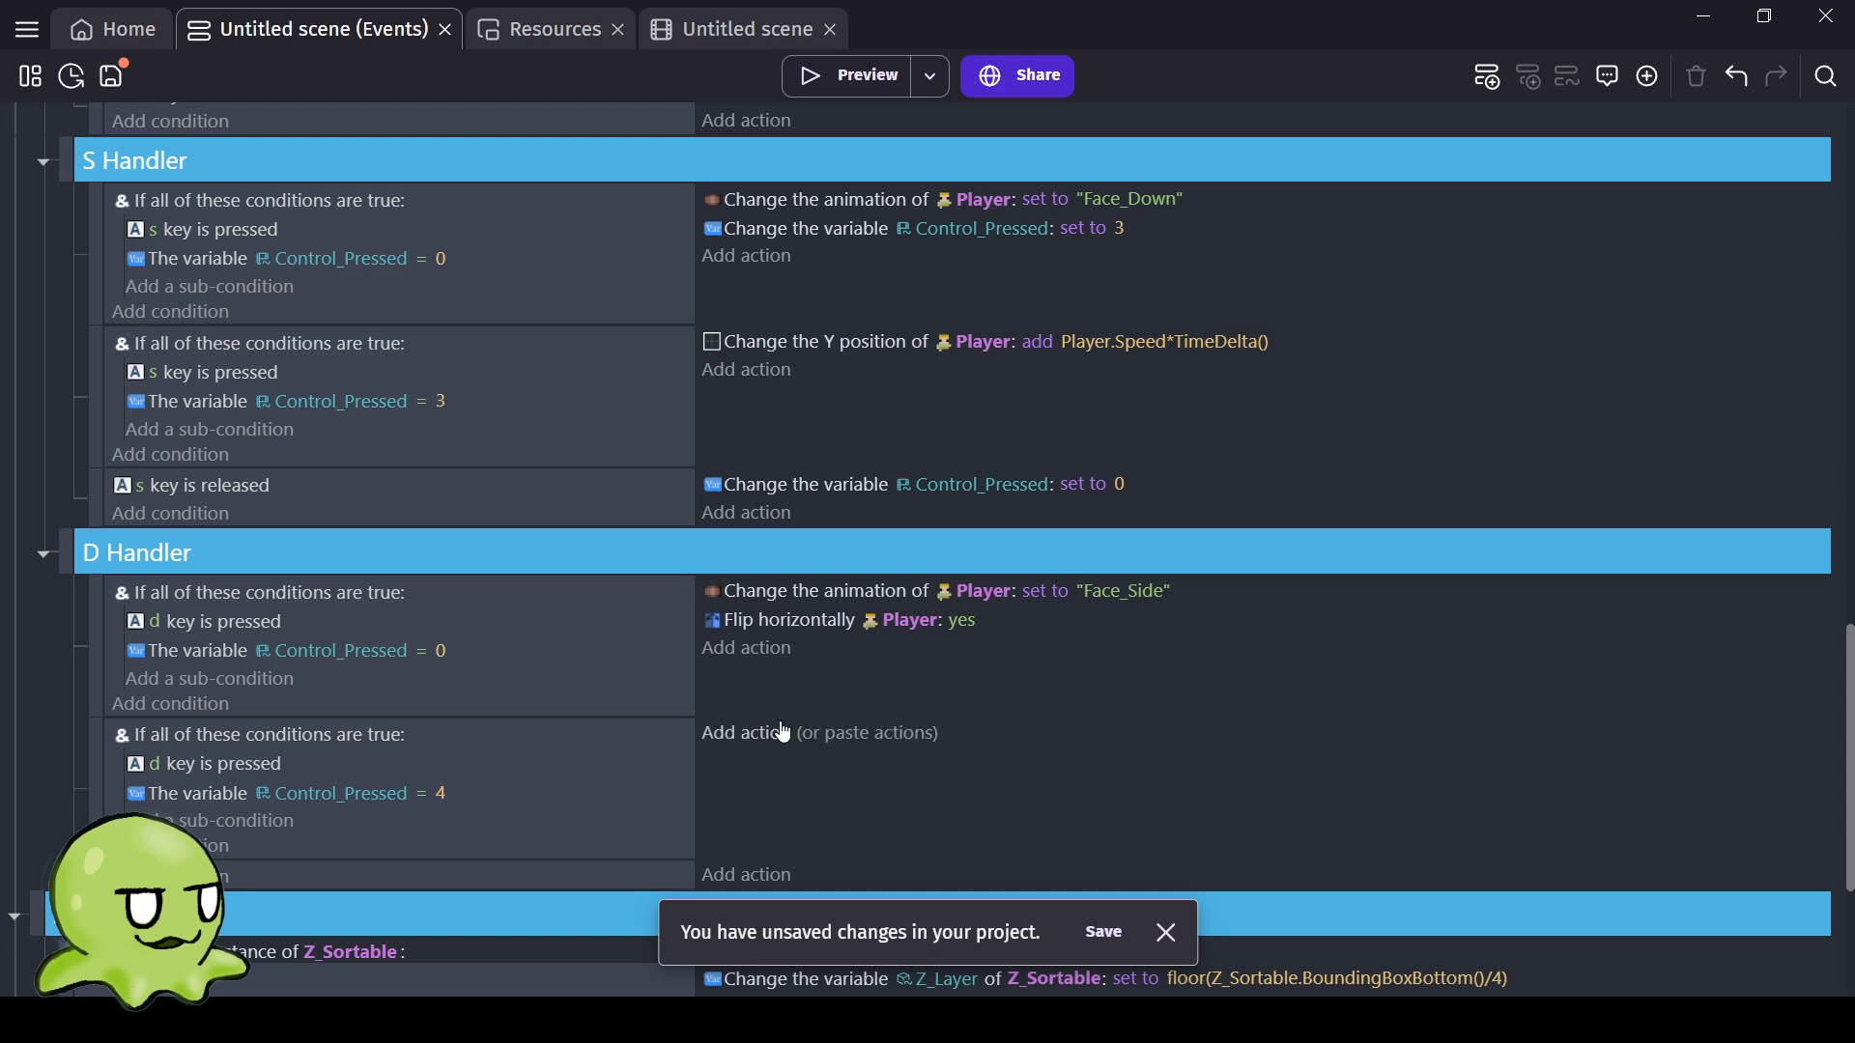
click(868, 733)
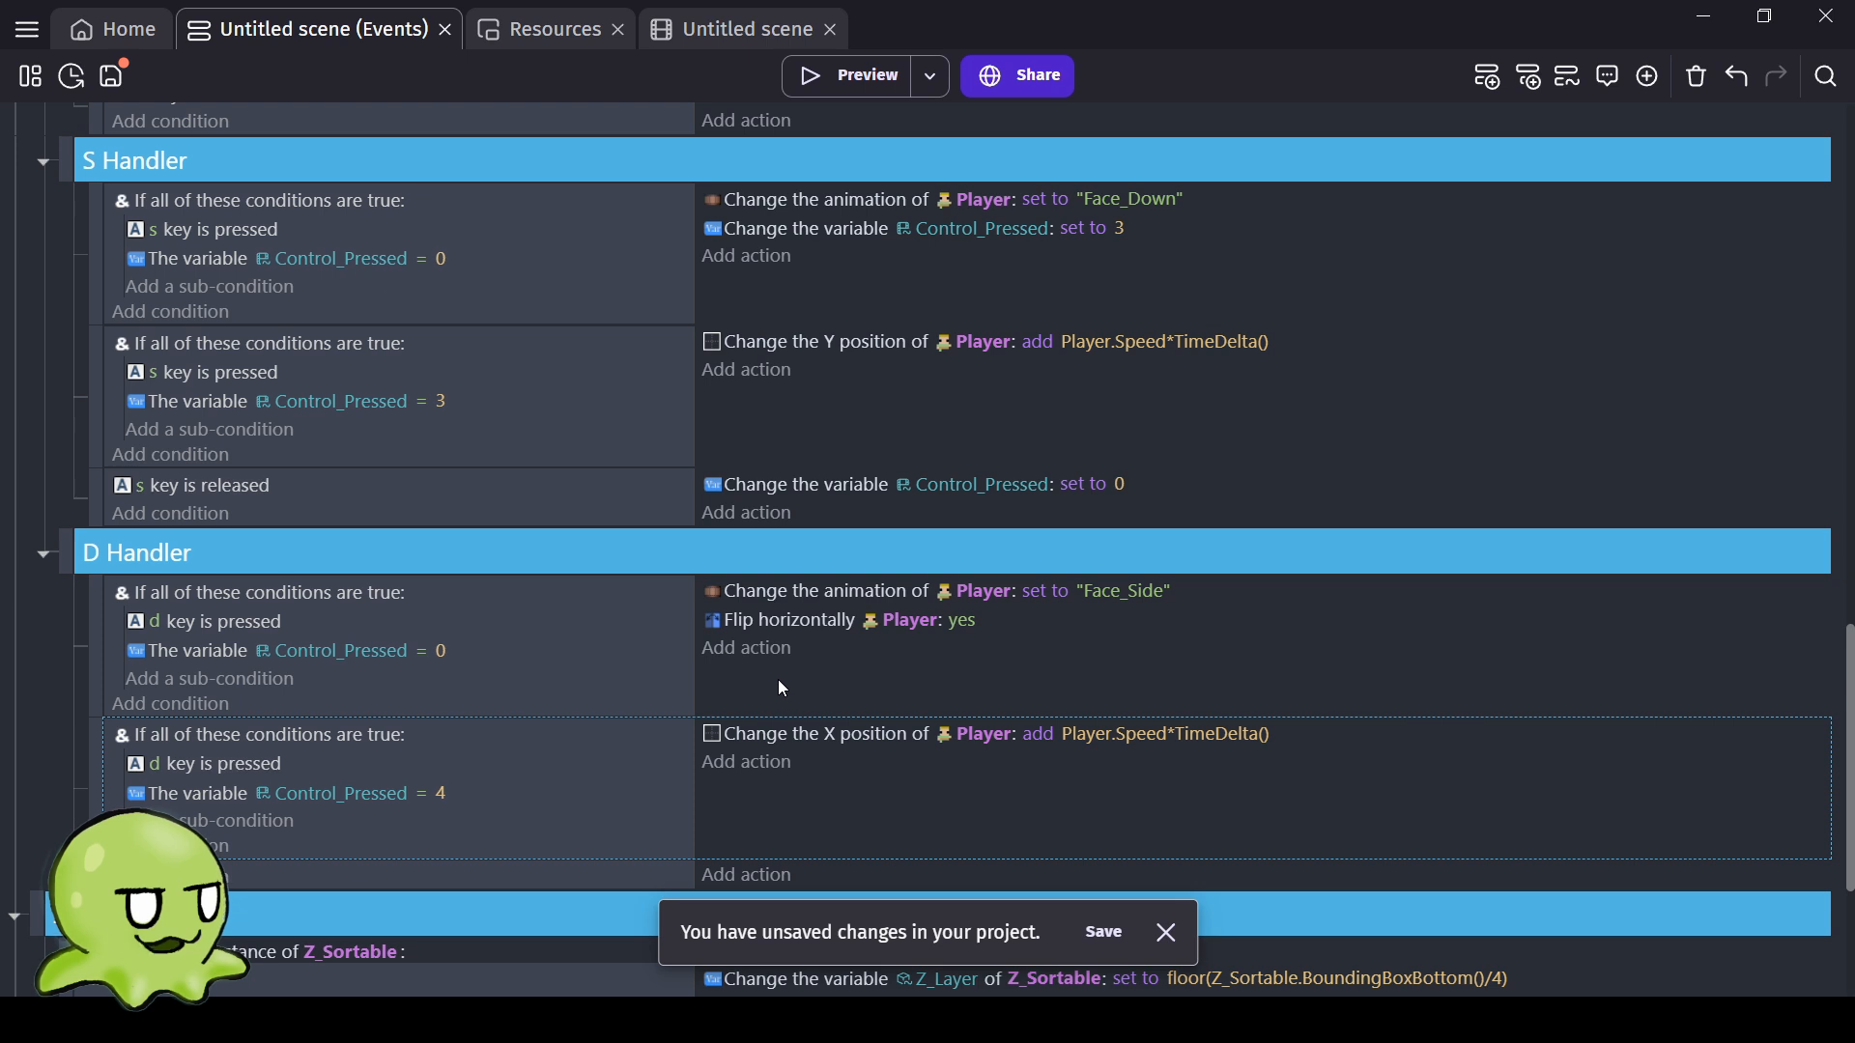
Copy S Handler's "s key is released" condition into D Handler's third event and set its key to d.
scroll(777, 678, down, 3)
scroll(727, 652, up, 3)
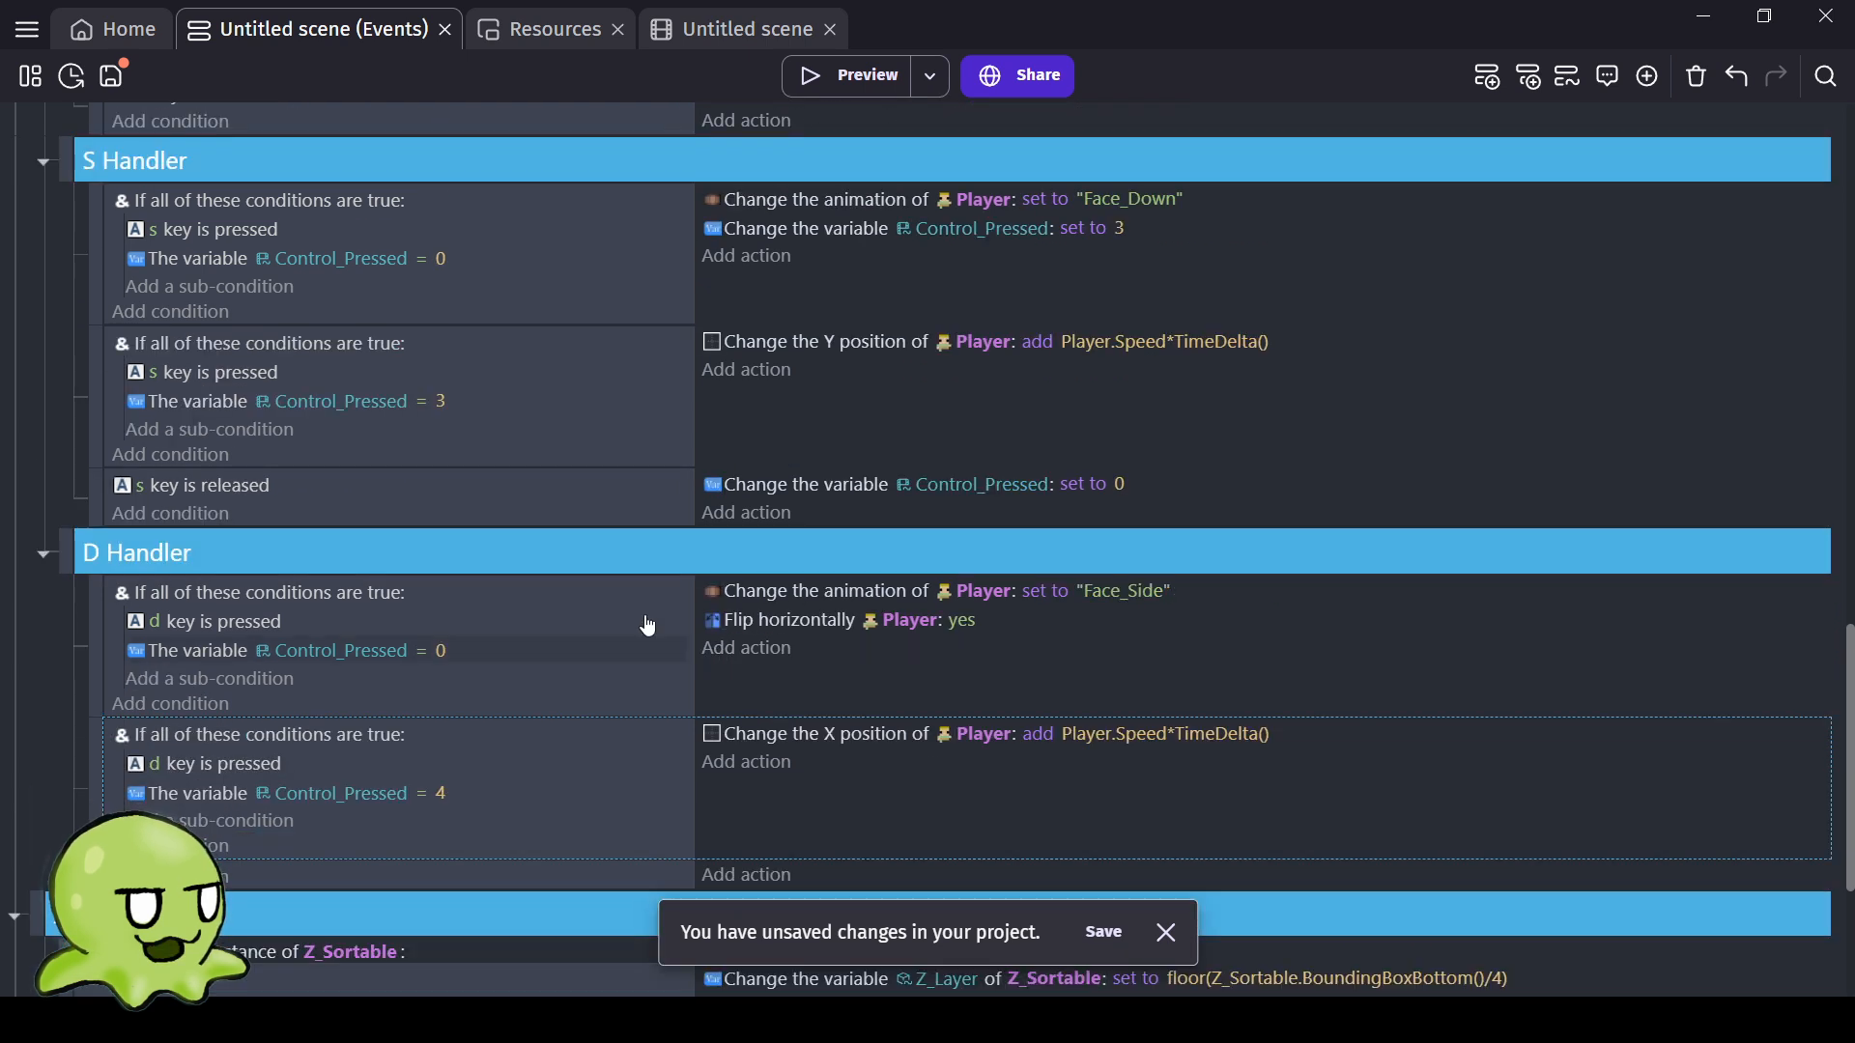
click(228, 483)
key(Delete)
click(273, 875)
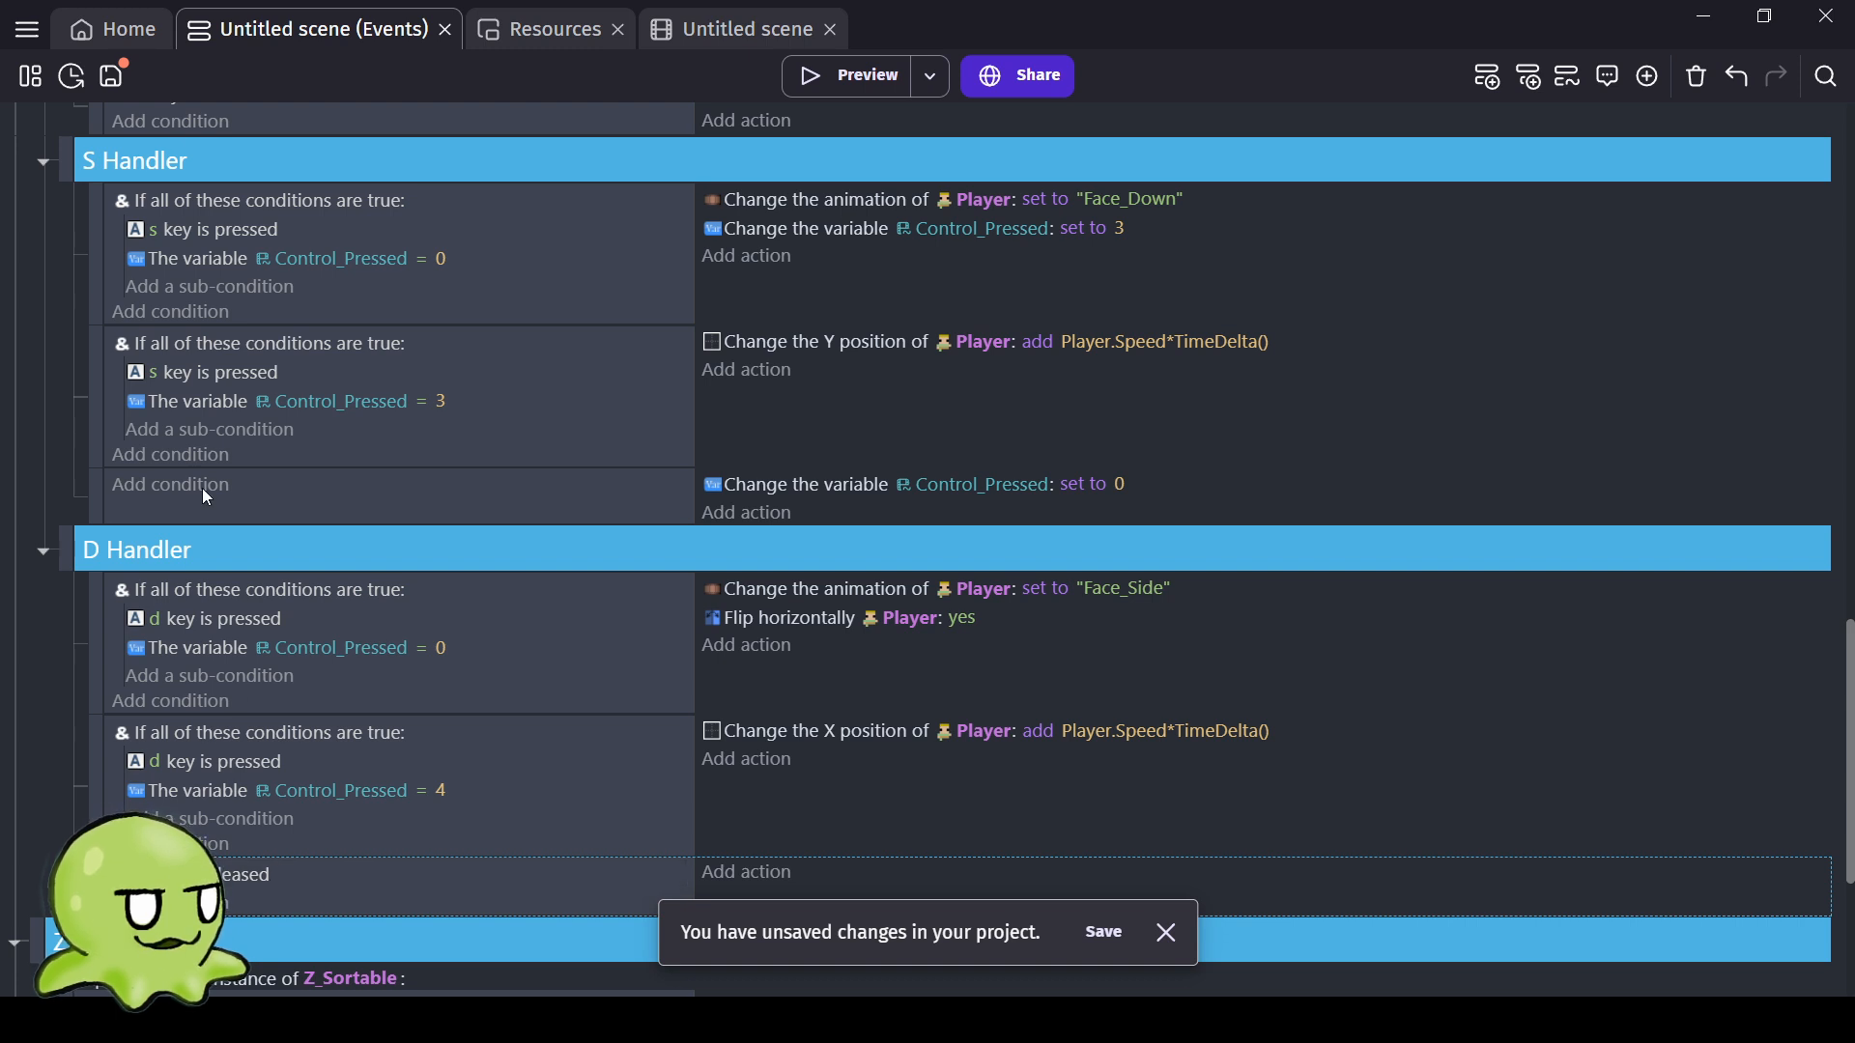
click(274, 487)
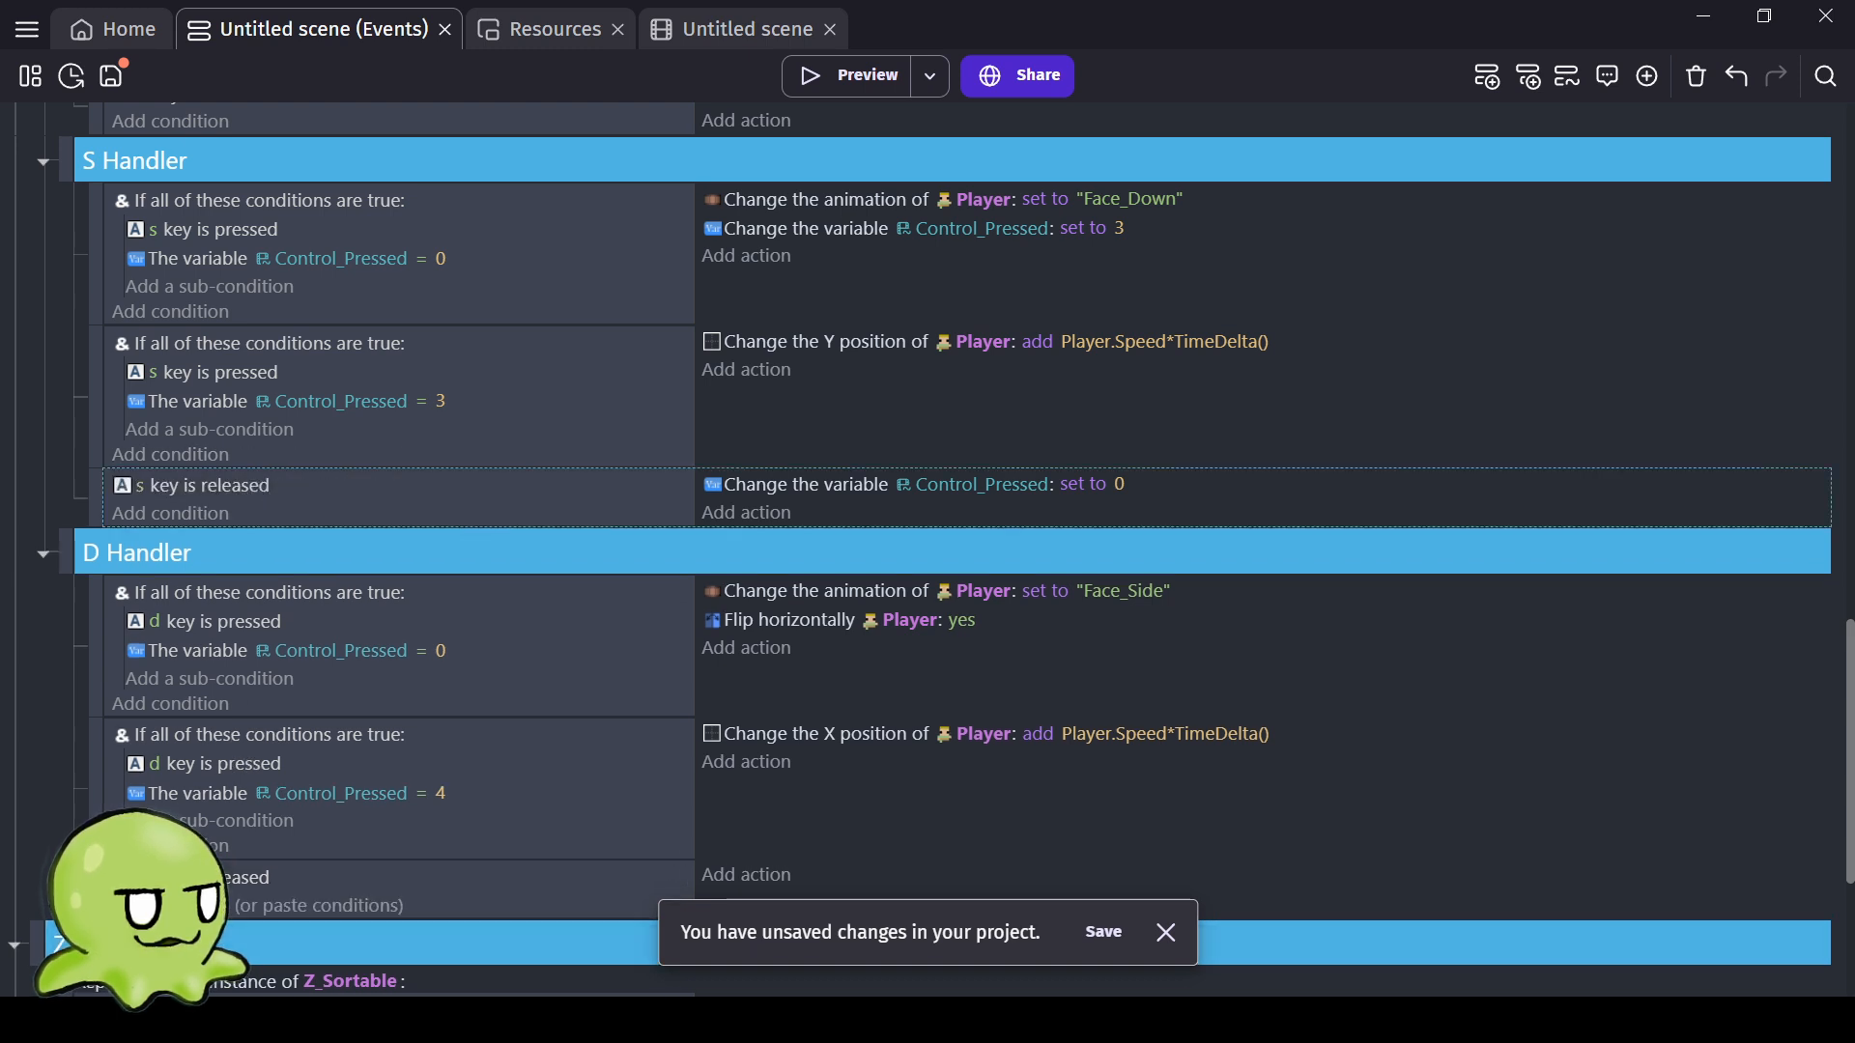
click(140, 877)
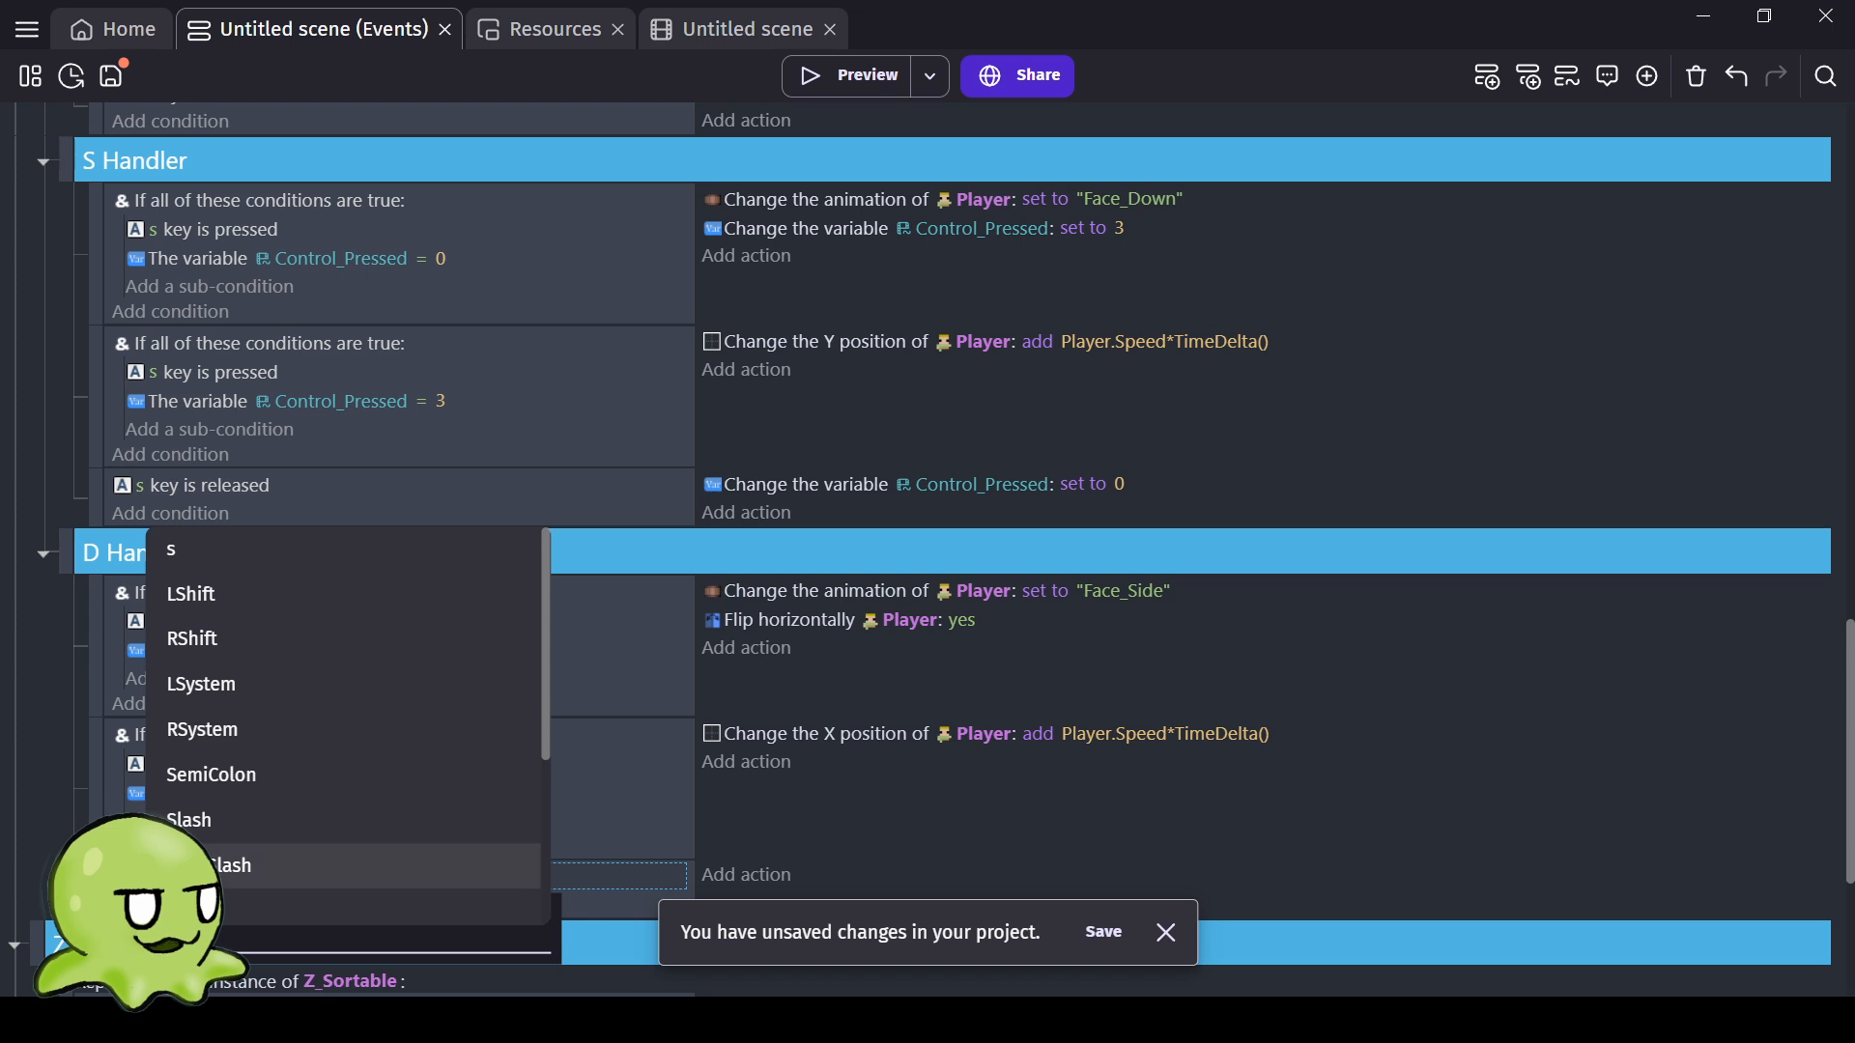
text(d)
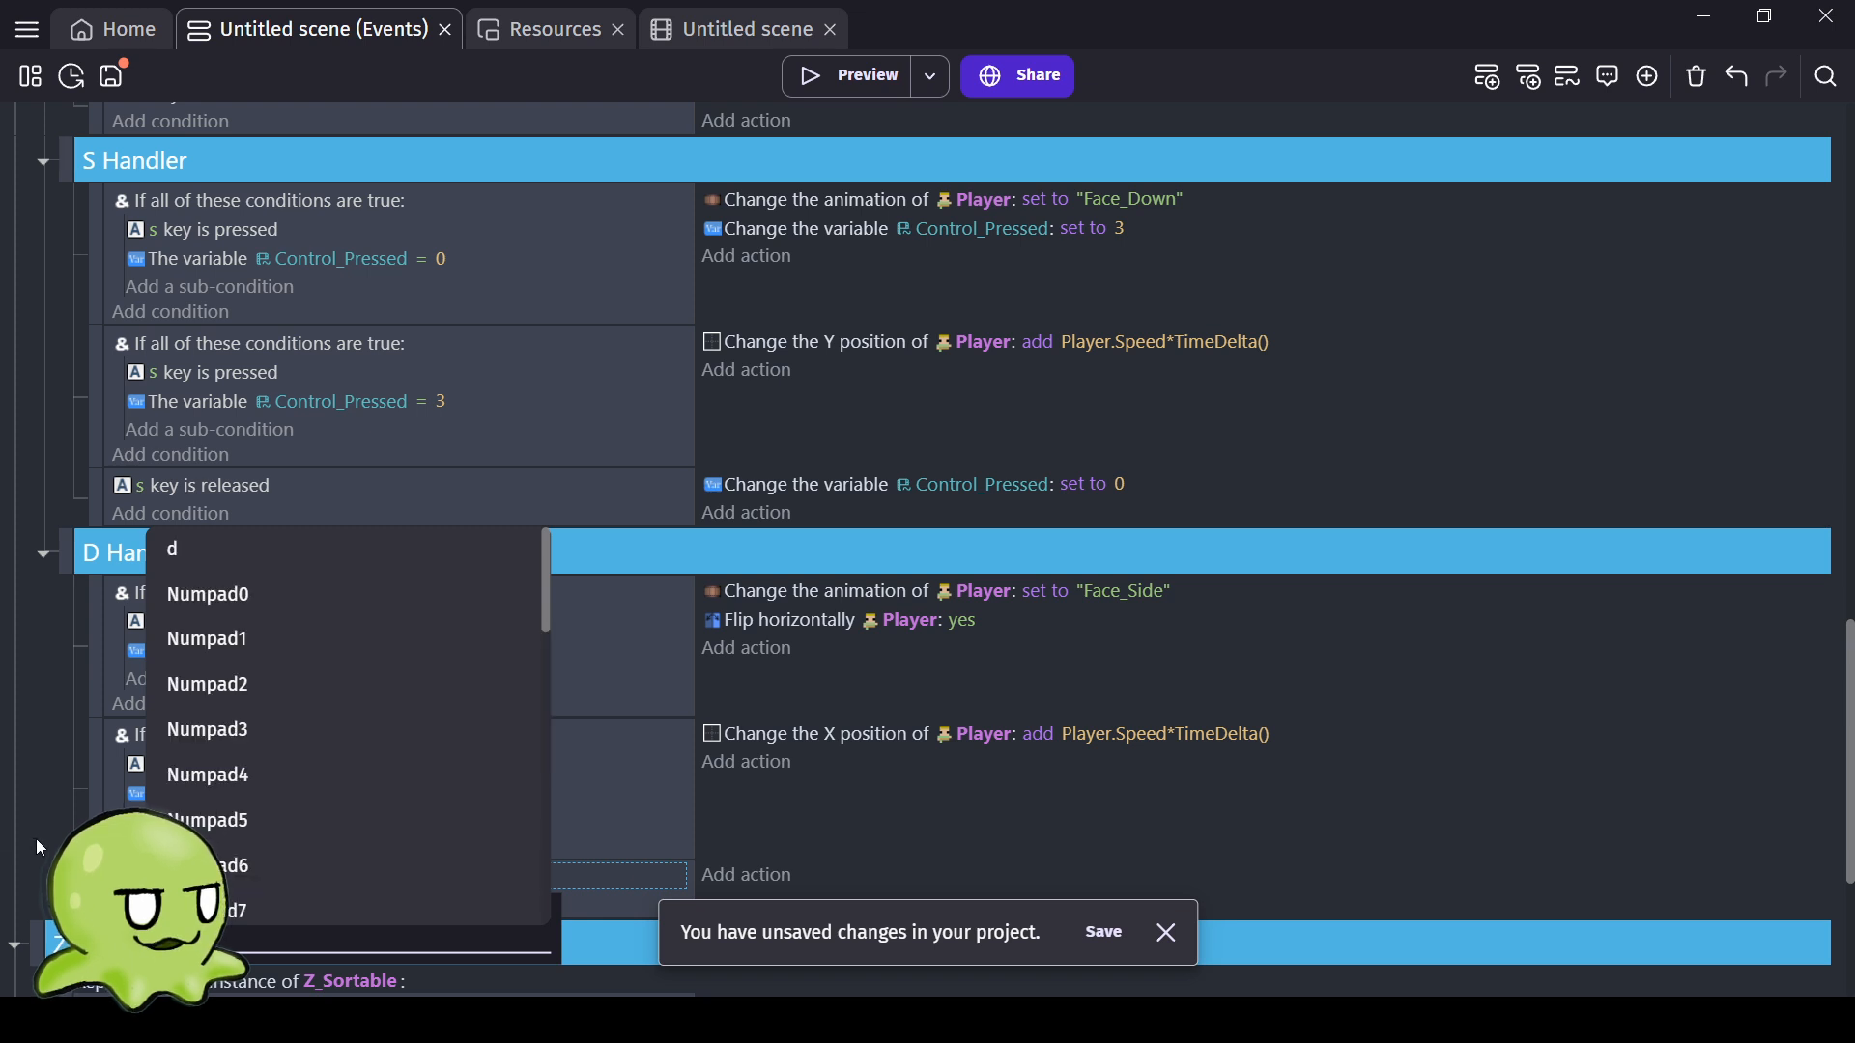
click(37, 838)
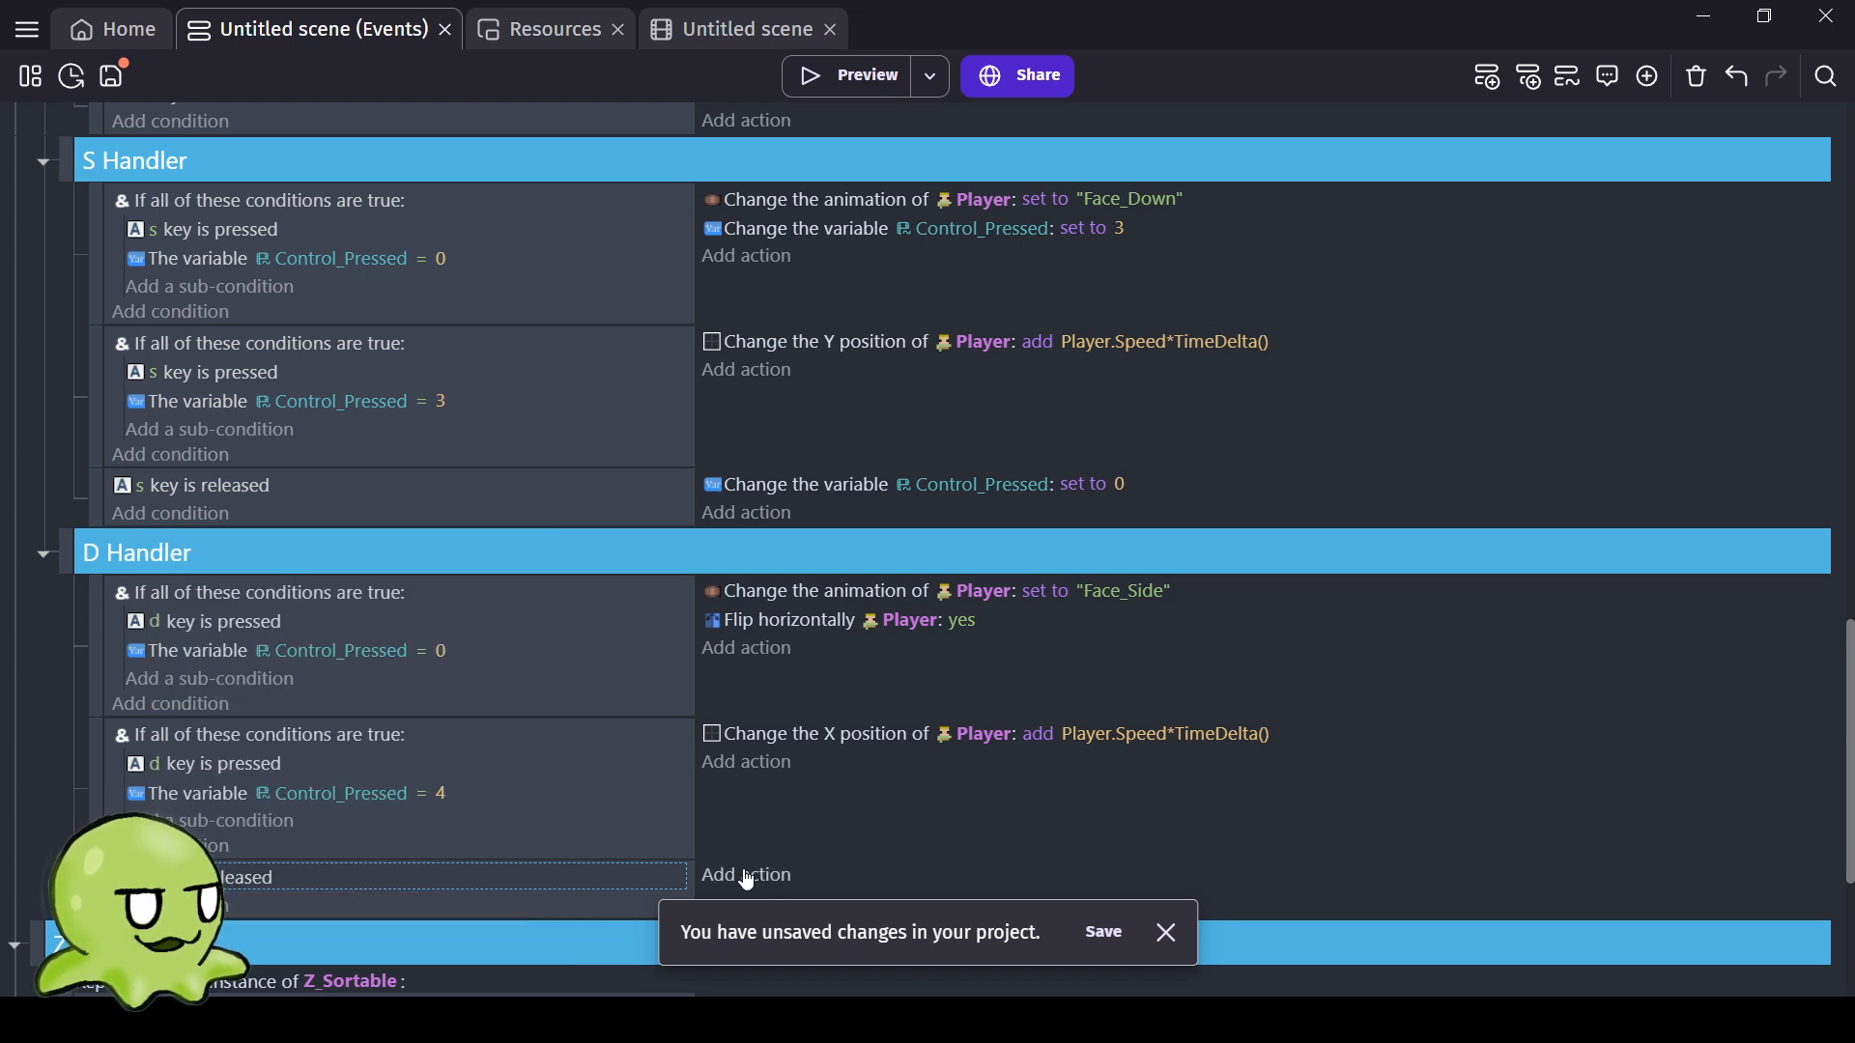
Copy S Handler's "Control_Pressed: set to 0" action into D Handler's key-released event and save the project.
click(746, 483)
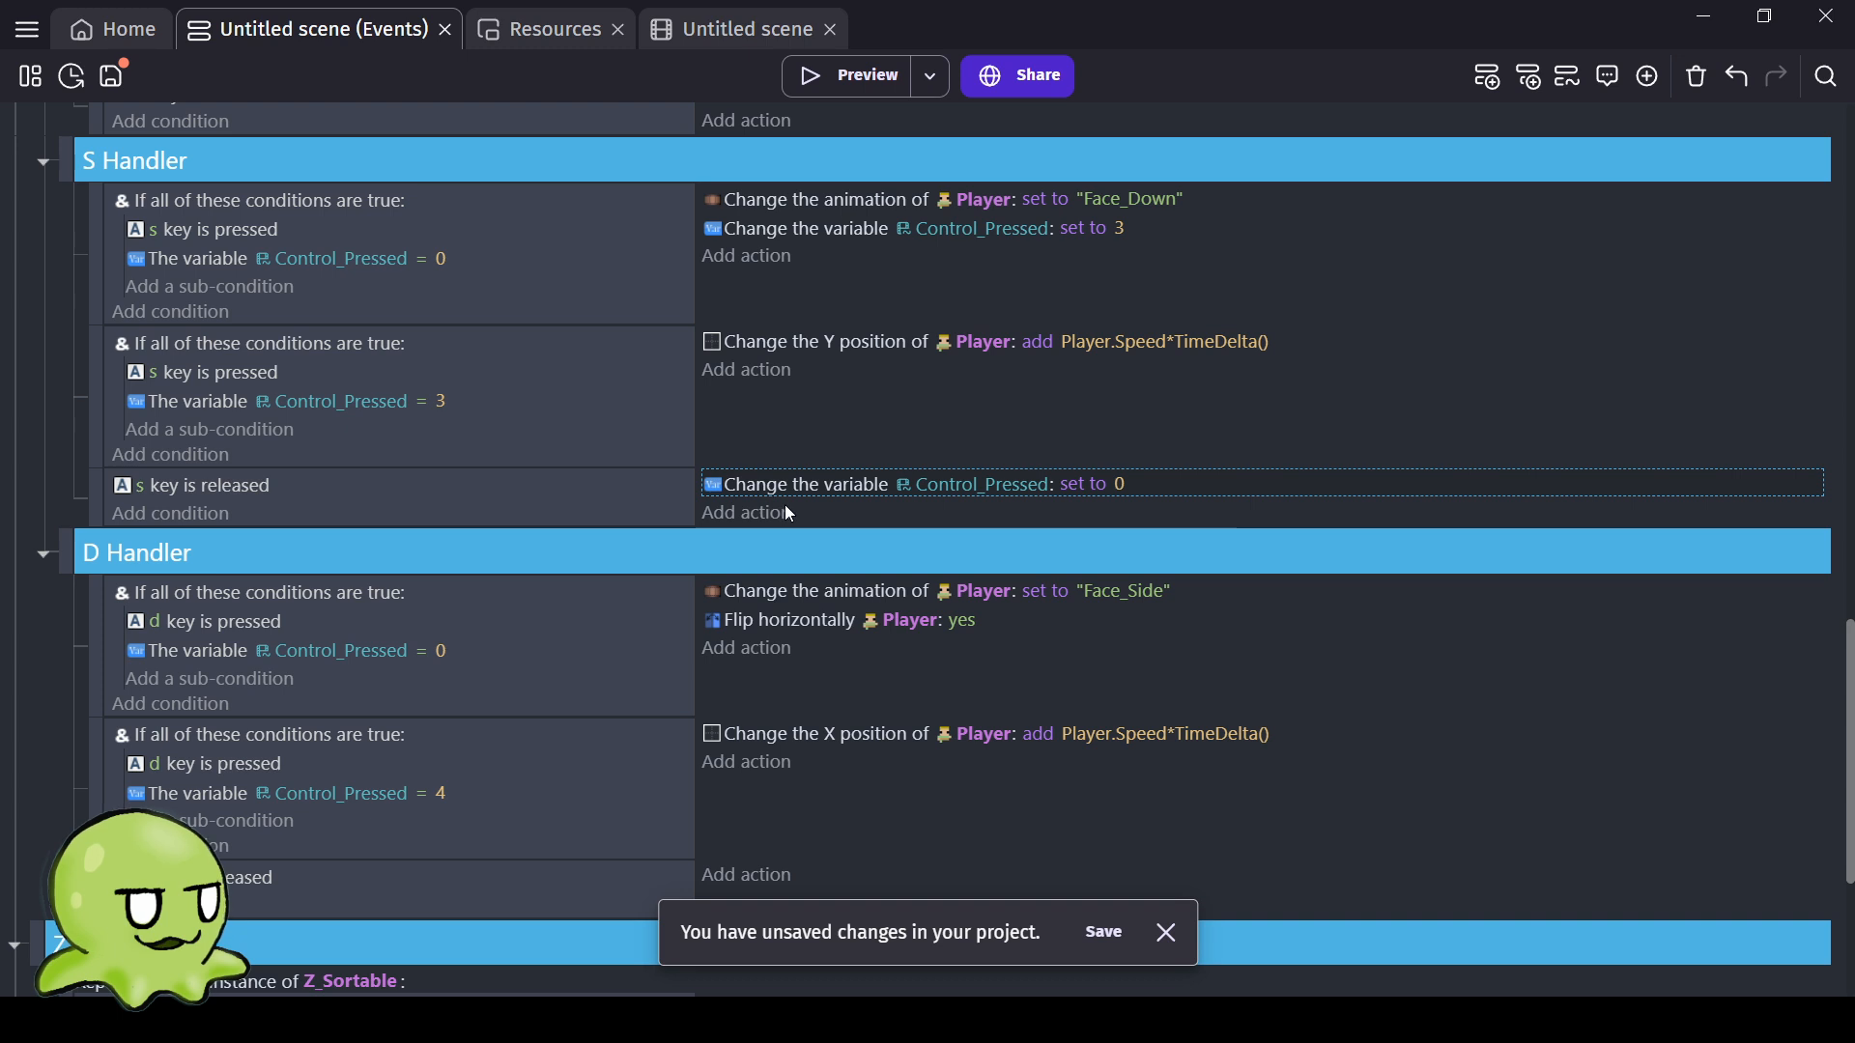
click(850, 876)
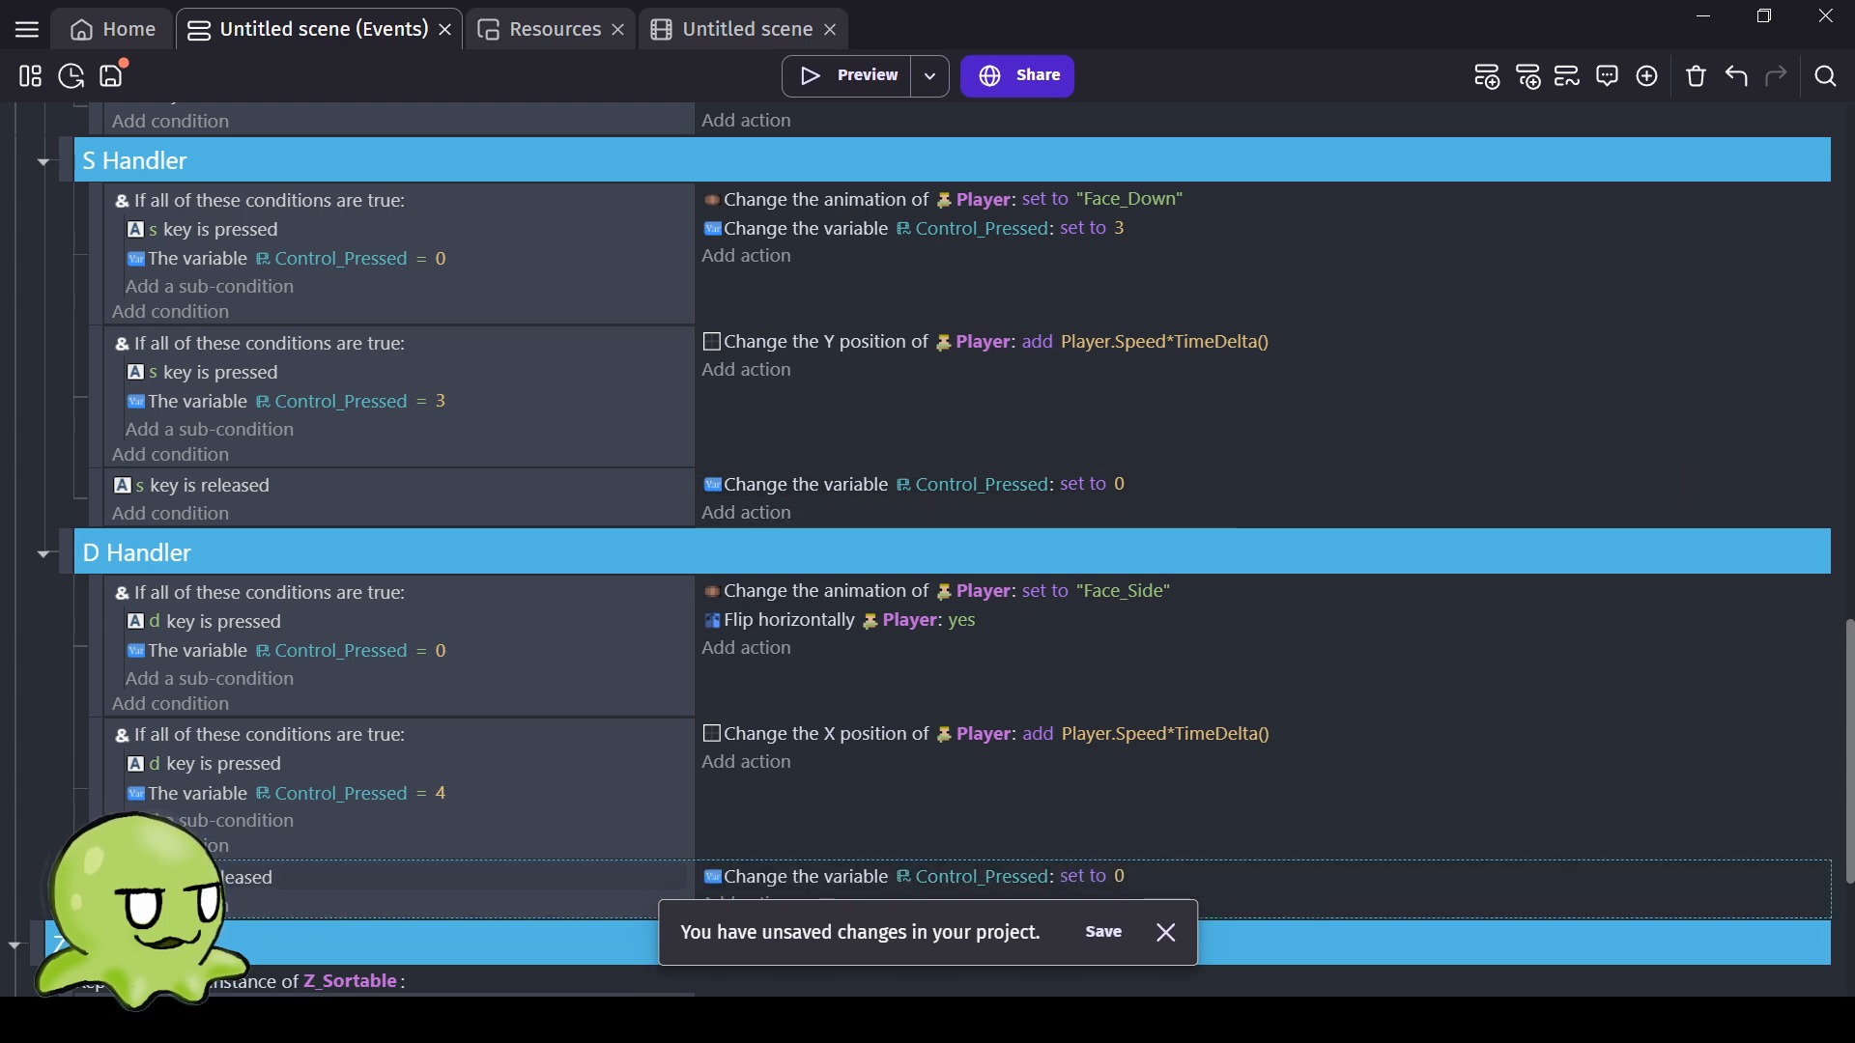
click(1128, 931)
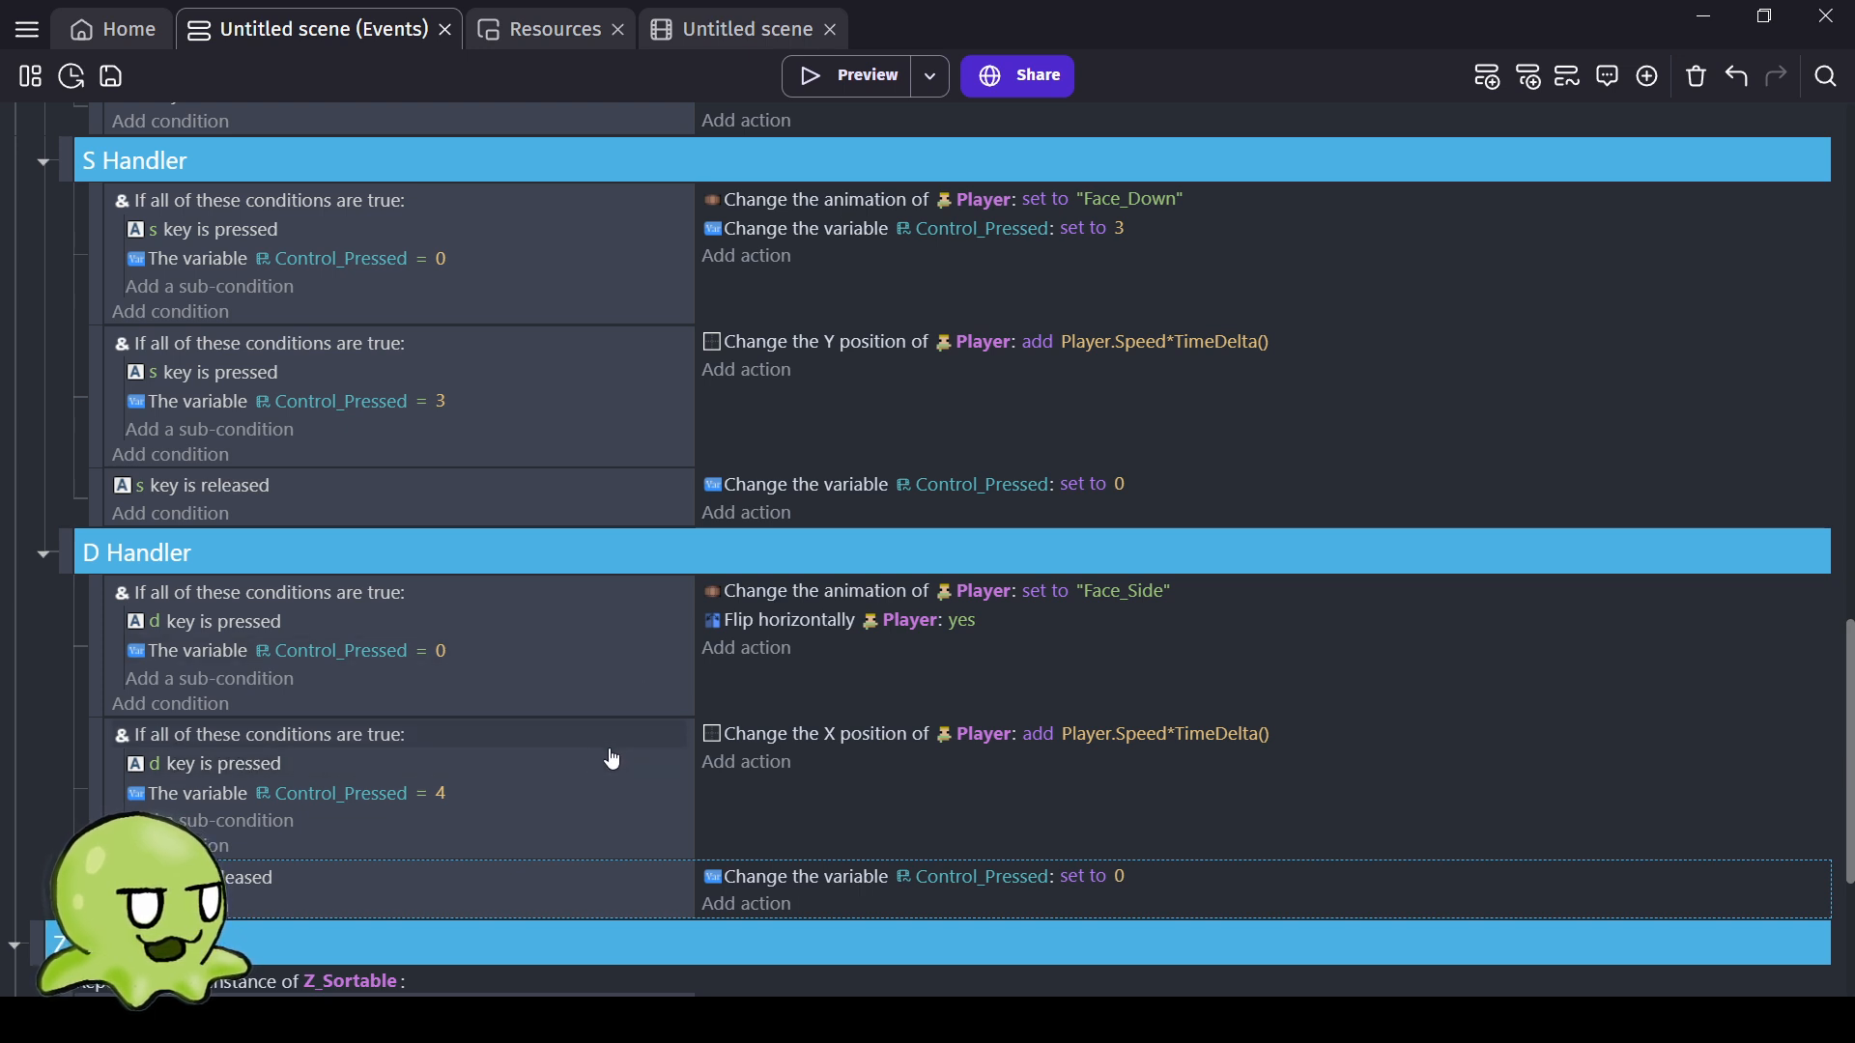
Preview the scene and walk the player around the graveyard to test the reworked movement controls, closing the preview when done.
scroll(696, 830, up, 15)
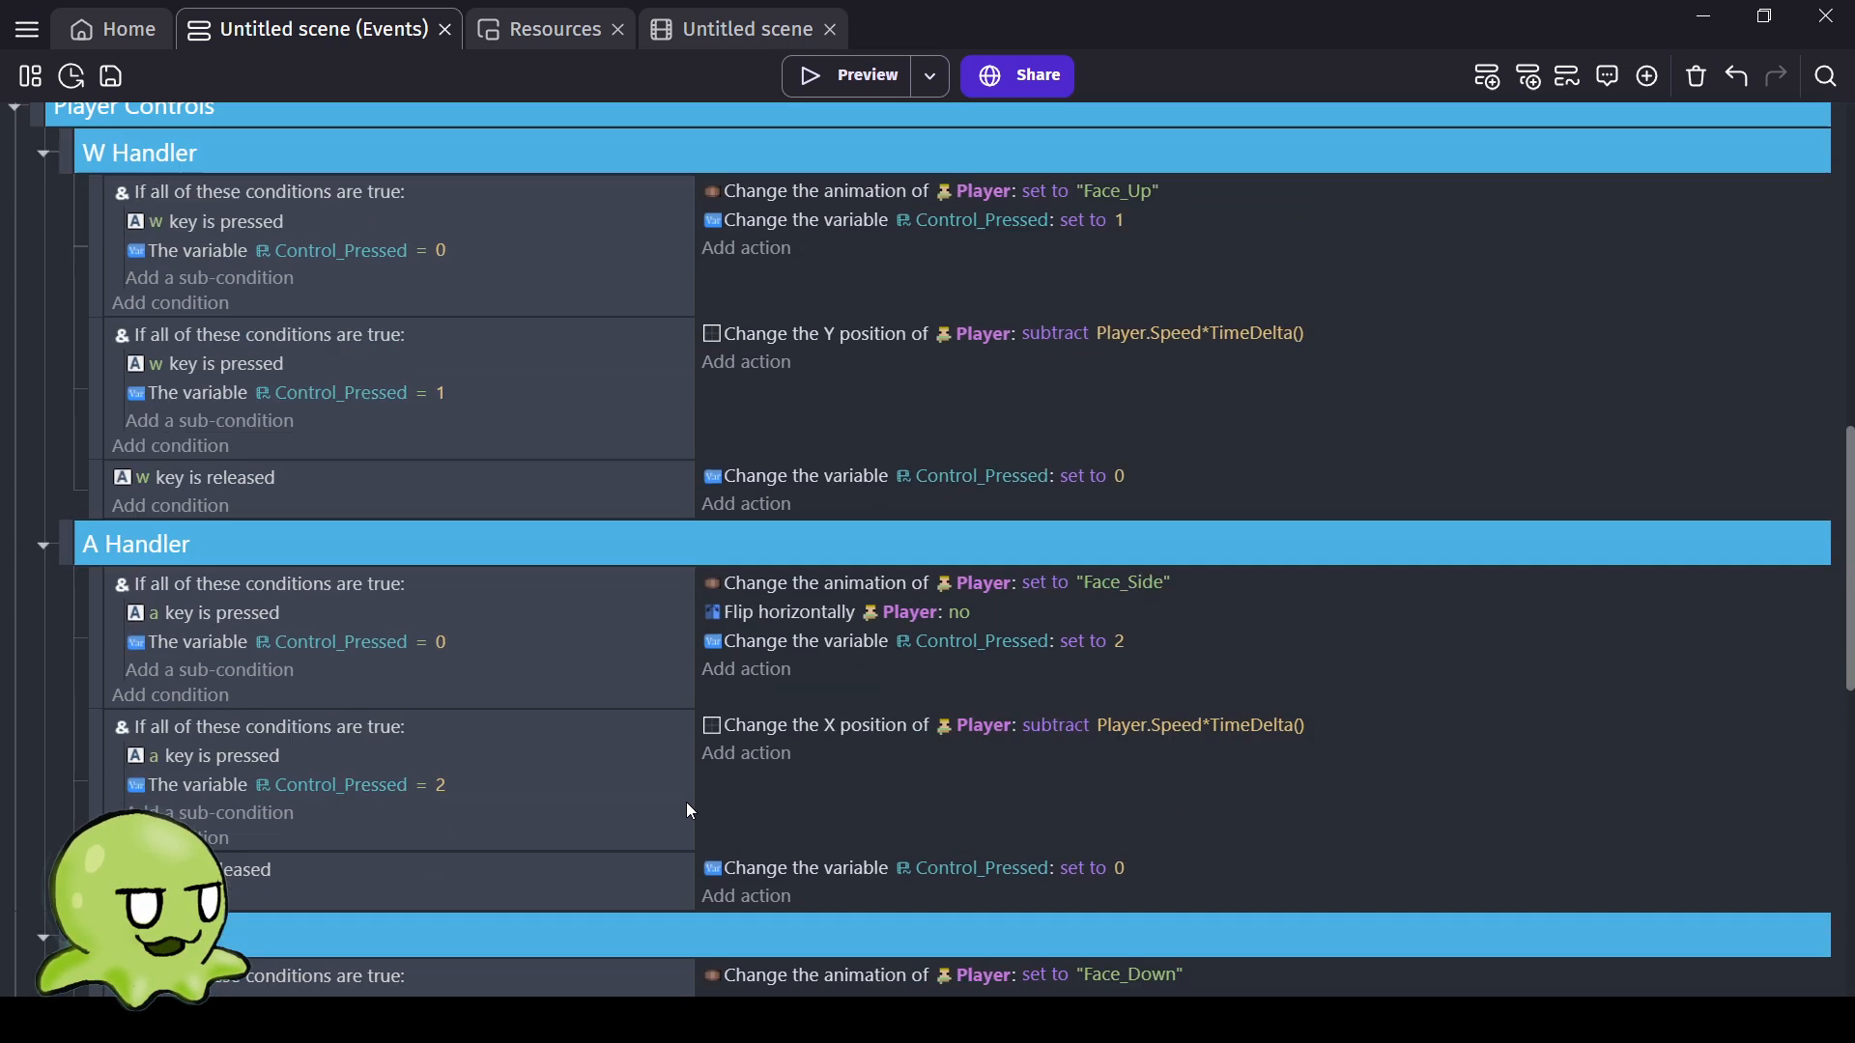
scroll(698, 500, up, 3)
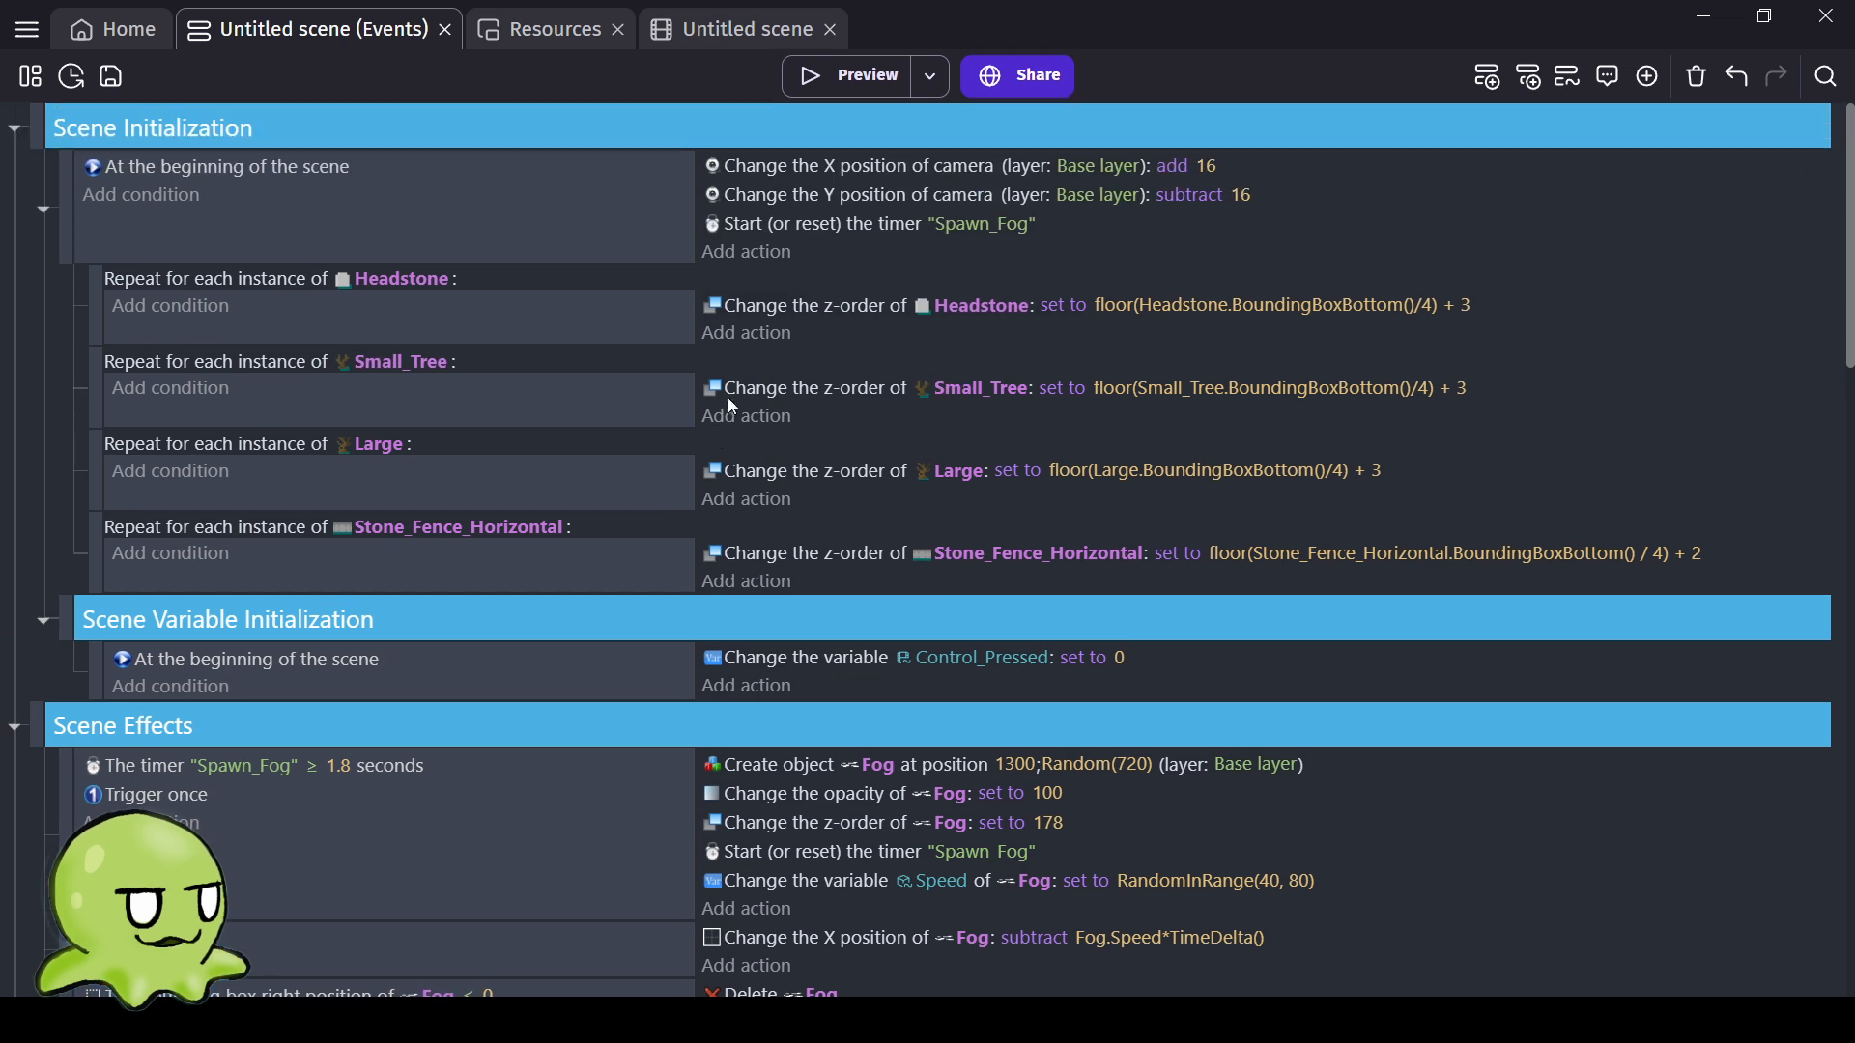
click(879, 75)
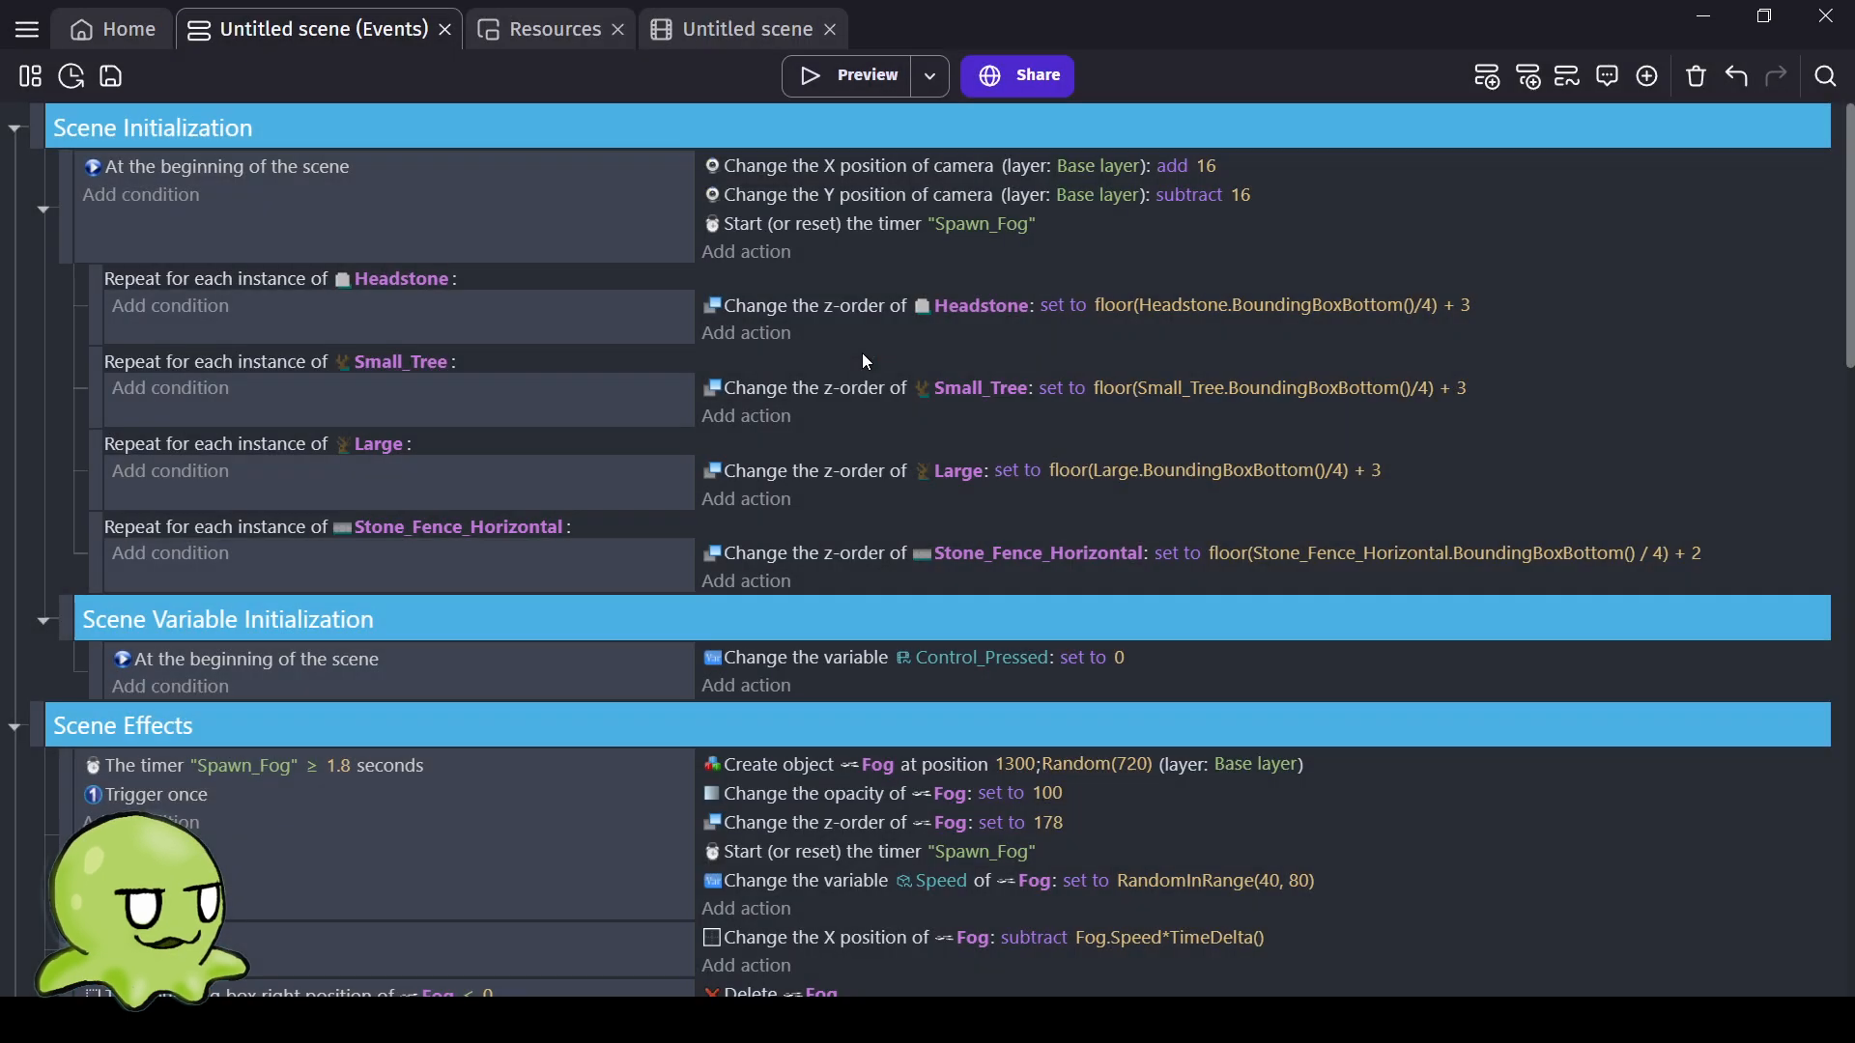
key(w)
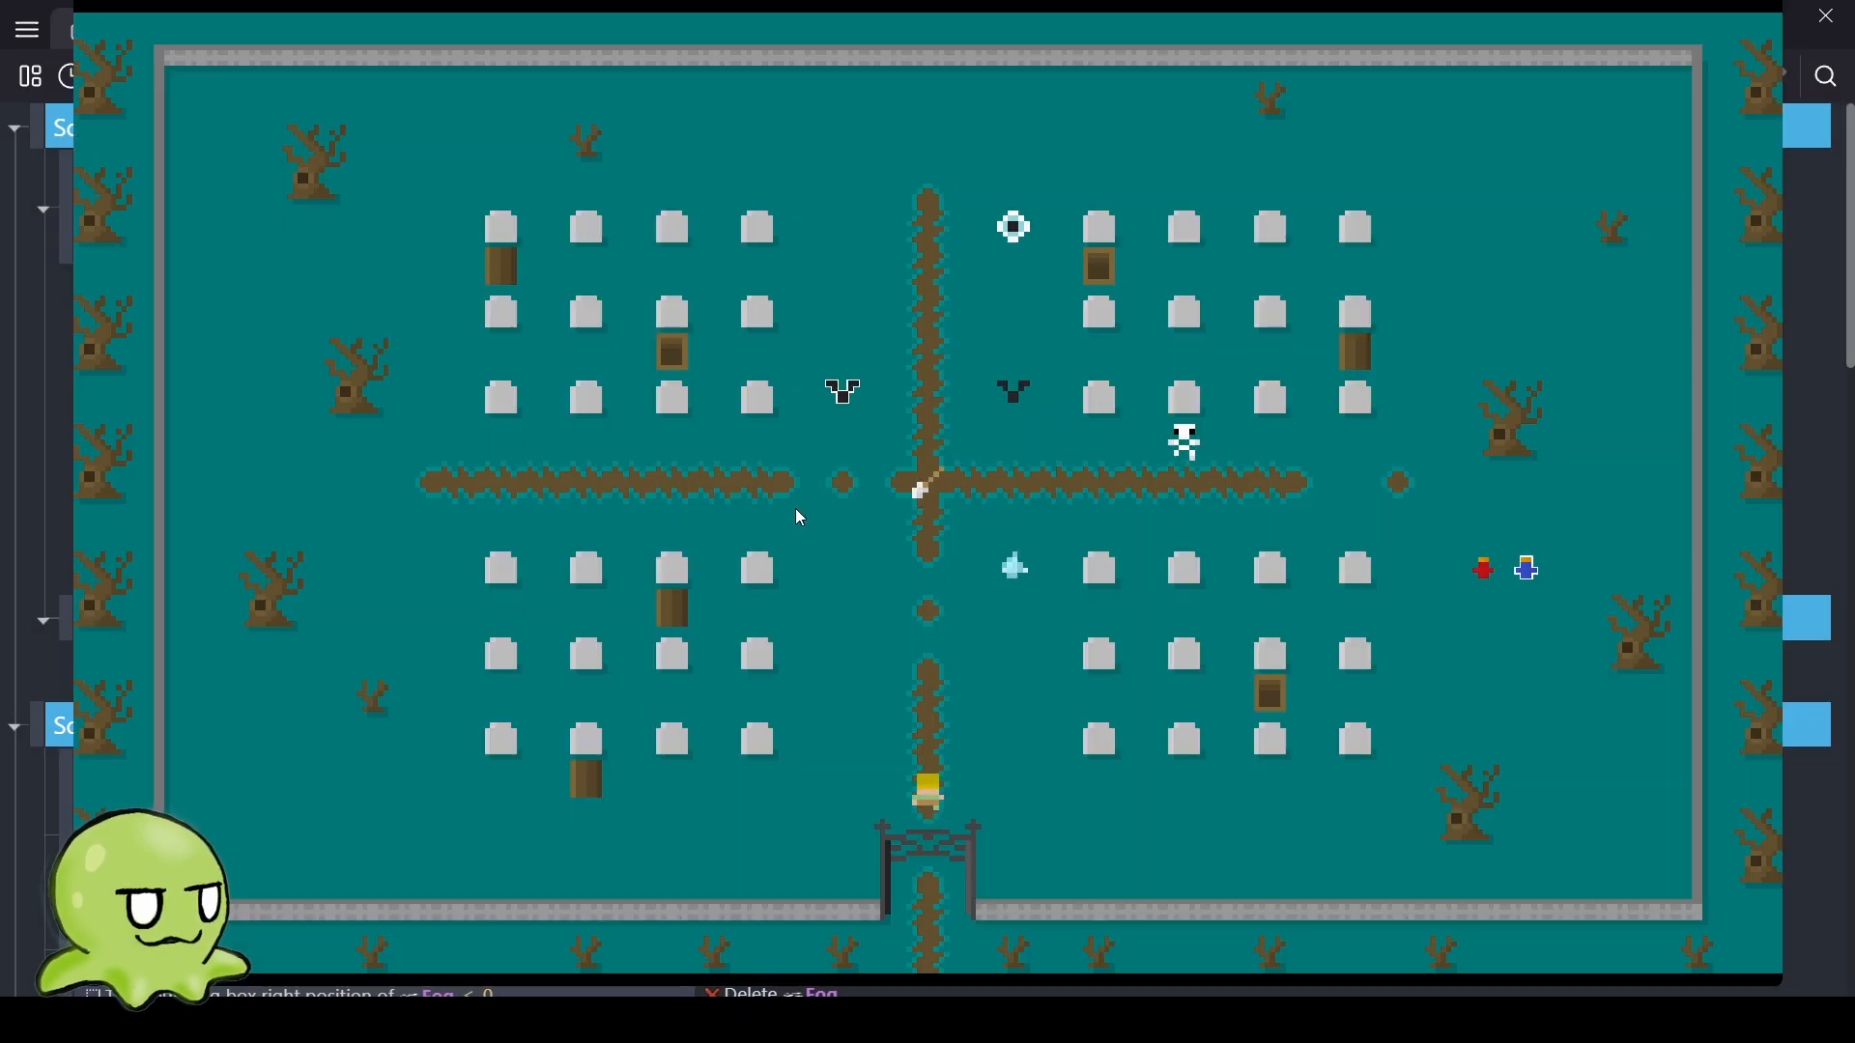
key(w)
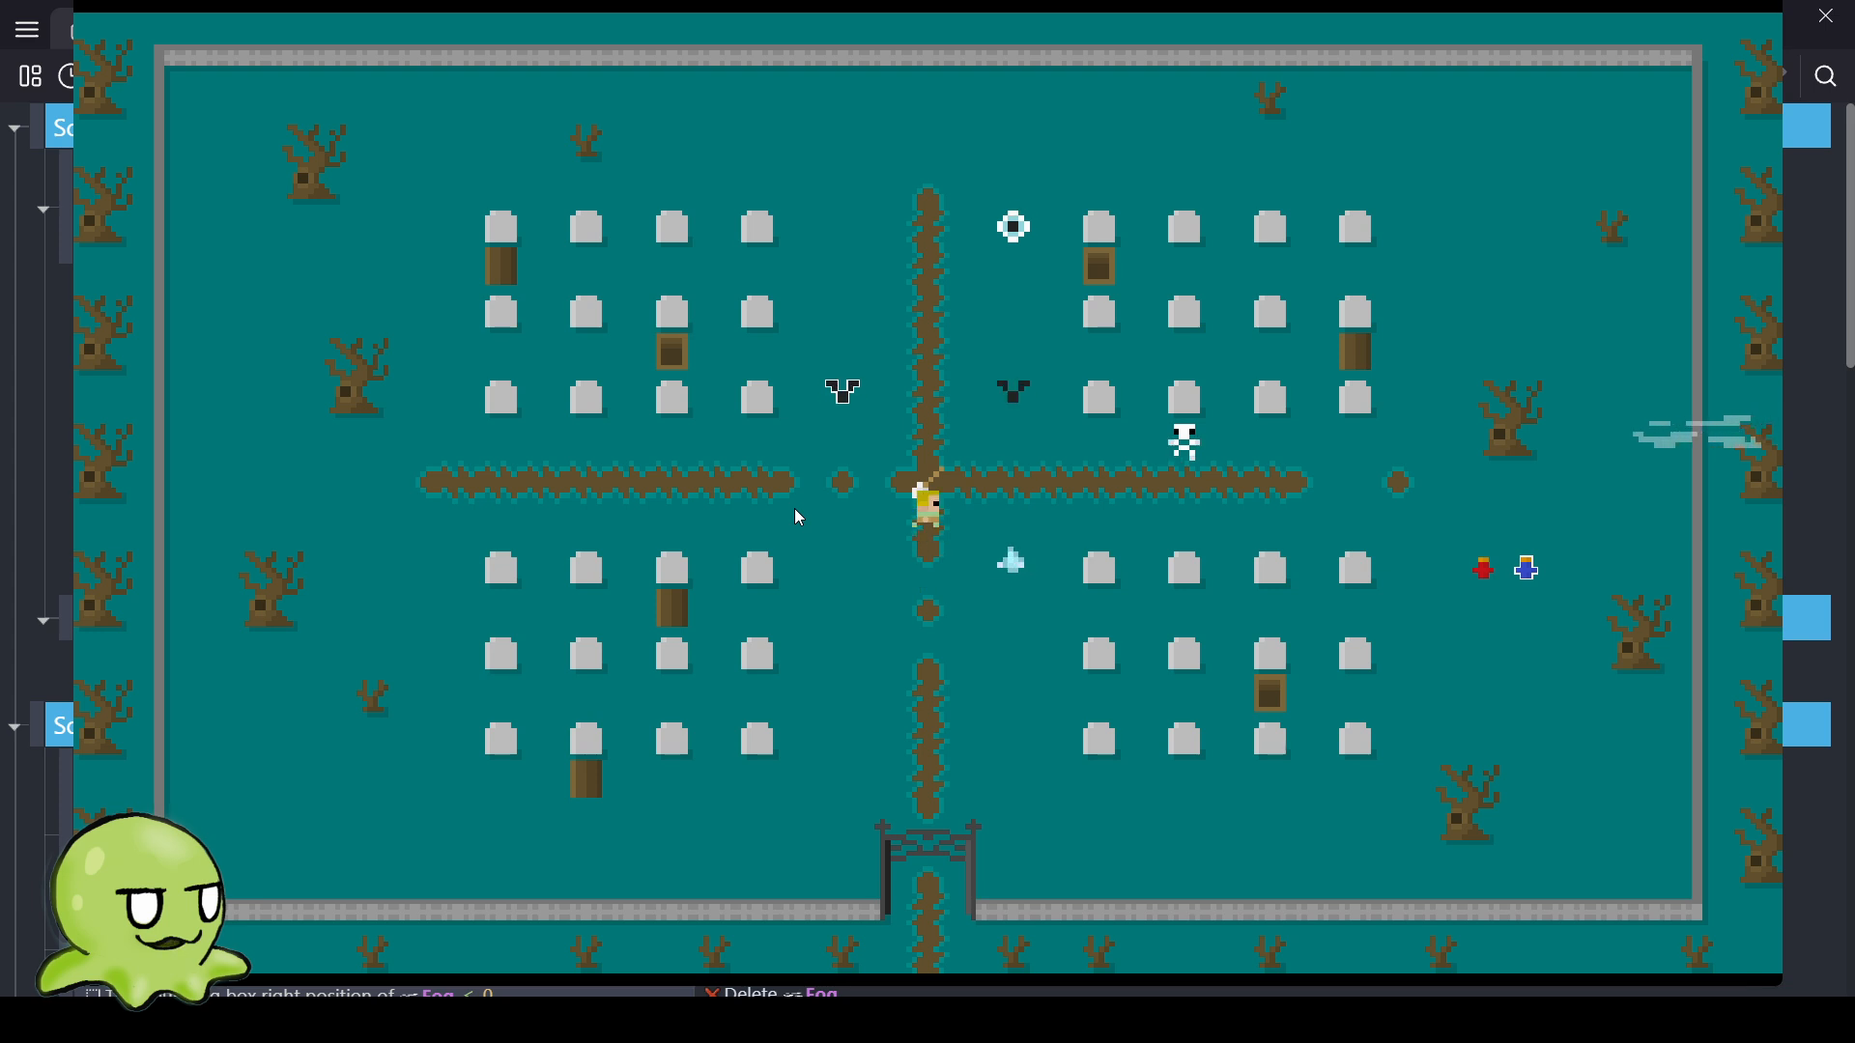
key(a)
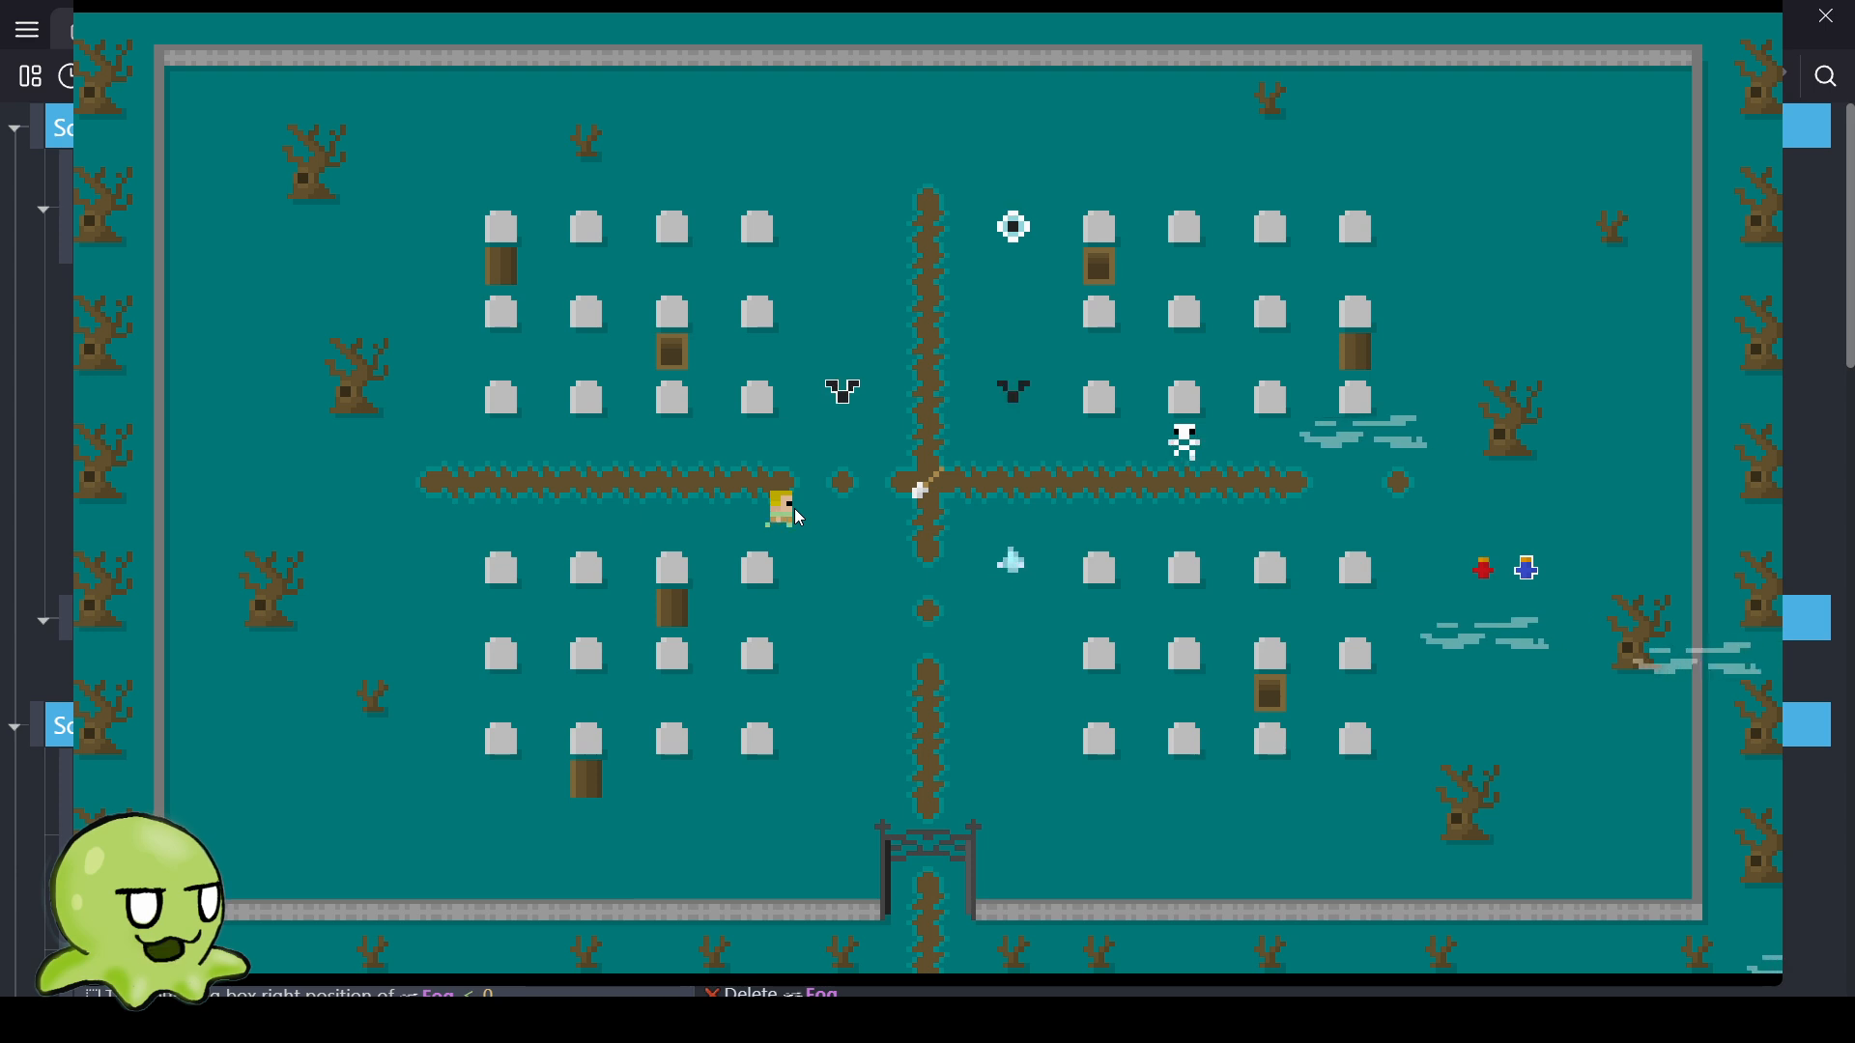
key(a)
key(a)
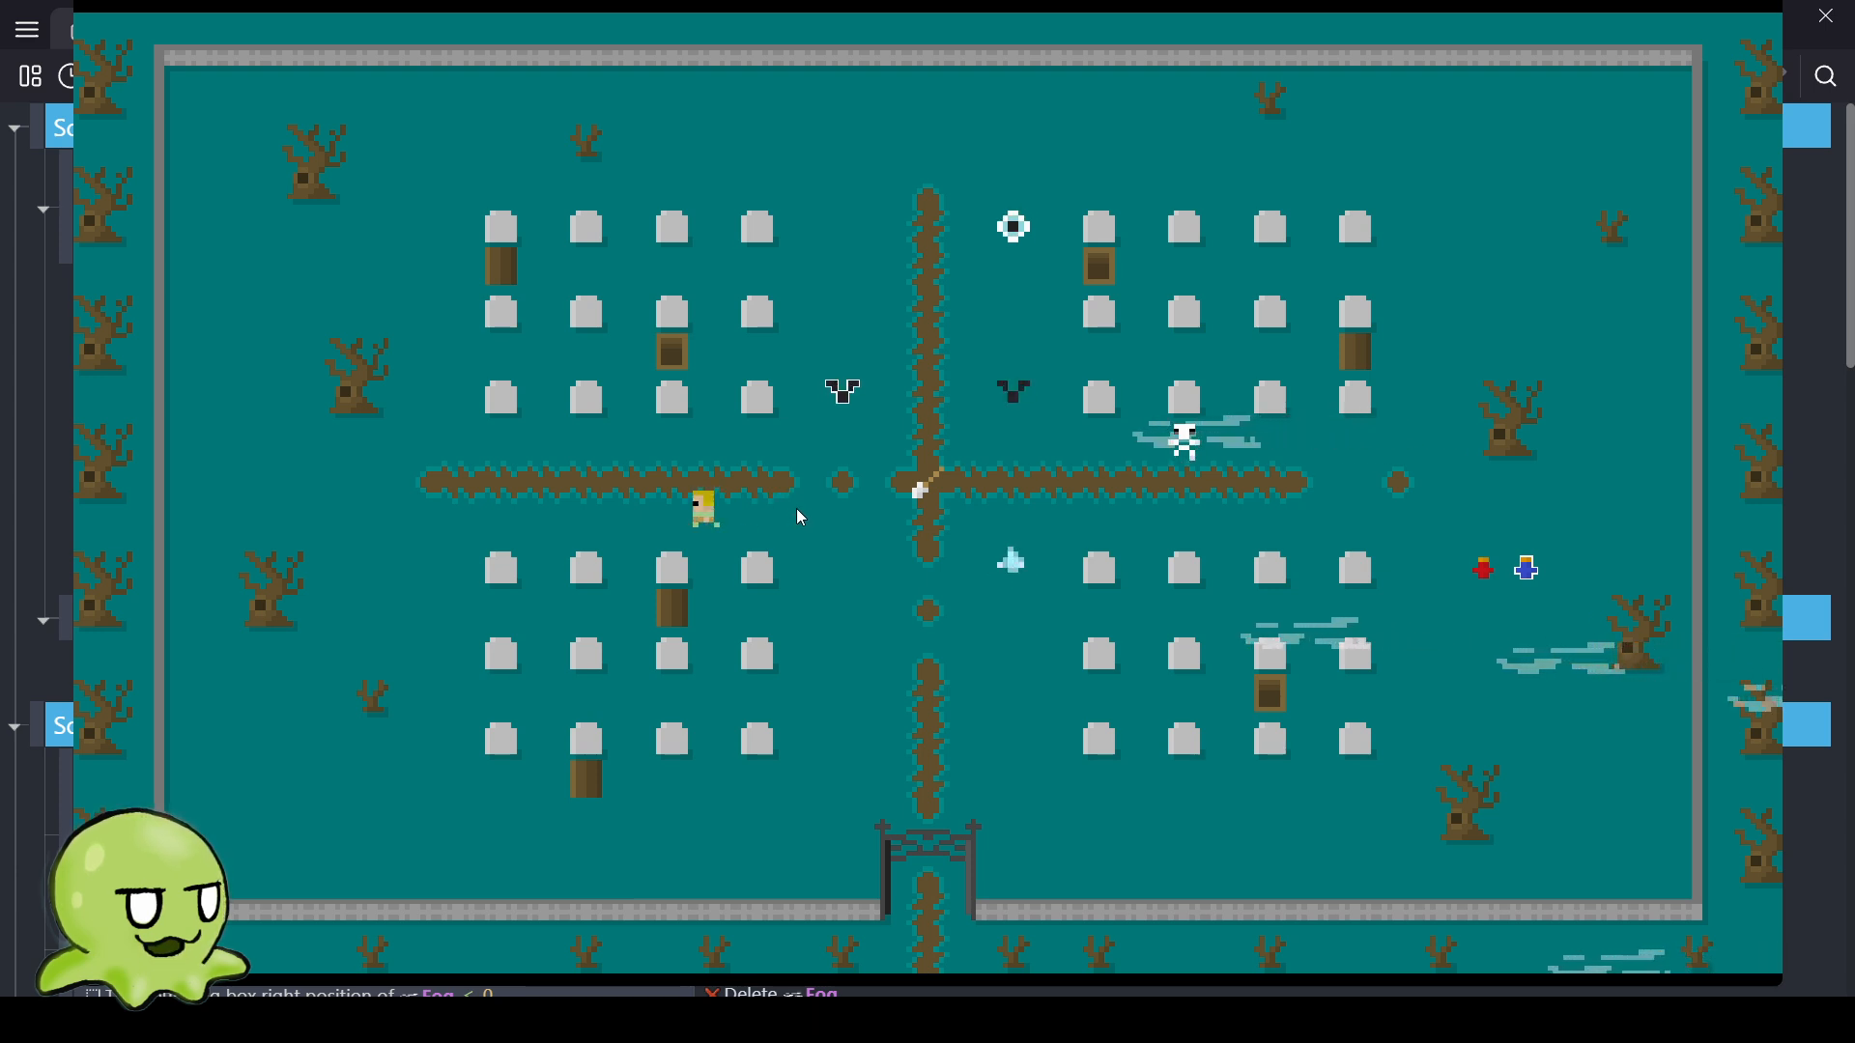
key(a)
key(s)
key(w)
key(a)
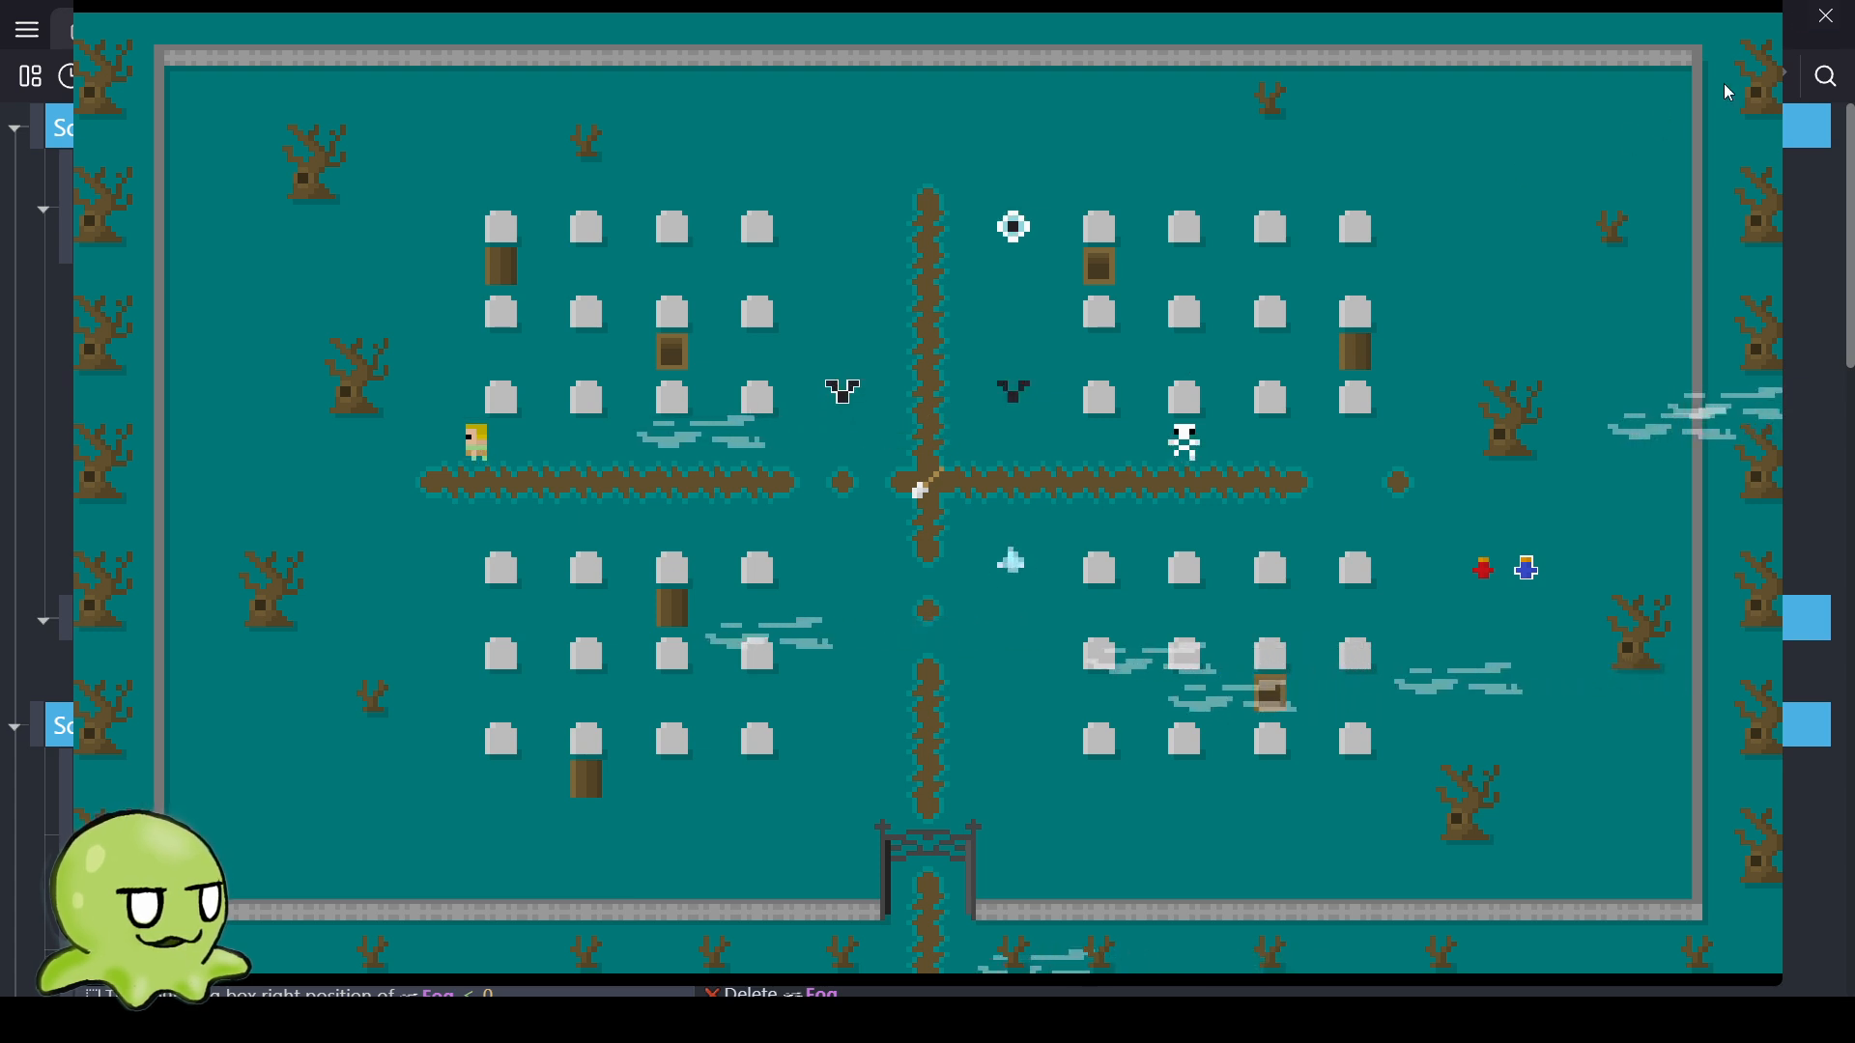
click(1763, 6)
Copy S Handler's "Control_Pressed: set to 3" action into D Handler's first event and set its value to 4.
scroll(495, 622, down, 1)
scroll(542, 577, up, 1)
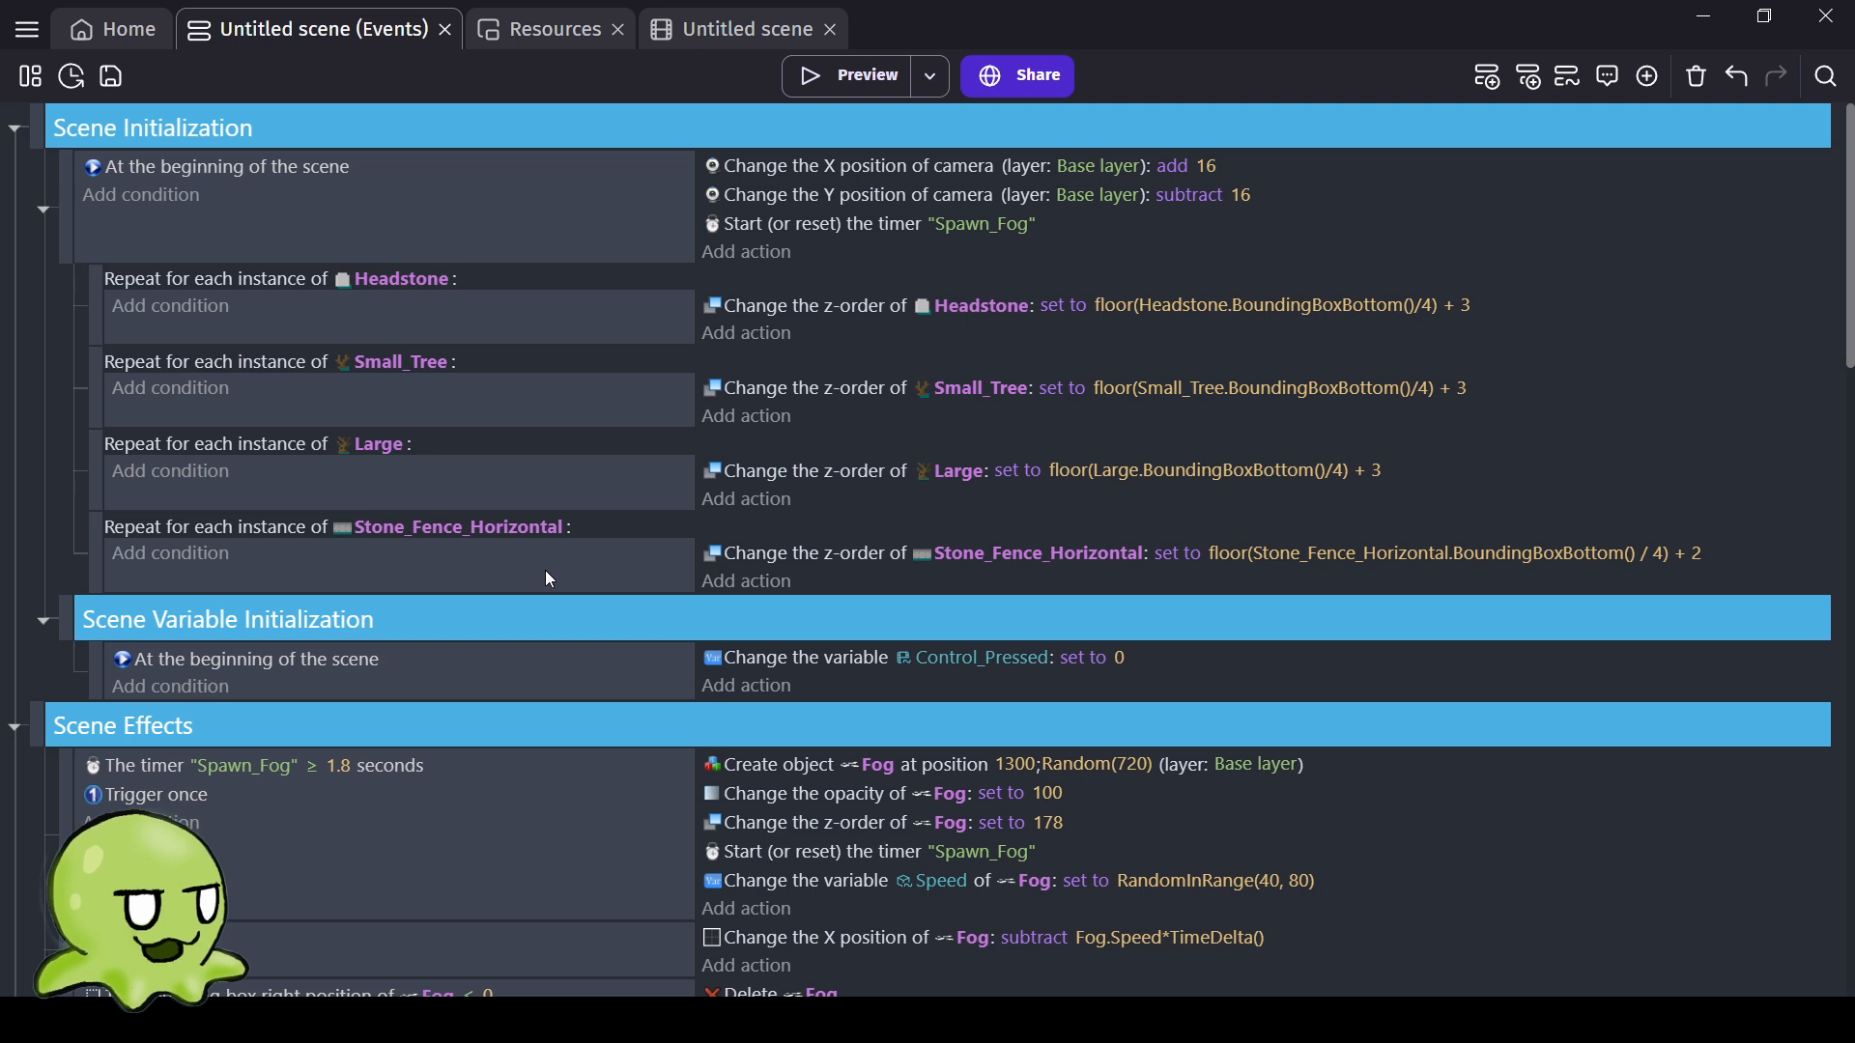
scroll(551, 579, down, 7)
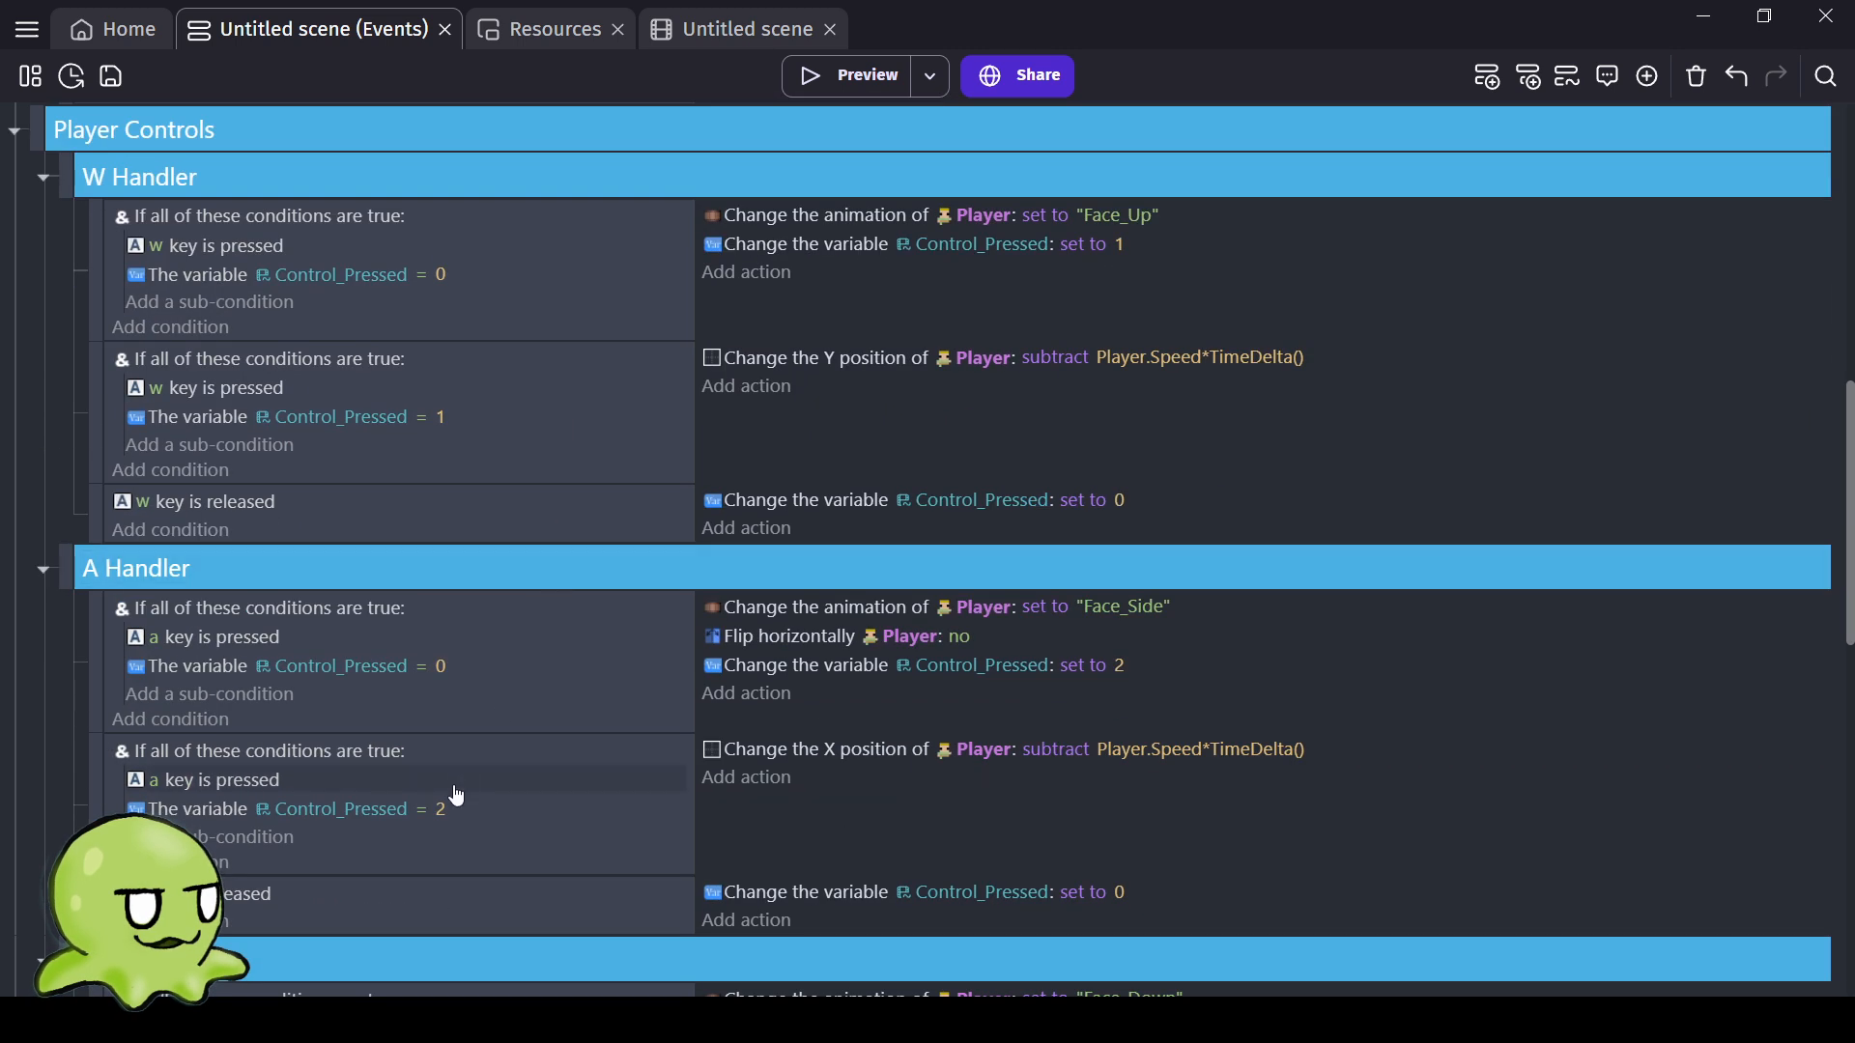
scroll(447, 799, down, 3)
scroll(460, 780, down, 4)
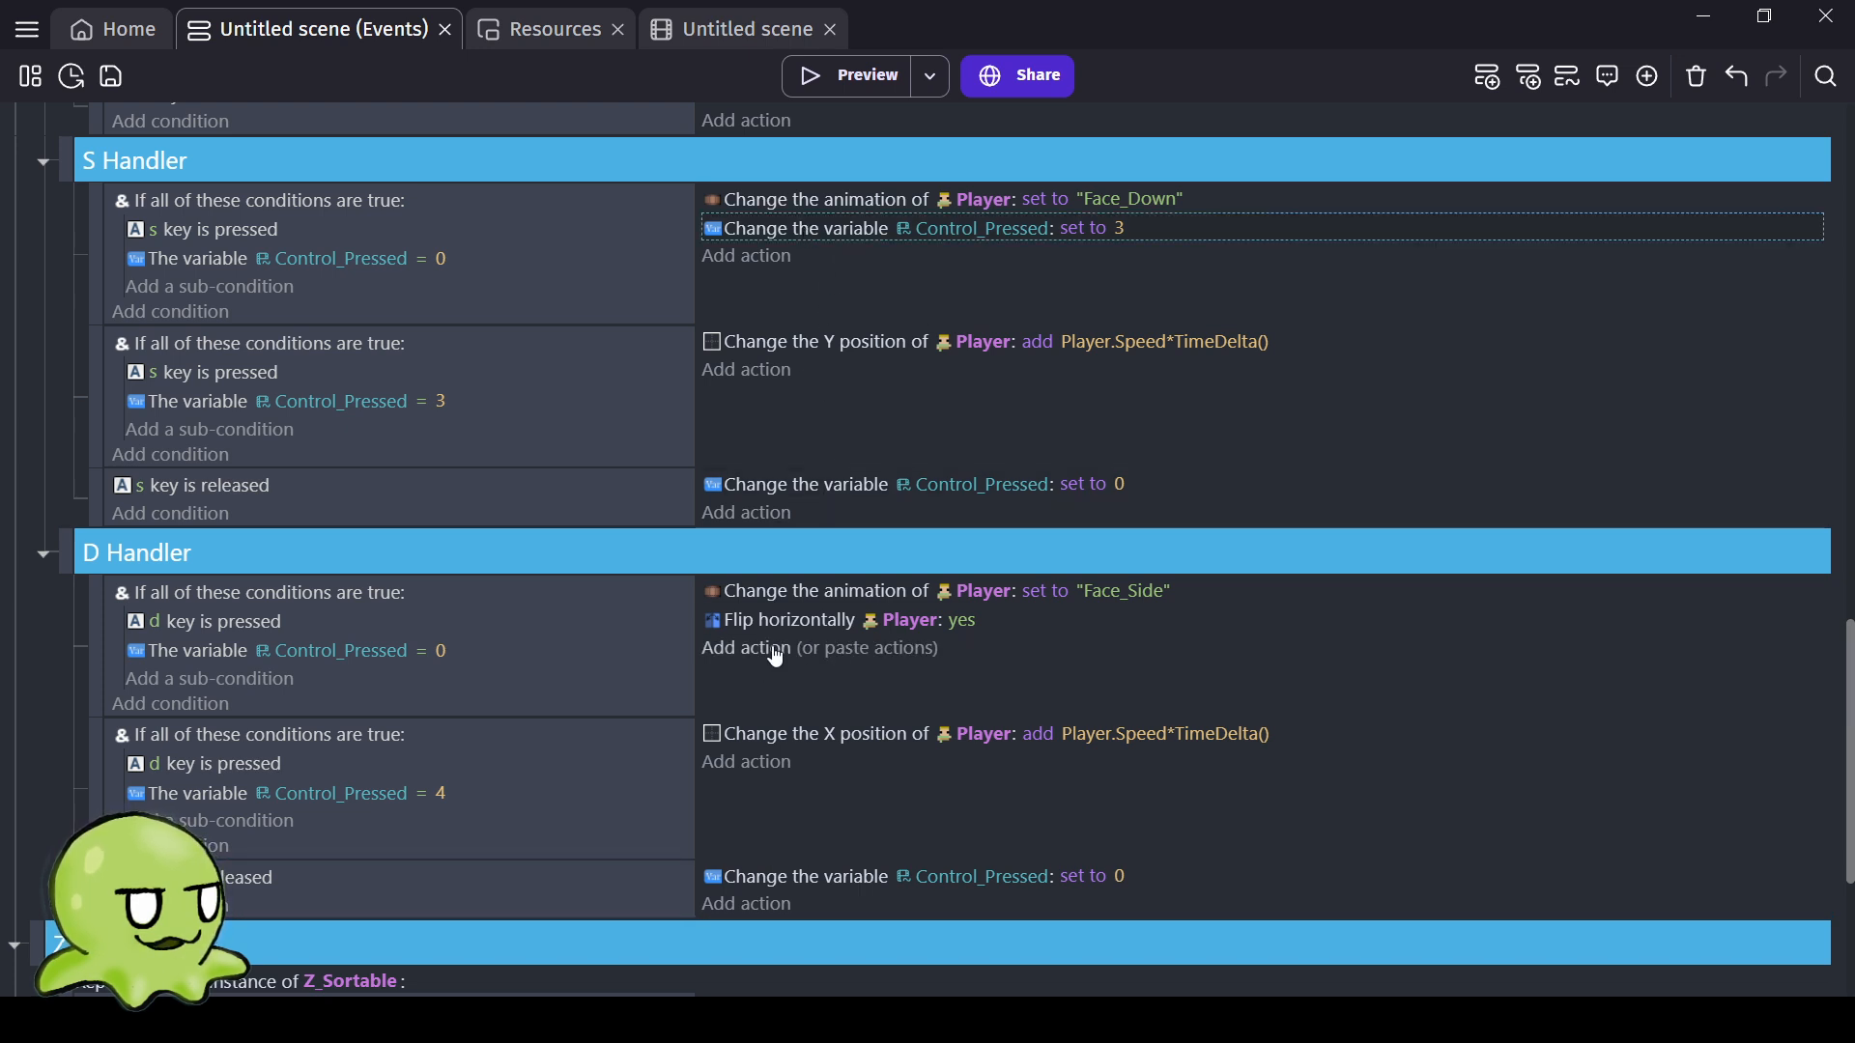
click(835, 647)
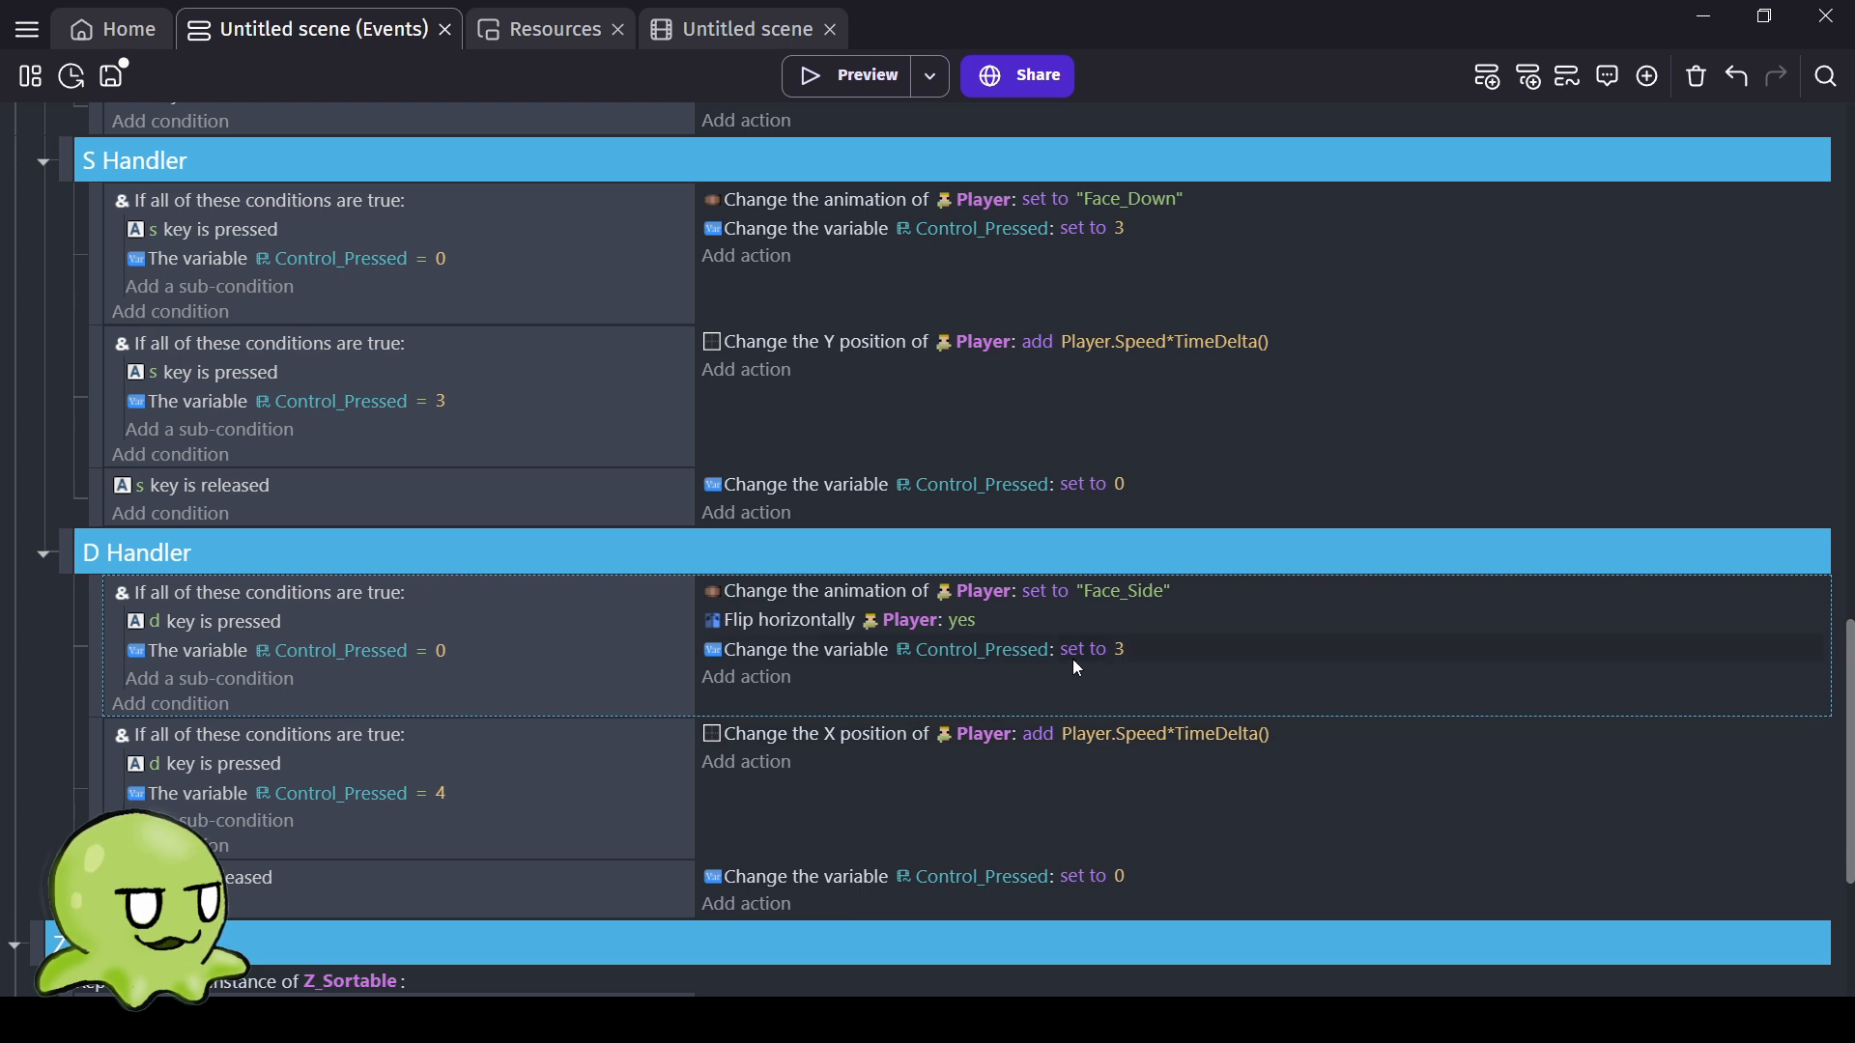
click(1117, 653)
text(4)
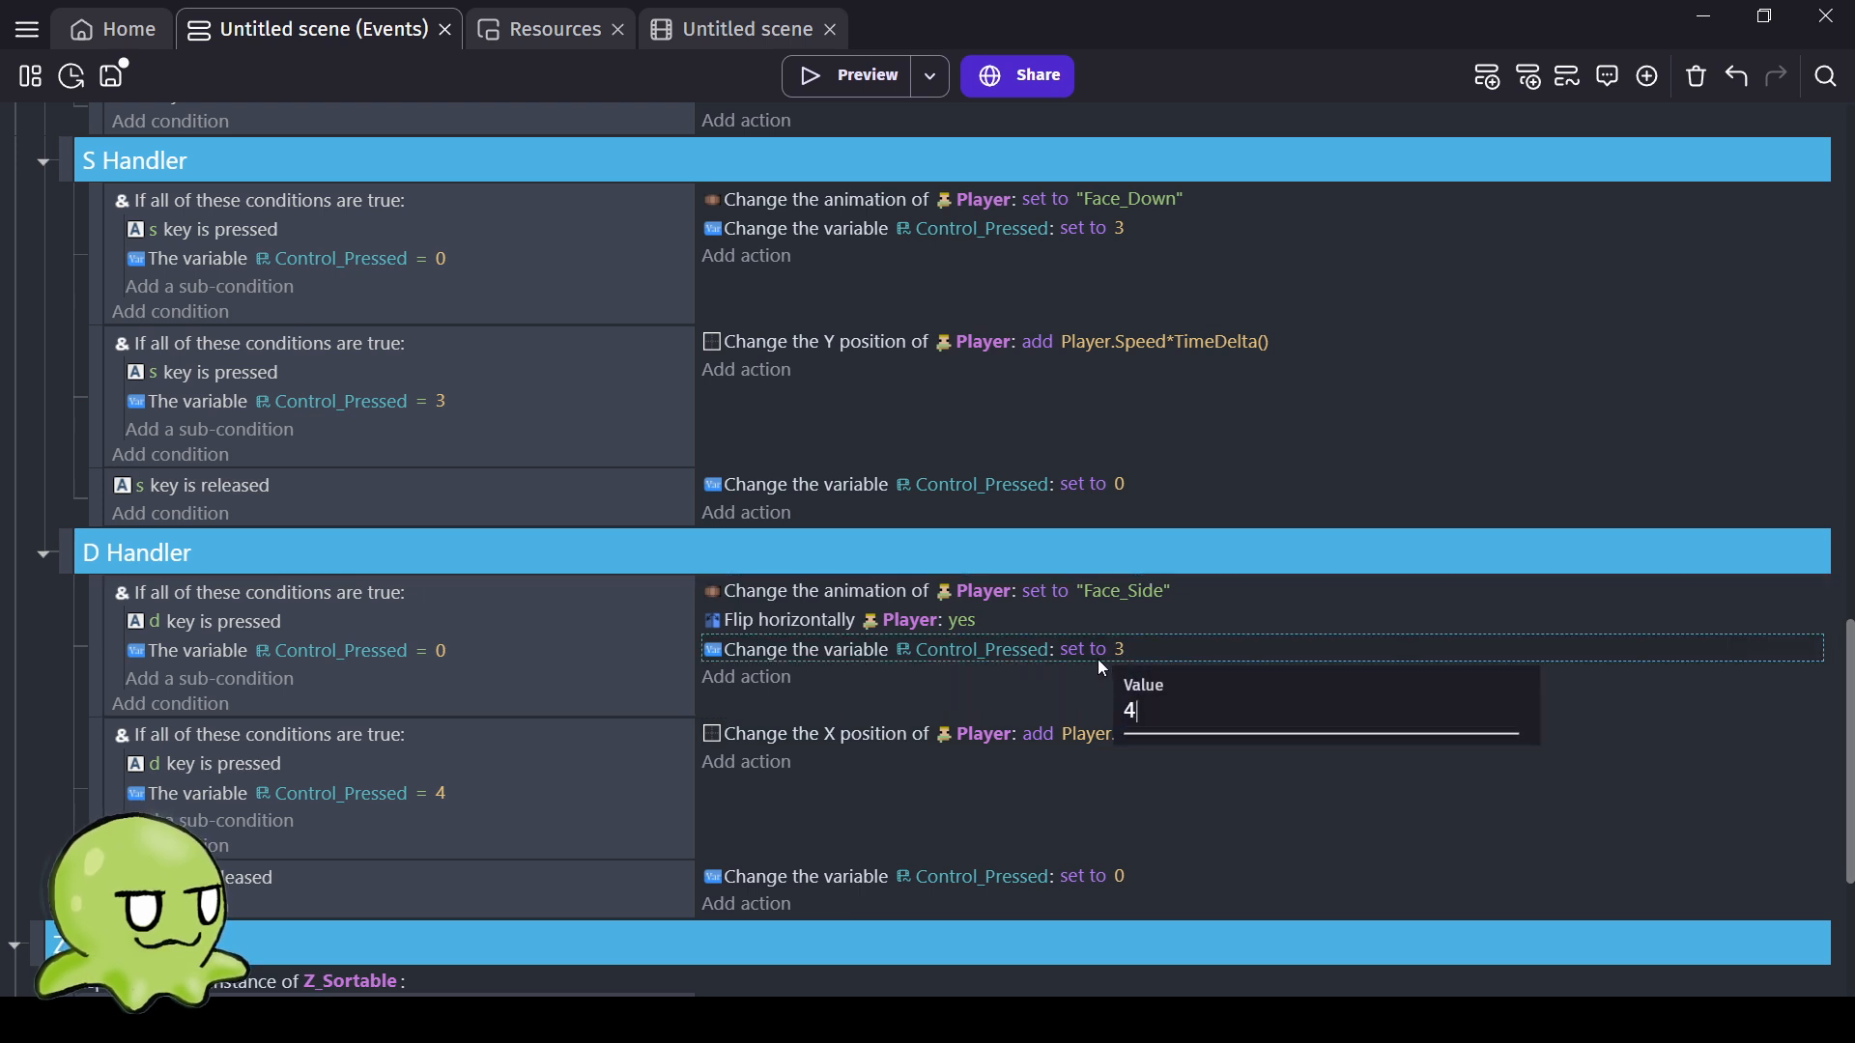
click(22, 663)
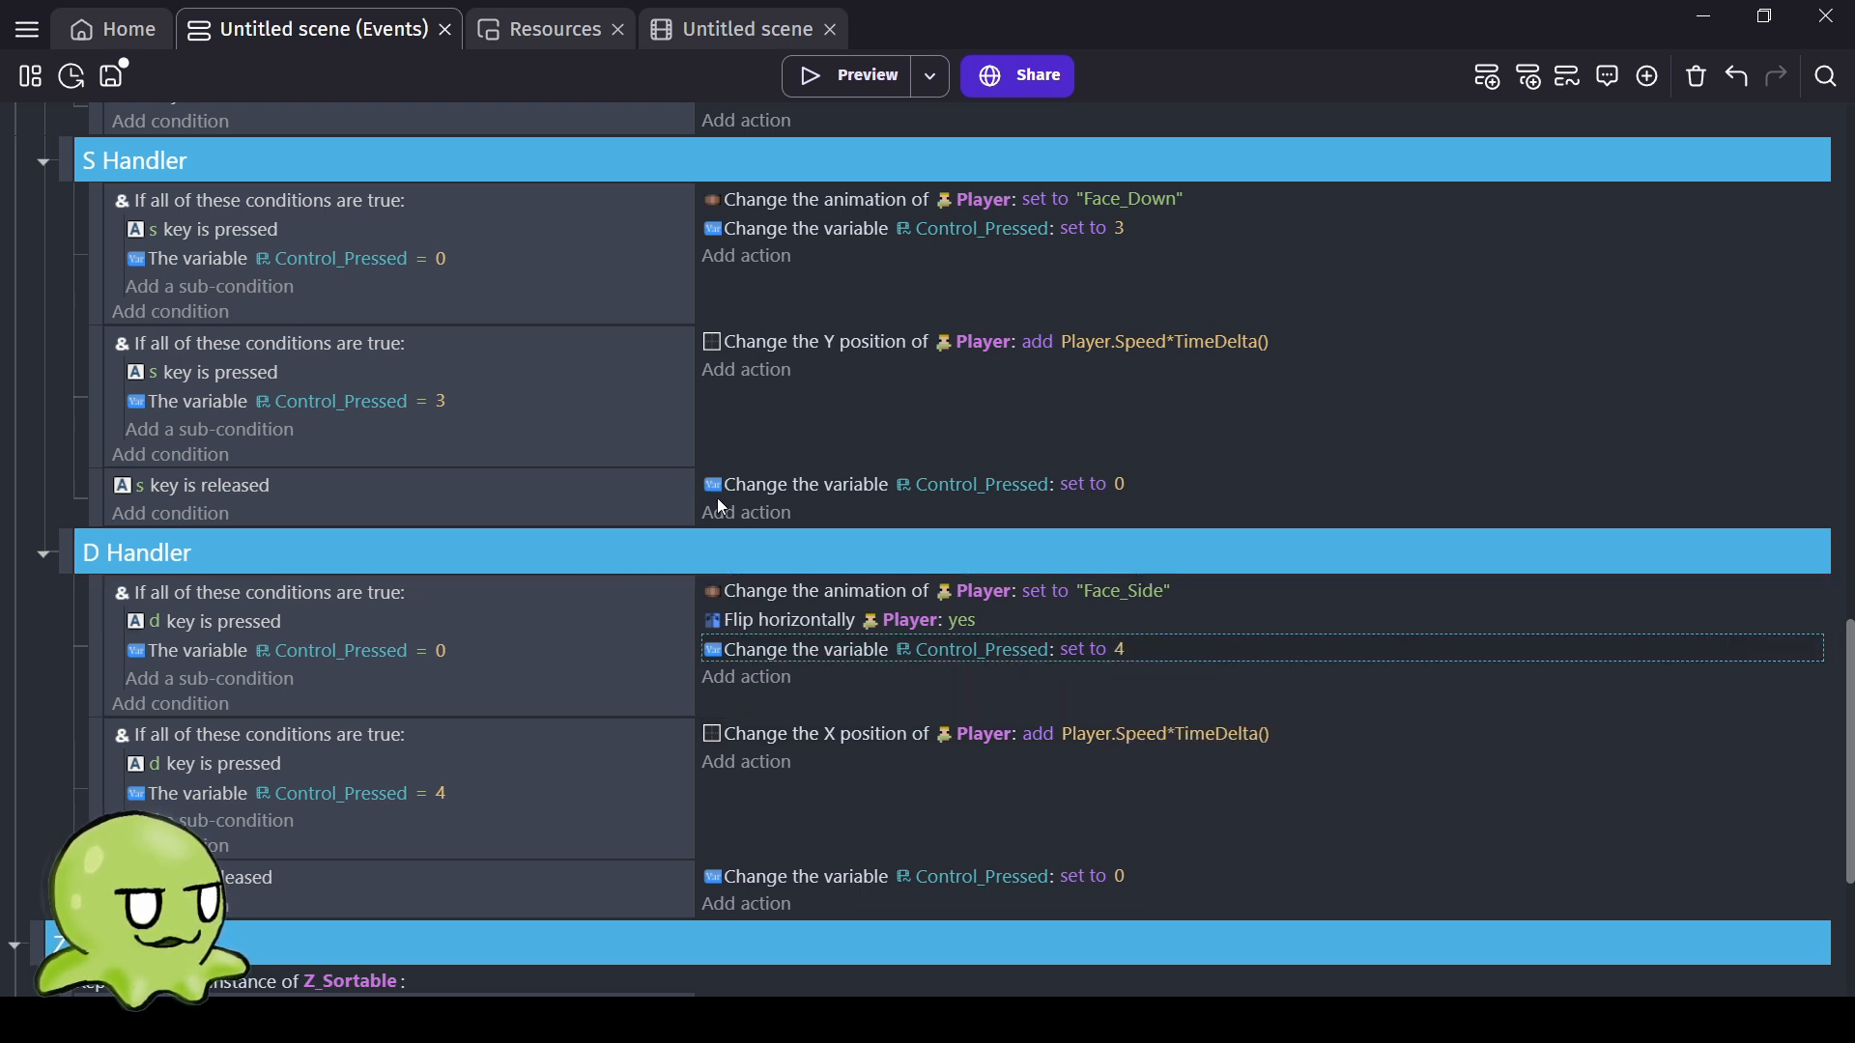
Preview the scene again and walk the player up and left past the headstones to the large tree near the west fence.
click(890, 87)
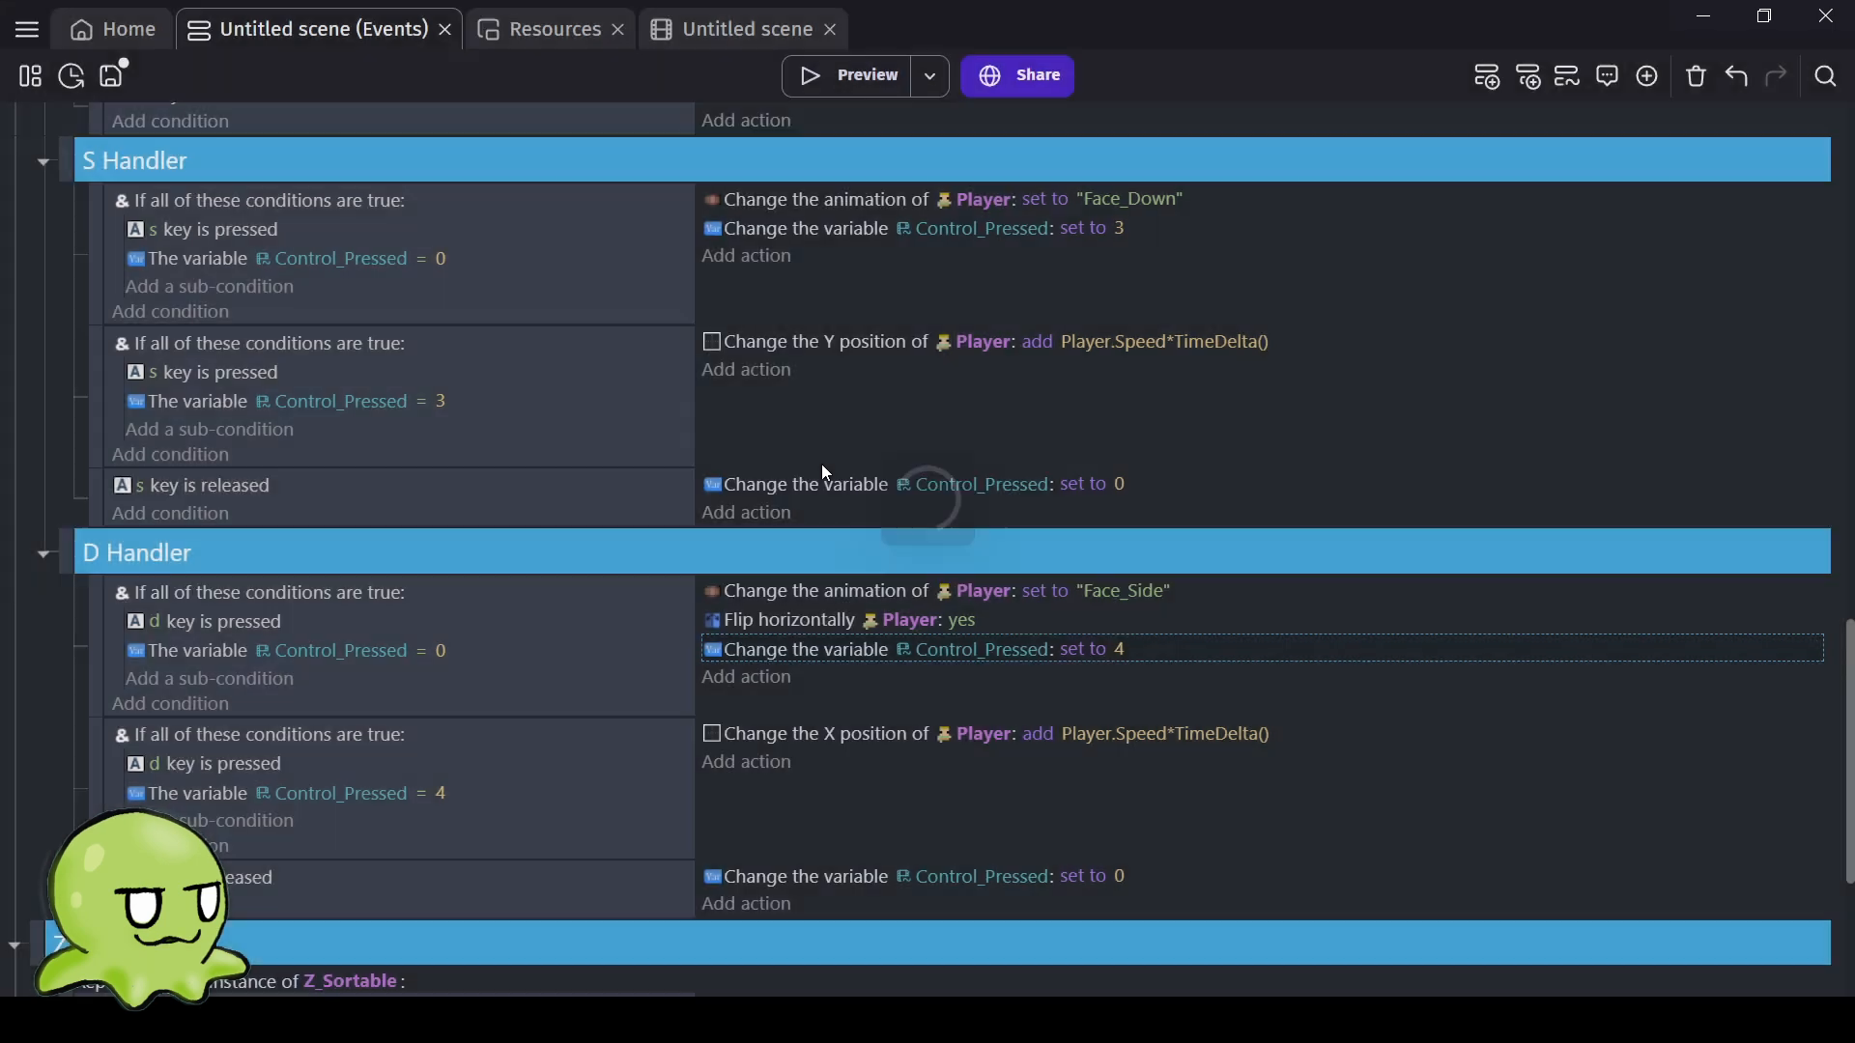
key(Up)
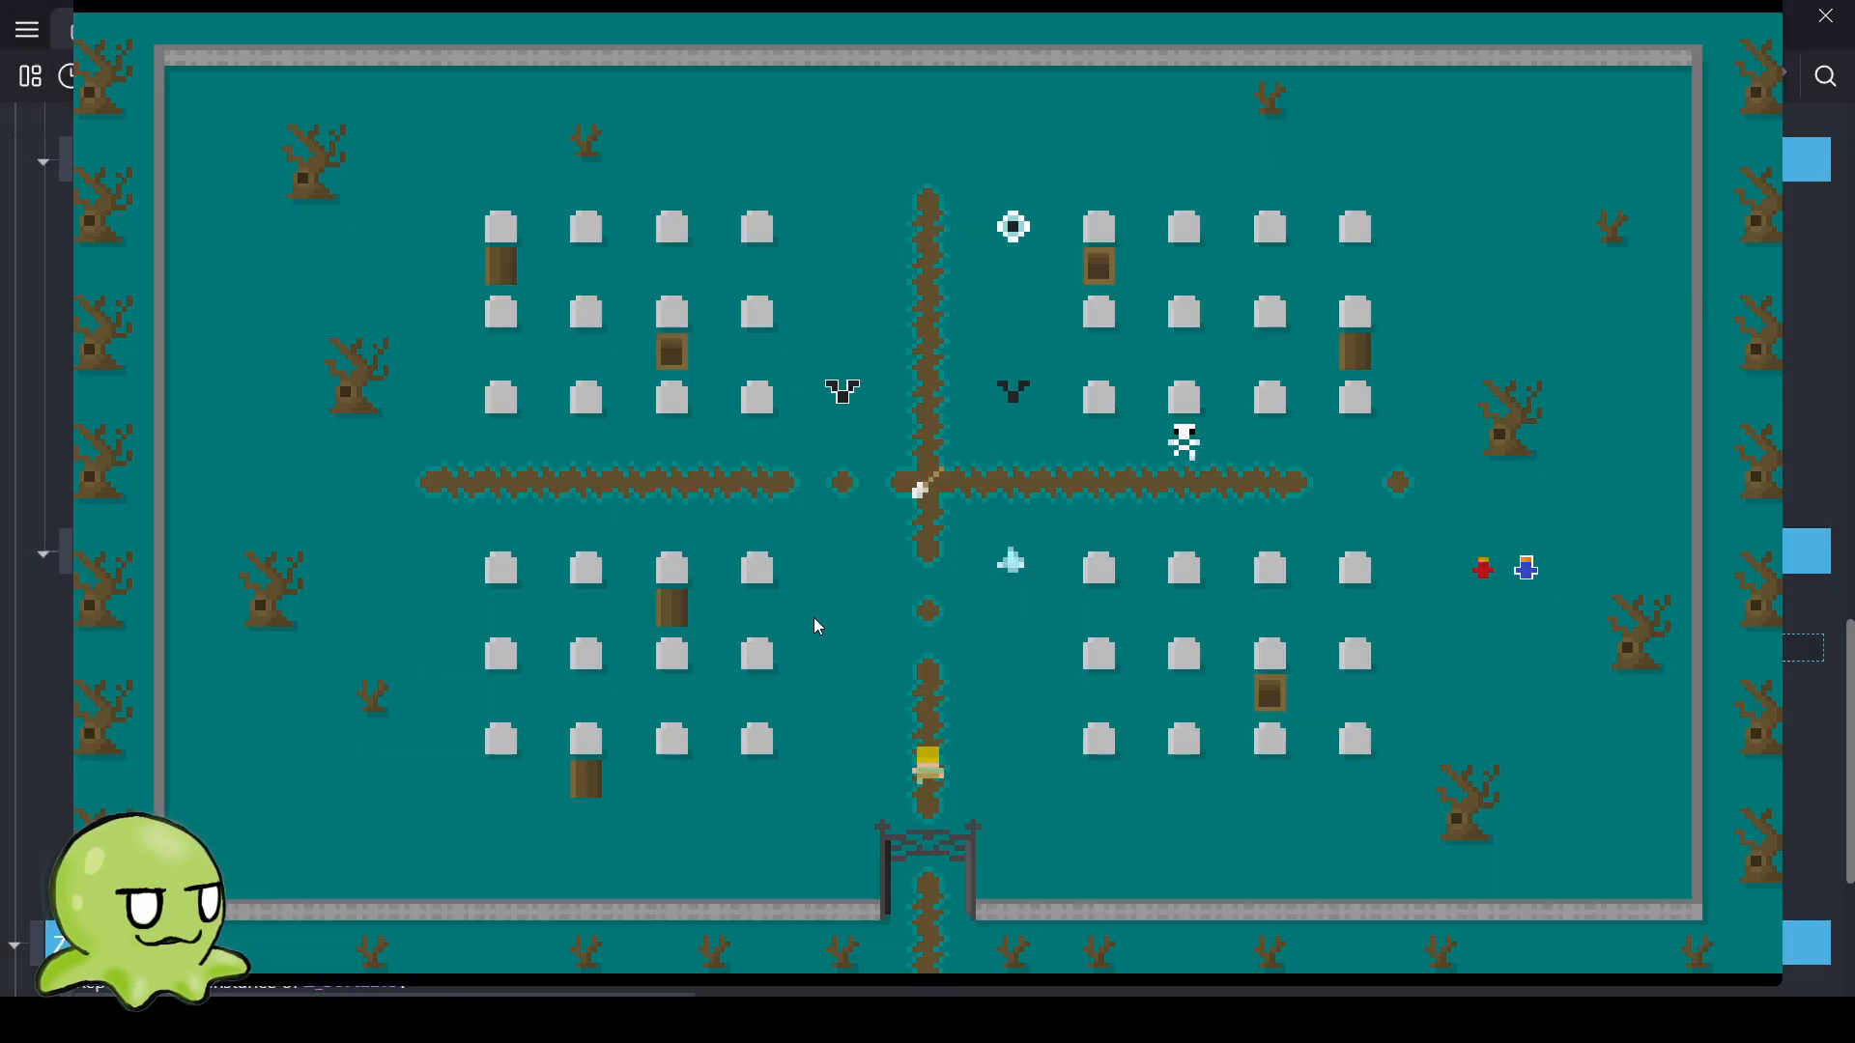
key(Right)
key(Left)
key(Left)
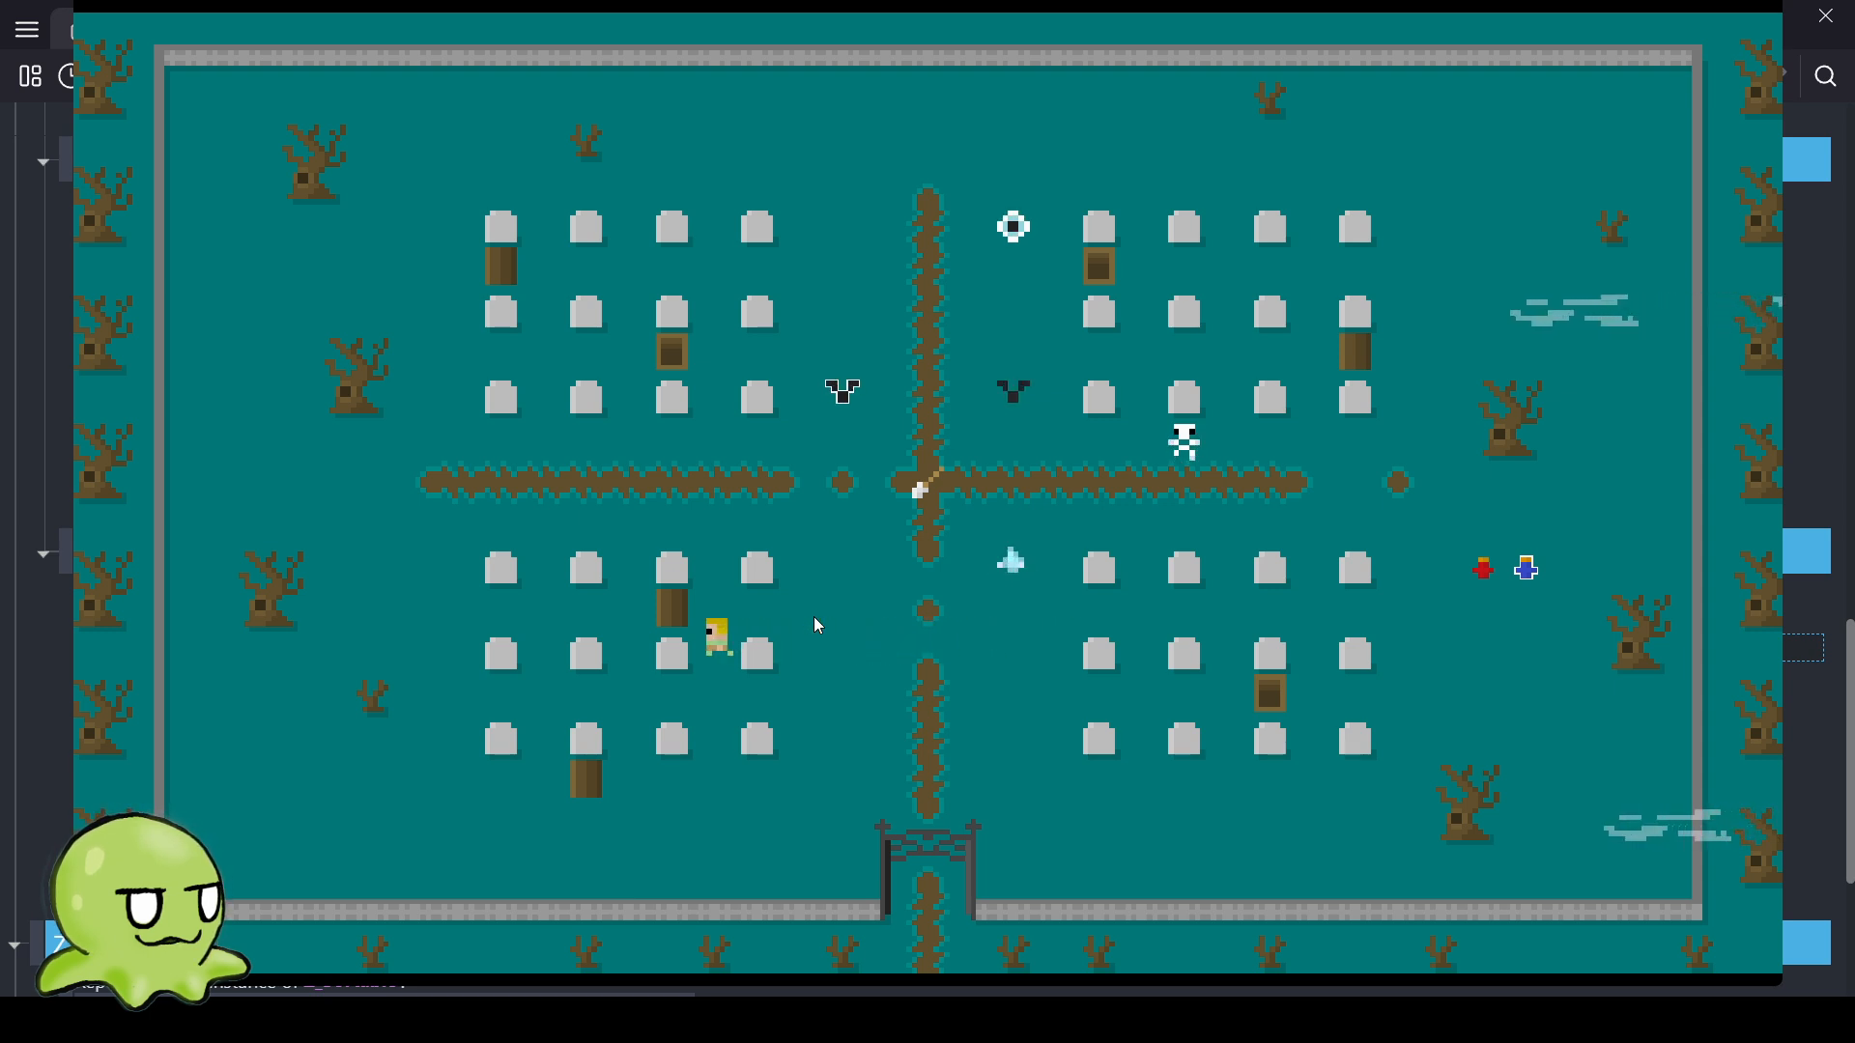
key(Left)
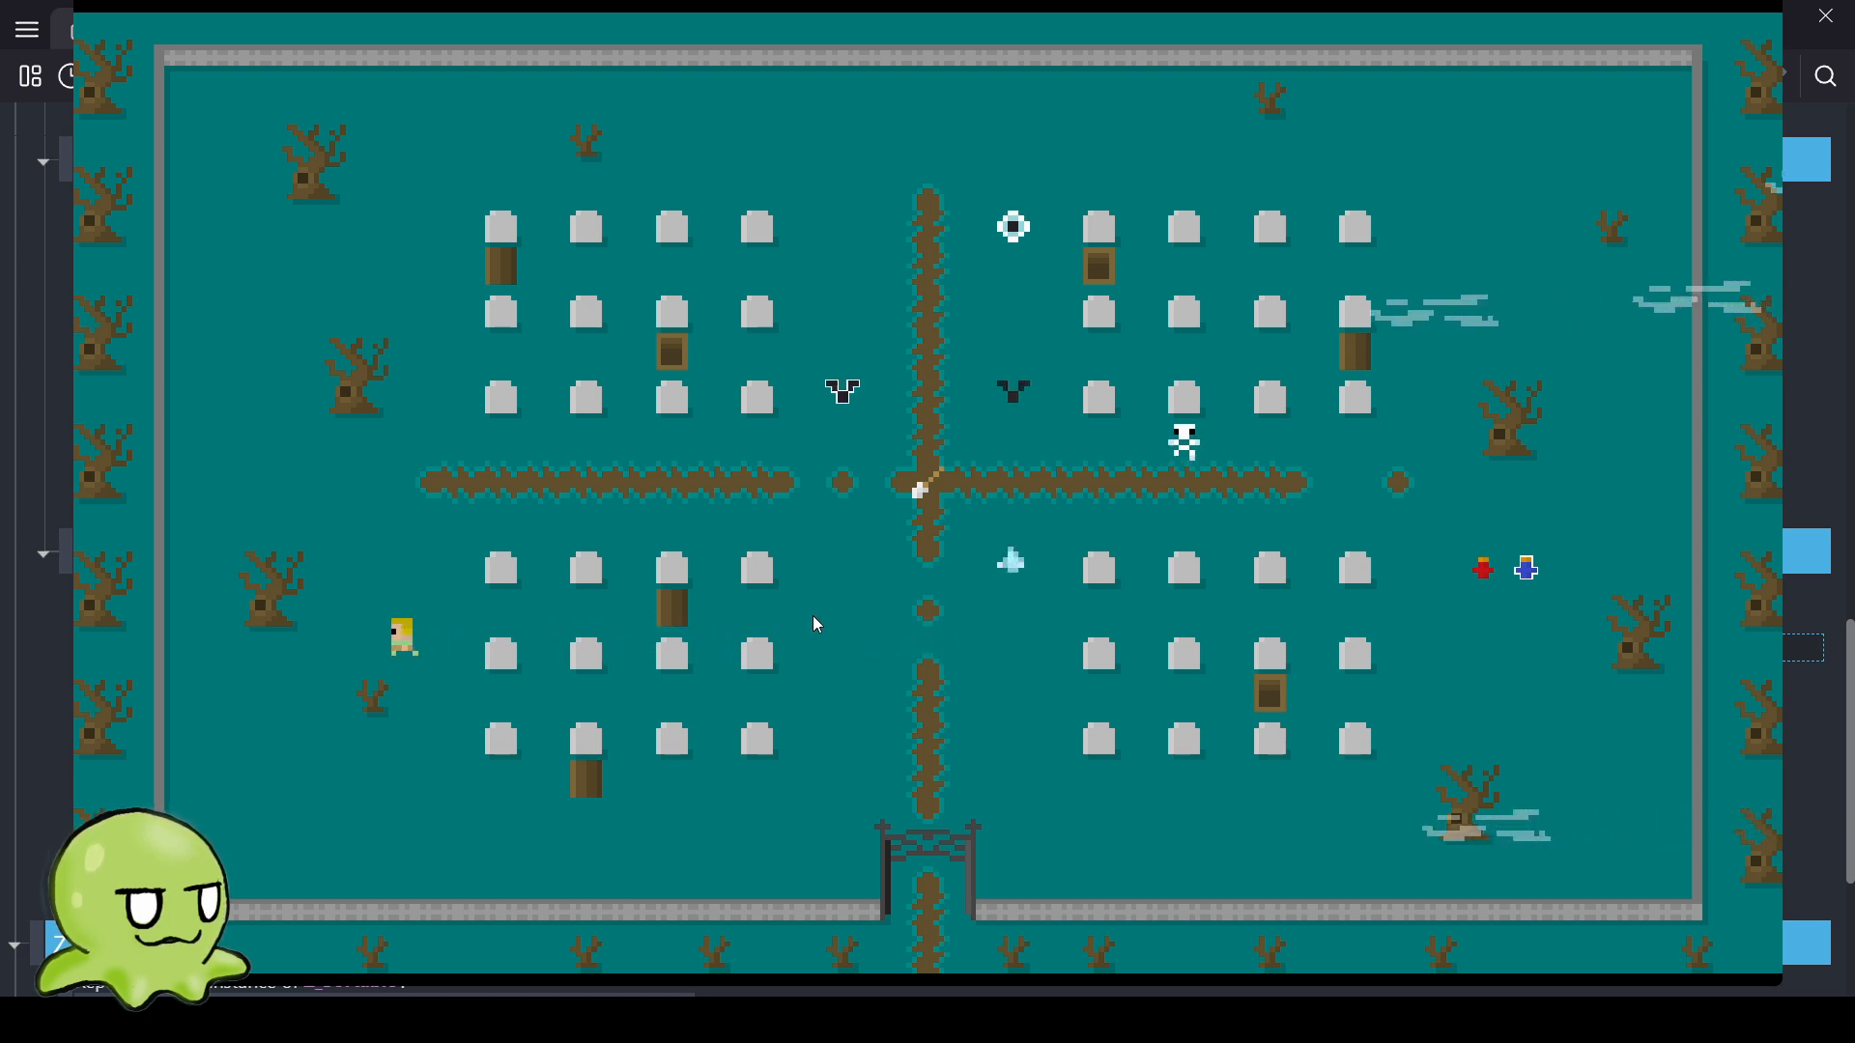
key(Up)
key(Up)
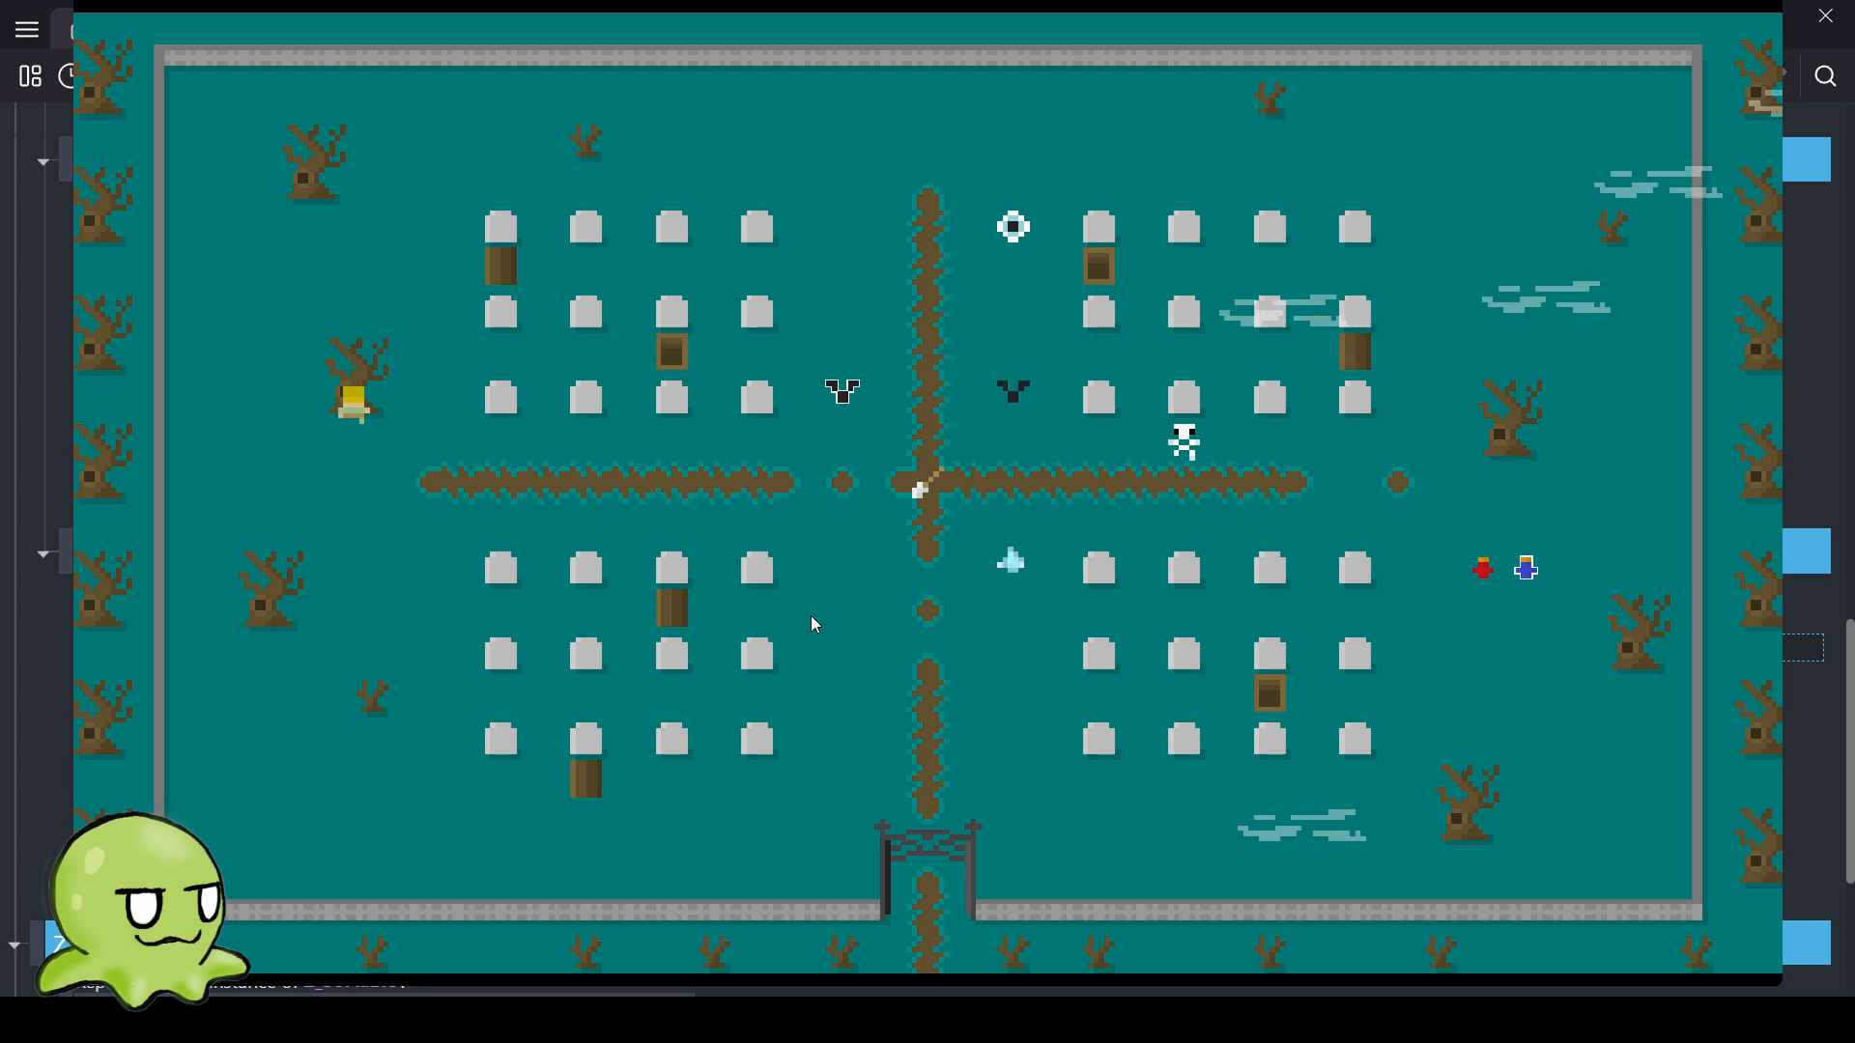
Move the player around the large tree and back across the graveyard to the gate, testing every walking direction.
key(Down)
key(Up)
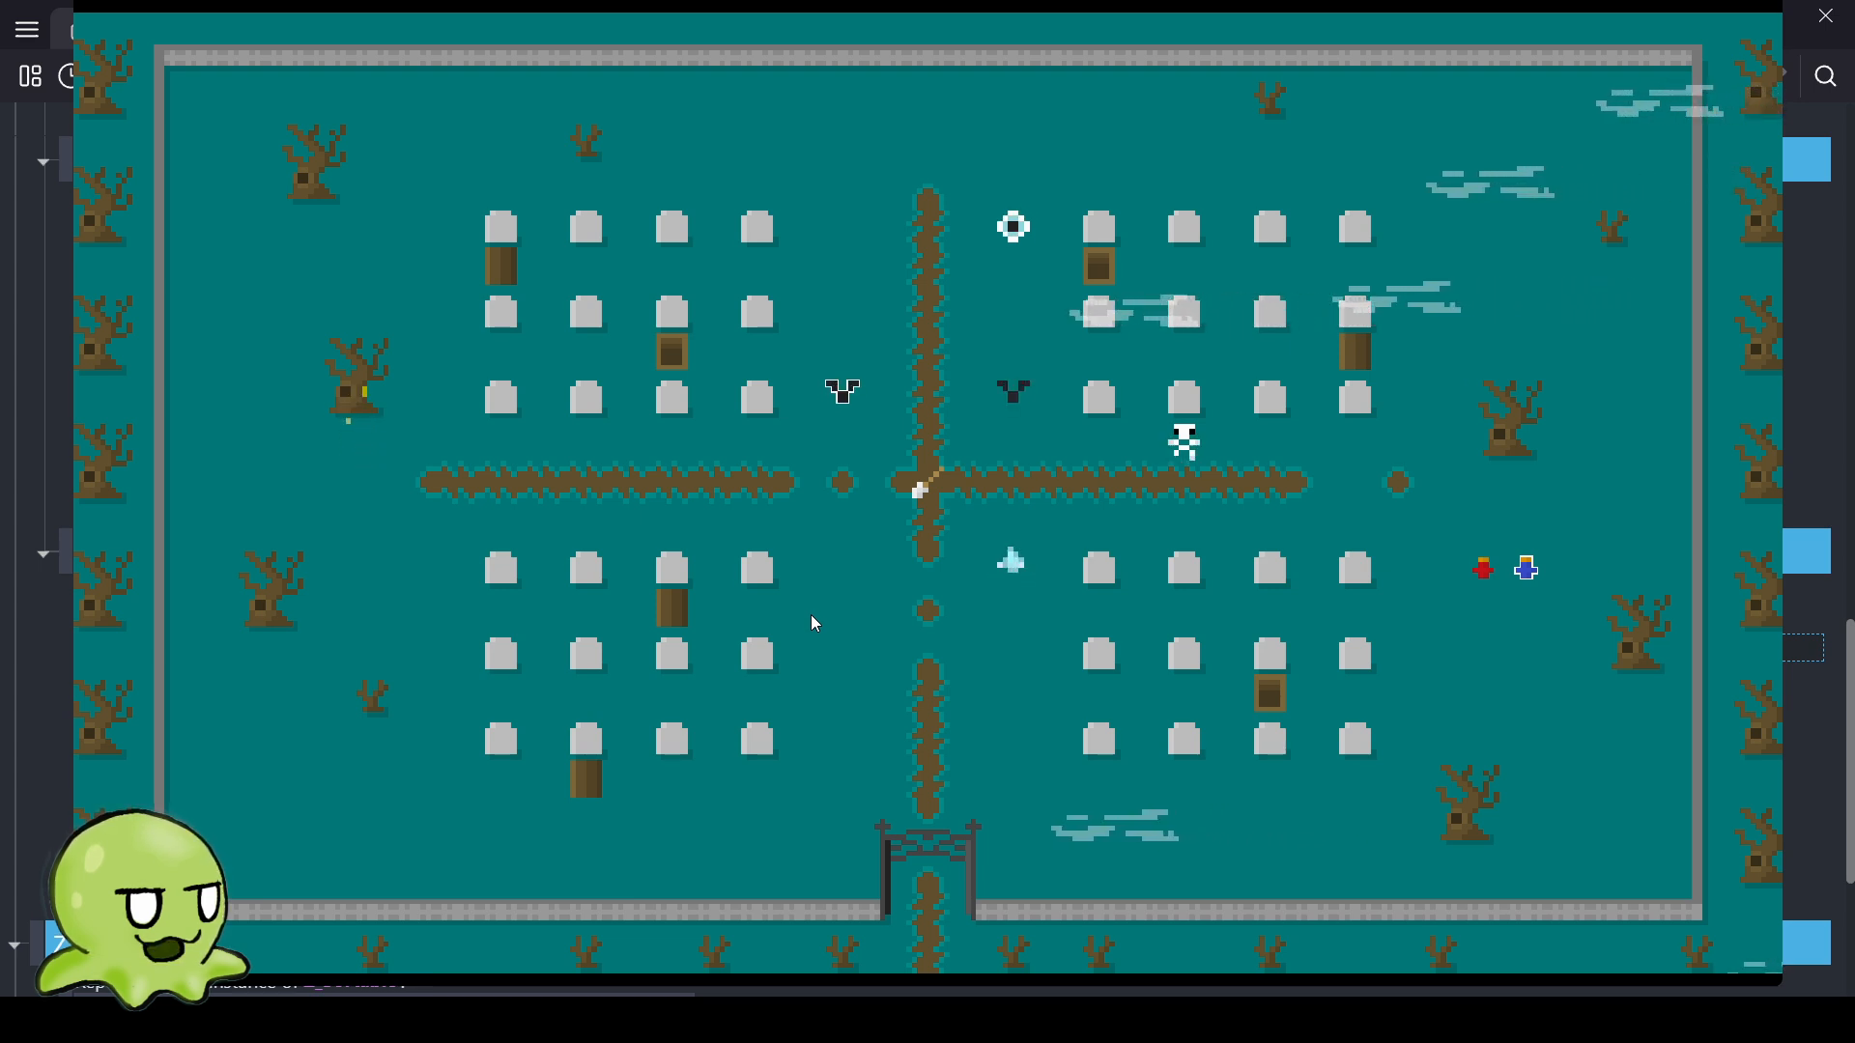
key(Down)
key(Up)
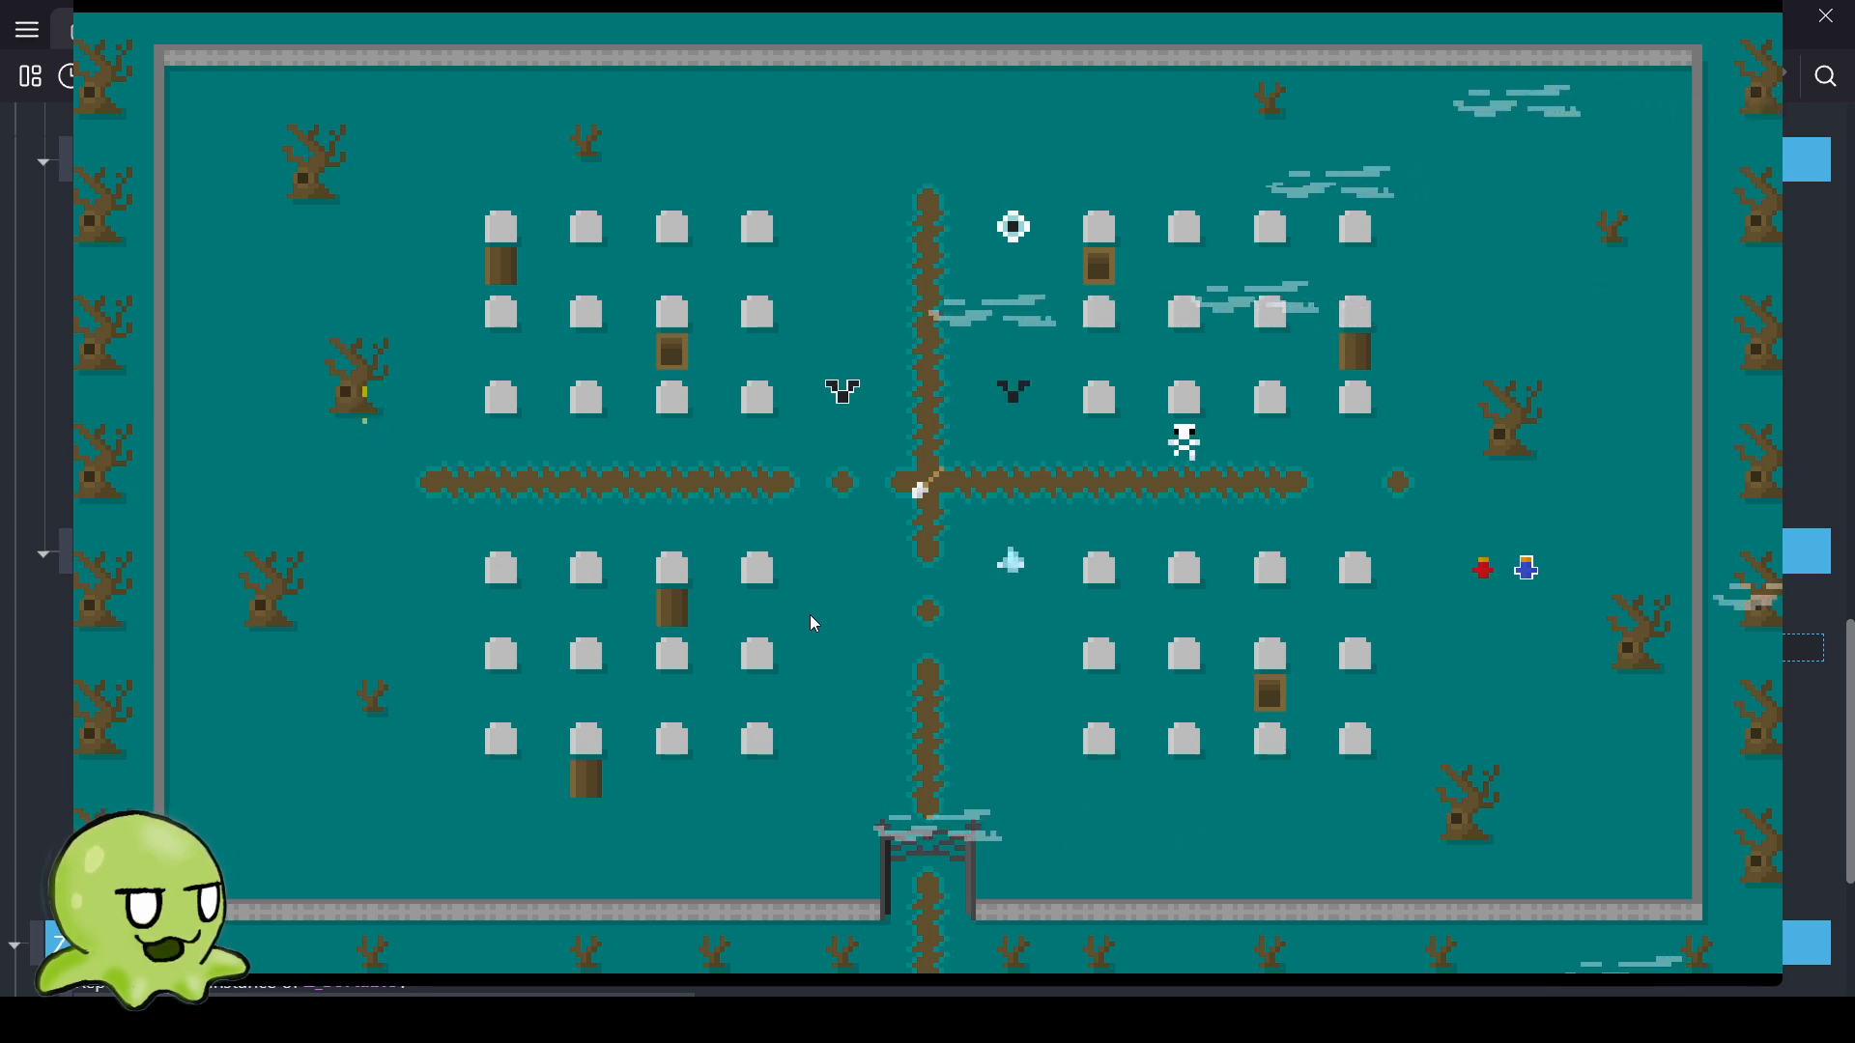
key(Down)
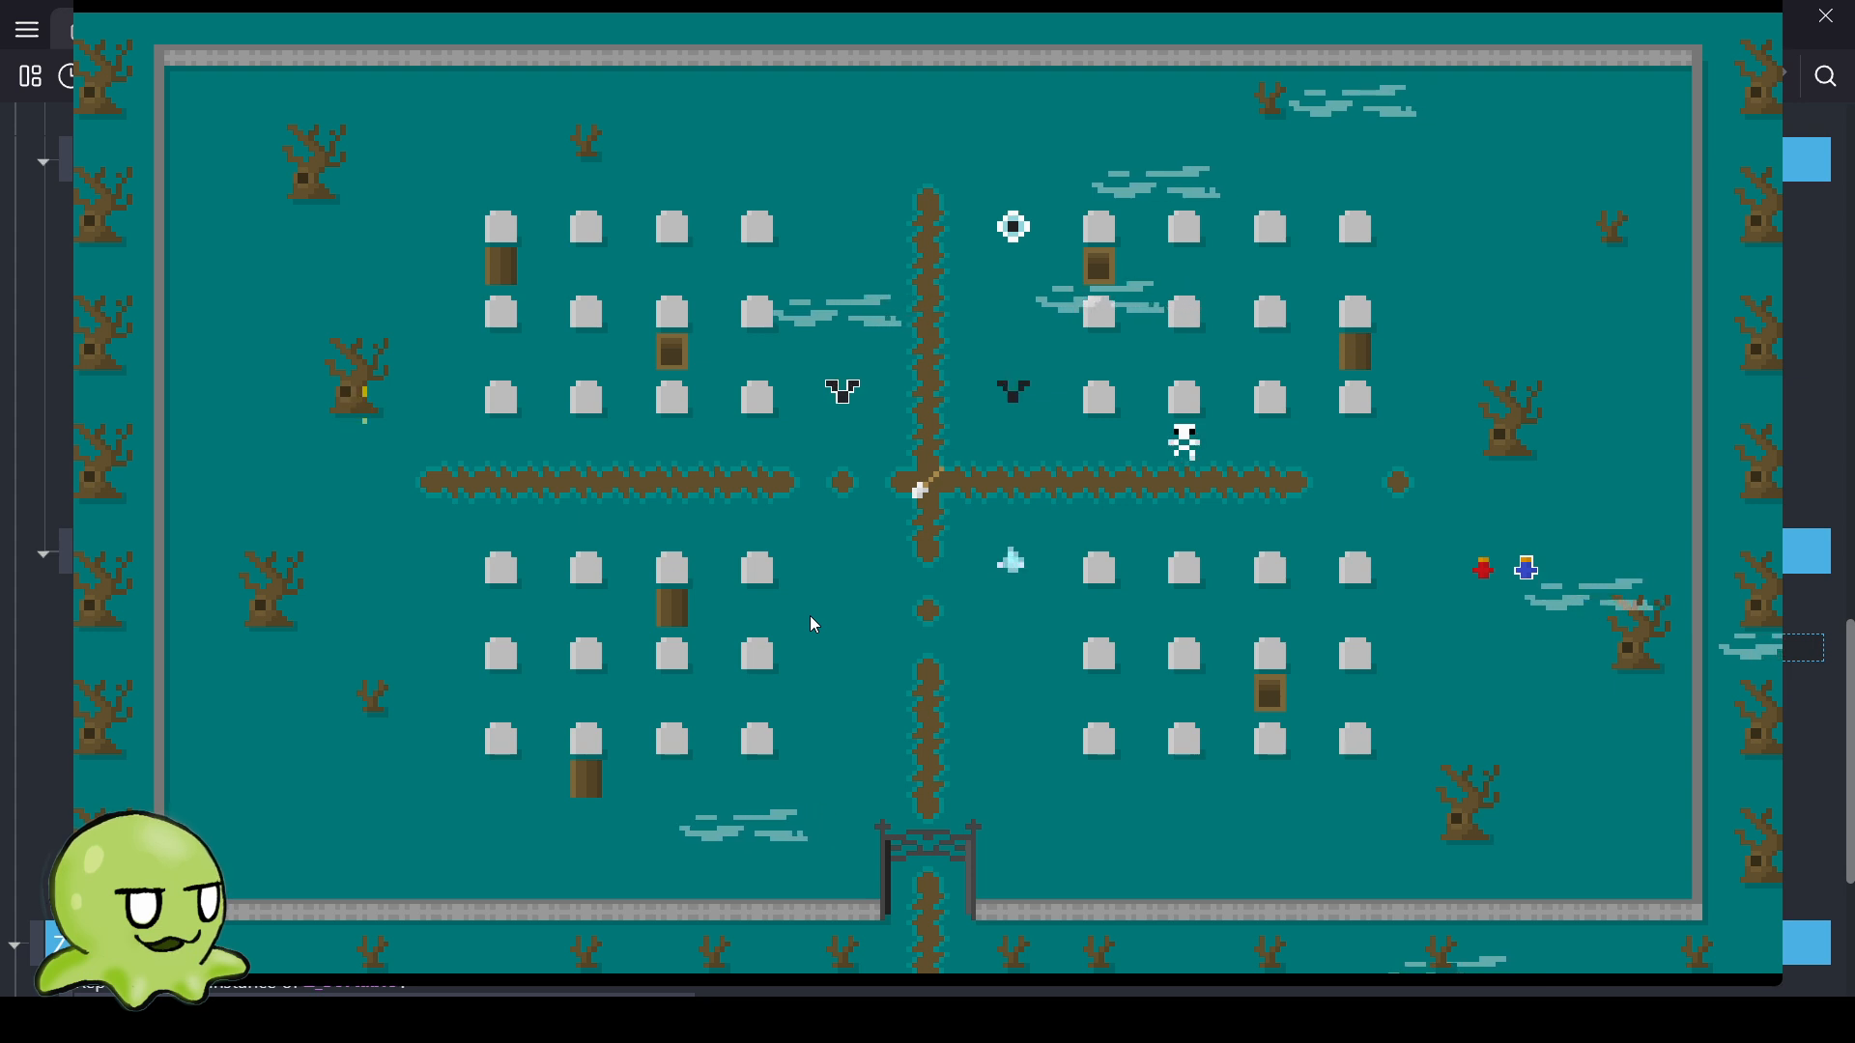
key(Down)
key(Right)
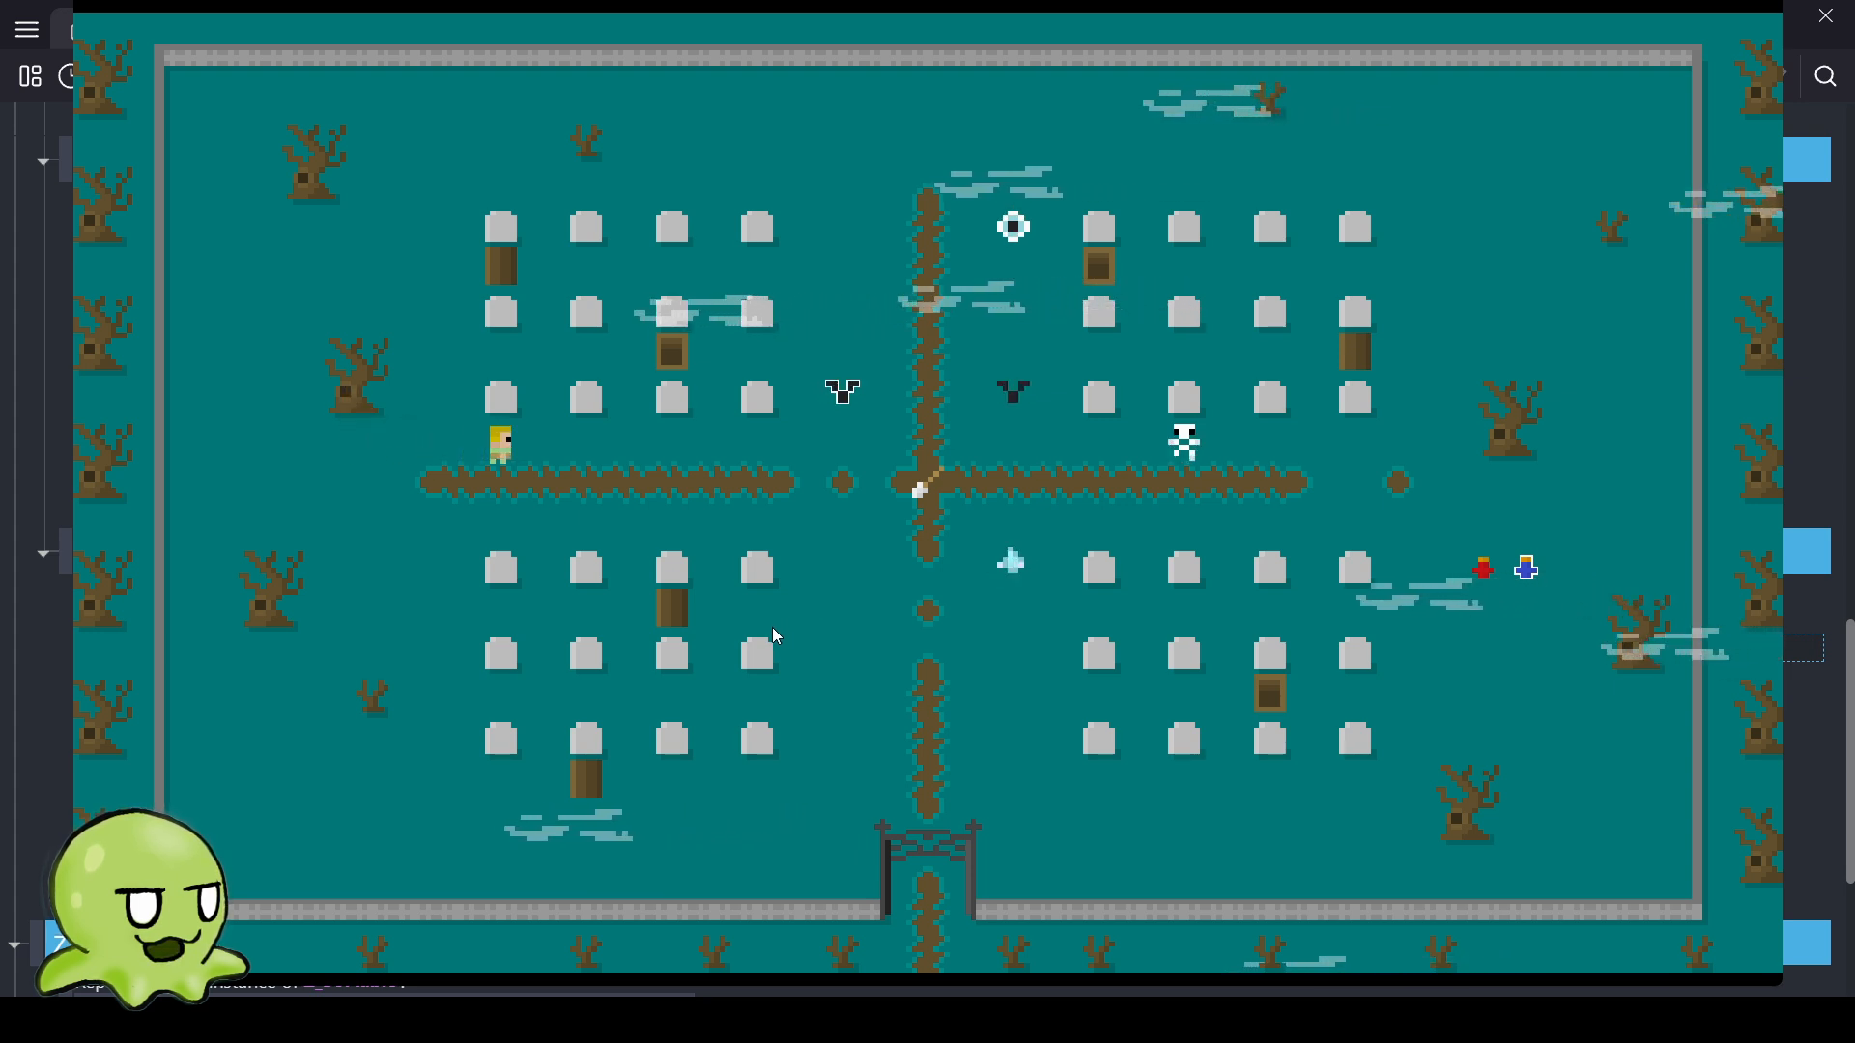
key(Right)
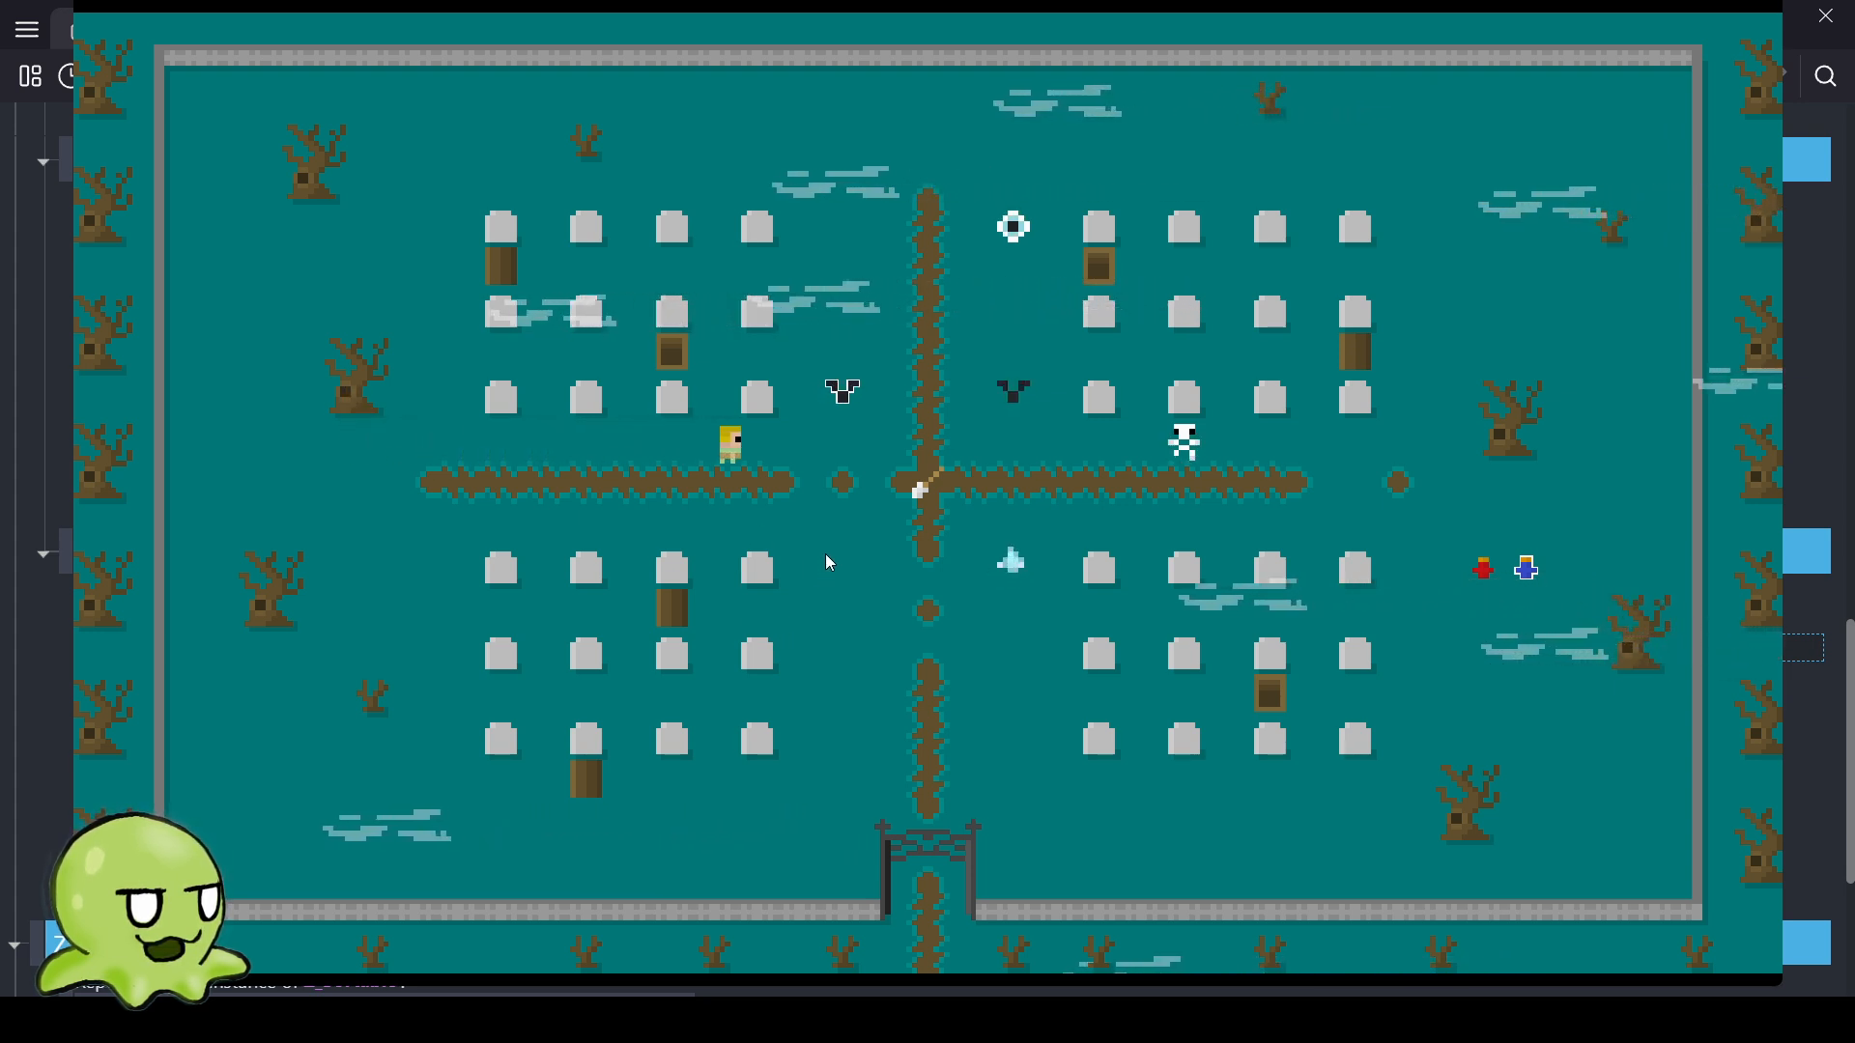
key(Down)
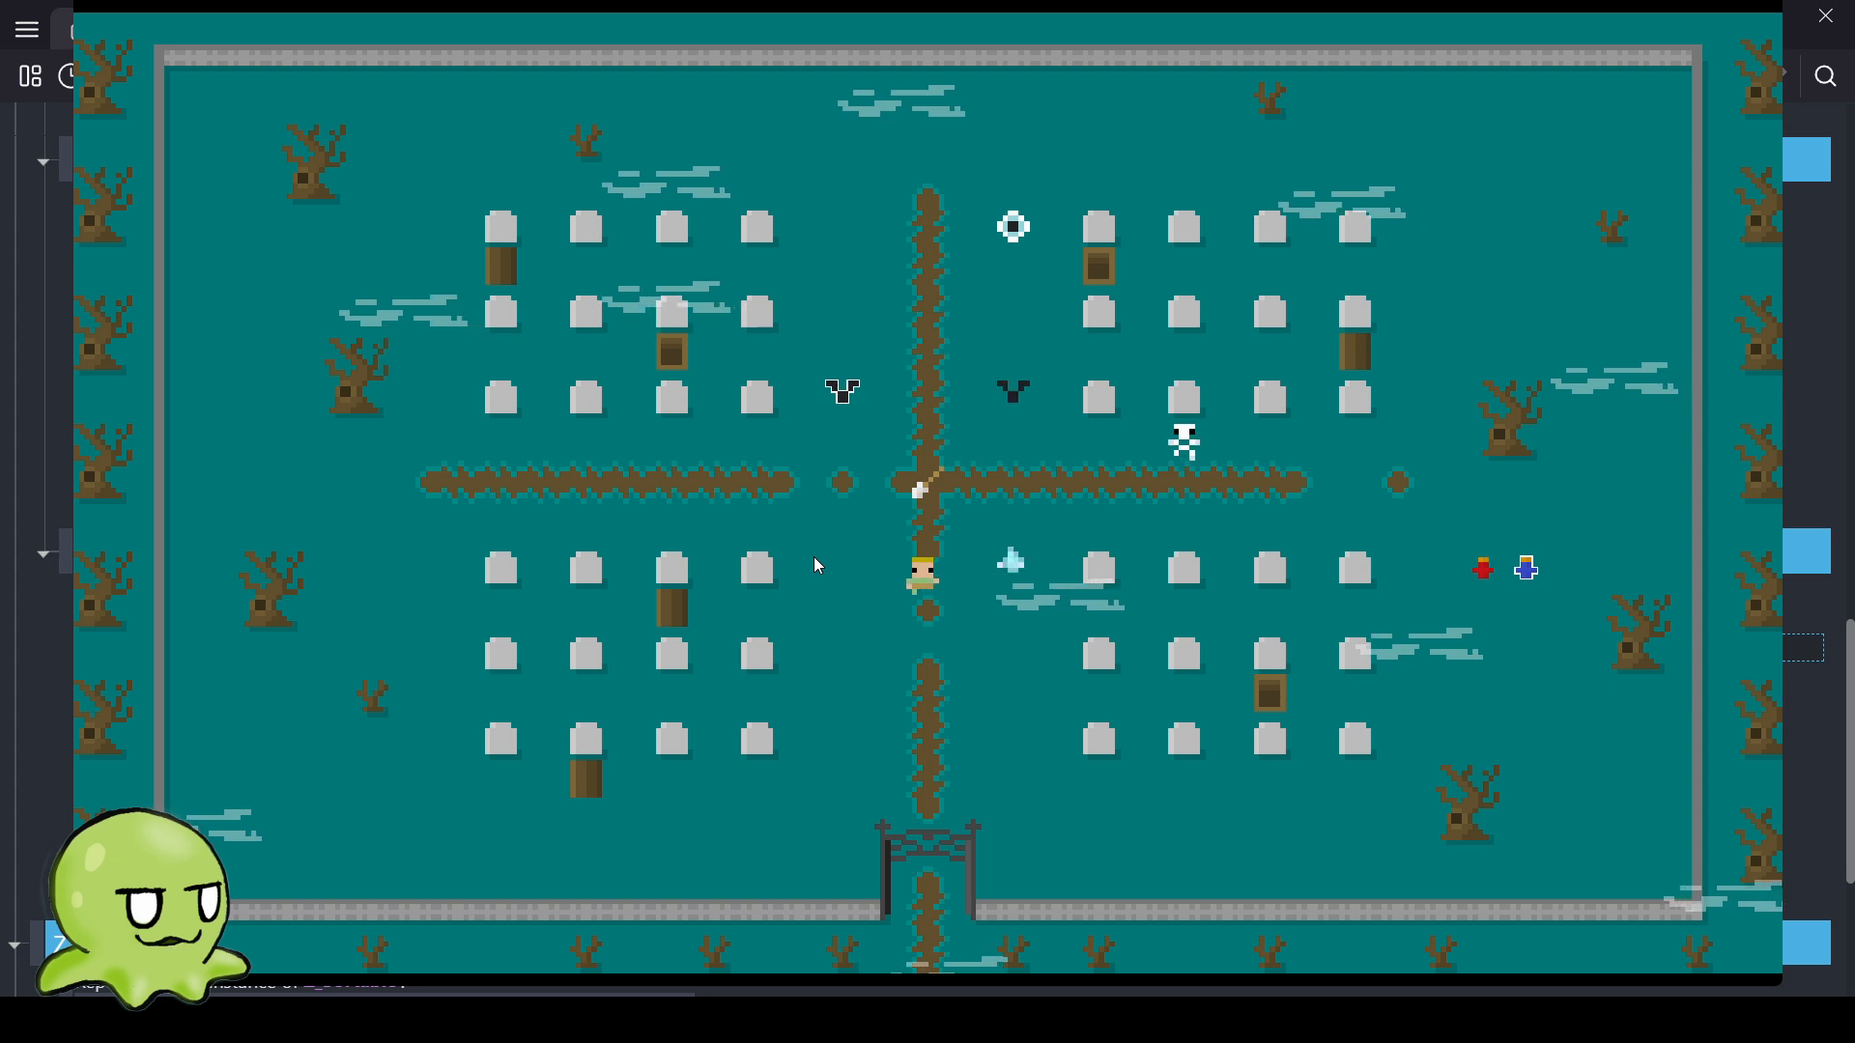
key(Down)
key(Left)
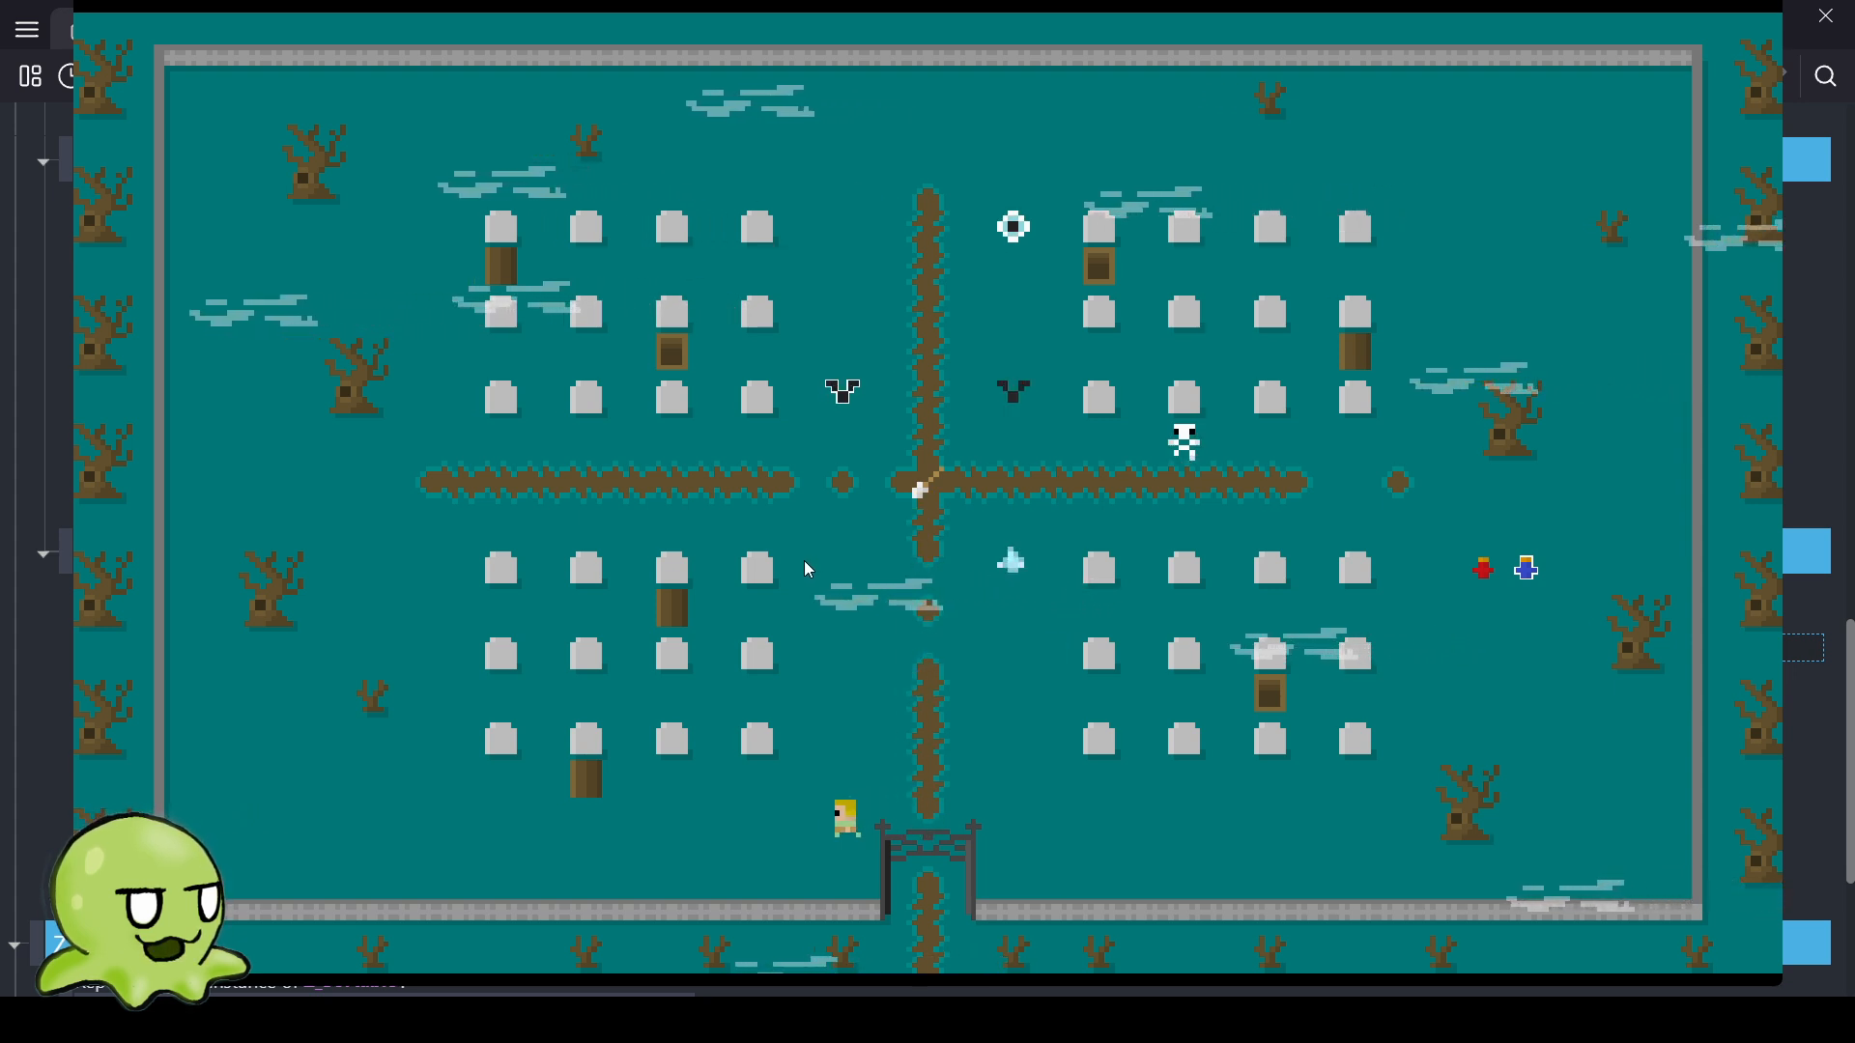
Walk the player east past the gate along the south wall, and back northwest to the west branch of the central path.
key(Right)
key(Right)
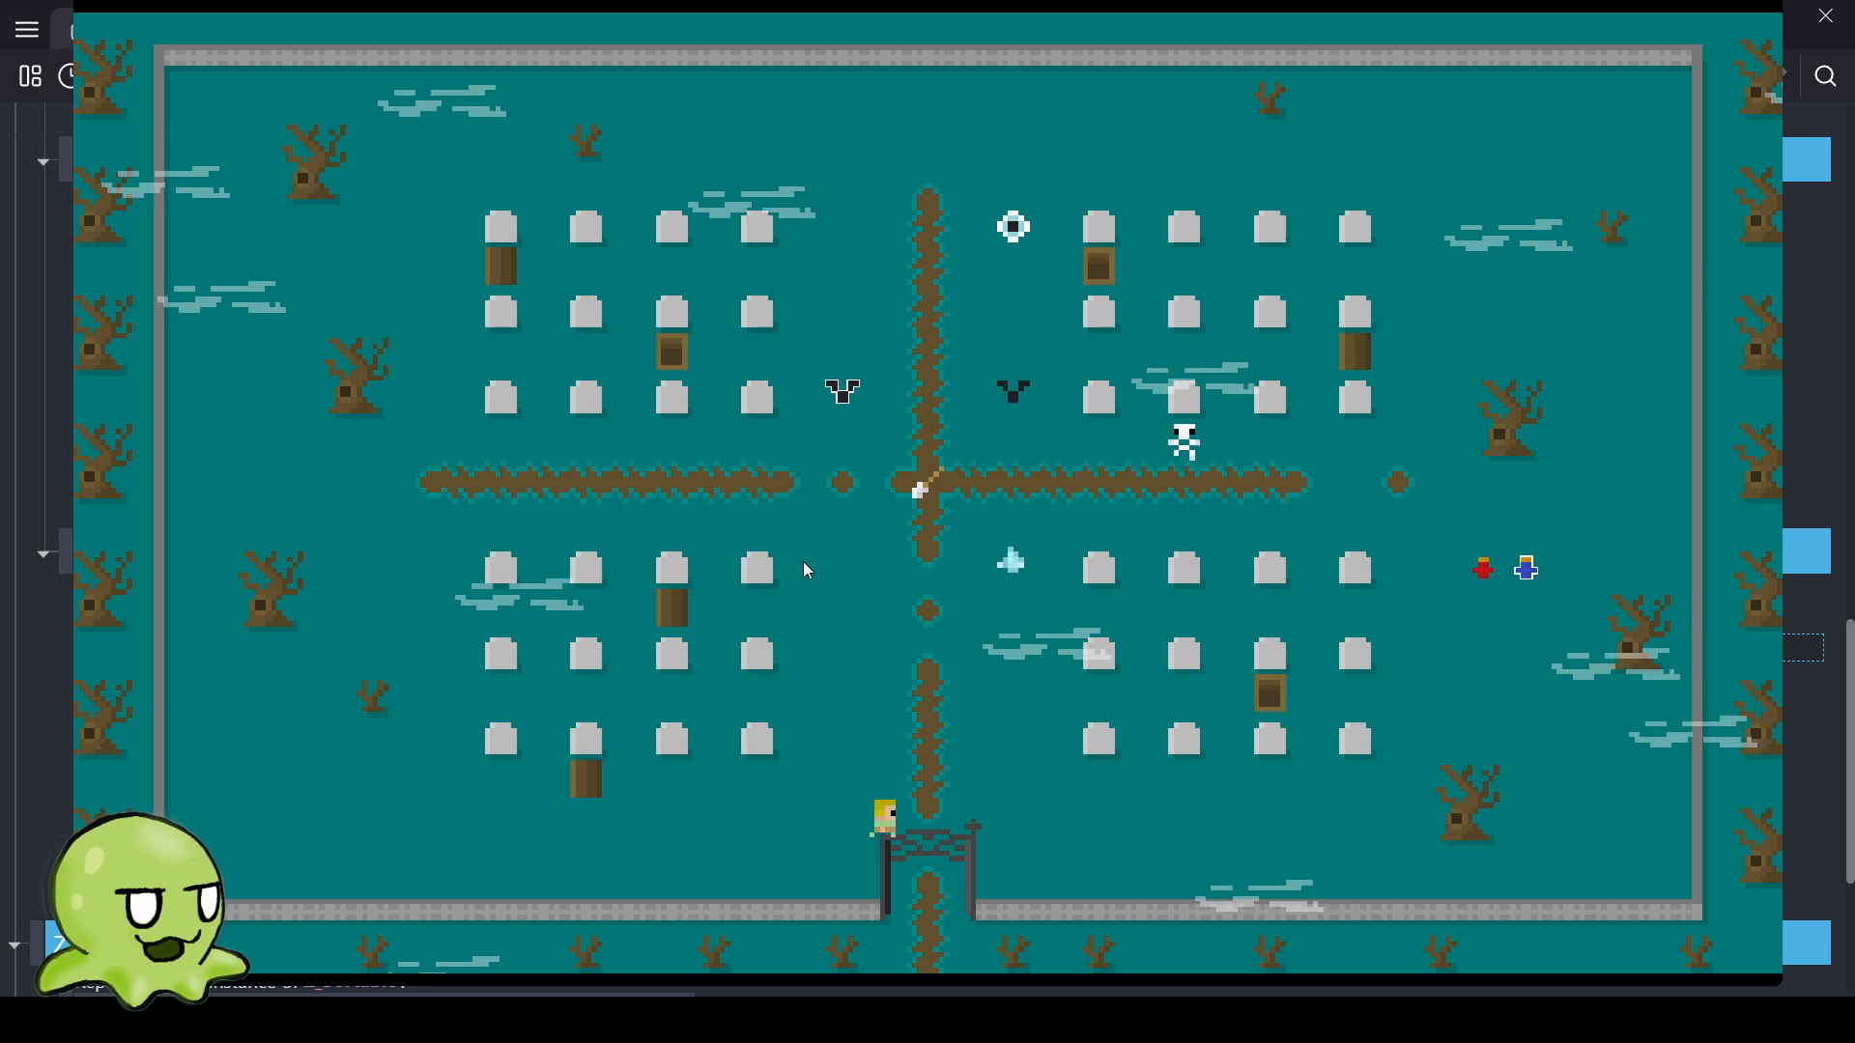
key(Down)
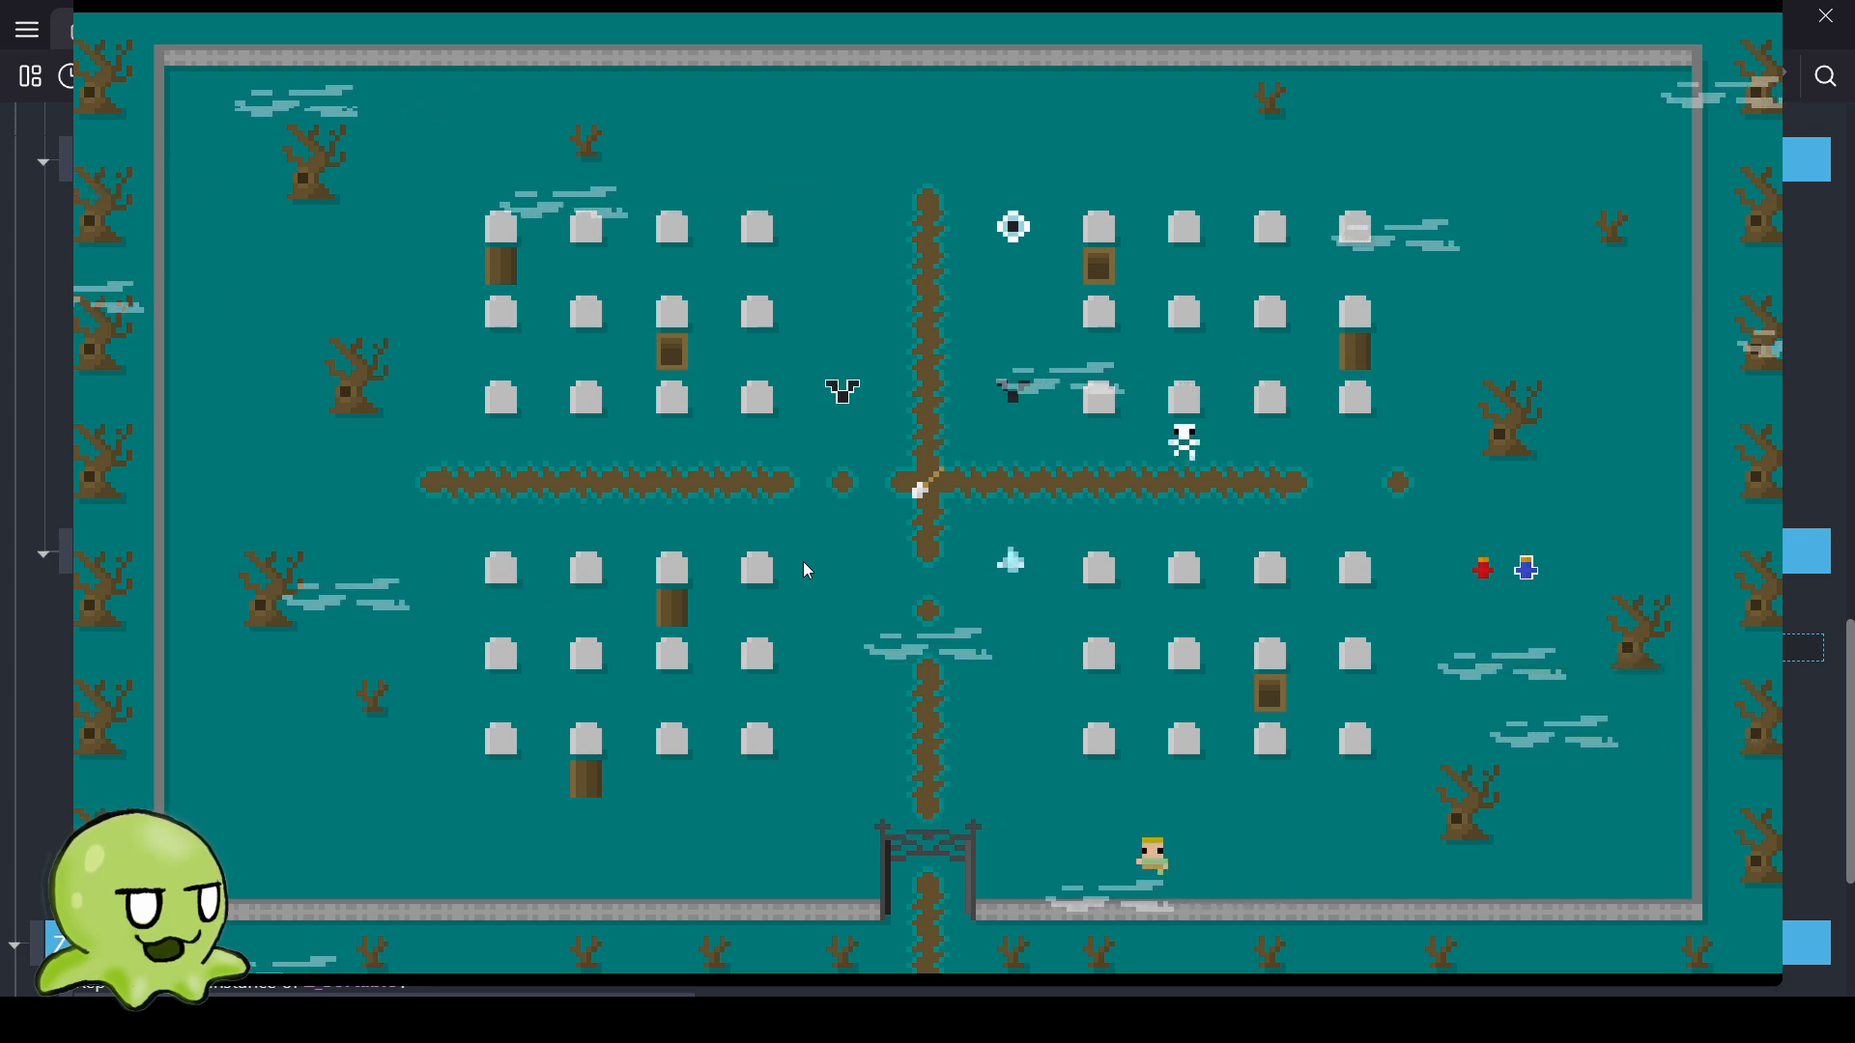
key(Up)
key(Left)
key(Right)
key(Up)
key(Left)
key(Left)
key(Up)
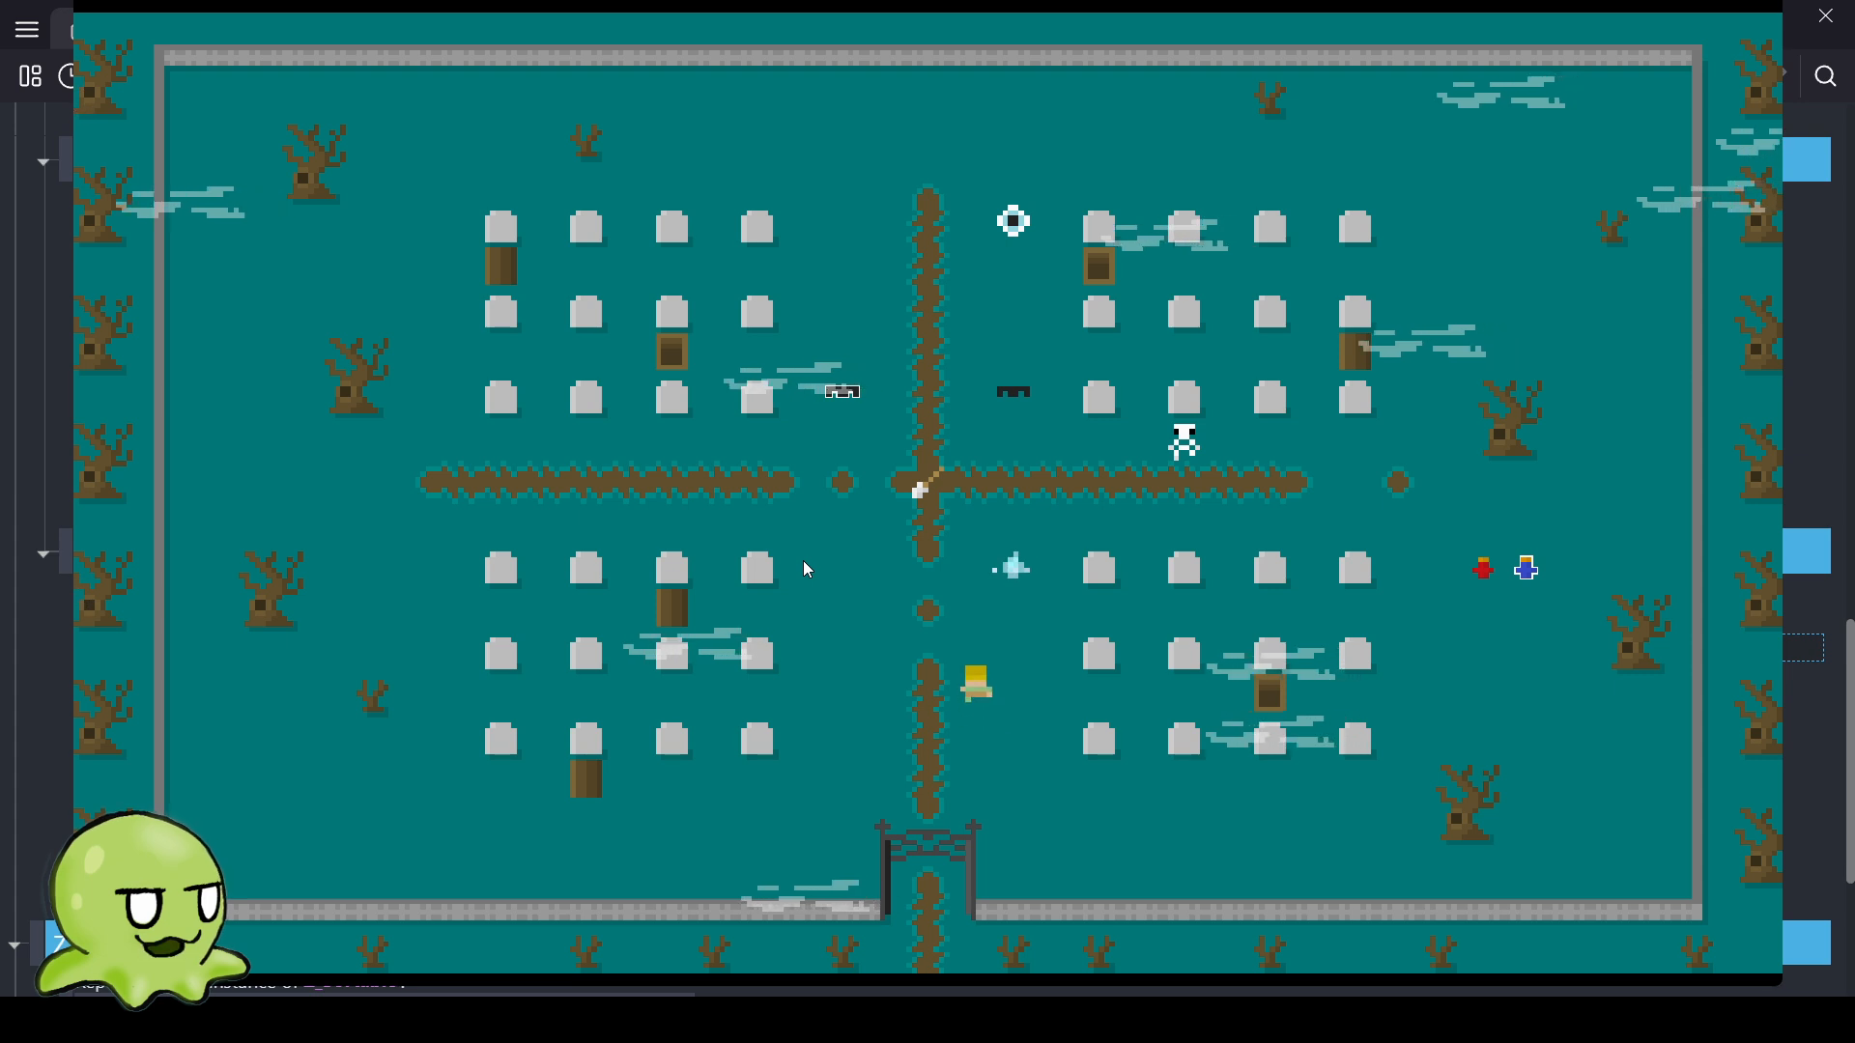
key(Left)
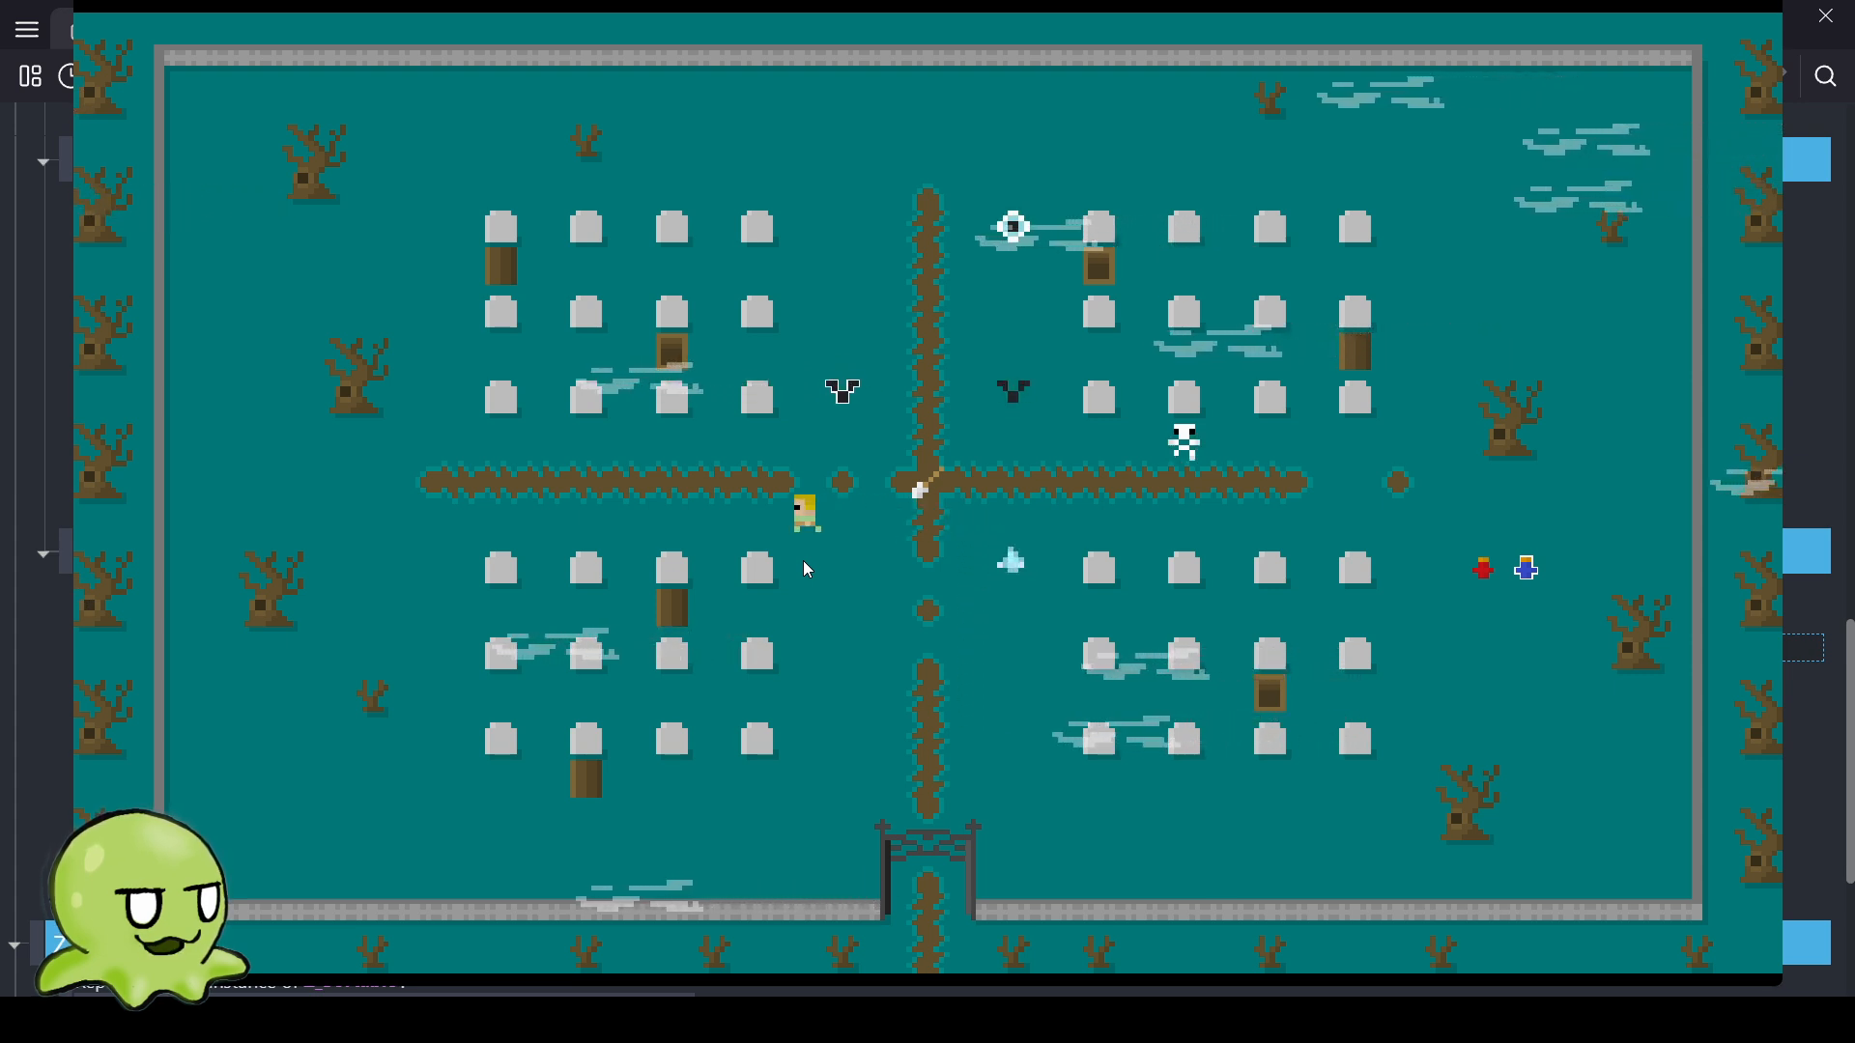
Test quick direction changes near the crossroads and walk the player east between the path and the southeast headstones.
key(Right)
key(Up)
key(Down)
key(Down)
key(Right)
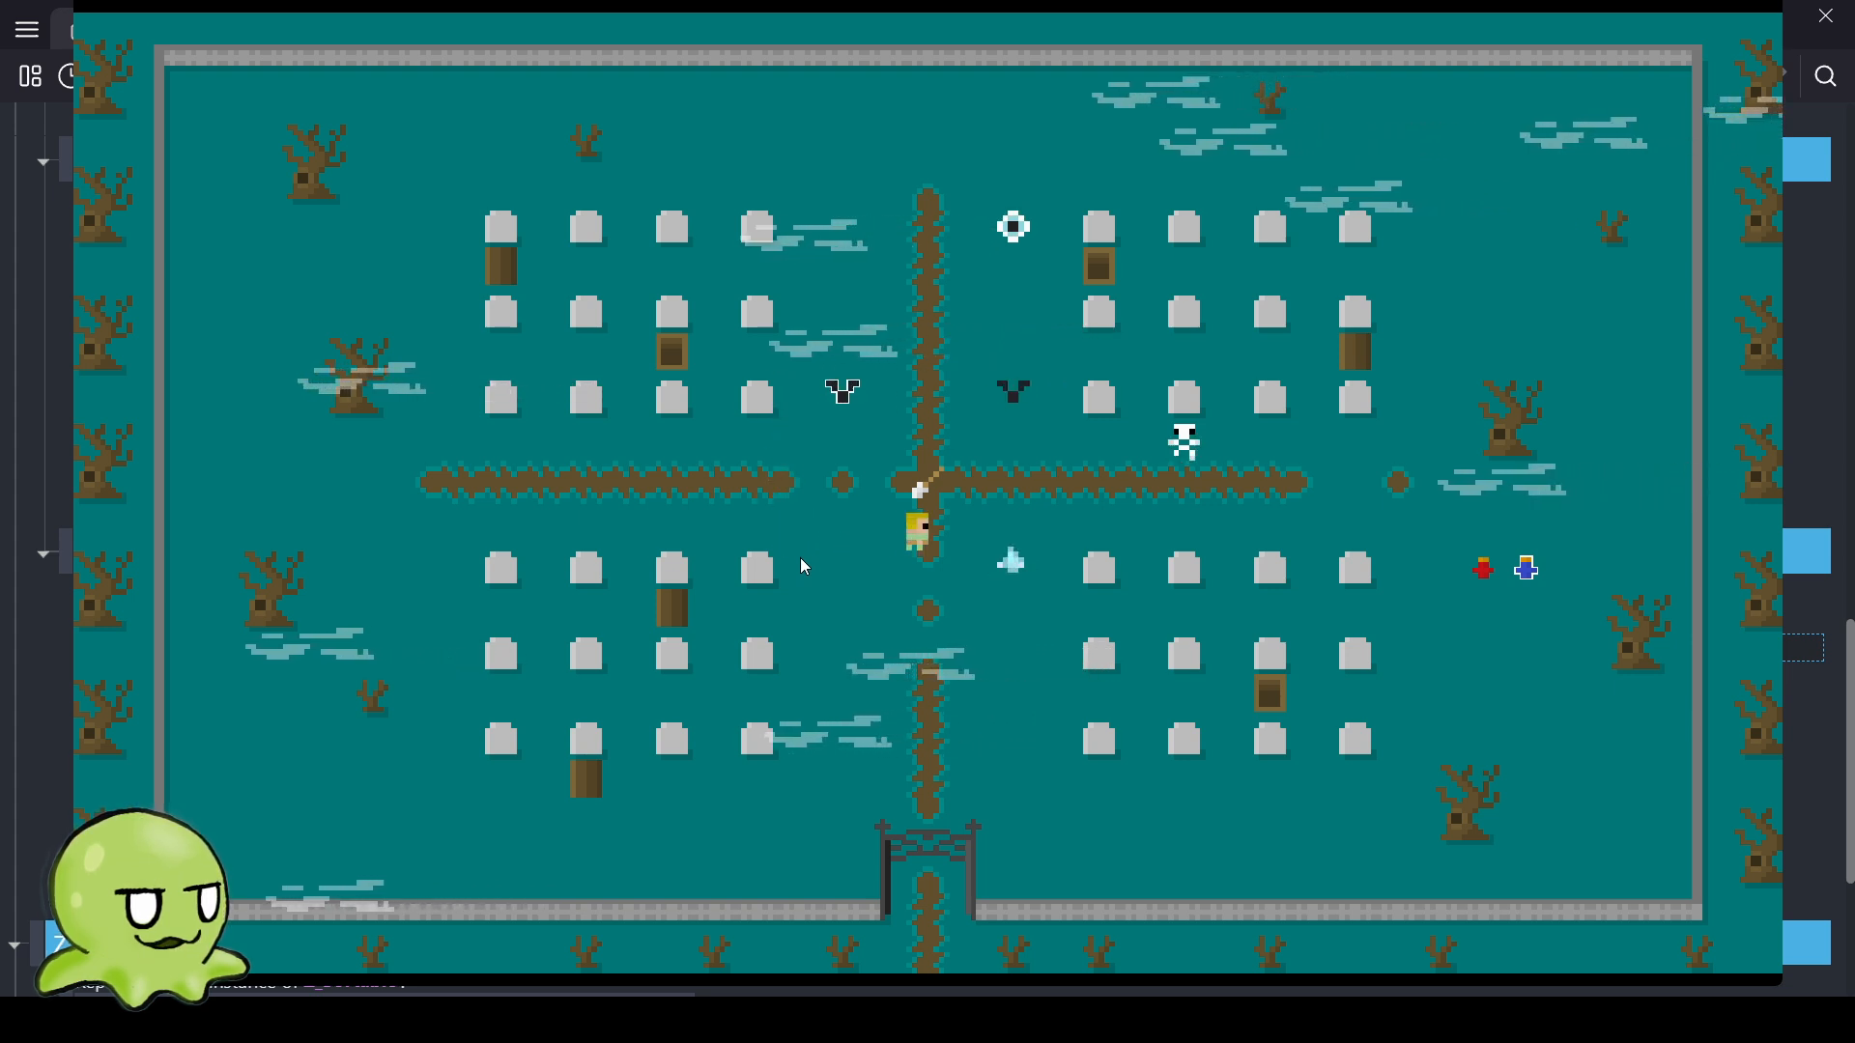
key(Right)
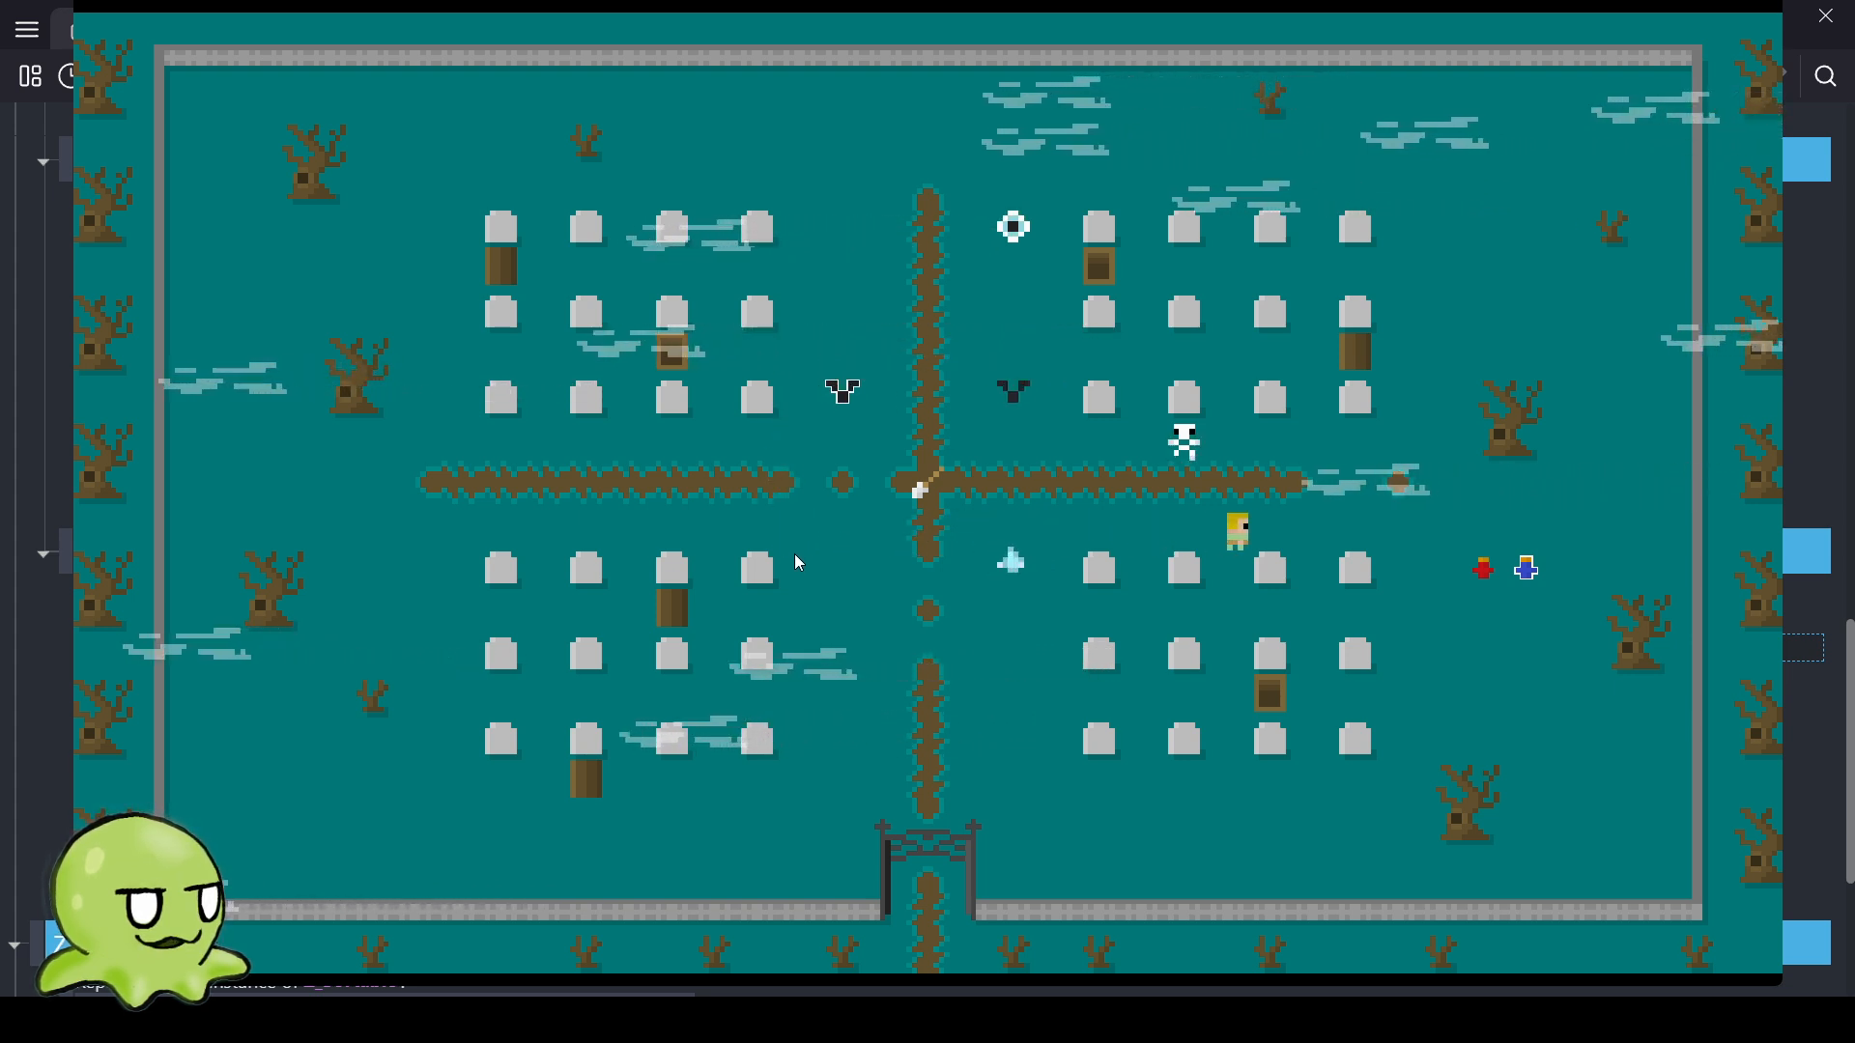
Walk the player around the northeast headstones, west along their north side, and back down through the crossroads to the south path.
key(Up)
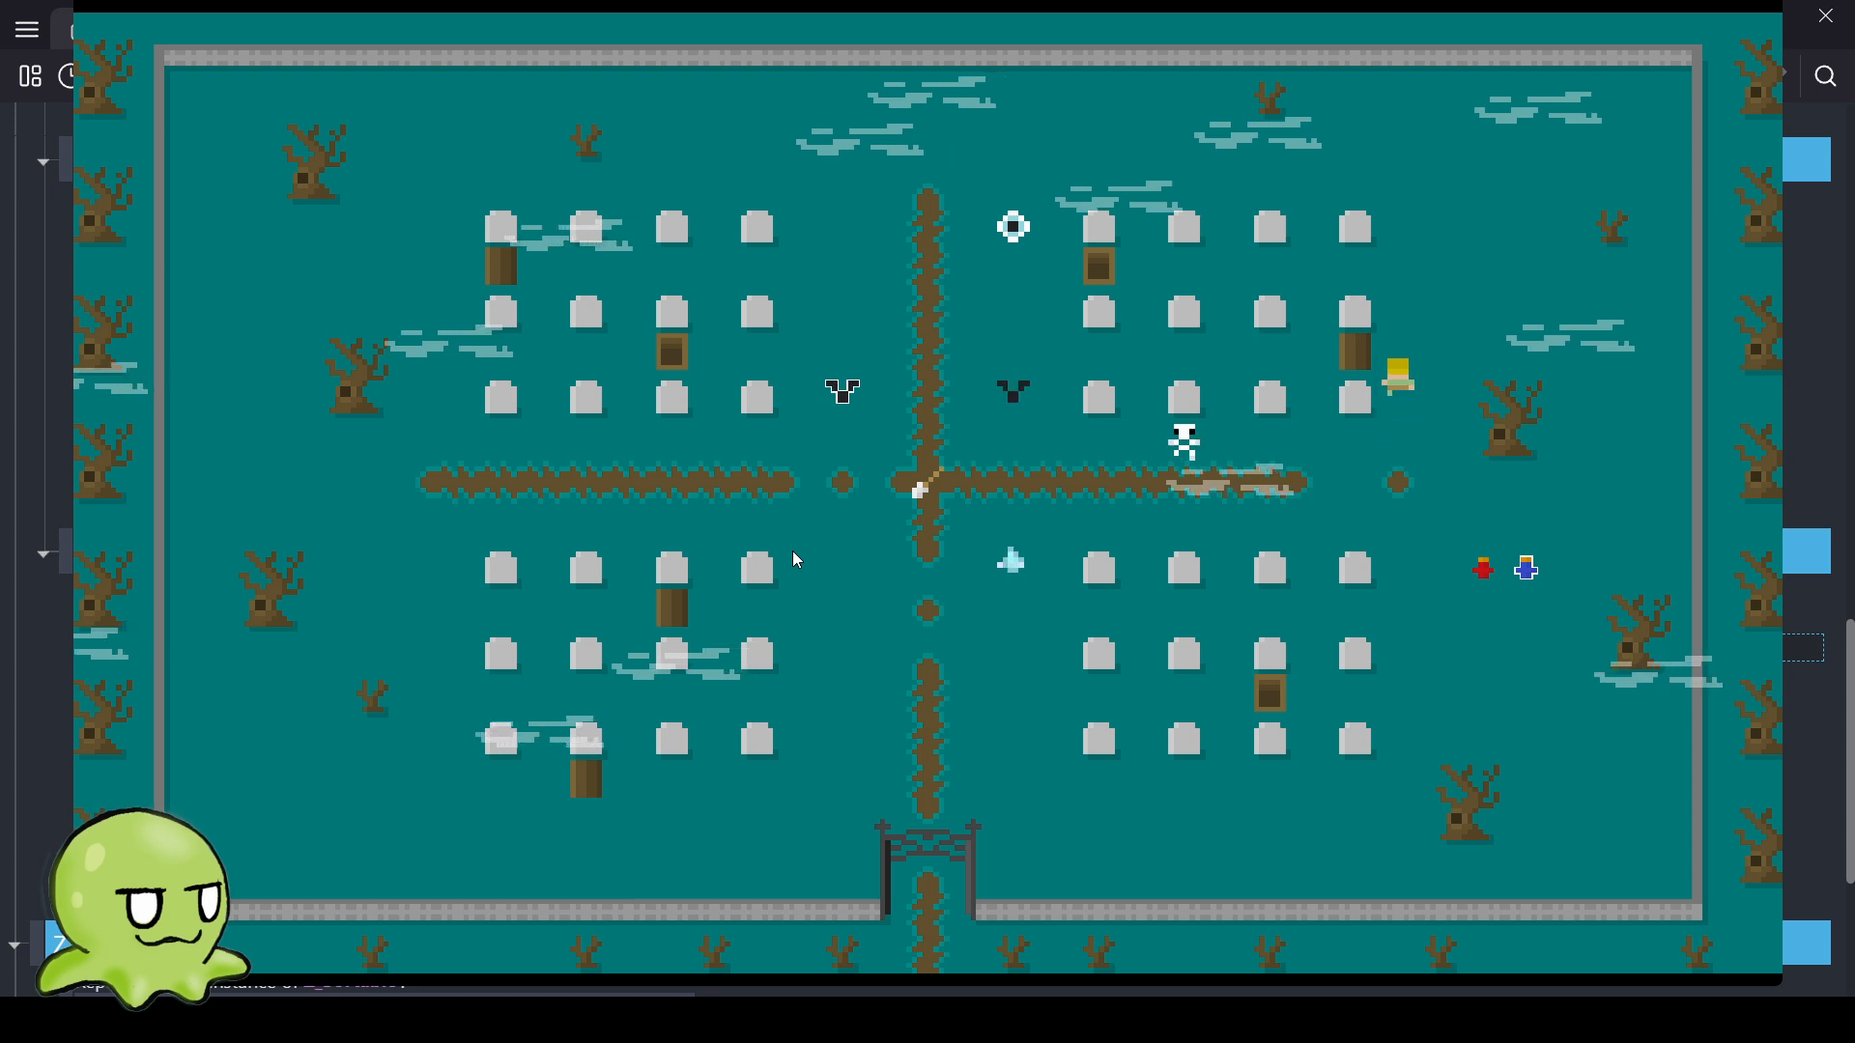
key(Up)
key(Left)
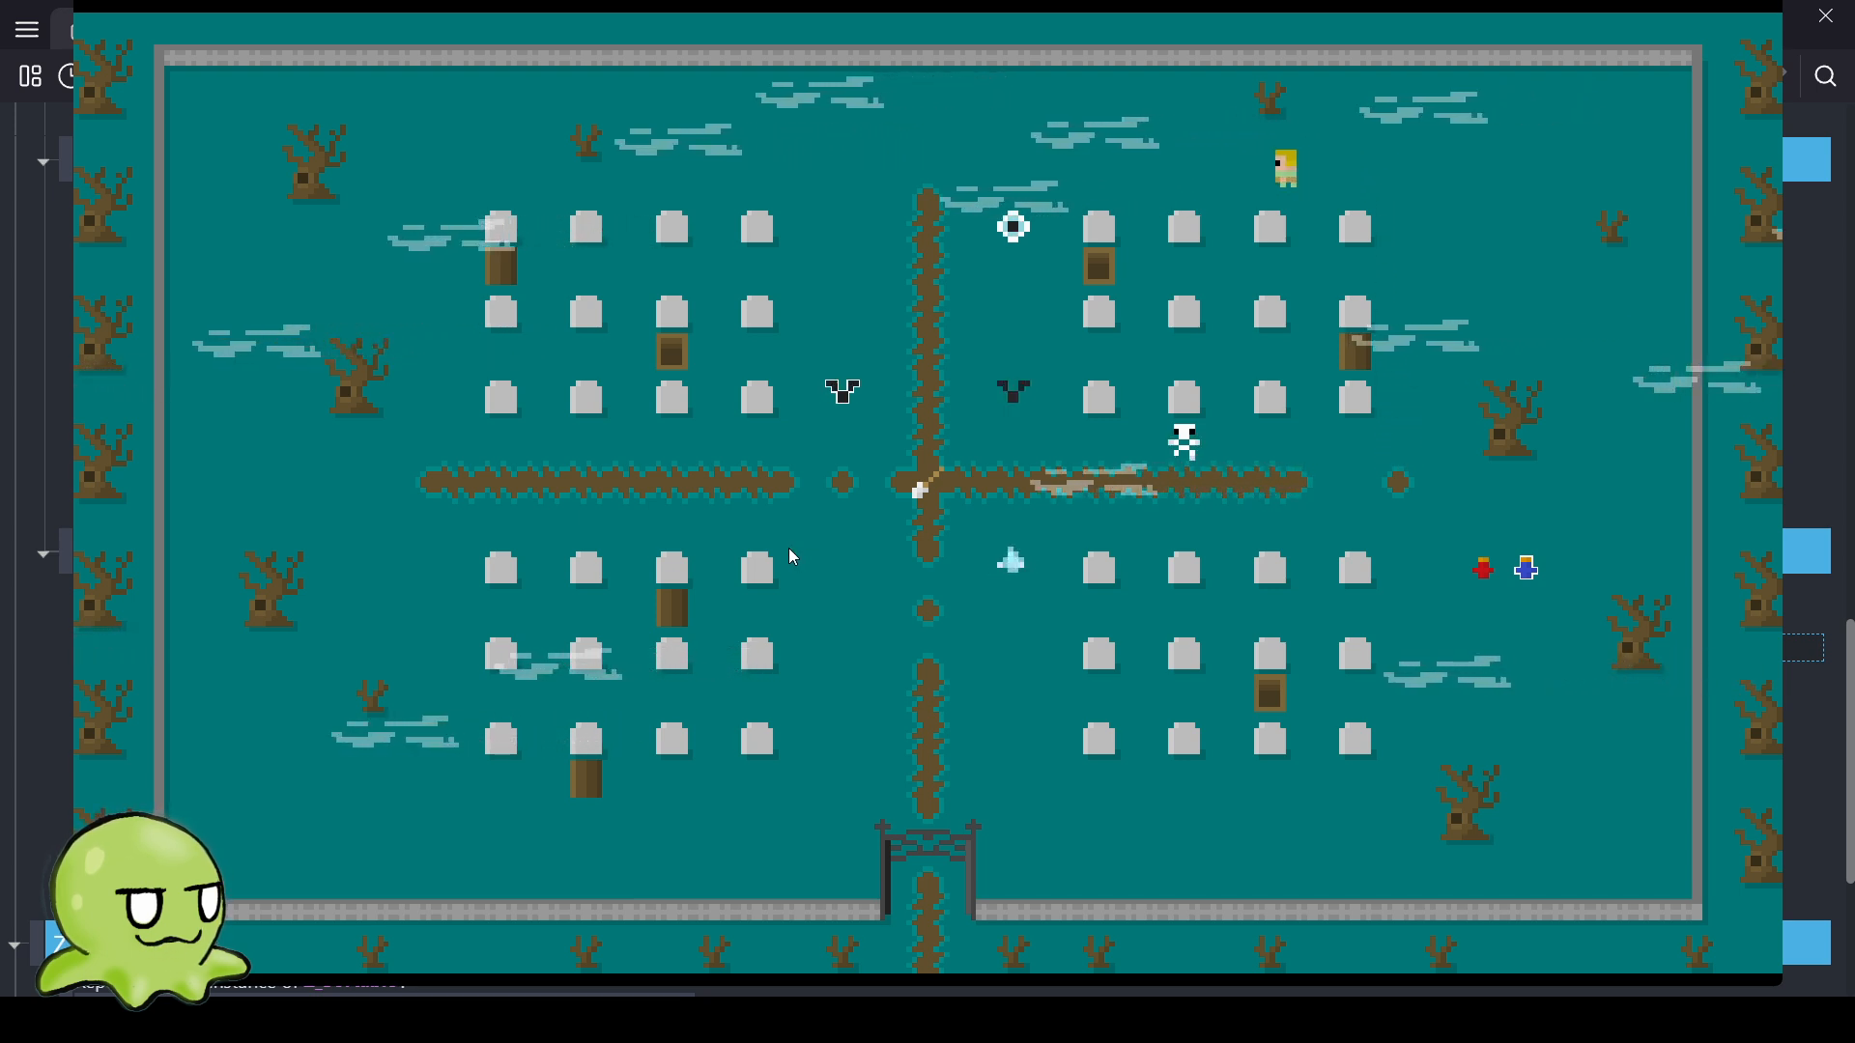
key(Left)
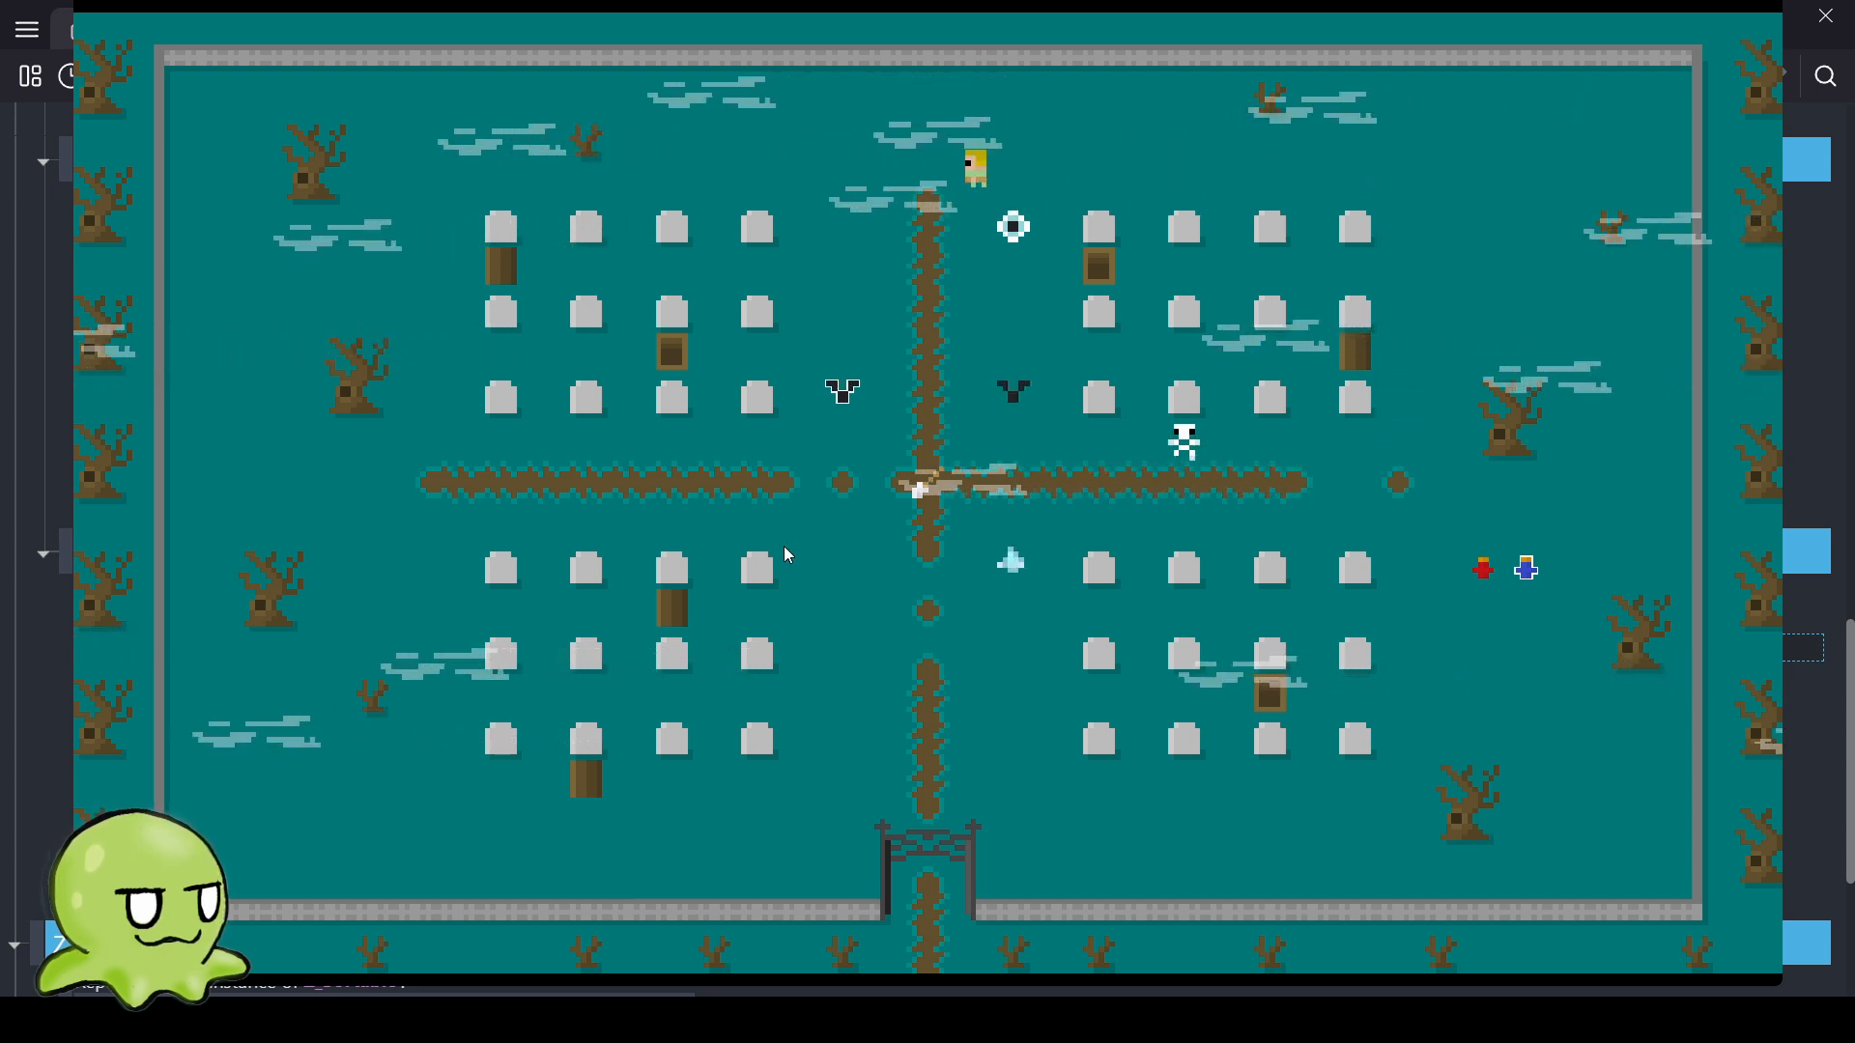
key(Down)
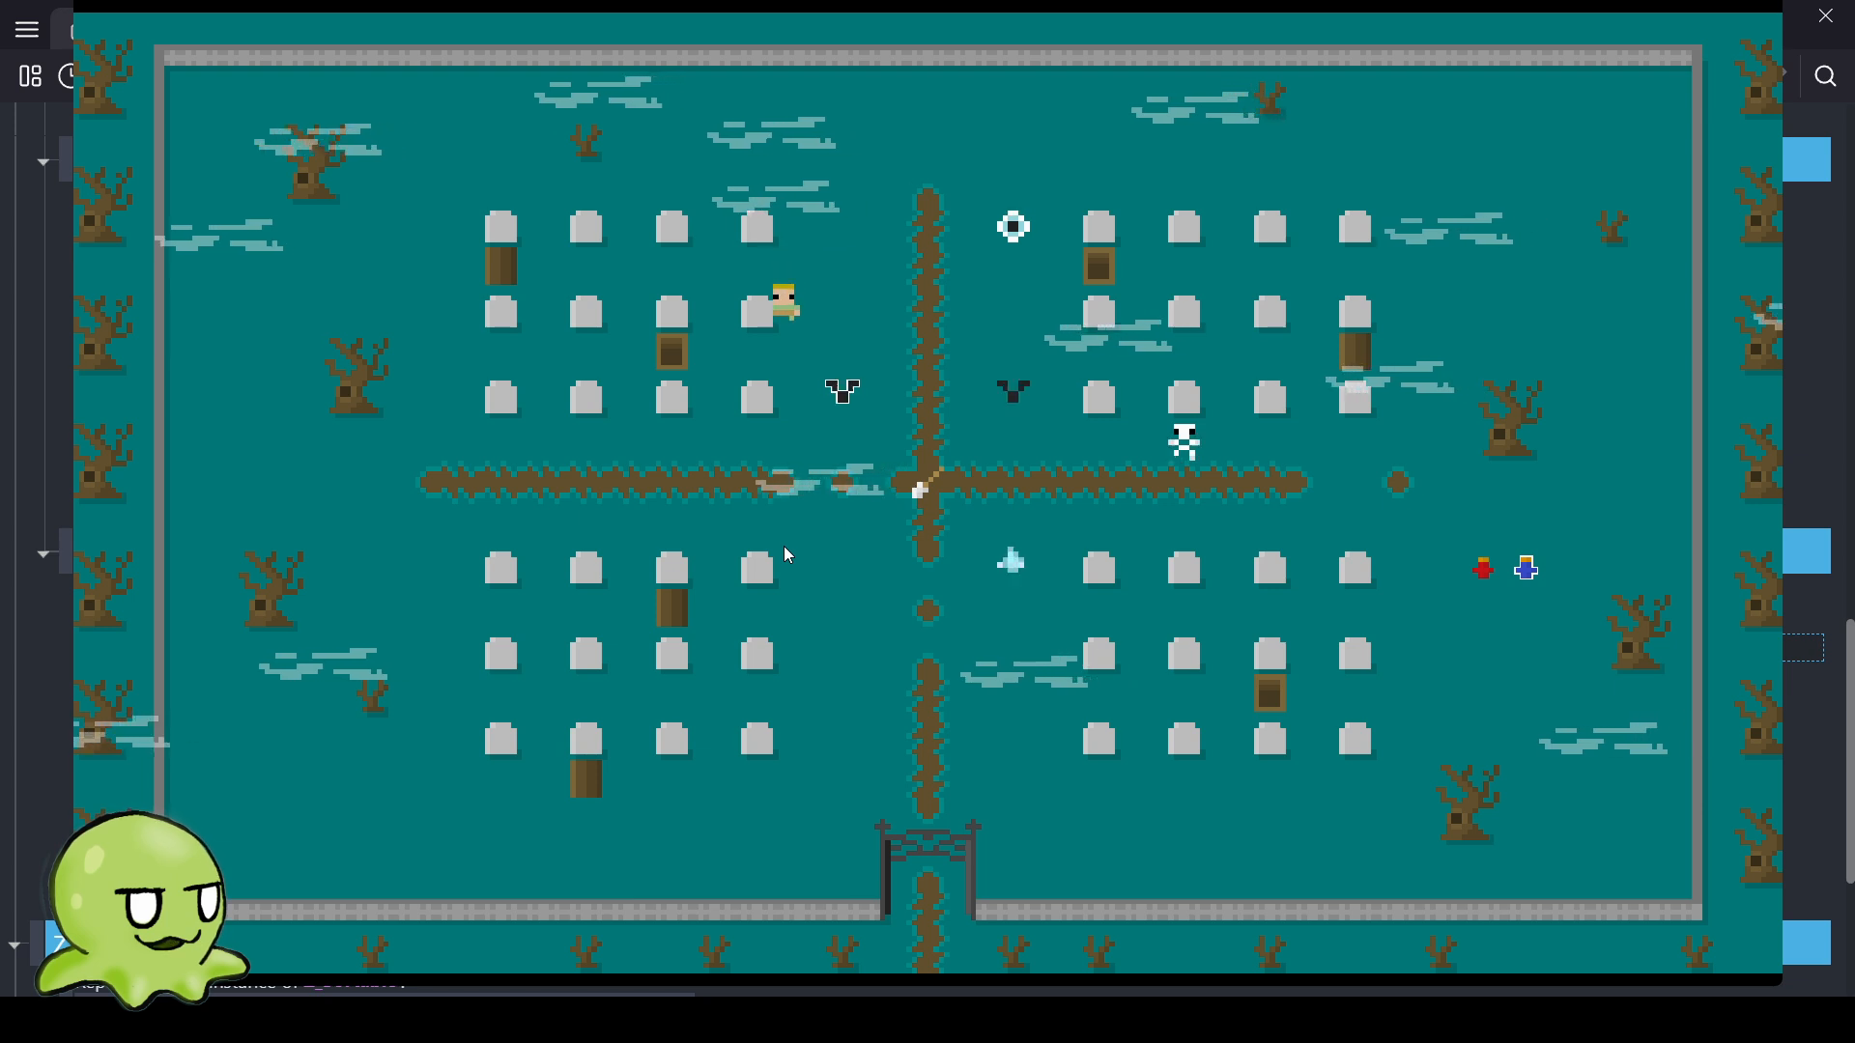
key(Right)
key(Down)
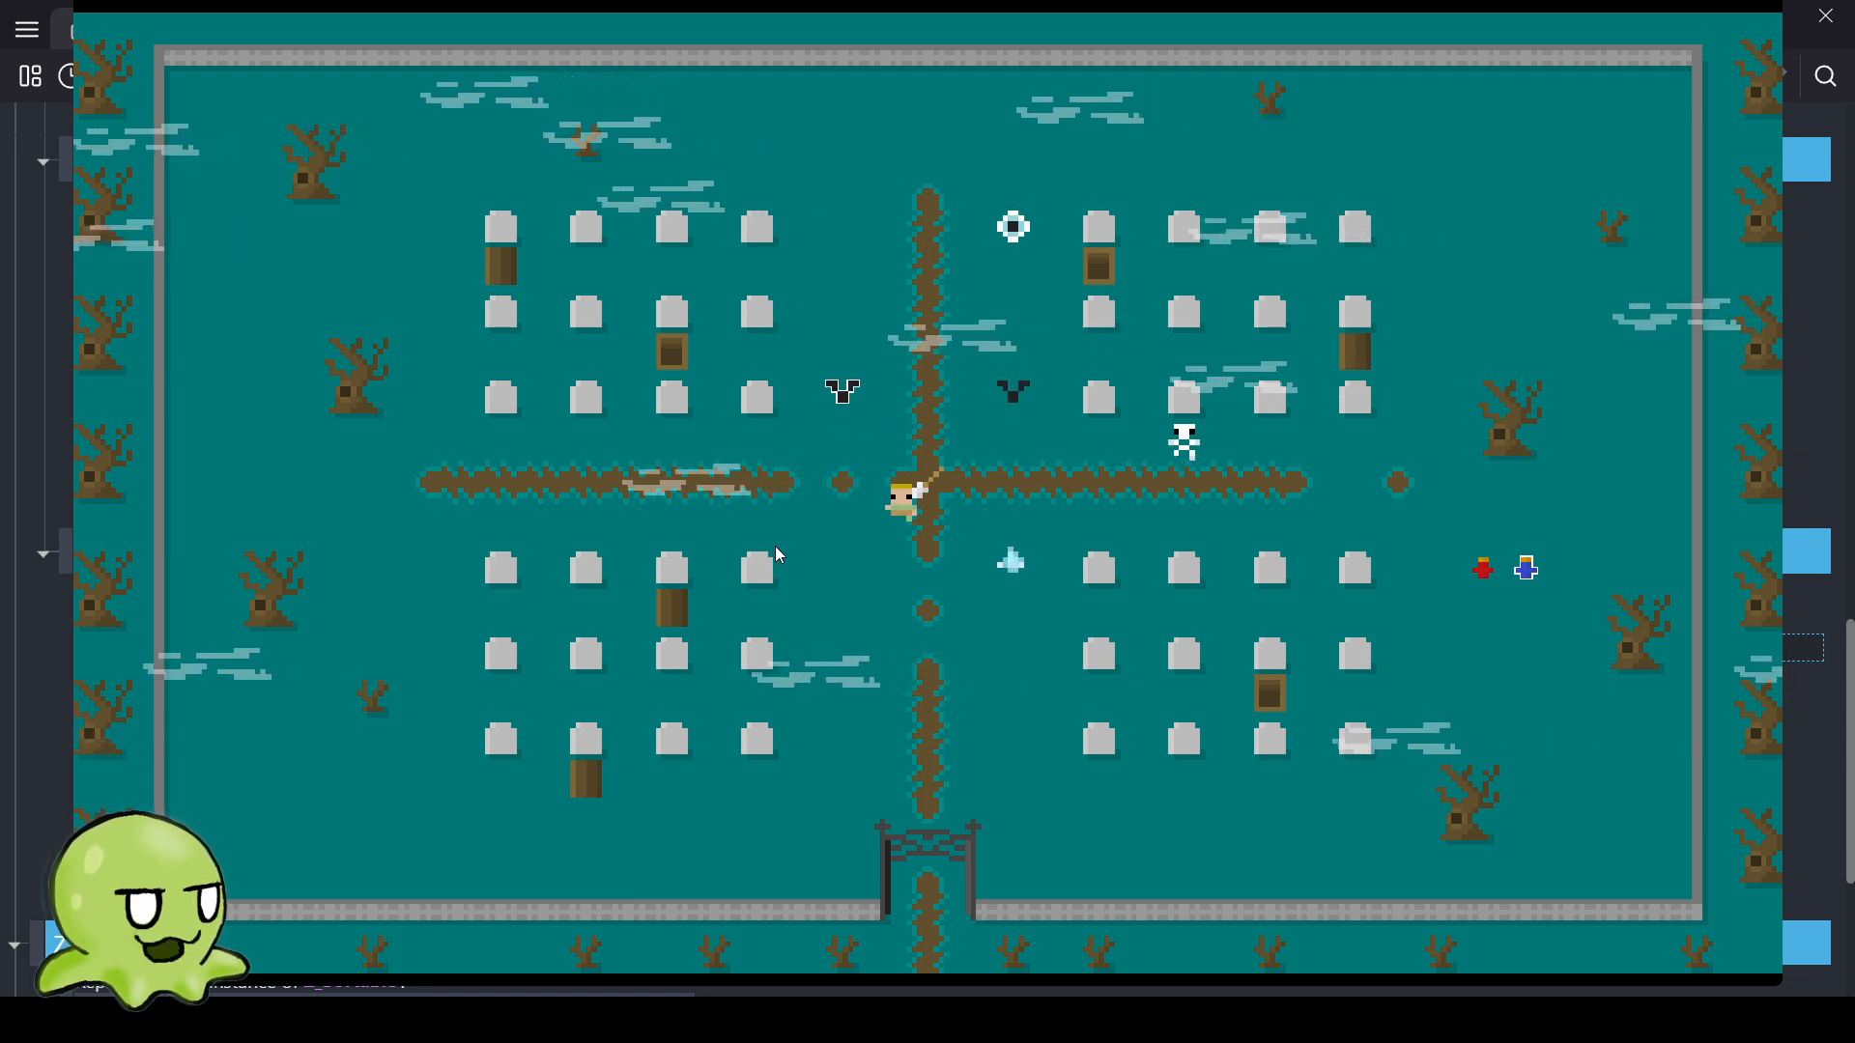
key(Down)
key(Left)
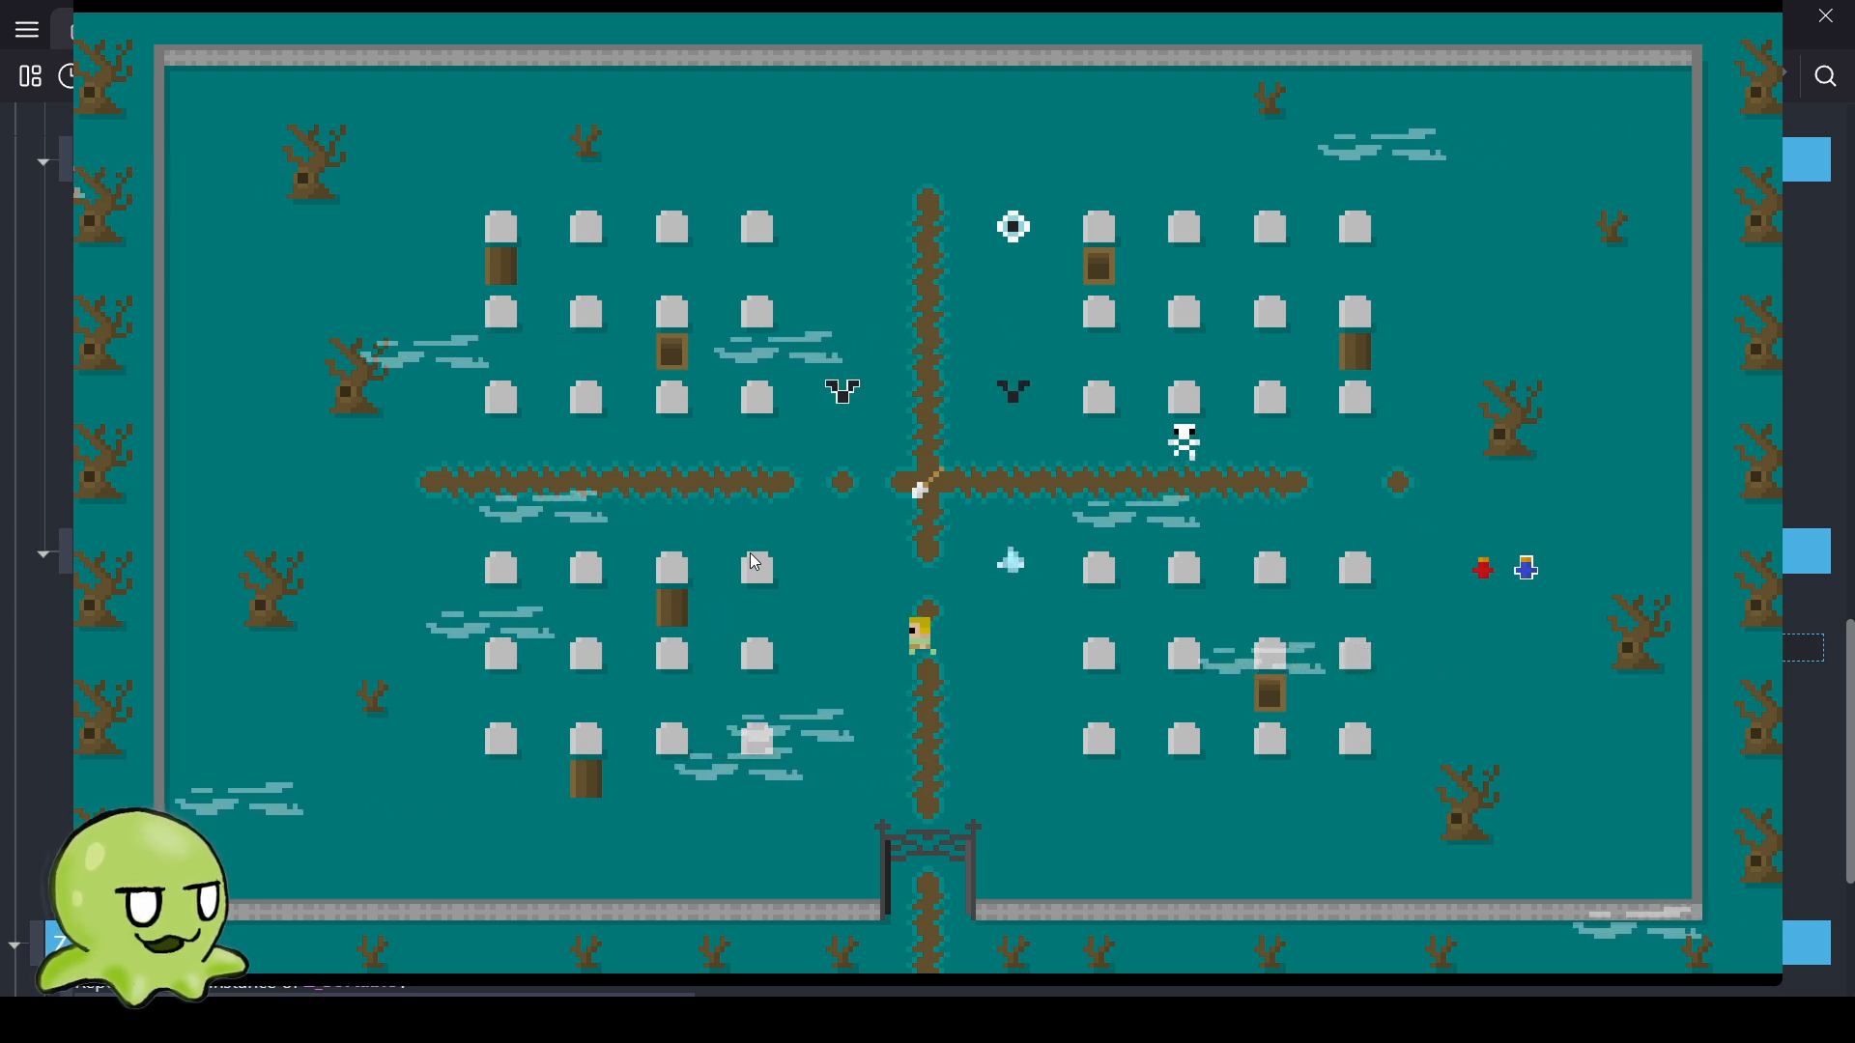
Walk the player from the south path up to the row above the southeast headstones, testing reversals between east and west.
key(Up)
key(Up)
key(Right)
key(Down)
key(Down)
key(Right)
key(Right)
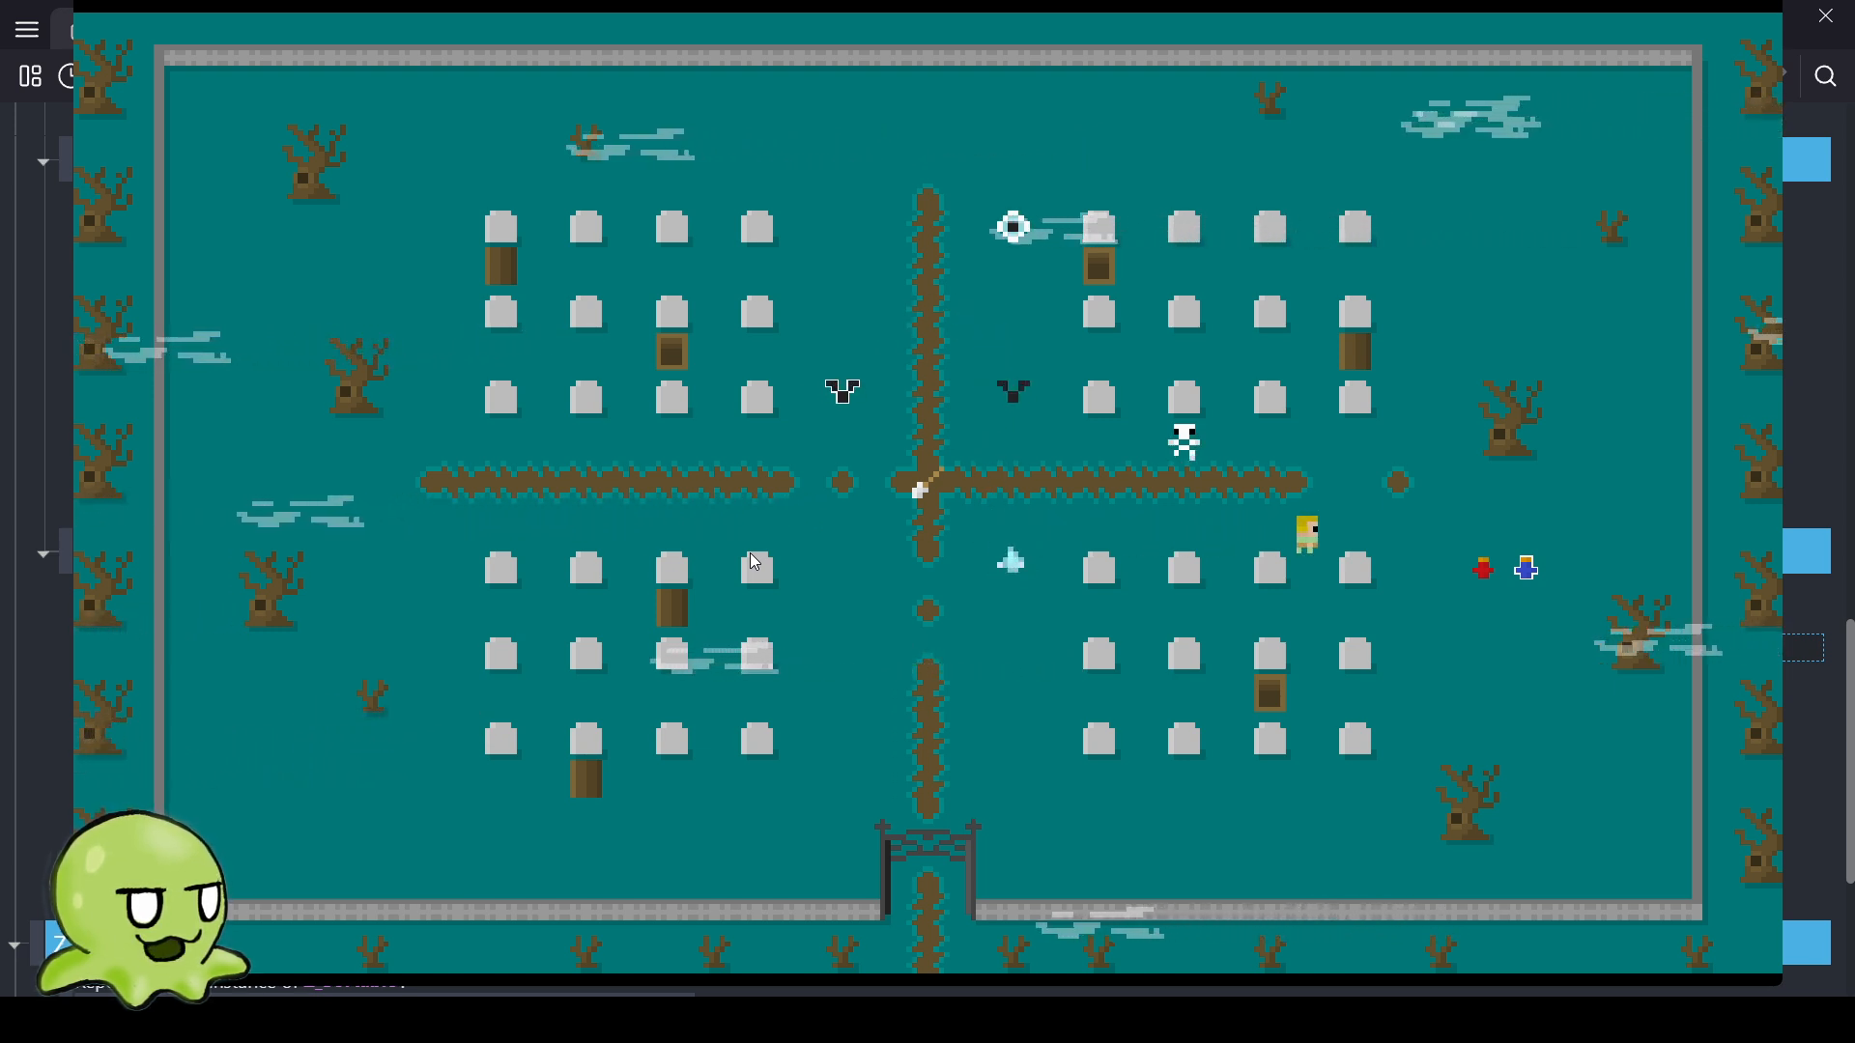
key(Left)
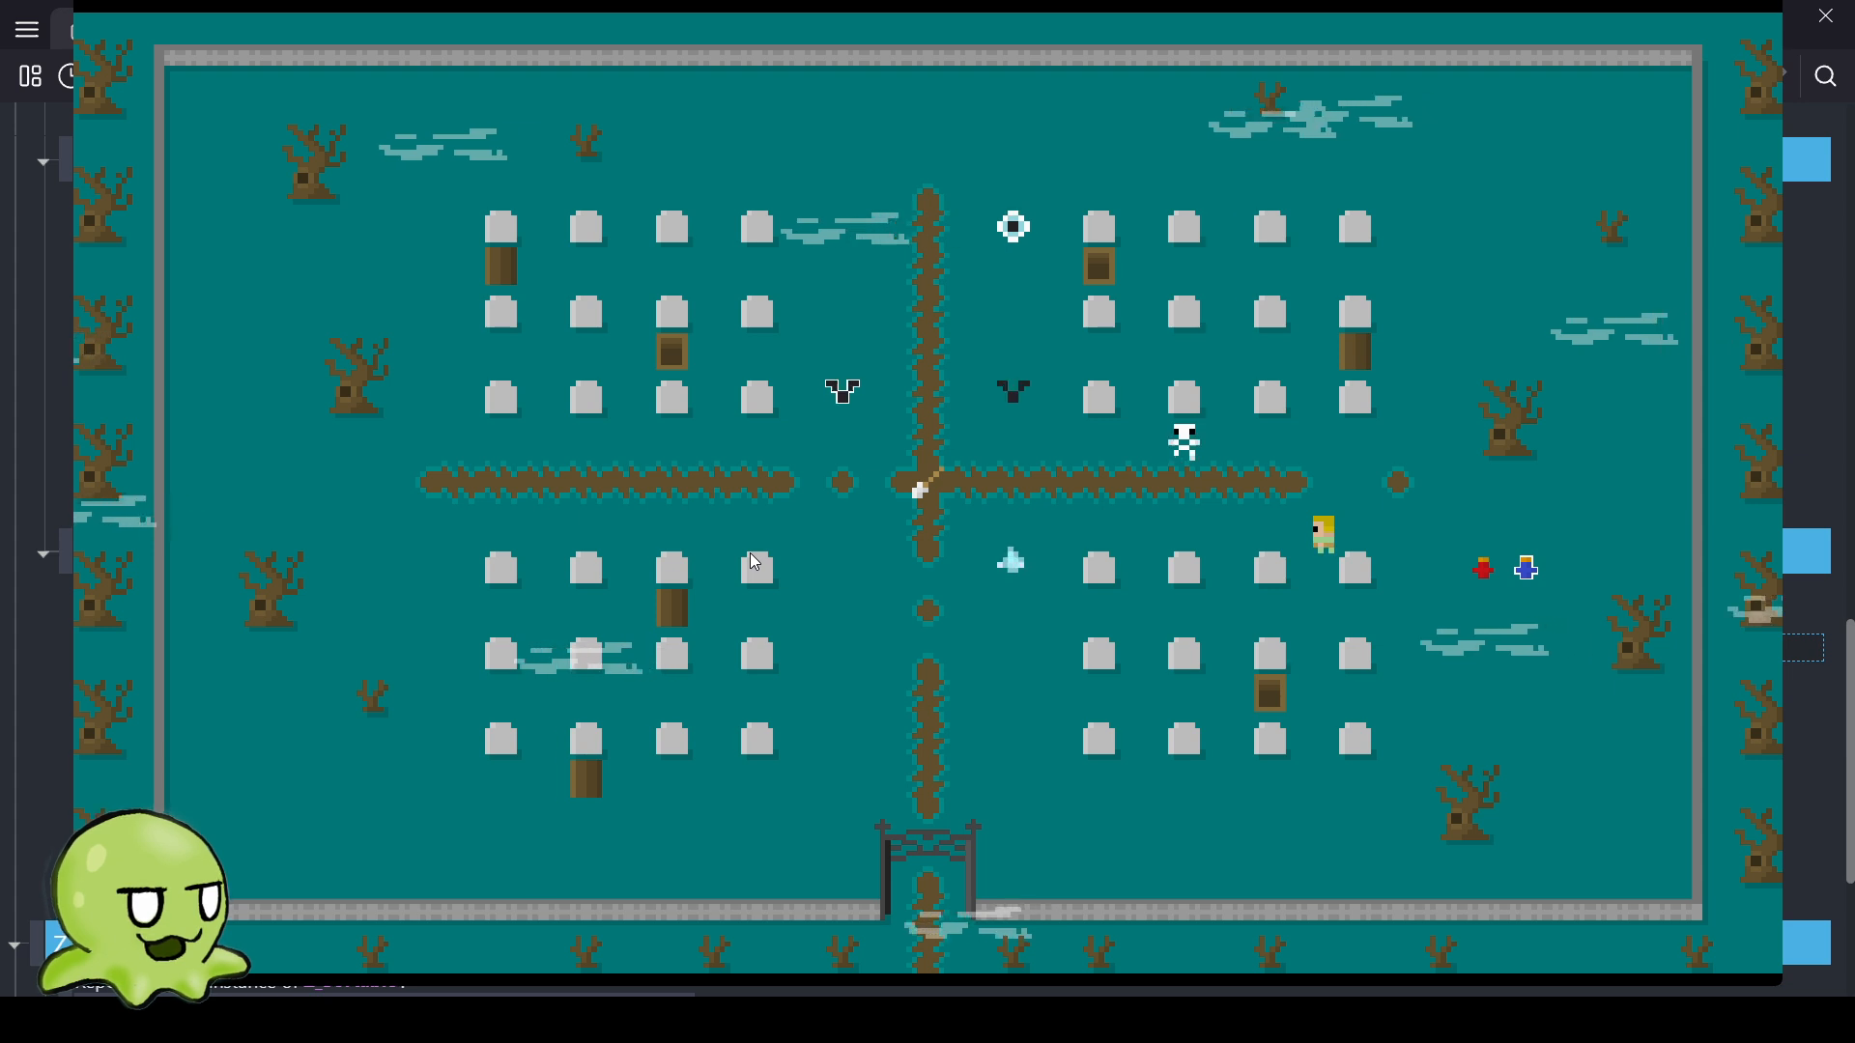